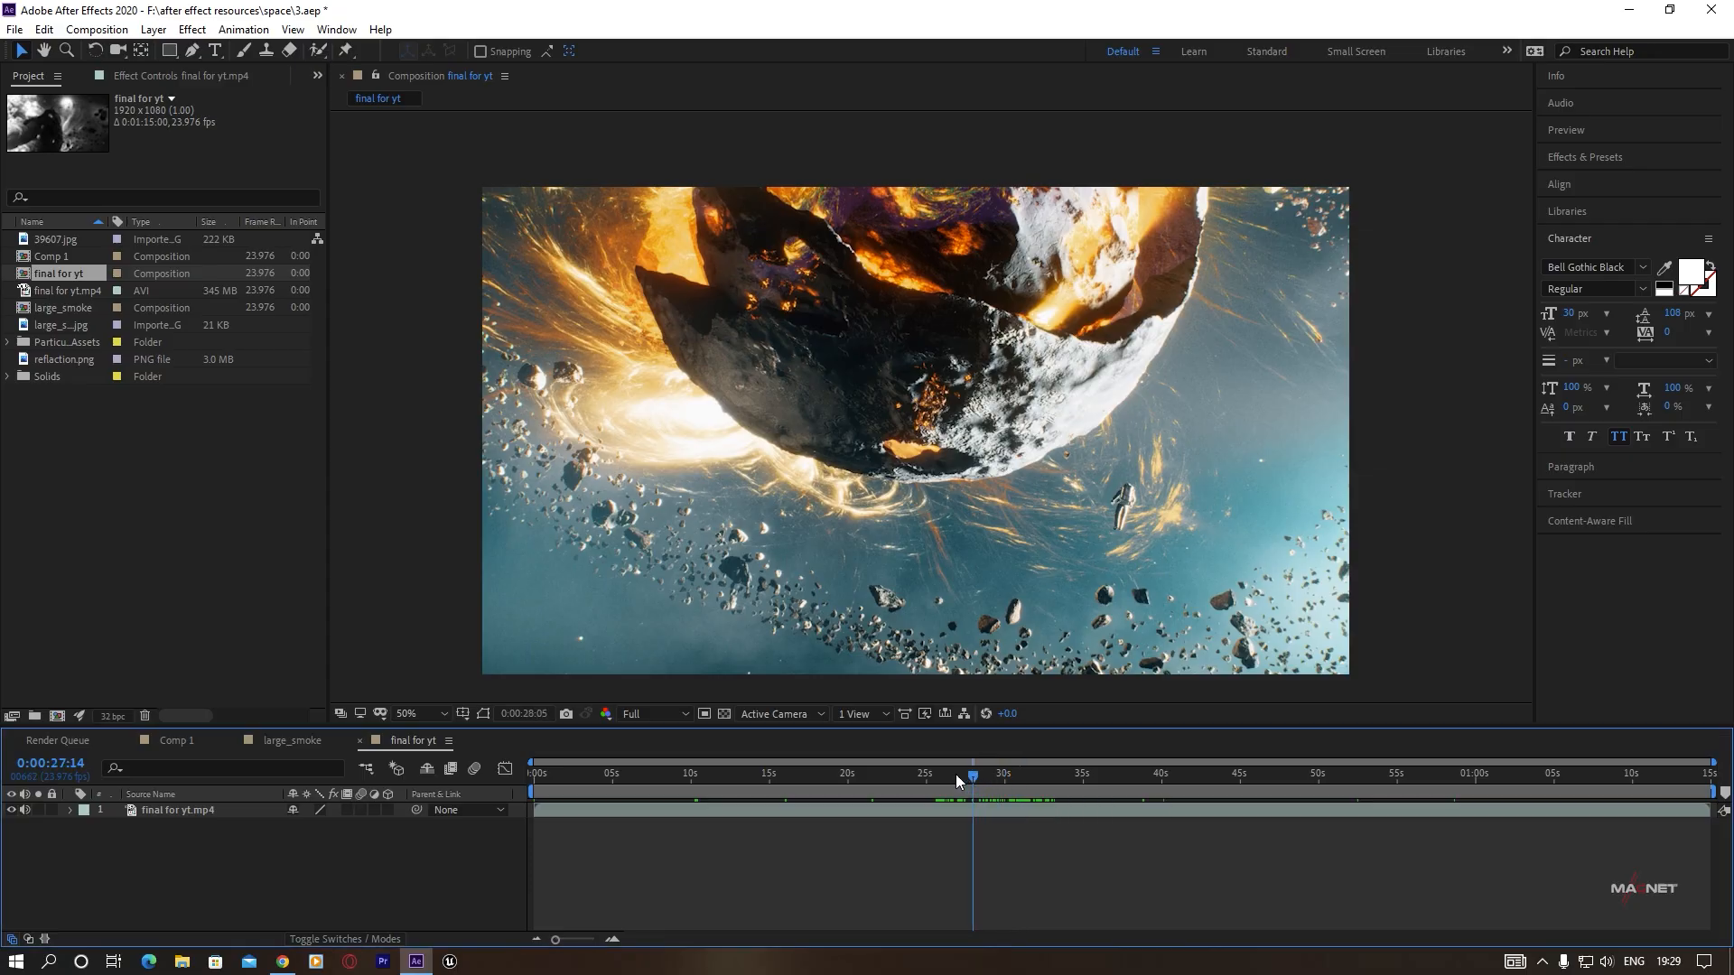
# Switch to the browser and inspect the Animated Floating Astronaut in Space Suit Loop model on Sketchfab, including its download option.
pyautogui.moveTo(955, 773); pyautogui.dragTo(900, 778)
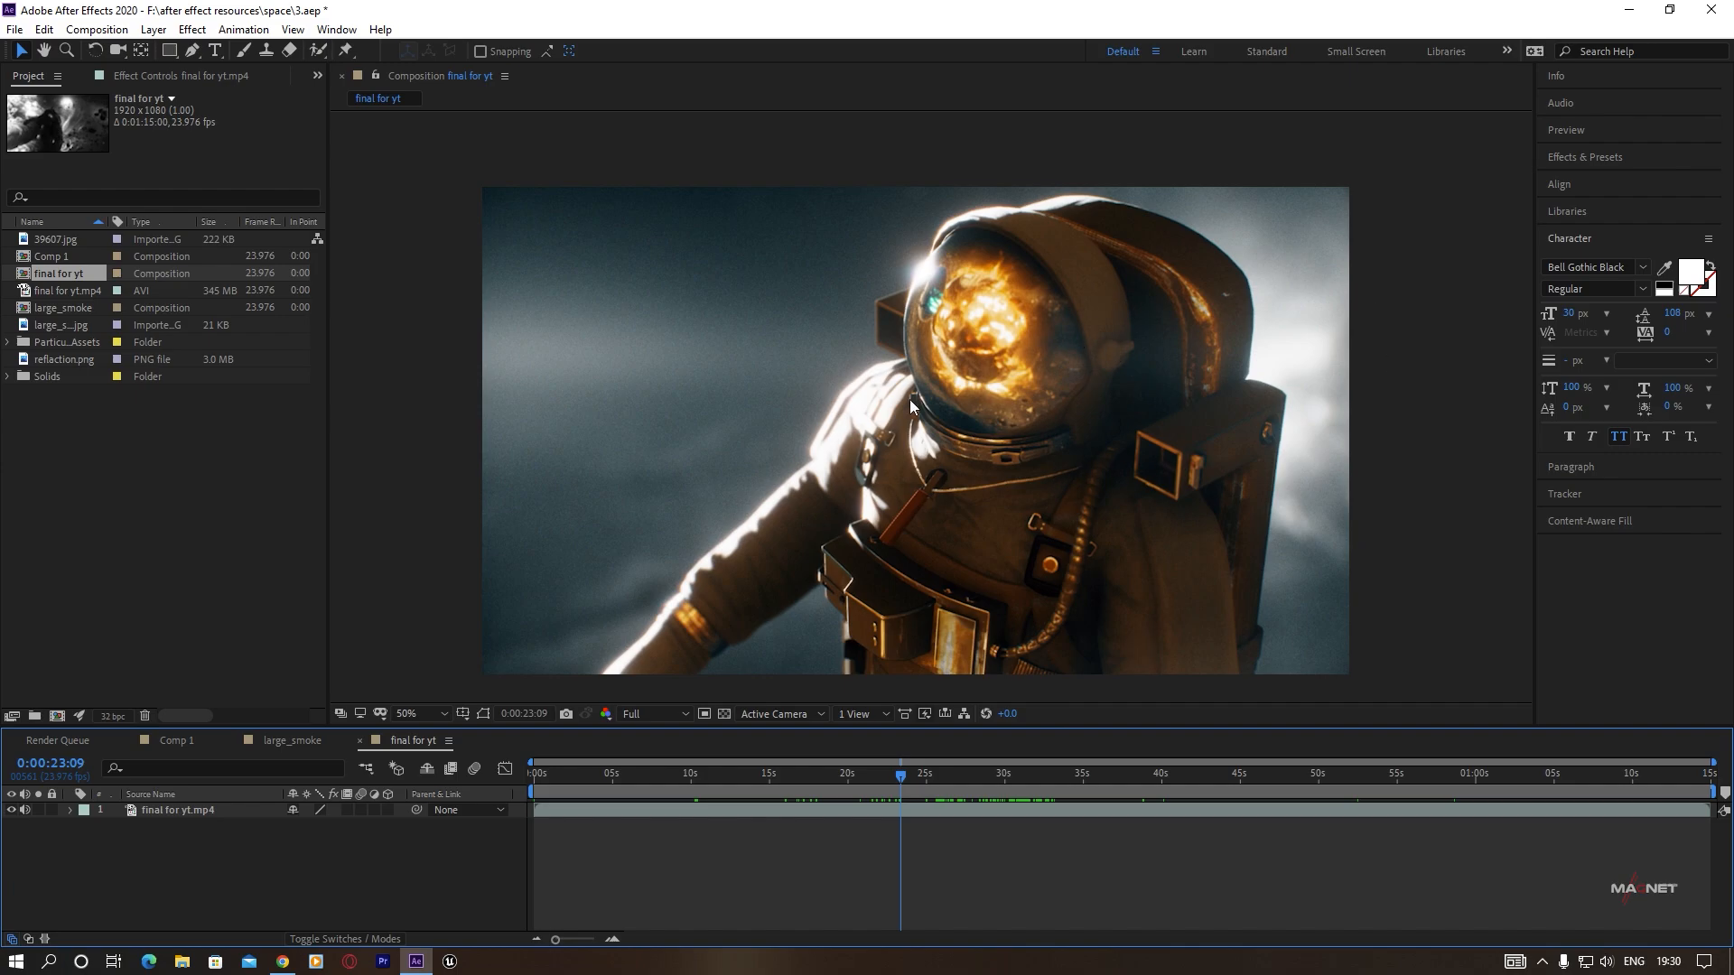
pyautogui.click(283, 961)
pyautogui.click(300, 16)
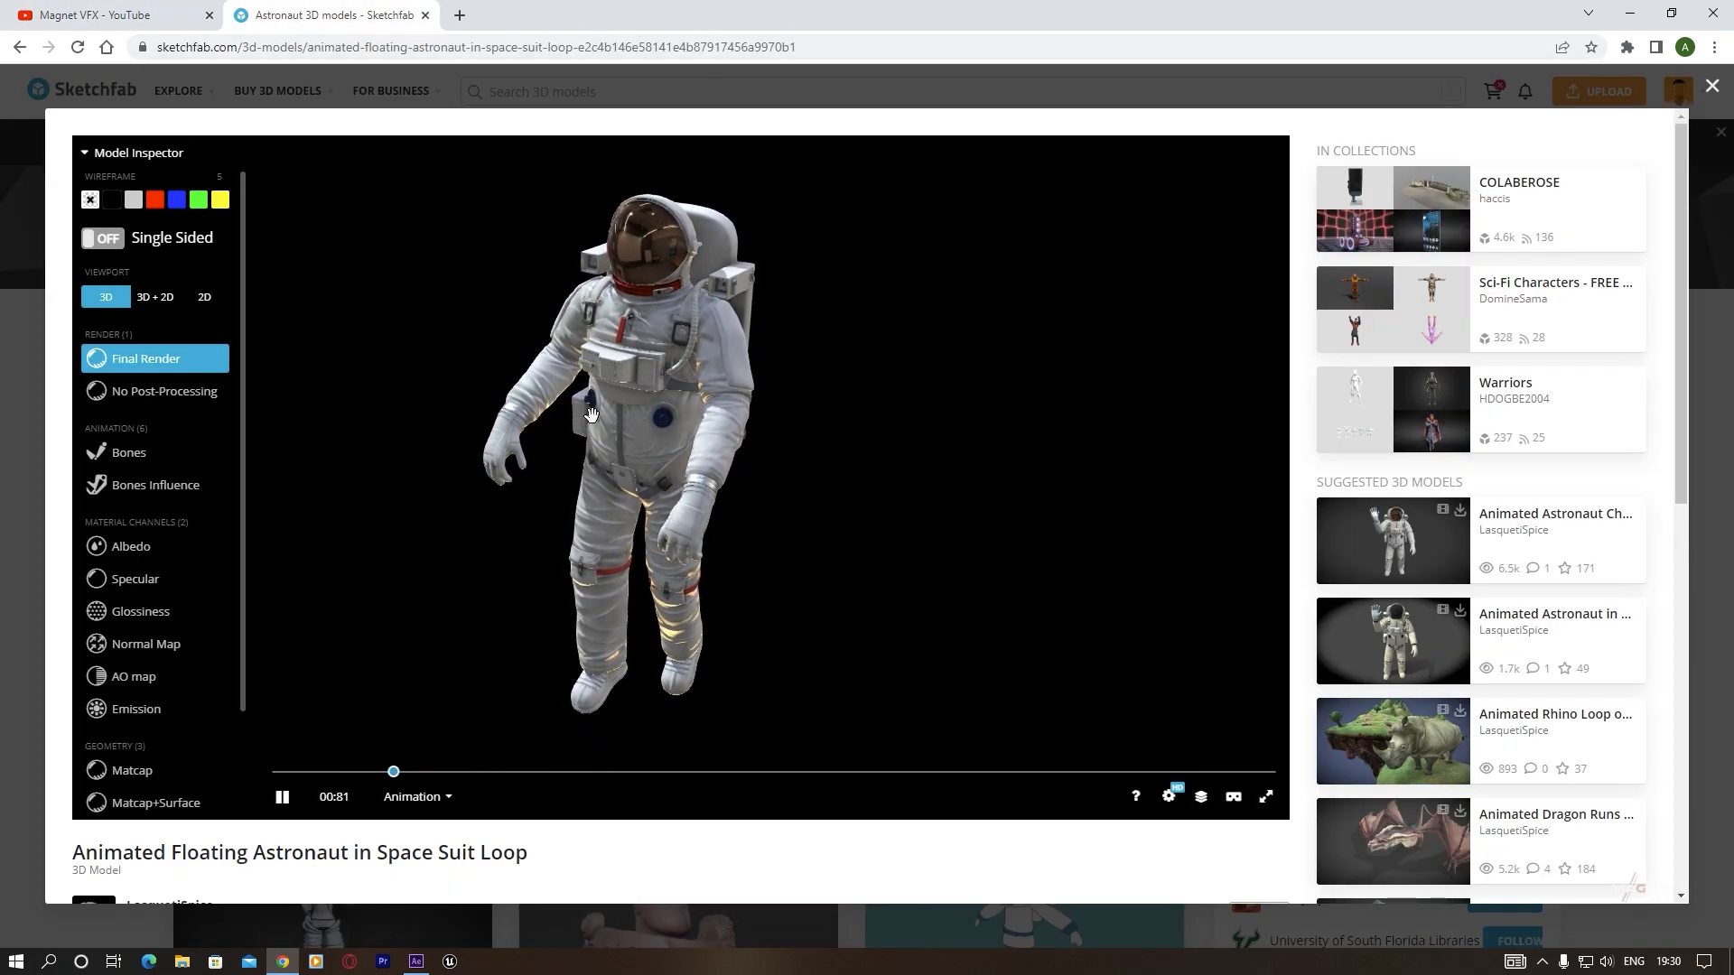
pyautogui.moveTo(686, 429)
pyautogui.mouseDown()
pyautogui.moveTo(571, 427)
pyautogui.moveTo(708, 433)
pyautogui.mouseUp()
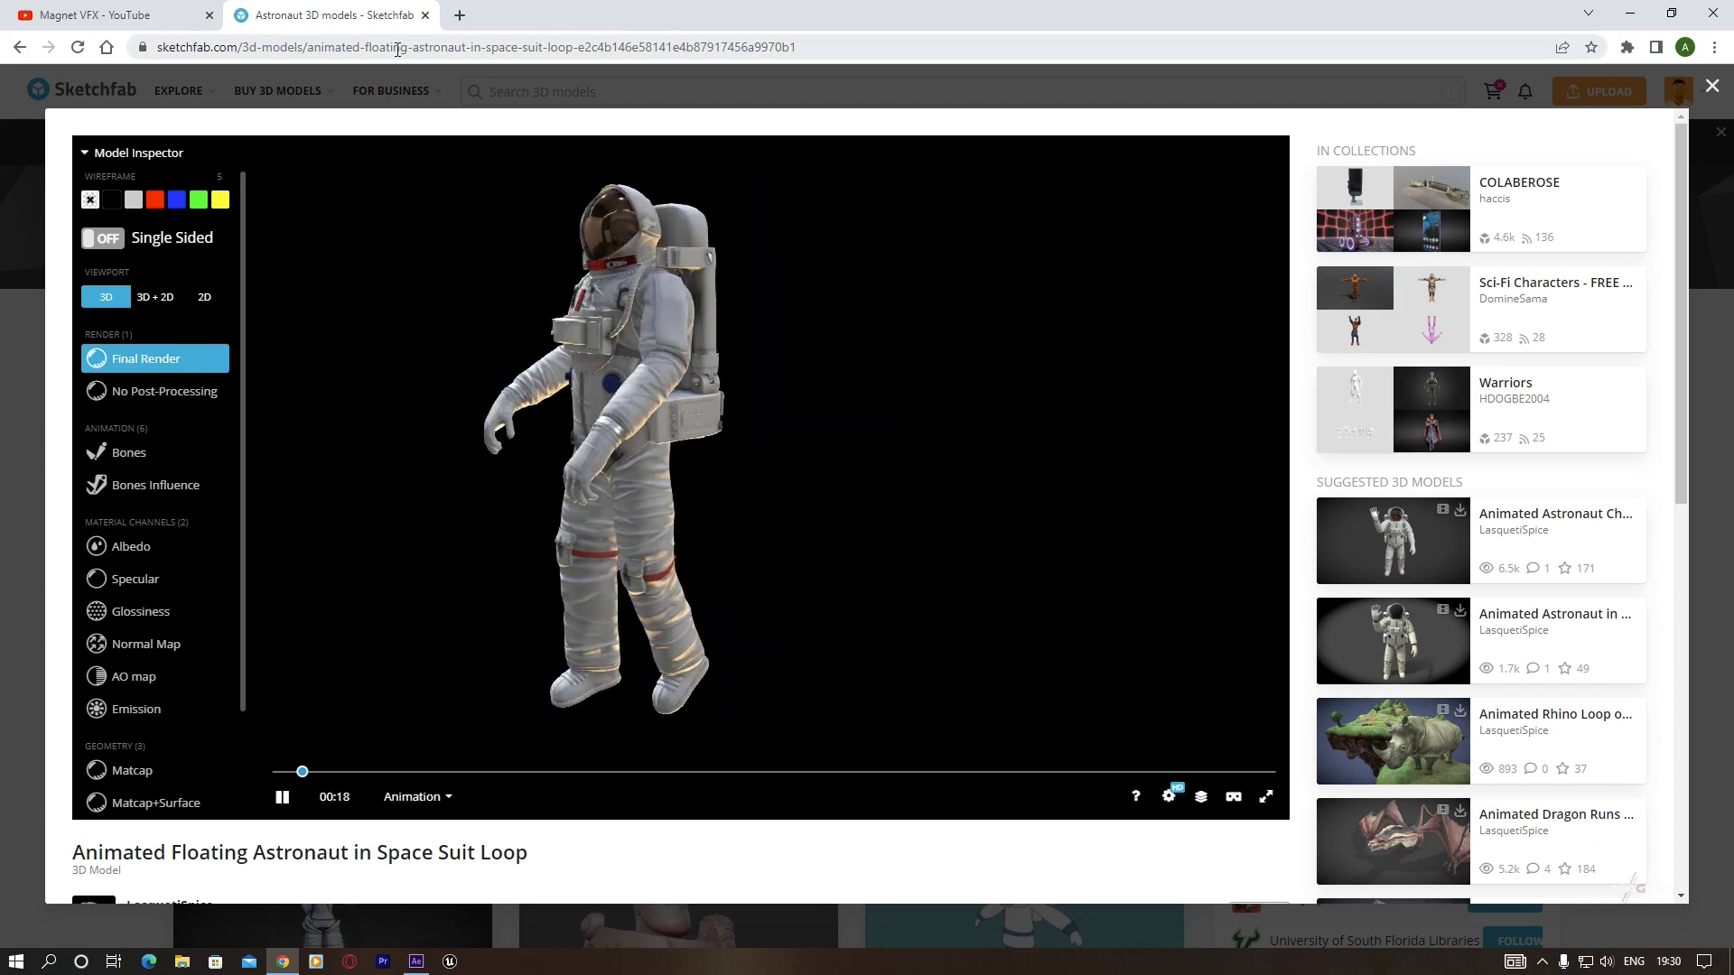
pyautogui.moveTo(619, 496); pyautogui.dragTo(621, 542)
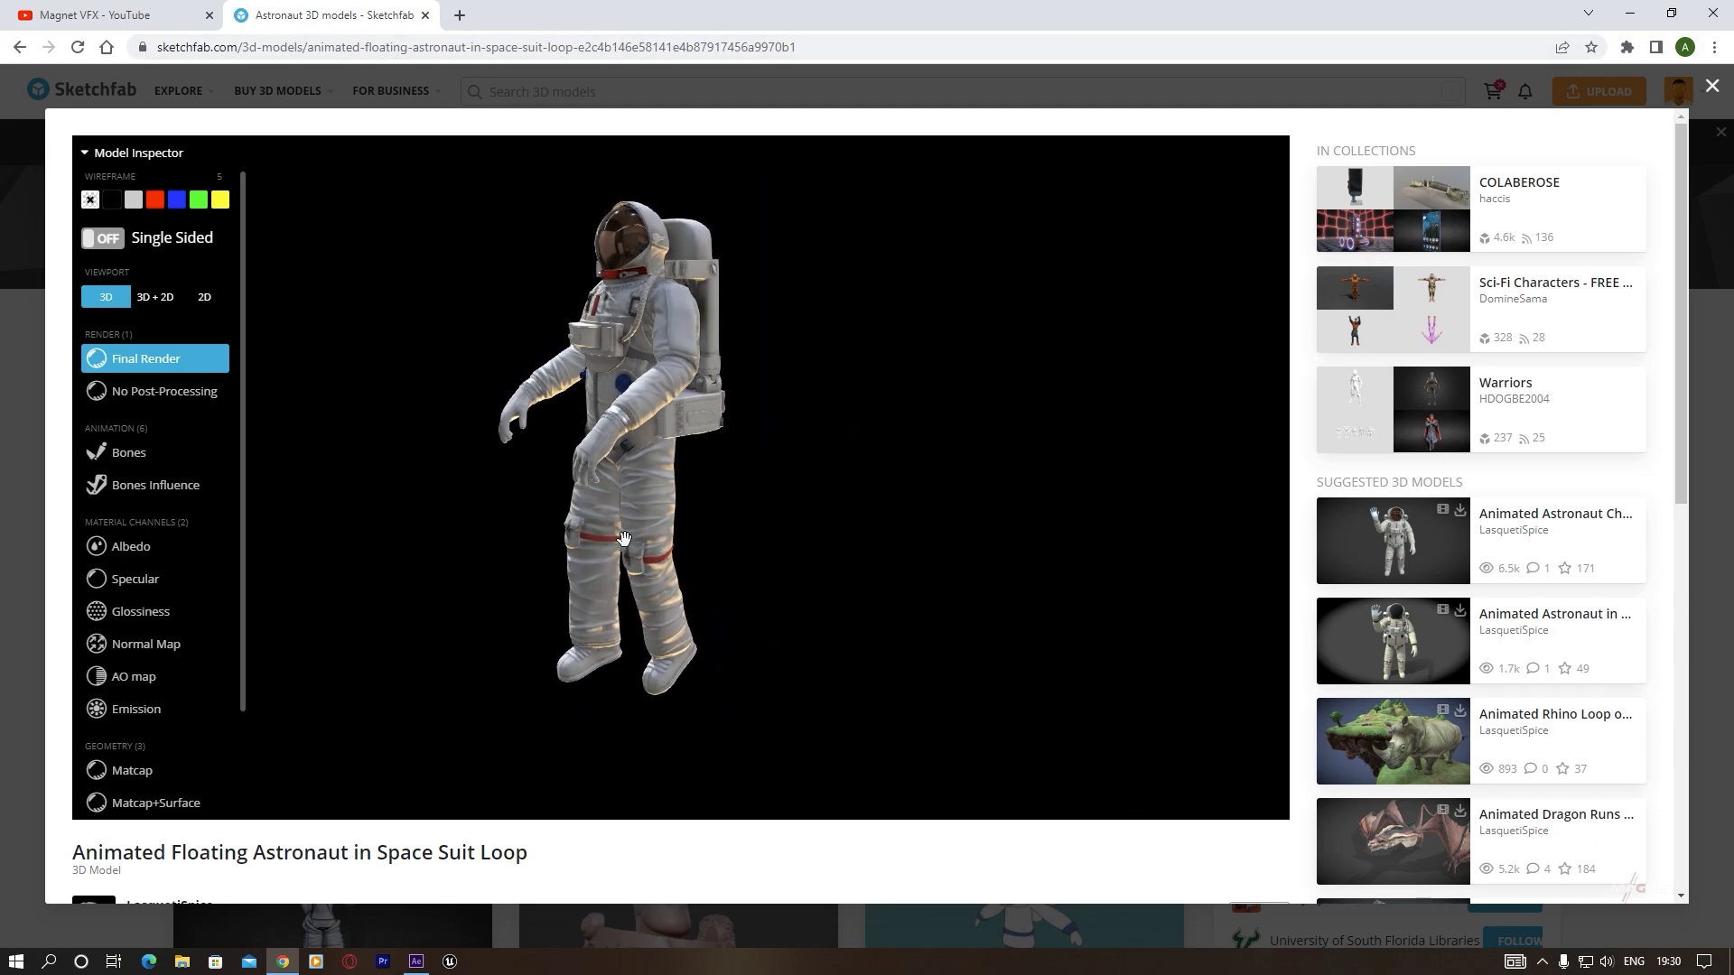
pyautogui.moveTo(1680, 232); pyautogui.dragTo(1679, 357)
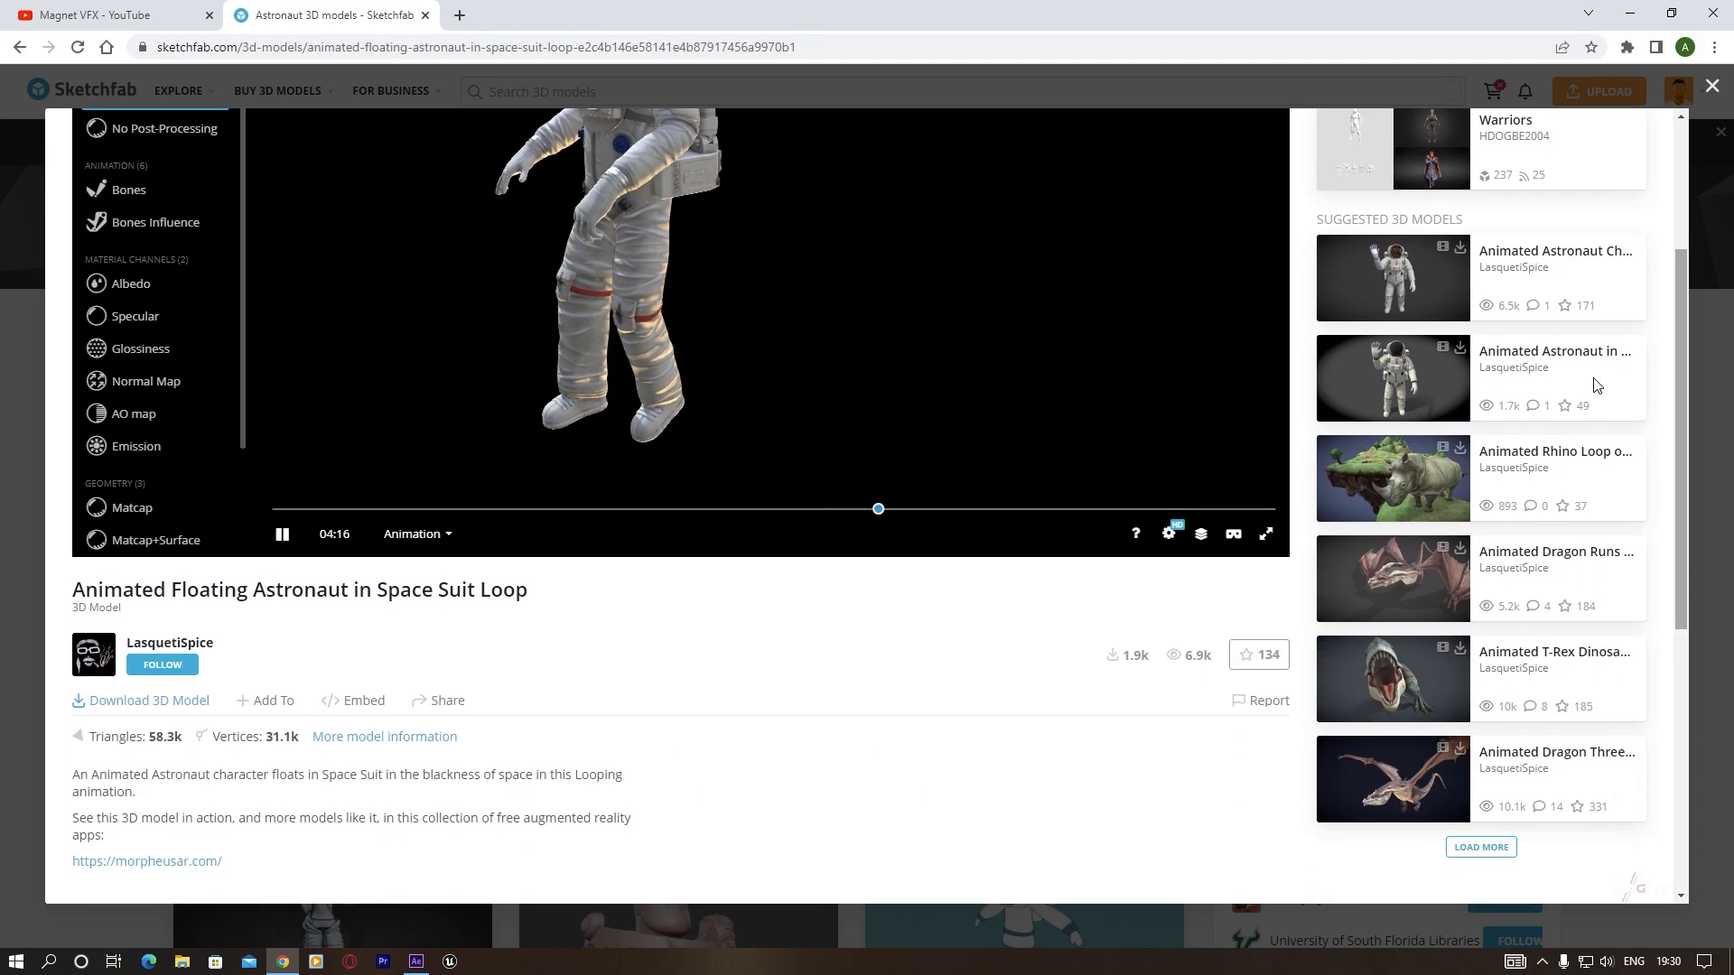
pyautogui.click(145, 702)
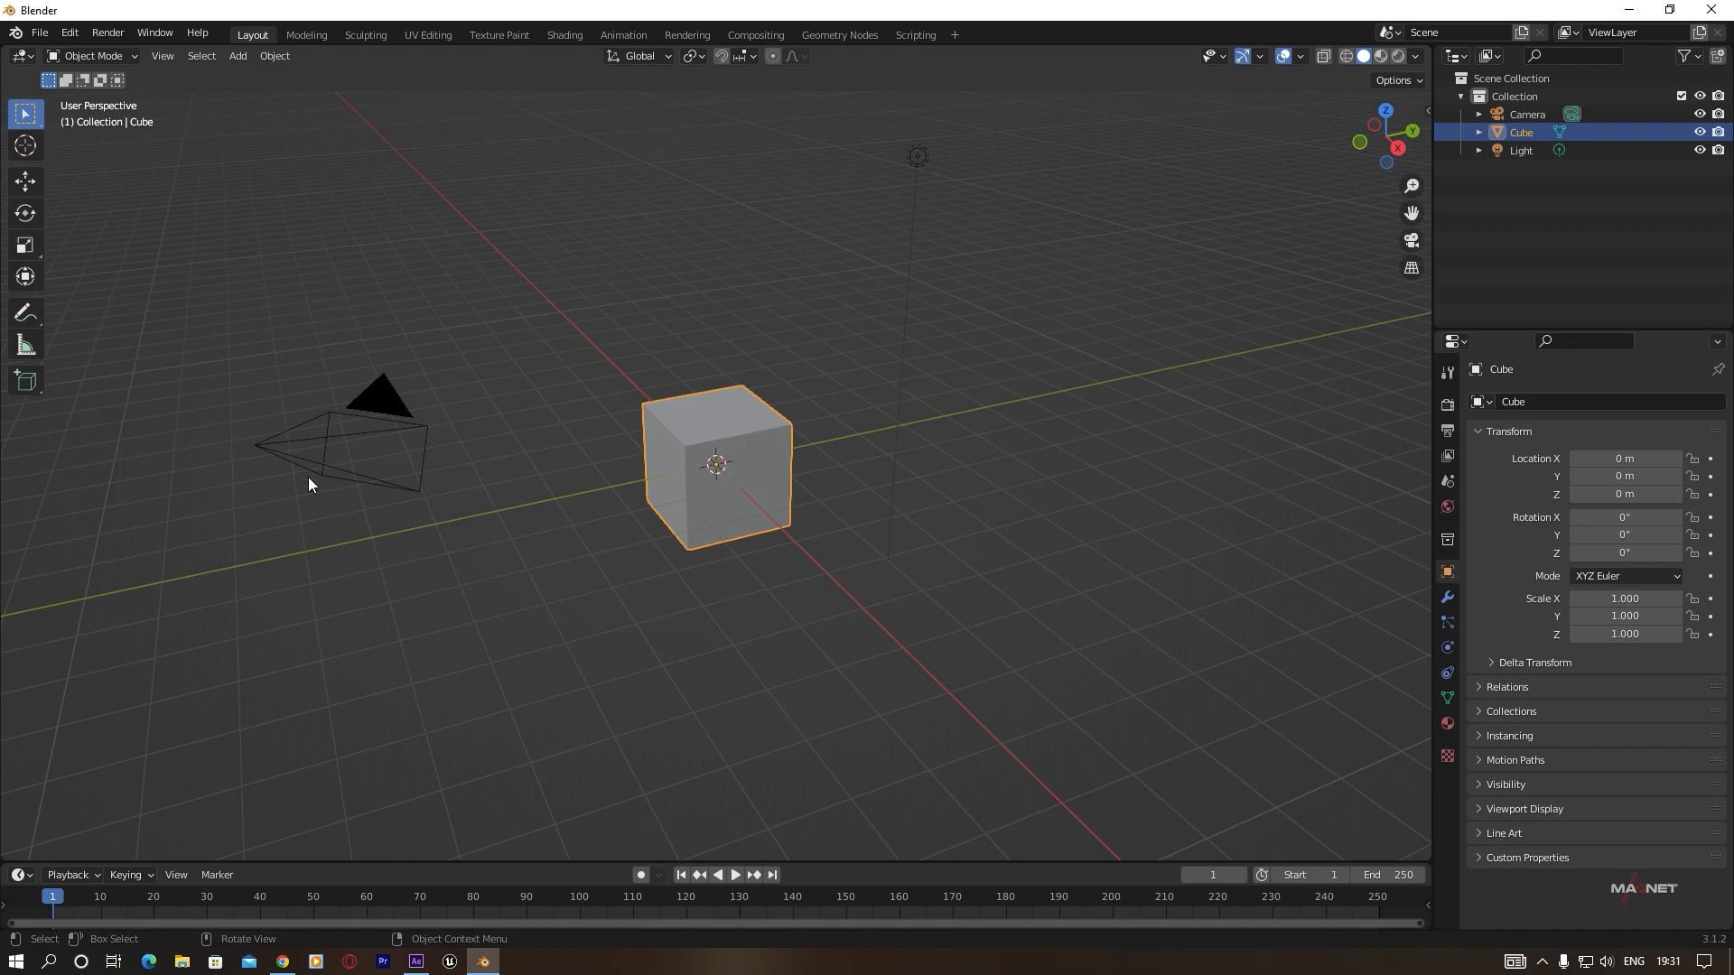
# Delete the default camera, cube and light, and import Walking astronaut.glb from the source folder as glTF 2.0.
pyautogui.moveTo(1035, 264); pyautogui.dragTo(283, 628)
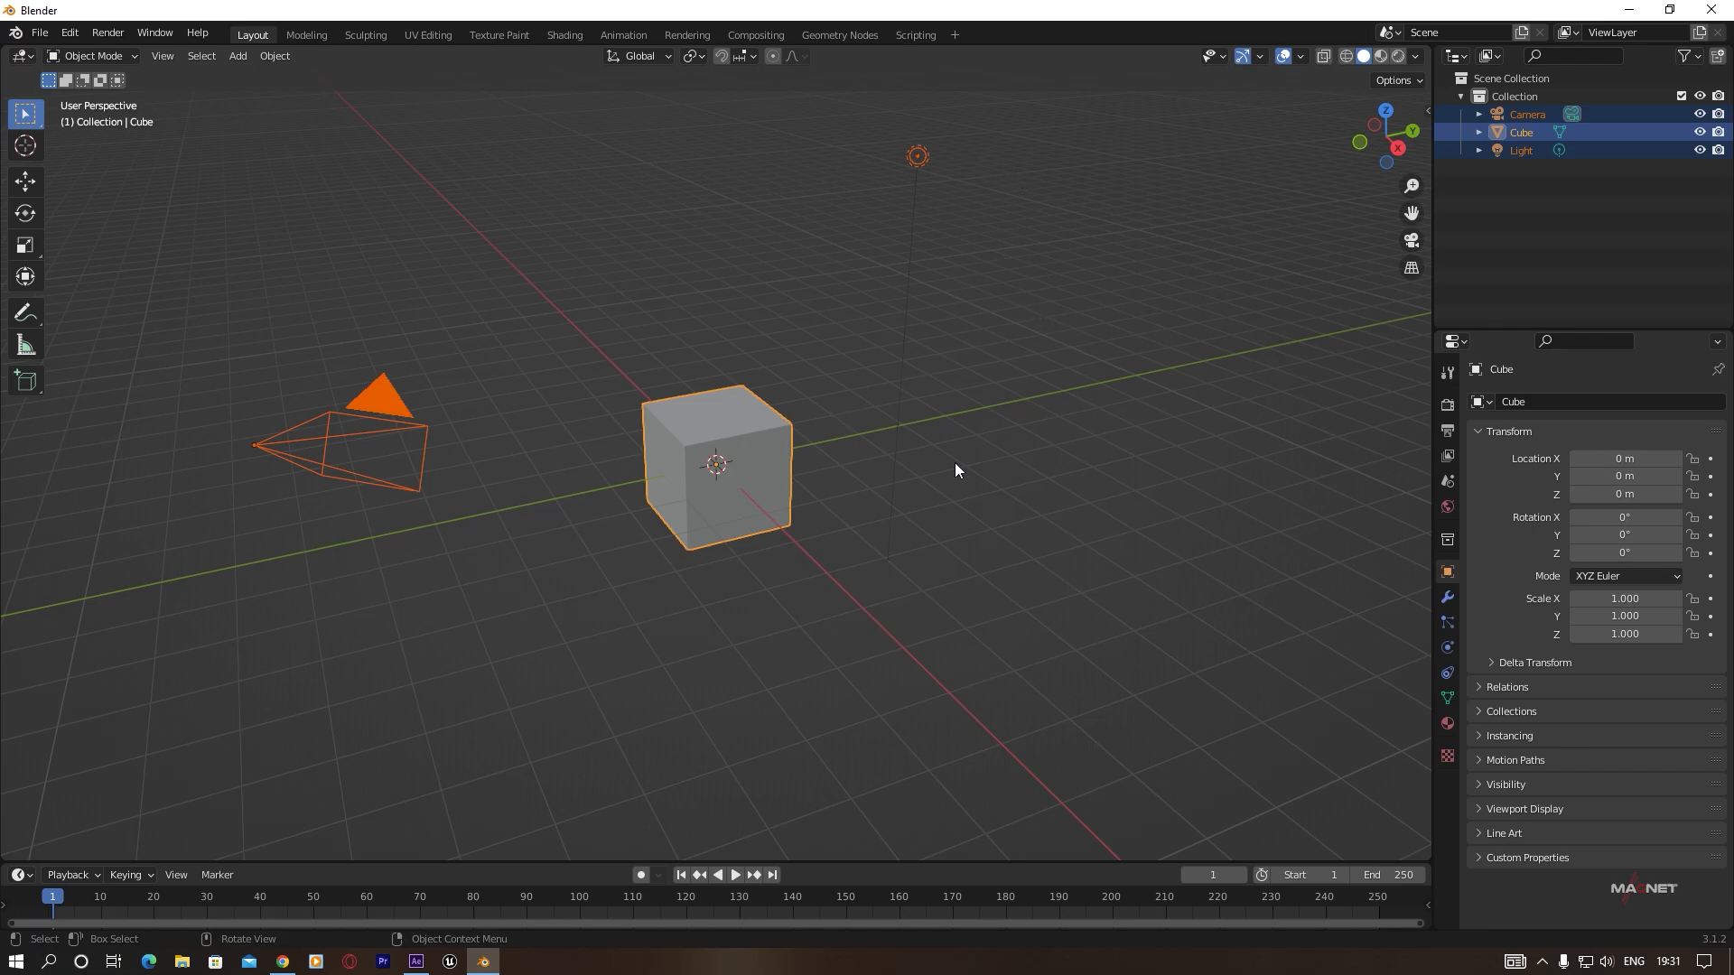
pyautogui.press('Delete')
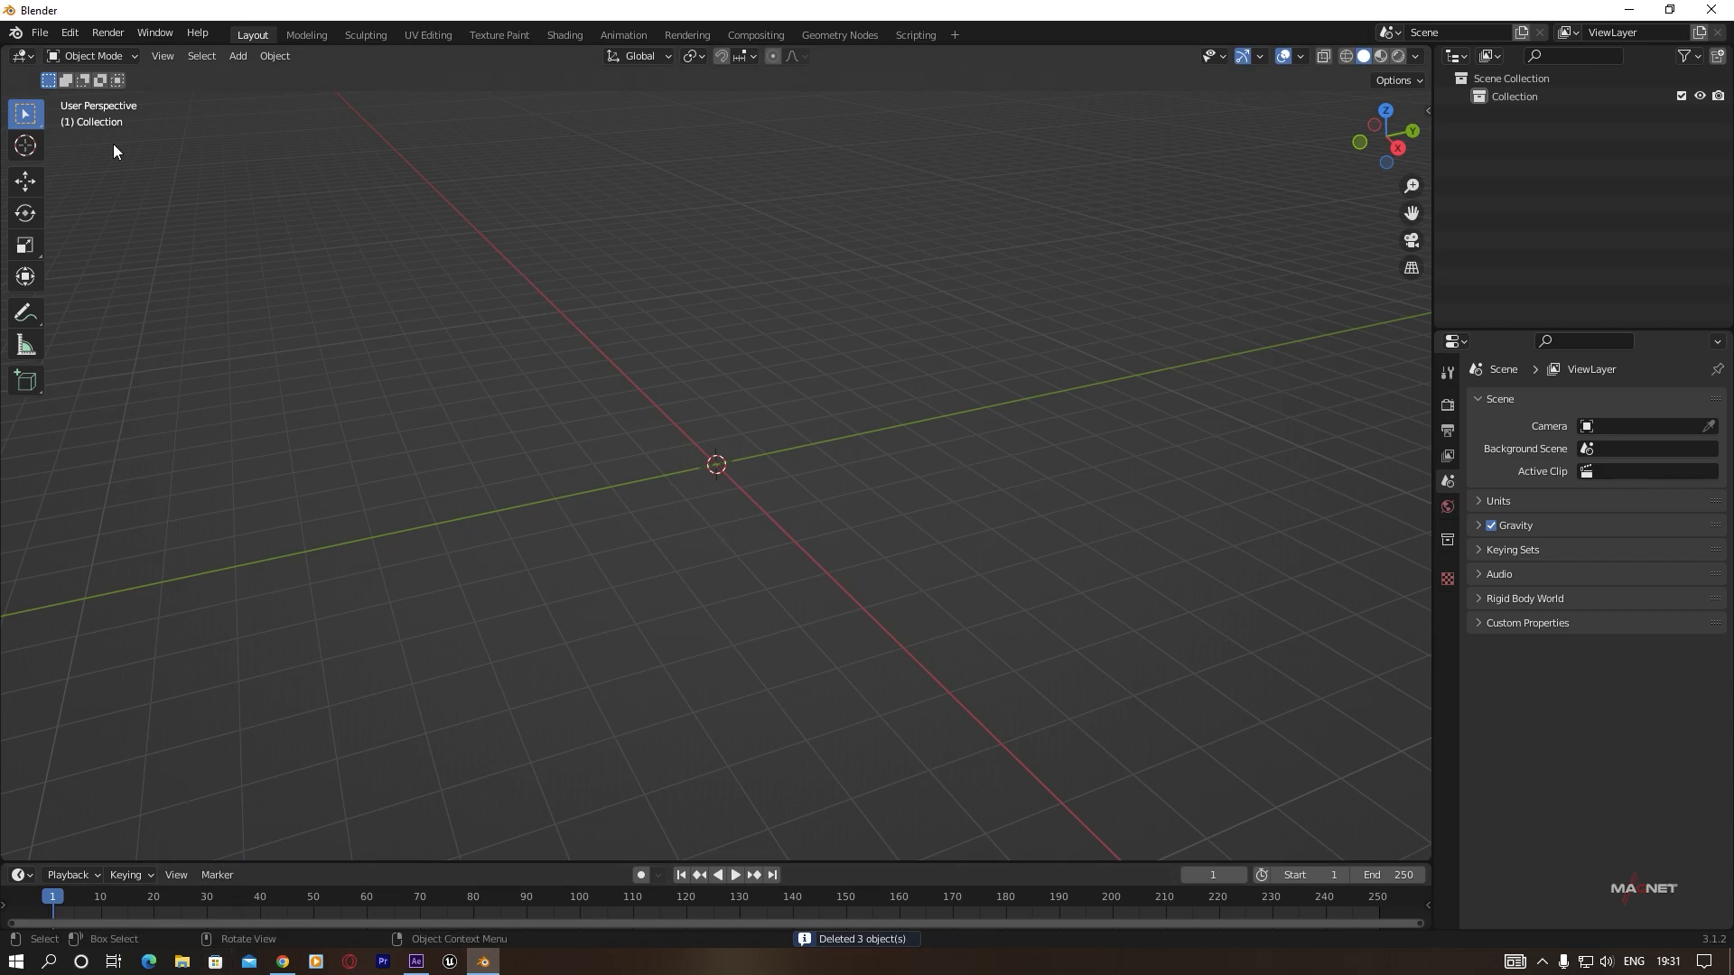
pyautogui.click(40, 35)
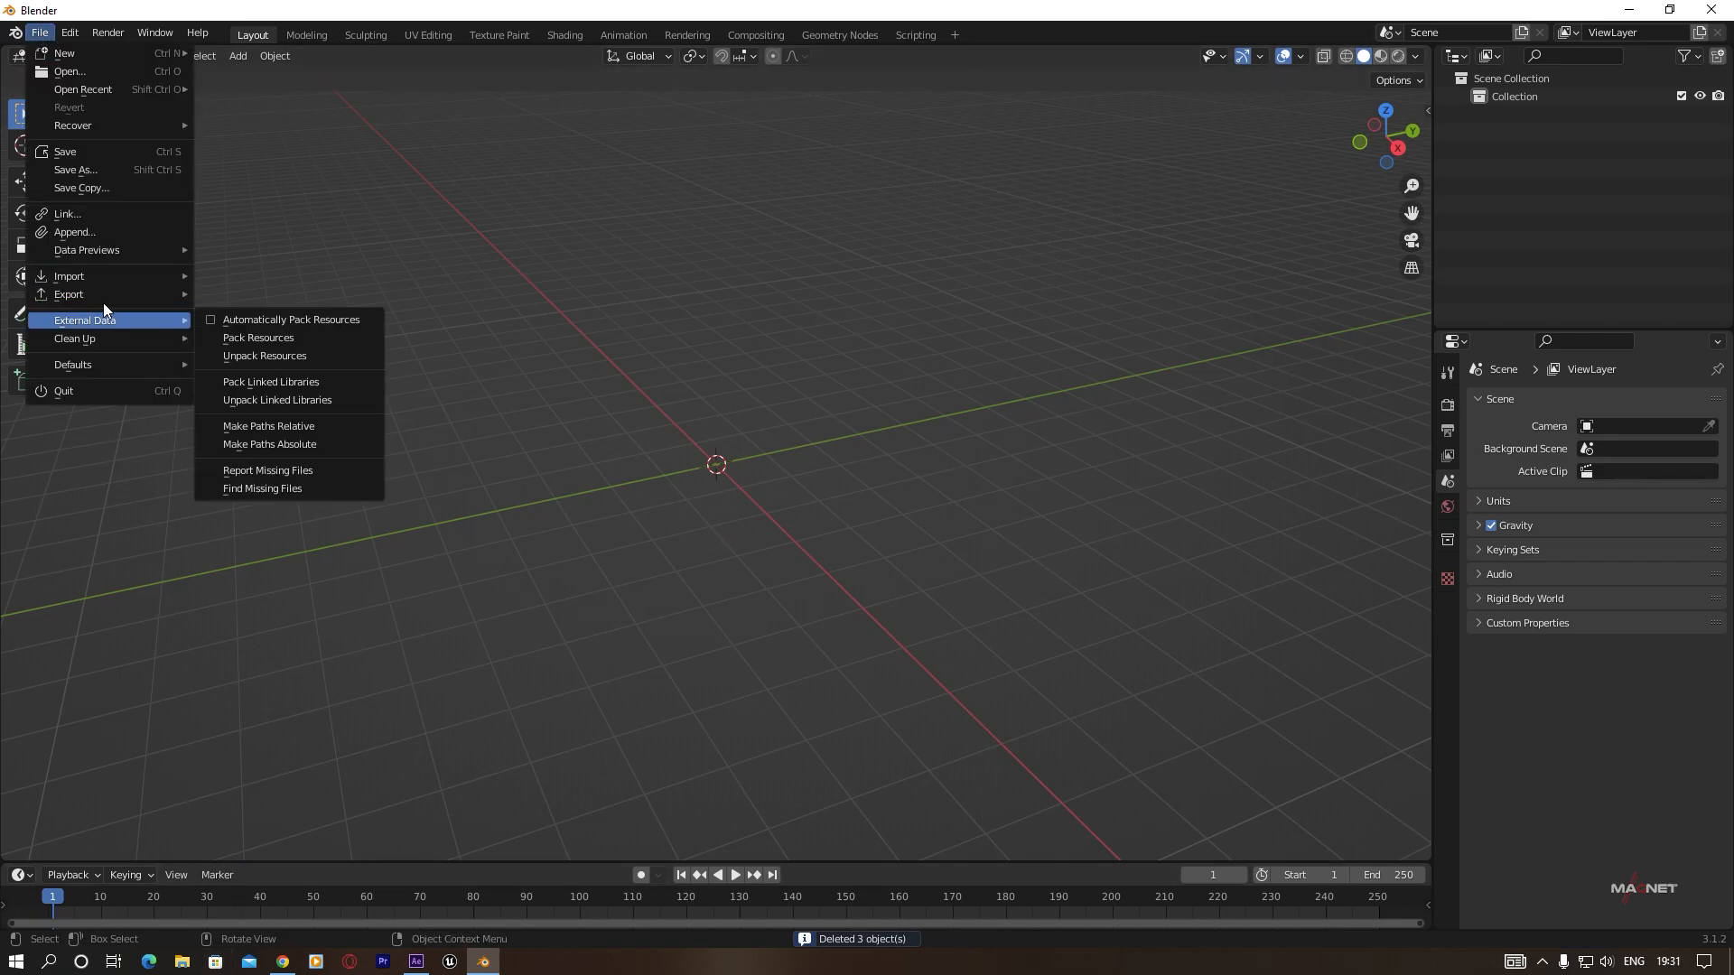
pyautogui.moveTo(97, 279)
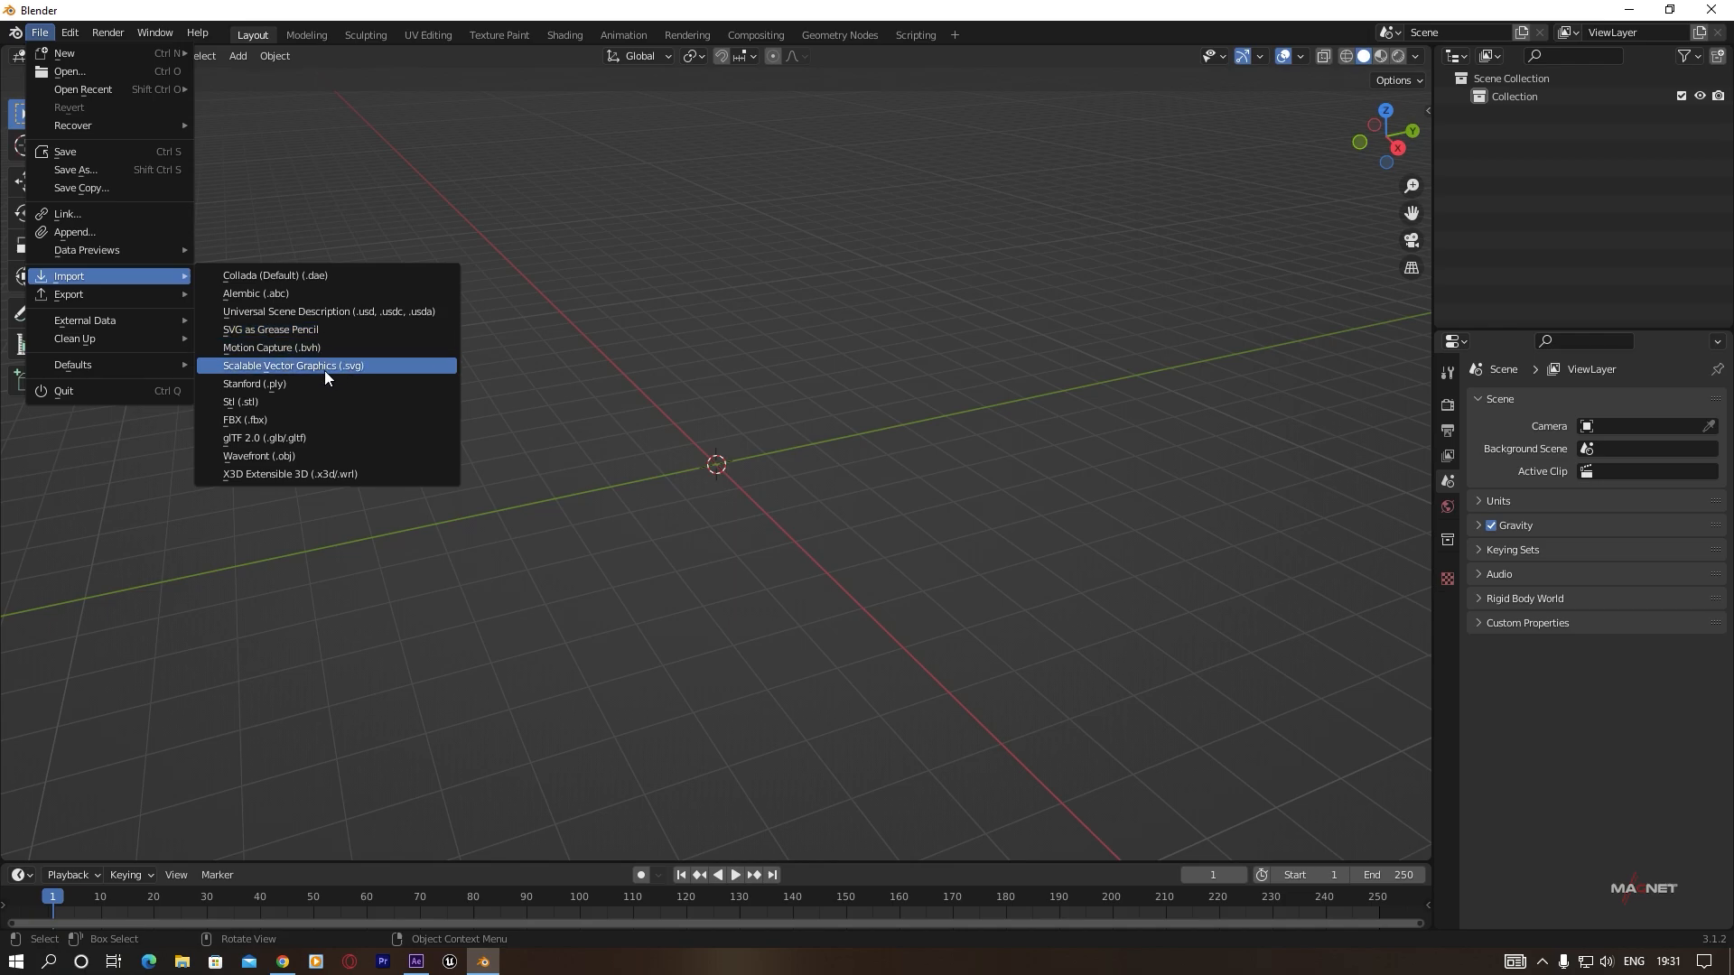
pyautogui.click(306, 439)
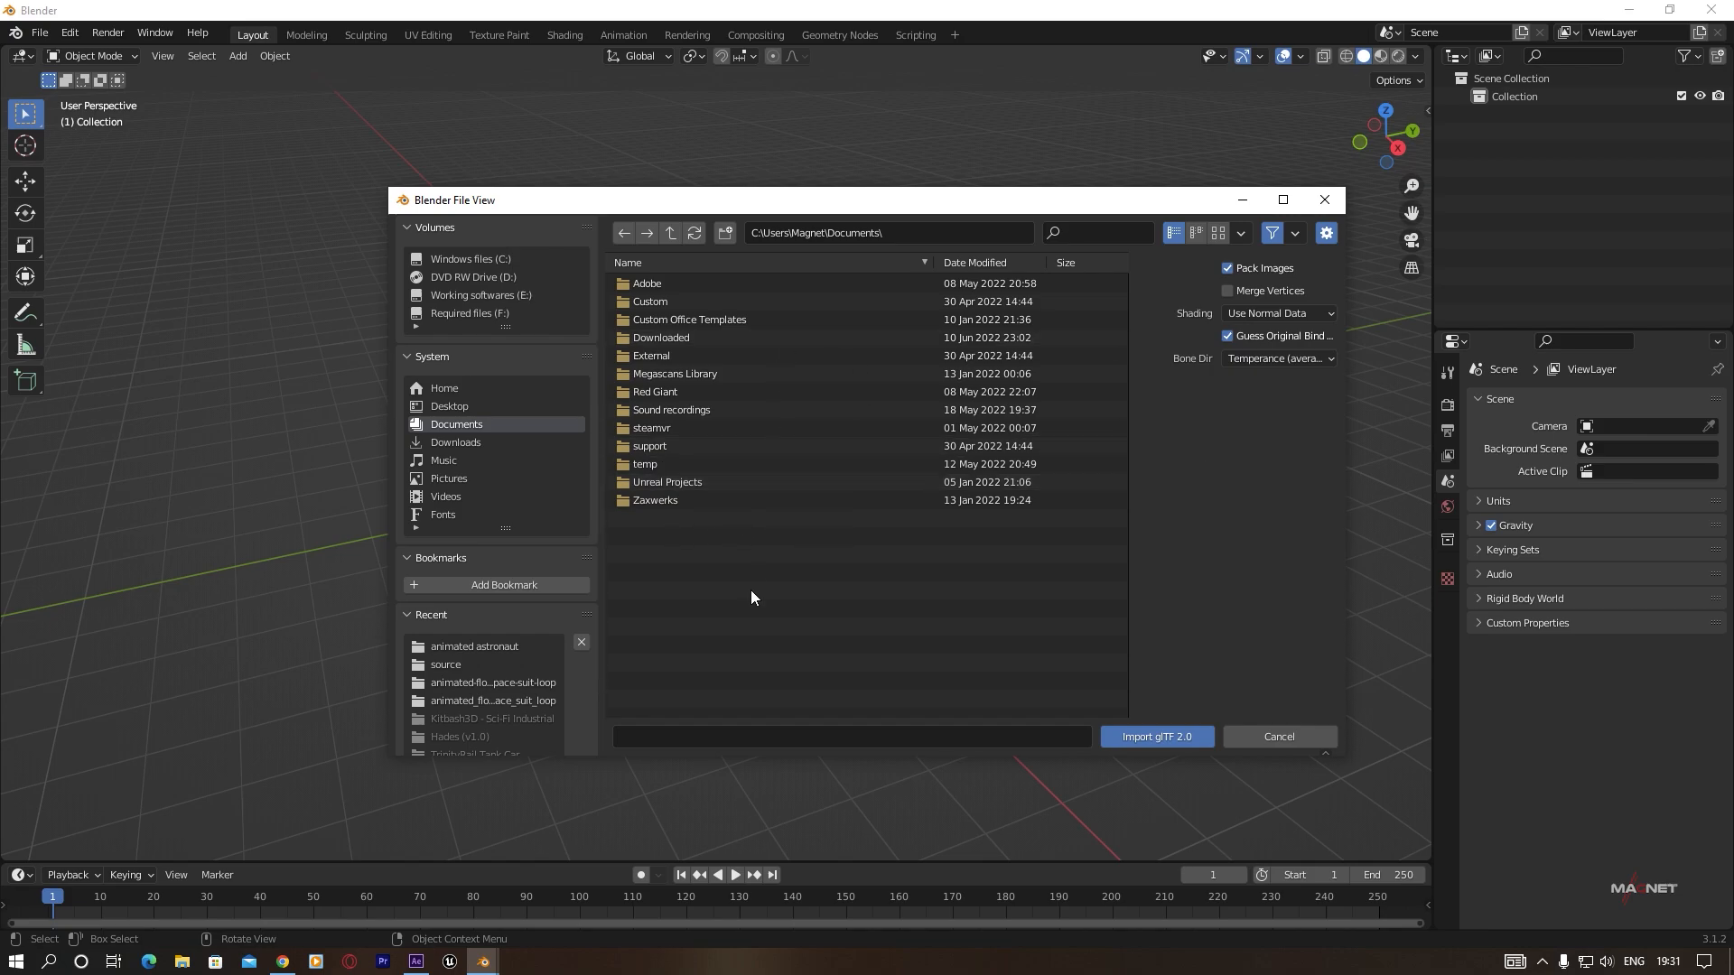
pyautogui.click(446, 664)
pyautogui.click(669, 283)
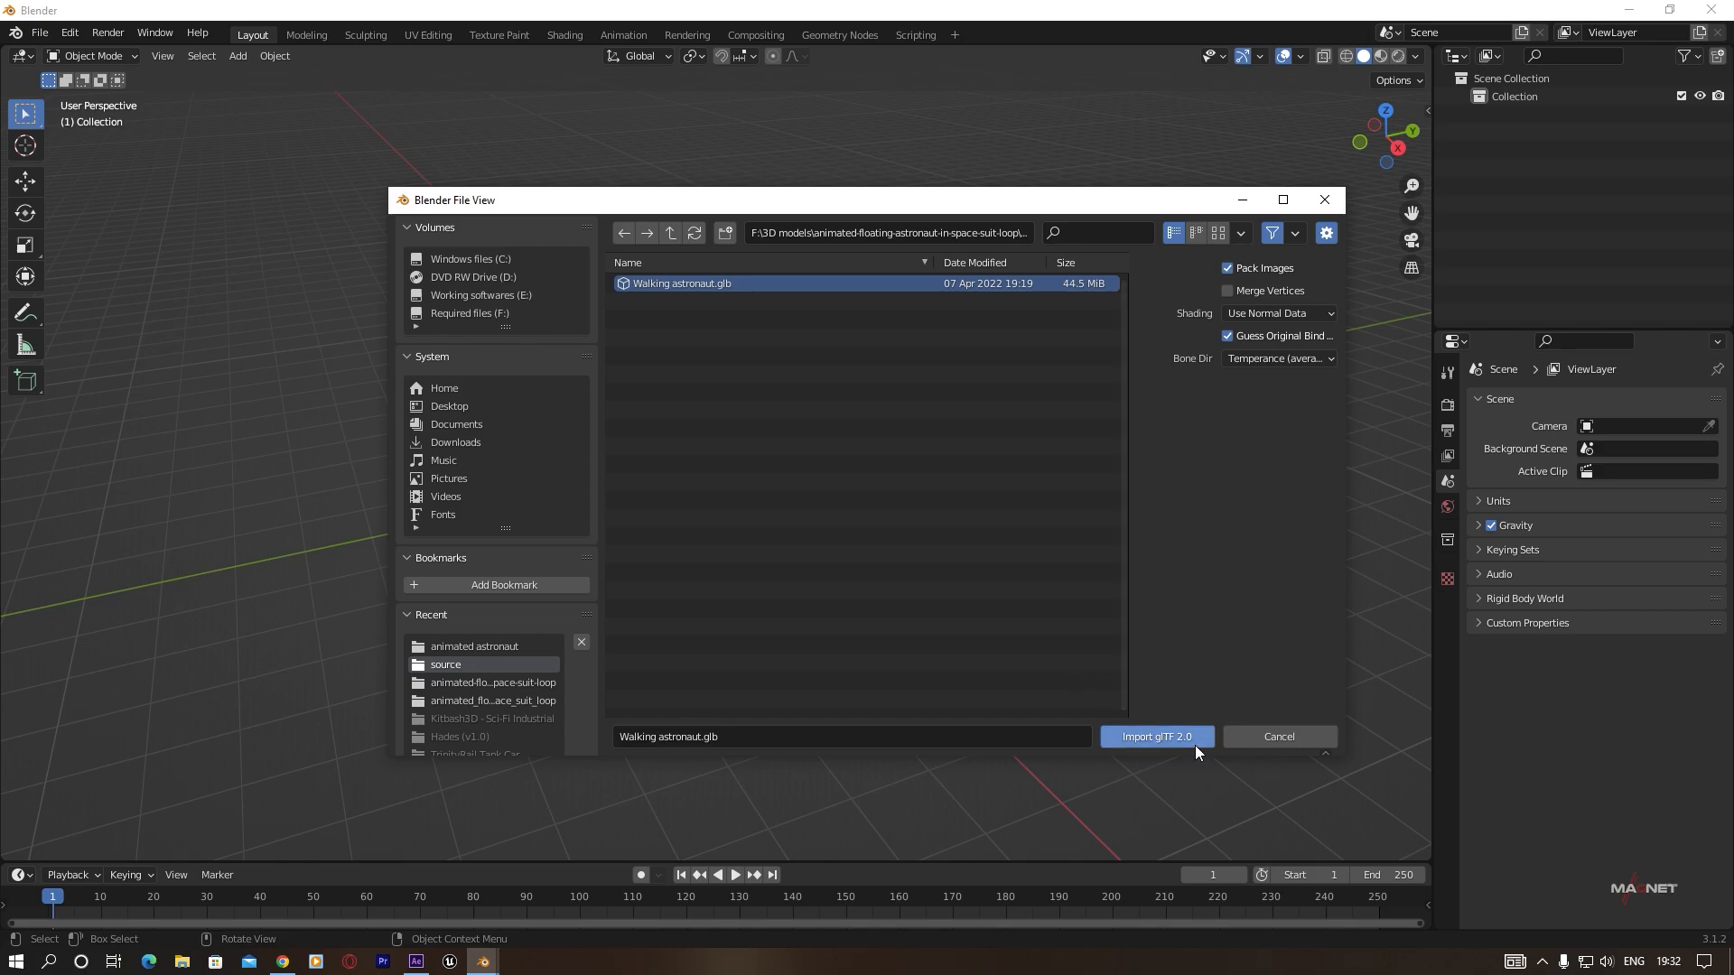
pyautogui.click(1158, 736)
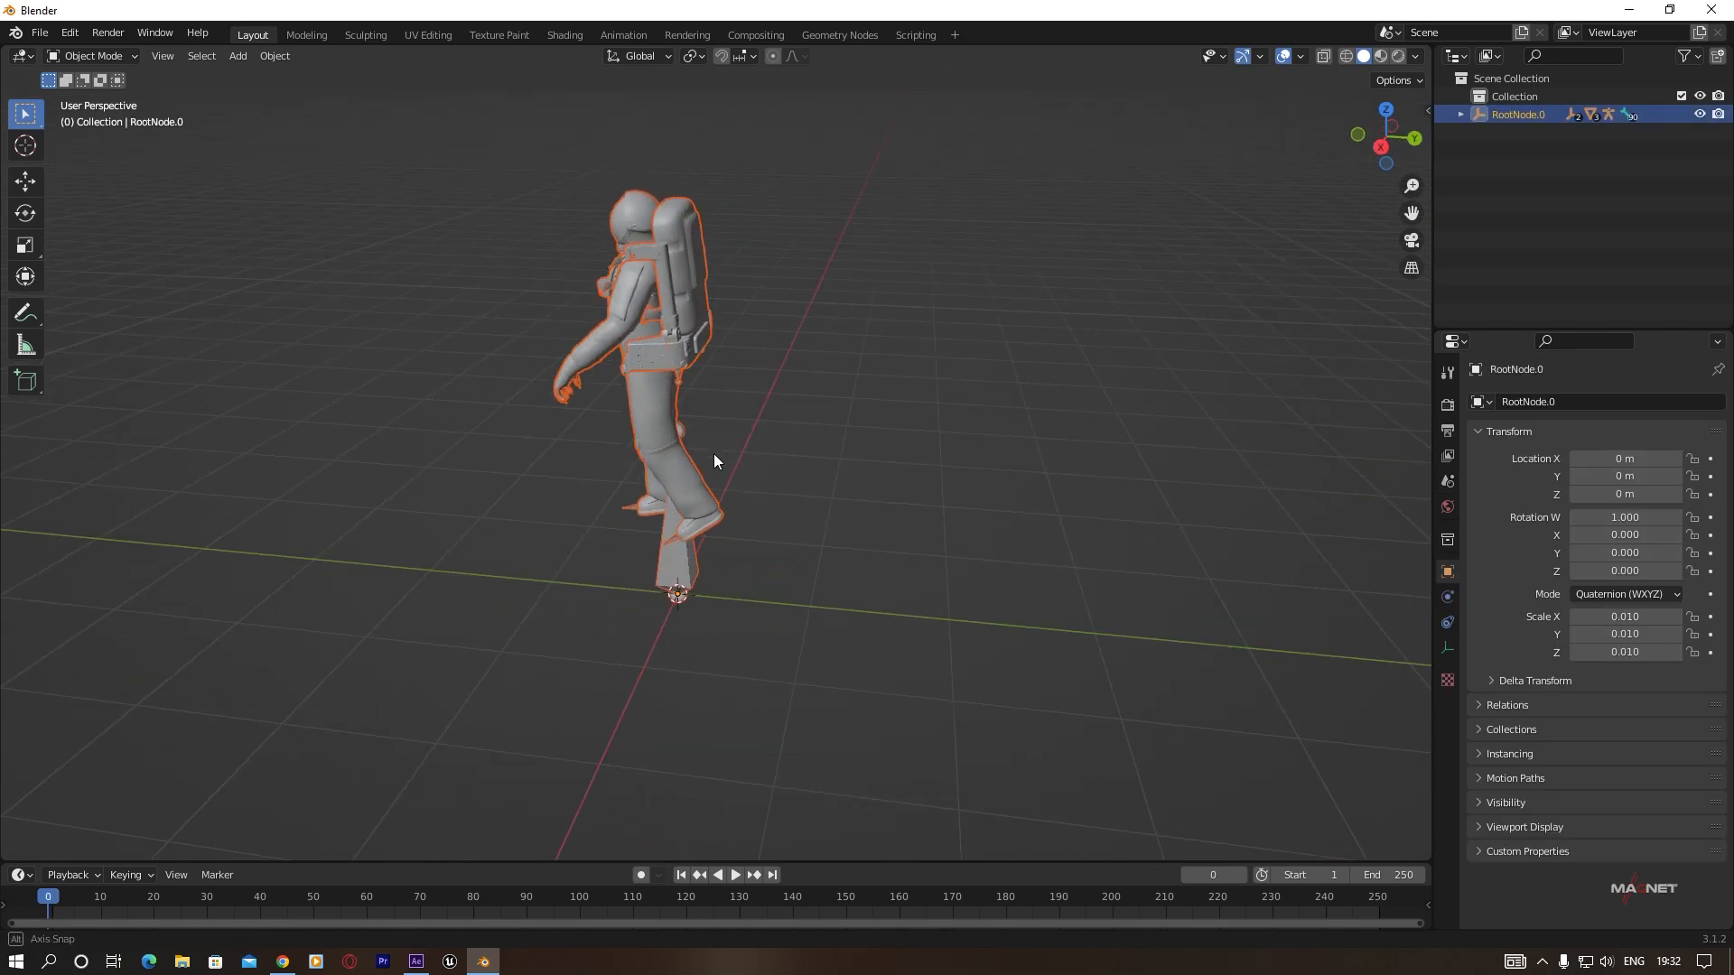
# Play the imported astronaut's animation and view the model from the front.
pyautogui.moveTo(714, 453); pyautogui.dragTo(801, 350)
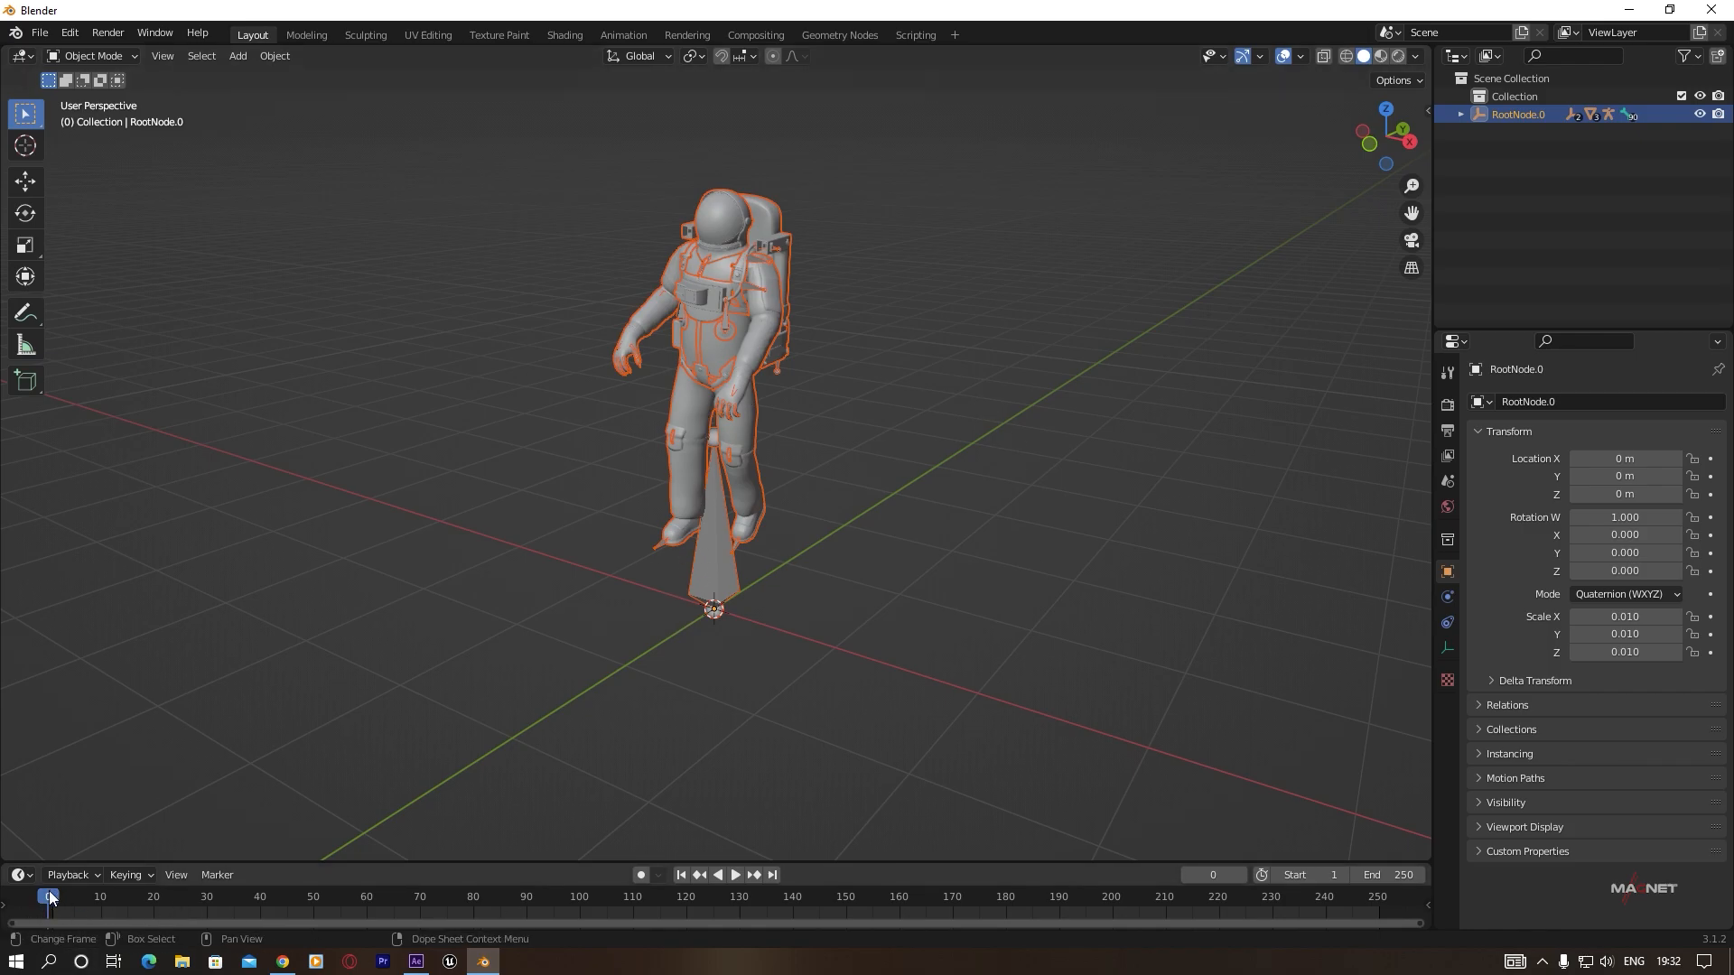
pyautogui.press('space')
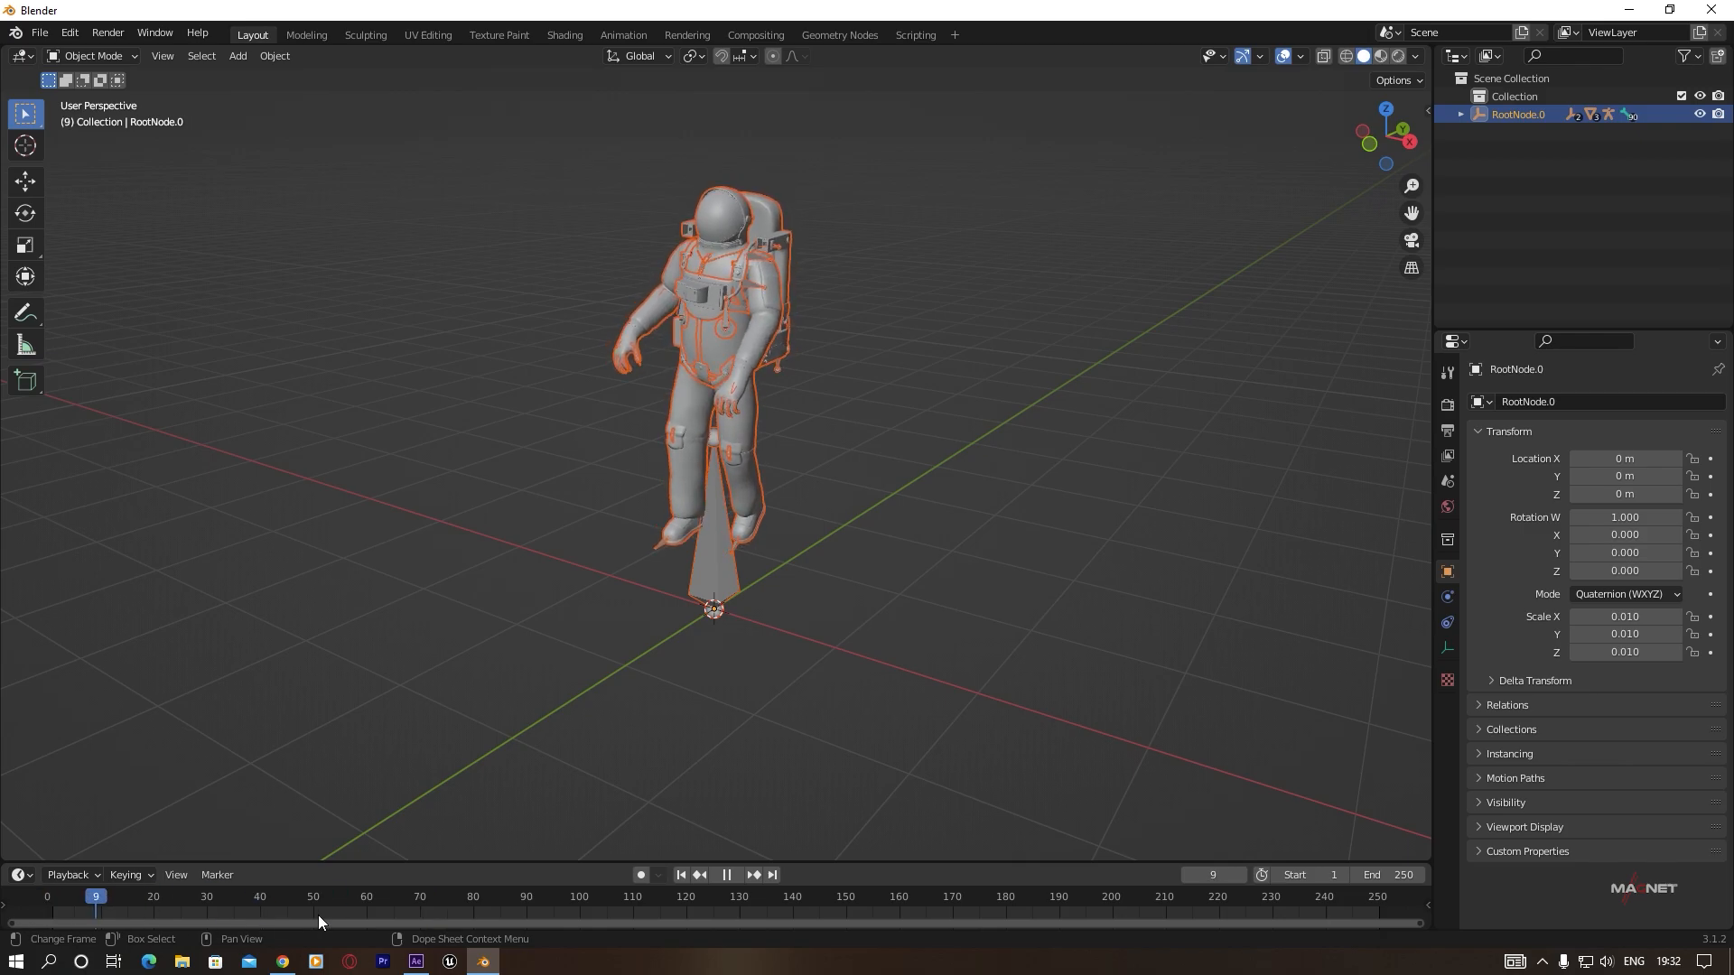
pyautogui.moveTo(318, 914)
pyautogui.mouseDown()
pyautogui.moveTo(923, 914)
pyautogui.moveTo(274, 914)
pyautogui.moveTo(892, 914)
pyautogui.moveTo(323, 914)
pyautogui.mouseUp()
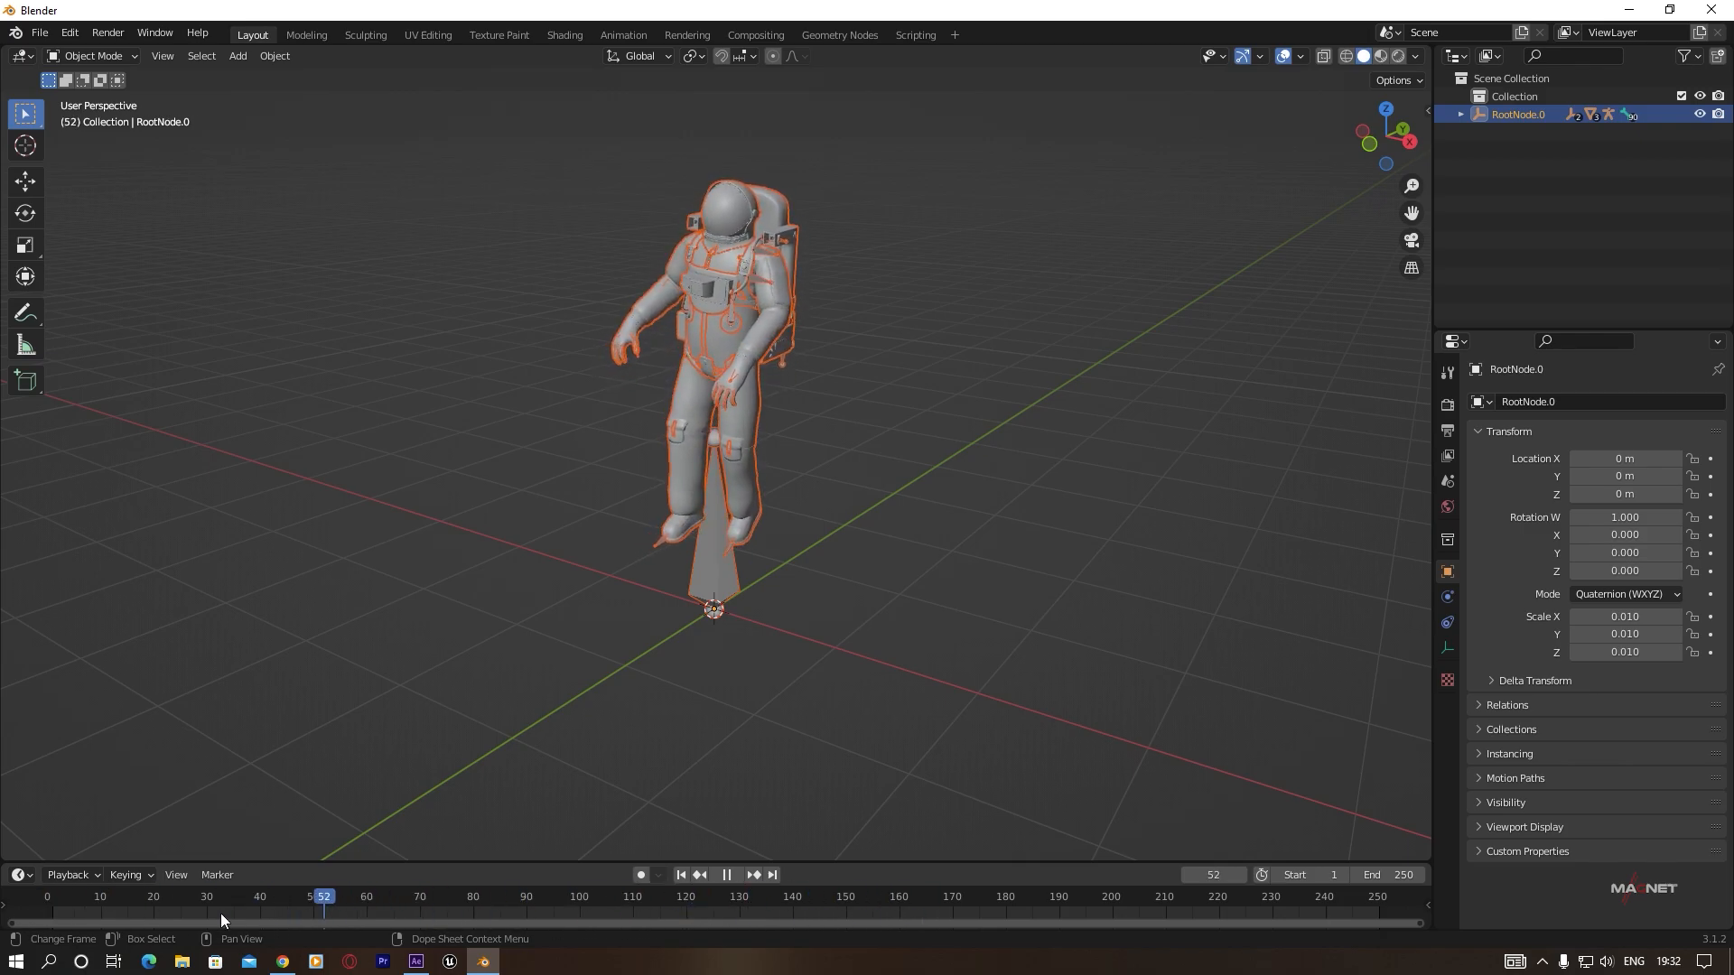
pyautogui.press('Escape')
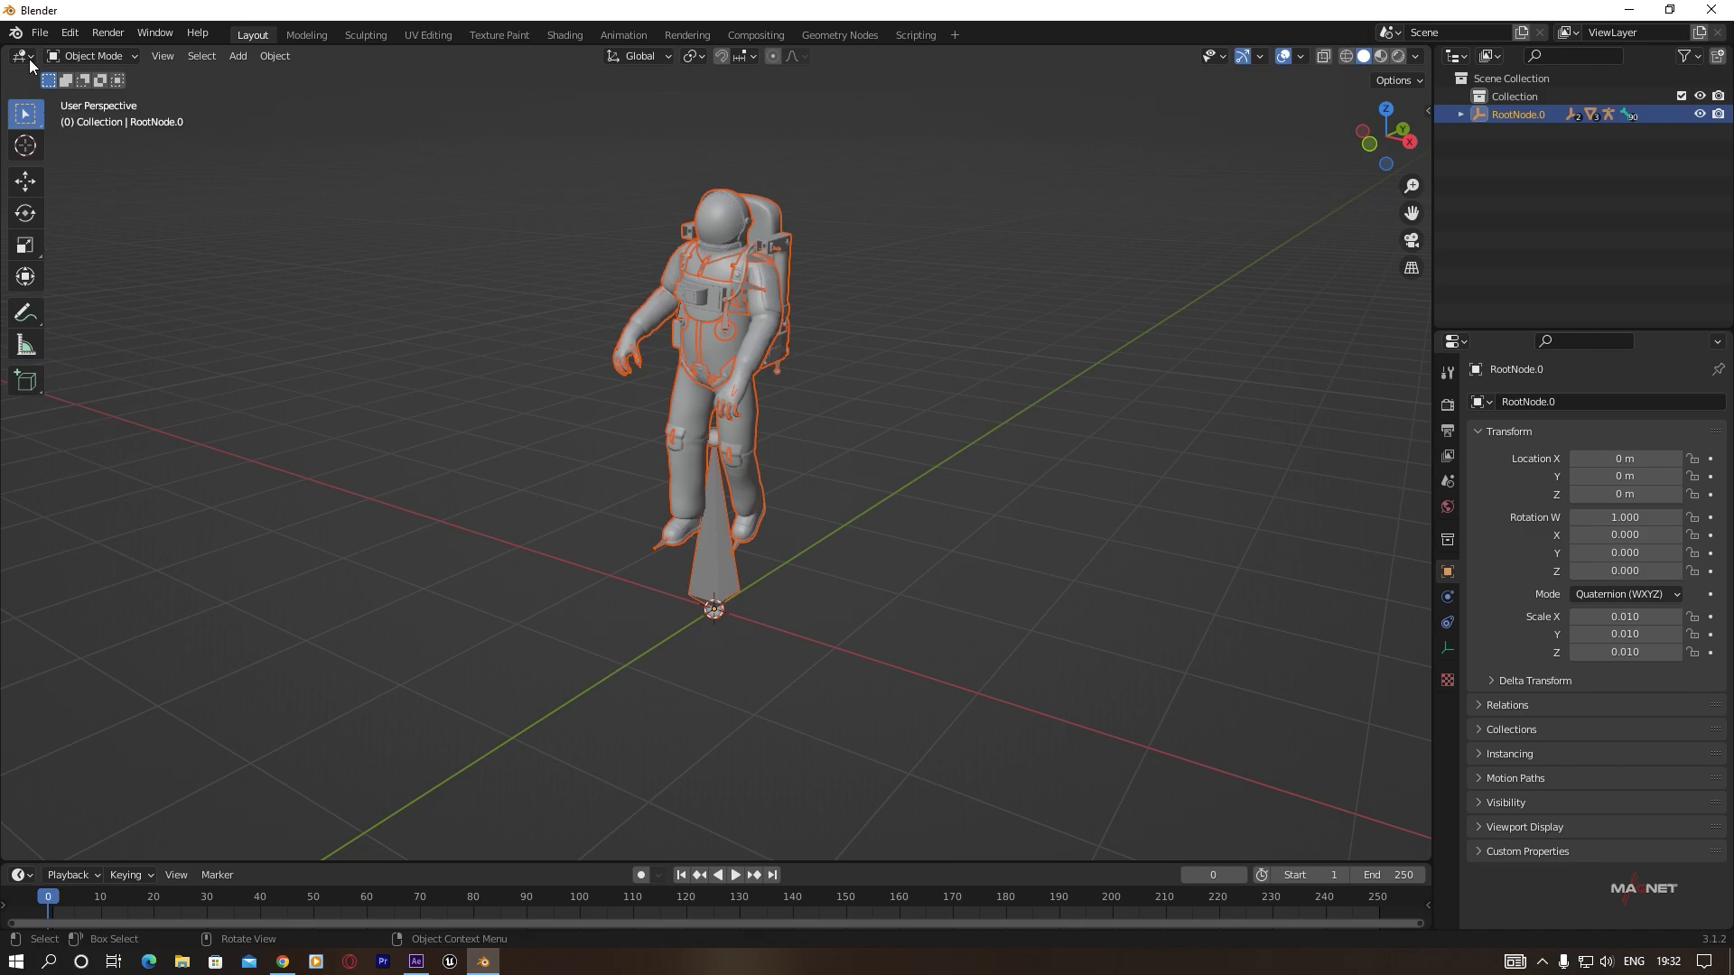
# Set up a Wavefront OBJ export in F:\VideoCopilot\Models with OBJ Groups and Animation enabled, and close it without exporting.
pyautogui.click(41, 35)
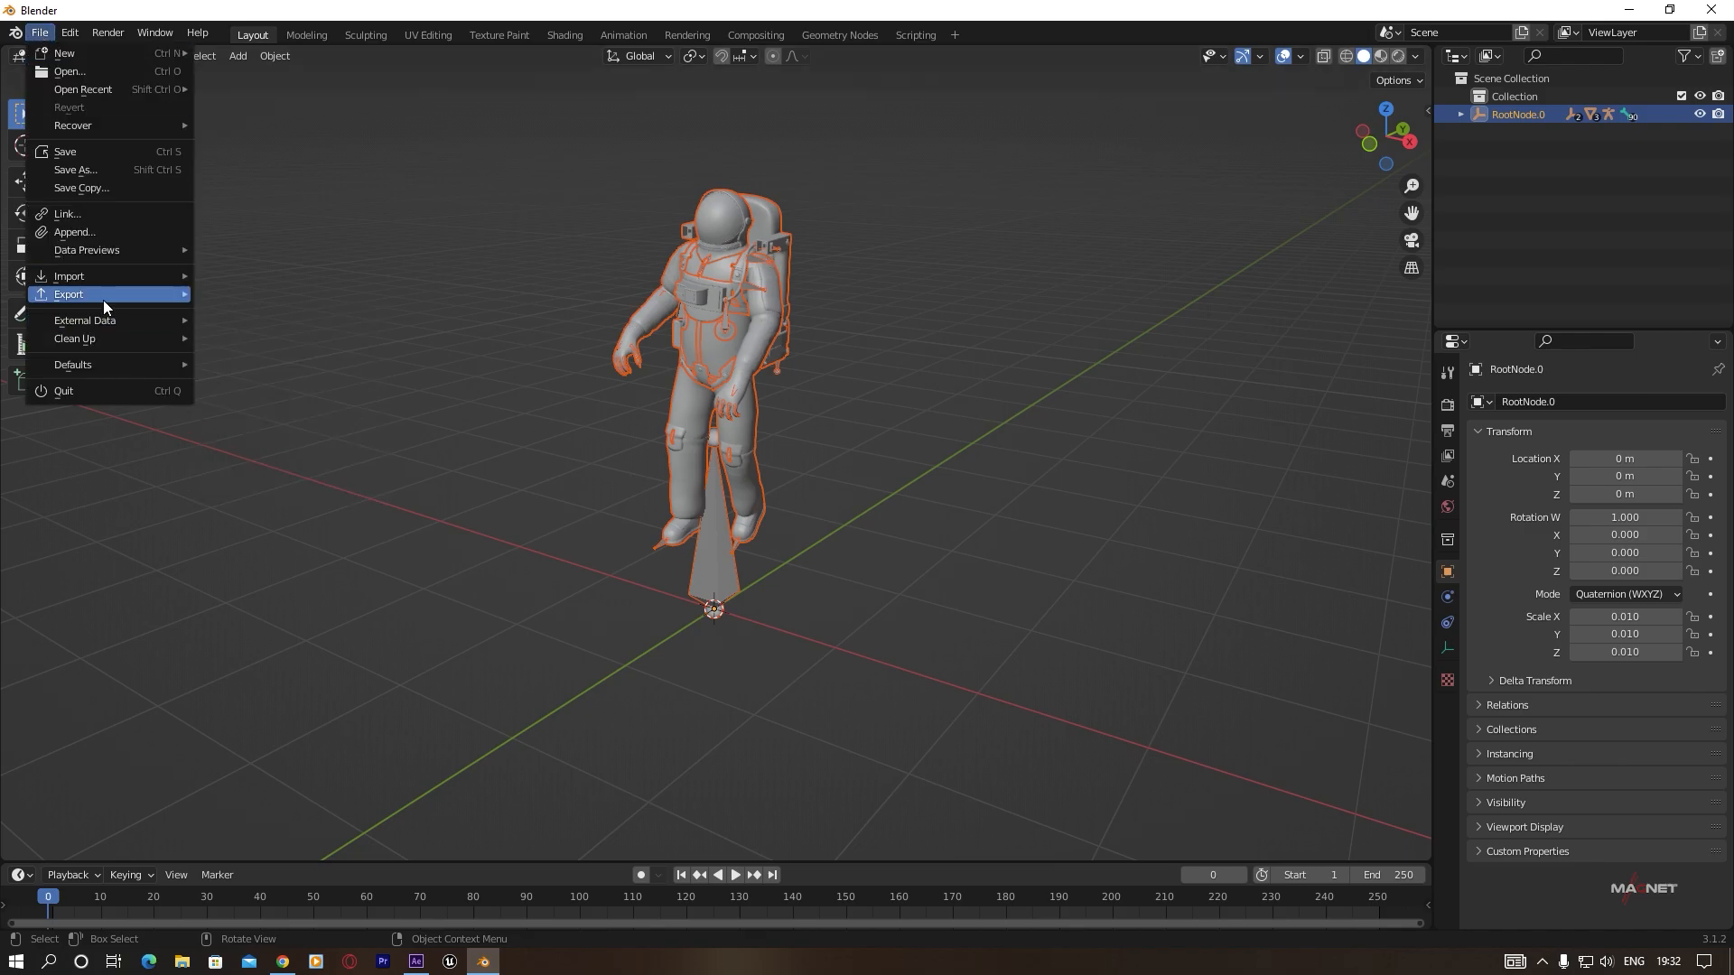
pyautogui.moveTo(94, 296)
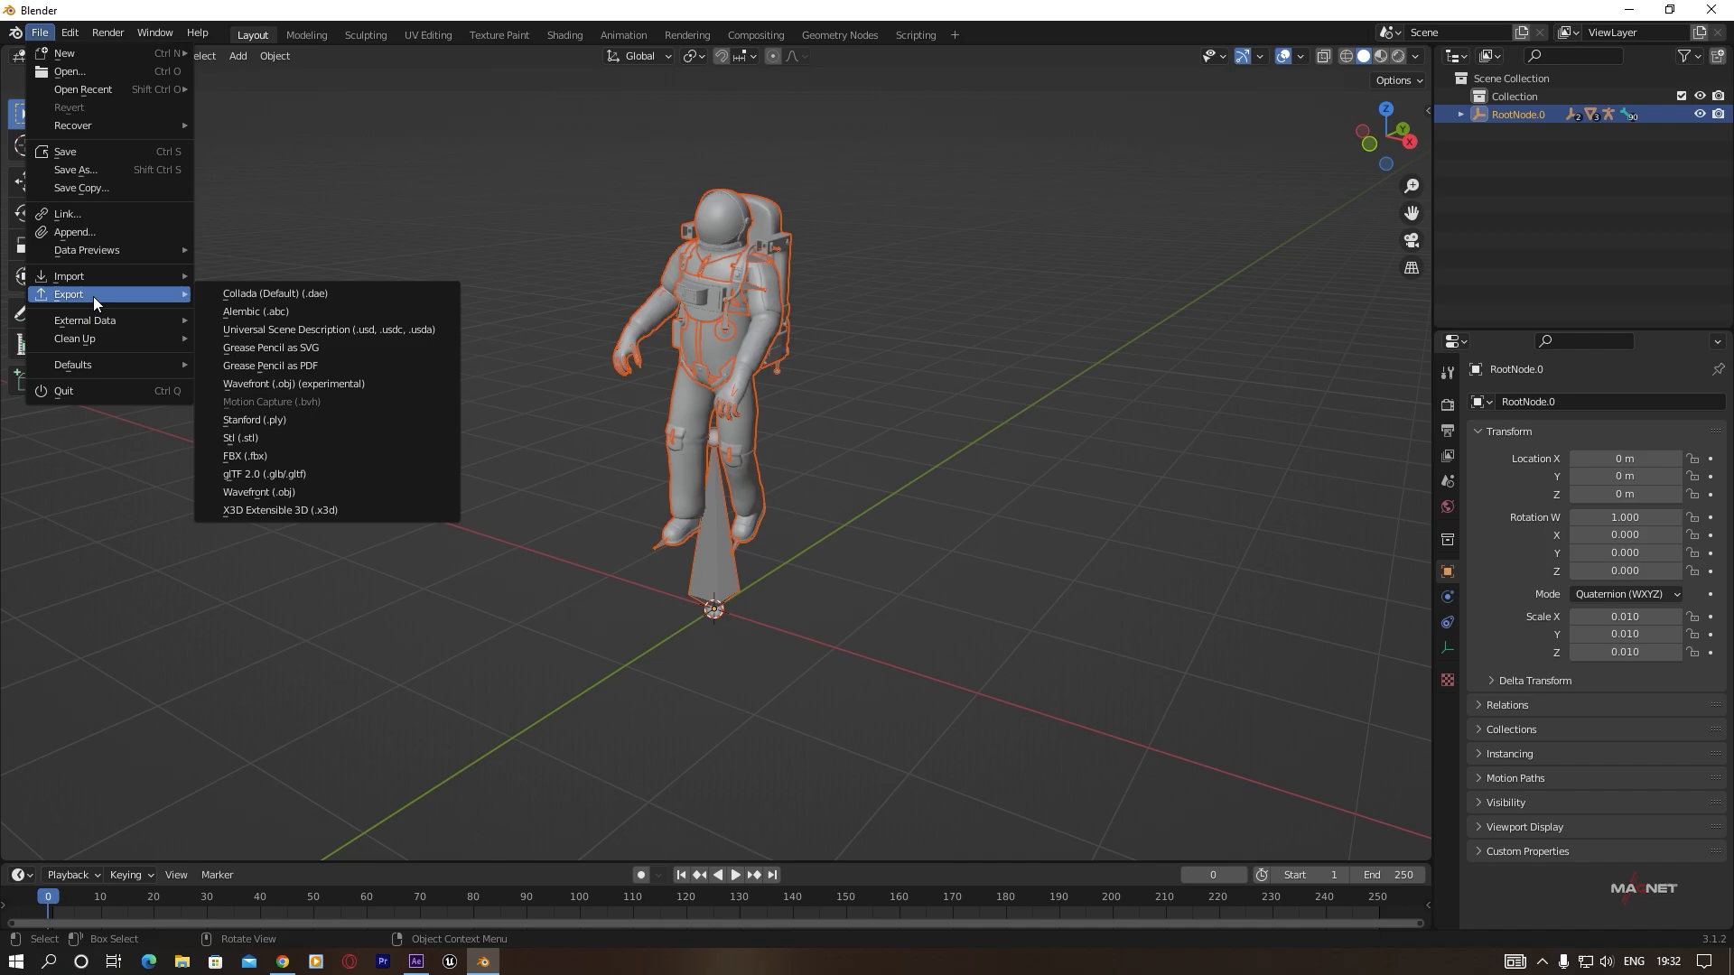
pyautogui.click(307, 492)
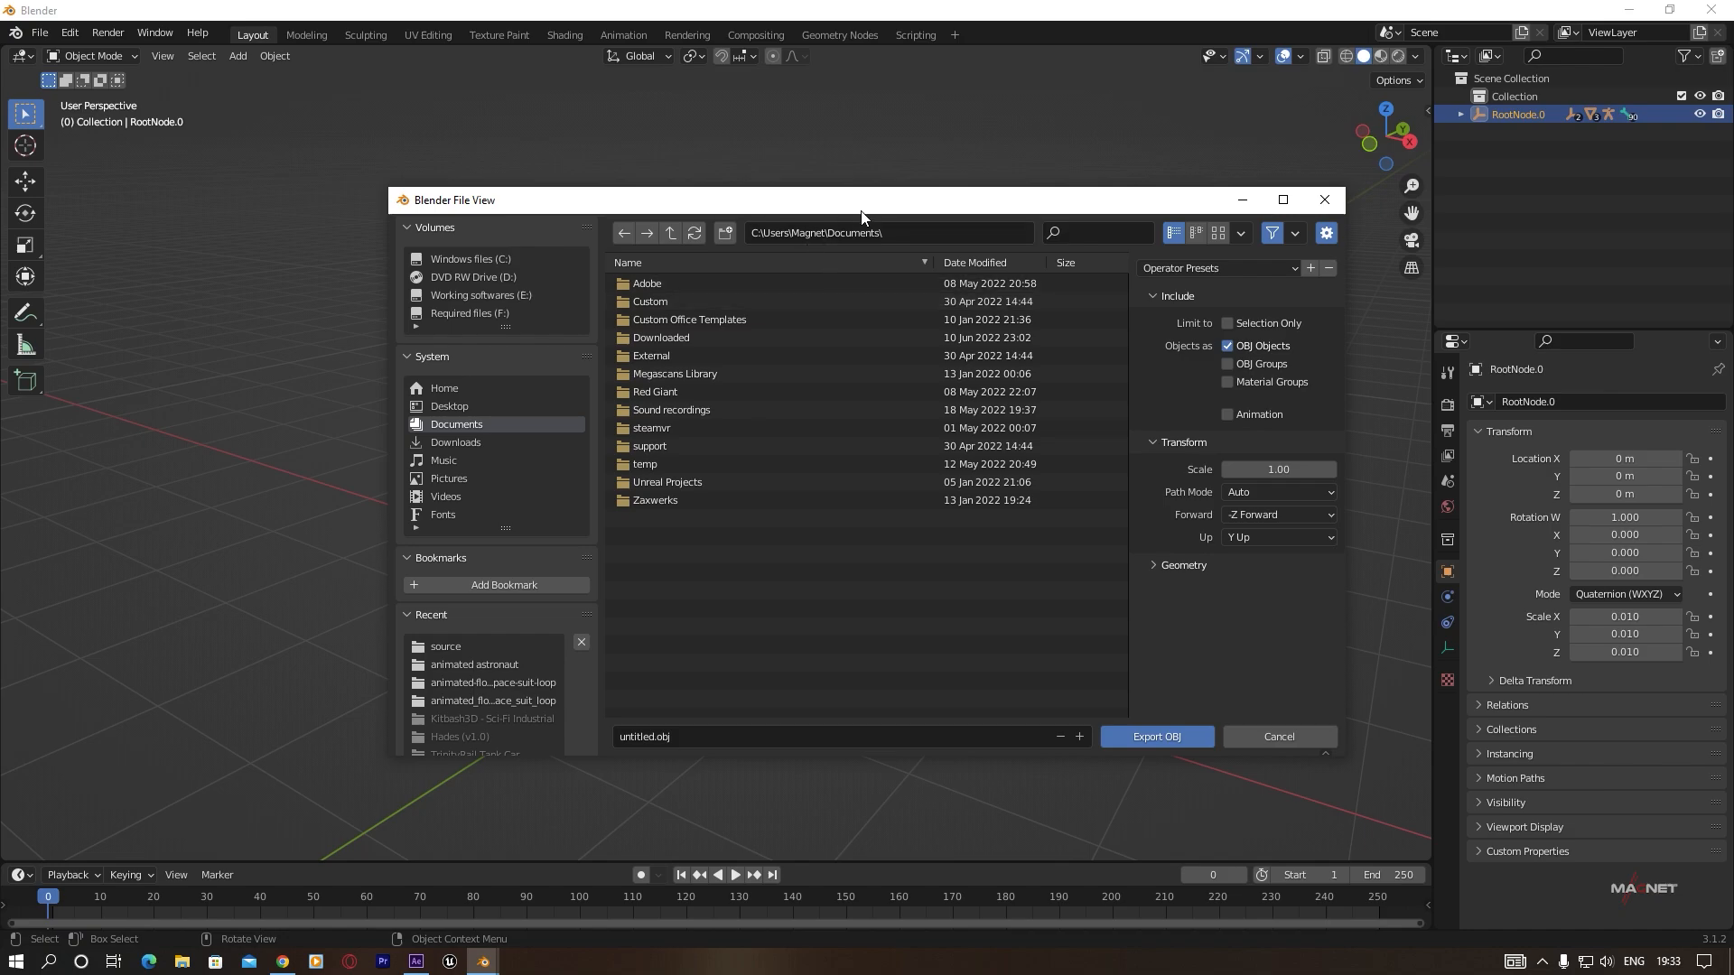
pyautogui.moveTo(865, 201); pyautogui.dragTo(750, 200)
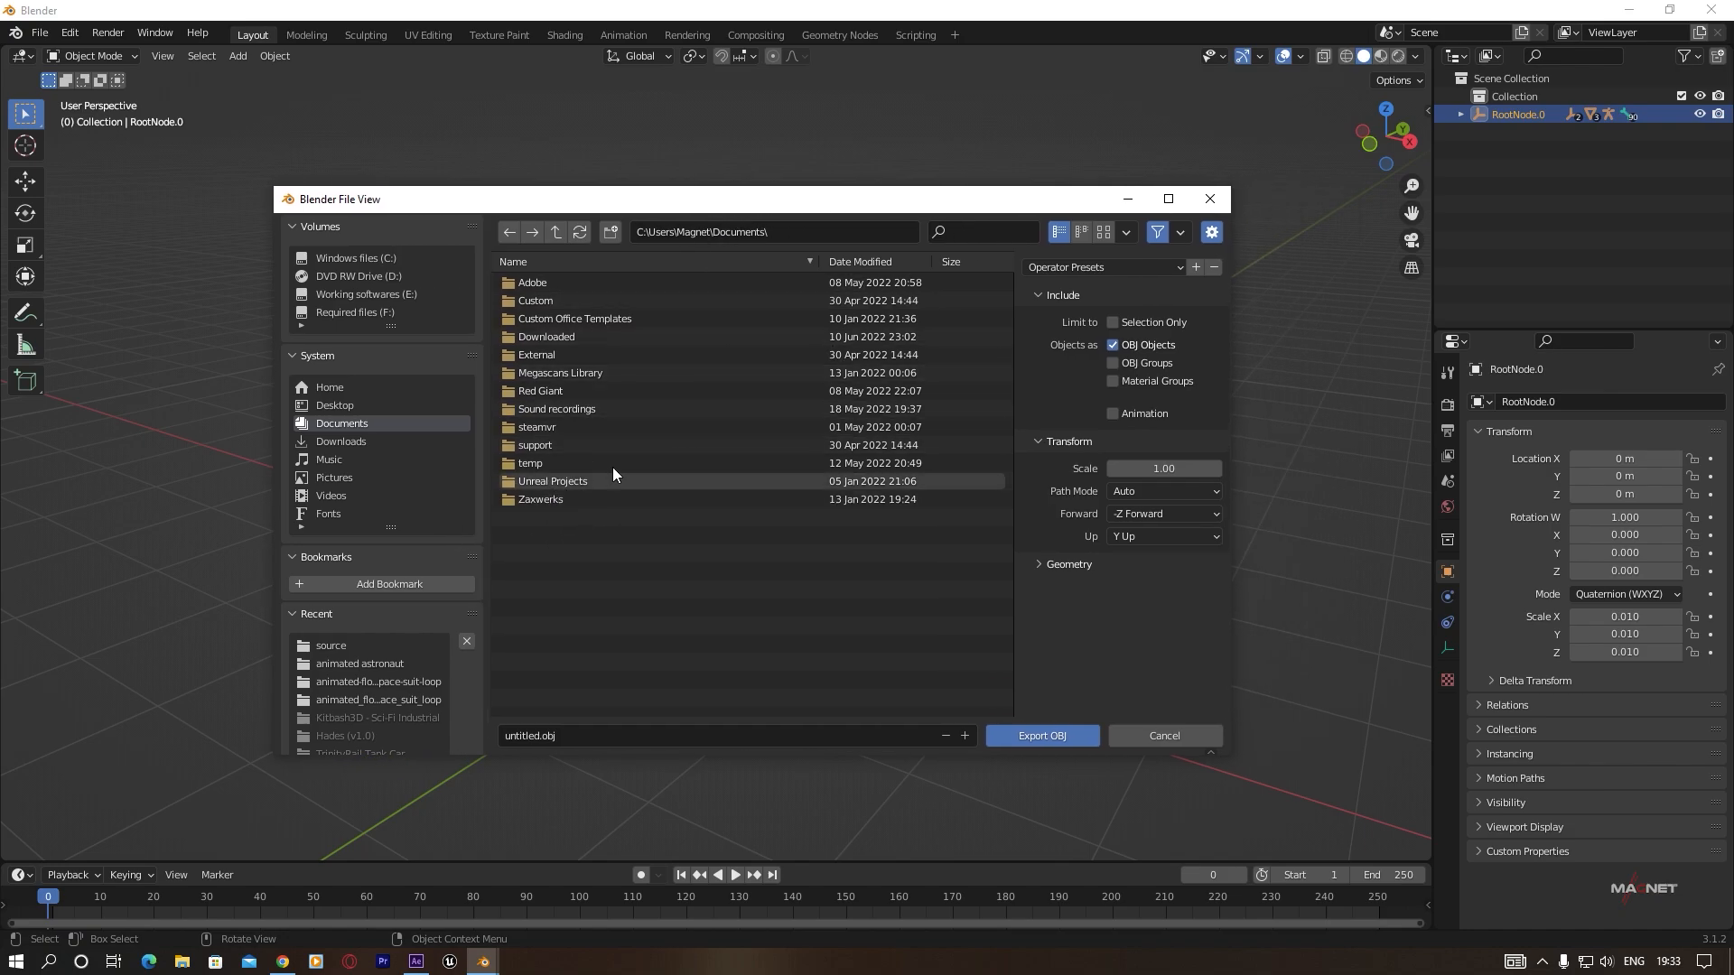
pyautogui.click(343, 312)
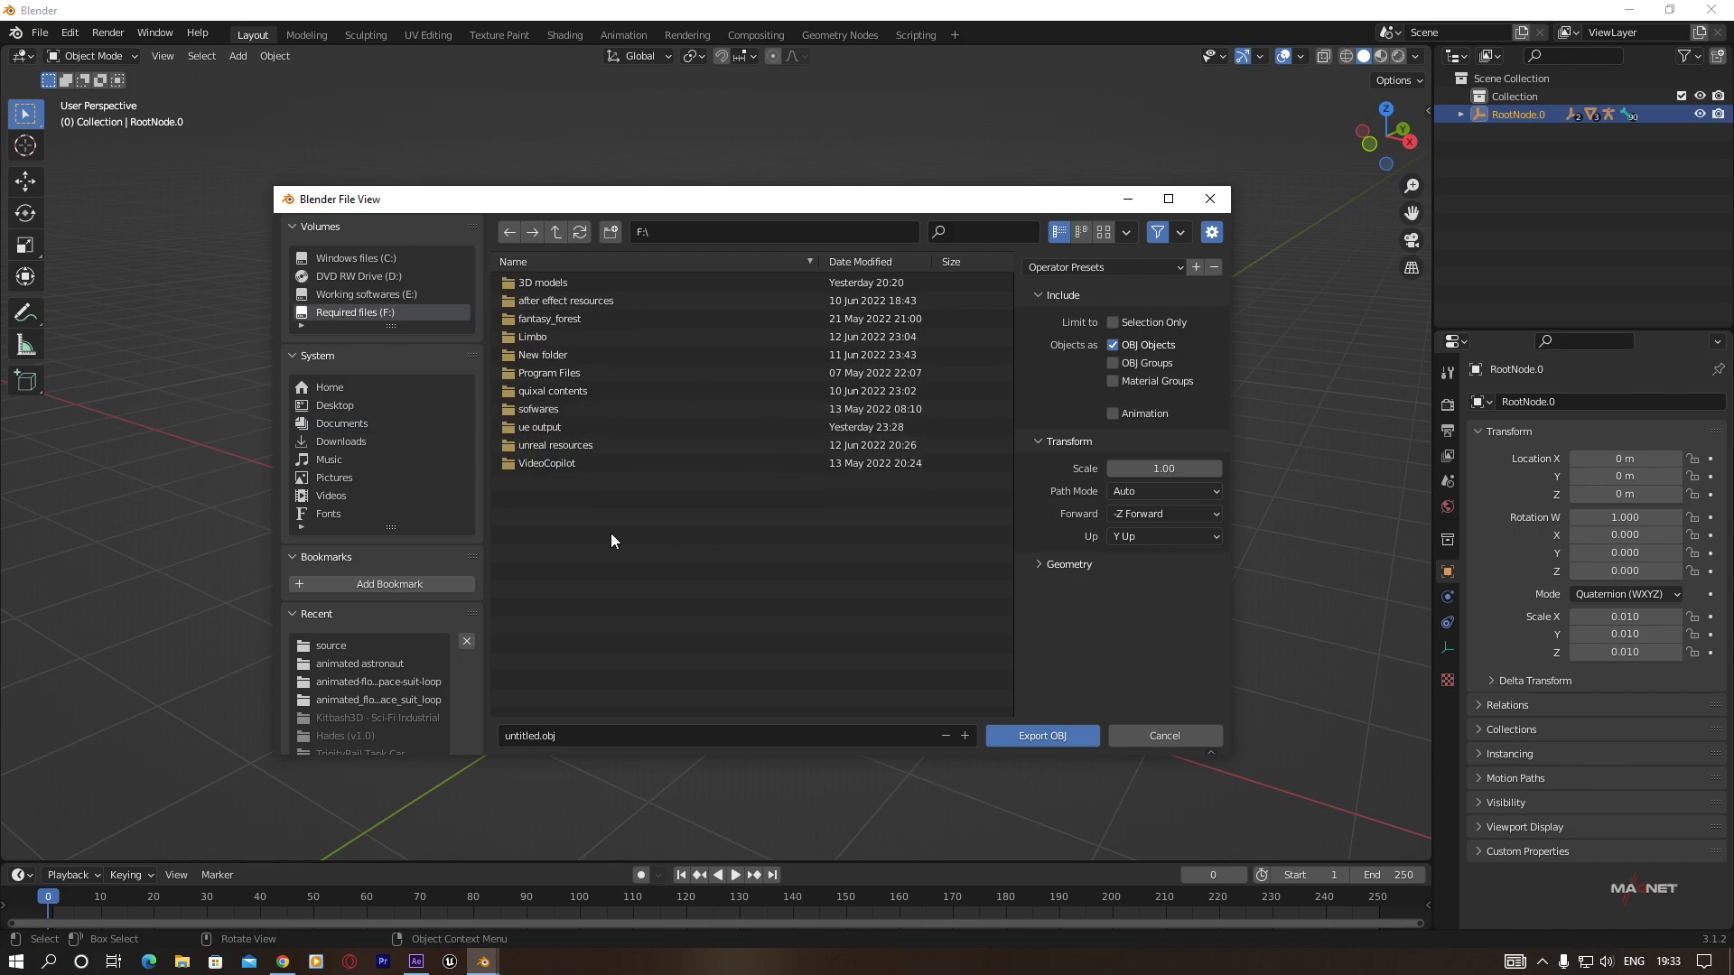
pyautogui.click(585, 462)
pyautogui.doubleClick(582, 464)
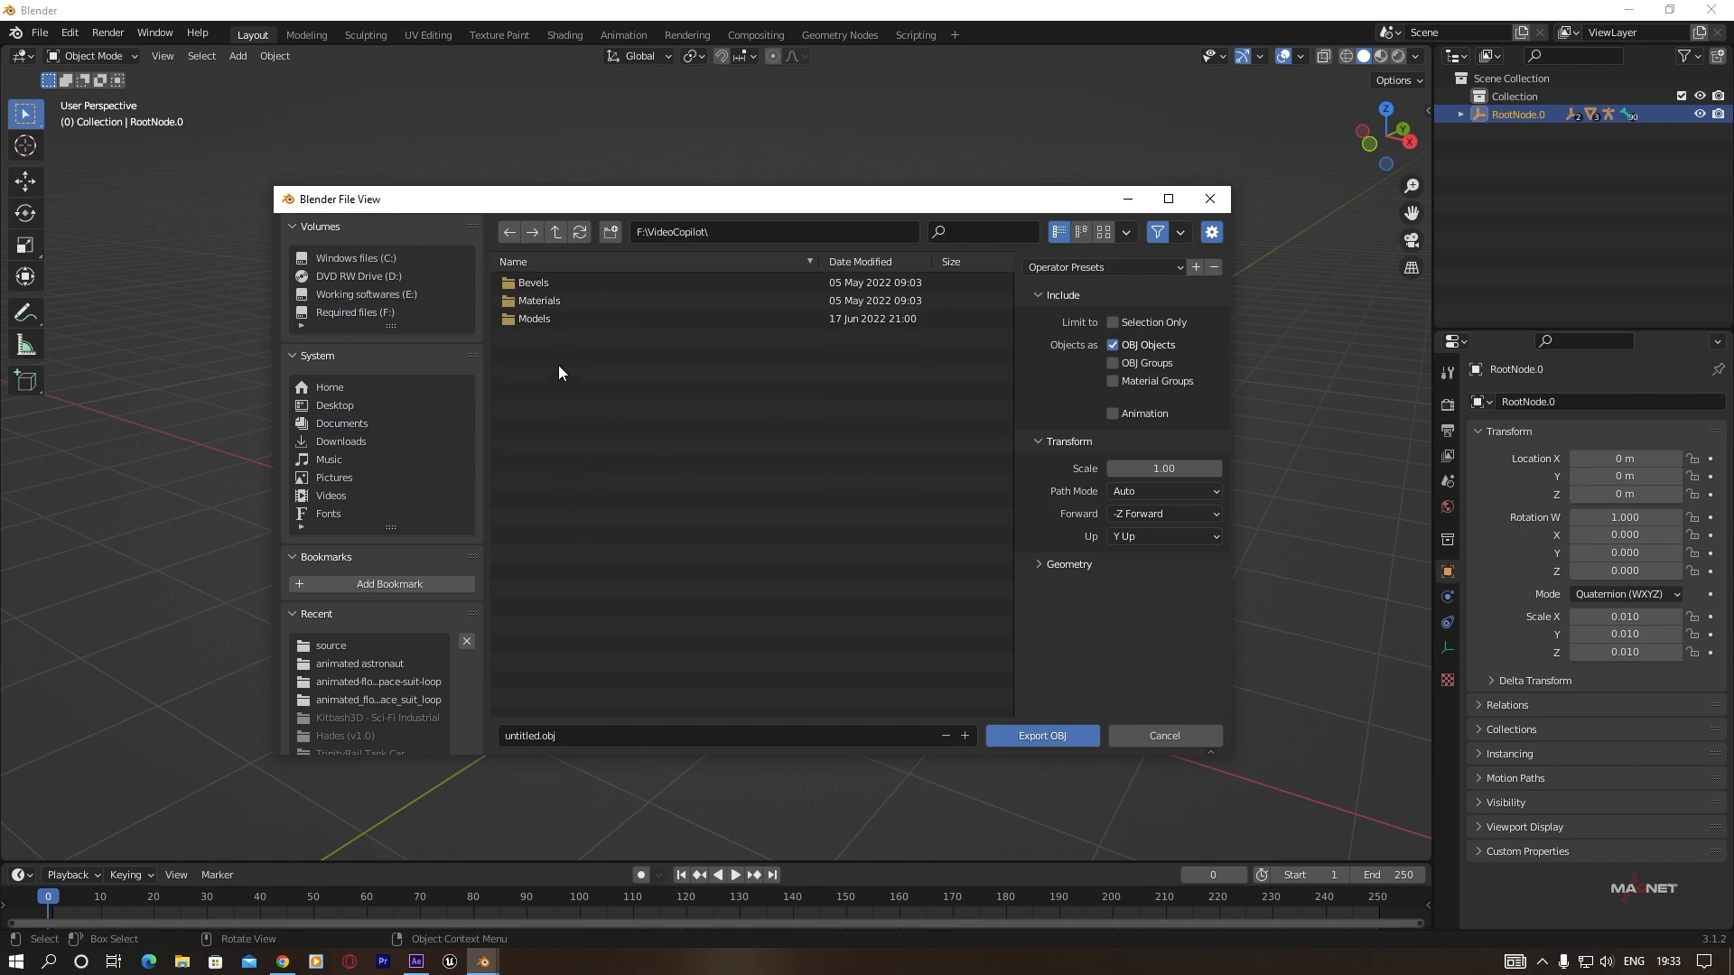
pyautogui.doubleClick(572, 316)
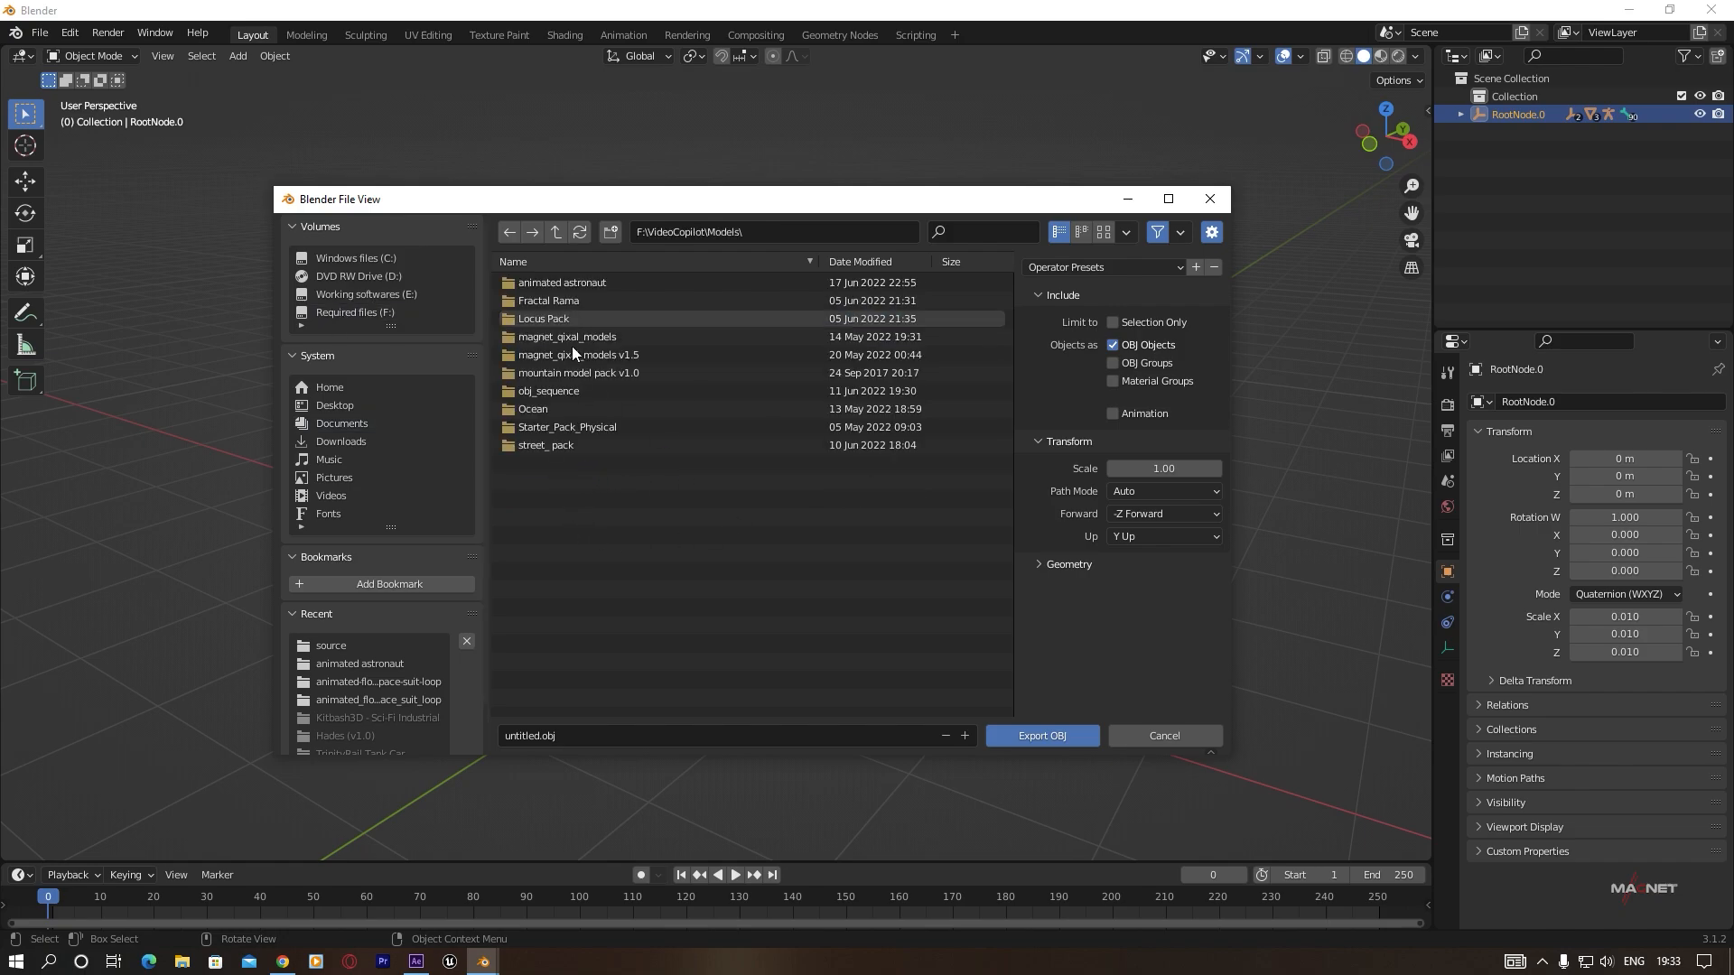
pyautogui.click(583, 284)
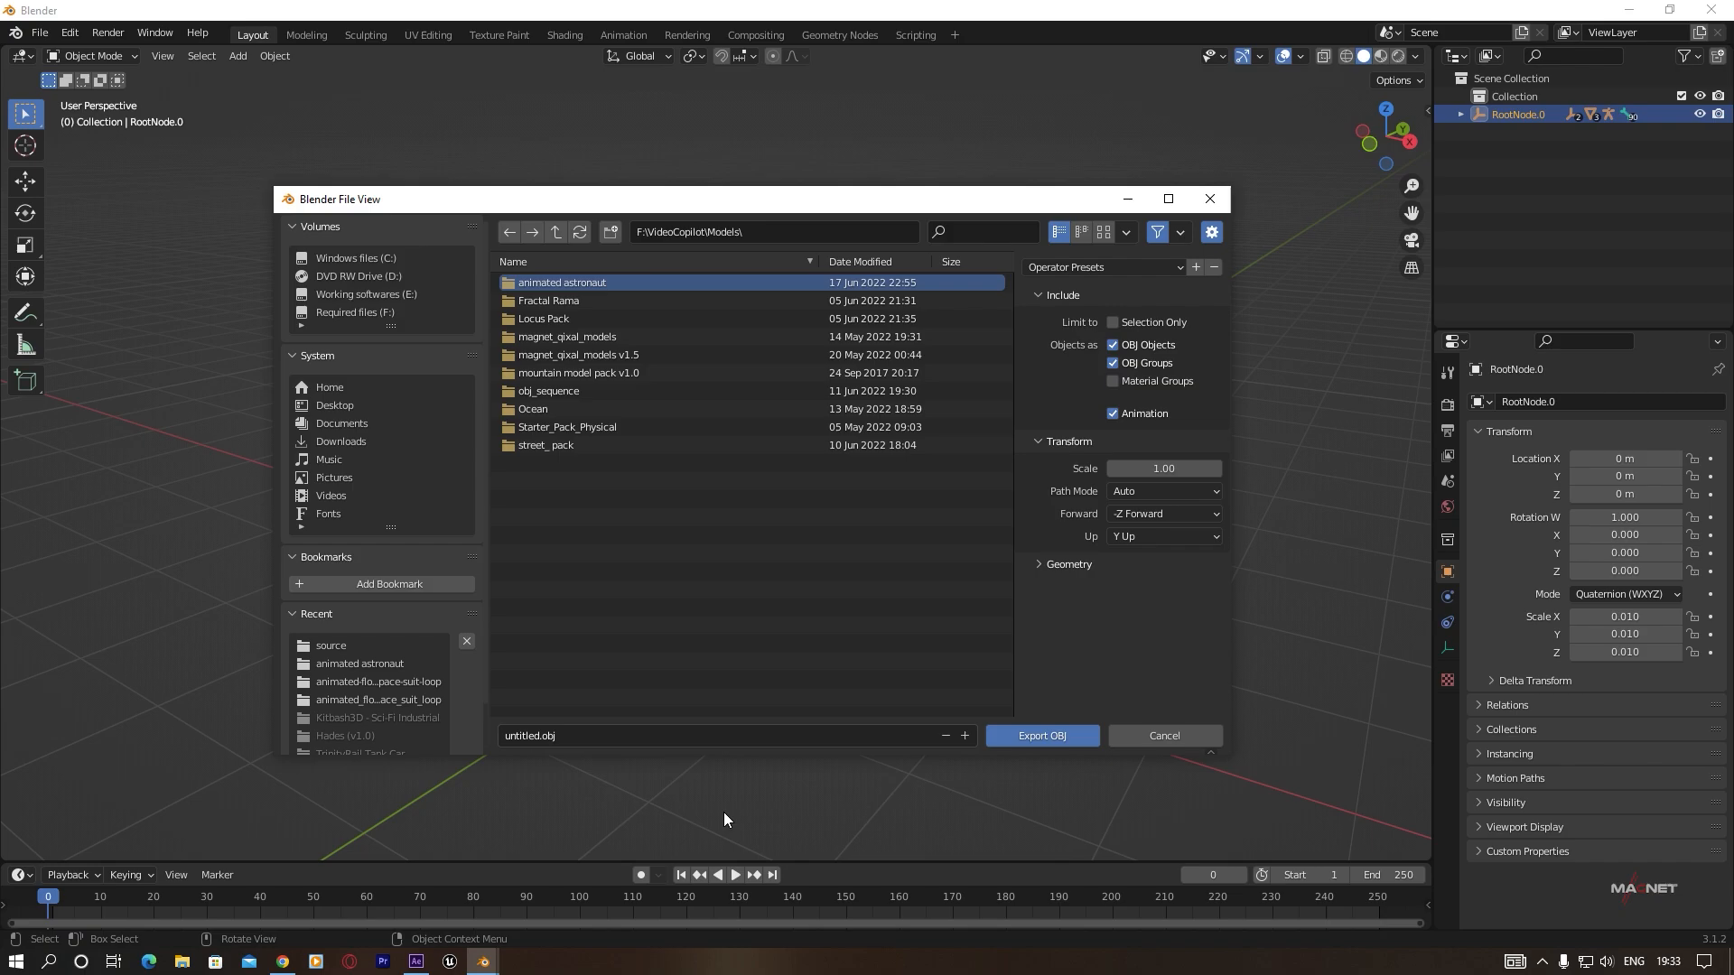
pyautogui.click(1210, 204)
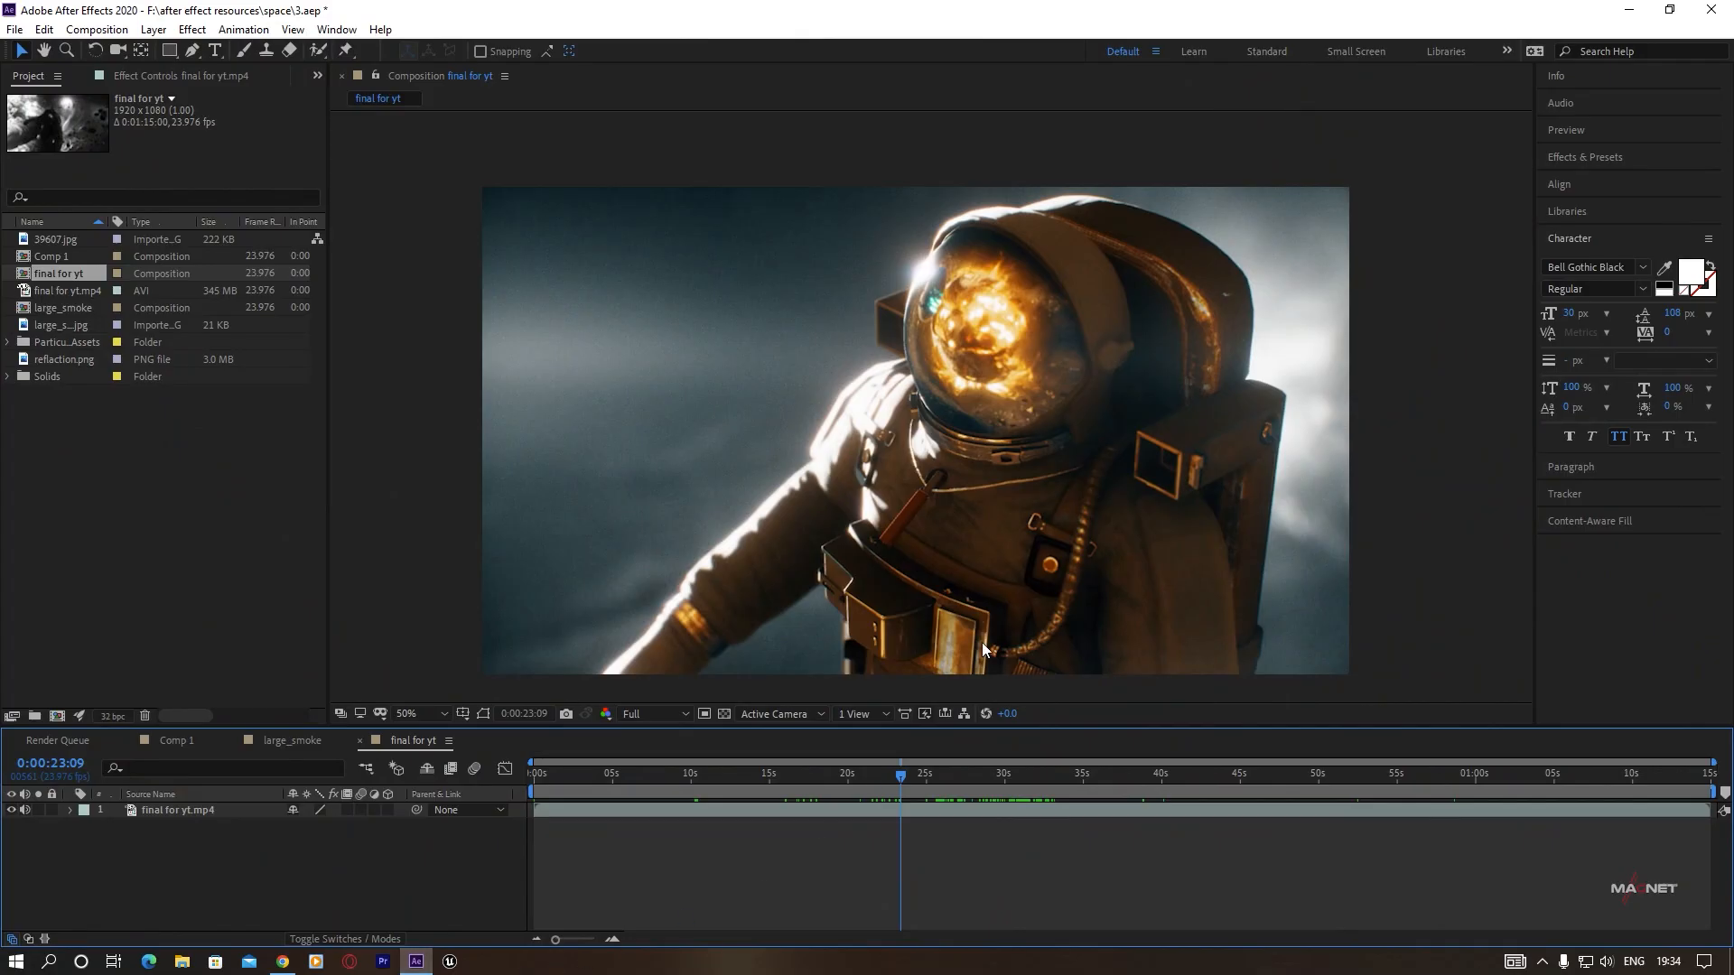
# Scrub through the final for yt composition to preview its planet and asteroid shots.
pyautogui.moveTo(876, 777); pyautogui.dragTo(1476, 775)
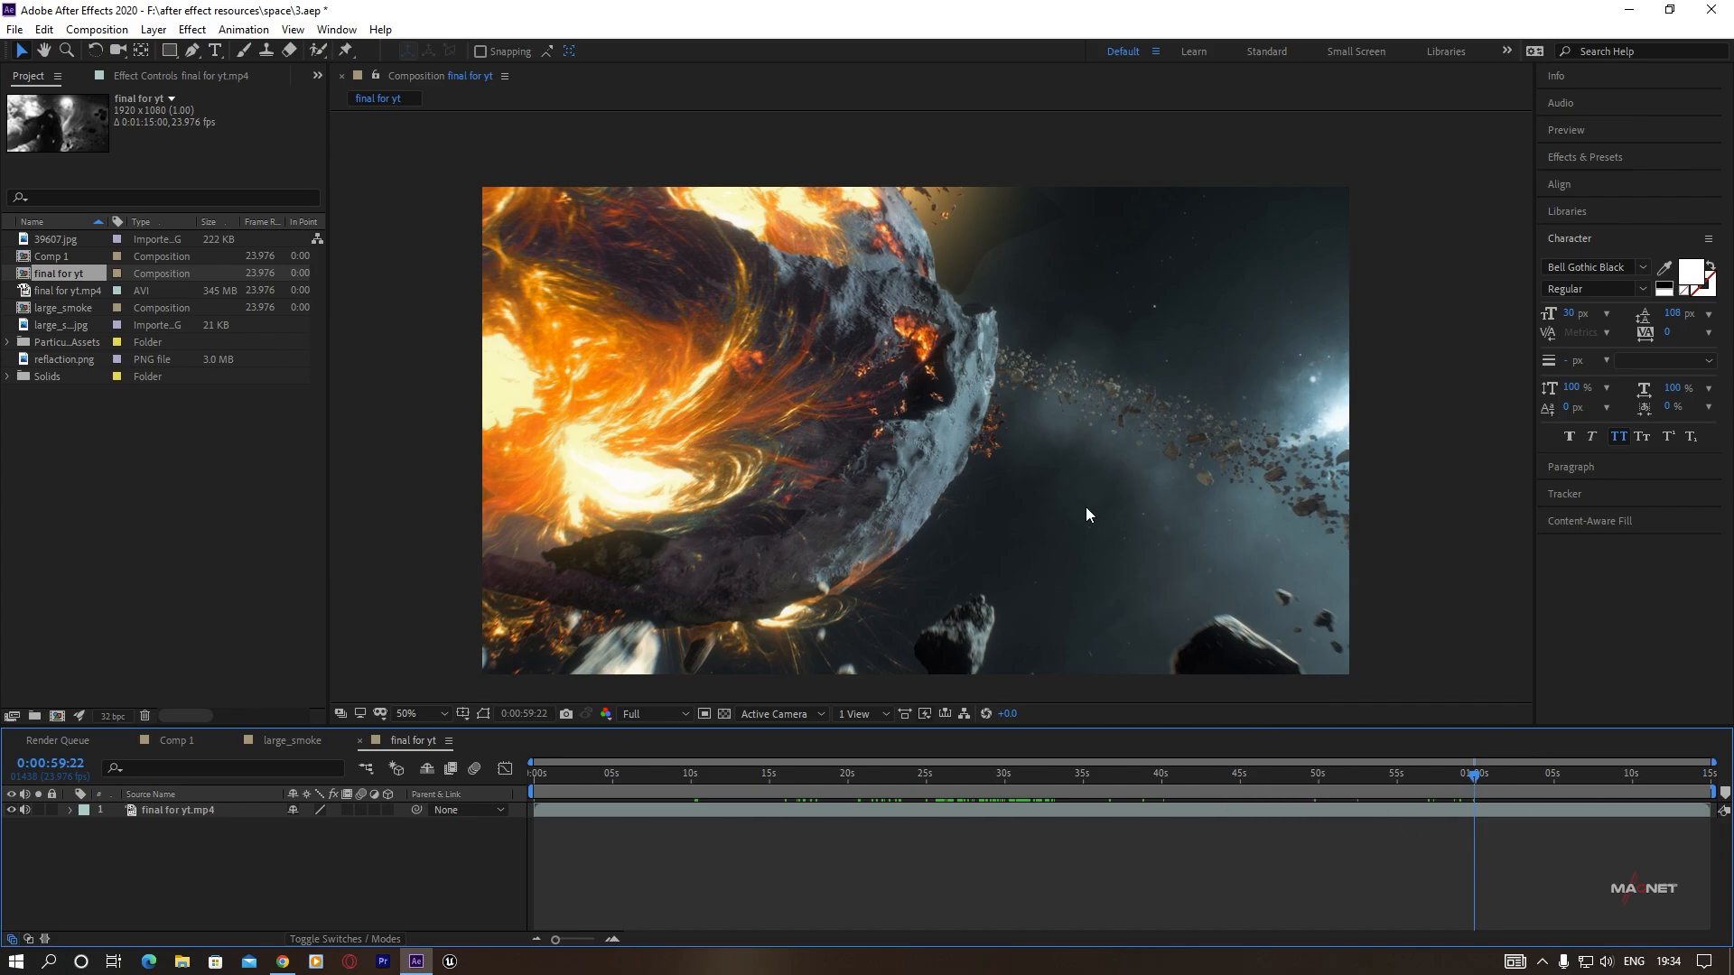
pyautogui.moveTo(1467, 785); pyautogui.dragTo(1129, 778)
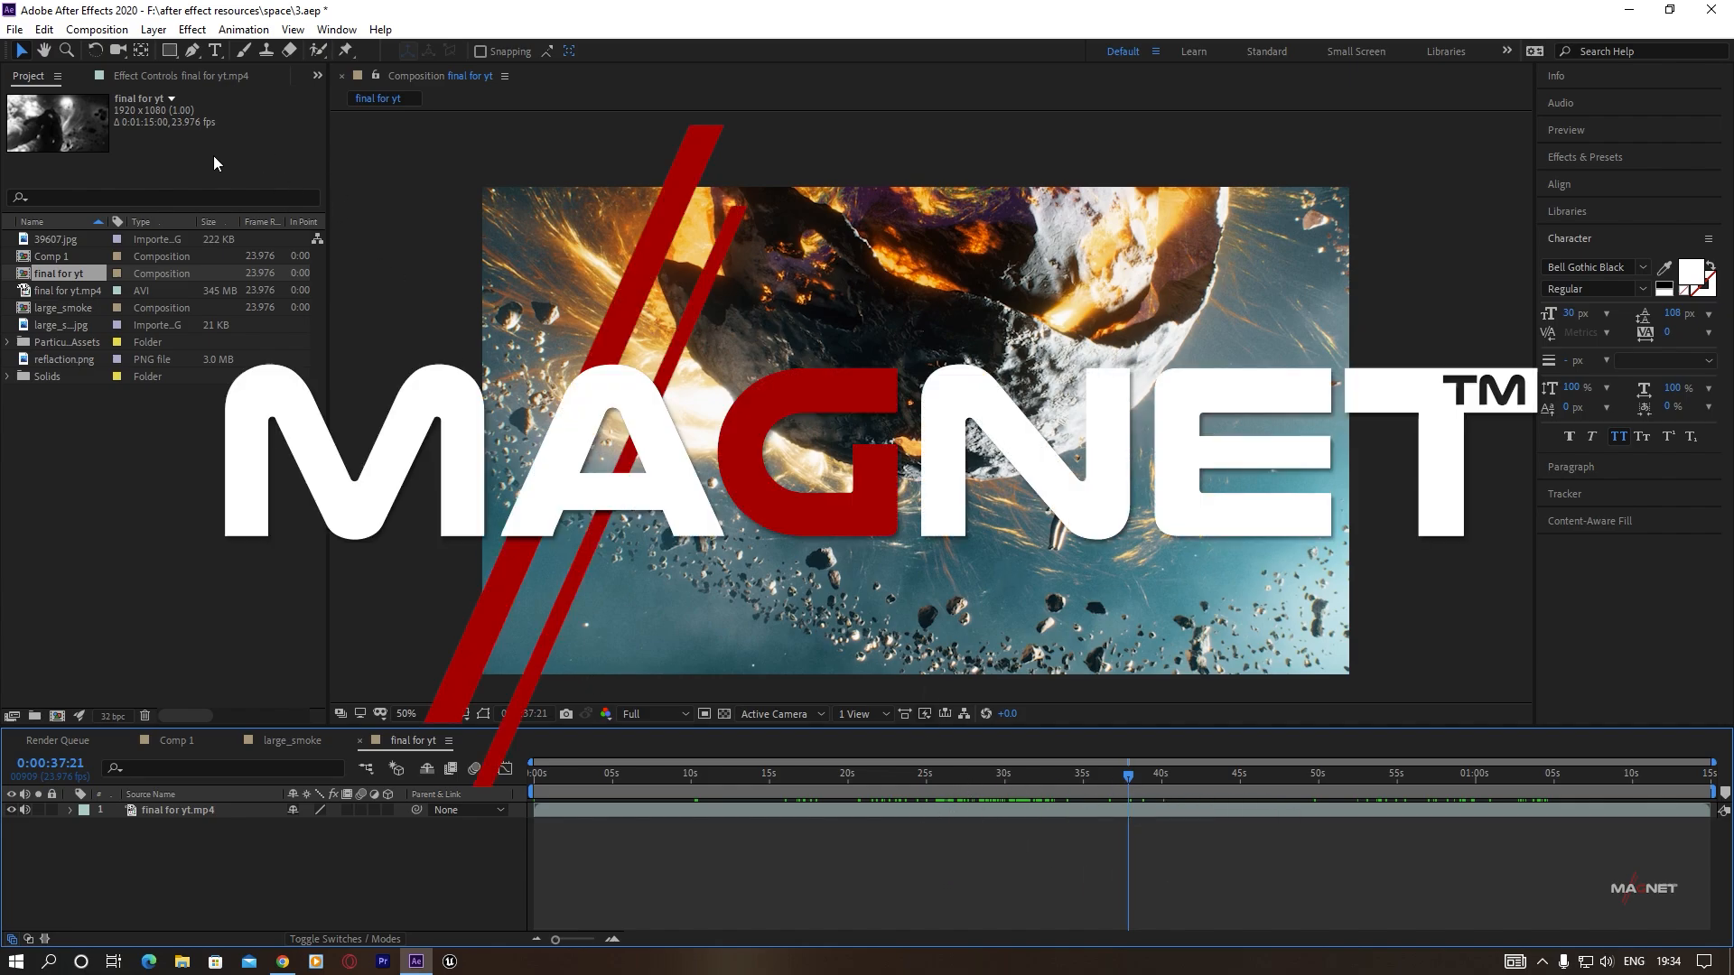
# Create a new composition with a width of 1920 px and a height of 1080 px.
pyautogui.click(162, 255)
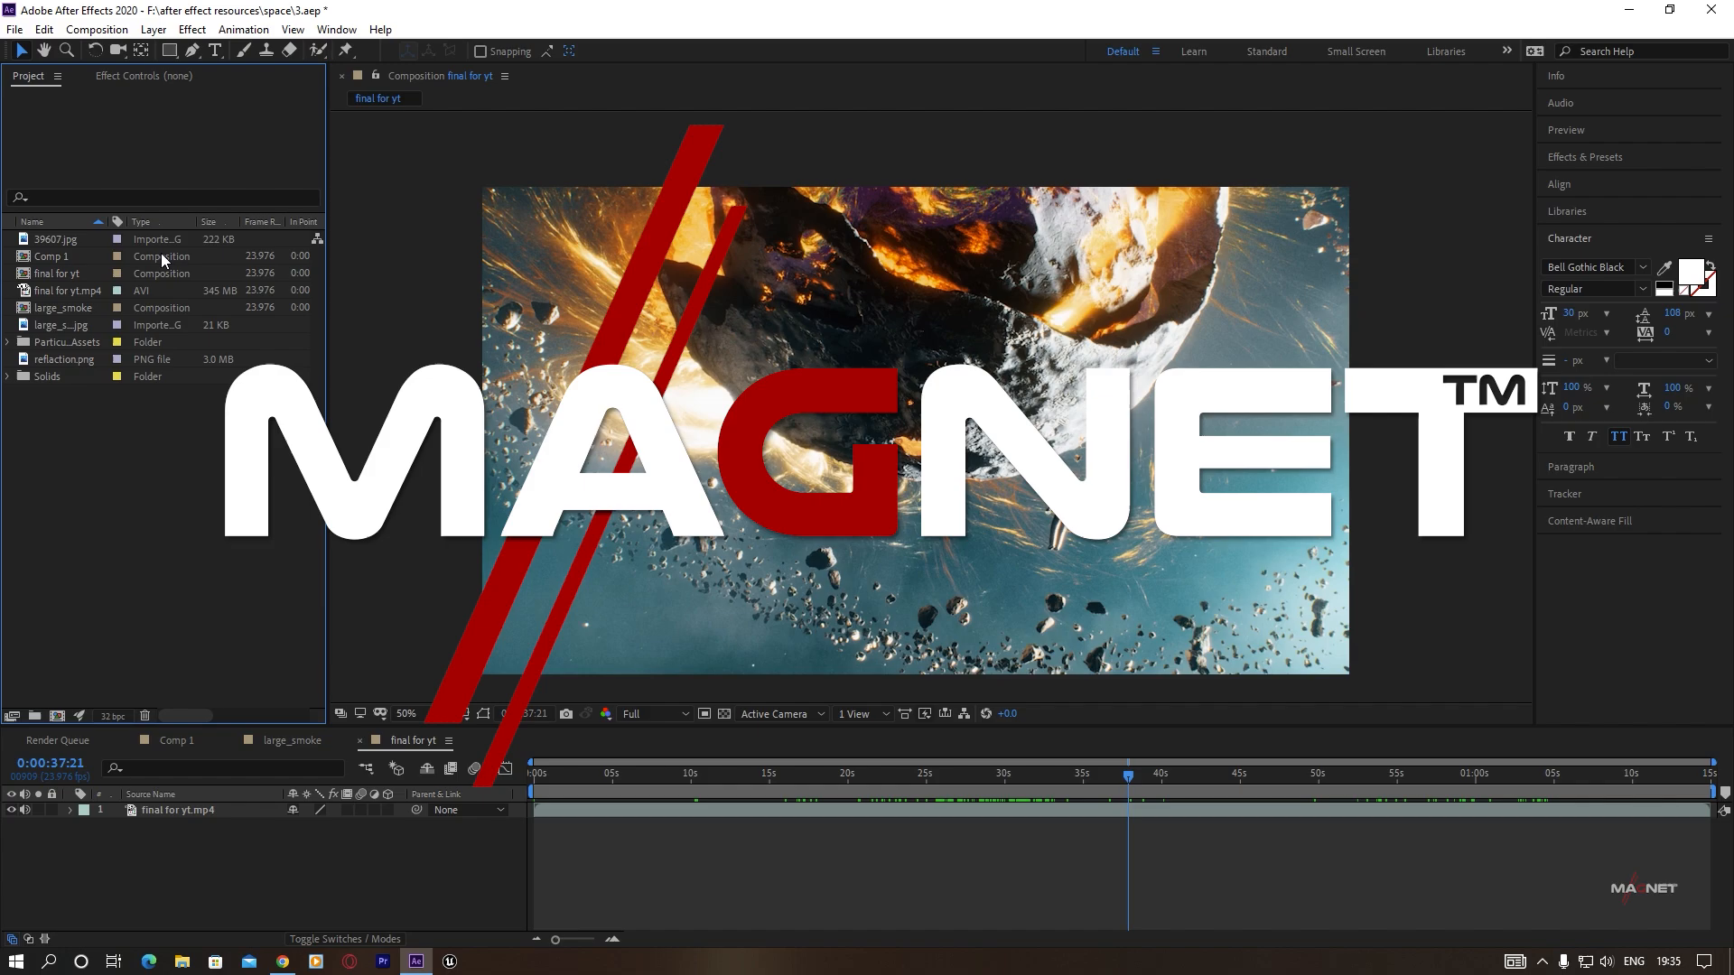
pyautogui.click(96, 30)
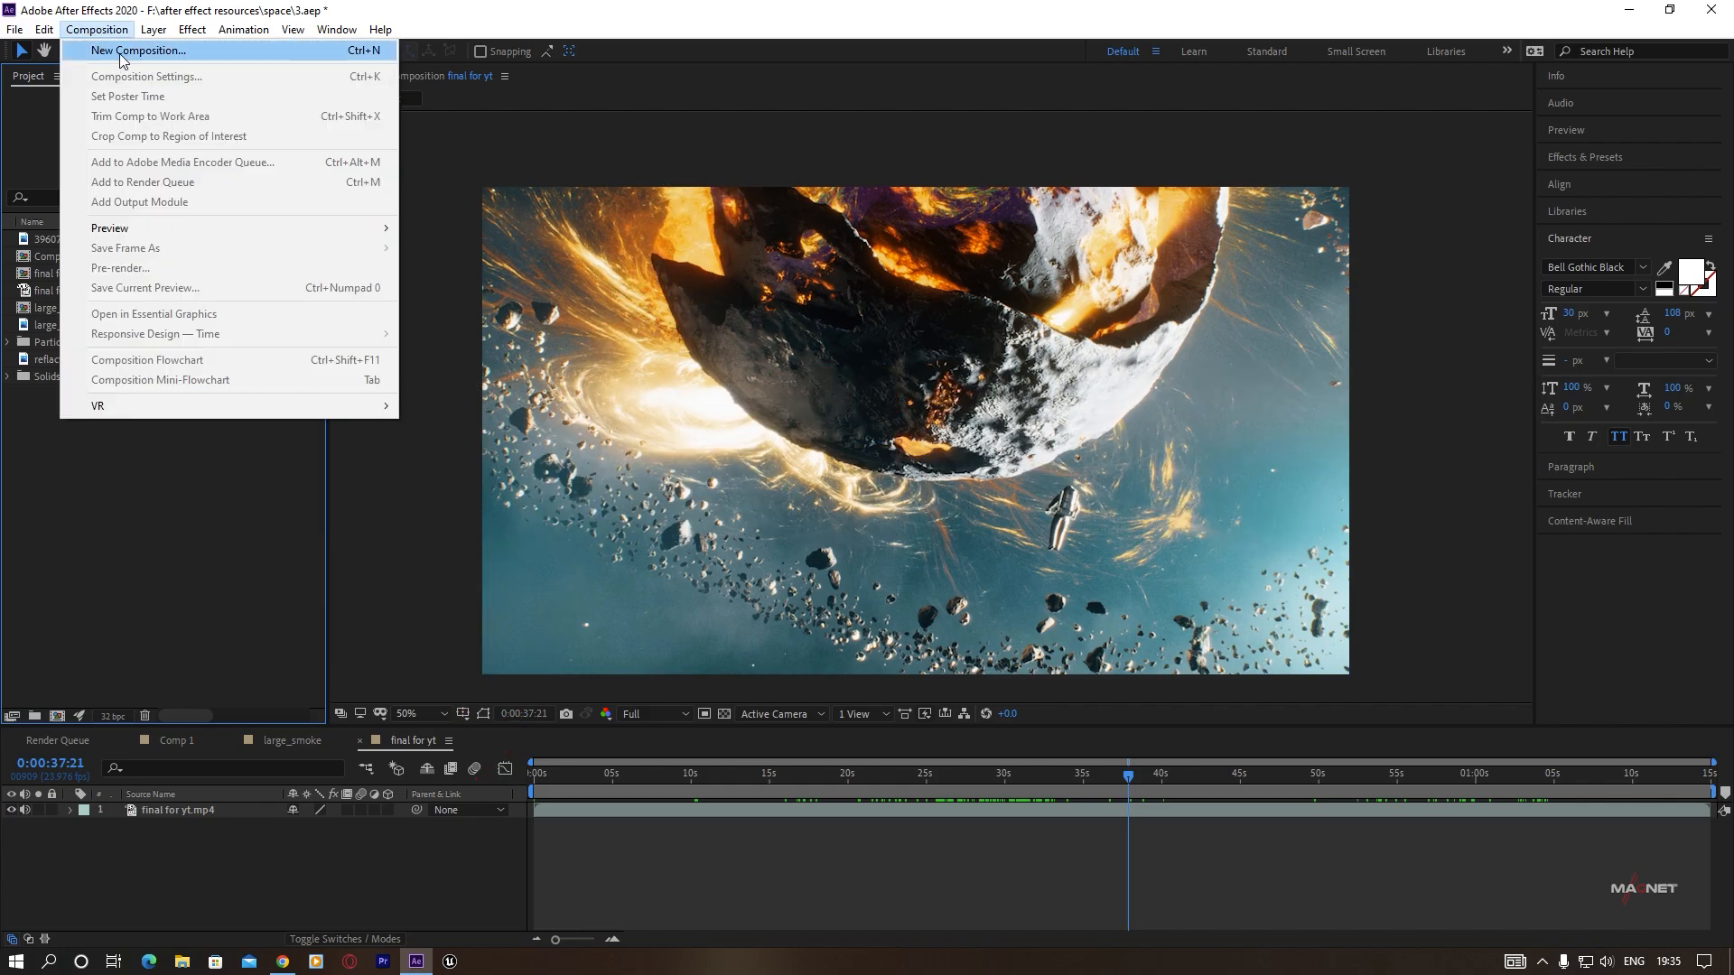
pyautogui.click(122, 52)
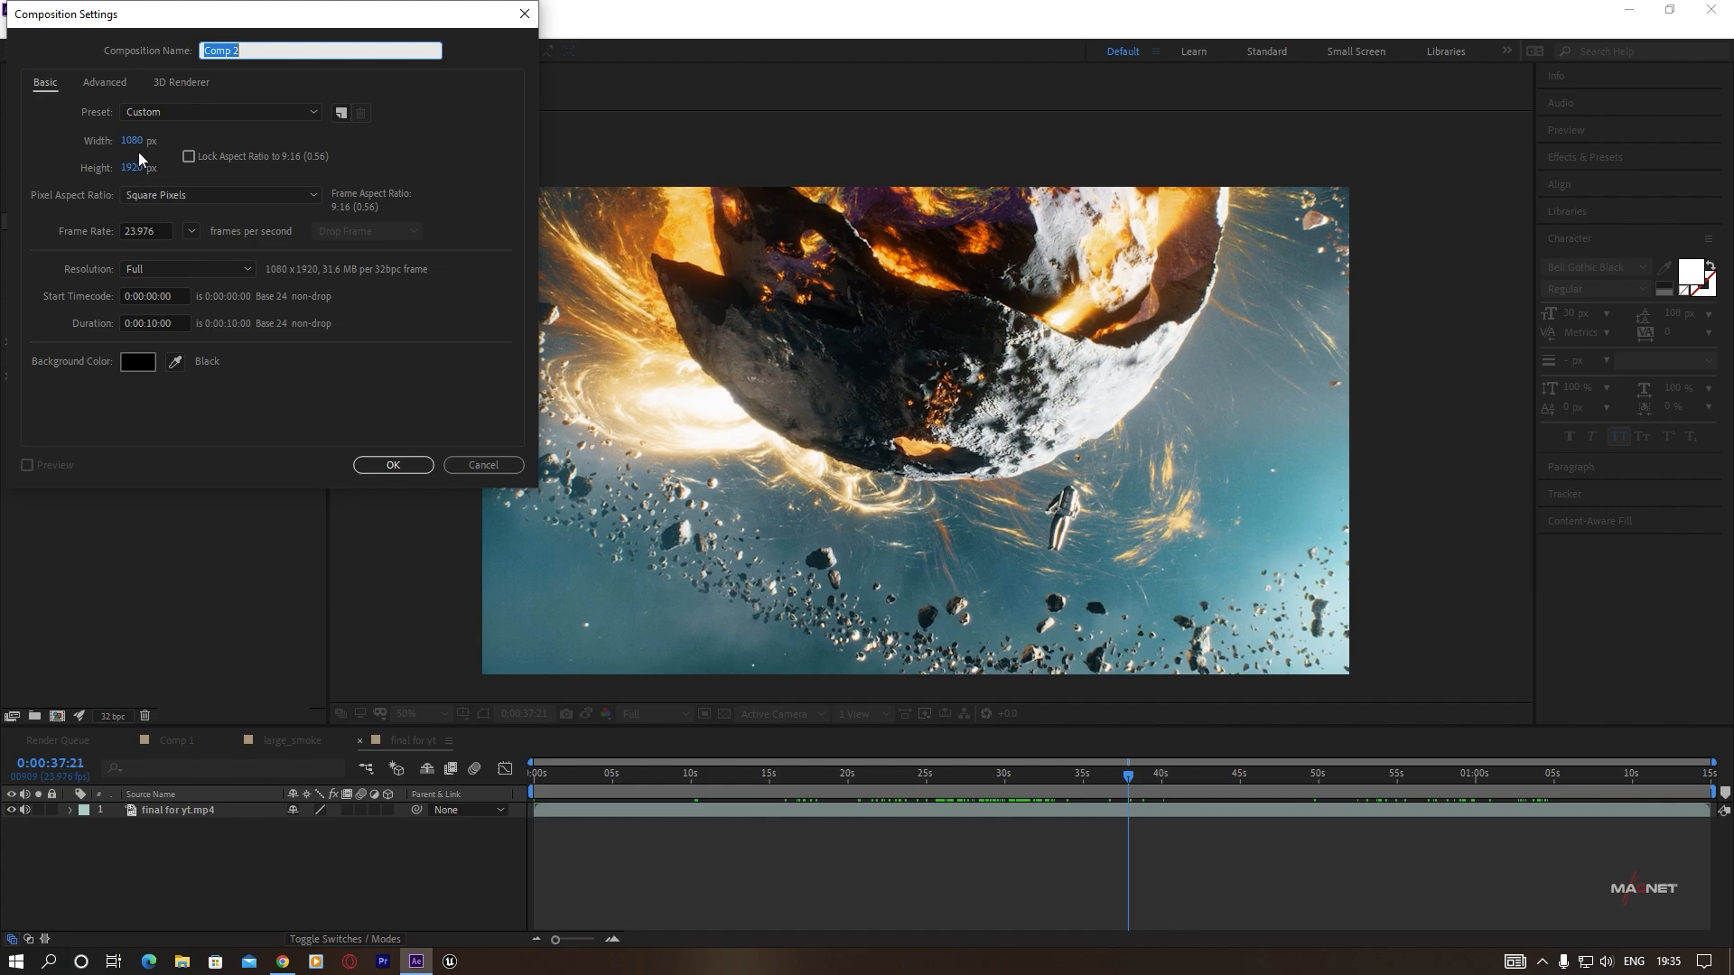
pyautogui.click(133, 143)
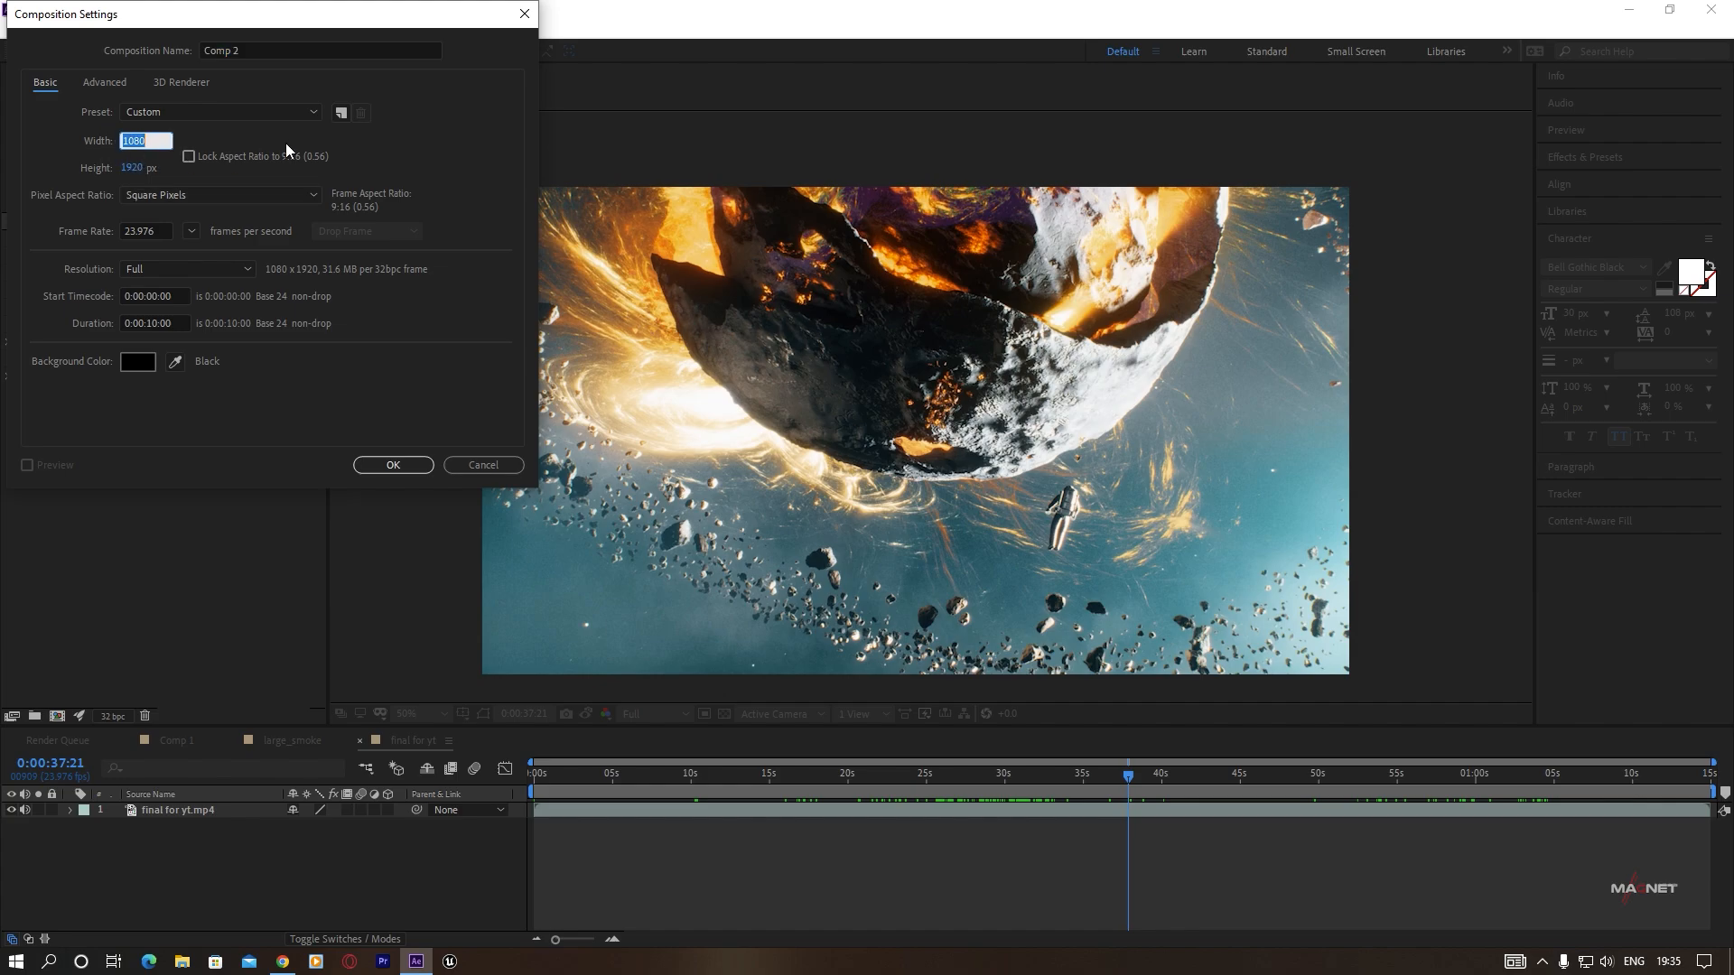
pyautogui.write('1920')
pyautogui.press('Tab')
pyautogui.write('1080')
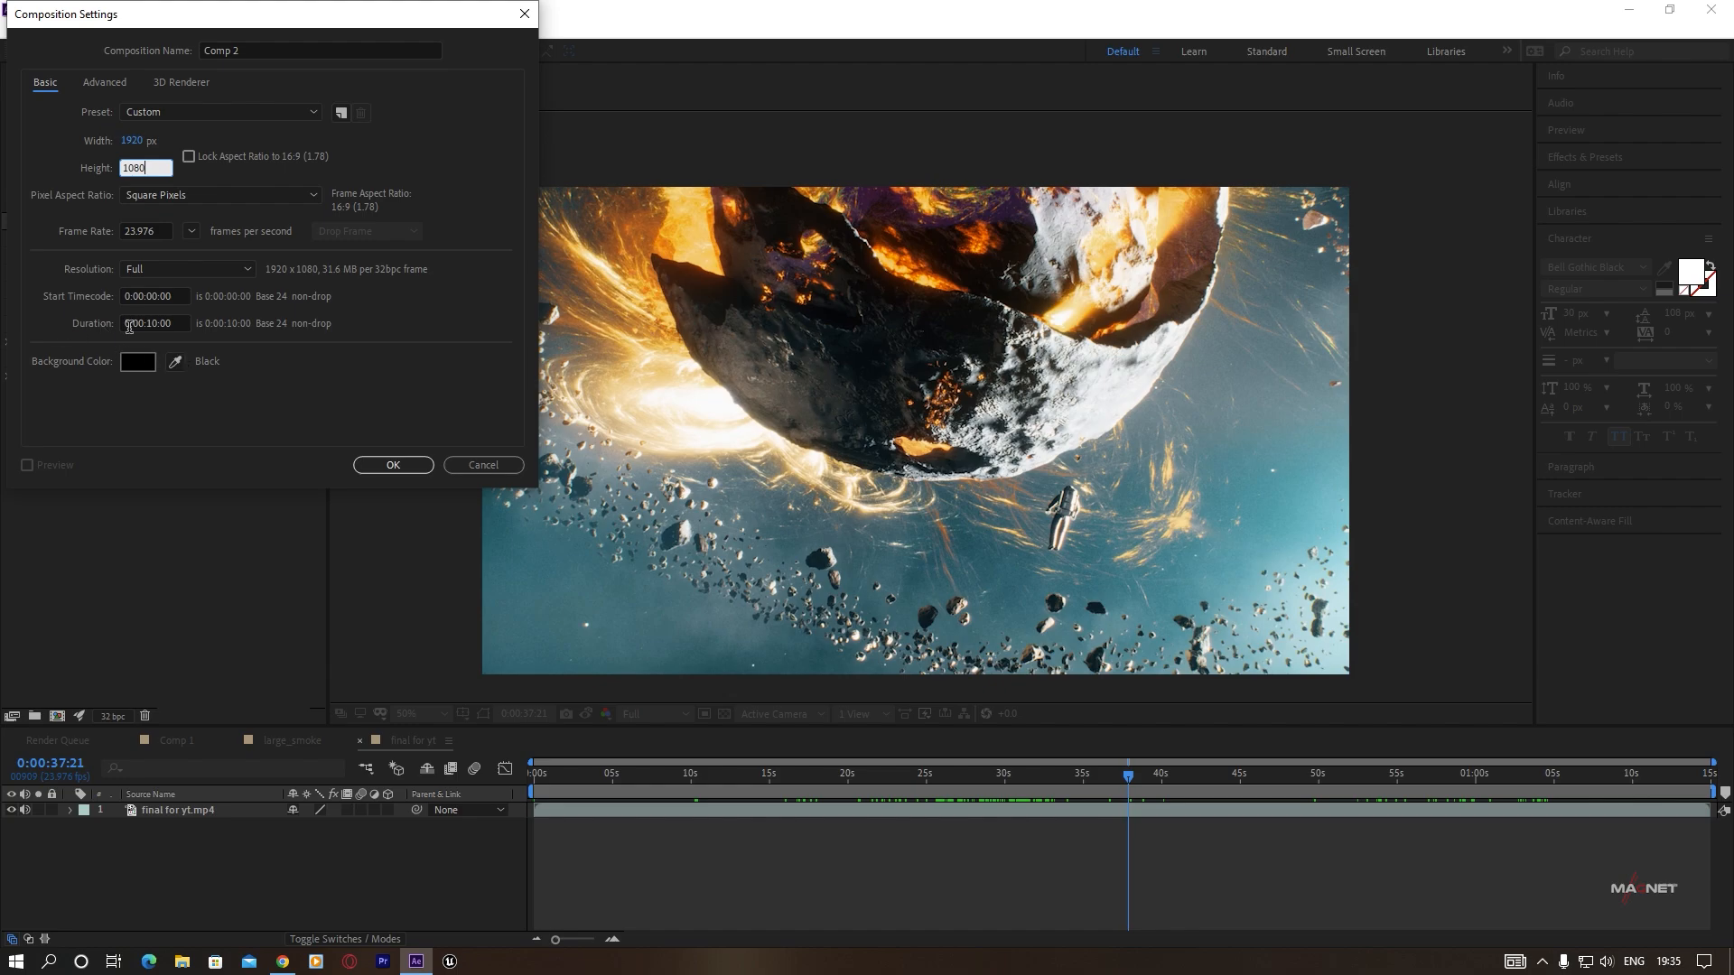
pyautogui.click(394, 464)
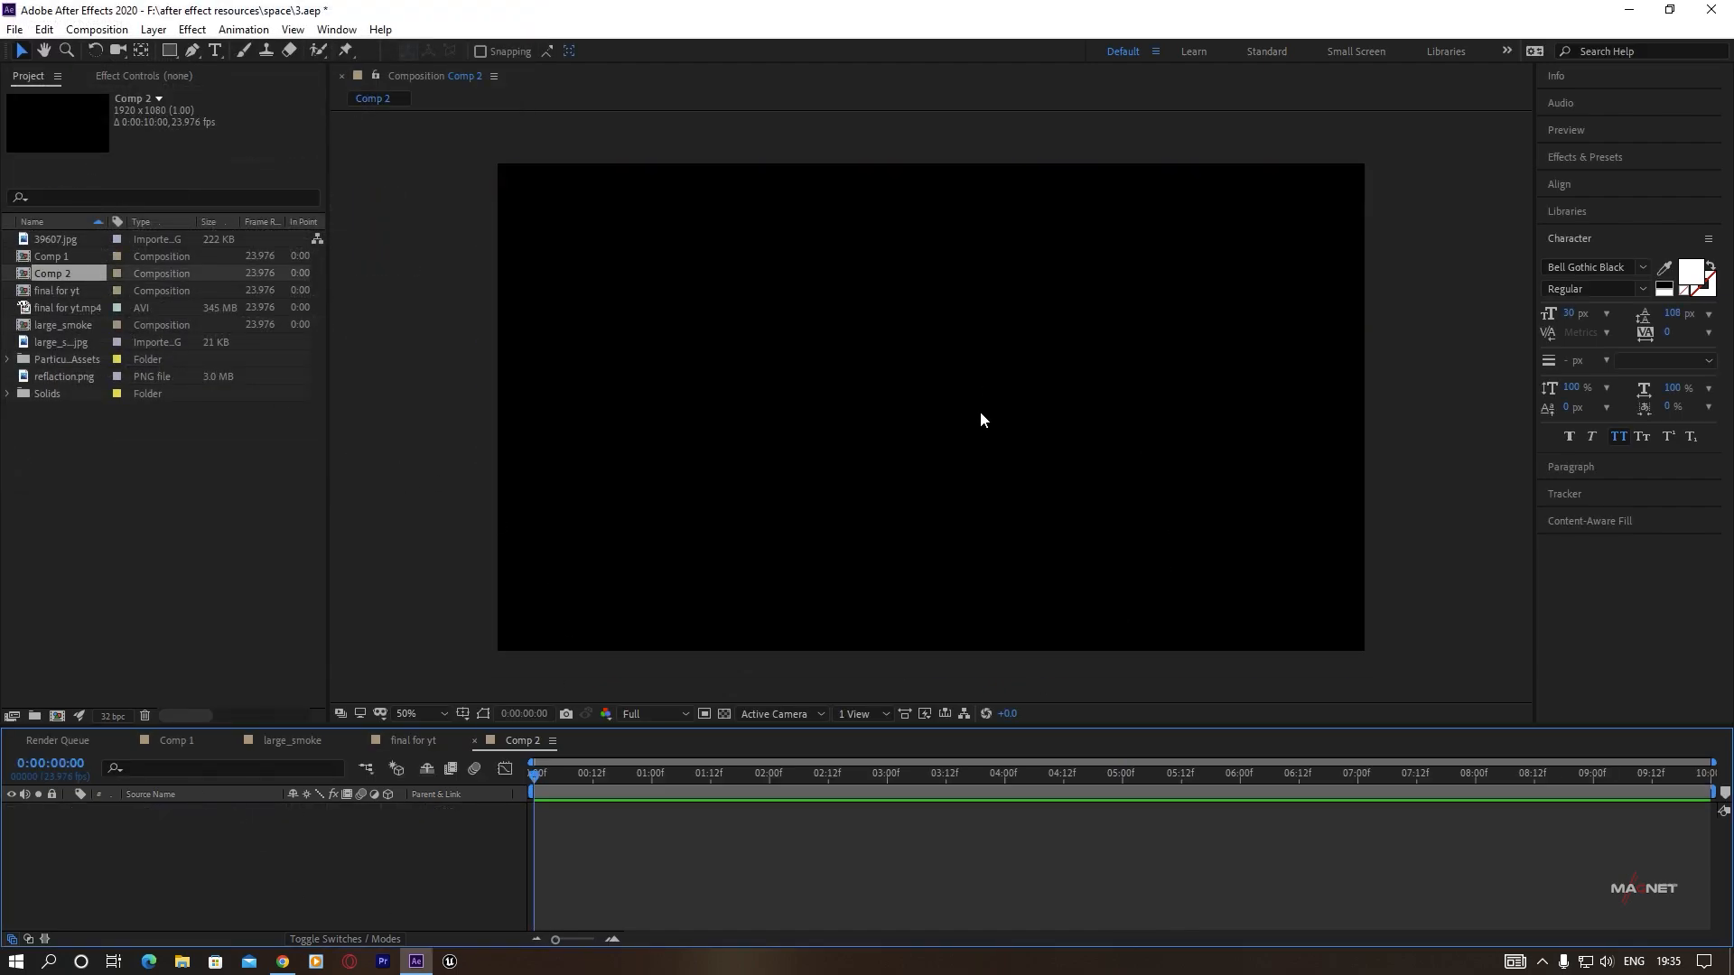
pyautogui.scroll(-2, 982, 419)
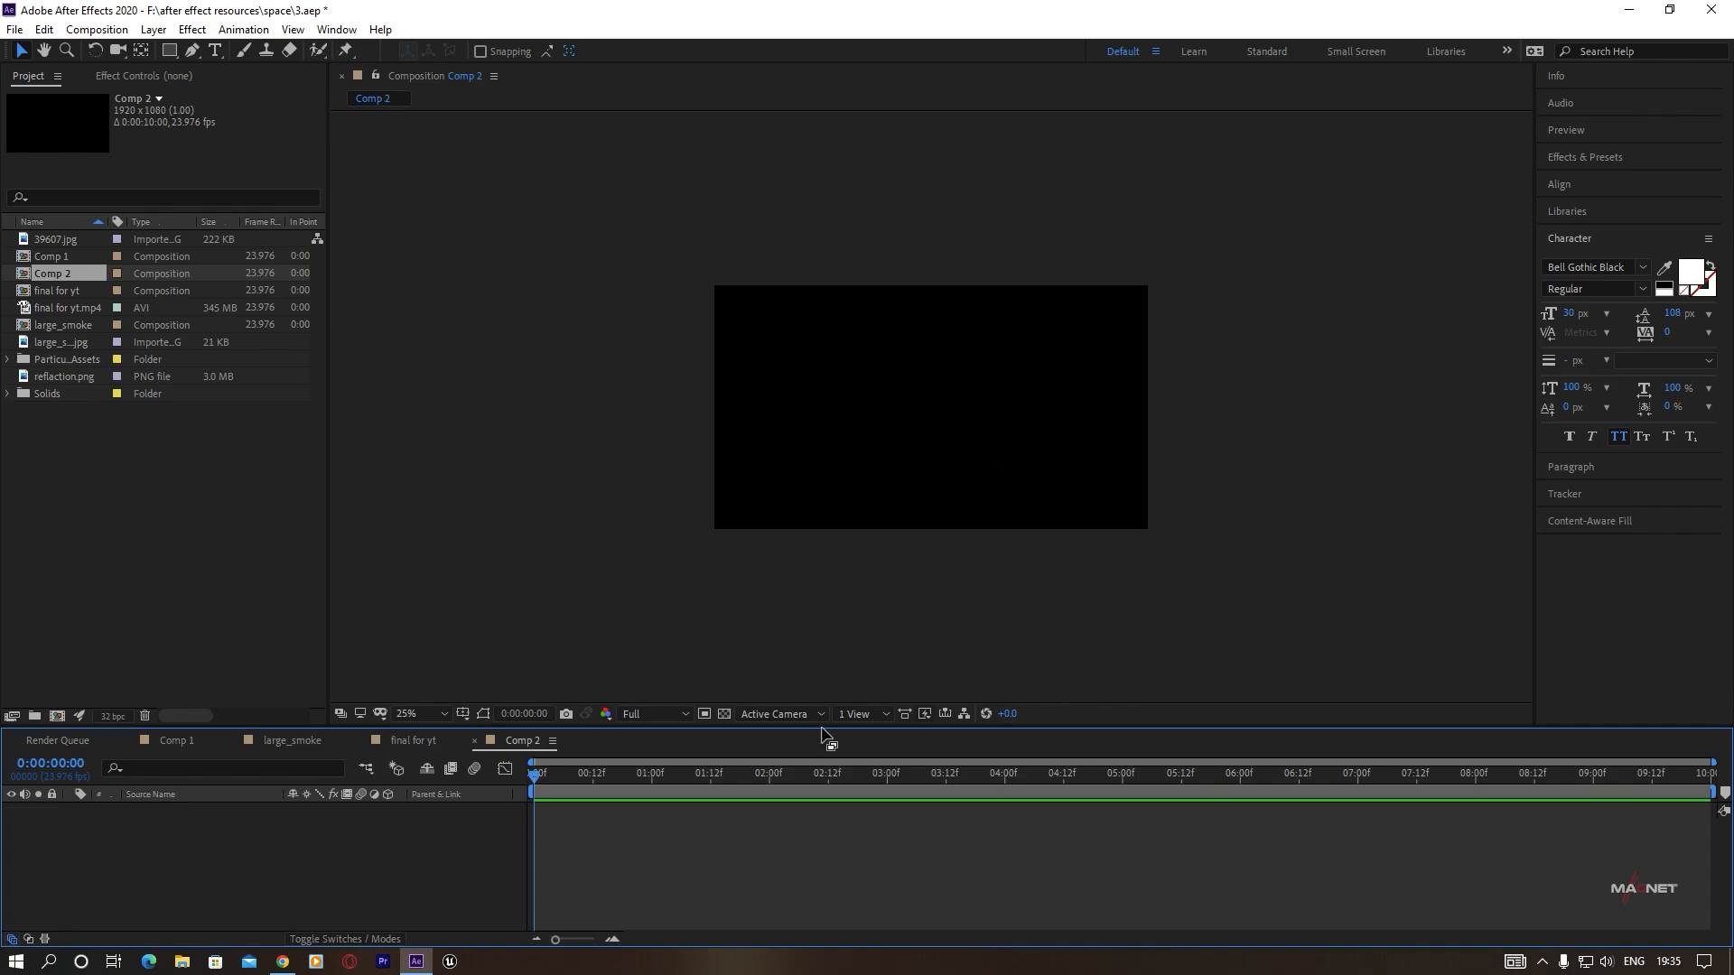
# Preview the 39607.jpg nebula image and add it to Comp 2 as a layer.
pyautogui.moveTo(822, 728); pyautogui.dragTo(828, 674)
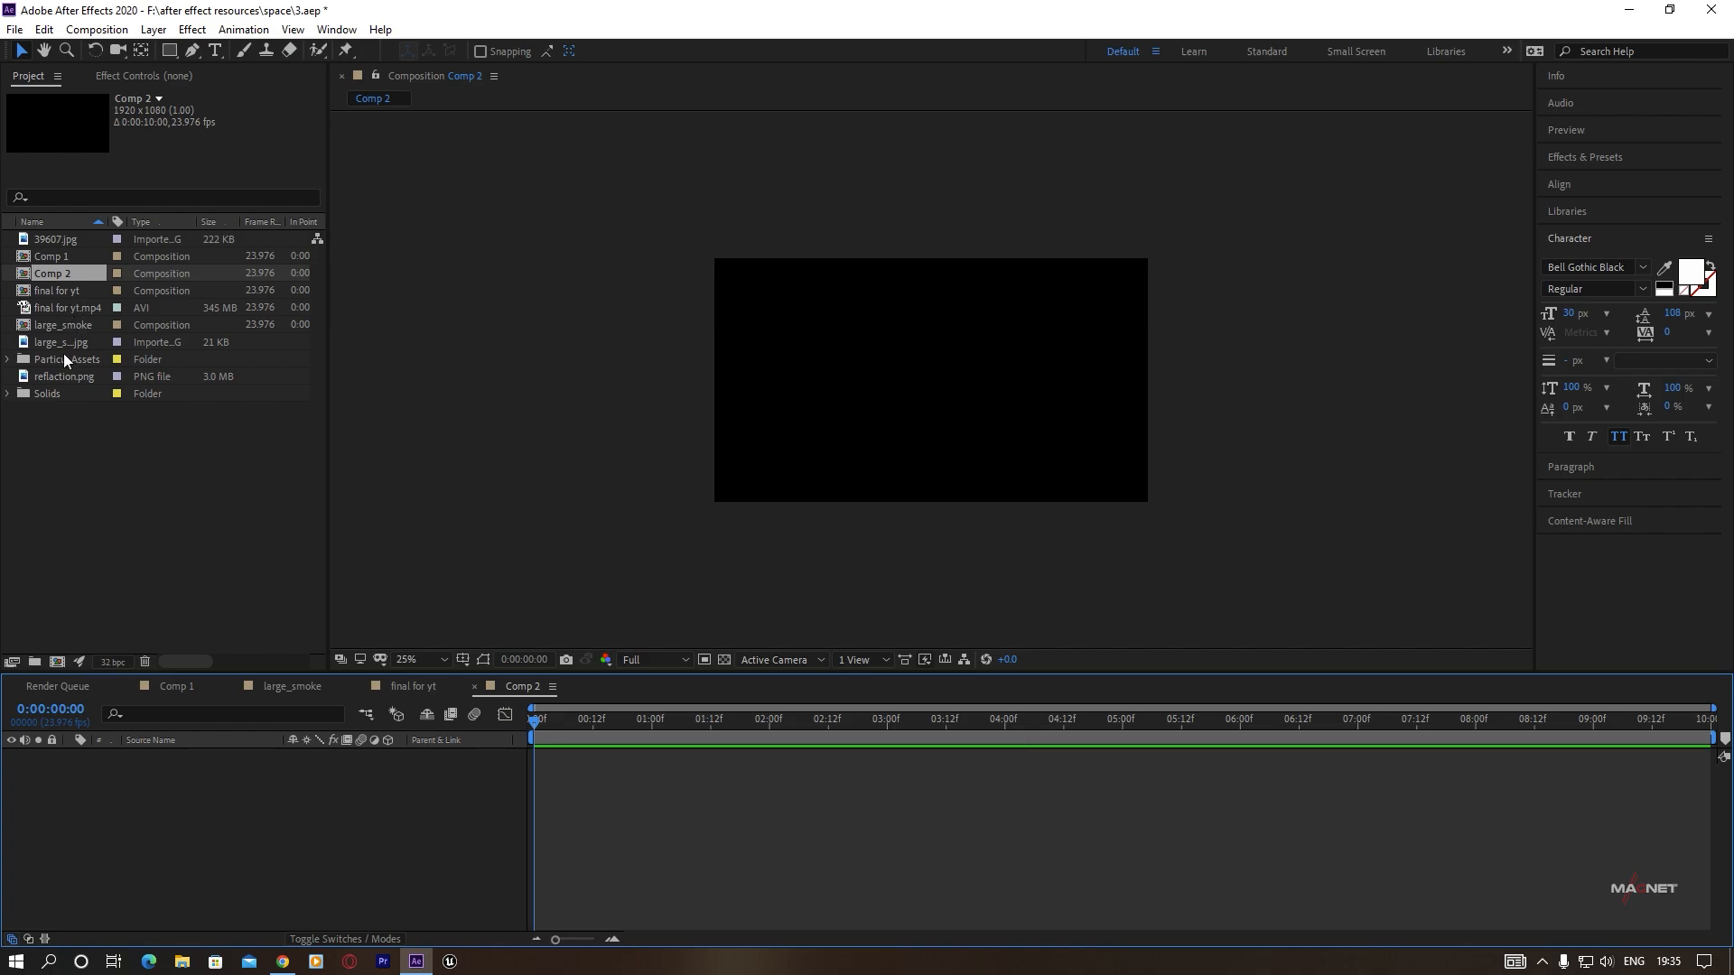
pyautogui.doubleClick(56, 238)
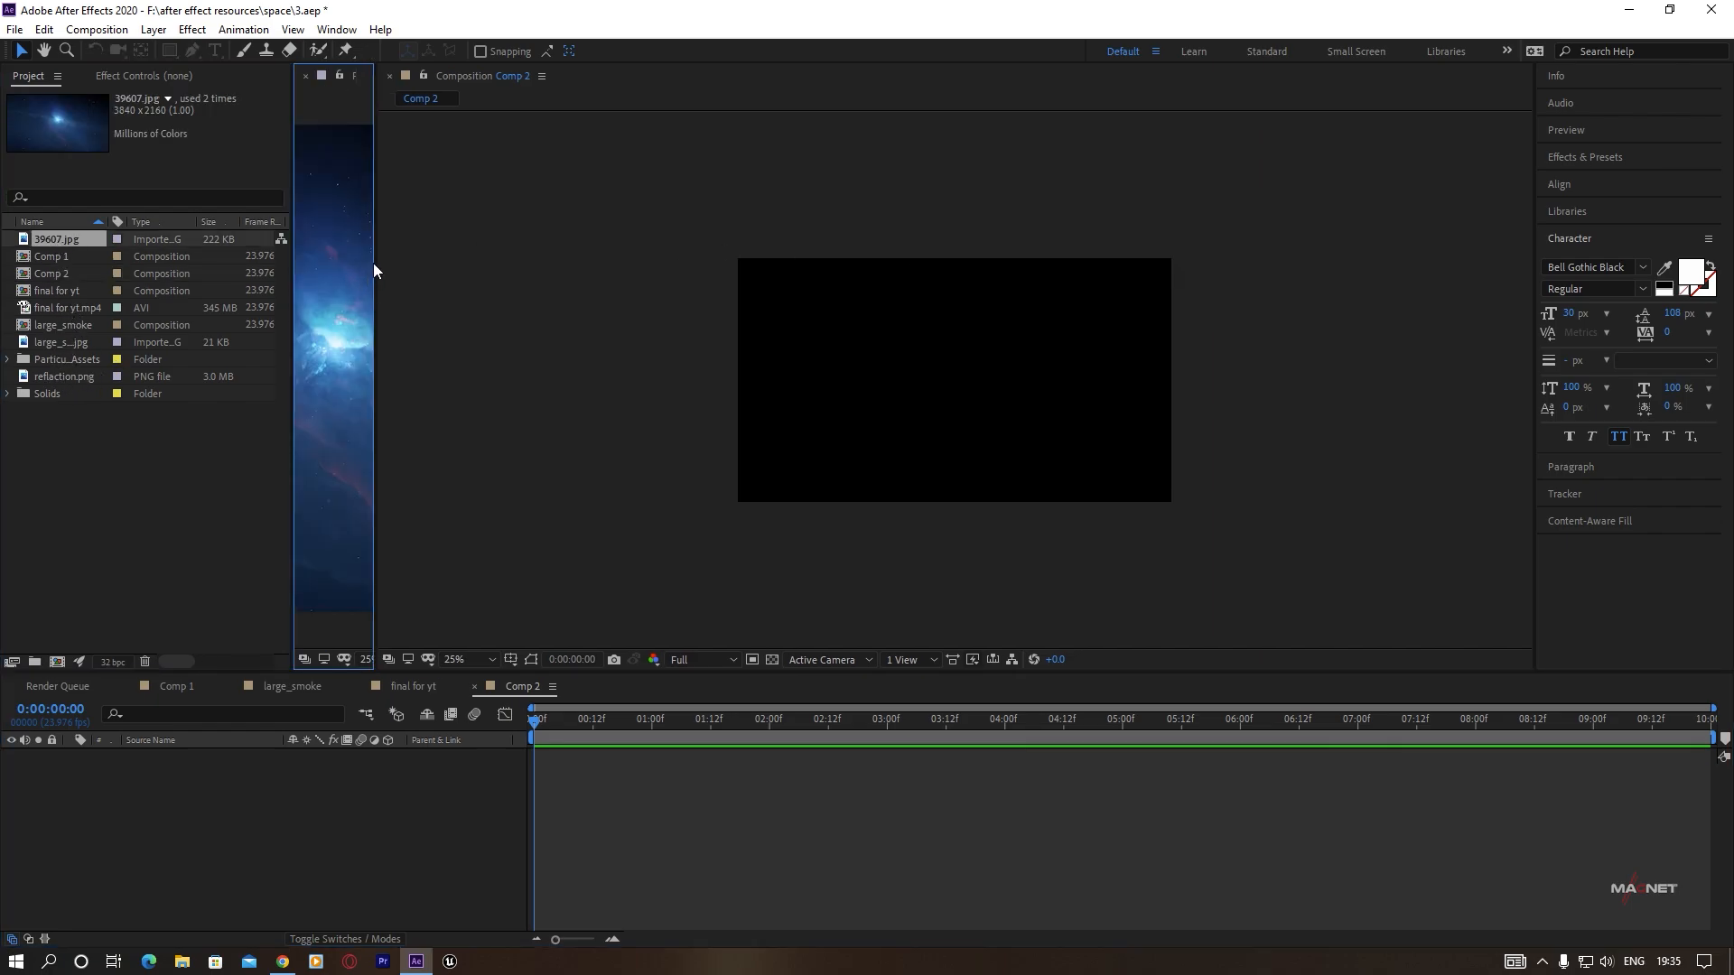
pyautogui.moveTo(372, 263); pyautogui.dragTo(1183, 266)
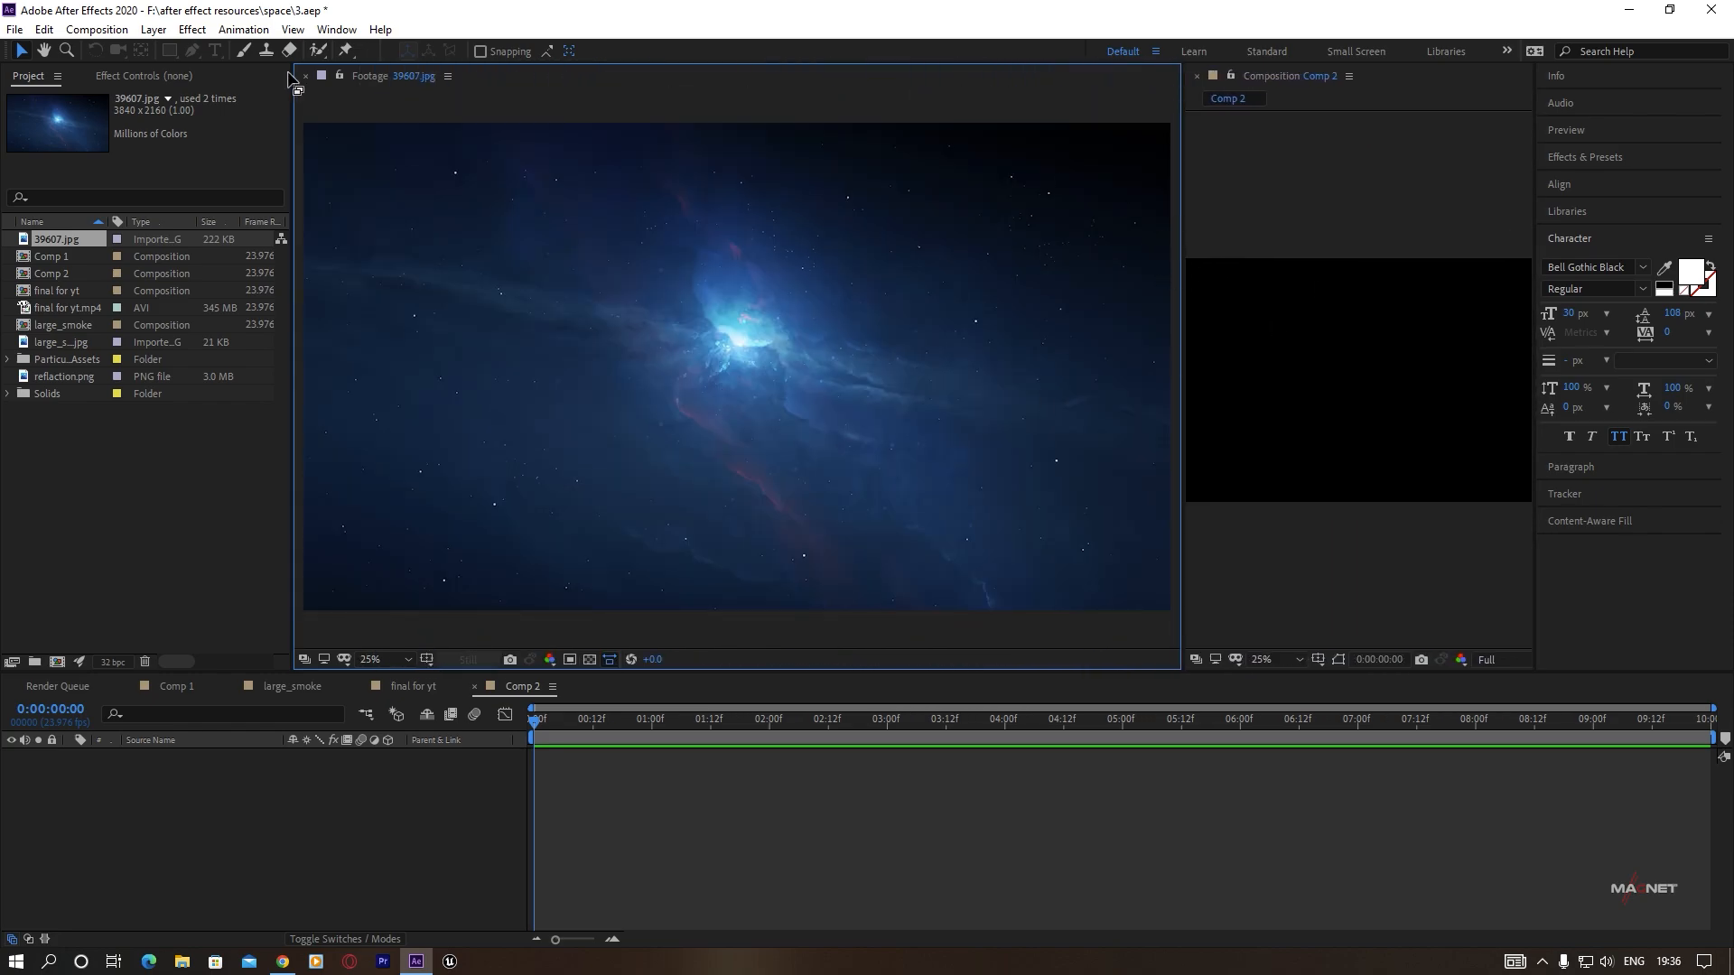
pyautogui.click(307, 77)
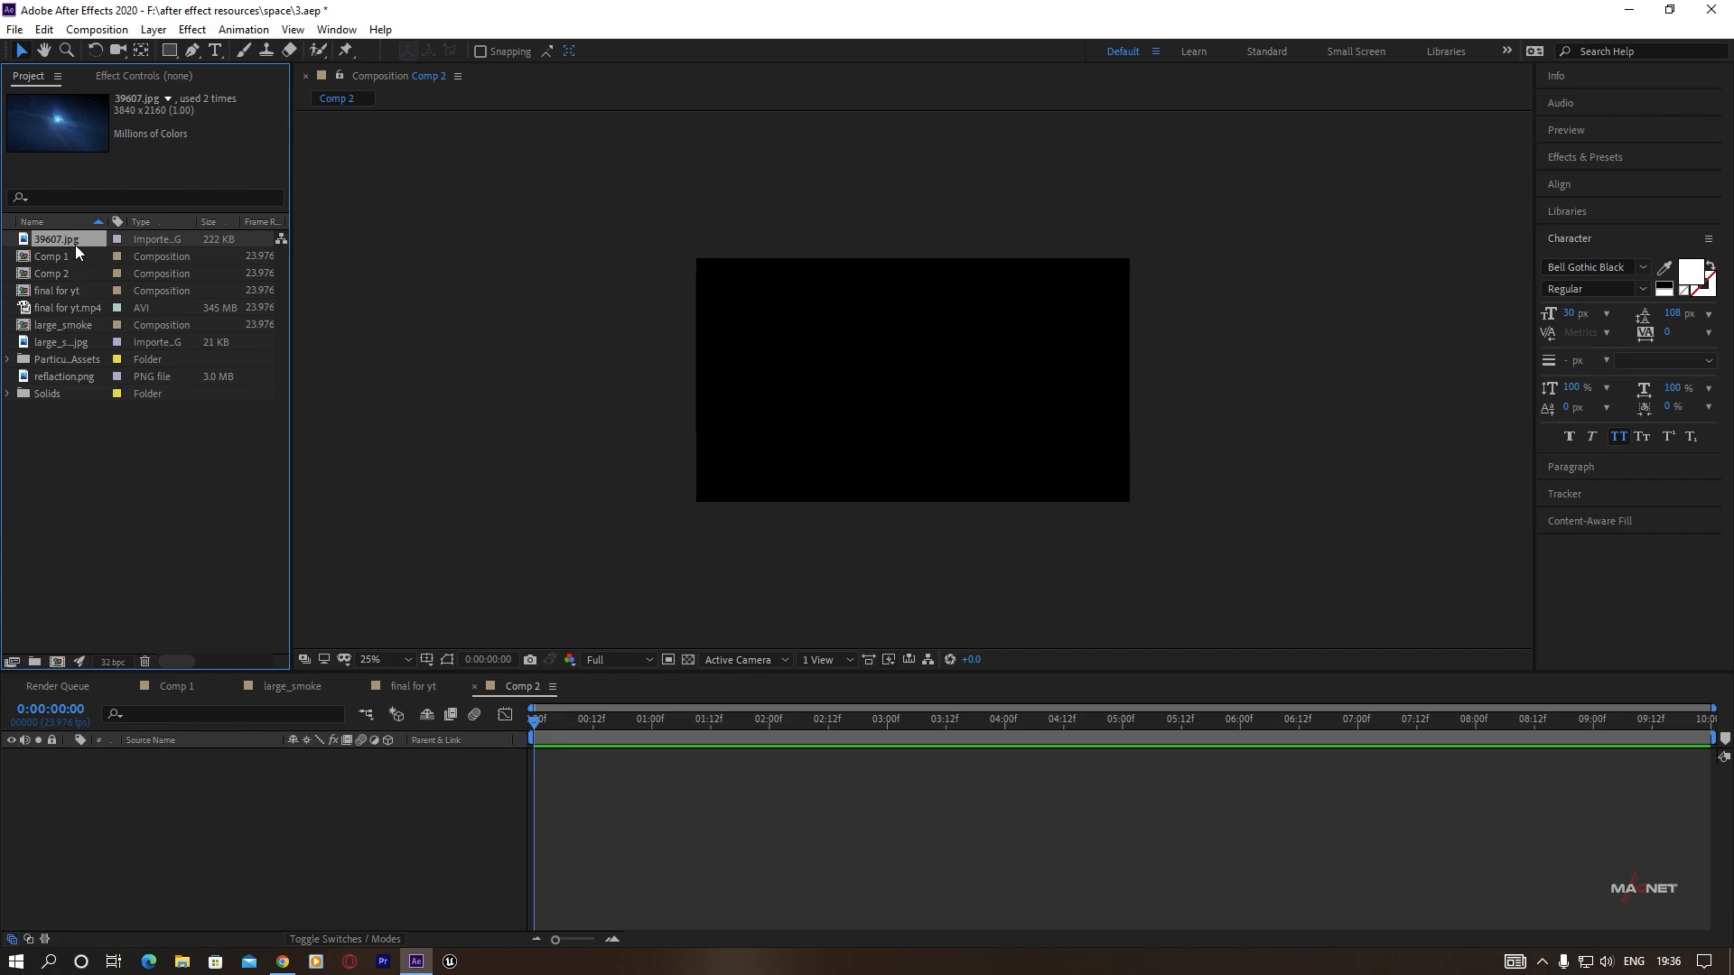
pyautogui.moveTo(81, 247); pyautogui.dragTo(166, 840)
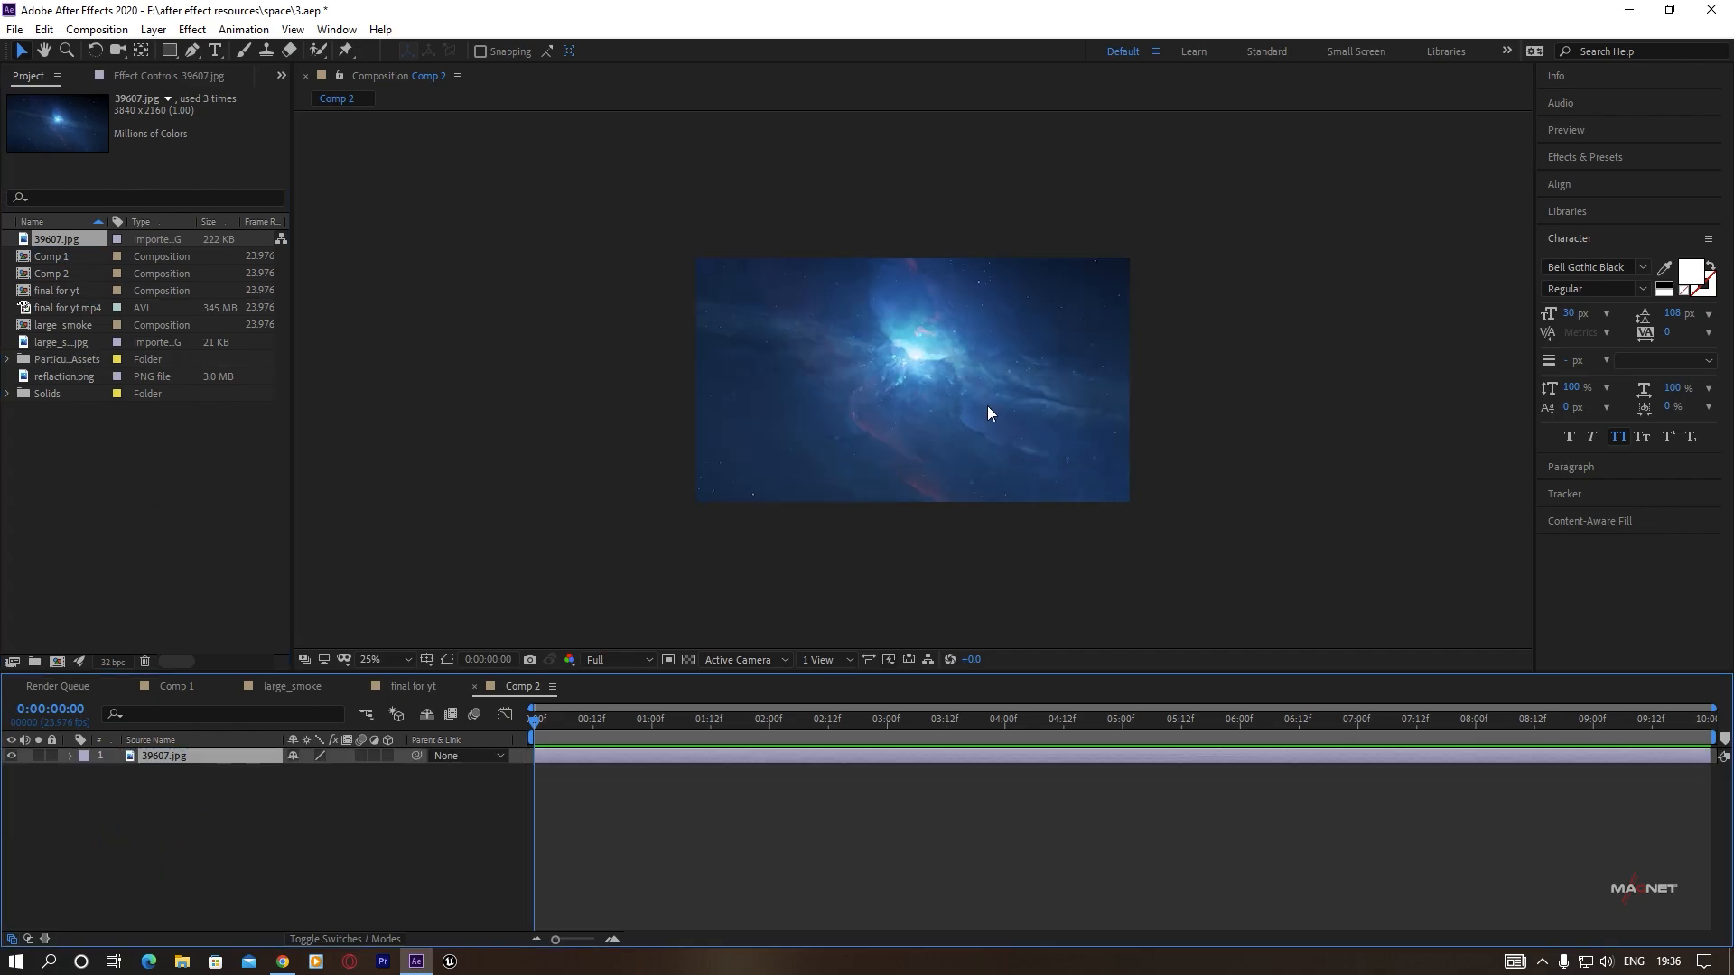
# Make the 39607.jpg layer 3D and turn off Accepts Lights in its material options.
pyautogui.click(388, 756)
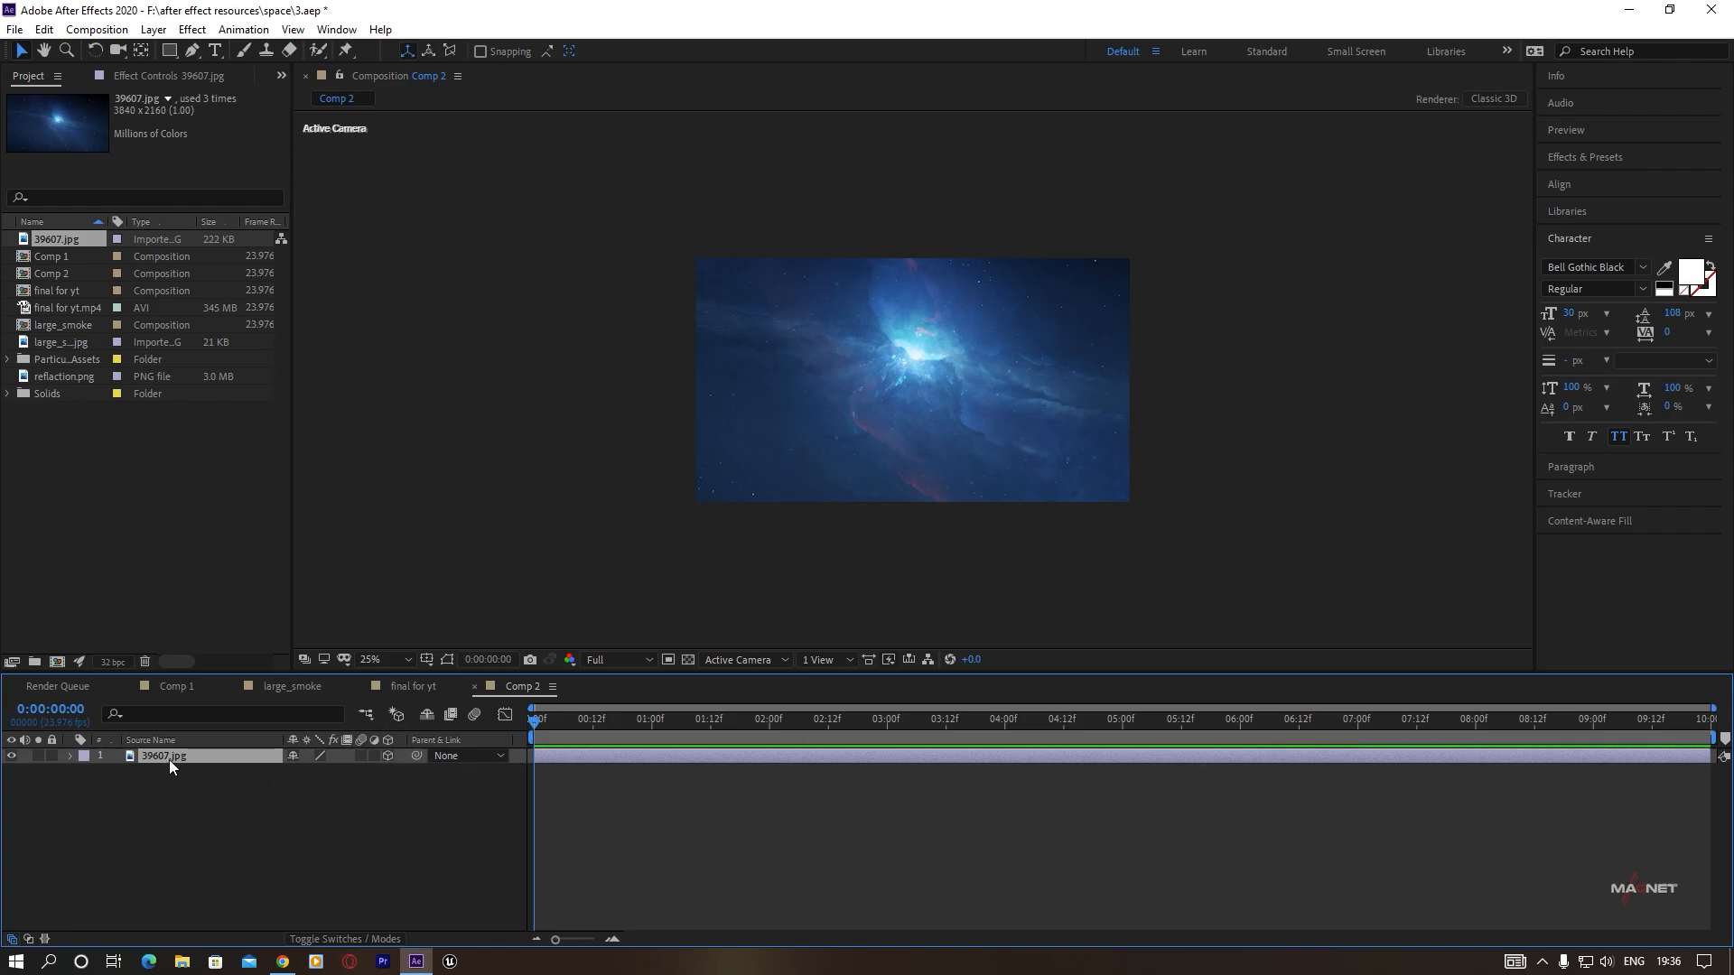
pyautogui.press('a')
pyautogui.press('a')
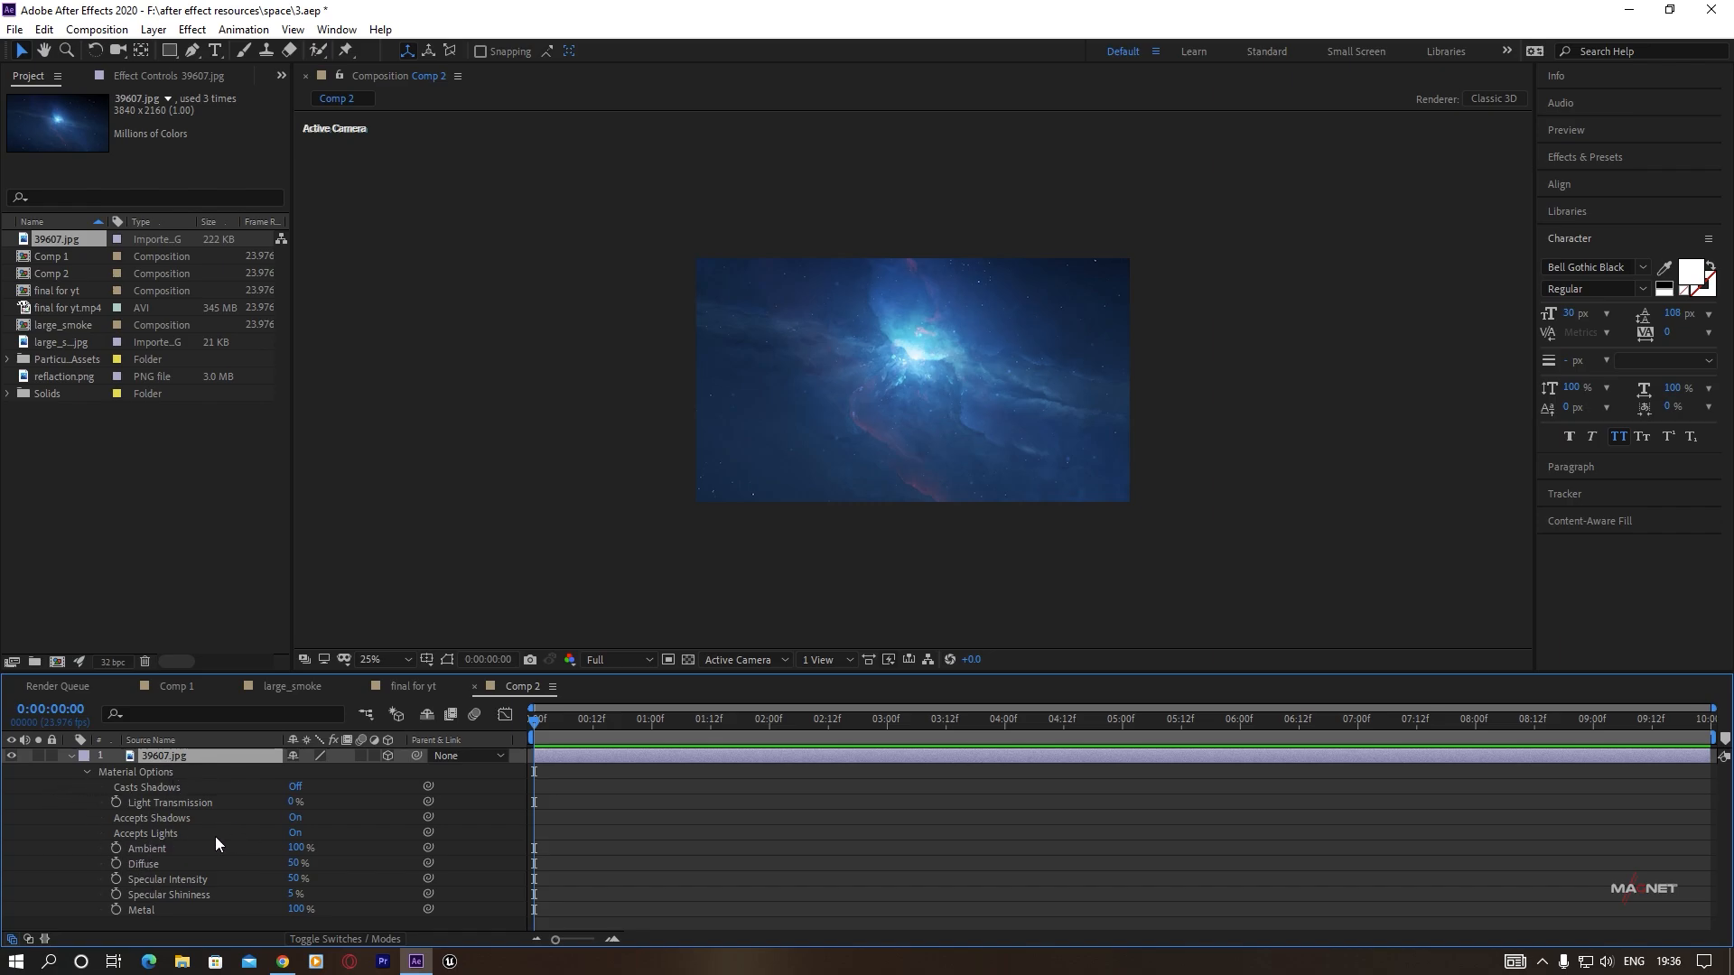
pyautogui.click(295, 833)
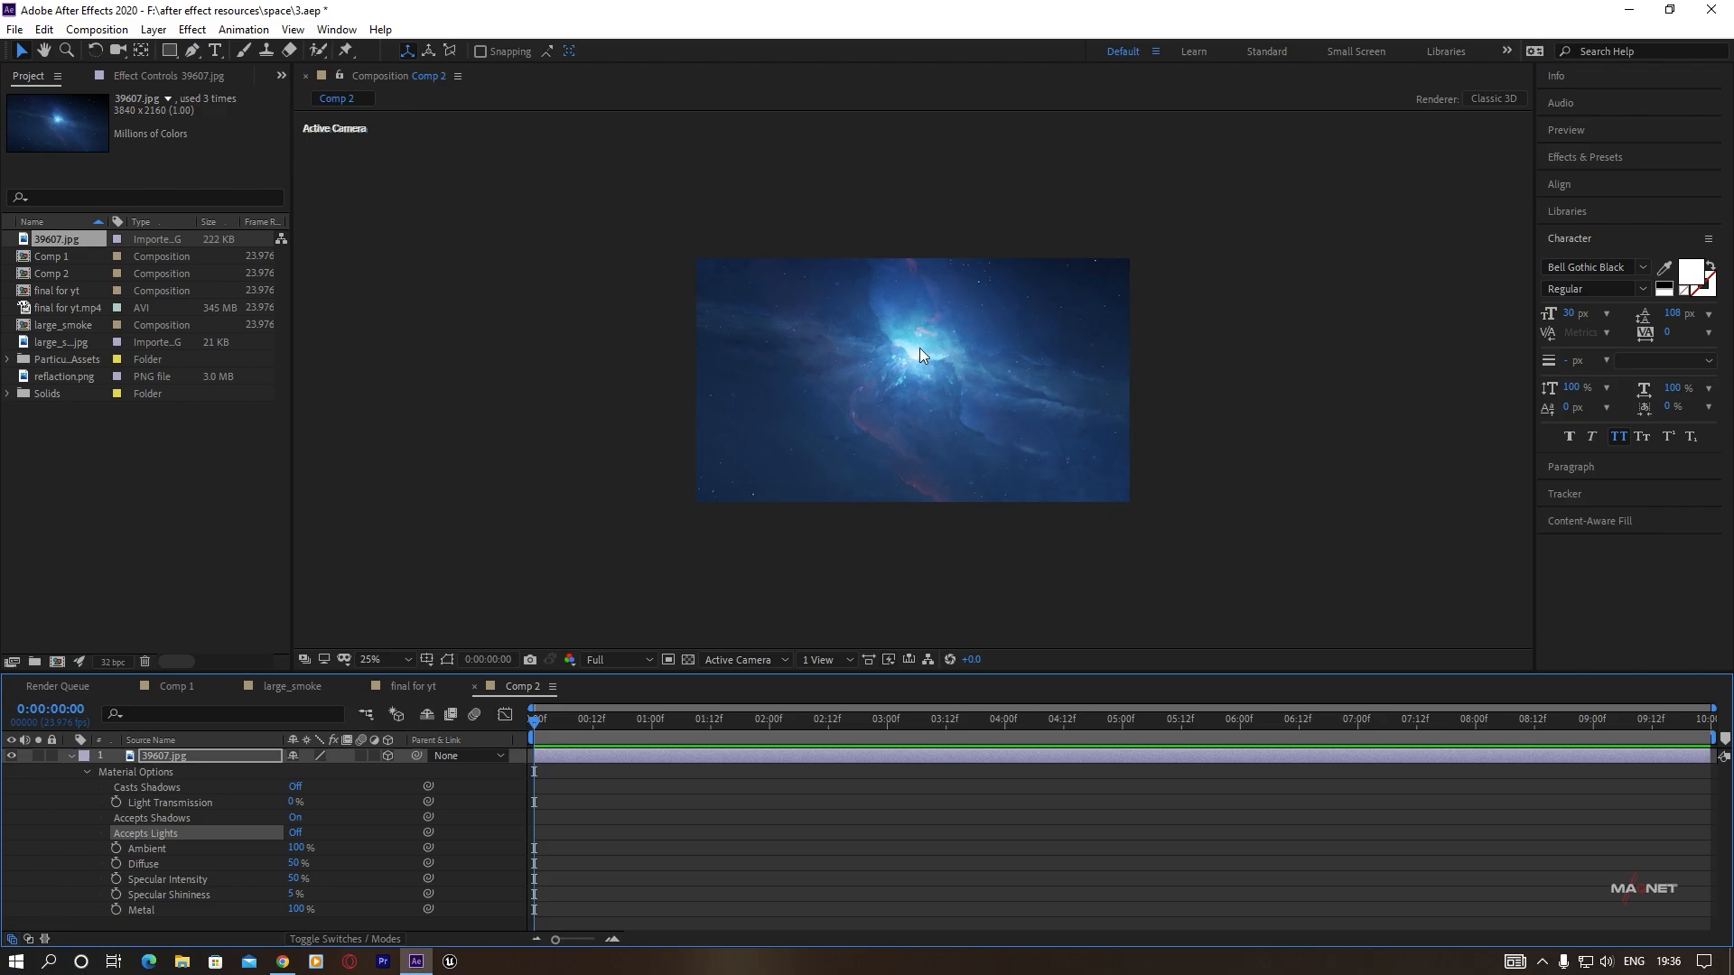
# Push the 39607.jpg layer far back in depth, to a Z position of about 73910.
pyautogui.click(171, 760)
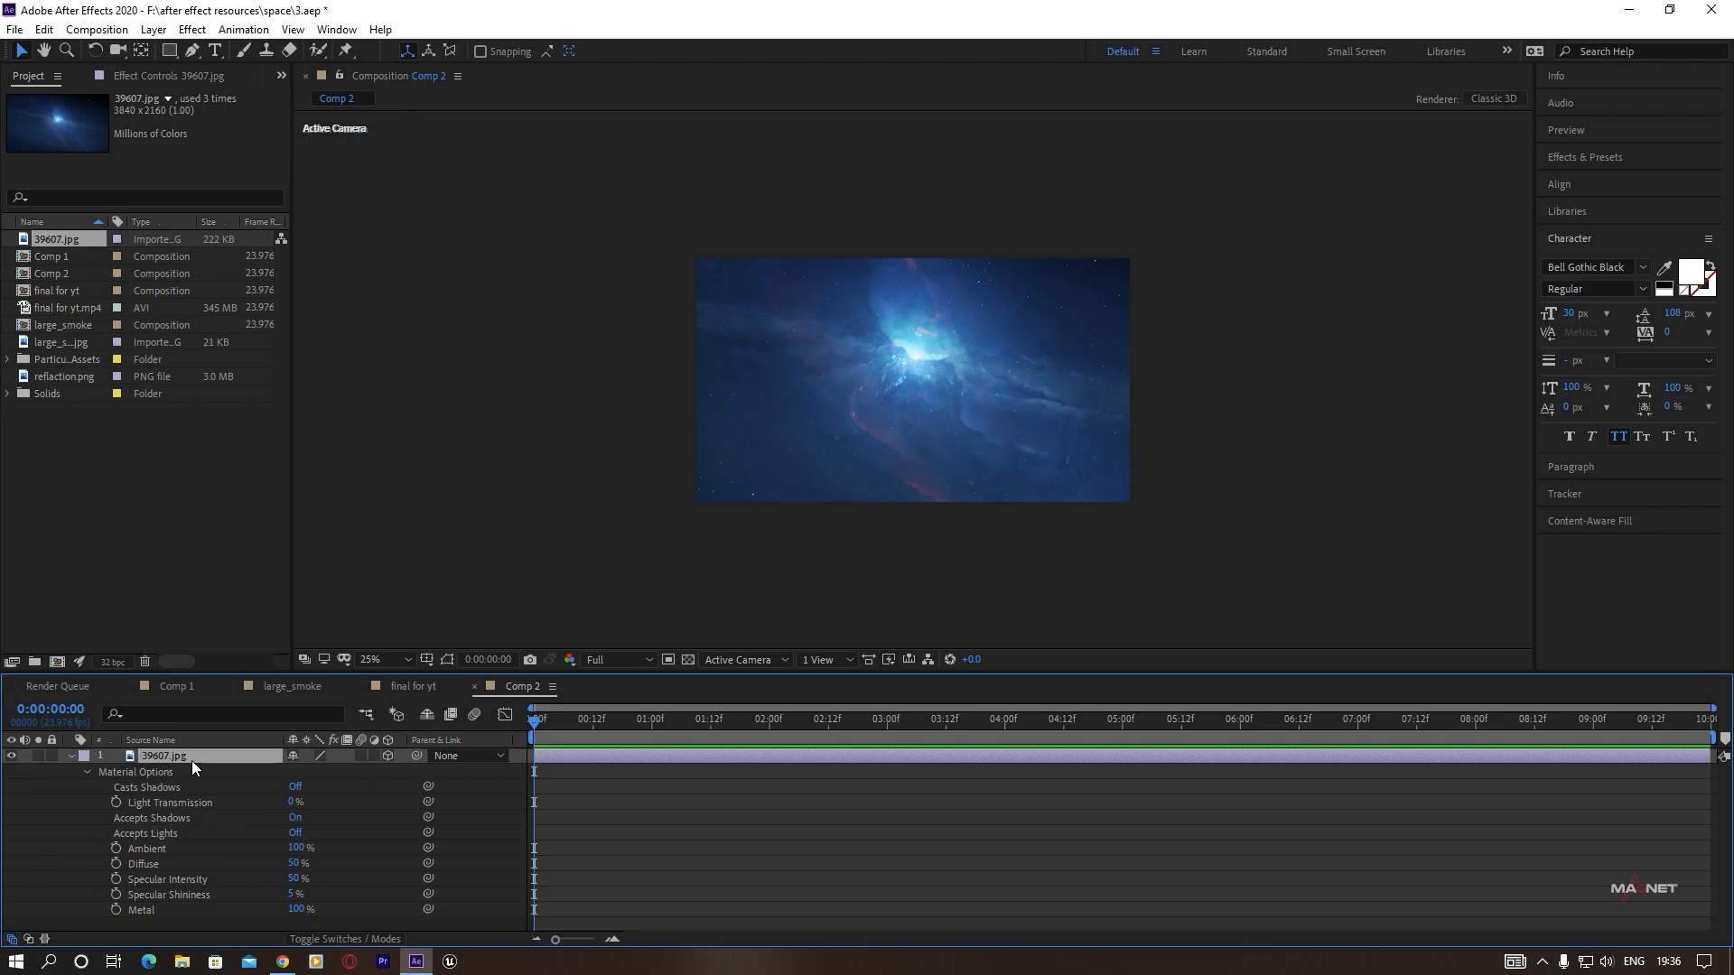
pyautogui.press('p')
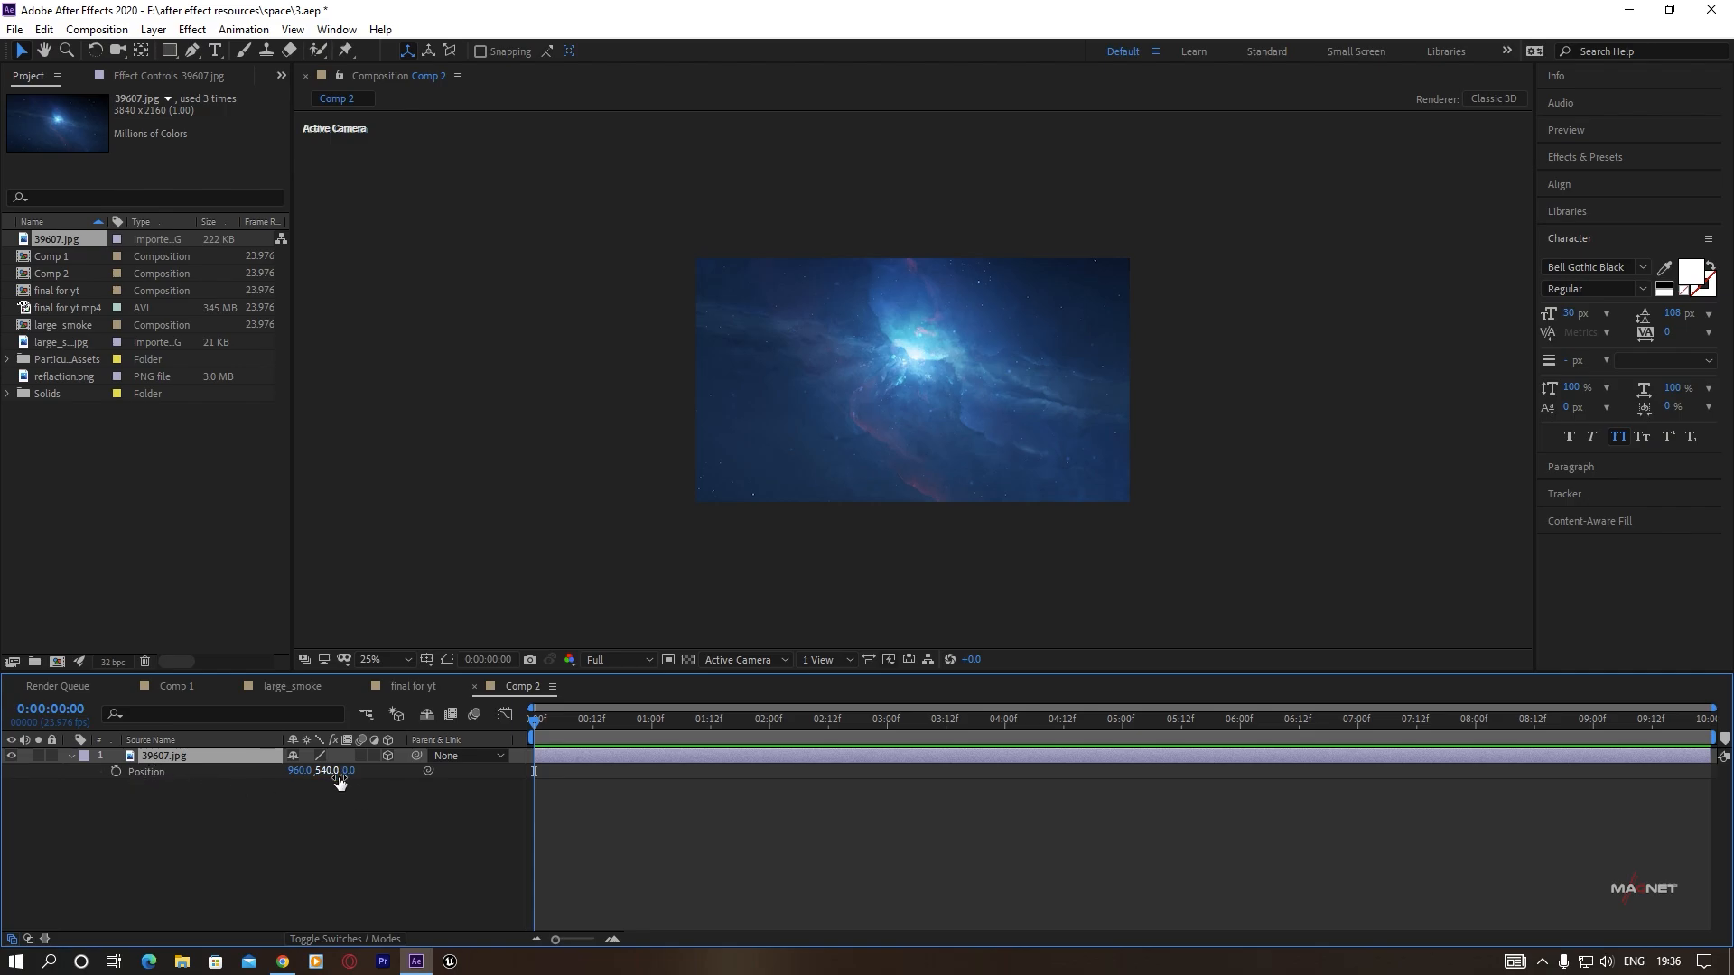
pyautogui.moveTo(349, 772); pyautogui.dragTo(605, 836)
pyautogui.moveTo(385, 770); pyautogui.dragTo(1517, 804)
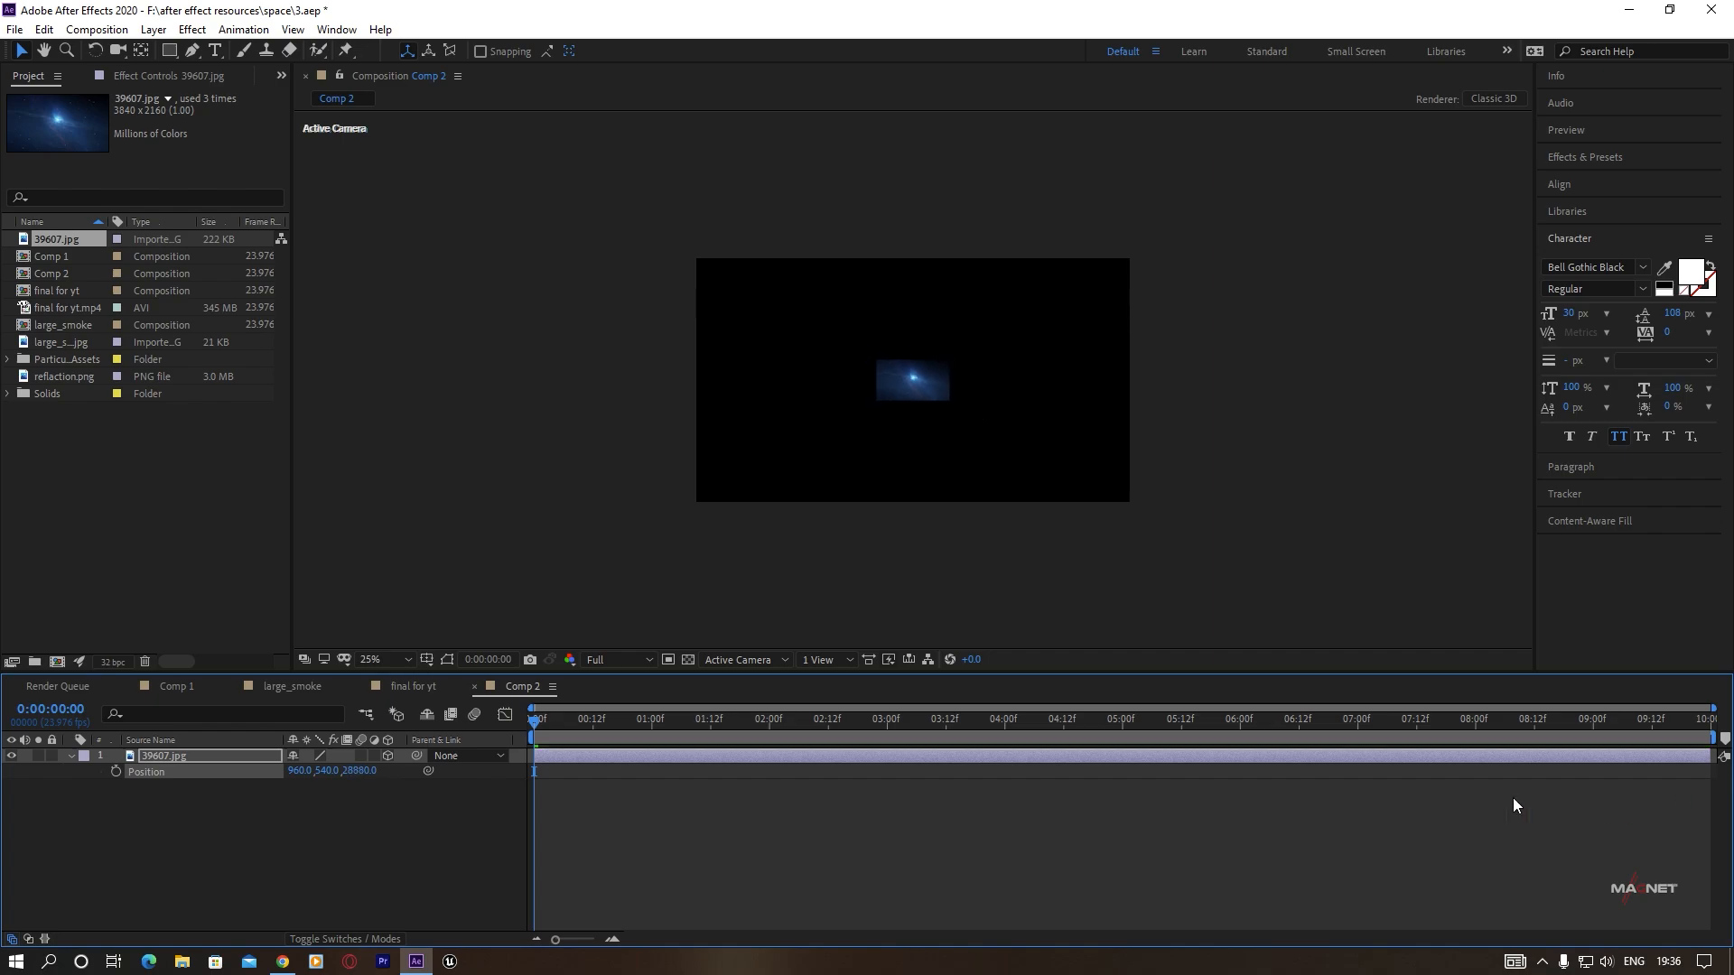
pyautogui.moveTo(361, 773); pyautogui.dragTo(1725, 780)
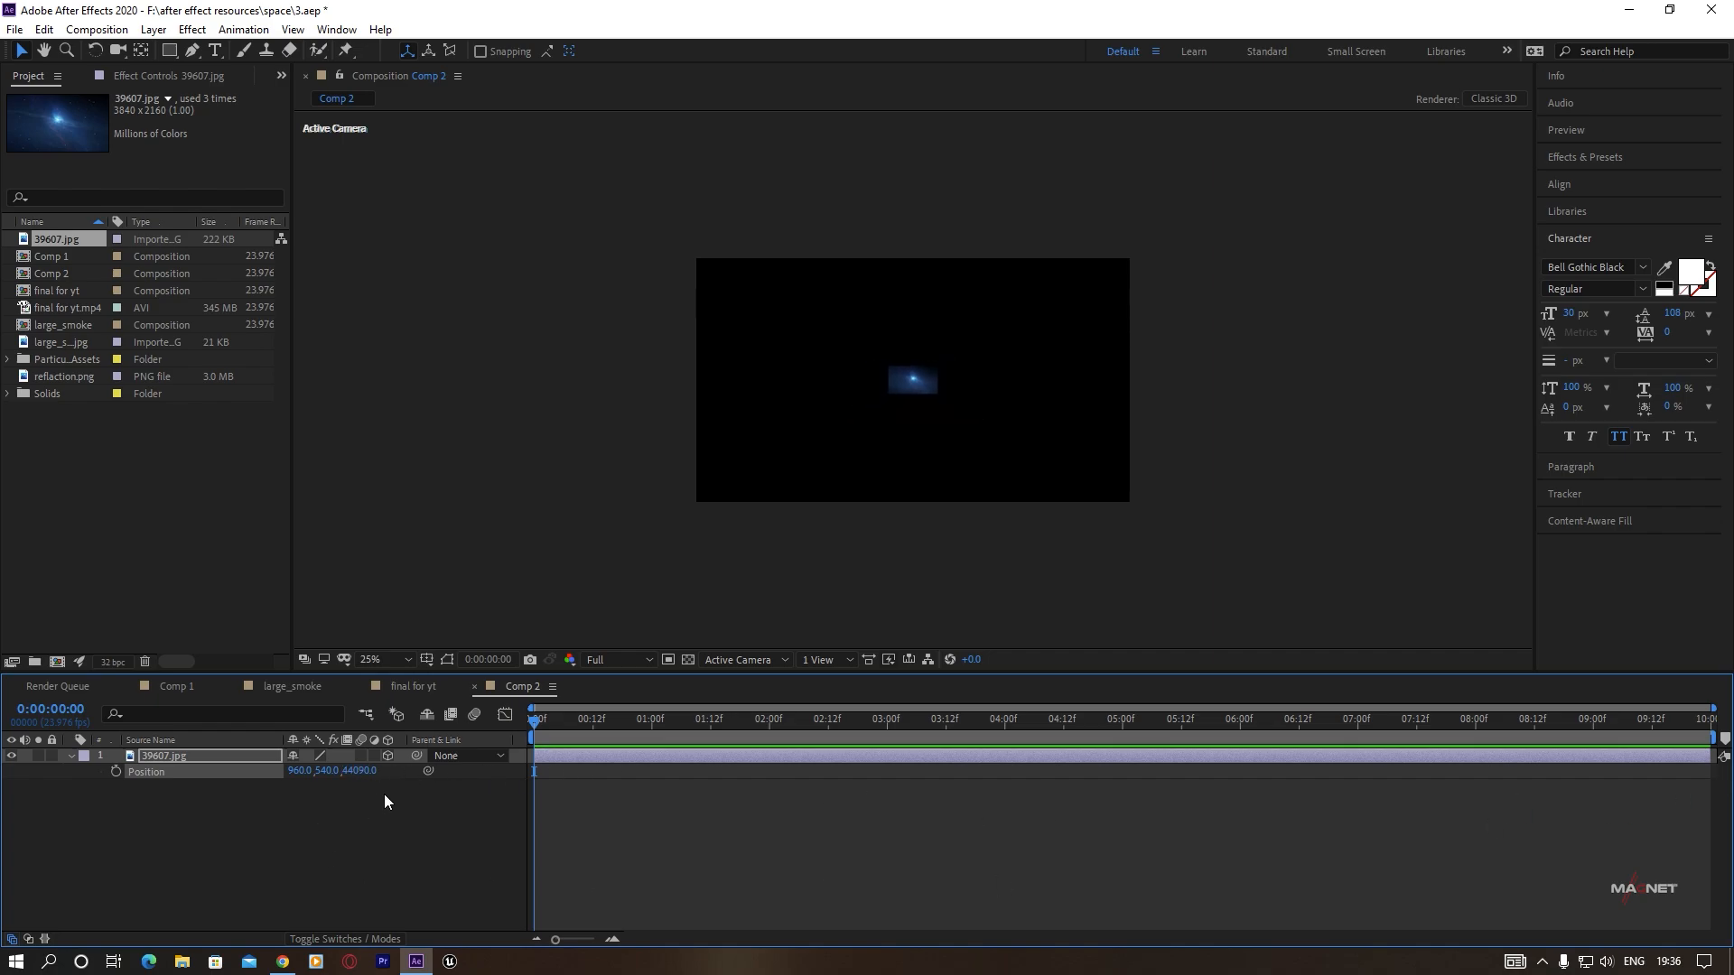
pyautogui.moveTo(361, 774); pyautogui.dragTo(1689, 759)
pyautogui.moveTo(352, 771); pyautogui.dragTo(1415, 789)
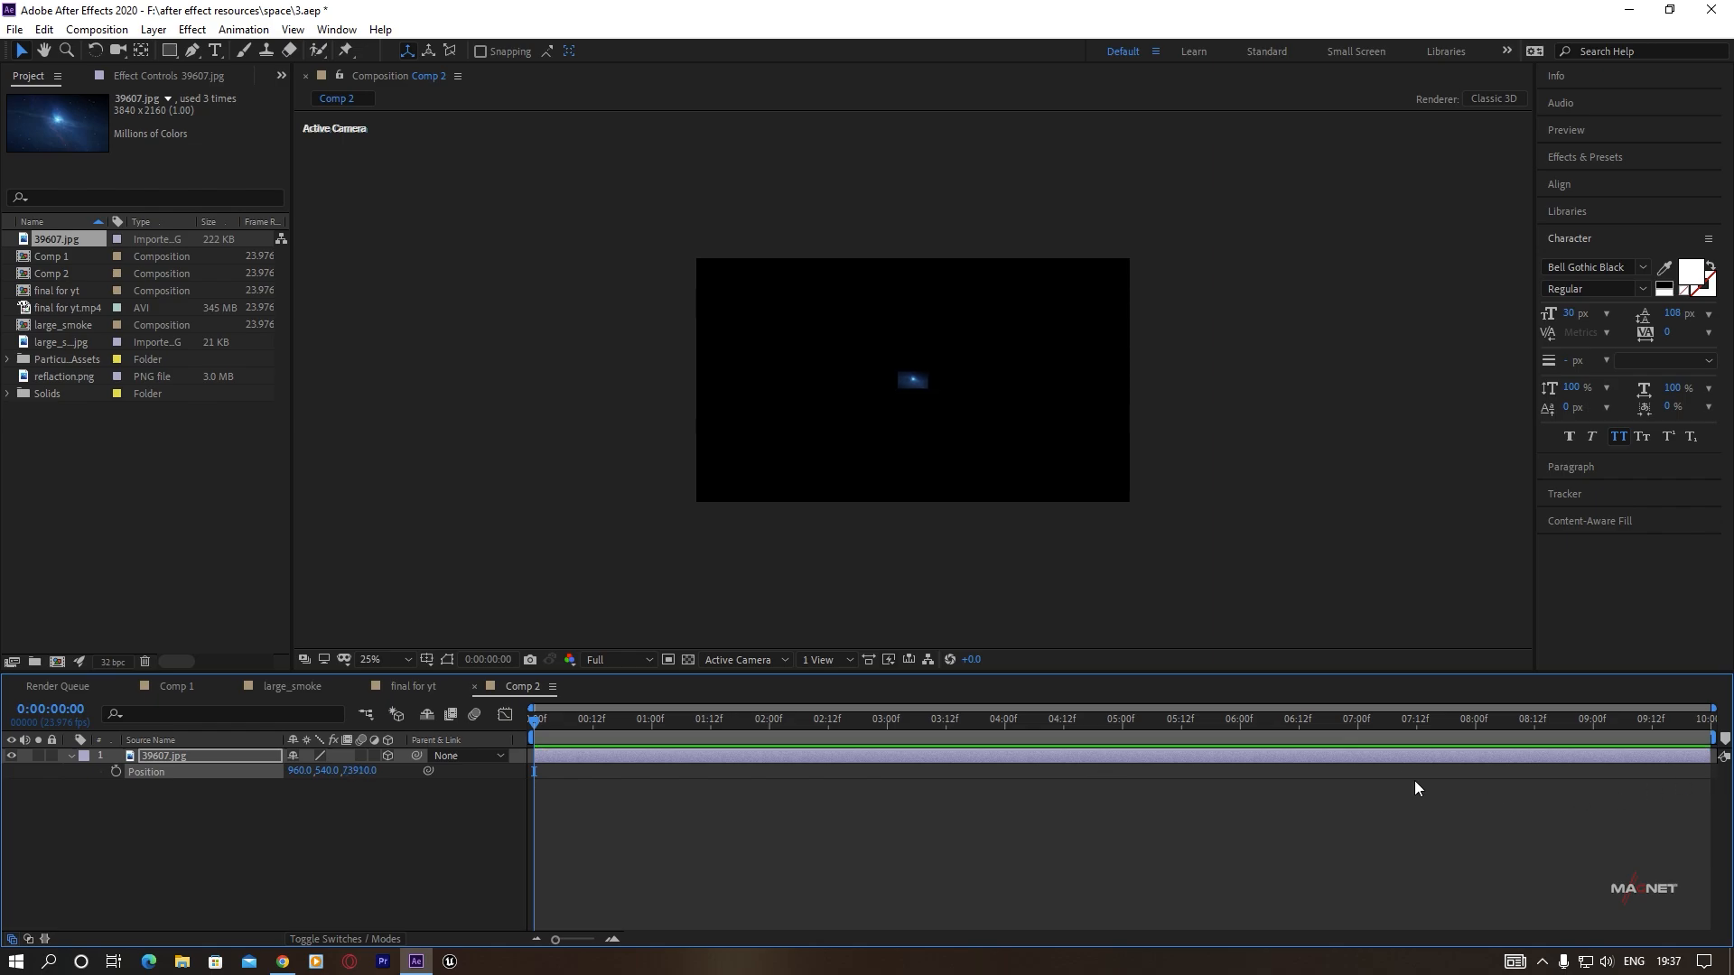
# Scale the 39607.jpg layer up to 1980% so it fills the frame.
pyautogui.click(204, 755)
pyautogui.press('s')
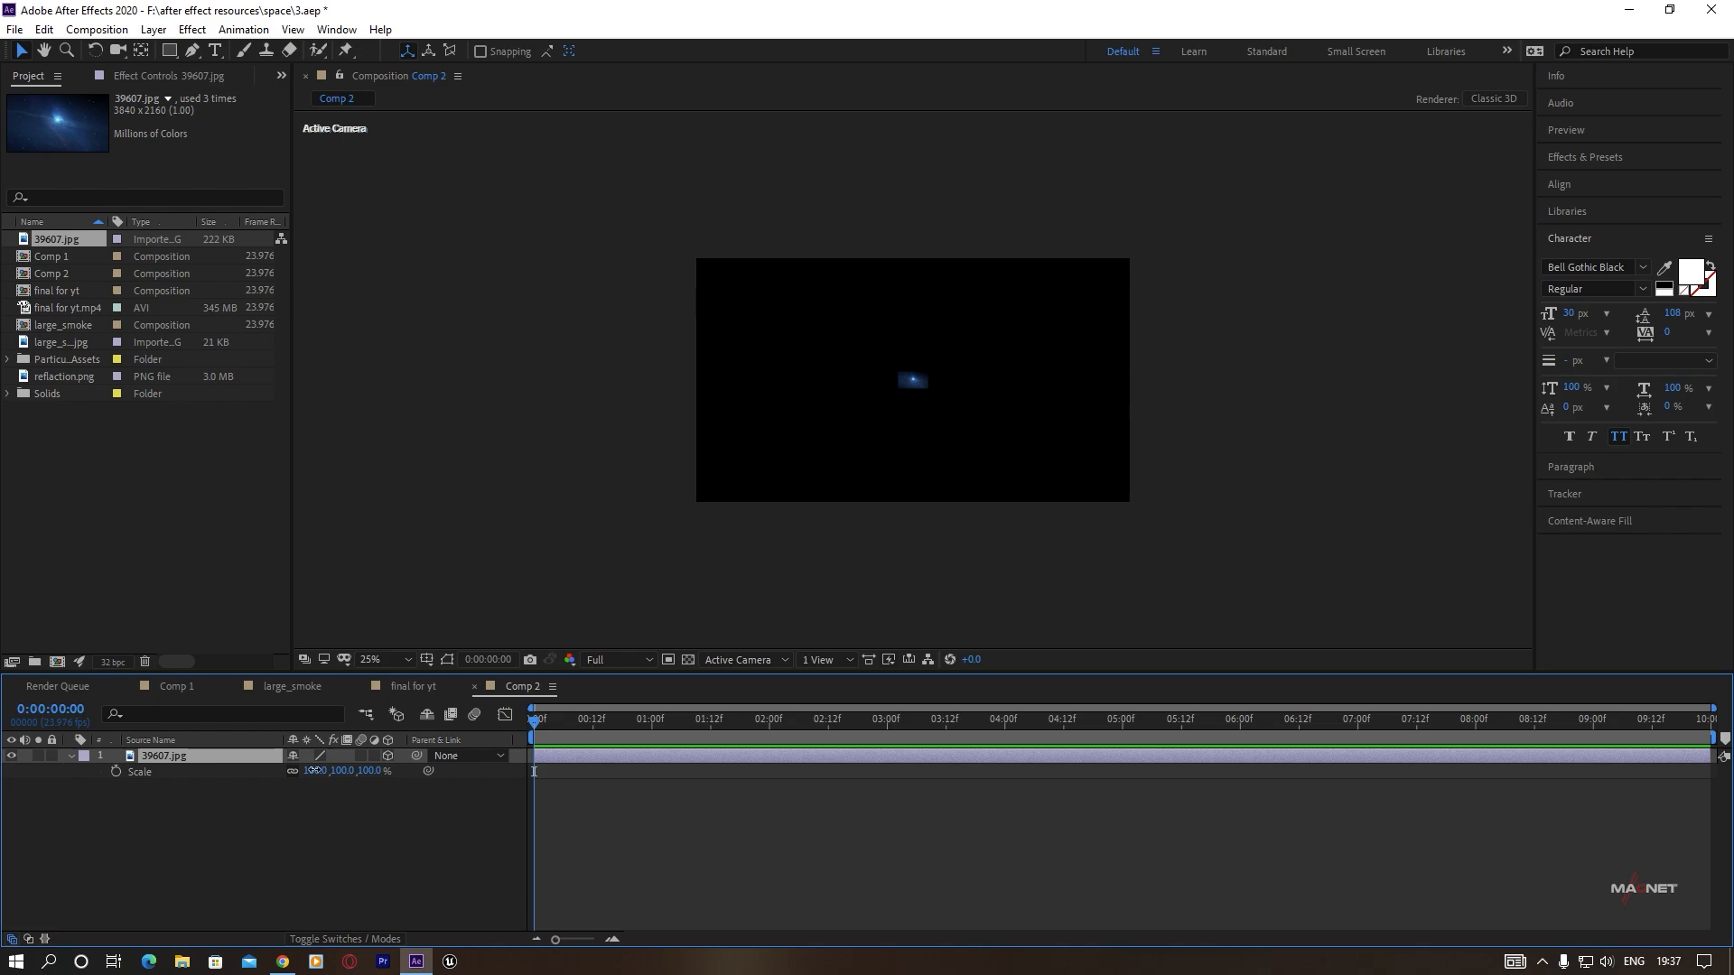
pyautogui.moveTo(313, 775); pyautogui.dragTo(491, 782)
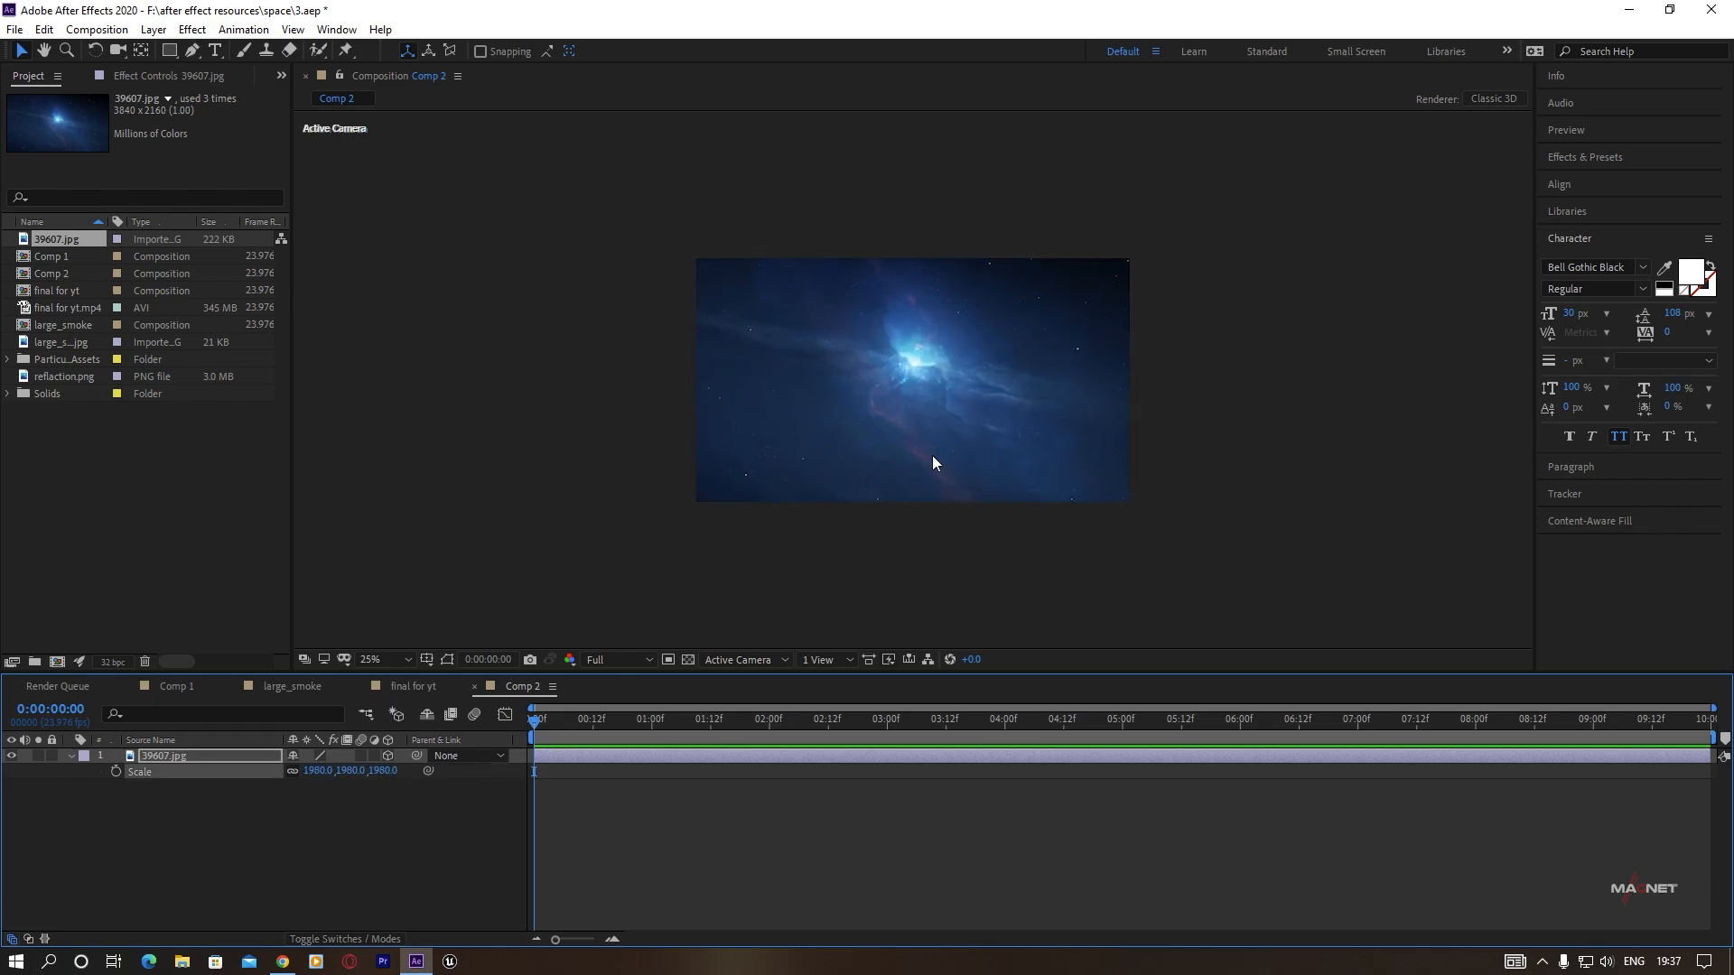
pyautogui.click(1009, 474)
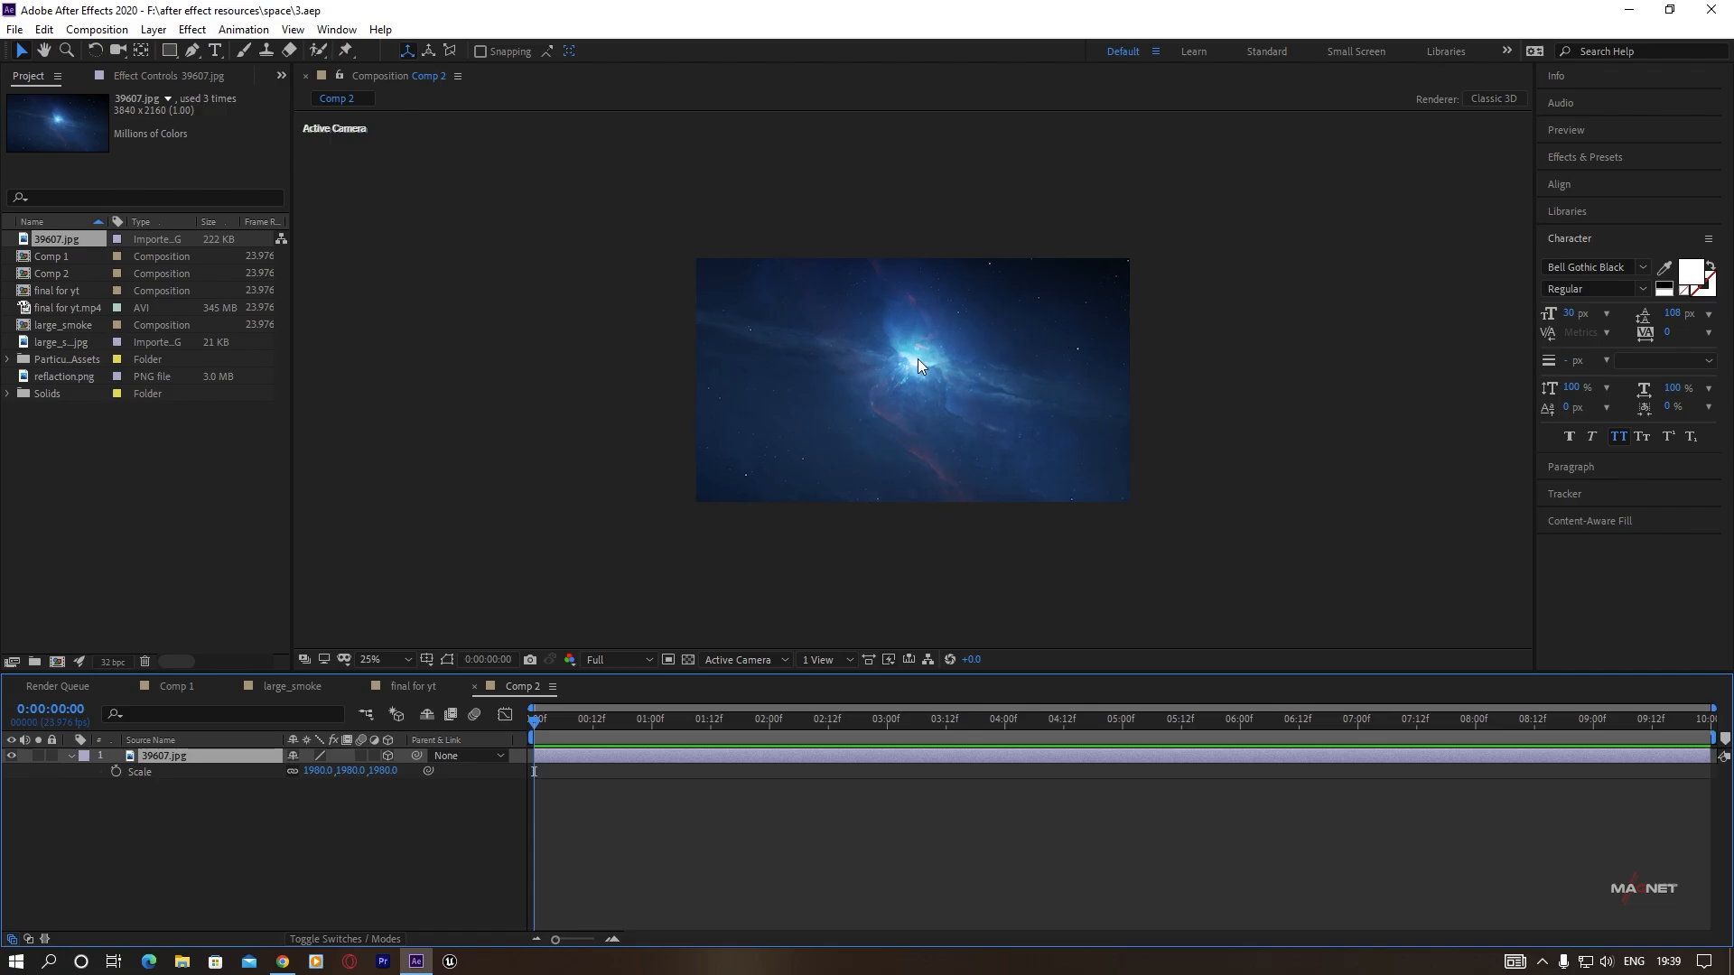
# Apply the Tint effect to the 39607.jpg layer with Amount to Tint at 56%.
pyautogui.click(191, 32)
pyautogui.moveTo(269, 233)
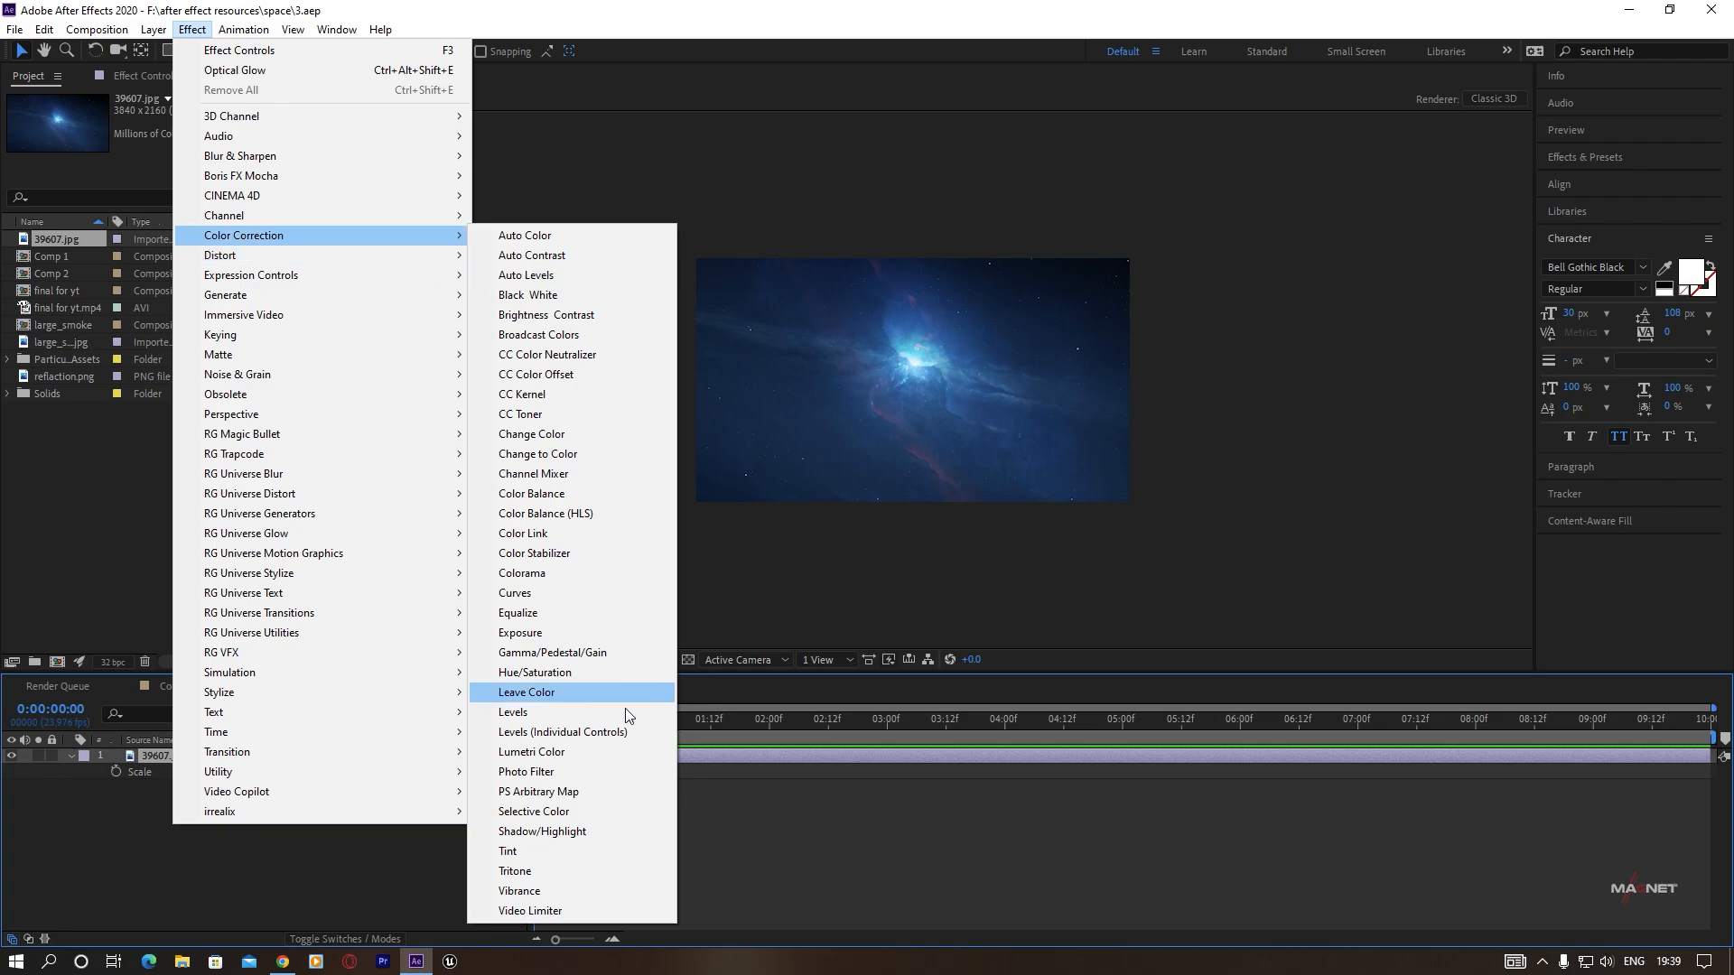
pyautogui.click(544, 851)
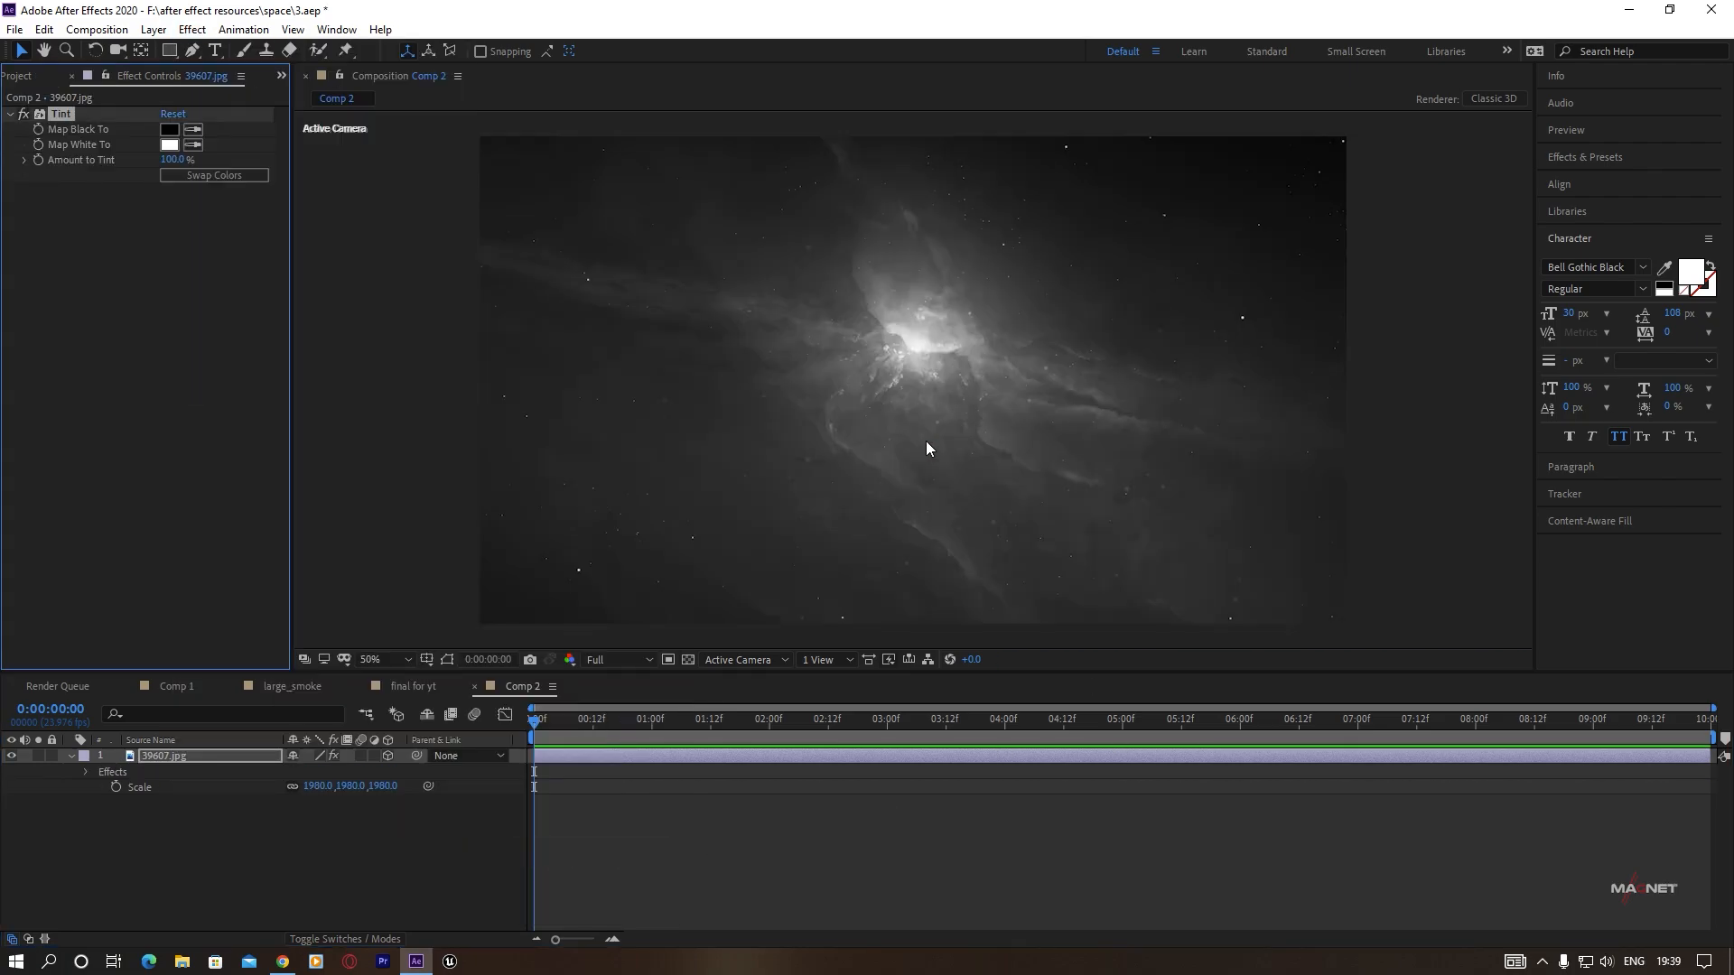
pyautogui.moveTo(173, 160); pyautogui.dragTo(168, 191)
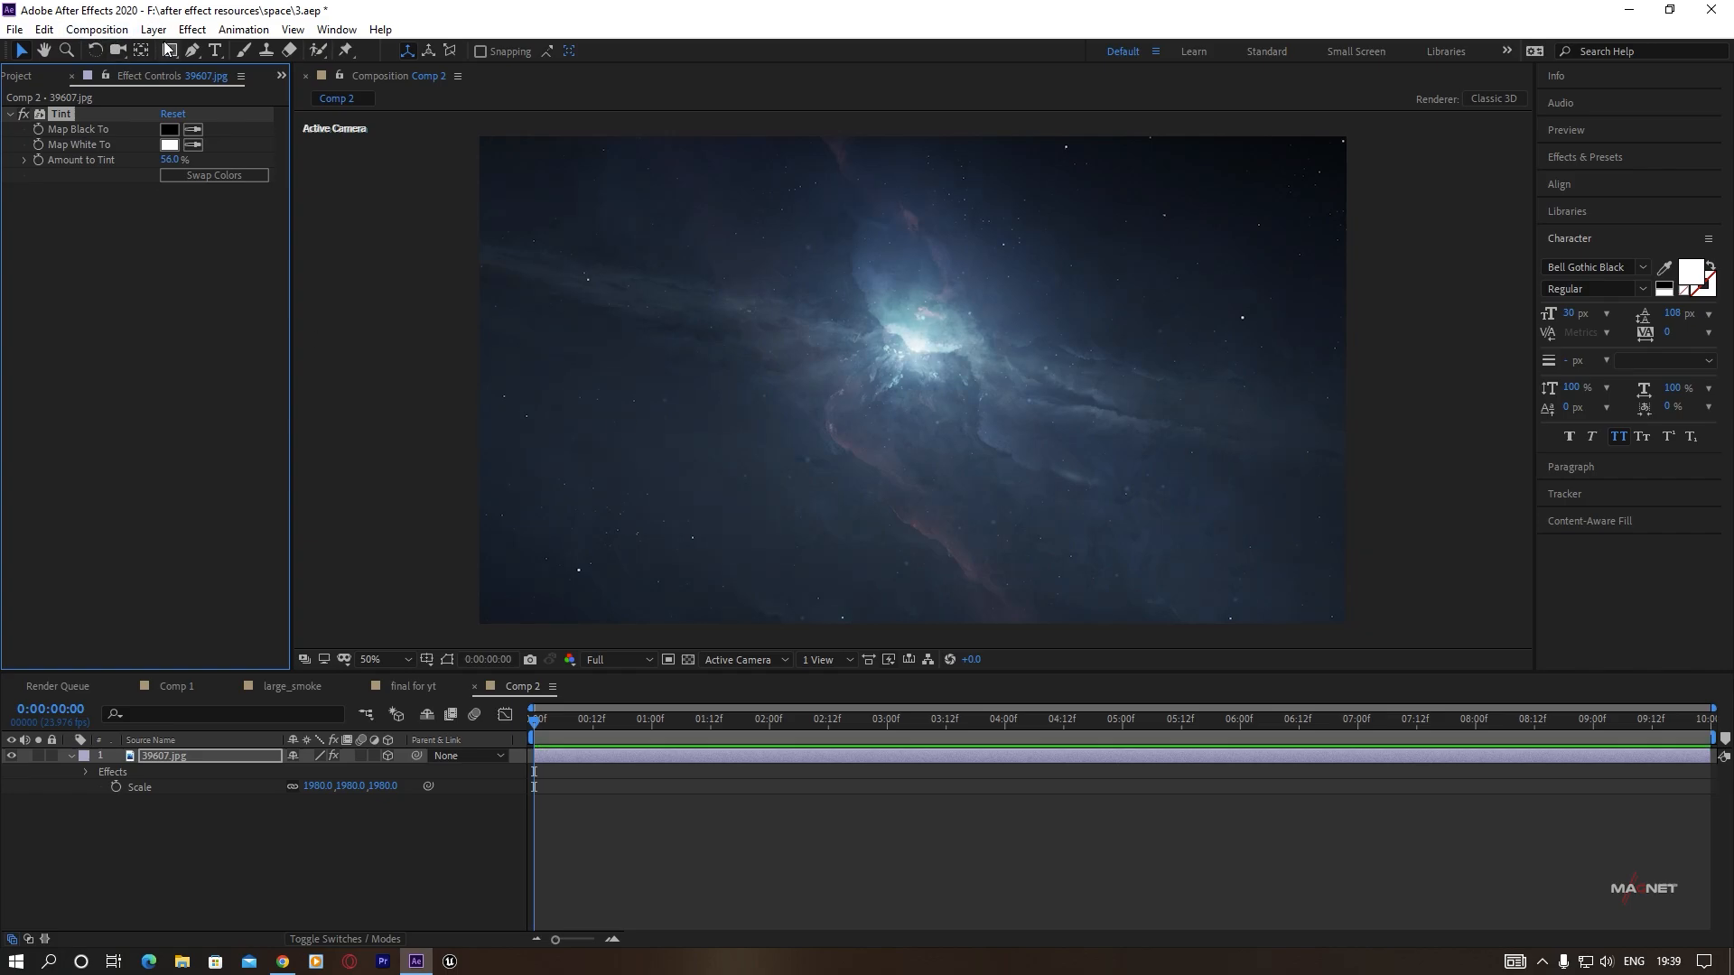
# Apply a Curves effect to the nebula layer and shape an S-curve that darkens shadows and brightens highlights.
pyautogui.click(190, 30)
pyautogui.moveTo(256, 237)
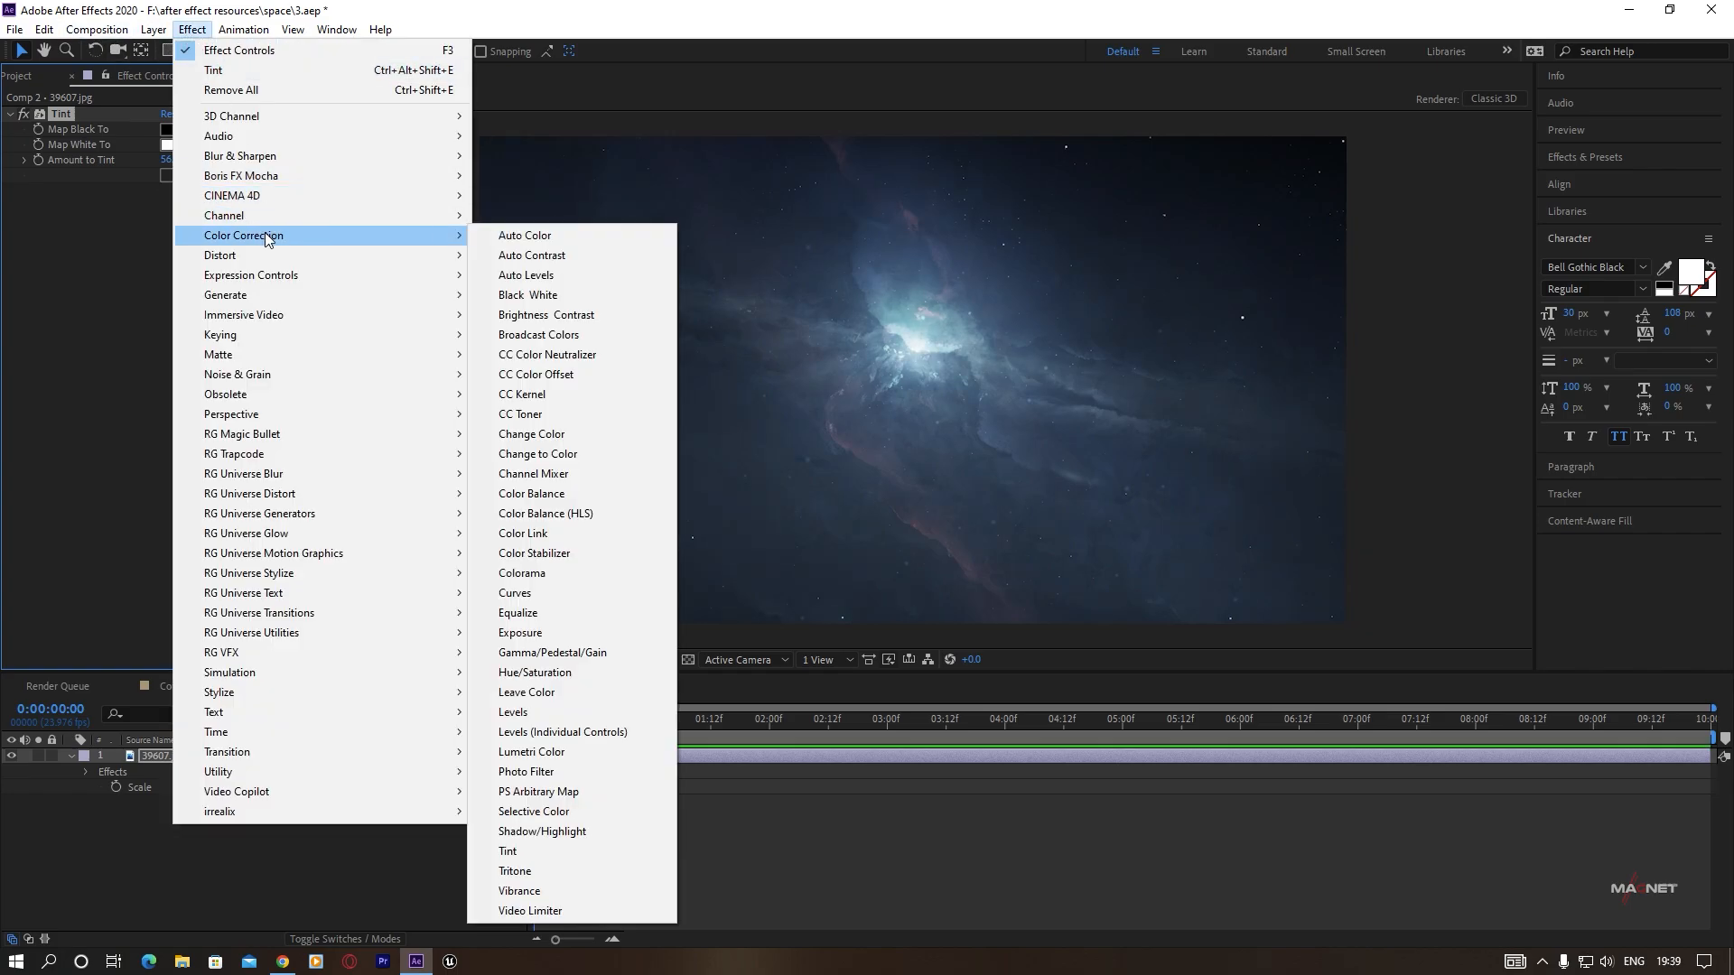
pyautogui.click(515, 593)
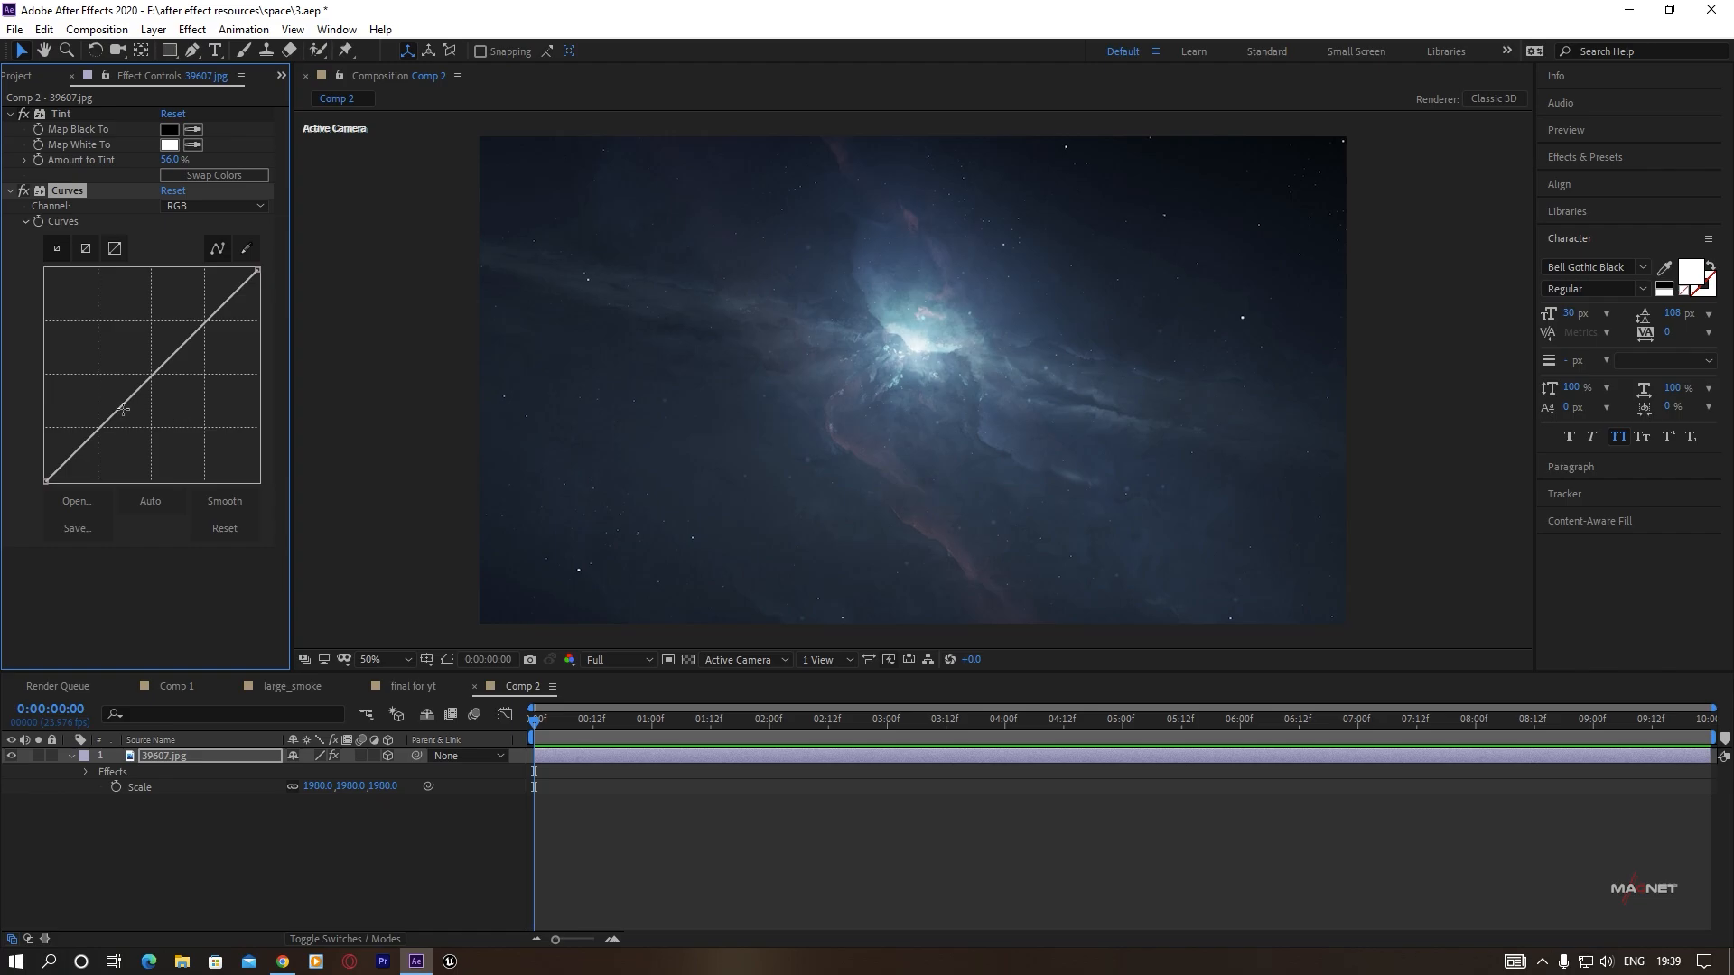
pyautogui.moveTo(128, 403); pyautogui.dragTo(136, 428)
pyautogui.moveTo(198, 356); pyautogui.dragTo(197, 317)
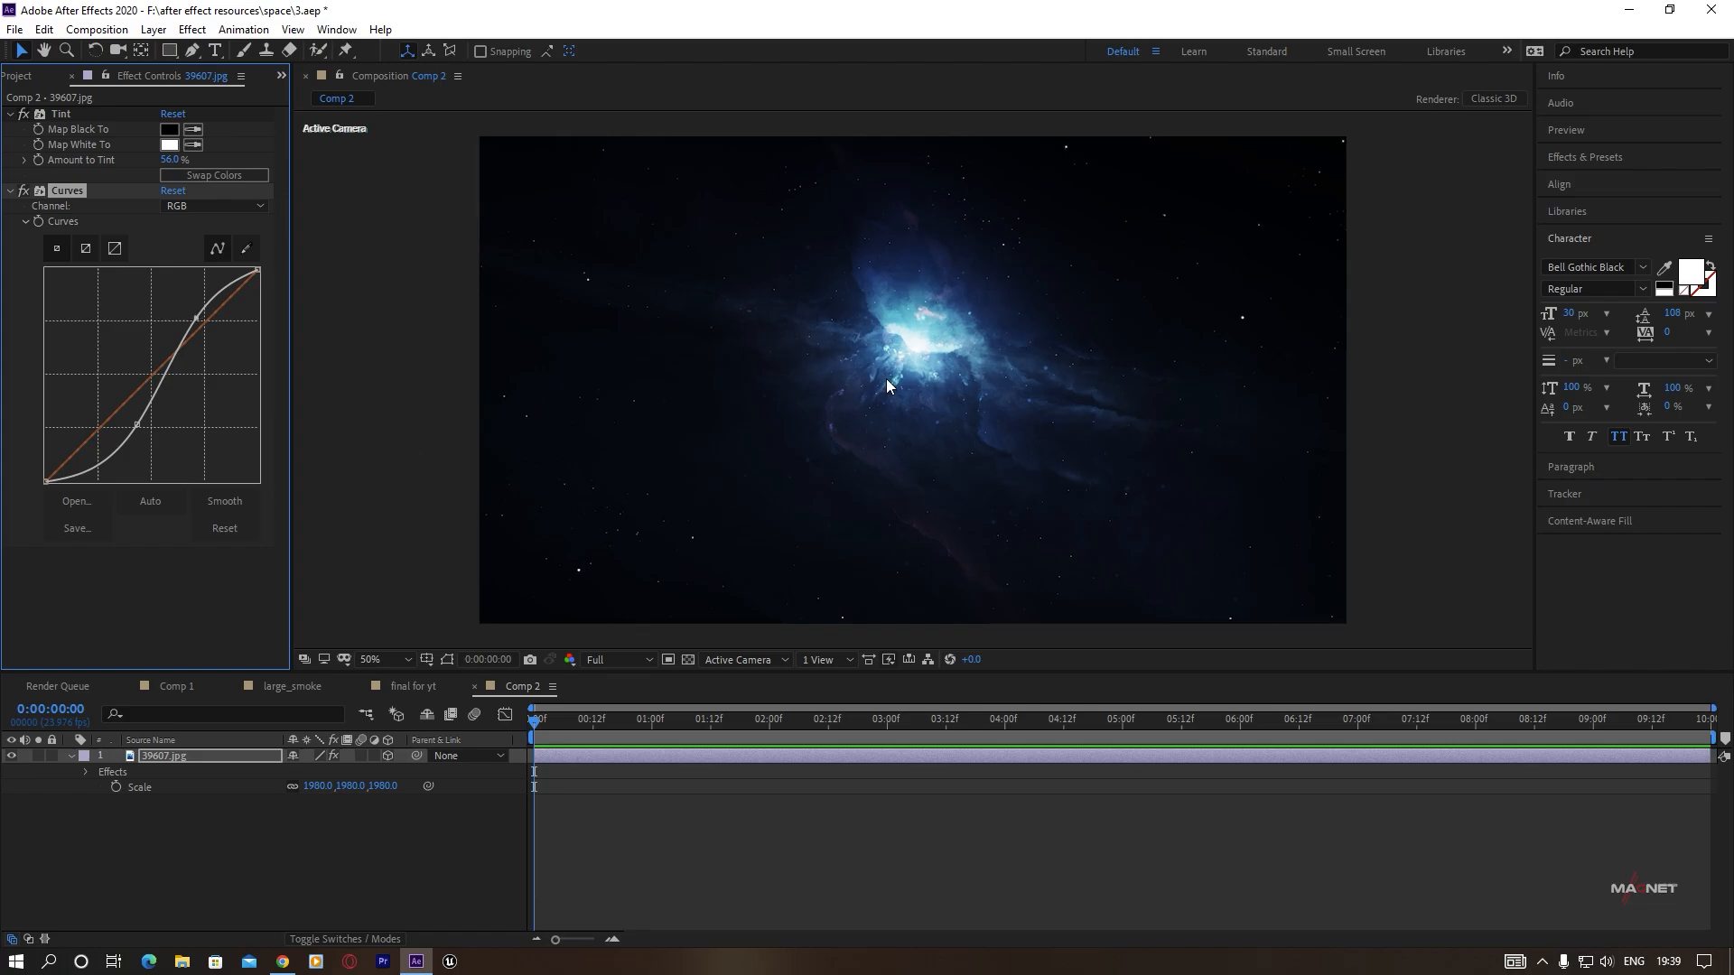
# Shift the nebula image slightly right and down in the frame, and collapse the layer's properties.
pyautogui.moveTo(885, 403); pyautogui.dragTo(937, 414)
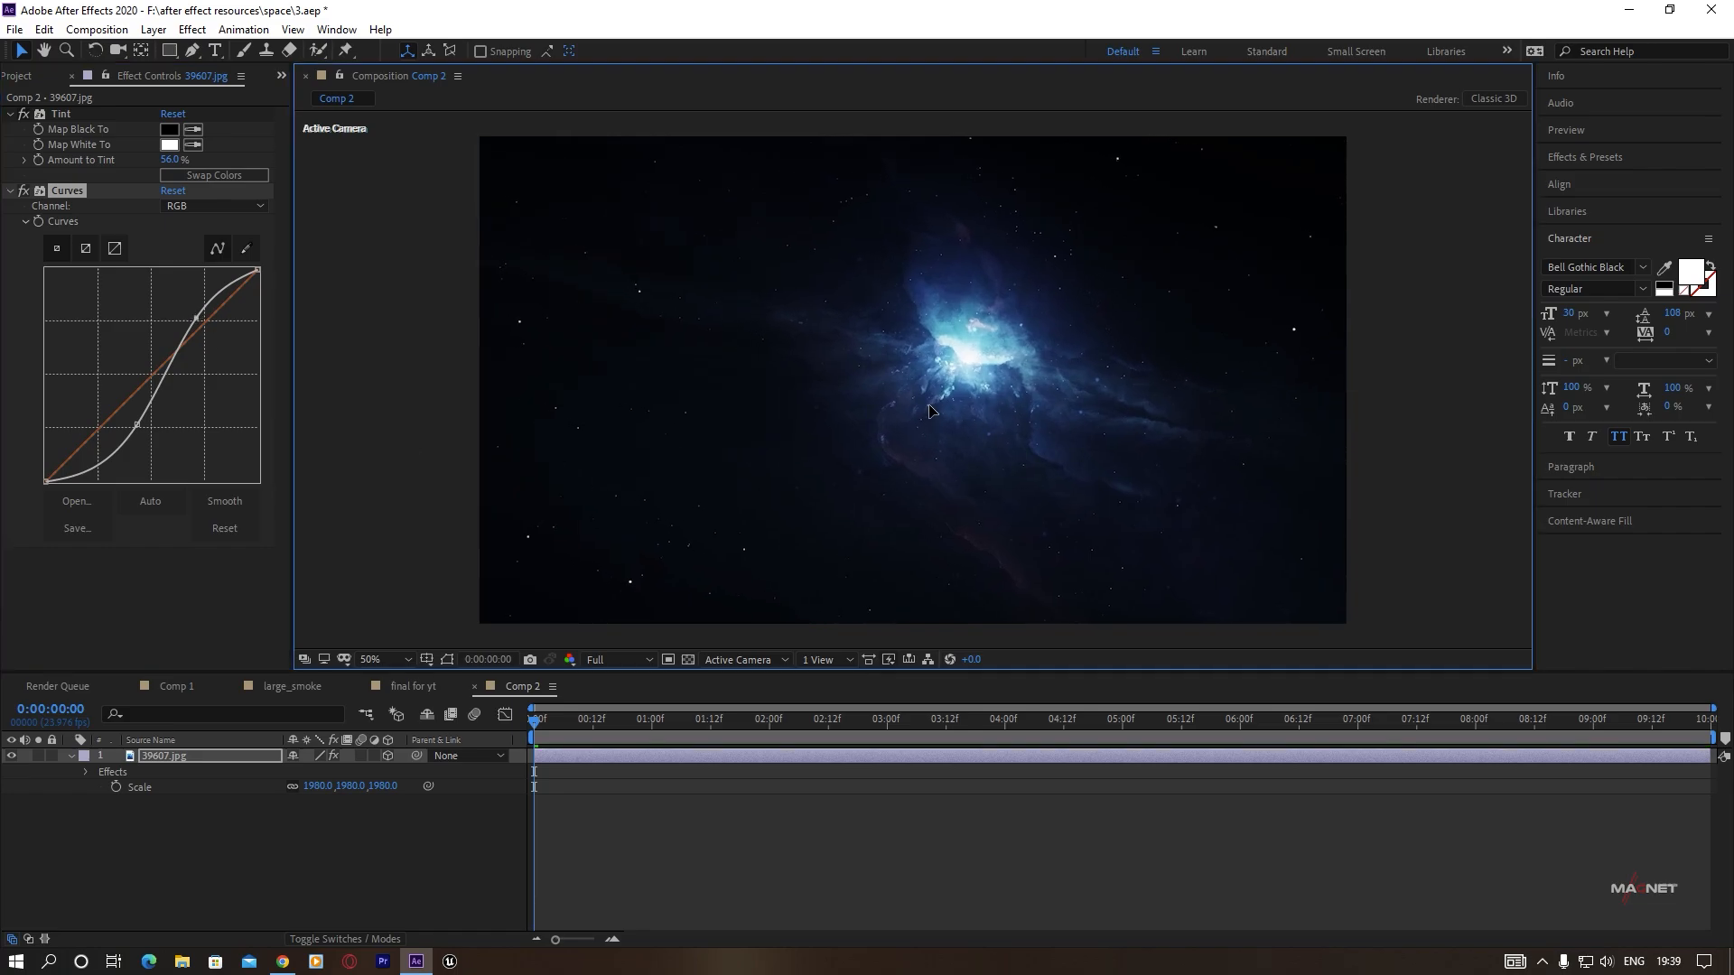
pyautogui.press('s')
pyautogui.click(70, 756)
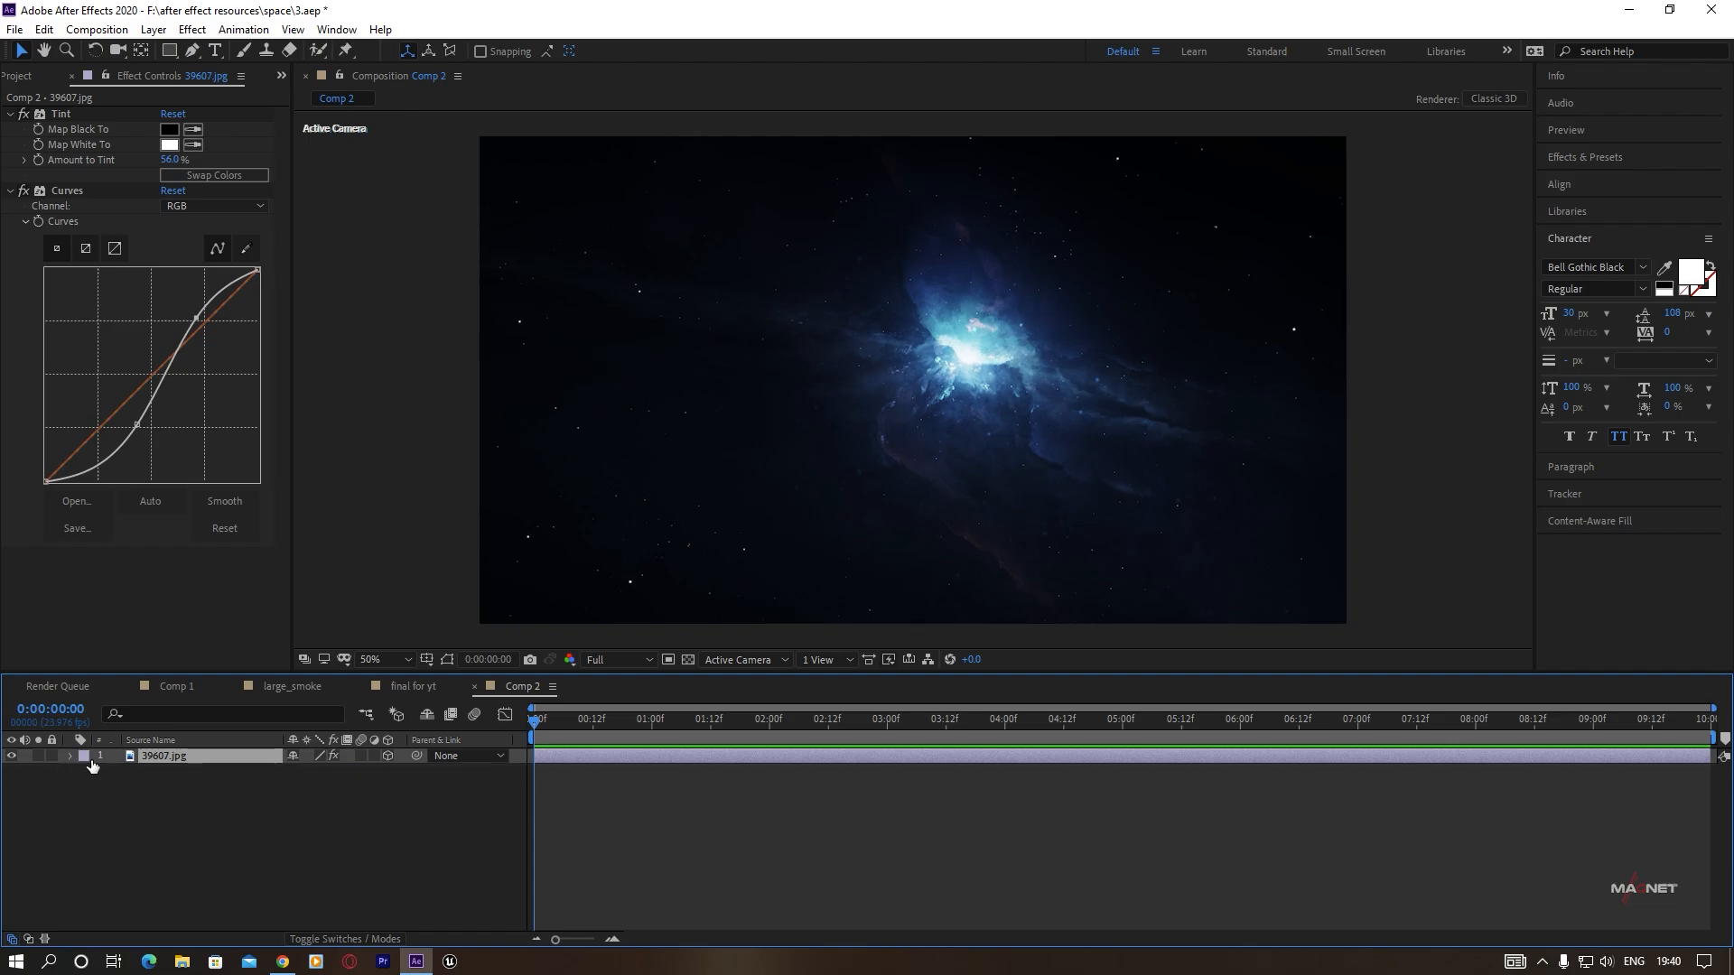
# Create a new black 1920 x 1080 px solid layer named element.
pyautogui.click(151, 35)
pyautogui.moveTo(177, 56)
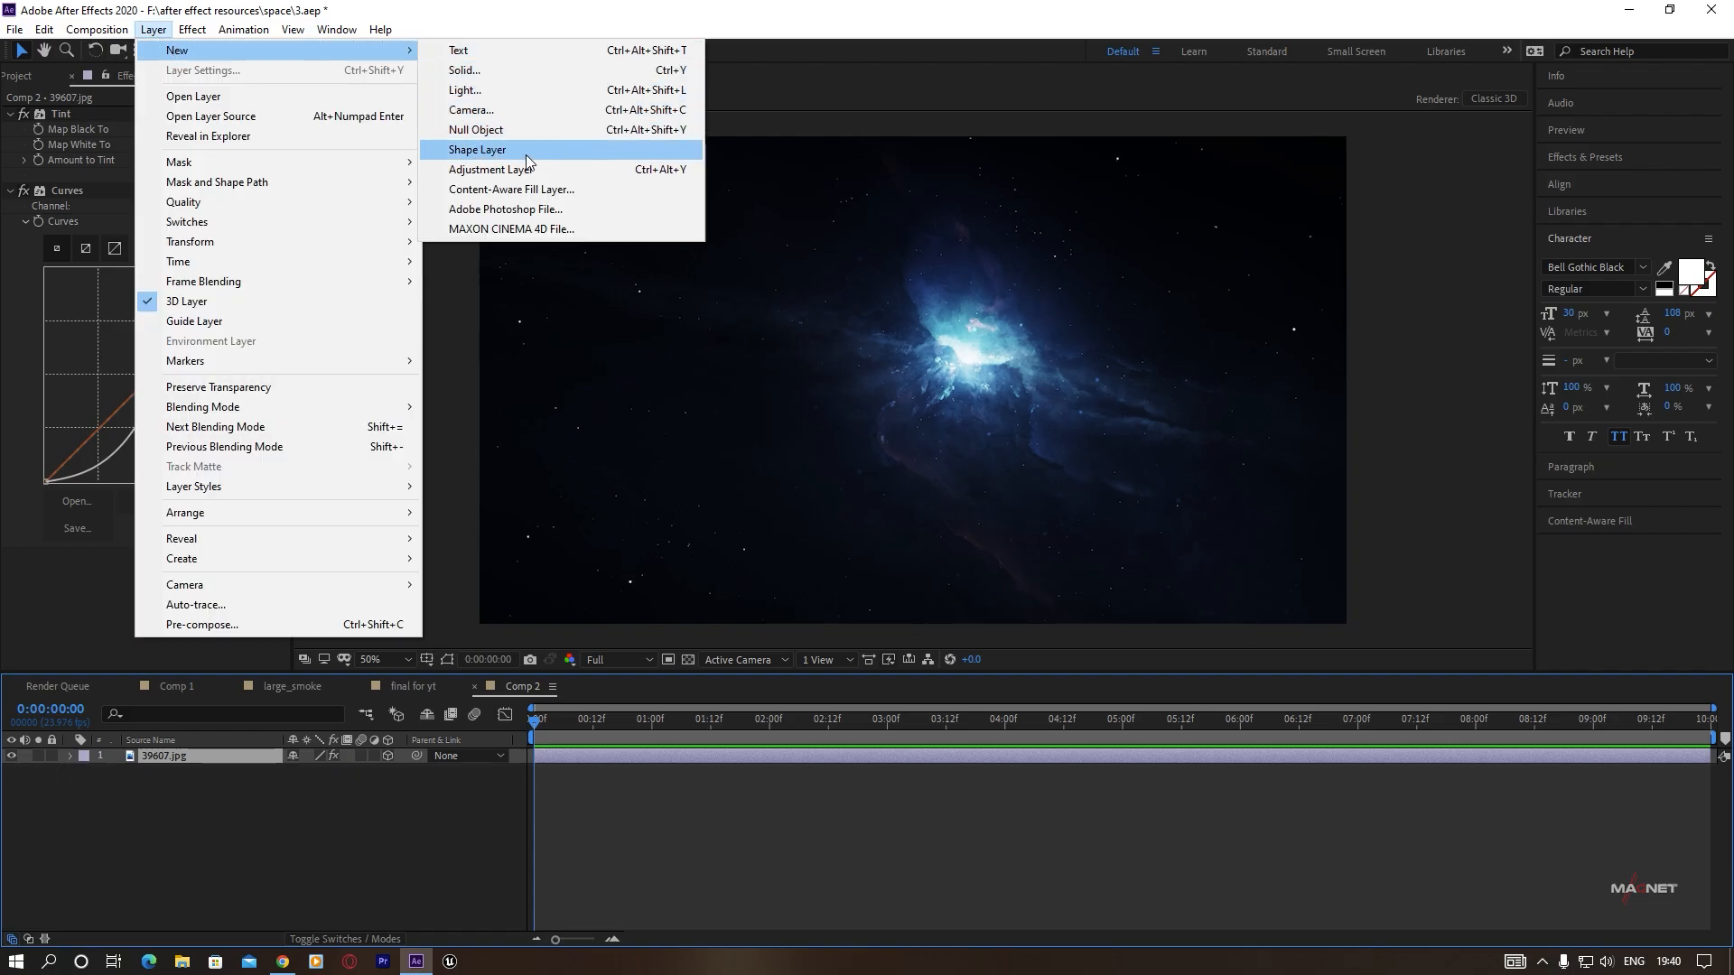
pyautogui.click(495, 71)
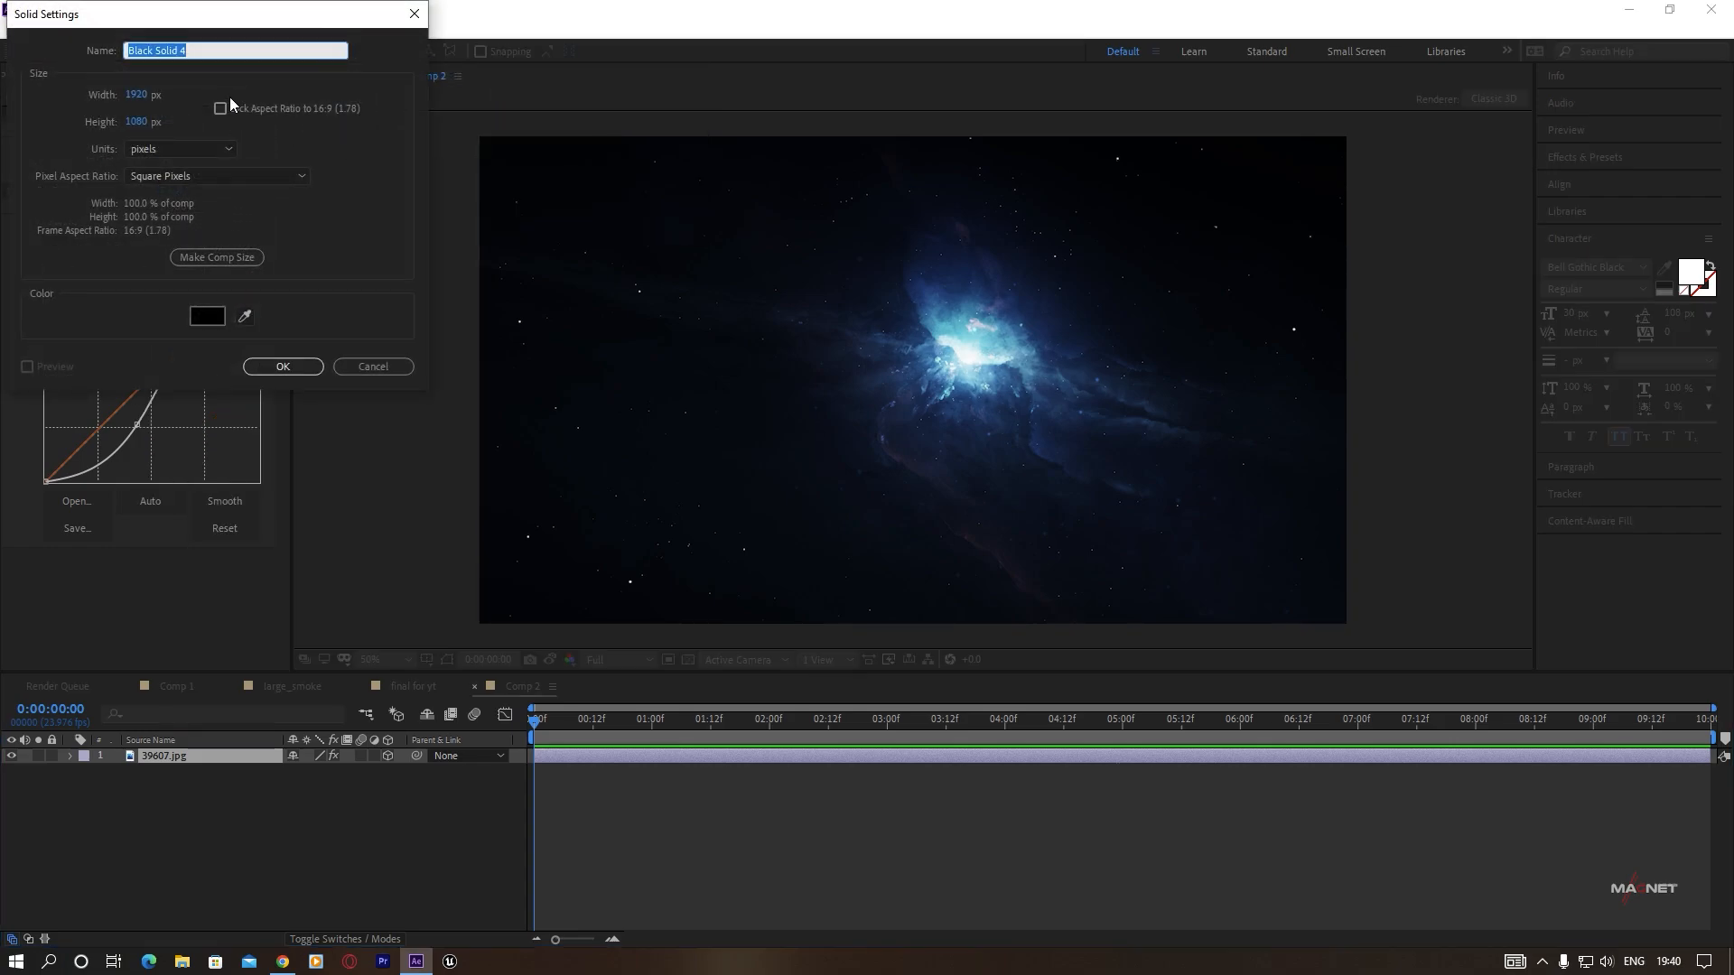
pyautogui.write('element')
pyautogui.click(287, 367)
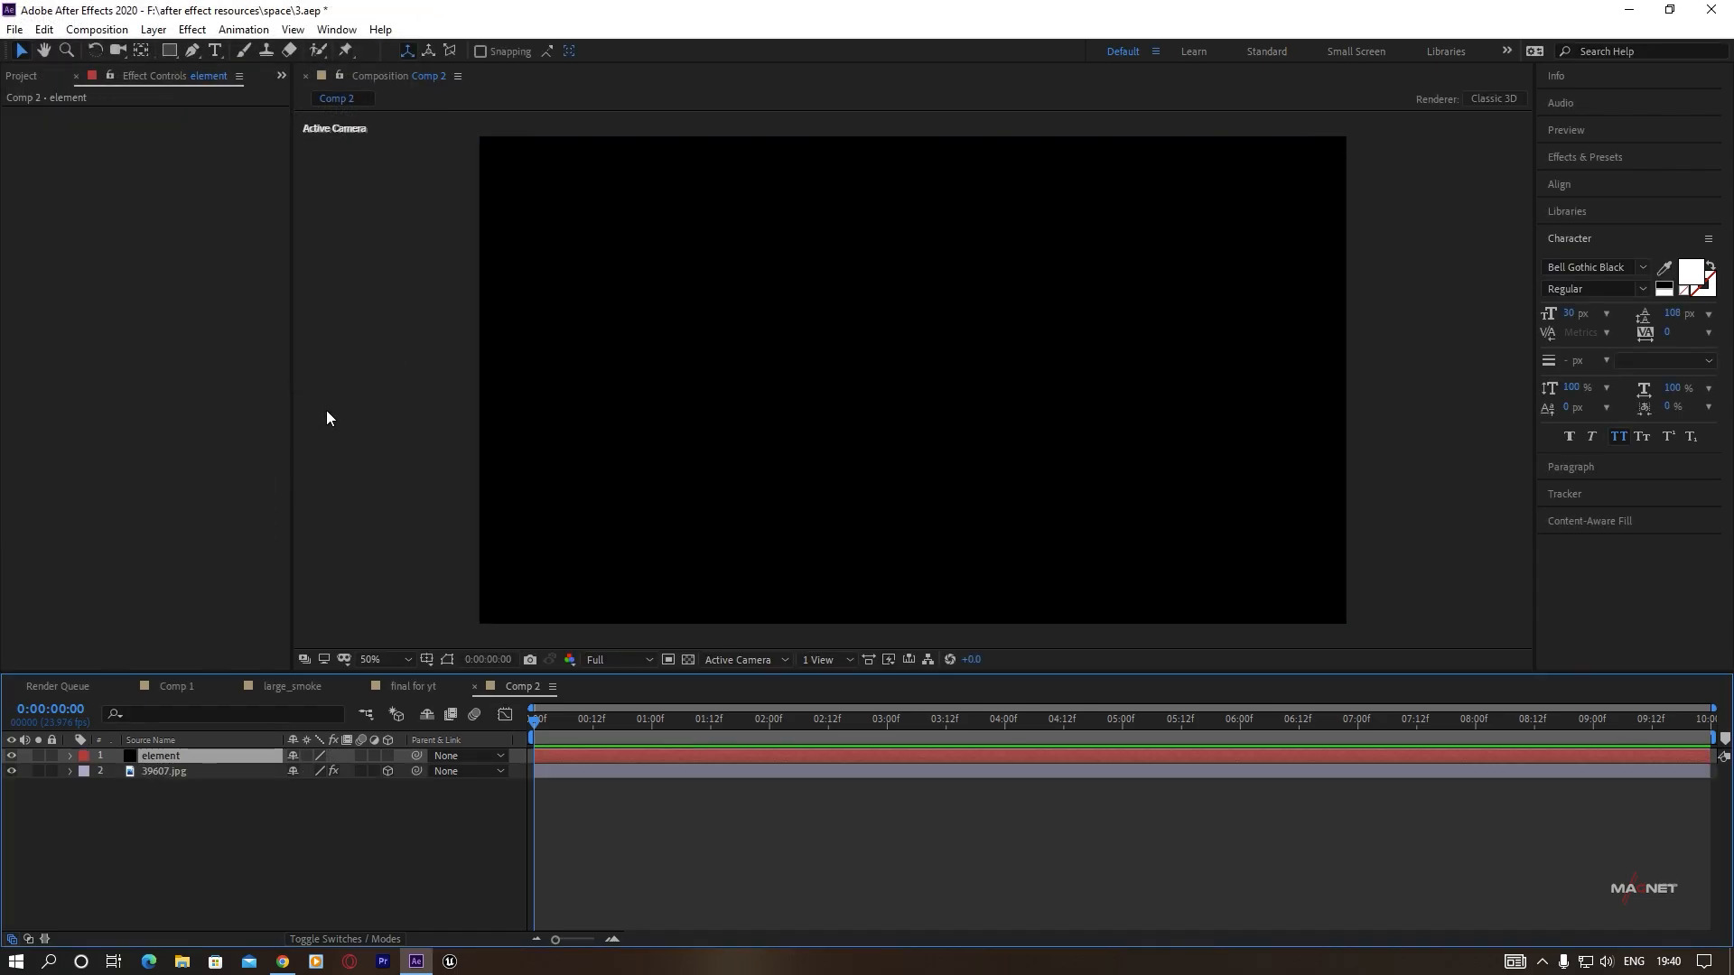
# Apply the Video Copilot Element effect to the element solid.
pyautogui.click(1585, 156)
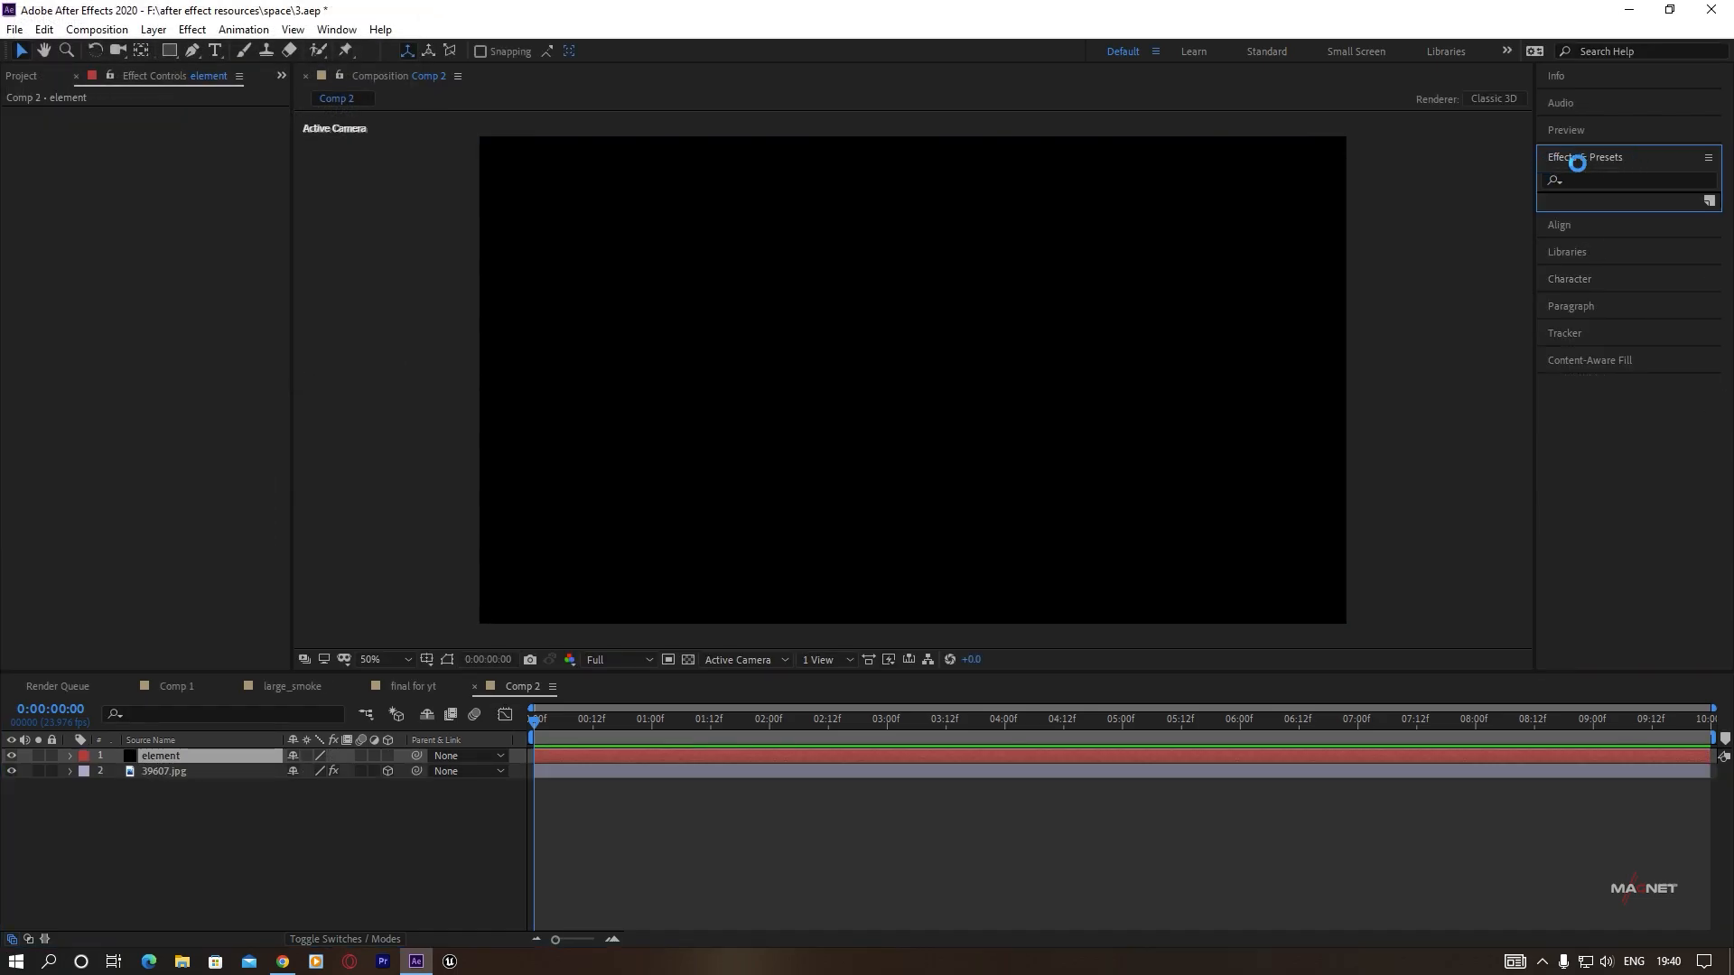
pyautogui.scroll(-3, 1611, 468)
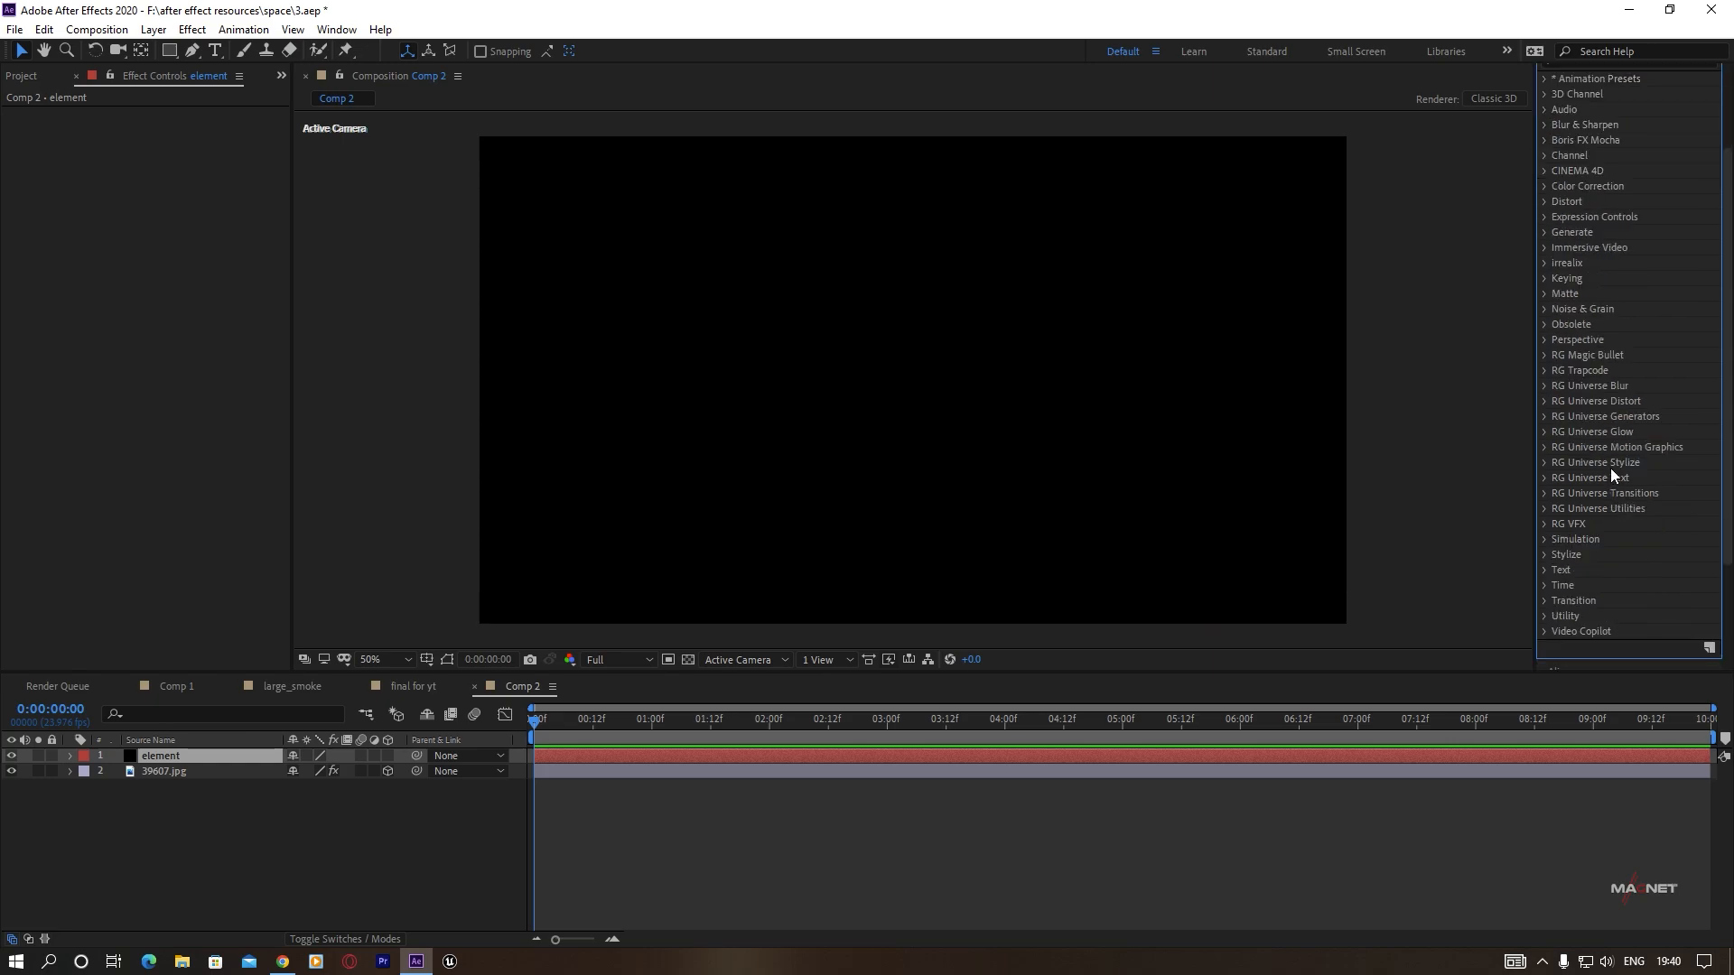
pyautogui.click(1542, 630)
pyautogui.doubleClick(1601, 646)
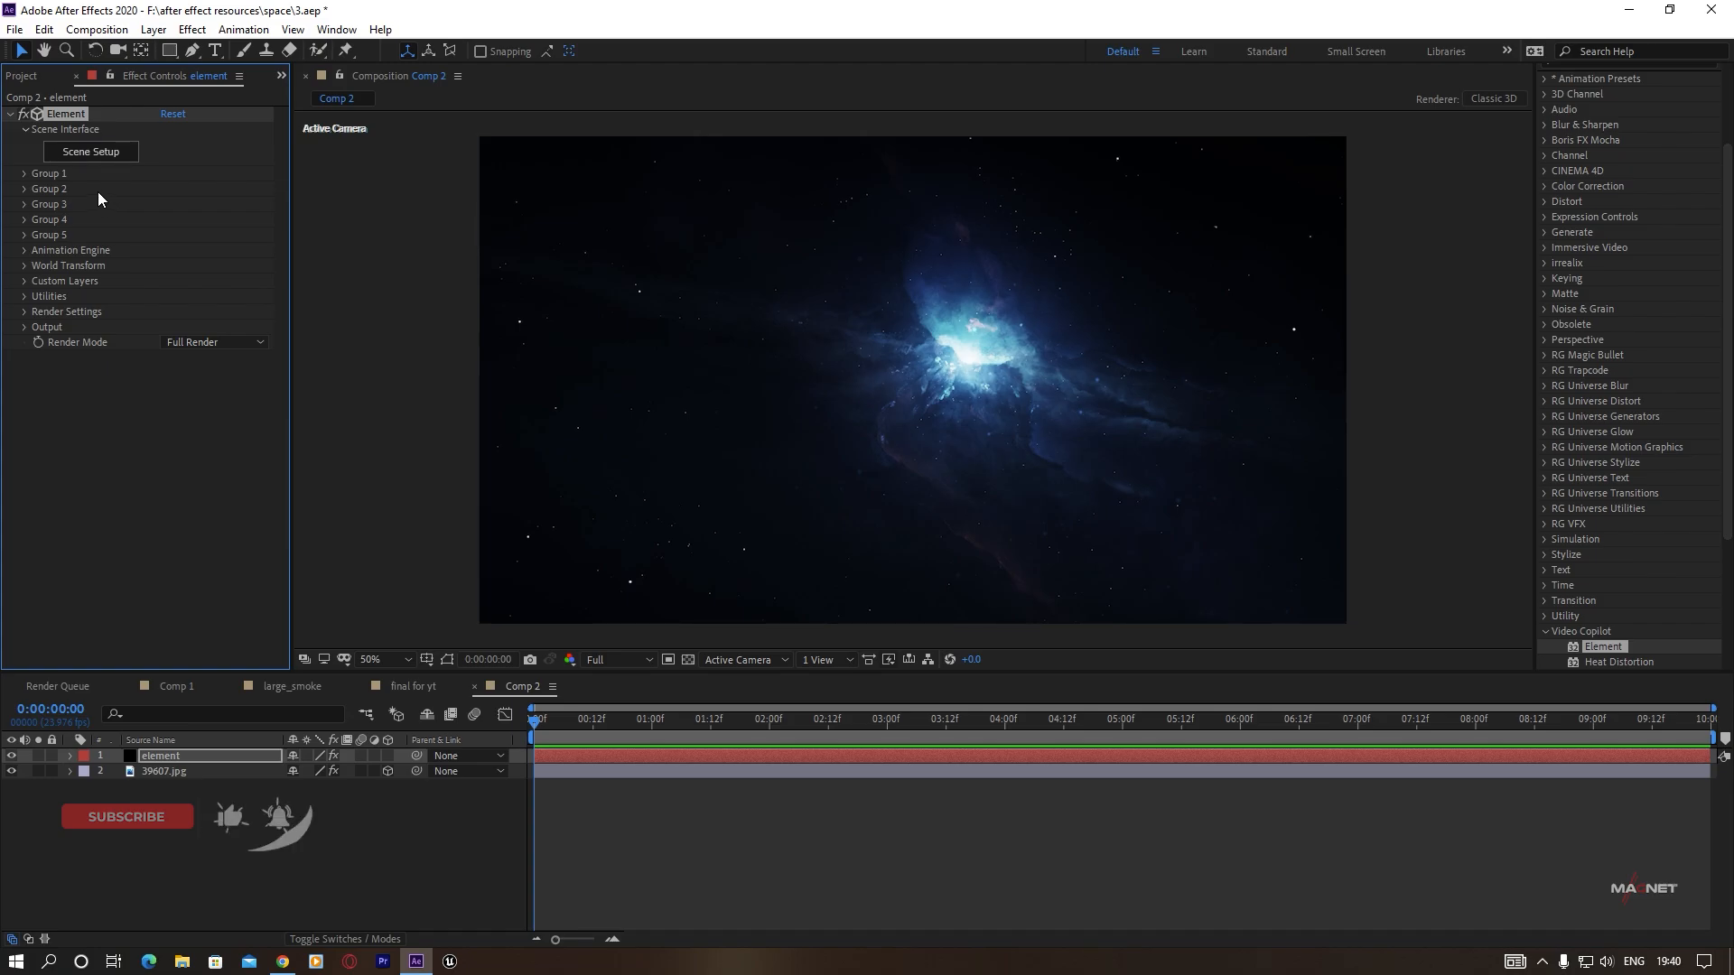
# Open Element's Scene Setup, add Planet 7 from the Locus Pack Planets folder, and view the model from another angle.
pyautogui.click(92, 152)
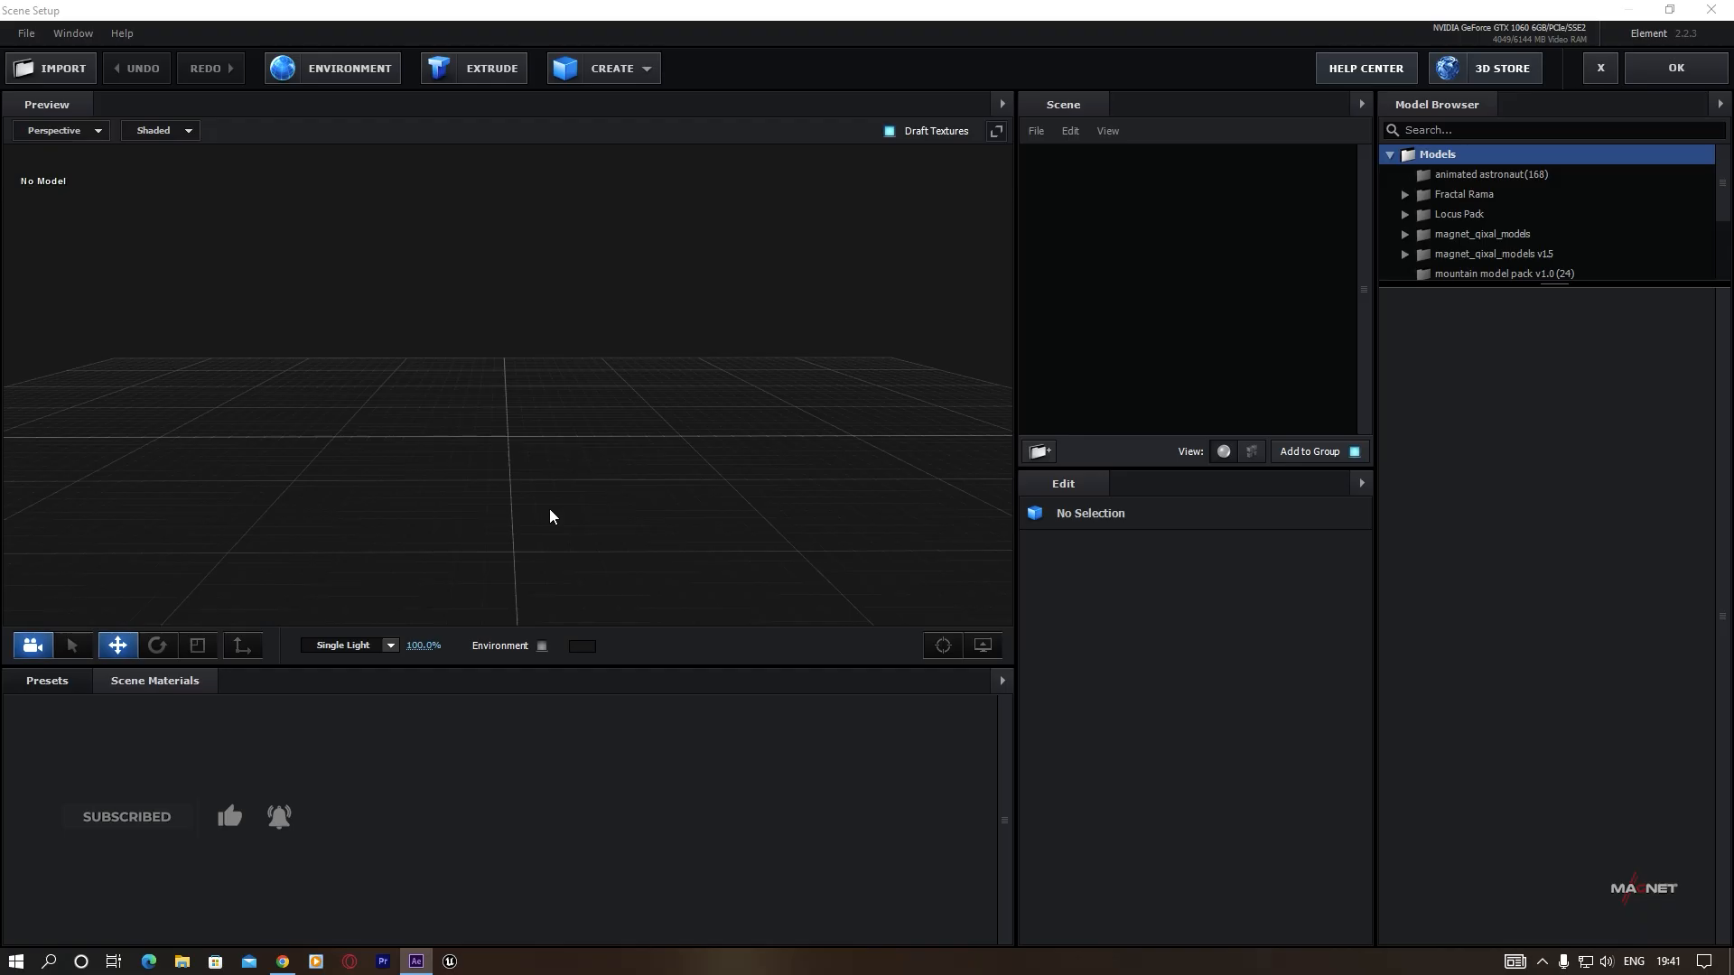
pyautogui.doubleClick(1471, 215)
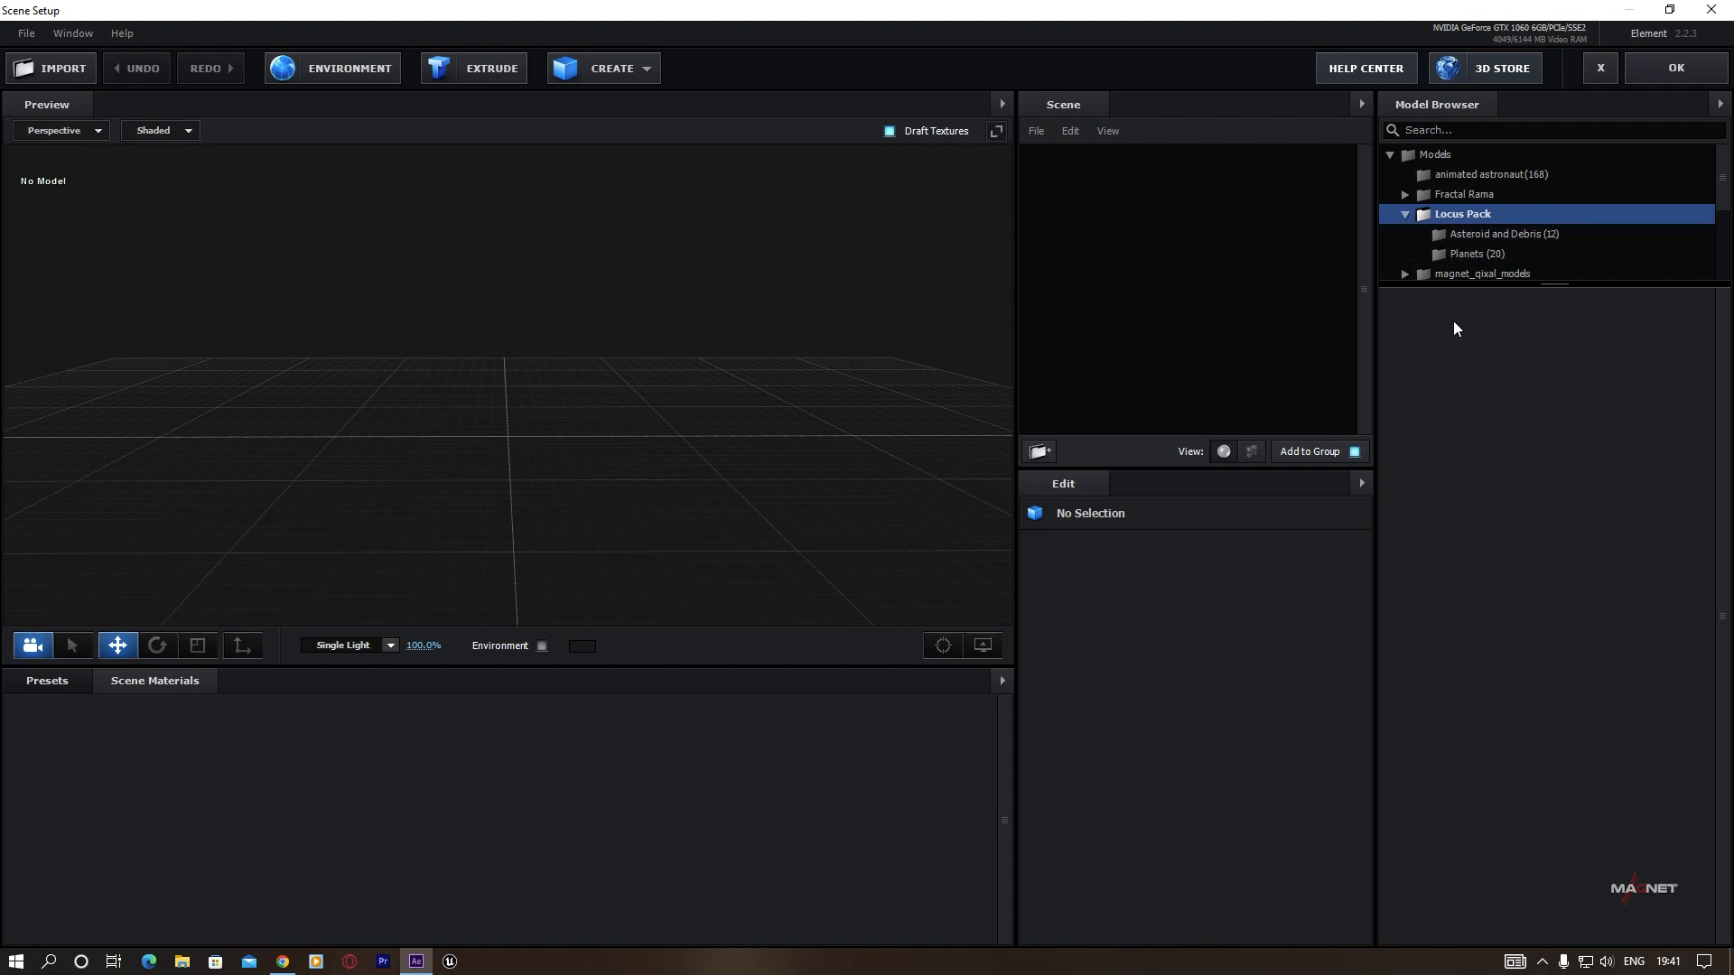
pyautogui.click(1497, 255)
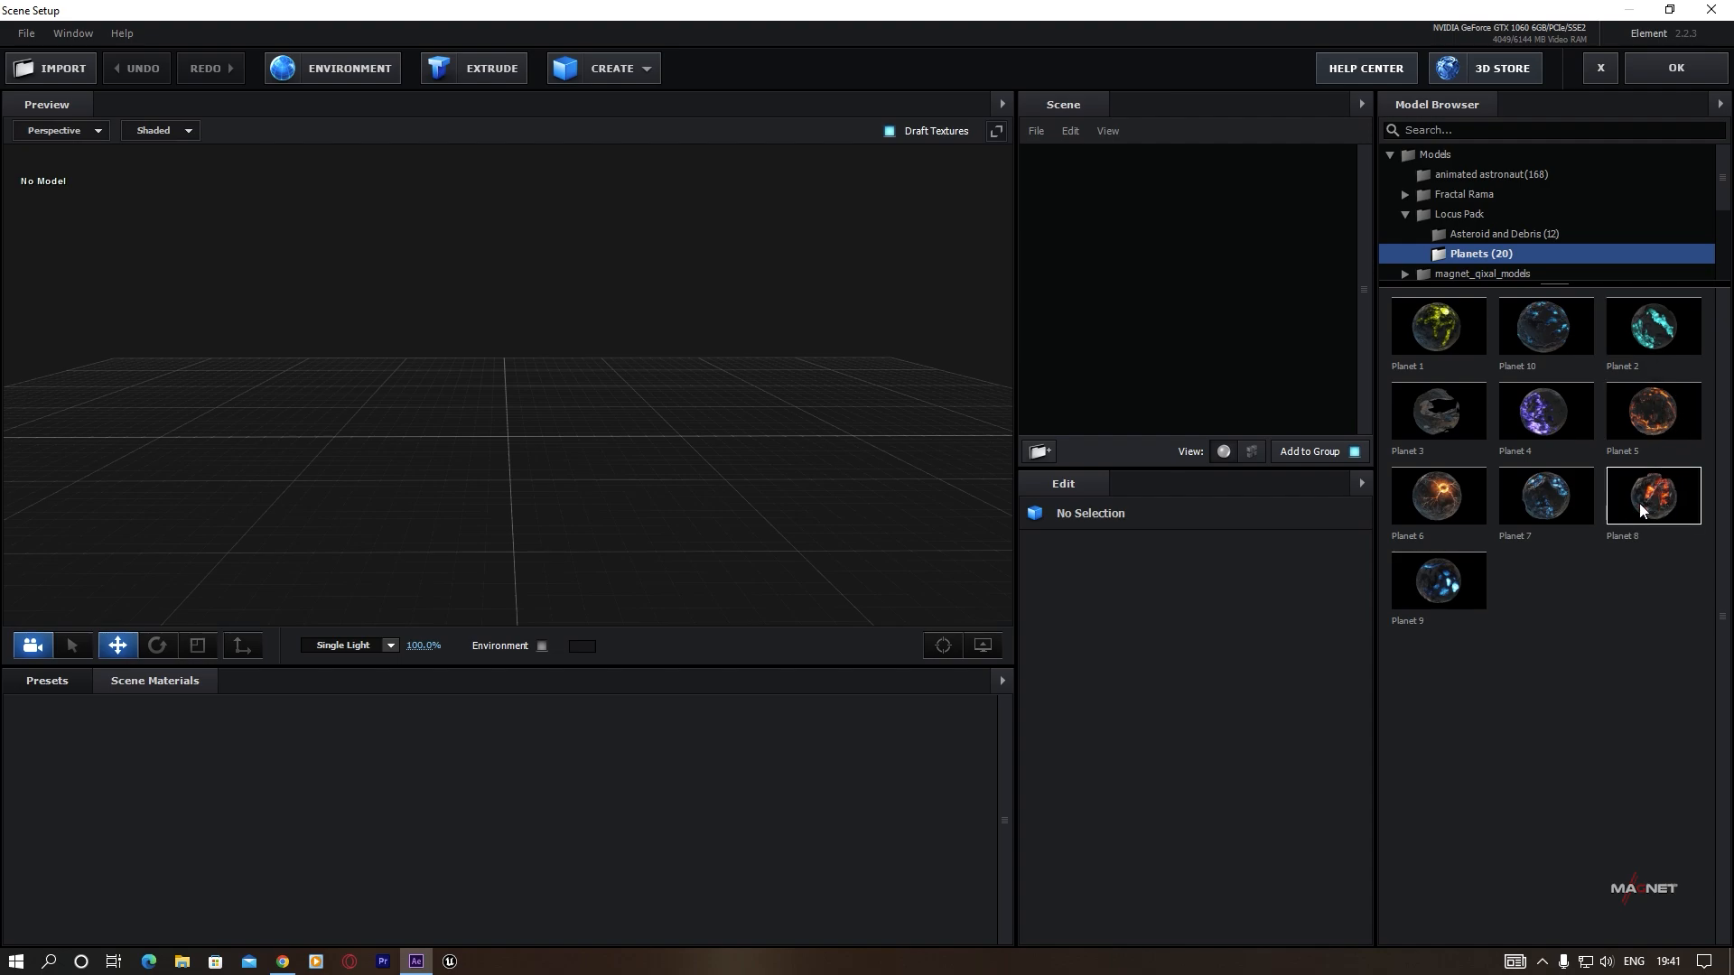
pyautogui.click(1547, 502)
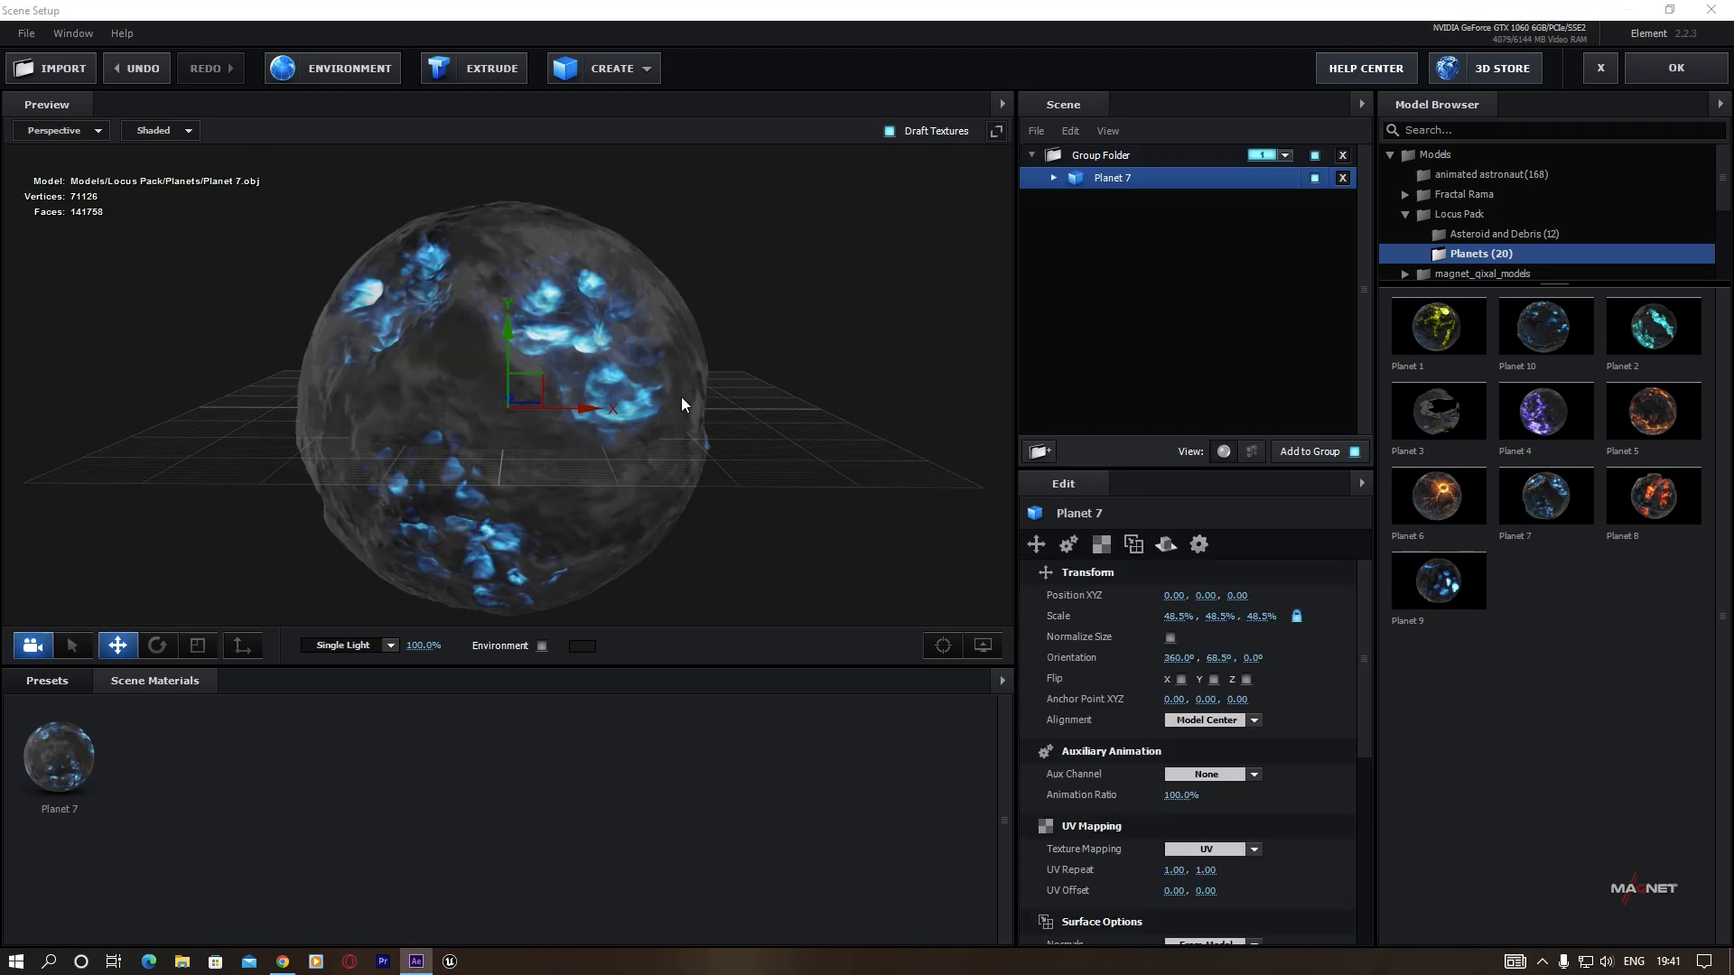
pyautogui.moveTo(610, 435); pyautogui.dragTo(664, 426)
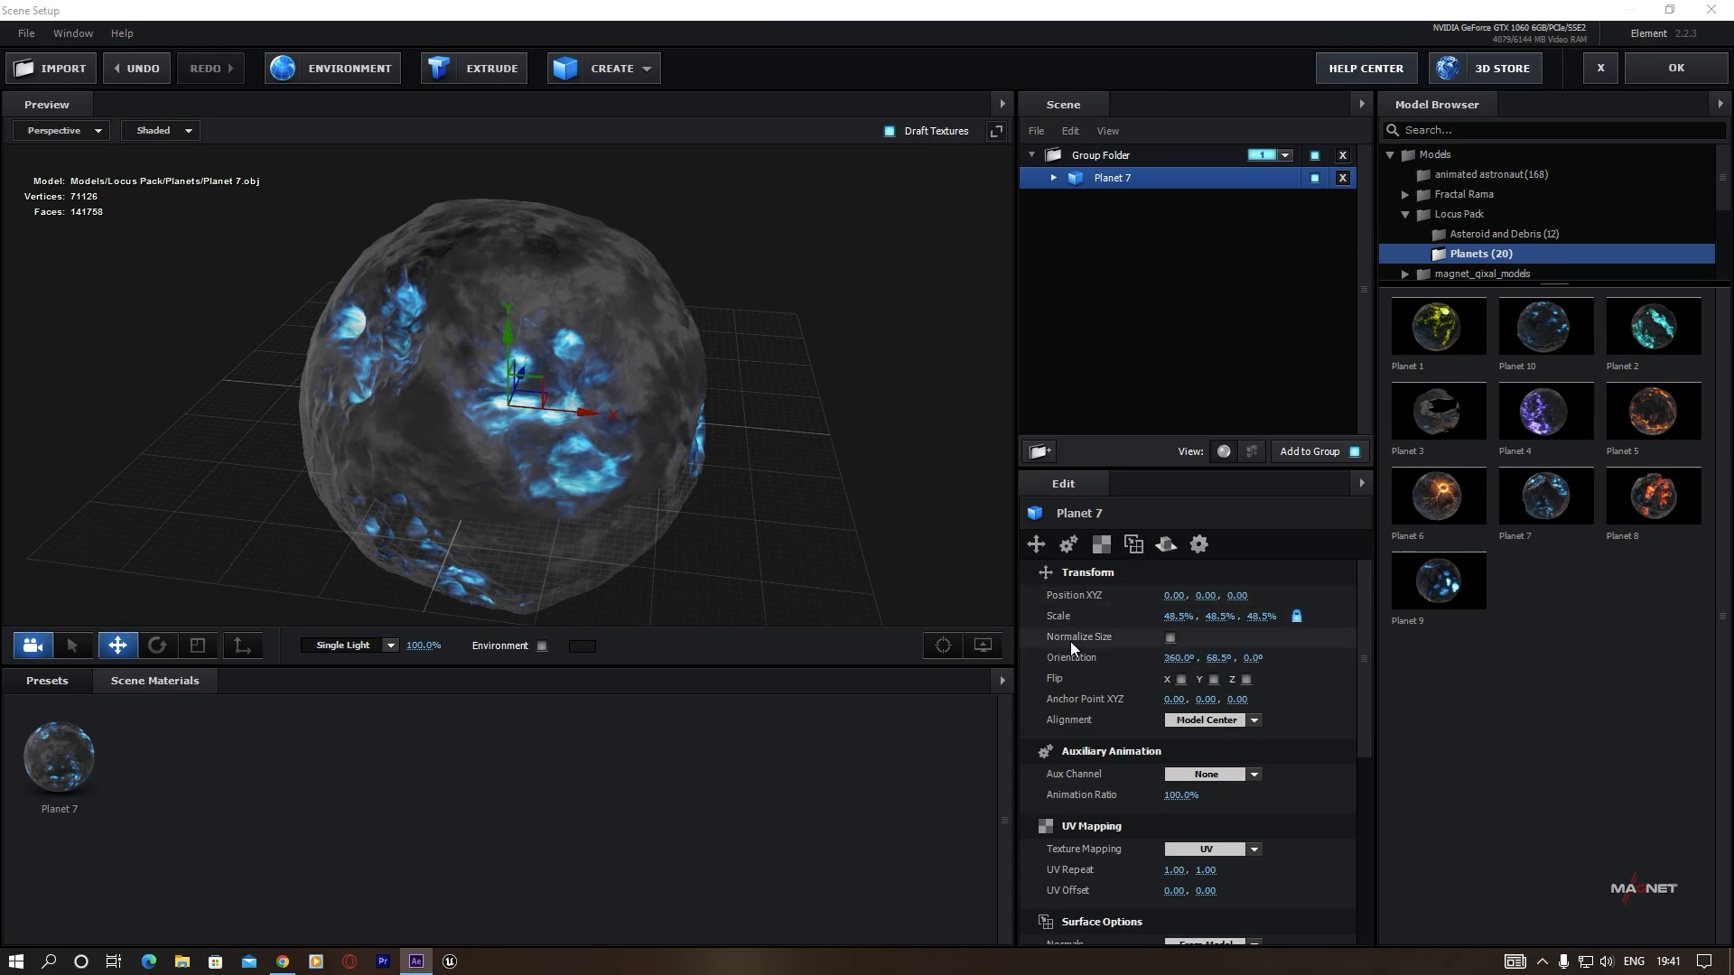
# Normalize Planet 7's size at 100% scale and inspect its surface up close.
pyautogui.click(1171, 639)
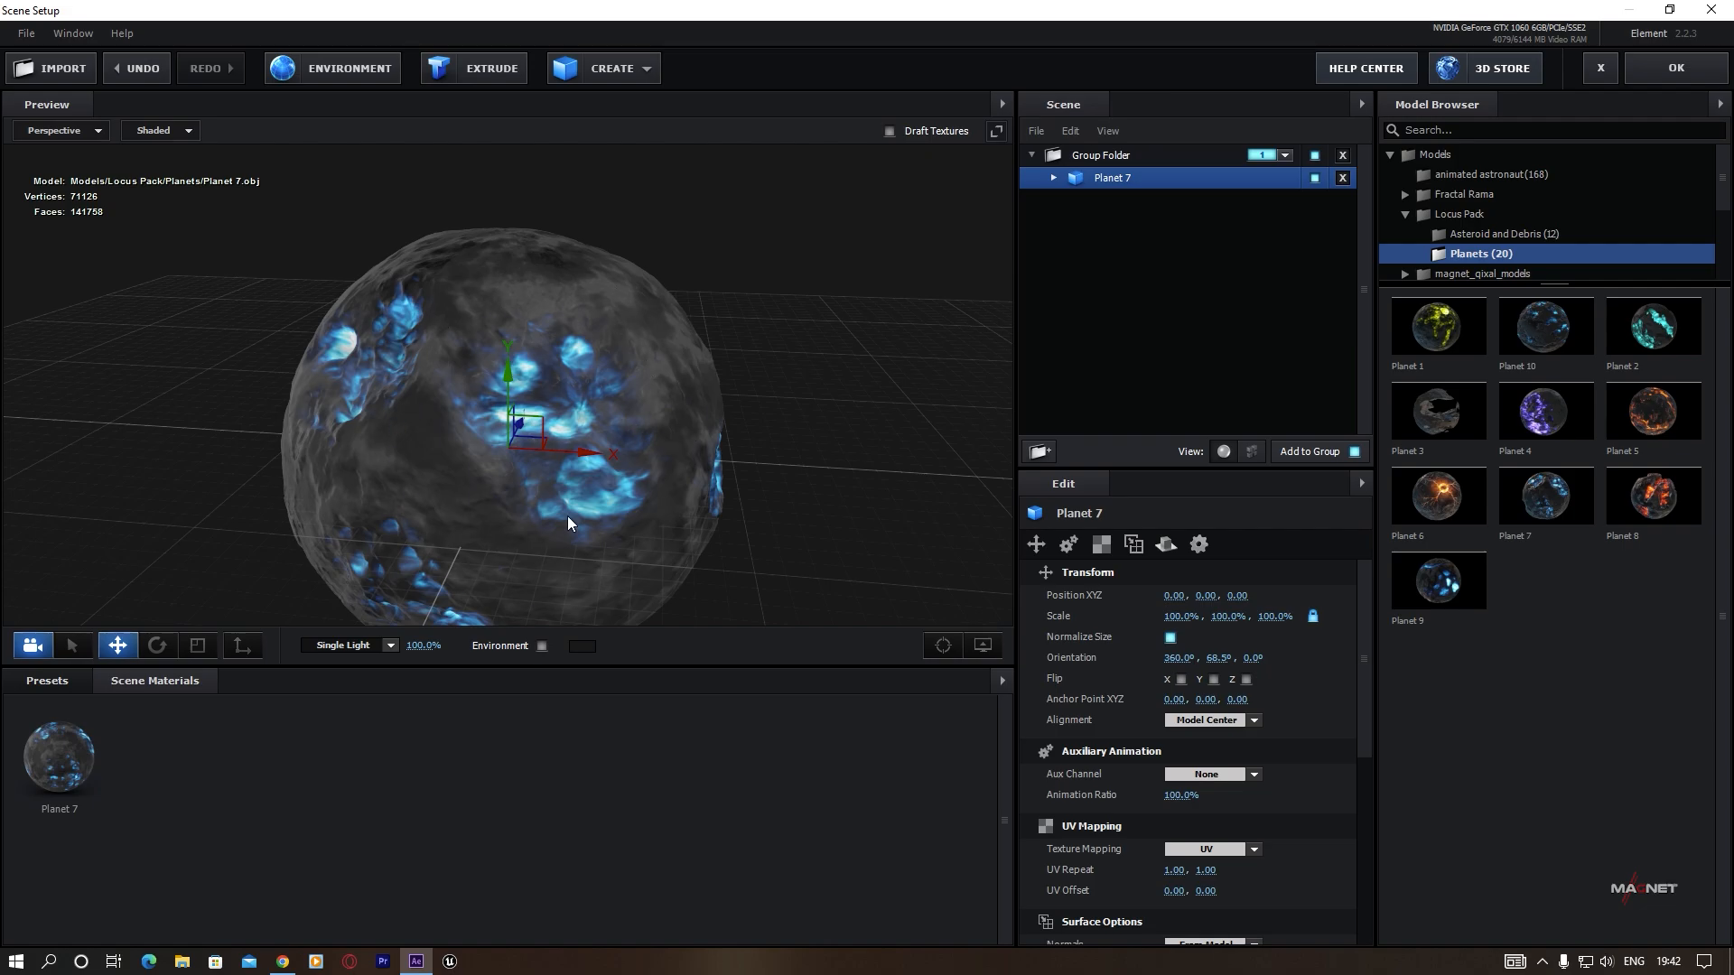
pyautogui.scroll(6, 506, 497)
pyautogui.moveTo(614, 368); pyautogui.dragTo(592, 422)
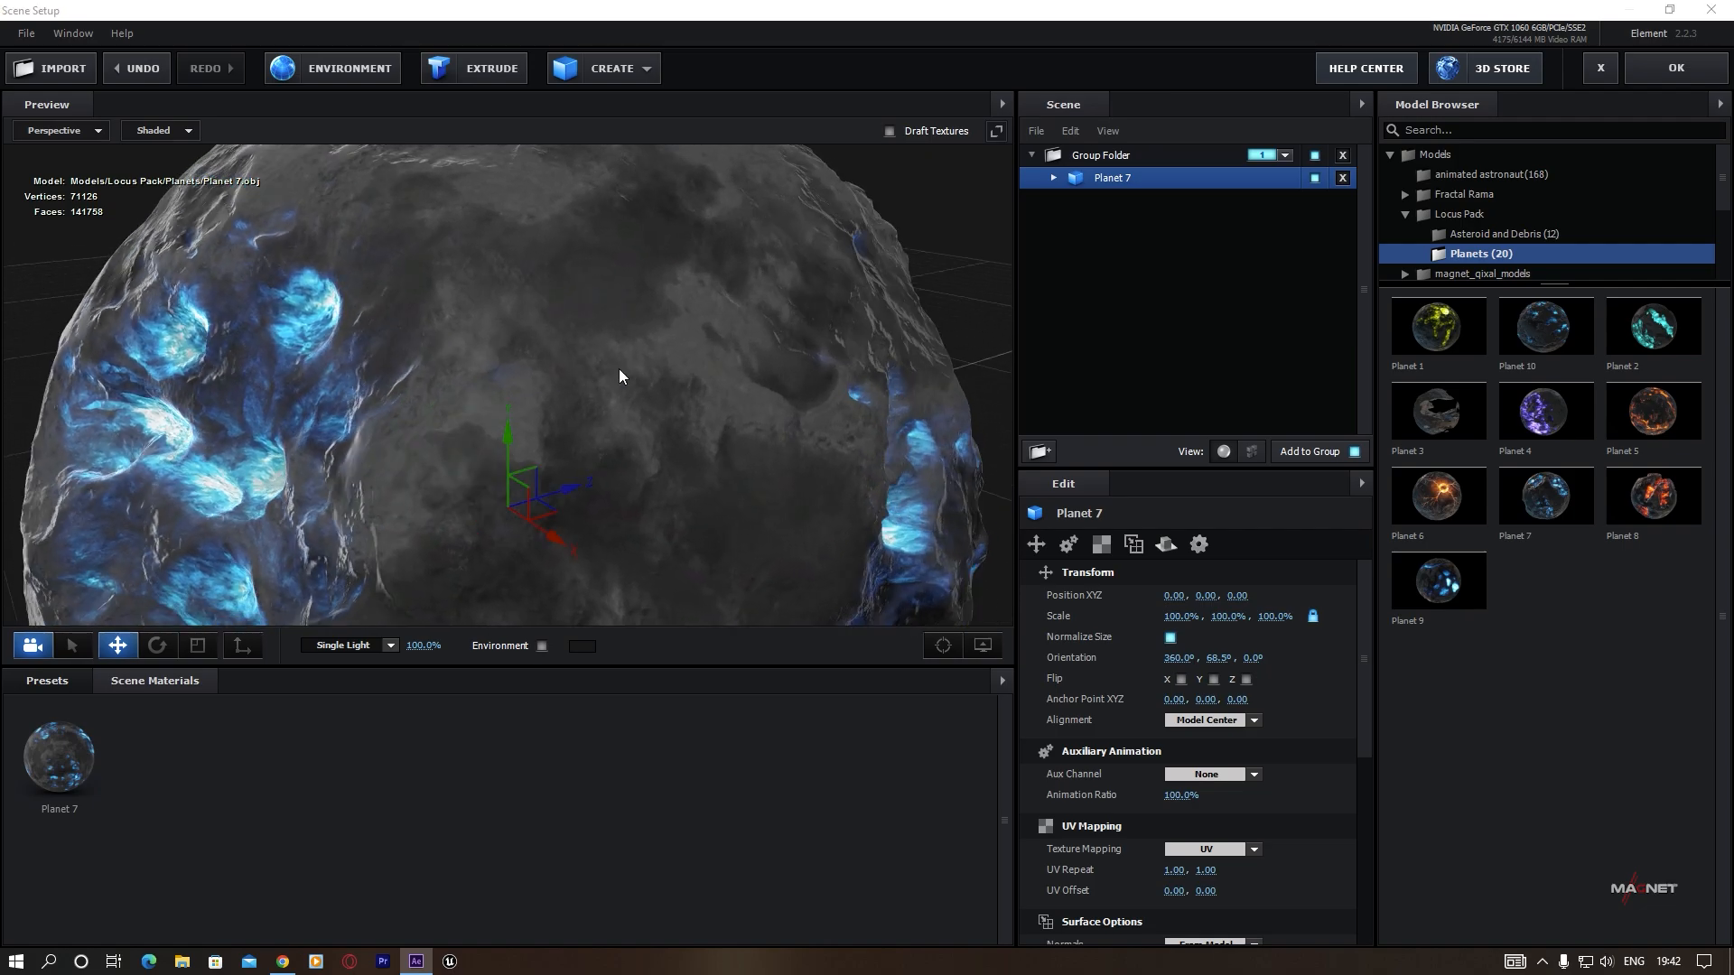
pyautogui.scroll(-5, 578, 397)
pyautogui.scroll(-3, 647, 436)
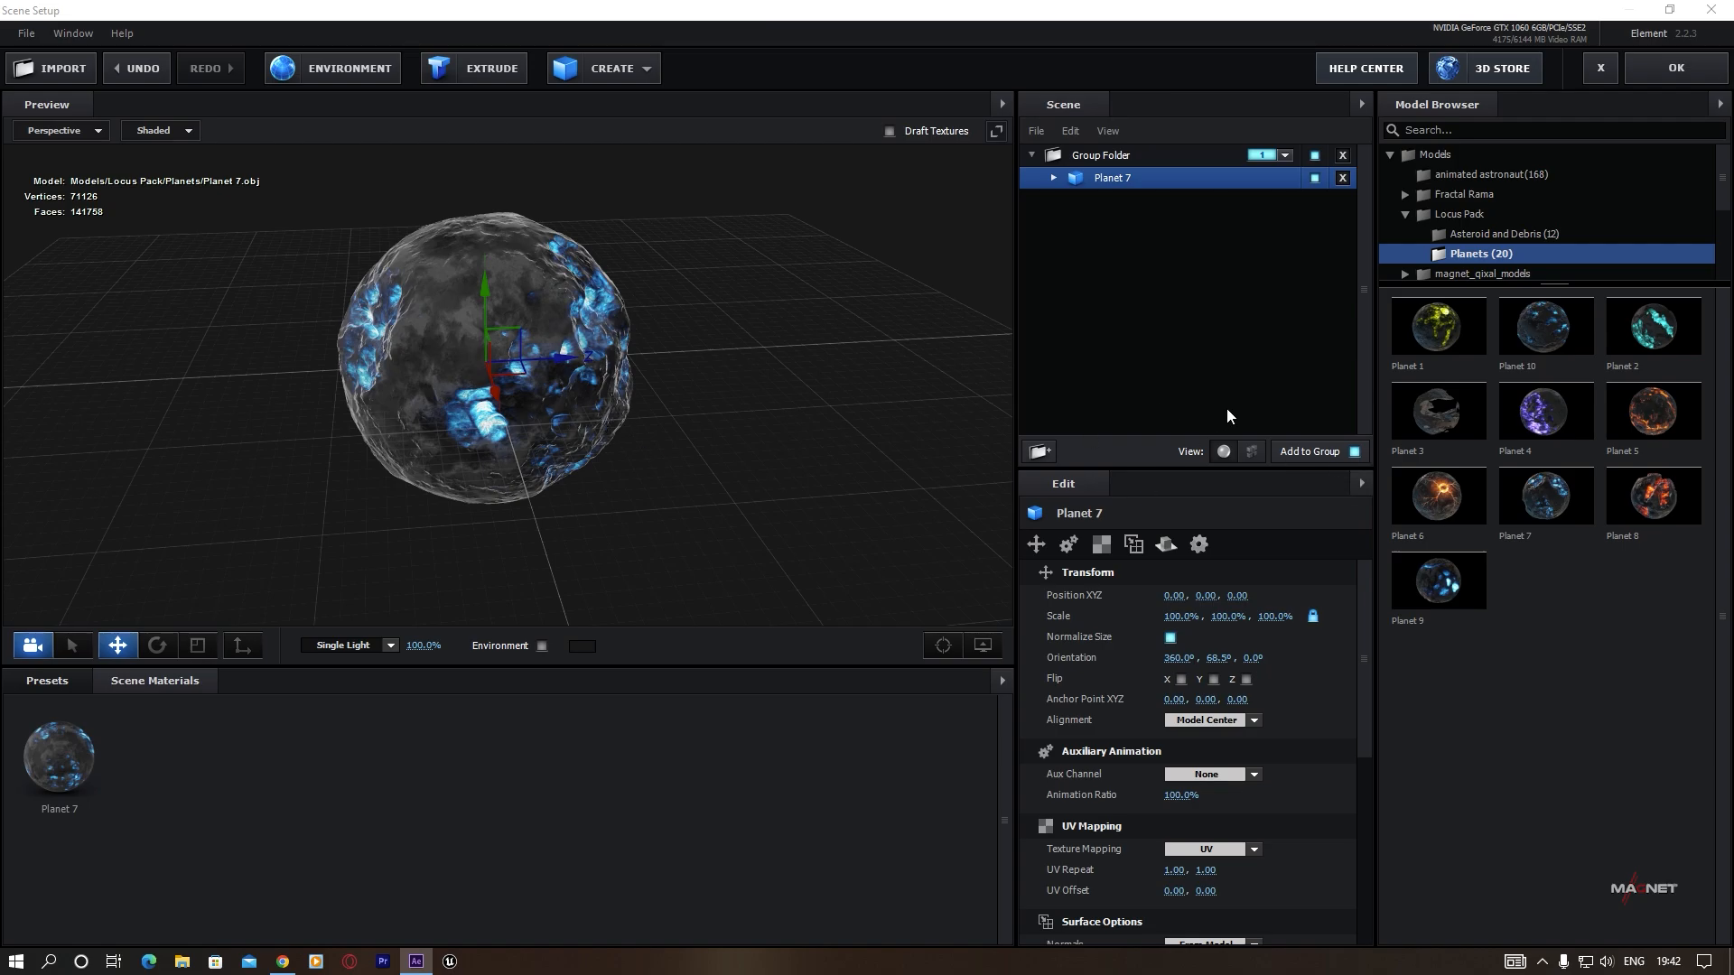
# Add Planet 3 from the Planets folder to the scene and view it around Planet 7 from different angles.
pyautogui.click(1439, 411)
pyautogui.scroll(-5, 650, 459)
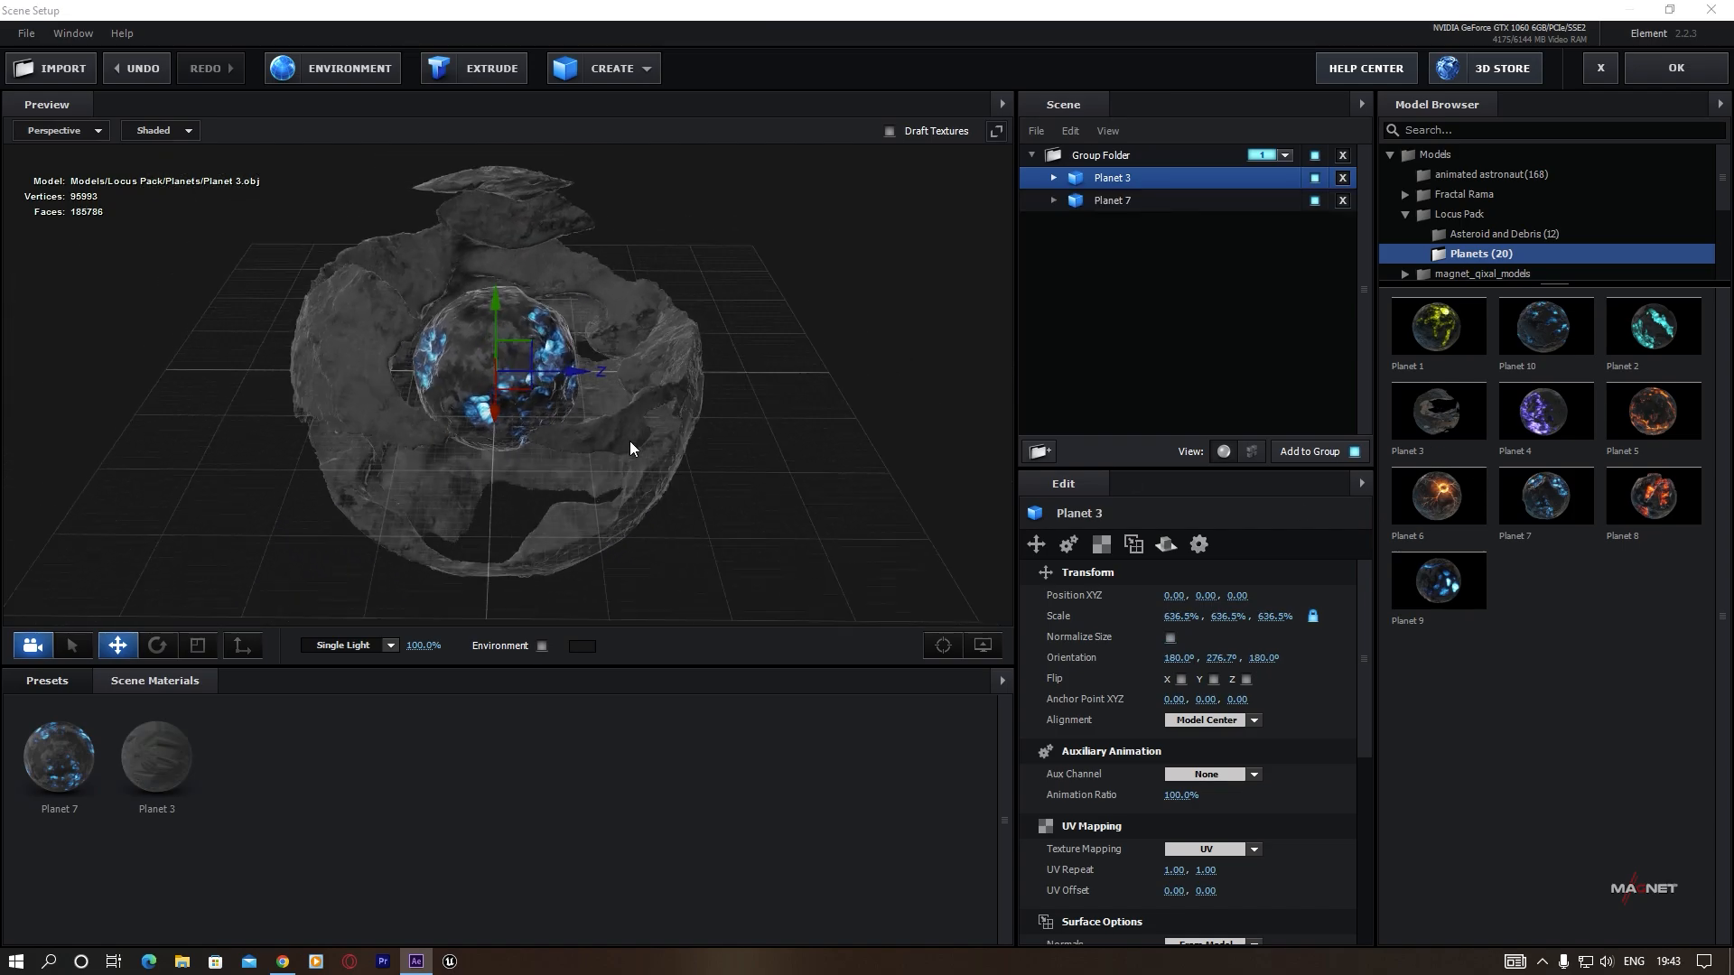
pyautogui.moveTo(630, 441); pyautogui.dragTo(632, 361)
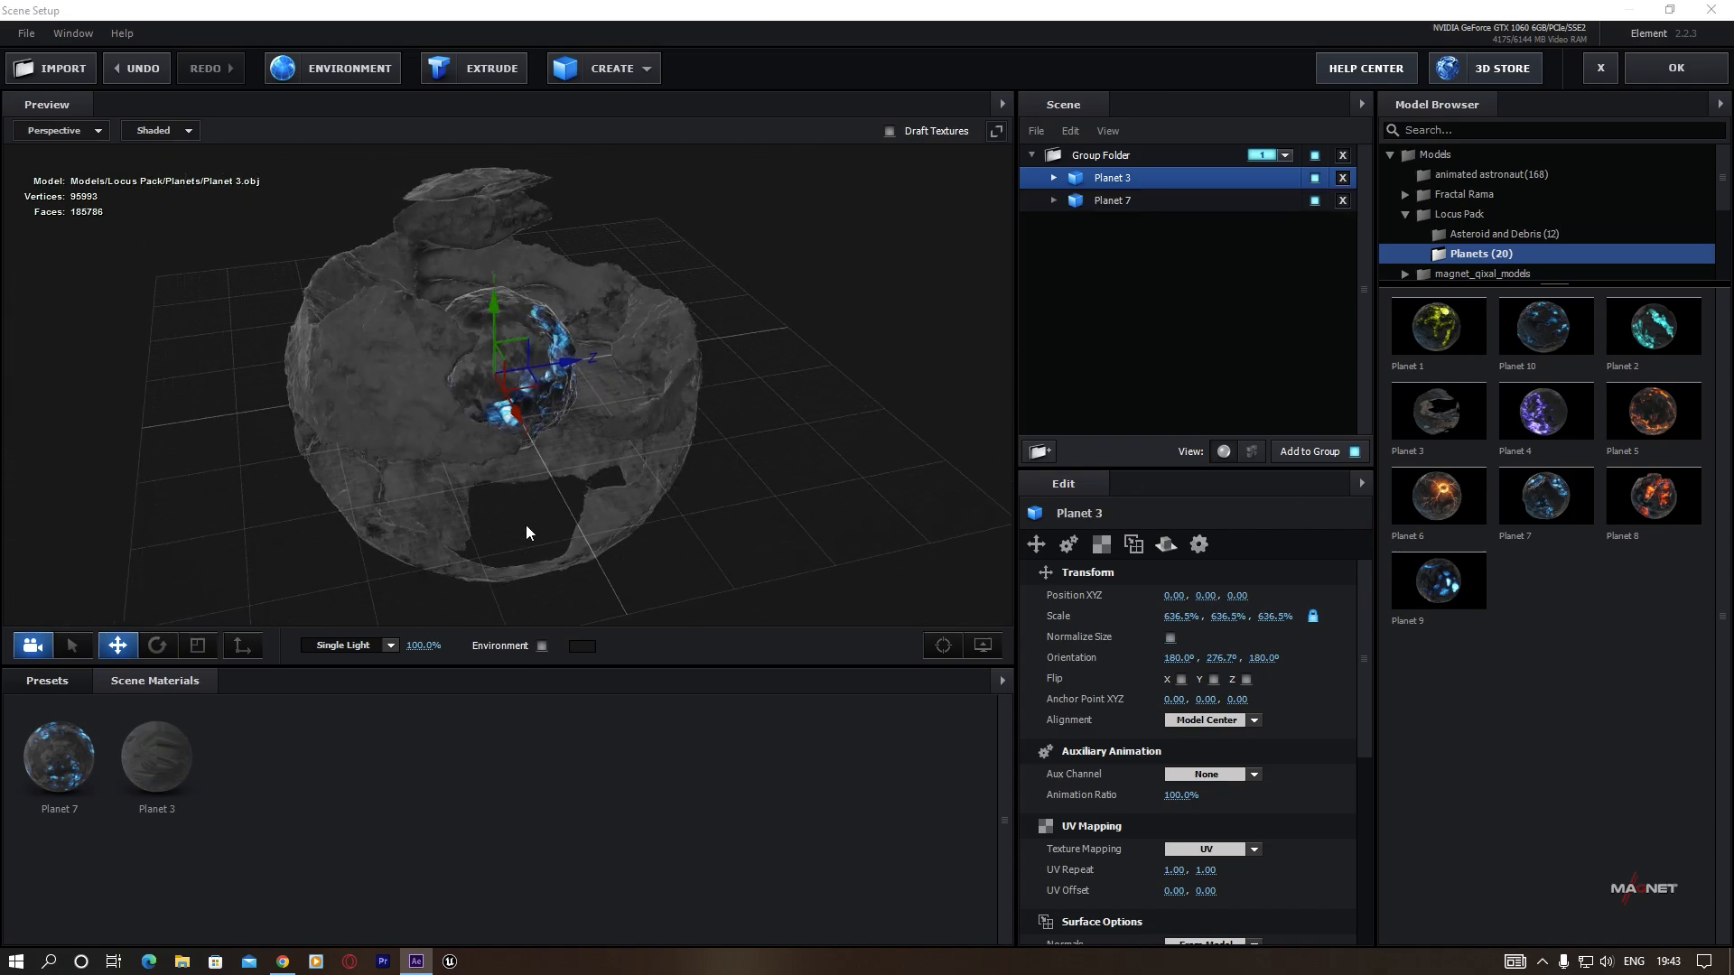
pyautogui.scroll(4, 503, 435)
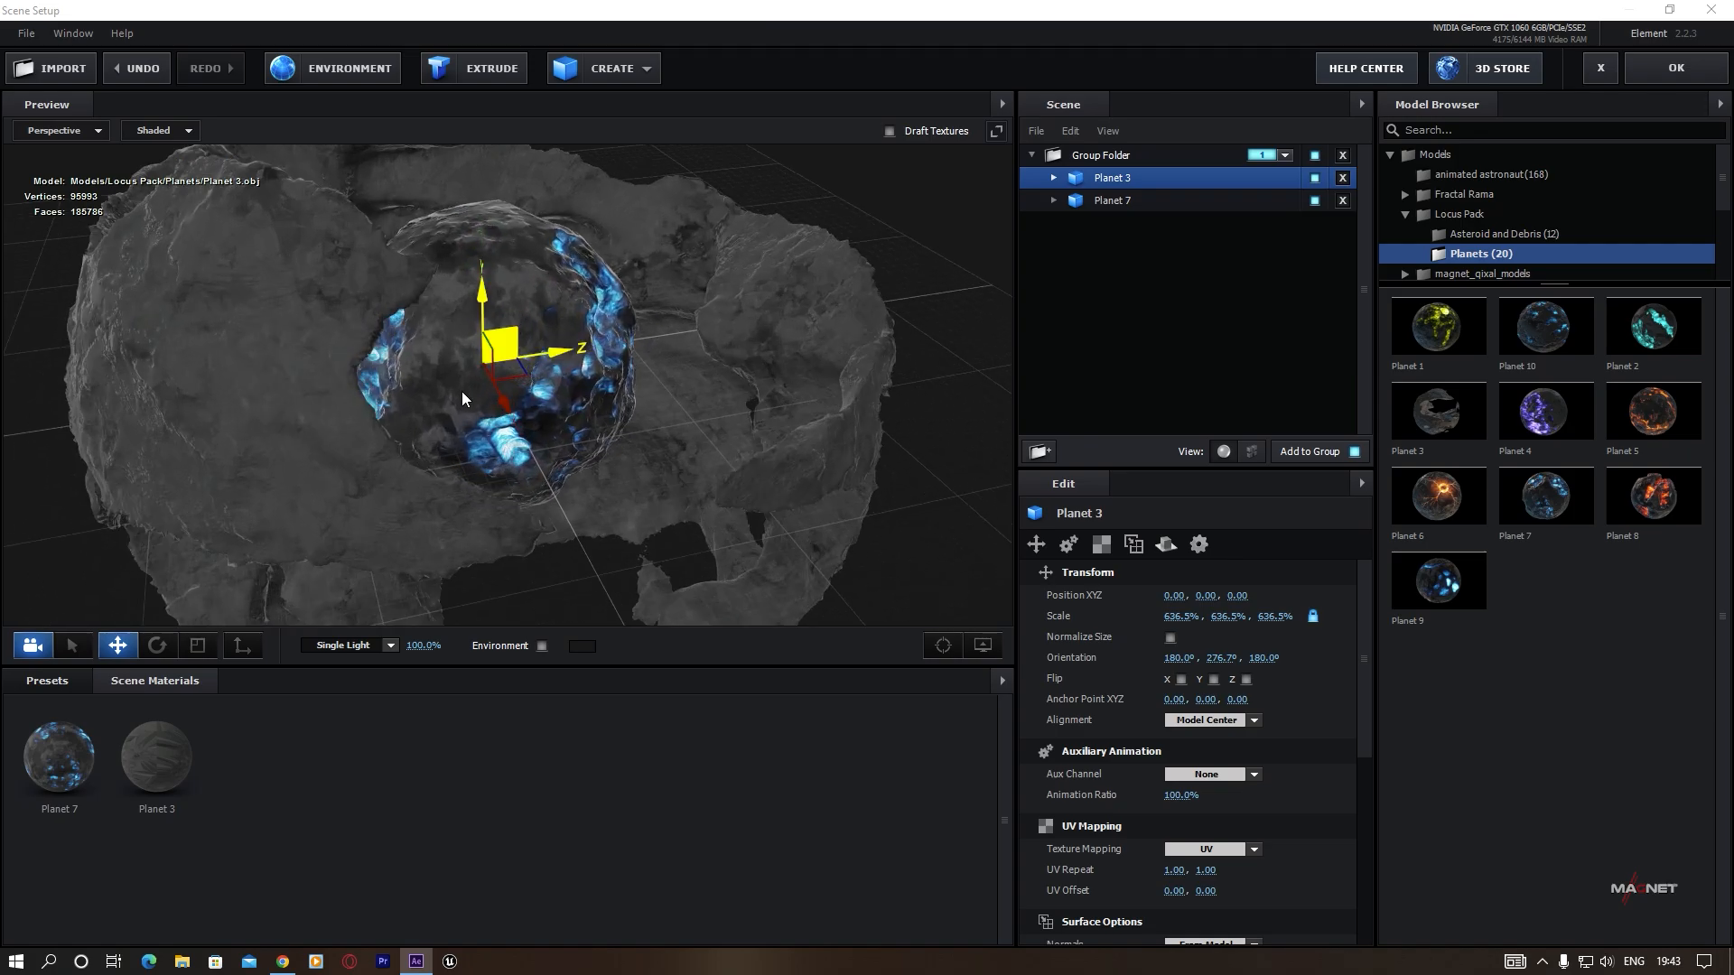
pyautogui.scroll(-5, 549, 430)
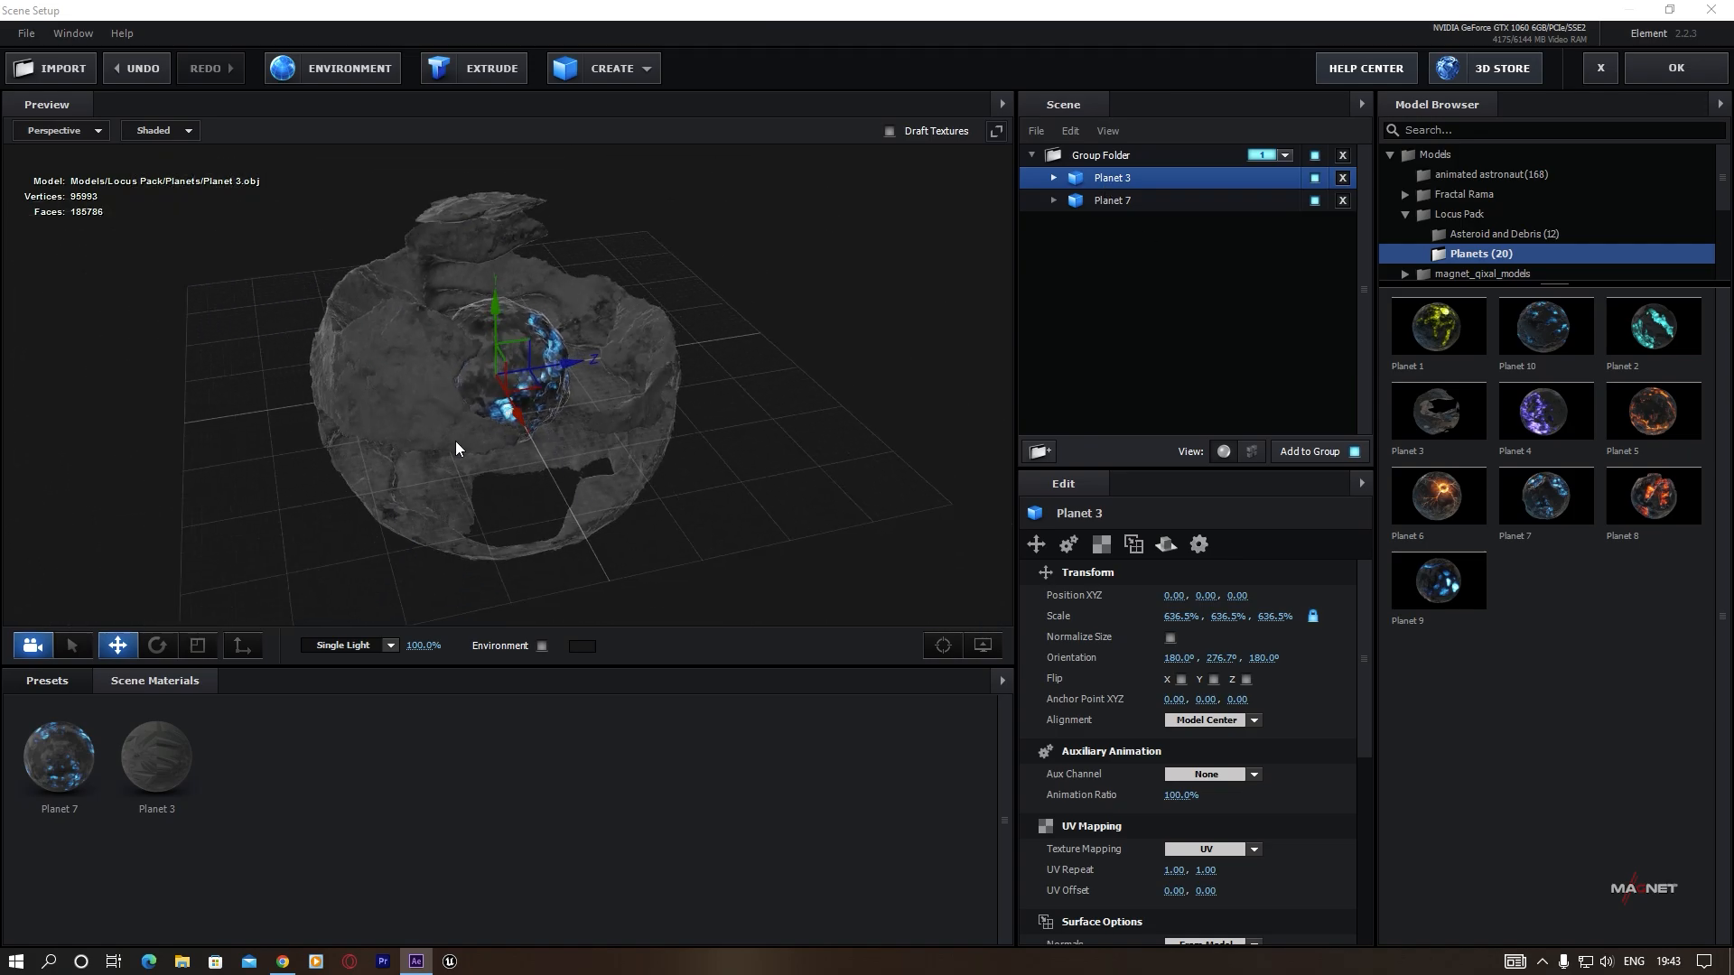
pyautogui.moveTo(616, 444); pyautogui.dragTo(620, 416)
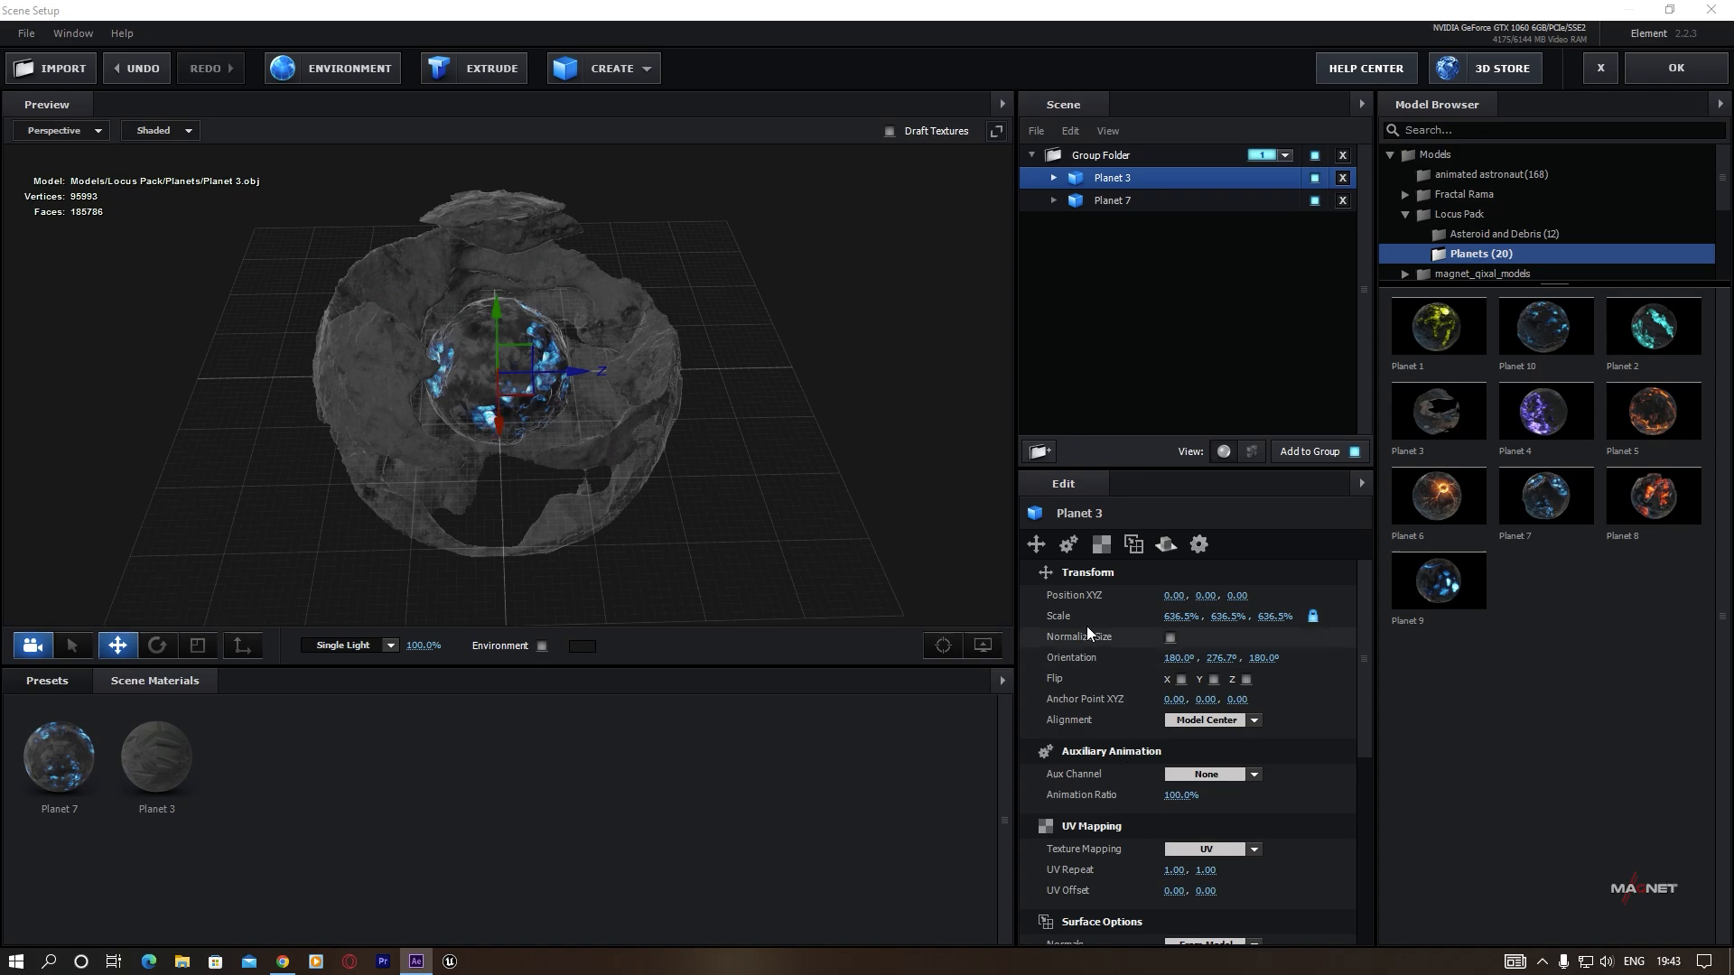
# Turn on Normalize Size for Planet 3 and reset its scale to 100%.
pyautogui.click(1171, 638)
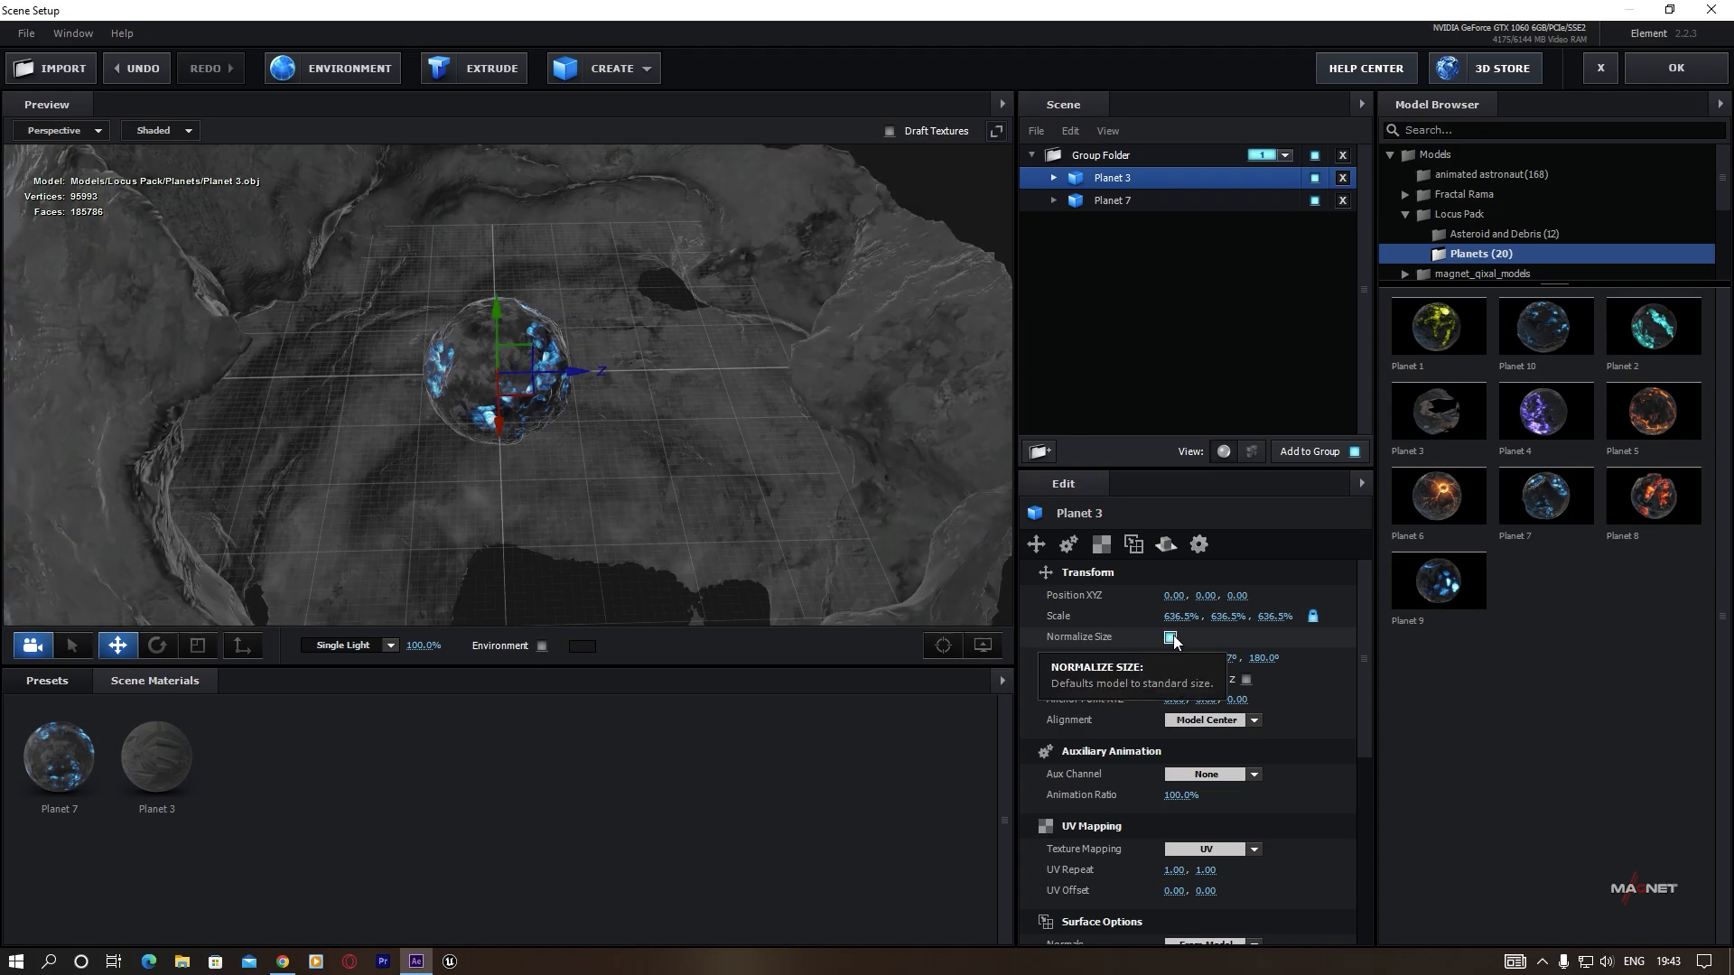
pyautogui.rightClick(1075, 623)
pyautogui.click(1120, 703)
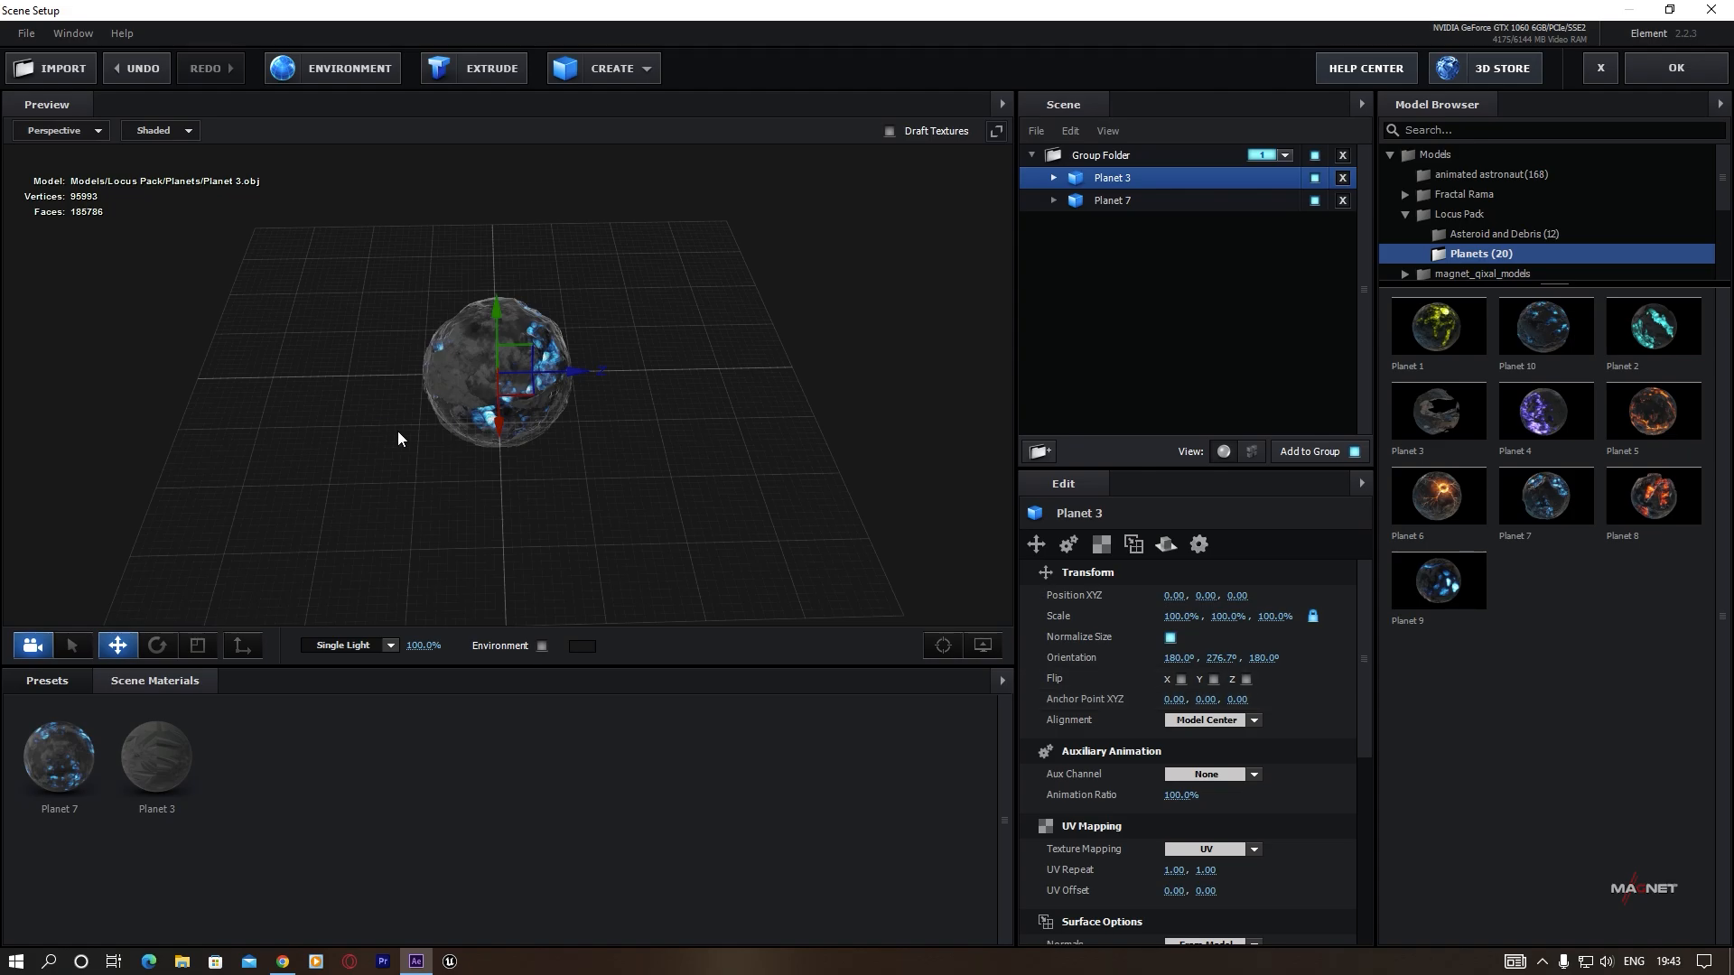
# Enlarge Planet 3 to 114% scale as a rocky shell around Planet 7 and check it from several angles.
pyautogui.scroll(5, 397, 431)
pyautogui.moveTo(570, 440); pyautogui.dragTo(531, 408)
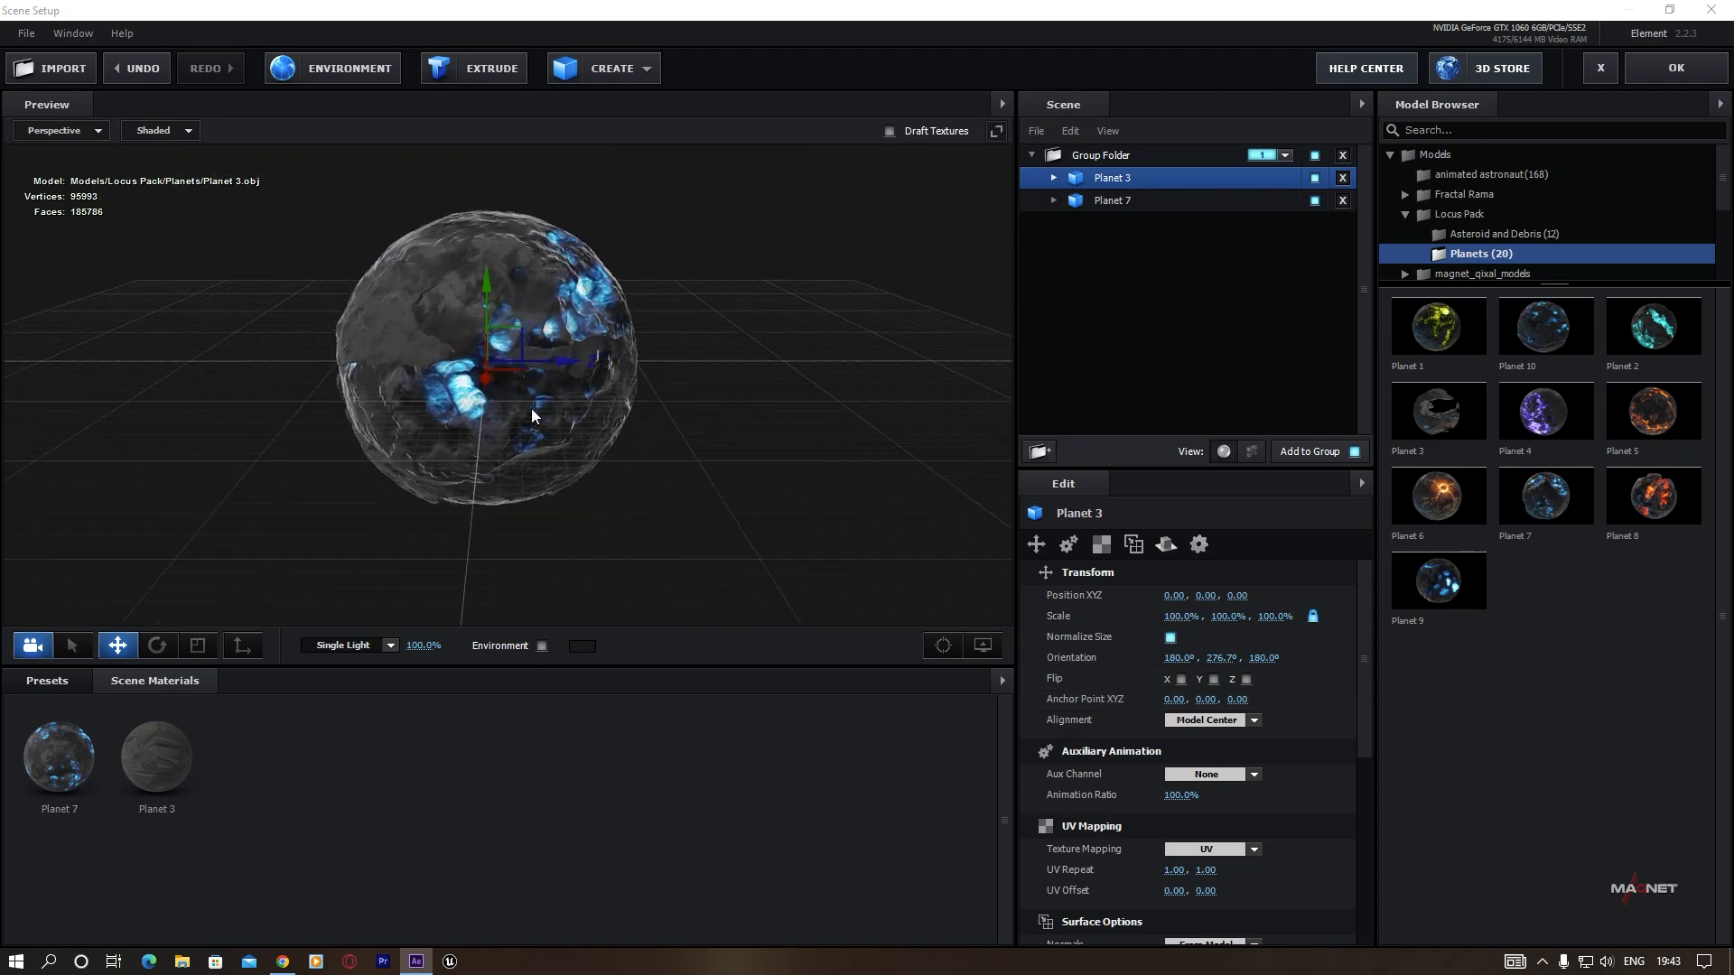
pyautogui.scroll(2, 531, 408)
pyautogui.scroll(4, 596, 383)
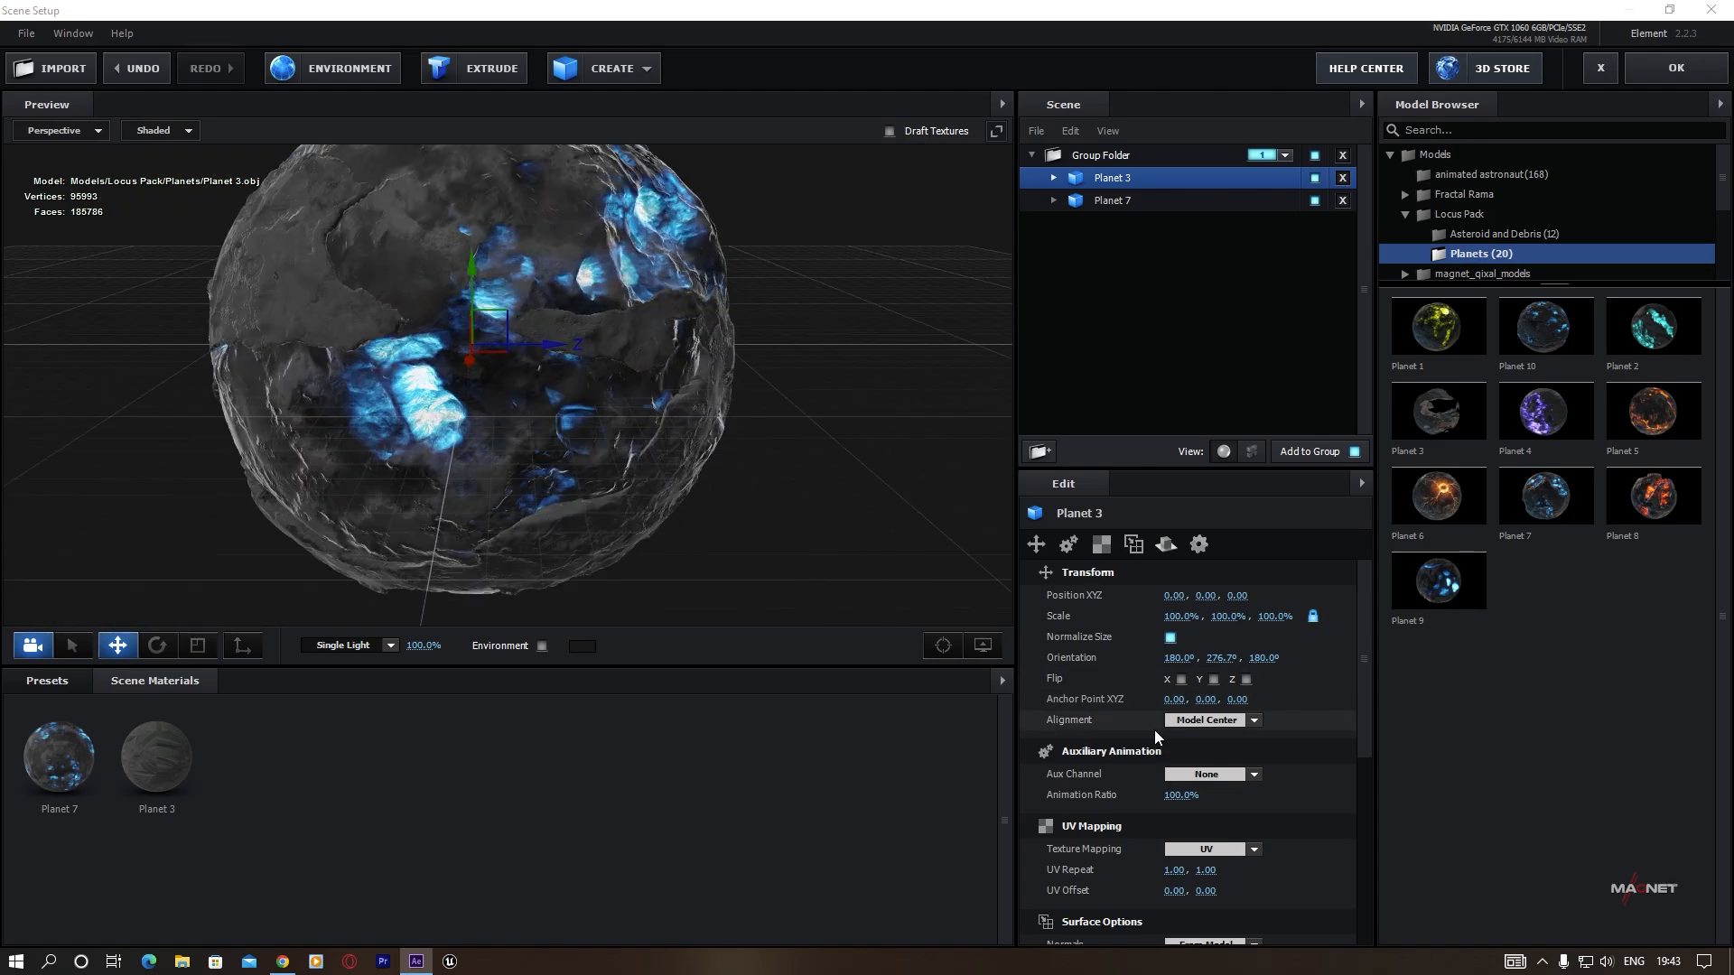
pyautogui.moveTo(1179, 617); pyautogui.dragTo(1217, 619)
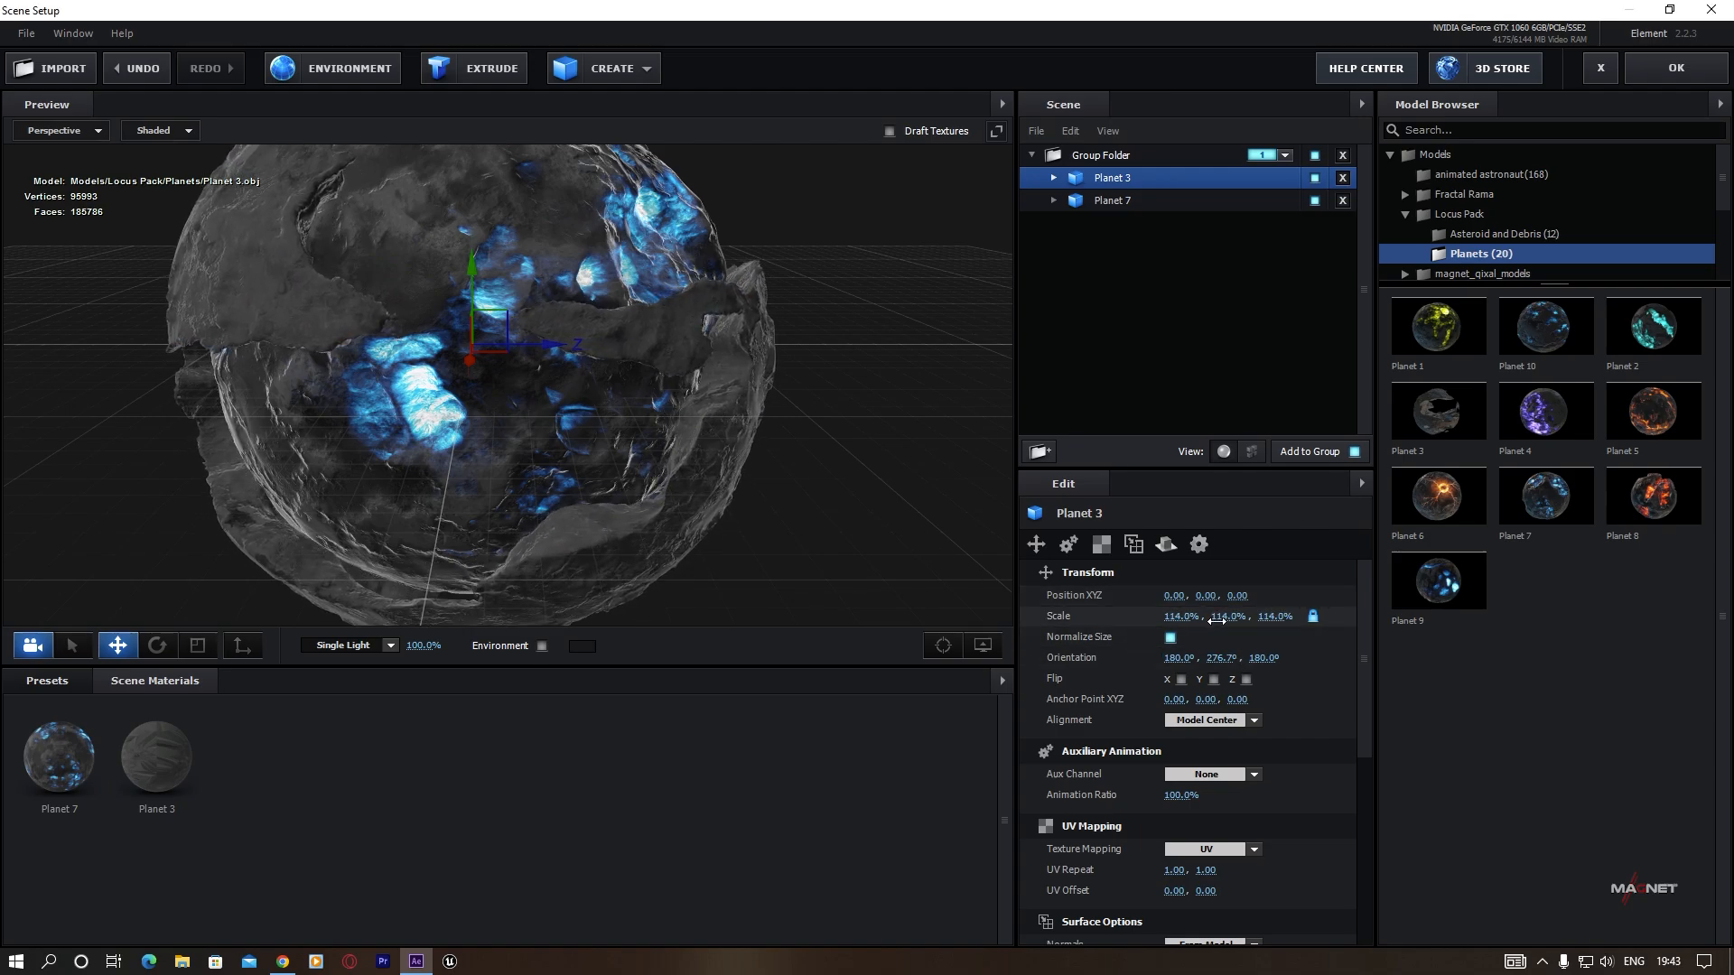
pyautogui.moveTo(766, 491); pyautogui.dragTo(680, 431)
pyautogui.moveTo(590, 485); pyautogui.dragTo(621, 273)
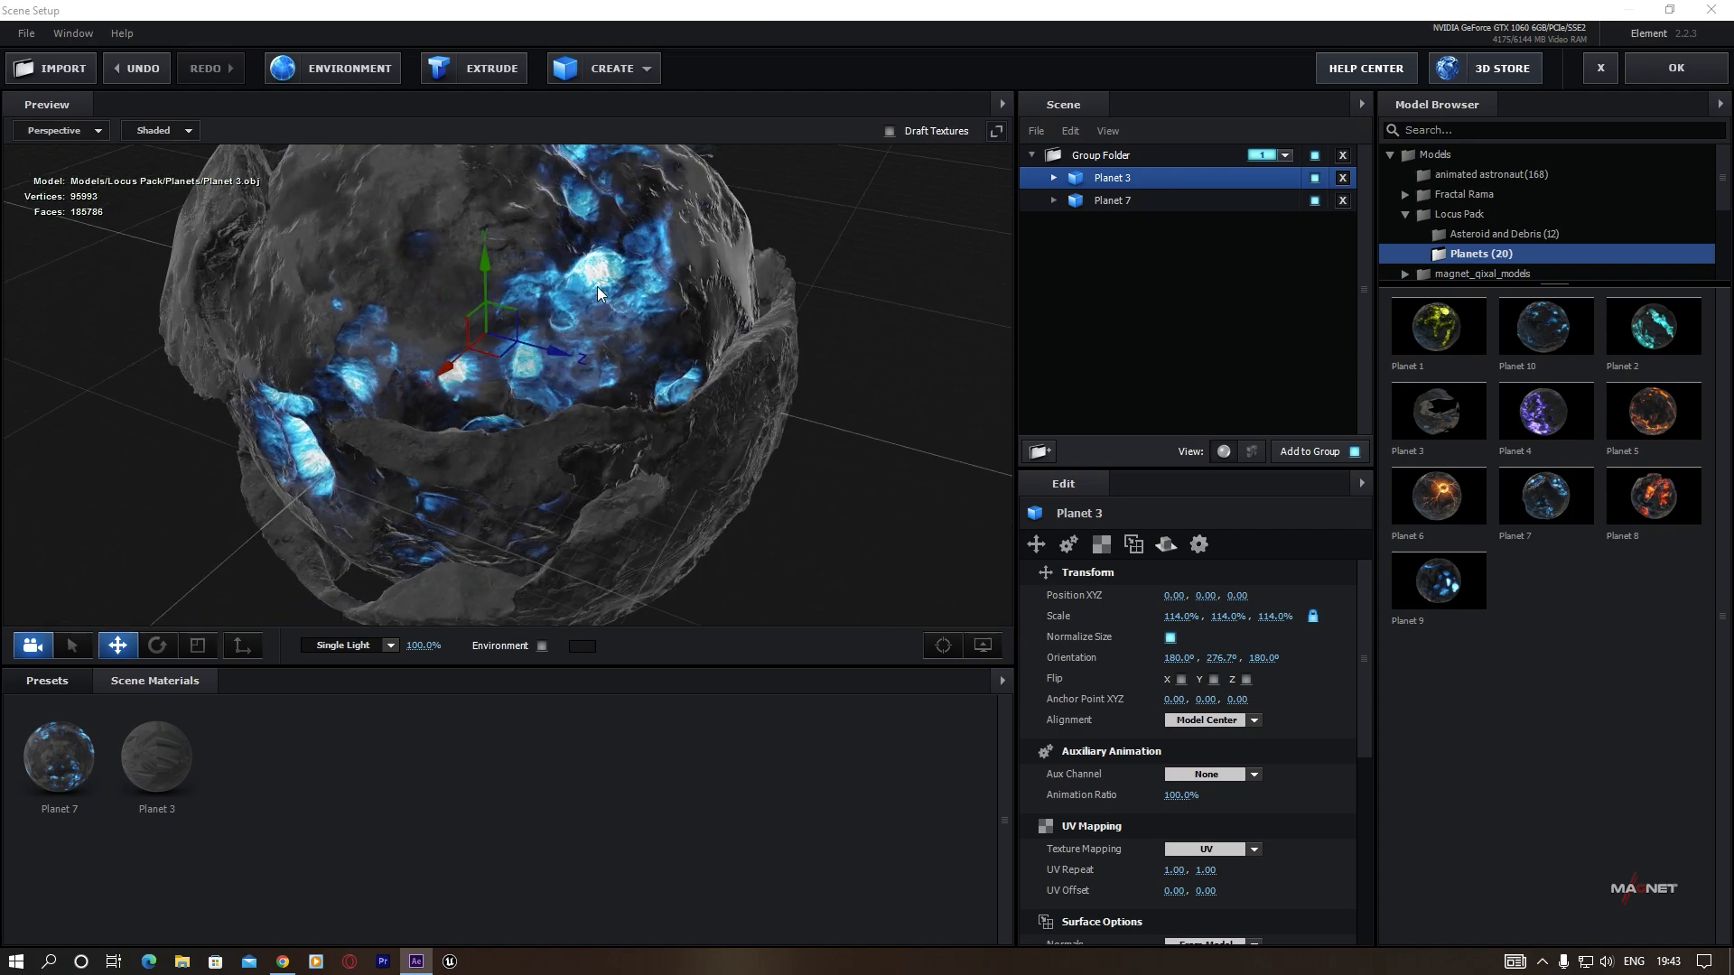
pyautogui.moveTo(685, 302); pyautogui.dragTo(647, 275)
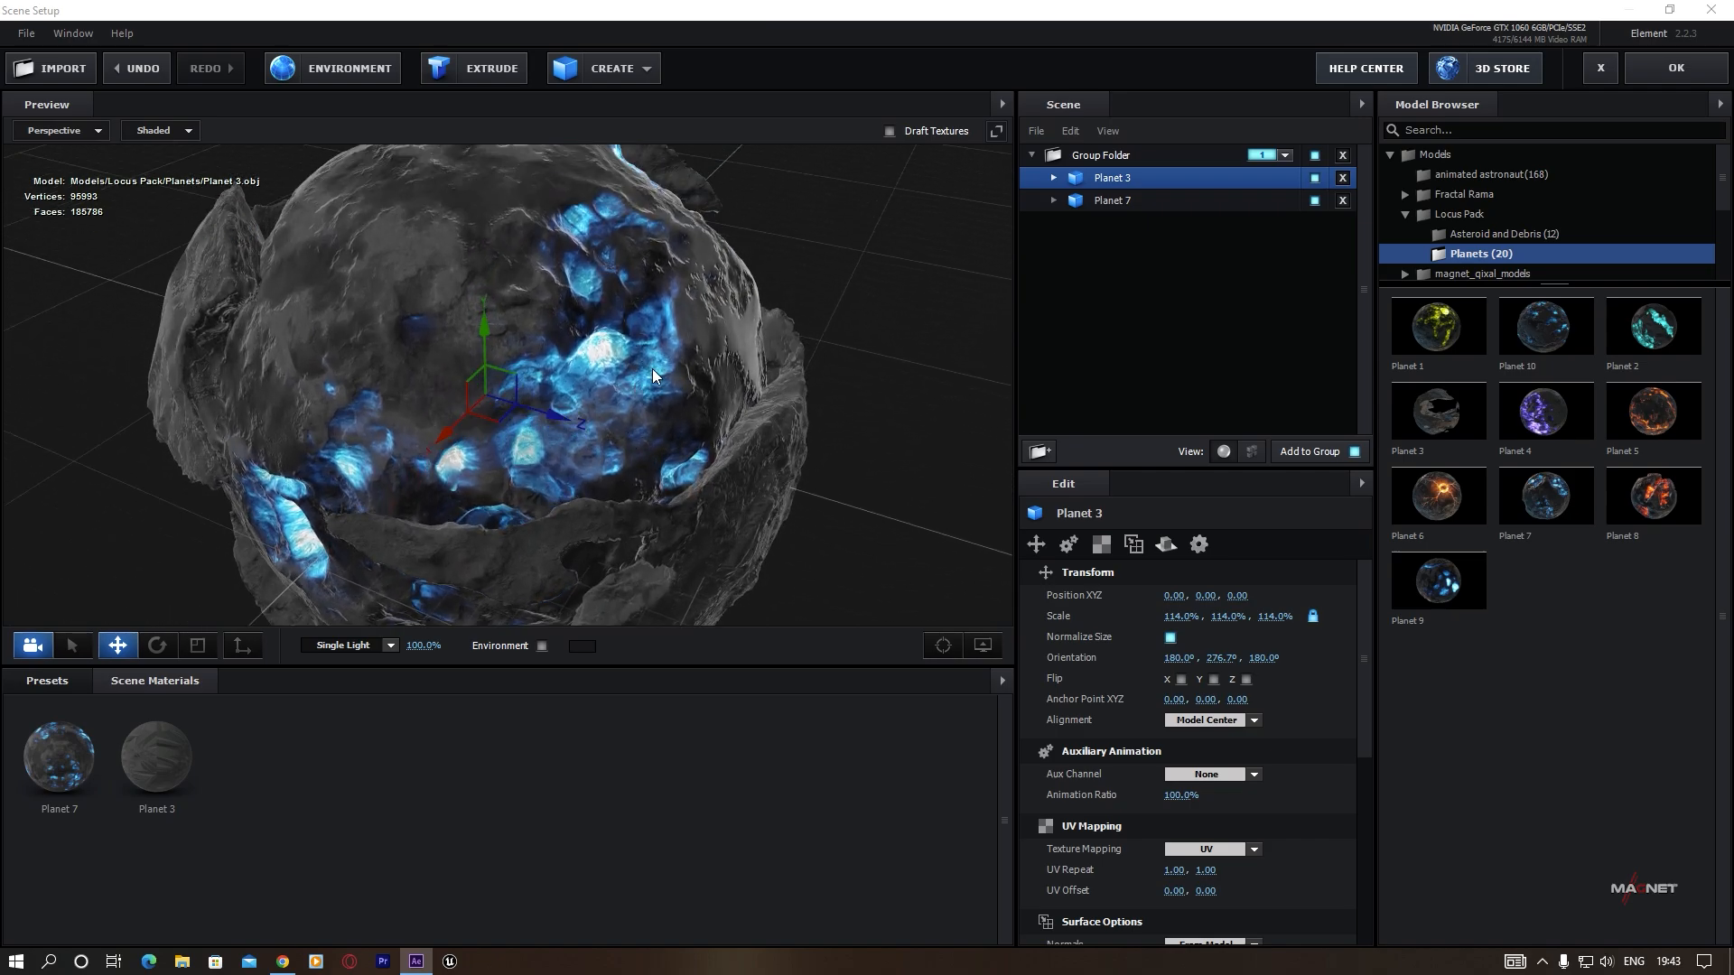
pyautogui.moveTo(653, 377); pyautogui.dragTo(619, 410)
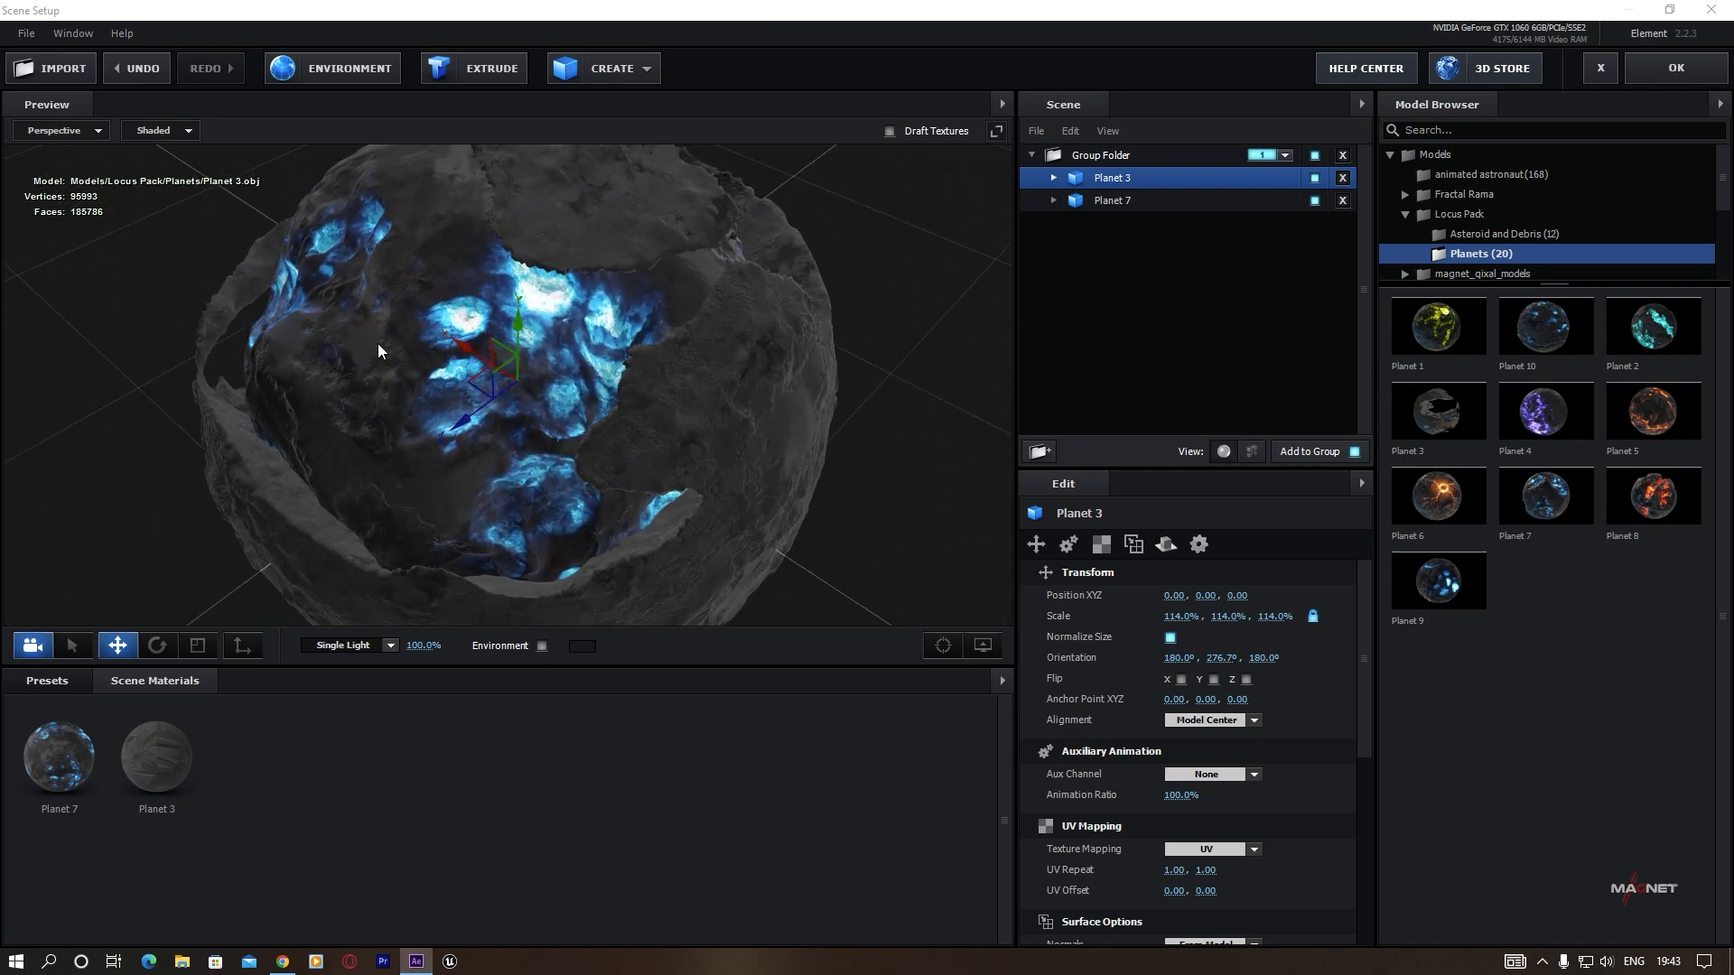
pyautogui.moveTo(377, 343); pyautogui.dragTo(609, 358)
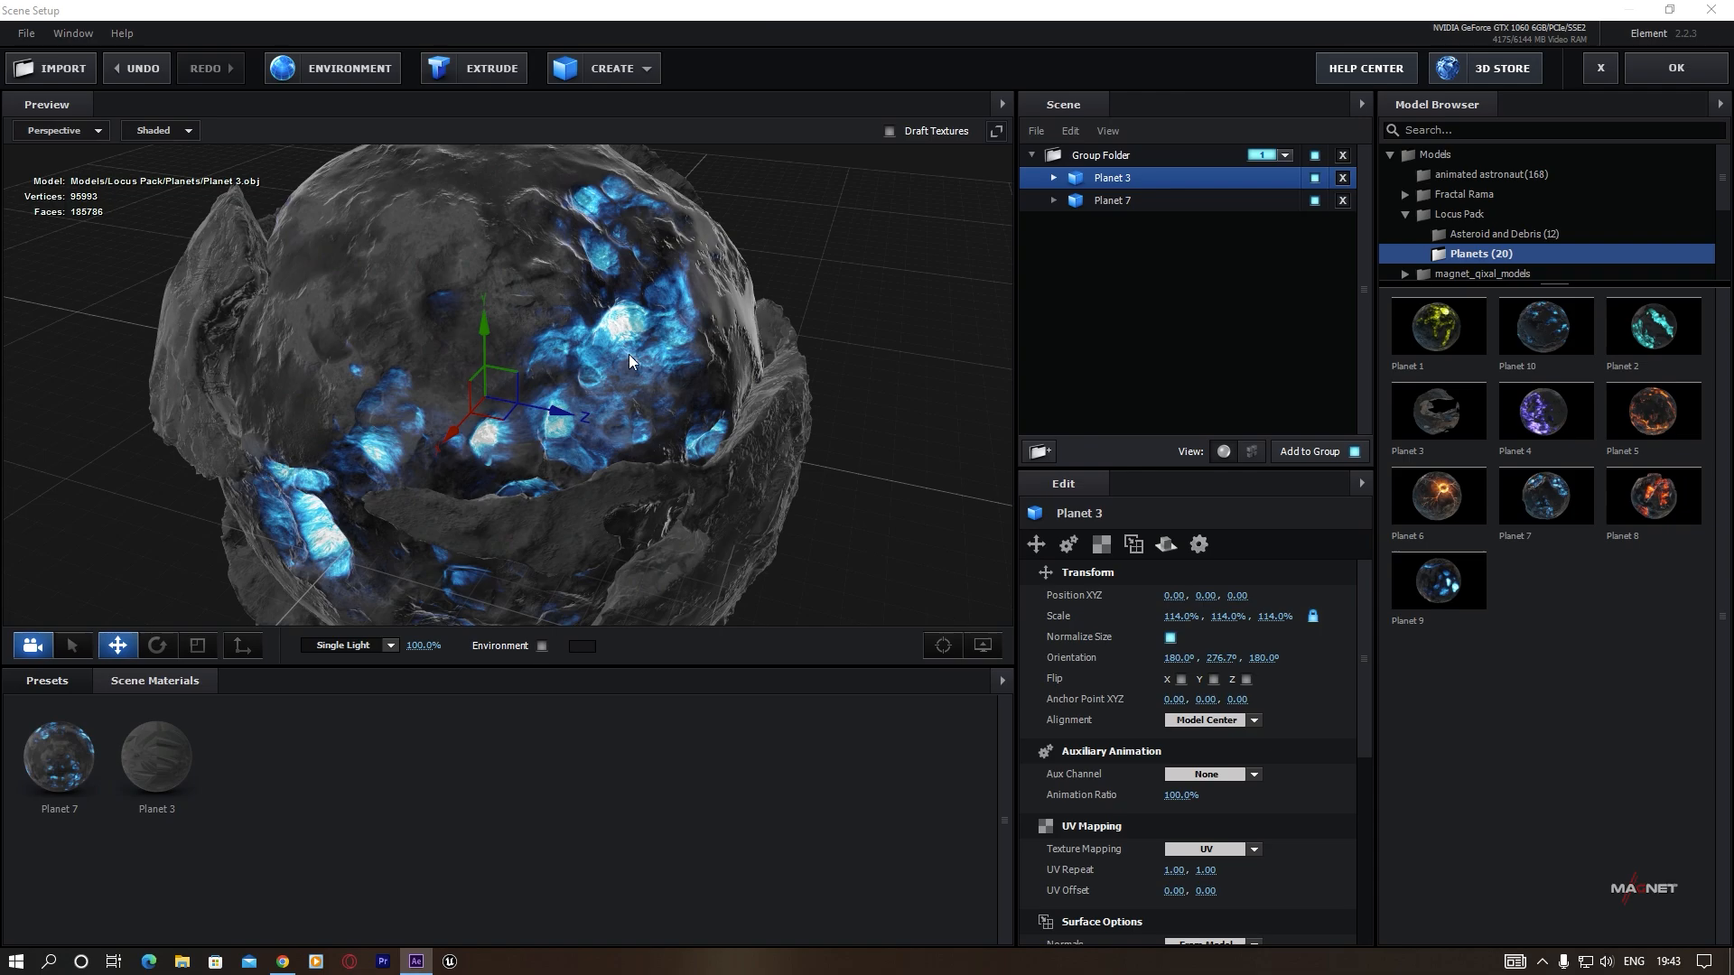
# Replace the illumination texture of Planet 7's material with Planet 7 Illumination Fire.
pyautogui.click(1053, 201)
pyautogui.click(1140, 223)
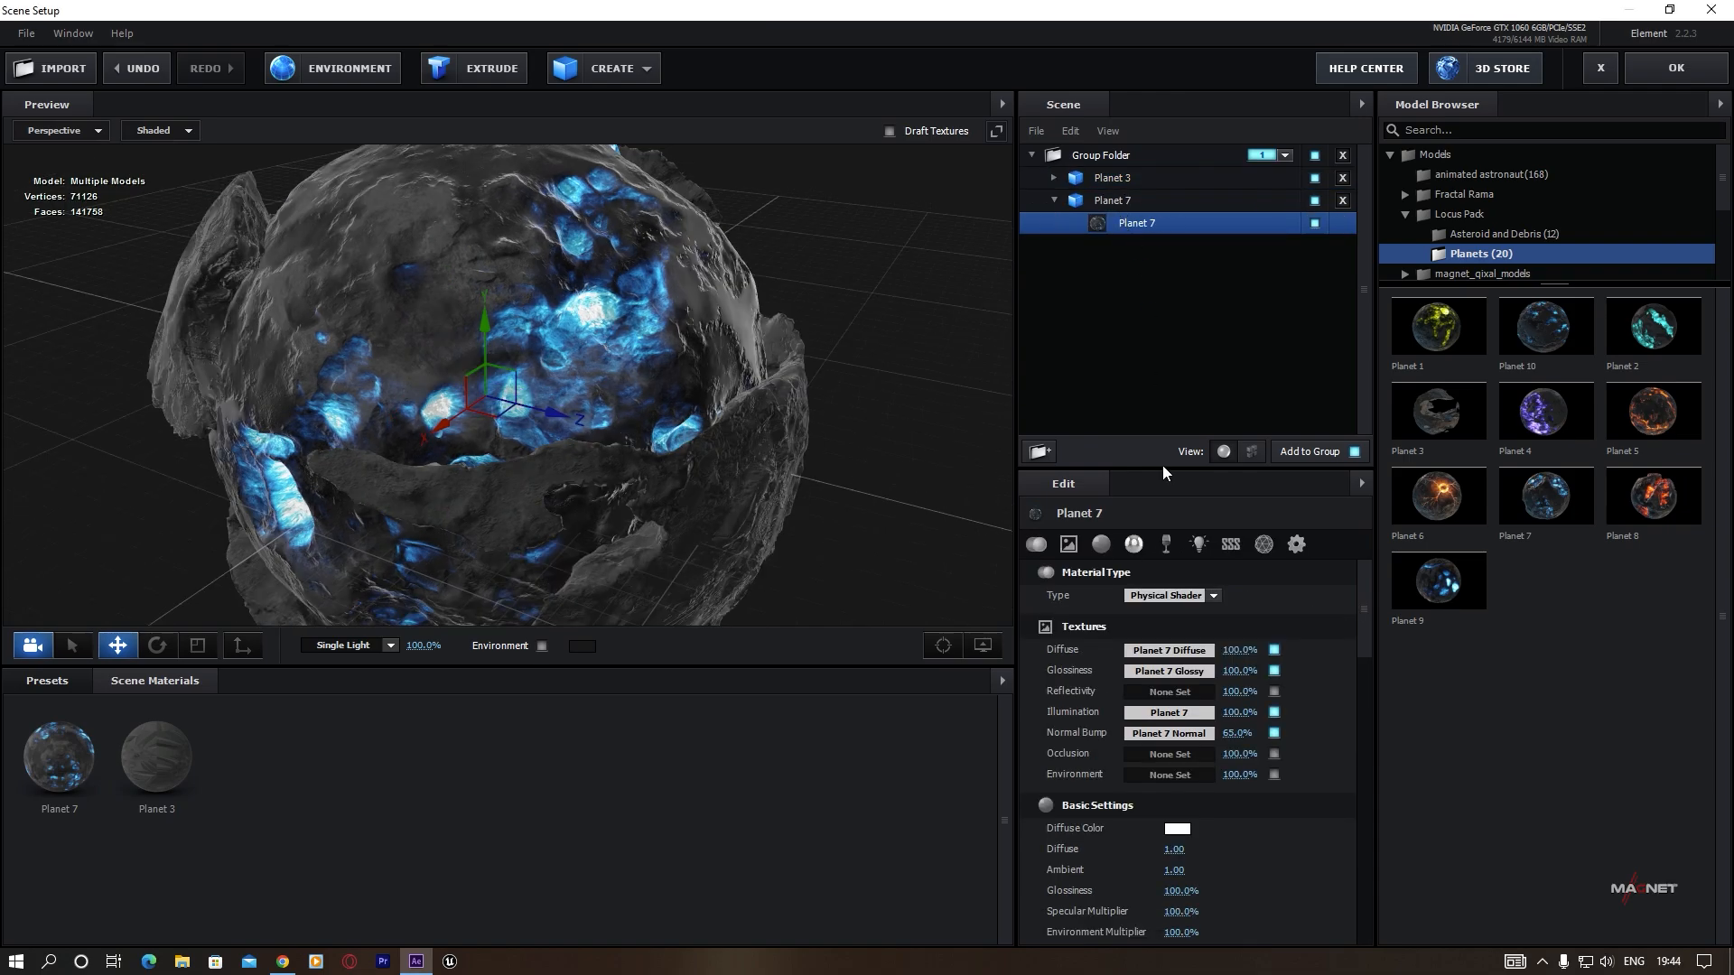
pyautogui.click(1157, 715)
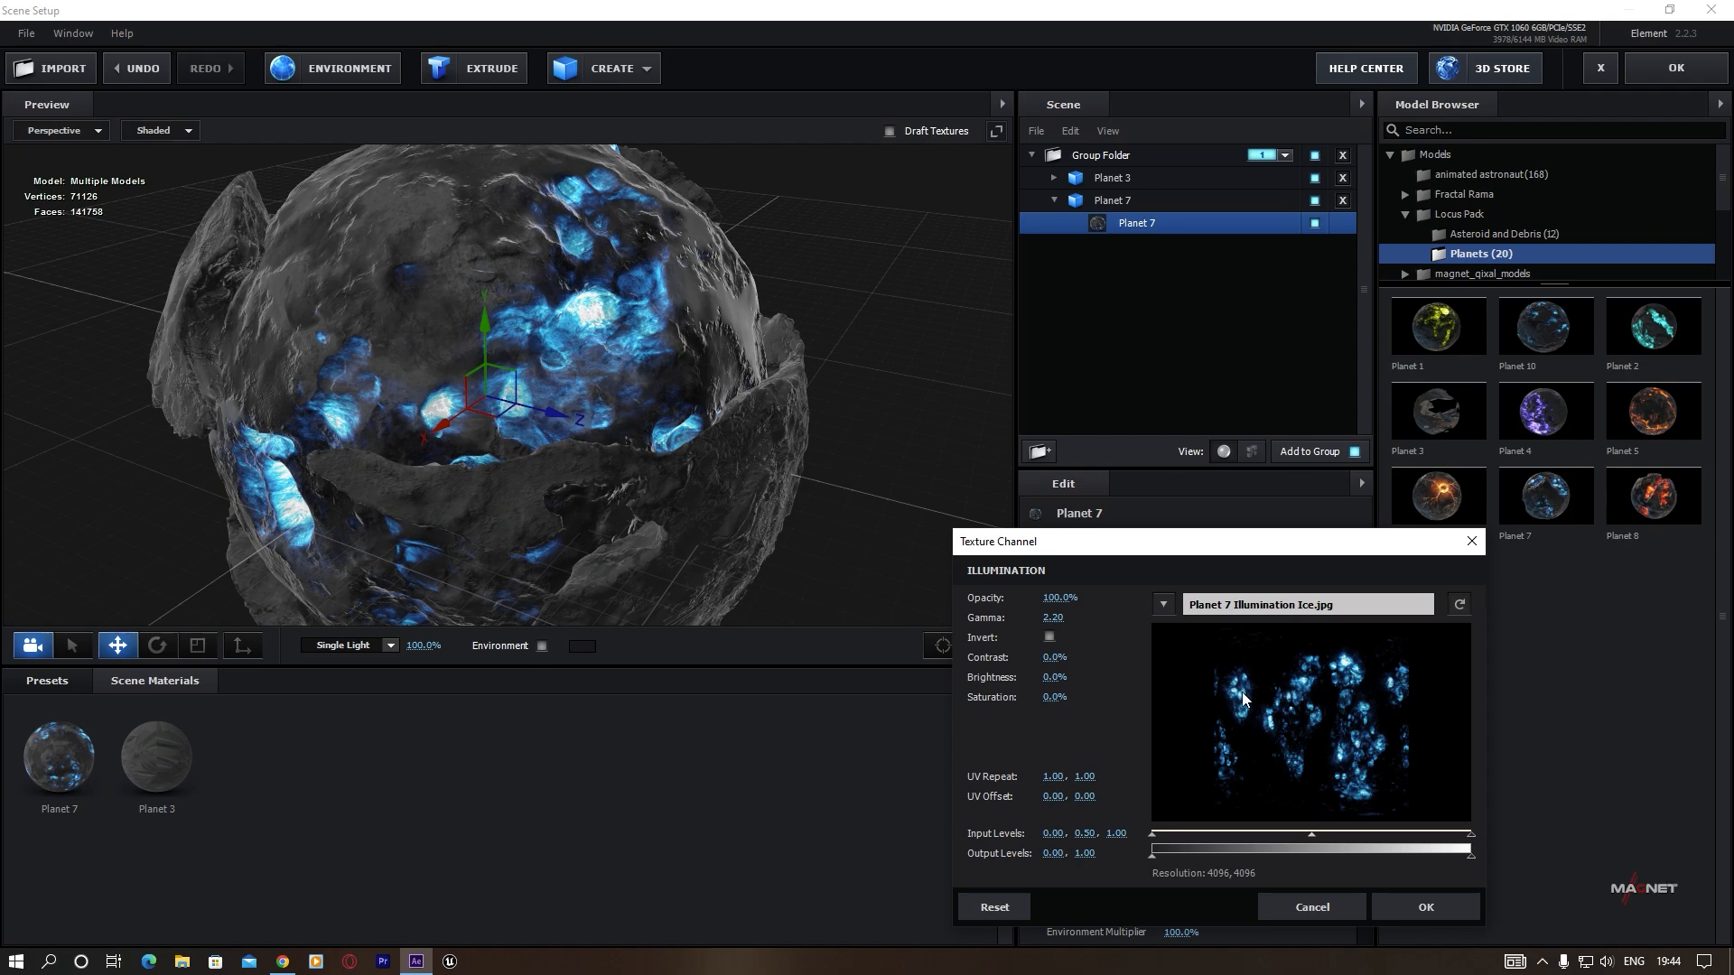
pyautogui.click(1290, 605)
pyautogui.moveTo(1344, 481); pyautogui.dragTo(1003, 328)
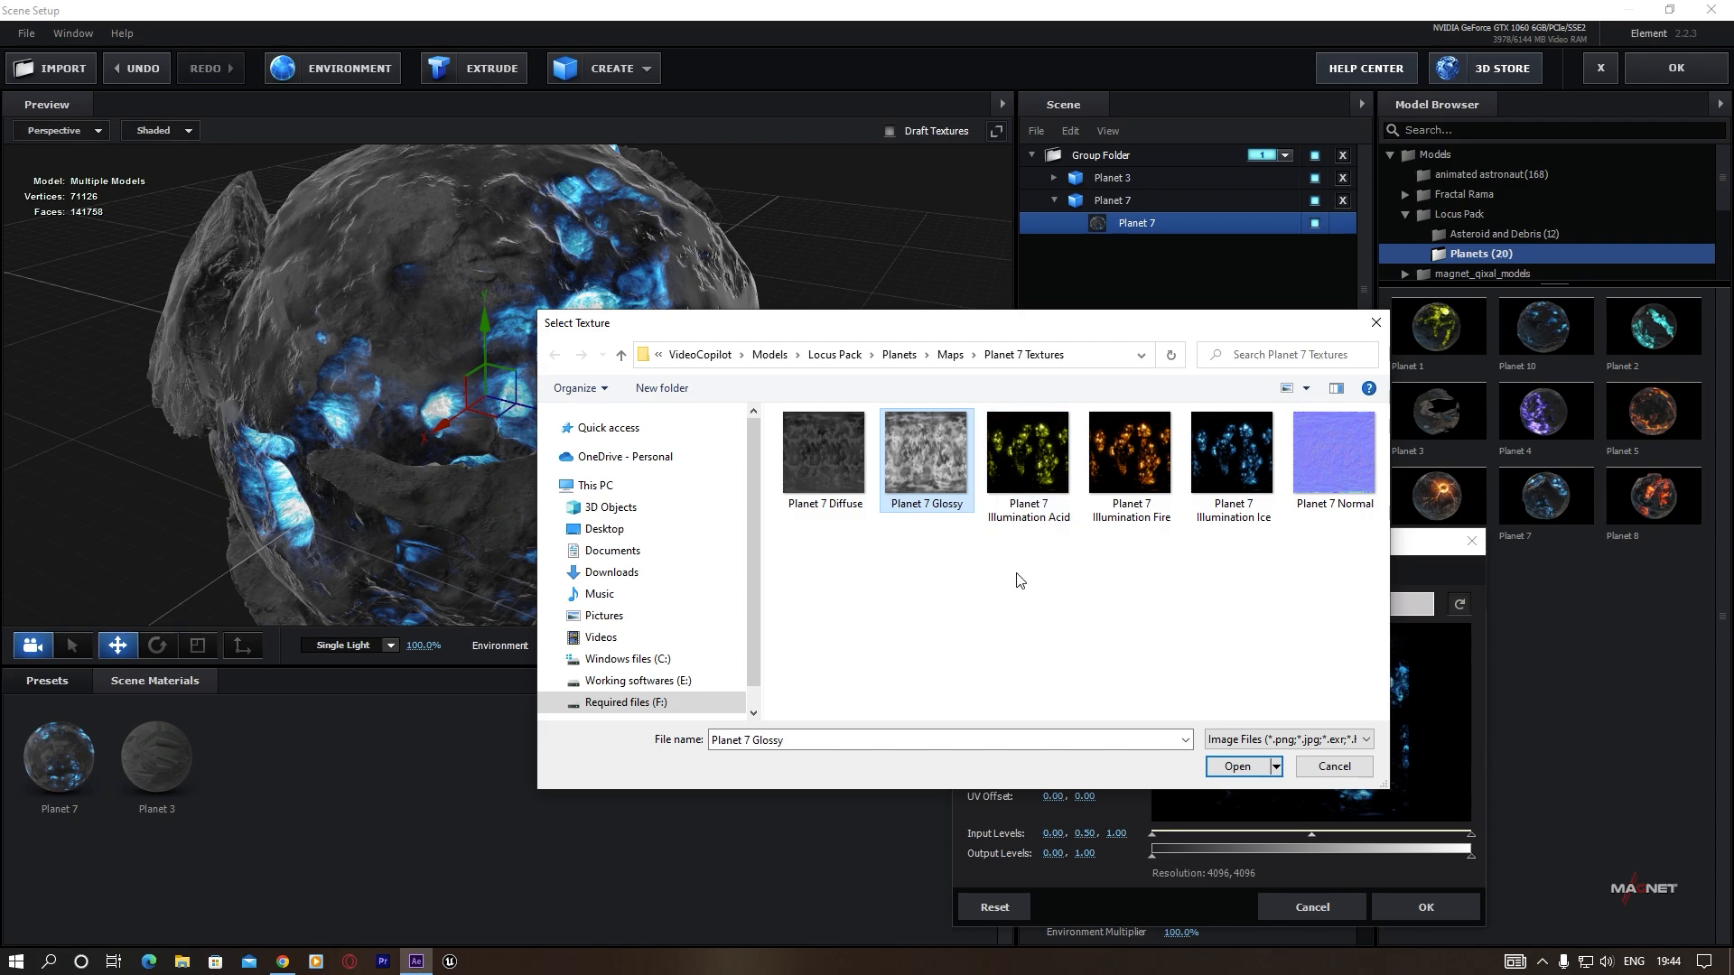
pyautogui.click(1137, 446)
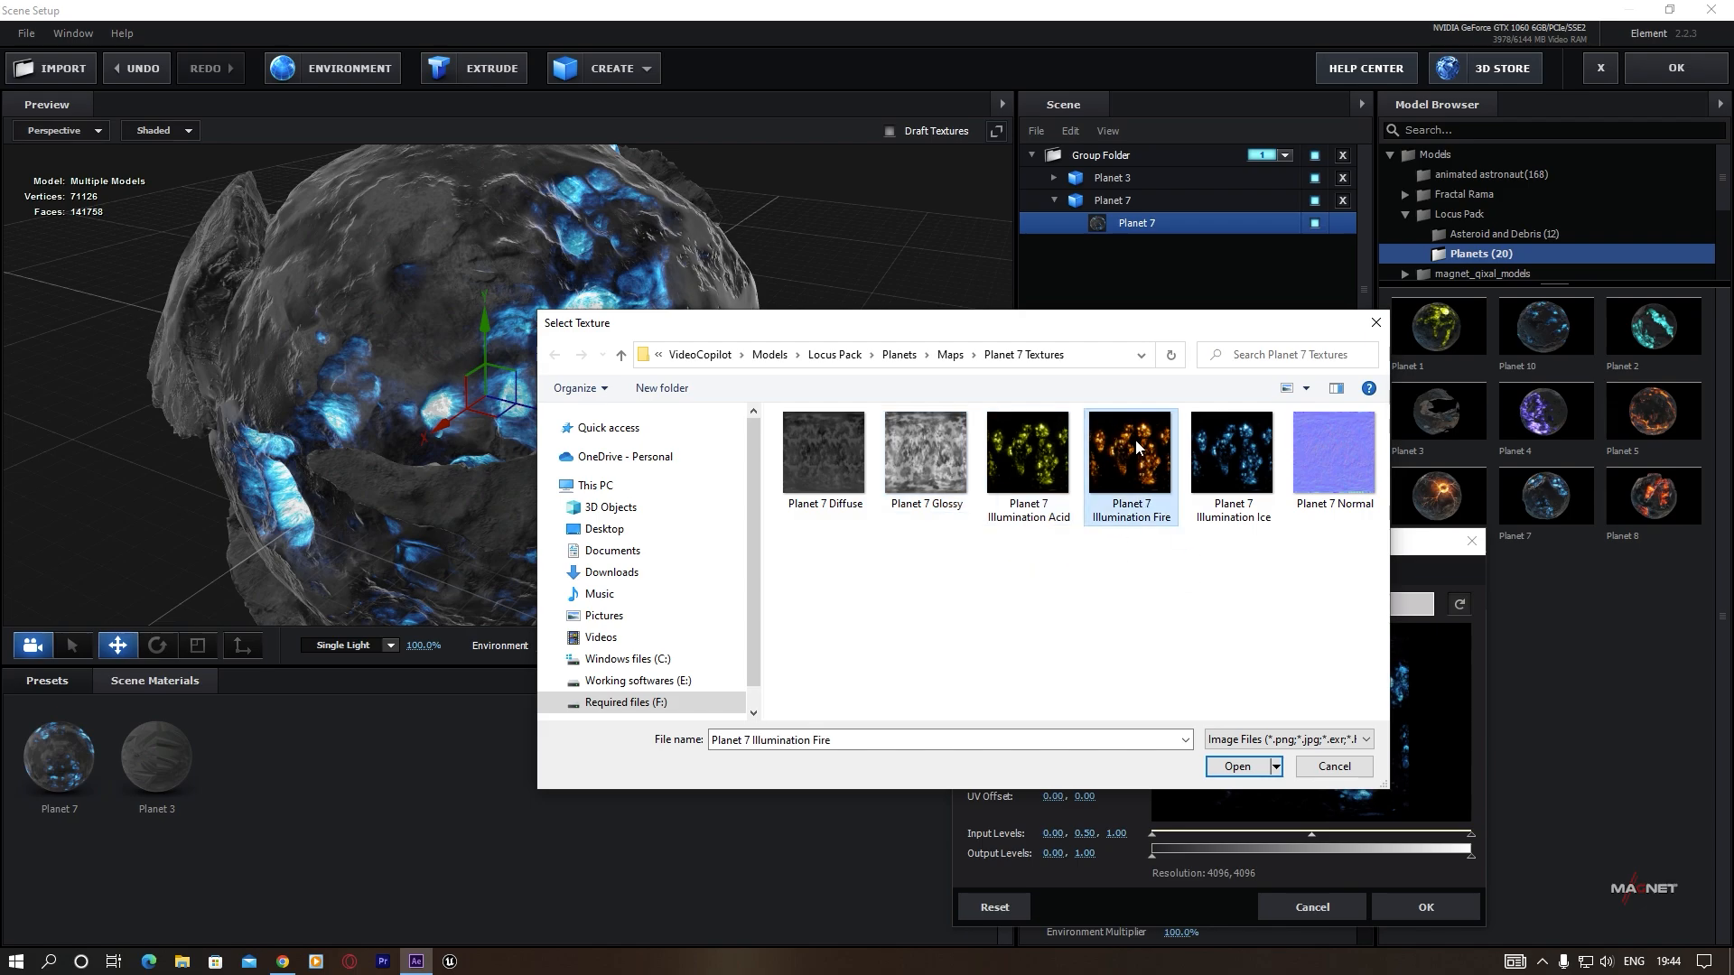
pyautogui.click(1237, 767)
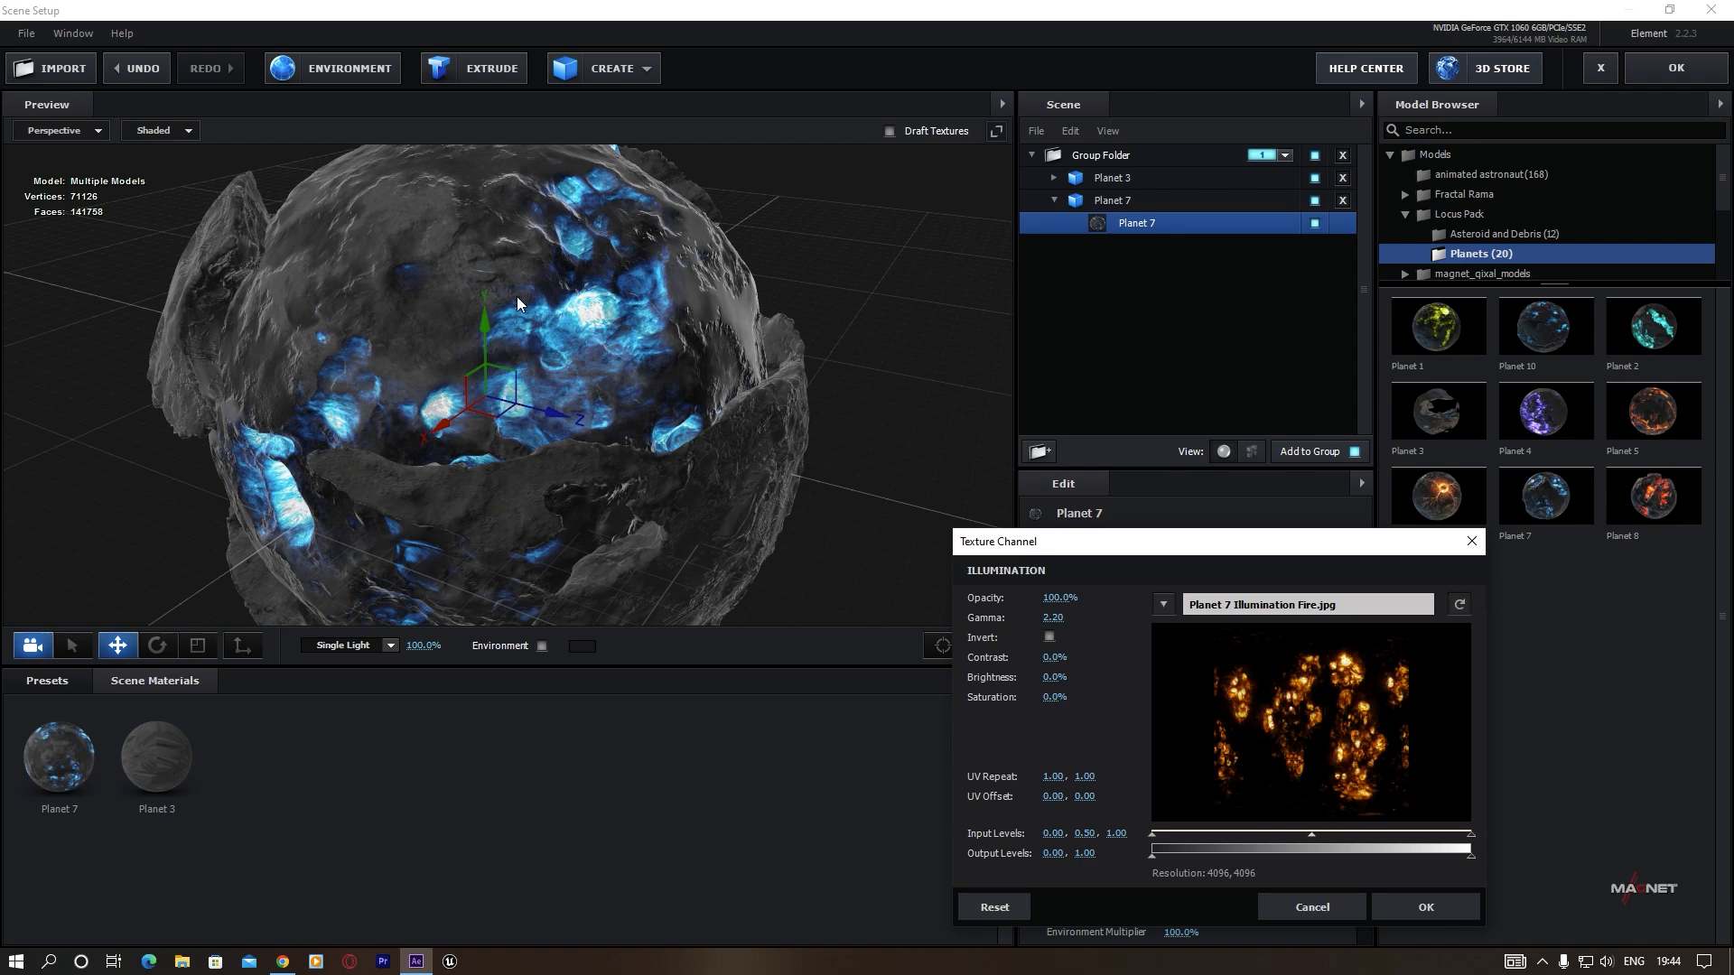
pyautogui.click(1436, 904)
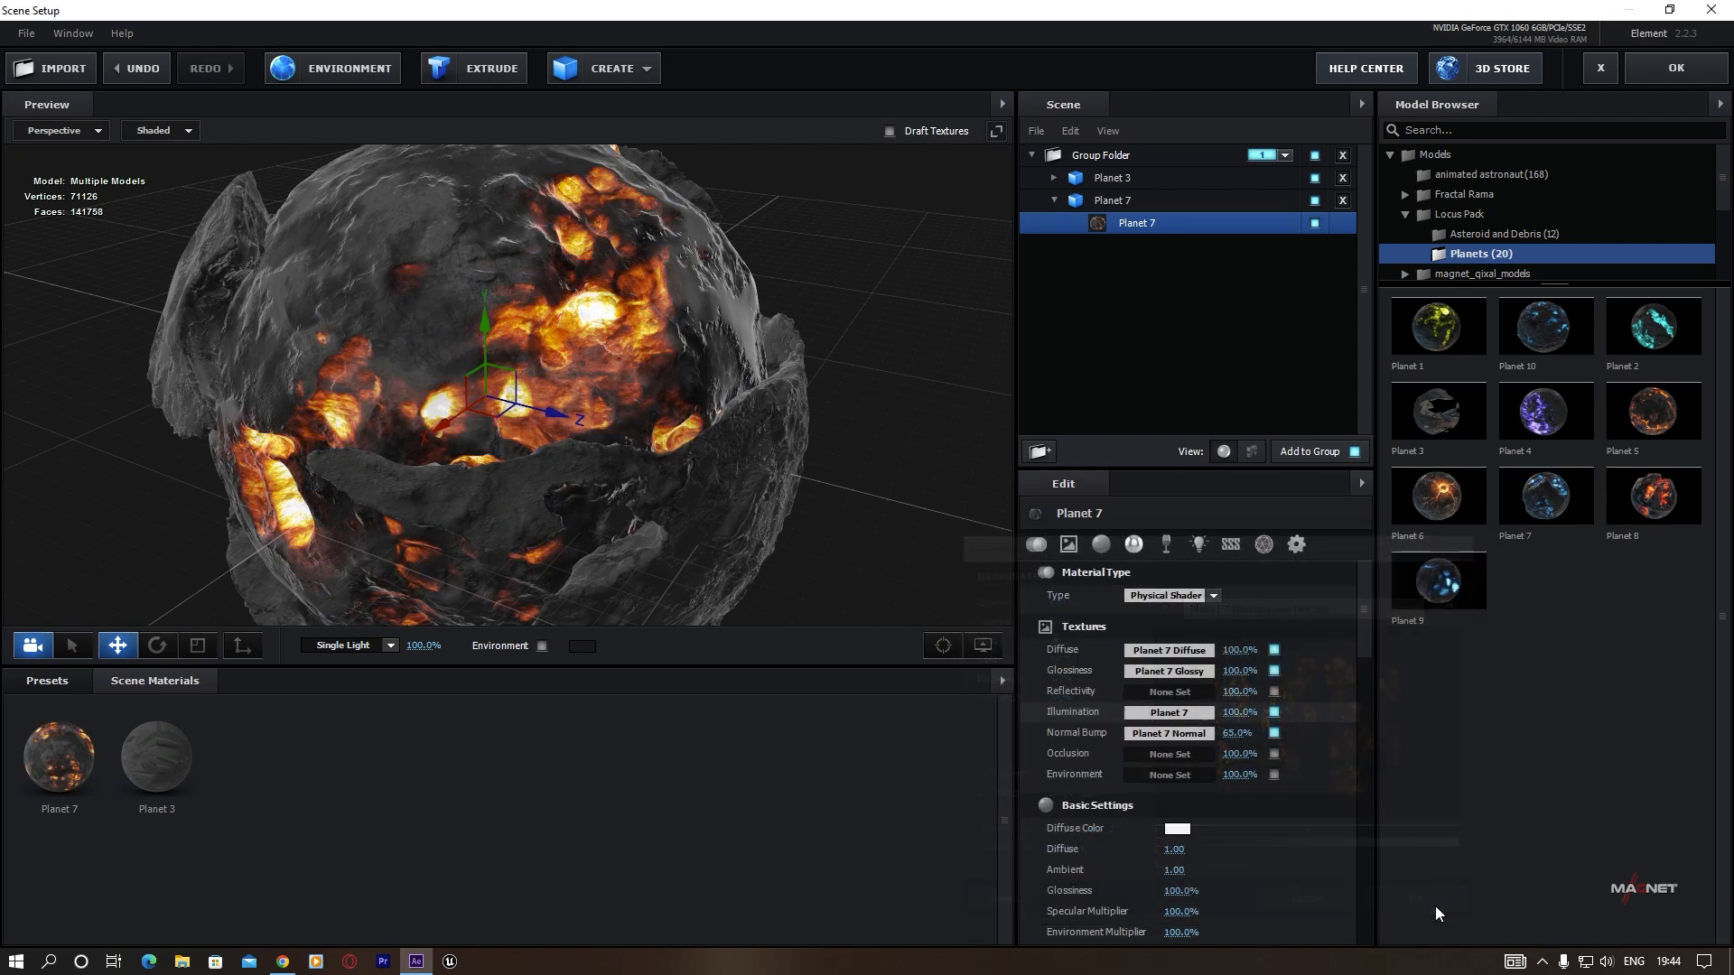
# Add Planet 2 from the Planets folder to the scene.
pyautogui.moveTo(698, 508); pyautogui.dragTo(298, 419)
pyautogui.scroll(-5, 669, 428)
pyautogui.moveTo(571, 480); pyautogui.dragTo(463, 501)
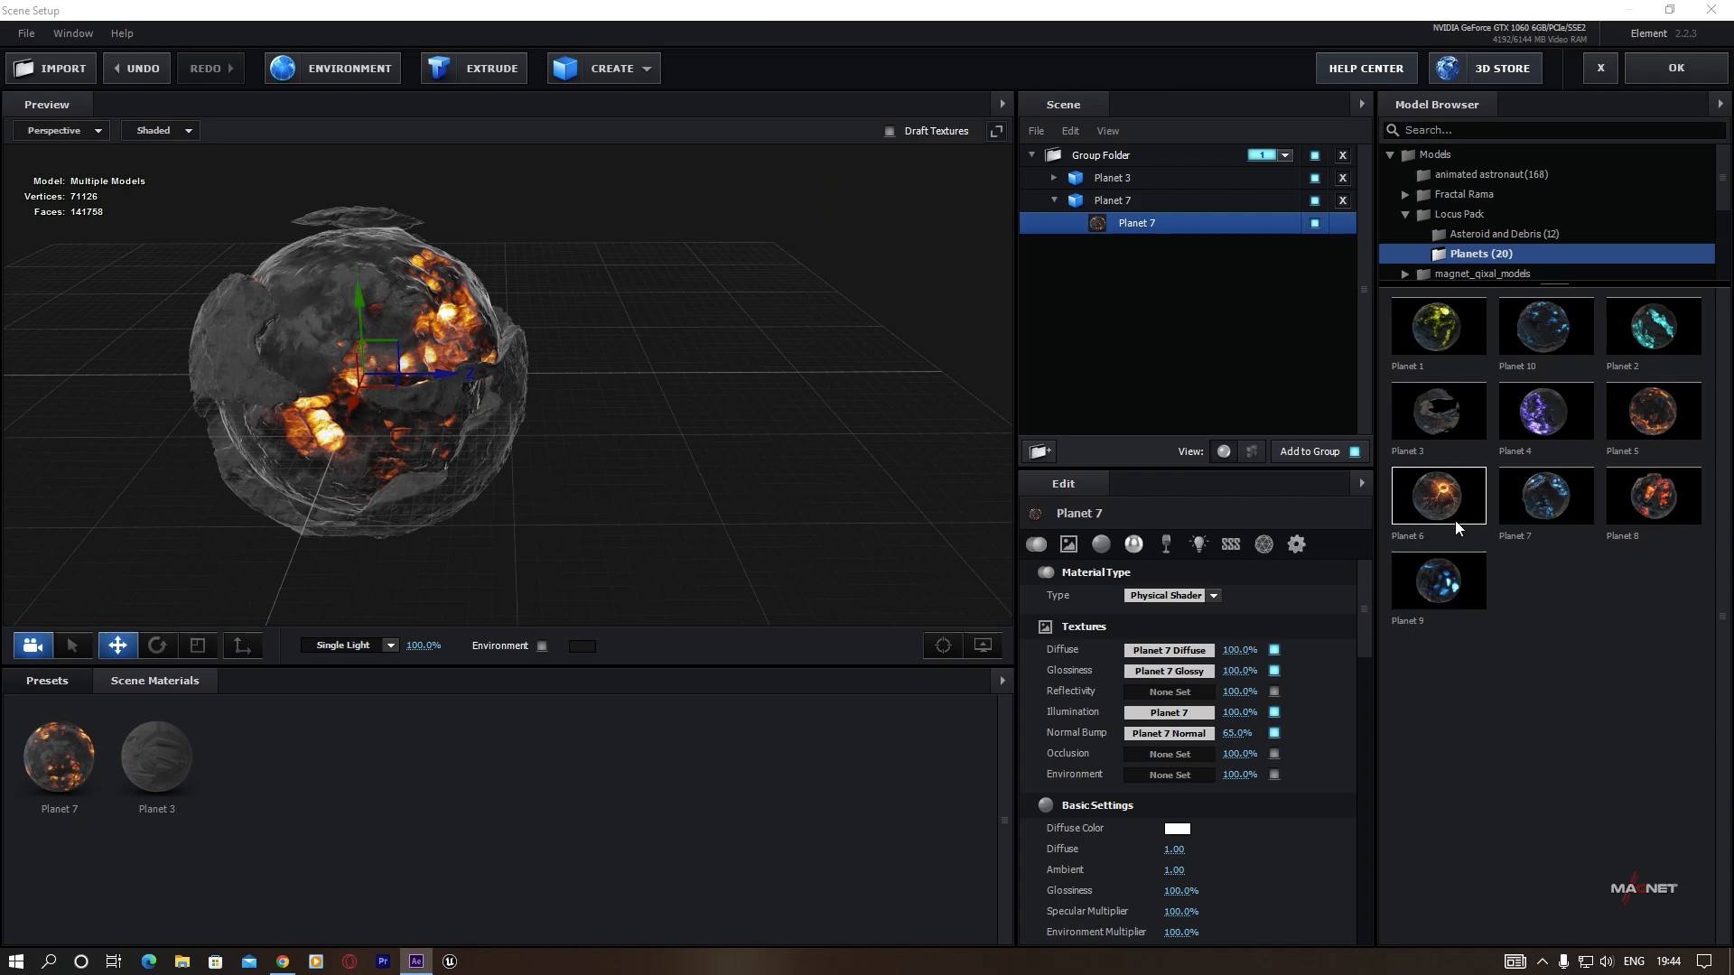
pyautogui.click(1654, 327)
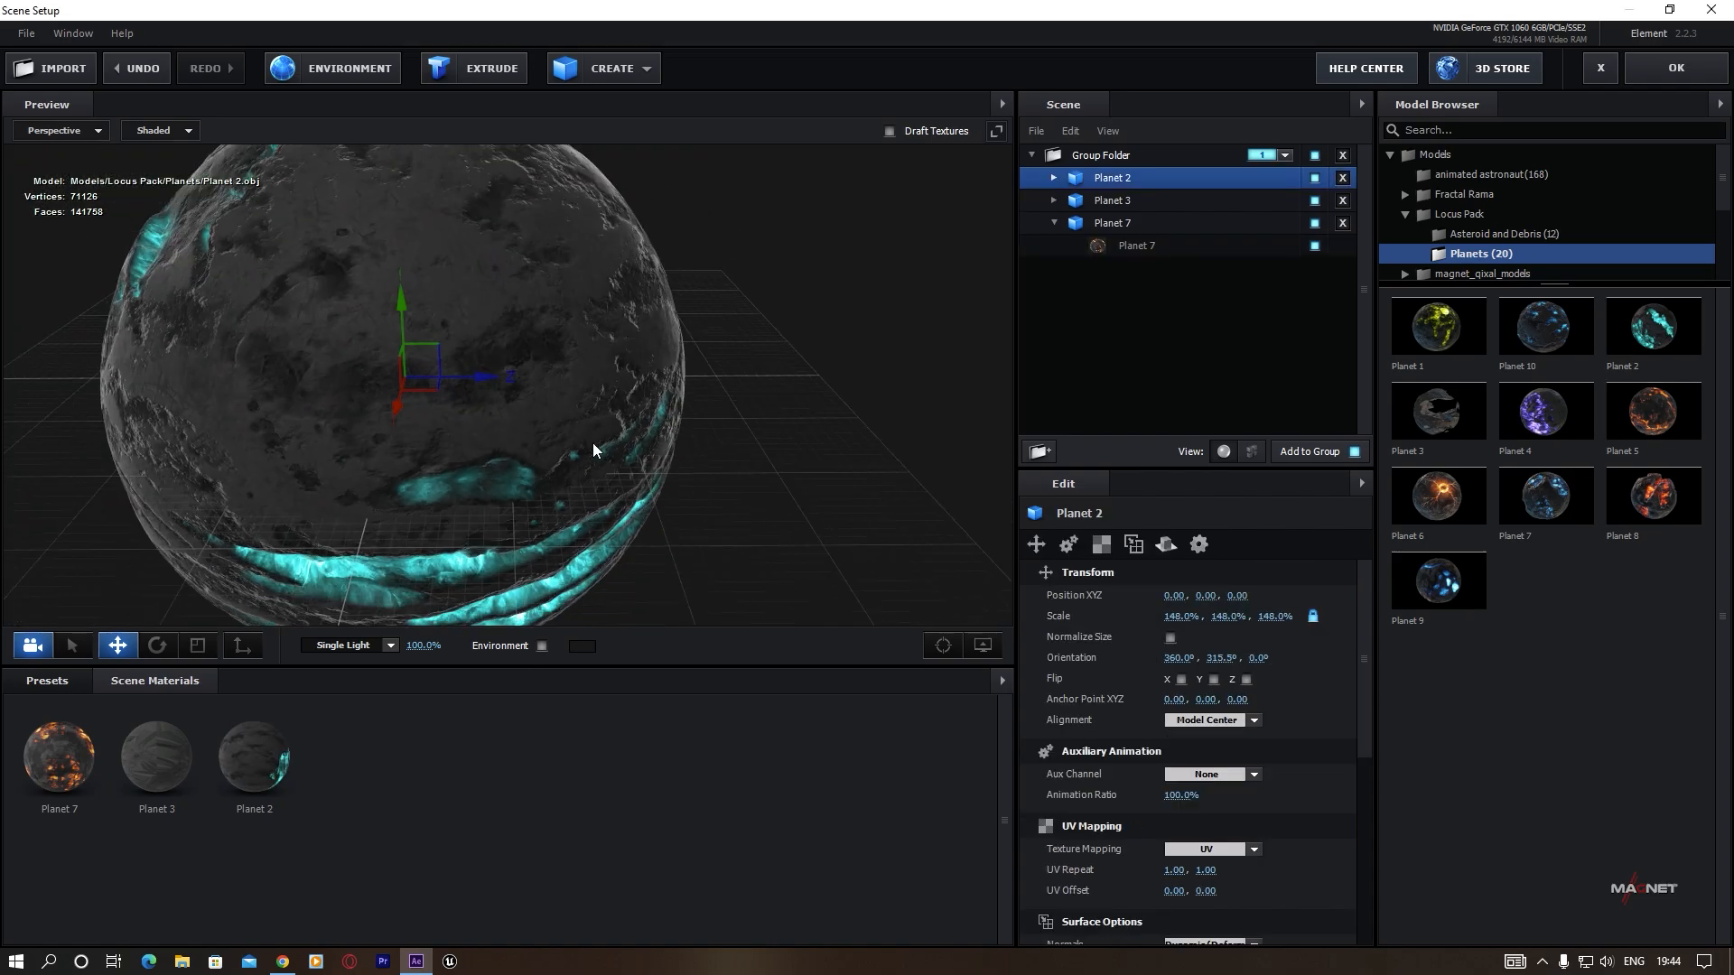
pyautogui.moveTo(572, 442); pyautogui.dragTo(894, 283)
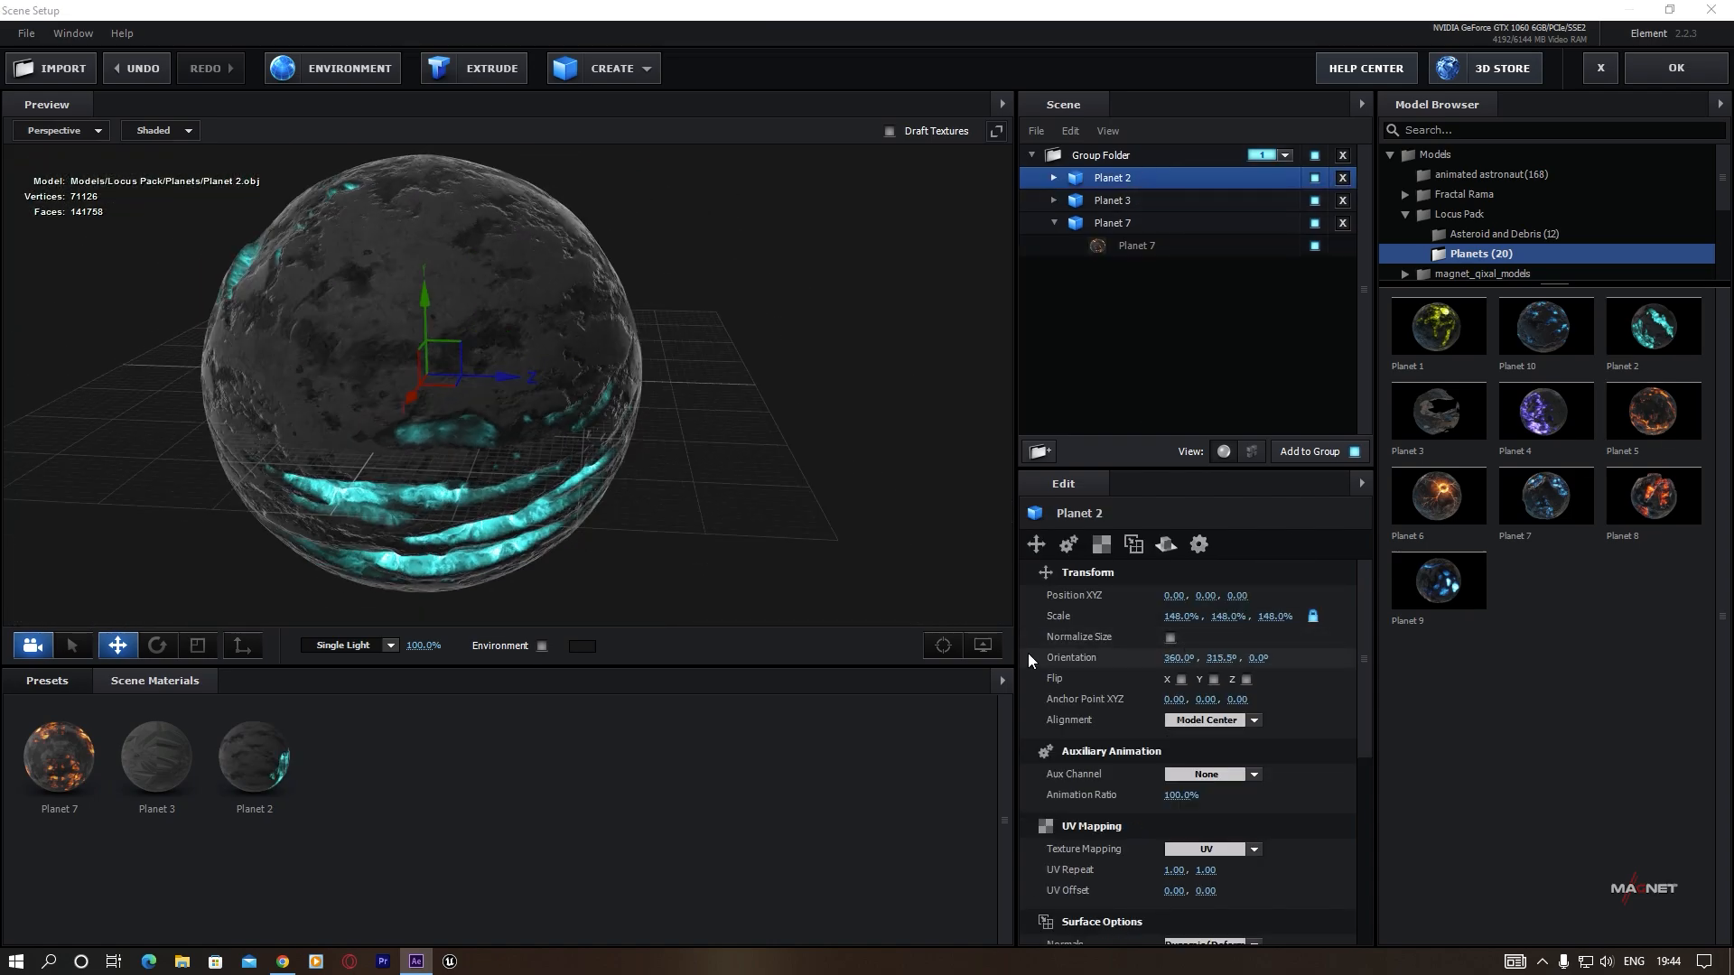
# Normalize Planet 2's size, shrink it to about 52%, and move it away from the main planet to Z 2.85.
pyautogui.click(1170, 637)
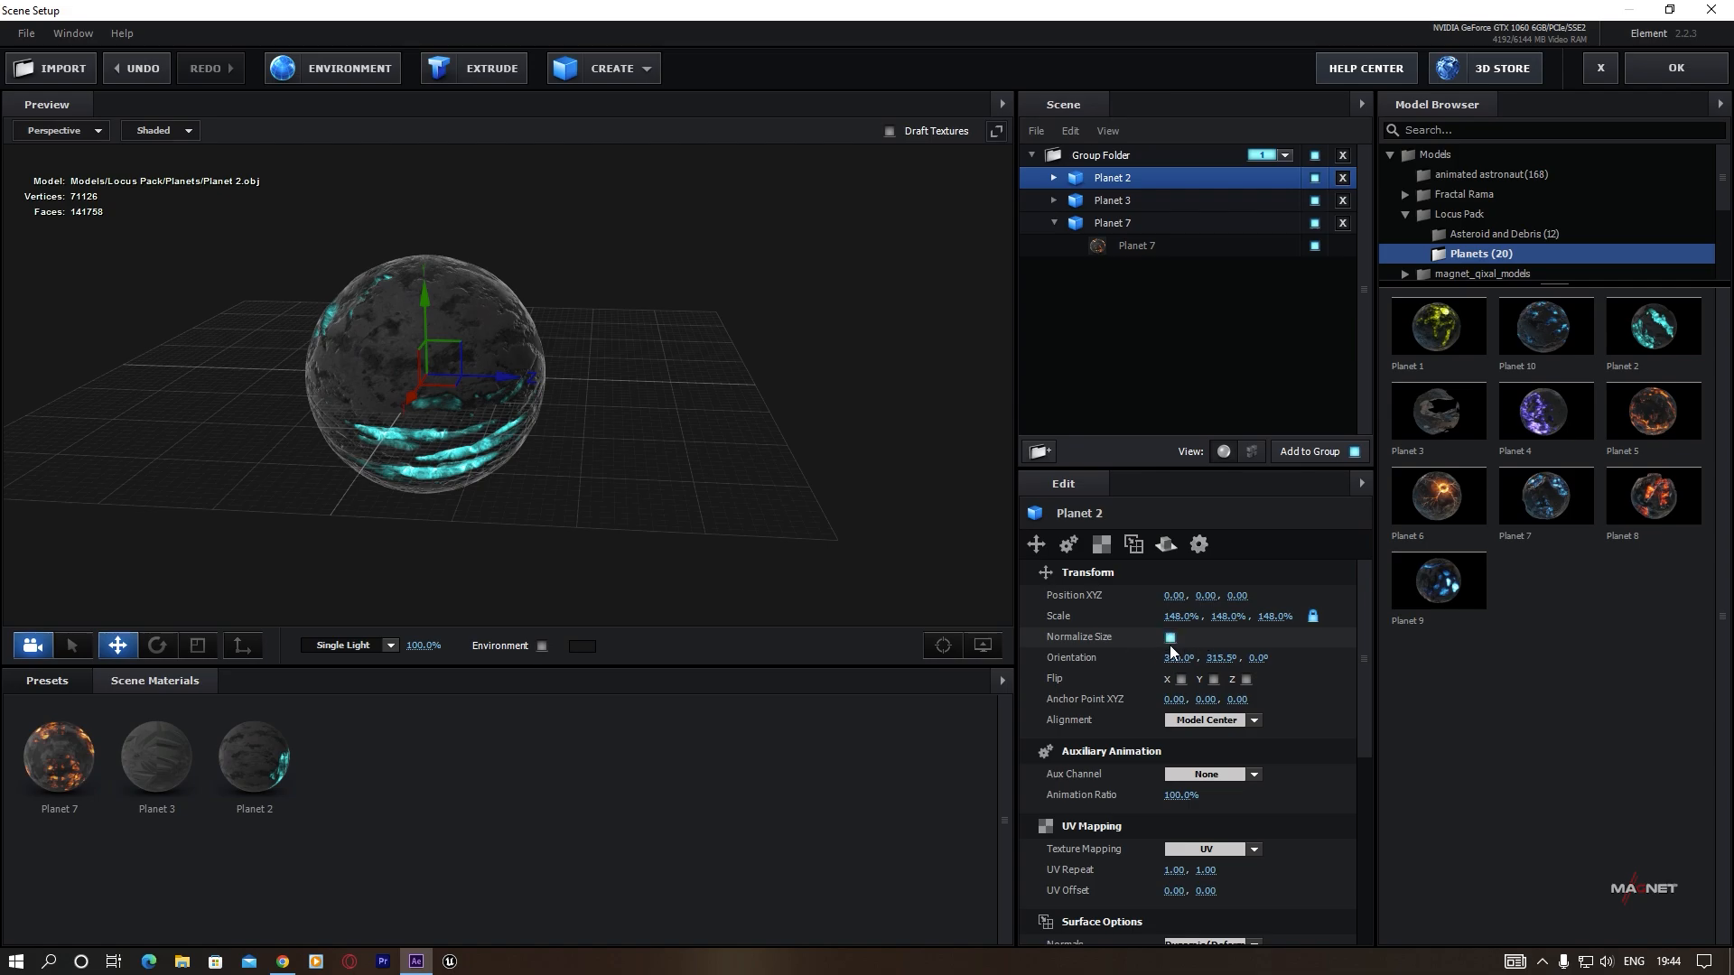
pyautogui.moveTo(1175, 614); pyautogui.dragTo(1031, 644)
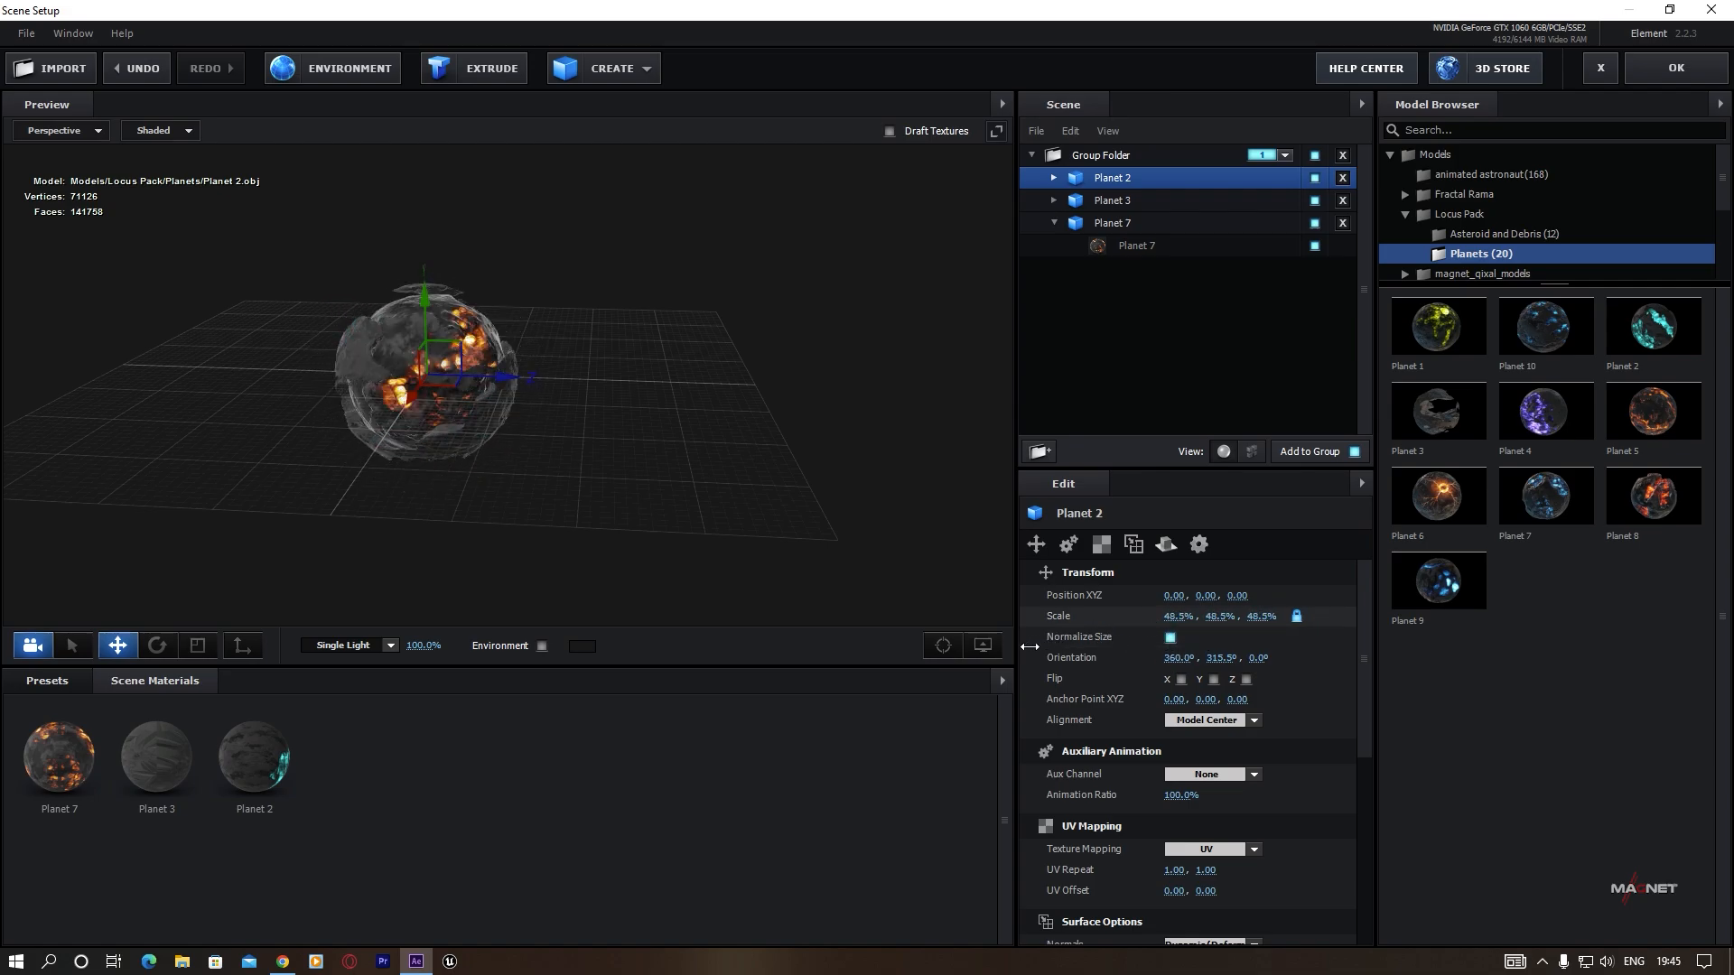
pyautogui.moveTo(507, 383); pyautogui.dragTo(740, 398)
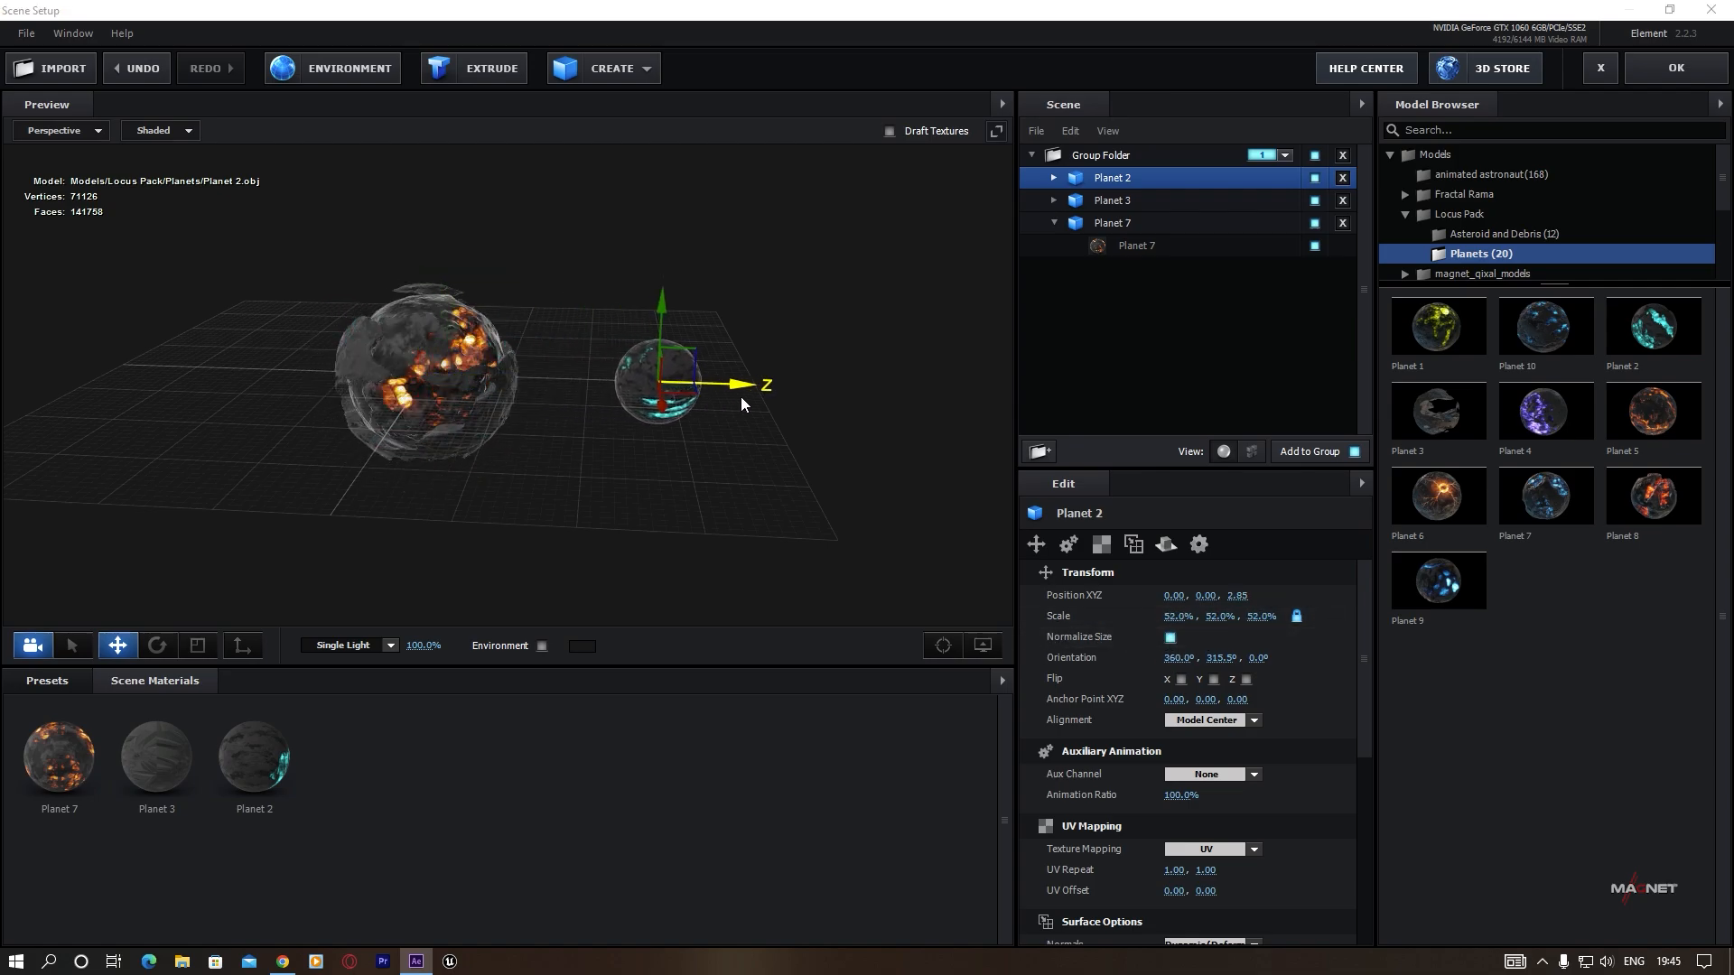
# Scale Planet 2 down to 9% and reposition it above the grid at Y 0.74, Z 2.77.
pyautogui.moveTo(1174, 618); pyautogui.dragTo(1128, 652)
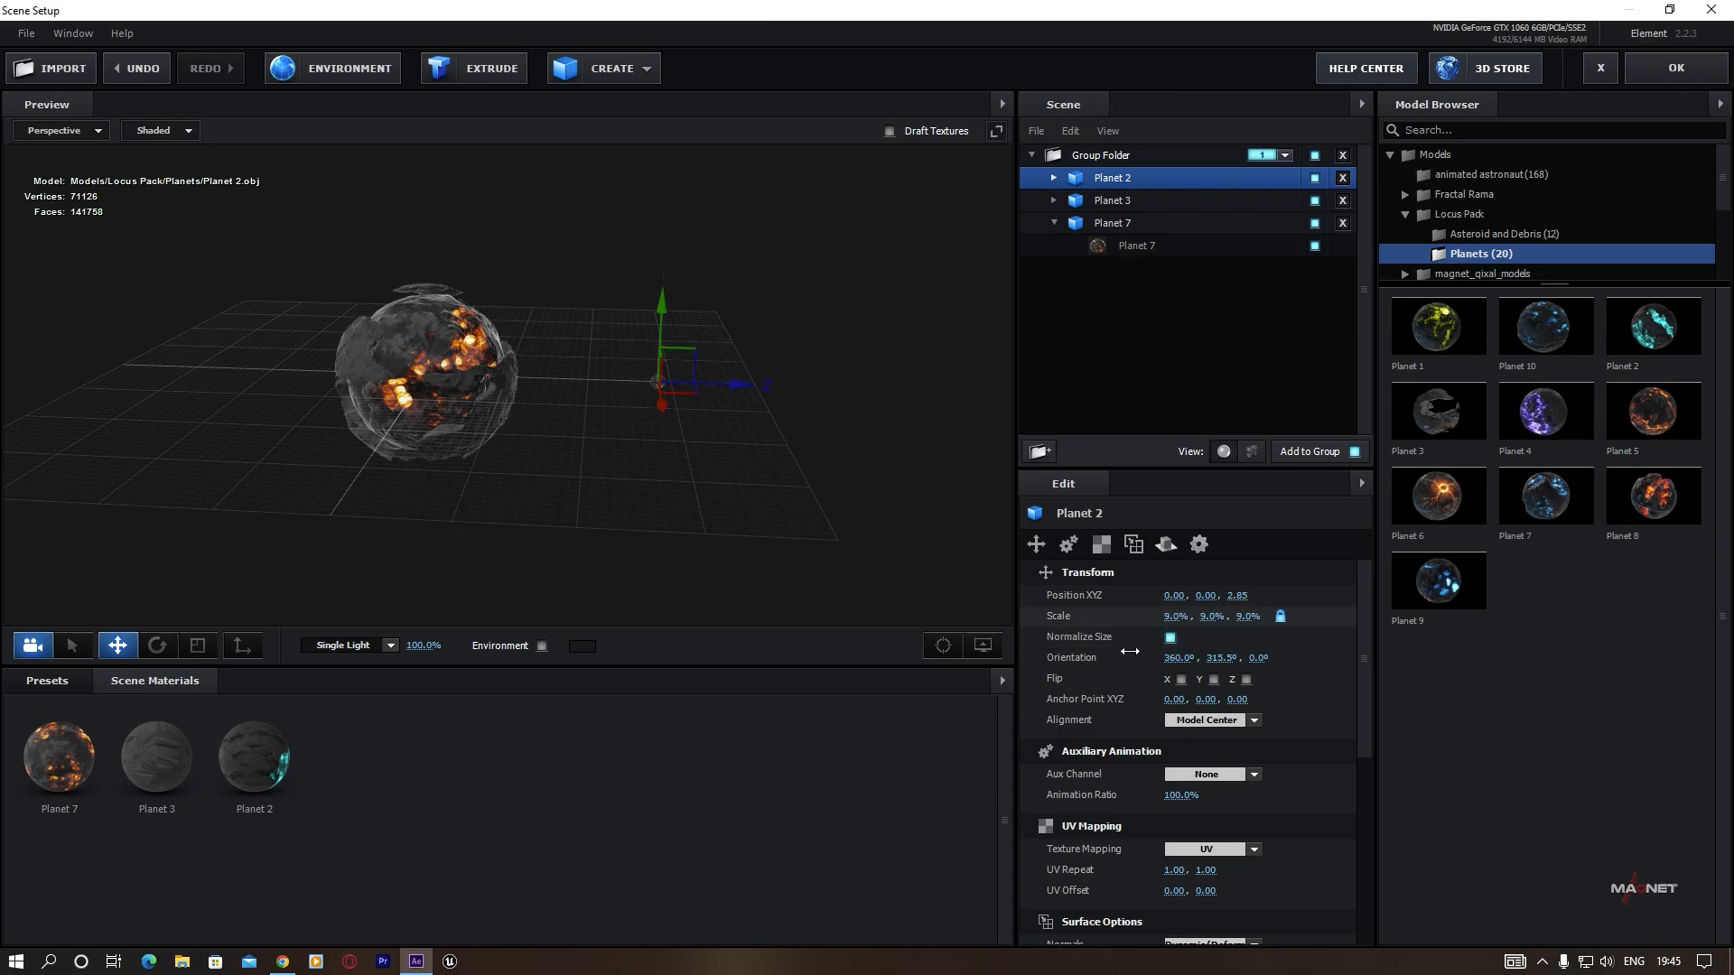
pyautogui.moveTo(763, 386)
pyautogui.mouseDown()
pyautogui.moveTo(739, 394)
pyautogui.moveTo(792, 399)
pyautogui.mouseUp()
pyautogui.moveTo(700, 302); pyautogui.dragTo(695, 219)
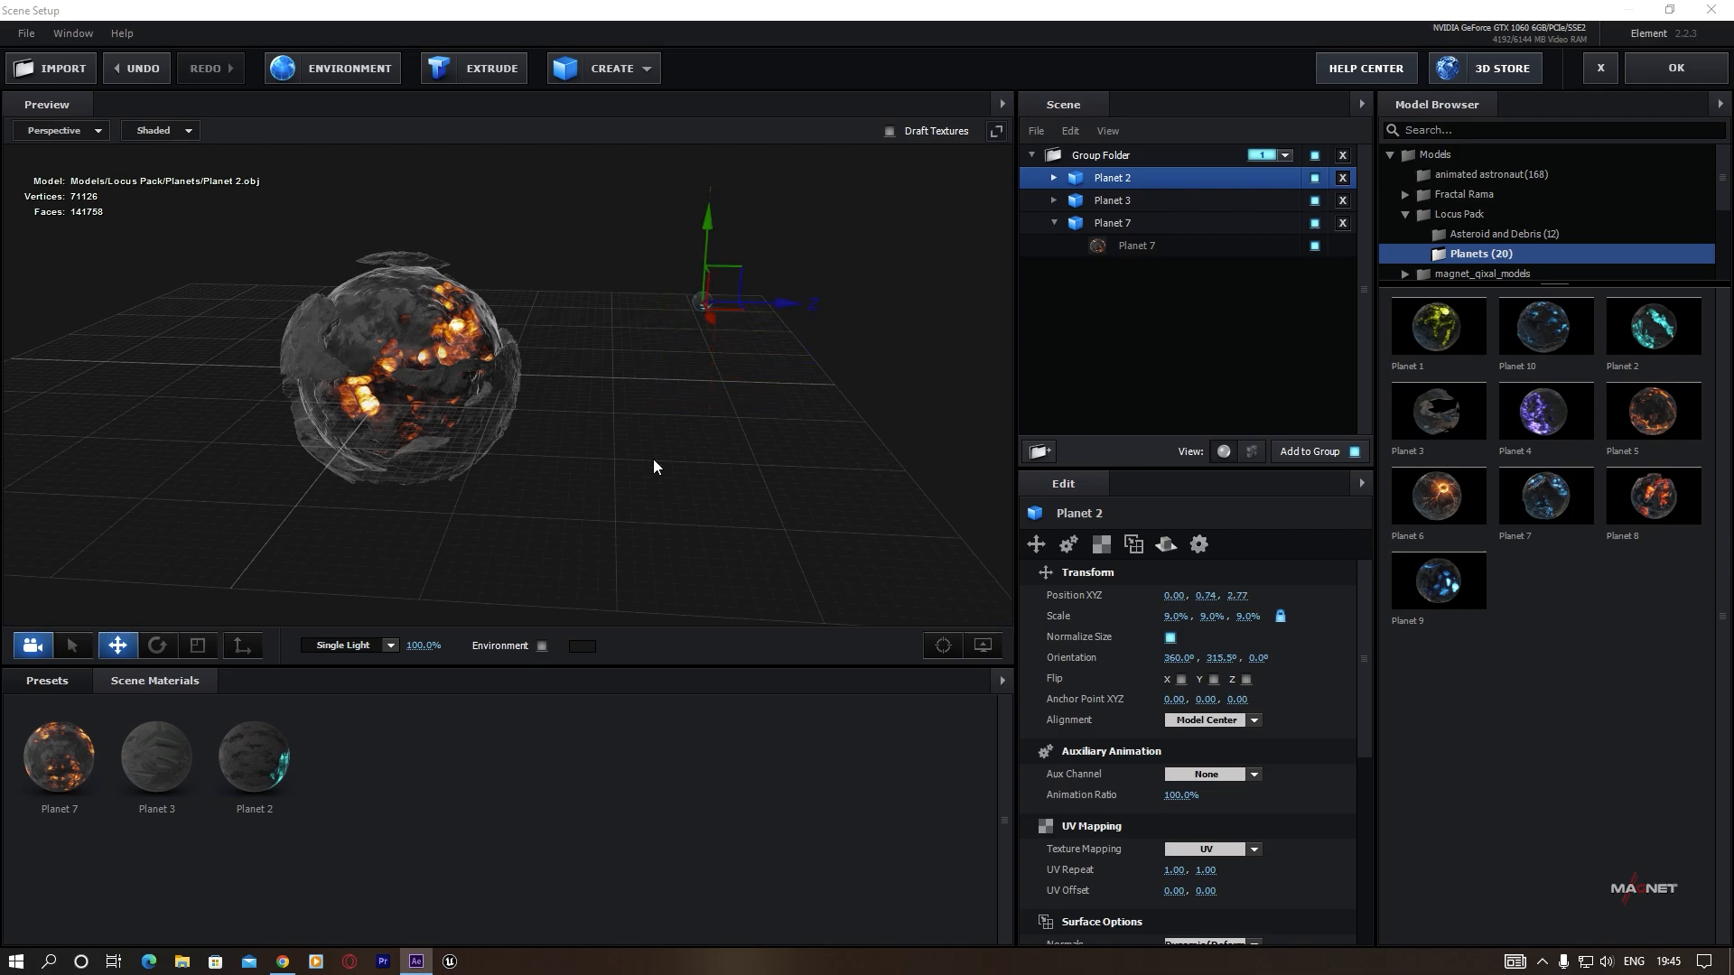
pyautogui.moveTo(654, 460)
pyautogui.mouseDown()
pyautogui.moveTo(532, 478)
pyautogui.moveTo(662, 472)
pyautogui.mouseUp()
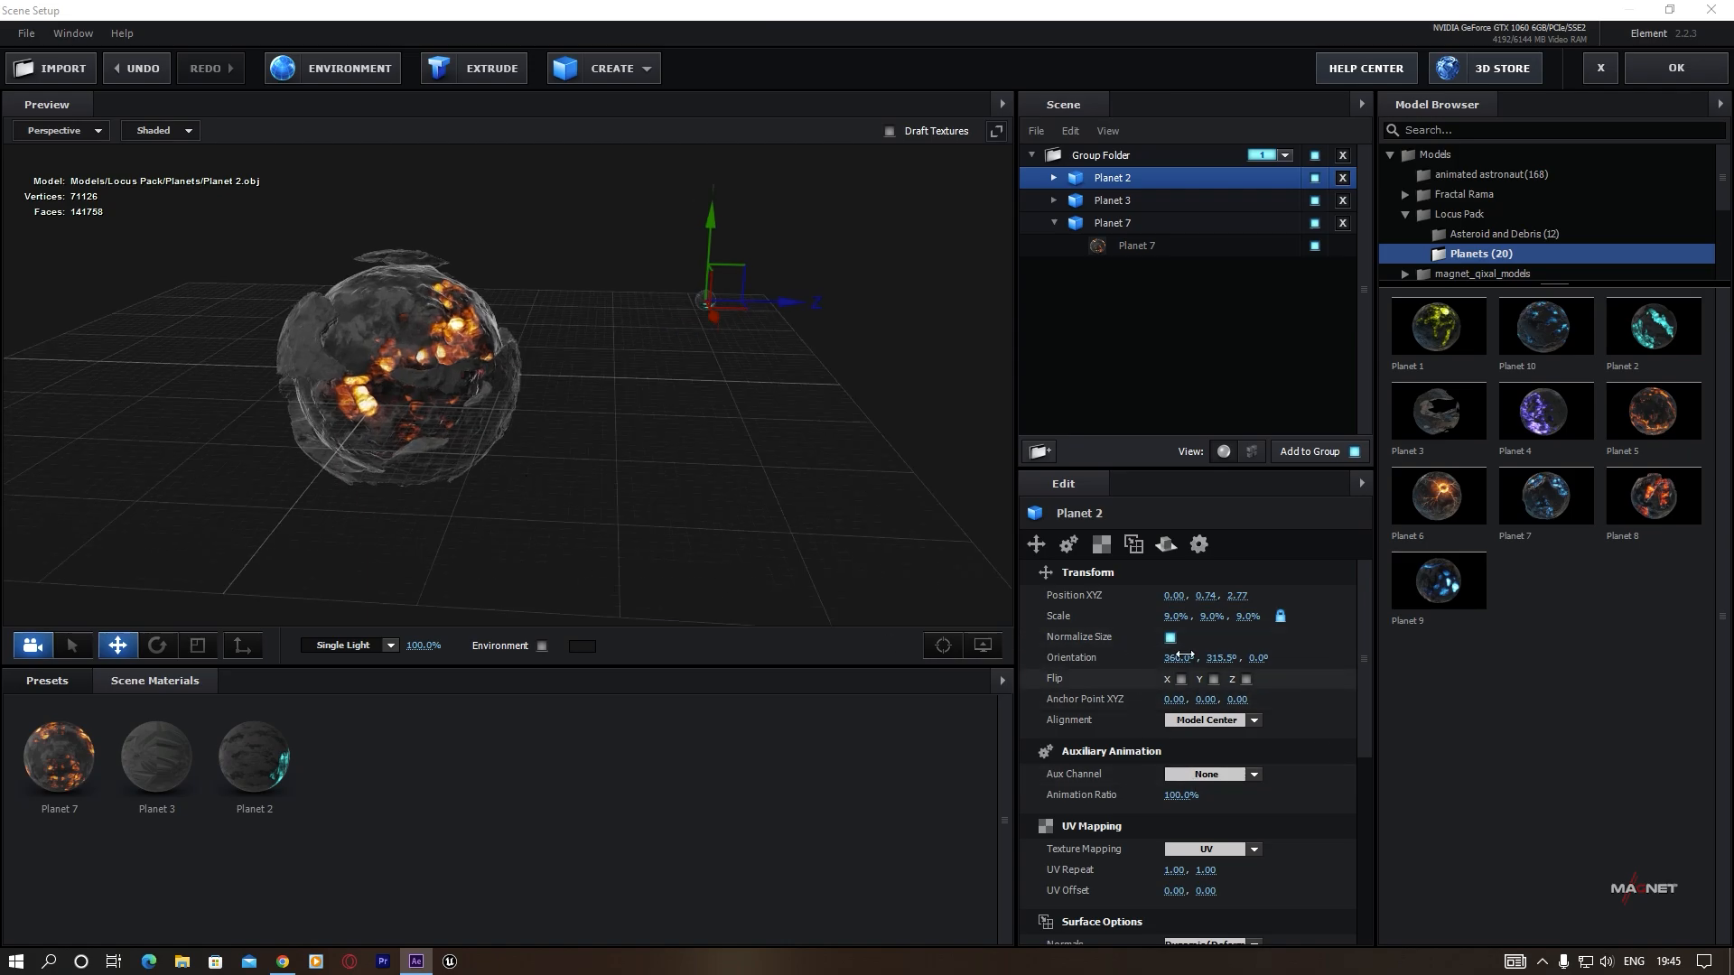
pyautogui.scroll(-3, 1363, 647)
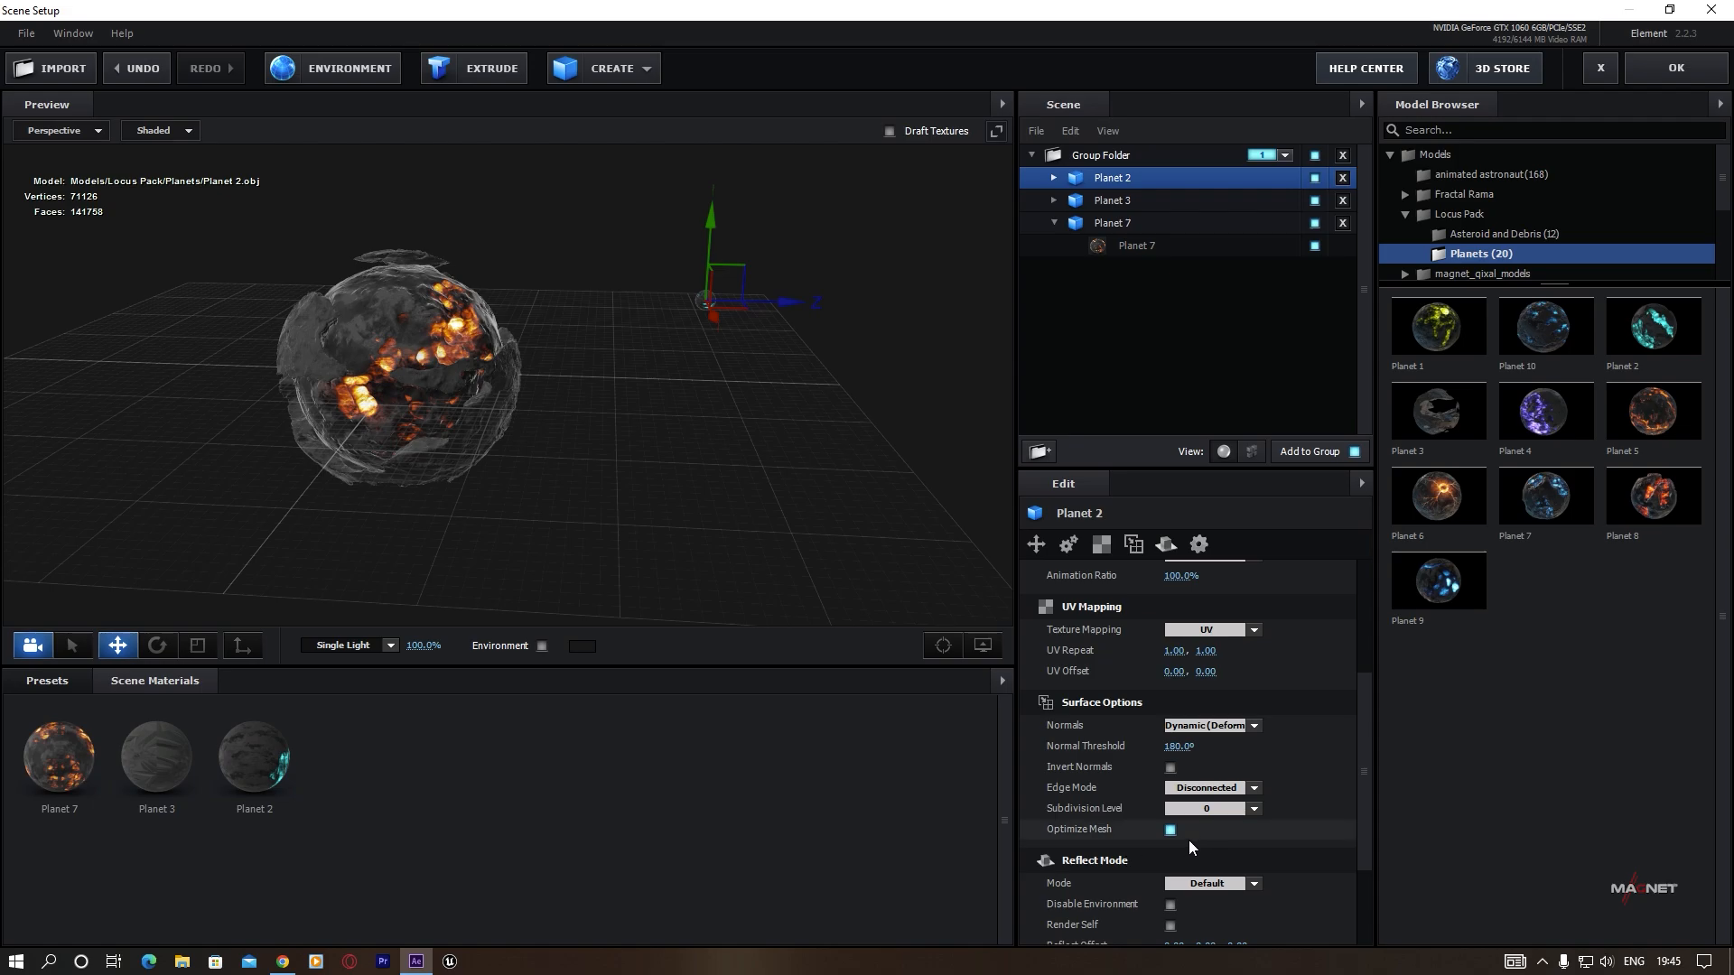
pyautogui.click(1112, 202)
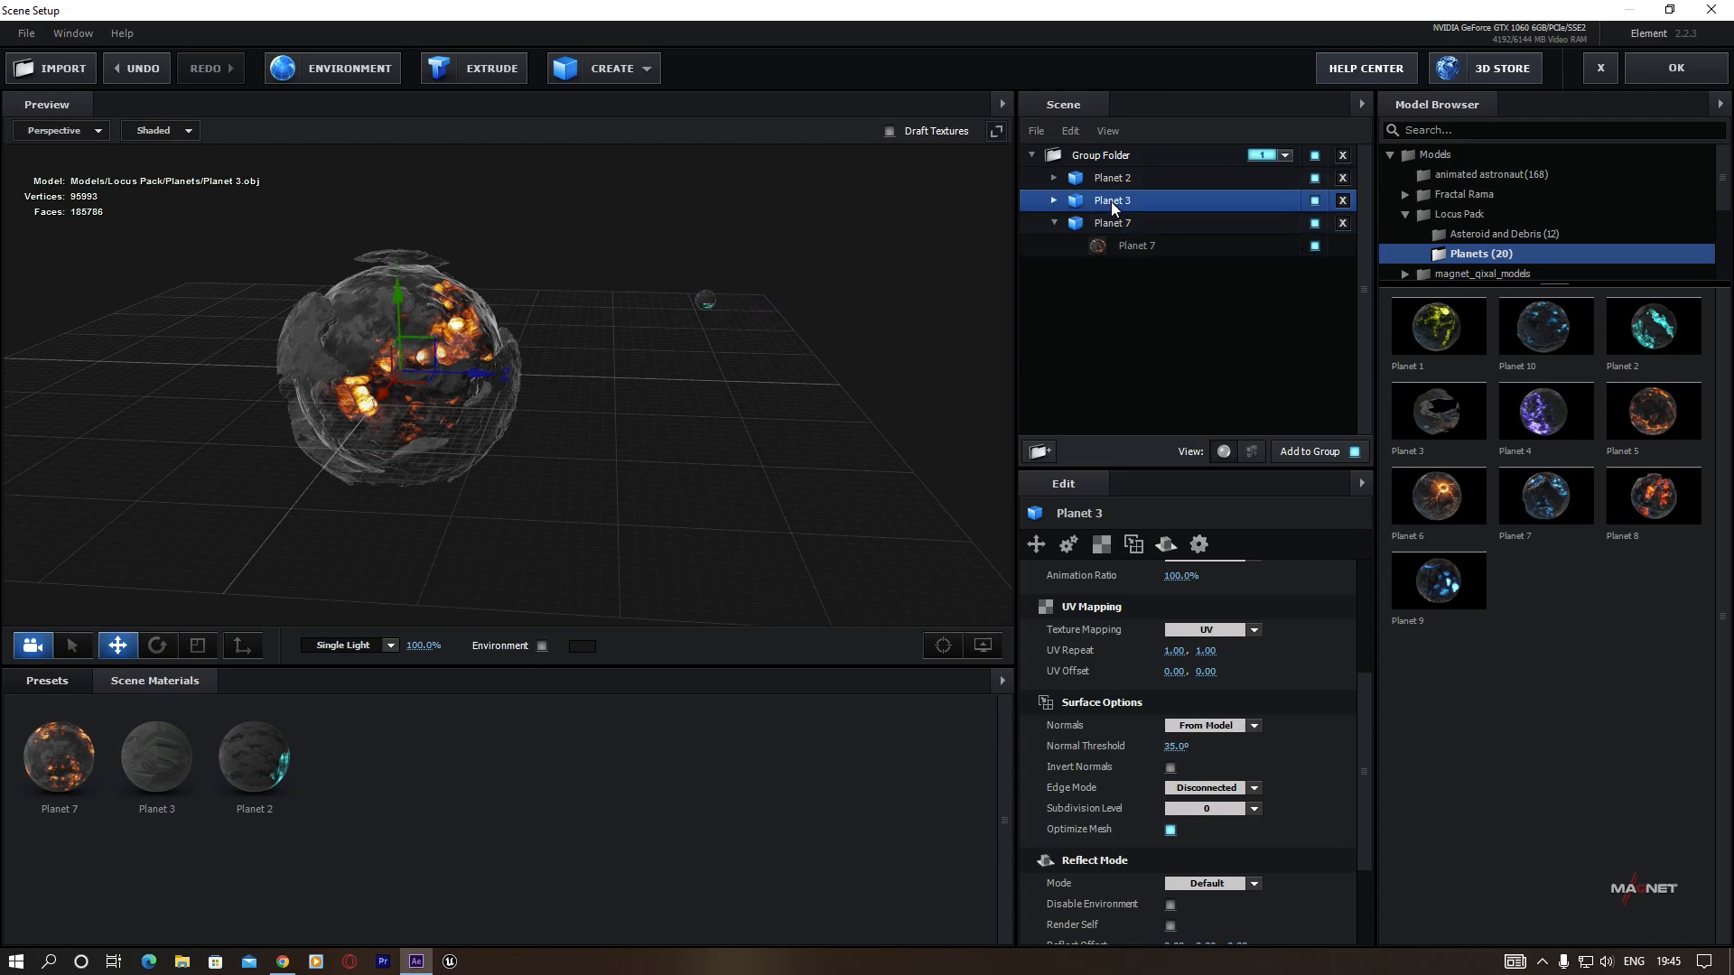
pyautogui.scroll(4, 1355, 798)
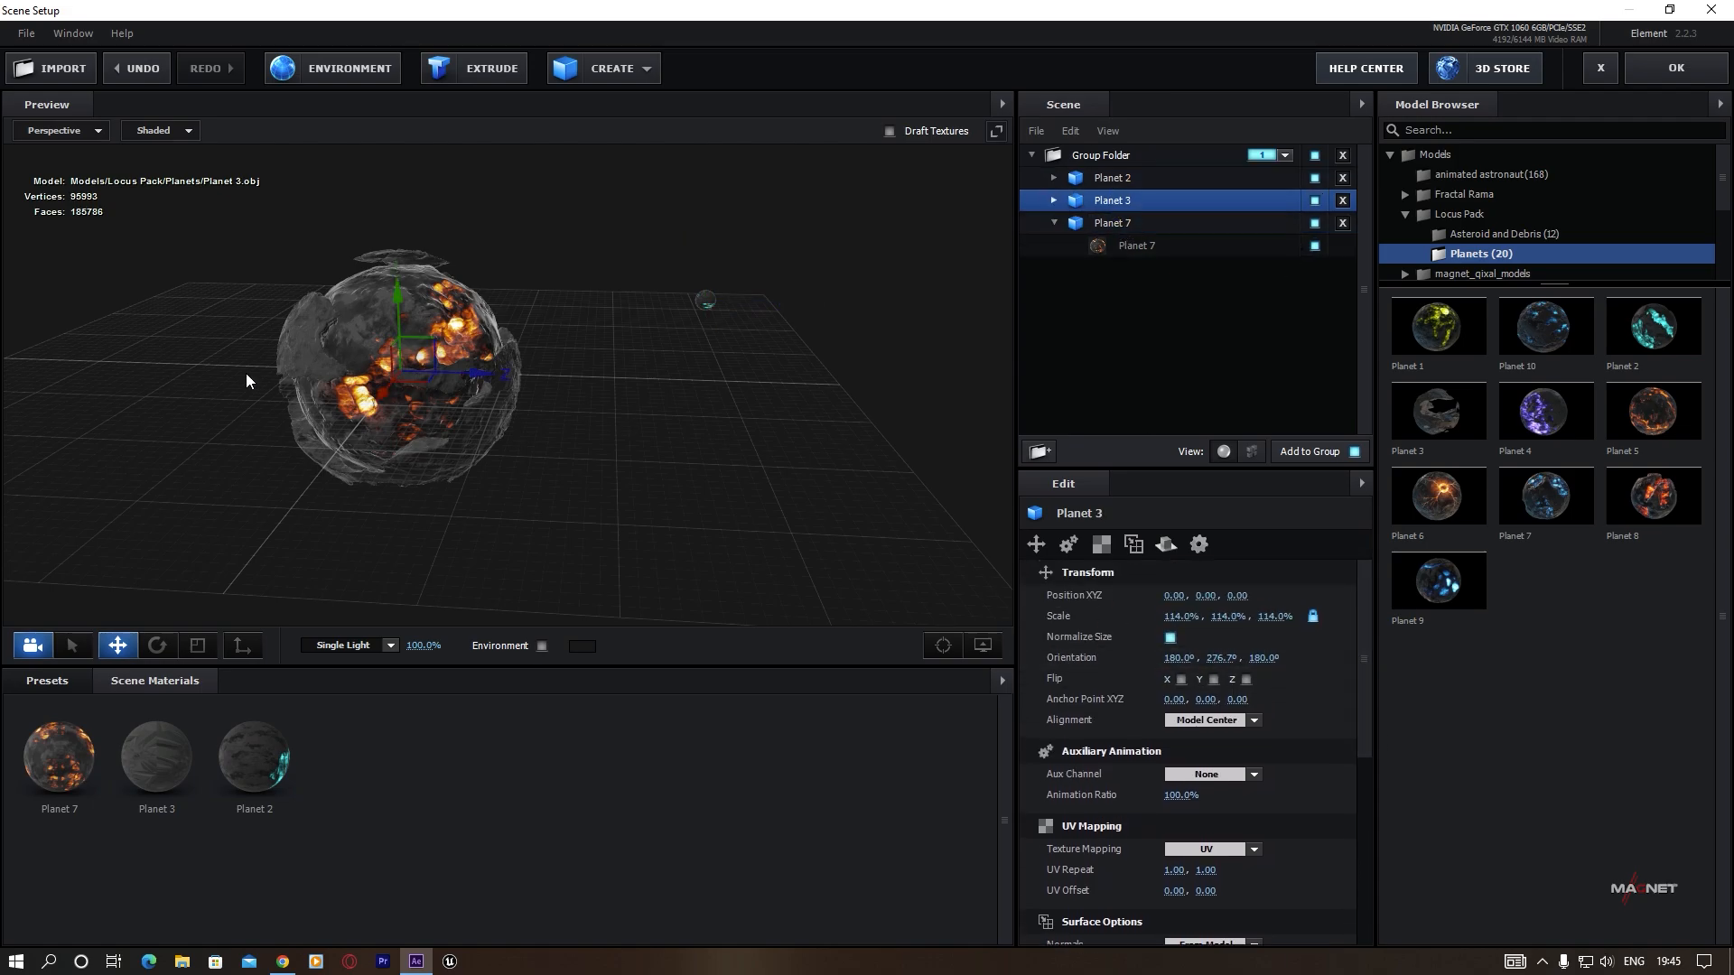
# Add Destroyed Rock 1 from the Asteroid and Debris folder and lower it to Y -0.25.
pyautogui.scroll(4, 487, 457)
pyautogui.moveTo(484, 460); pyautogui.dragTo(686, 534)
pyautogui.scroll(2, 607, 471)
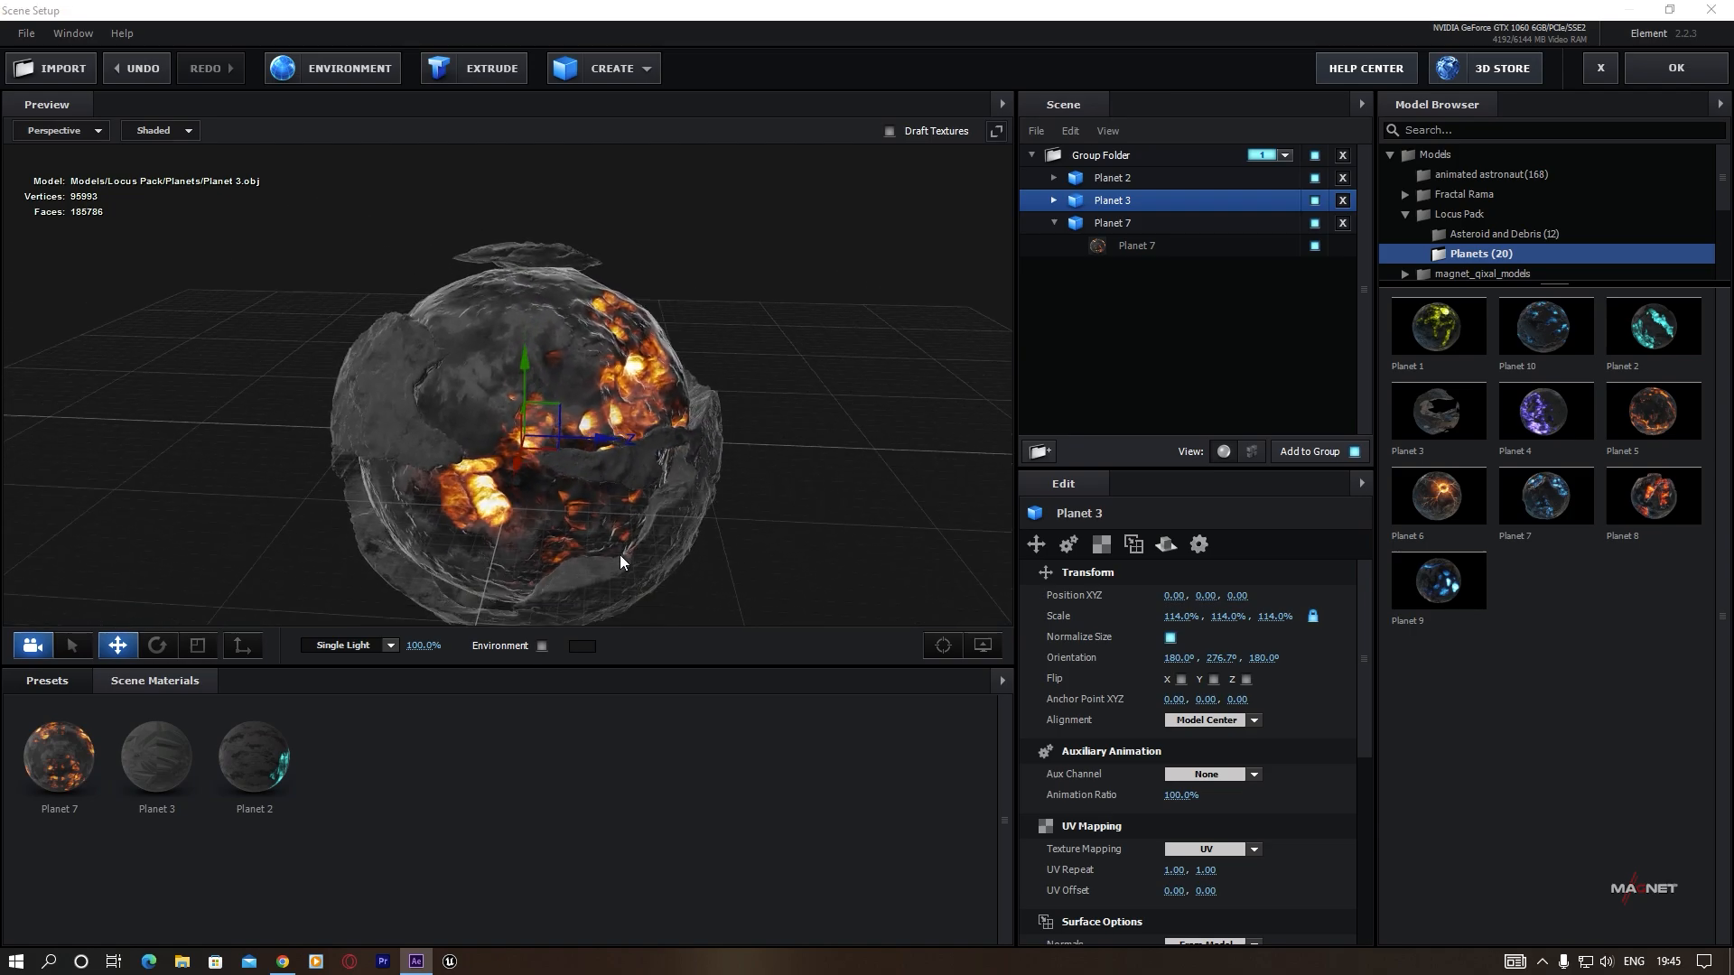
pyautogui.click(1481, 234)
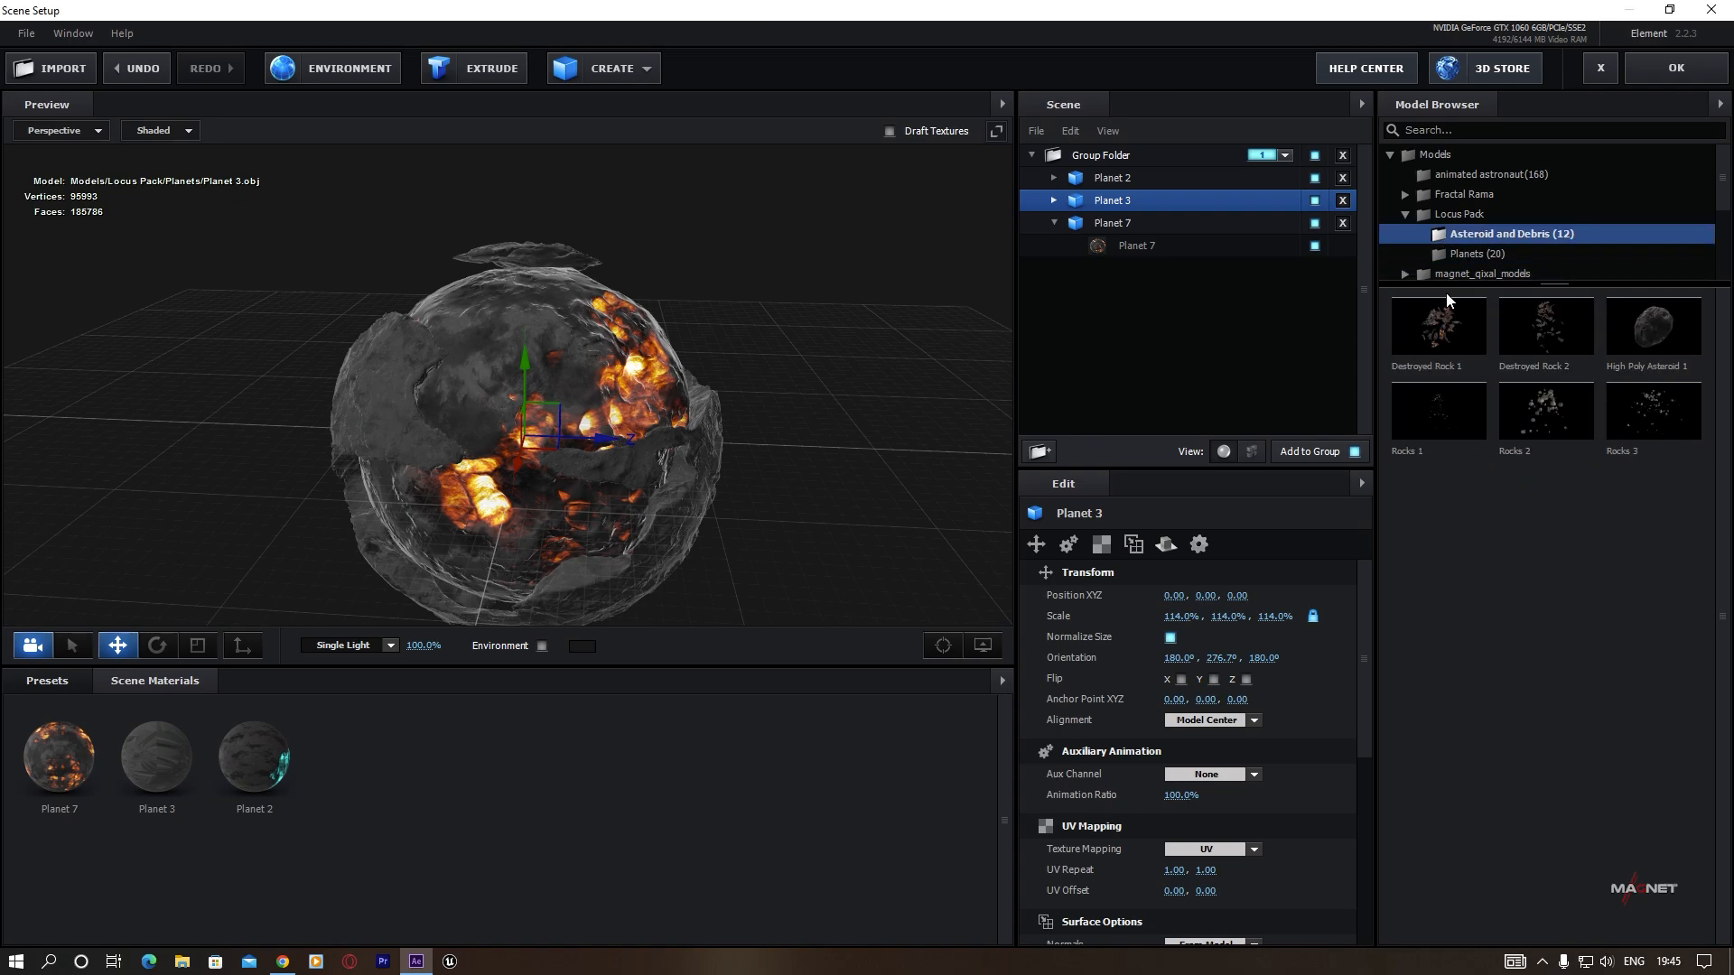
pyautogui.doubleClick(1455, 325)
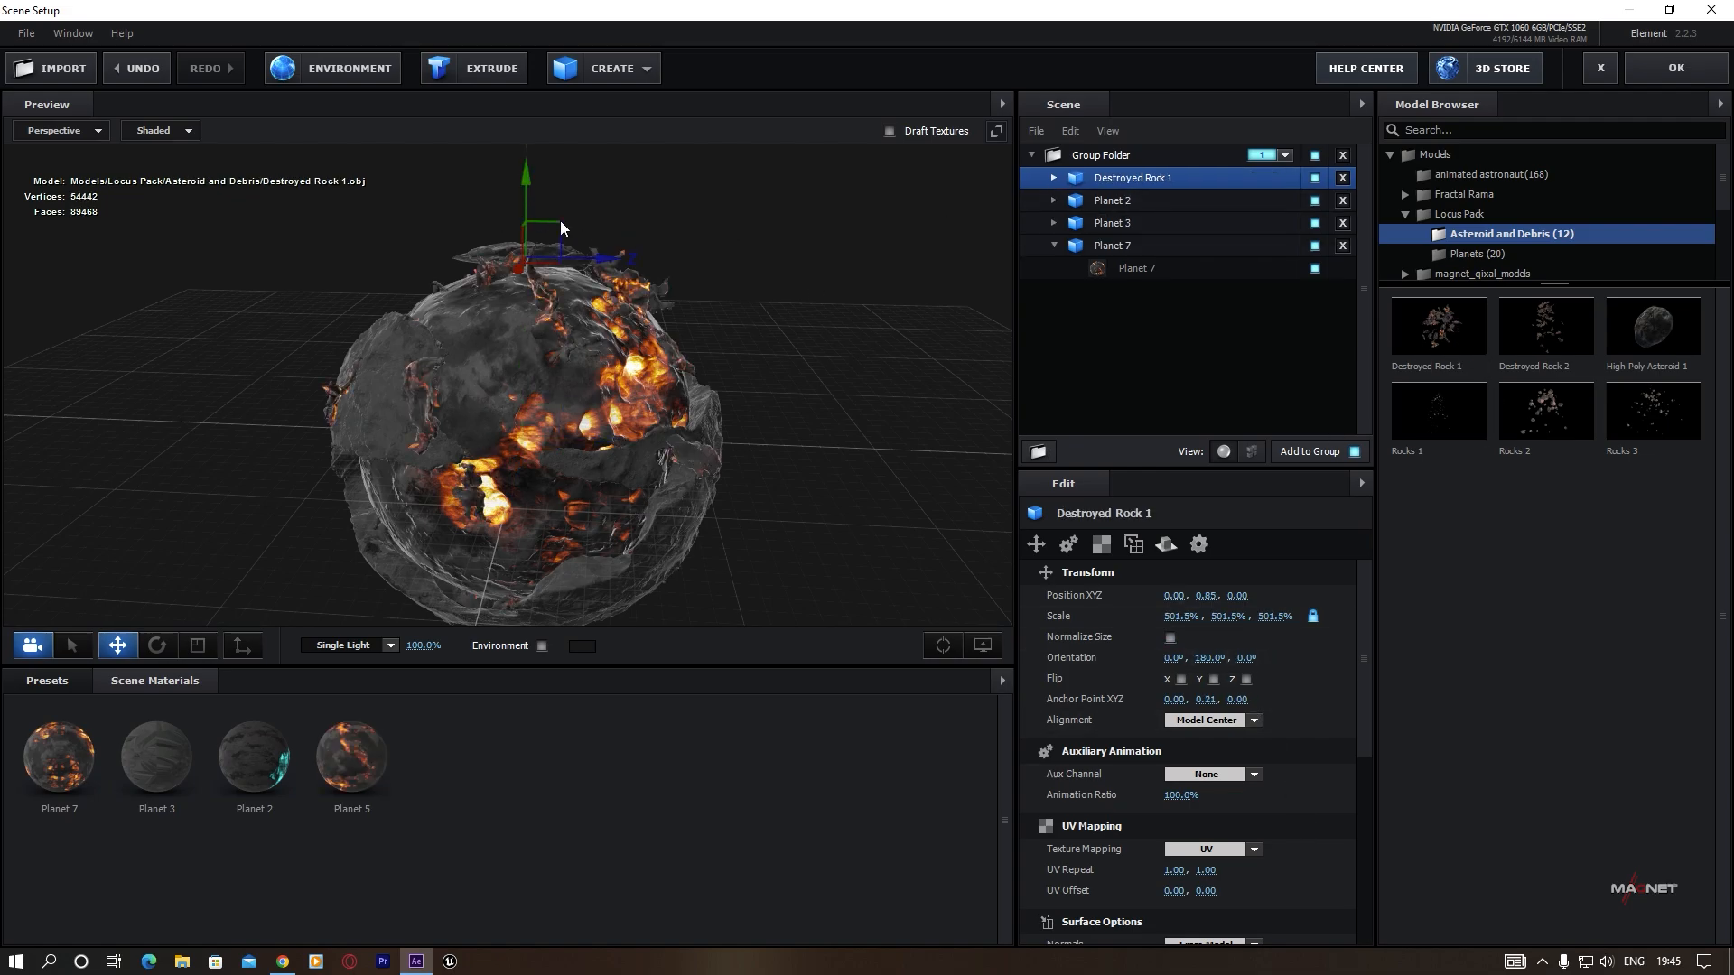
pyautogui.moveTo(526, 187); pyautogui.dragTo(789, 457)
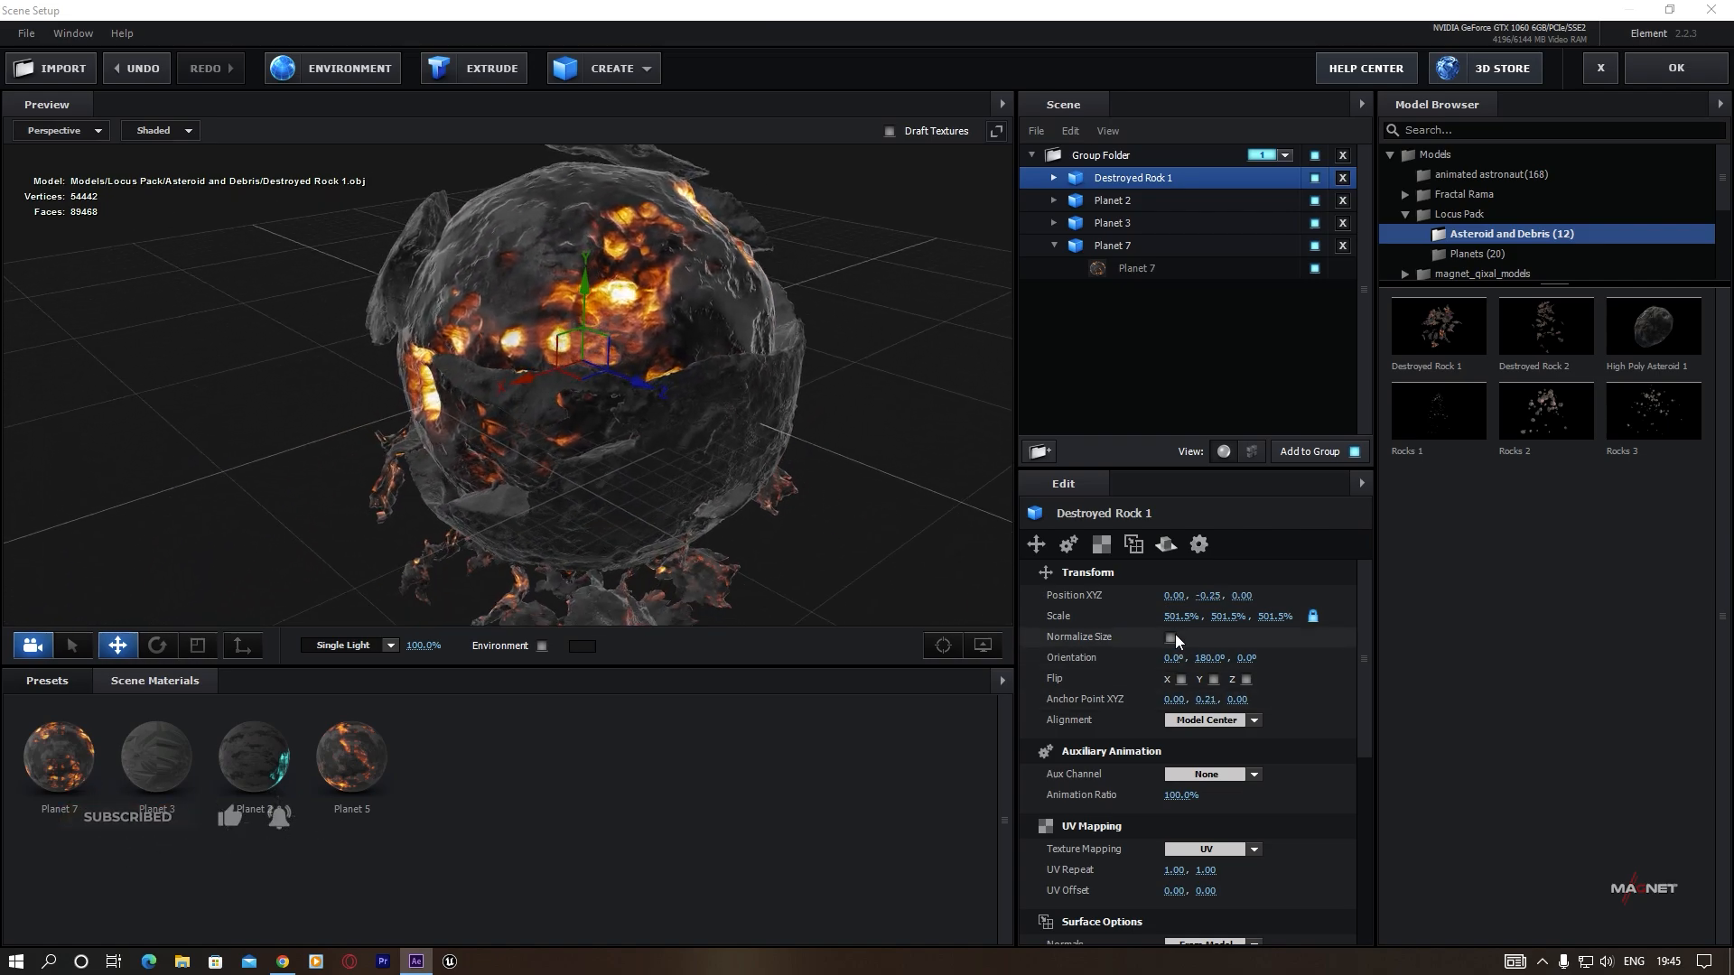
# Scale Destroyed Rock 1 down to 42% and move it out to the main planet's surface at X 1.02.
pyautogui.moveTo(1182, 615); pyautogui.dragTo(710, 643)
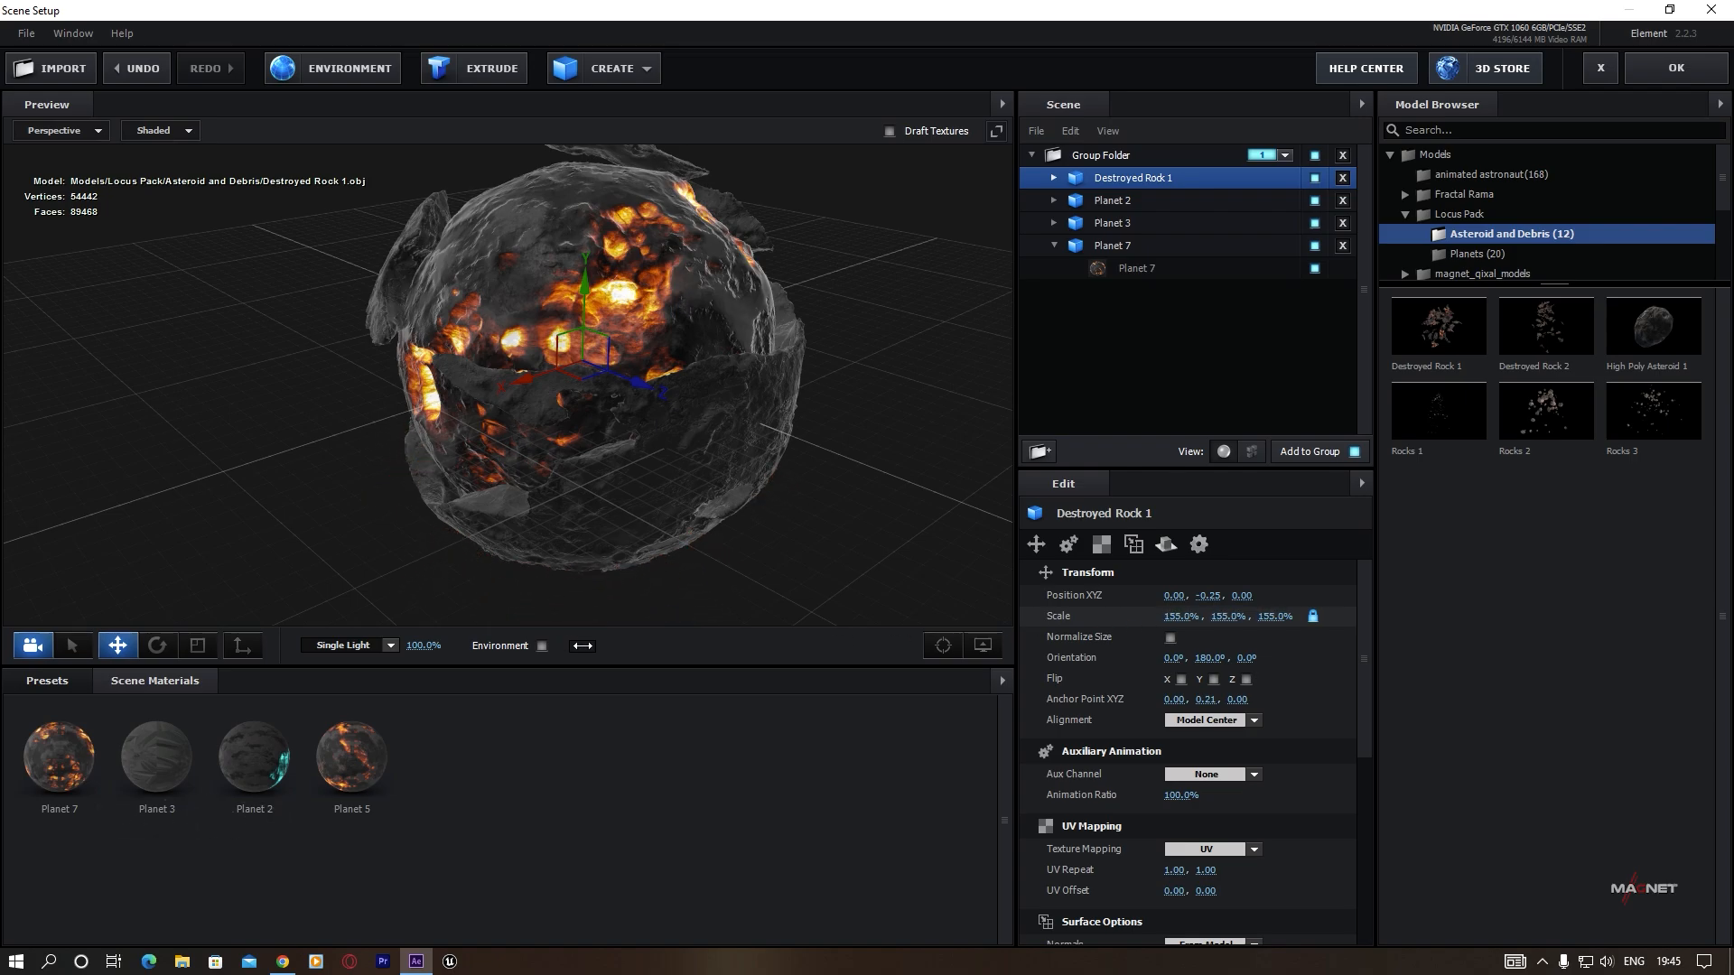
pyautogui.moveTo(582, 645); pyautogui.dragTo(419, 670)
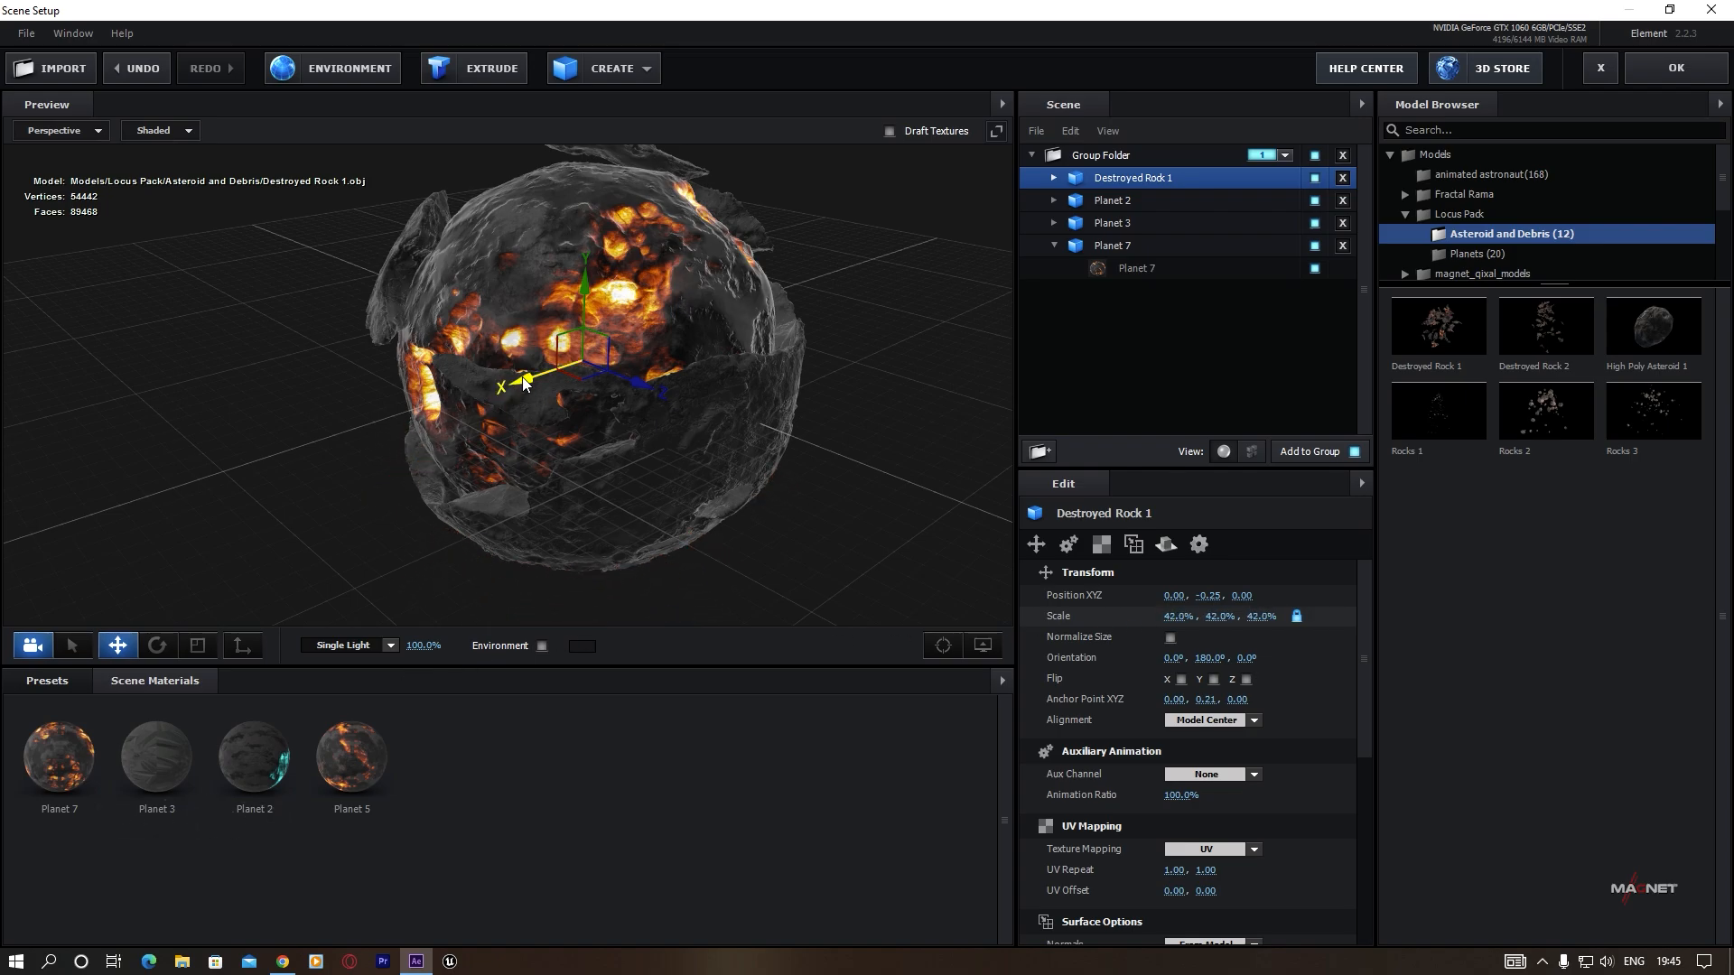
pyautogui.moveTo(521, 377); pyautogui.dragTo(350, 416)
pyautogui.scroll(3, 573, 491)
pyautogui.moveTo(573, 490); pyautogui.dragTo(739, 425)
# Rotate Destroyed Rock 1 to 180.0°, 0.0°, 89.6° and shift it to X 0.93 against the planet's edge.
pyautogui.press('e')
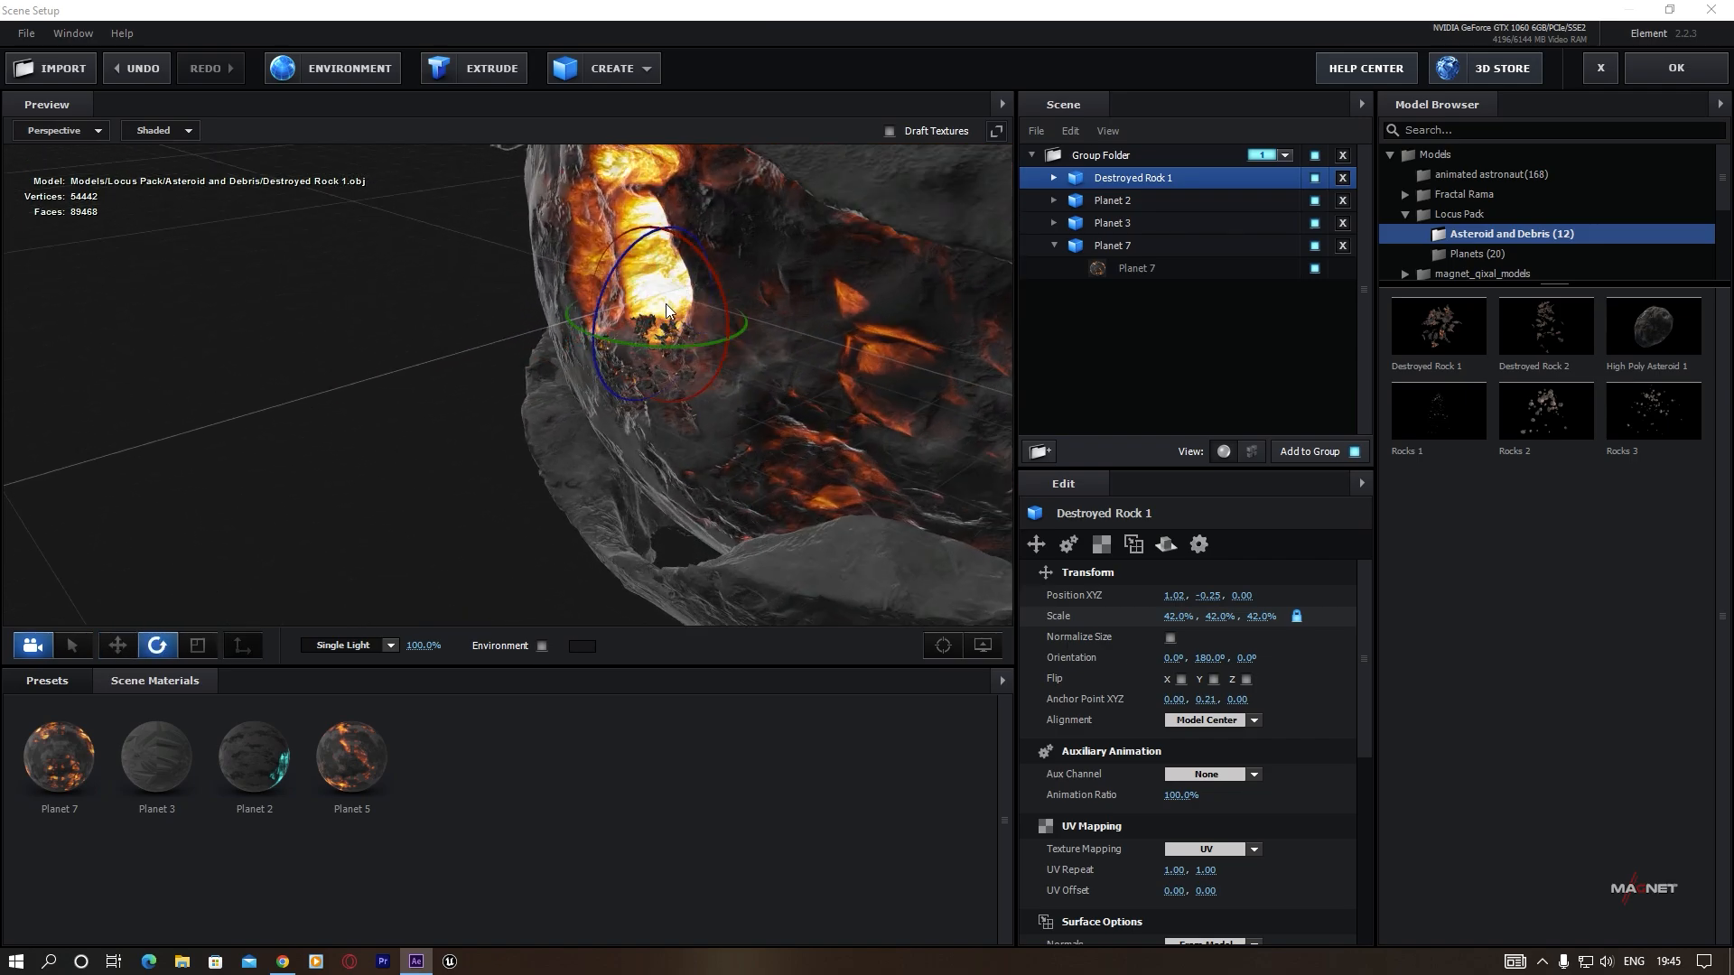
pyautogui.moveTo(606, 274); pyautogui.dragTo(797, 352)
pyautogui.press('w')
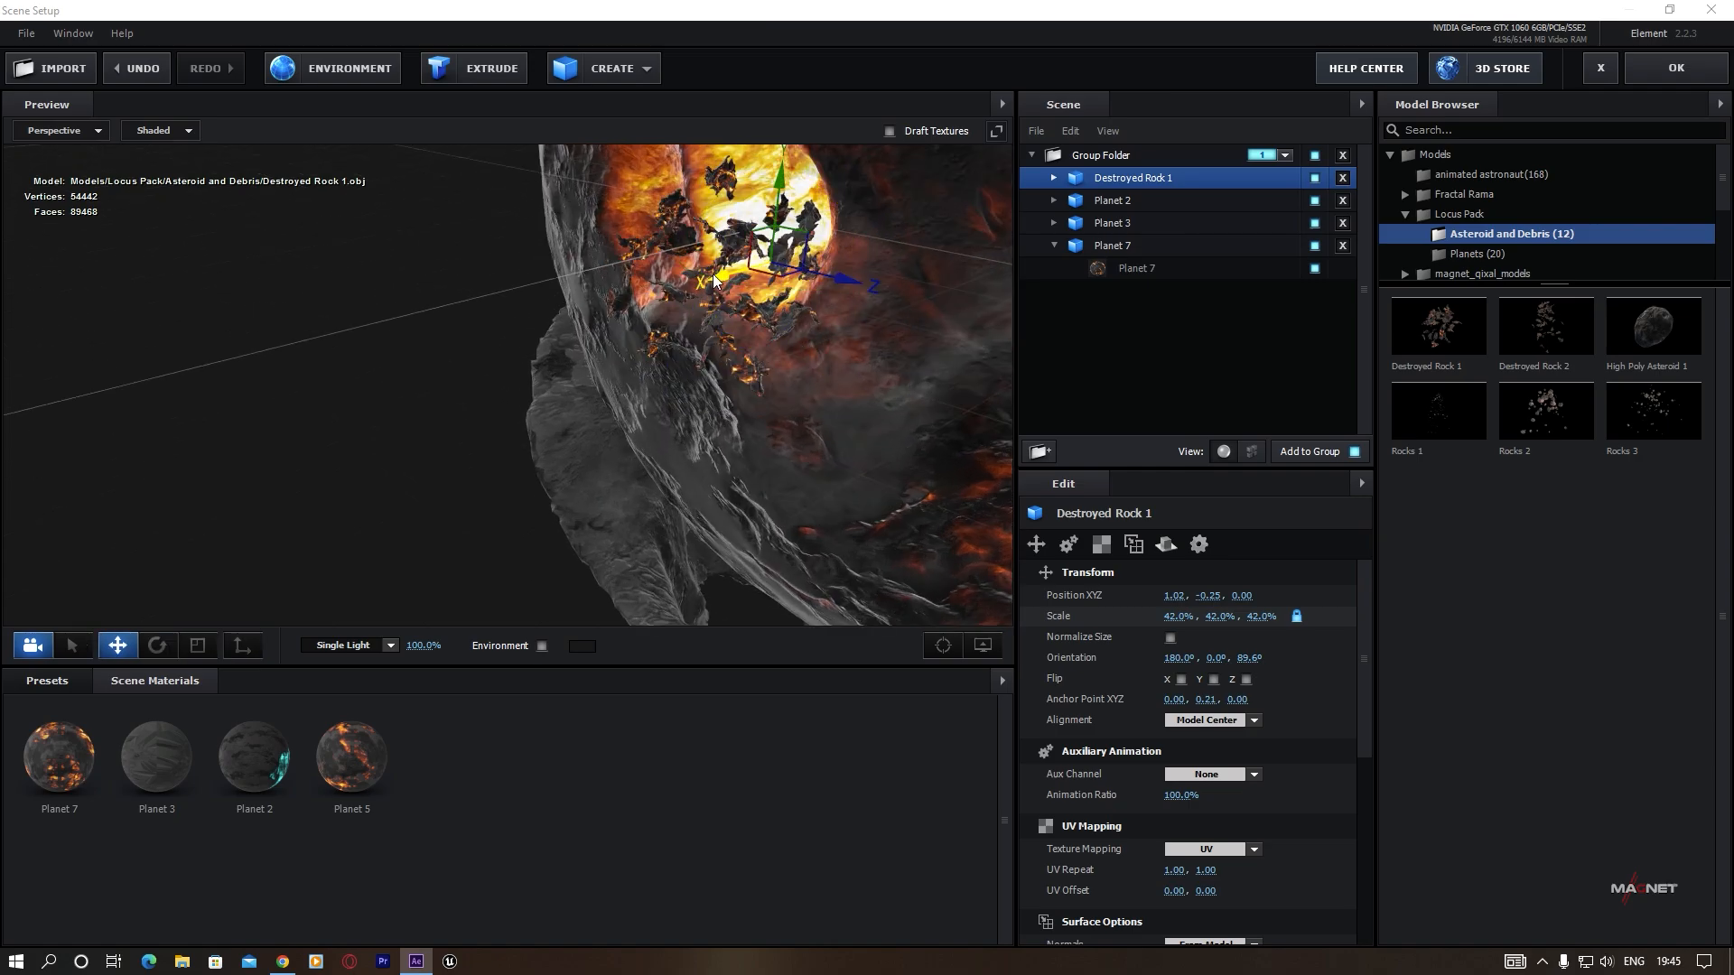
pyautogui.moveTo(712, 274); pyautogui.dragTo(355, 419)
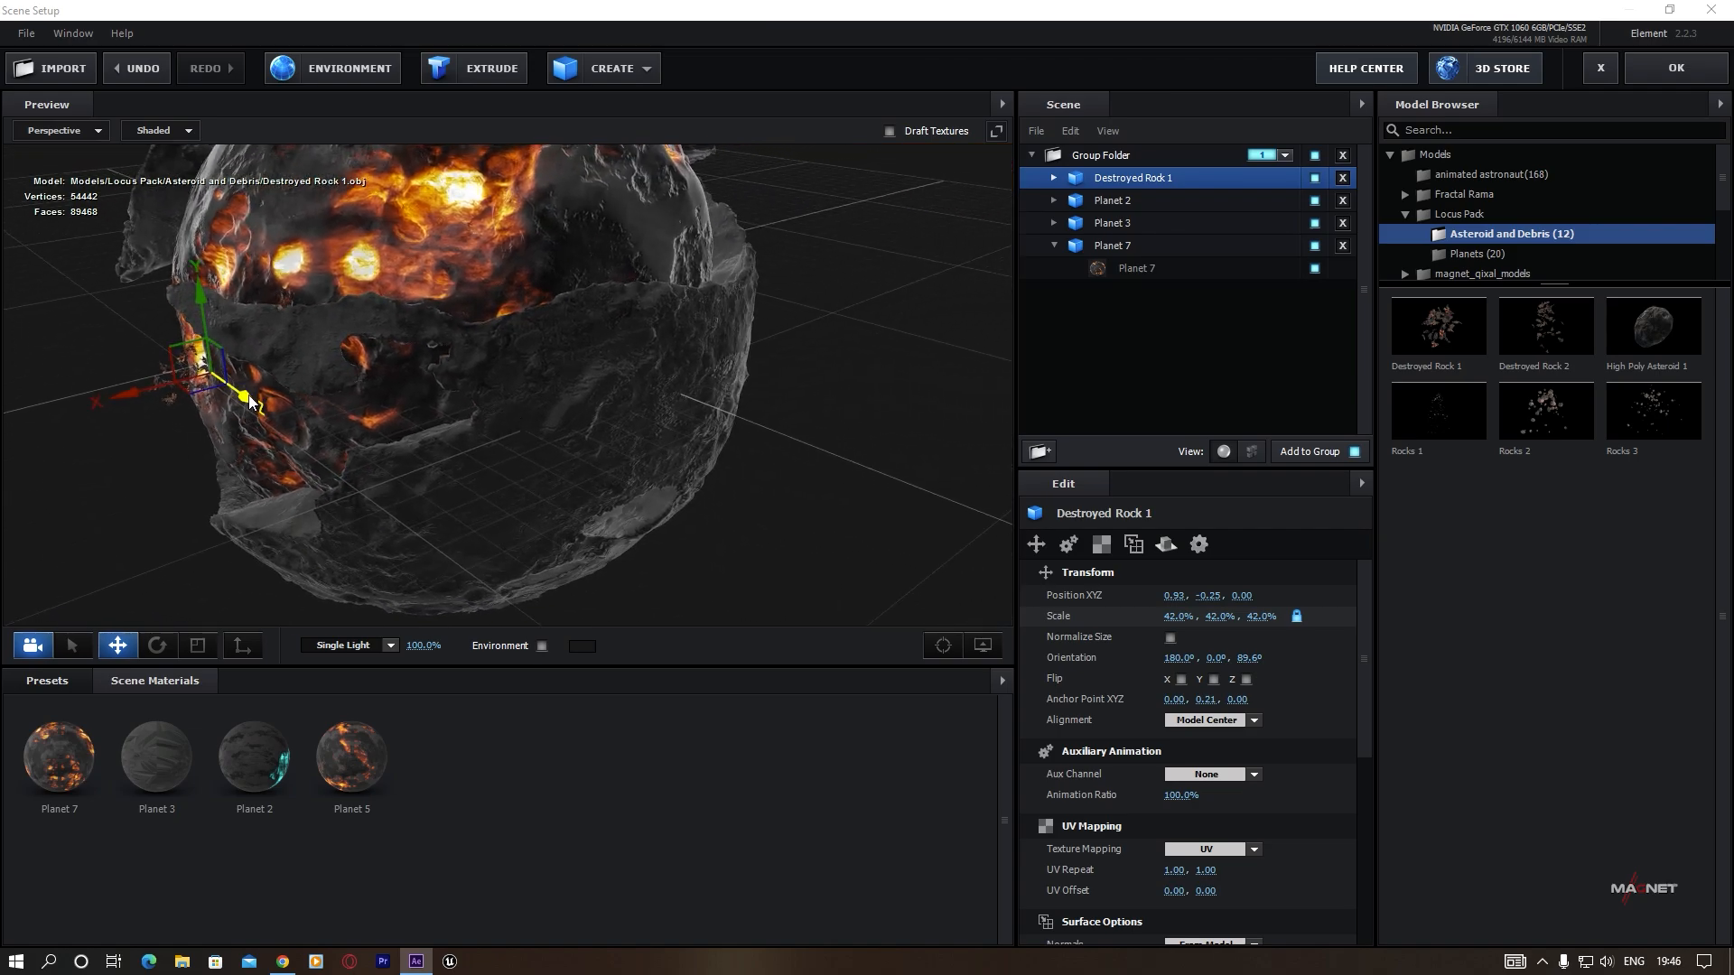
# Place a duplicate of Destroyed Rock 1 at X 0.65, Z 0.73 and rotate it to about 250.3°, 346.6°, 56.6°.
pyautogui.moveTo(245, 404); pyautogui.dragTo(352, 454)
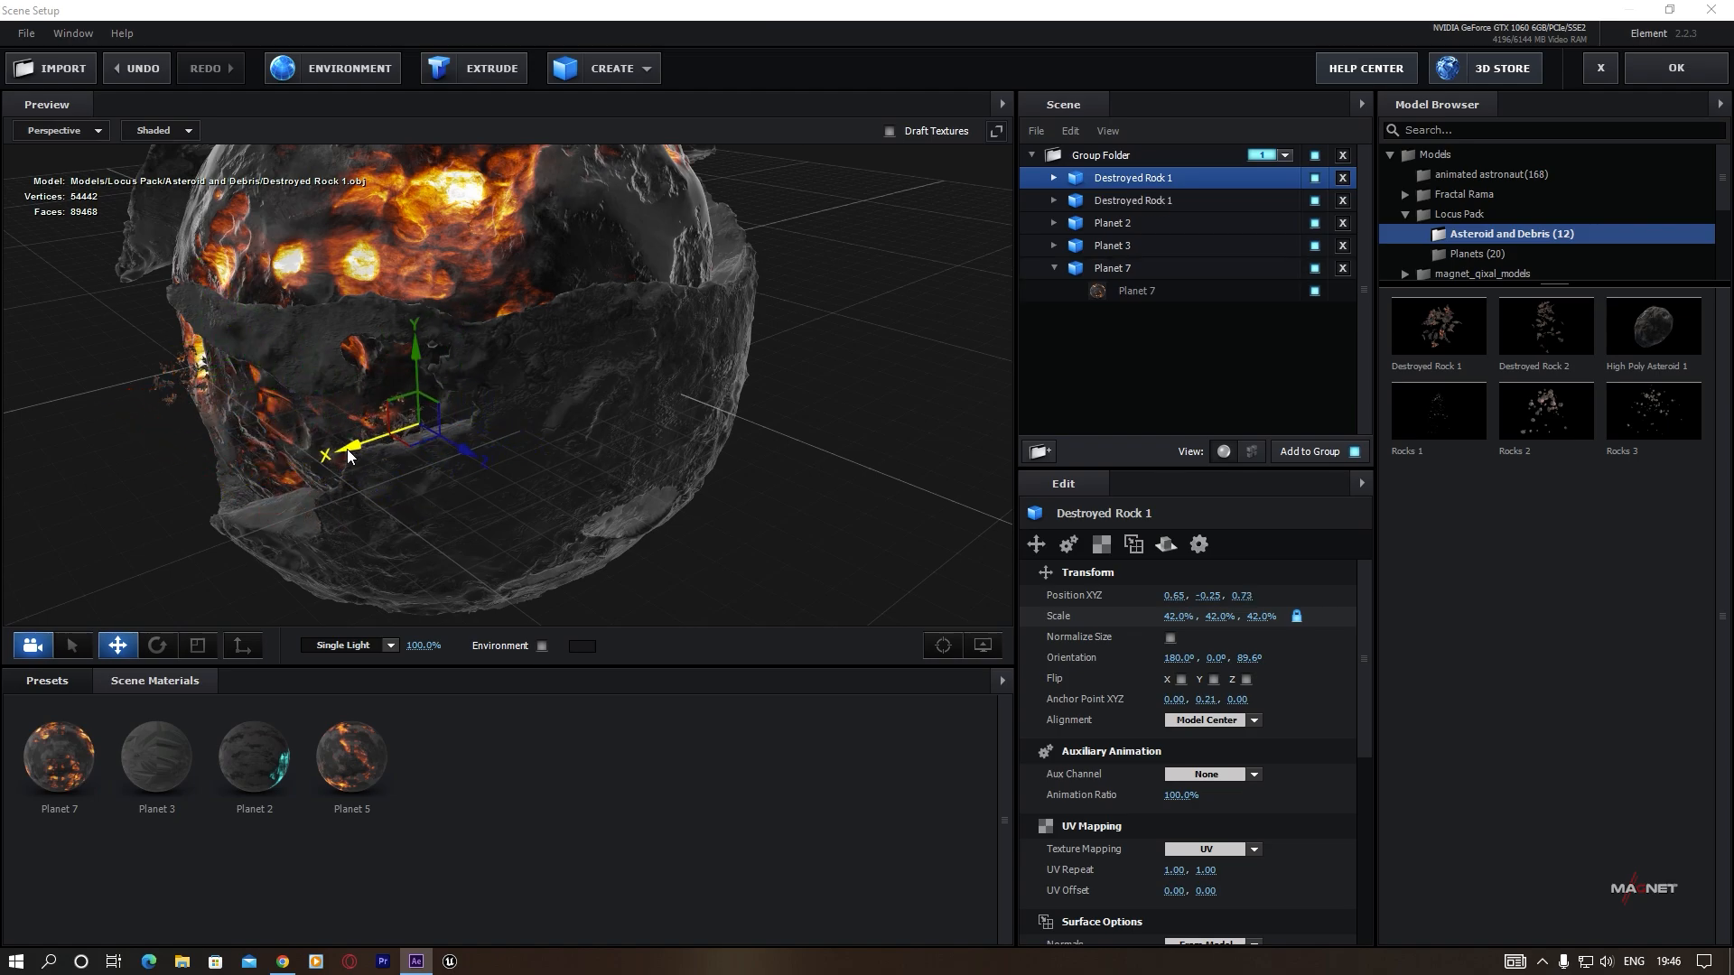
pyautogui.press('e')
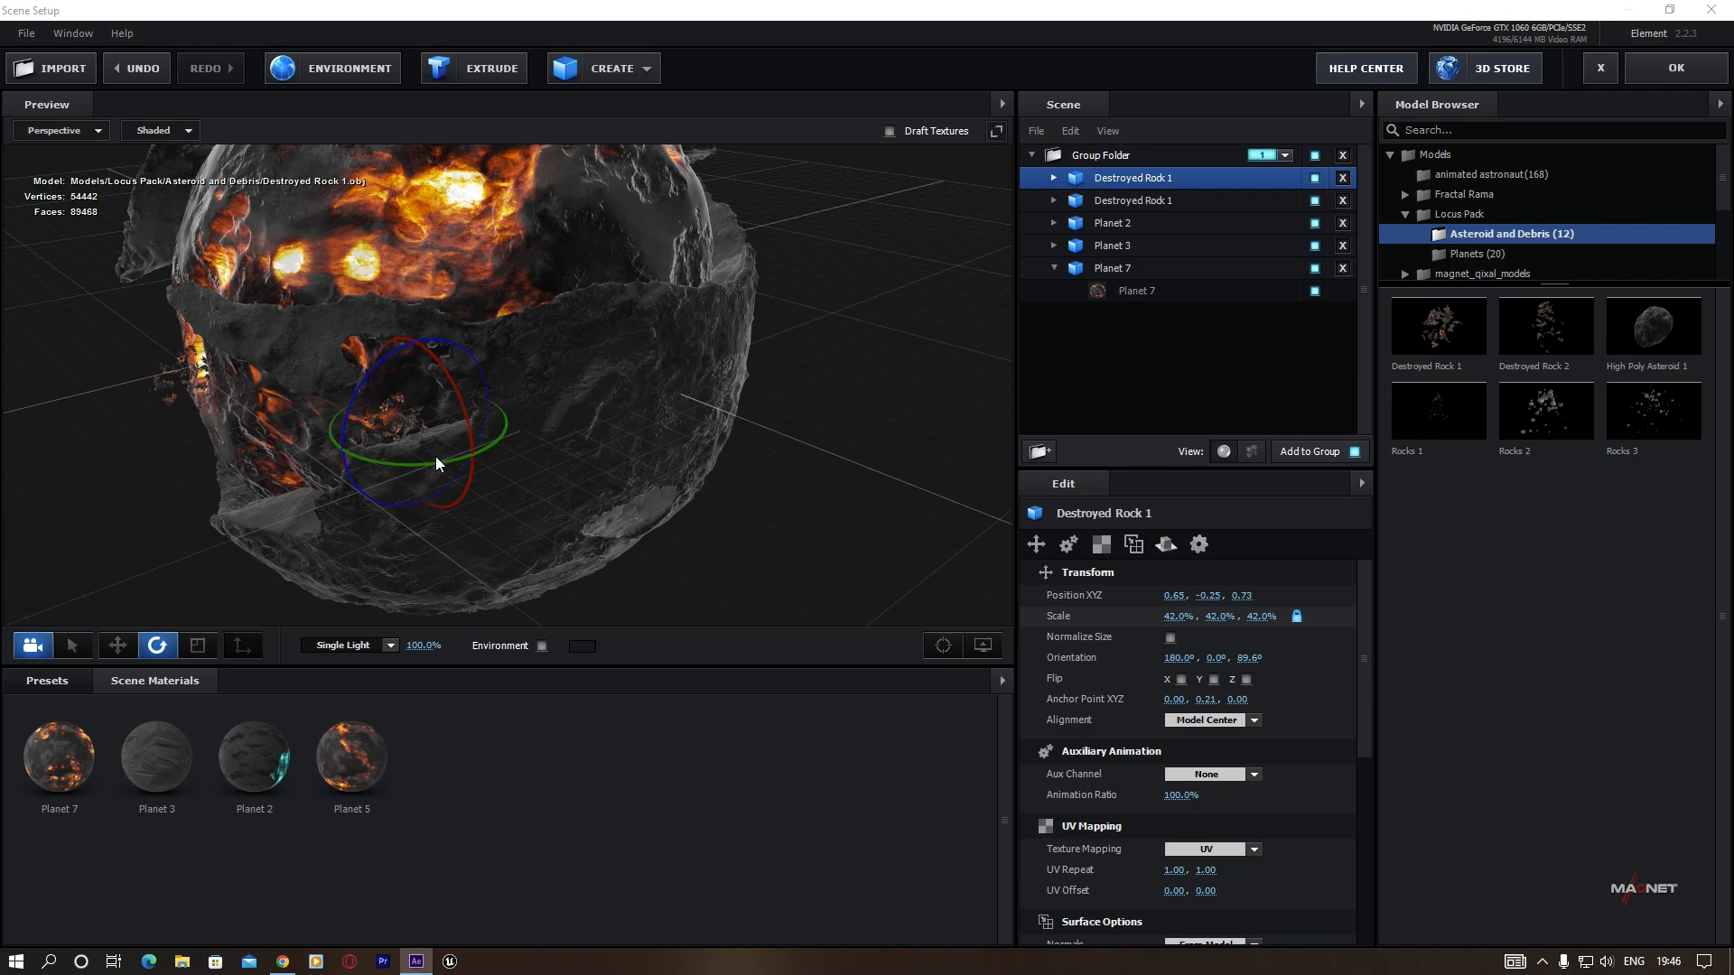
pyautogui.moveTo(449, 372); pyautogui.dragTo(487, 512)
pyautogui.moveTo(401, 463); pyautogui.dragTo(443, 475)
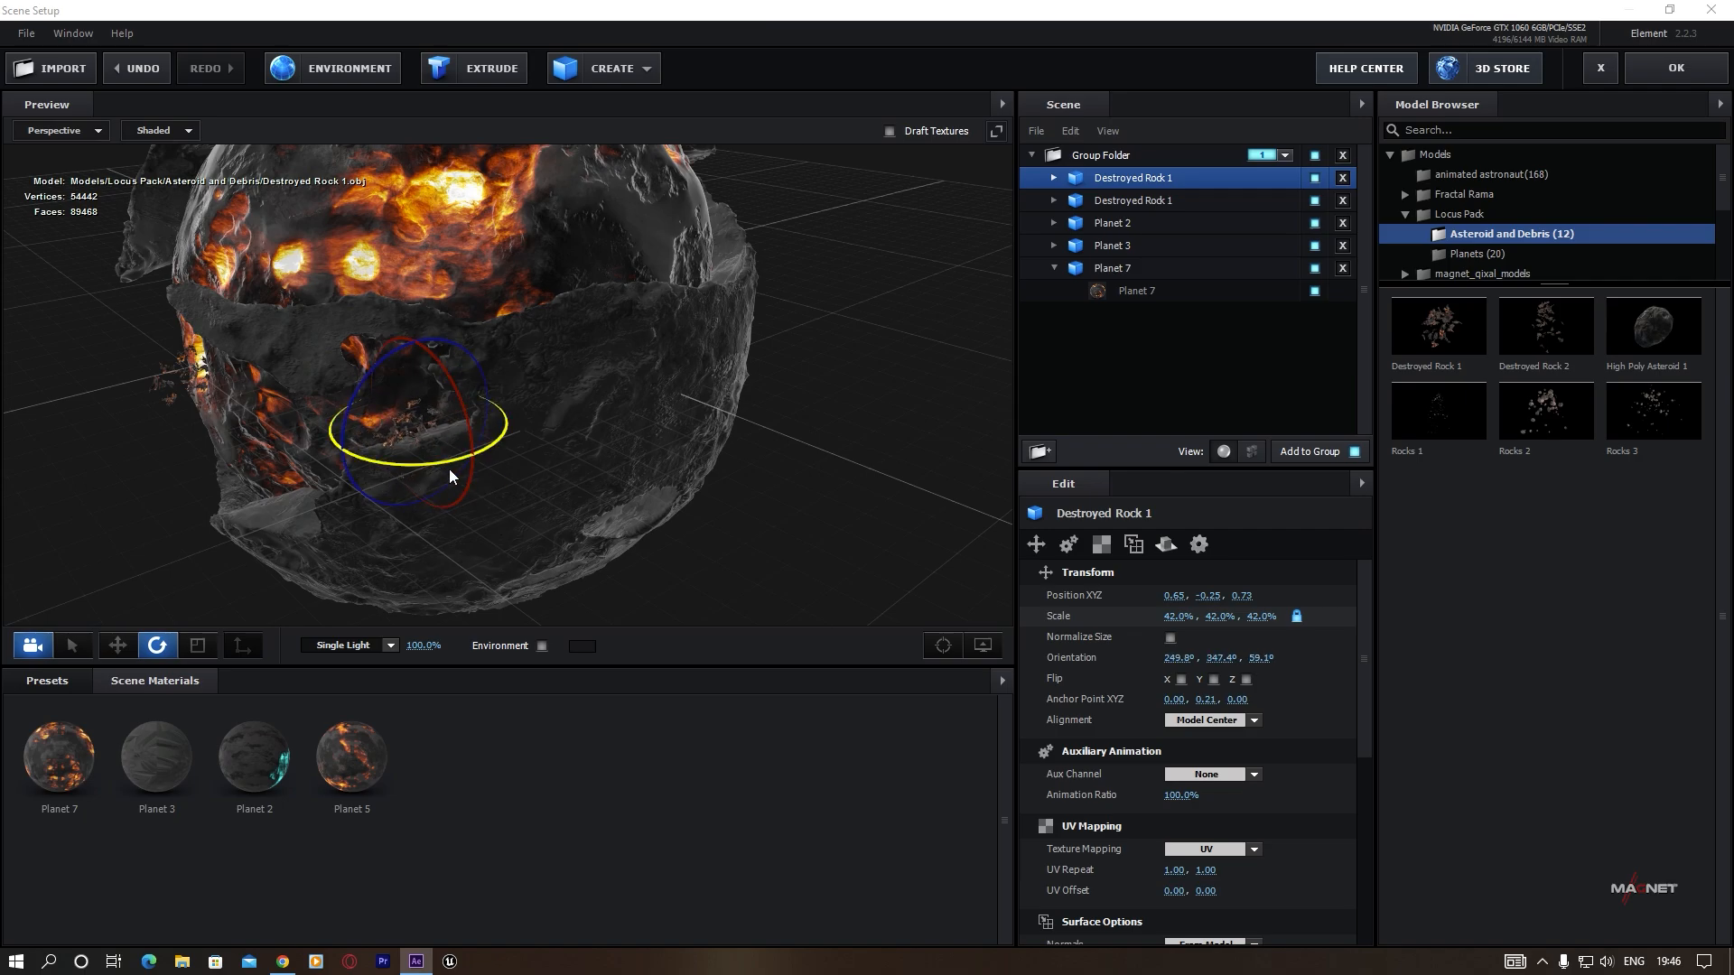
pyautogui.press('w')
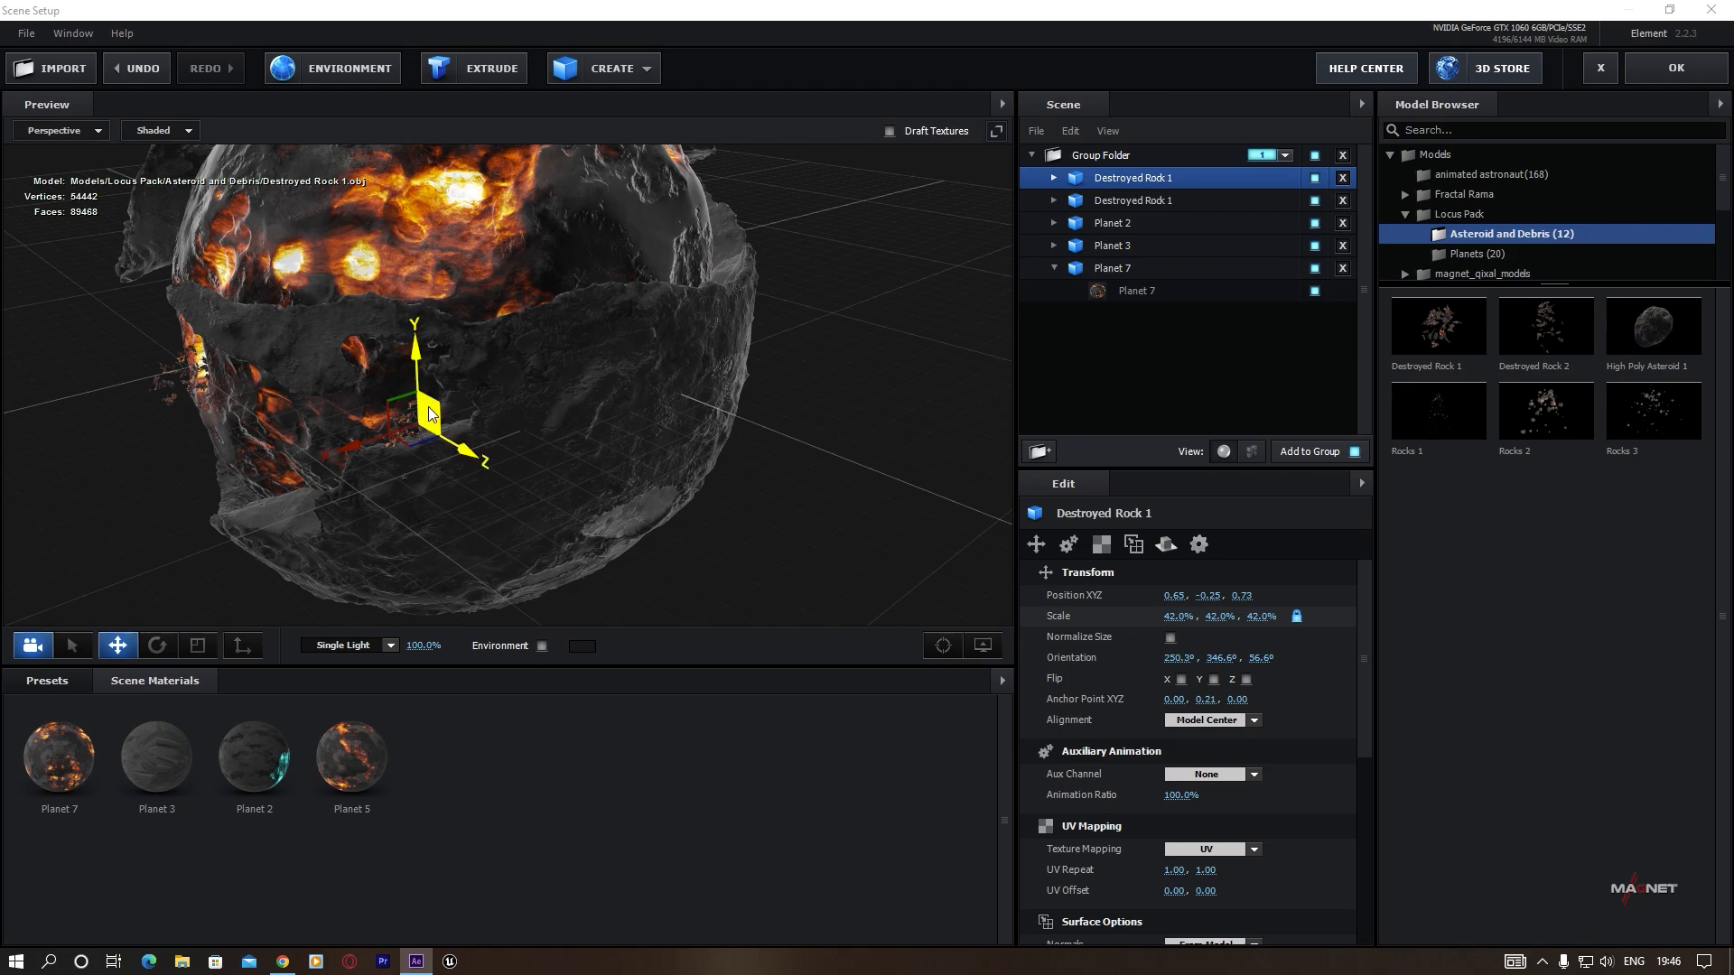
# Place a third copy of Destroyed Rock 1 at 0.48, 0.14, 0.93 and rotate it to about 239.1°, 336.4°, 353.9°.
pyautogui.moveTo(428, 406); pyautogui.dragTo(411, 220)
pyautogui.moveTo(328, 304); pyautogui.dragTo(397, 291)
pyautogui.moveTo(524, 308); pyautogui.dragTo(553, 258)
pyautogui.press('e')
pyautogui.press('w')
pyautogui.moveTo(567, 430); pyautogui.dragTo(549, 370)
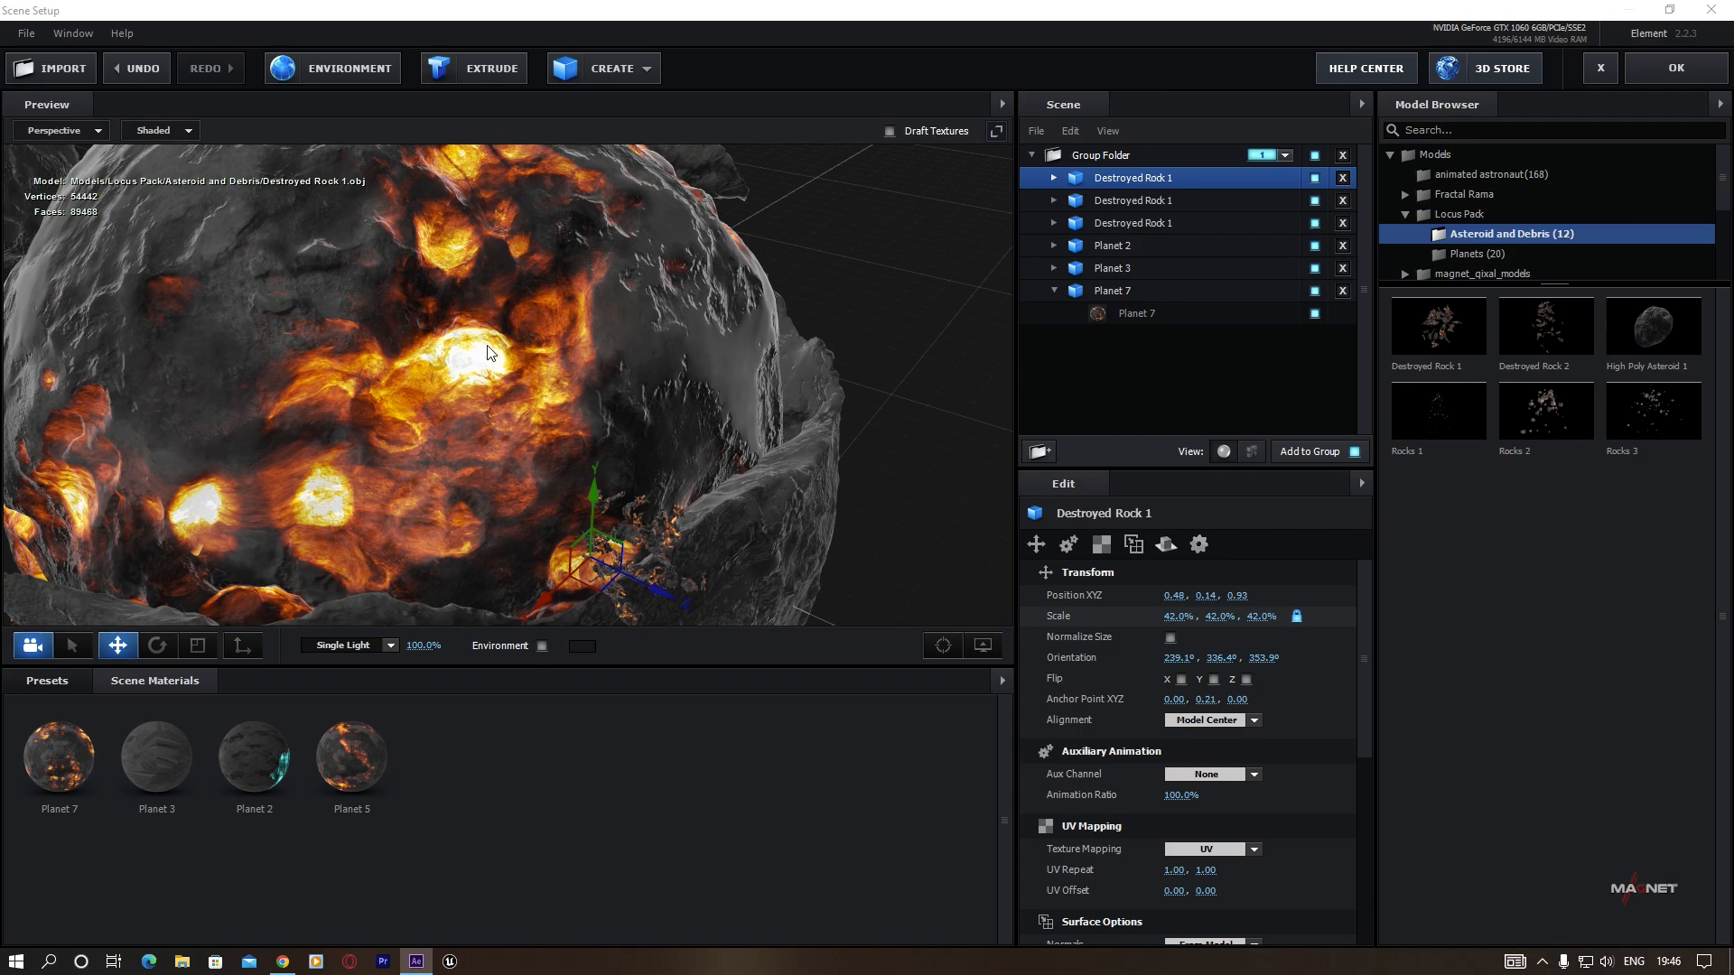
# Place a fourth copy of Destroyed Rock 1 at 0.48, 0.38, 0.54 and rotate it to about 221.5°, 52.6°, 35.2°.
pyautogui.moveTo(665, 600); pyautogui.dragTo(426, 491)
pyautogui.moveTo(410, 379); pyautogui.dragTo(421, 245)
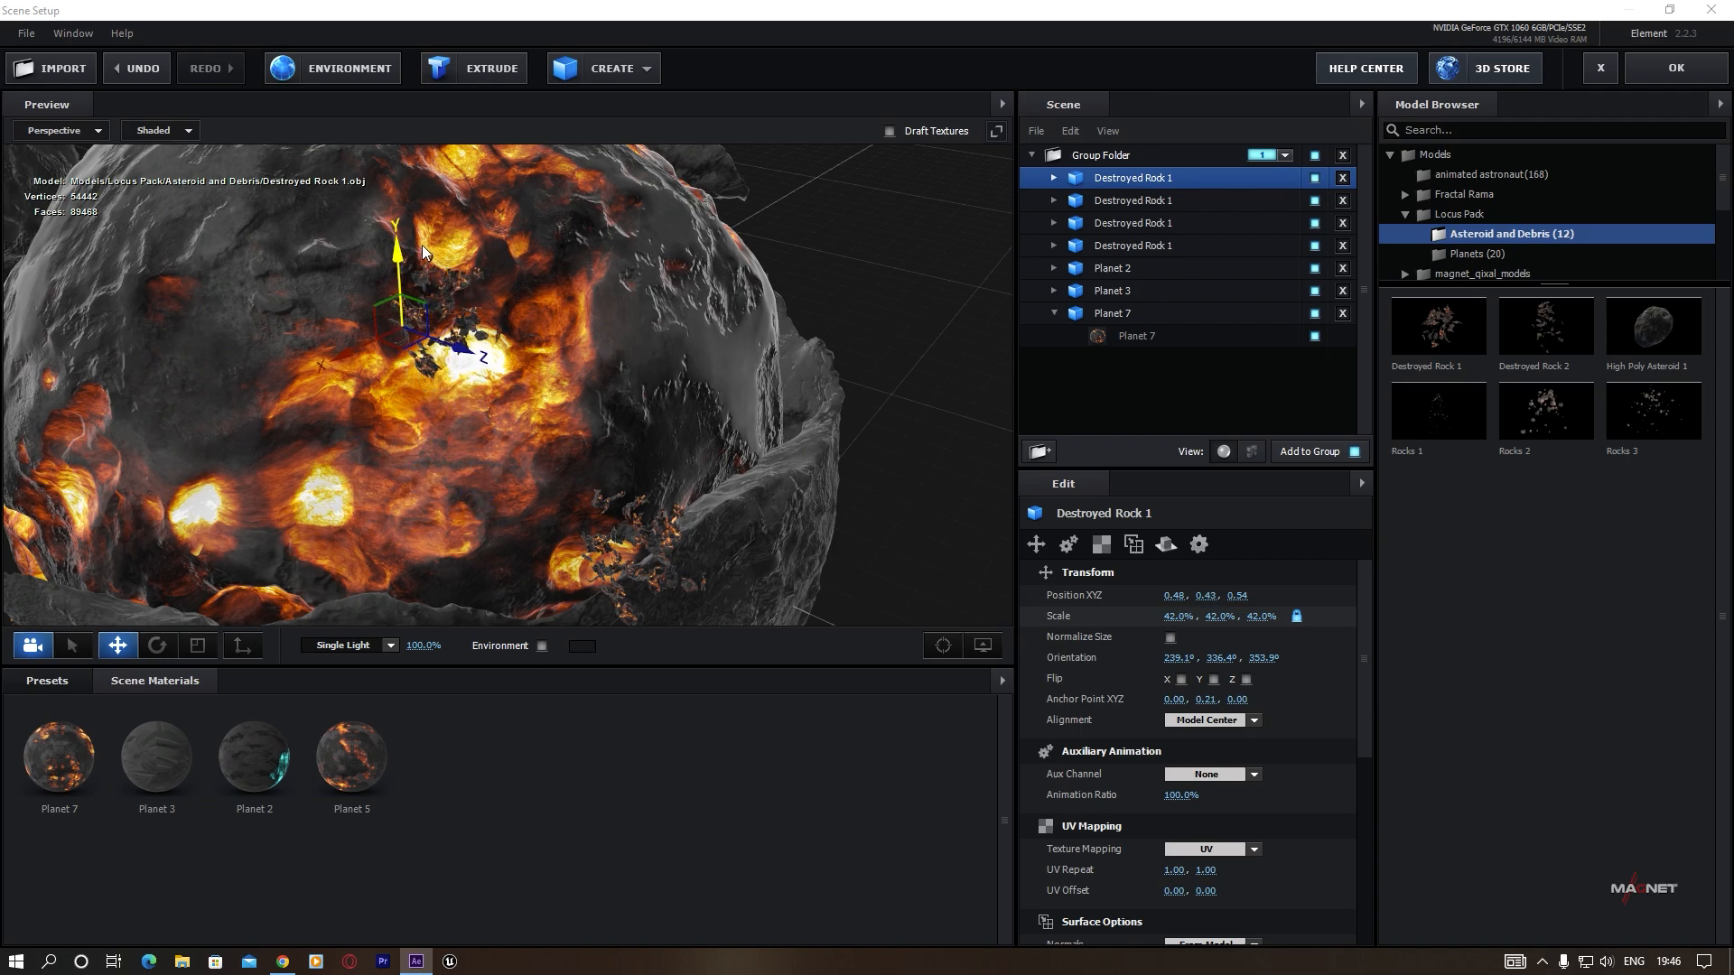
pyautogui.moveTo(518, 419); pyautogui.dragTo(401, 376)
pyautogui.press('e')
pyautogui.press('w')
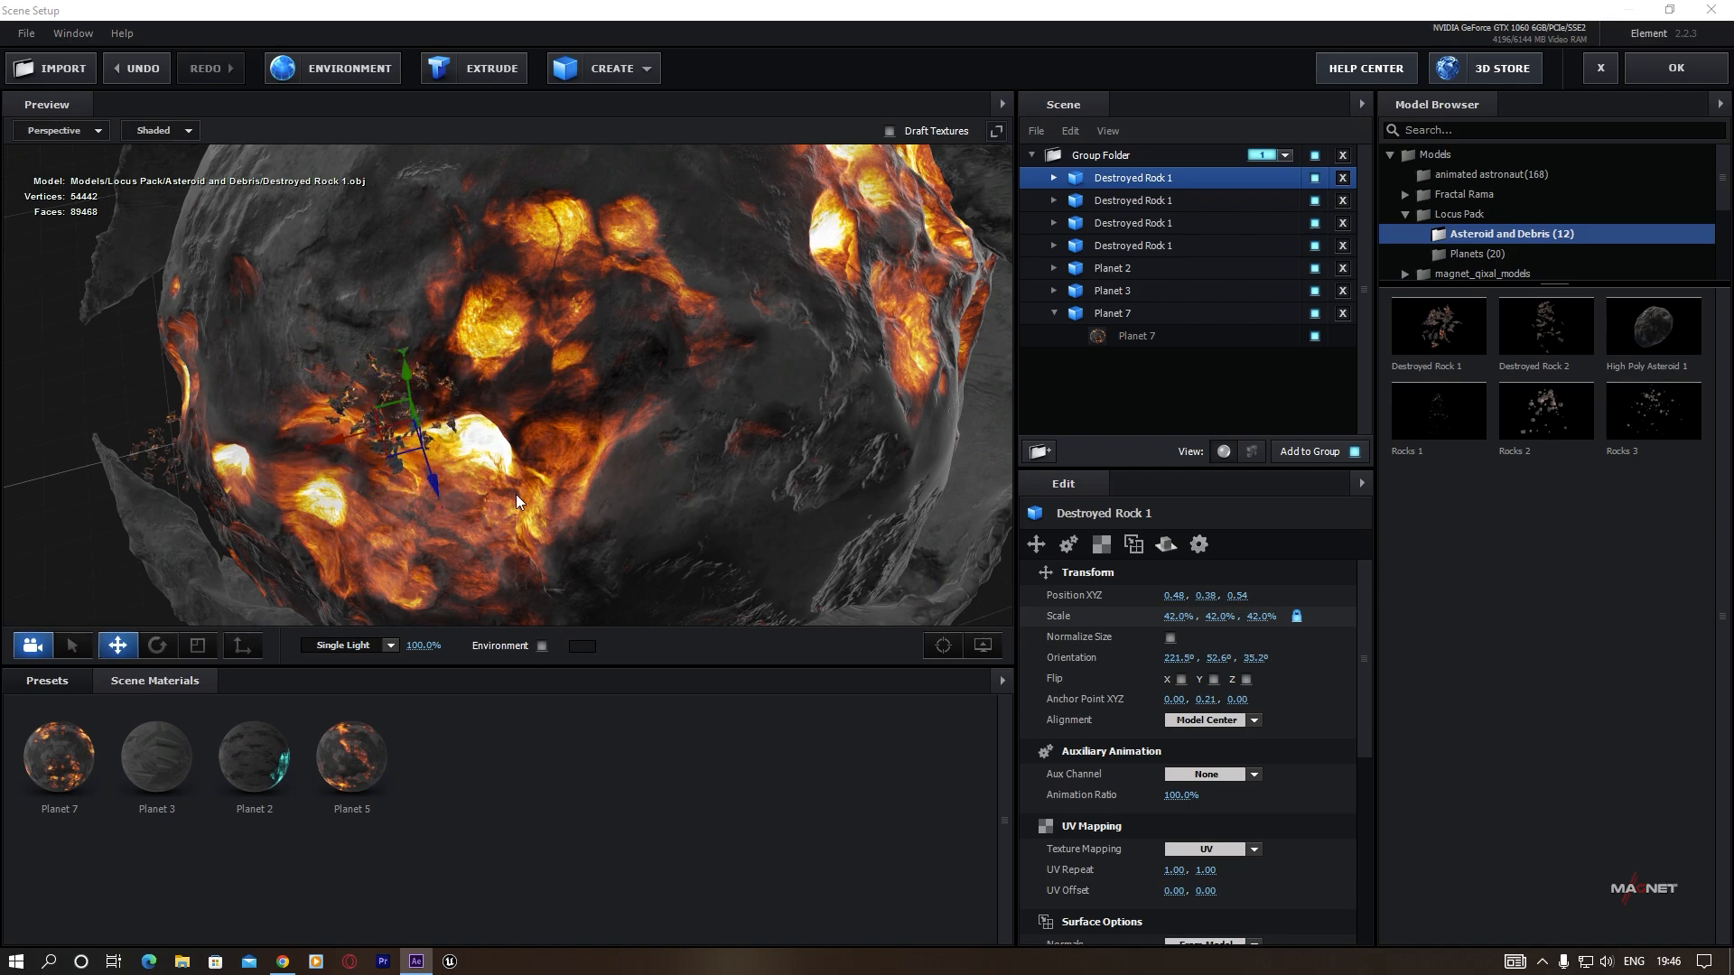
# Enlarge the fourth Destroyed Rock 1 copy to 62% and rotate it to about 288.3°, 64.9°, 110.2°.
pyautogui.moveTo(516, 494); pyautogui.dragTo(295, 518)
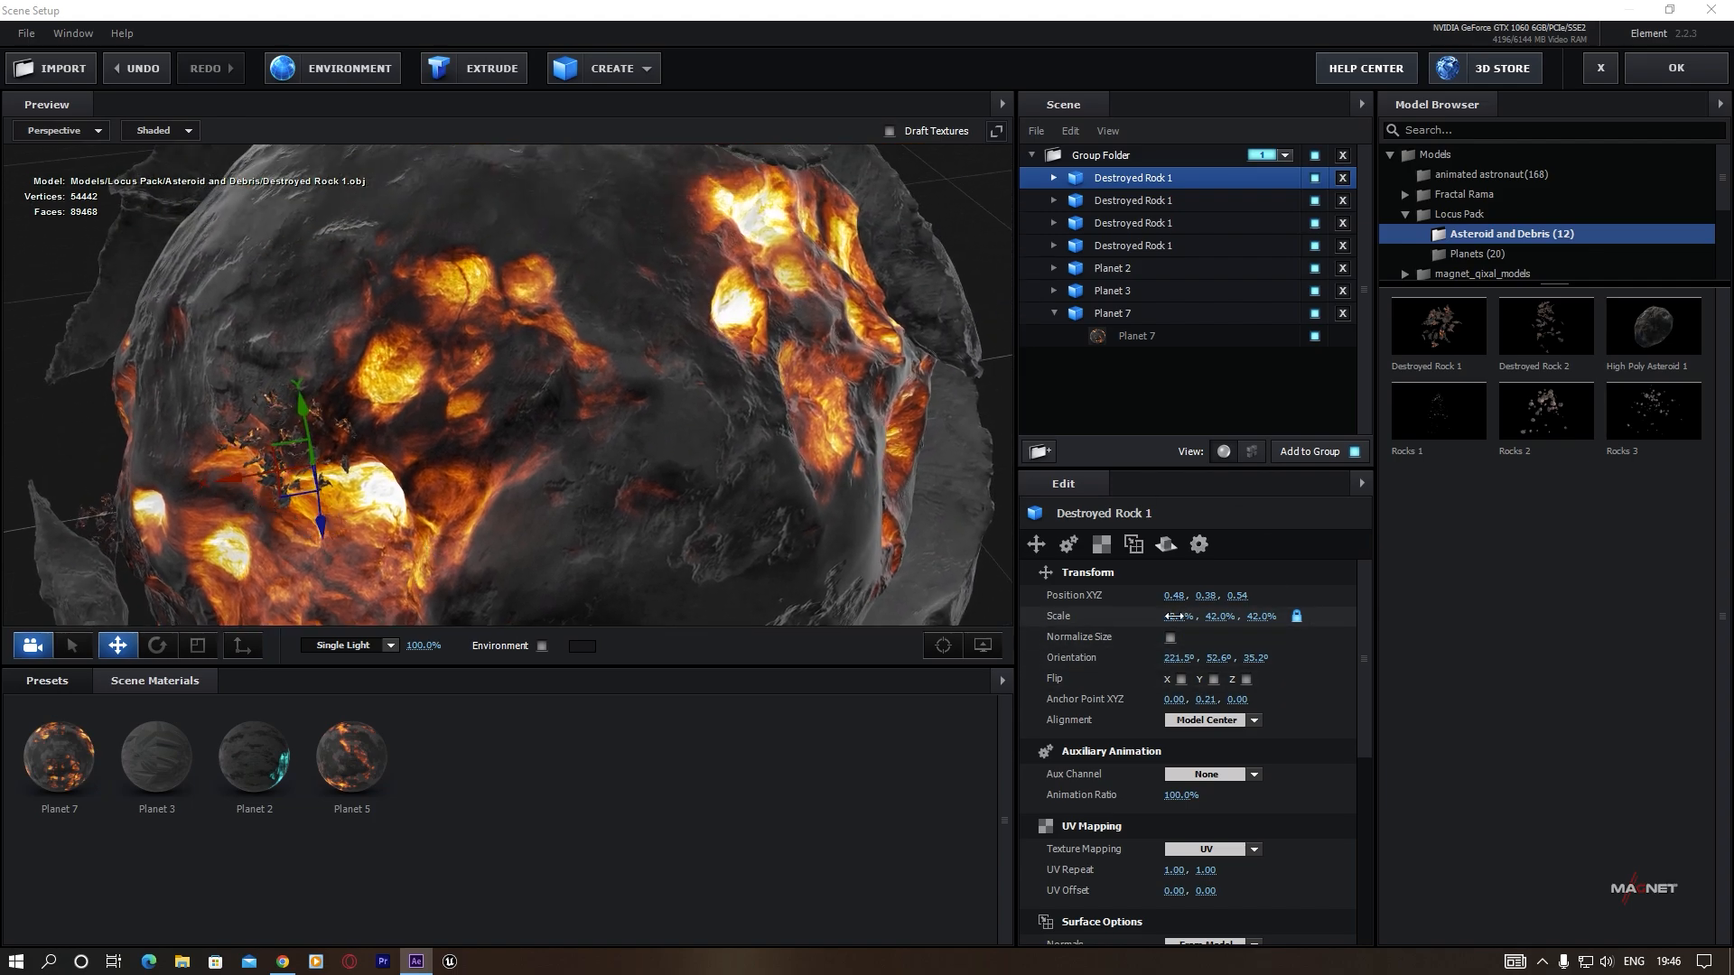
pyautogui.moveTo(1175, 618); pyautogui.dragTo(1231, 632)
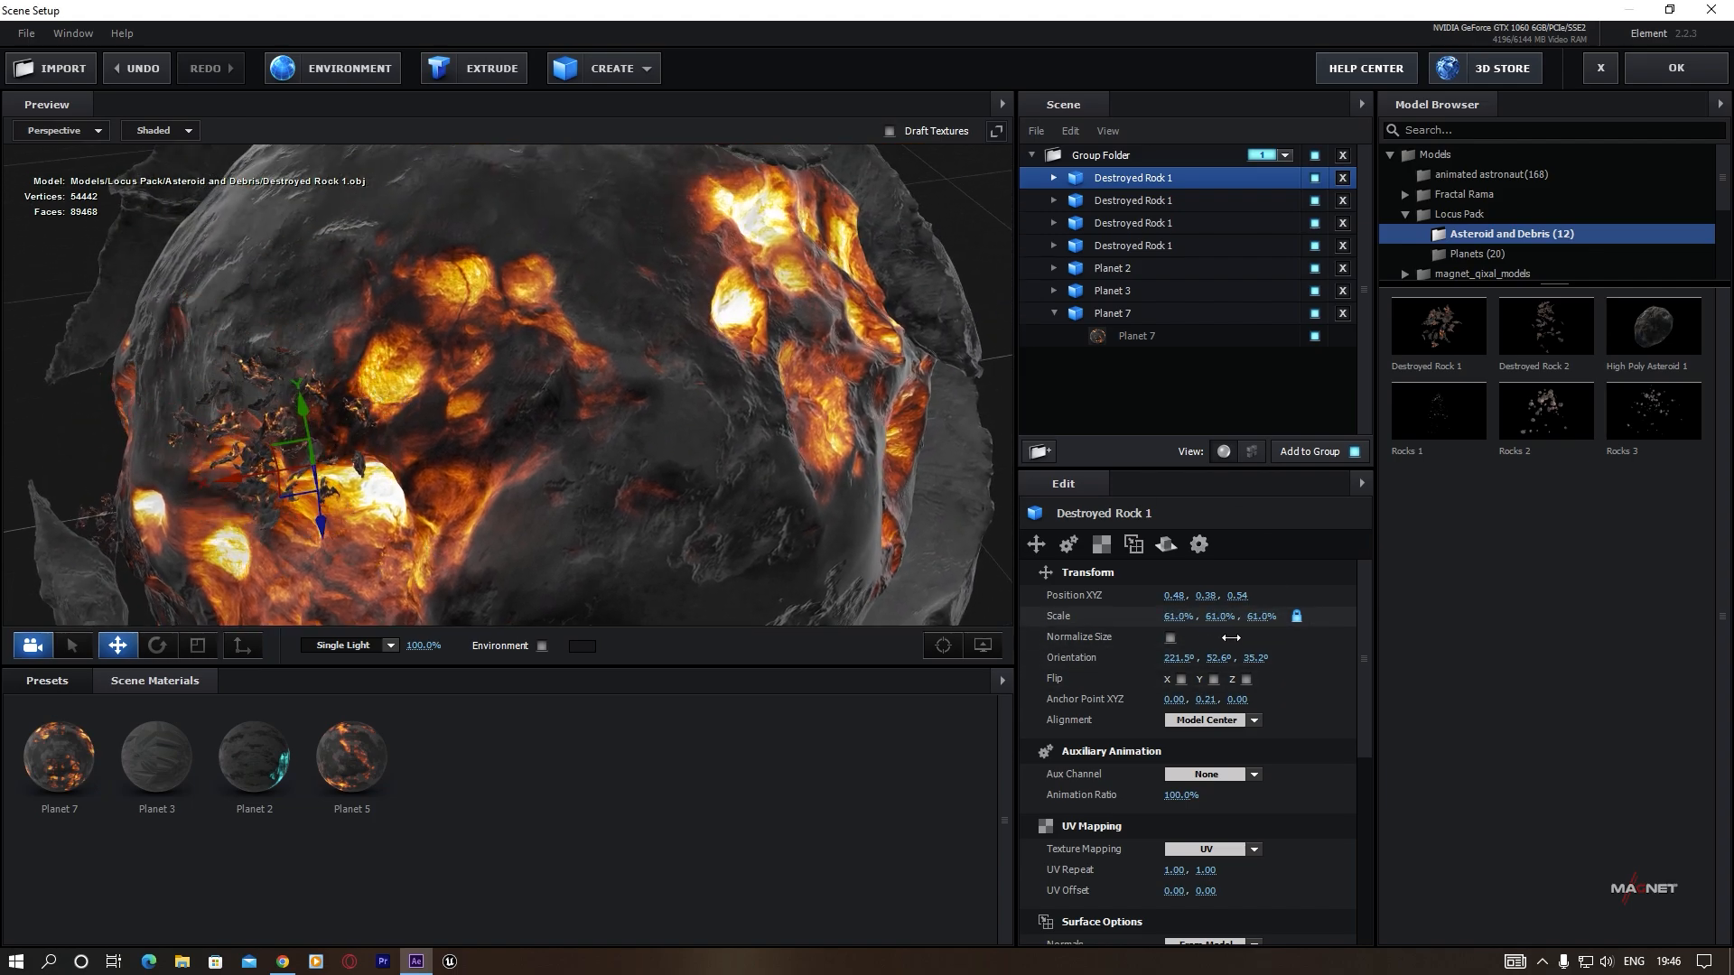
pyautogui.press('e')
pyautogui.moveTo(406, 495); pyautogui.dragTo(344, 513)
pyautogui.press('w')
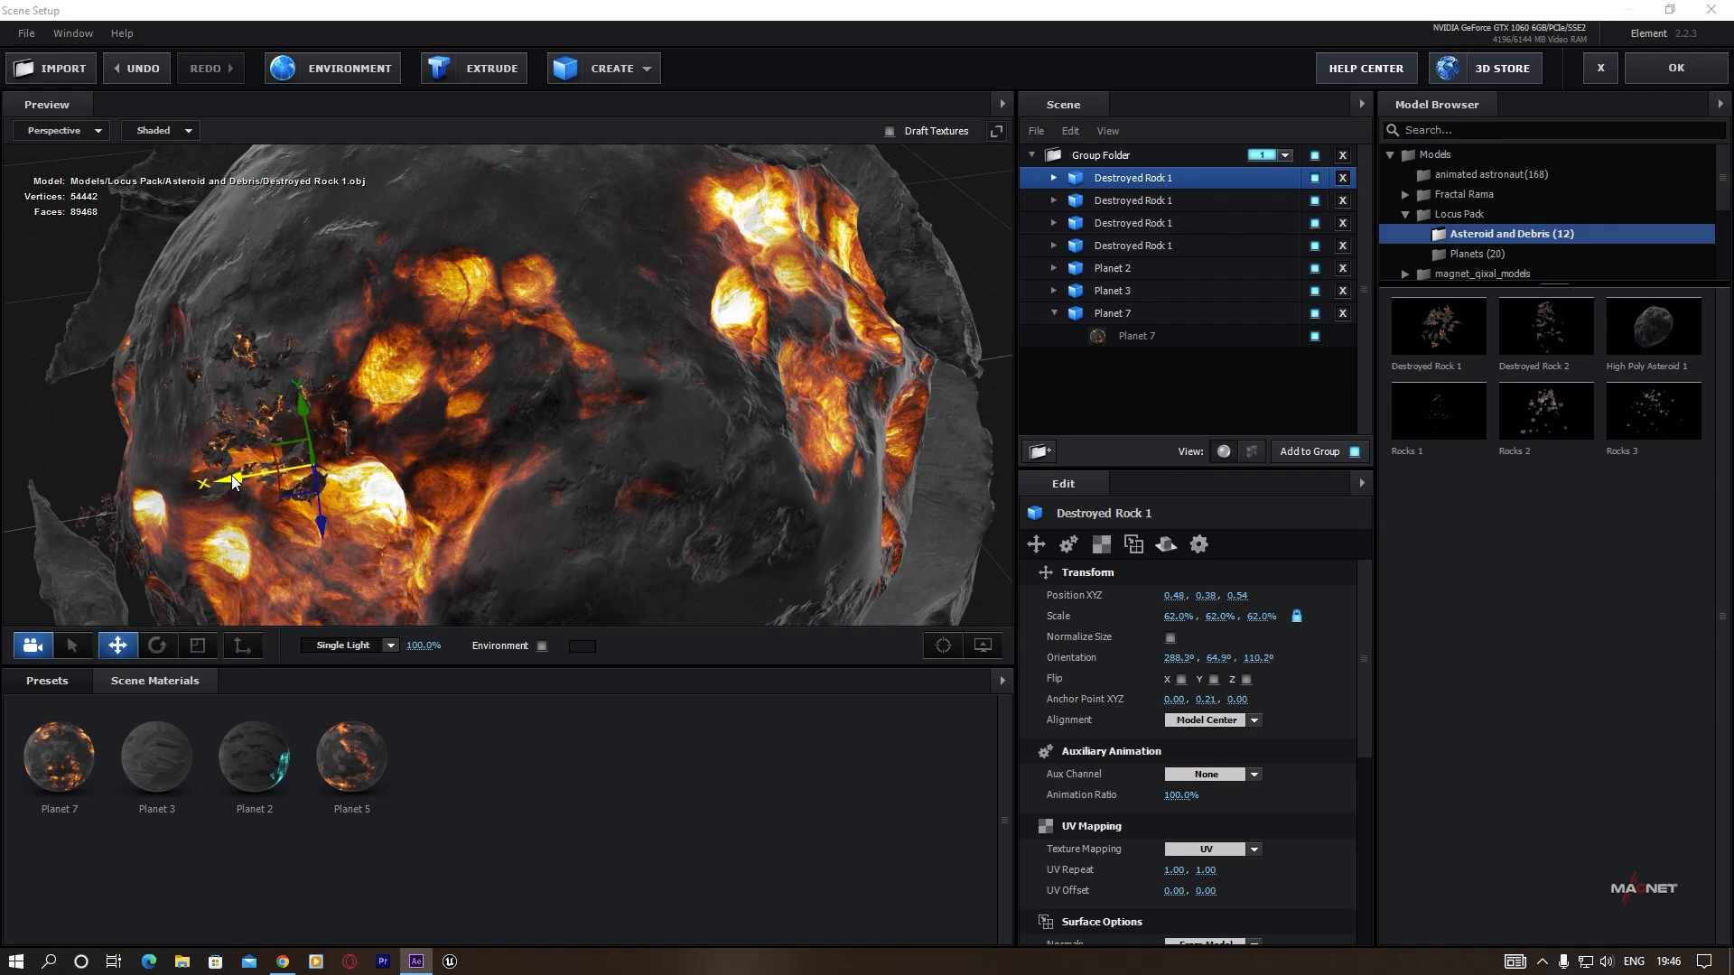
# Duplicate the enlarged rock cluster, move the copy across the planet to X -0.43, and rotate it to X 326.9°.
pyautogui.hotkey('ctrl', 'd')
pyautogui.moveTo(233, 477); pyautogui.dragTo(754, 475)
pyautogui.moveTo(689, 549); pyautogui.dragTo(670, 552)
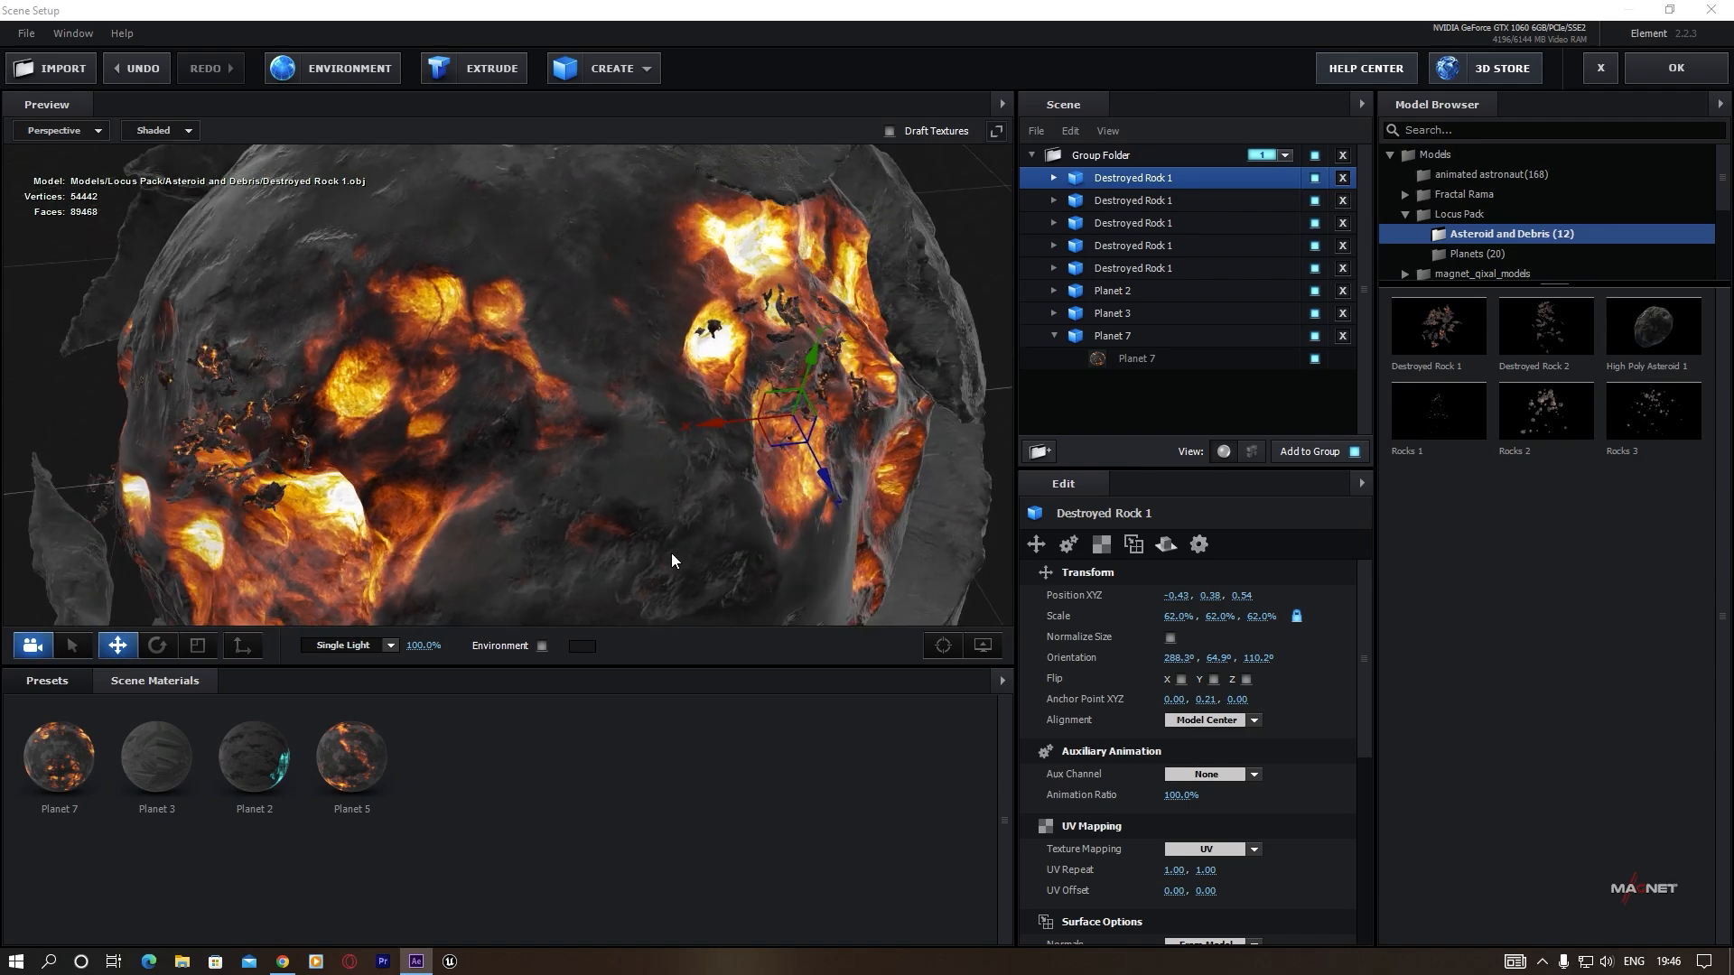
pyautogui.press('e')
pyautogui.moveTo(792, 440); pyautogui.dragTo(566, 459)
# Add Destroyed Rock 2 from the Asteroid and Debris folder and scale it down to 41%.
pyautogui.scroll(-6, 529, 476)
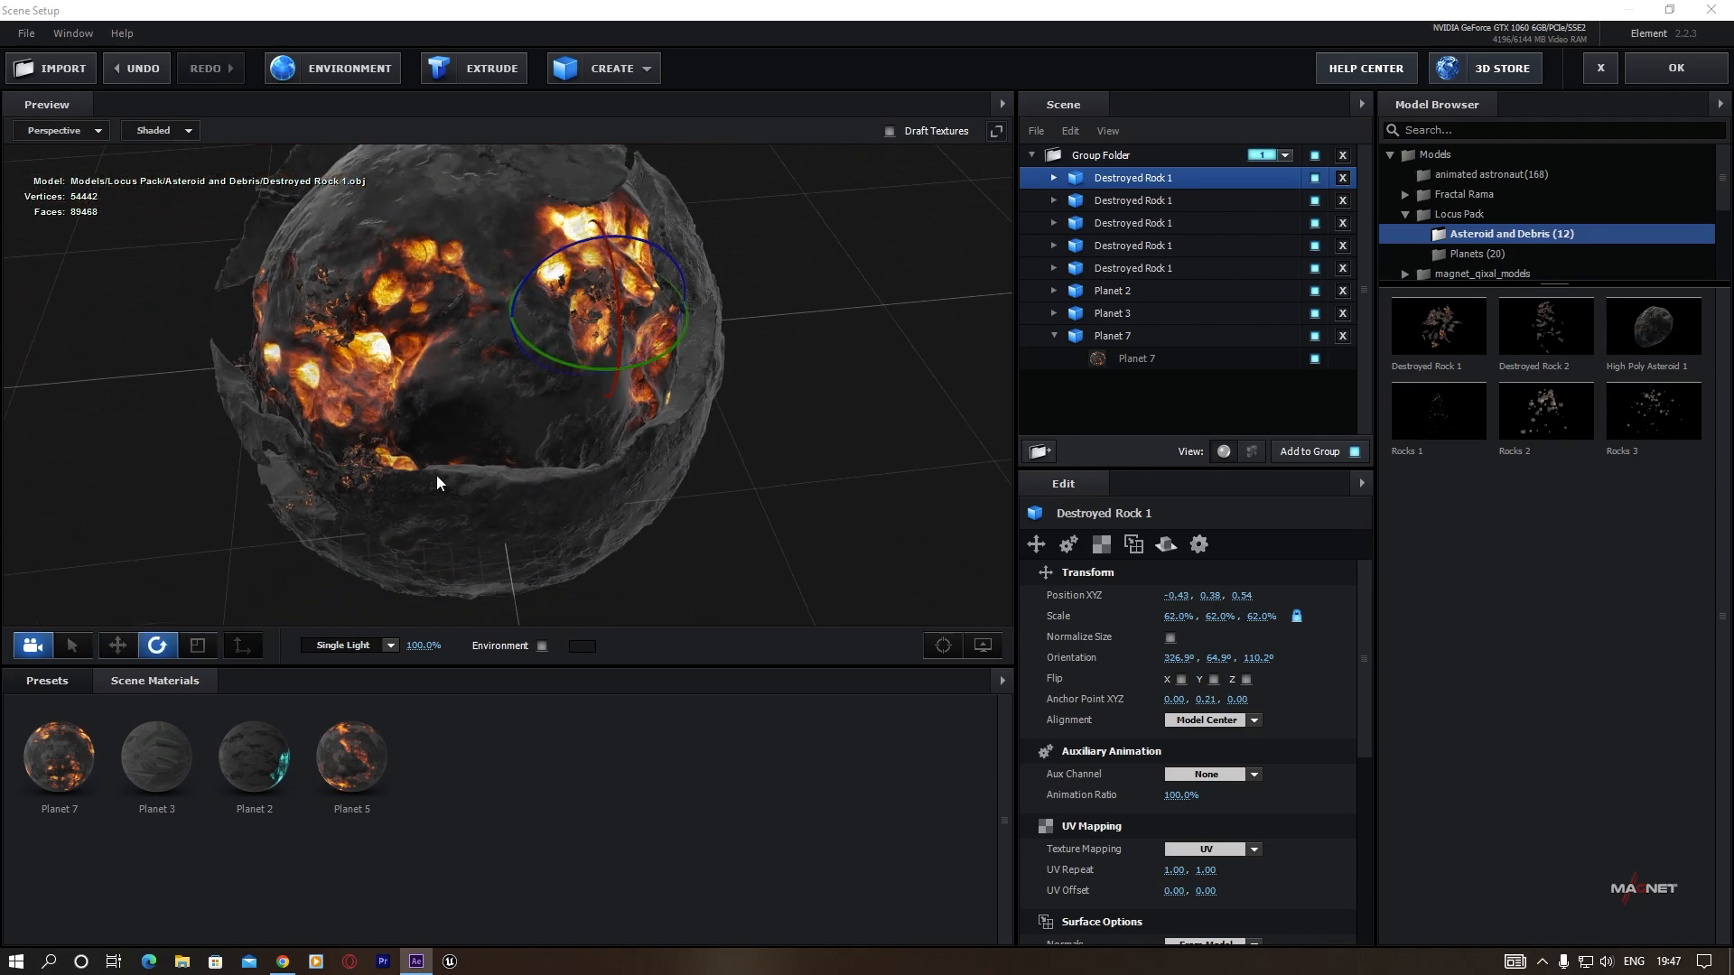
pyautogui.moveTo(588, 490); pyautogui.dragTo(449, 360)
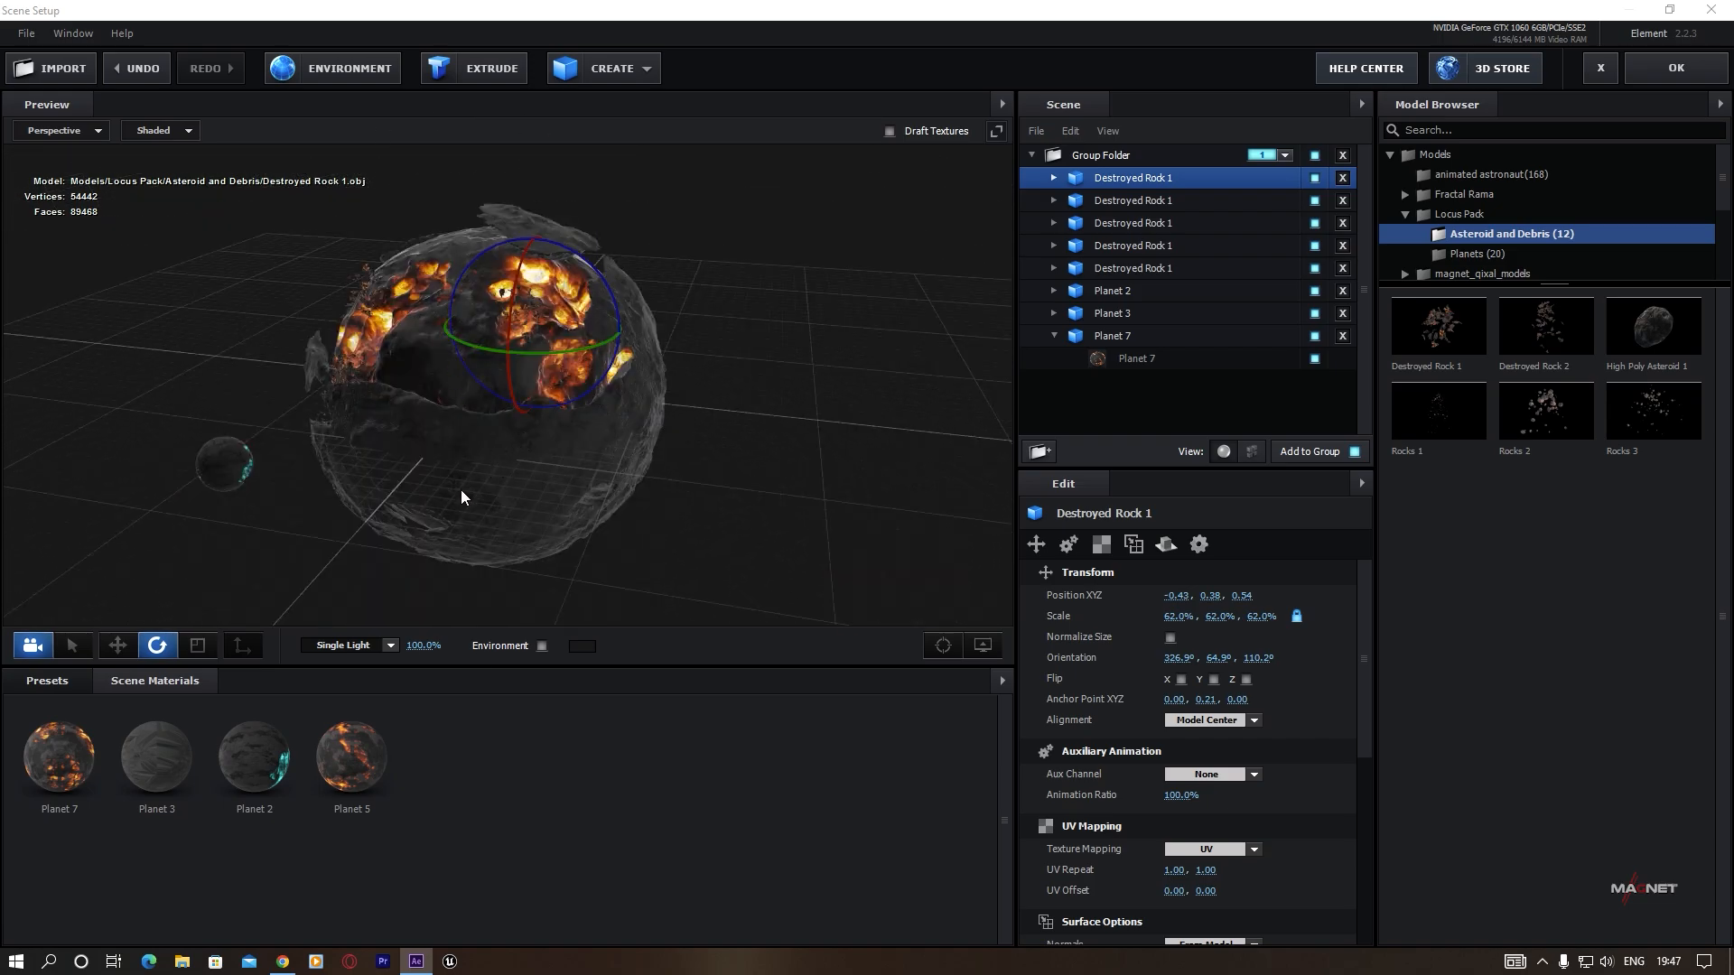
pyautogui.moveTo(461, 491); pyautogui.dragTo(527, 201)
pyautogui.moveTo(474, 541); pyautogui.dragTo(626, 394)
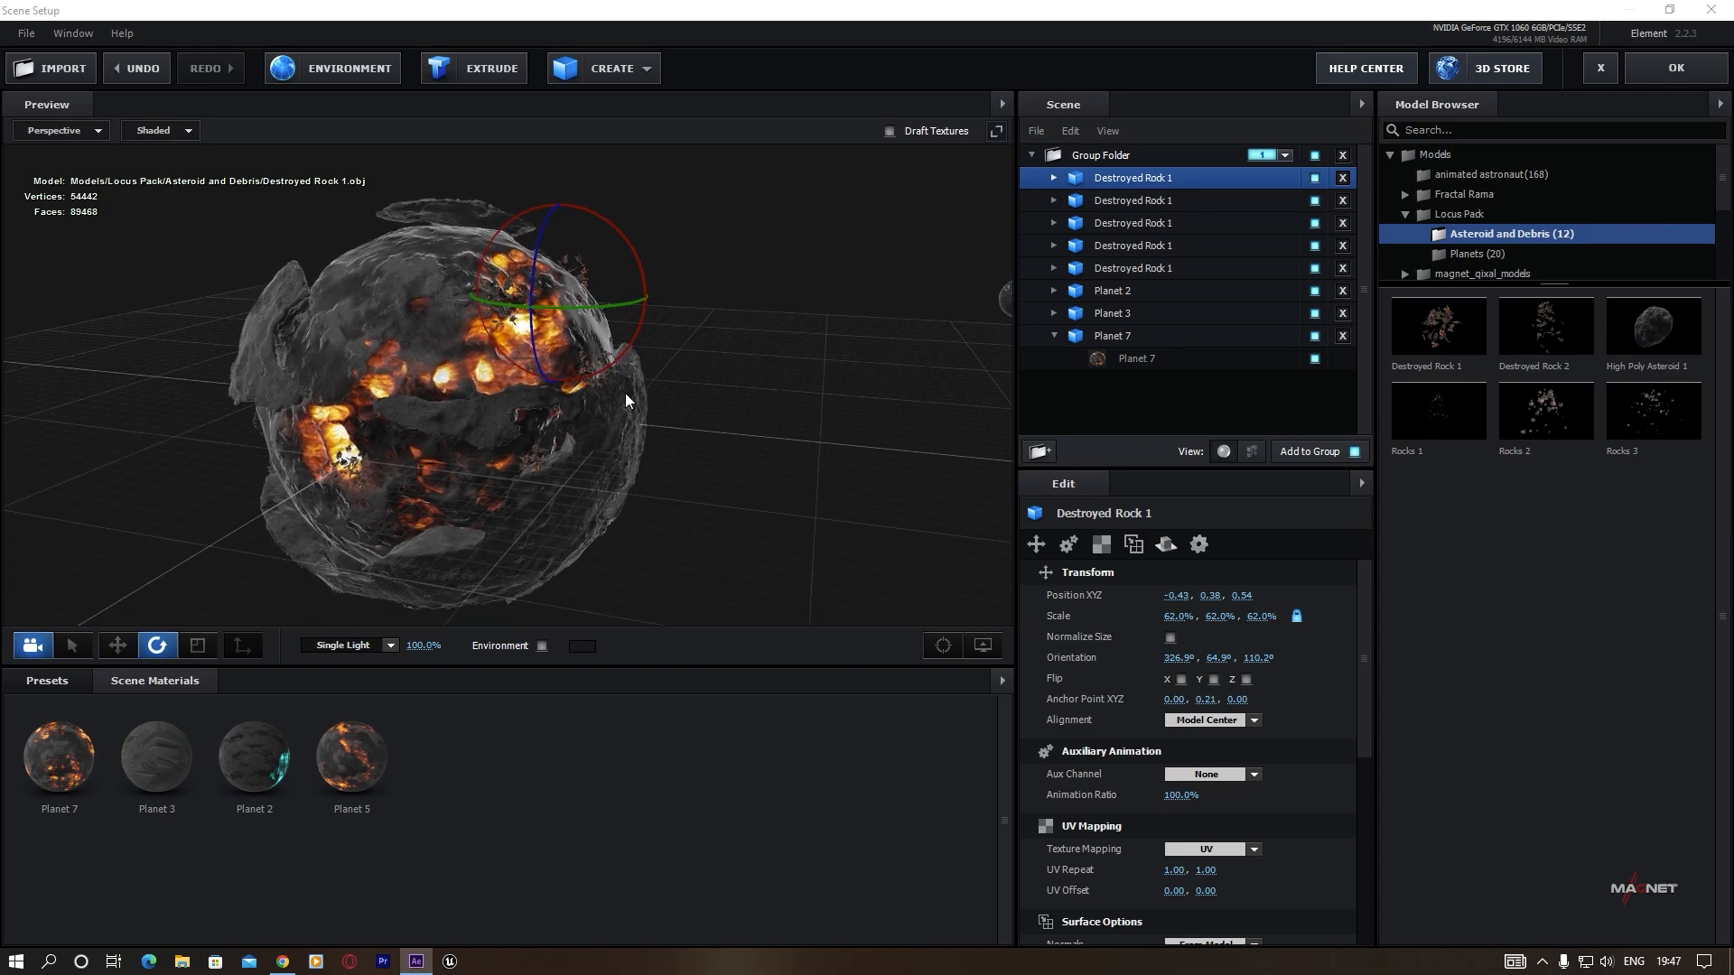
pyautogui.doubleClick(1547, 323)
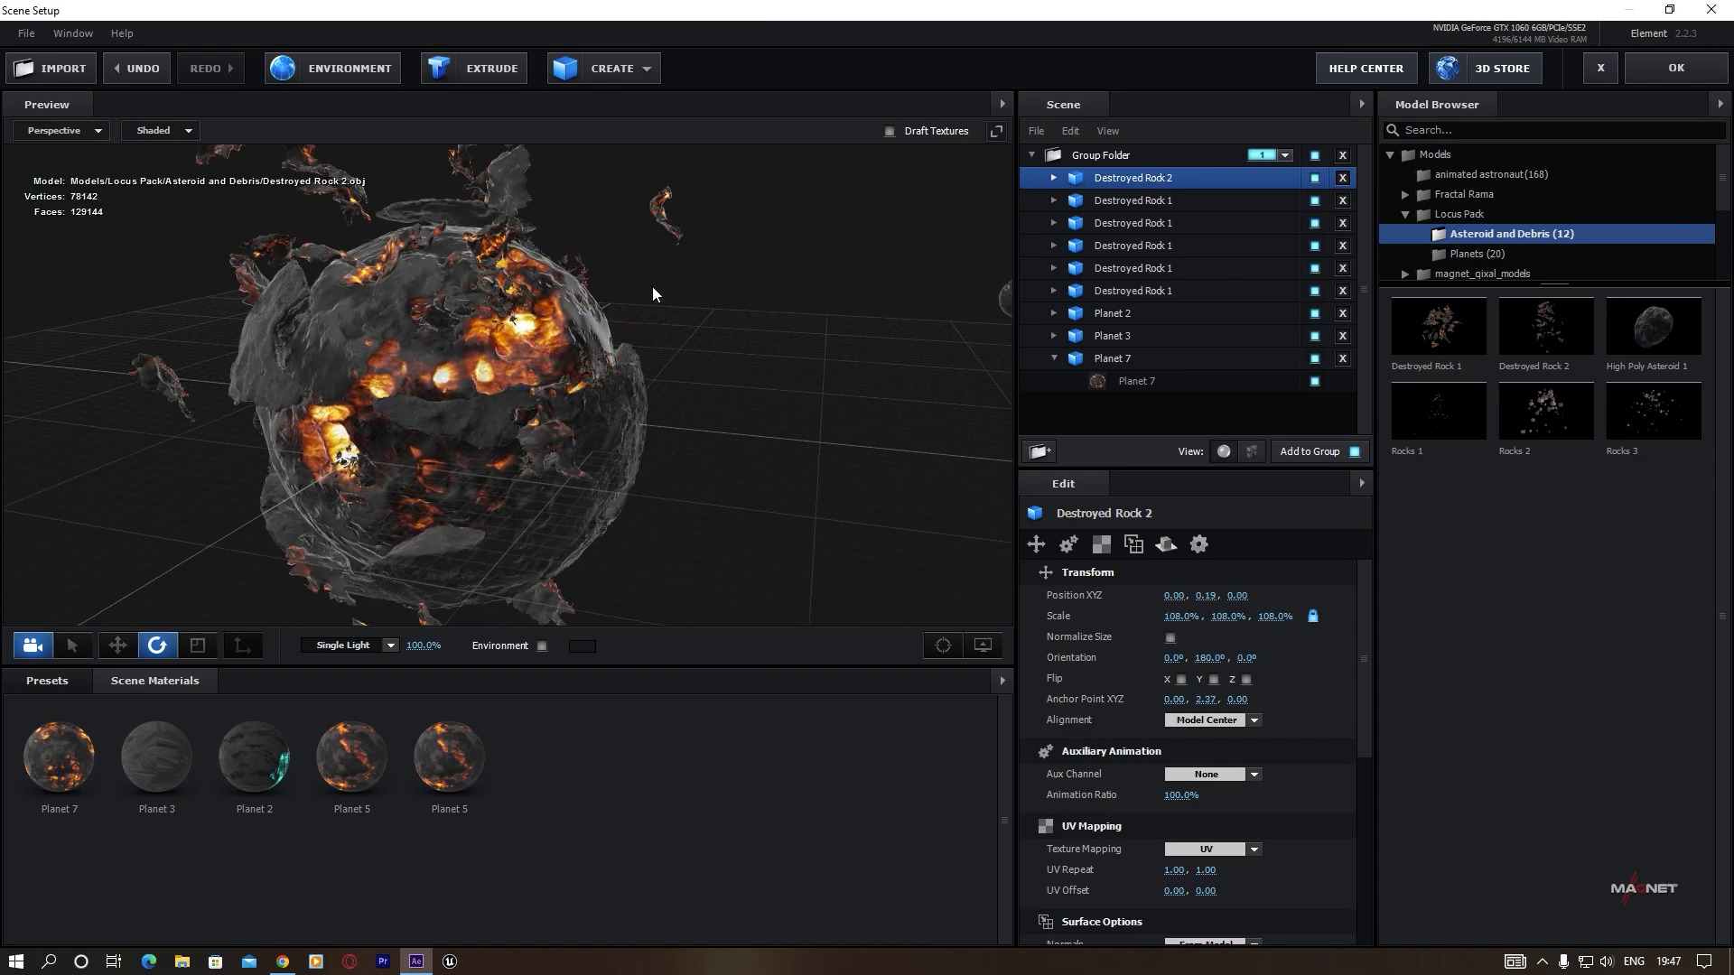
pyautogui.moveTo(1182, 617); pyautogui.dragTo(1046, 636)
pyautogui.scroll(-5, 659, 368)
pyautogui.moveTo(654, 368); pyautogui.dragTo(660, 503)
# Position Destroyed Rock 2 at Y -1.30, Z 0.61 and rotate it to about 203.0°, 0.0°, 18.2°.
pyautogui.press('w')
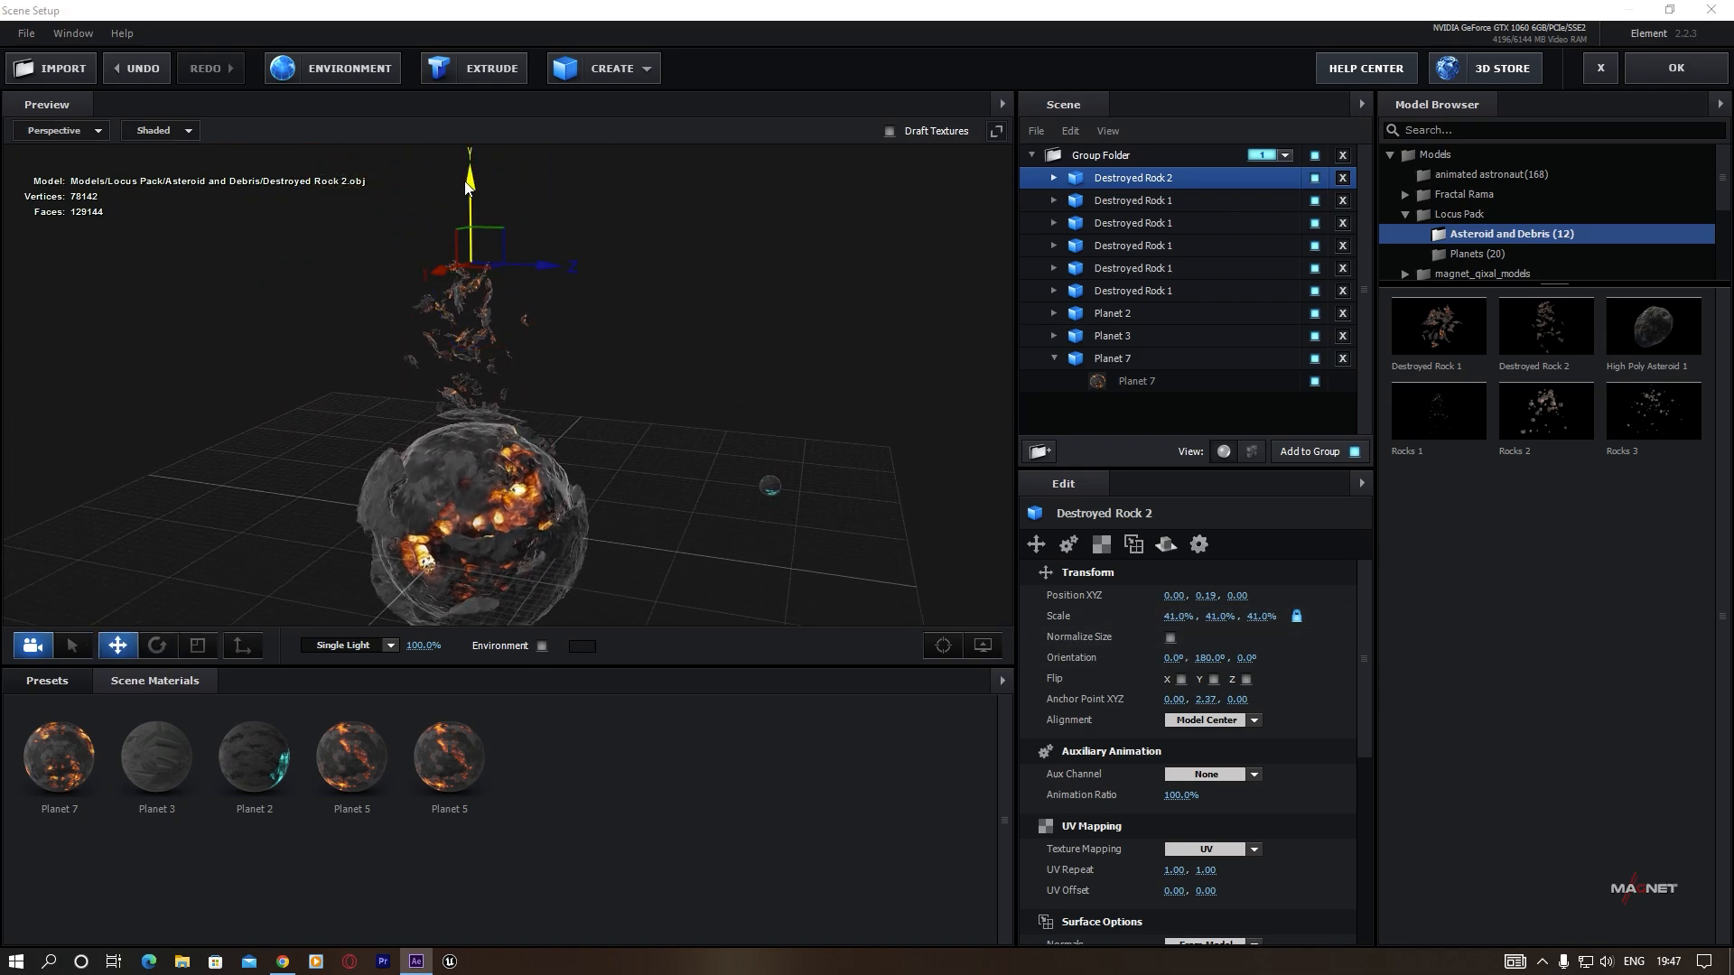
pyautogui.moveTo(471, 186); pyautogui.dragTo(481, 333)
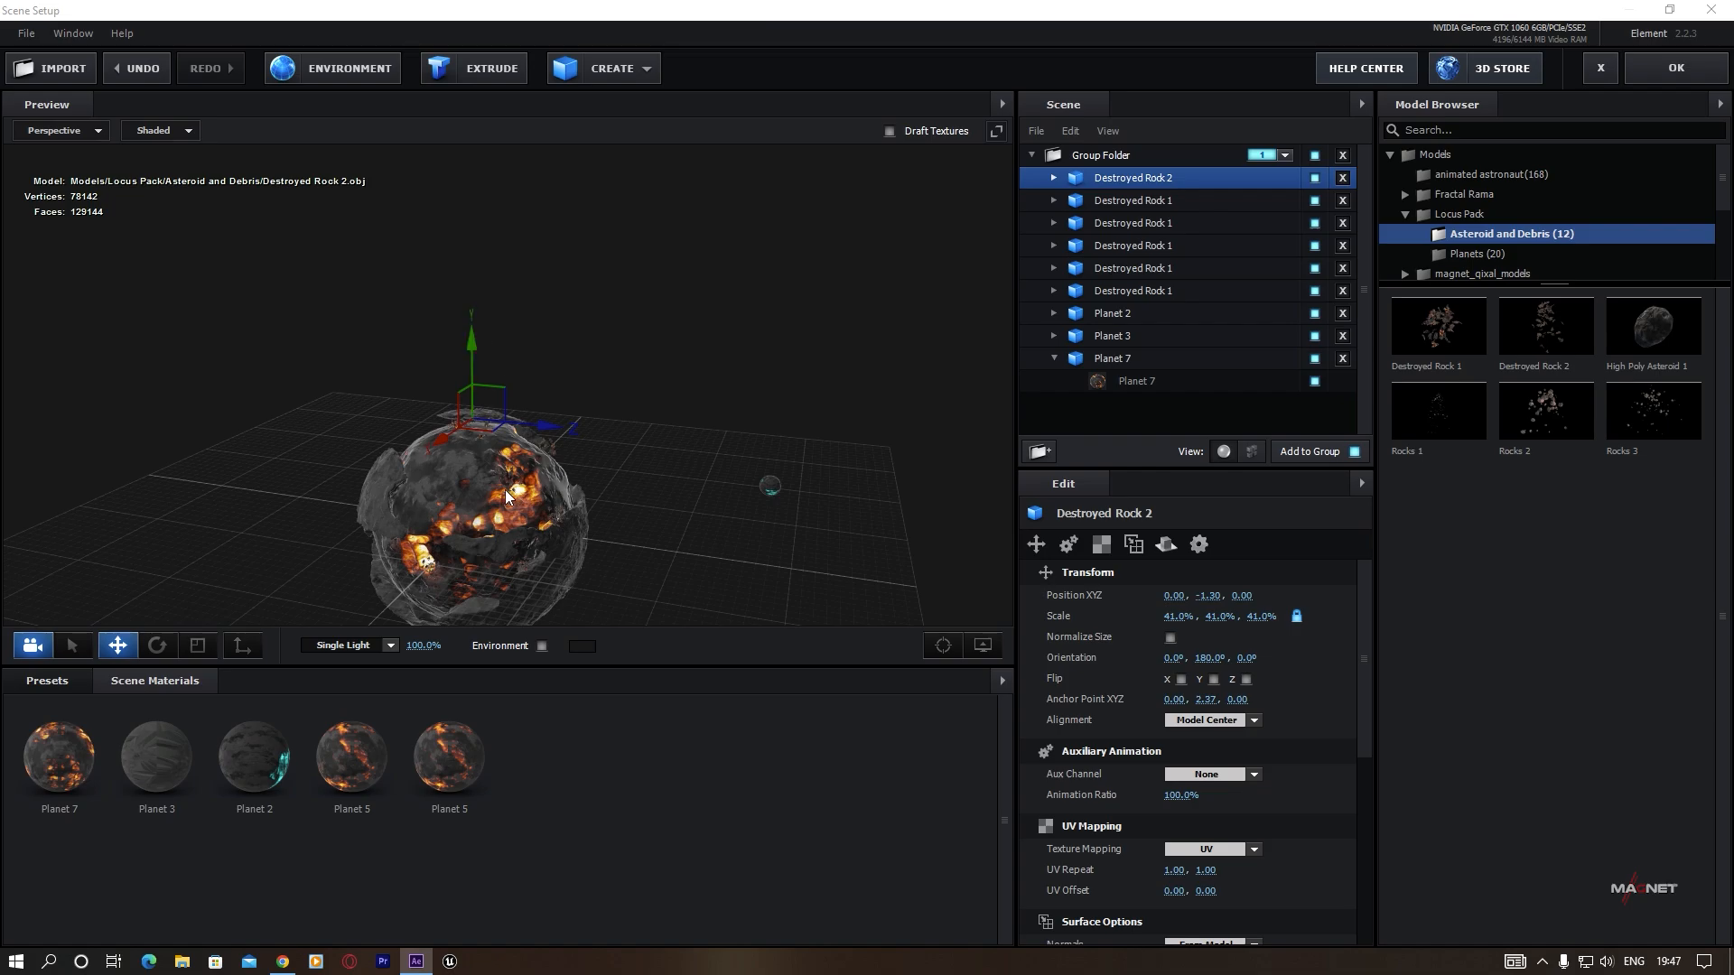
pyautogui.press('e')
pyautogui.moveTo(440, 406); pyautogui.dragTo(546, 131)
pyautogui.moveTo(512, 348); pyautogui.dragTo(533, 374)
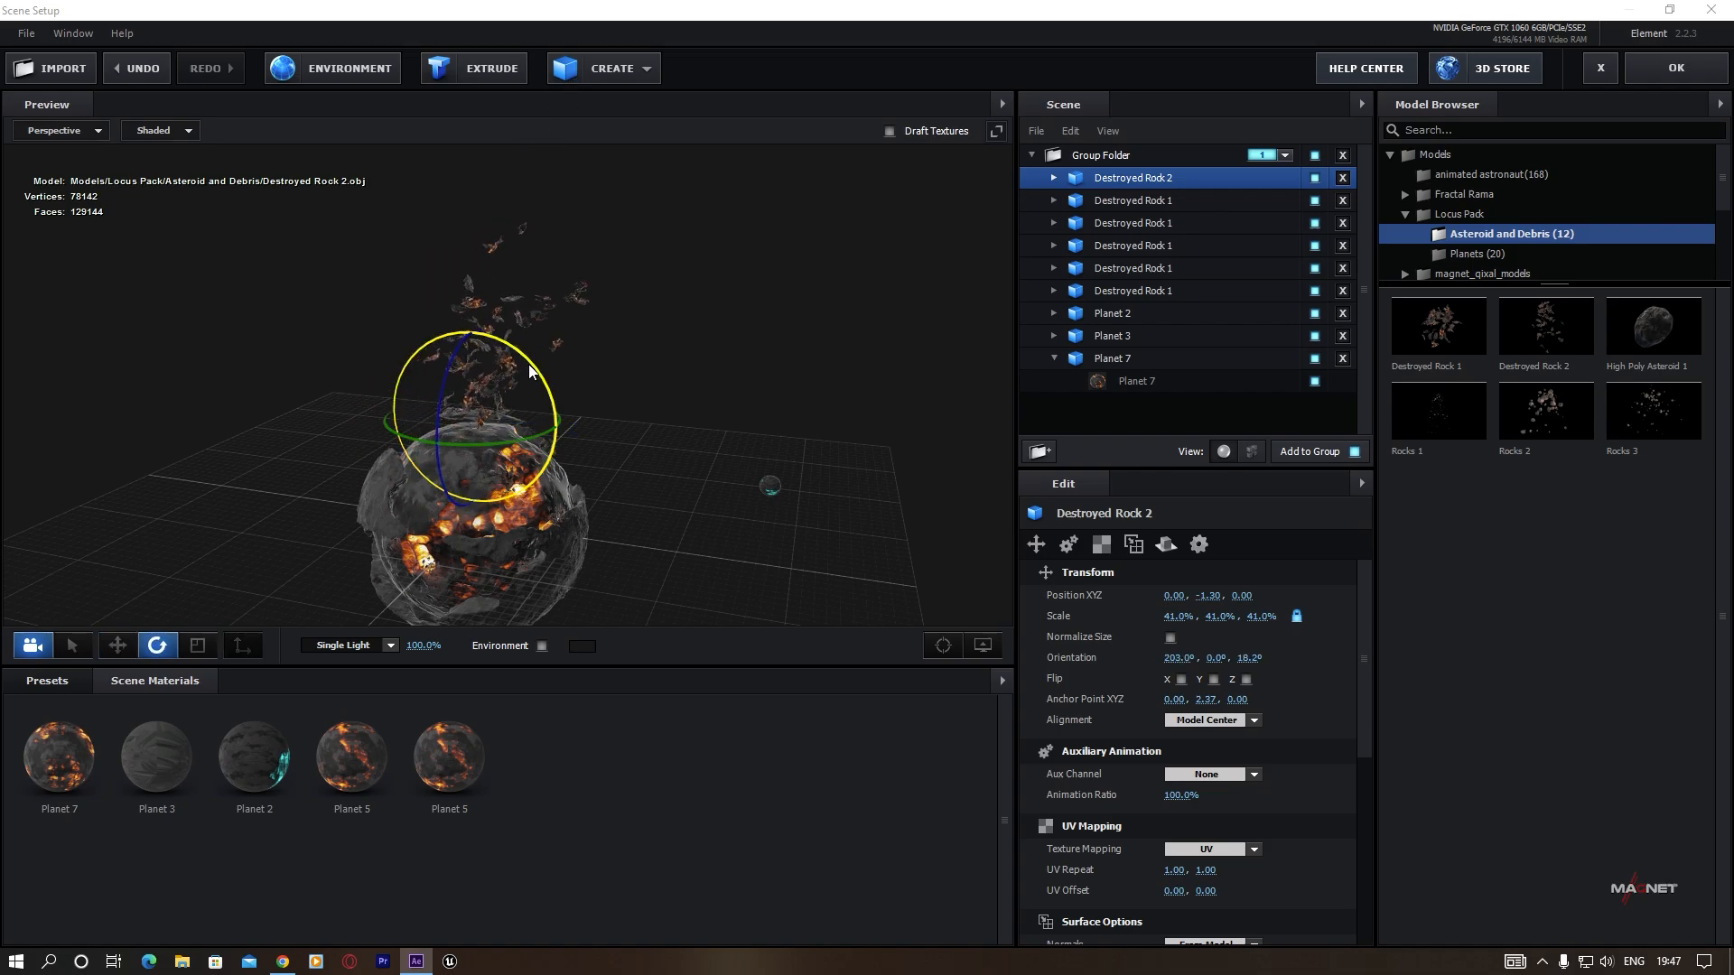
pyautogui.press('w')
pyautogui.moveTo(528, 436); pyautogui.dragTo(596, 437)
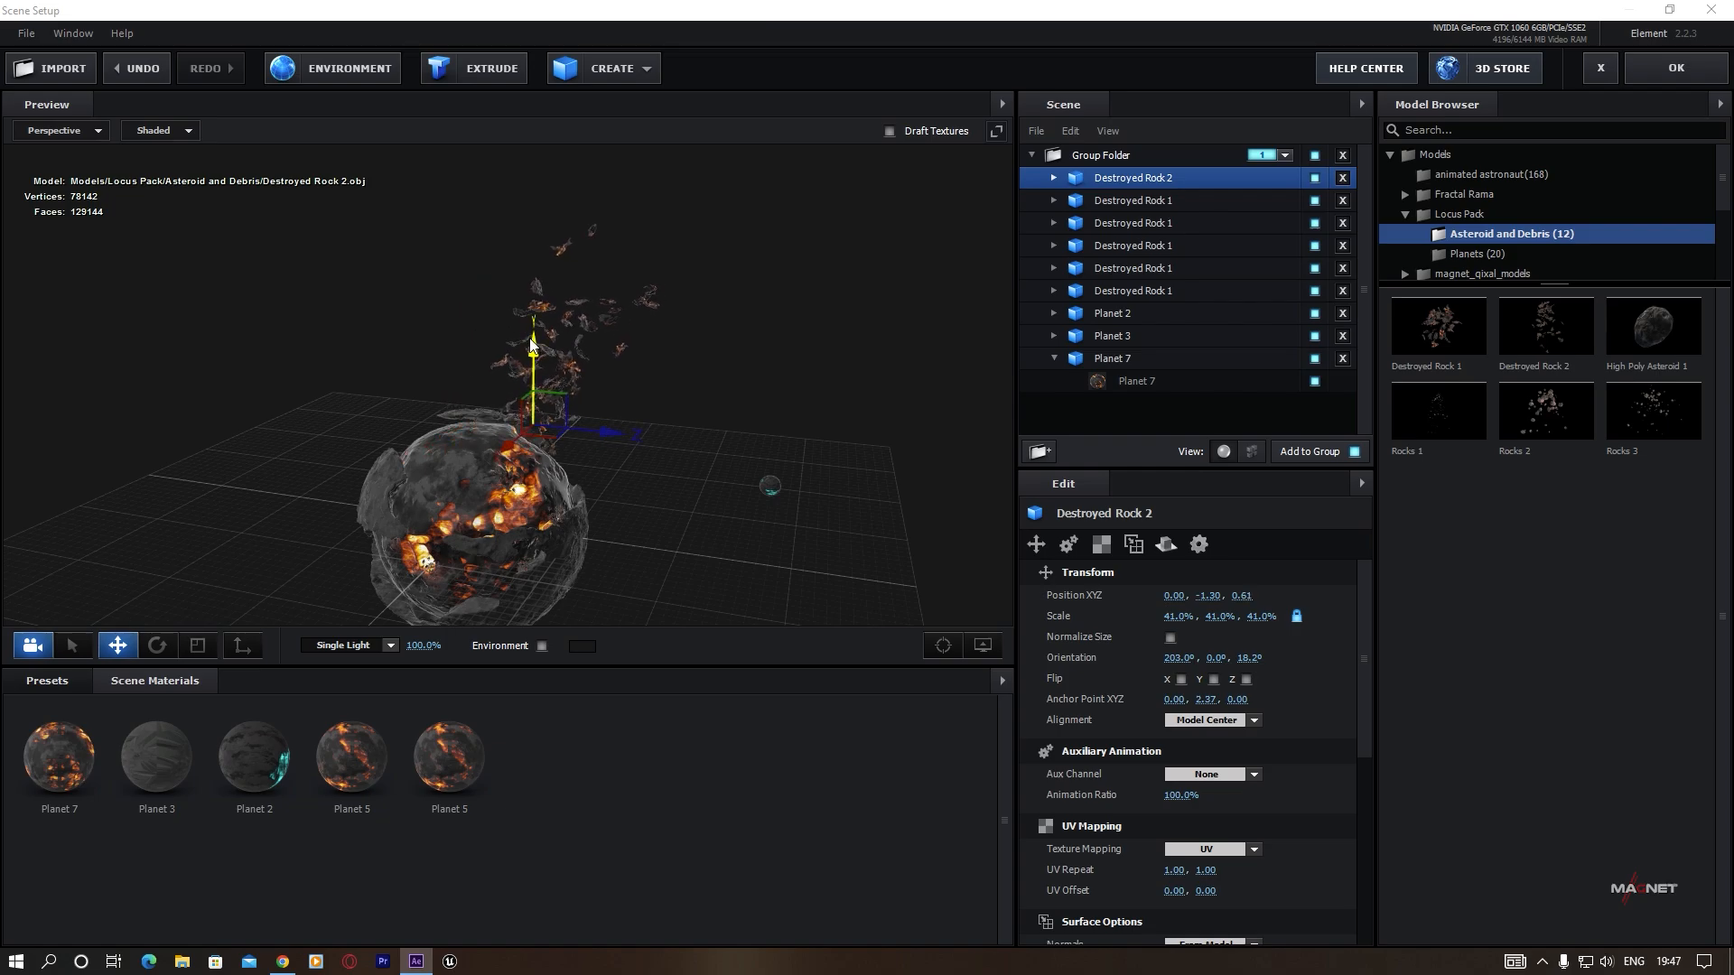
# Lower Destroyed Rock 2 to Y -2.27 and shrink it to 19.5%.
pyautogui.moveTo(532, 370); pyautogui.dragTo(533, 462)
pyautogui.moveTo(1179, 618); pyautogui.dragTo(1165, 632)
pyautogui.scroll(3, 709, 535)
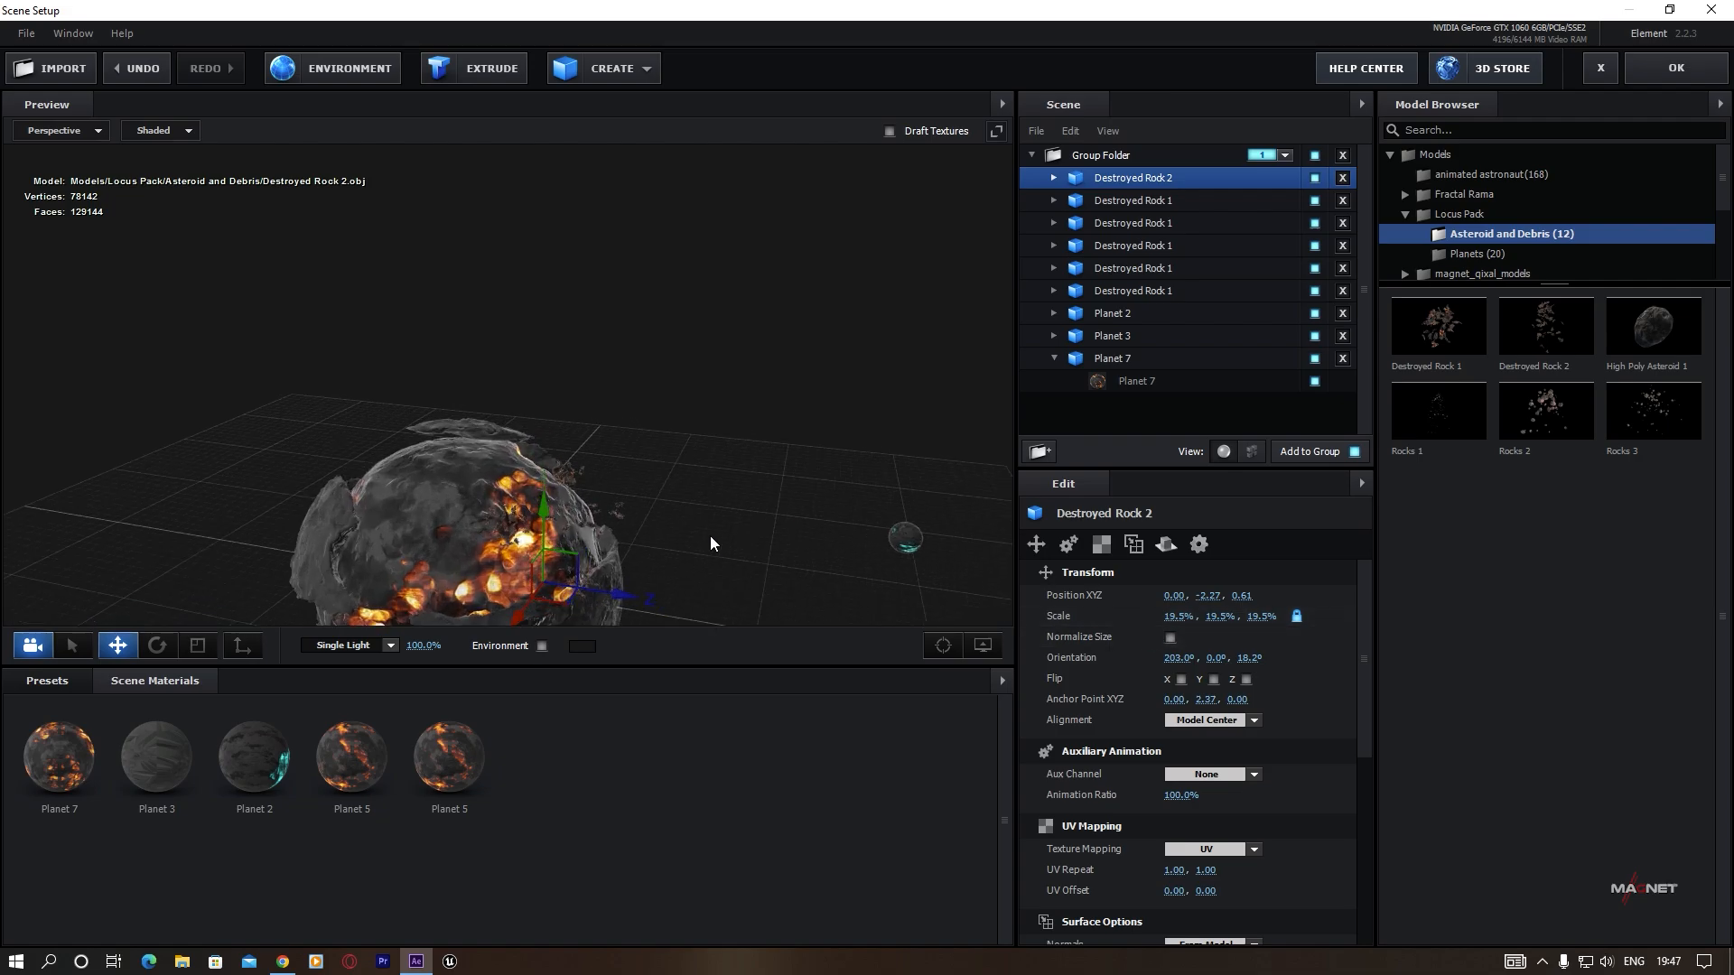
# Move Destroyed Rock 2 to X 0.51 and rotate it to about 209.3°, 36.9°, 36.8°.
pyautogui.moveTo(710, 535); pyautogui.dragTo(730, 417)
pyautogui.moveTo(501, 494); pyautogui.dragTo(484, 544)
pyautogui.press('e')
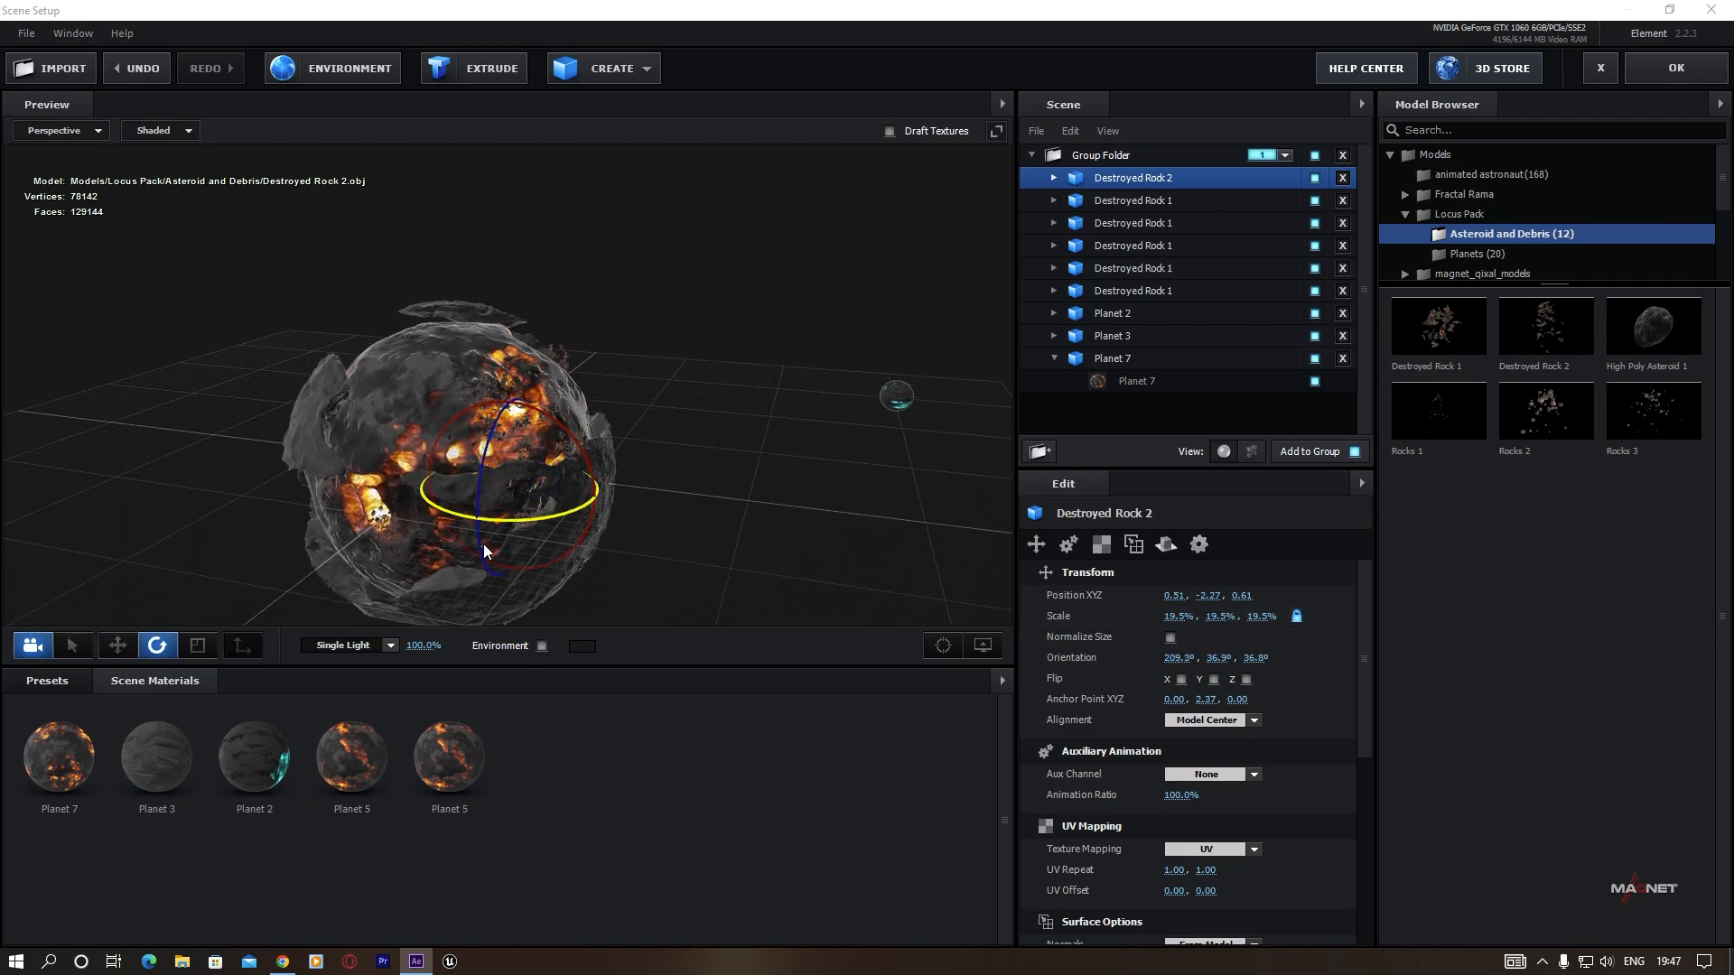
pyautogui.moveTo(655, 551); pyautogui.dragTo(516, 534)
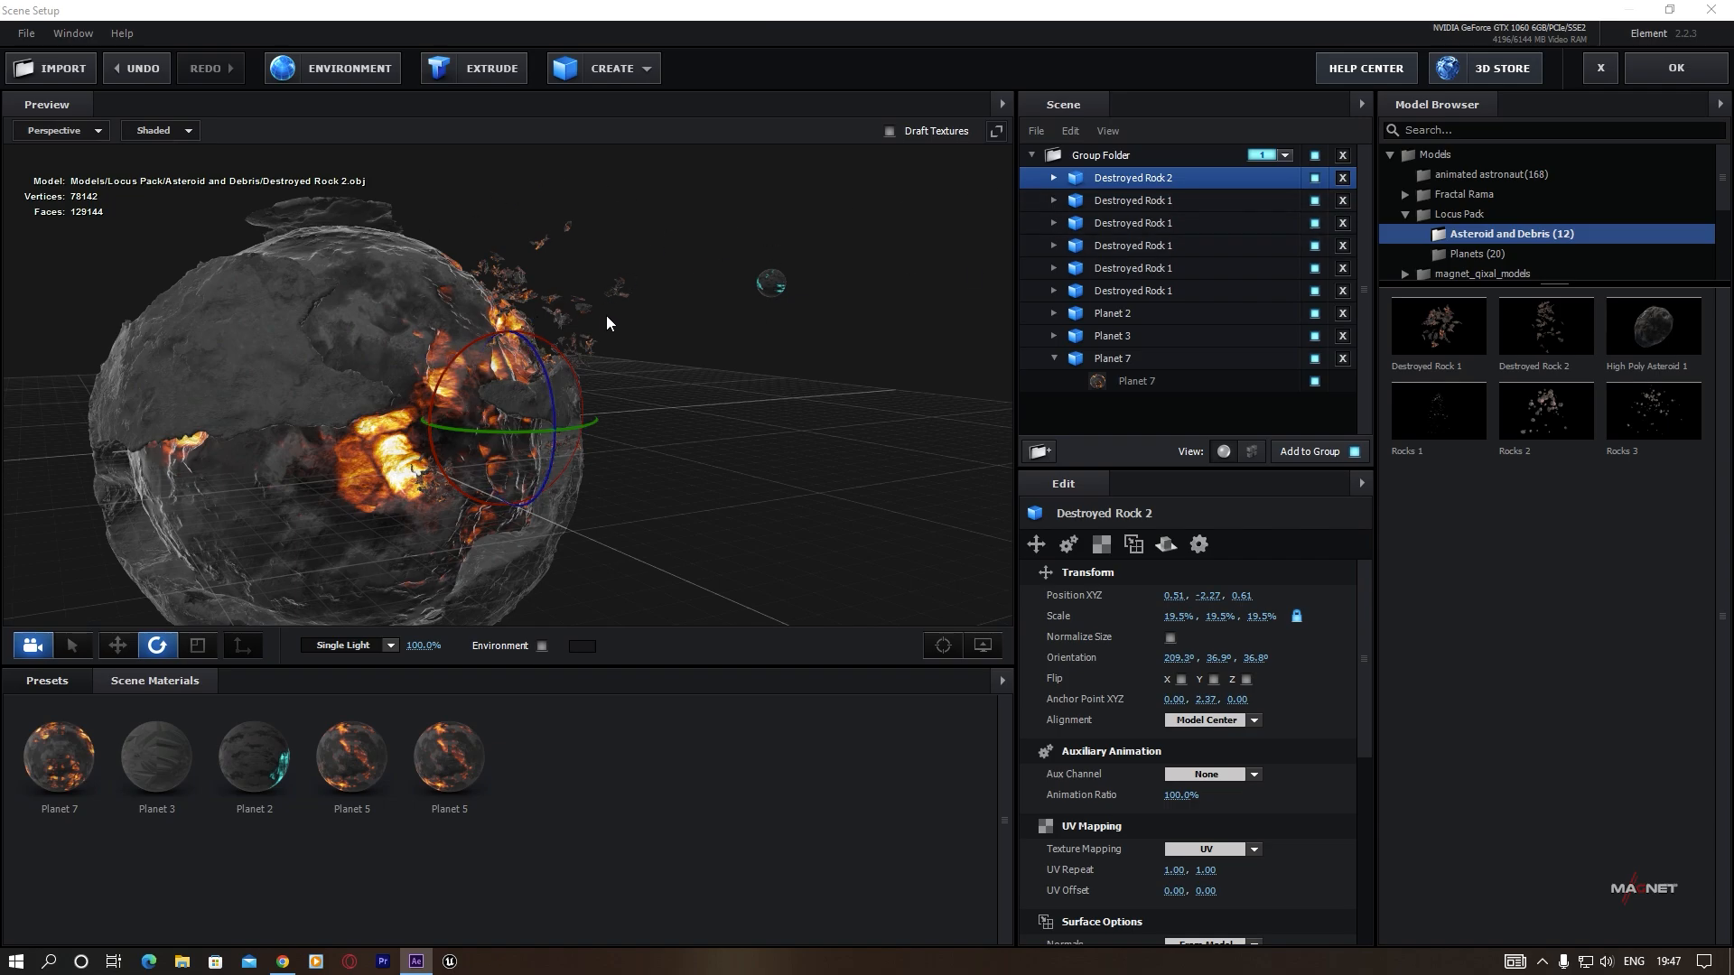
pyautogui.moveTo(683, 390); pyautogui.dragTo(686, 442)
pyautogui.press('w')
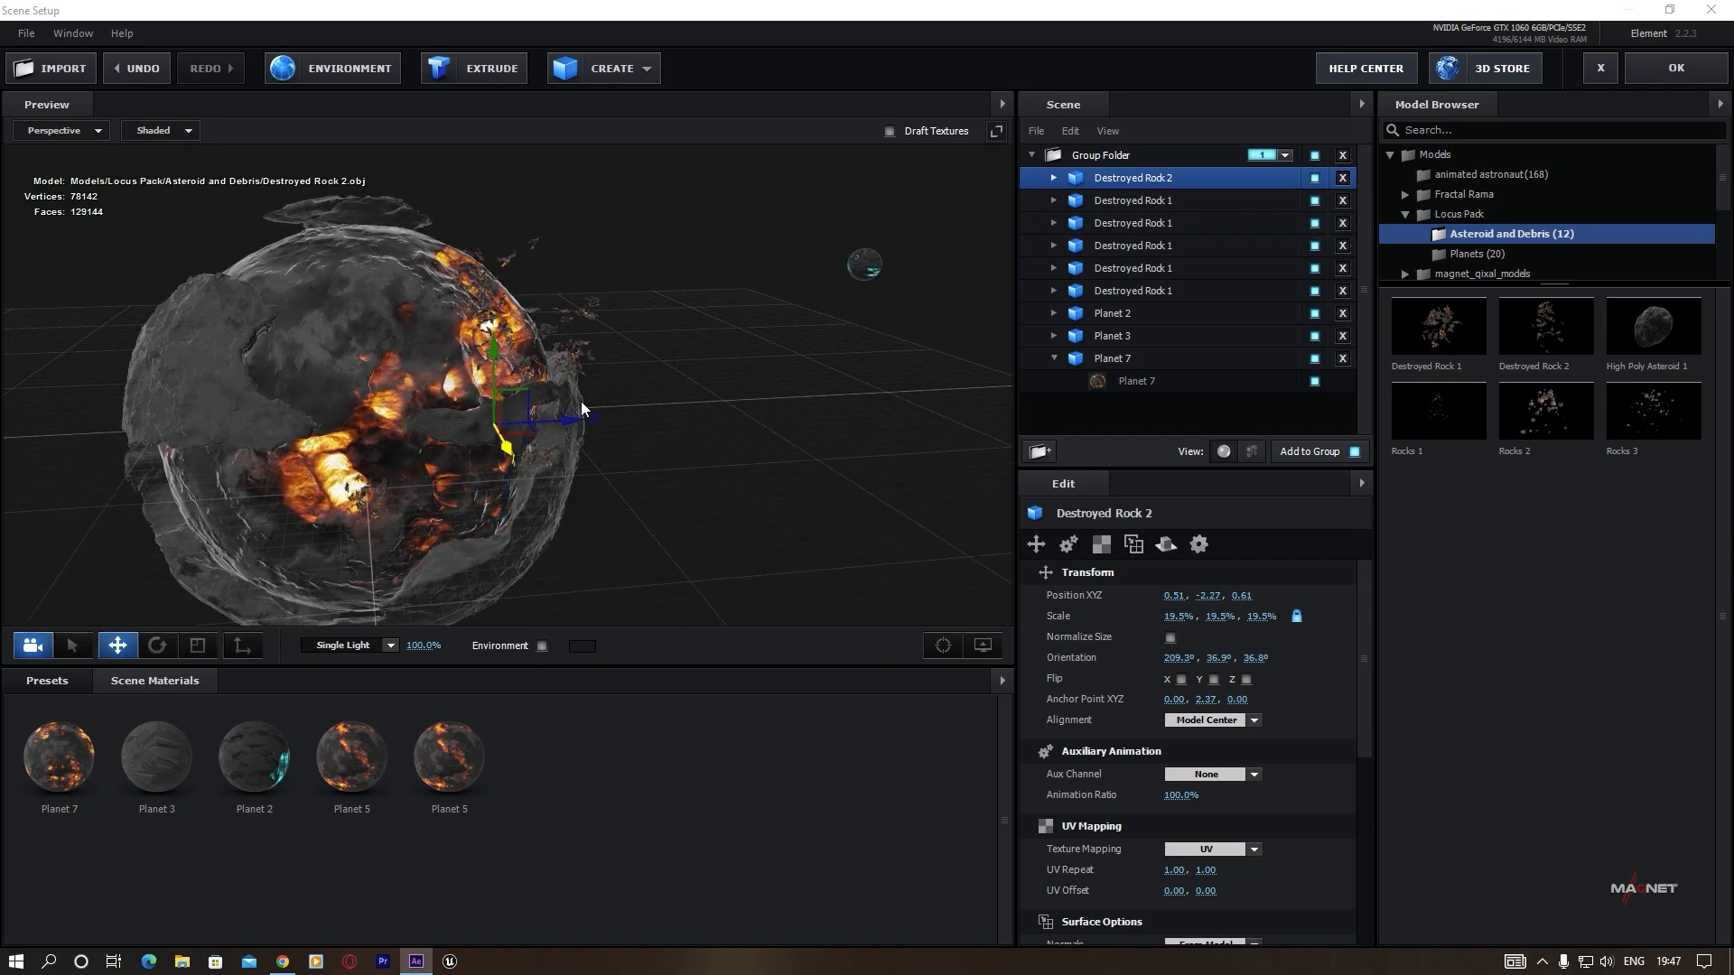
# Duplicate Destroyed Rock 2, lower the copy to Y -2.98 and rotate it to 268.2°, 67.0°, 106.2°.
pyautogui.hotkey('ctrl', 'd')
pyautogui.moveTo(499, 349); pyautogui.dragTo(508, 486)
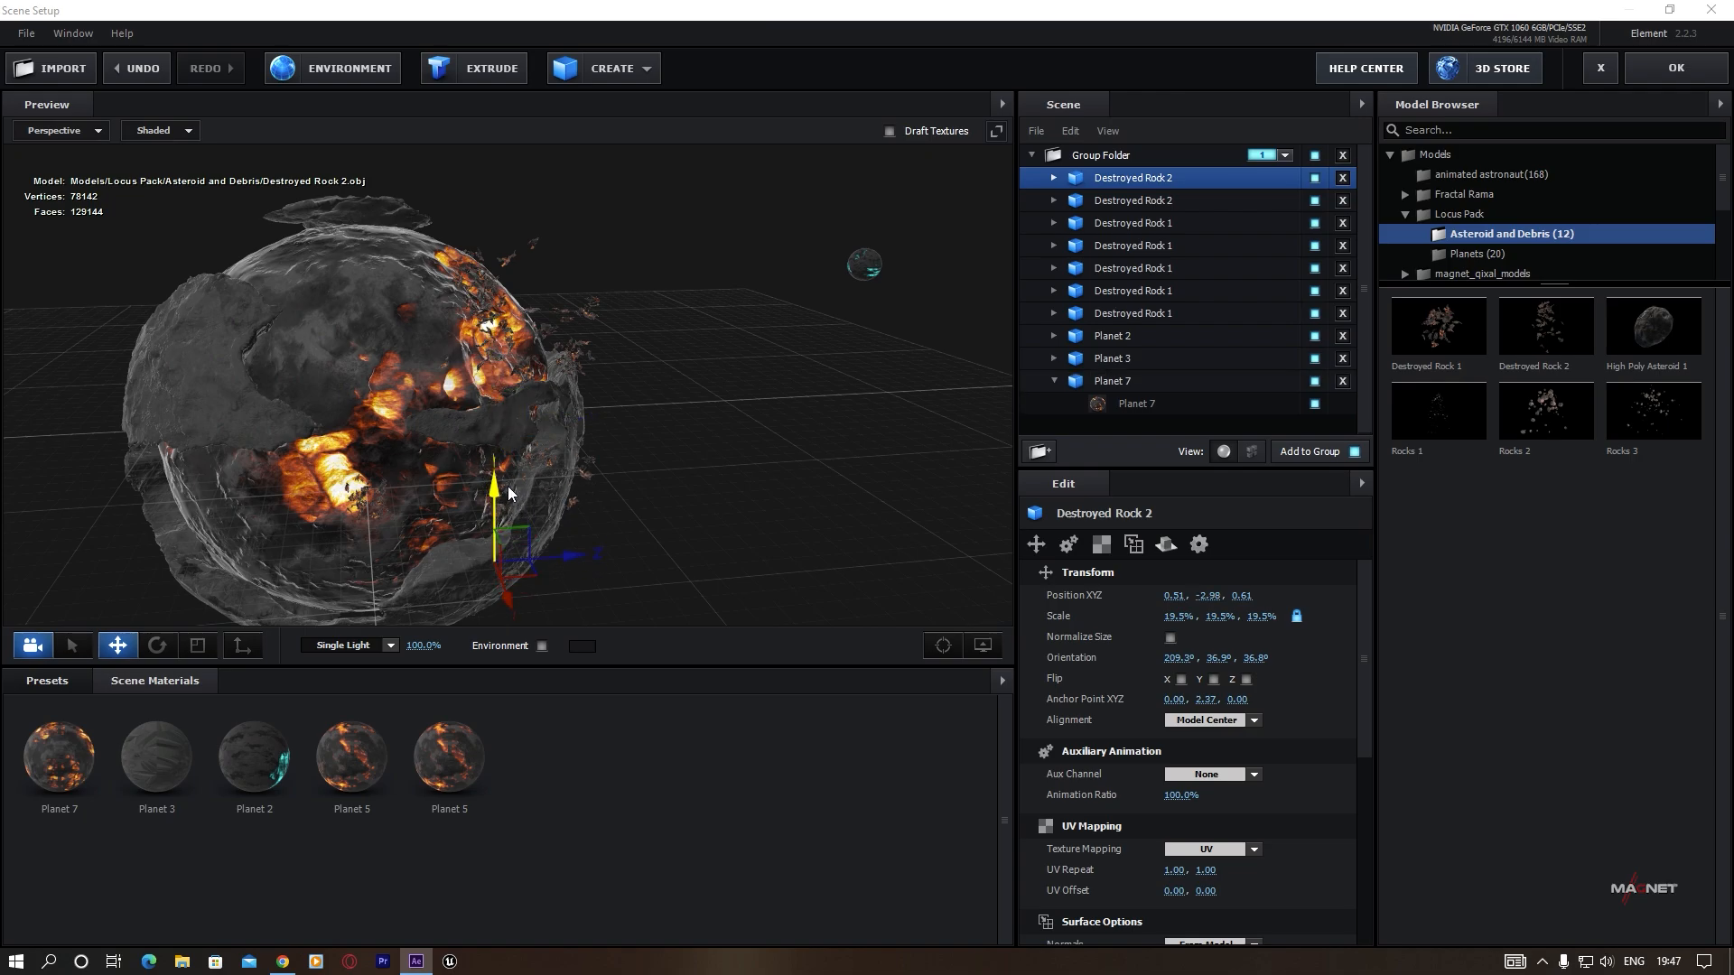
pyautogui.moveTo(756, 537); pyautogui.dragTo(724, 527)
pyautogui.press('e')
pyautogui.moveTo(499, 587); pyautogui.dragTo(442, 592)
# Reposition the copied Destroyed Rock 2 at X 0.60, Y -2.49 and rotate it to 341.4°, 3.2°, 86.0°.
pyautogui.press('w')
pyautogui.moveTo(650, 569); pyautogui.dragTo(630, 528)
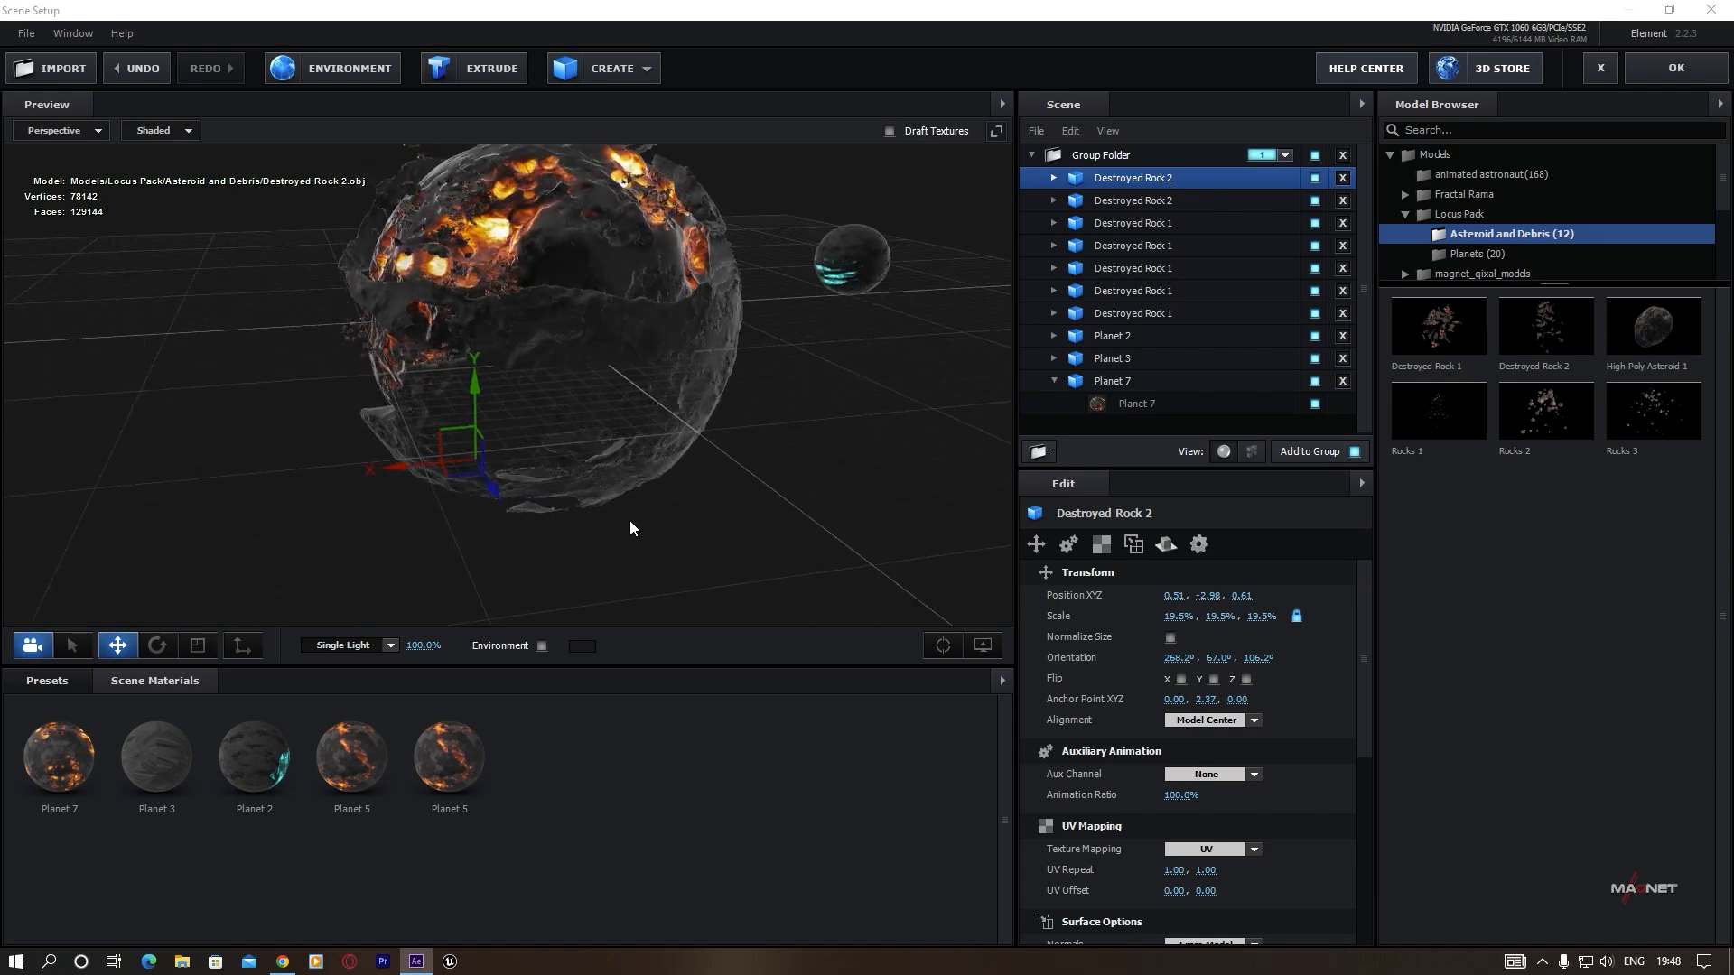
pyautogui.moveTo(409, 464); pyautogui.dragTo(194, 471)
pyautogui.press('e')
pyautogui.moveTo(365, 395); pyautogui.dragTo(298, 442)
pyautogui.press('w')
pyautogui.moveTo(396, 396); pyautogui.dragTo(393, 305)
pyautogui.moveTo(319, 375); pyautogui.dragTo(380, 370)
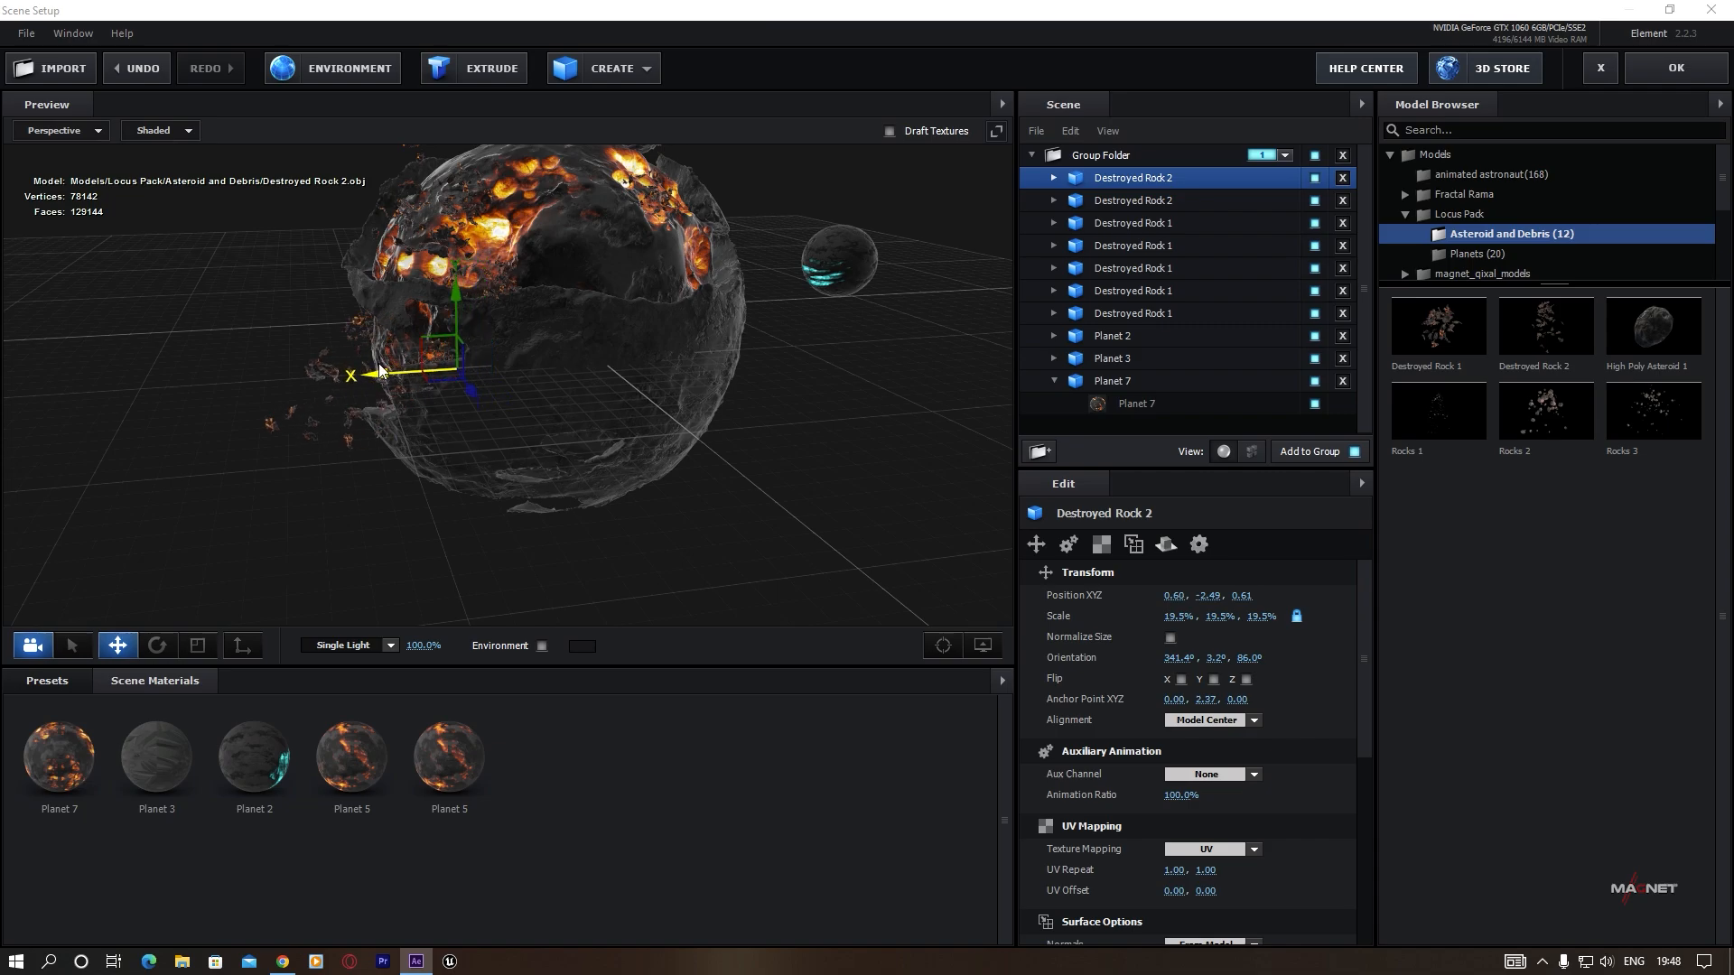
# Add the Plain 2 model from the Planes folder of the Fractal Rama pack to the scene.
pyautogui.moveTo(433, 481); pyautogui.dragTo(584, 406)
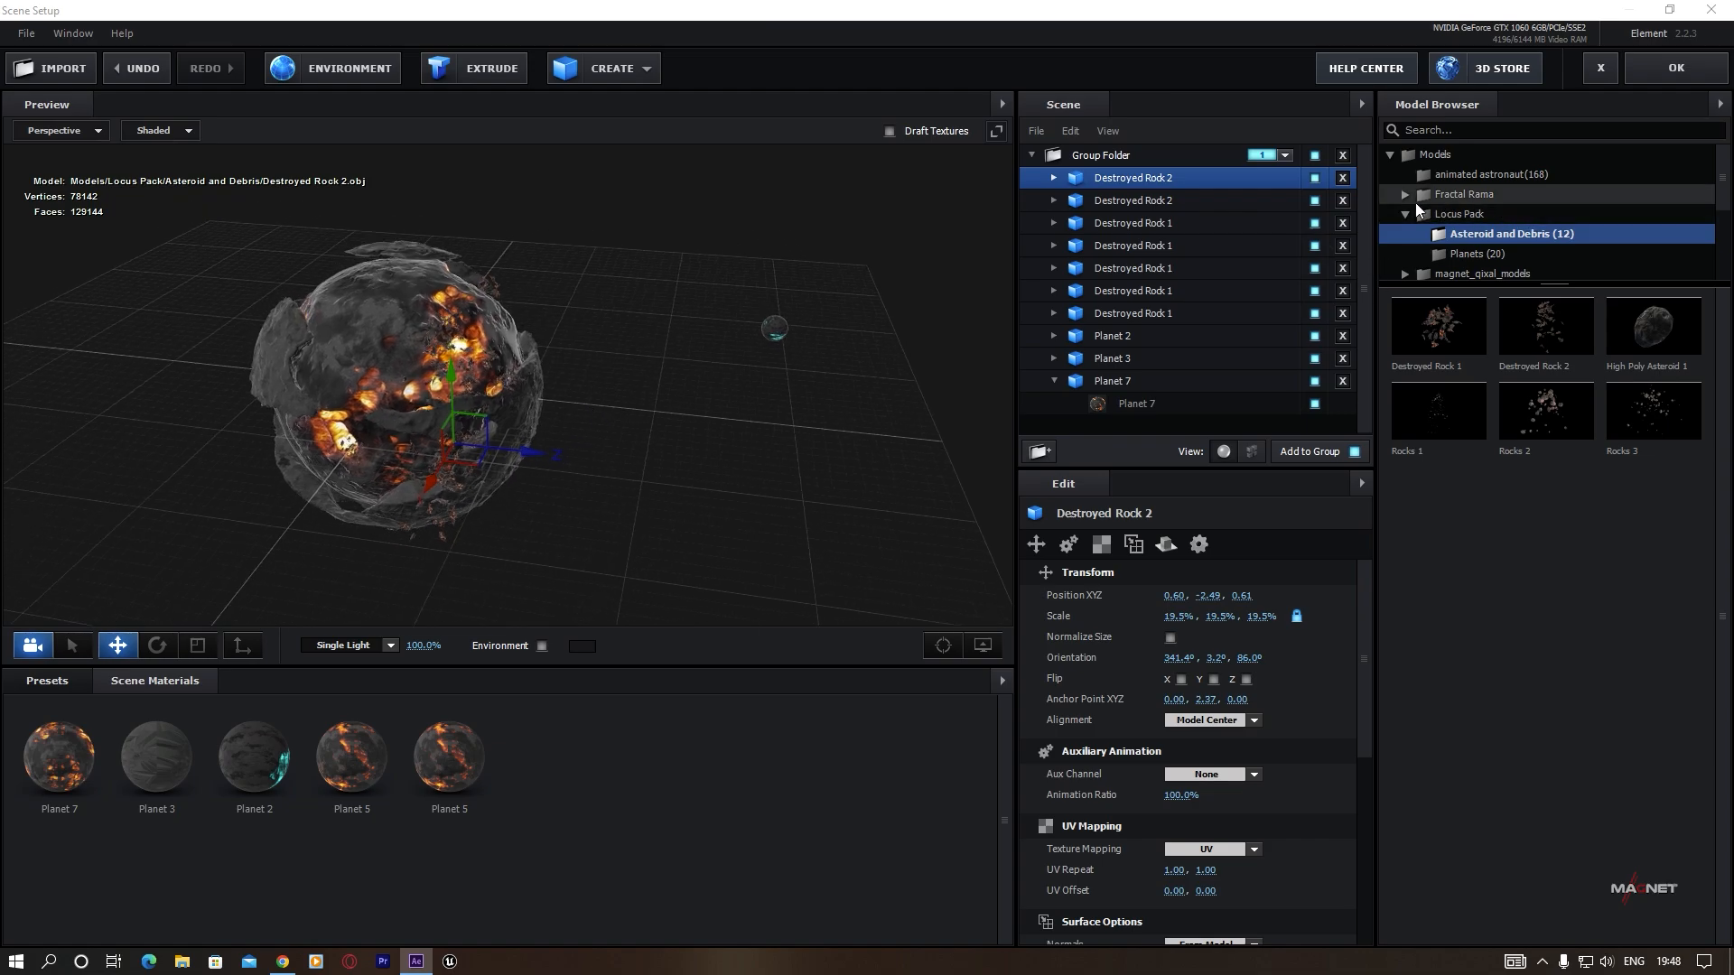
pyautogui.click(1470, 197)
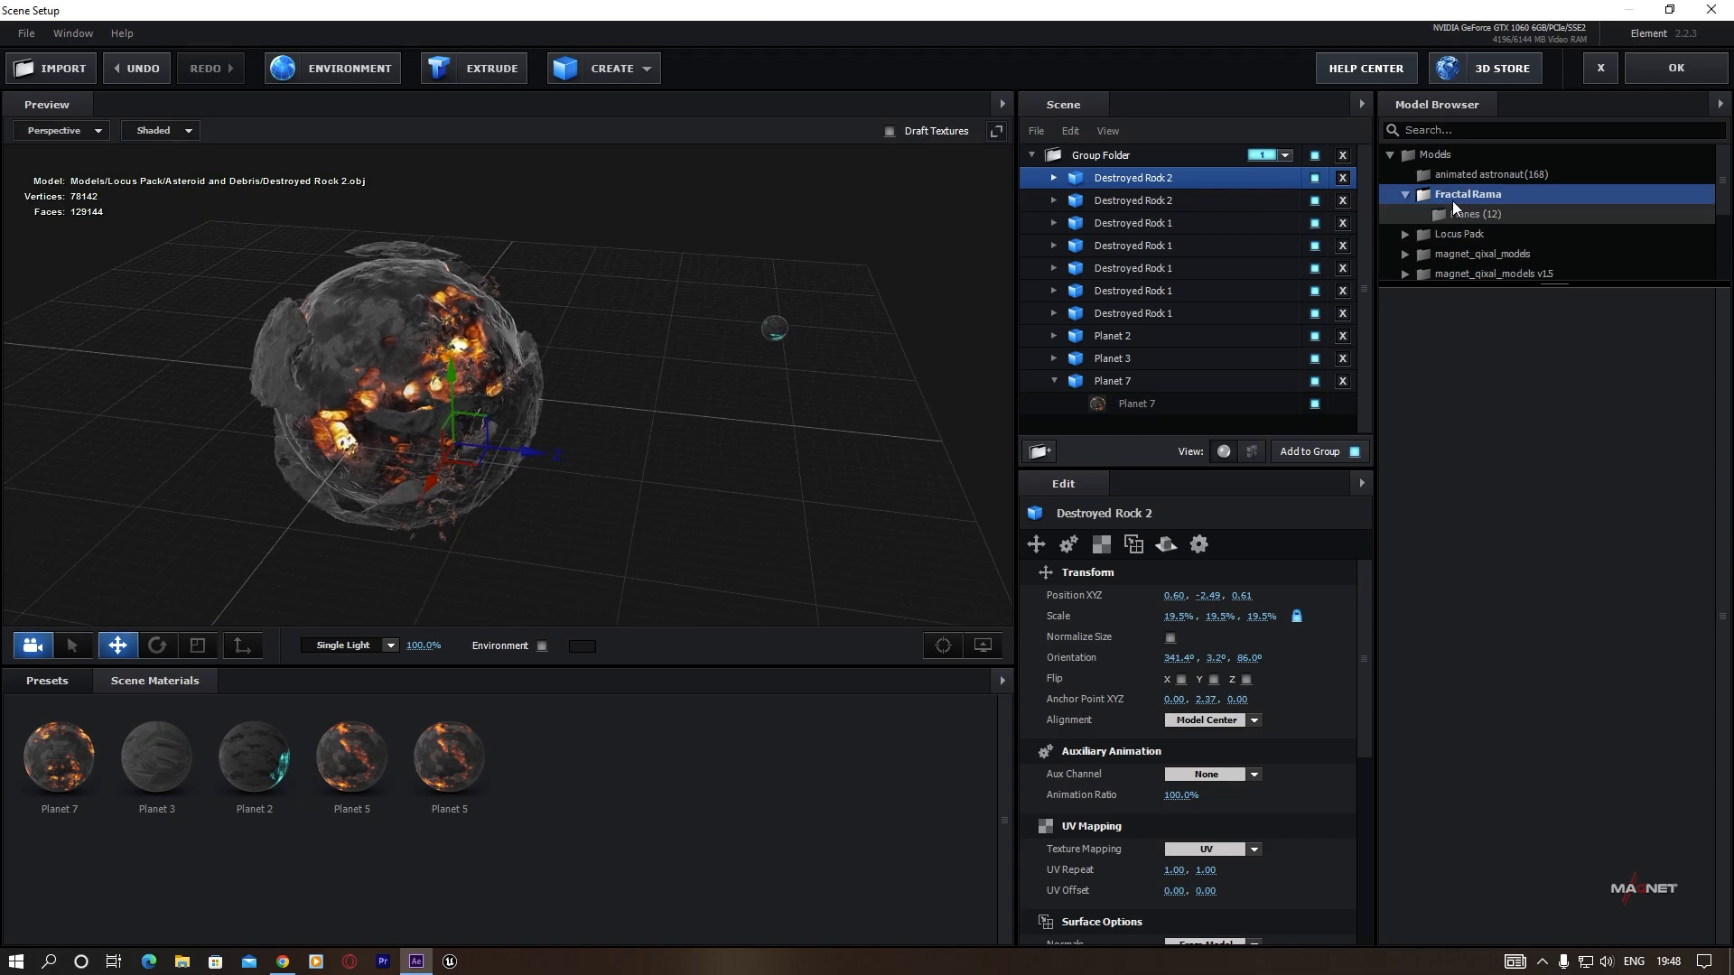
pyautogui.click(1486, 215)
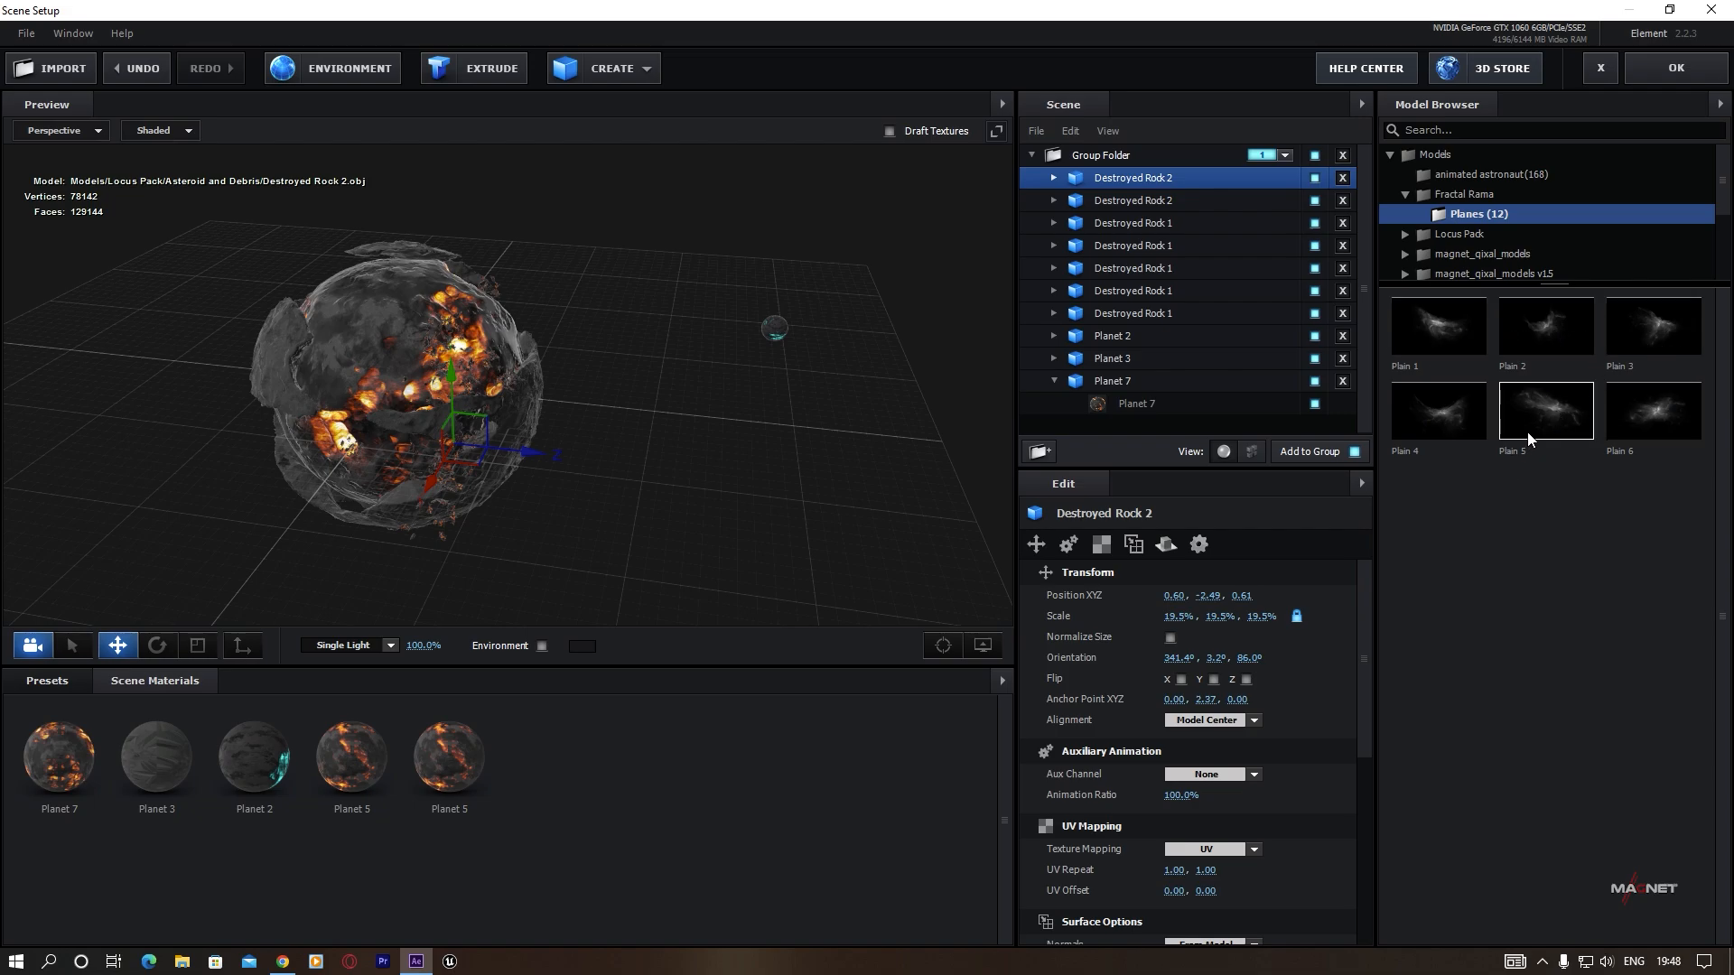
pyautogui.moveTo(674, 403); pyautogui.dragTo(783, 365)
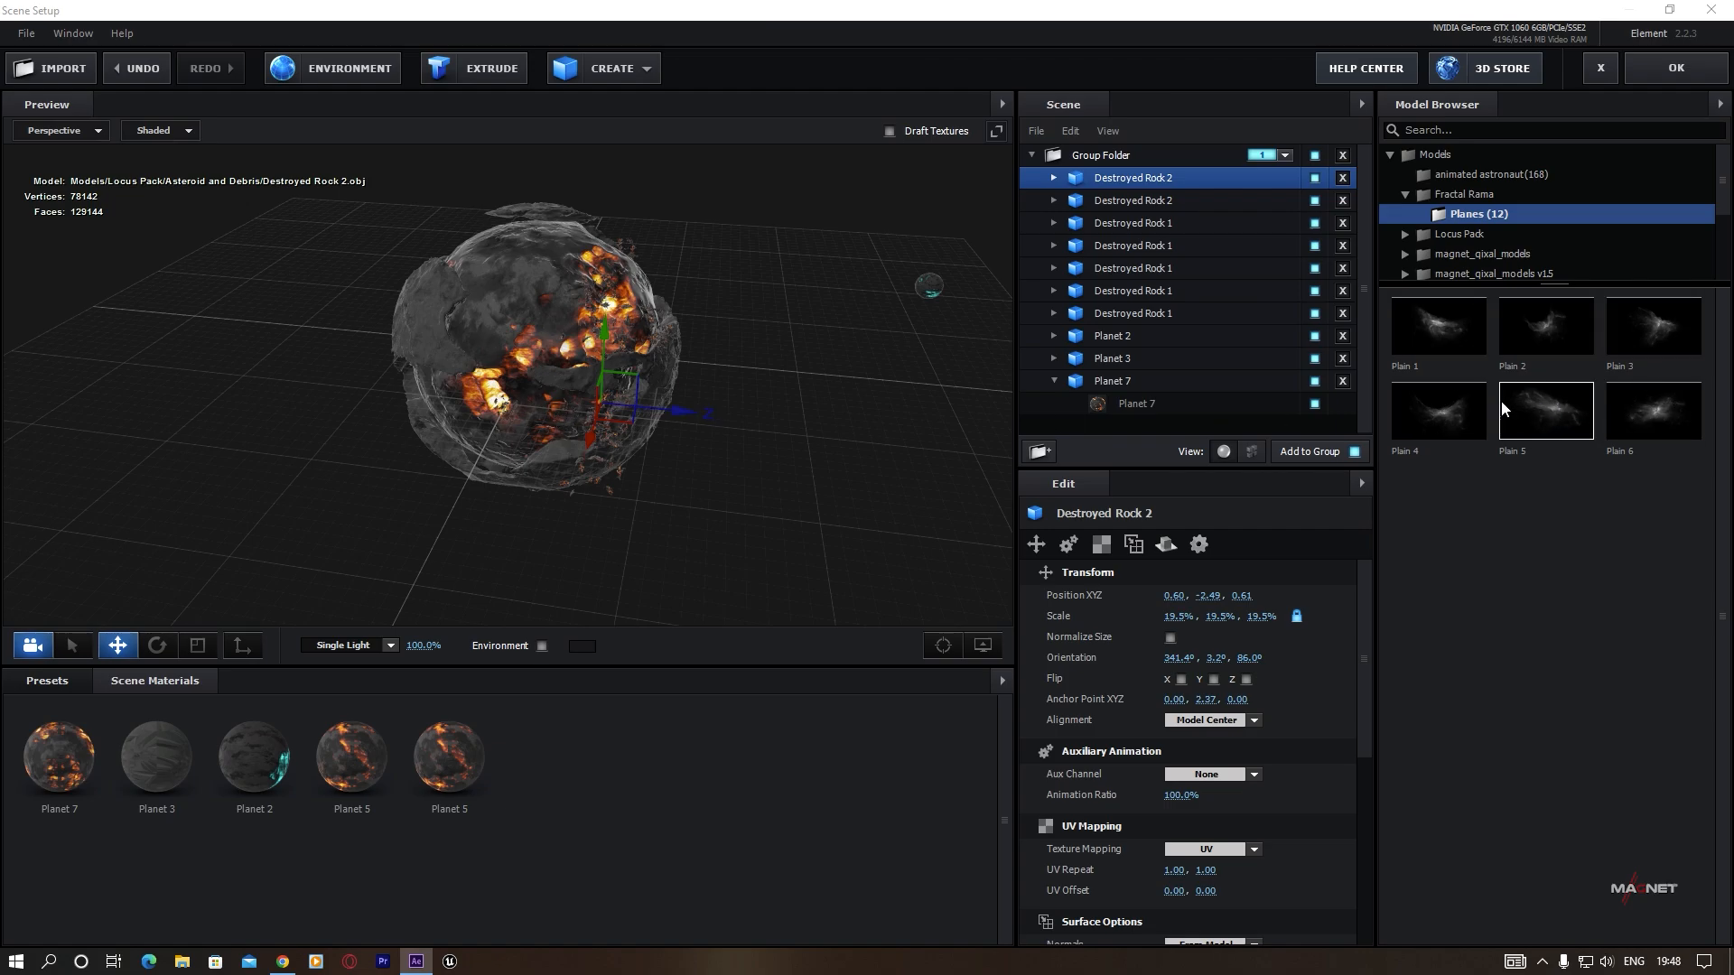
pyautogui.doubleClick(1553, 318)
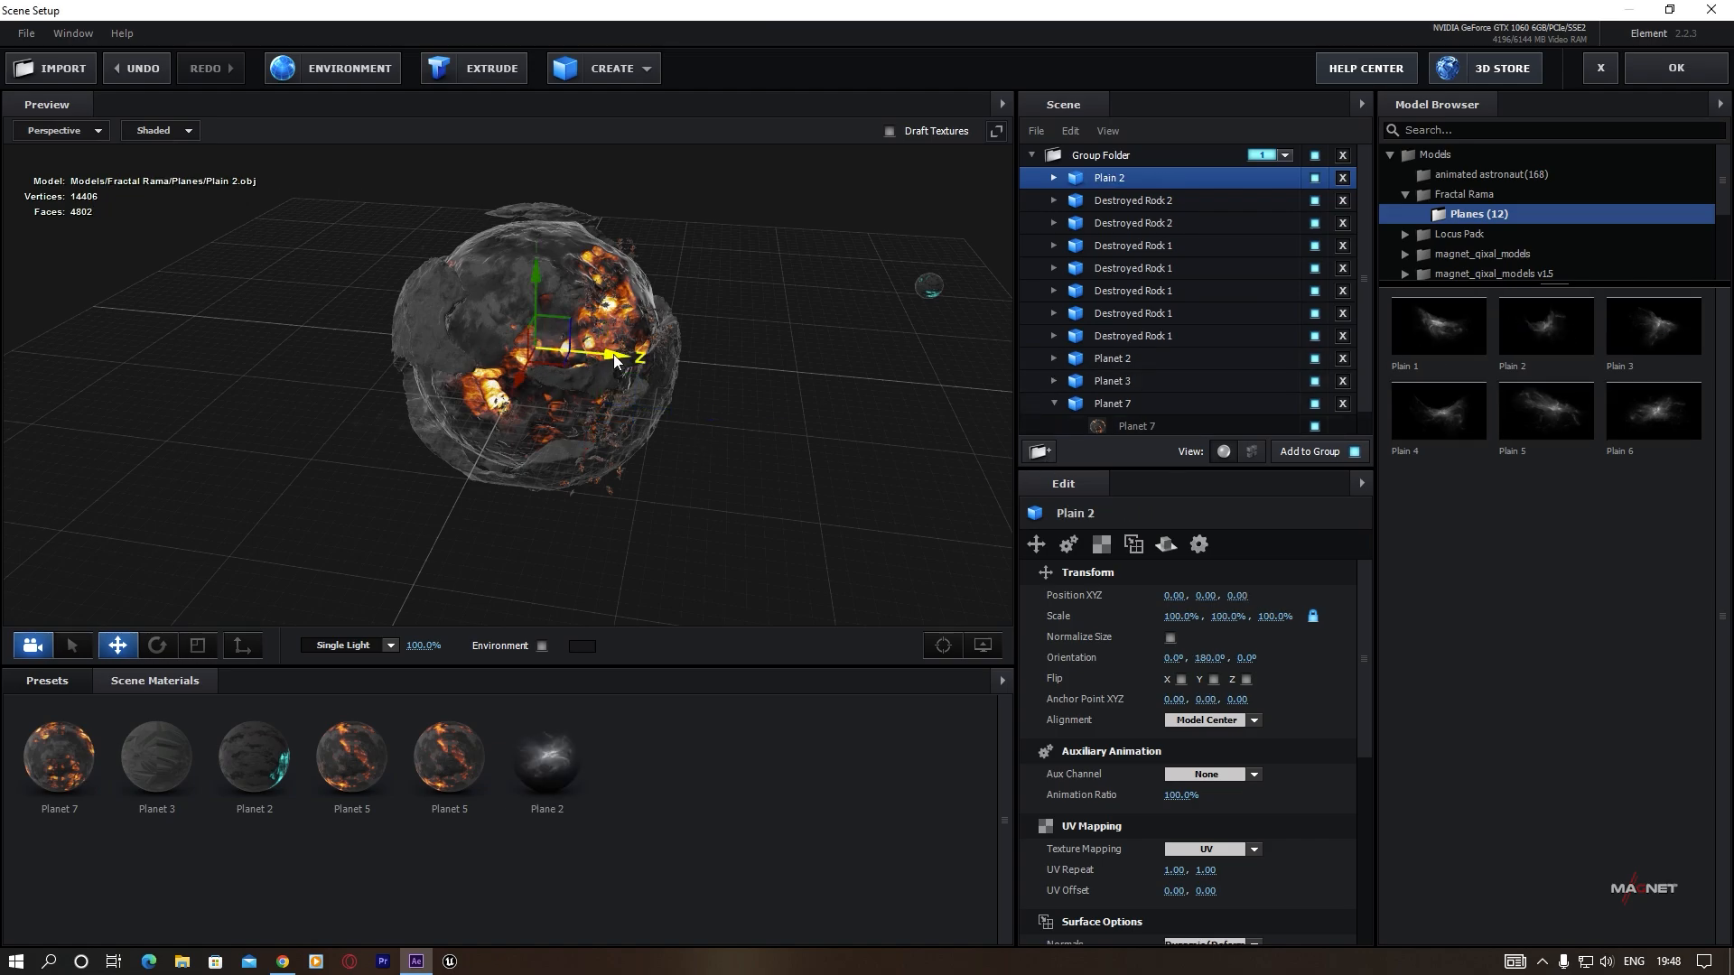
# Move Plain 2 to X 1.91, Z 0.05 beside the planet and rotate it to 176.5°, 352.9°, 249.6°.
pyautogui.moveTo(589, 371); pyautogui.dragTo(468, 361)
pyautogui.press('e')
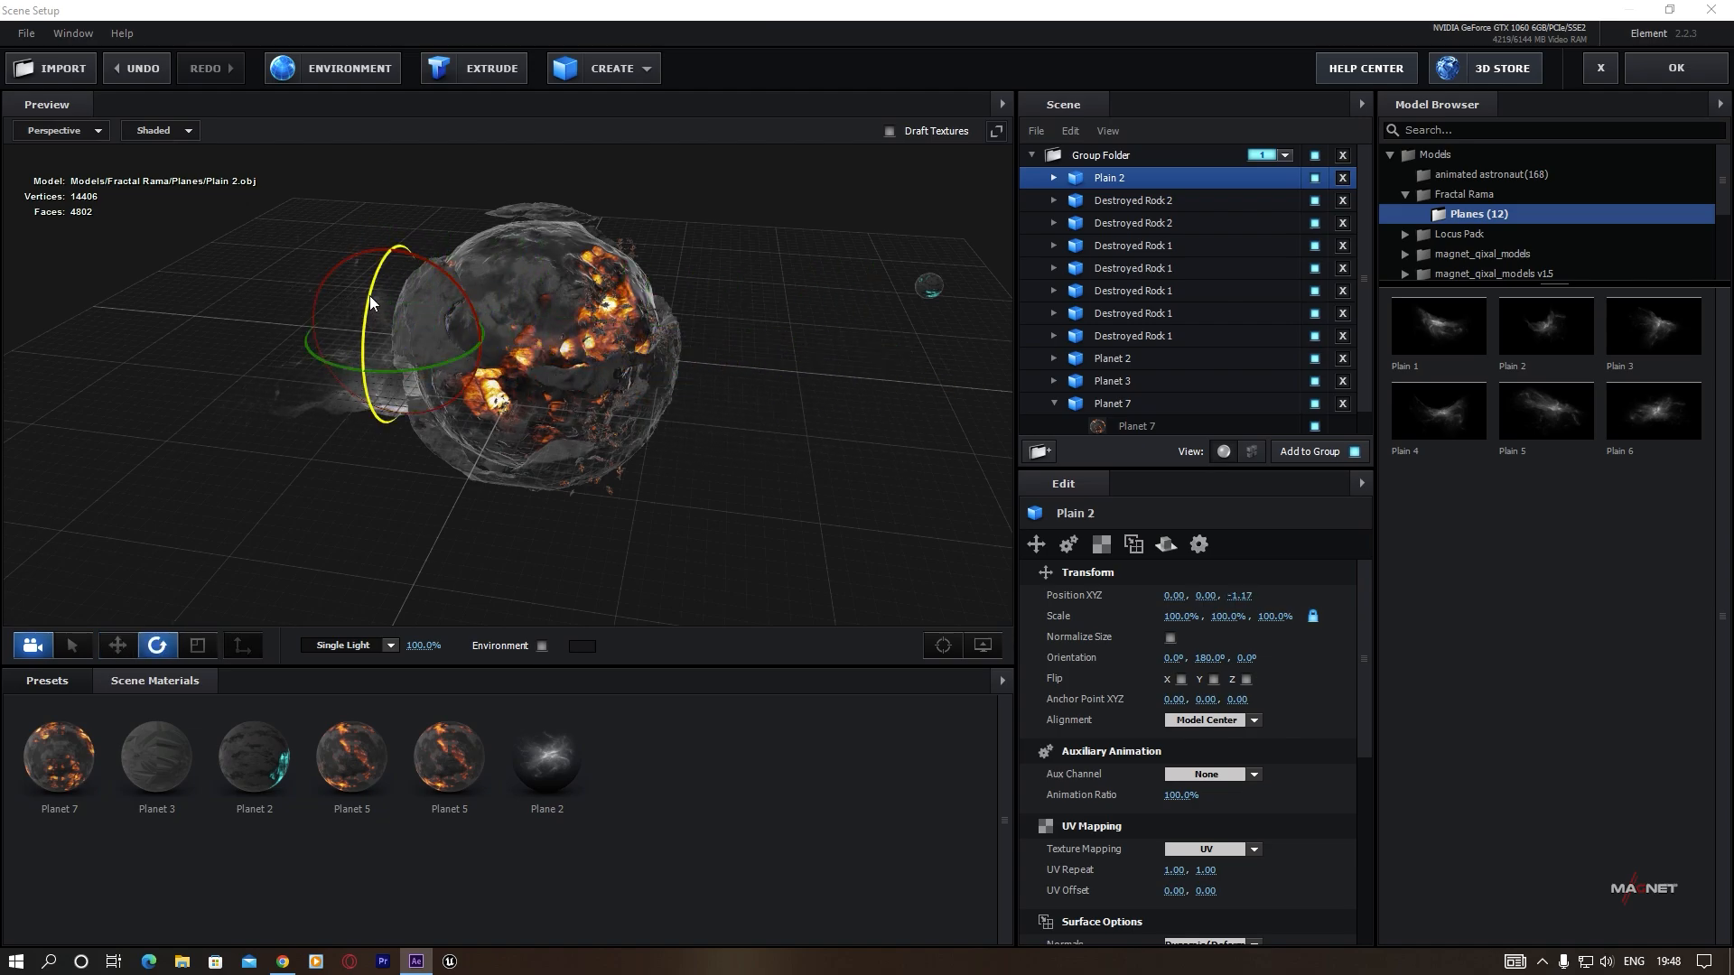
pyautogui.moveTo(370, 295); pyautogui.dragTo(359, 328)
pyautogui.press('w')
pyautogui.moveTo(481, 350); pyautogui.dragTo(381, 487)
pyautogui.moveTo(721, 474); pyautogui.dragTo(572, 461)
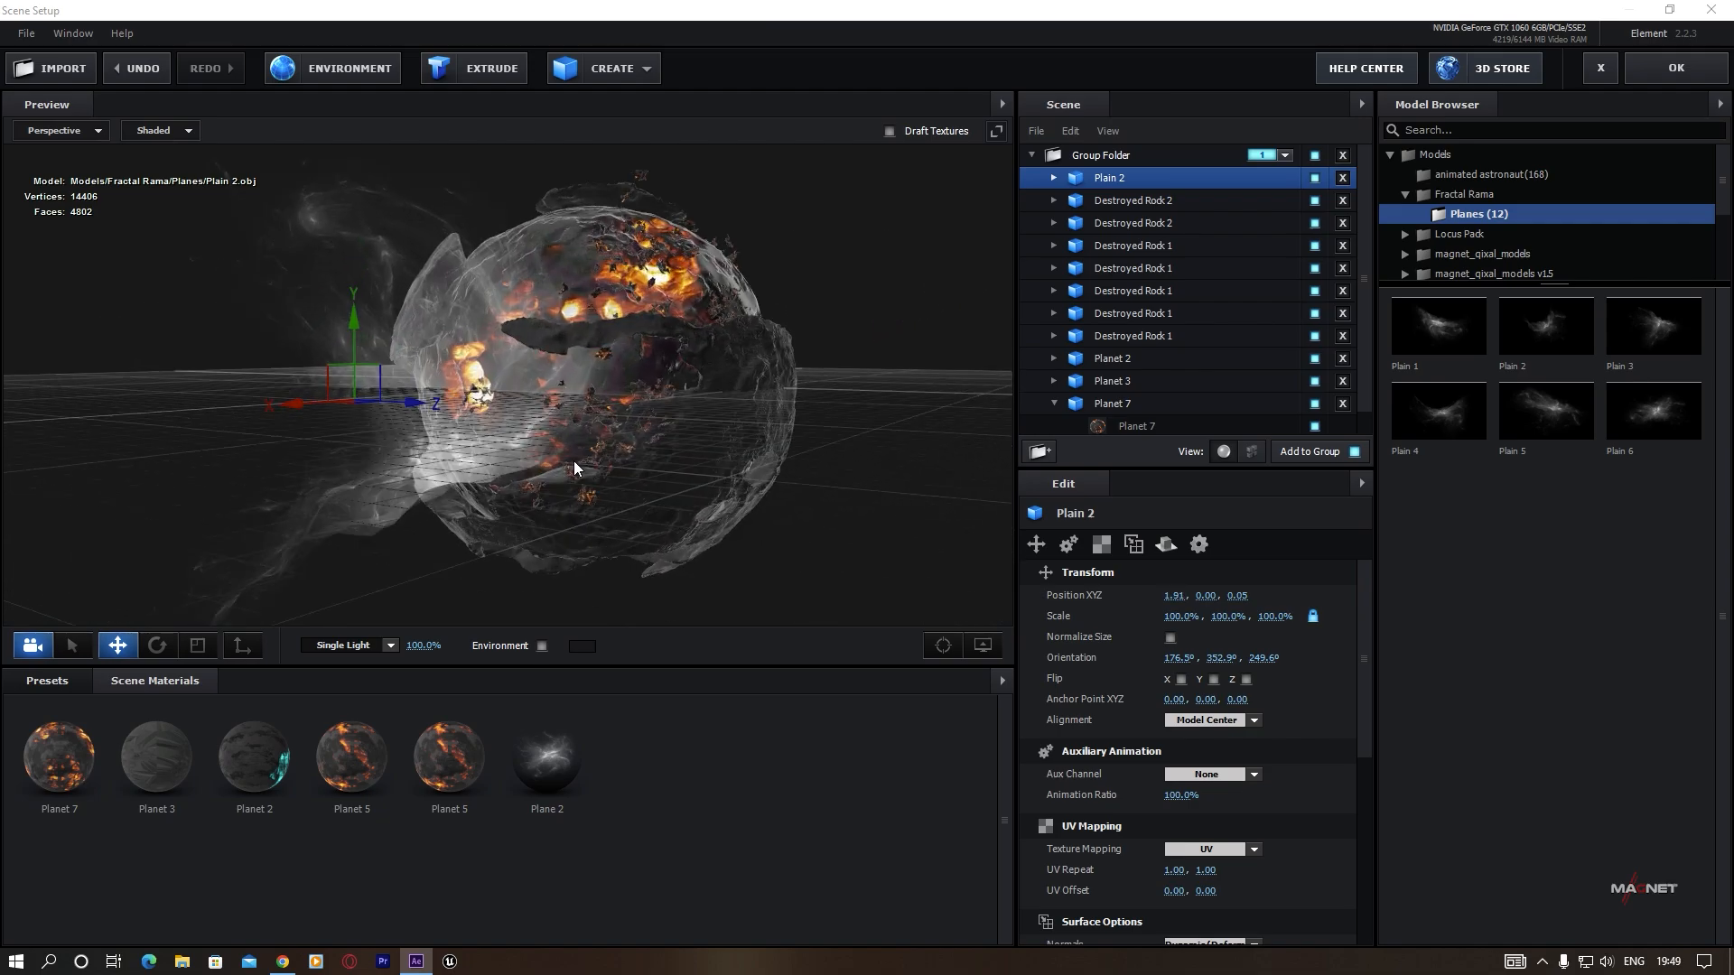
# Reduce Plain 2's Y scale to 81.1% and shift it to X 1.87.
pyautogui.click(199, 648)
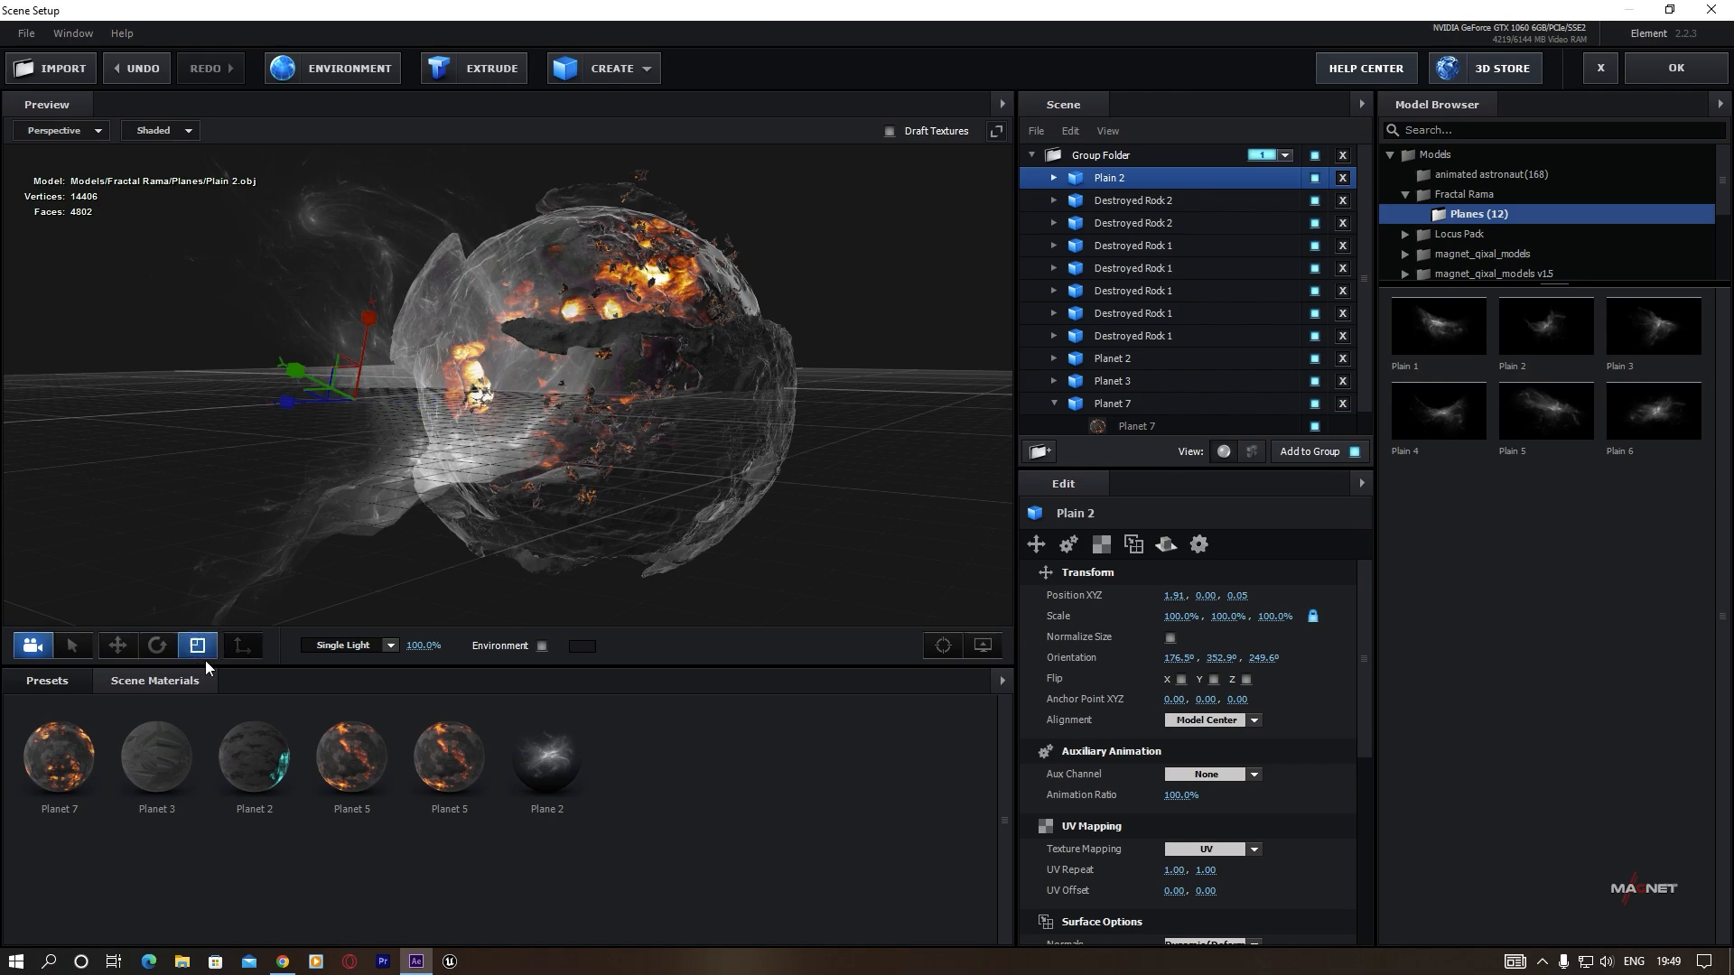
pyautogui.moveTo(417, 491)
pyautogui.mouseDown()
pyautogui.moveTo(471, 502)
pyautogui.moveTo(404, 516)
pyautogui.mouseUp()
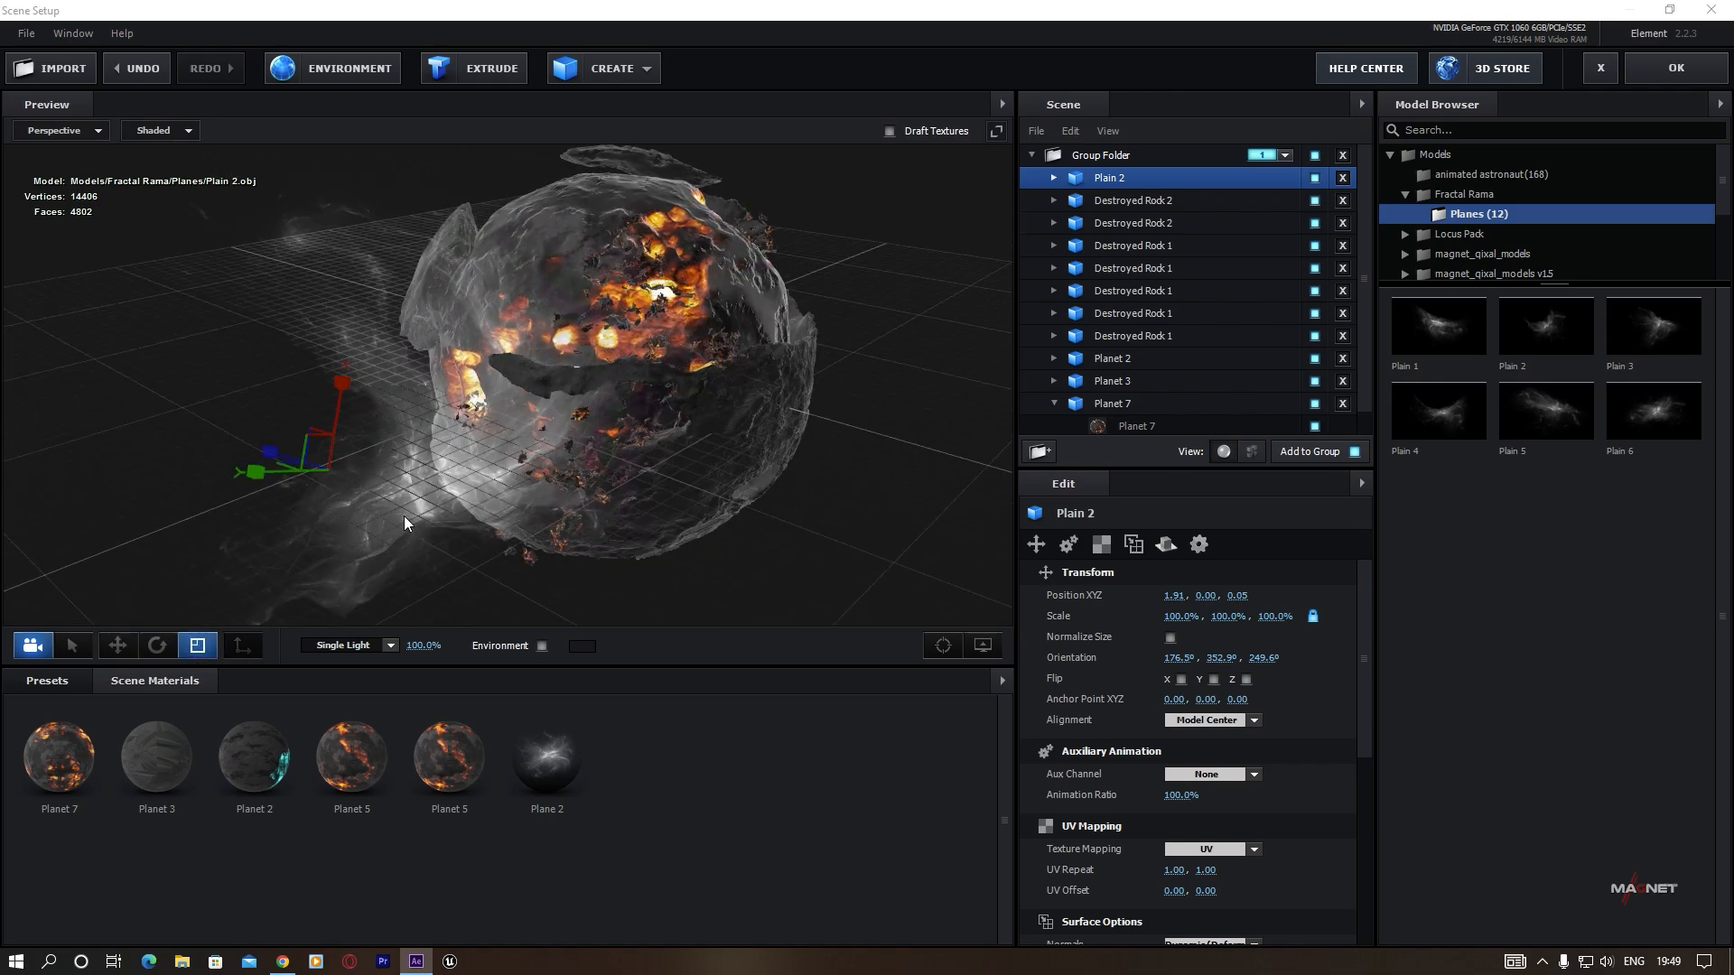
pyautogui.moveTo(253, 479); pyautogui.dragTo(316, 479)
pyautogui.press('w')
pyautogui.moveTo(642, 541); pyautogui.dragTo(528, 502)
pyautogui.moveTo(173, 427); pyautogui.dragTo(190, 431)
# Move Plain 2 against the planet at X 0.77 and rotate it to 191.1°, 21.7°, 124.0°.
pyautogui.press('e')
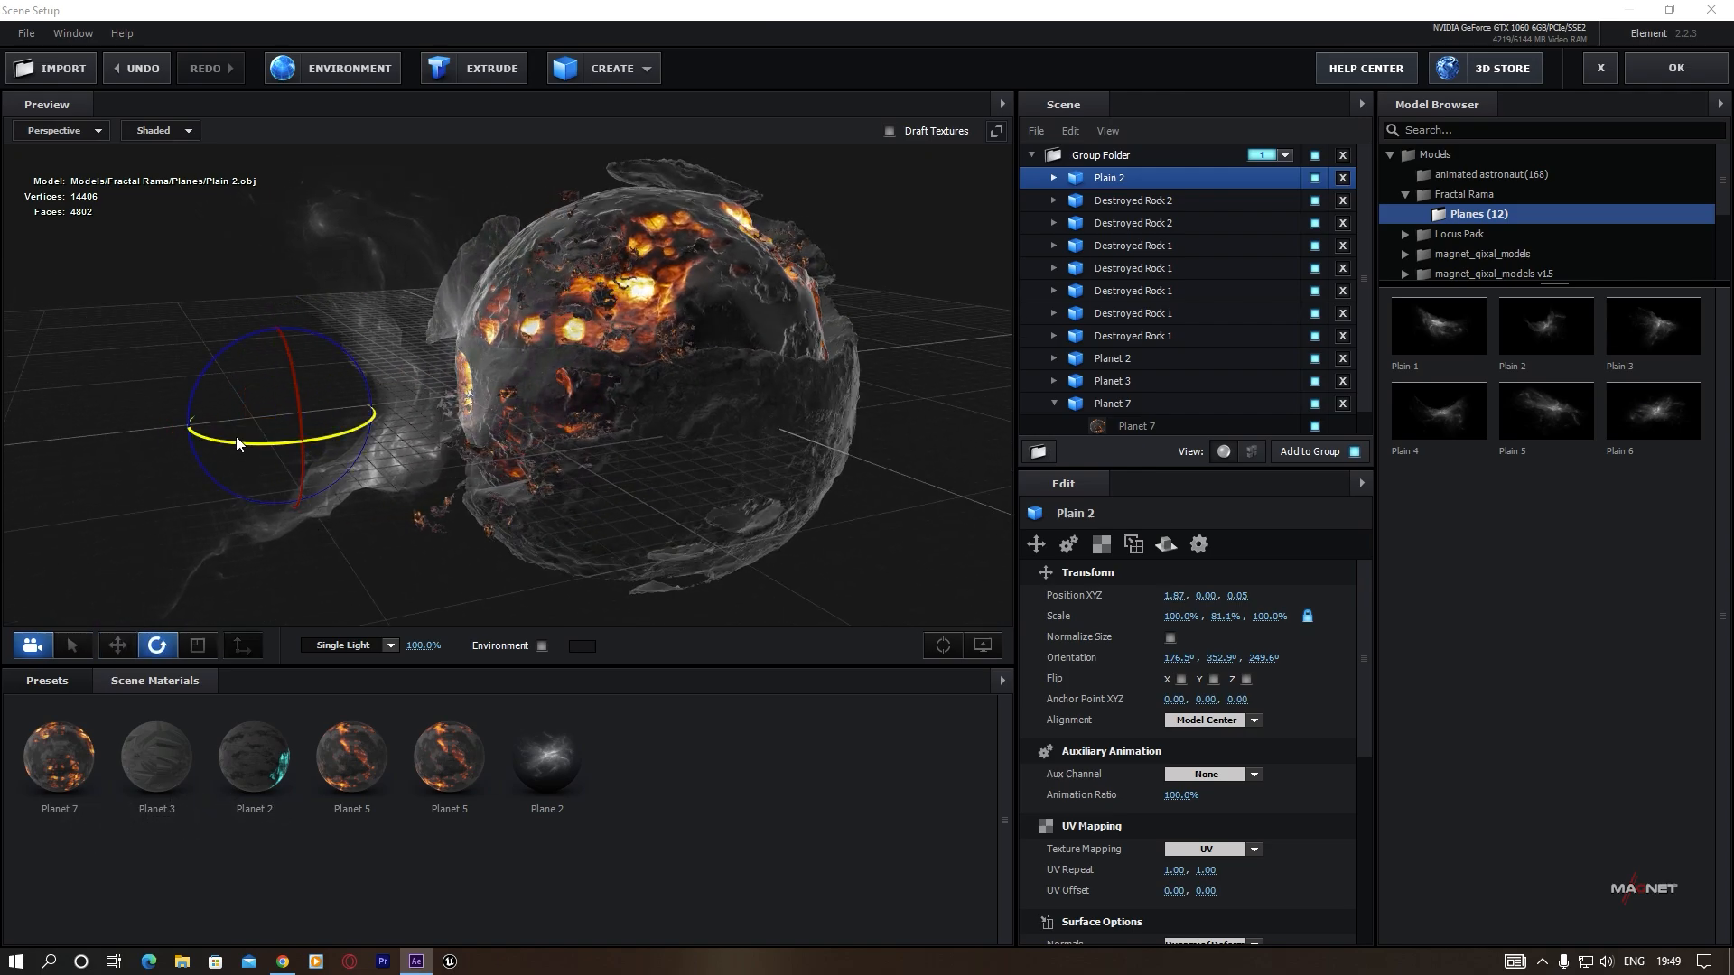
pyautogui.moveTo(206, 367); pyautogui.dragTo(431, 378)
pyautogui.press('w')
pyautogui.moveTo(198, 433); pyautogui.dragTo(495, 412)
pyautogui.press('e')
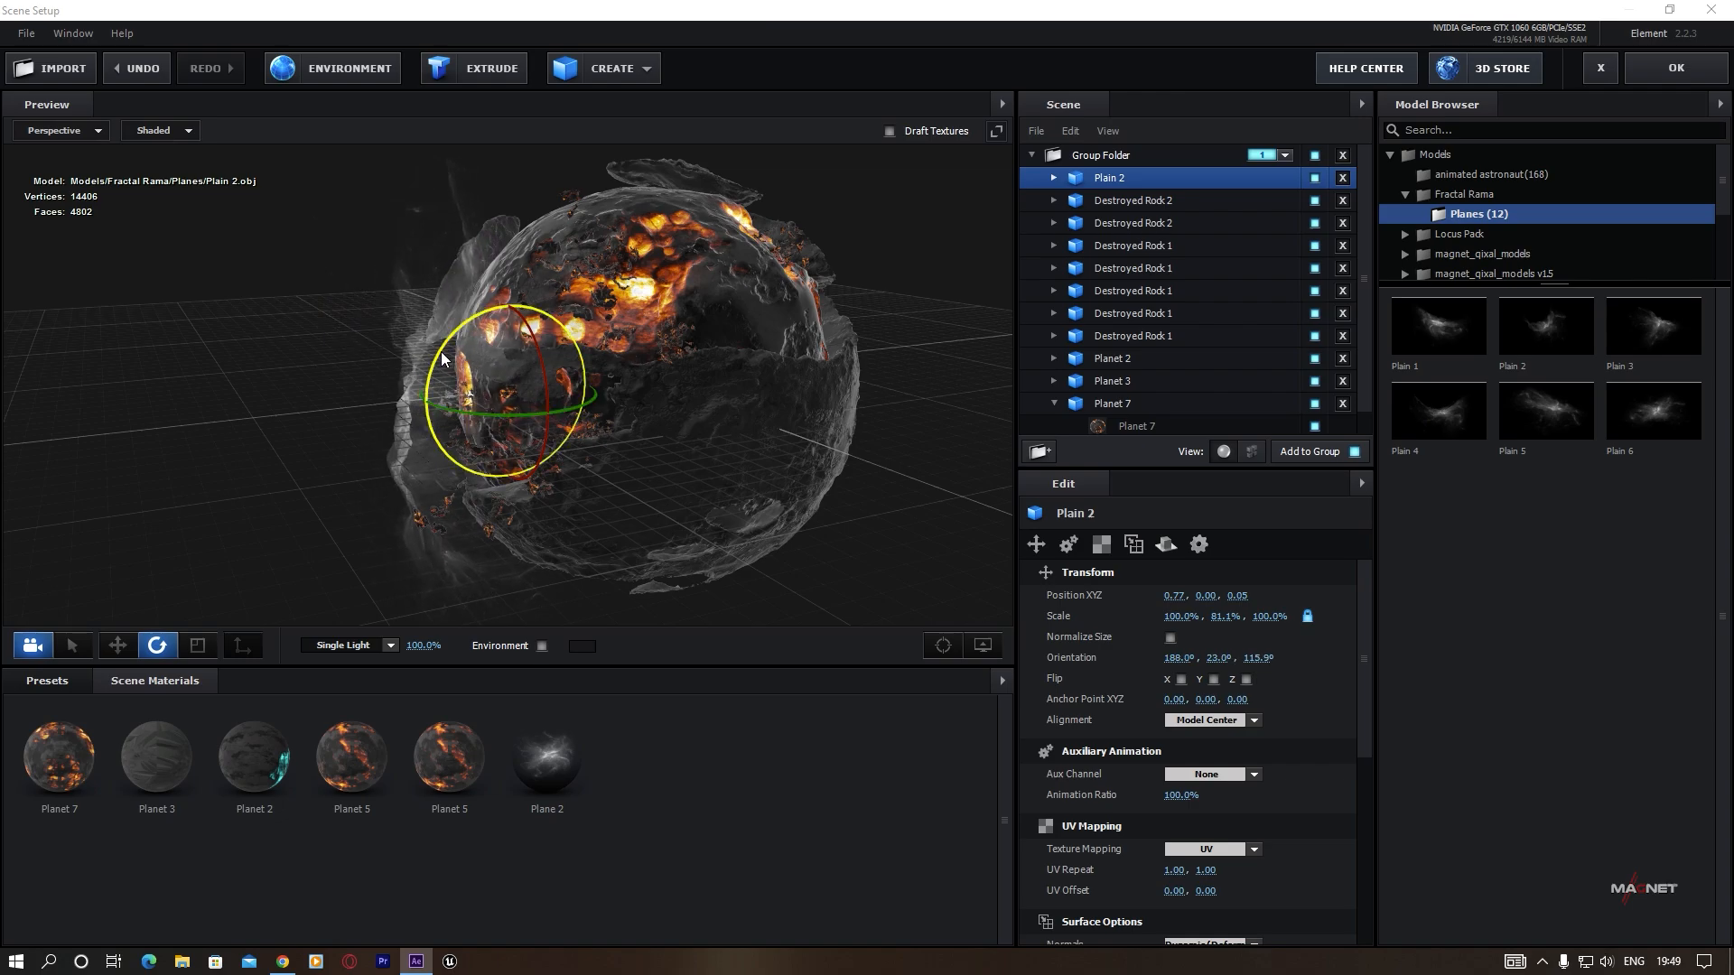
pyautogui.moveTo(440, 350); pyautogui.dragTo(400, 460)
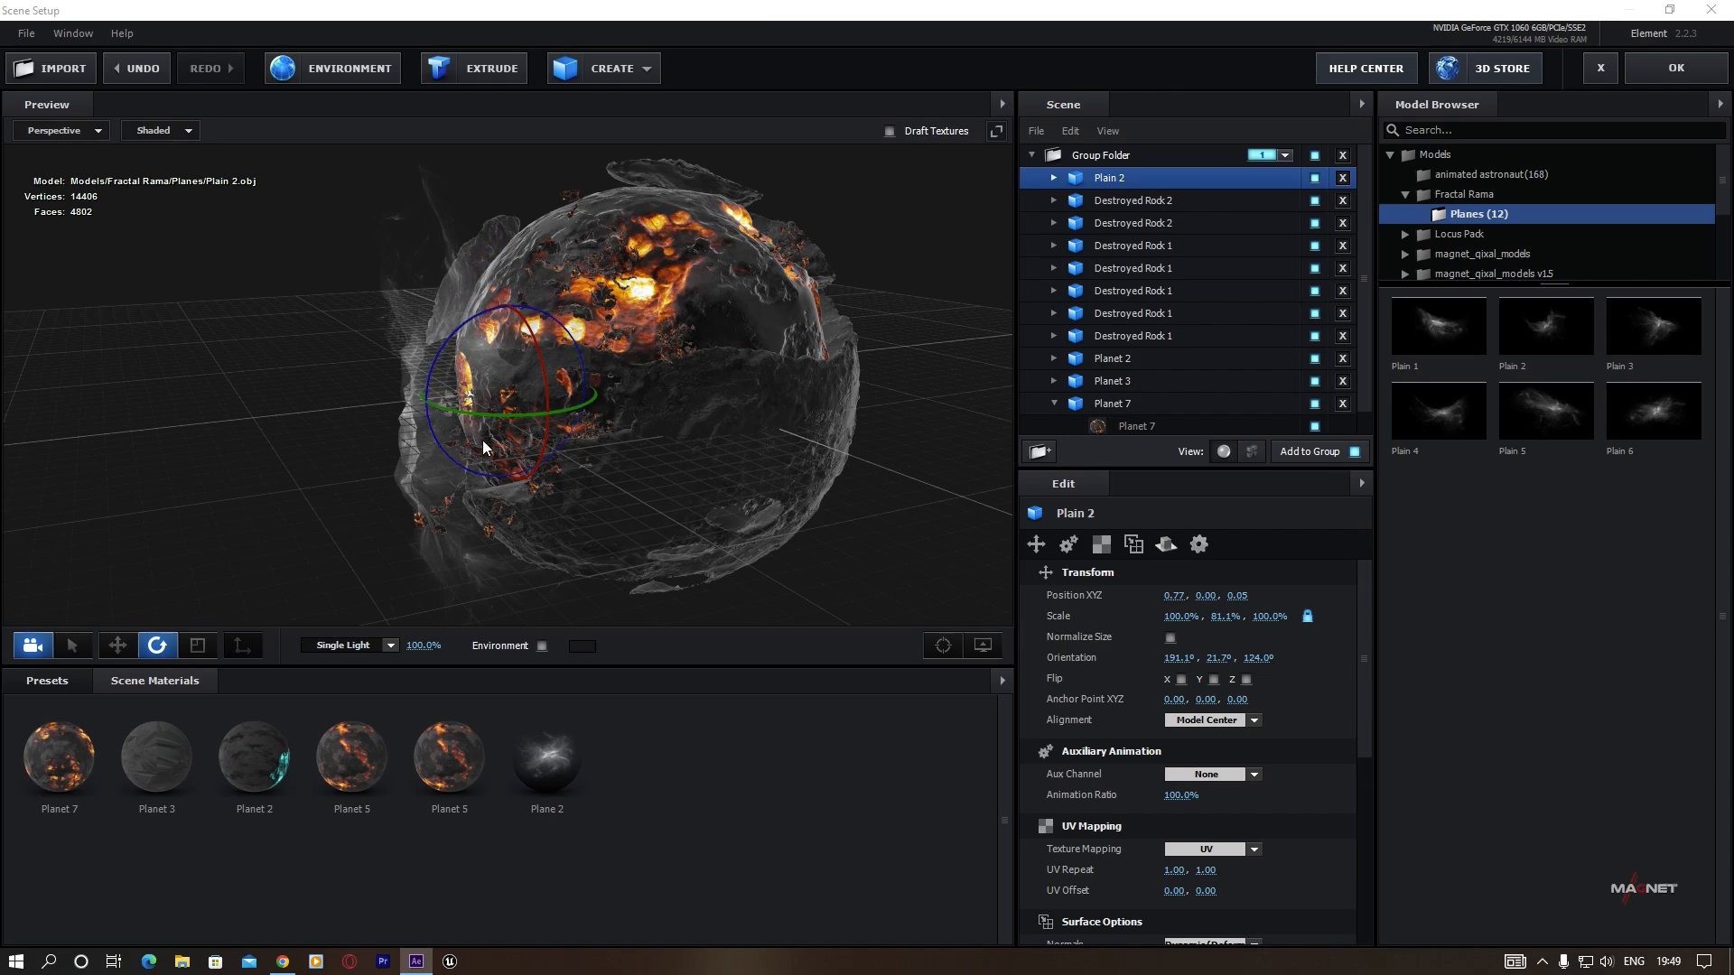
# Duplicate Plain 2, rotate the copy to 329.0°, 69.6°, 270.5° and move it to X 1.28.
pyautogui.hotkey('ctrl', 'd')
pyautogui.moveTo(515, 416); pyautogui.dragTo(354, 386)
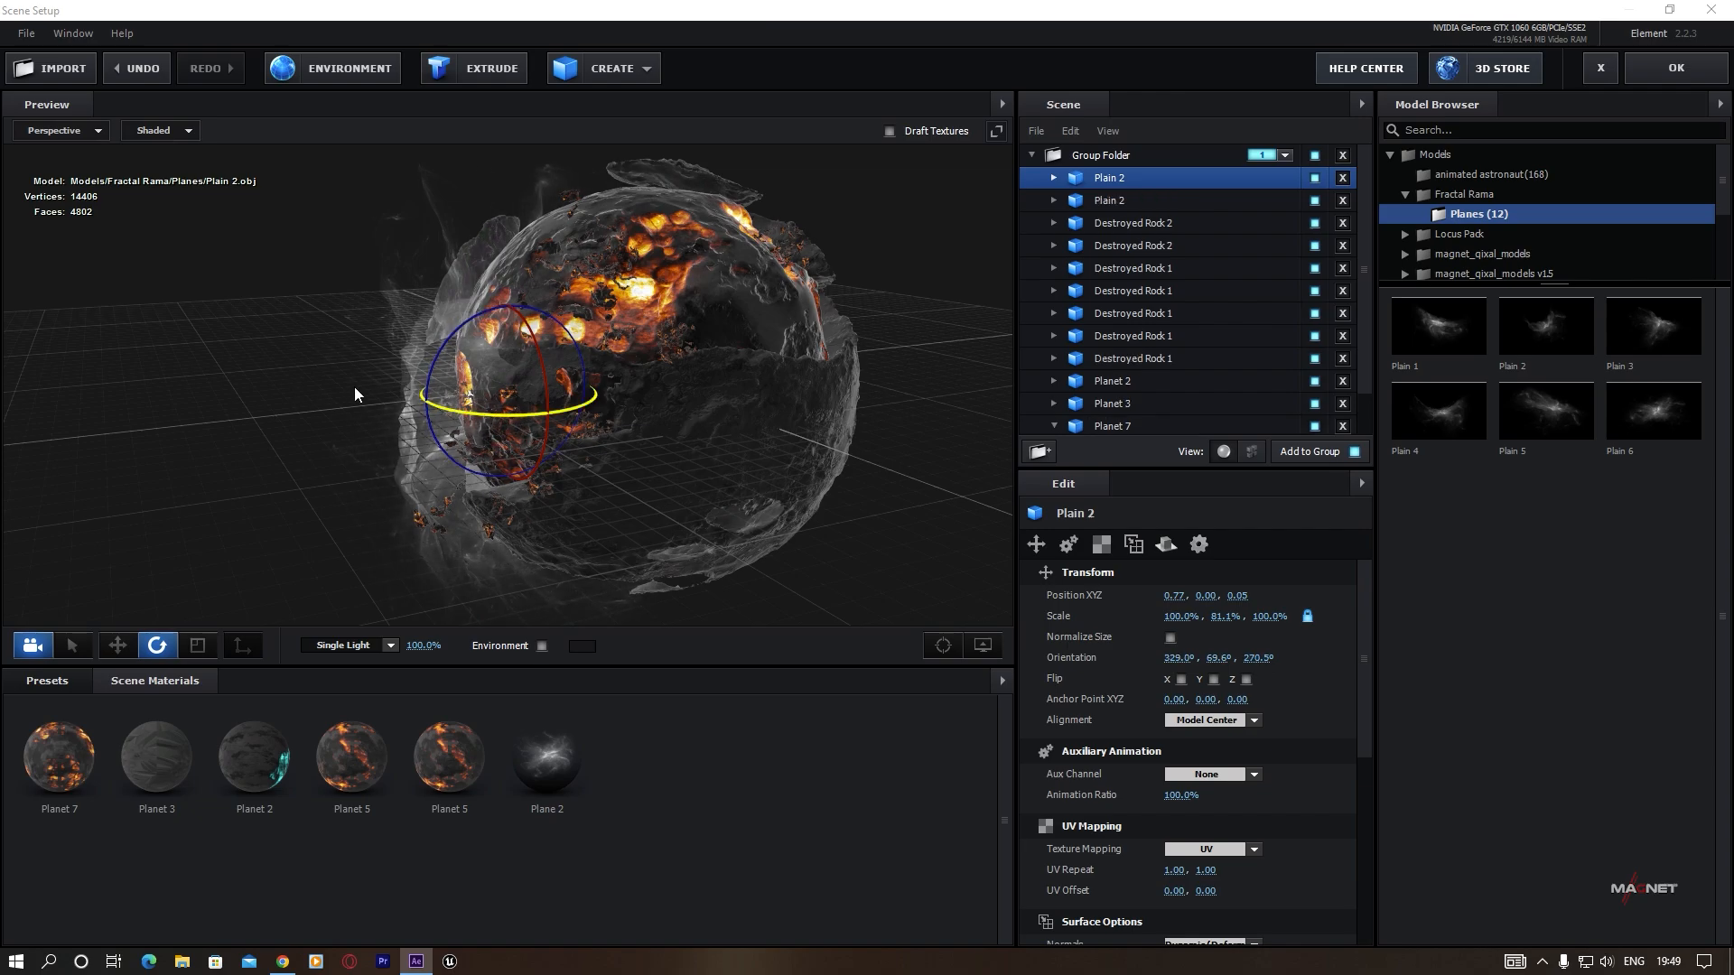
pyautogui.press('w')
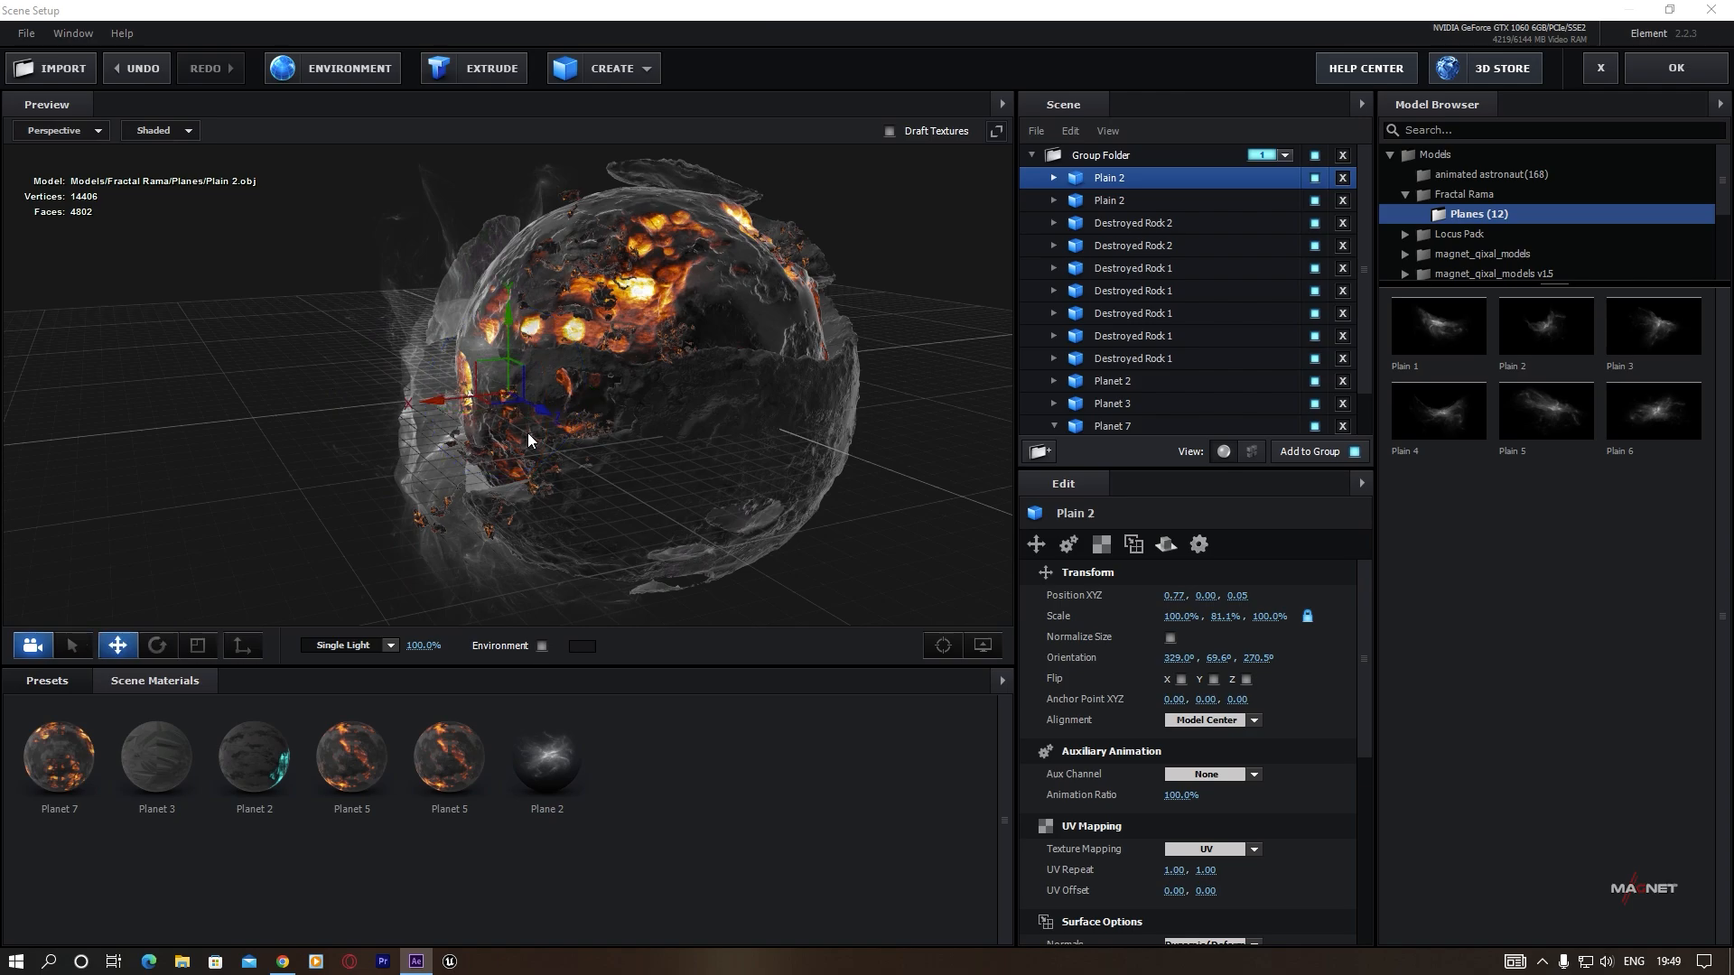
pyautogui.moveTo(444, 403); pyautogui.dragTo(322, 415)
pyautogui.moveTo(538, 478)
pyautogui.mouseDown()
pyautogui.moveTo(632, 479)
pyautogui.moveTo(603, 448)
pyautogui.moveTo(528, 495)
pyautogui.moveTo(557, 485)
pyautogui.mouseUp()
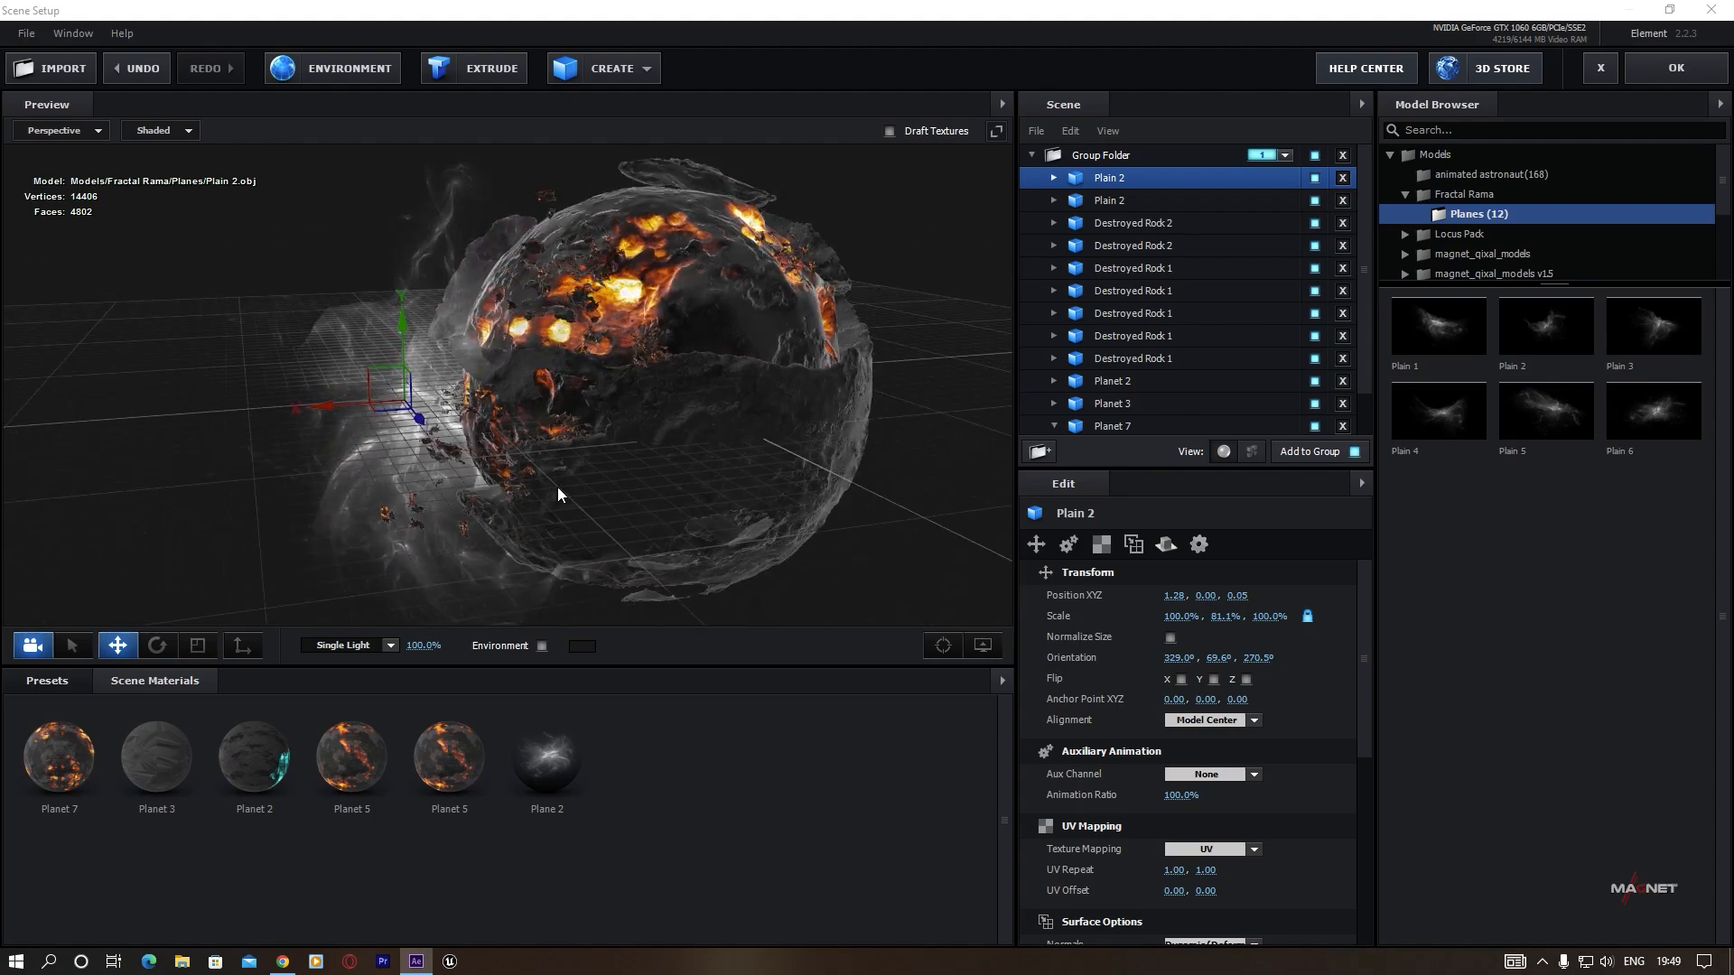
# Replace the Plane 2 material's illumination texture with Frac 11 from the JPG Colored folder of Fractal Rama.
pyautogui.moveTo(505, 565); pyautogui.dragTo(699, 330)
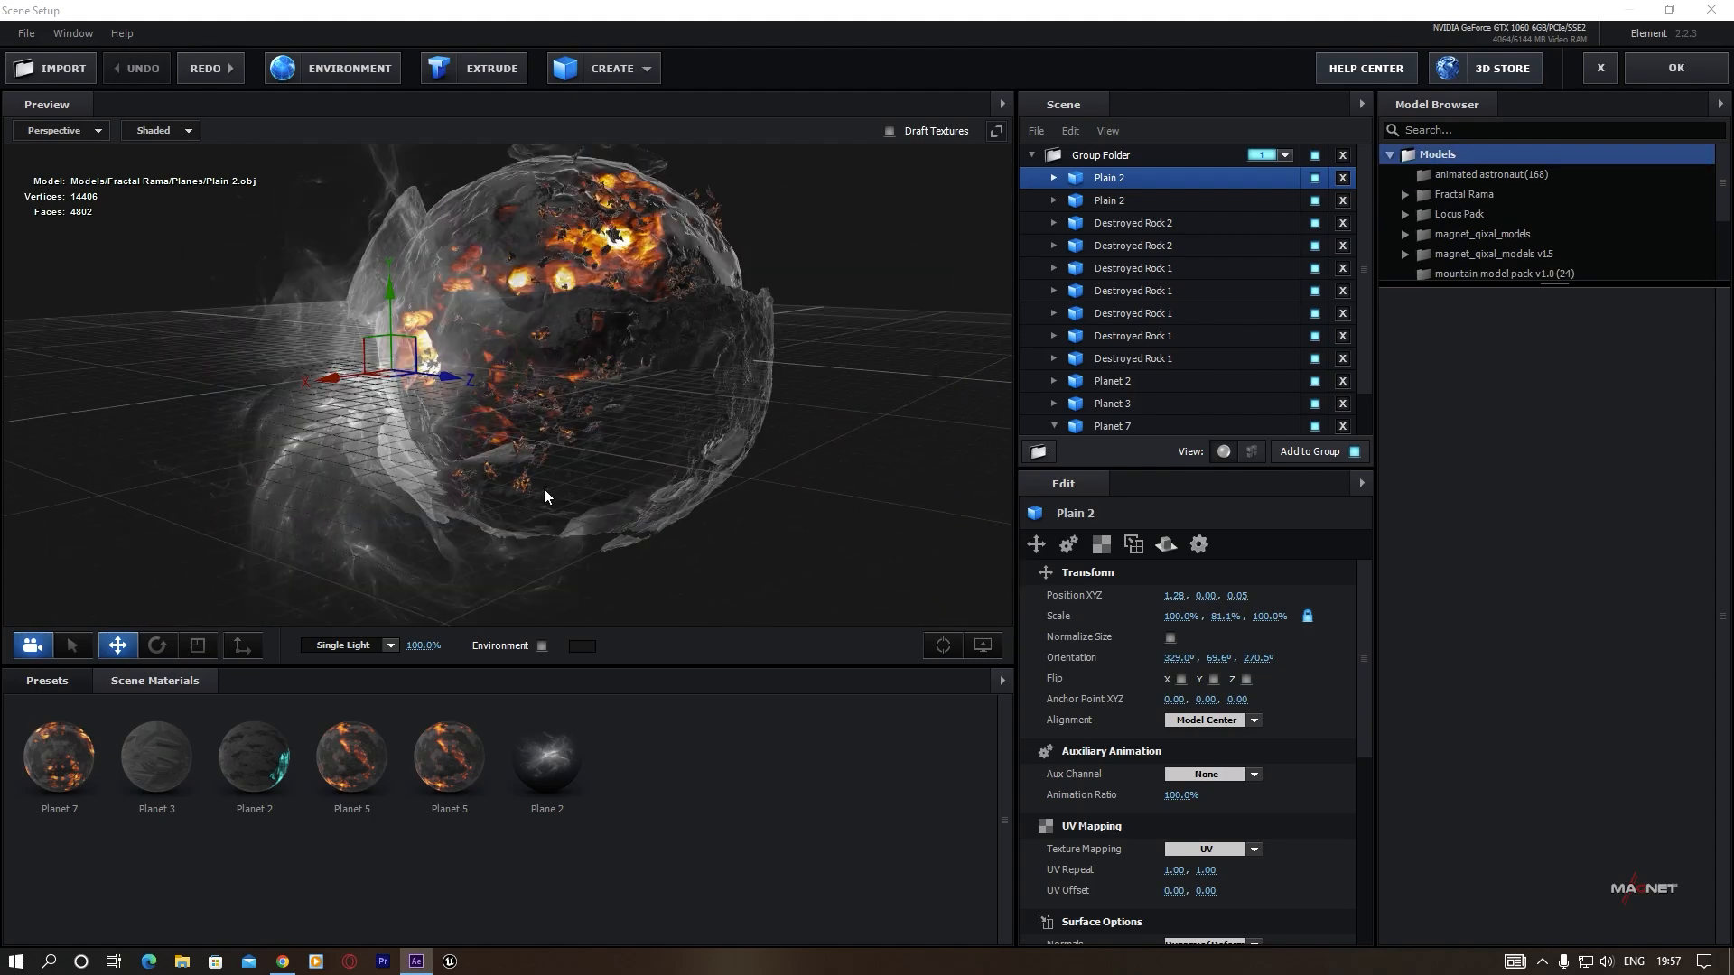
pyautogui.moveTo(544, 496); pyautogui.dragTo(466, 239)
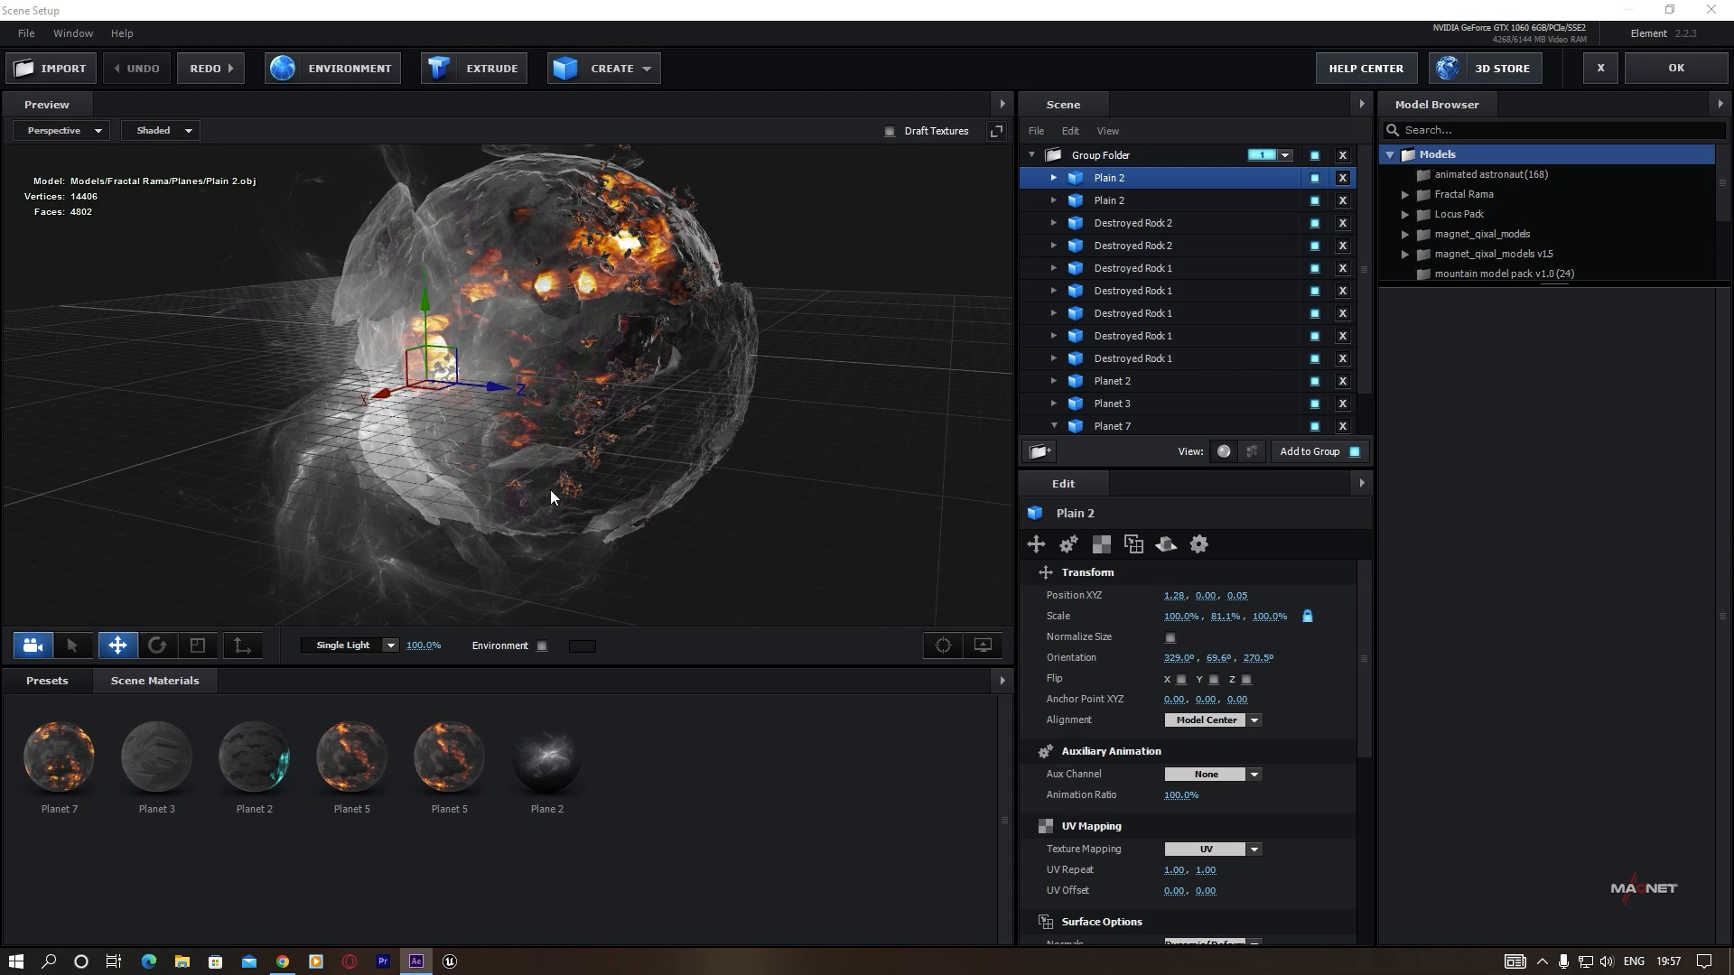
pyautogui.click(1054, 177)
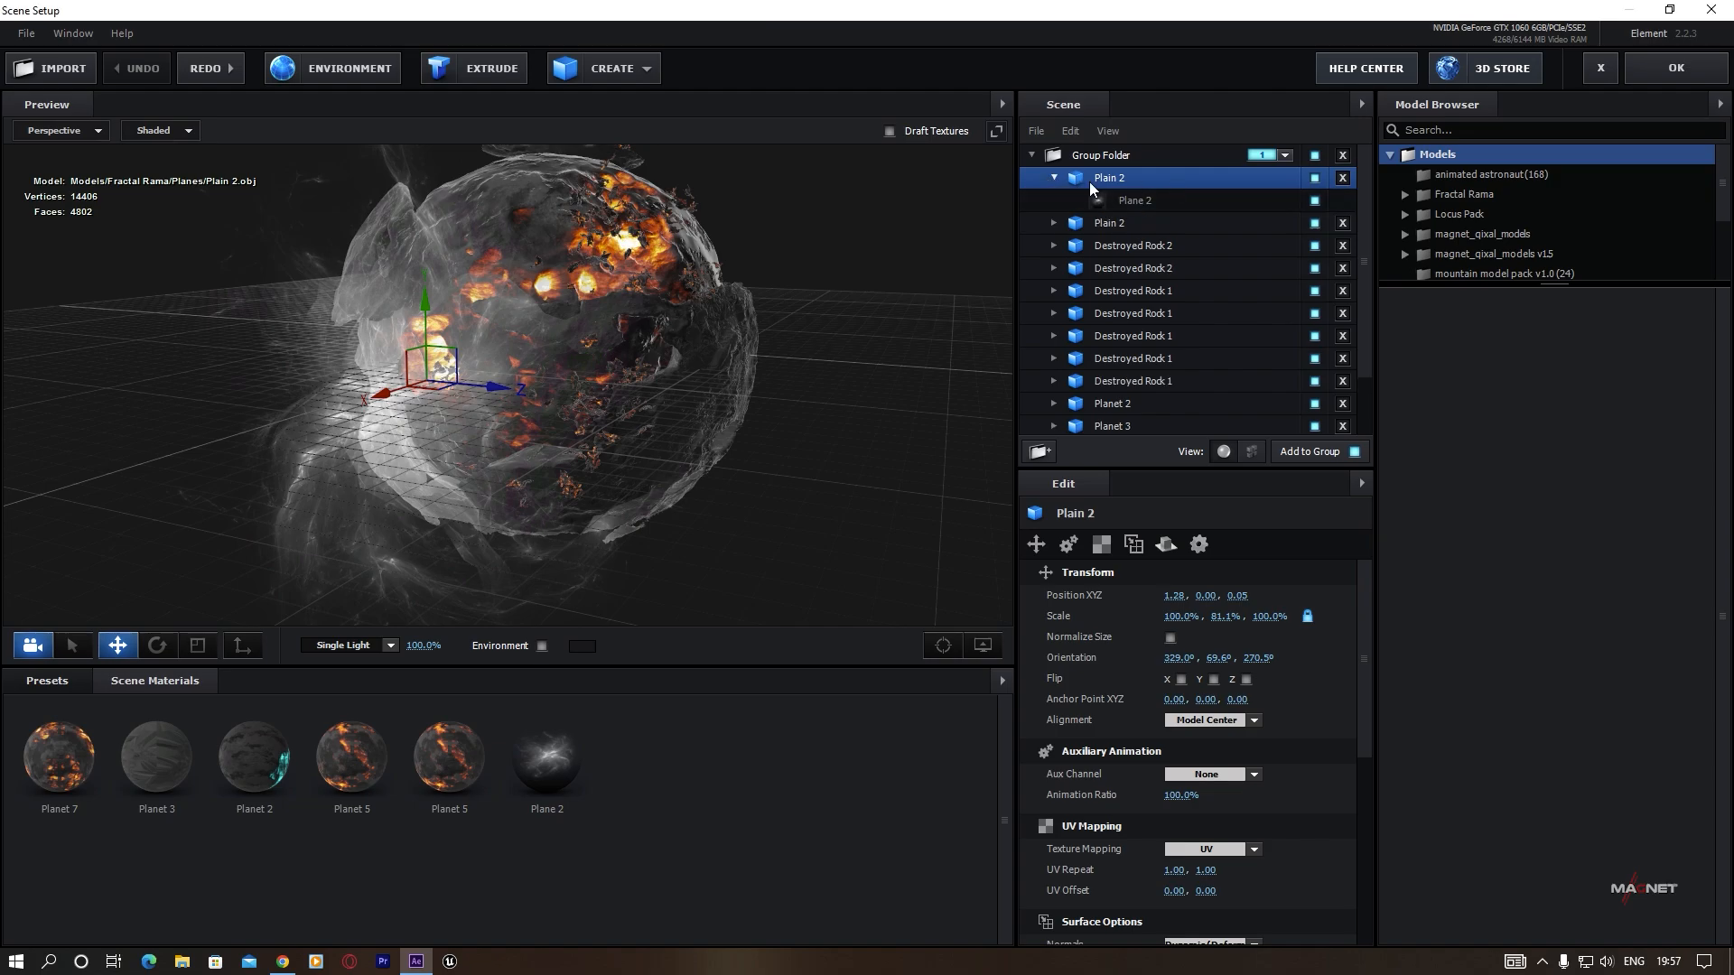
pyautogui.click(1141, 200)
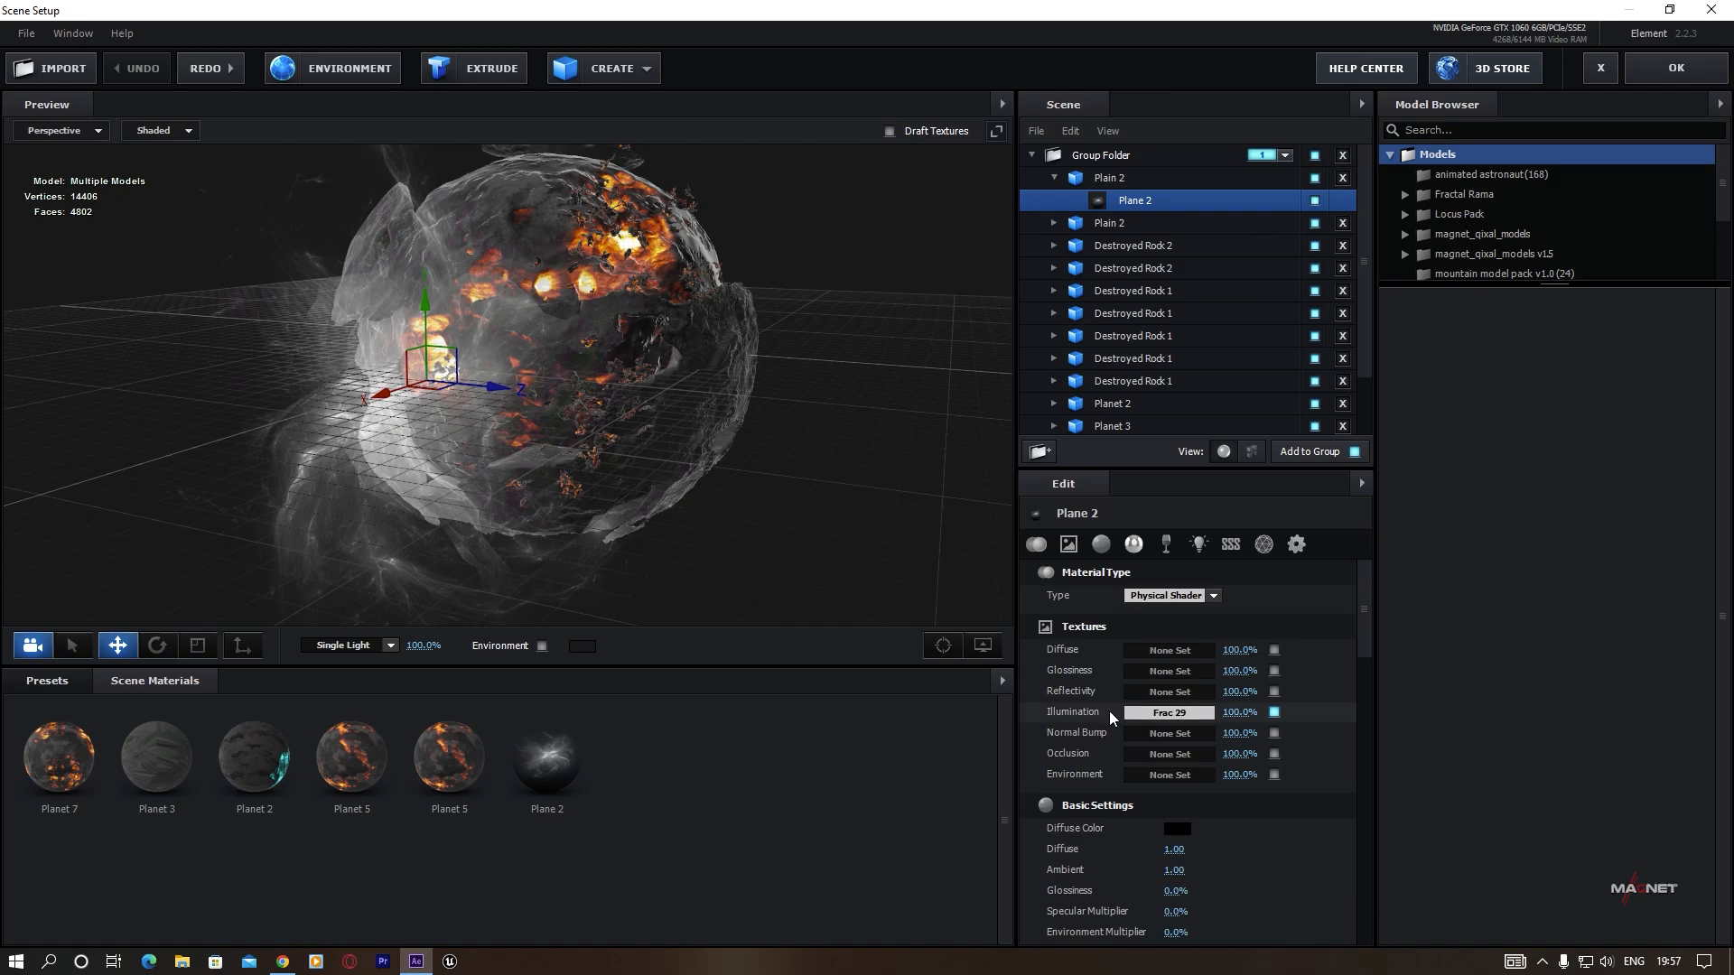
pyautogui.click(1165, 715)
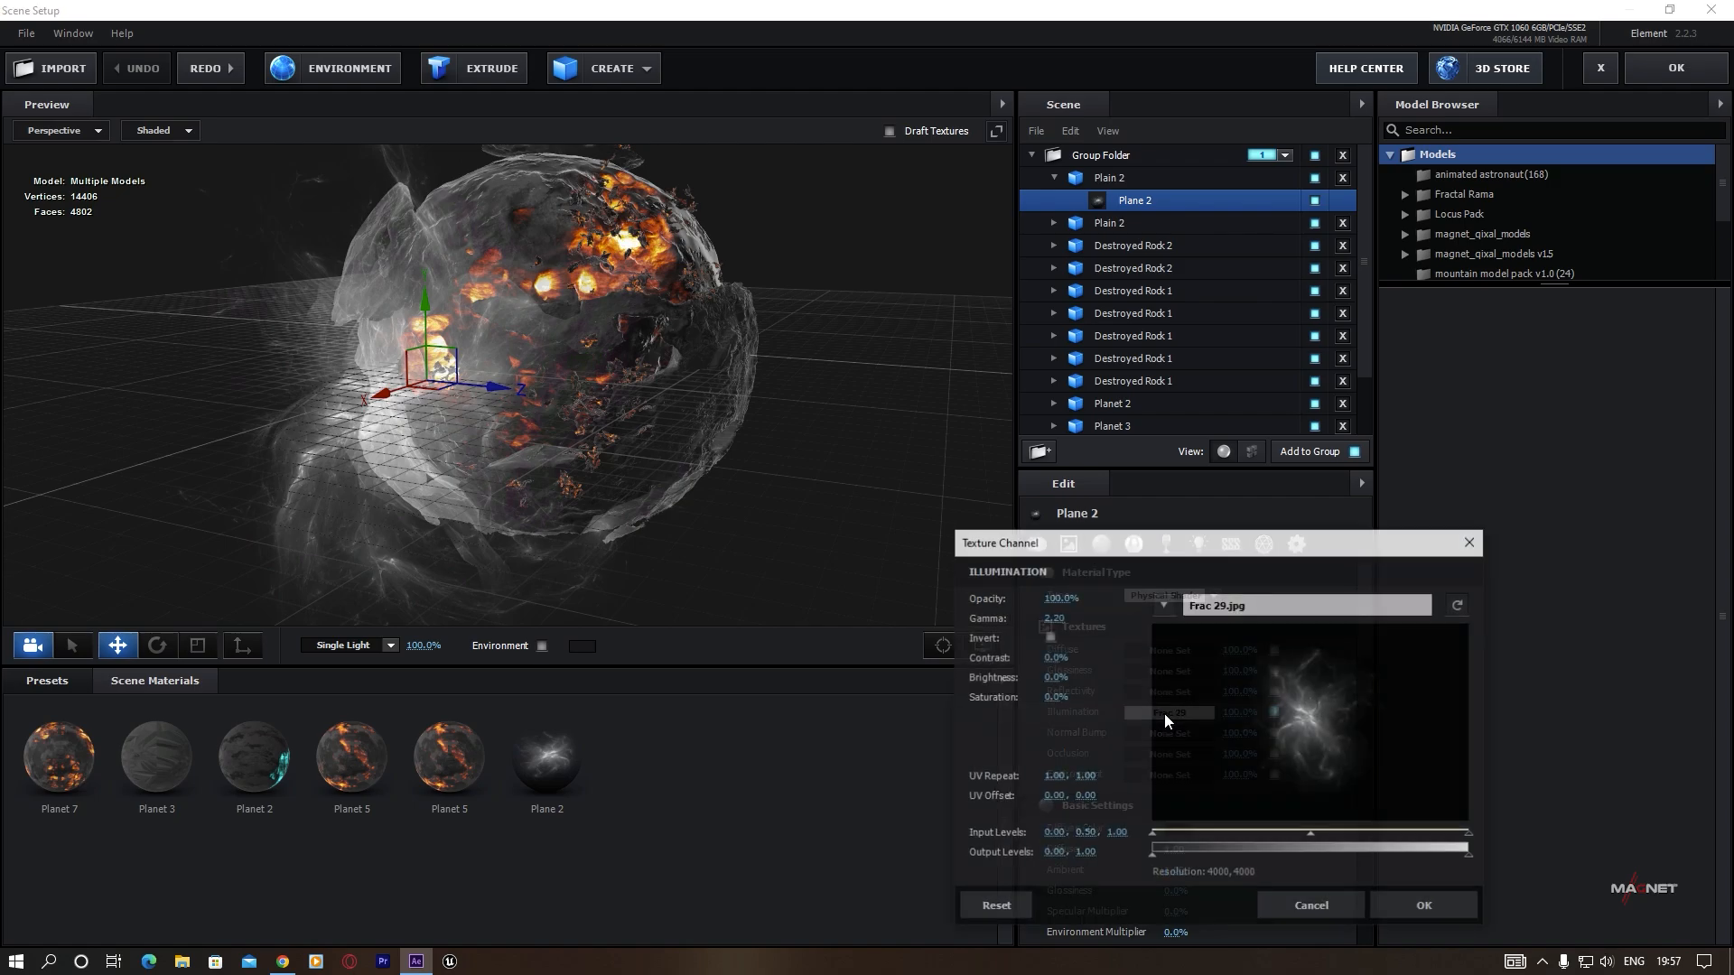
pyautogui.click(1246, 603)
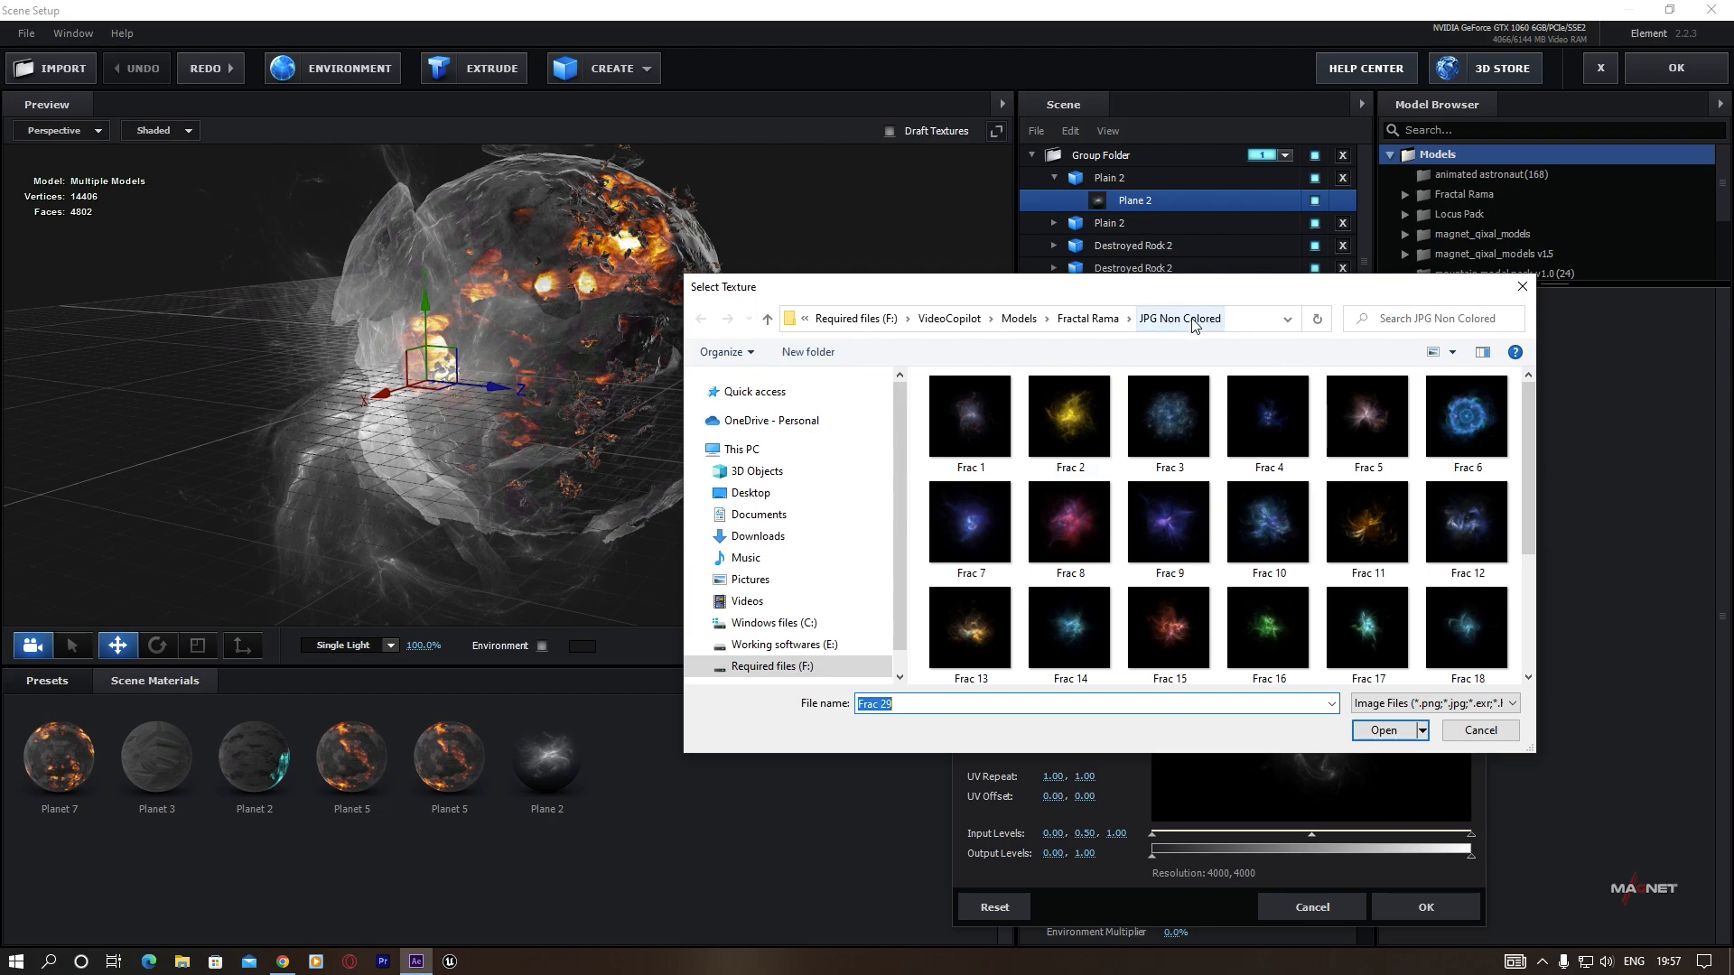
pyautogui.click(767, 322)
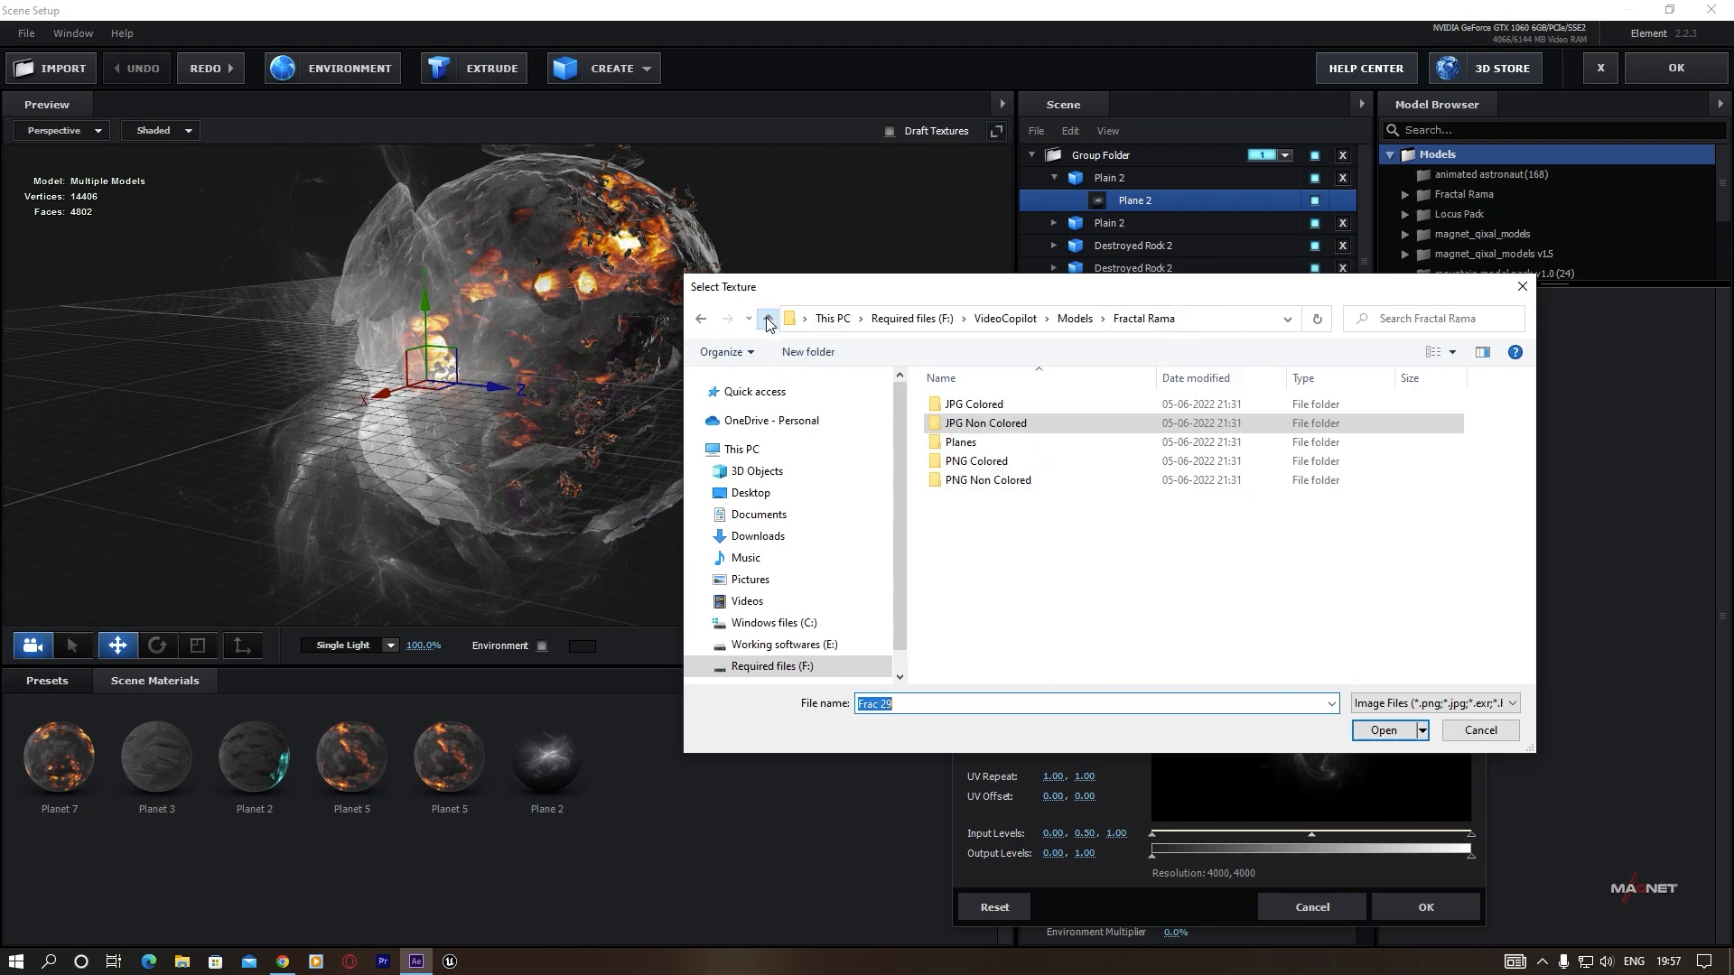
pyautogui.doubleClick(1004, 405)
pyautogui.moveTo(1529, 393)
pyautogui.mouseDown()
pyautogui.moveTo(1535, 540)
pyautogui.moveTo(1526, 387)
pyautogui.mouseUp()
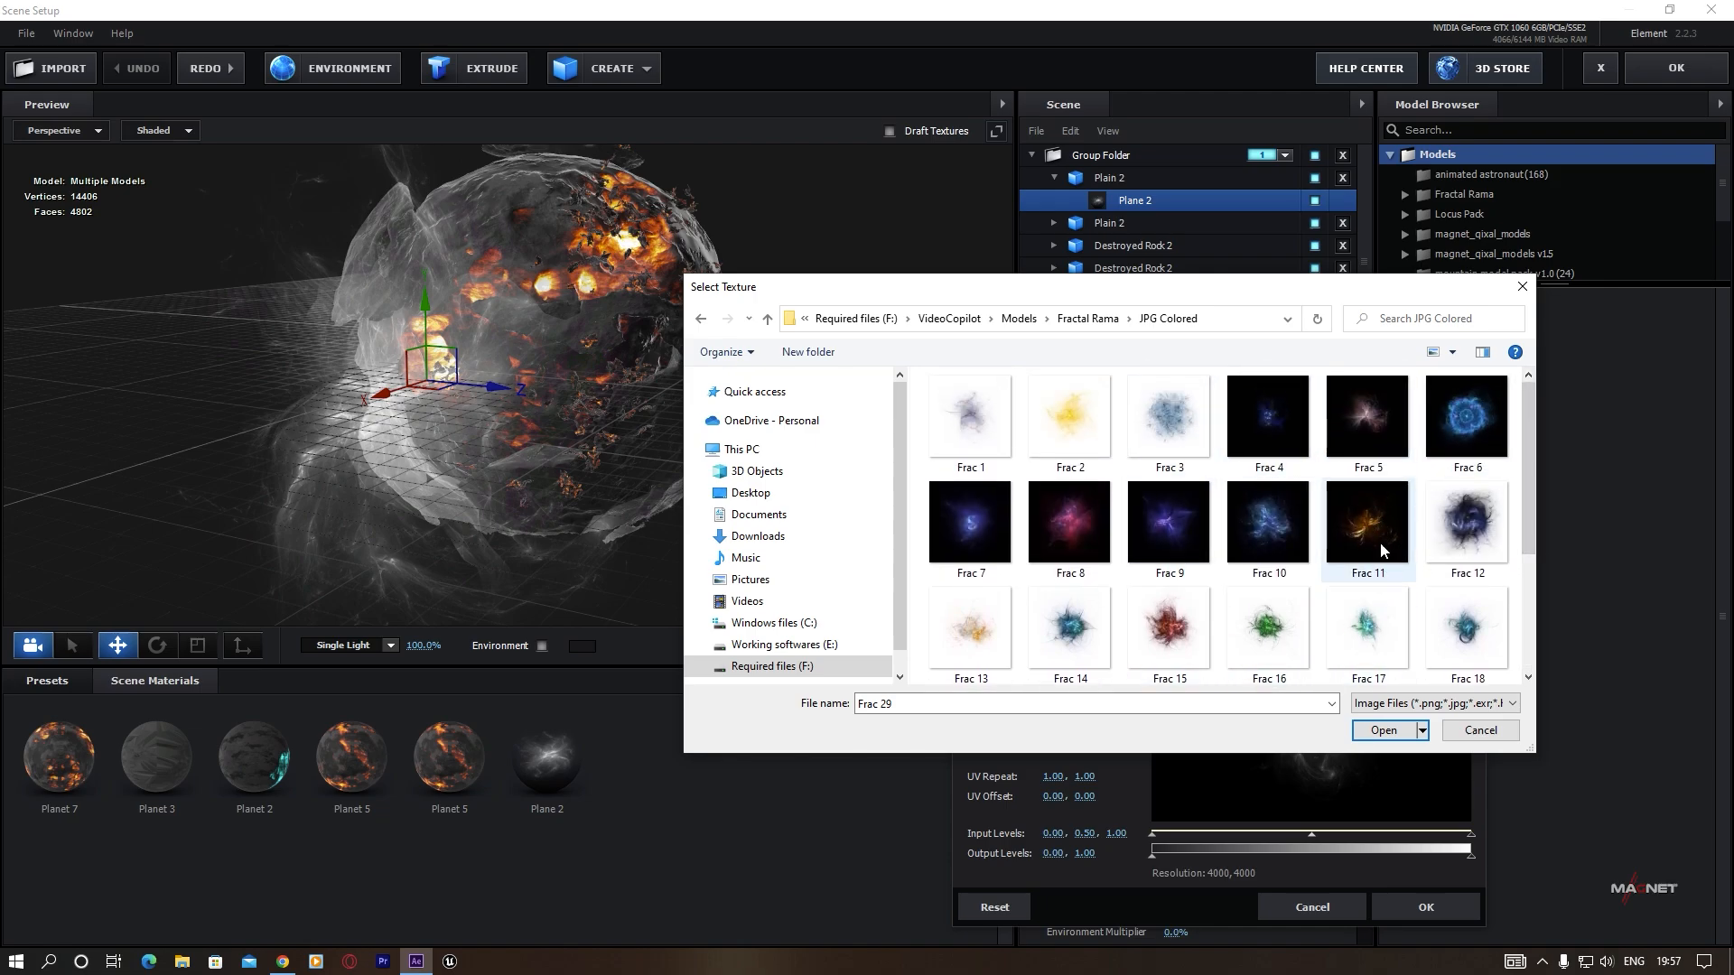
pyautogui.click(1368, 519)
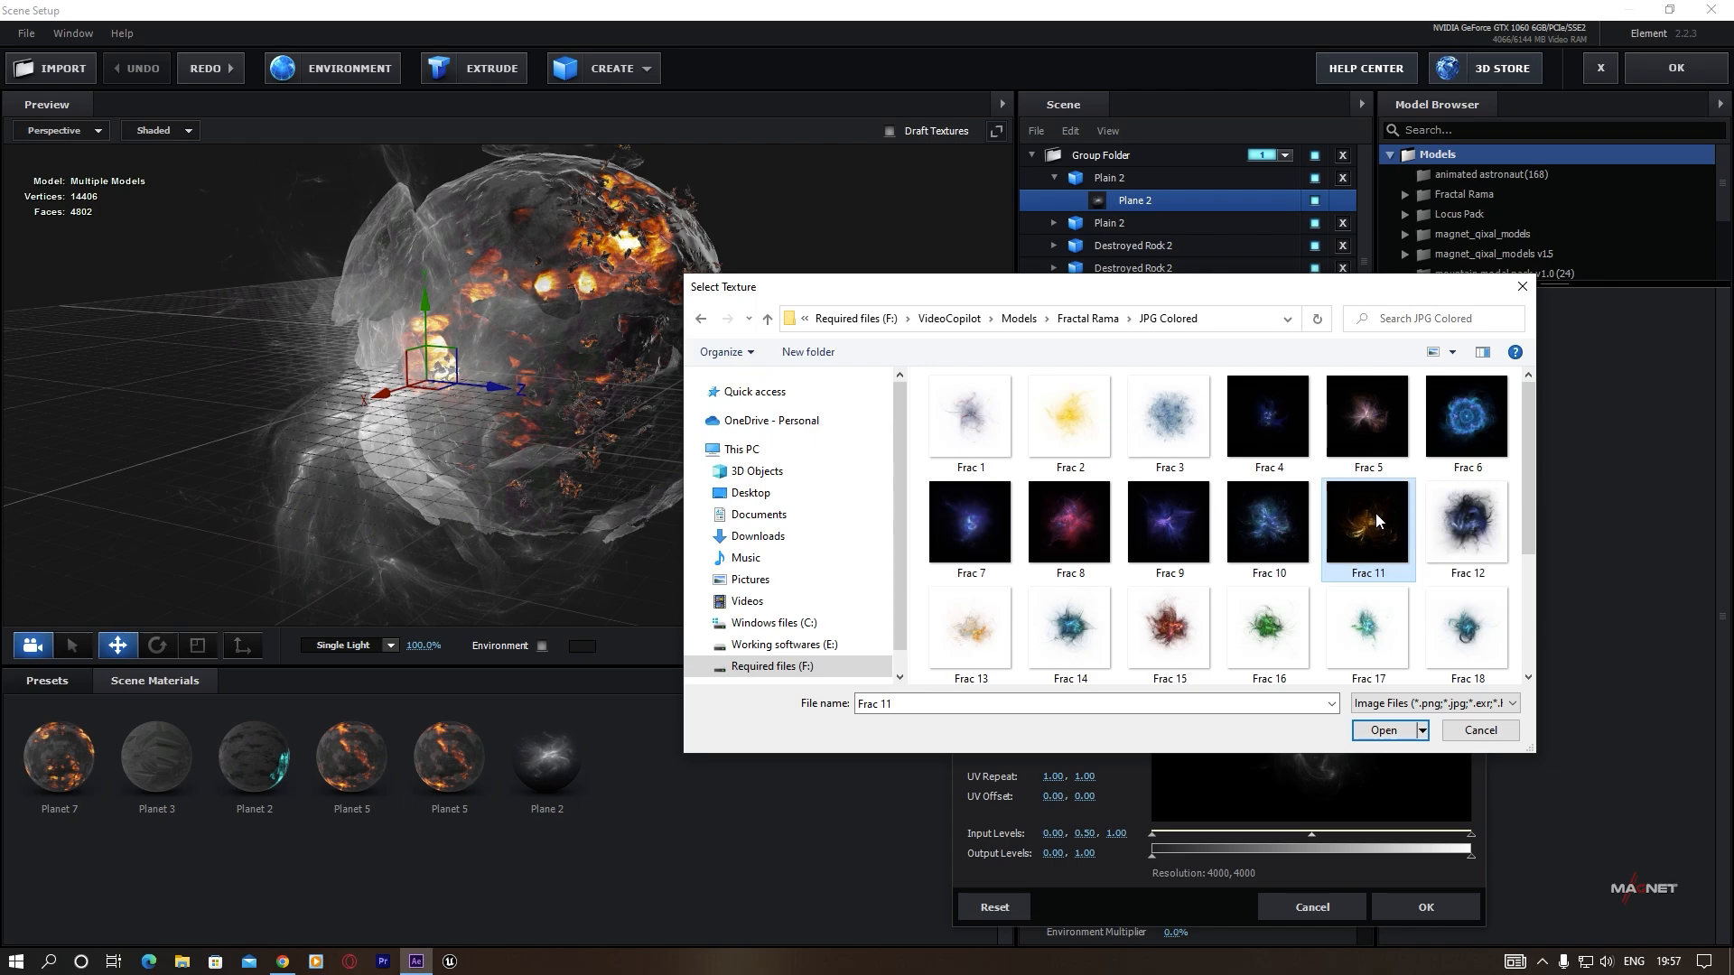
pyautogui.click(1384, 729)
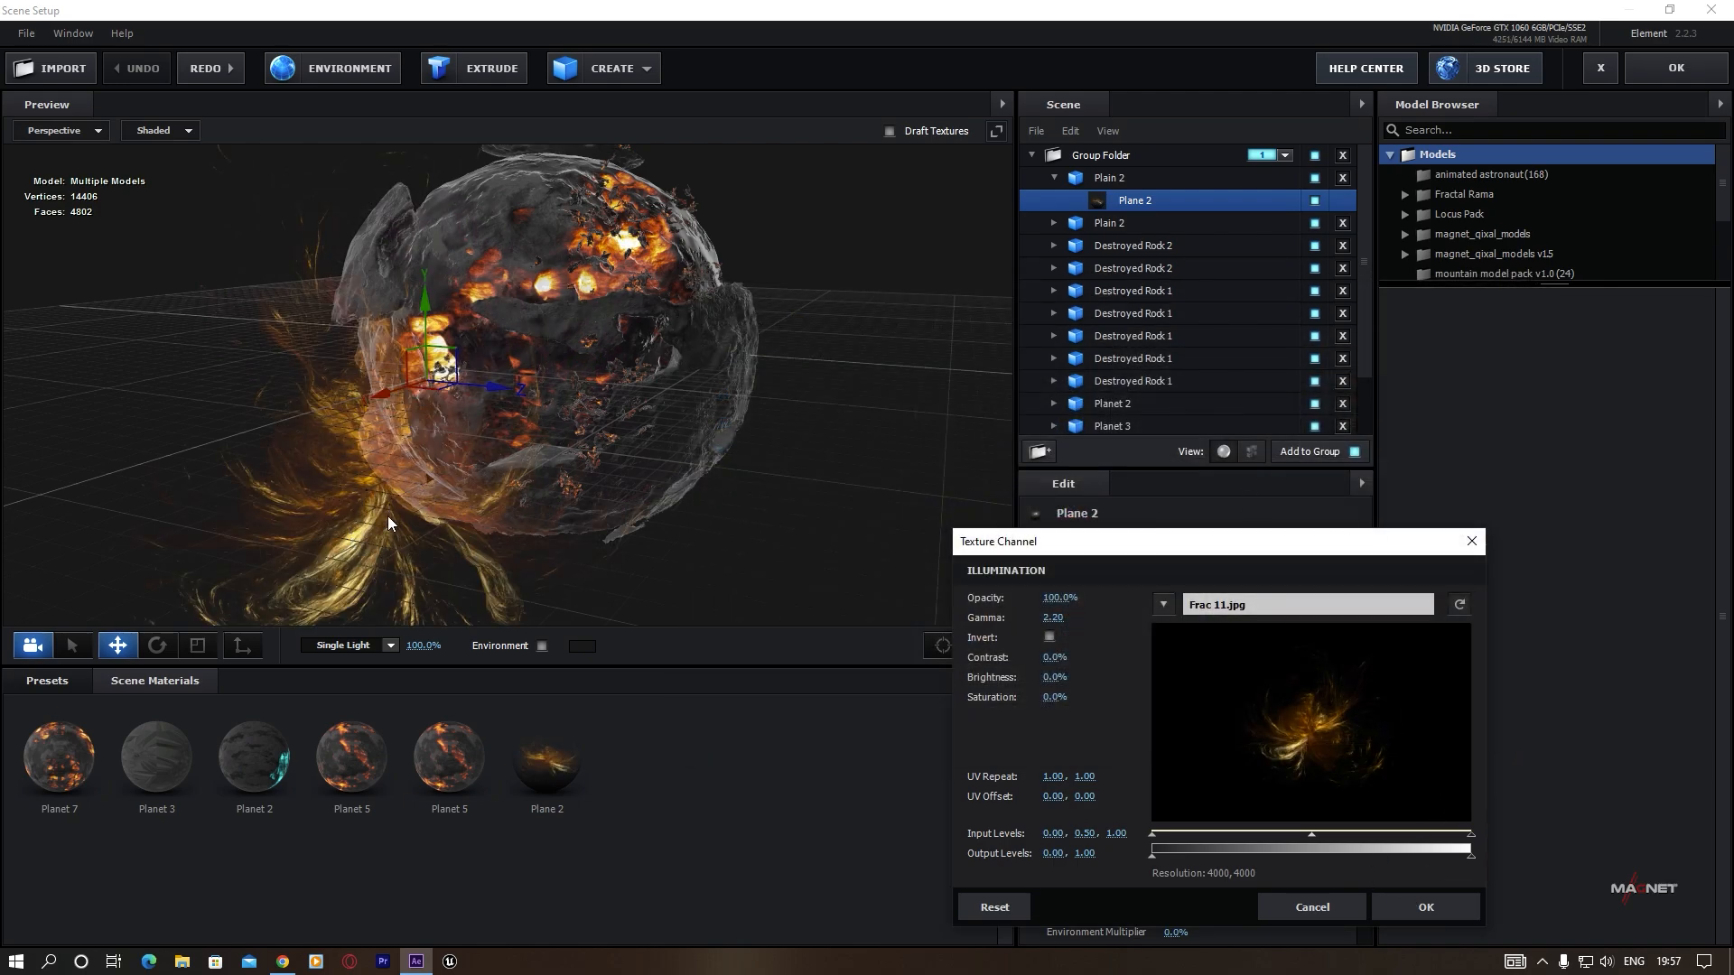
pyautogui.click(1424, 908)
# Duplicate Plain 2, move the copy to the planet's opposite side at X -0.61 and rotate it to 197.2°, 352.1°, 85.9°.
pyautogui.moveTo(876, 527)
pyautogui.mouseDown()
pyautogui.moveTo(589, 478)
pyautogui.moveTo(681, 470)
pyautogui.moveTo(616, 505)
pyautogui.moveTo(499, 524)
pyautogui.moveTo(528, 486)
pyautogui.moveTo(681, 488)
pyautogui.moveTo(645, 543)
pyautogui.mouseUp()
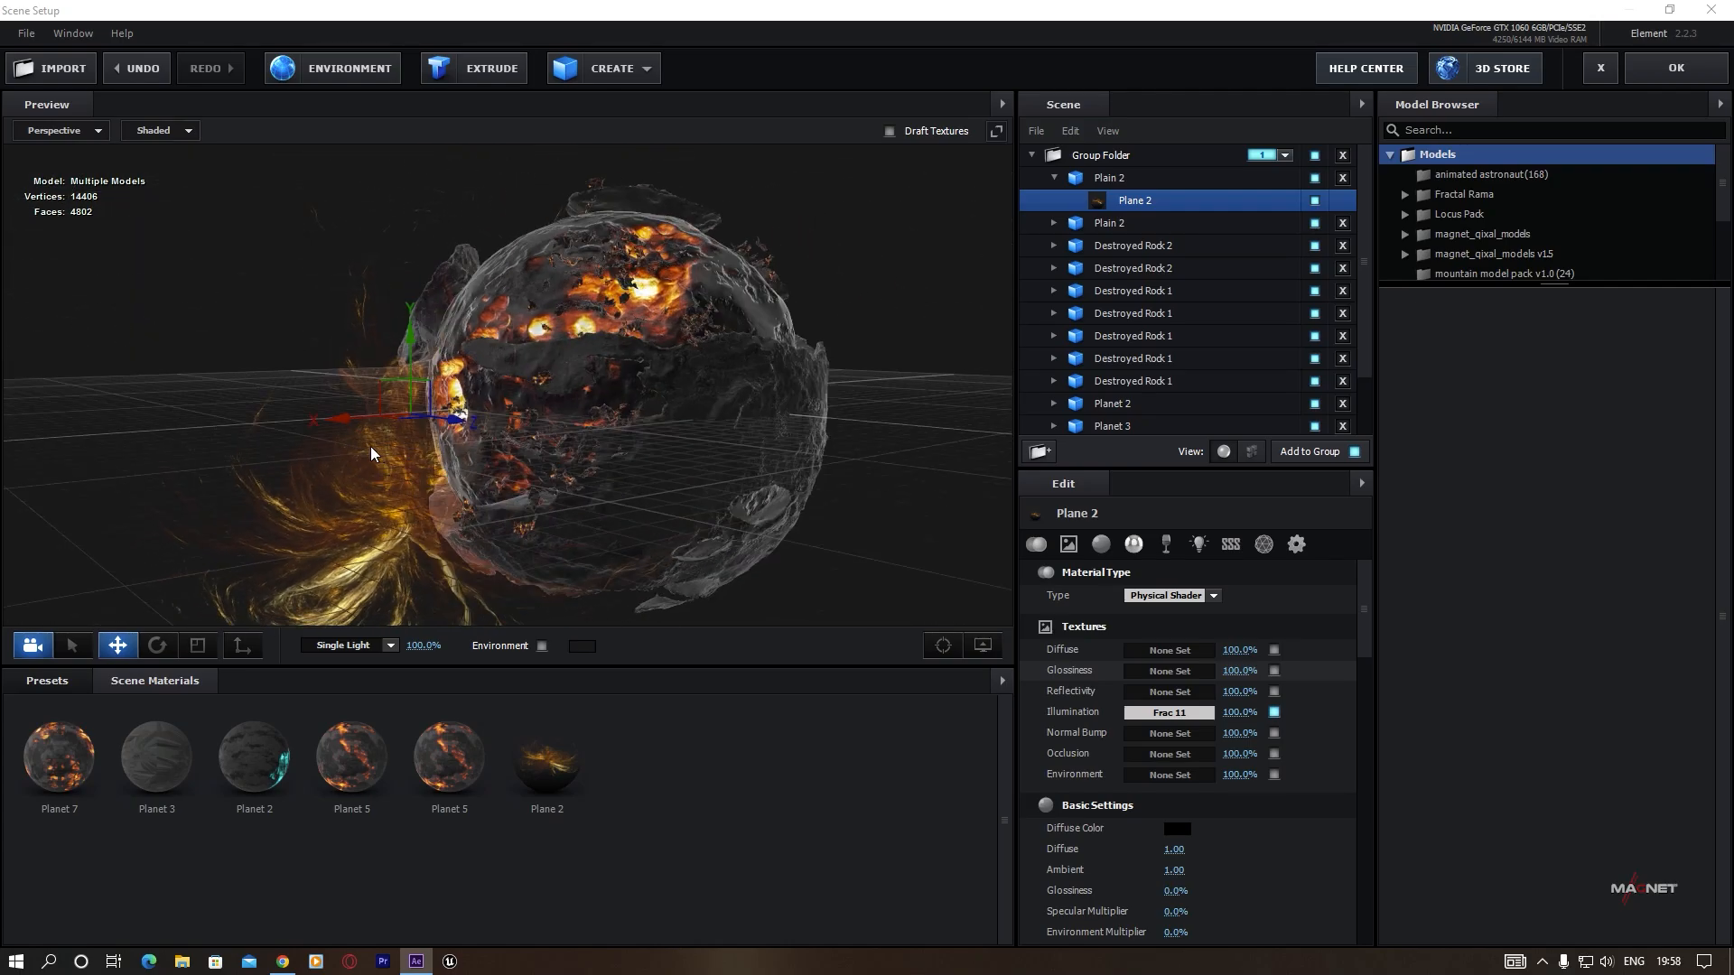
pyautogui.click(1107, 179)
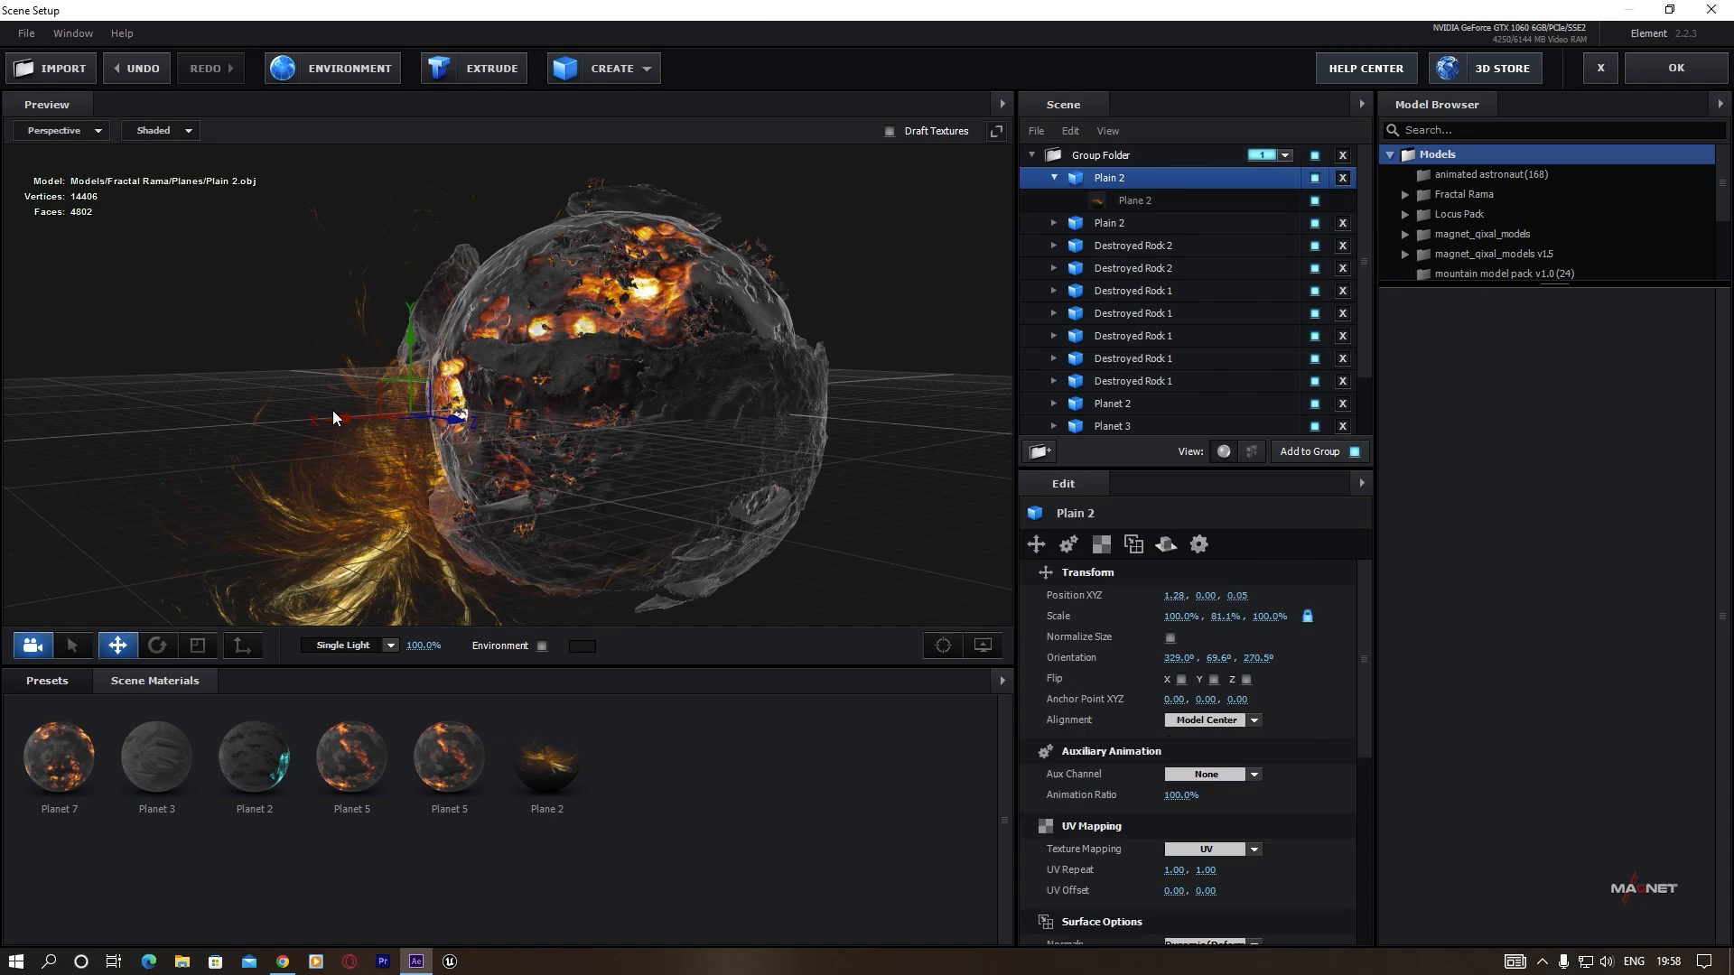
pyautogui.moveTo(341, 426); pyautogui.dragTo(718, 343)
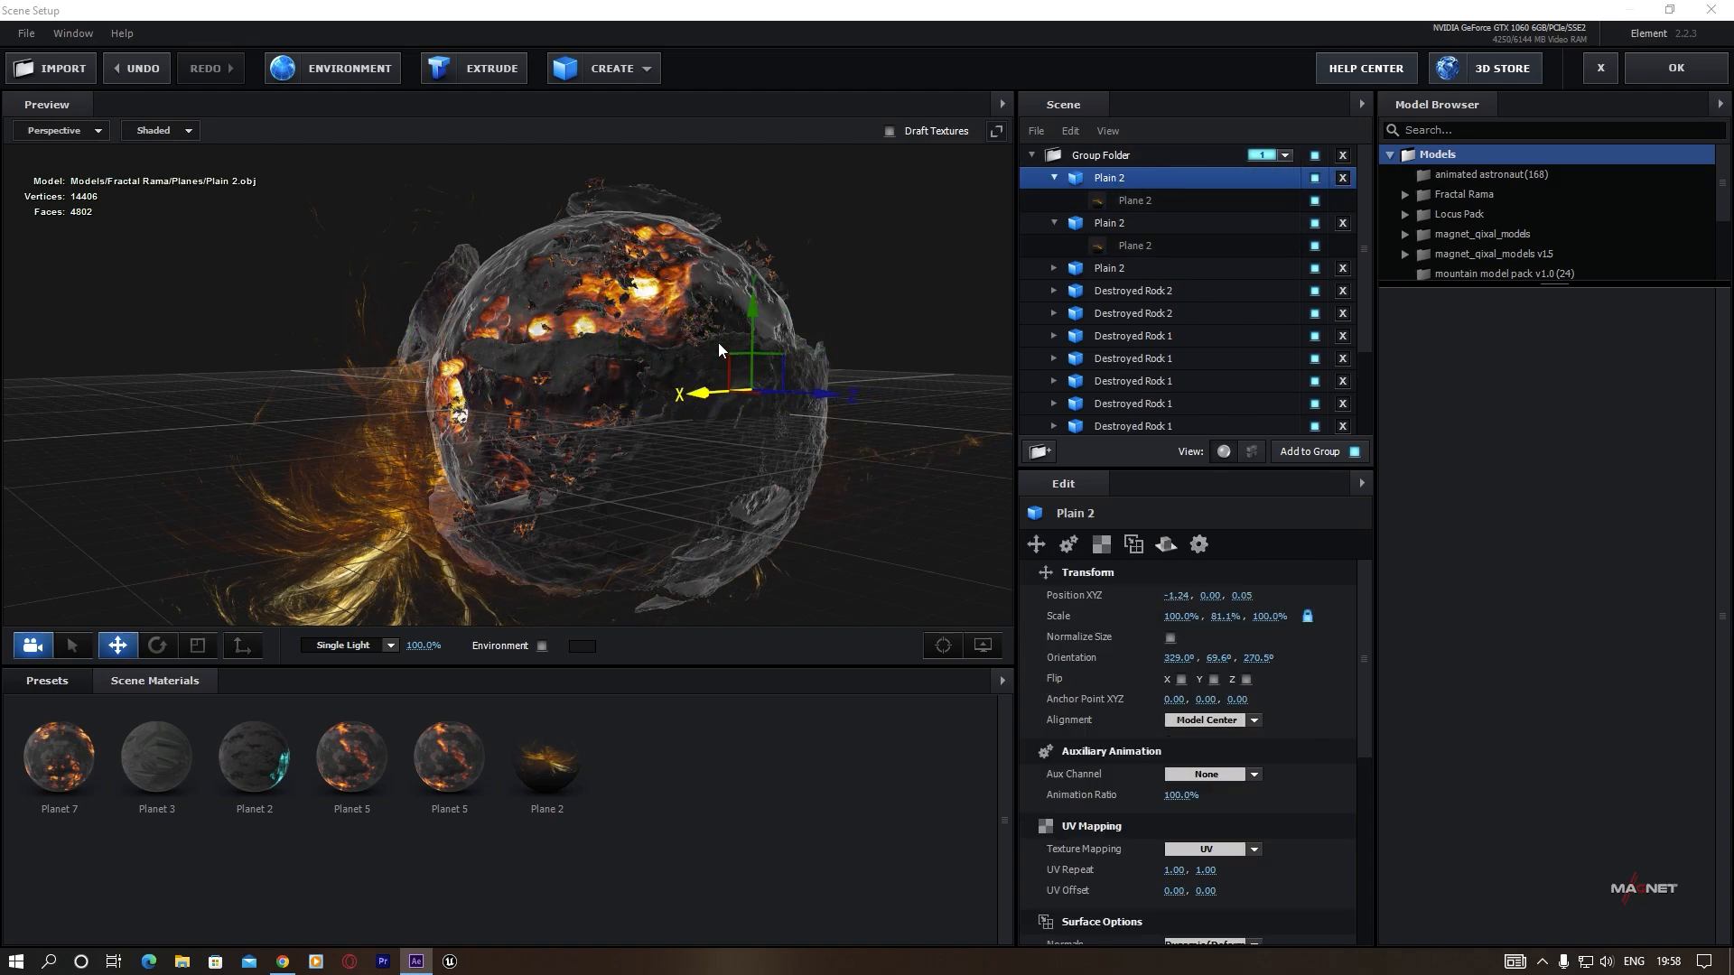
pyautogui.moveTo(766, 473); pyautogui.dragTo(782, 506)
pyautogui.press('e')
pyautogui.moveTo(854, 394); pyautogui.dragTo(914, 327)
pyautogui.press('w')
pyautogui.moveTo(829, 409)
pyautogui.mouseDown()
pyautogui.moveTo(777, 404)
pyautogui.moveTo(832, 403)
pyautogui.moveTo(803, 401)
pyautogui.mouseUp()
pyautogui.moveTo(818, 507); pyautogui.dragTo(757, 502)
# Duplicate Plain 2 again, place the copy at Y 0.94, Z 1.01 and scale it to 26.0%, 21.1%, 26.0%.
pyautogui.moveTo(875, 441); pyautogui.dragTo(717, 143)
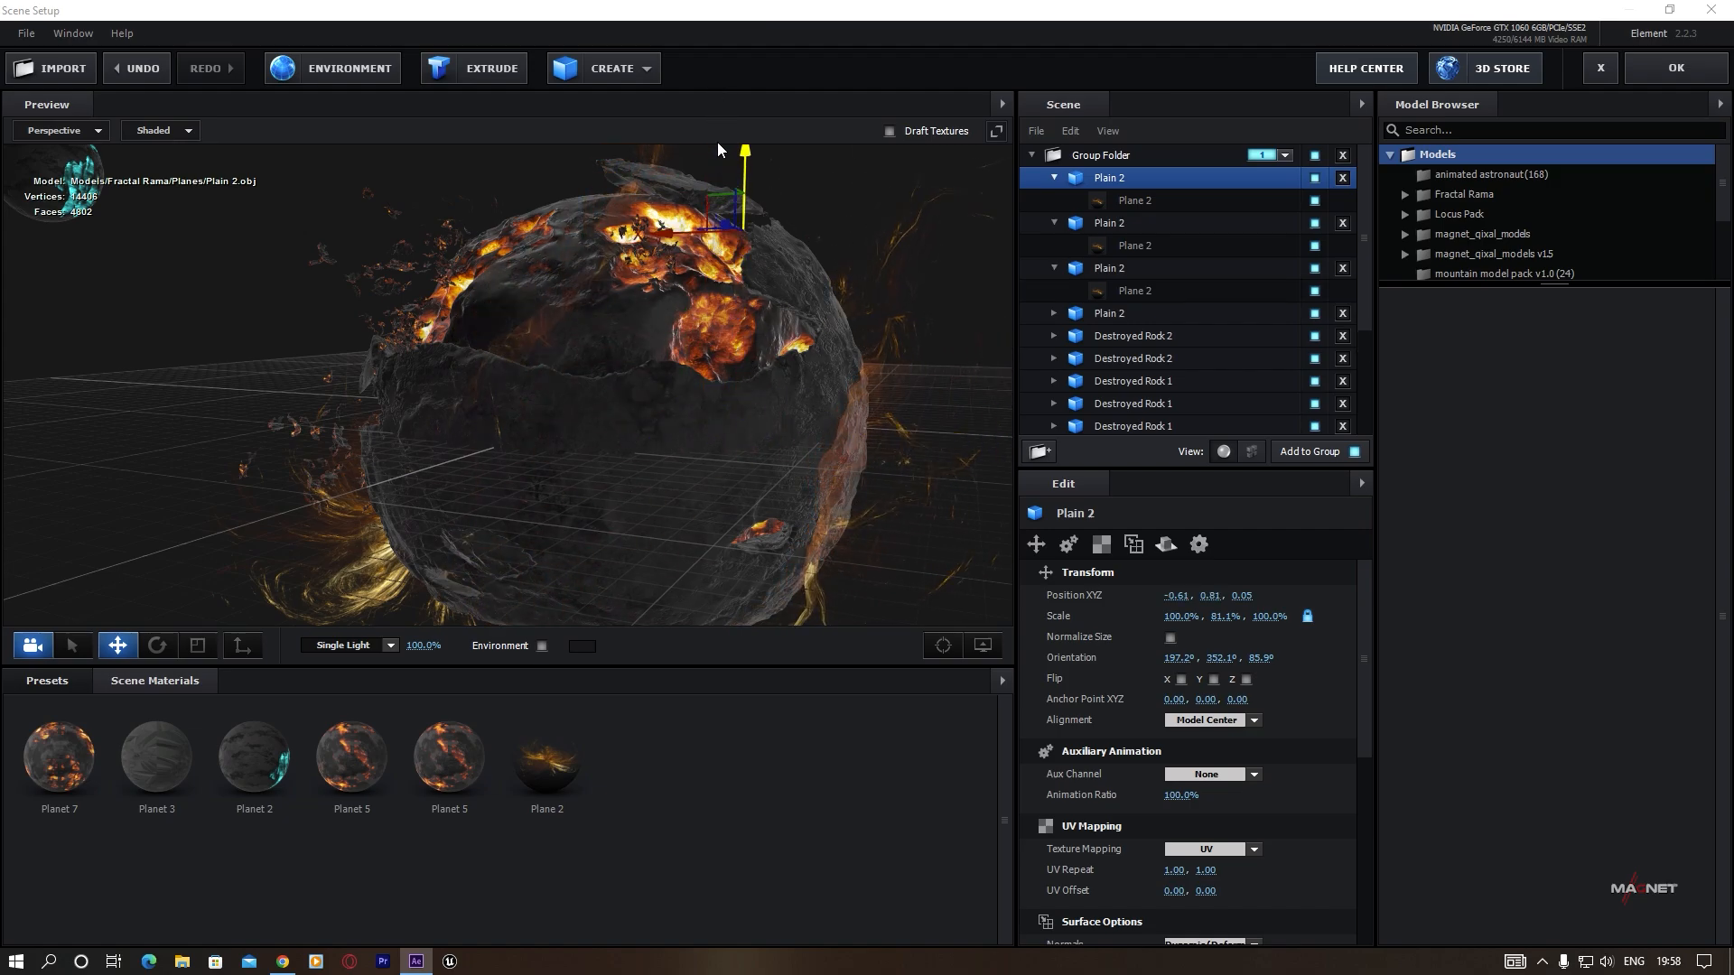
pyautogui.moveTo(1178, 620); pyautogui.dragTo(1068, 637)
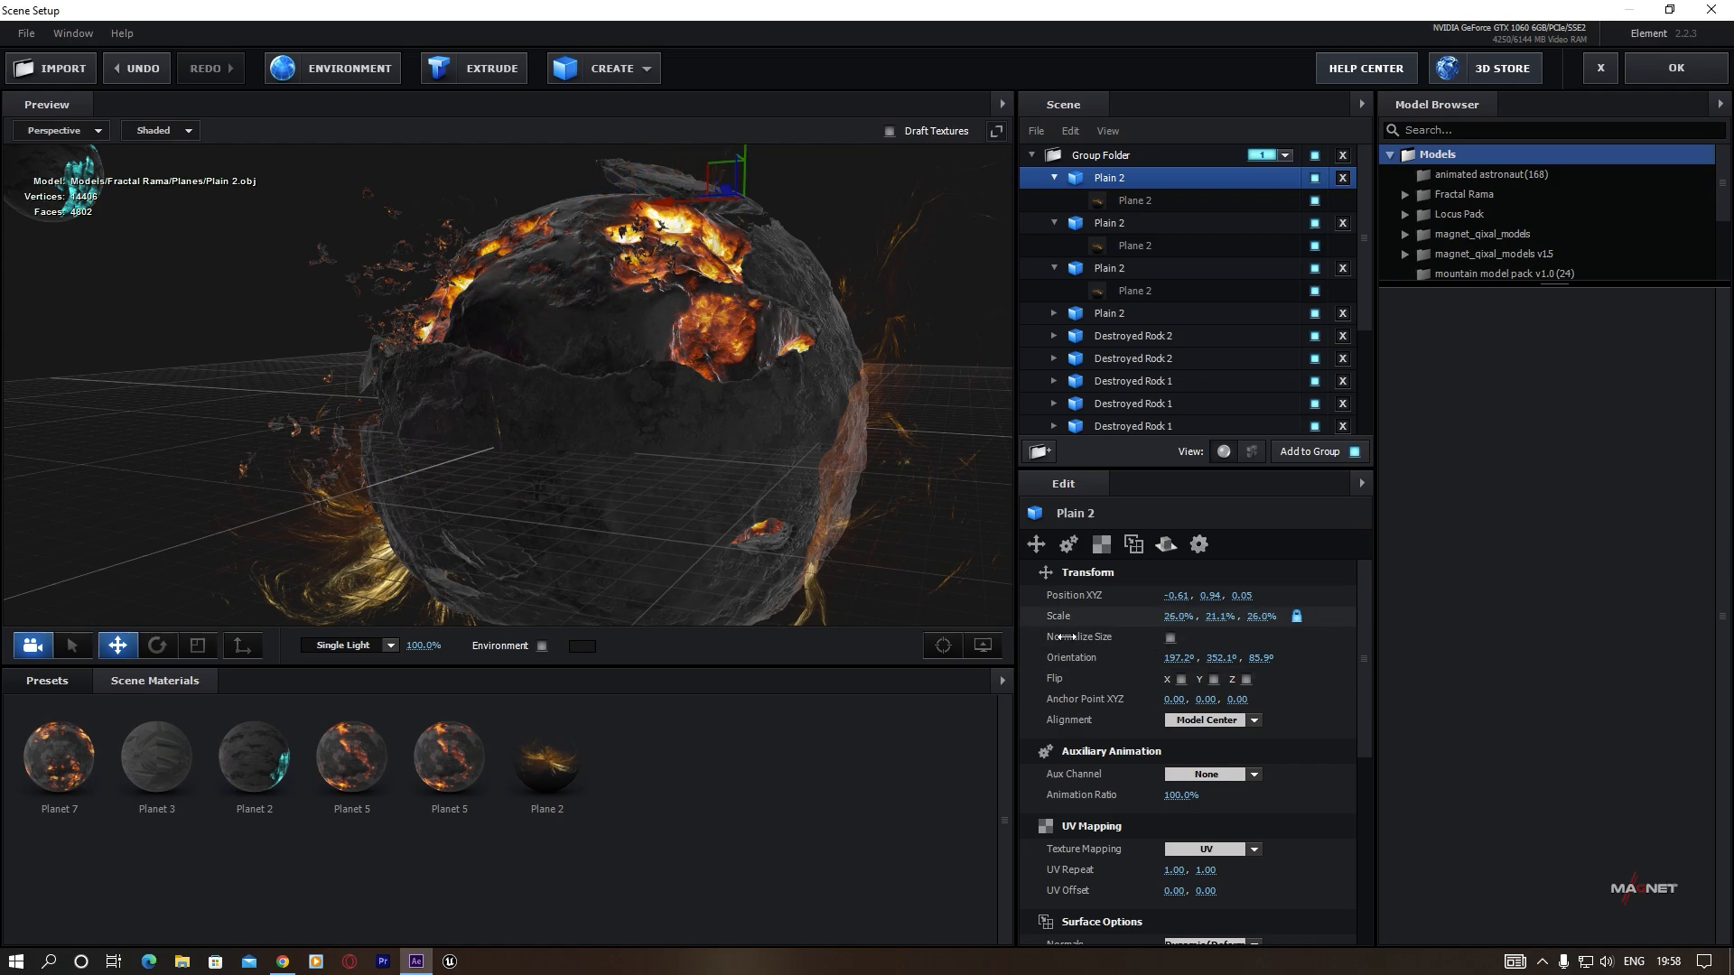
pyautogui.moveTo(730, 199); pyautogui.dragTo(496, 462)
pyautogui.scroll(3, 706, 426)
pyautogui.moveTo(706, 426); pyautogui.dragTo(594, 392)
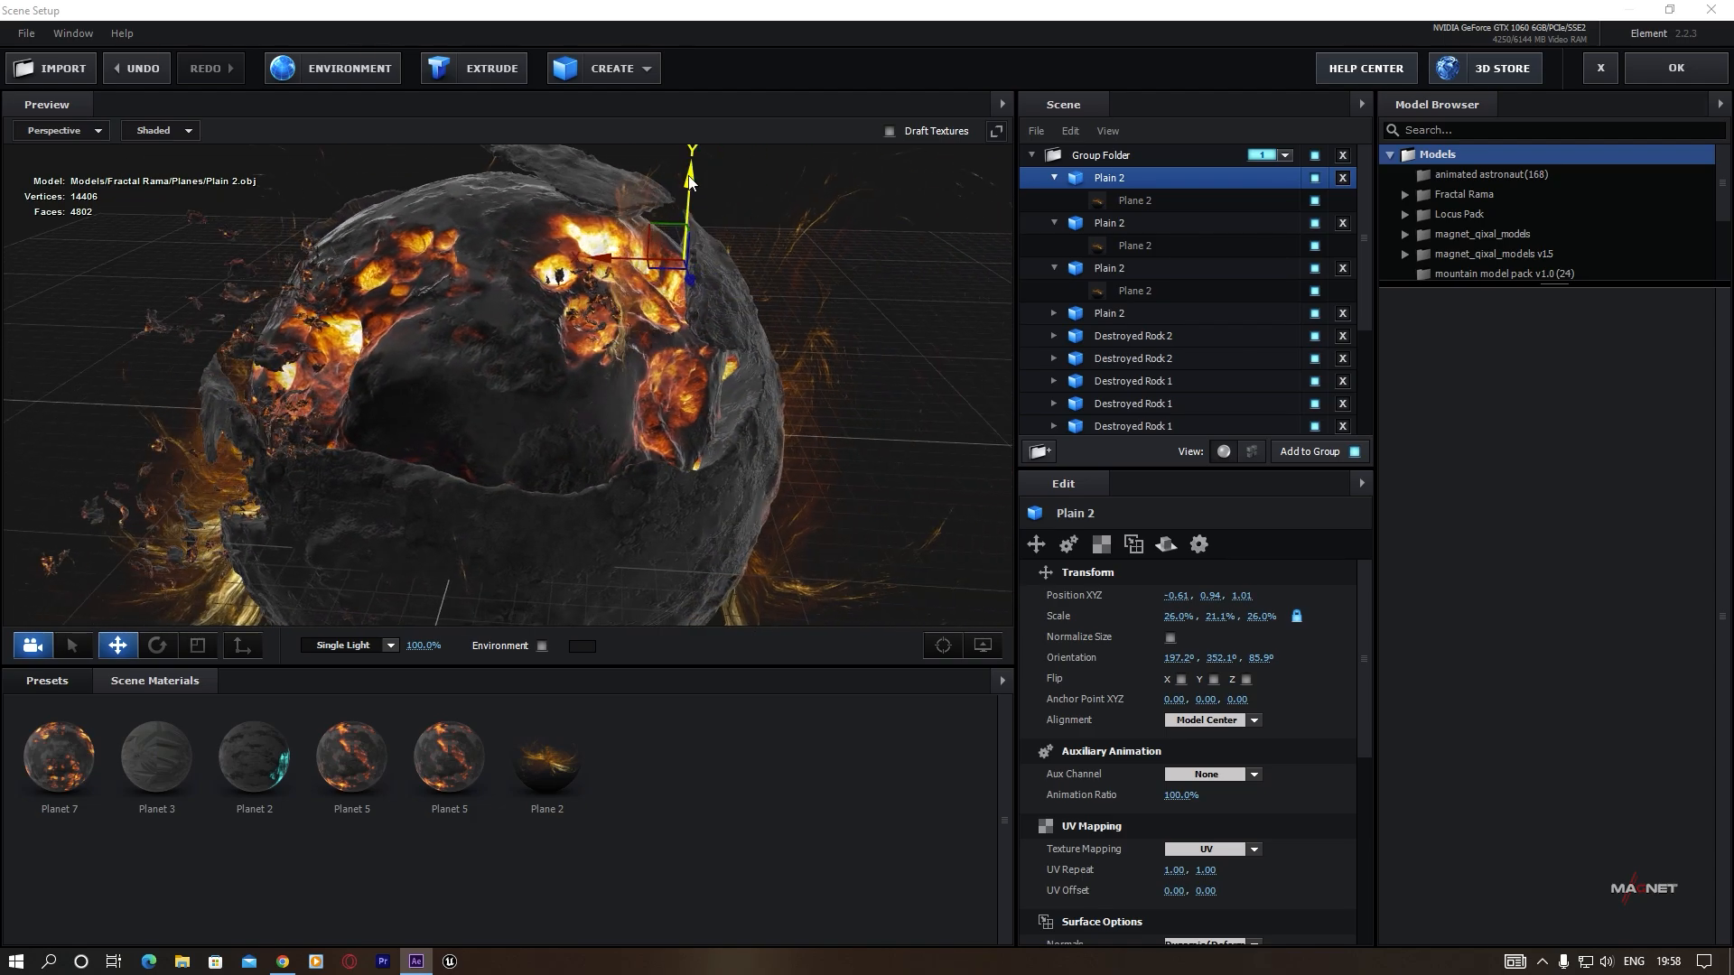
# Move the small Plain 2 copy to X -0.77, Y 0.70 and rotate it to 169.9°, 40.6°, 103.5°.
pyautogui.moveTo(690, 180); pyautogui.dragTo(670, 274)
pyautogui.moveTo(614, 353); pyautogui.dragTo(573, 360)
pyautogui.press('e')
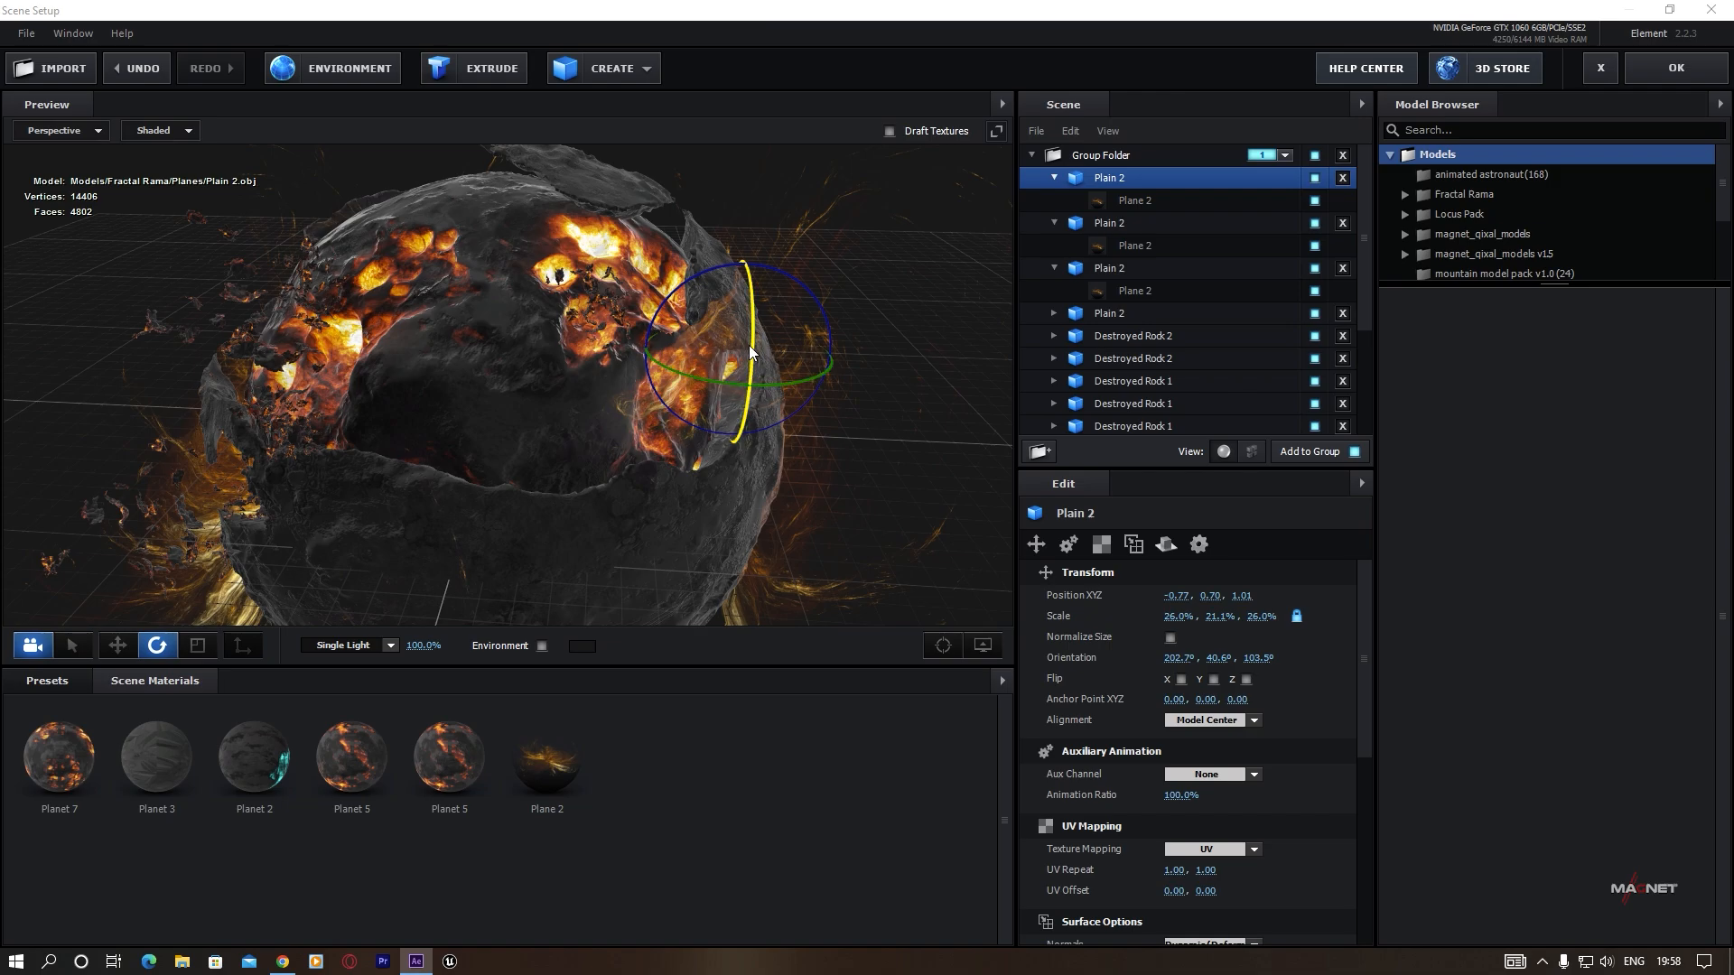
pyautogui.moveTo(750, 345); pyautogui.dragTo(750, 289)
# Reposition the small Plain 2 copy along the planet's cracked surface to X -0.45, Y 0.58, Z 1.00.
pyautogui.press('w')
pyautogui.moveTo(793, 509); pyautogui.dragTo(796, 470)
pyautogui.moveTo(763, 269); pyautogui.dragTo(603, 270)
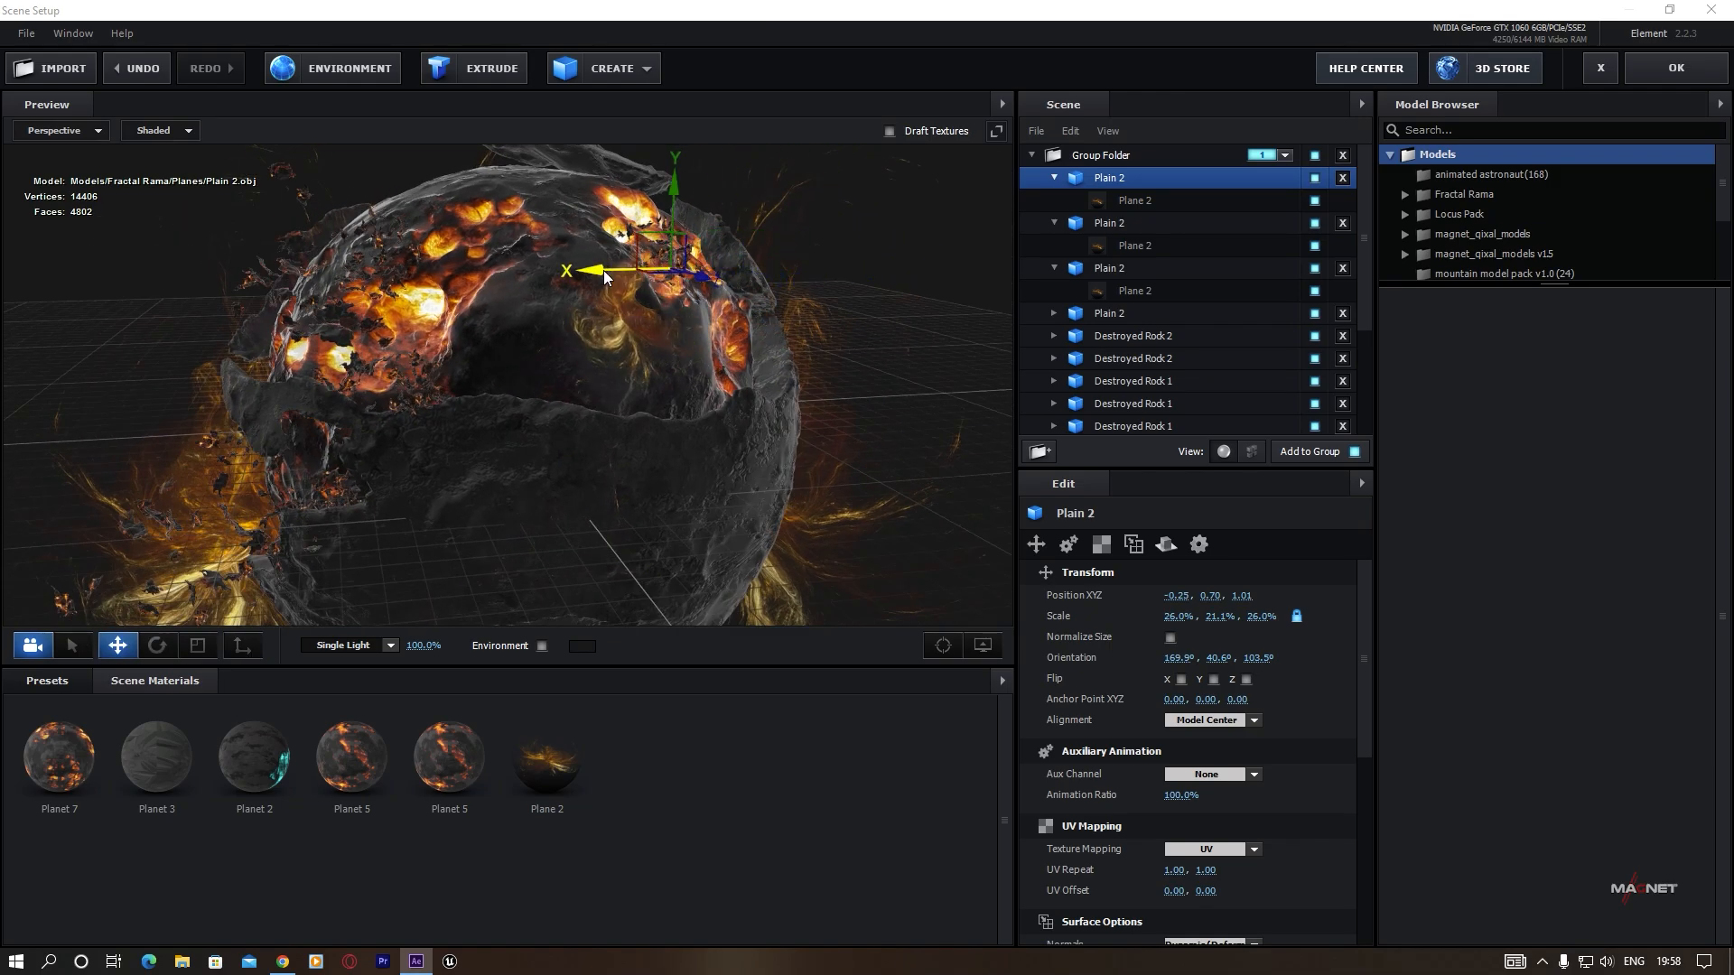
pyautogui.moveTo(668, 325); pyautogui.dragTo(356, 446)
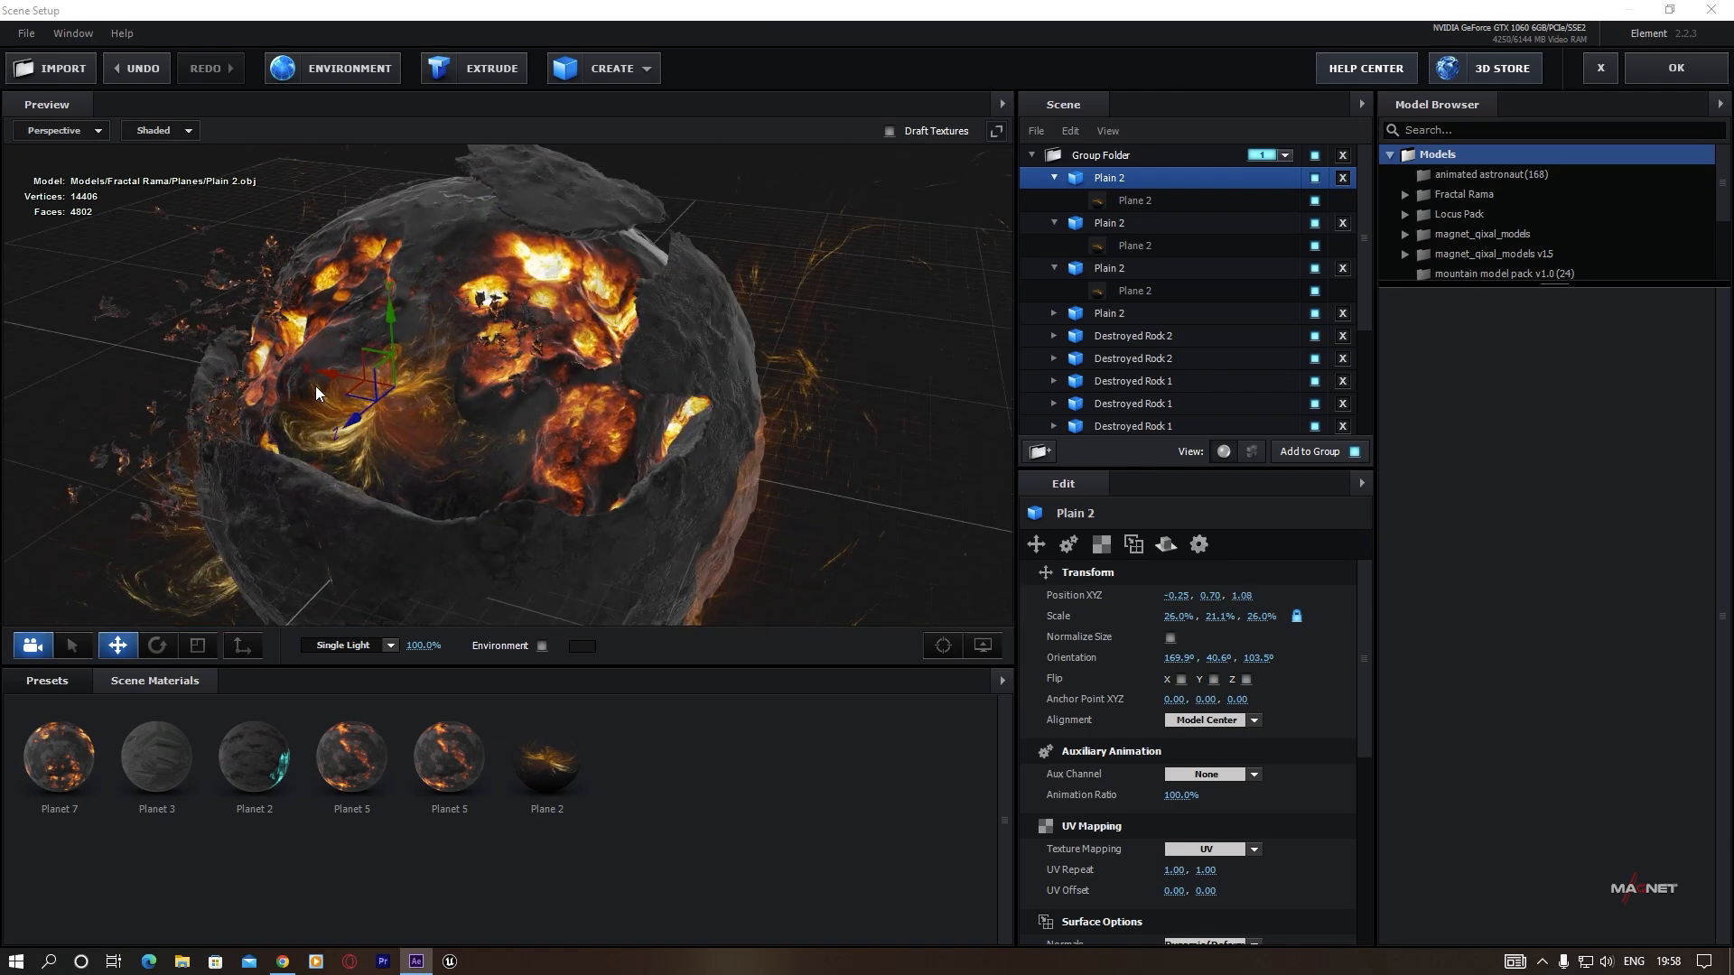
pyautogui.moveTo(316, 387); pyautogui.dragTo(480, 422)
pyautogui.moveTo(610, 507); pyautogui.dragTo(577, 464)
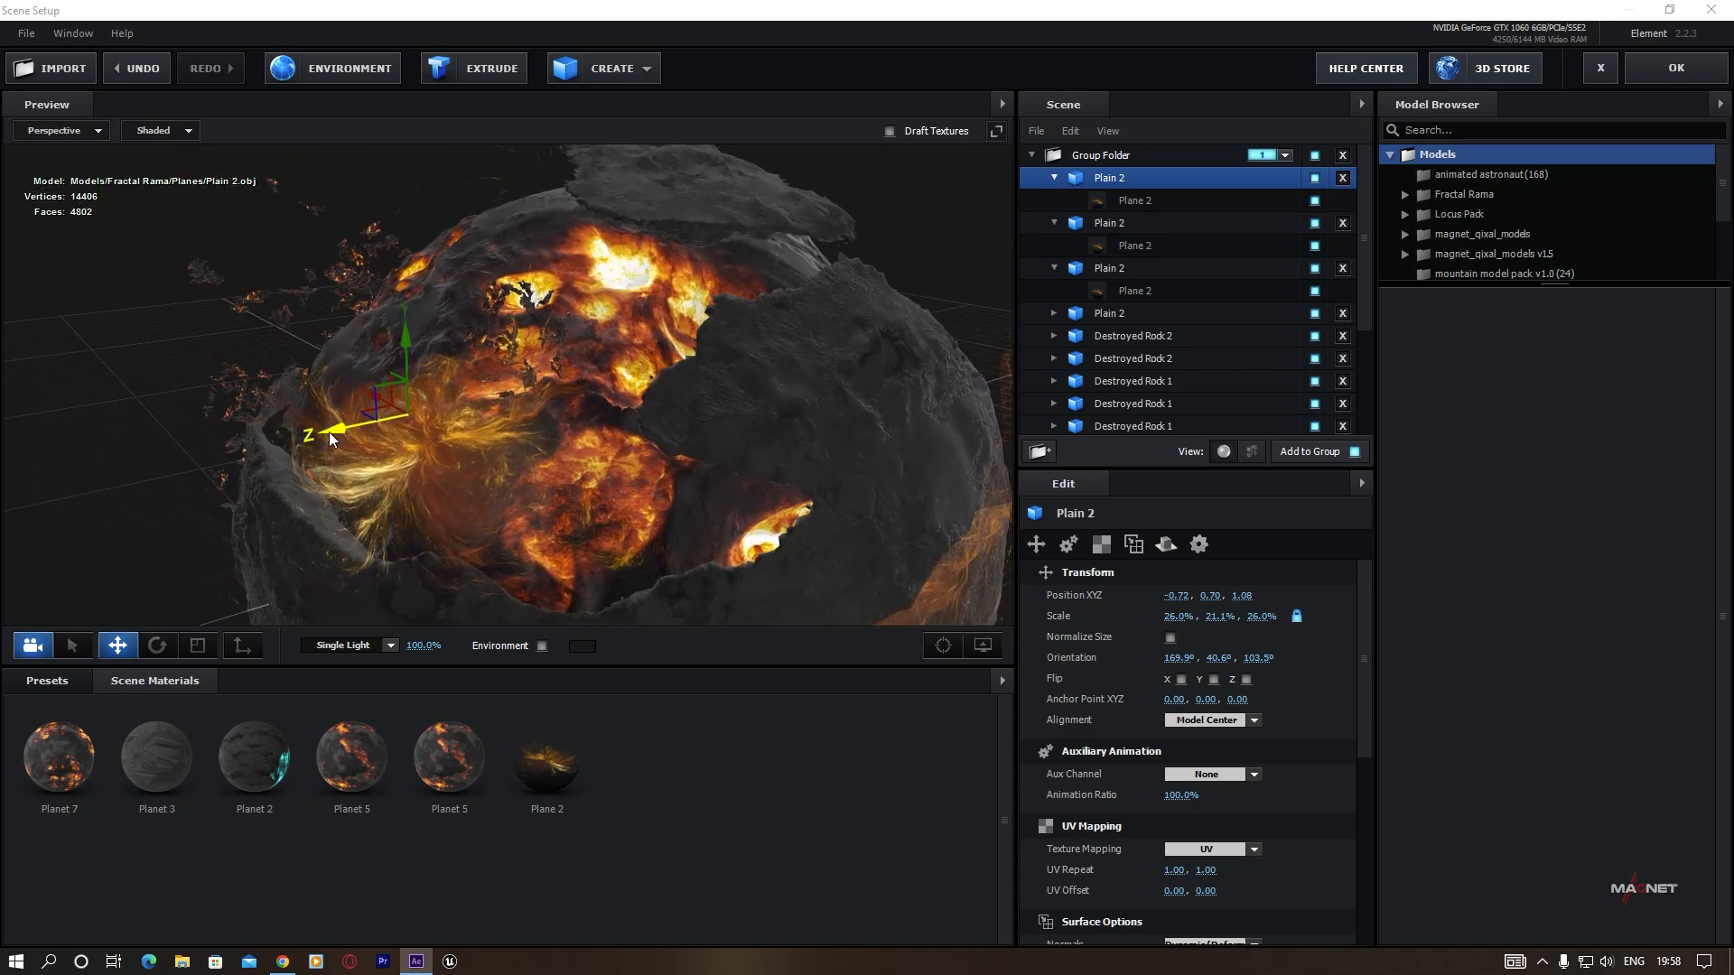
pyautogui.moveTo(336, 437); pyautogui.dragTo(441, 437)
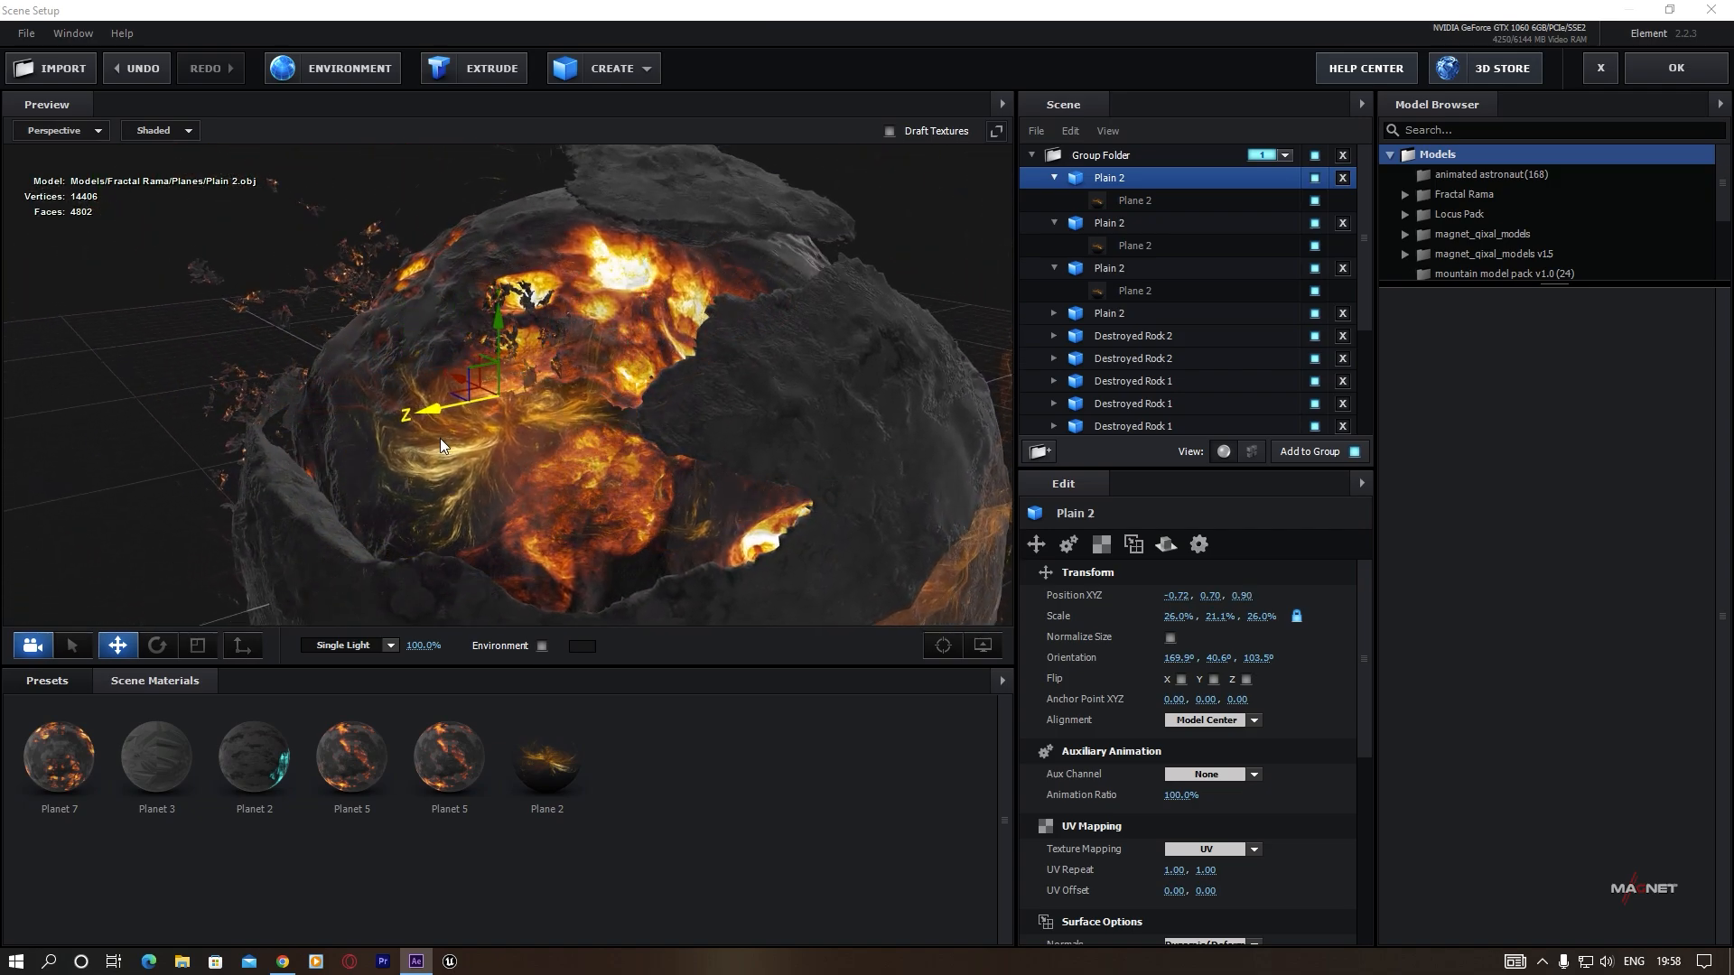
pyautogui.moveTo(614, 493); pyautogui.dragTo(433, 297)
pyautogui.moveTo(590, 441); pyautogui.dragTo(613, 421)
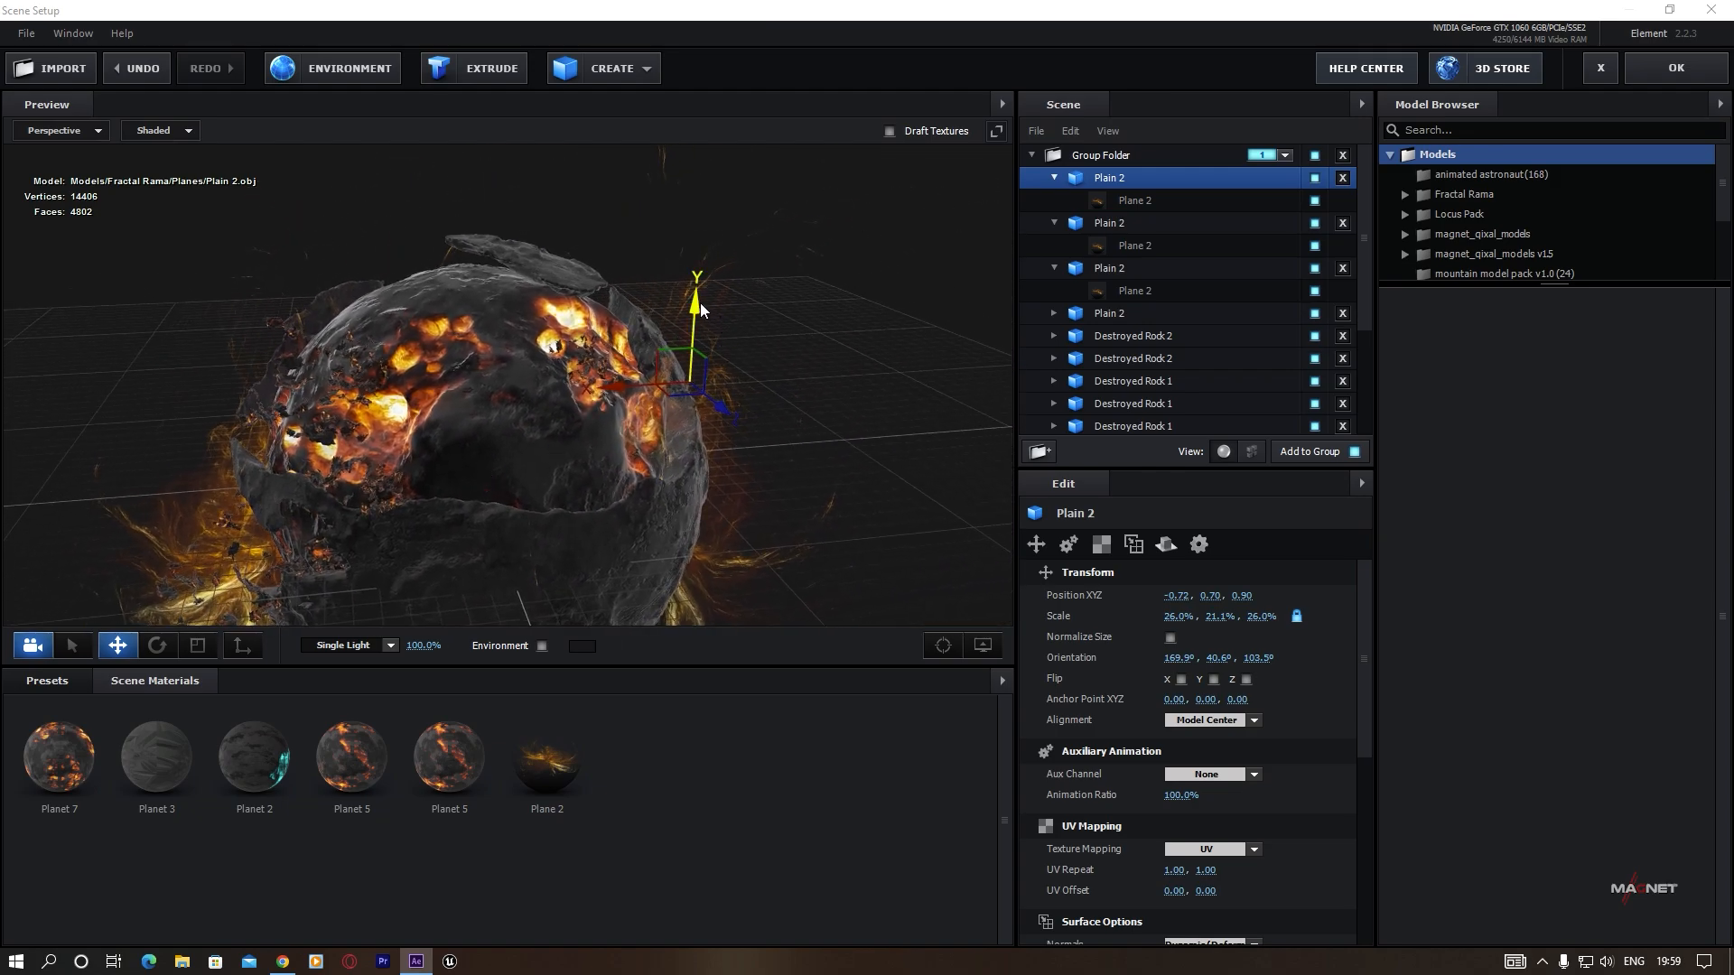
pyautogui.moveTo(701, 304); pyautogui.dragTo(700, 348)
pyautogui.moveTo(497, 463); pyautogui.dragTo(538, 457)
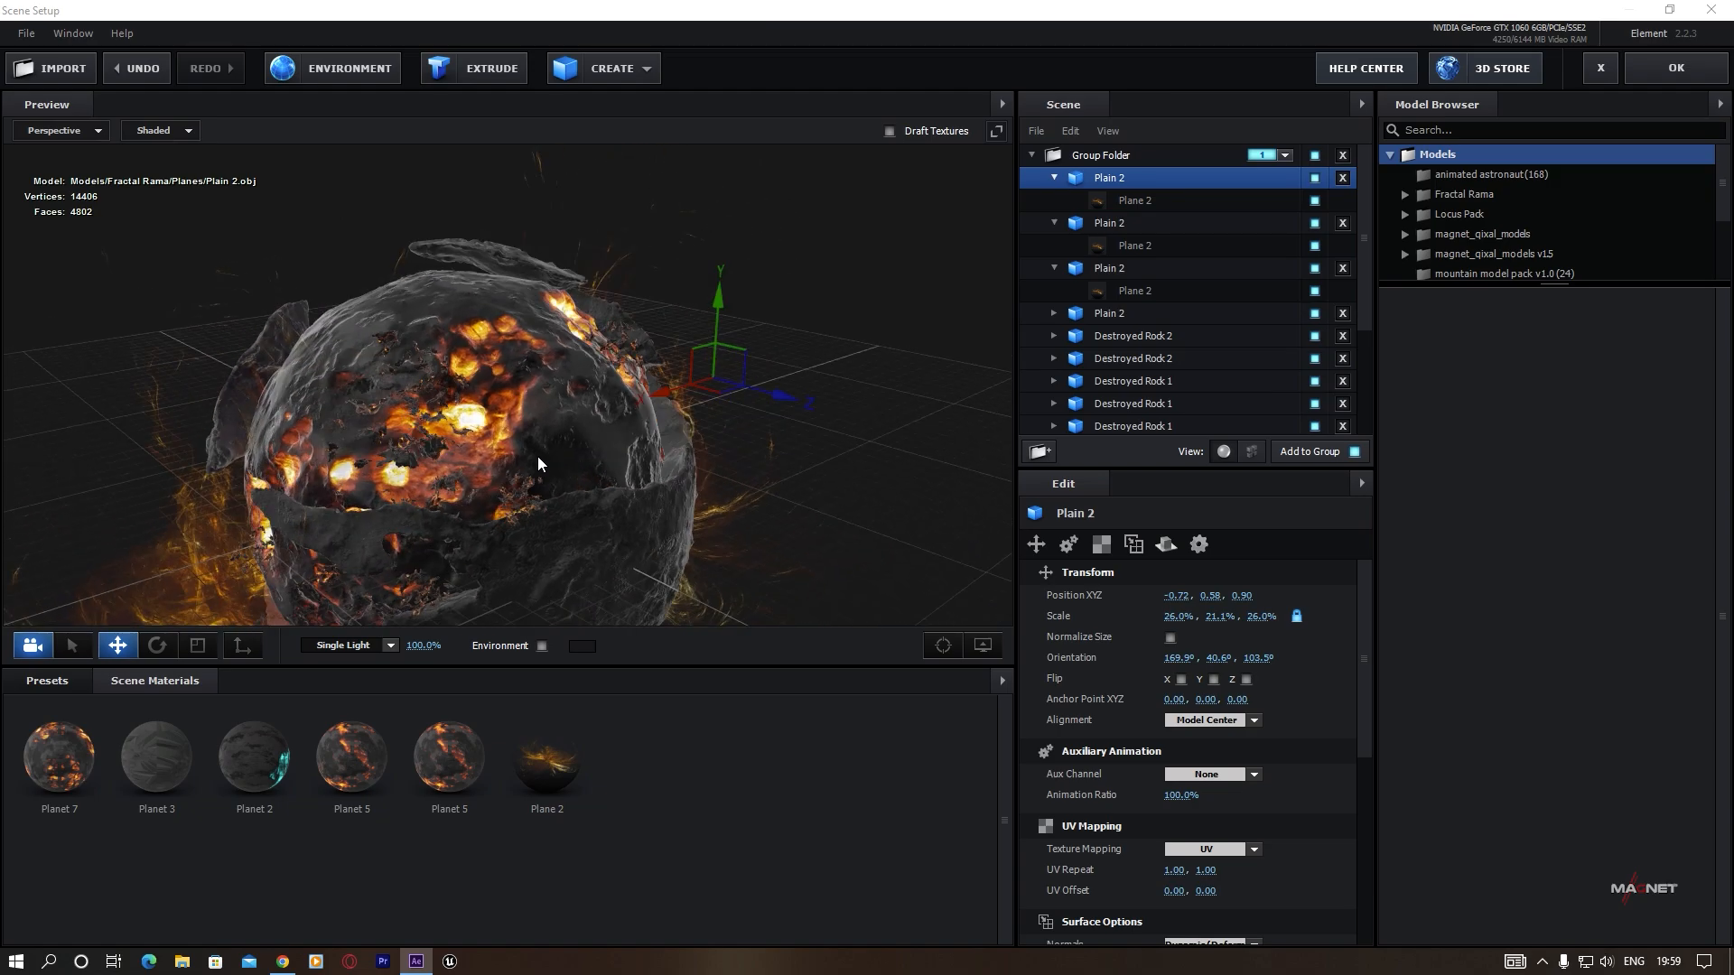
pyautogui.moveTo(668, 388); pyautogui.dragTo(626, 411)
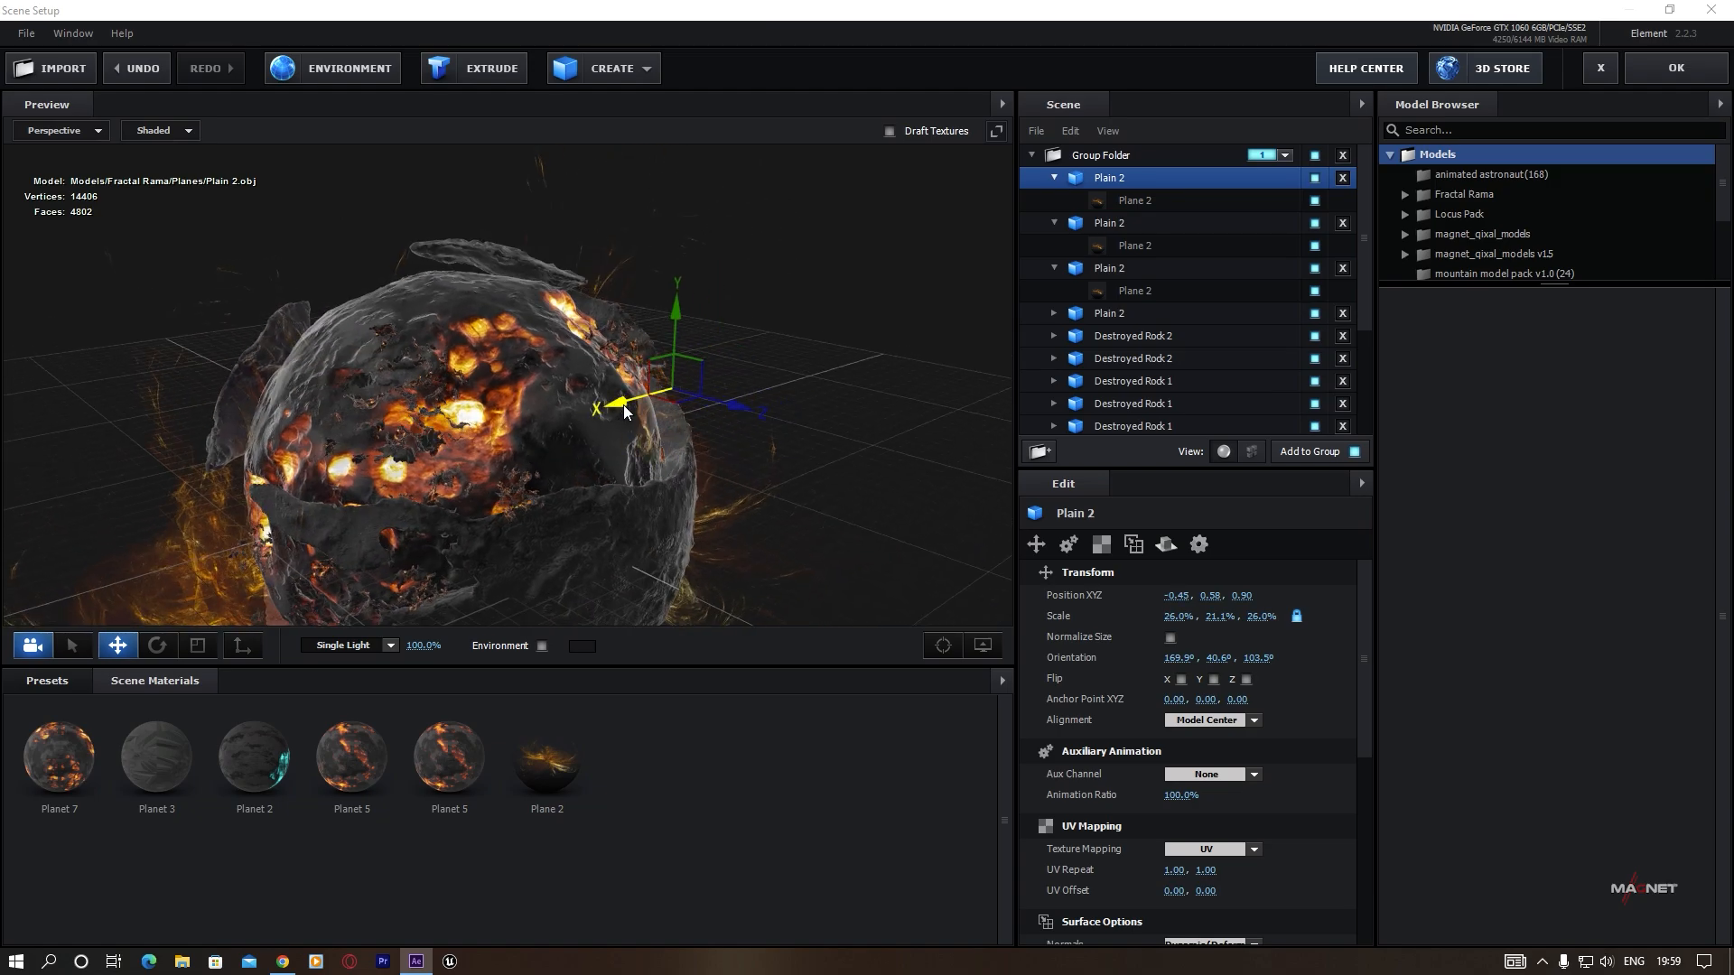
pyautogui.moveTo(746, 414); pyautogui.dragTo(759, 437)
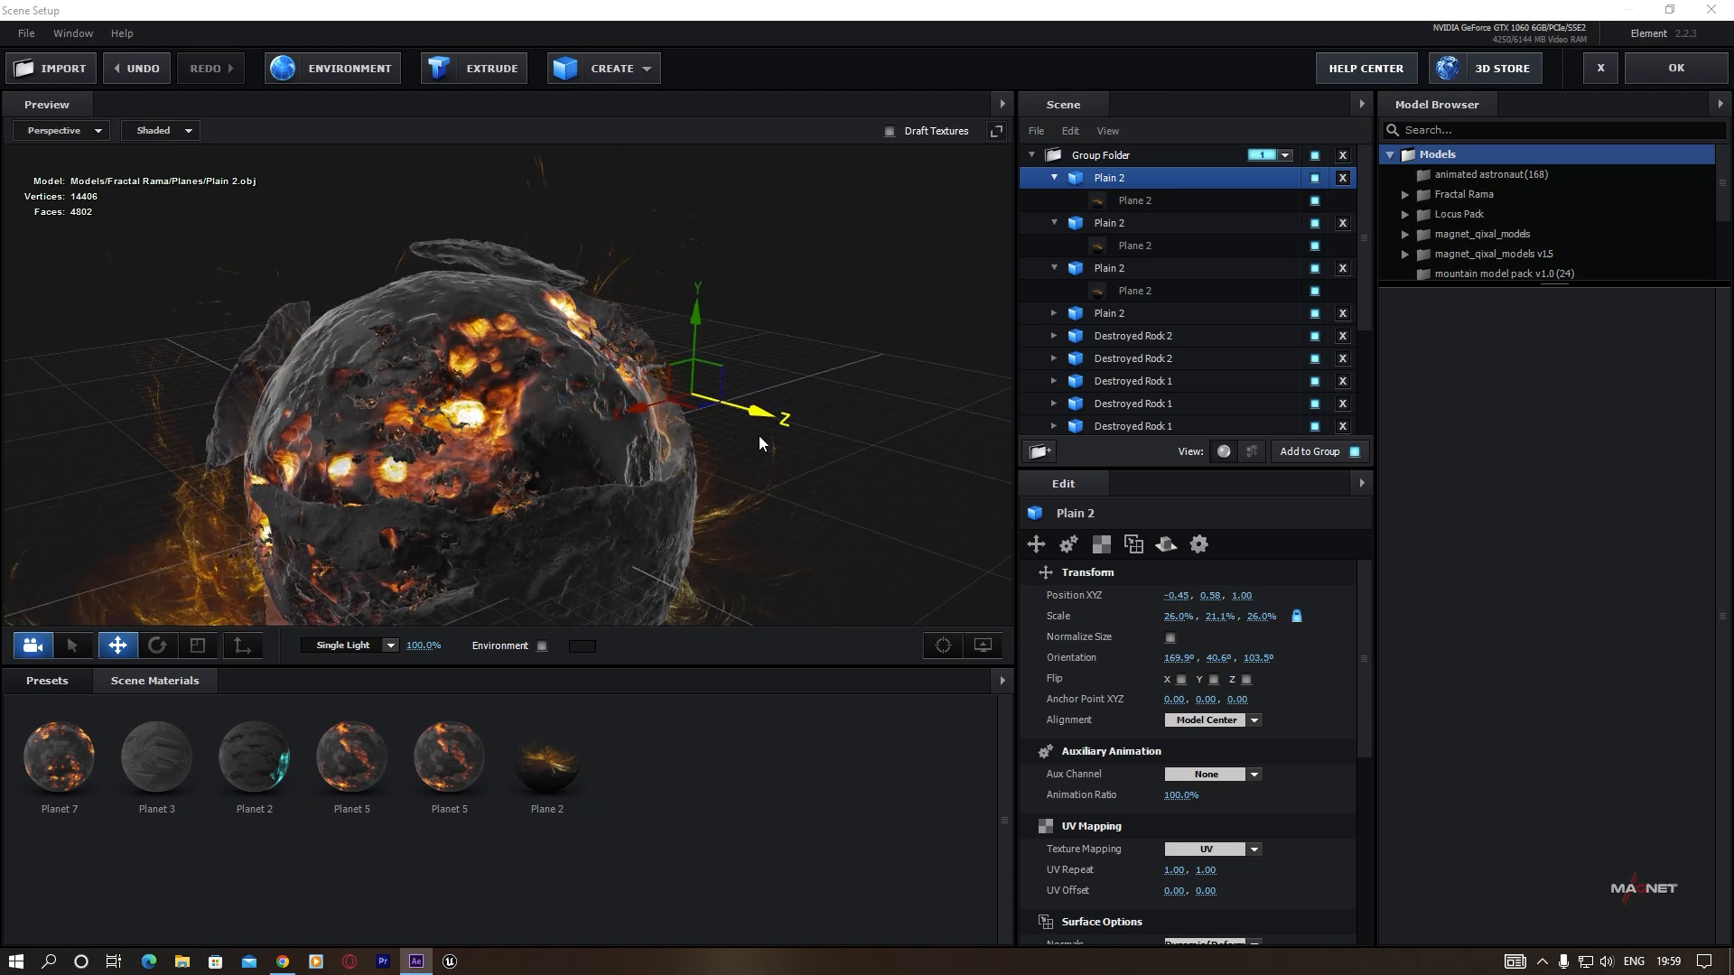
# Duplicate the small Plain 2, move the copy to X 0.51 and rotate it to 12.6°, 68.9°, 310.5°.
pyautogui.moveTo(643, 421); pyautogui.dragTo(430, 446)
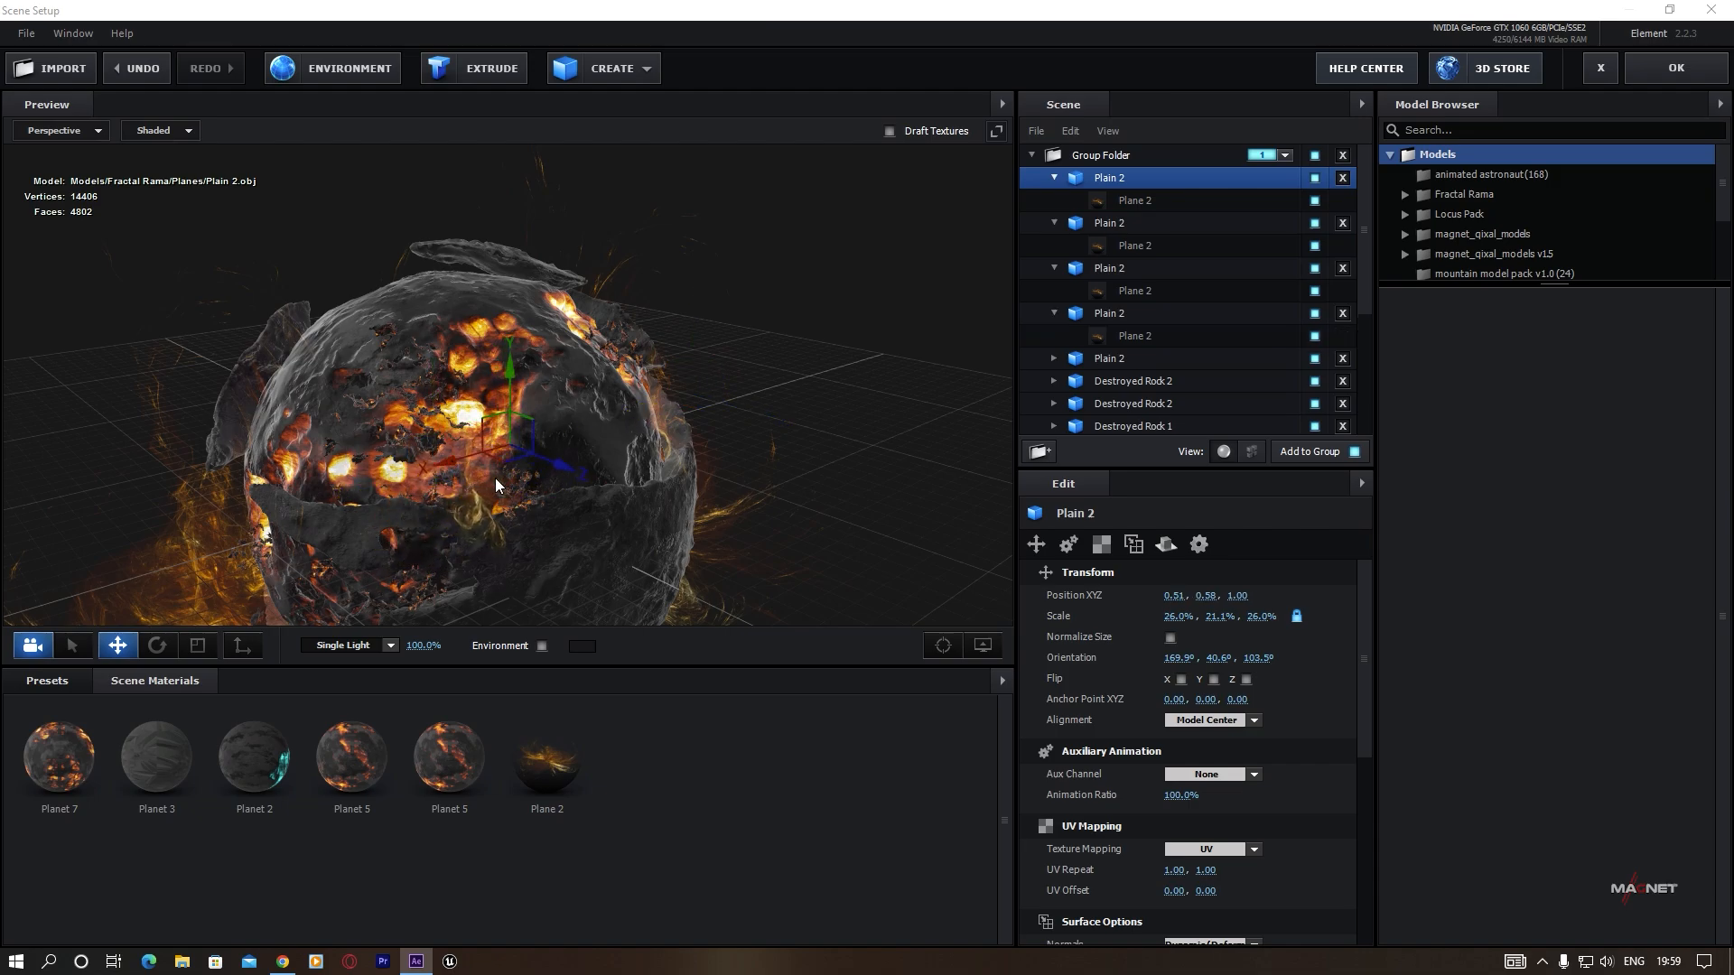
pyautogui.press('e')
pyautogui.moveTo(553, 474); pyautogui.dragTo(383, 463)
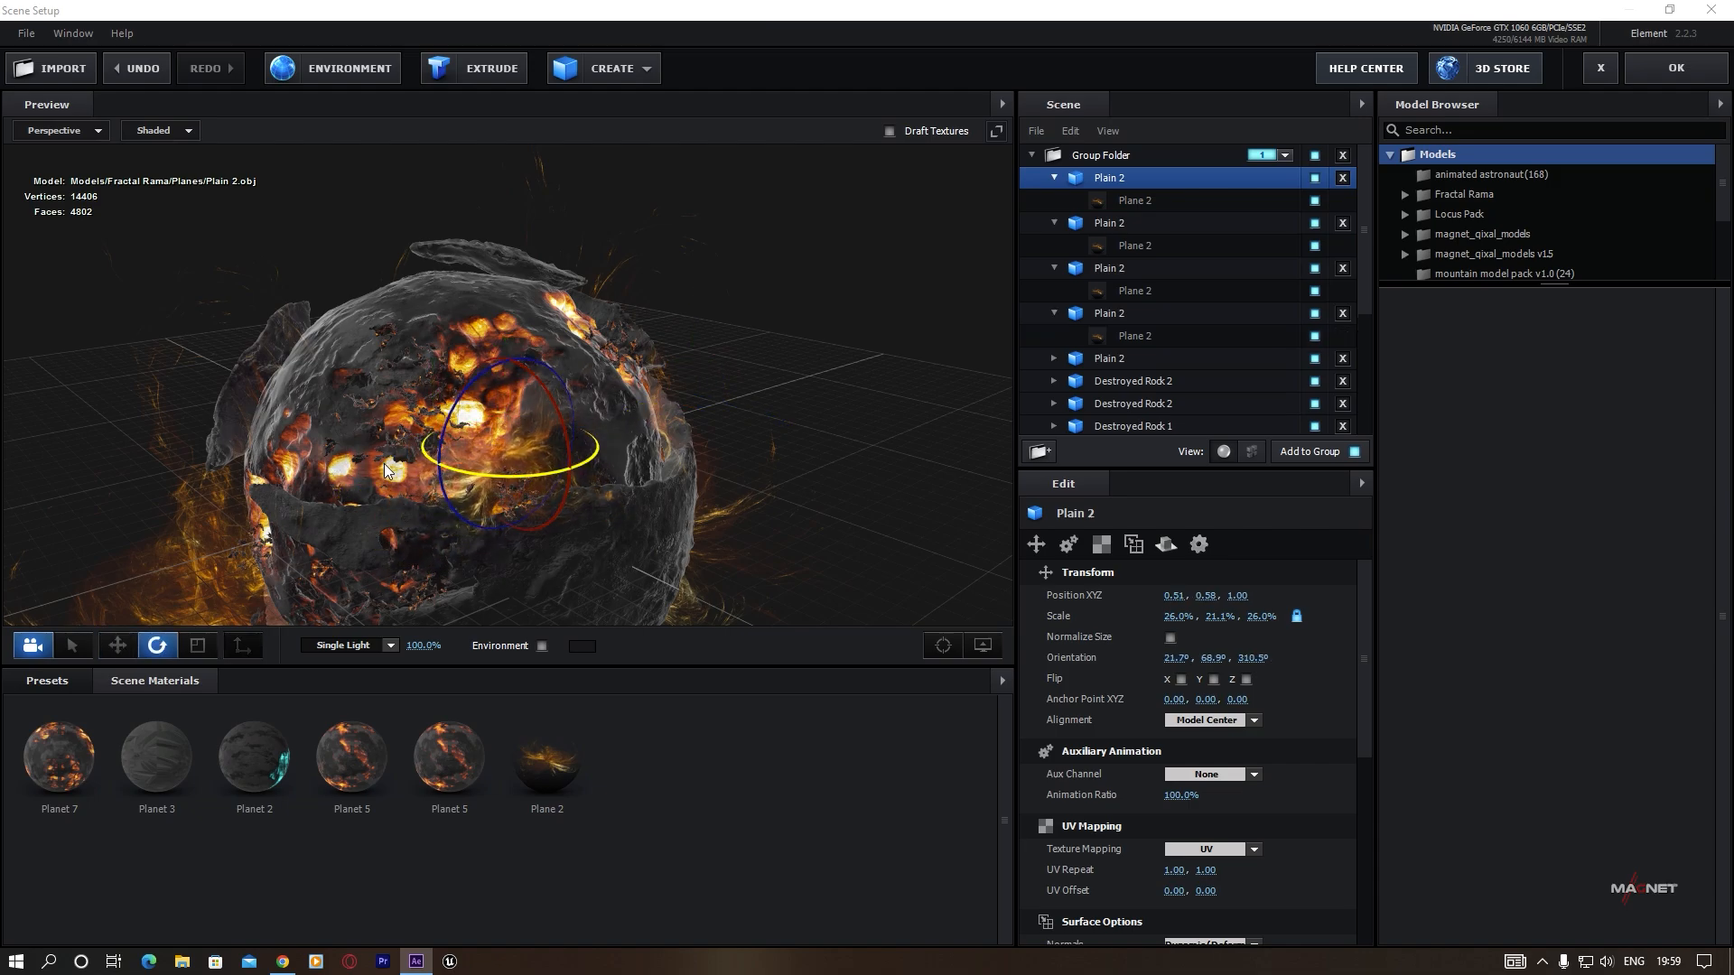
pyautogui.moveTo(562, 440); pyautogui.dragTo(562, 415)
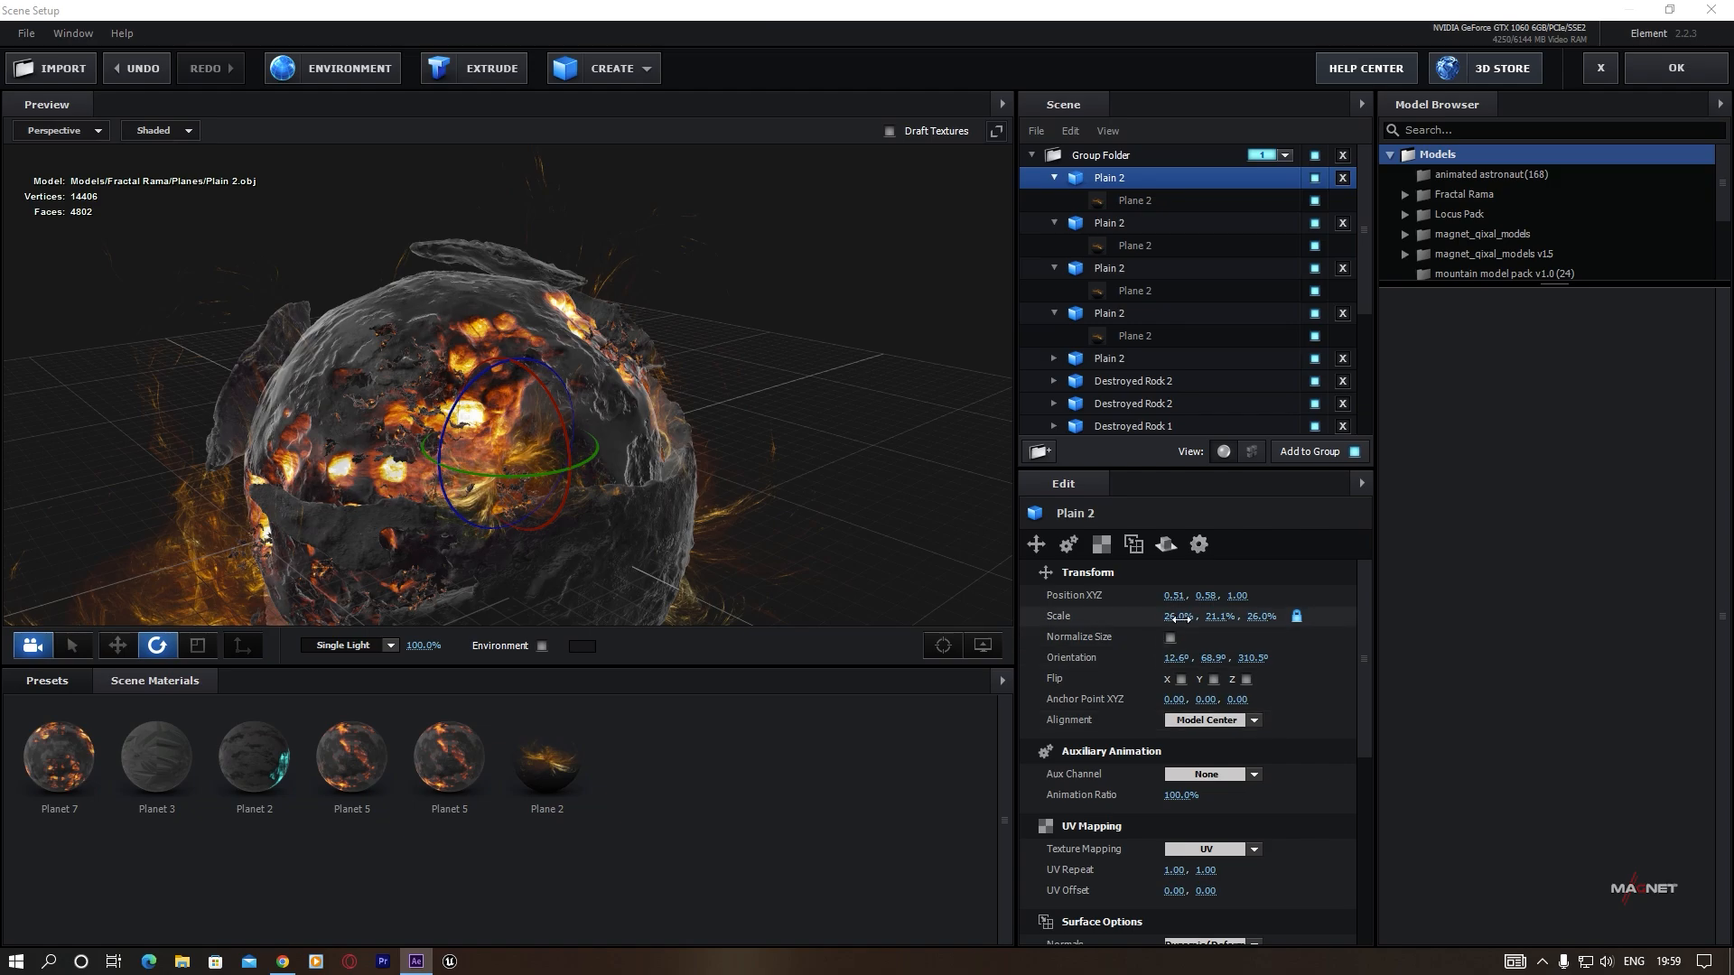
# Scale the new Plain 2 copy to 36.5%, 29.6%, 36.5% and move it to Y 0.52, Z 1.08.
pyautogui.moveTo(1178, 617); pyautogui.dragTo(1202, 620)
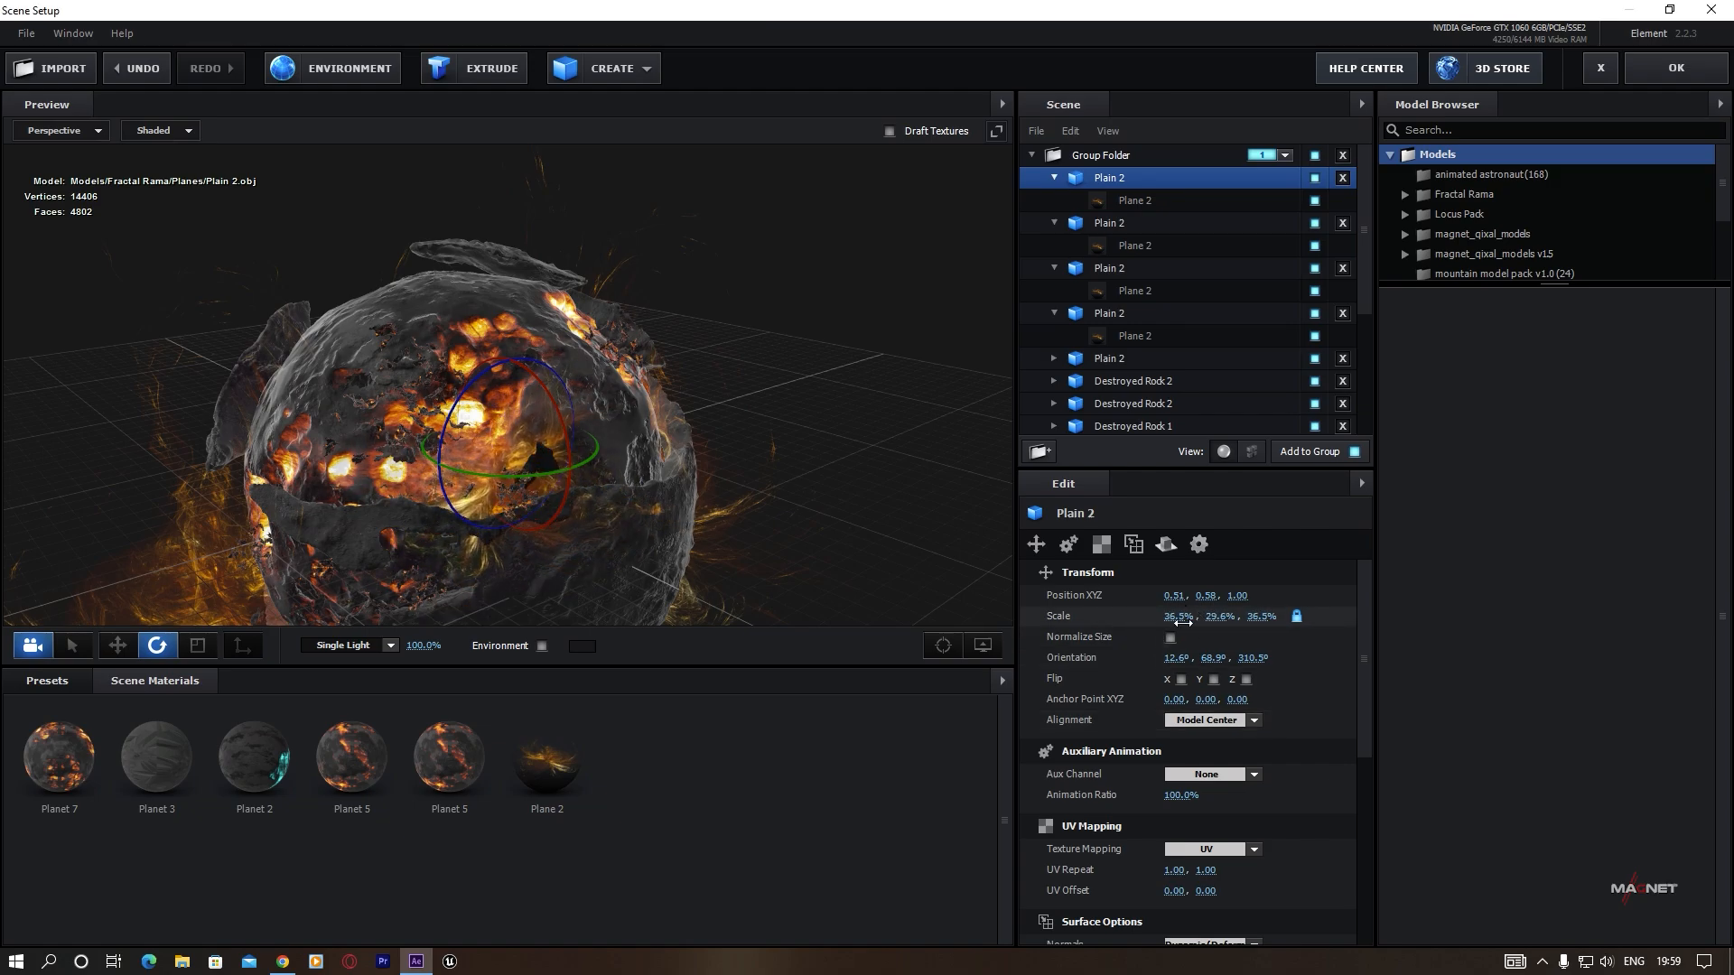
pyautogui.press('w')
pyautogui.moveTo(576, 475); pyautogui.dragTo(535, 425)
pyautogui.scroll(3, 589, 500)
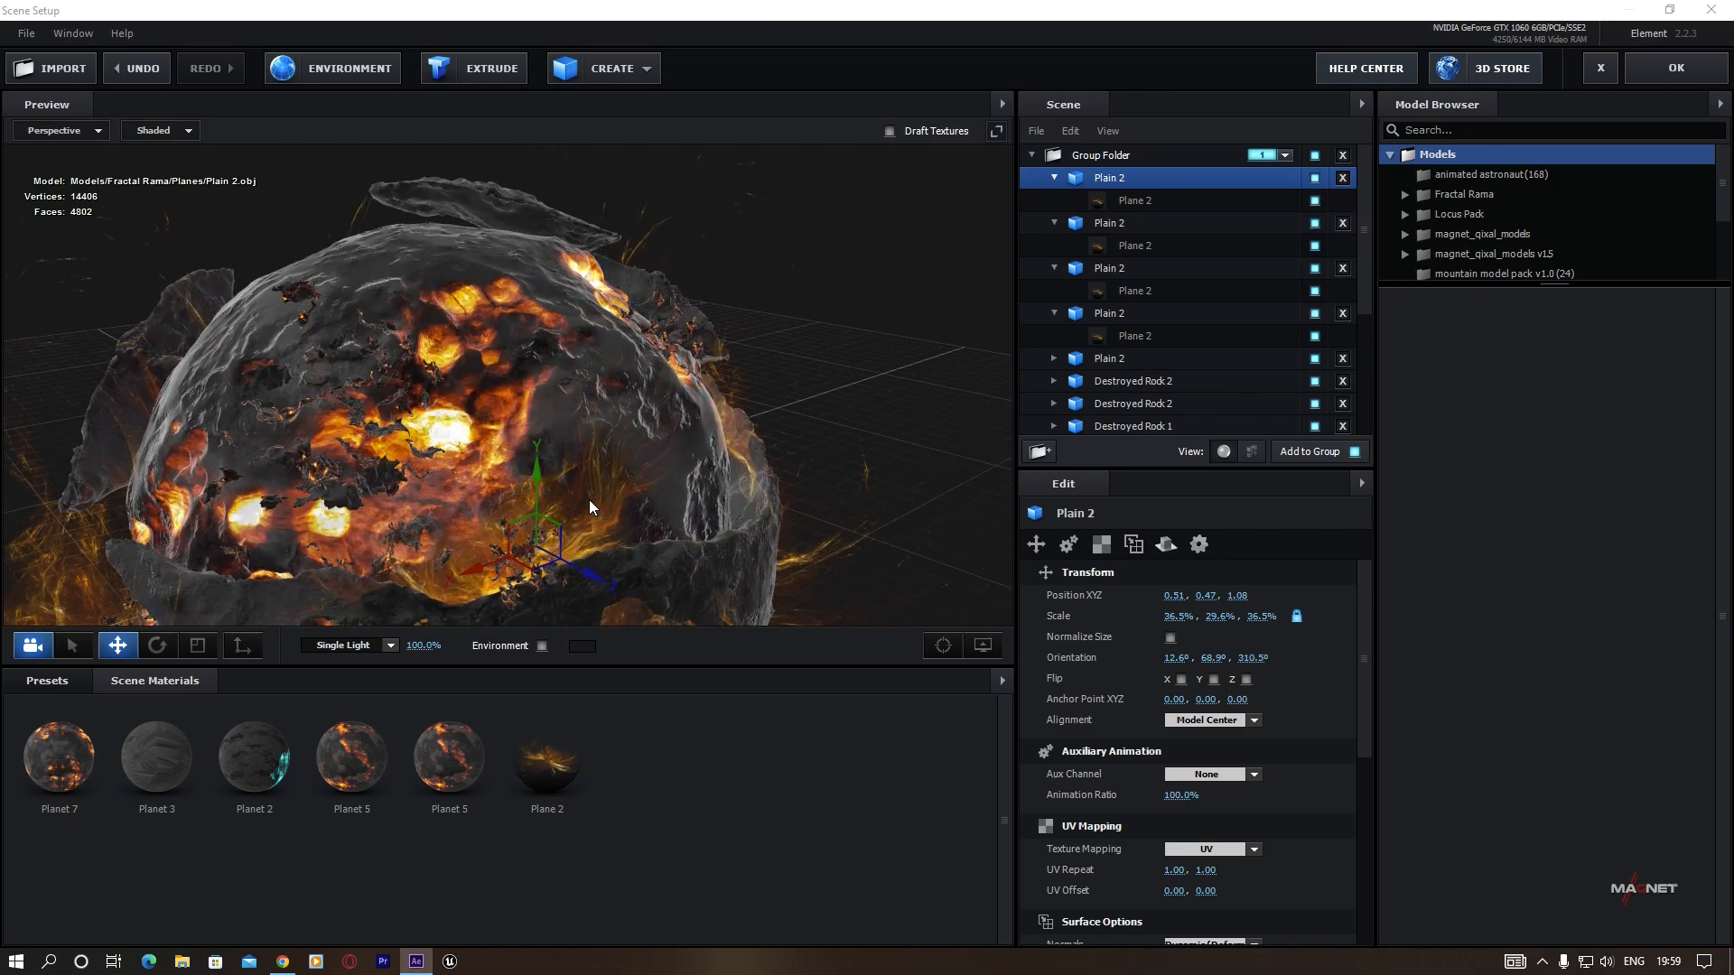
pyautogui.moveTo(684, 500); pyautogui.dragTo(703, 423)
pyautogui.scroll(3, 623, 555)
pyautogui.moveTo(623, 554); pyautogui.dragTo(873, 454)
pyautogui.scroll(-3, 668, 486)
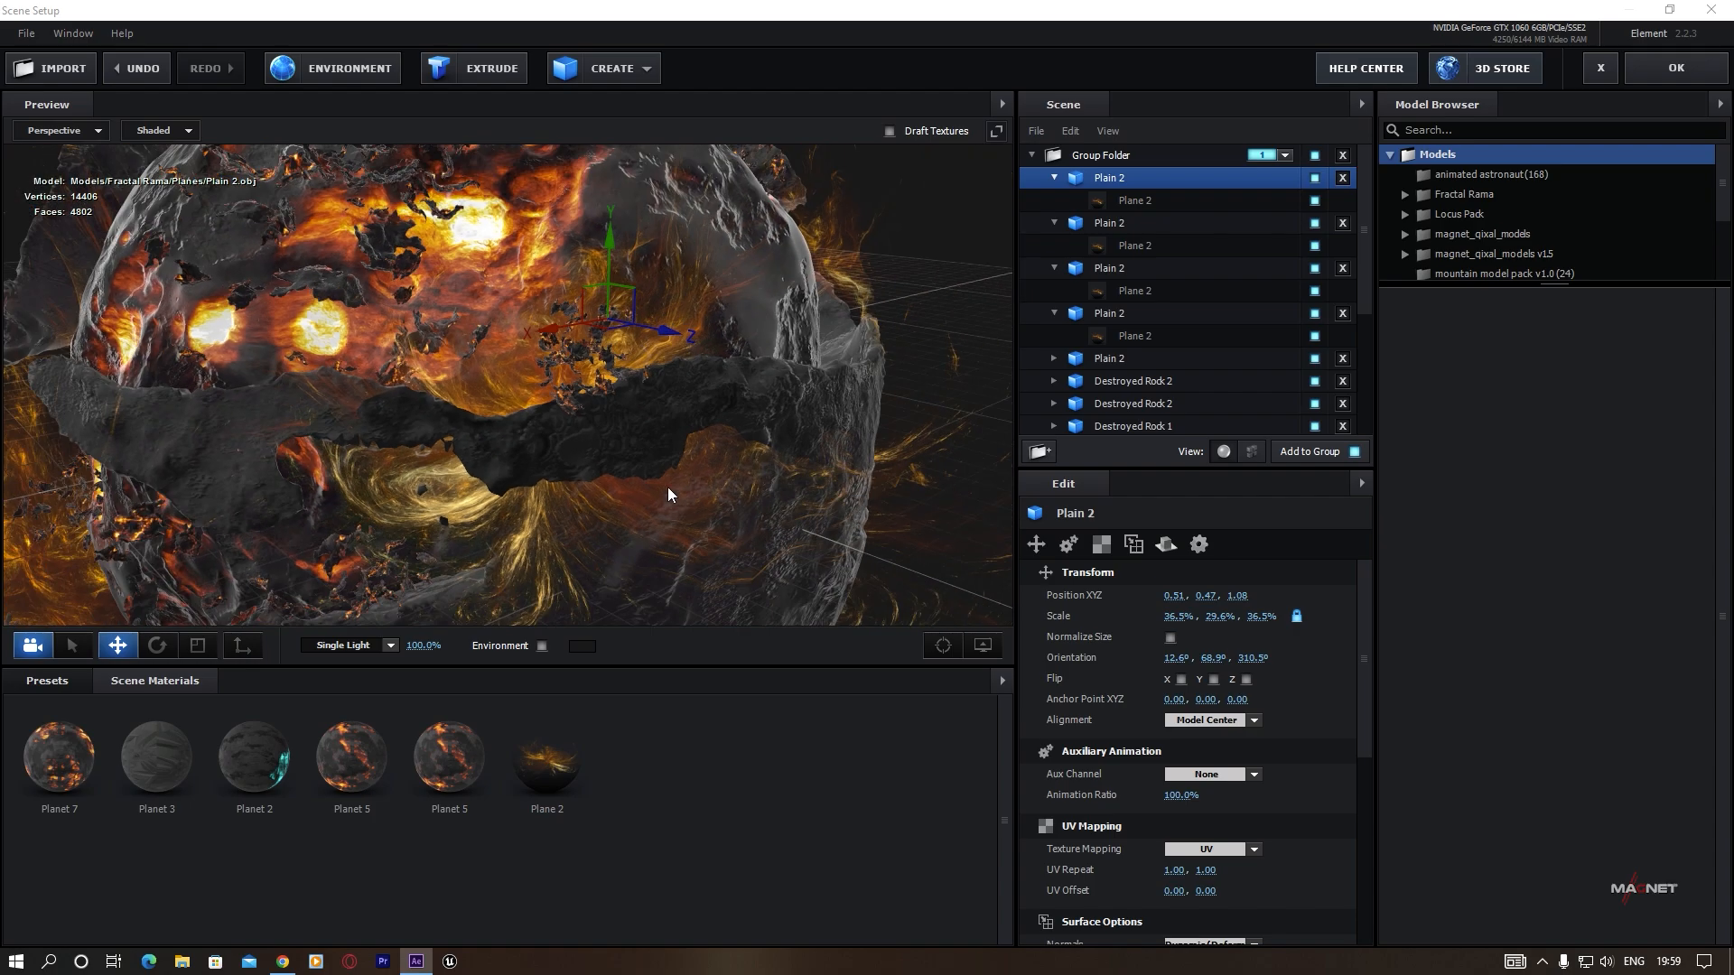
pyautogui.moveTo(607, 246)
pyautogui.mouseDown()
pyautogui.moveTo(606, 80)
pyautogui.moveTo(615, 229)
pyautogui.moveTo(625, 187)
pyautogui.moveTo(632, 231)
pyautogui.mouseUp()
pyautogui.scroll(4, 686, 456)
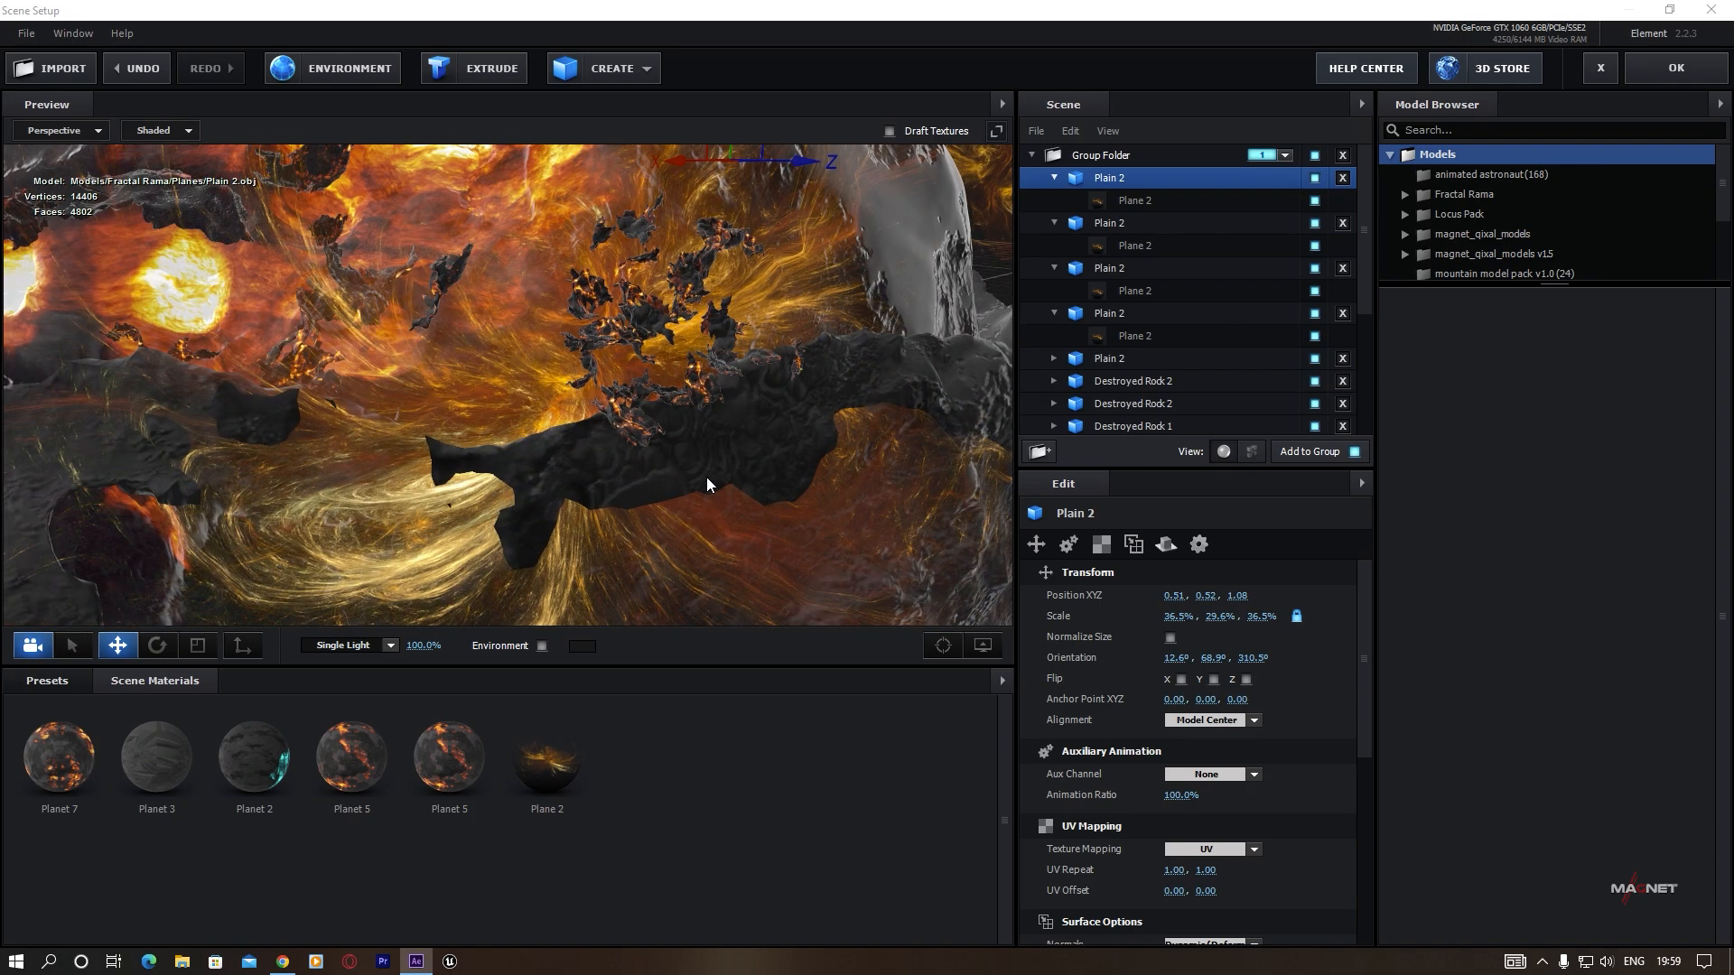
pyautogui.scroll(-2, 706, 483)
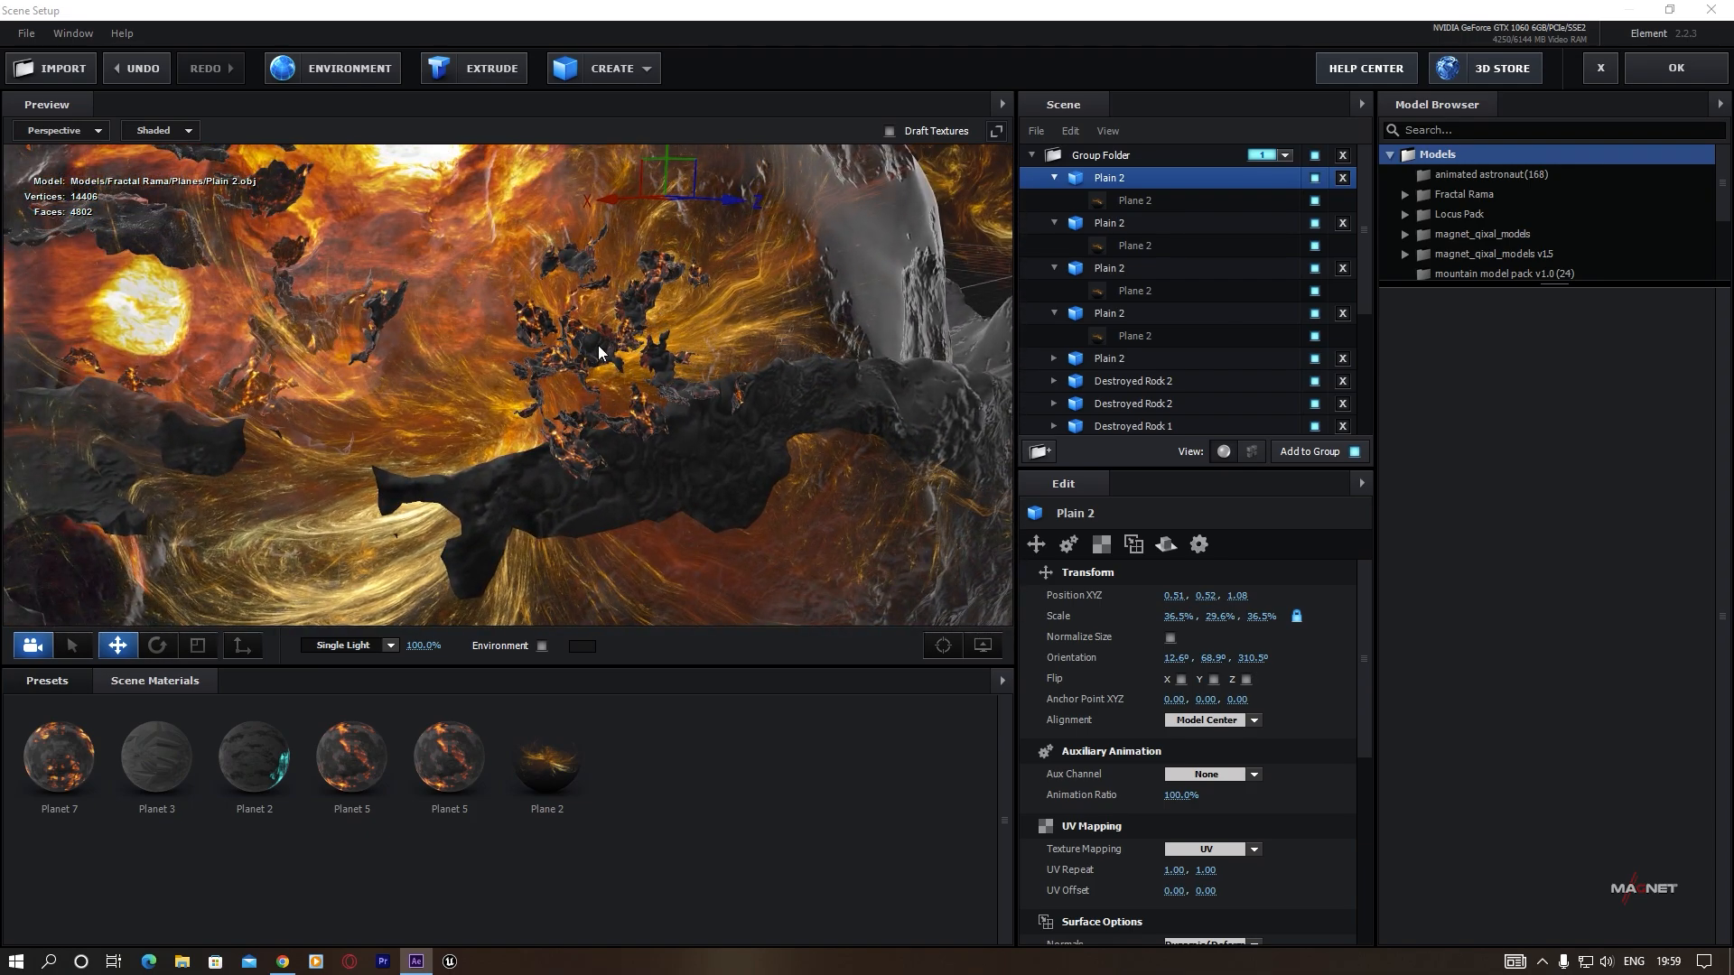
# Duplicate the Destroyed Rock 1 debris in front of the glowing crack and move the copy to Y 0.00, Z 1.00.
pyautogui.click(594, 346)
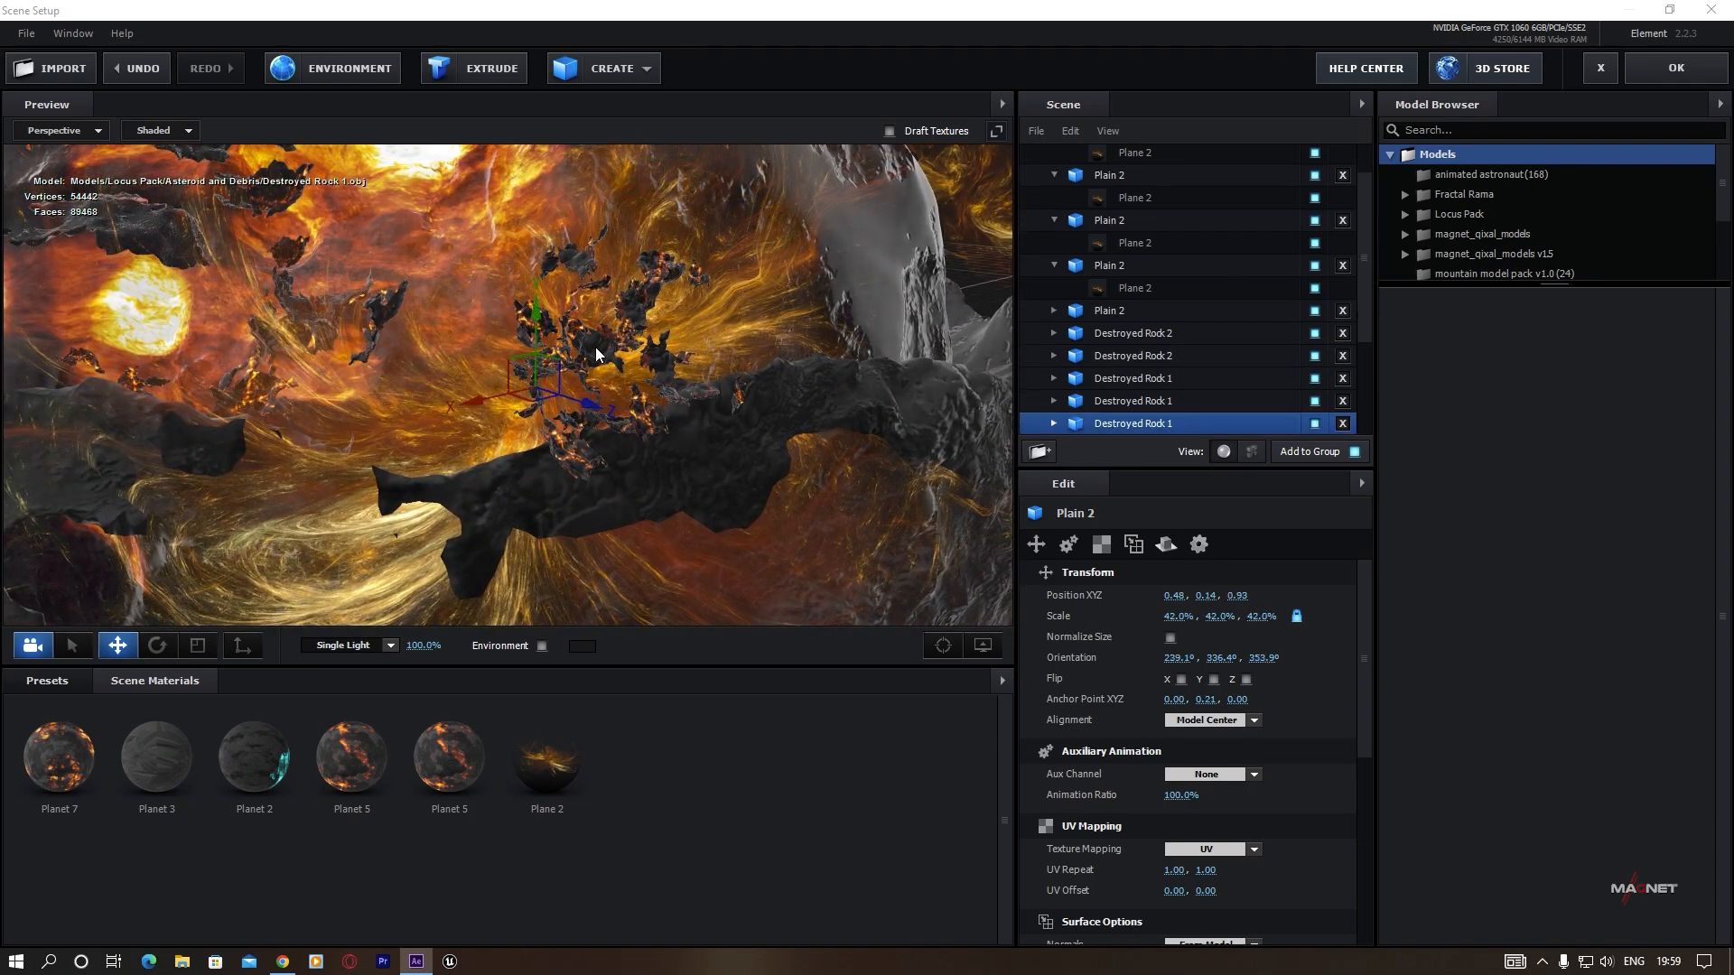
pyautogui.moveTo(583, 404); pyautogui.dragTo(683, 456)
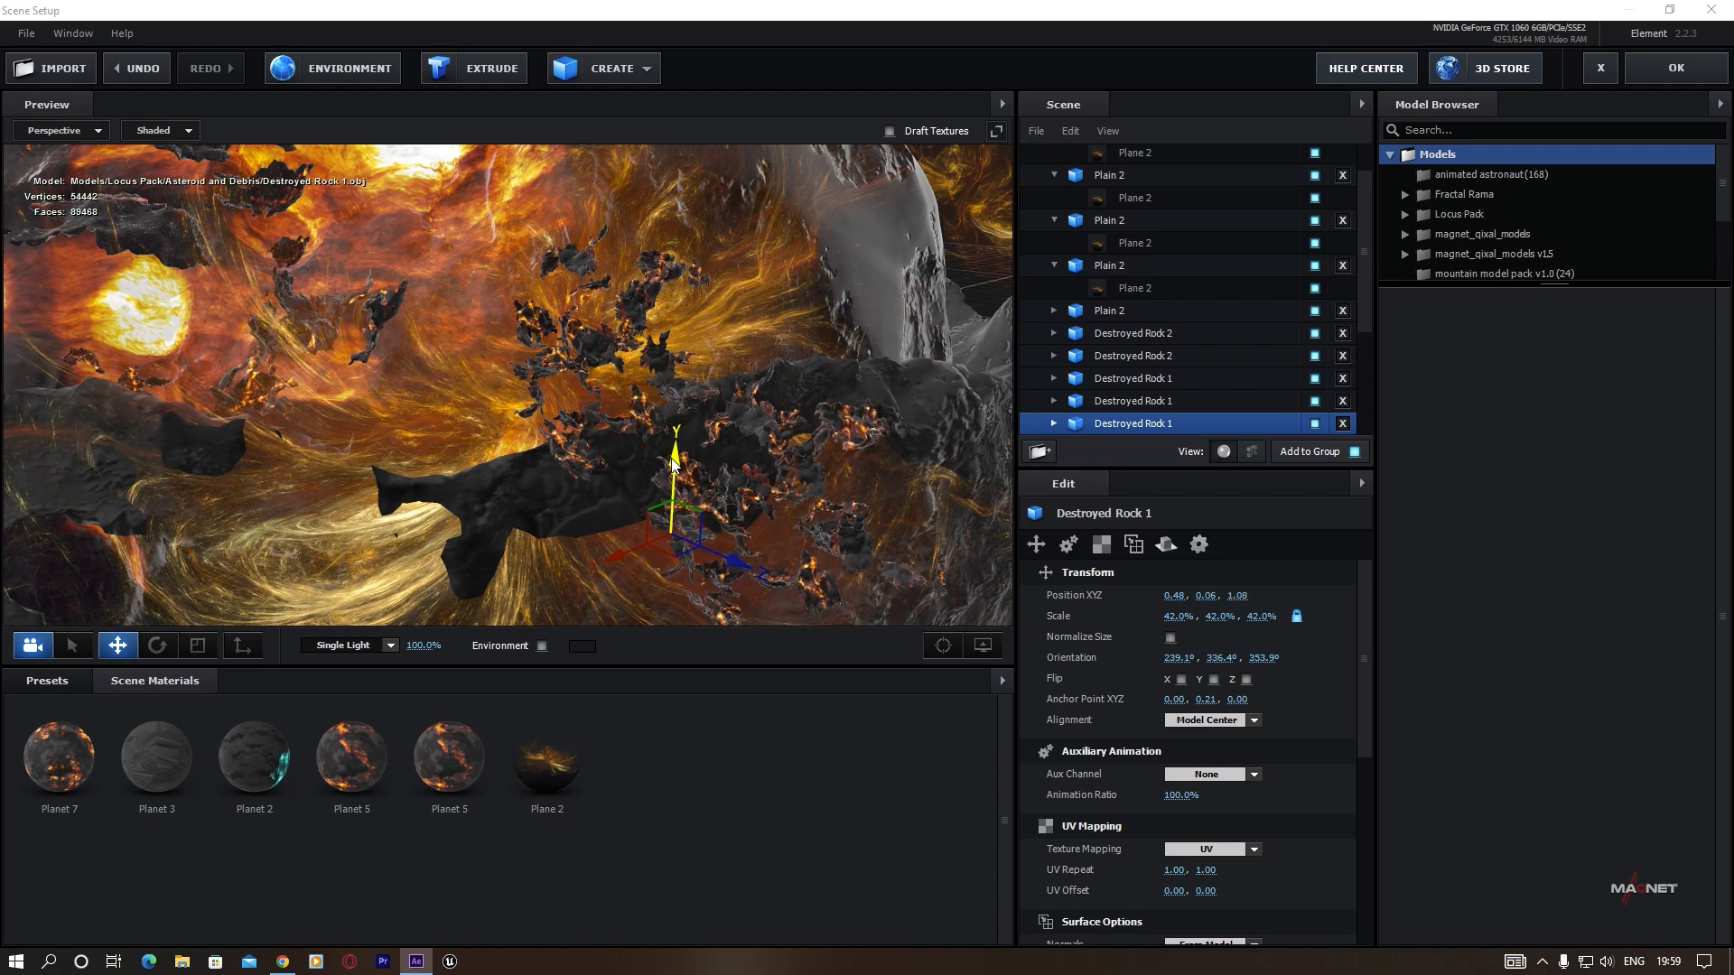
pyautogui.moveTo(727, 564); pyautogui.dragTo(654, 513)
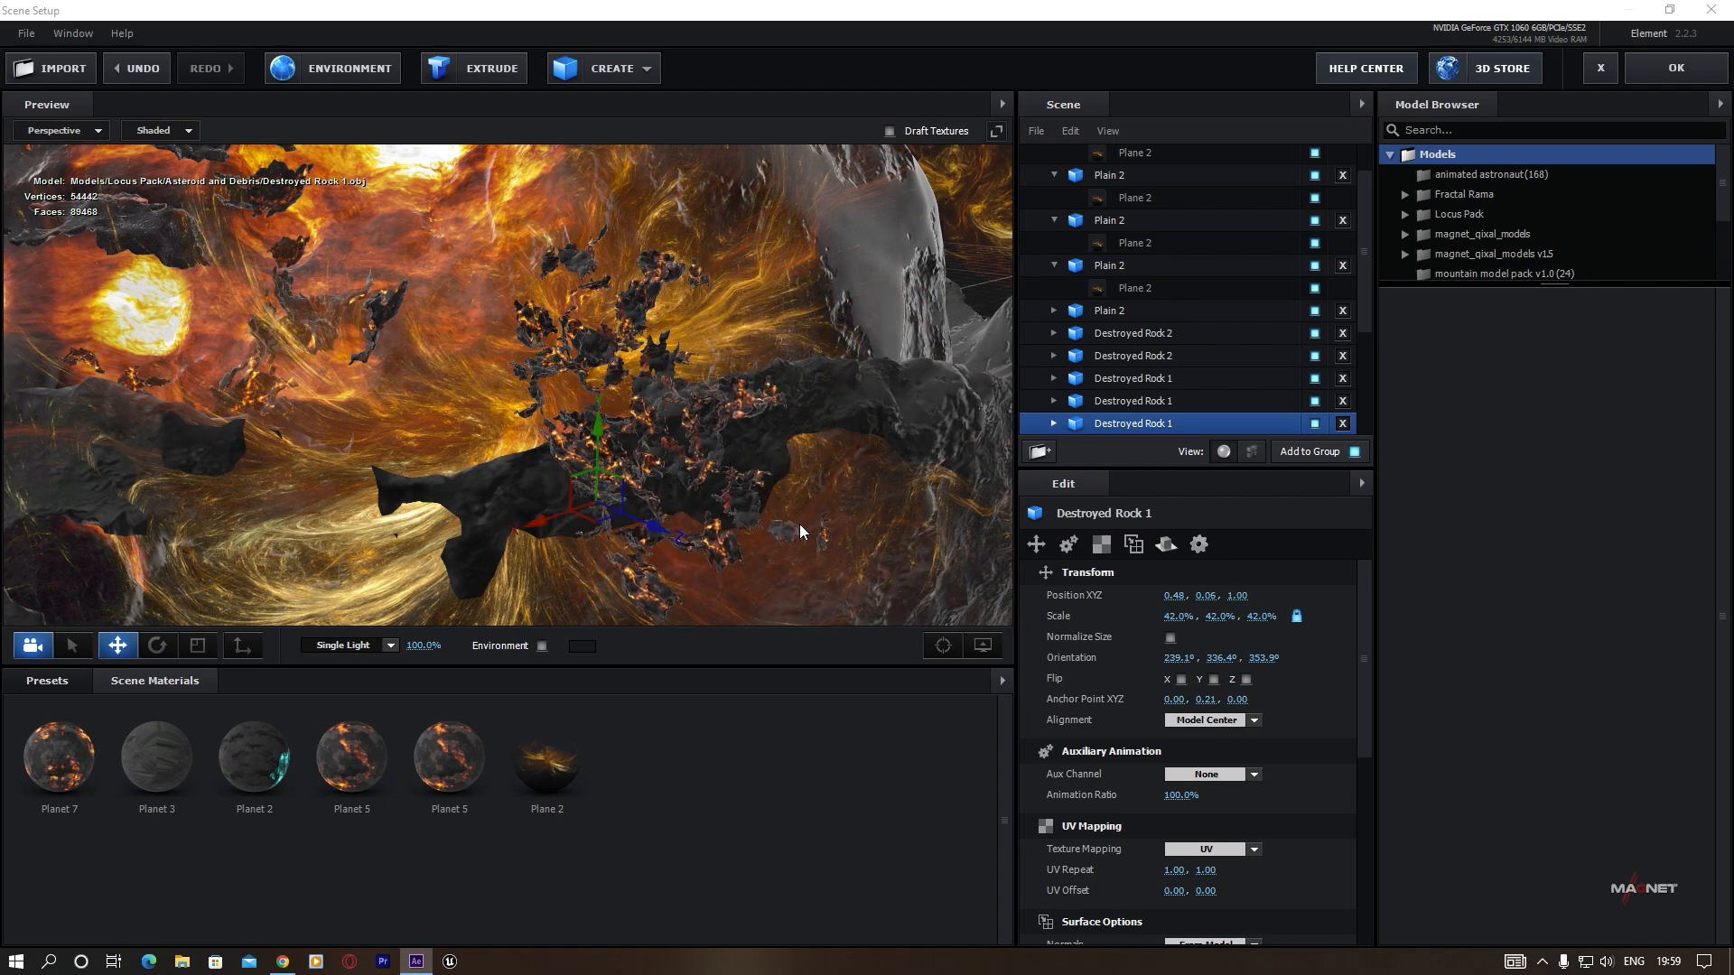
pyautogui.moveTo(799, 524); pyautogui.dragTo(725, 520)
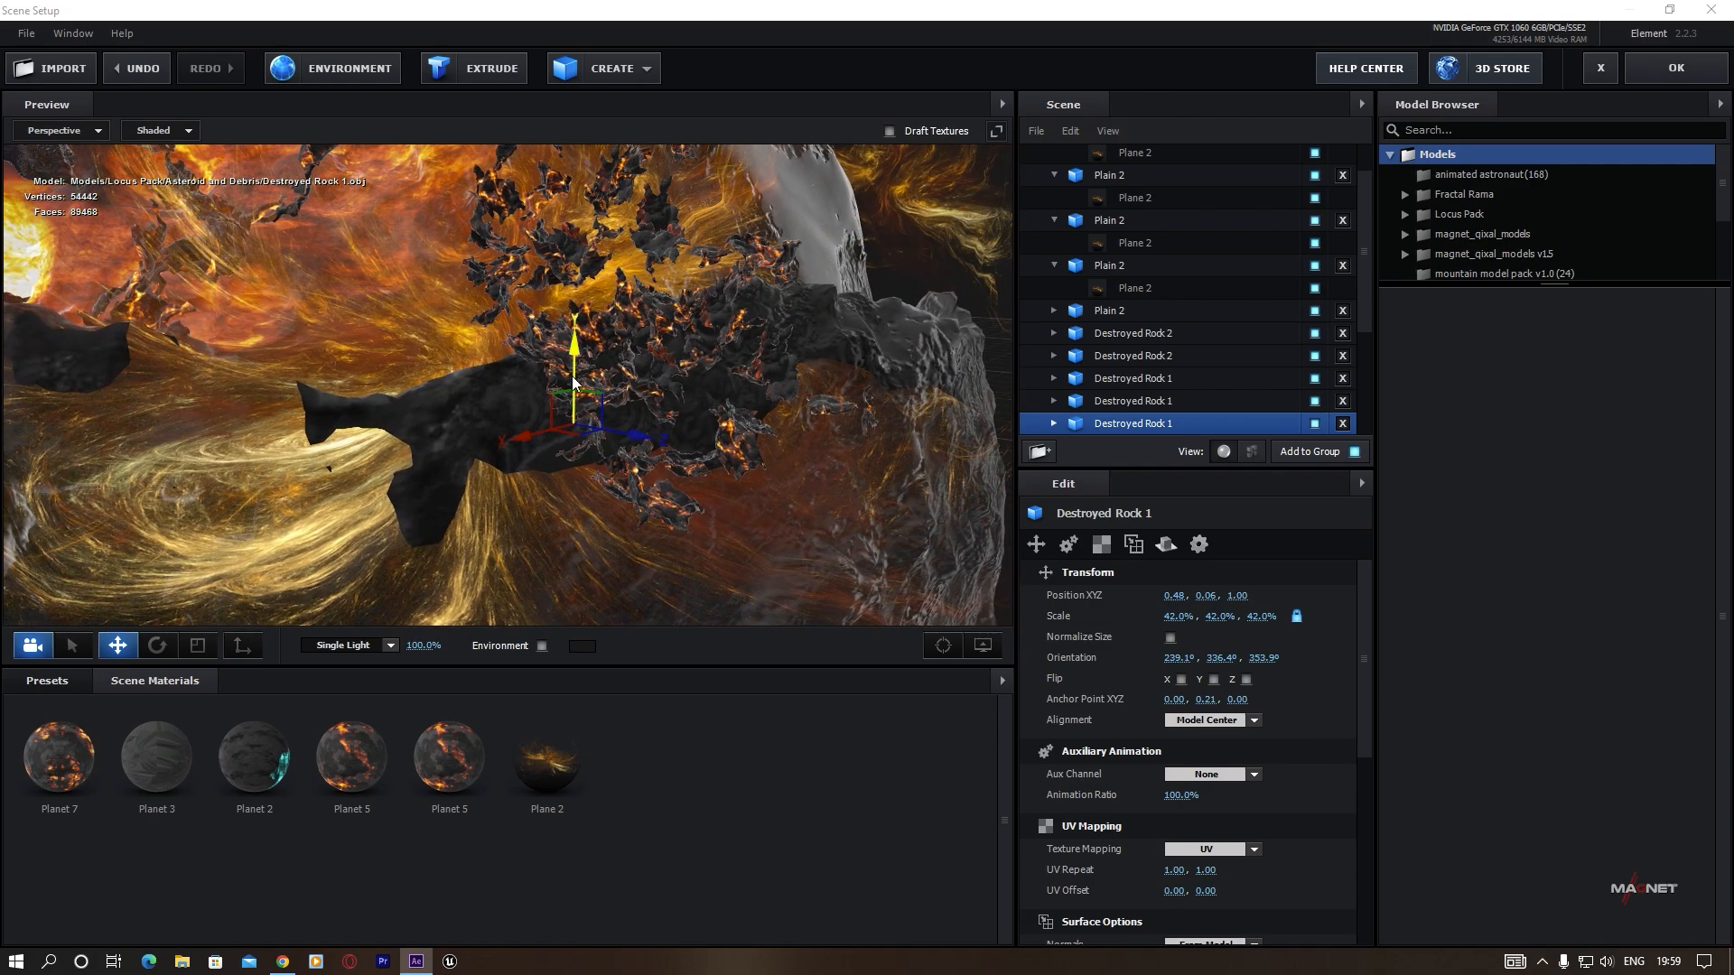
pyautogui.moveTo(578, 347); pyautogui.dragTo(604, 425)
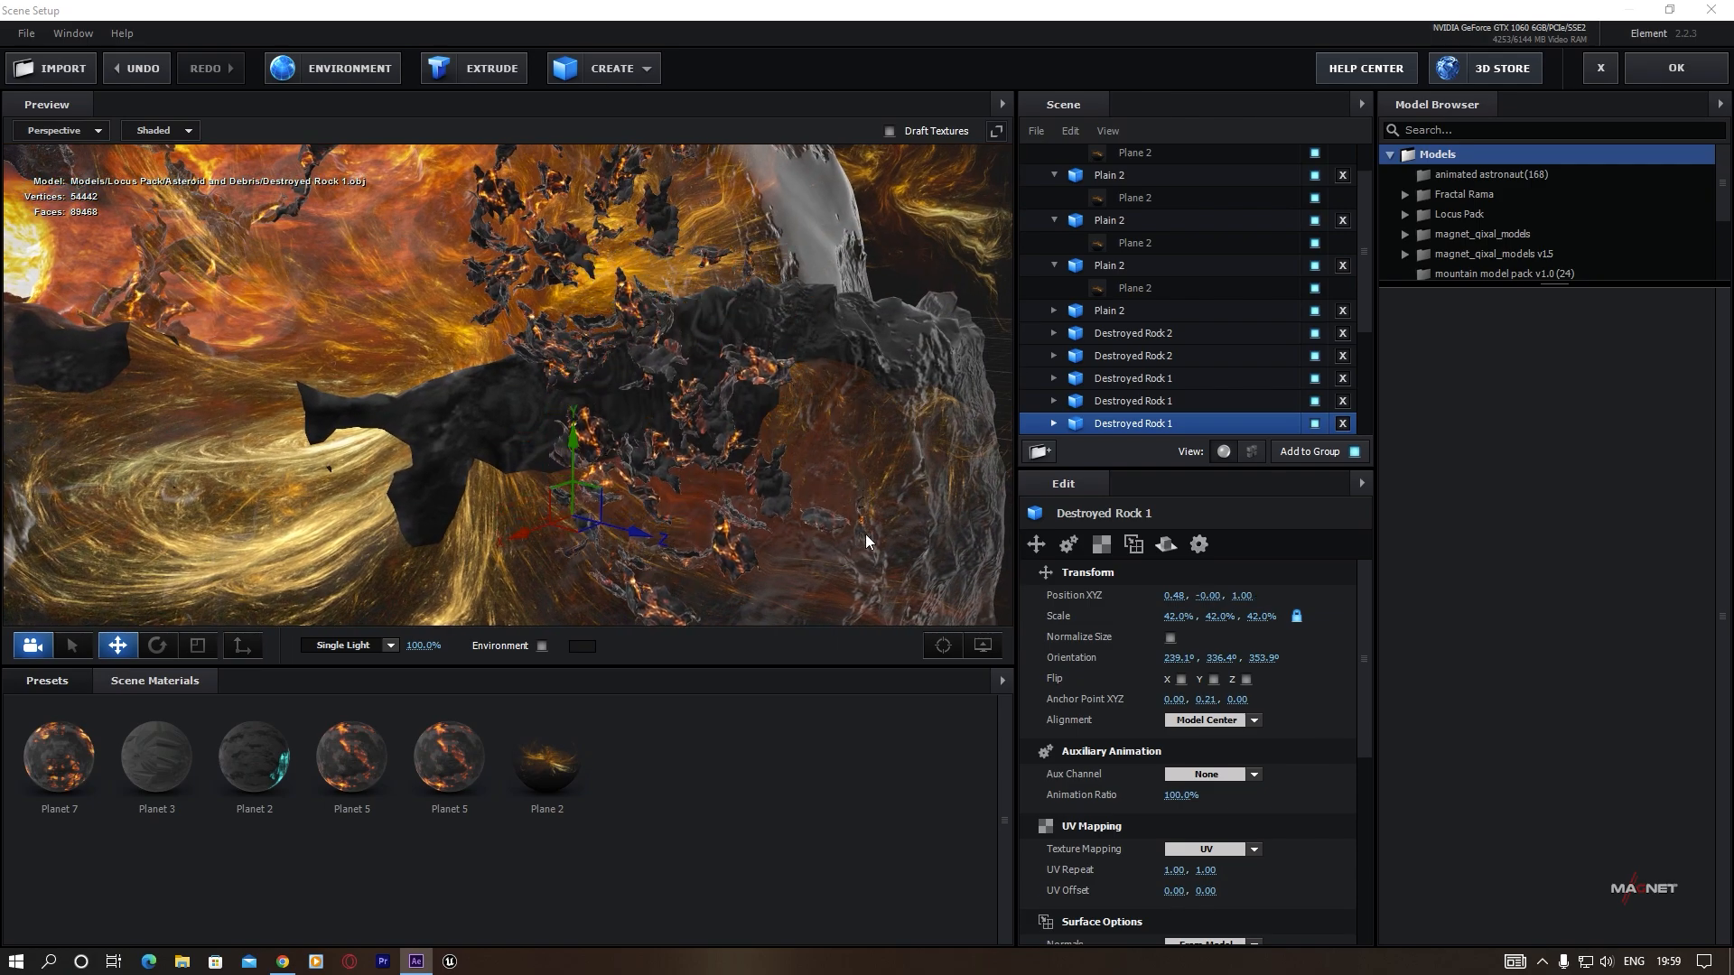
# Scale the Destroyed Rock 1 copy uniformly to 31.5% and raise it to Y 0.01.
pyautogui.moveTo(865, 534); pyautogui.dragTo(752, 488)
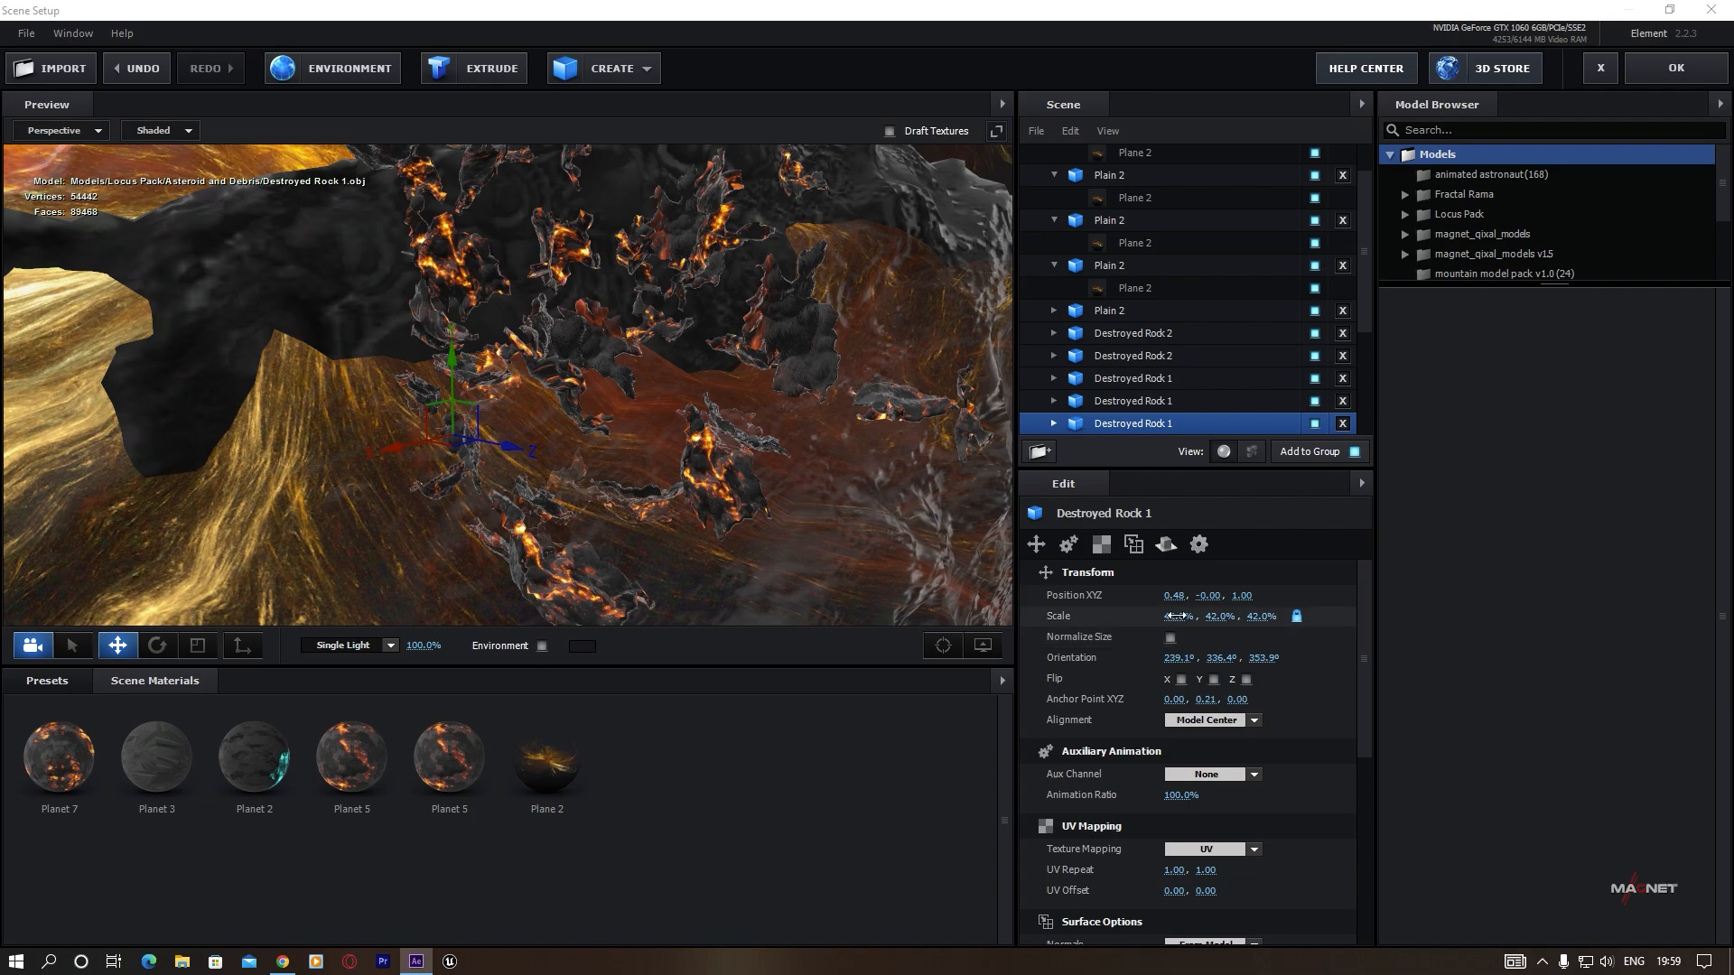
pyautogui.moveTo(1174, 616); pyautogui.dragTo(1174, 621)
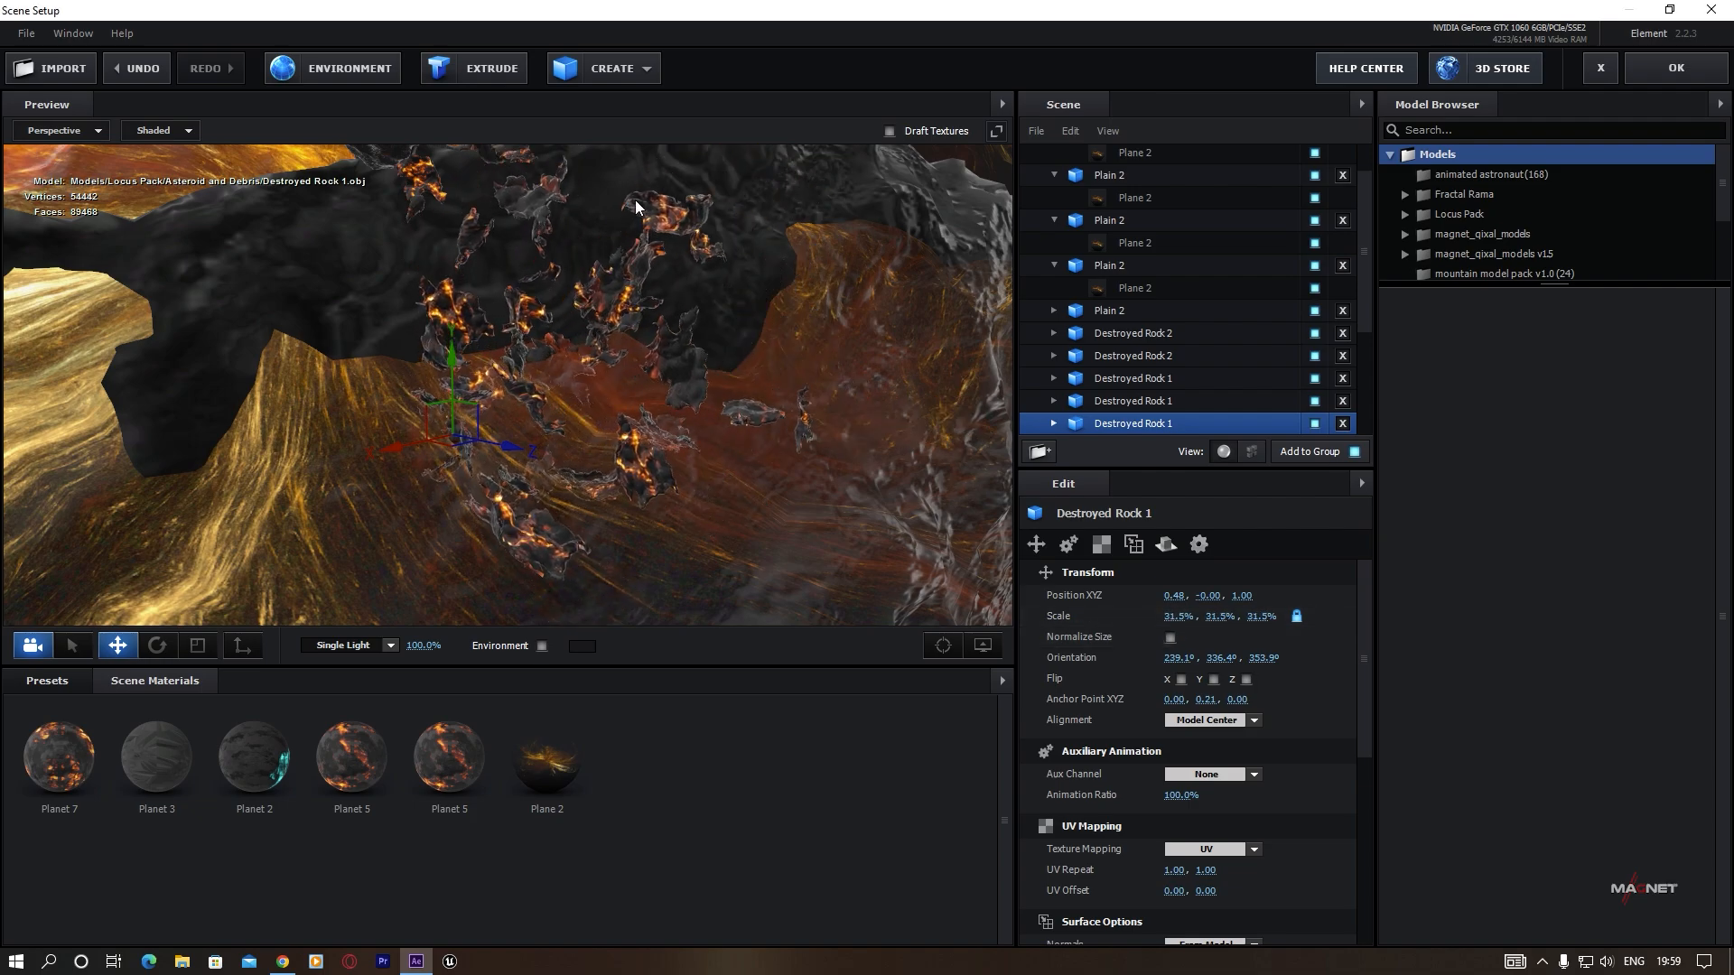
pyautogui.moveTo(450, 354); pyautogui.dragTo(449, 328)
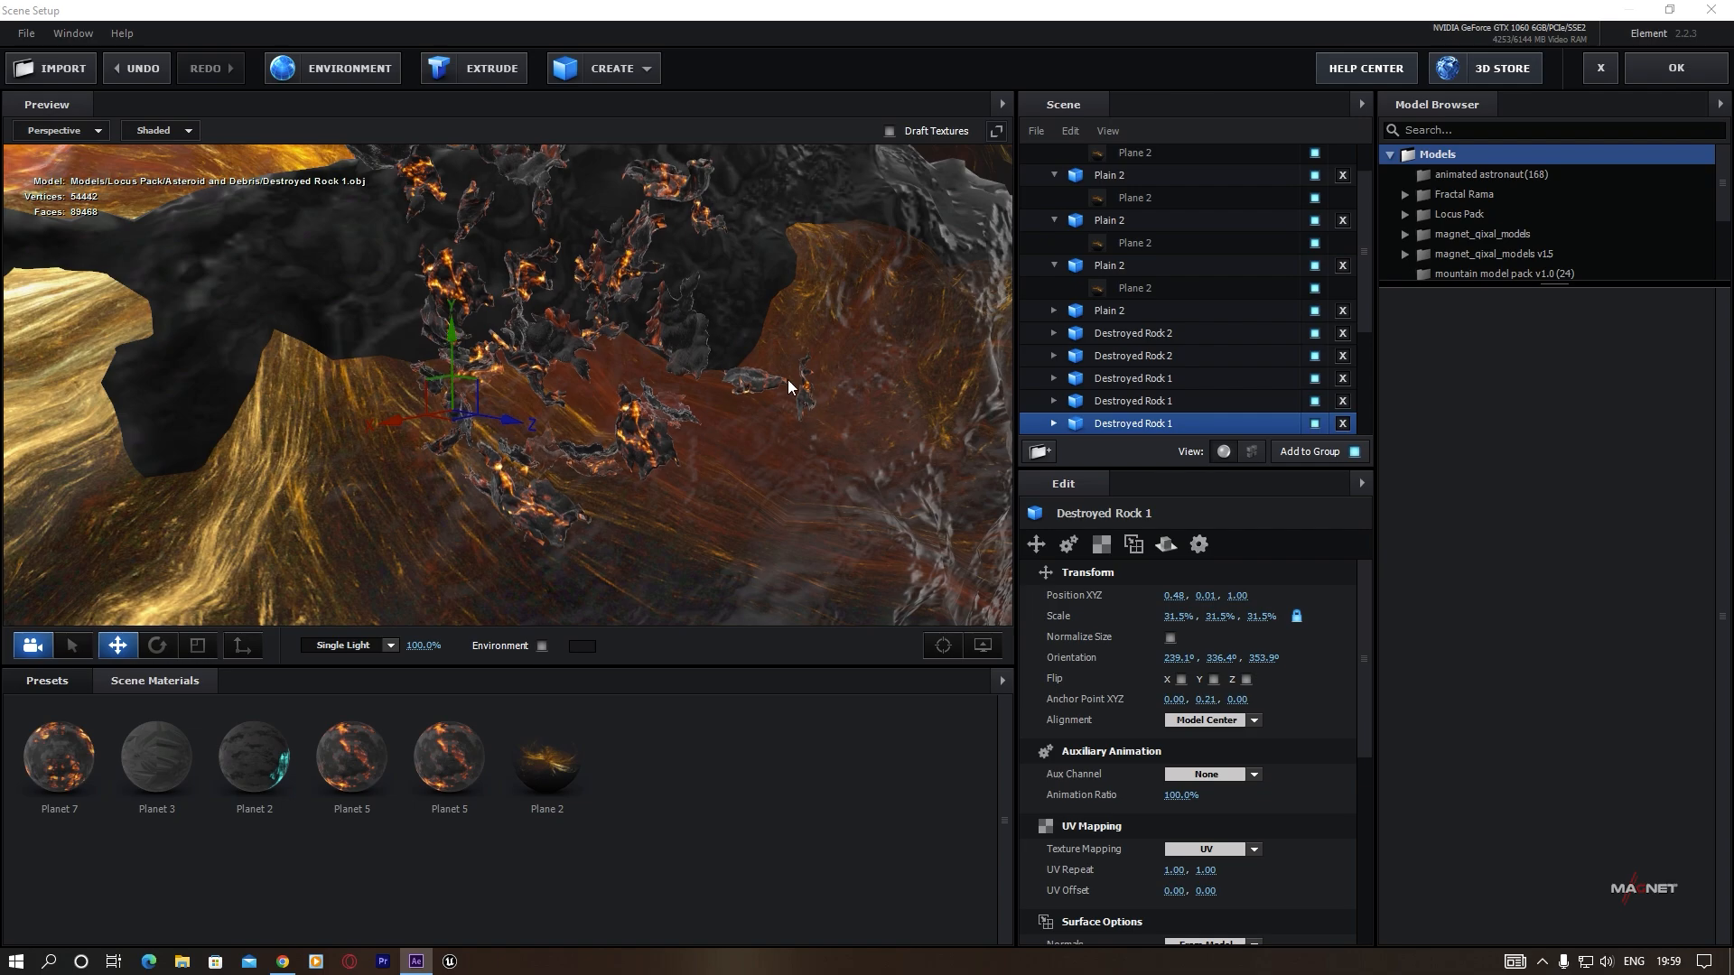
# Duplicate the scaled Destroyed Rock 1 and move the copy to X 0.36, Y -0.01, Z 1.03.
pyautogui.moveTo(787, 379); pyautogui.dragTo(220, 415)
pyautogui.moveTo(176, 490); pyautogui.dragTo(430, 456)
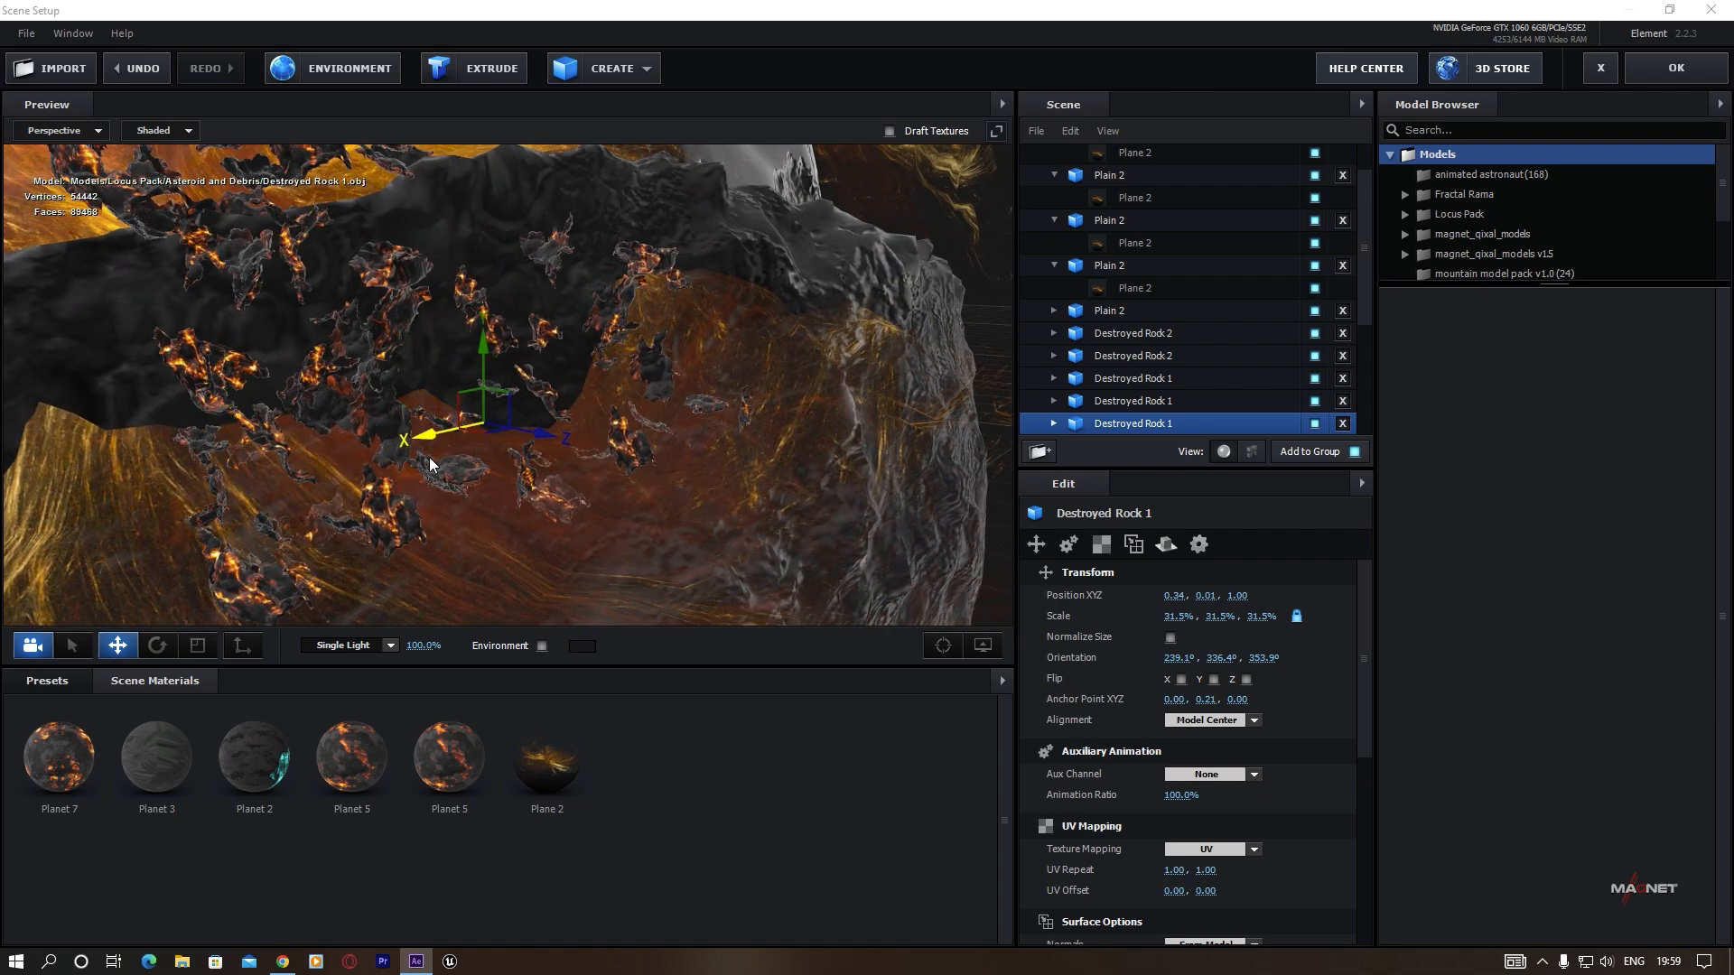
pyautogui.moveTo(462, 361); pyautogui.dragTo(461, 404)
pyautogui.moveTo(528, 485); pyautogui.dragTo(554, 271)
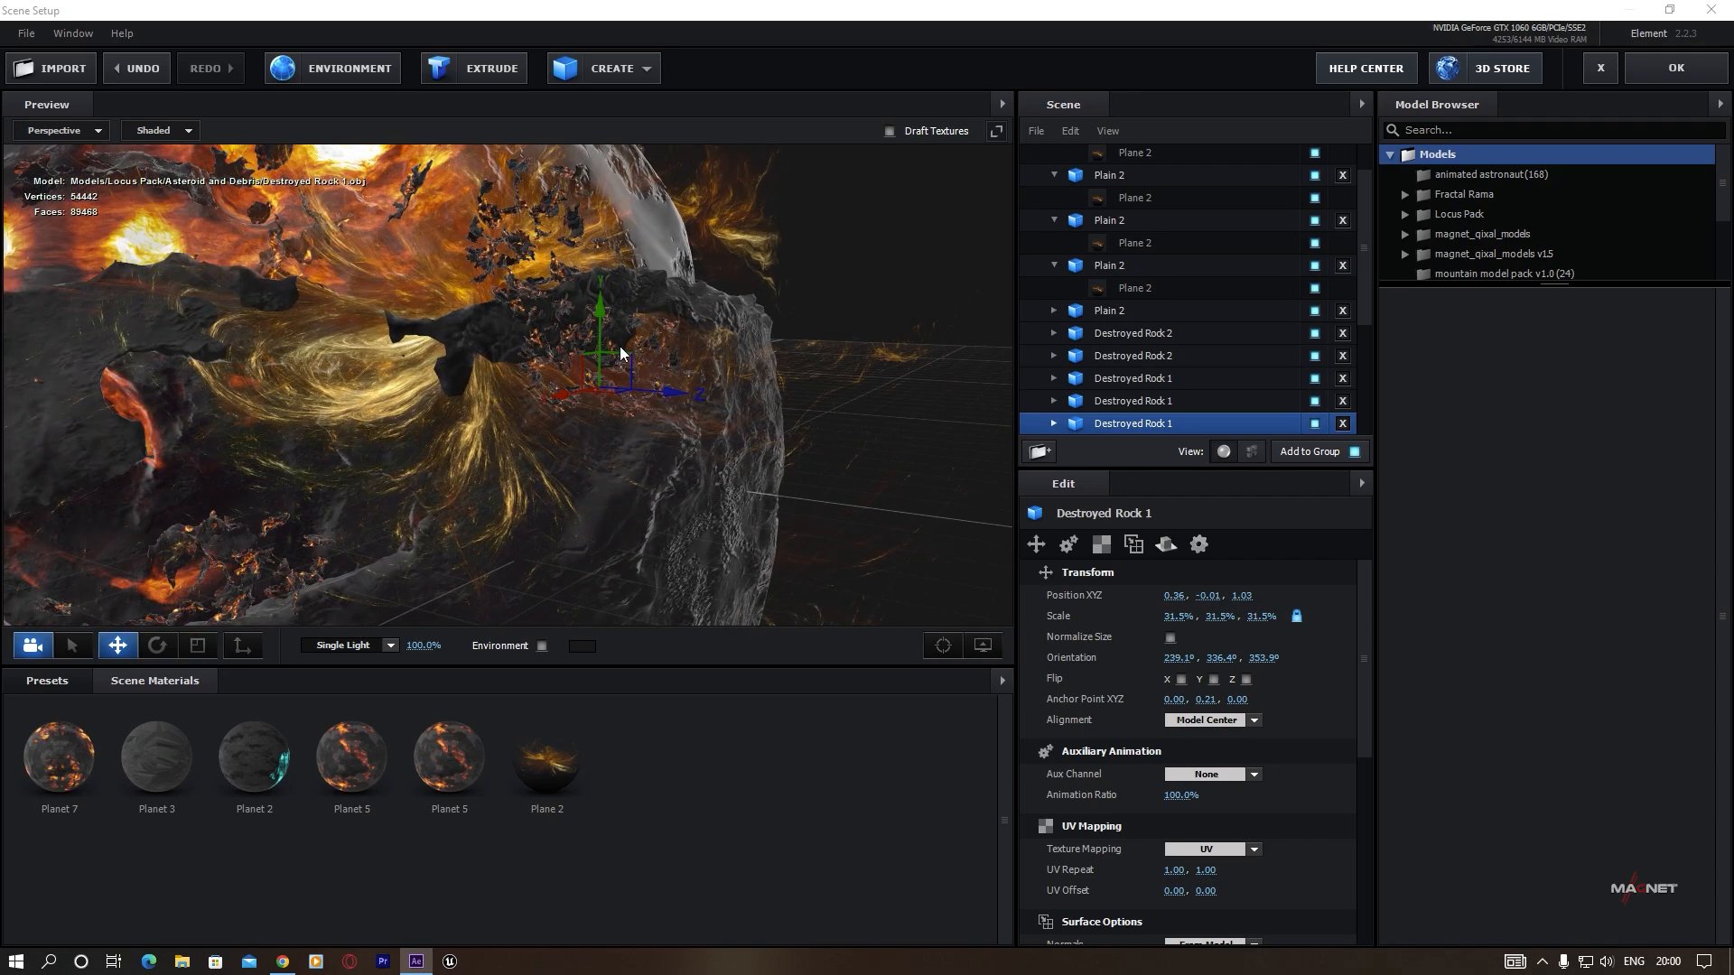
# Place the Destroyed Rock 1 debris beside the dark rock ledge at X 0.54, Y 0.02, Z 0.98.
pyautogui.moveTo(500, 365); pyautogui.dragTo(487, 432)
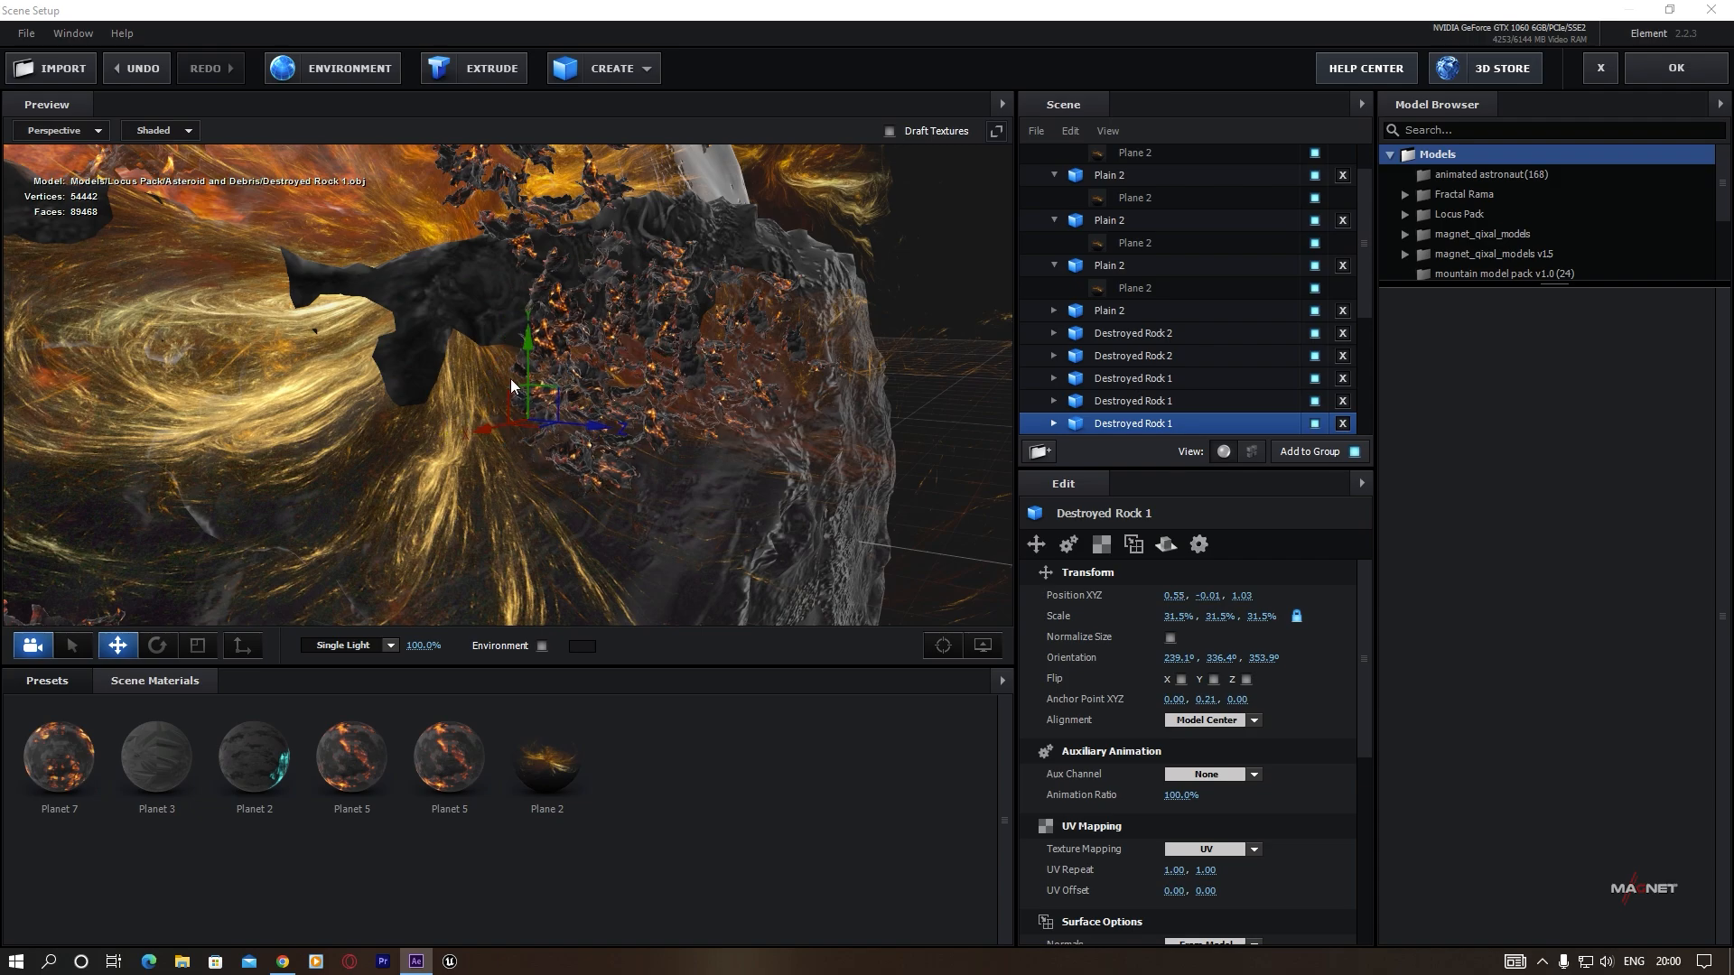
pyautogui.moveTo(528, 348); pyautogui.dragTo(484, 408)
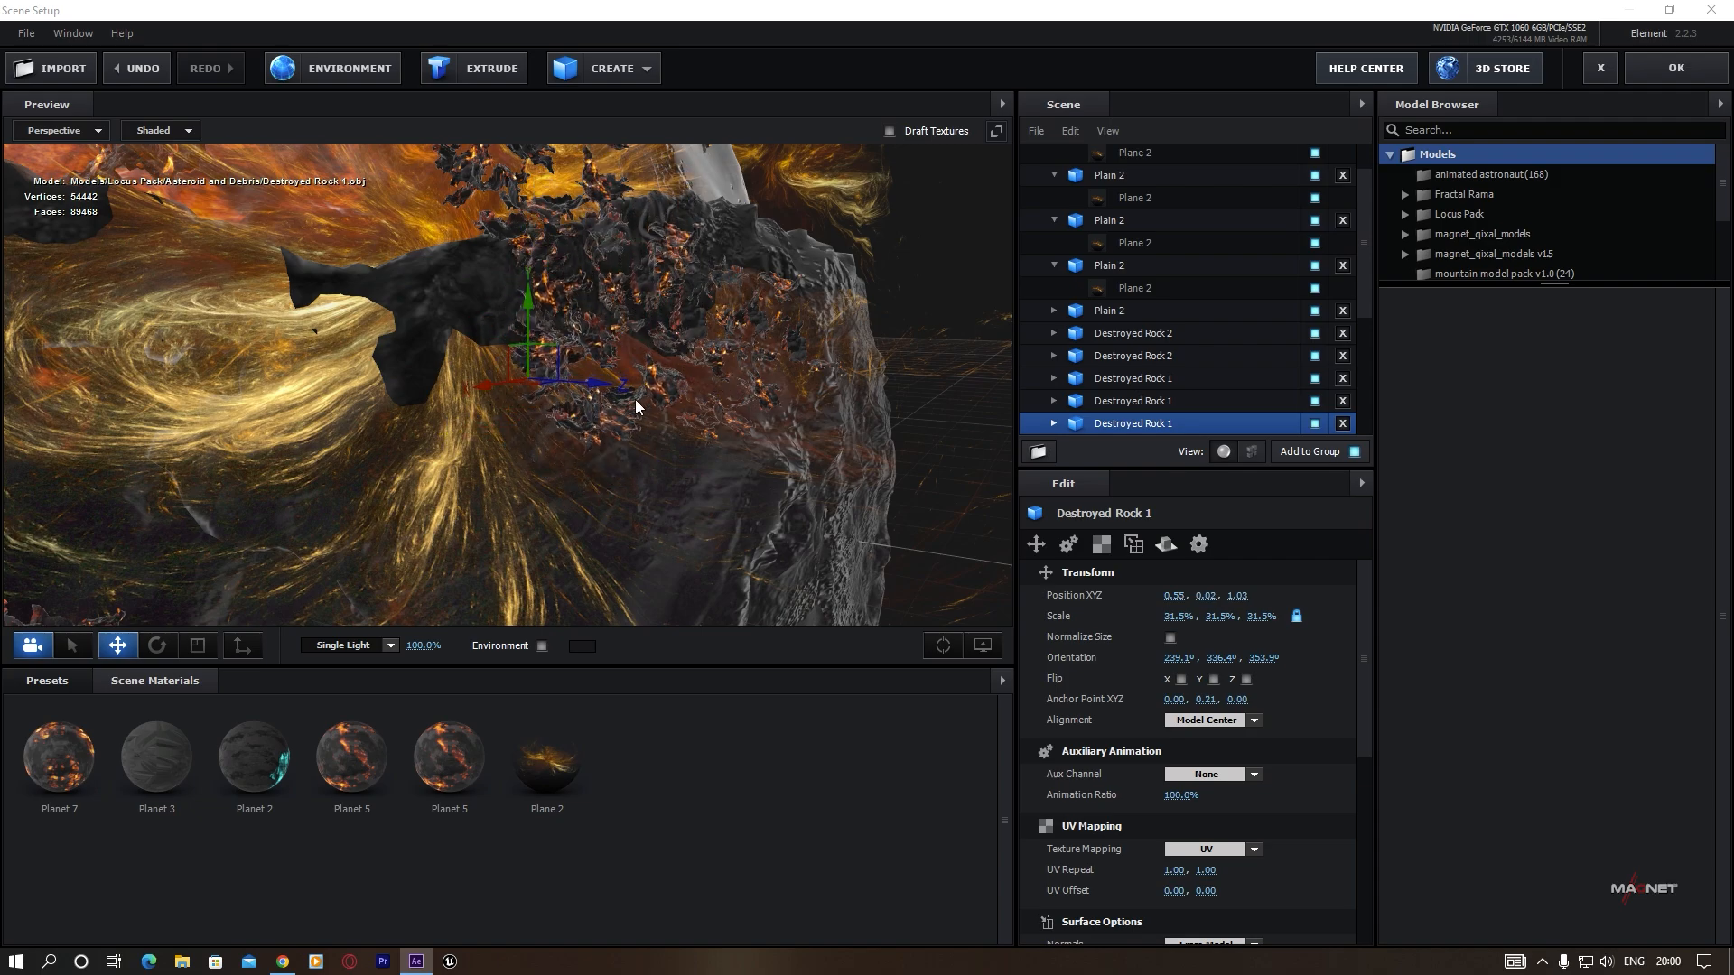
pyautogui.moveTo(614, 402); pyautogui.dragTo(583, 486)
pyautogui.moveTo(583, 568); pyautogui.dragTo(411, 548)
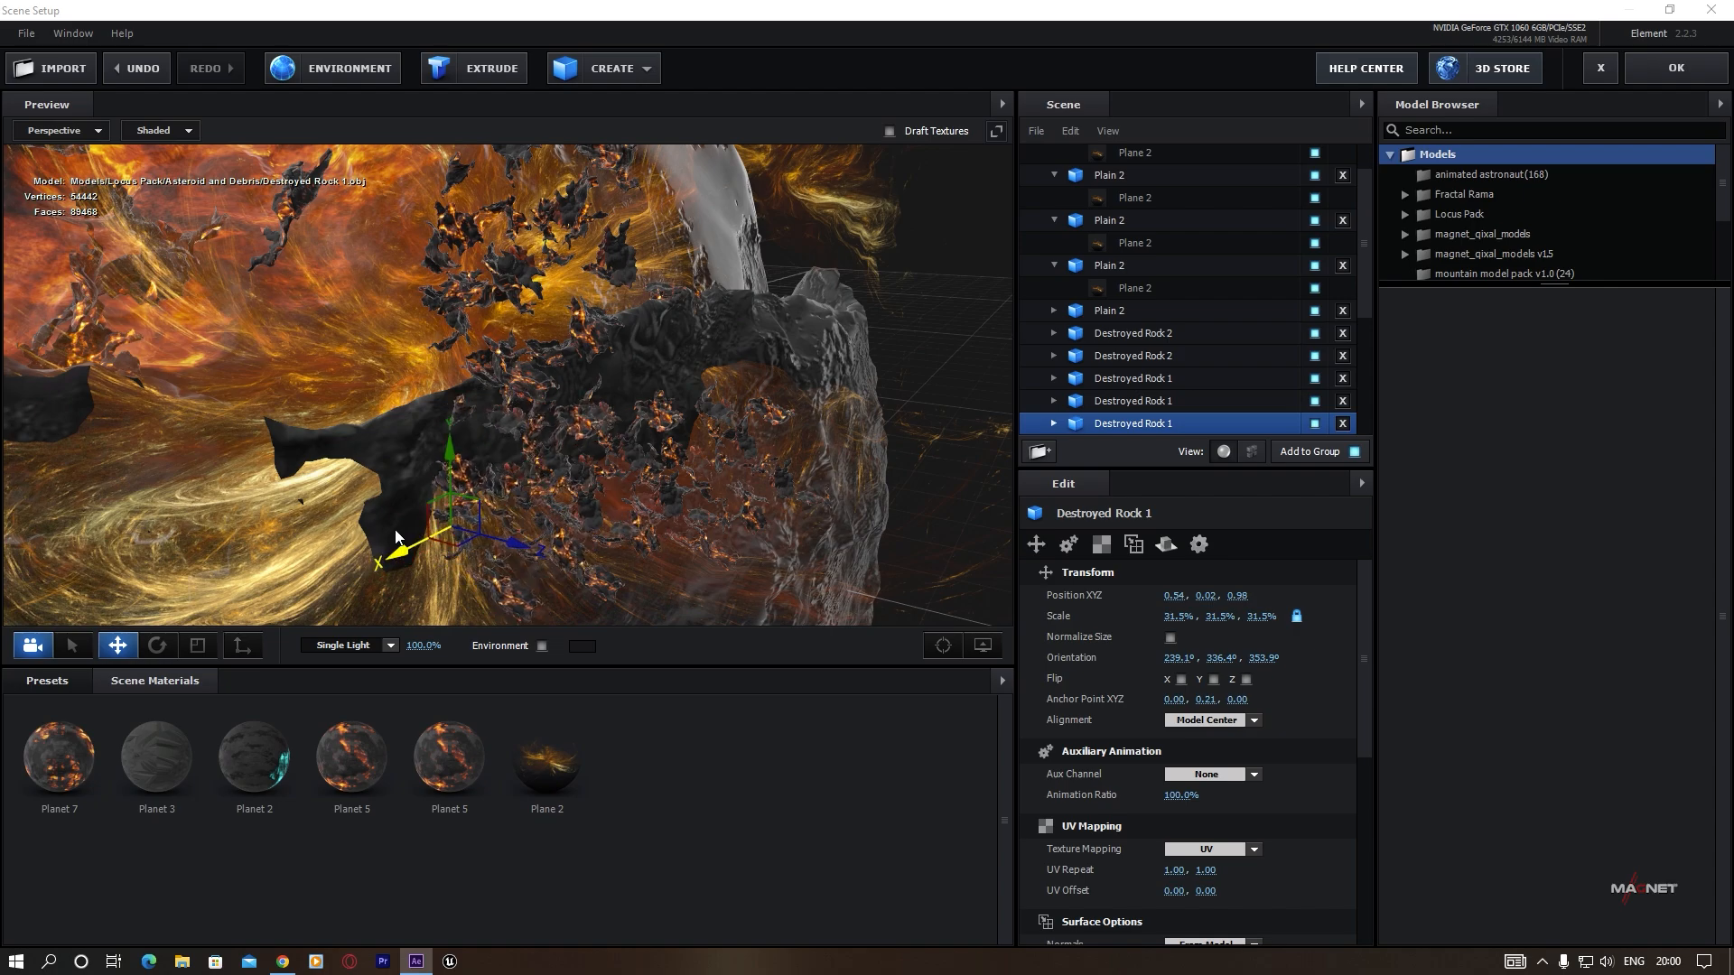
# Duplicate the large Plain 2 at the planet's side and move the copy above and behind it to X -1.32, Y 0.88, Z -1.52.
pyautogui.moveTo(700, 473); pyautogui.dragTo(547, 518)
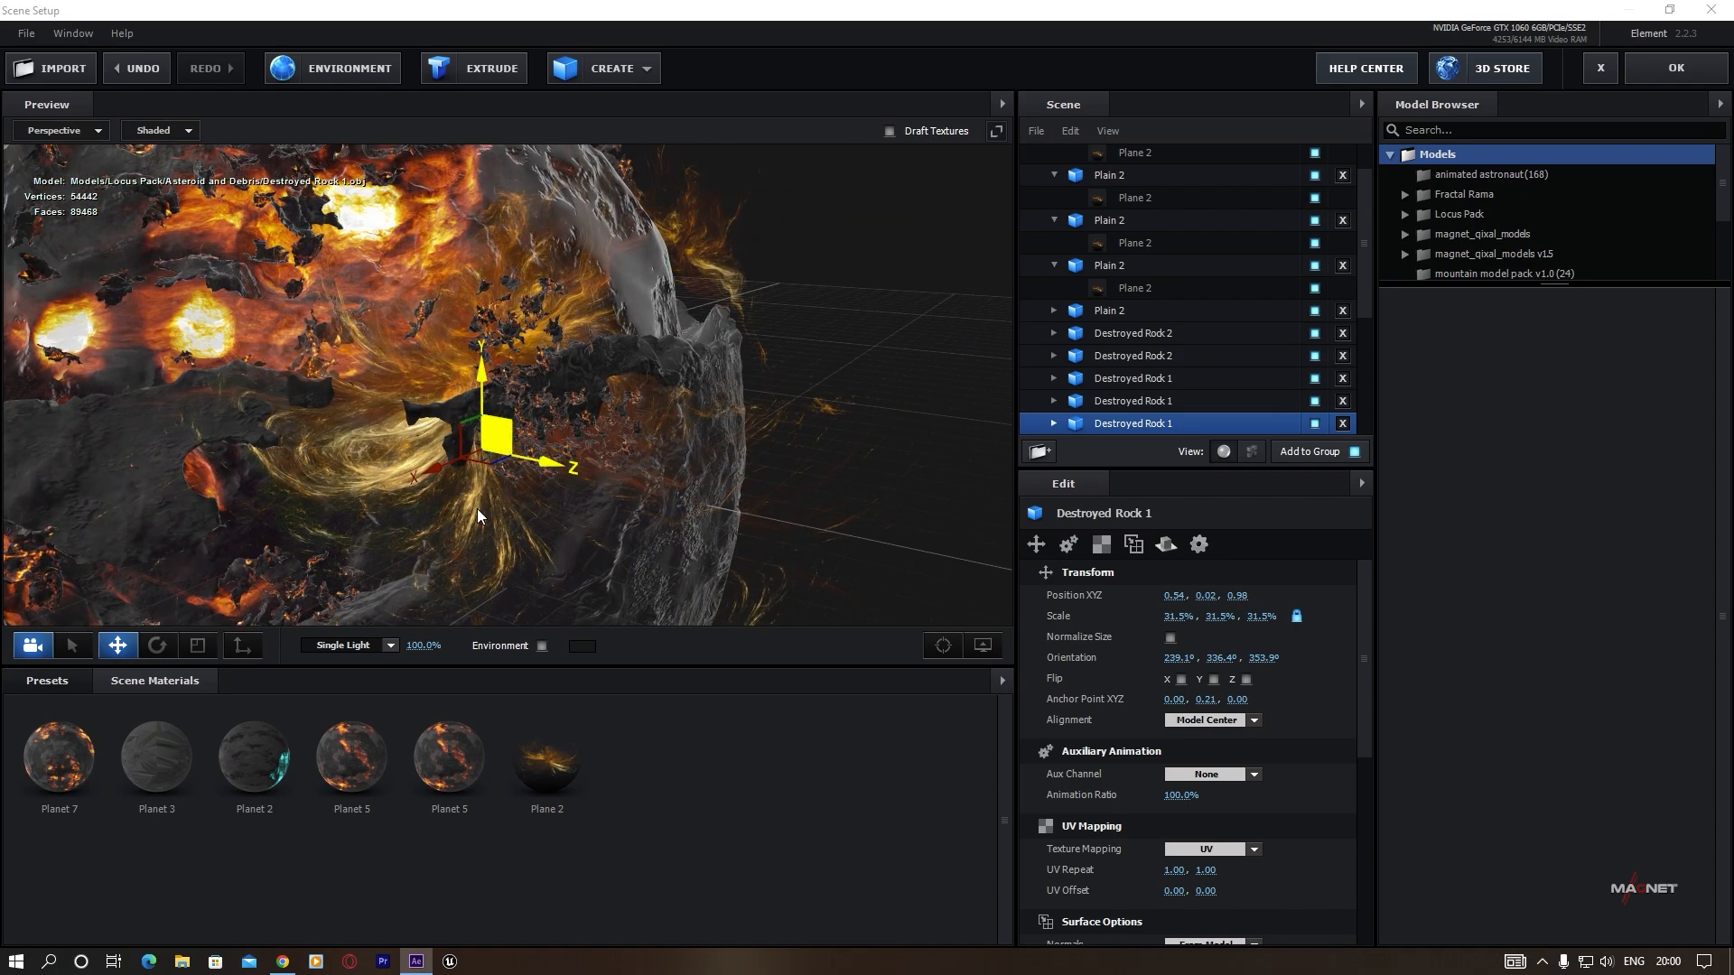
pyautogui.scroll(-5, 519, 534)
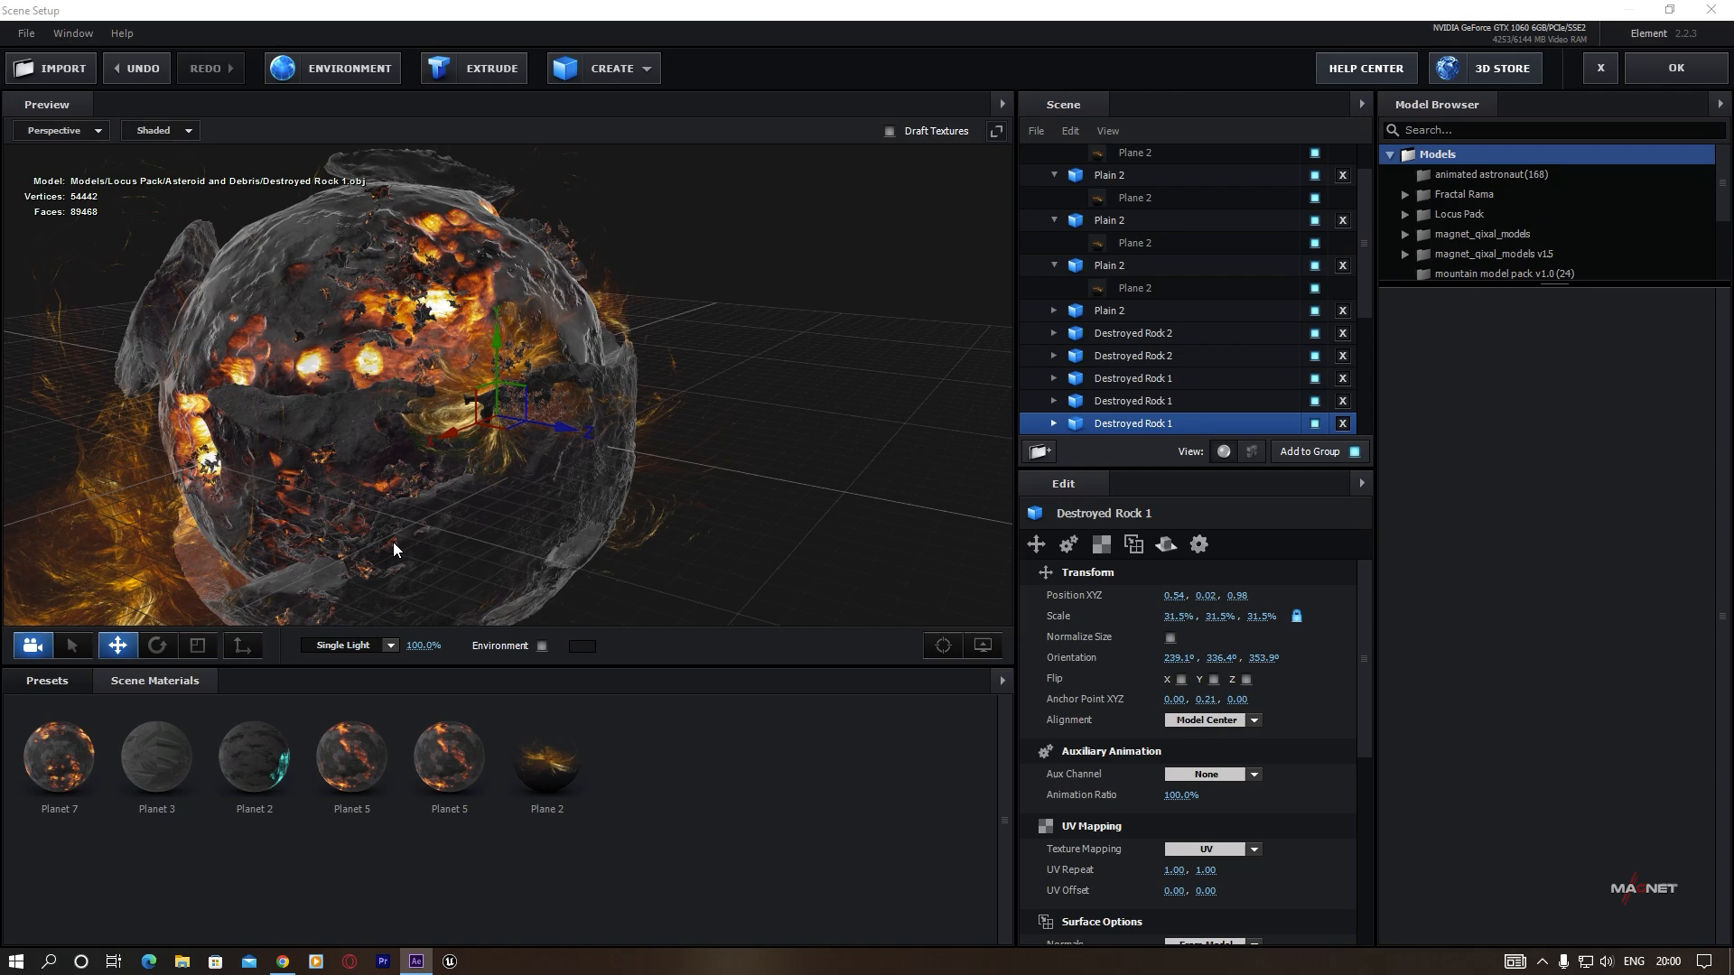
pyautogui.moveTo(392, 542); pyautogui.dragTo(441, 490)
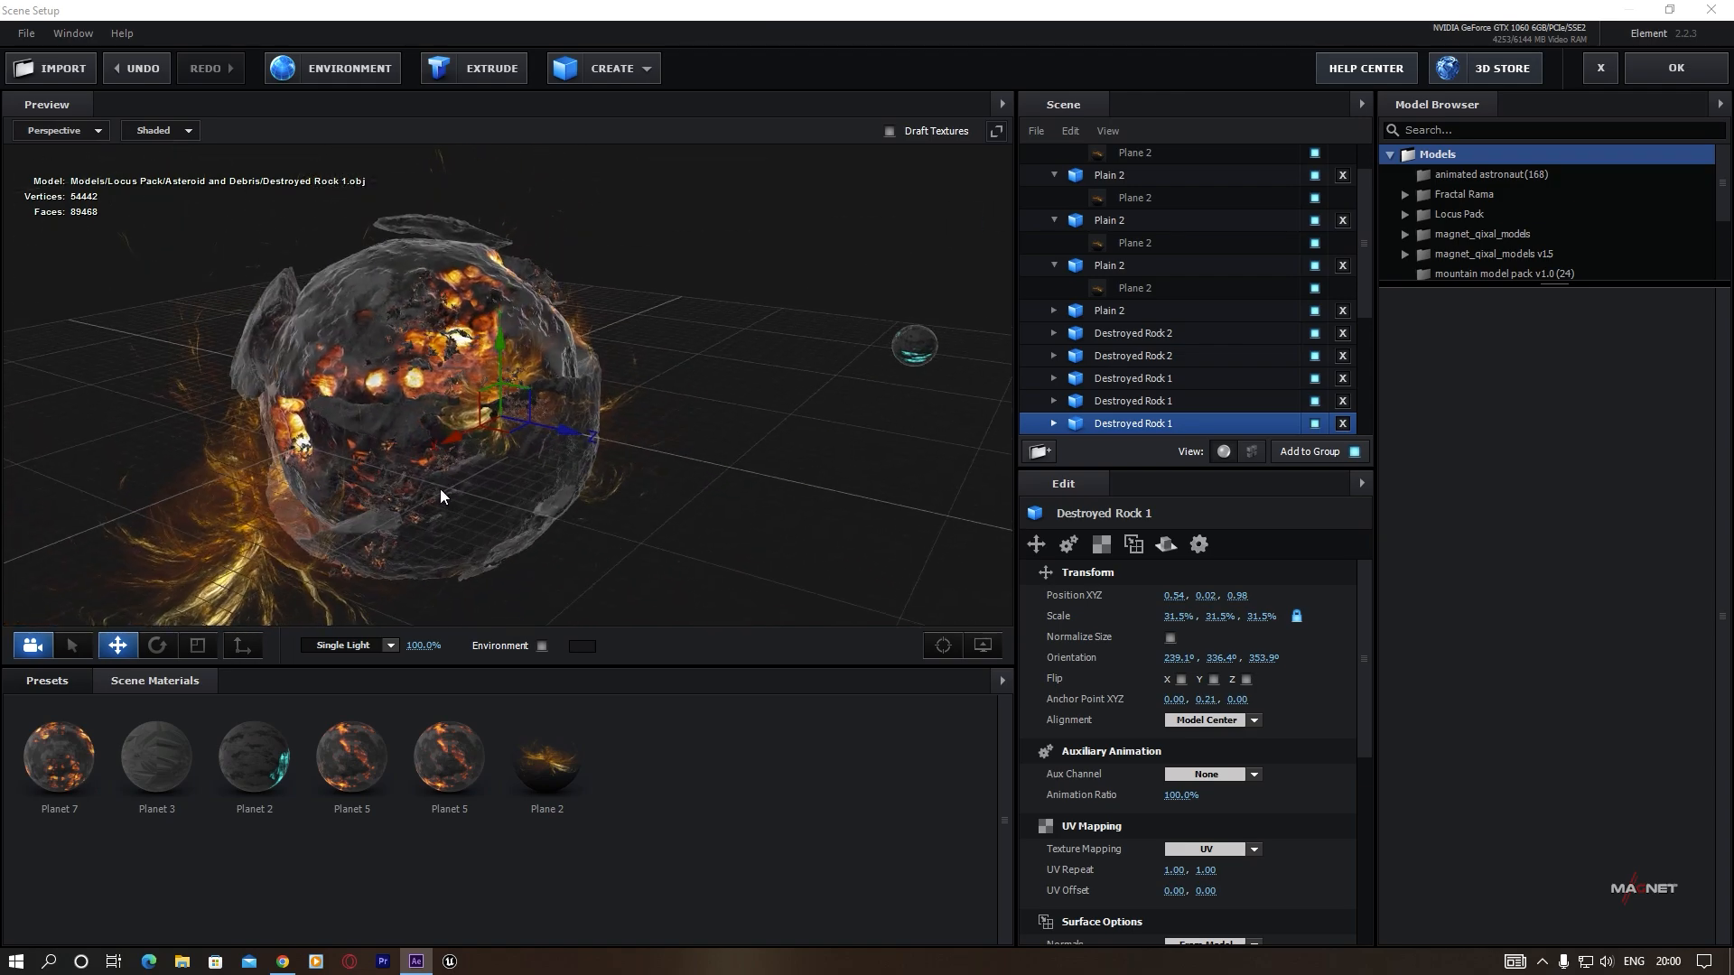
pyautogui.click(245, 566)
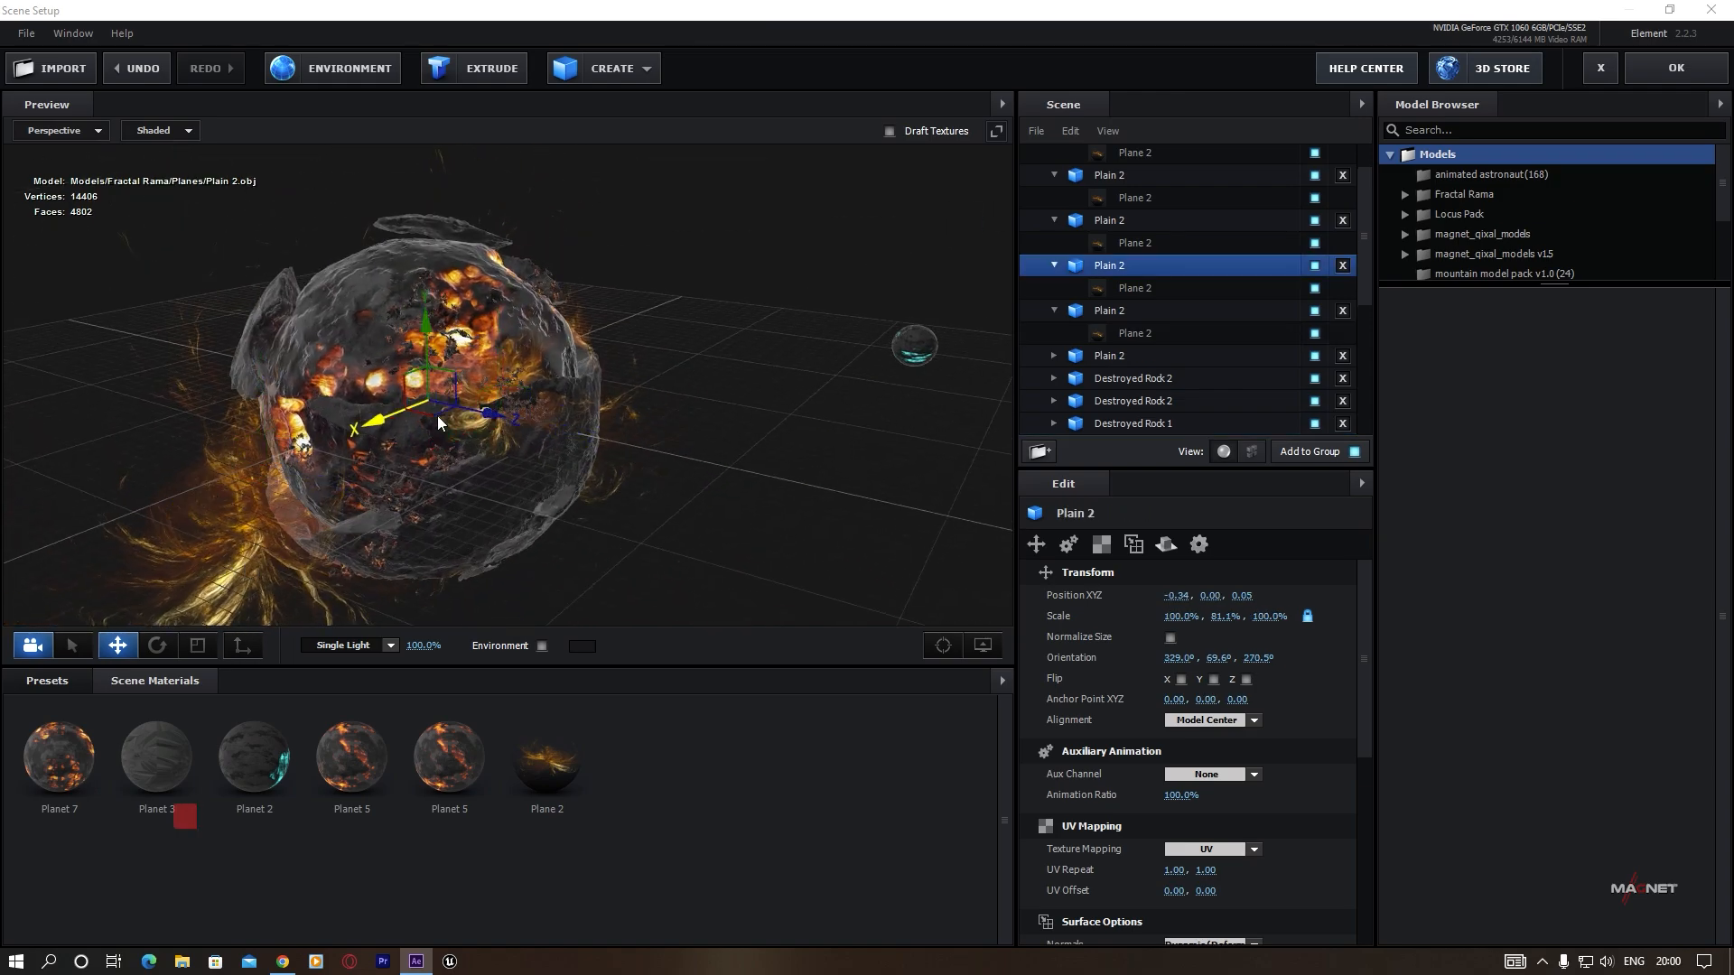
pyautogui.moveTo(437, 415); pyautogui.dragTo(450, 342)
pyautogui.moveTo(371, 250); pyautogui.dragTo(365, 143)
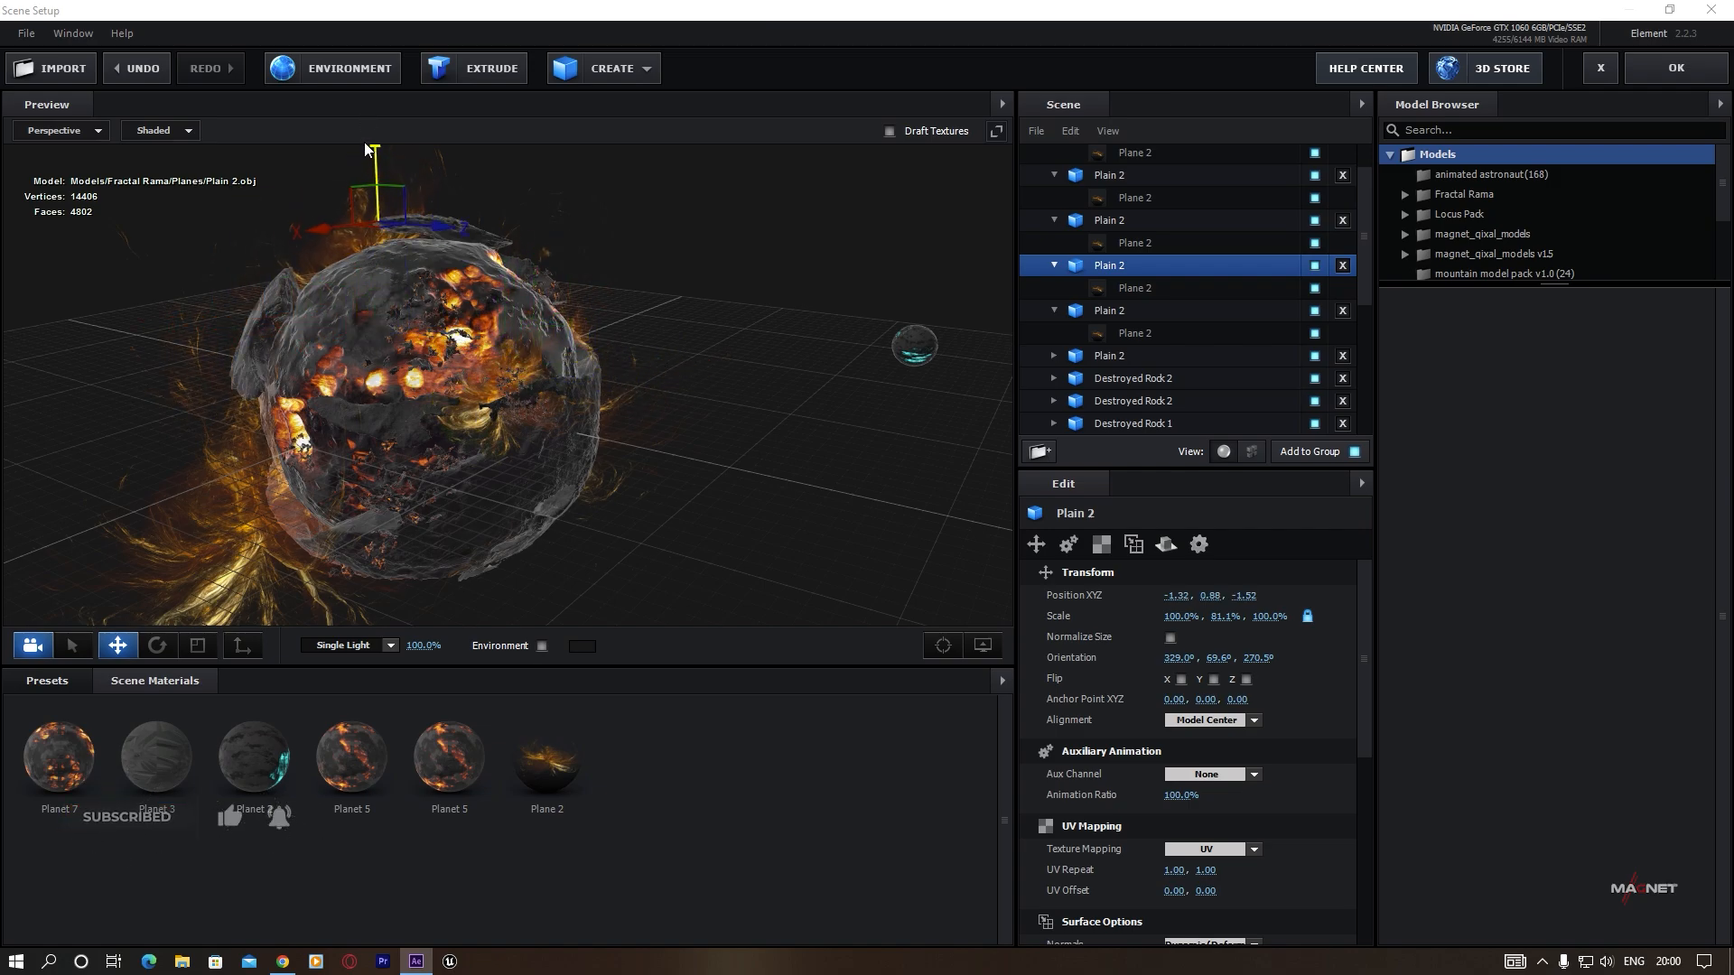
# Duplicate the raised Plain 2, move the copy to X 1.28, Y 0.84, Z 1.06 and rotate it to 81.6°, 353.2°, 294.6°.
pyautogui.moveTo(419, 233); pyautogui.dragTo(767, 308)
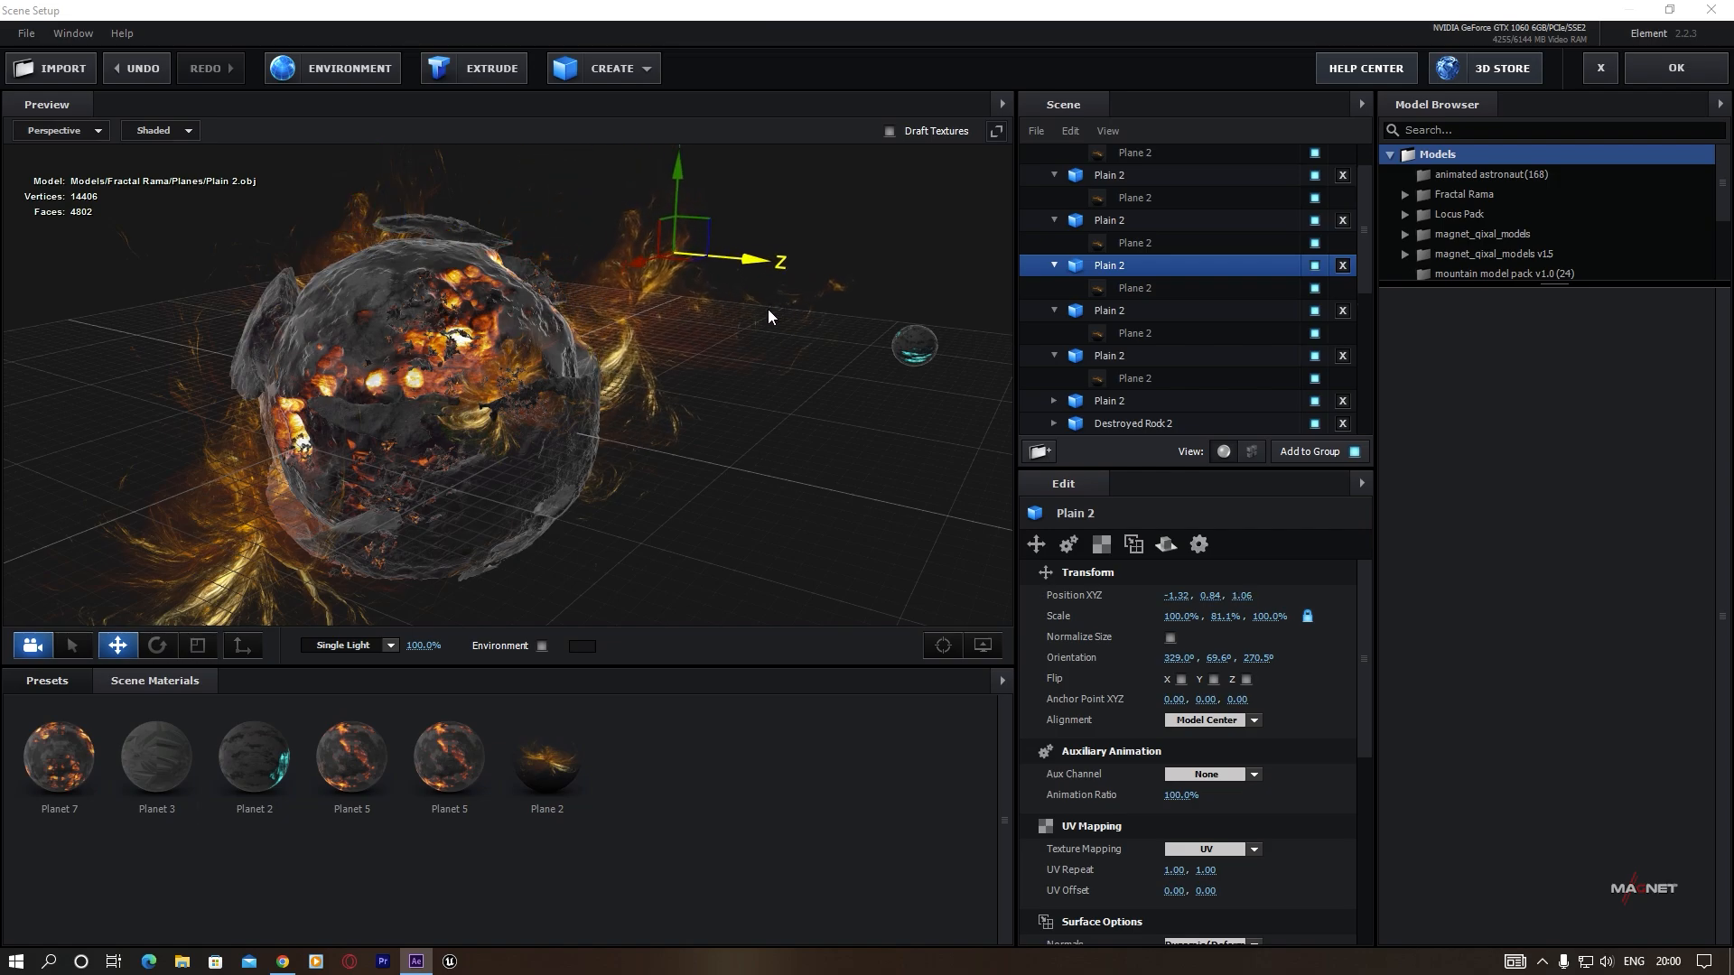
pyautogui.moveTo(639, 255); pyautogui.dragTo(361, 351)
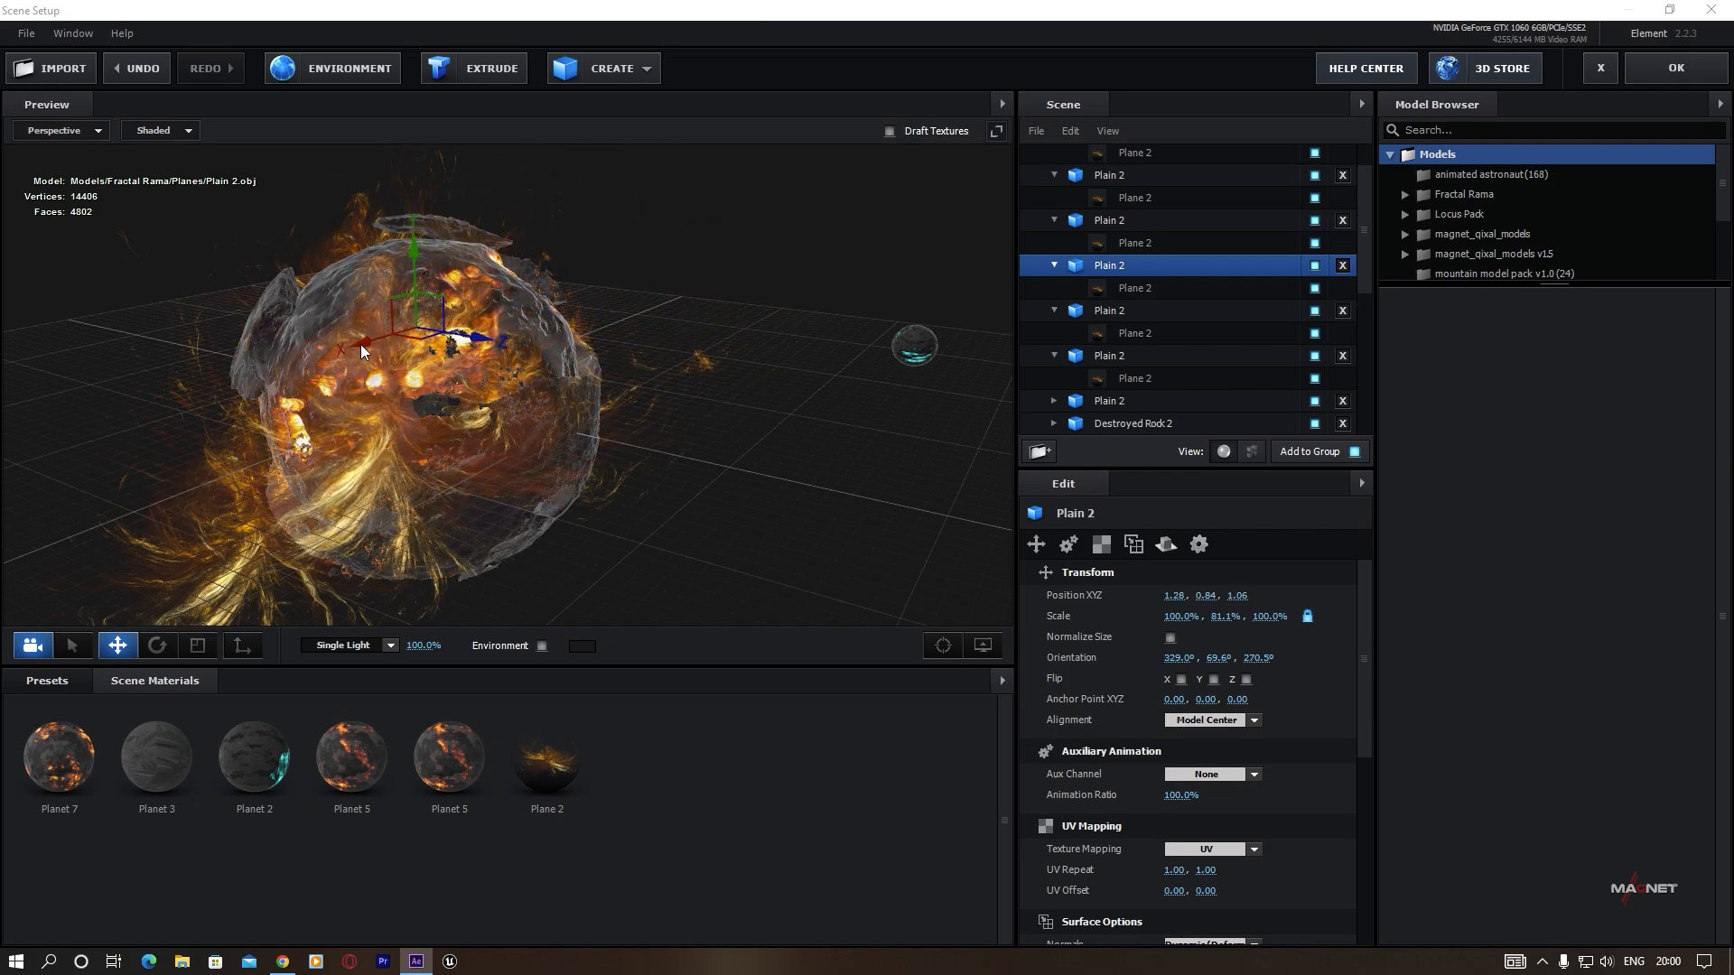
pyautogui.press('e')
pyautogui.moveTo(473, 285); pyautogui.dragTo(527, 450)
pyautogui.moveTo(359, 312); pyautogui.dragTo(435, 188)
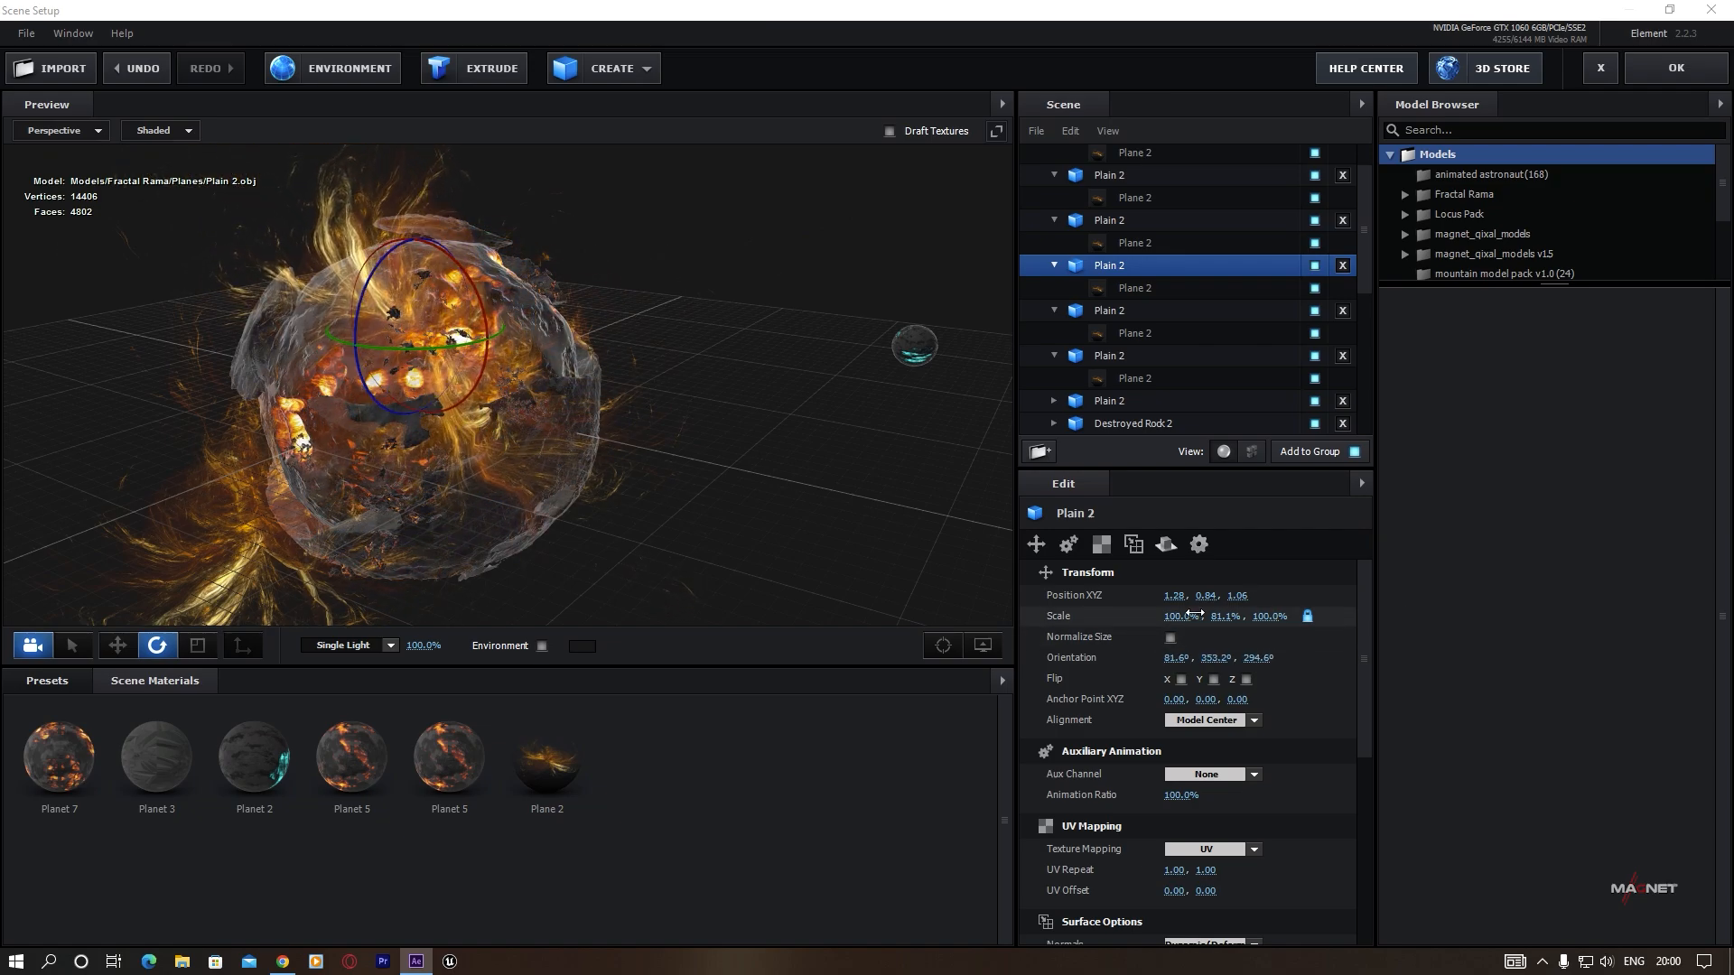
# Scale the Plain 2 copy to 27.0%, 21.9%, 27.0% and move it onto the planet at X 0.45, Y 0.84, Z 0.69.
pyautogui.moveTo(1195, 613); pyautogui.dragTo(1108, 652)
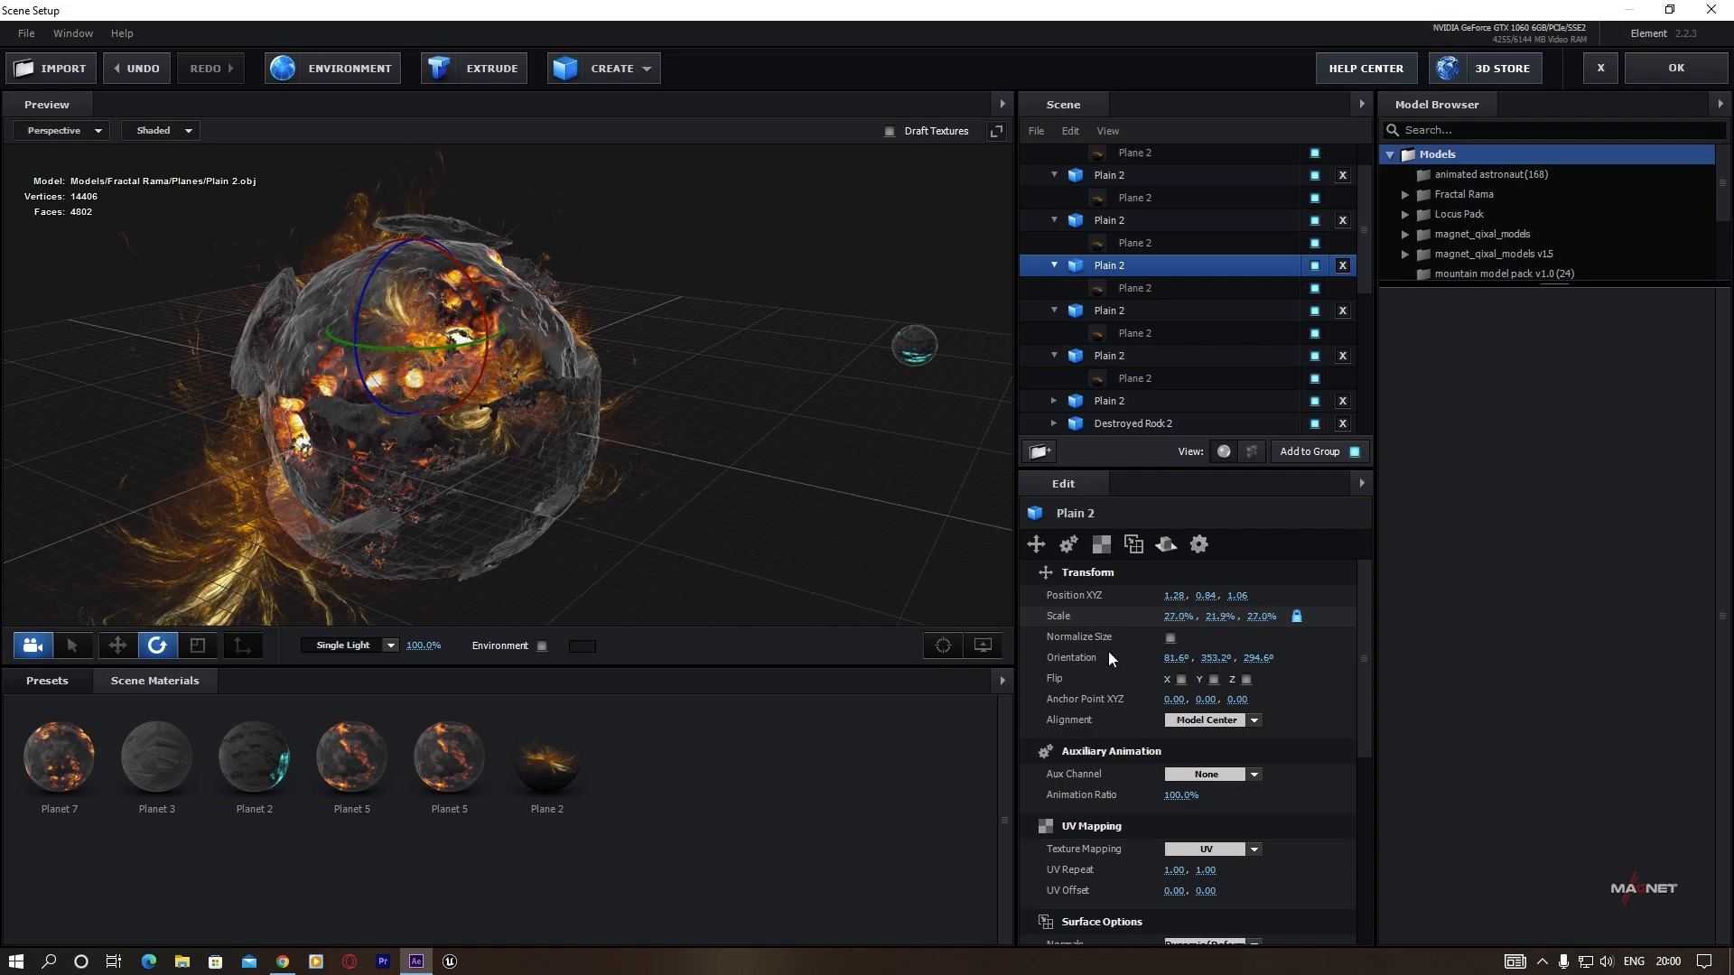
pyautogui.moveTo(670, 477); pyautogui.dragTo(529, 511)
pyautogui.press('w')
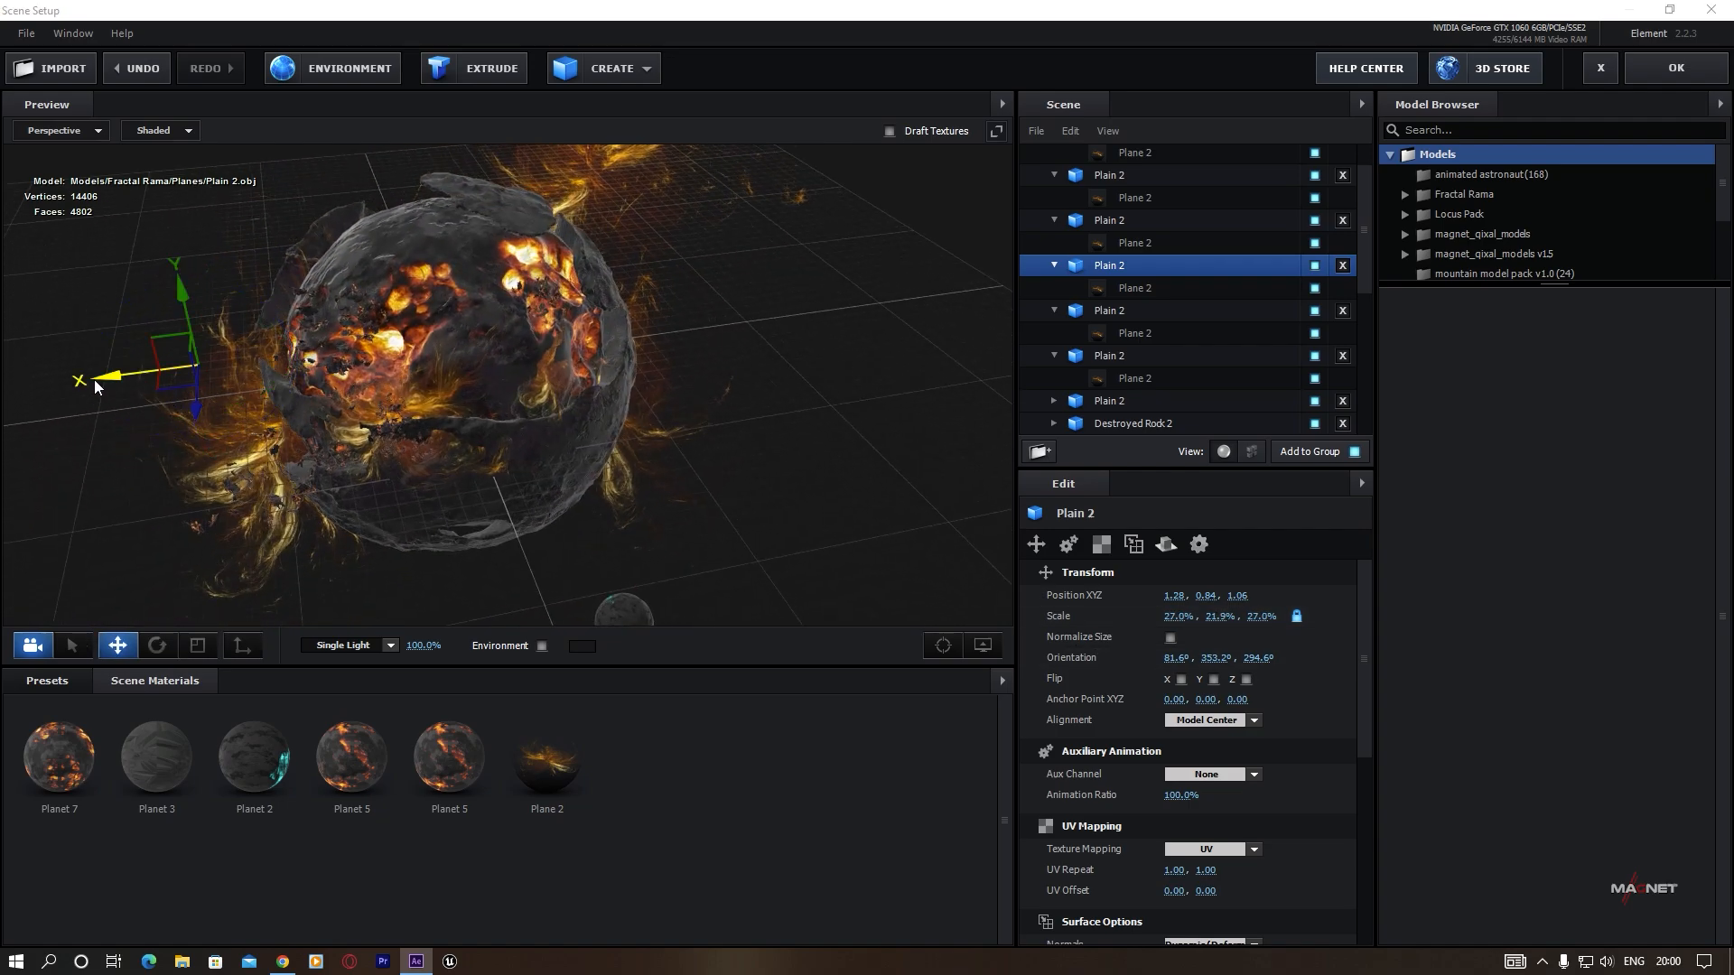
pyautogui.moveTo(95, 384); pyautogui.dragTo(496, 429)
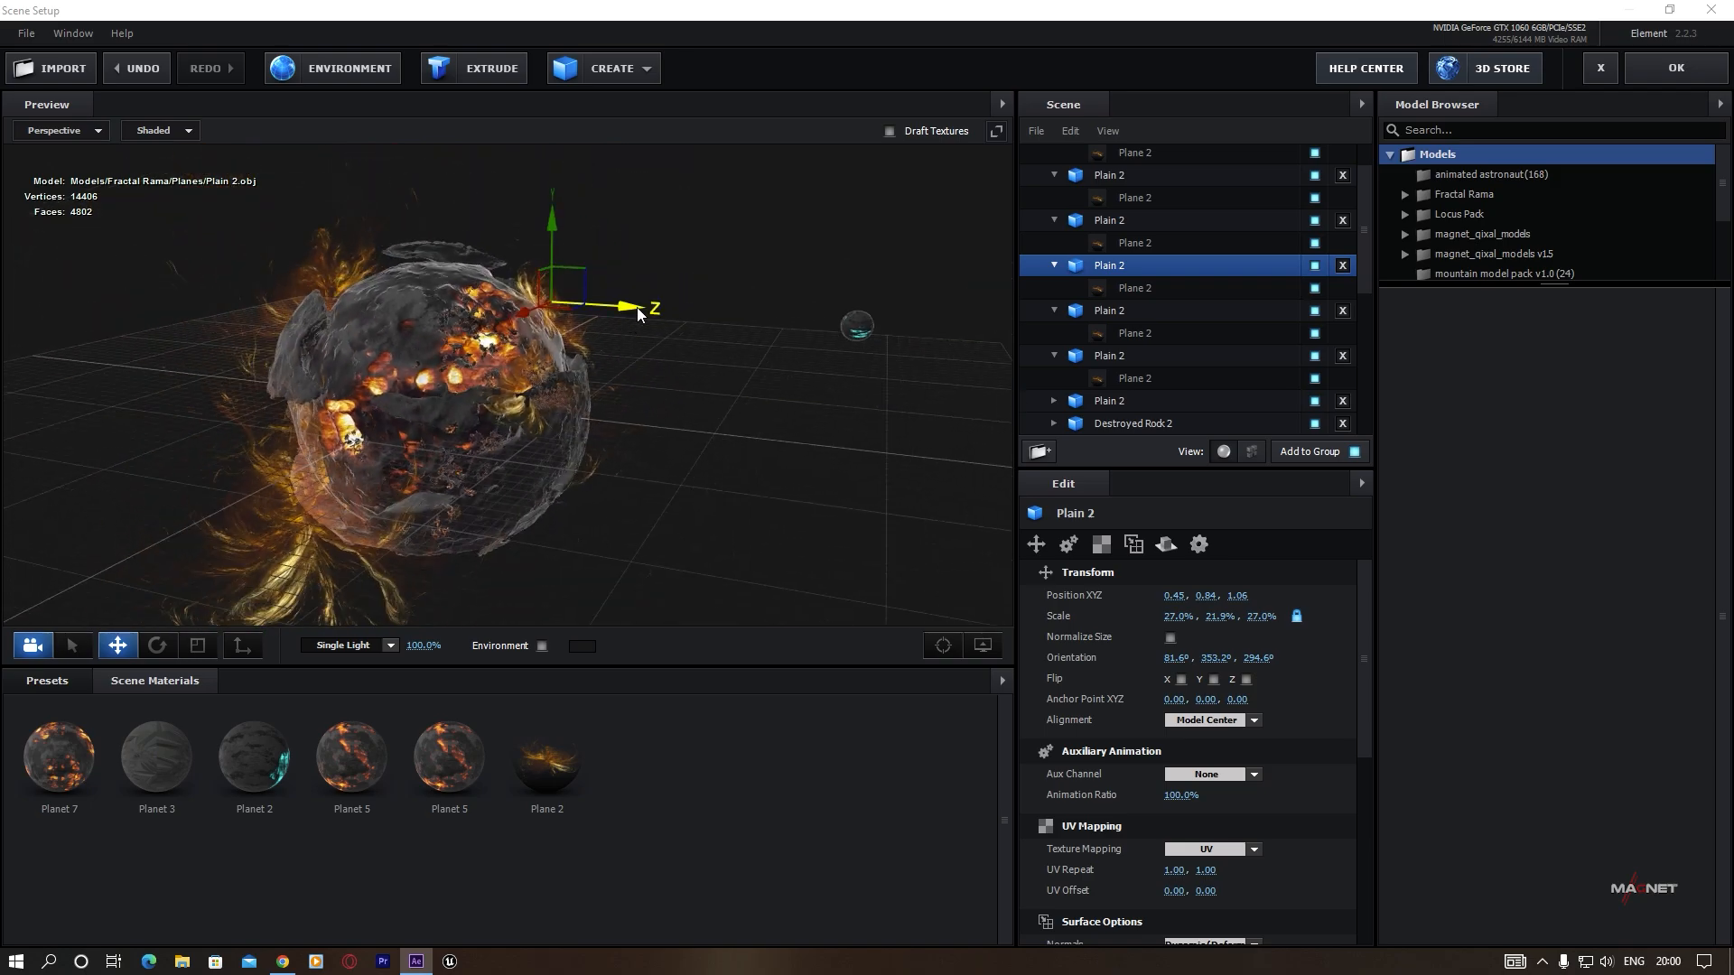
pyautogui.moveTo(637, 307); pyautogui.dragTo(577, 305)
# Examine the planet from several angles to check how the fiery planes sit around its surface.
pyautogui.scroll(-2, 421, 467)
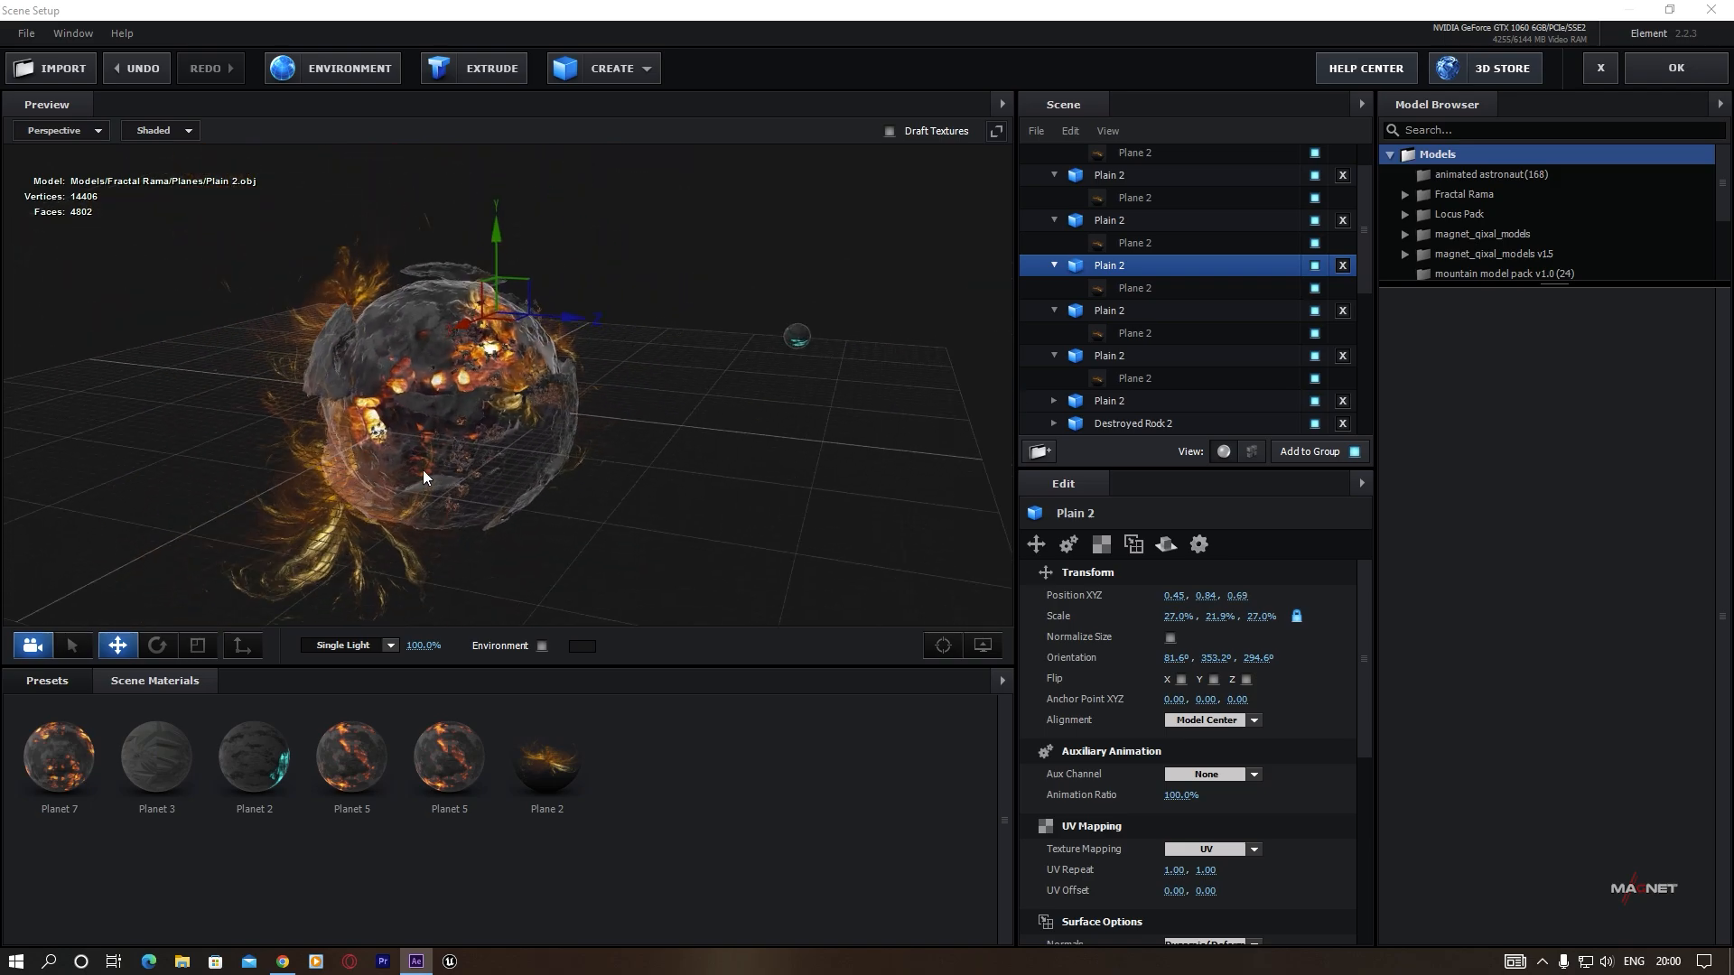
pyautogui.moveTo(423, 469); pyautogui.dragTo(529, 501)
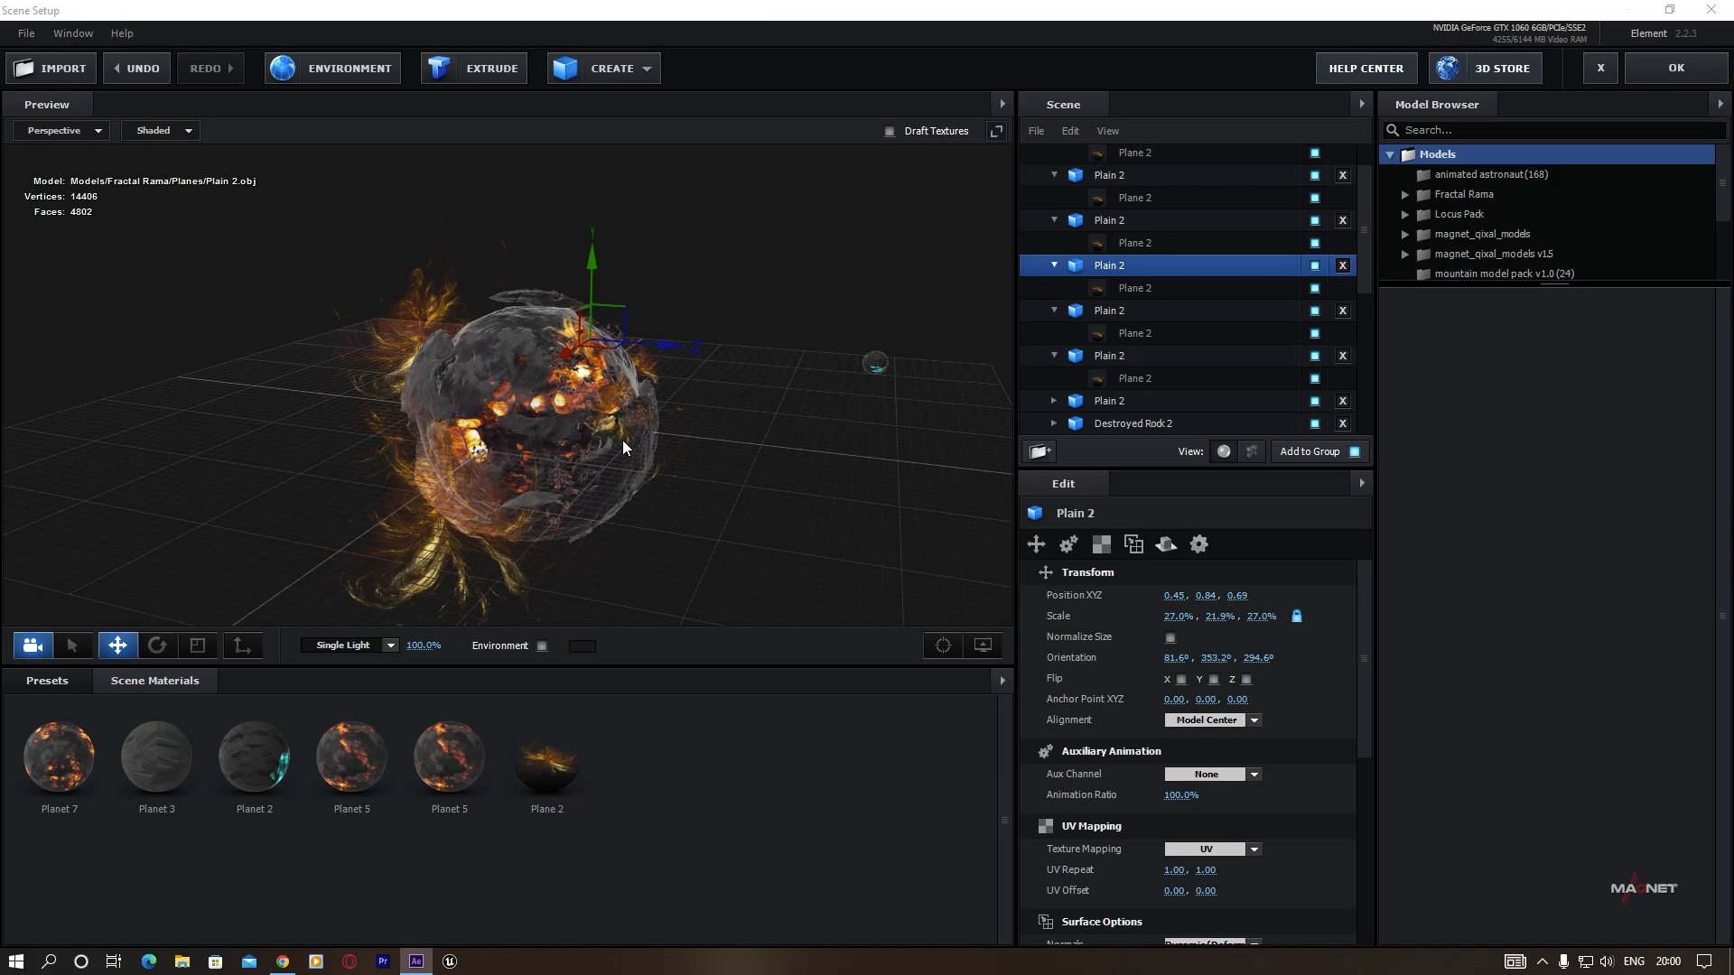
pyautogui.moveTo(623, 442); pyautogui.dragTo(551, 479)
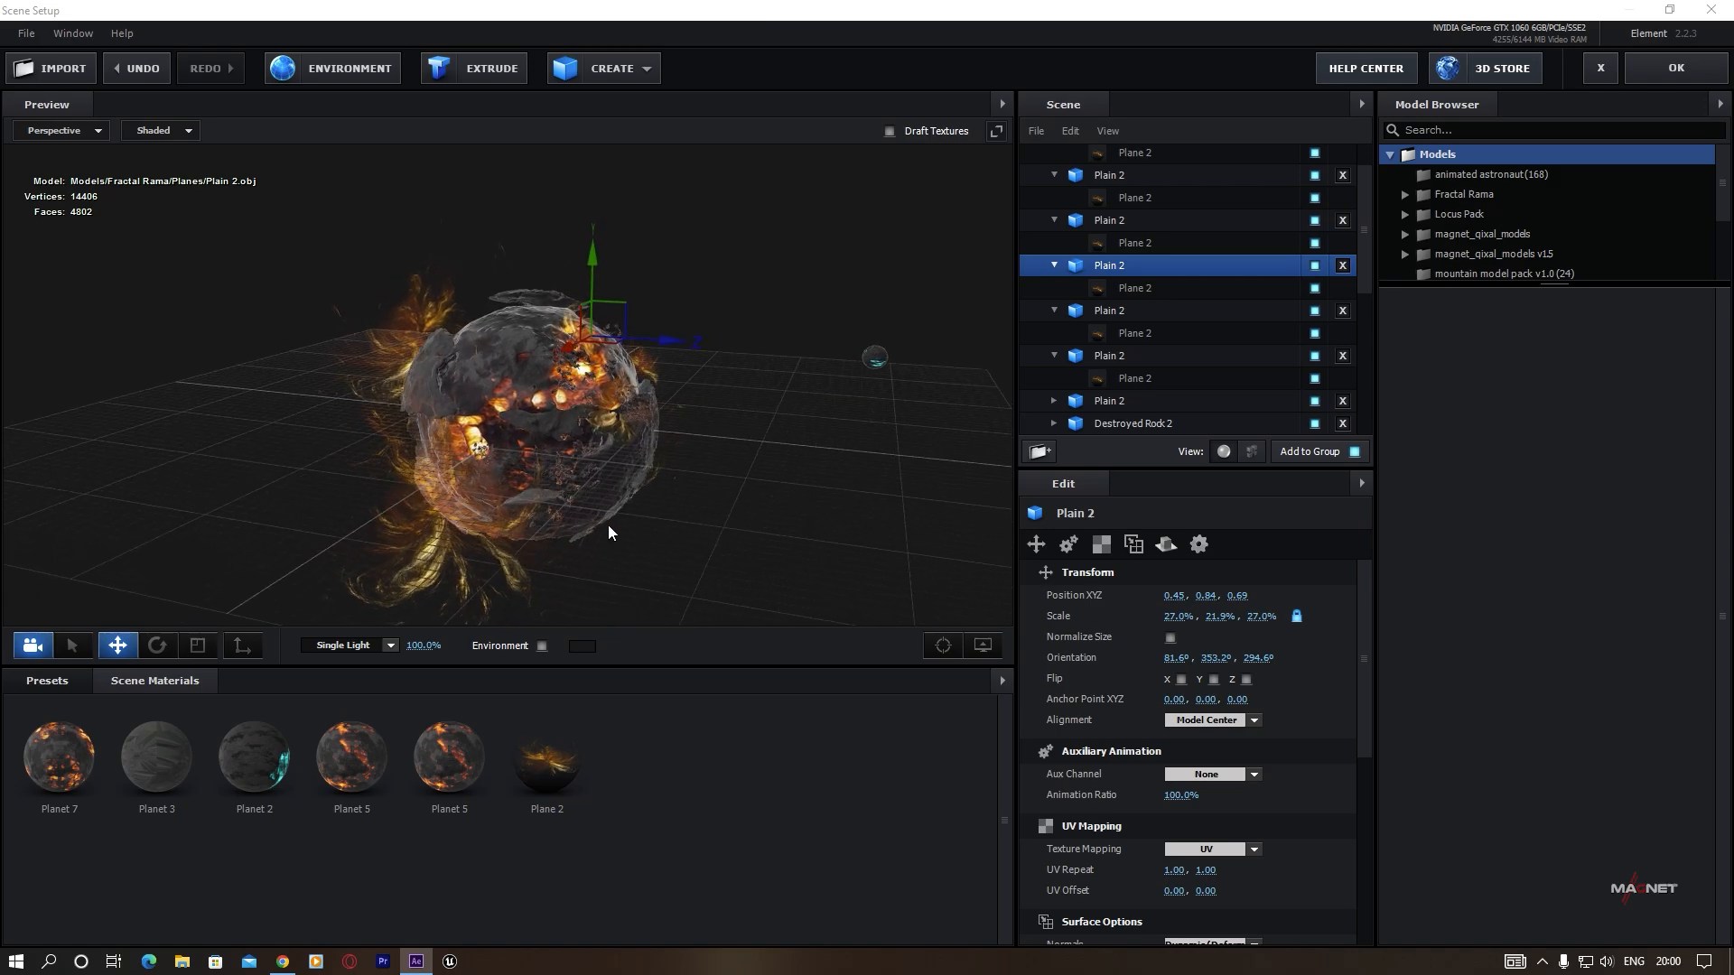
pyautogui.moveTo(518, 377); pyautogui.dragTo(566, 446)
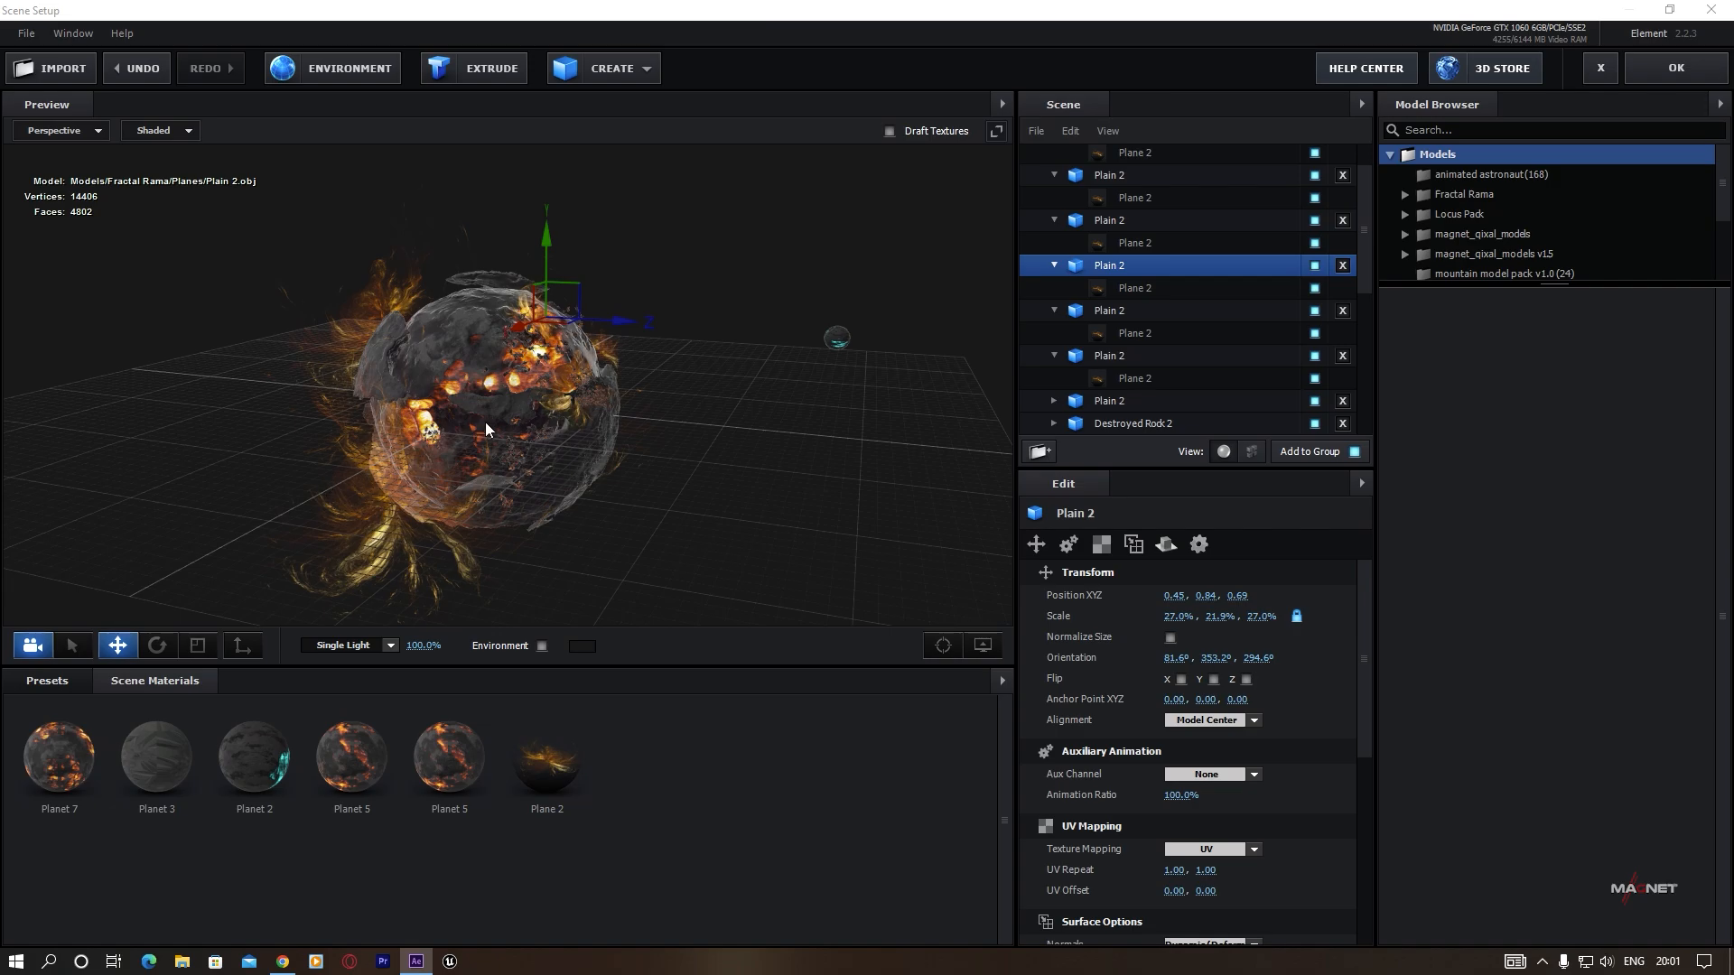
pyautogui.moveTo(486, 422); pyautogui.dragTo(534, 463)
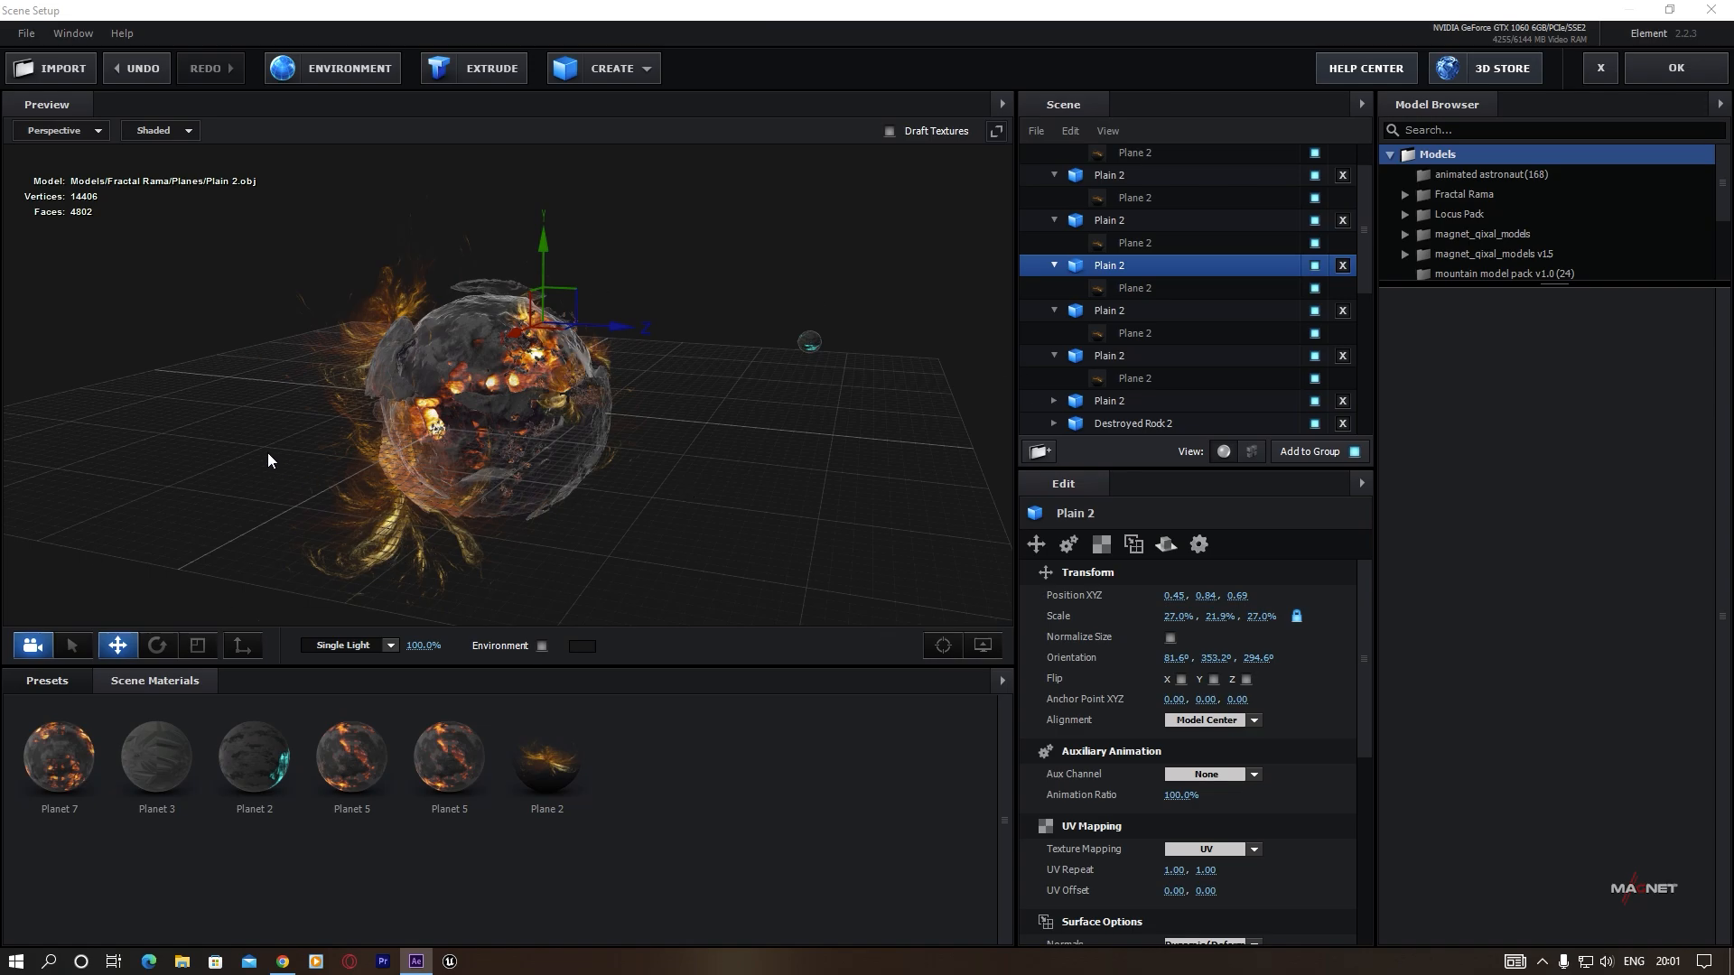
pyautogui.moveTo(382, 446); pyautogui.dragTo(383, 440)
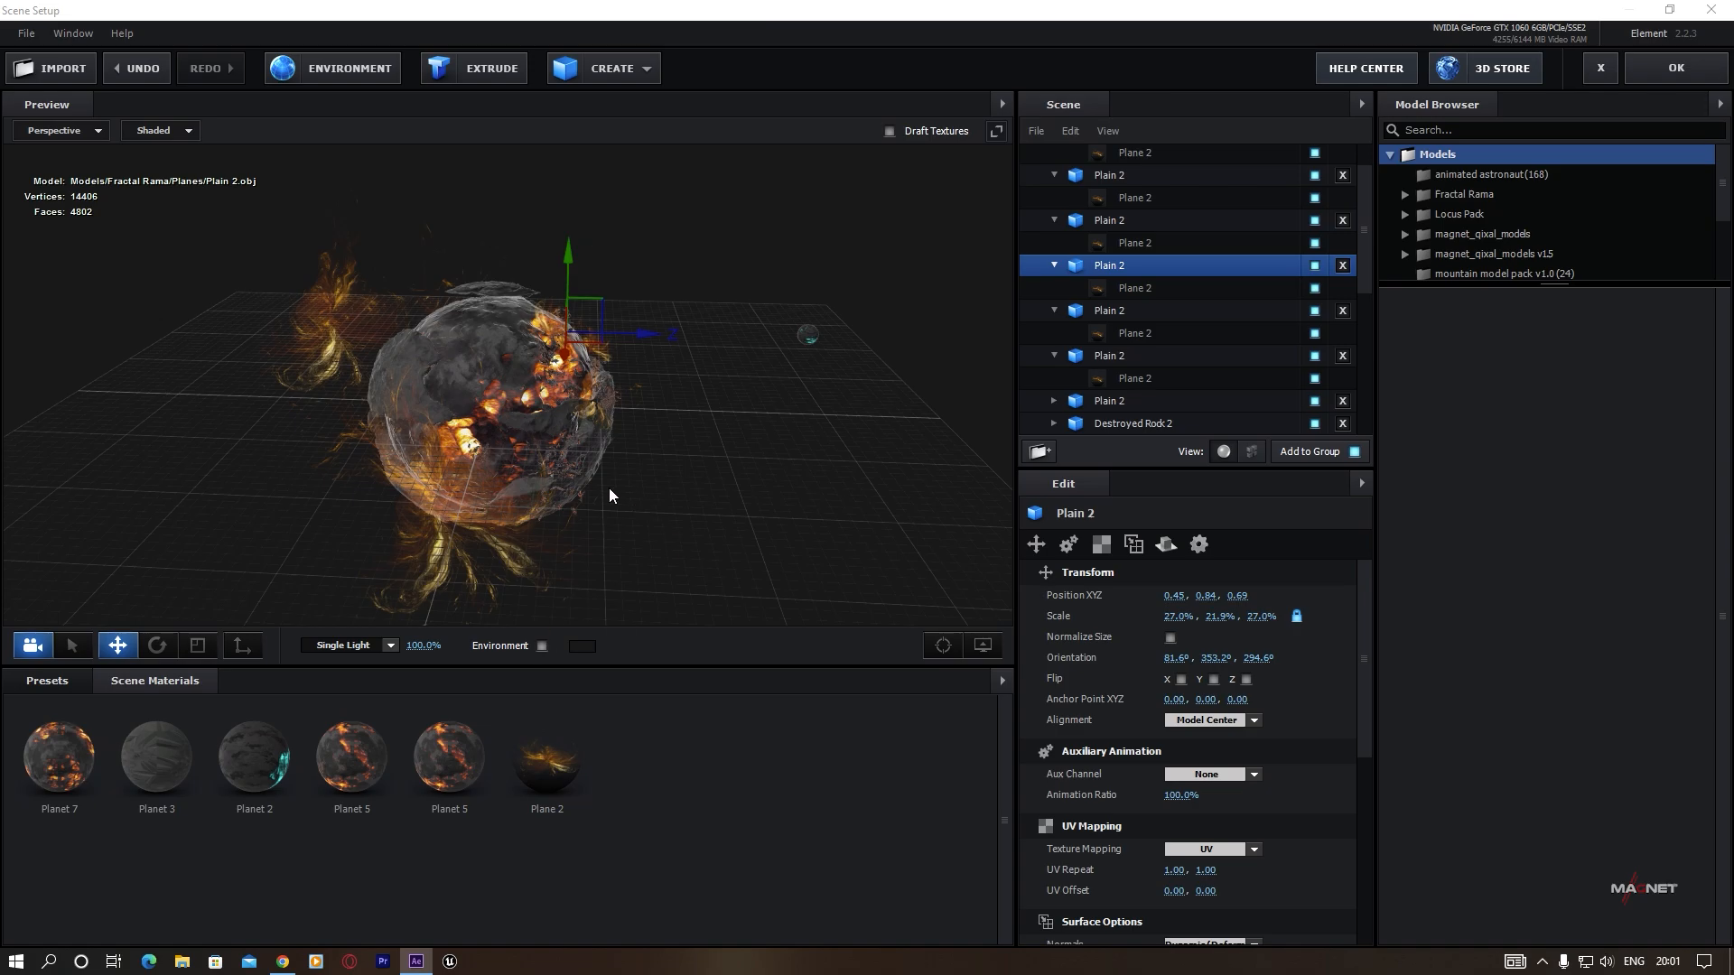
# Move the detached Plain 2 behind the planet closer to its surface, at X 0.58, Y 0.84, Z -0.72.
pyautogui.moveTo(620, 479); pyautogui.dragTo(316, 456)
pyautogui.click(382, 392)
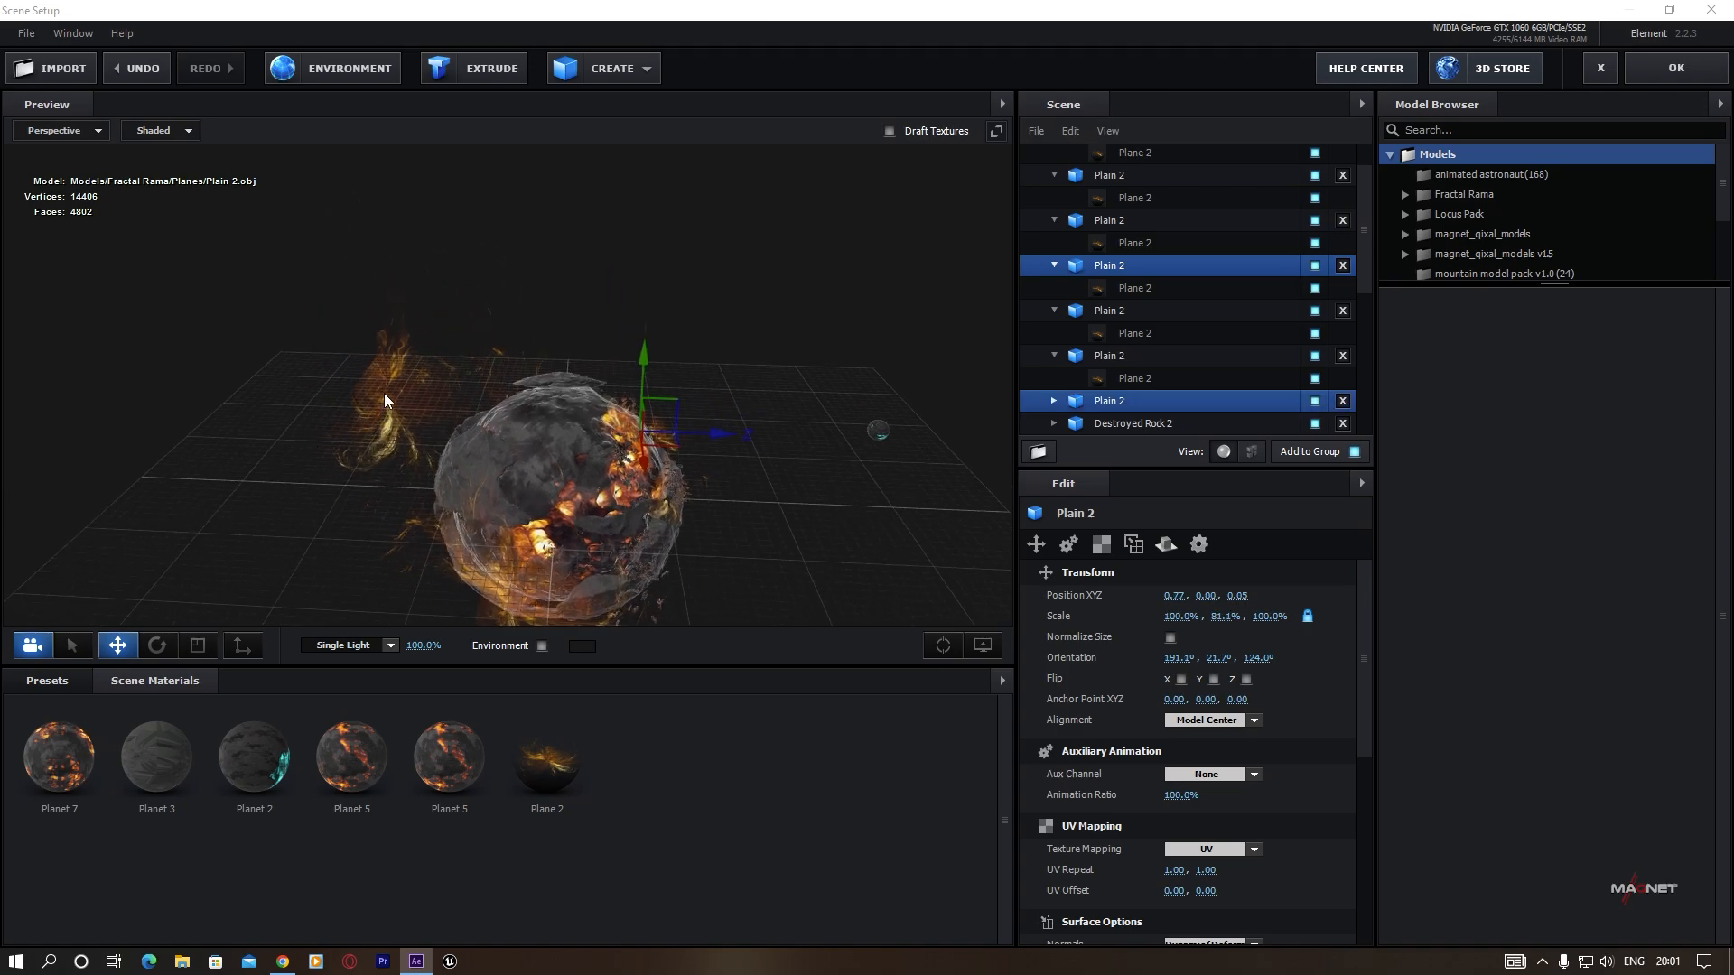
pyautogui.moveTo(414, 477); pyautogui.dragTo(611, 606)
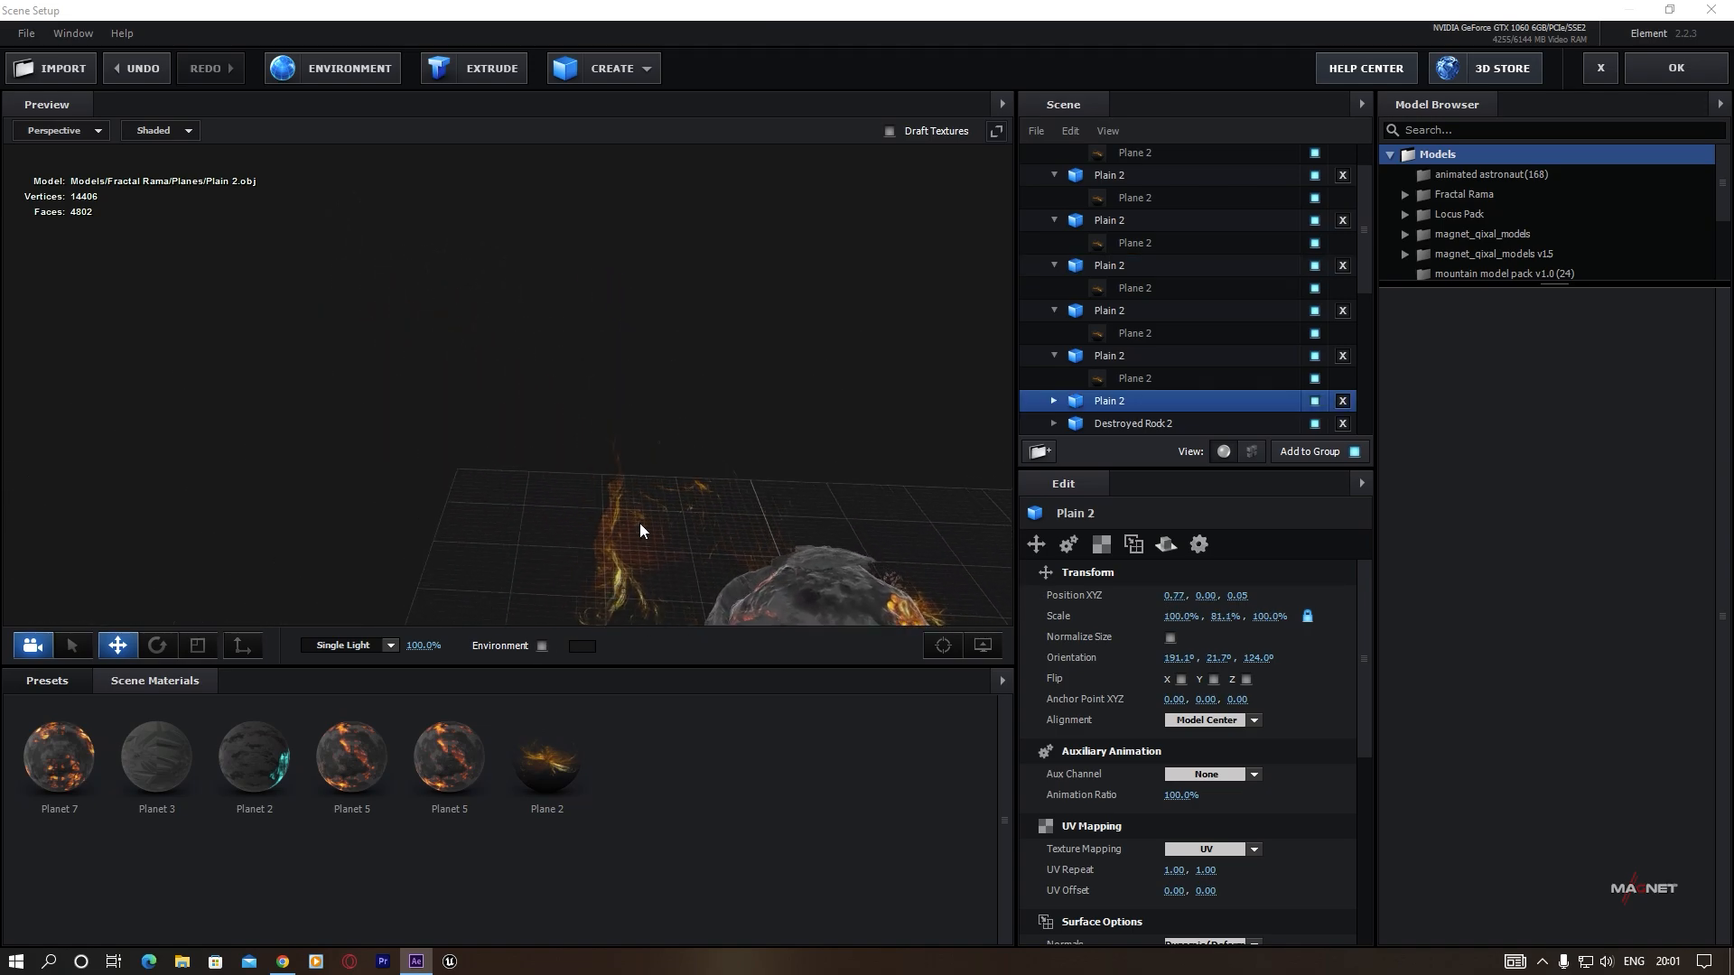
pyautogui.click(615, 544)
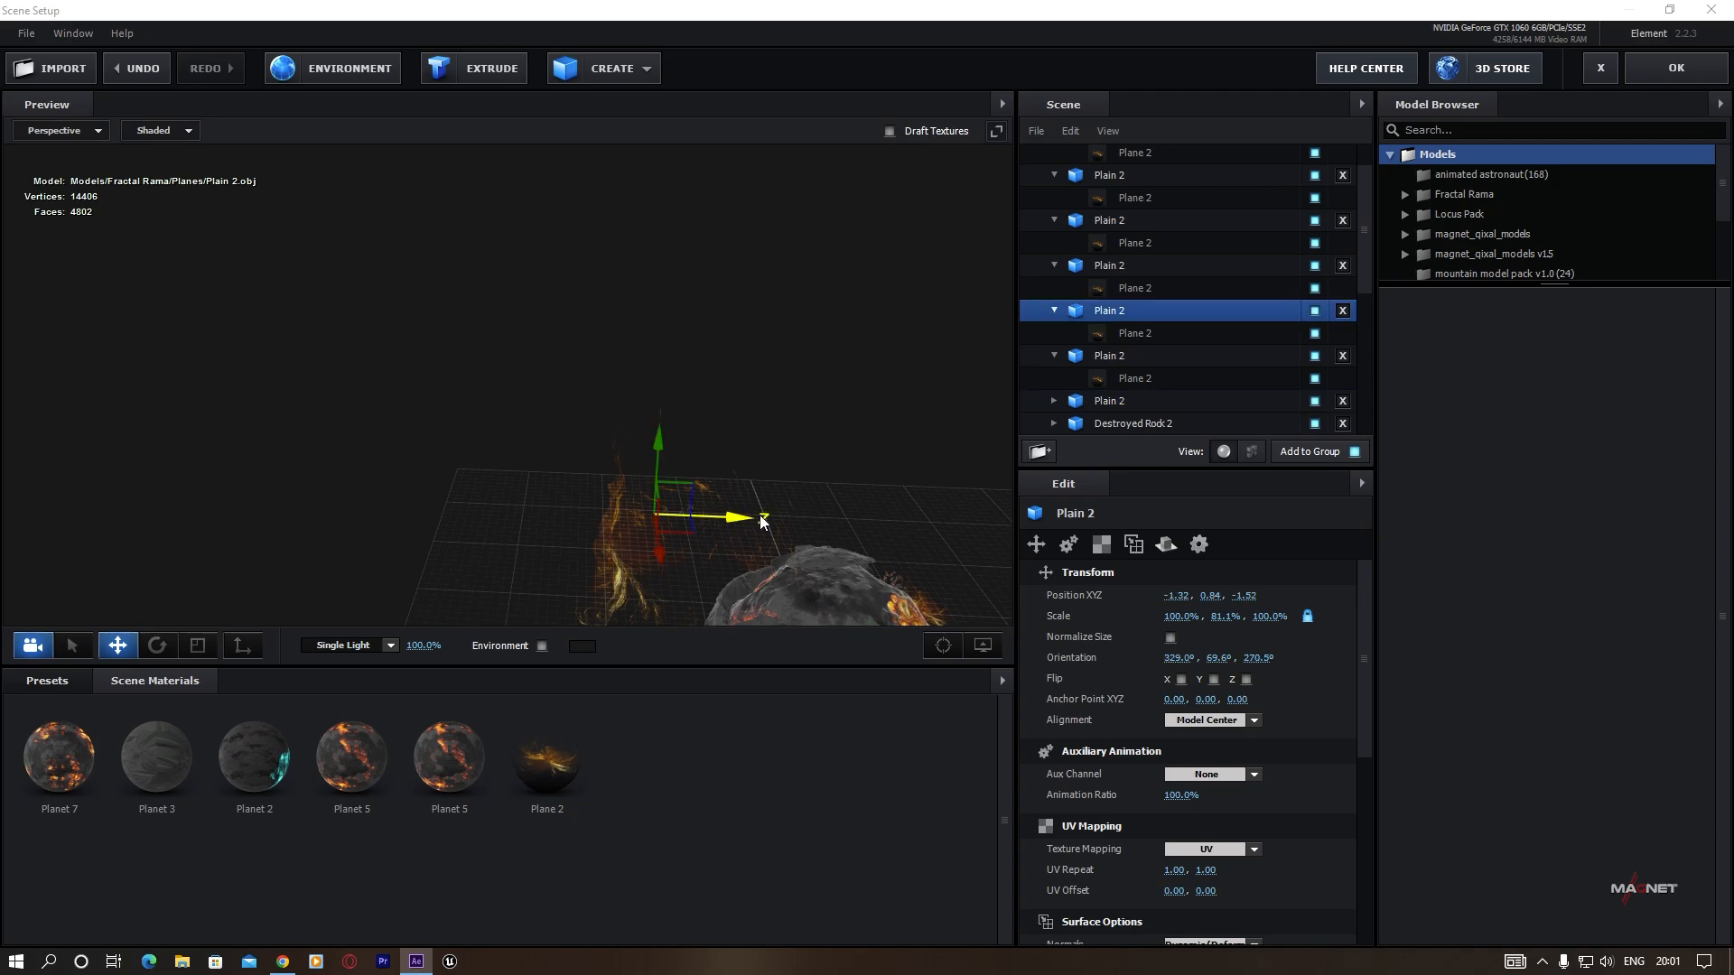
pyautogui.moveTo(759, 520); pyautogui.dragTo(806, 627)
pyautogui.moveTo(634, 518); pyautogui.dragTo(513, 316)
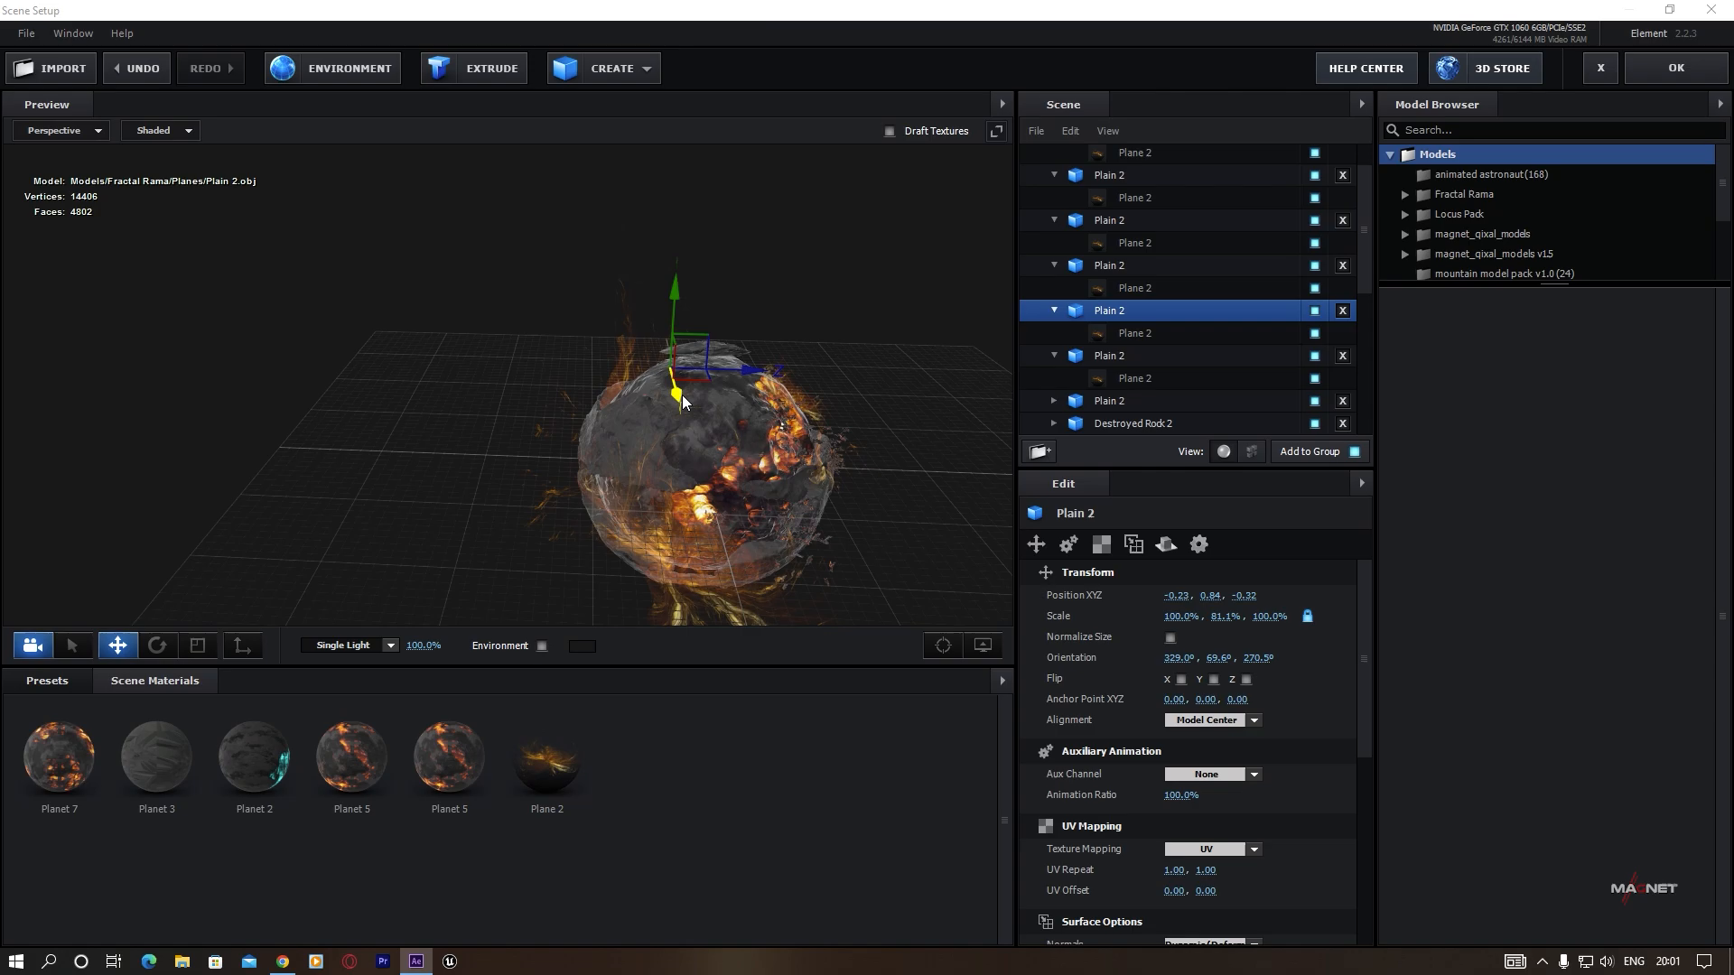
pyautogui.moveTo(681, 394); pyautogui.dragTo(693, 437)
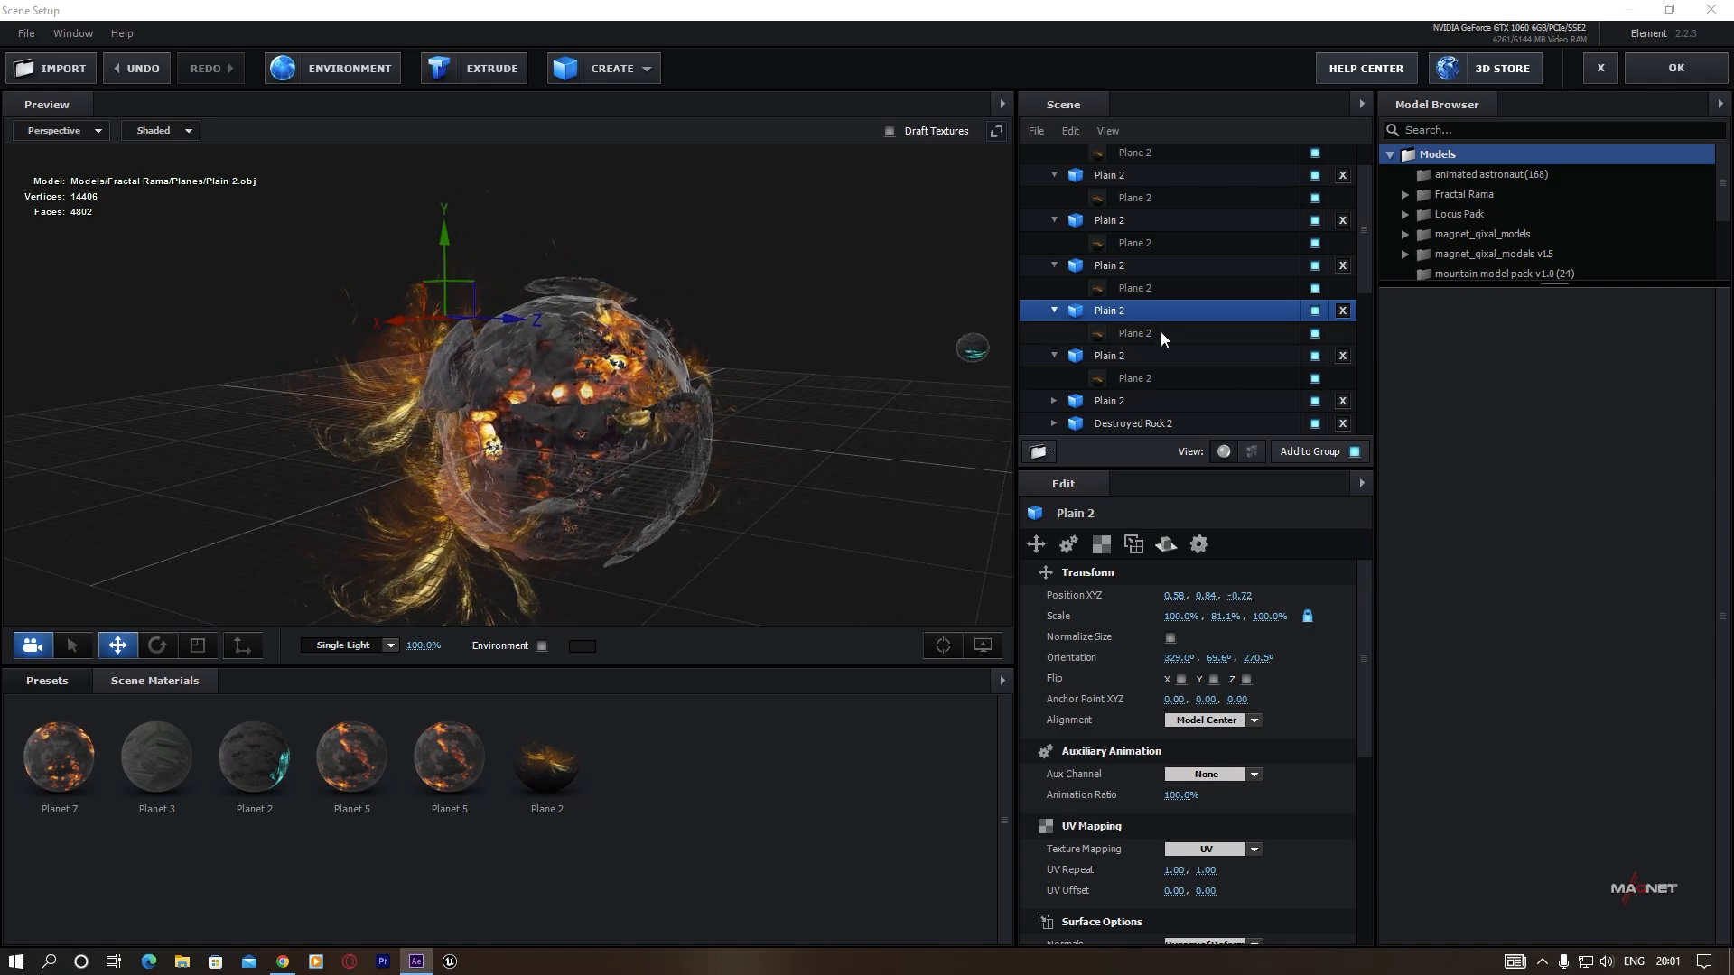
# Collapse the Group Folder, browse the boulder models and add Sandstone Boulder_vmjdbda to the scene.
pyautogui.scroll(2, 1161, 332)
pyautogui.click(1032, 153)
pyautogui.click(1031, 154)
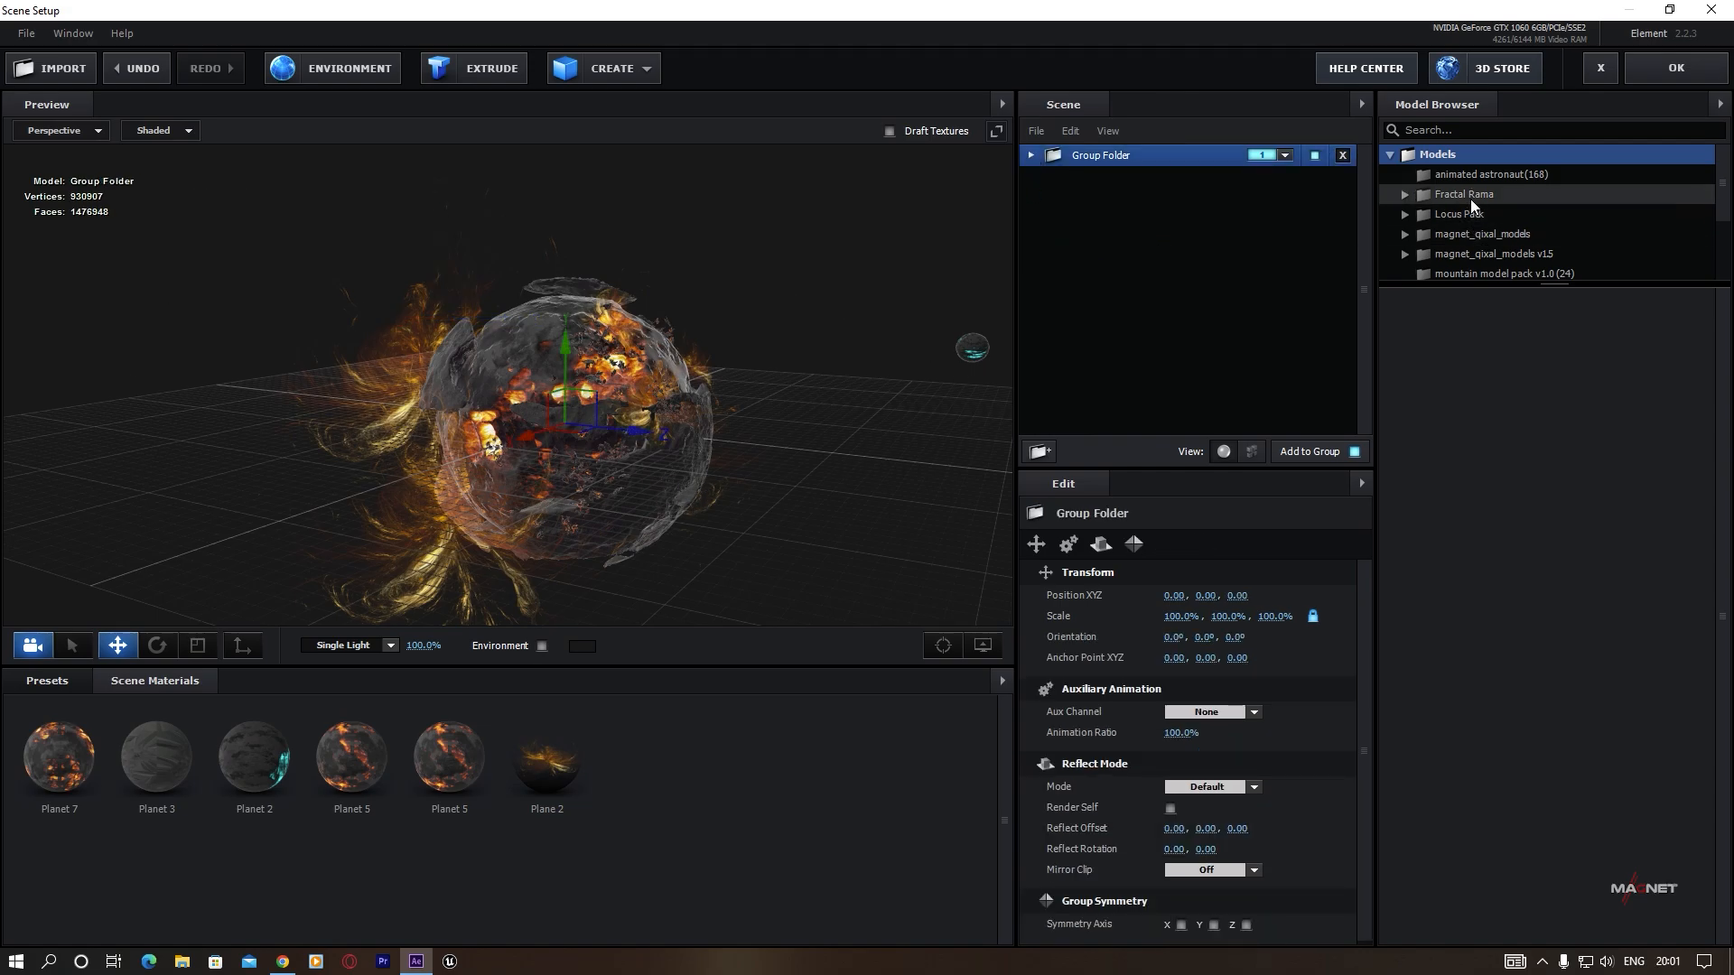
pyautogui.scroll(-1, 1506, 229)
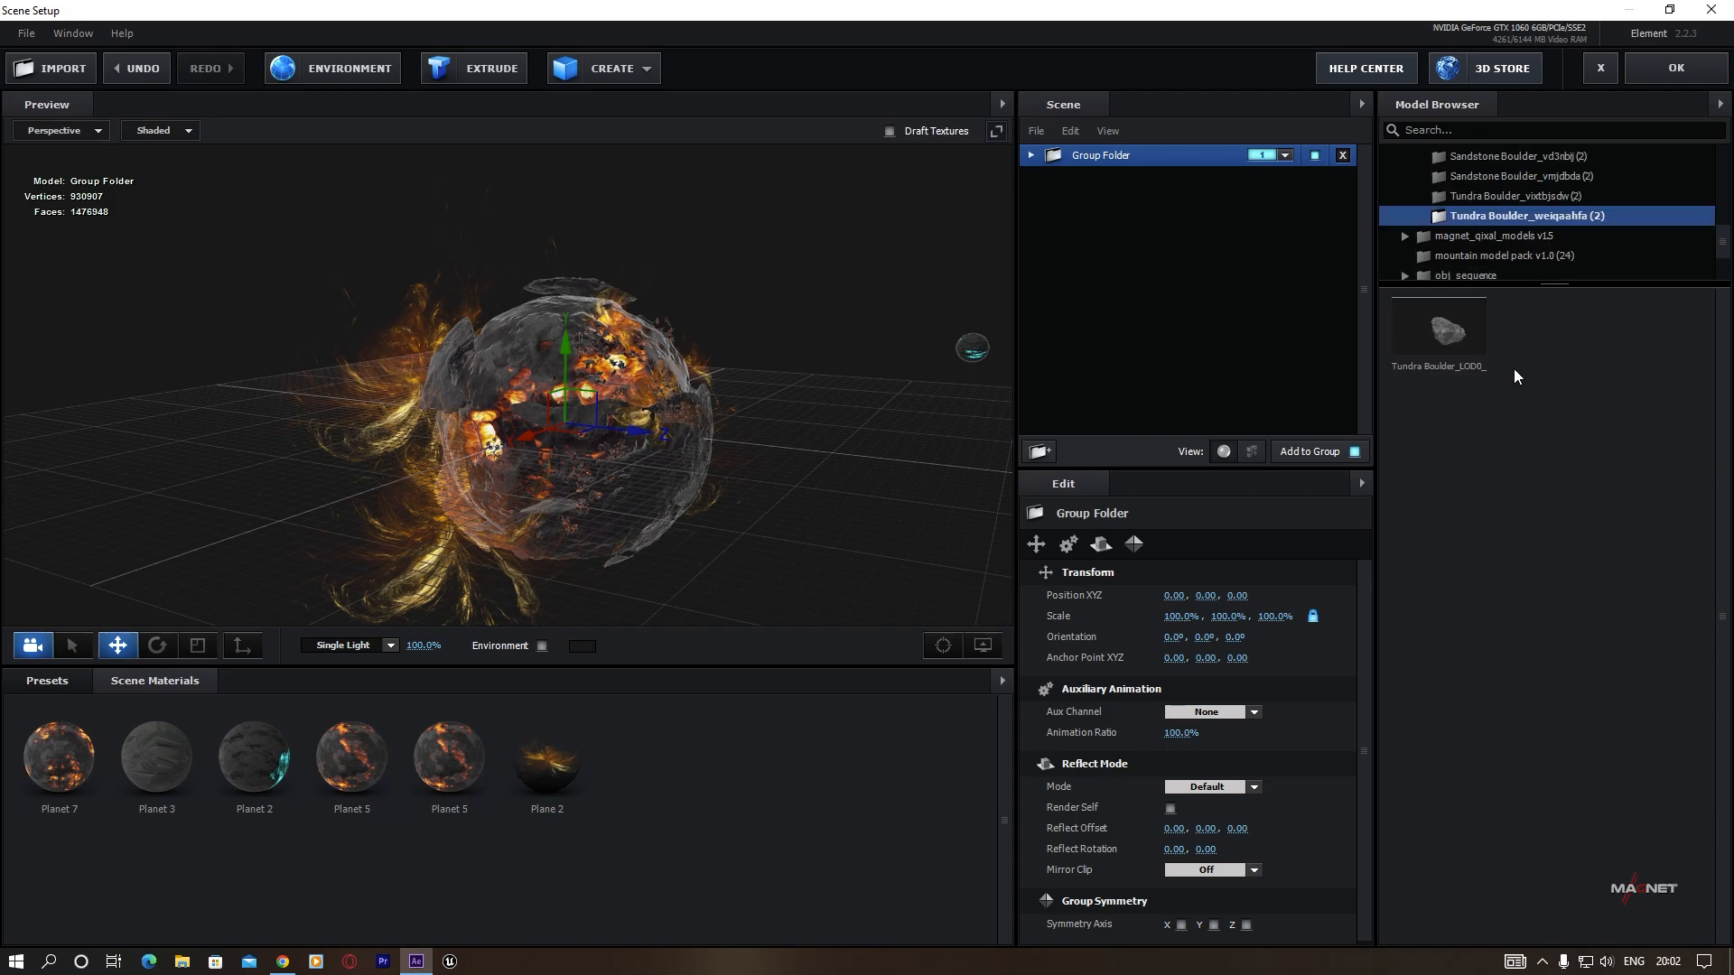
pyautogui.click(1494, 196)
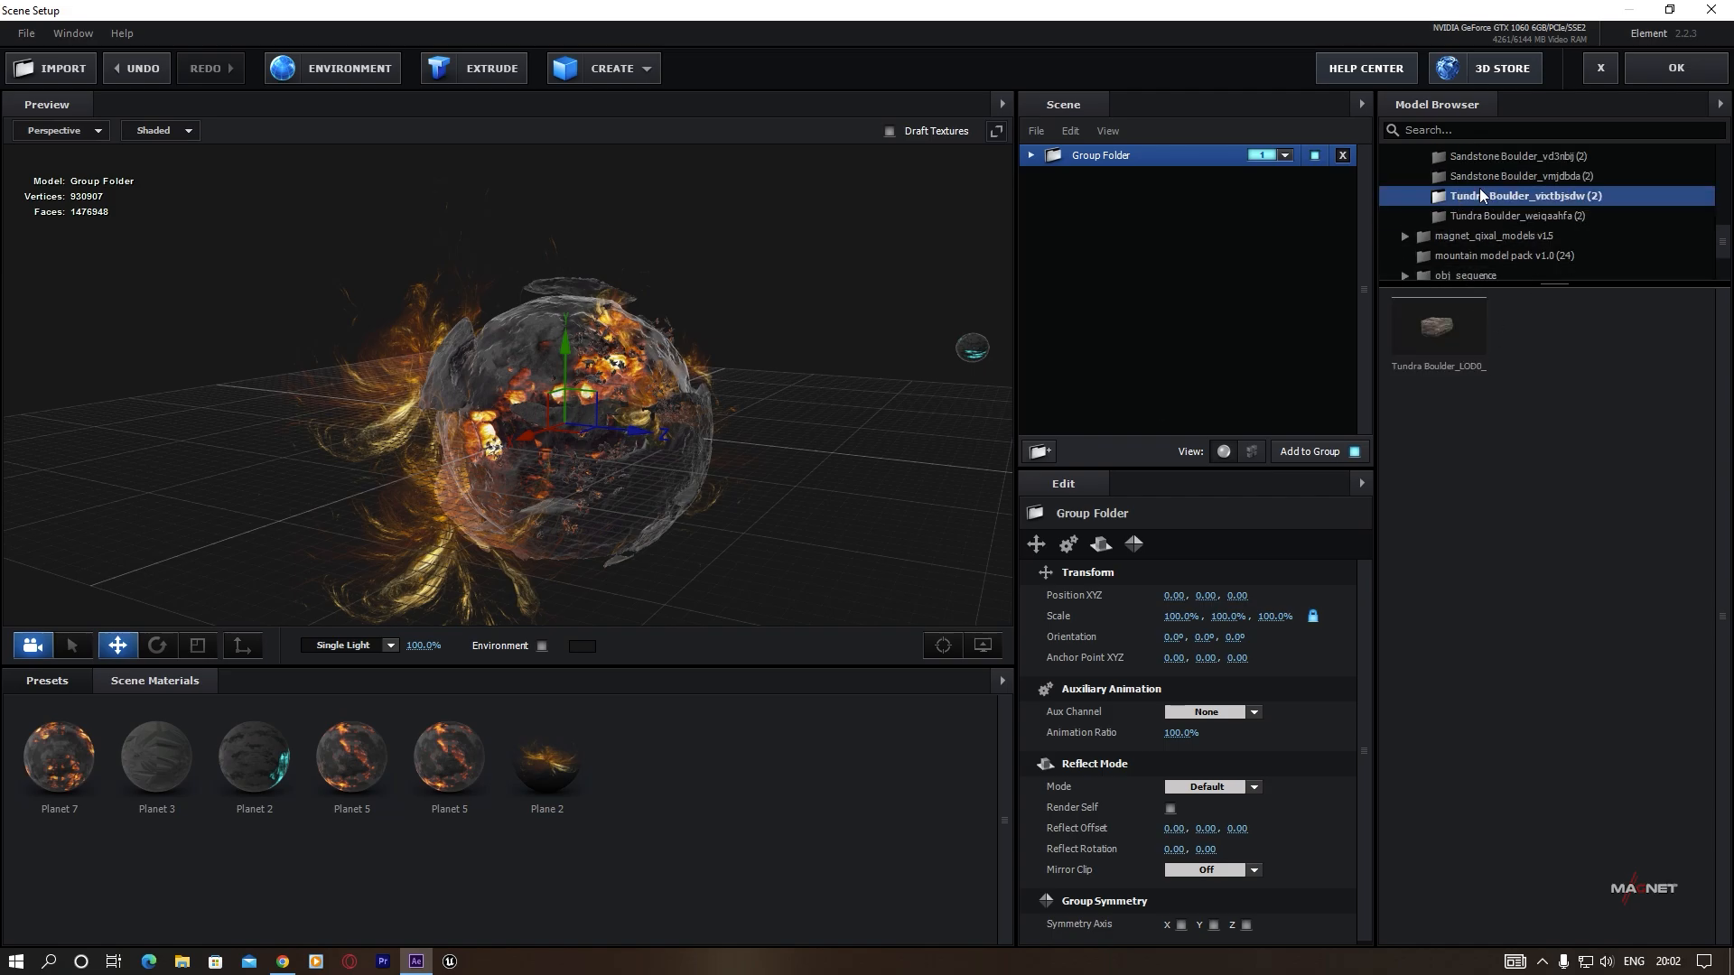
pyautogui.click(1494, 177)
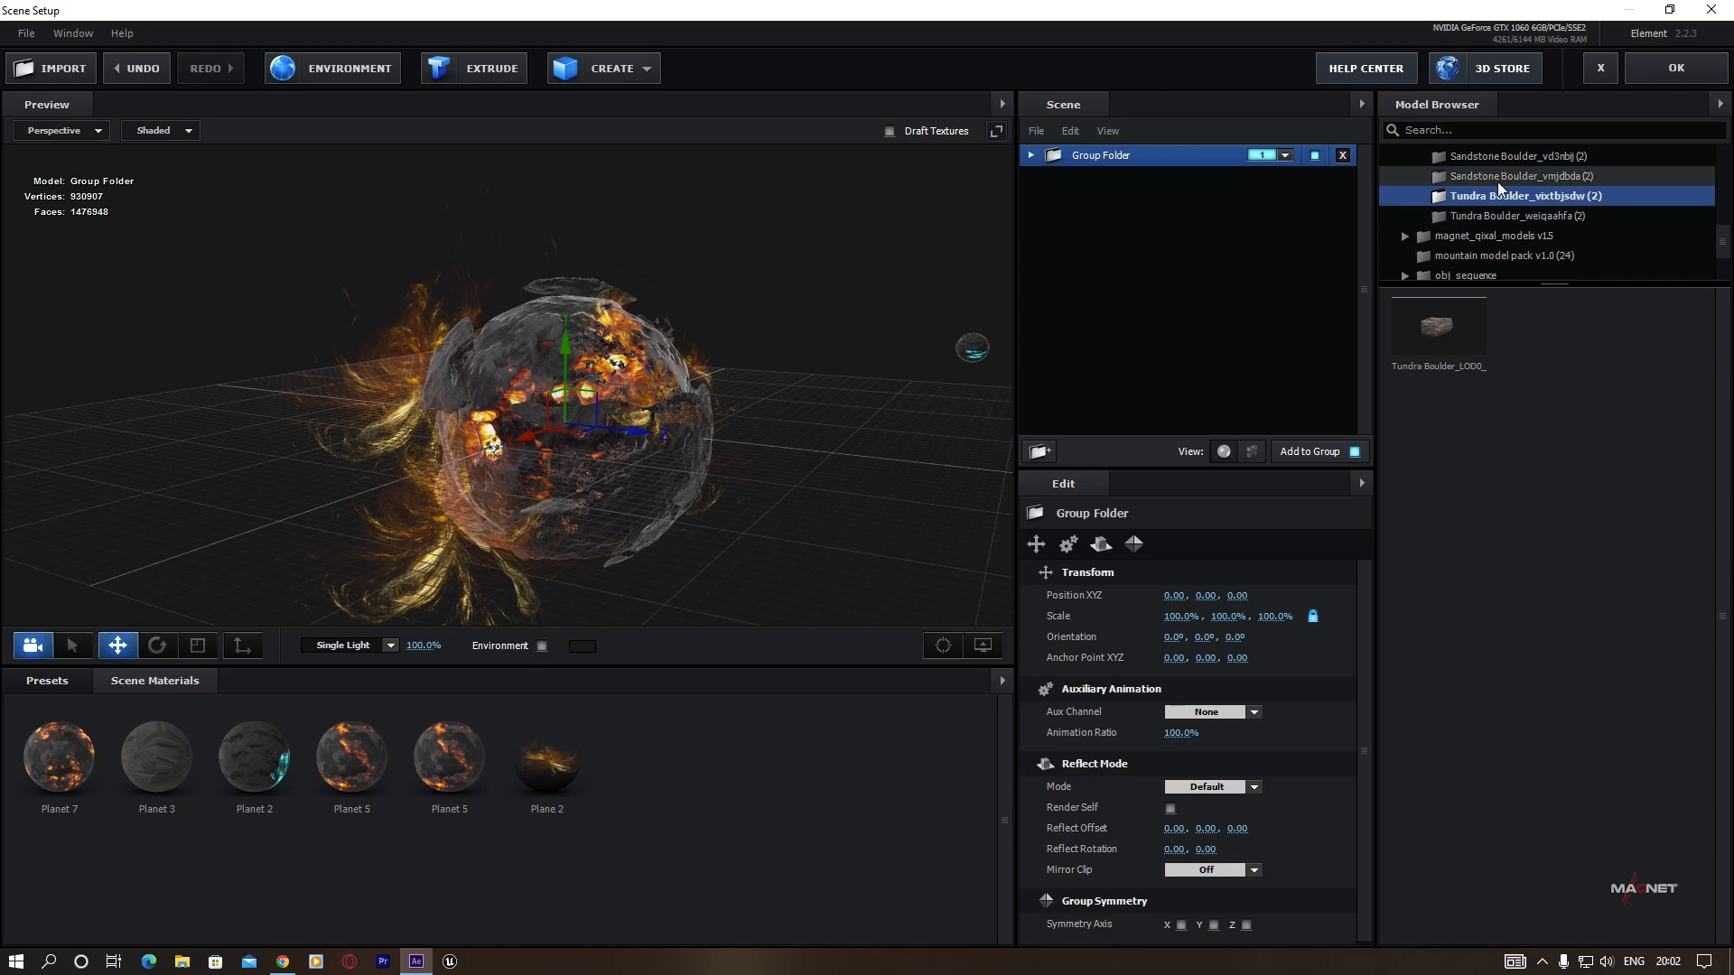
pyautogui.click(1495, 175)
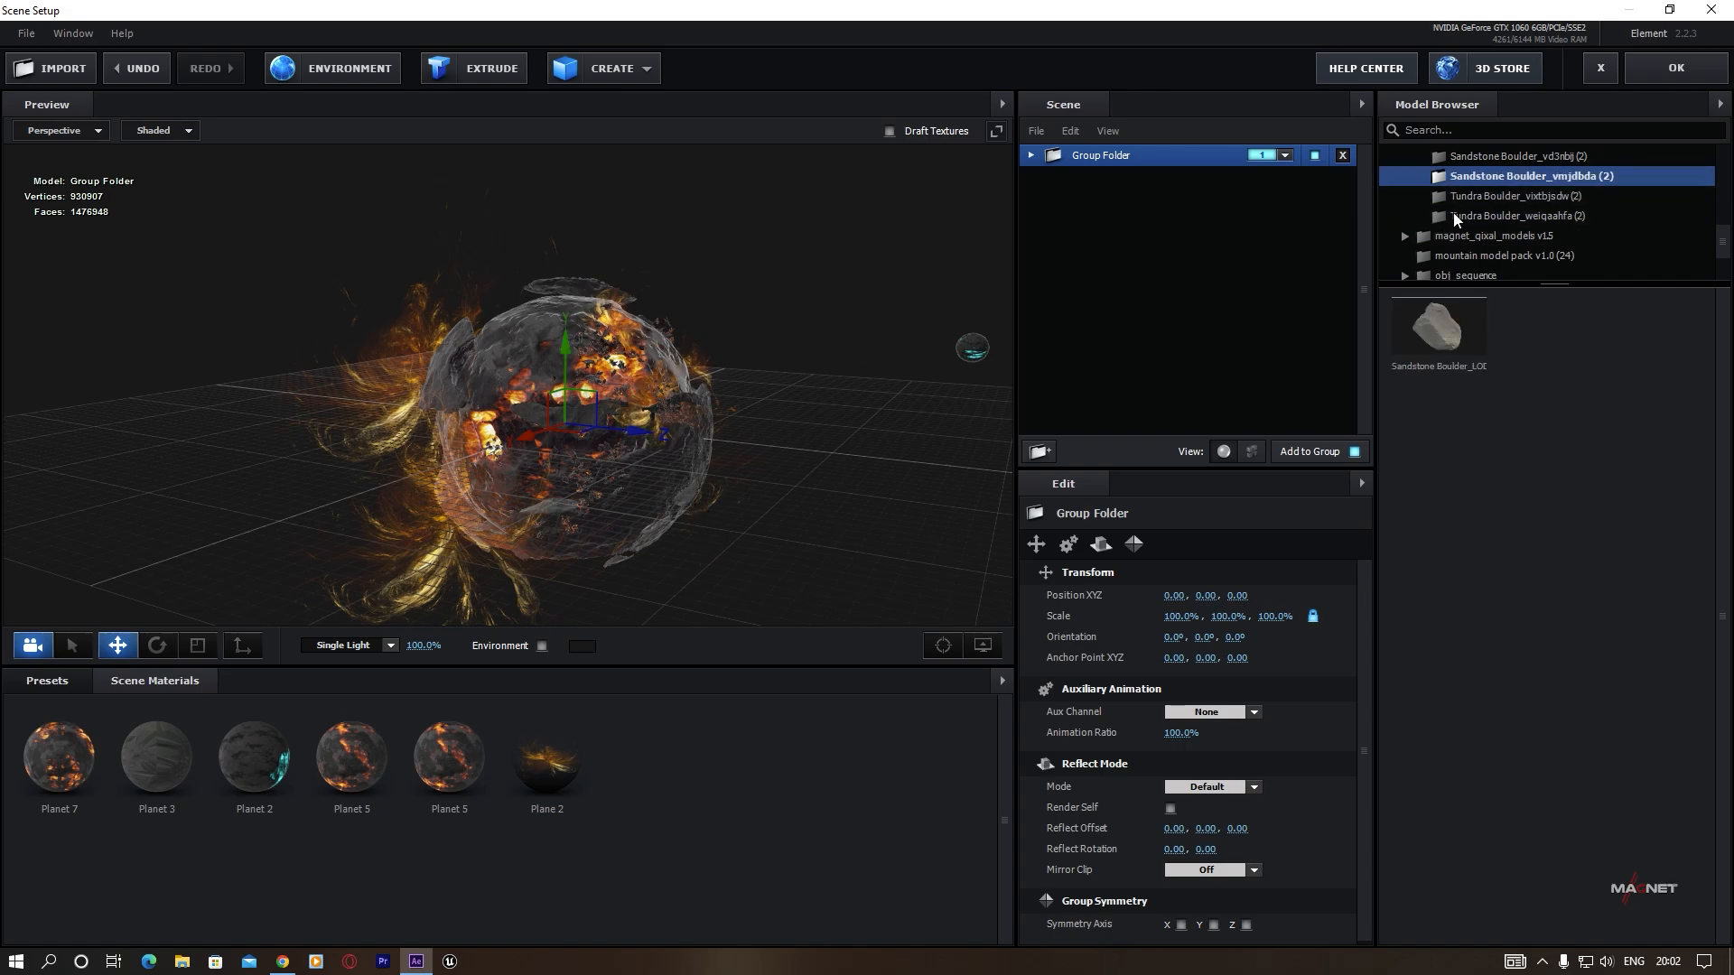
pyautogui.click(1423, 326)
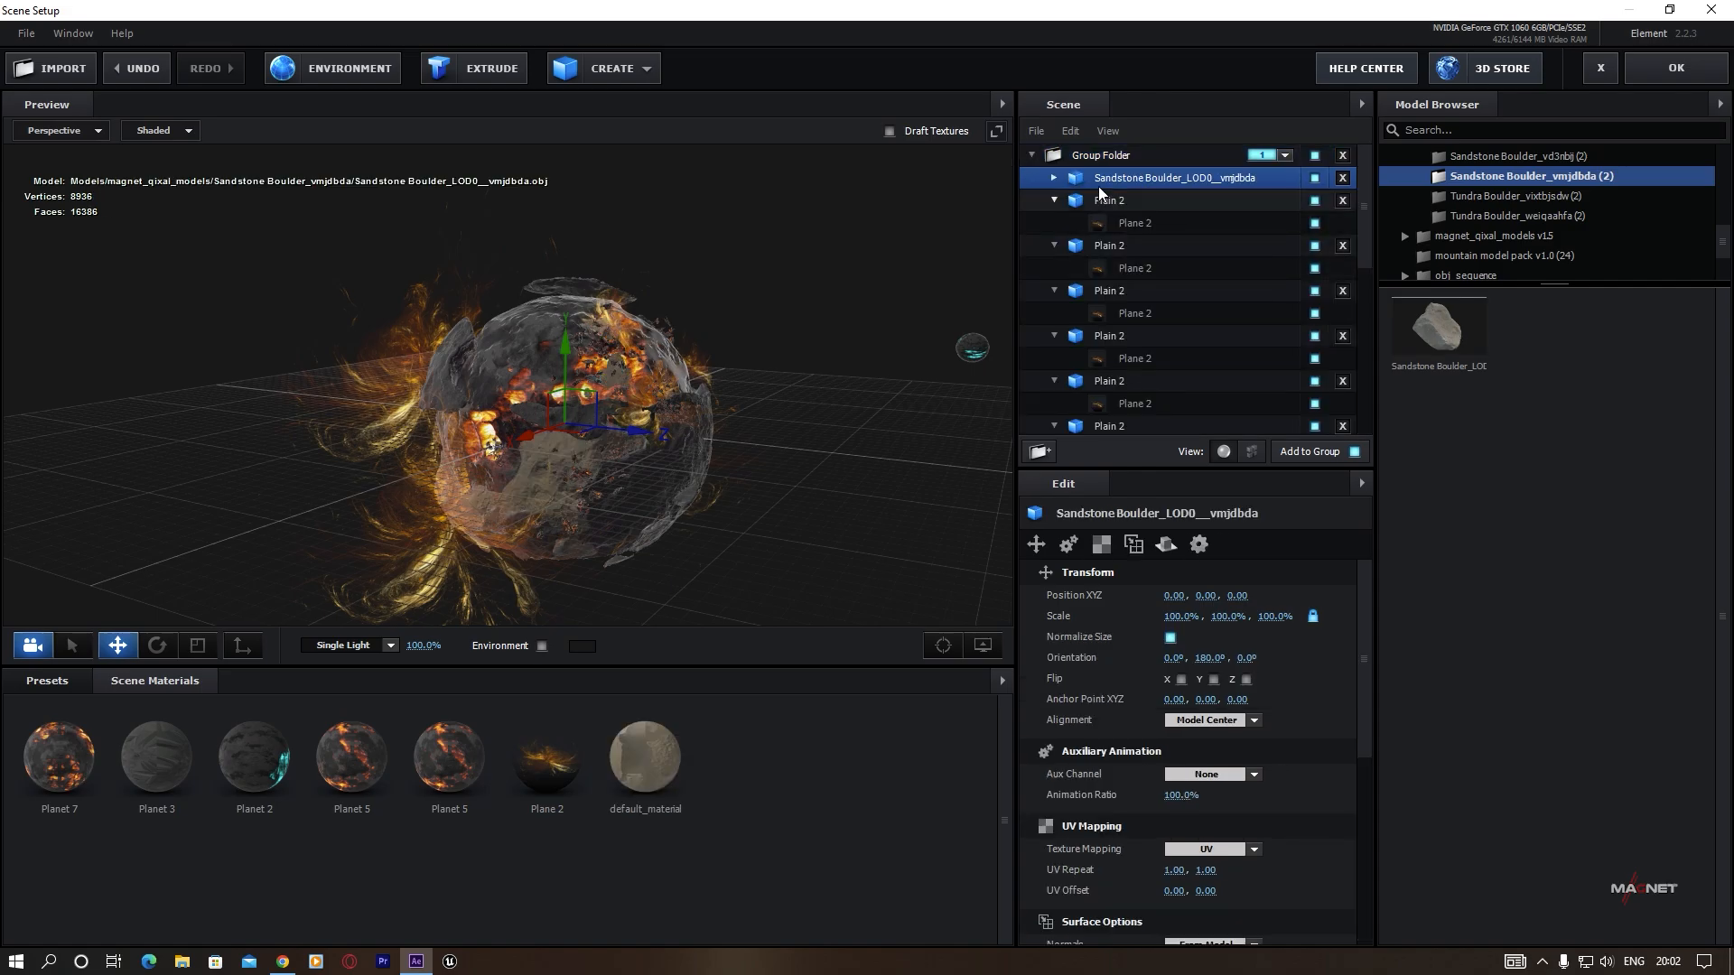
# Take the Sandstone Boulder out of the Group Folder to the scene's top level and inspect it on its own.
pyautogui.moveTo(1109, 185); pyautogui.dragTo(1131, 137)
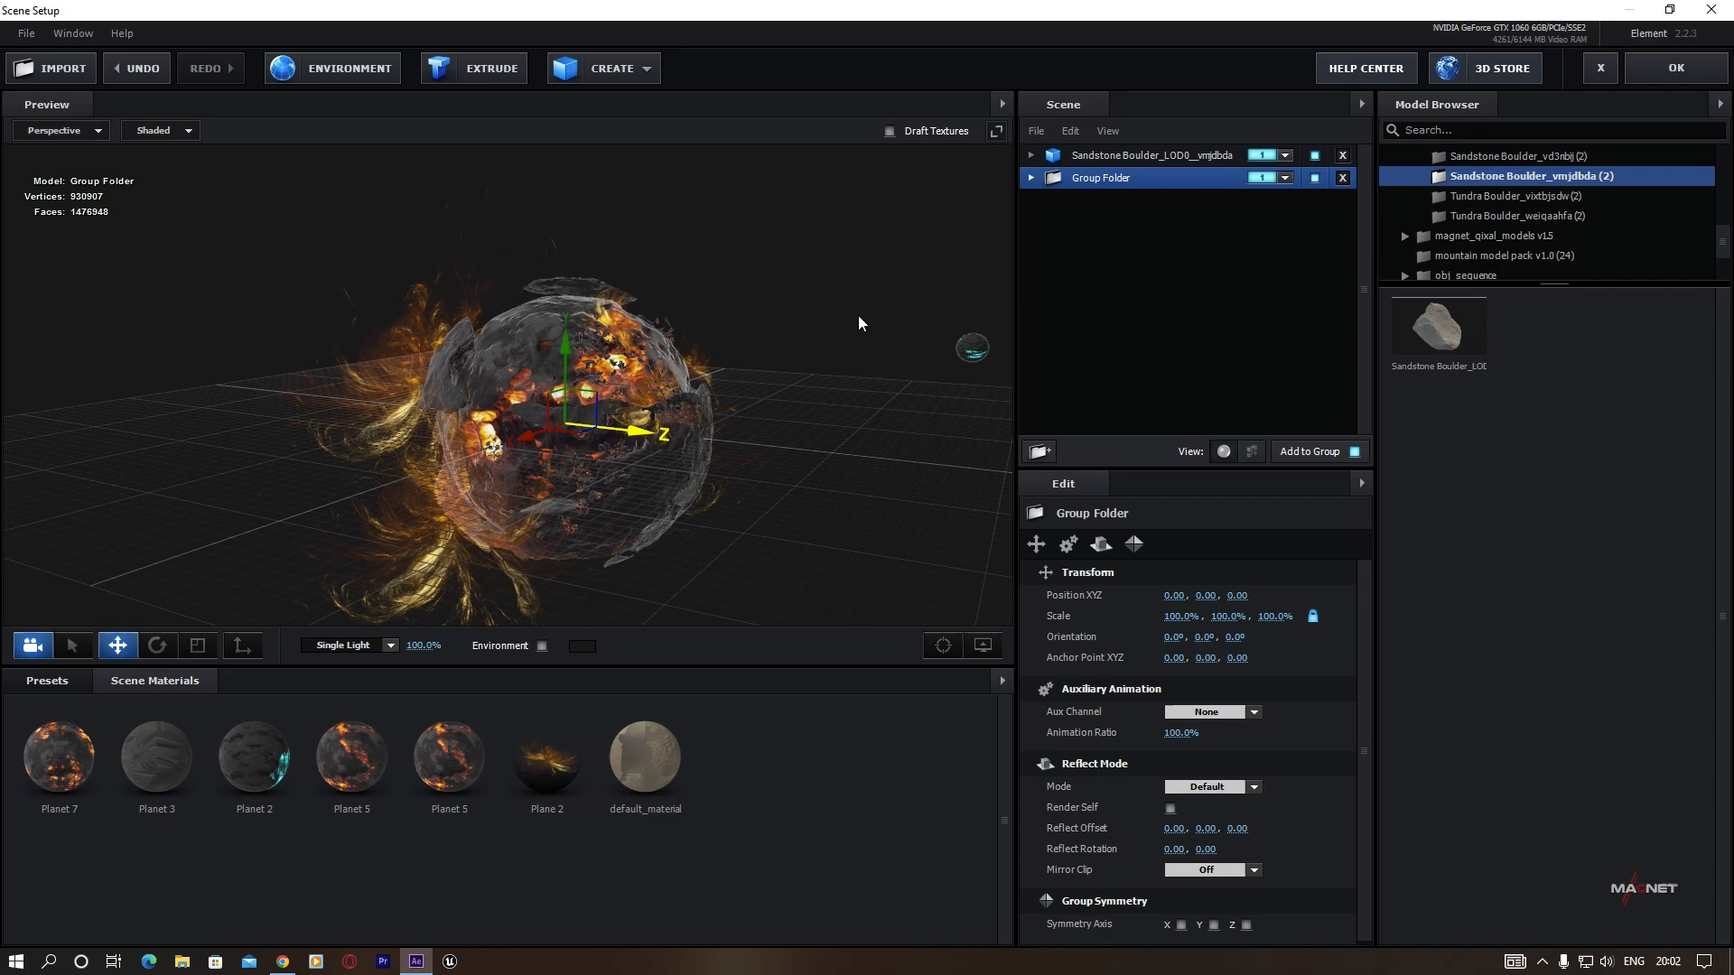
pyautogui.click(1130, 156)
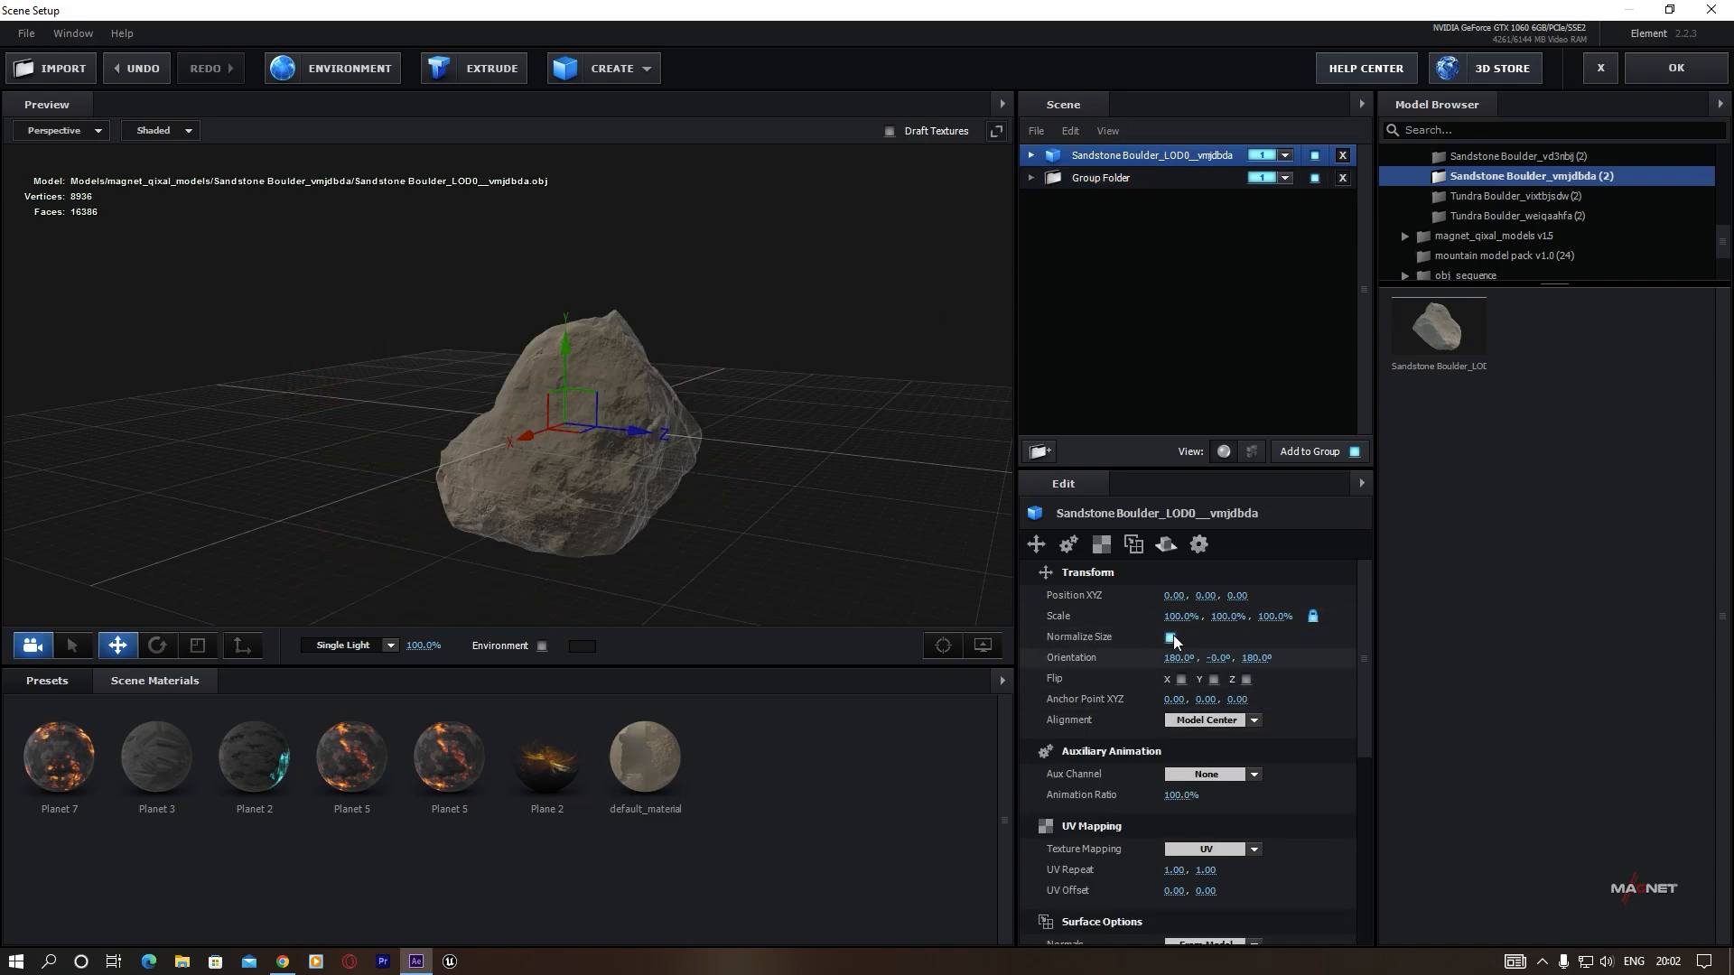
pyautogui.scroll(-5, 1133, 713)
pyautogui.scroll(-1, 1134, 715)
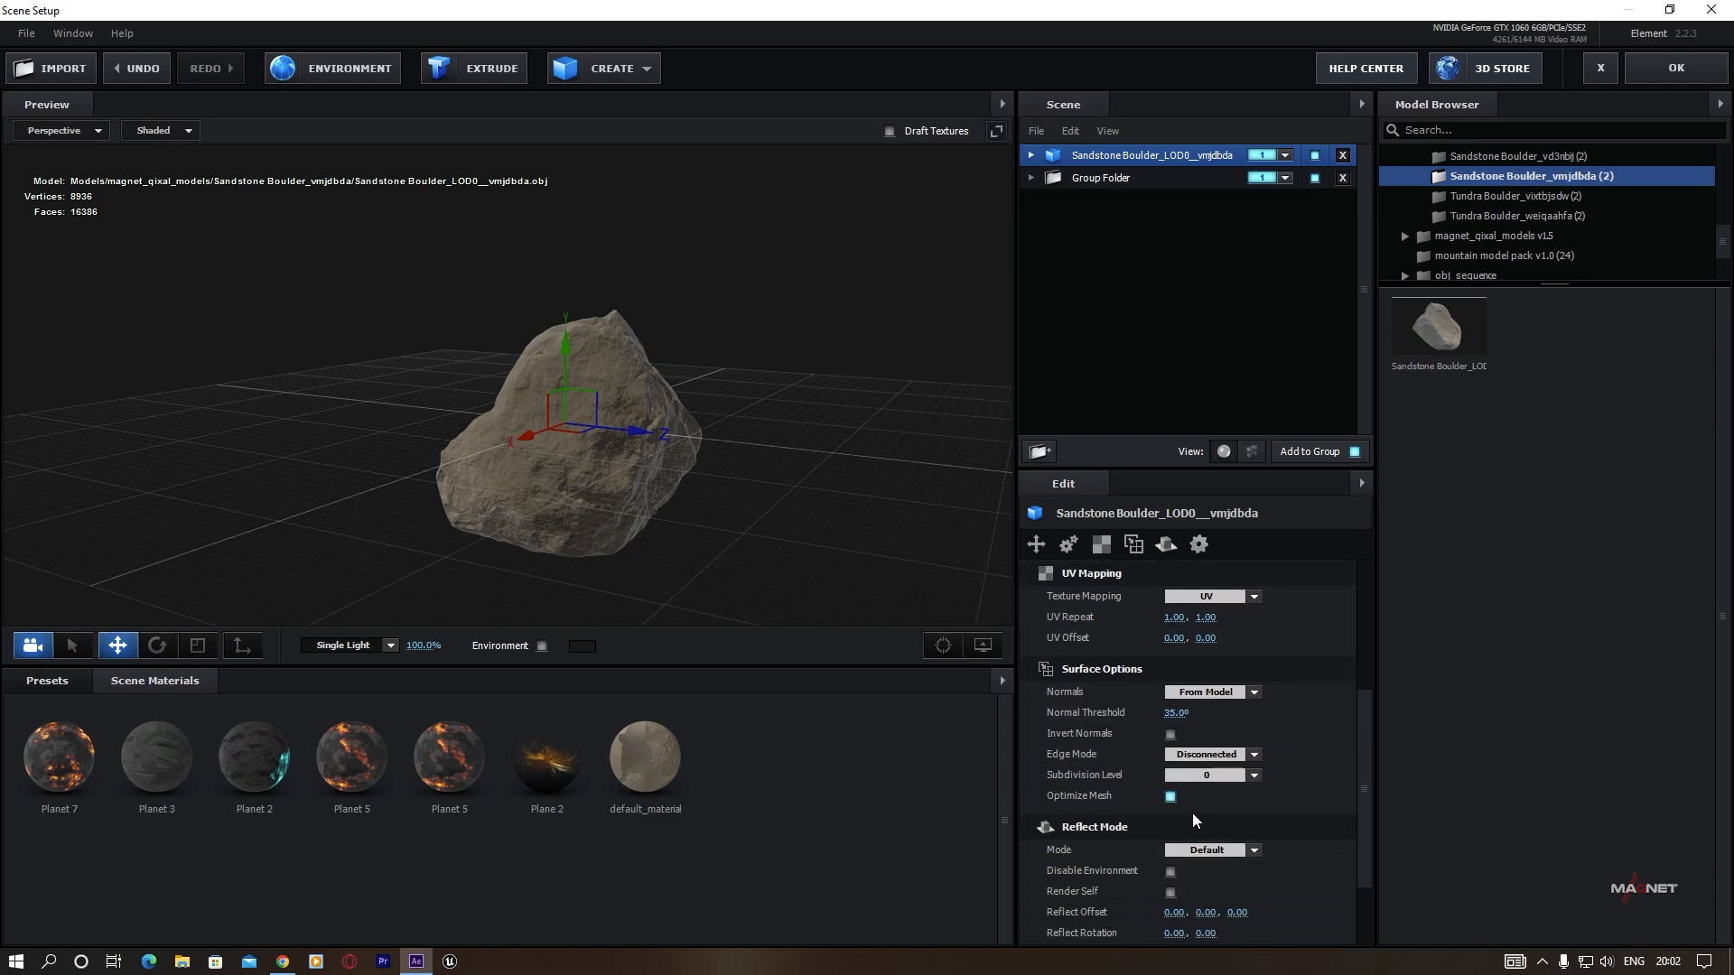
pyautogui.moveTo(577, 506); pyautogui.dragTo(773, 520)
# Add the Tundra Boulder_vixtbjsdw and Tundra Boulder_weiqaahfa models to the scene.
pyautogui.click(1506, 195)
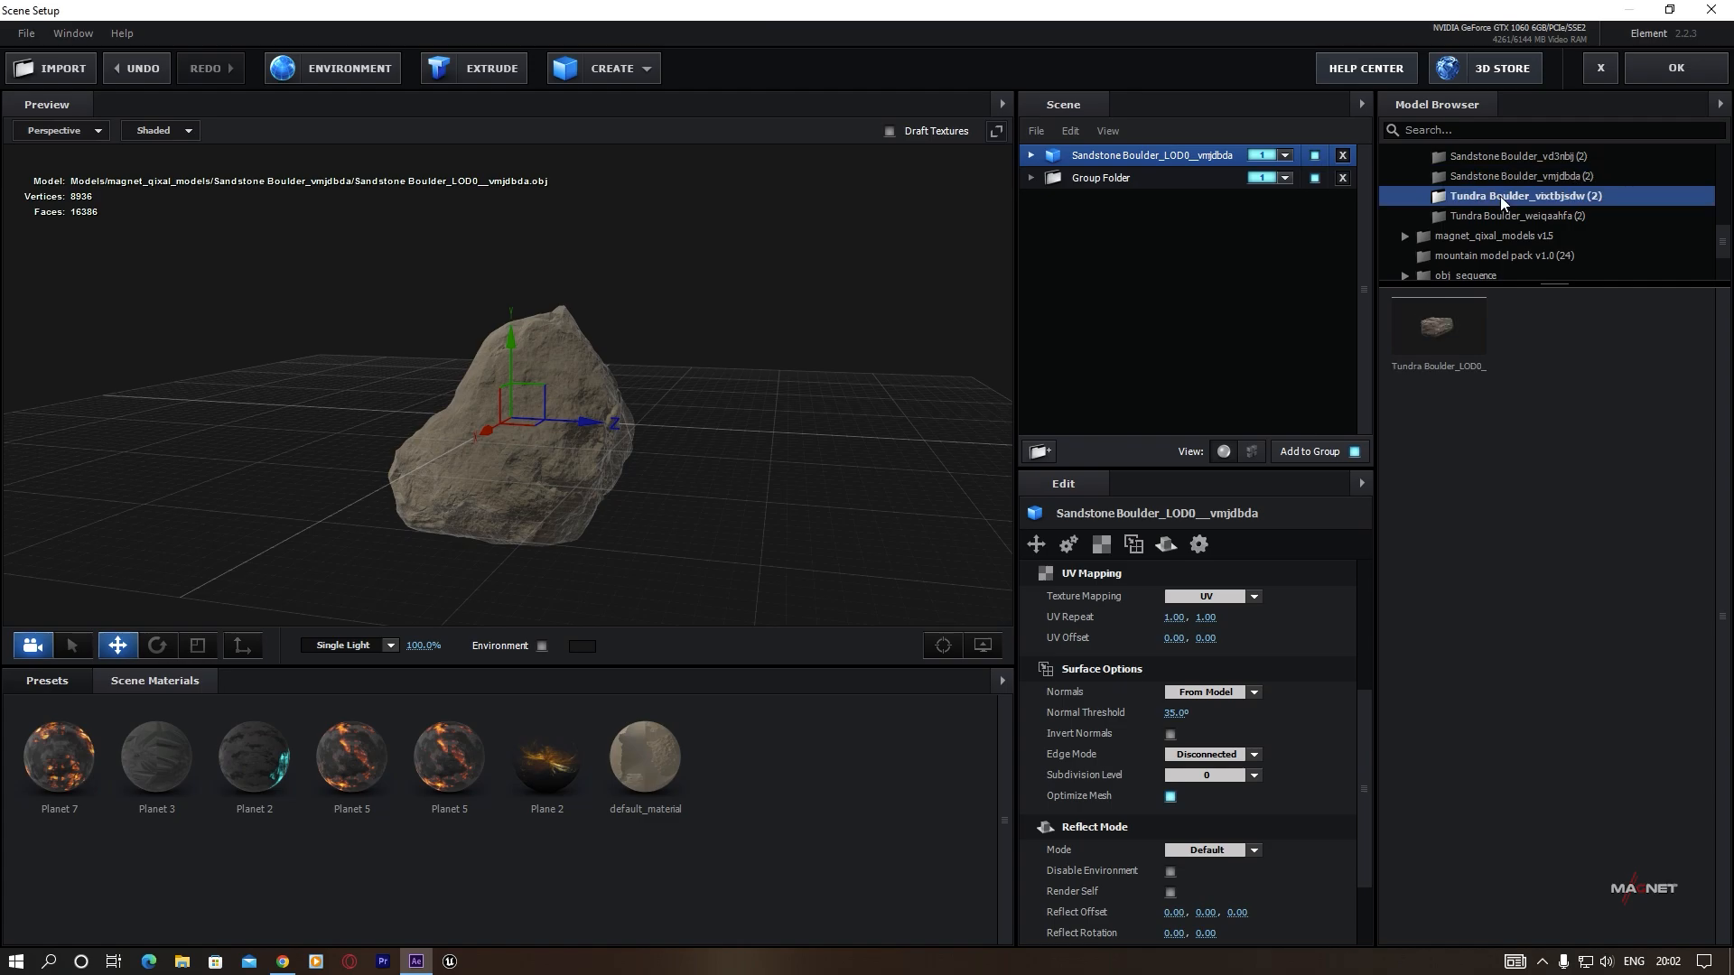
pyautogui.doubleClick(1449, 326)
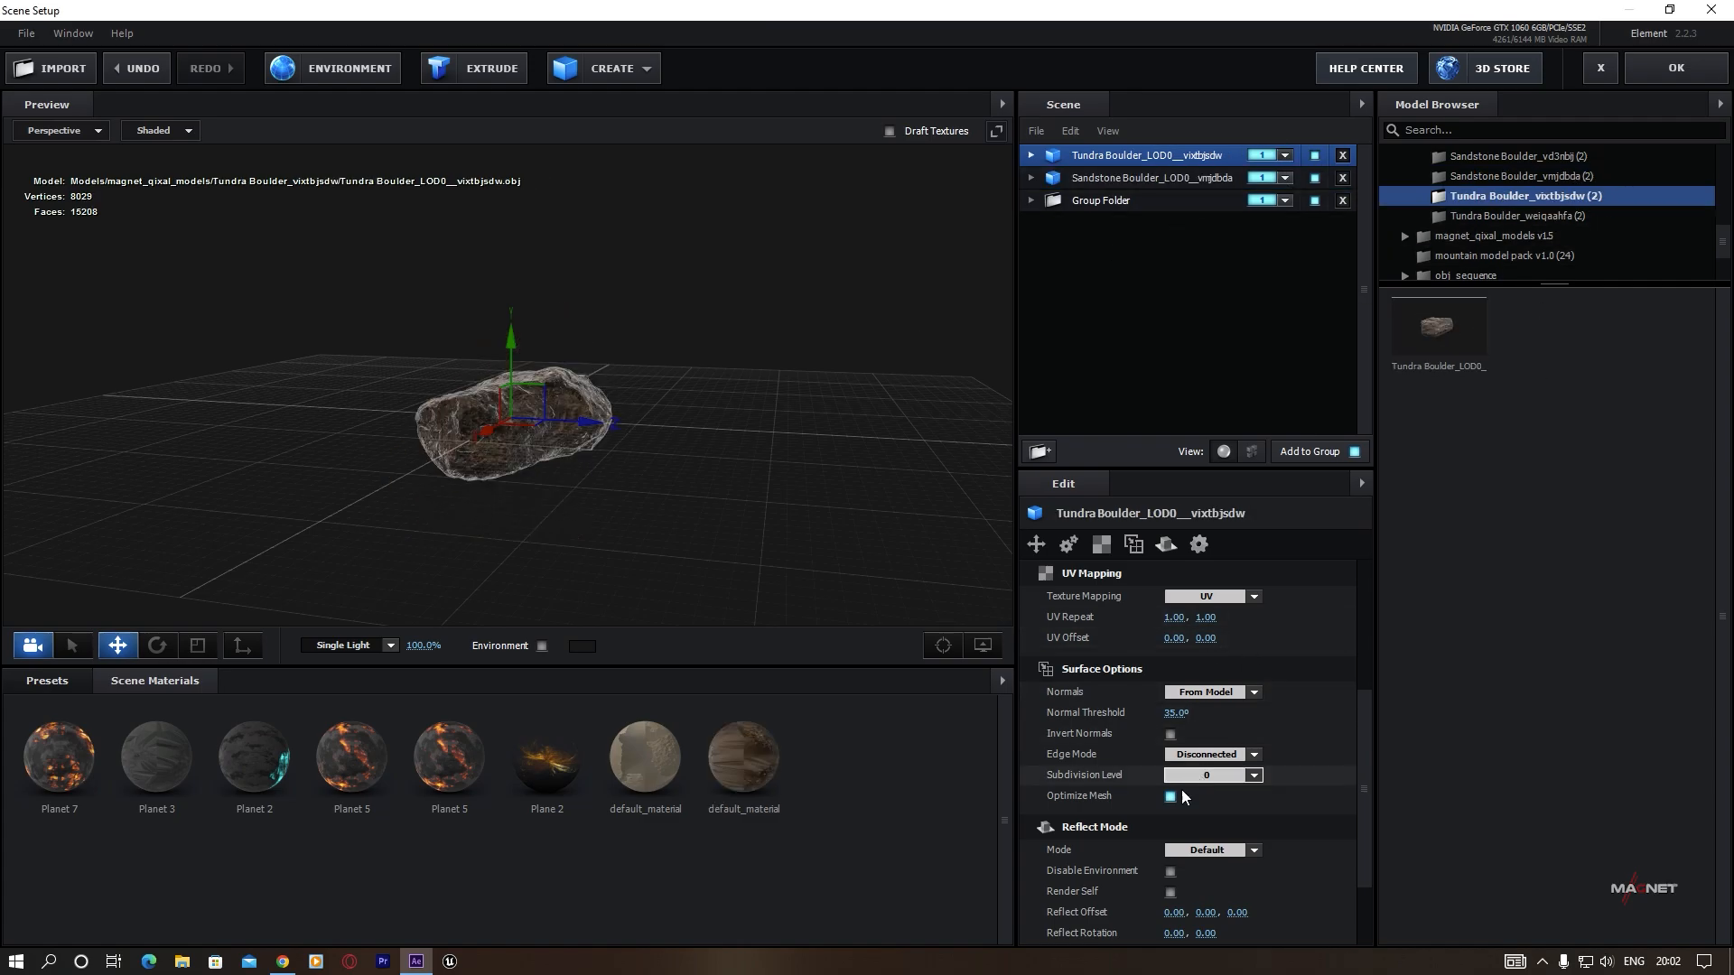
pyautogui.scroll(2, 1176, 801)
pyautogui.scroll(2, 1176, 801)
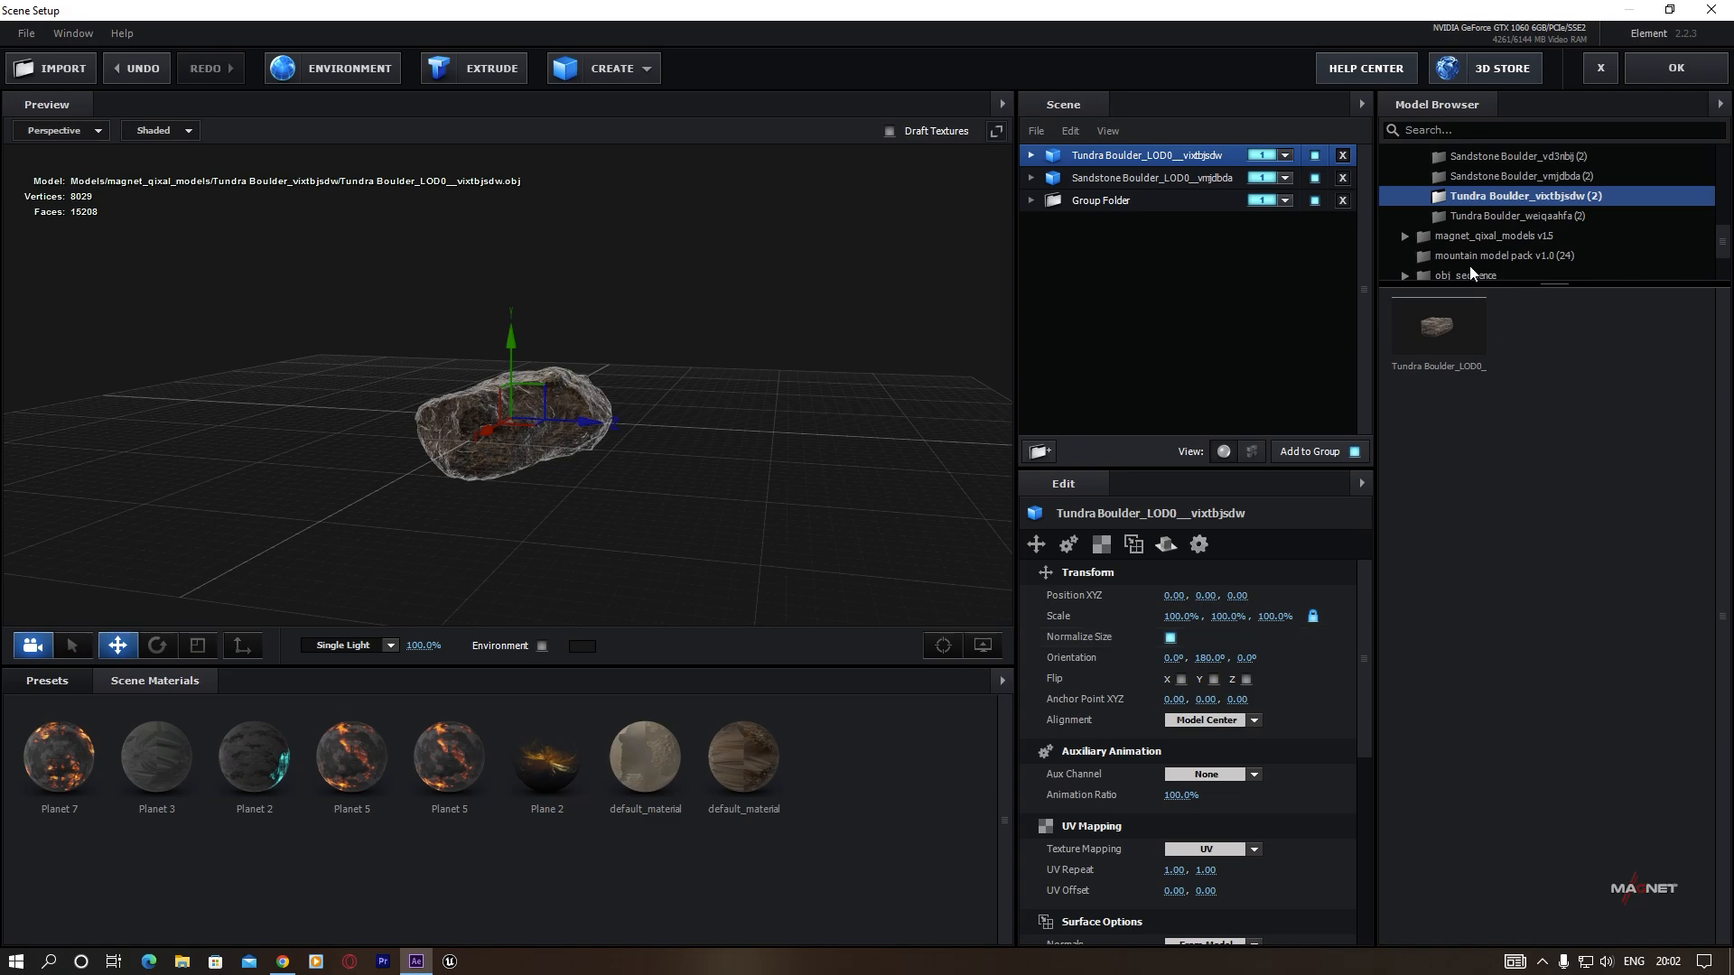
pyautogui.click(1490, 216)
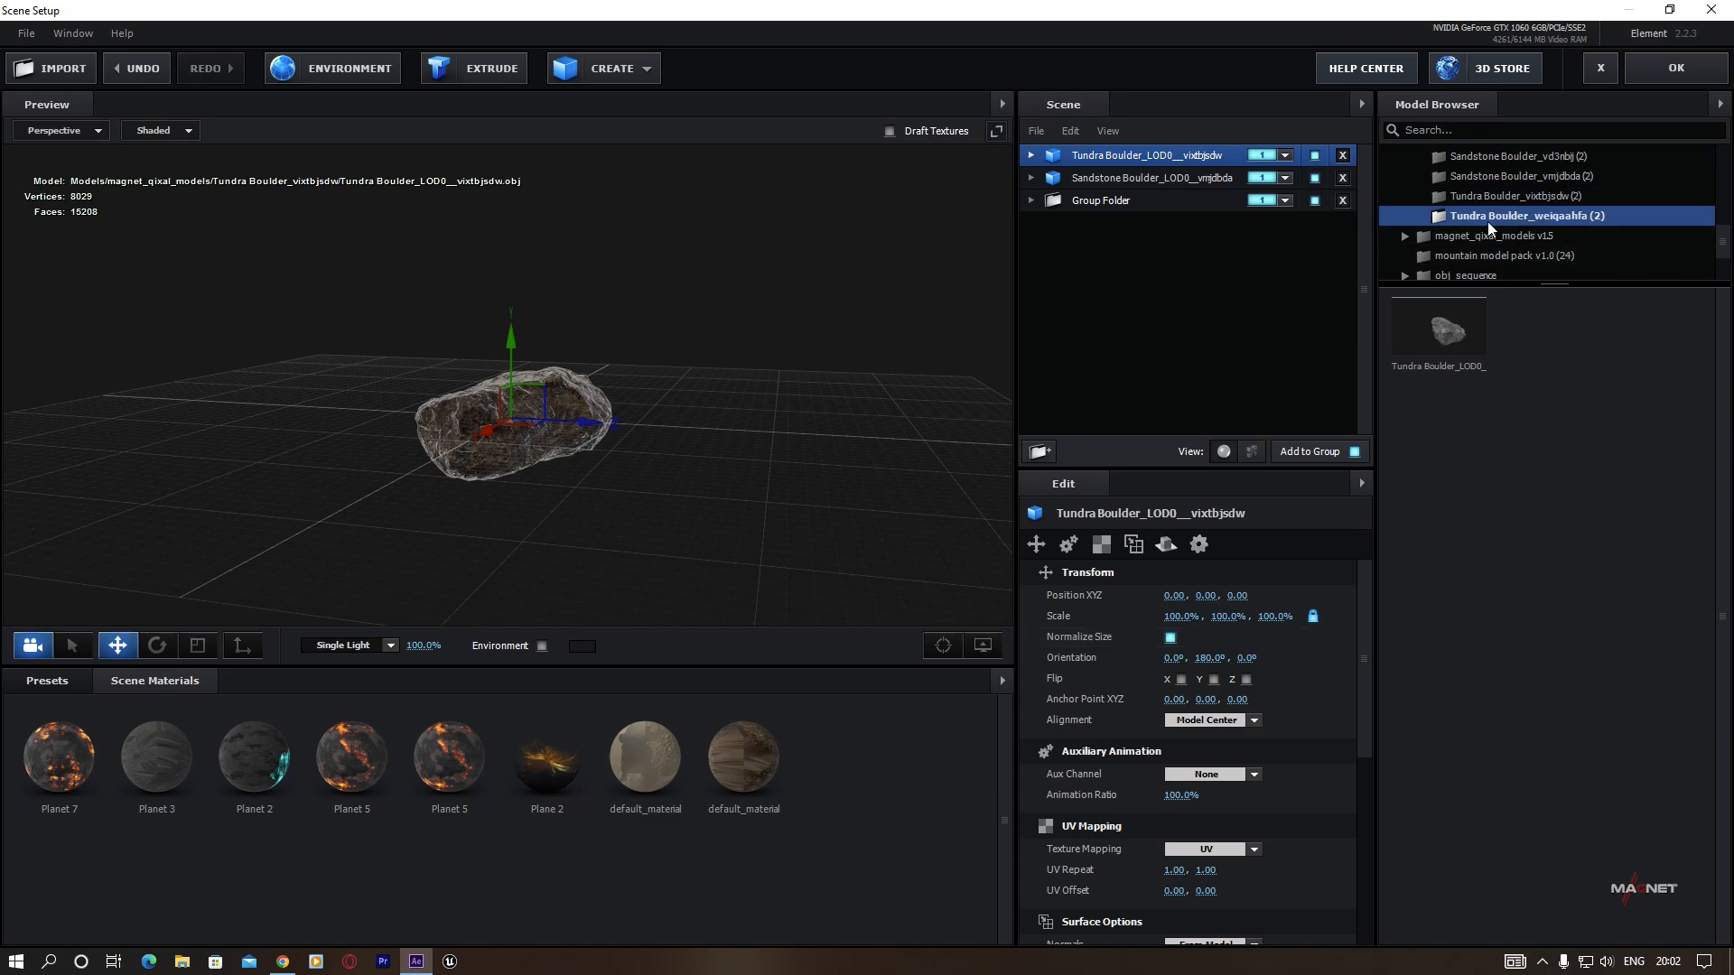
pyautogui.doubleClick(1448, 330)
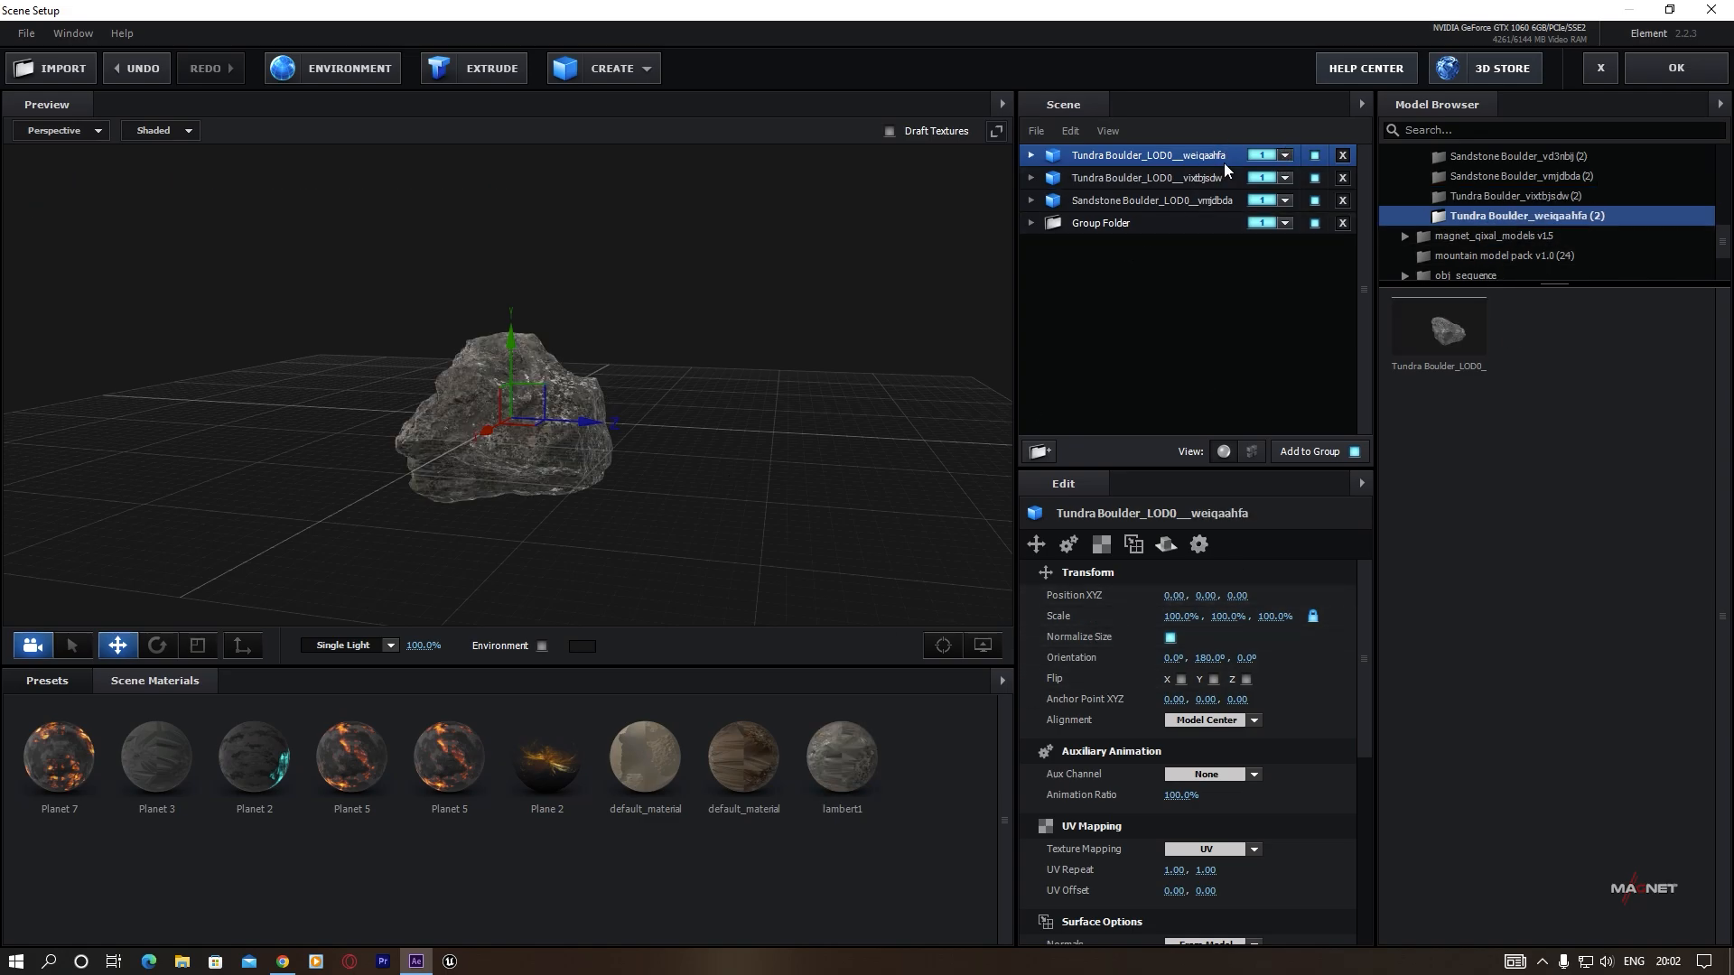
# Assign the two Tundra Boulders and the Sandstone Boulder to group 2 in the Element scene.
pyautogui.click(1123, 180)
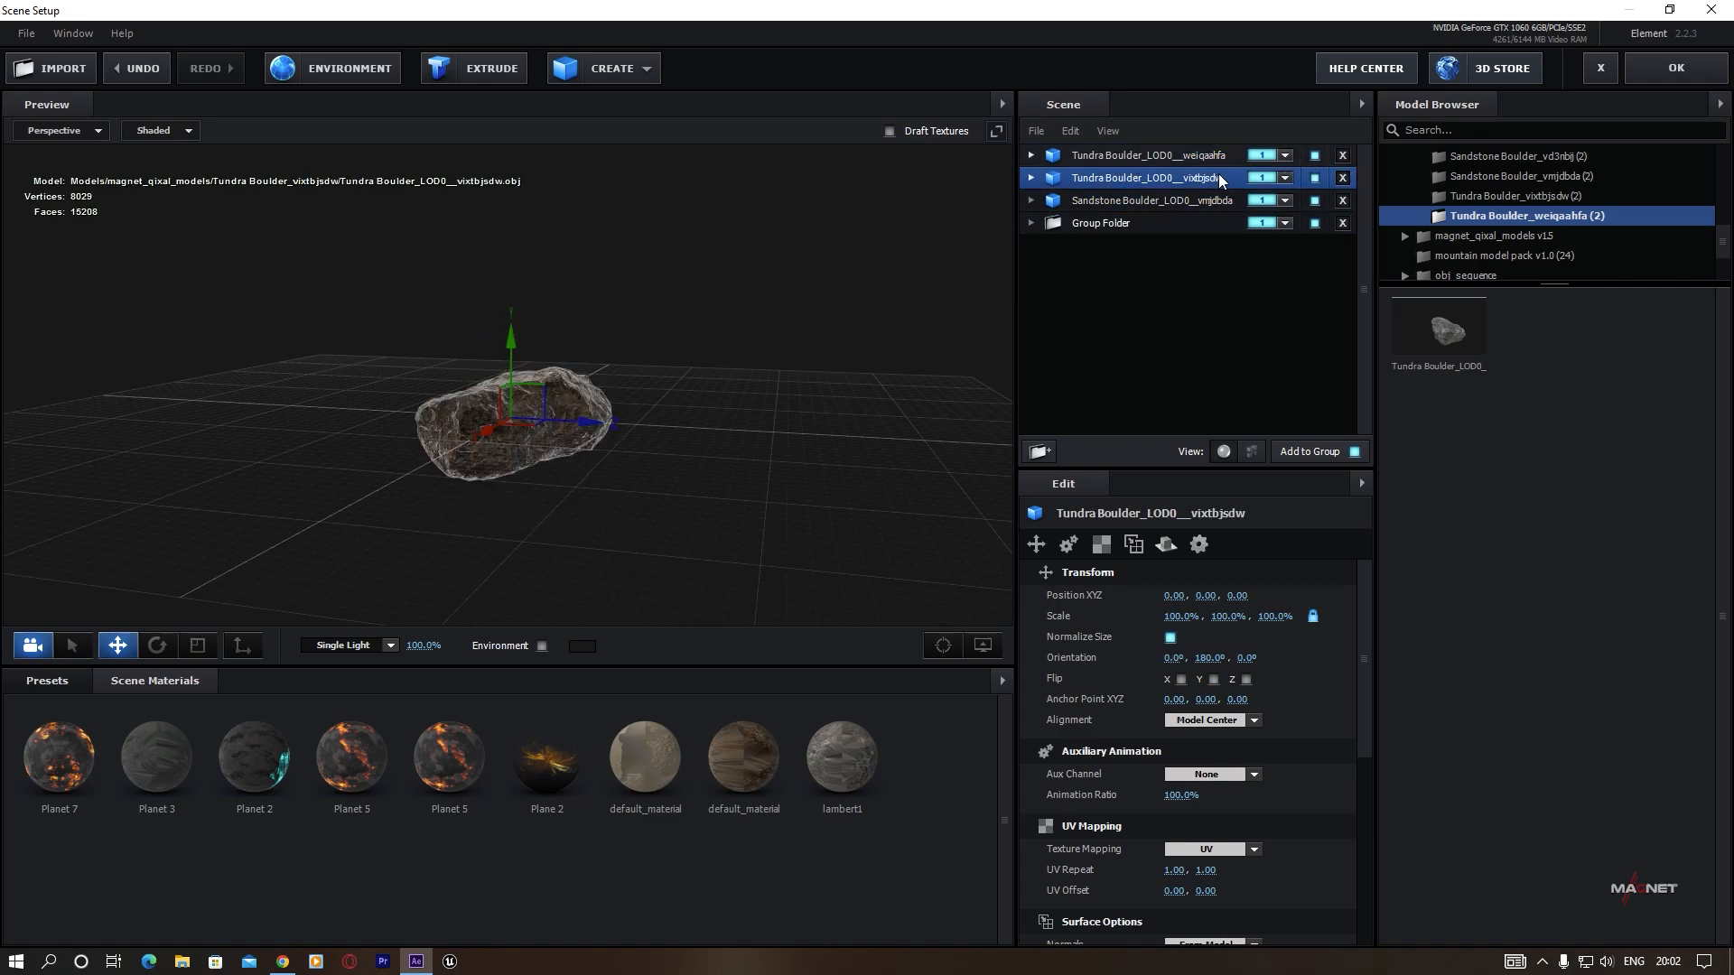
pyautogui.click(1152, 155)
pyautogui.click(1285, 155)
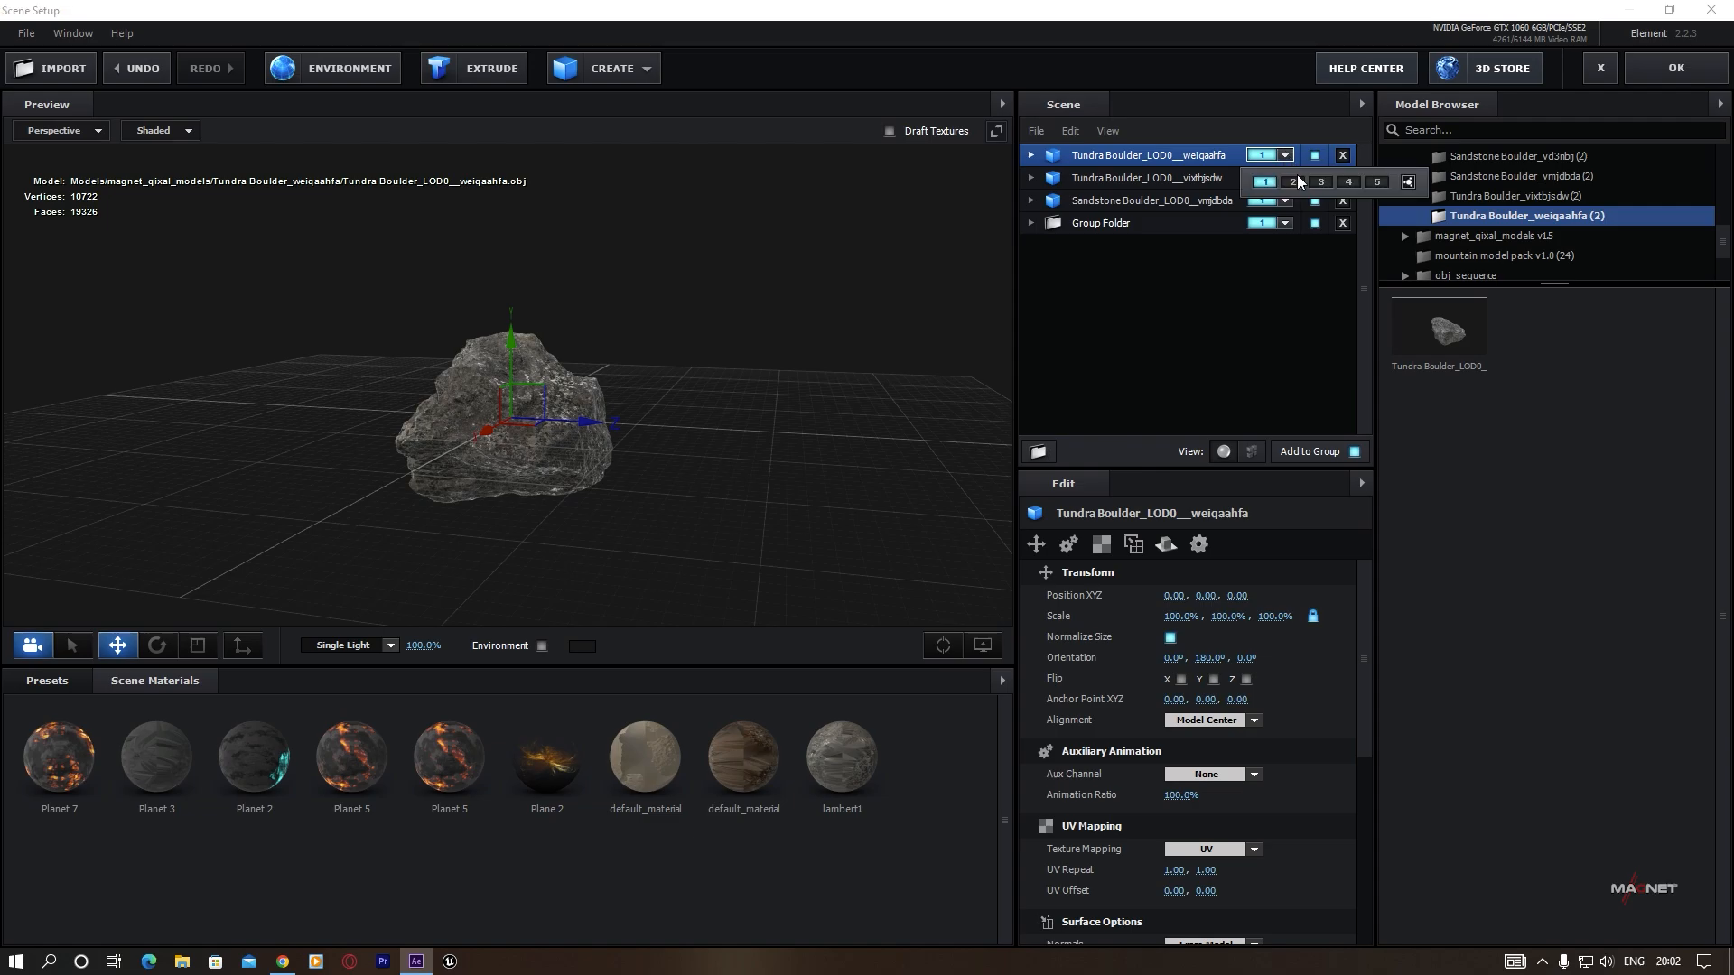
pyautogui.click(1293, 182)
pyautogui.click(1192, 180)
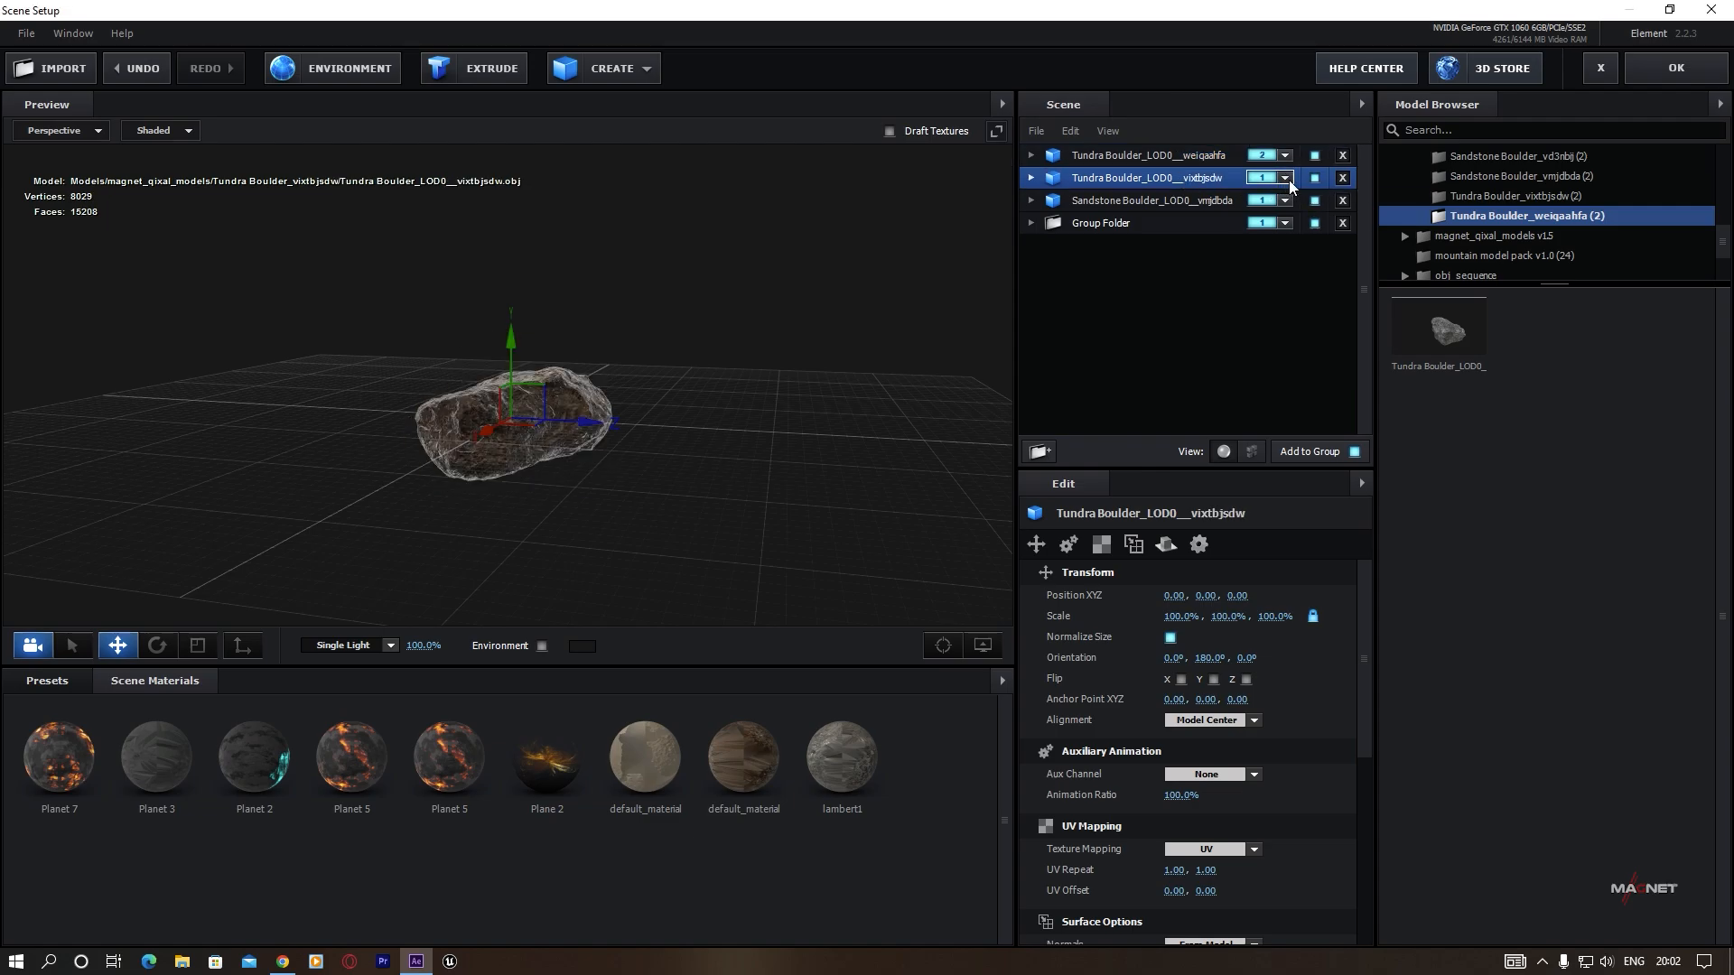
pyautogui.click(1285, 178)
pyautogui.click(1293, 204)
pyautogui.click(1170, 200)
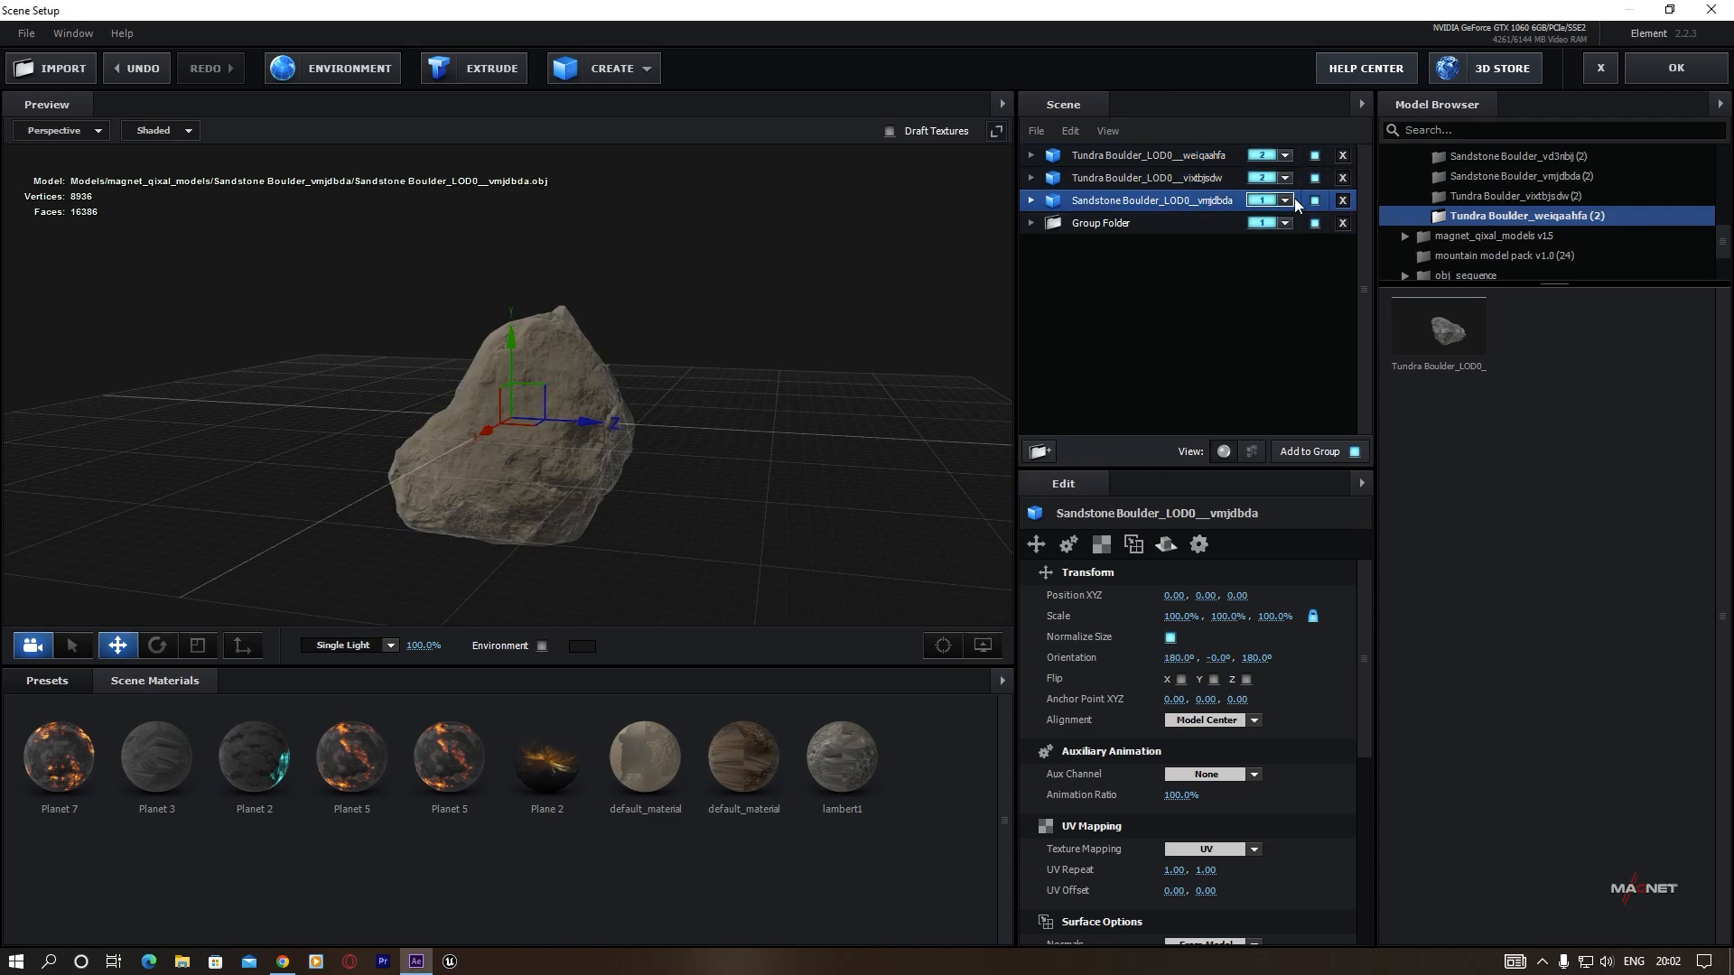
pyautogui.click(1288, 204)
pyautogui.click(1296, 226)
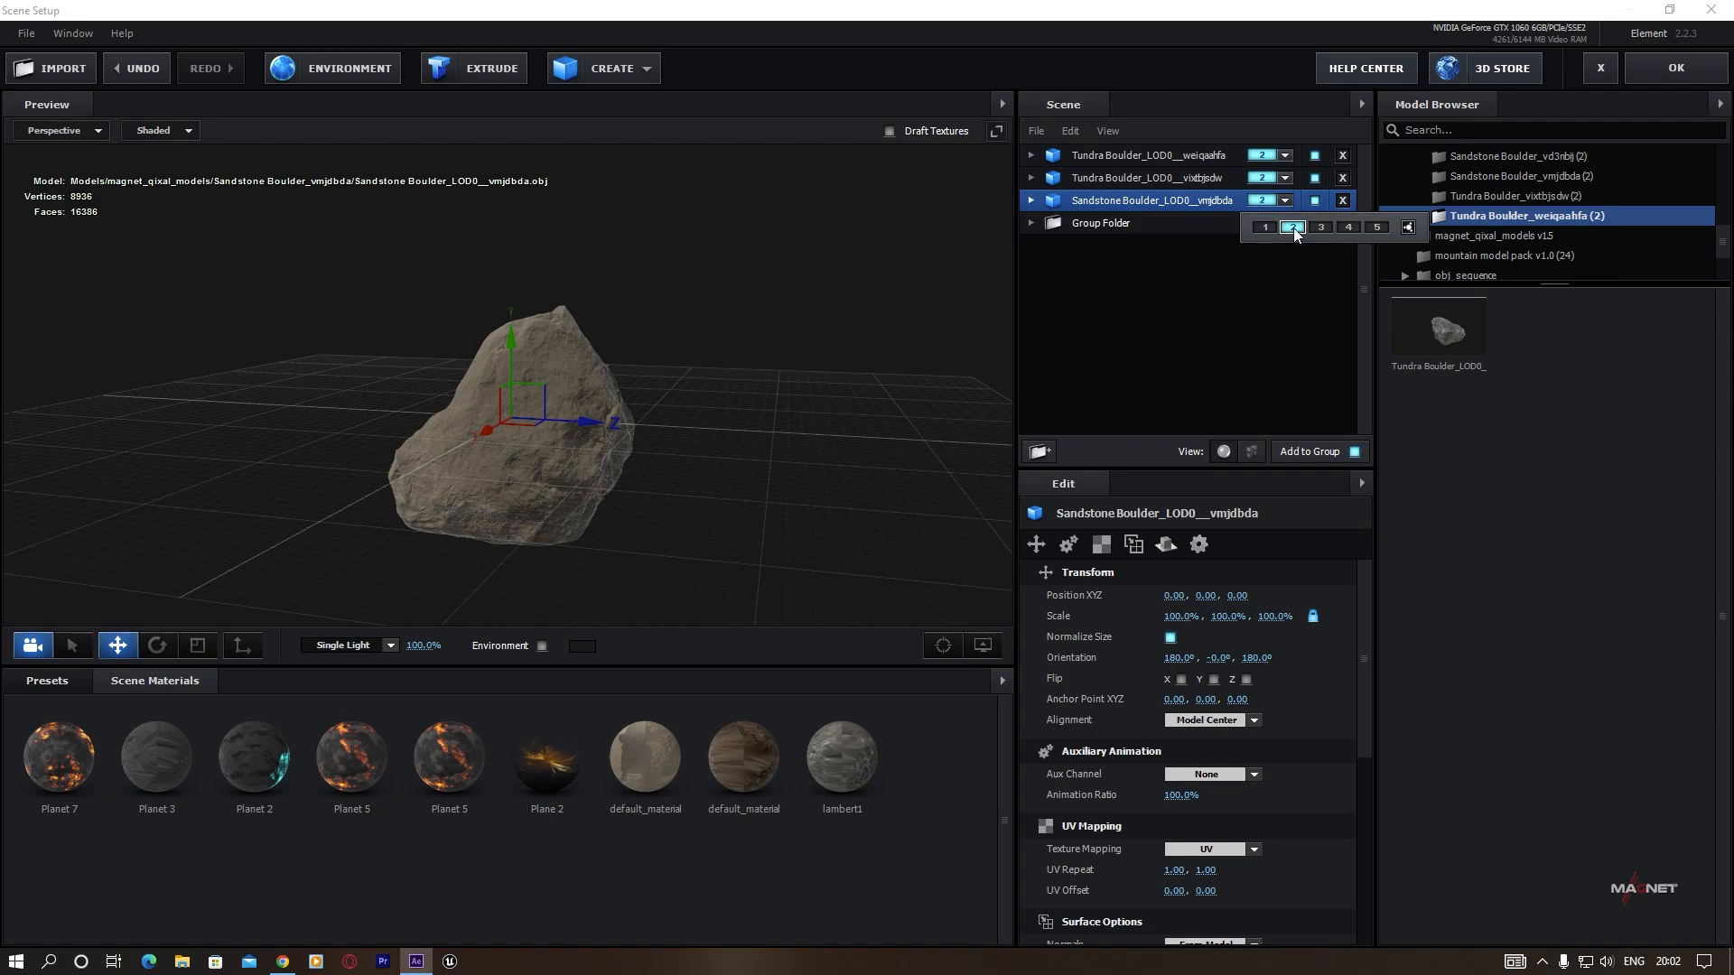
pyautogui.moveTo(581, 499); pyautogui.dragTo(840, 488)
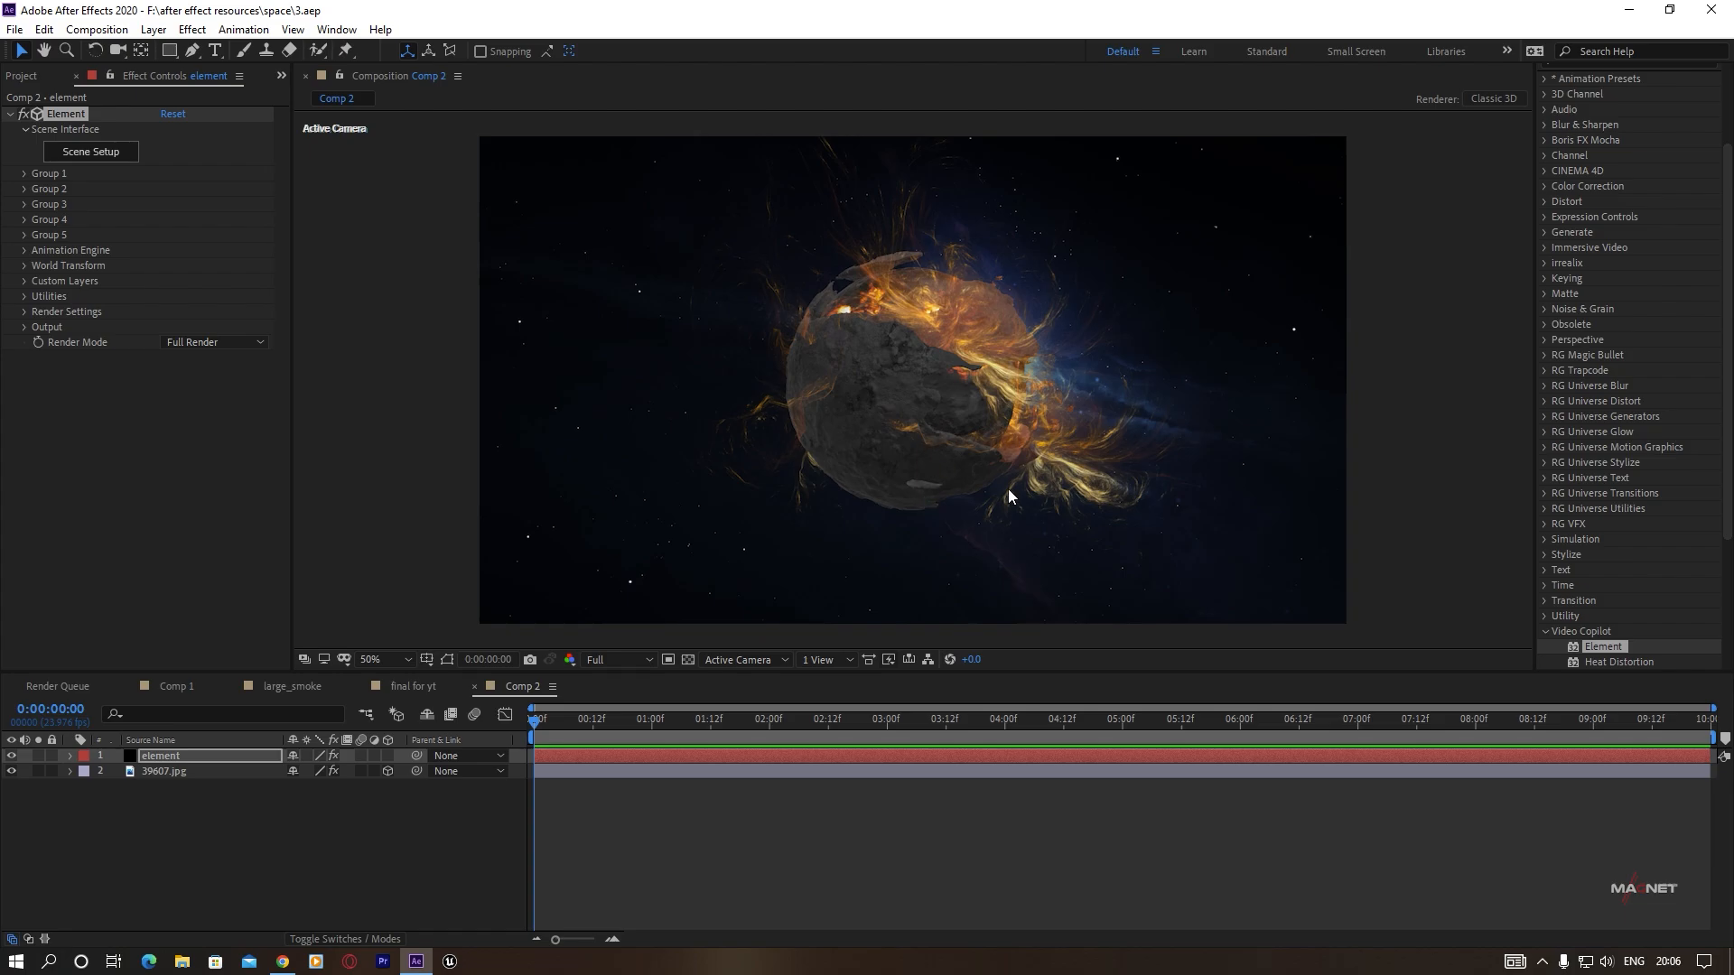
# Turn off Group 2 in the Element effect and create a group null for Group 1.
pyautogui.click(23, 173)
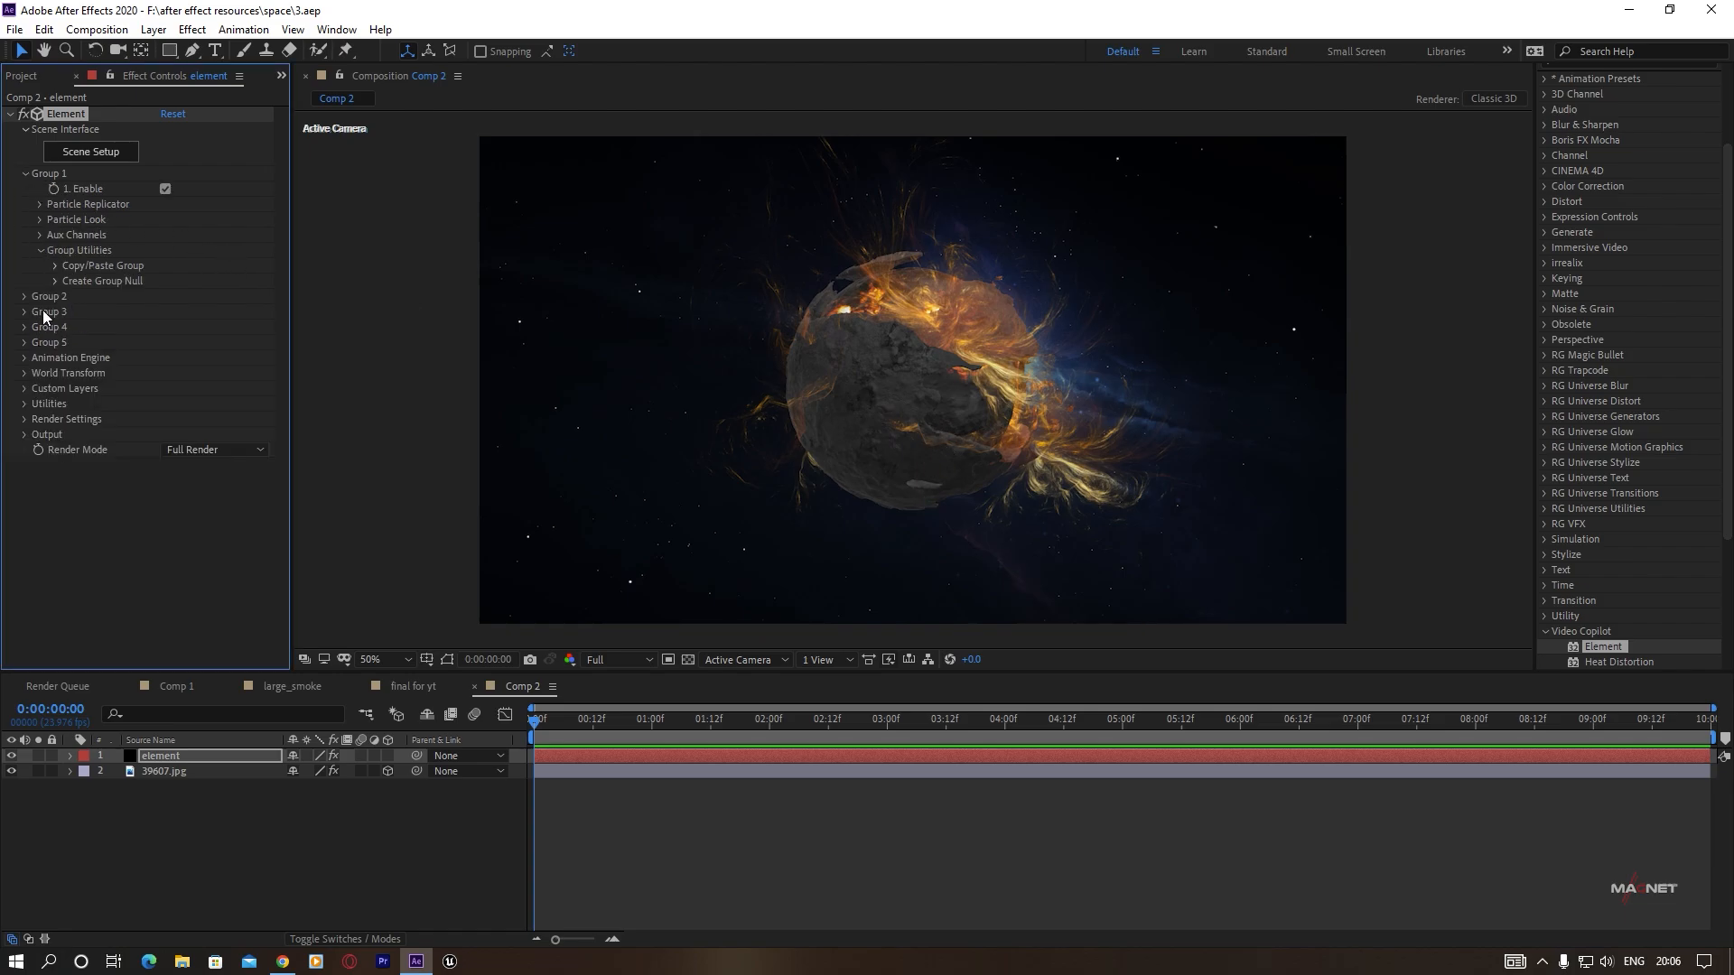
pyautogui.click(24, 297)
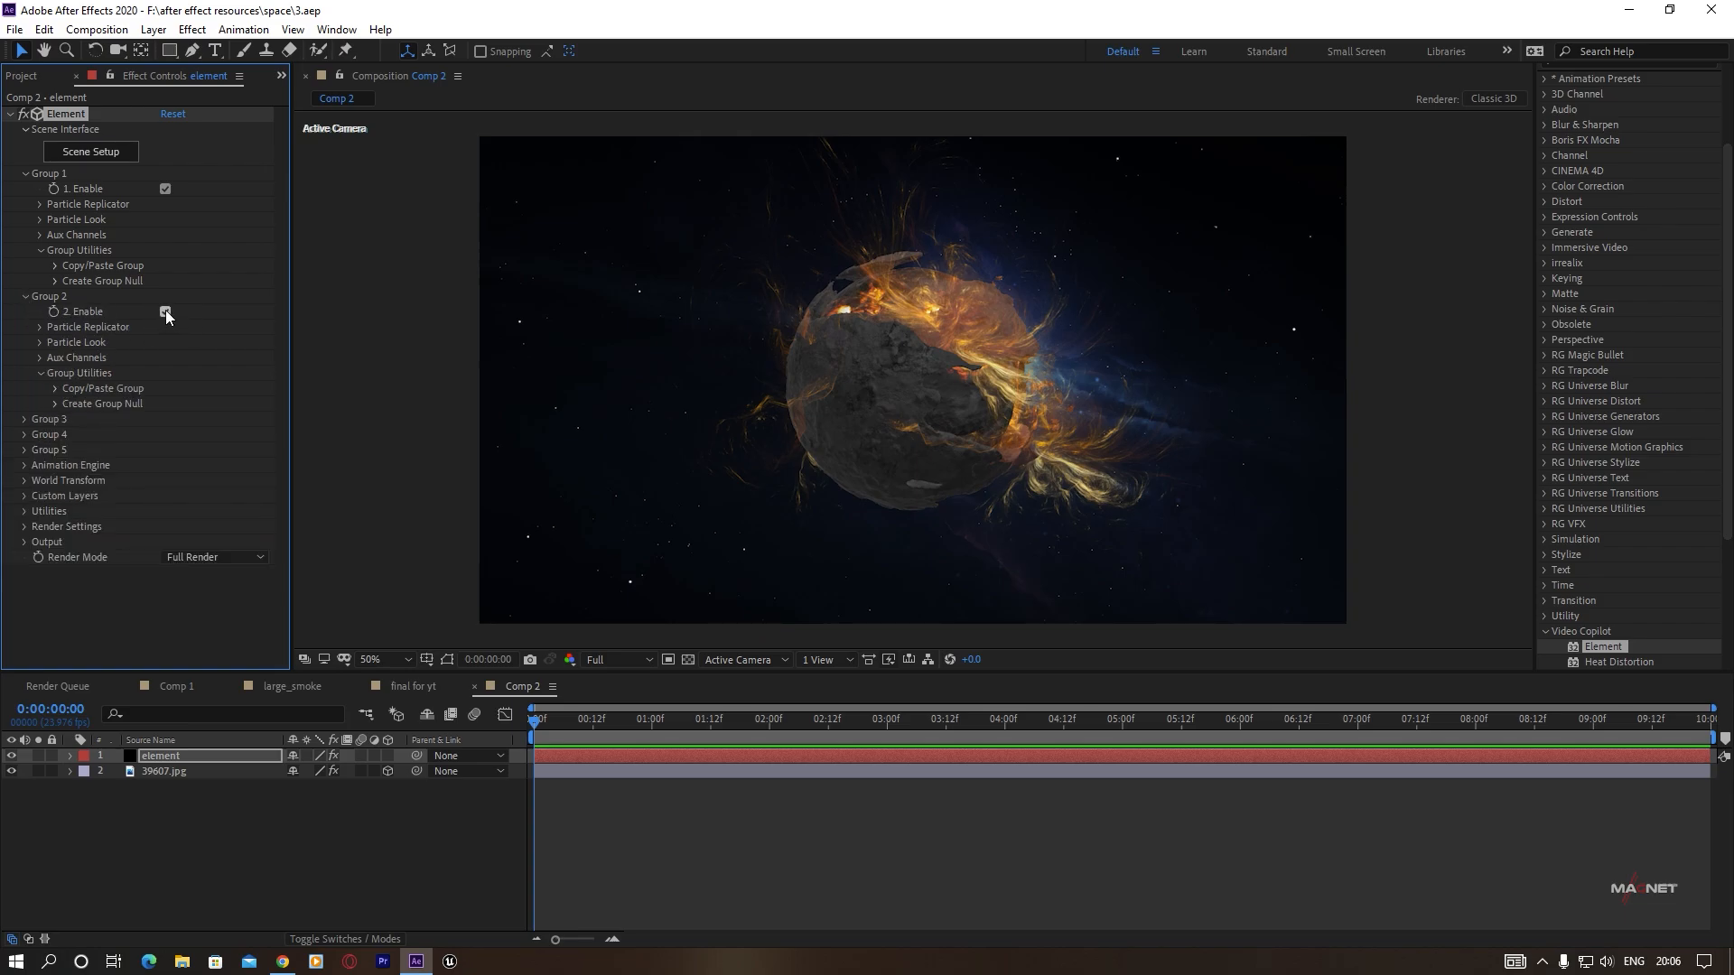
pyautogui.click(165, 312)
pyautogui.click(26, 297)
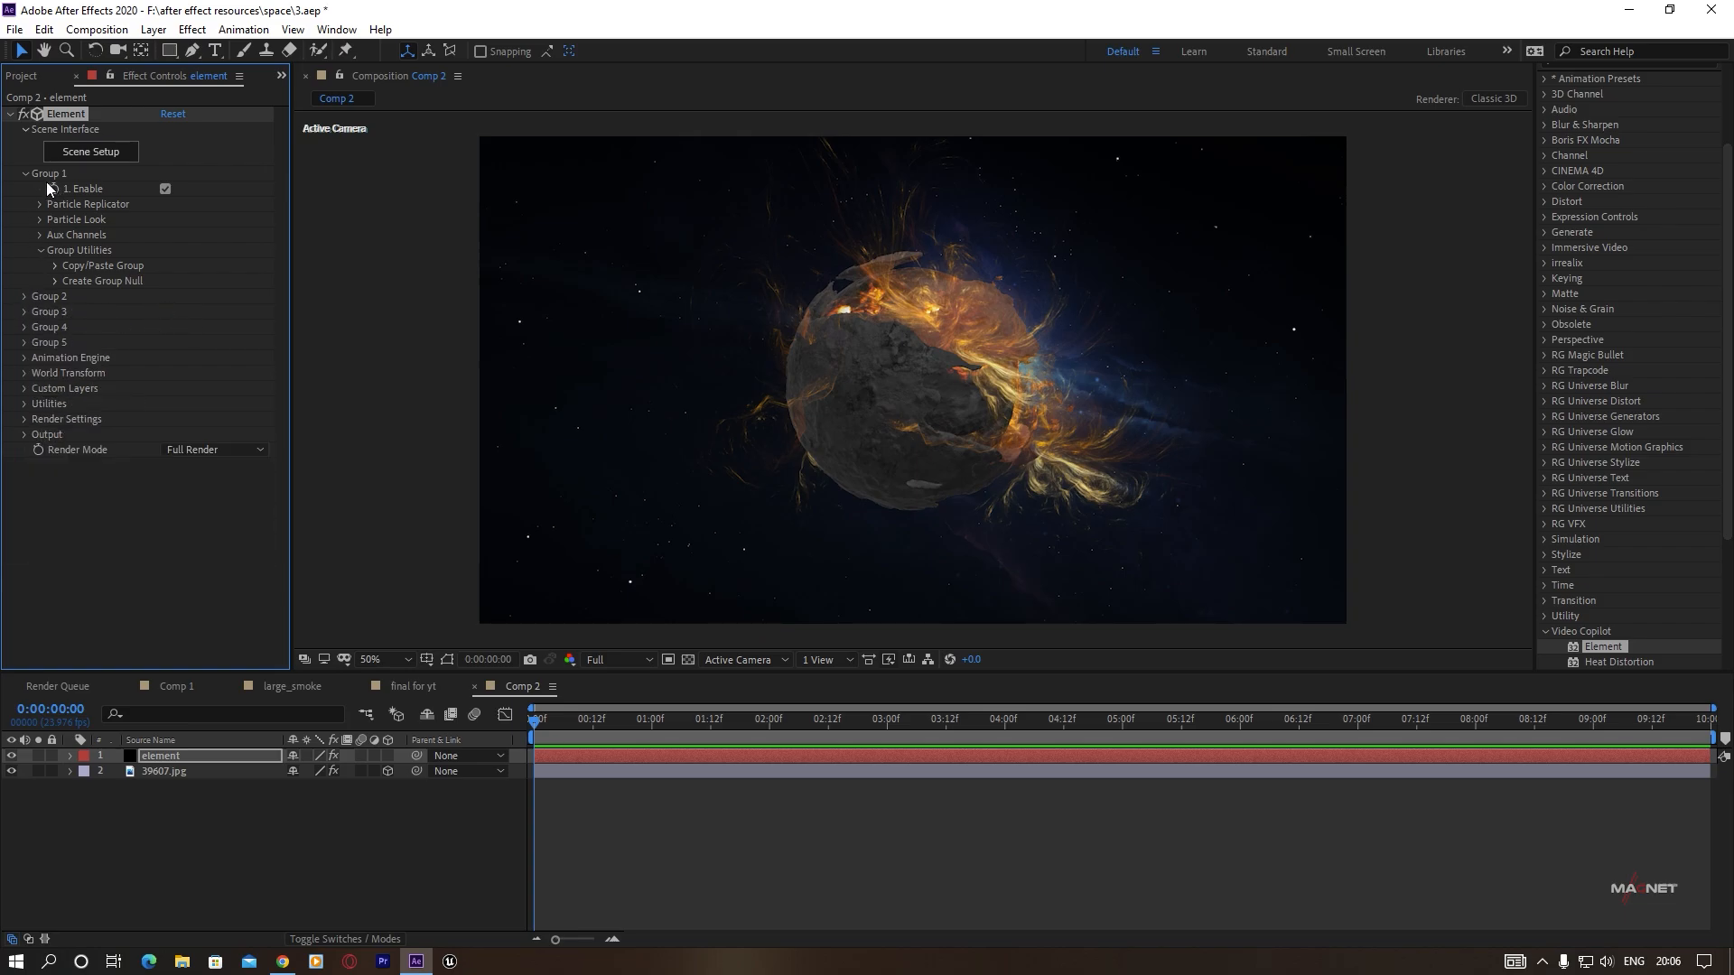
pyautogui.click(53, 281)
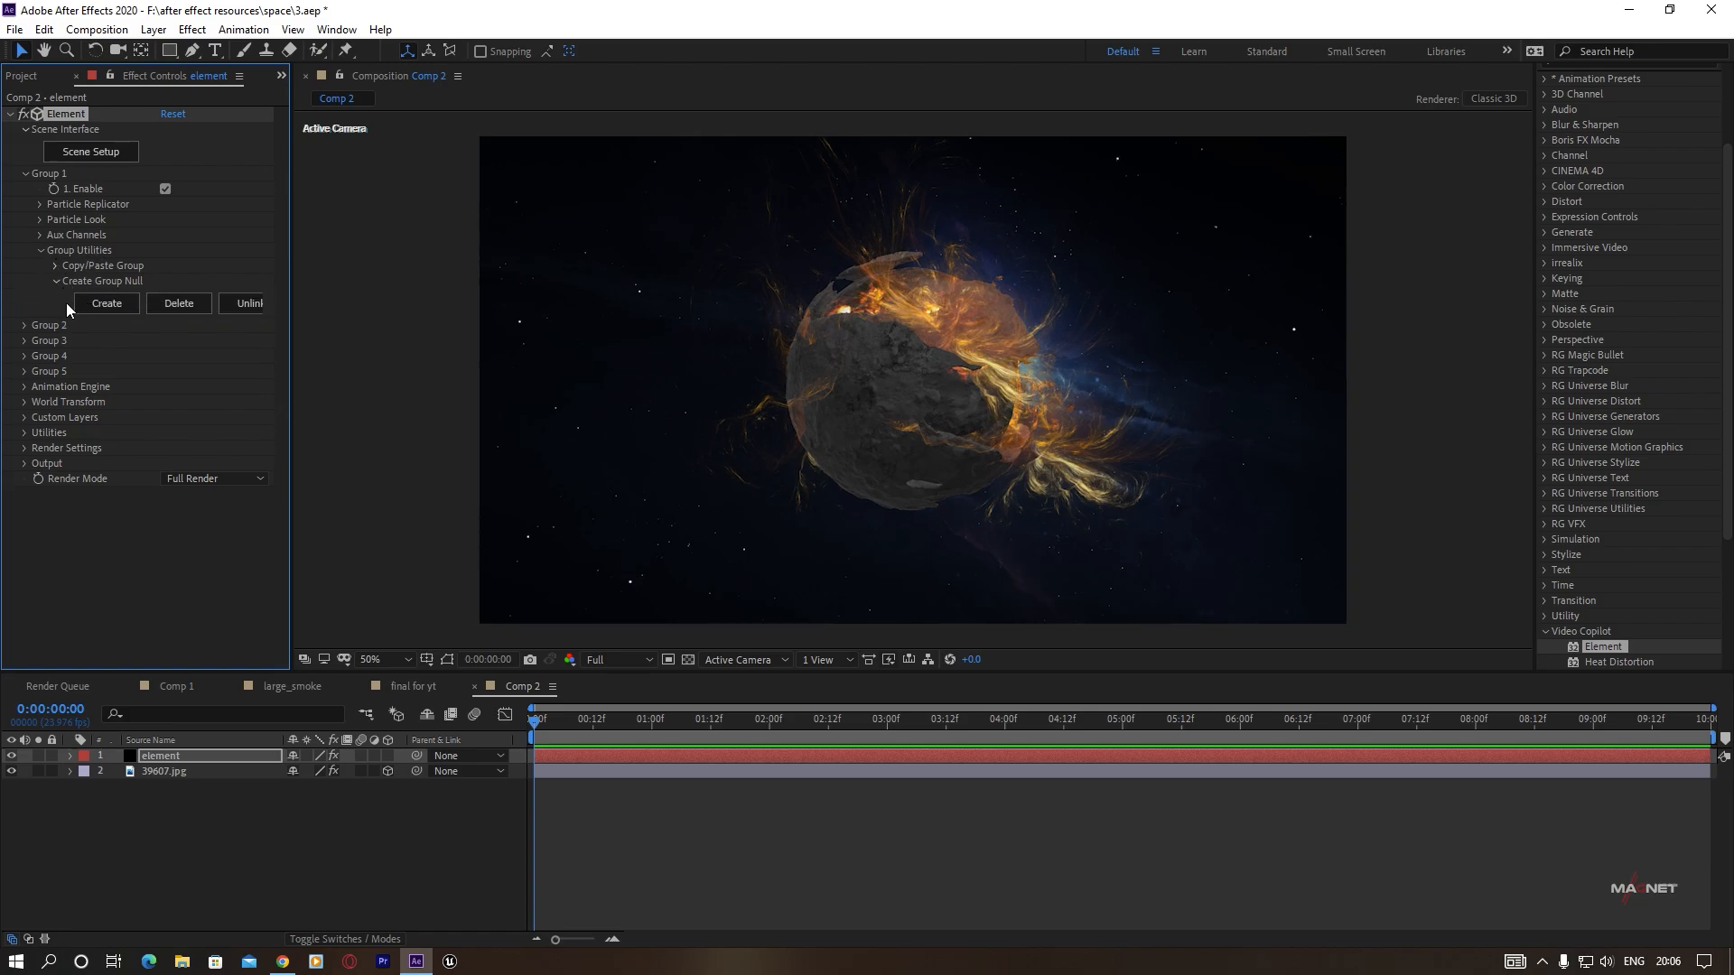
pyautogui.click(106, 304)
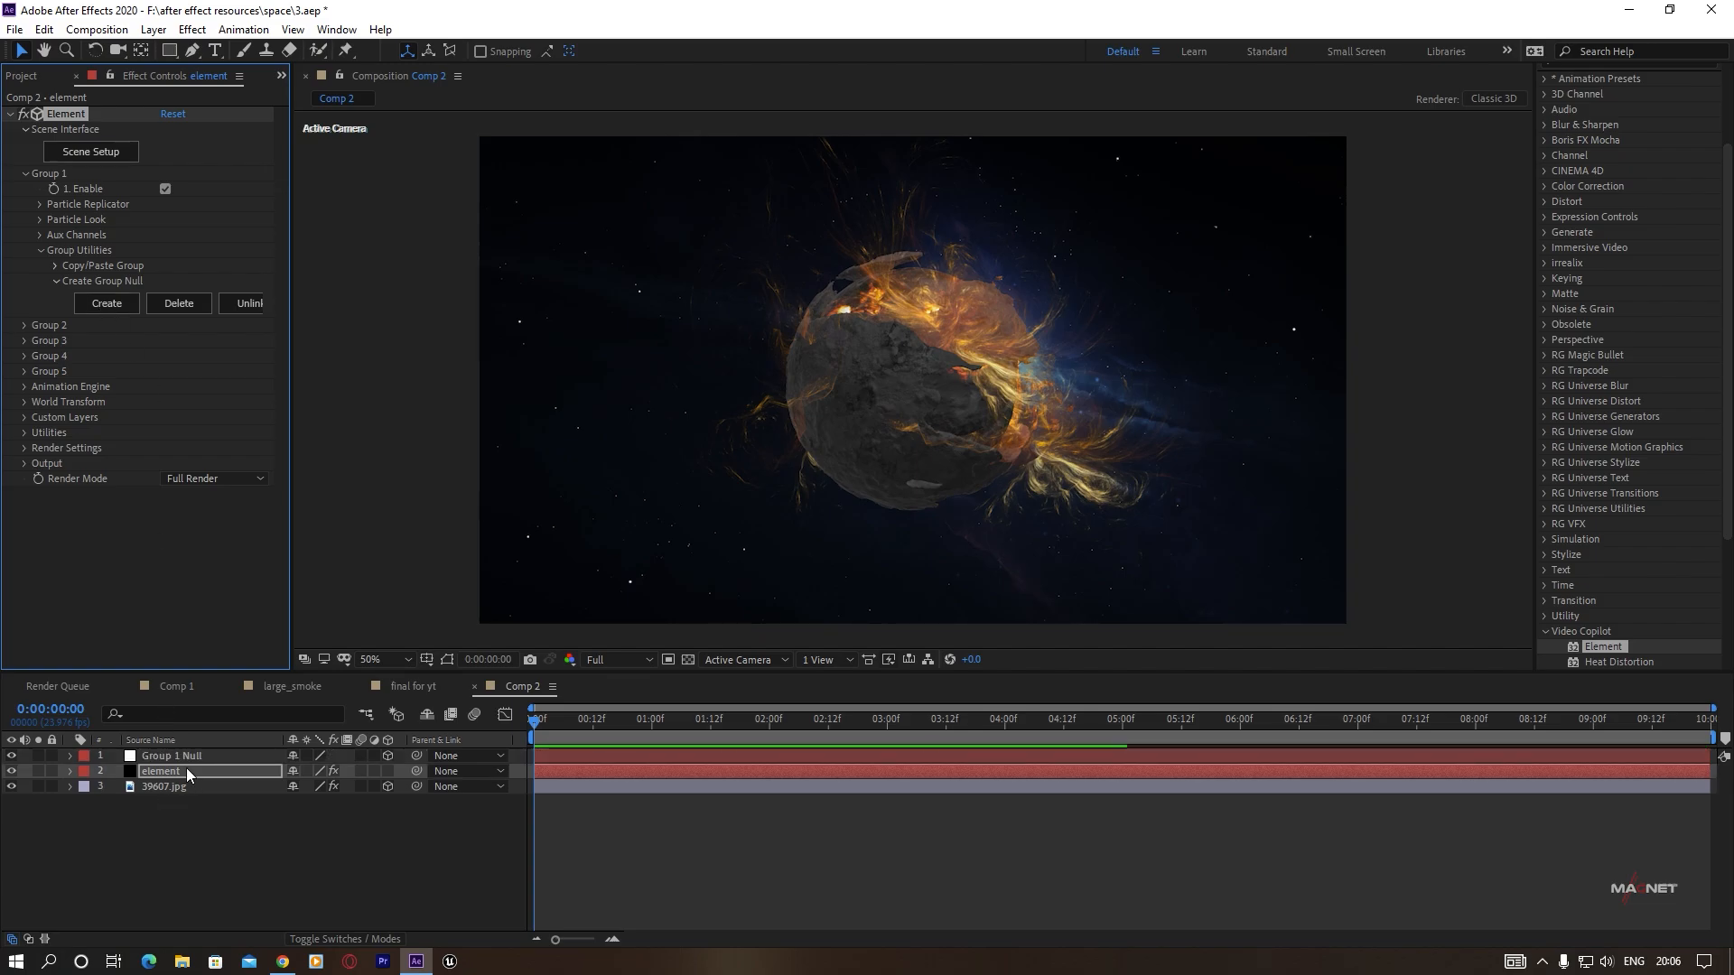
# Set the Y Rotation of the Group 1 Null layer to 79°.
pyautogui.click(178, 758)
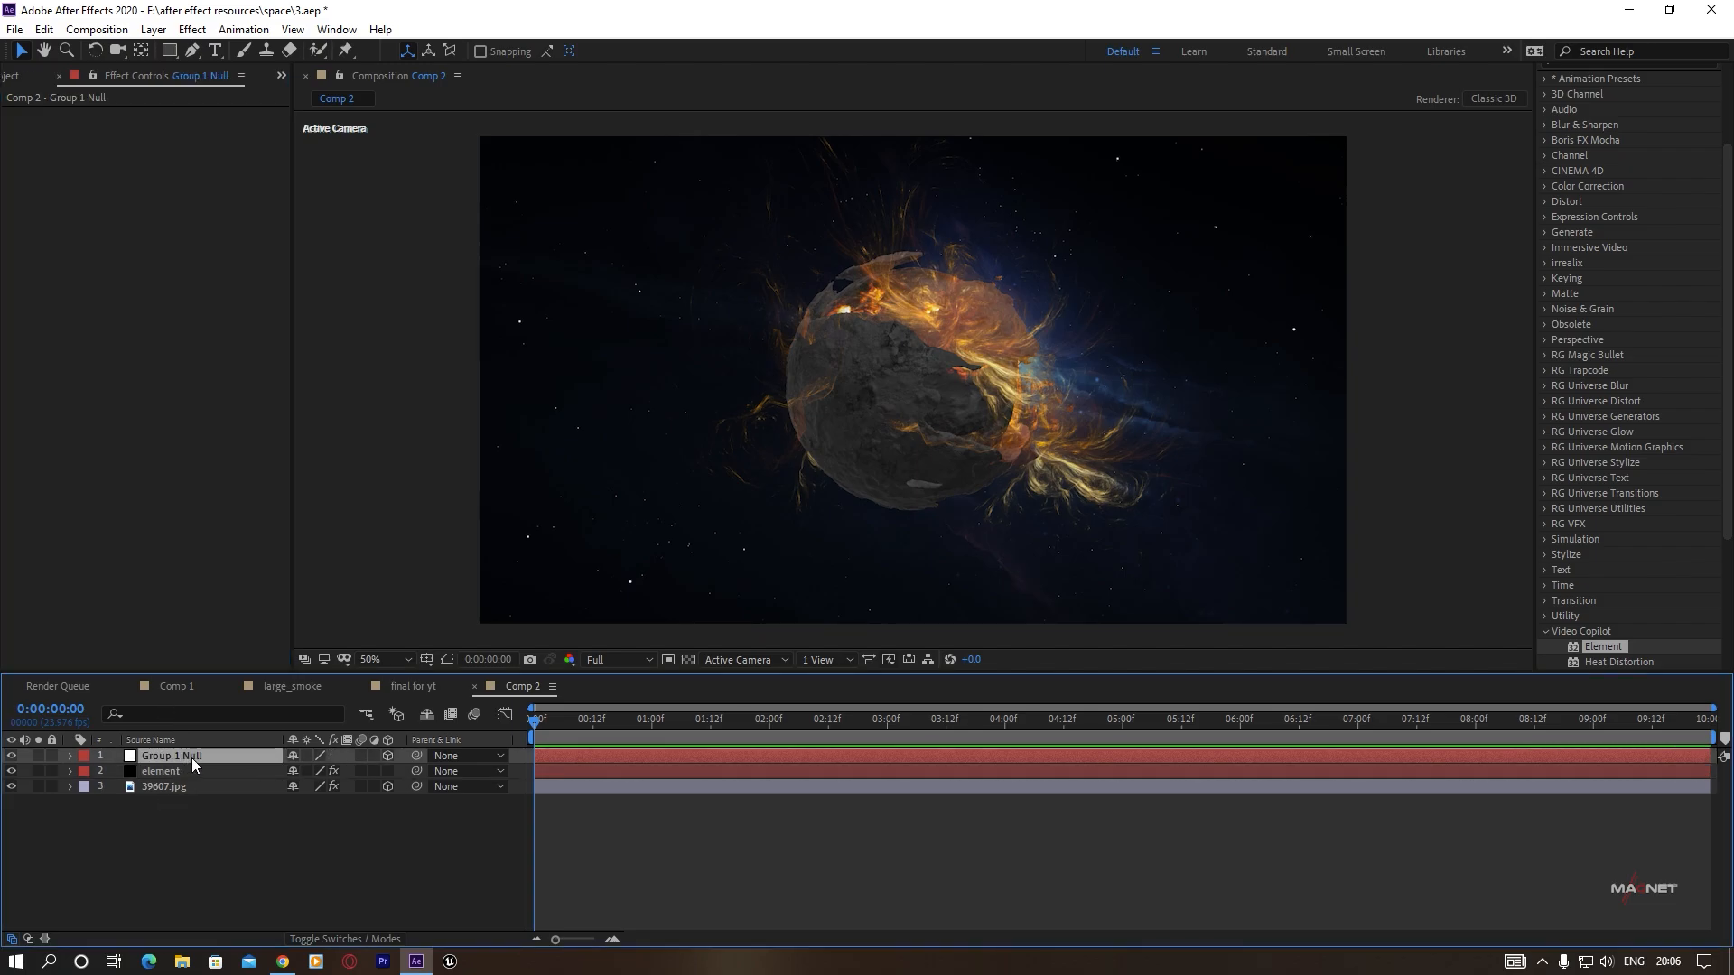
pyautogui.press('r')
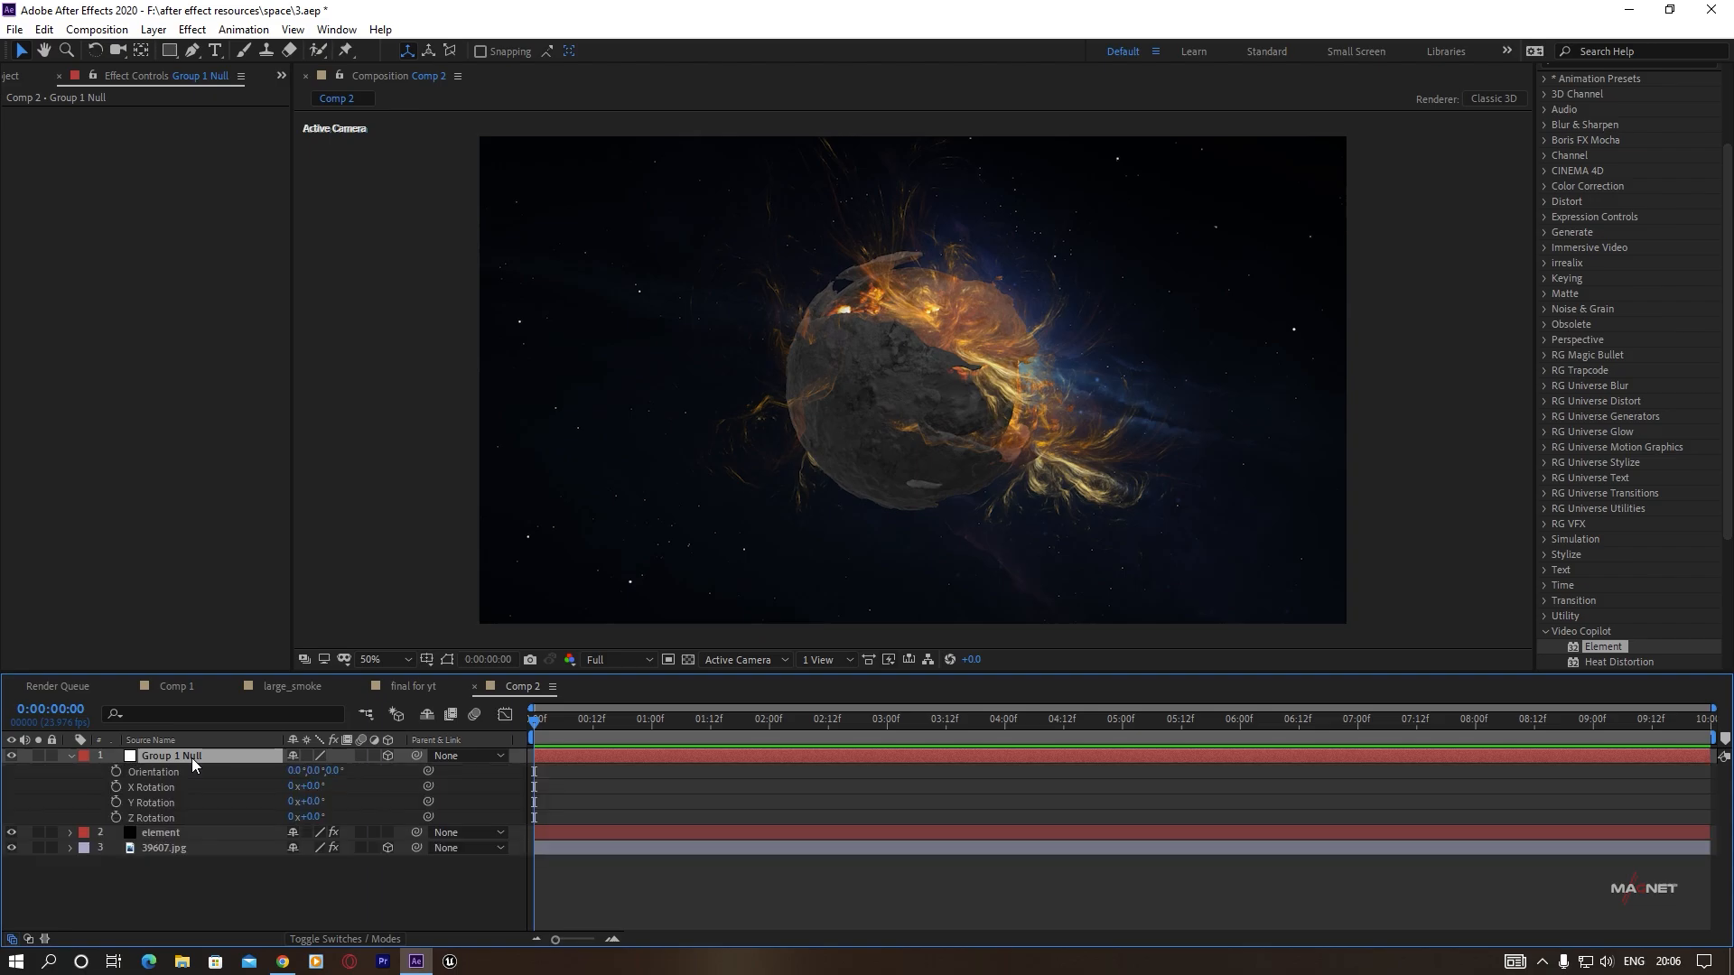
pyautogui.moveTo(316, 801); pyautogui.dragTo(390, 802)
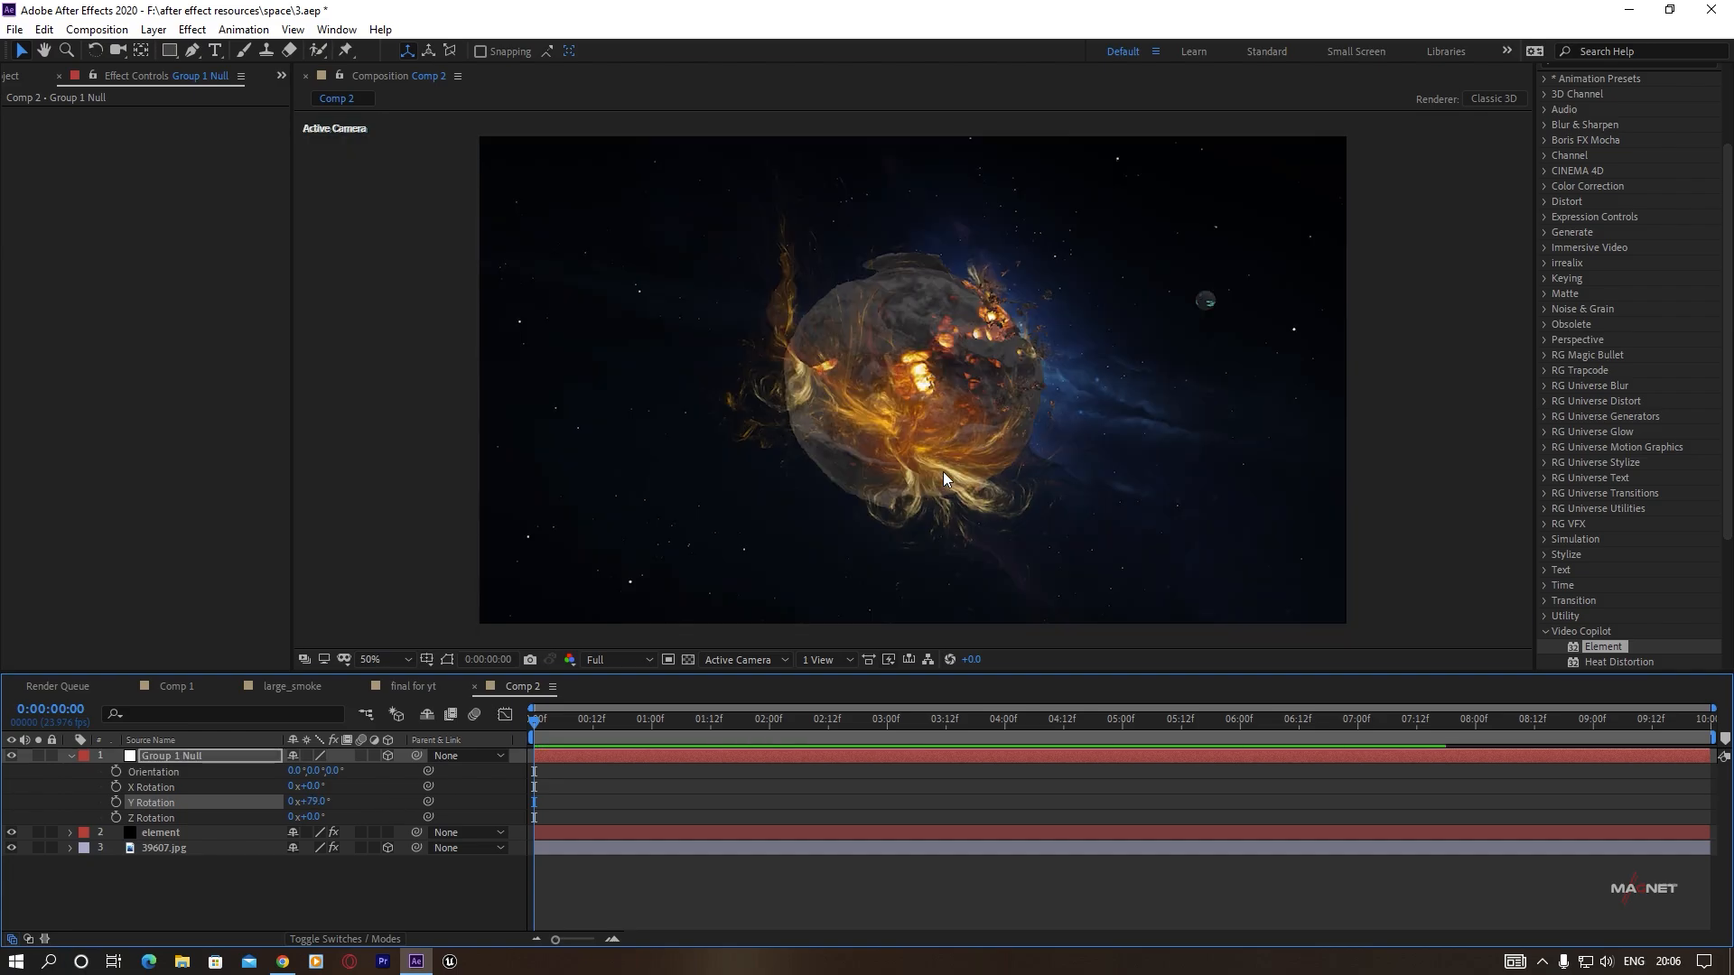
pyautogui.moveTo(944, 473); pyautogui.dragTo(897, 467)
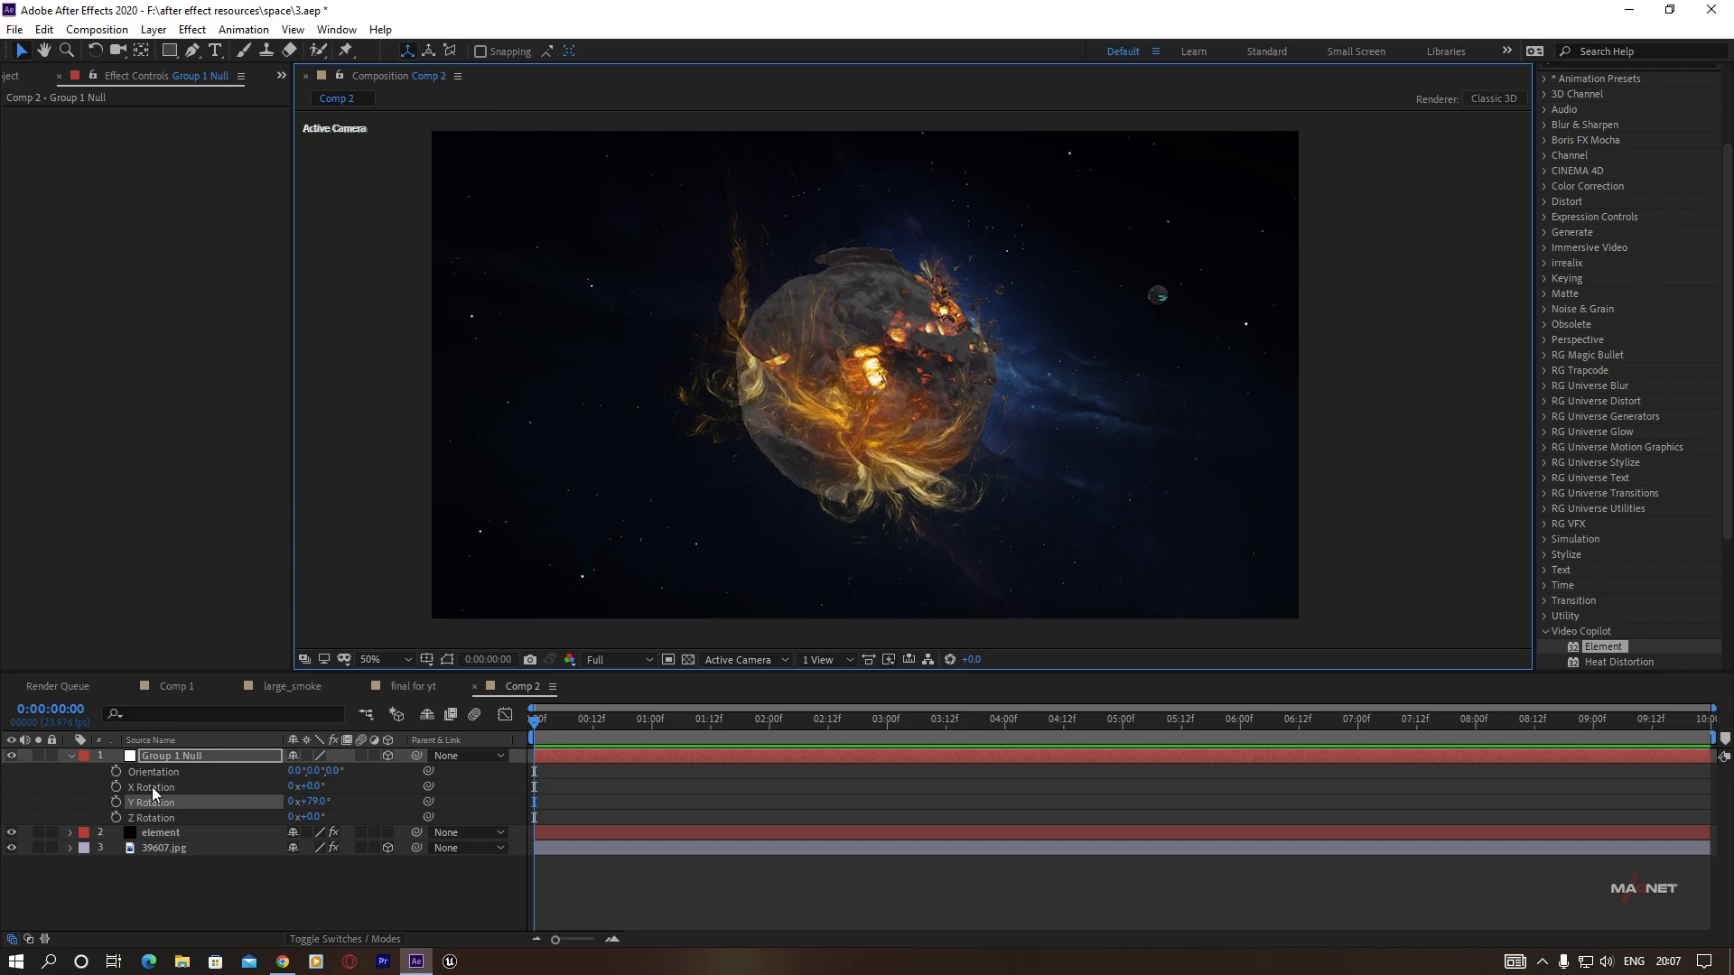
# Turn Group 2 of the element layer back on and set its Replicator Shape to Ring.
pyautogui.click(161, 832)
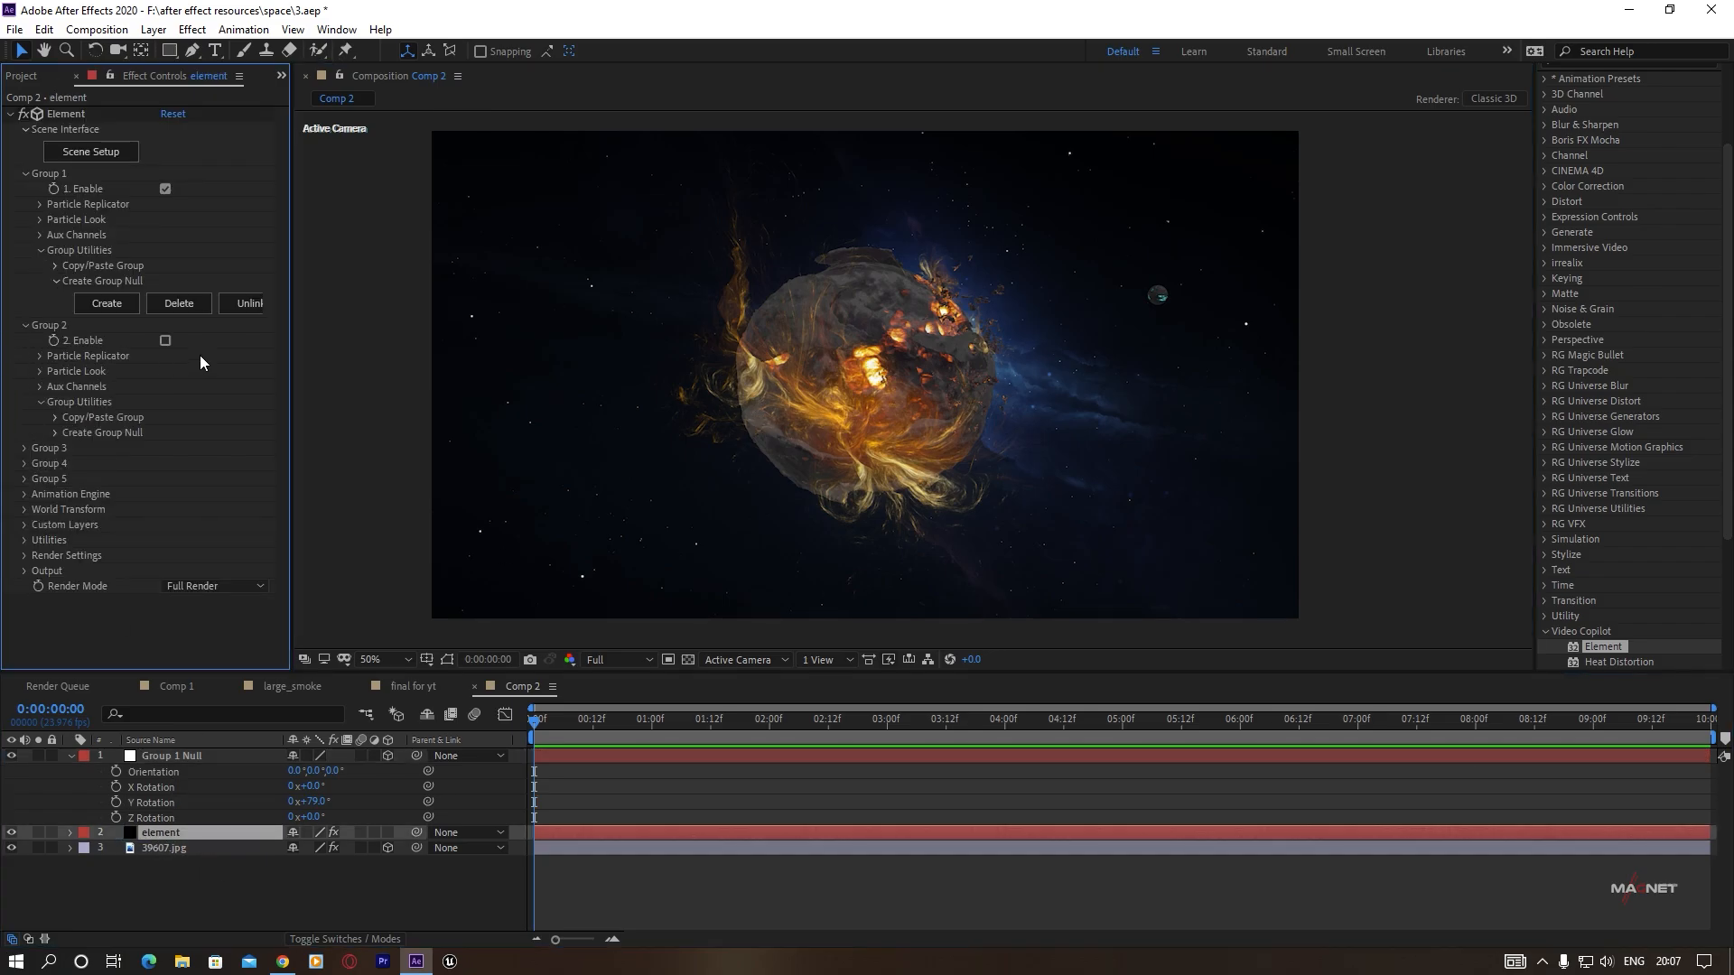
pyautogui.click(201, 361)
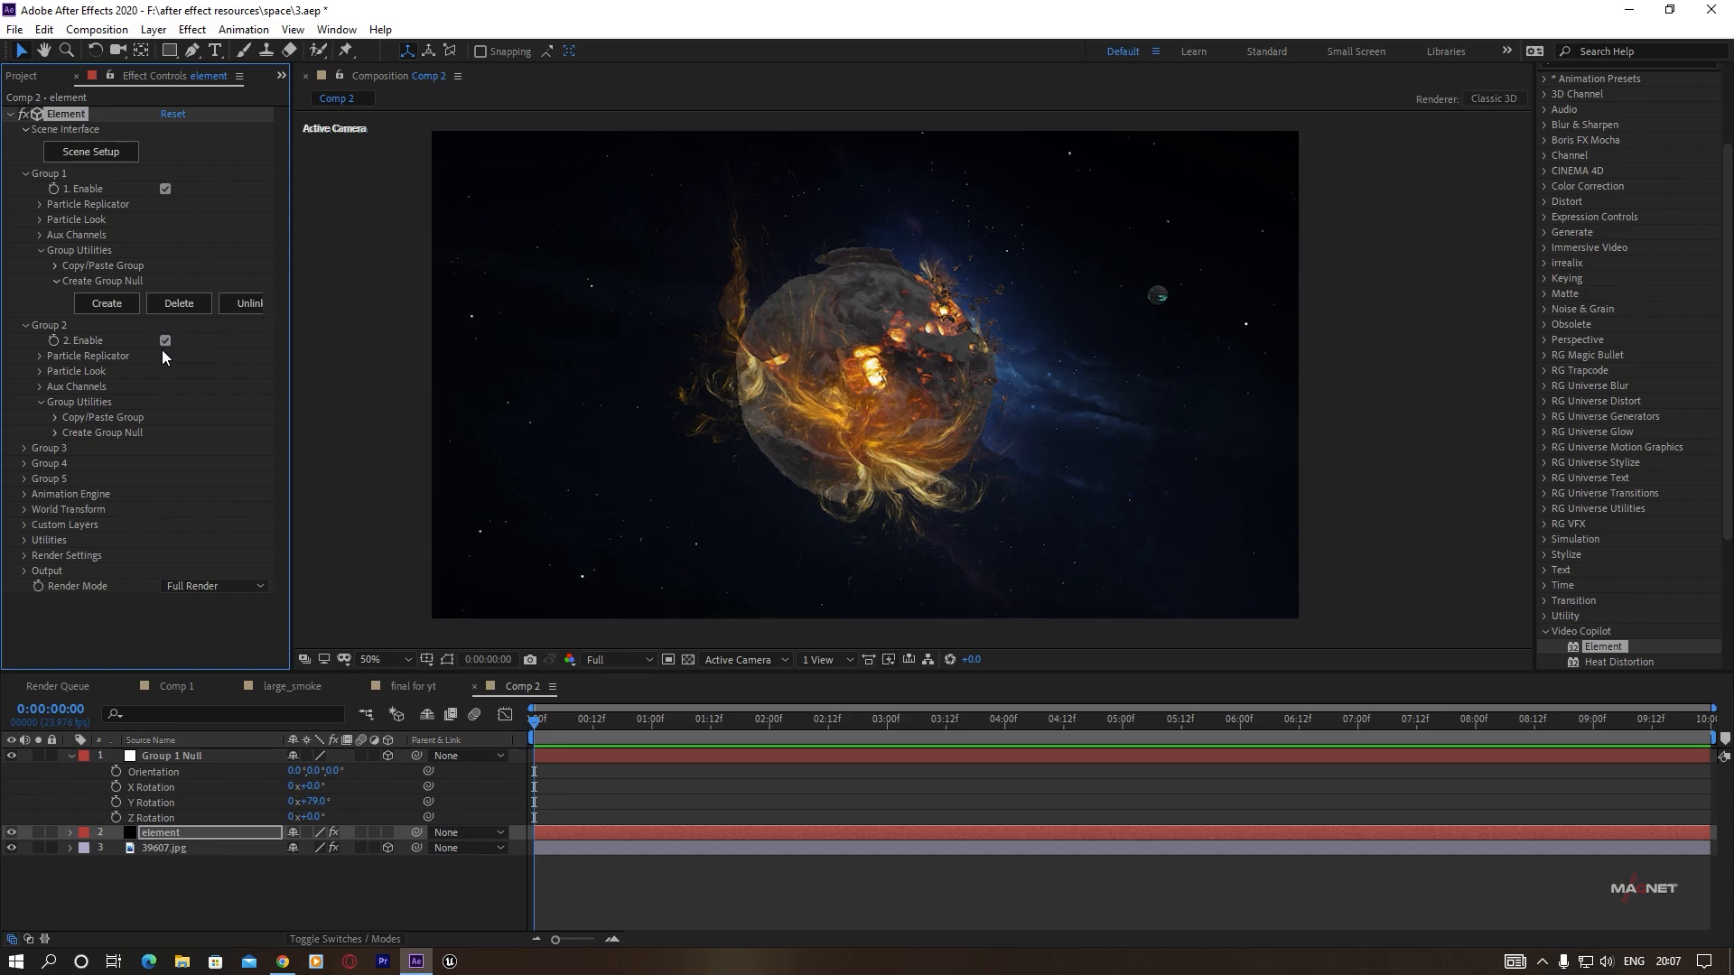
pyautogui.click(39, 356)
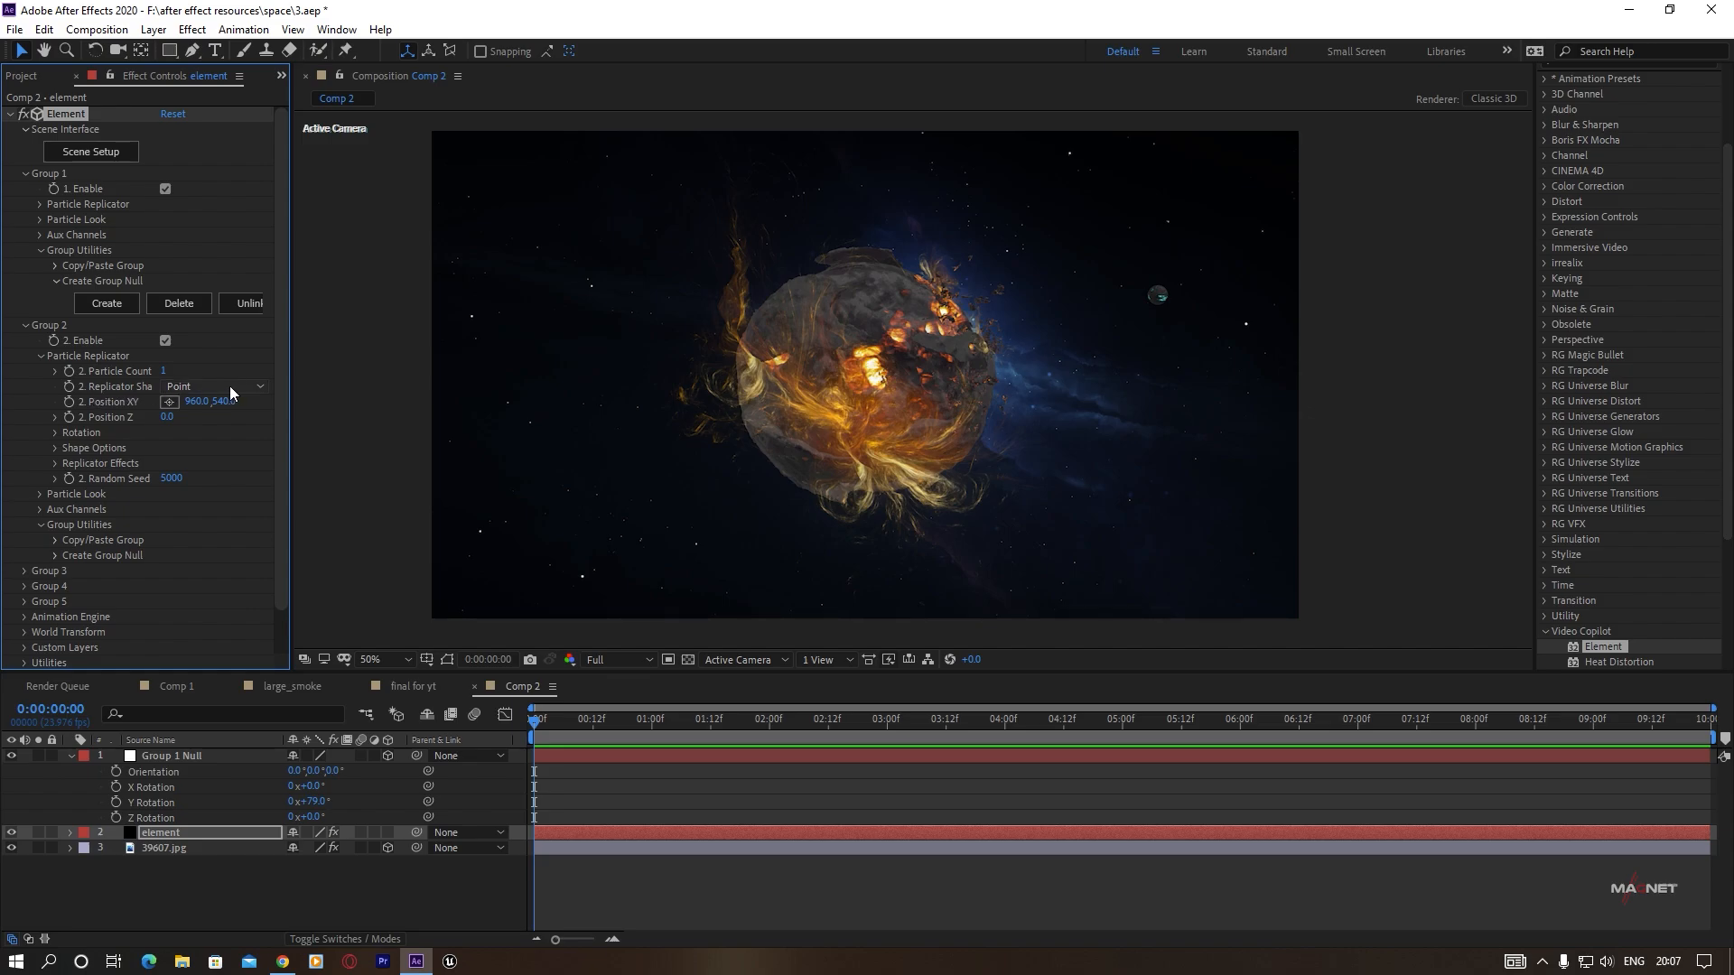
pyautogui.click(203, 387)
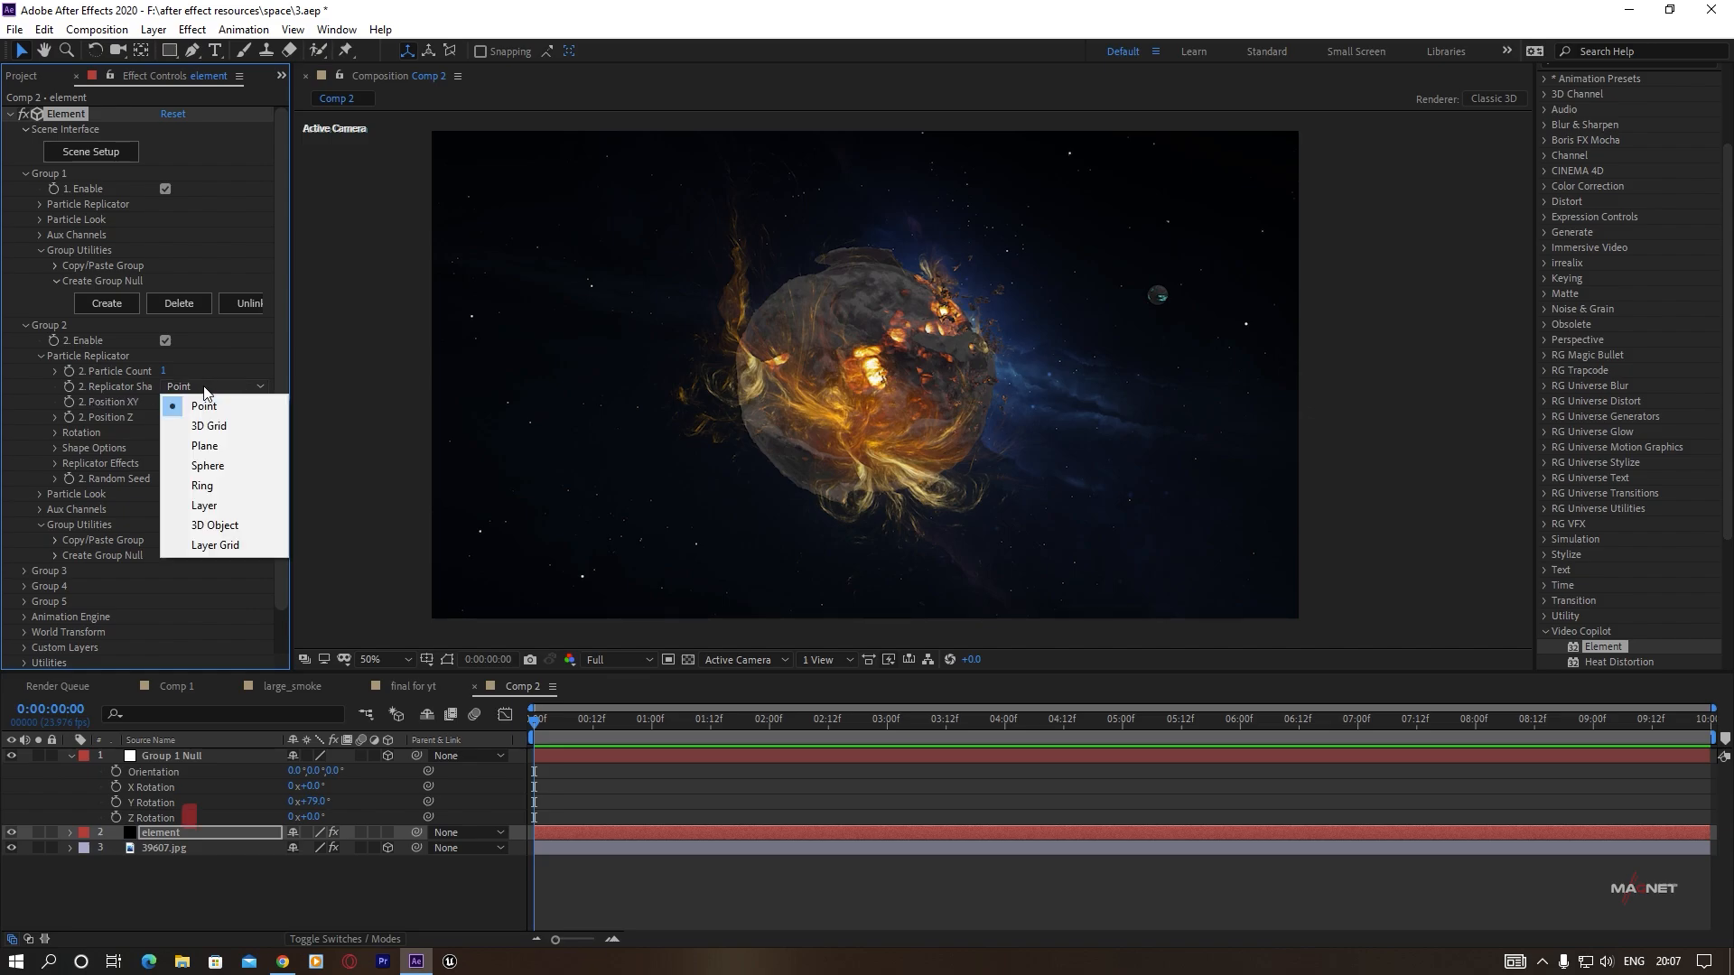
pyautogui.click(204, 486)
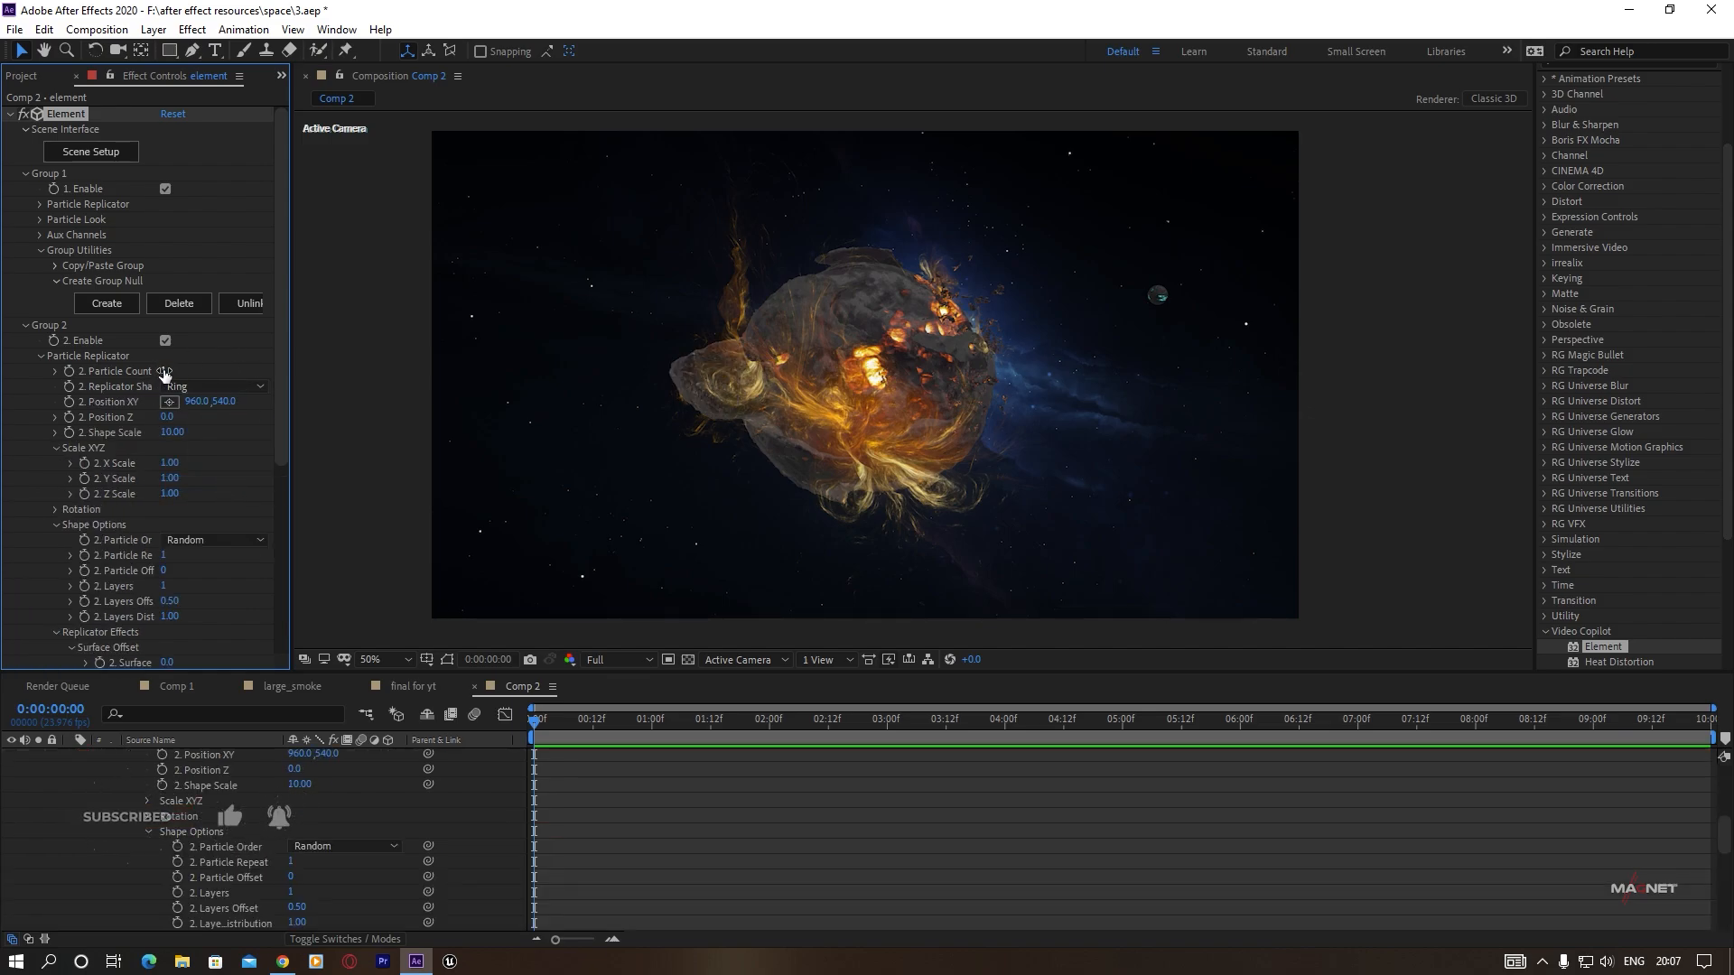
# Set Group 2's Particle Count to 60 and its Particle Size to 0.80.
pyautogui.moveTo(164, 374); pyautogui.dragTo(228, 376)
pyautogui.scroll(-3, 112, 428)
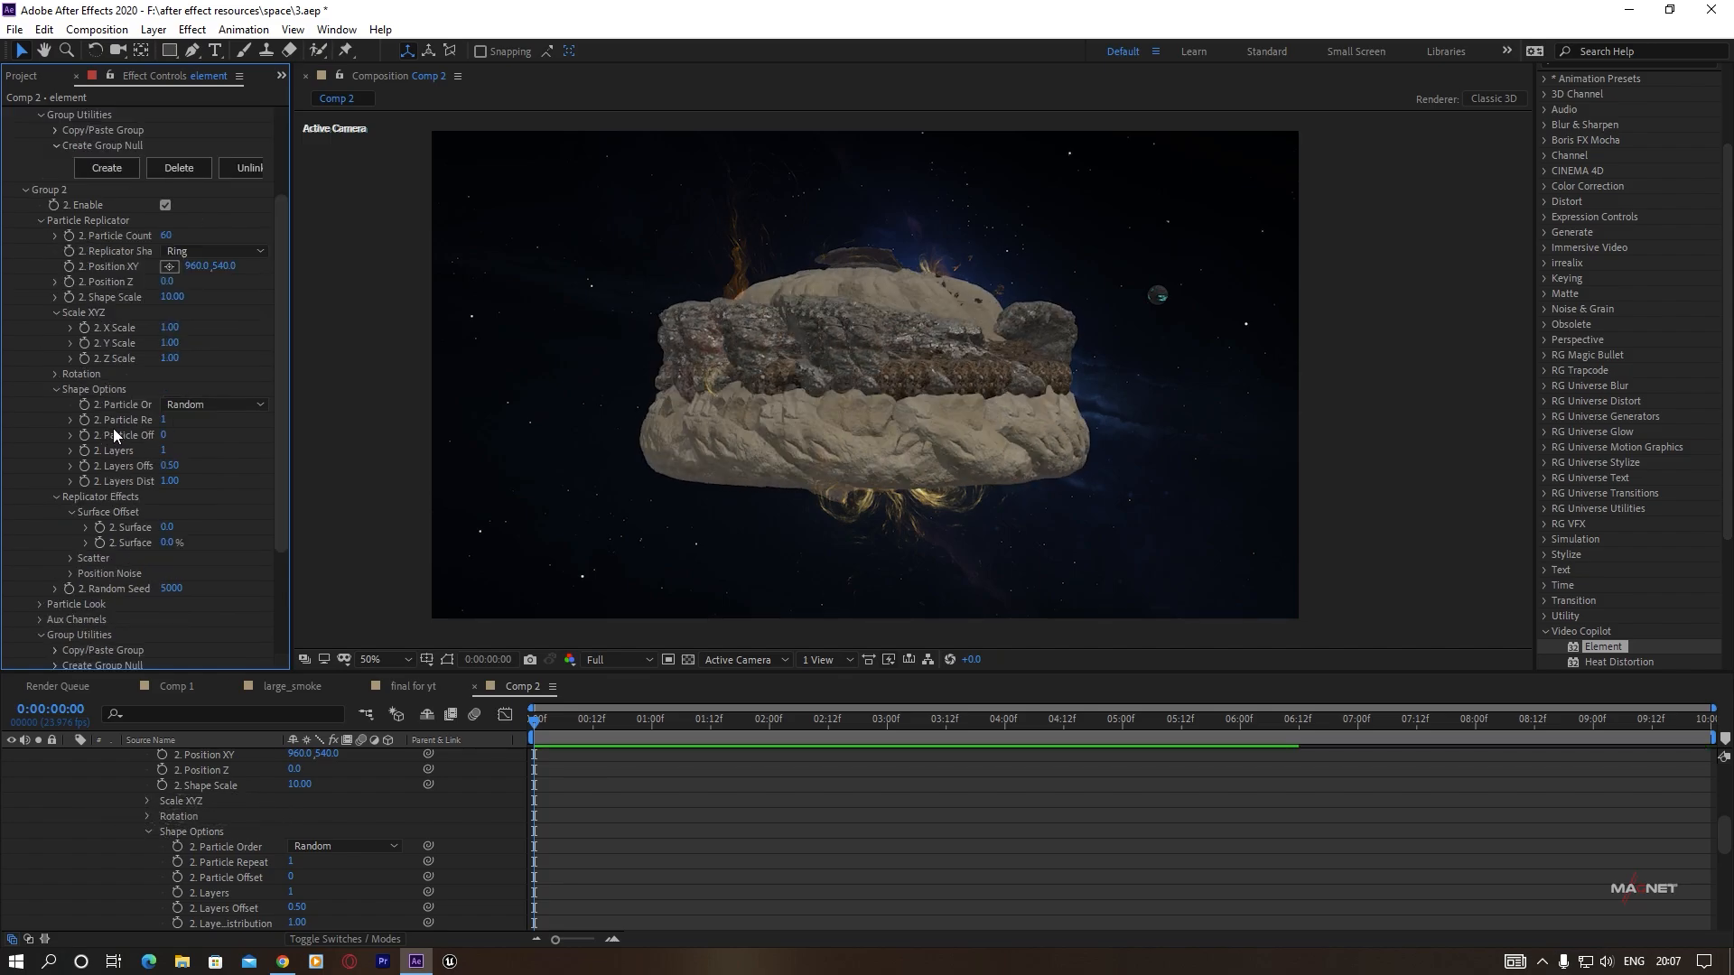
pyautogui.click(39, 604)
pyautogui.scroll(-2, 92, 594)
pyautogui.moveTo(172, 522); pyautogui.dragTo(158, 588)
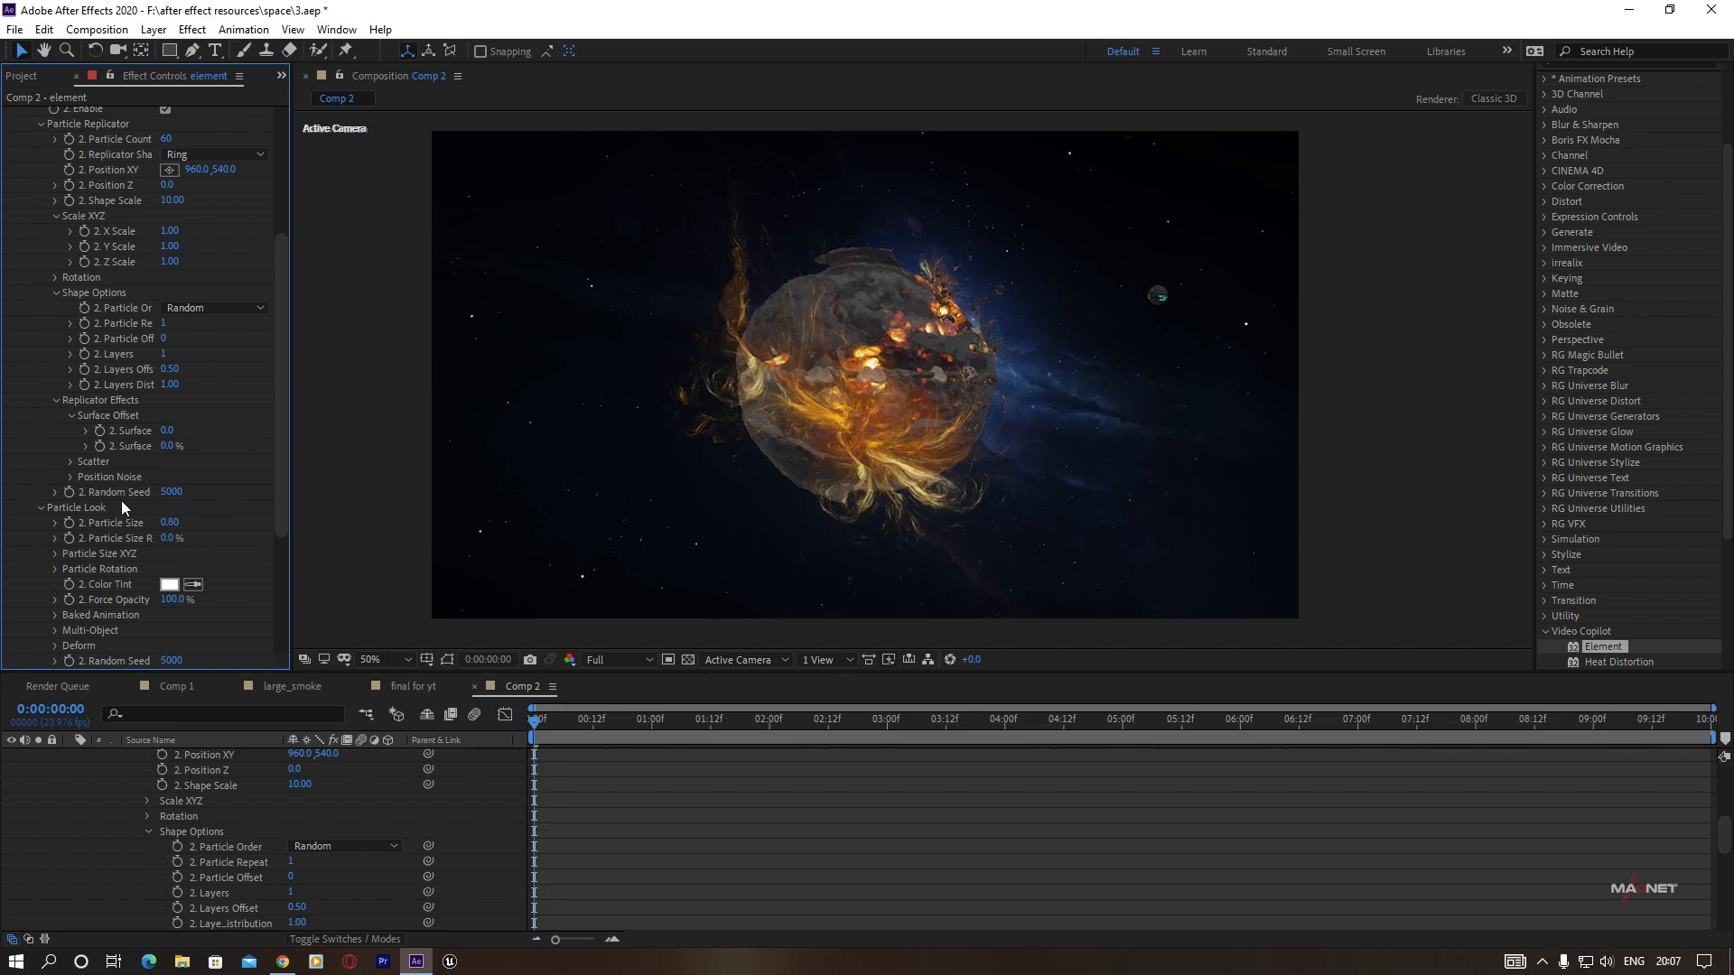
# Disable Group 1 to isolate the boulder ring, and set Group 2's Particle Size Random to 80%.
pyautogui.scroll(5, 121, 500)
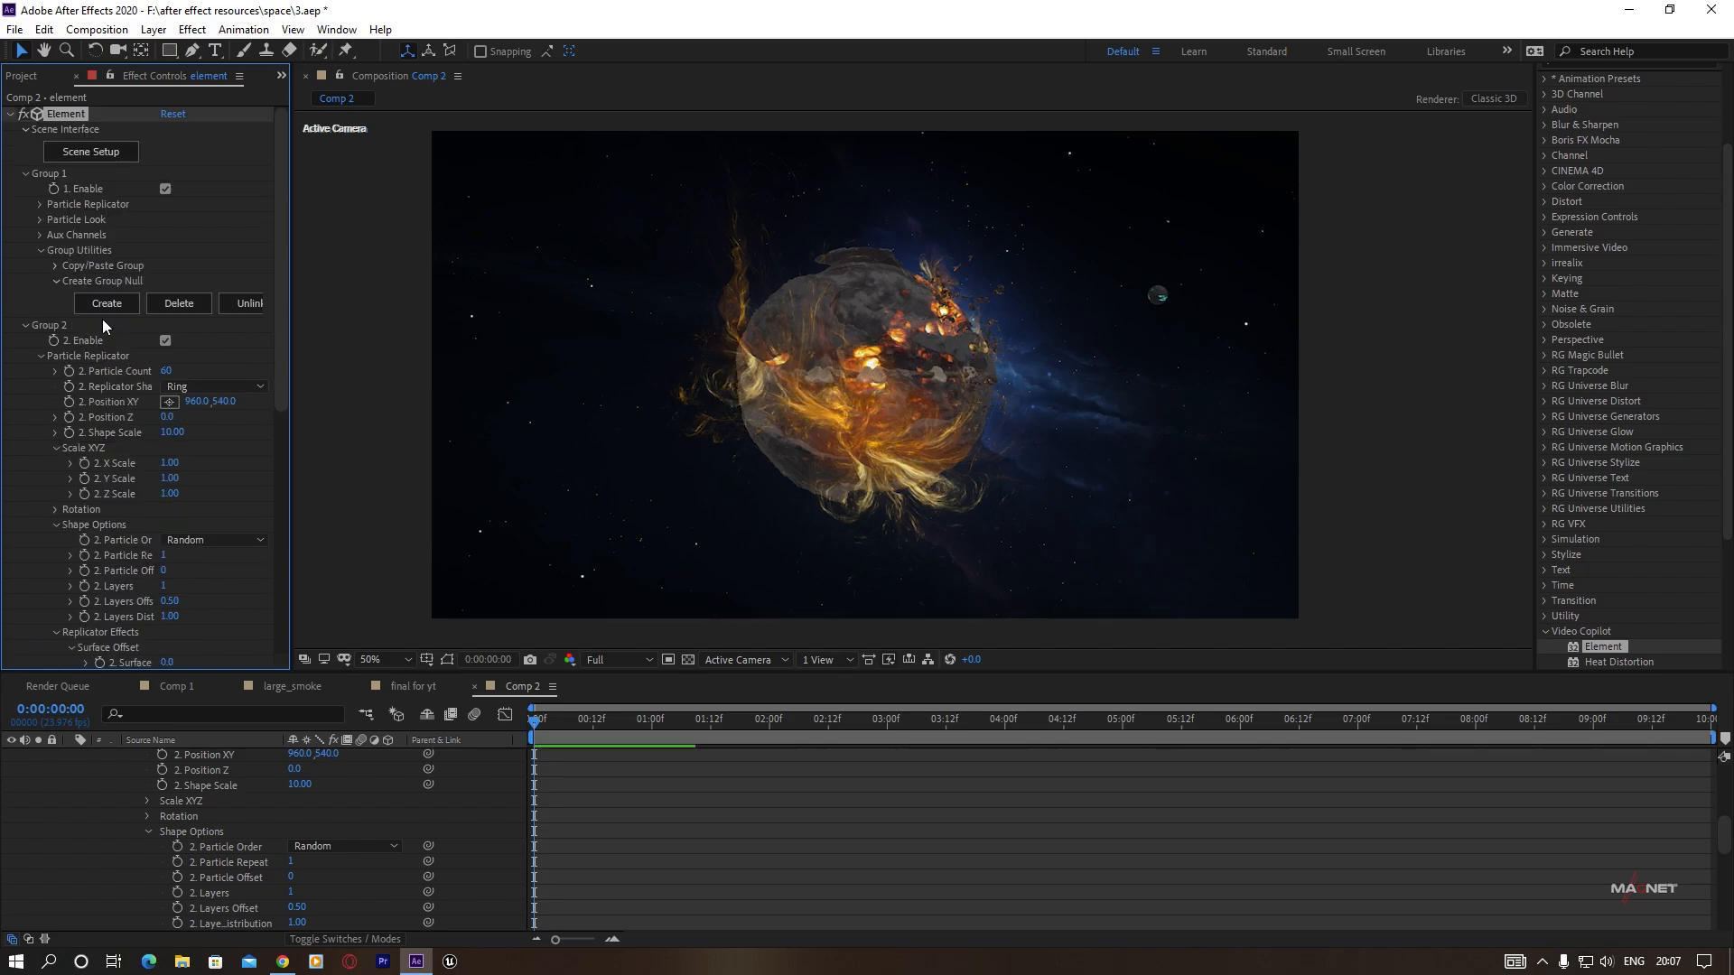
pyautogui.click(165, 188)
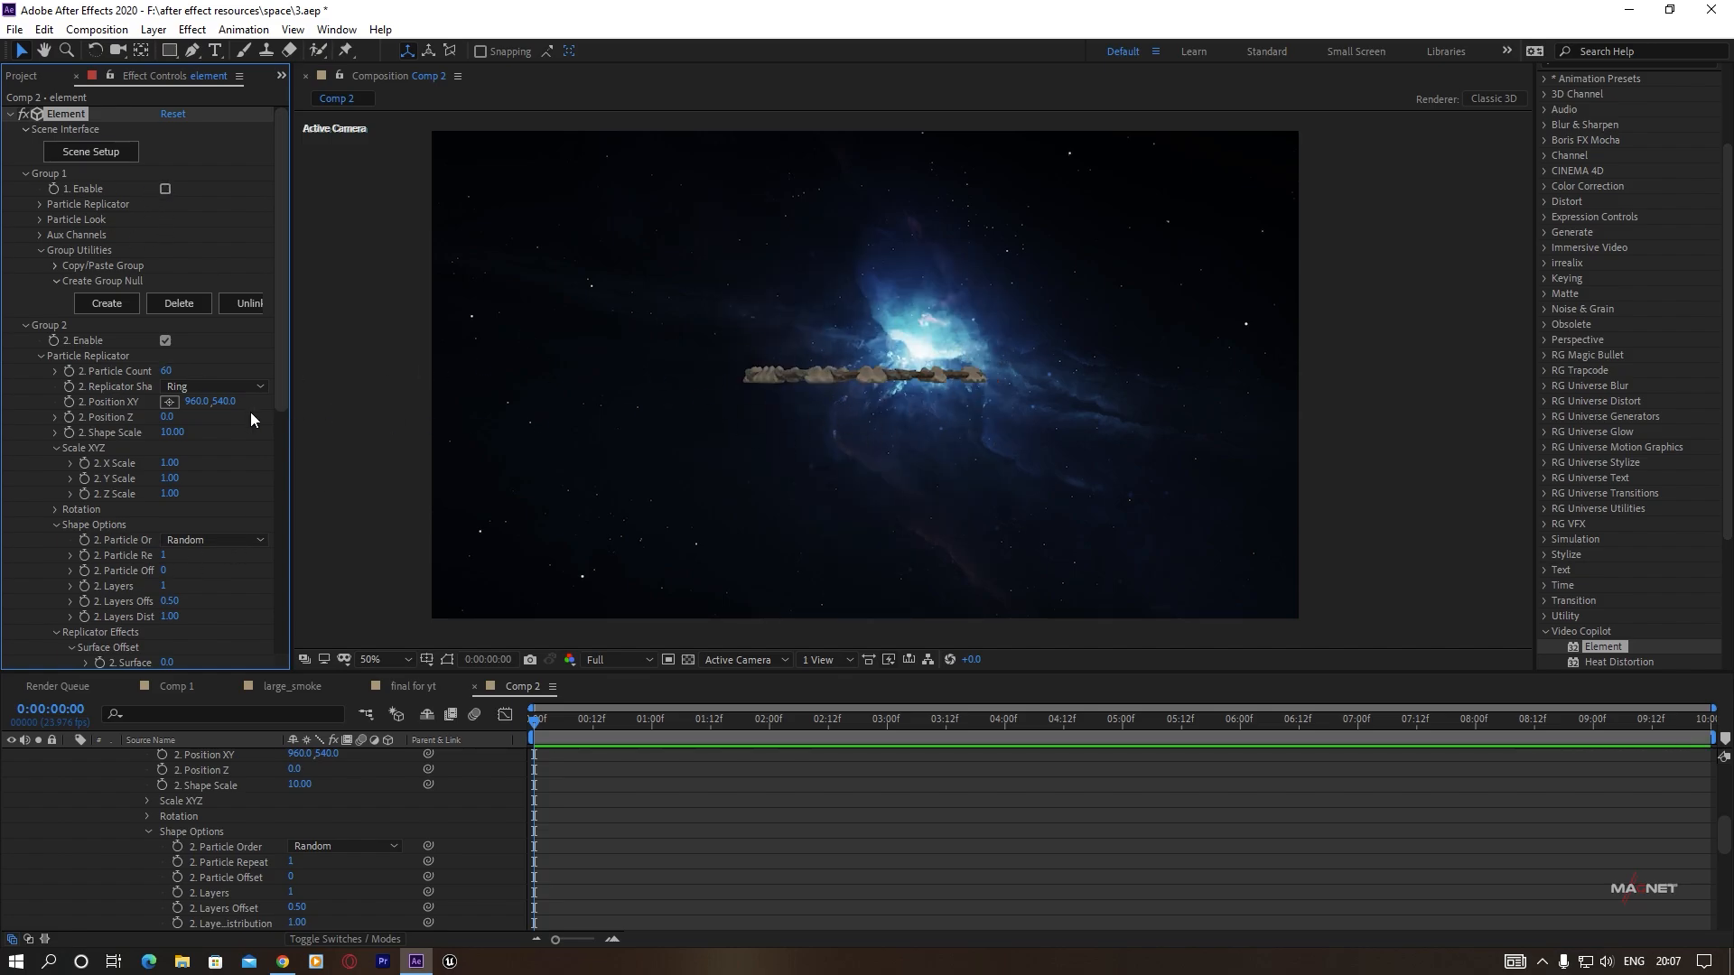
pyautogui.scroll(-5, 127, 511)
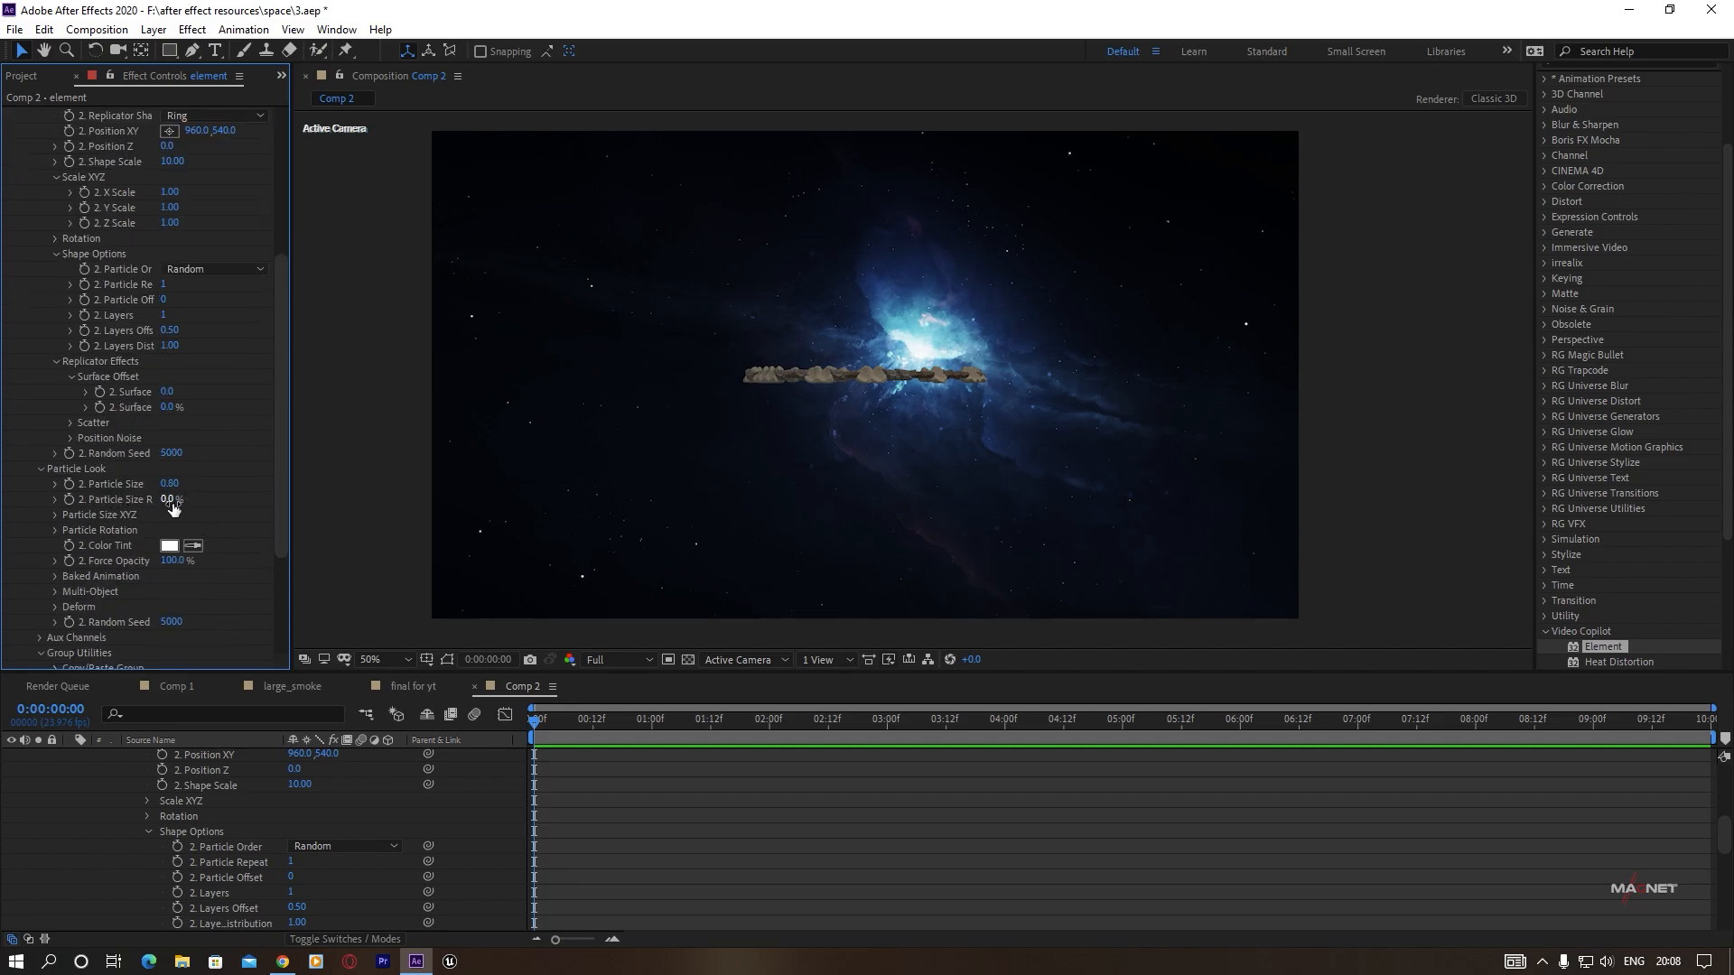
pyautogui.moveTo(175, 504); pyautogui.dragTo(248, 503)
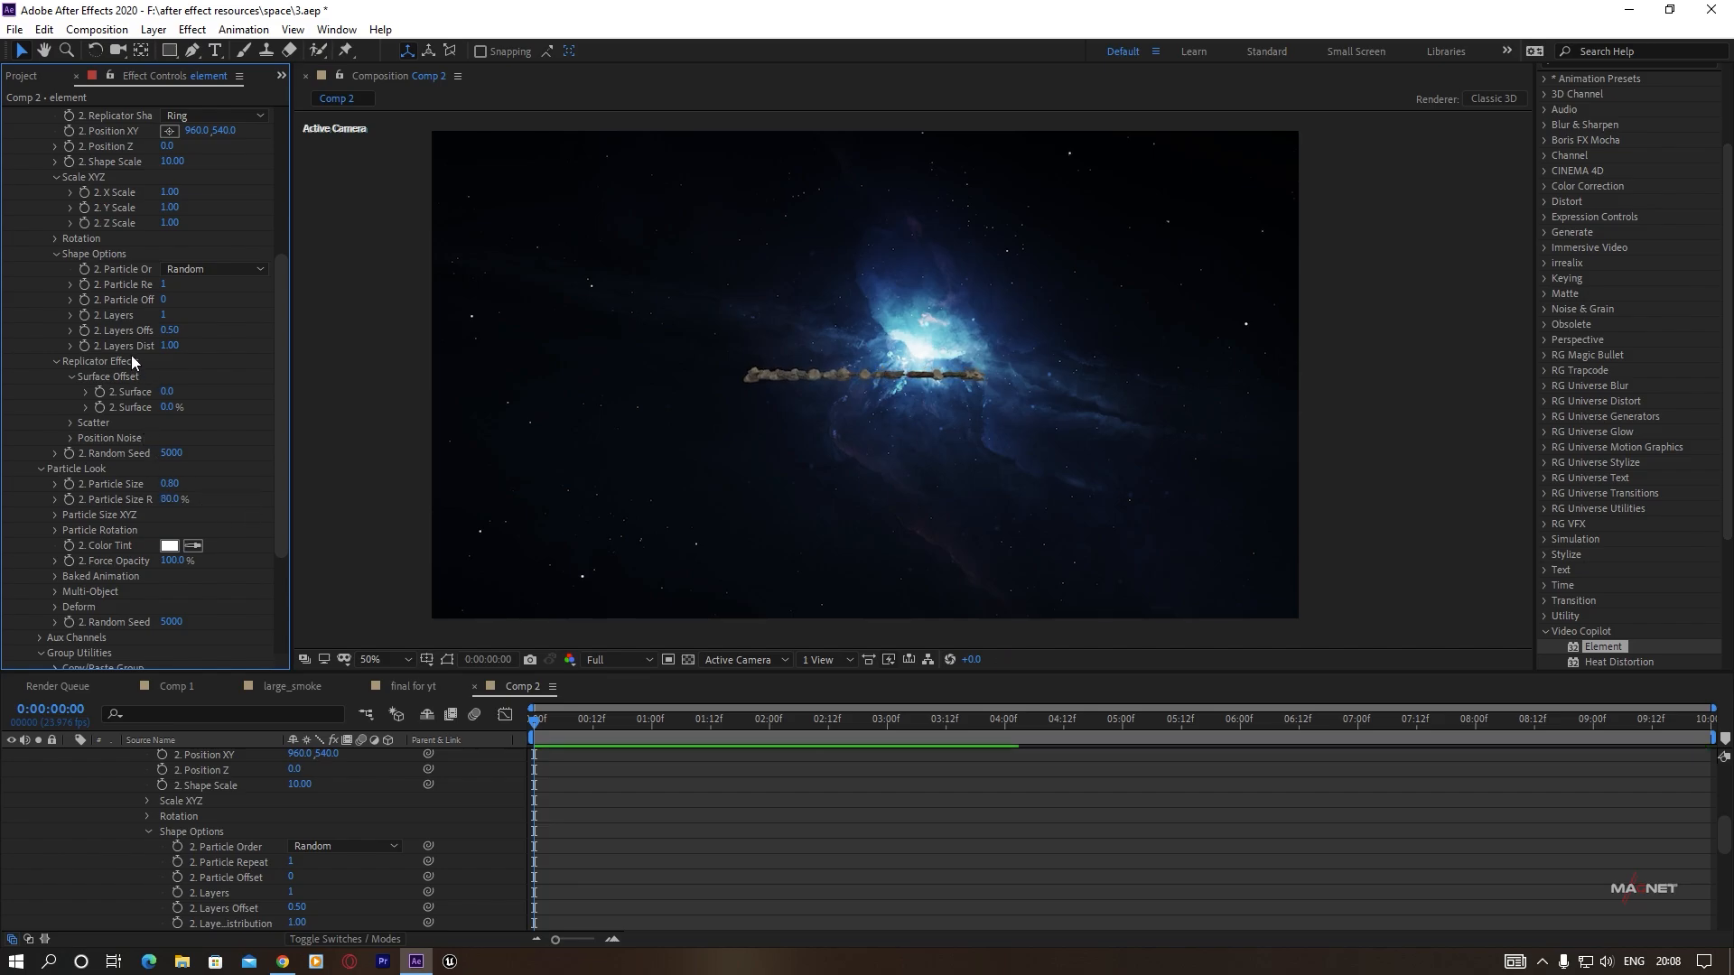
# Widen the effect settings and set Group 2's Particle Repeat to 4 and Layers to 2.
pyautogui.scroll(3, 131, 355)
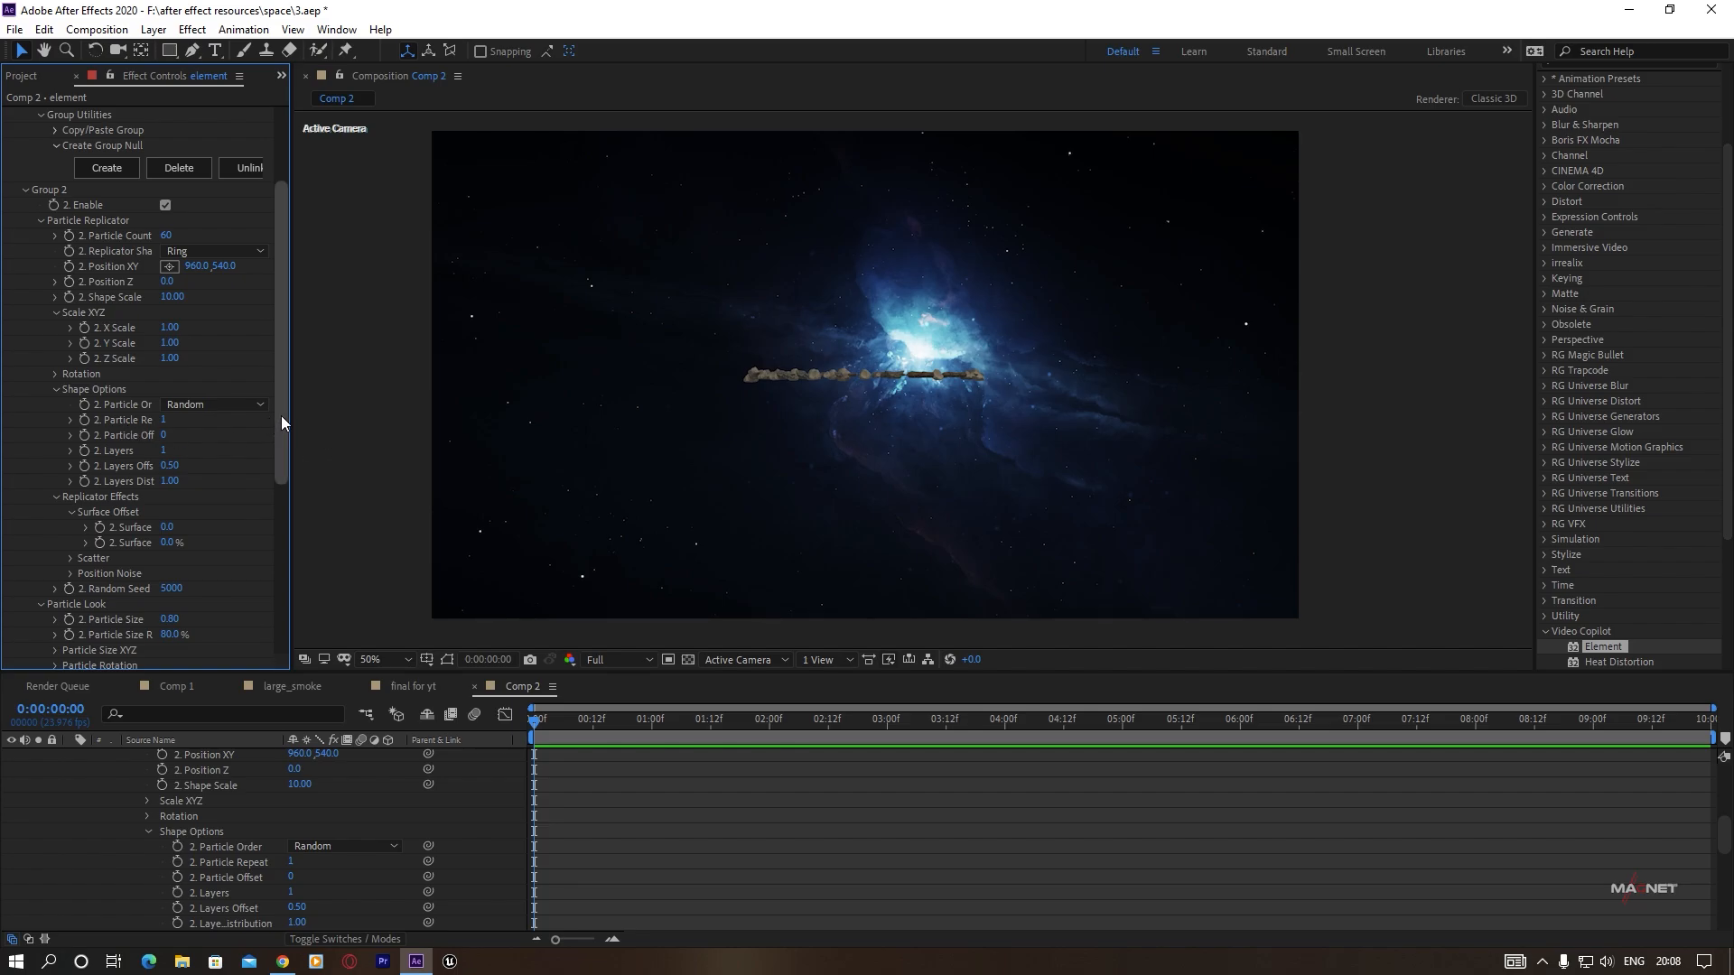
pyautogui.moveTo(290, 415); pyautogui.dragTo(374, 409)
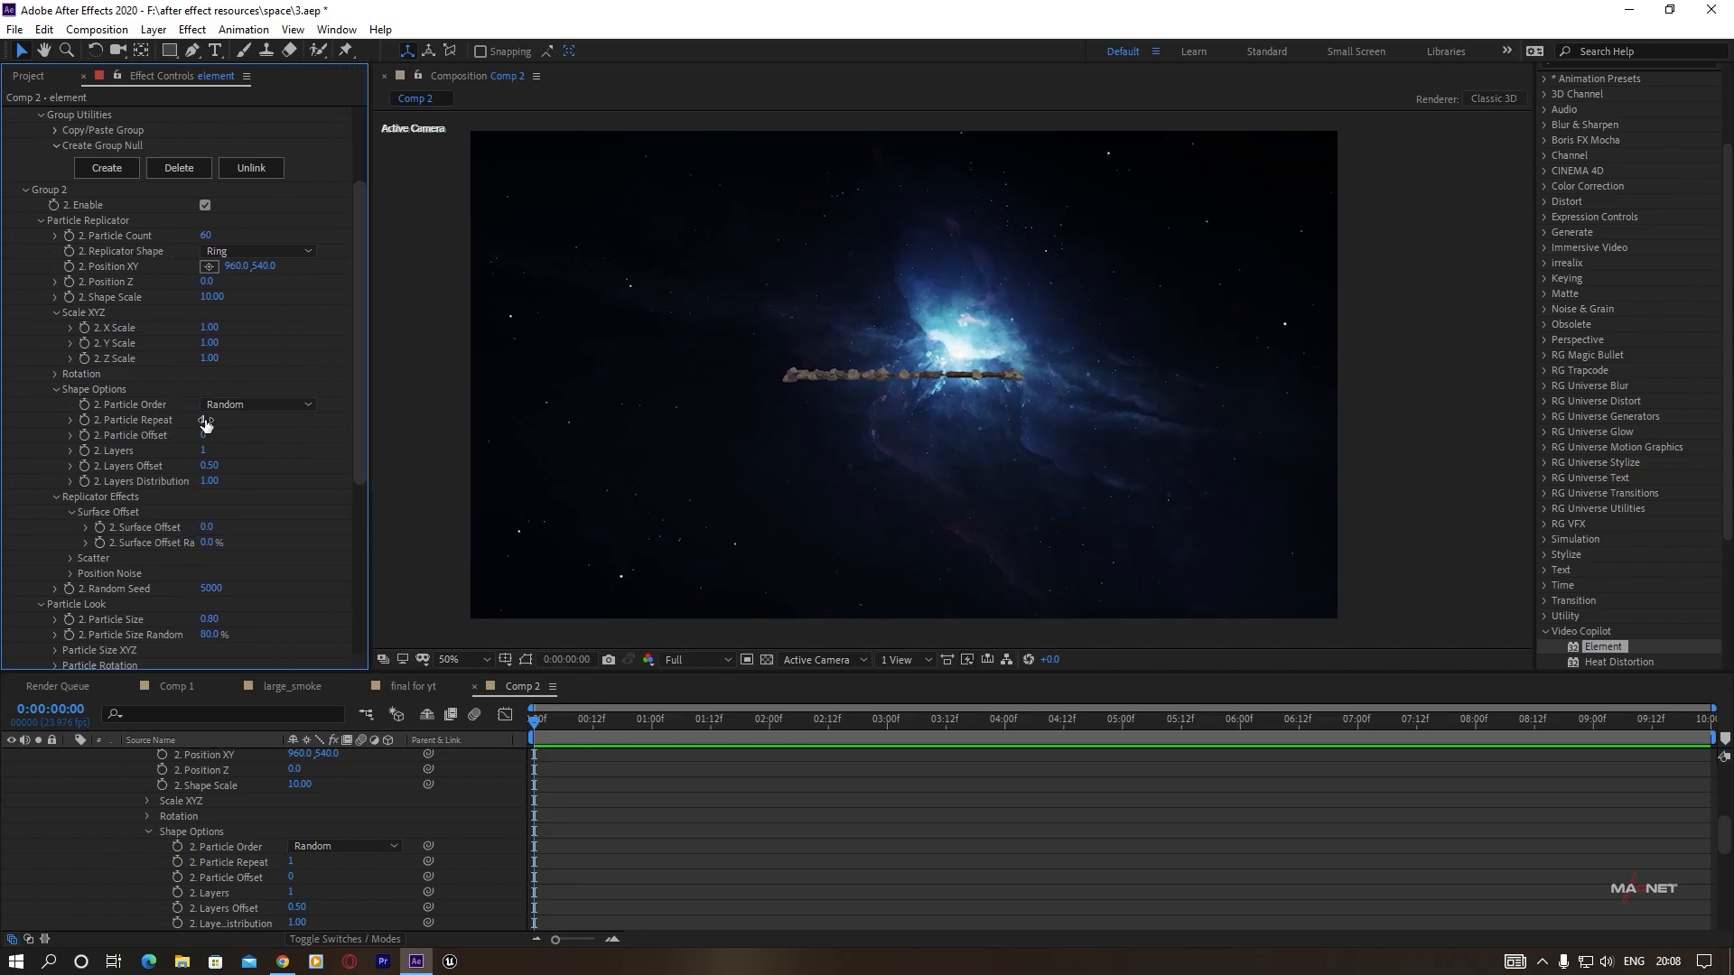
pyautogui.moveTo(202, 420); pyautogui.dragTo(230, 419)
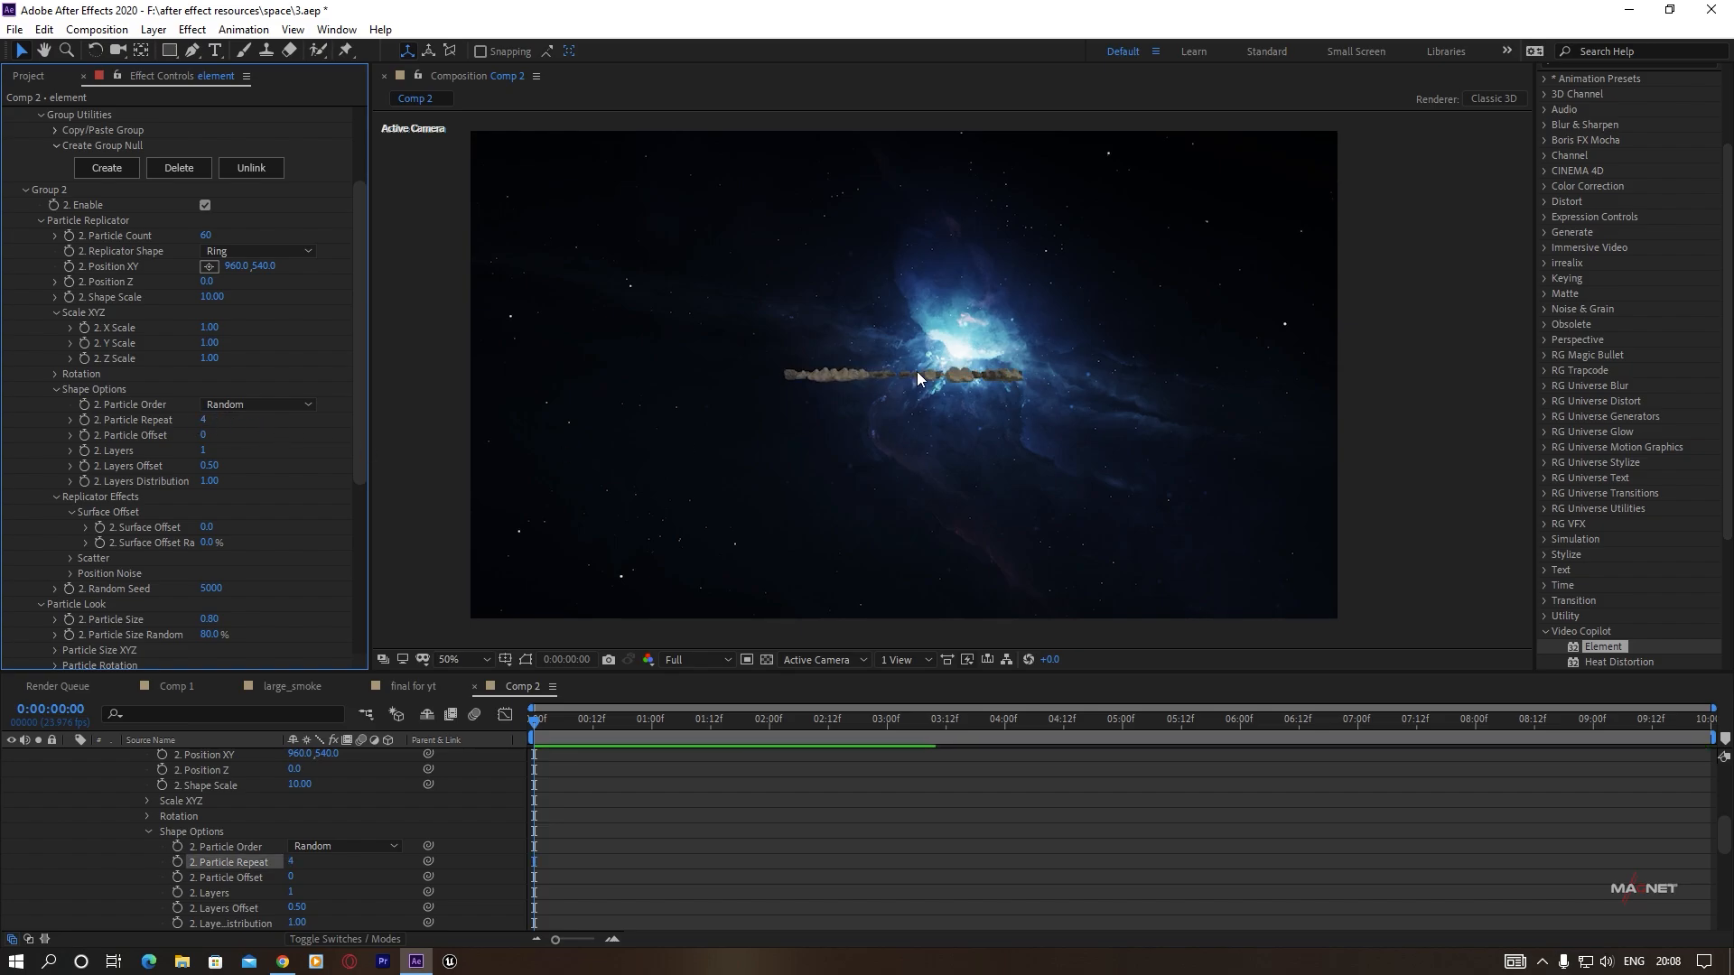
pyautogui.scroll(2, 943, 377)
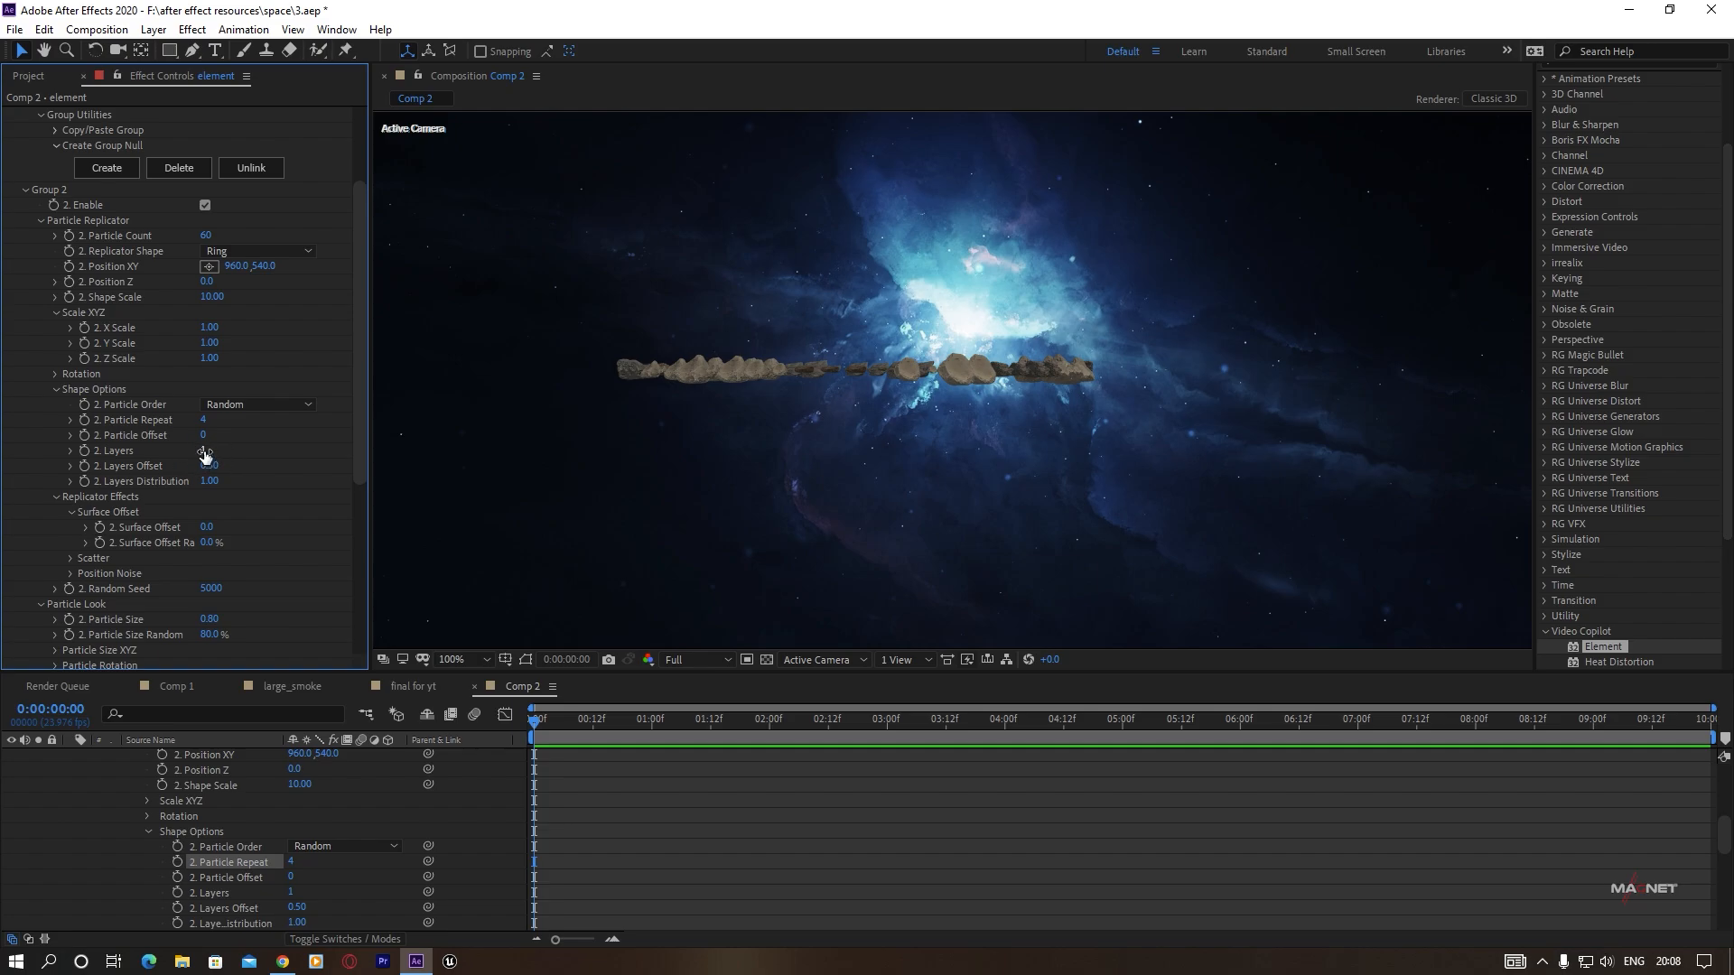
pyautogui.moveTo(204, 452); pyautogui.dragTo(210, 452)
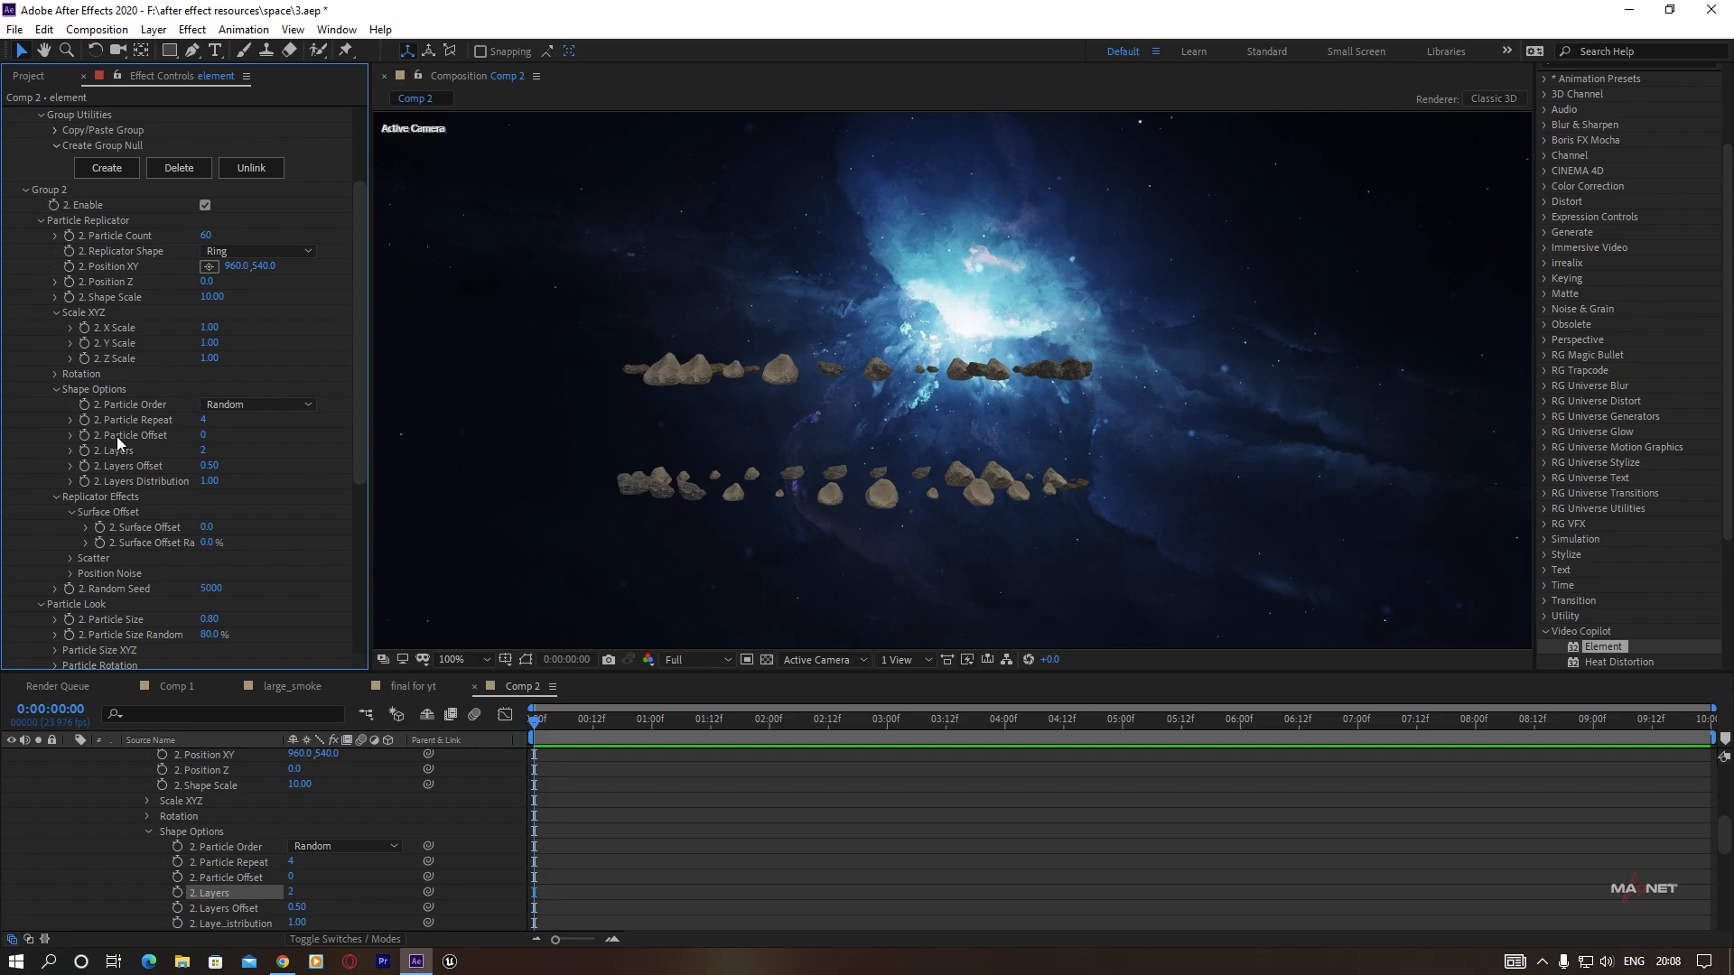
# Set Group 2's Particle Offset to 2, Layers Offset to 0.10 and Layers Distribution to 1.31.
pyautogui.moveTo(202, 439); pyautogui.dragTo(226, 441)
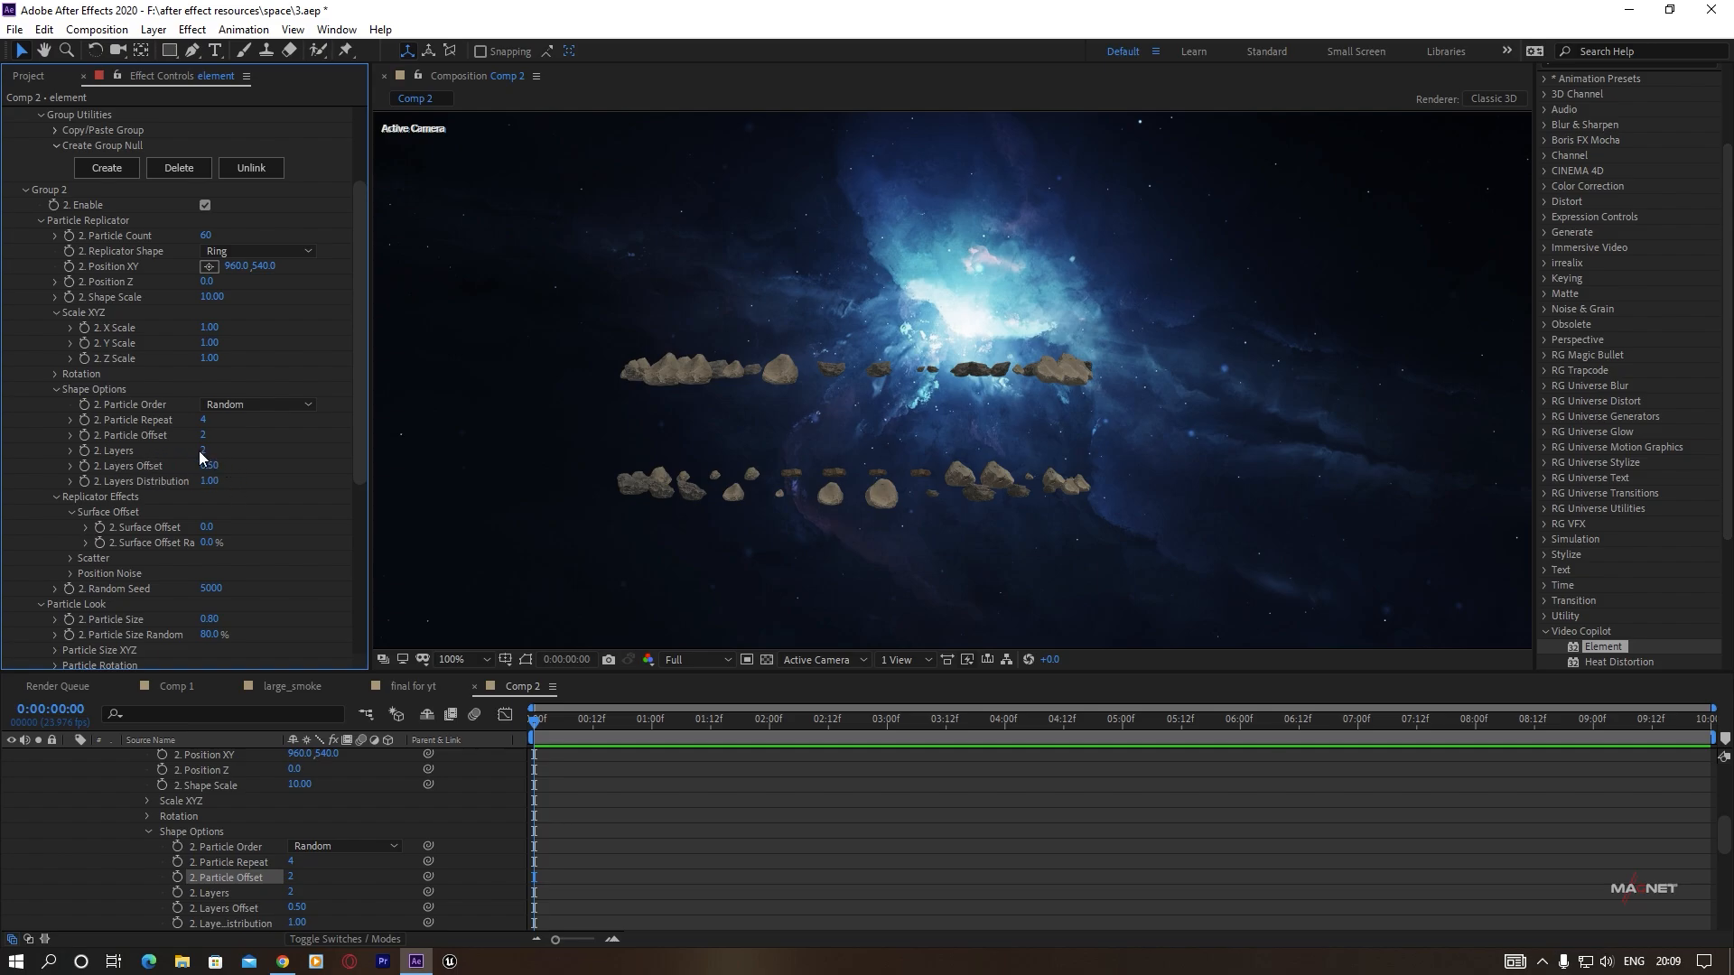
pyautogui.moveTo(207, 472); pyautogui.dragTo(184, 477)
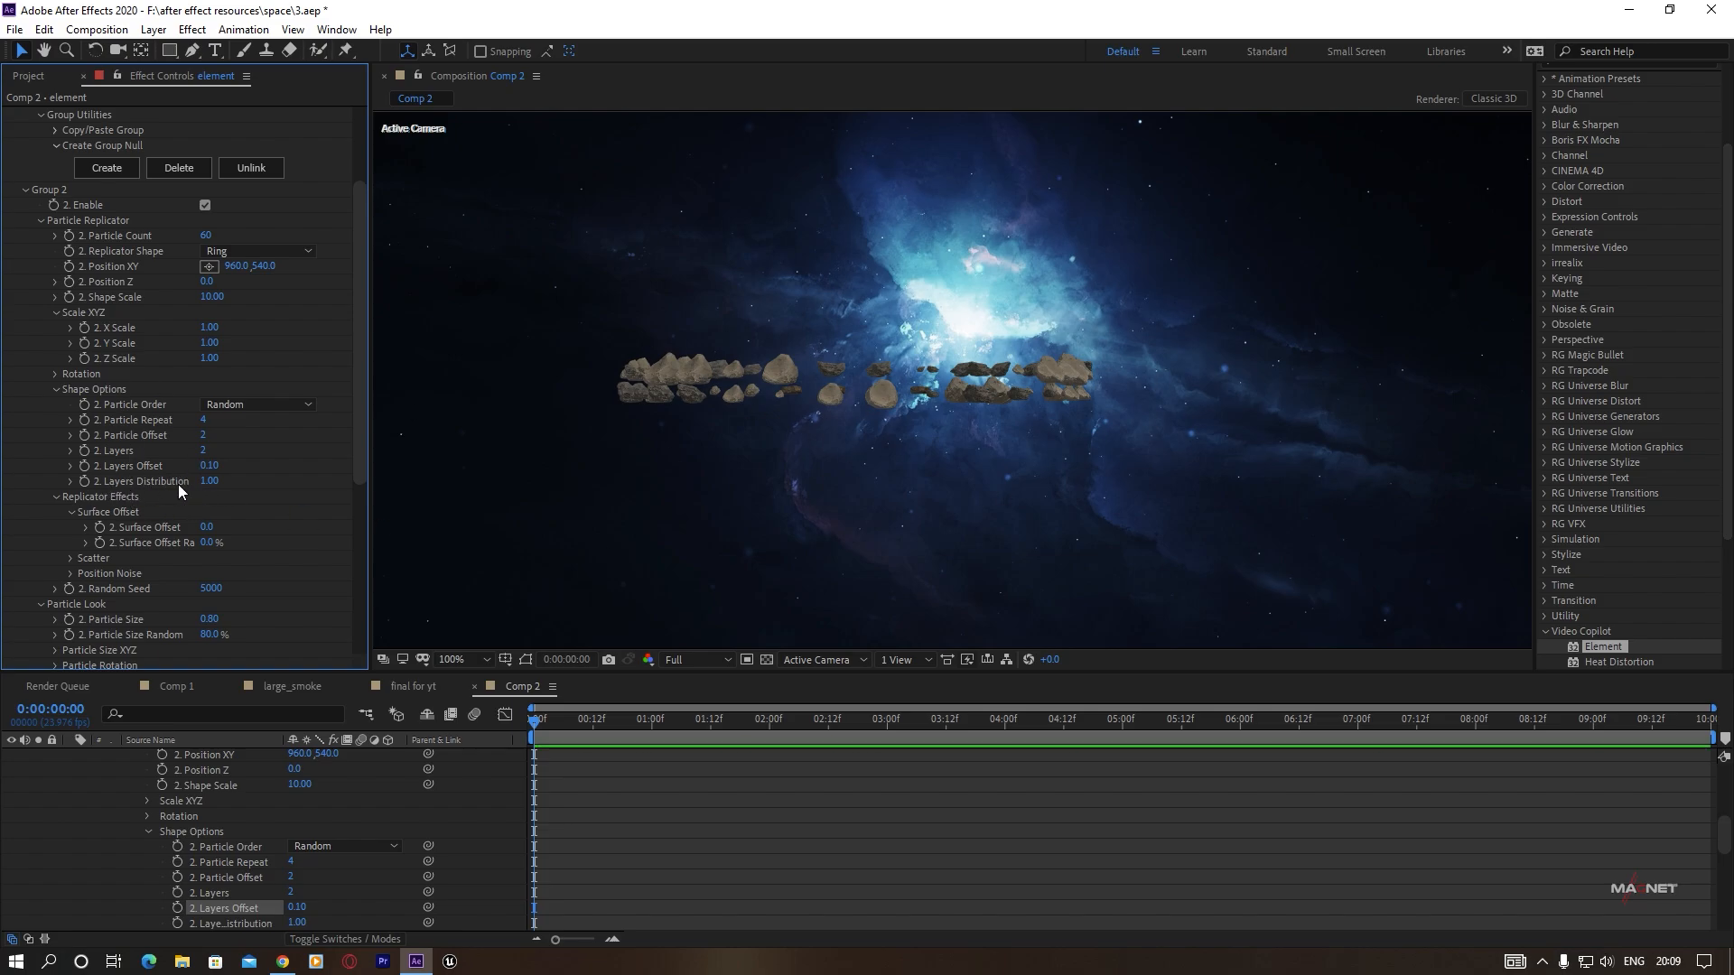
pyautogui.moveTo(208, 481); pyautogui.dragTo(254, 498)
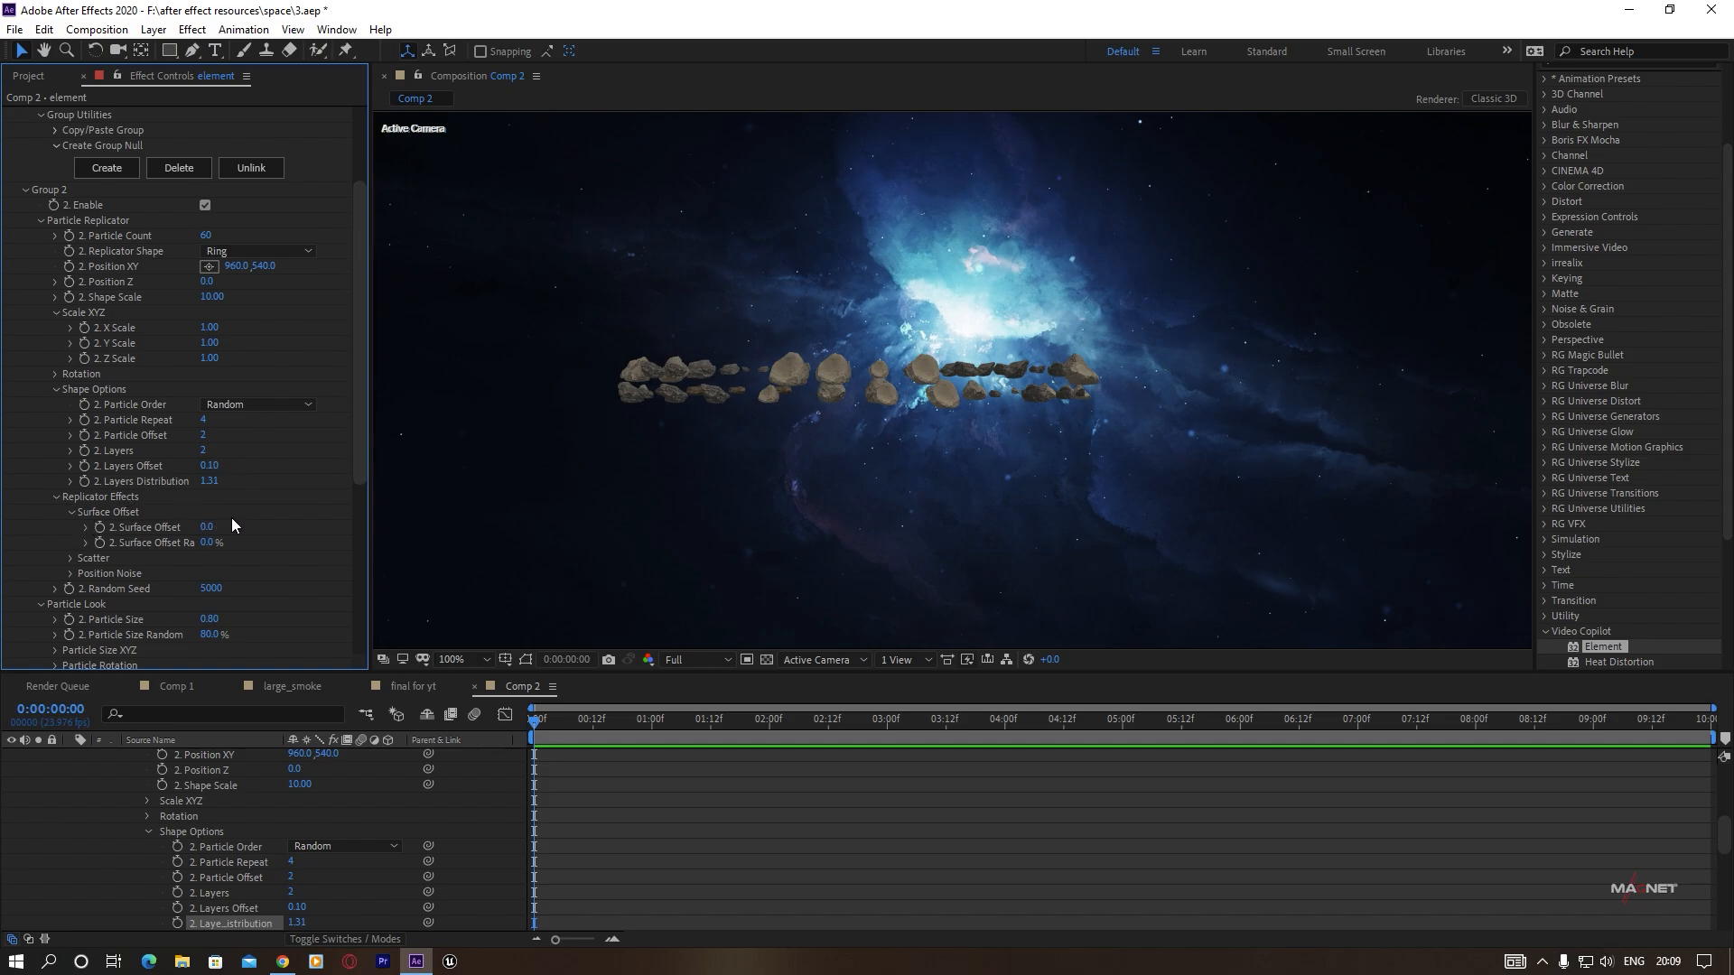
# Scatter the boulder ring with a Scatter of 0.7 and a Y Scatter of 0.5.
pyautogui.click(68, 559)
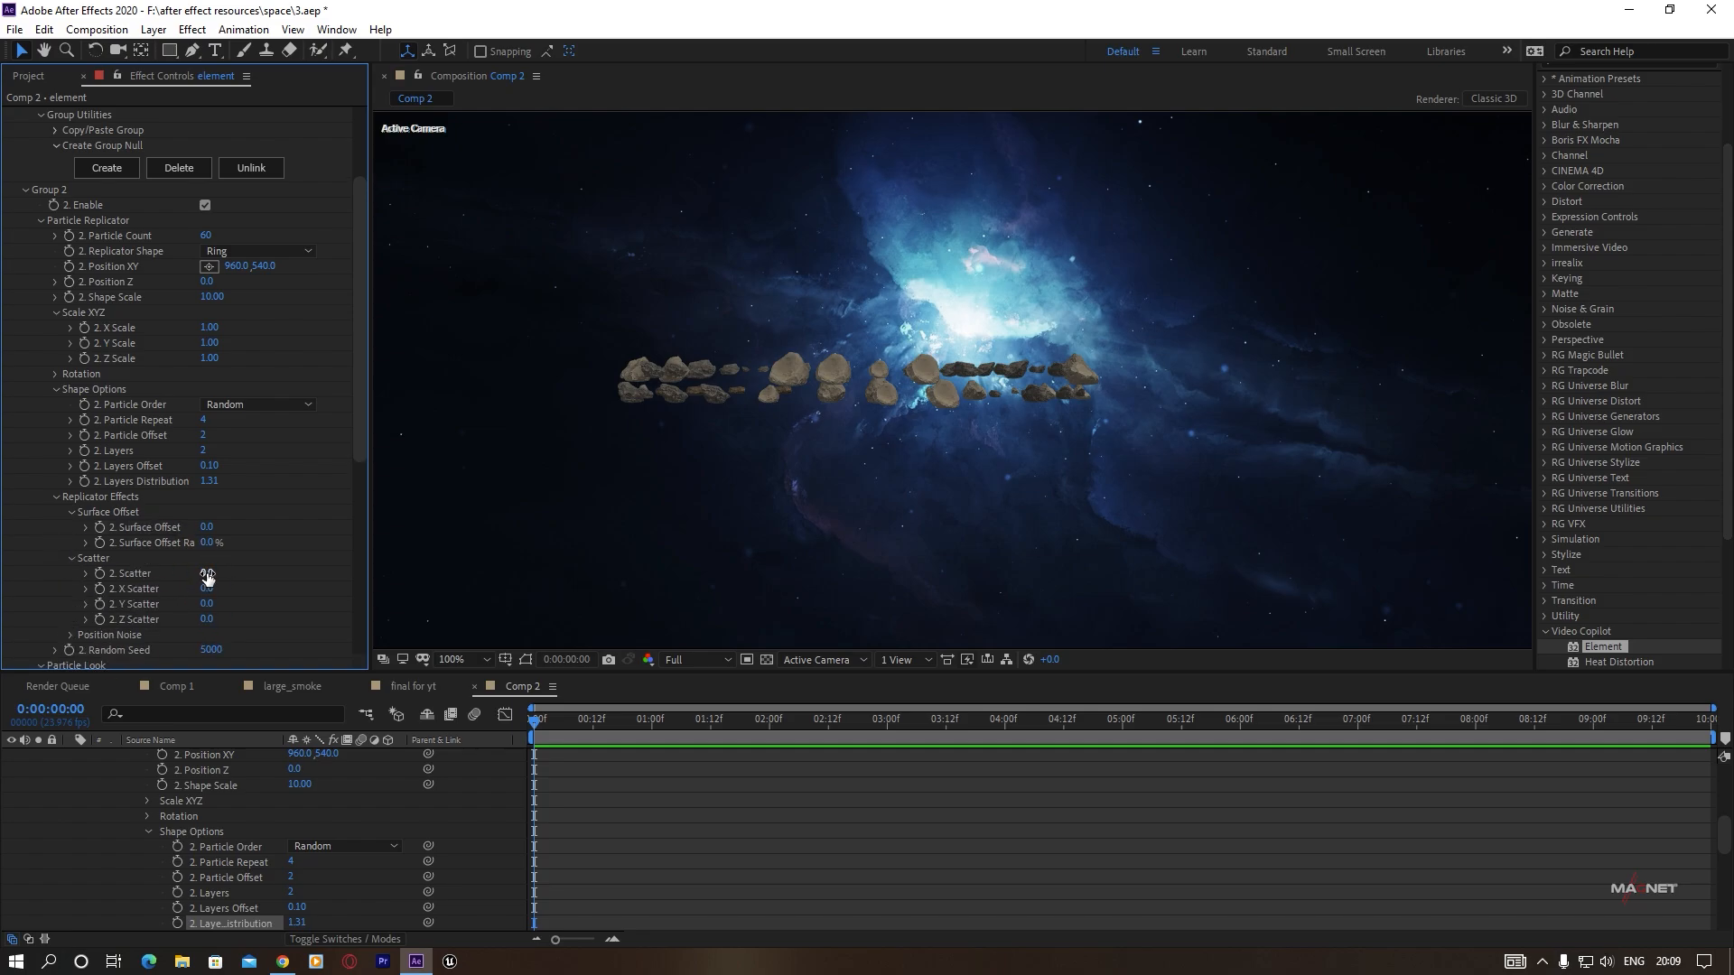
pyautogui.moveTo(207, 573); pyautogui.dragTo(271, 573)
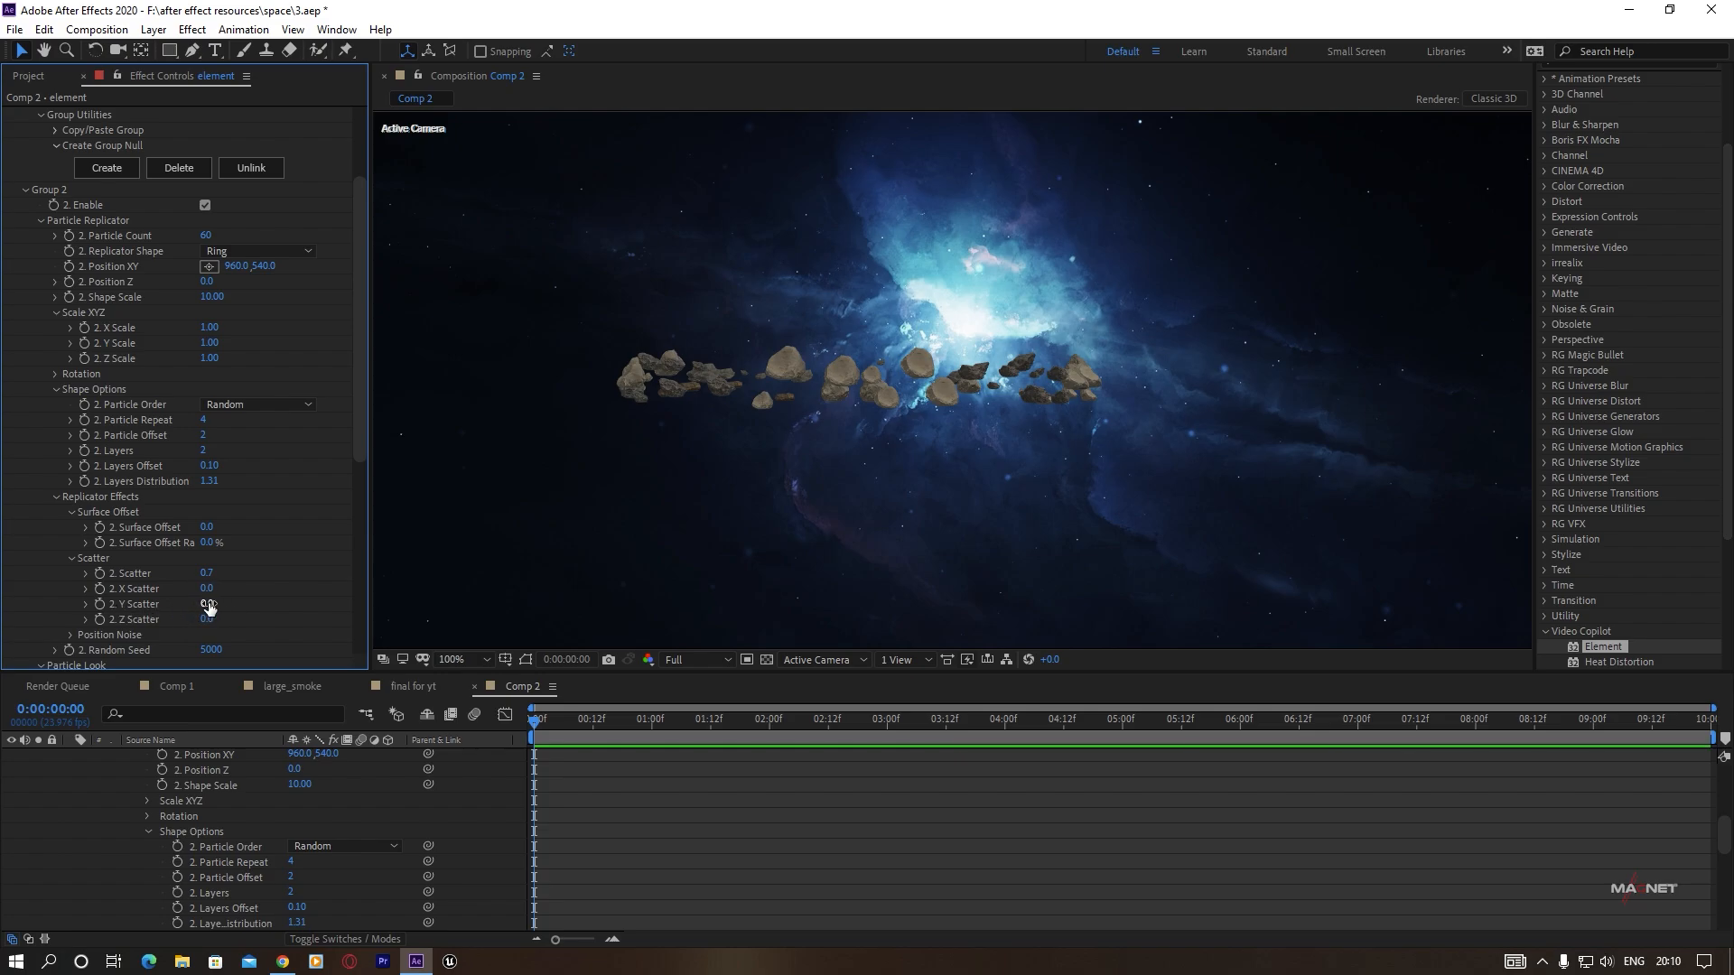
pyautogui.moveTo(226, 604); pyautogui.dragTo(256, 602)
# Reduce Group 2's Particle Size to 0.30.
pyautogui.scroll(-5, 127, 483)
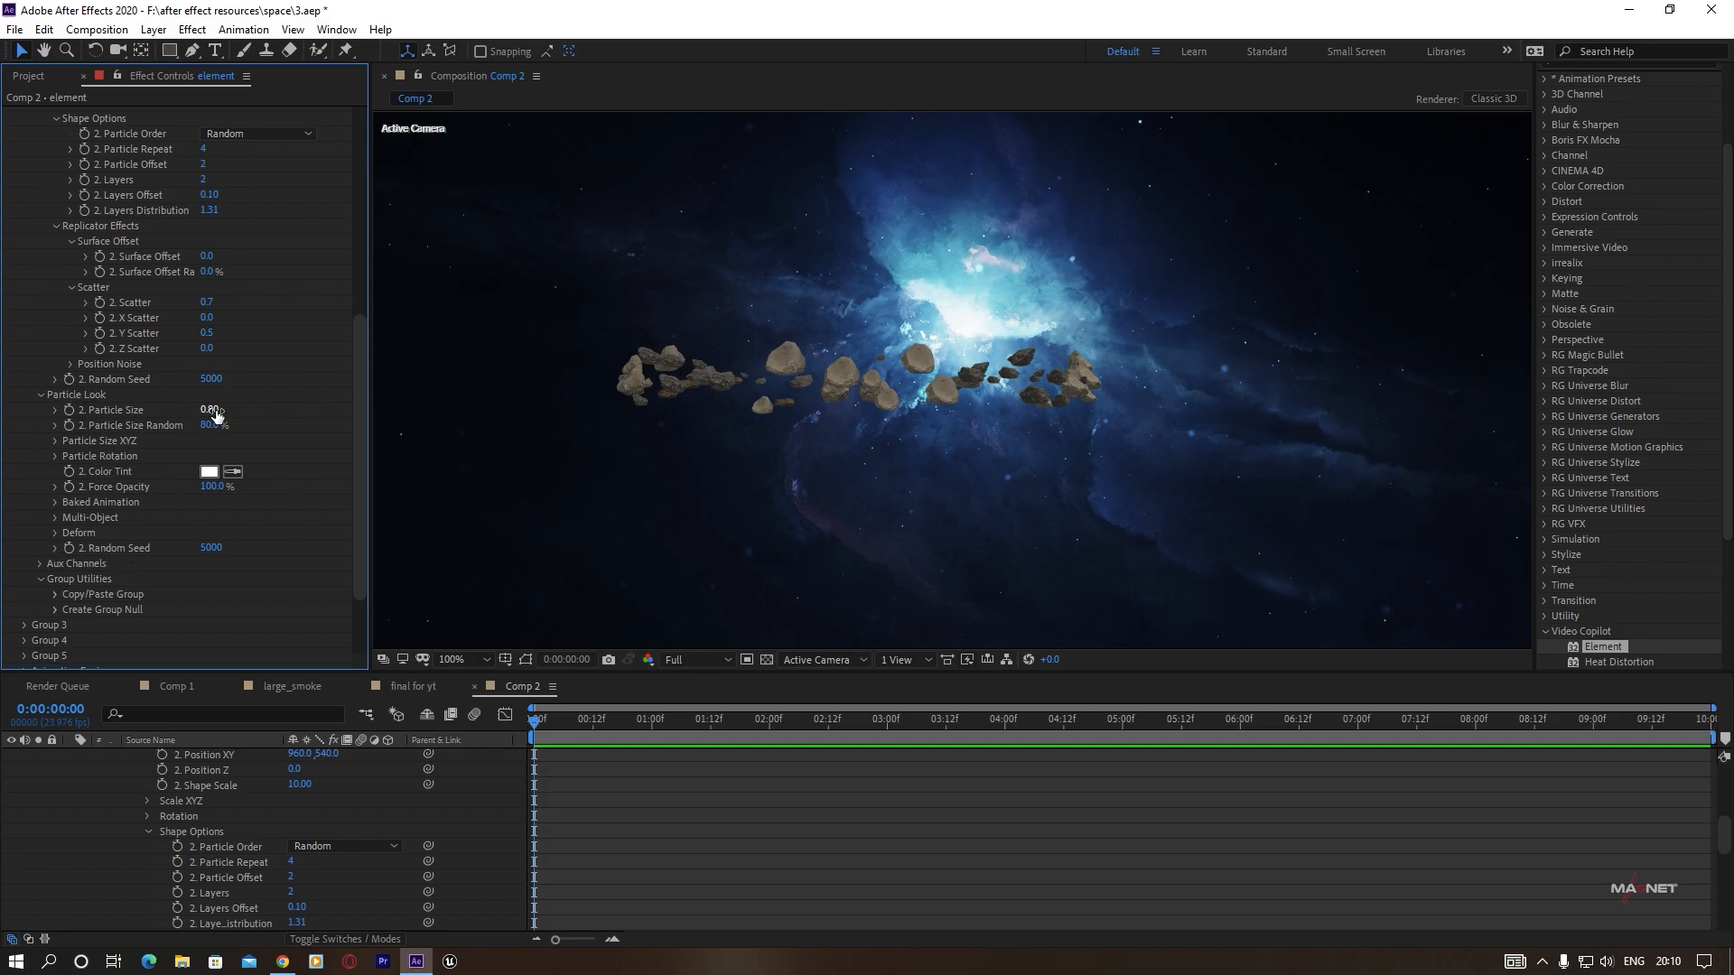
pyautogui.moveTo(214, 412); pyautogui.dragTo(211, 419)
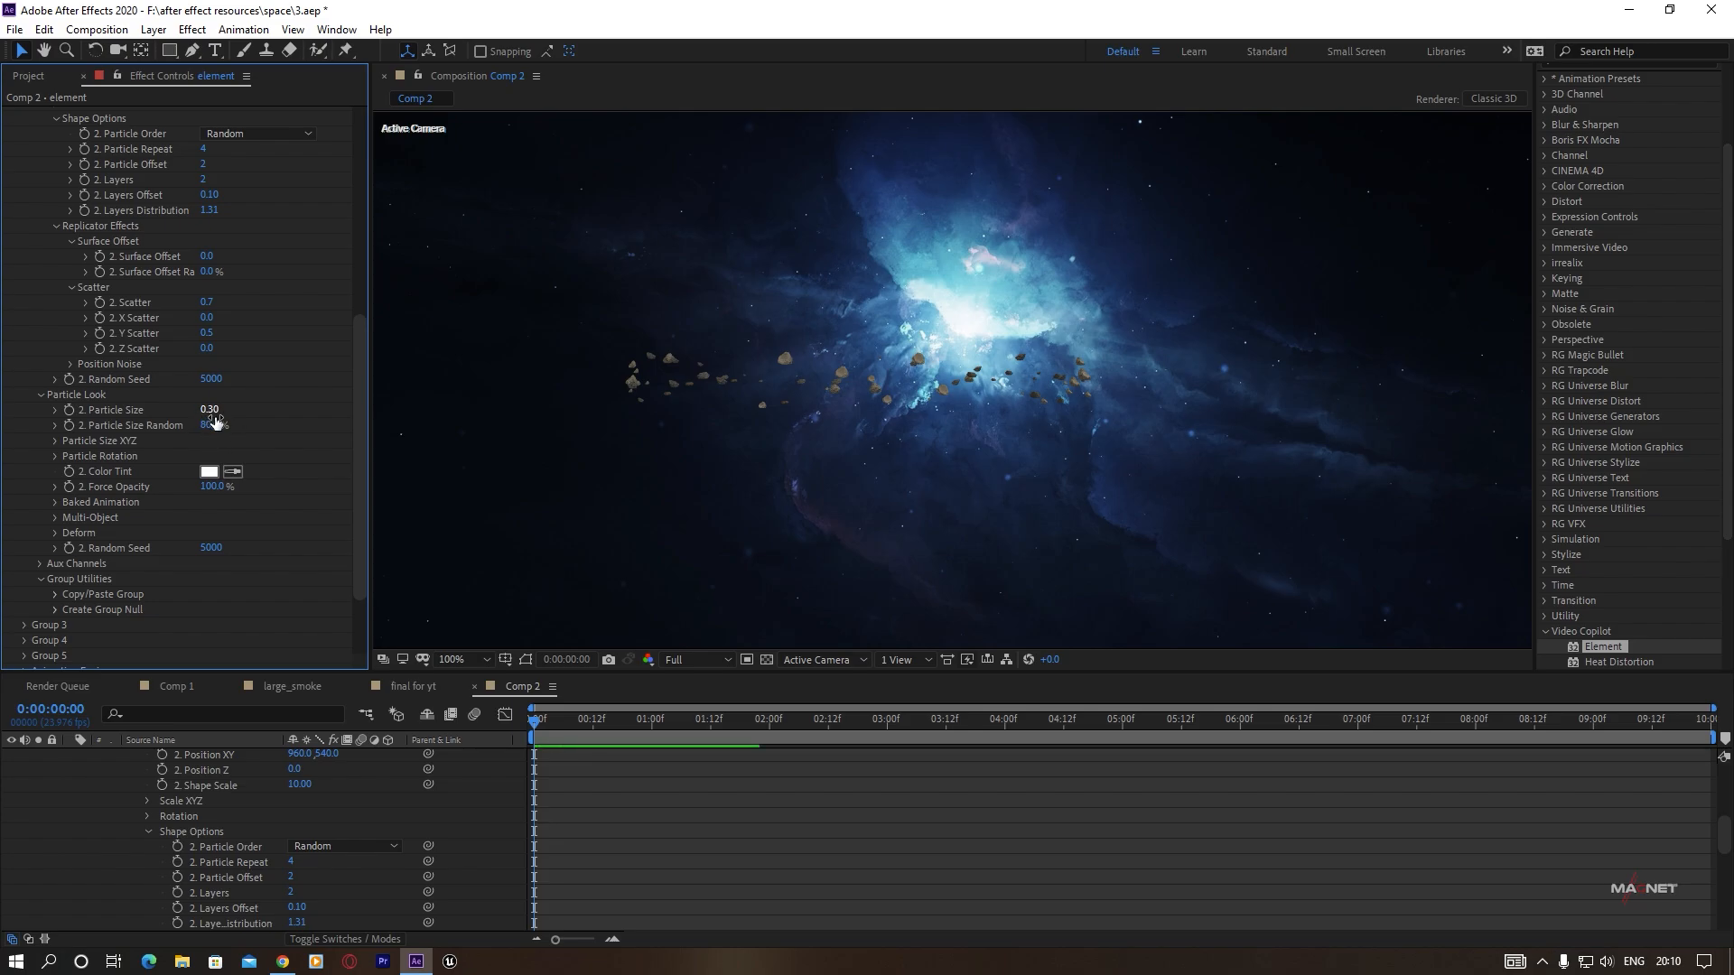
# Reduce the particle size of Group 2's asteroids to 0.18.
pyautogui.moveTo(215, 412); pyautogui.dragTo(212, 419)
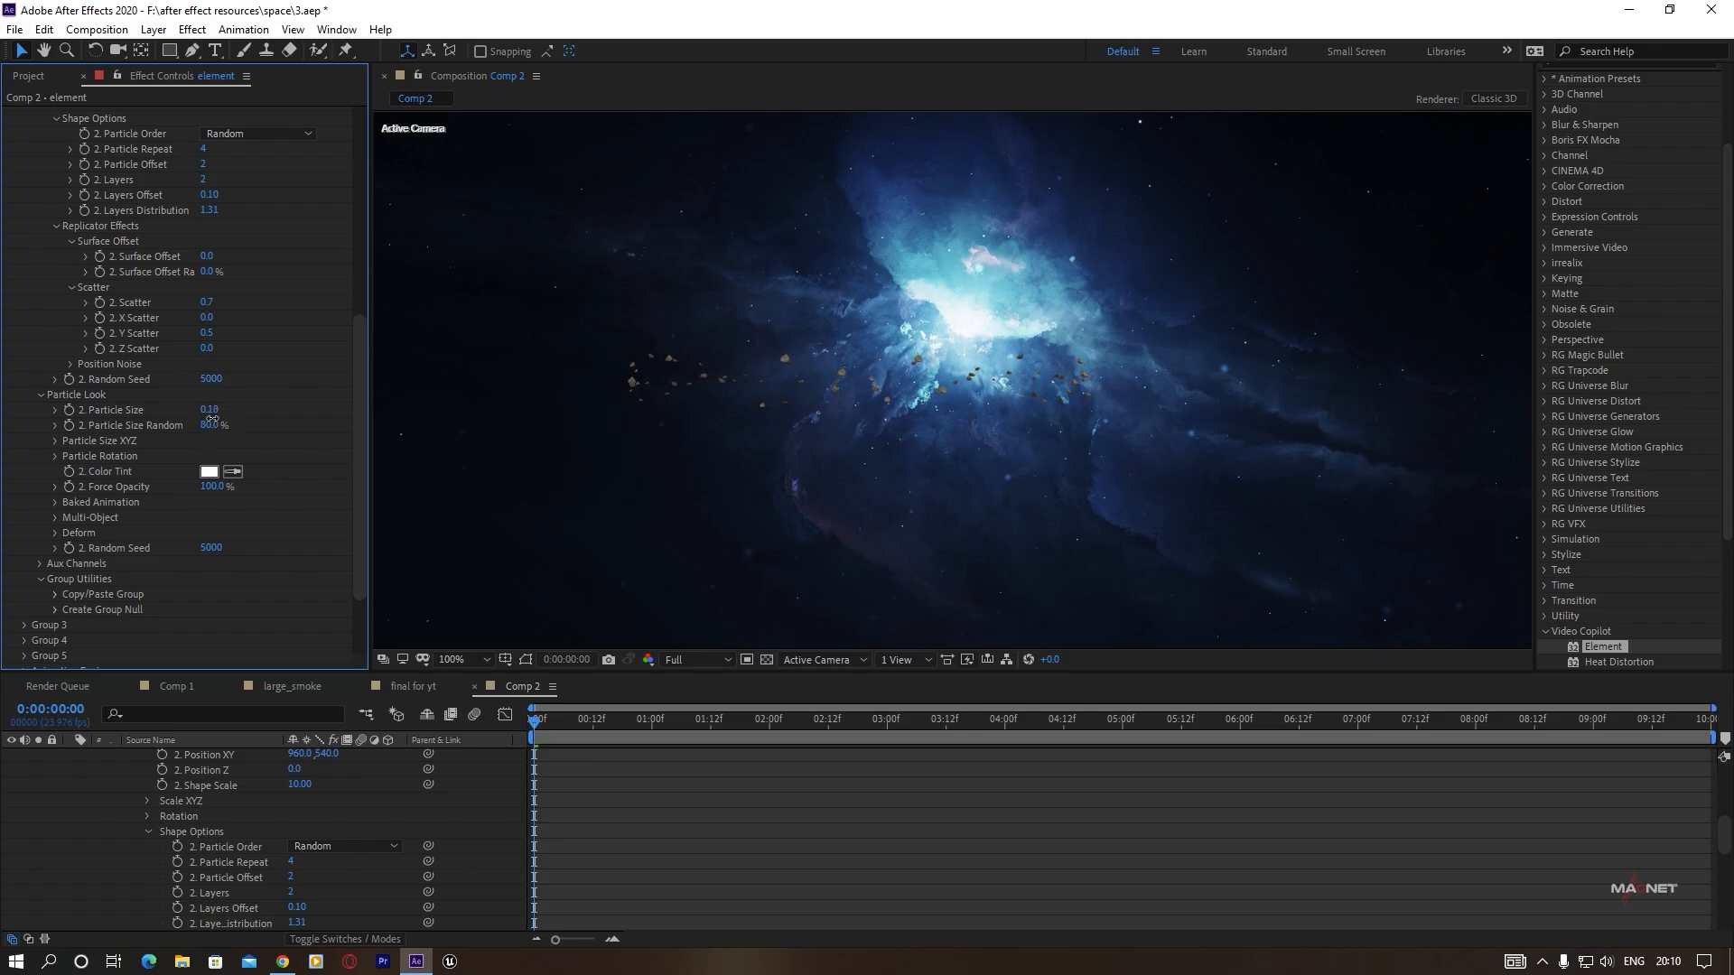
pyautogui.scroll(1, 956, 421)
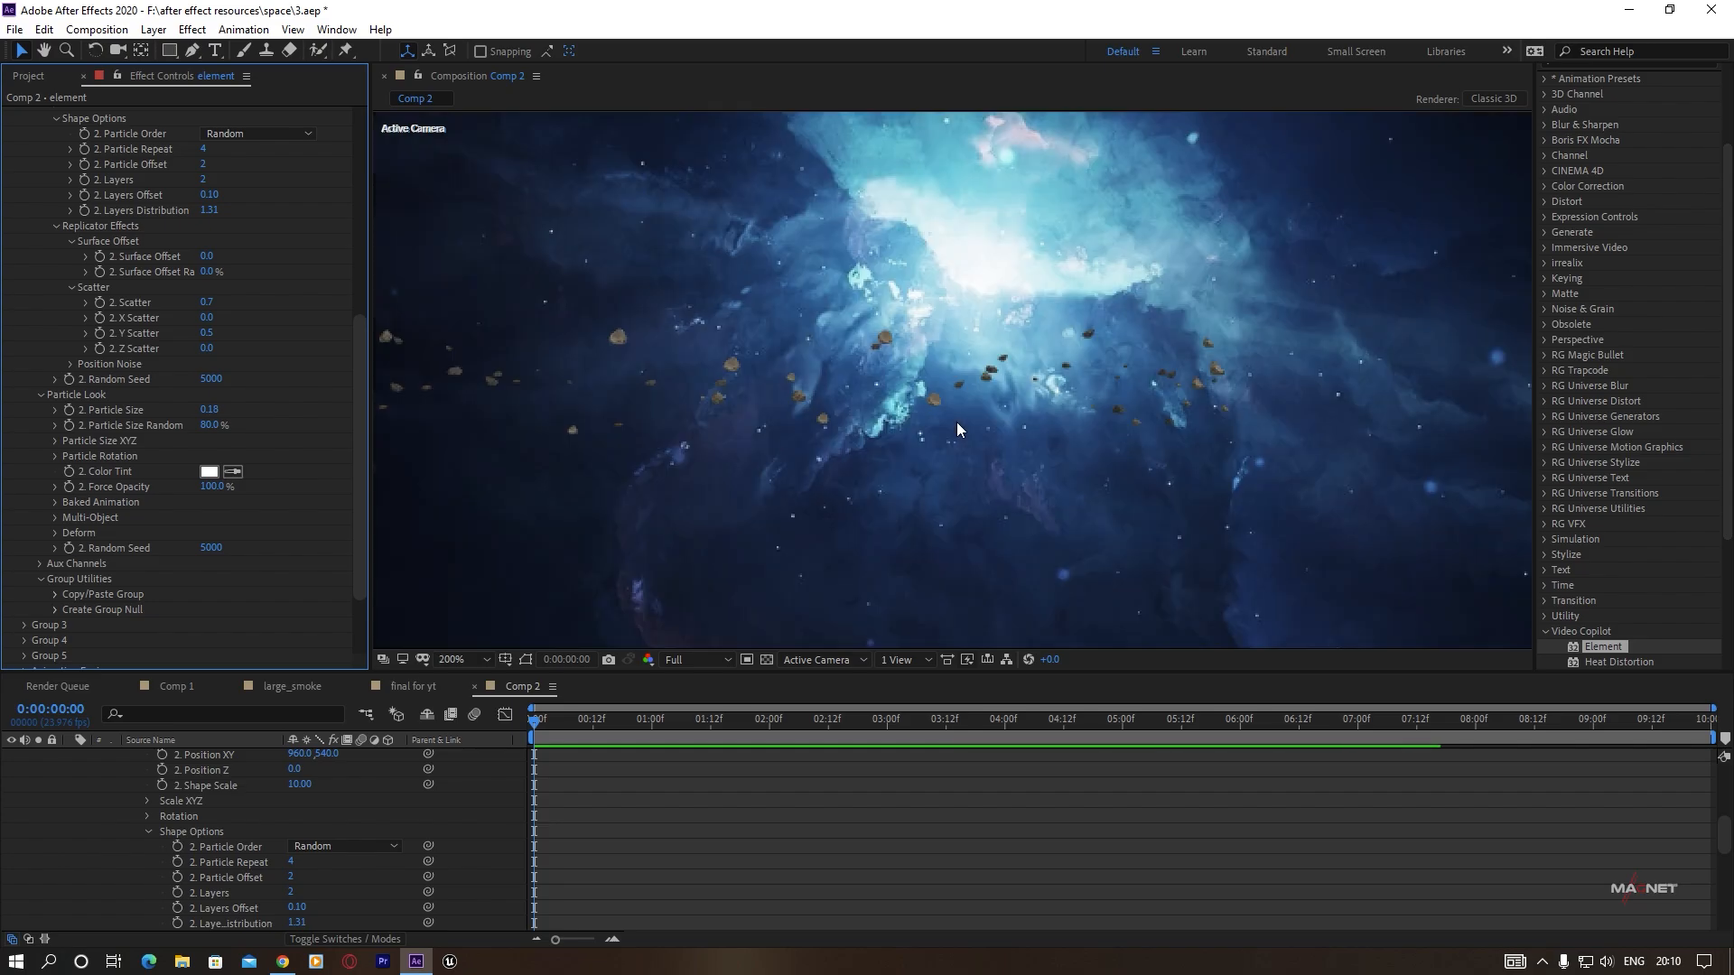
pyautogui.scroll(-1, 693, 425)
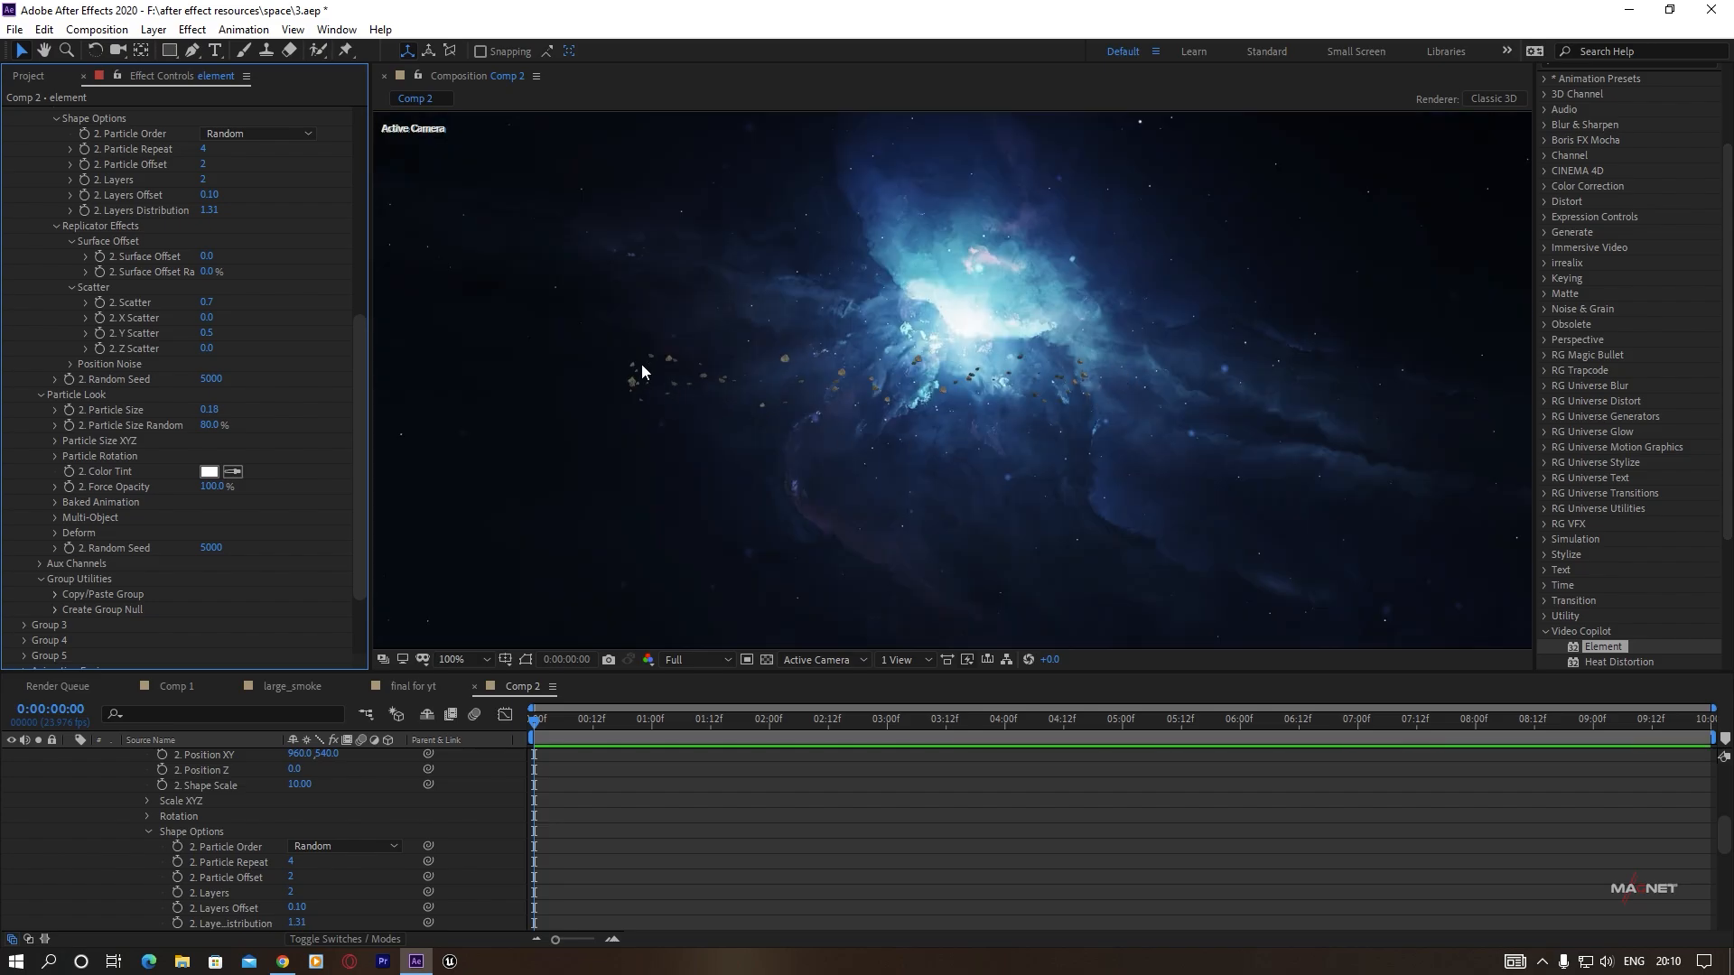
# Set Group 2's particle count to 1053 and its layers offset to -0.01.
pyautogui.scroll(5, 166, 338)
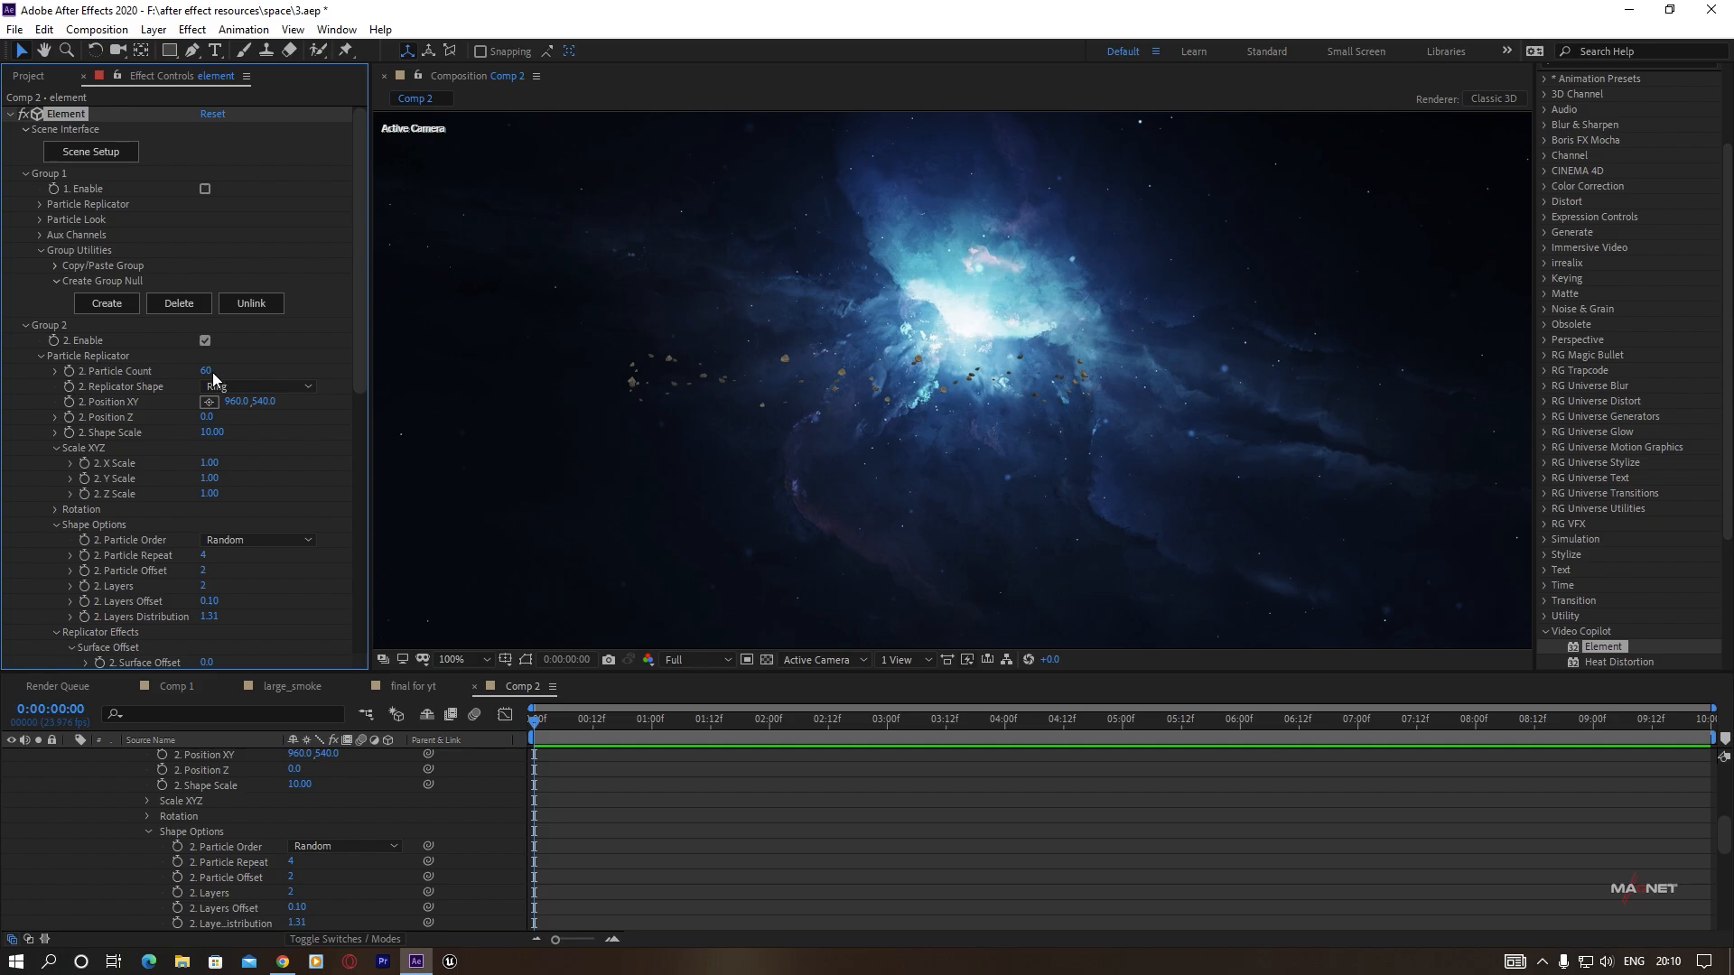
pyautogui.moveTo(206, 371); pyautogui.dragTo(737, 390)
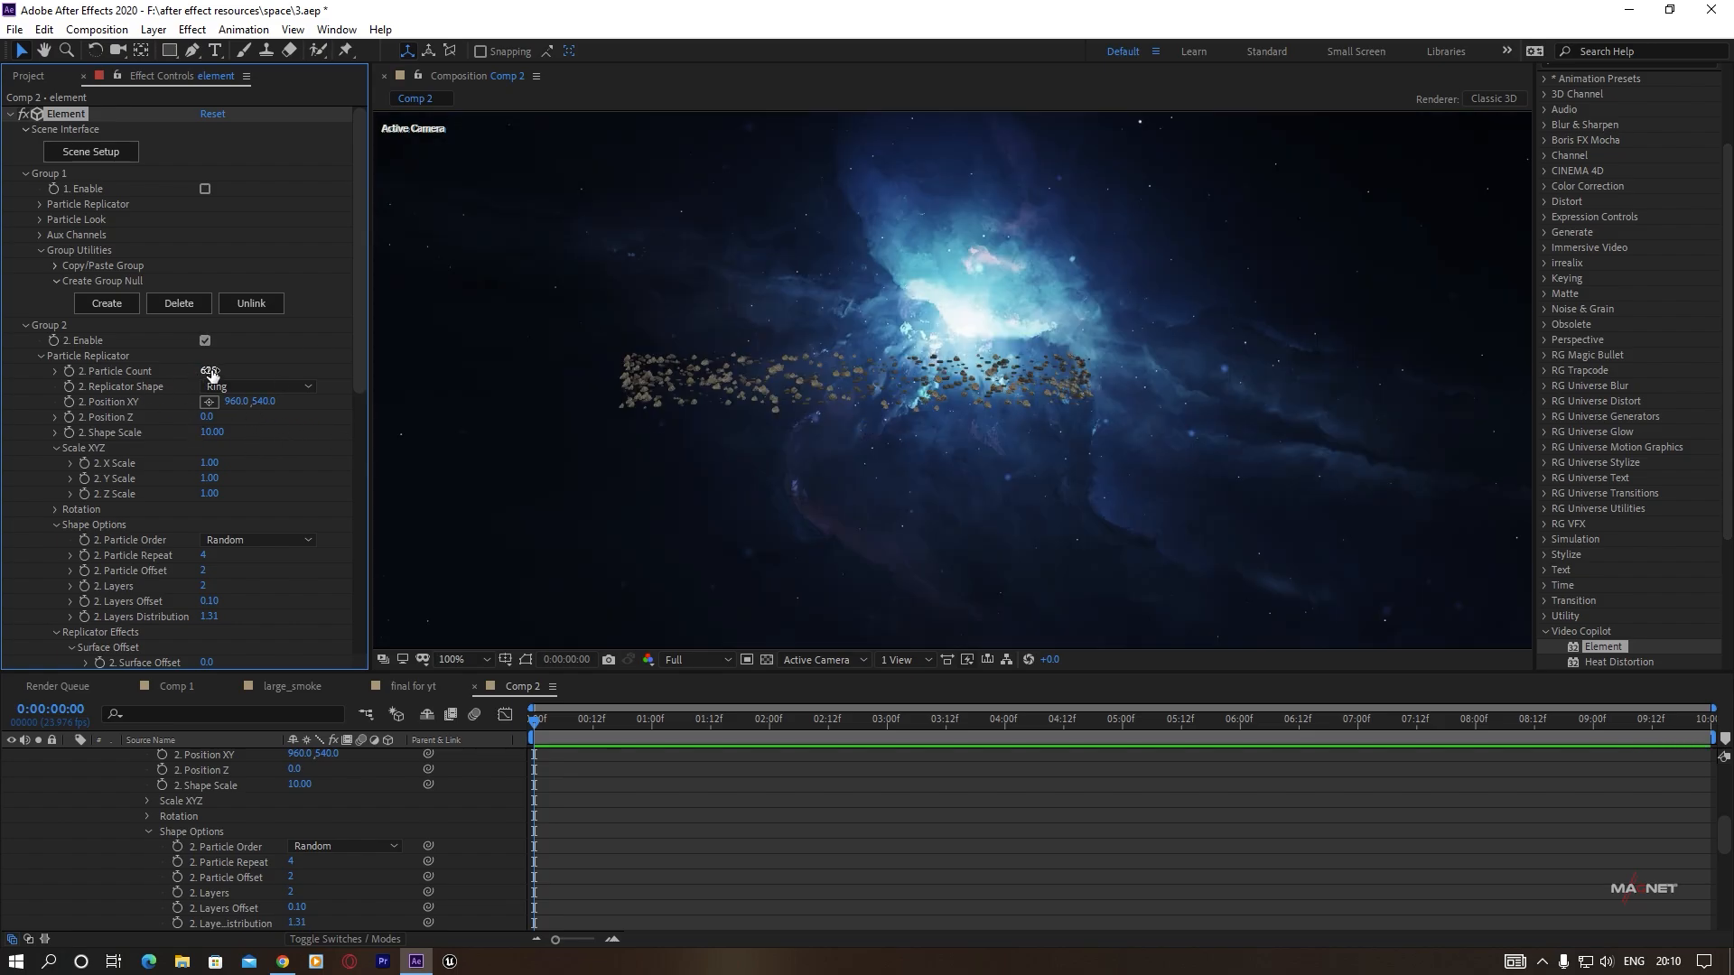
pyautogui.moveTo(209, 371); pyautogui.dragTo(910, 406)
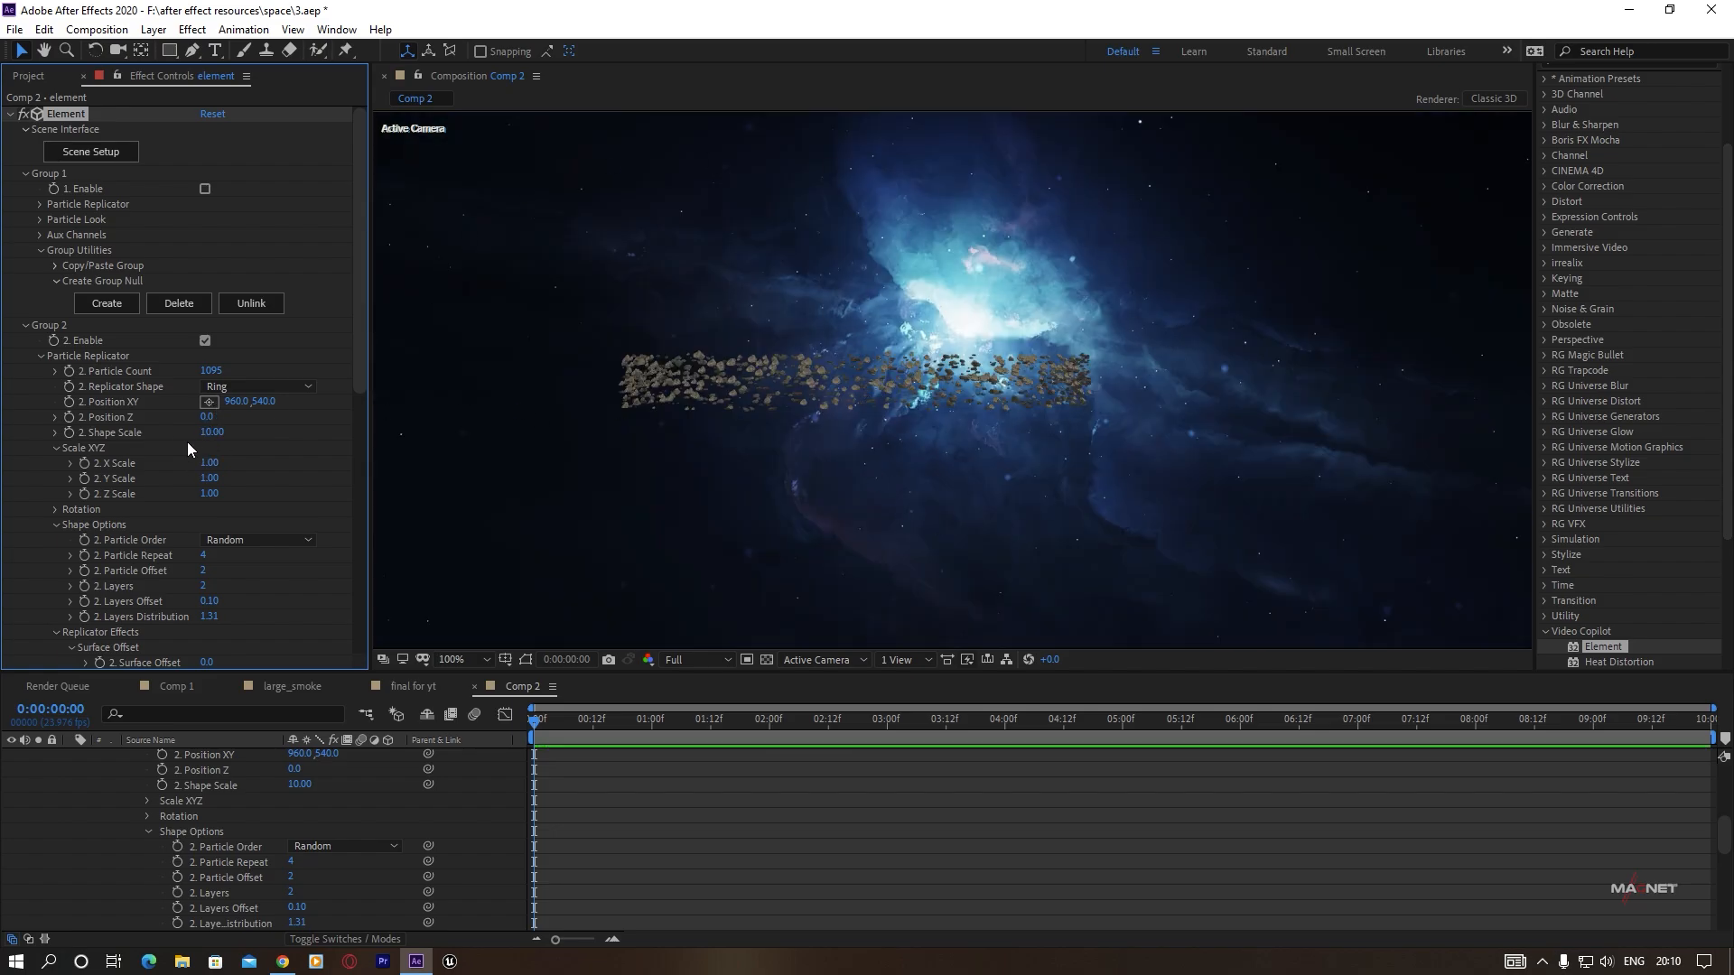
pyautogui.moveTo(213, 372); pyautogui.dragTo(178, 397)
pyautogui.scroll(-3, 178, 474)
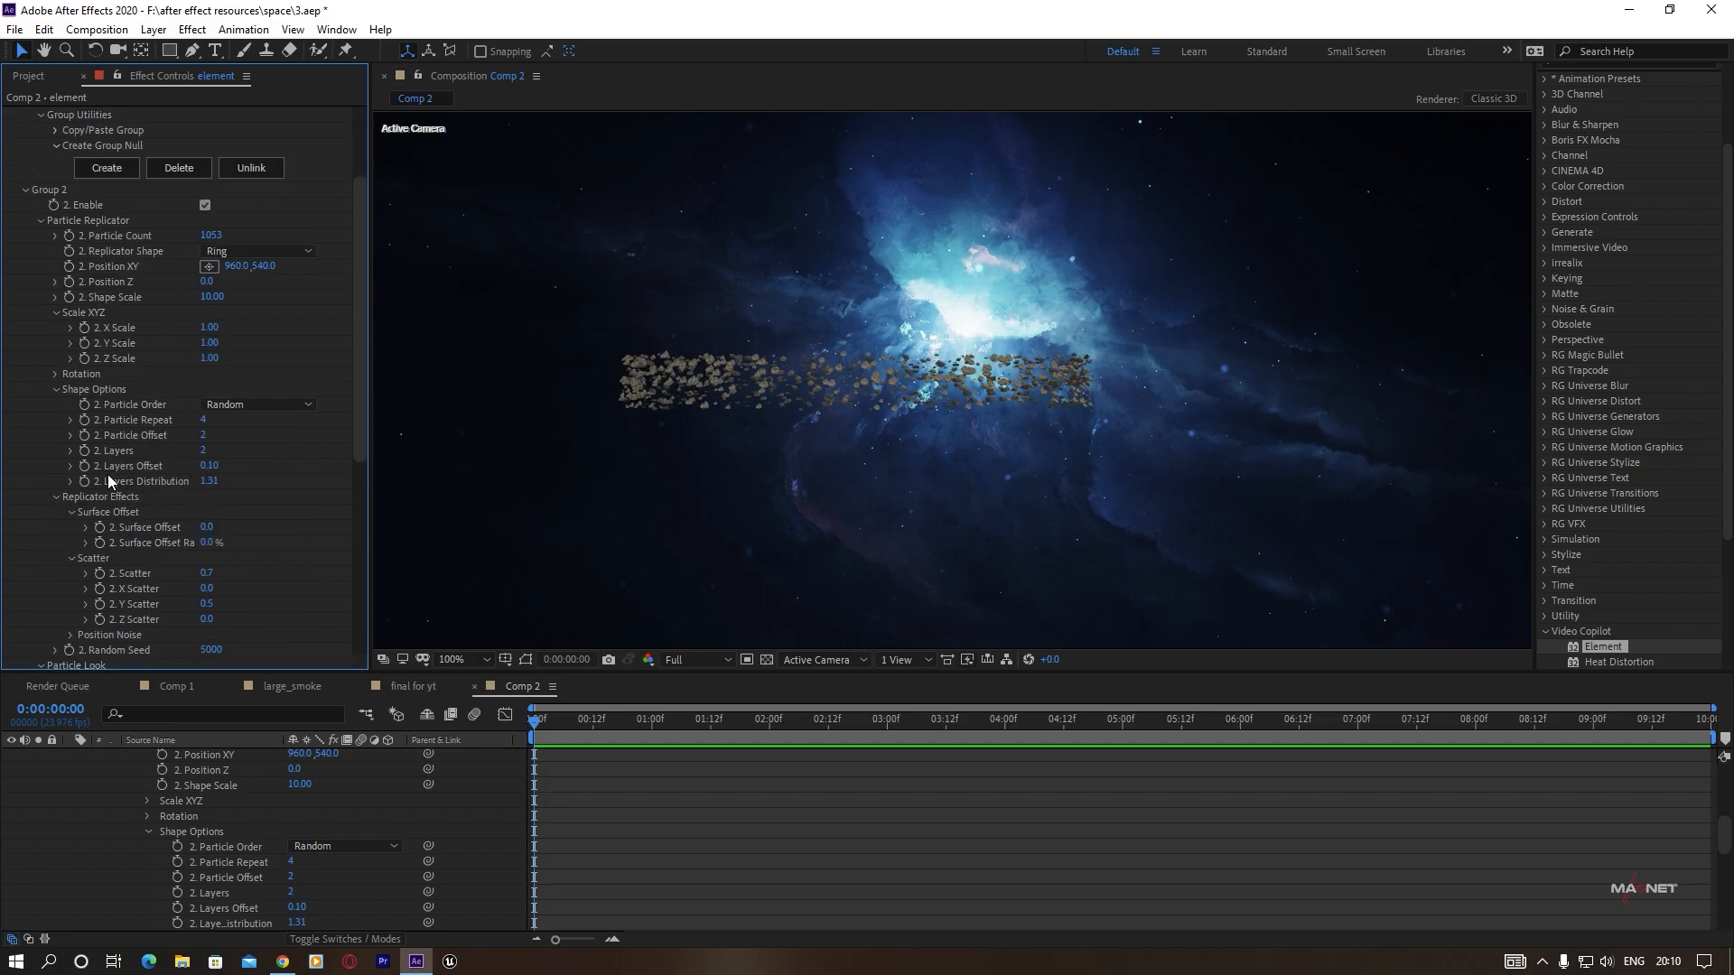
pyautogui.moveTo(209, 465); pyautogui.dragTo(200, 465)
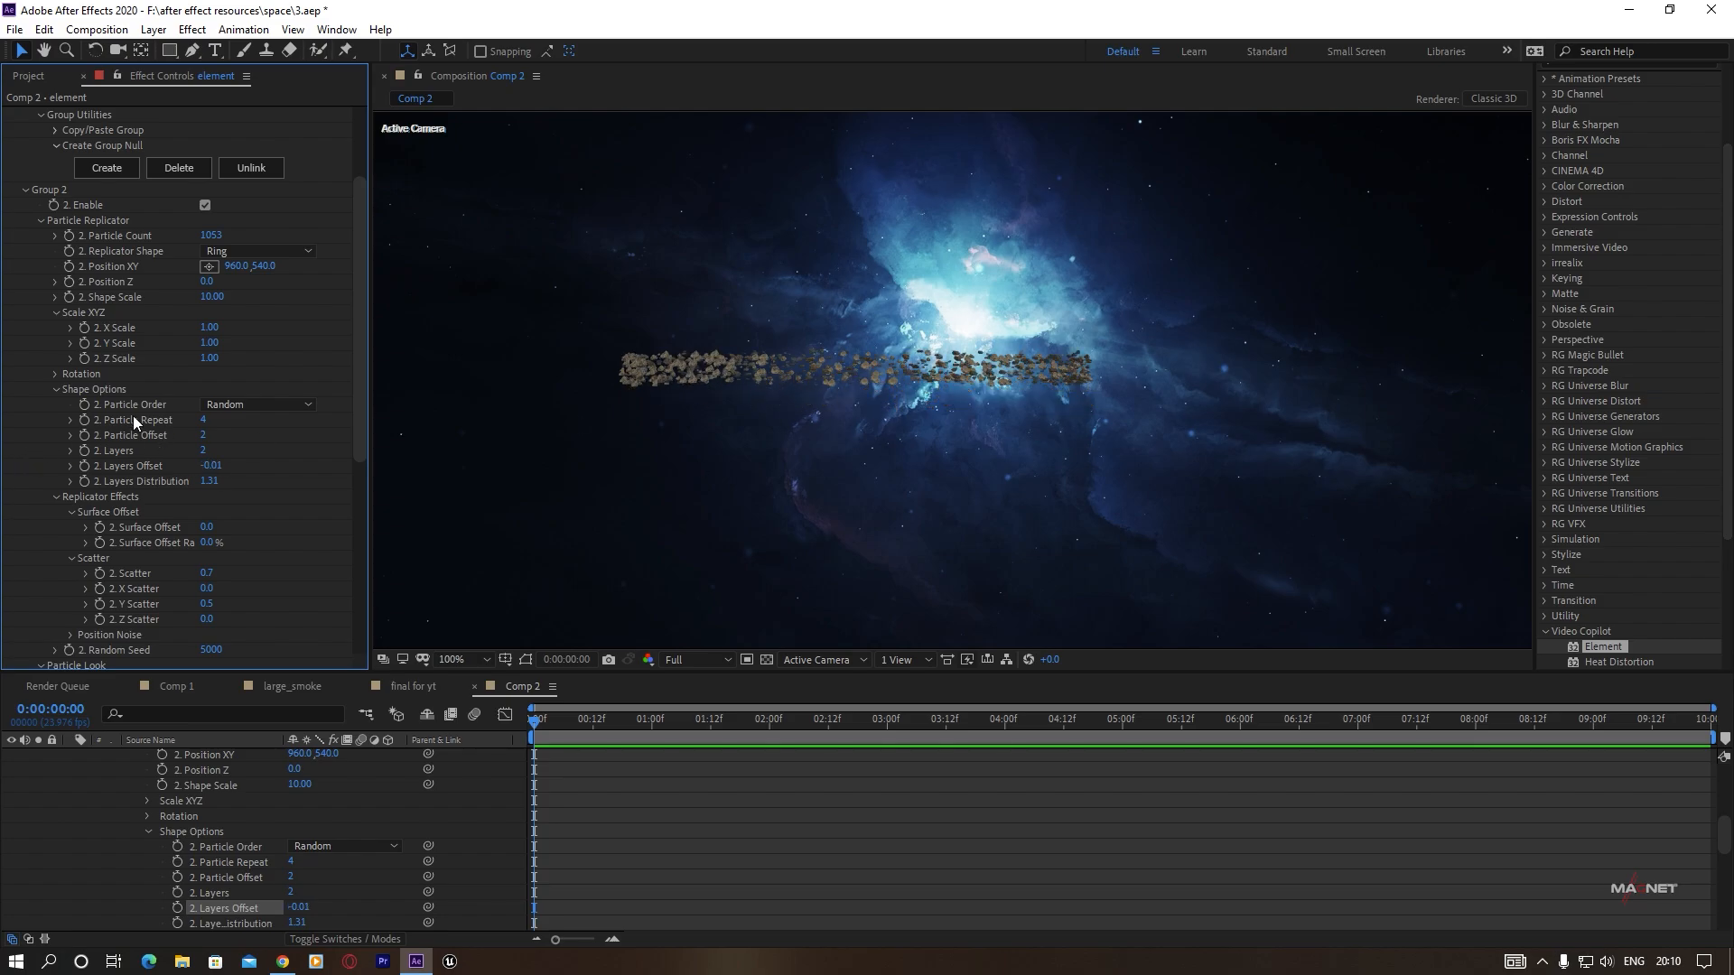
# Randomize Group 2's particle rotation angles to 34° on X, 58° on Y and 44° on Z.
pyautogui.scroll(-6, 133, 416)
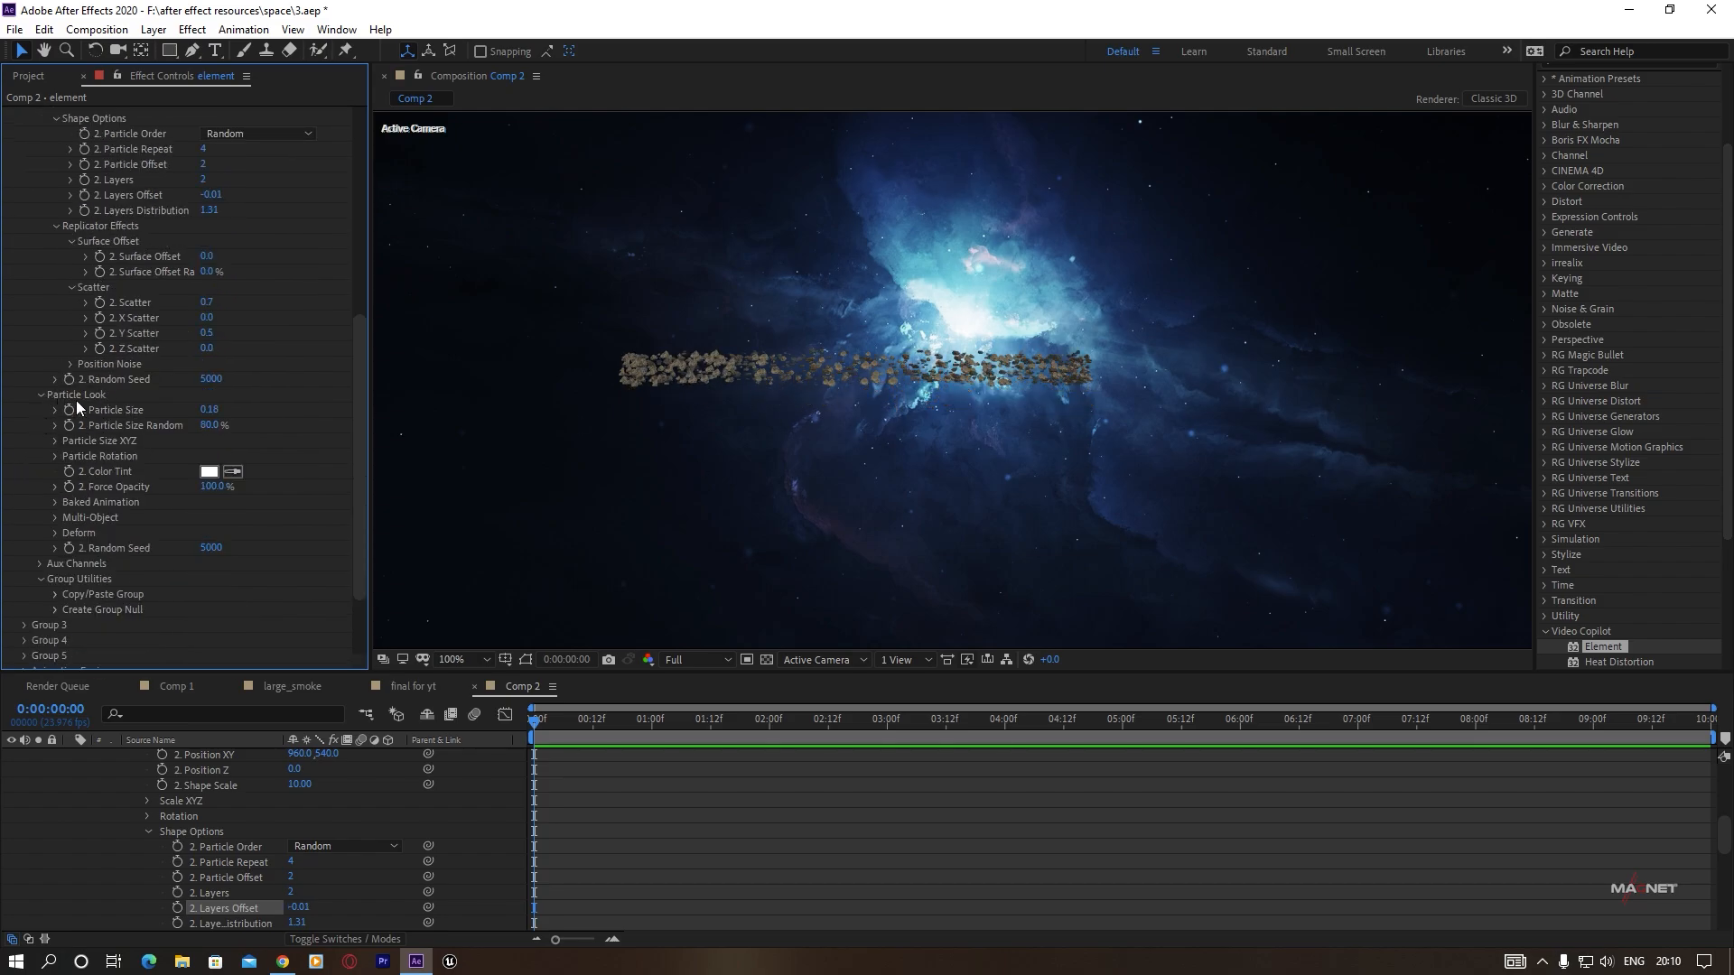
pyautogui.click(56, 457)
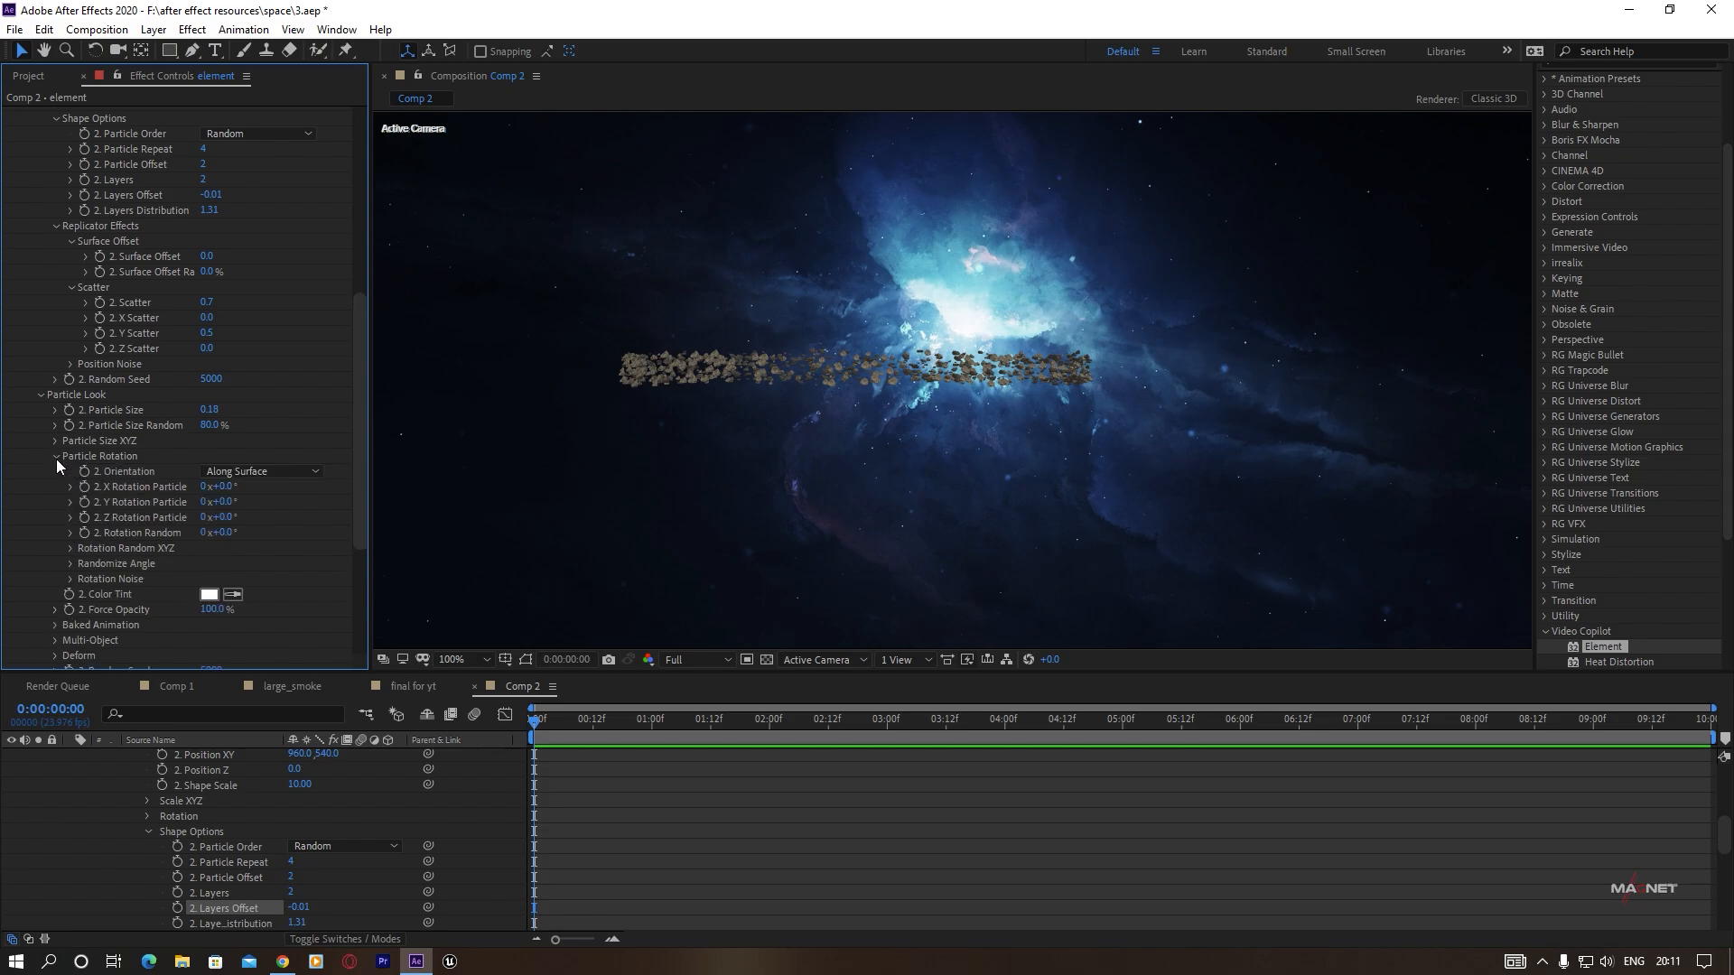
pyautogui.click(70, 564)
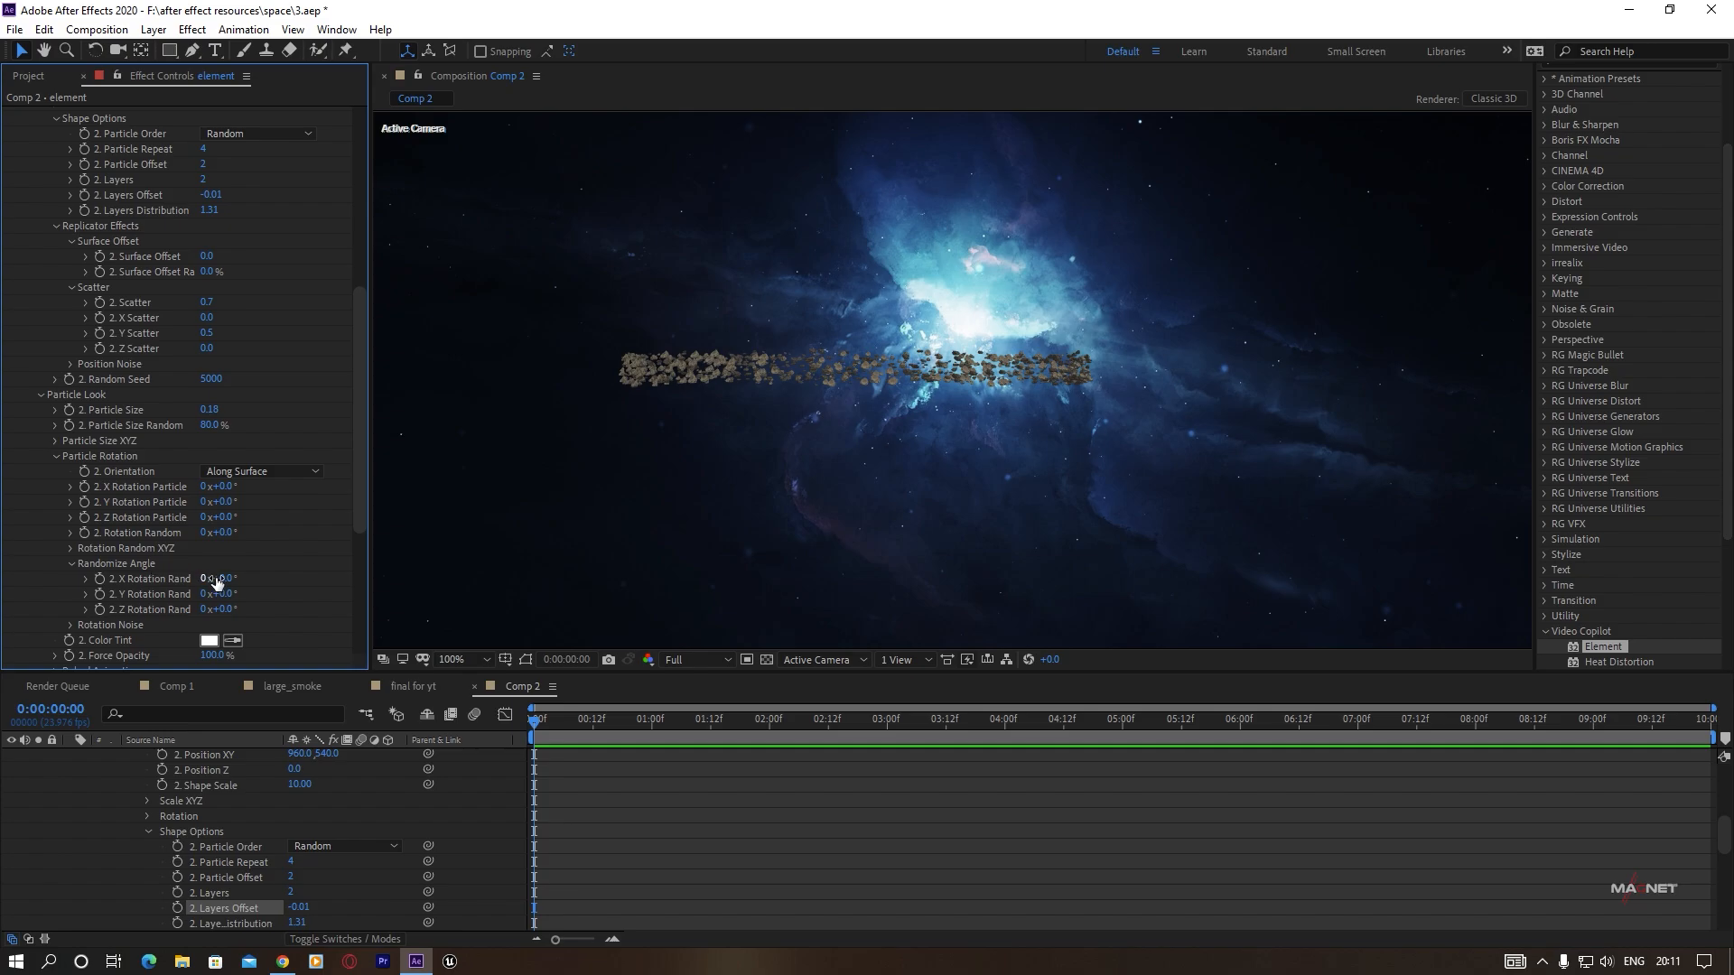
pyautogui.moveTo(229, 583); pyautogui.dragTo(265, 606)
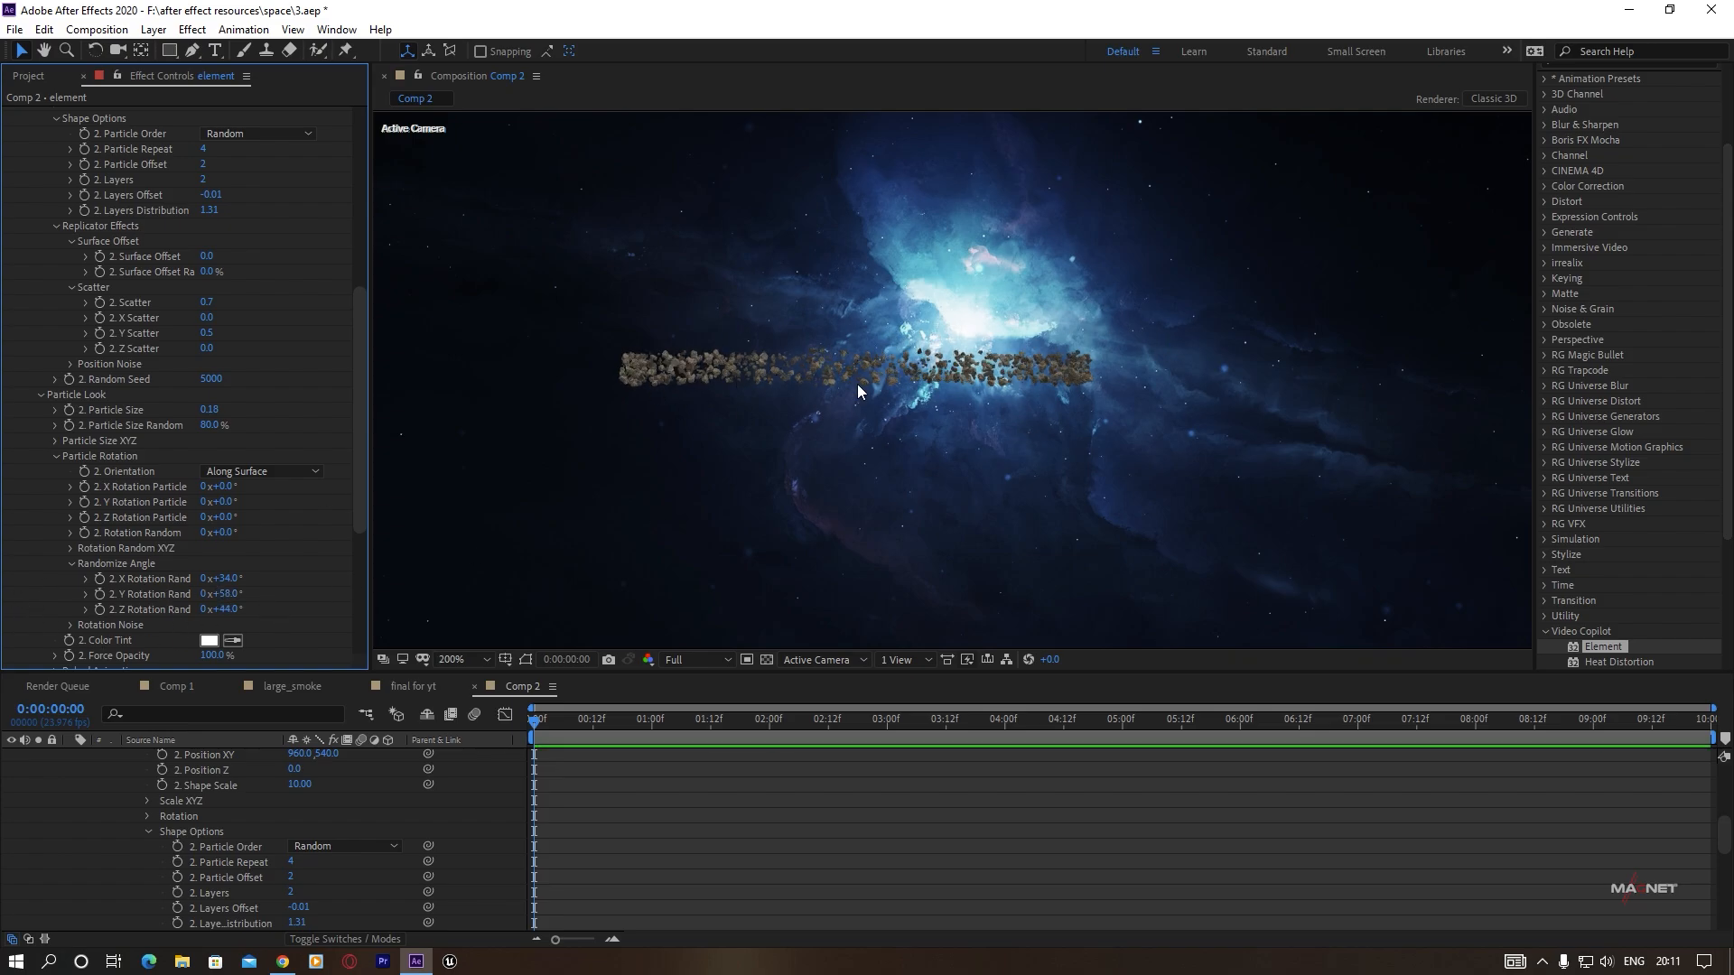
pyautogui.scroll(-1, 858, 385)
pyautogui.moveTo(848, 390); pyautogui.dragTo(939, 435)
pyautogui.scroll(1, 939, 439)
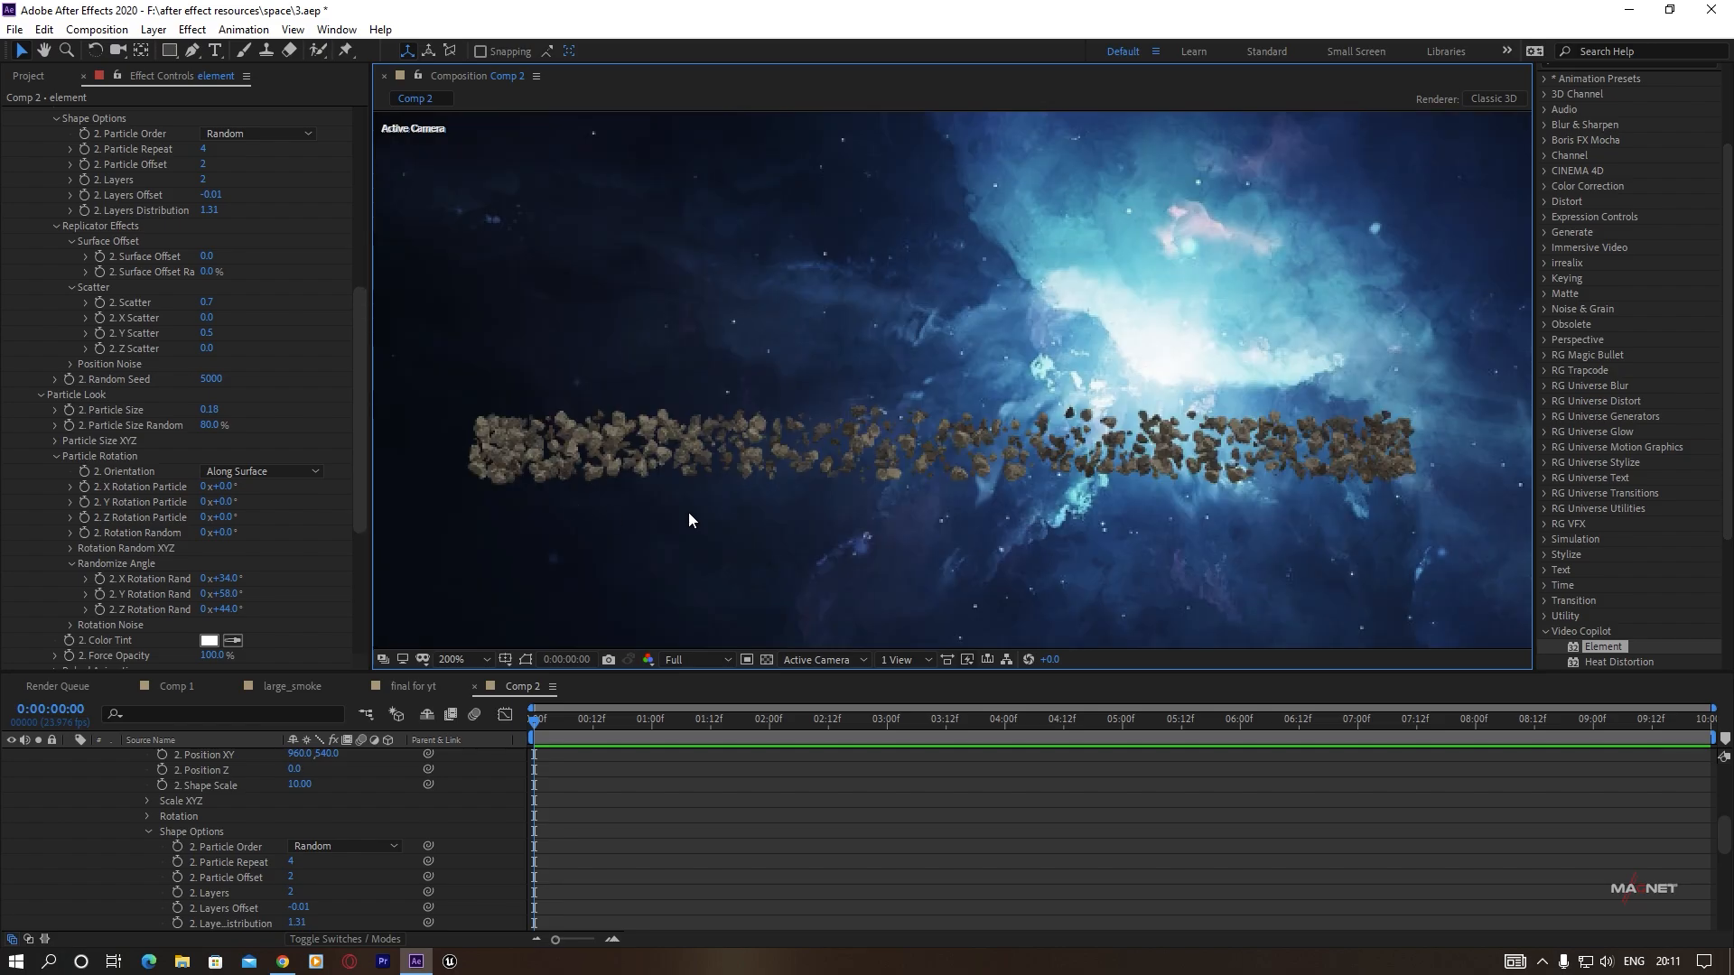
# Enable Group 1 again and enlarge Group 2's asteroid ring around the planet to a shape scale of 22.70.
pyautogui.scroll(5, 177, 425)
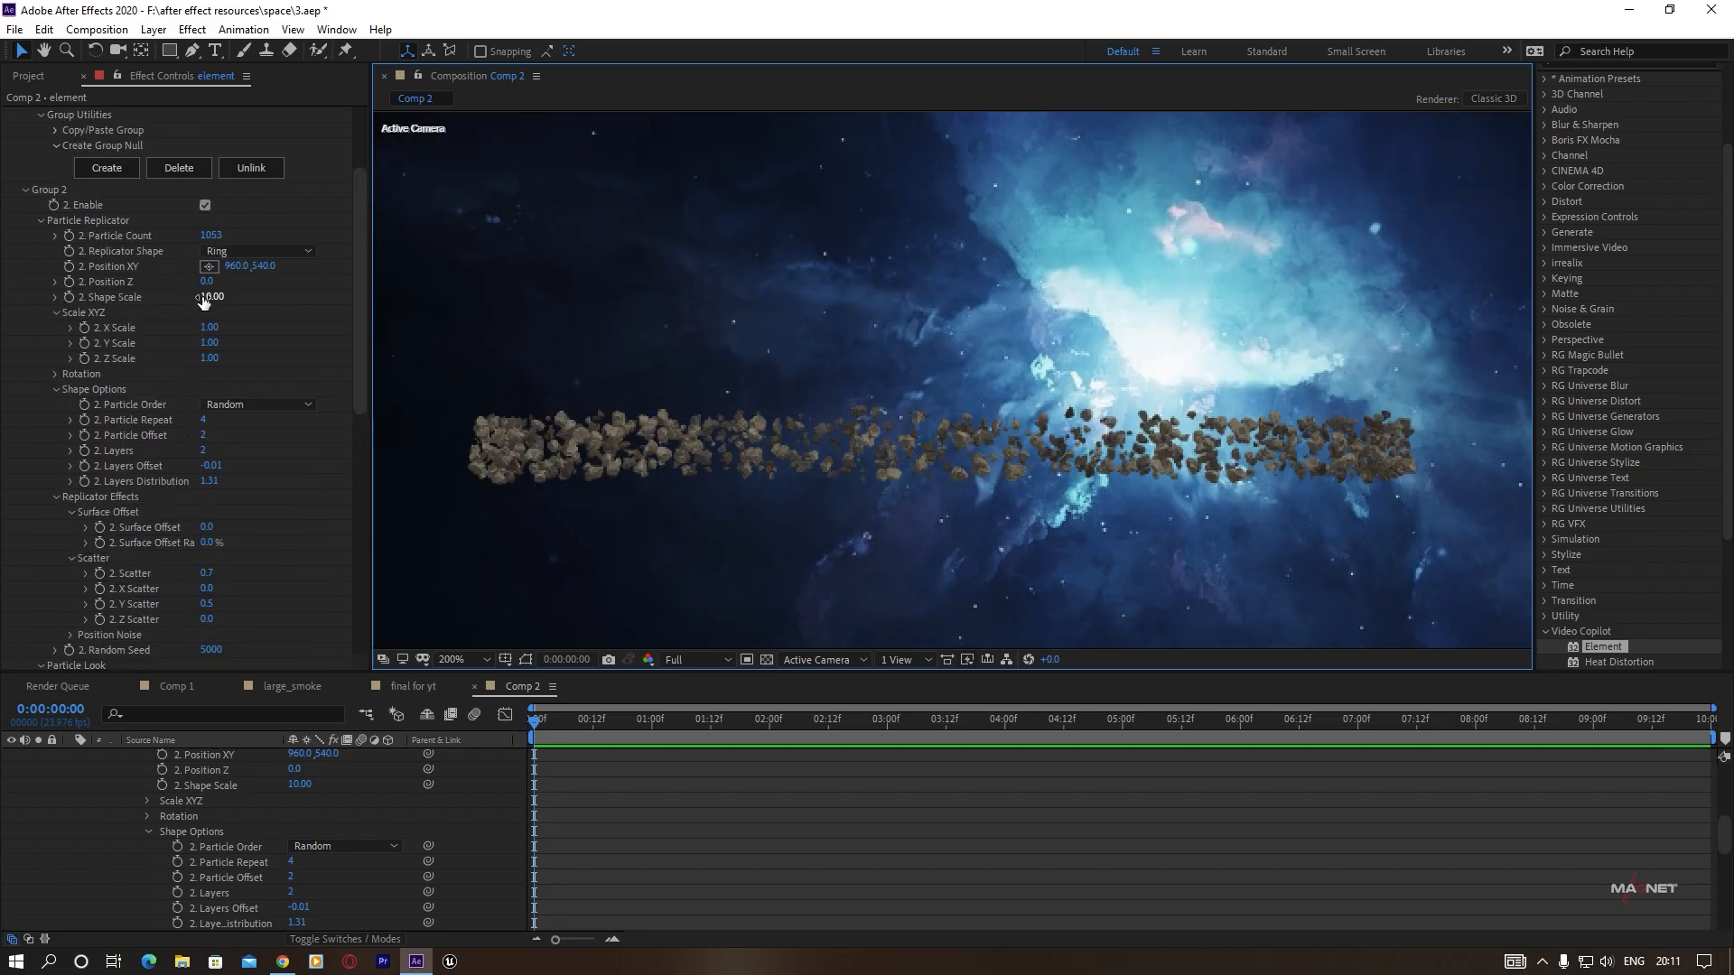
pyautogui.moveTo(203, 303); pyautogui.dragTo(265, 310)
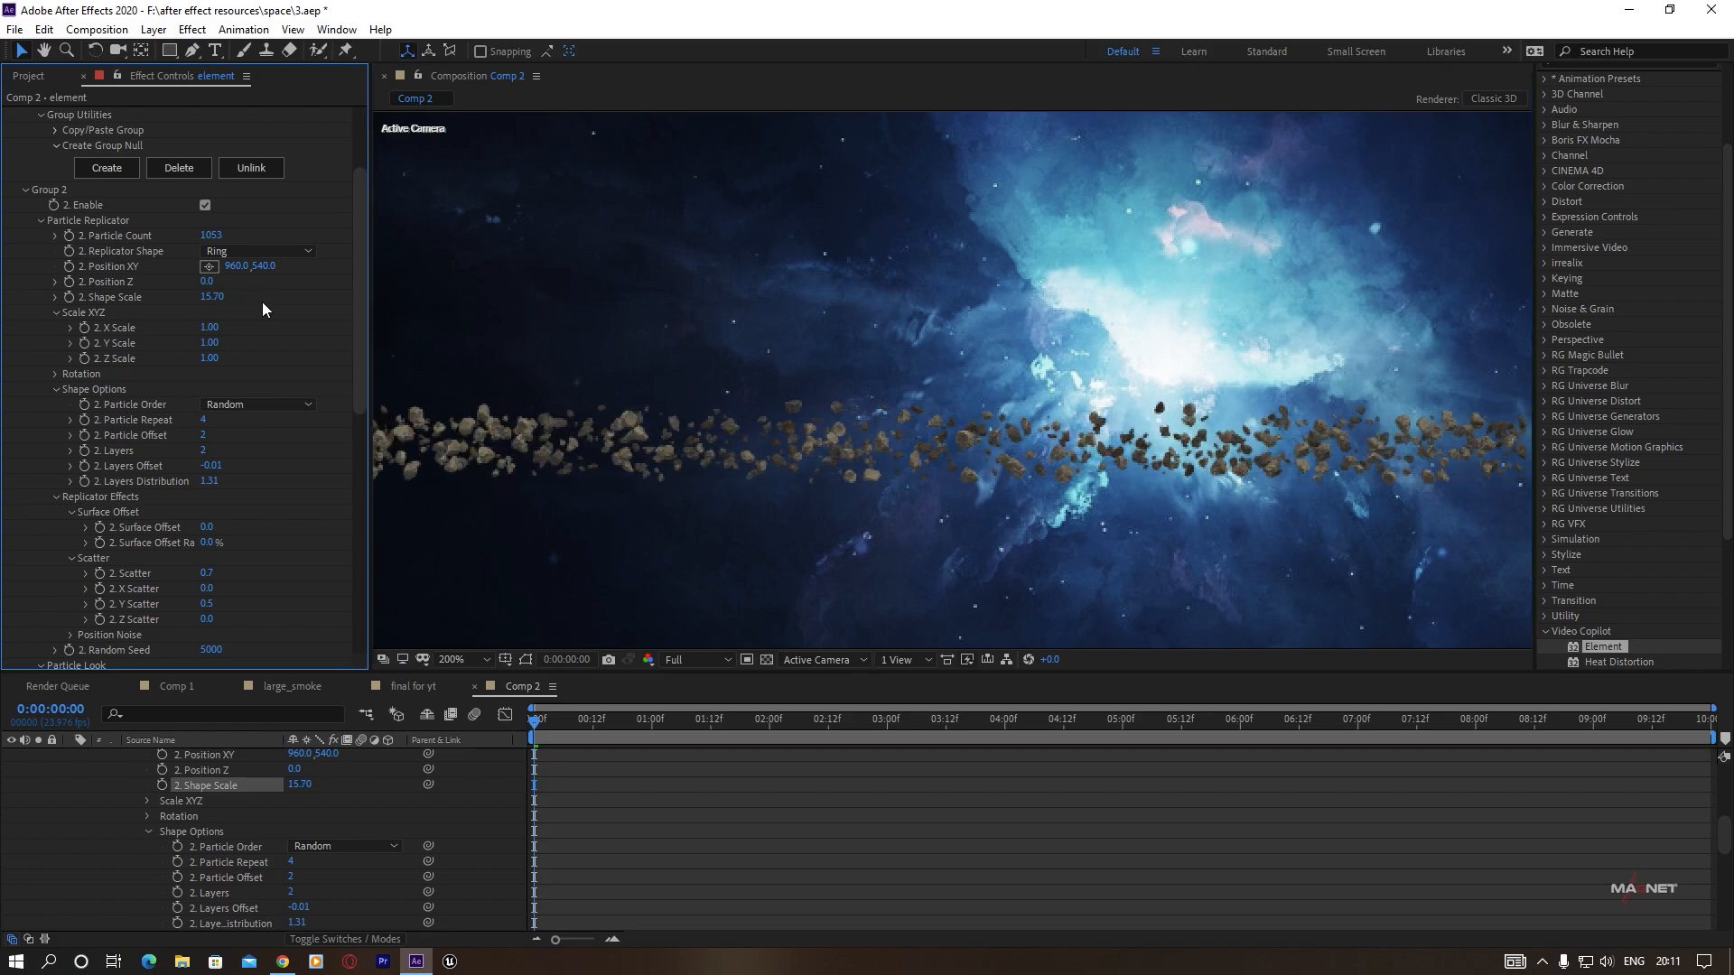
pyautogui.scroll(-1, 1057, 479)
pyautogui.scroll(3, 181, 479)
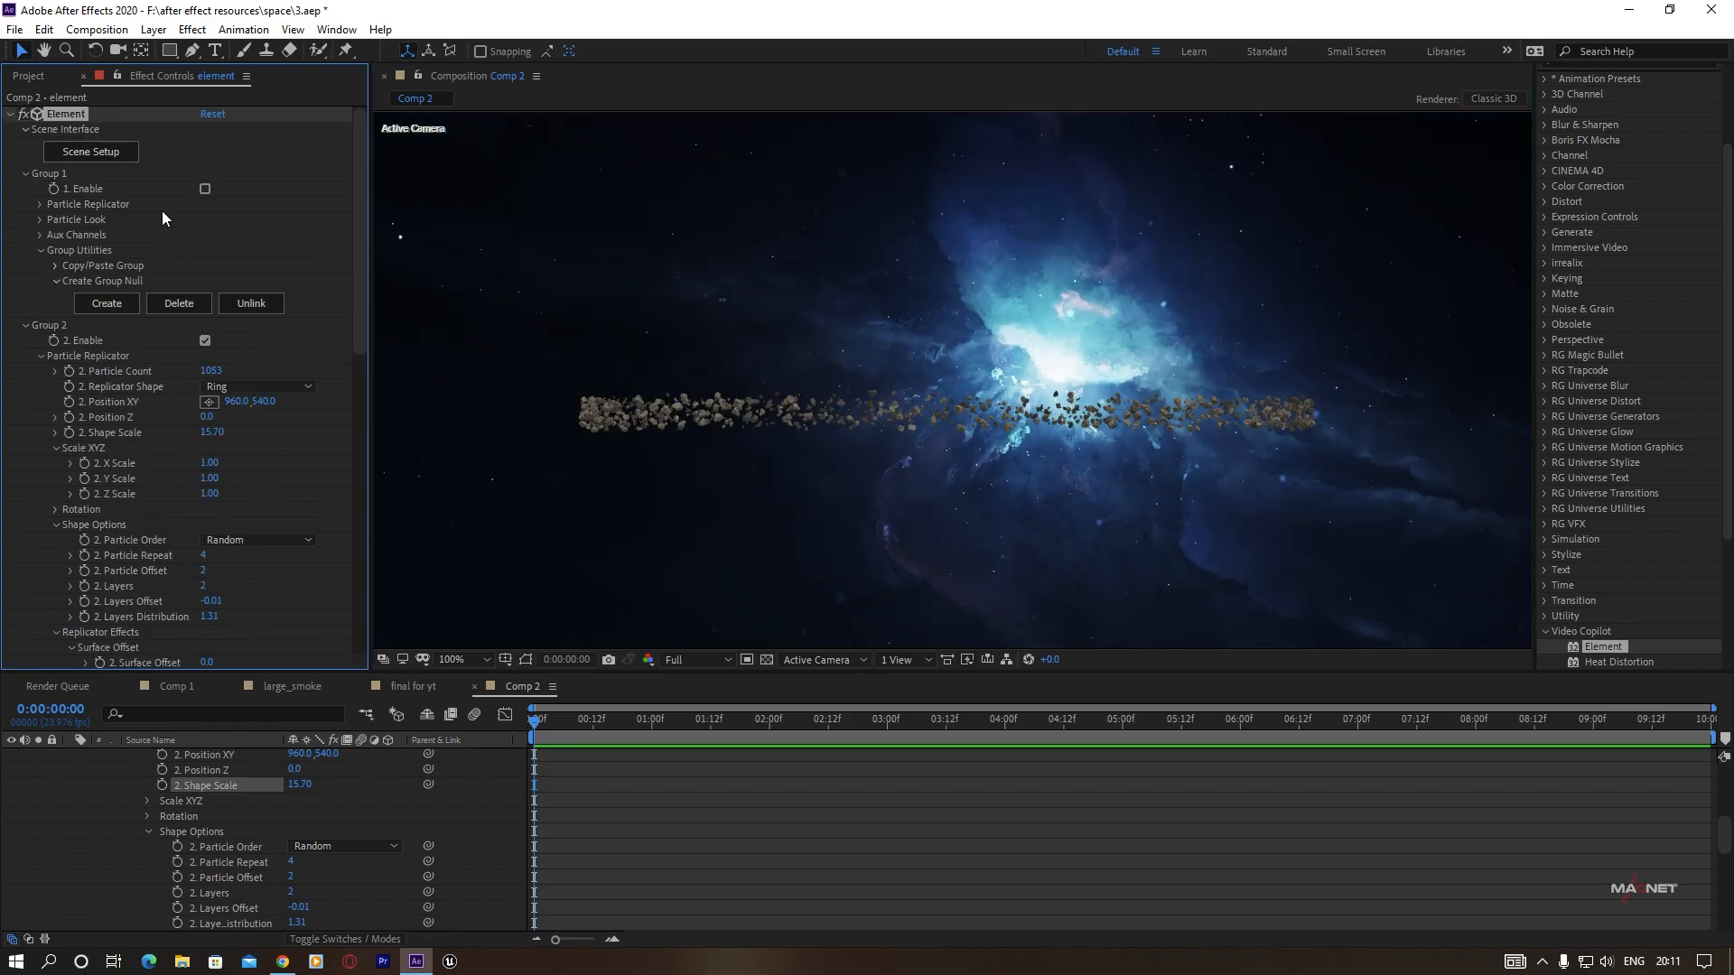
pyautogui.click(205, 189)
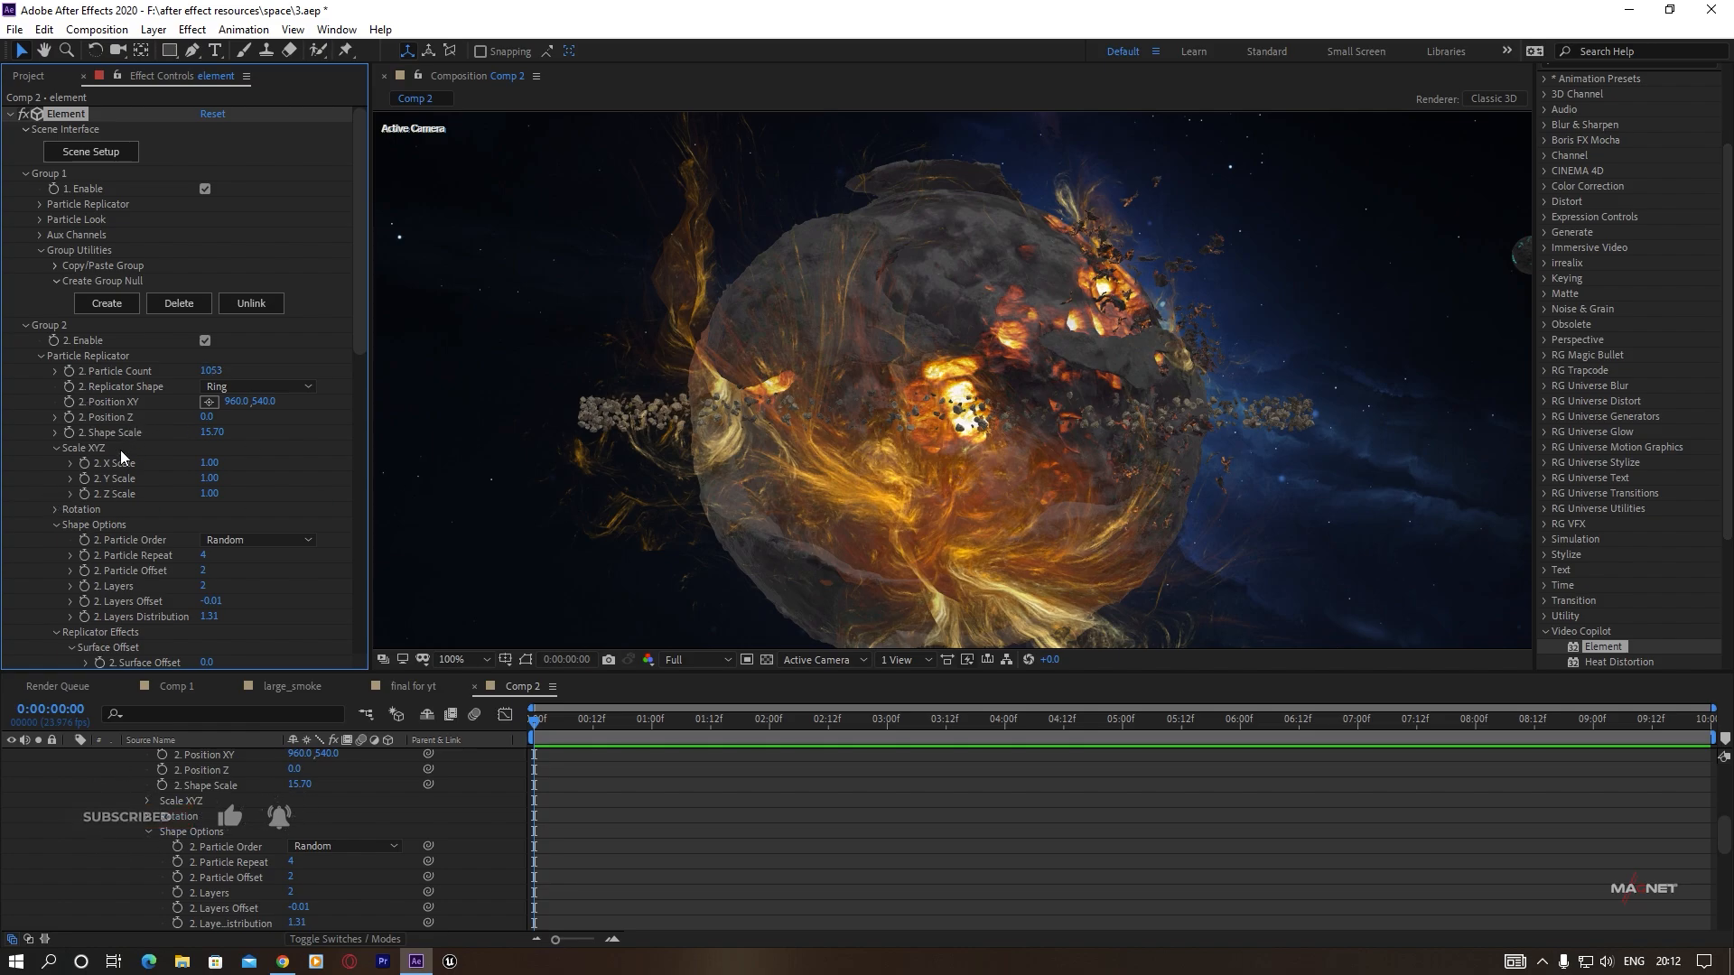
pyautogui.scroll(-3, 139, 412)
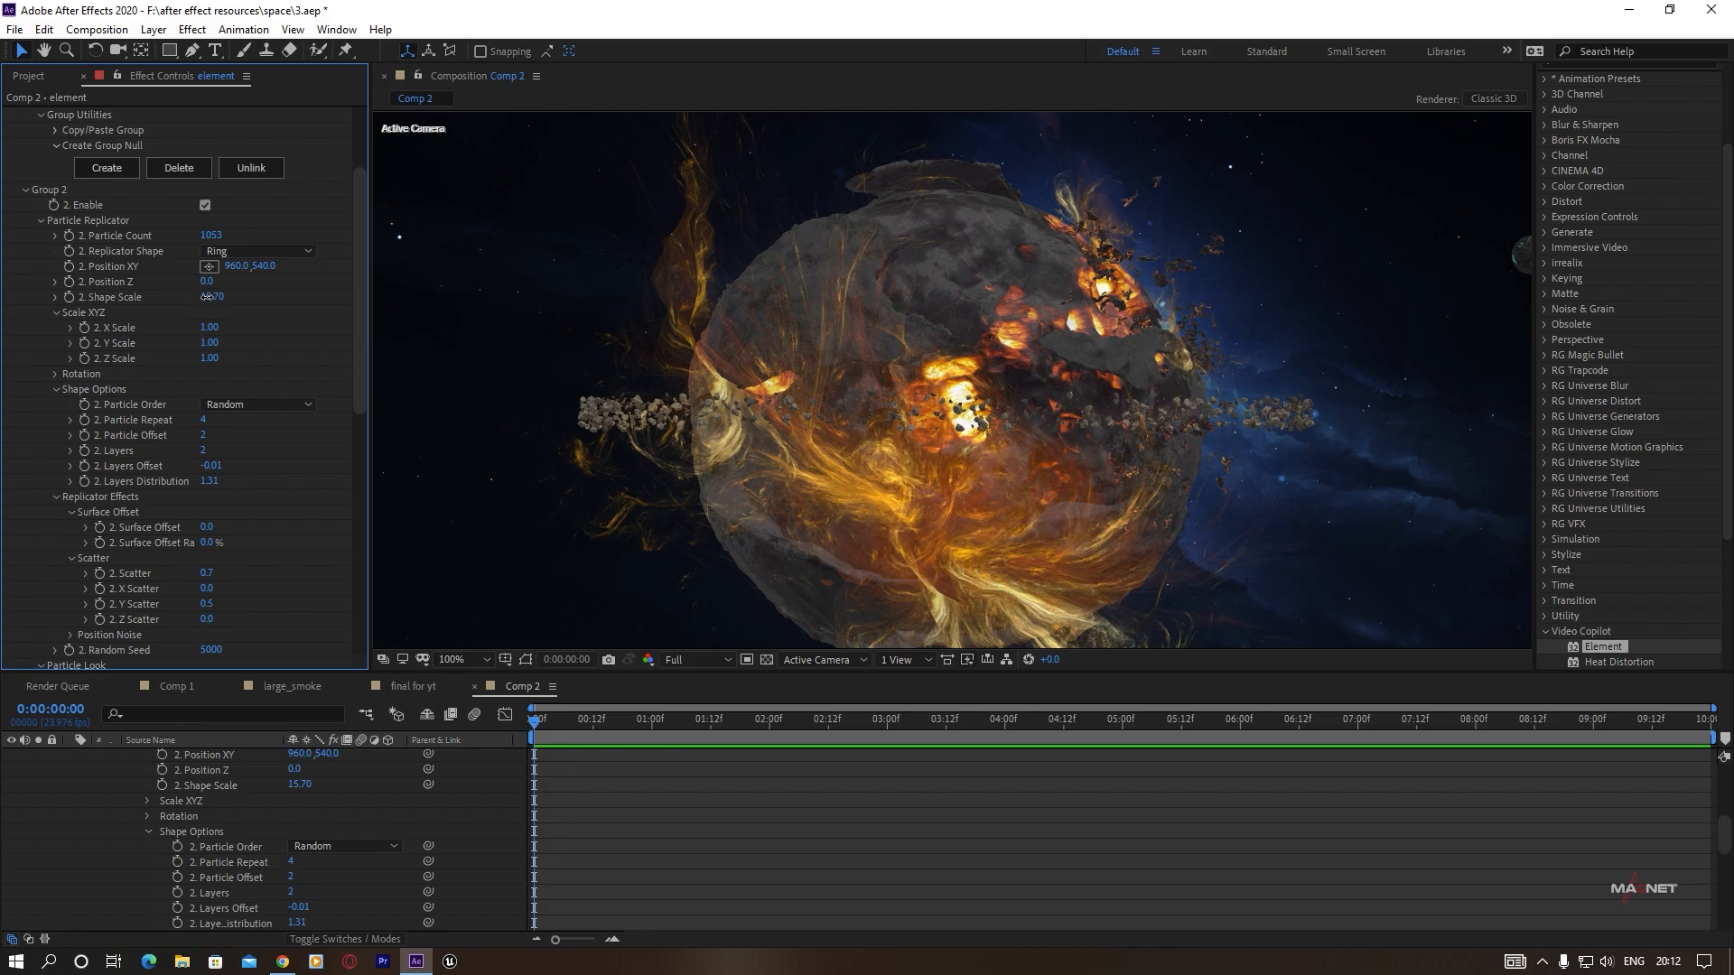
pyautogui.moveTo(217, 298); pyautogui.dragTo(266, 294)
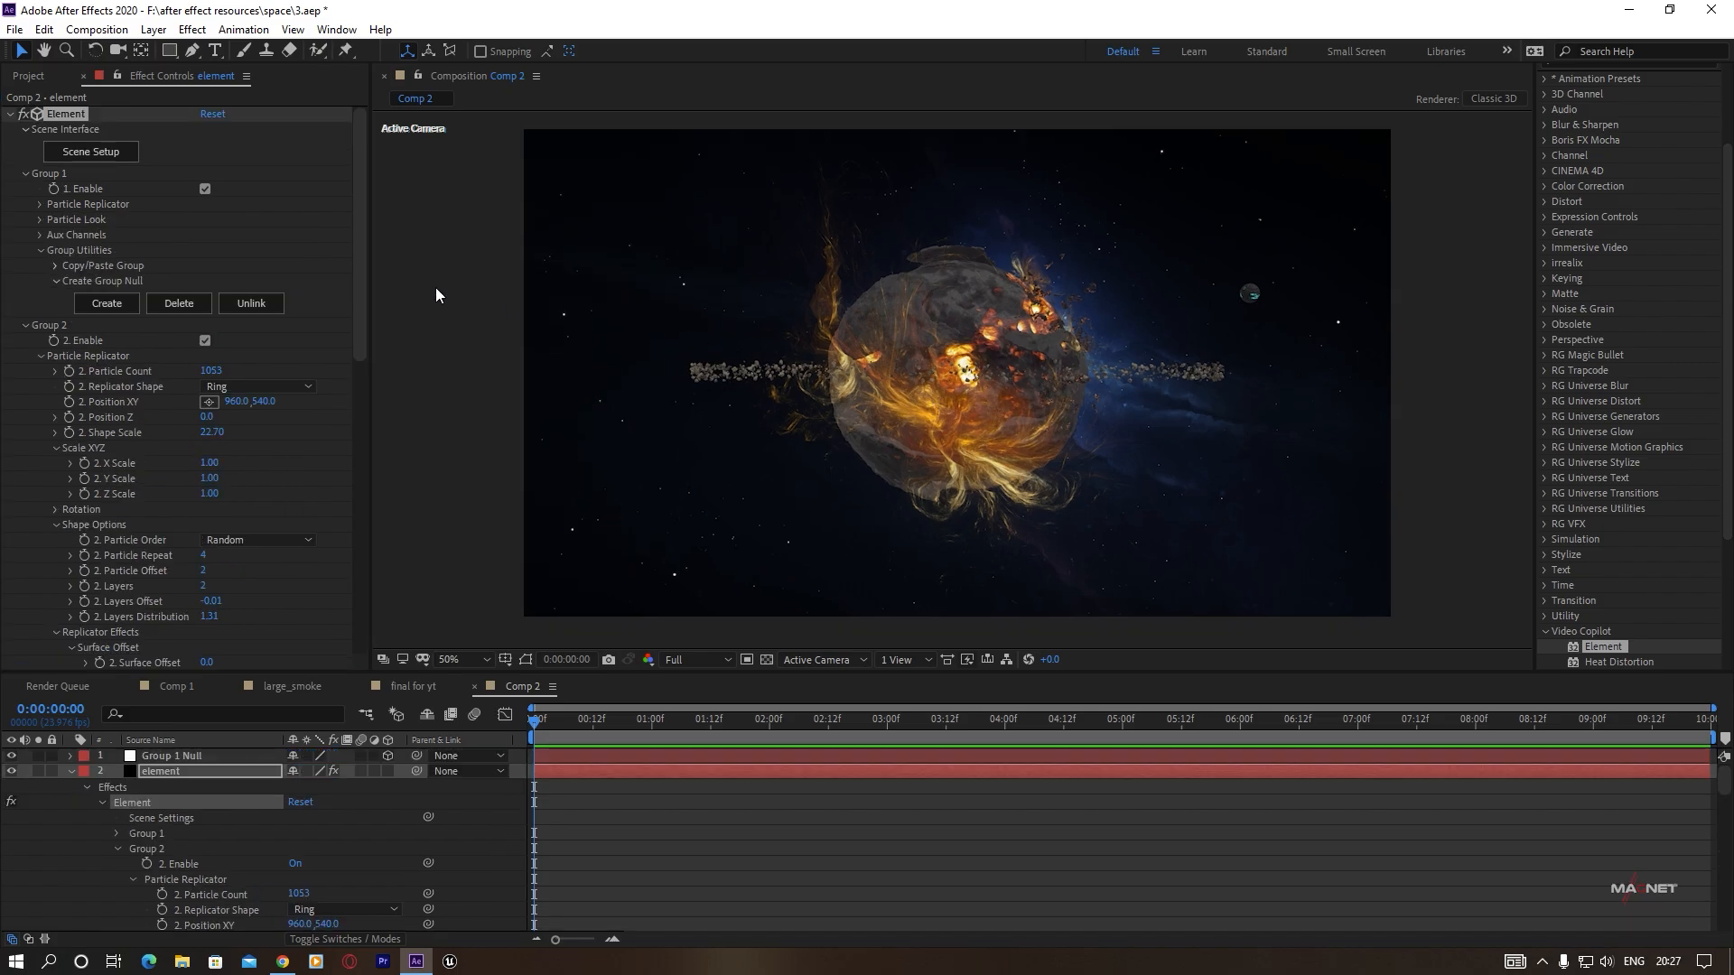
# In Element's Scene Setup, assign both Tundra Boulder models and the Sandstone Boulder to group 3 in addition to group 2, and accept the scene.
pyautogui.click(89, 154)
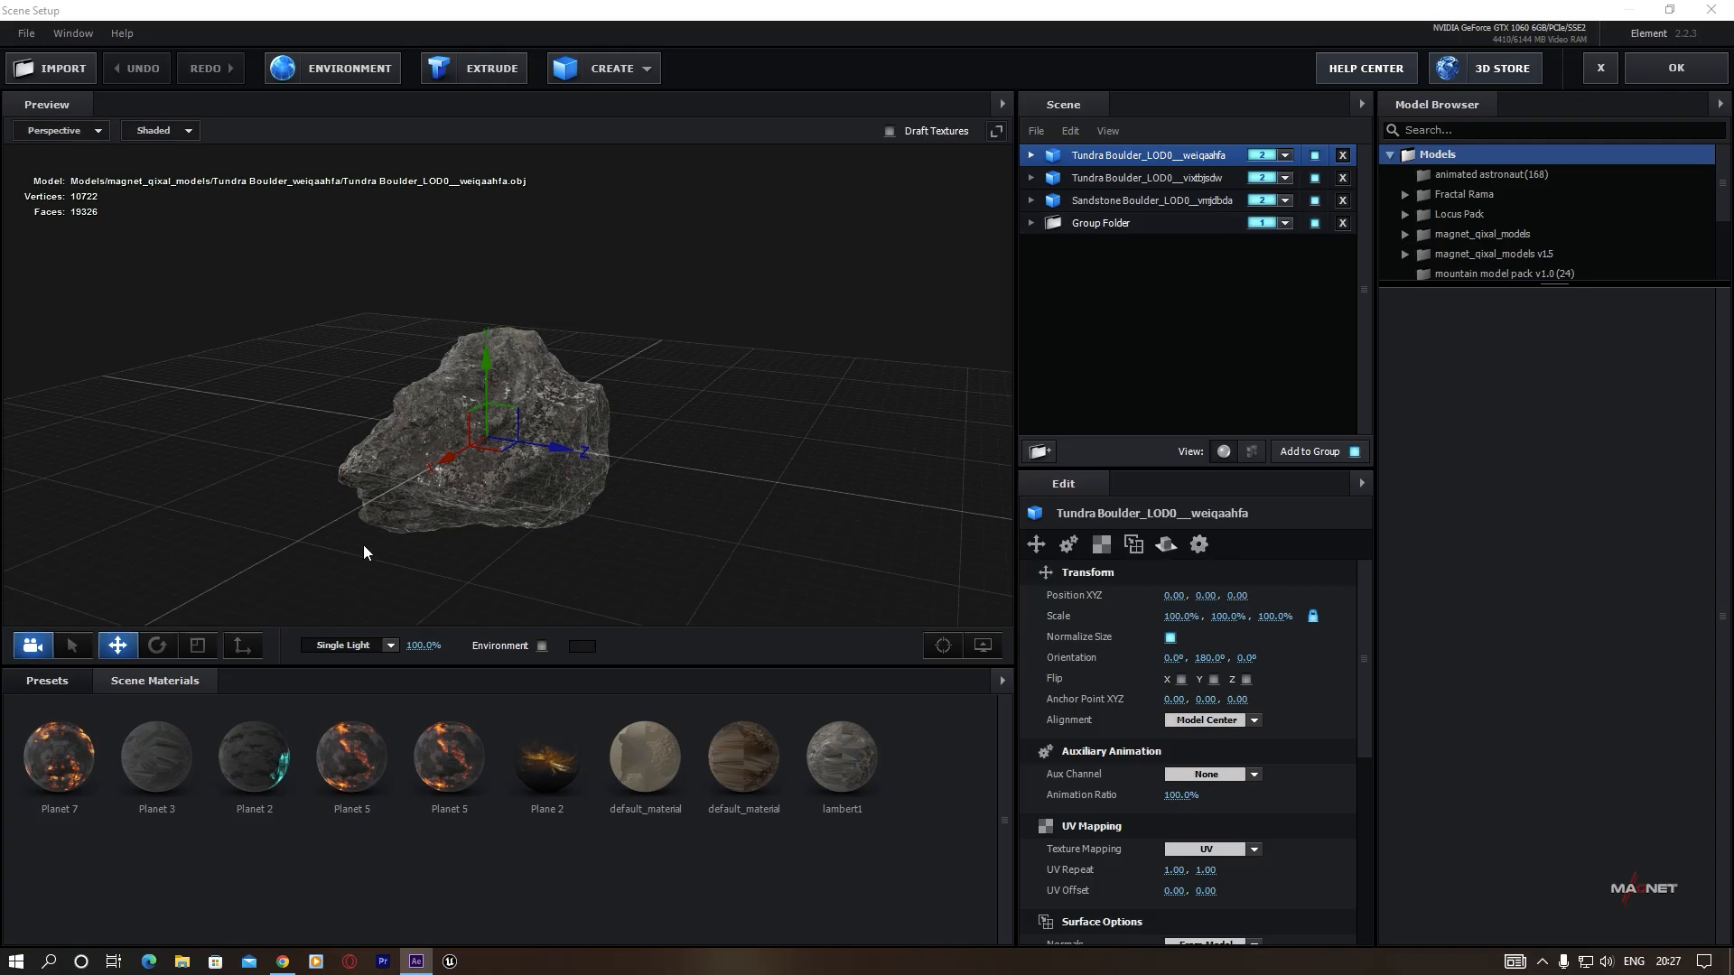
pyautogui.moveTo(363, 545); pyautogui.dragTo(652, 293)
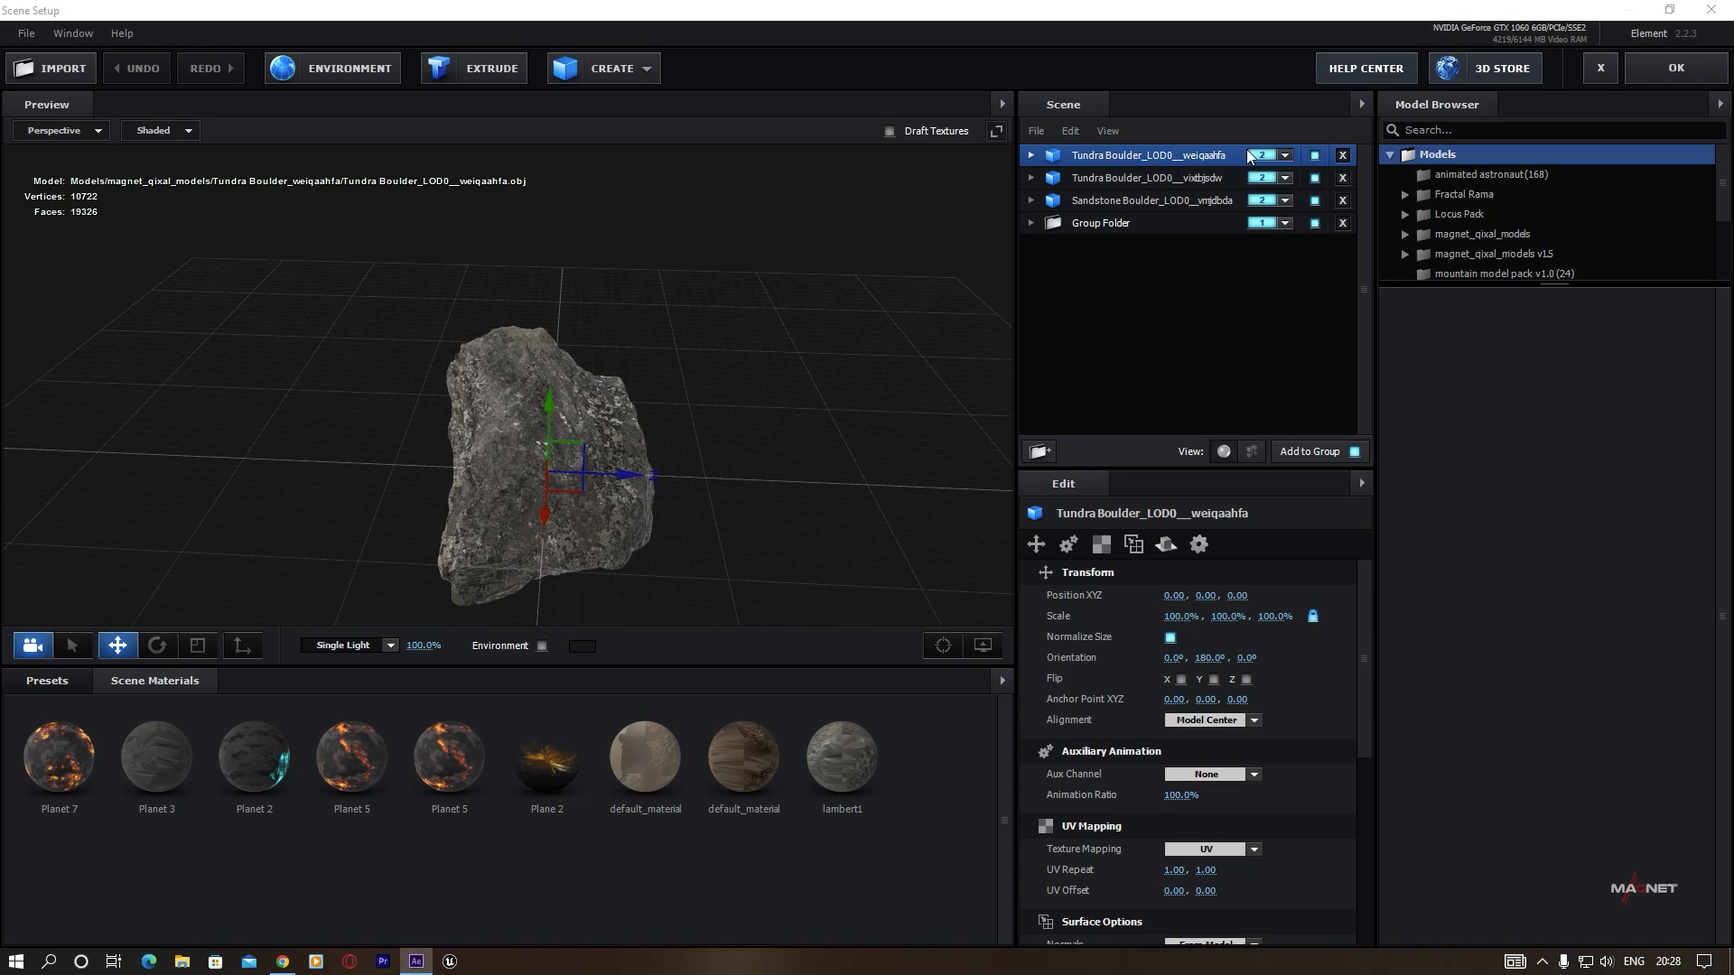
pyautogui.click(1286, 155)
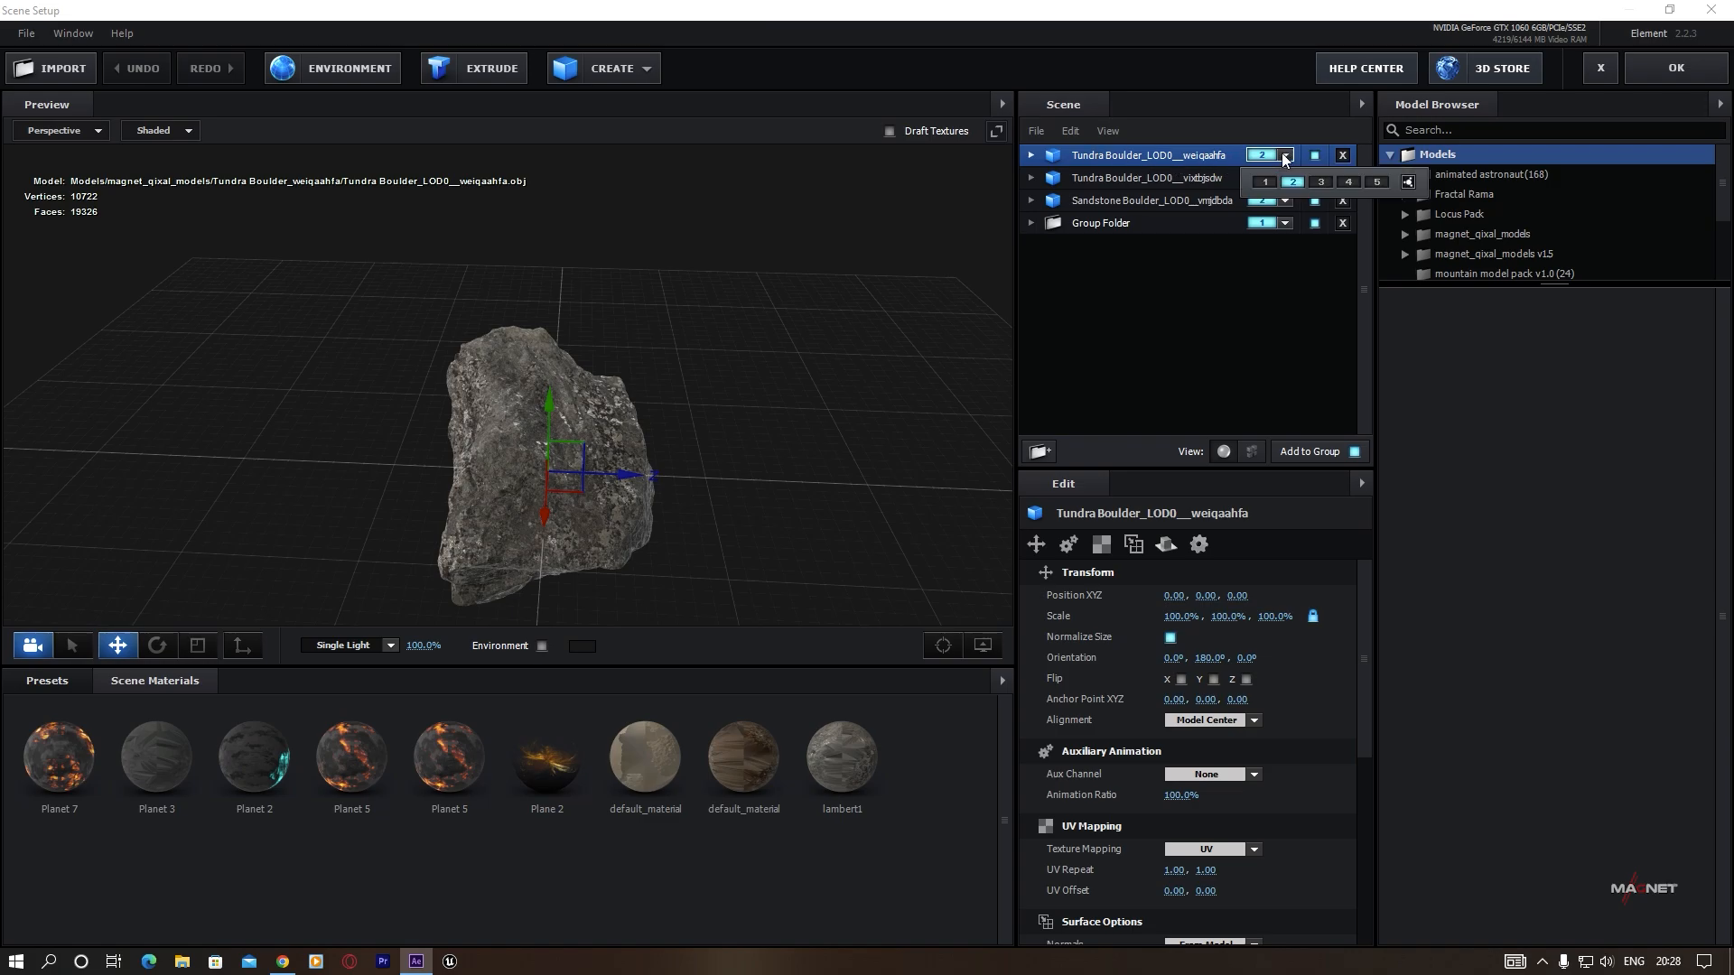
pyautogui.click(1325, 181)
pyautogui.click(1151, 177)
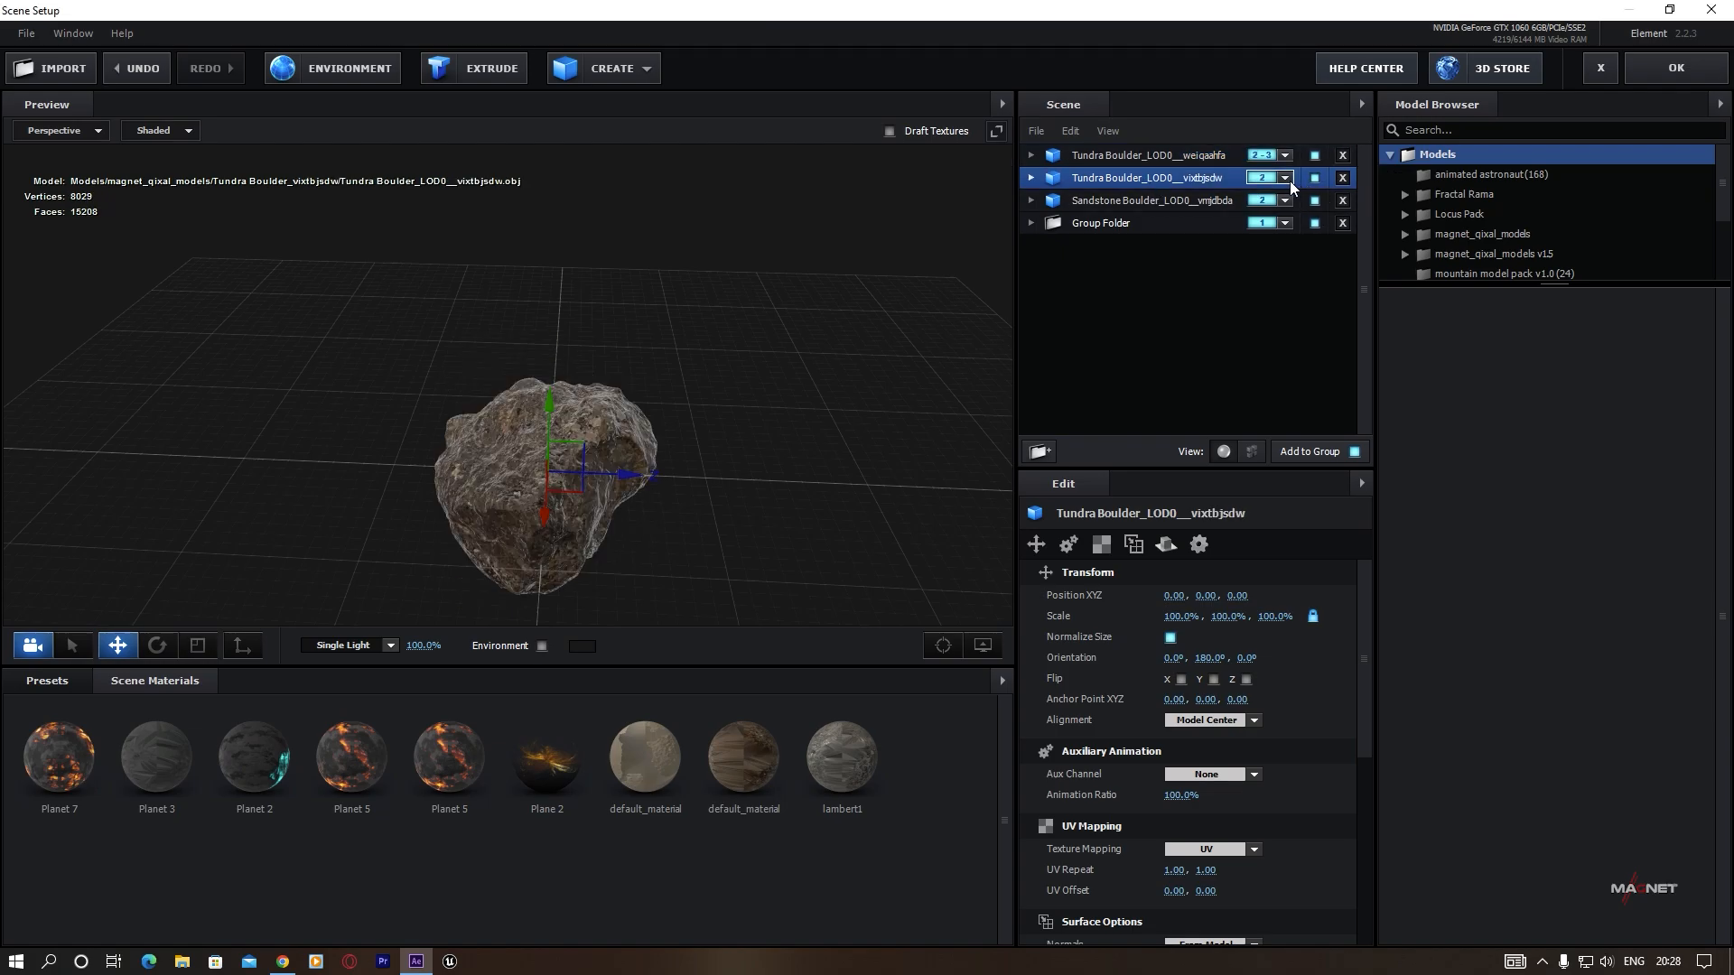
pyautogui.click(1286, 178)
pyautogui.click(1166, 201)
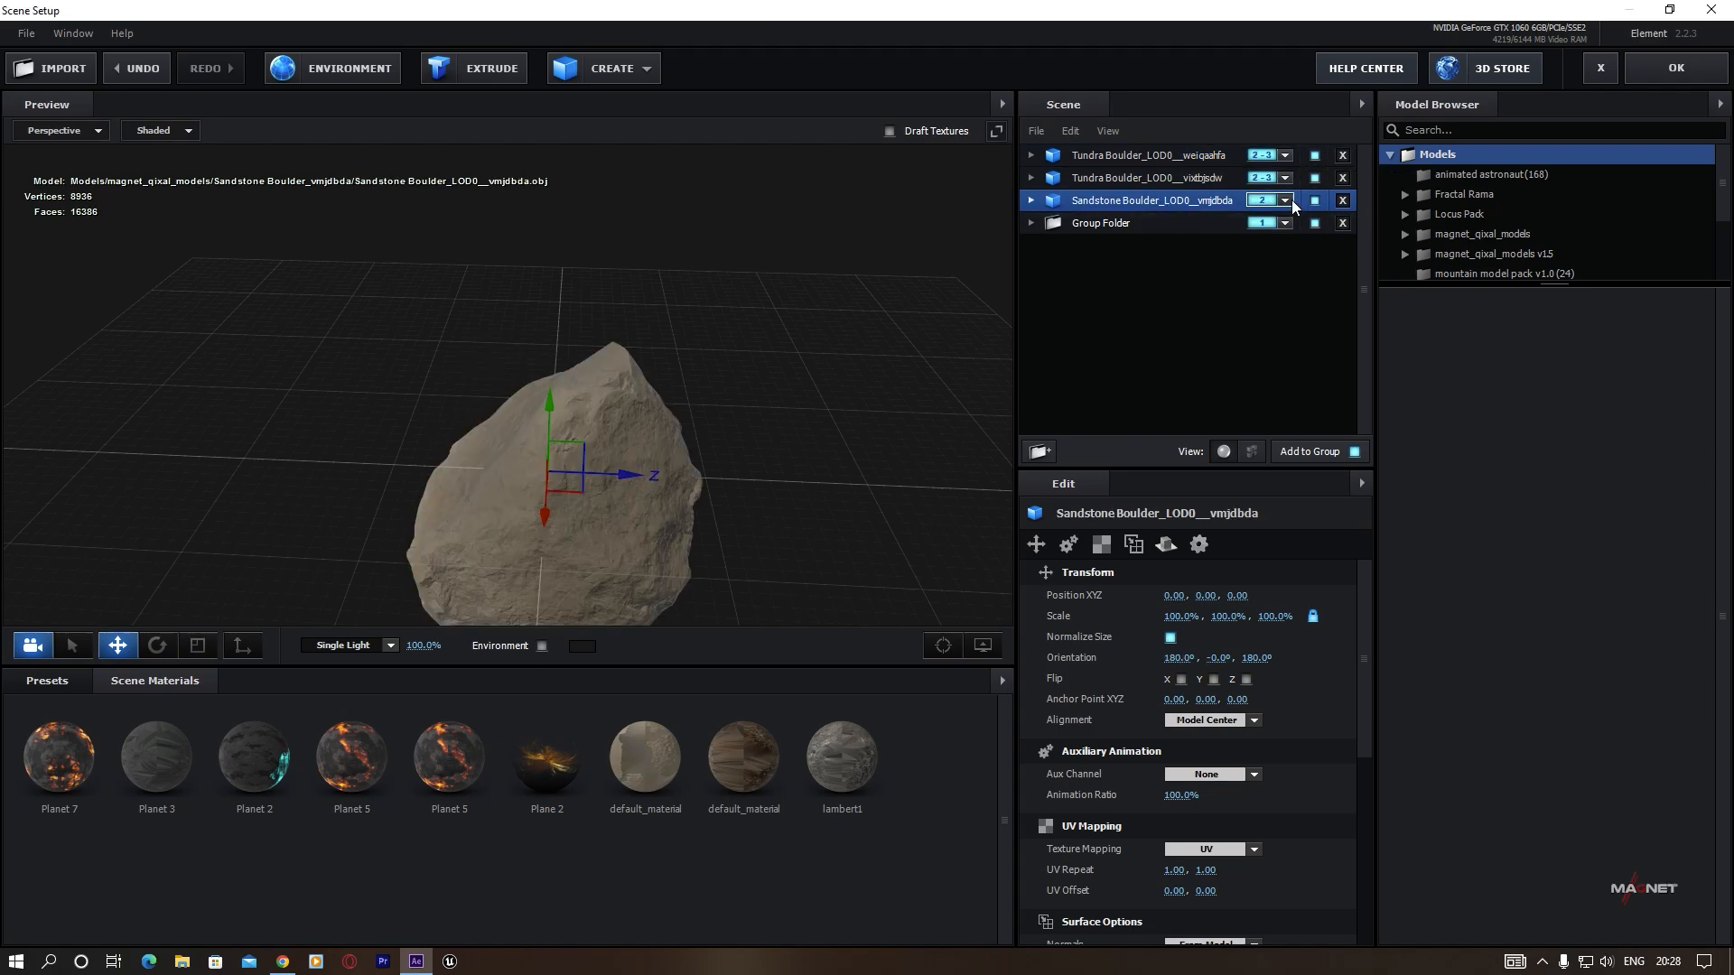
pyautogui.click(1289, 200)
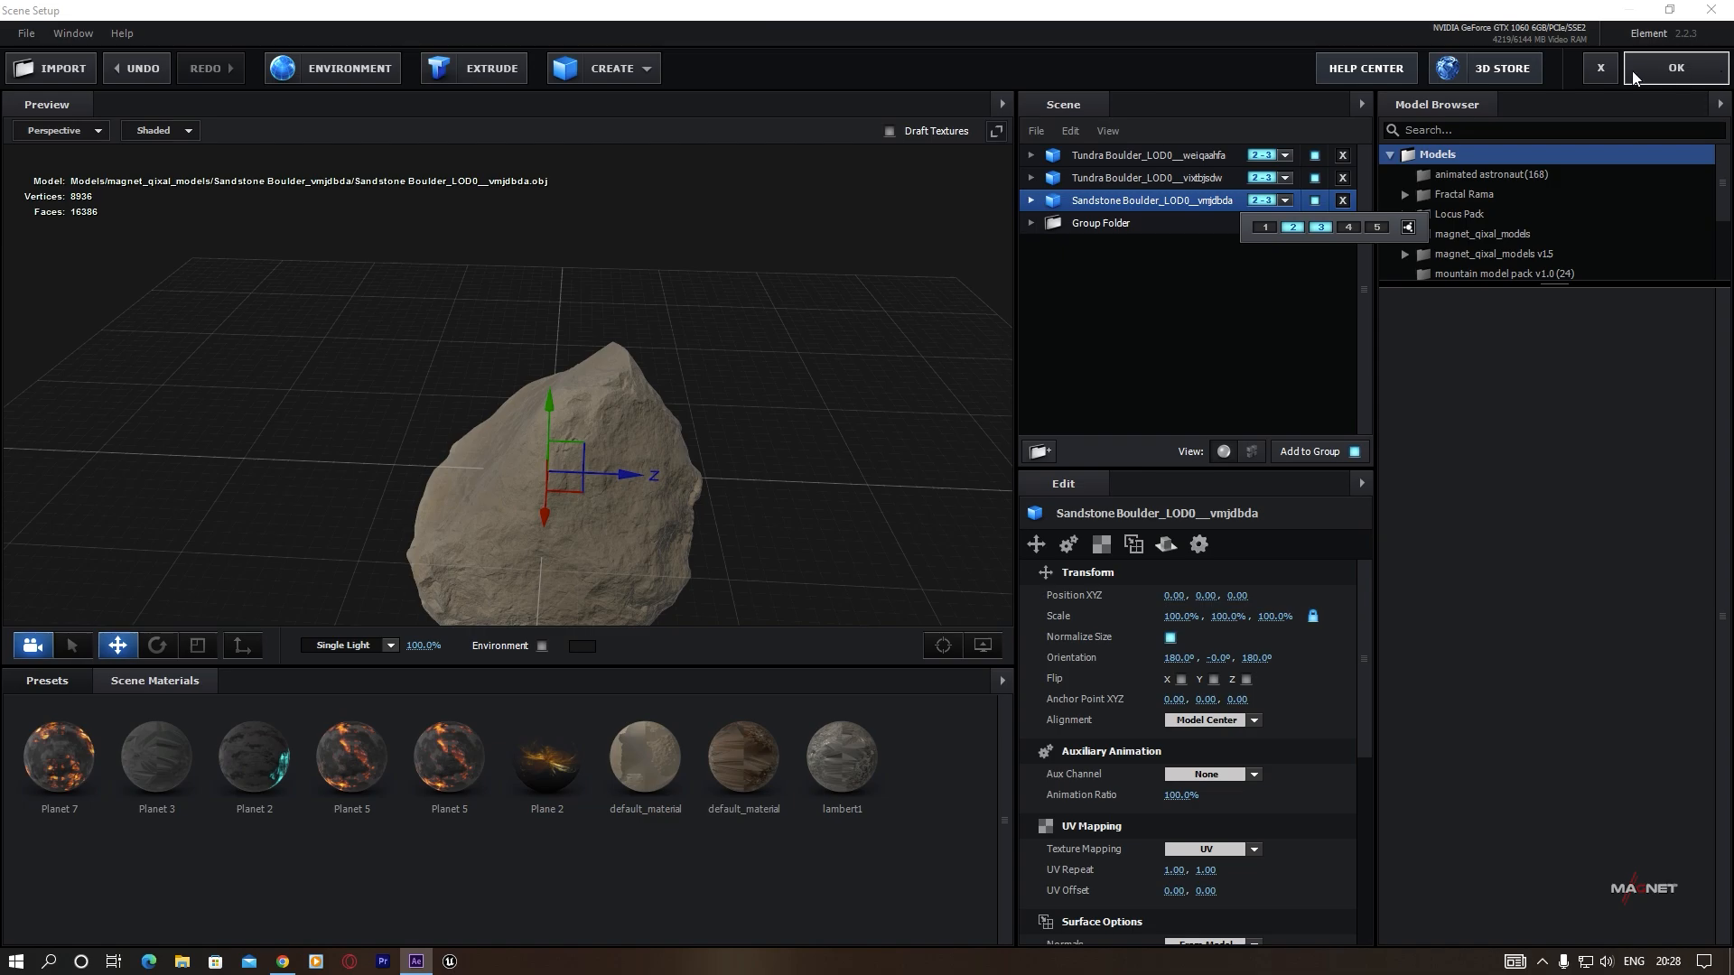
pyautogui.click(1670, 67)
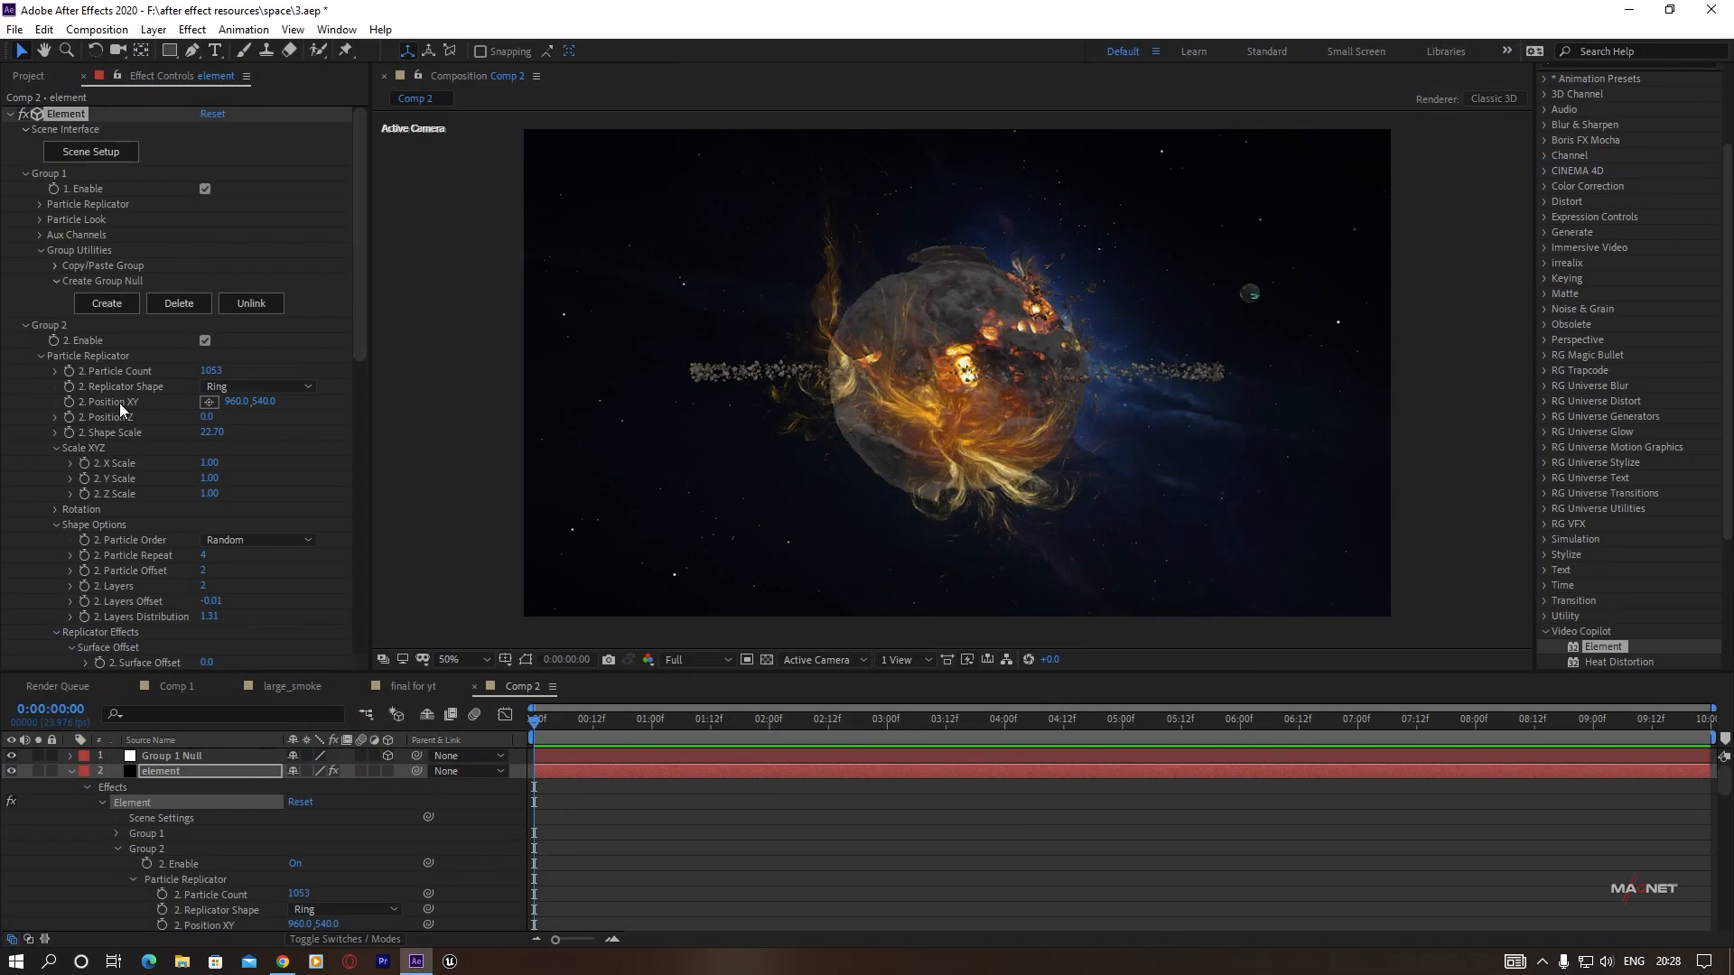
# Copy Group 2's settings and paste them into Group 3.
pyautogui.scroll(-15, 121, 403)
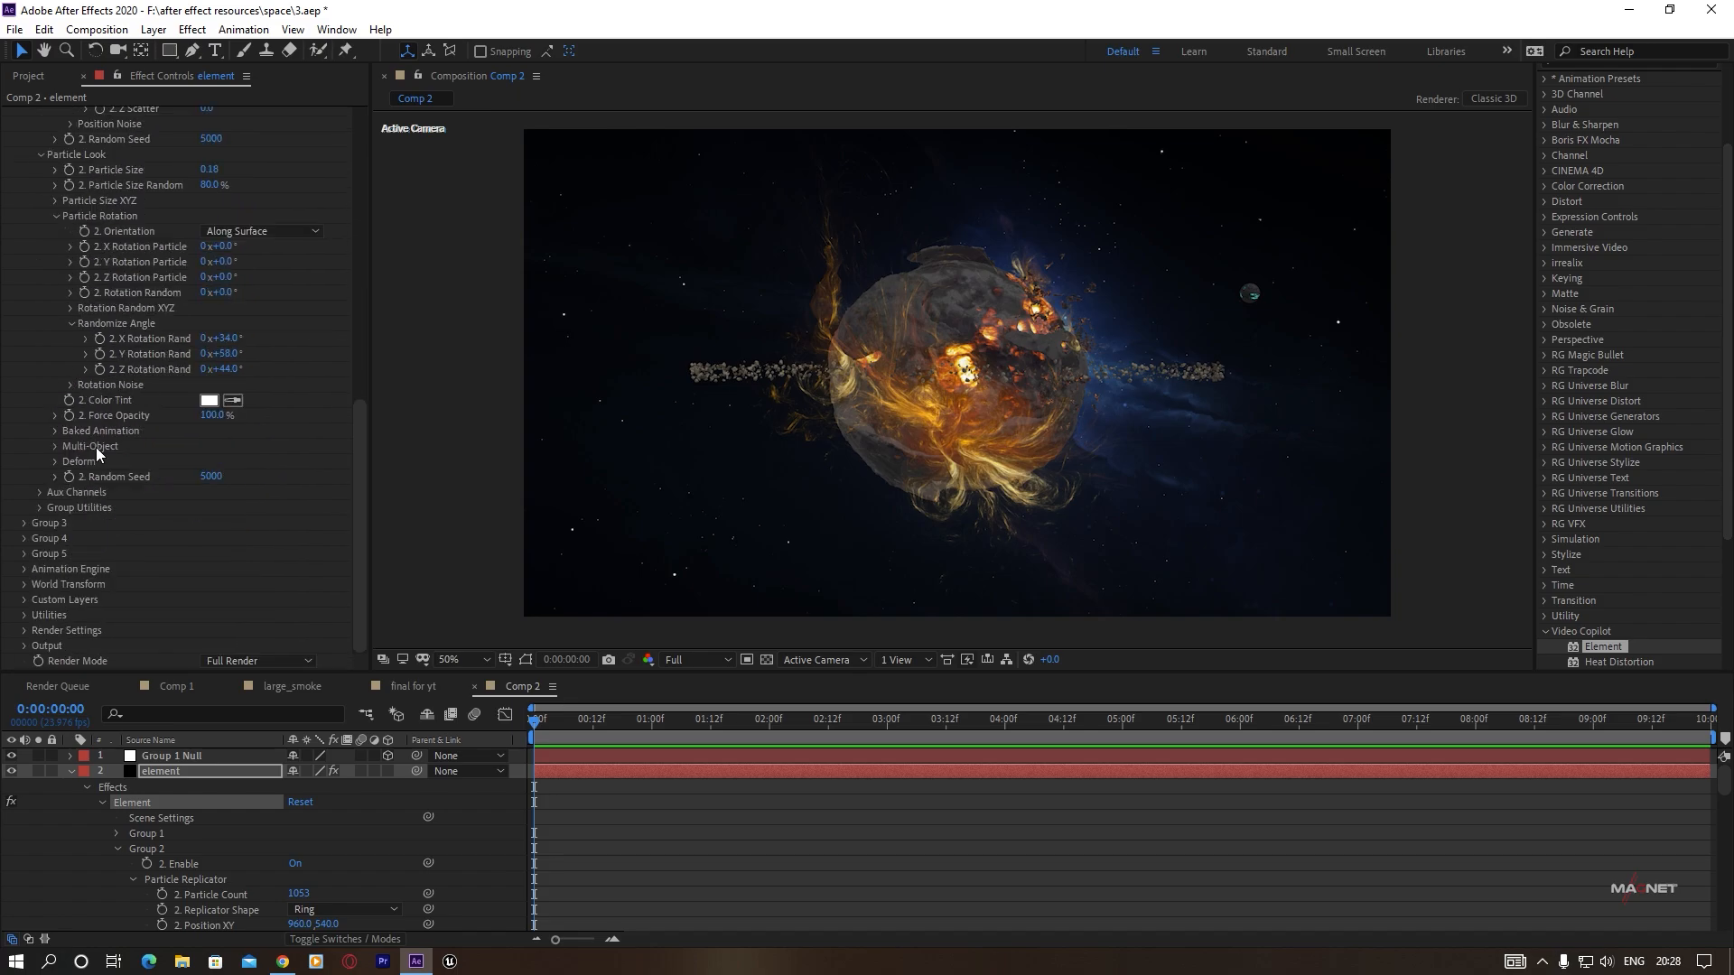
pyautogui.click(38, 508)
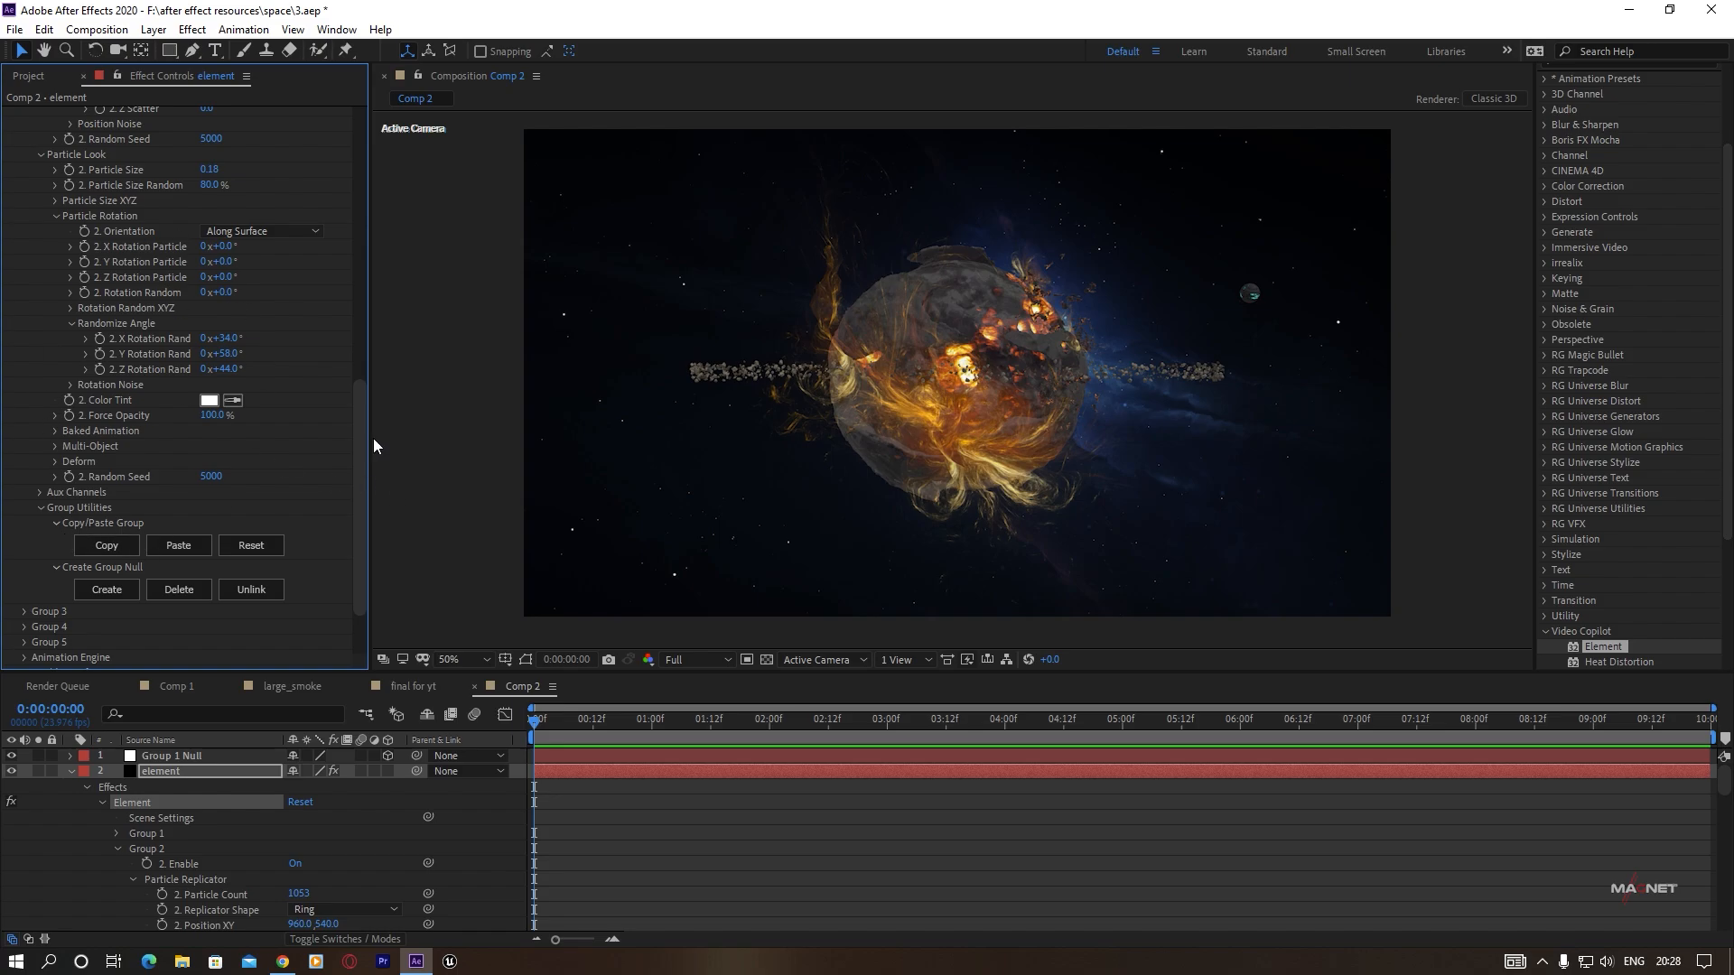
pyautogui.moveTo(358, 398); pyautogui.dragTo(359, 443)
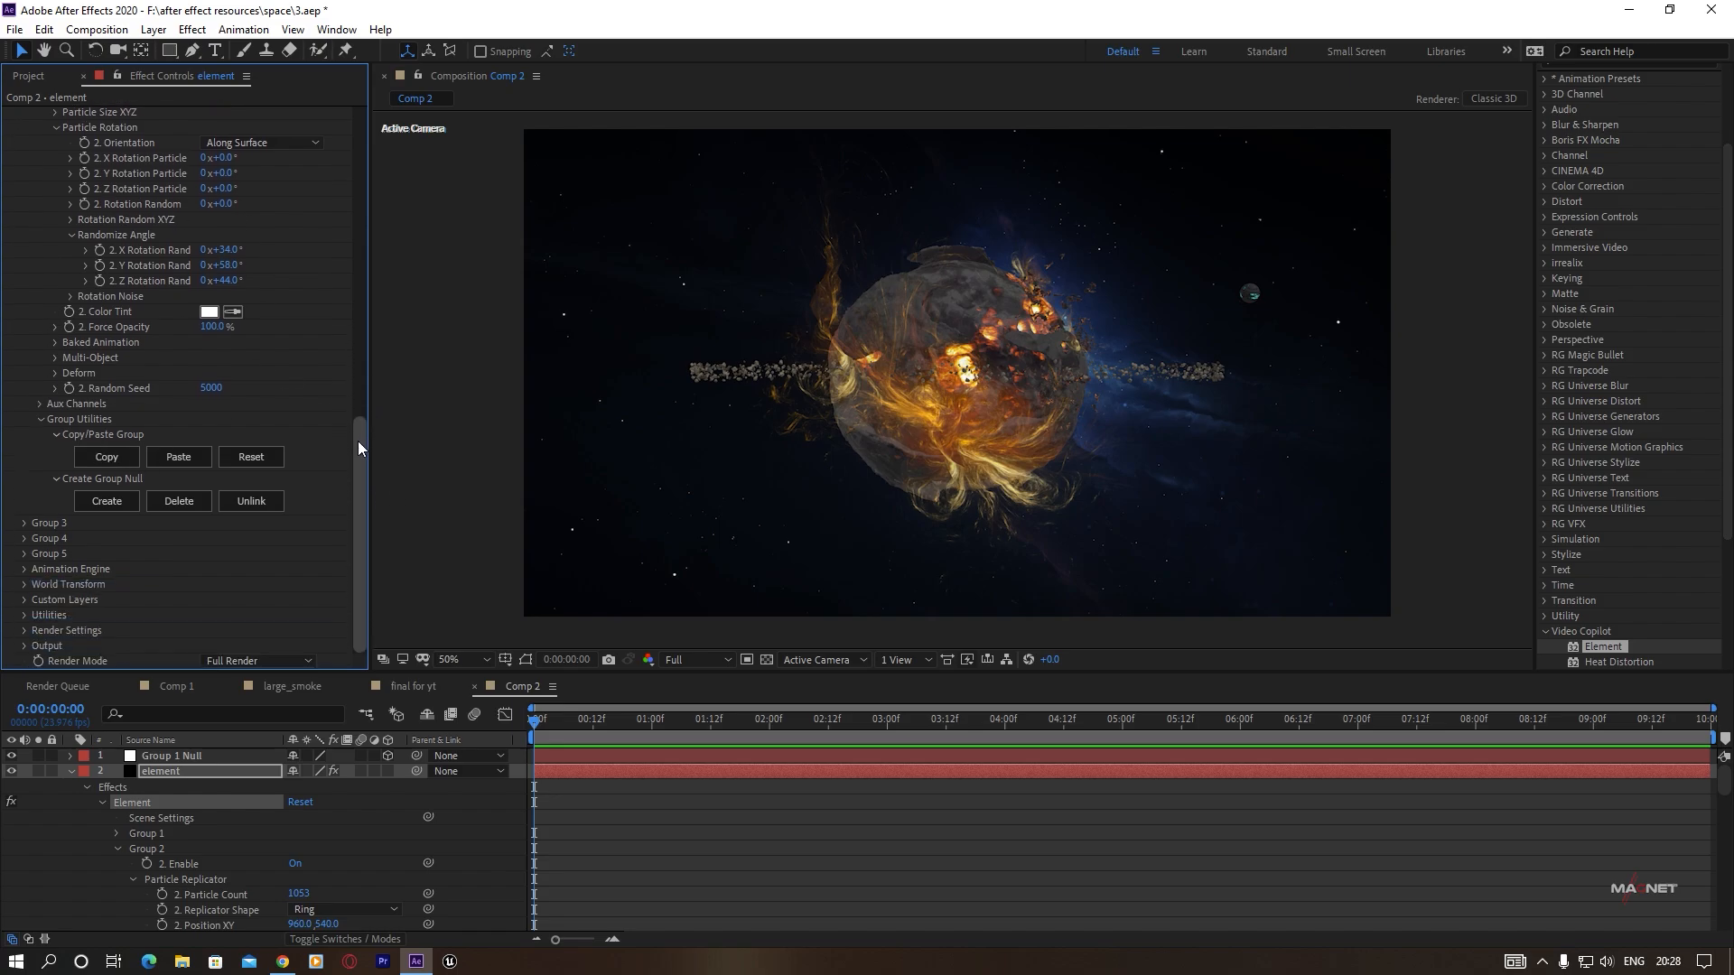
pyautogui.click(24, 523)
pyautogui.scroll(-5, 92, 529)
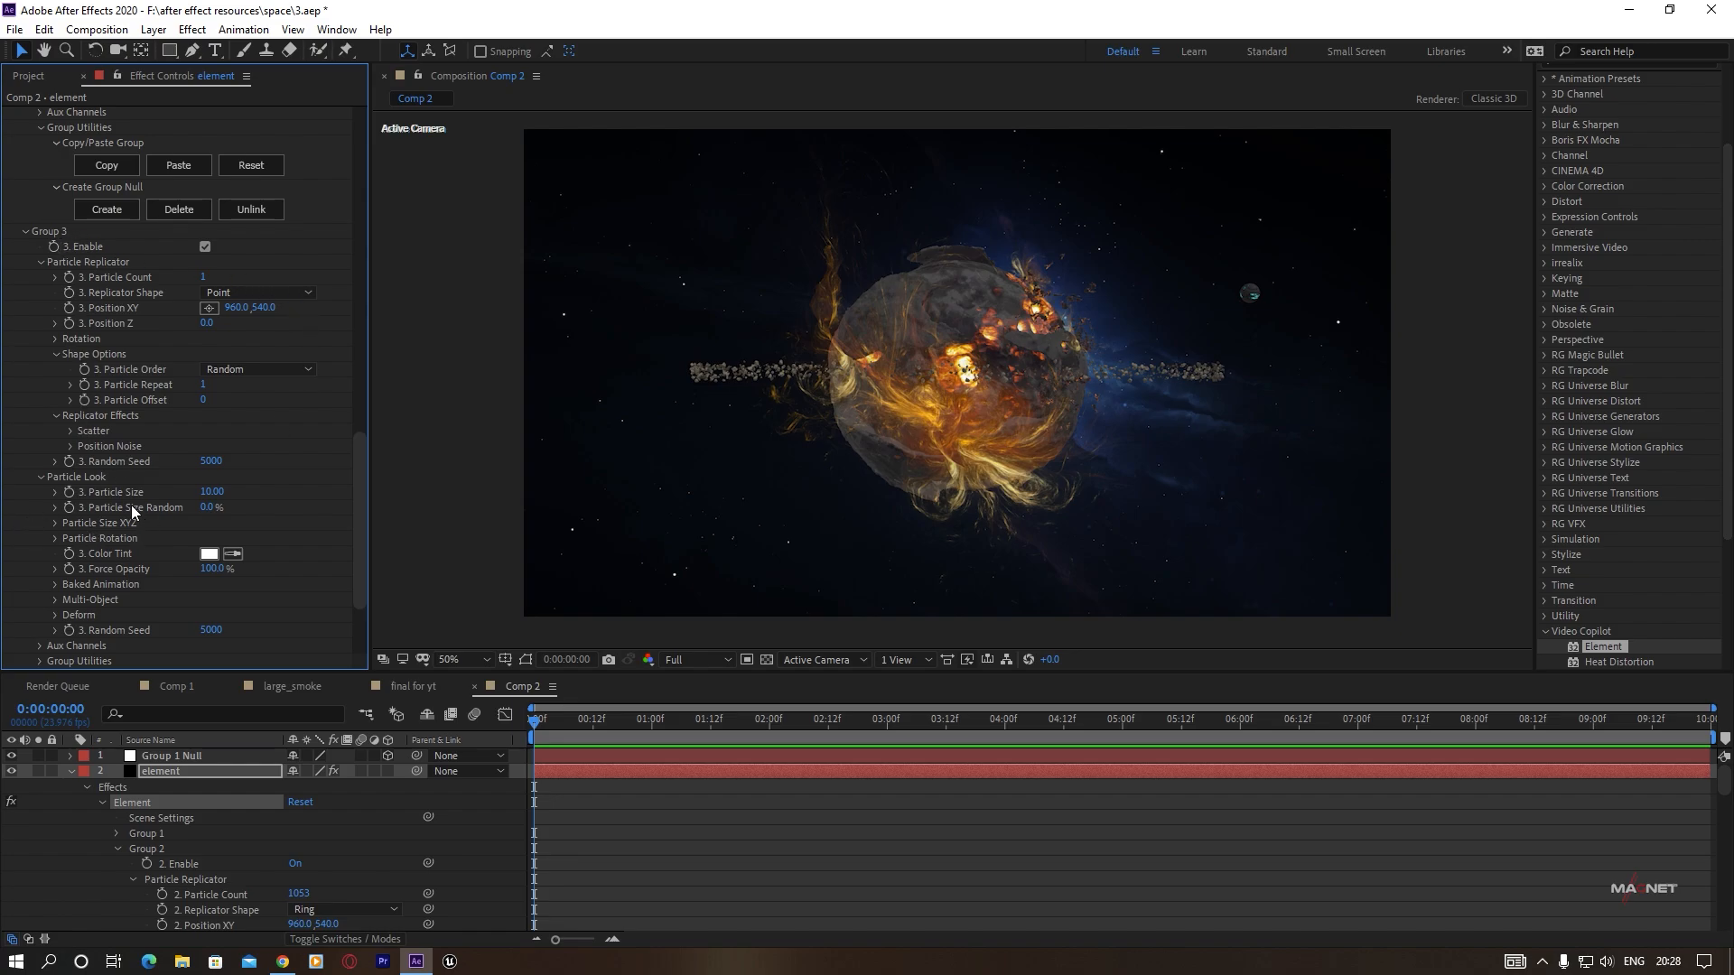
pyautogui.scroll(-3, 45, 523)
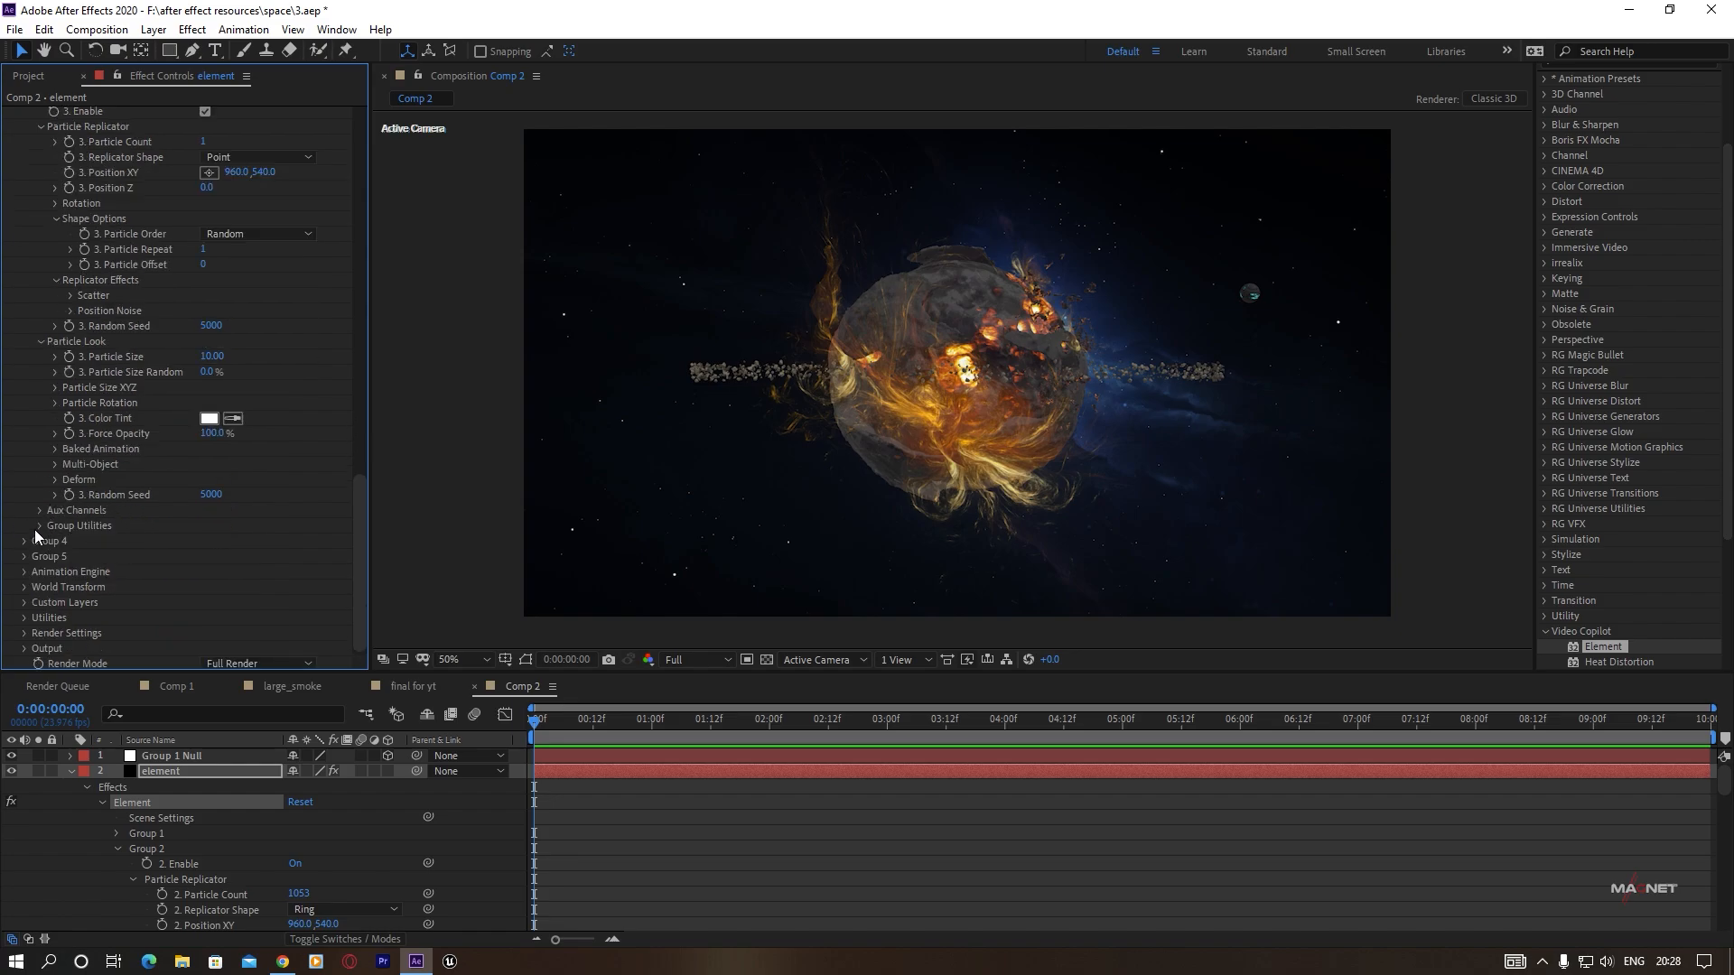
pyautogui.click(37, 524)
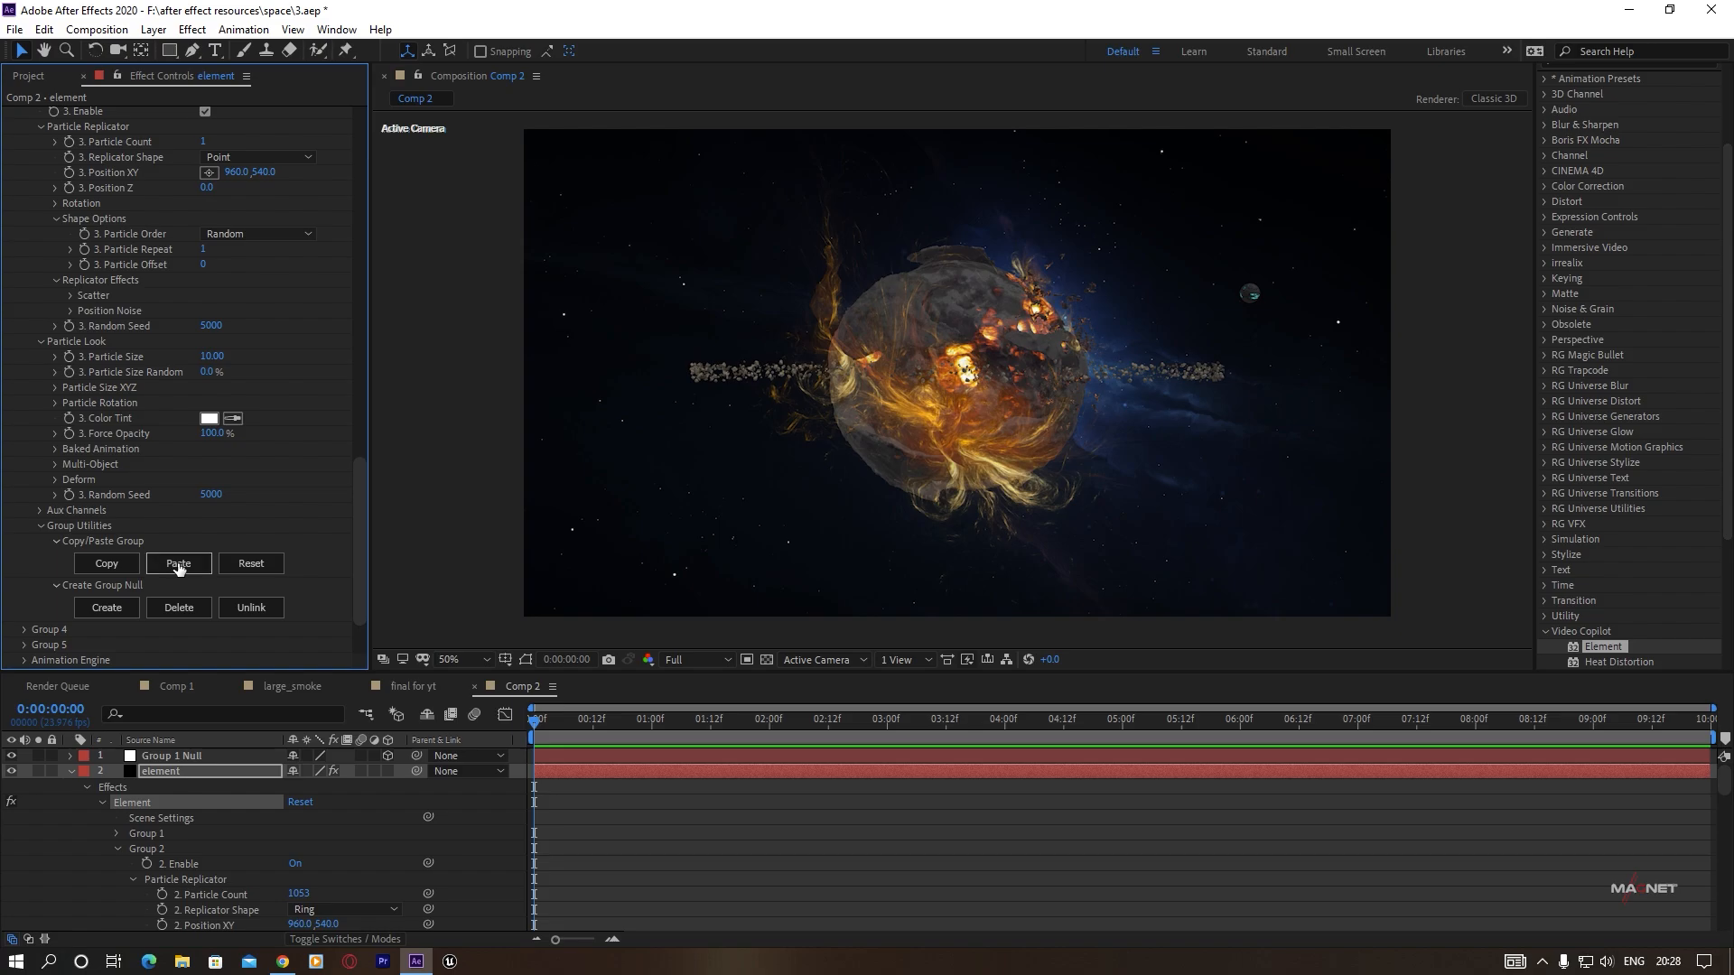
pyautogui.click(178, 563)
# Lower Group 3's particle count to 250.
pyautogui.scroll(6, 165, 368)
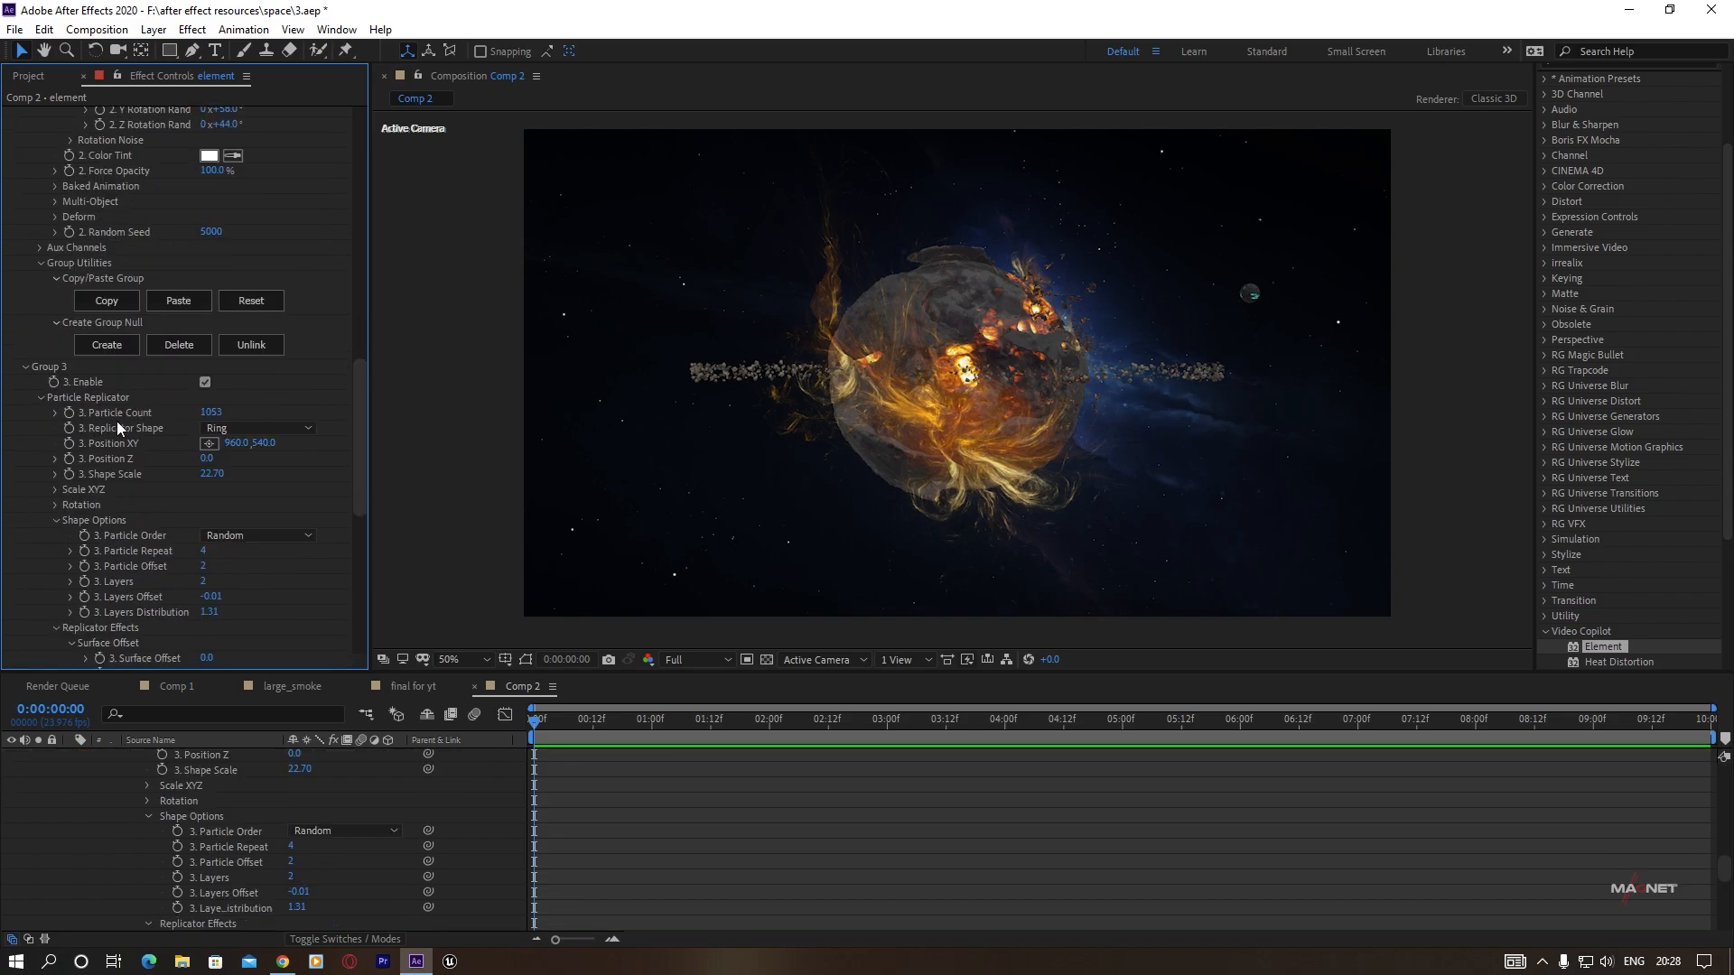
pyautogui.moveTo(215, 417); pyautogui.dragTo(169, 469)
pyautogui.moveTo(4, 648); pyautogui.dragTo(44, 520)
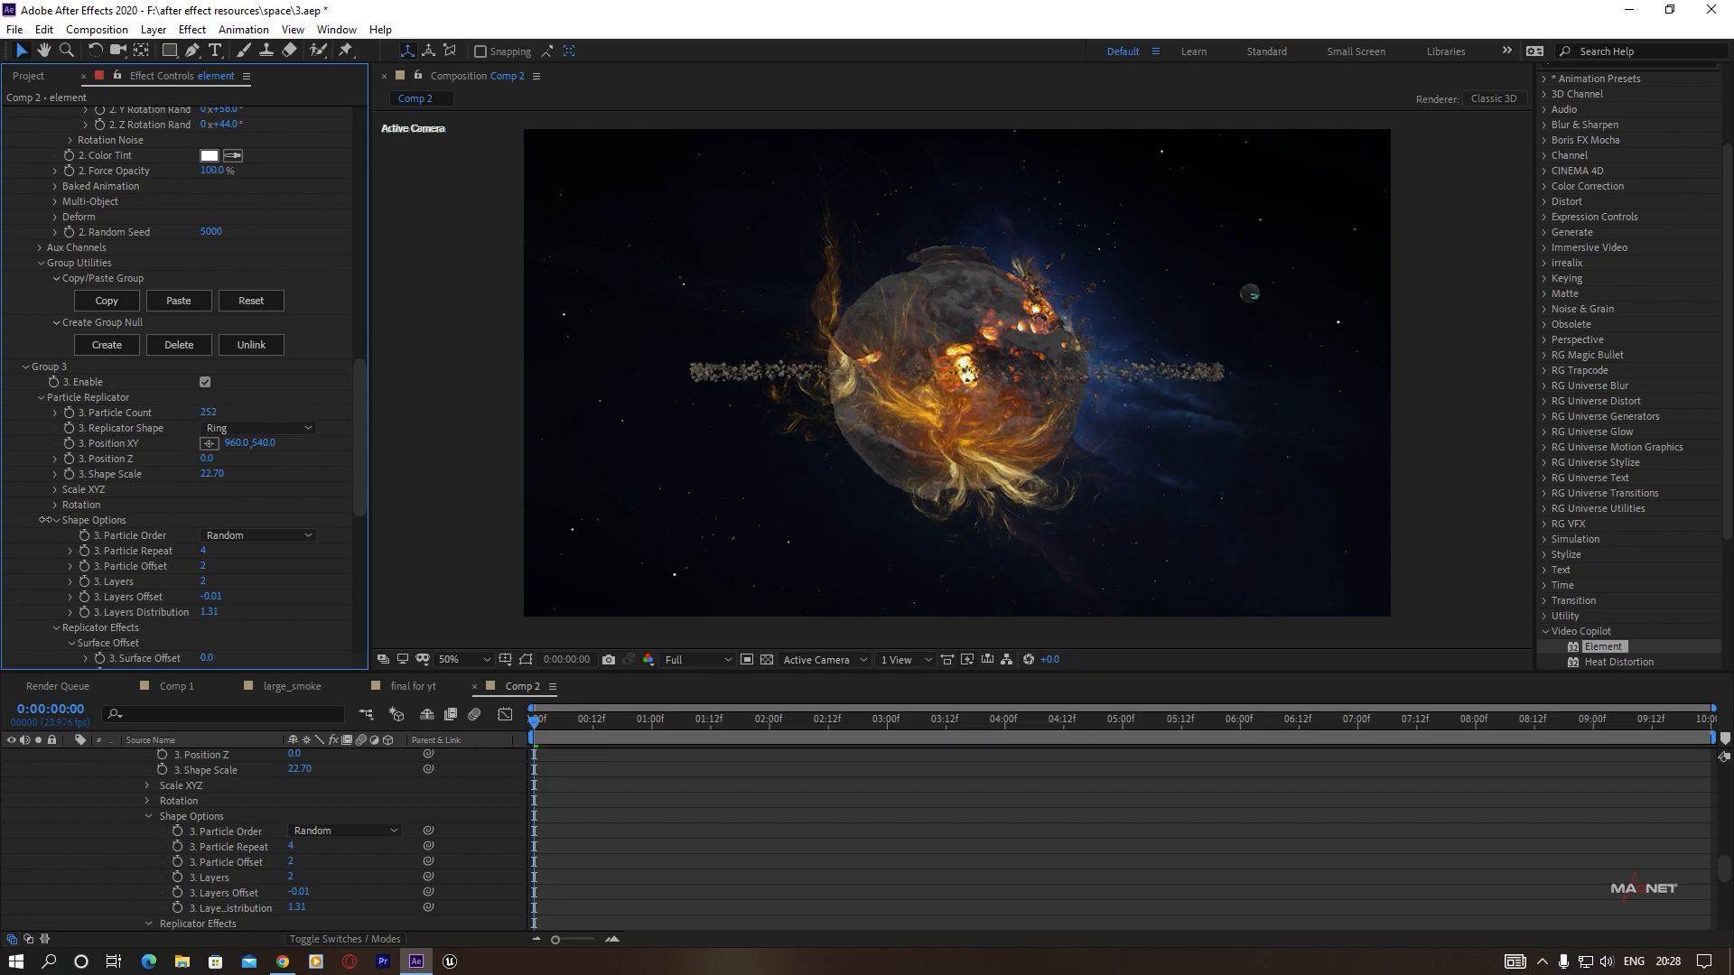
pyautogui.scroll(-3, 144, 513)
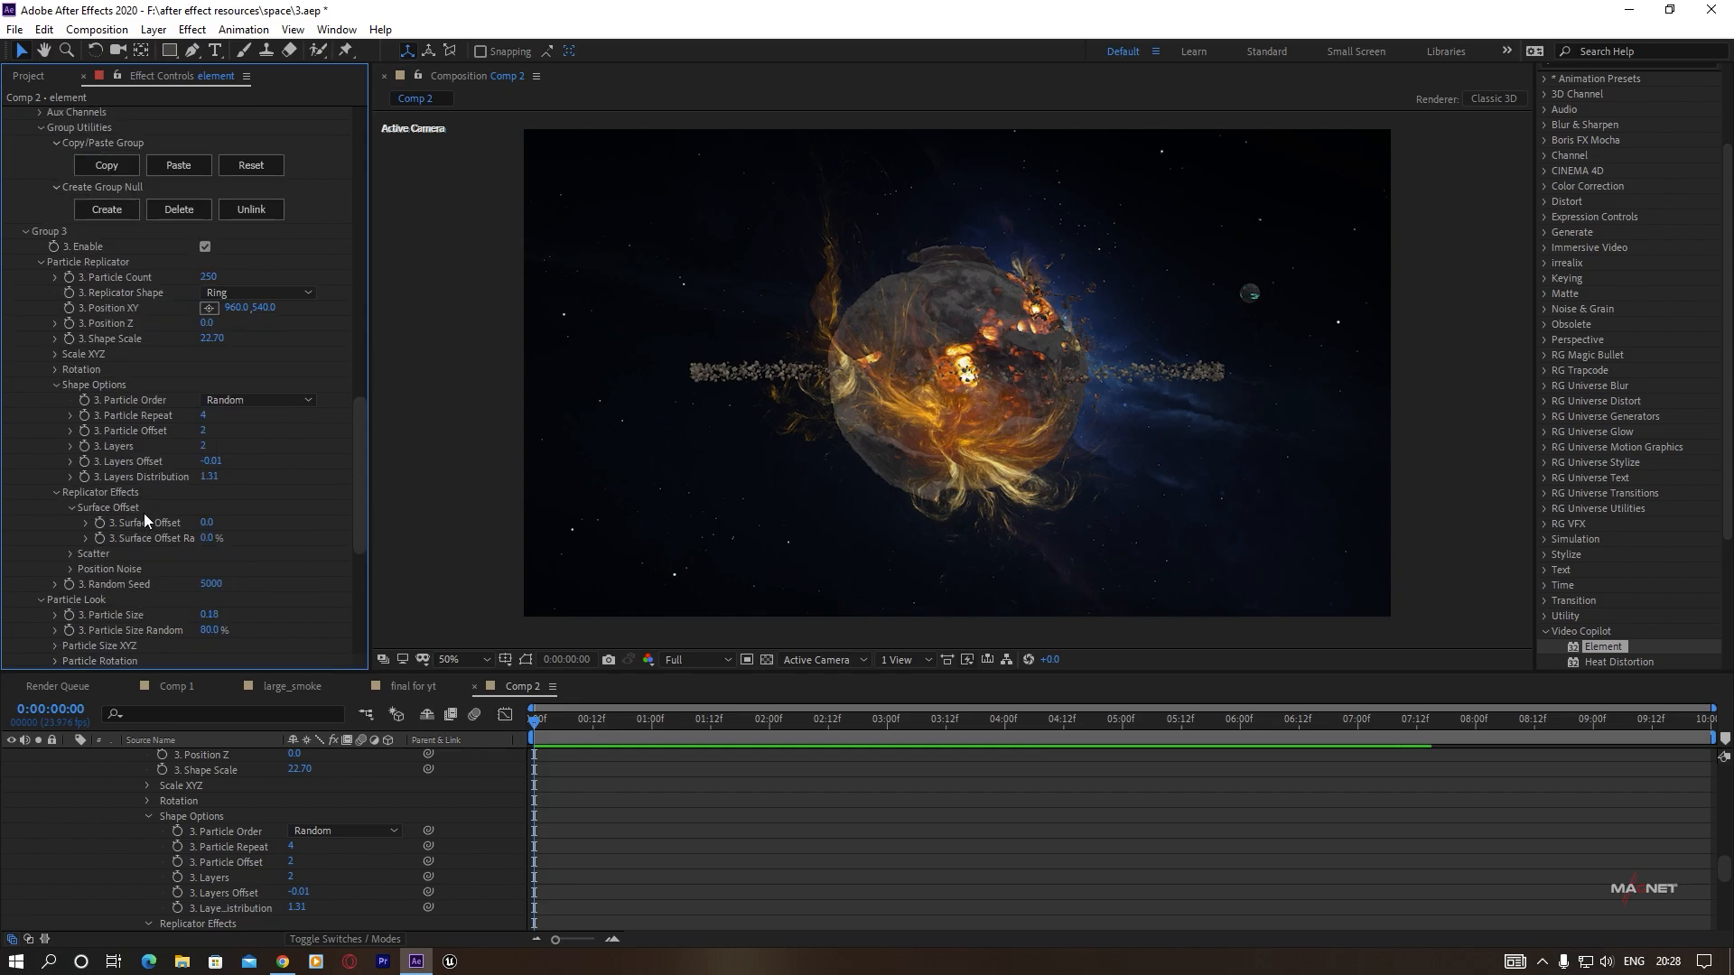
# Set Group 3's particle size to 1.18 and its particle count to 40.
pyautogui.scroll(-3, 108, 564)
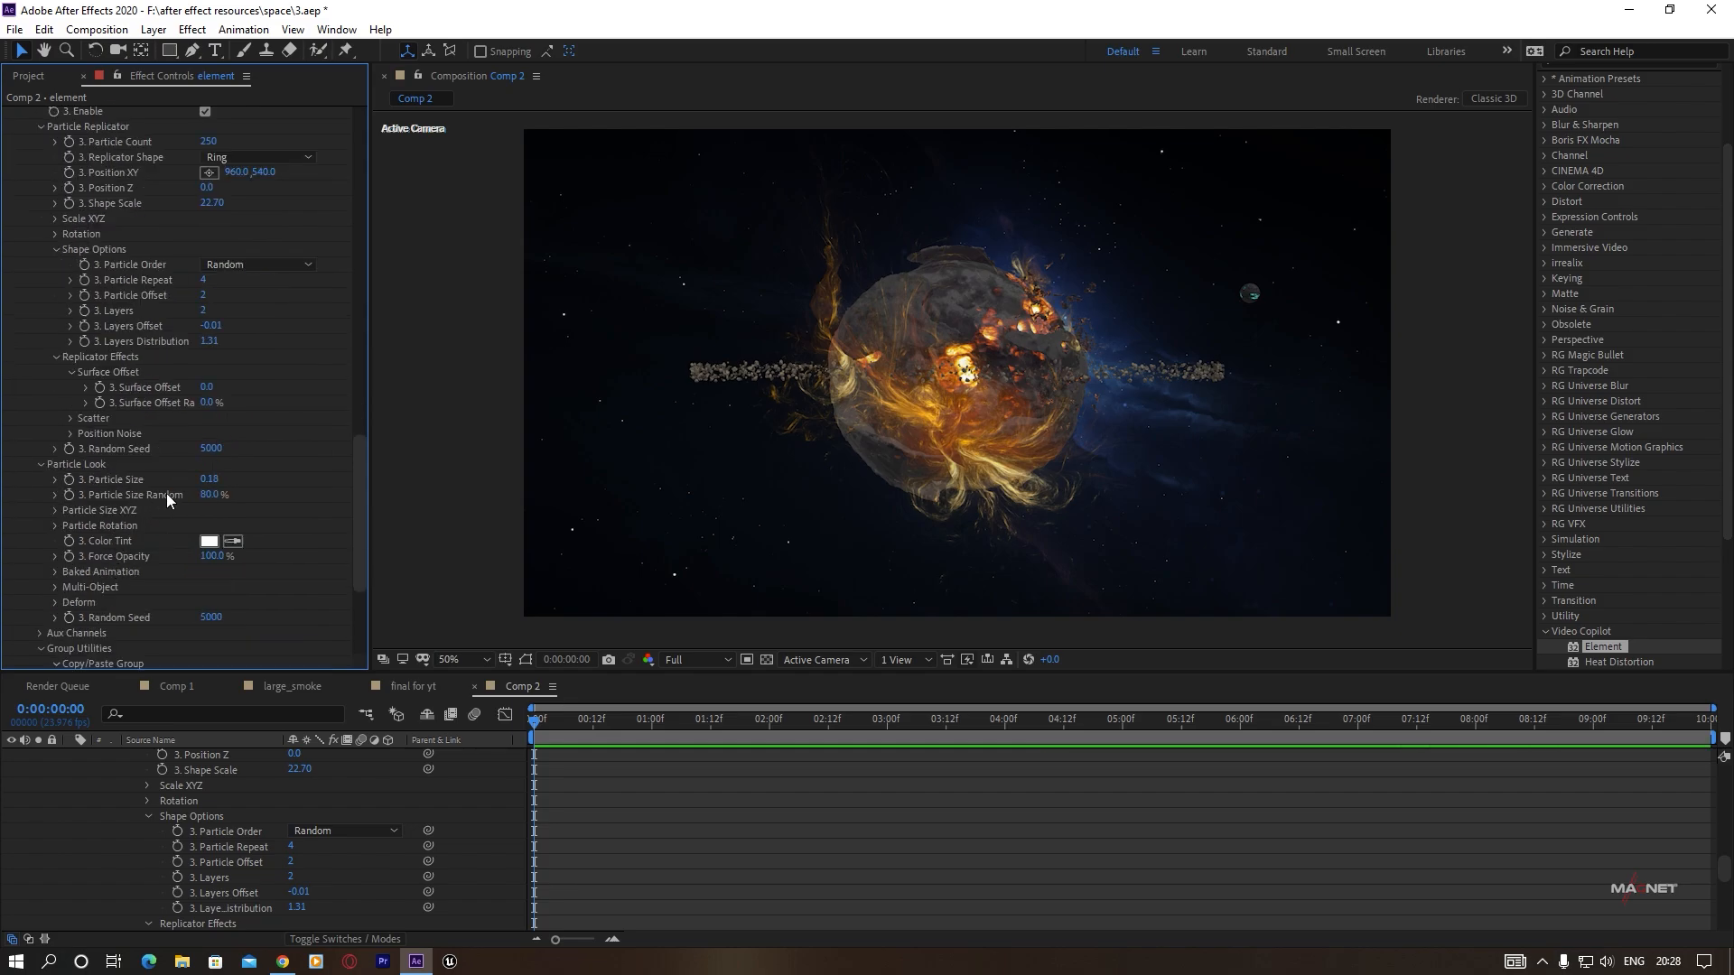
pyautogui.moveTo(217, 481); pyautogui.dragTo(220, 478)
pyautogui.press('.')
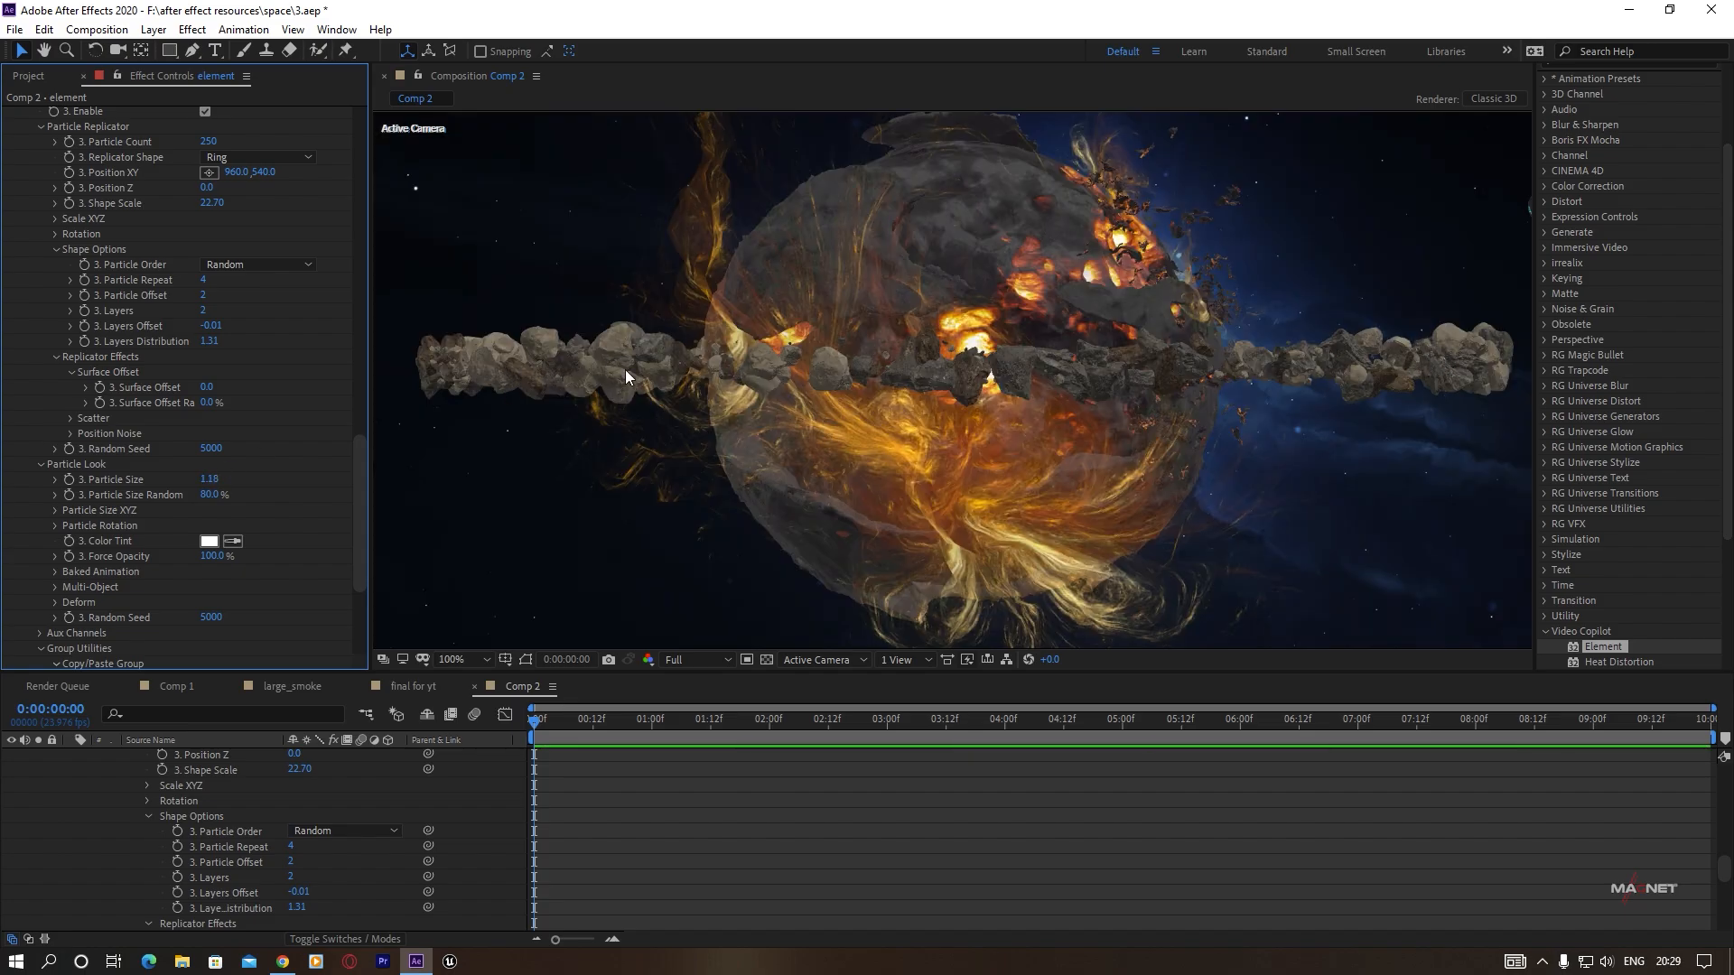
pyautogui.scroll(3, 155, 316)
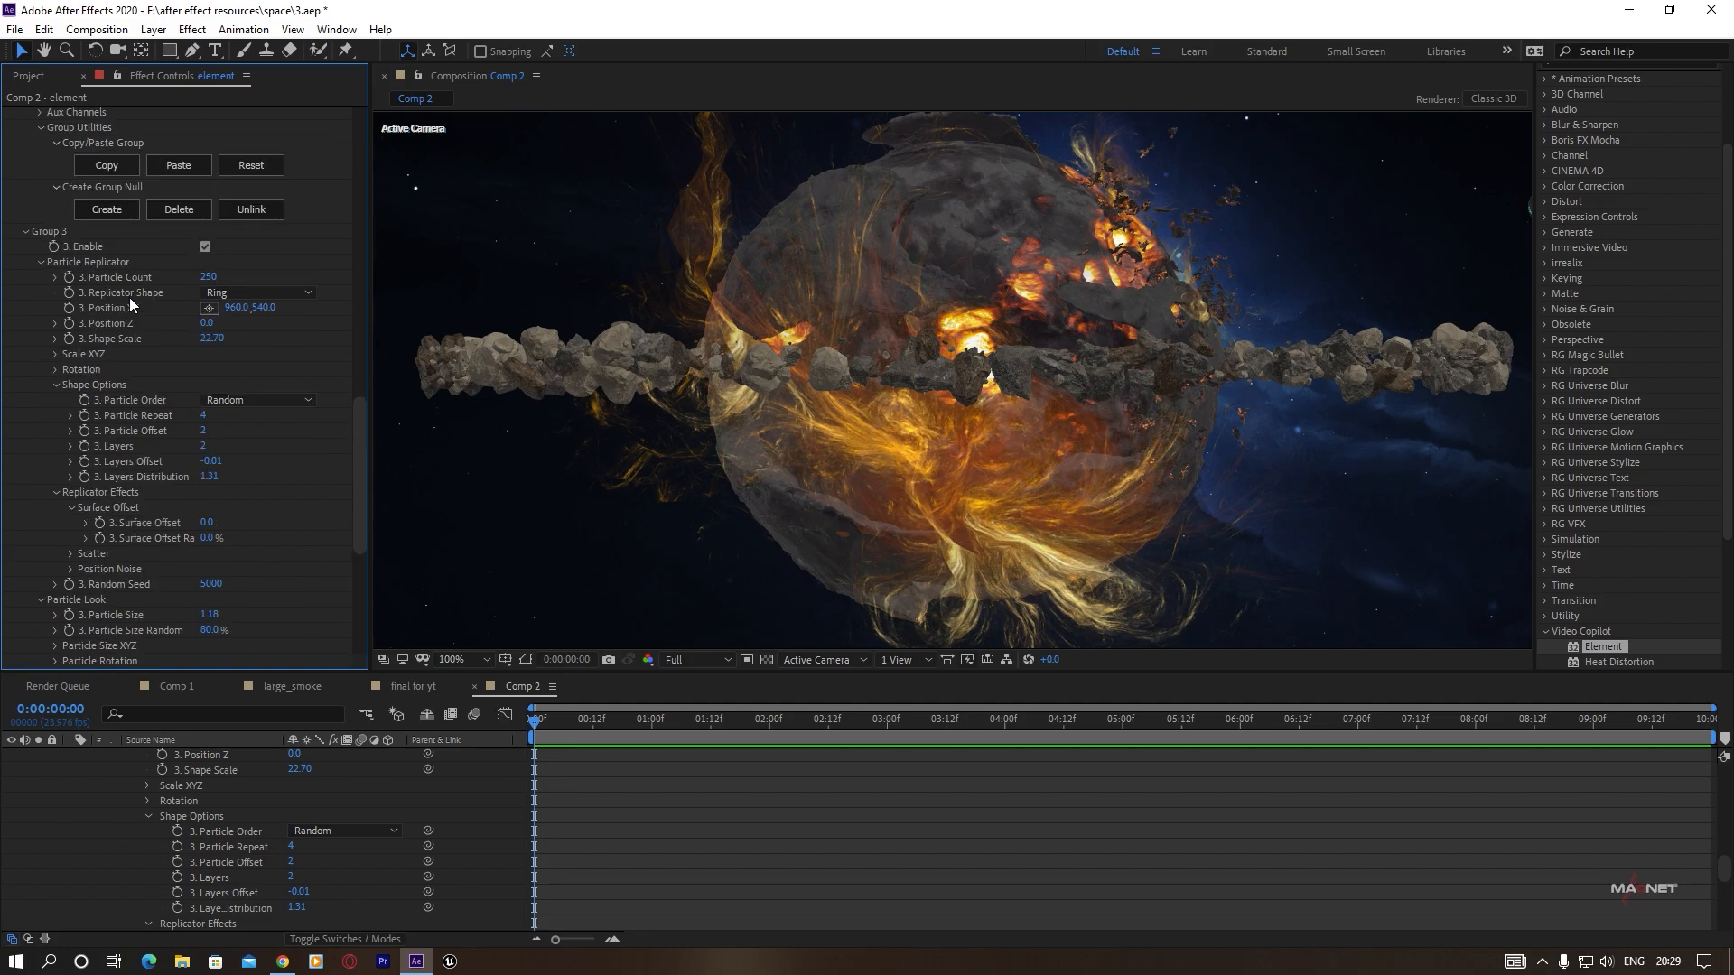
pyautogui.moveTo(208, 278); pyautogui.dragTo(144, 398)
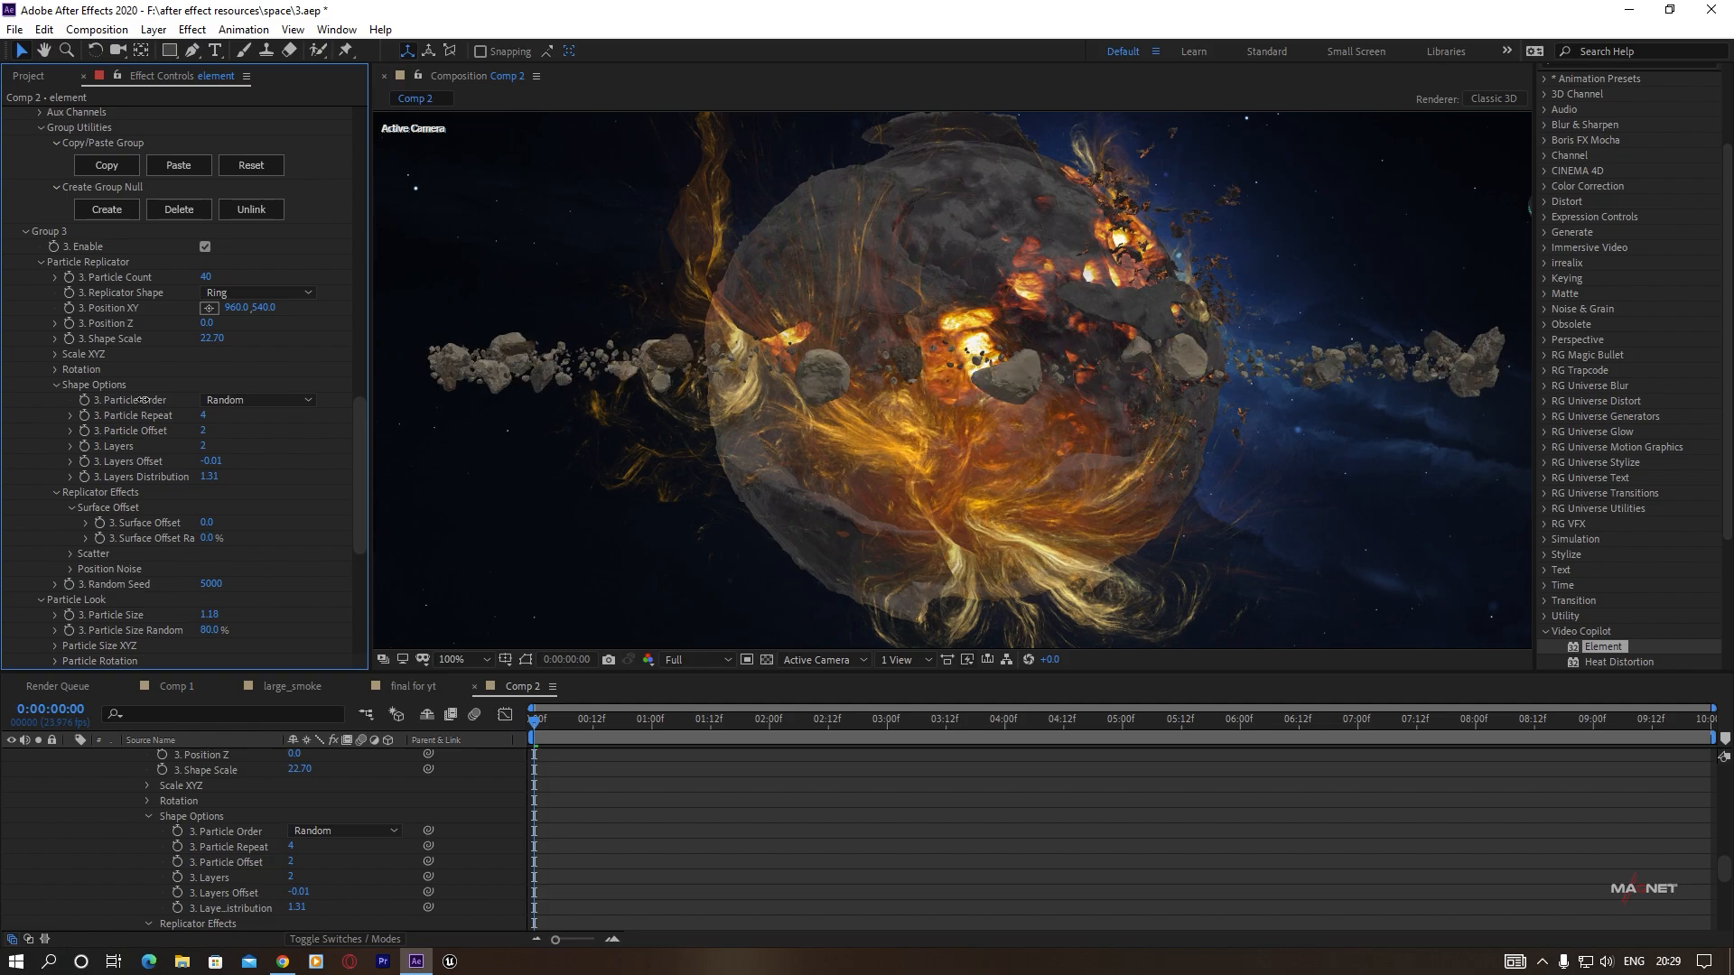
# Set Group 3's particle size to 0.61 and its particle count to 42.
pyautogui.scroll(-3, 160, 474)
pyautogui.moveTo(208, 479); pyautogui.dragTo(191, 510)
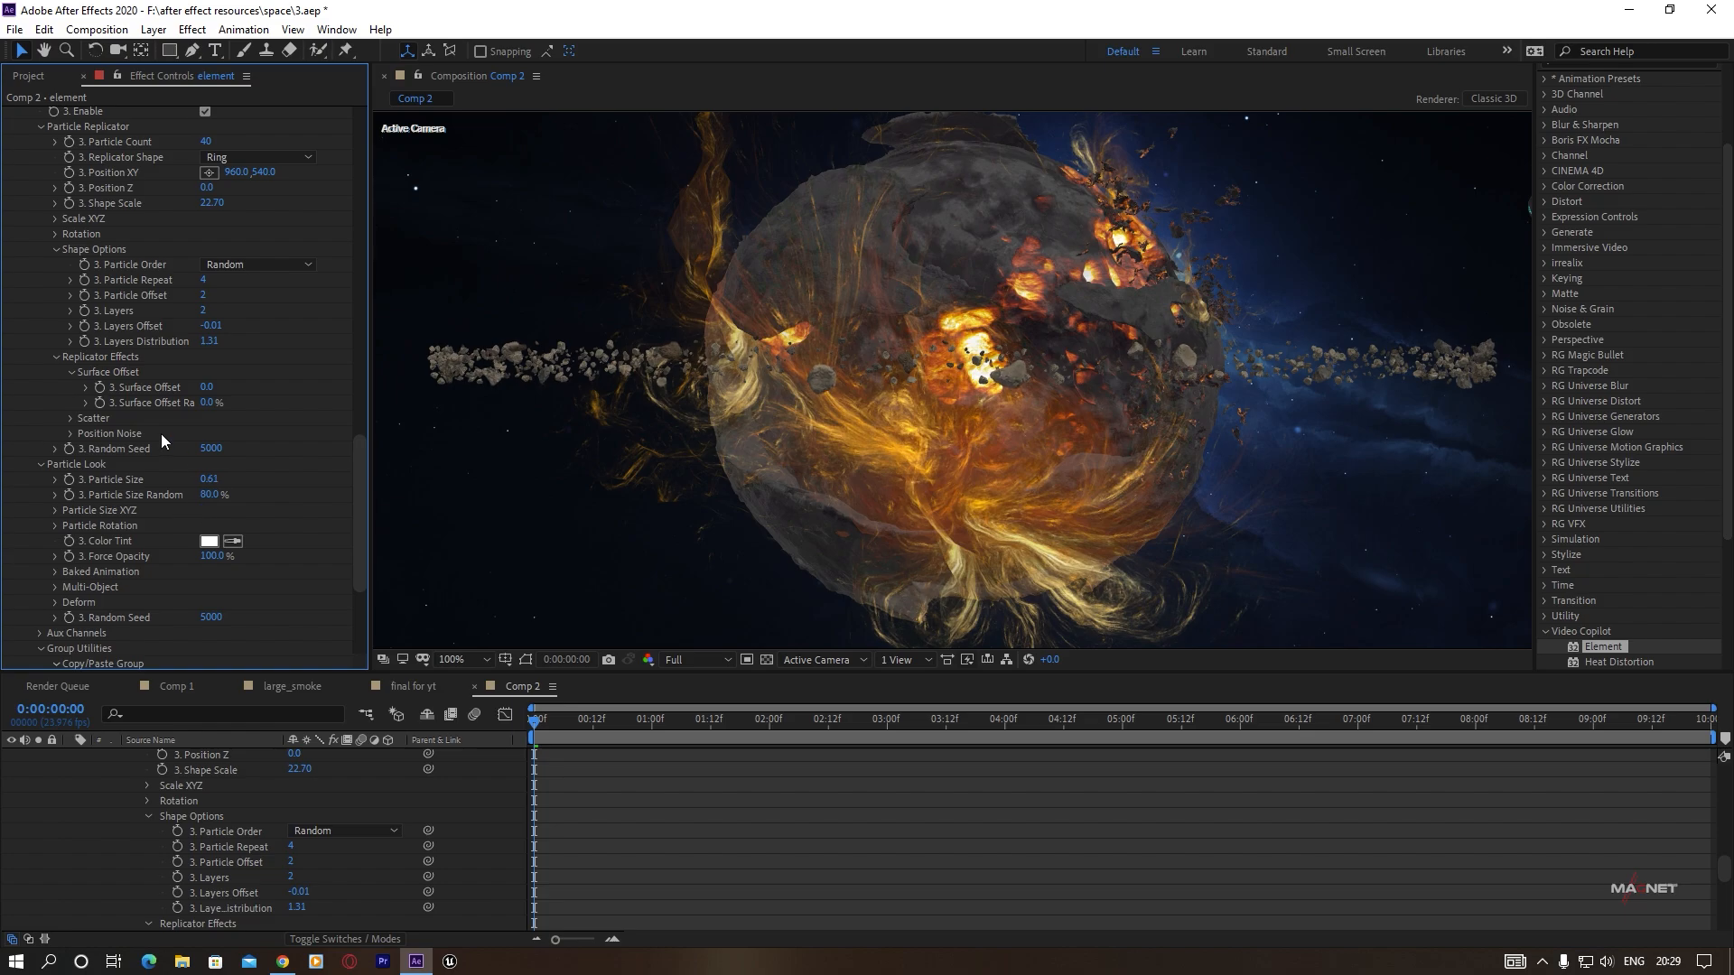
pyautogui.scroll(3, 131, 352)
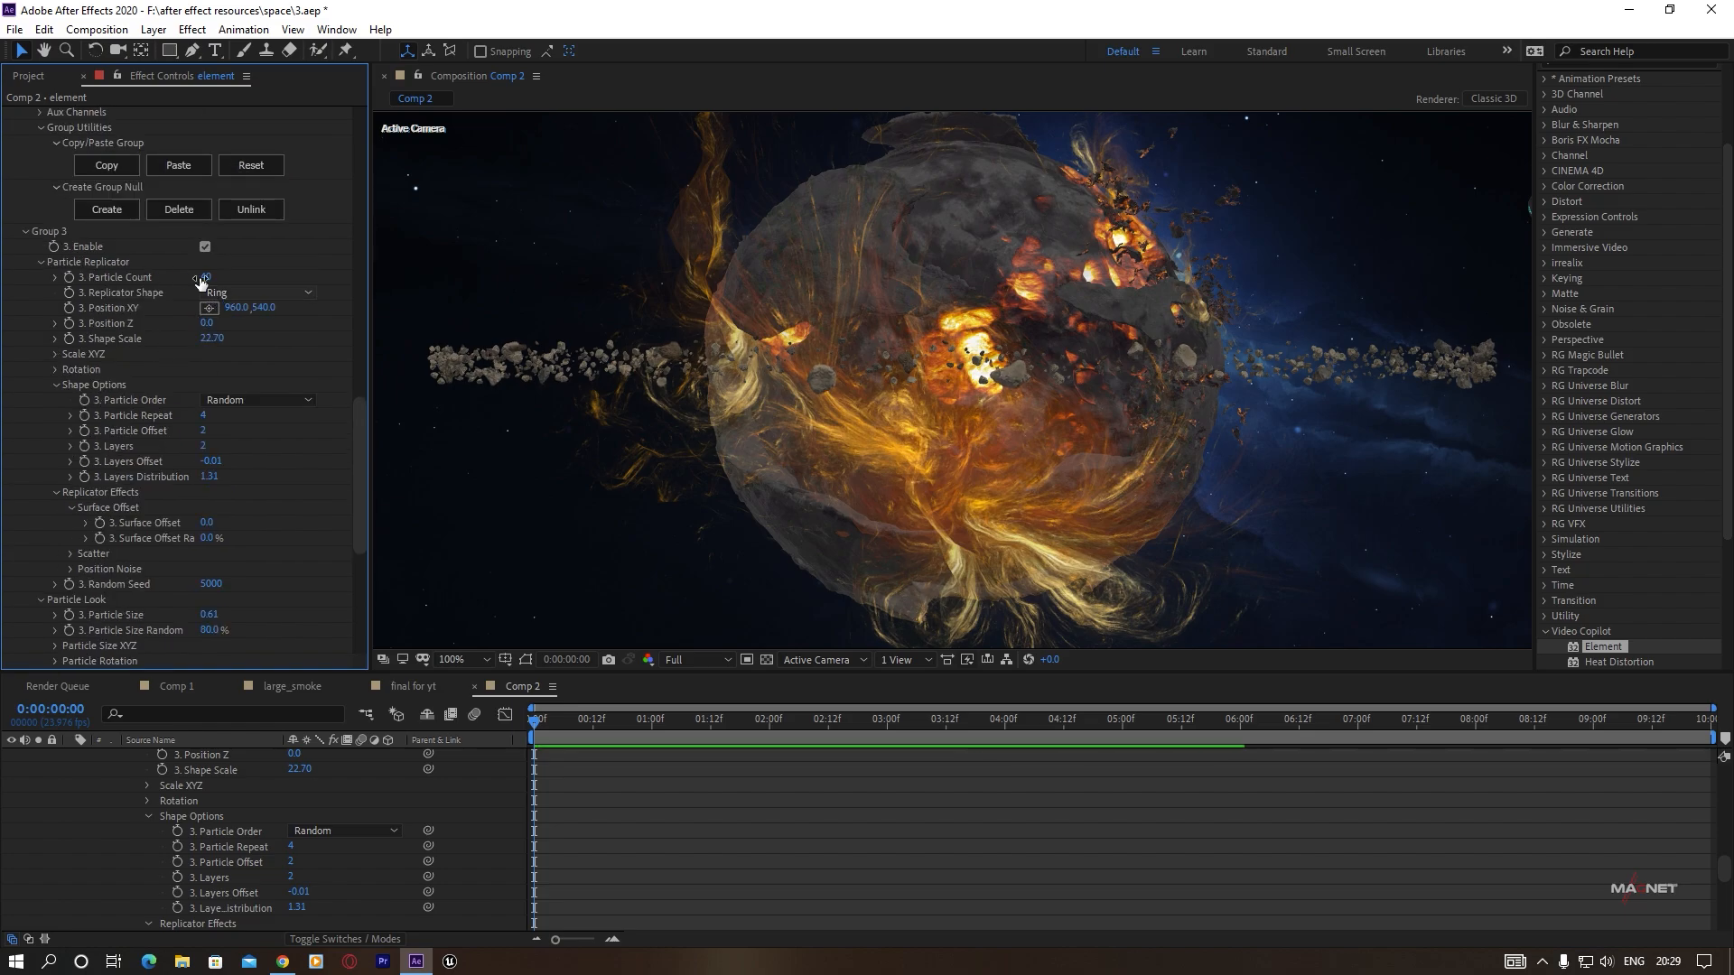
pyautogui.moveTo(209, 276); pyautogui.dragTo(223, 269)
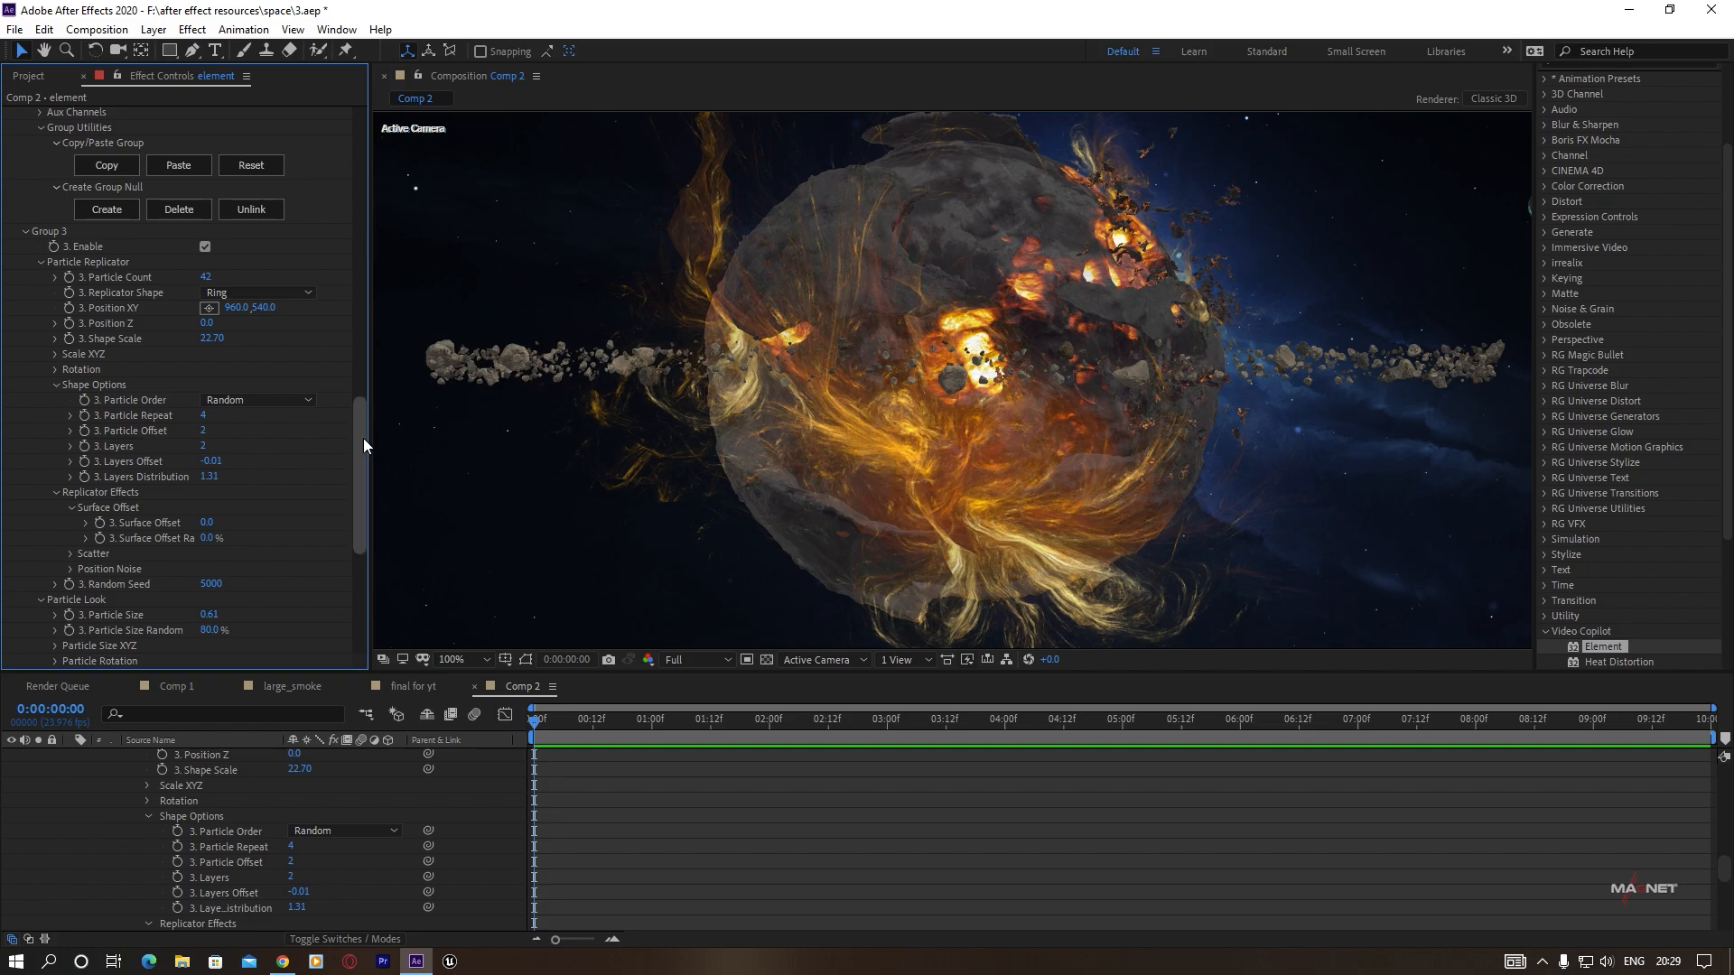
# Increase Group 3's replicator Scatter to 2.0 to spread the large boulders.
pyautogui.scroll(3, 263, 388)
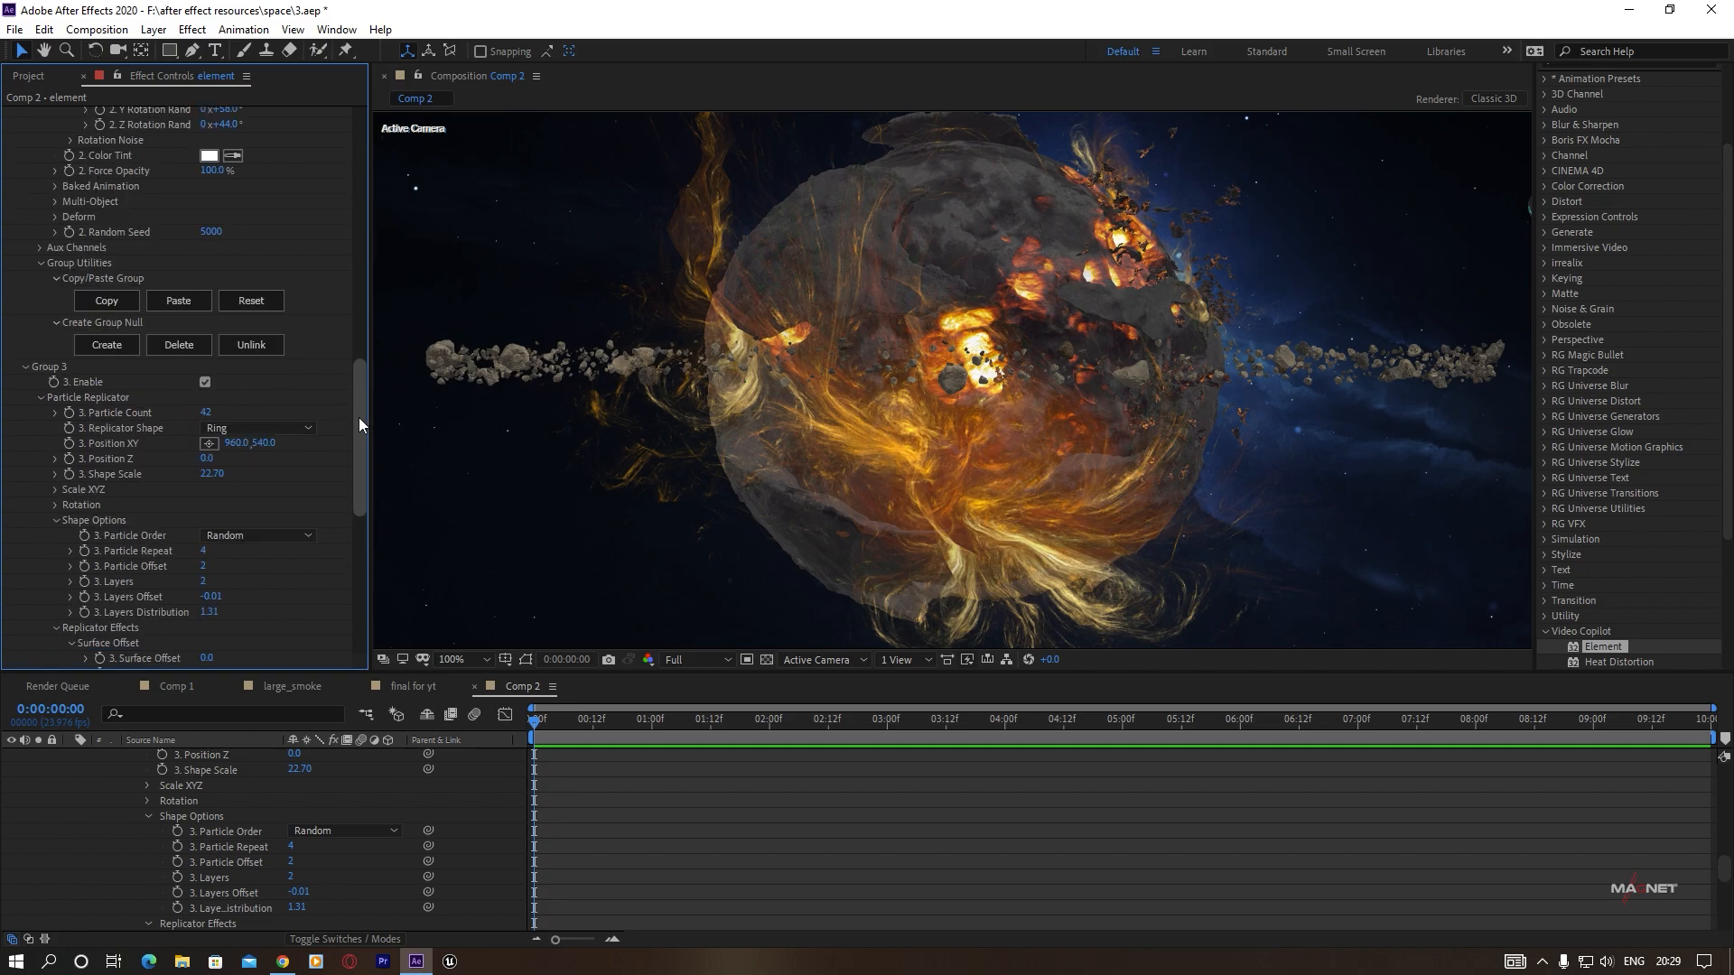
pyautogui.moveTo(360, 417); pyautogui.dragTo(362, 506)
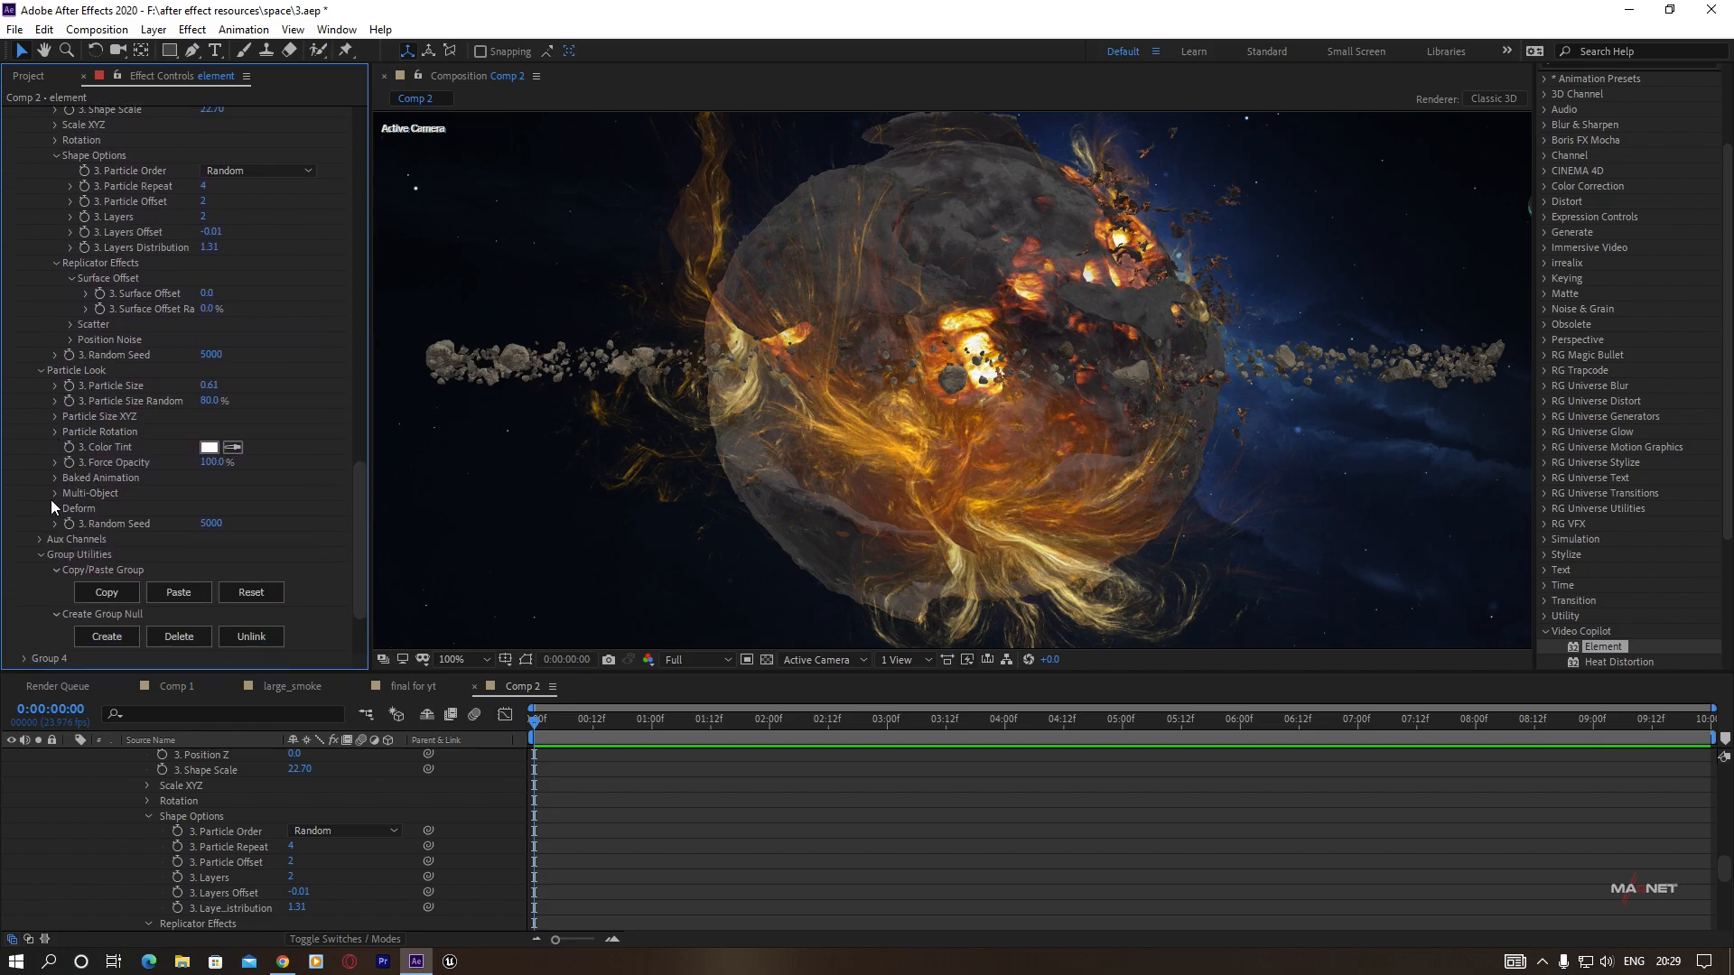
pyautogui.click(68, 324)
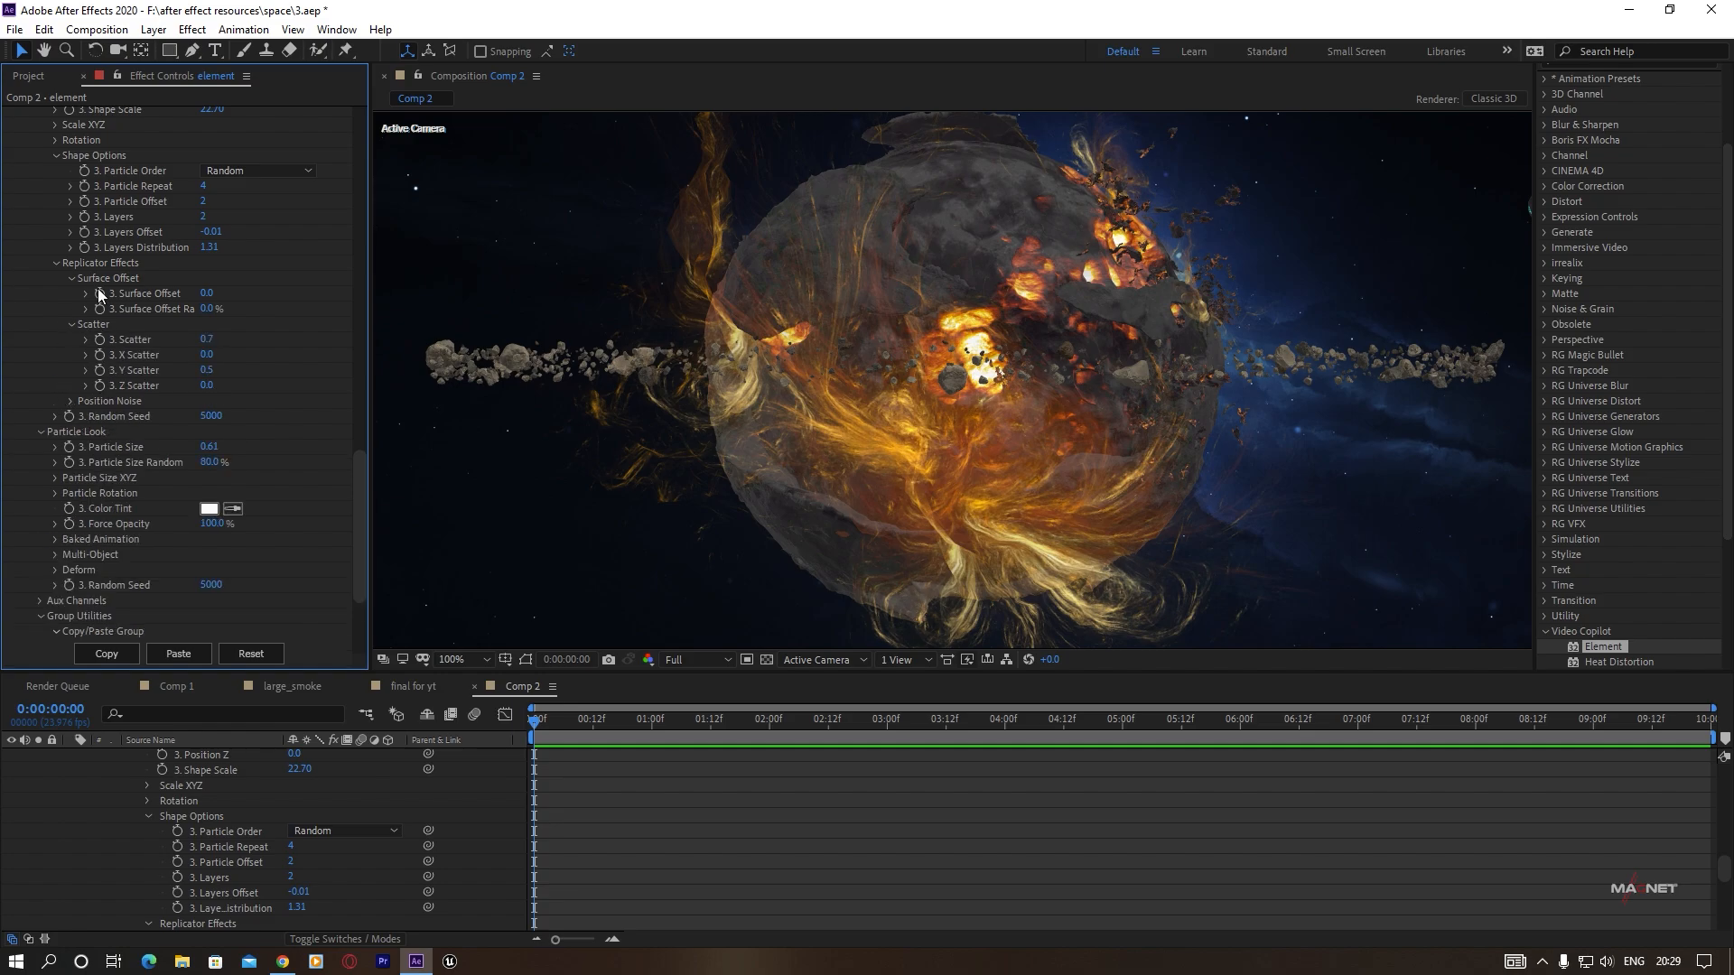
pyautogui.moveTo(204, 340); pyautogui.dragTo(318, 330)
# Increase Group 2's replicator Scatter to 1.6 to spread the small boulders.
pyautogui.moveTo(365, 469); pyautogui.dragTo(378, 245)
pyautogui.scroll(3, 175, 341)
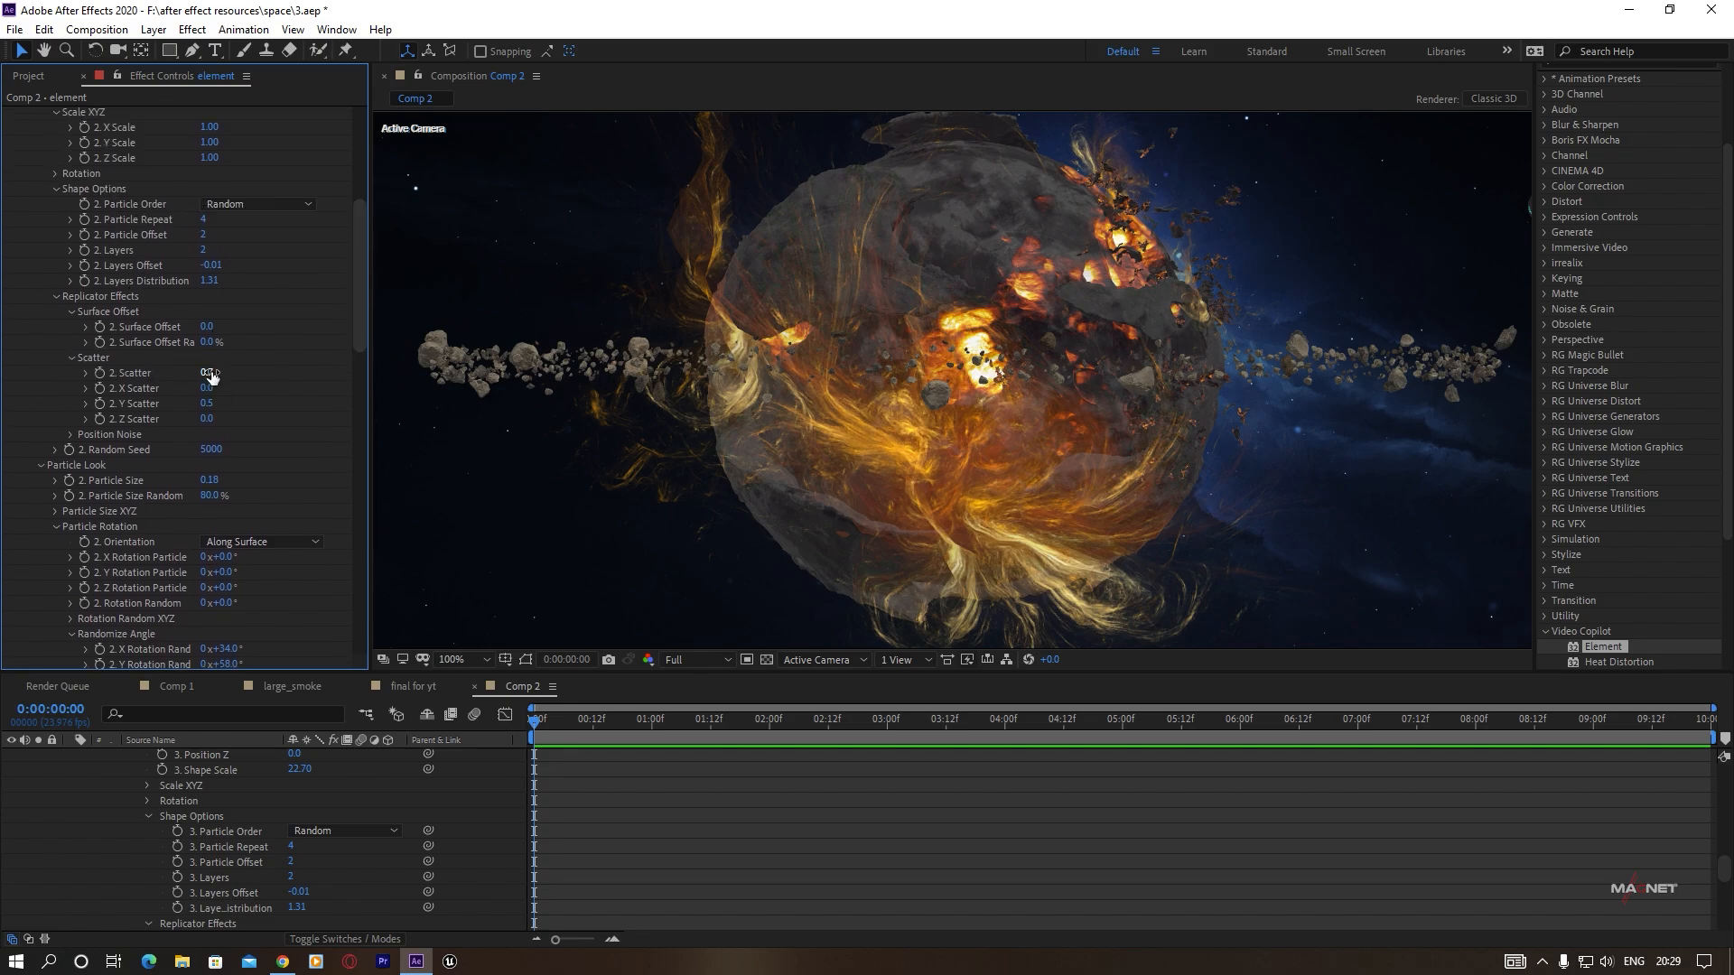
pyautogui.moveTo(208, 373); pyautogui.dragTo(289, 371)
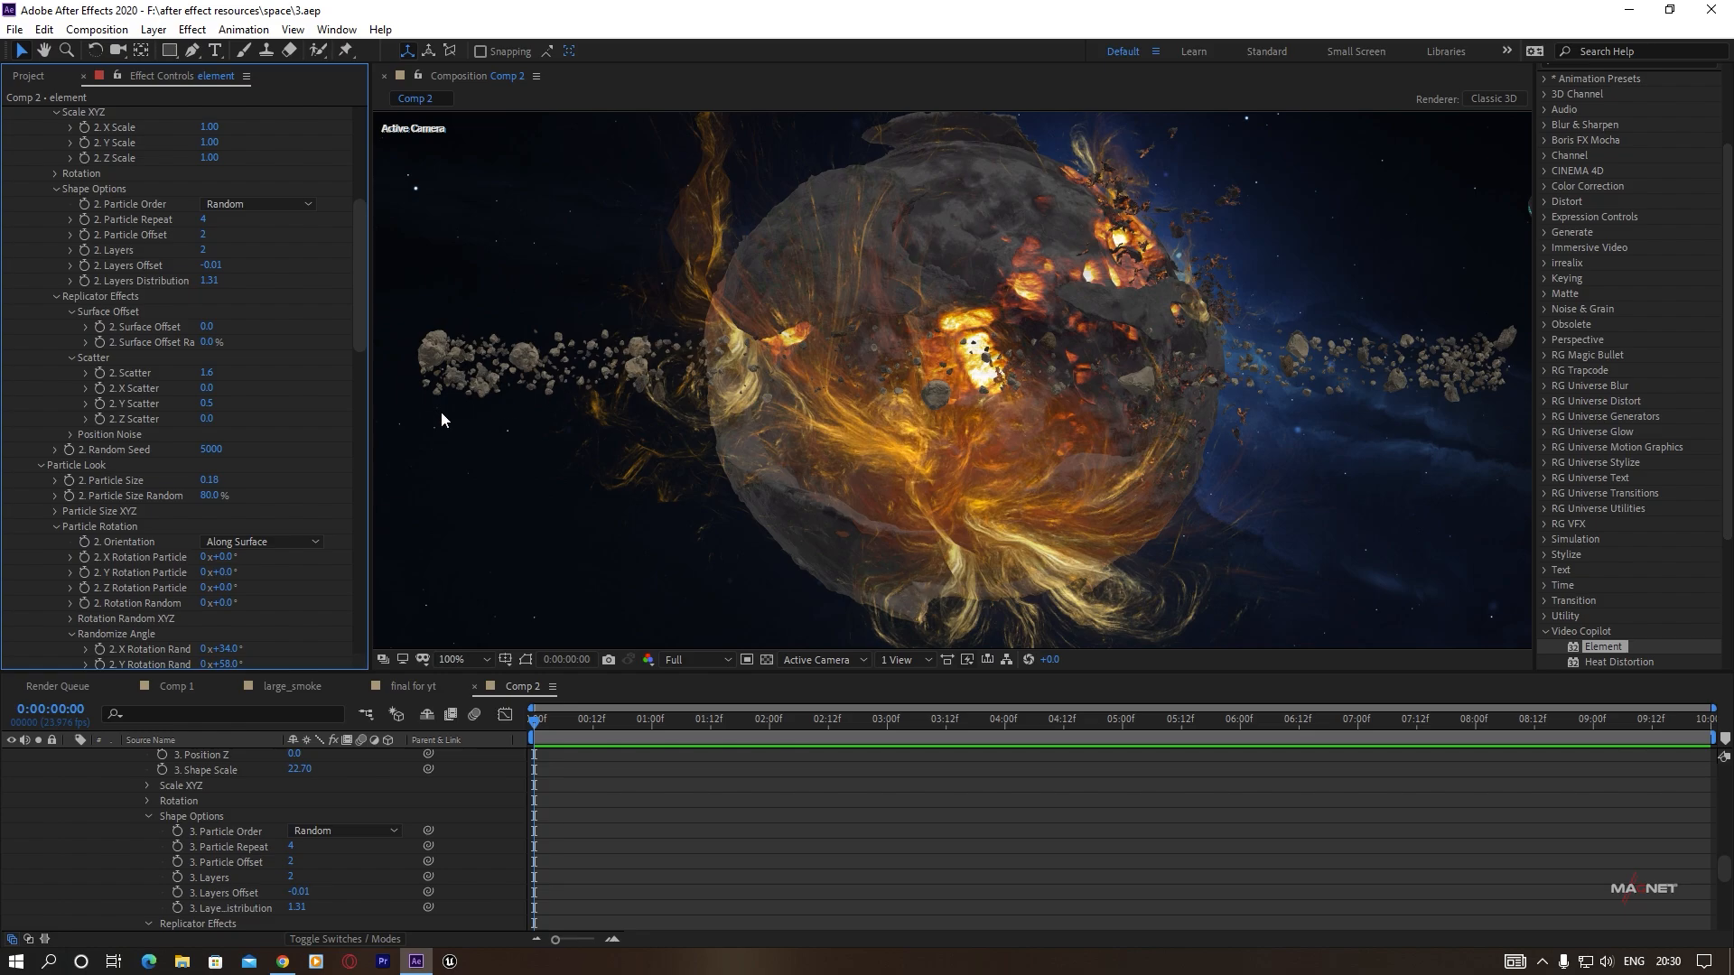
# Drive Group 2's particle Rotation Random with the expression time*20.
pyautogui.scroll(3, 142, 390)
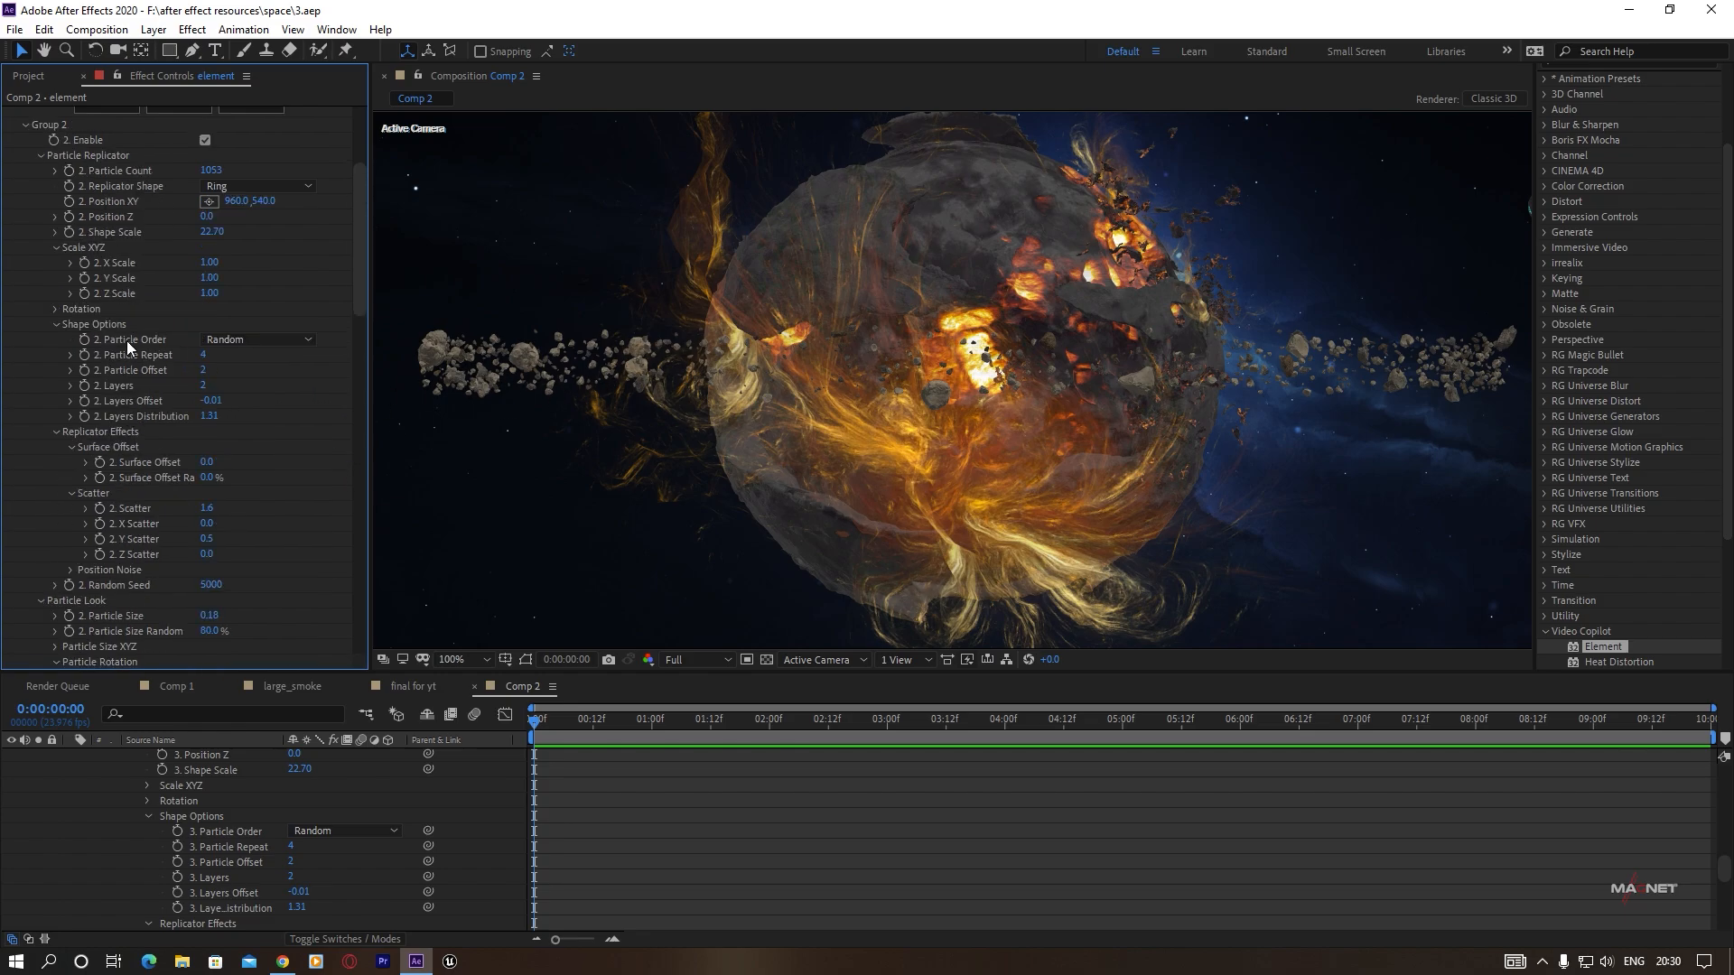
pyautogui.scroll(4, 127, 339)
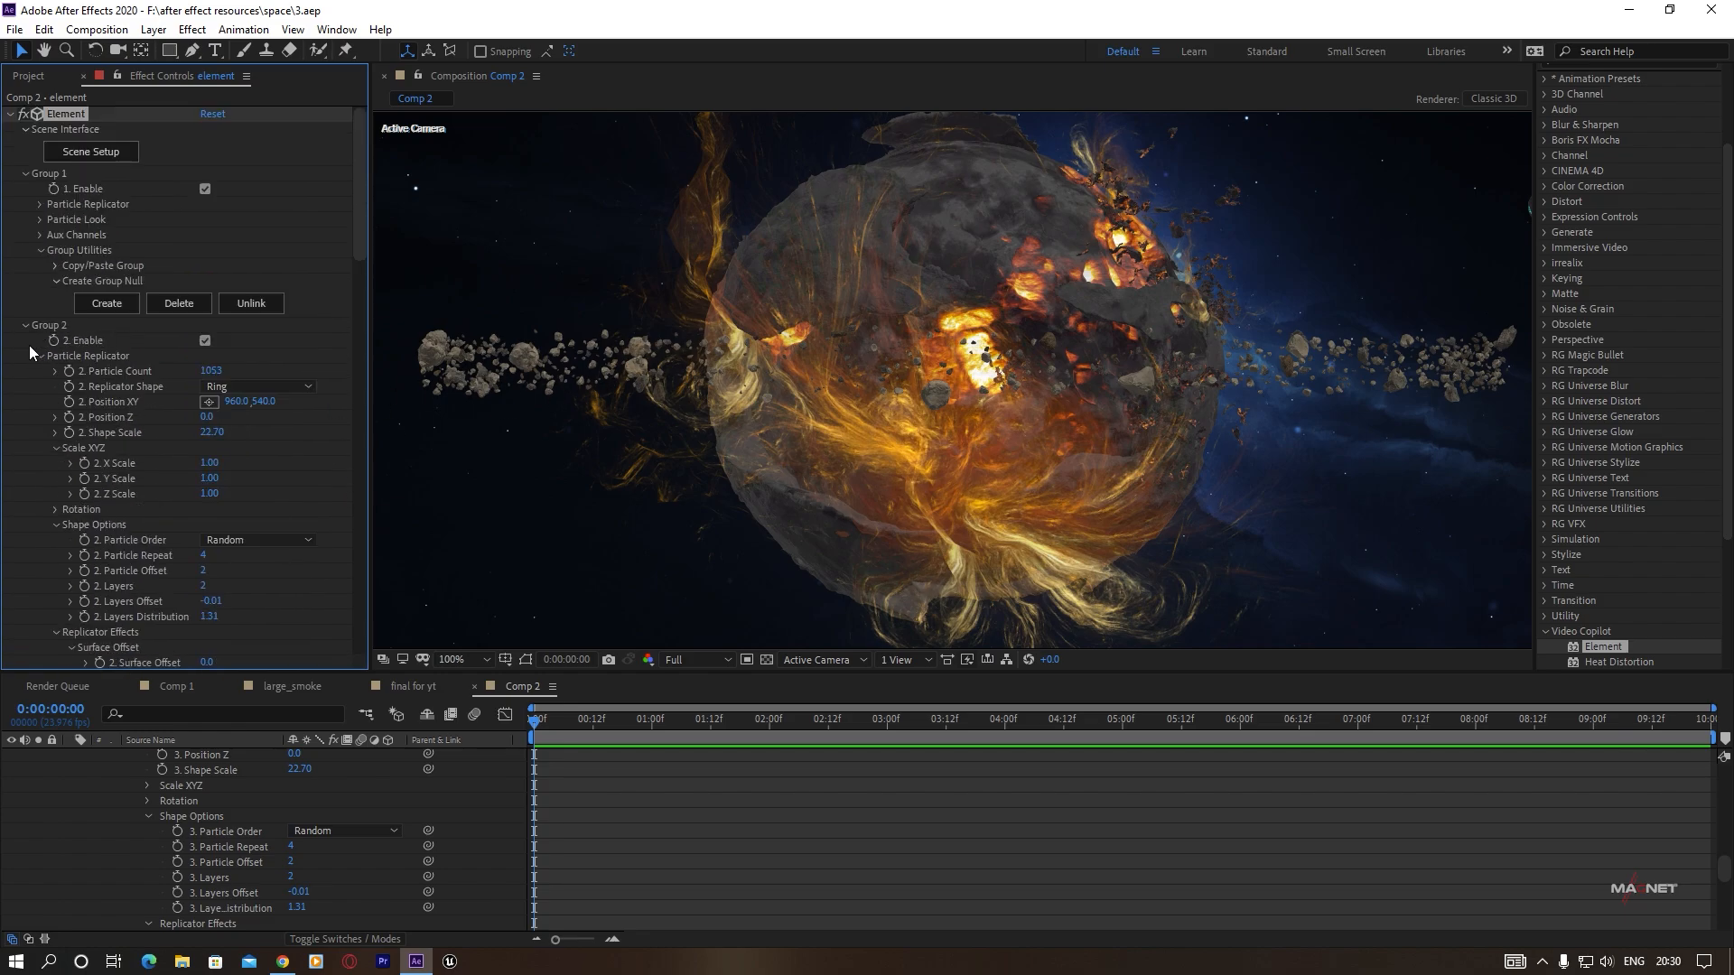
pyautogui.scroll(-3, 132, 436)
pyautogui.scroll(-5, 63, 390)
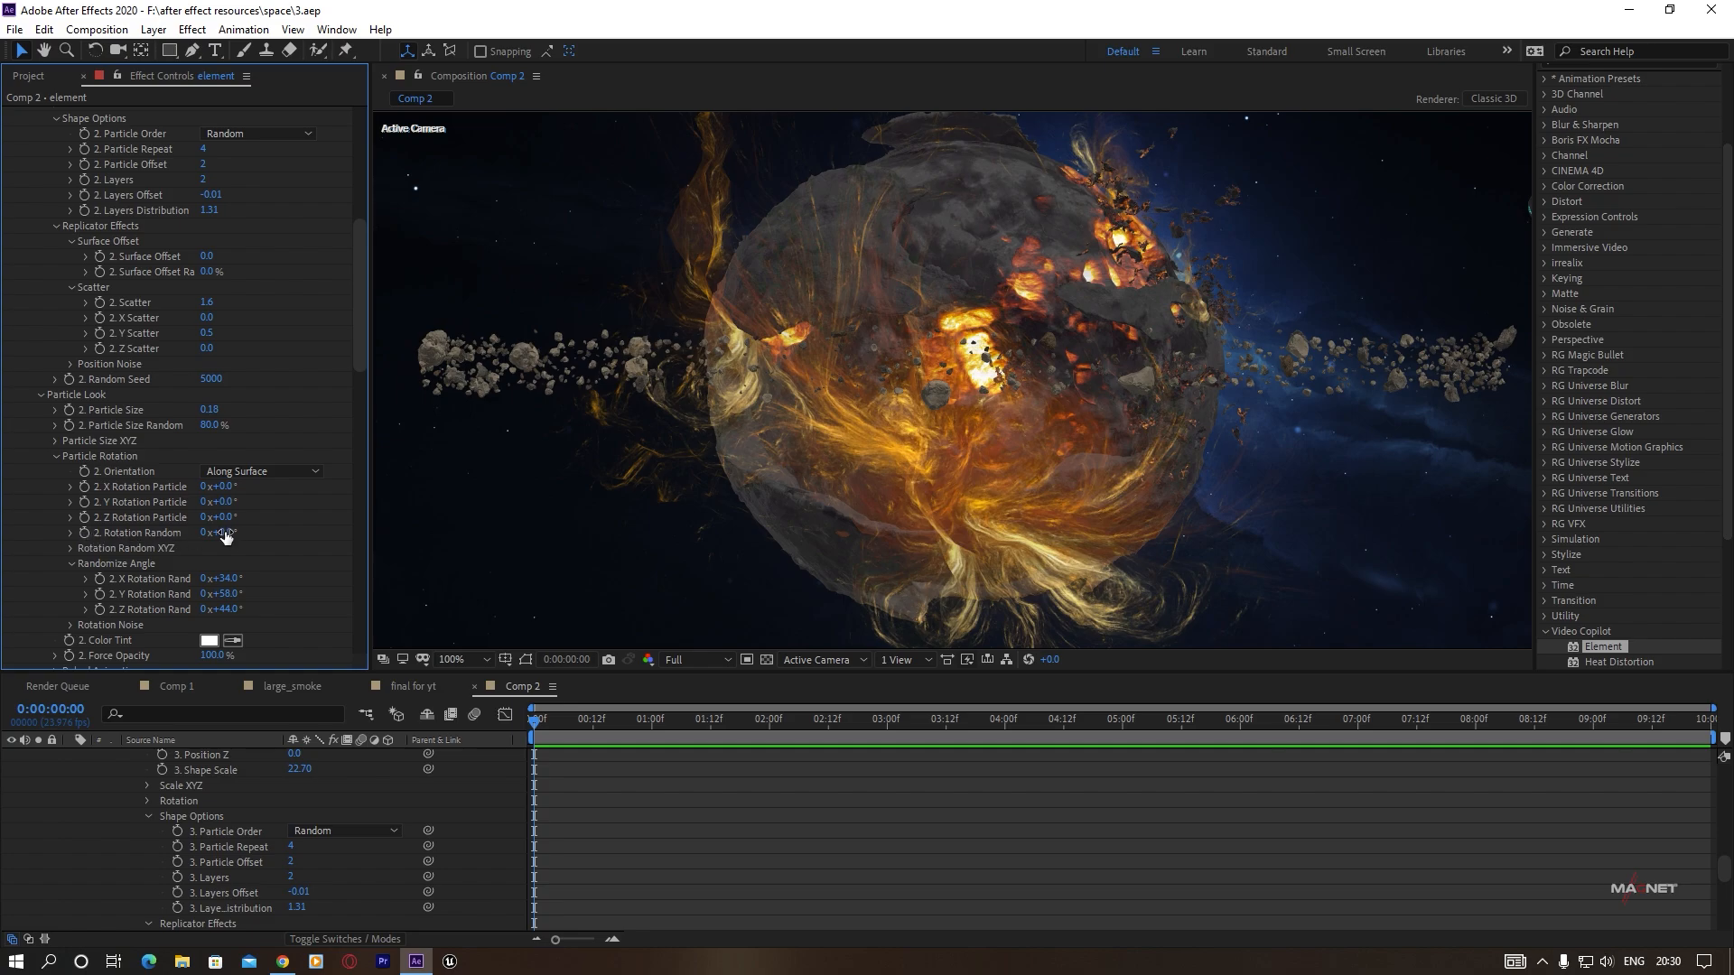
pyautogui.moveTo(224, 533); pyautogui.dragTo(309, 533)
pyautogui.keyDown('alt'); pyautogui.click(83, 534); pyautogui.keyUp('alt')
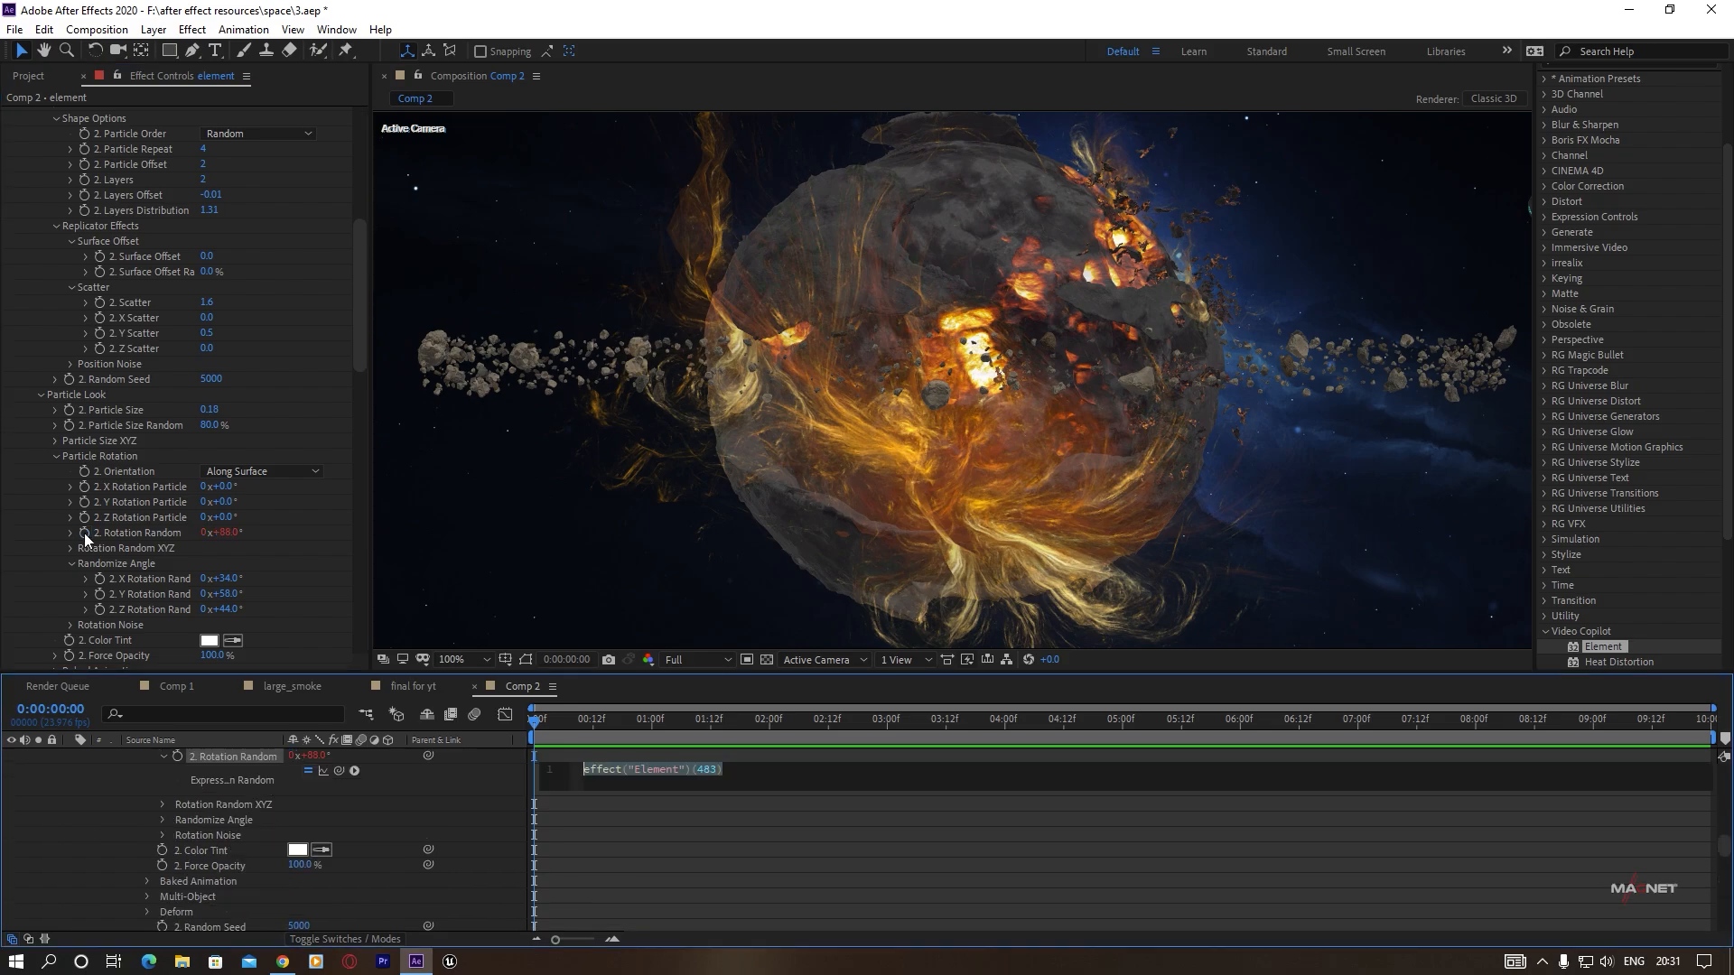
pyautogui.write('time*')
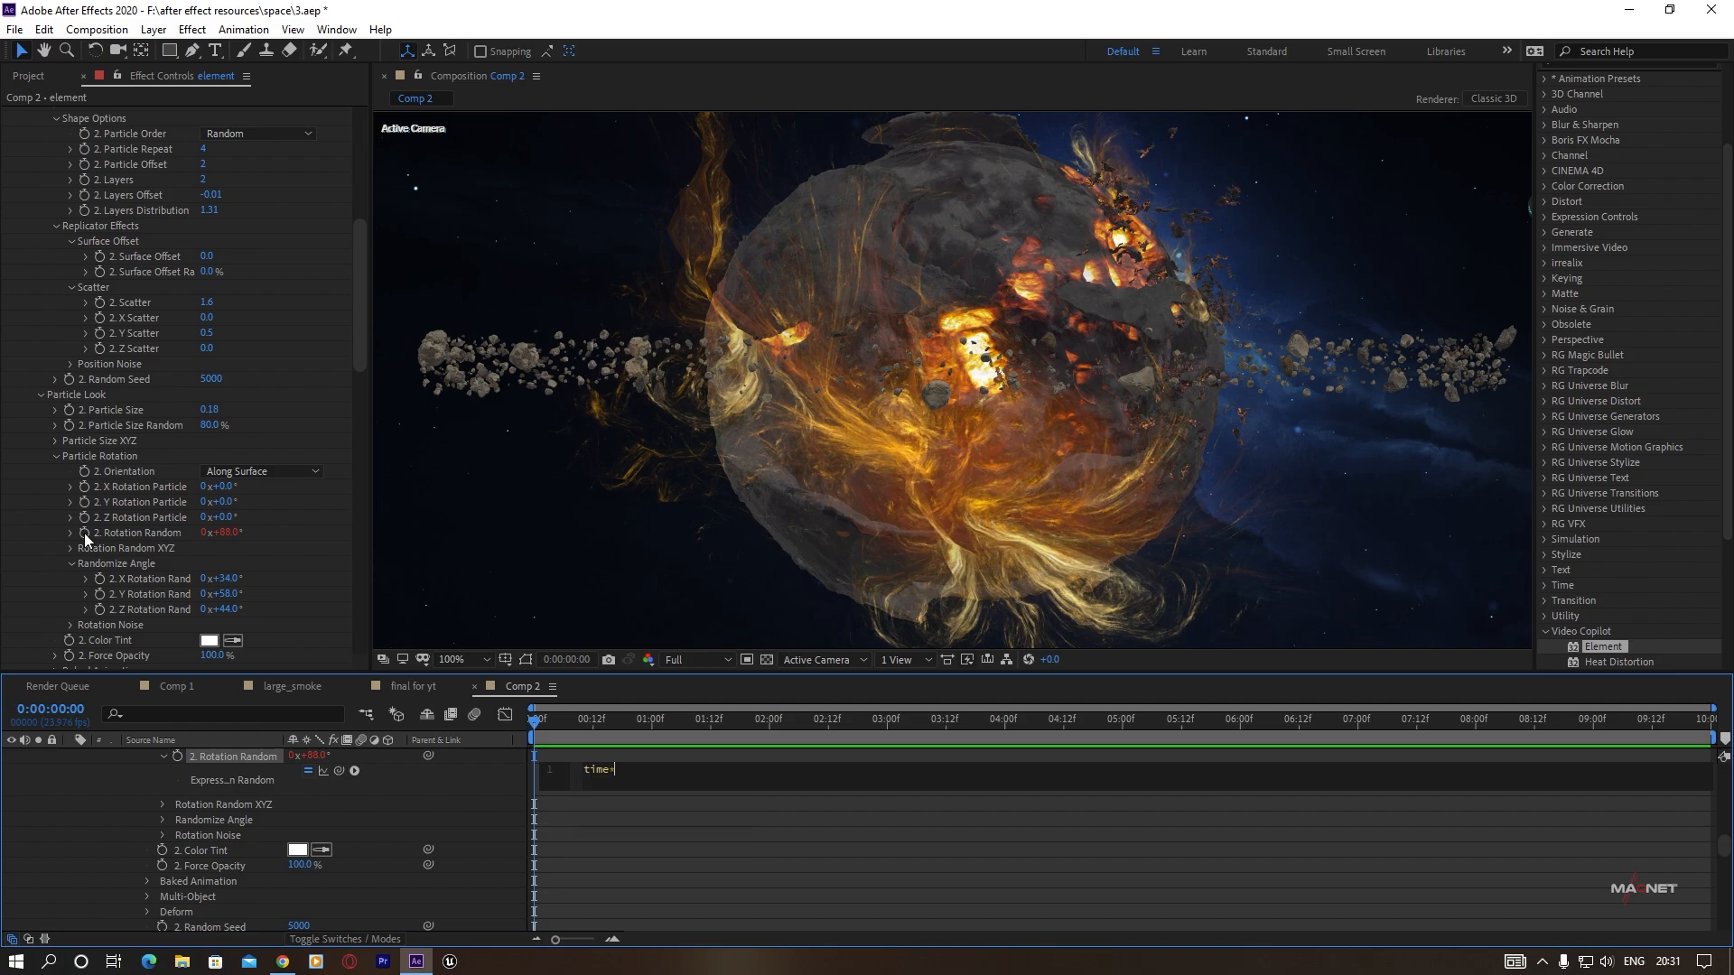
pyautogui.write('20')
pyautogui.click(550, 723)
# Preview the spinning asteroids from 0:00:01:23, leaving Group 2's rotation expression as it is.
pyautogui.moveTo(552, 718); pyautogui.dragTo(762, 734)
pyautogui.press('space')
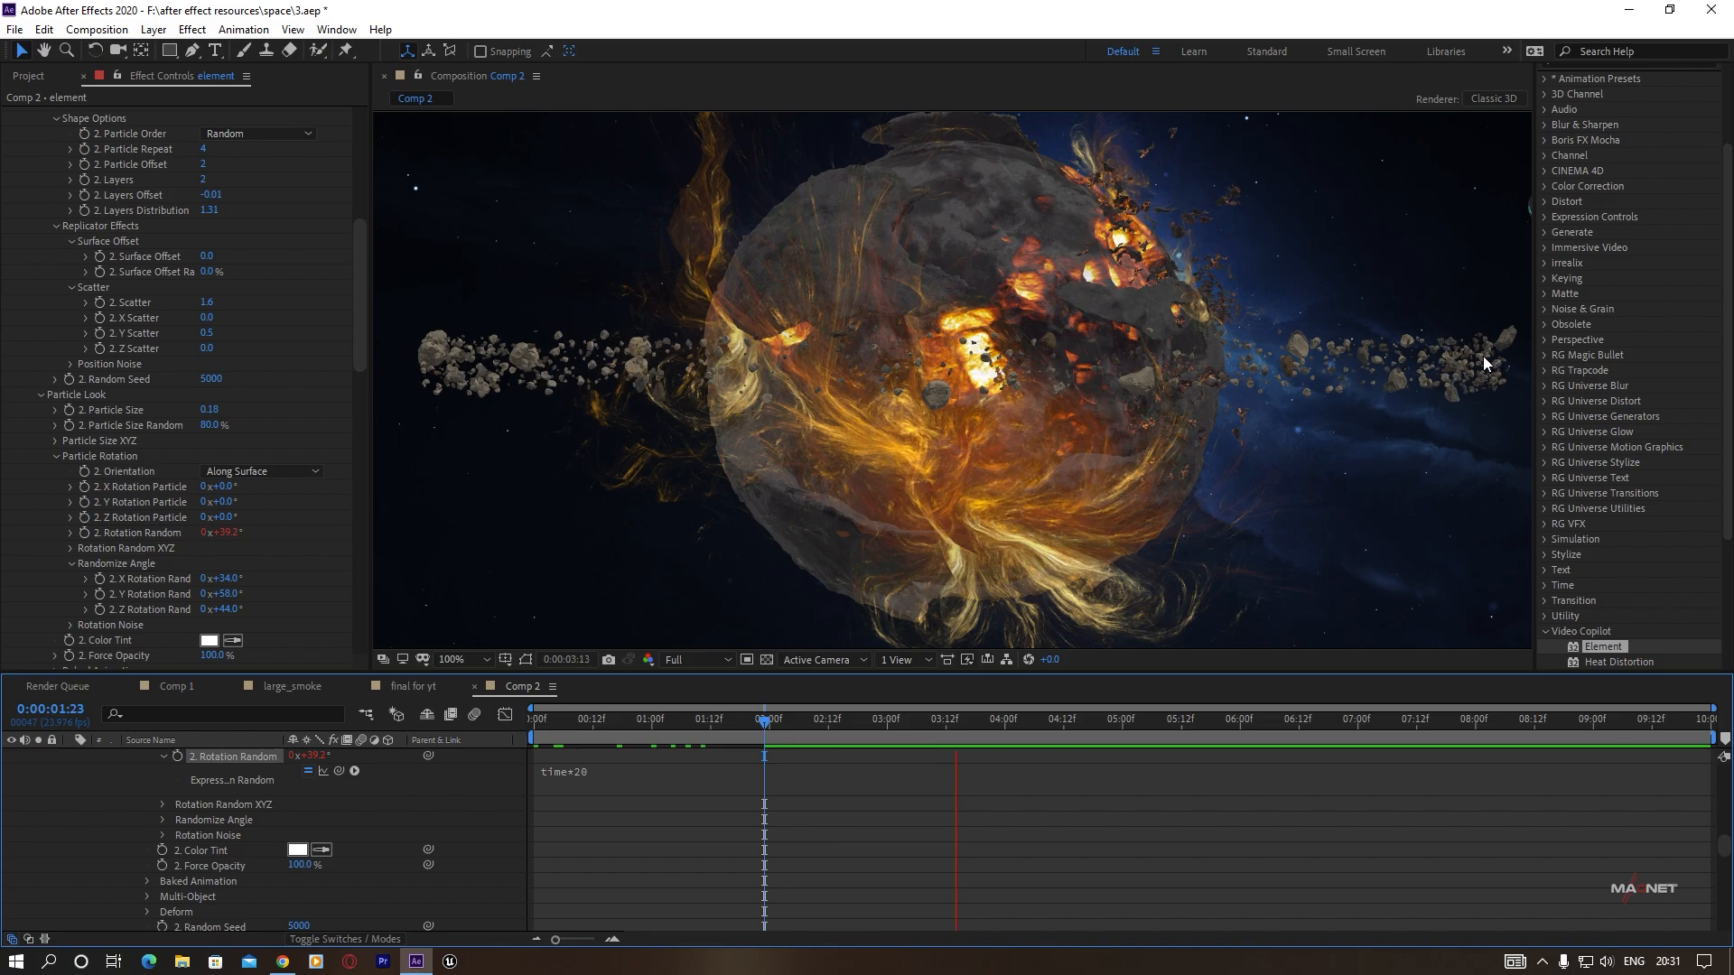
pyautogui.click(591, 775)
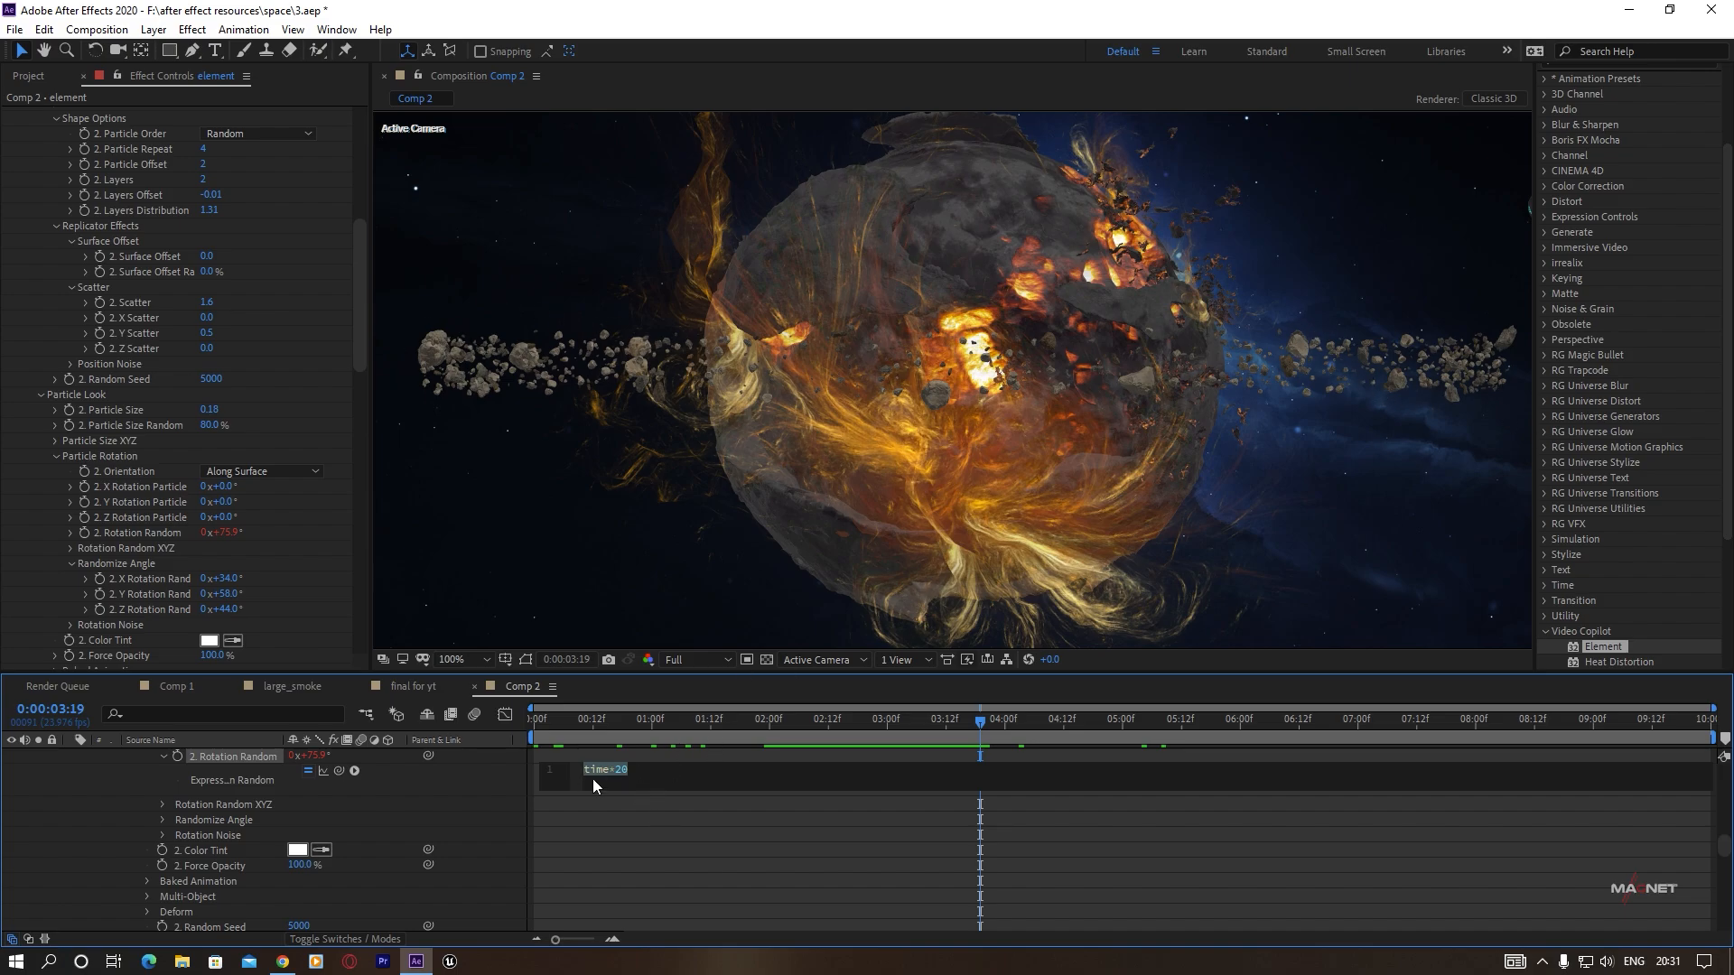
pyautogui.click(621, 832)
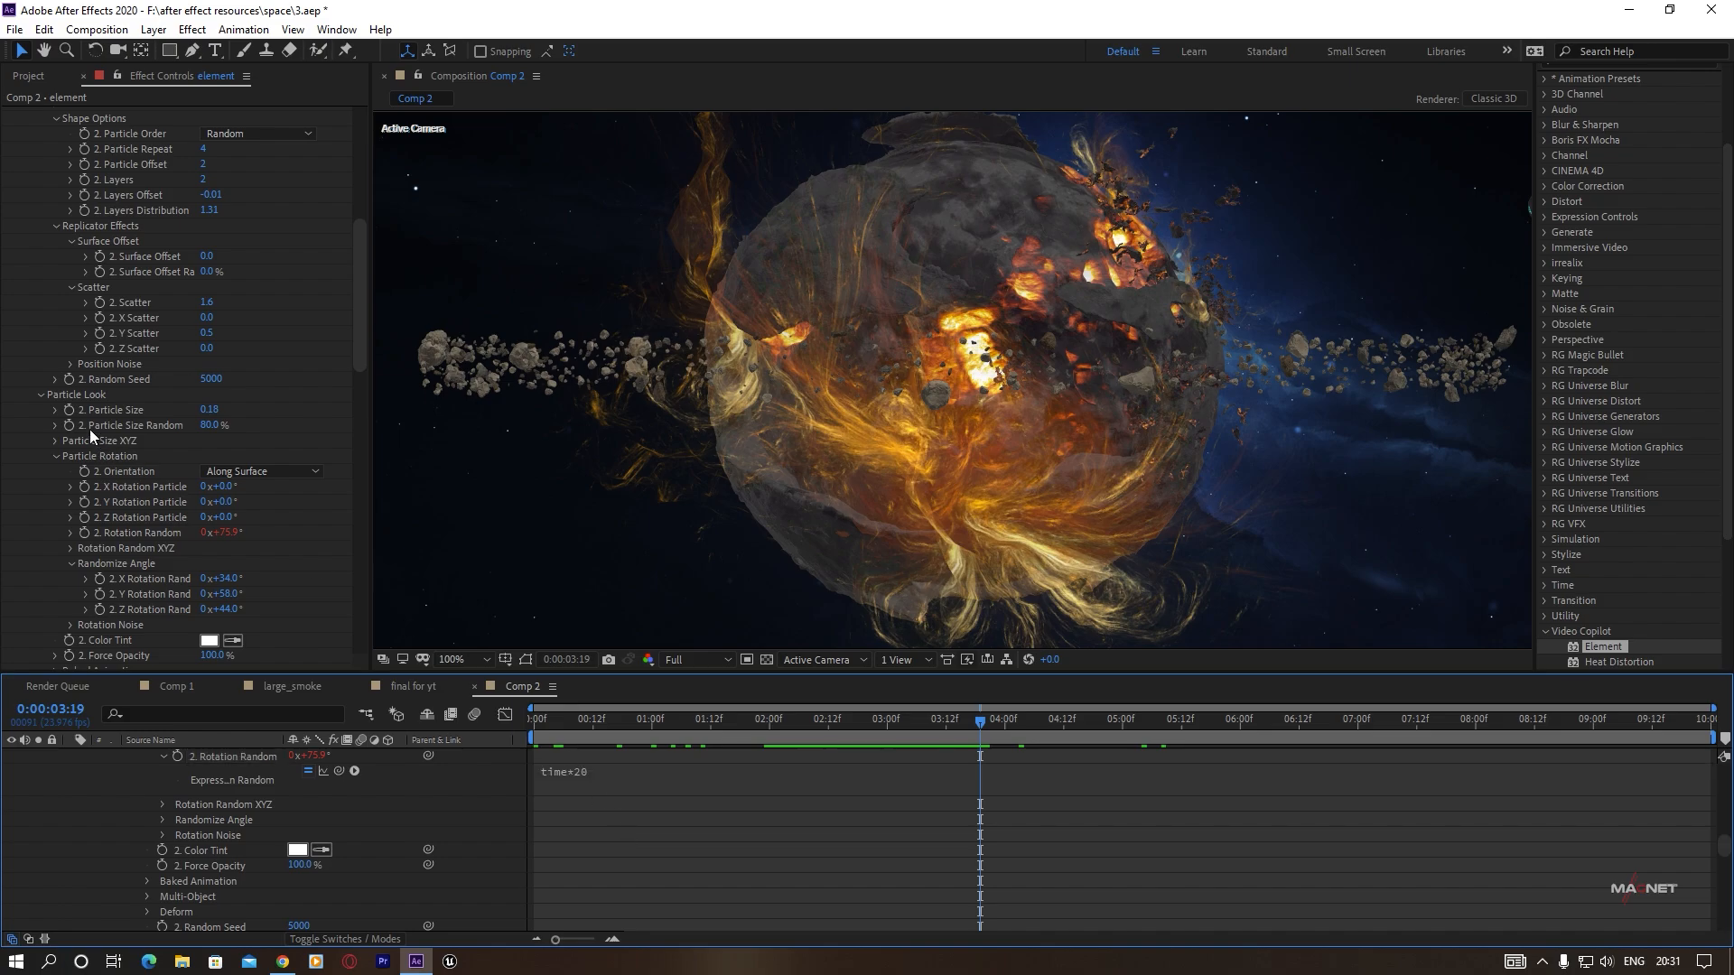
# Drive Group 3's particle Rotation Random with the expression time*20.
pyautogui.scroll(-5, 89, 430)
pyautogui.scroll(-5, 123, 508)
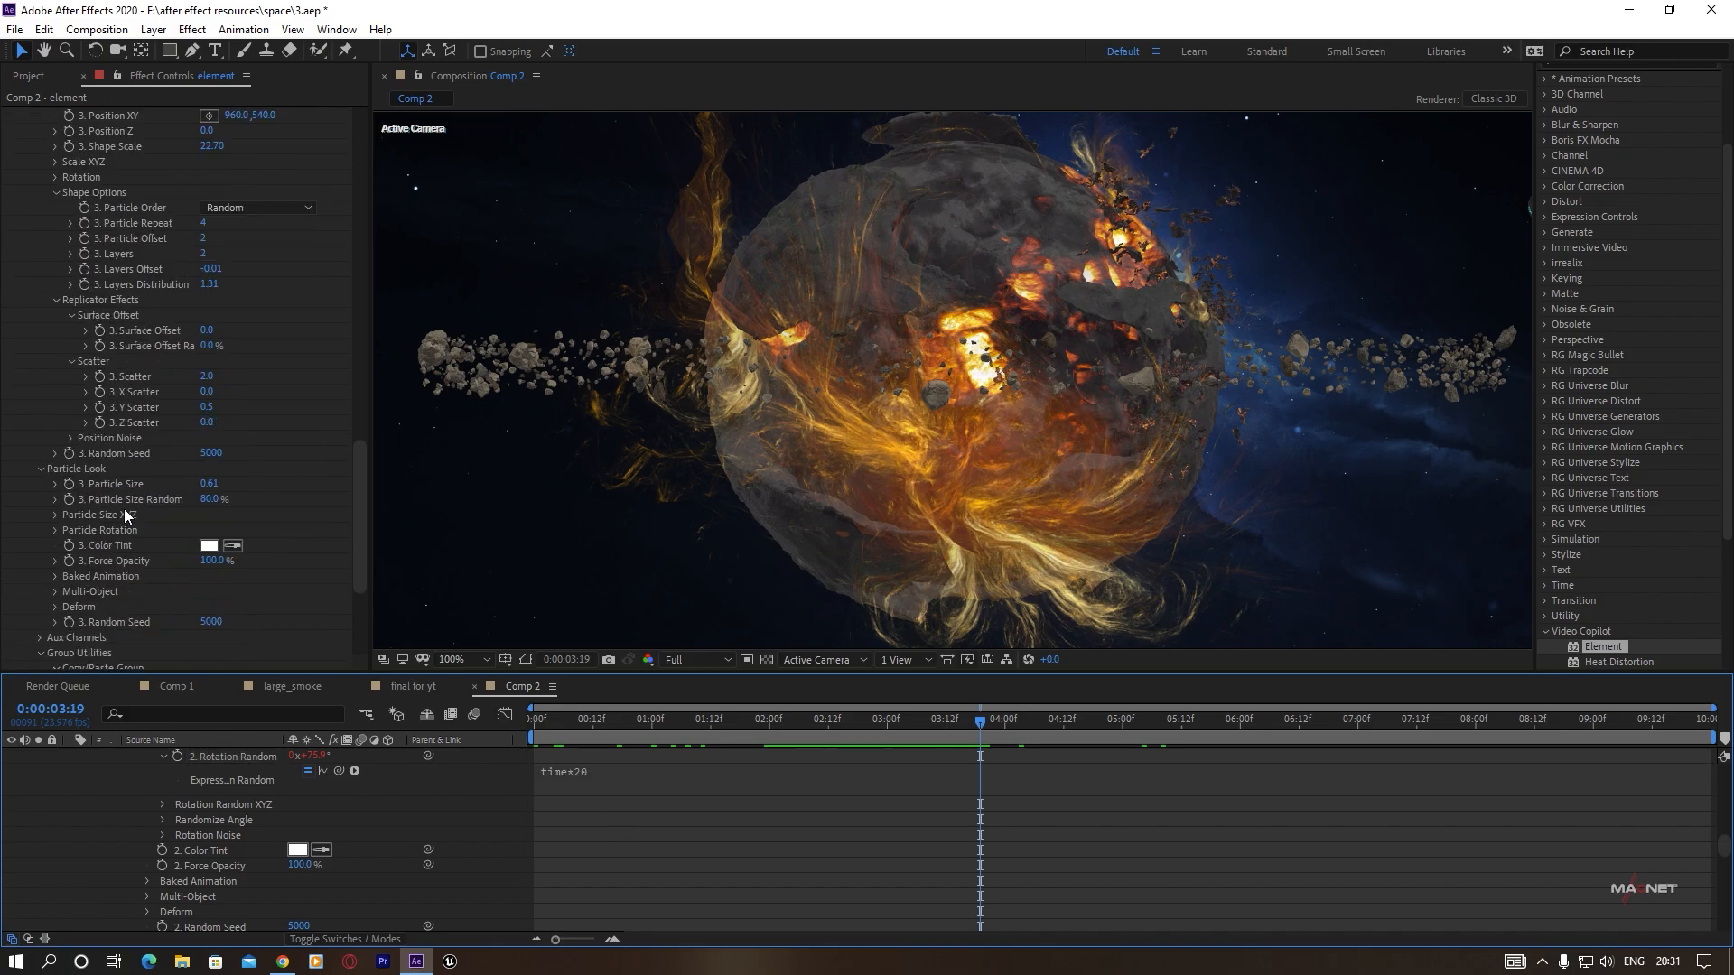
pyautogui.click(56, 531)
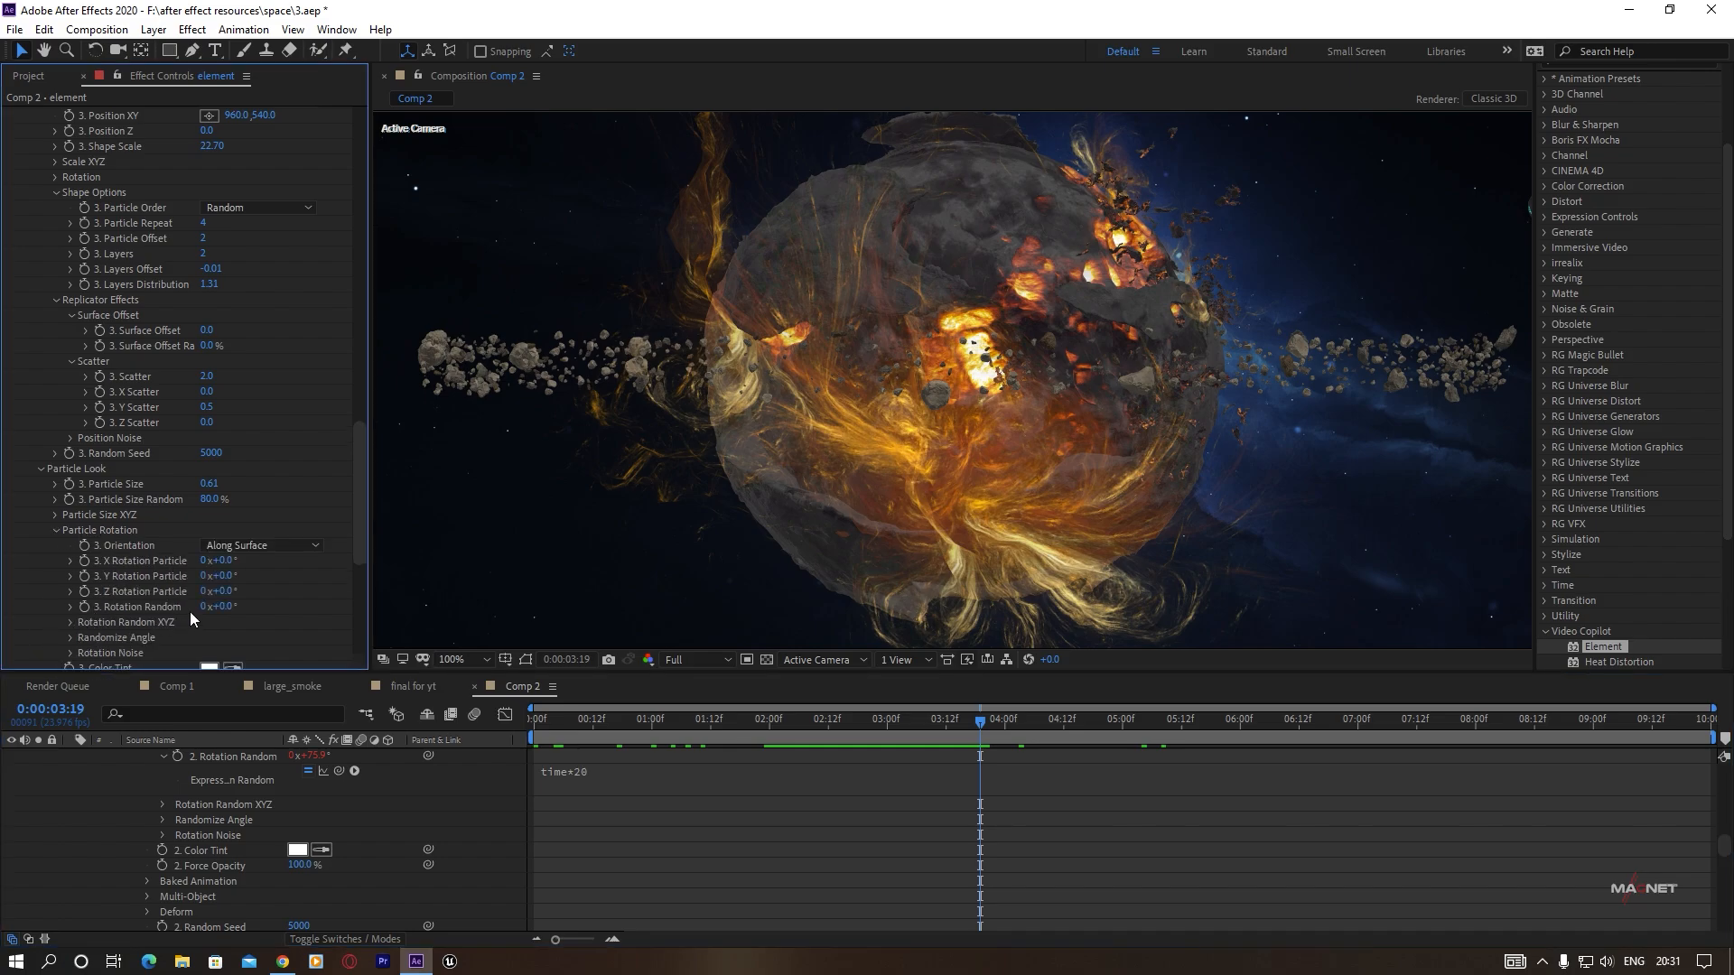
pyautogui.keyDown('alt'); pyautogui.click(84, 607); pyautogui.keyUp('alt')
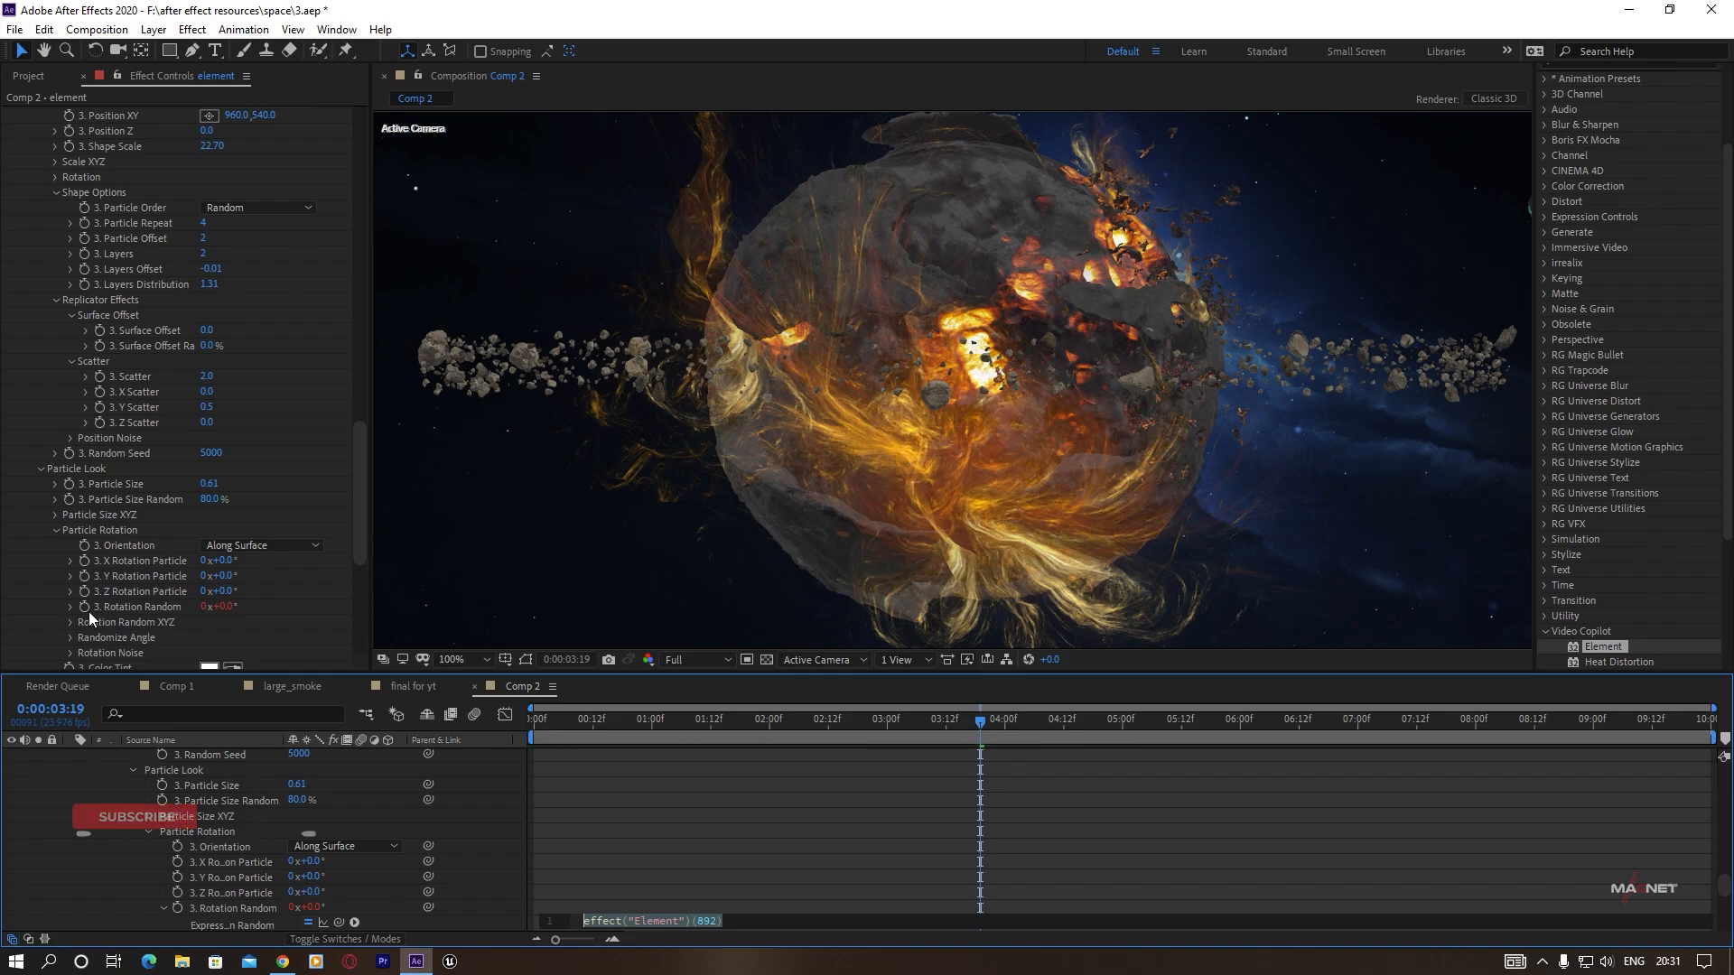
pyautogui.write('time*20')
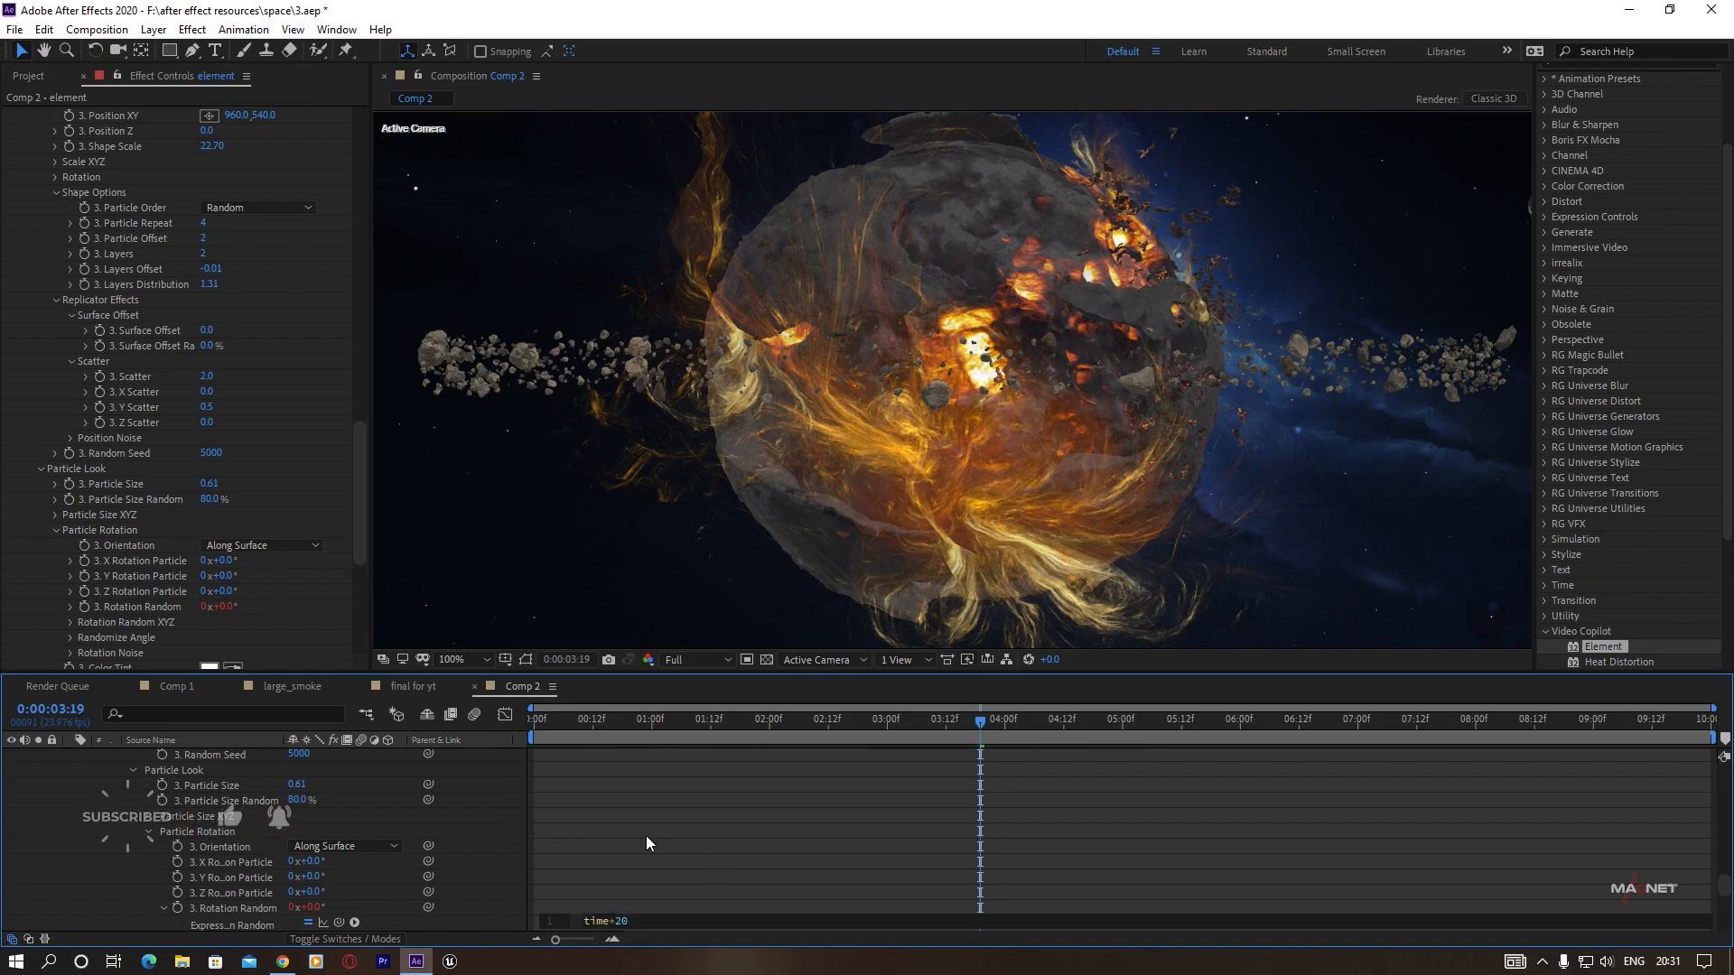
pyautogui.click(664, 809)
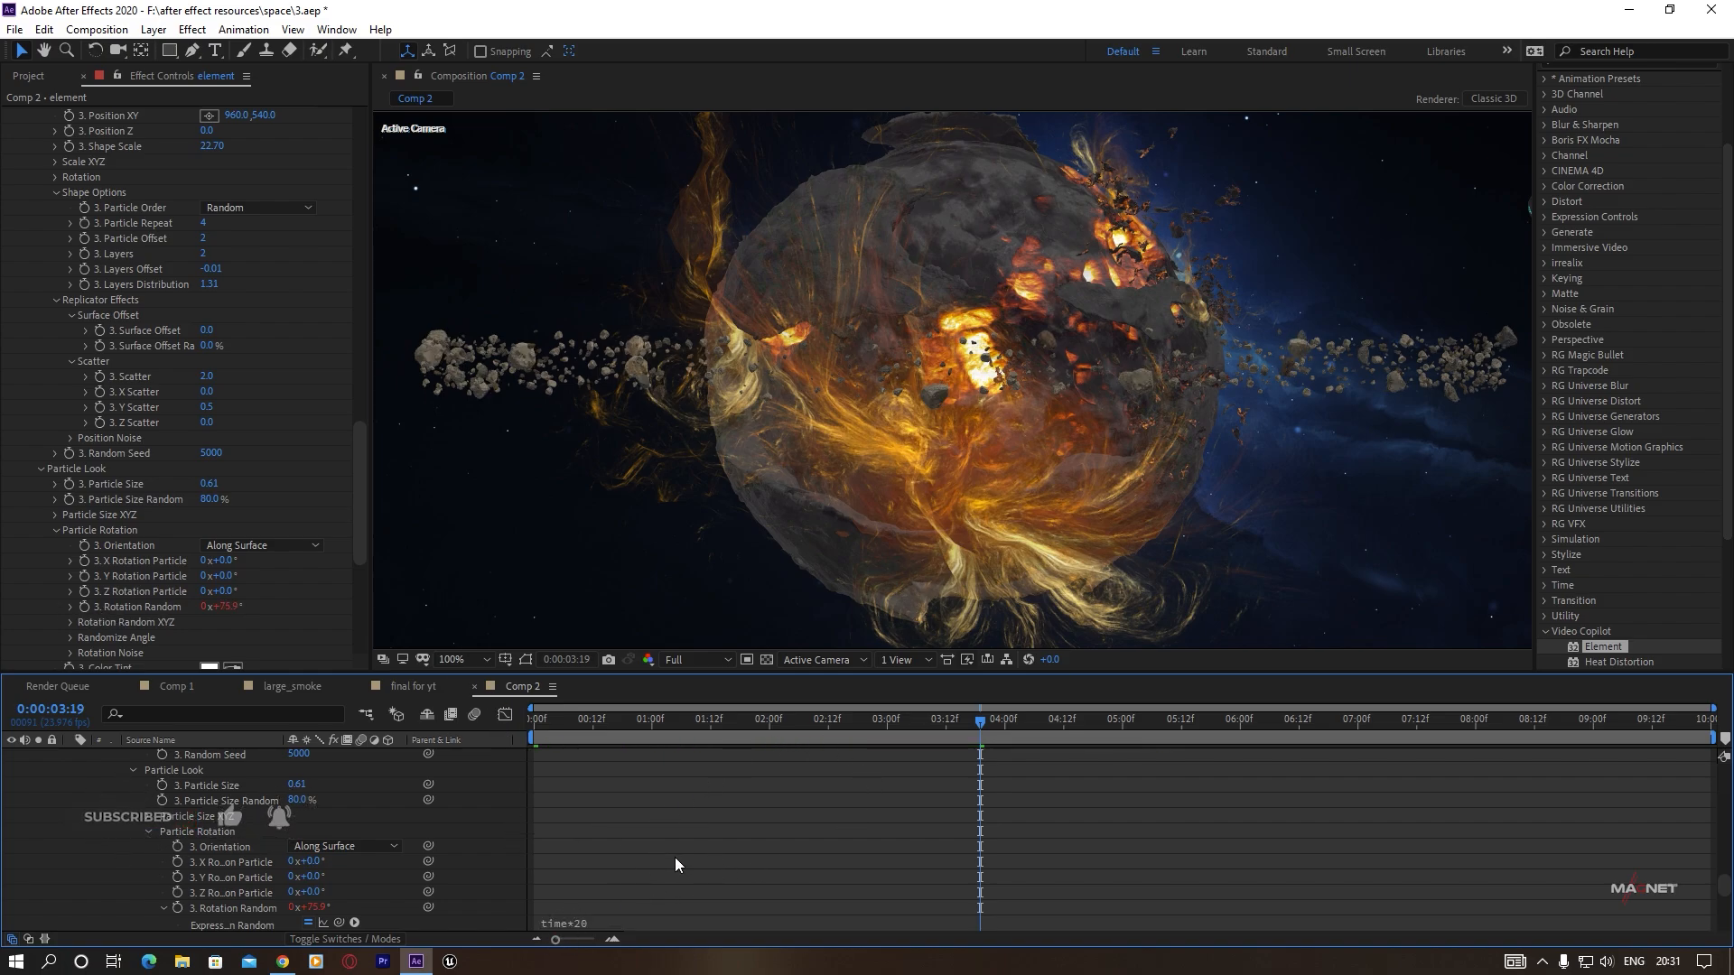
# Change Group 3's Rotation Random expression to time*10 and preview the boulders' rotation.
pyautogui.click(578, 919)
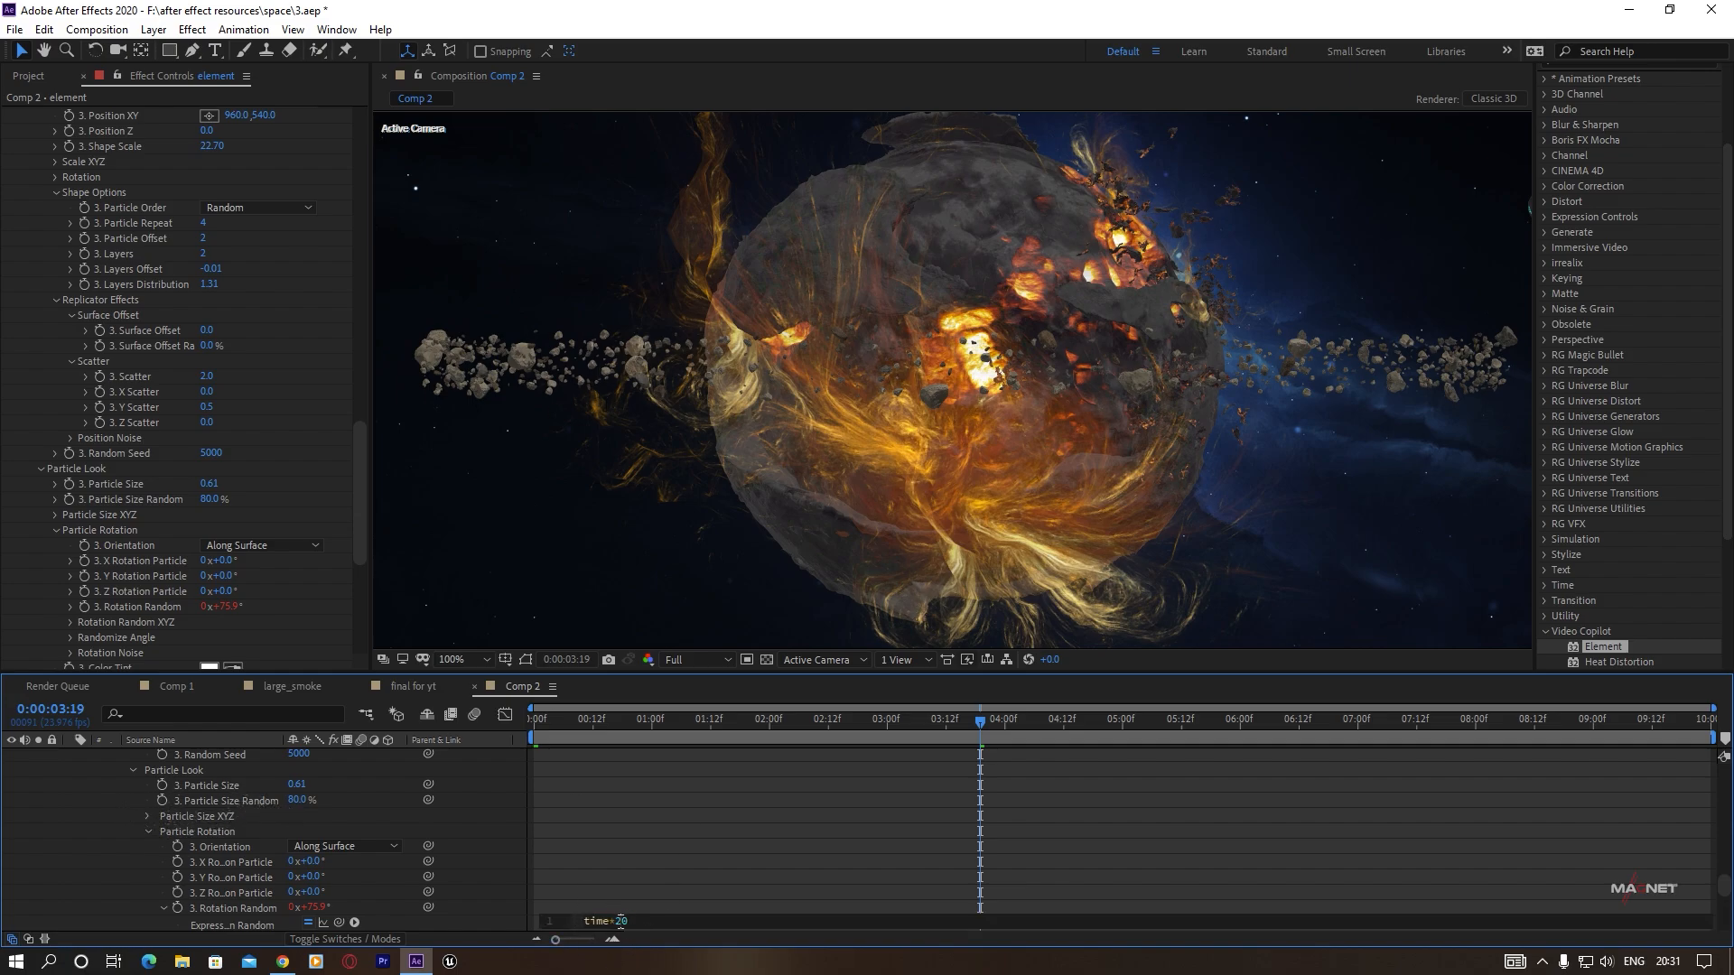
pyautogui.press('Left')
pyautogui.write('1')
pyautogui.click(665, 720)
pyautogui.moveTo(664, 720); pyautogui.dragTo(999, 726)
pyautogui.click(675, 750)
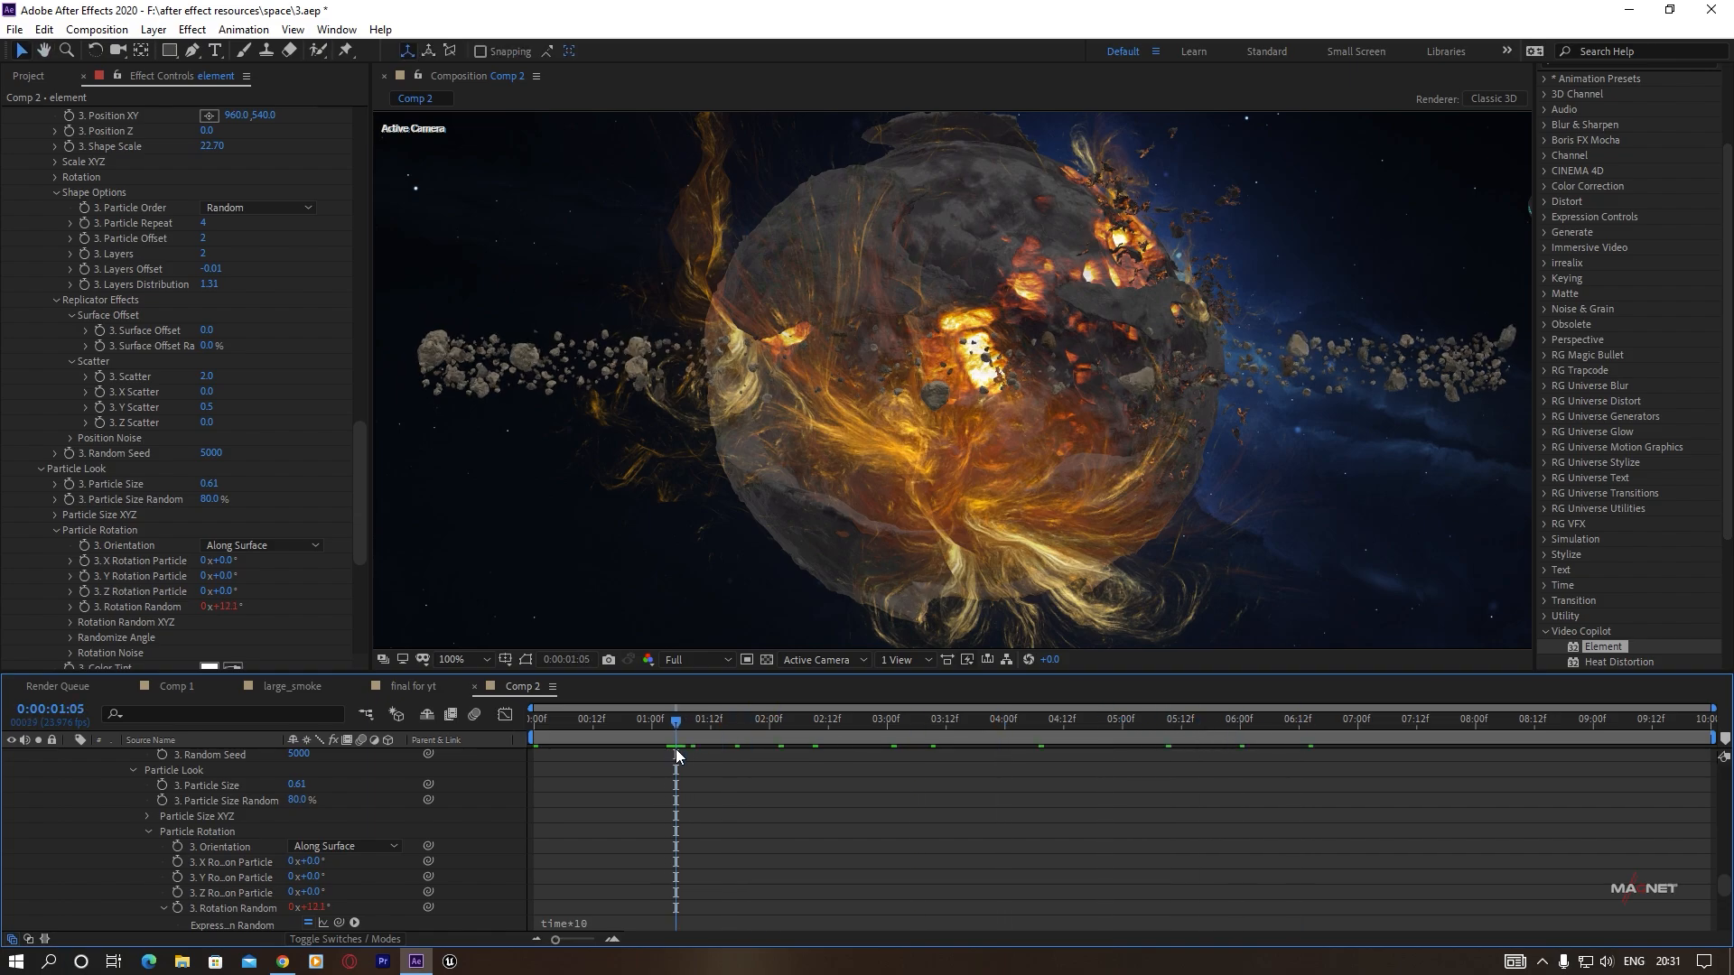
pyautogui.press('space')
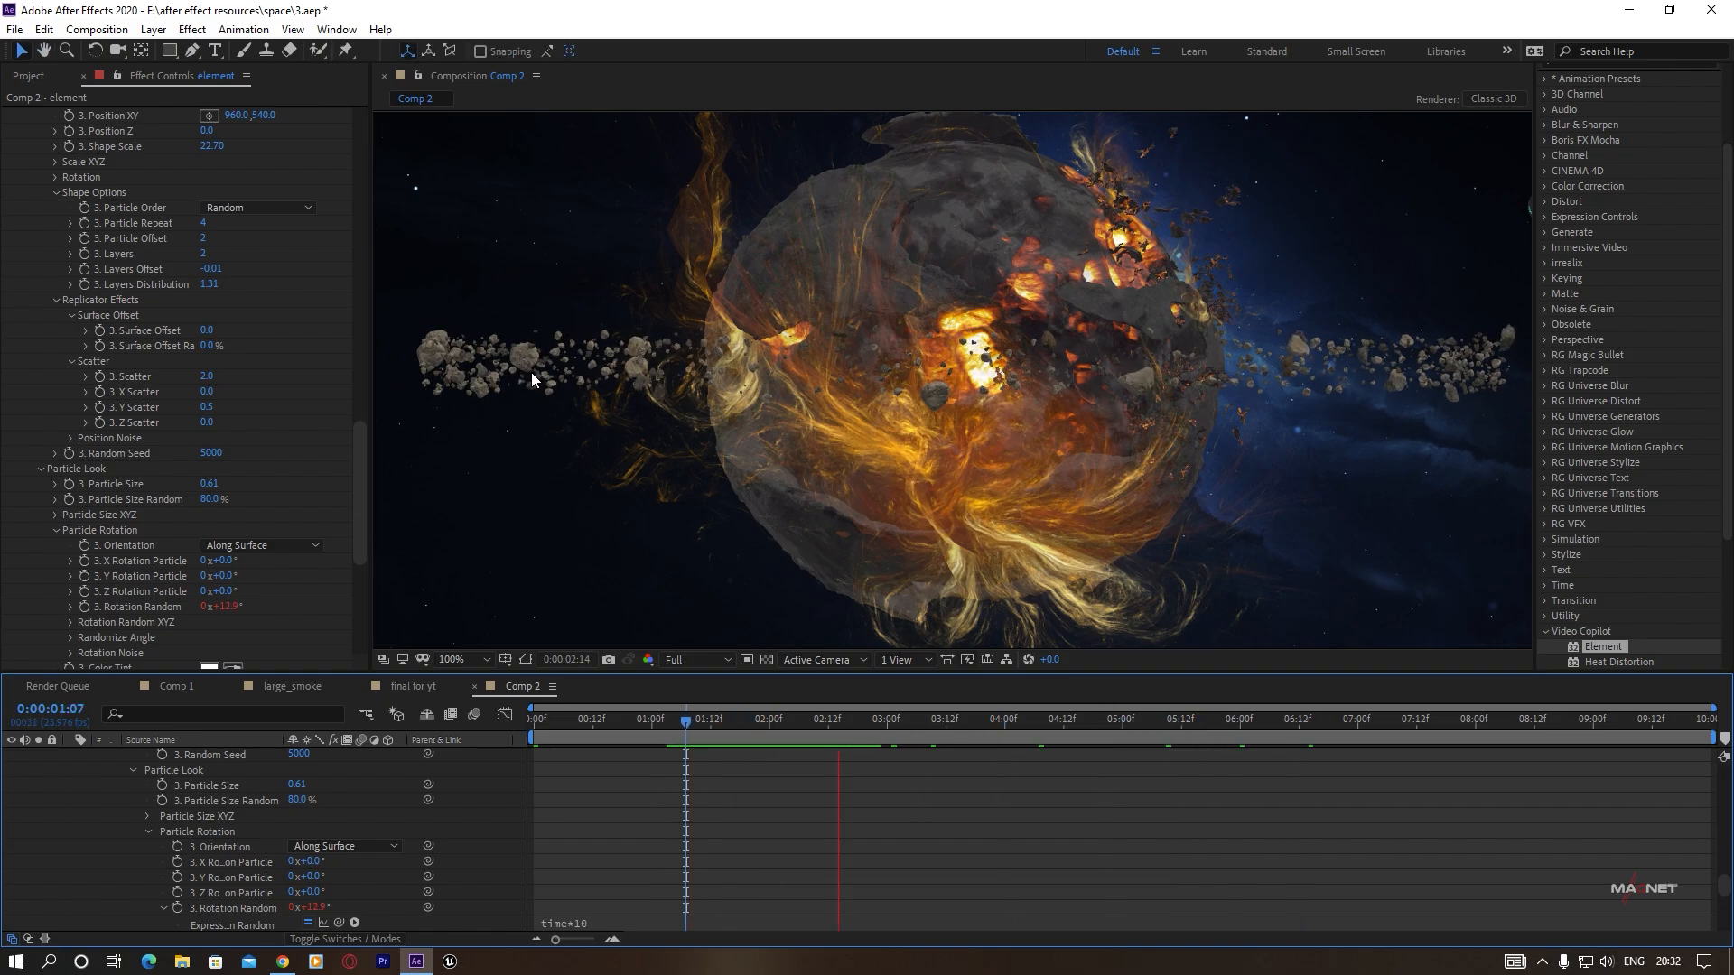
# Slow Group 3's Rotation Random expression to time*5 and preview the result from 0:00:01:23.
pyautogui.click(588, 930)
pyautogui.doubleClick(621, 921)
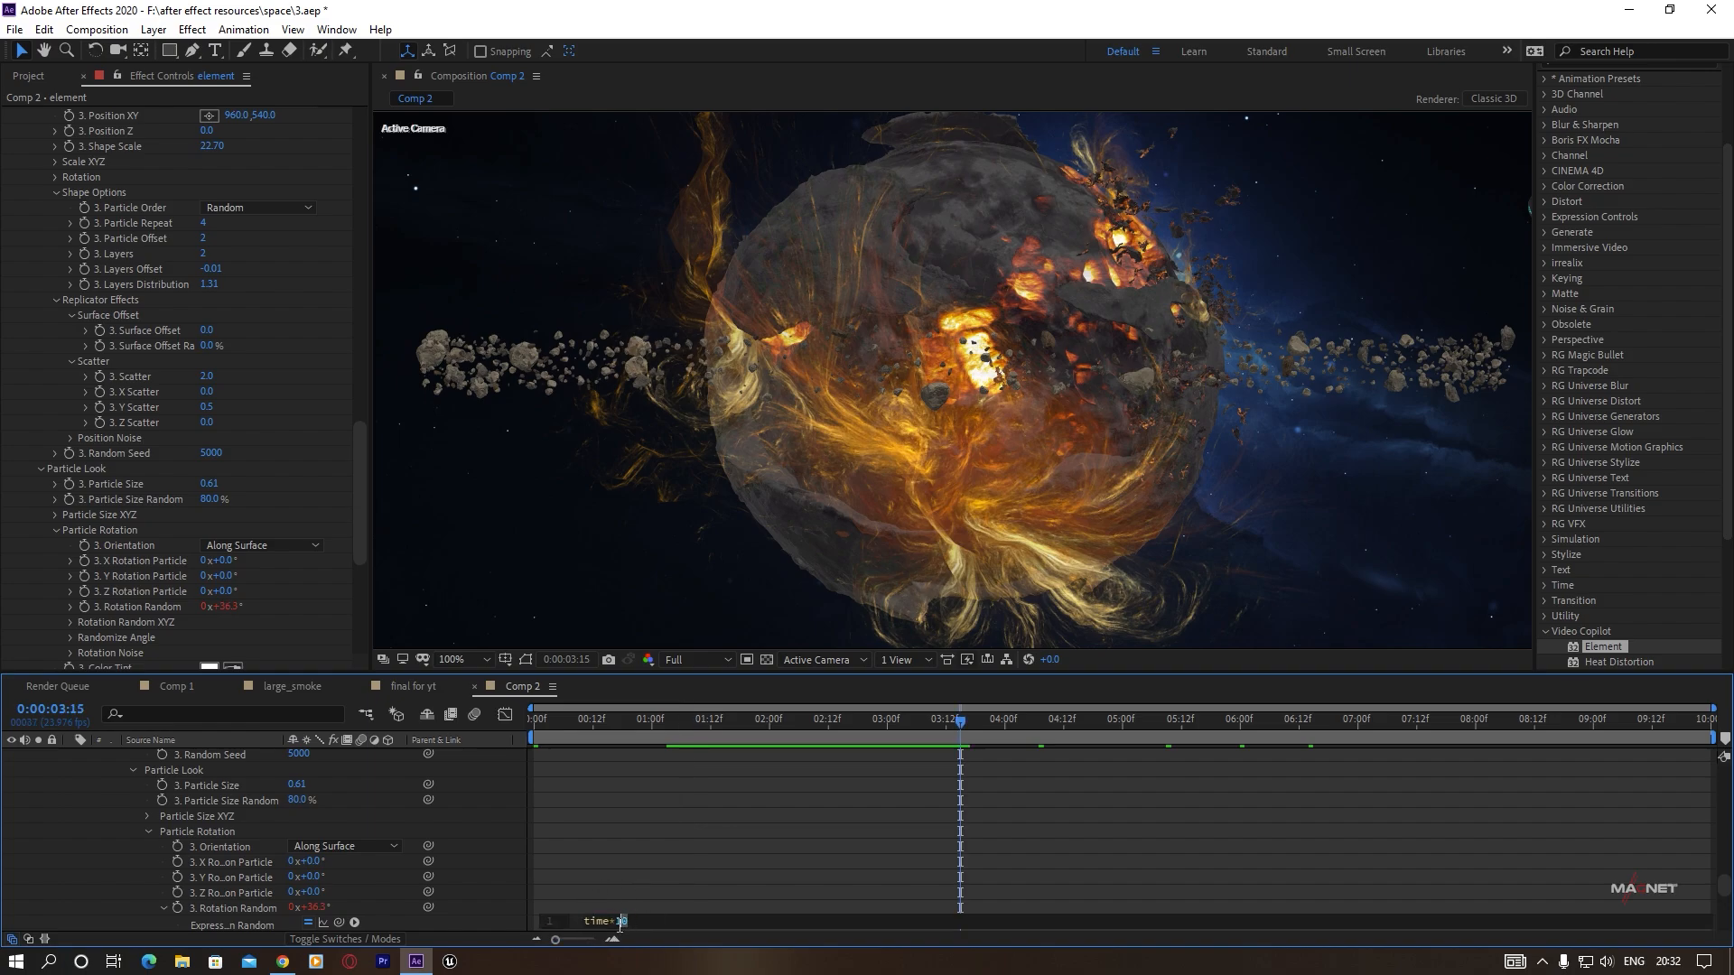
pyautogui.write('5')
pyautogui.click(724, 719)
pyautogui.moveTo(786, 726)
pyautogui.mouseDown()
pyautogui.moveTo(1020, 726)
pyautogui.moveTo(765, 726)
pyautogui.mouseUp()
pyautogui.press('space')
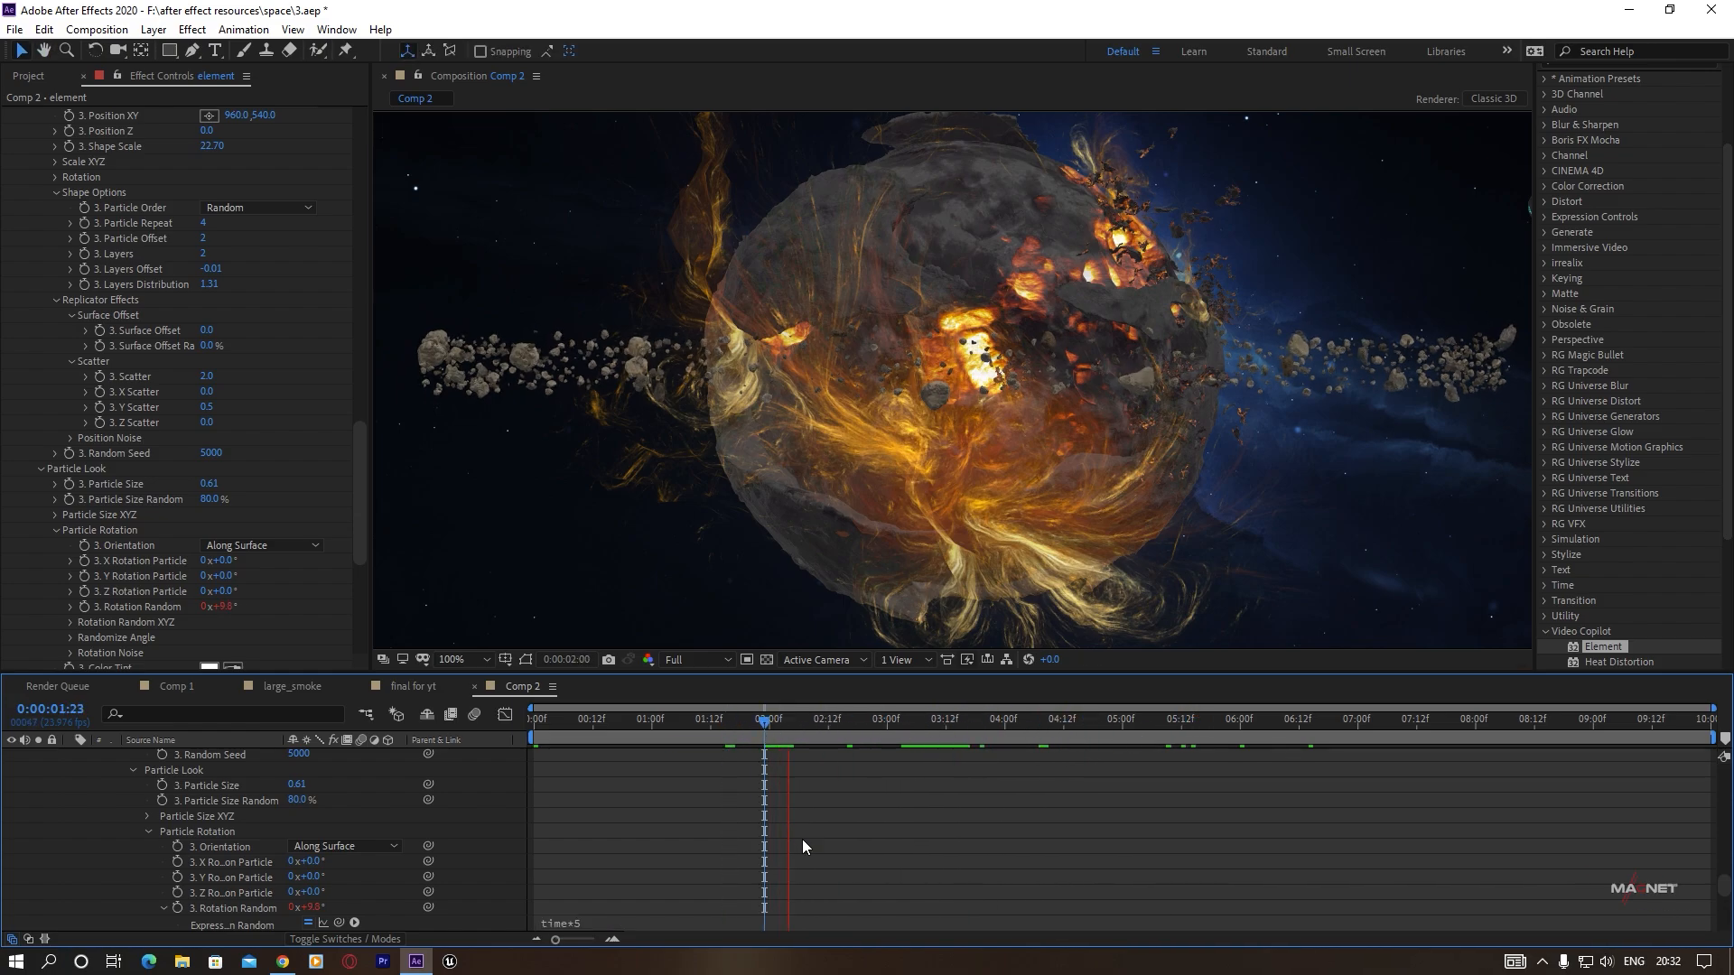
pyautogui.press('space')
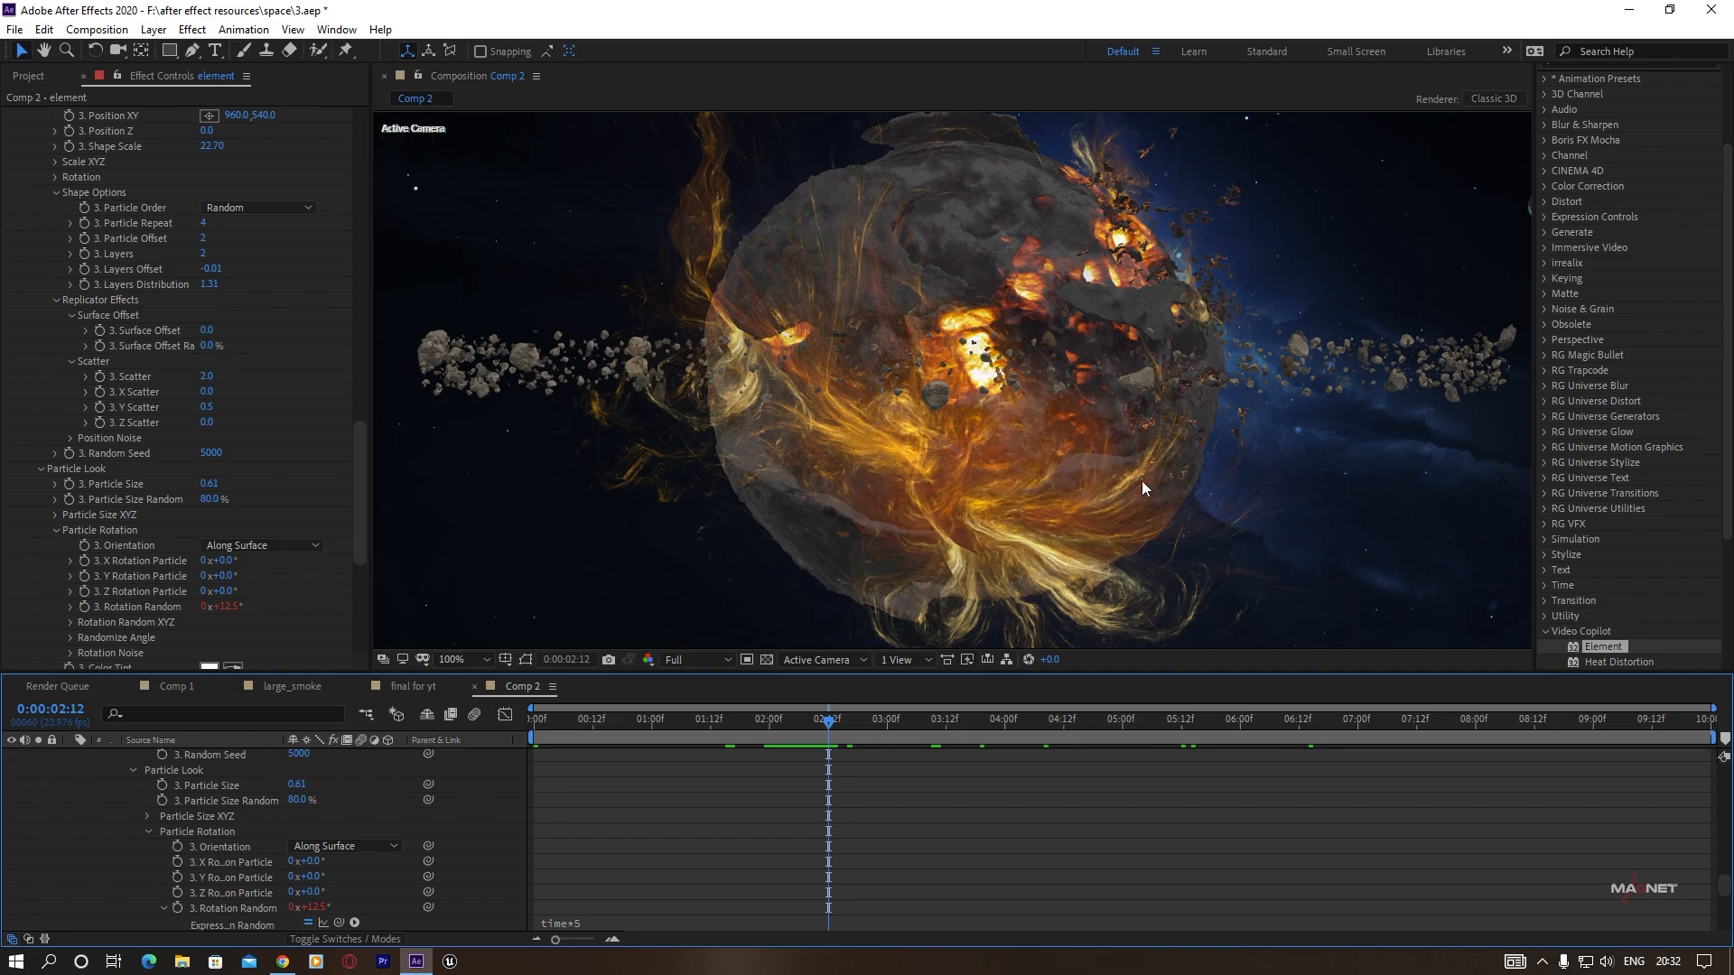
# Collapse Group 2's particle settings in the Element effect and create a group null for Group 2.
pyautogui.scroll(-2, 1142, 488)
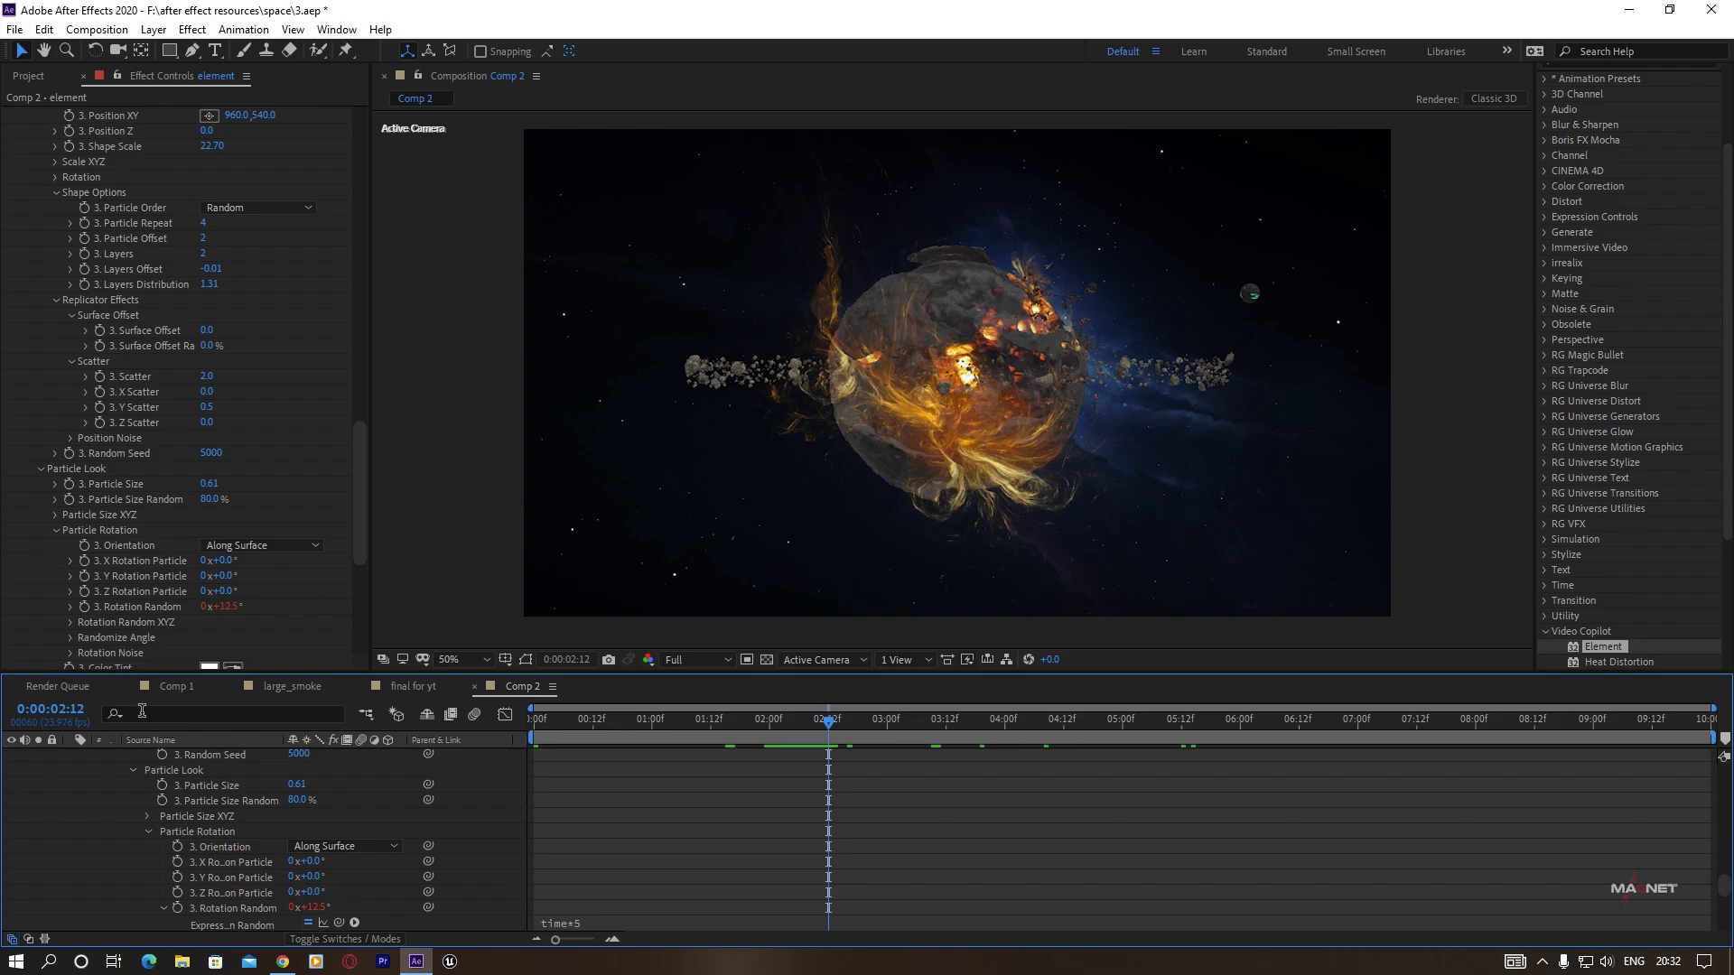
pyautogui.scroll(10, 206, 829)
pyautogui.scroll(8, 132, 372)
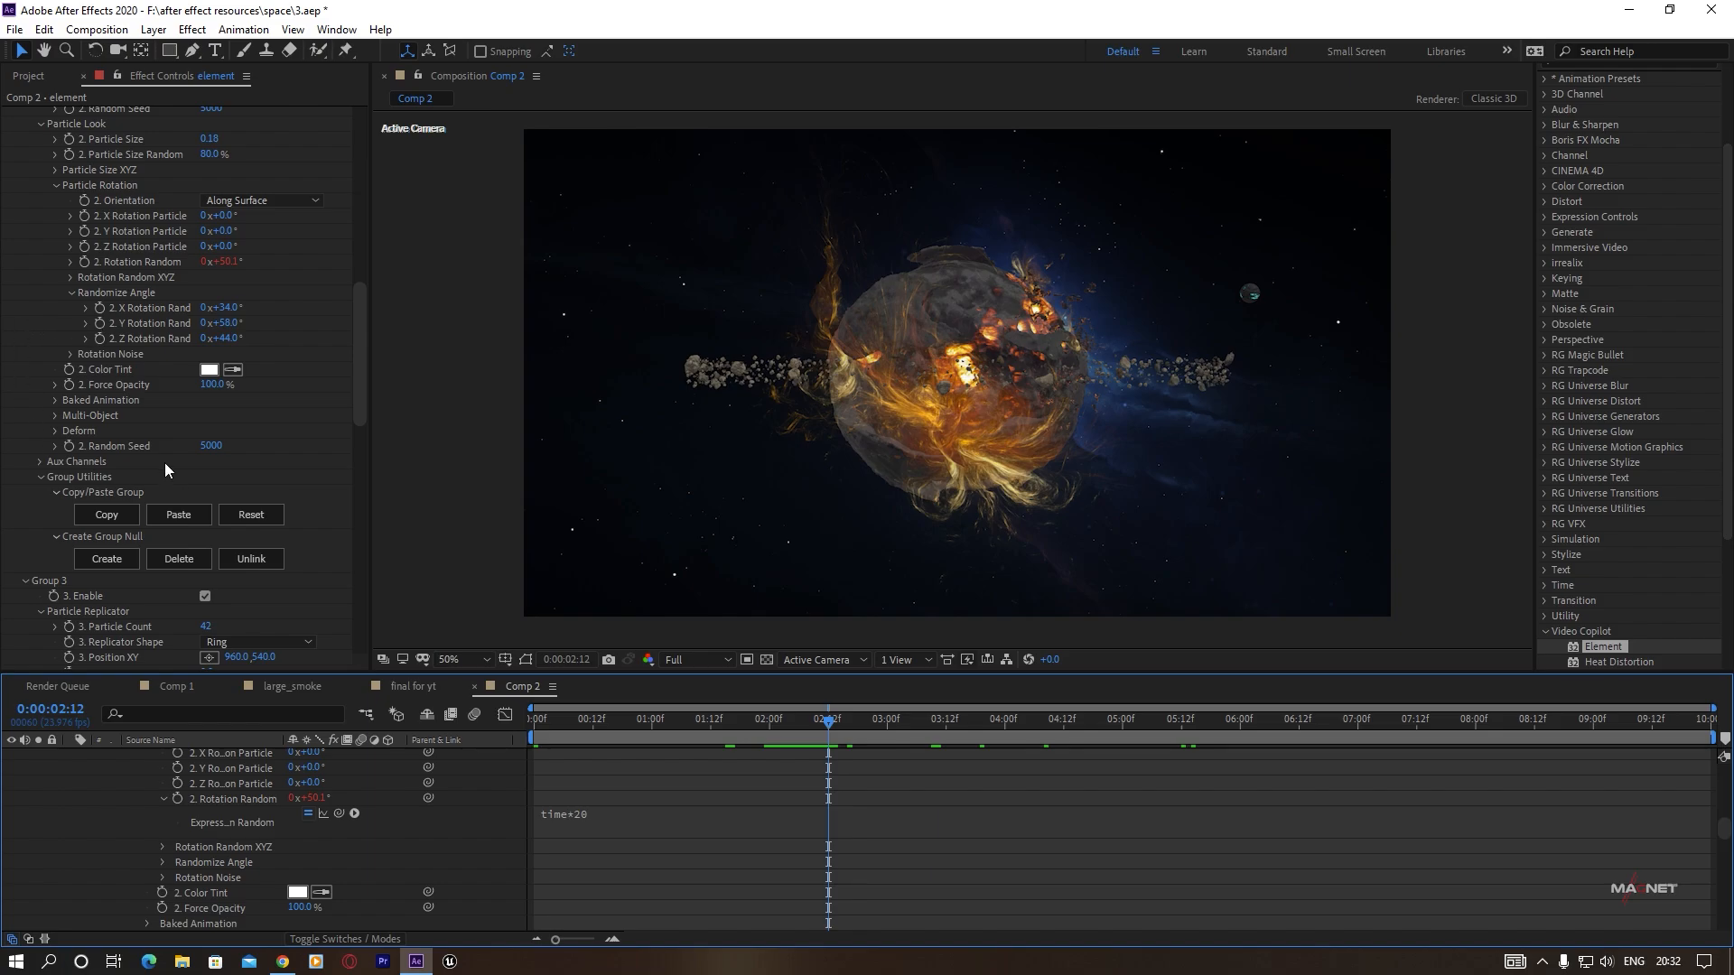
pyautogui.scroll(9, 164, 462)
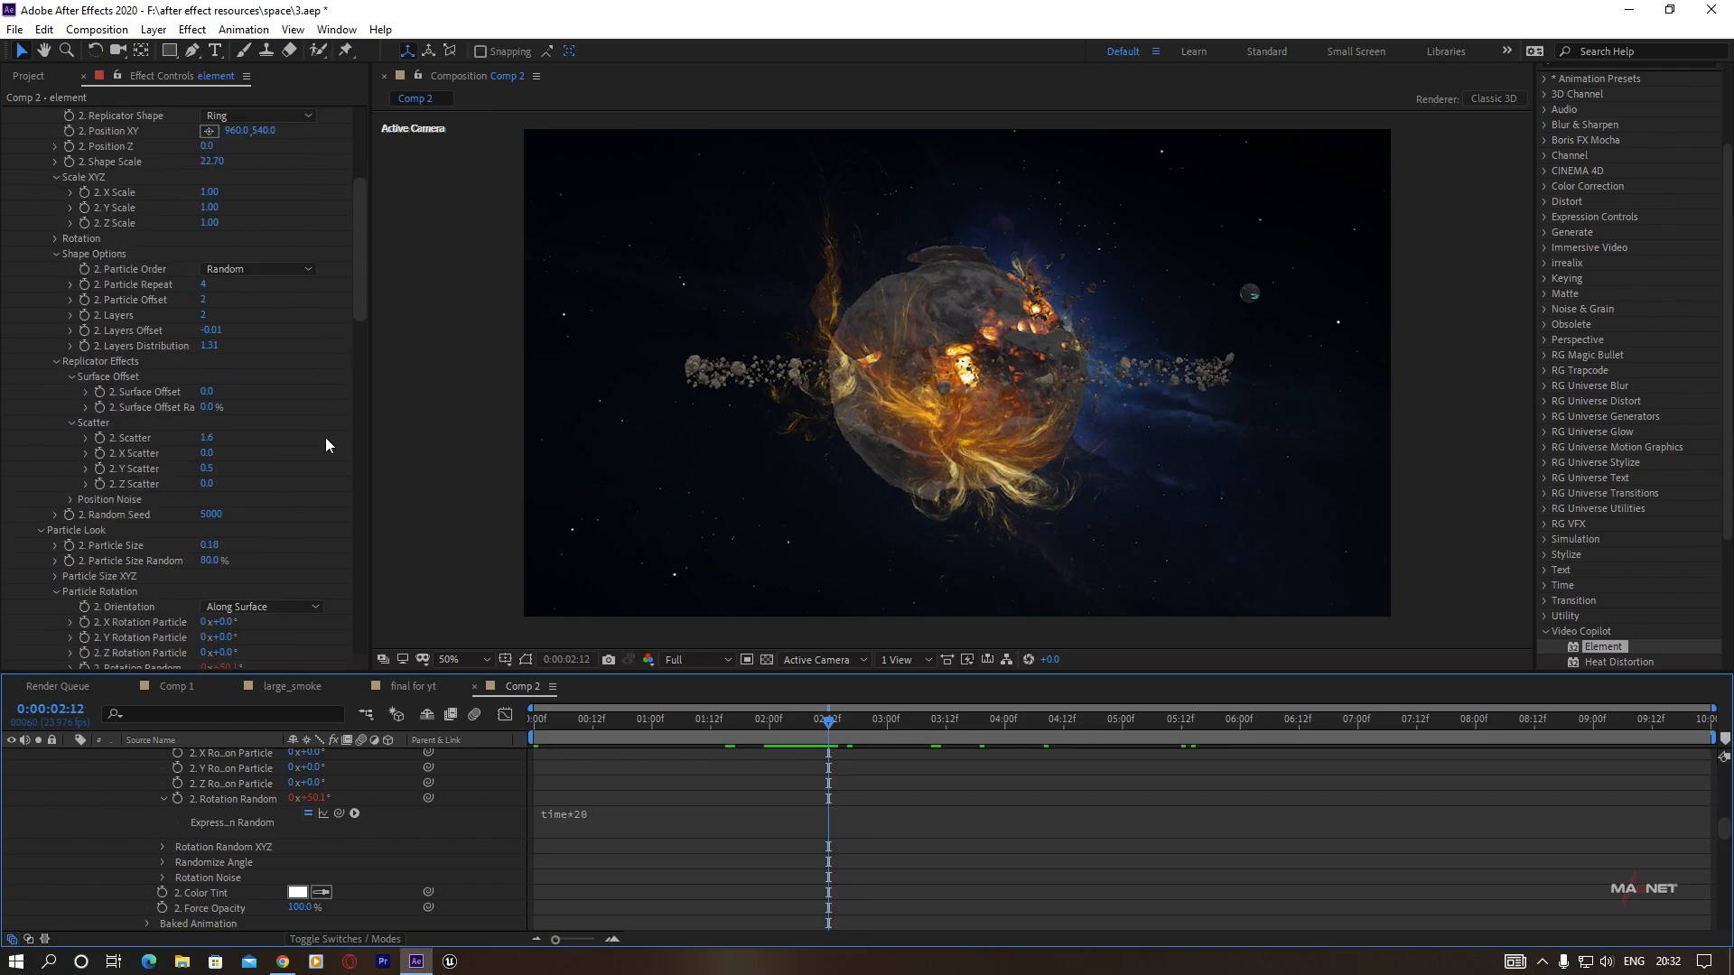
pyautogui.scroll(6, 123, 356)
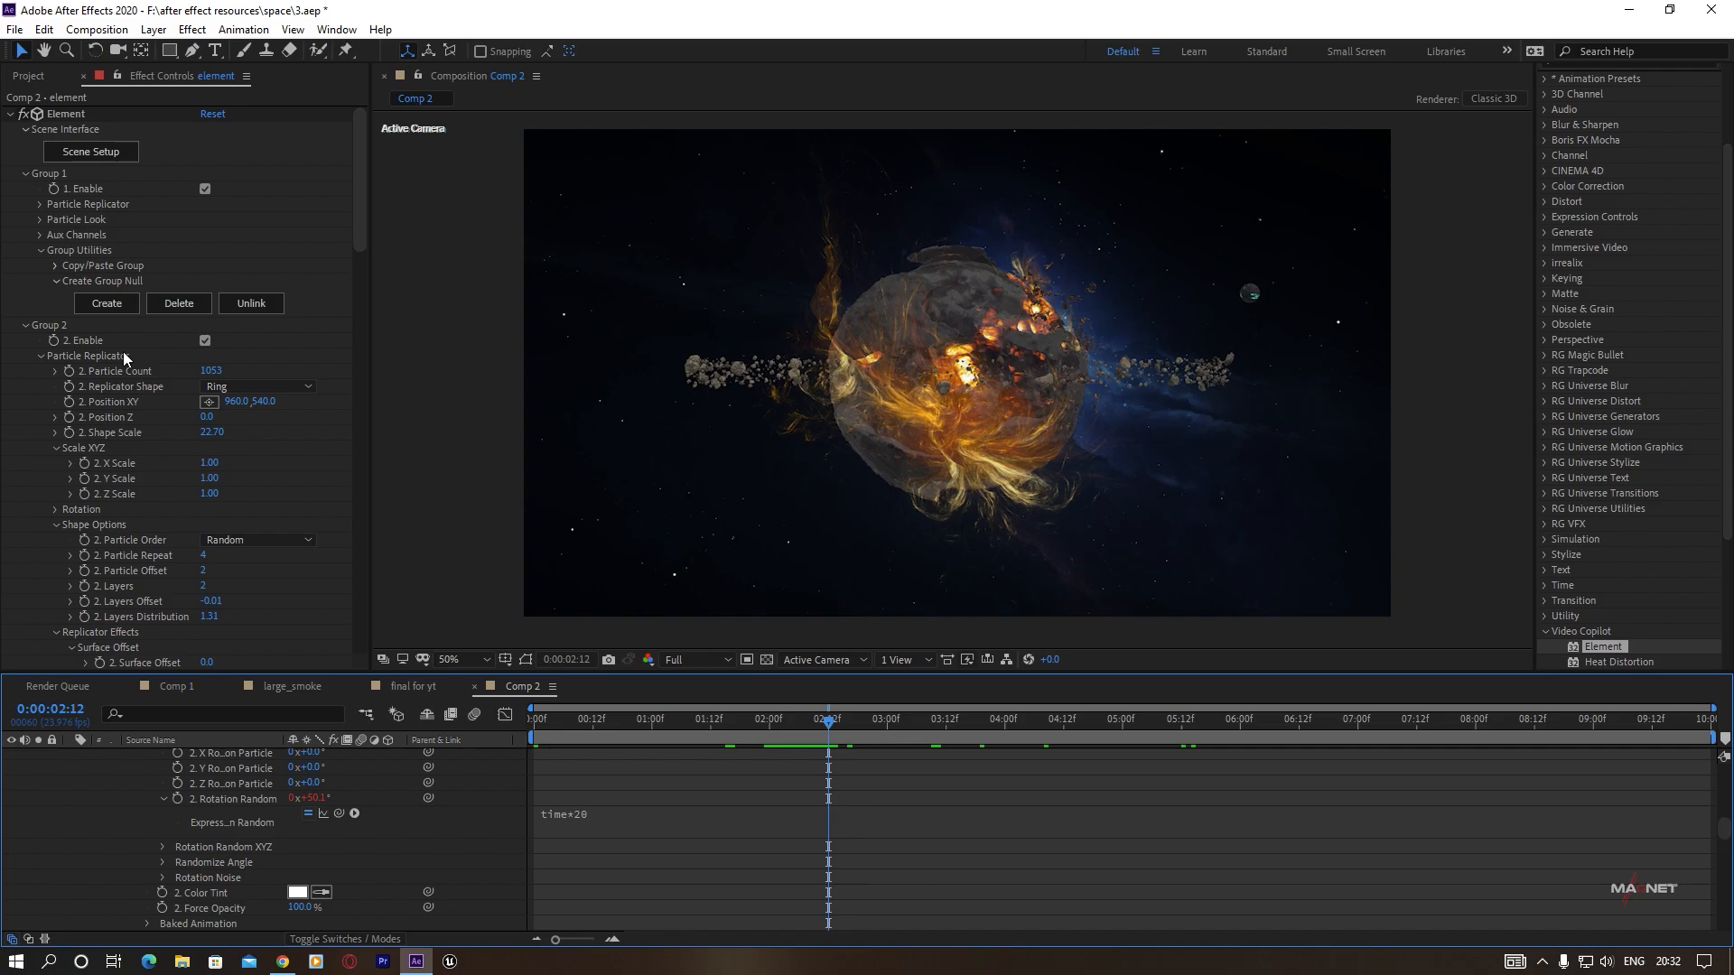
pyautogui.click(40, 356)
pyautogui.click(39, 371)
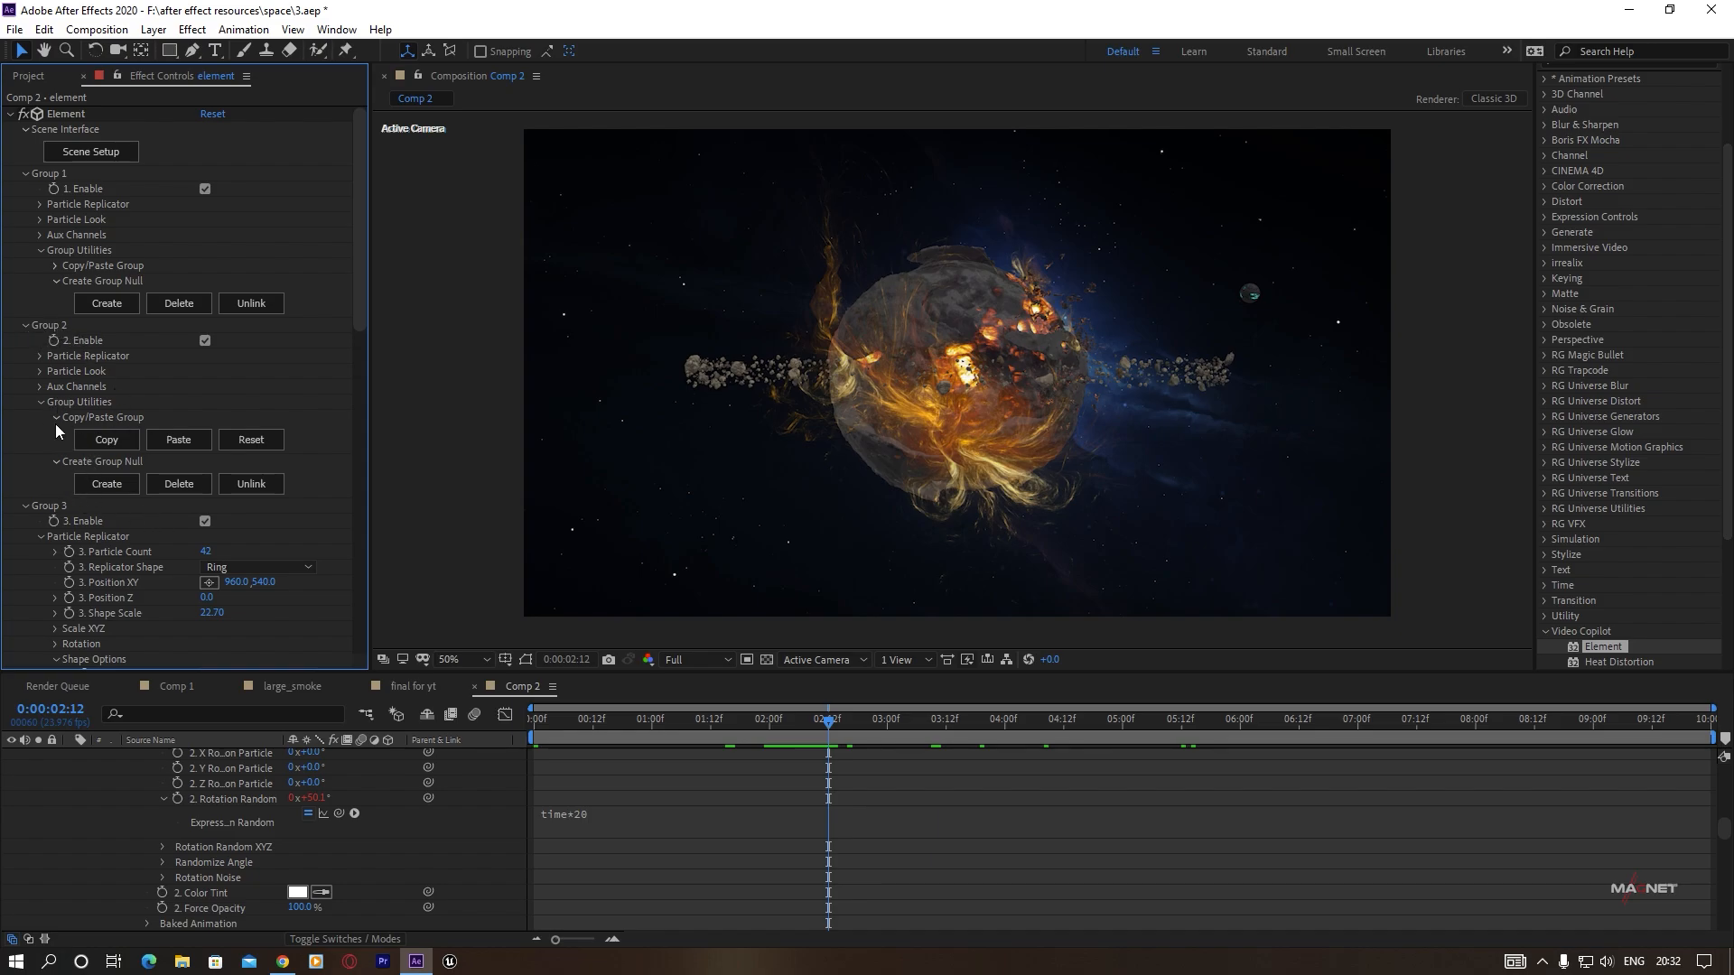
pyautogui.click(115, 517)
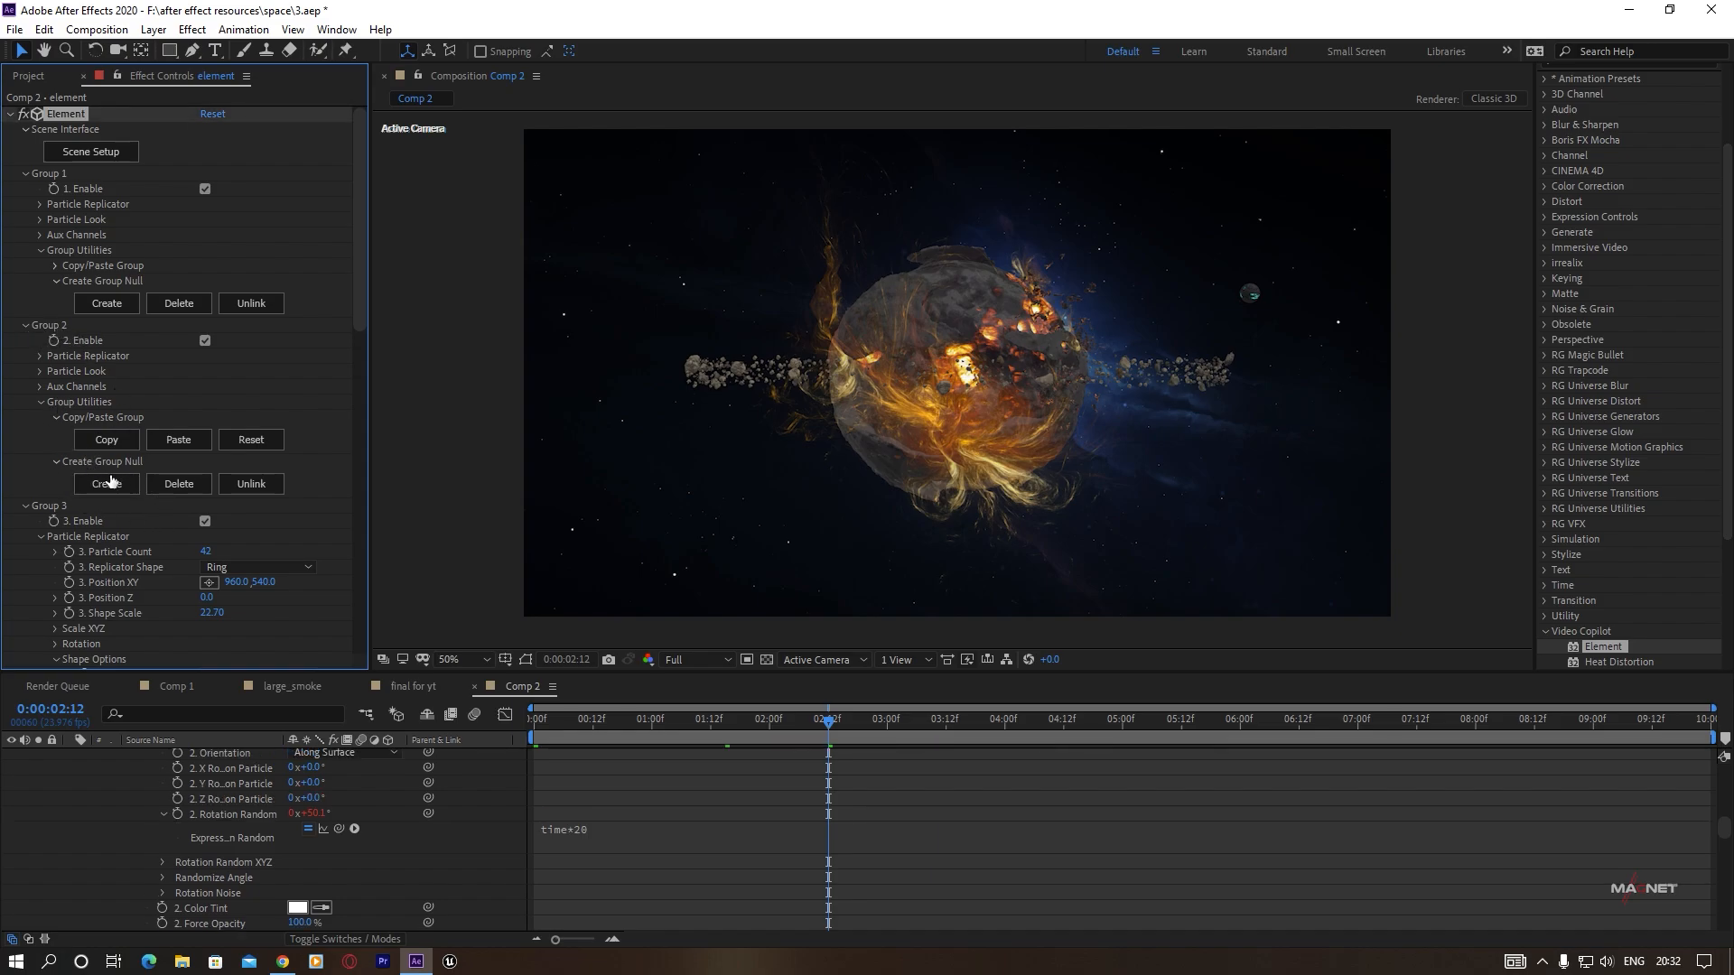
# Collapse Group 3's particle settings in the Element effect and create a group null for Group 3.
pyautogui.scroll(-3, 116, 518)
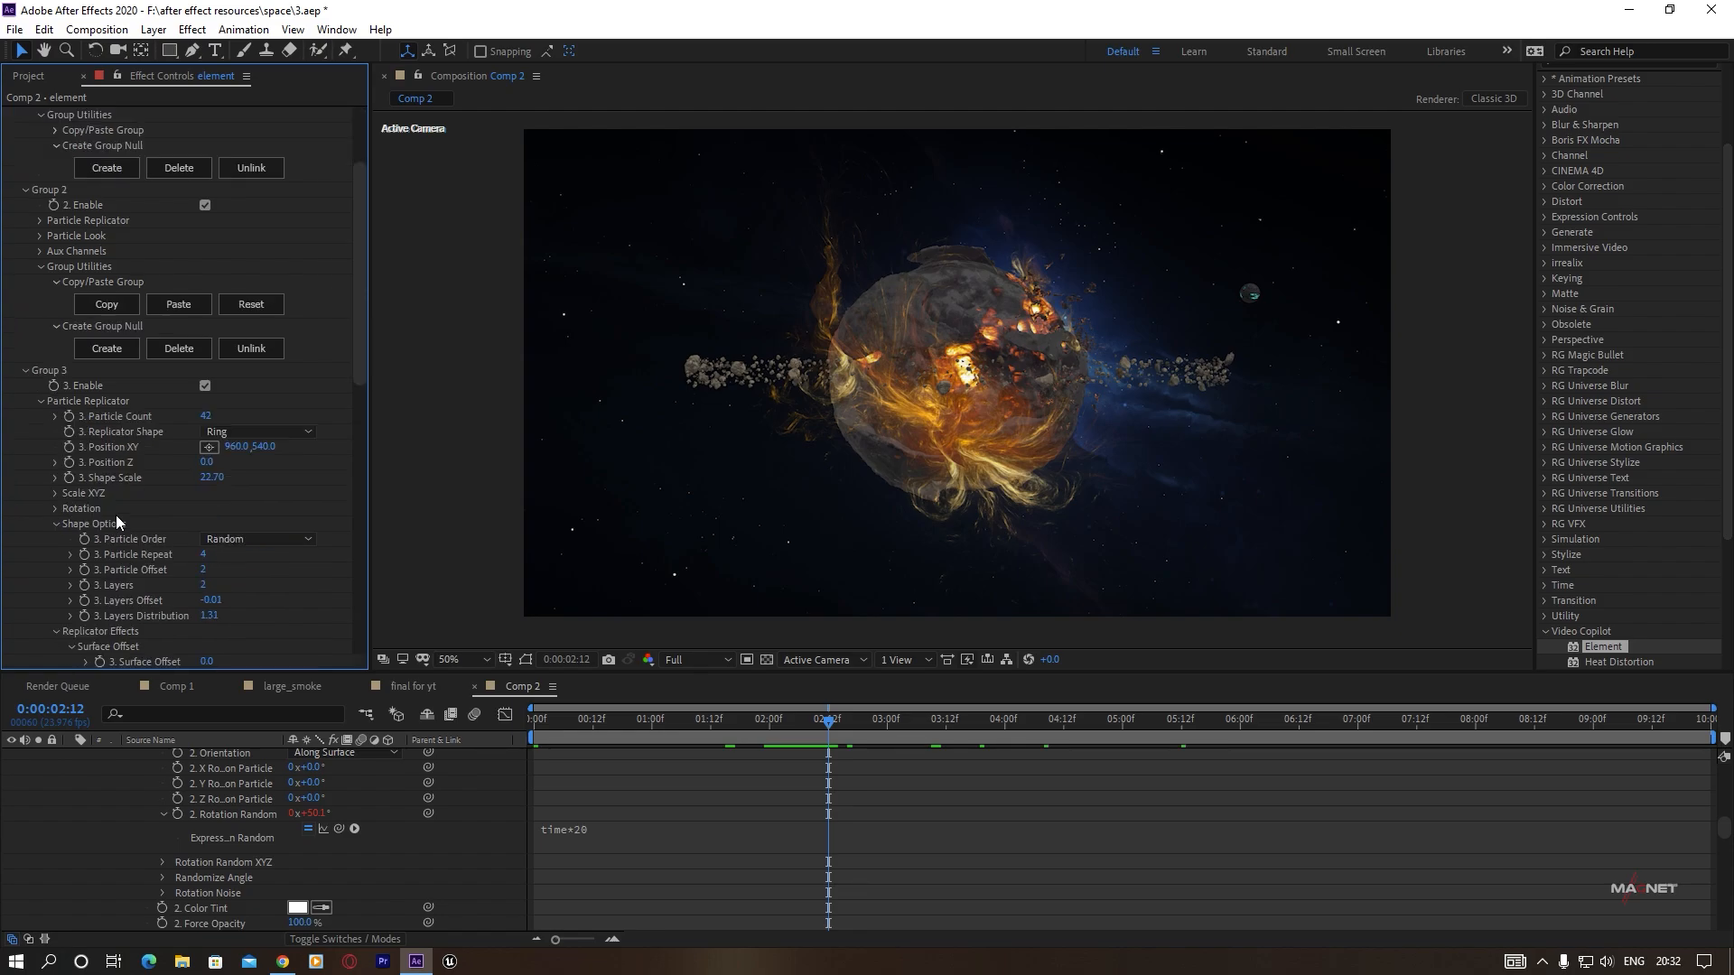
pyautogui.click(40, 403)
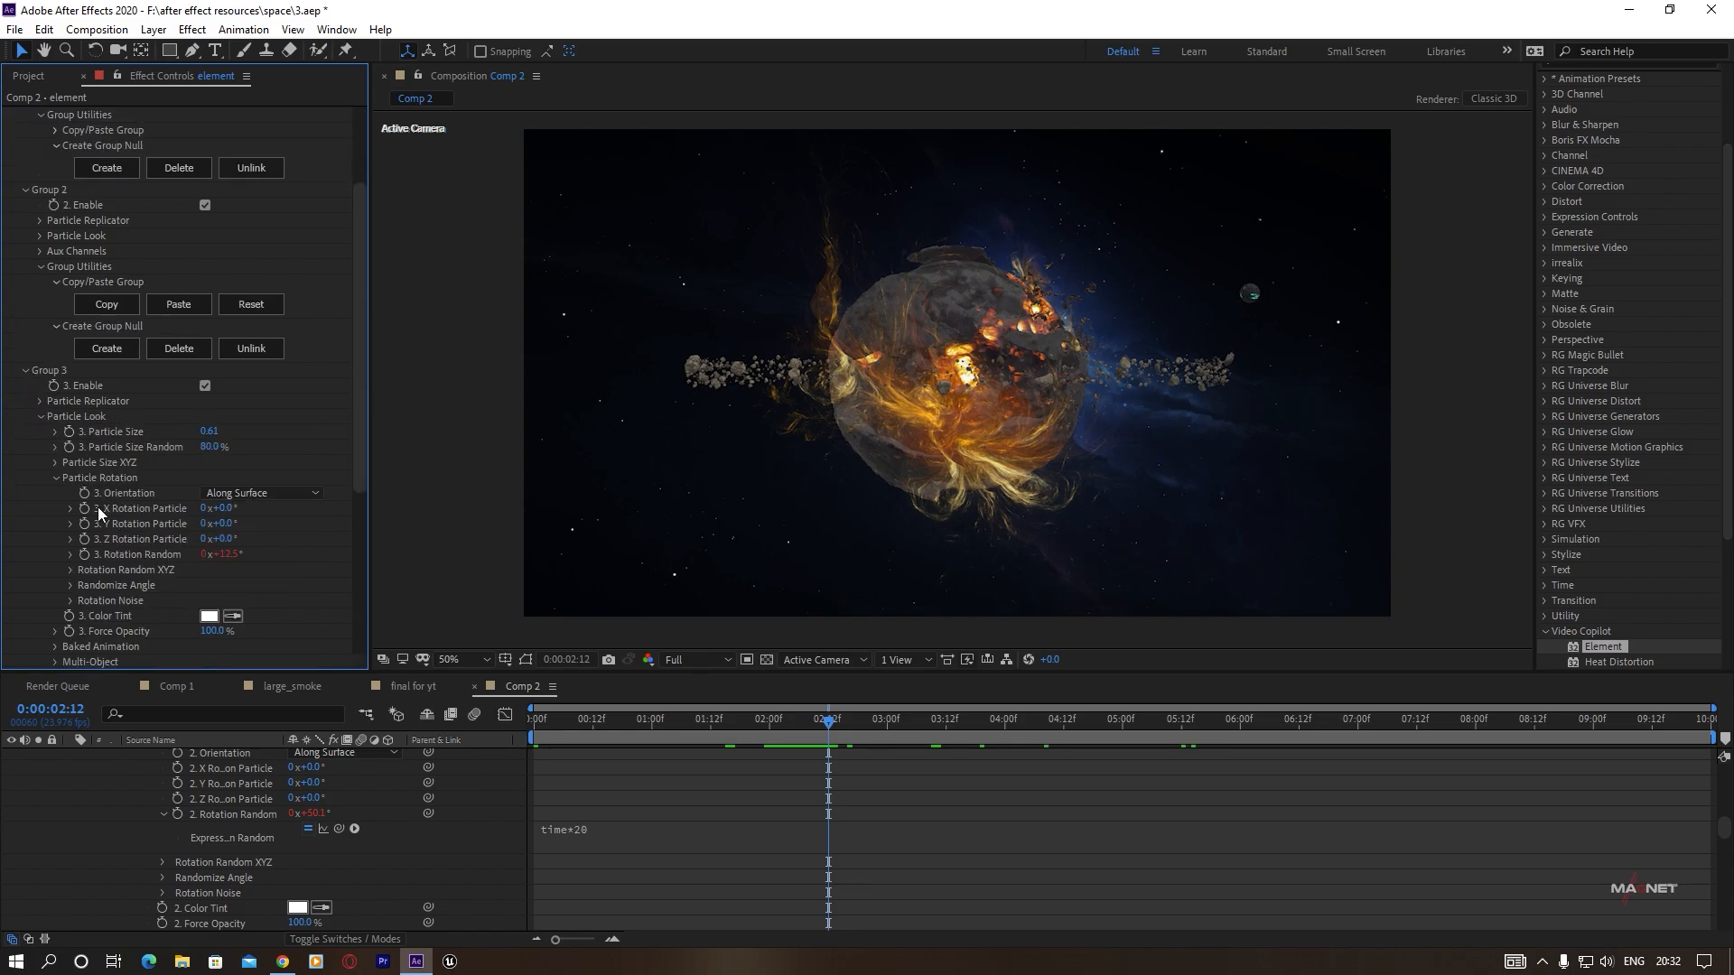
pyautogui.click(40, 418)
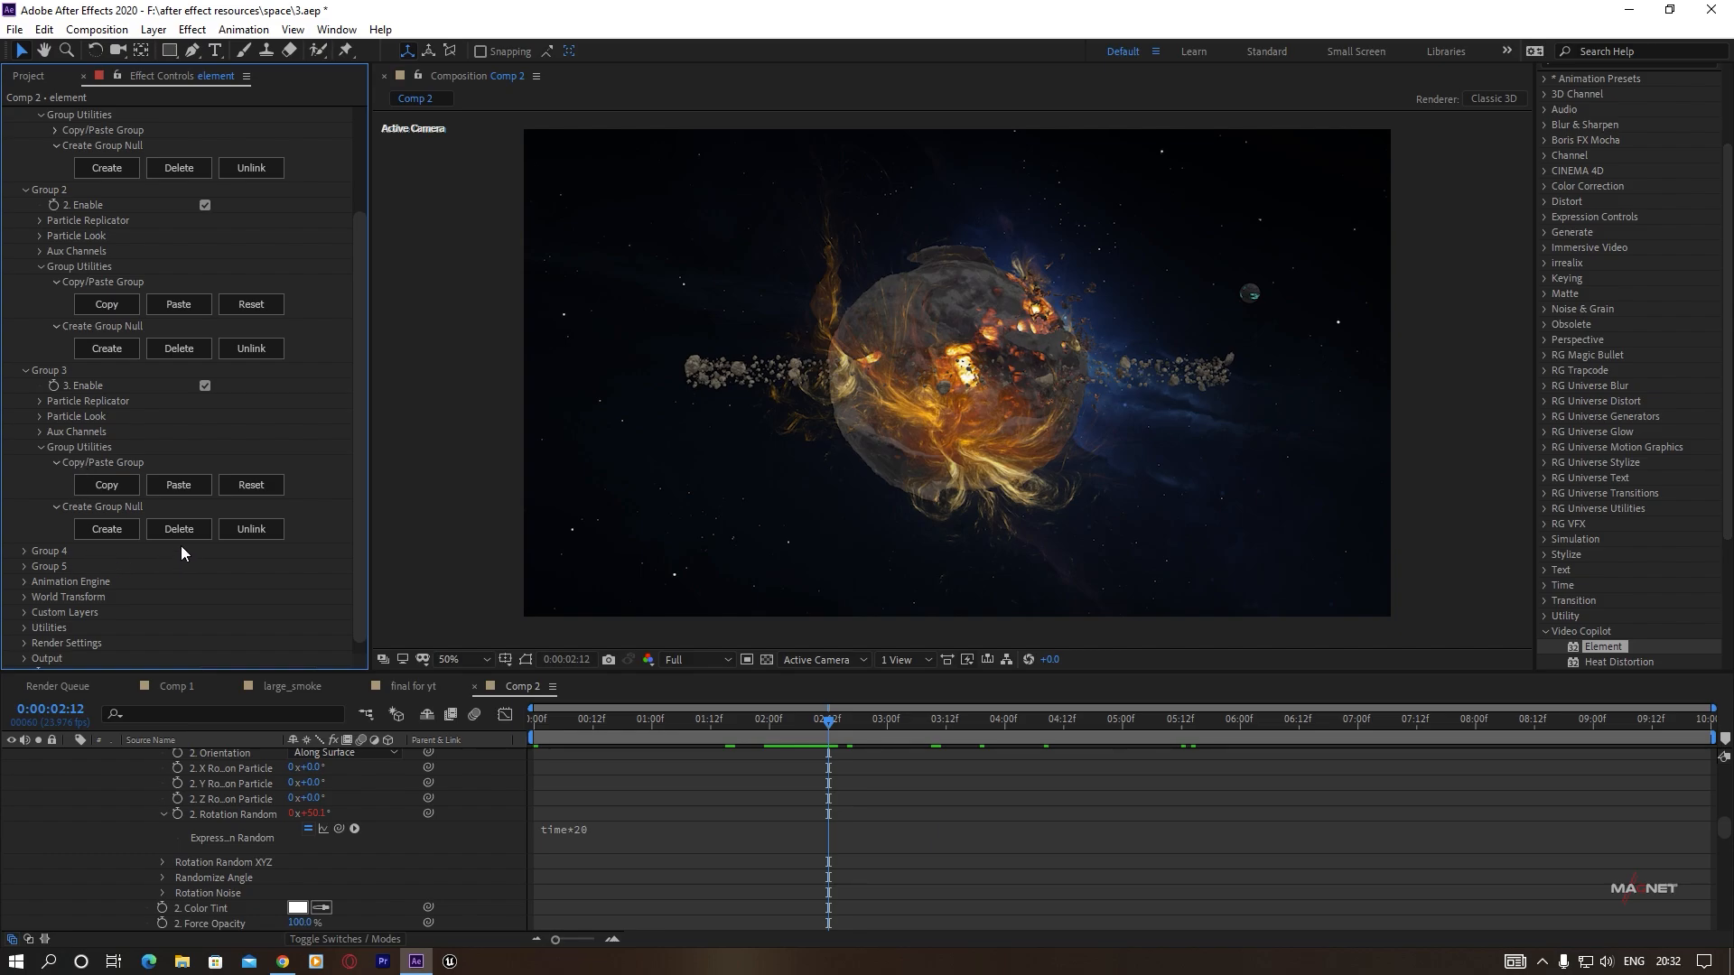
pyautogui.click(107, 528)
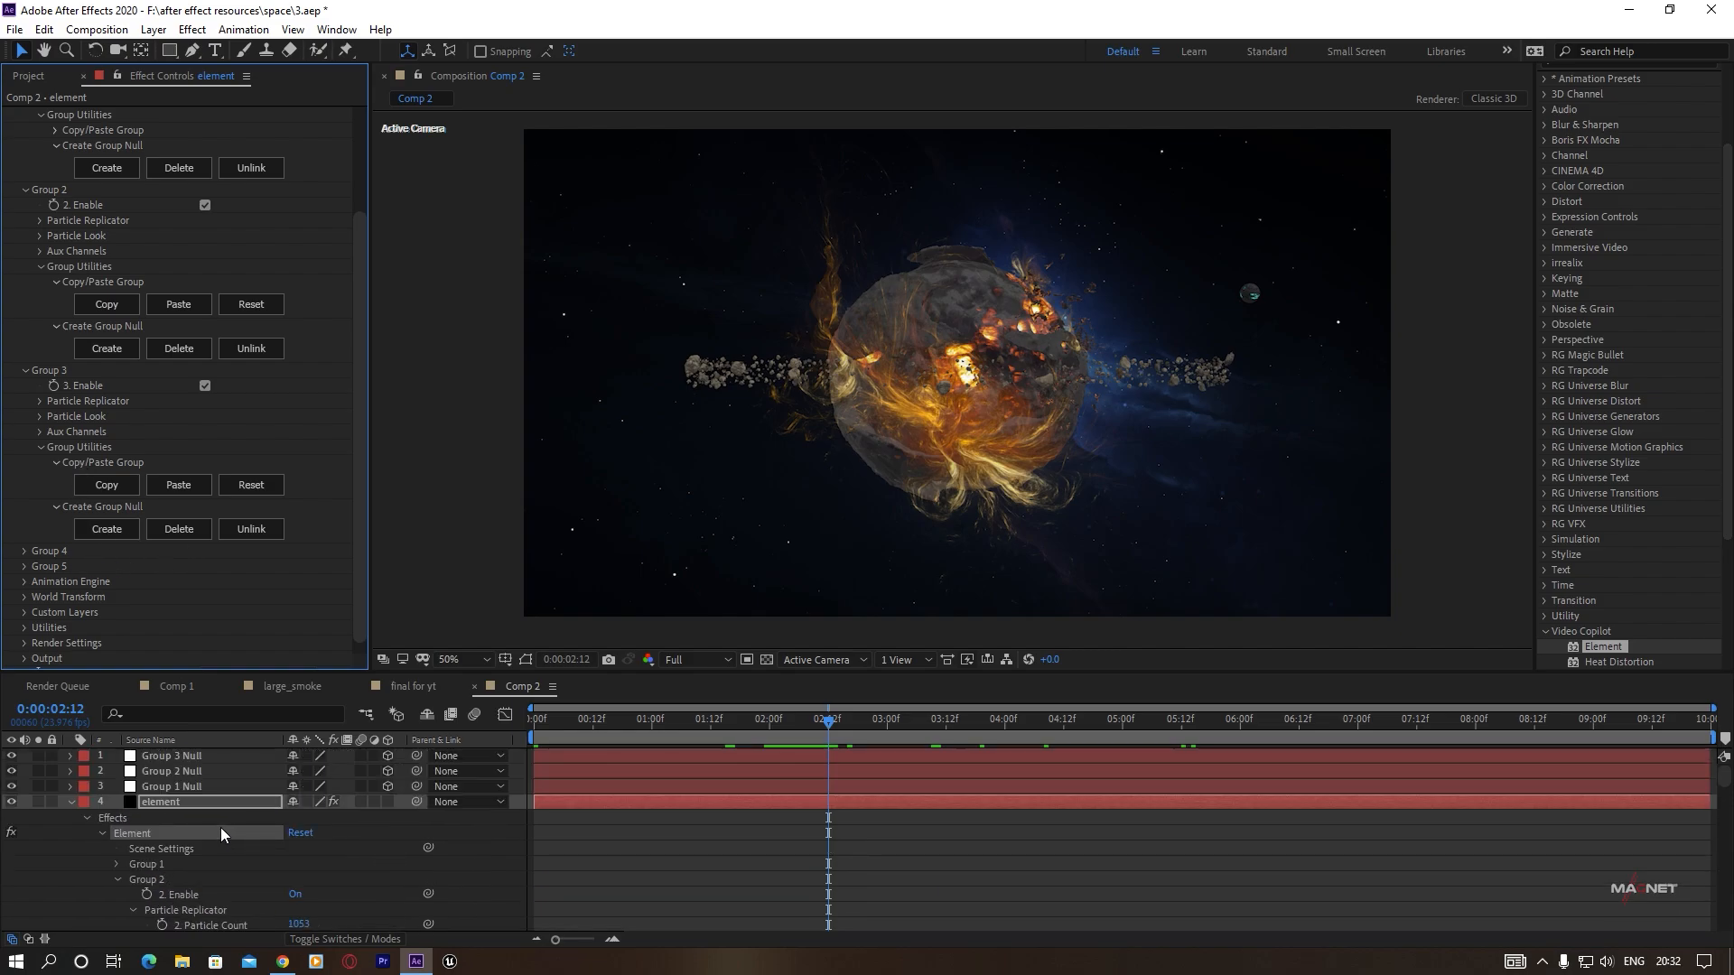
# Parent the Group 2 Null layer to the Group 3 Null layer.
pyautogui.click(170, 756)
pyautogui.click(167, 773)
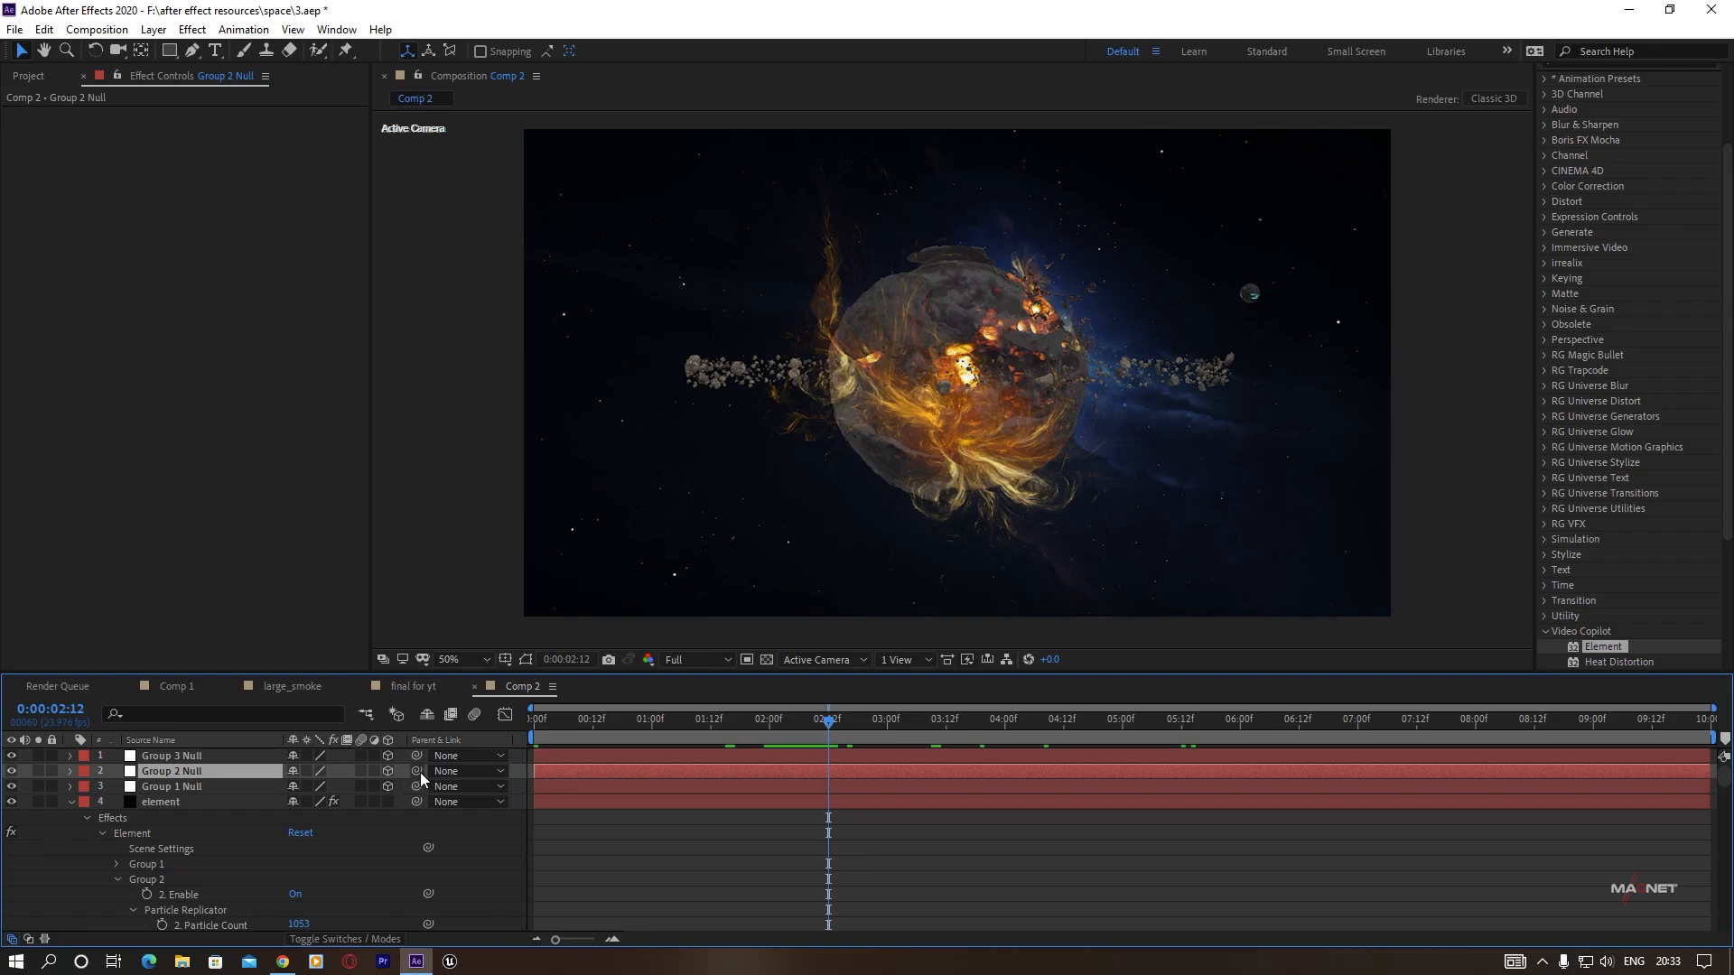
pyautogui.moveTo(417, 772); pyautogui.dragTo(161, 763)
# Tilt the Group 3 Null by setting its Orientation to 0°, 37°, 16° and its Y Rotation to -24°.
pyautogui.click(183, 756)
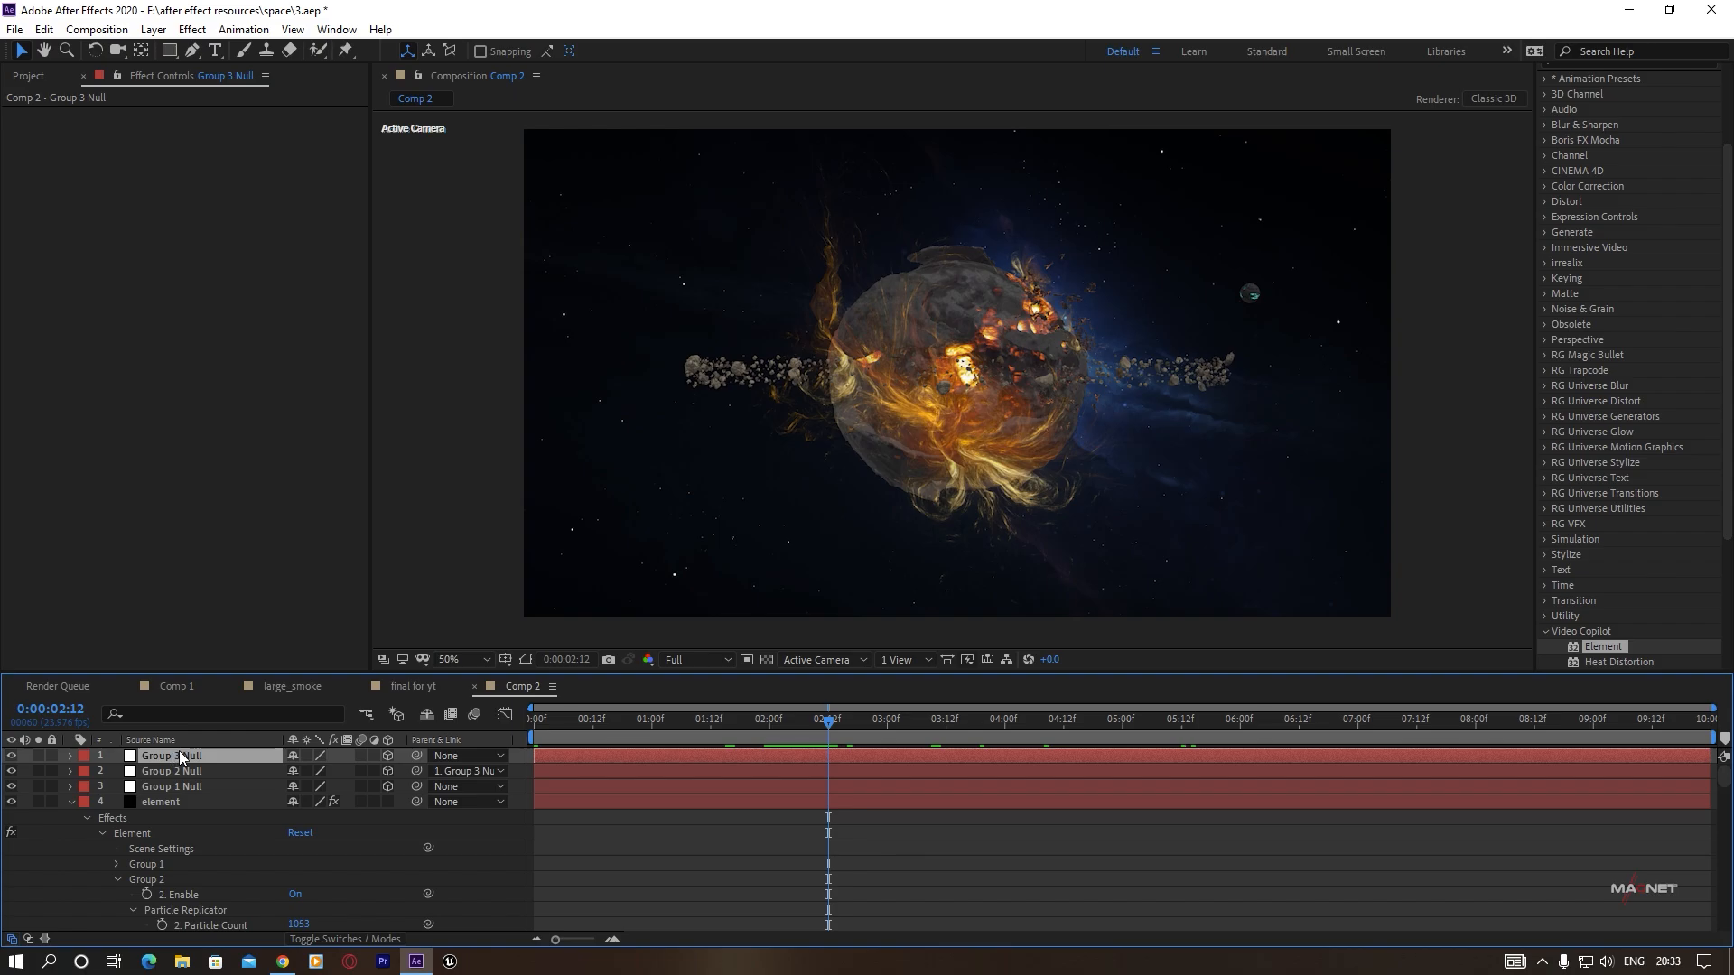
pyautogui.press('r')
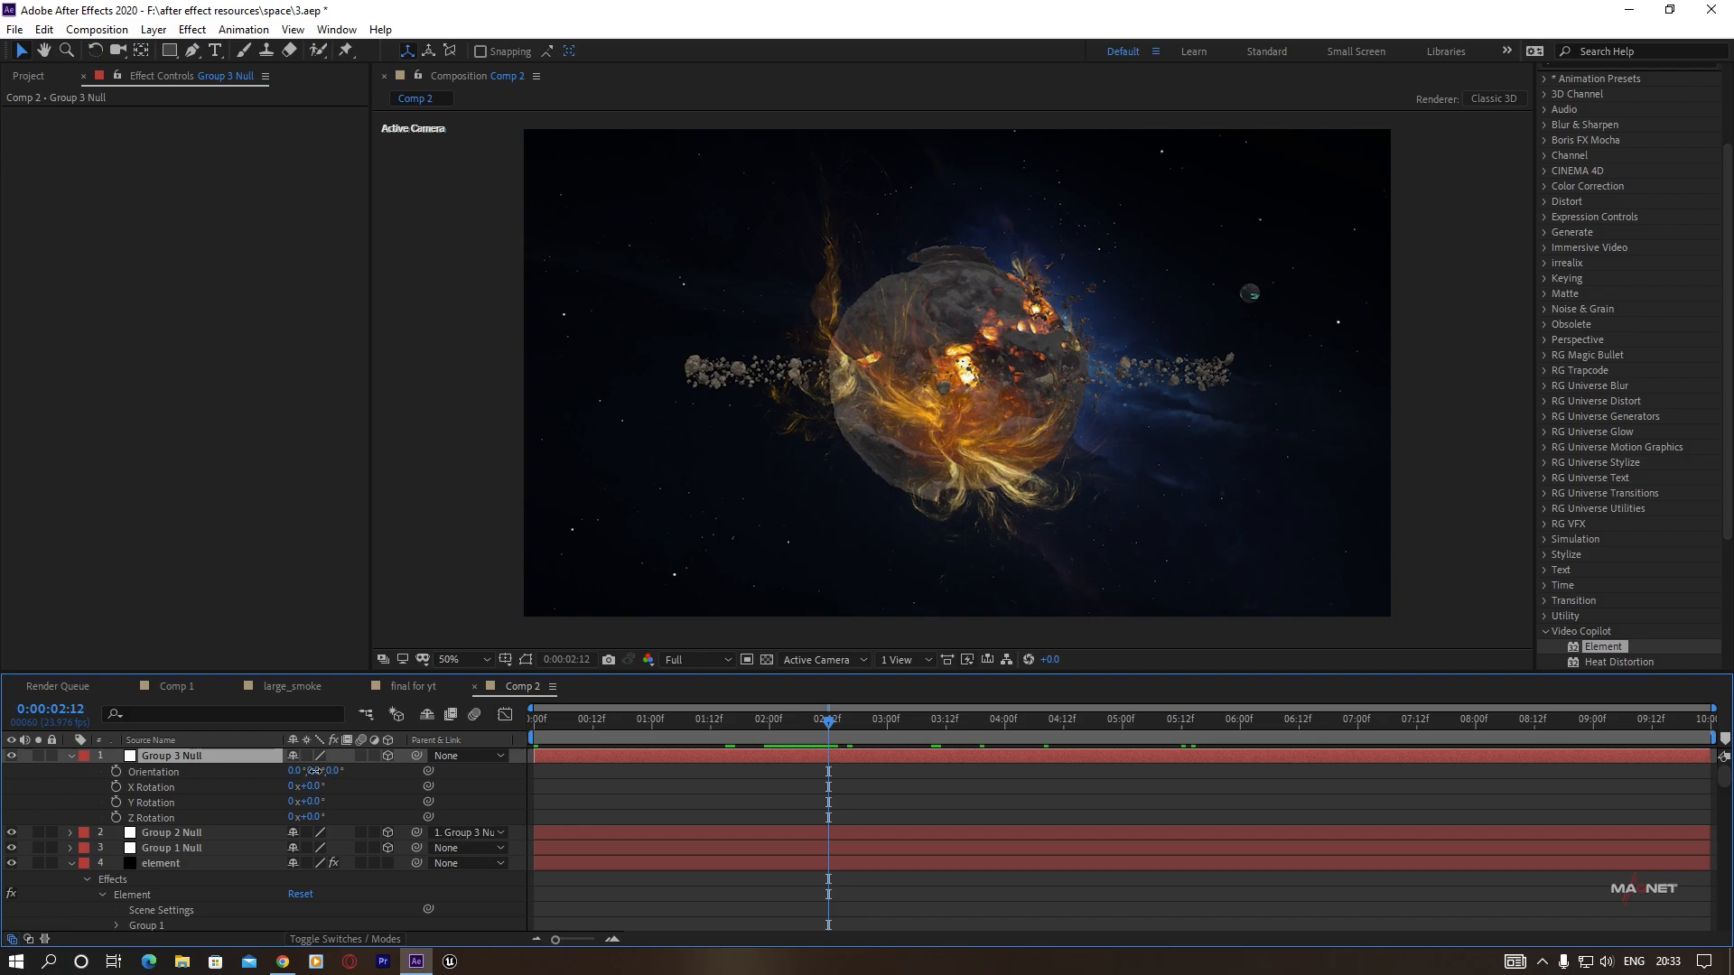
pyautogui.moveTo(316, 770)
pyautogui.mouseDown()
pyautogui.moveTo(355, 778)
pyautogui.moveTo(327, 782)
pyautogui.mouseUp()
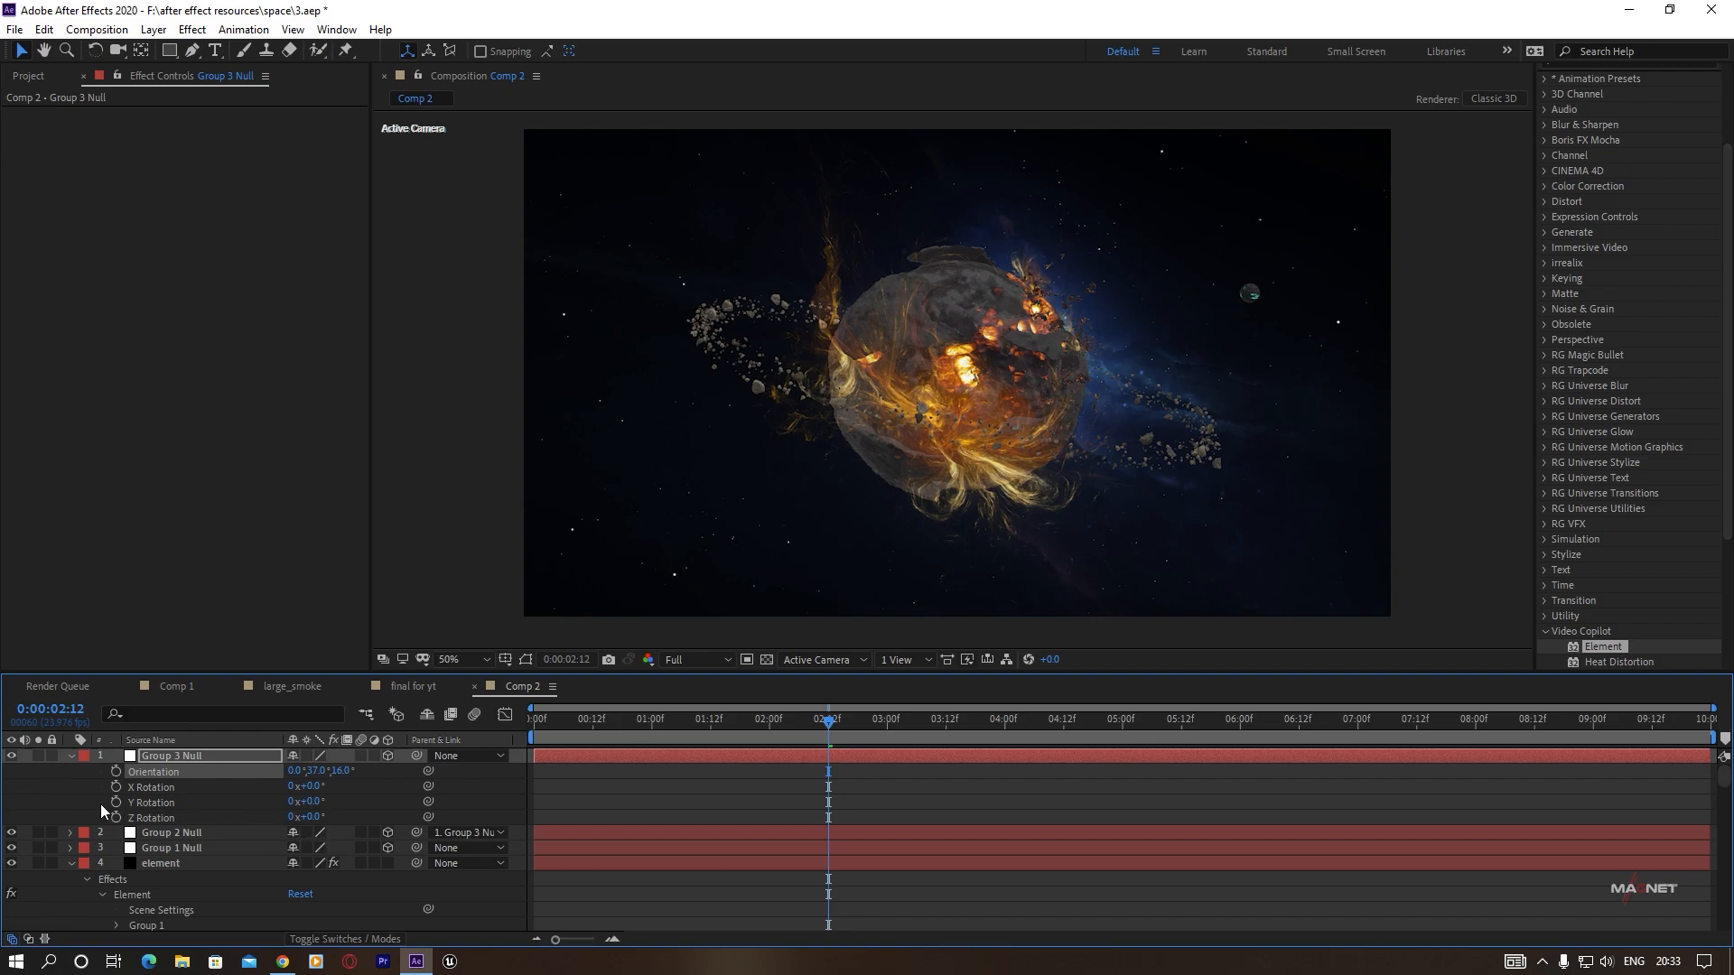
pyautogui.moveTo(319, 804); pyautogui.dragTo(299, 818)
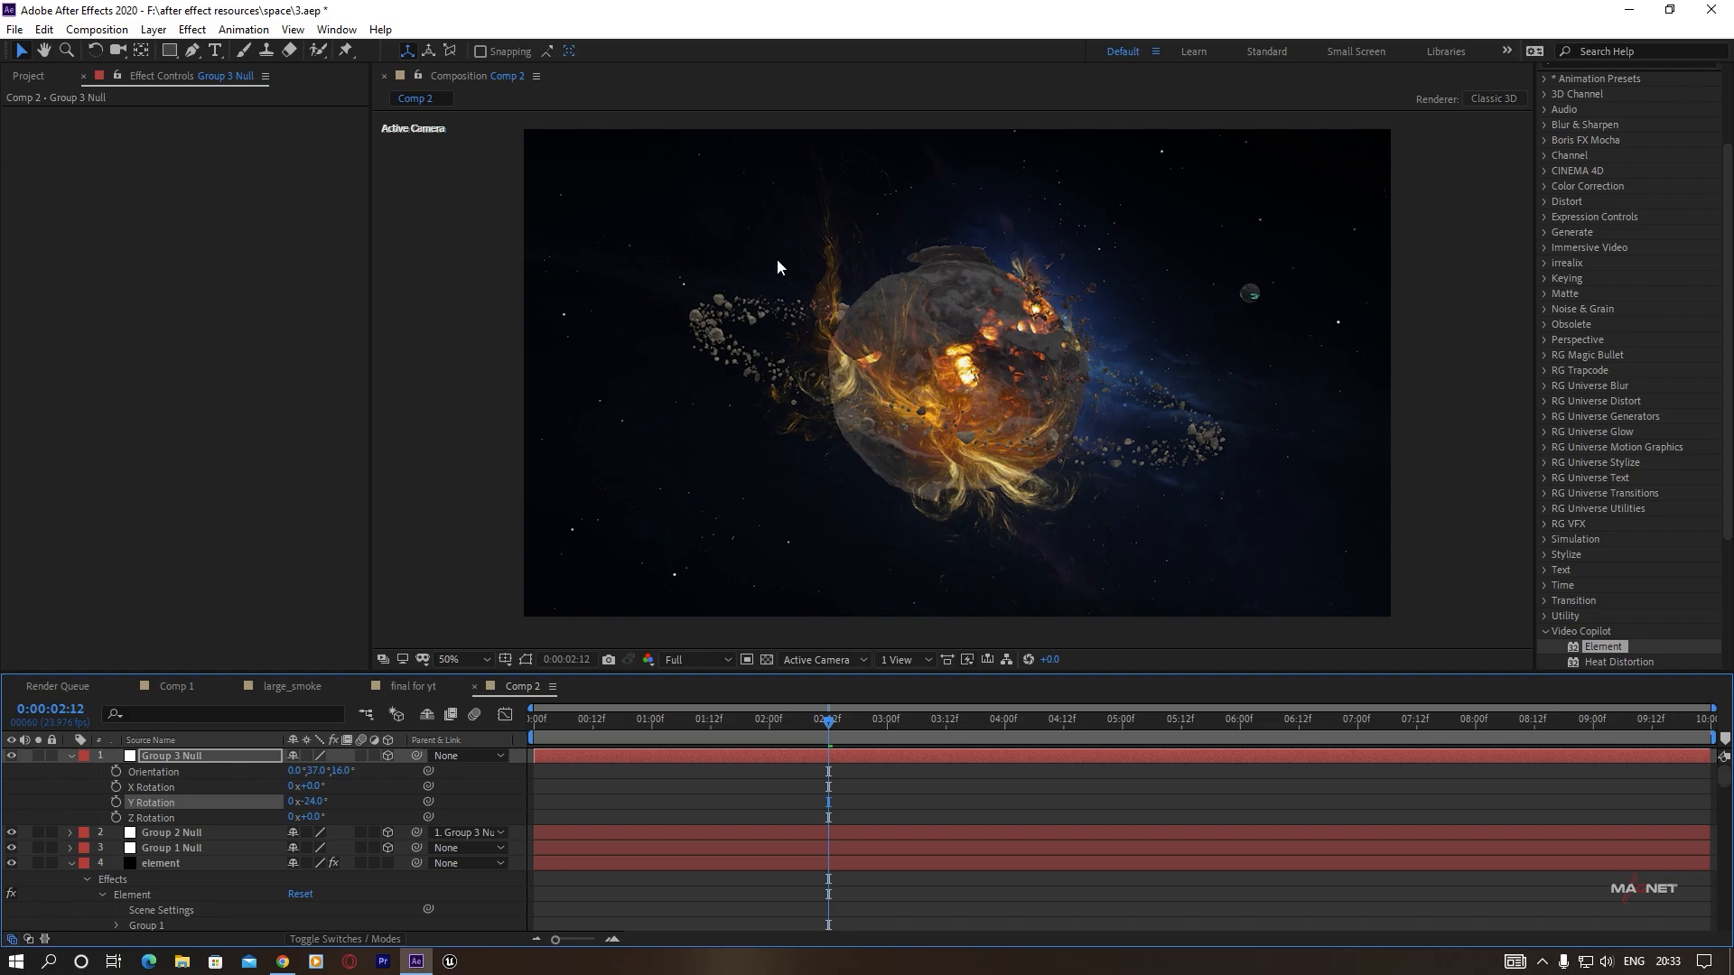
# Keyframe the Group 3 Null's Y Rotation from -24° at the start of the timeline to -11° at 0:00:09:23.
pyautogui.moveTo(604, 717); pyautogui.dragTo(520, 734)
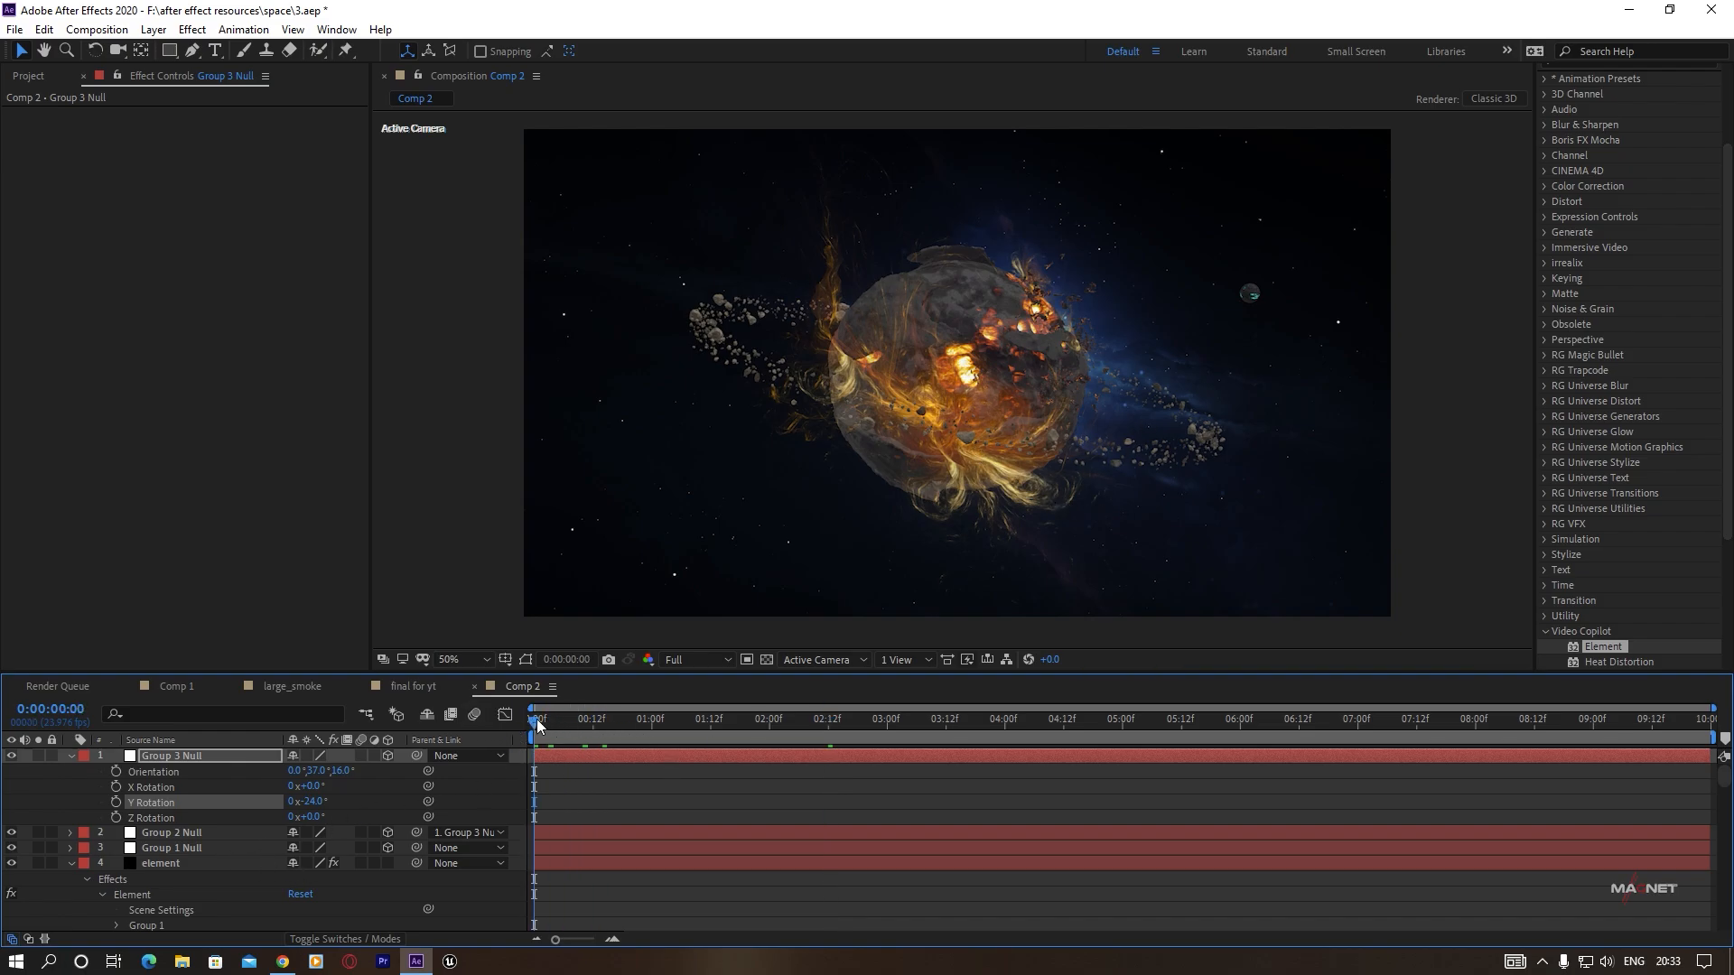
pyautogui.click(115, 802)
pyautogui.moveTo(808, 714); pyautogui.dragTo(1711, 720)
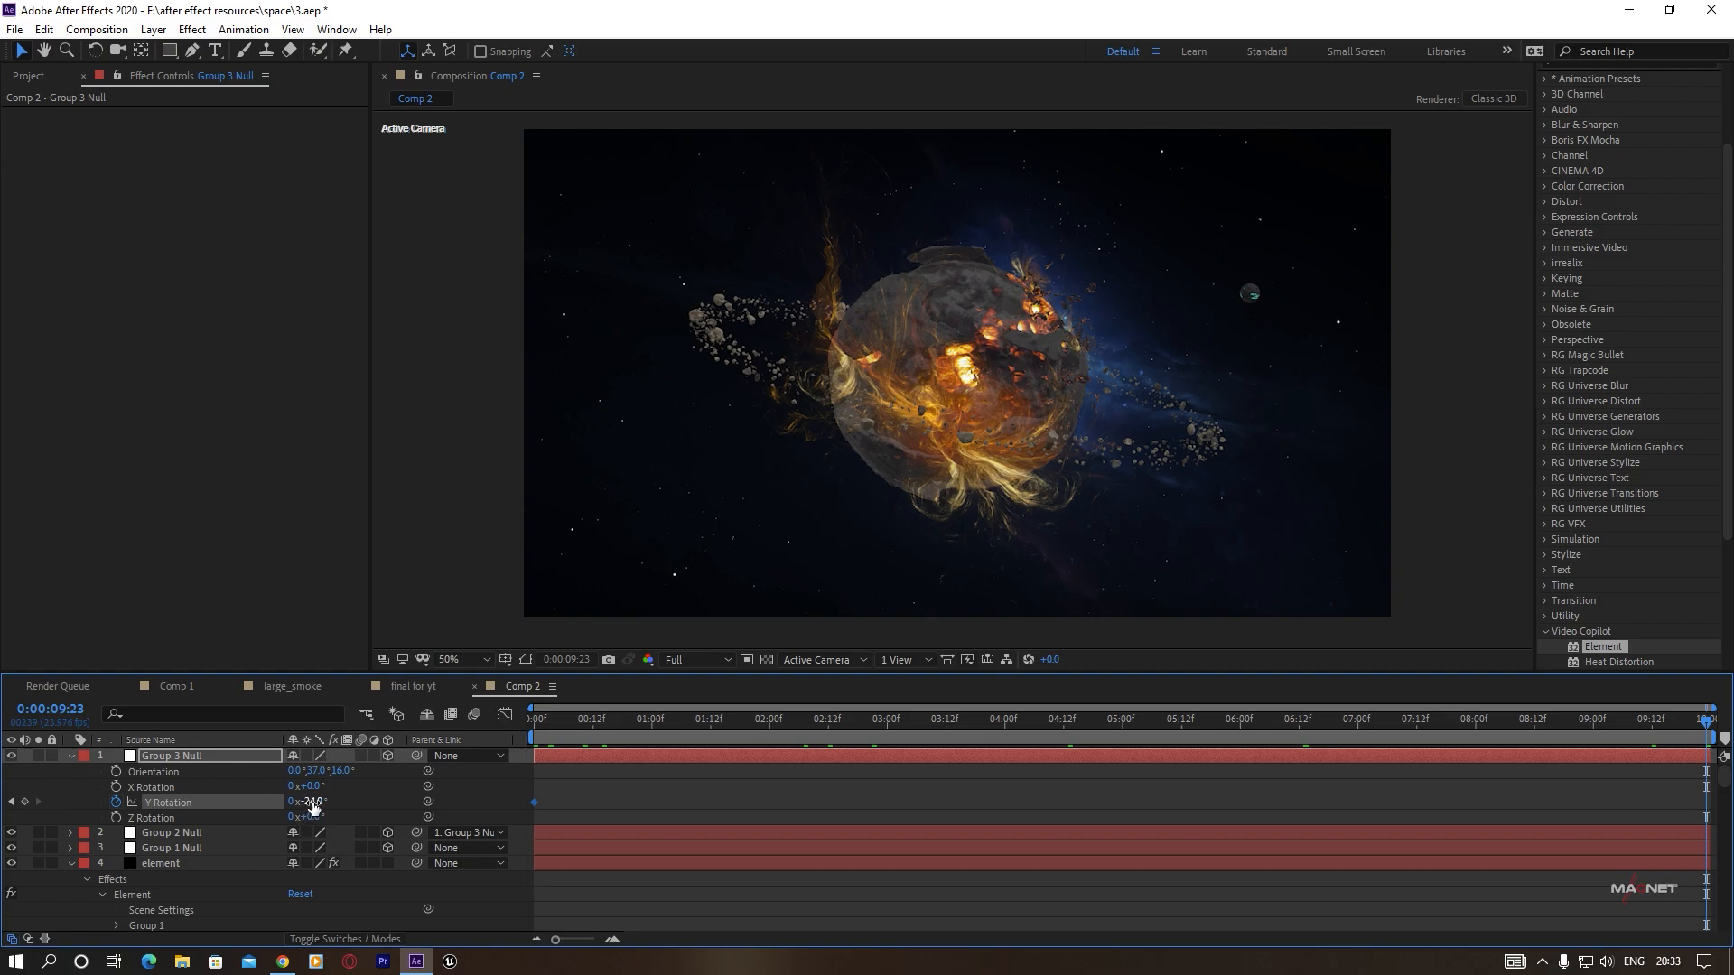
pyautogui.moveTo(307, 802); pyautogui.dragTo(322, 801)
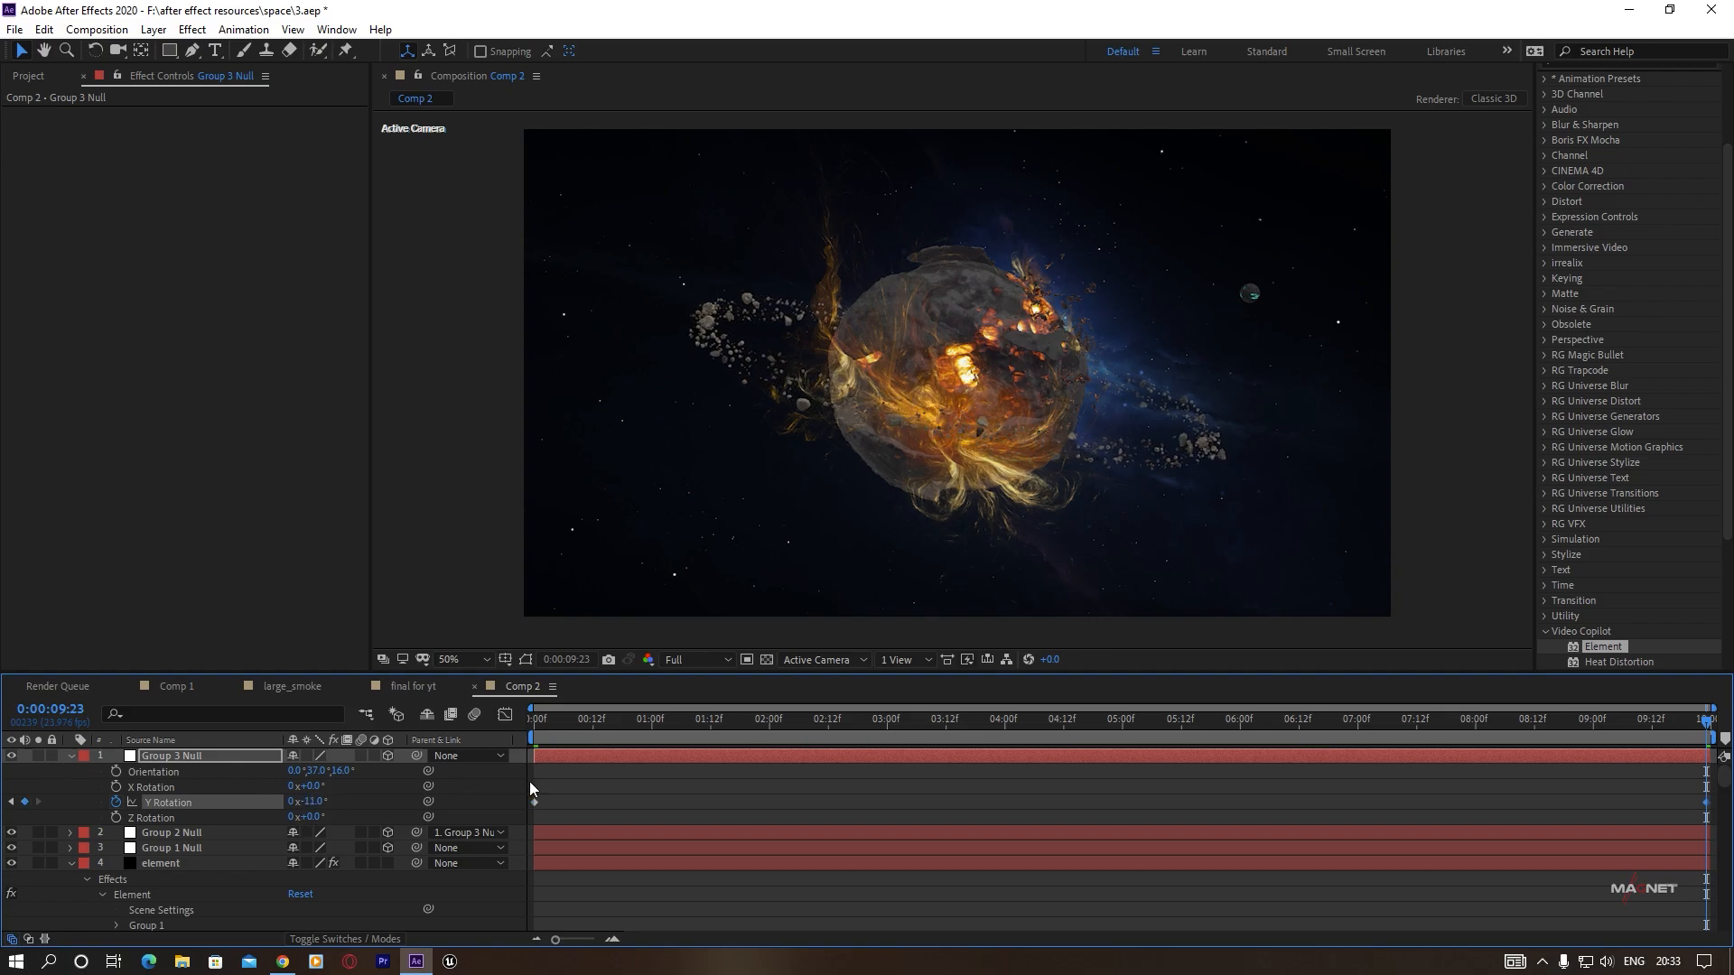
# Preview the asteroid ring's rotation from 0:00:00:13 and again from 0:00:01:16.
pyautogui.click(599, 717)
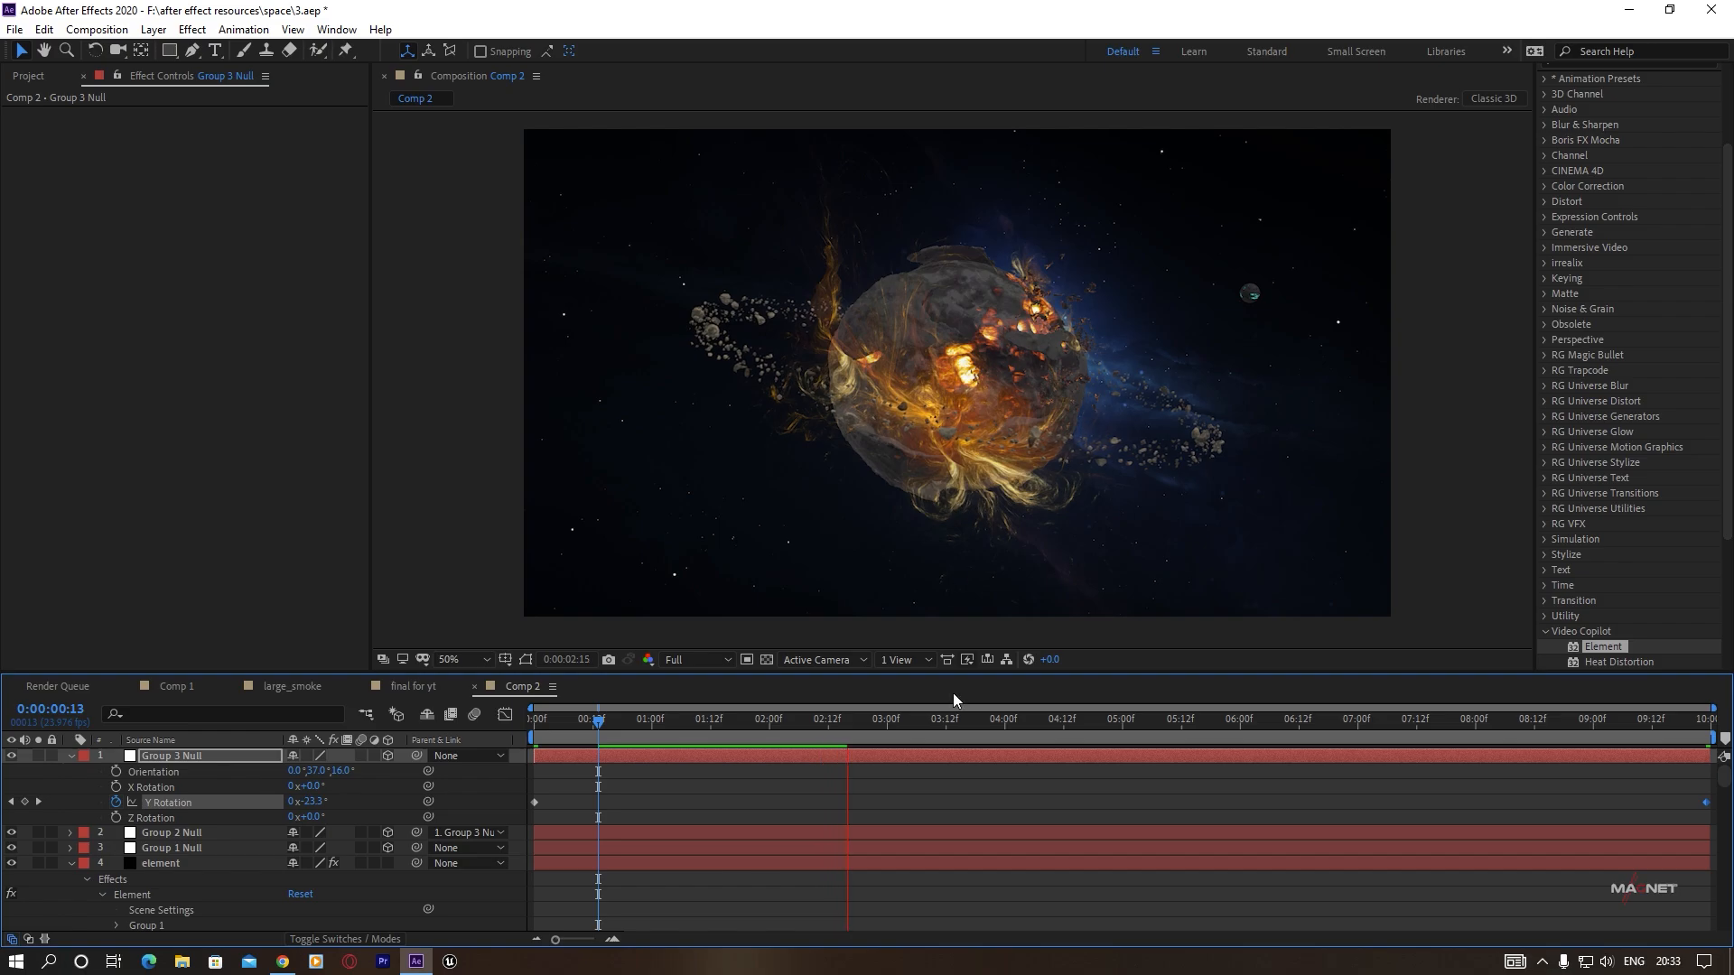
pyautogui.press('space')
pyautogui.moveTo(827, 722); pyautogui.dragTo(728, 728)
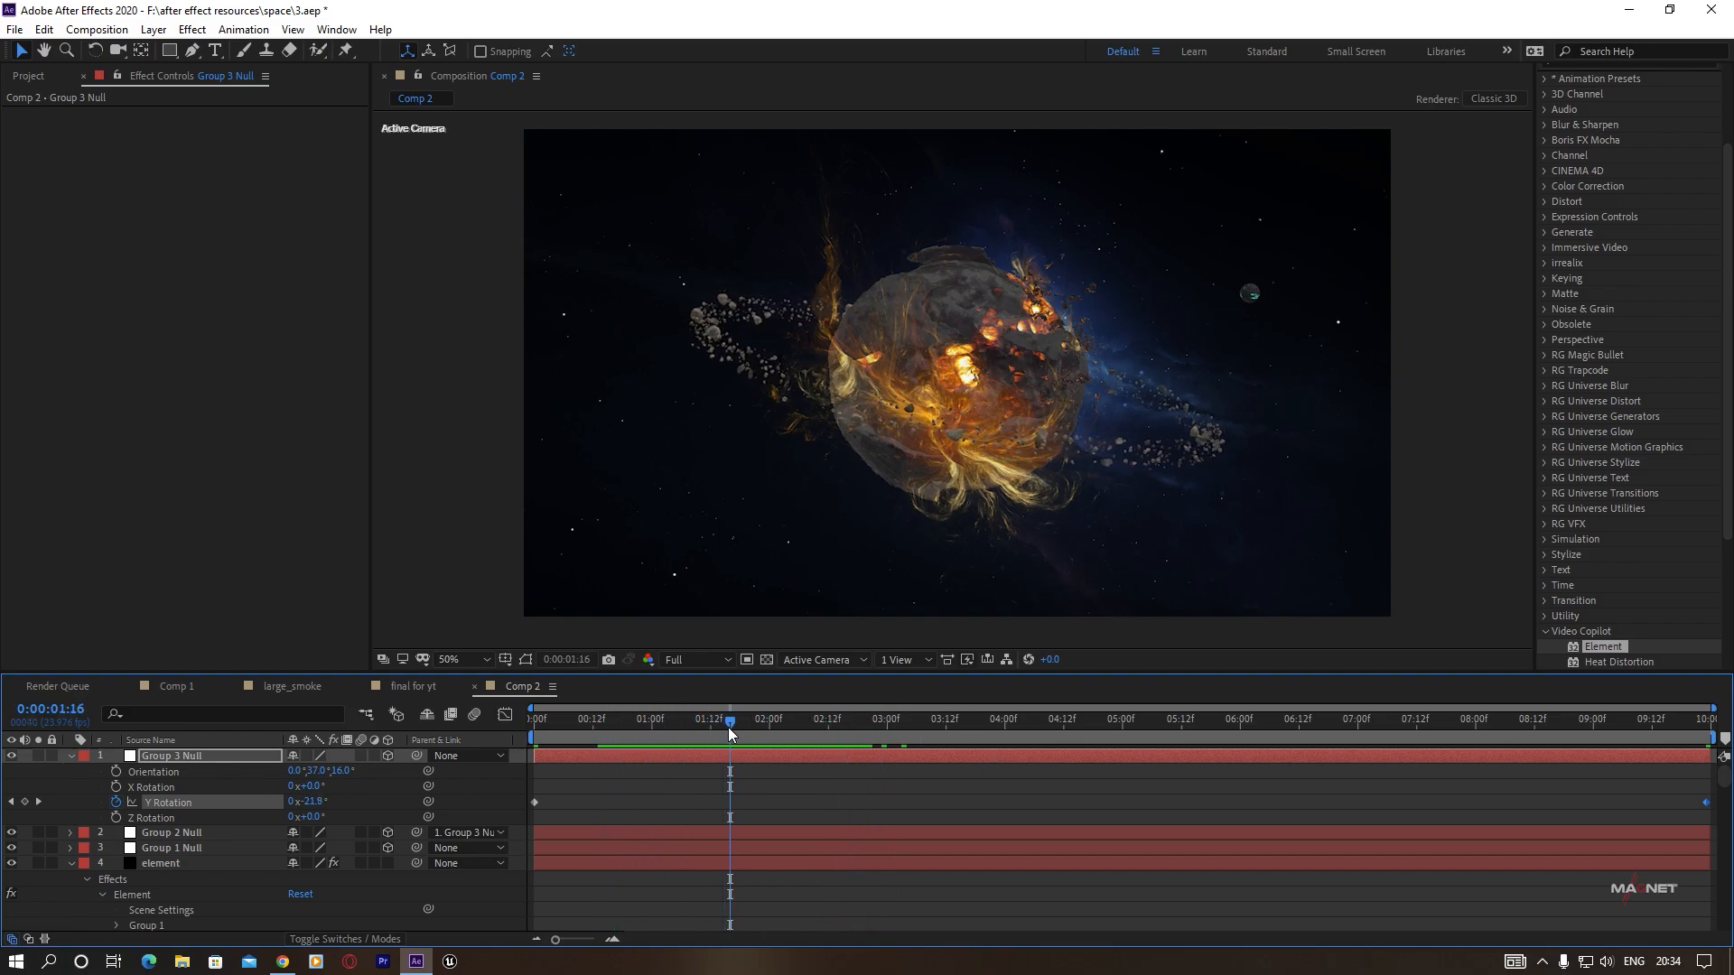
pyautogui.press('space')
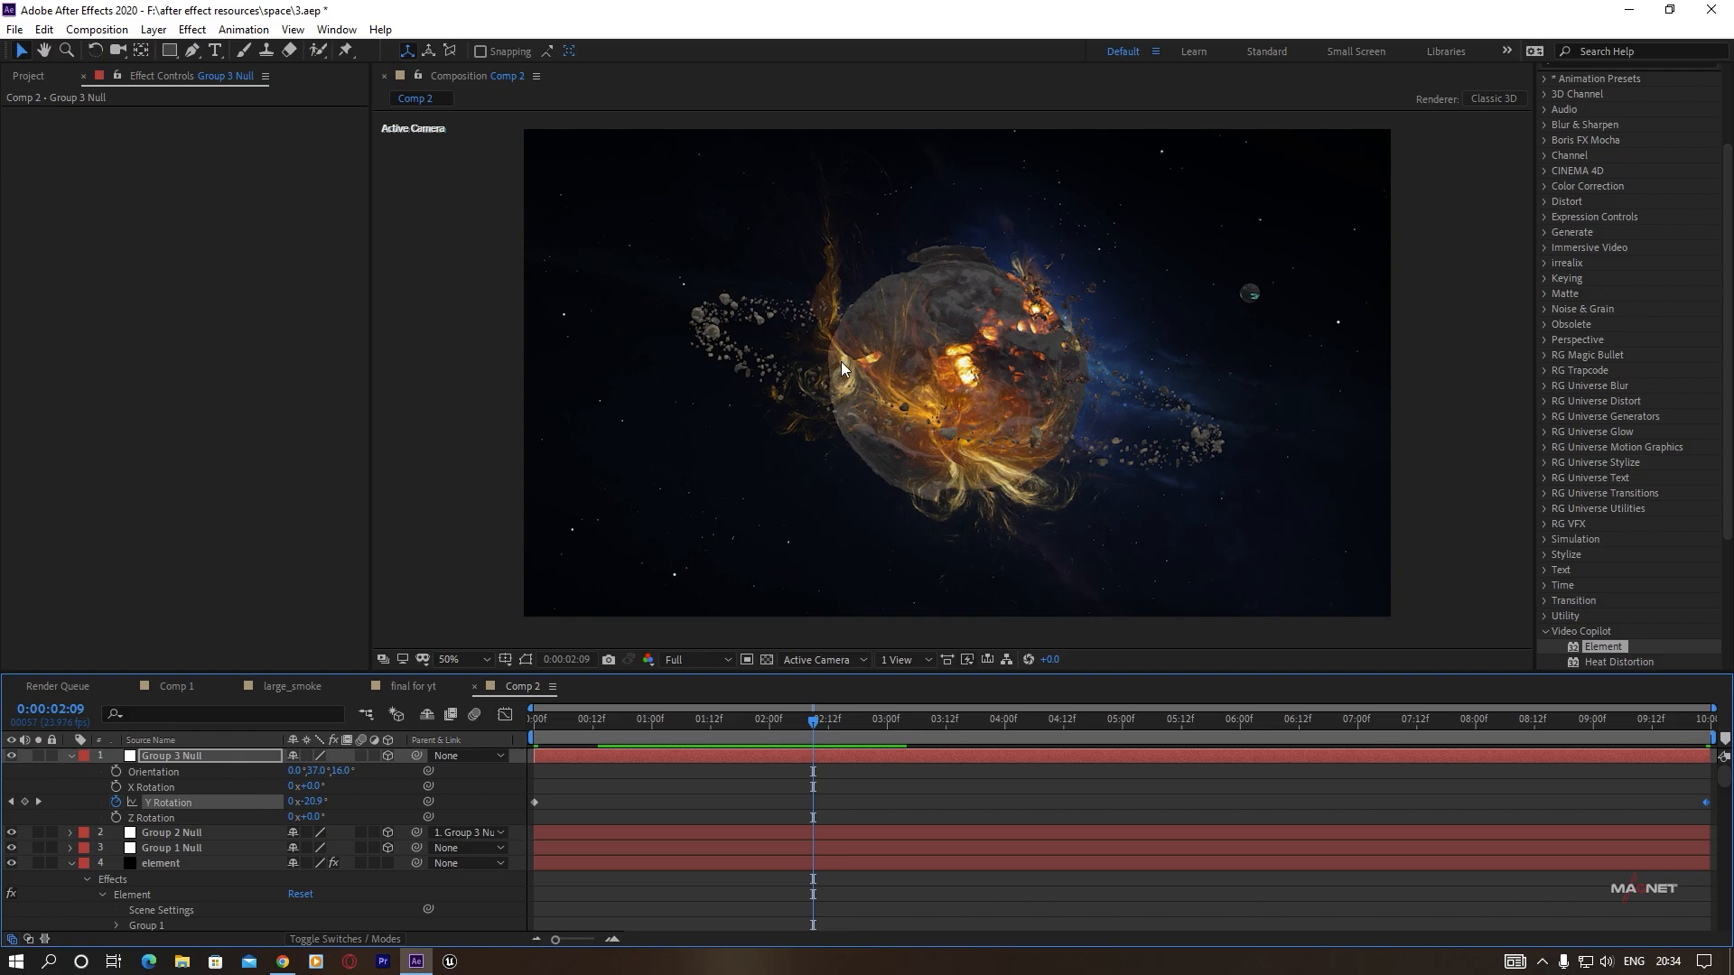
# Open the element layer's Scene Setup, select the planet's Group Folder and examine its flame planes.
pyautogui.click(163, 863)
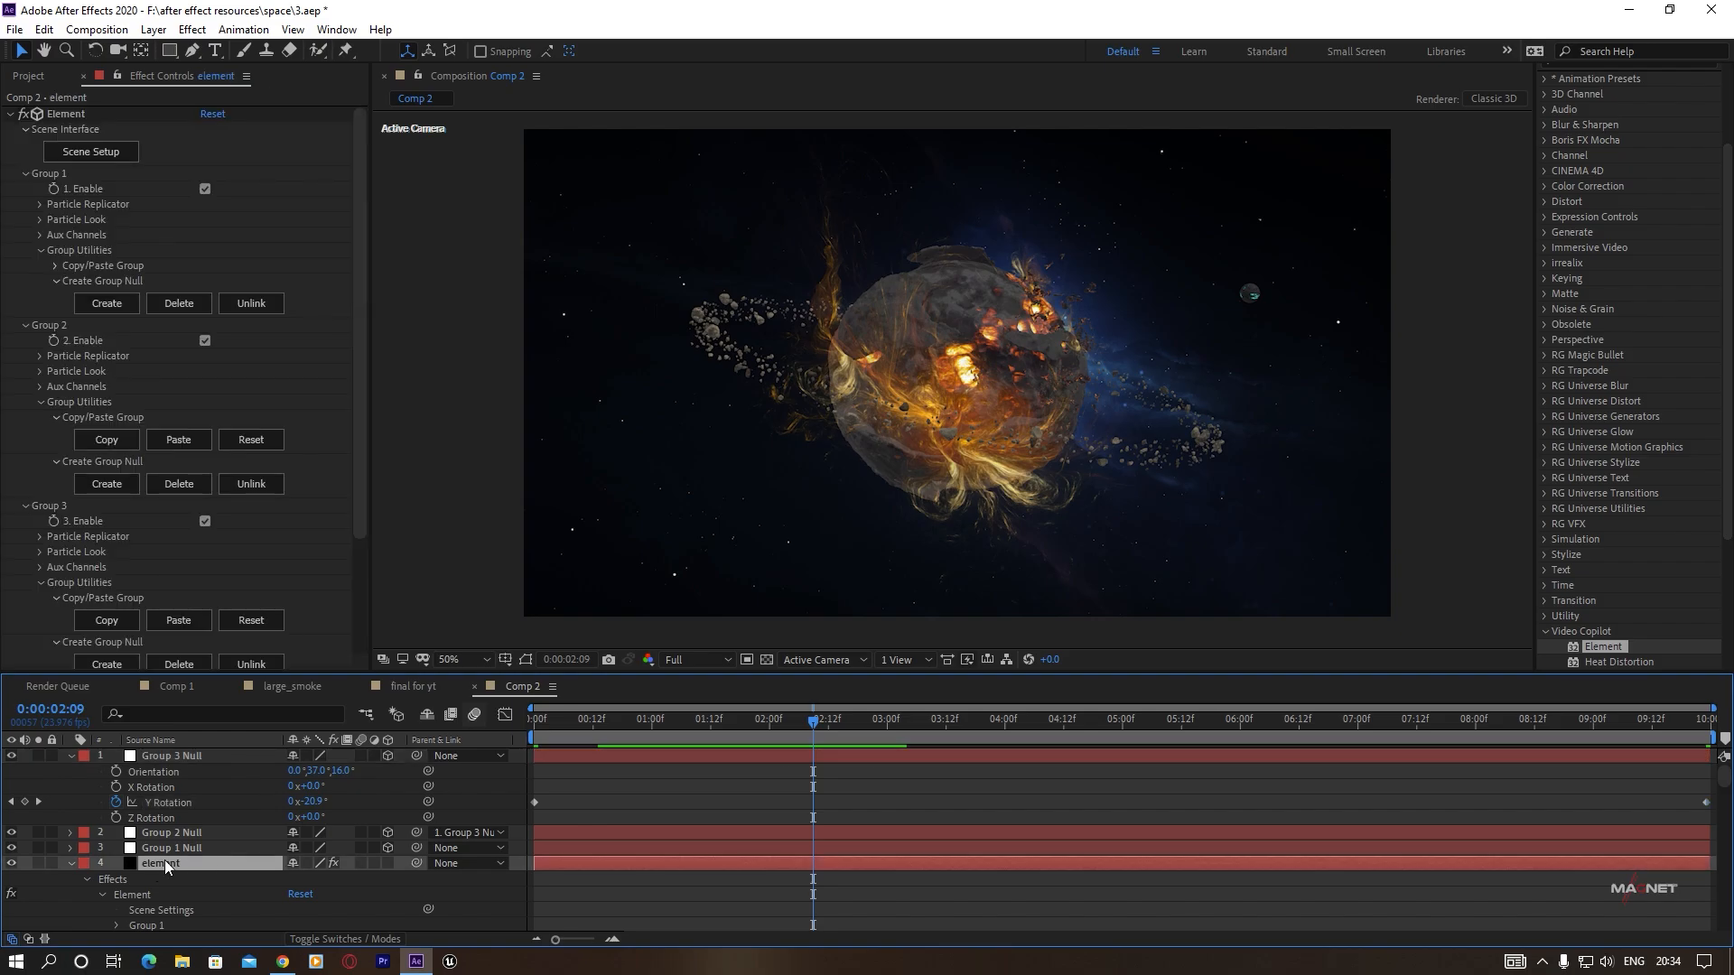
pyautogui.click(77, 155)
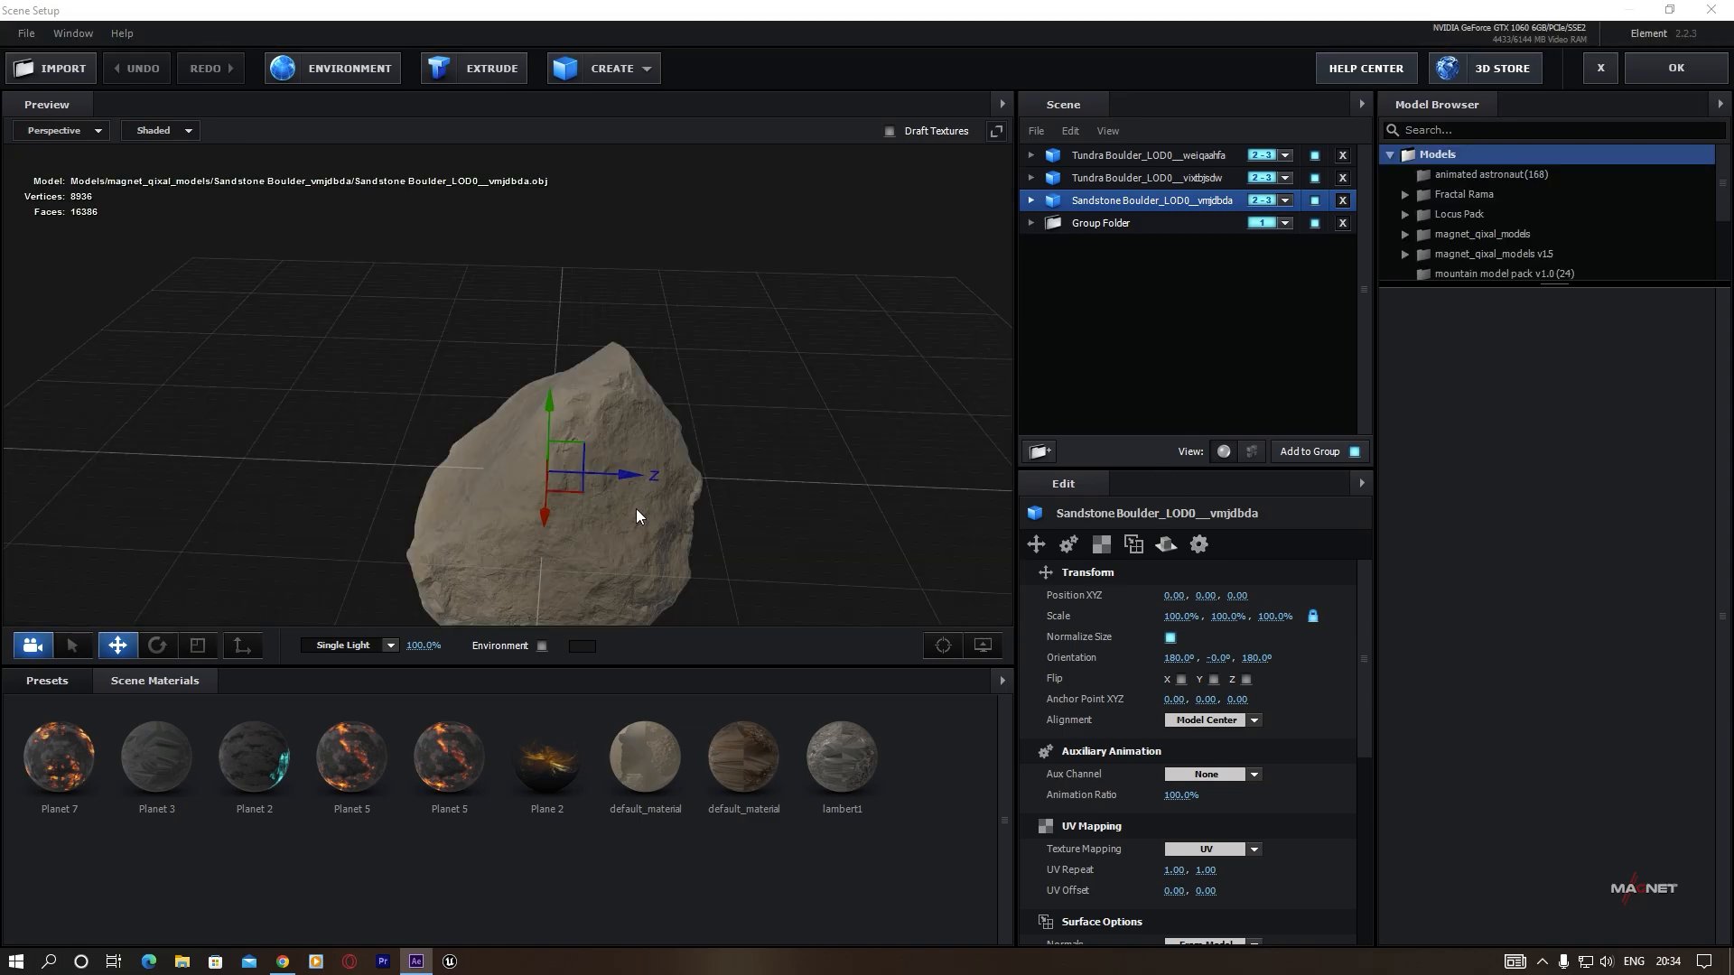
pyautogui.click(1099, 223)
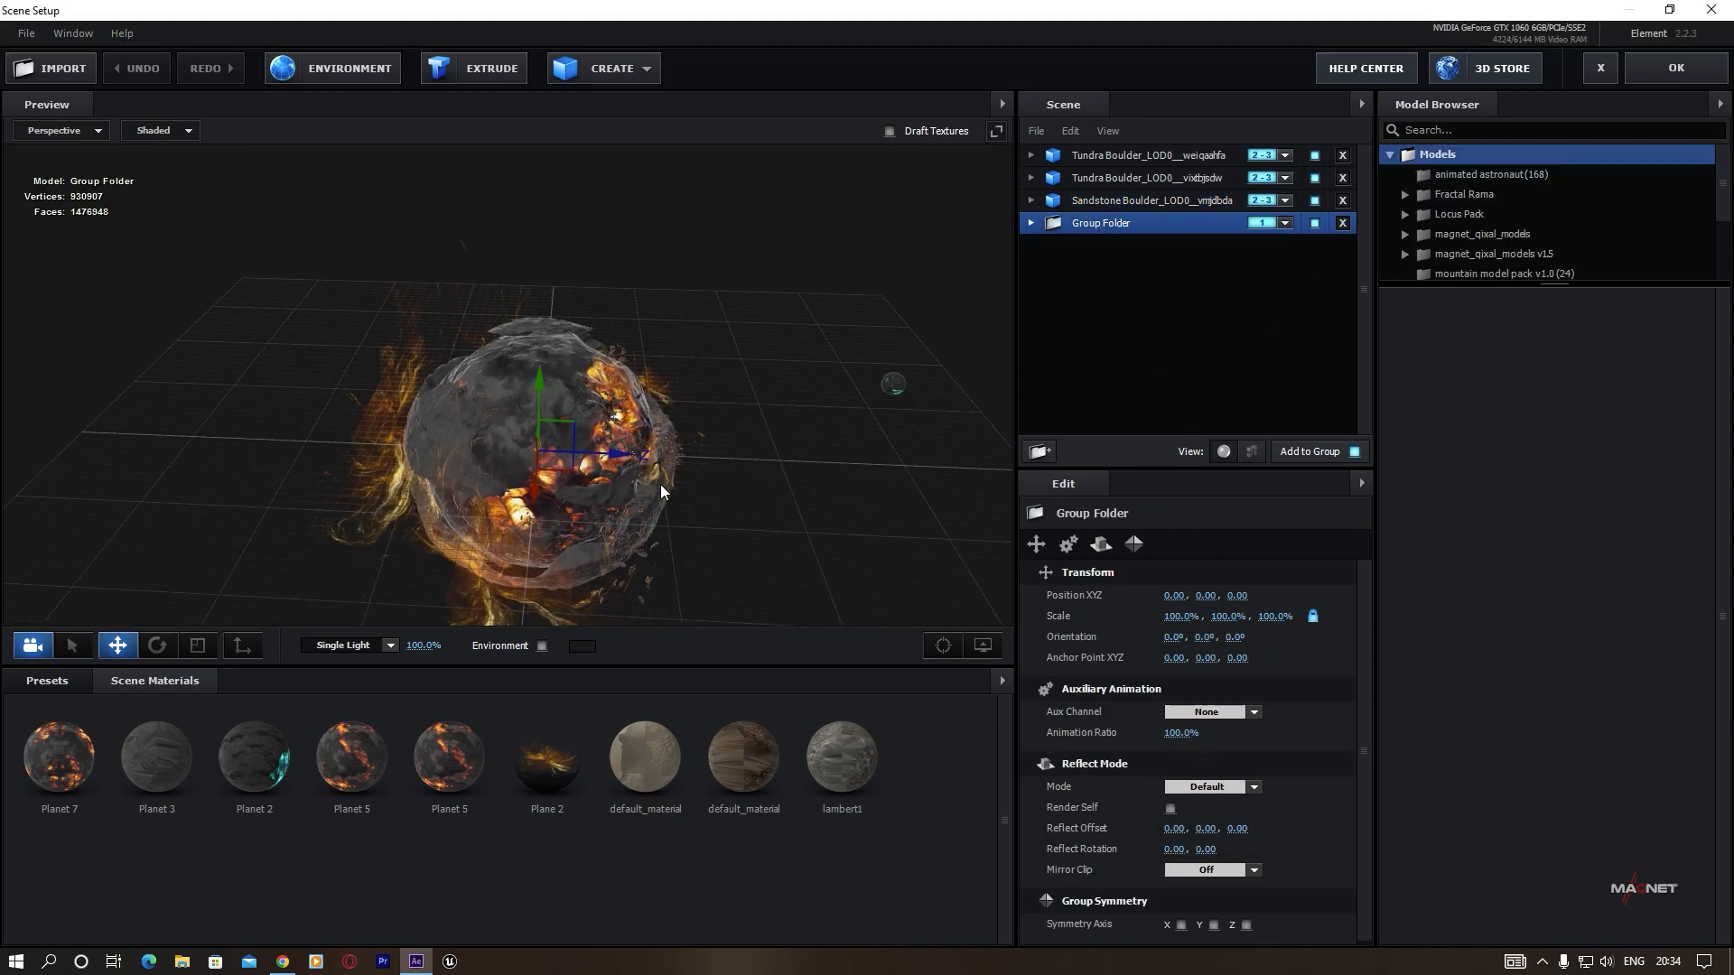
pyautogui.moveTo(659, 484); pyautogui.dragTo(469, 446)
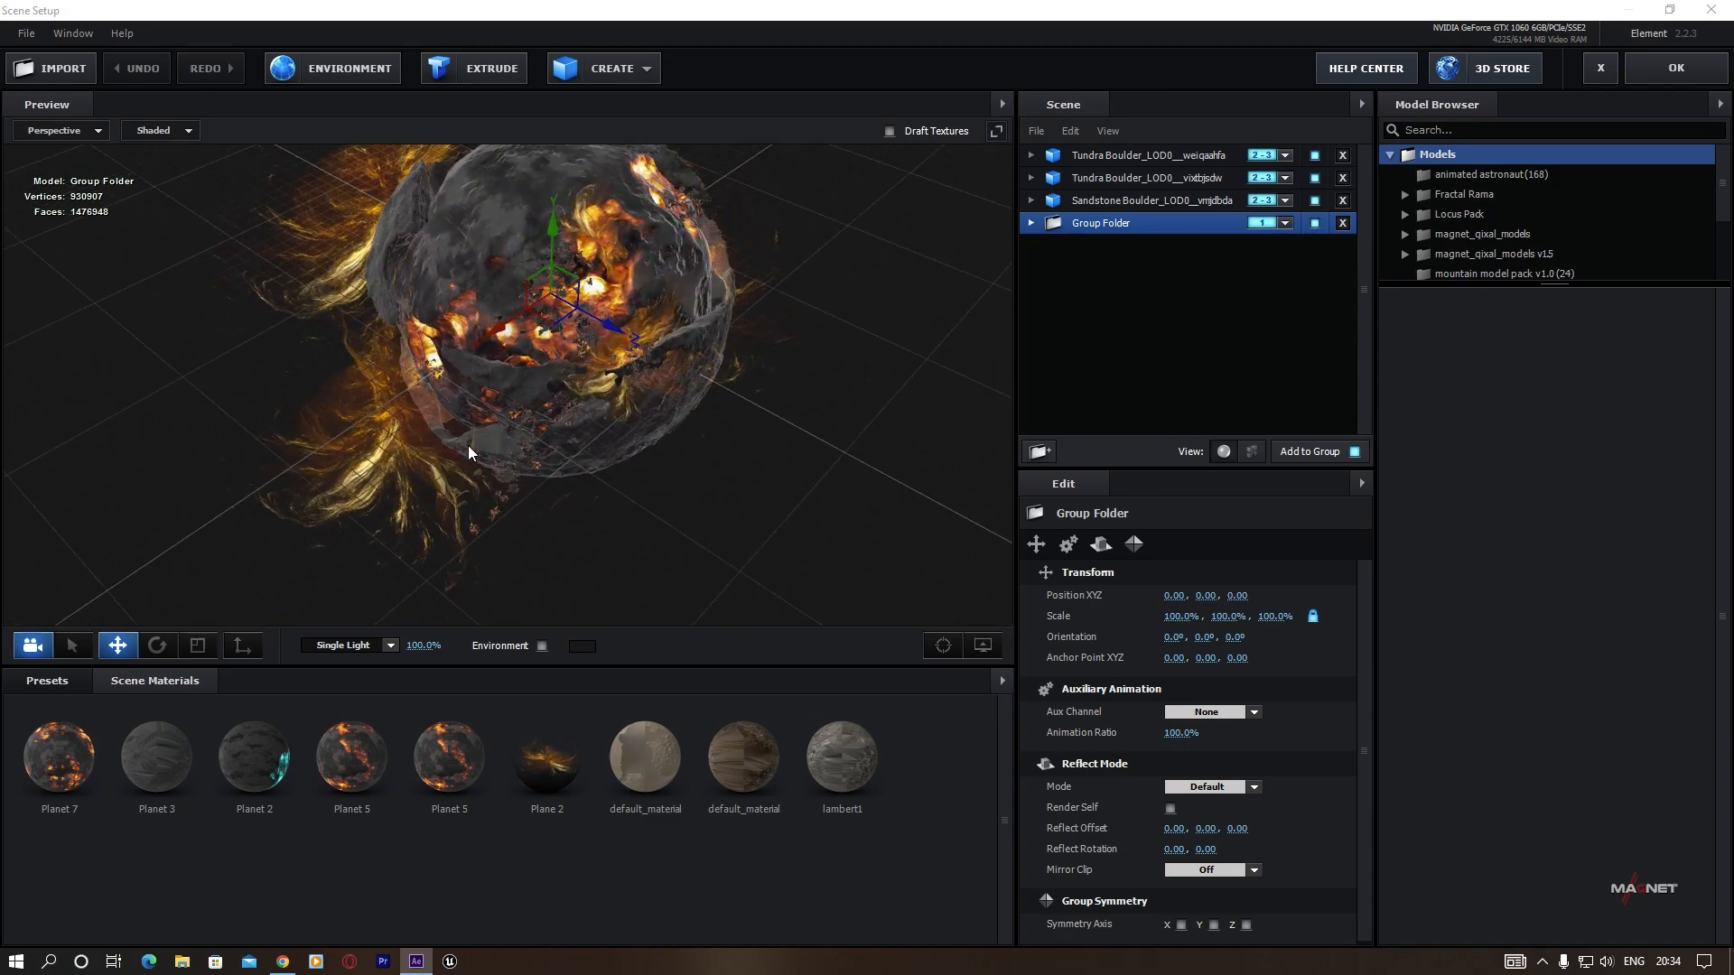
# Reposition the Plain 2 flame planes along the X axis beside the planet and scale one of them down.
pyautogui.click(399, 428)
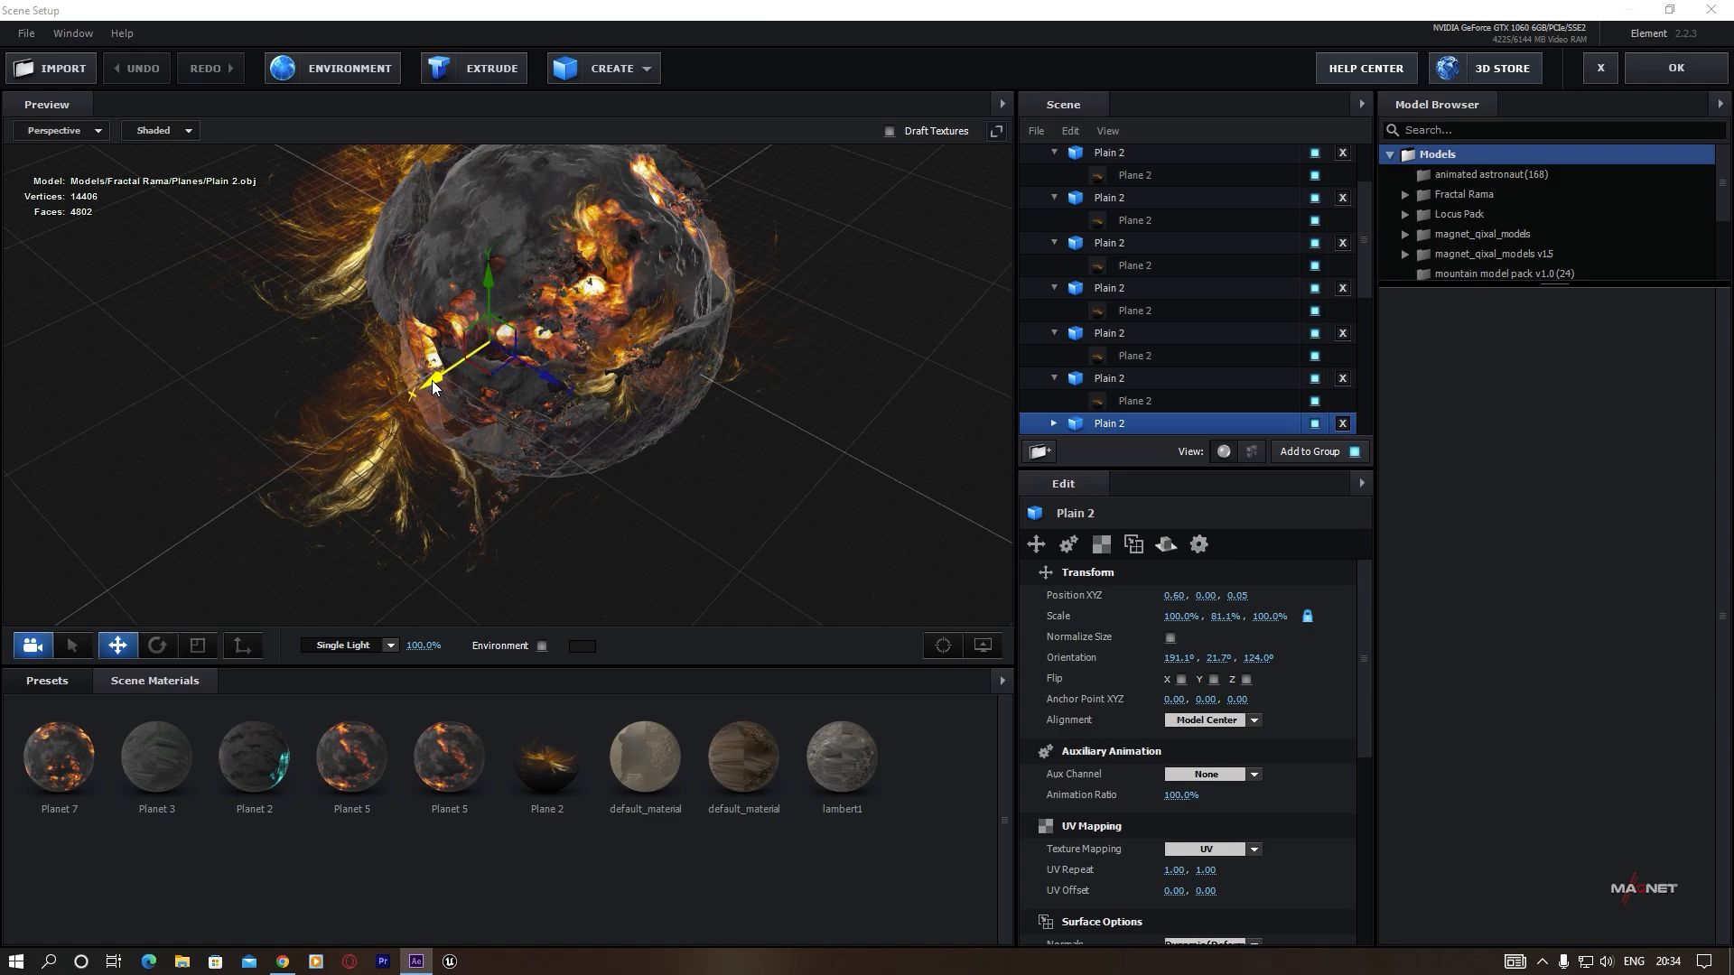
pyautogui.click(377, 452)
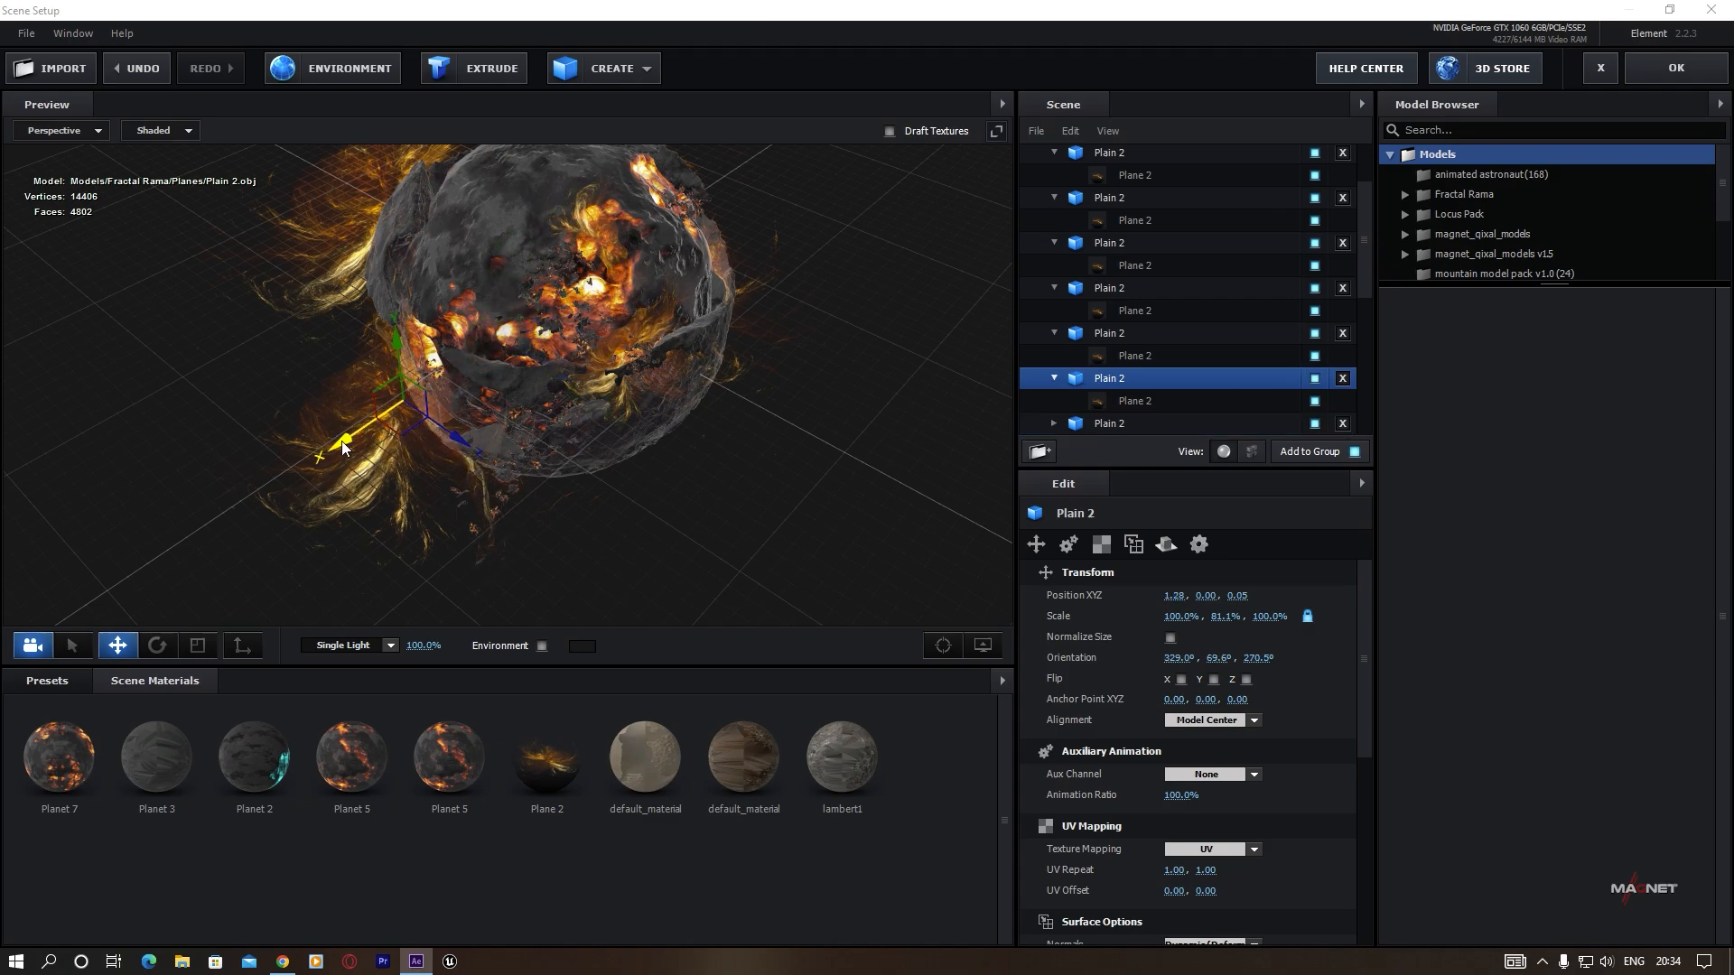
pyautogui.moveTo(344, 446); pyautogui.dragTo(376, 424)
pyautogui.moveTo(1179, 617); pyautogui.dragTo(1117, 642)
pyautogui.moveTo(709, 539); pyautogui.dragTo(749, 531)
# Try to rotate the Plain 2 flame plane near the planet's centre, and undo the rotation.
pyautogui.click(545, 437)
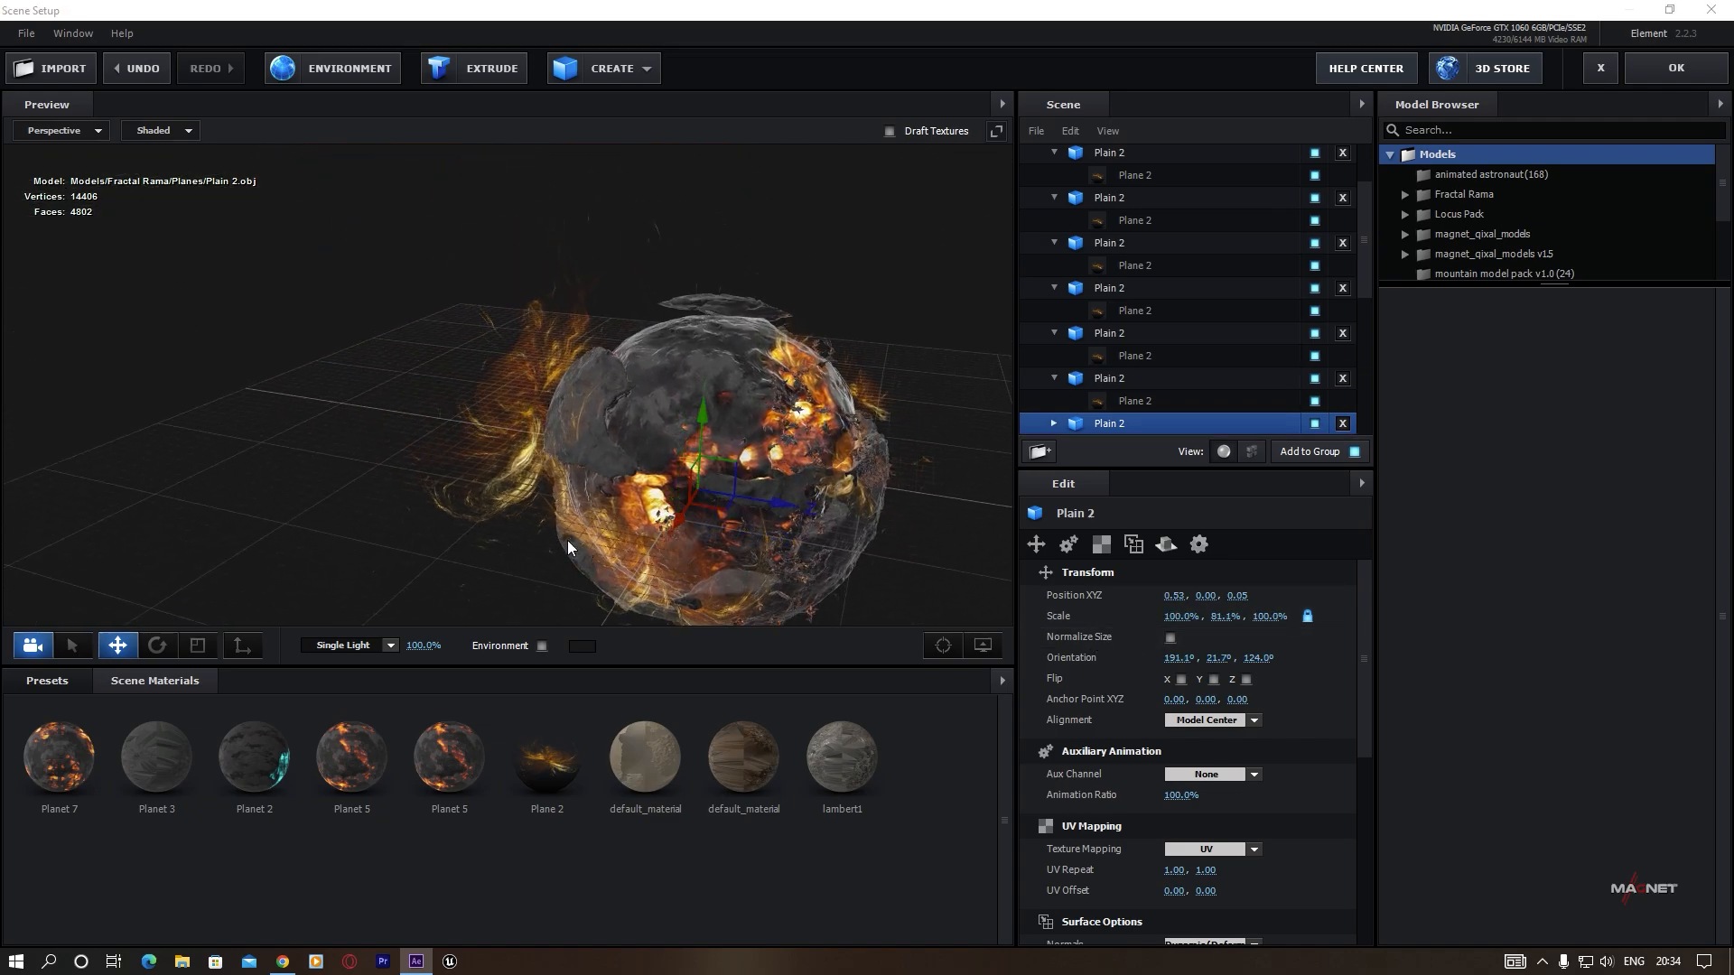
pyautogui.moveTo(567, 540); pyautogui.dragTo(1097, 668)
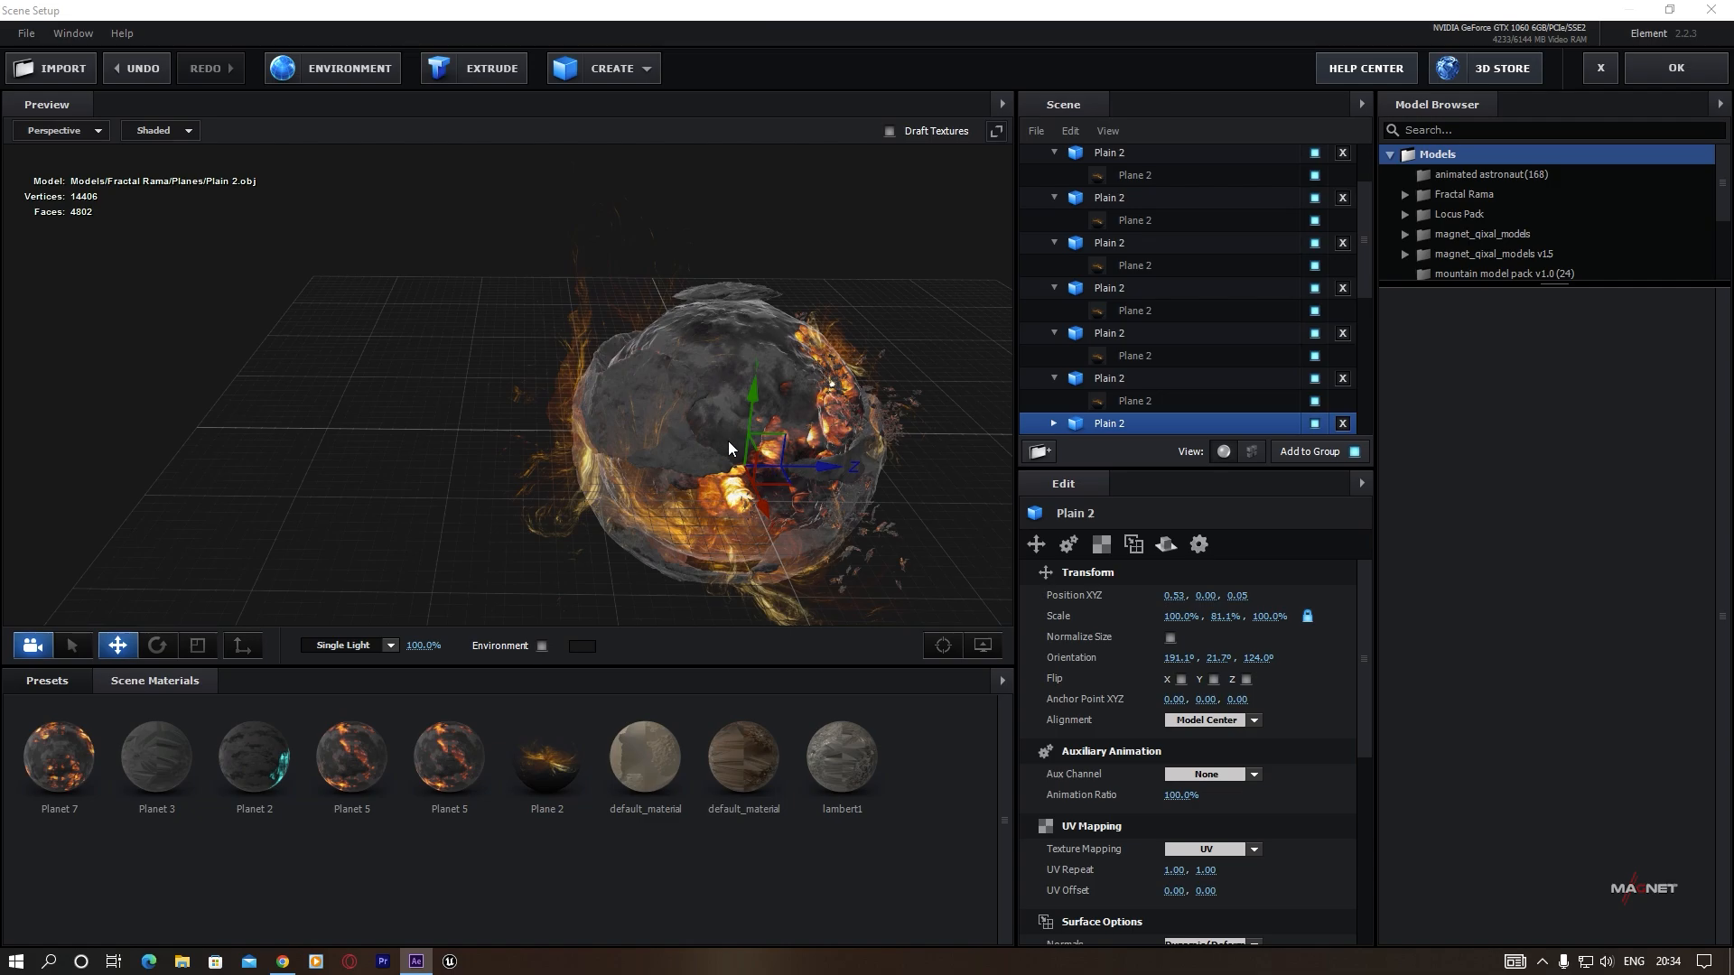
pyautogui.press('e')
pyautogui.moveTo(741, 507); pyautogui.dragTo(493, 430)
pyautogui.hotkey('ctrl', 'z')
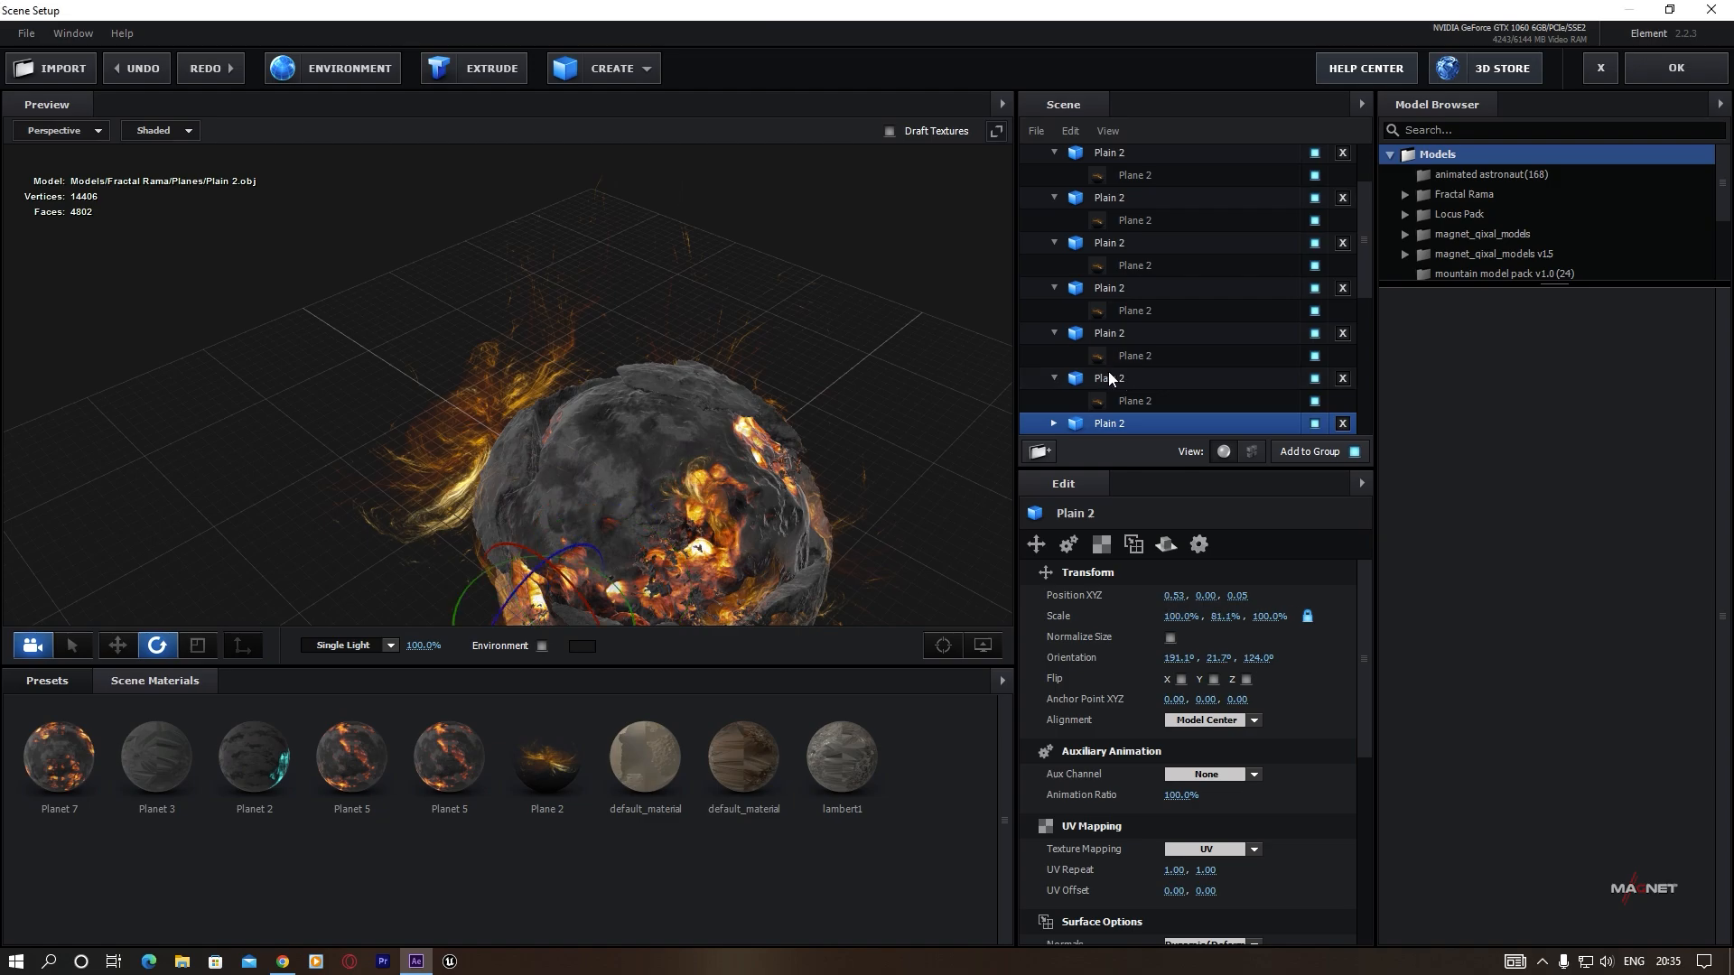
# Rotate the Plain 2 flame plane above the planet to 287.9°, 346.6°, 208.9° and scale it down to 45.5% in X.
pyautogui.click(1103, 330)
pyautogui.moveTo(465, 523)
pyautogui.mouseDown()
pyautogui.moveTo(610, 533)
pyautogui.moveTo(506, 492)
pyautogui.moveTo(396, 486)
pyautogui.moveTo(473, 503)
pyautogui.mouseUp()
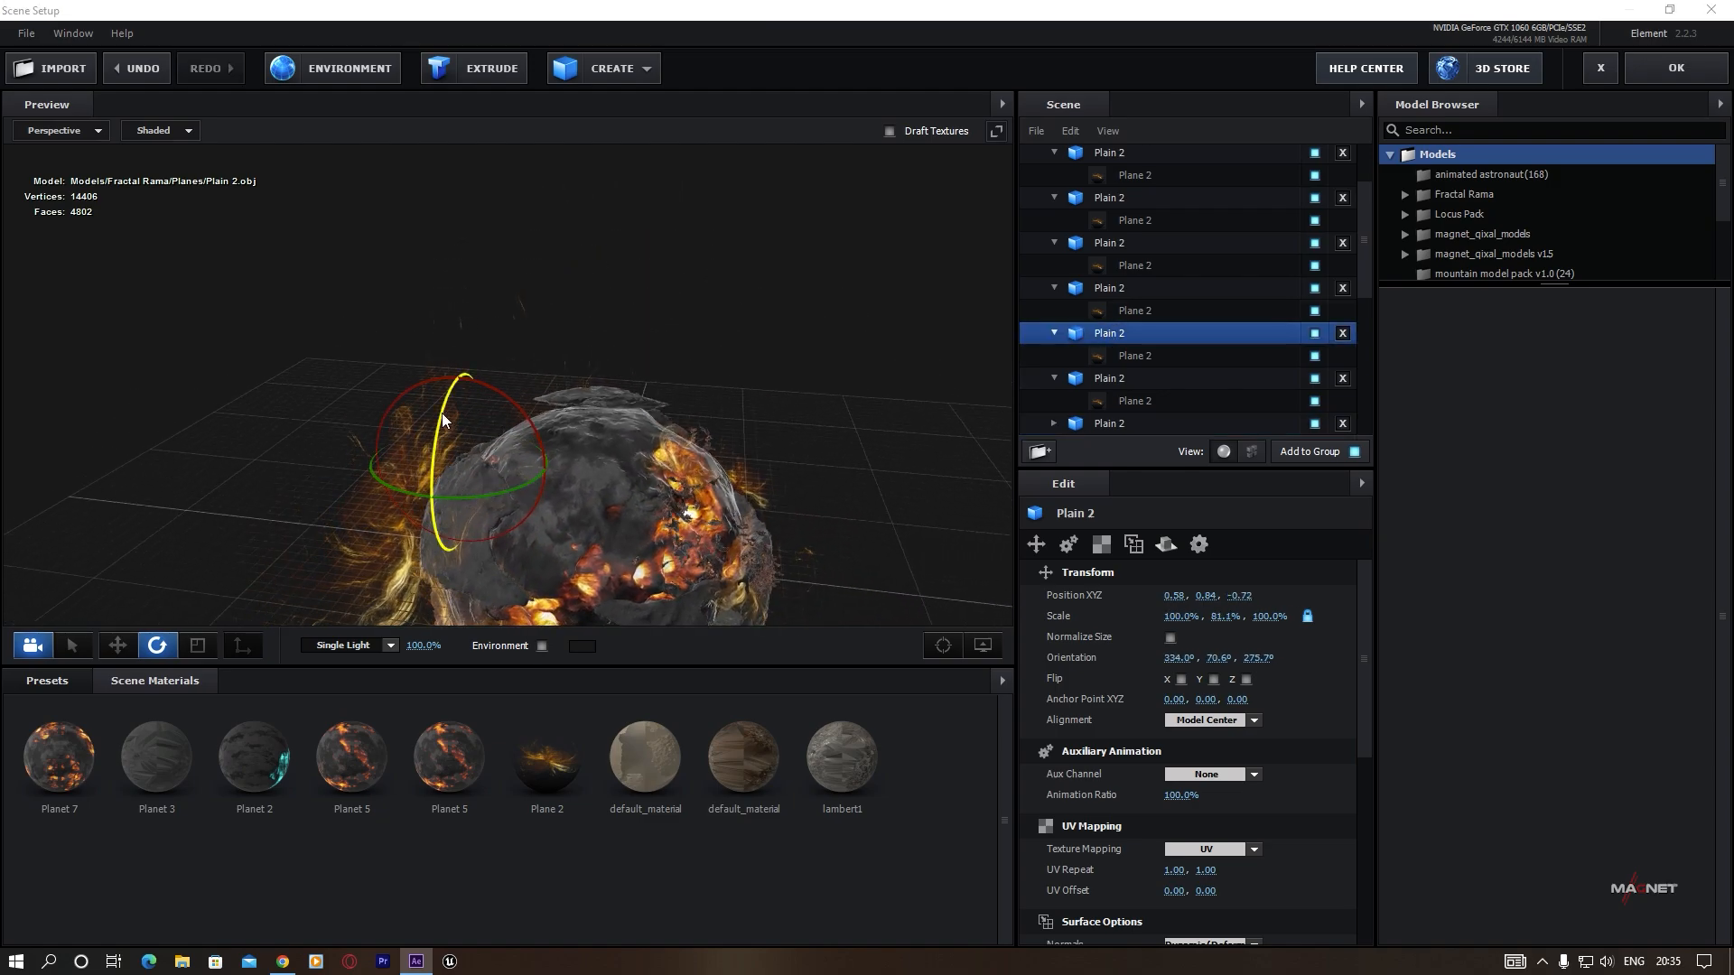
pyautogui.moveTo(441, 413); pyautogui.dragTo(545, 589)
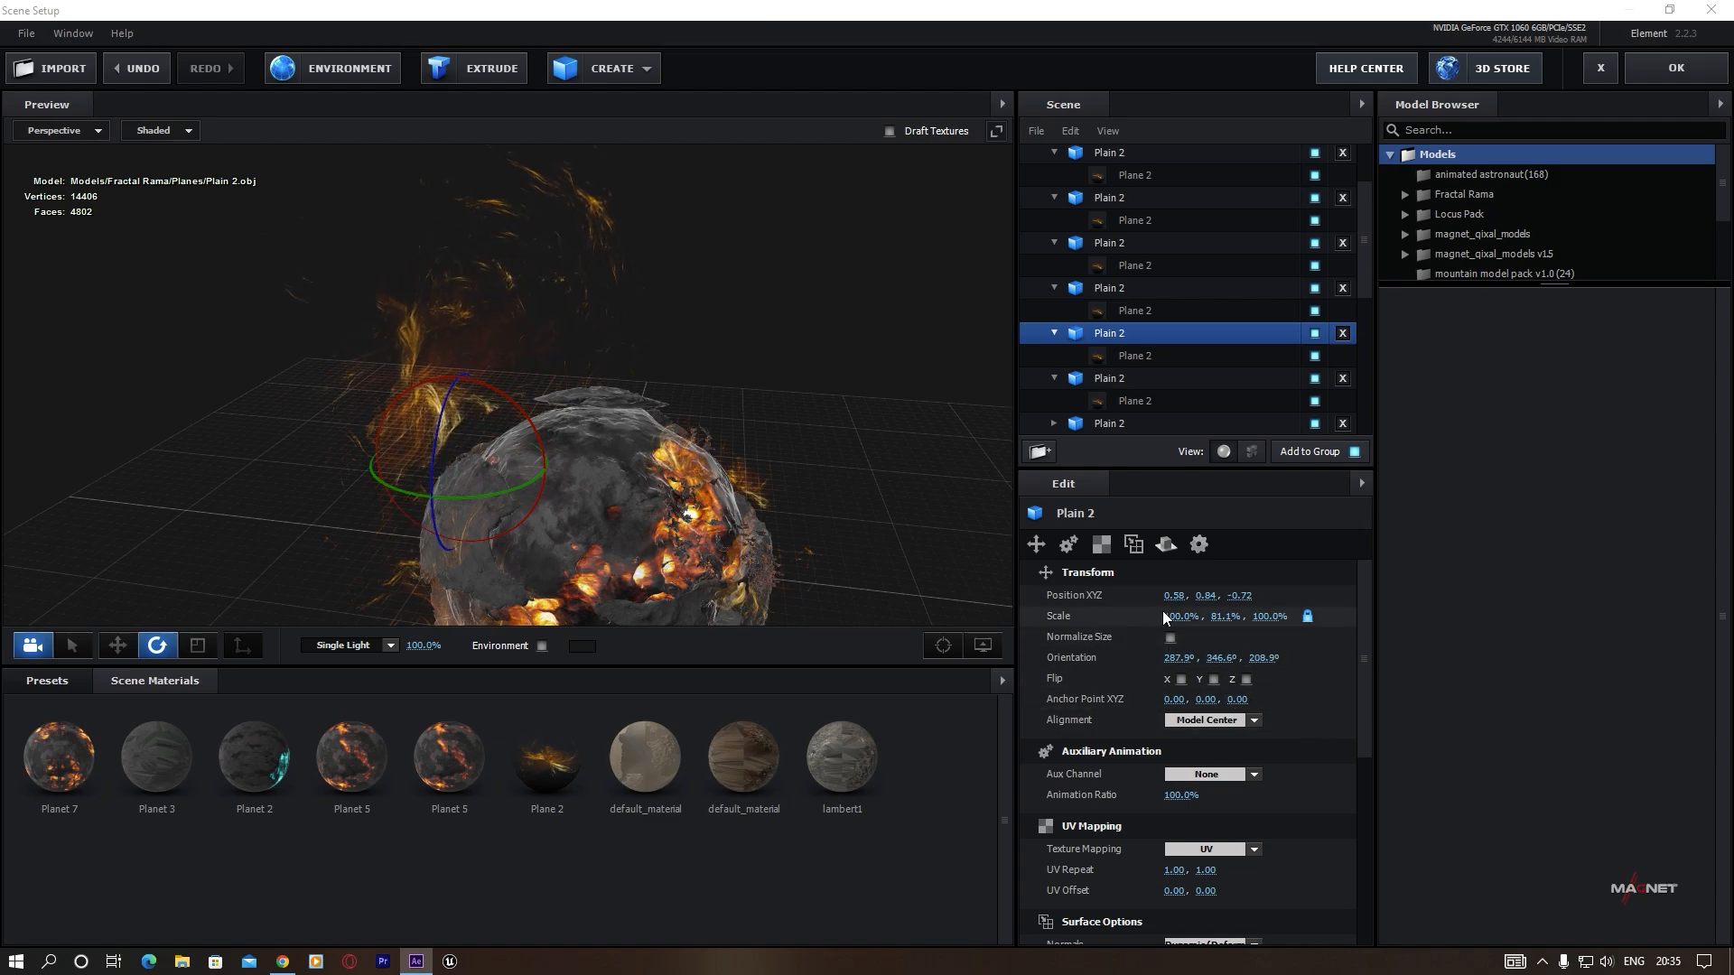
pyautogui.moveTo(1179, 615); pyautogui.dragTo(1105, 643)
pyautogui.moveTo(623, 540); pyautogui.dragTo(577, 604)
# Move the same flame plane to a Z position of -0.48 and apply the scene changes to the composition.
pyautogui.press('w')
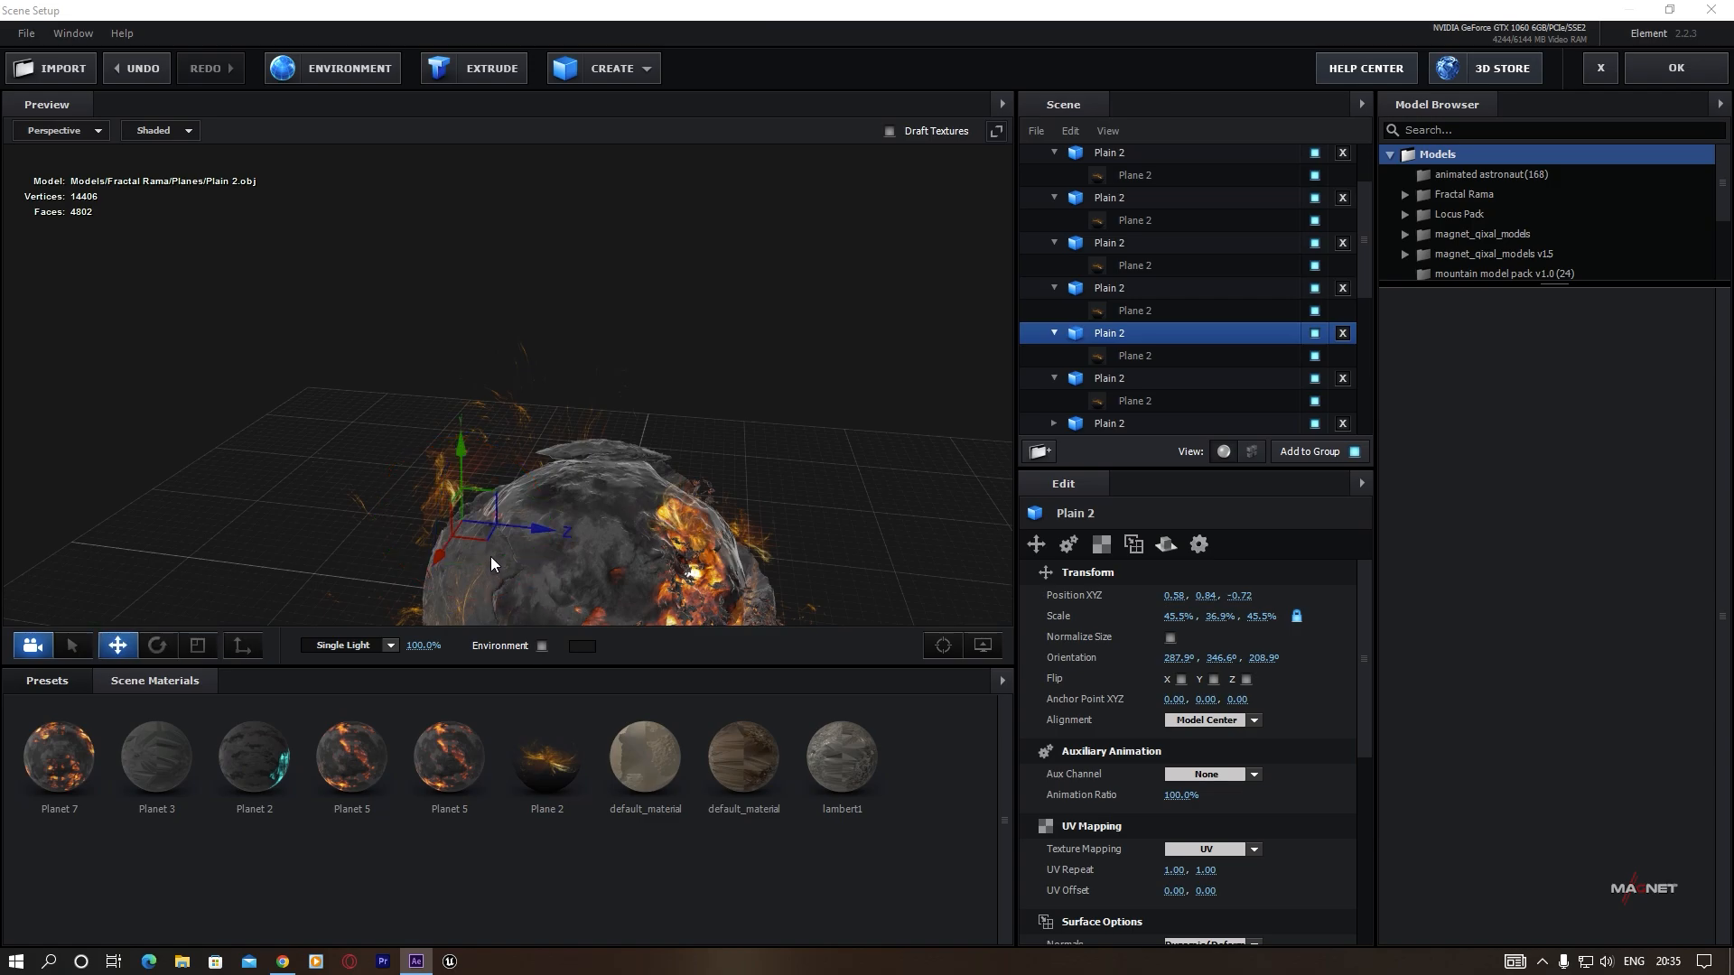
pyautogui.moveTo(548, 534); pyautogui.dragTo(652, 468)
pyautogui.scroll(5, 670, 490)
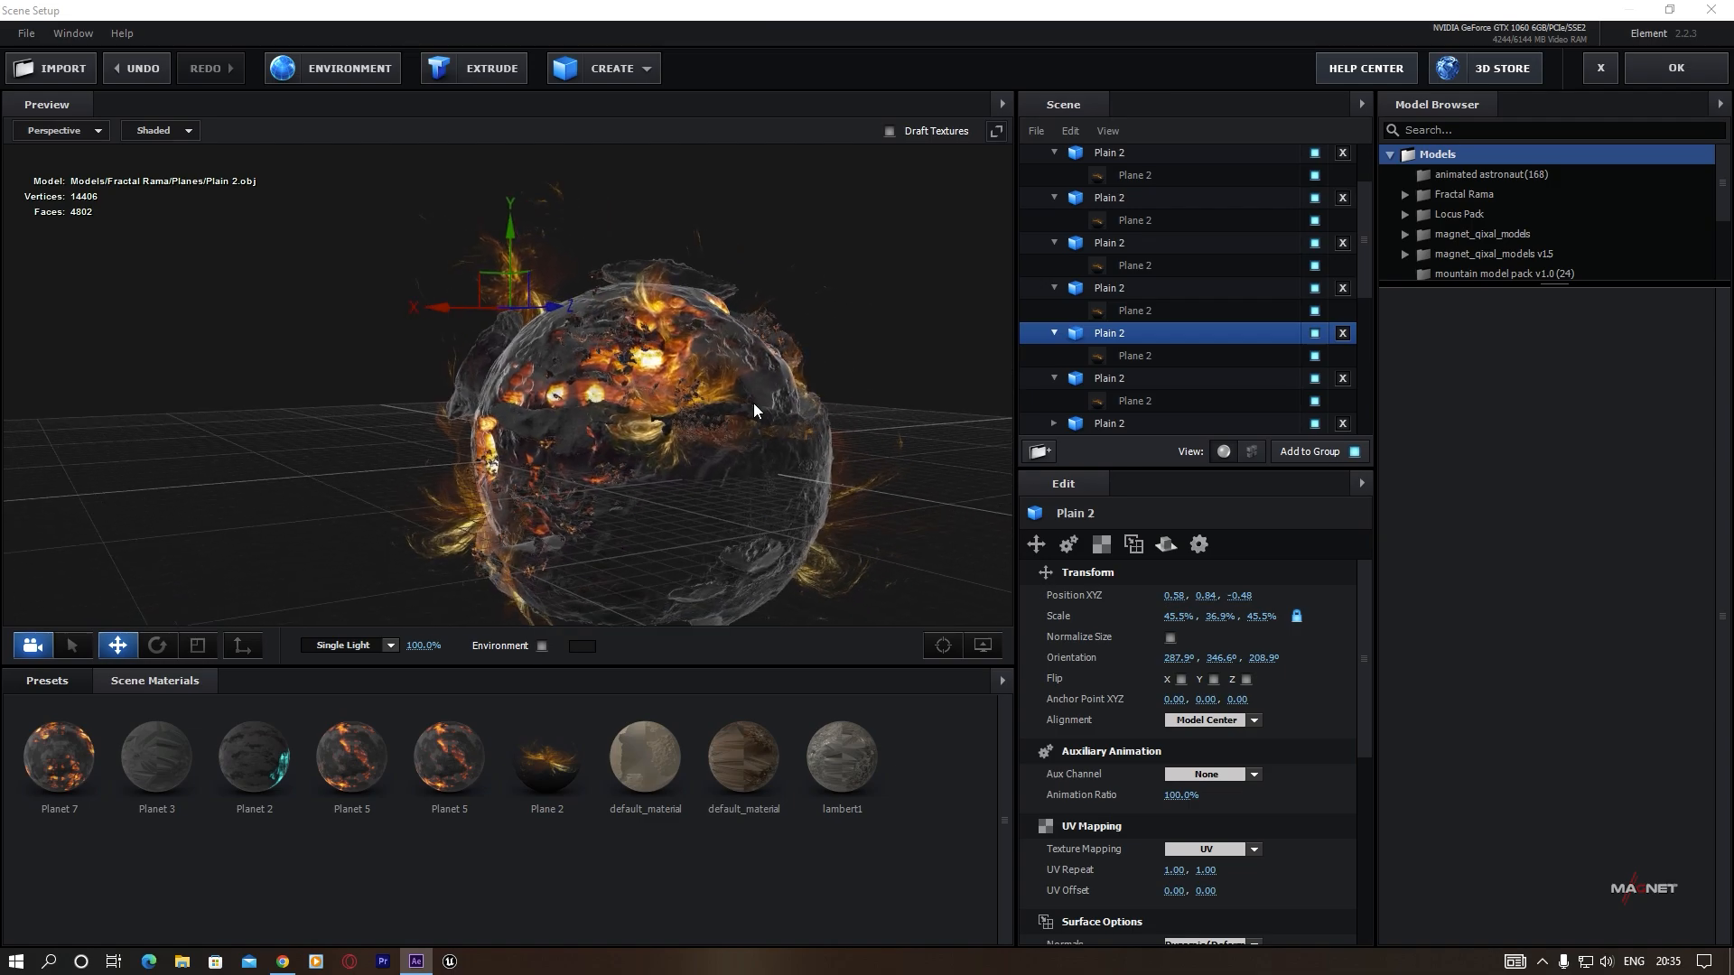
pyautogui.click(1672, 67)
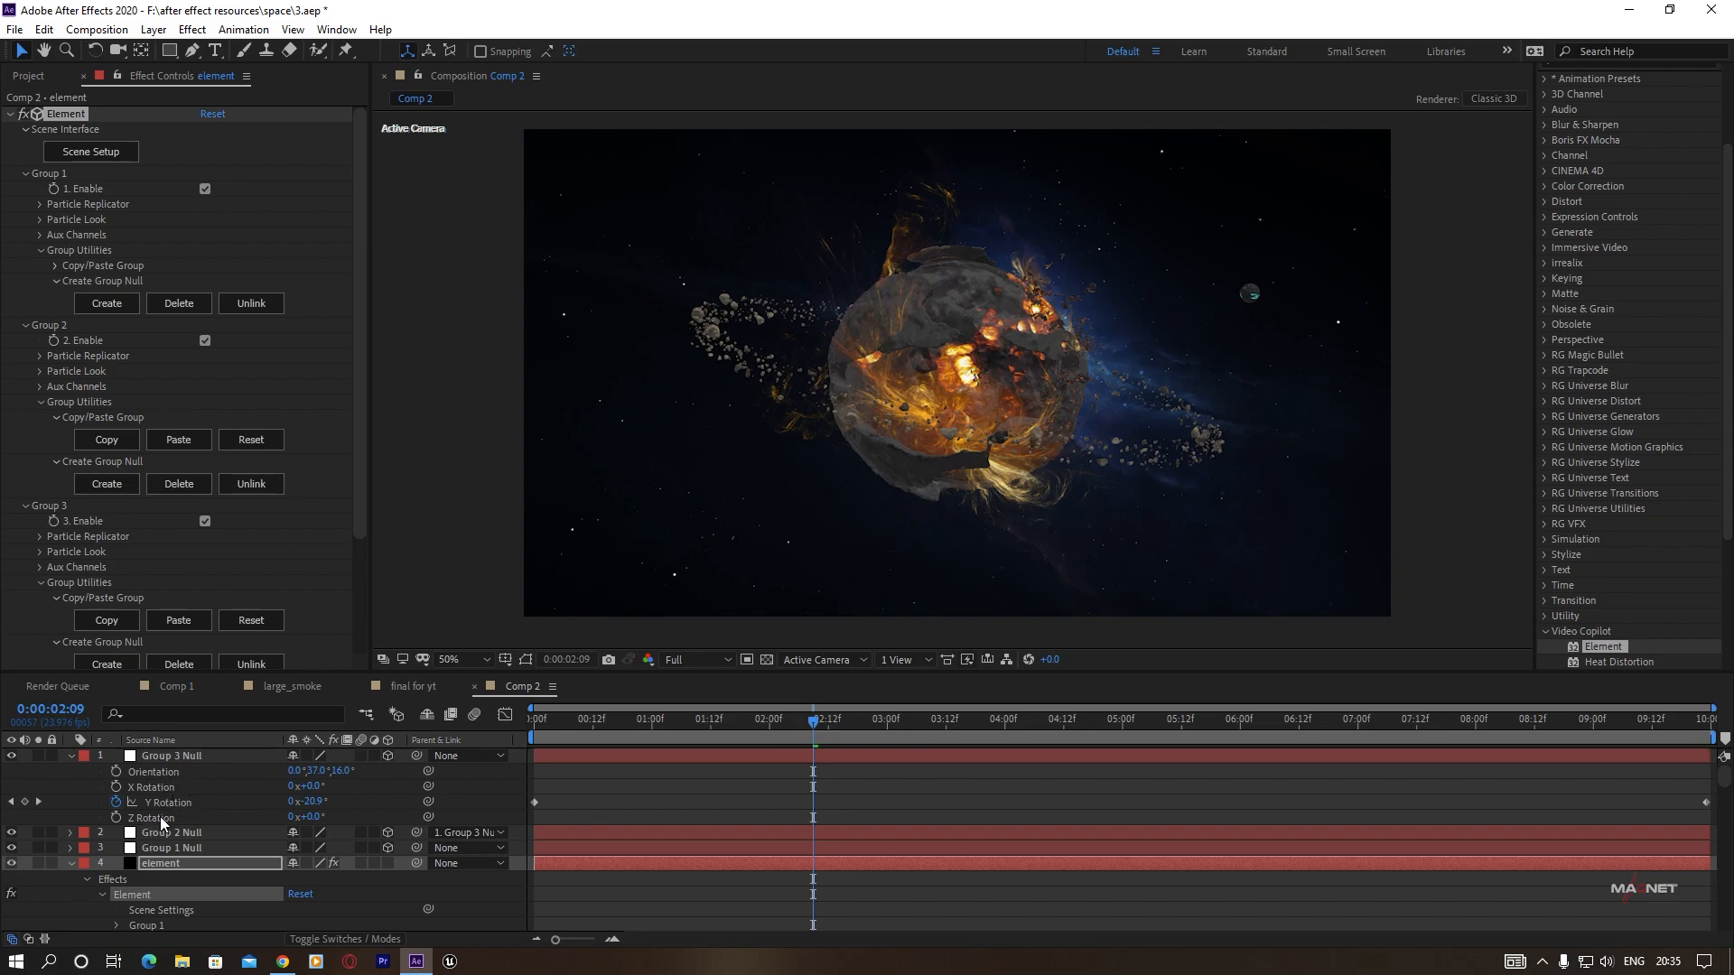
# Set the Y Rotation of Group 1 Null to 142°.
pyautogui.click(175, 846)
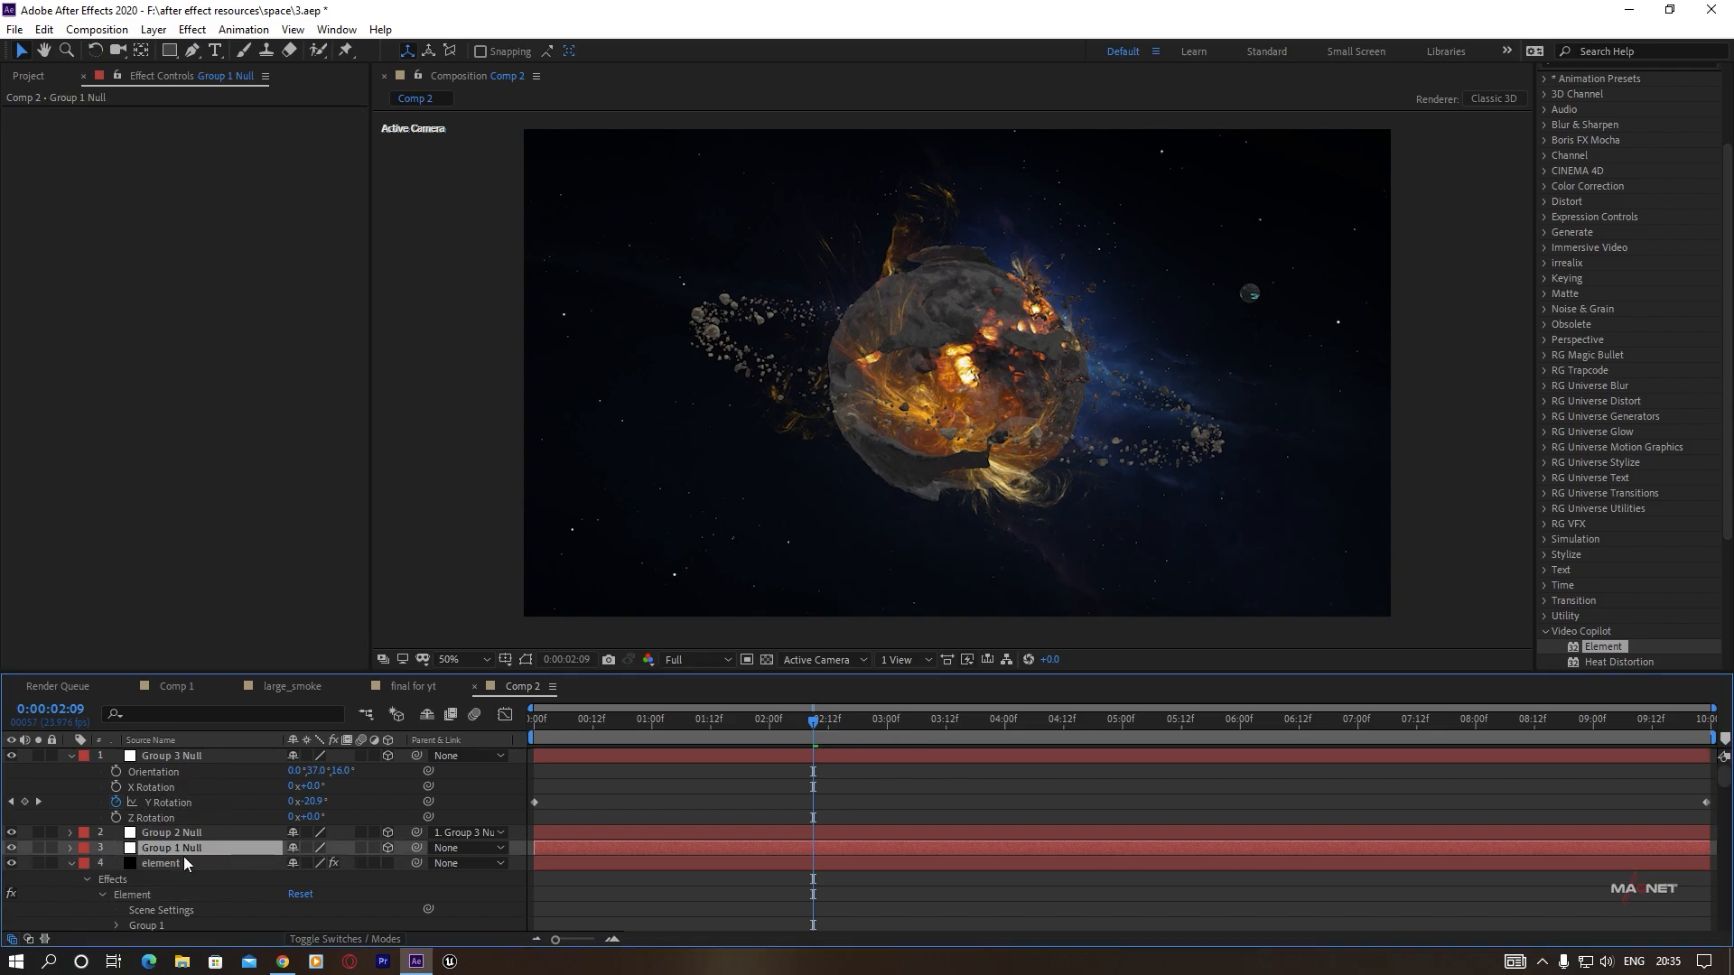
pyautogui.press('r')
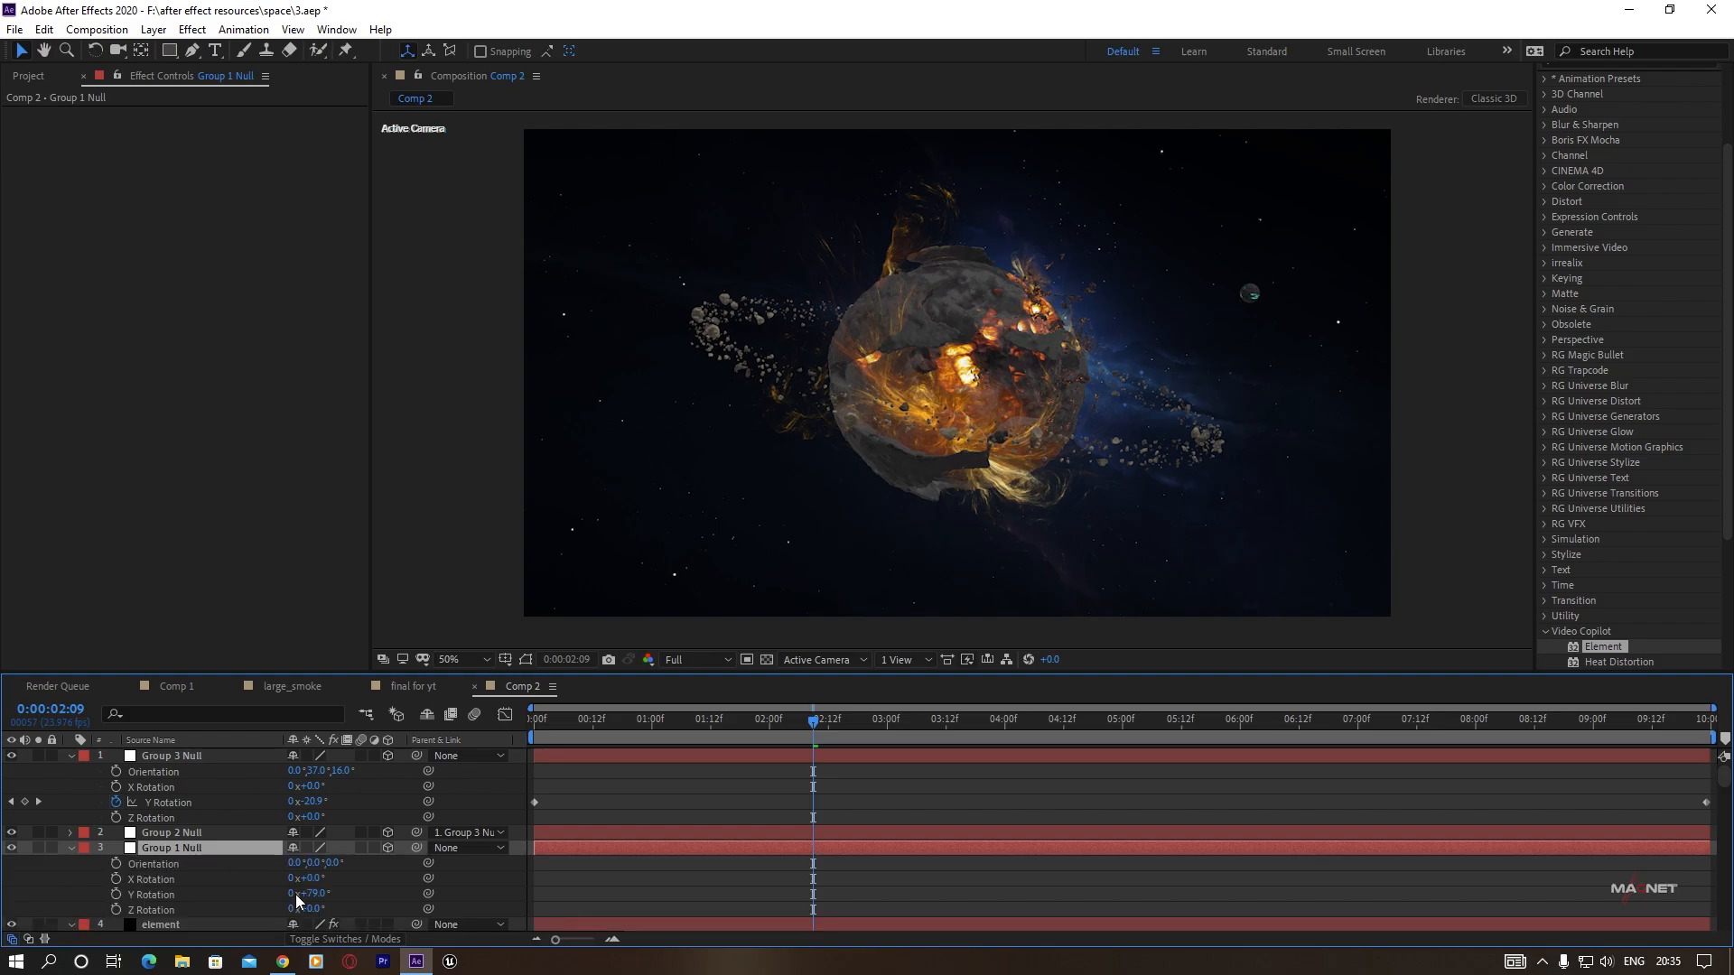
pyautogui.moveTo(295, 894); pyautogui.dragTo(387, 904)
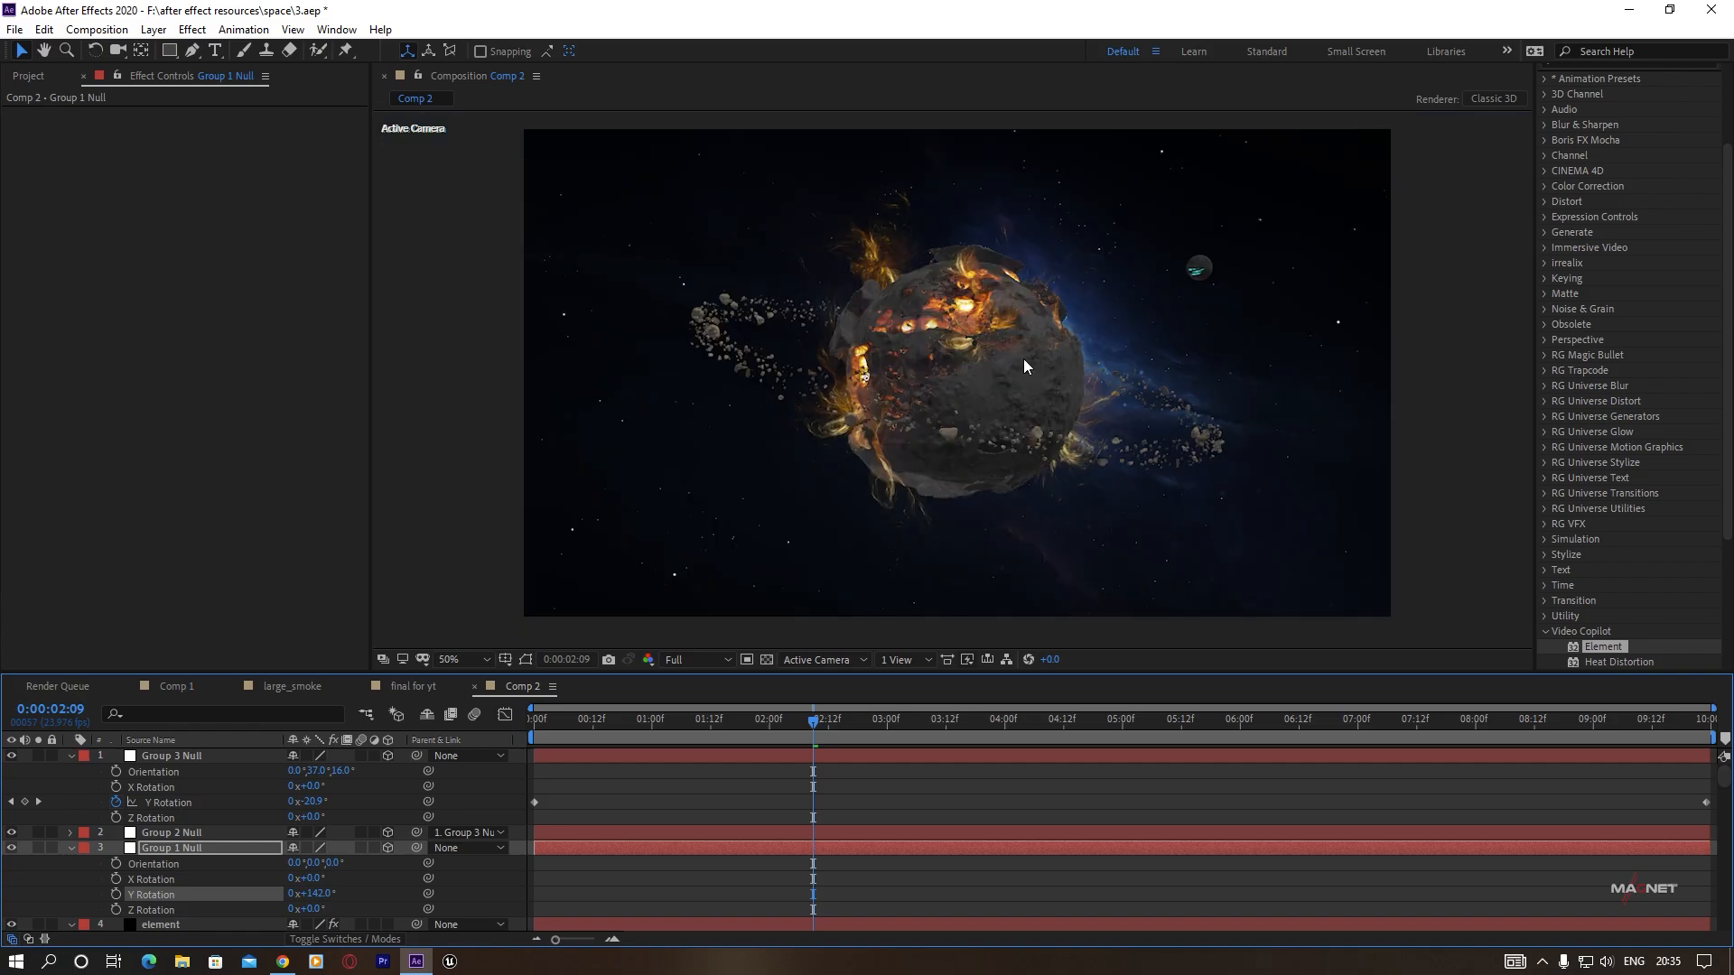
# Assign the Planet 3 model to auxiliary animation Channel 1 in the Element scene and apply the scene changes.
pyautogui.click(147, 927)
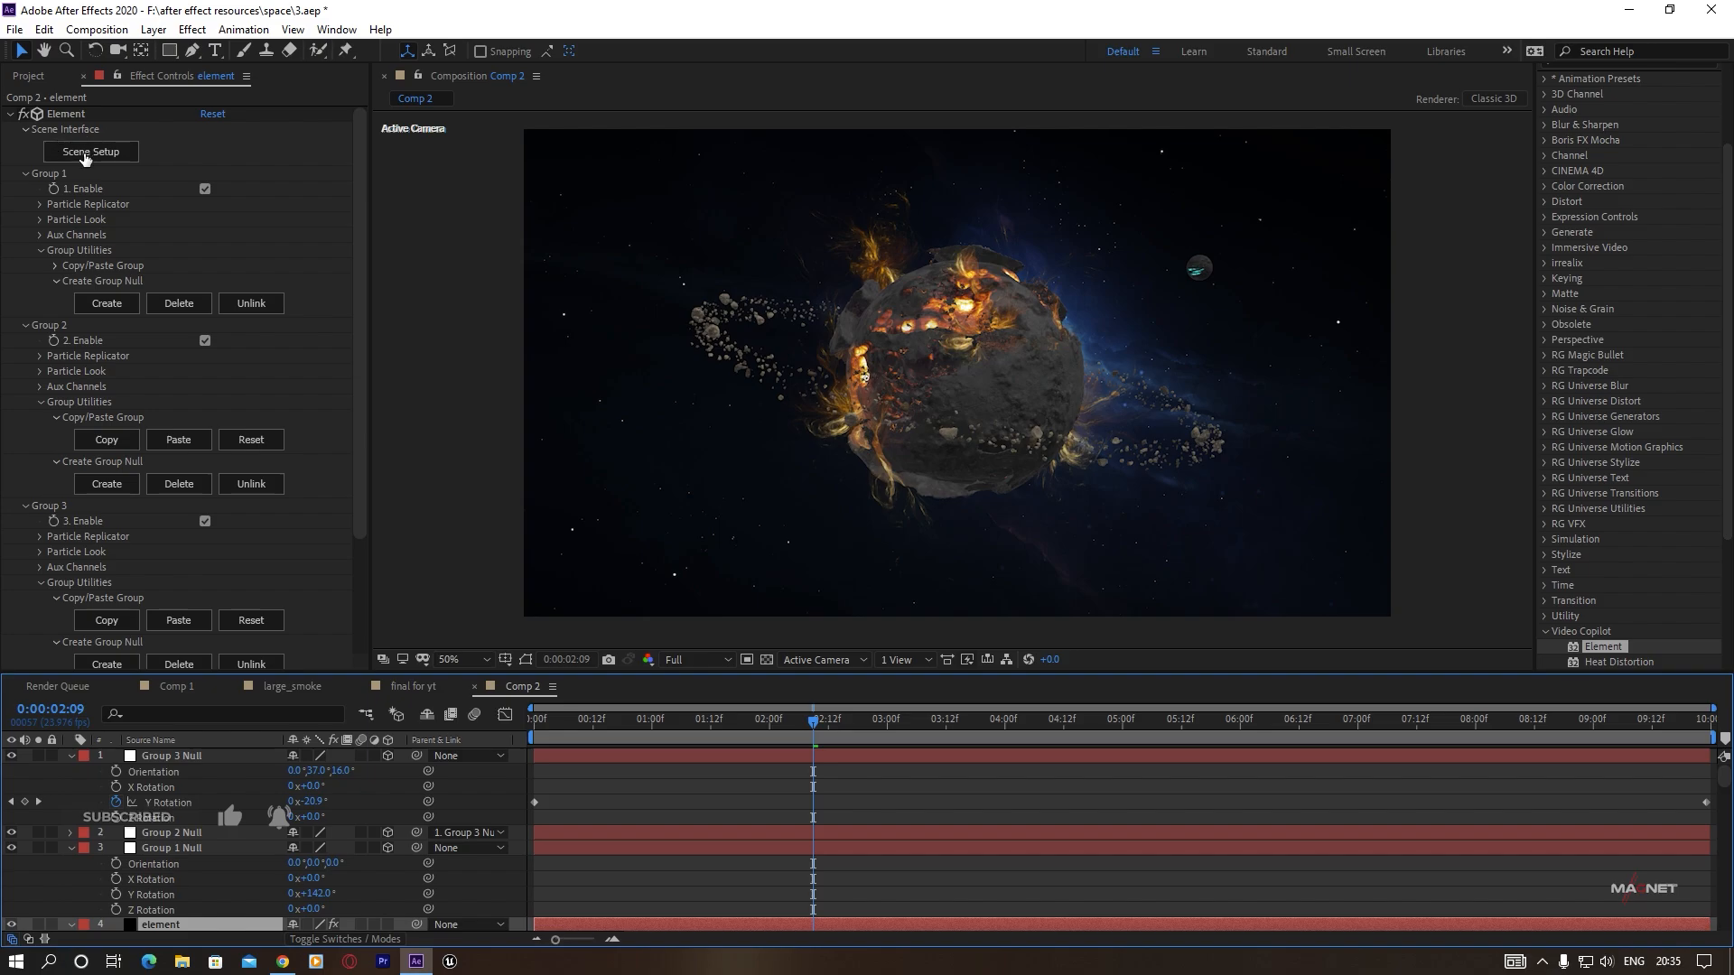
pyautogui.click(86, 153)
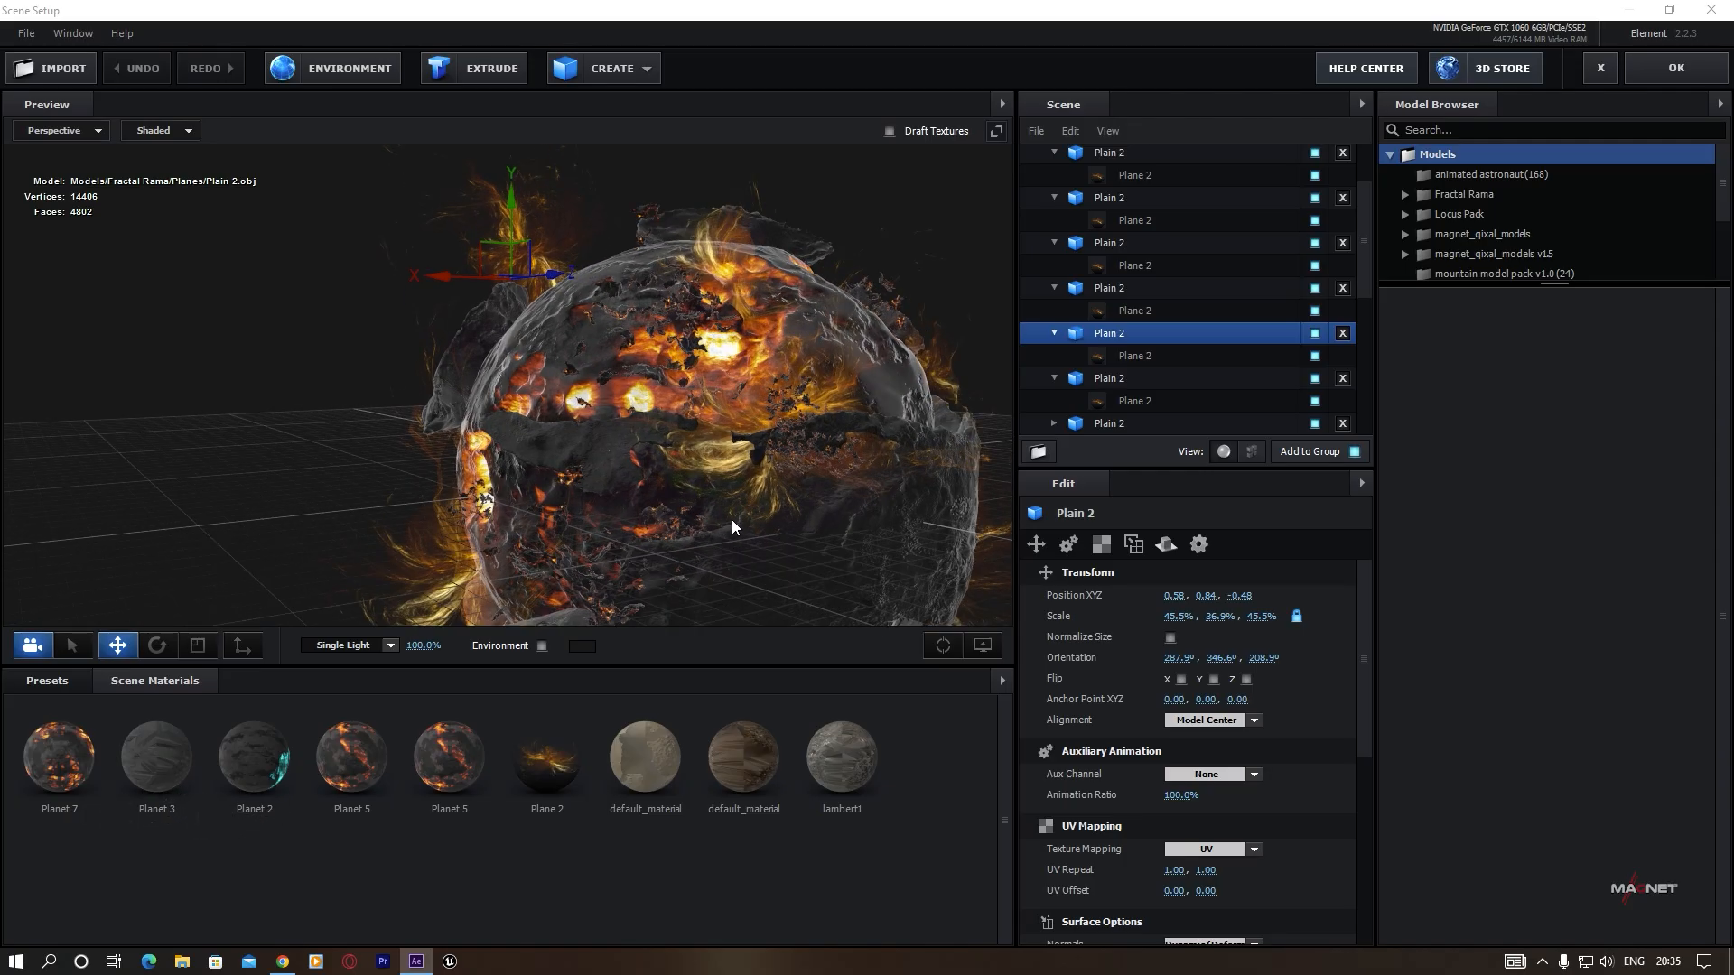
pyautogui.moveTo(732, 526); pyautogui.dragTo(254, 425)
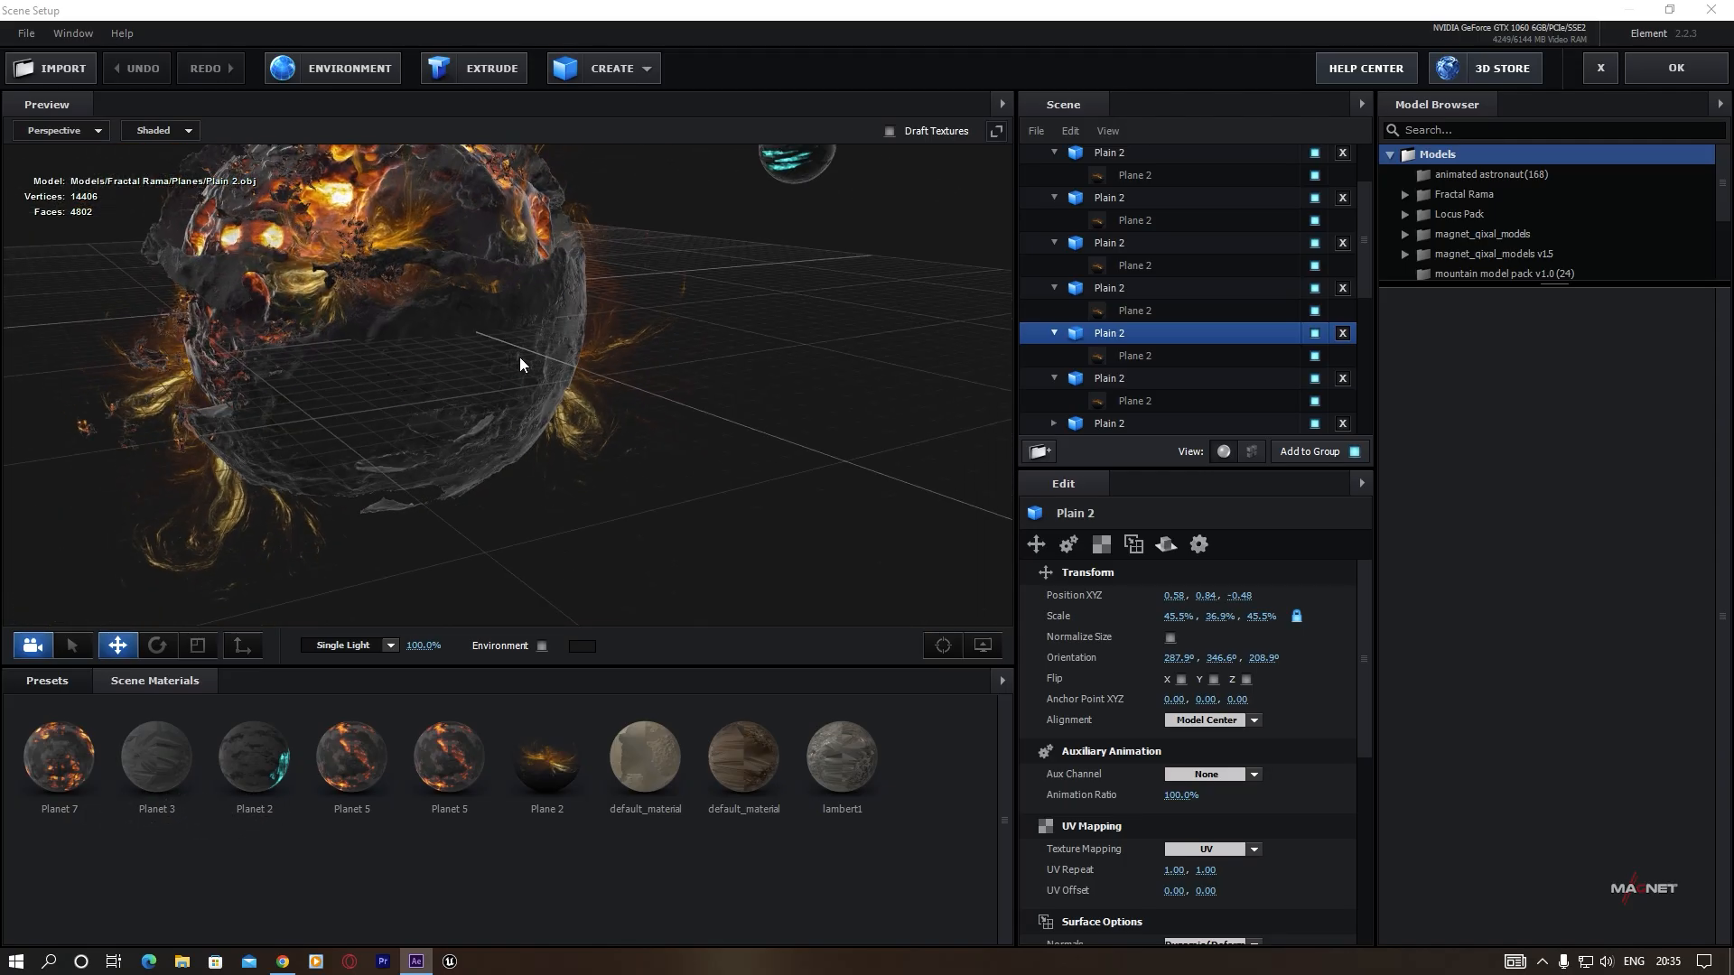
pyautogui.click(431, 368)
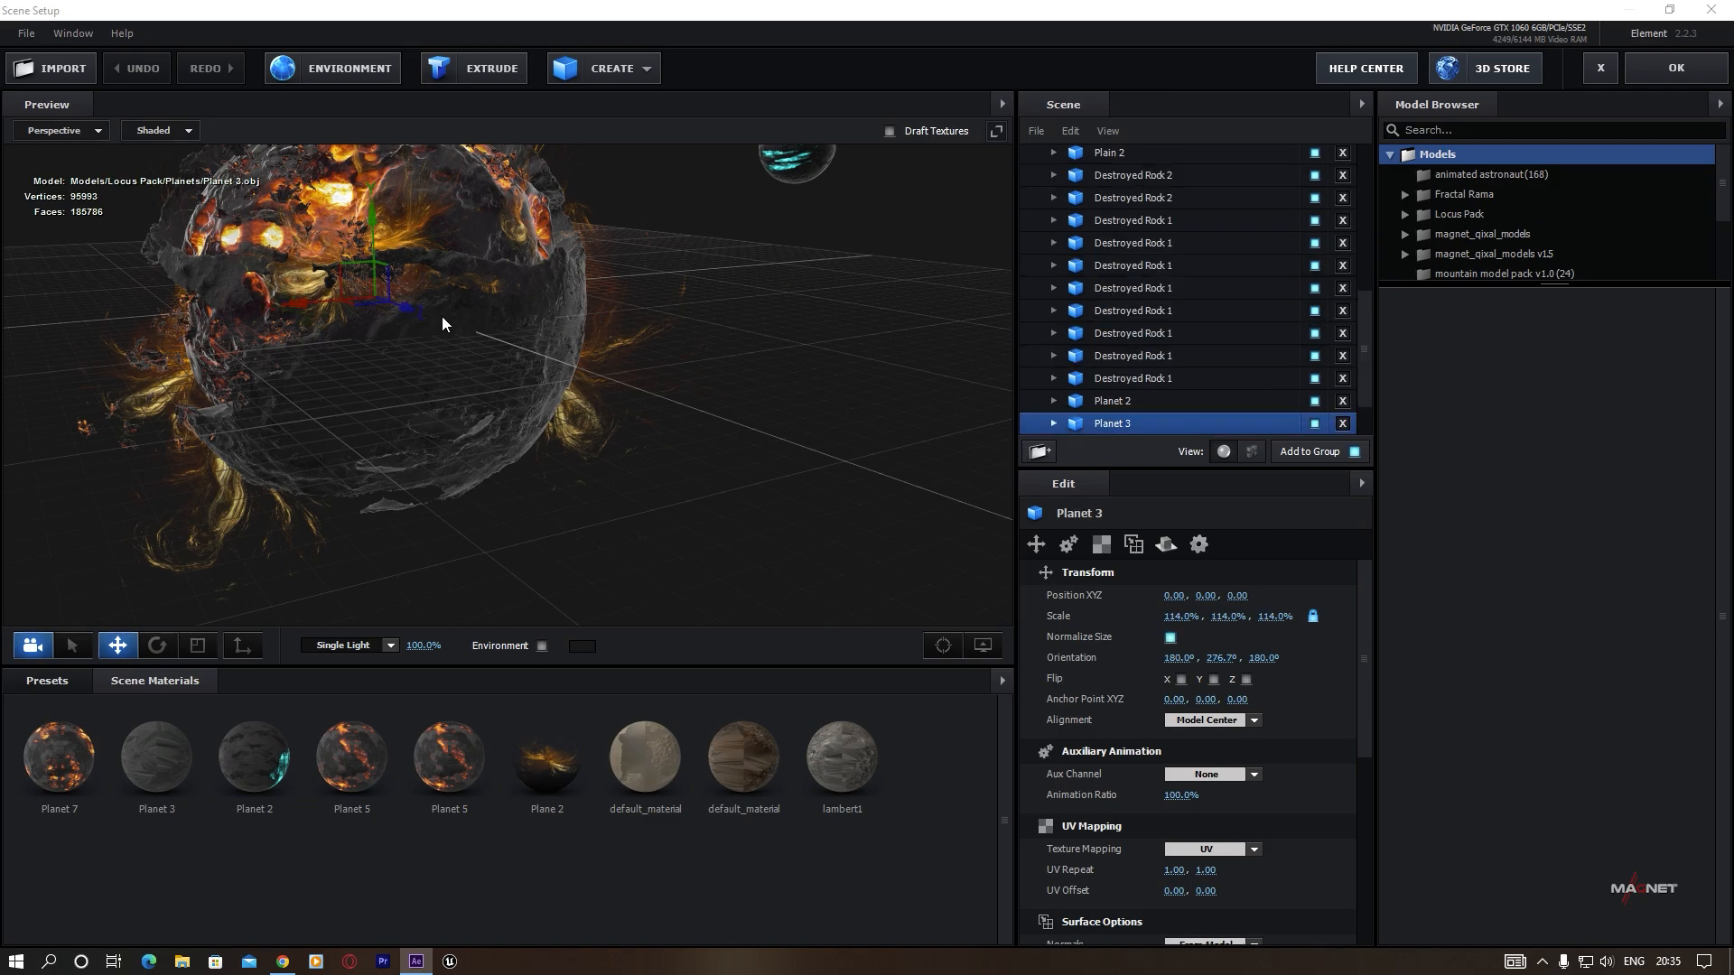
pyautogui.rightClick(1116, 428)
pyautogui.moveTo(1196, 600)
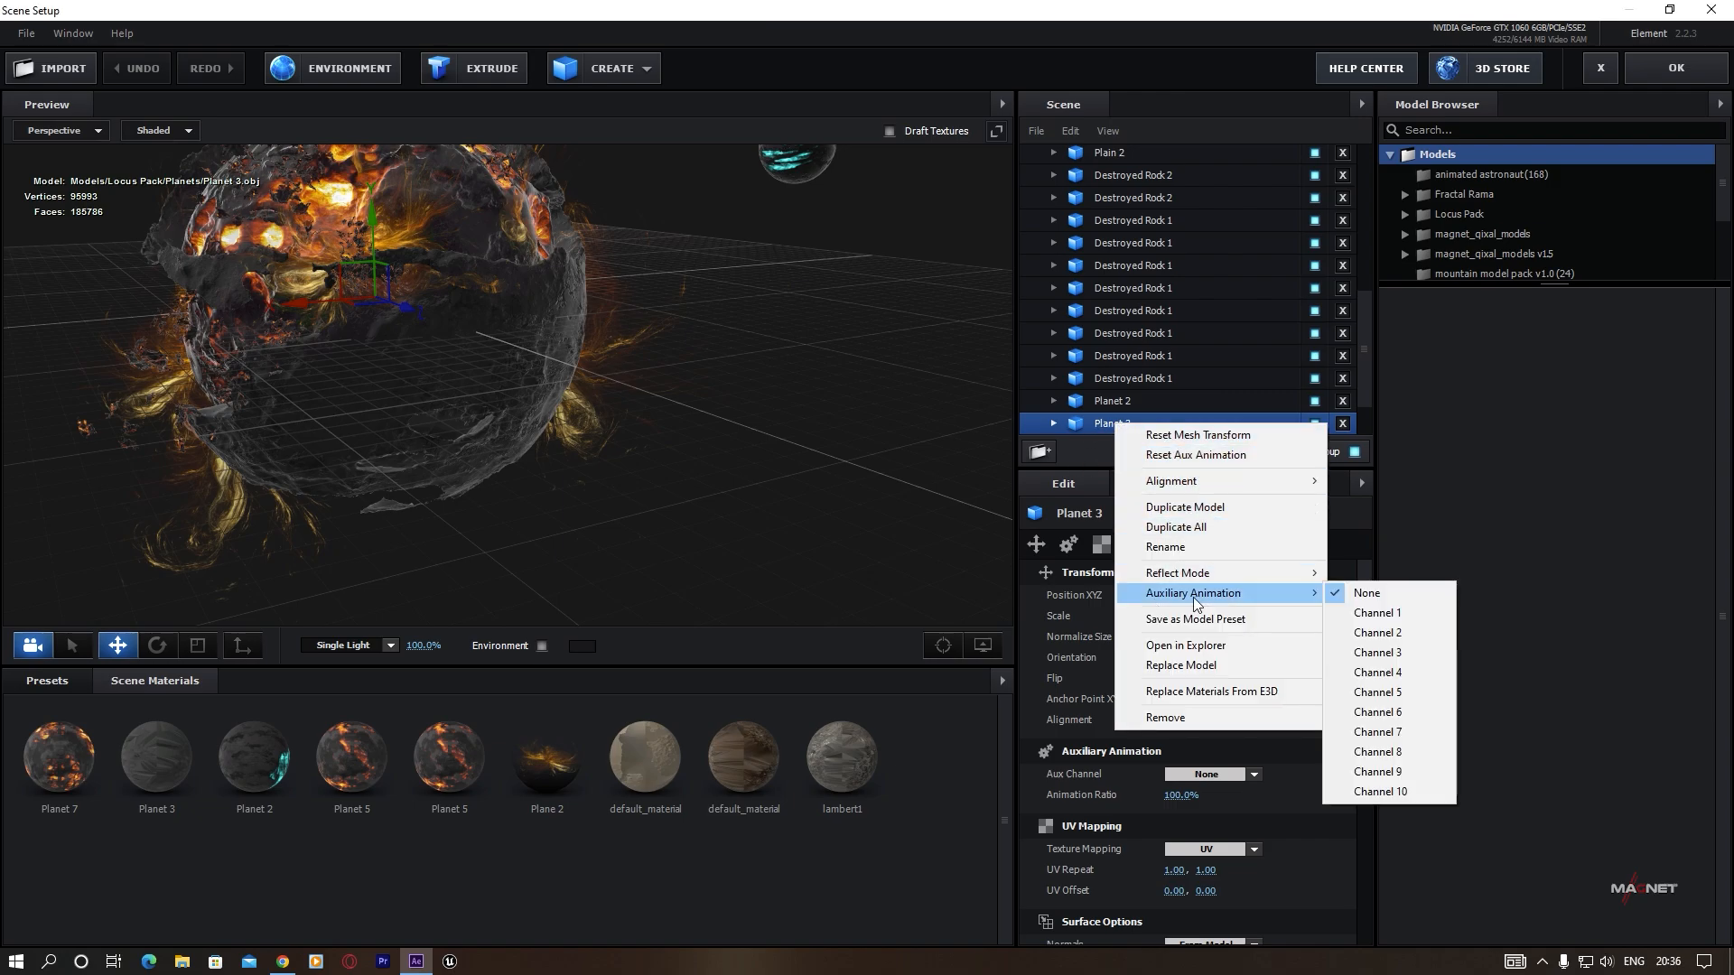
pyautogui.click(1387, 616)
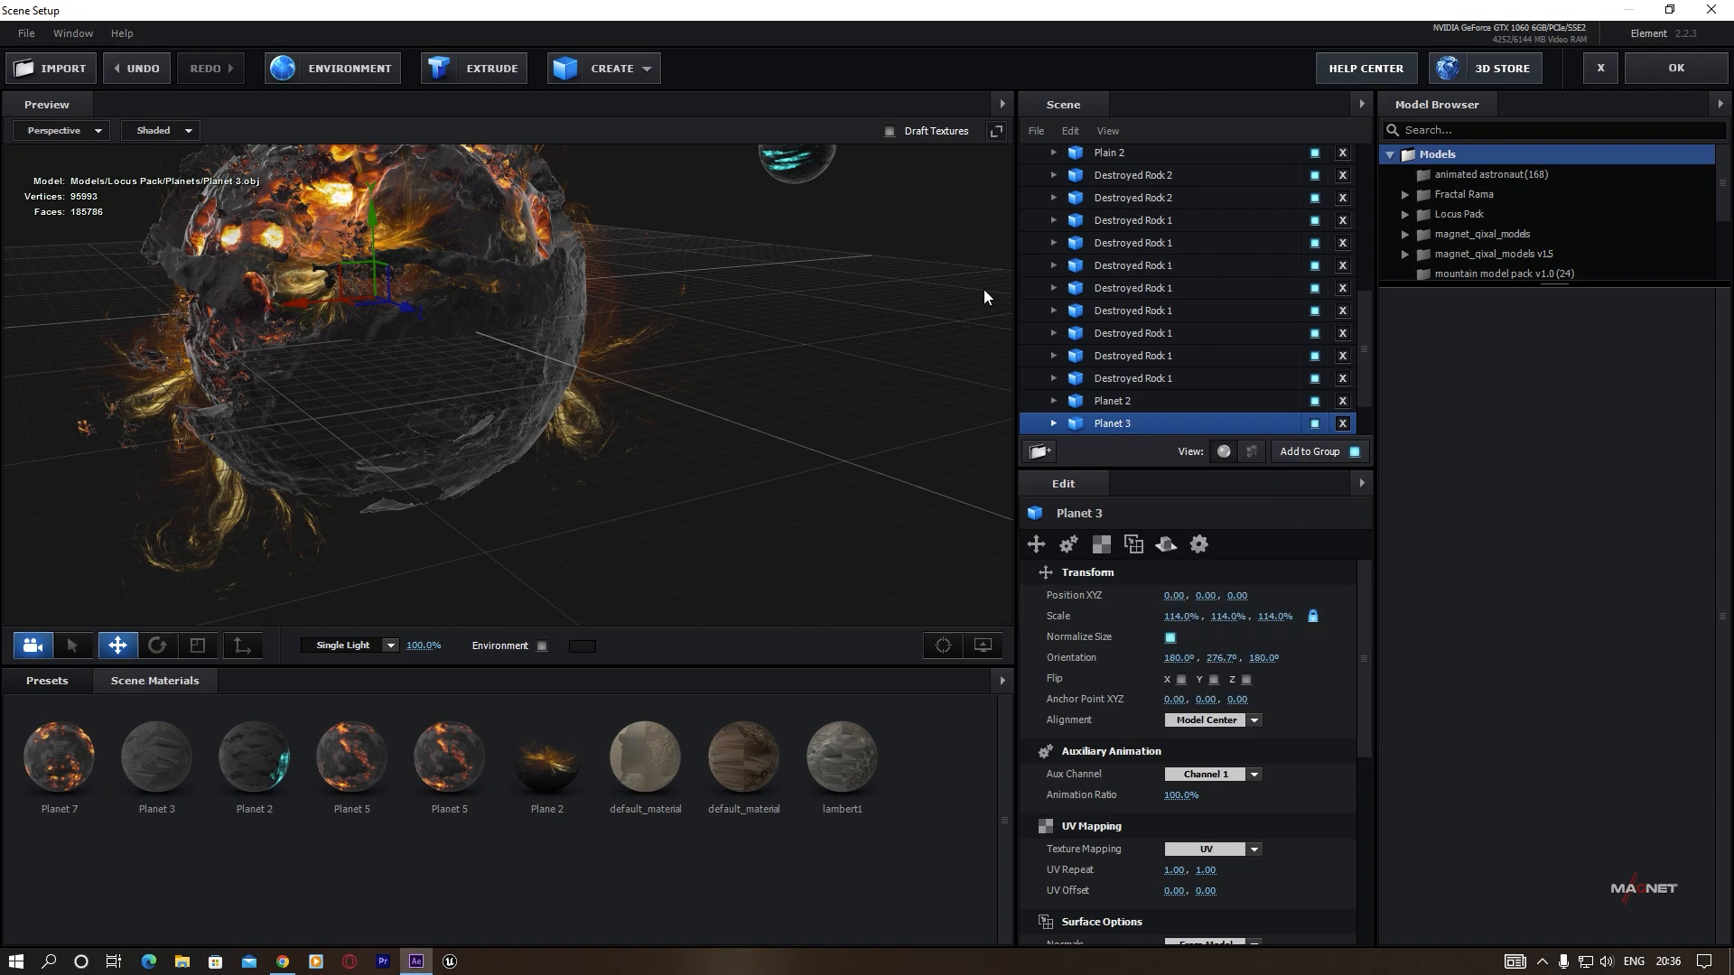
pyautogui.click(1679, 68)
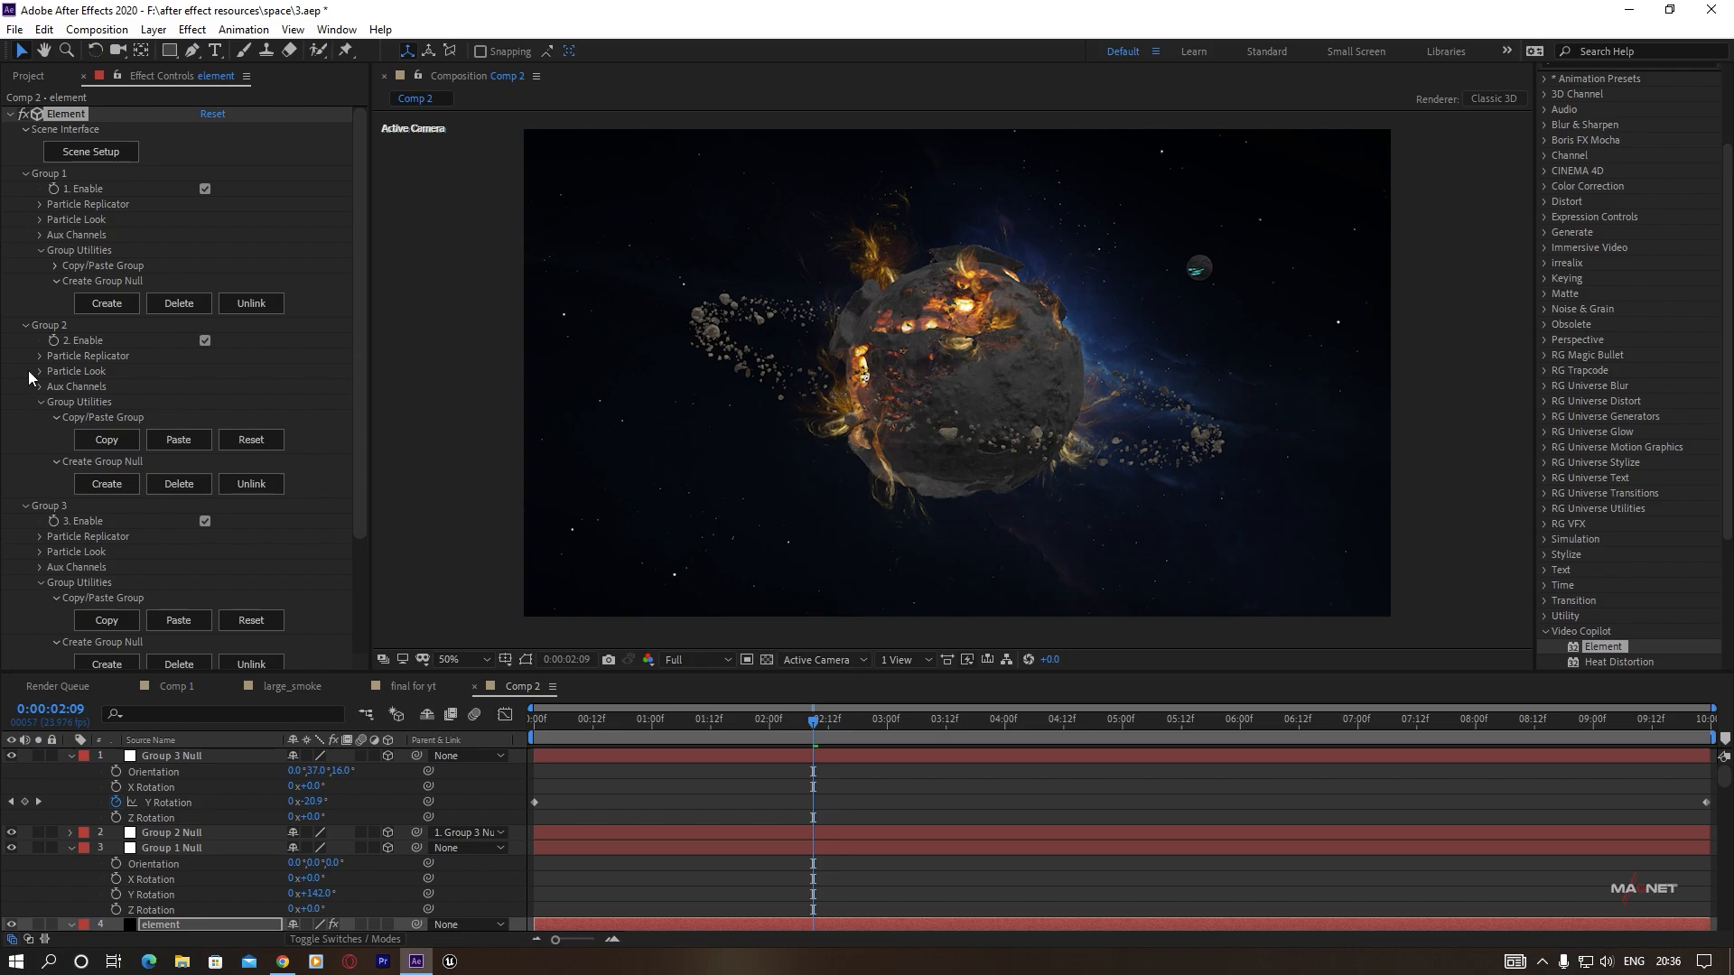
# Set the Y rotation of Group 1's aux Channel 1 to -63° in the Element effect.
pyautogui.click(41, 235)
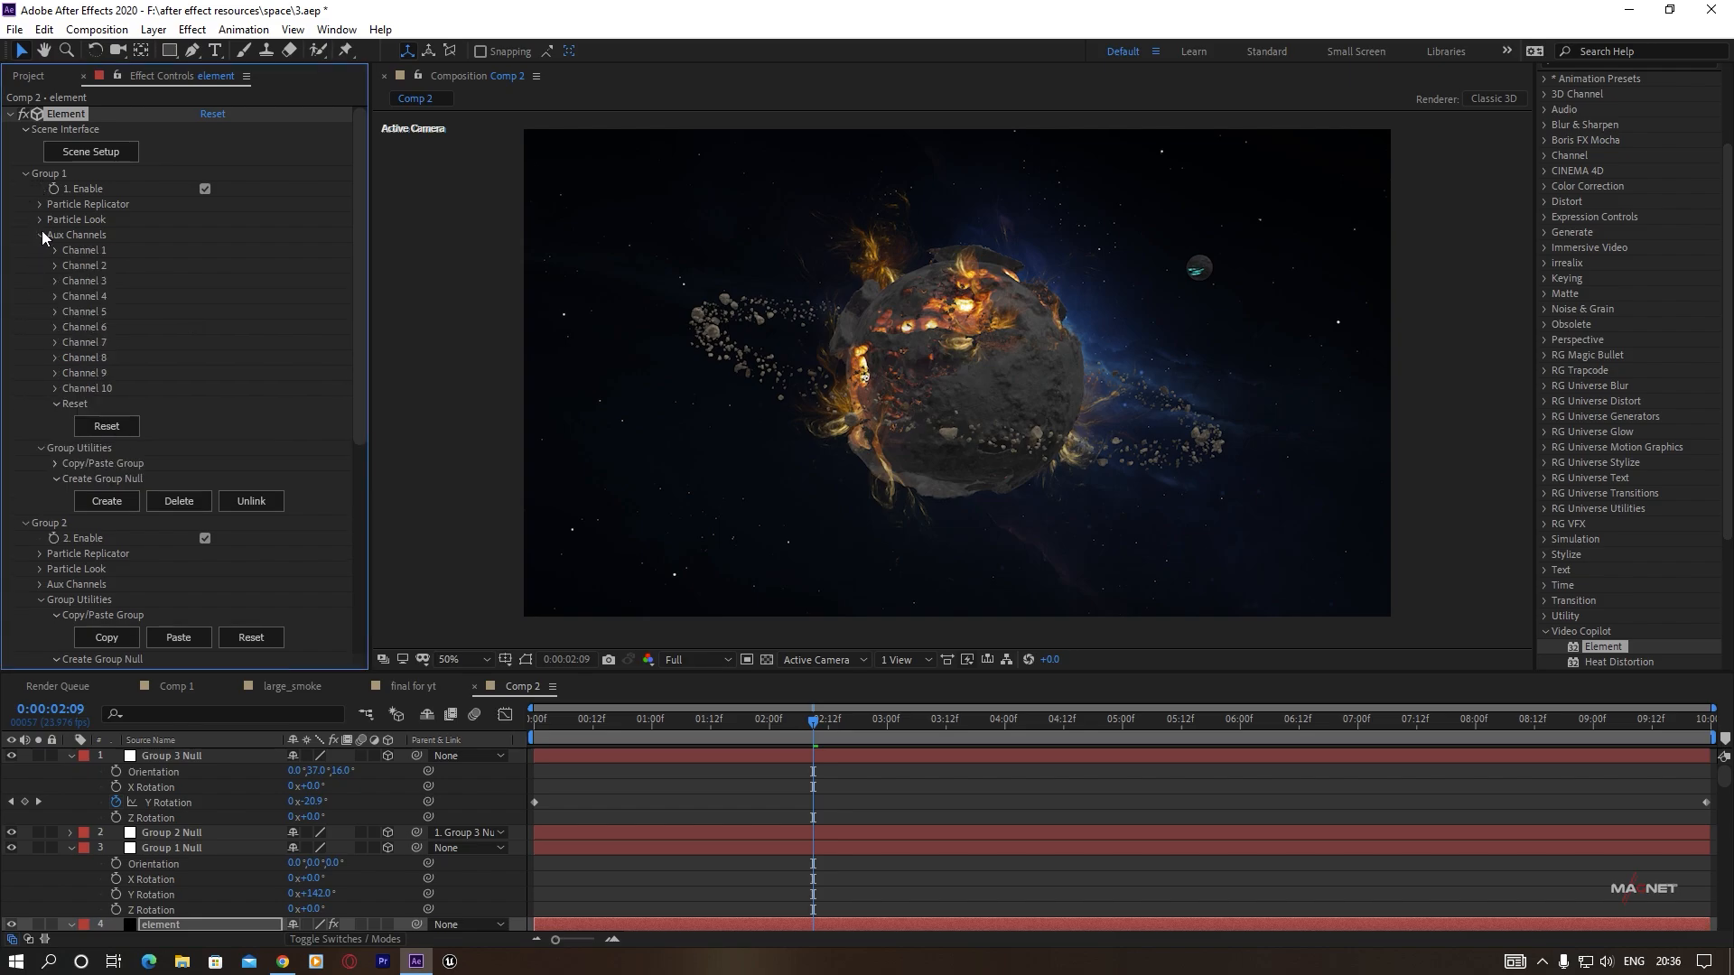
pyautogui.click(55, 250)
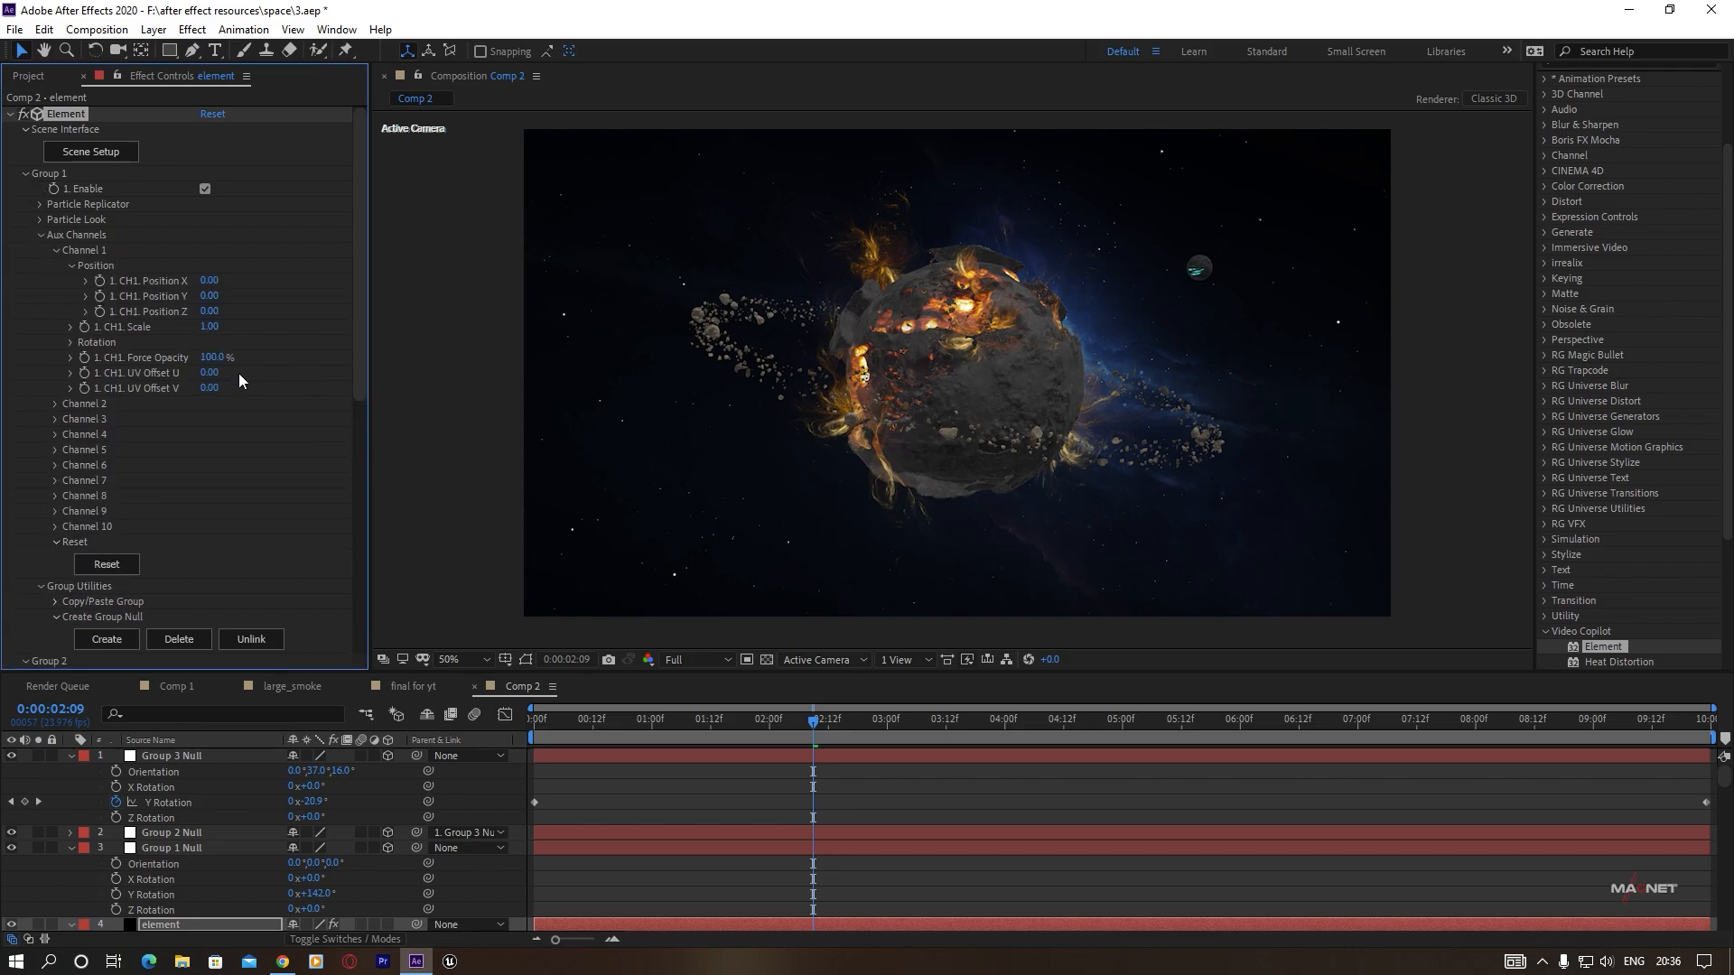
pyautogui.click(70, 342)
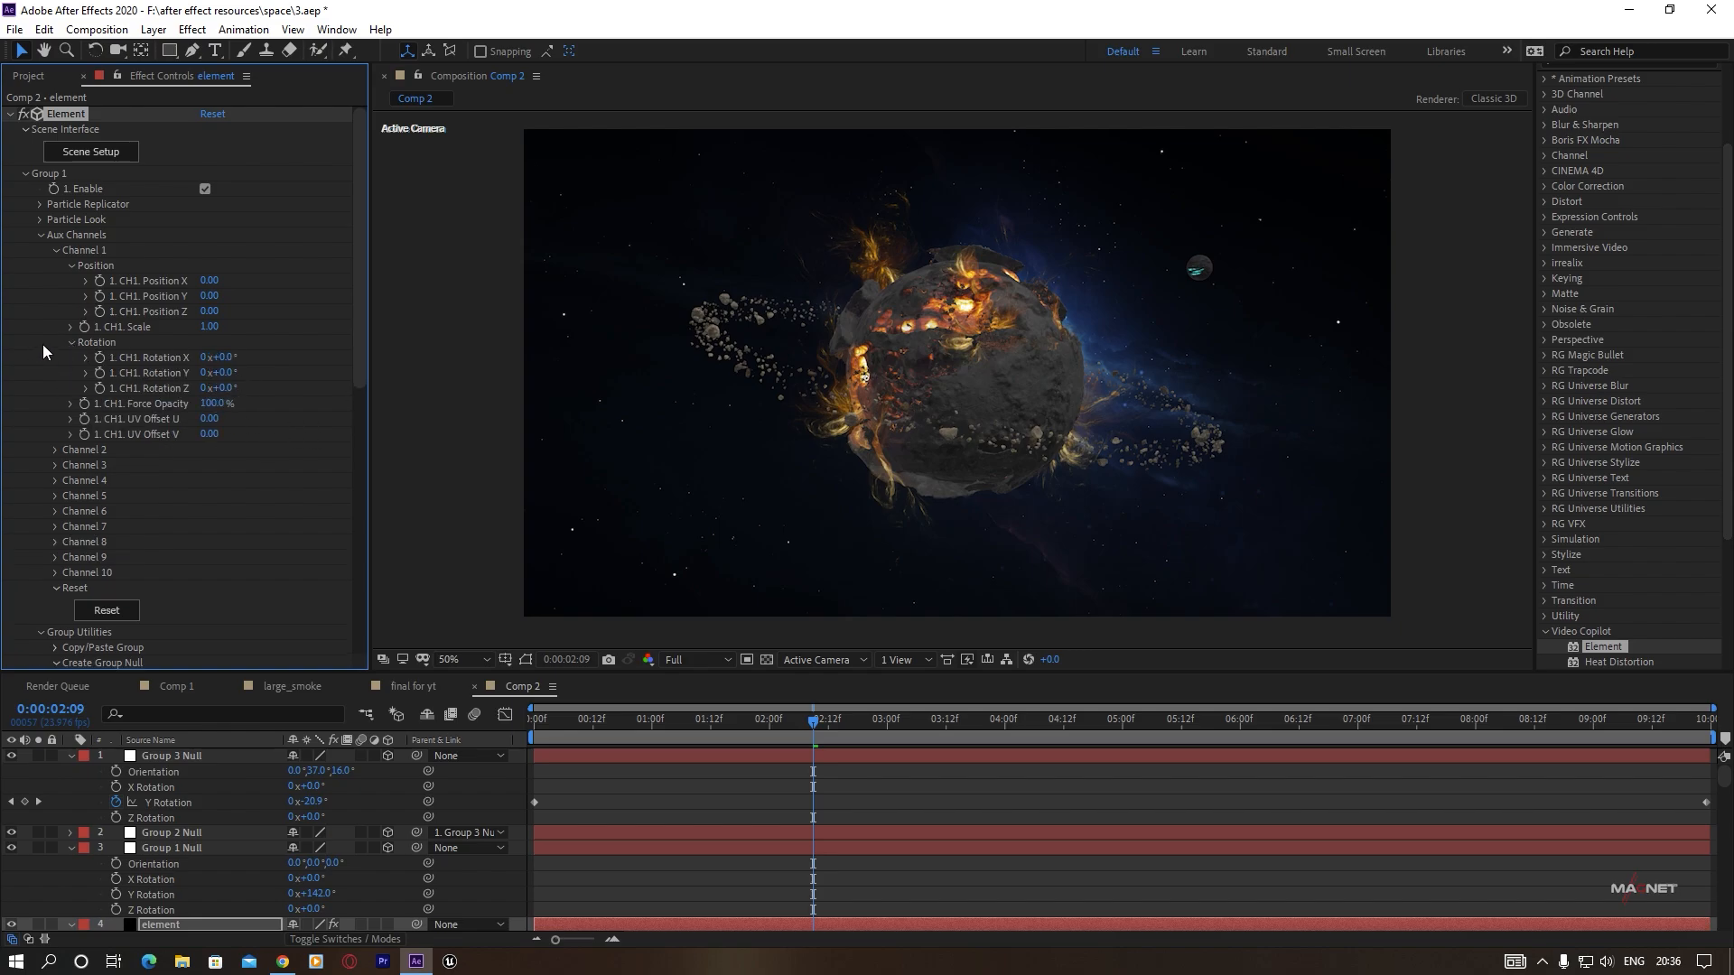
pyautogui.moveTo(224, 372); pyautogui.dragTo(189, 391)
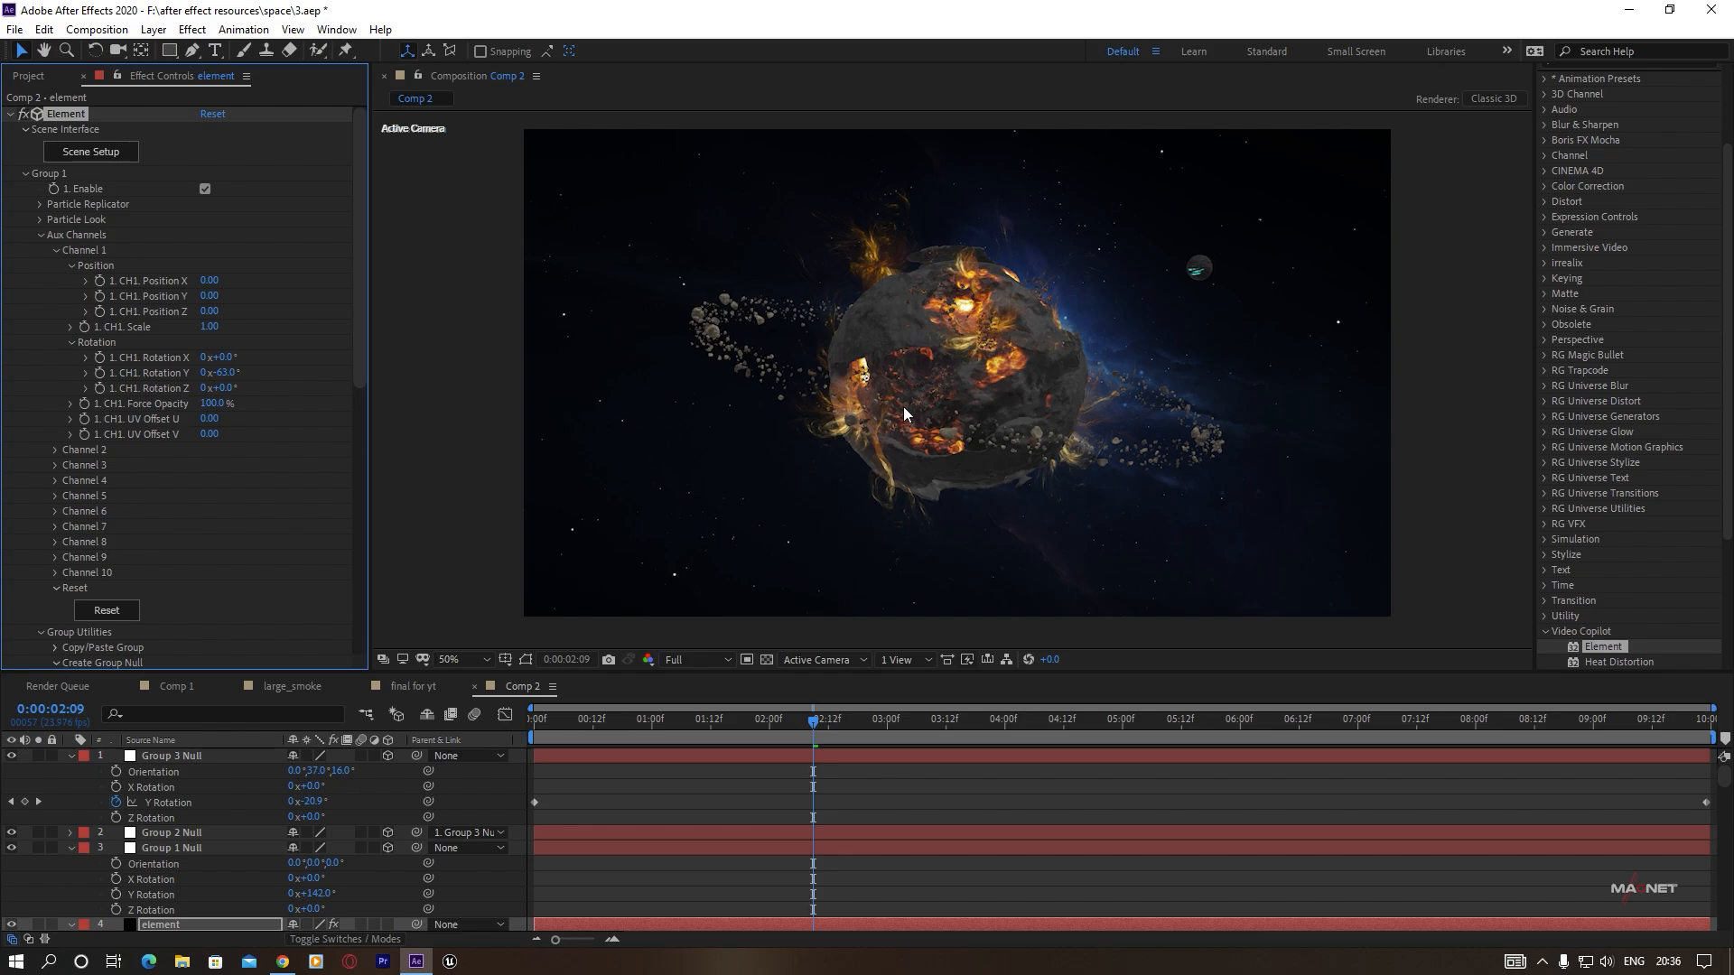
pyautogui.scroll(1, 1020, 400)
pyautogui.scroll(-1, 1006, 403)
pyautogui.scroll(1, 1006, 404)
pyautogui.scroll(-1, 1006, 404)
# Add a two-node camera with the 24mm preset to the composition.
pyautogui.click(152, 30)
pyautogui.moveTo(200, 51)
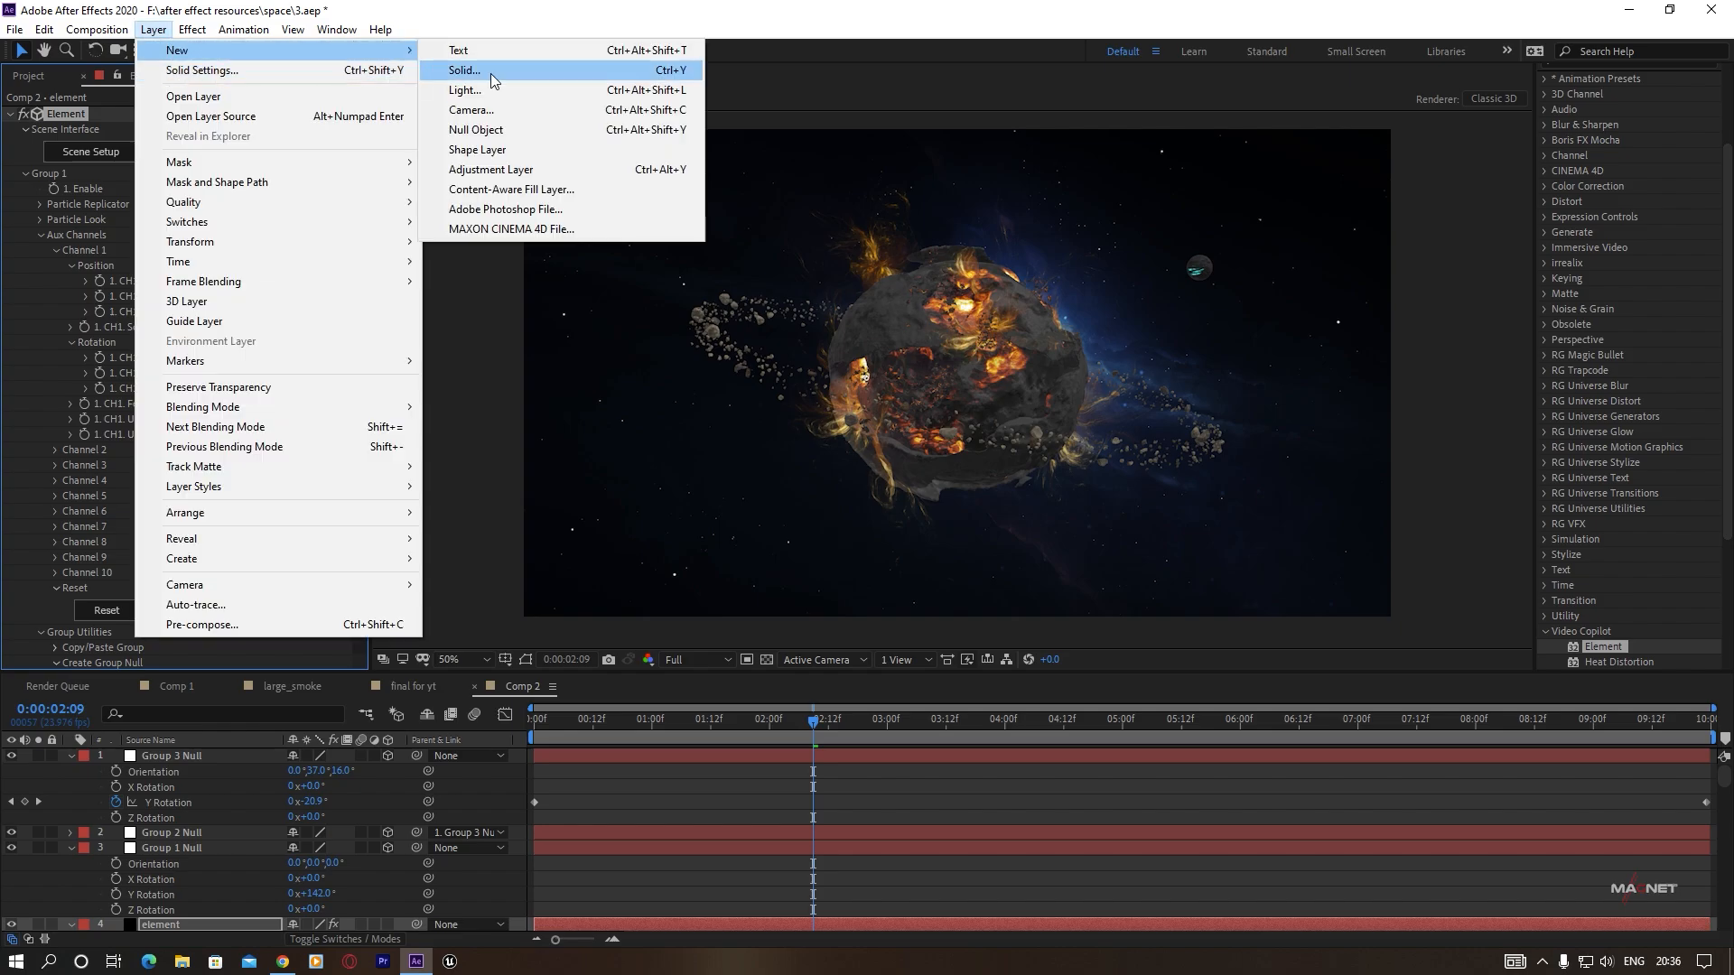
pyautogui.click(462, 113)
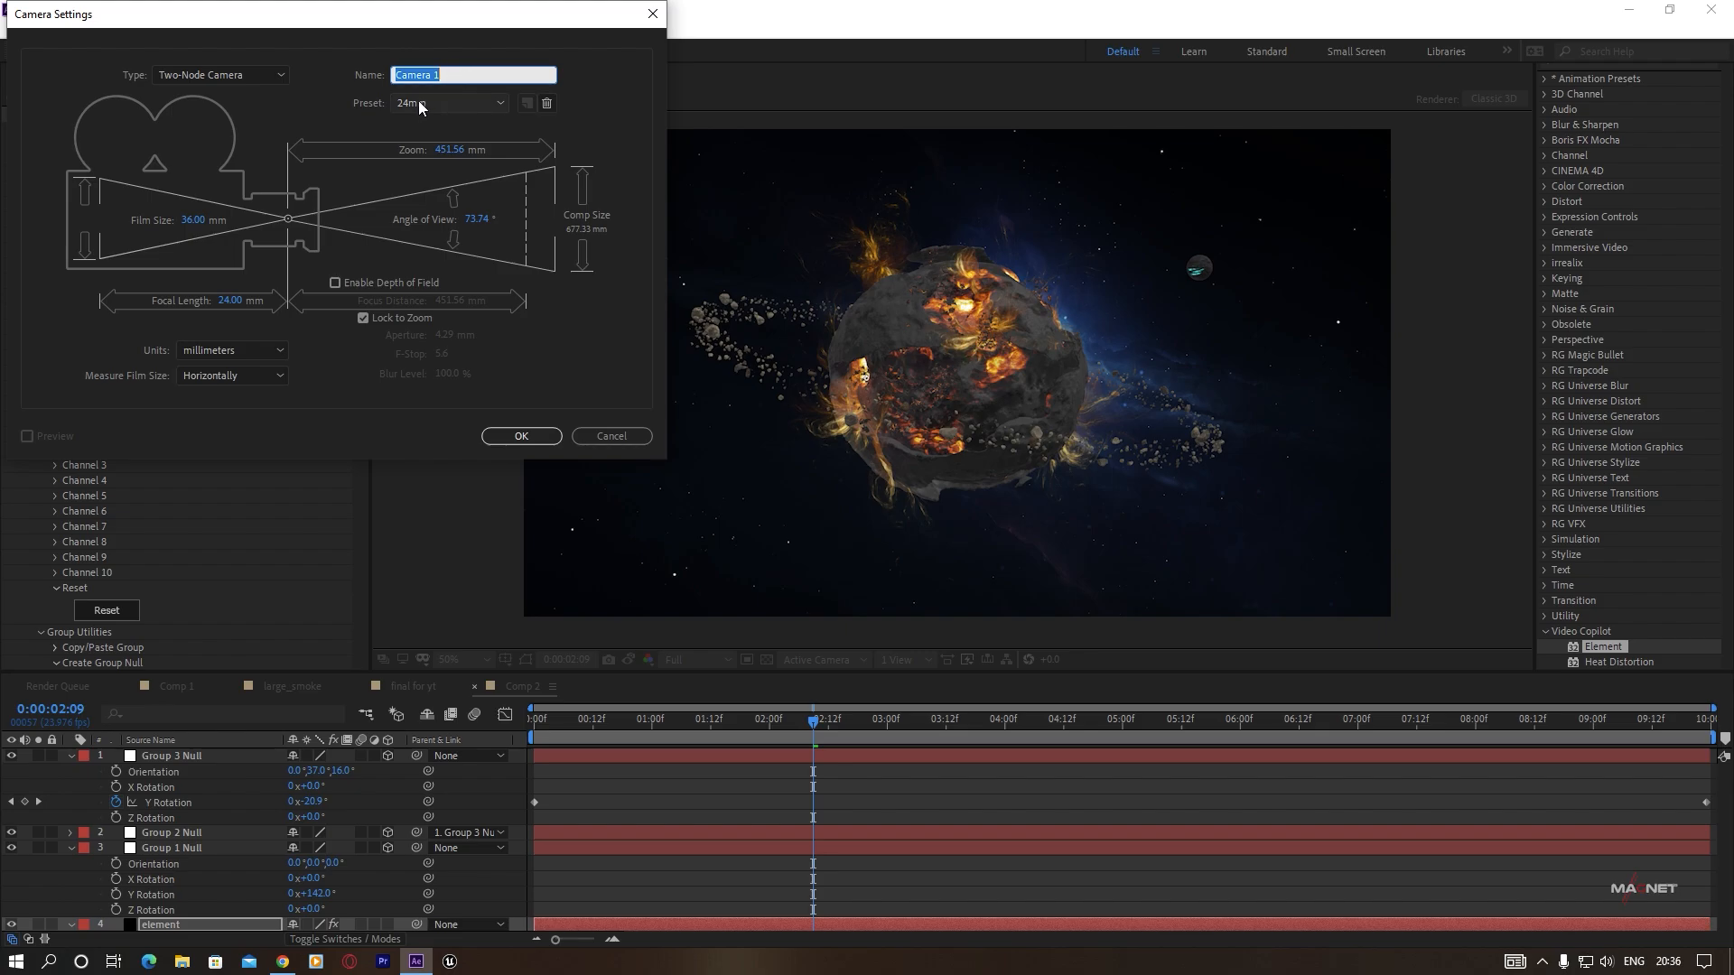
pyautogui.click(524, 437)
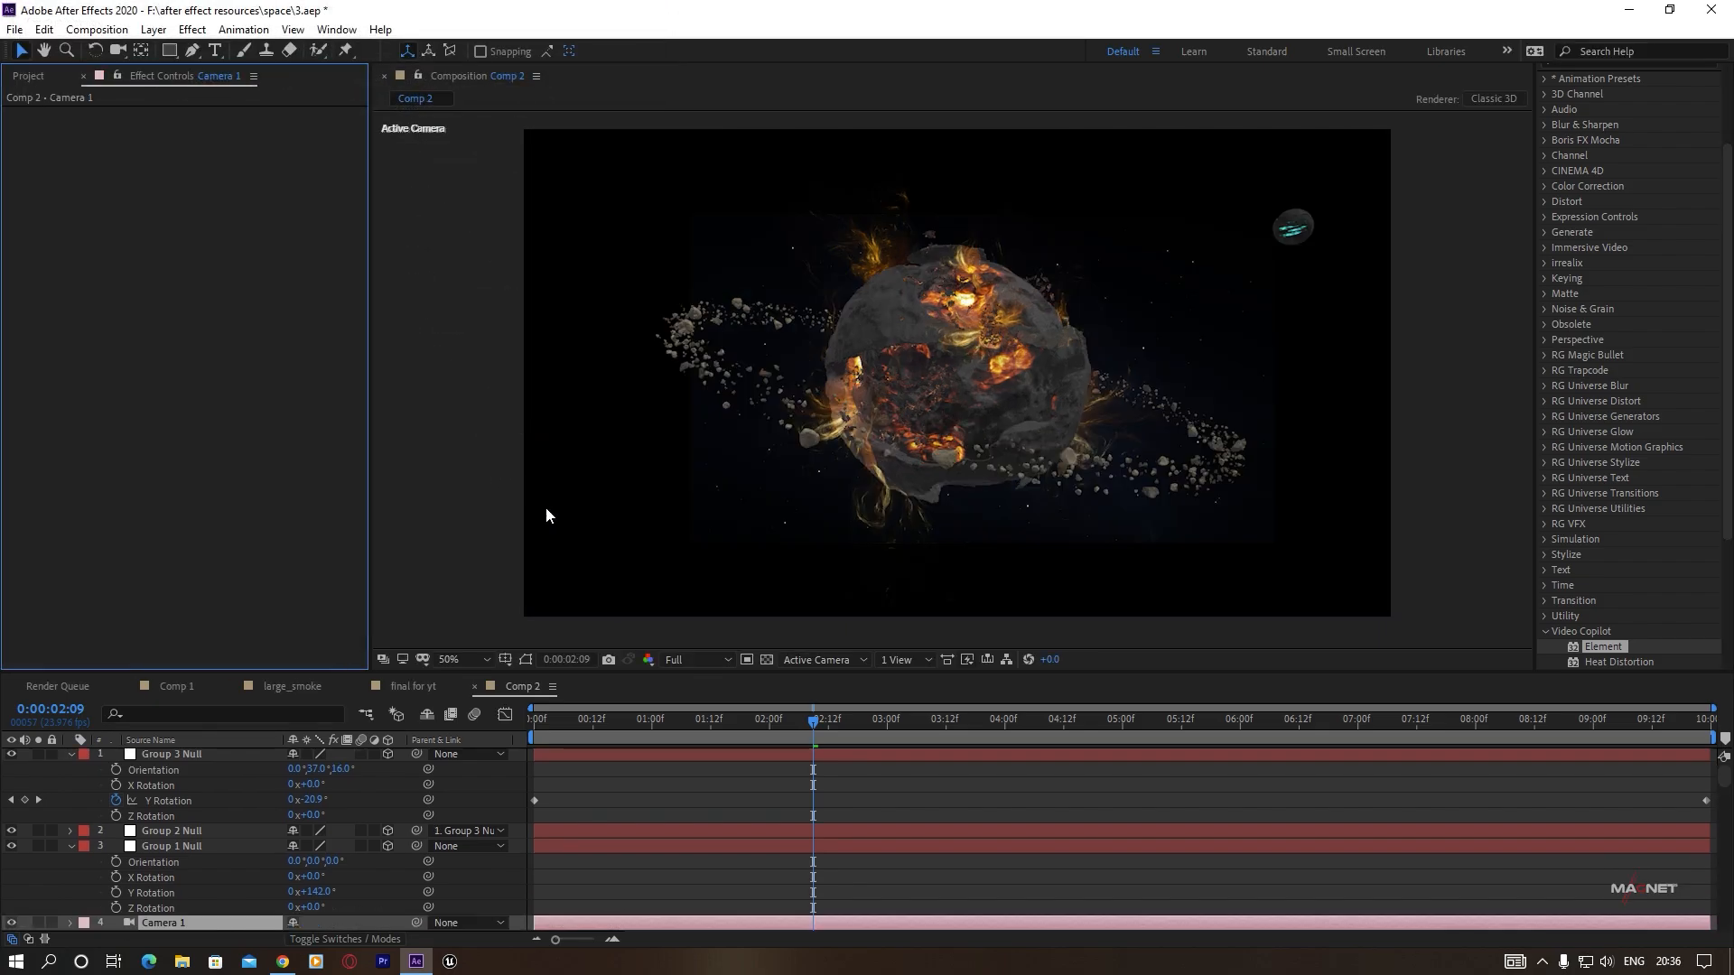
# Scale the 39607.jpg background layer up to 4720% so it fills the camera view.
pyautogui.scroll(-2, 1110, 414)
pyautogui.scroll(2, 1110, 421)
pyautogui.scroll(-10, 148, 903)
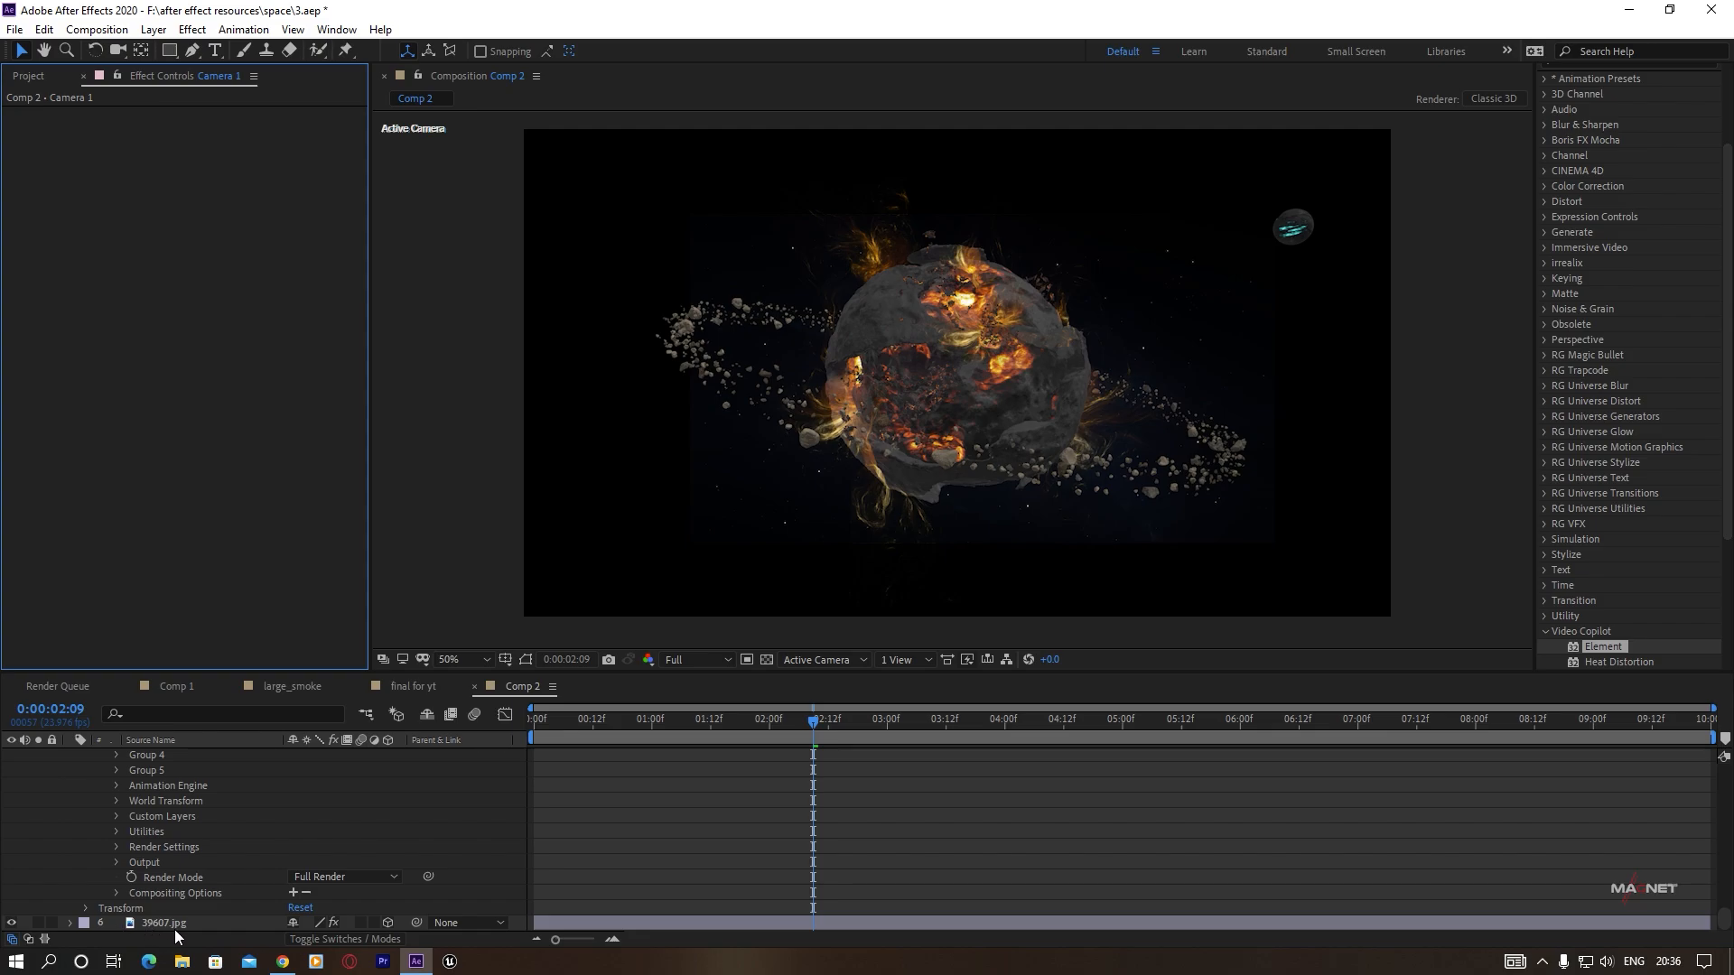
pyautogui.click(180, 924)
pyautogui.press('s')
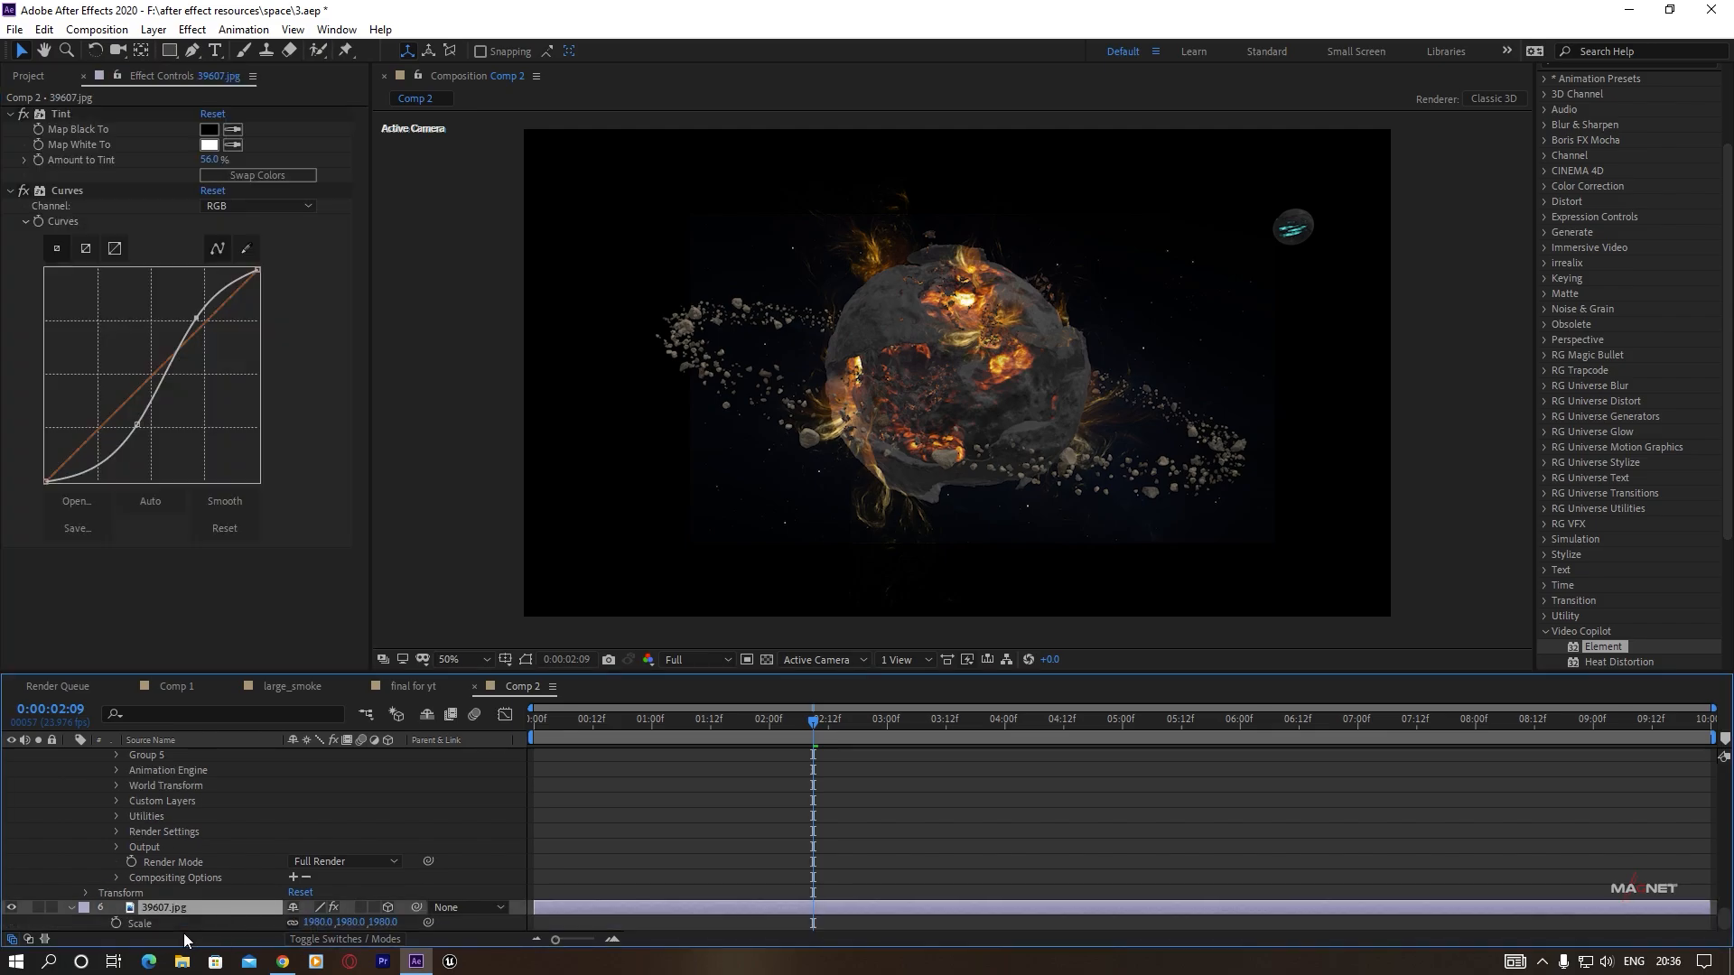
pyautogui.moveTo(325, 922); pyautogui.dragTo(570, 923)
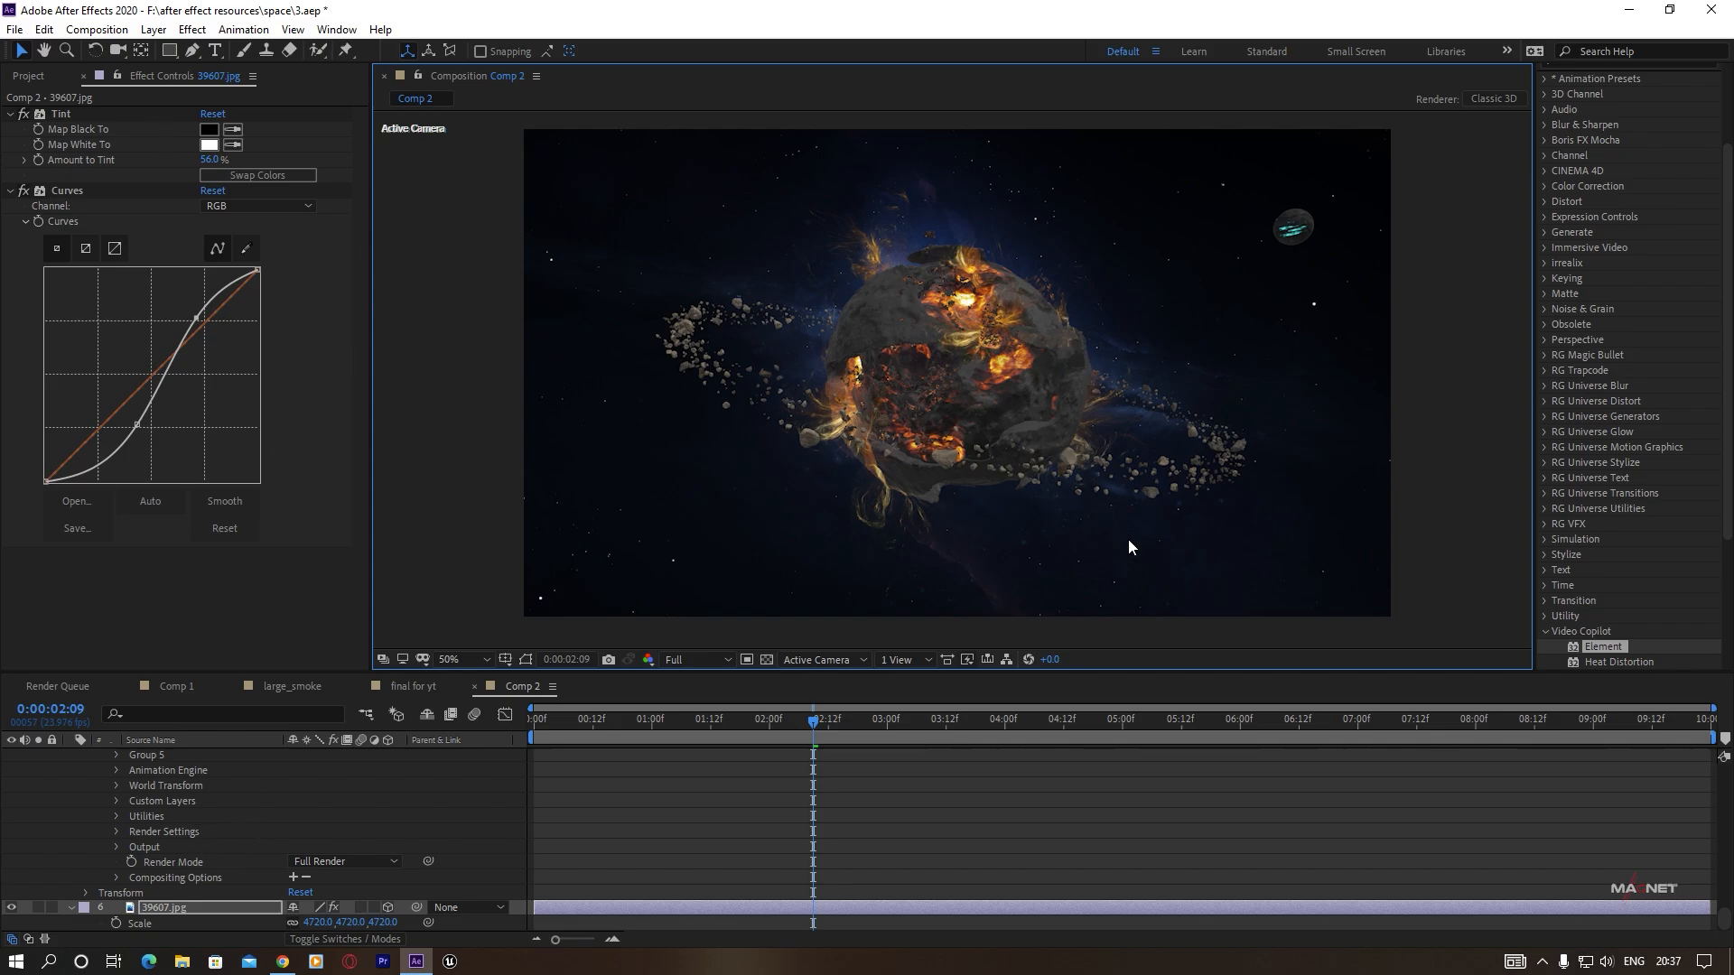
# Start a new light layer and set its light type to Parallel.
pyautogui.click(153, 28)
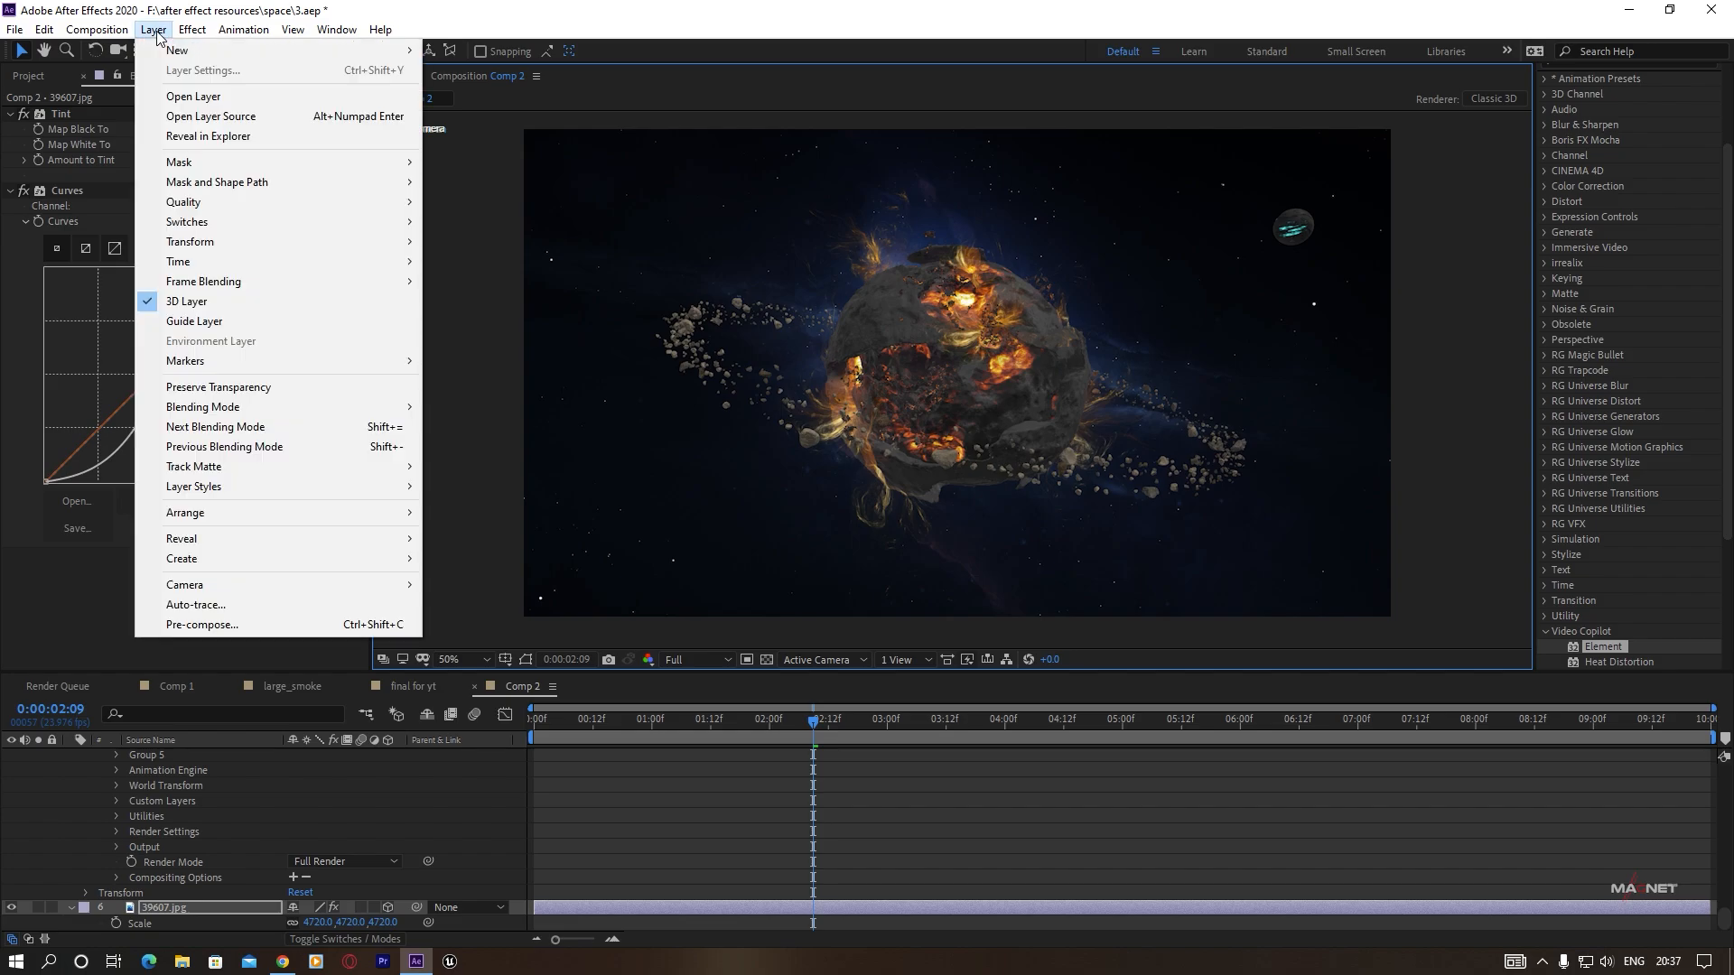
pyautogui.moveTo(271, 50)
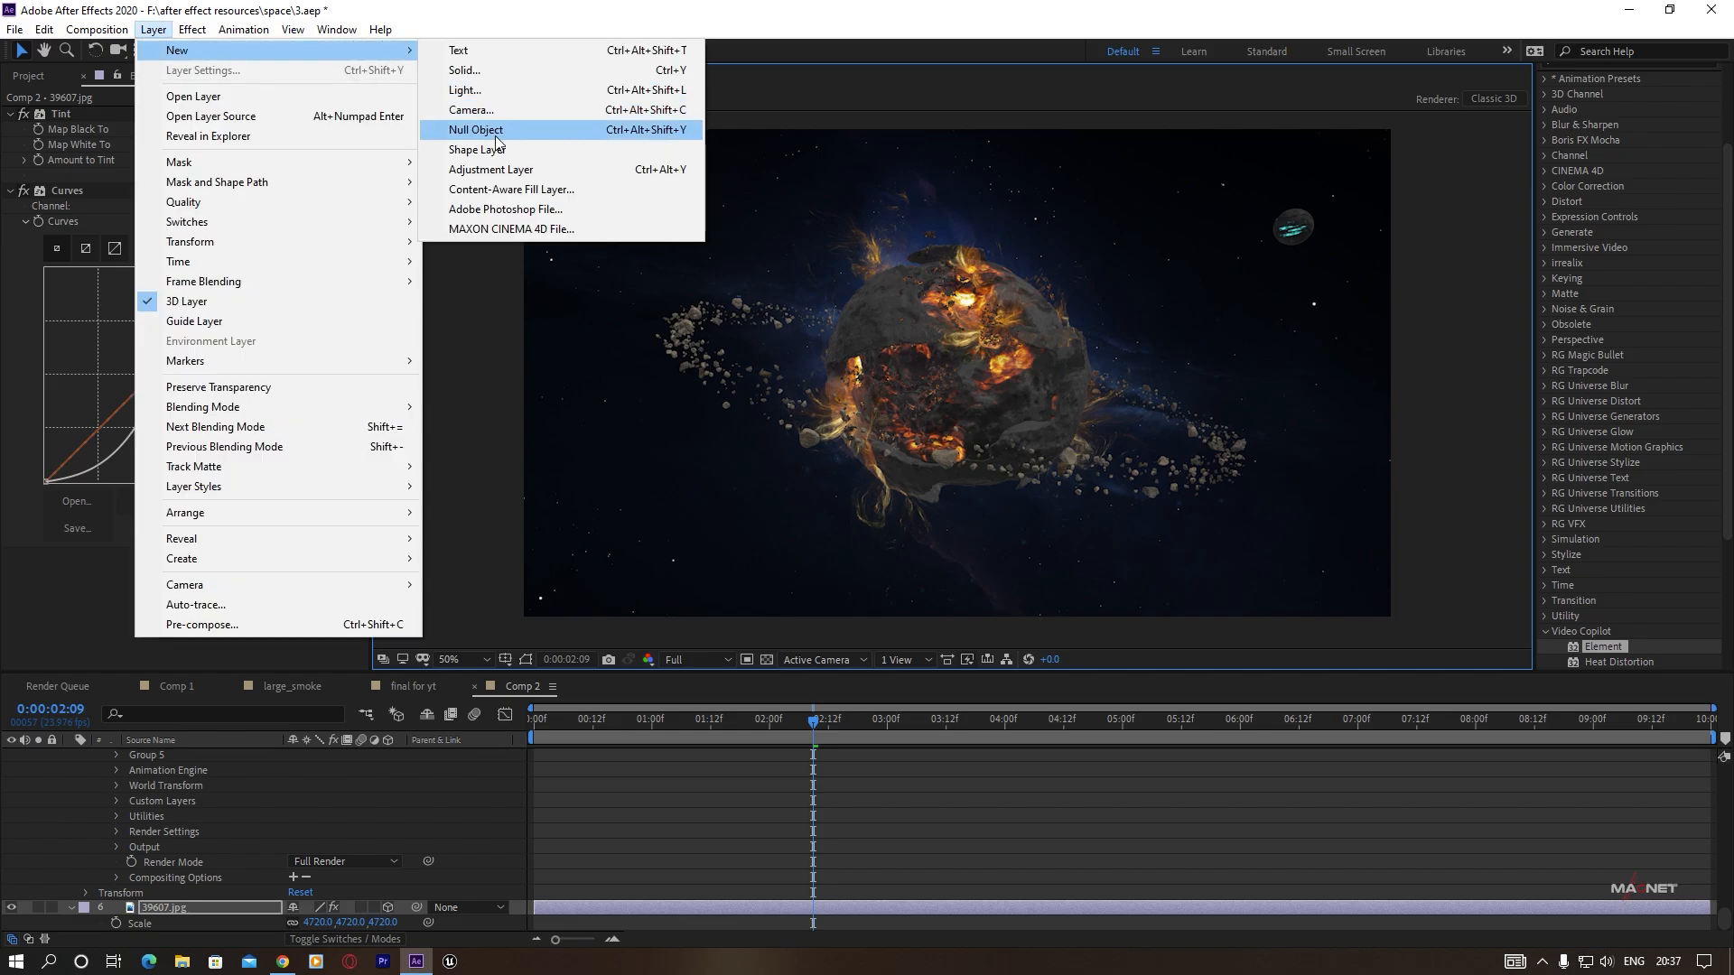
pyautogui.click(478, 94)
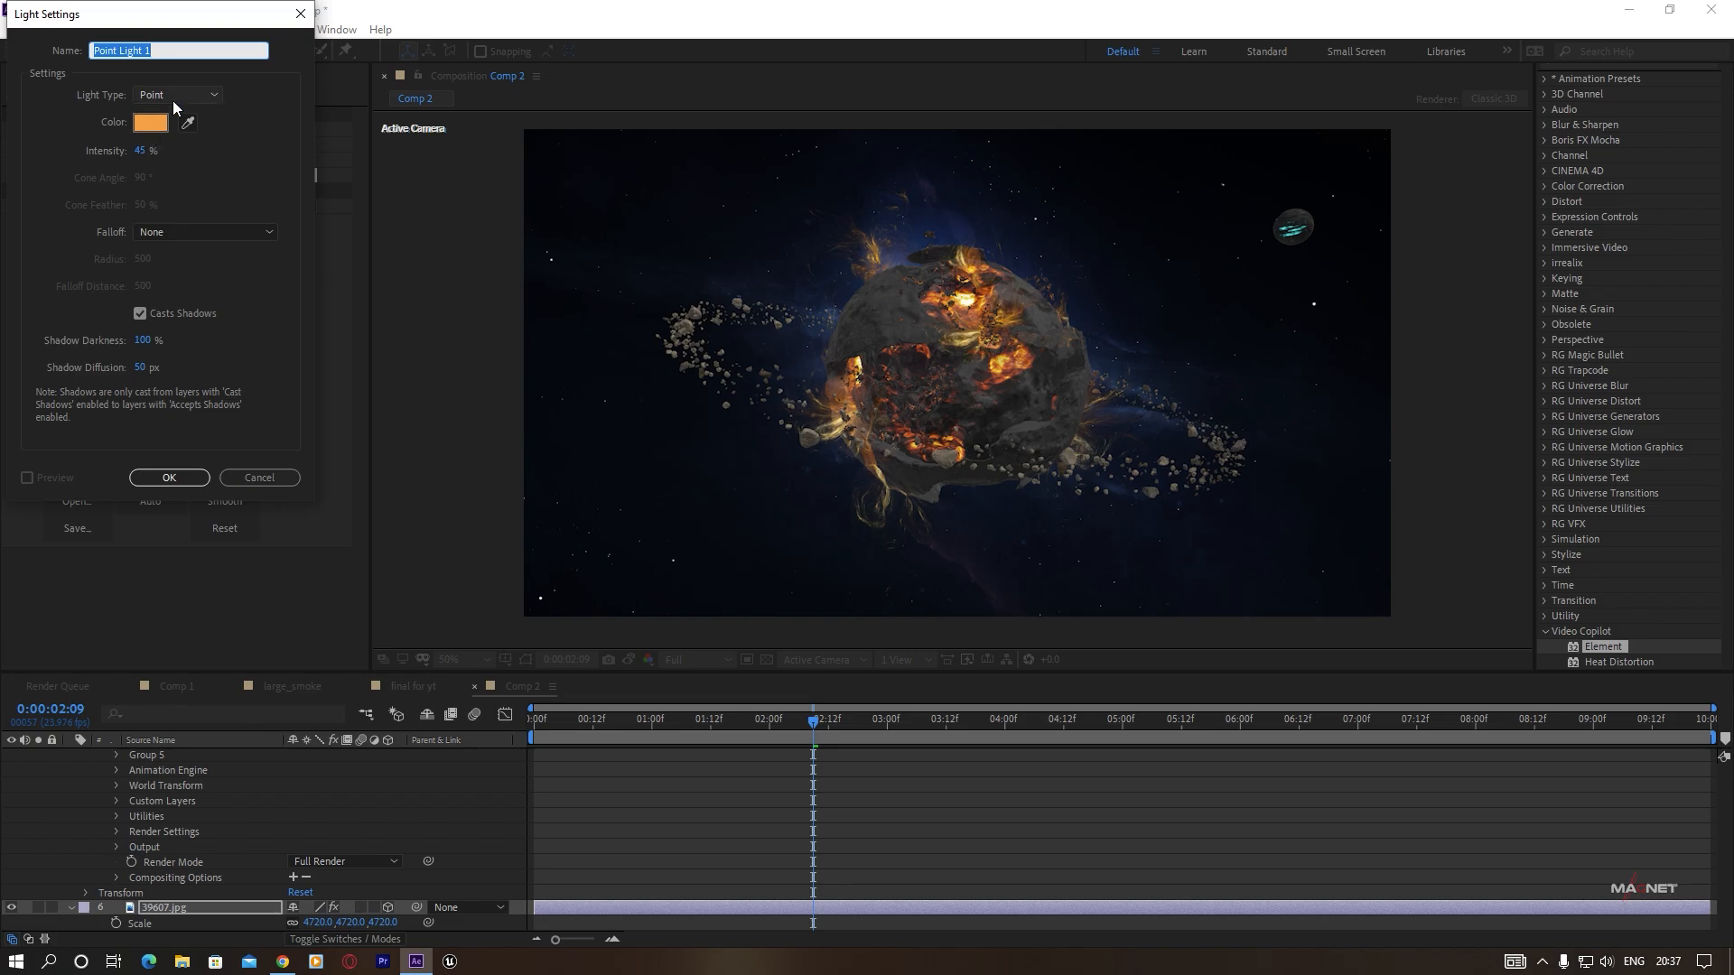
pyautogui.click(172, 96)
pyautogui.click(181, 115)
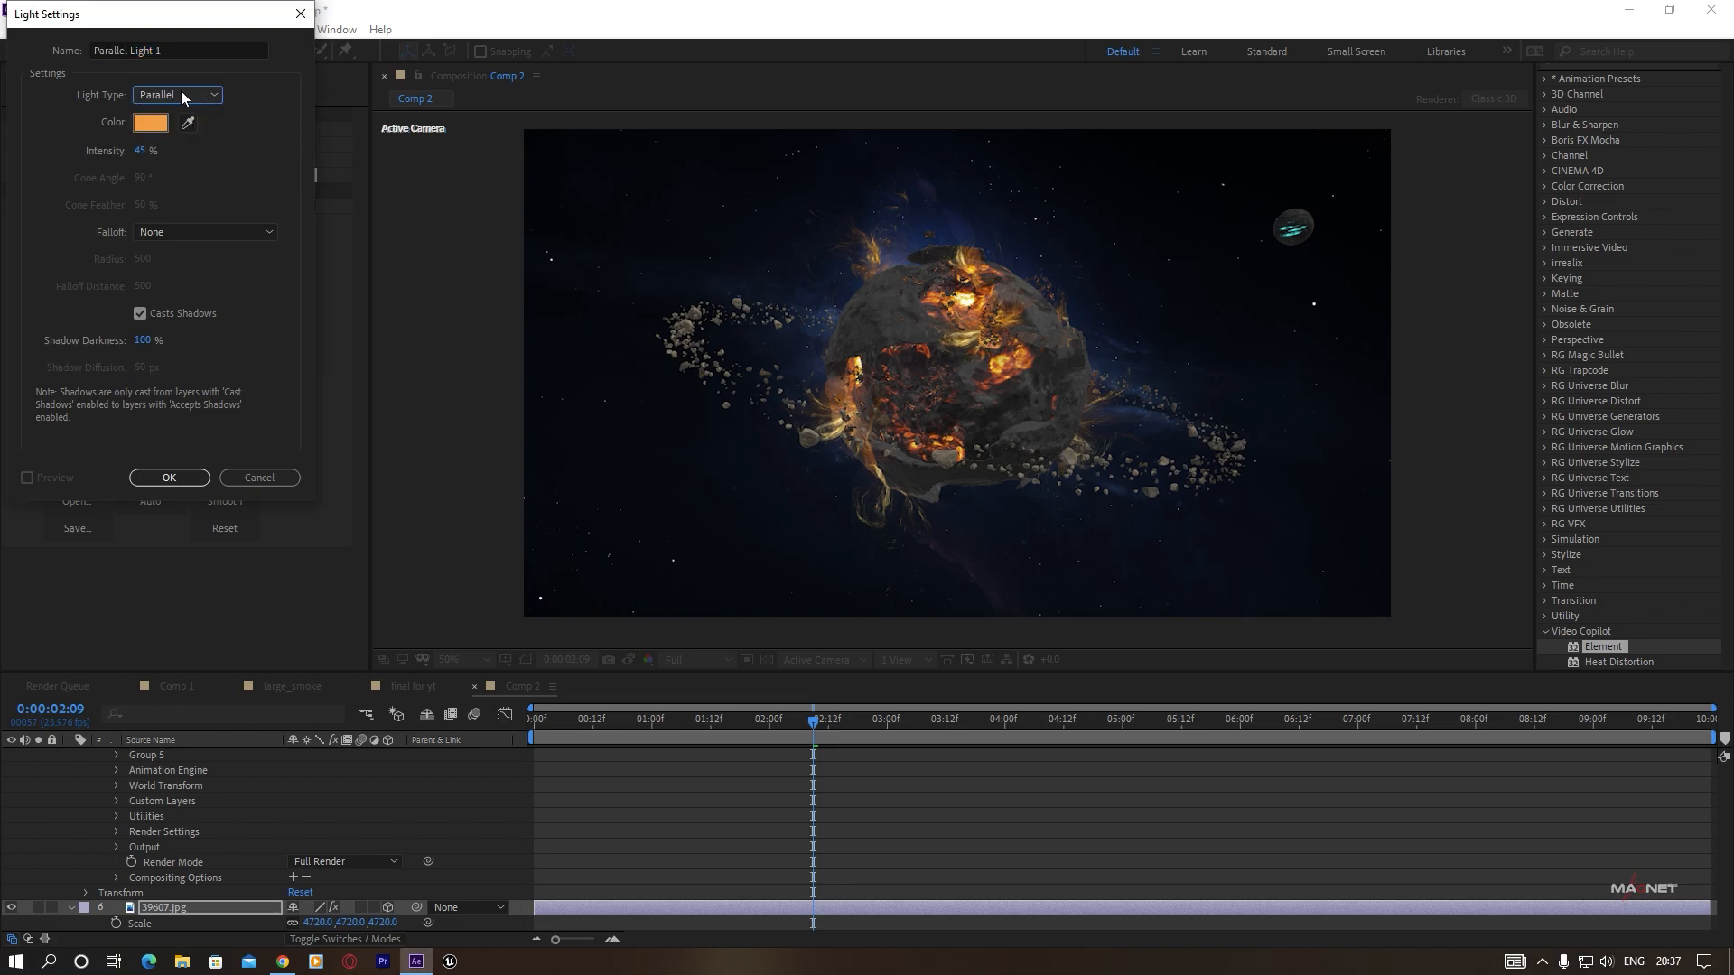
# Give the parallel light a pale orange FFCD91 colour and 286% intensity, and create it.
pyautogui.click(151, 124)
pyautogui.click(25, 48)
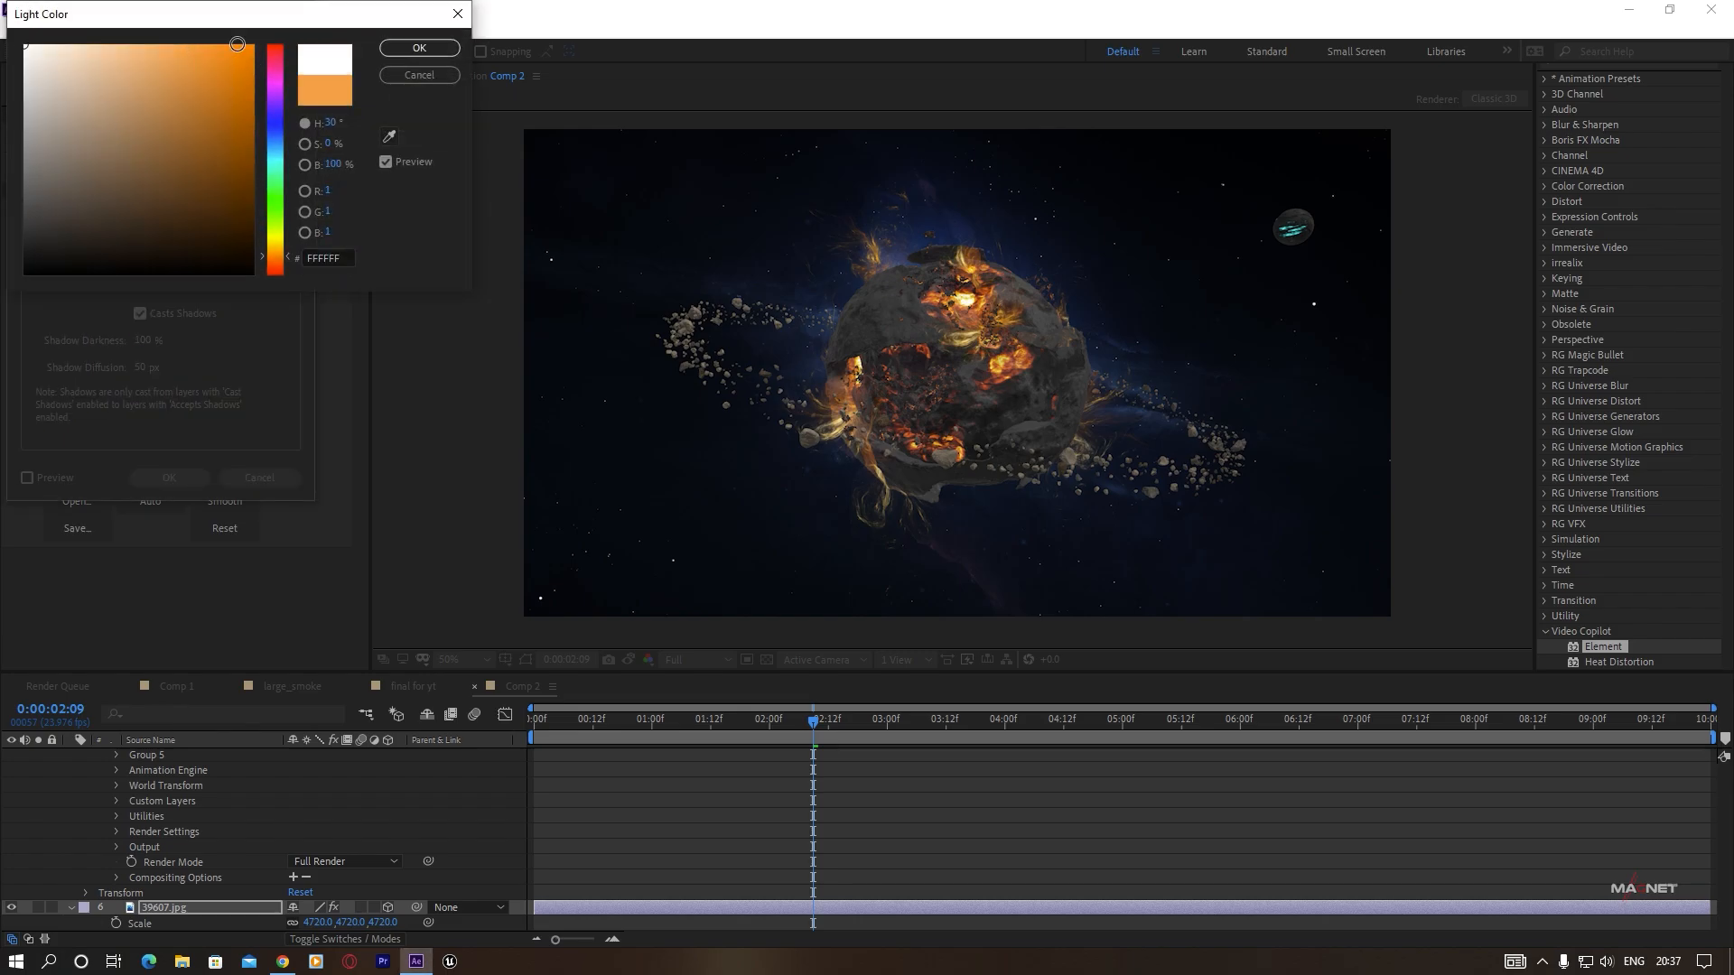
pyautogui.click(411, 50)
pyautogui.click(161, 131)
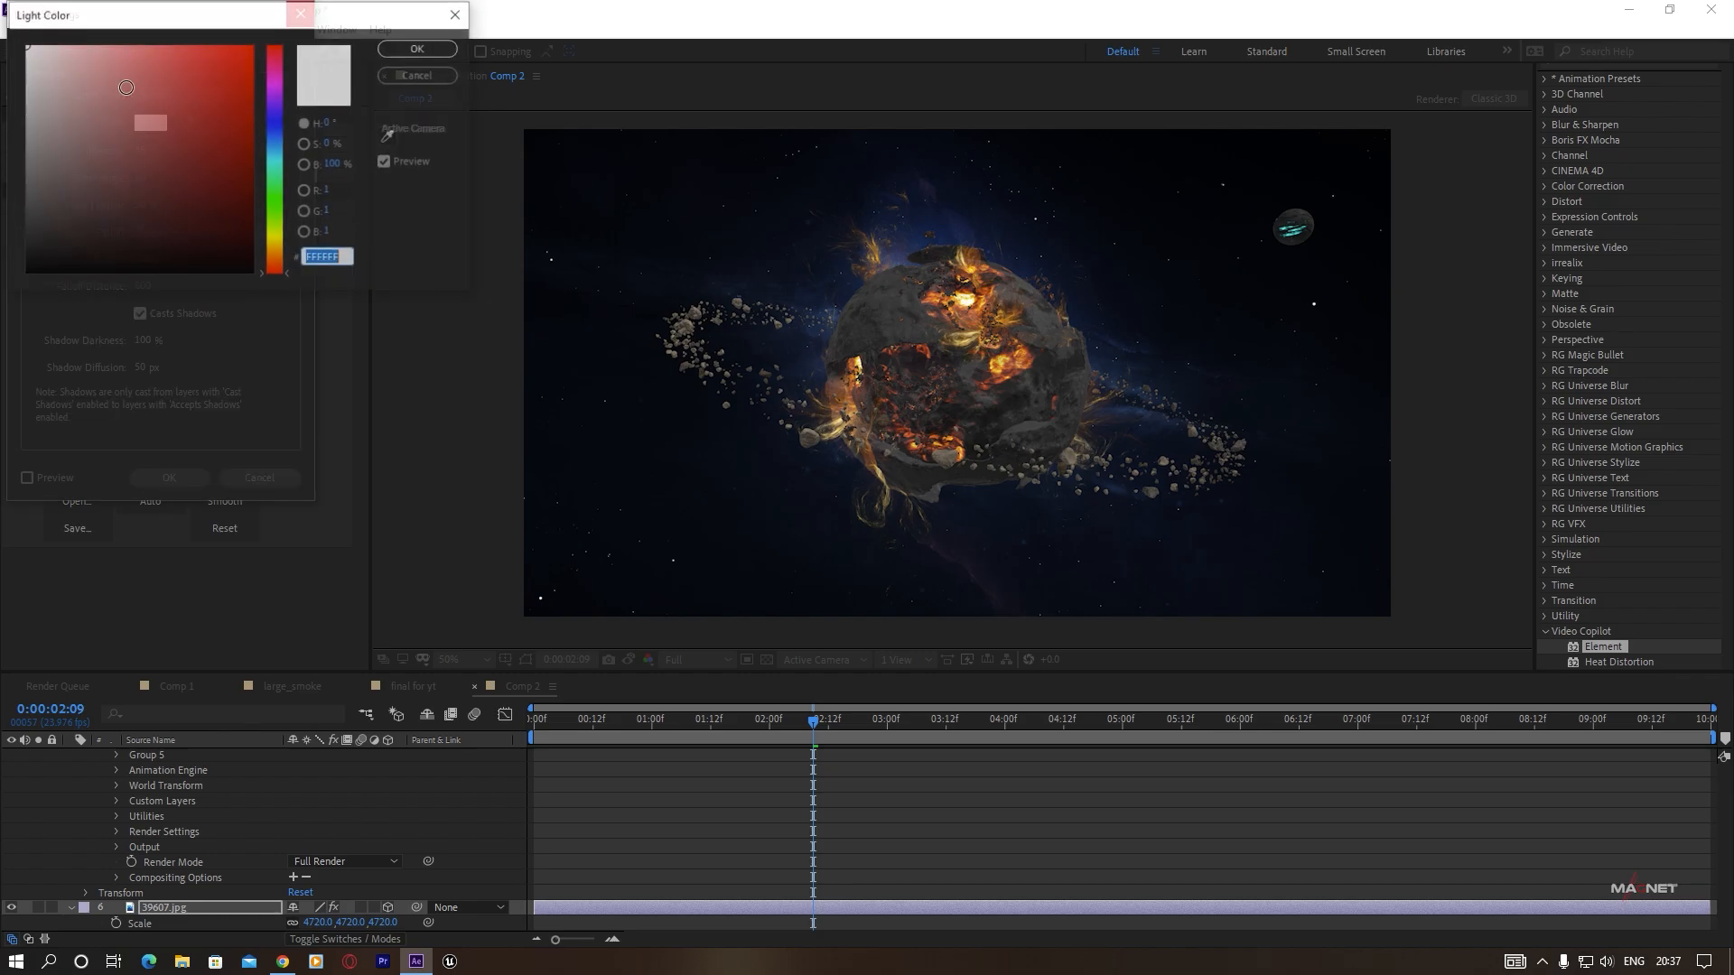
pyautogui.moveTo(285, 264); pyautogui.dragTo(284, 255)
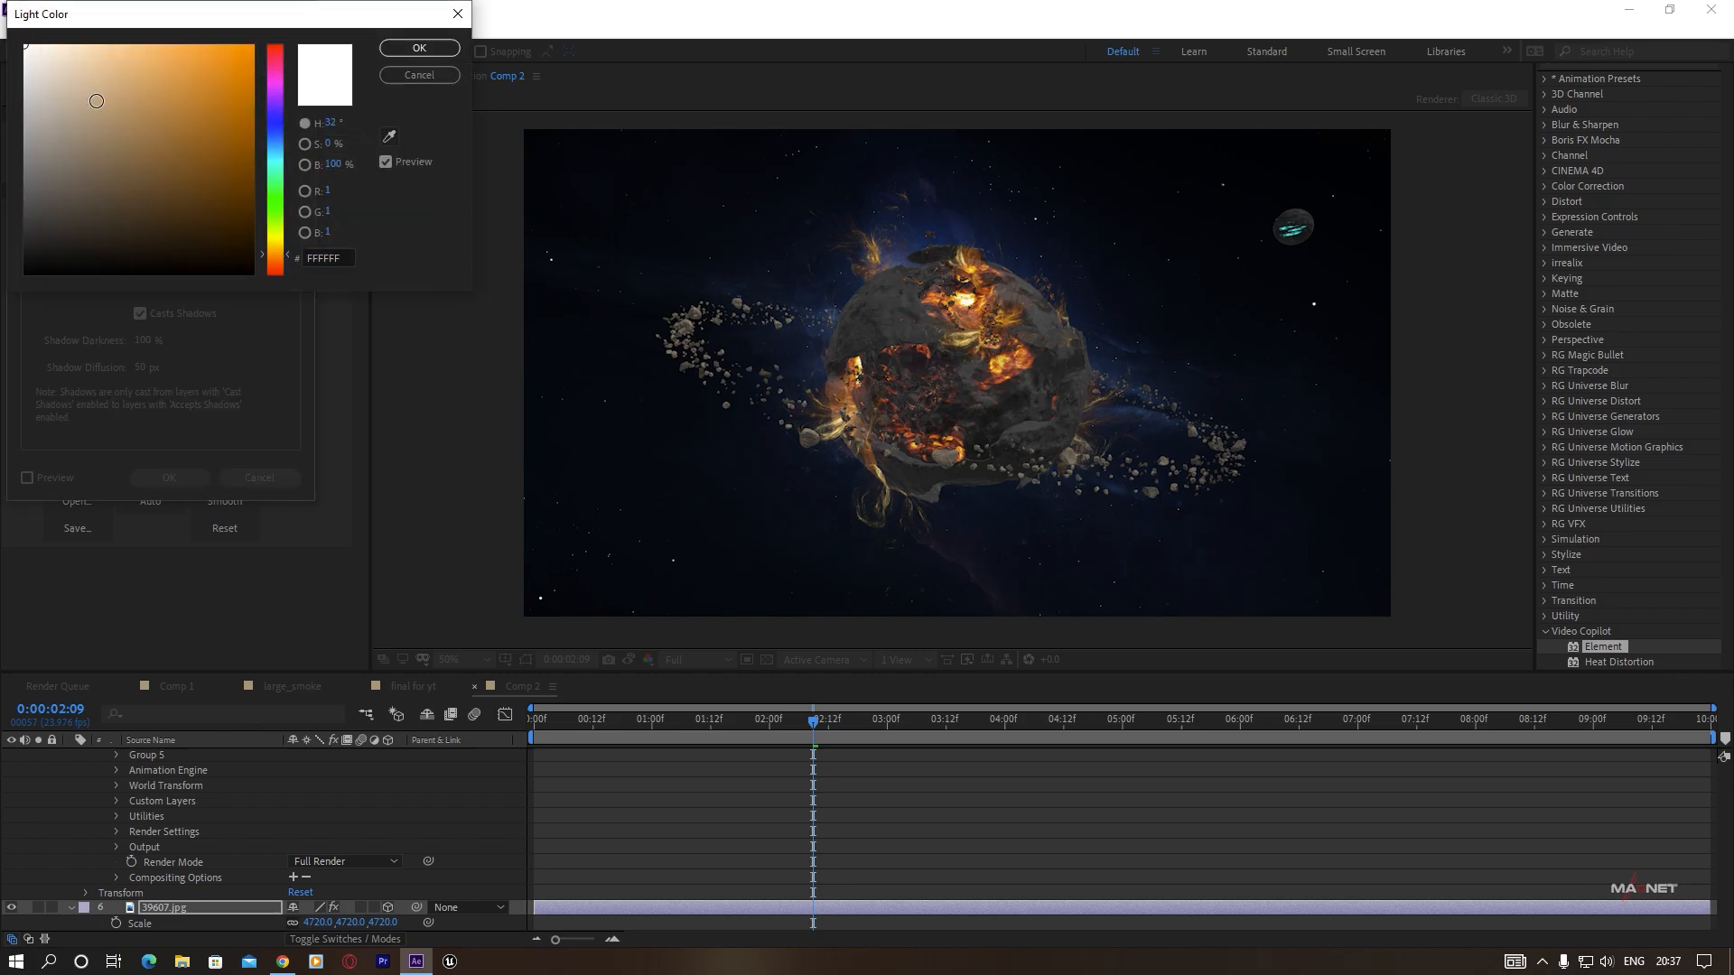
pyautogui.moveTo(68, 49); pyautogui.dragTo(124, 27)
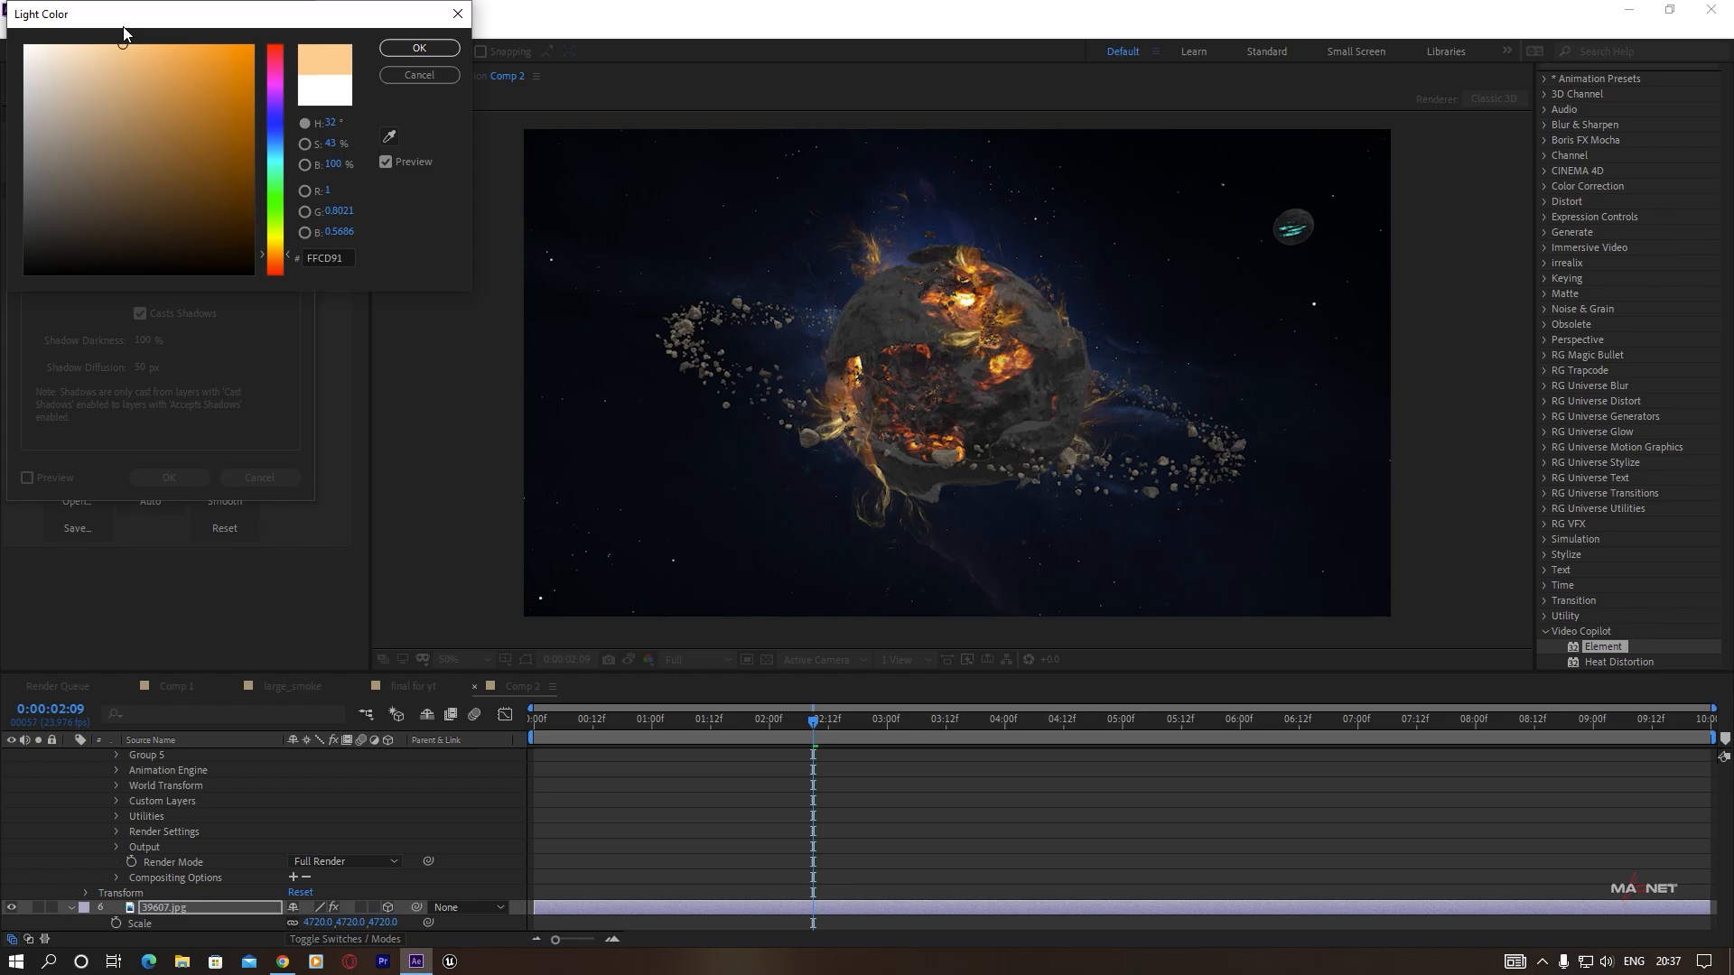
pyautogui.click(418, 48)
pyautogui.moveTo(141, 151); pyautogui.dragTo(364, 161)
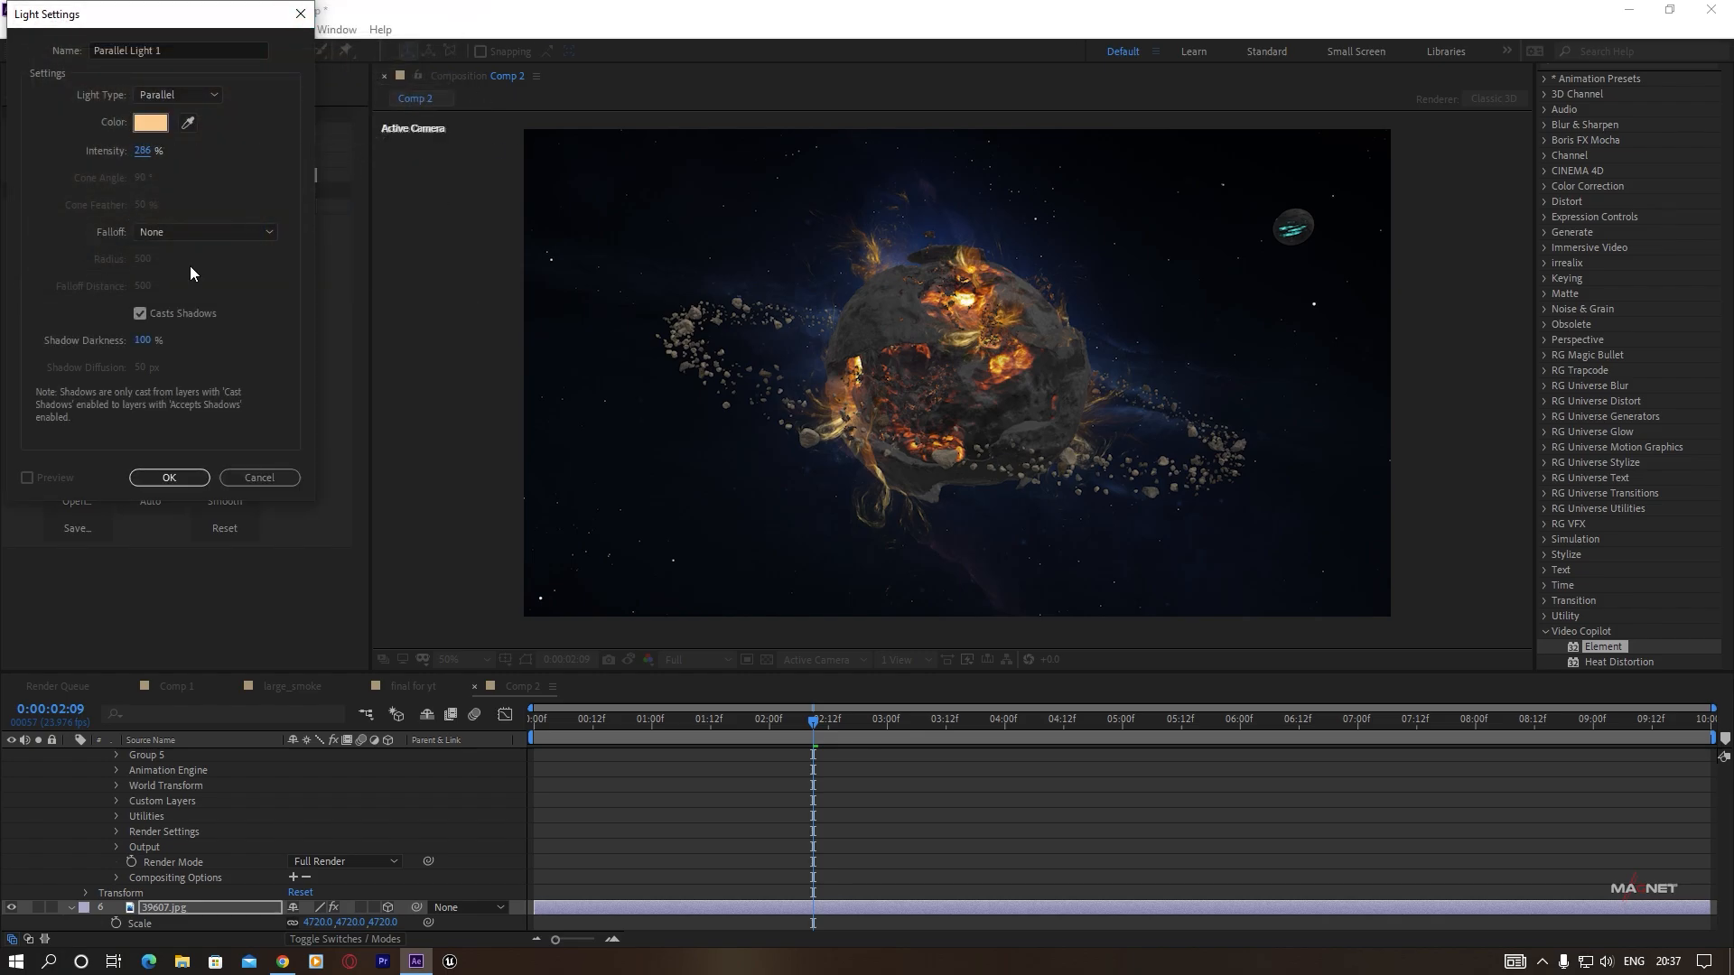
pyautogui.click(169, 477)
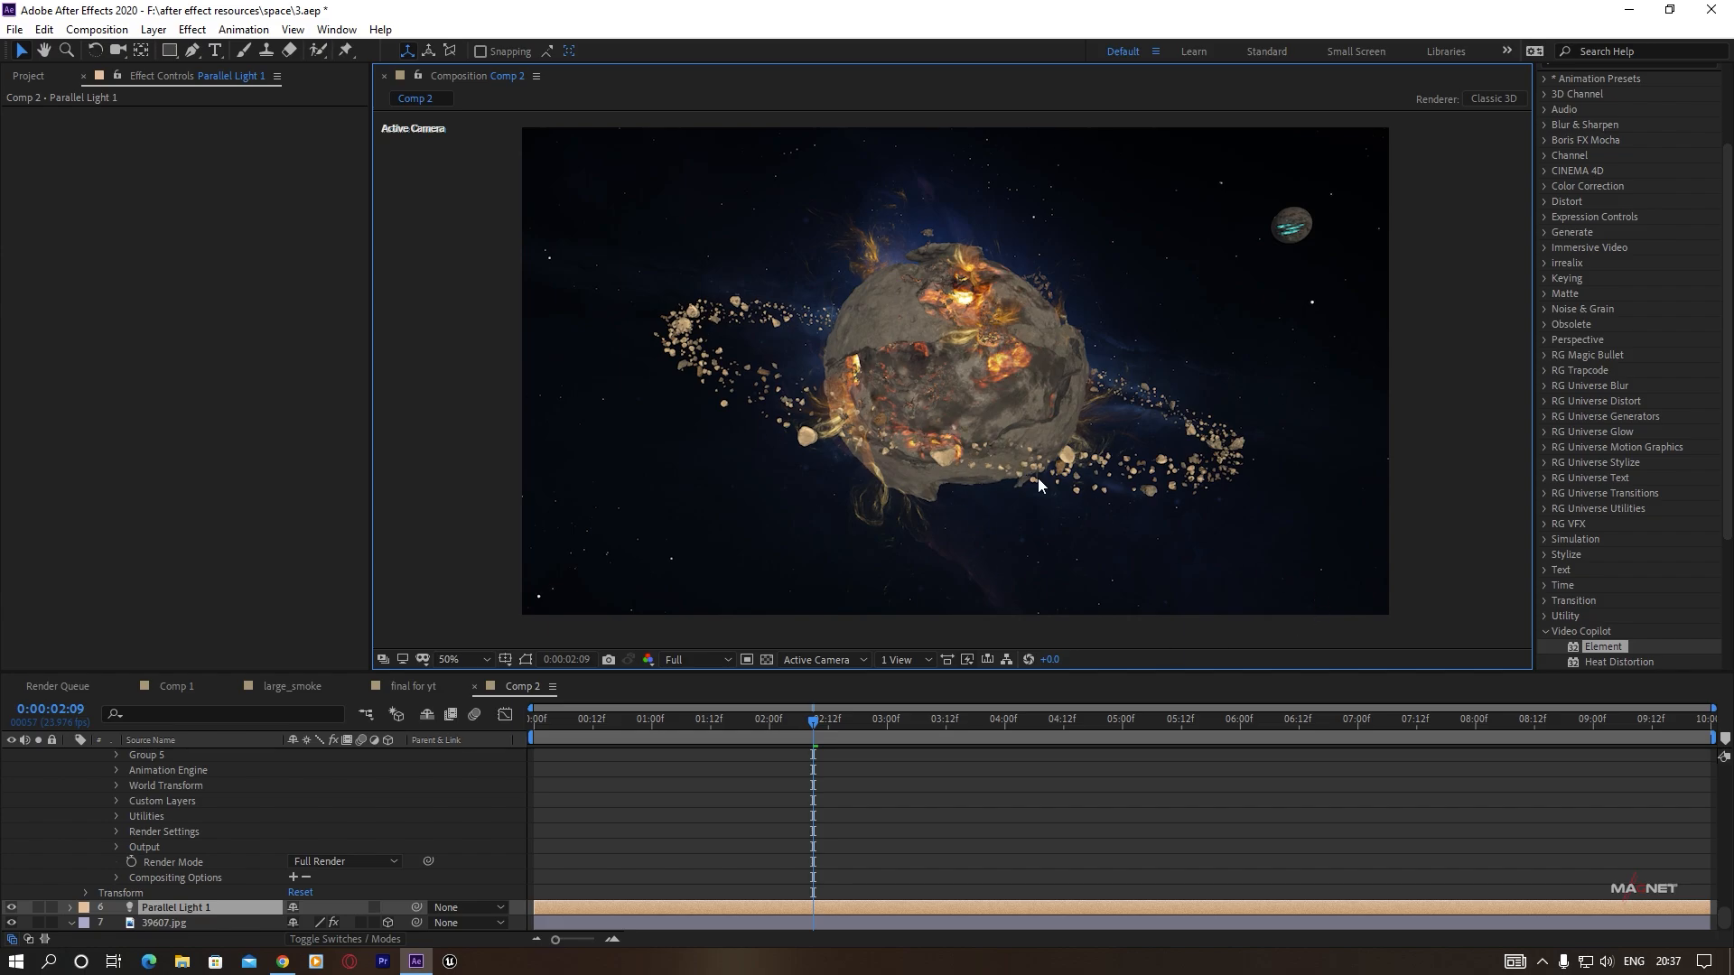
# Show the layer controls and move the parallel light just outside the frame's lower-right corner.
pyautogui.scroll(-2, 1038, 479)
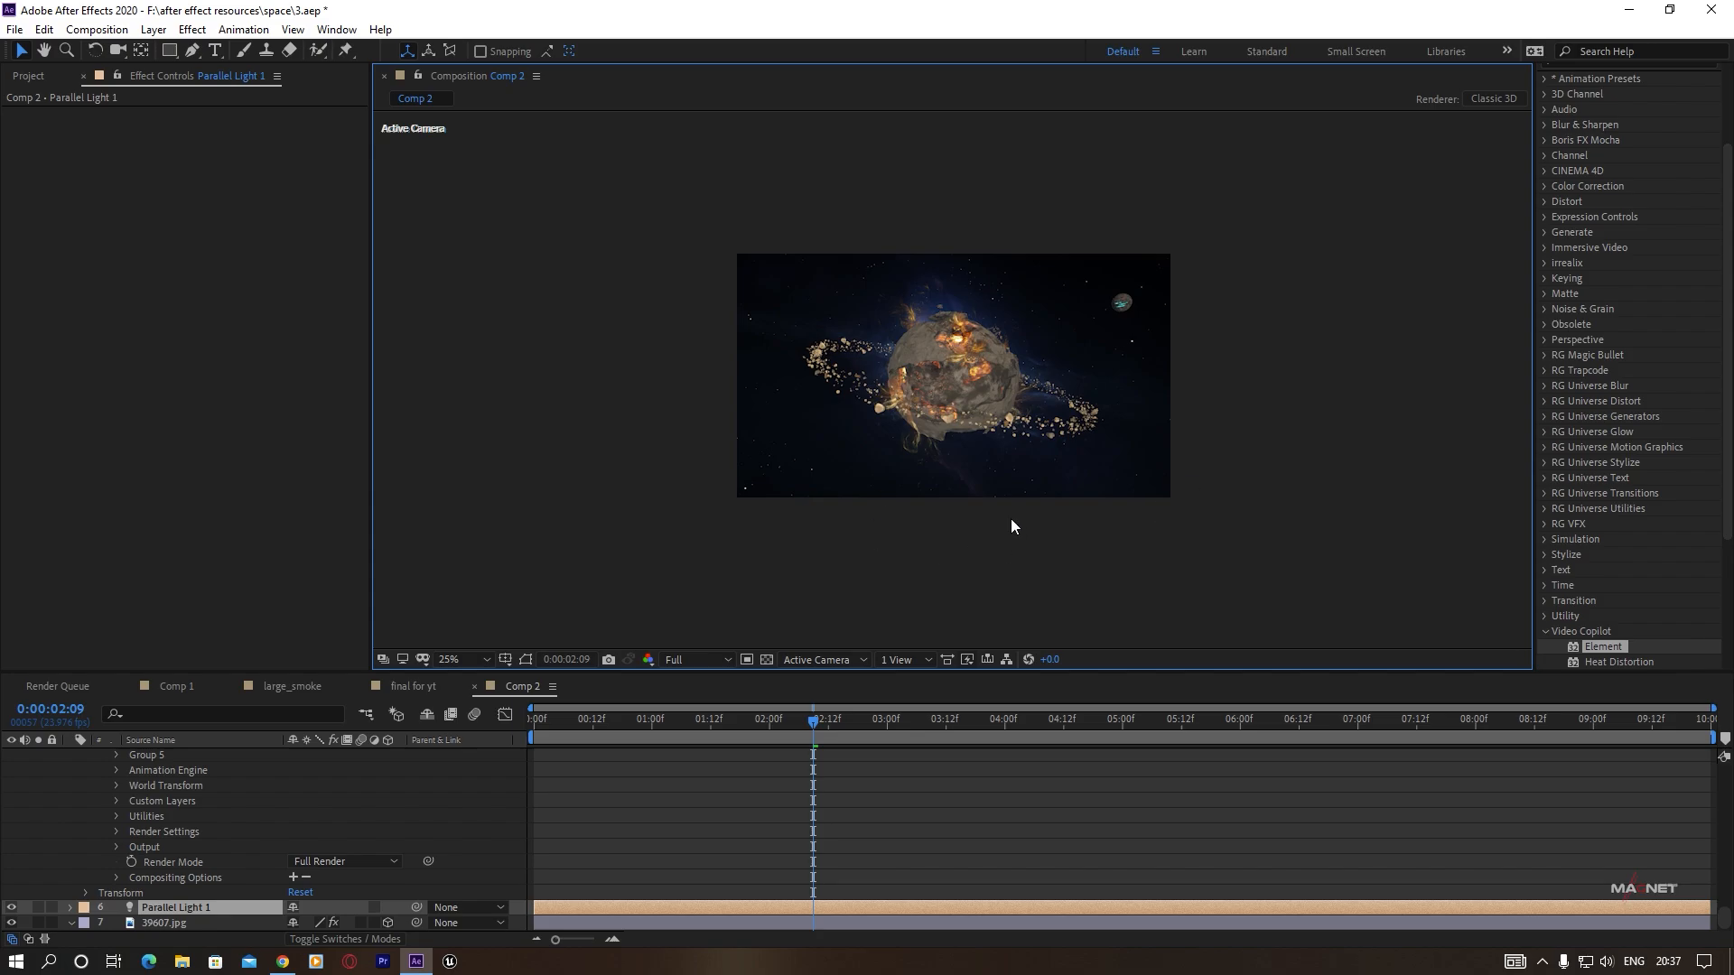
pyautogui.hotkey('ctrl', 'shift', 'h')
pyautogui.press('.')
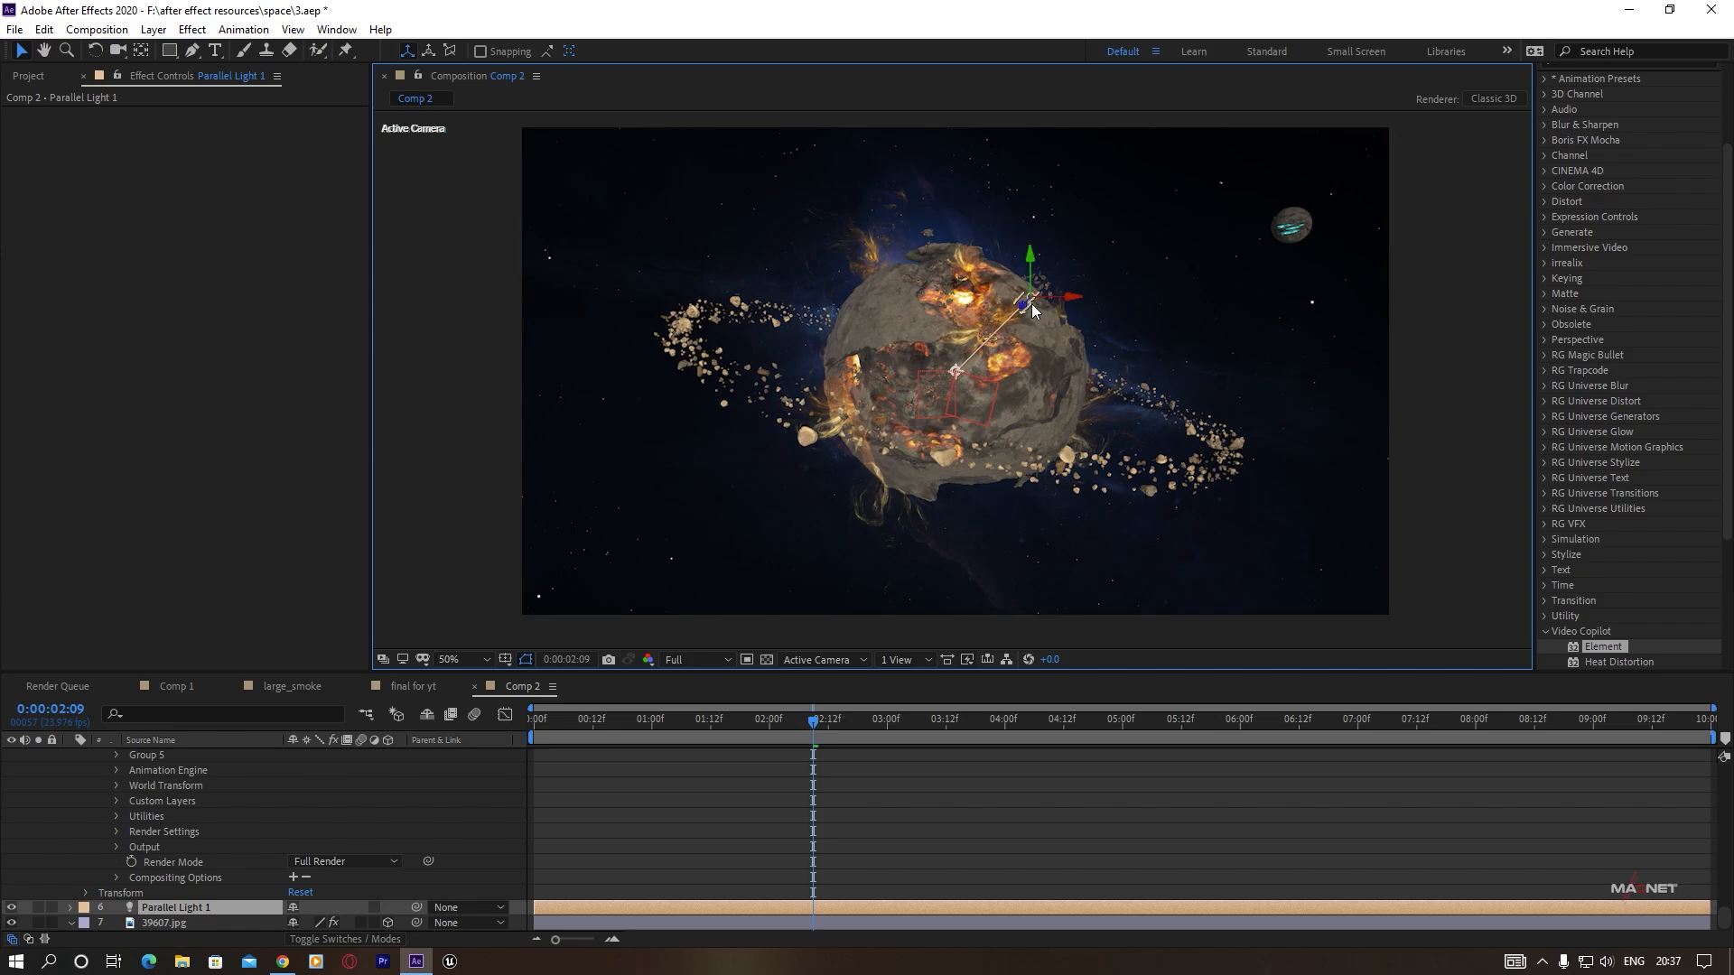
pyautogui.moveTo(1027, 311); pyautogui.dragTo(1214, 443)
pyautogui.moveTo(1379, 622); pyautogui.dragTo(1479, 589)
# Collapse the Group 1 Null and element layers and move Parallel Light 1 to the top of the layer stack.
pyautogui.scroll(10, 179, 849)
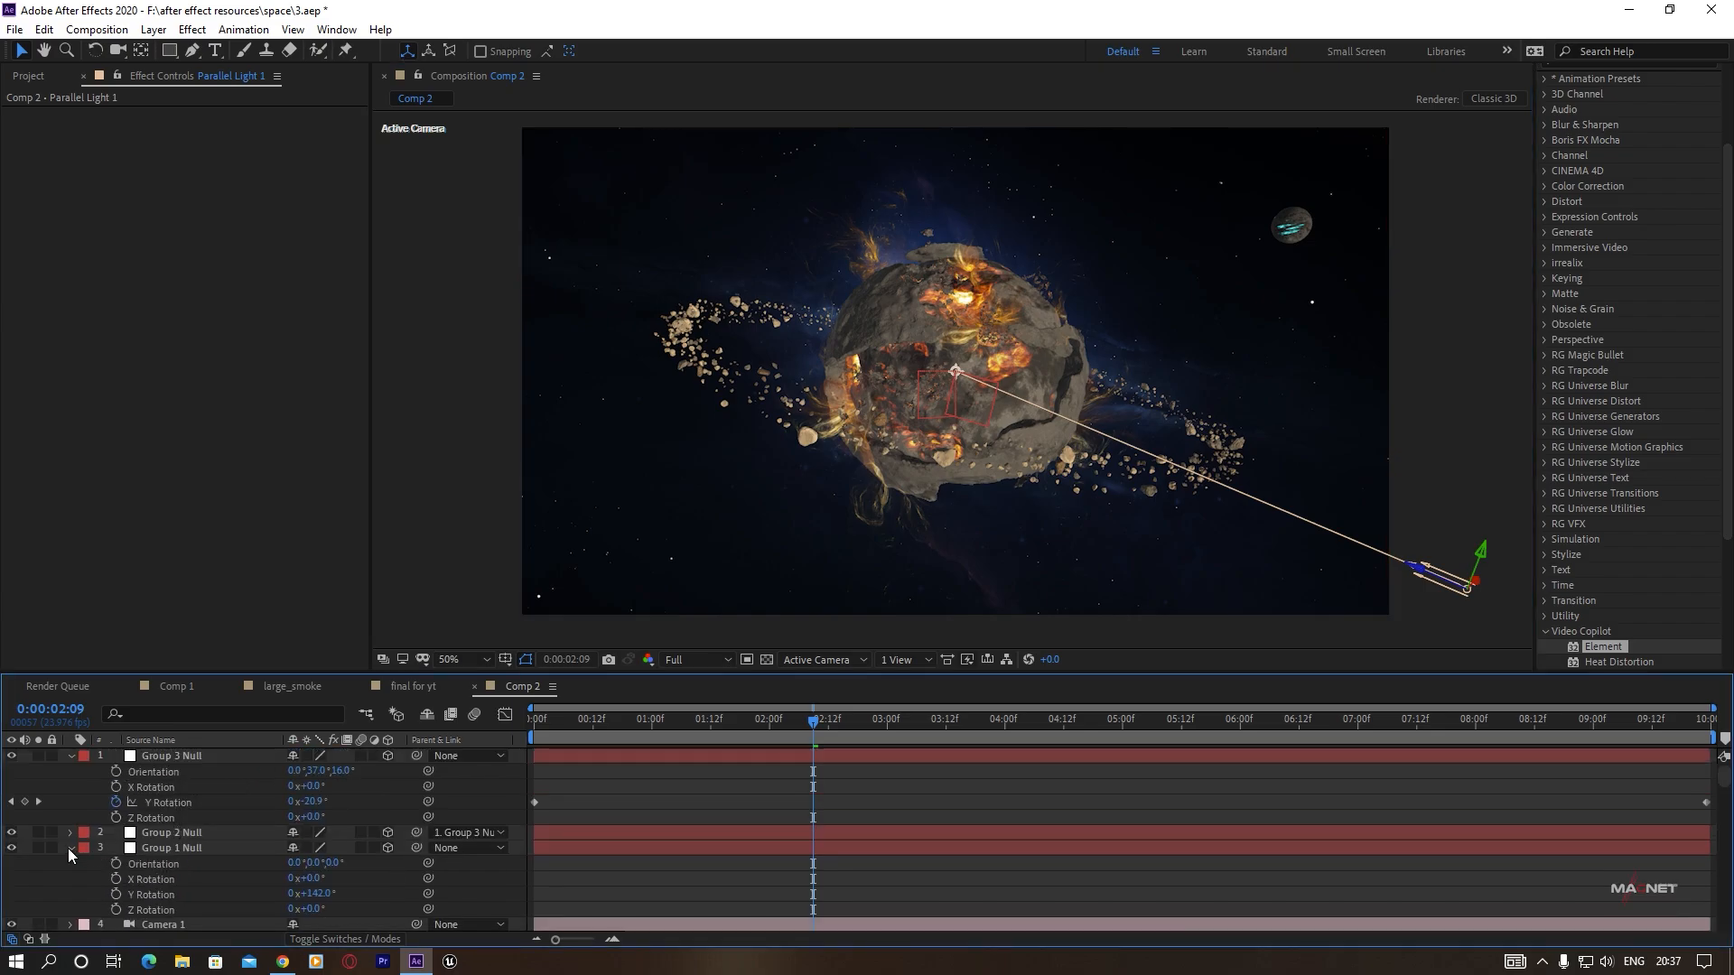
pyautogui.click(70, 848)
pyautogui.click(71, 879)
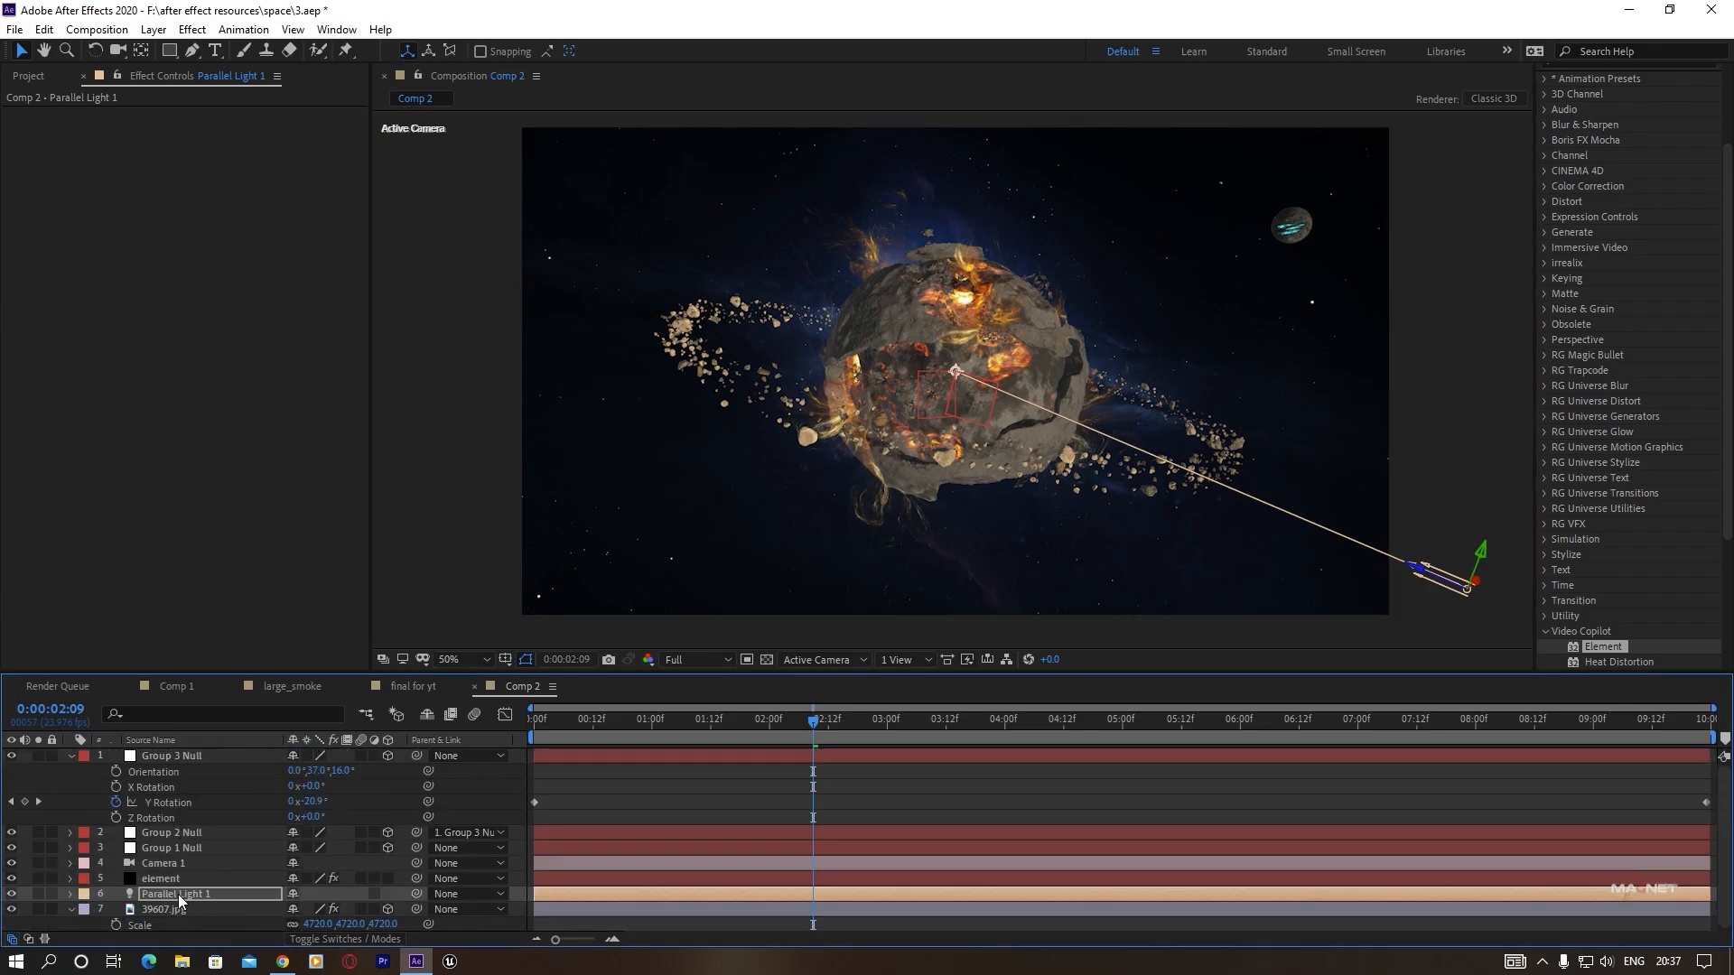
pyautogui.moveTo(177, 894); pyautogui.dragTo(201, 749)
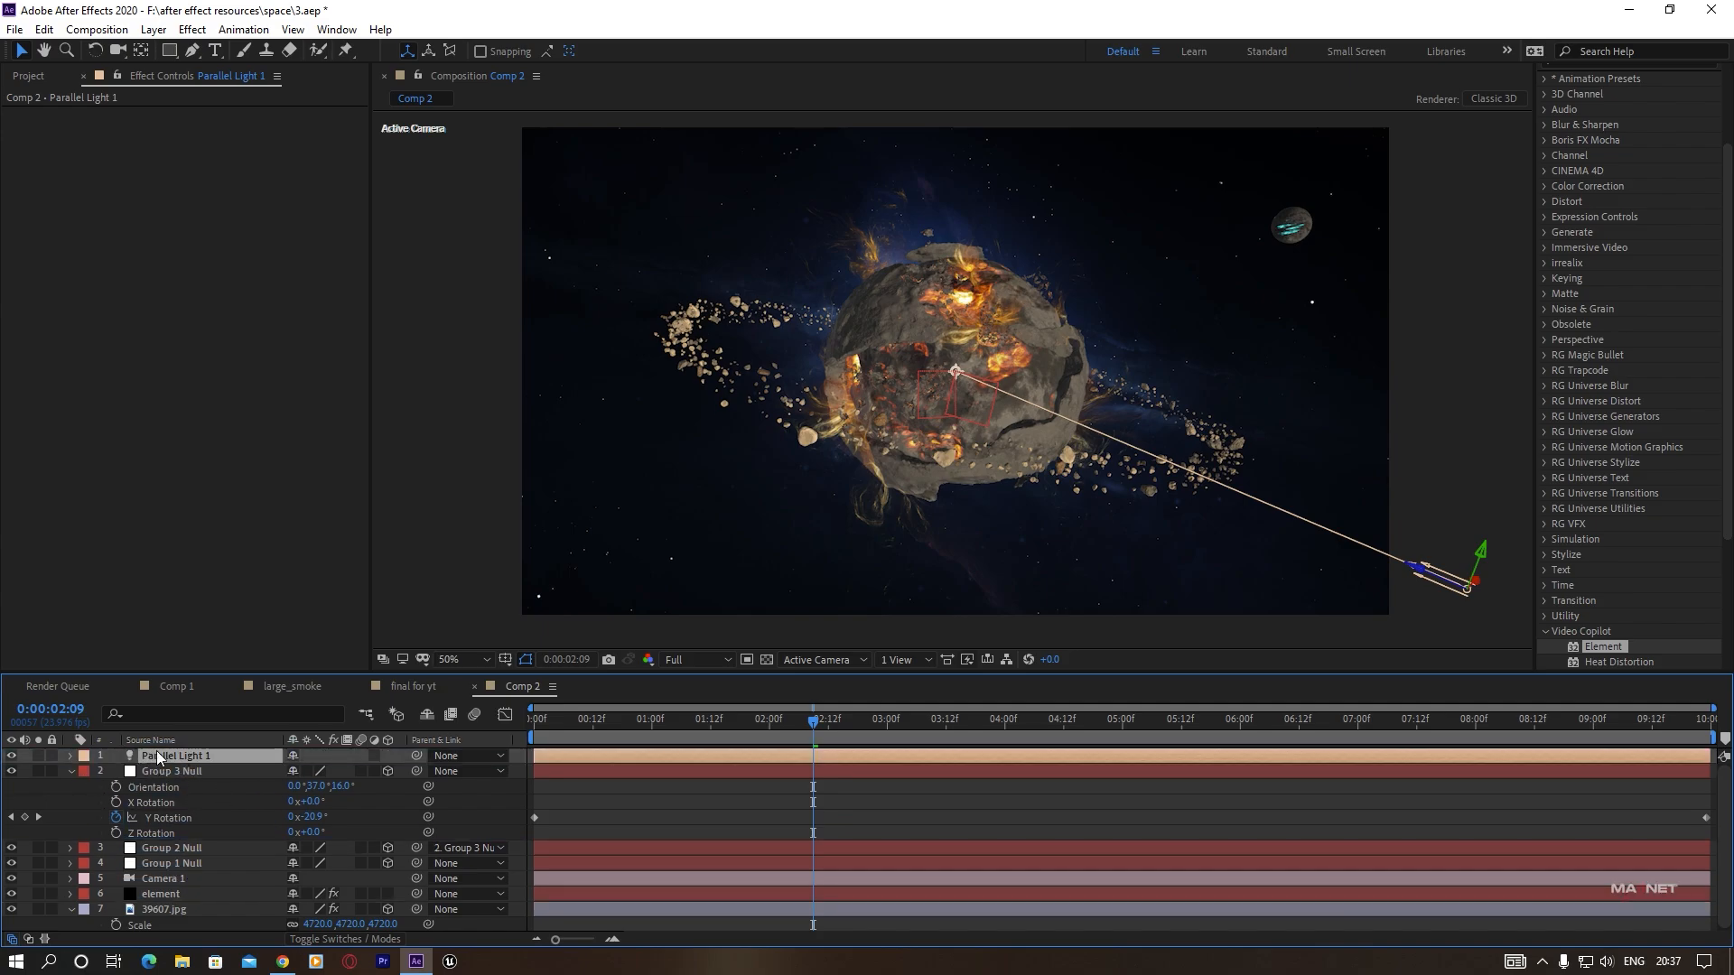
# Move Parallel Light 1 to about position 5252.9, 2130.5, 3033.3.
pyautogui.press('p')
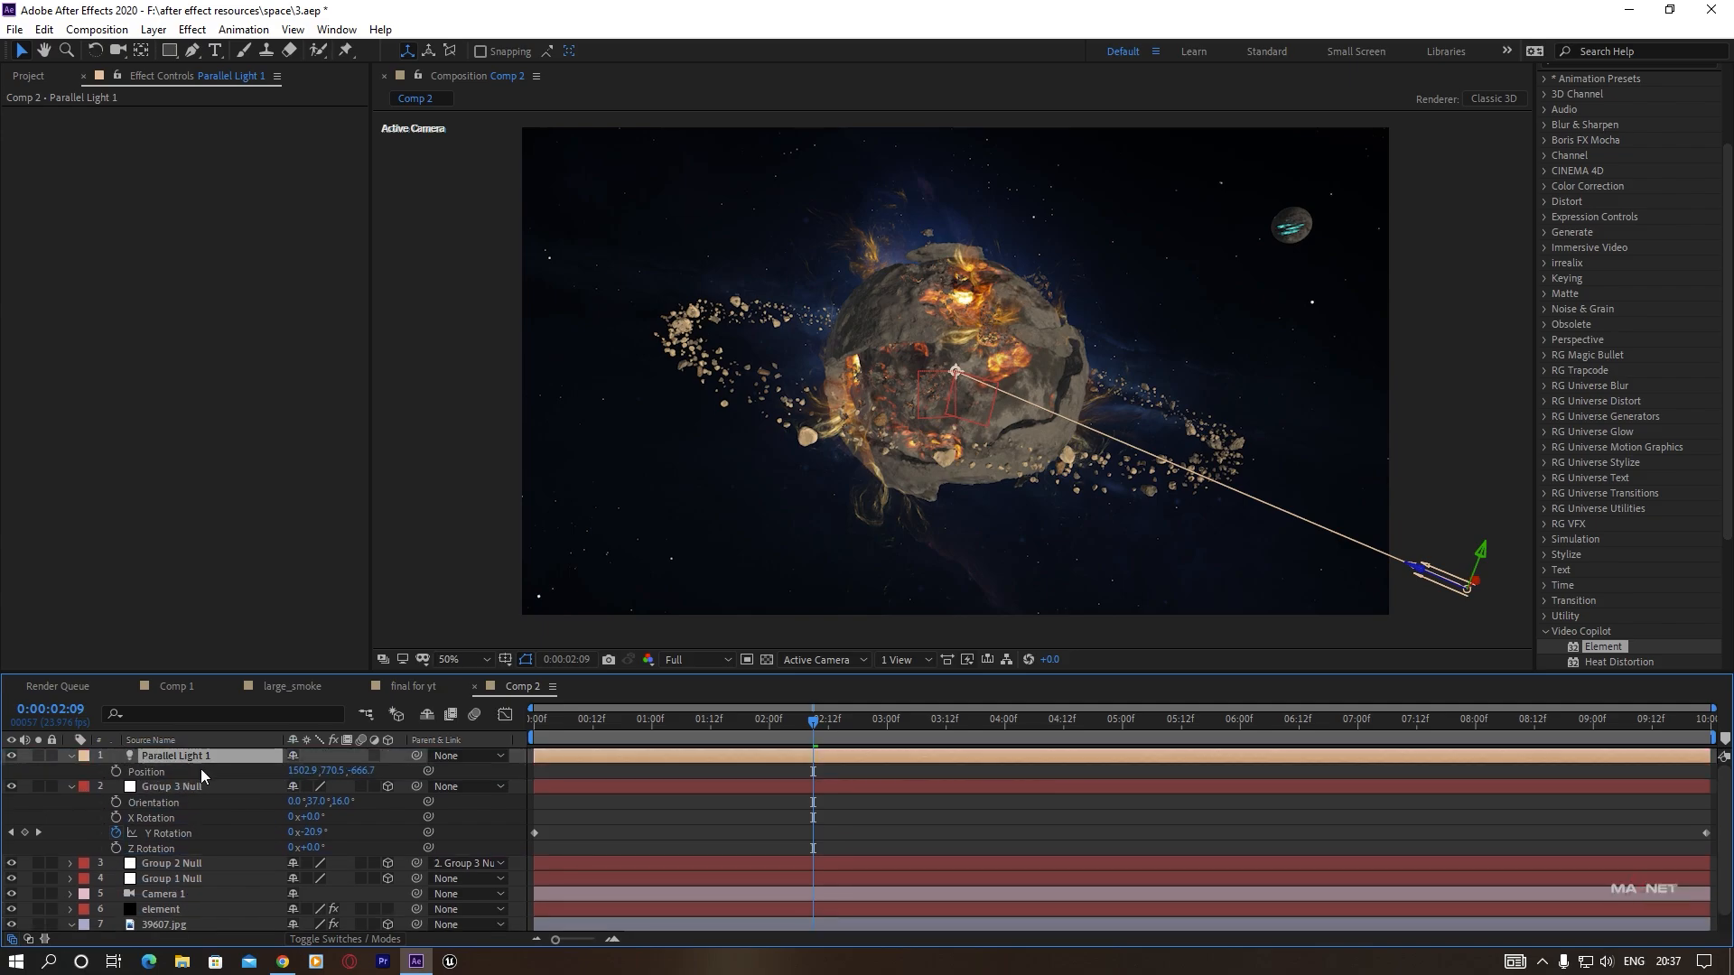
pyautogui.moveTo(363, 771); pyautogui.dragTo(480, 774)
pyautogui.moveTo(304, 772); pyautogui.dragTo(641, 782)
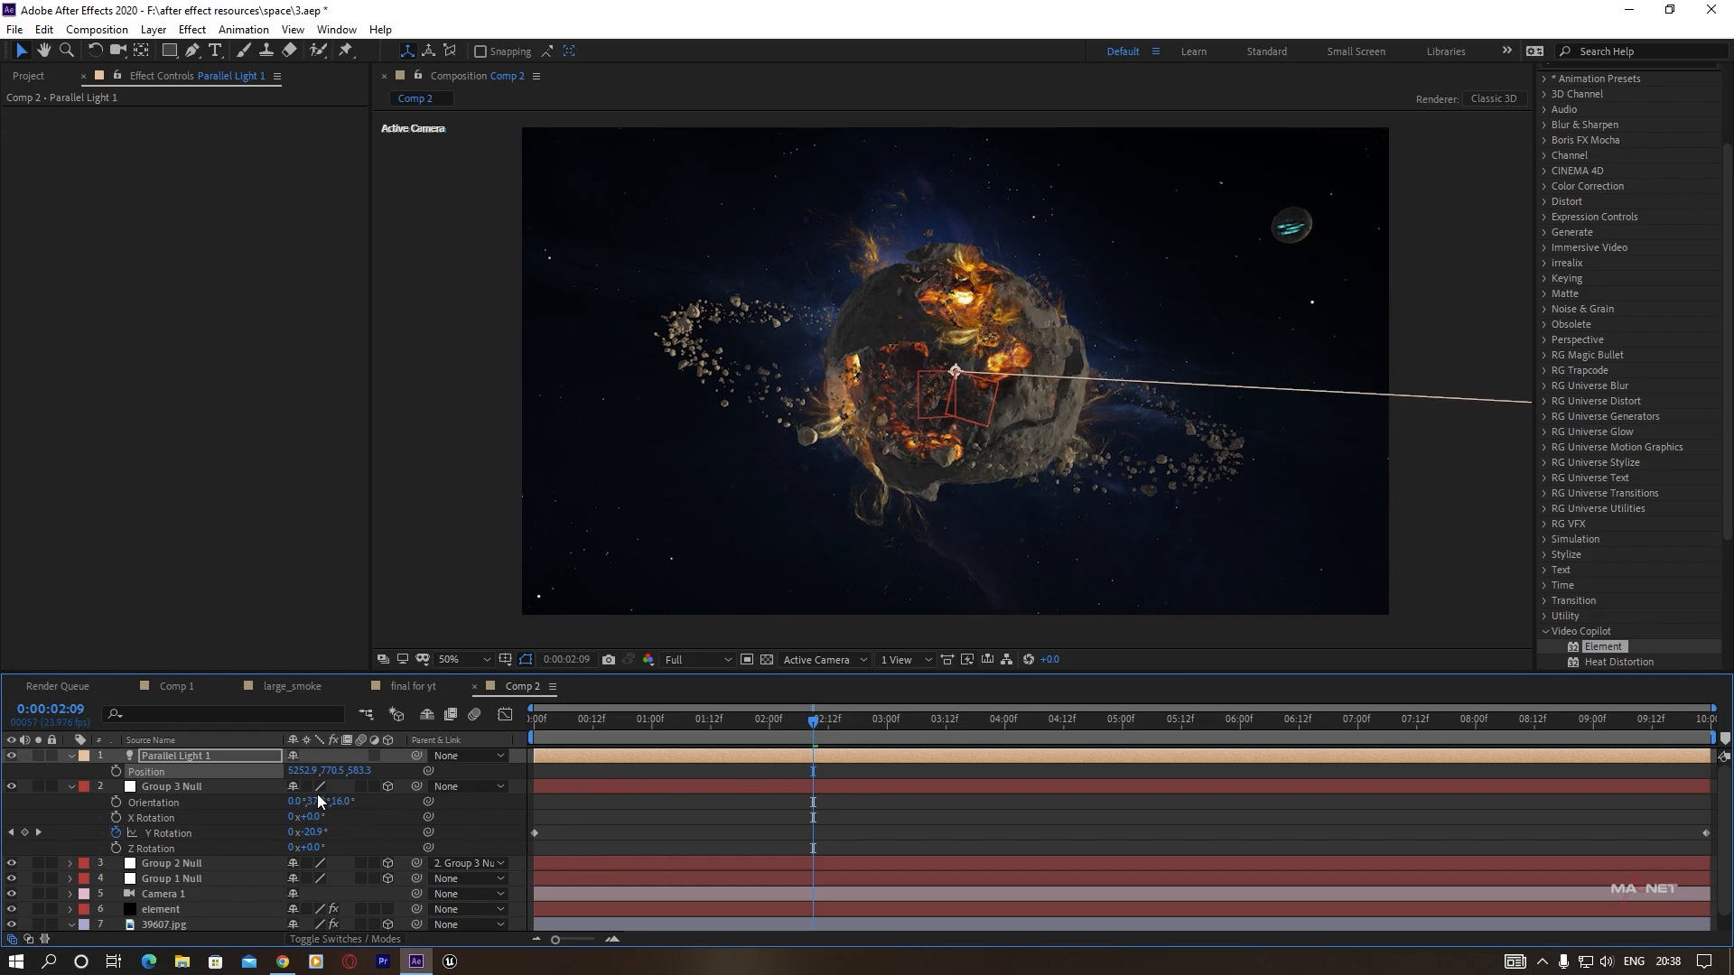
pyautogui.moveTo(330, 778); pyautogui.dragTo(577, 771)
# Raise Parallel Light 1's intensity to 856%.
pyautogui.click(169, 759)
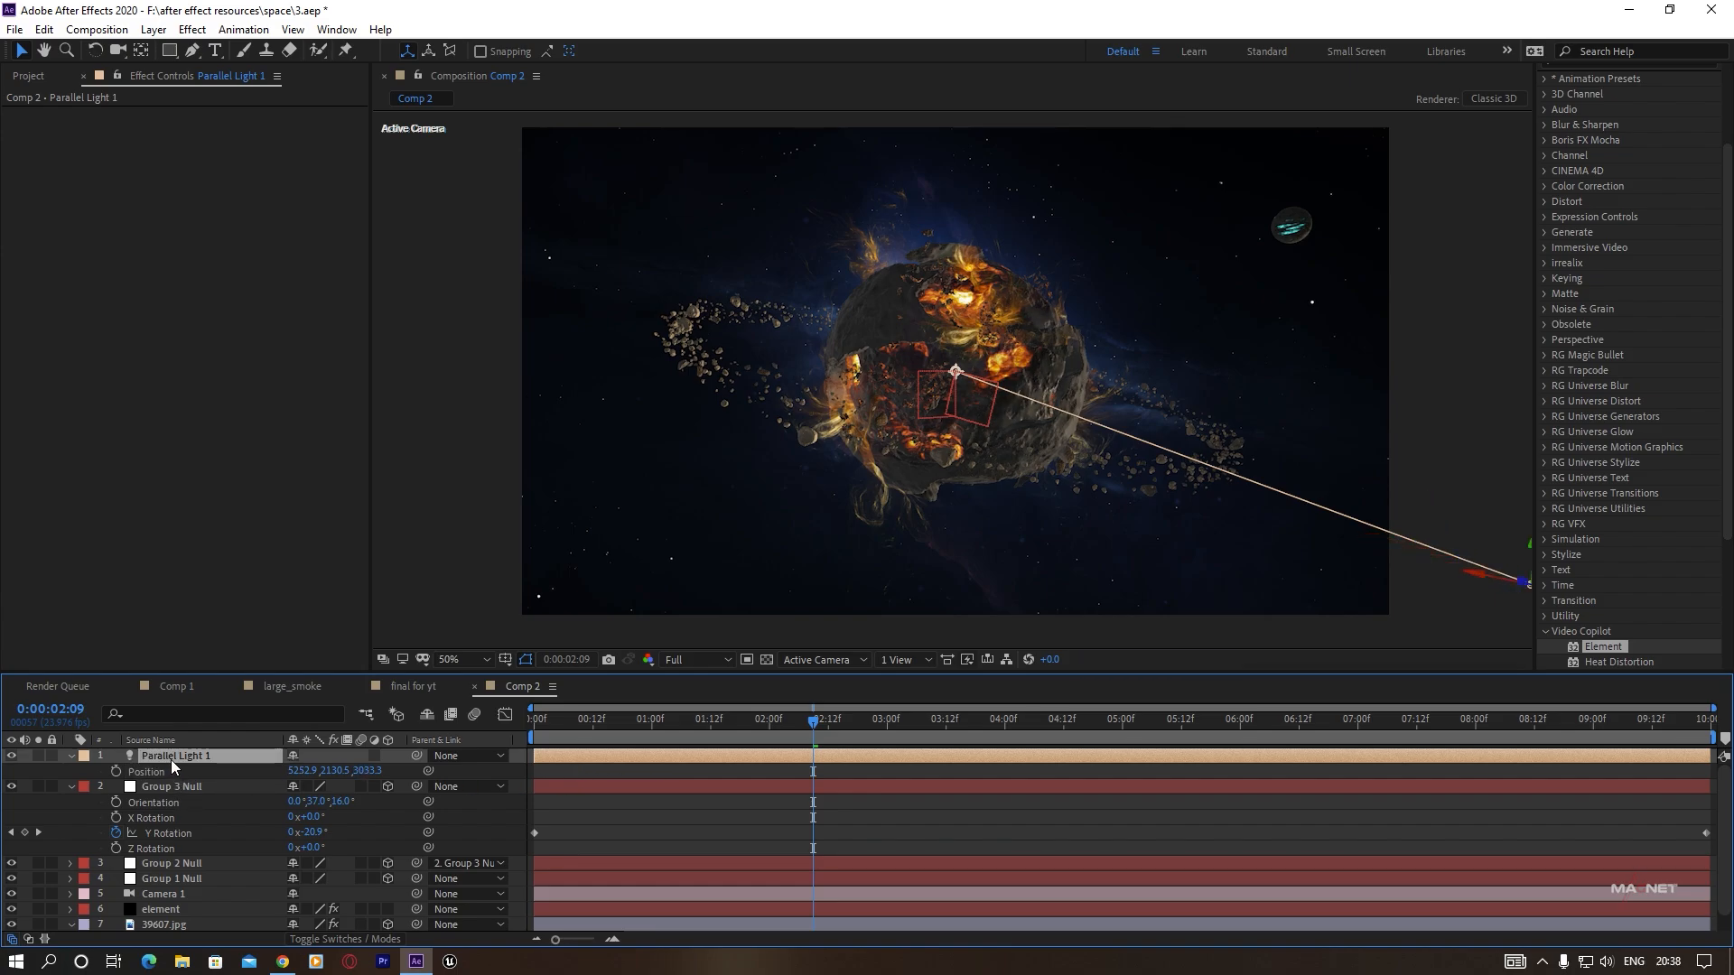
pyautogui.press('t')
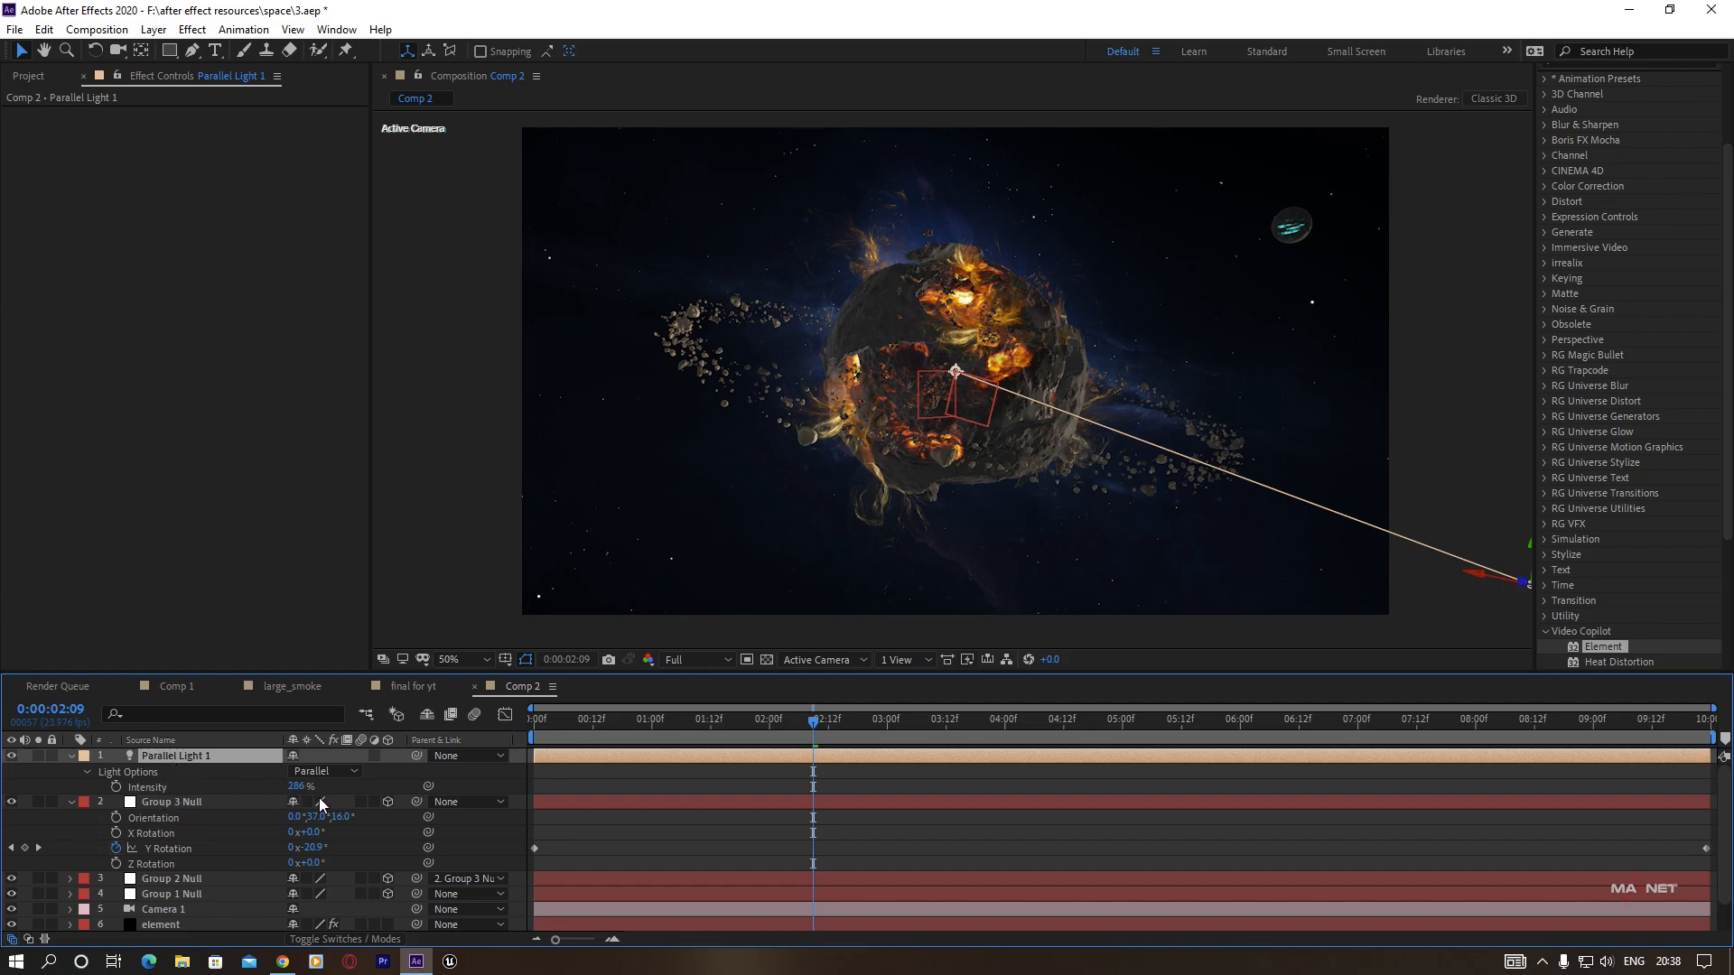
pyautogui.moveTo(298, 787); pyautogui.dragTo(358, 796)
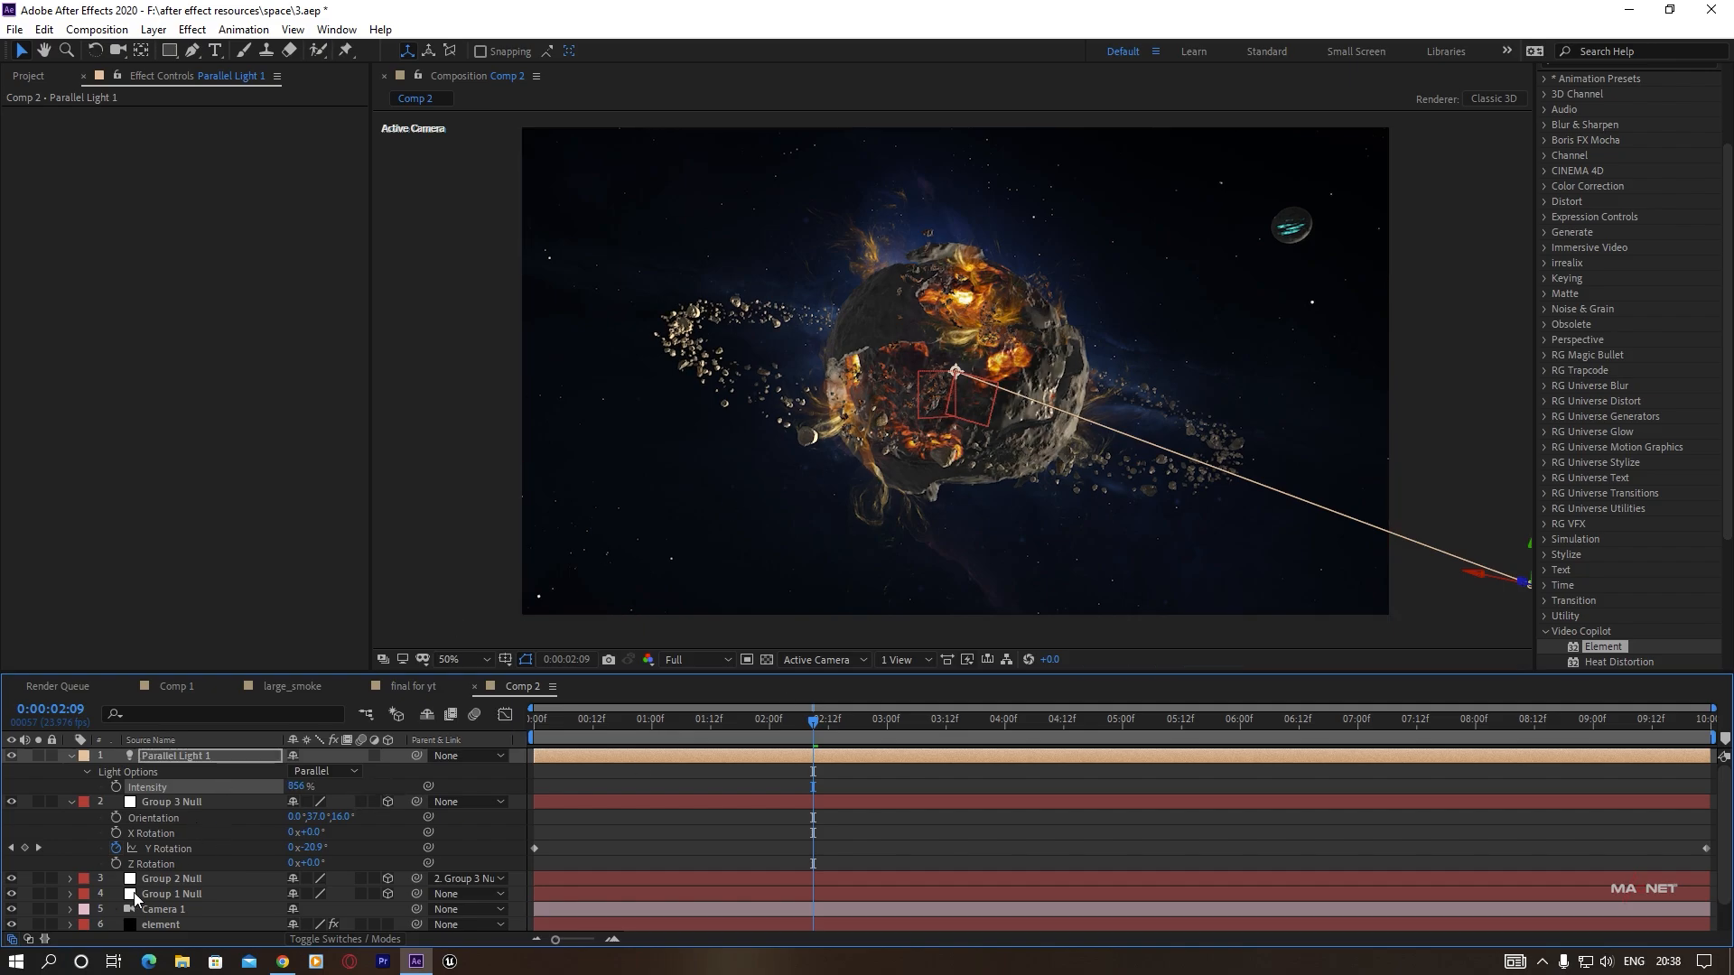
# Enable shadows in the render settings of the element layer's Element effect.
pyautogui.scroll(-1, 154, 892)
pyautogui.click(166, 892)
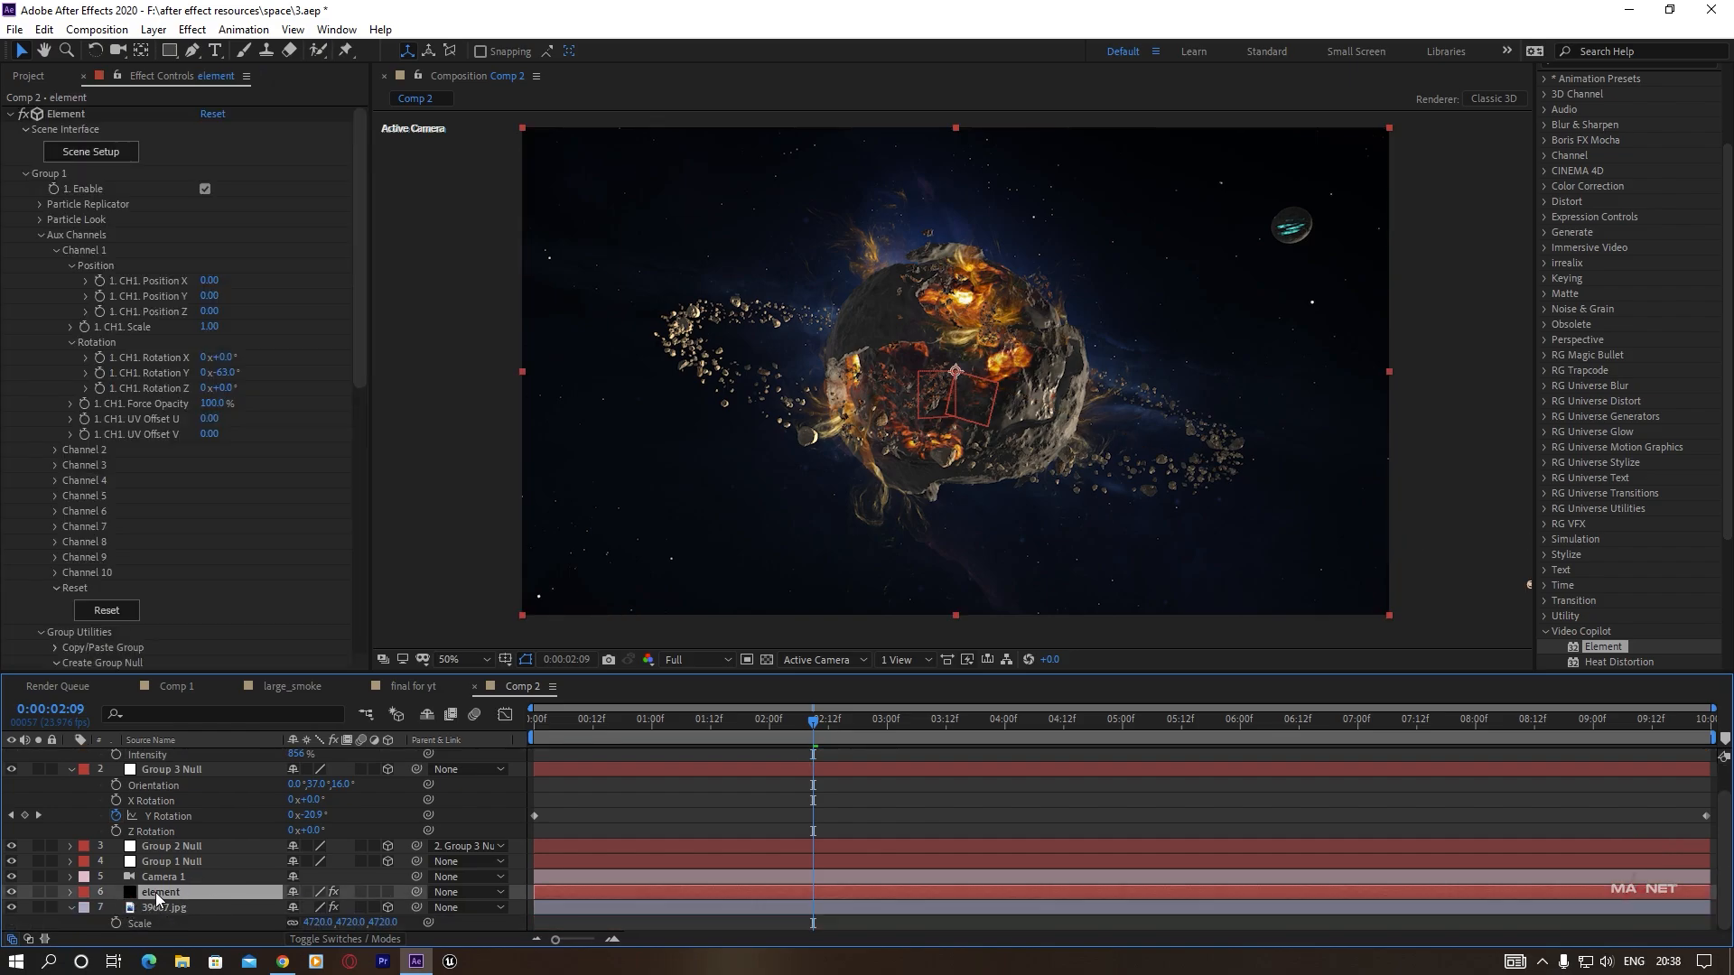
pyautogui.click(22, 174)
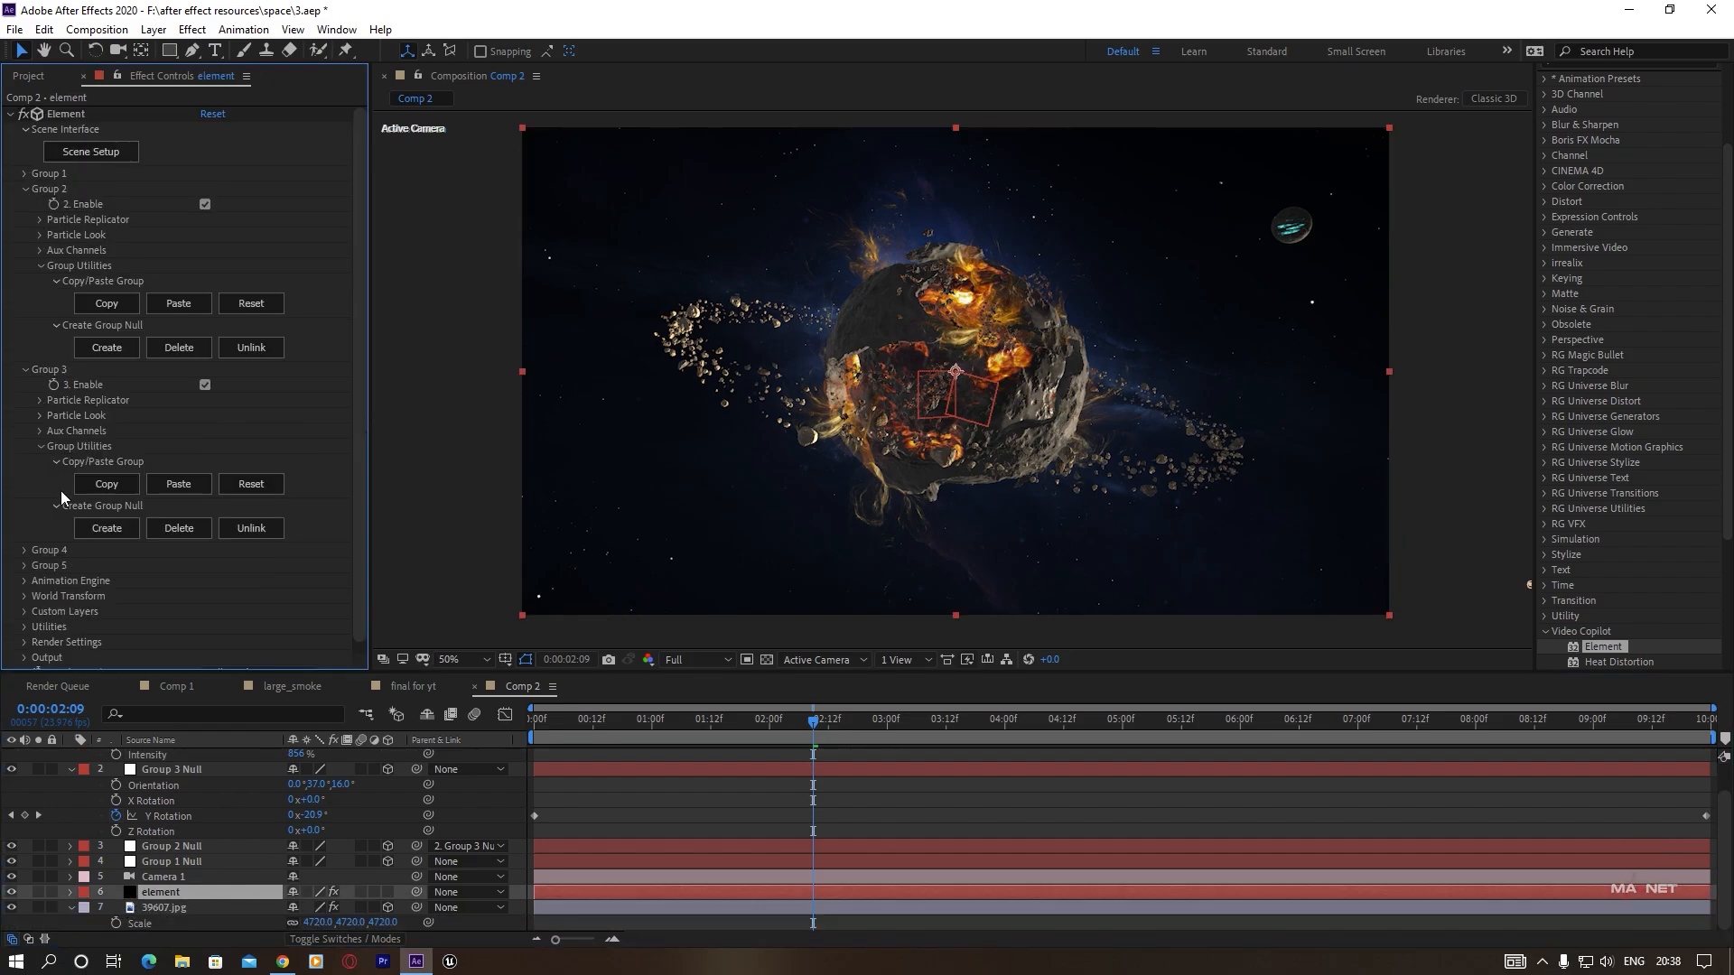
pyautogui.click(25, 642)
pyautogui.scroll(-5, 29, 409)
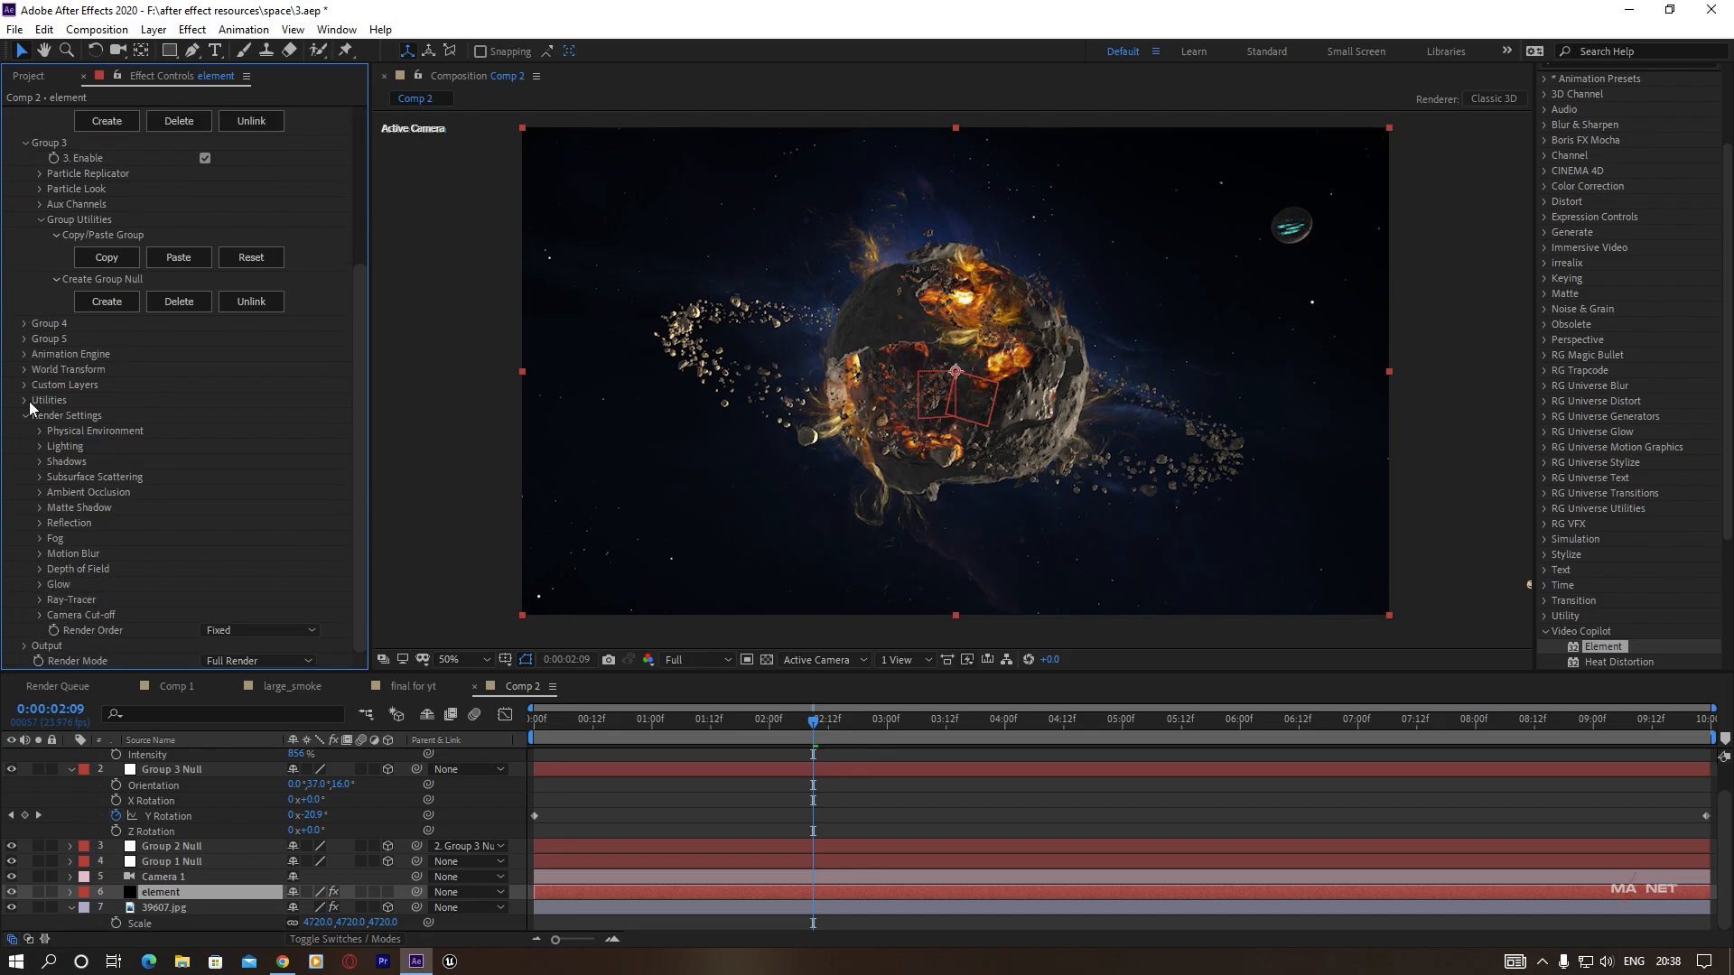
pyautogui.click(37, 462)
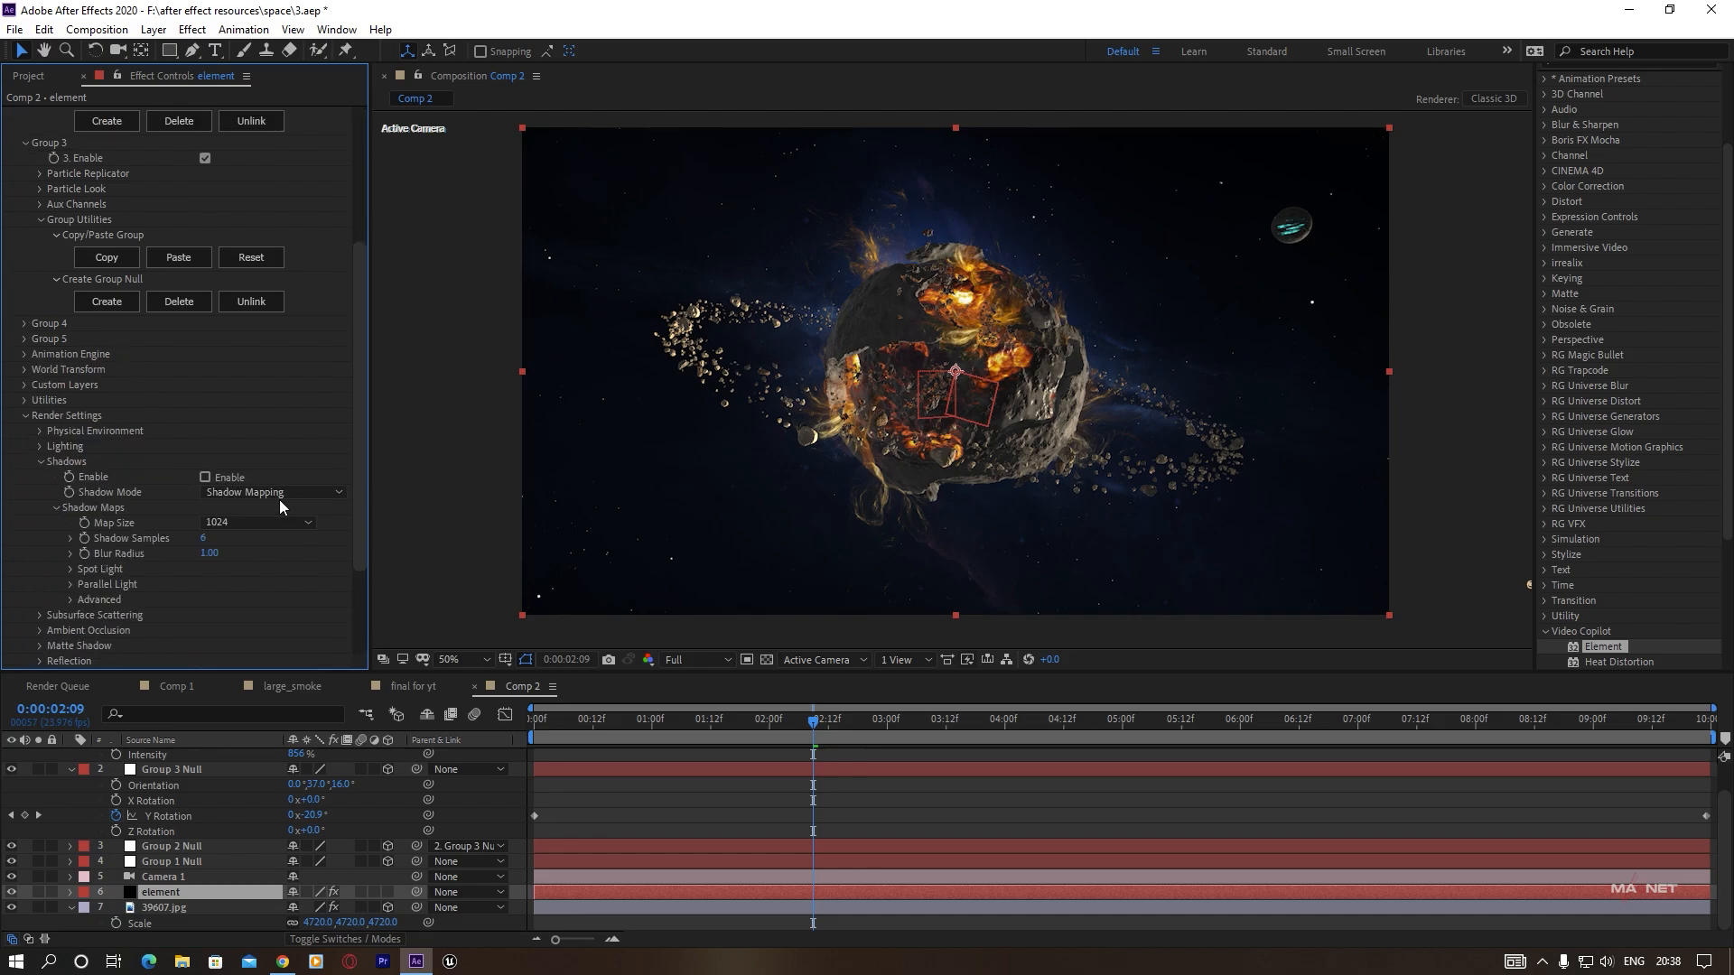
pyautogui.click(206, 478)
# Inspect the shadows along the planet's lit edge and the asteroid ring up close at several points in time.
pyautogui.press('.')
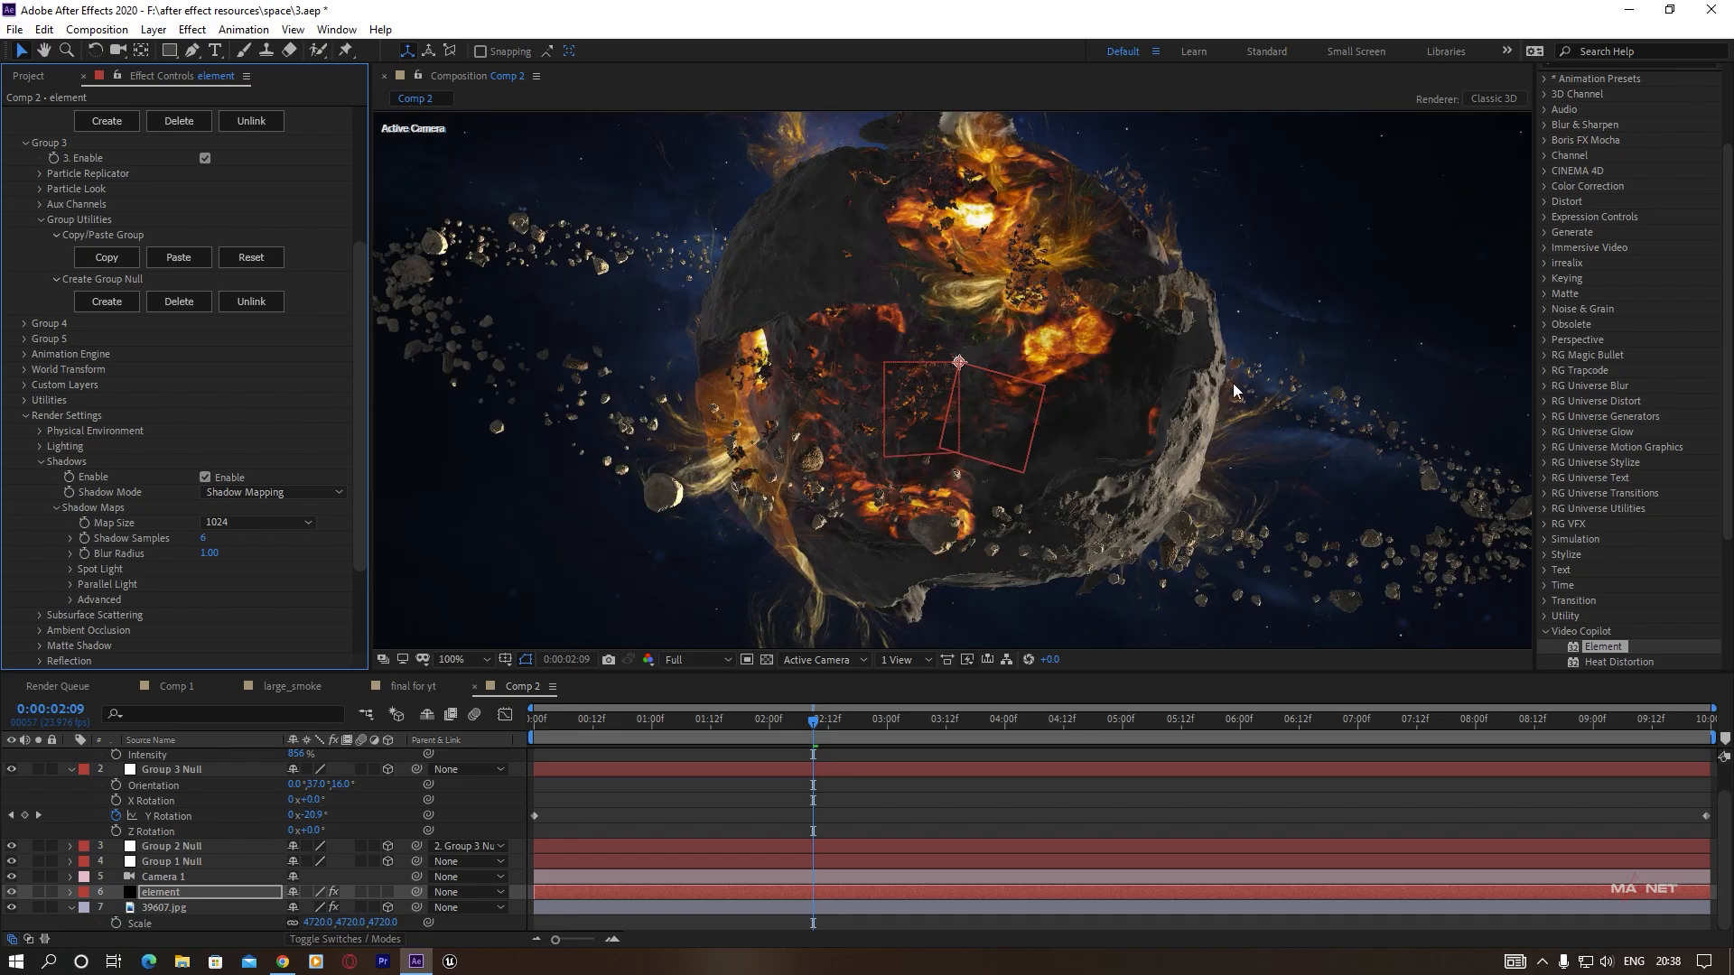
pyautogui.scroll(-1, 1123, 386)
pyautogui.scroll(1, 1122, 388)
pyautogui.moveTo(1108, 459); pyautogui.dragTo(770, 388)
pyautogui.press('.')
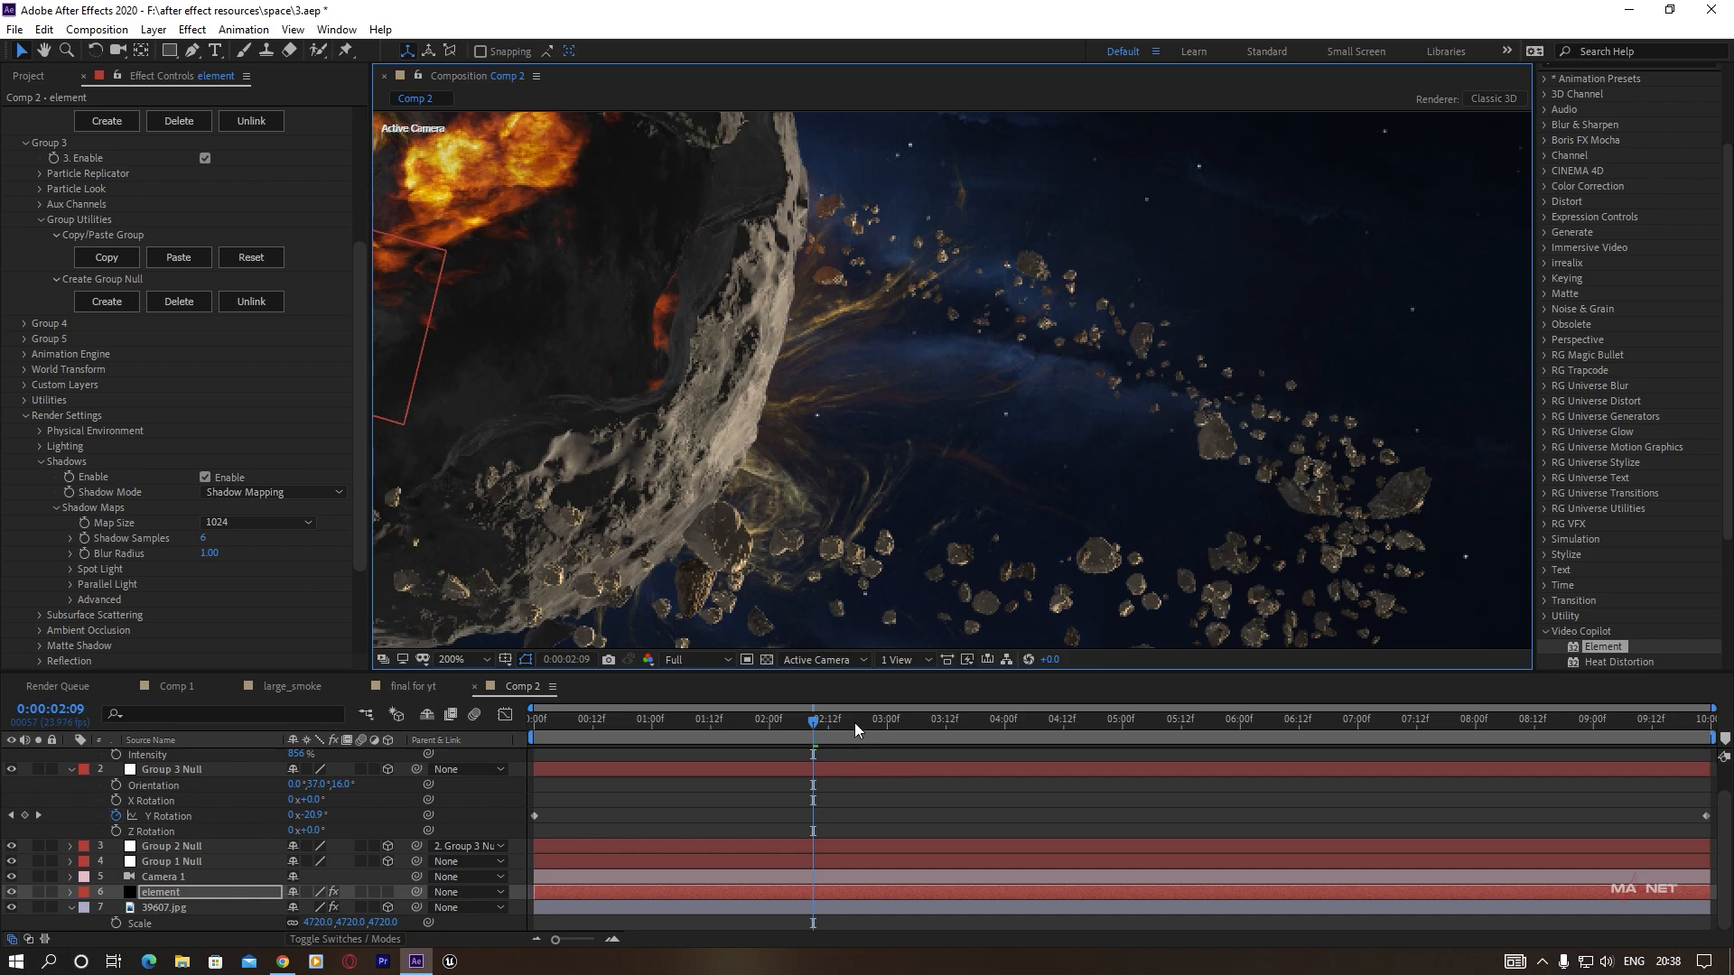
pyautogui.moveTo(855, 724)
pyautogui.mouseDown()
pyautogui.moveTo(1037, 723)
pyautogui.moveTo(822, 723)
pyautogui.mouseUp()
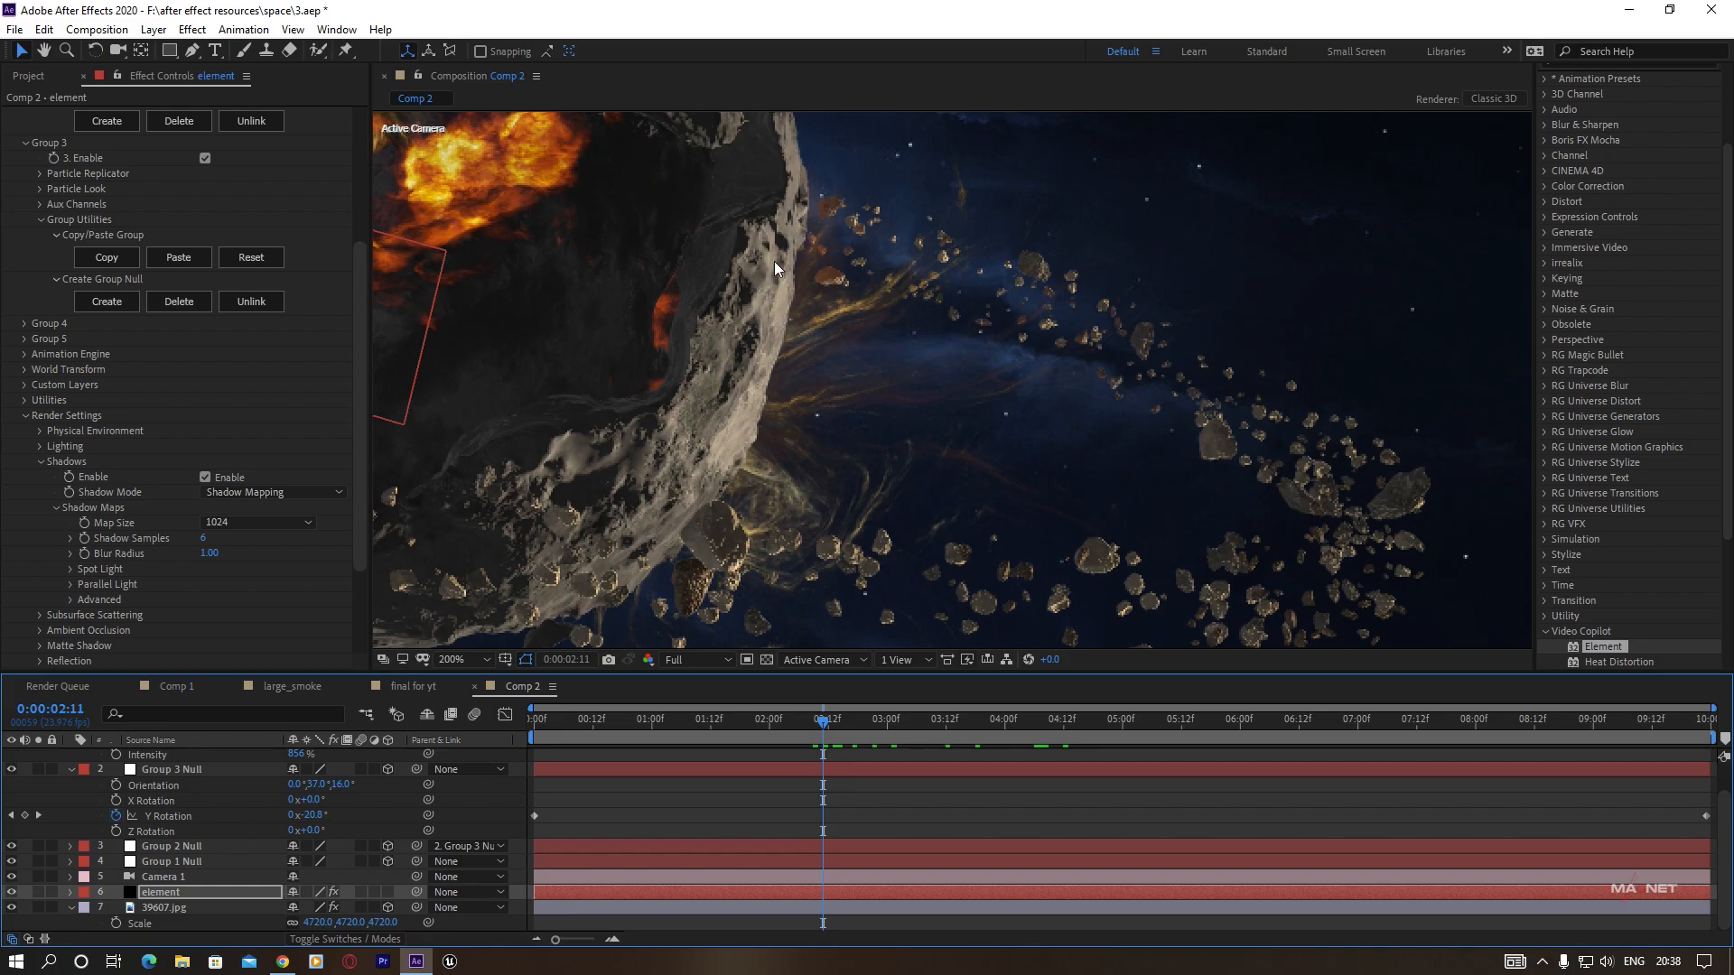
pyautogui.moveTo(837, 717); pyautogui.dragTo(558, 749)
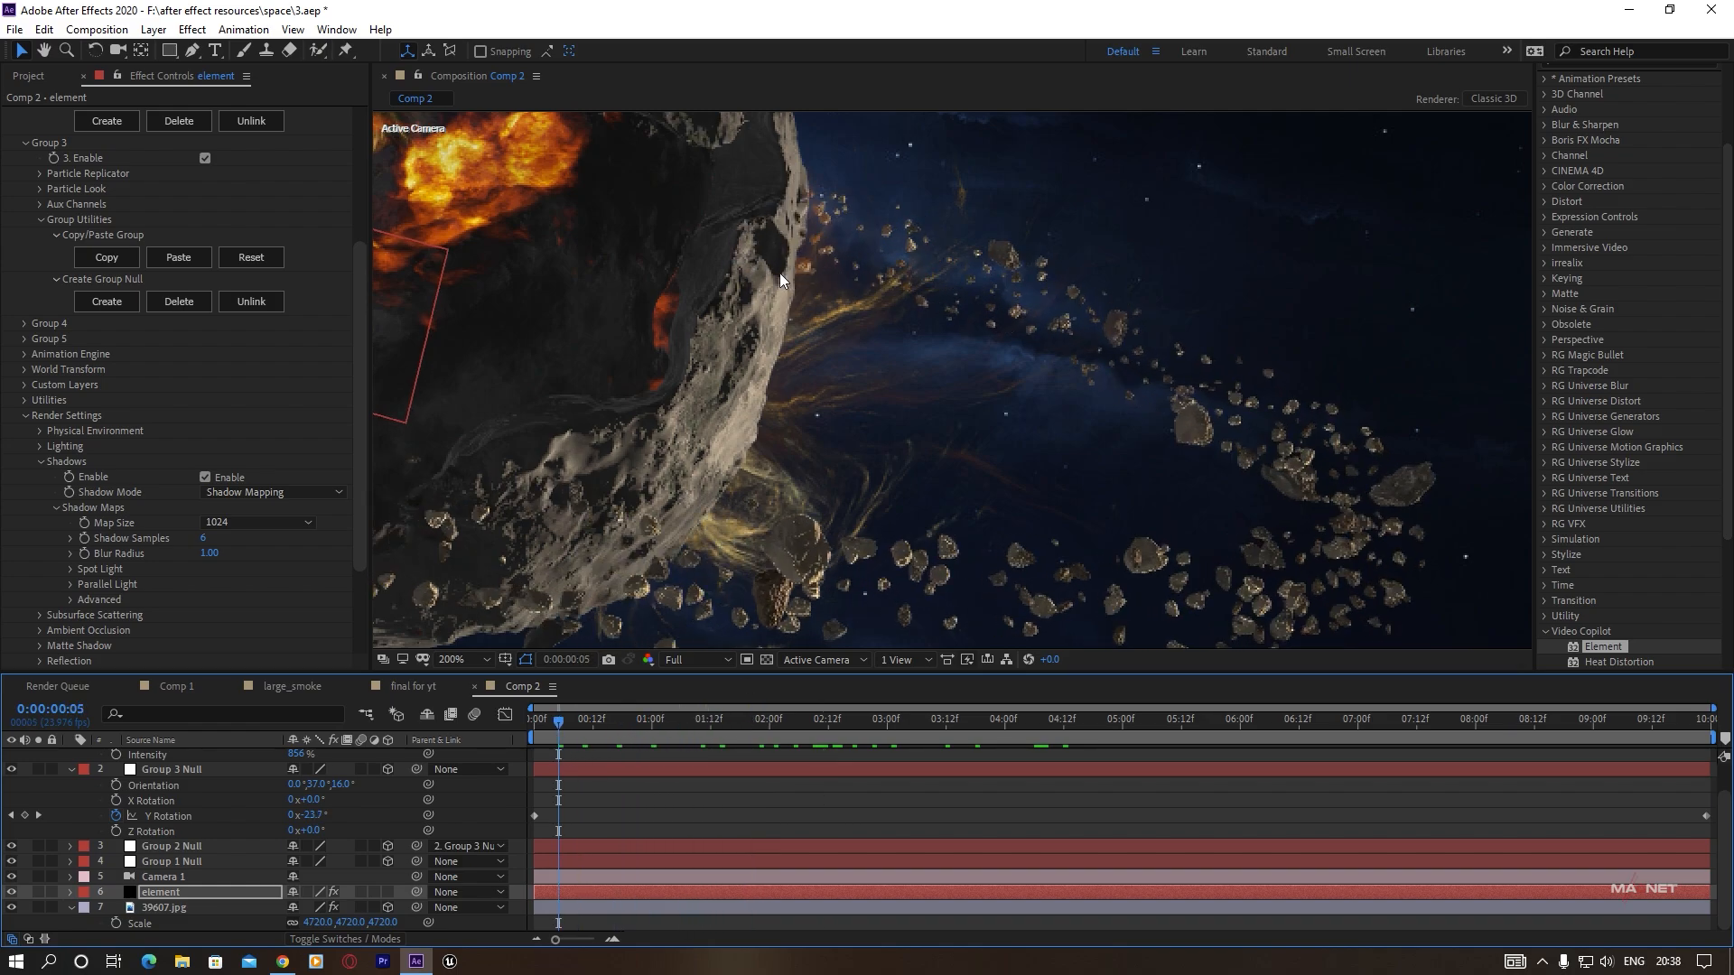
pyautogui.scroll(-2, 756, 235)
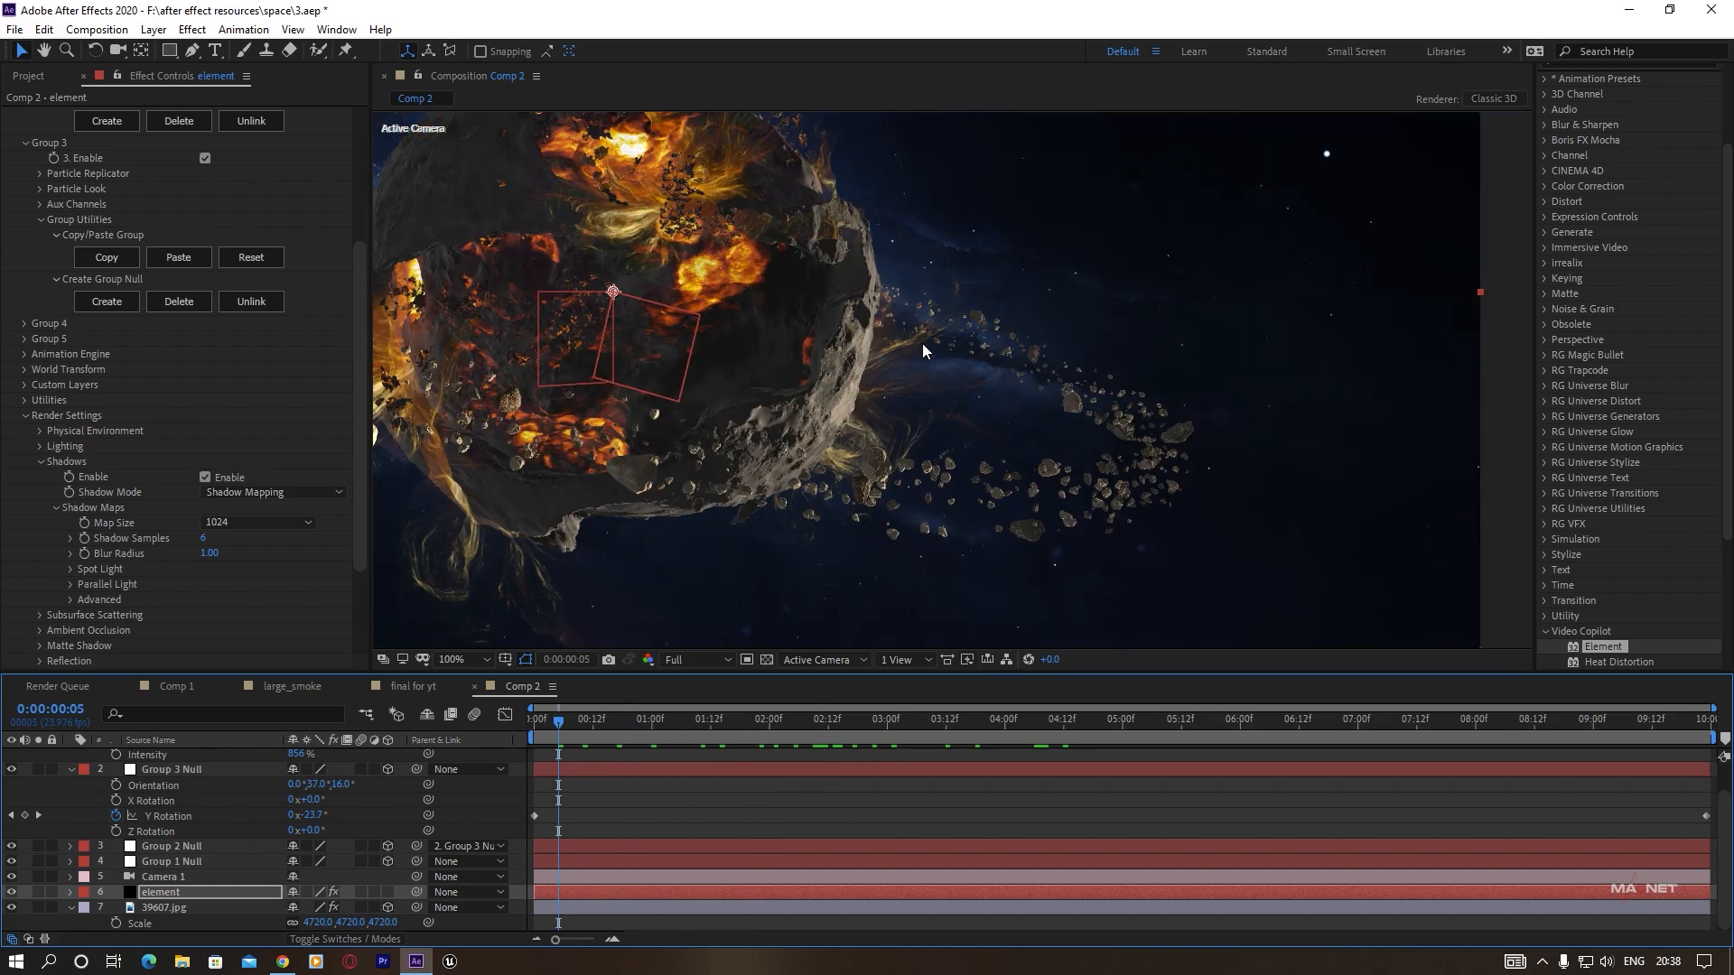
pyautogui.scroll(2, 922, 347)
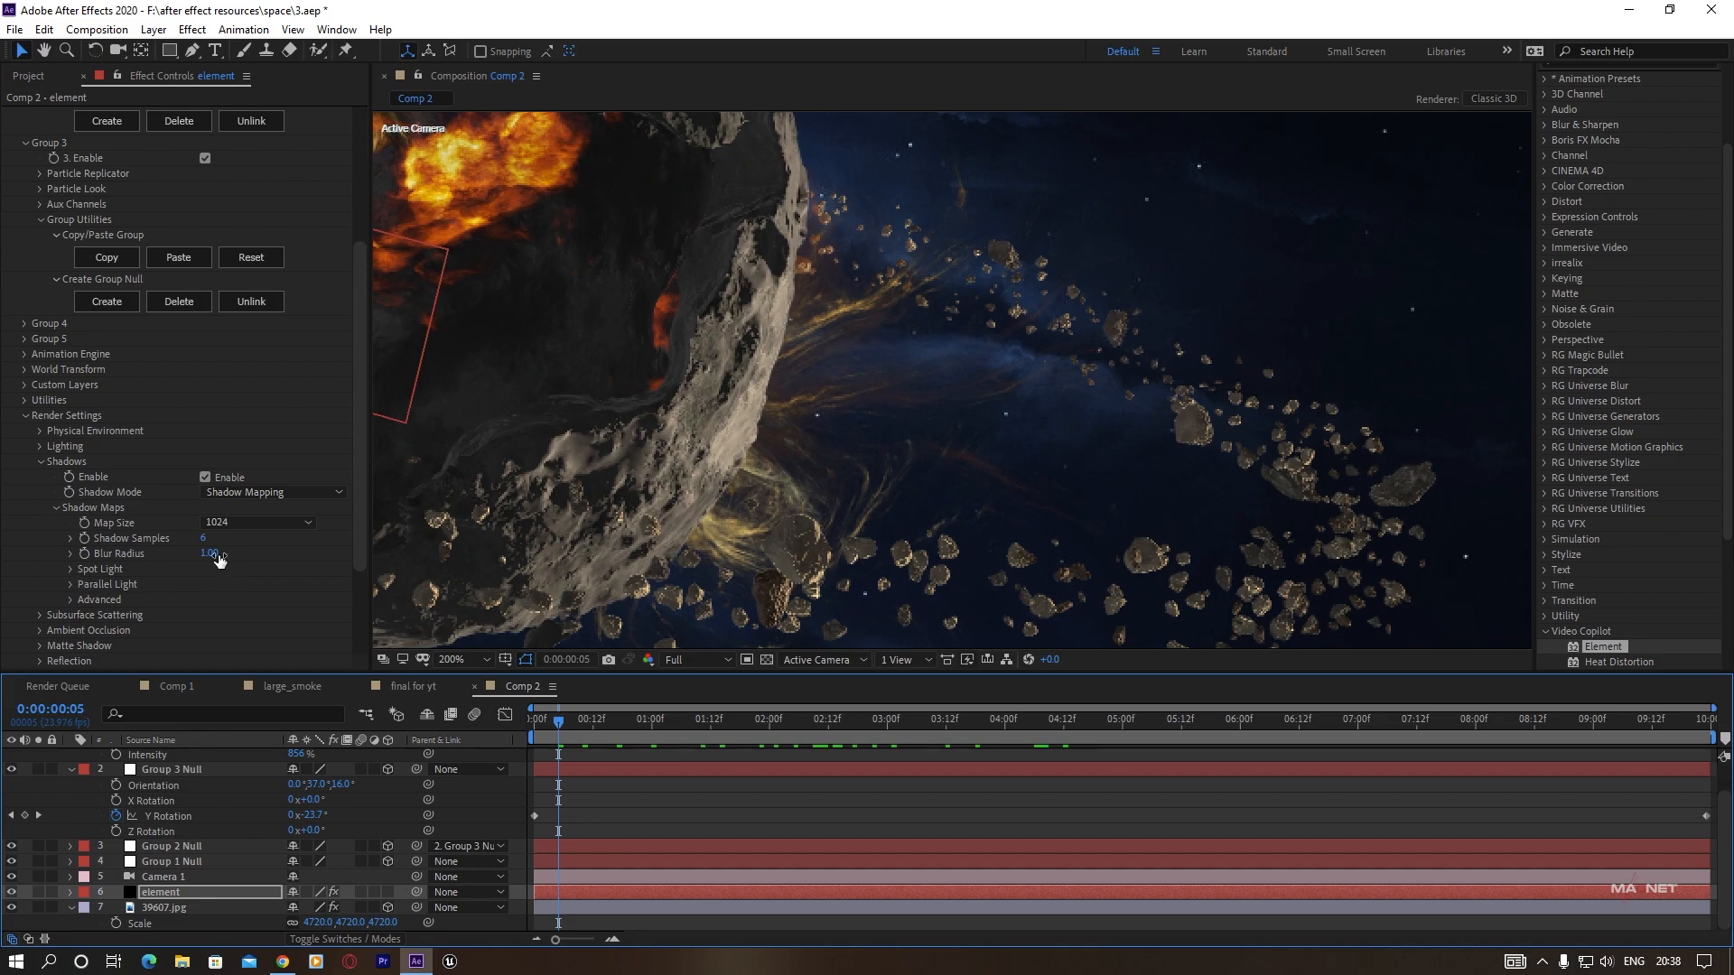
# Set the shadow maps' blur radius to 7.60 and their map size to 4096.
pyautogui.moveTo(219, 560); pyautogui.dragTo(290, 552)
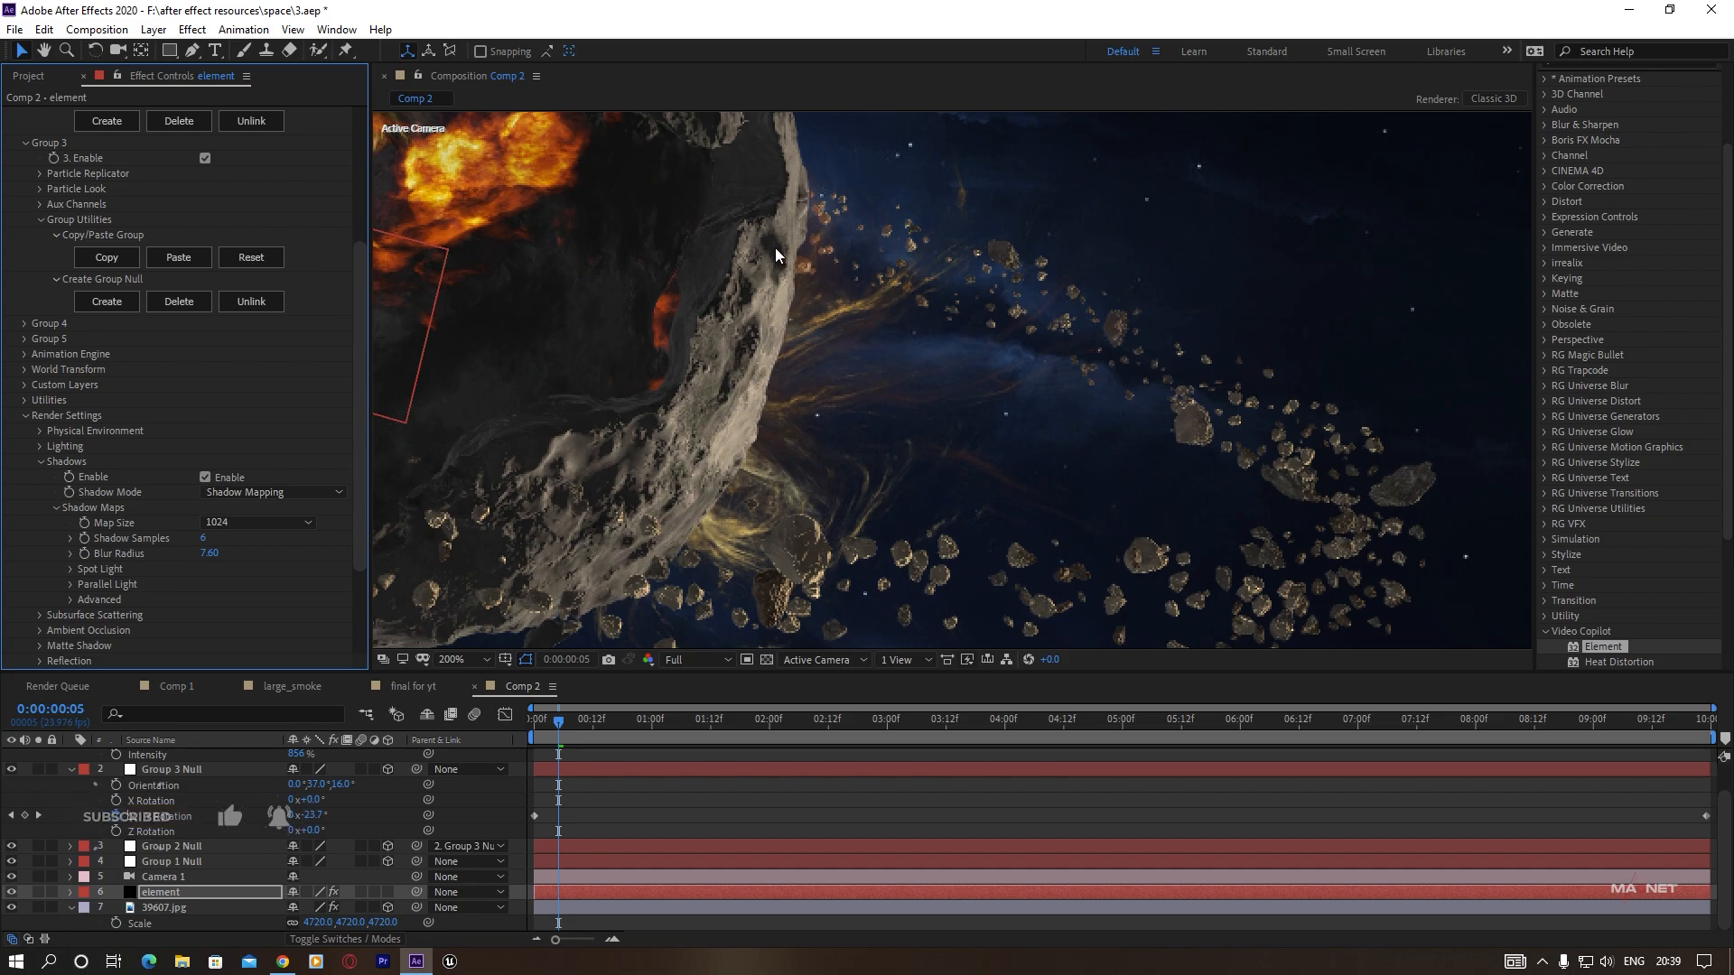
pyautogui.click(670, 722)
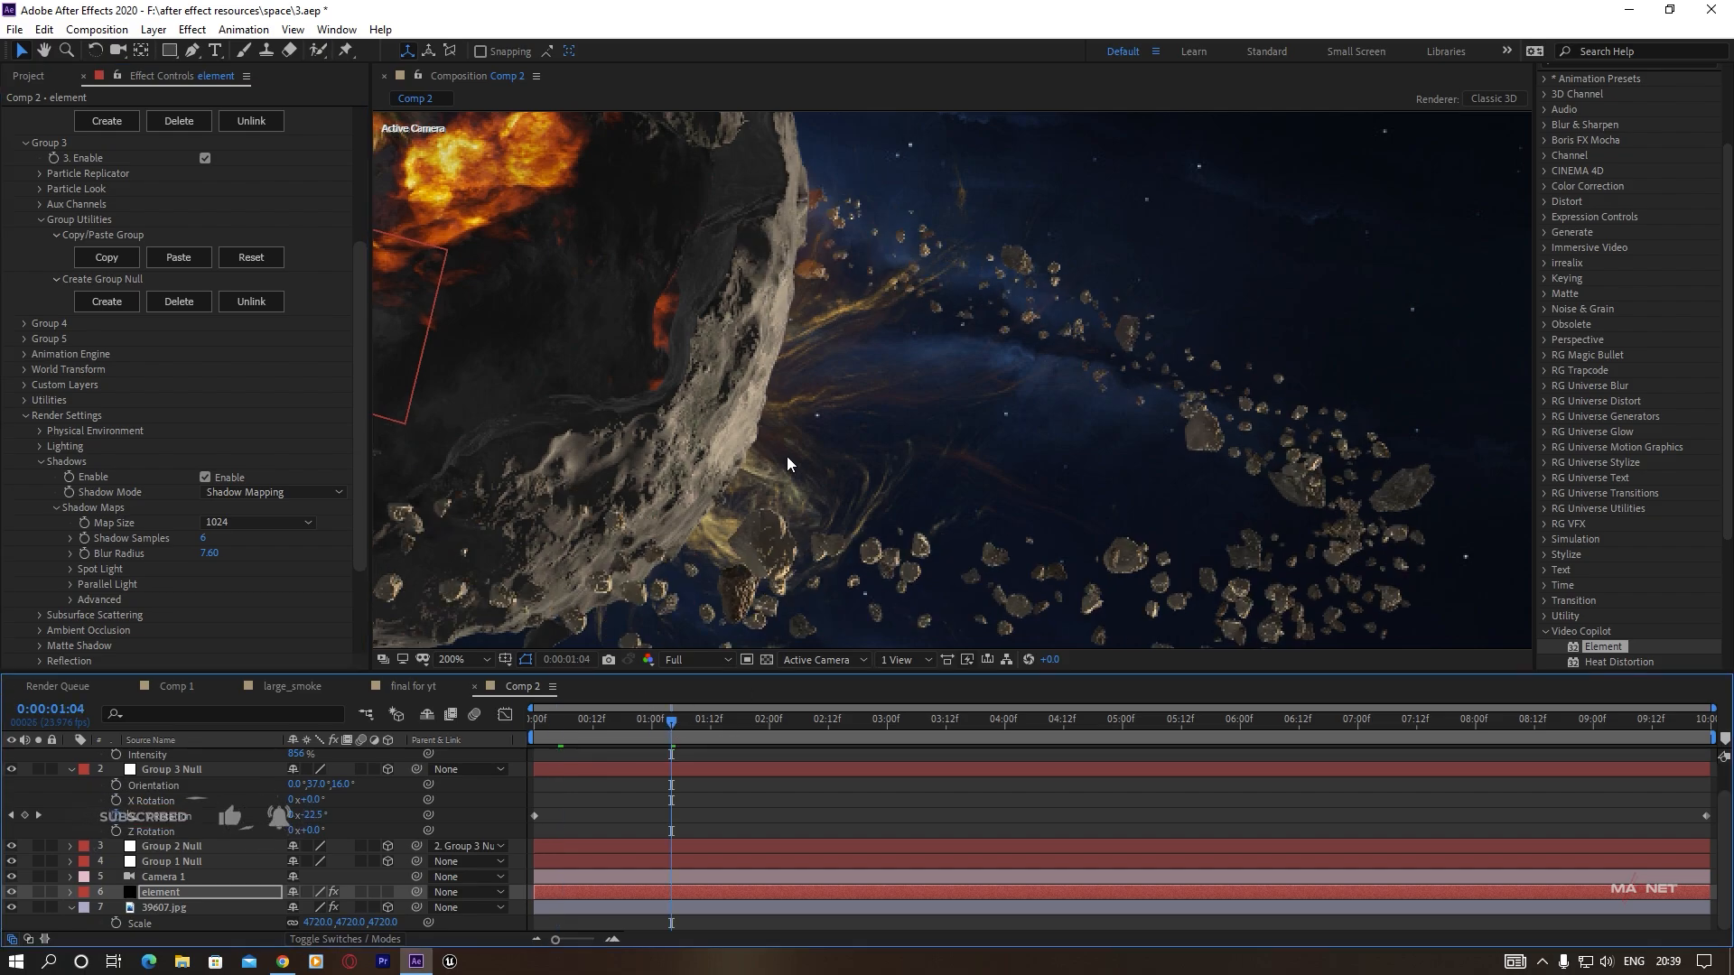
pyautogui.scroll(-3, 787, 453)
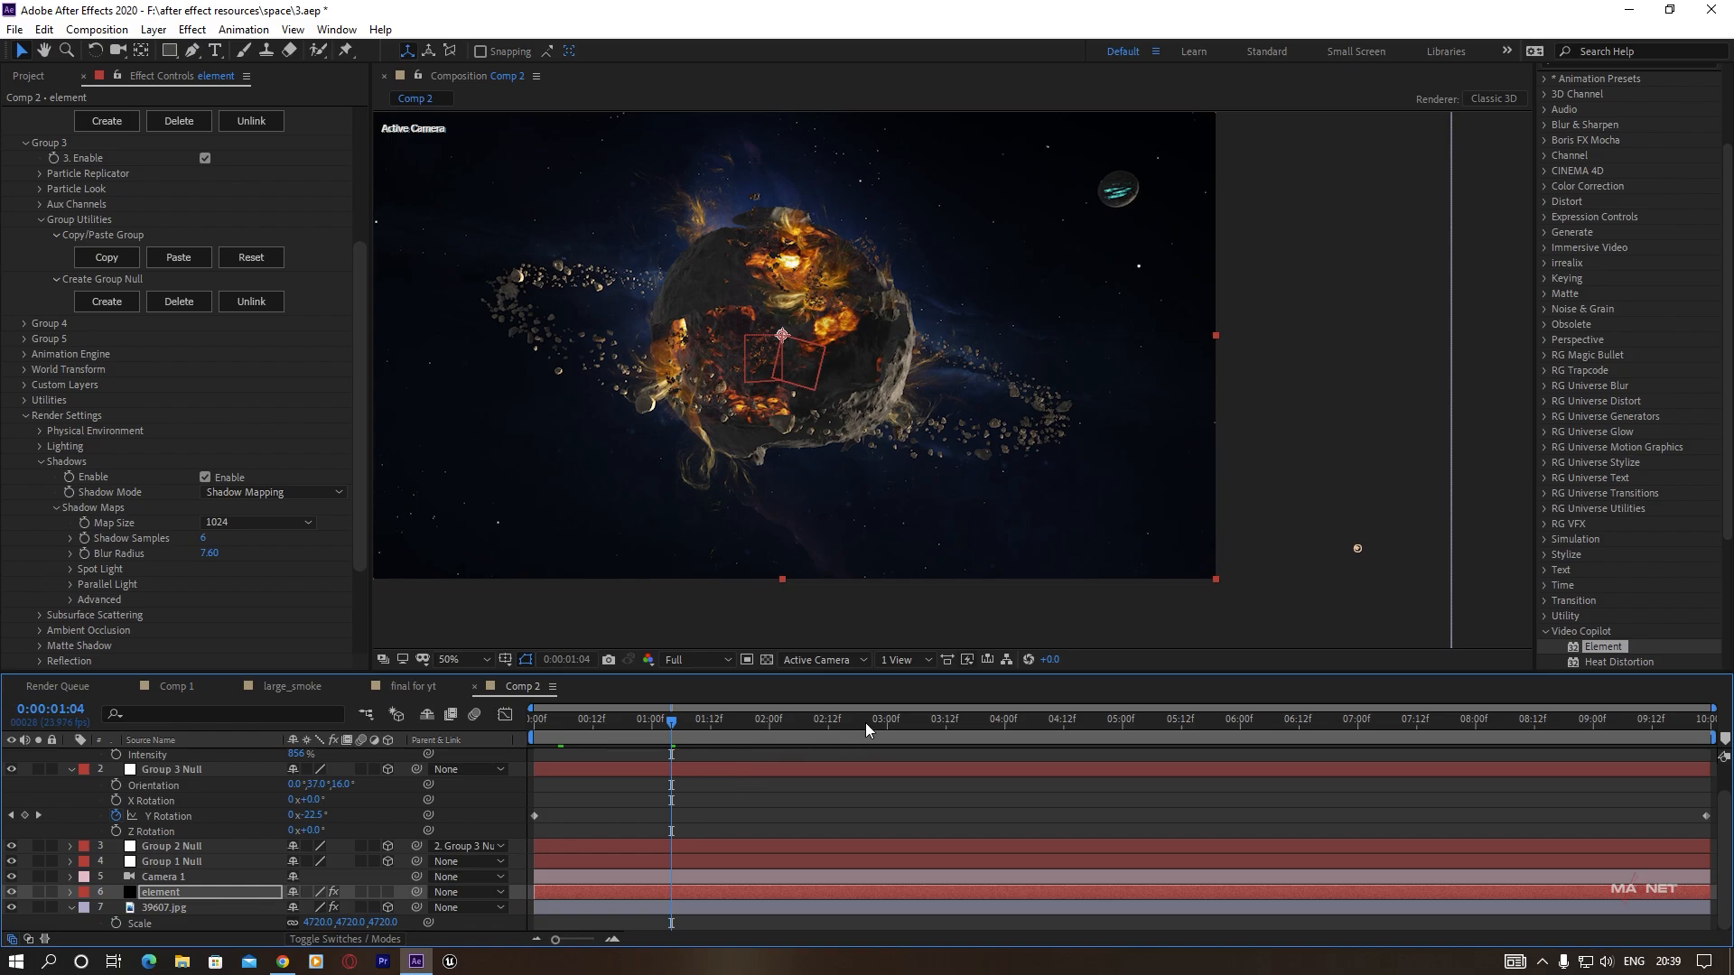
pyautogui.click(865, 722)
pyautogui.press('space')
pyautogui.click(897, 761)
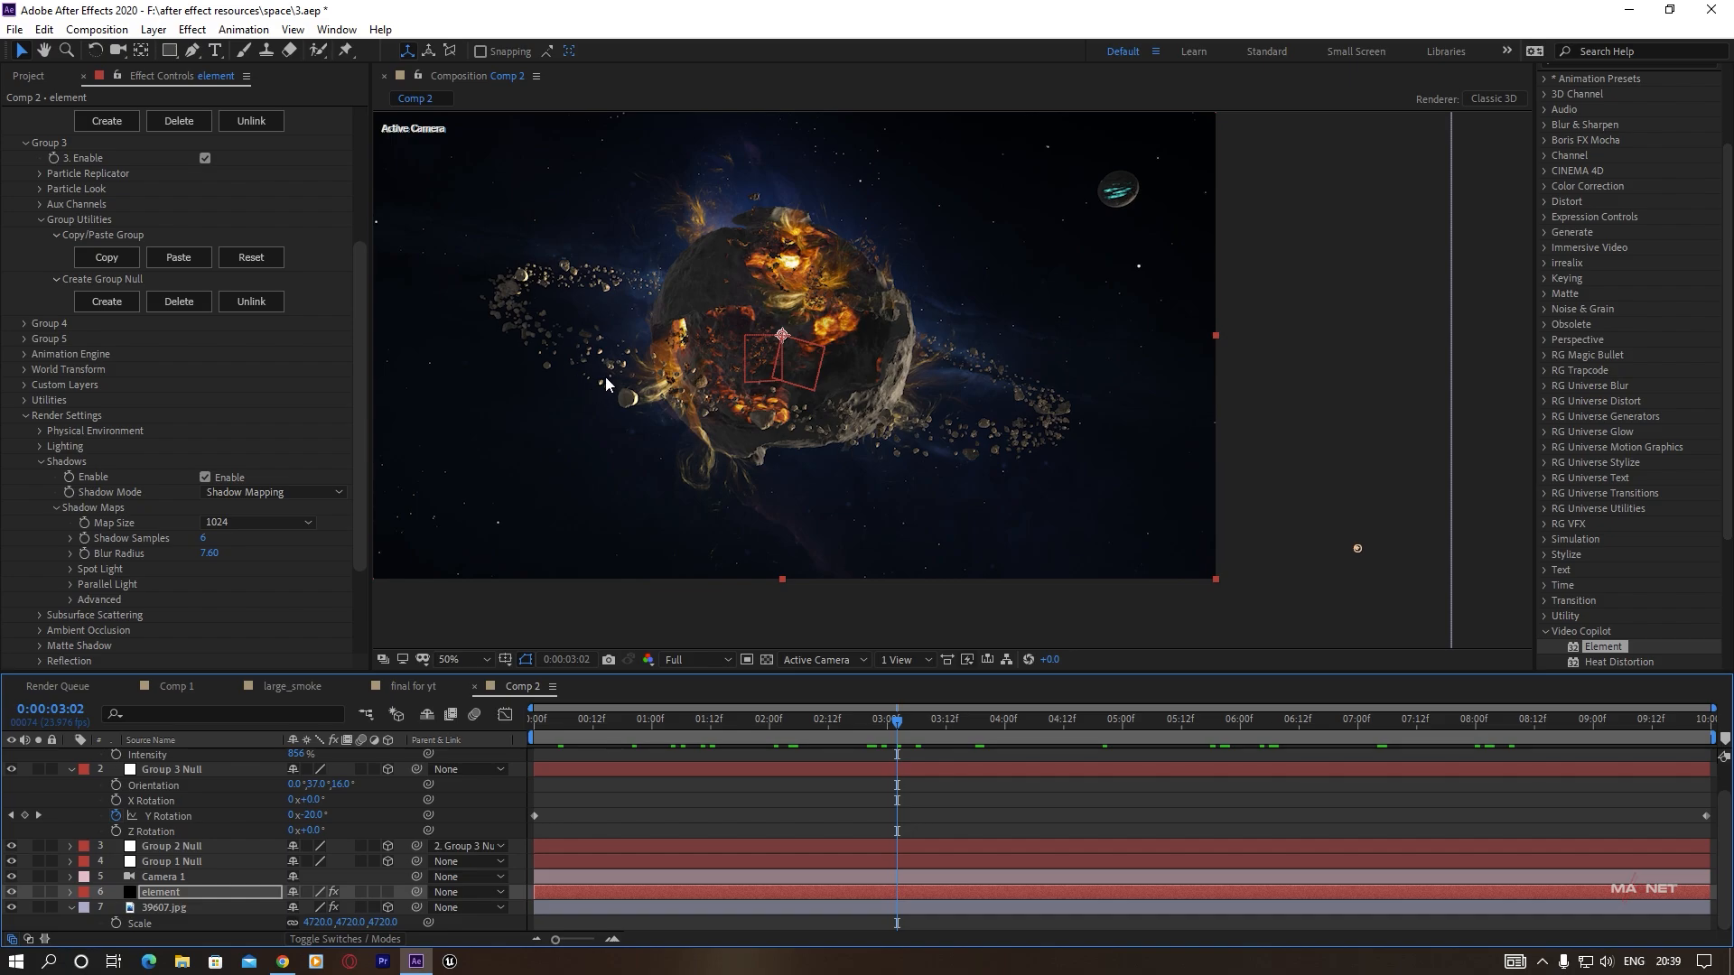
pyautogui.click(240, 522)
pyautogui.click(253, 619)
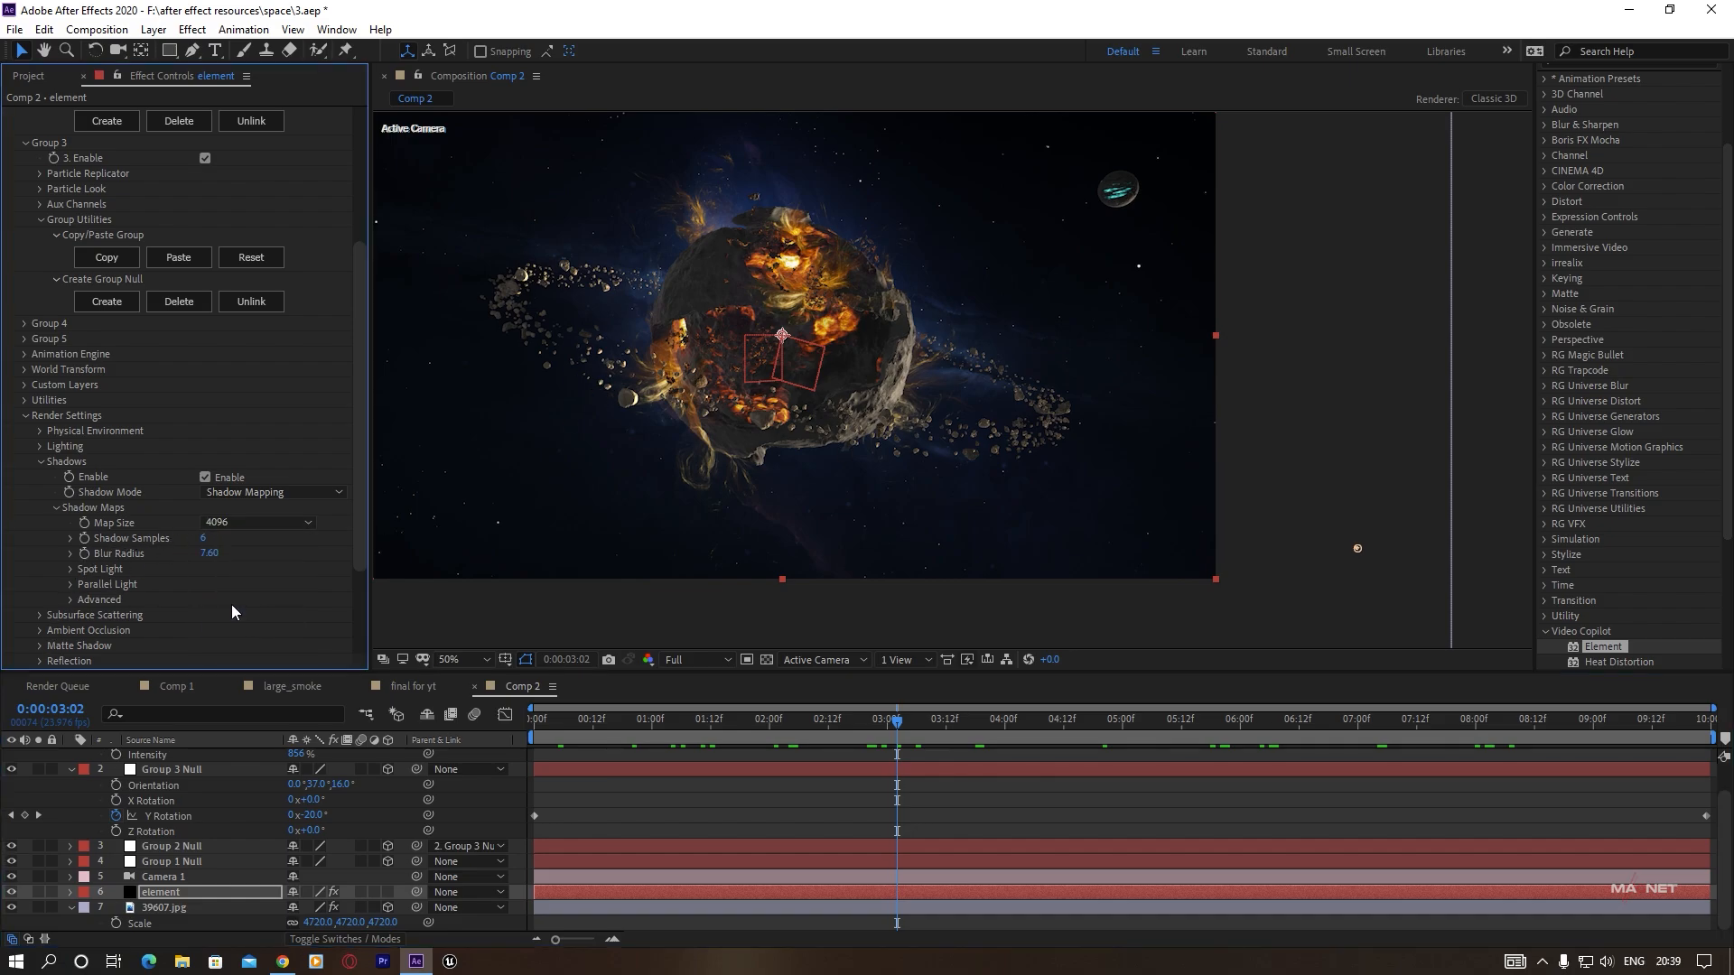
# Enable ambient occlusion on the element layer and set the SSAO intensity to 6.3.
pyautogui.scroll(-3, 25, 484)
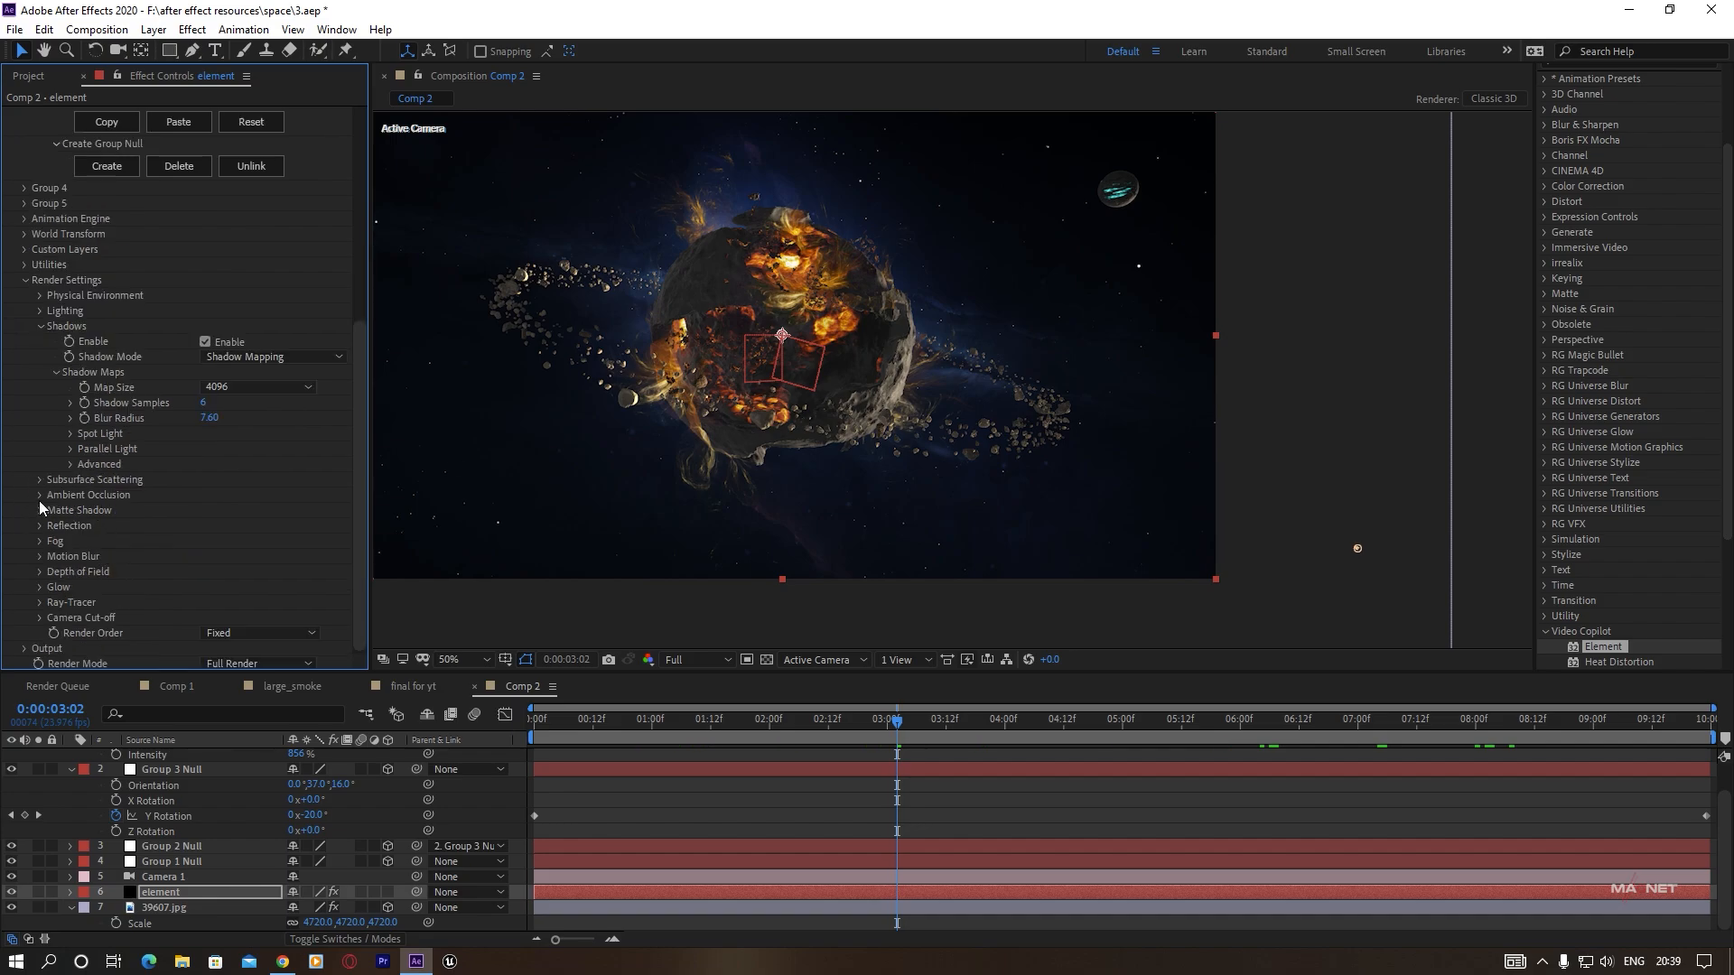
pyautogui.click(40, 495)
pyautogui.scroll(-1, 36, 496)
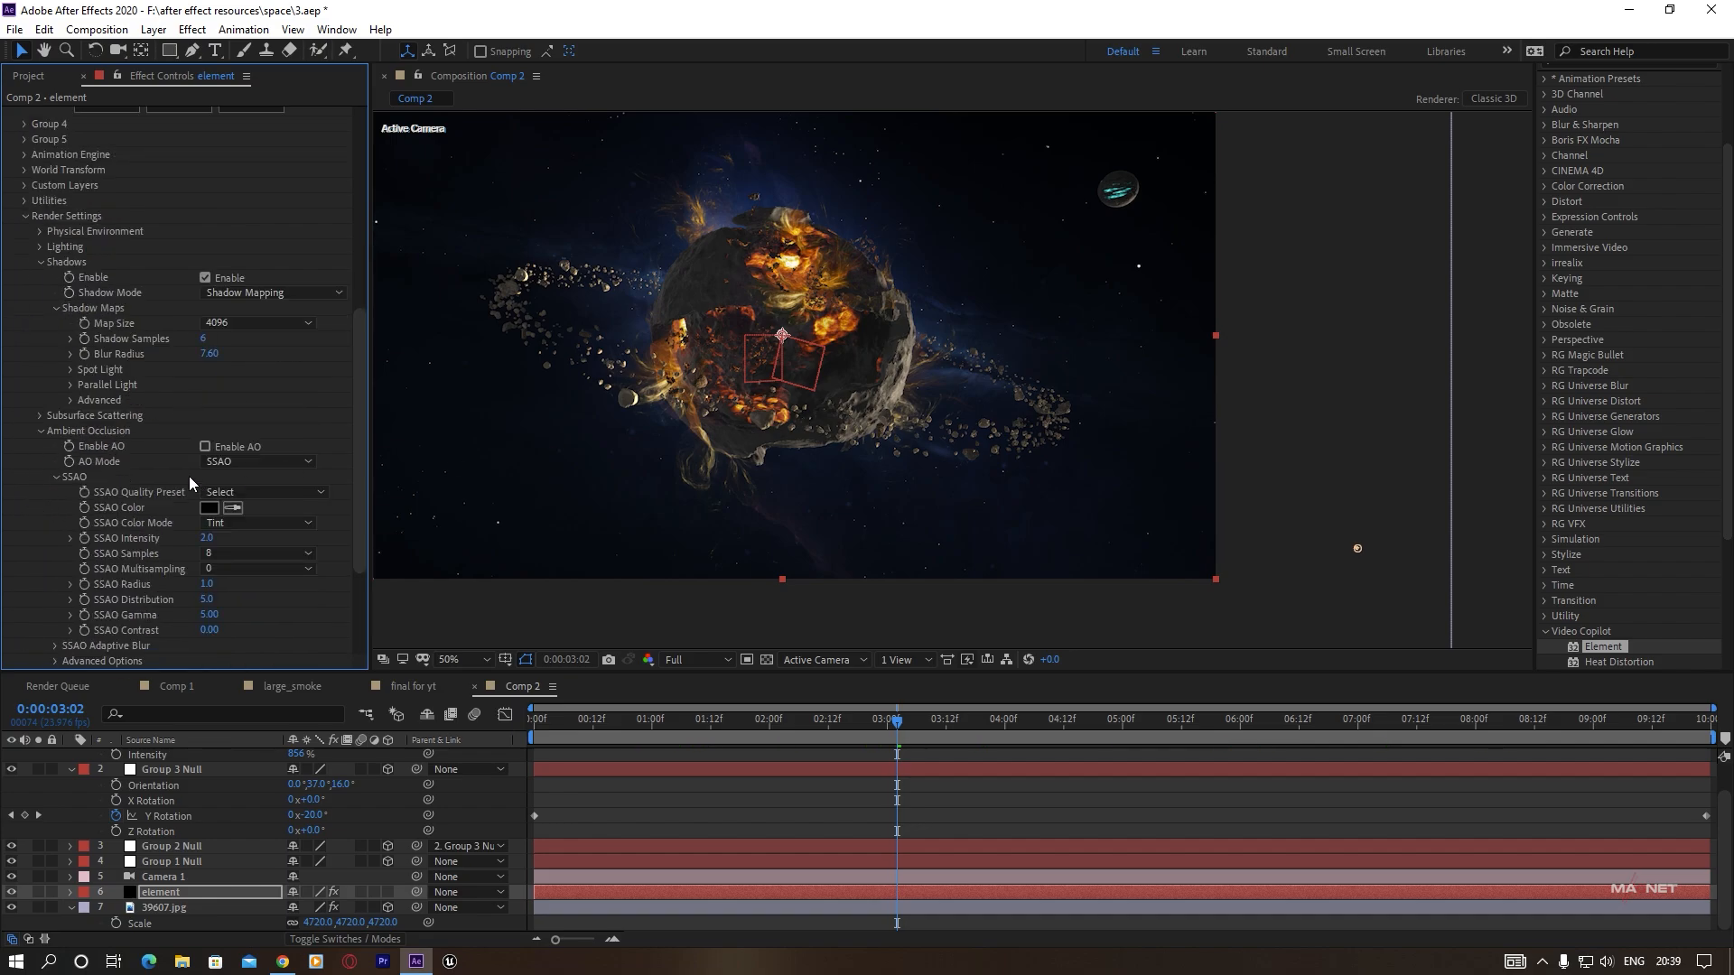
pyautogui.click(205, 446)
pyautogui.scroll(2, 948, 380)
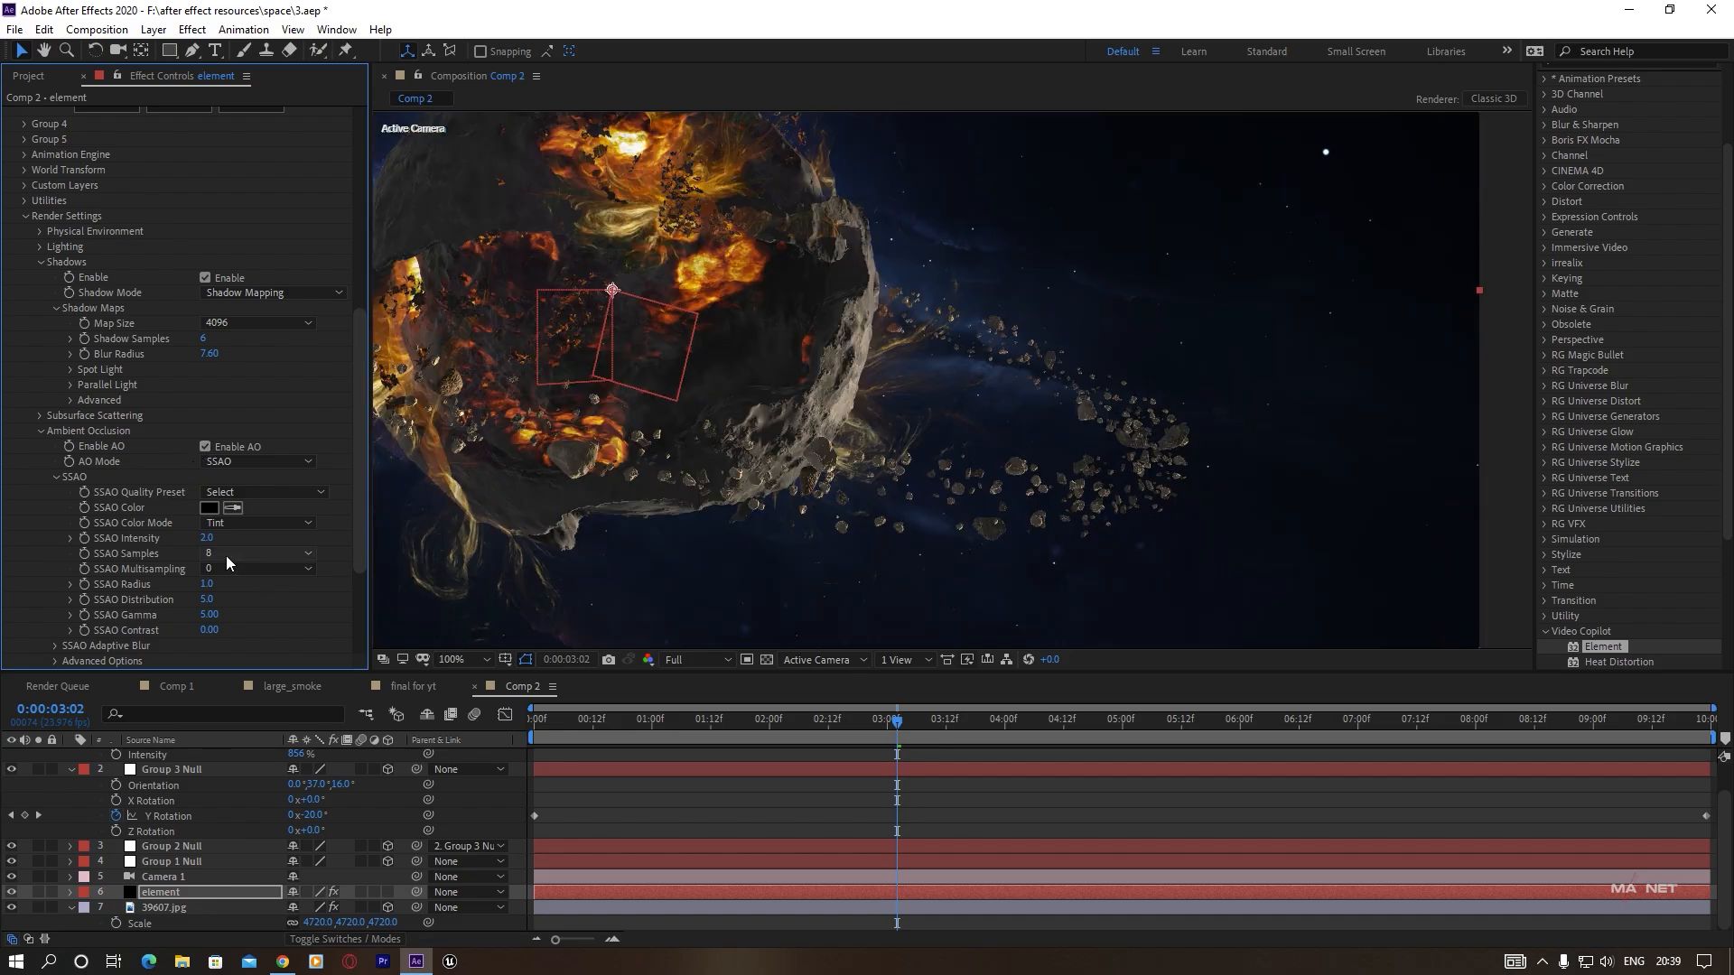
pyautogui.moveTo(206, 539); pyautogui.dragTo(251, 541)
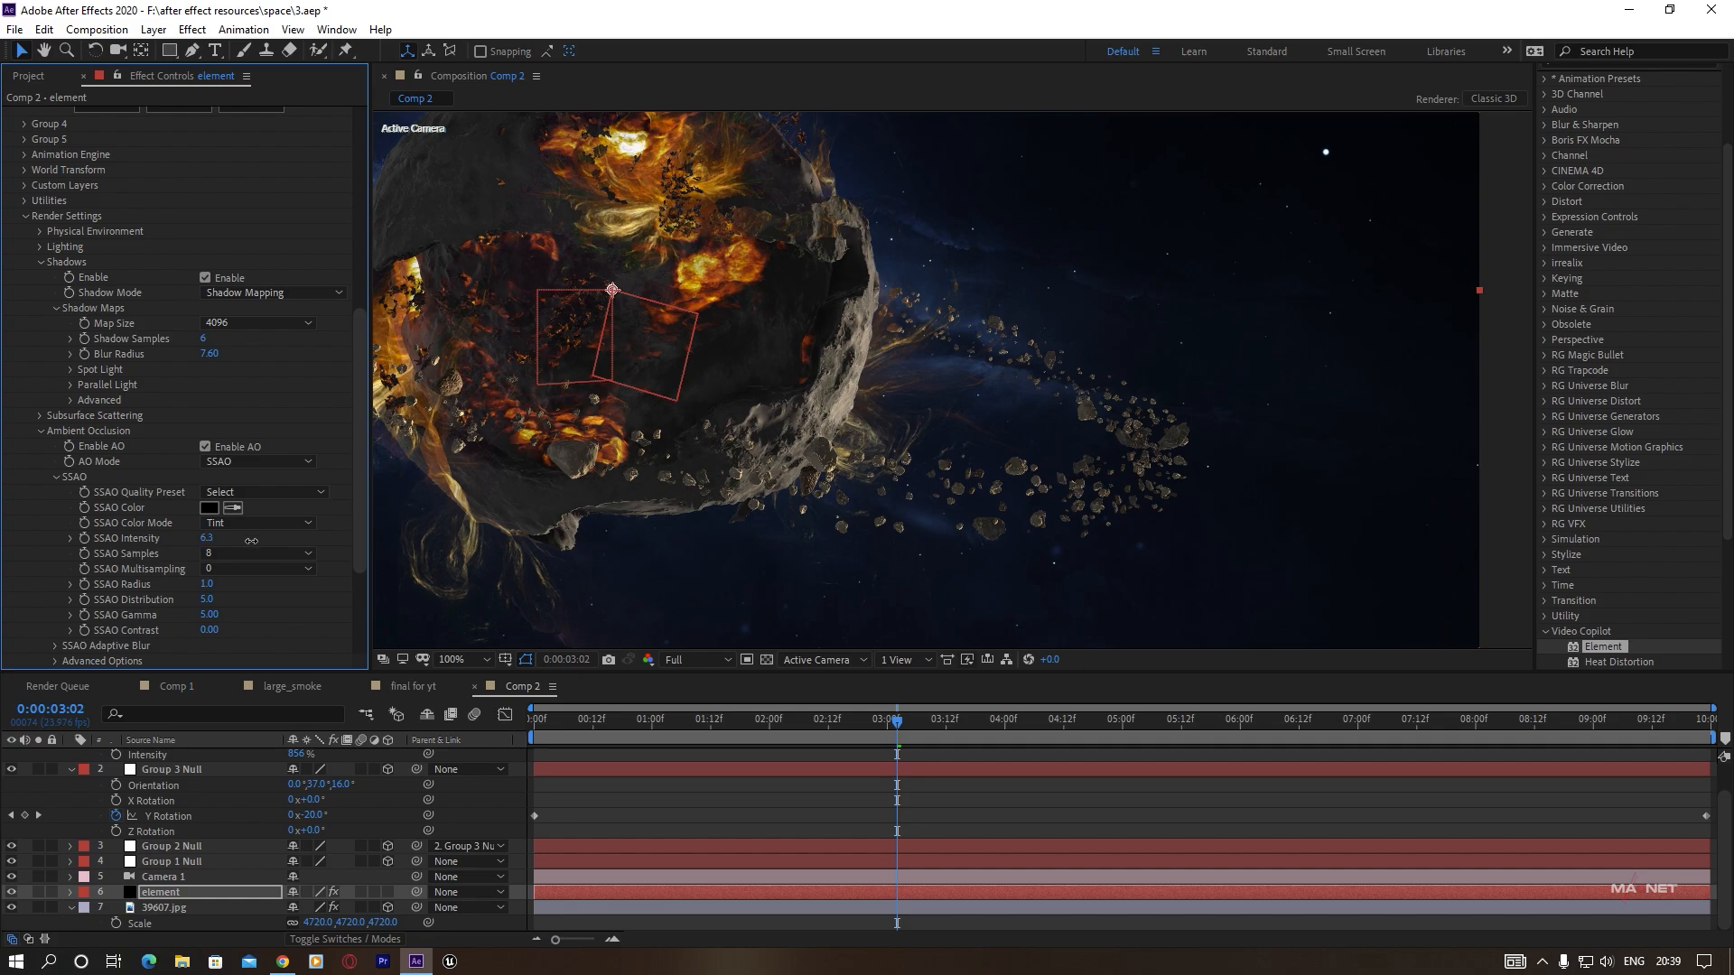
# Examine the ambient occlusion on the planet's broken shell and ring, both up close and in the whole frame.
pyautogui.press('h')
pyautogui.moveTo(844, 470); pyautogui.dragTo(889, 602)
pyautogui.scroll(-1, 894, 518)
pyautogui.scroll(1, 894, 518)
pyautogui.moveTo(895, 502); pyautogui.dragTo(860, 394)
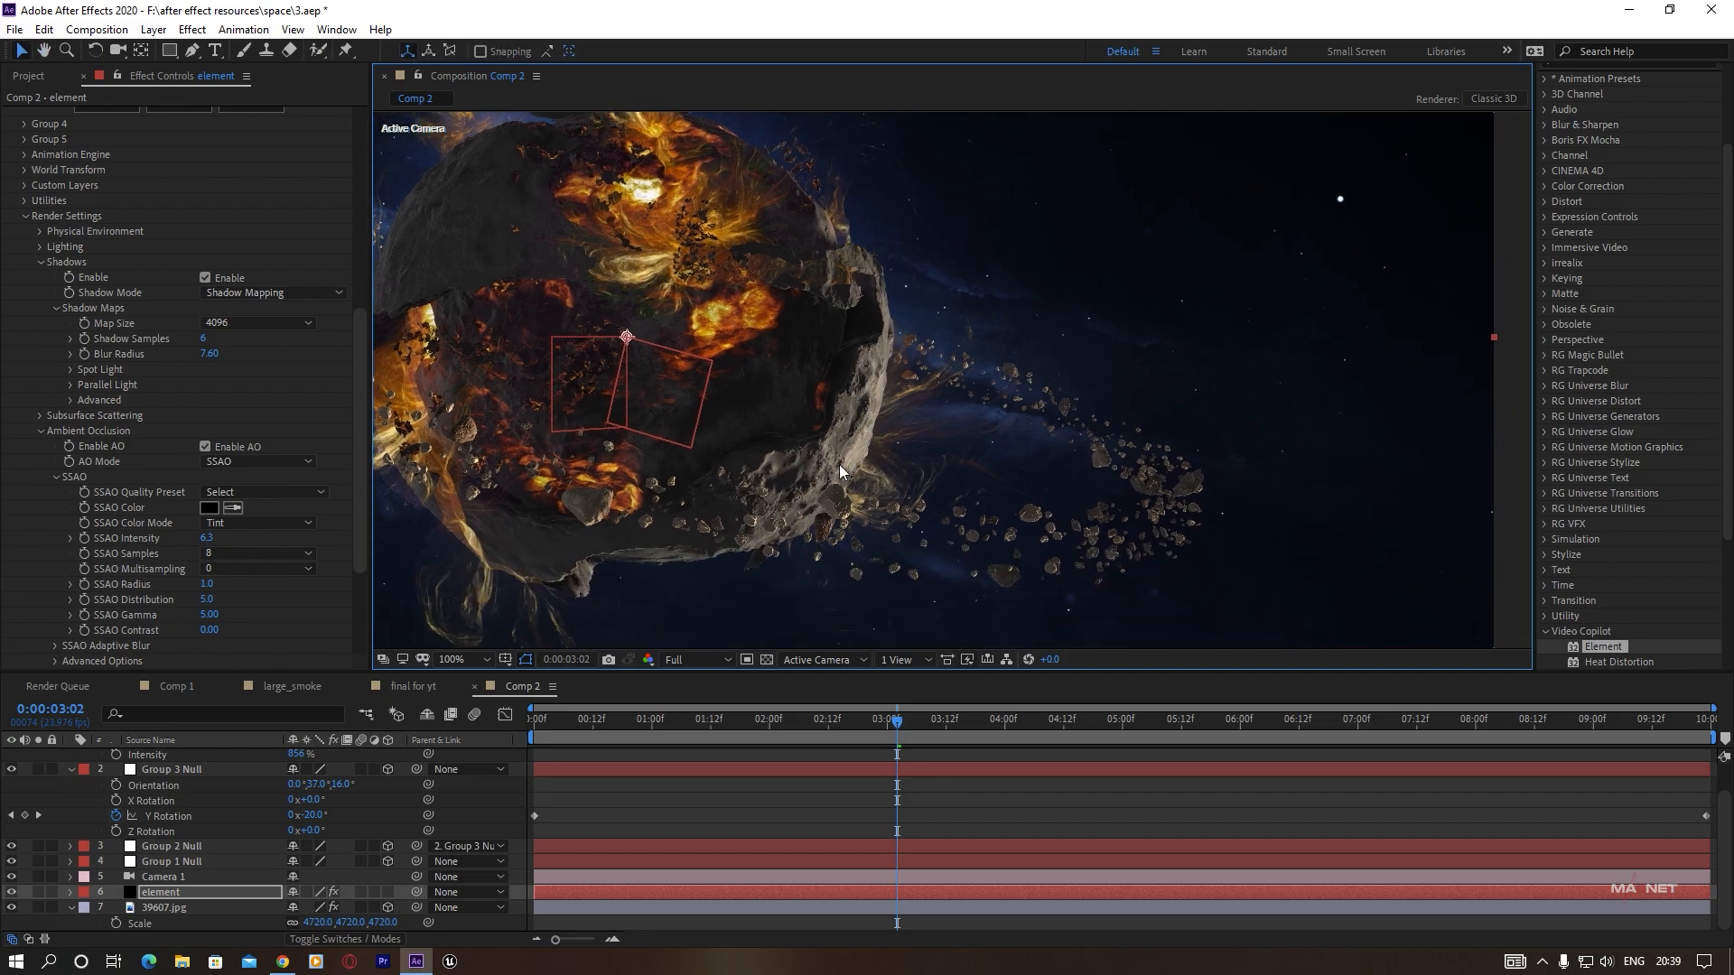
pyautogui.moveTo(838, 450); pyautogui.dragTo(876, 471)
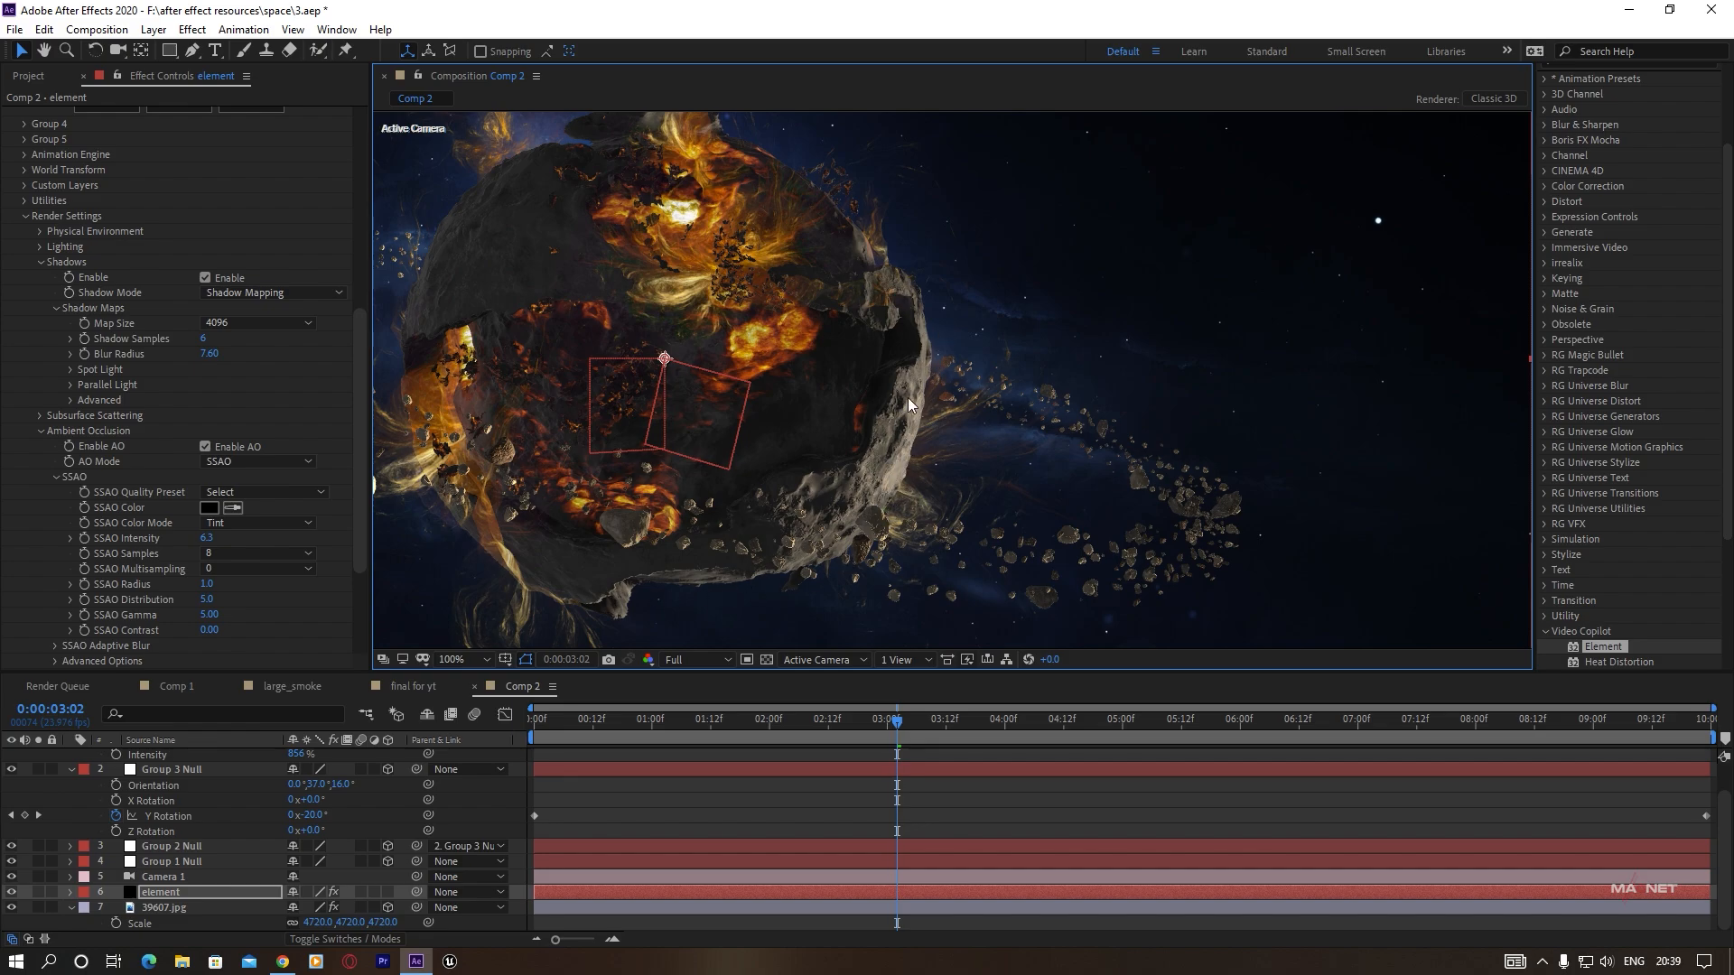
pyautogui.scroll(-1, 847, 453)
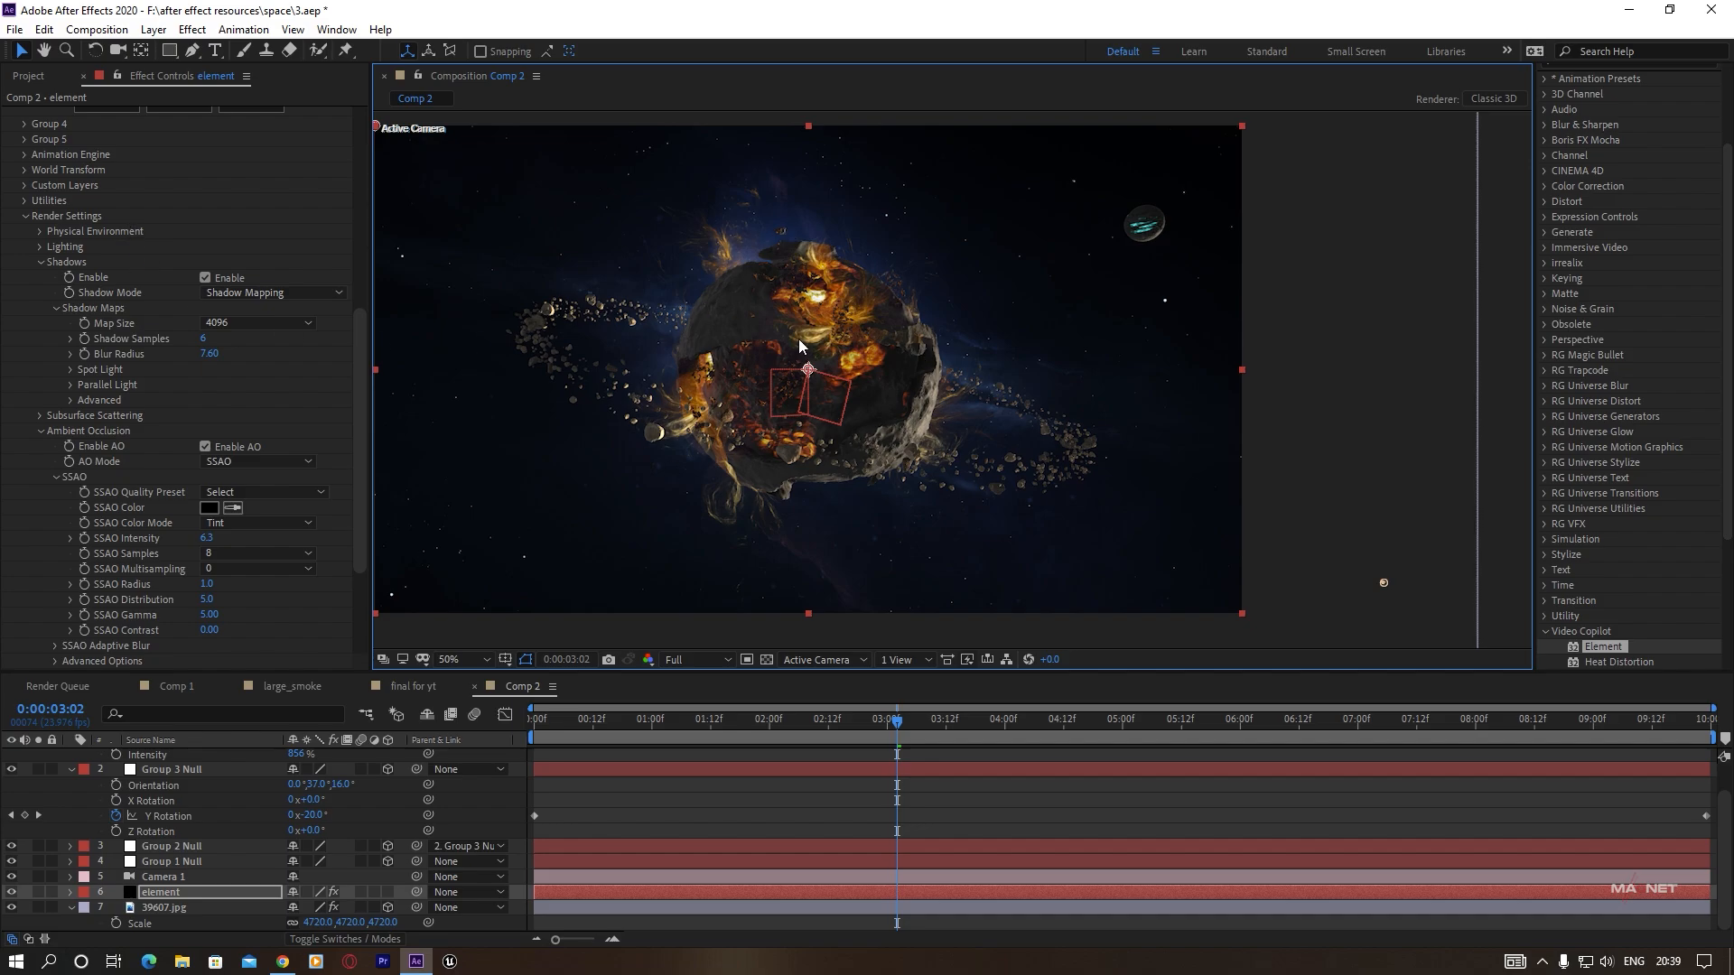
# In the Element scene setup, set the Planet 3 glossiness texture's input levels to 0.52, 0.50, 0.77 and its saturation to -100%.
pyautogui.scroll(5, 128, 262)
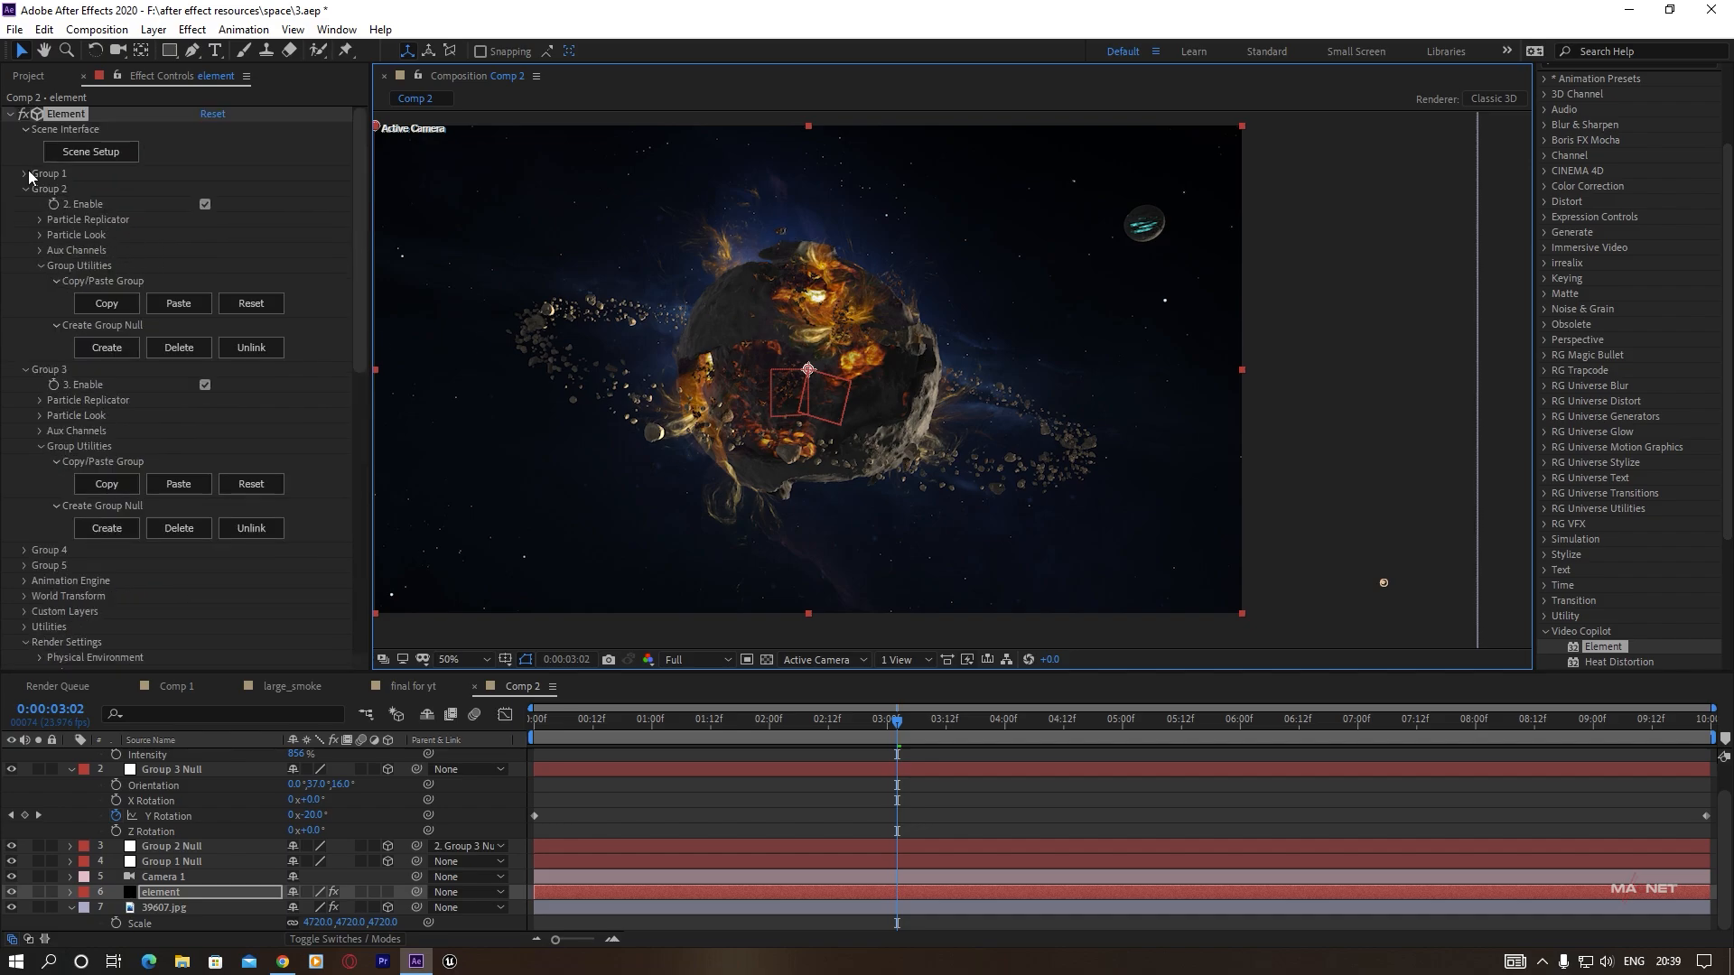
pyautogui.click(93, 154)
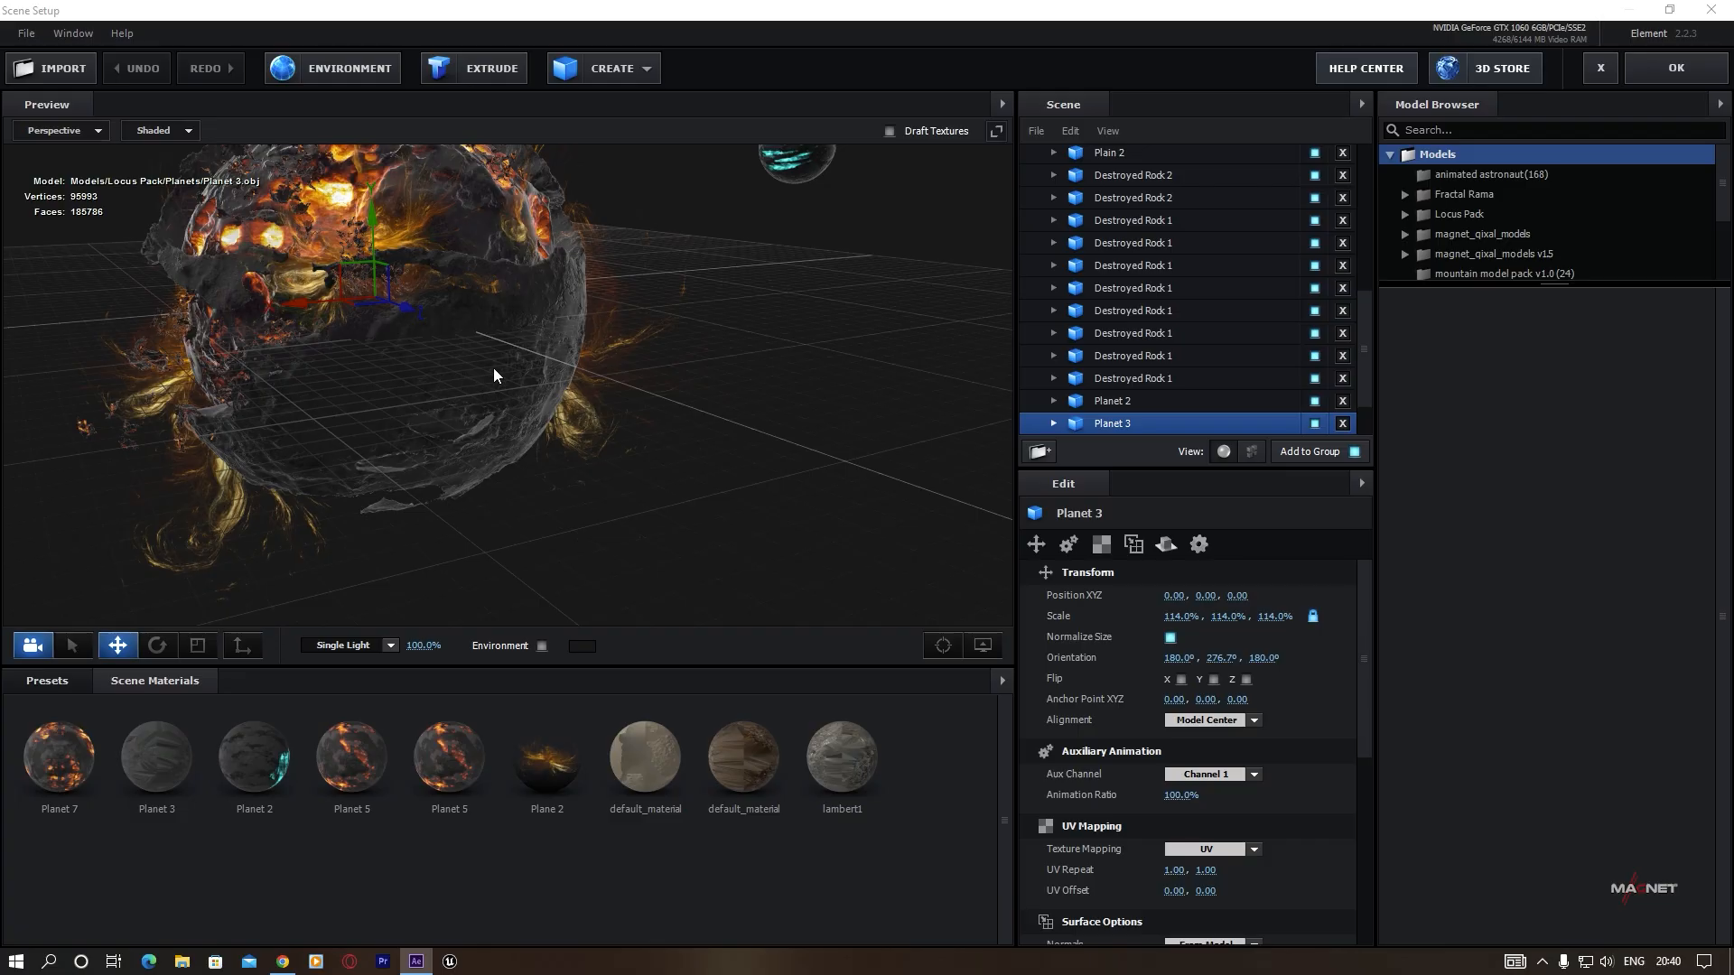
pyautogui.moveTo(494, 369); pyautogui.dragTo(449, 353)
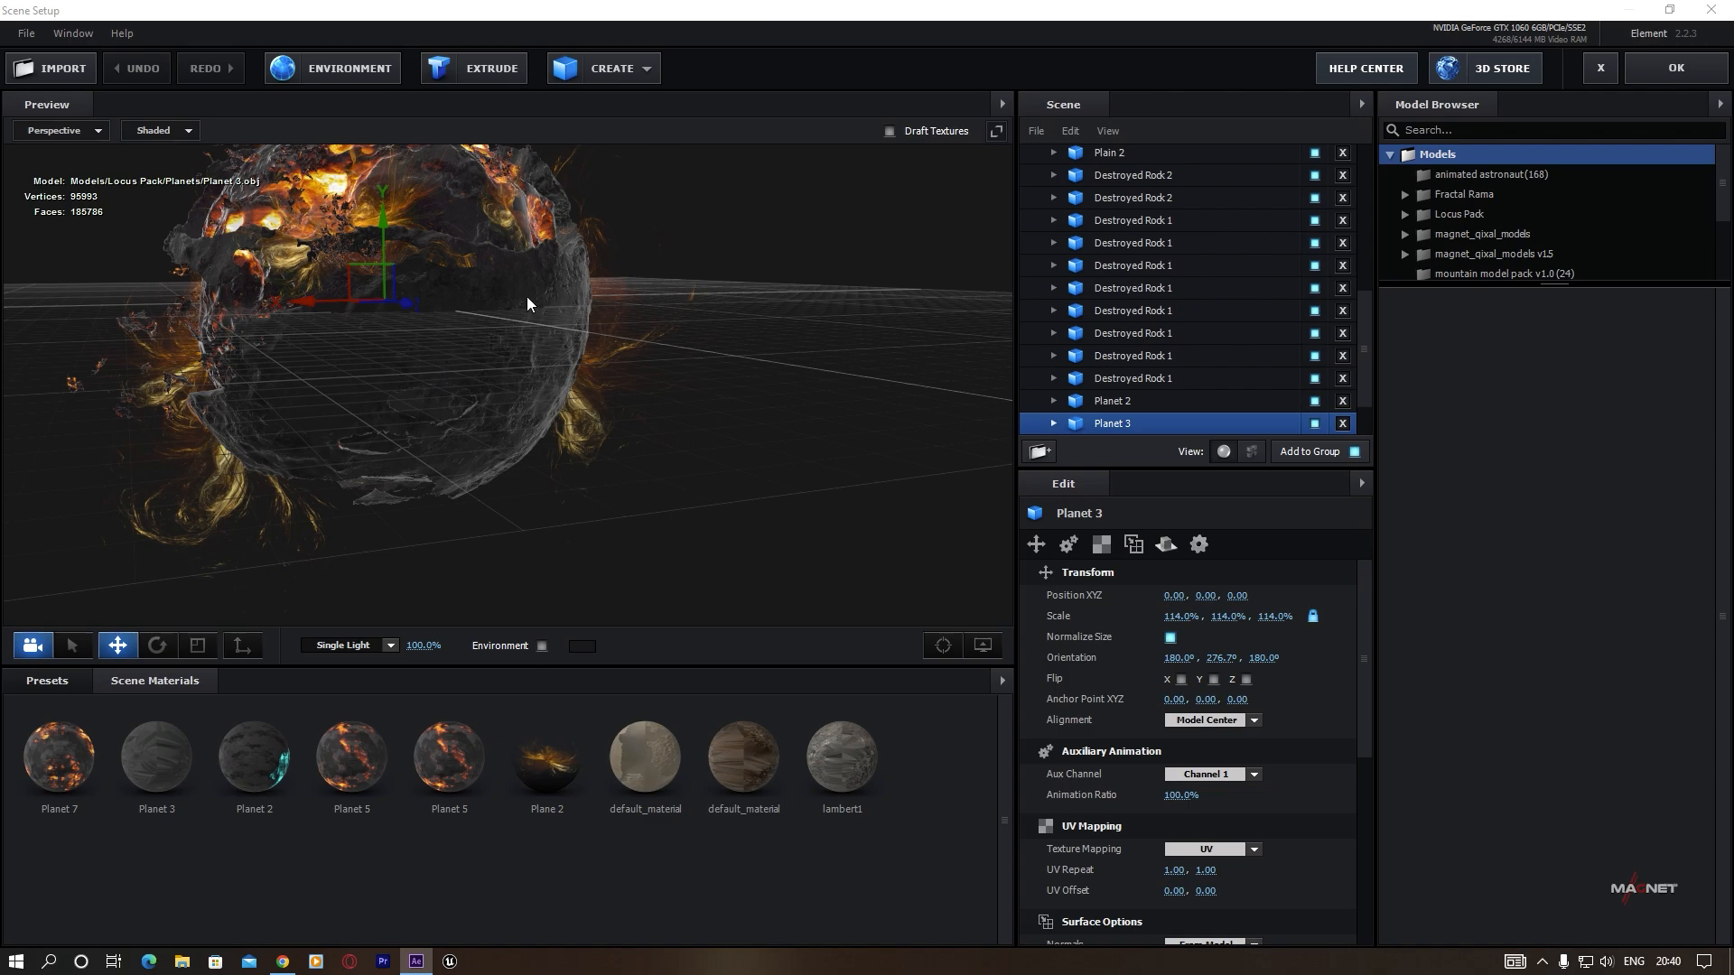
pyautogui.click(570, 307)
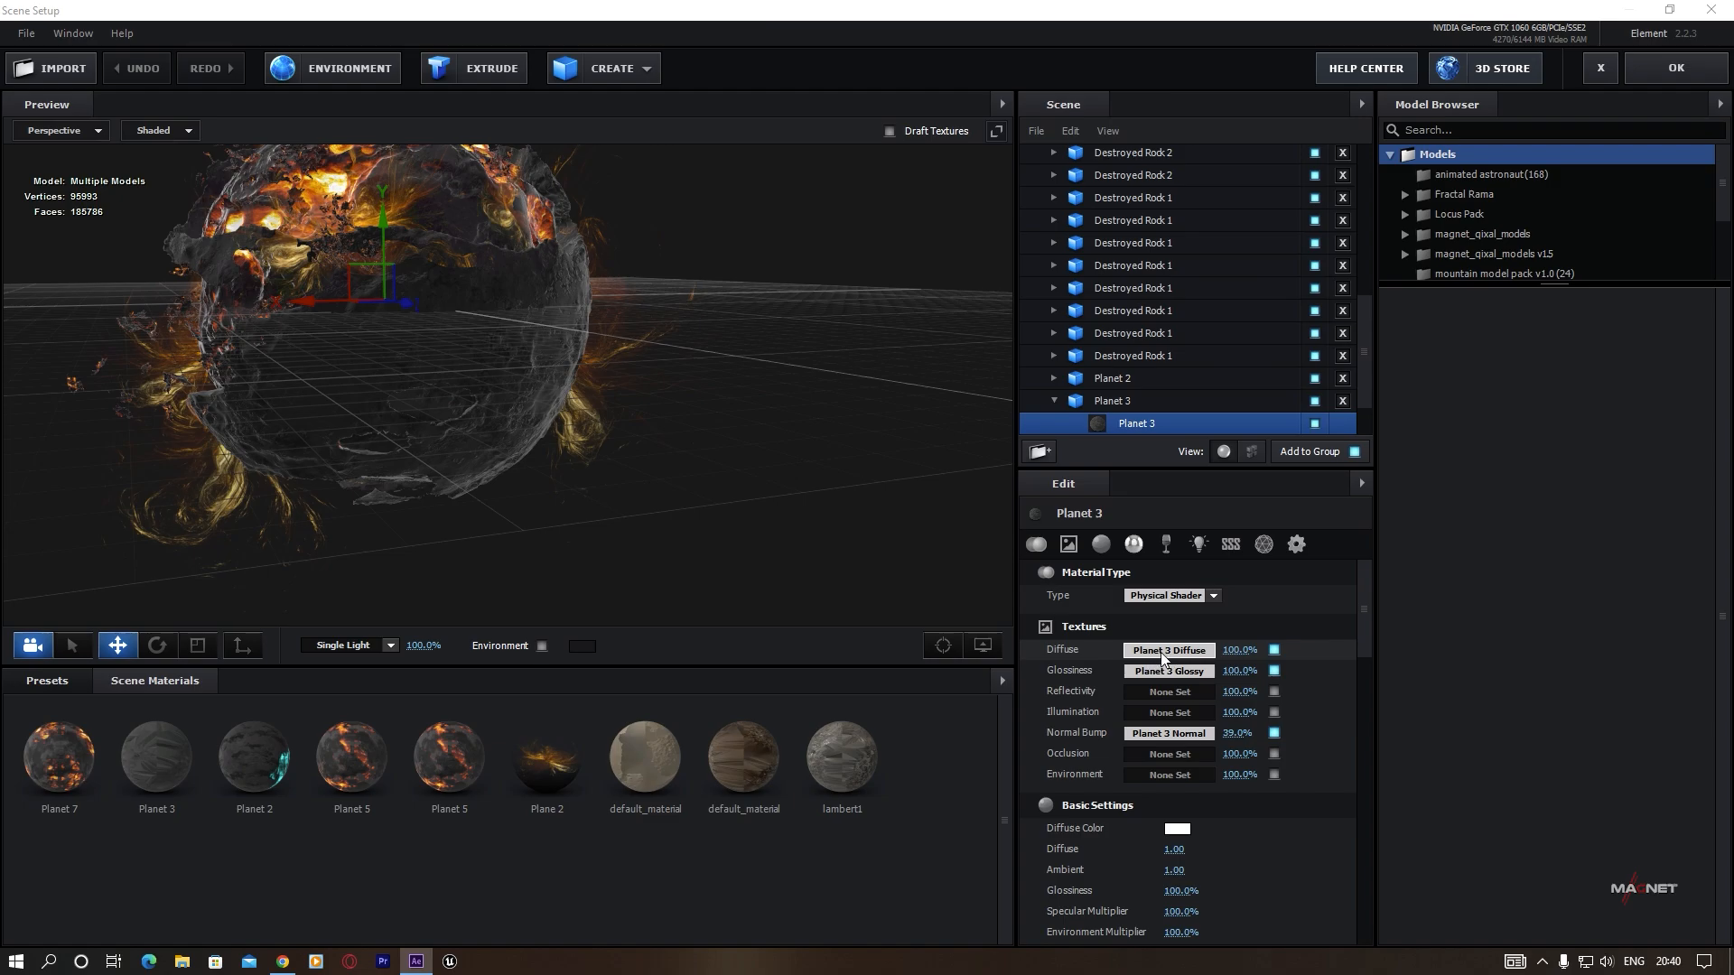
pyautogui.click(1161, 675)
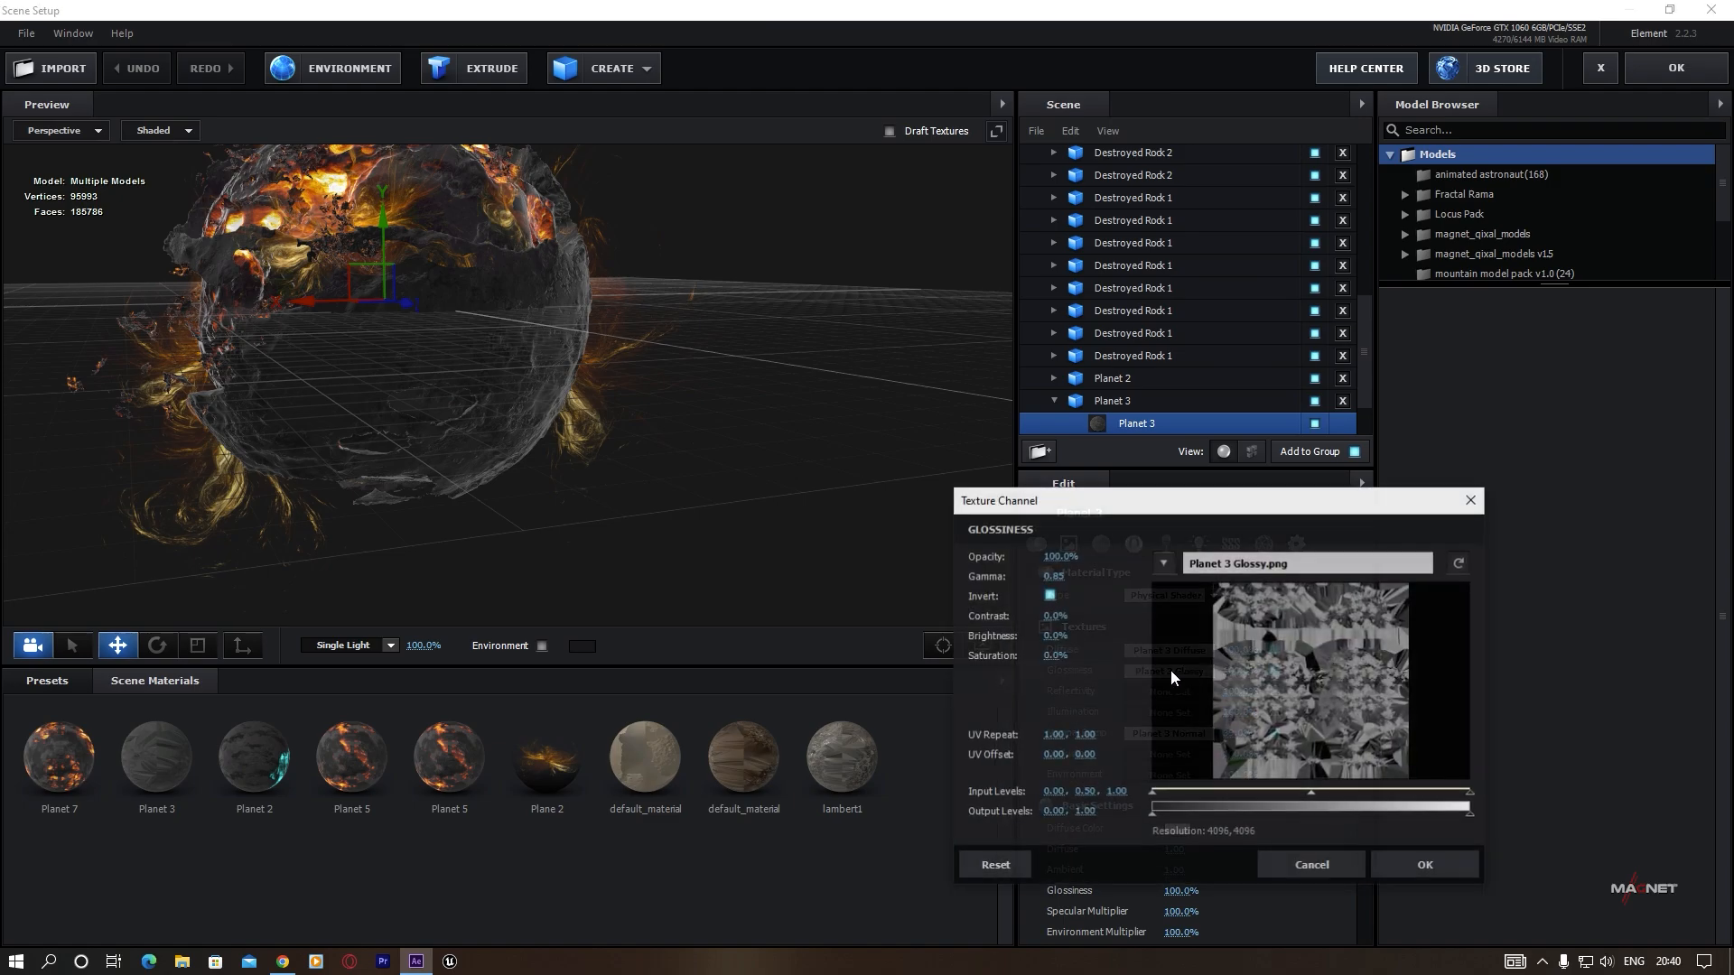
pyautogui.moveTo(1186, 797); pyautogui.dragTo(1252, 799)
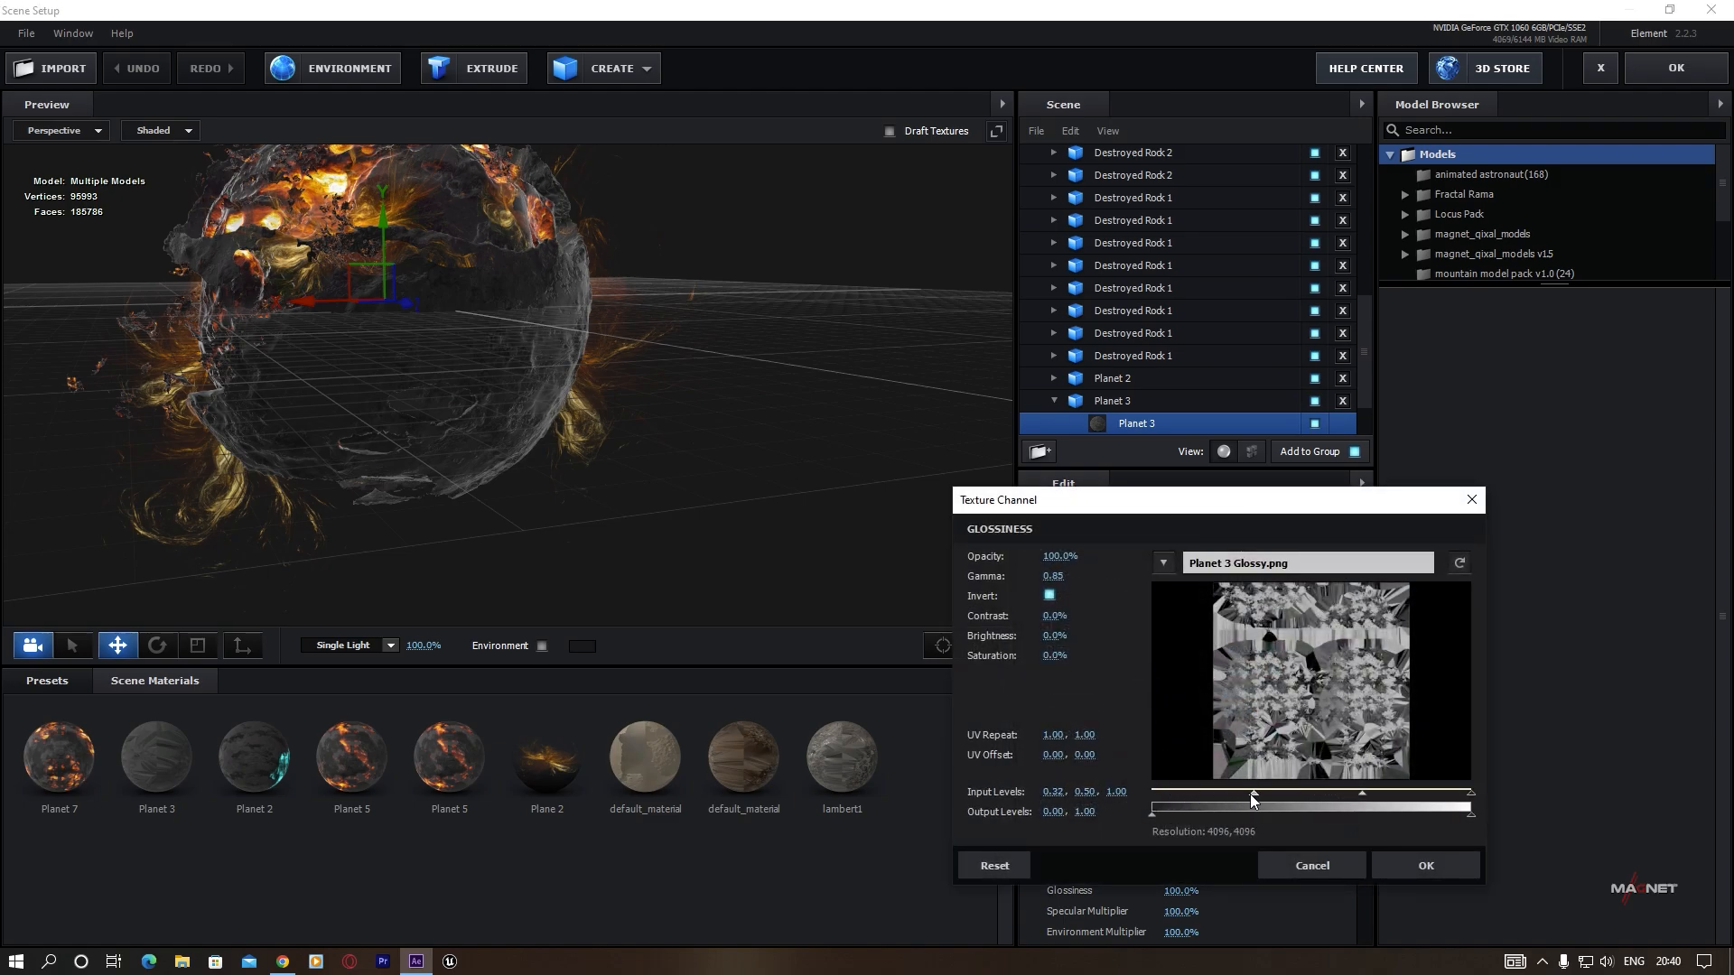
pyautogui.moveTo(1470, 794); pyautogui.dragTo(1396, 795)
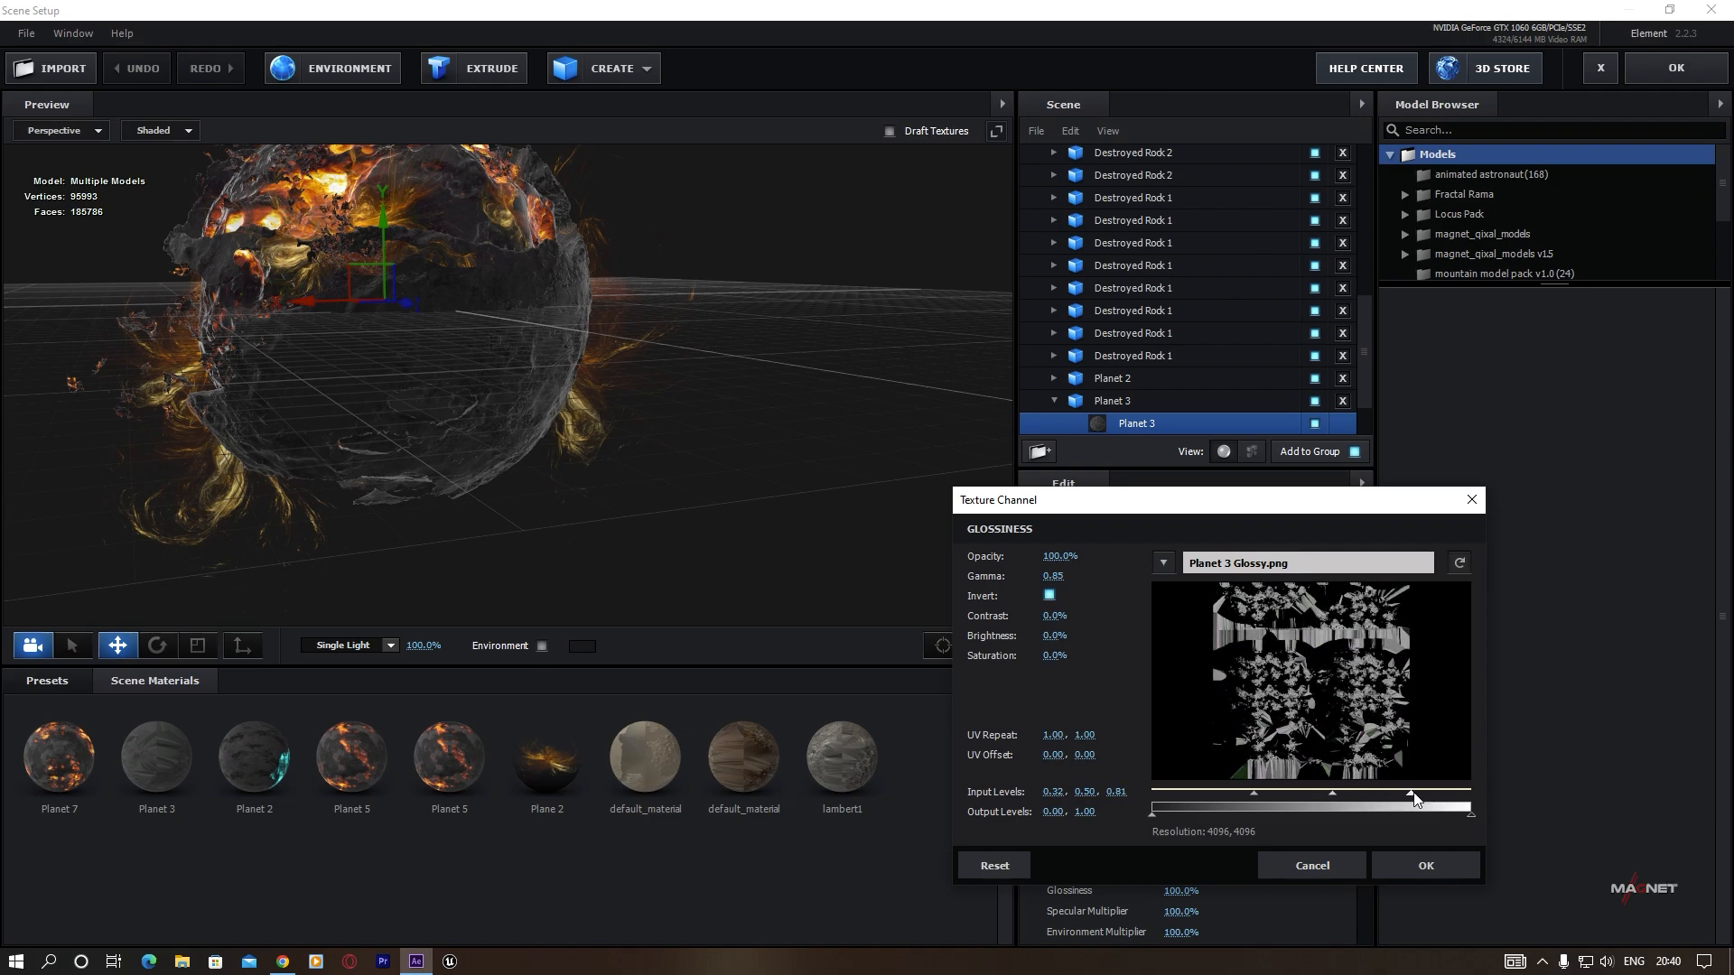
pyautogui.moveTo(1253, 794); pyautogui.dragTo(1315, 797)
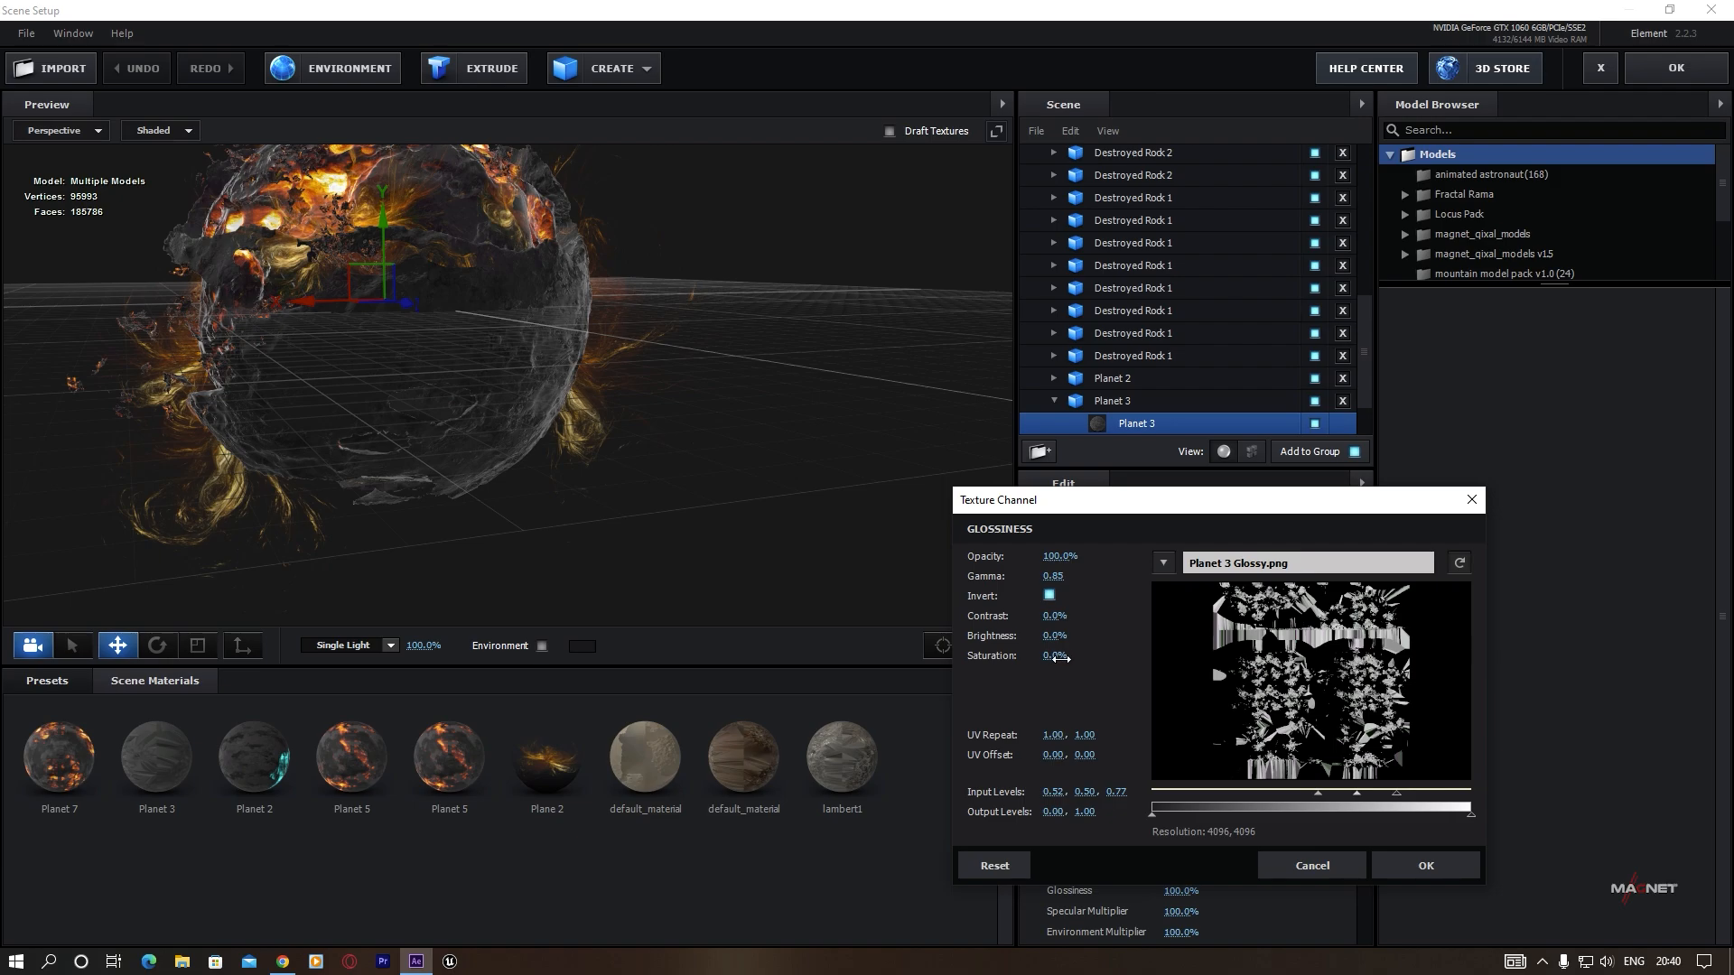
pyautogui.moveTo(1055, 657); pyautogui.dragTo(795, 657)
pyautogui.click(1425, 865)
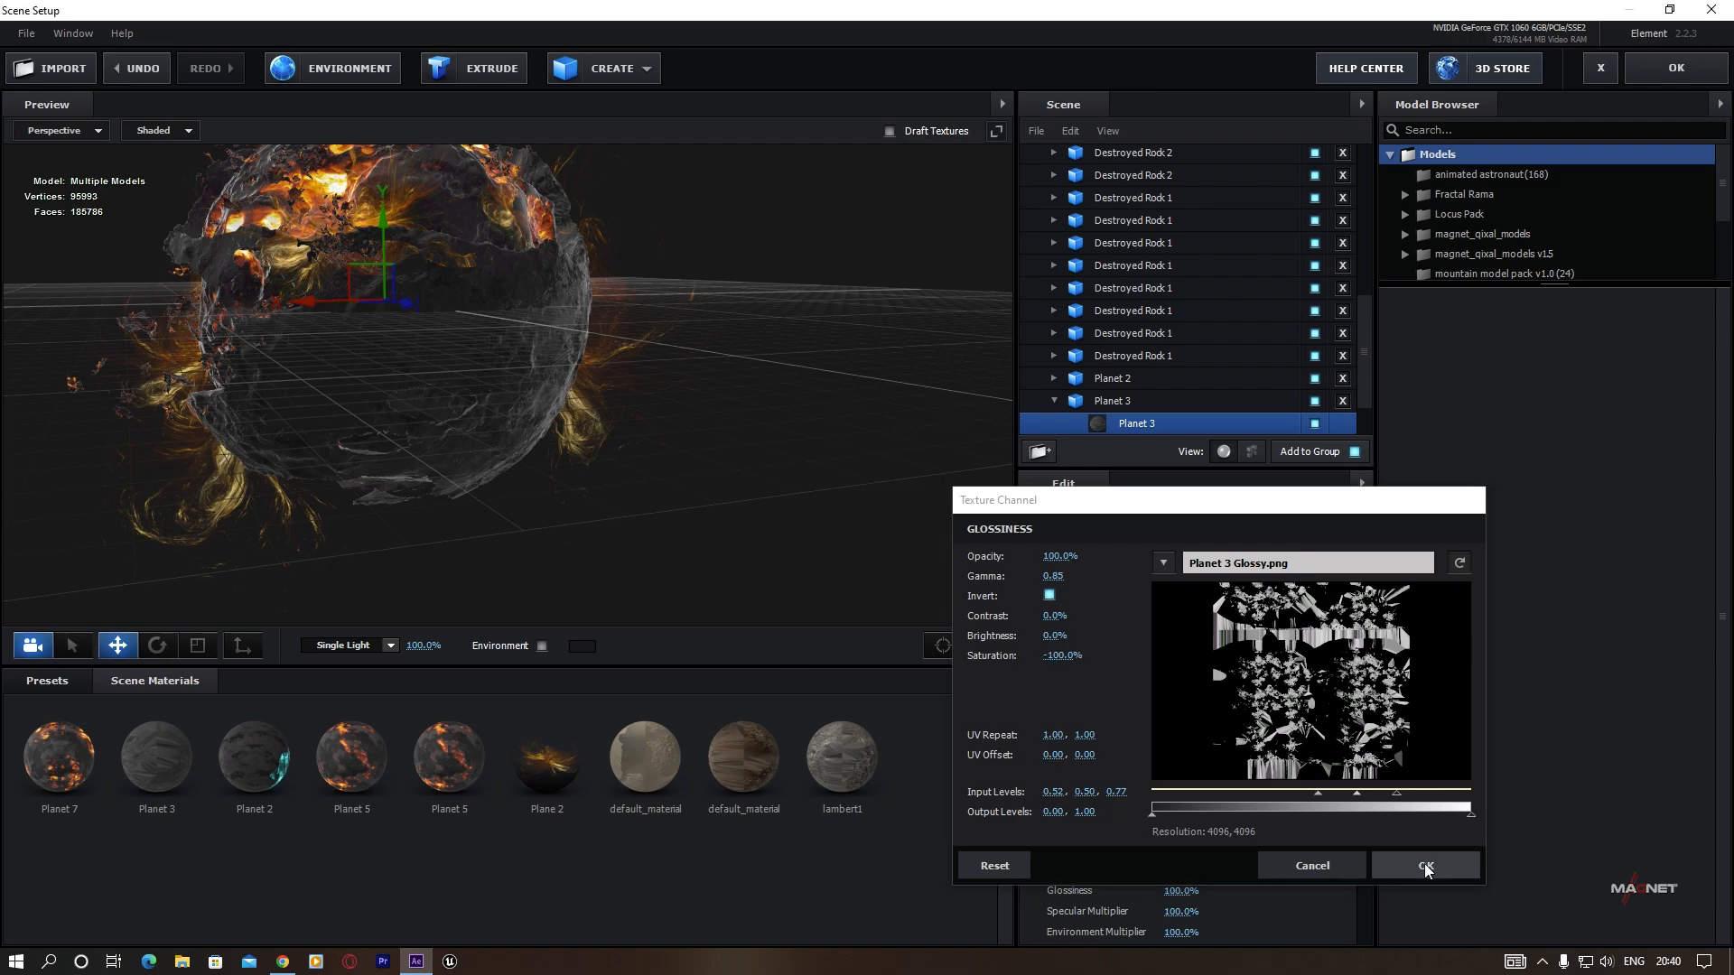
# Copy the Planet 3 material's glossiness texture into its reflectivity channel.
pyautogui.rightClick(1174, 678)
pyautogui.click(1243, 706)
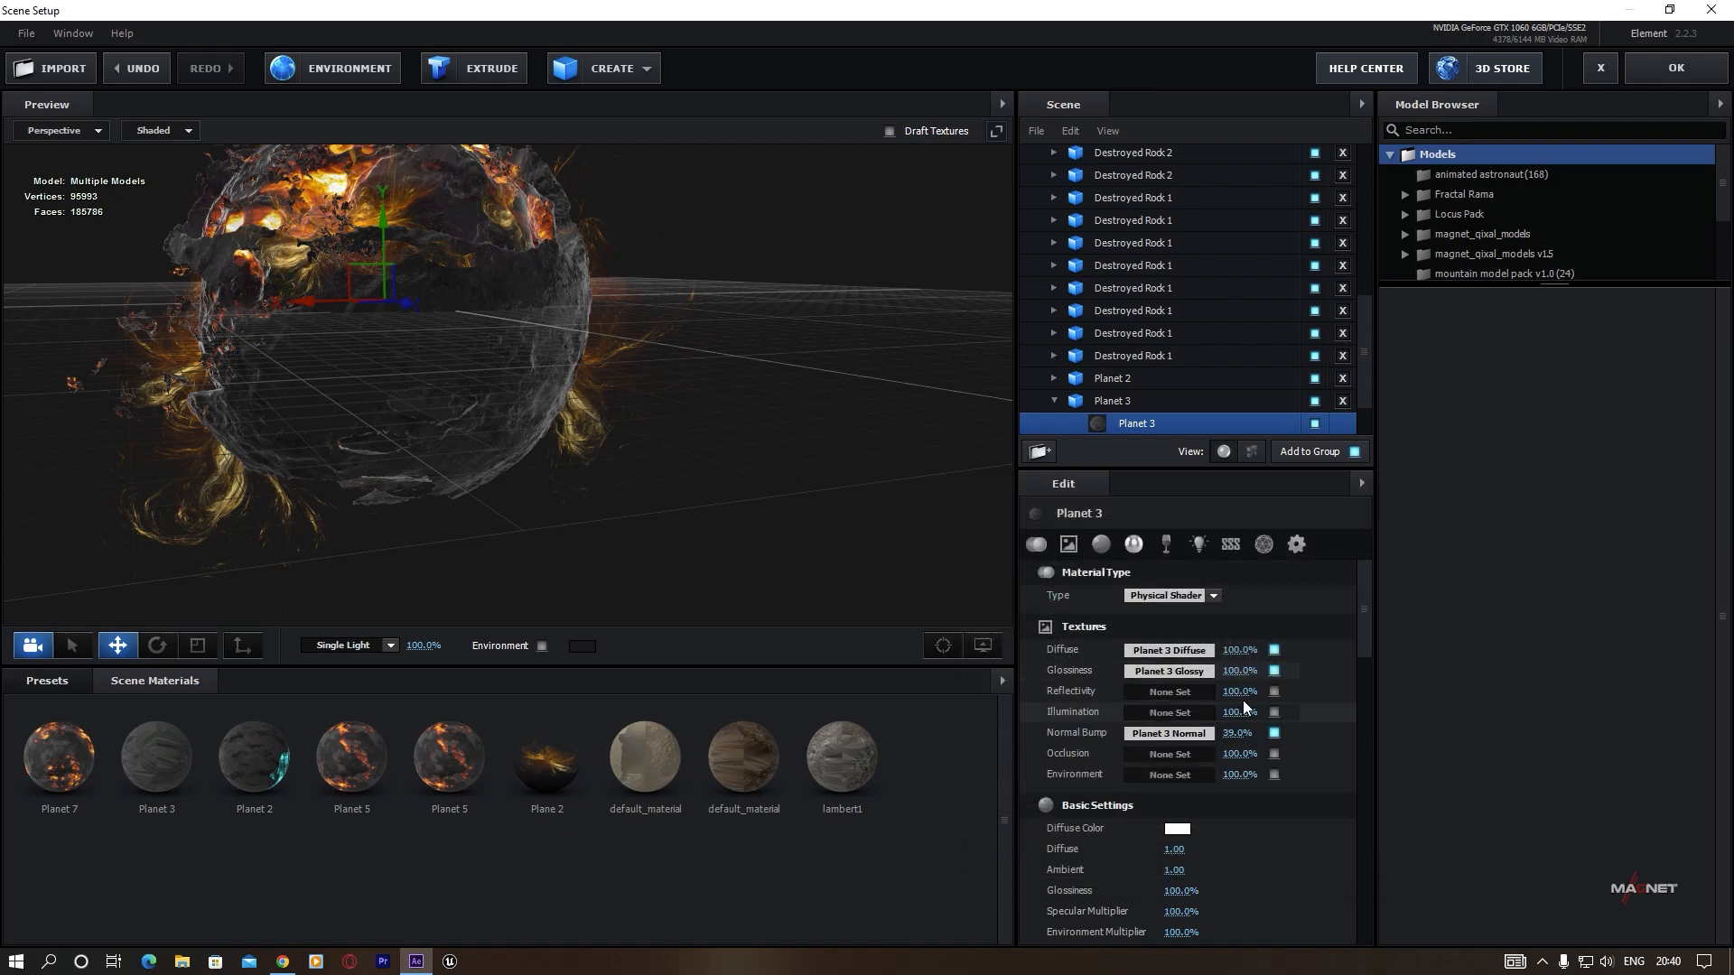
pyautogui.rightClick(1152, 686)
pyautogui.click(1194, 744)
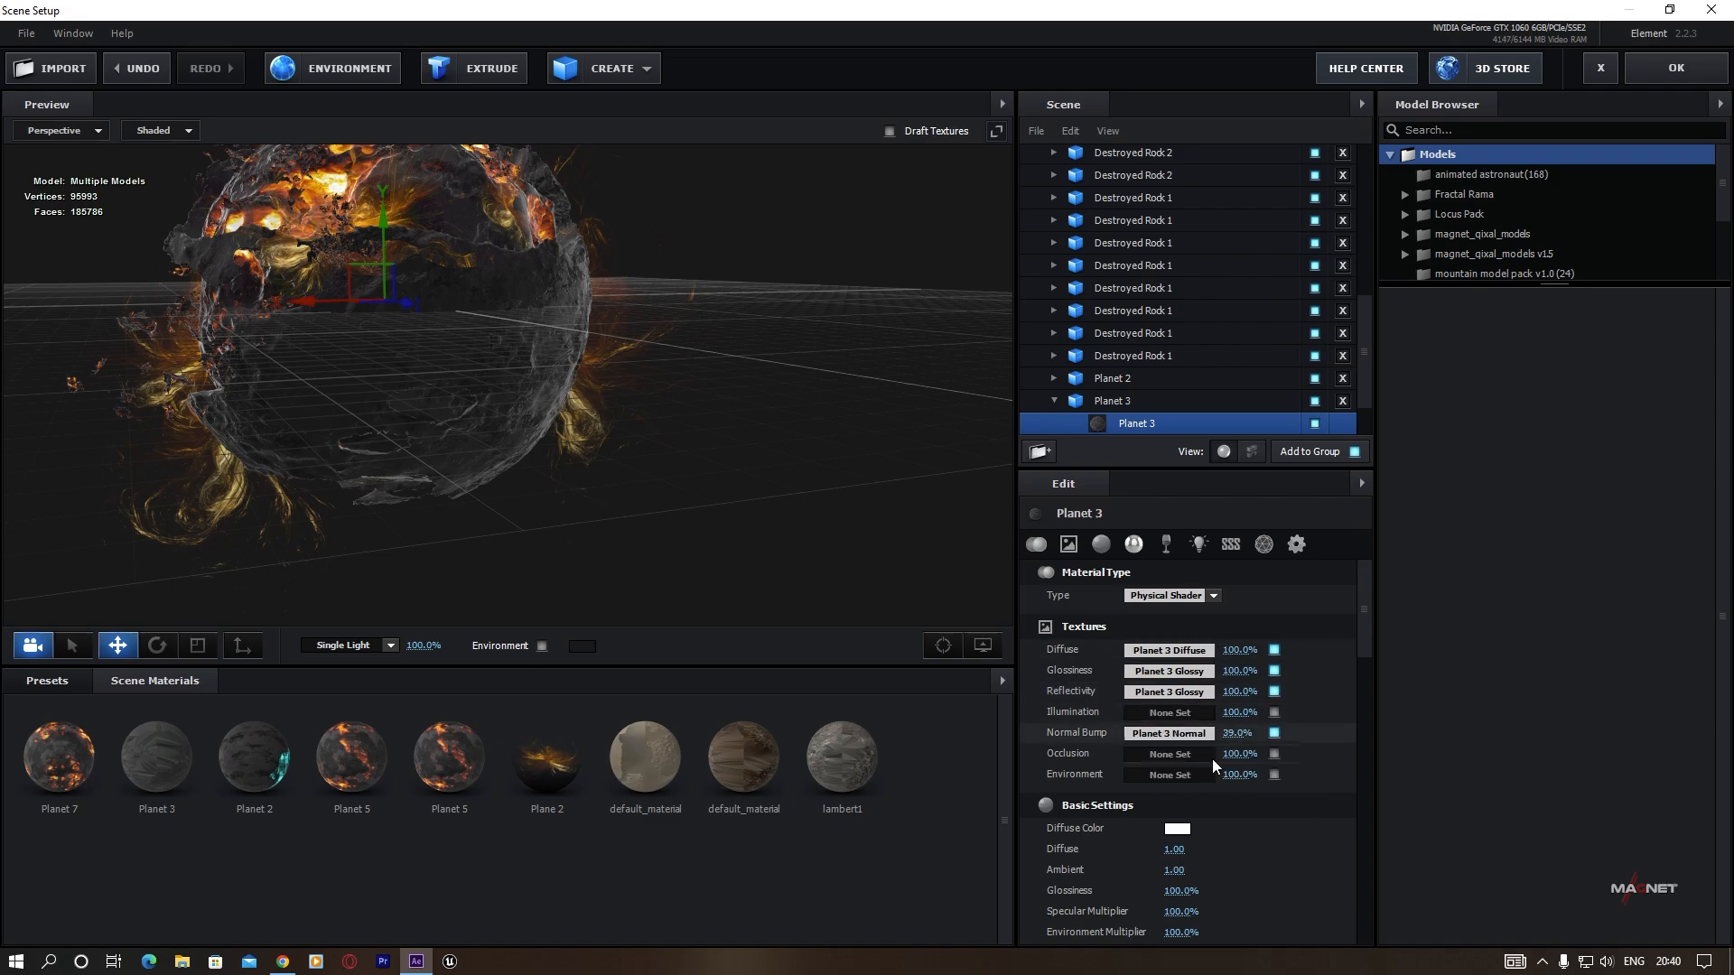
# Set the Planet 3 material's reflectivity intensity to 30%.
pyautogui.scroll(-2, 1275, 874)
pyautogui.scroll(-2, 1252, 839)
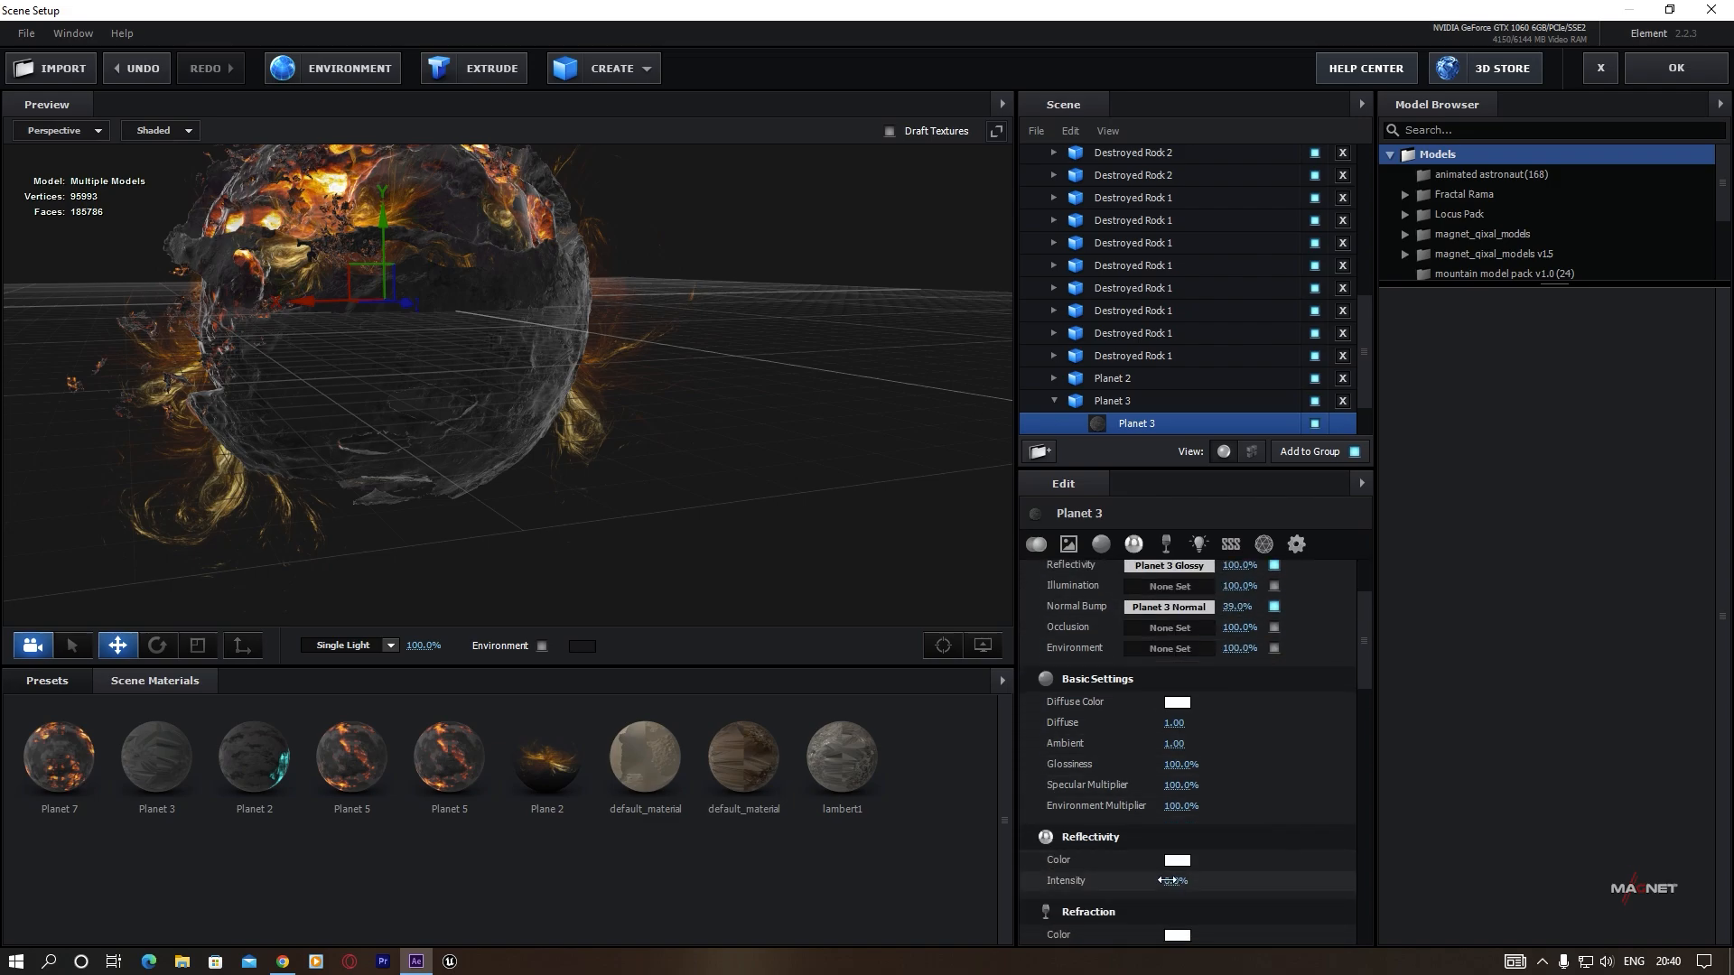
pyautogui.moveTo(1172, 882); pyautogui.dragTo(1178, 882)
pyautogui.moveTo(1198, 884); pyautogui.dragTo(1203, 888)
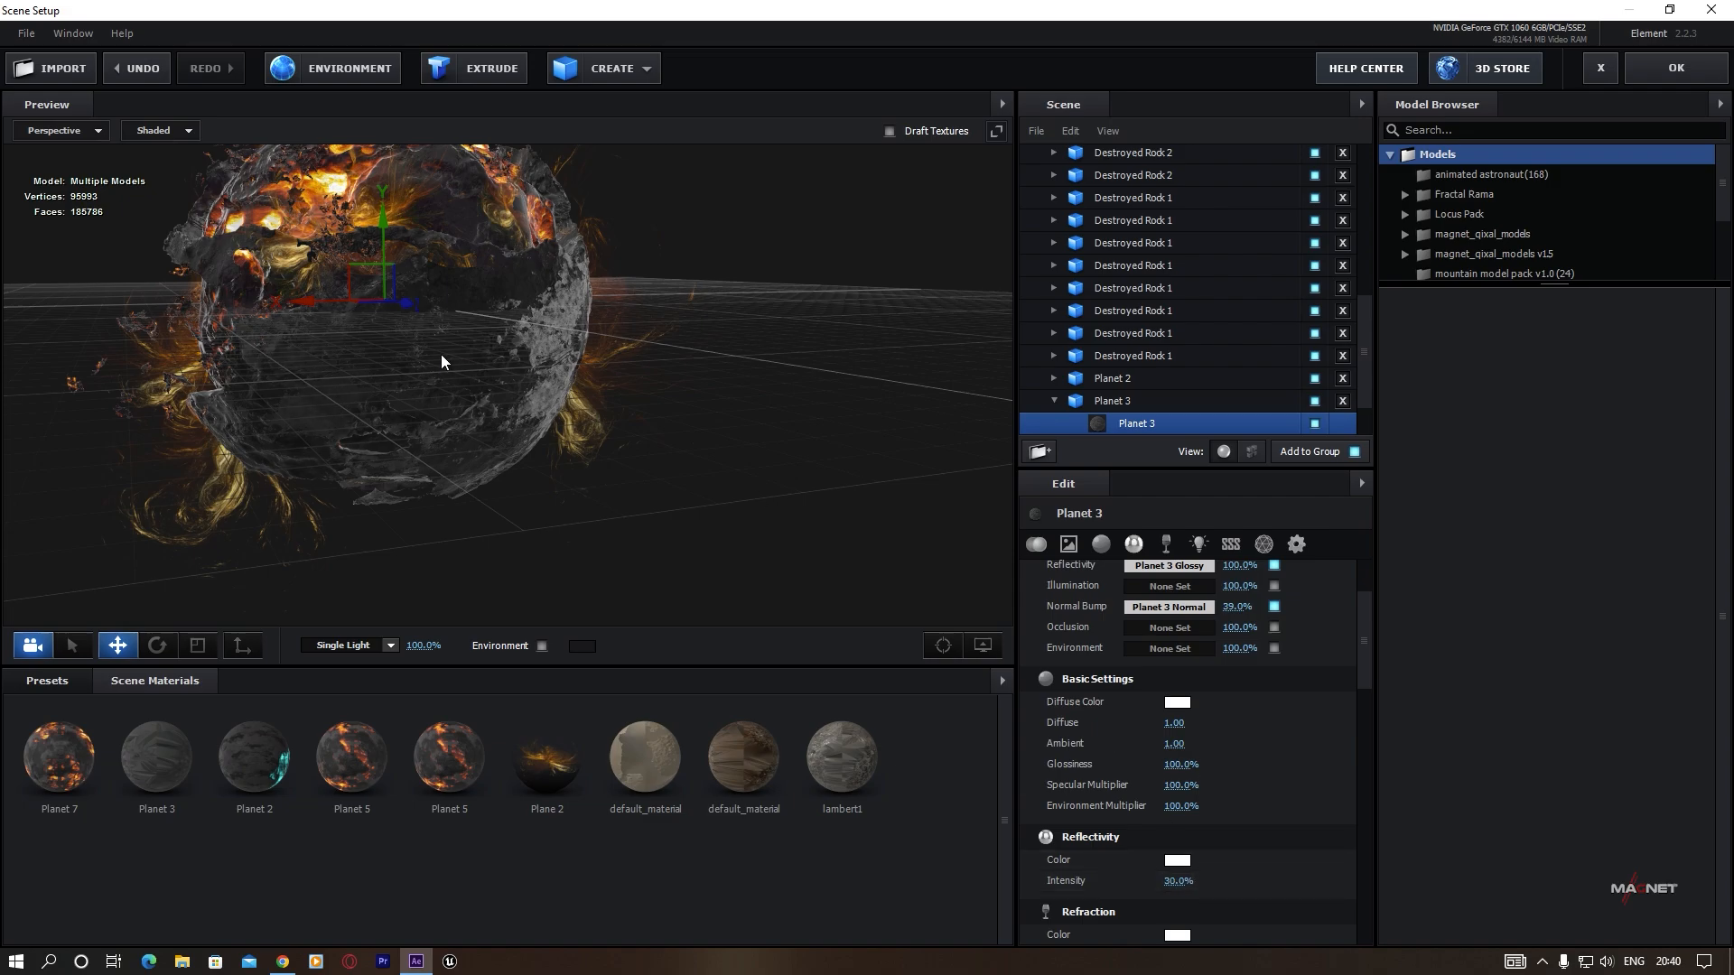
# Set the Planet 3 reflectivity texture's input levels to 0.29, 0.50, 0.73.
pyautogui.moveTo(441, 354); pyautogui.dragTo(614, 462)
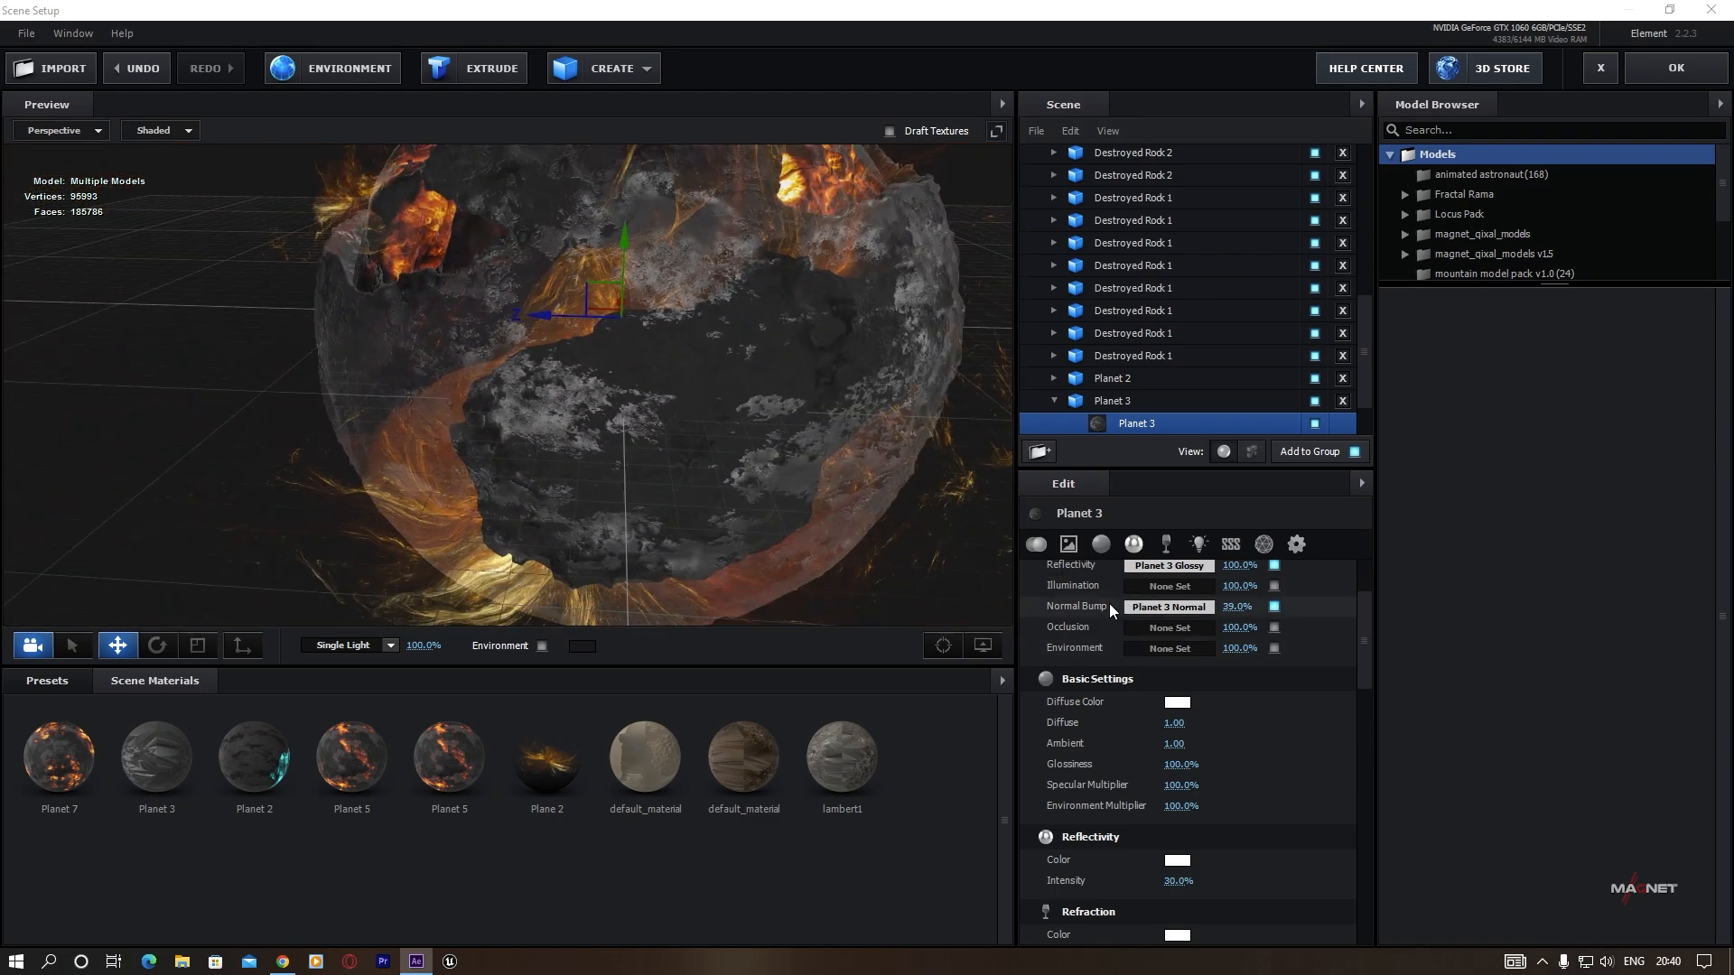
pyautogui.scroll(1, 1129, 632)
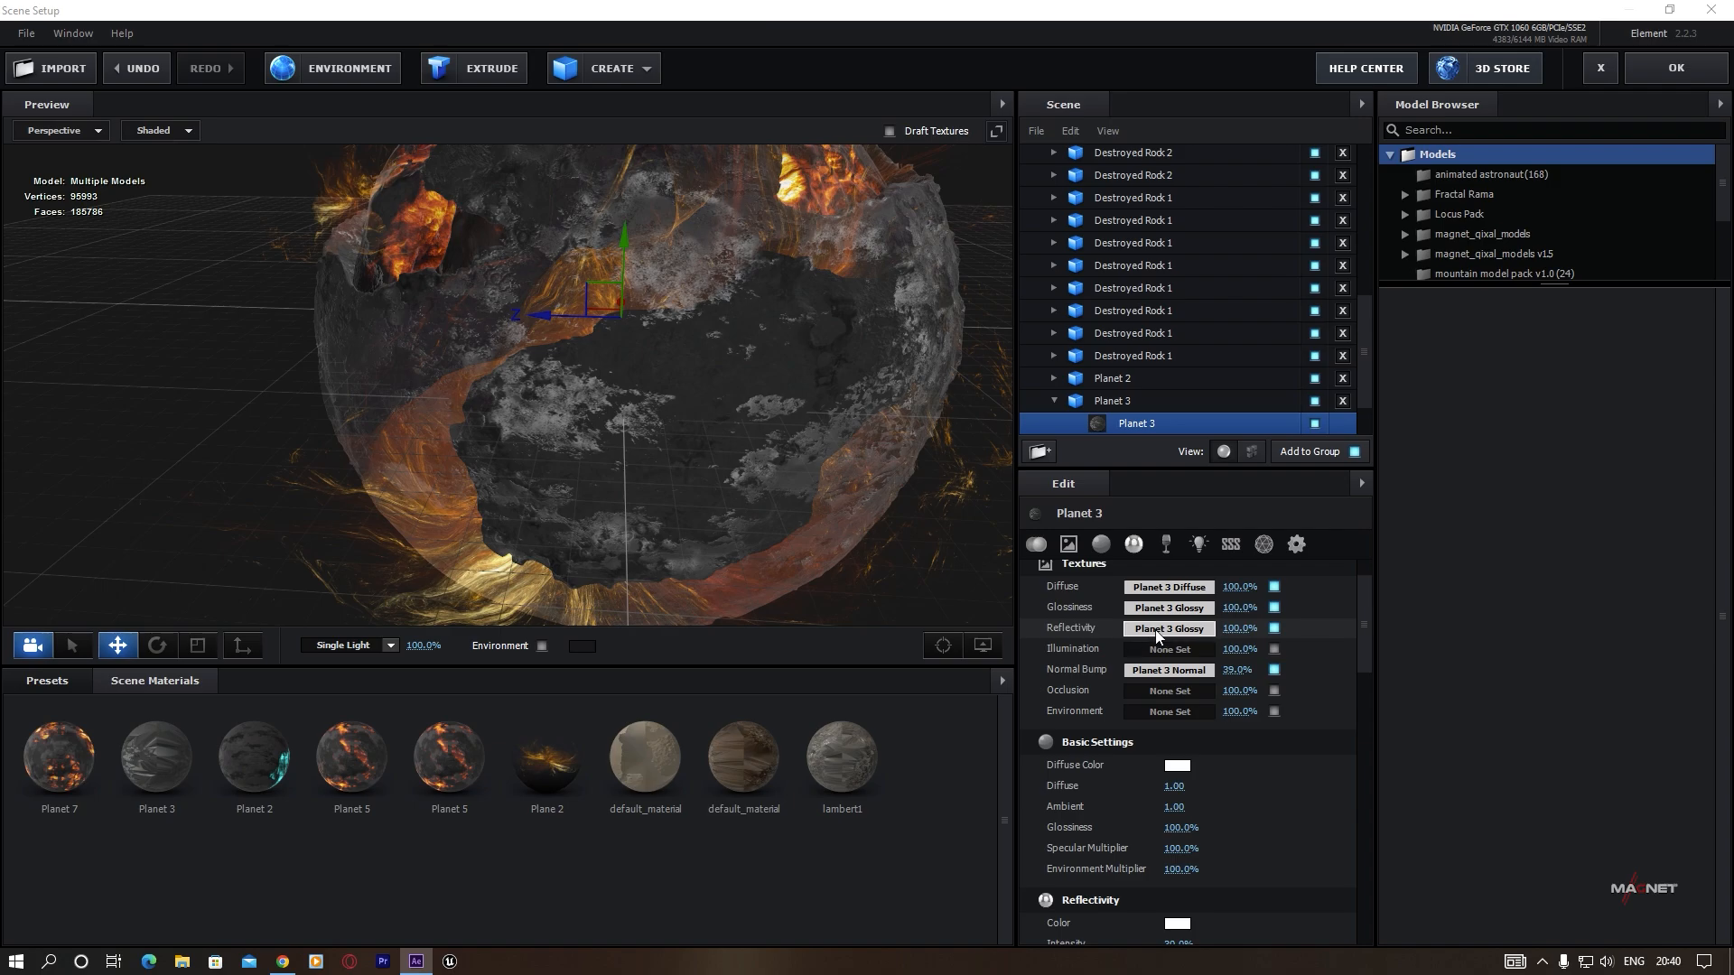
pyautogui.click(1157, 629)
pyautogui.moveTo(1176, 467); pyautogui.dragTo(1317, 432)
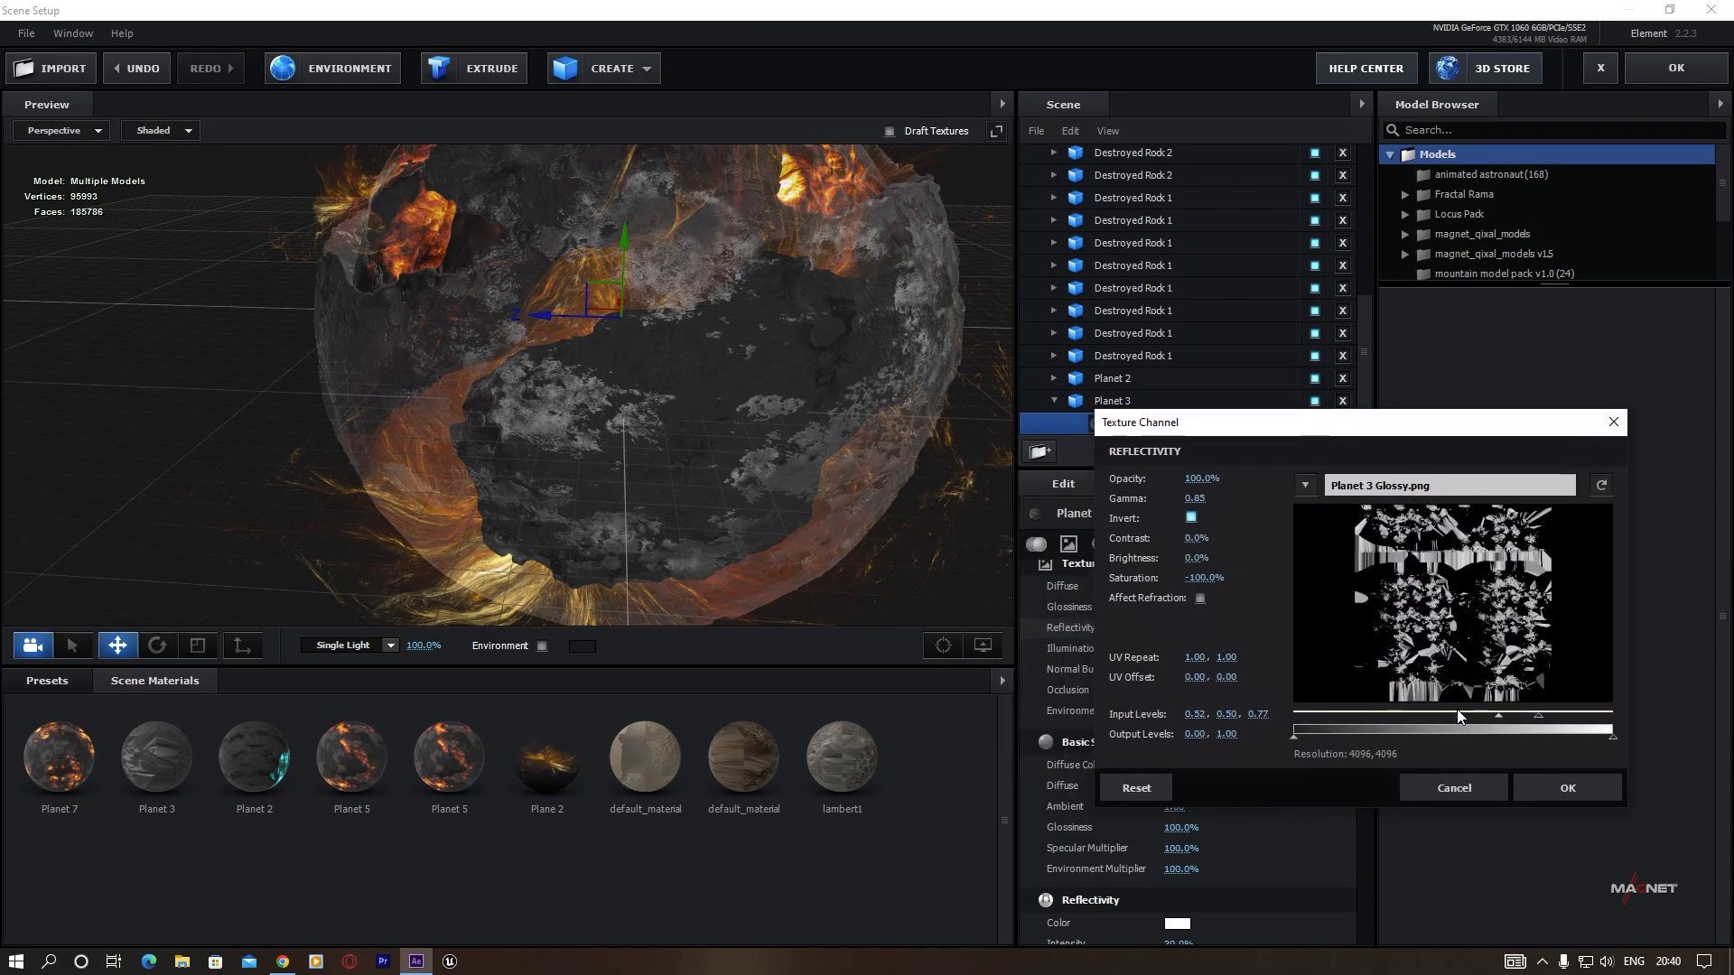
pyautogui.moveTo(1460, 713); pyautogui.dragTo(1382, 710)
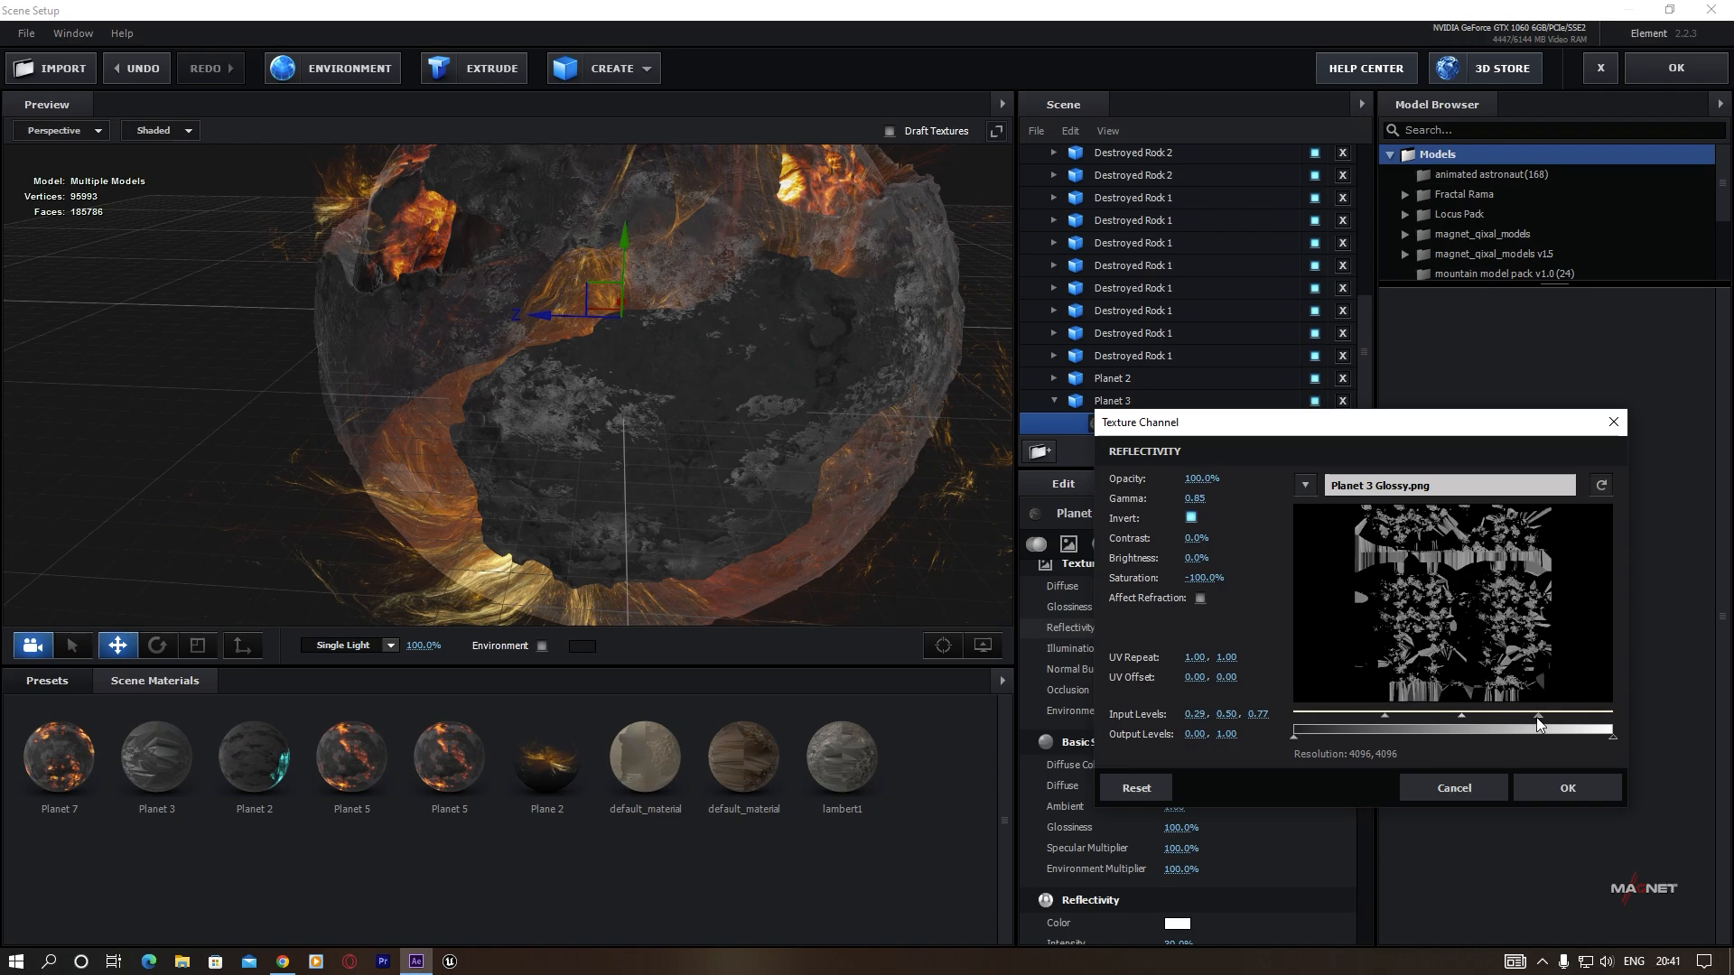
pyautogui.moveTo(1536, 717)
pyautogui.mouseDown()
pyautogui.moveTo(1509, 717)
pyautogui.moveTo(1525, 717)
pyautogui.mouseUp()
pyautogui.click(1573, 791)
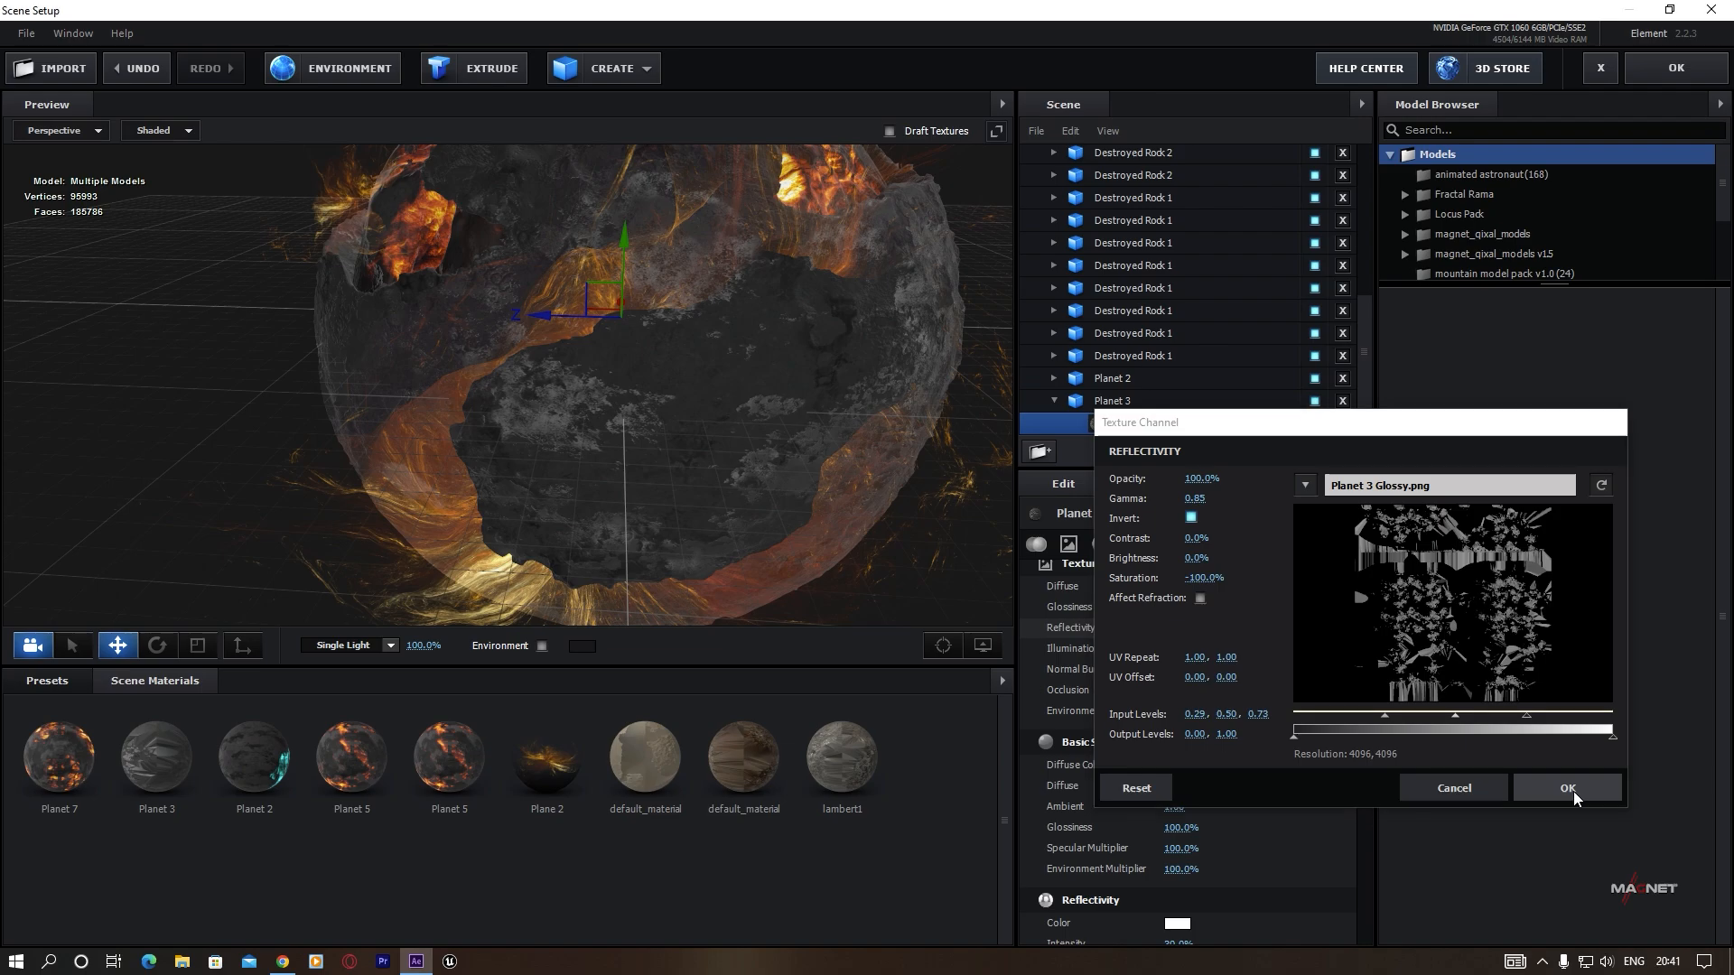
# Select the small Planet 2 model, set its glossiness texture's input levels to 0.54, 0.50, 0.82 and desaturate that texture.
pyautogui.scroll(-5, 631, 359)
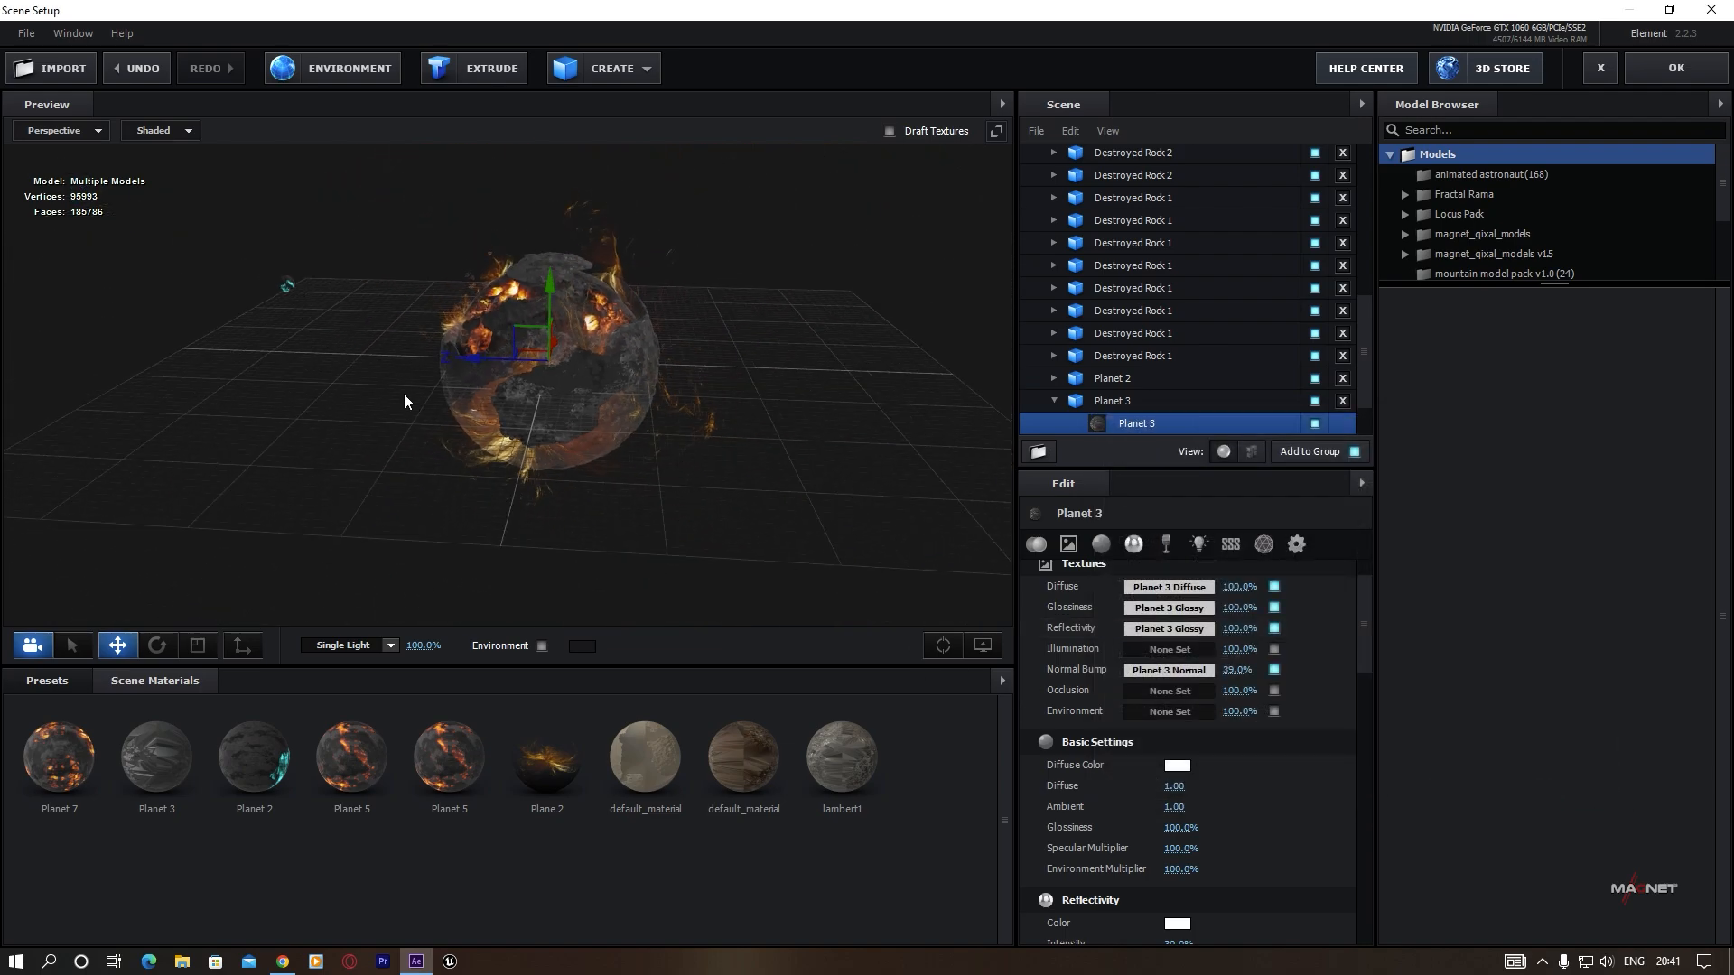
pyautogui.moveTo(404, 393); pyautogui.dragTo(773, 524)
pyautogui.scroll(5, 723, 466)
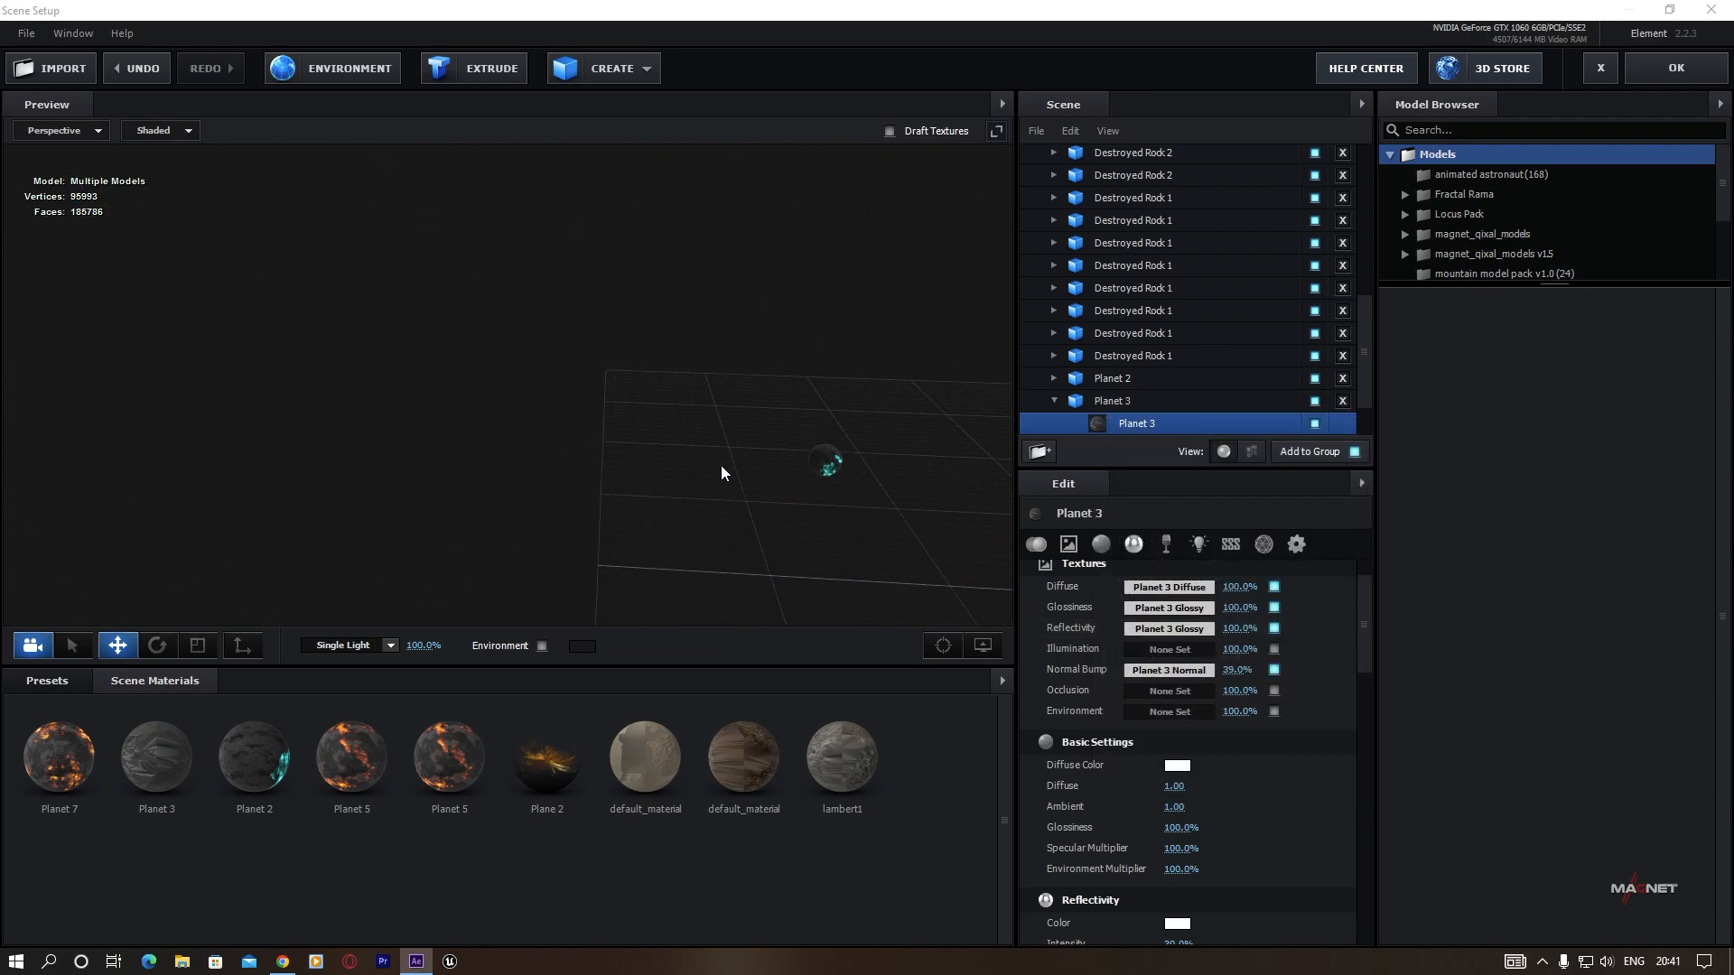
pyautogui.click(826, 465)
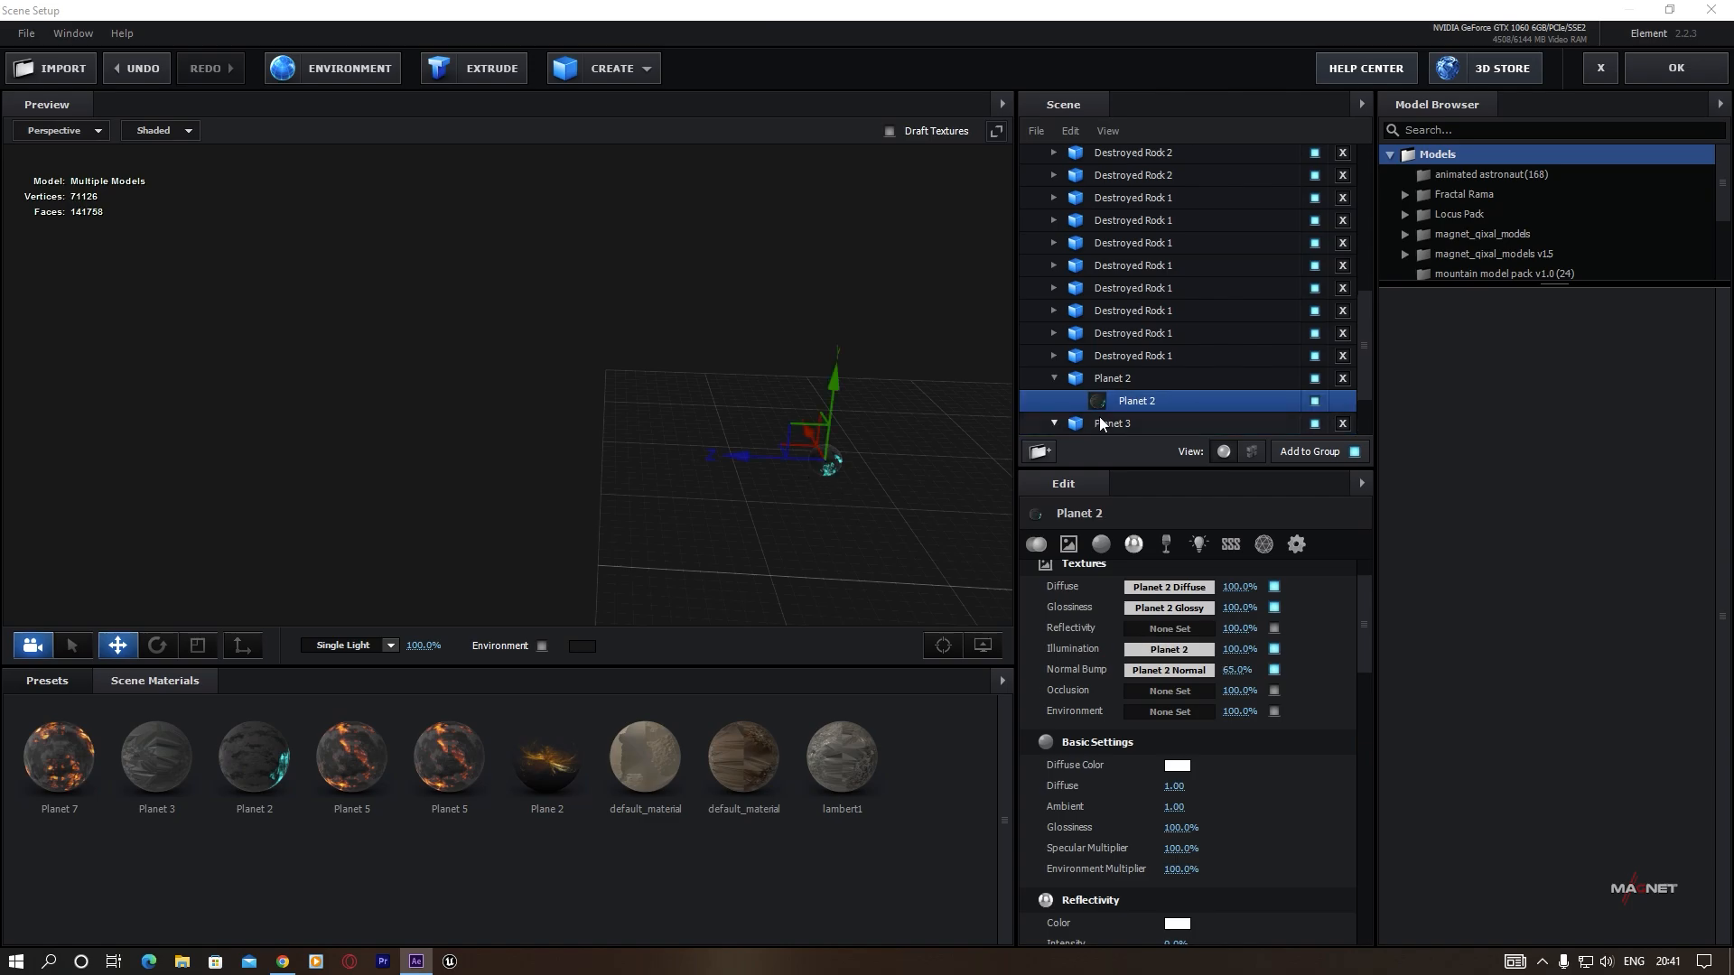
pyautogui.click(1167, 608)
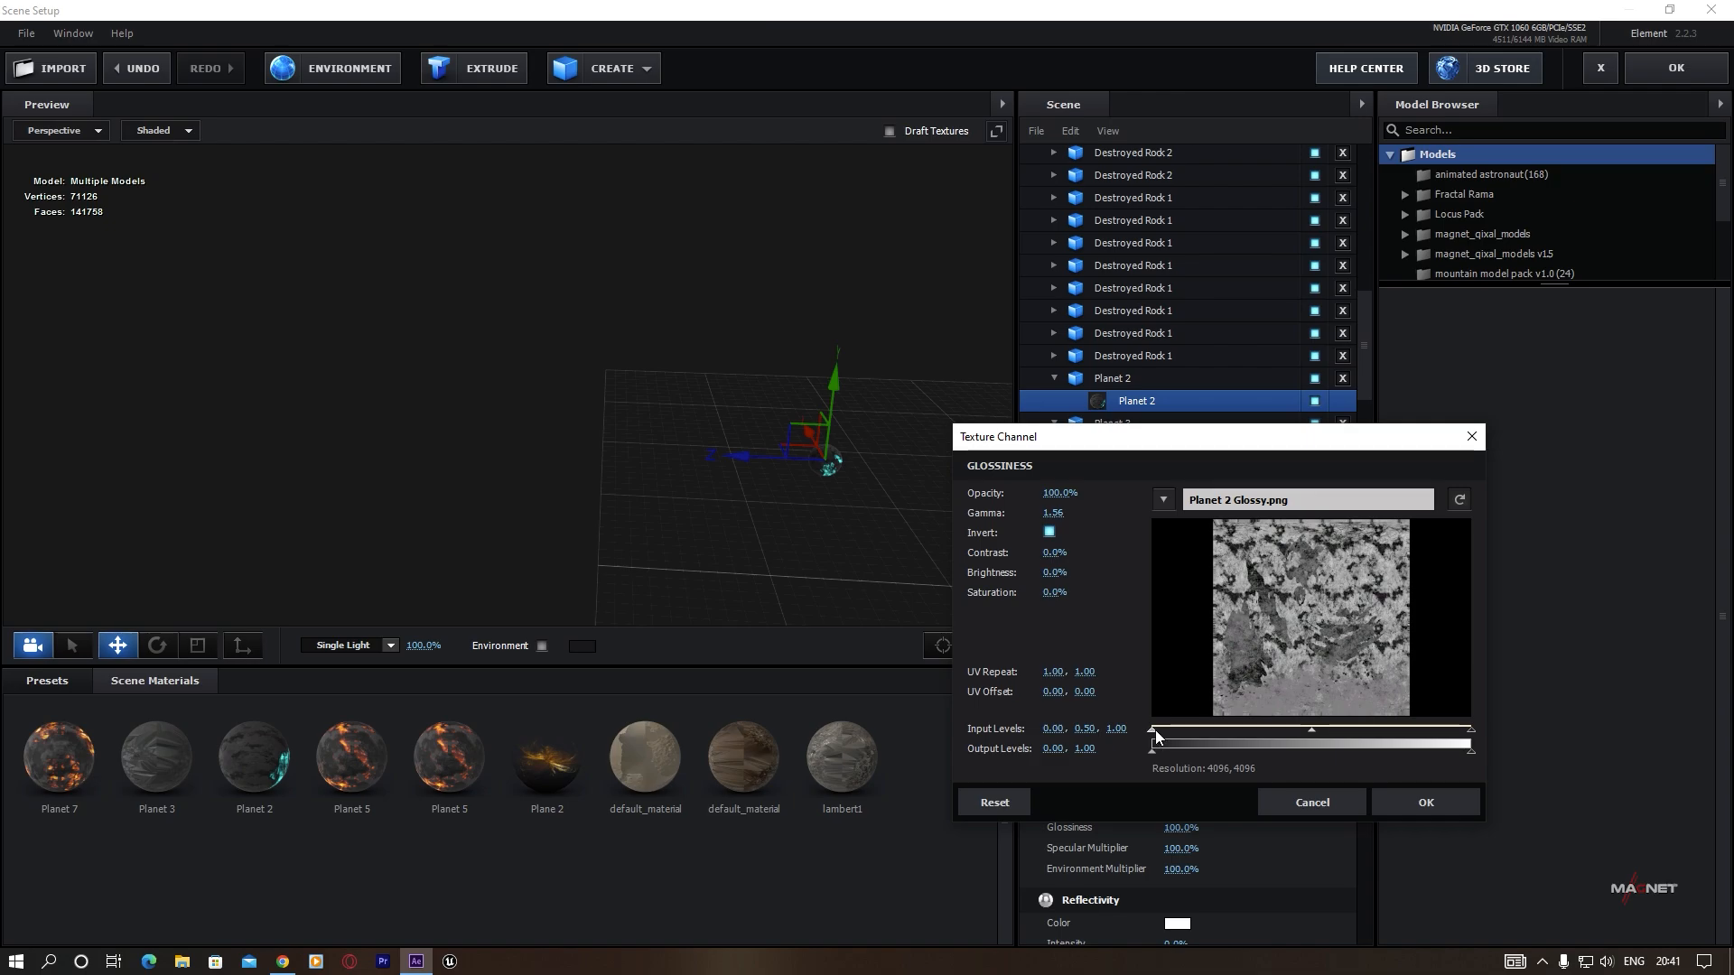
pyautogui.moveTo(1181, 731); pyautogui.dragTo(1316, 732)
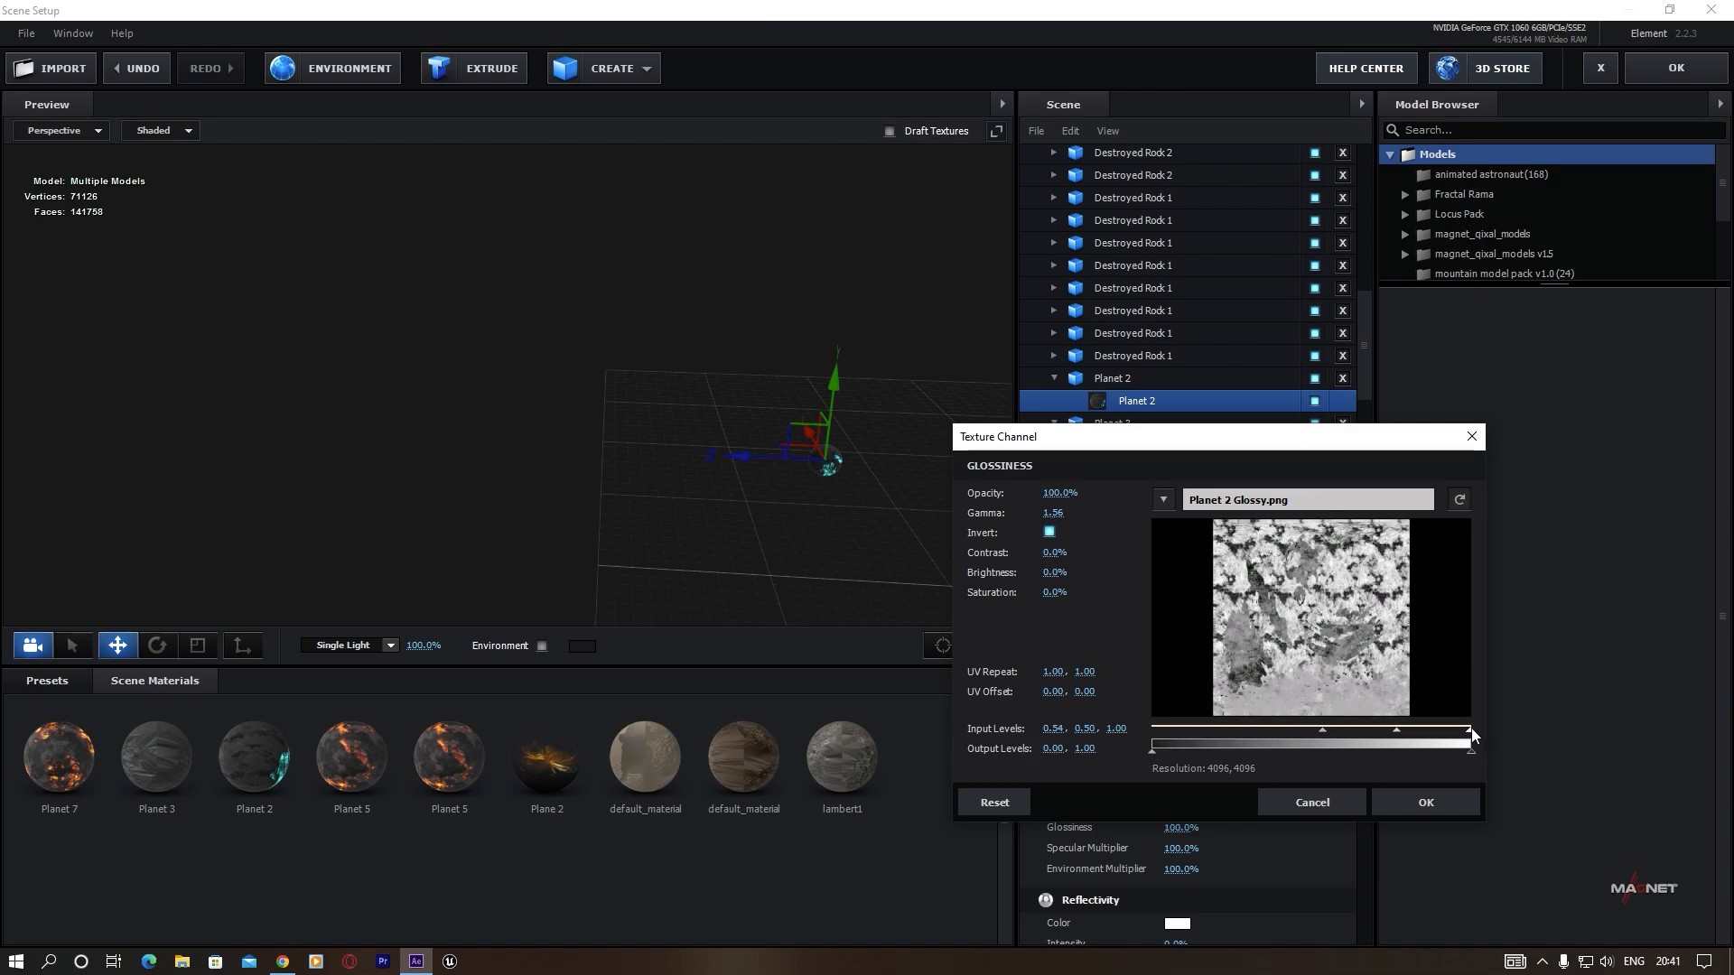
pyautogui.moveTo(1471, 727); pyautogui.dragTo(1417, 734)
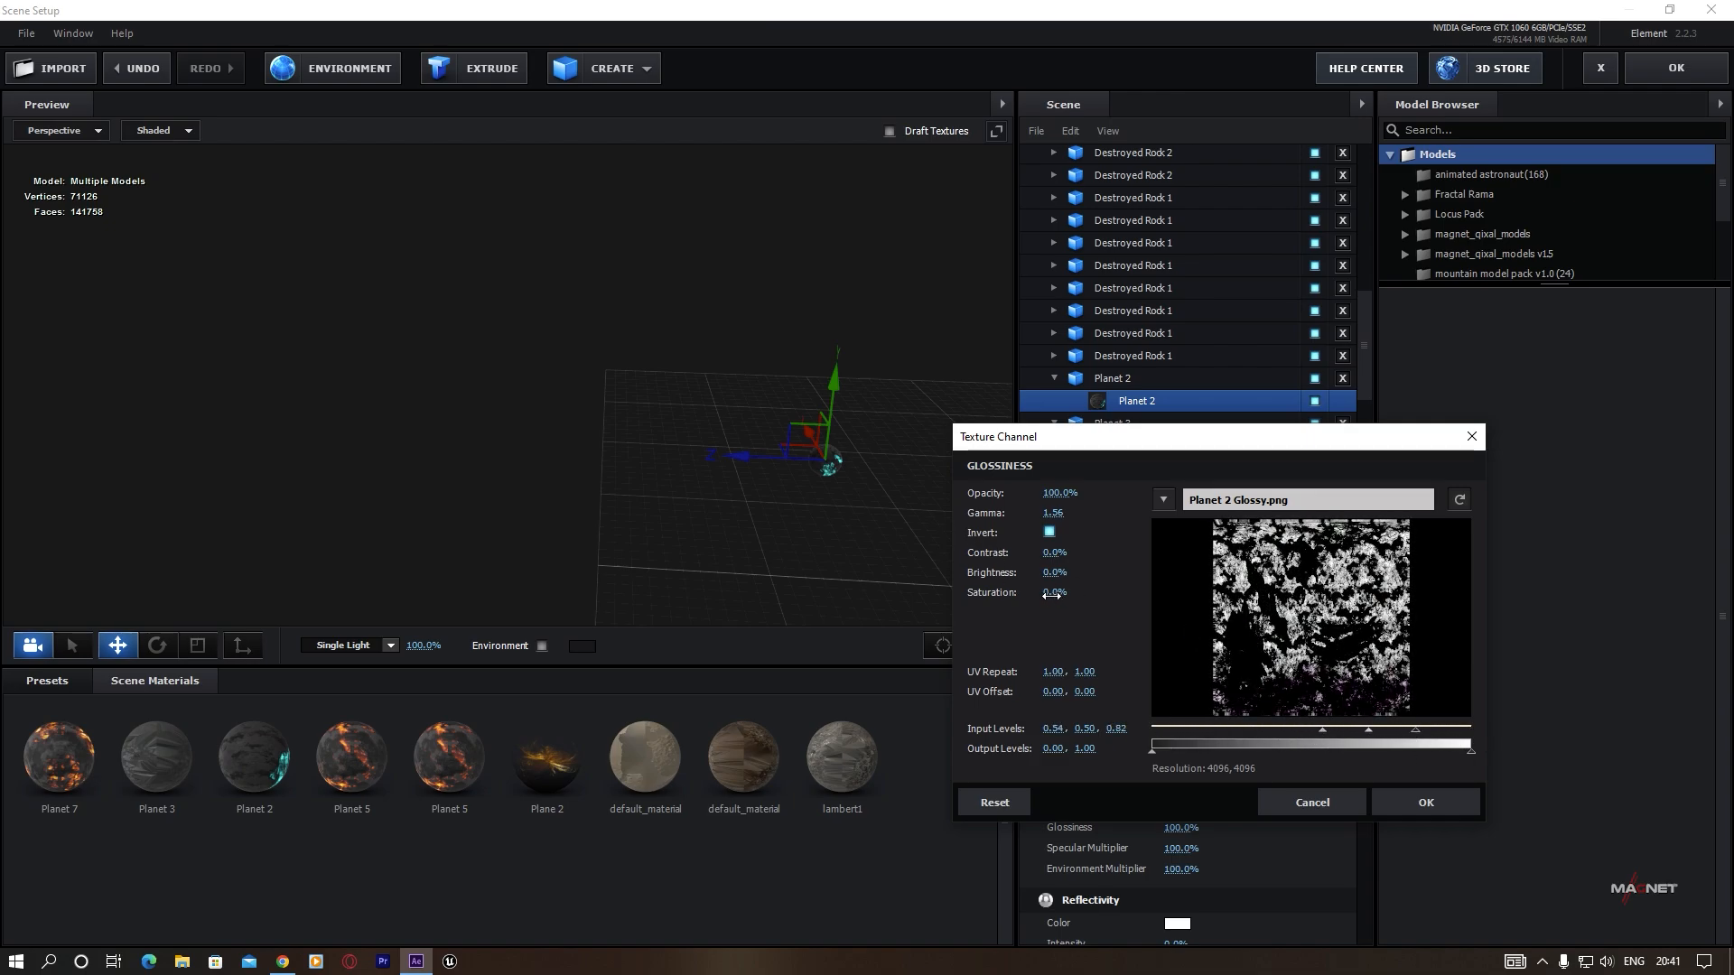
pyautogui.moveTo(1050, 595); pyautogui.dragTo(772, 603)
pyautogui.click(1445, 809)
# Copy the Planet 2 material's glossiness texture into its reflectivity channel.
pyautogui.rightClick(1154, 609)
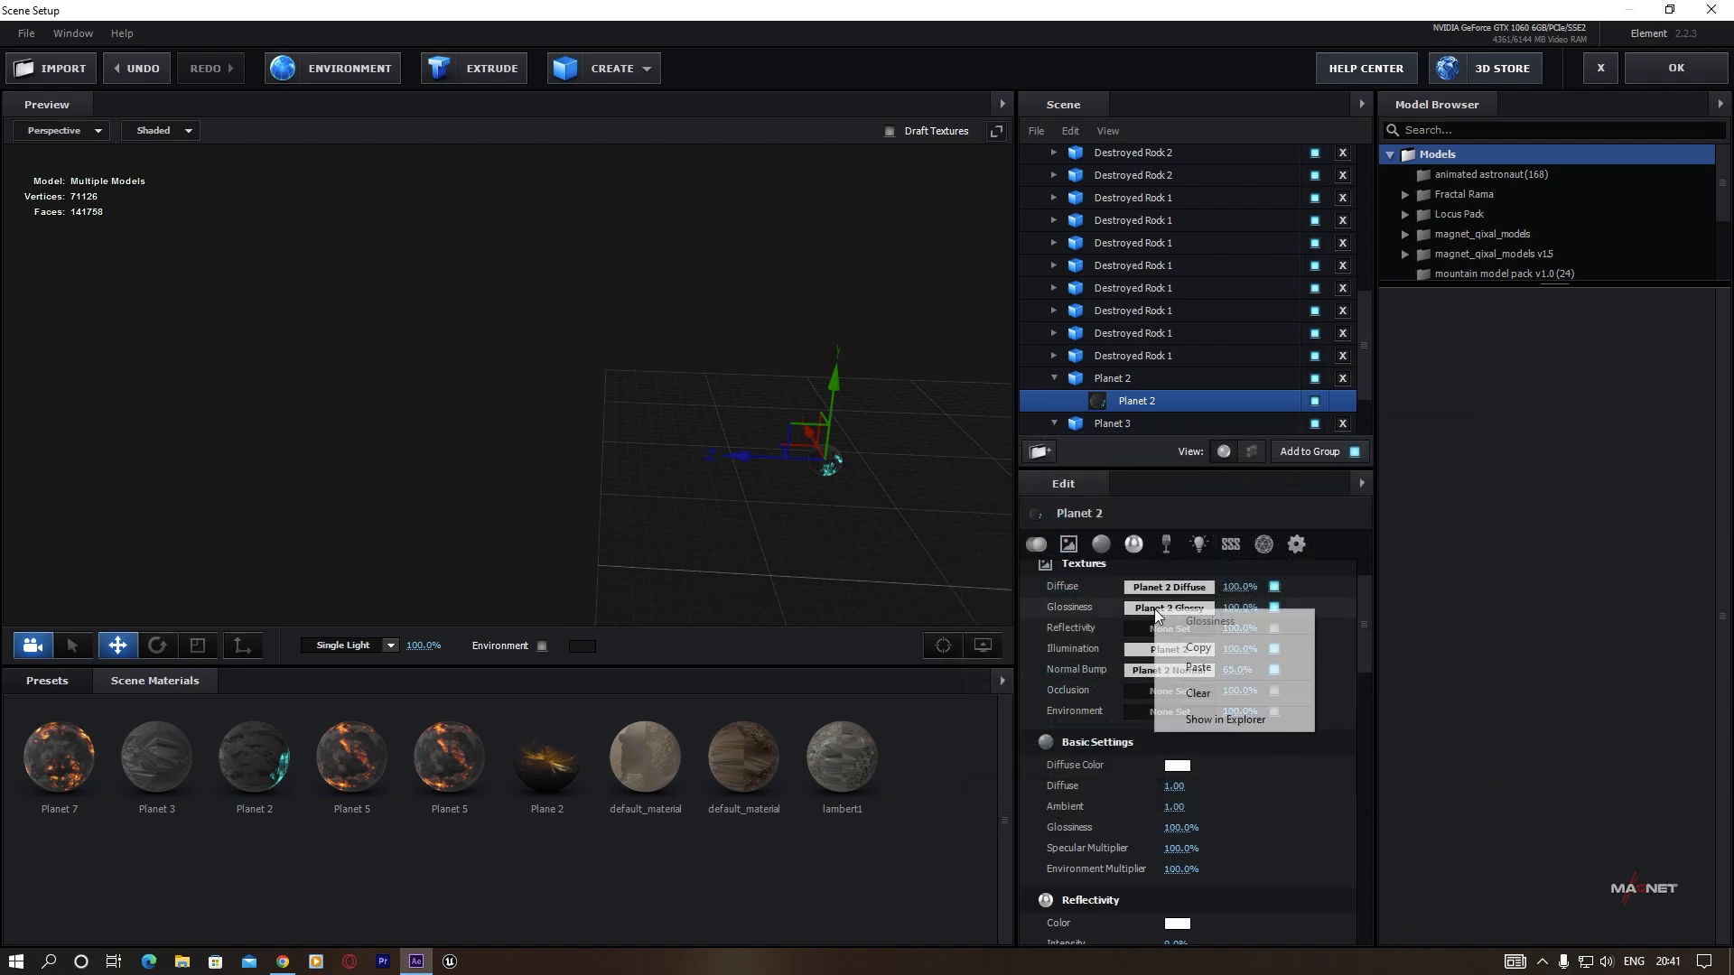
pyautogui.click(1196, 647)
pyautogui.rightClick(1152, 625)
pyautogui.click(1262, 683)
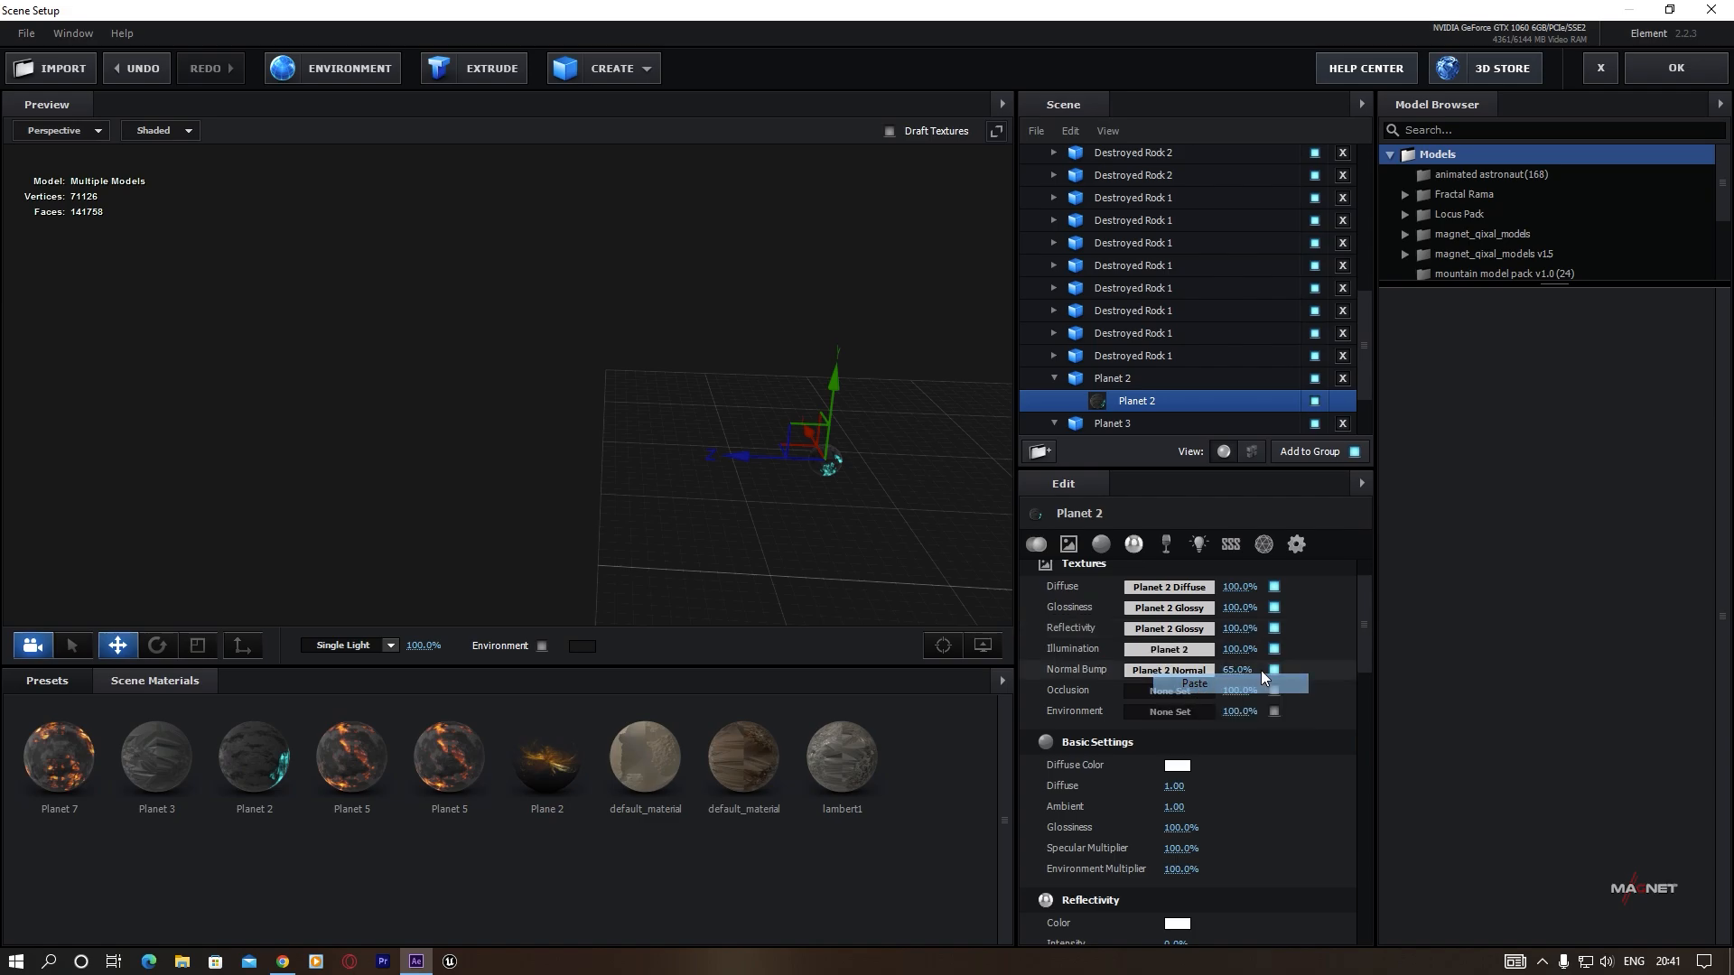
# Set the Planet 2 material's reflectivity intensity to 23%.
pyautogui.click(943, 646)
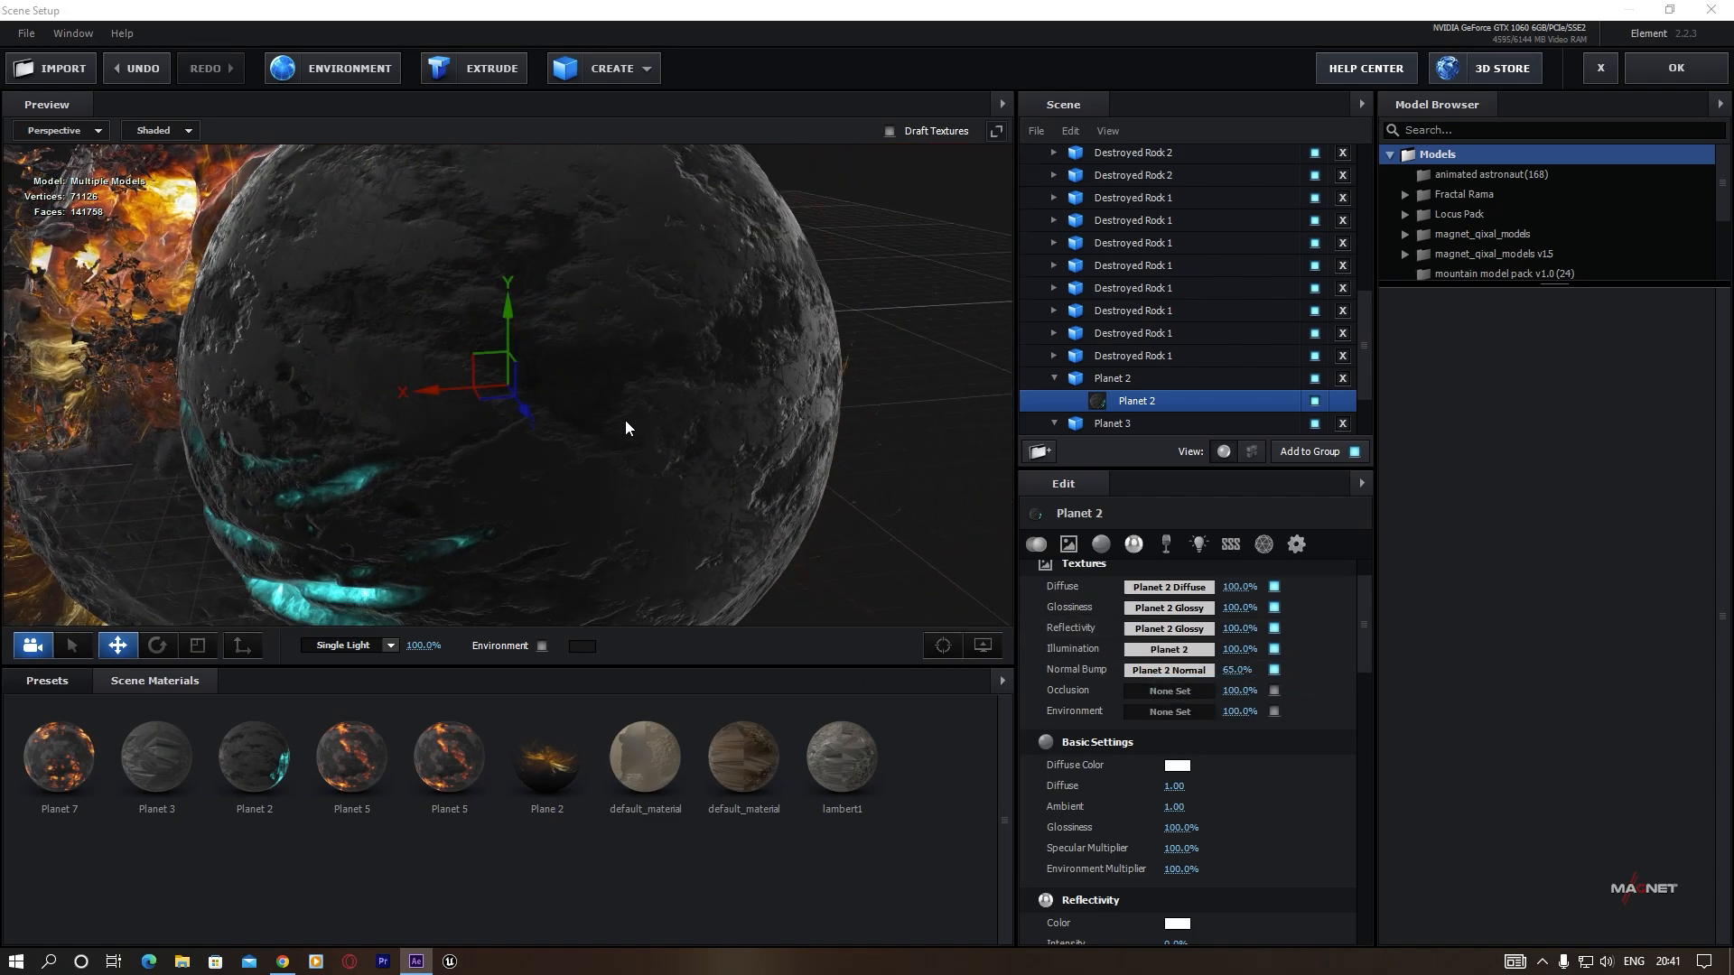
pyautogui.moveTo(626, 428); pyautogui.dragTo(603, 542)
pyautogui.scroll(-2, 1240, 871)
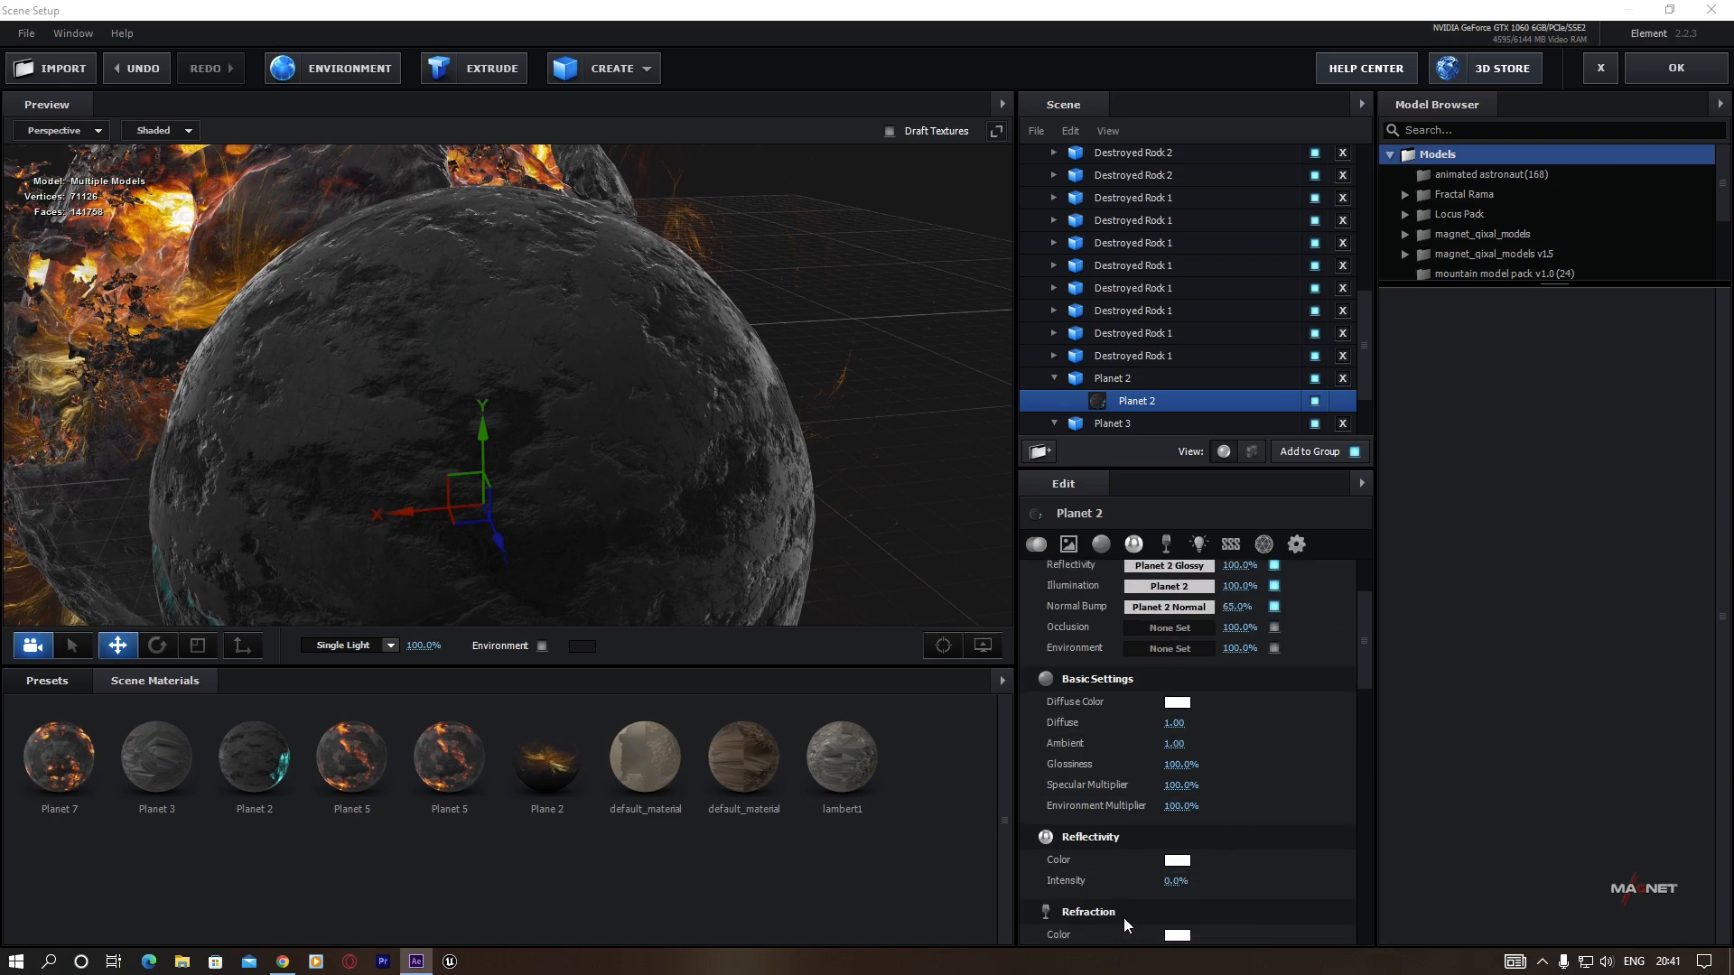
pyautogui.moveTo(1173, 882); pyautogui.dragTo(1186, 883)
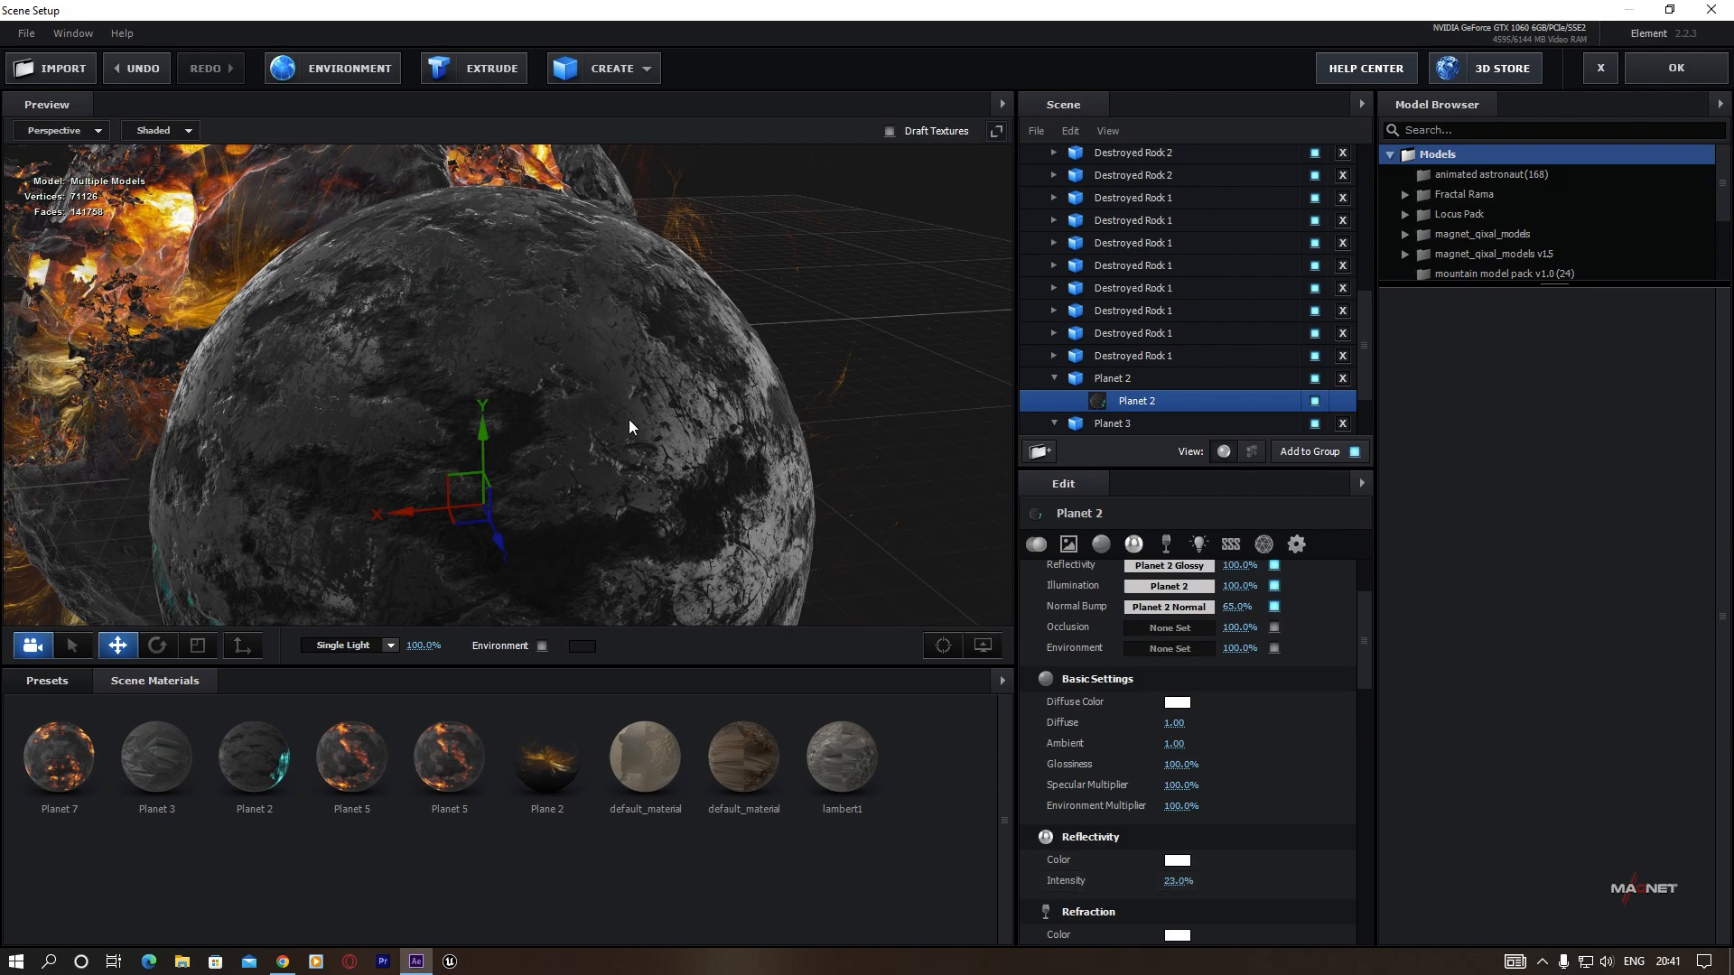
# Set the Planet 2 material's glossiness to 71% and apply the scene setup to the composition.
pyautogui.moveTo(628, 419); pyautogui.dragTo(818, 345)
pyautogui.moveTo(766, 437); pyautogui.dragTo(939, 596)
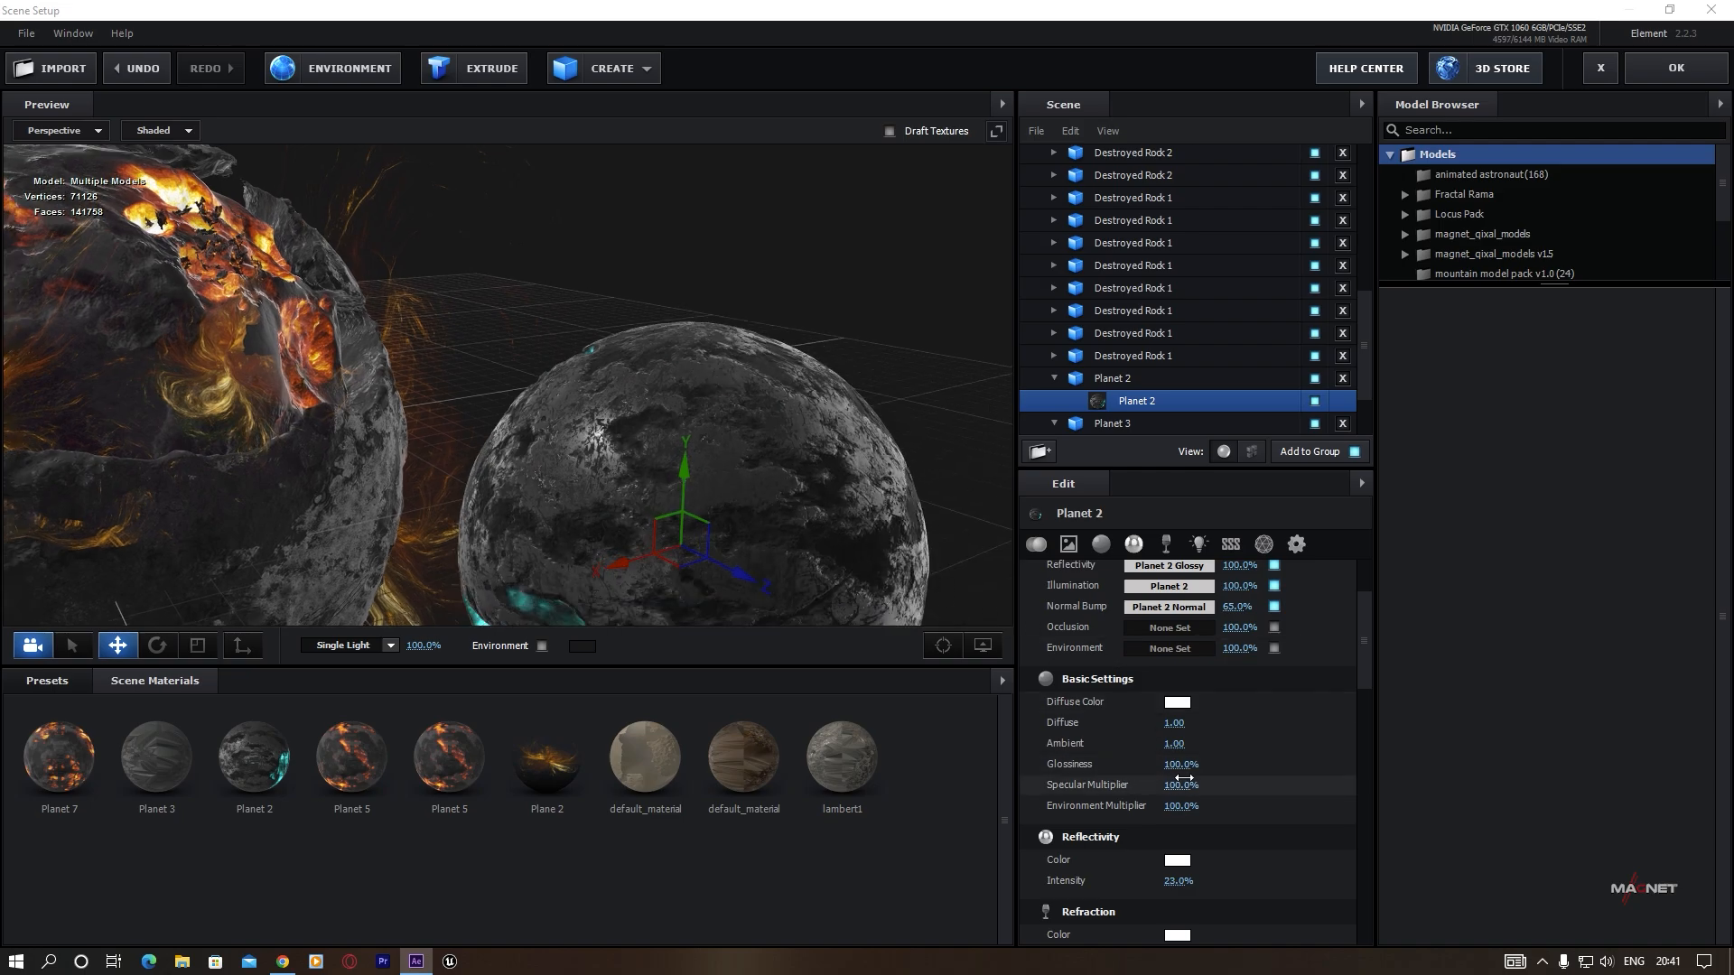
pyautogui.moveTo(1183, 766); pyautogui.dragTo(1167, 778)
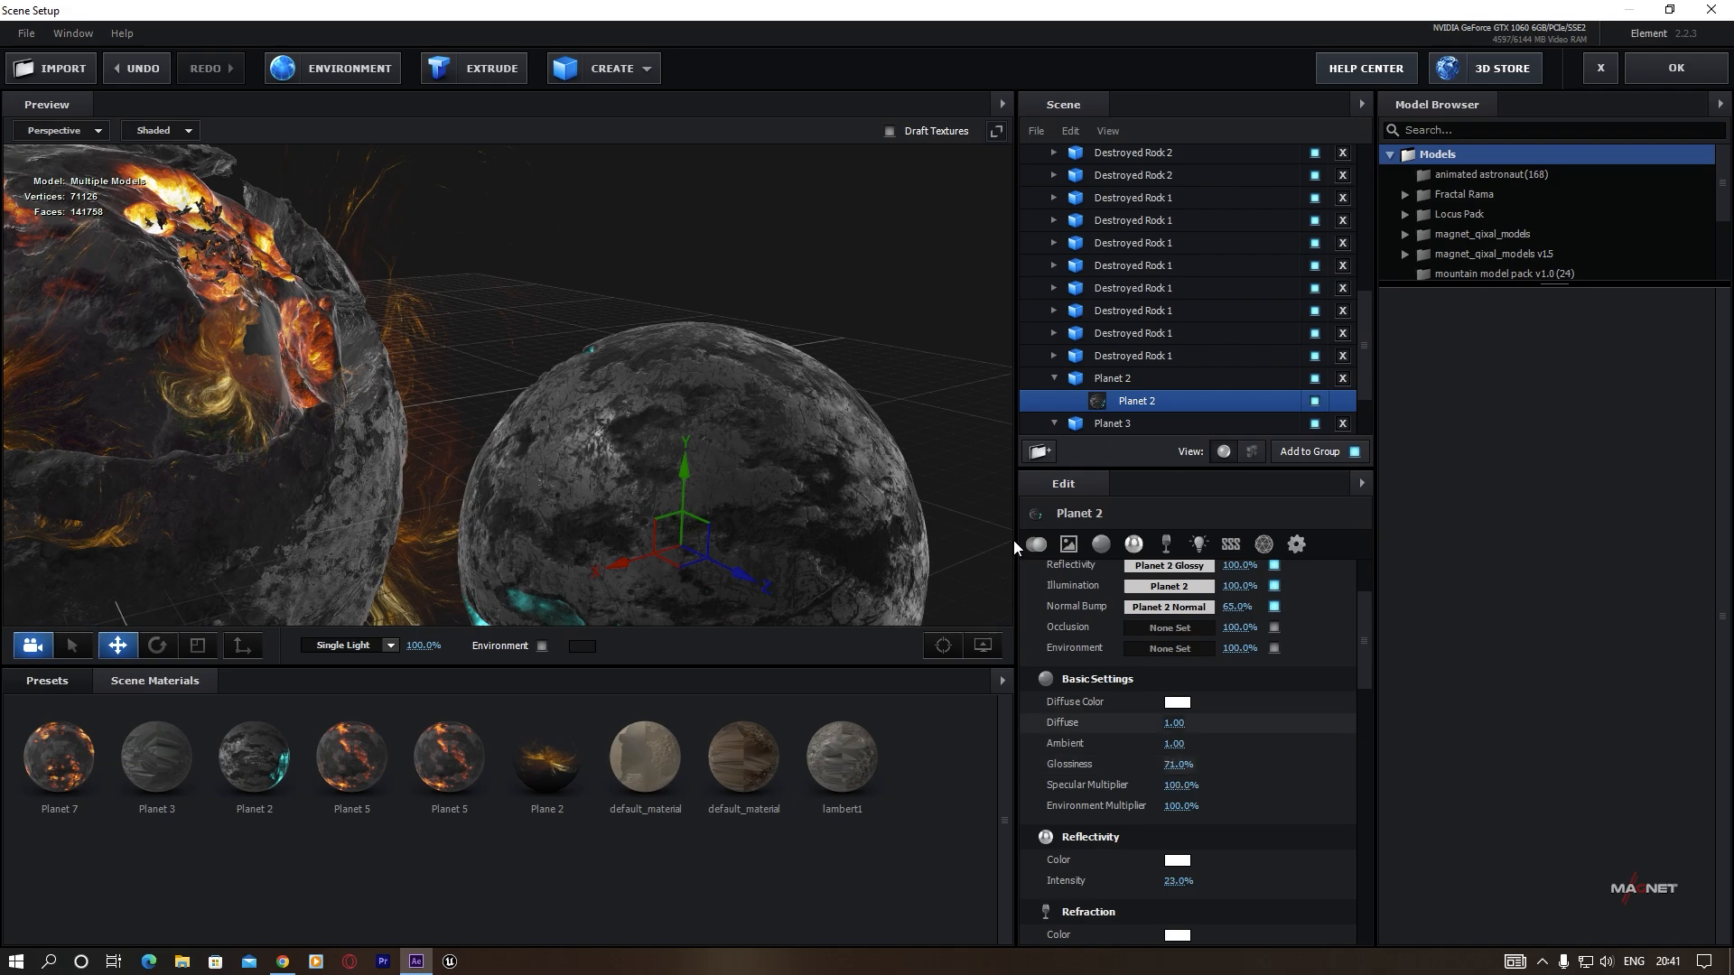
pyautogui.scroll(2, 594, 442)
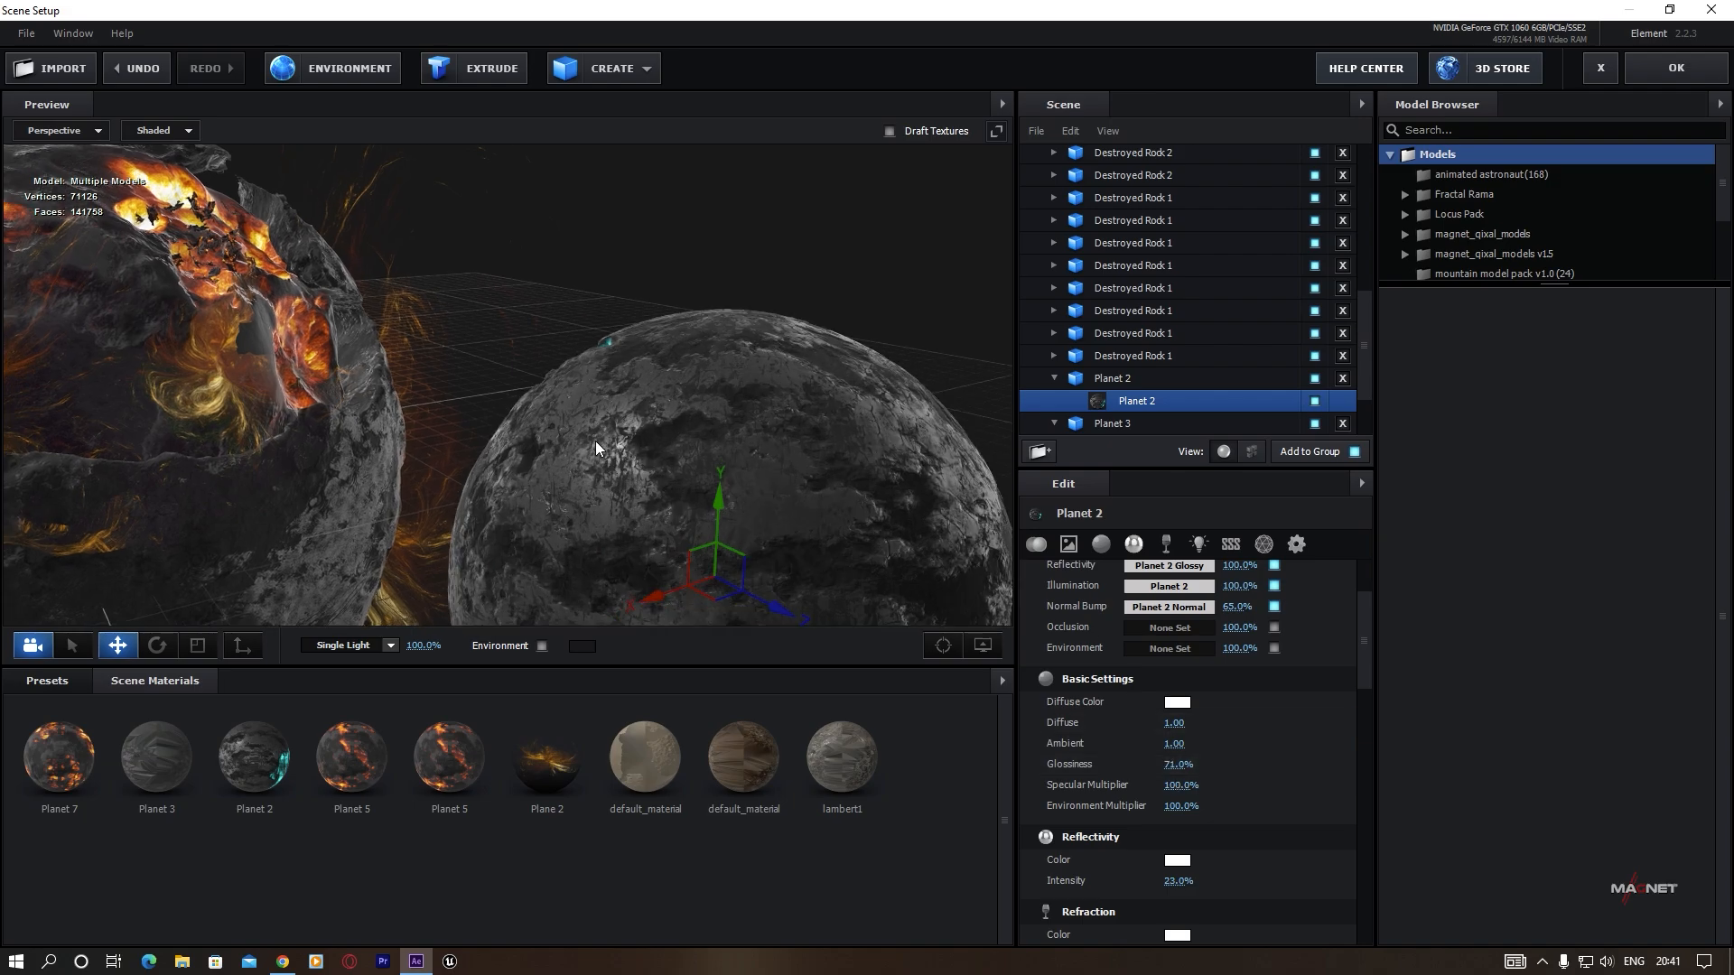
pyautogui.scroll(-3, 628, 443)
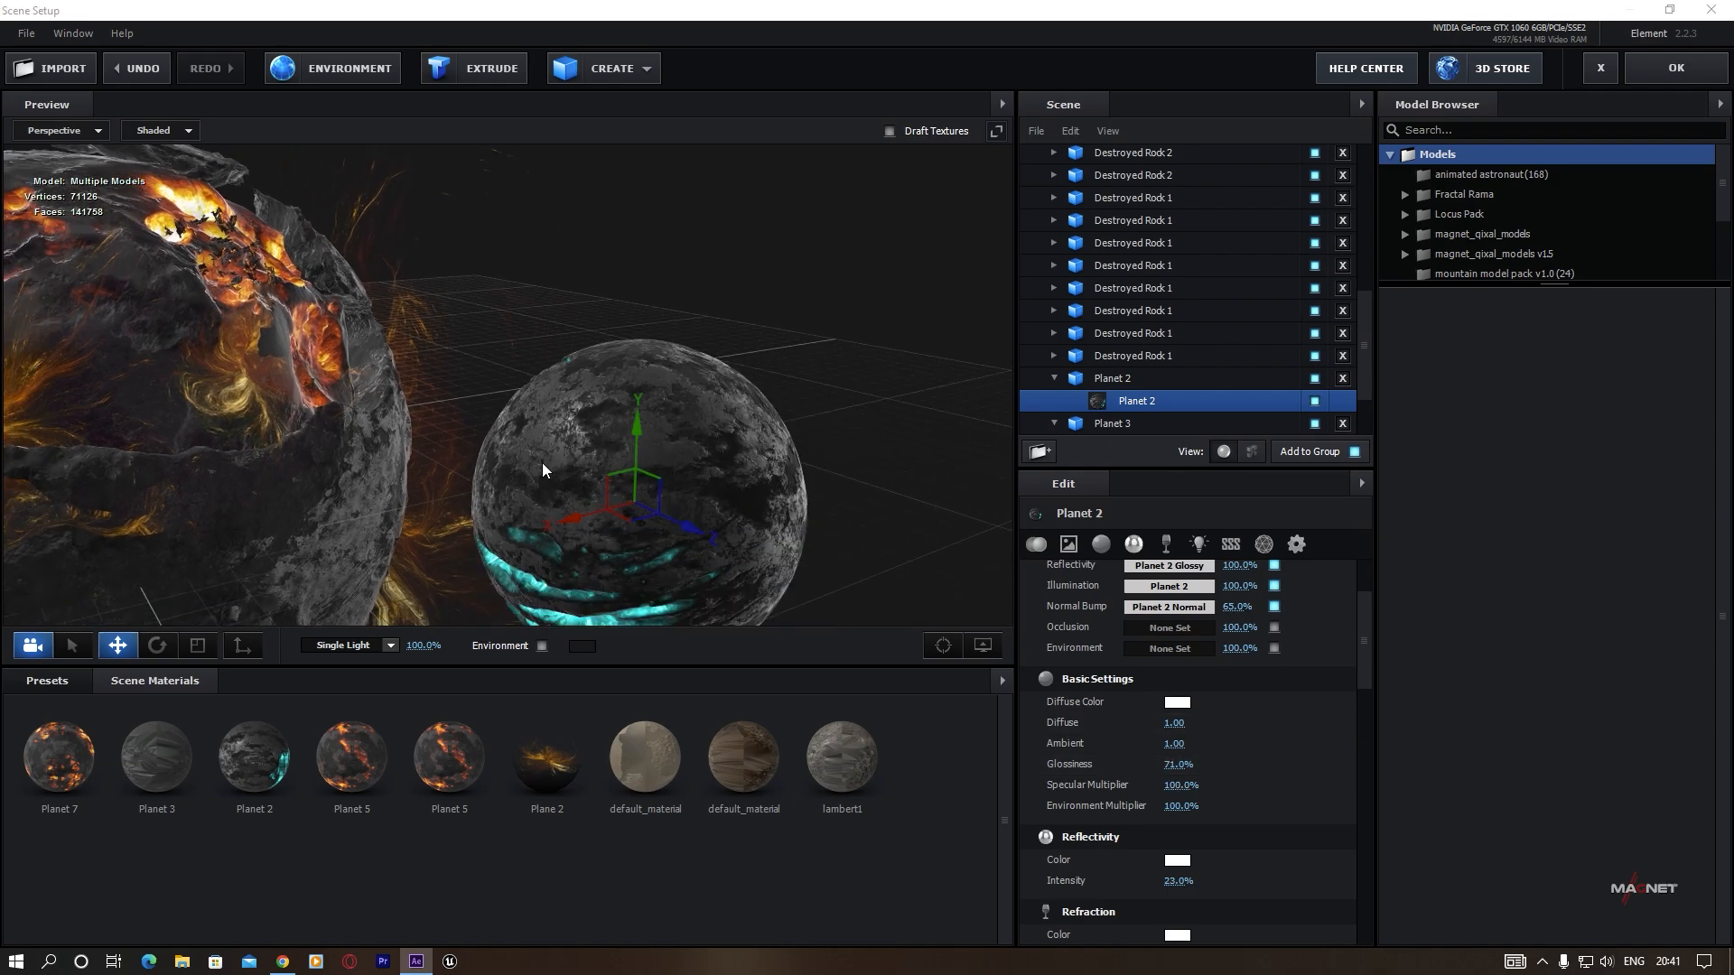
pyautogui.moveTo(542, 462); pyautogui.dragTo(549, 458)
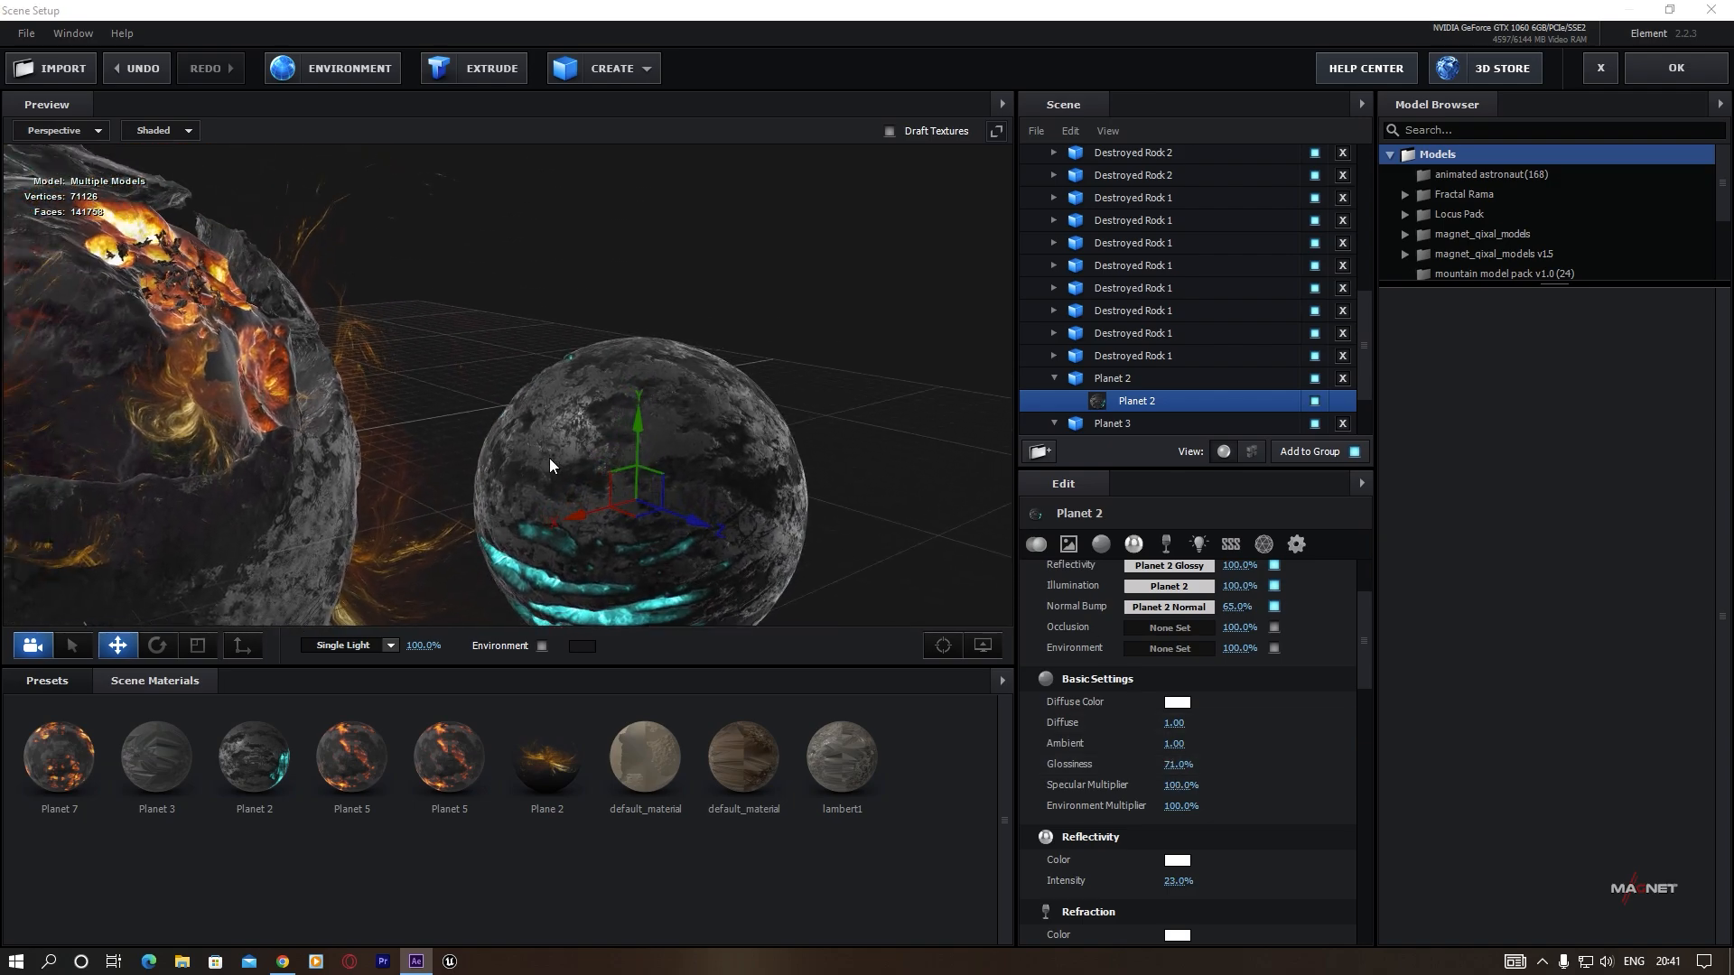
pyautogui.click(1675, 69)
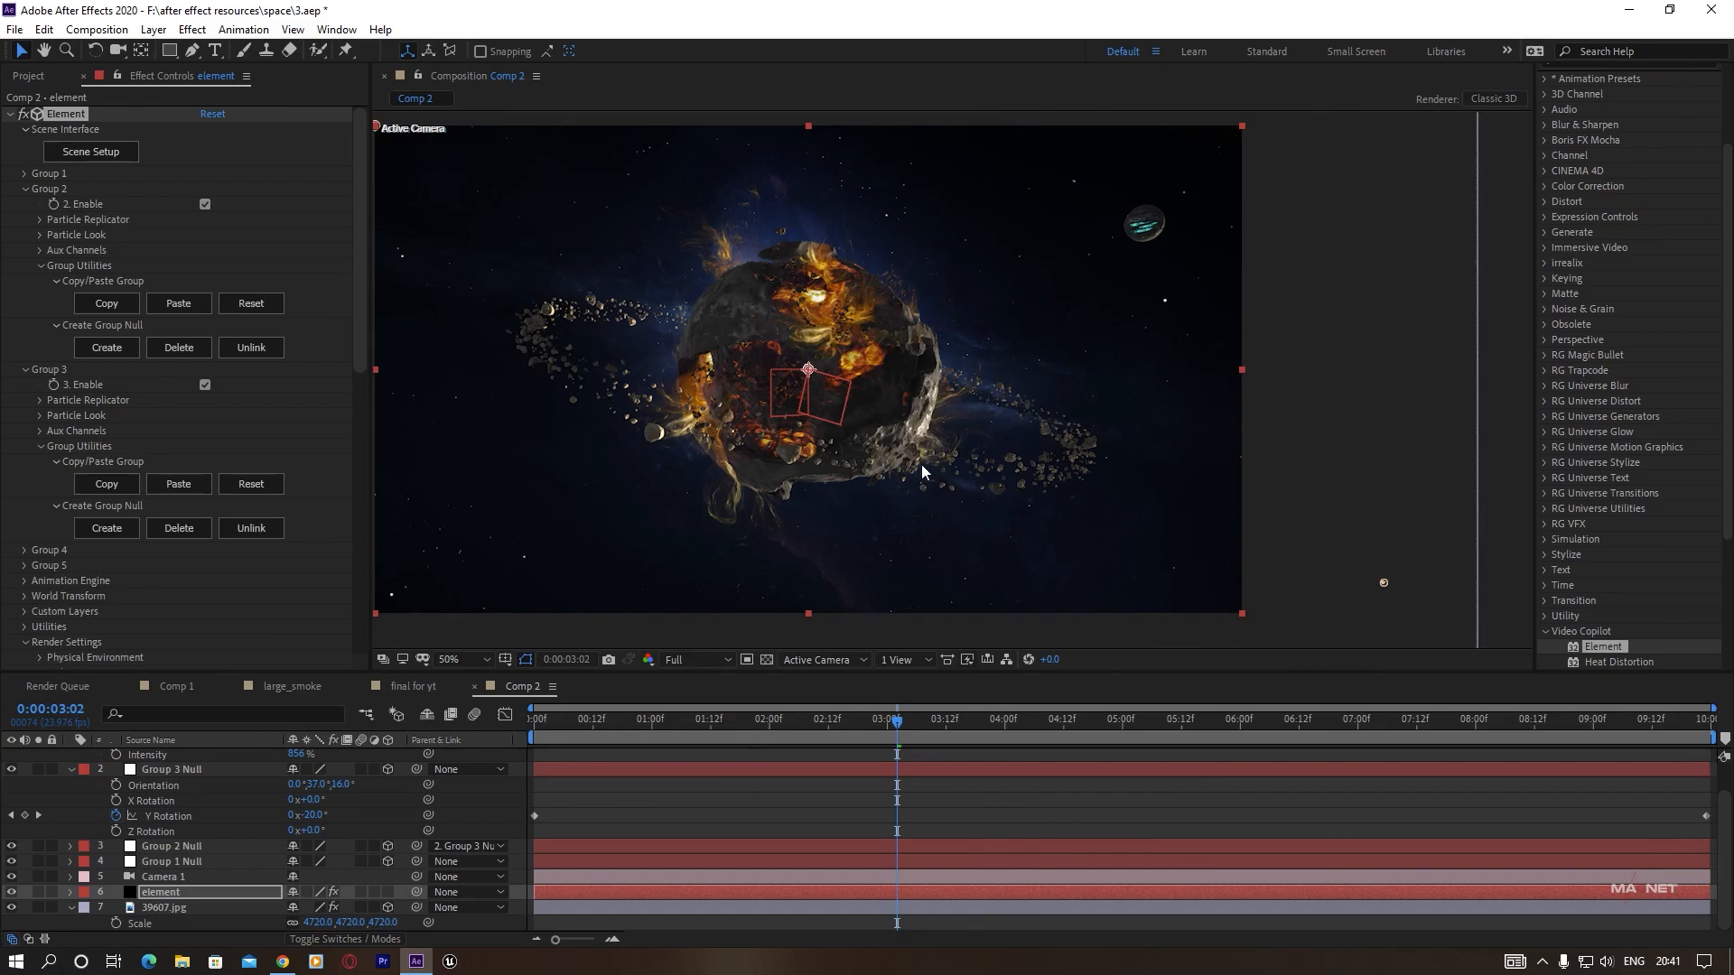
# Set the tint amount on the 39607.jpg background layer to 74%.
pyautogui.scroll(3, 926, 468)
pyautogui.scroll(-3, 836, 496)
pyautogui.scroll(3, 795, 465)
pyautogui.scroll(-3, 740, 452)
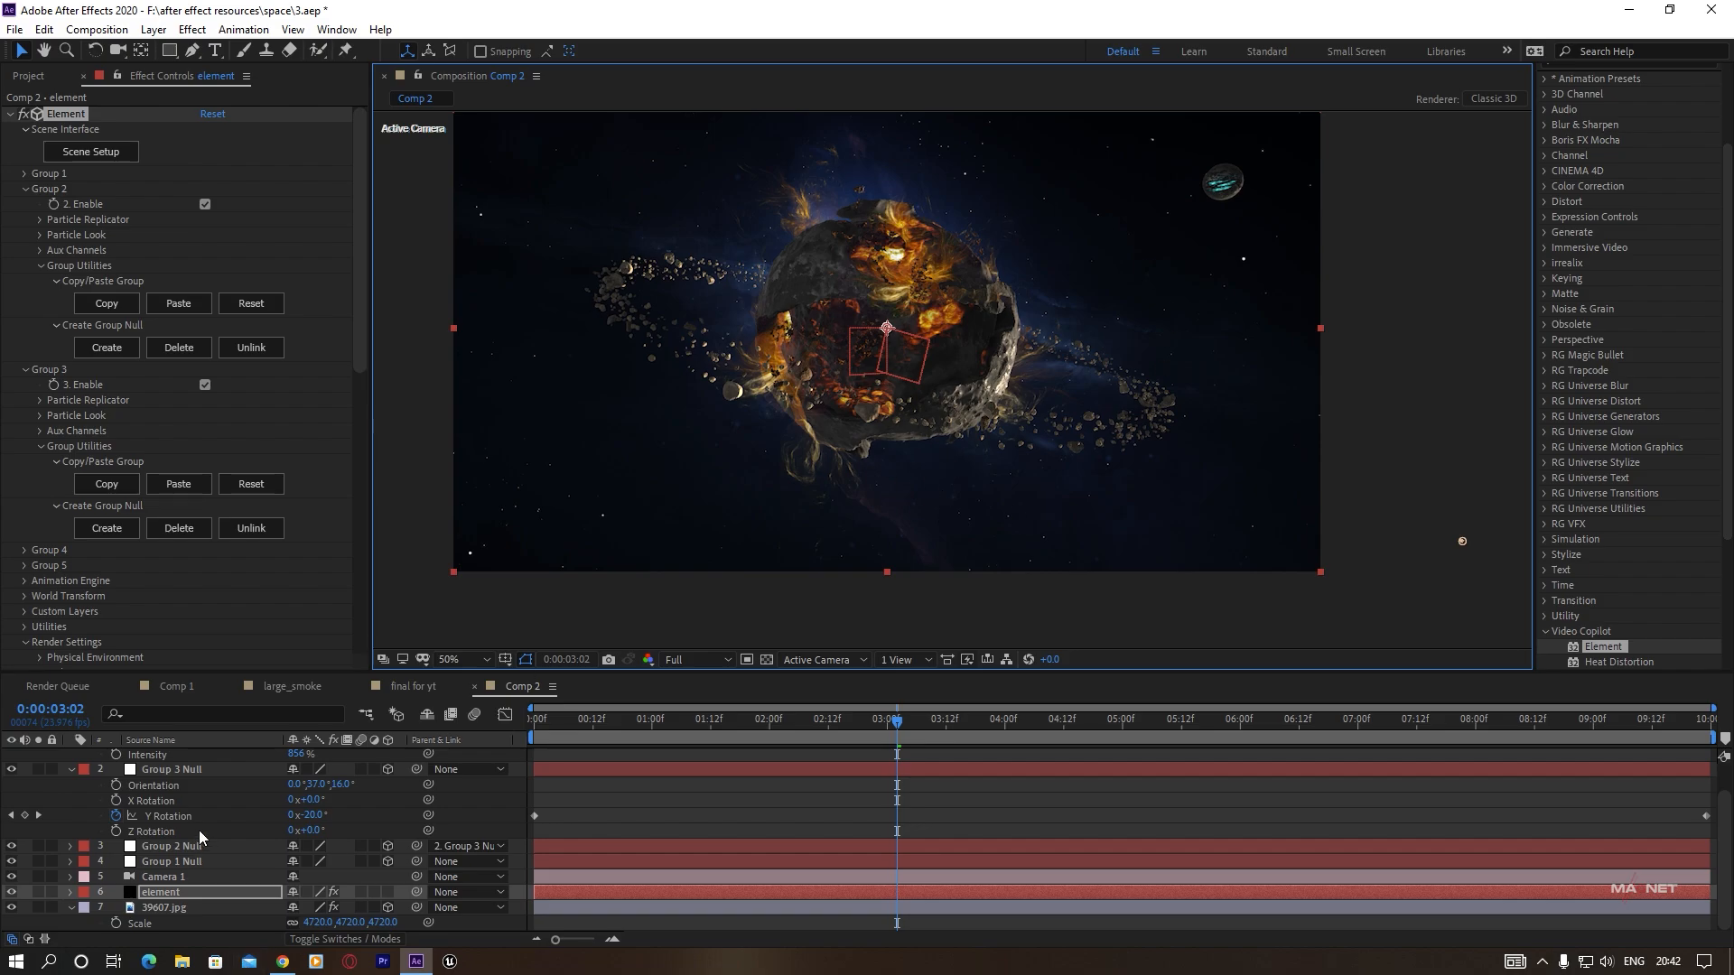
pyautogui.click(163, 908)
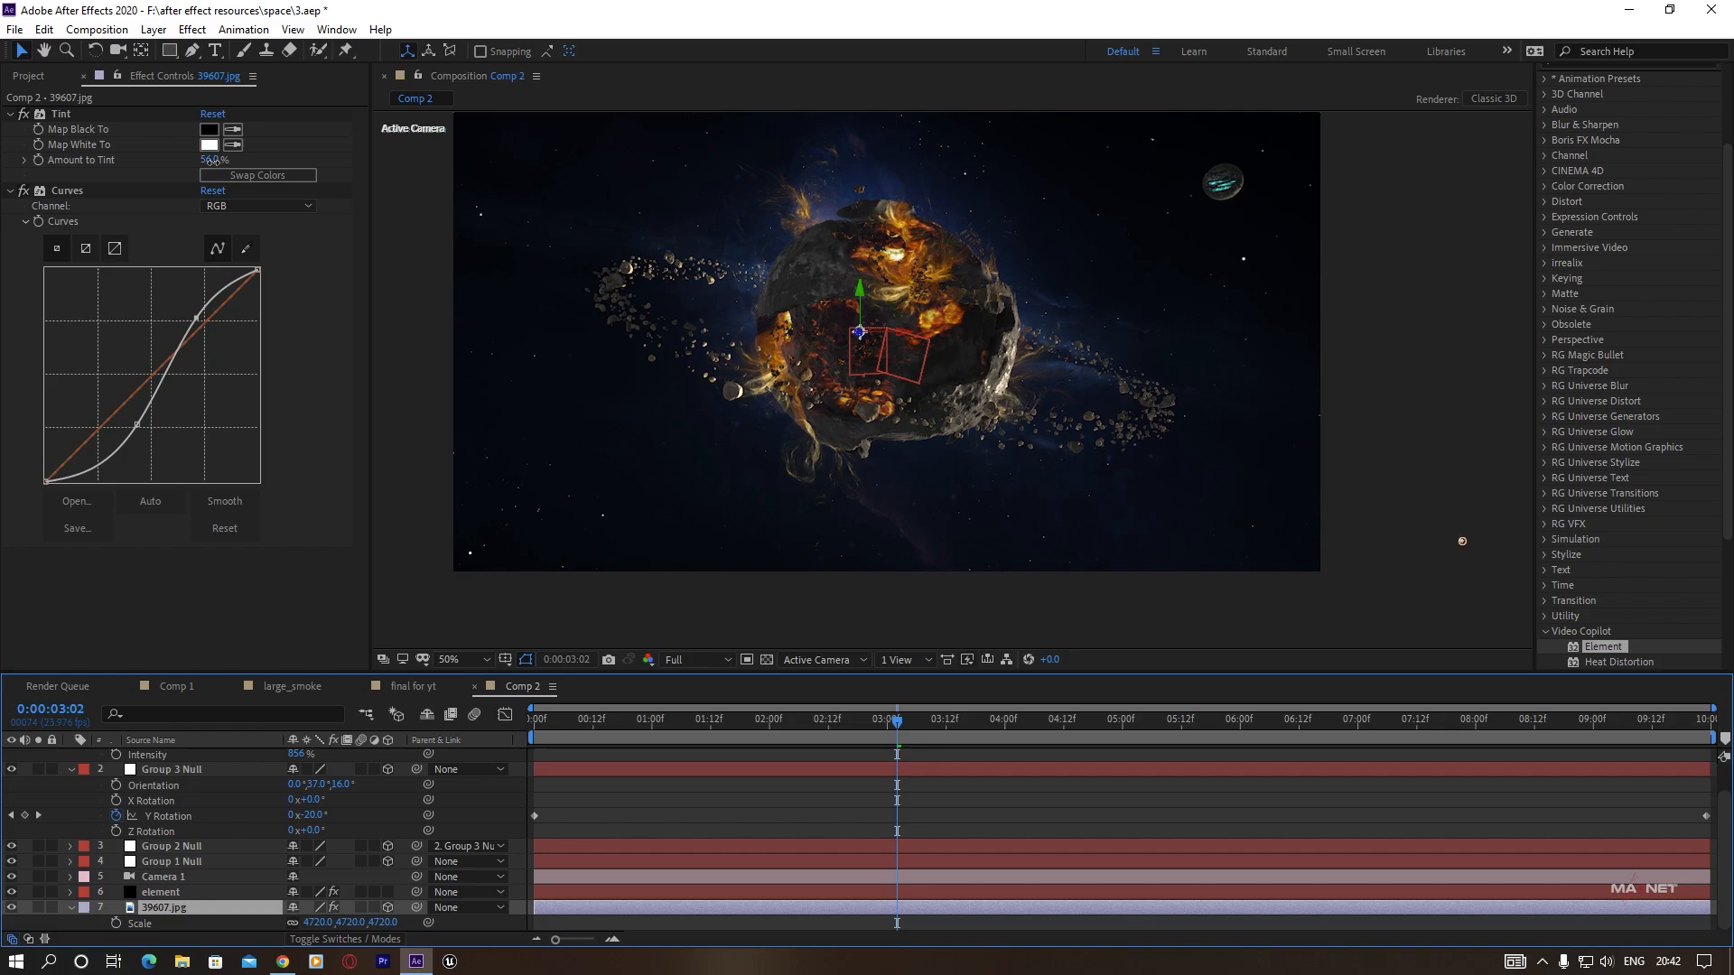
pyautogui.moveTo(212, 160); pyautogui.dragTo(236, 160)
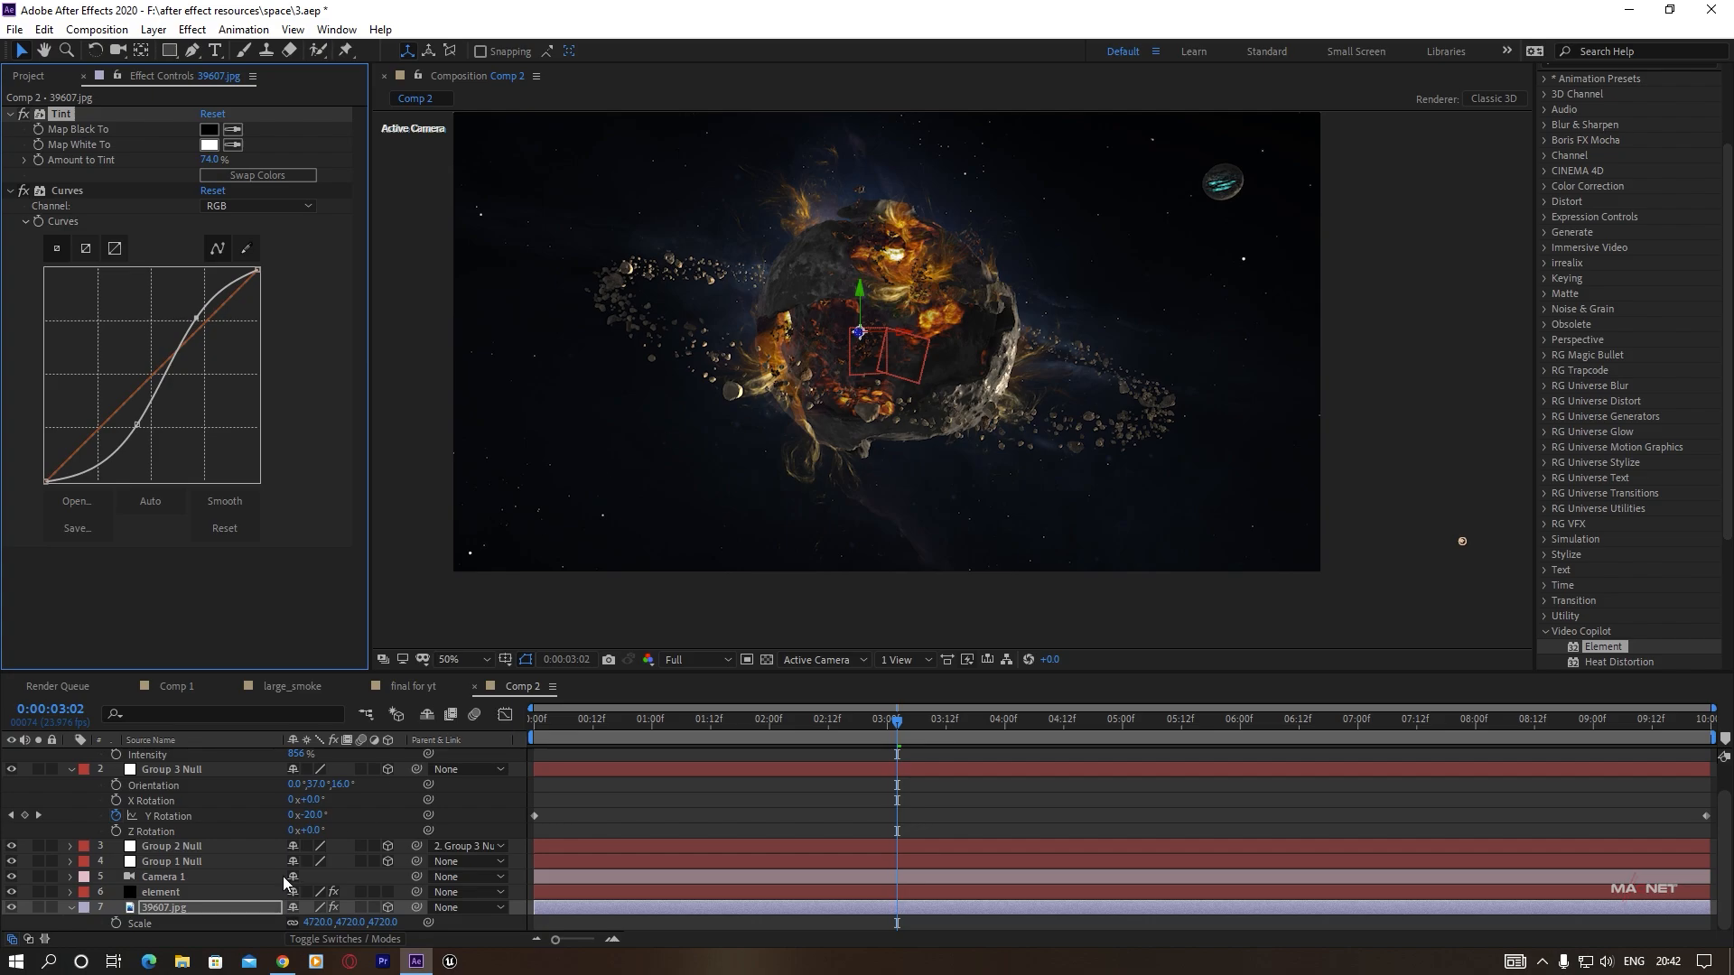
# Orbit and reposition the composition camera to frame the burning planet and its asteroid ring from a new angle.
pyautogui.click(117, 51)
pyautogui.moveTo(956, 495); pyautogui.dragTo(862, 492)
pyautogui.moveTo(907, 354); pyautogui.dragTo(712, 443)
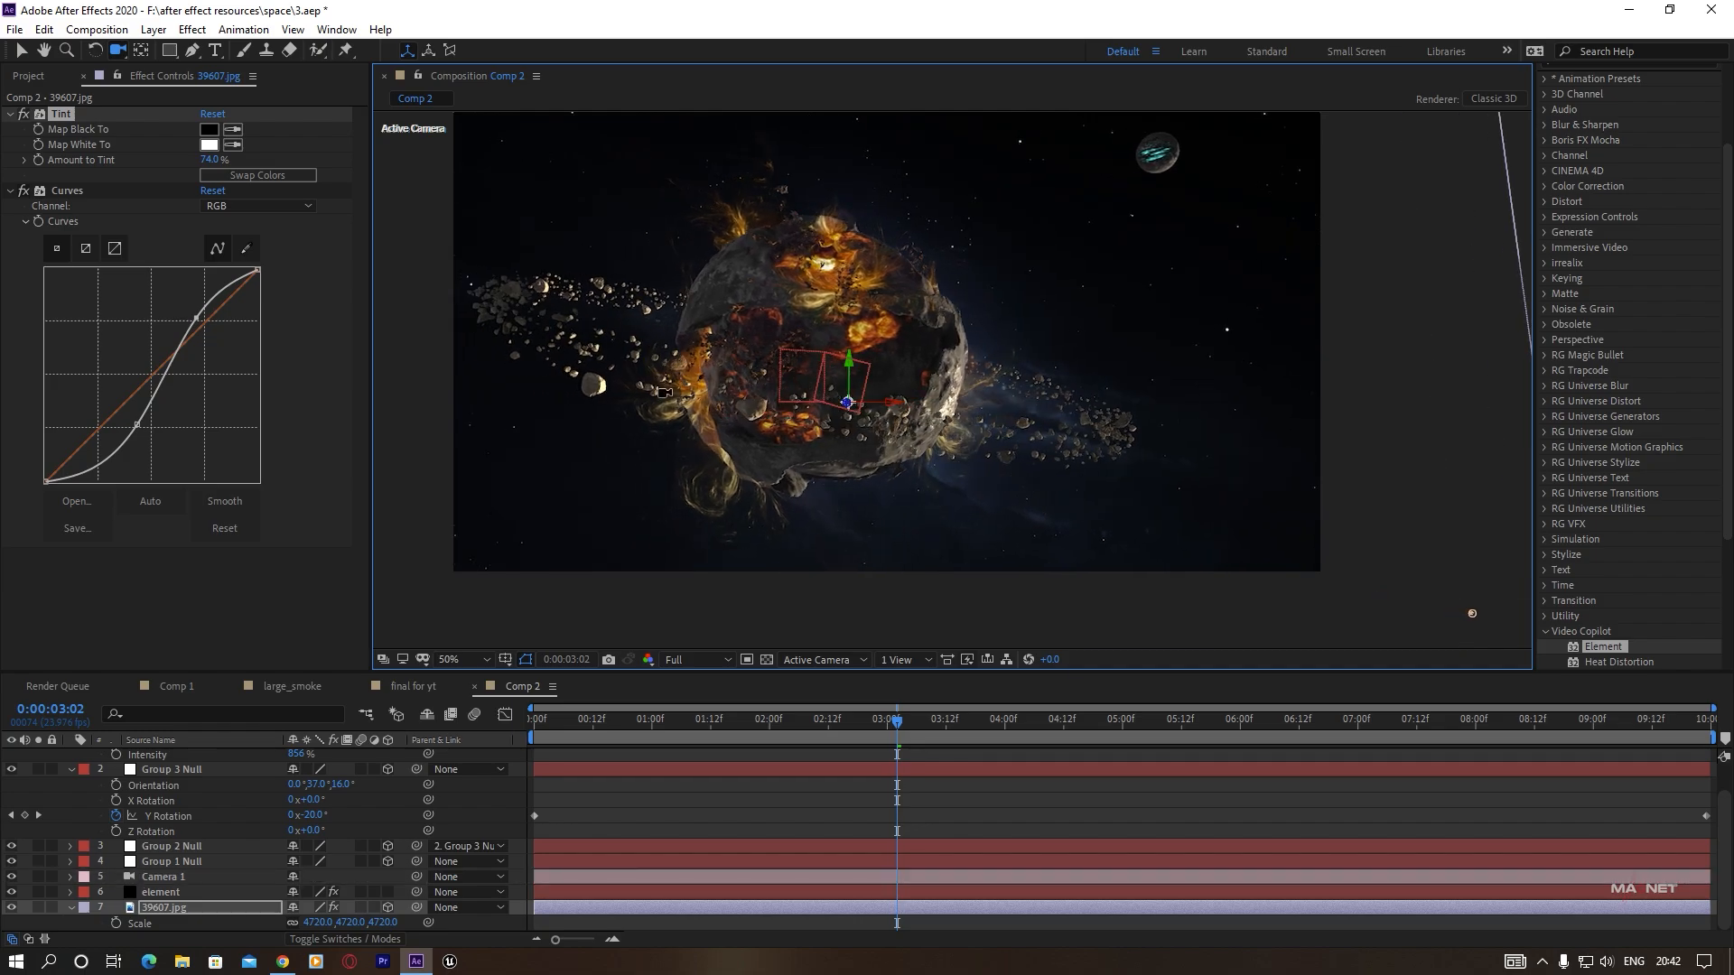
# Set the Group 2 particle replicator's shape scale to 26.5 on the element layer.
pyautogui.click(157, 892)
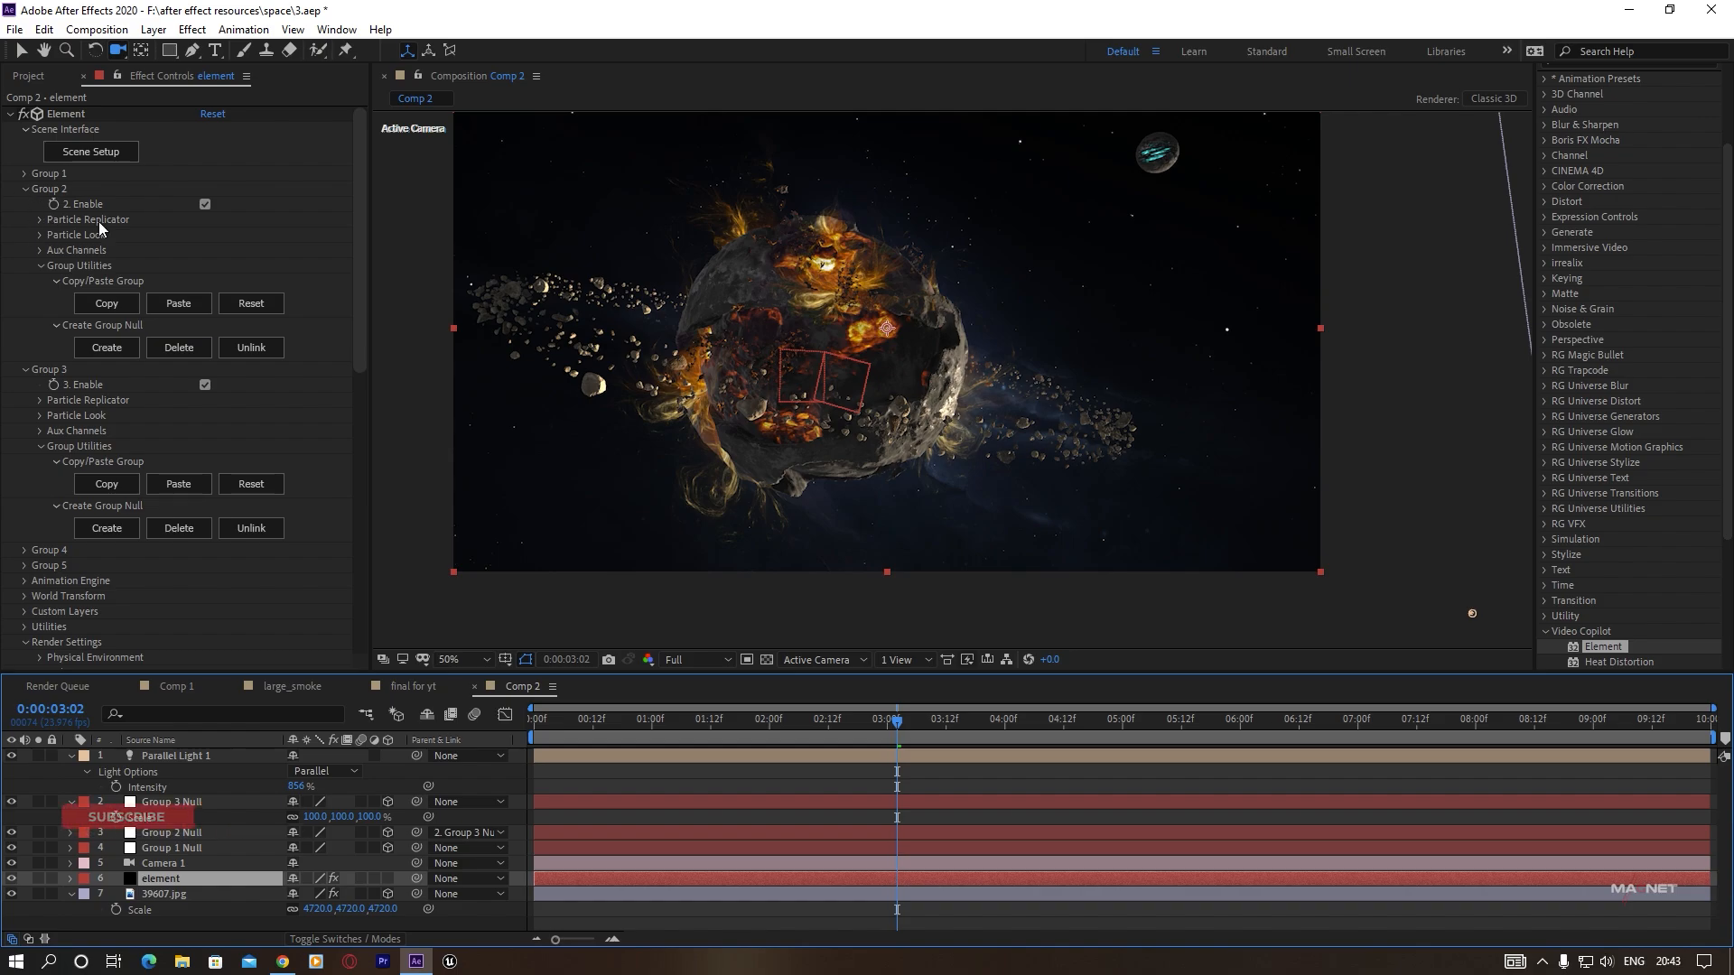
pyautogui.click(40, 220)
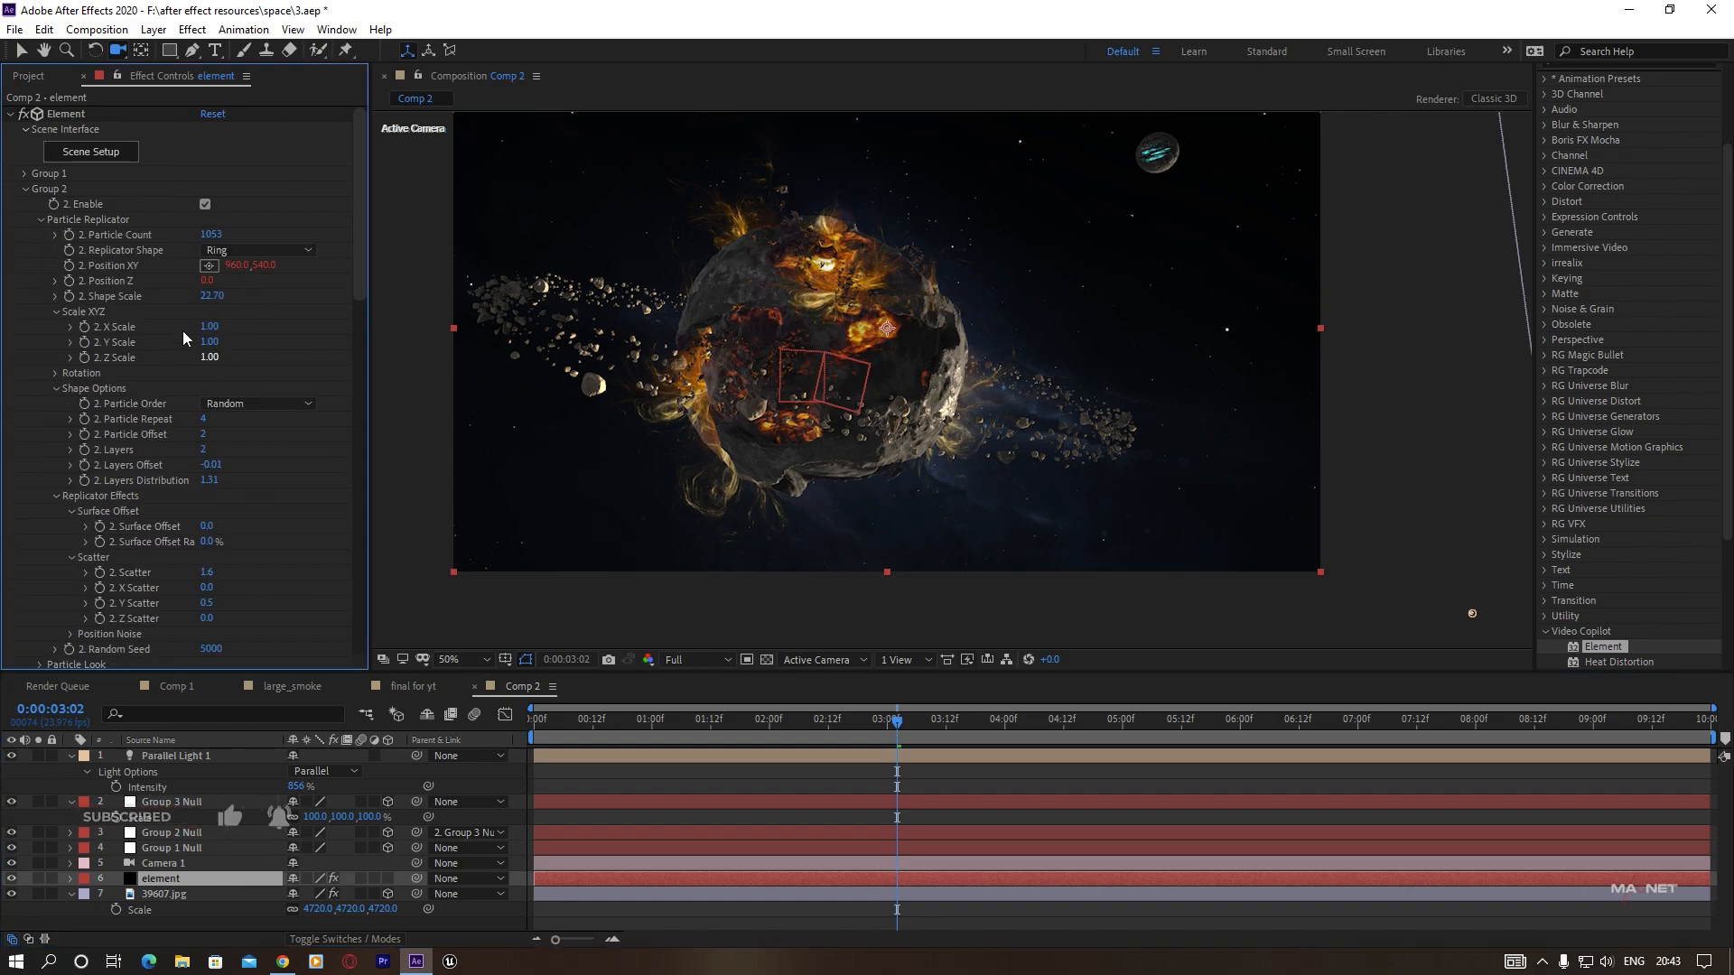
pyautogui.moveTo(210, 296); pyautogui.dragTo(247, 297)
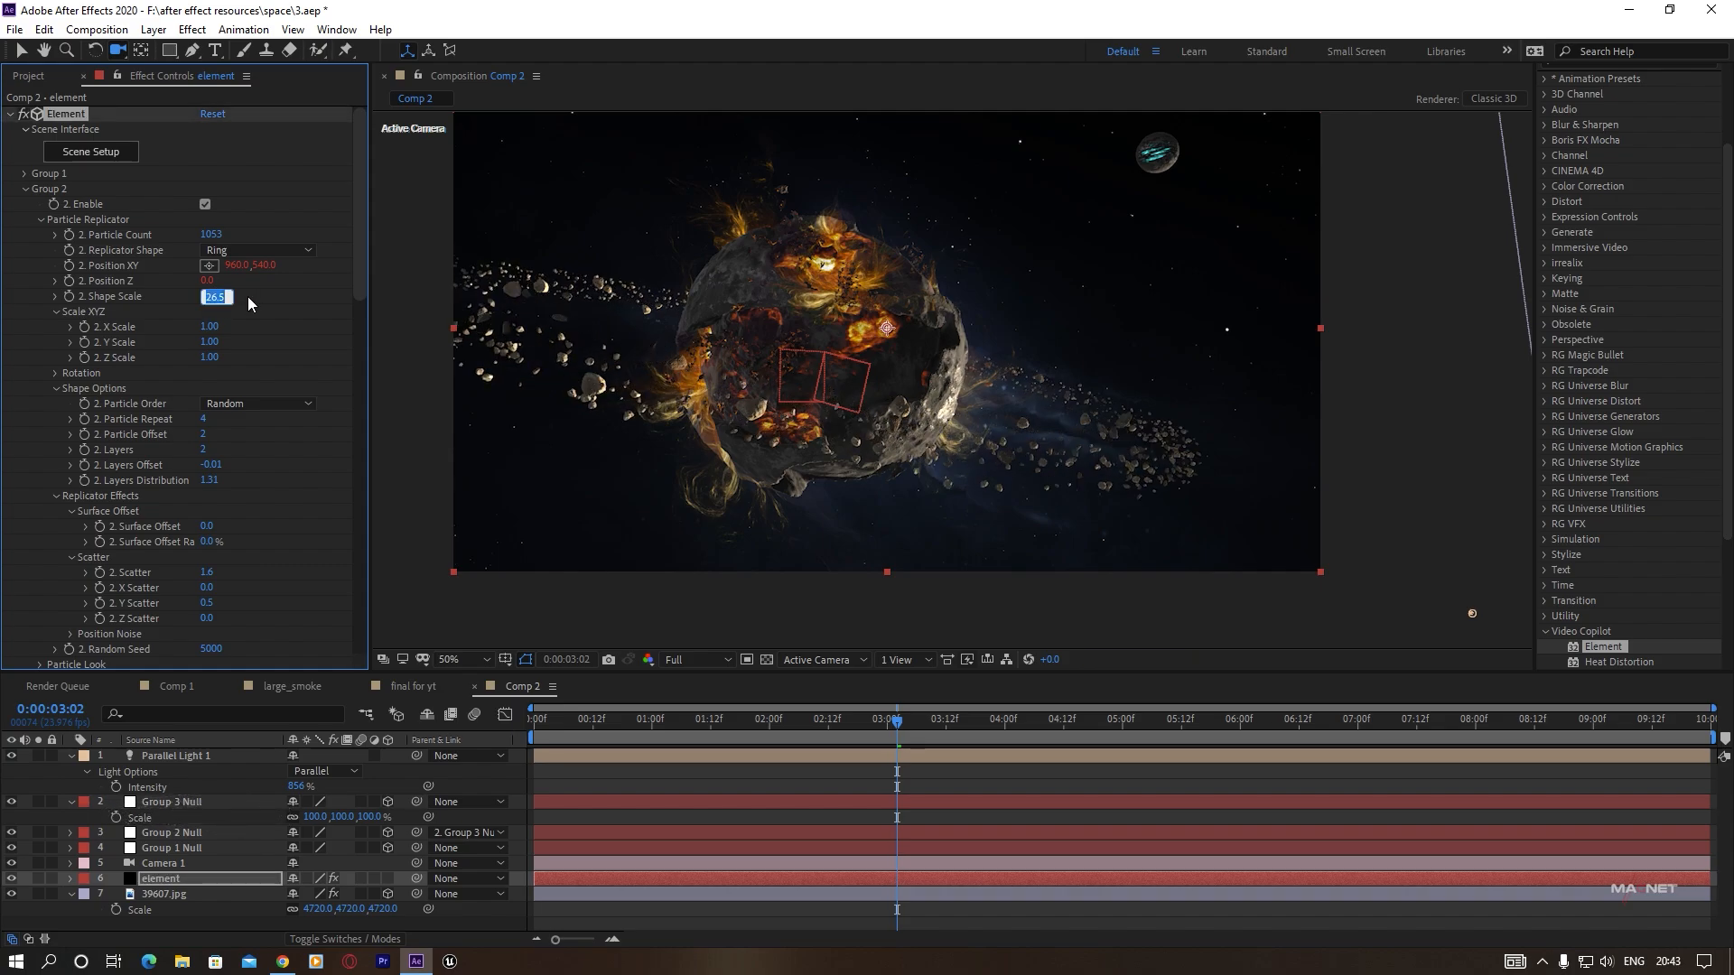
# Set the Group 3 particle replicator's shape scale to 26.5.
pyautogui.scroll(-5, 164, 432)
pyautogui.scroll(-5, 33, 417)
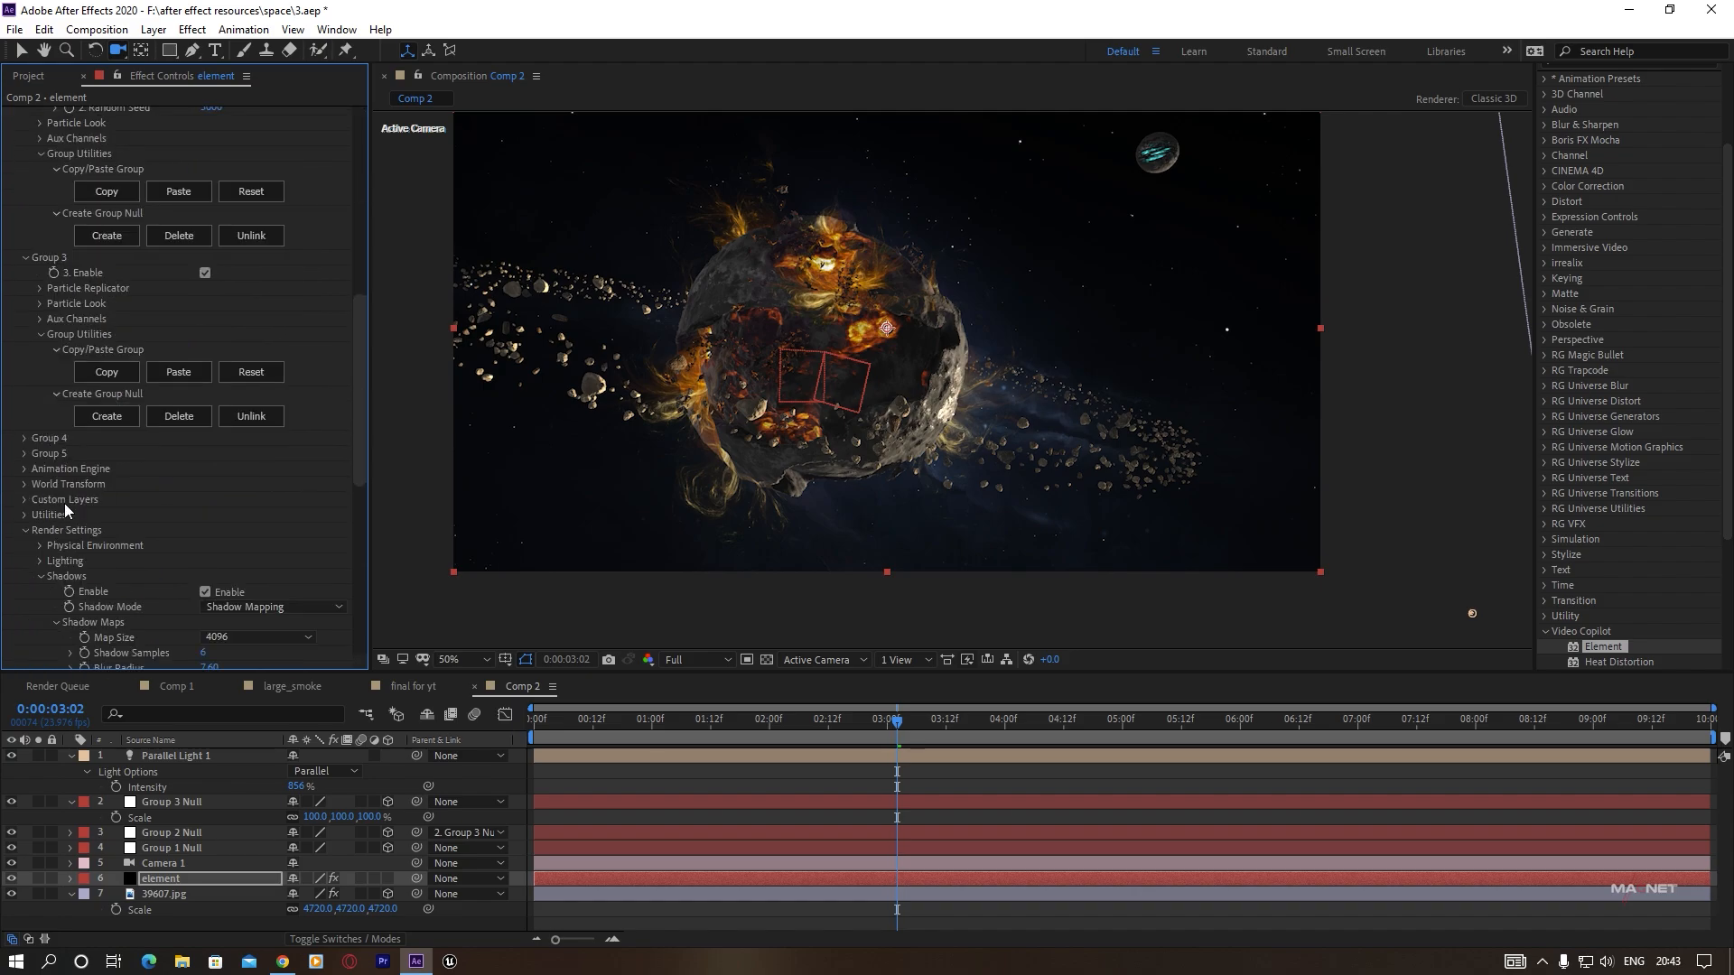
pyautogui.click(42, 287)
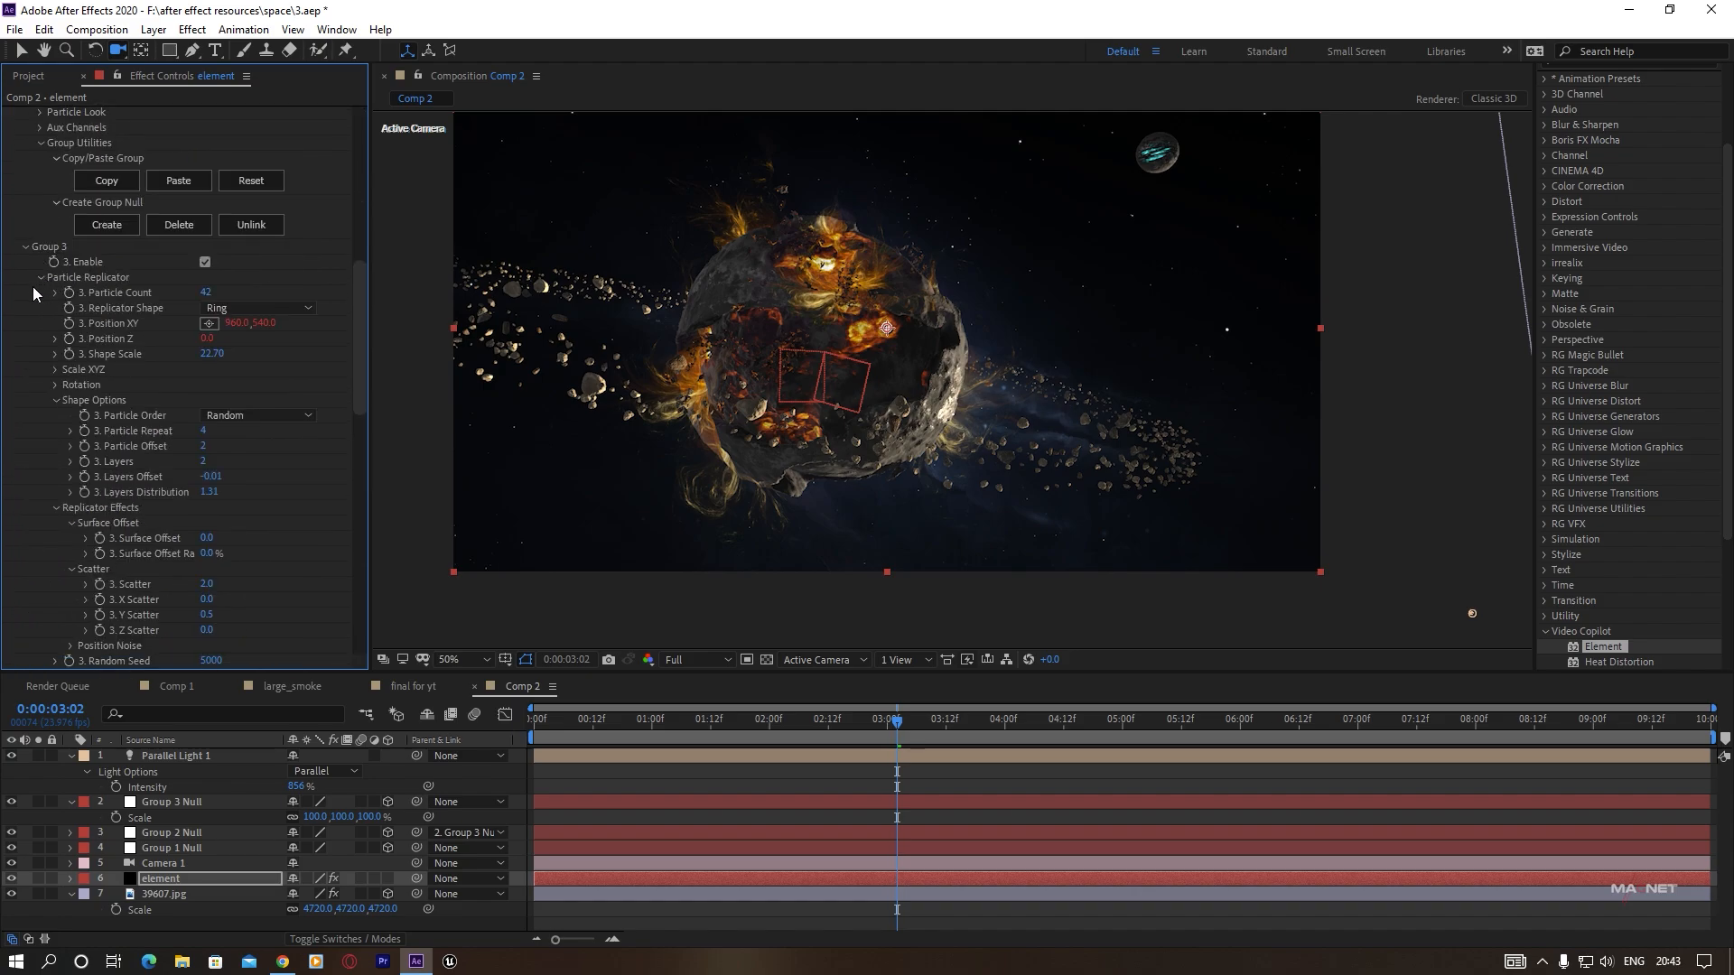
pyautogui.click(214, 355)
pyautogui.write('26.5')
pyautogui.press('Return')
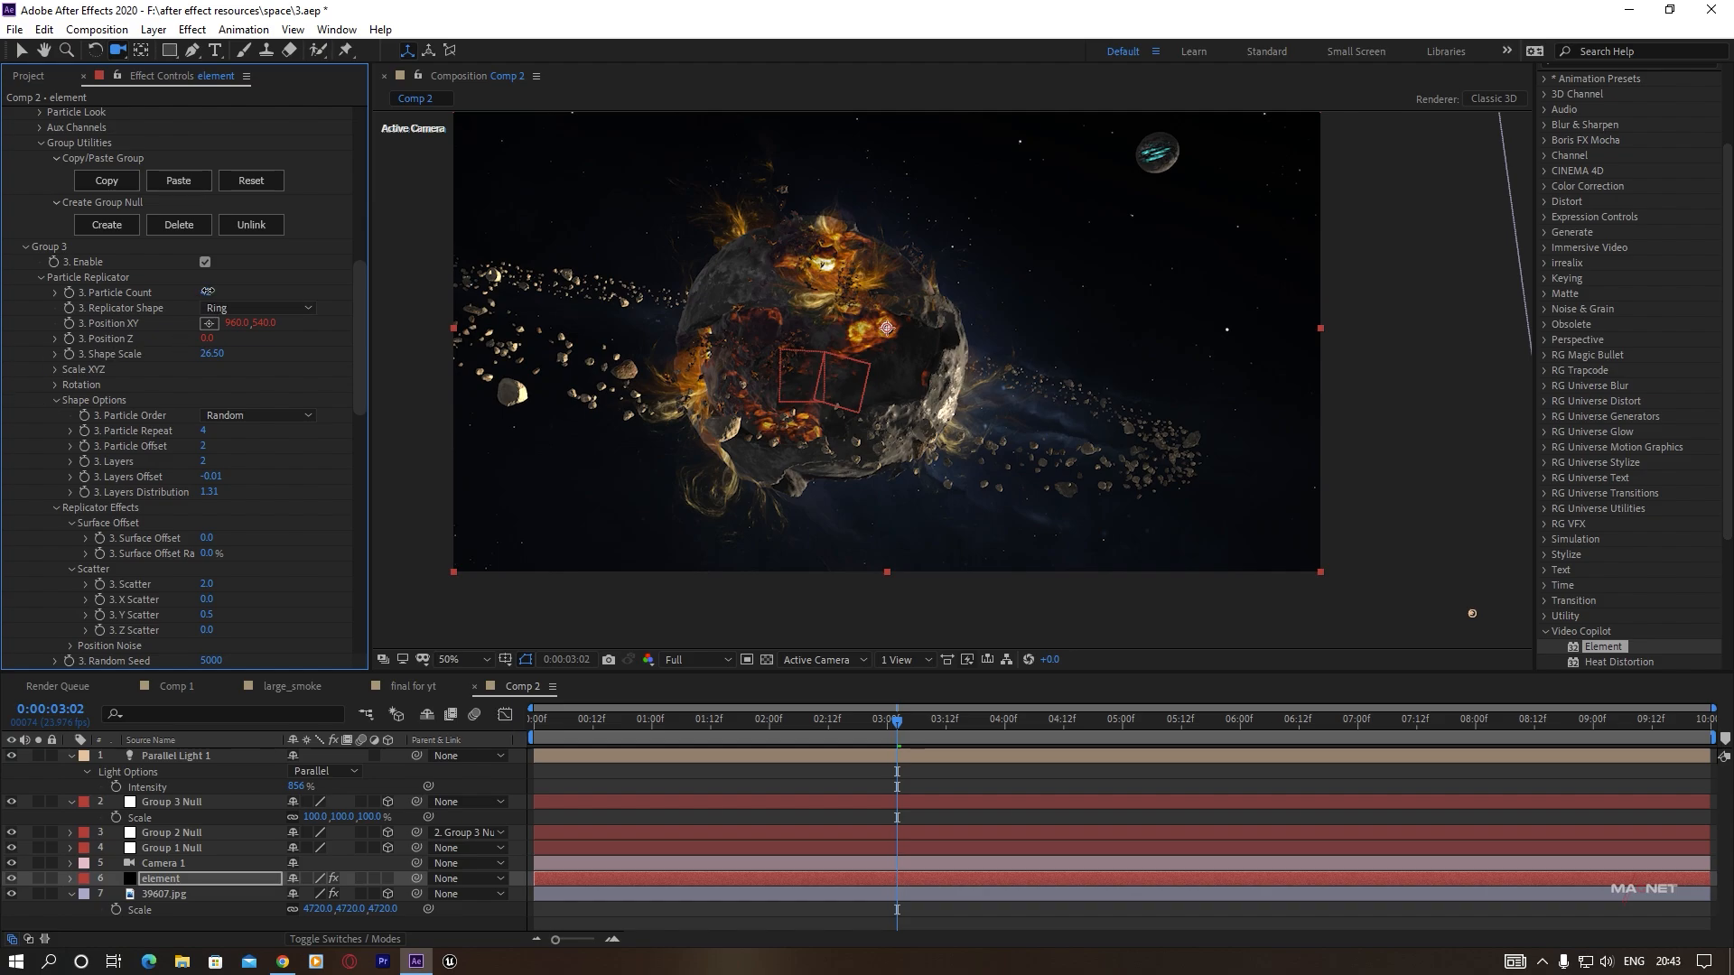
# Set Group 3's particle count to 54 and orbit the composition camera slightly around the planet.
pyautogui.moveTo(210, 290); pyautogui.dragTo(218, 288)
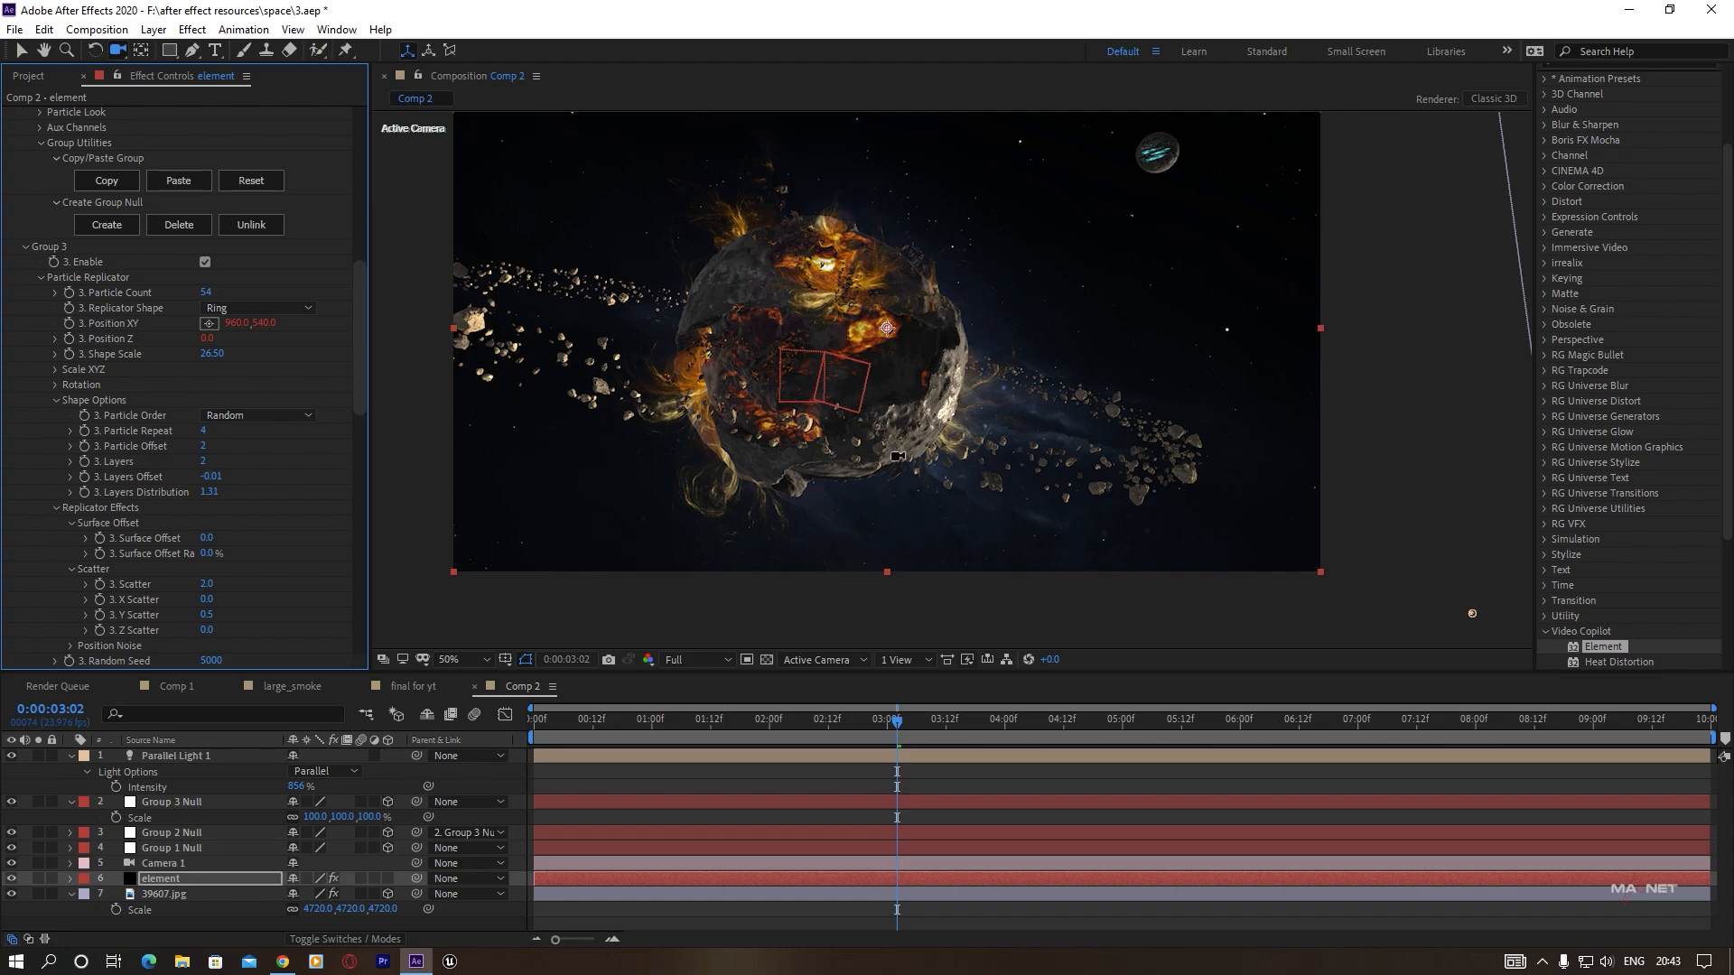
pyautogui.click(826, 486)
pyautogui.moveTo(826, 486); pyautogui.dragTo(829, 483)
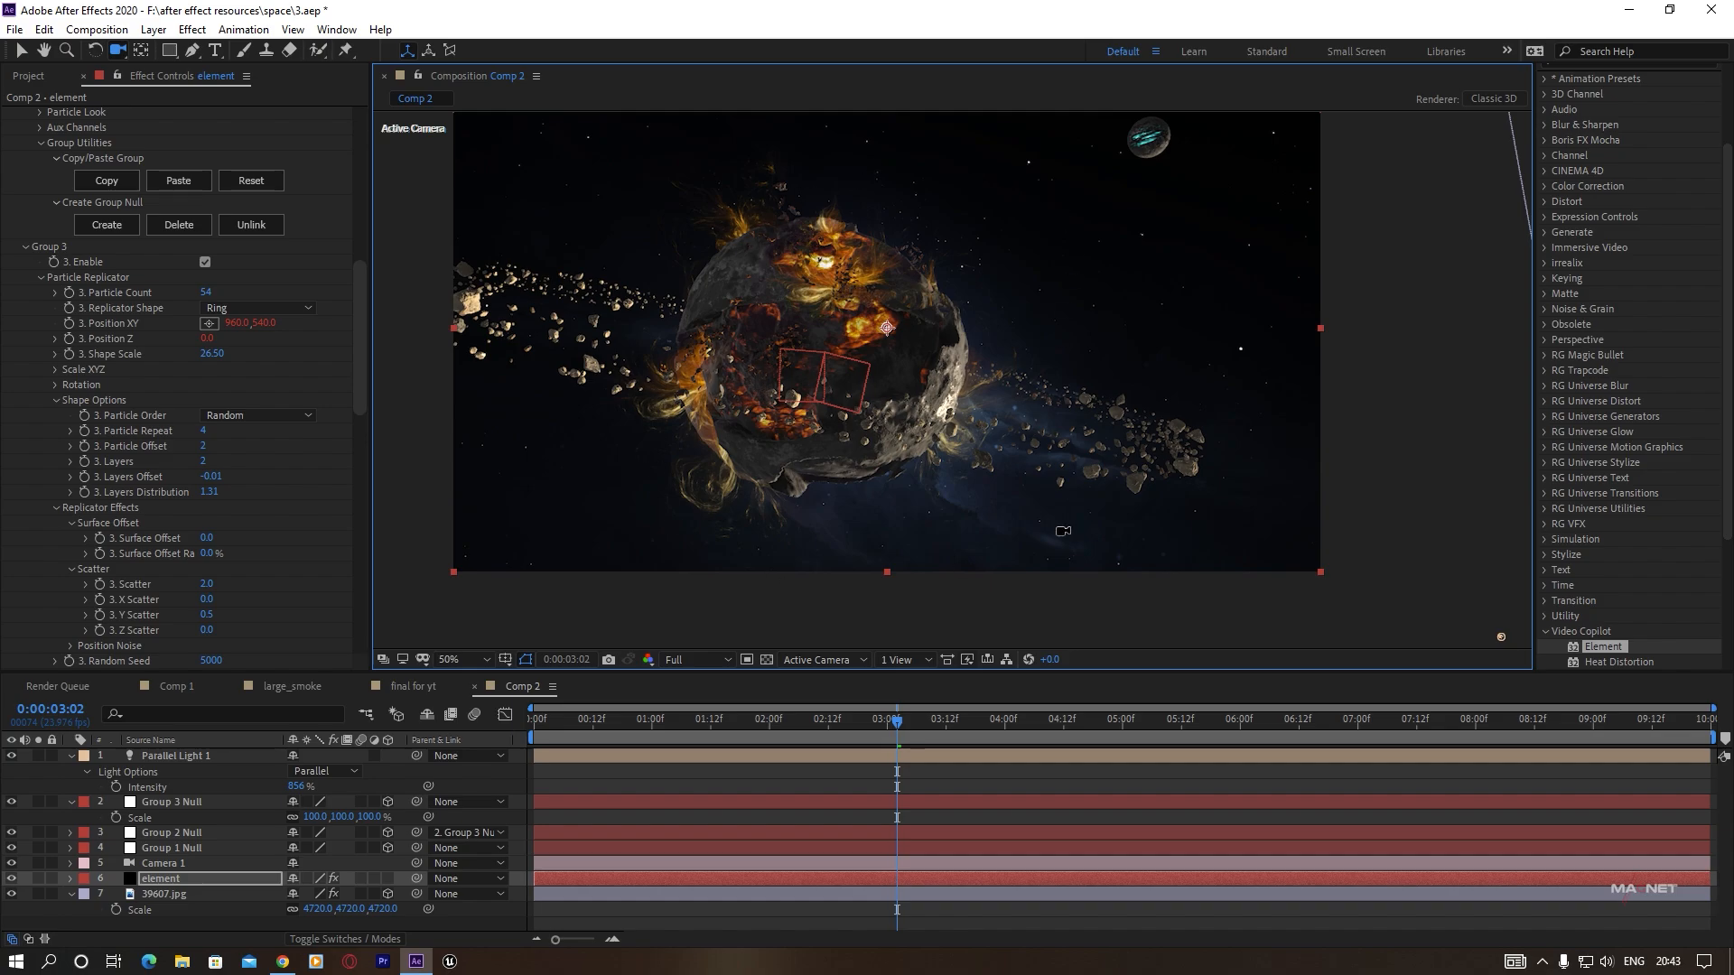
# Import the astronaut model into the Element scene setup as a 3D sequence starting from astranut_000001.obj, with the default import preferences.
pyautogui.scroll(10, 121, 376)
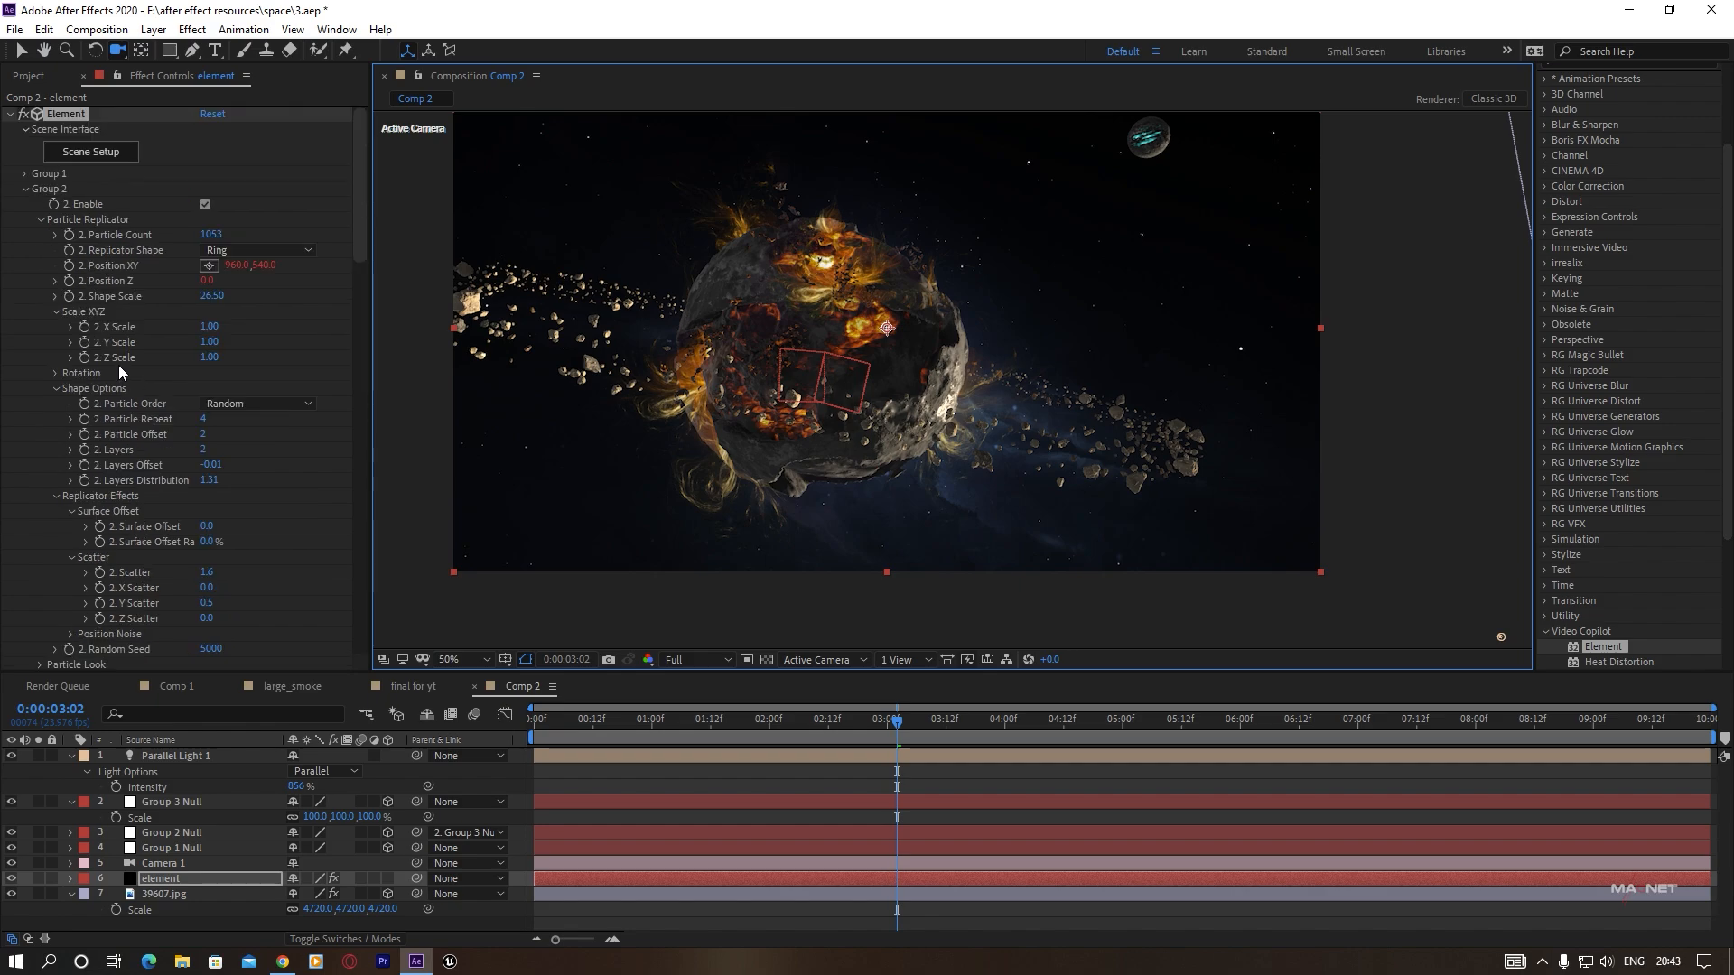
pyautogui.click(87, 160)
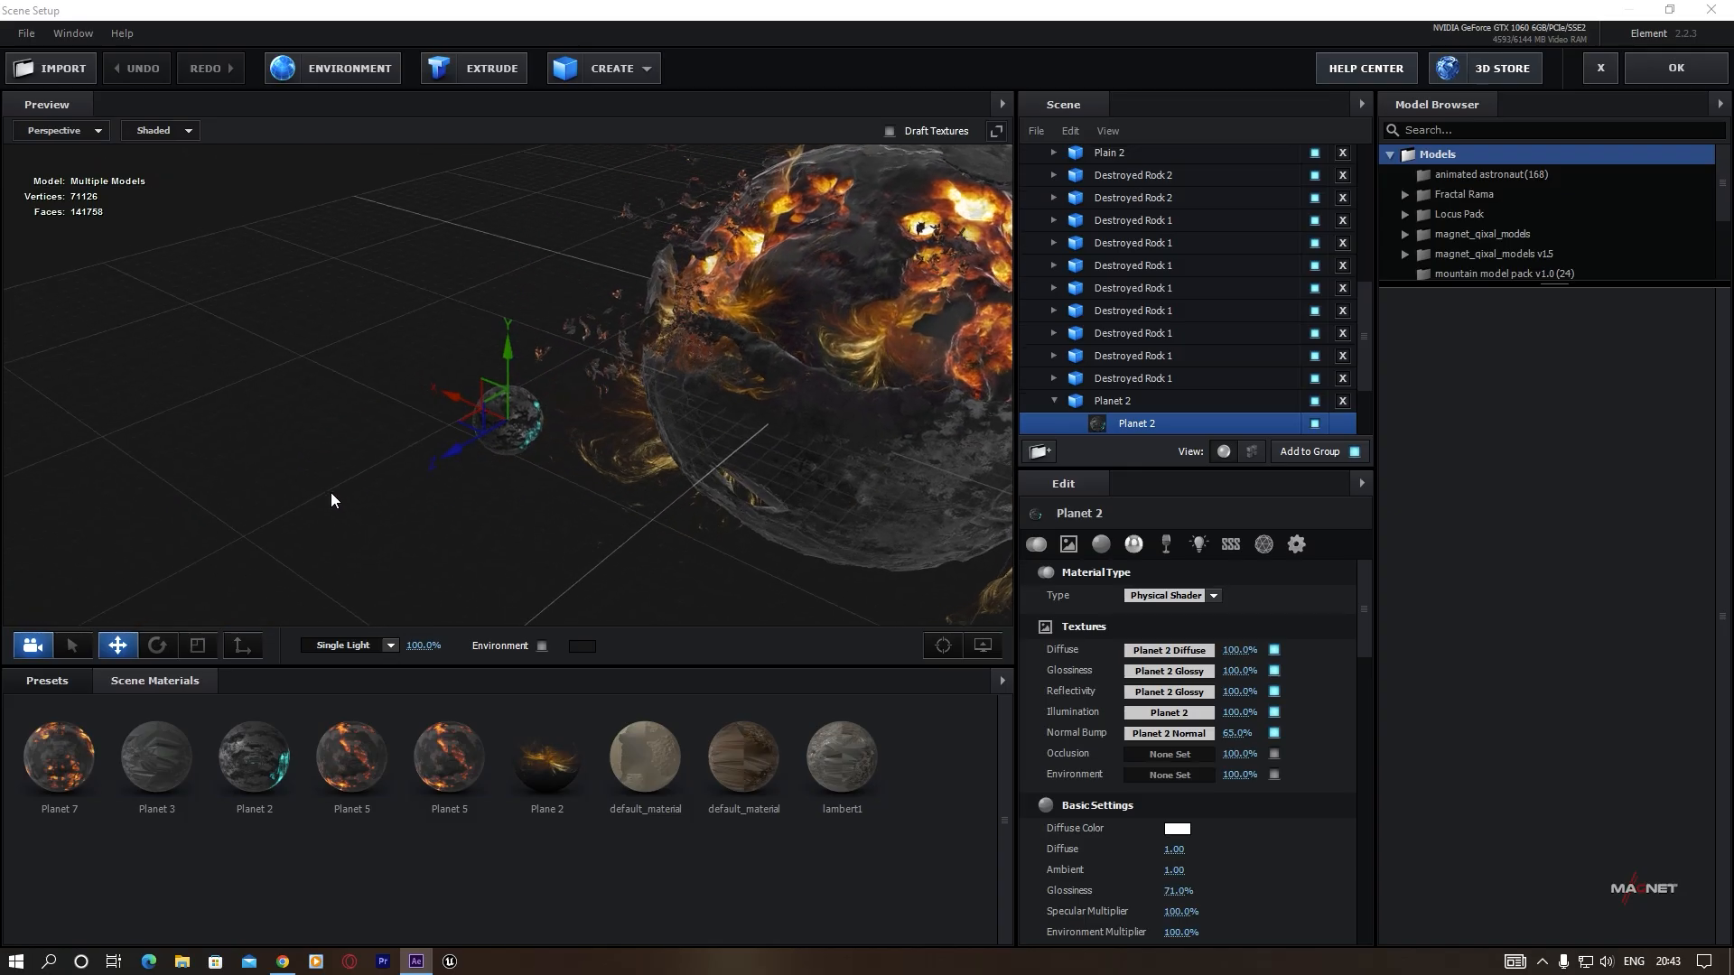
pyautogui.moveTo(331, 491); pyautogui.dragTo(644, 469)
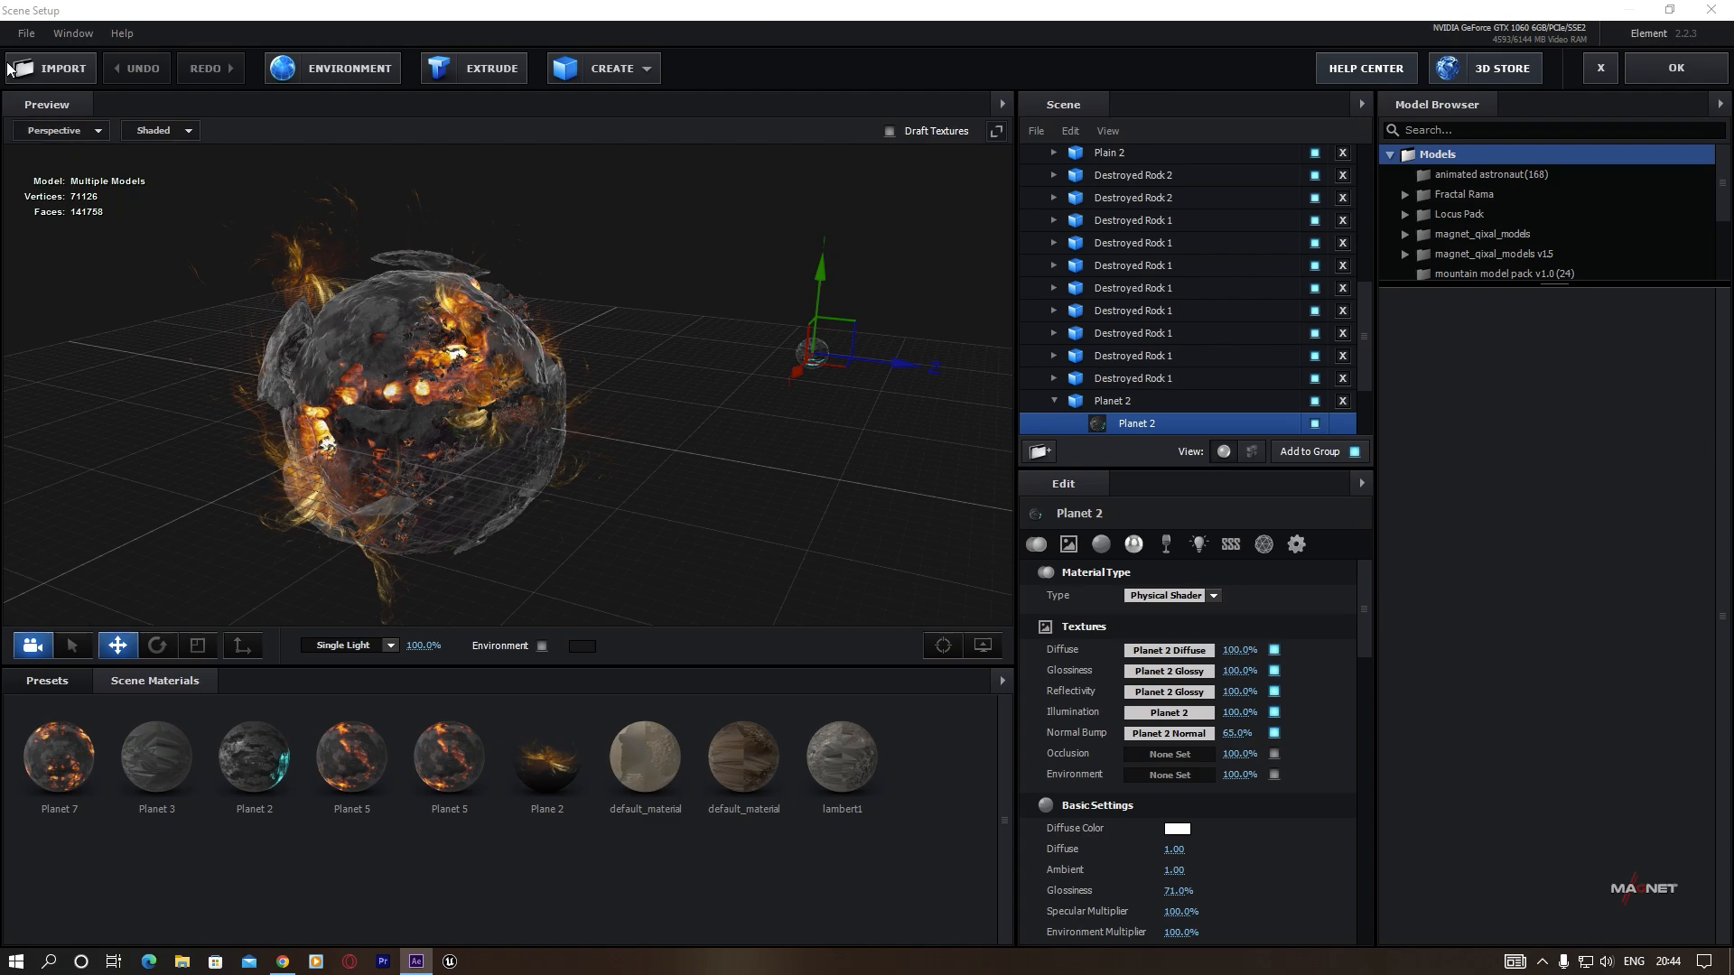
pyautogui.click(22, 36)
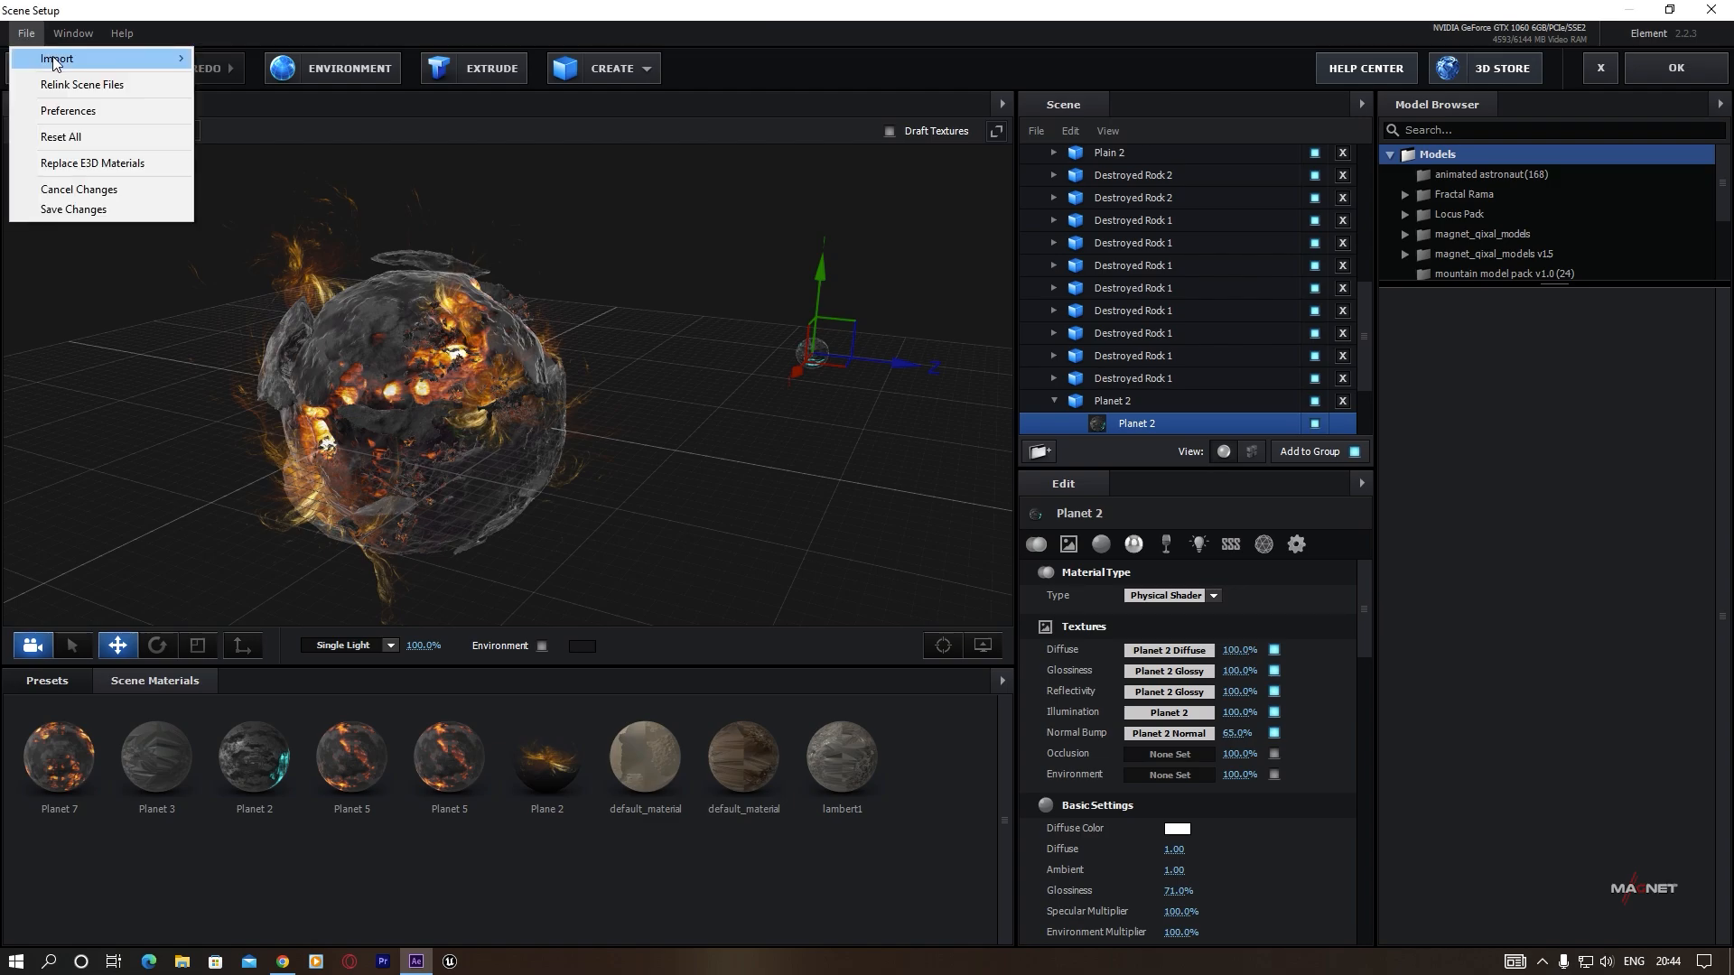
pyautogui.moveTo(175, 62)
pyautogui.click(261, 79)
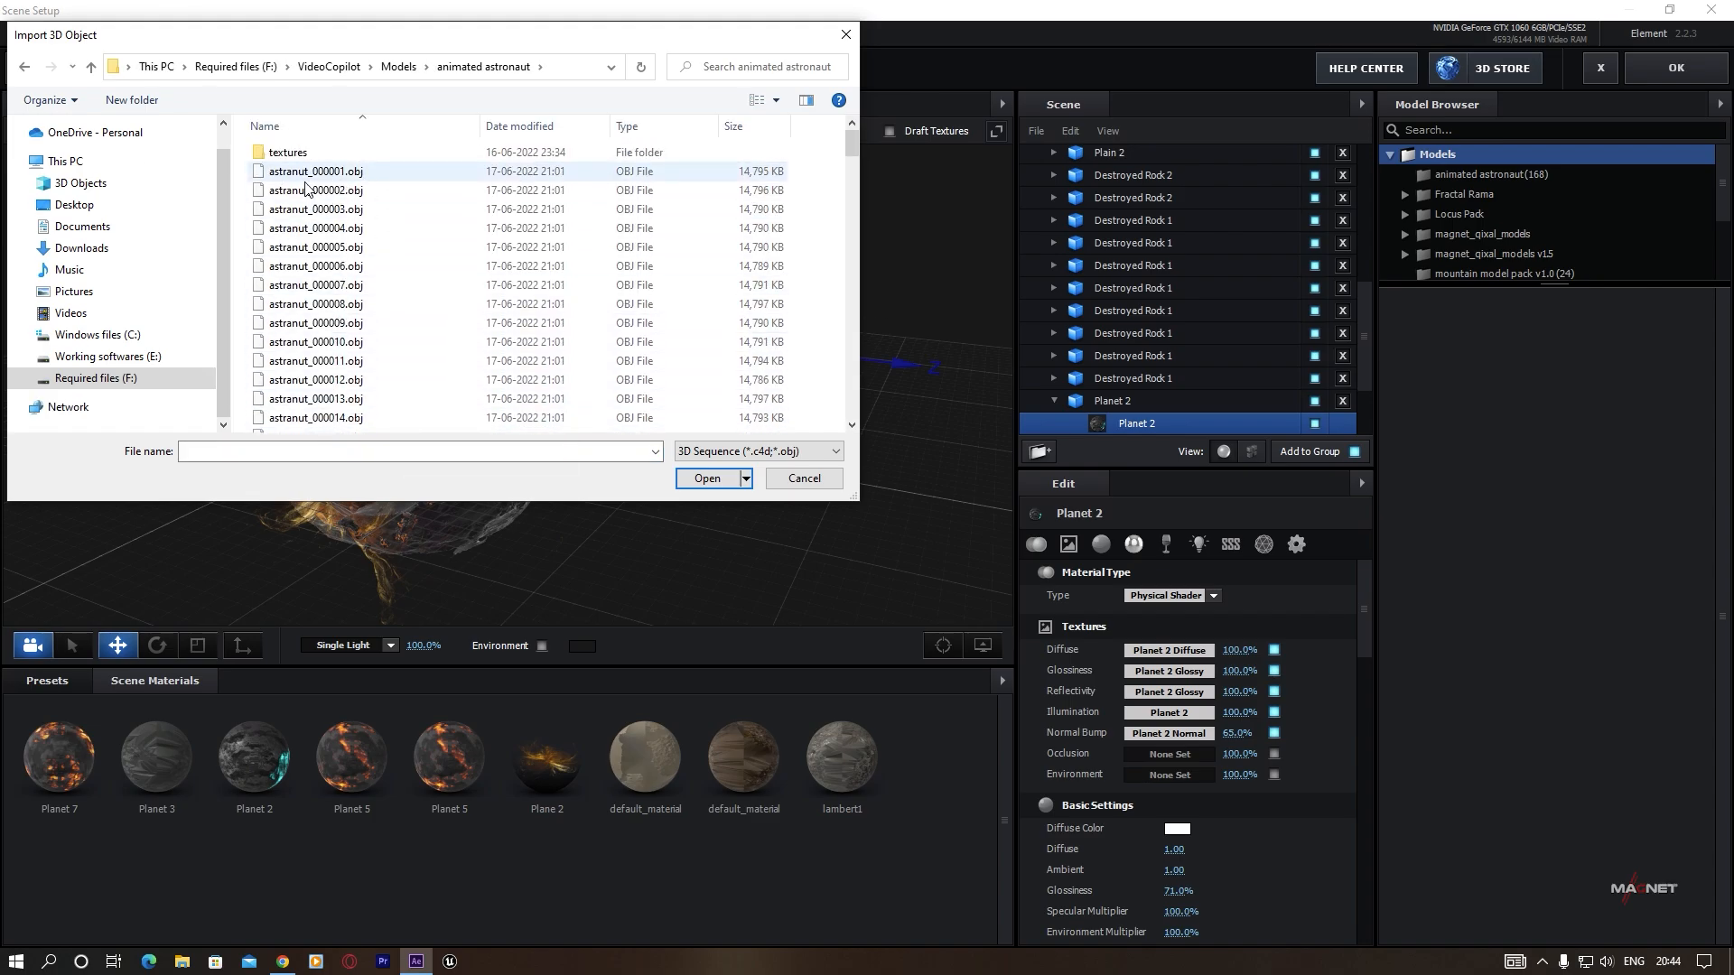
pyautogui.click(343, 178)
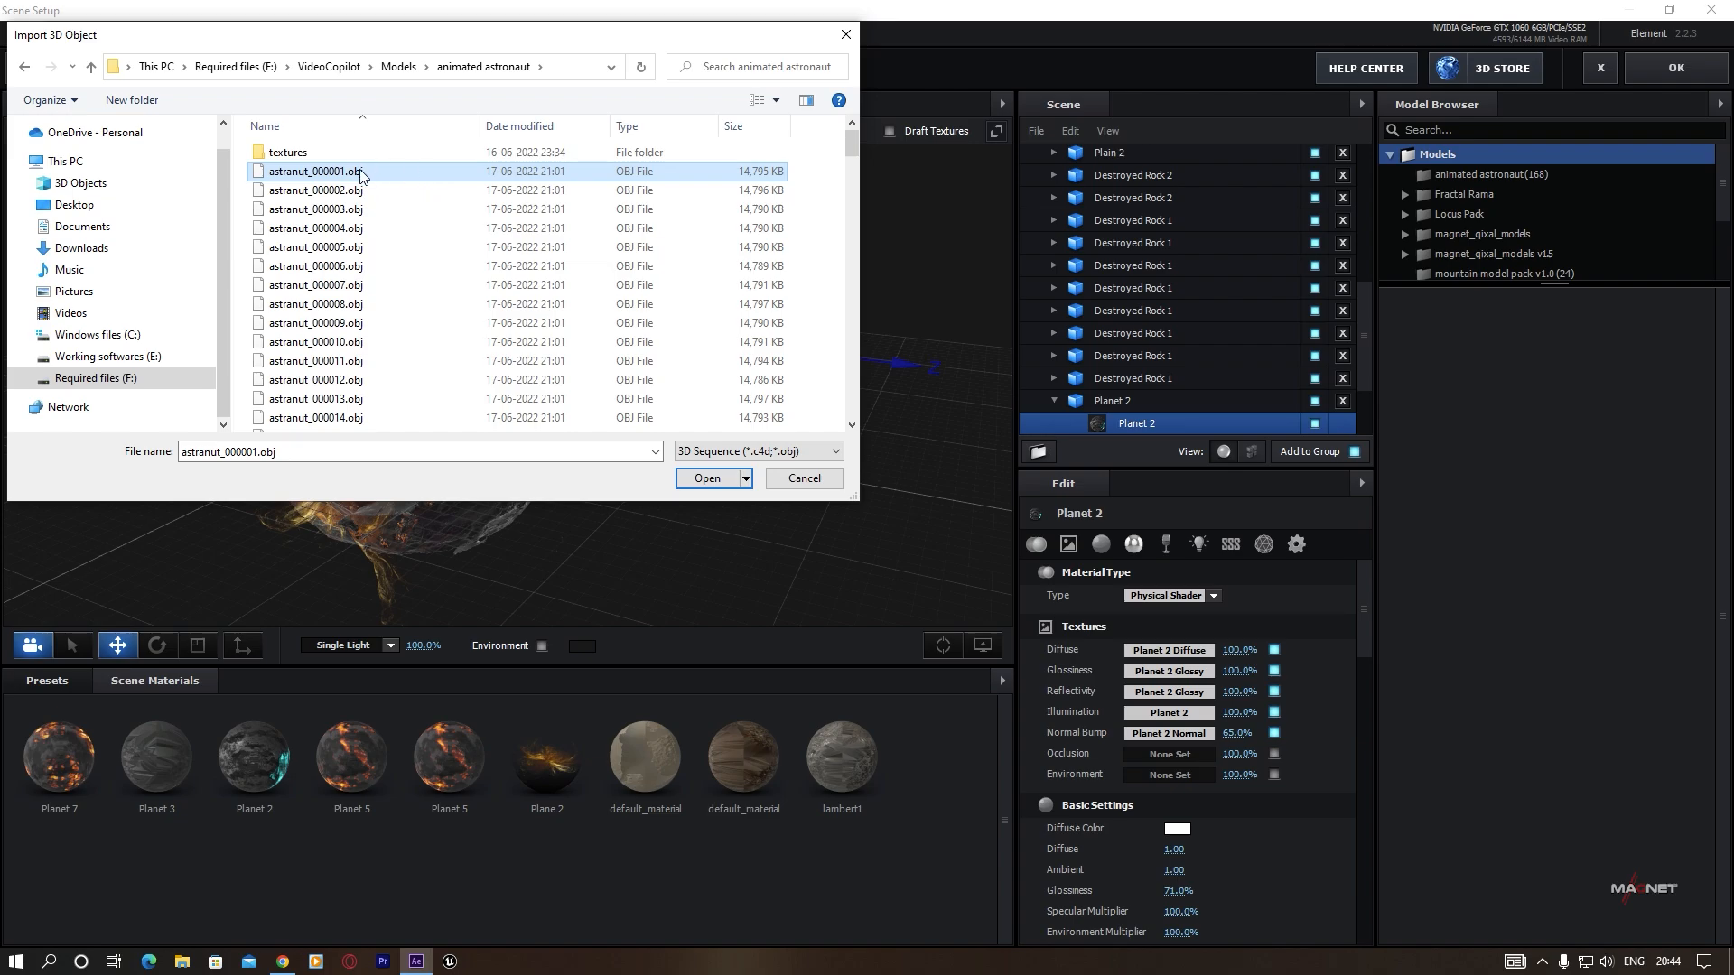
pyautogui.click(710, 481)
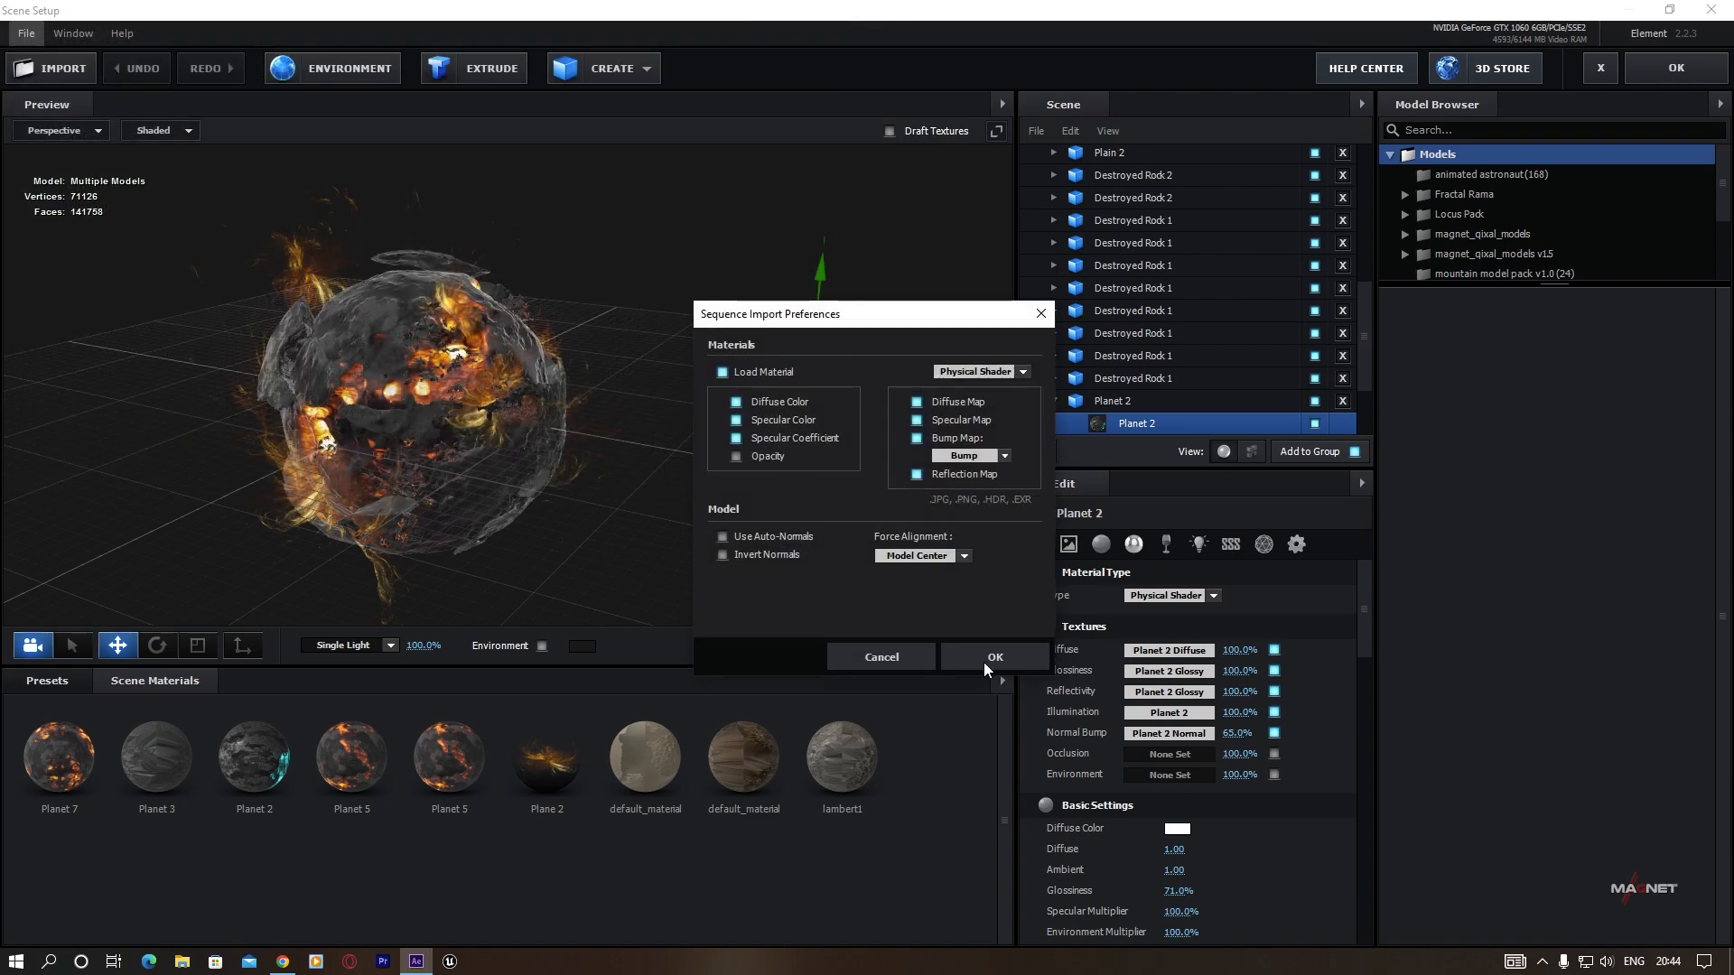
pyautogui.click(998, 658)
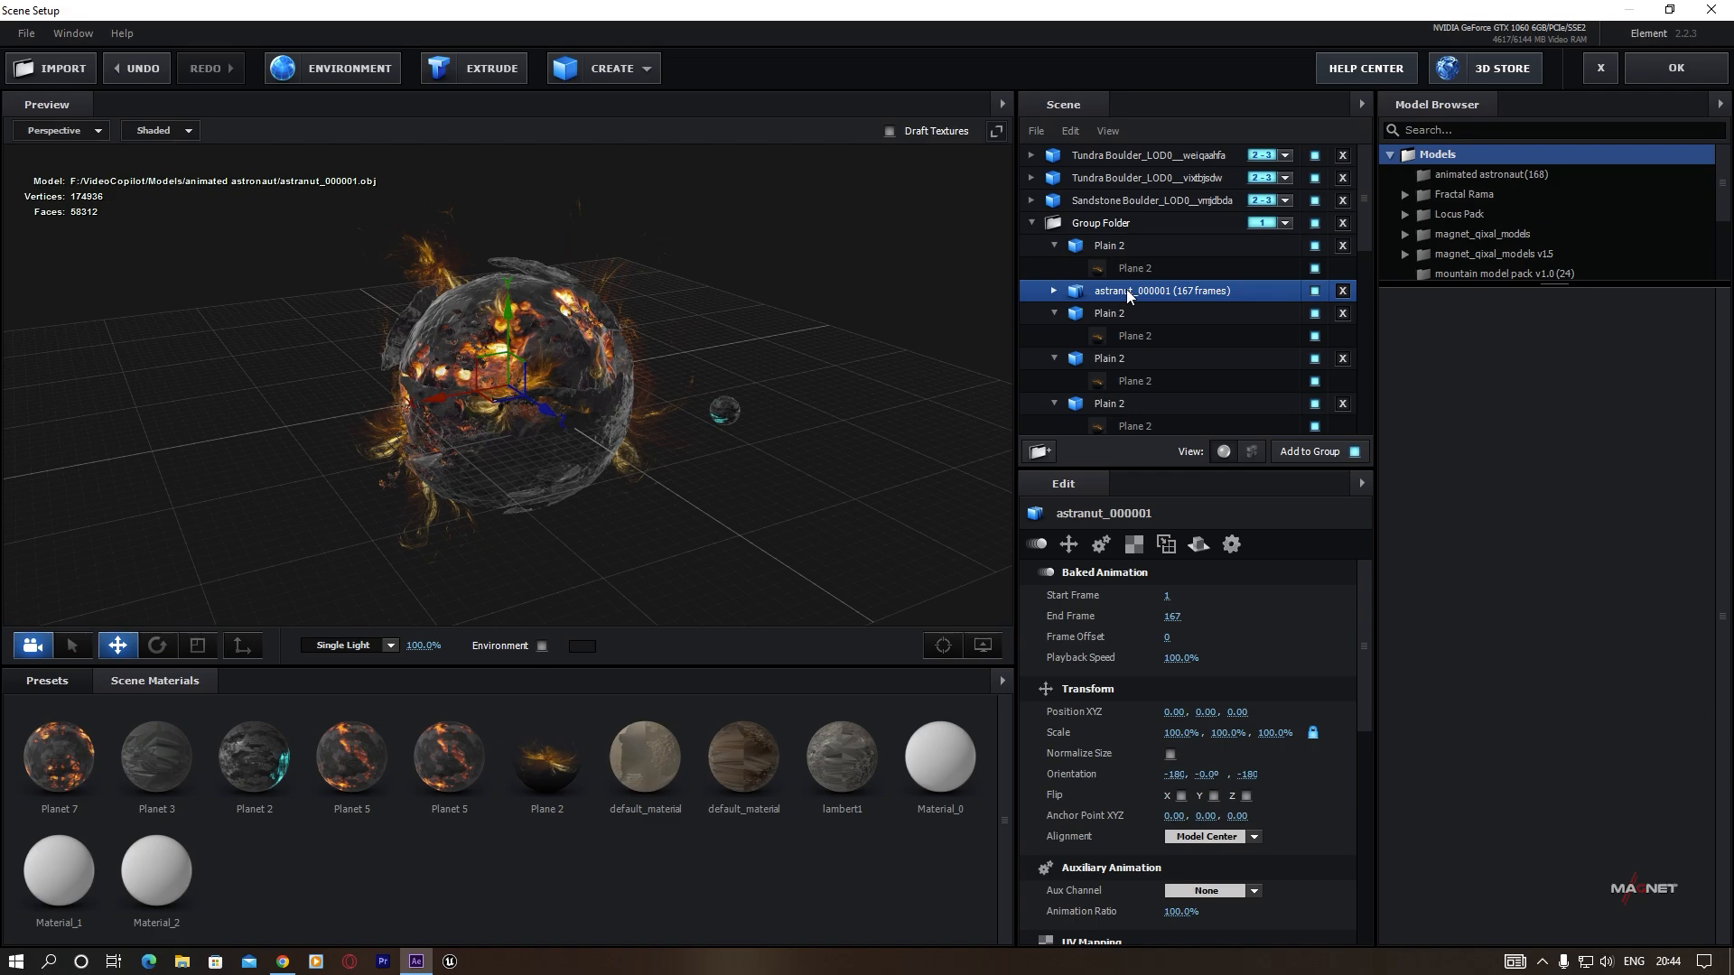
# Move the astronaut sequence out of the Group Folder and enable its Normalize Size and Optimize Mesh options.
pyautogui.moveTo(1125, 289); pyautogui.dragTo(1117, 204)
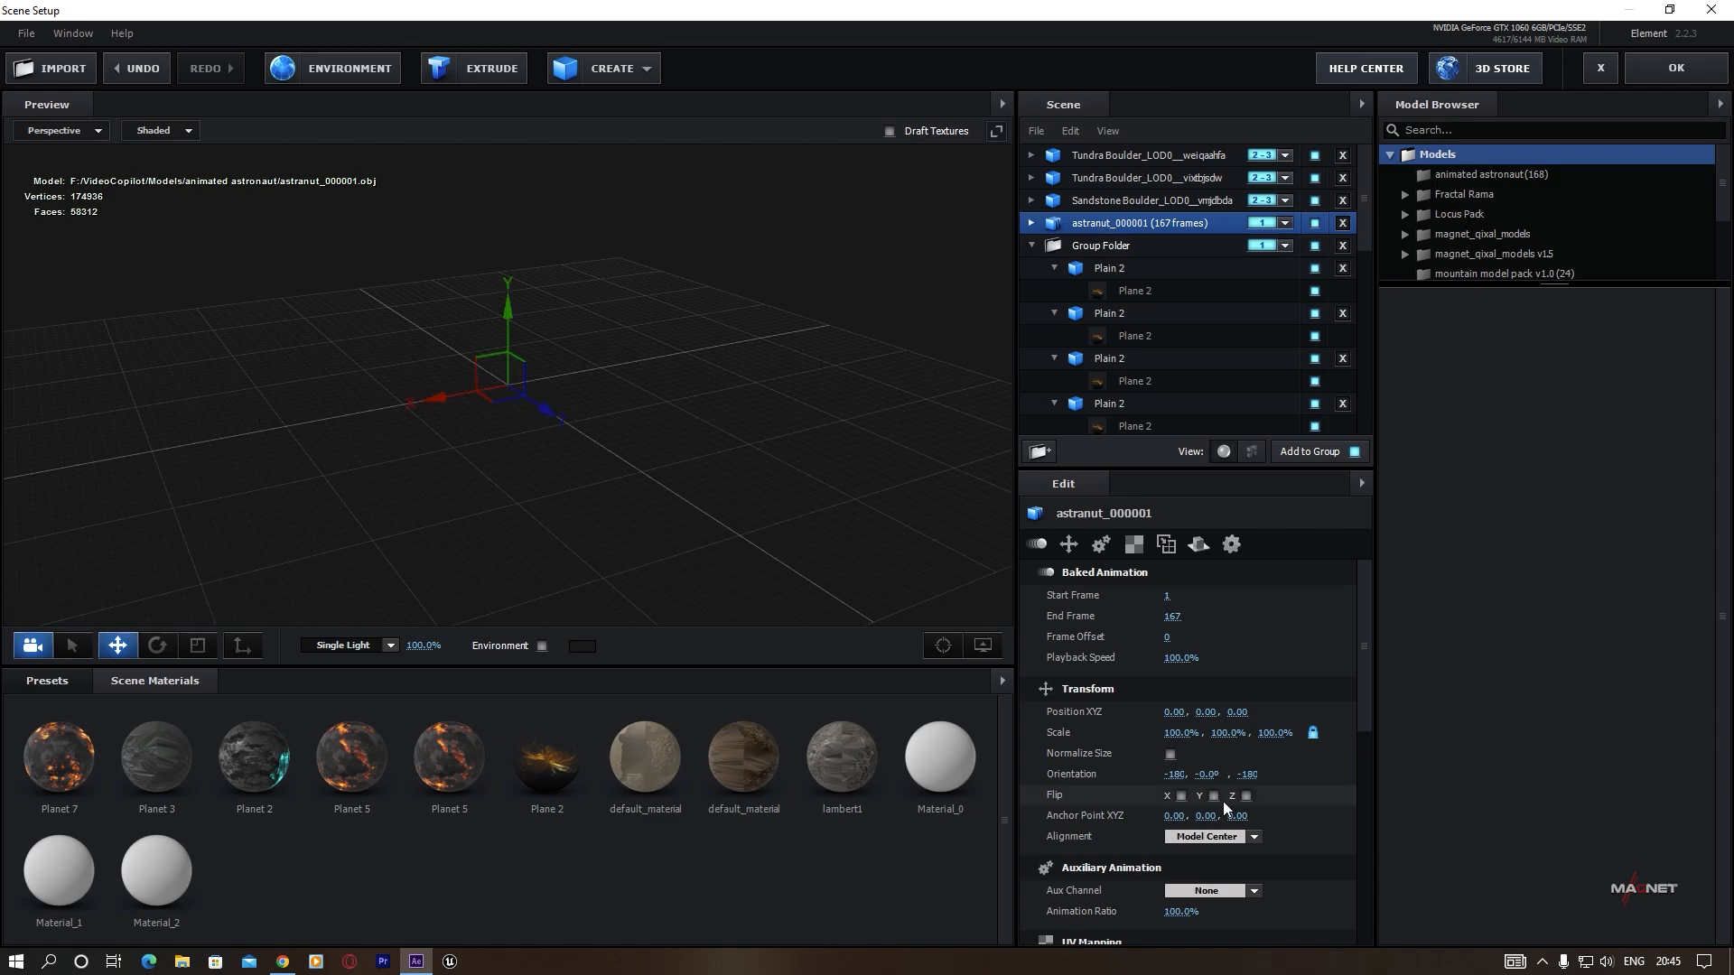
pyautogui.moveTo(1362, 618)
pyautogui.mouseDown()
pyautogui.moveTo(1374, 674)
pyautogui.moveTo(1373, 643)
pyautogui.mouseUp()
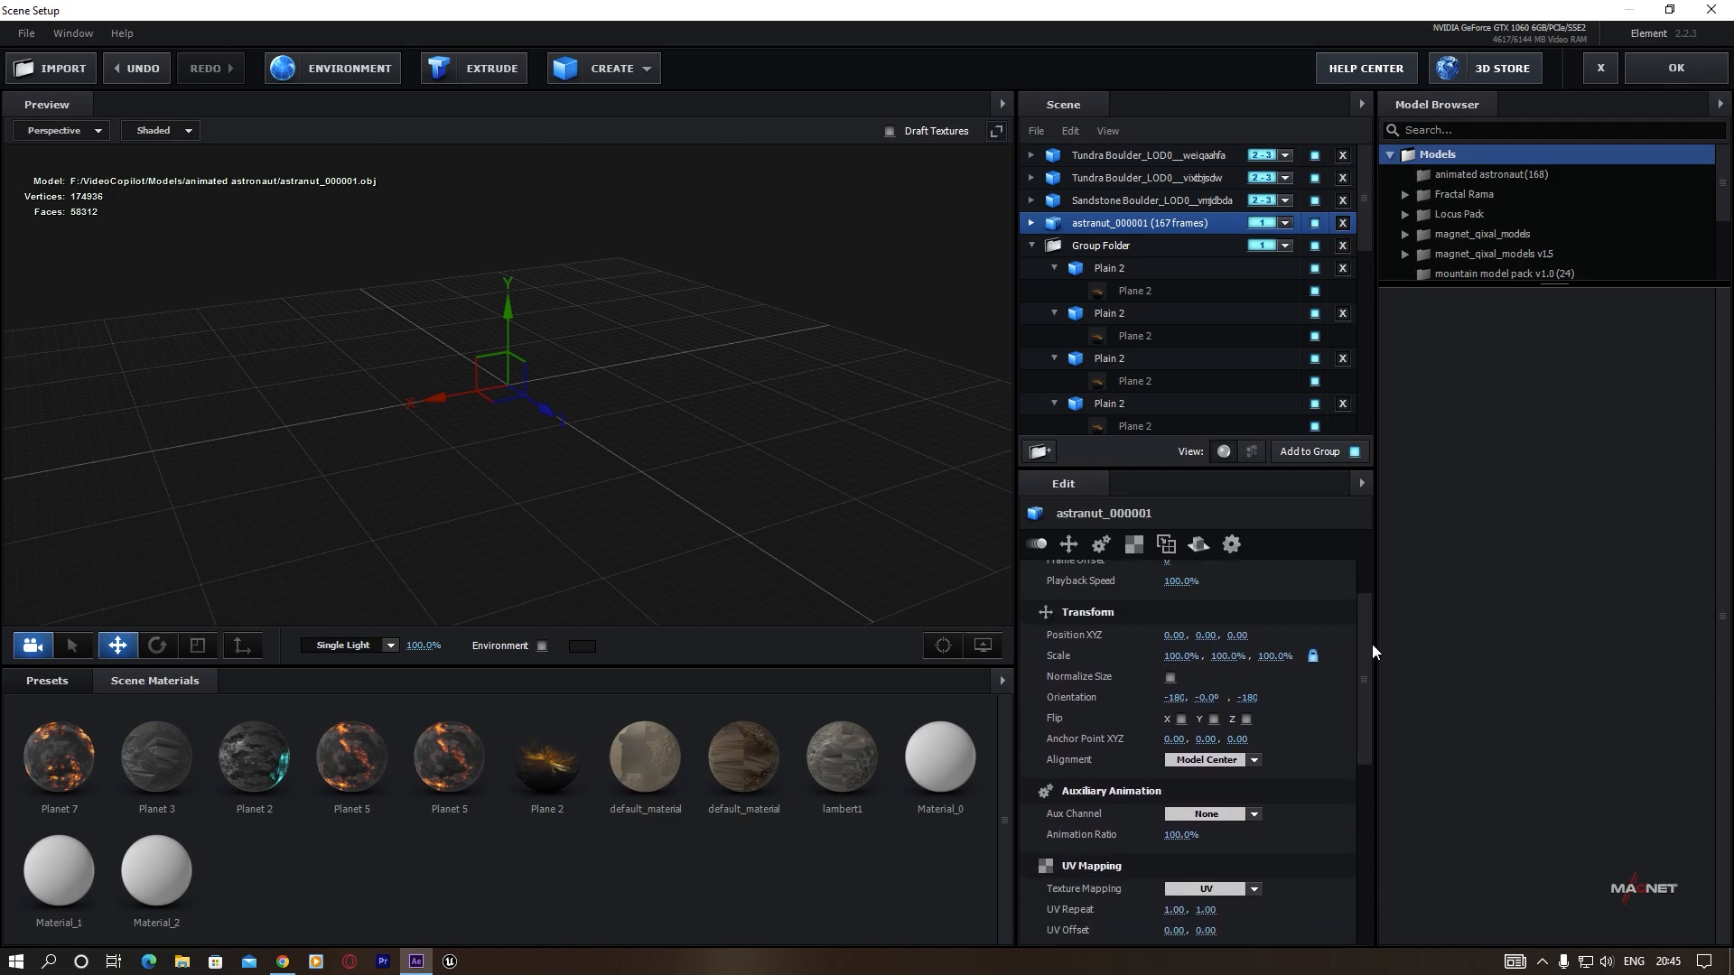
pyautogui.click(1171, 678)
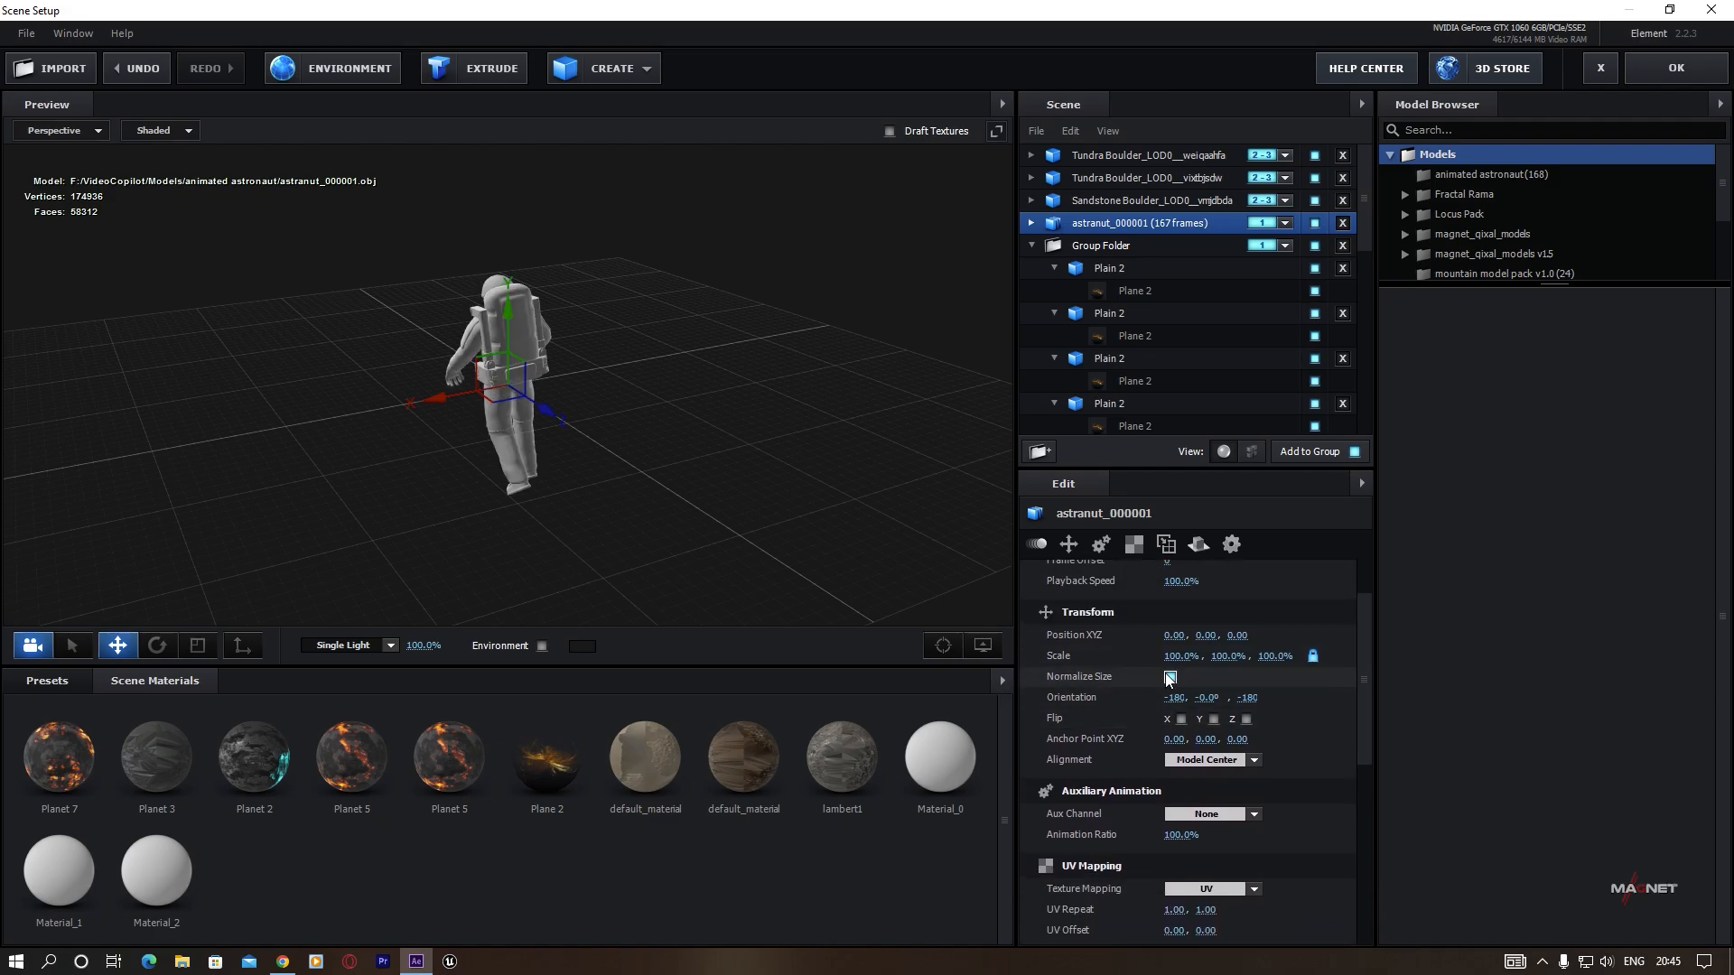
pyautogui.moveTo(1359, 626); pyautogui.dragTo(1381, 750)
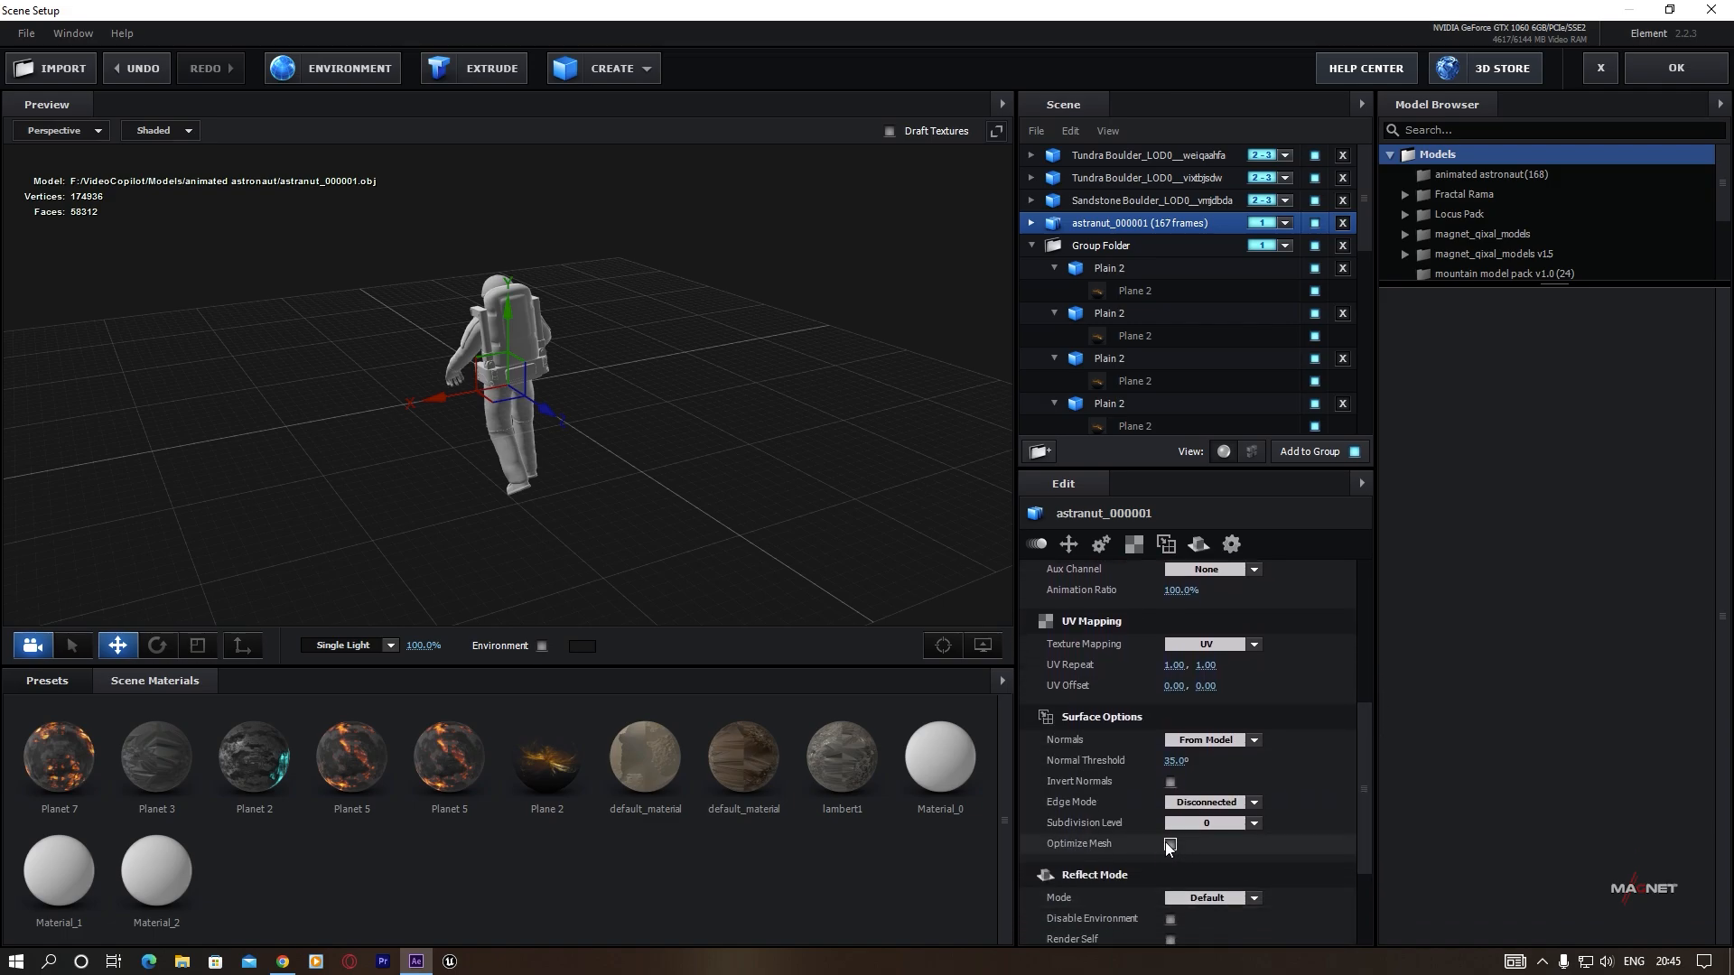
# Examine the imported astronaut model up close and from several angles in the preview.
pyautogui.moveTo(554, 501); pyautogui.dragTo(636, 498)
pyautogui.scroll(5, 544, 448)
pyautogui.scroll(-5, 596, 491)
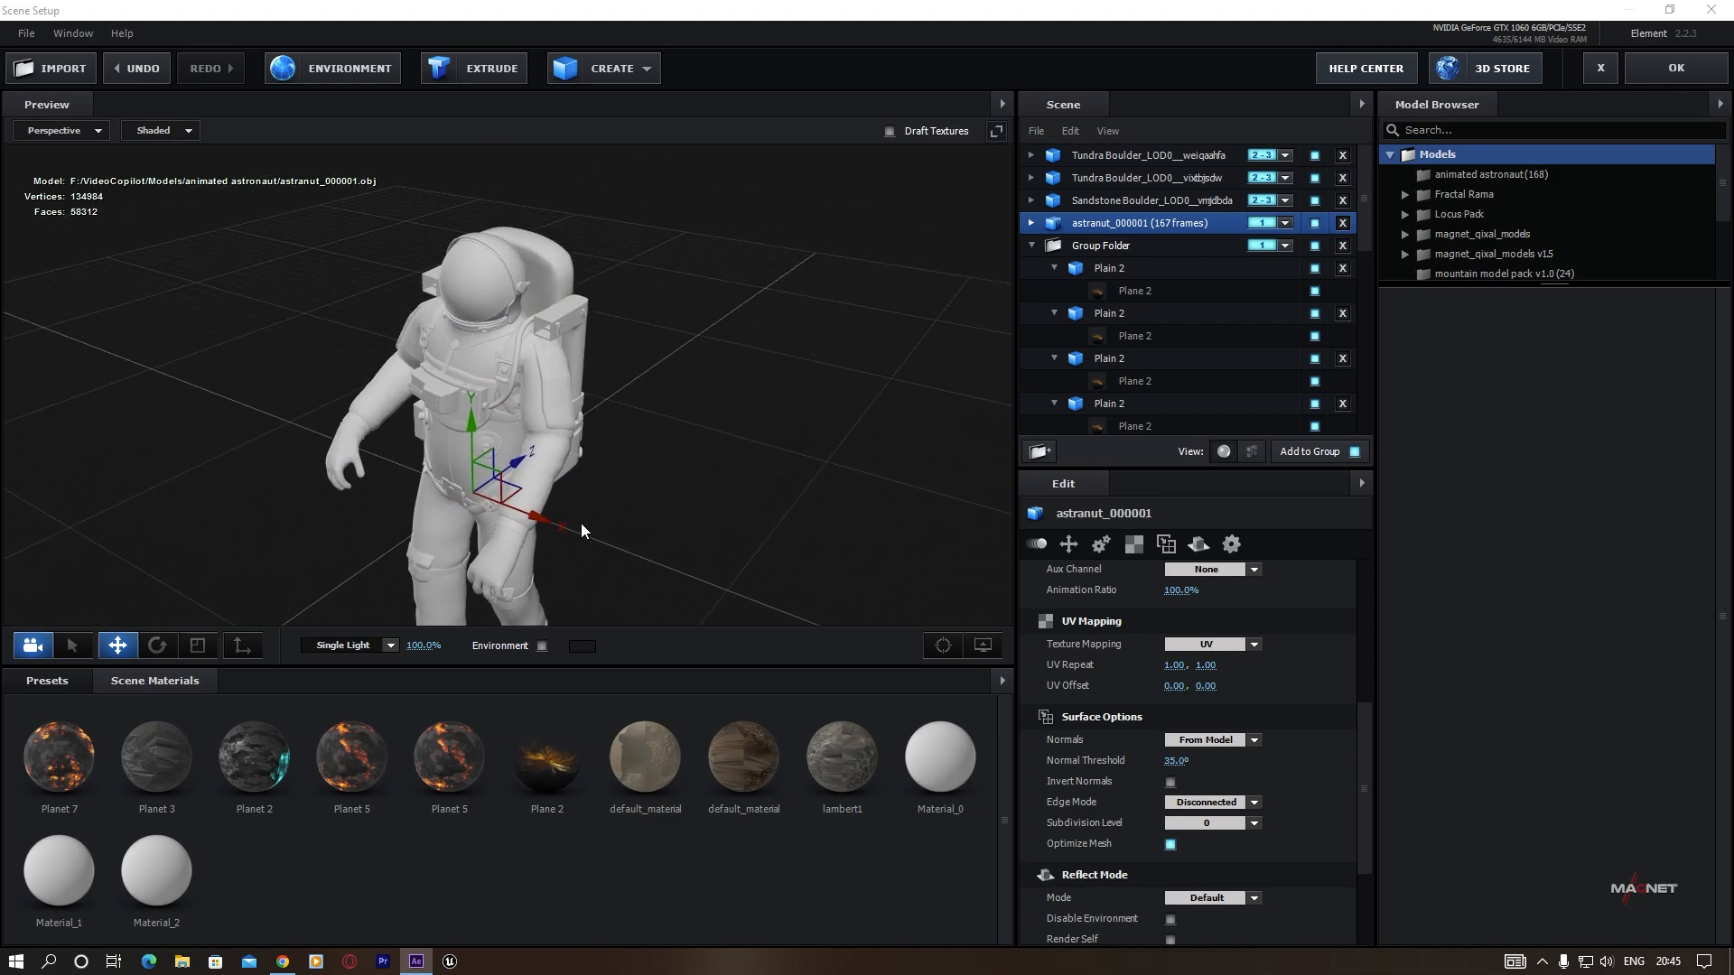
pyautogui.scroll(4, 561, 533)
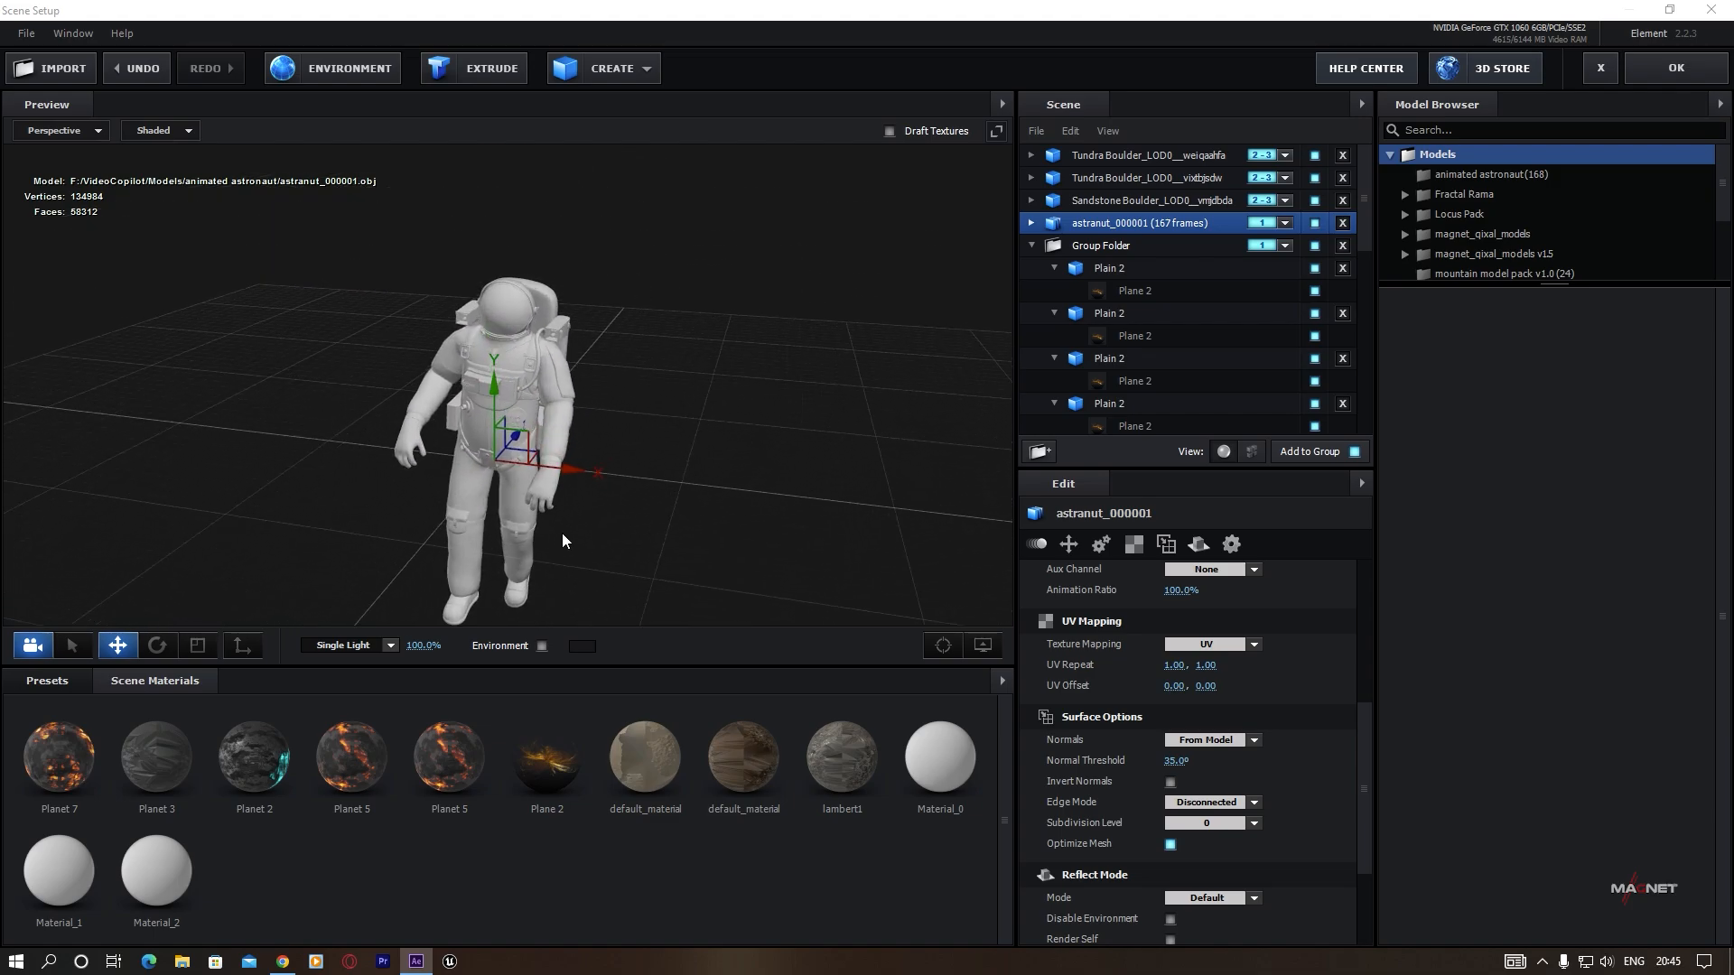
pyautogui.scroll(-3, 599, 517)
pyautogui.moveTo(659, 534); pyautogui.dragTo(767, 495)
pyautogui.scroll(4, 526, 536)
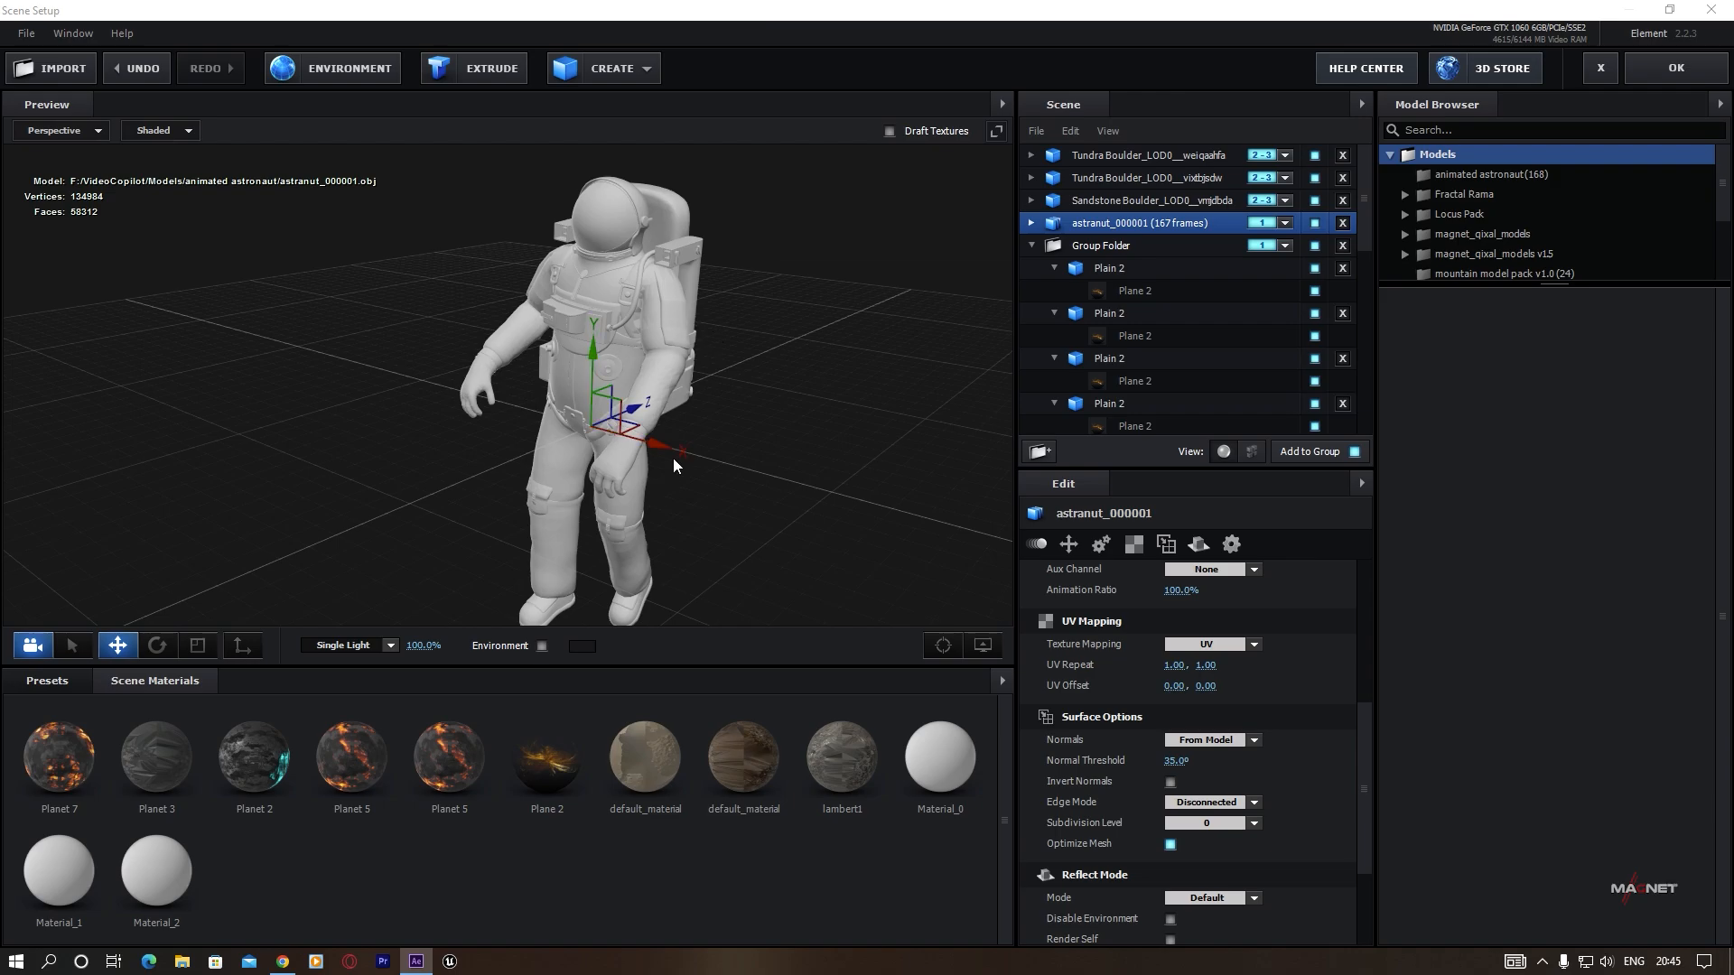
pyautogui.scroll(3, 677, 443)
pyautogui.scroll(-3, 679, 426)
pyautogui.moveTo(736, 409); pyautogui.dragTo(614, 422)
pyautogui.scroll(-2, 617, 415)
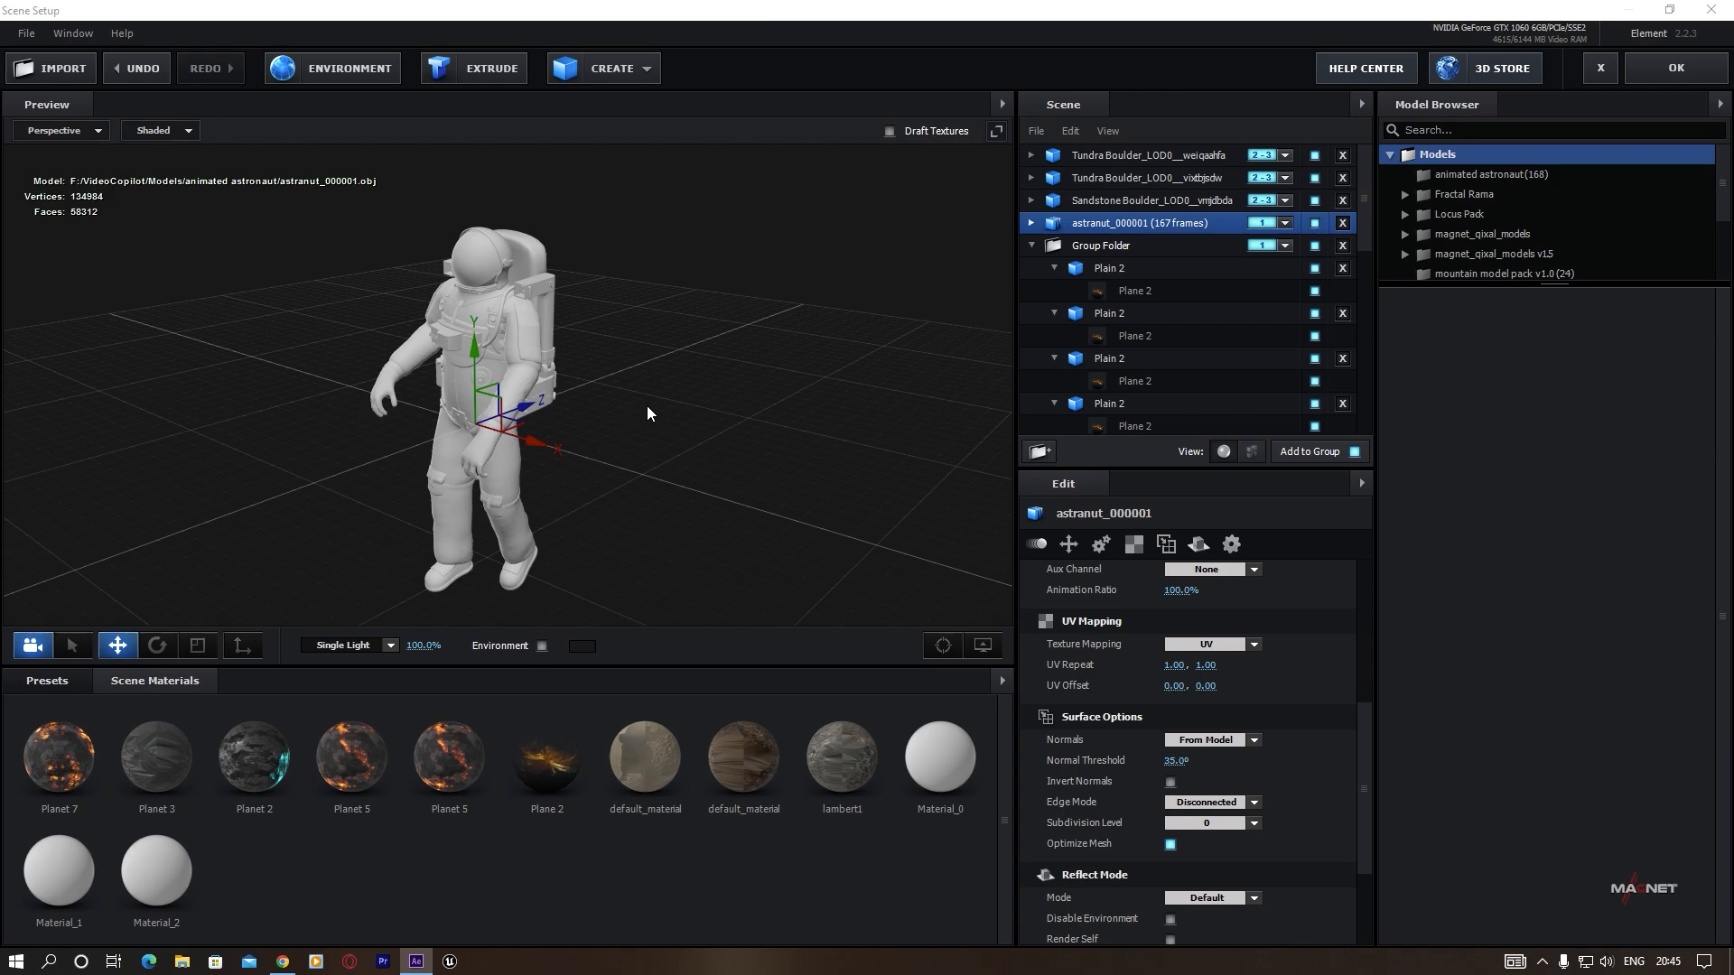
# Assign material_0_diffuse from the animated astronaut textures folder in File Explorer to the diffuse channel of the astronaut's Material_0.
pyautogui.click(1031, 223)
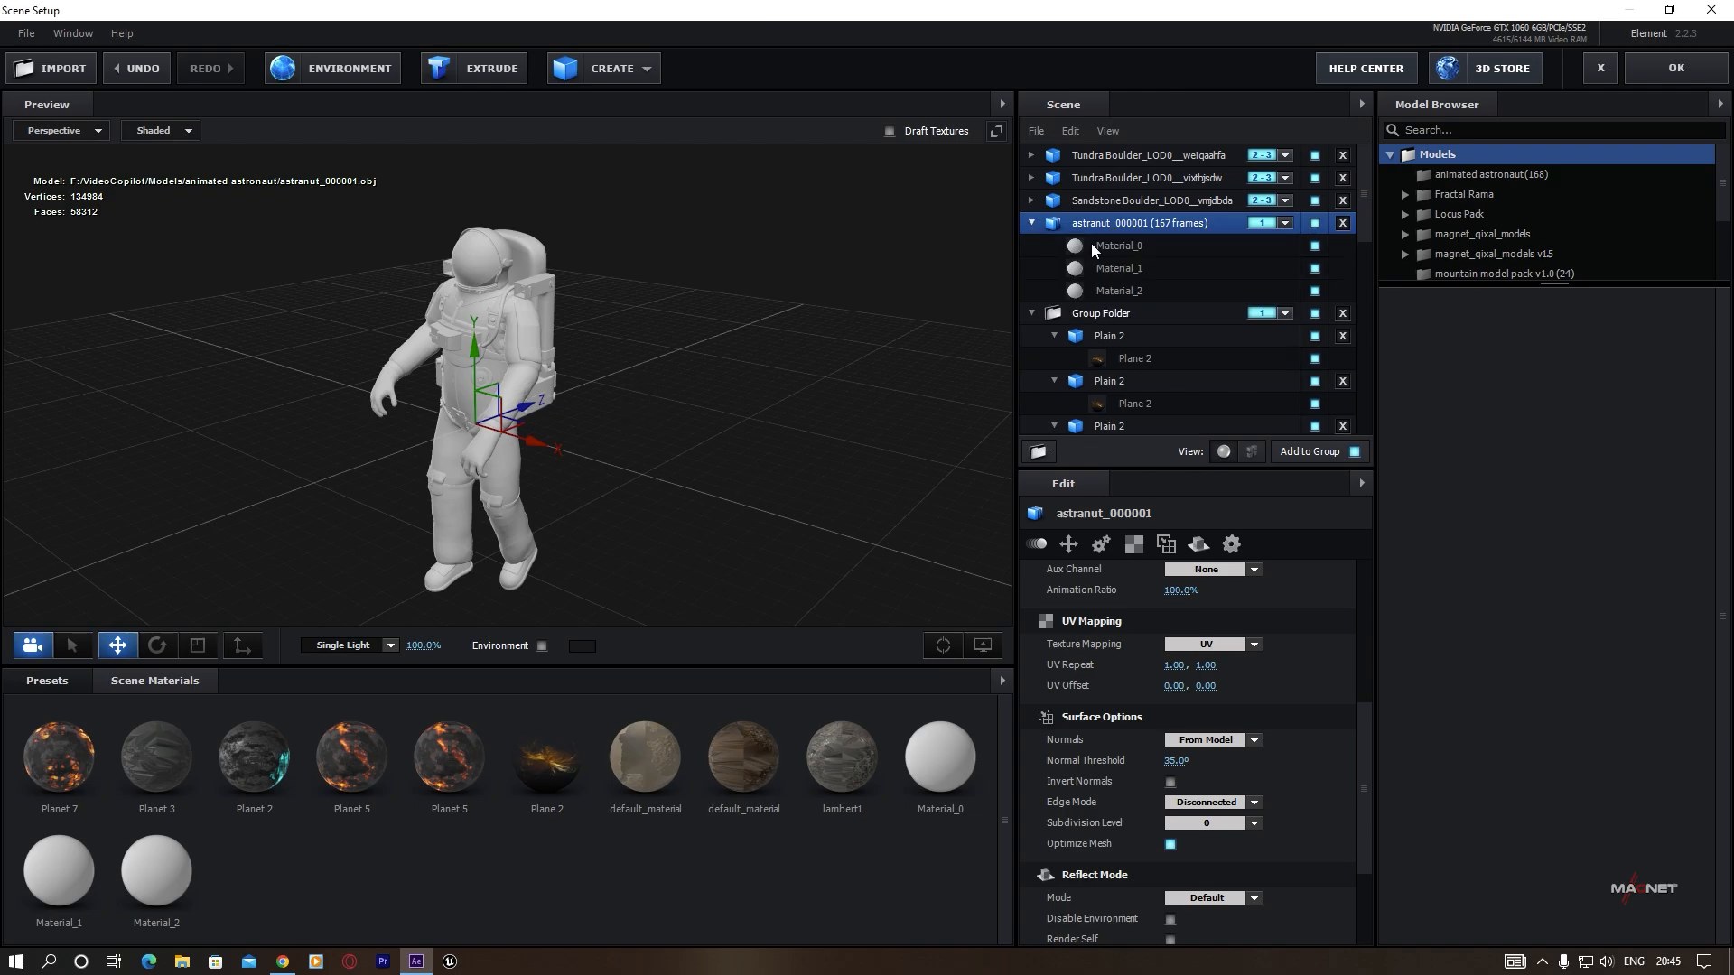
pyautogui.click(1114, 243)
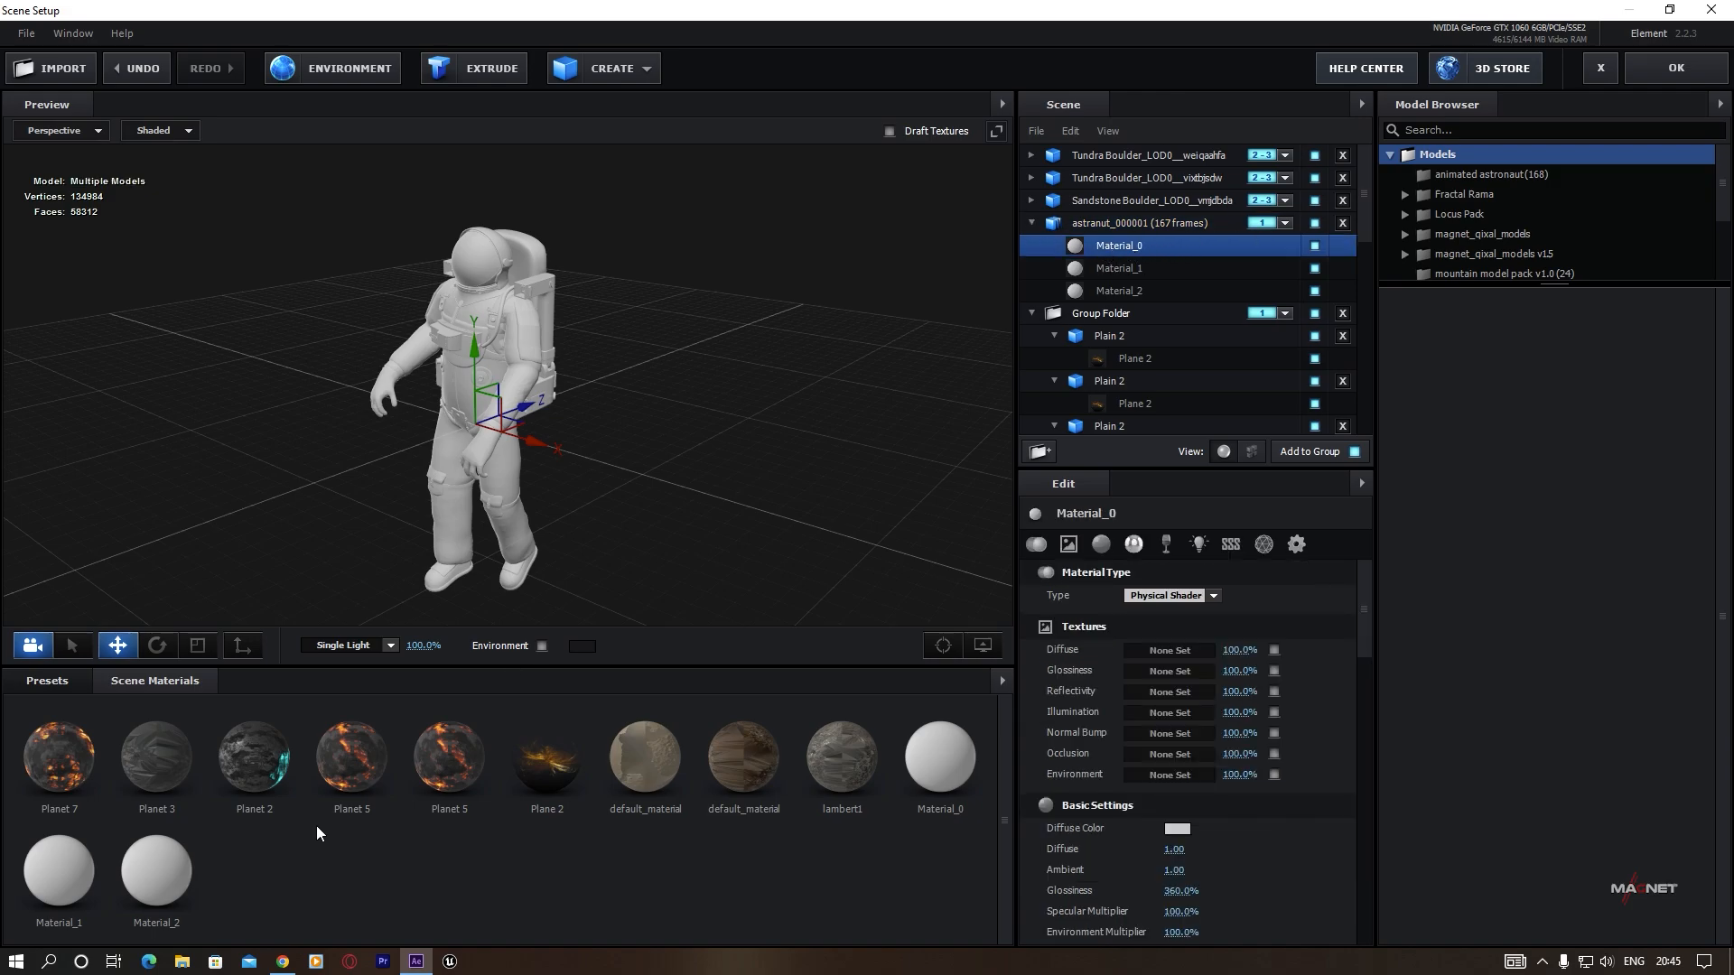
pyautogui.click(183, 961)
pyautogui.moveTo(912, 215); pyautogui.dragTo(538, 607)
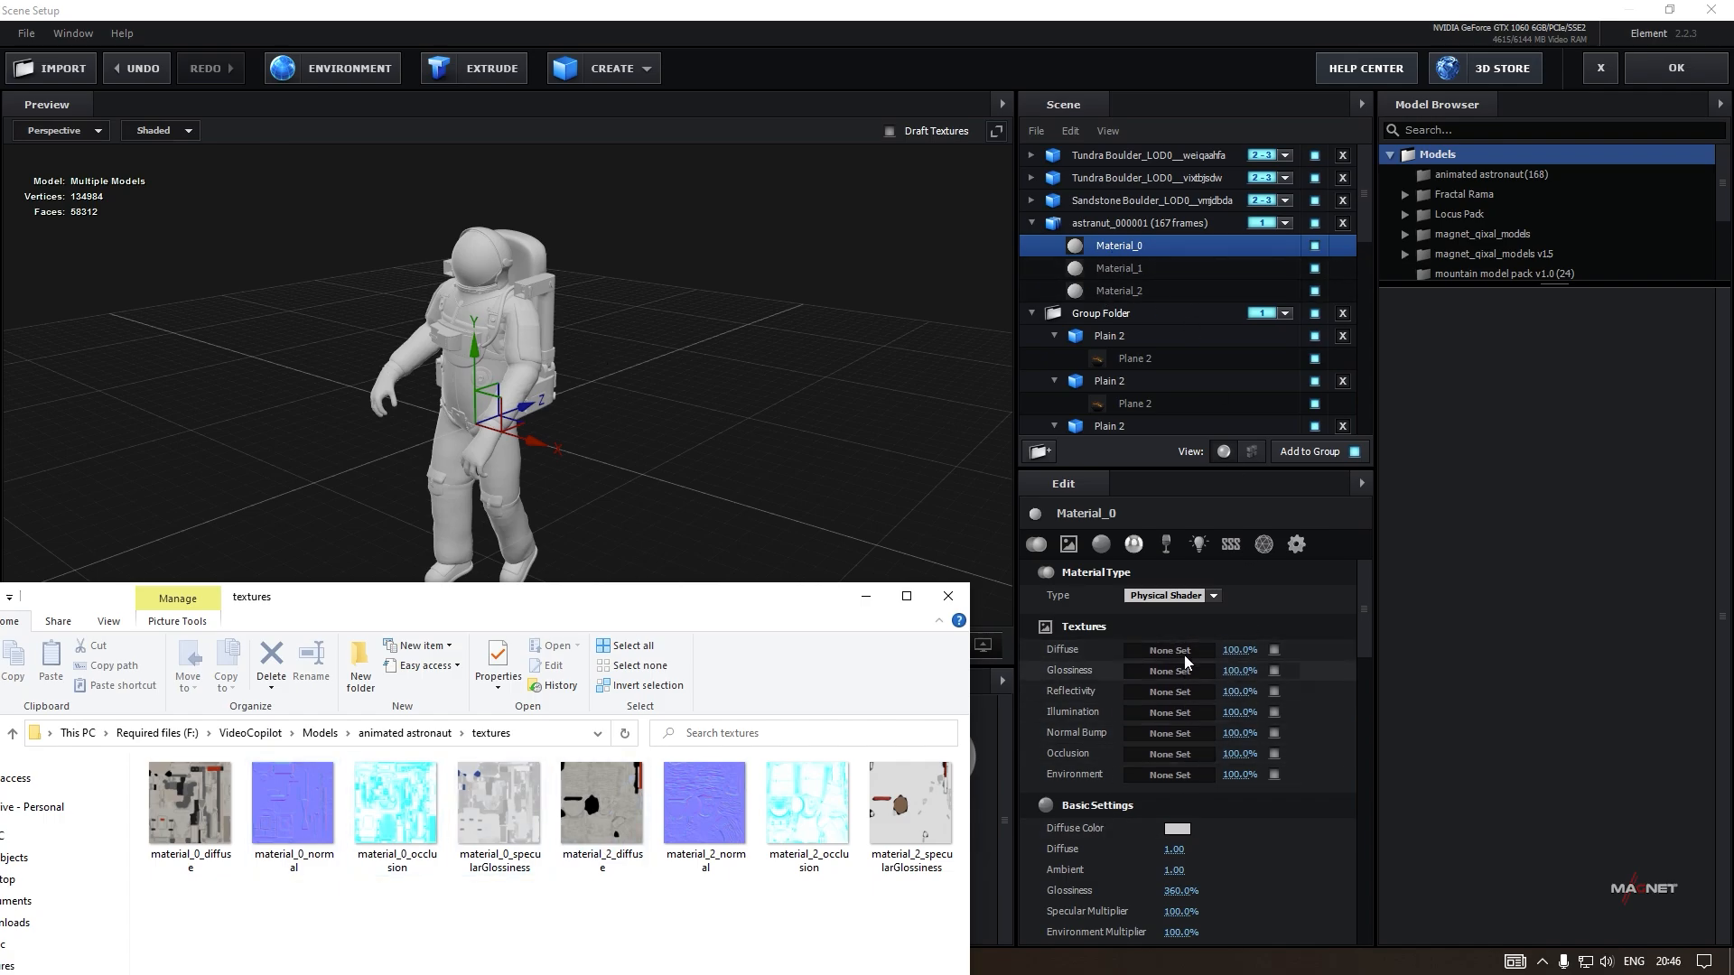
pyautogui.click(181, 802)
pyautogui.moveTo(181, 802); pyautogui.dragTo(1161, 649)
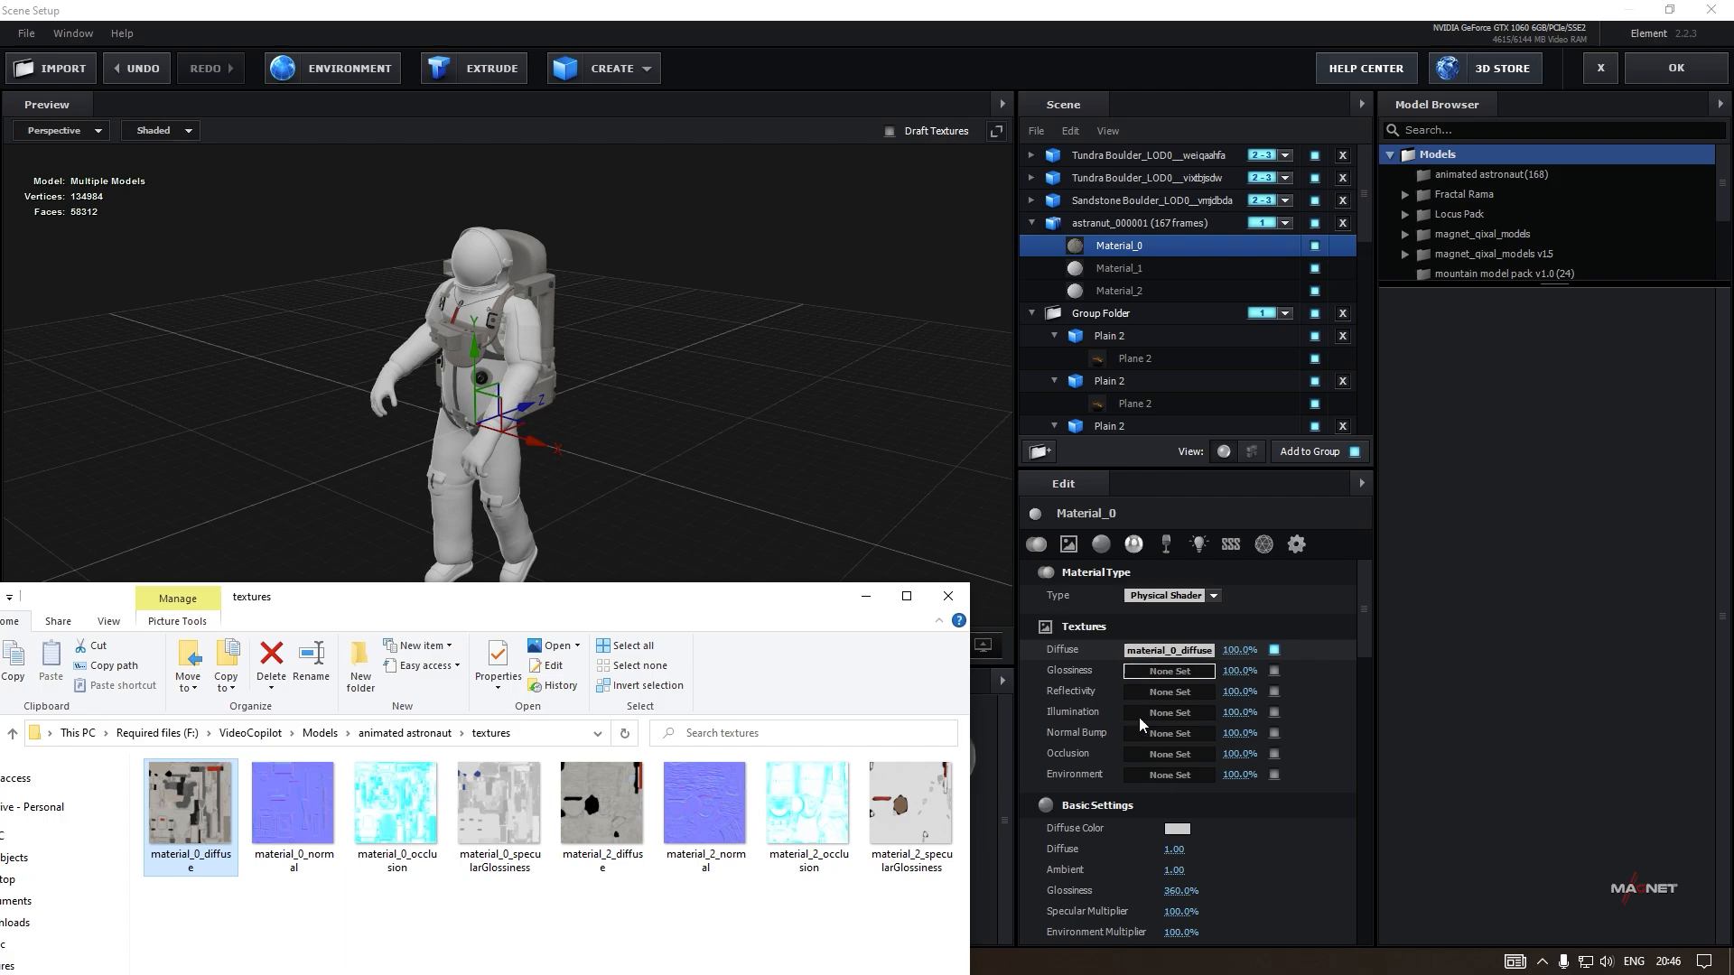
# Assign material_0_normal to Material_0's normal bump channel and material_0_specularGlossiness to its glossiness channel.
pyautogui.moveTo(298, 798); pyautogui.dragTo(1170, 735)
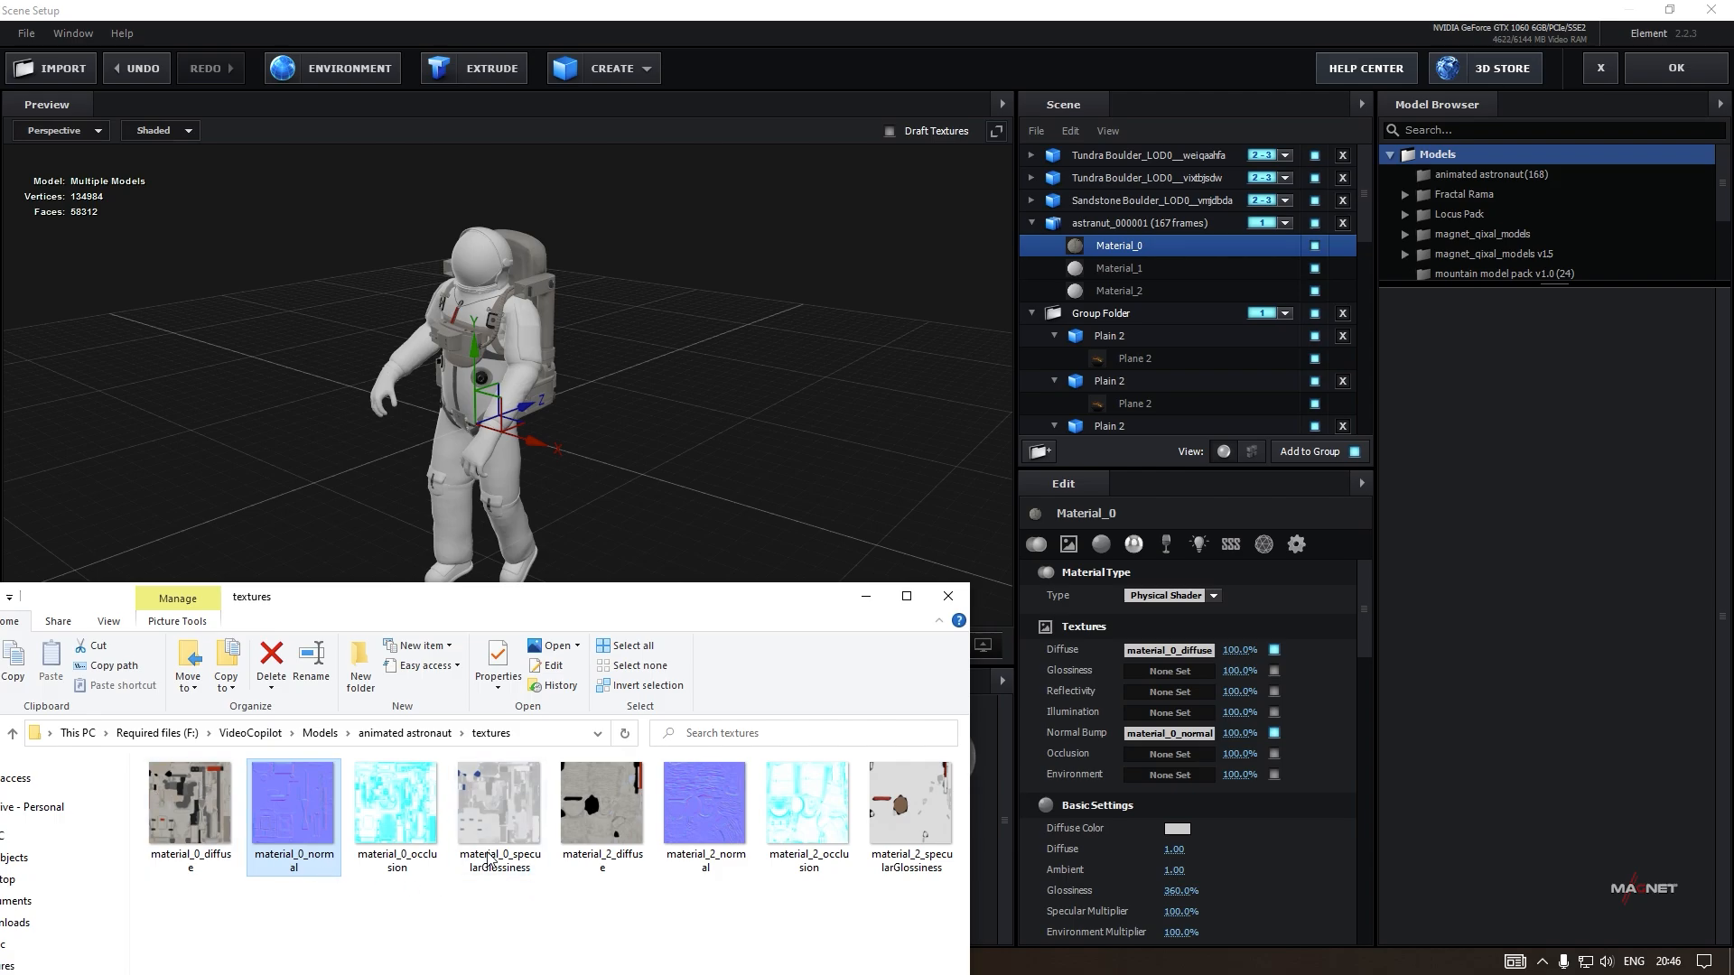
pyautogui.moveTo(485, 811); pyautogui.dragTo(1168, 675)
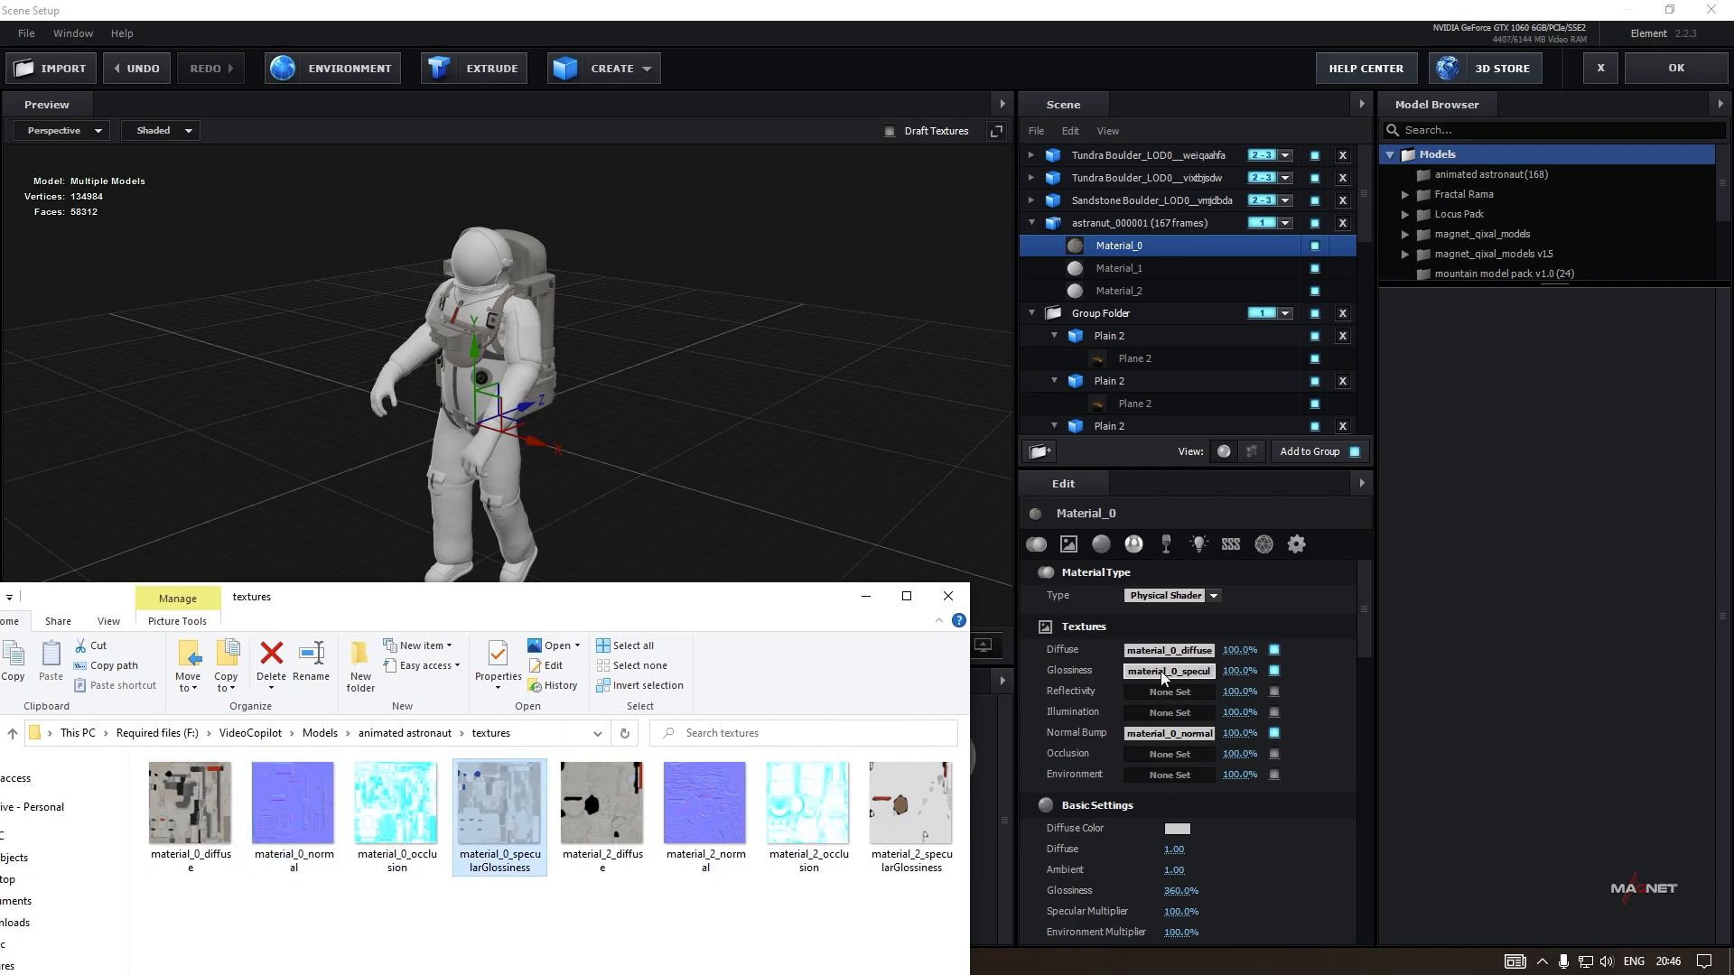
pyautogui.click(869, 594)
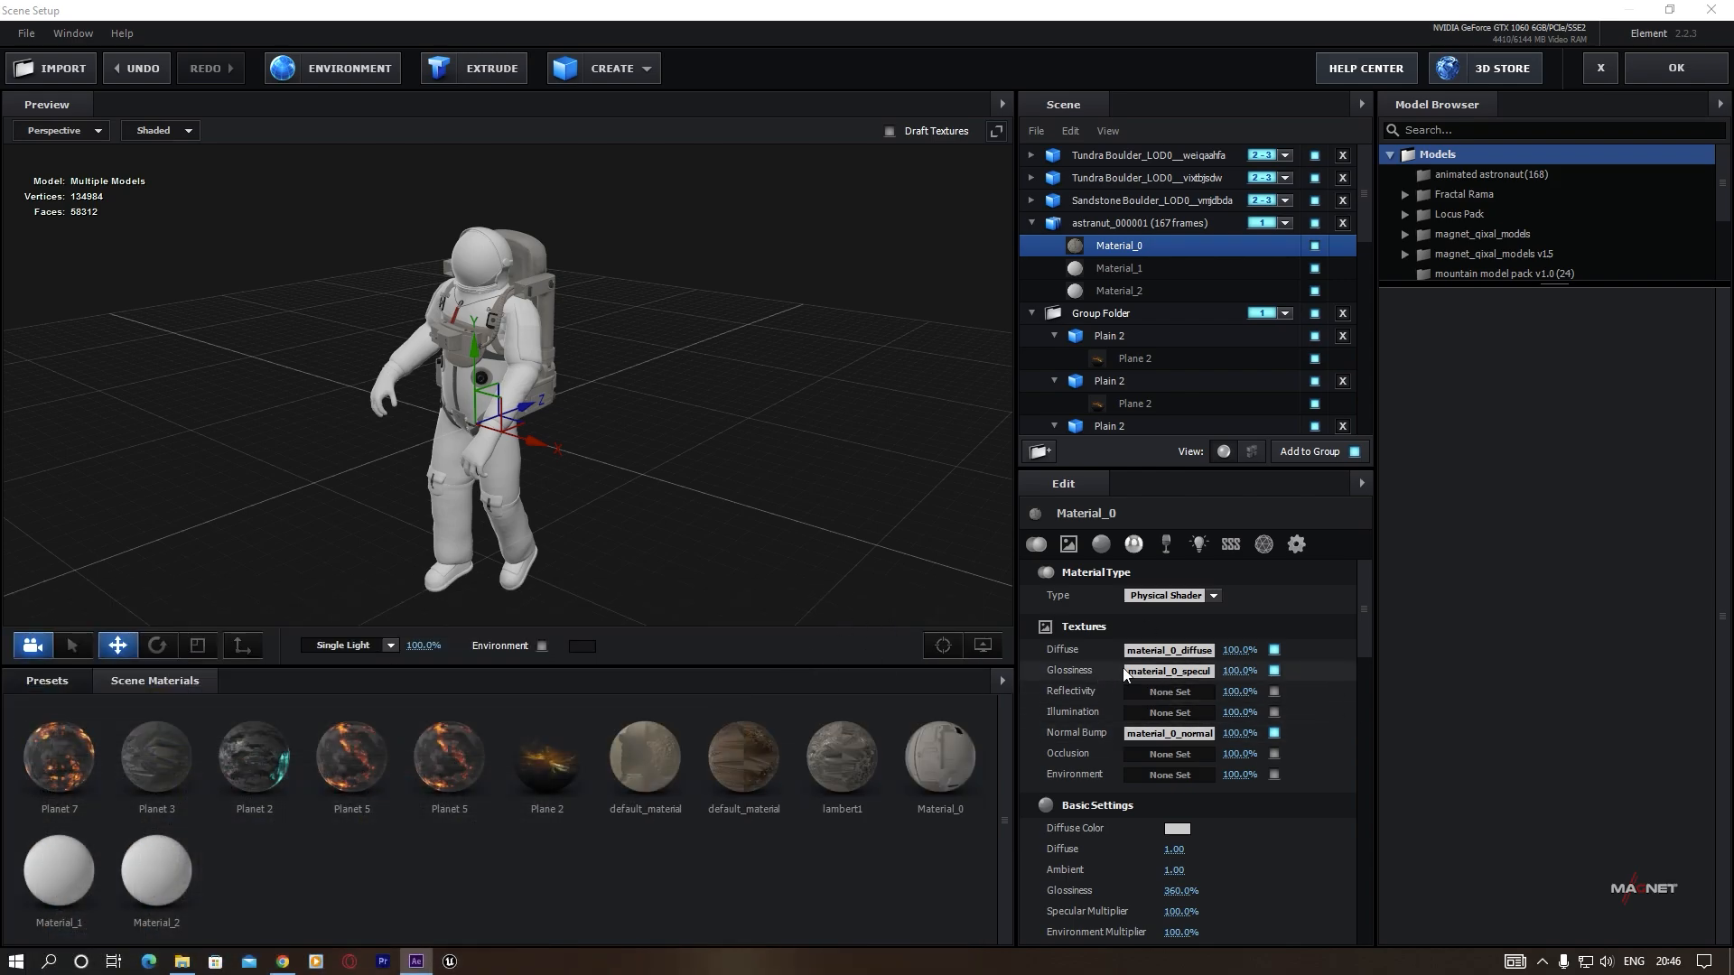
# Adjust Material_0's glossiness texture to -100% saturation and input levels of 0.31, 0.50 and 0.66.
pyautogui.click(1163, 672)
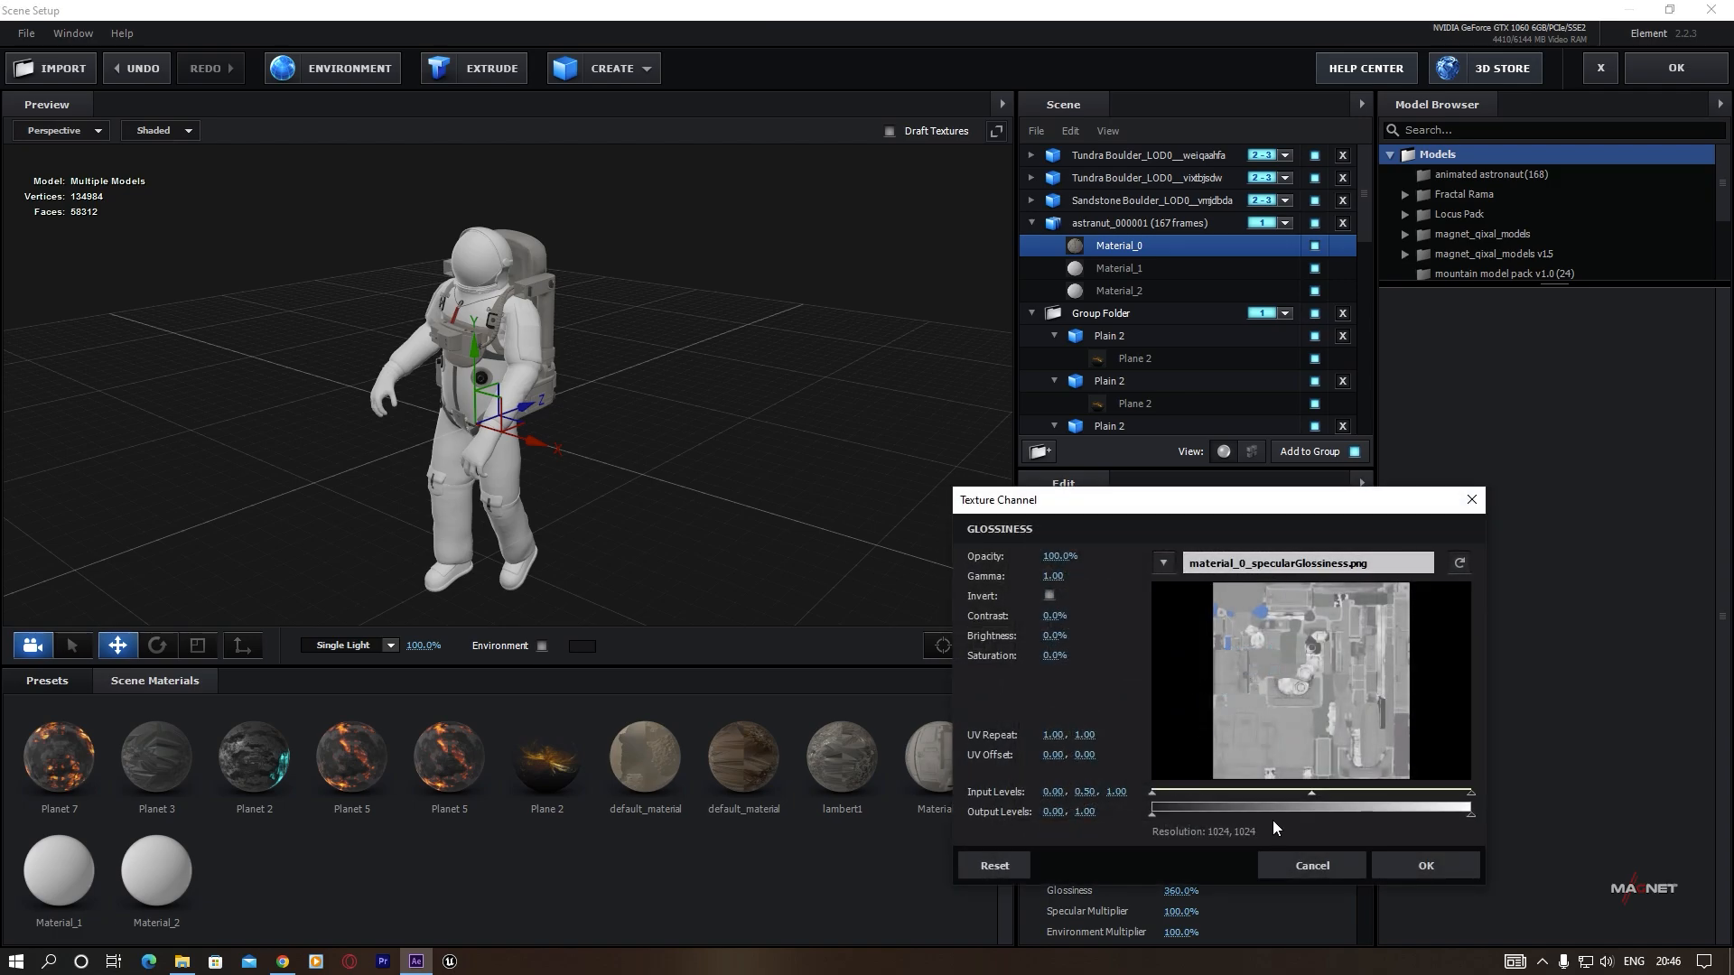
pyautogui.moveTo(1151, 791); pyautogui.dragTo(1242, 791)
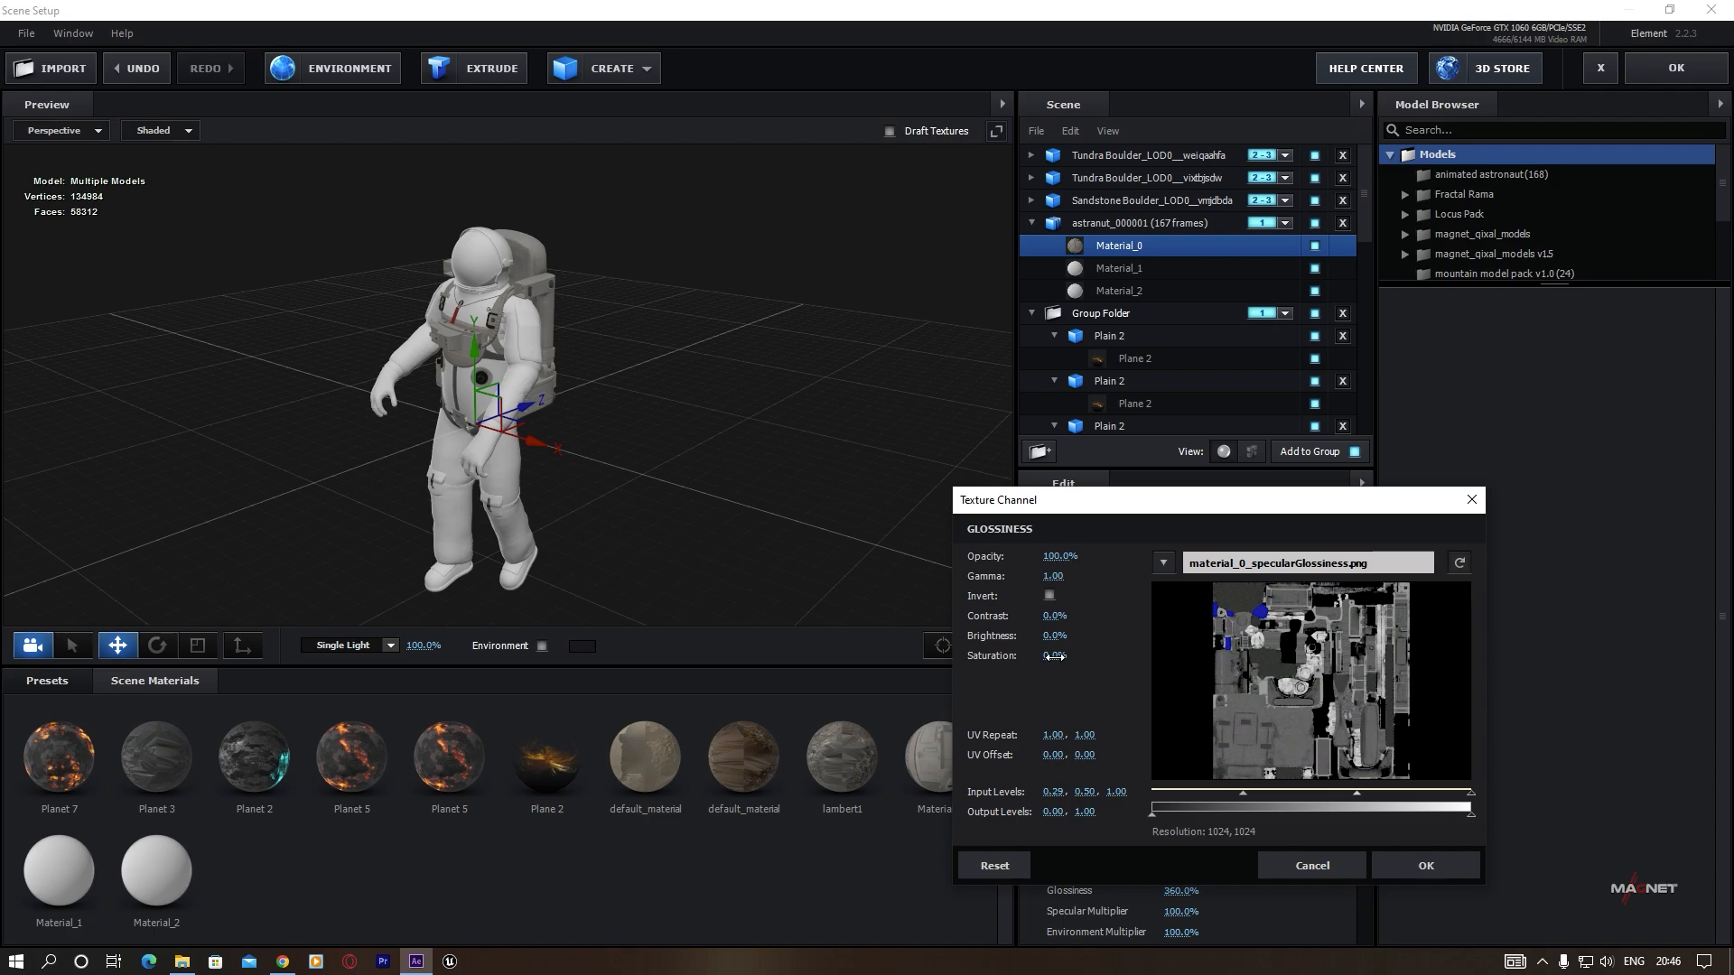
pyautogui.moveTo(1054, 657); pyautogui.dragTo(848, 675)
pyautogui.moveTo(1243, 791)
pyautogui.mouseDown()
pyautogui.moveTo(1271, 791)
pyautogui.moveTo(1250, 791)
pyautogui.mouseUp()
pyautogui.moveTo(1468, 793); pyautogui.dragTo(1368, 798)
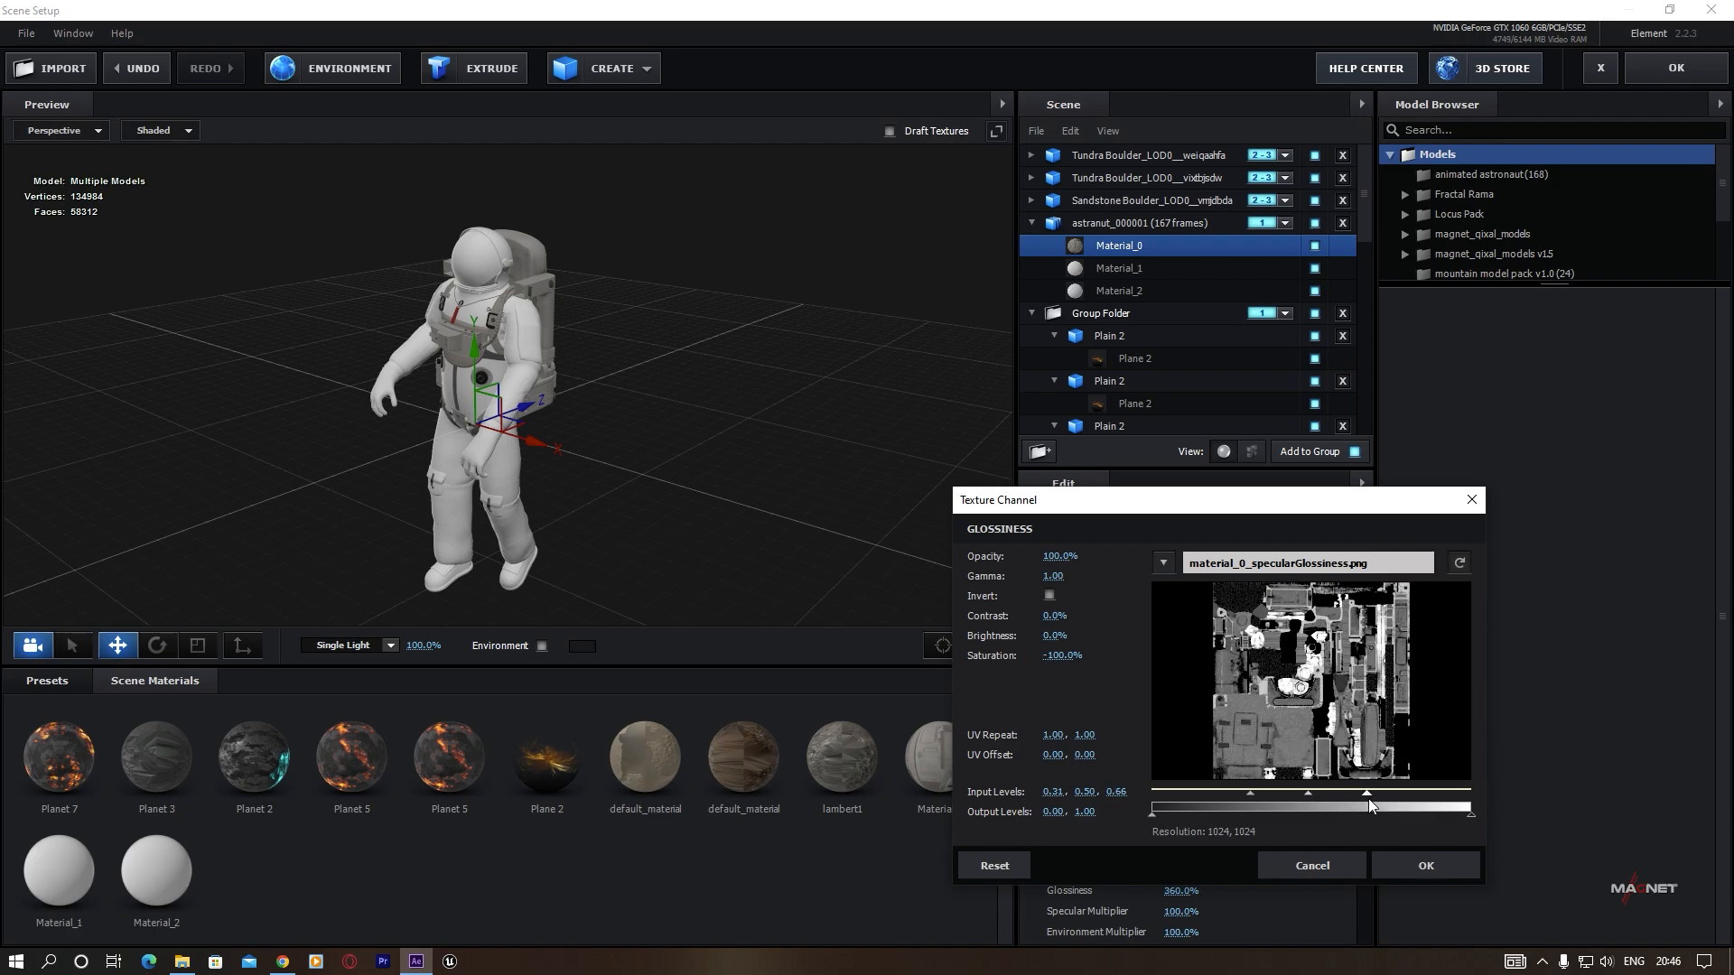
pyautogui.click(1430, 864)
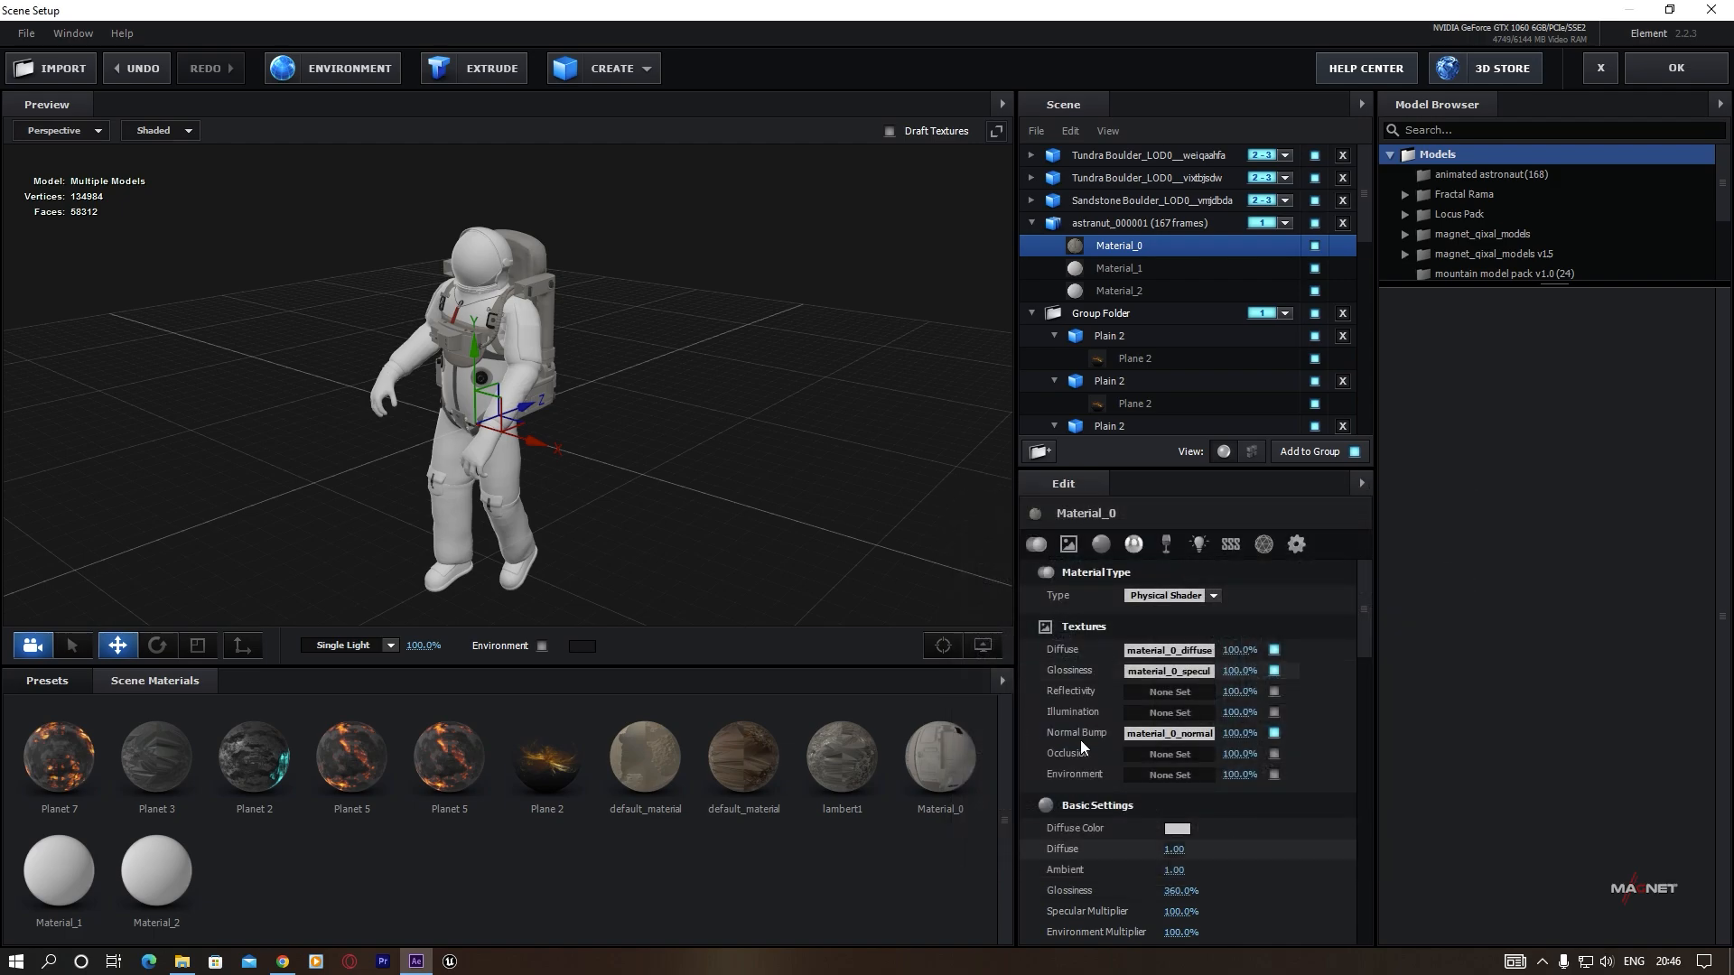
# Copy Material_0's adjusted glossiness texture into its reflectivity channel.
pyautogui.rightClick(1161, 675)
pyautogui.click(1178, 710)
pyautogui.rightClick(1149, 693)
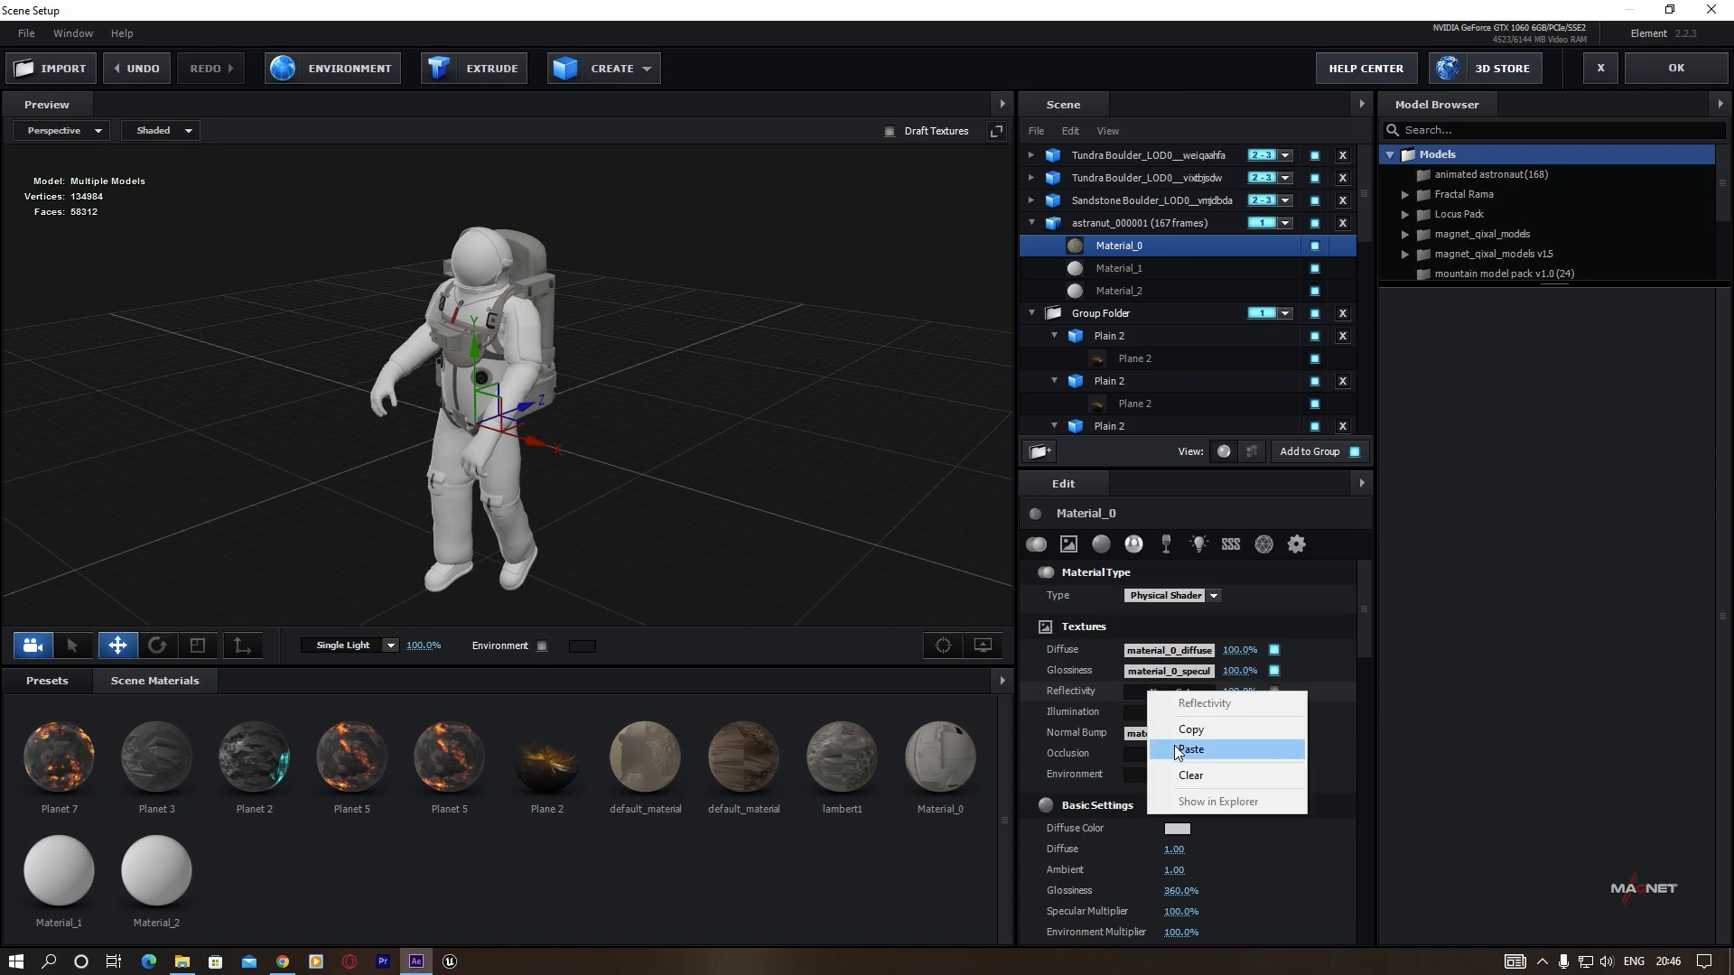
pyautogui.click(1178, 749)
# Set Material_0's reflectivity intensity to 36% and its basic glossiness to 100%.
pyautogui.scroll(-2, 1140, 871)
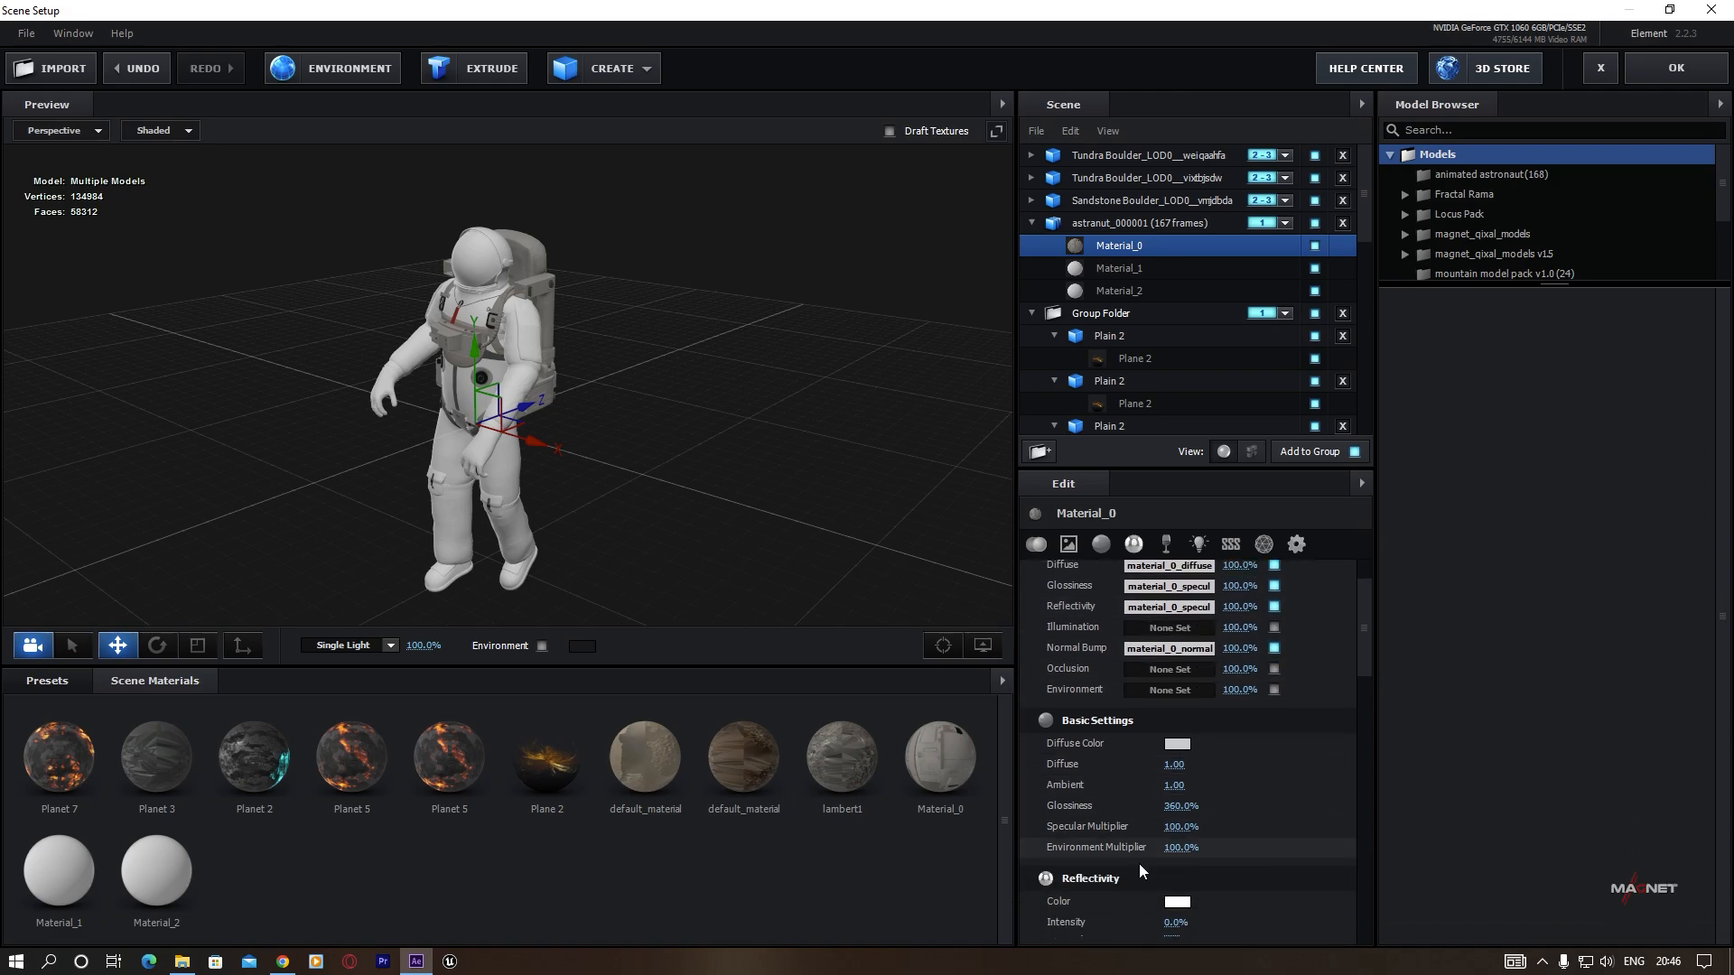
pyautogui.scroll(-2, 1140, 871)
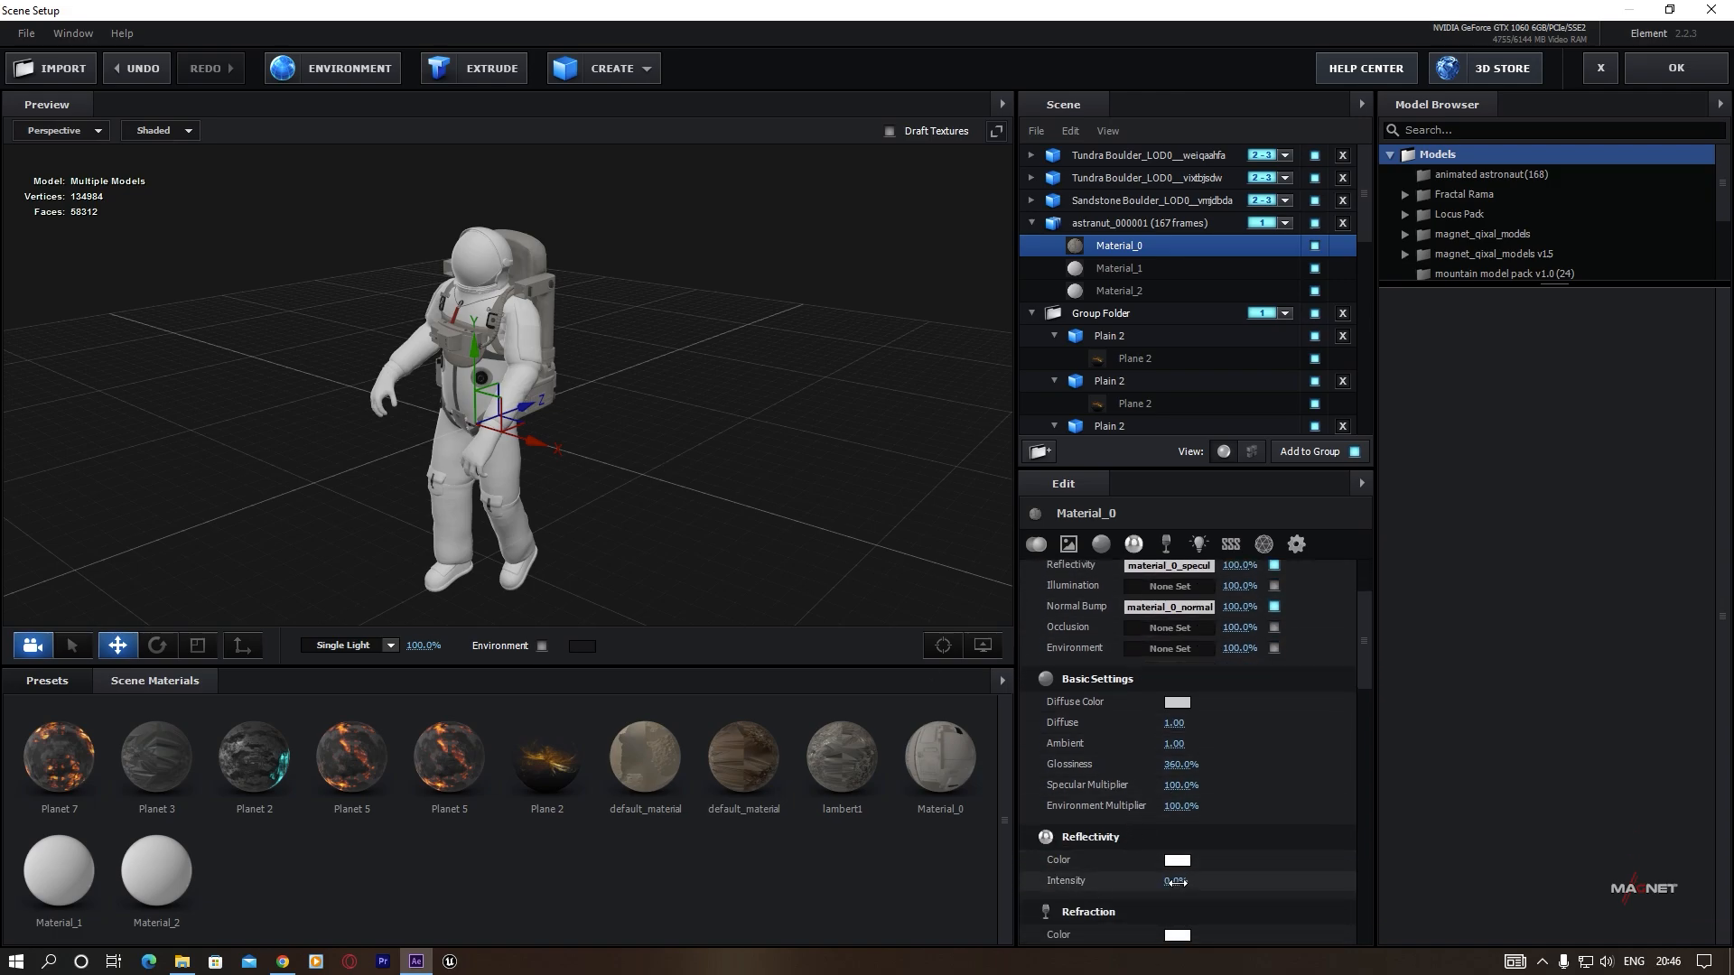
pyautogui.moveTo(1174, 882); pyautogui.dragTo(1206, 882)
pyautogui.moveTo(1180, 764); pyautogui.dragTo(1306, 773)
# Examine the astronaut's helmet, backpack and full body in the preview and look over the settings of Material_2 and Material_1.
pyautogui.scroll(5, 529, 347)
pyautogui.moveTo(530, 348); pyautogui.dragTo(544, 569)
pyautogui.scroll(5, 578, 463)
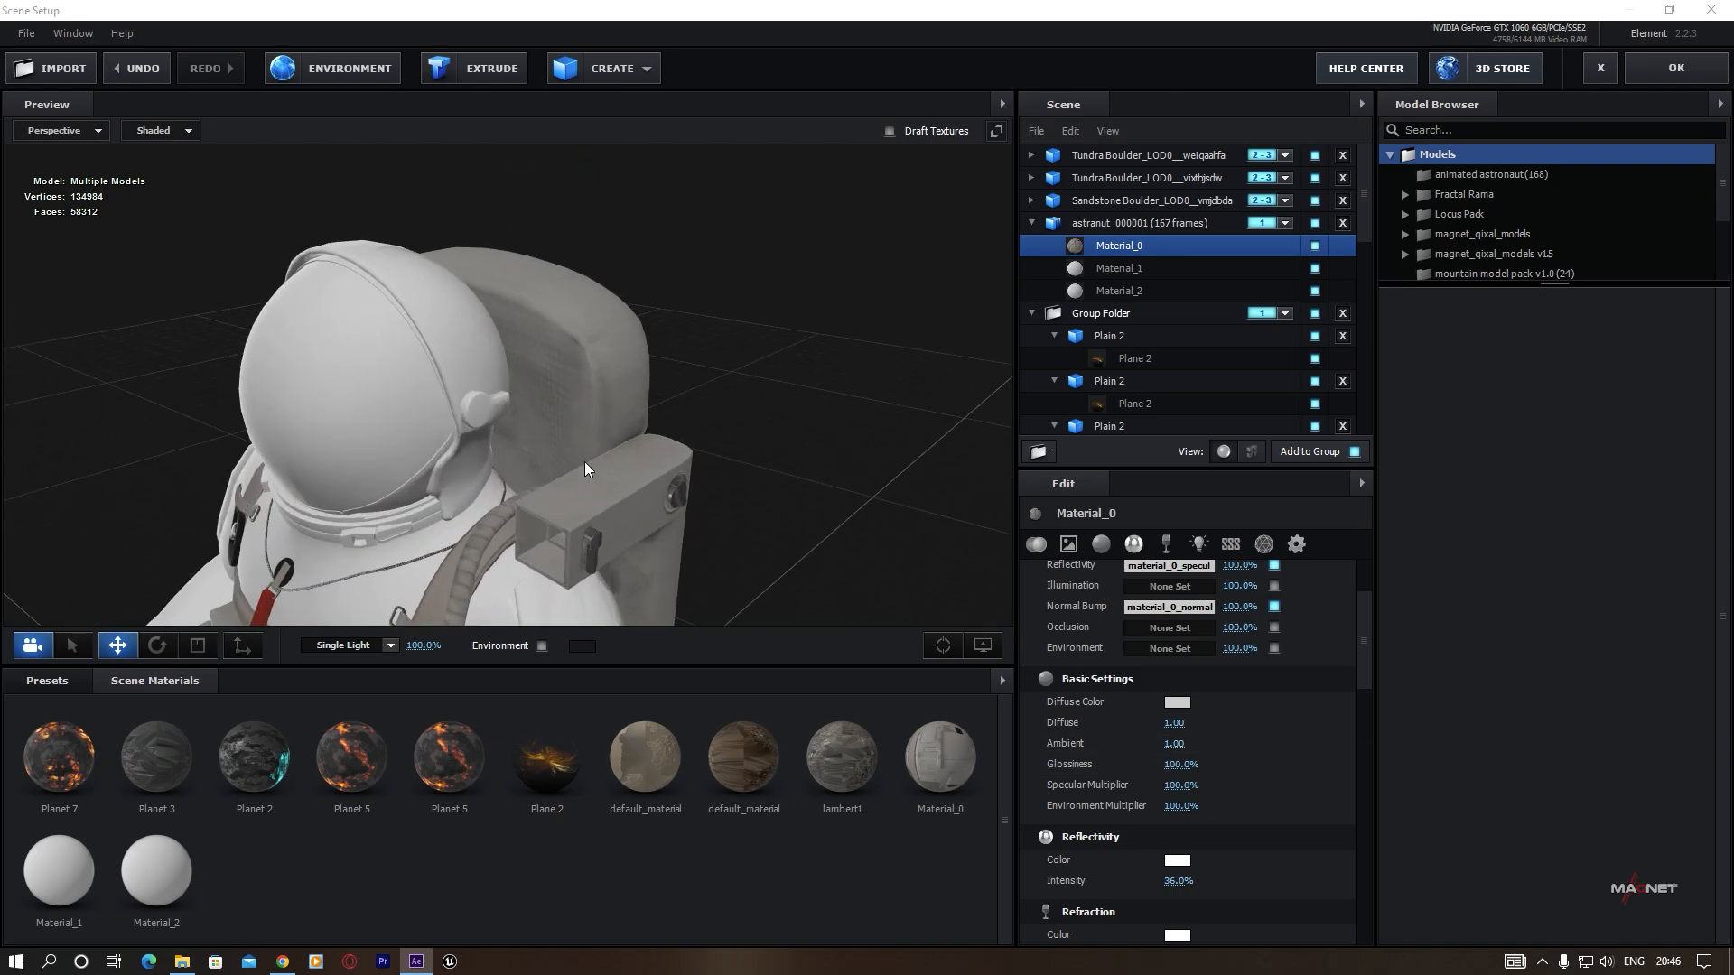
pyautogui.scroll(-4, 565, 461)
pyautogui.moveTo(604, 512); pyautogui.dragTo(645, 426)
pyautogui.scroll(-6, 582, 502)
pyautogui.scroll(-2, 644, 426)
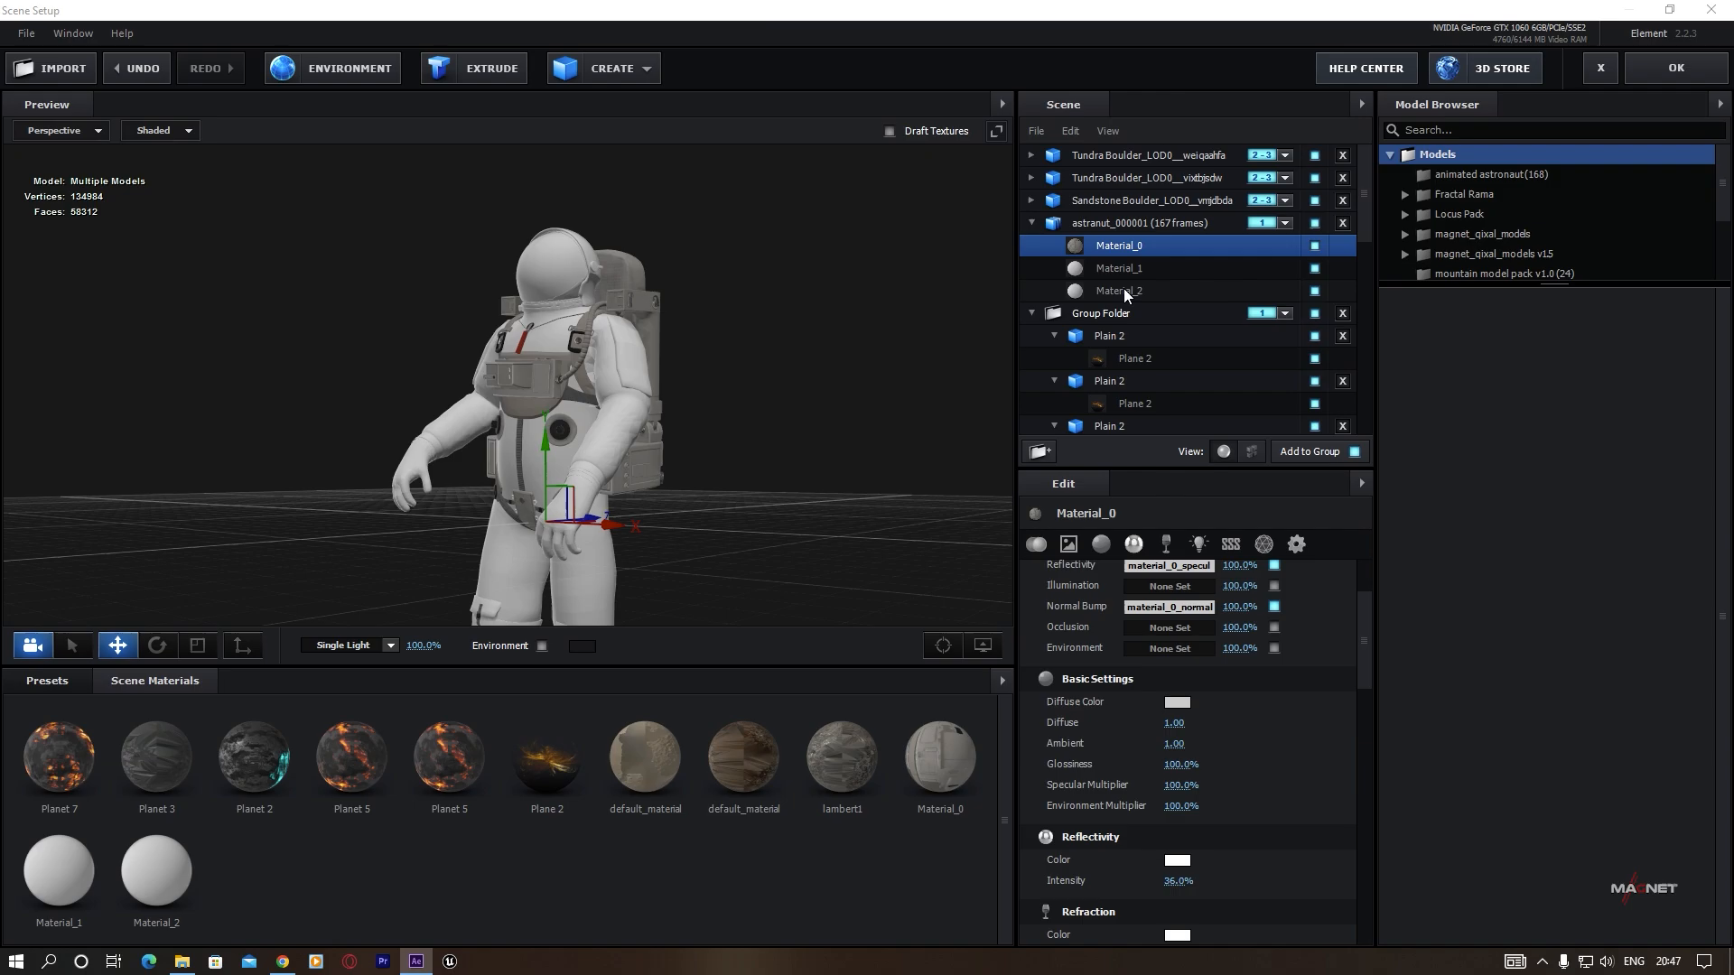
pyautogui.click(1125, 290)
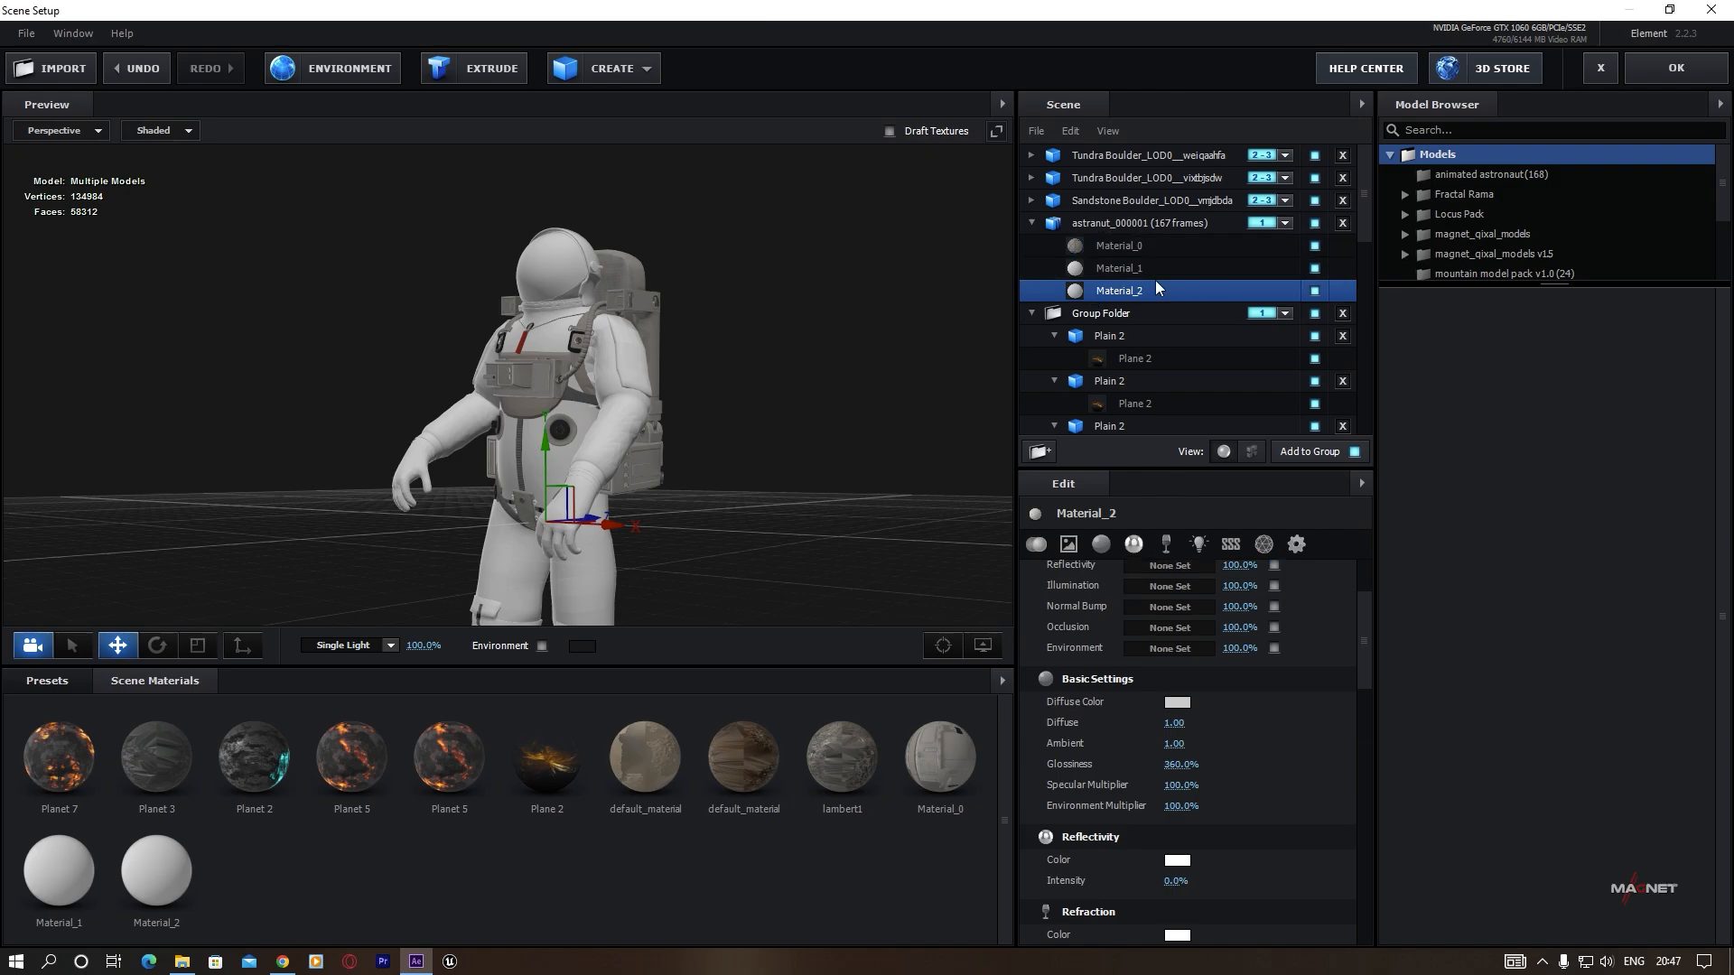
pyautogui.click(1110, 269)
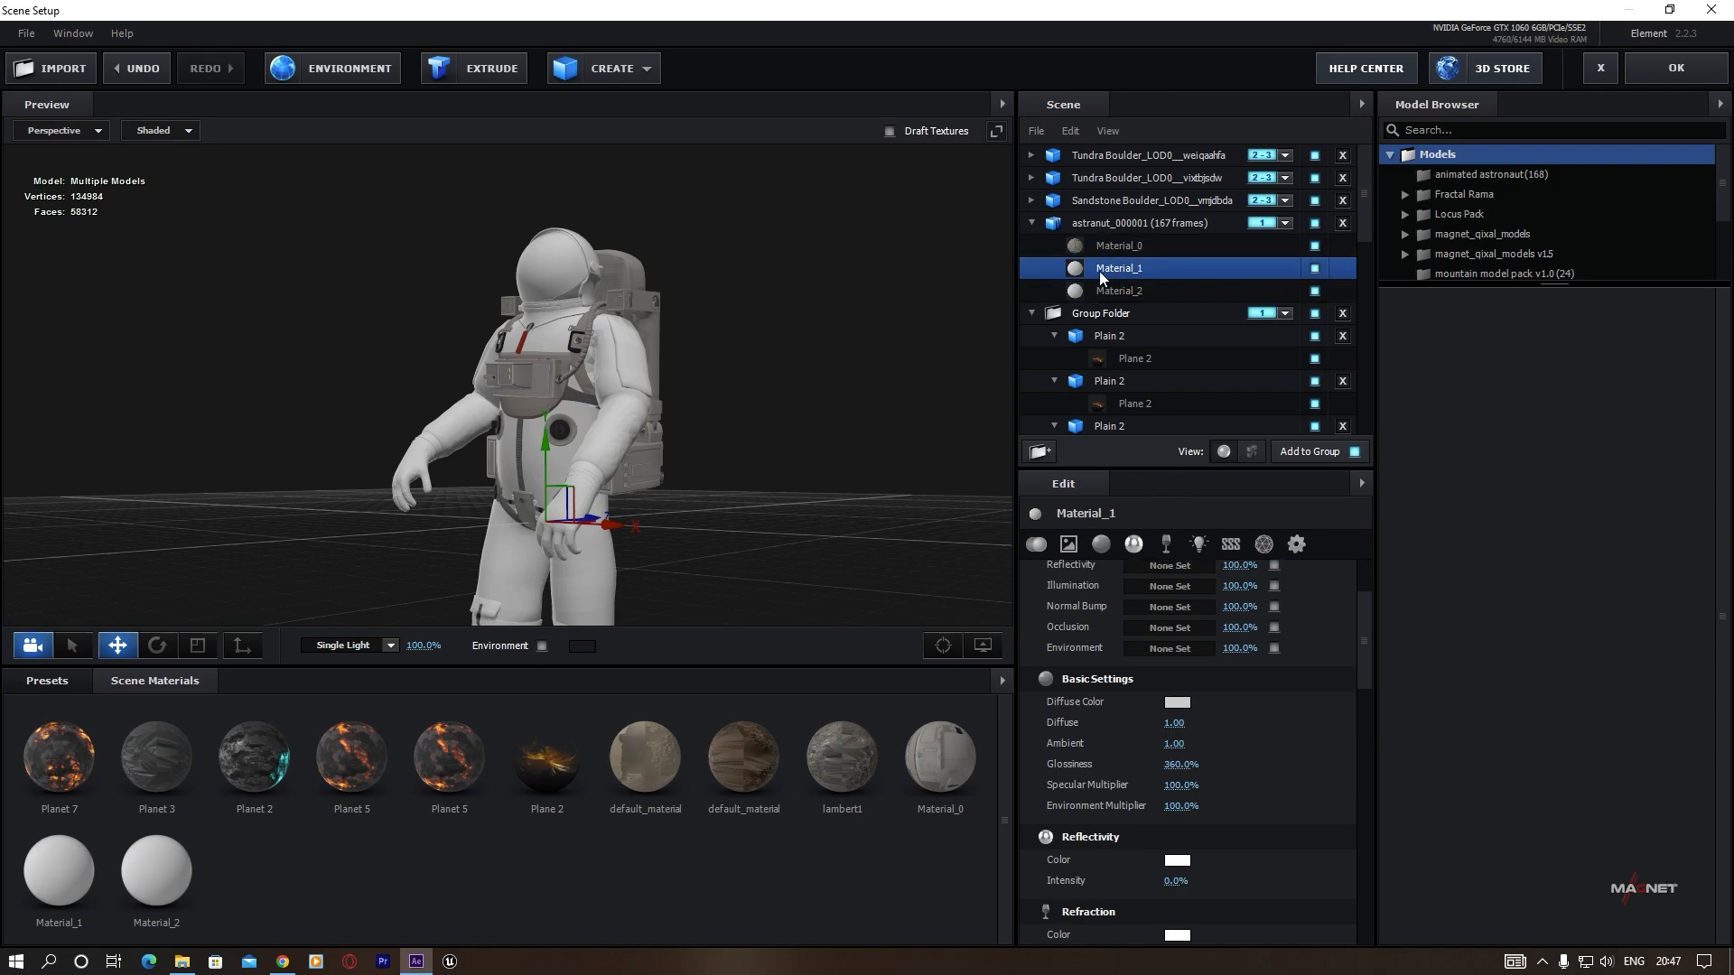
pyautogui.scroll(-3, 598, 392)
pyautogui.moveTo(646, 413); pyautogui.dragTo(666, 362)
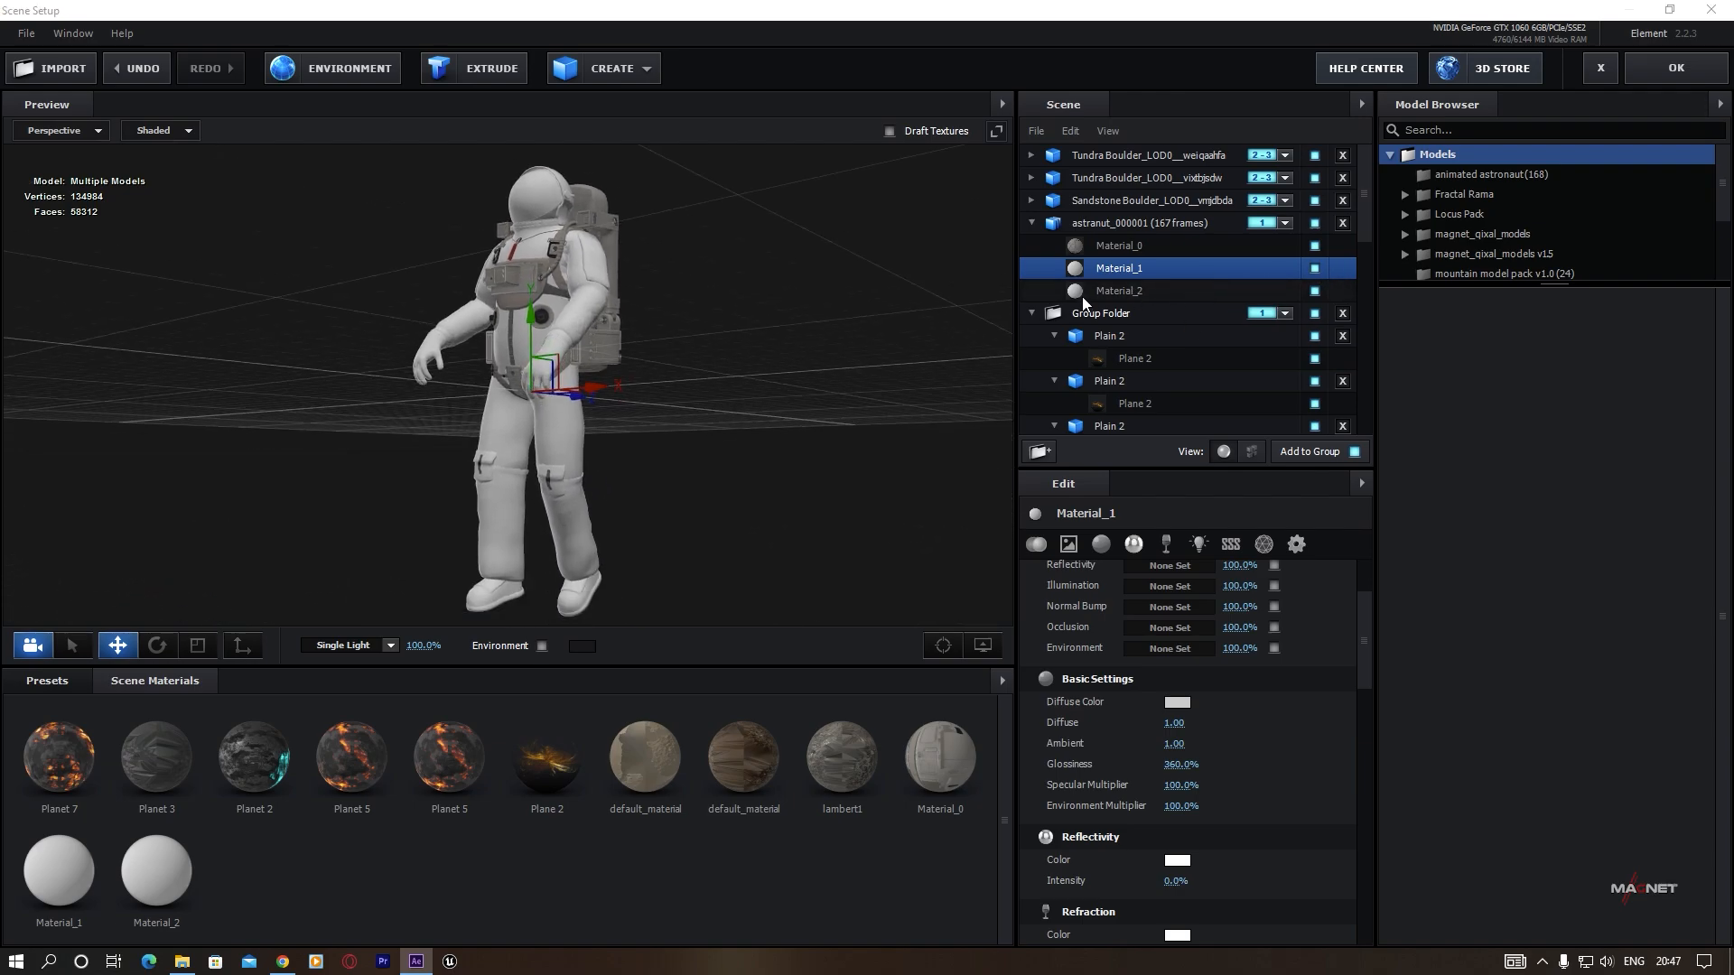
# Assign material_2_diffuse, material_2_normal and material_2_specularGlossiness from the textures folder to Material_2's diffuse, normal bump and glossiness channels.
pyautogui.click(1116, 290)
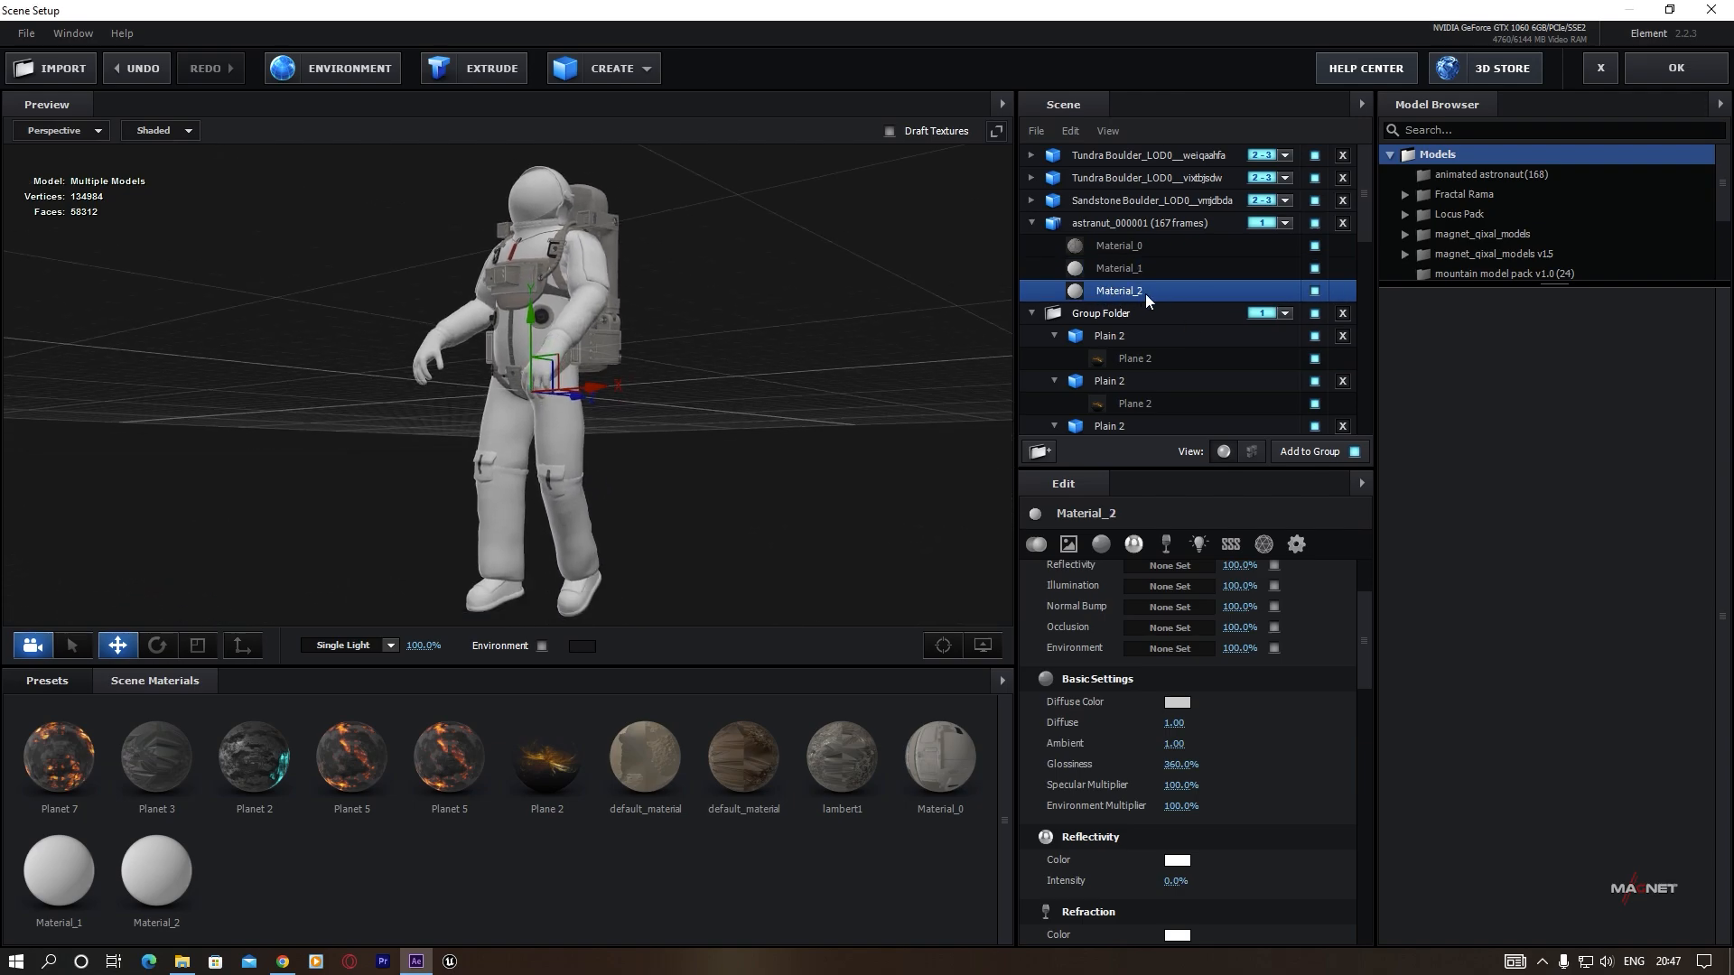
pyautogui.click(182, 961)
pyautogui.moveTo(617, 609); pyautogui.dragTo(519, 583)
pyautogui.scroll(3, 1180, 649)
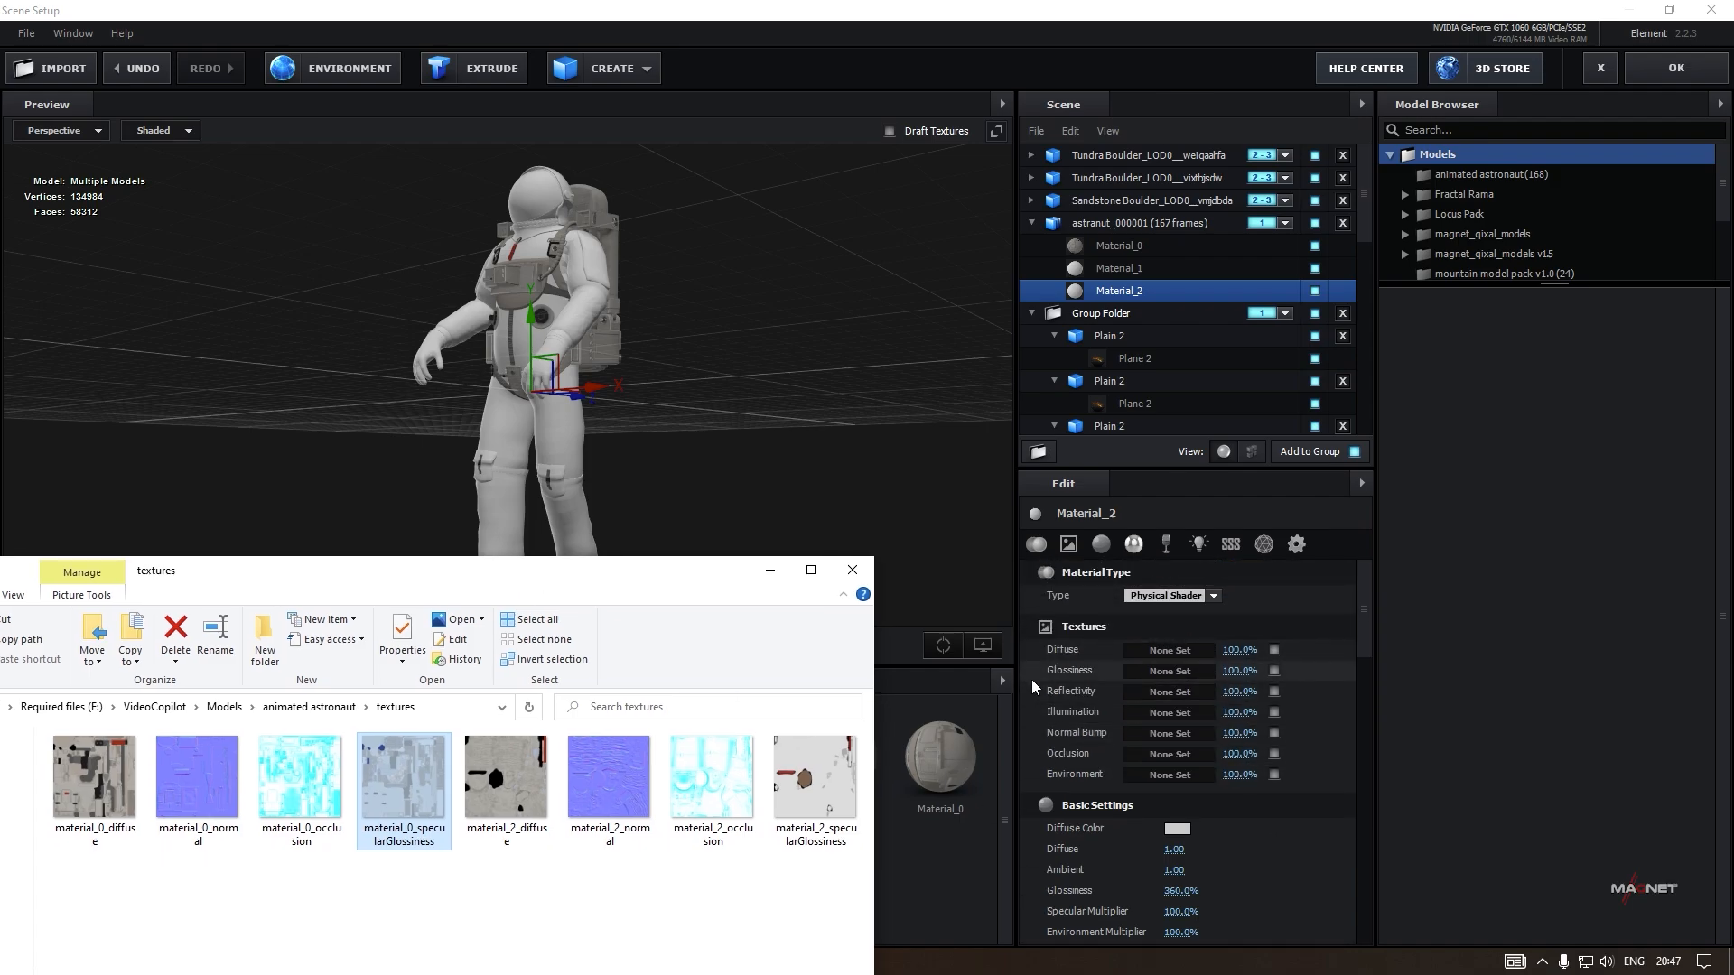
pyautogui.moveTo(505, 776); pyautogui.dragTo(1162, 648)
pyautogui.moveTo(611, 776); pyautogui.dragTo(1164, 734)
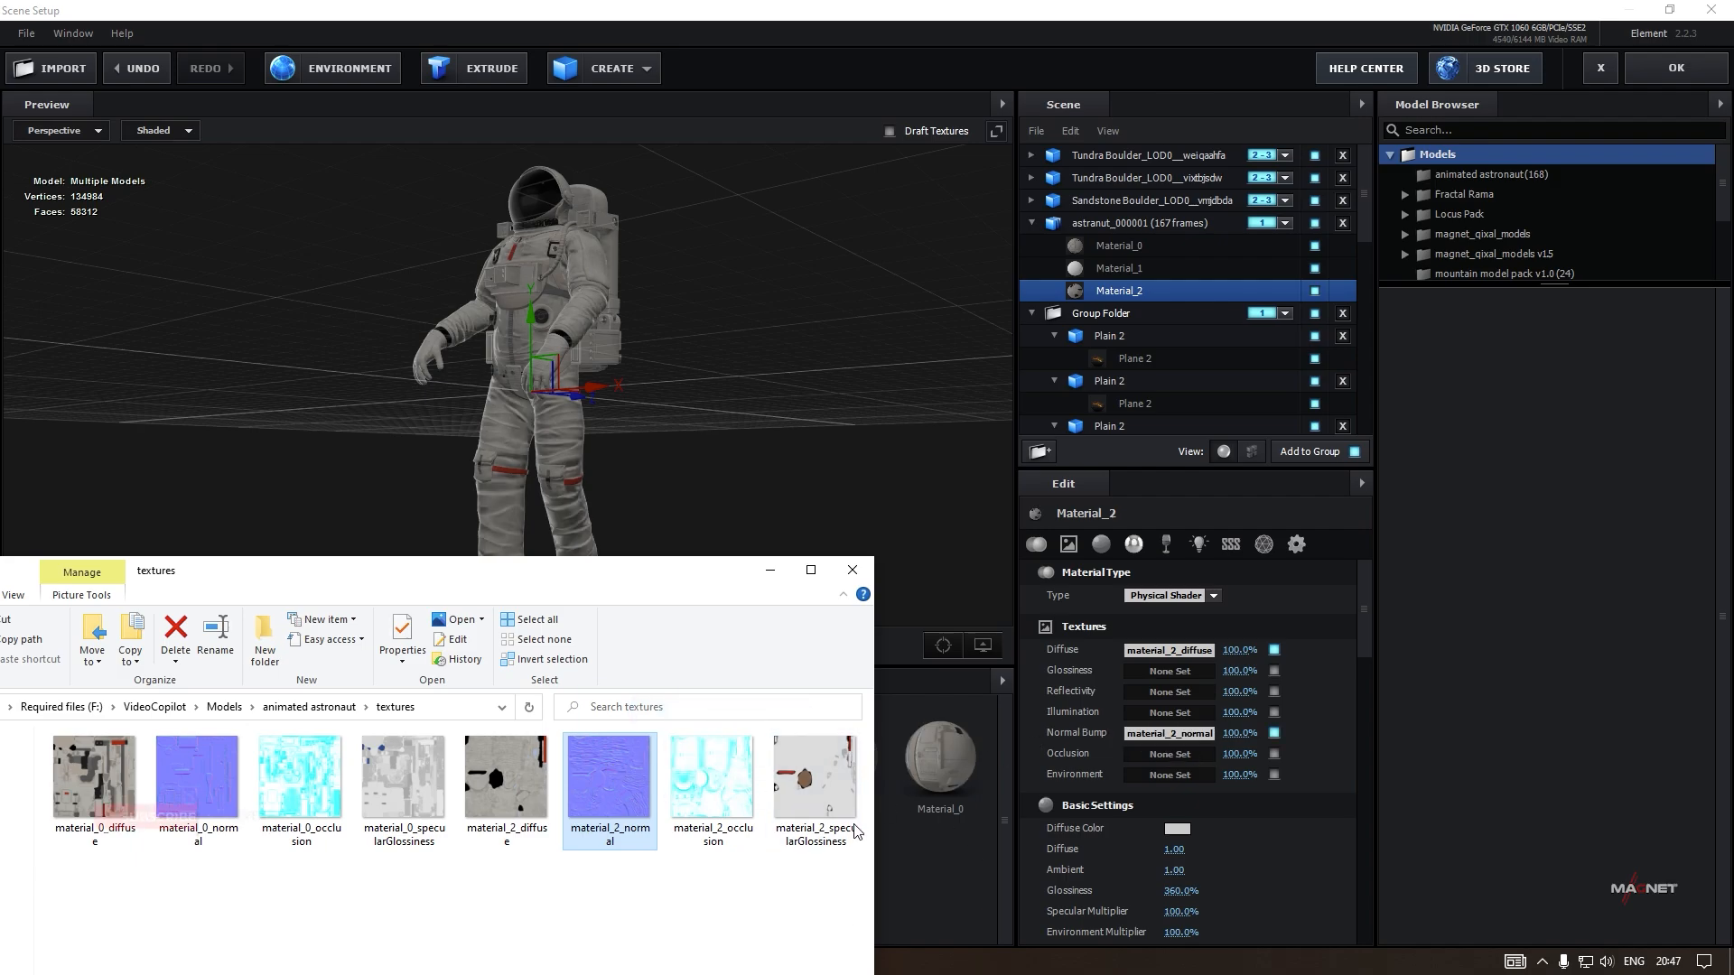
pyautogui.moveTo(801, 781); pyautogui.dragTo(1157, 672)
# Desaturate Material_2's glossiness texture to -100%, with input levels of 0.33, 0.50 and 0.49 and a maximum output level of 0.85.
pyautogui.click(1169, 671)
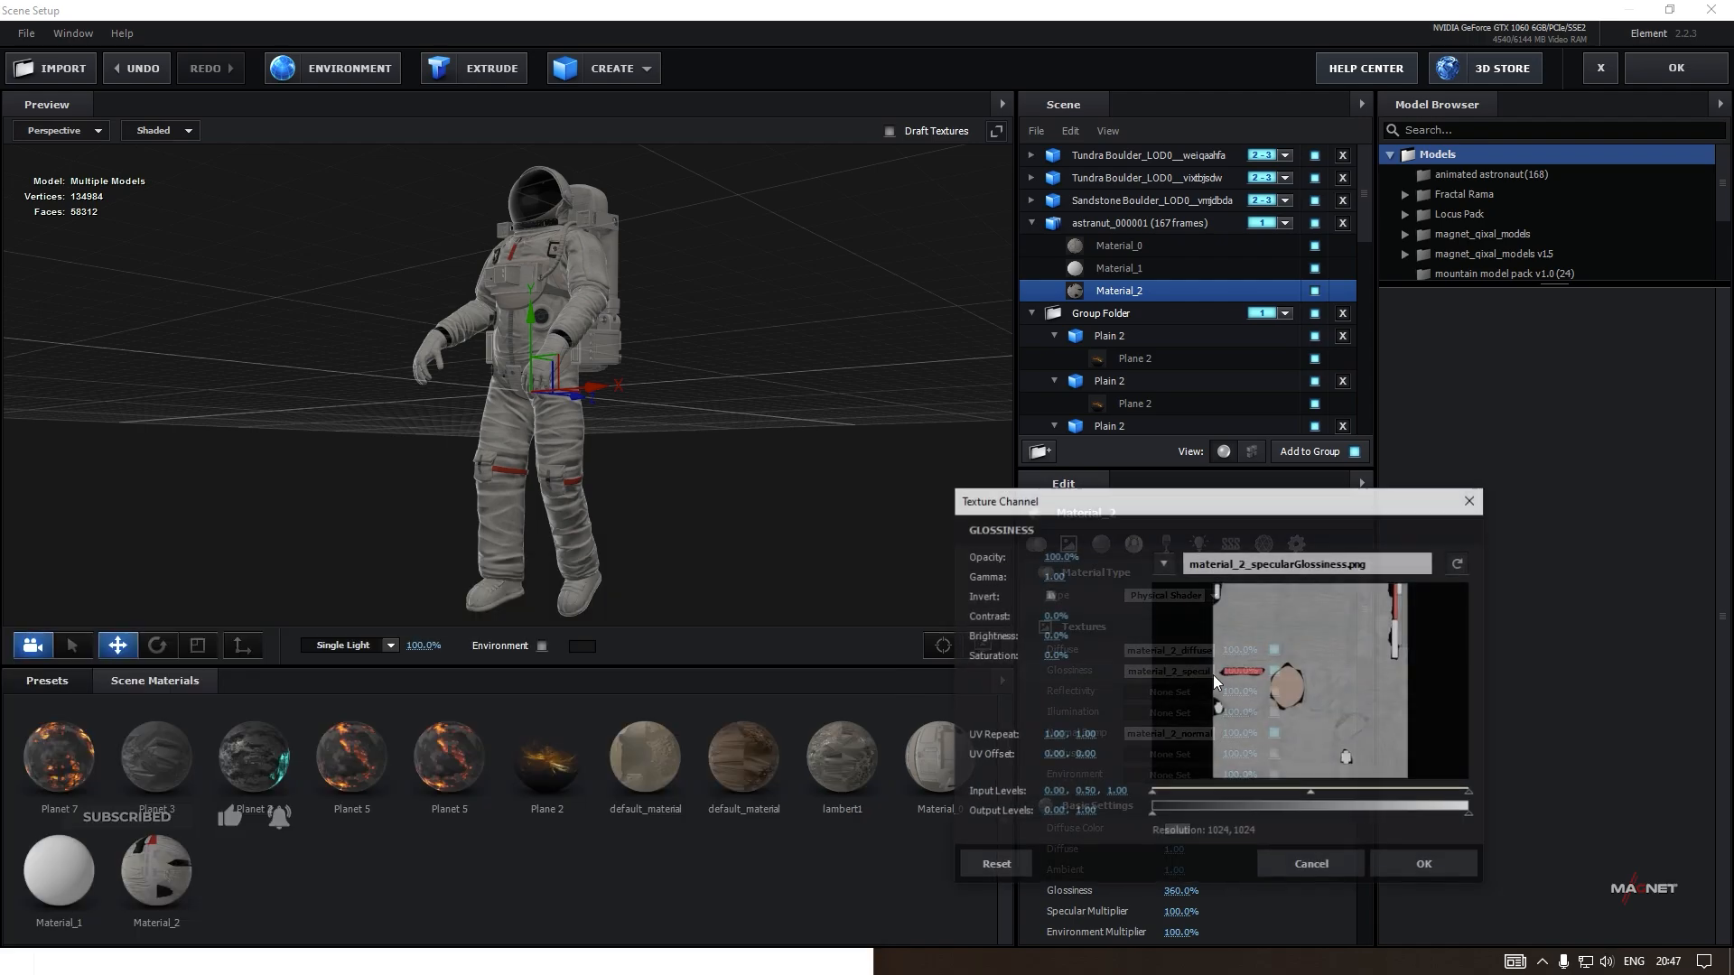
pyautogui.moveTo(1052, 656); pyautogui.dragTo(917, 662)
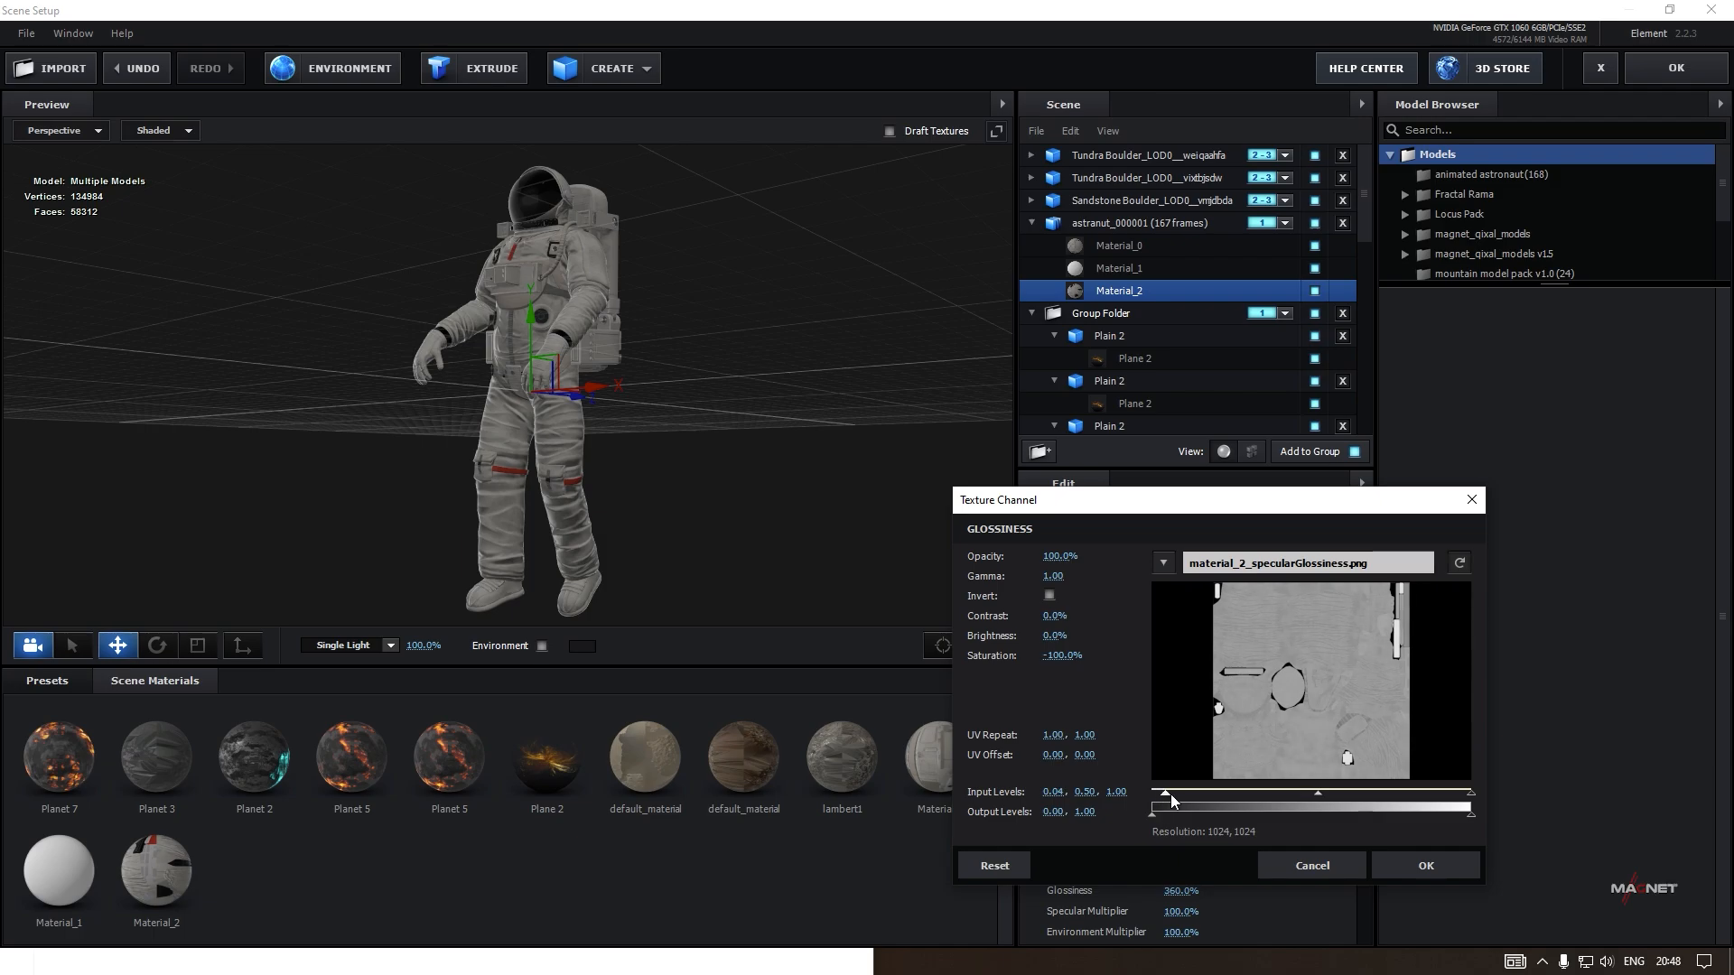
pyautogui.moveTo(1171, 795); pyautogui.dragTo(1259, 793)
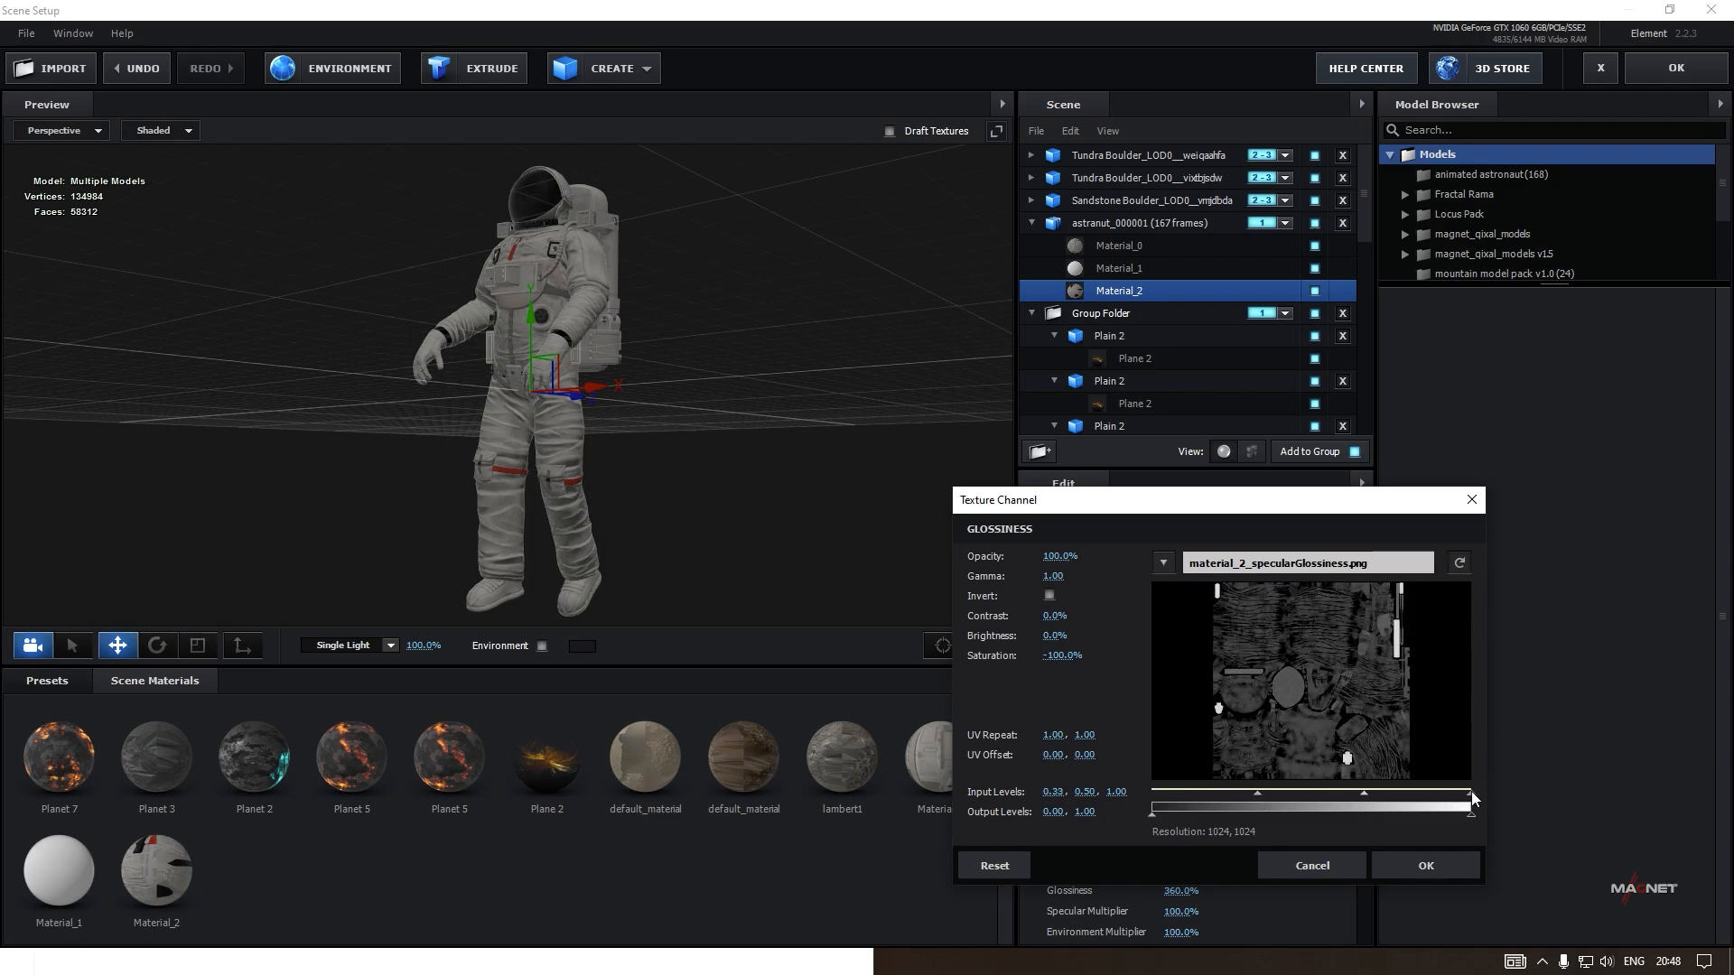
pyautogui.moveTo(1471, 792); pyautogui.dragTo(1308, 794)
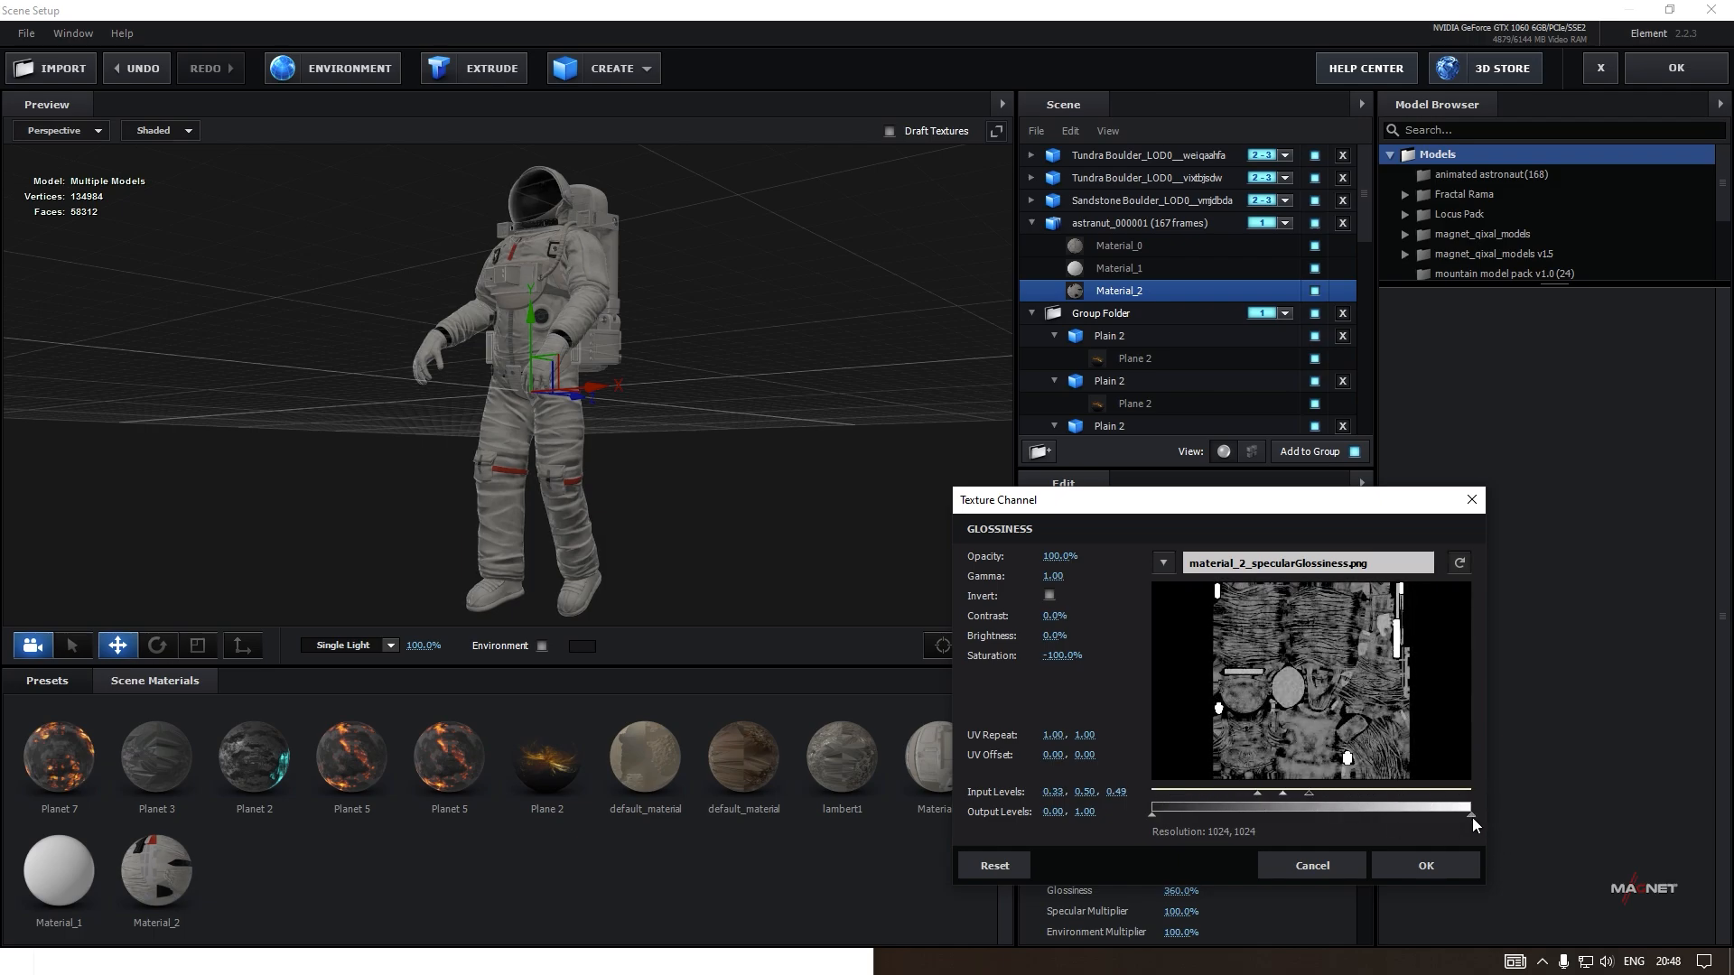
pyautogui.moveTo(1472, 816); pyautogui.dragTo(1423, 814)
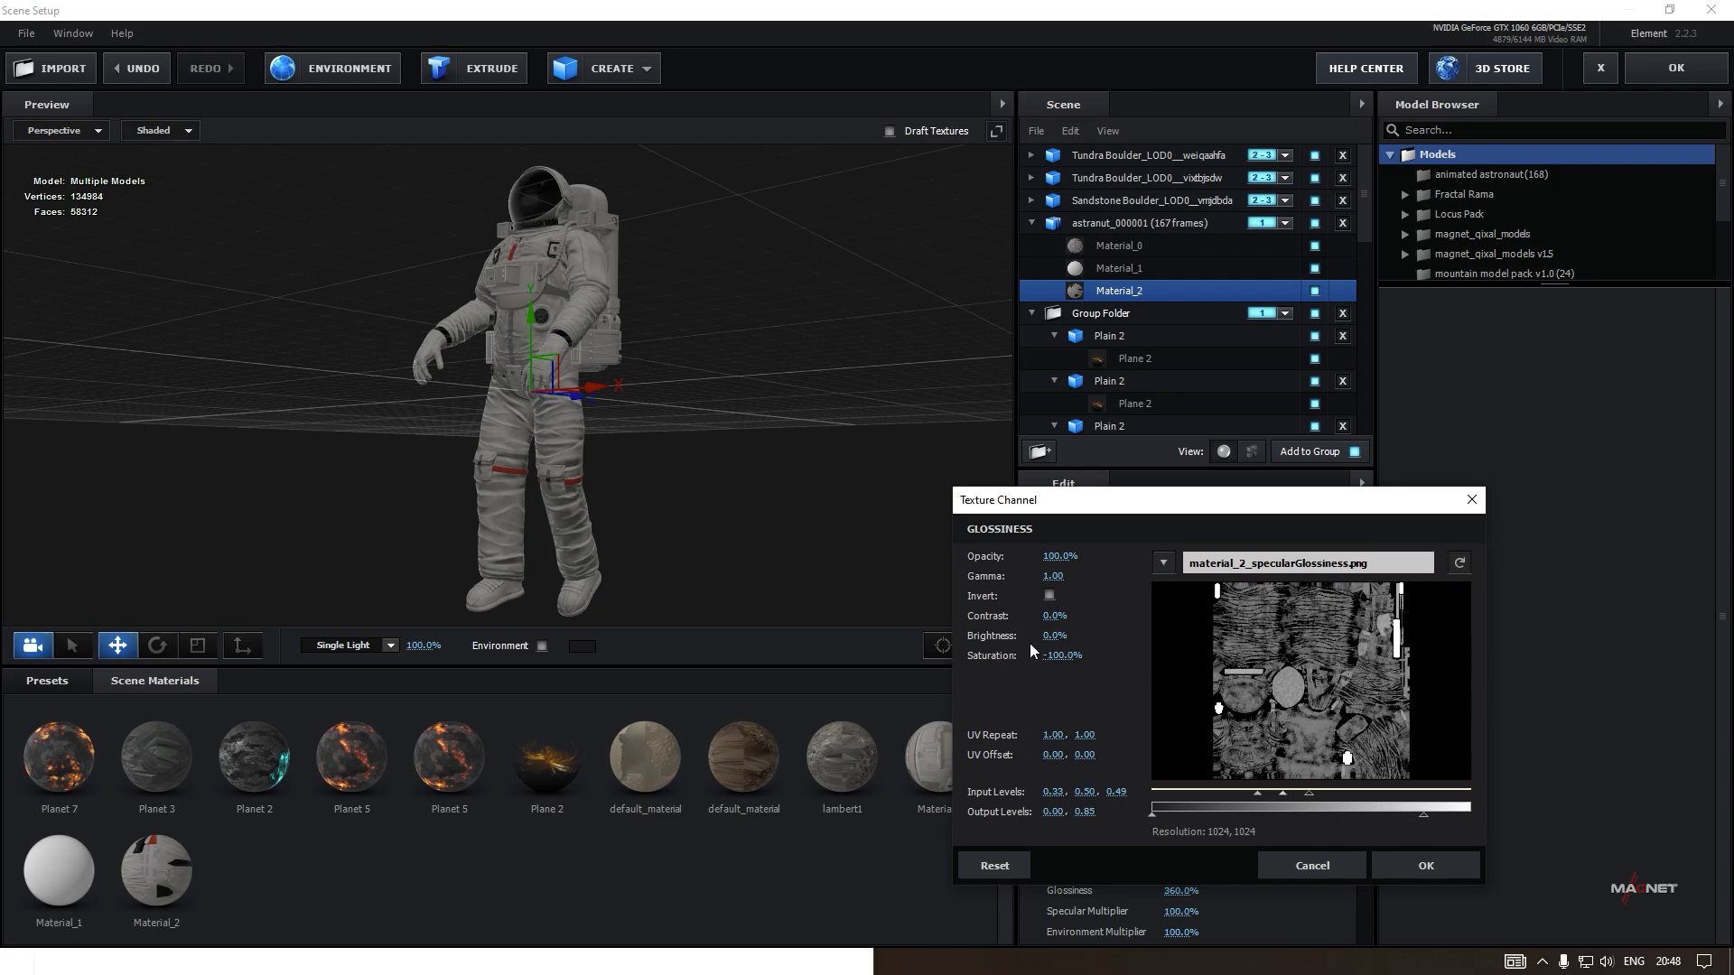
# Refine Material_2's glossiness texture to 6% contrast, -3% brightness, a maximum input level of 0.40 and a maximum output level of 0.97.
pyautogui.moveTo(1050, 617)
pyautogui.mouseDown()
pyautogui.moveTo(1049, 640)
pyautogui.moveTo(1048, 616)
pyautogui.mouseUp()
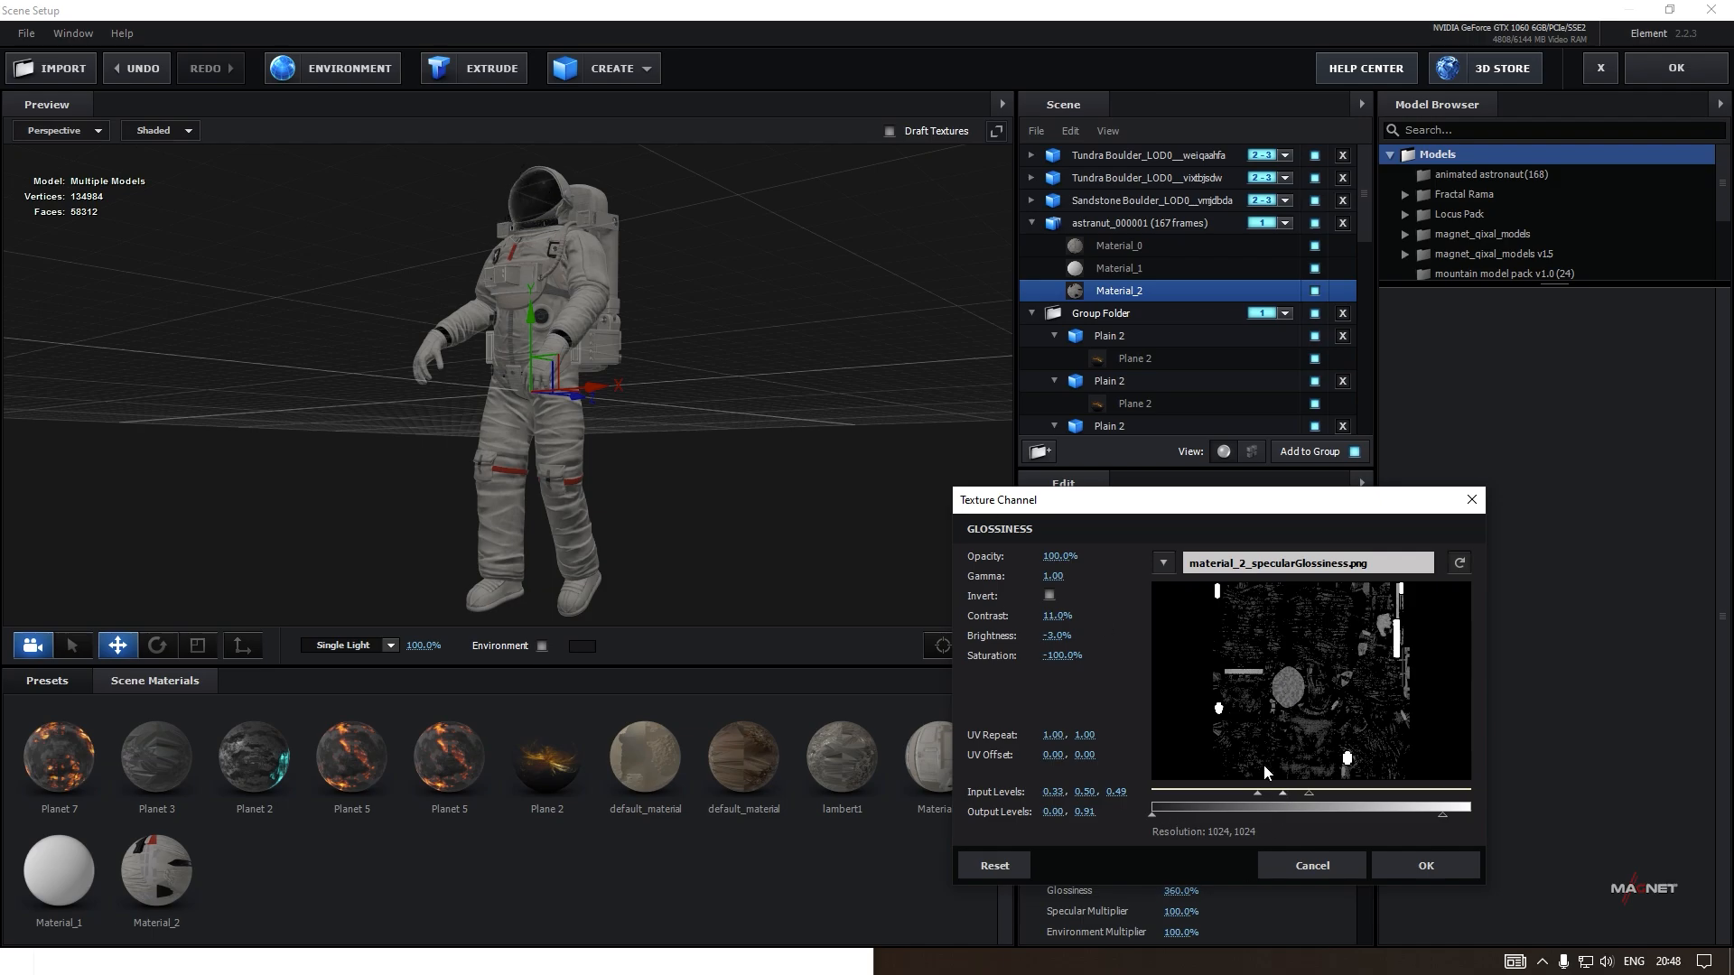
pyautogui.moveTo(1255, 793); pyautogui.dragTo(1280, 789)
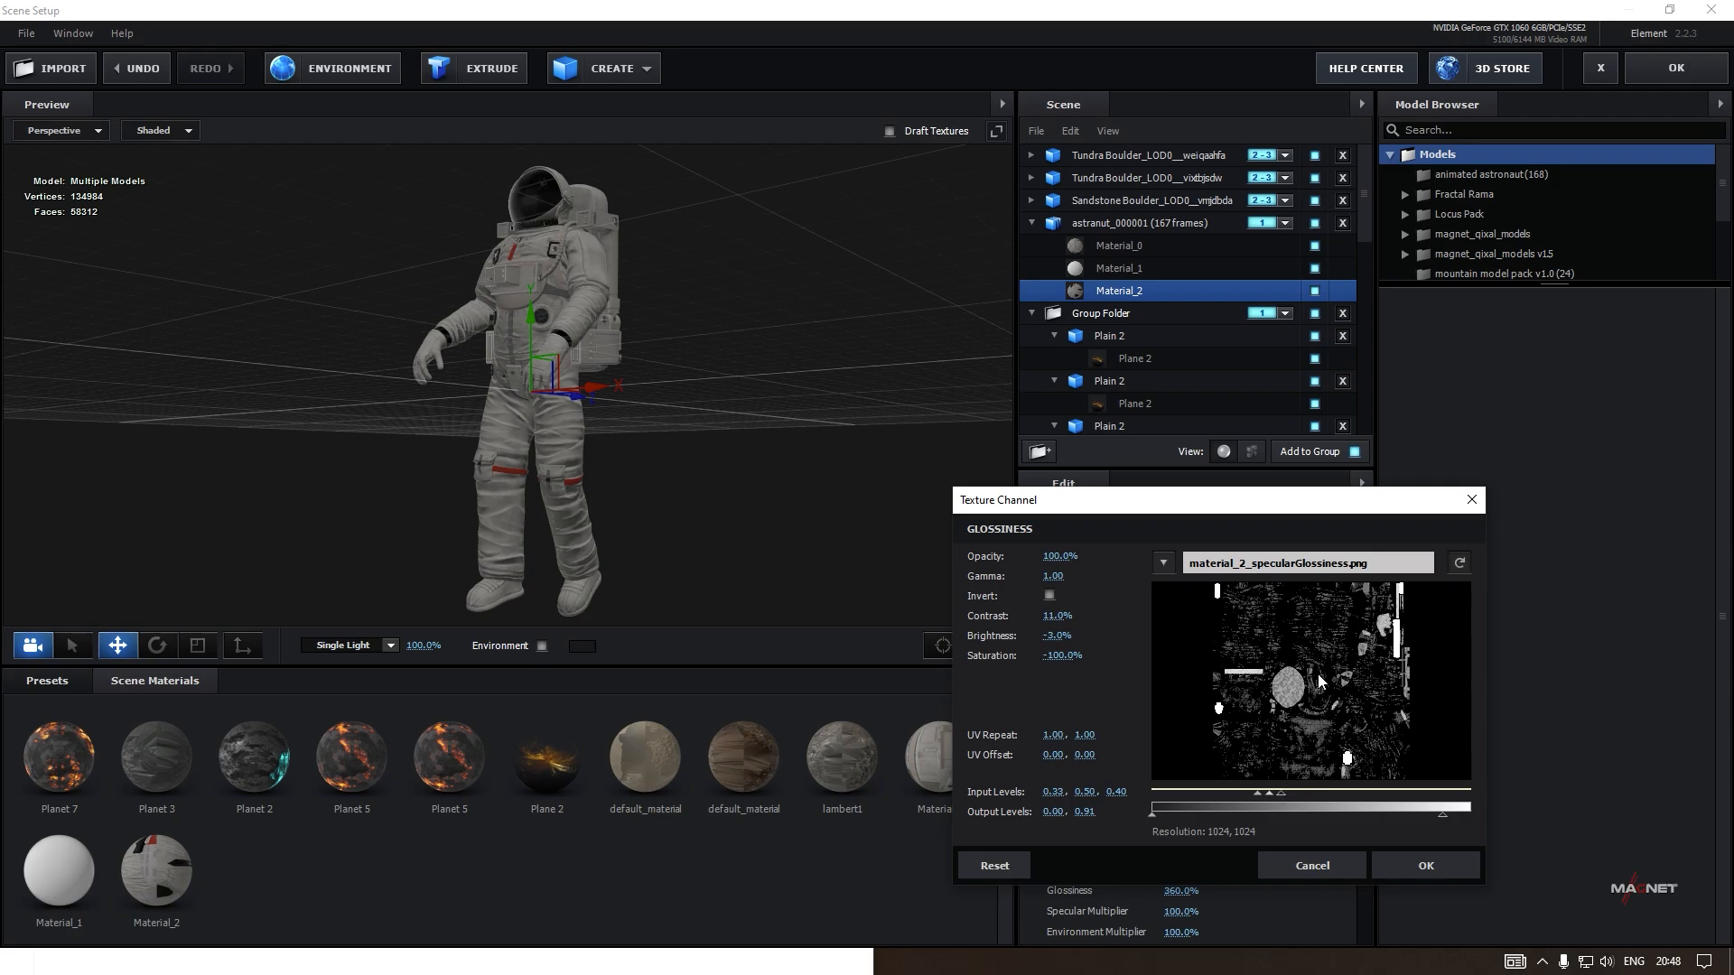
pyautogui.moveTo(1152, 815)
pyautogui.mouseDown()
pyautogui.moveTo(1175, 814)
pyautogui.moveTo(1147, 815)
pyautogui.mouseUp()
pyautogui.moveTo(1442, 813); pyautogui.dragTo(1461, 821)
pyautogui.moveTo(1057, 619); pyautogui.dragTo(1052, 618)
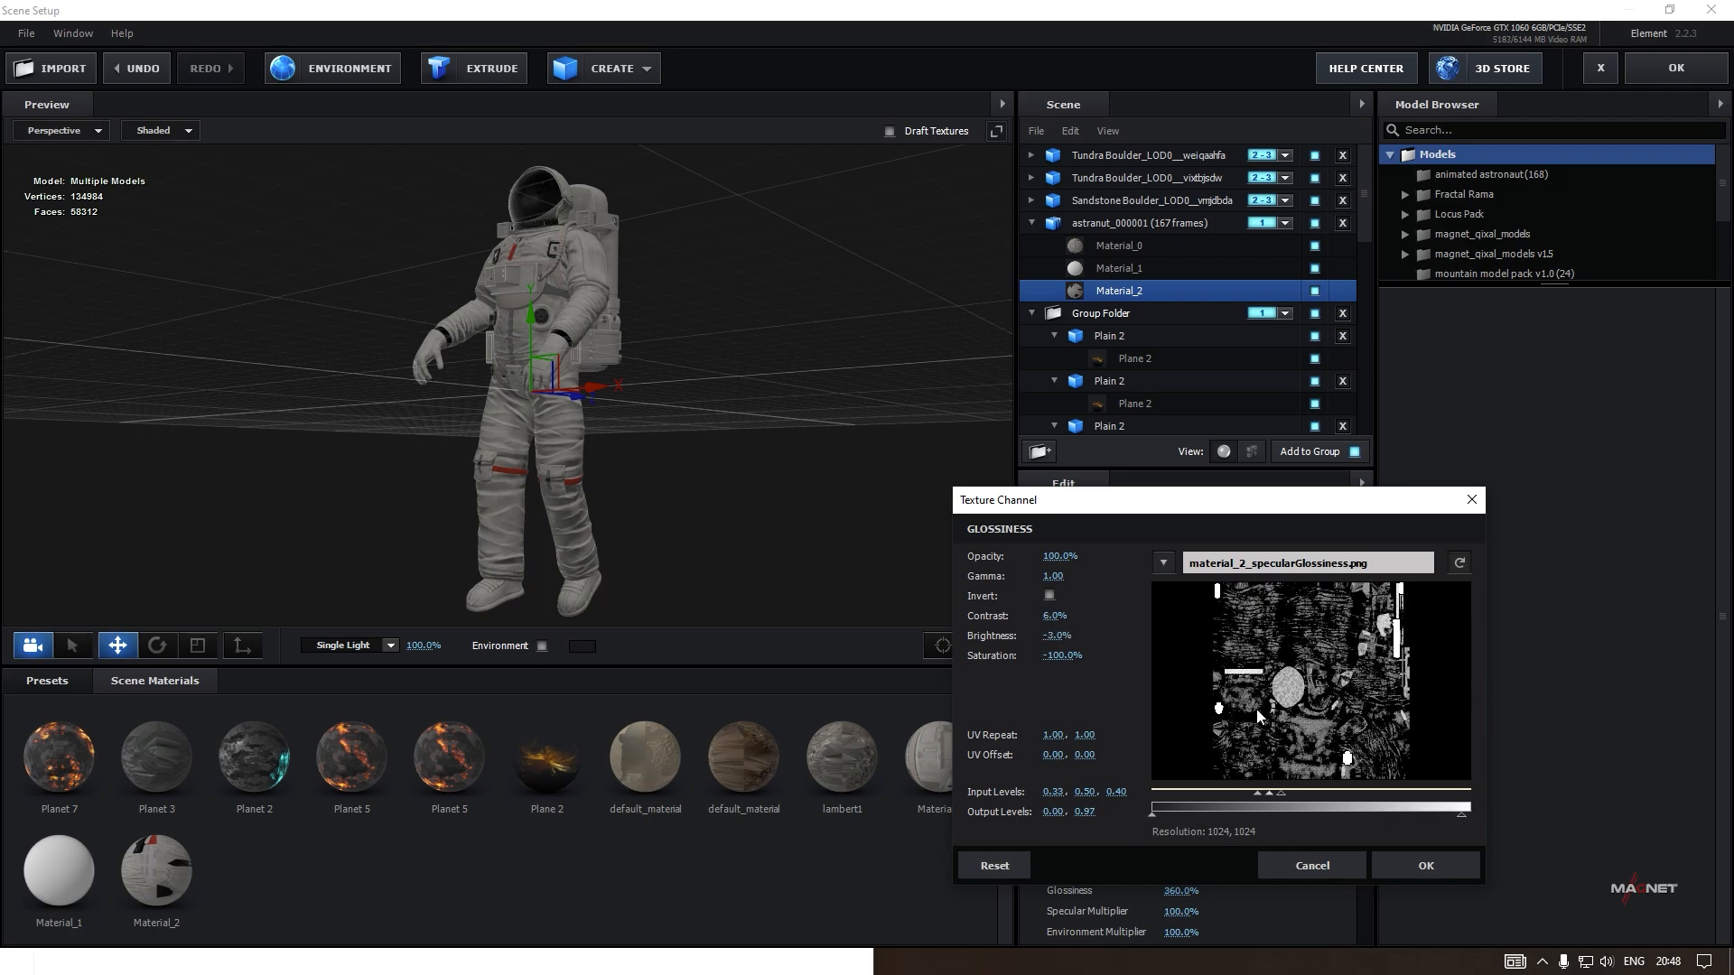
pyautogui.click(1428, 864)
# Copy Material_2's glossiness texture into its reflectivity channel and set the reflectivity intensity to 37%.
pyautogui.rightClick(1162, 671)
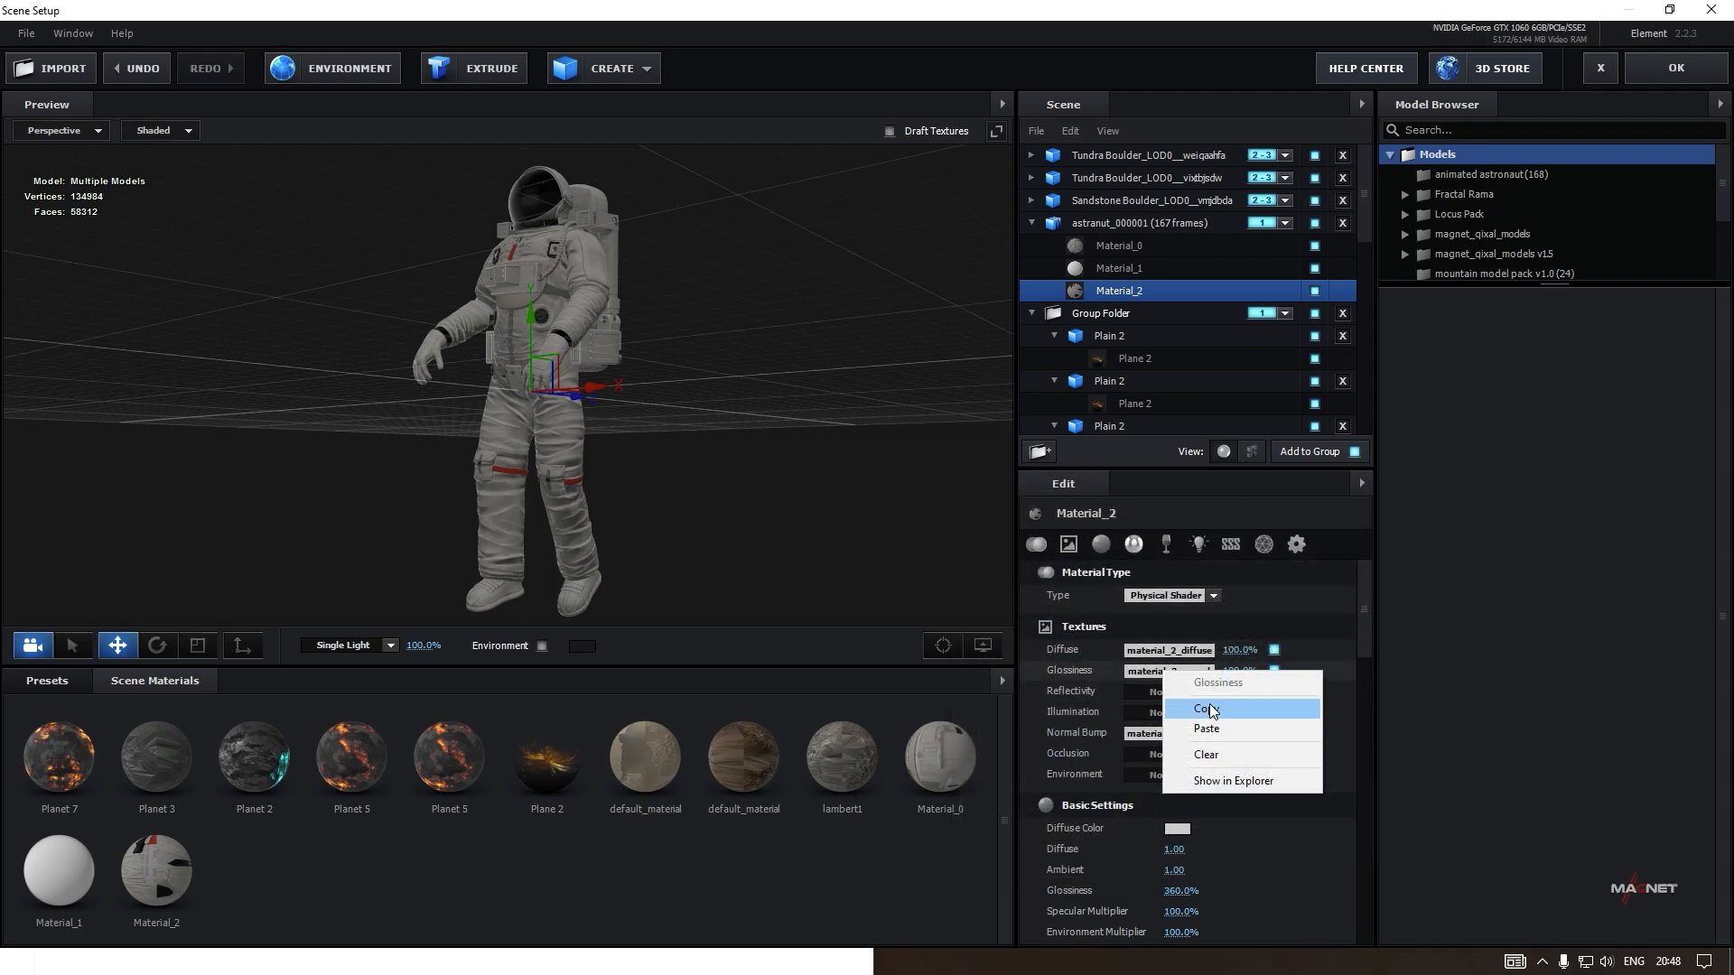
pyautogui.click(1211, 710)
pyautogui.rightClick(1154, 695)
pyautogui.click(1228, 717)
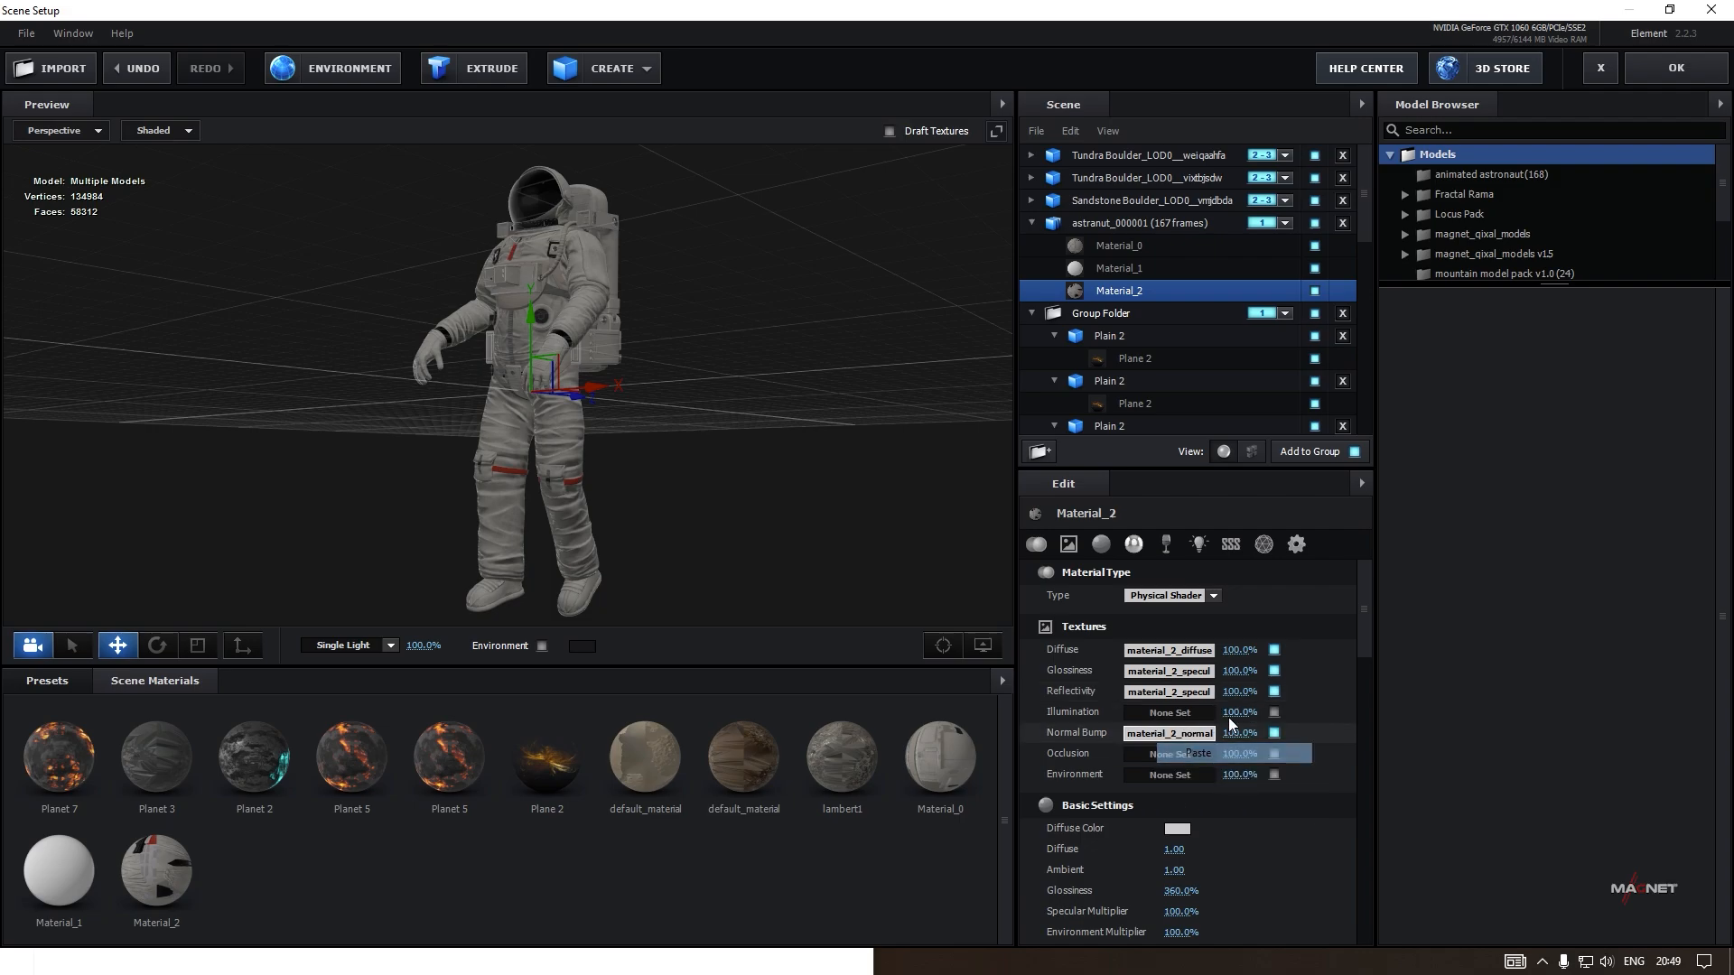
pyautogui.scroll(-3, 1228, 863)
pyautogui.scroll(-1, 1215, 915)
pyautogui.moveTo(1176, 881)
pyautogui.mouseDown()
pyautogui.moveTo(1233, 882)
pyautogui.moveTo(1206, 879)
pyautogui.mouseUp()
# Examine the textured astronaut's suit, helmet and visor reflections up close and from several angles in the preview.
pyautogui.scroll(5, 539, 286)
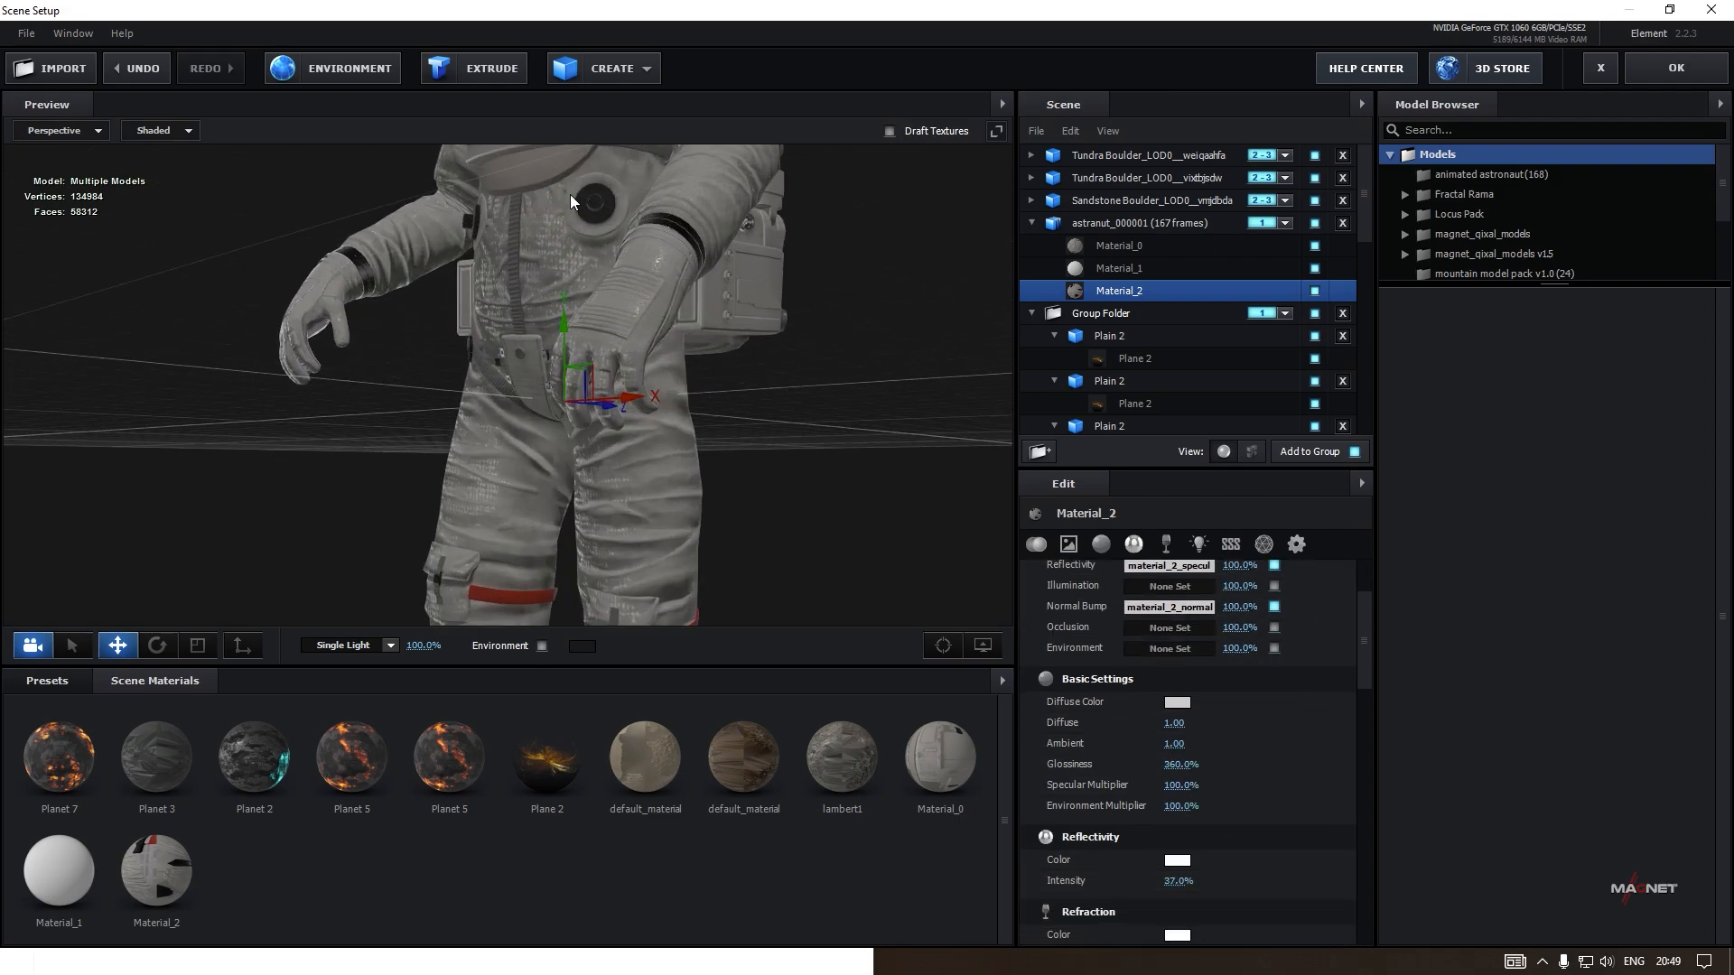
pyautogui.moveTo(570, 194); pyautogui.dragTo(482, 695)
pyautogui.scroll(4, 549, 462)
pyautogui.scroll(2, 549, 462)
pyautogui.scroll(-3, 549, 463)
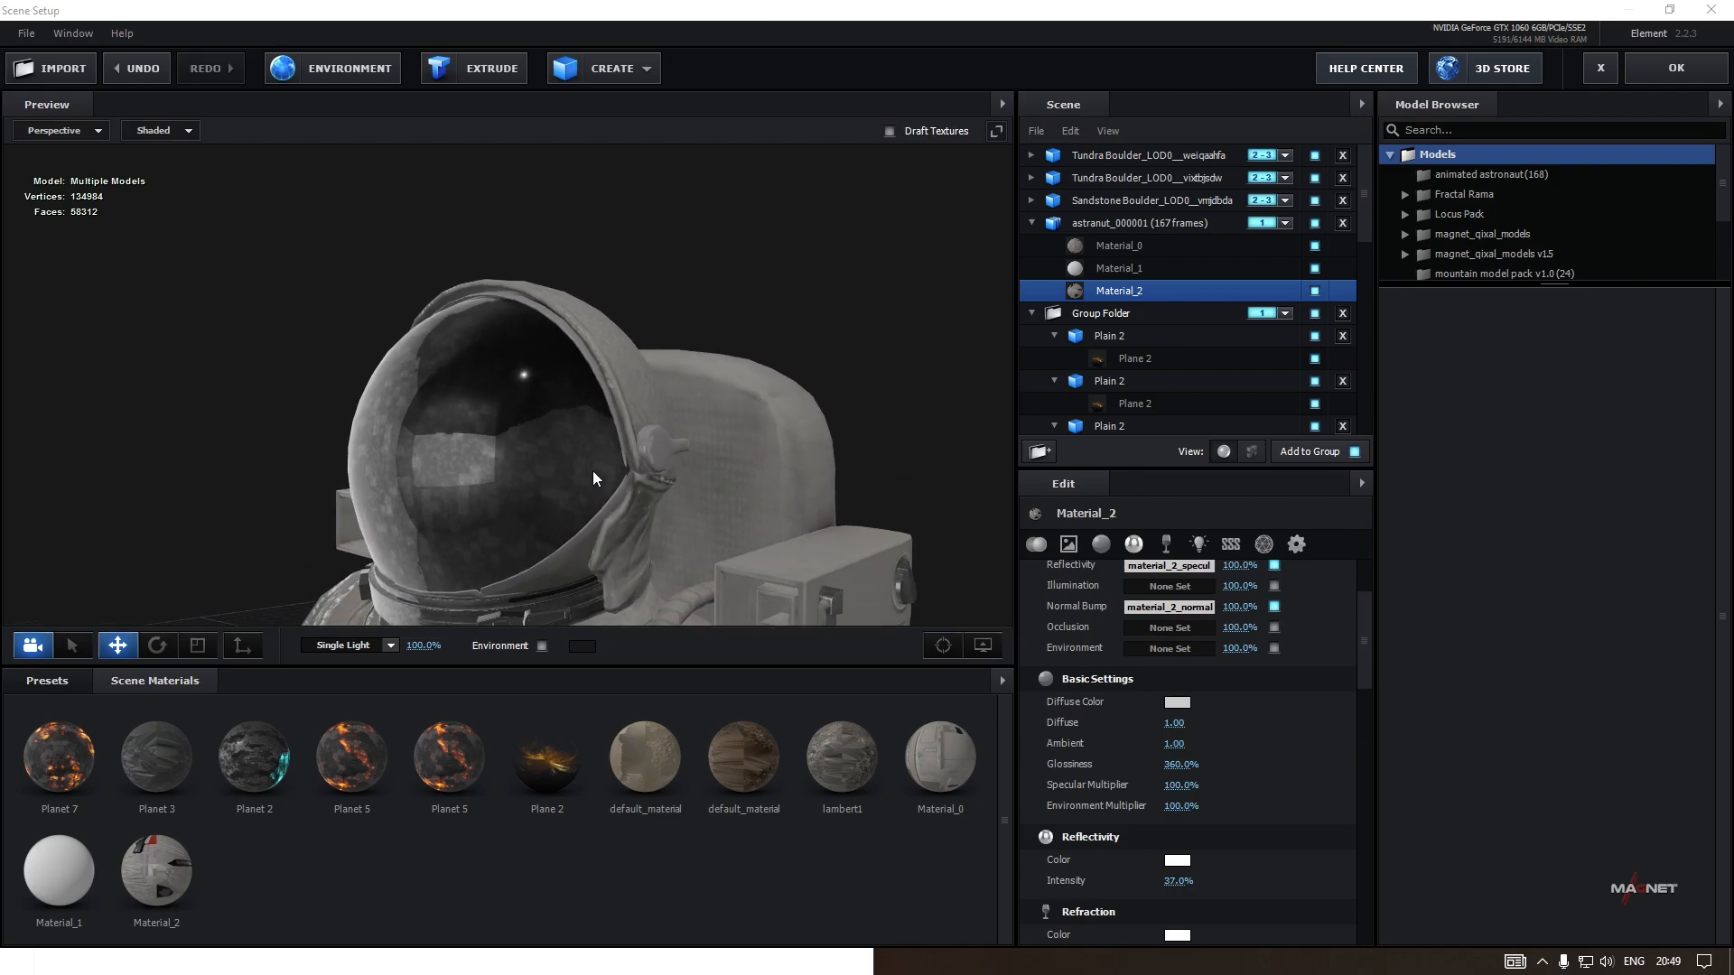
pyautogui.moveTo(592, 470); pyautogui.dragTo(524, 240)
pyautogui.scroll(-3, 589, 435)
pyautogui.scroll(-2, 649, 457)
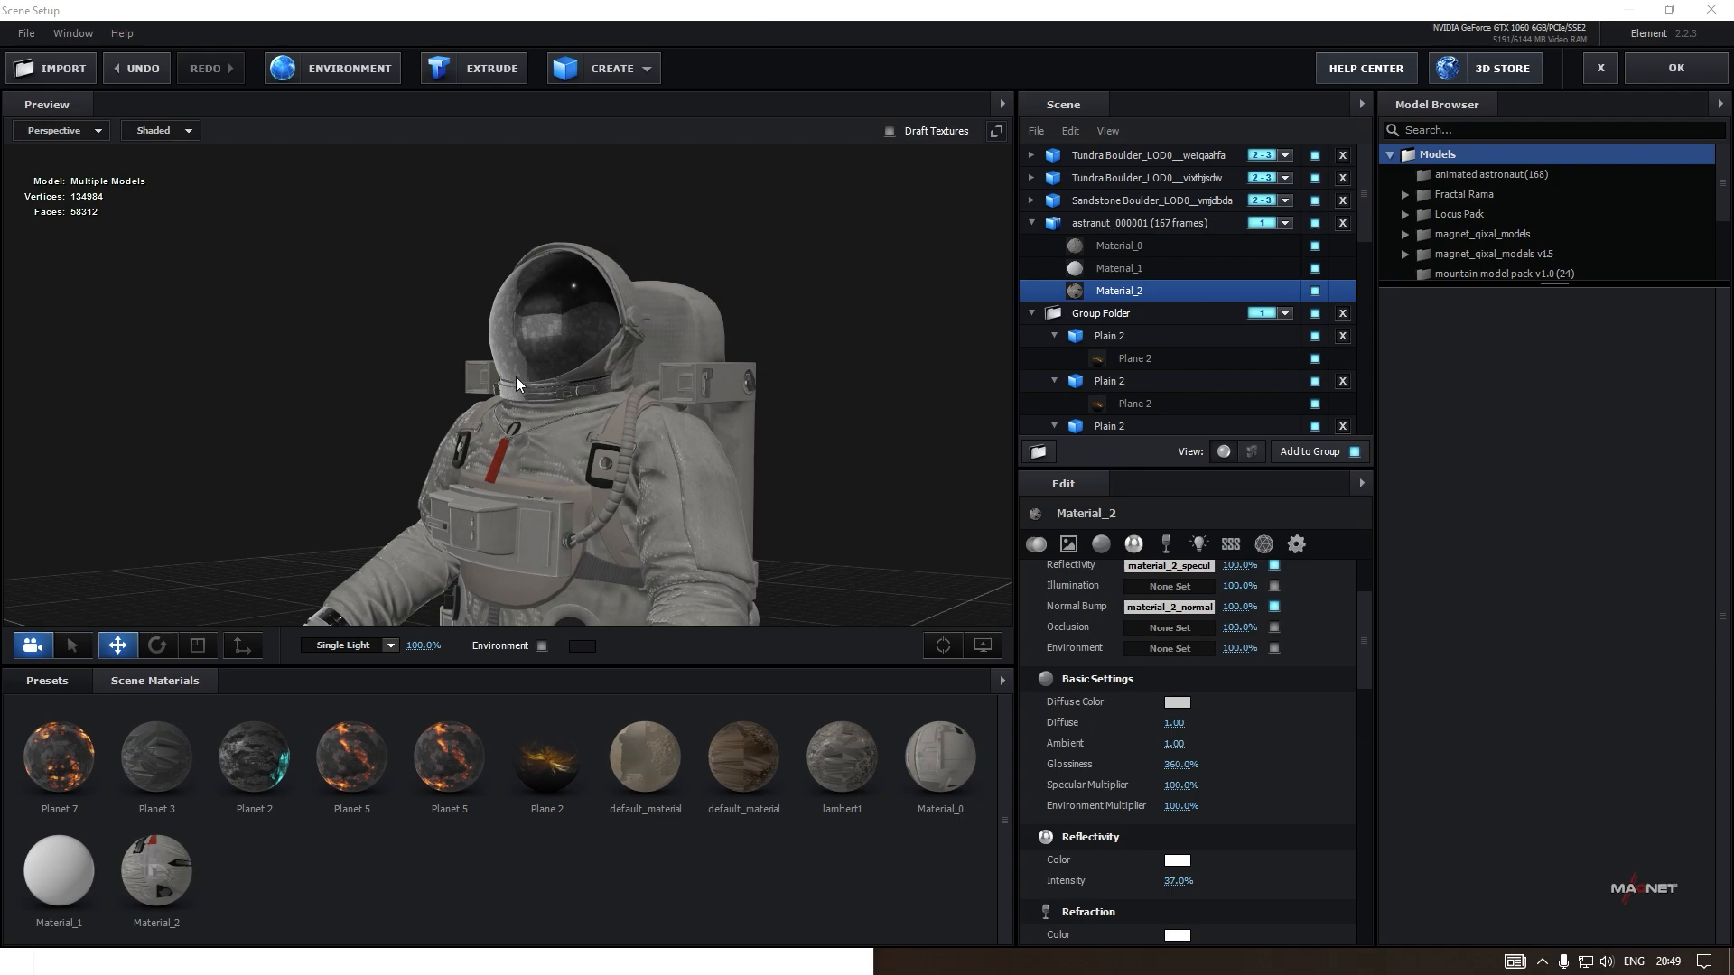
pyautogui.scroll(-3, 551, 513)
pyautogui.scroll(2, 561, 483)
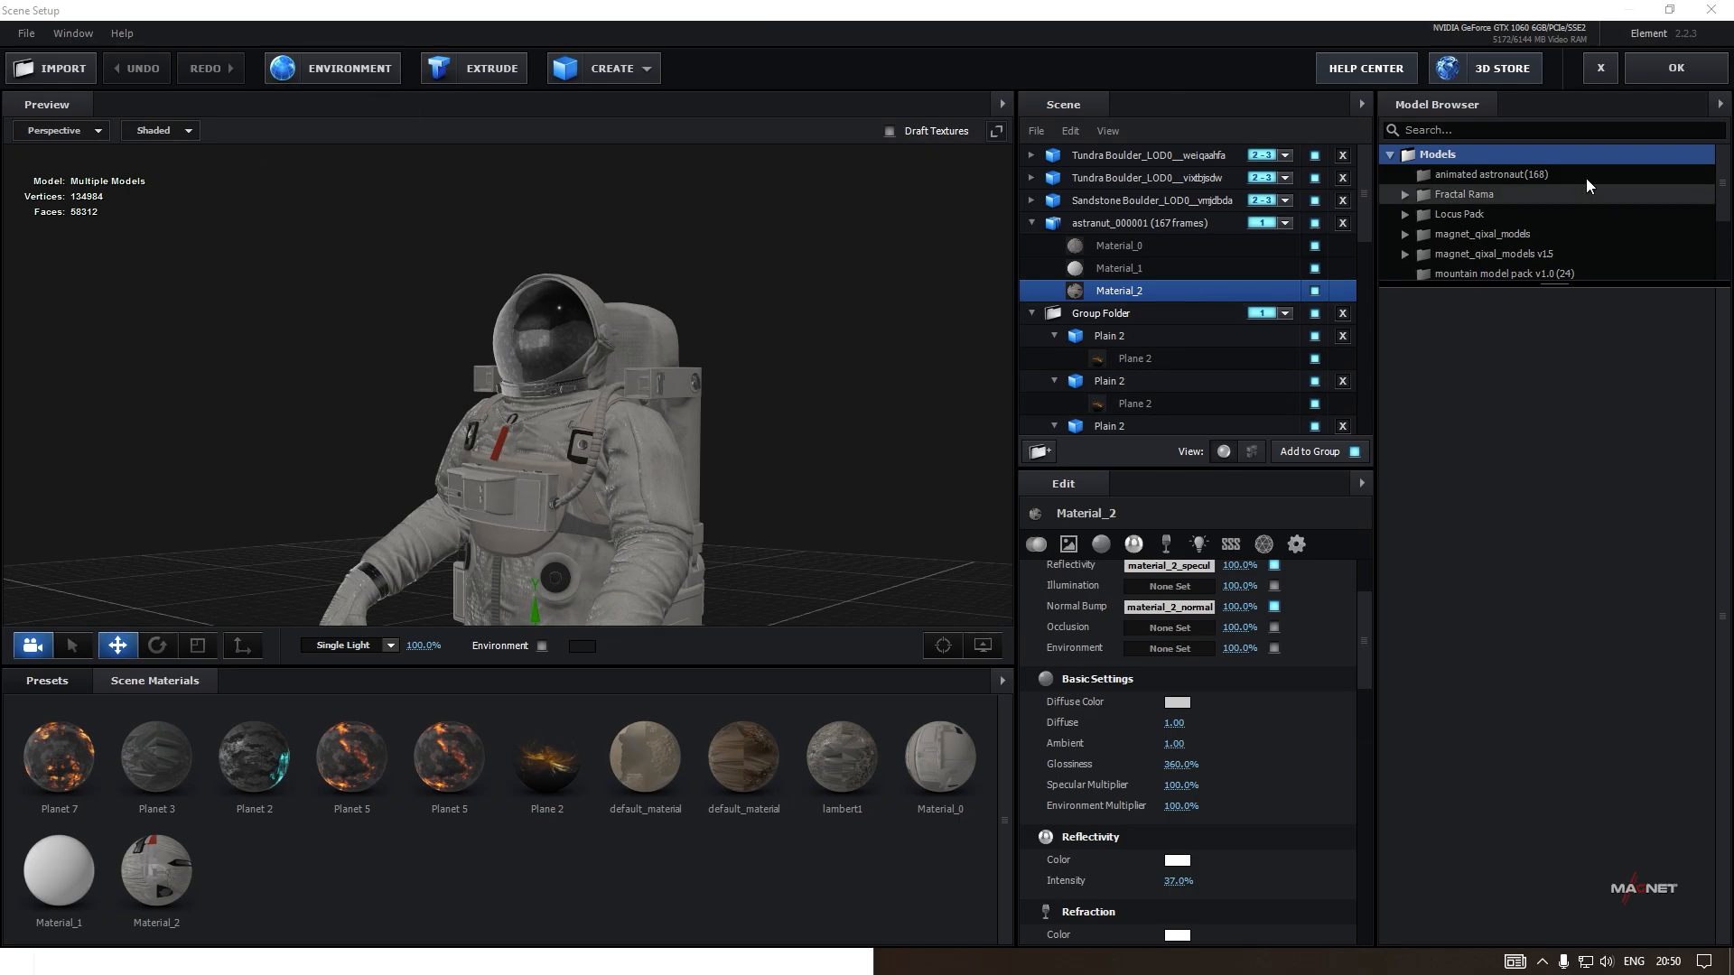
# Accept the scene setup and collapse the Element effect's settings on the element layer.
pyautogui.click(1691, 72)
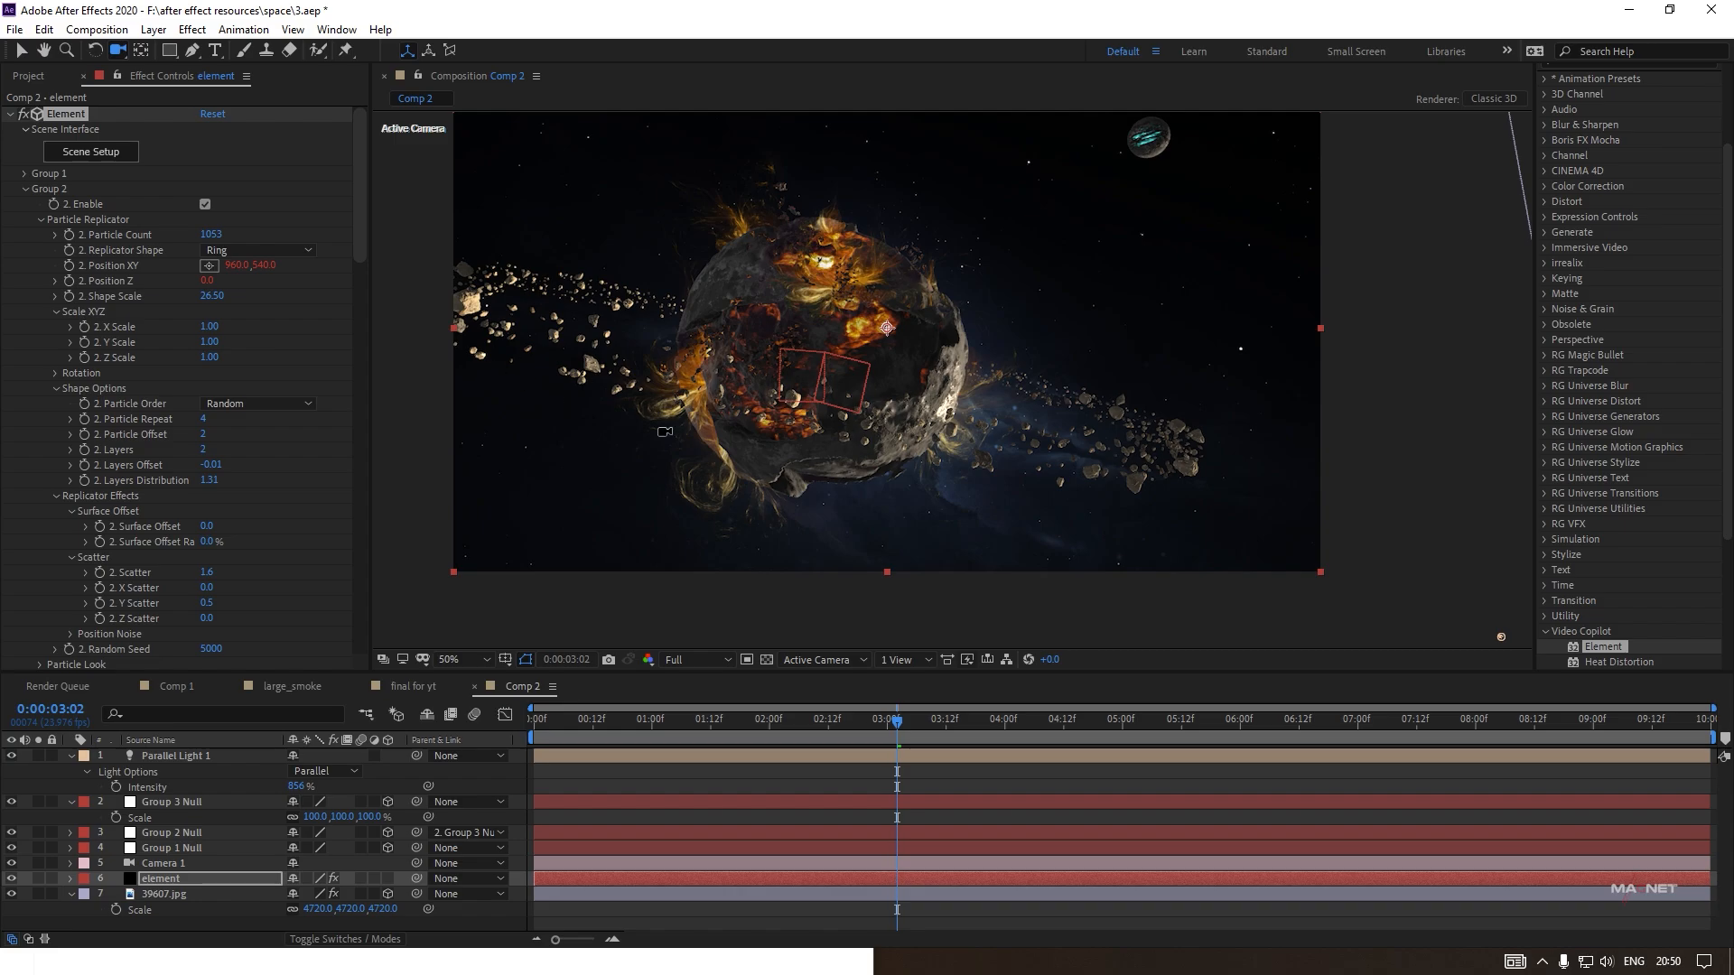
pyautogui.click(11, 115)
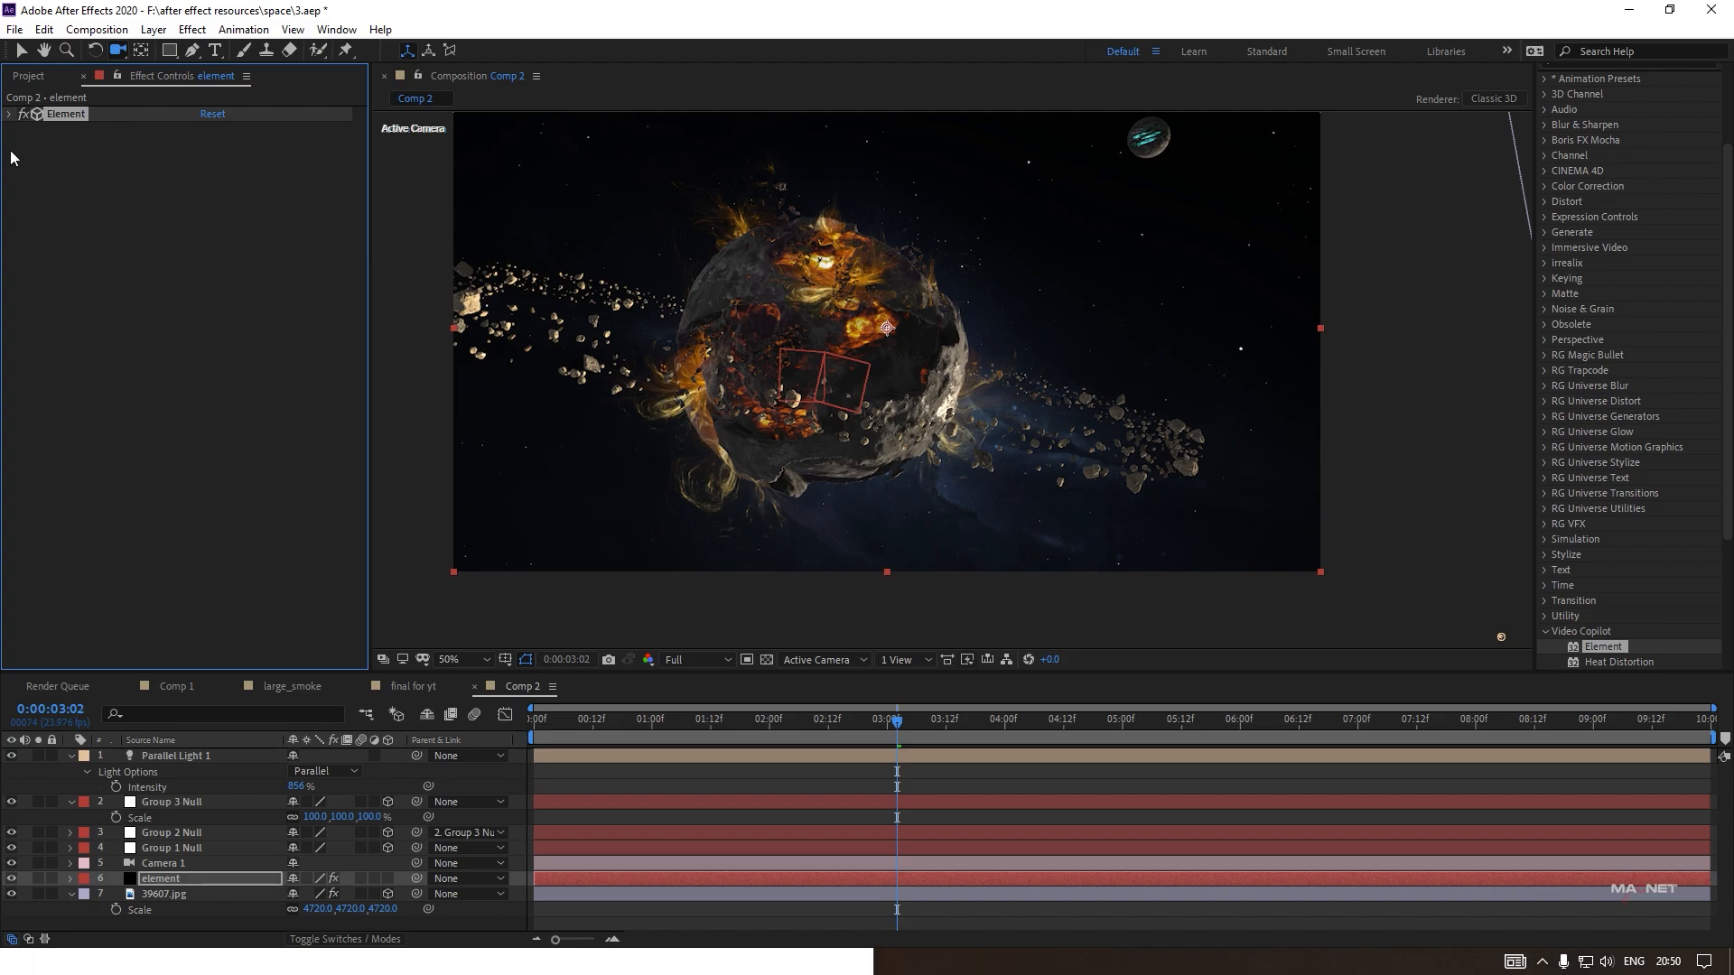
# Open the reflaction.png footage from the project and examine the burning planet image in an enlarged view.
pyautogui.click(12, 78)
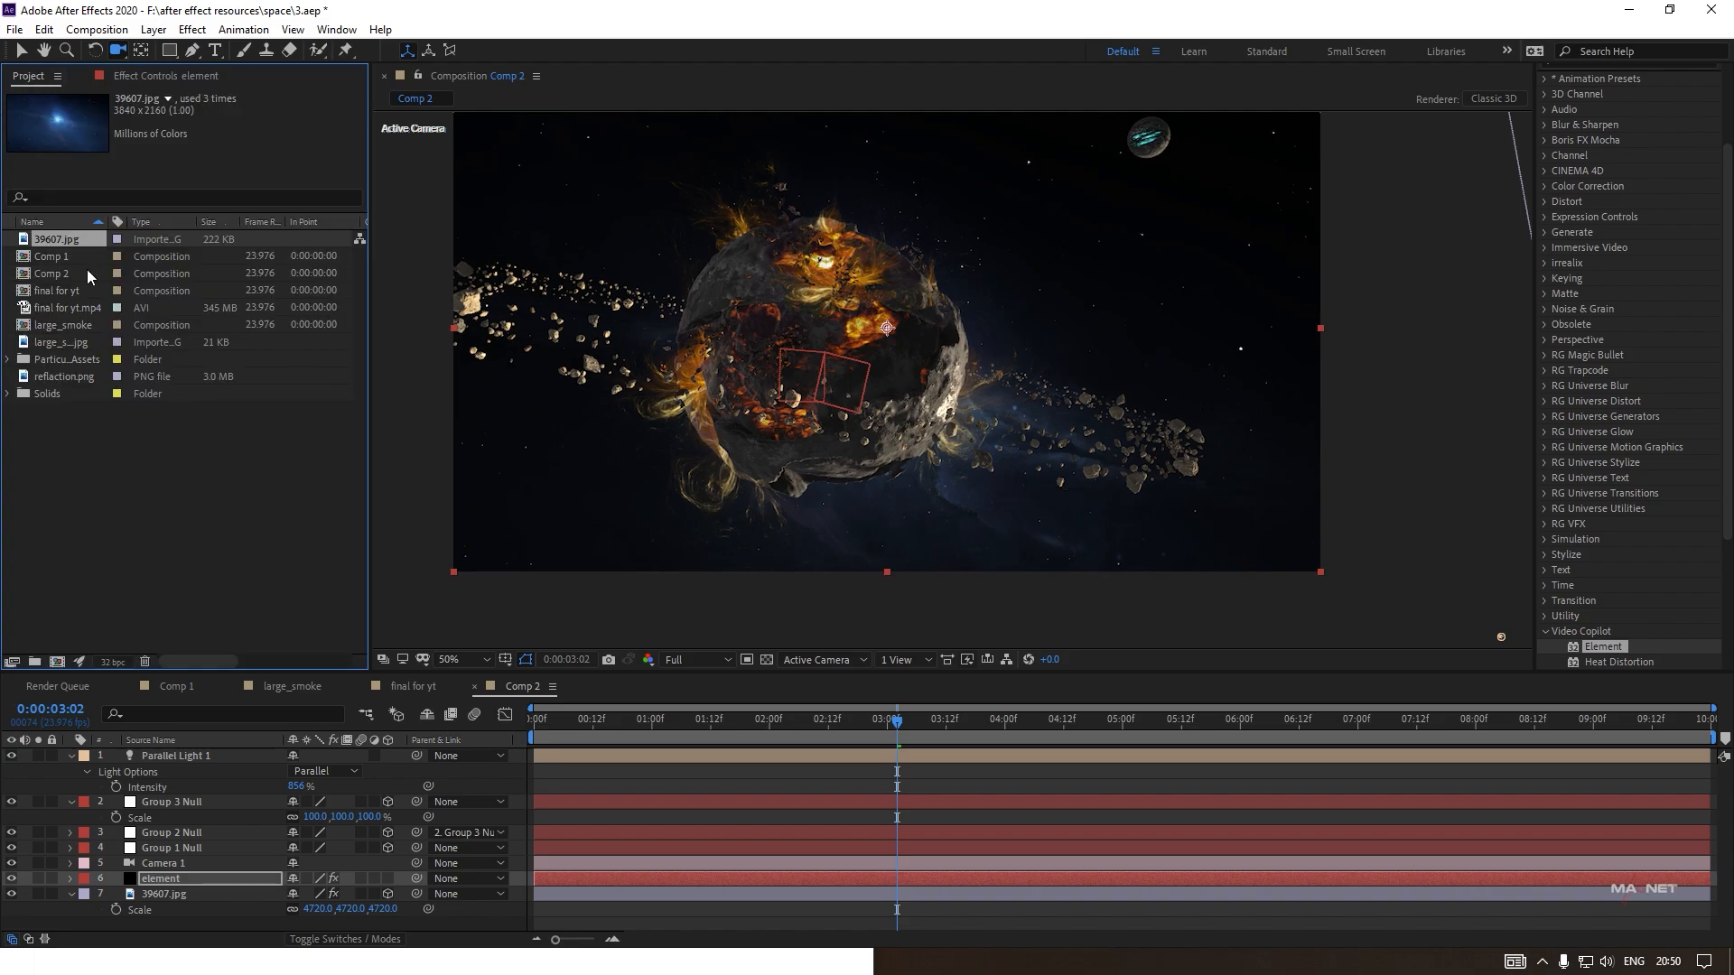
pyautogui.doubleClick(62, 377)
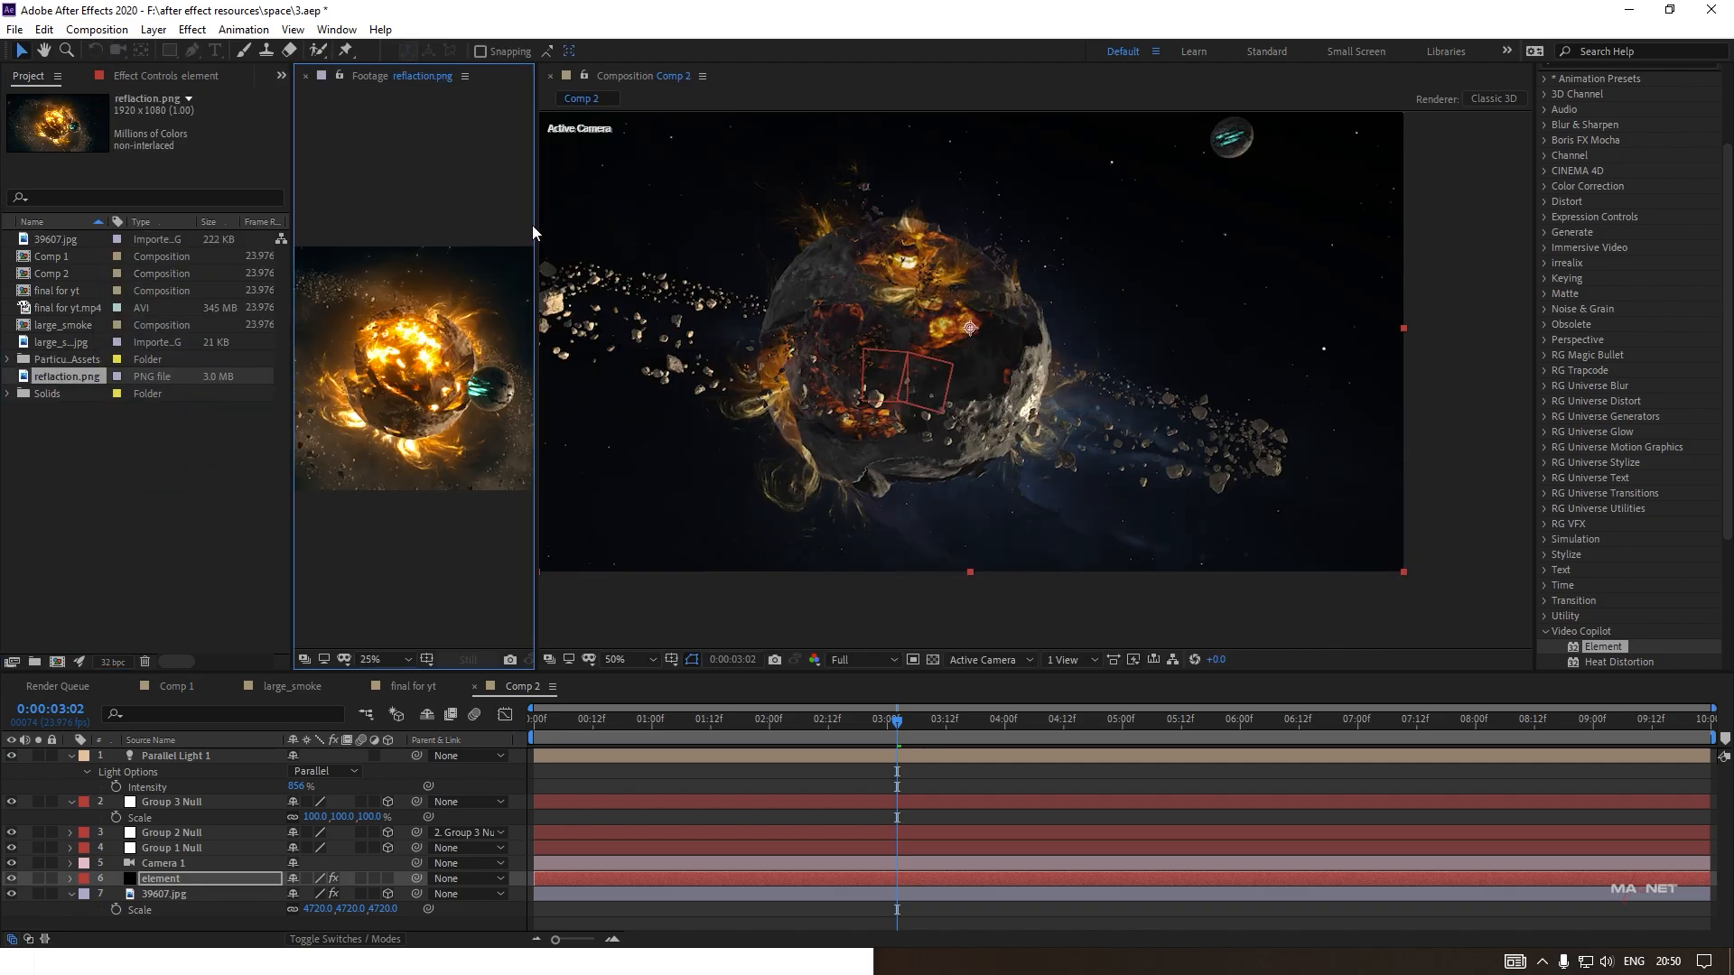
pyautogui.moveTo(533, 219); pyautogui.dragTo(1151, 235)
pyautogui.scroll(2, 749, 414)
pyautogui.scroll(-2, 749, 426)
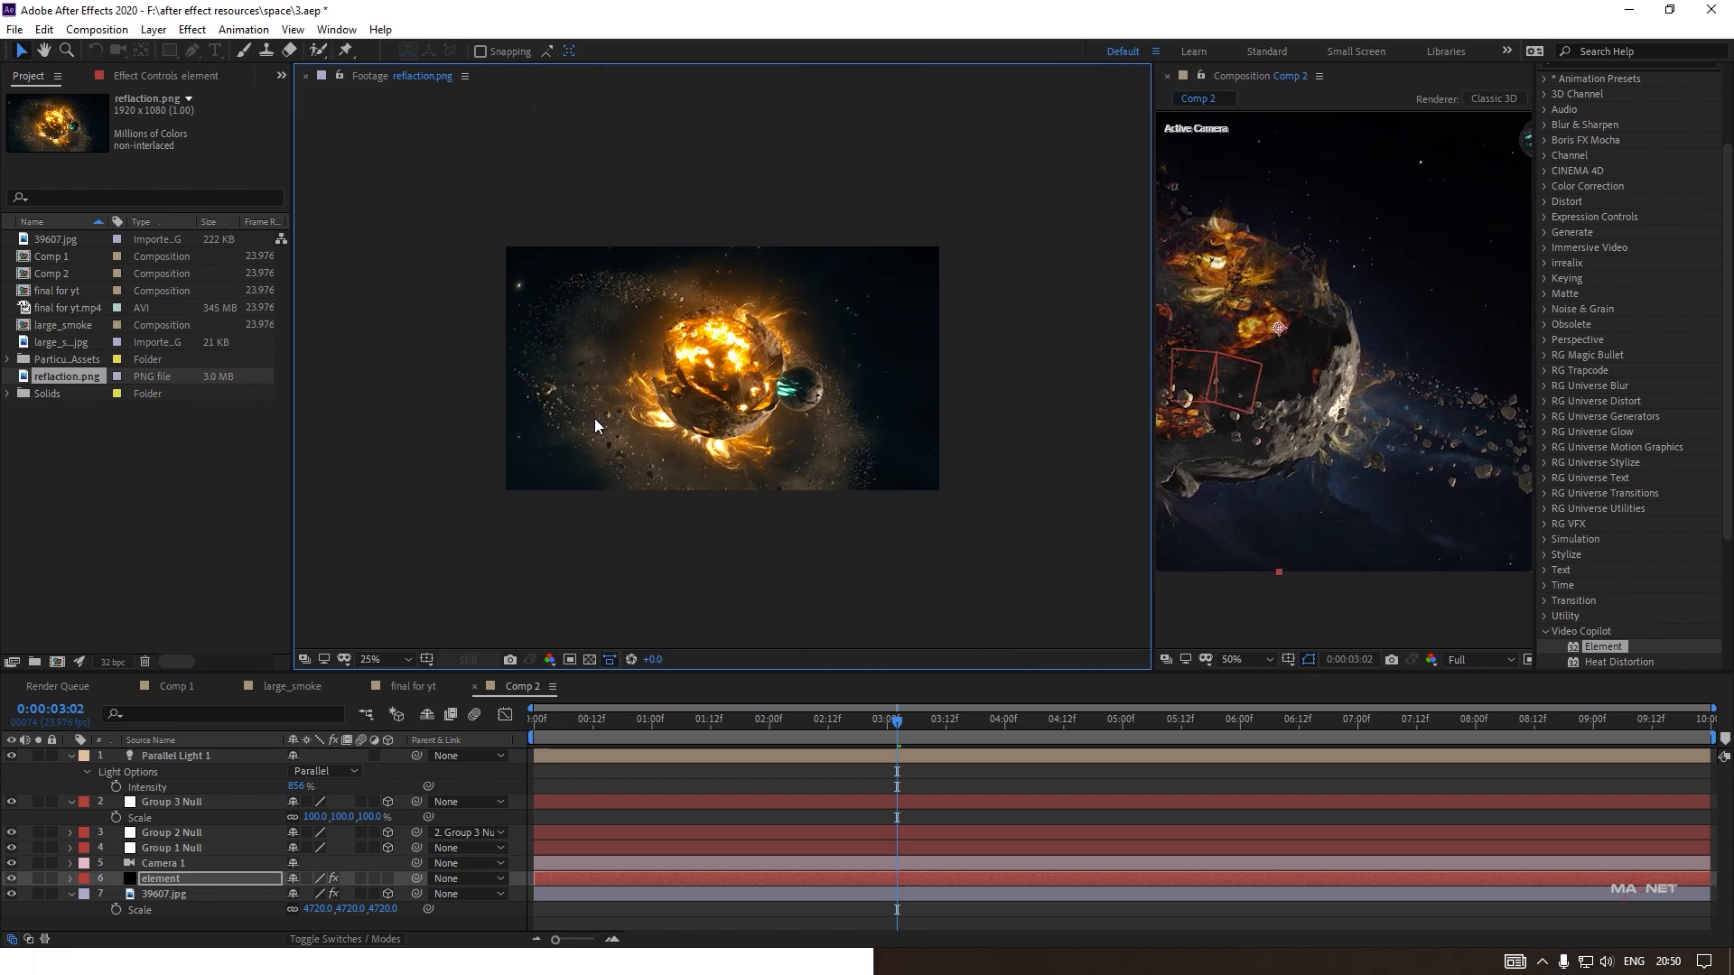
pyautogui.scroll(2, 749, 426)
pyautogui.scroll(-2, 749, 426)
pyautogui.moveTo(1151, 186); pyautogui.dragTo(657, 180)
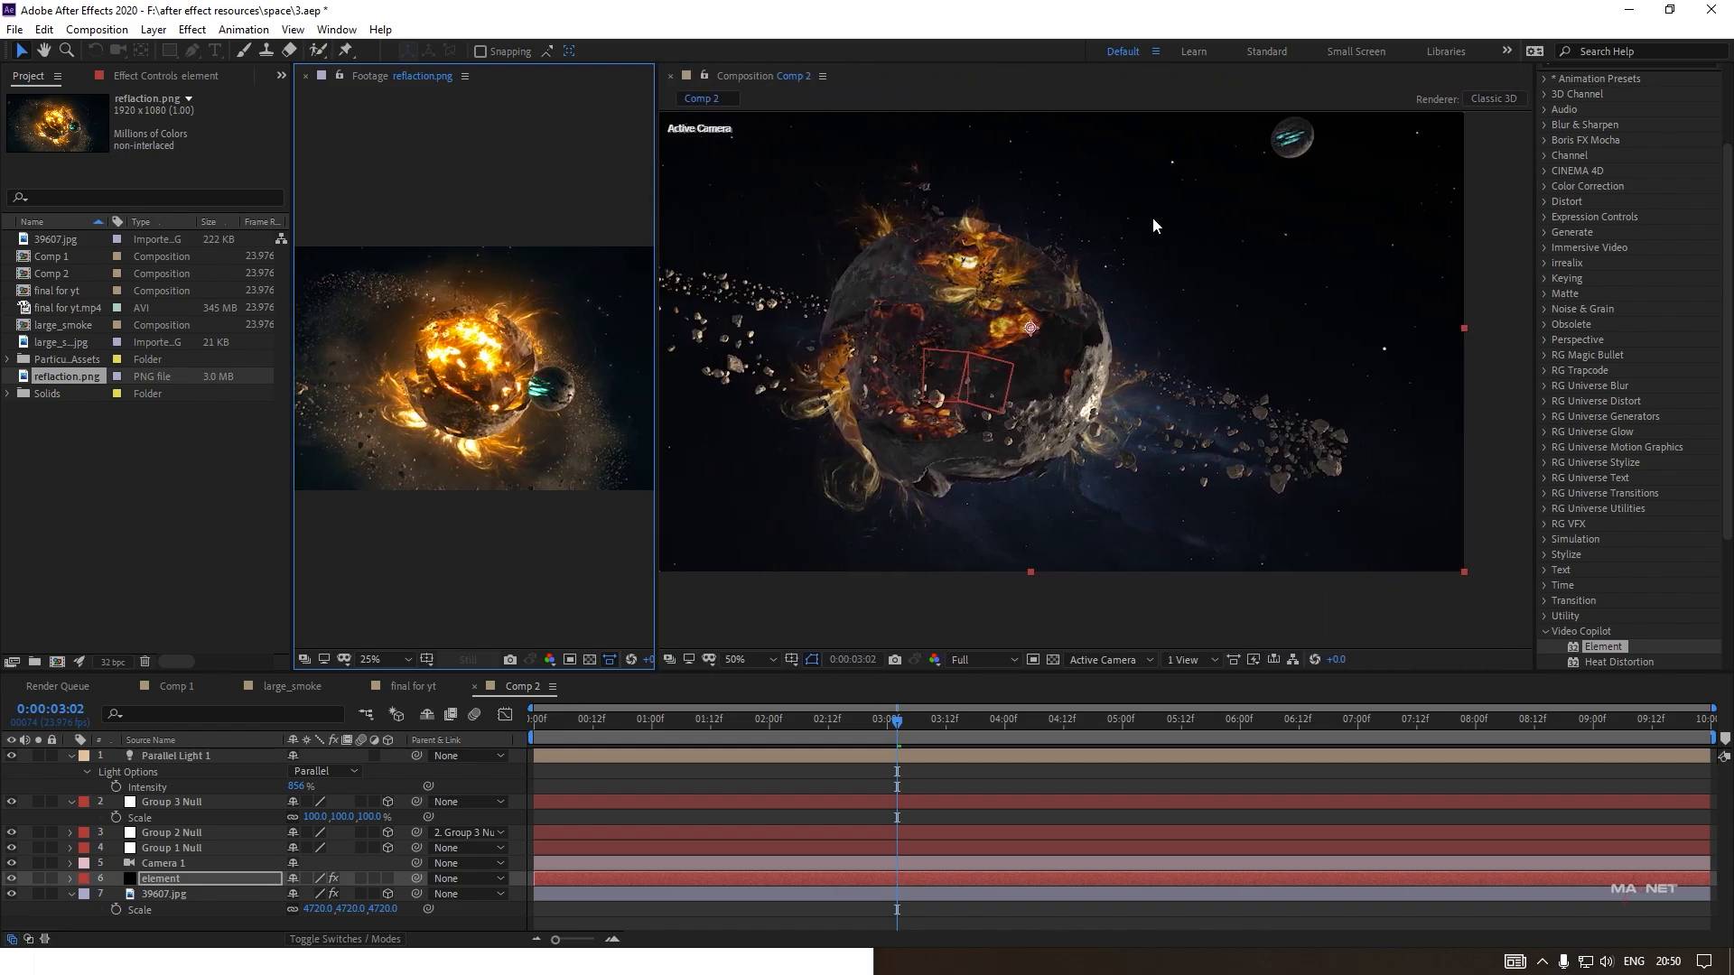
# Close the reflaction.png footage view and create a new composition from that image.
pyautogui.click(305, 76)
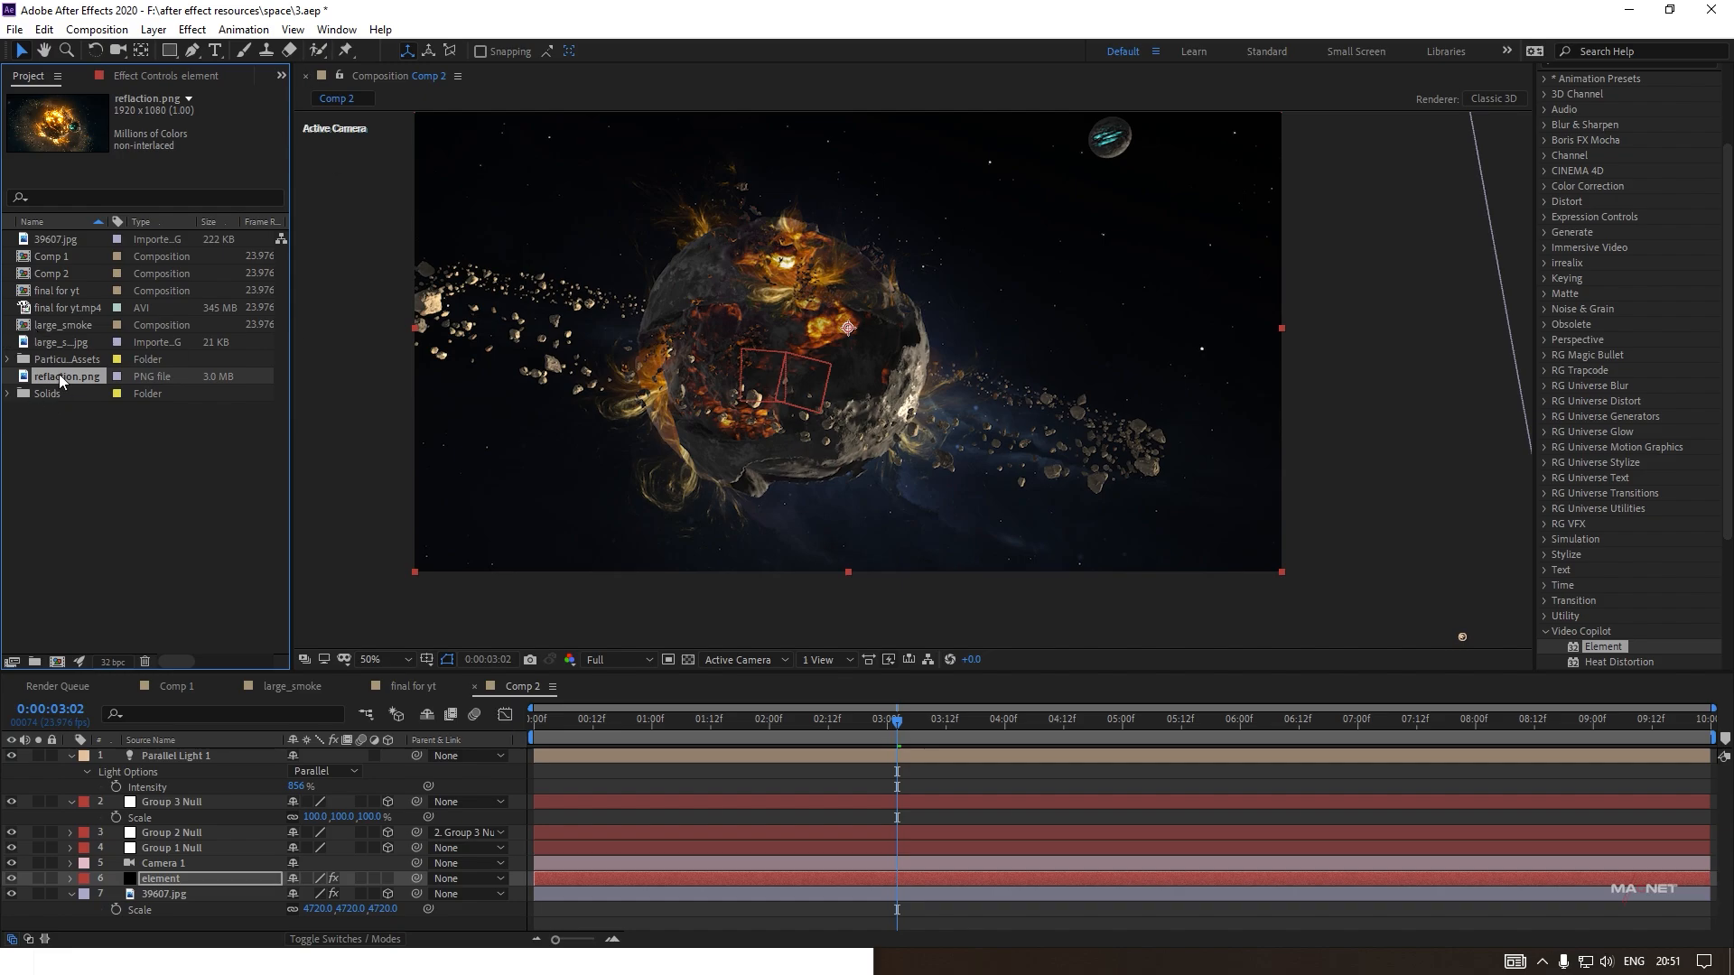
pyautogui.moveTo(58, 374); pyautogui.dragTo(58, 661)
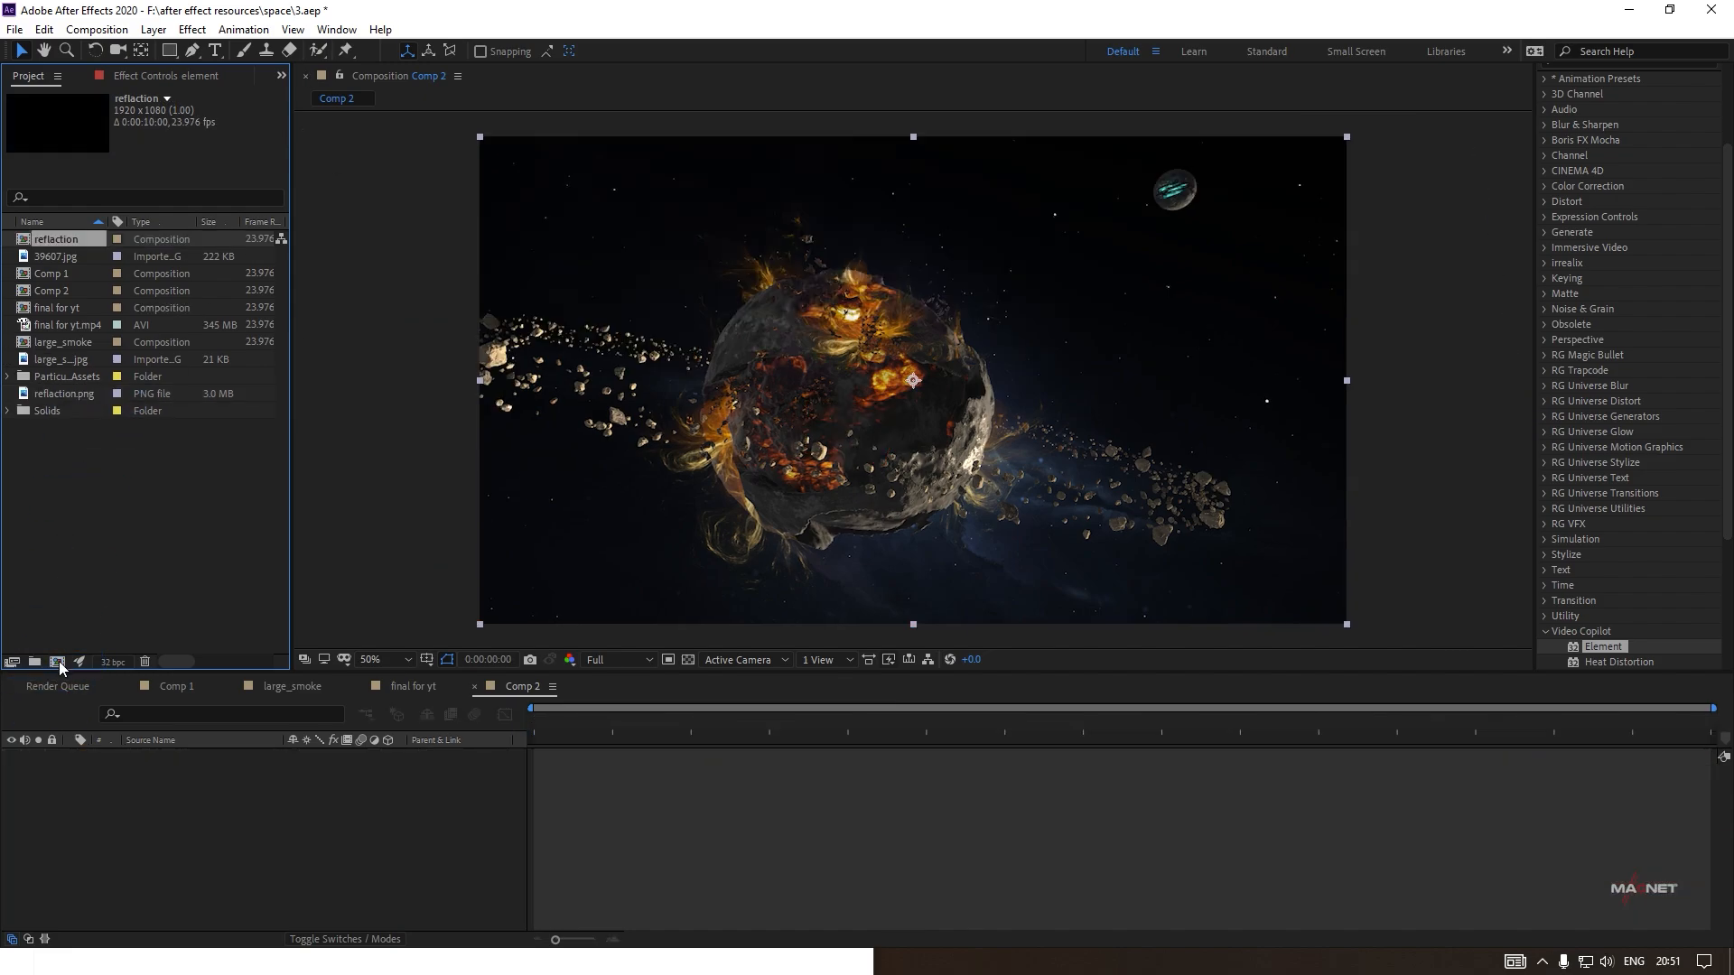
pyautogui.scroll(-2, 1083, 378)
pyautogui.scroll(2, 1046, 398)
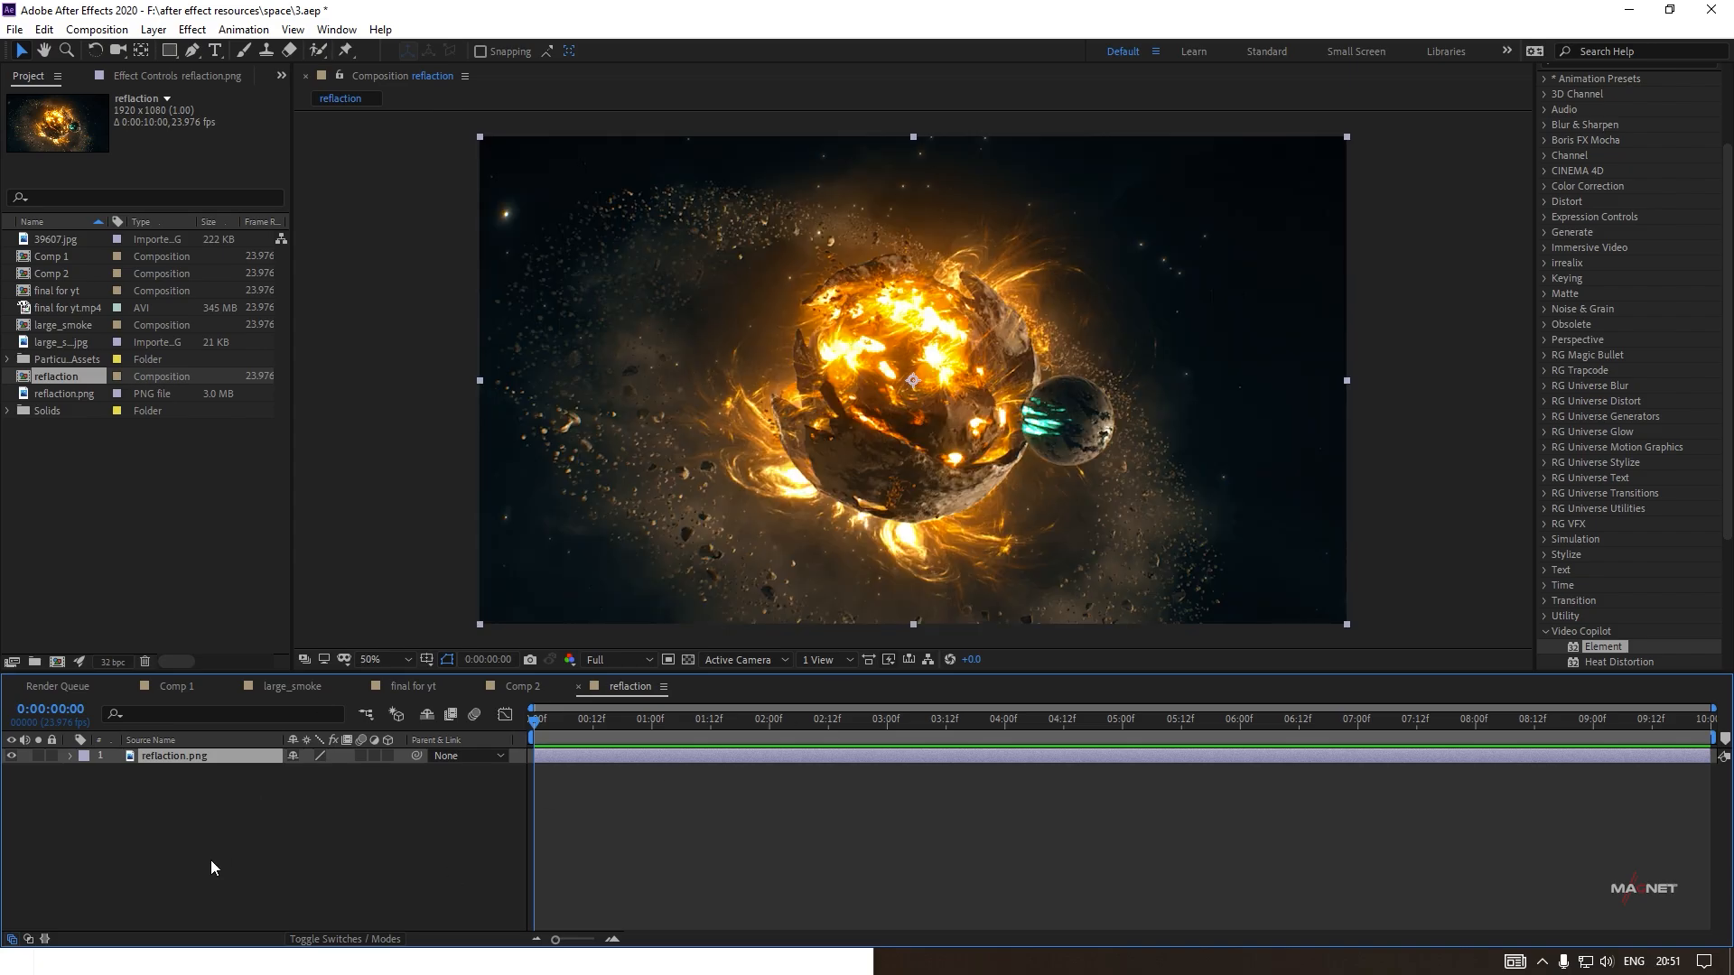
# Add the reflaction composition to Comp 2 as a hidden layer below 39607.jpg, and select the element layer.
pyautogui.click(522, 686)
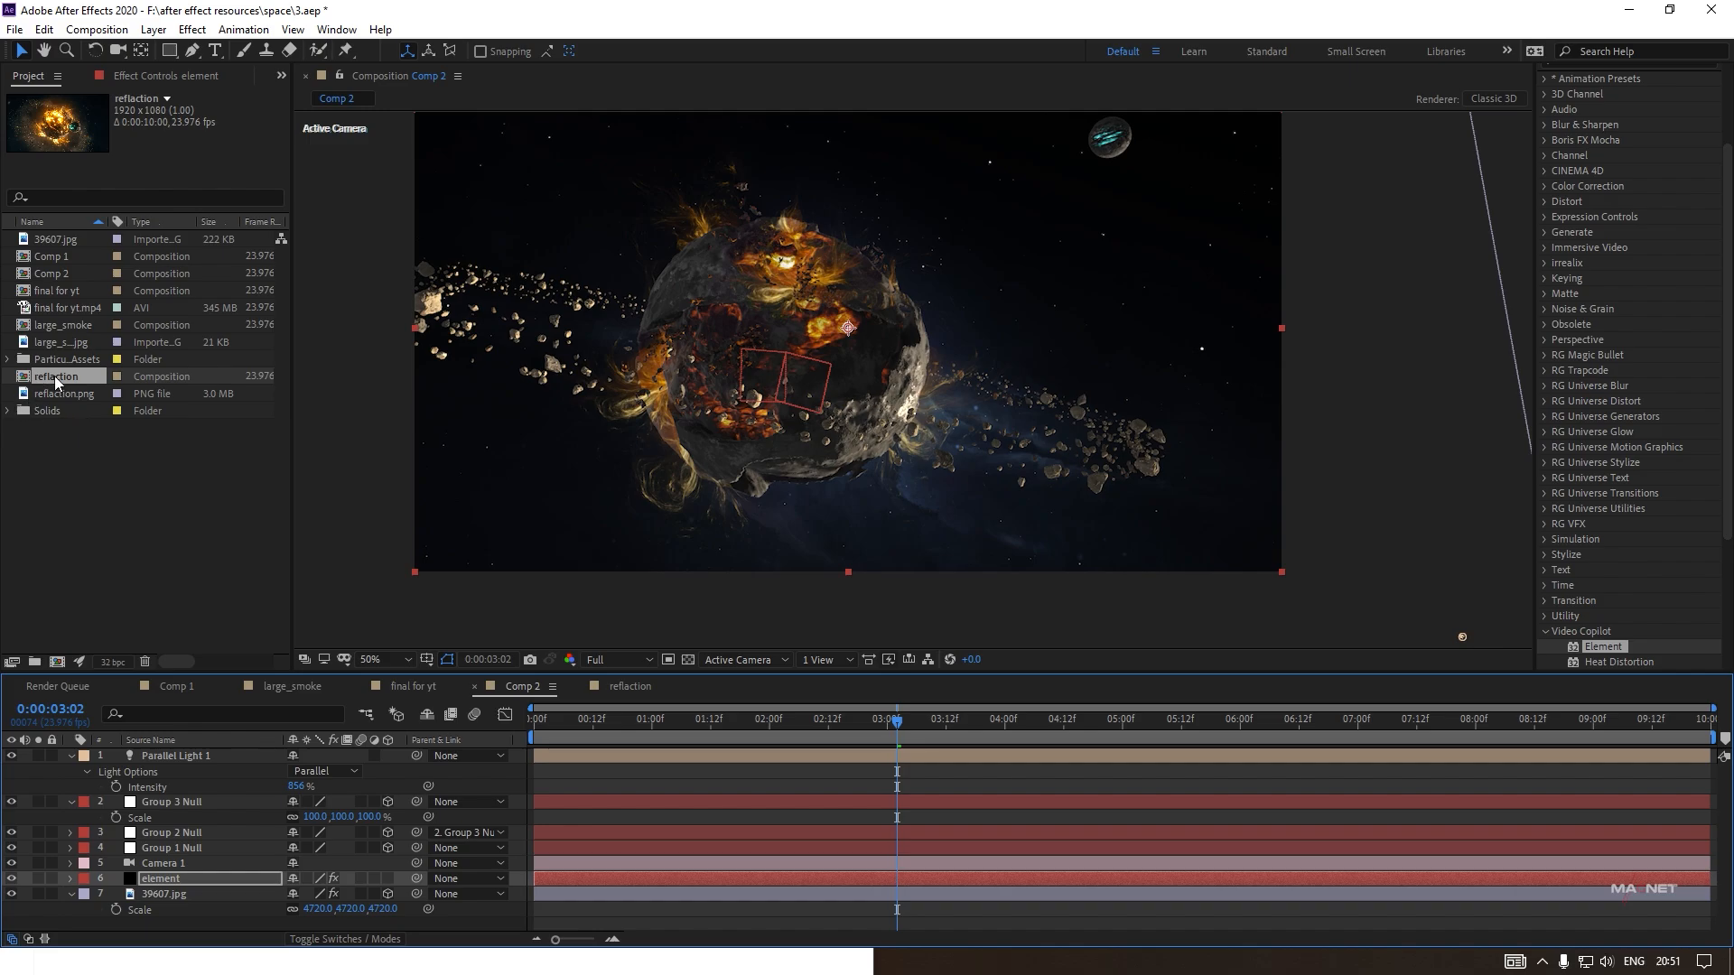
pyautogui.moveTo(54, 375); pyautogui.dragTo(172, 919)
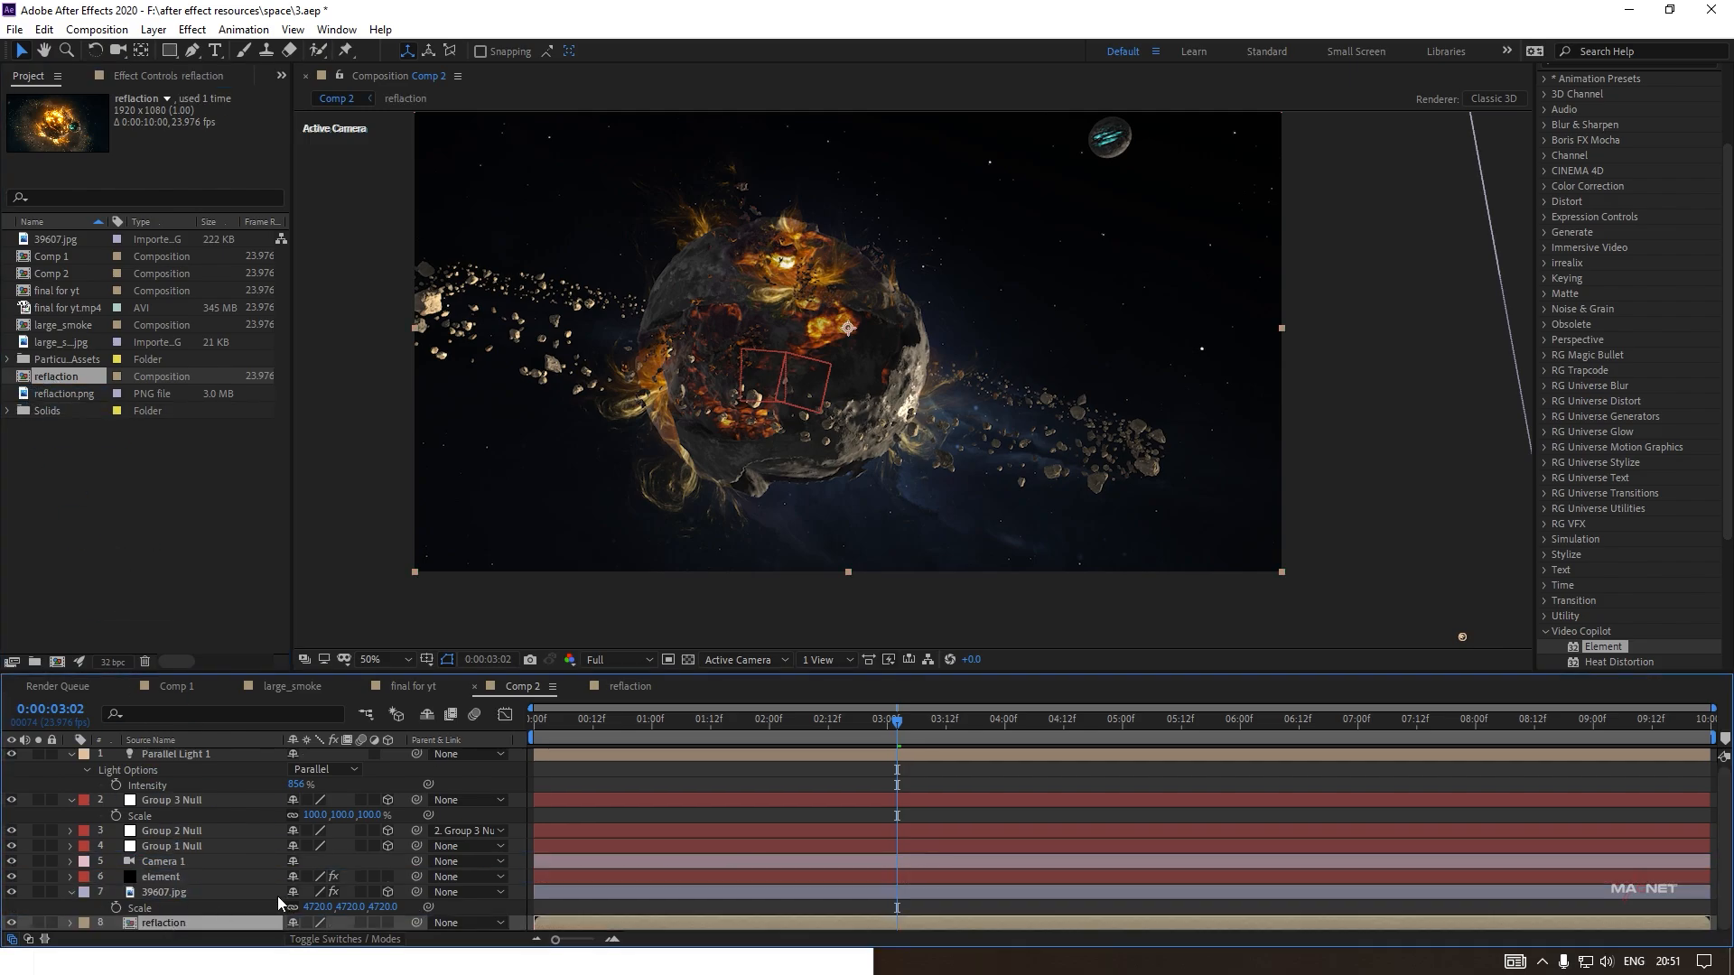
pyautogui.click(12, 923)
pyautogui.click(165, 875)
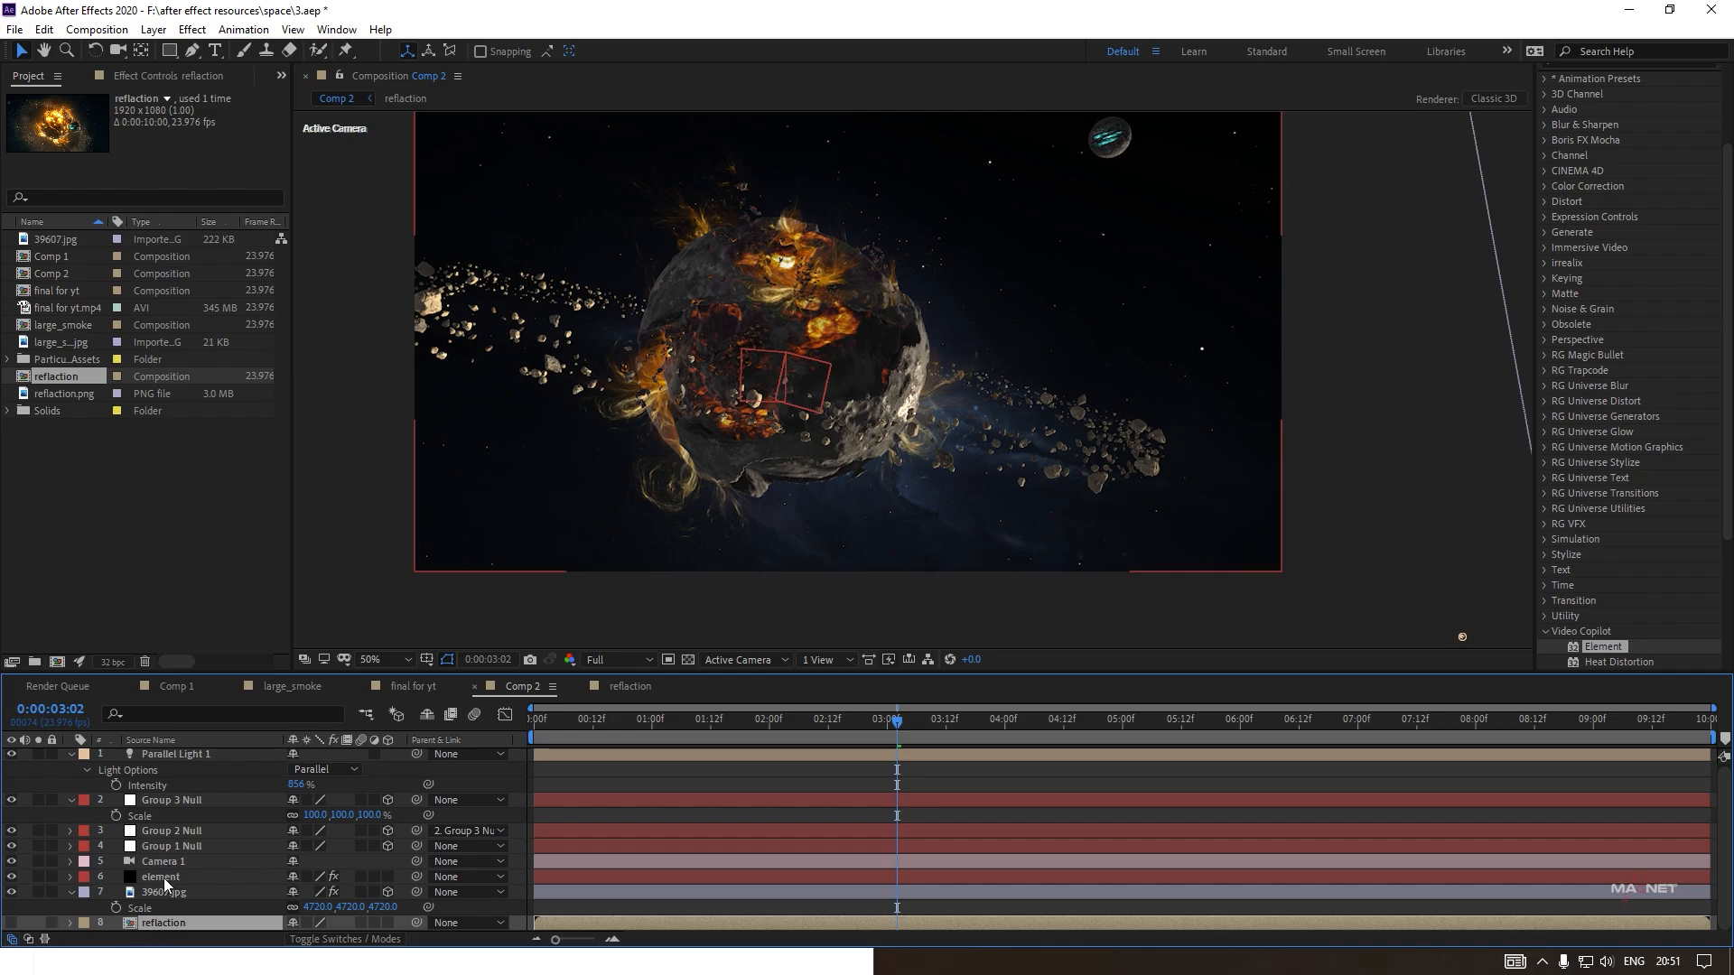
# Assign the reflaction layer as Layer 1 of the custom texture maps in the element layer's Element effect.
pyautogui.click(136, 75)
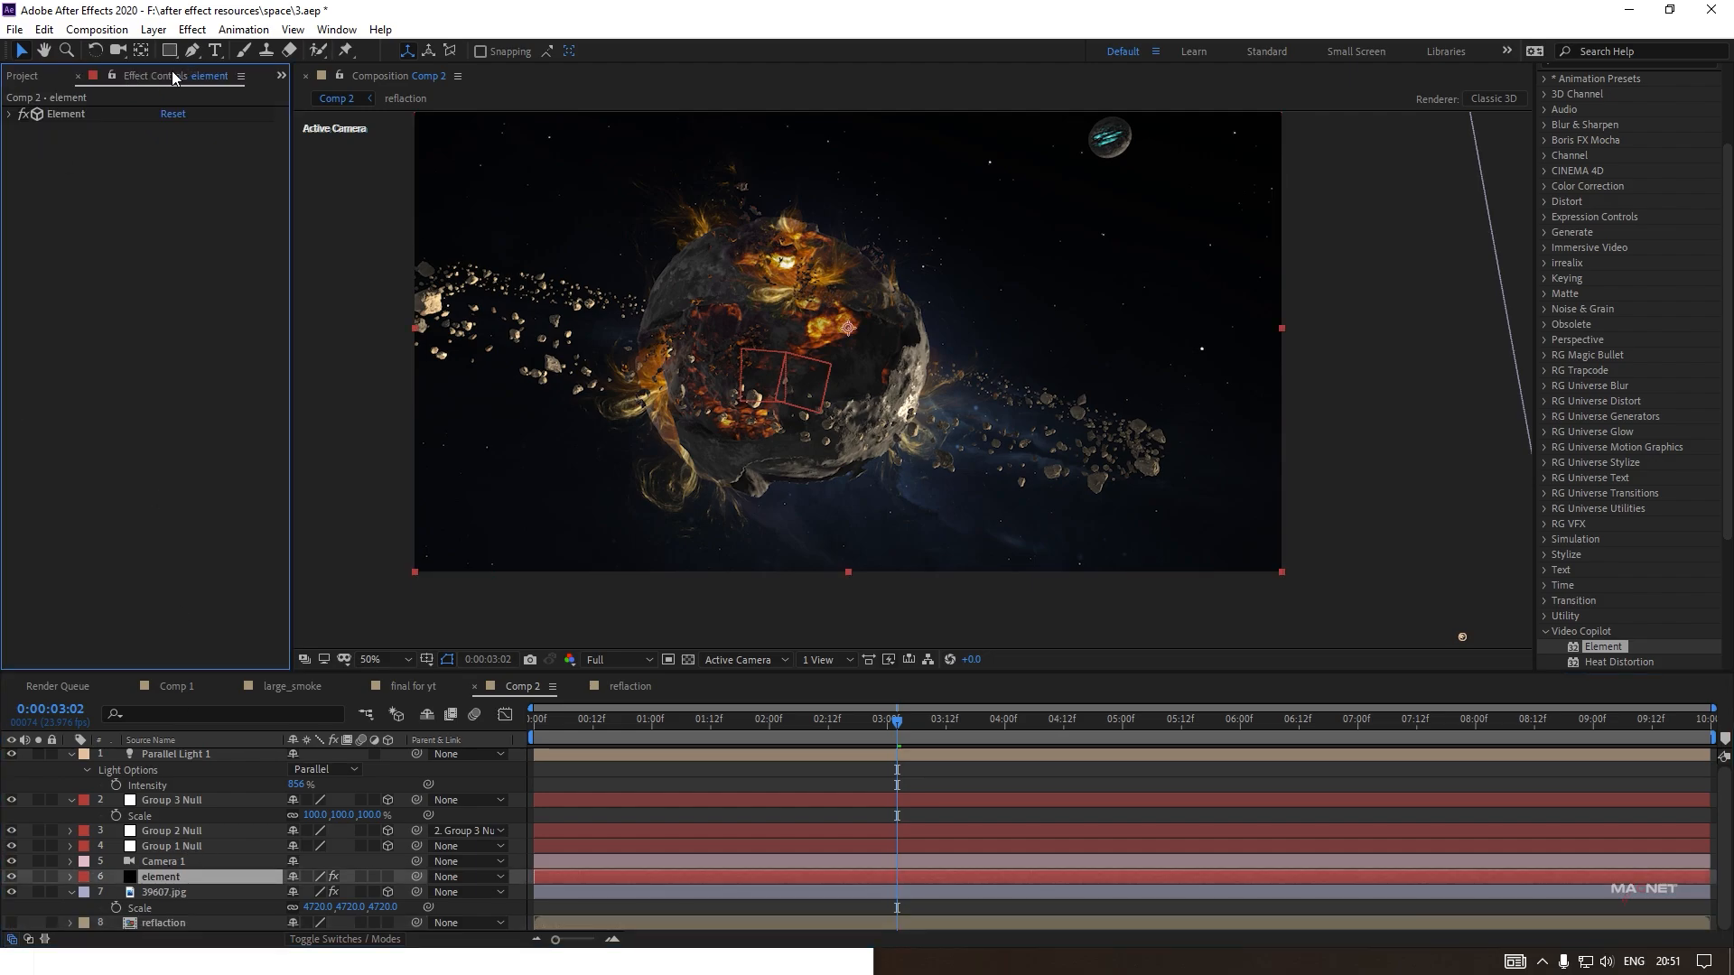
pyautogui.click(11, 115)
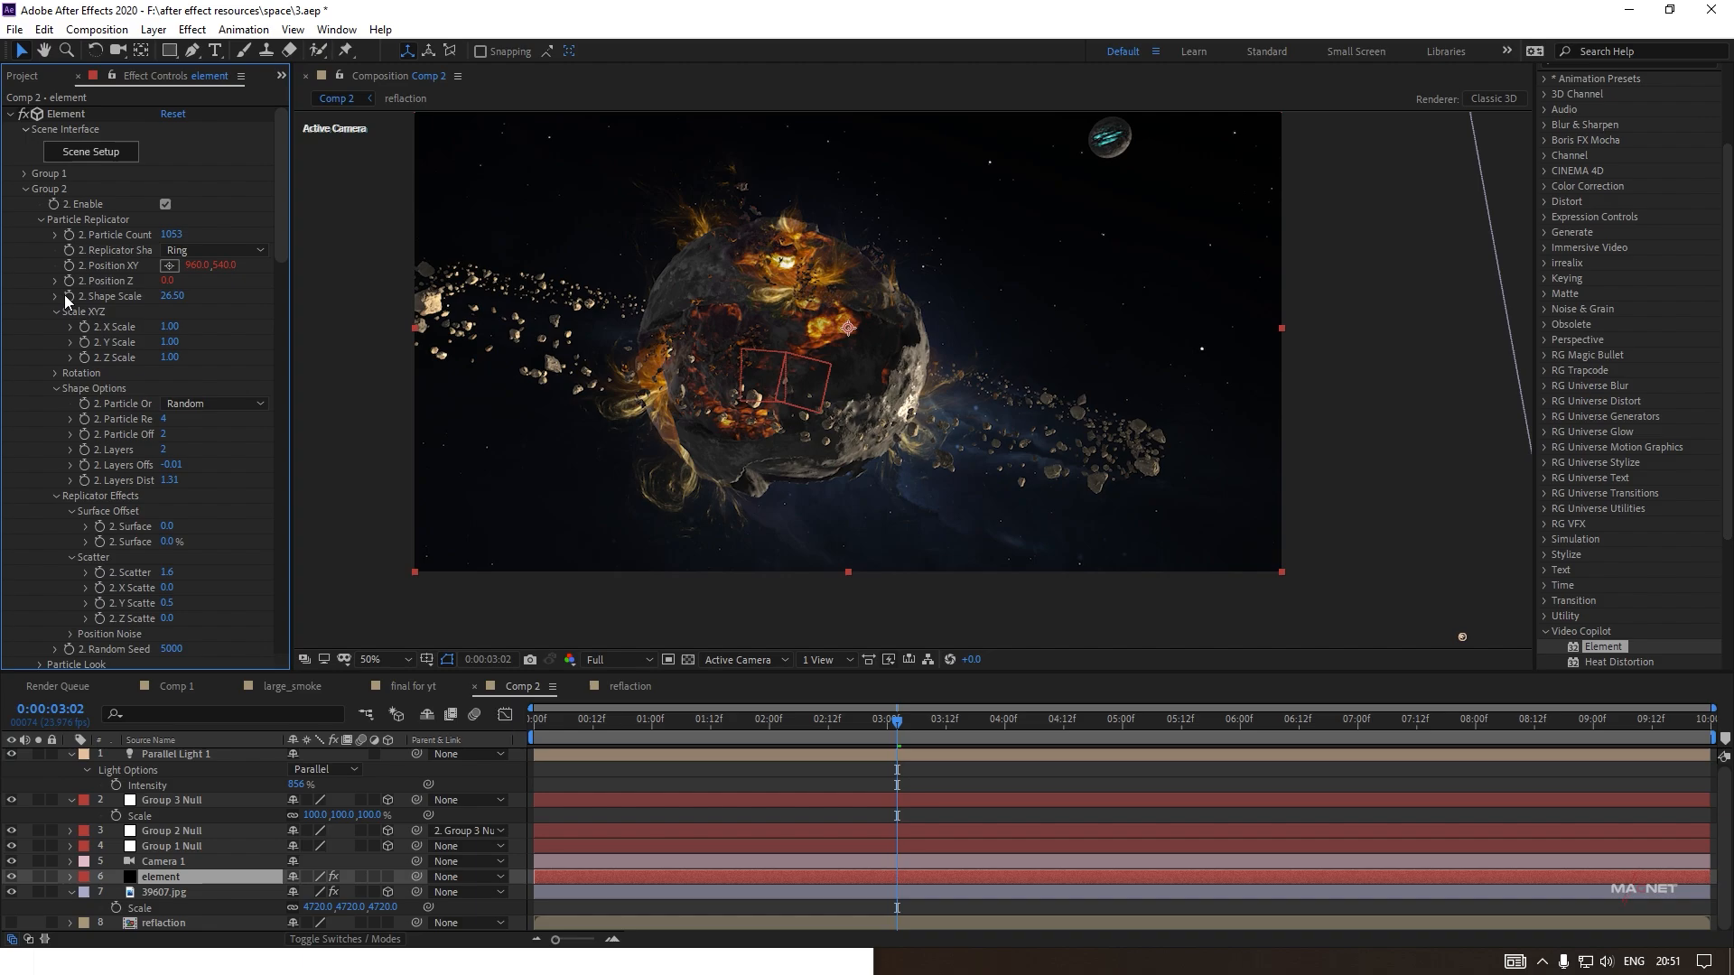
pyautogui.click(24, 189)
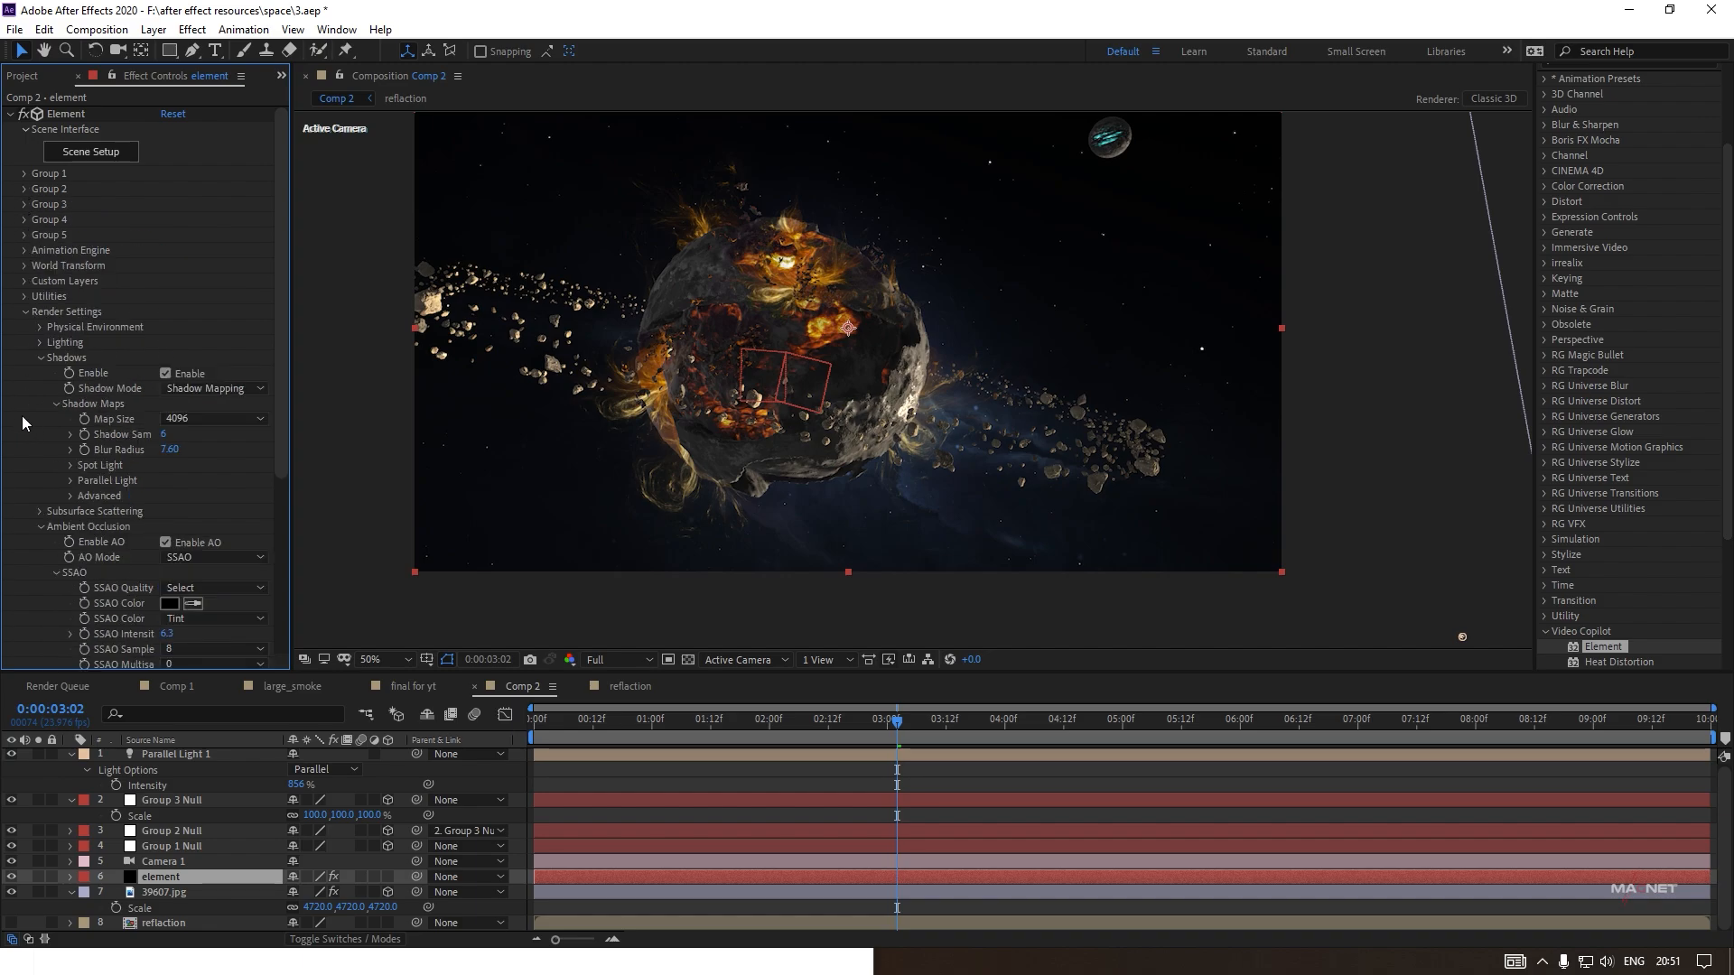
pyautogui.click(25, 312)
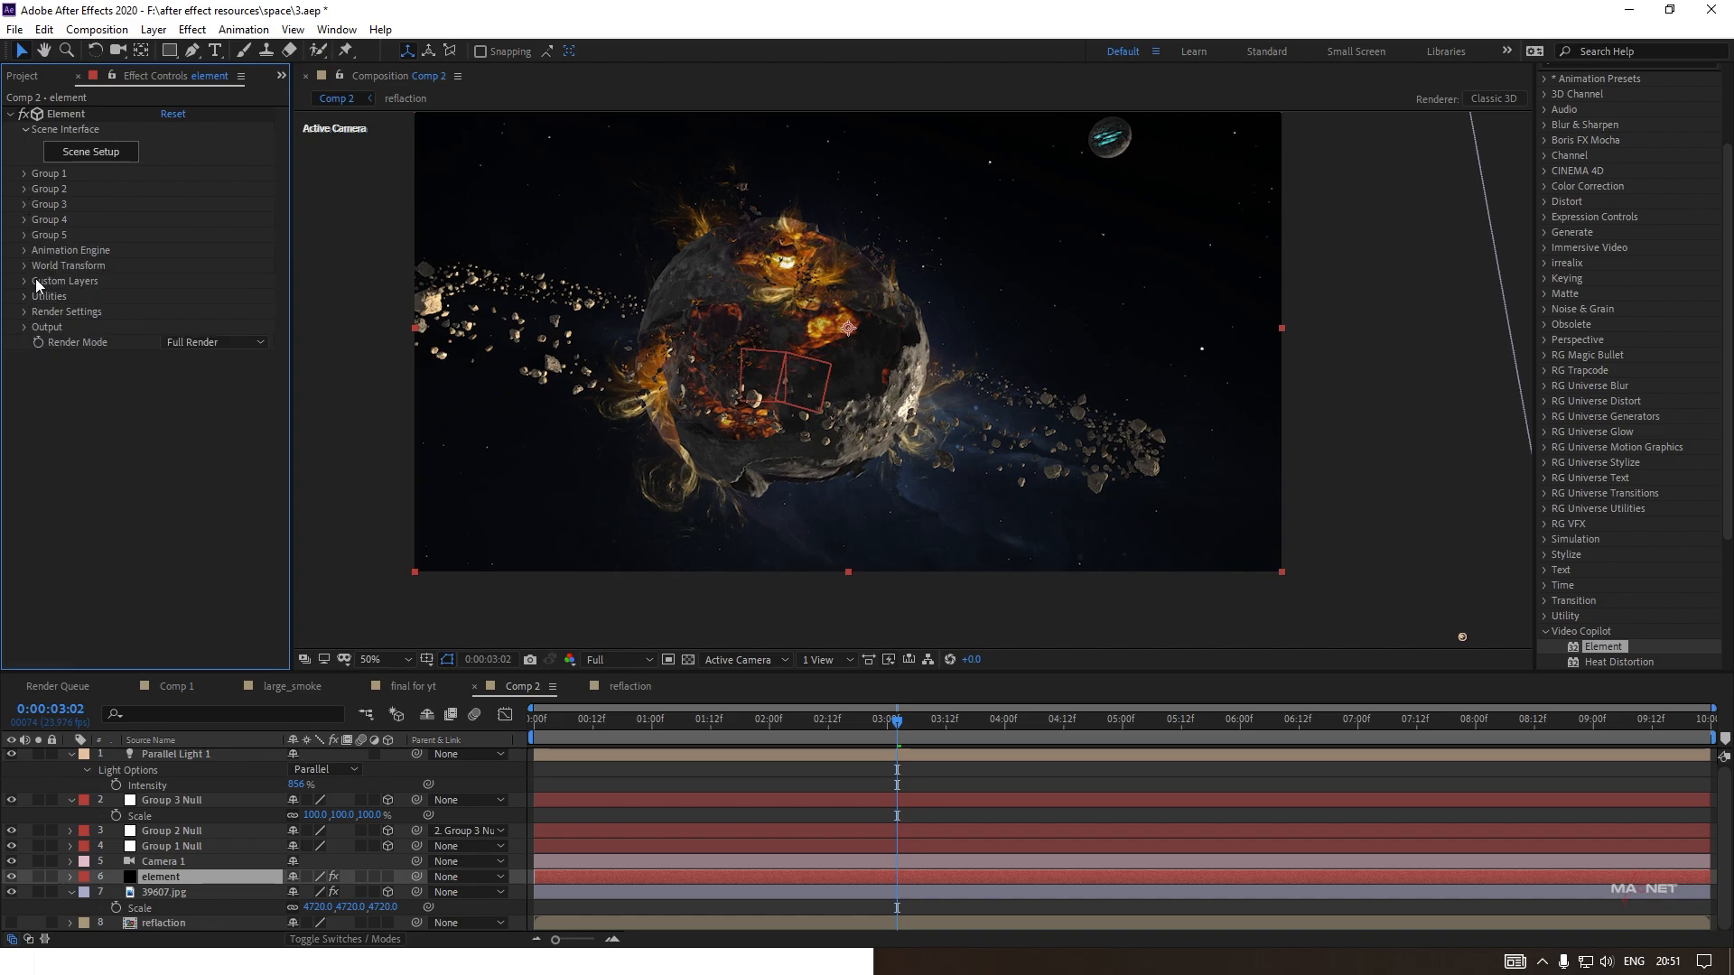
pyautogui.click(23, 280)
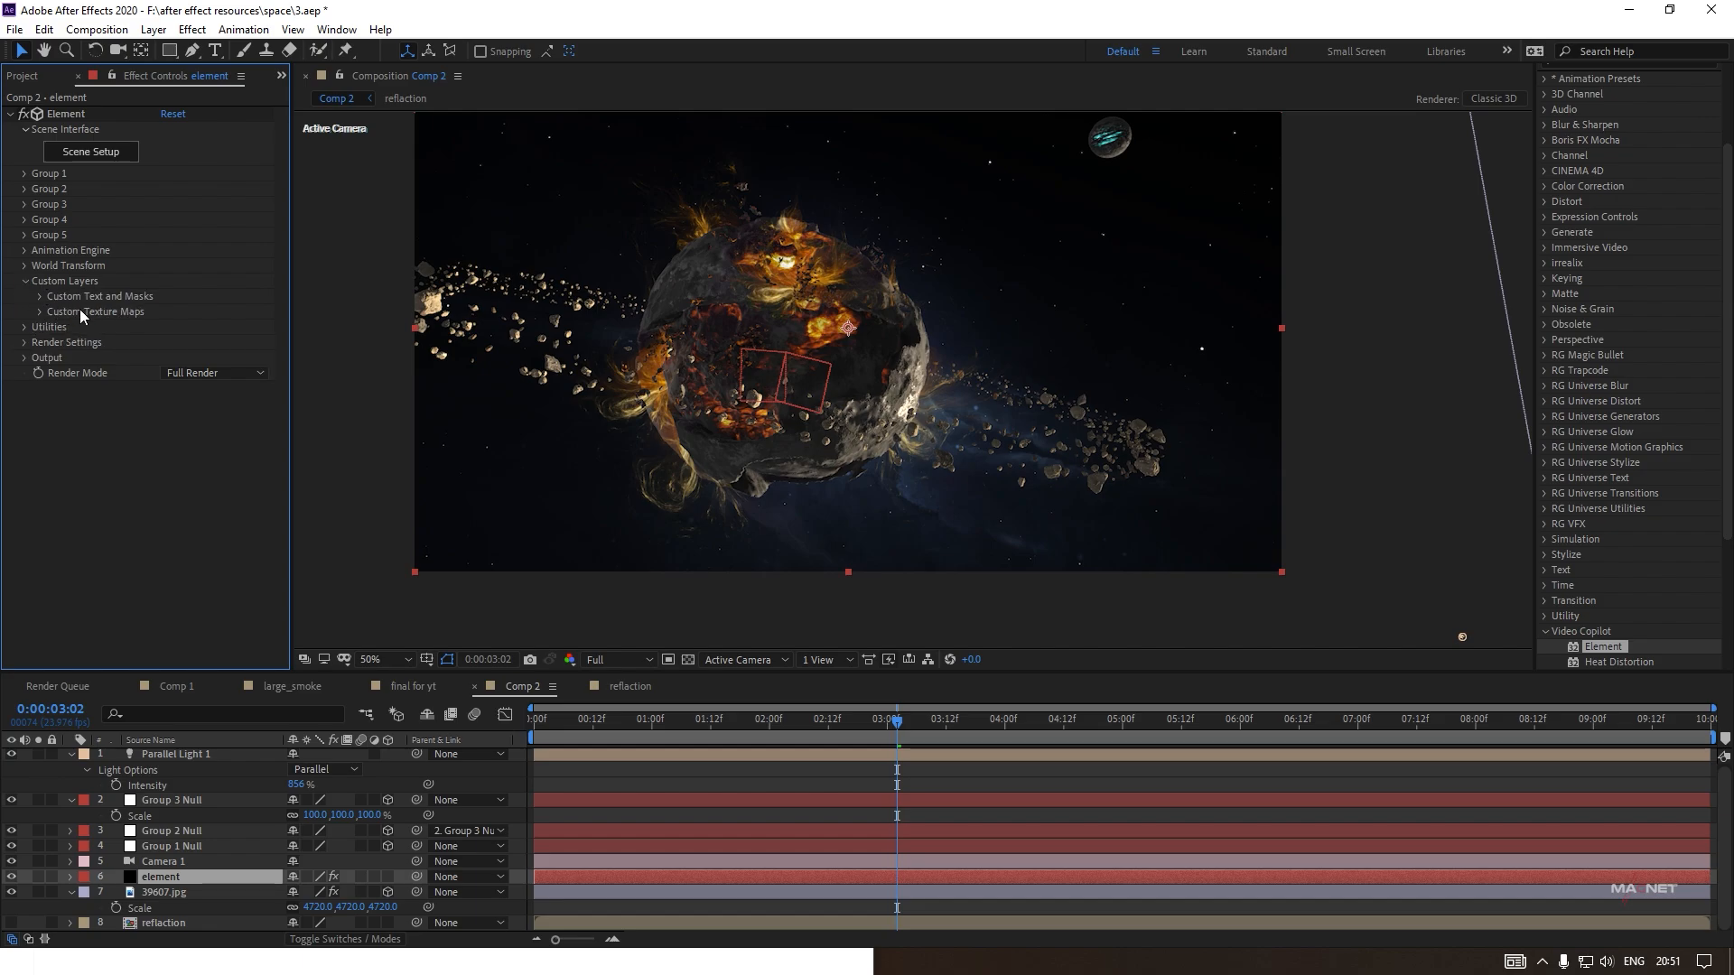
pyautogui.click(40, 310)
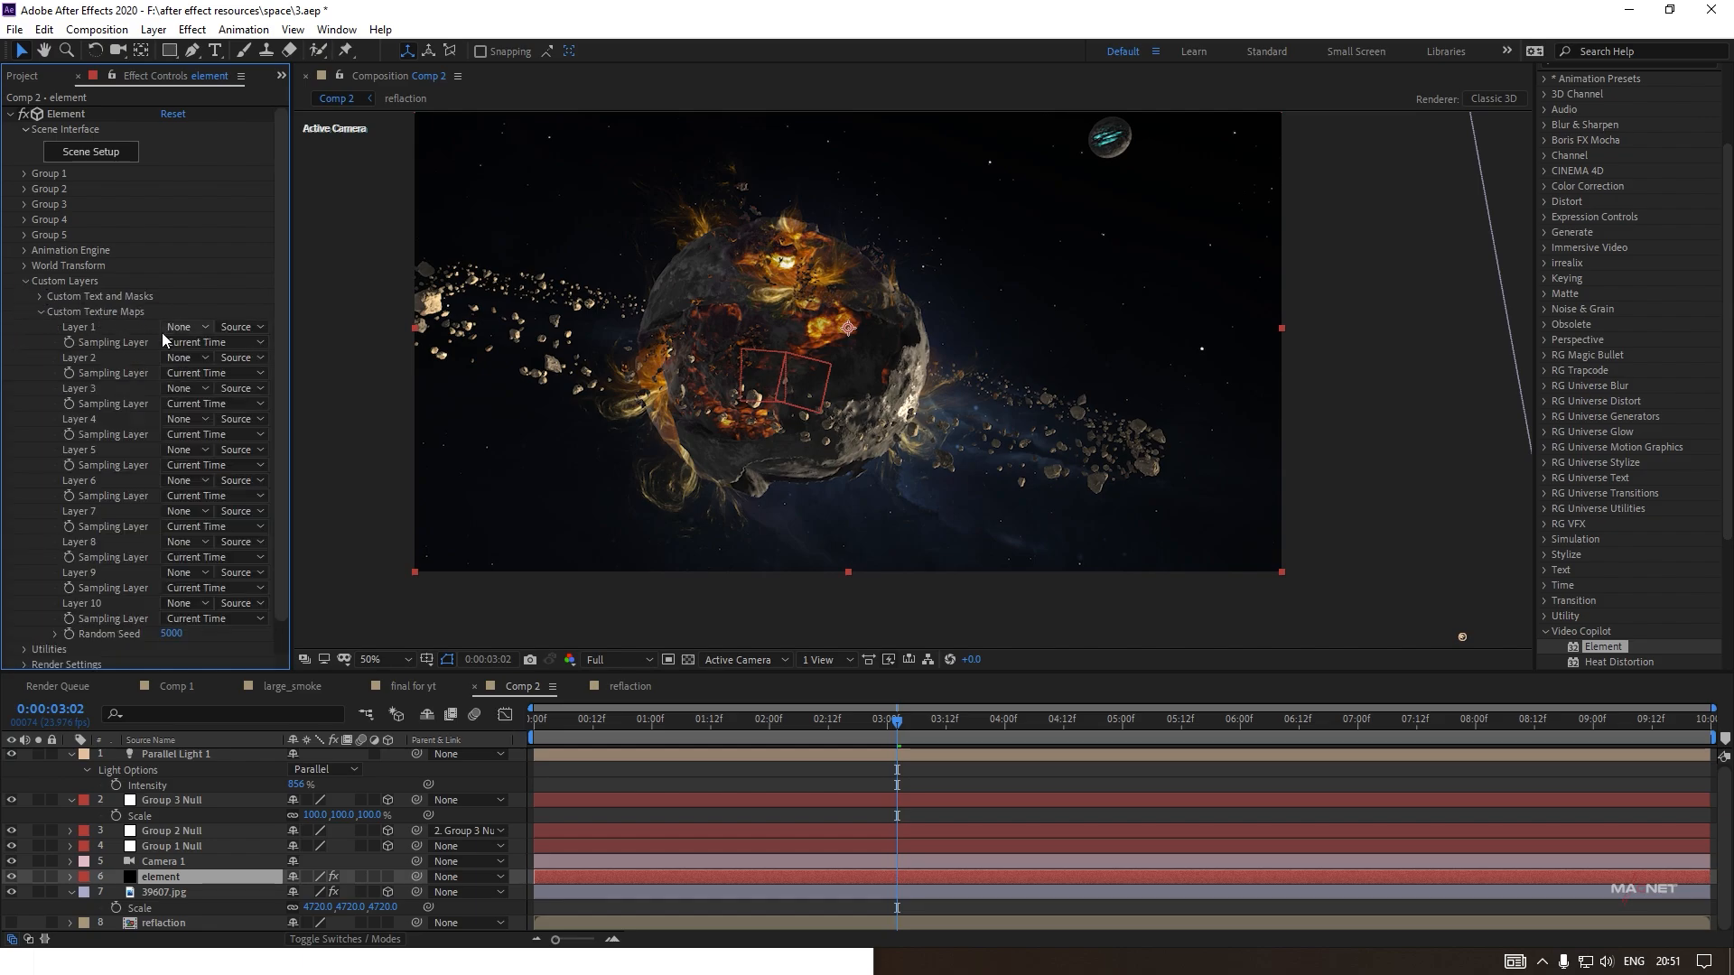
pyautogui.click(187, 326)
pyautogui.click(231, 472)
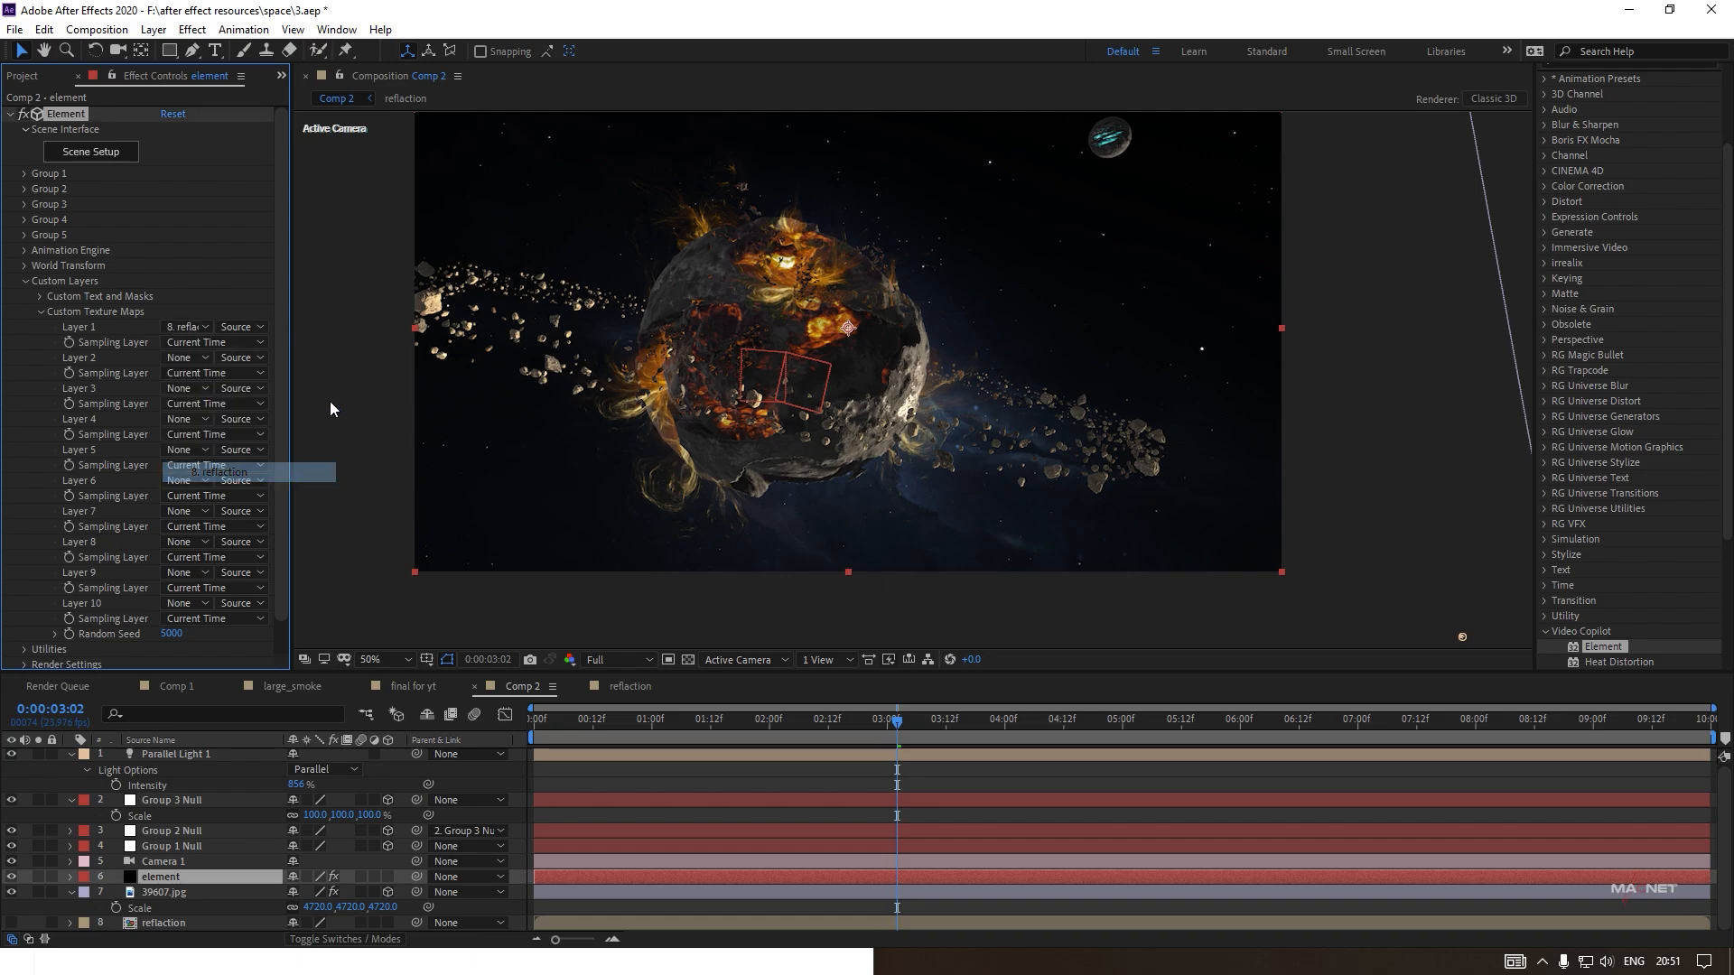
# Set the Element scene's environment texture to Custom Layer 1 [reflaction].
pyautogui.click(94, 154)
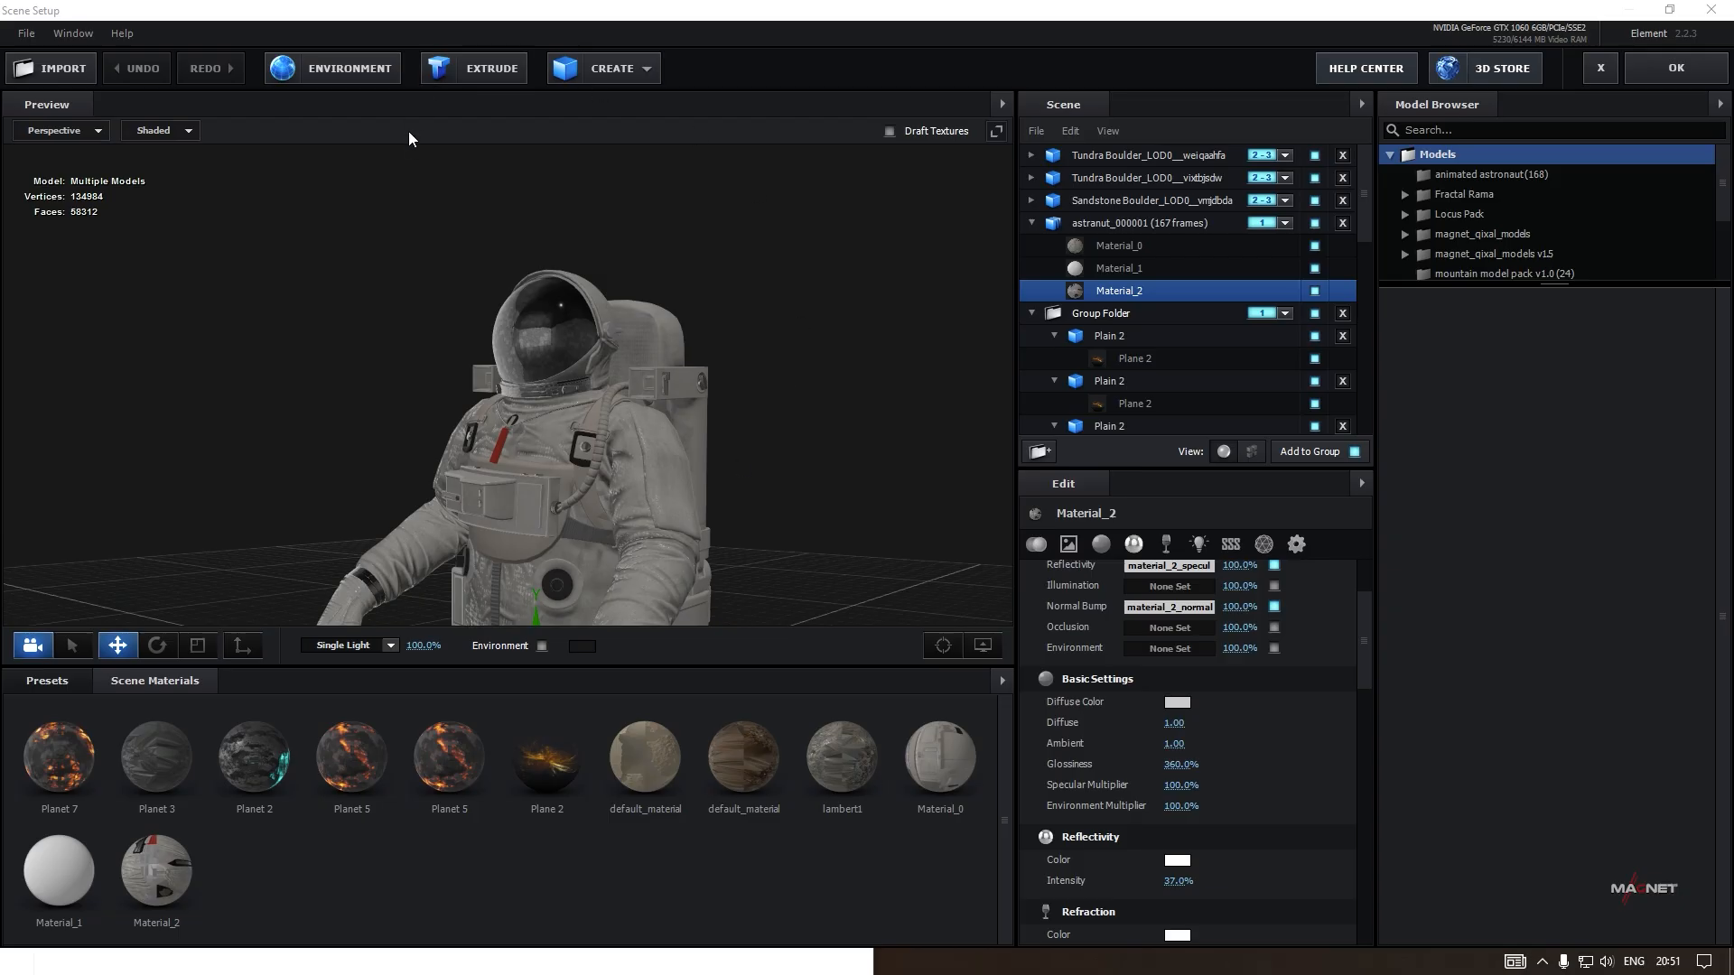
pyautogui.click(324, 78)
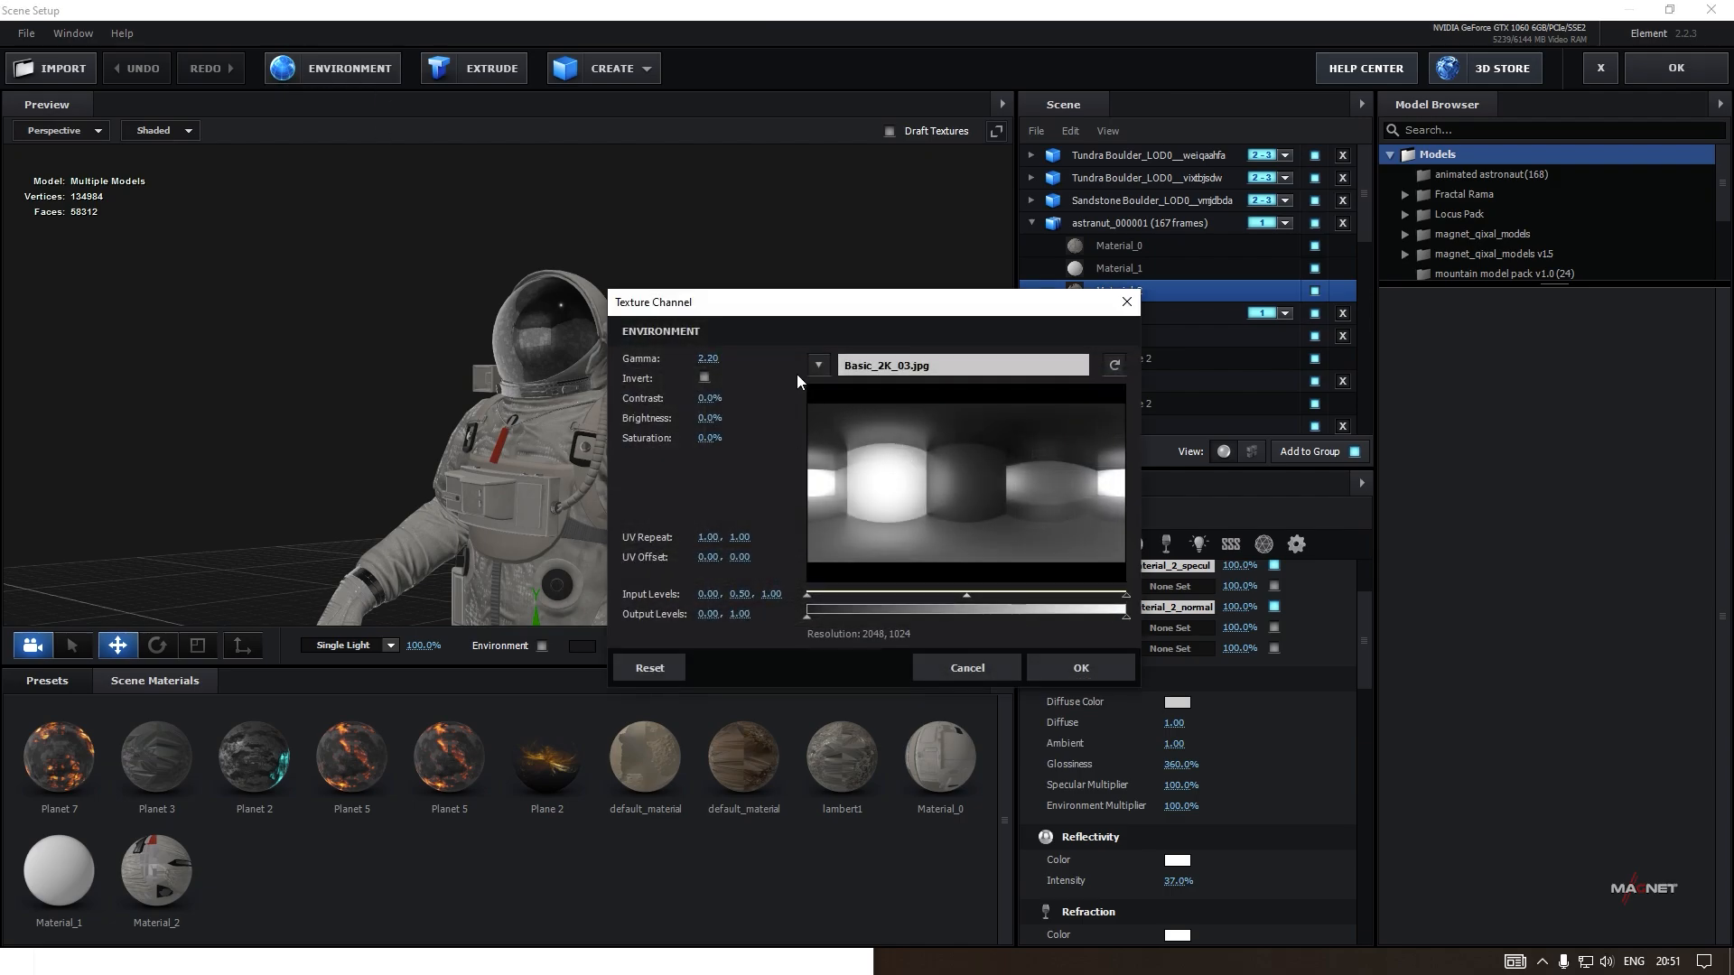
pyautogui.click(818, 365)
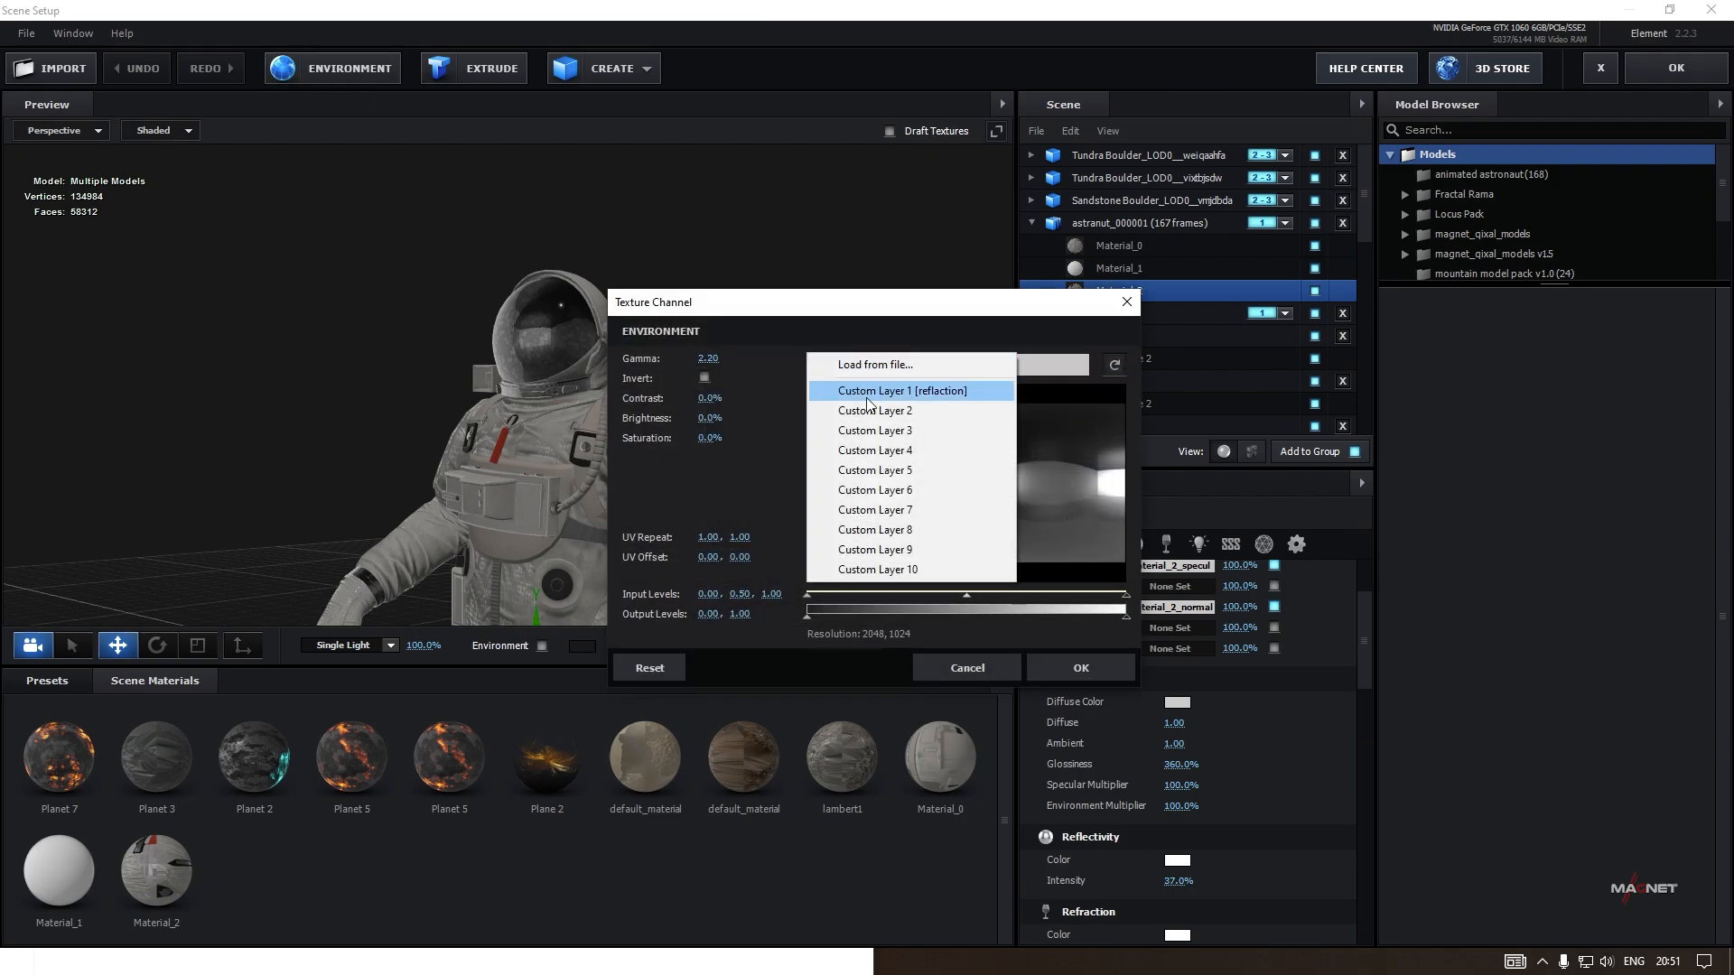
pyautogui.click(929, 393)
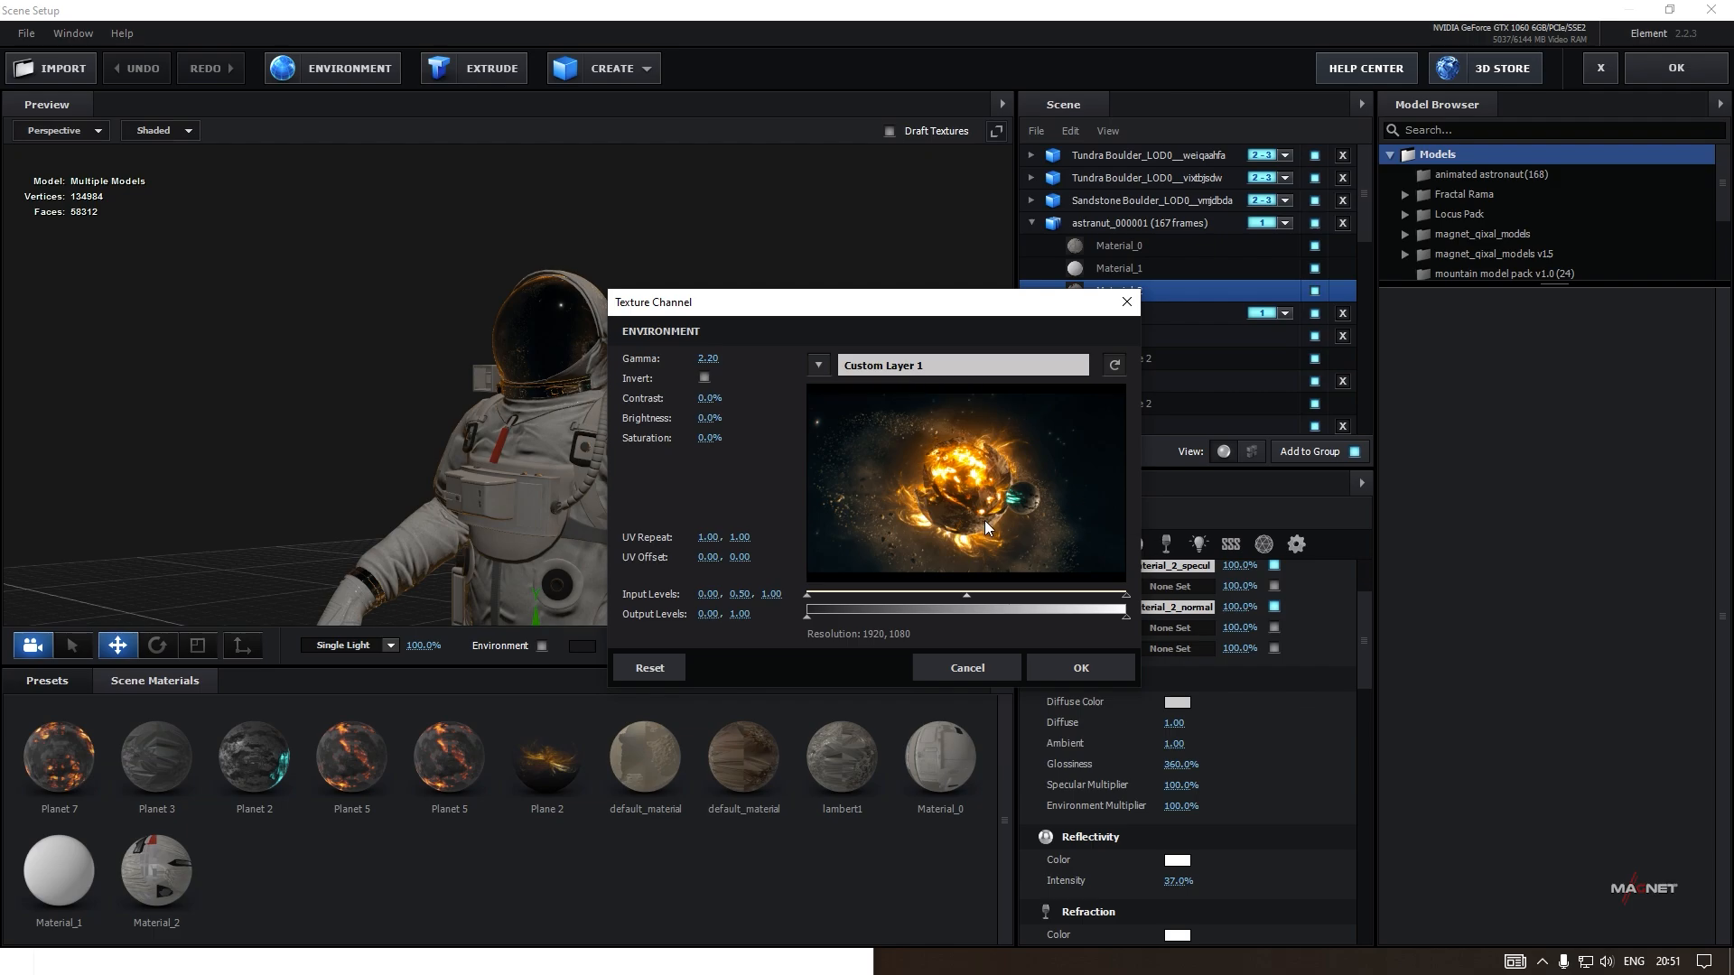
pyautogui.click(1081, 669)
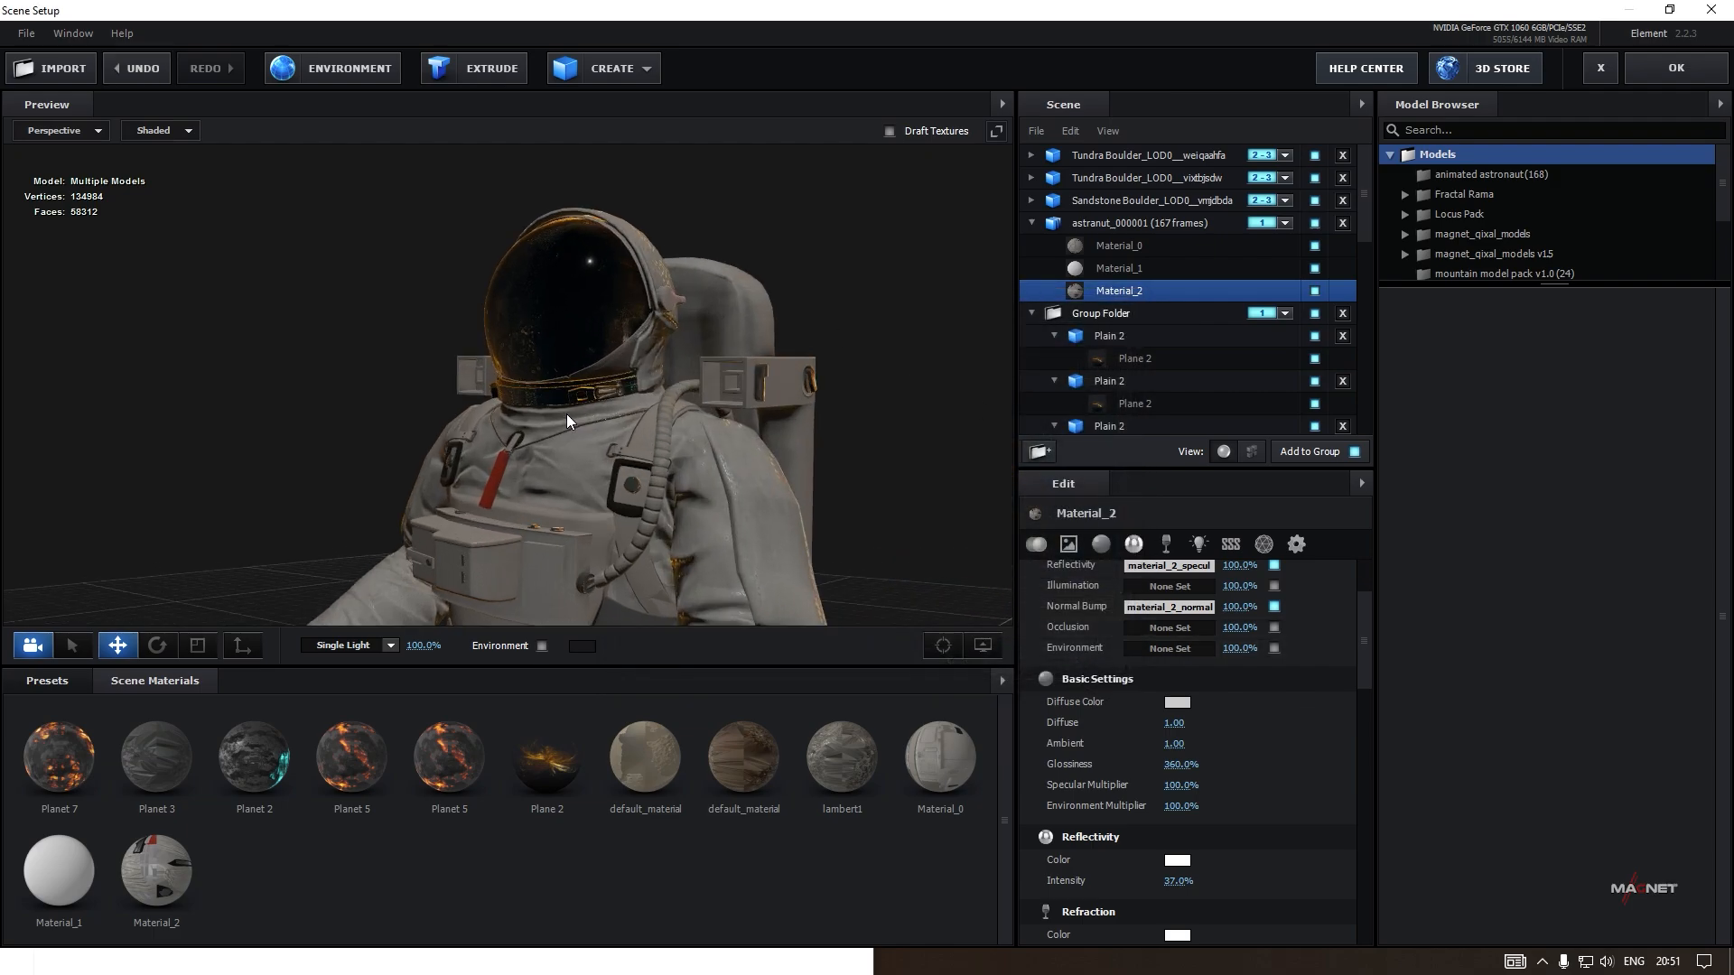
# Examine from several angles and distances how the new environment reflects in the astronaut's helmet visor.
pyautogui.moveTo(534, 415); pyautogui.dragTo(588, 431)
pyautogui.scroll(5, 452, 406)
pyautogui.scroll(-3, 684, 420)
pyautogui.scroll(-3, 549, 409)
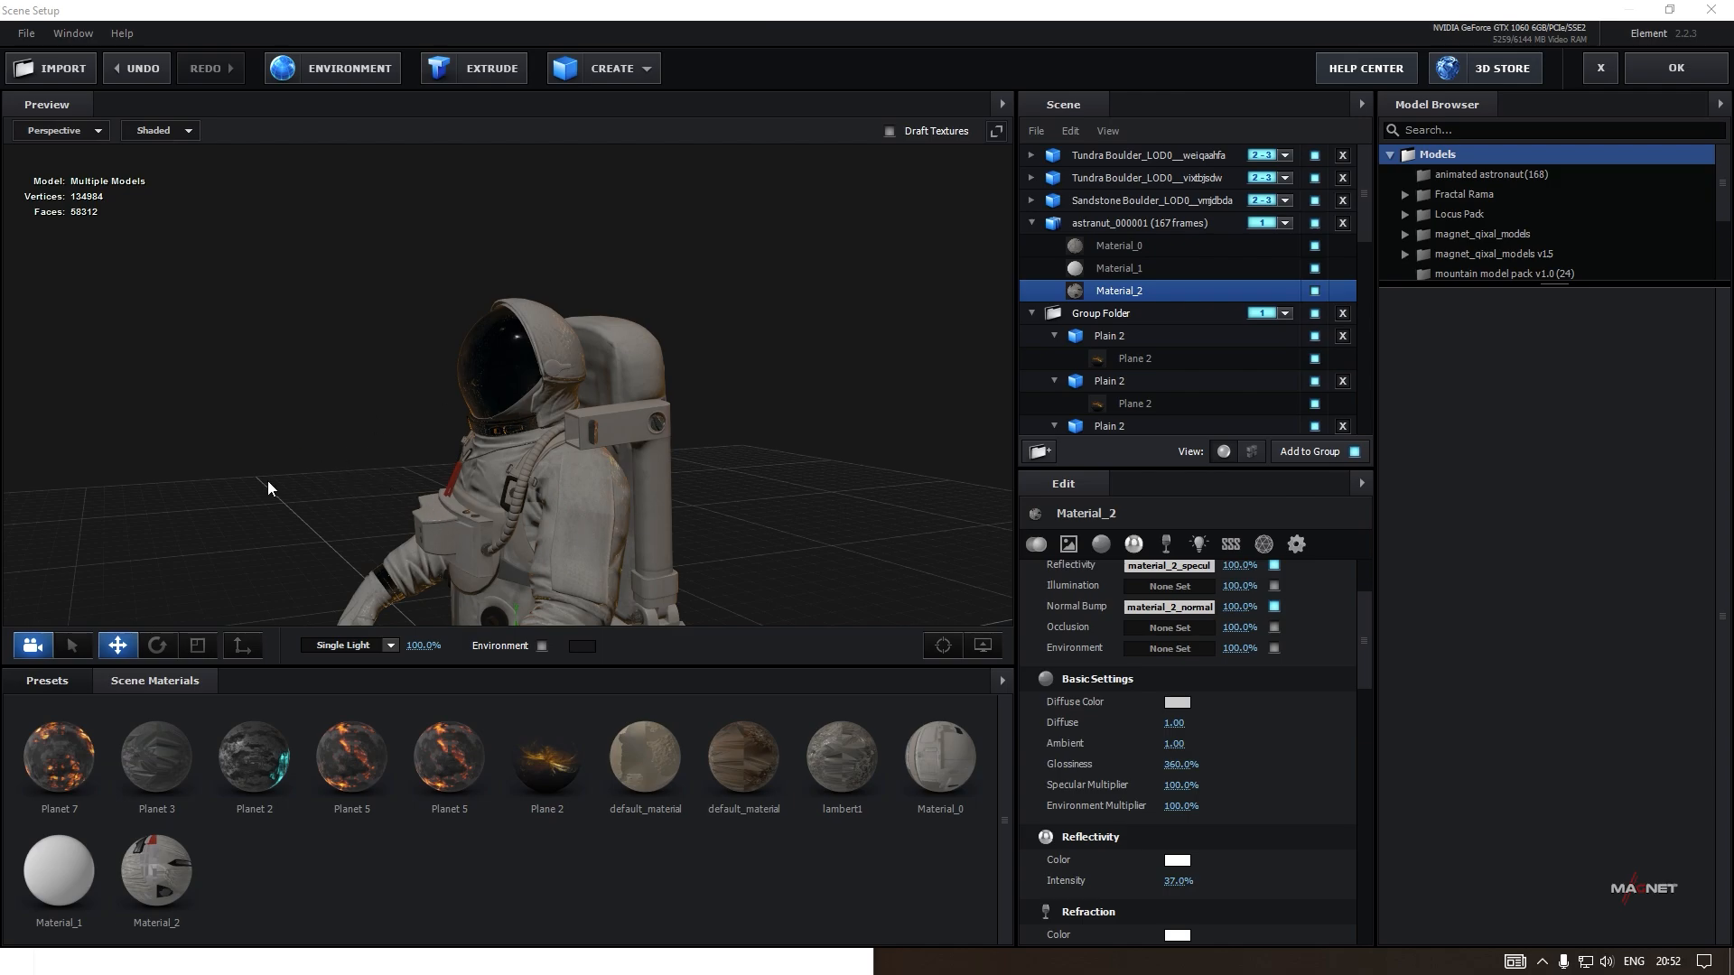
pyautogui.moveTo(267, 481); pyautogui.dragTo(551, 484)
pyautogui.moveTo(289, 466)
pyautogui.mouseDown()
pyautogui.moveTo(401, 464)
pyautogui.moveTo(296, 456)
pyautogui.mouseUp()
pyautogui.scroll(5, 585, 449)
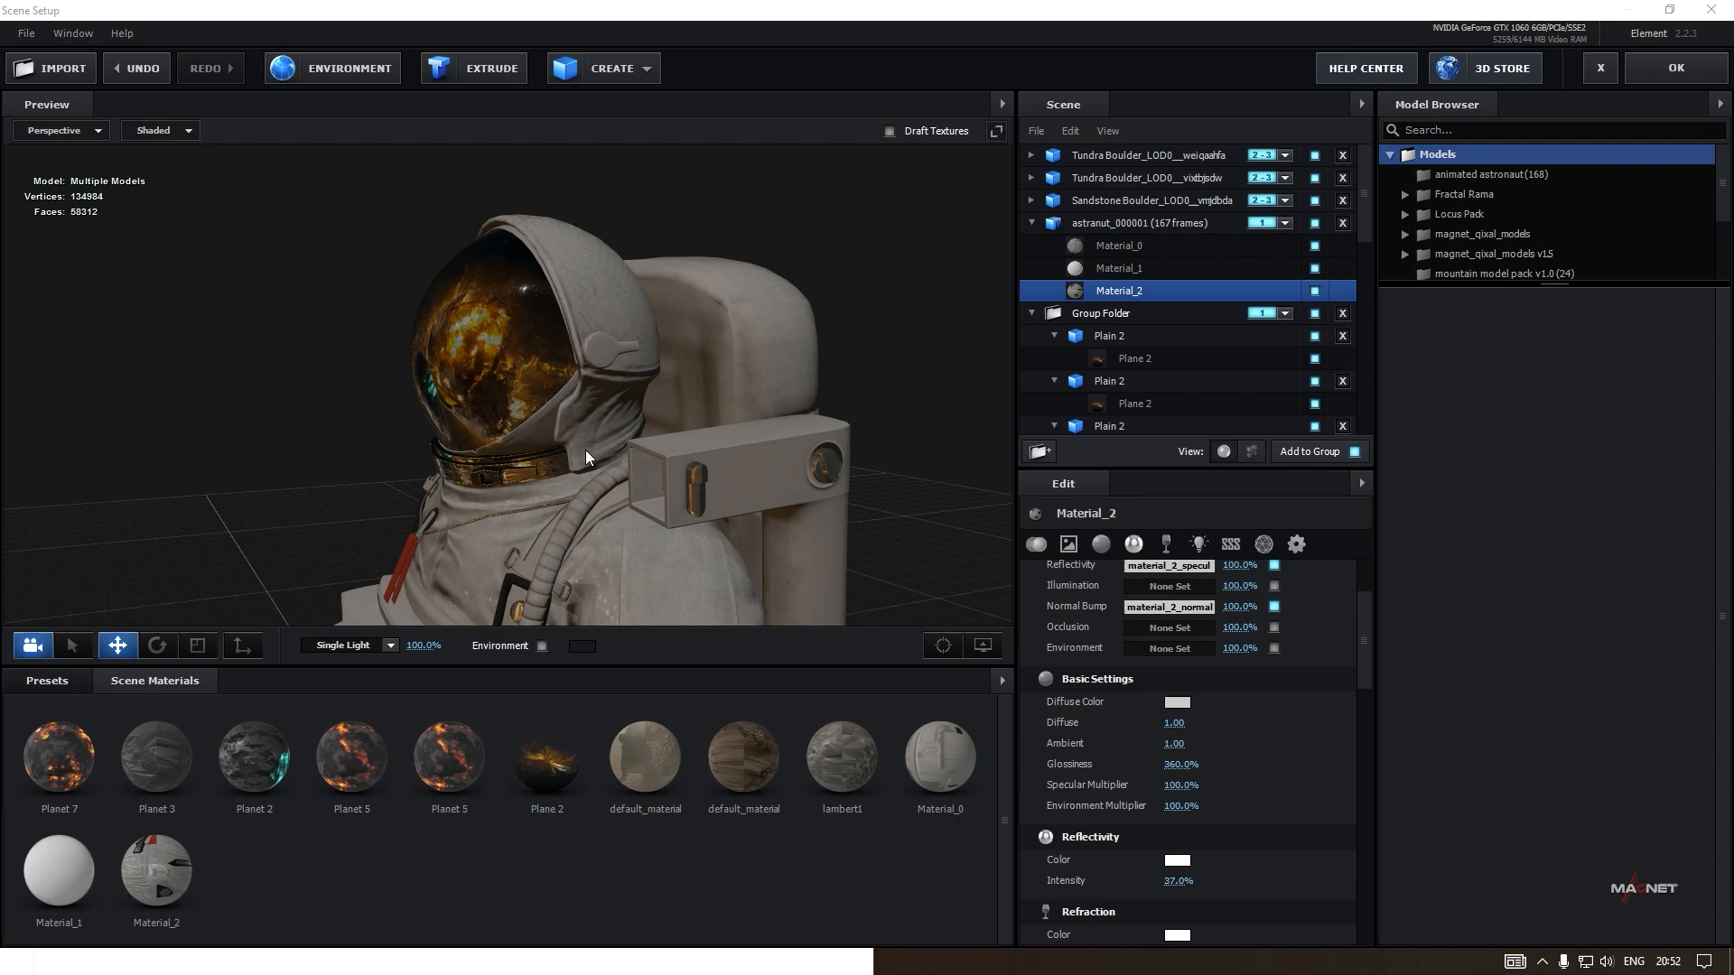
pyautogui.moveTo(585, 450); pyautogui.dragTo(389, 491)
pyautogui.scroll(4, 610, 217)
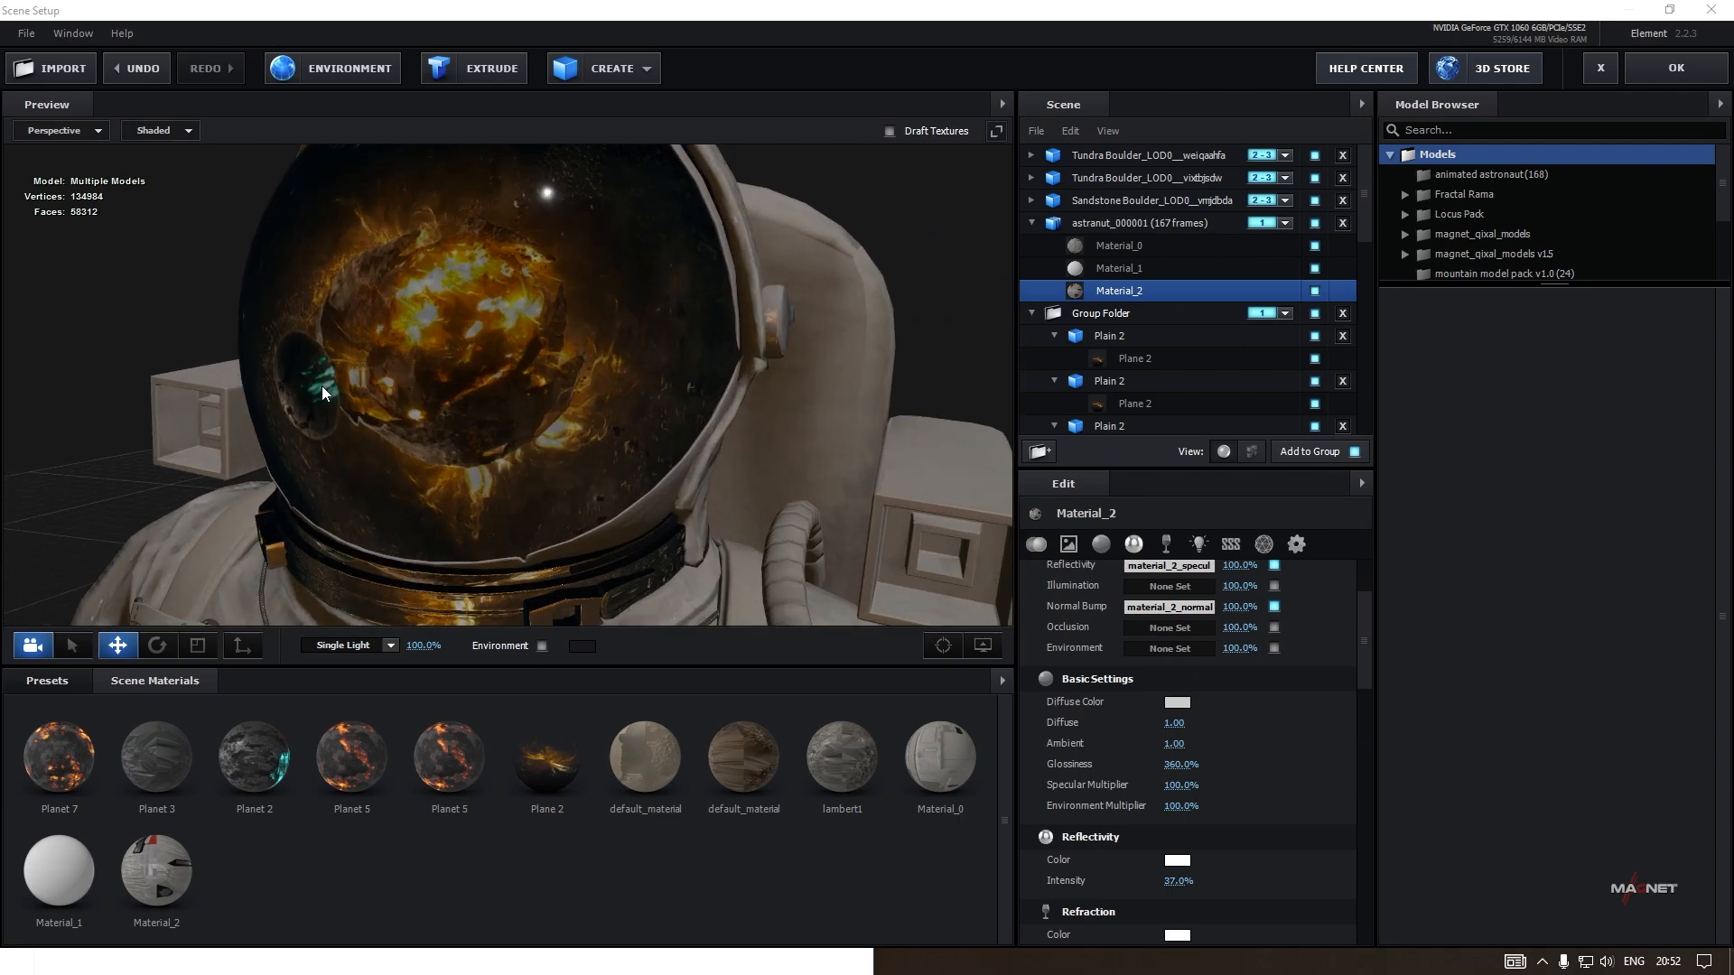
pyautogui.scroll(-3, 500, 405)
pyautogui.scroll(5, 500, 404)
pyautogui.scroll(-3, 497, 402)
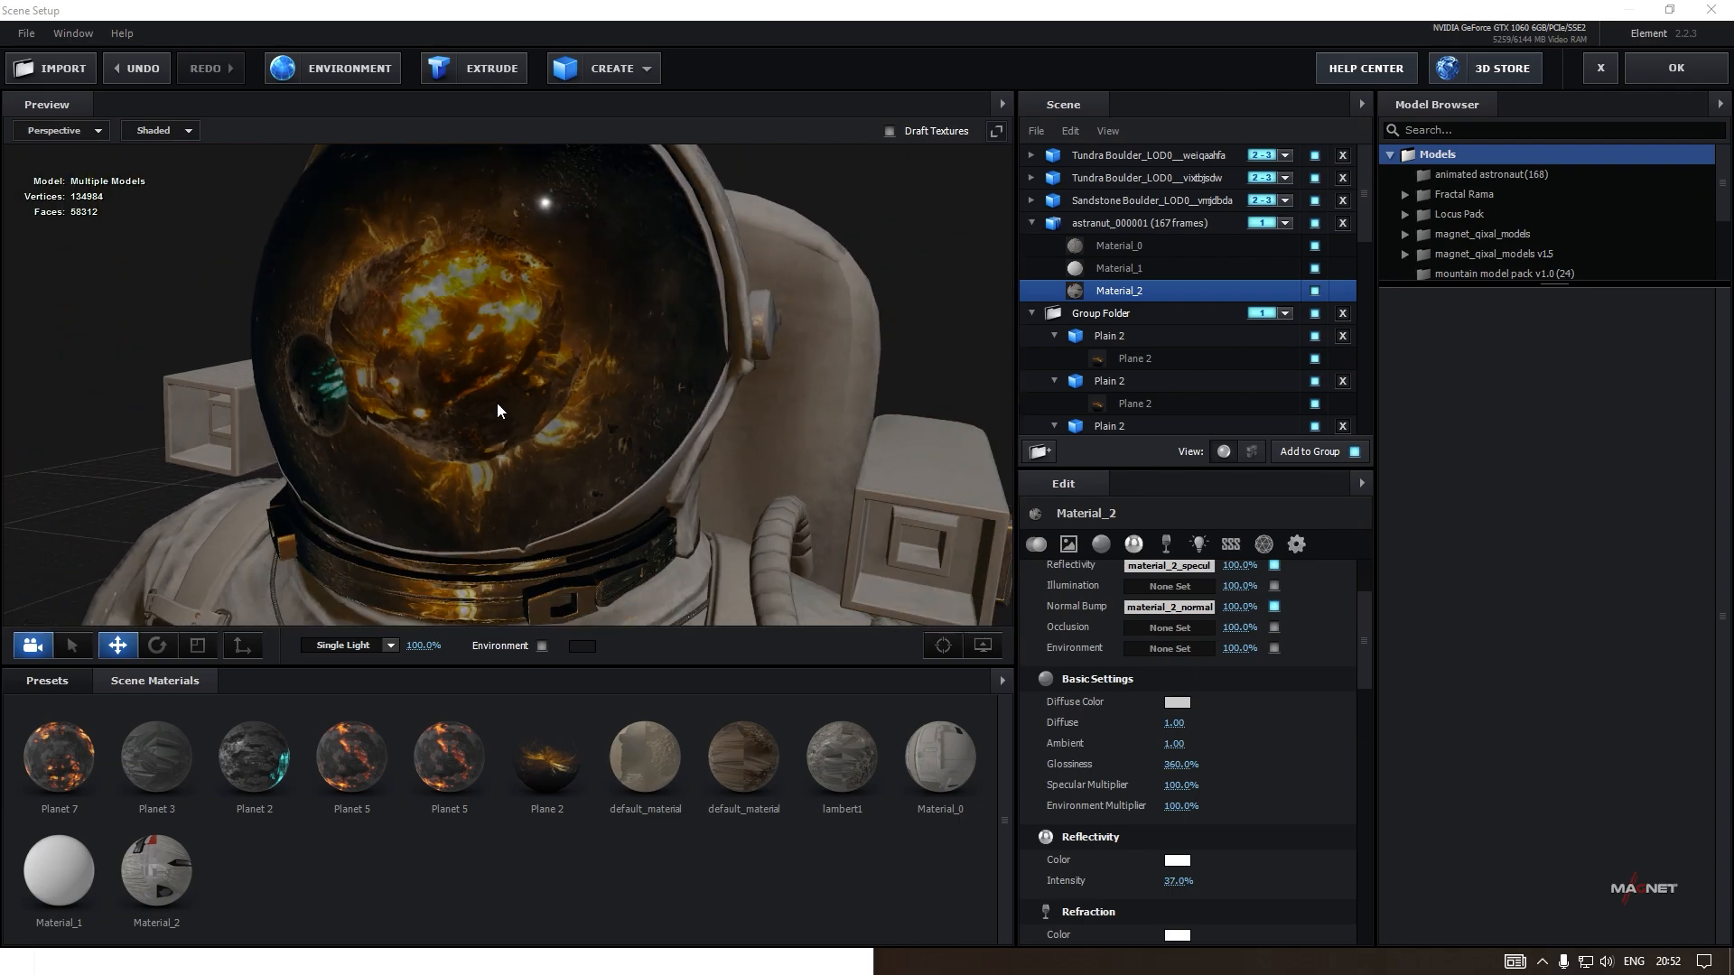
pyautogui.moveTo(497, 403); pyautogui.dragTo(346, 310)
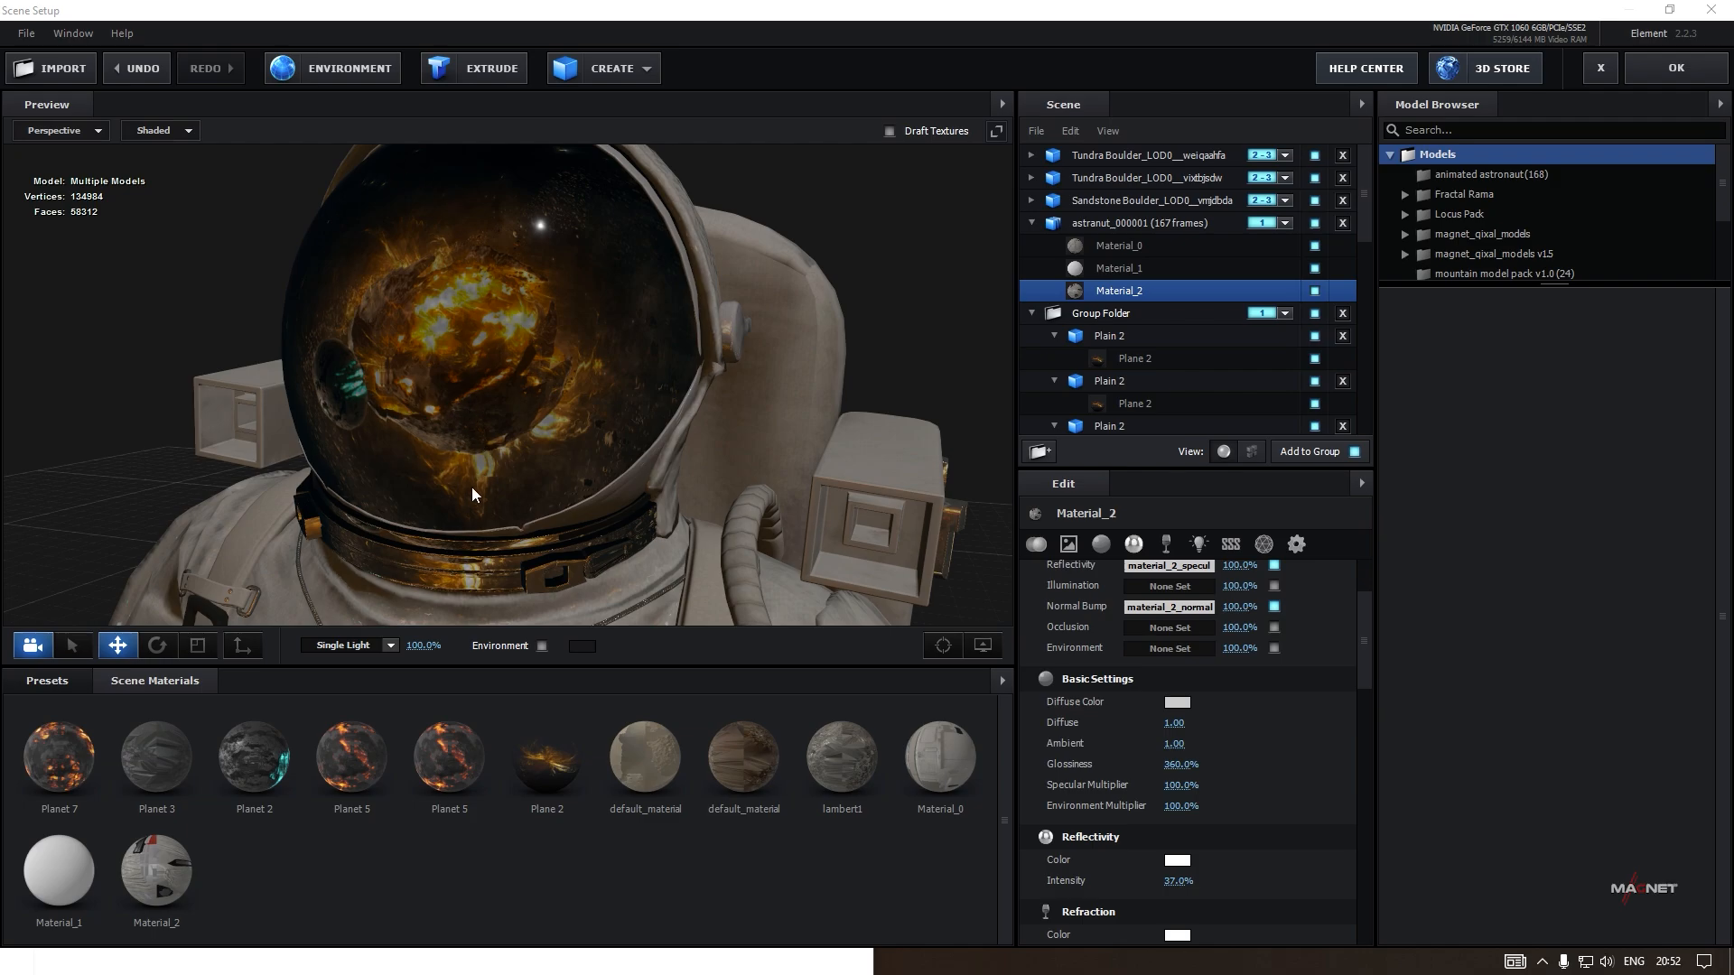
pyautogui.scroll(2, 471, 482)
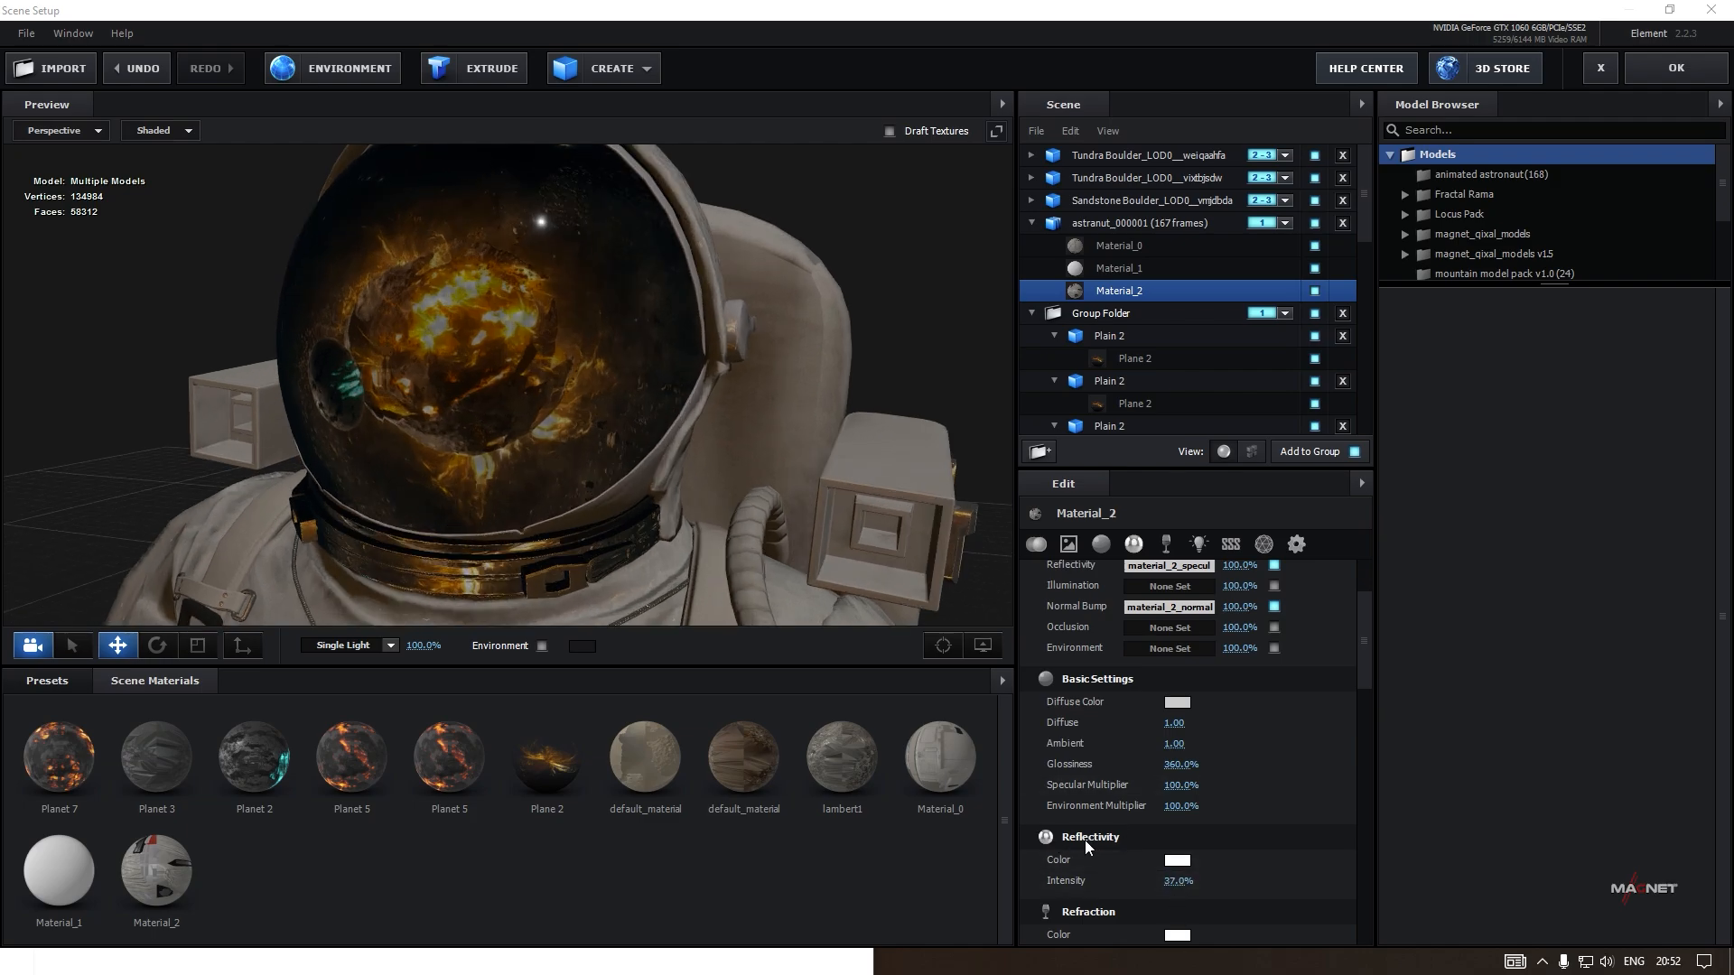
# Set the reflectivity intensity of the astronaut's Material_2 to 100%.
pyautogui.moveTo(1174, 880); pyautogui.dragTo(1301, 884)
pyautogui.scroll(-5, 550, 440)
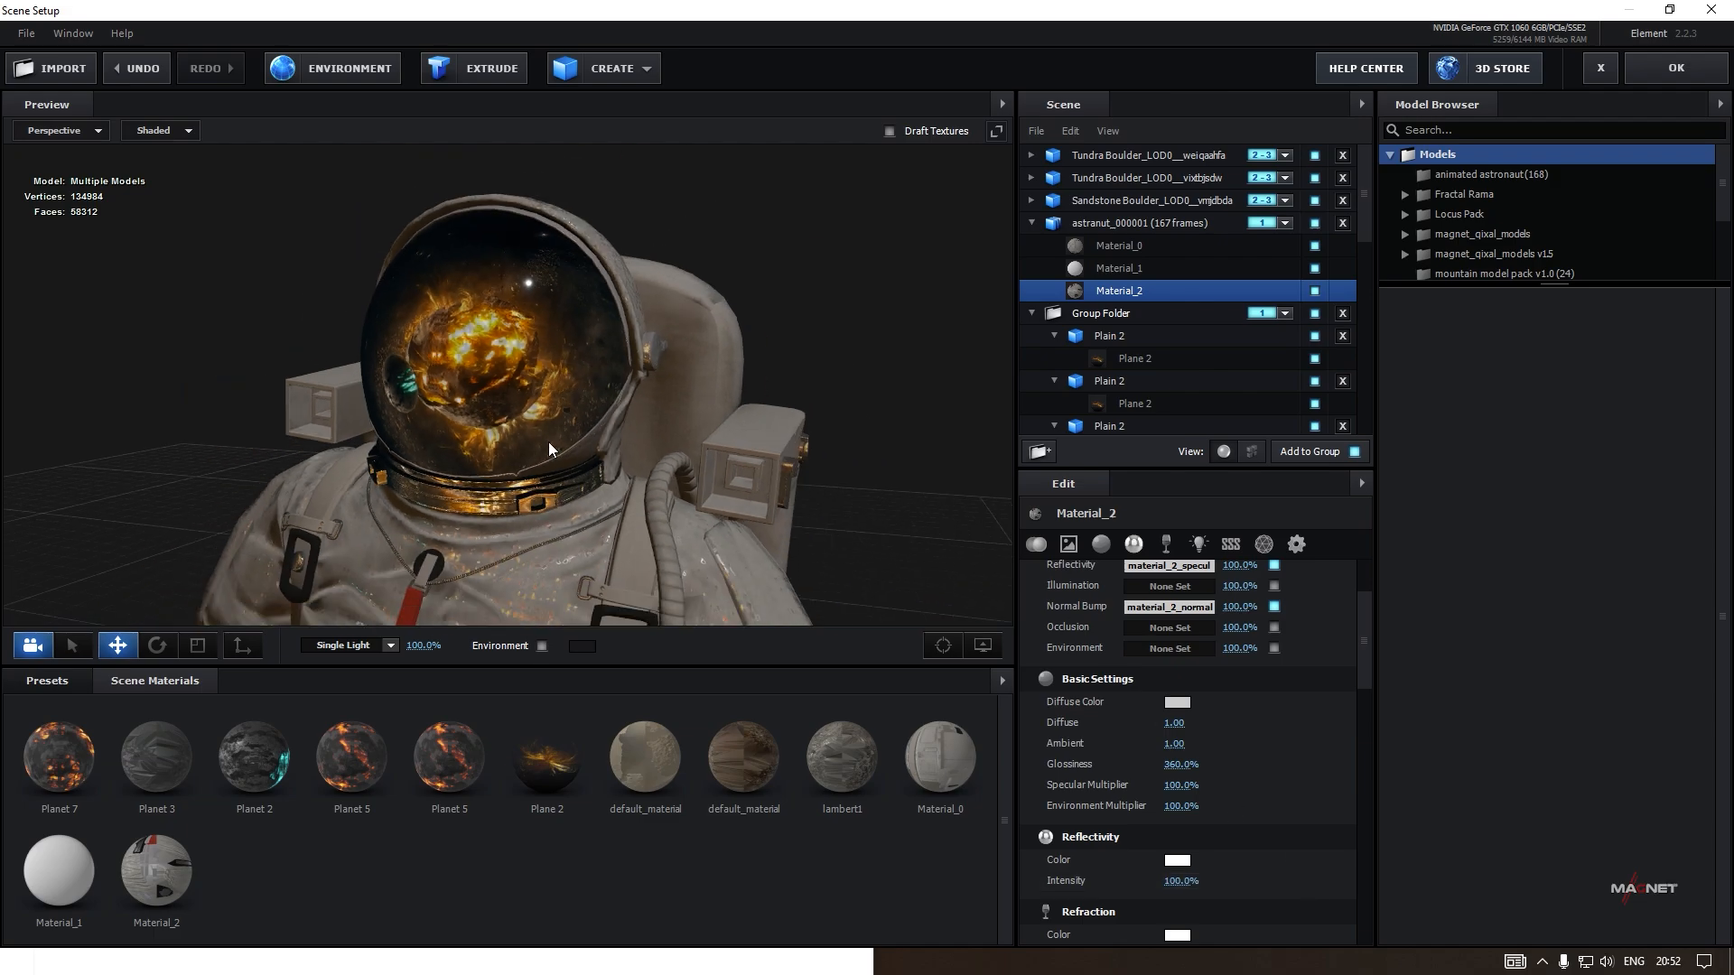
pyautogui.scroll(6, 551, 441)
pyautogui.scroll(-8, 556, 431)
pyautogui.moveTo(522, 442); pyautogui.dragTo(477, 440)
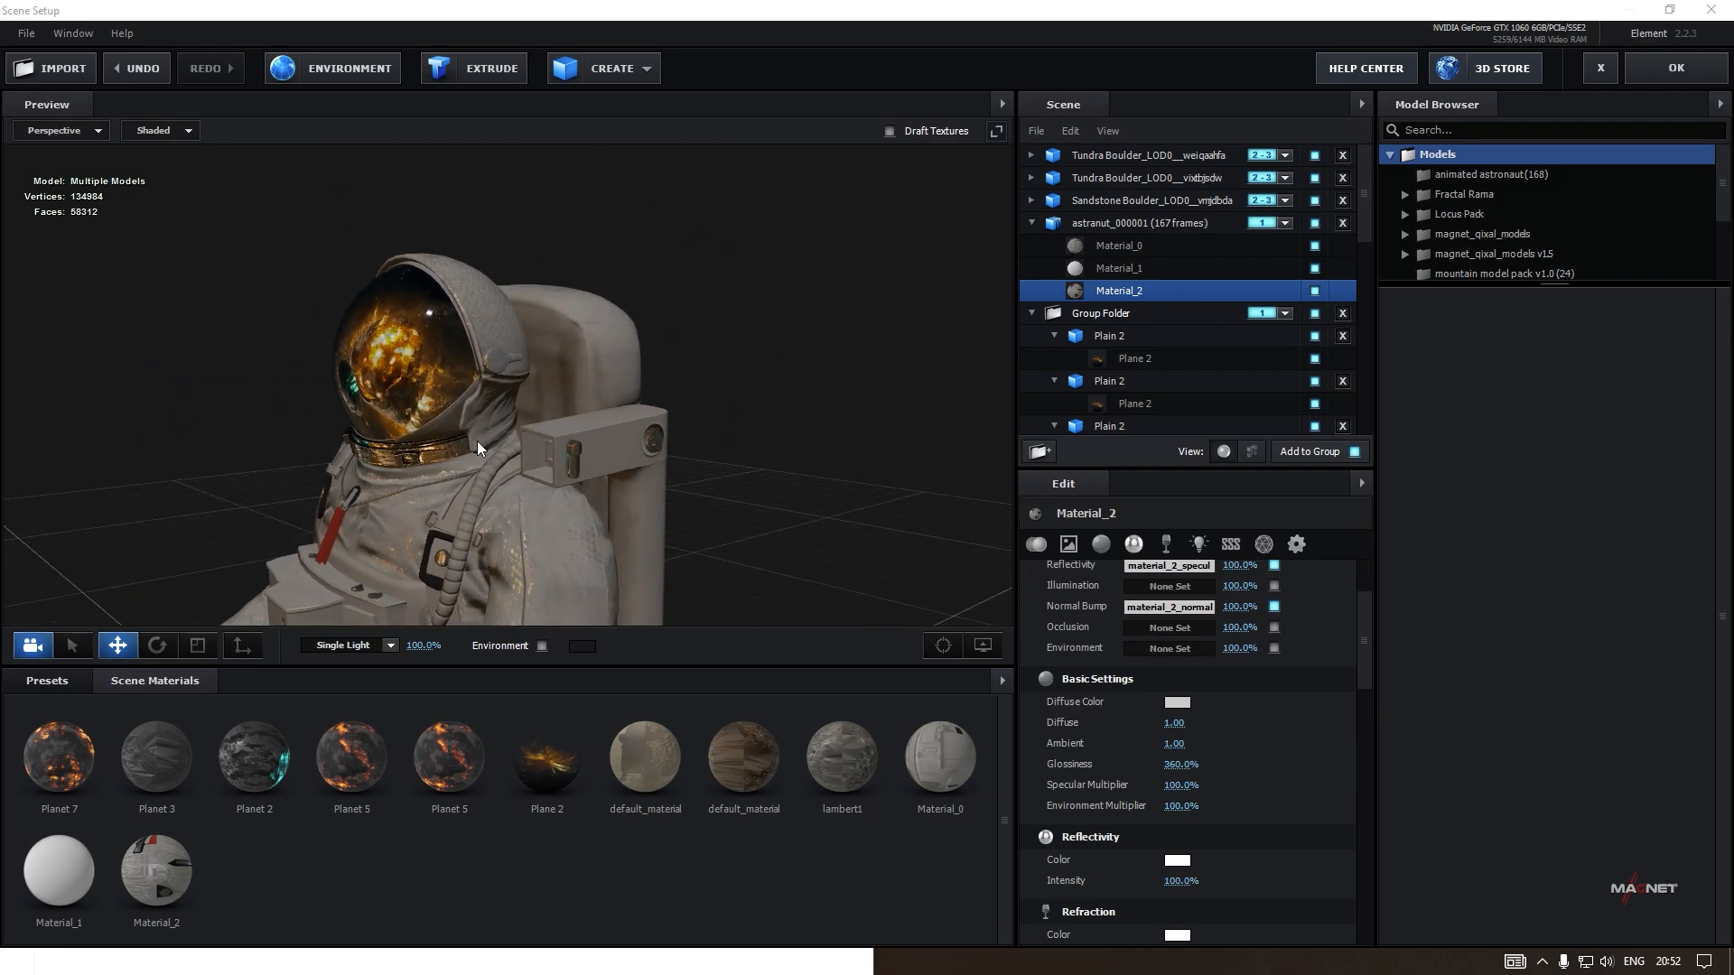
pyautogui.scroll(4, 376, 378)
pyautogui.moveTo(376, 377); pyautogui.dragTo(508, 504)
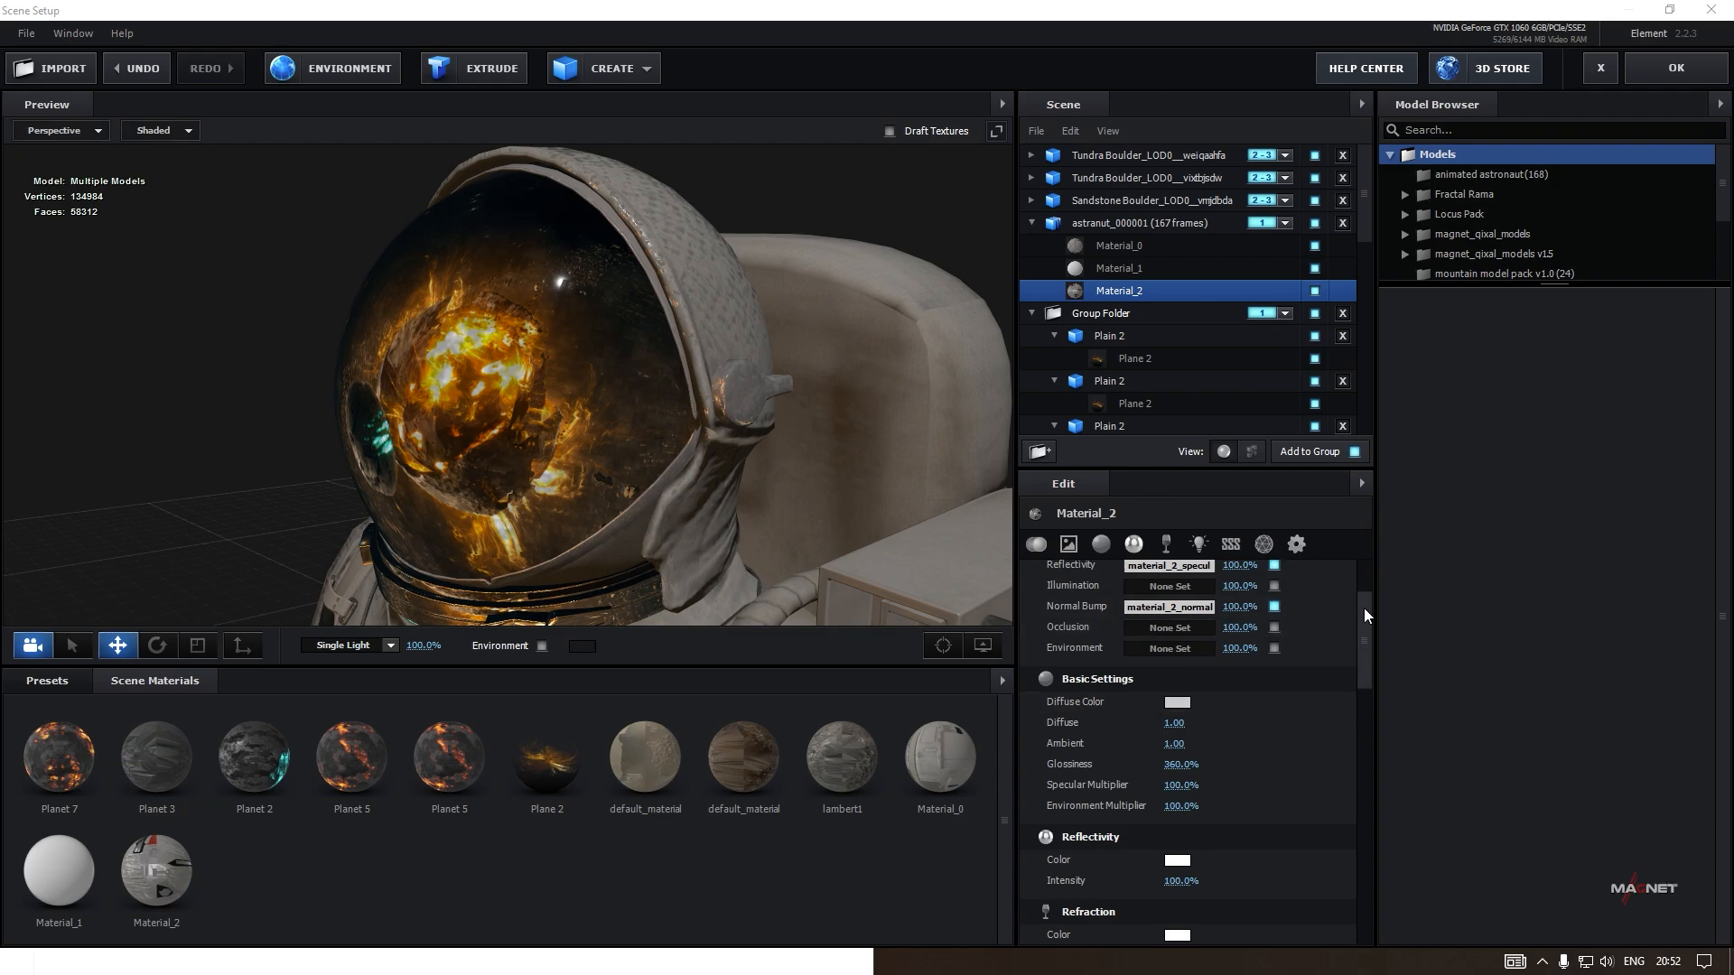
# Set the refraction intensity of the astronaut's Material_2 to 60%.
pyautogui.moveTo(1364, 608); pyautogui.dragTo(1349, 665)
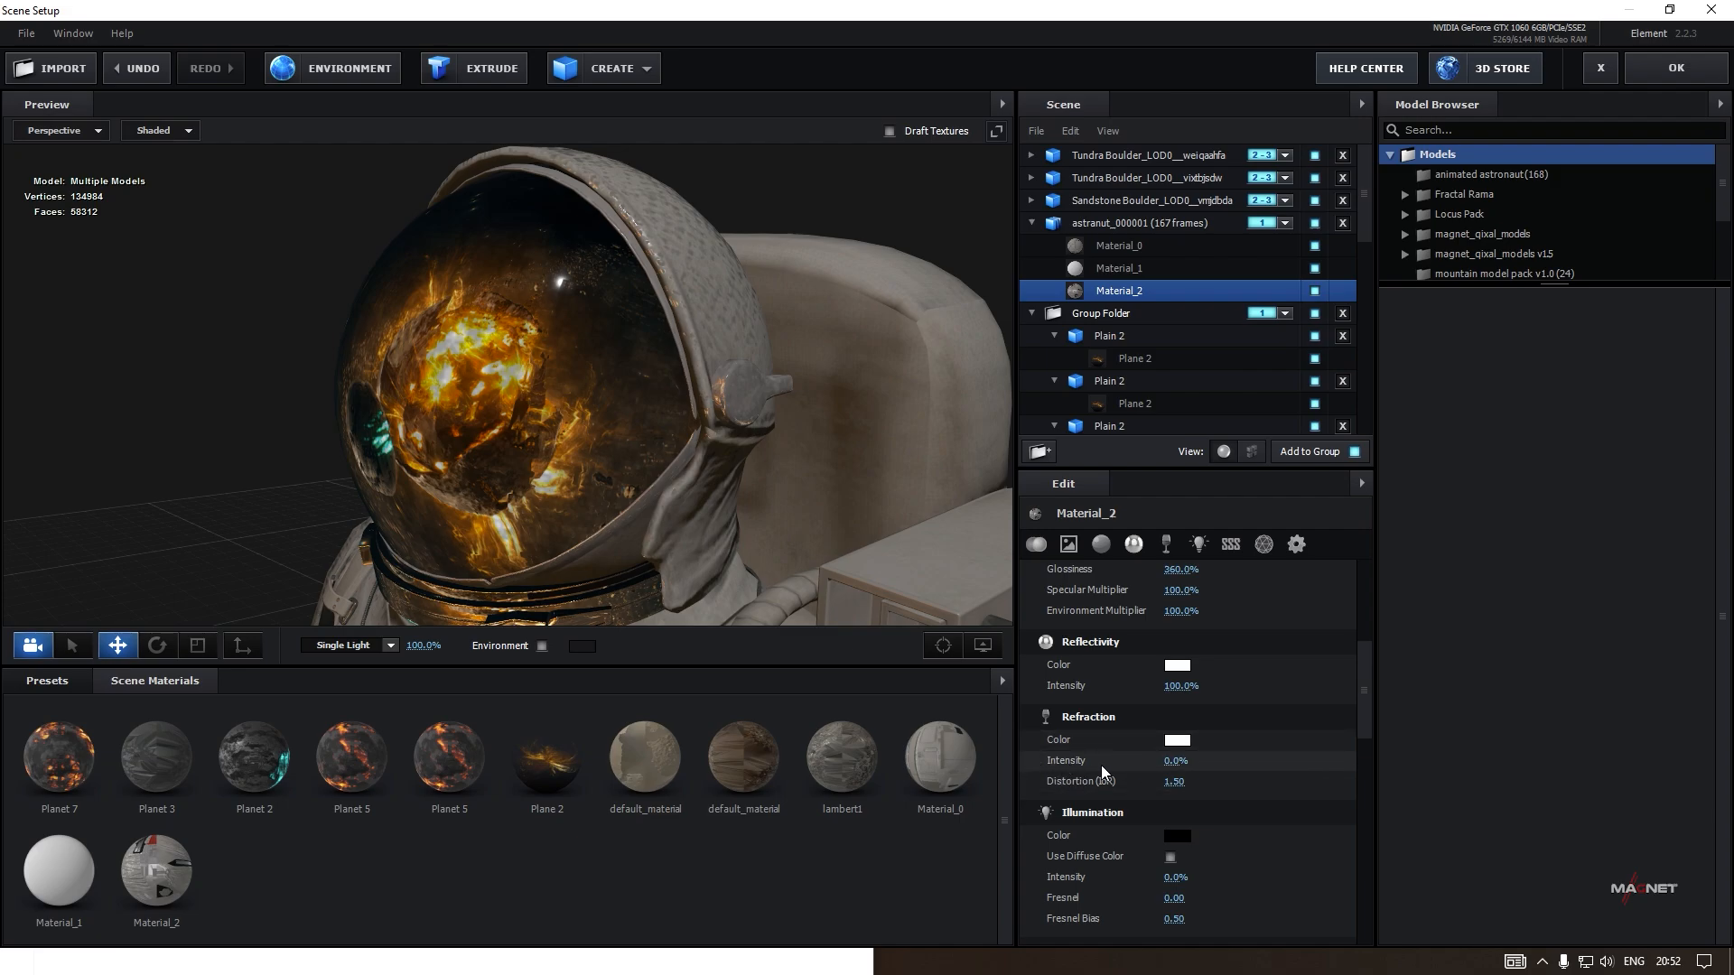
pyautogui.moveTo(1171, 761); pyautogui.dragTo(1296, 765)
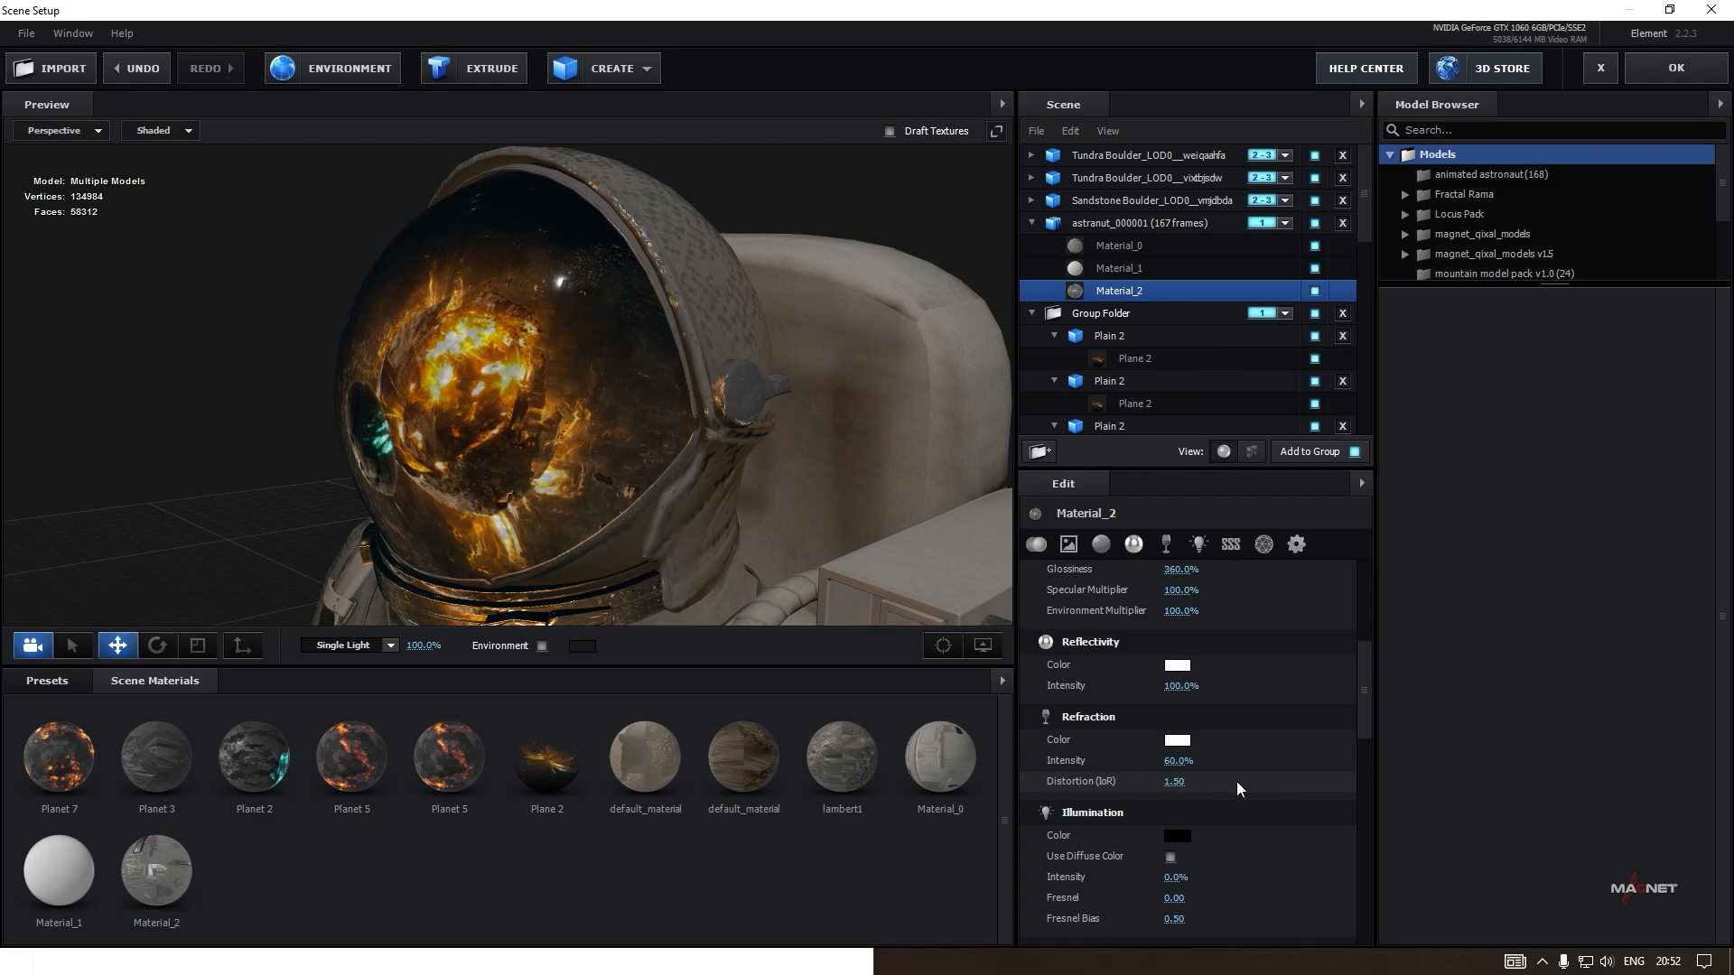
pyautogui.scroll(5, 567, 377)
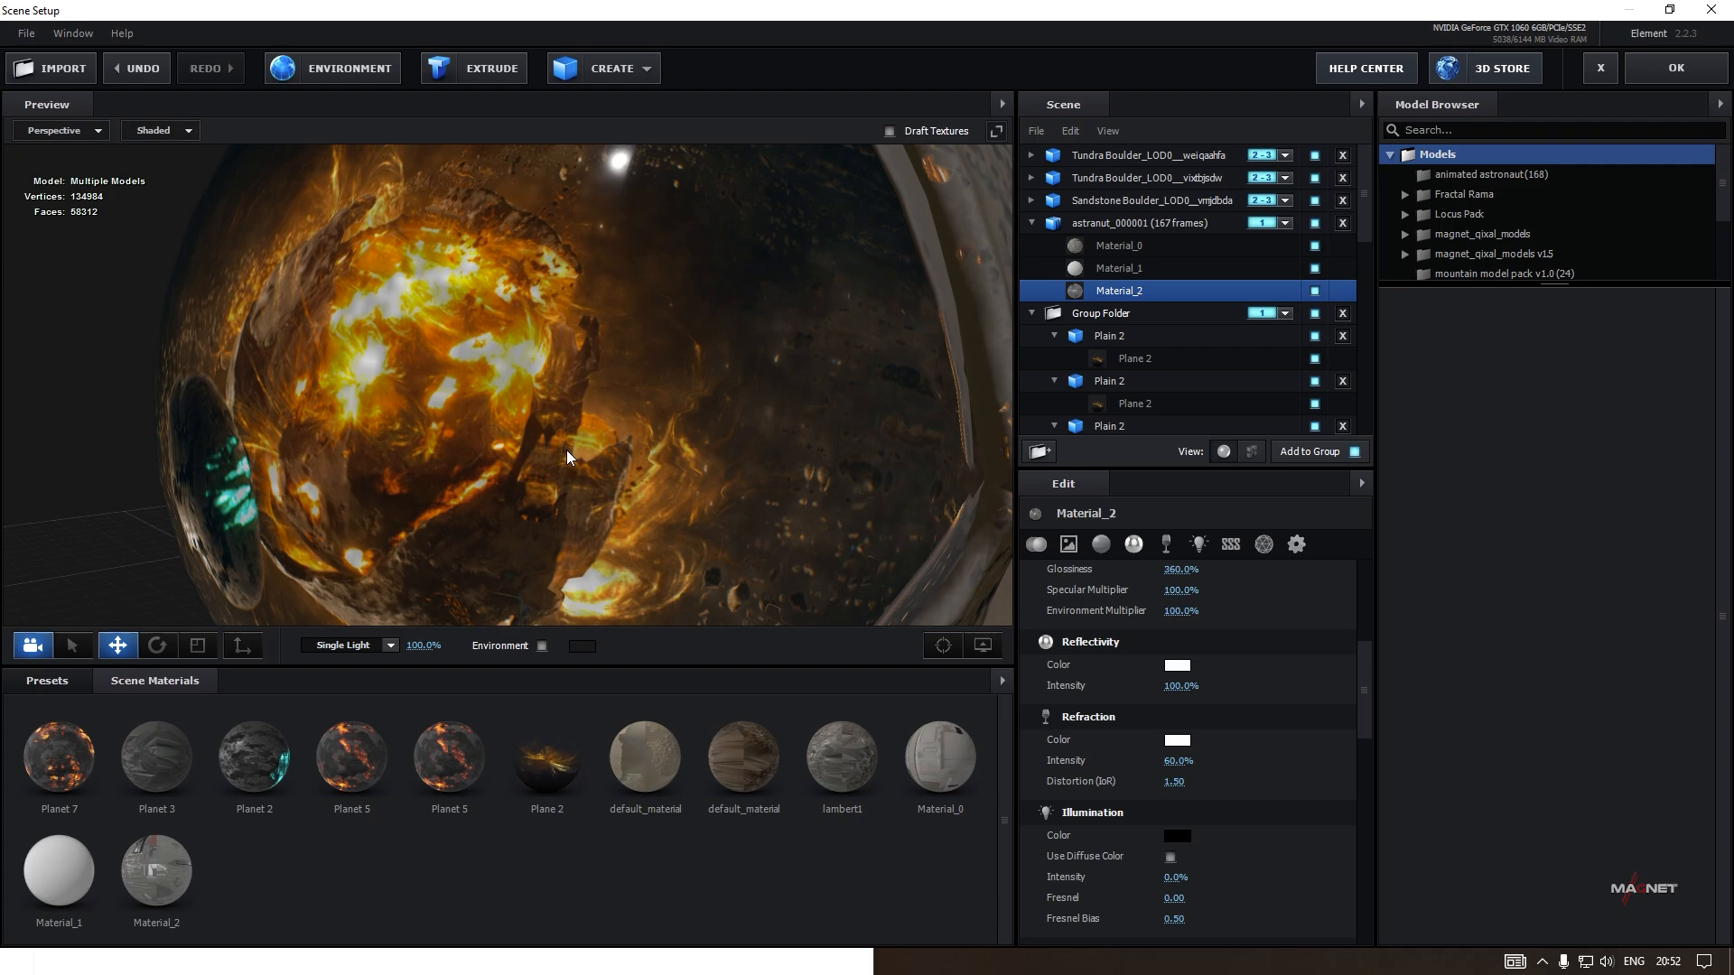
pyautogui.scroll(-3, 566, 450)
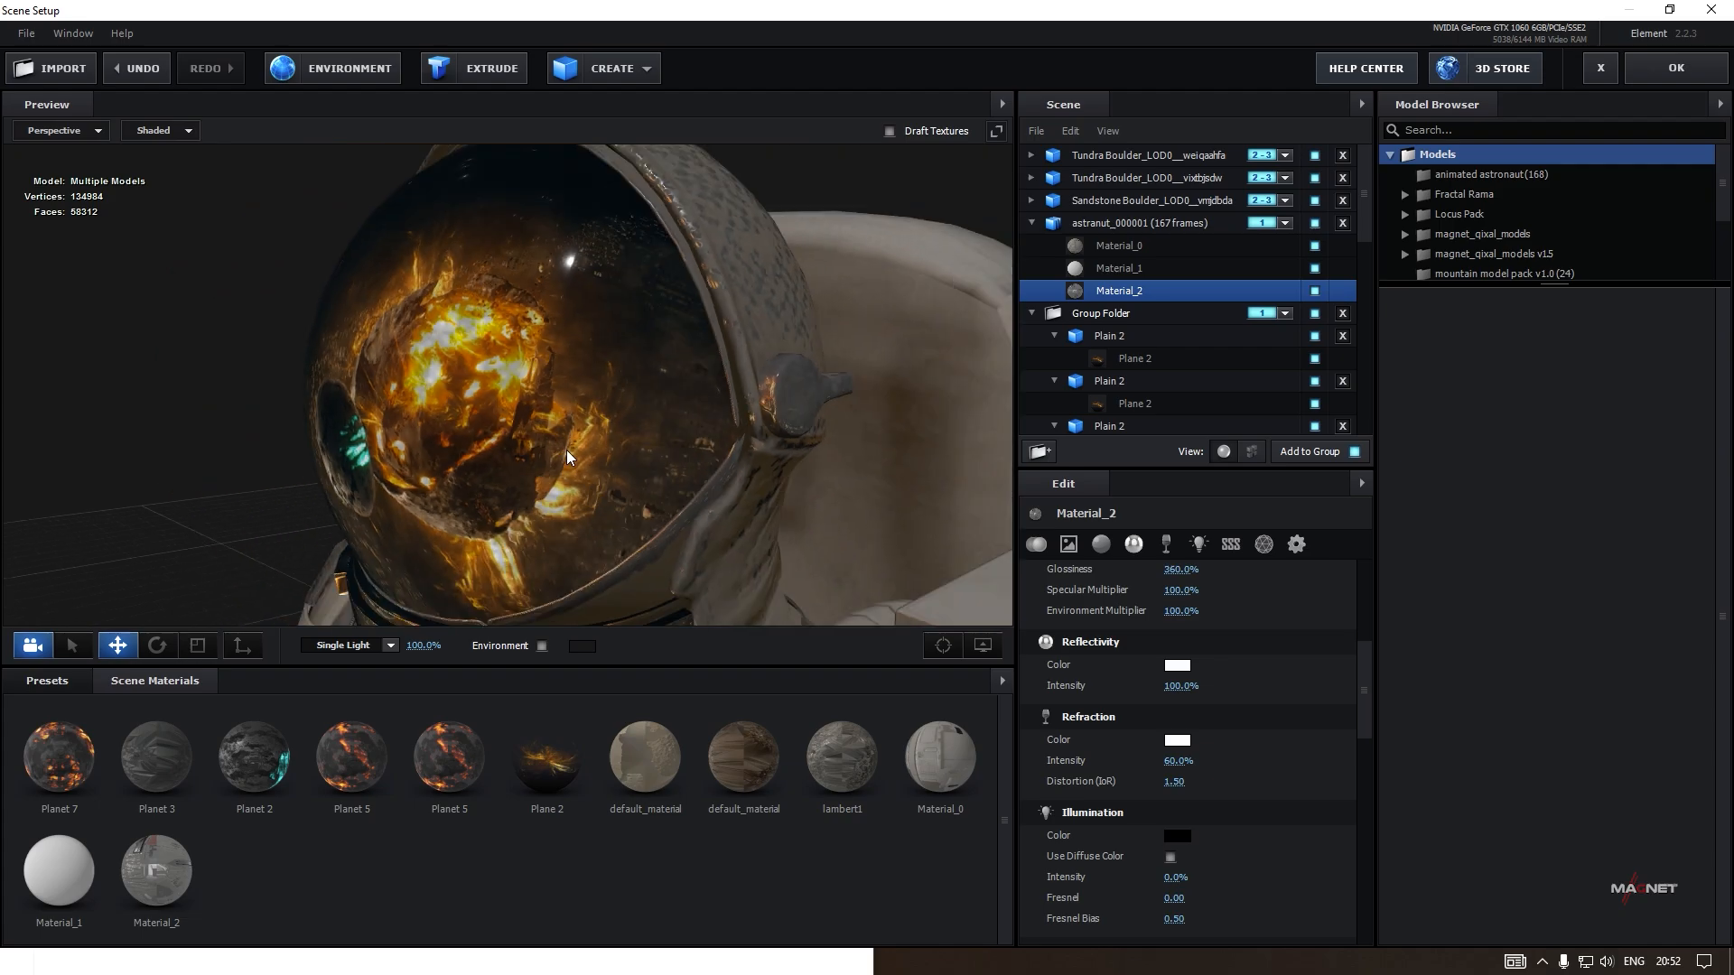
pyautogui.scroll(2, 543, 459)
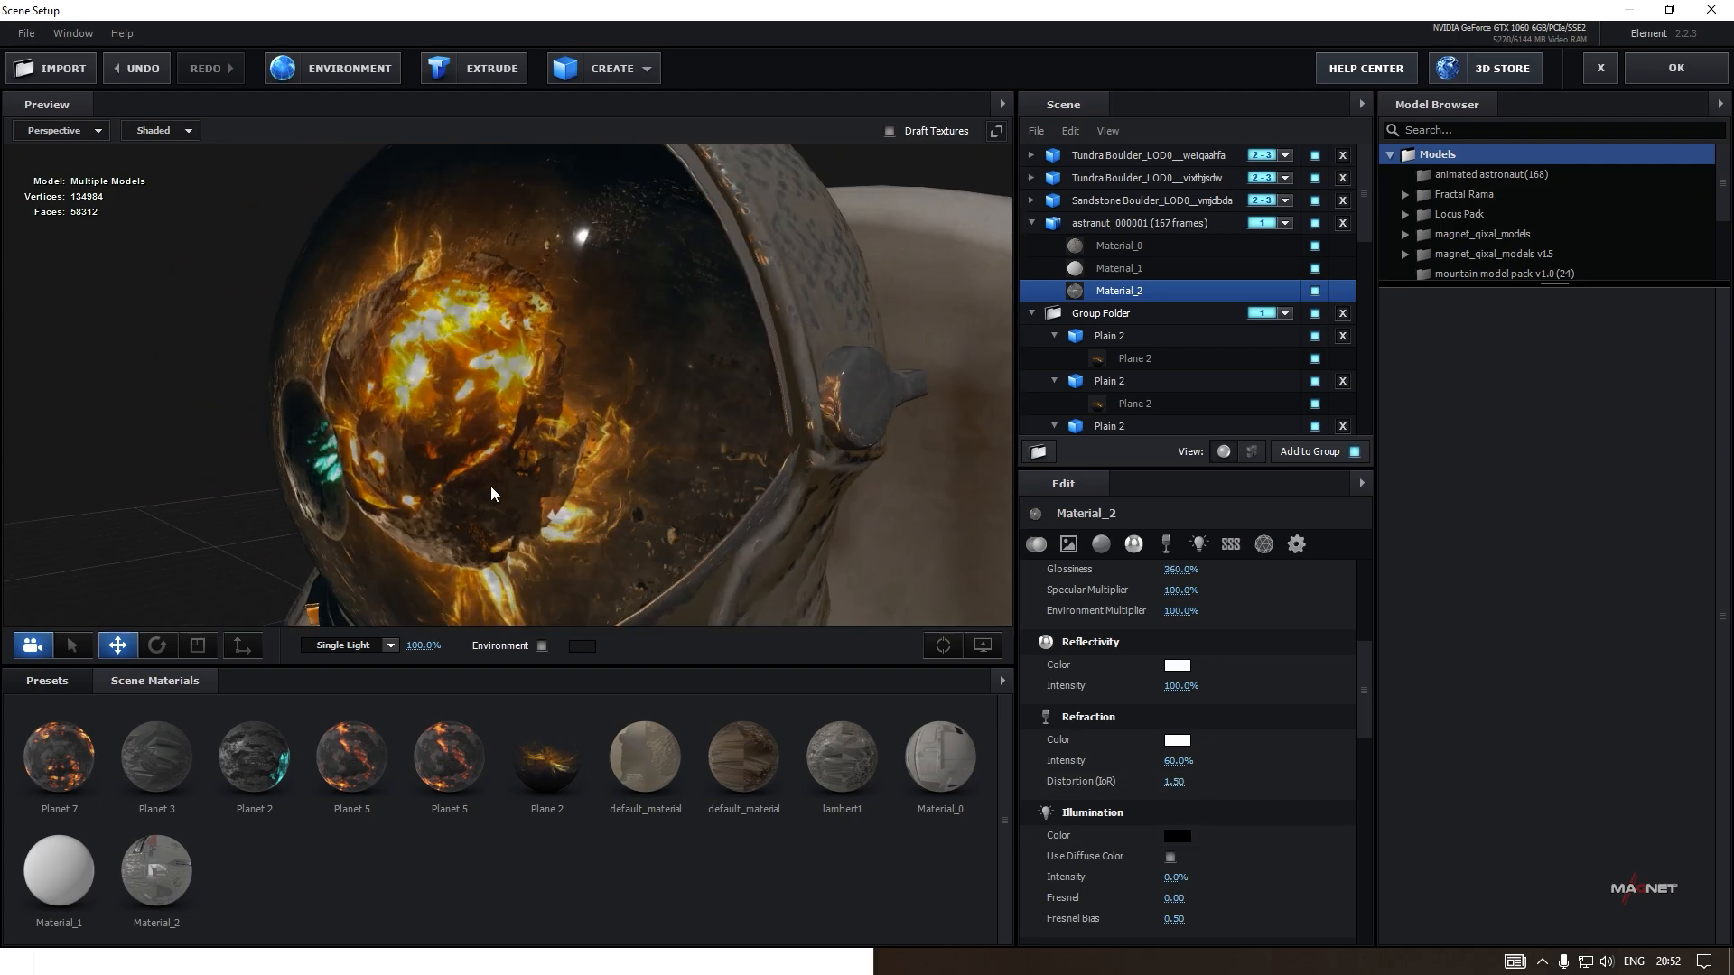
pyautogui.moveTo(490, 486); pyautogui.dragTo(404, 448)
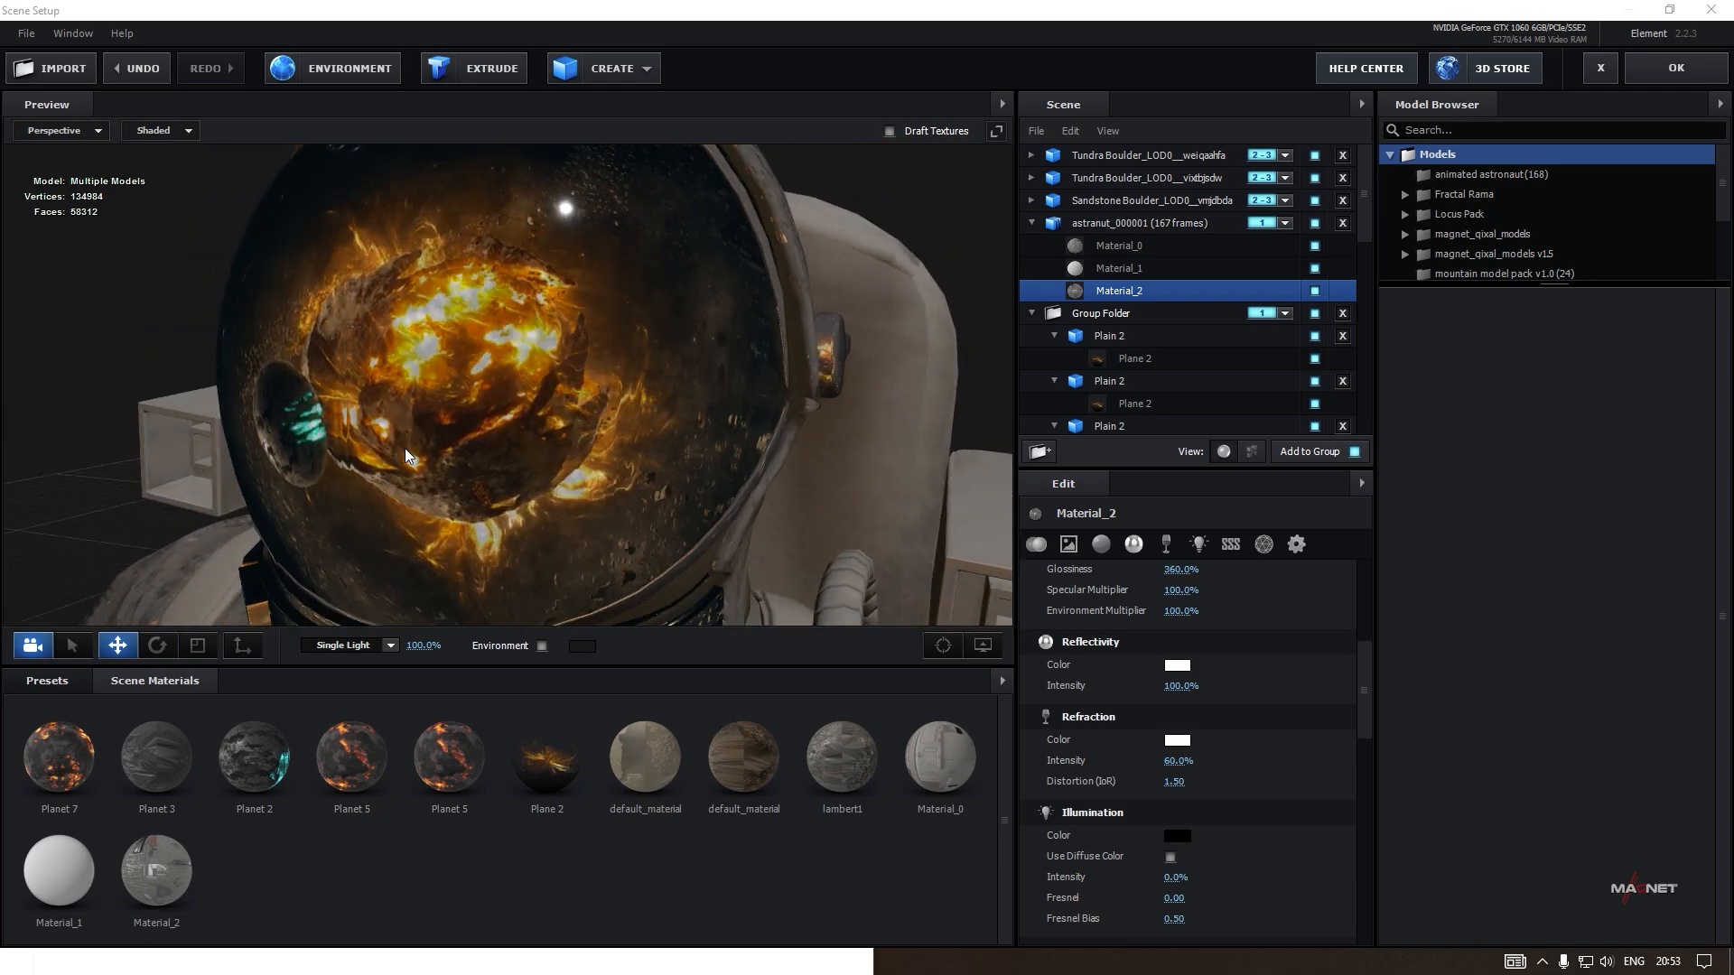
pyautogui.scroll(-4, 406, 448)
pyautogui.scroll(4, 621, 358)
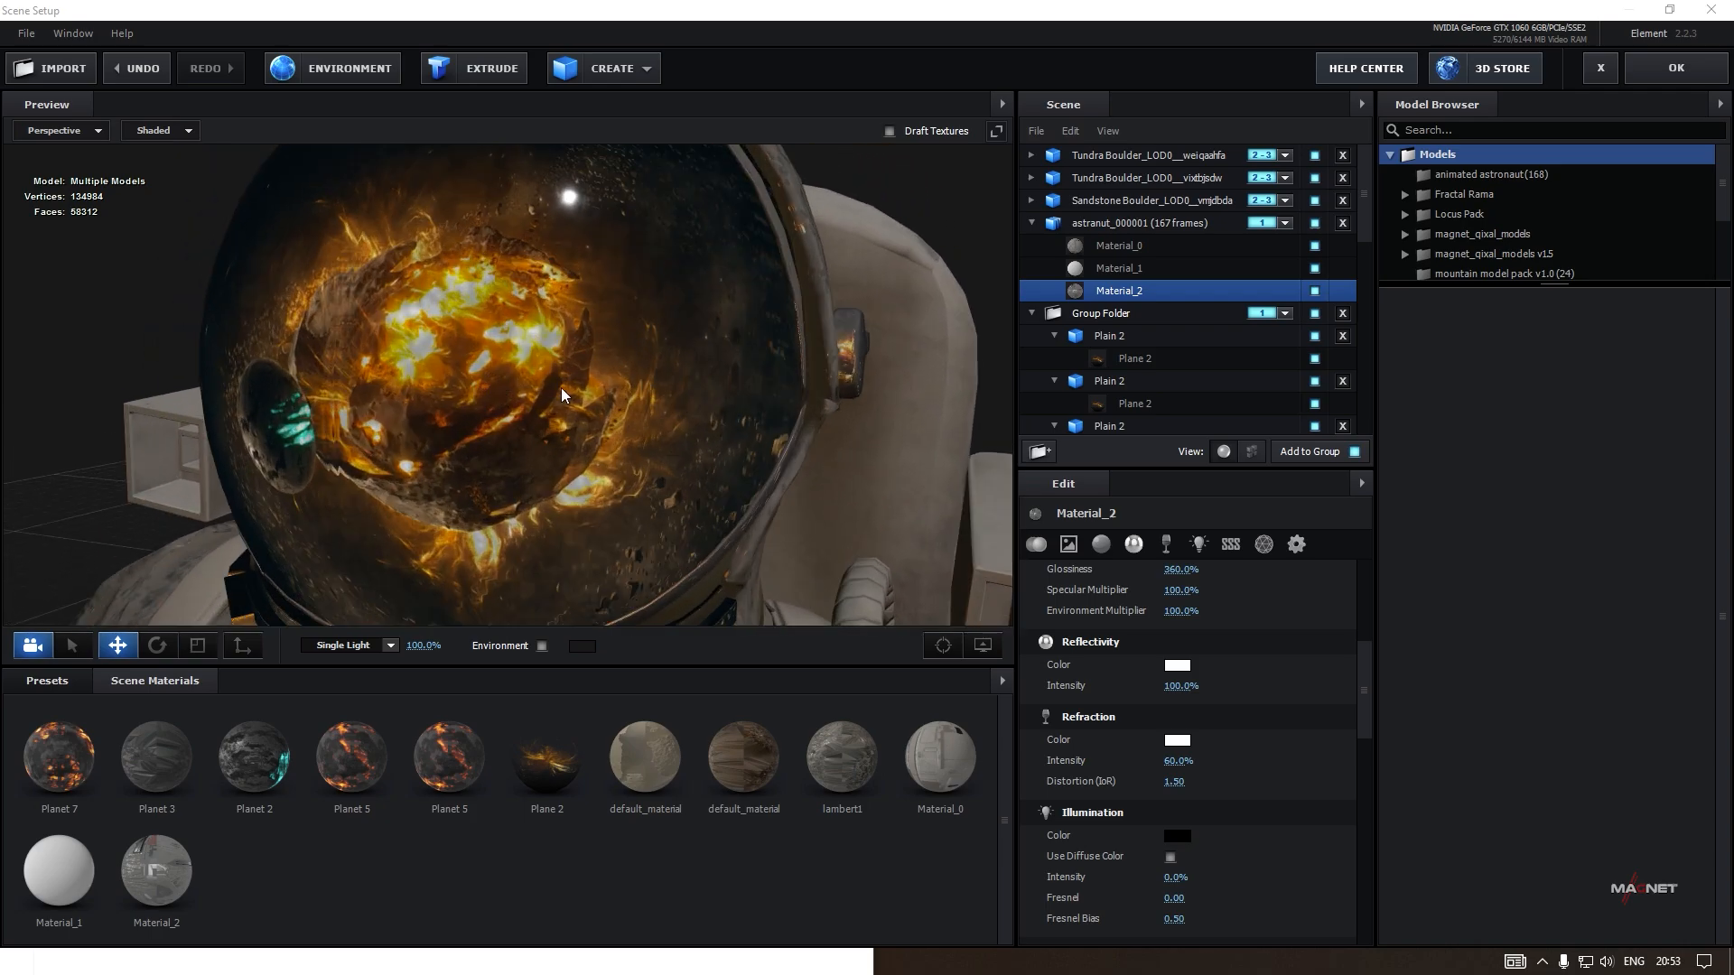
pyautogui.scroll(-8, 561, 394)
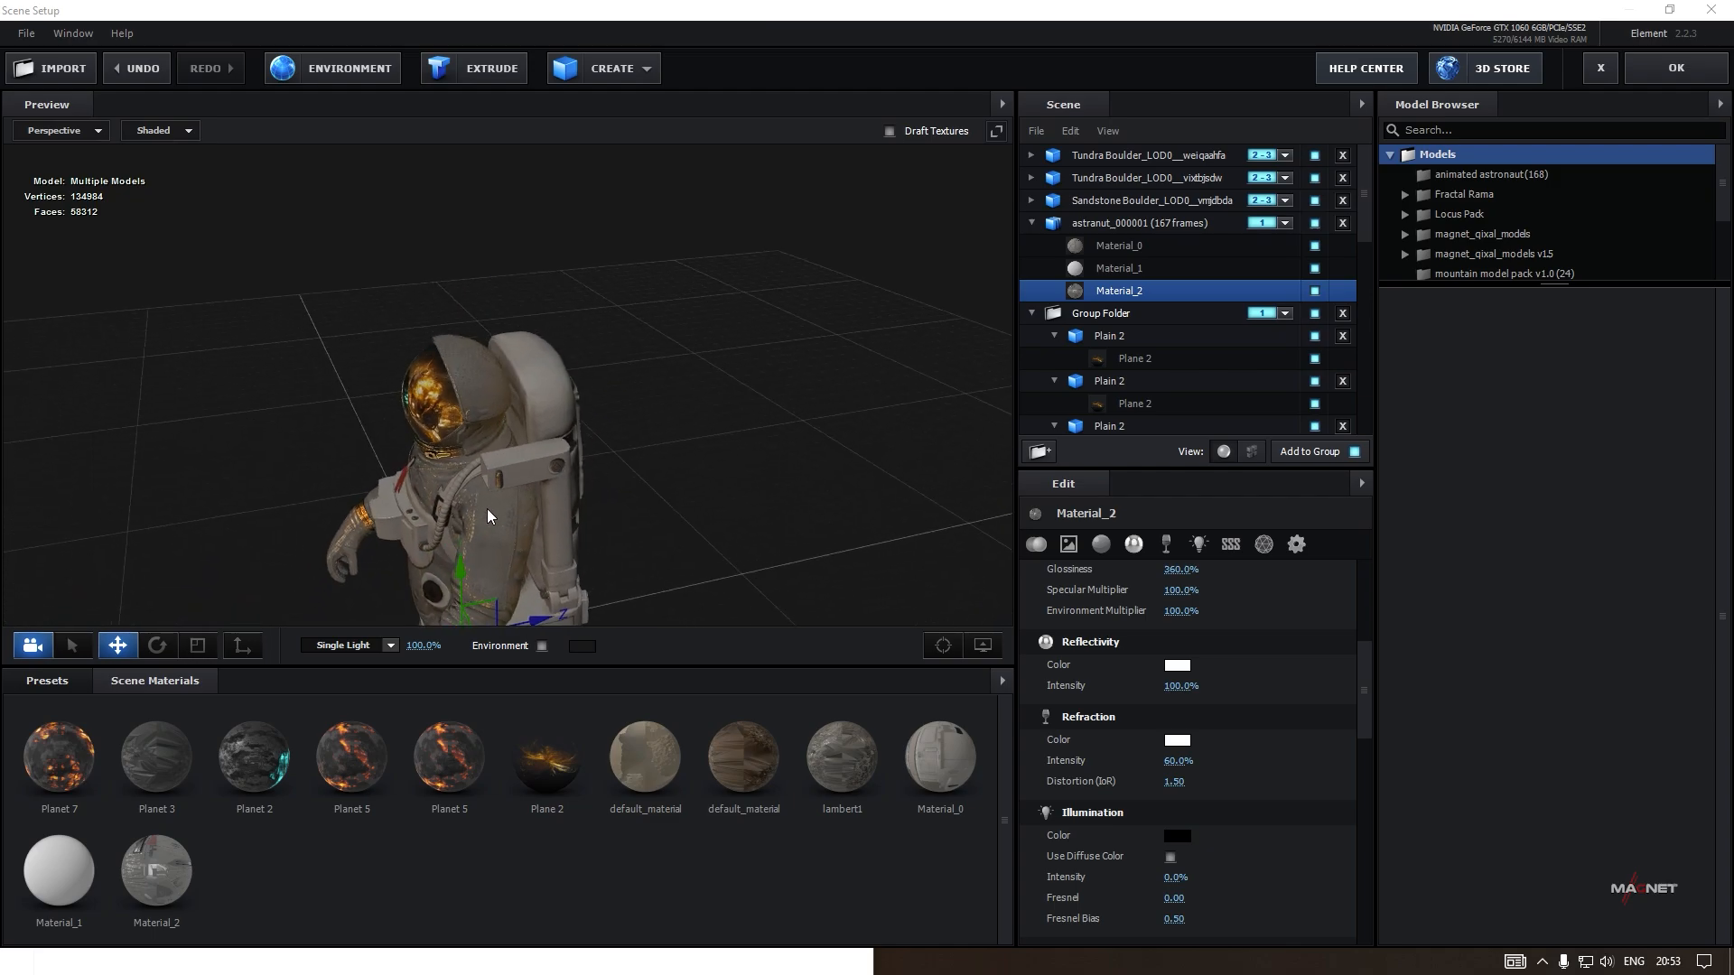
pyautogui.moveTo(488, 509); pyautogui.dragTo(634, 450)
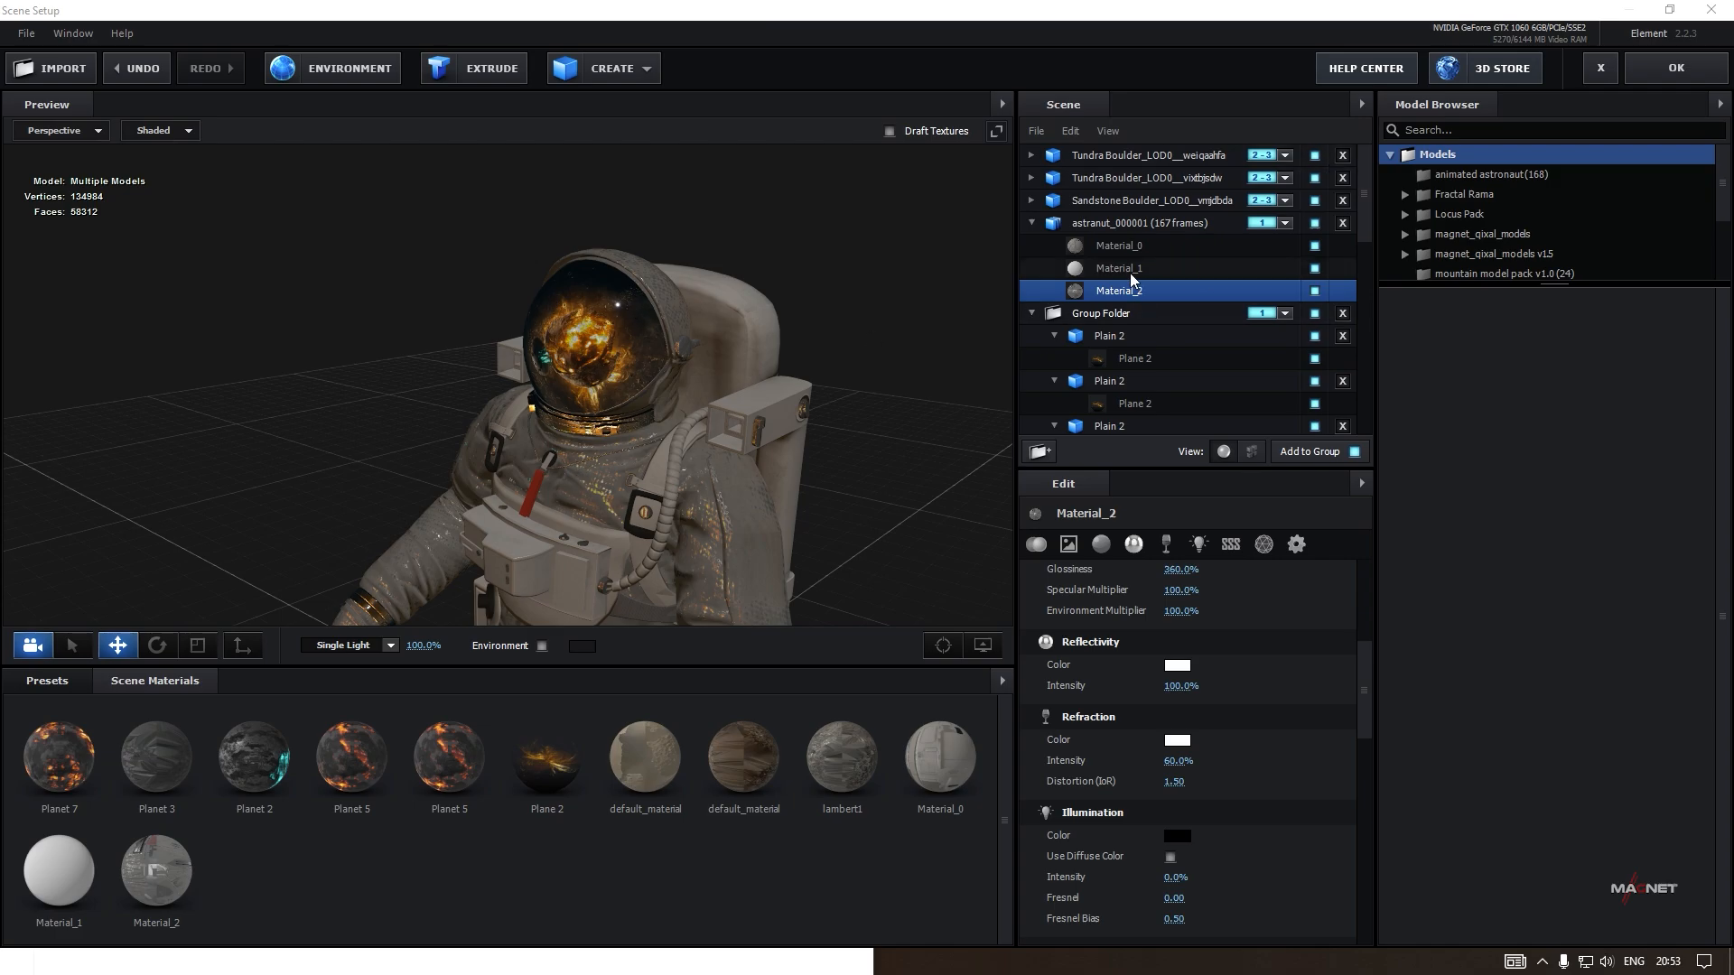
# Assign the astranut_000001 model to group 4 in the scene and collapse its material list.
pyautogui.click(1194, 225)
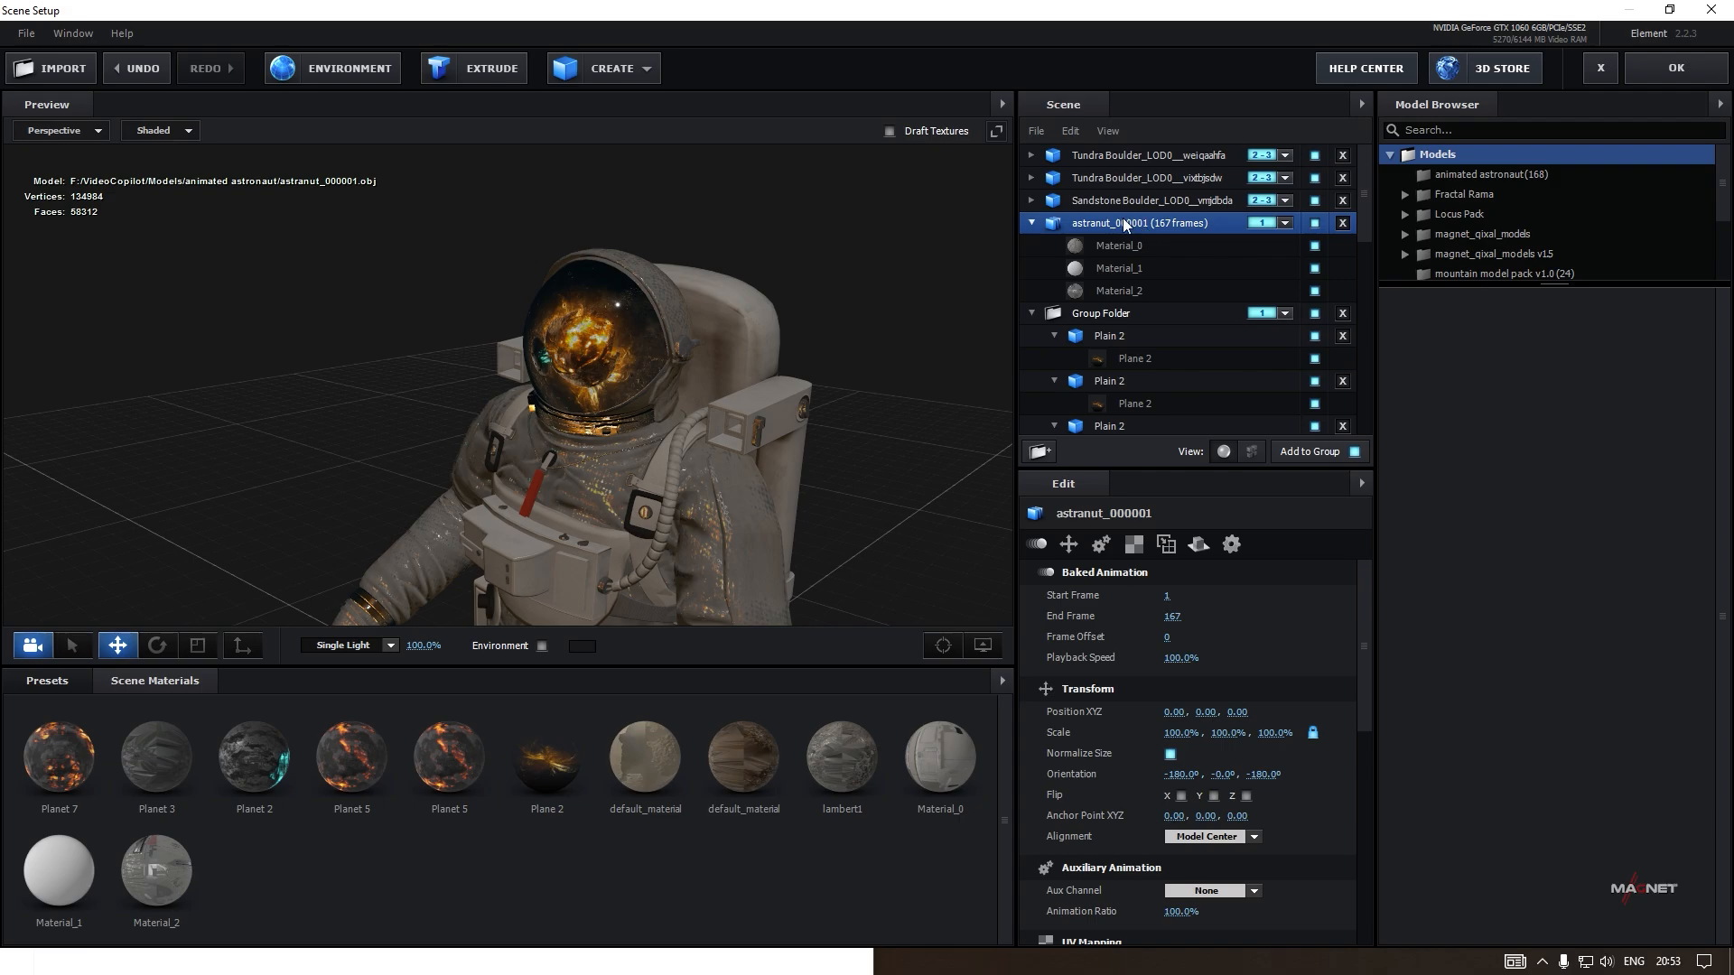
pyautogui.click(1284, 223)
pyautogui.click(1349, 252)
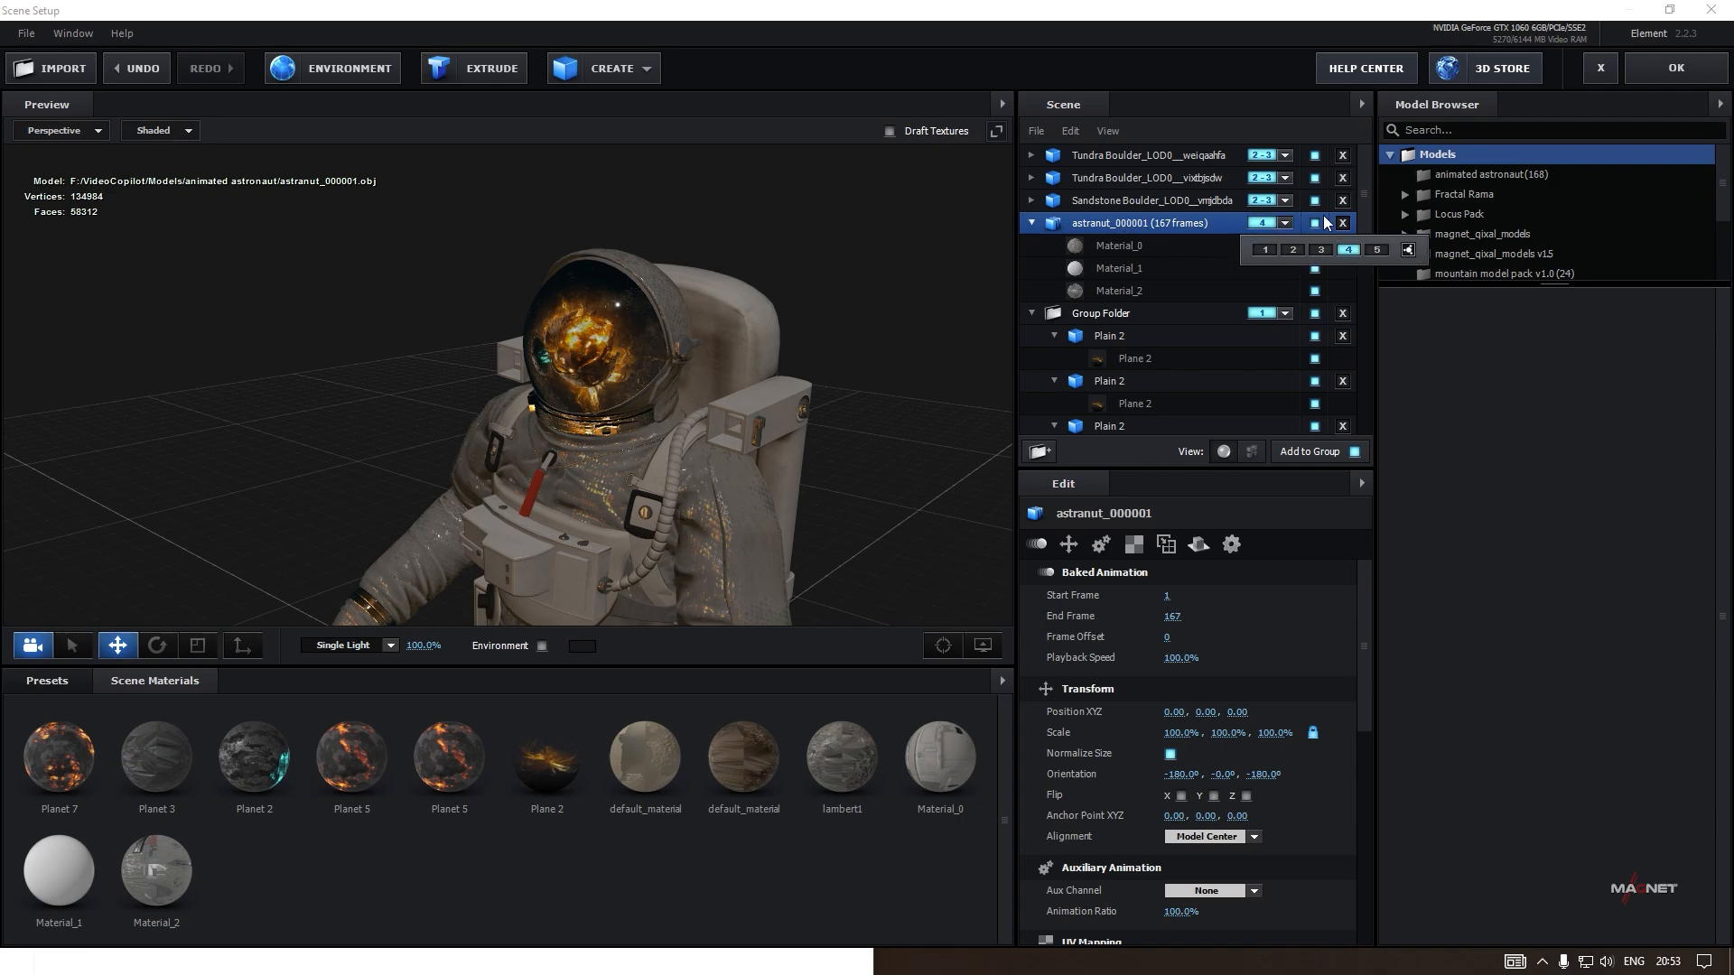
pyautogui.click(1031, 223)
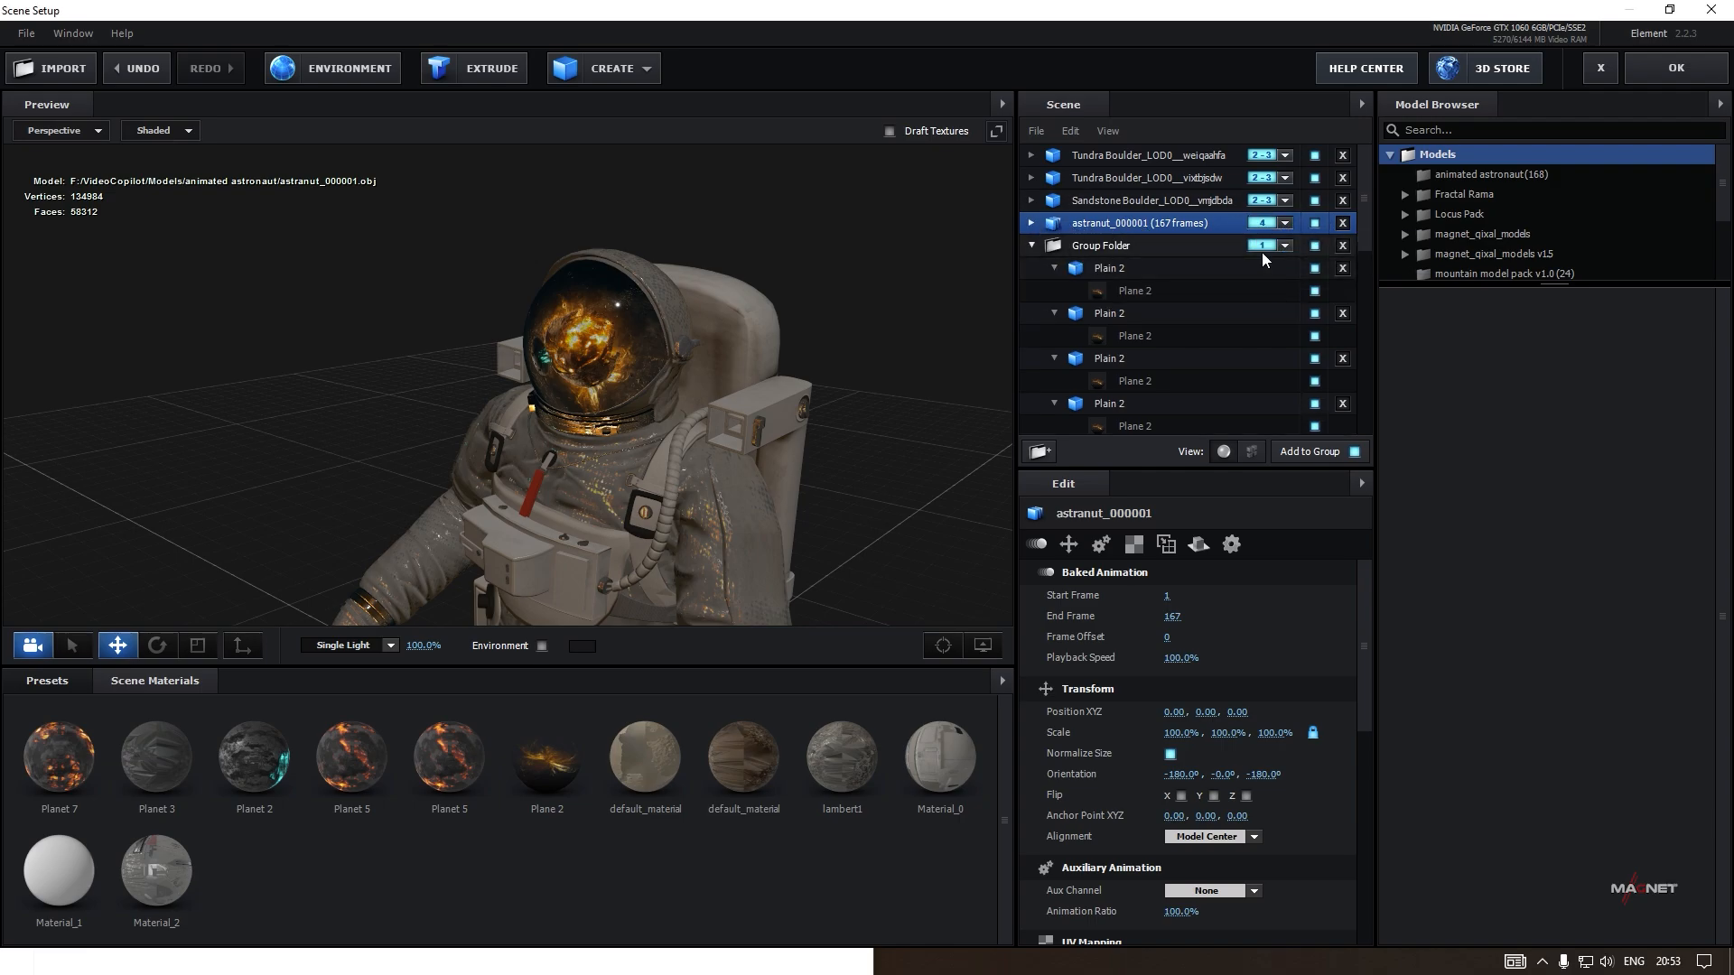
pyautogui.click(1096, 244)
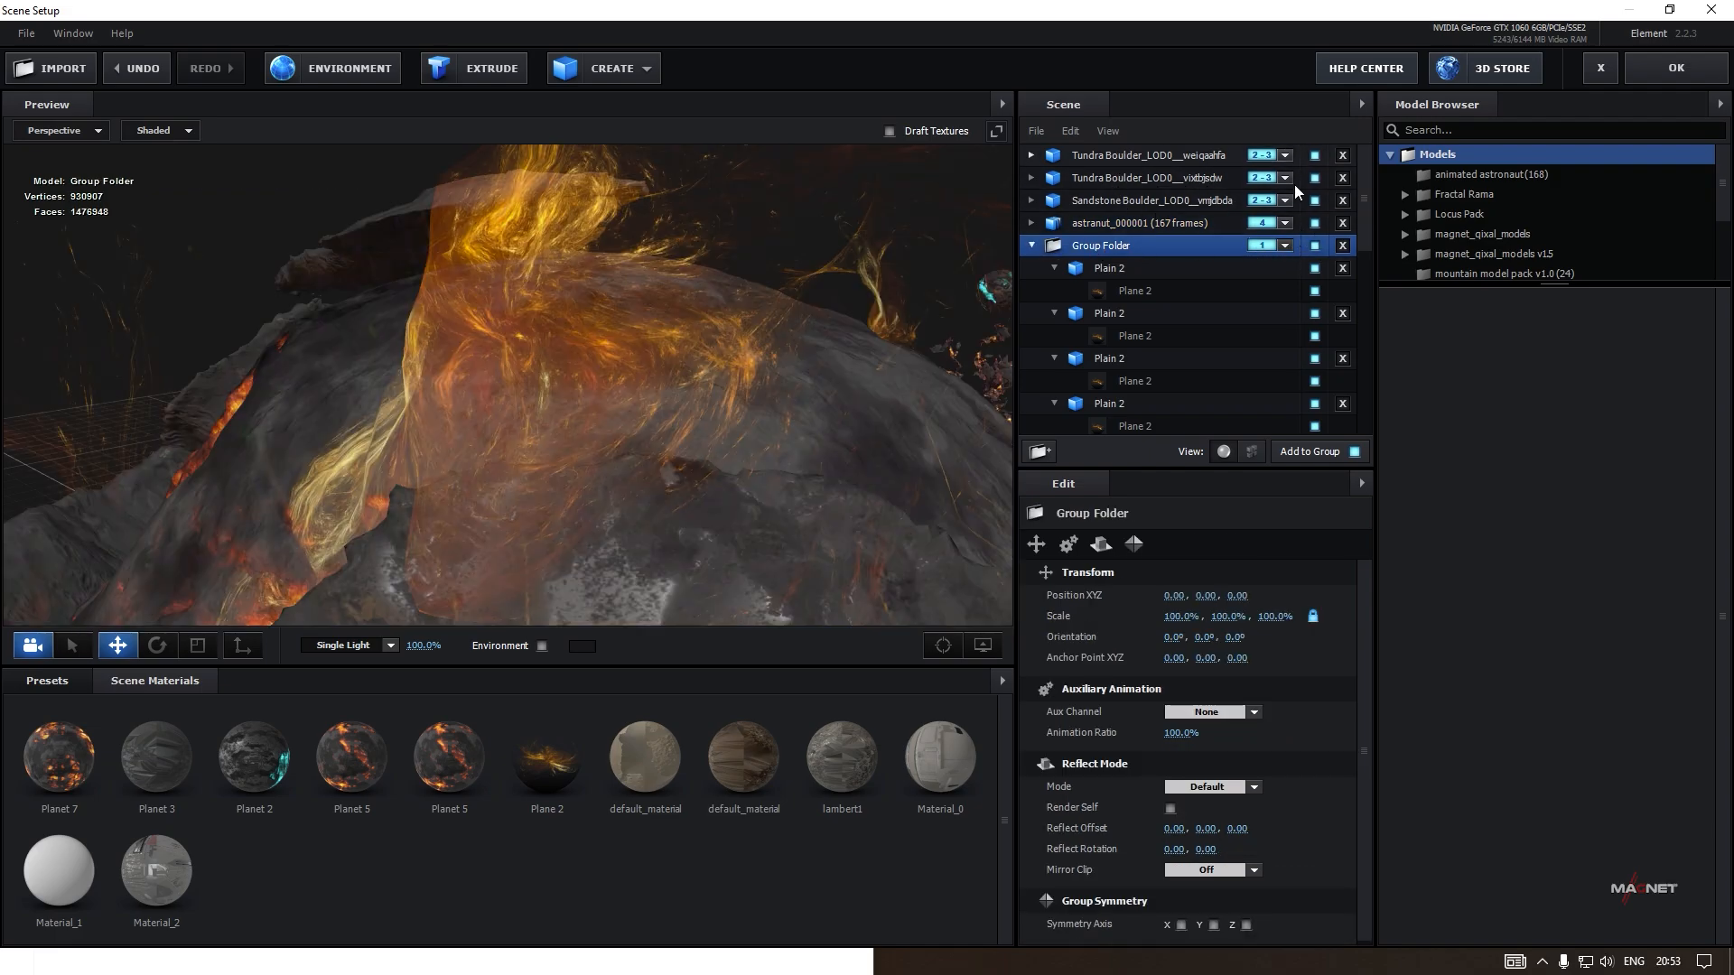
pyautogui.click(1108, 226)
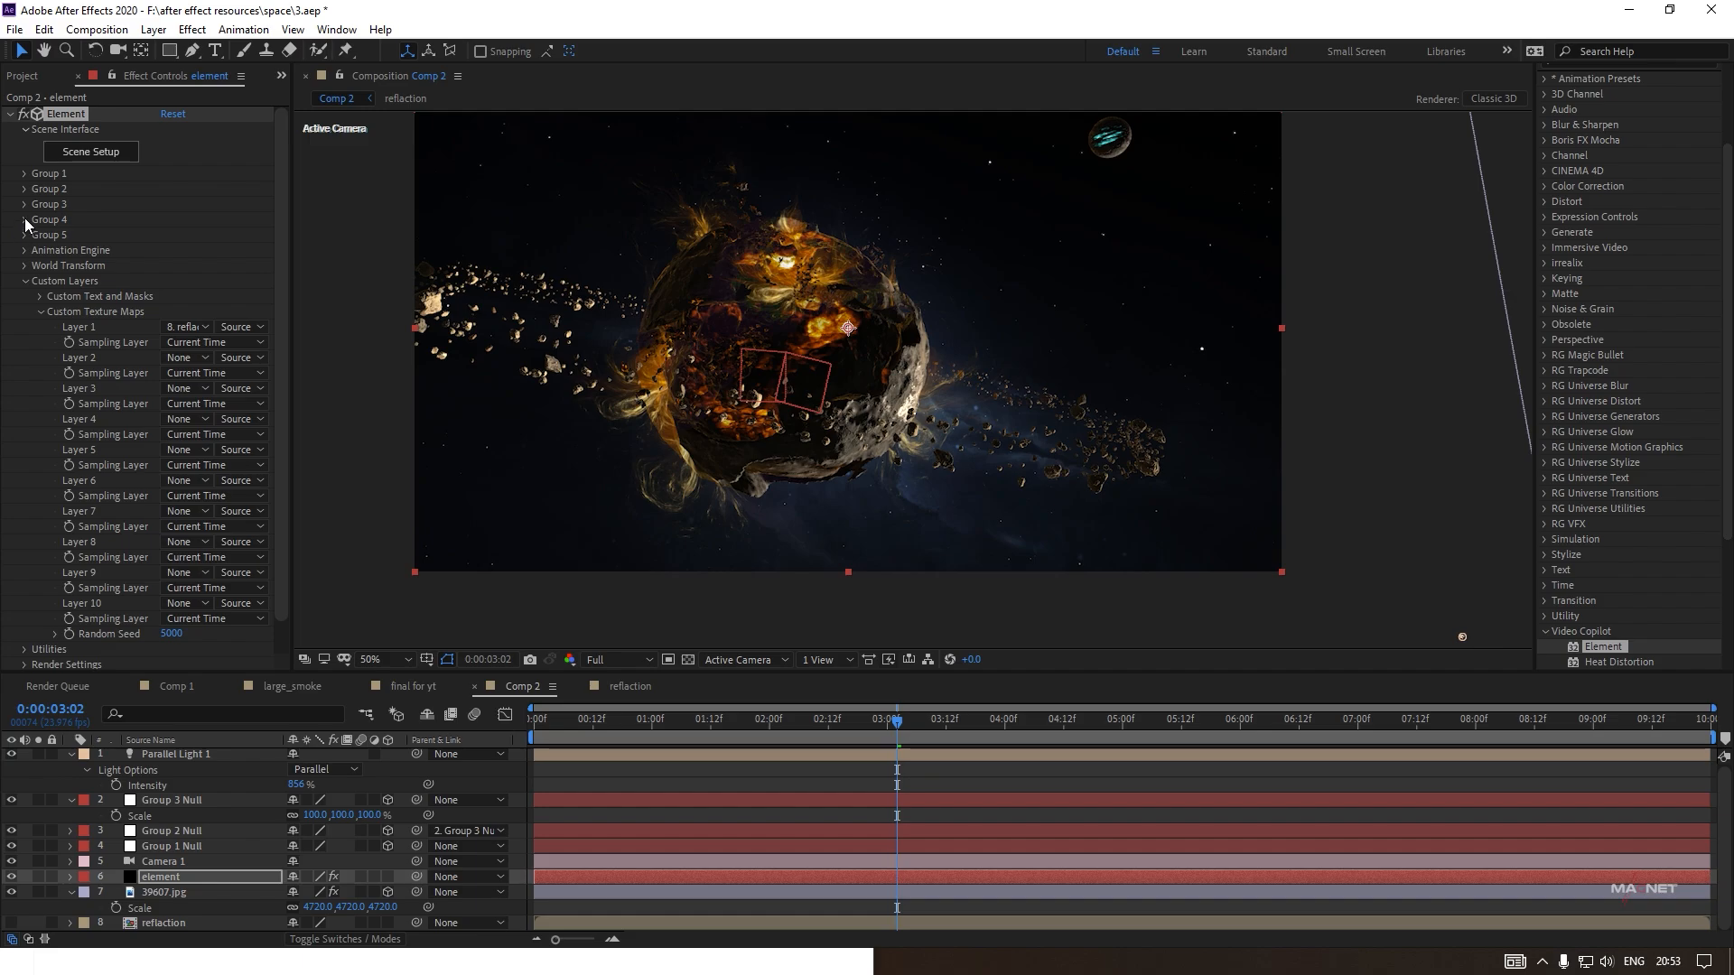
# Create a group null for group 4 of the Element effect.
pyautogui.click(24, 220)
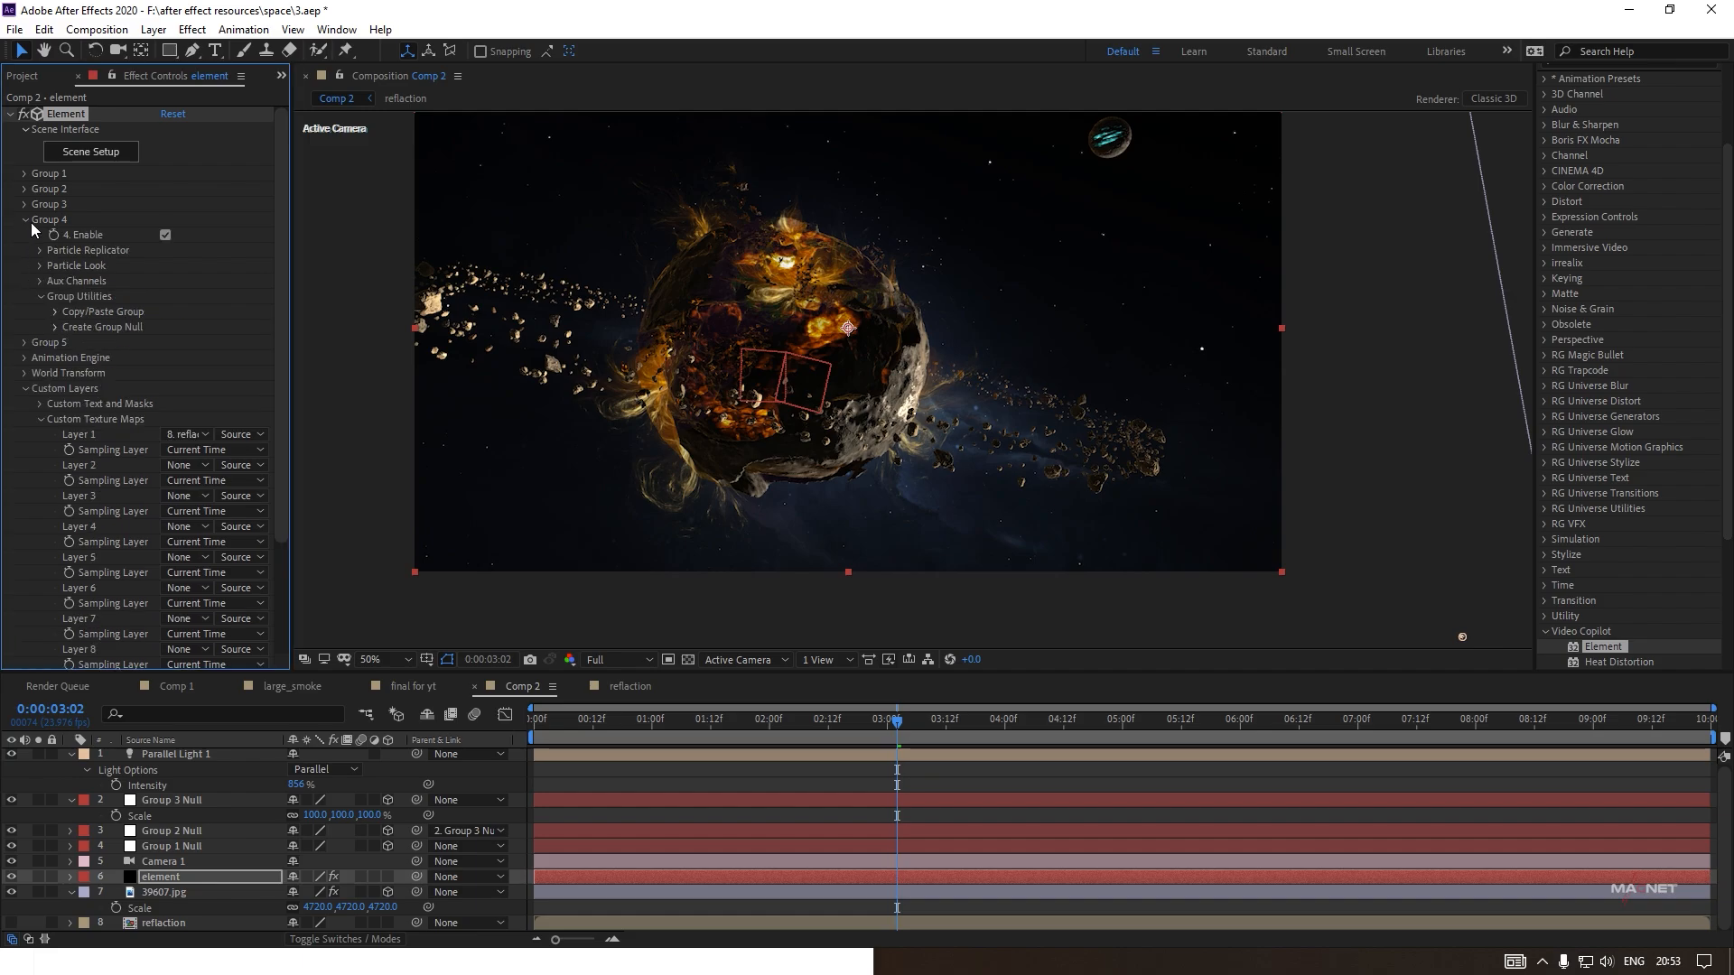
pyautogui.click(55, 328)
pyautogui.click(102, 351)
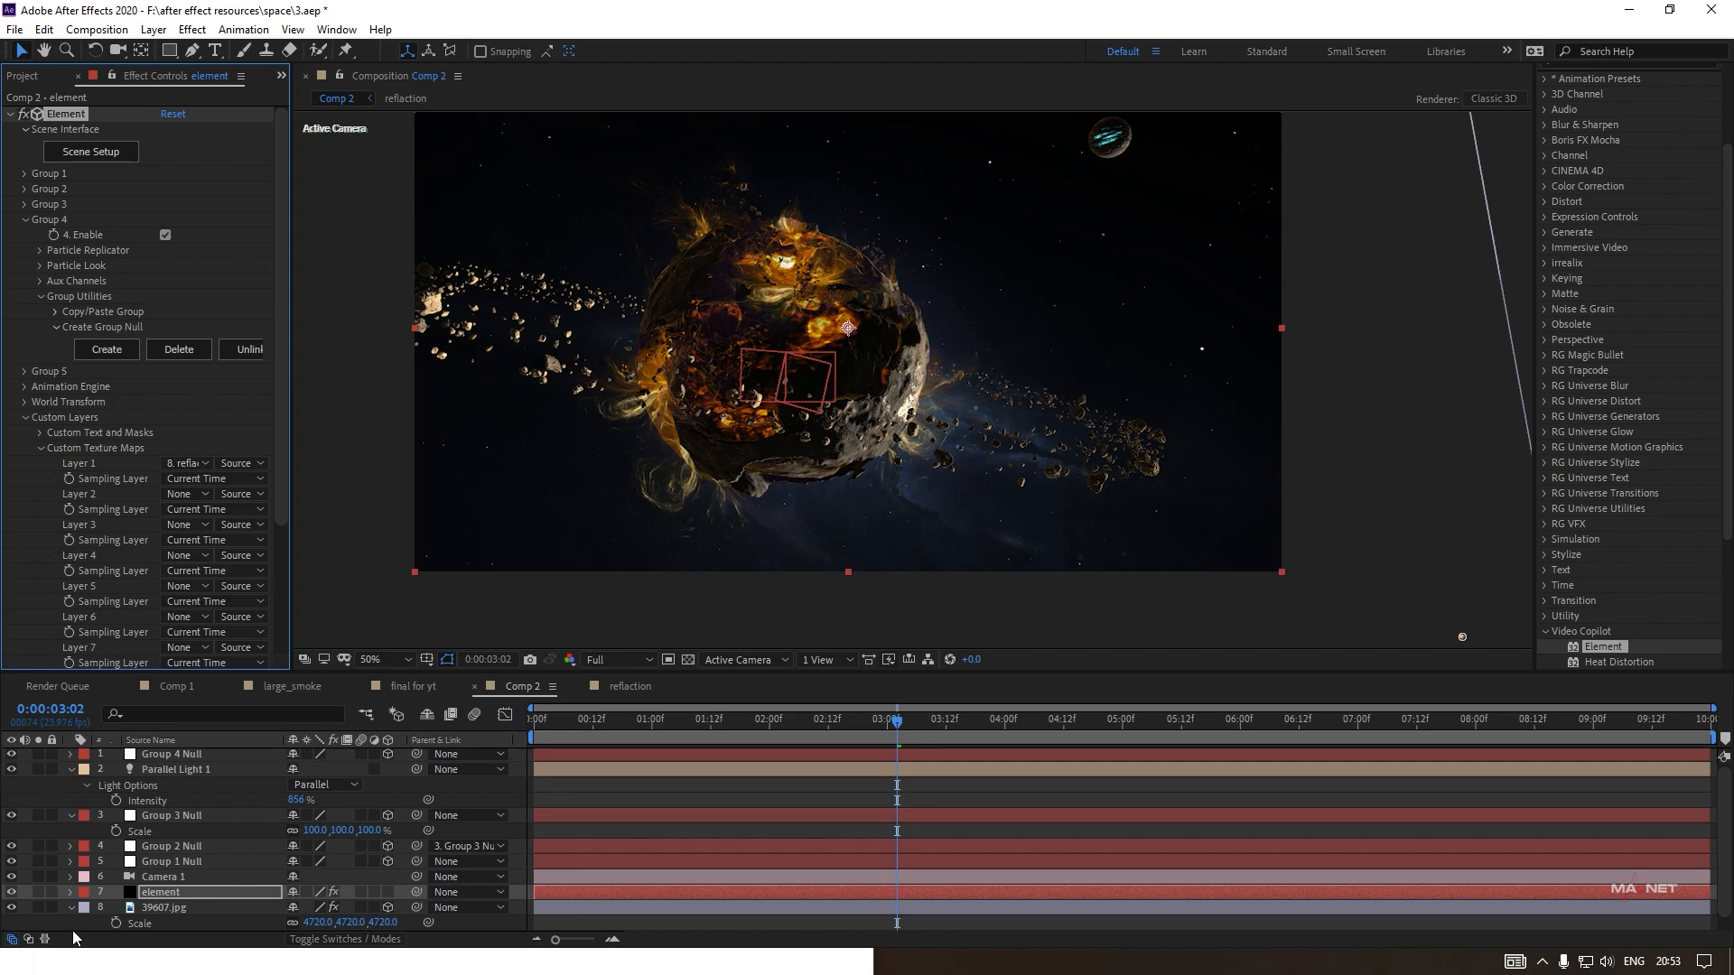
# Bring the Group 4 Null toward the camera by setting its Z position to -721.
pyautogui.scroll(1, 203, 777)
pyautogui.click(220, 757)
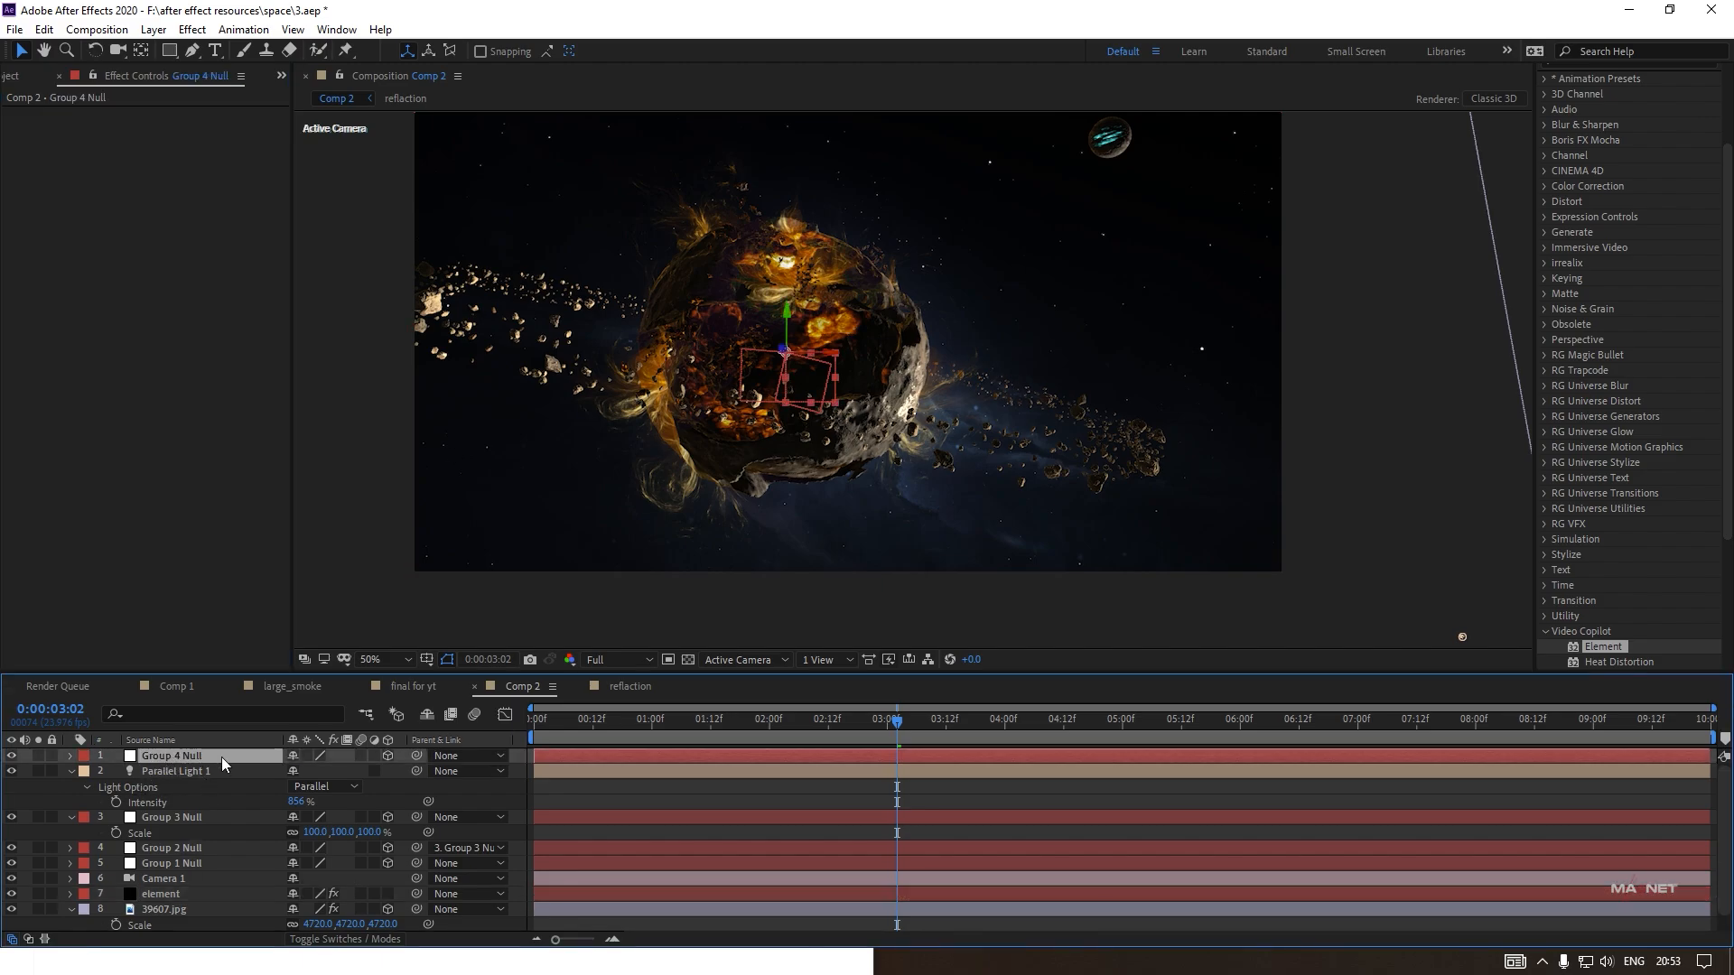
pyautogui.press('p')
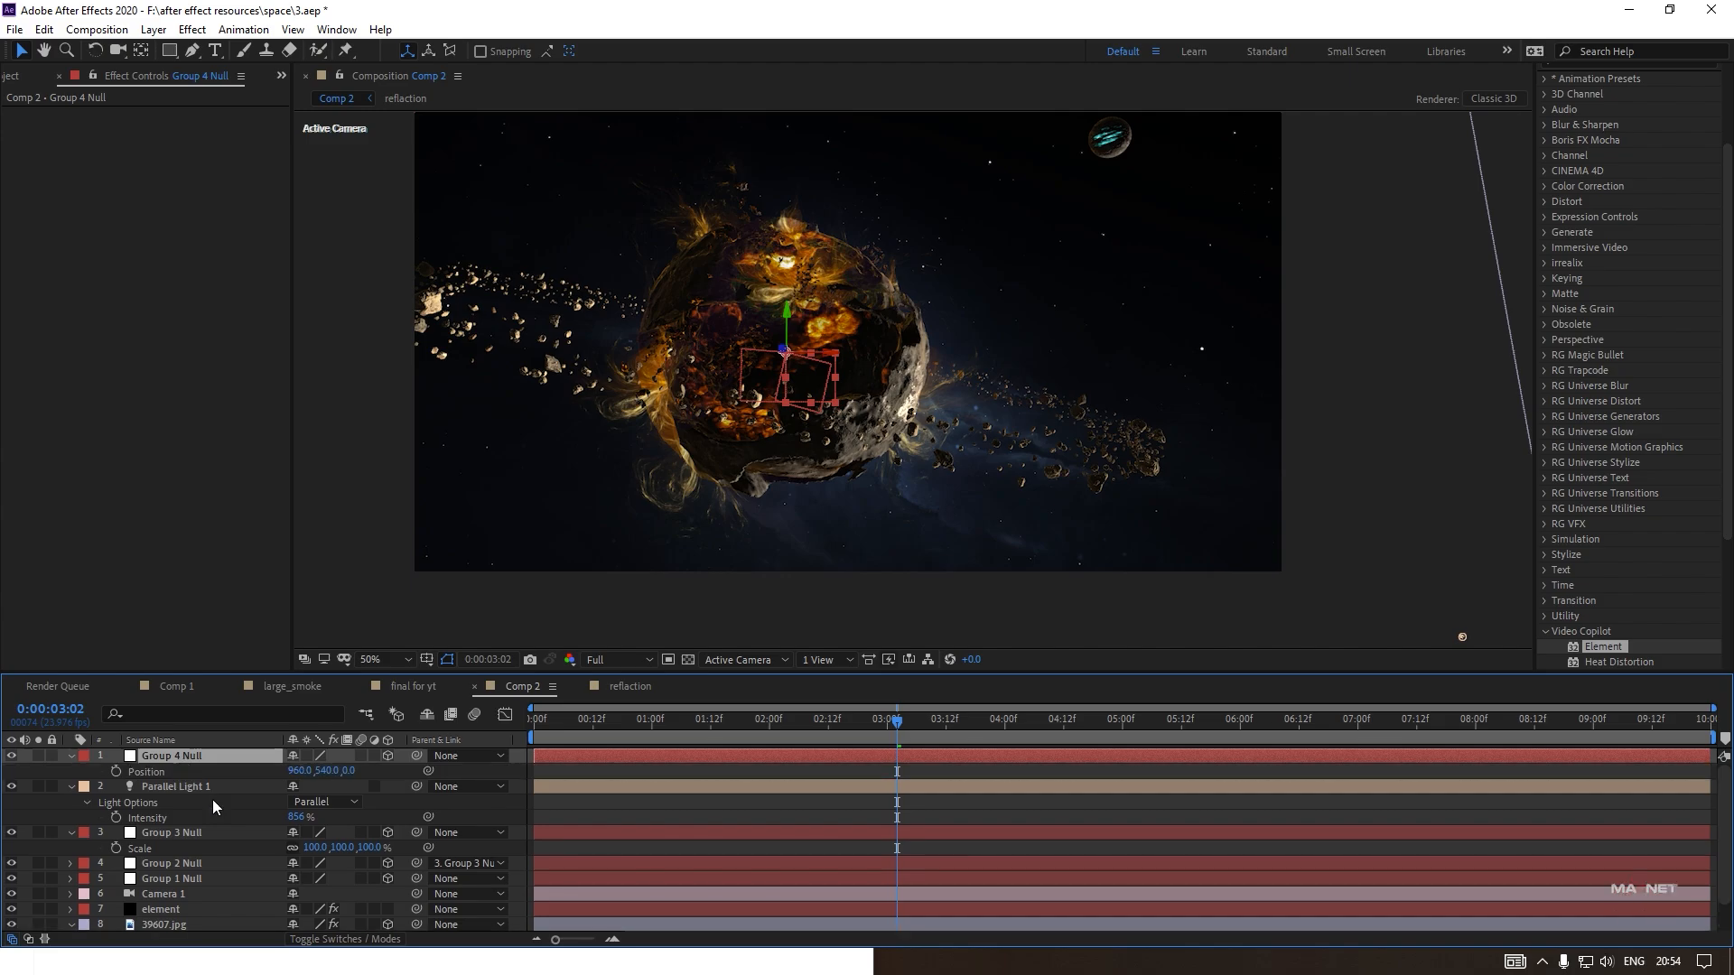
pyautogui.moveTo(349, 775); pyautogui.dragTo(5, 788)
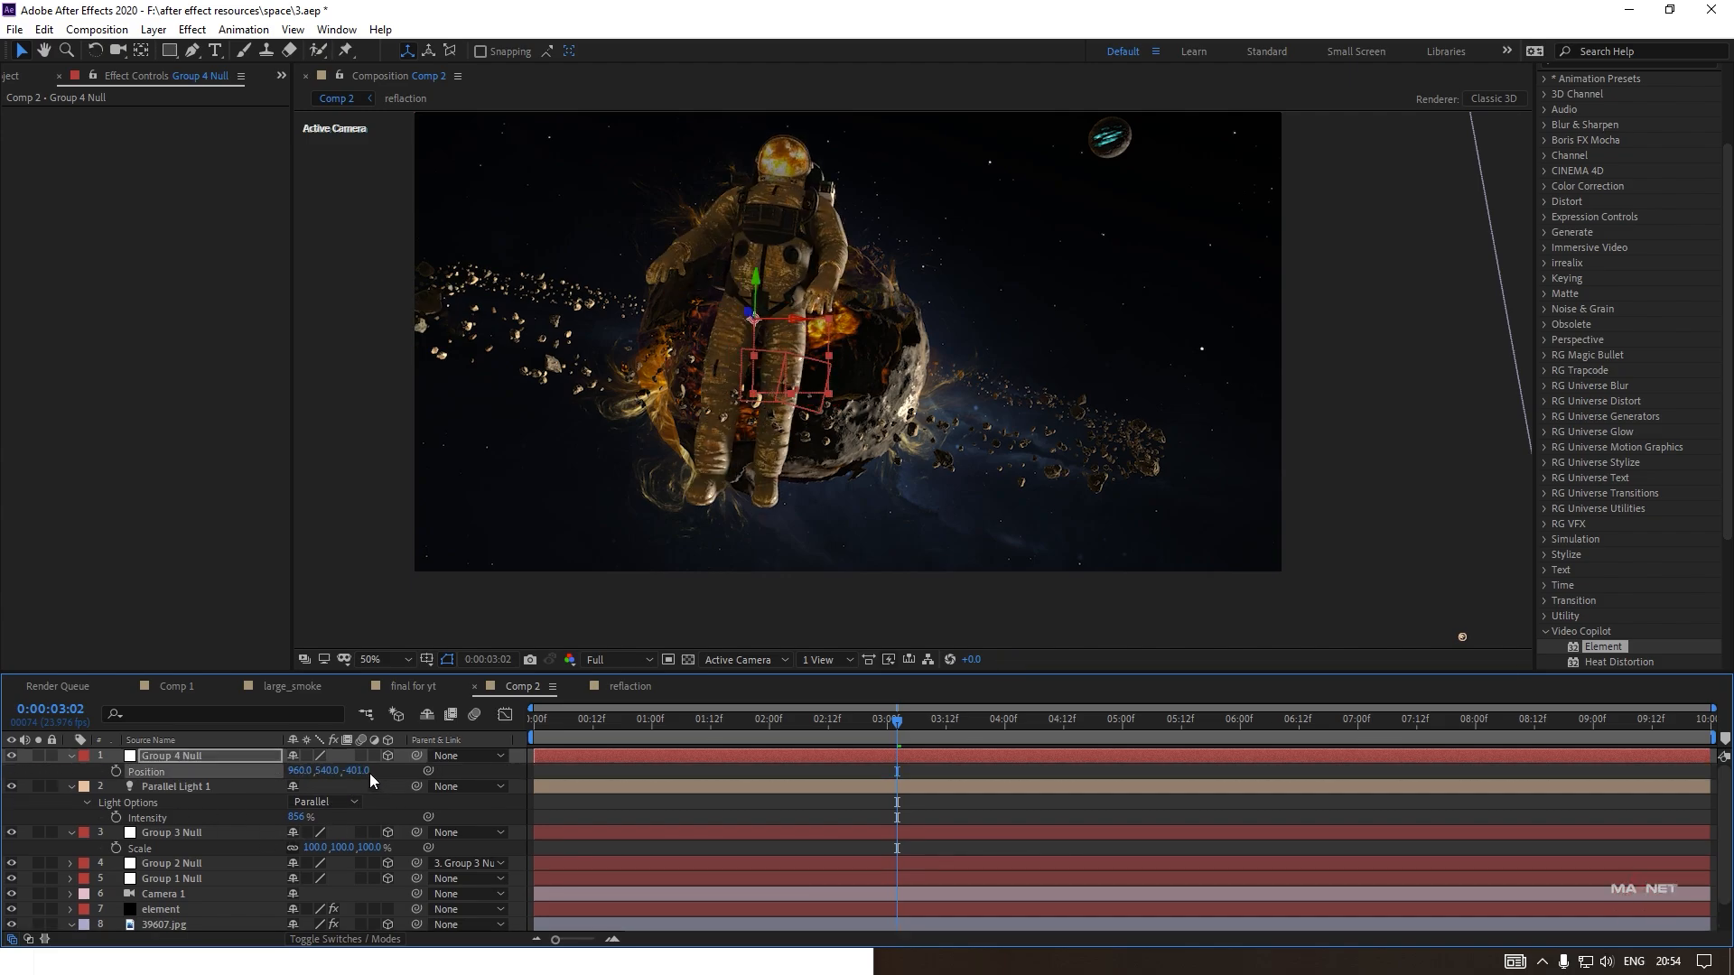
pyautogui.moveTo(356, 772)
pyautogui.mouseDown()
pyautogui.moveTo(262, 773)
pyautogui.moveTo(346, 778)
pyautogui.mouseUp()
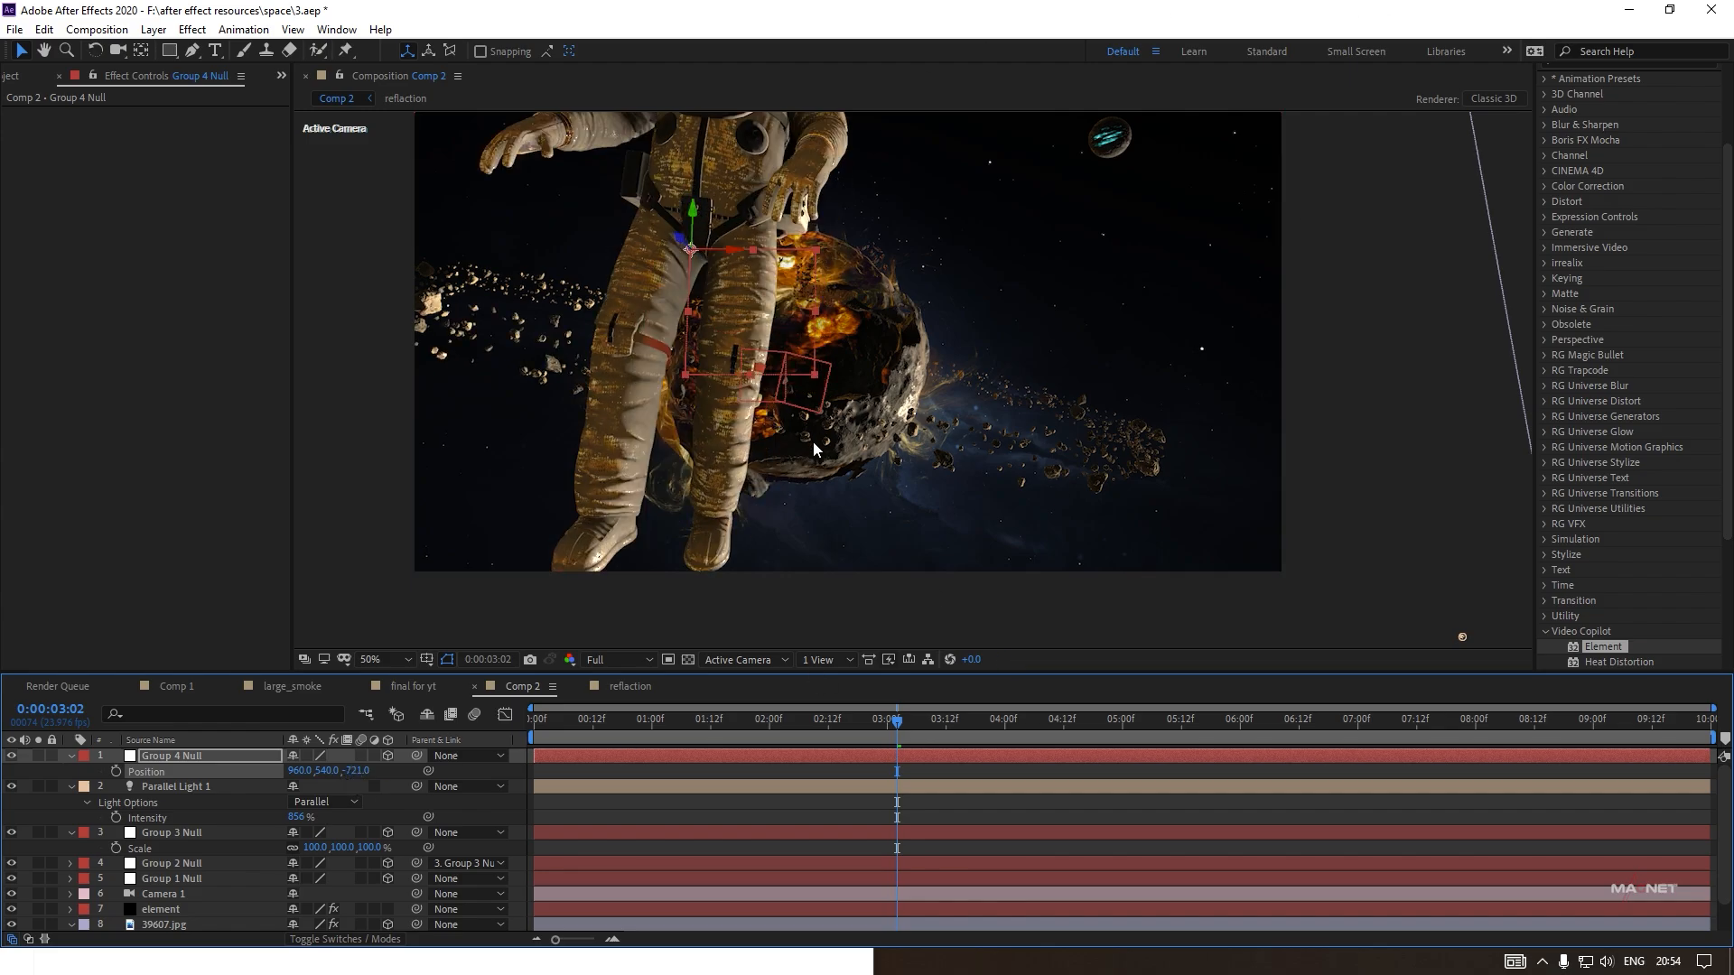
# Scale the Group 4 Null down to 3%.
pyautogui.click(166, 753)
pyautogui.press('s')
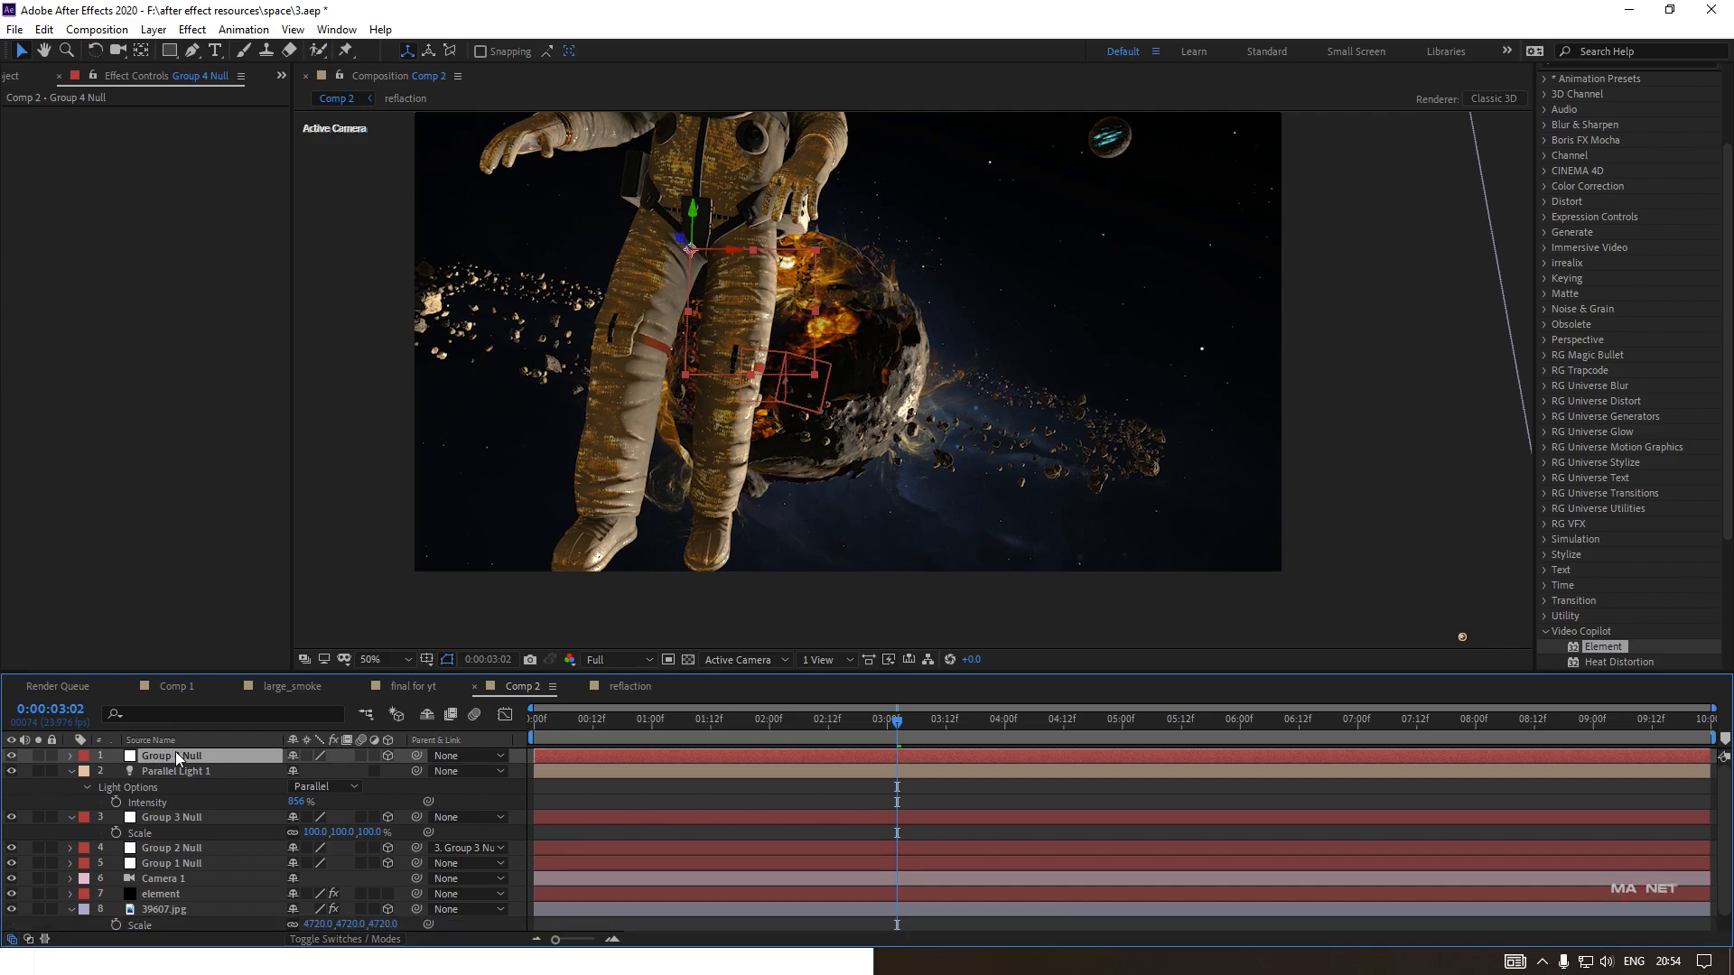
pyautogui.moveTo(315, 770); pyautogui.dragTo(262, 805)
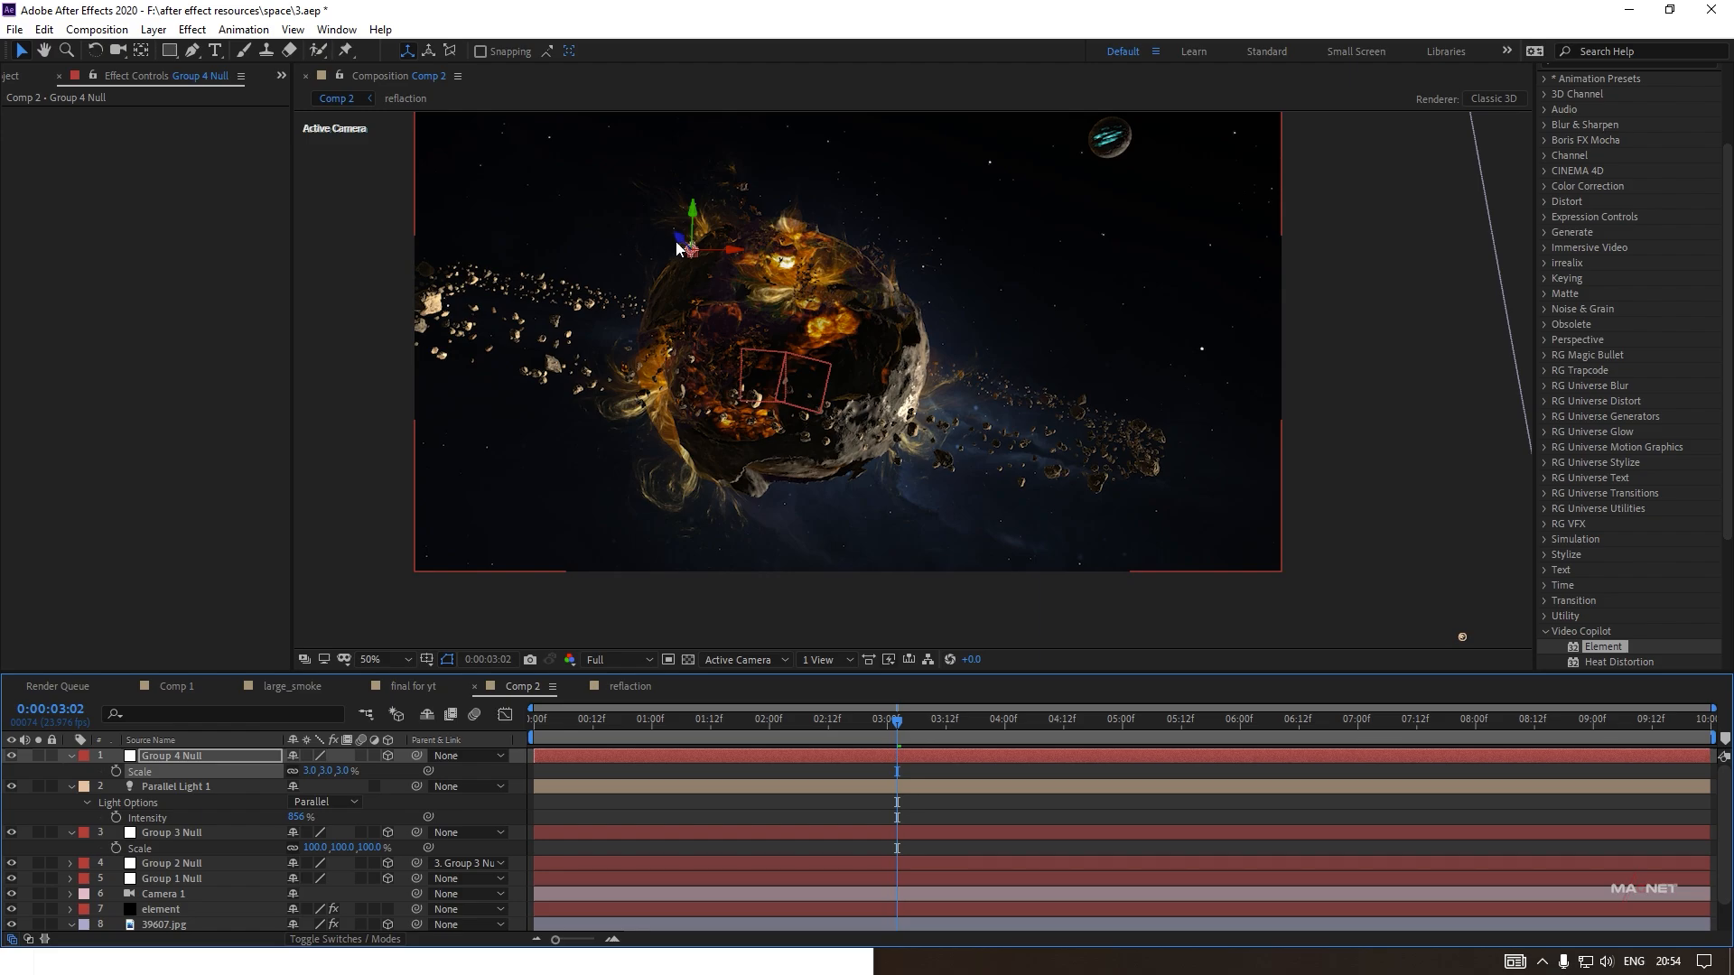
# Reposition the astronaut closer to the camera, just off the burning planet's lower-right edge.
pyautogui.moveTo(679, 247); pyautogui.dragTo(581, 232)
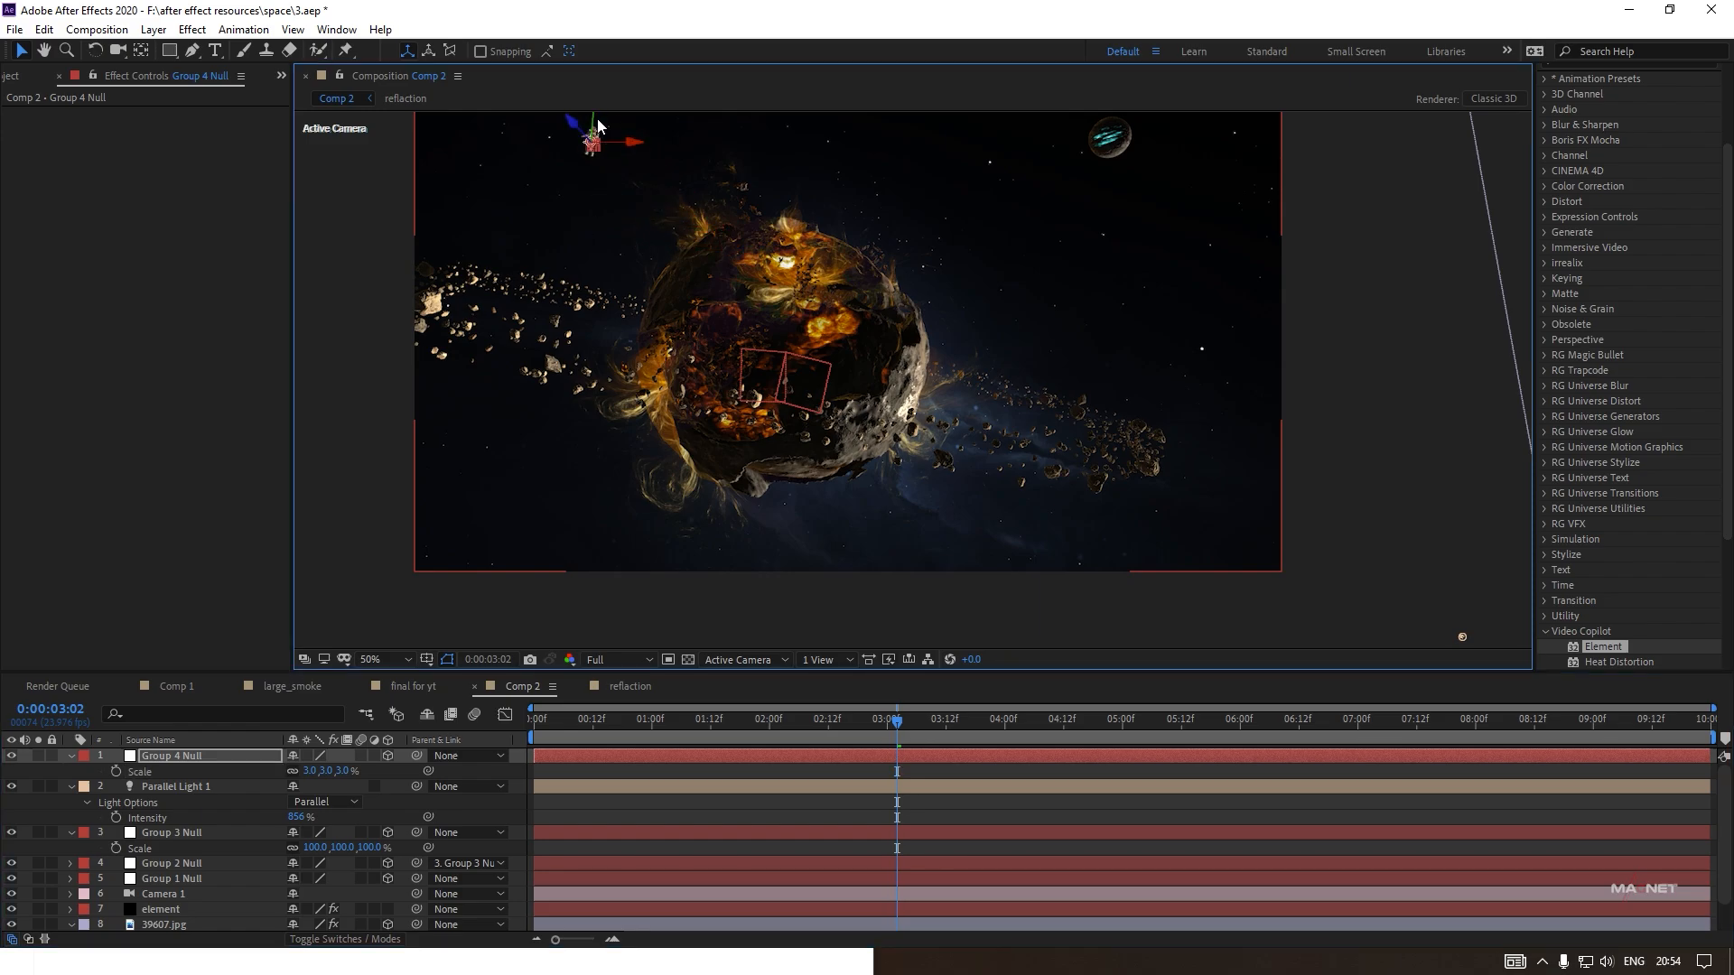
pyautogui.moveTo(592, 121); pyautogui.dragTo(591, 190)
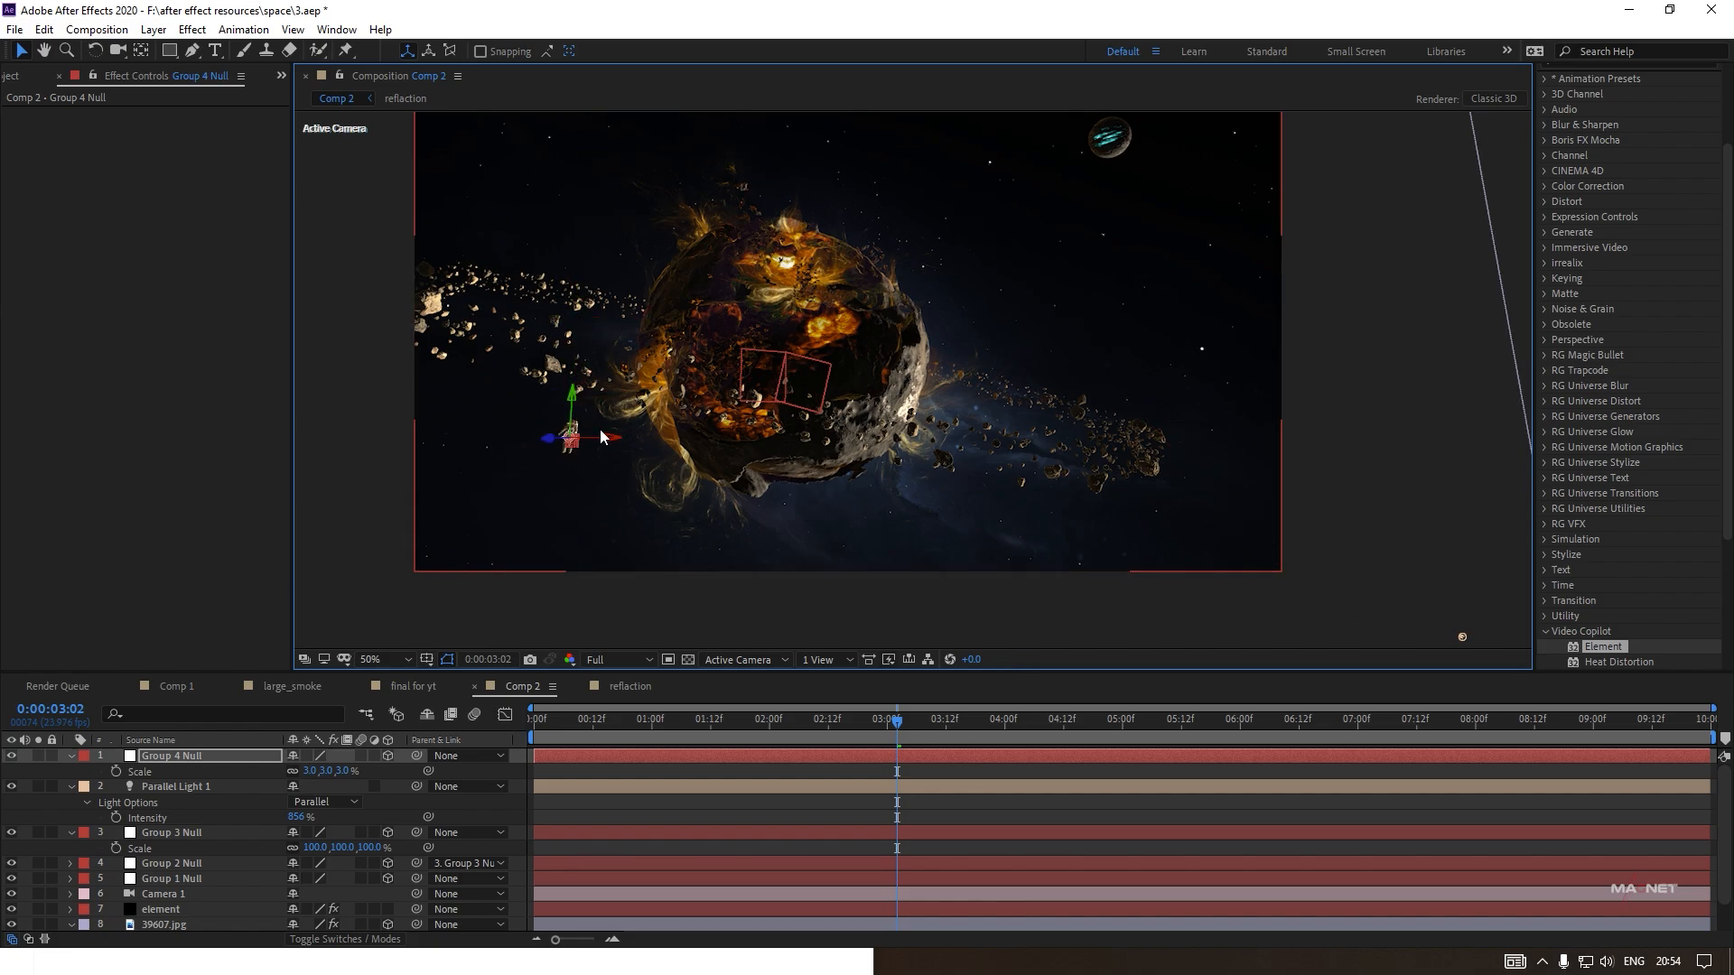
pyautogui.moveTo(603, 436); pyautogui.dragTo(672, 443)
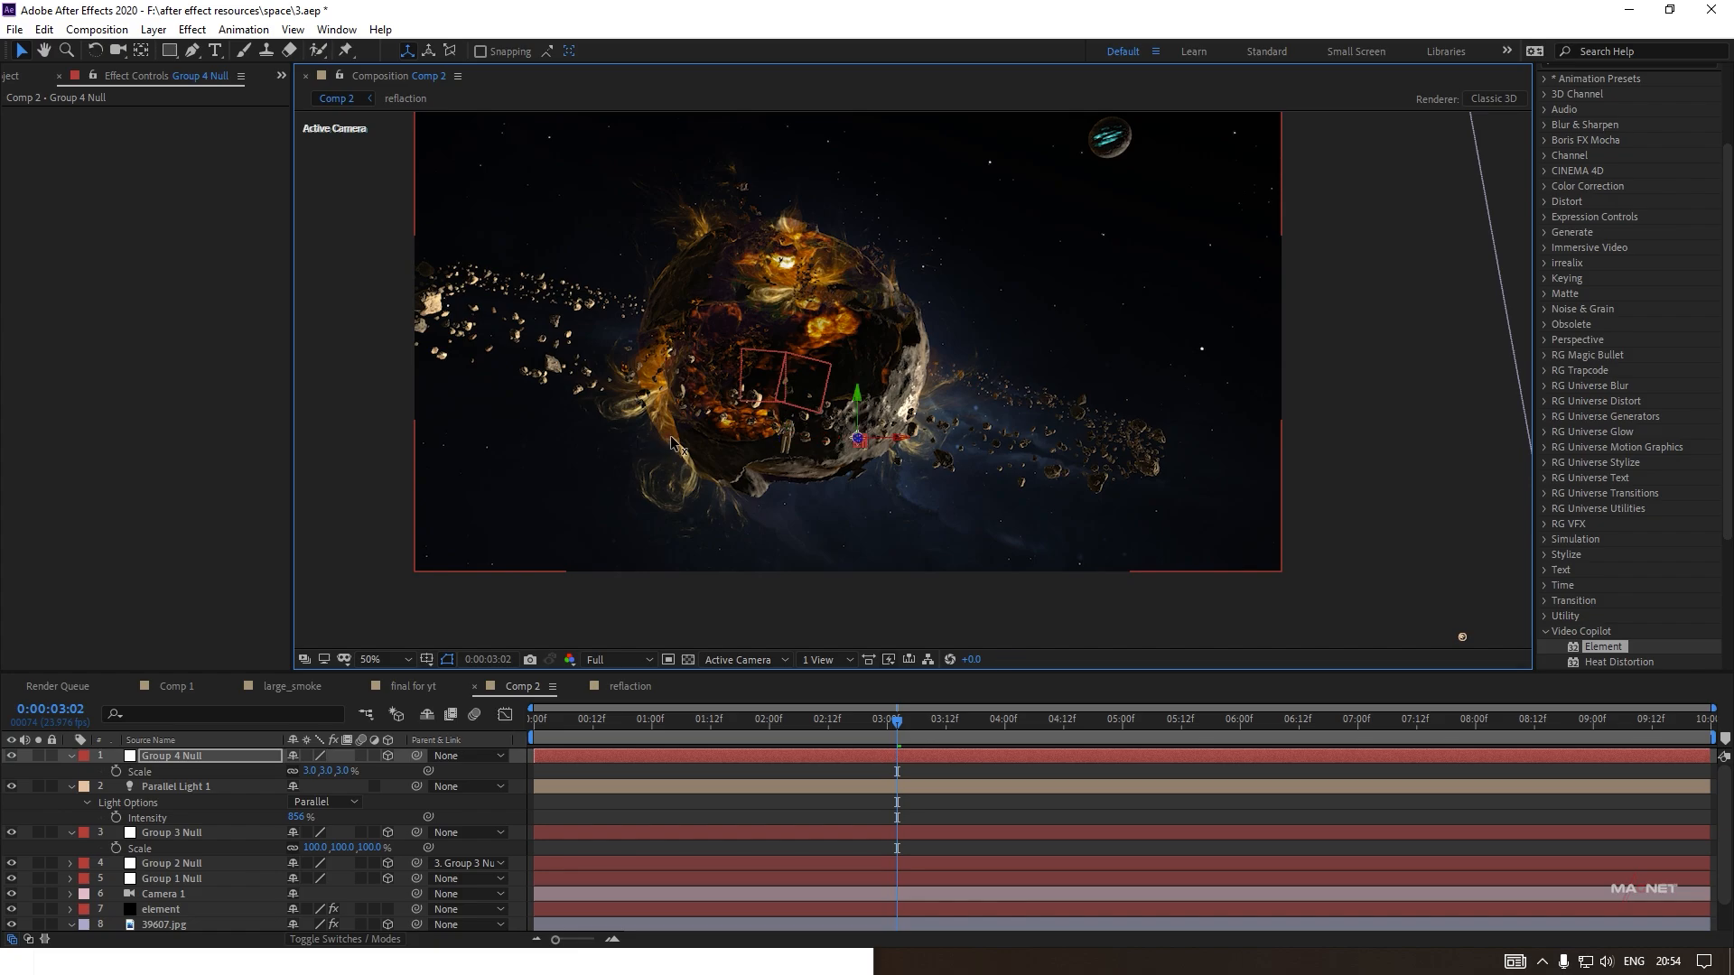
pyautogui.hotkey('ctrl', 'z')
pyautogui.hotkey('ctrl', 'z')
pyautogui.hotkey('ctrl', 'z')
# Rotate the Group 4 Null 165° around Y and 18° around X to turn the astronaut's back to the camera.
pyautogui.click(189, 759)
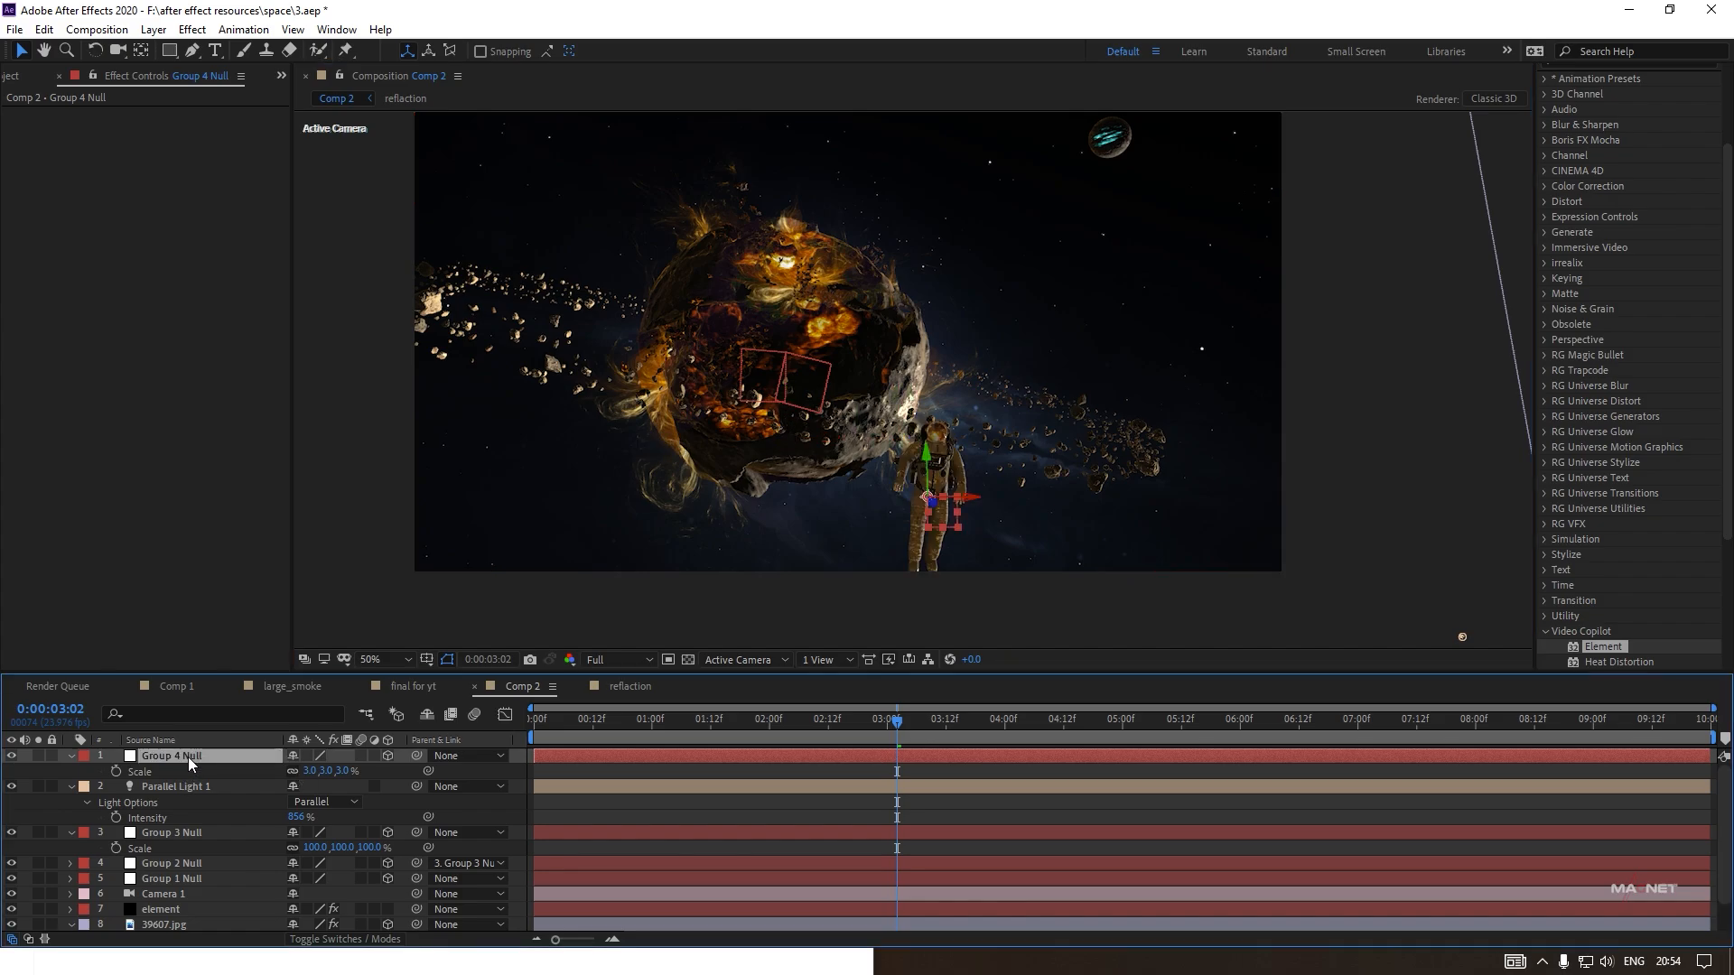
pyautogui.press('r')
pyautogui.moveTo(311, 802); pyautogui.dragTo(477, 816)
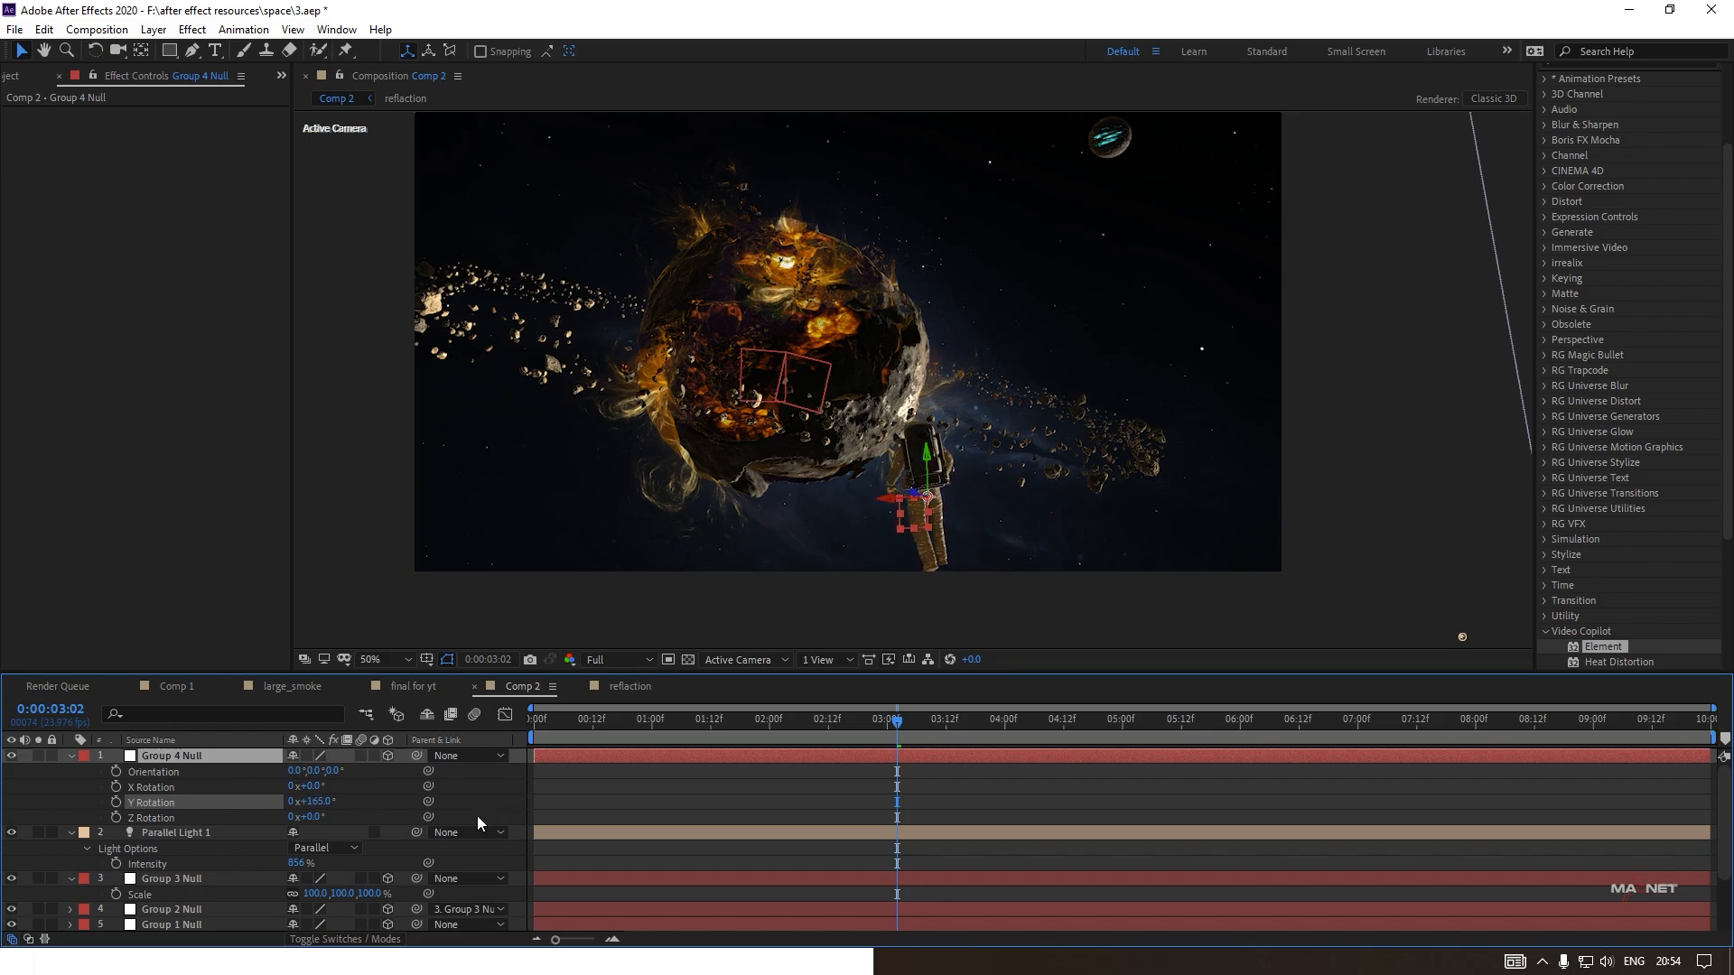
pyautogui.moveTo(297, 787); pyautogui.dragTo(337, 788)
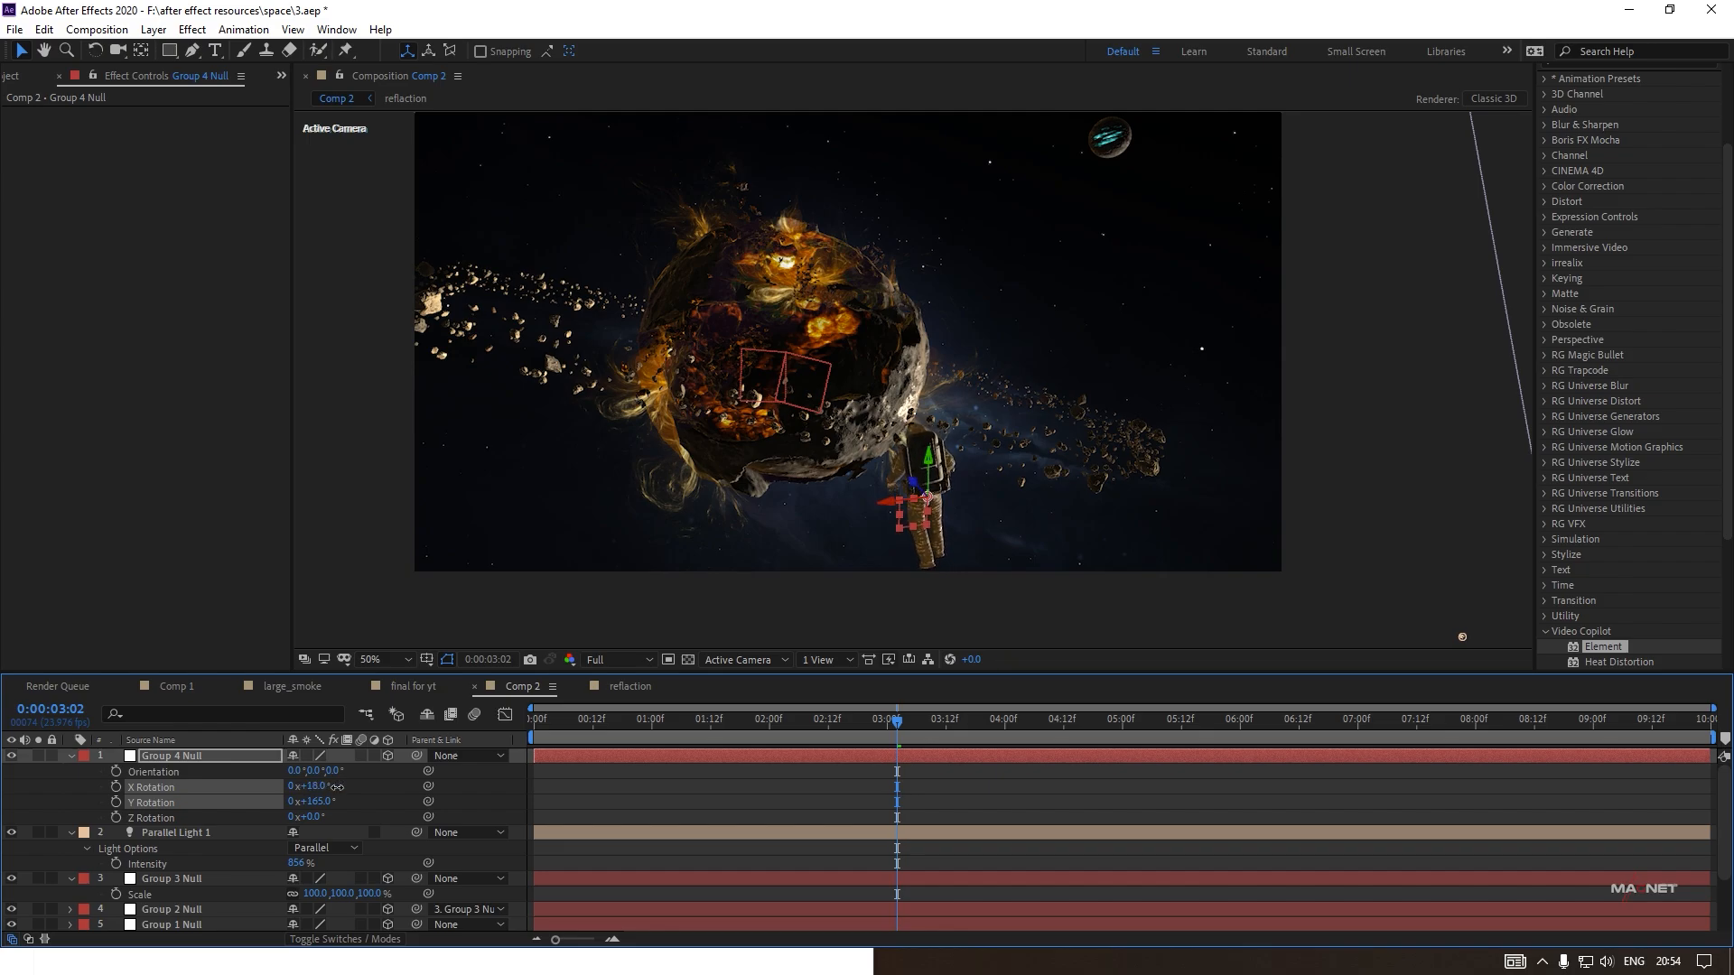
# Set the Group 4 Null's Z position to -1146.8 and its Y position to about 677.
pyautogui.click(214, 758)
pyautogui.press('p')
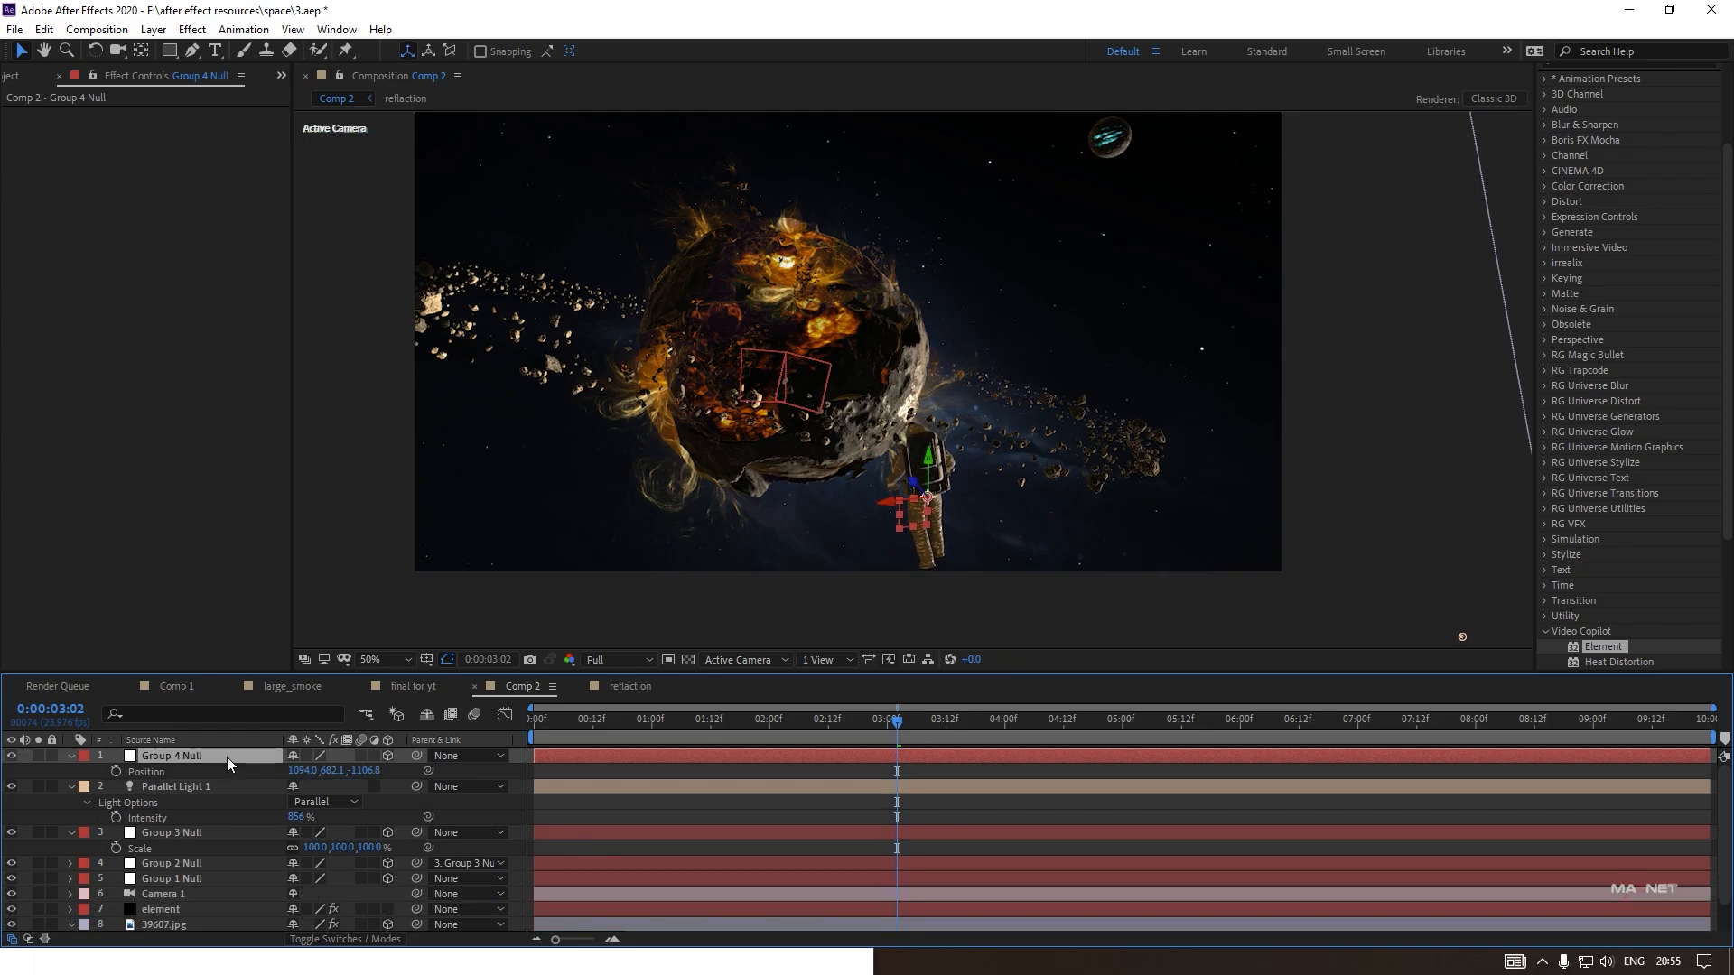
pyautogui.moveTo(336, 773)
pyautogui.mouseDown()
pyautogui.moveTo(311, 773)
pyautogui.moveTo(367, 772)
pyautogui.mouseUp()
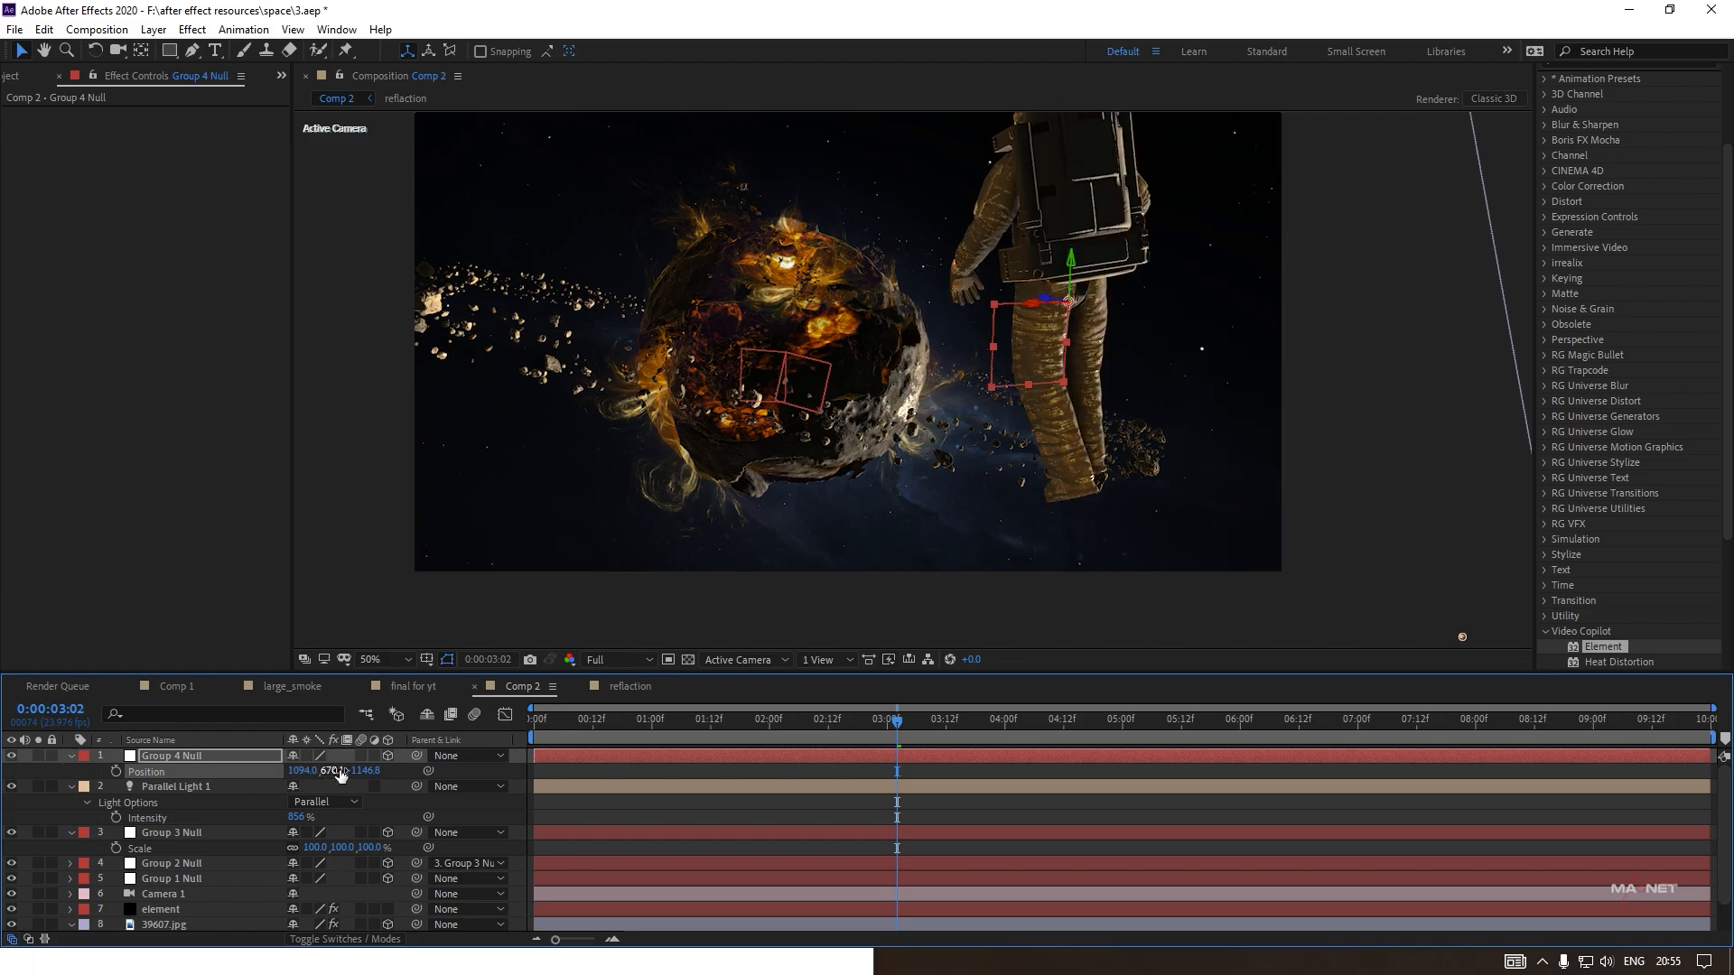
pyautogui.moveTo(344, 771); pyautogui.dragTo(347, 771)
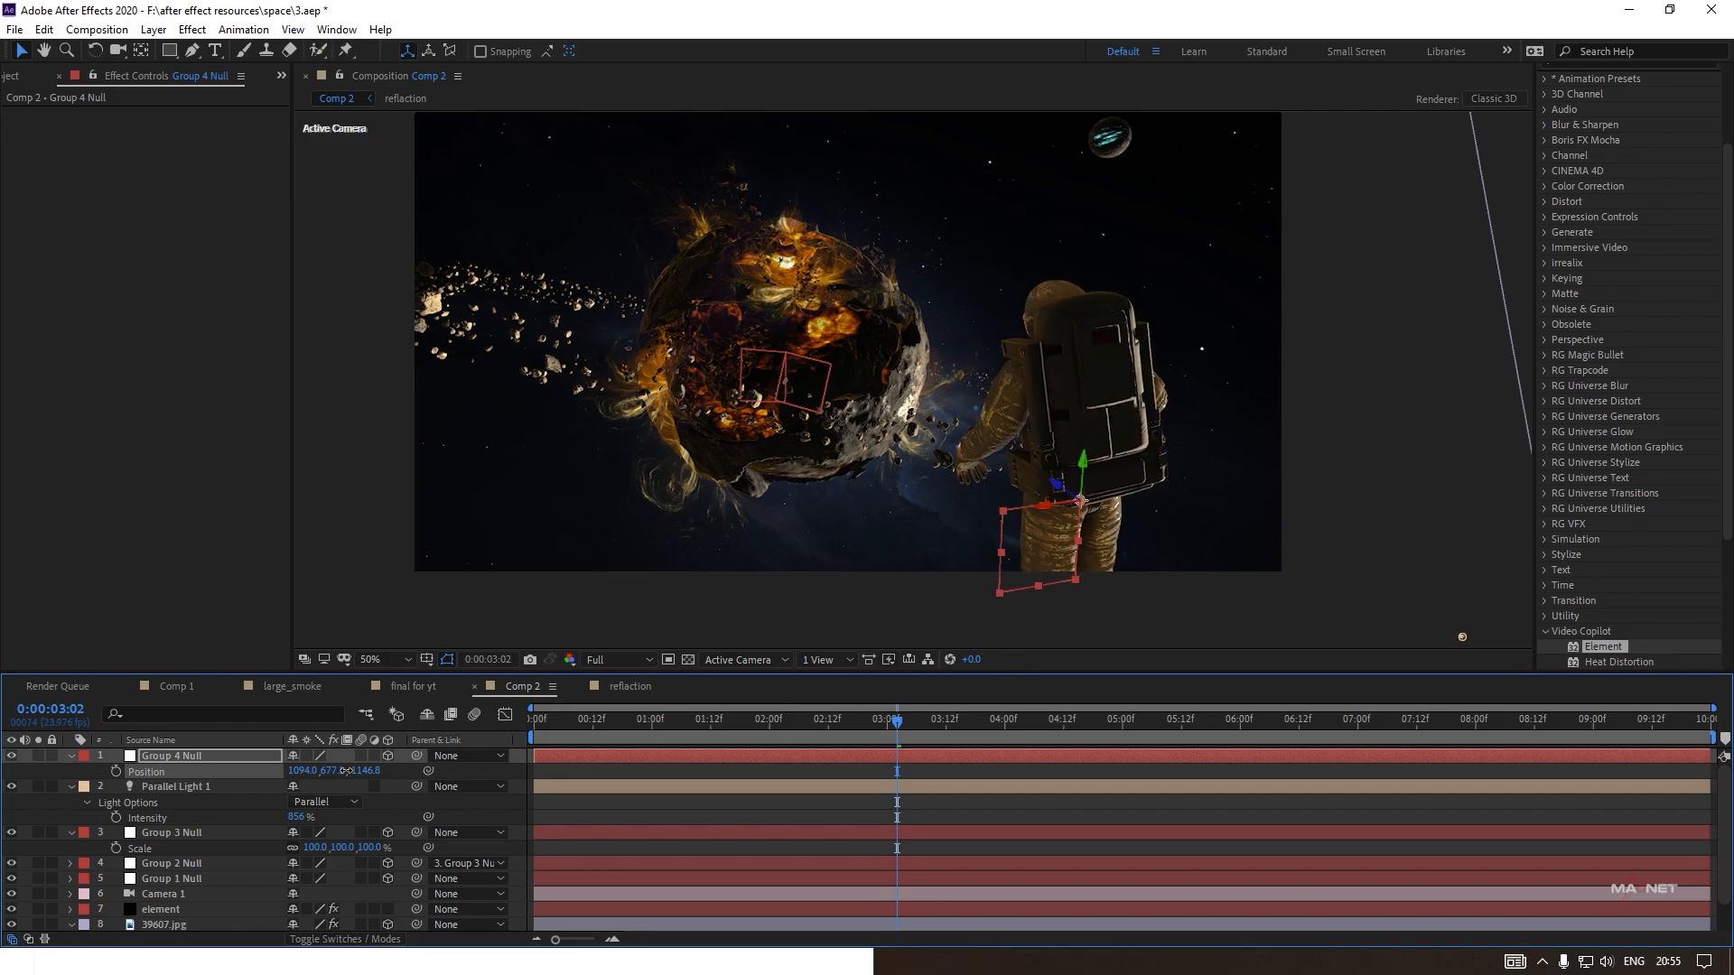
# Shrink the astronaut by setting the Group 4 Null's scale to 0.2%.
pyautogui.press('s')
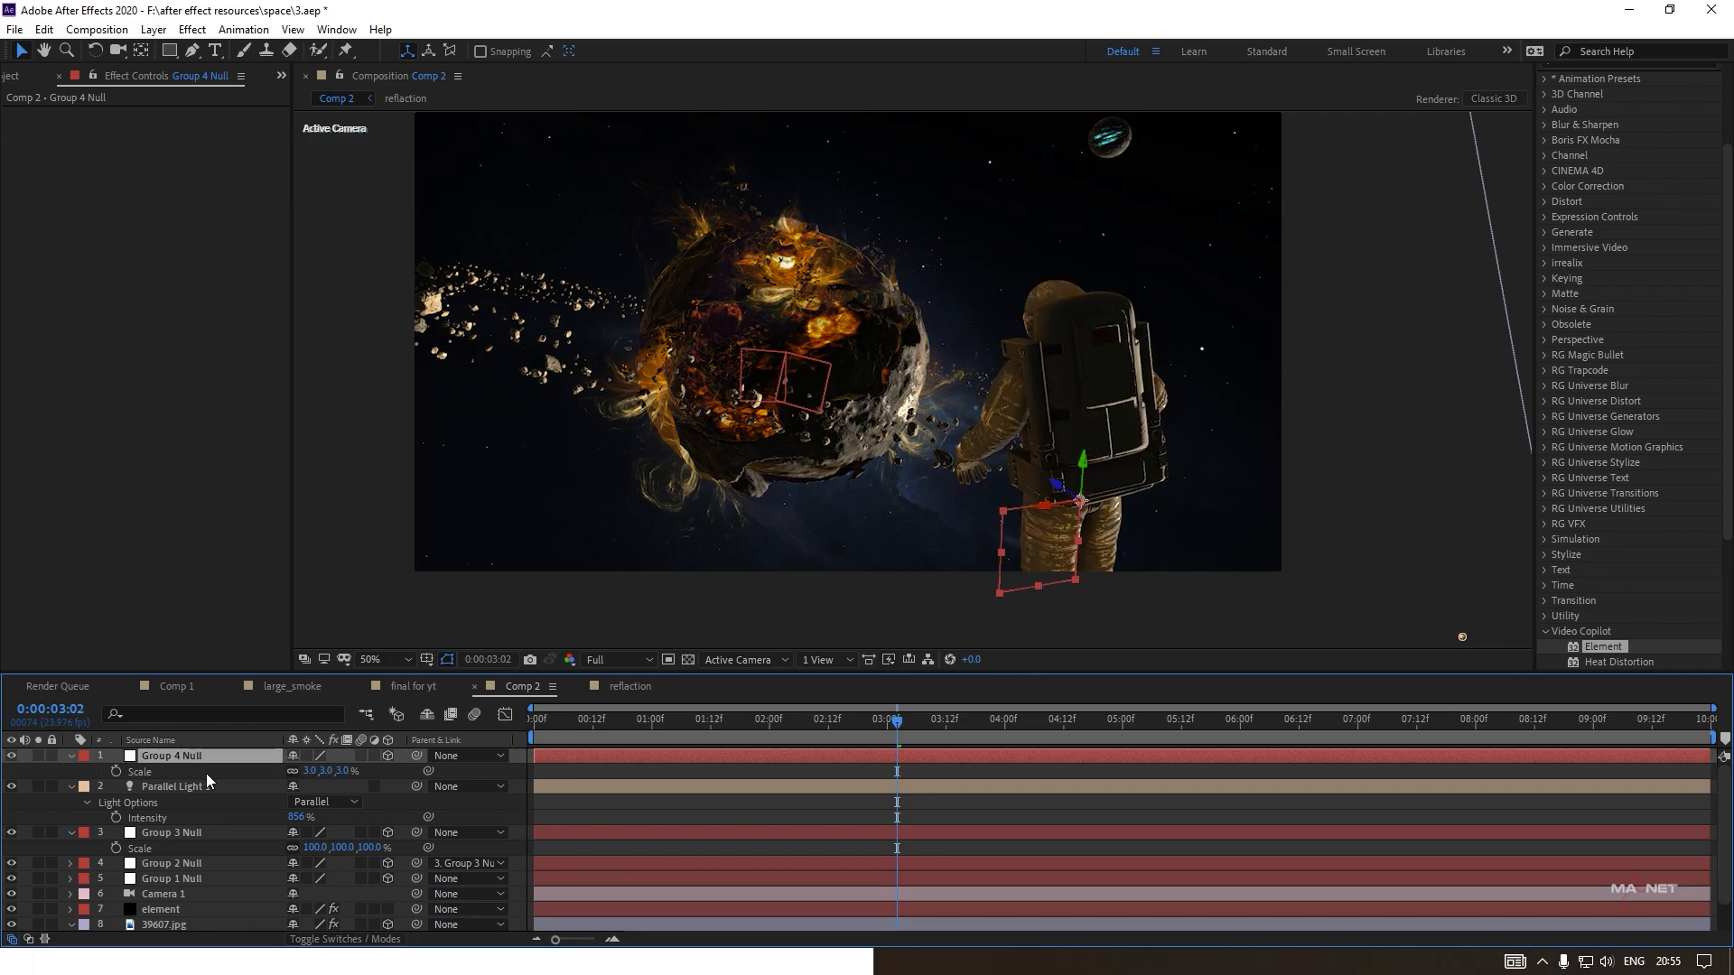
pyautogui.moveTo(317, 774); pyautogui.dragTo(304, 783)
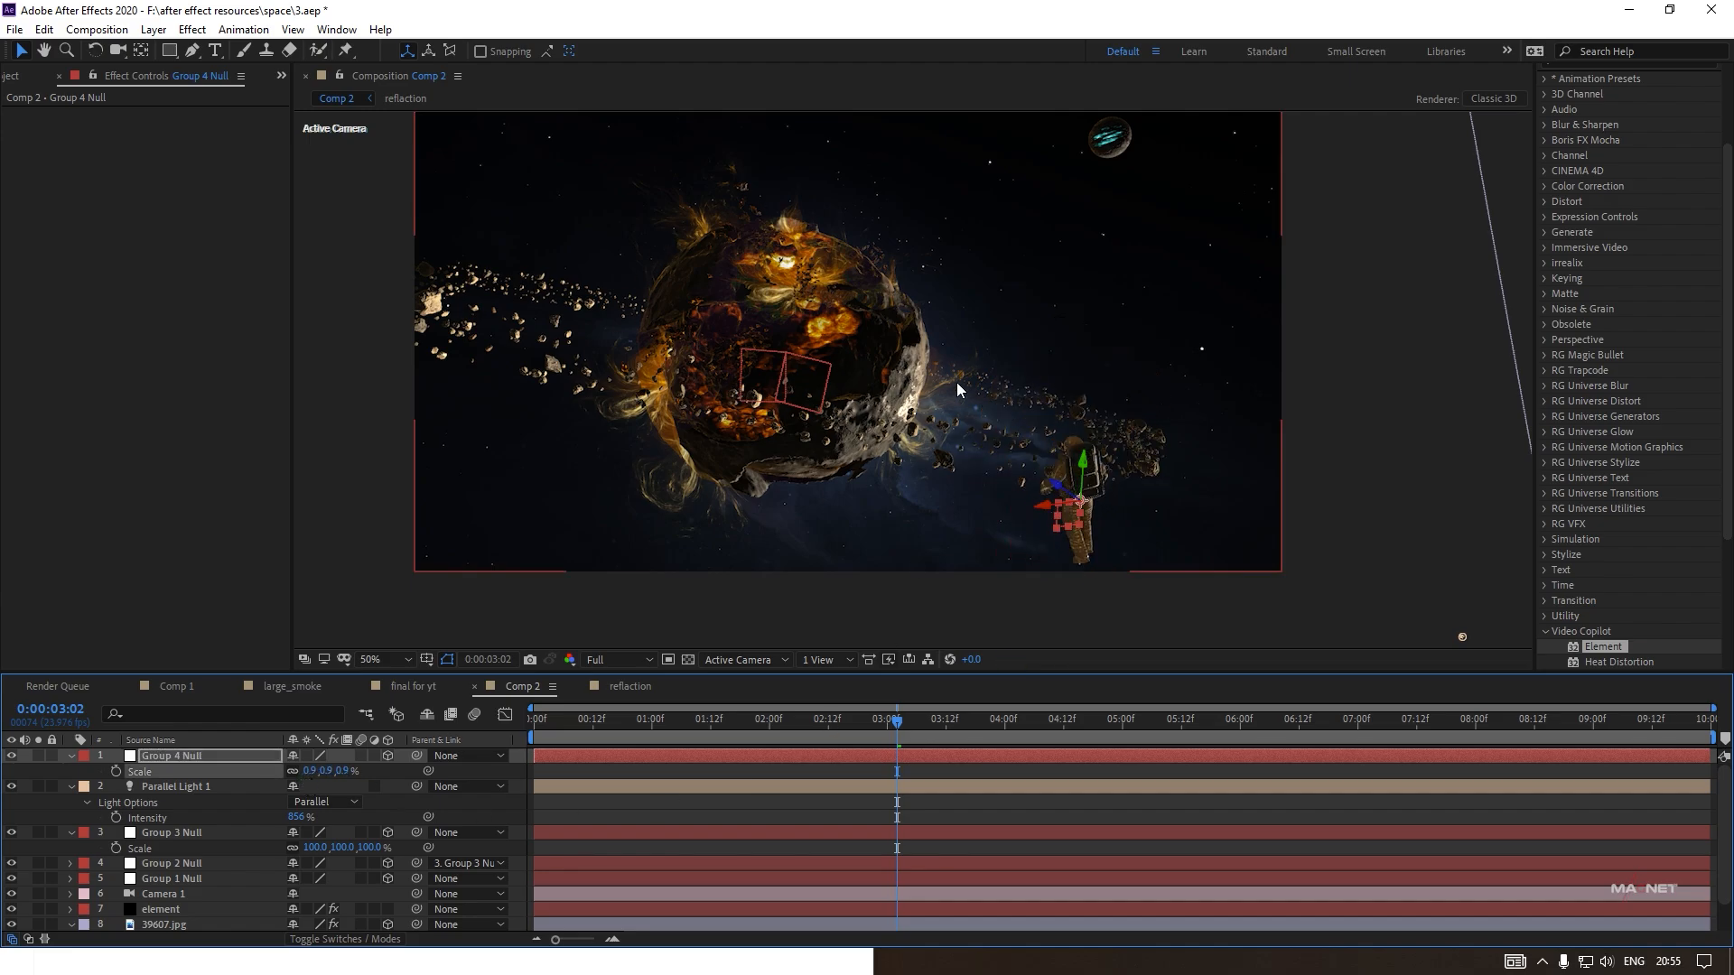
pyautogui.scroll(1, 1033, 513)
pyautogui.scroll(1, 993, 488)
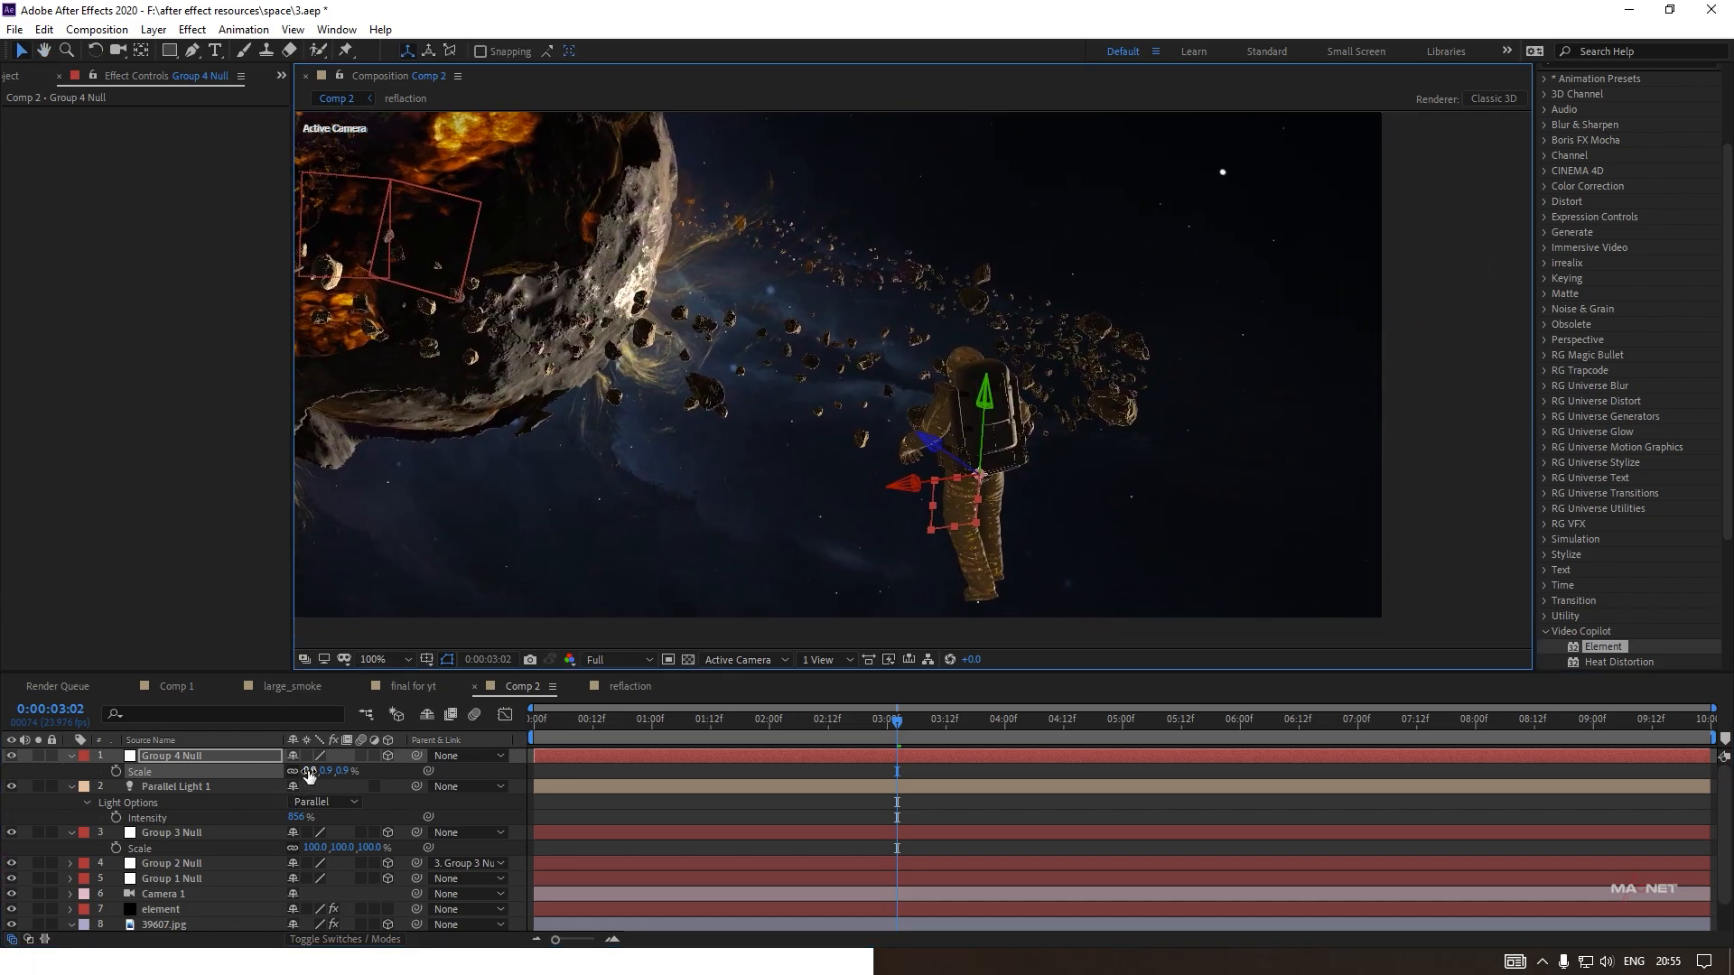
pyautogui.moveTo(307, 772); pyautogui.dragTo(304, 774)
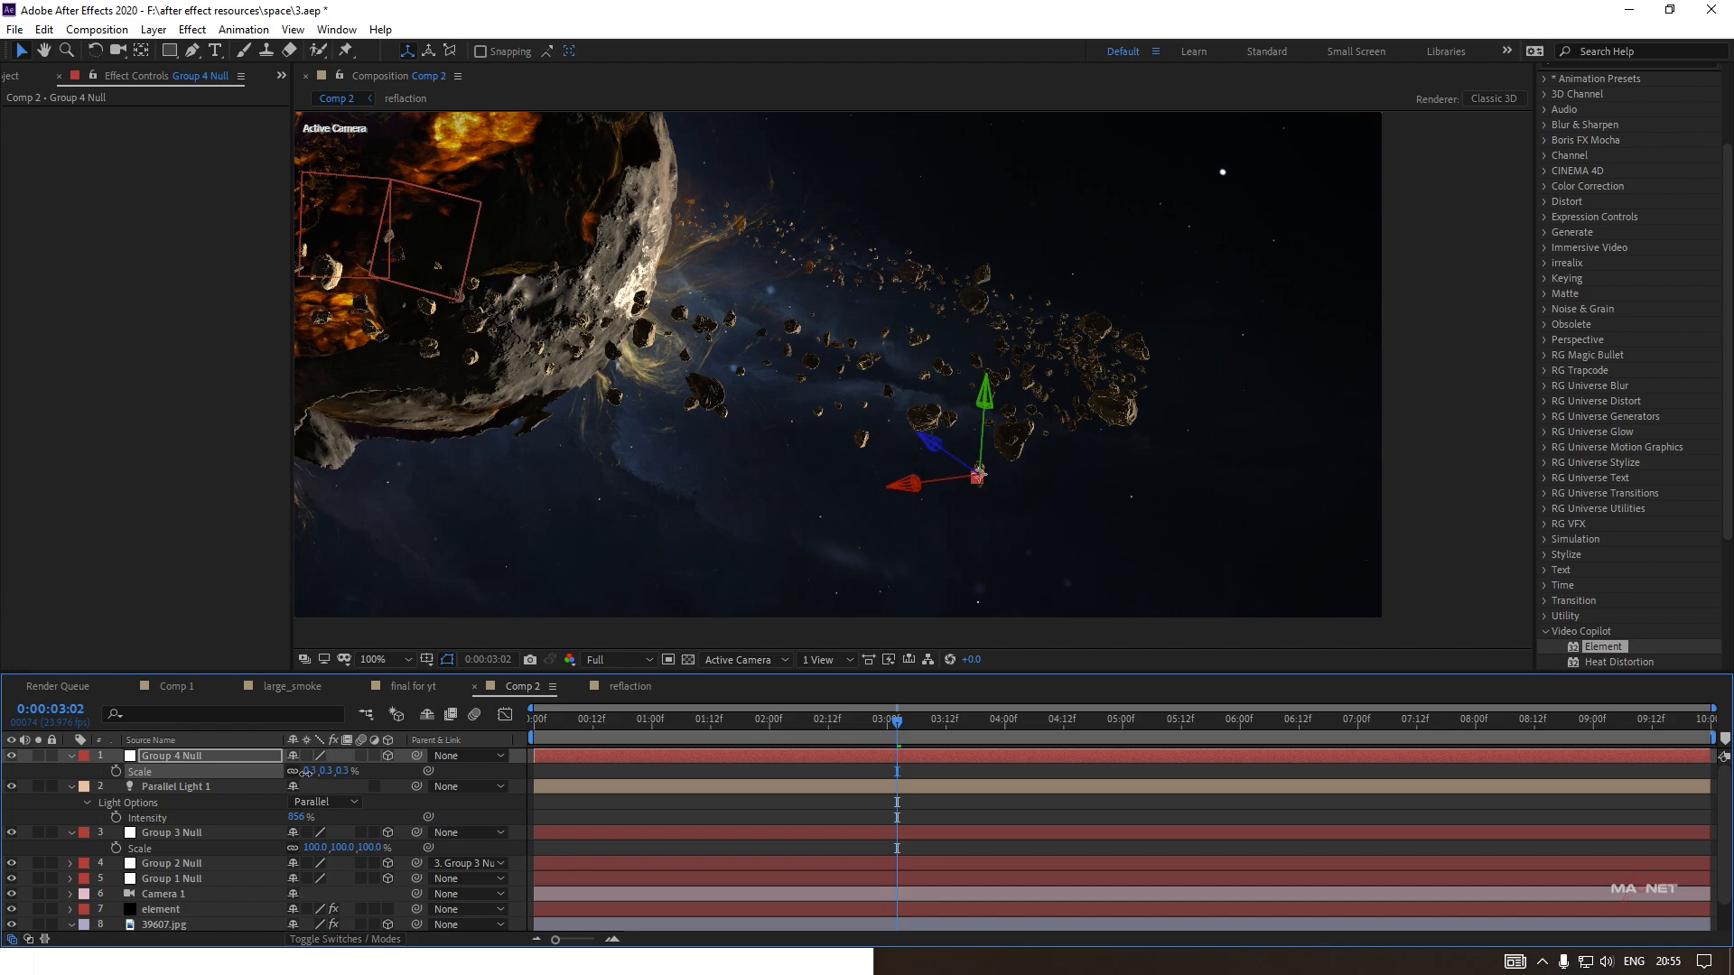
pyautogui.click(312, 771)
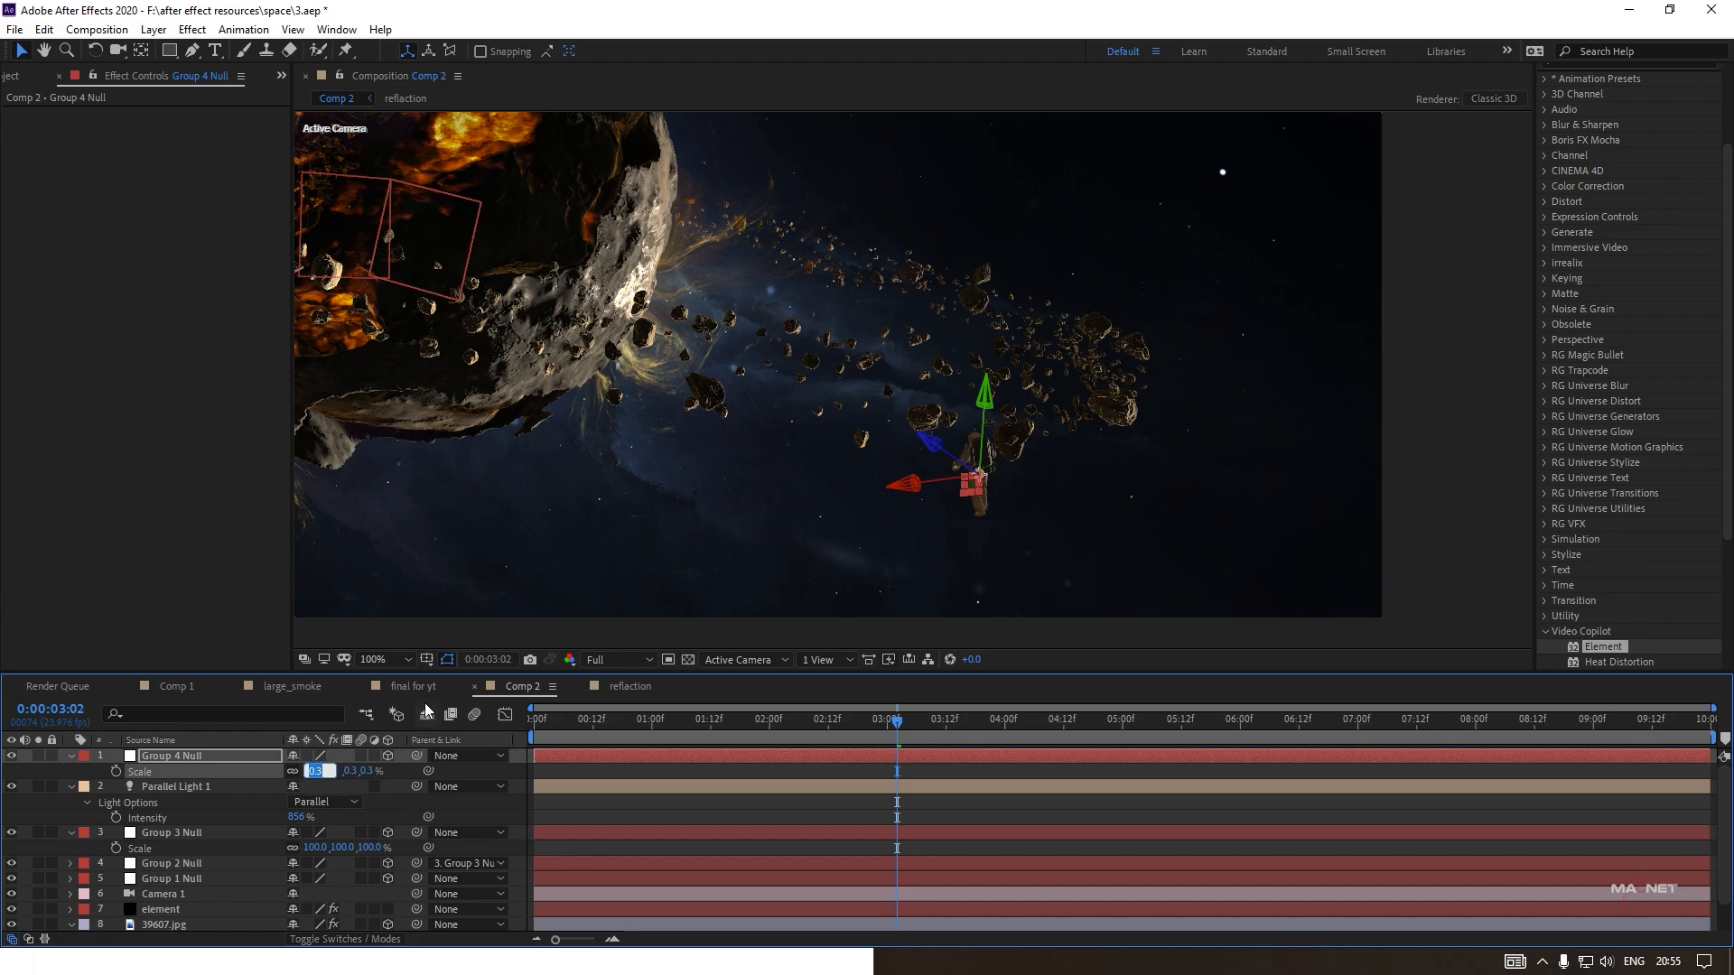
pyautogui.press('BackSpace')
pyautogui.click(378, 805)
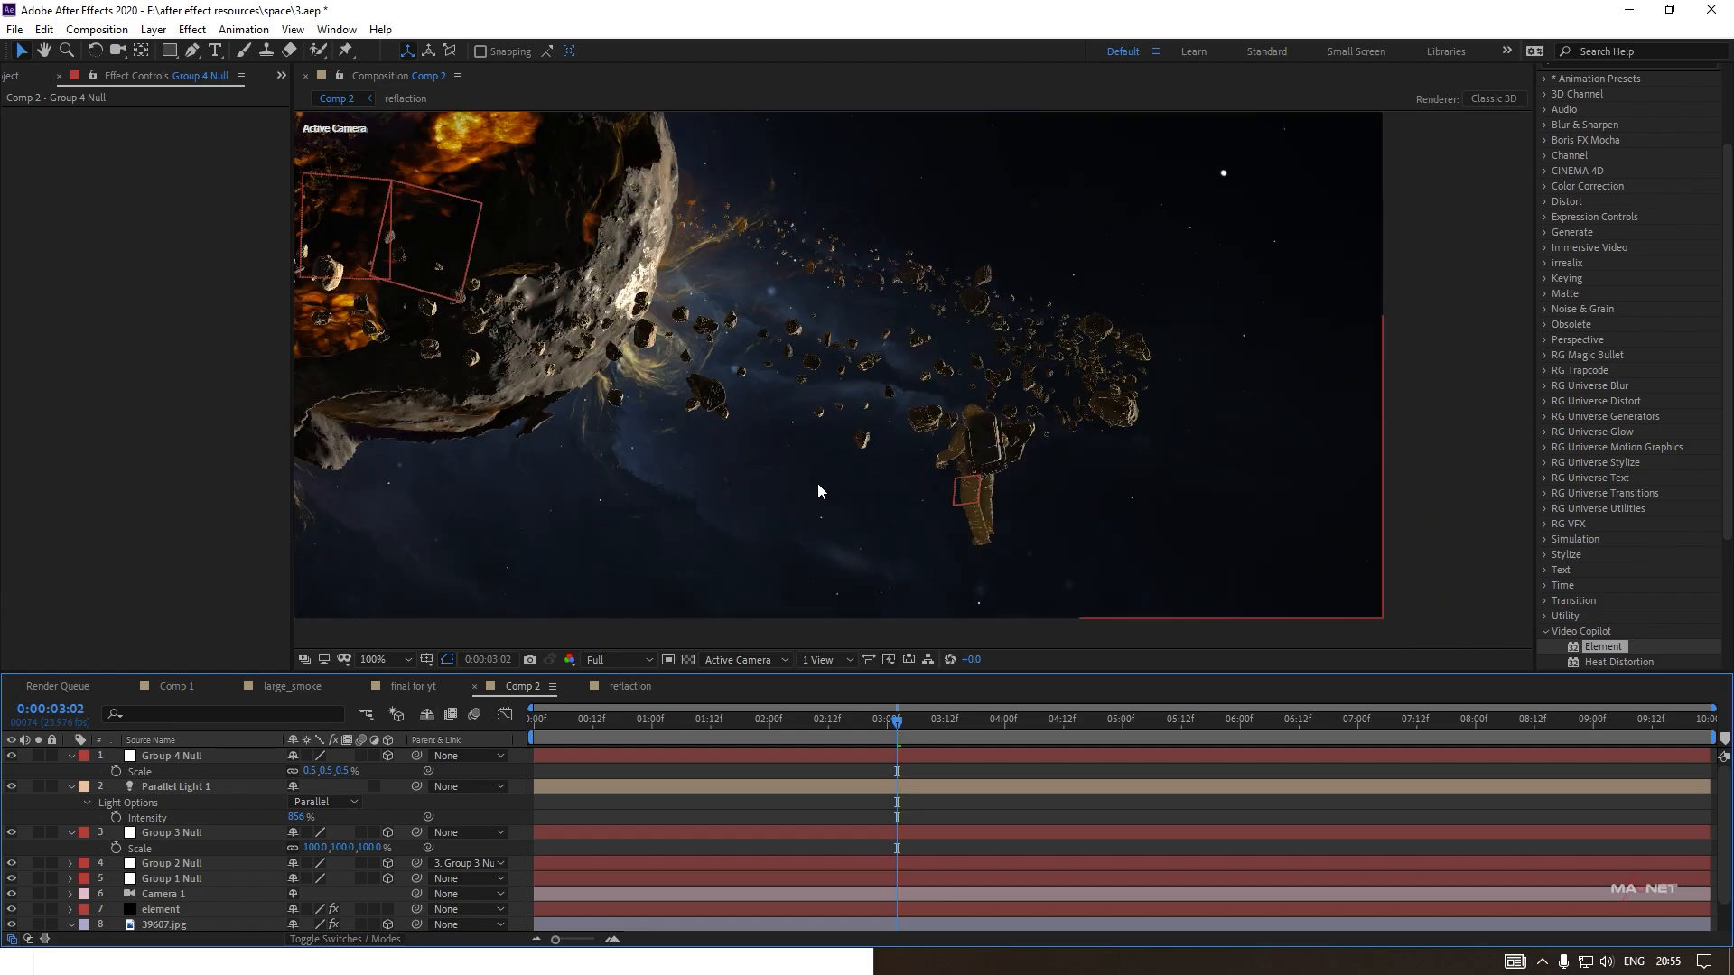
pyautogui.click(314, 772)
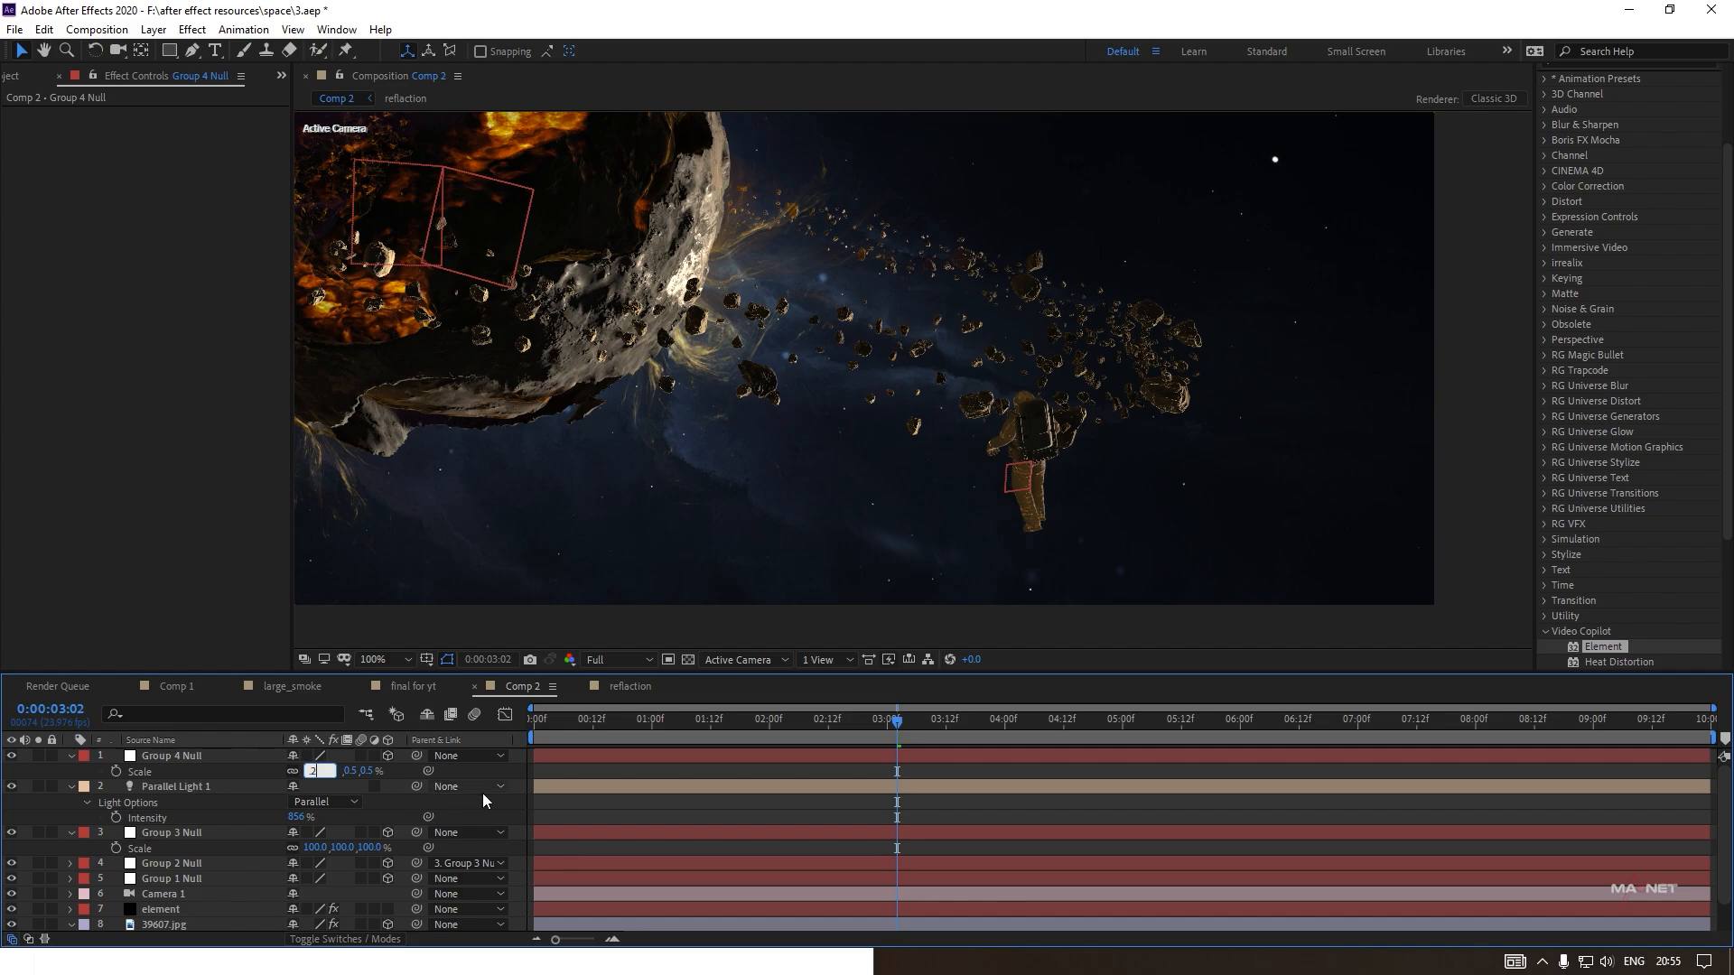
pyautogui.click(487, 770)
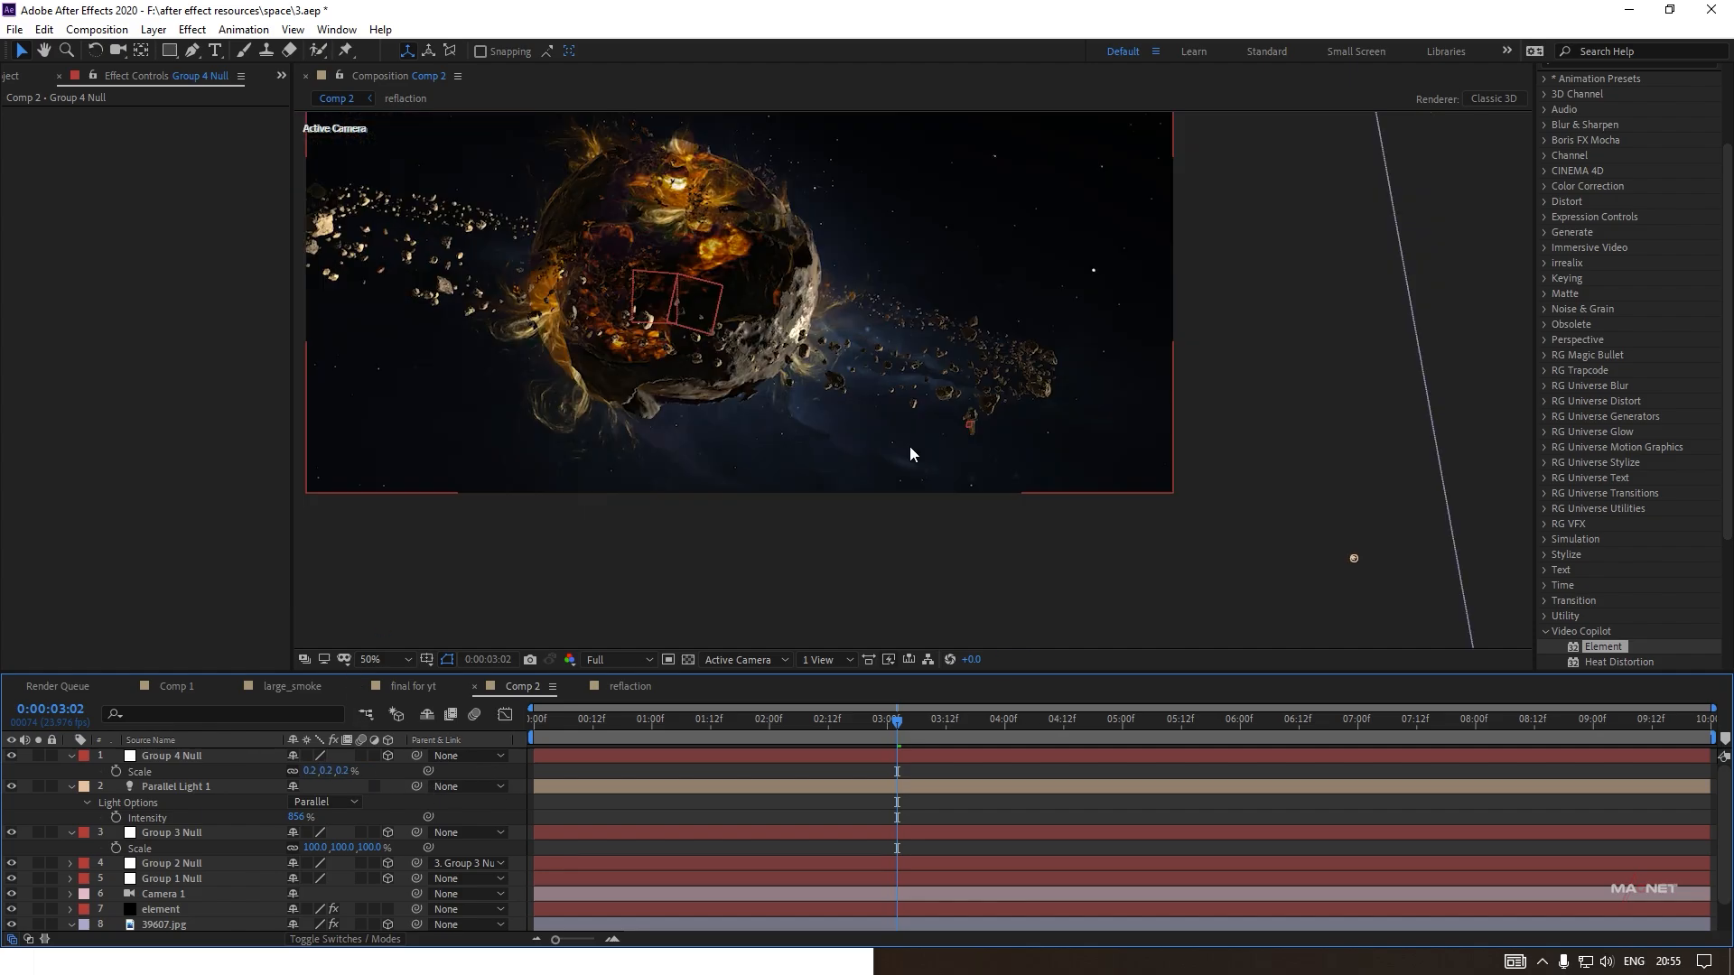
# Move the astronaut toward the burning planet, clear of the asteroid trail, and reduce the composition preview resolution to Third.
pyautogui.click(171, 758)
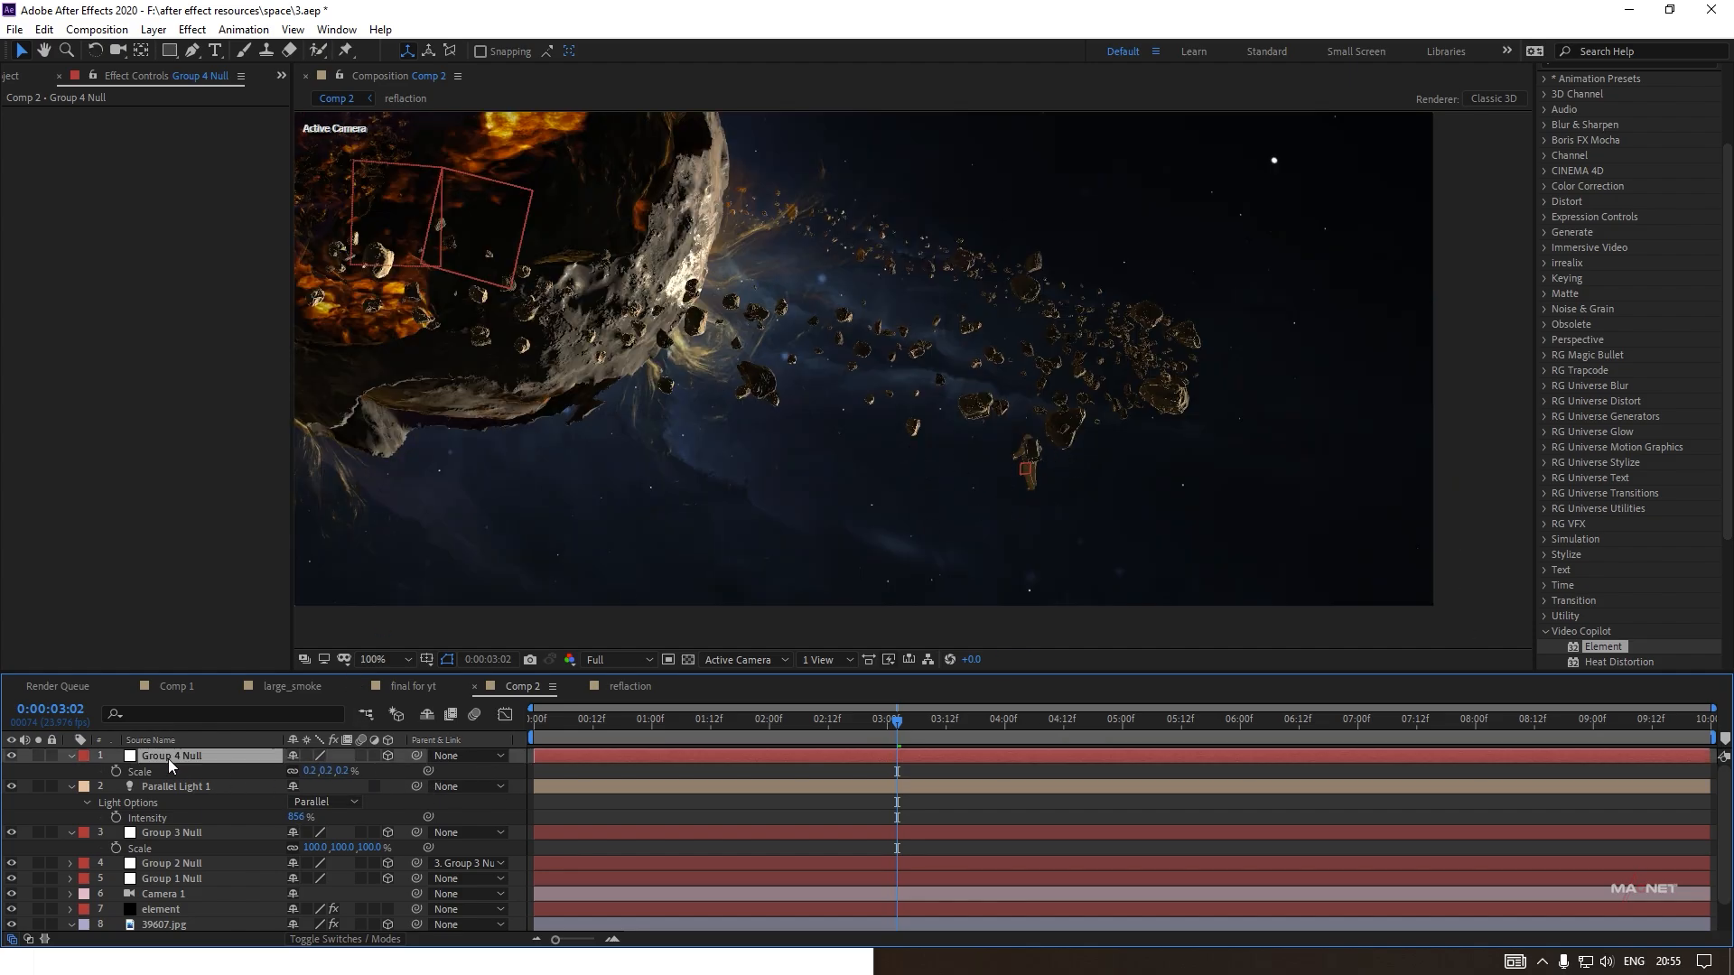
pyautogui.moveTo(971, 472)
pyautogui.mouseDown()
pyautogui.moveTo(943, 475)
pyautogui.moveTo(967, 465)
pyautogui.mouseUp()
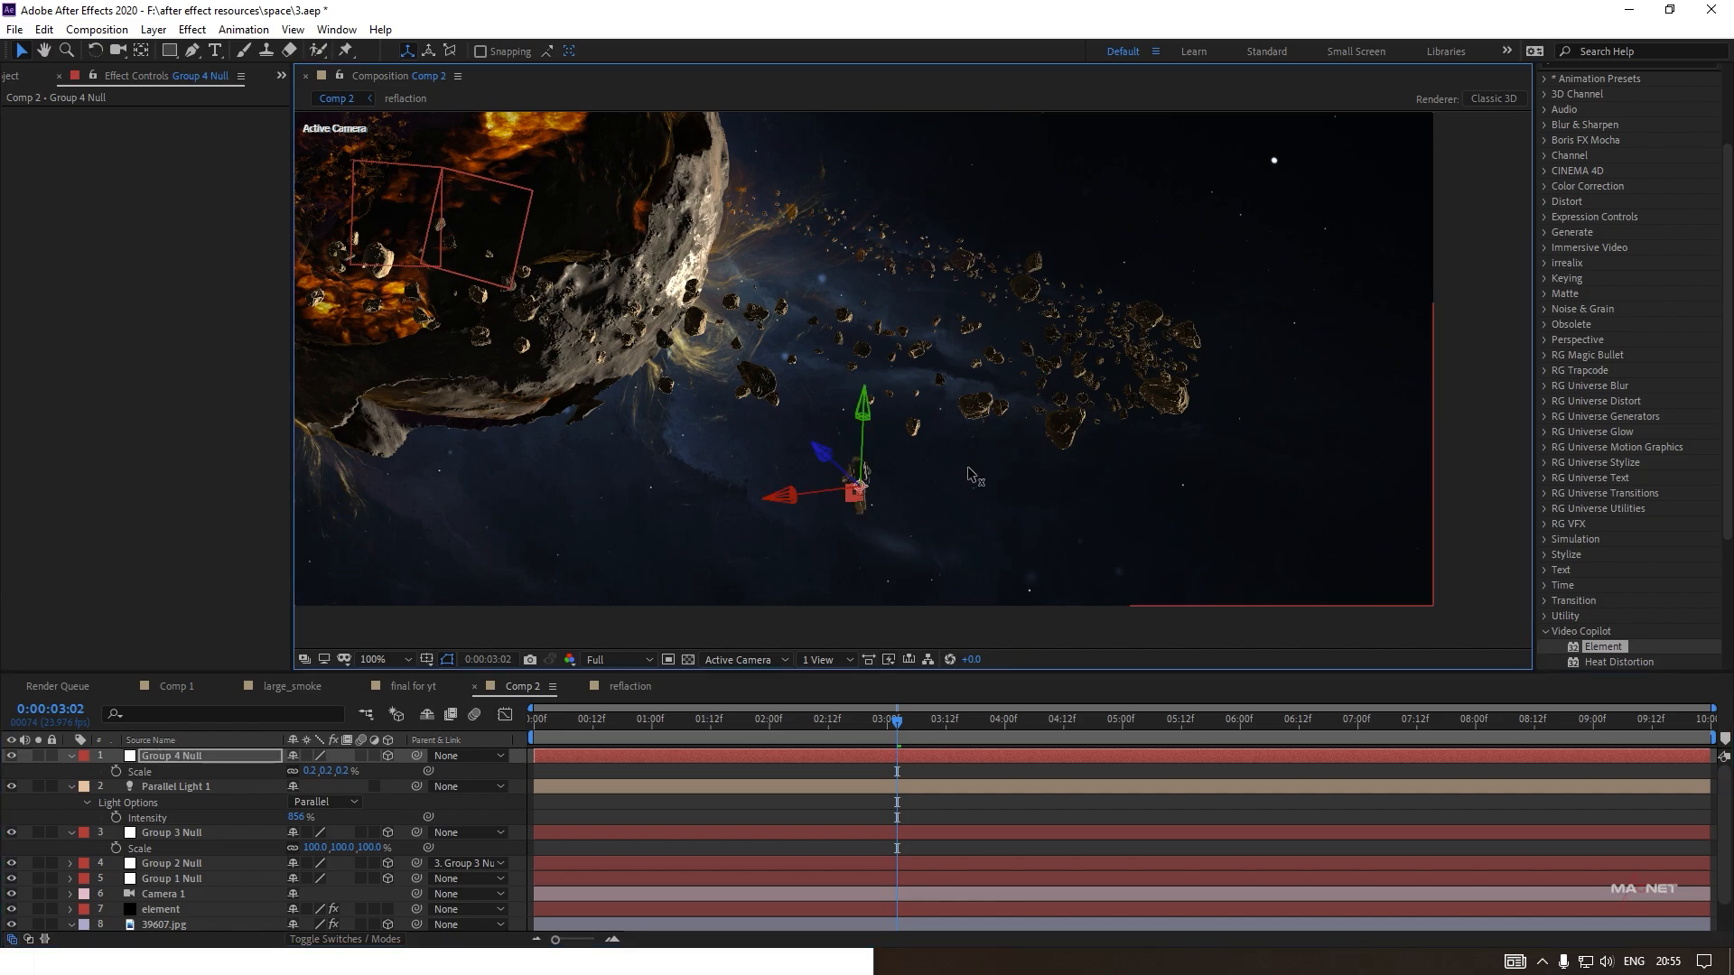
pyautogui.click(610, 661)
pyautogui.click(621, 739)
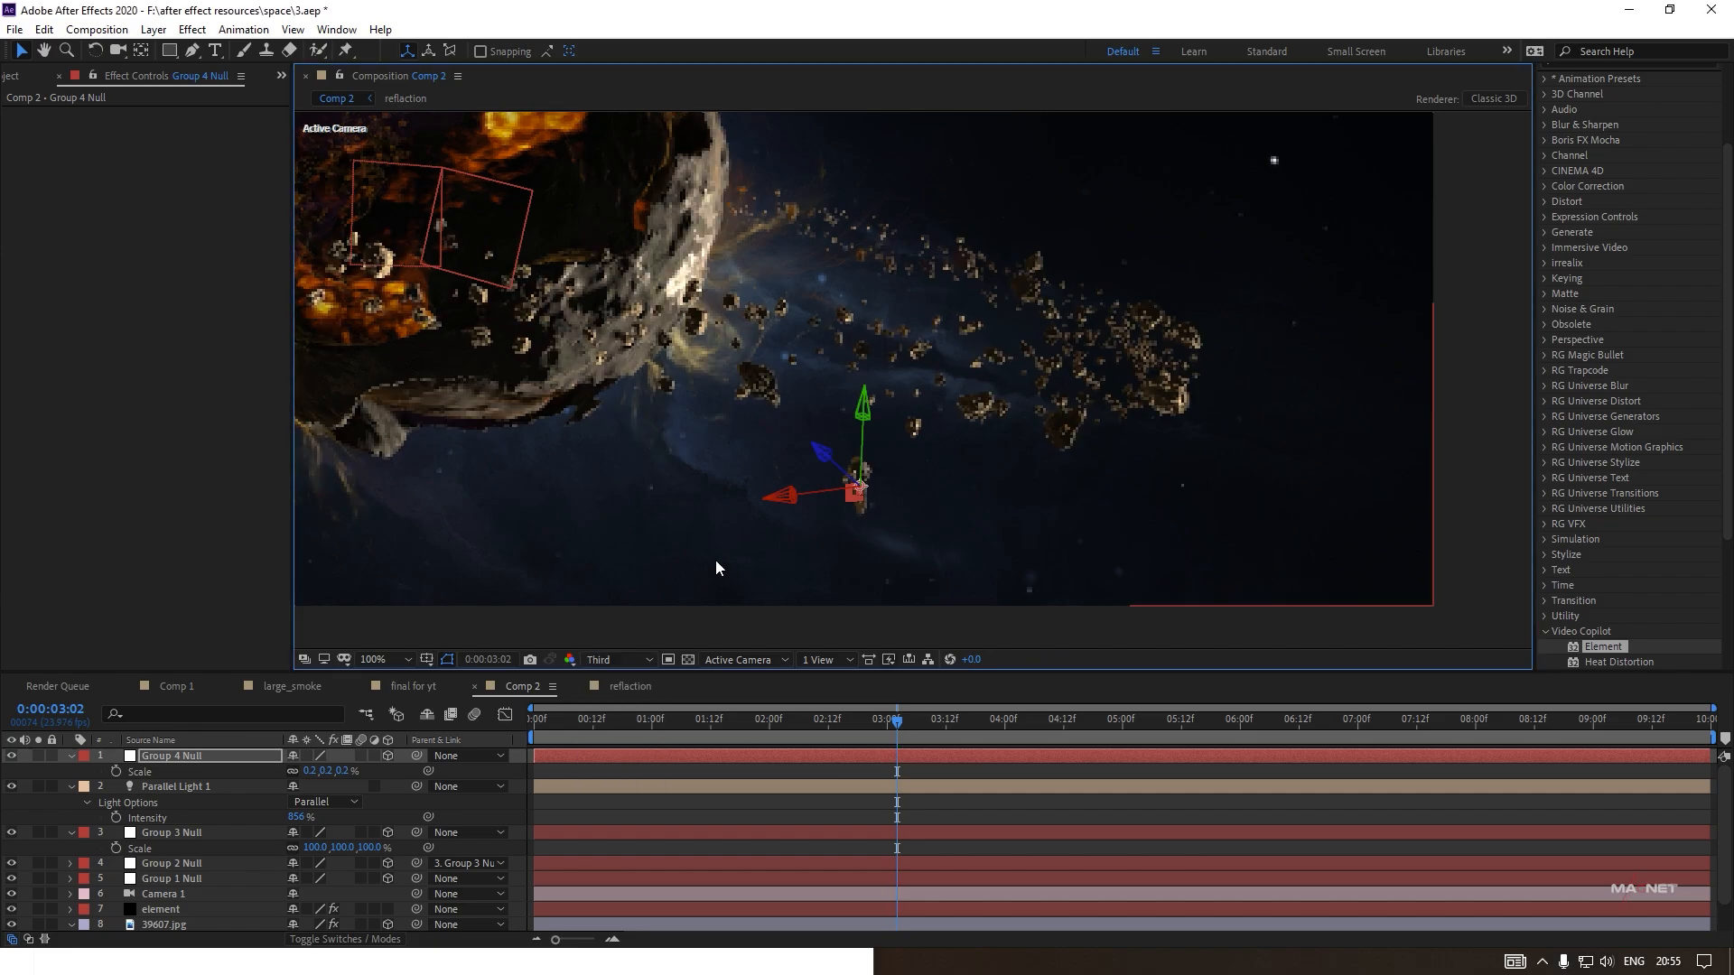
# Reposition the astronaut in the empty space just below the asteroid trail.
pyautogui.moveTo(785, 497); pyautogui.dragTo(770, 569)
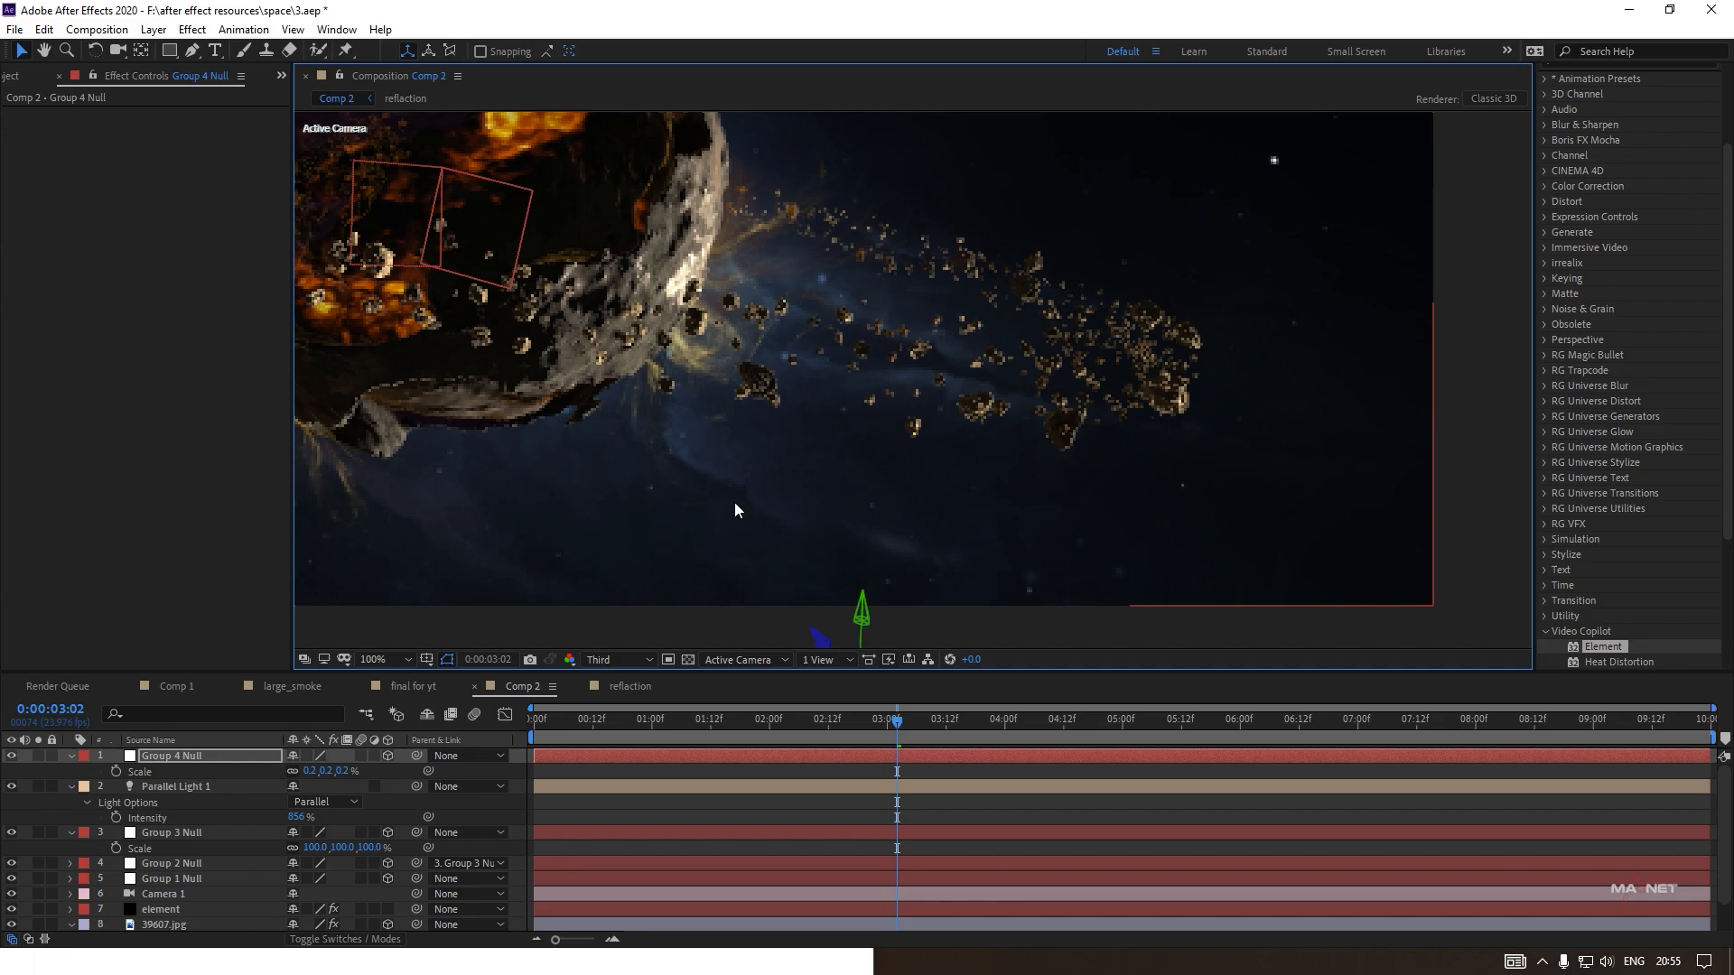
pyautogui.moveTo(863, 615)
pyautogui.mouseDown()
pyautogui.moveTo(861, 600)
pyautogui.moveTo(868, 612)
pyautogui.mouseUp()
pyautogui.scroll(-1, 732, 481)
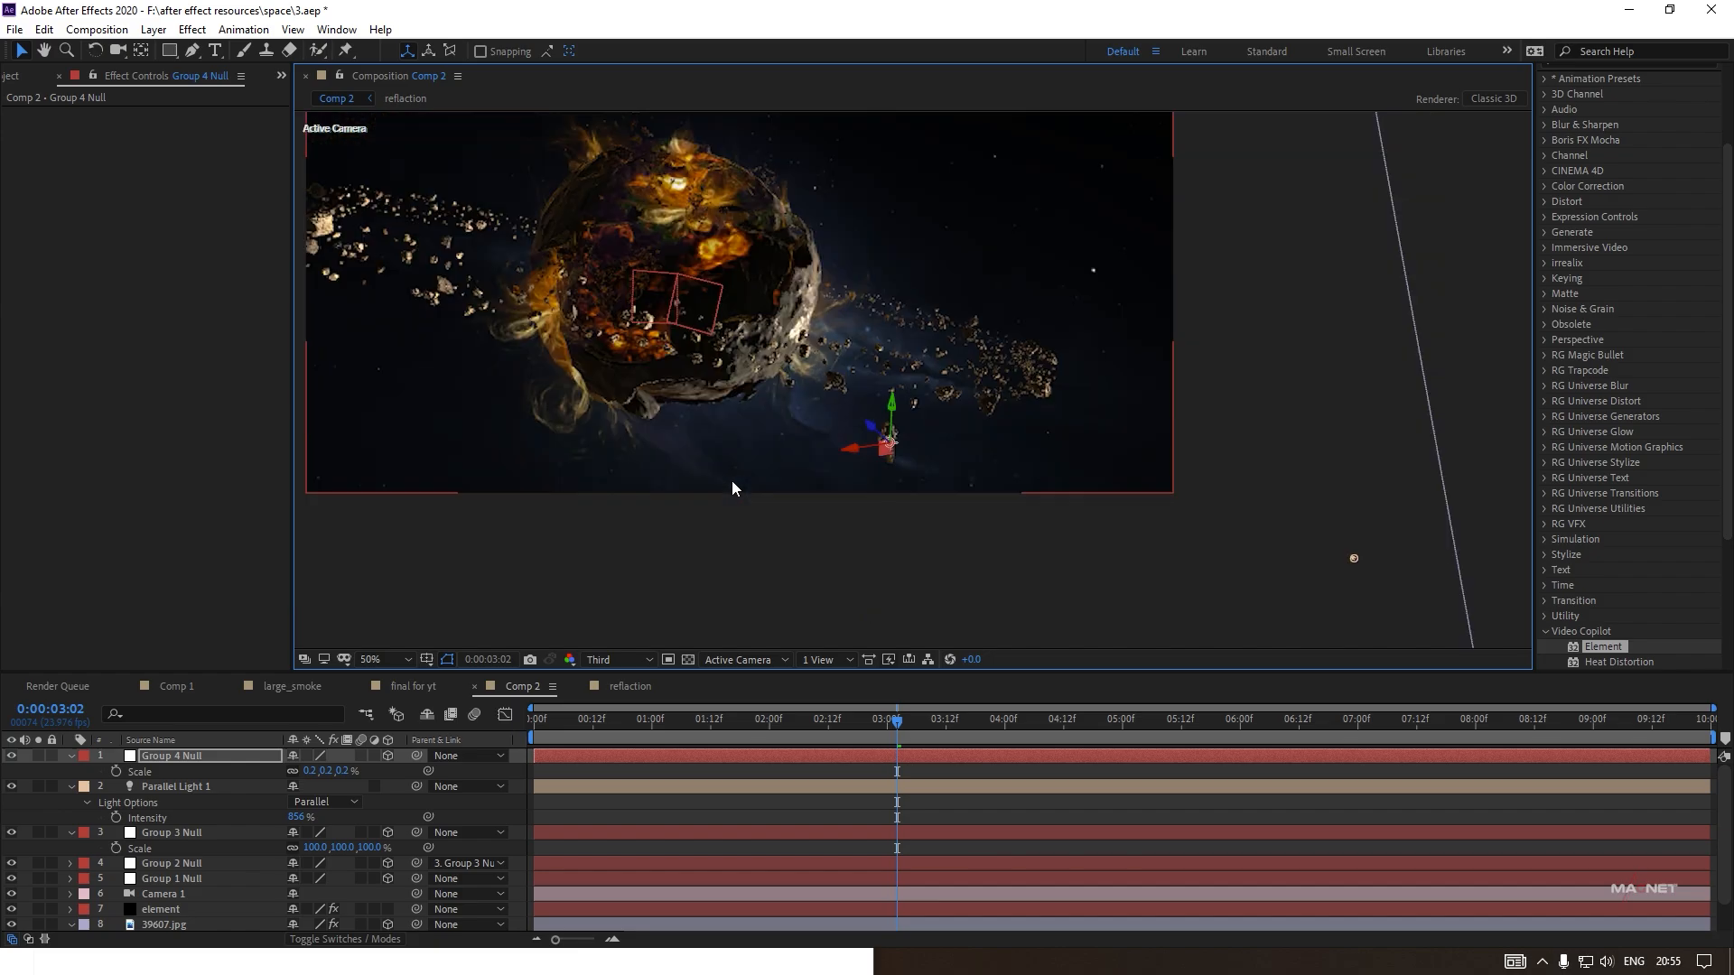
pyautogui.moveTo(667, 444); pyautogui.dragTo(751, 548)
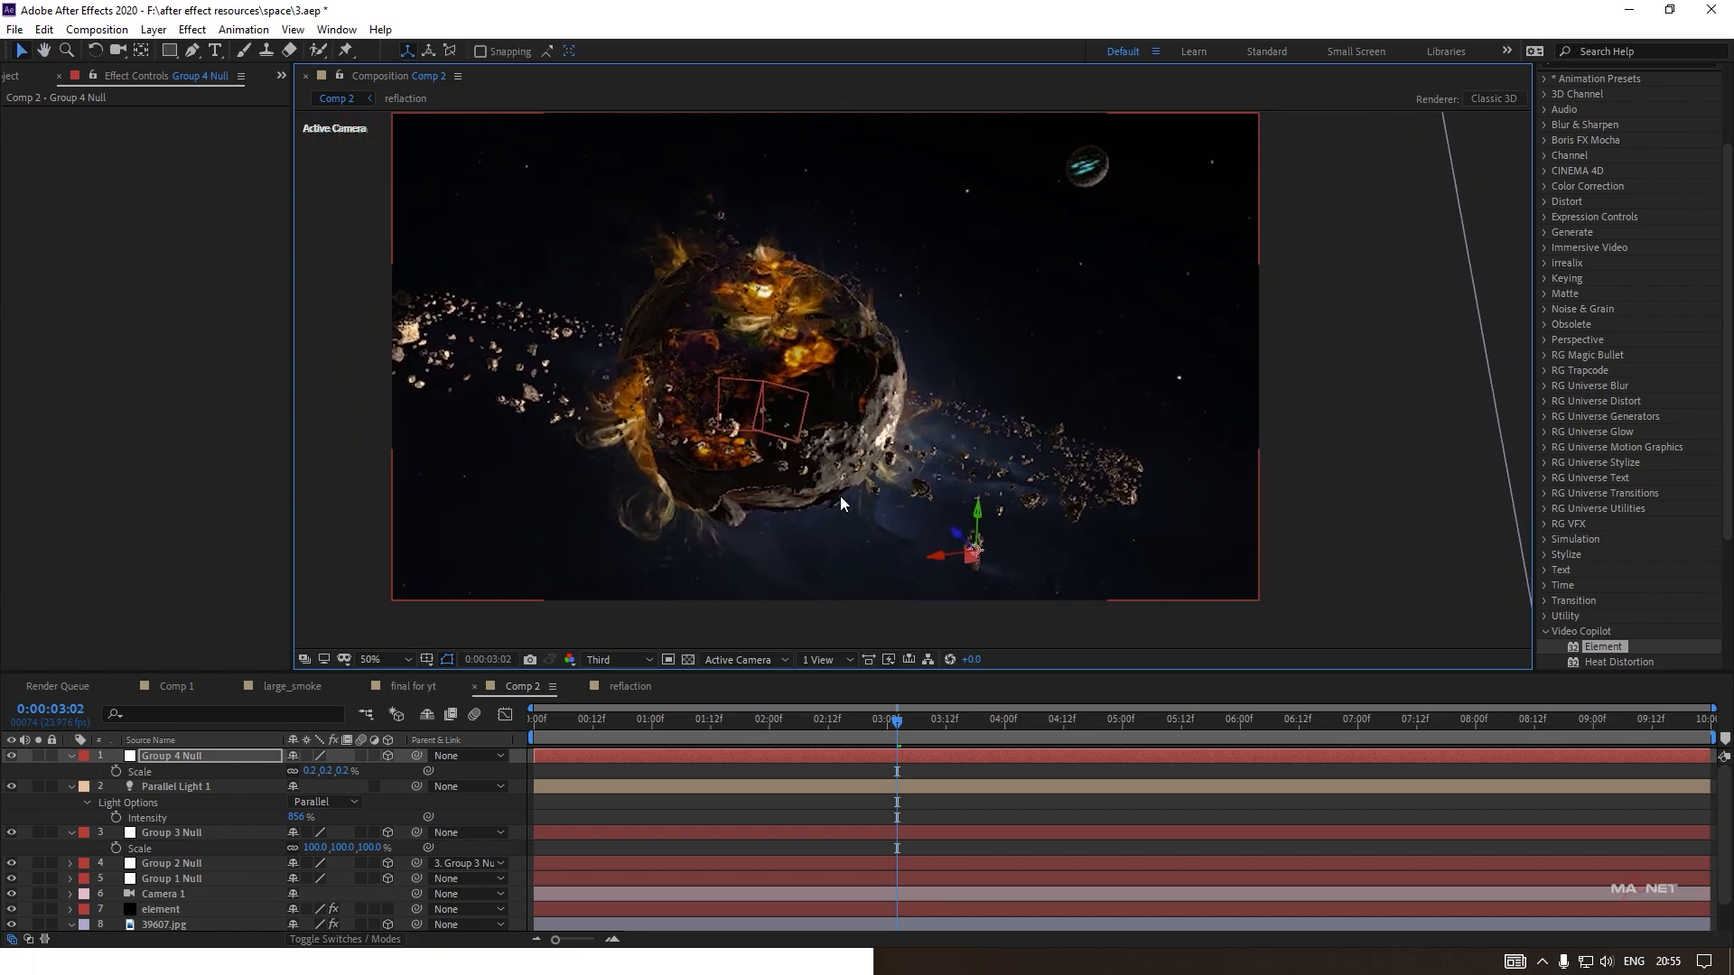
# Adjust the camera until the astronaut floats below the small teal planet, restore Full preview resolution and deselect the null.
pyautogui.click(118, 50)
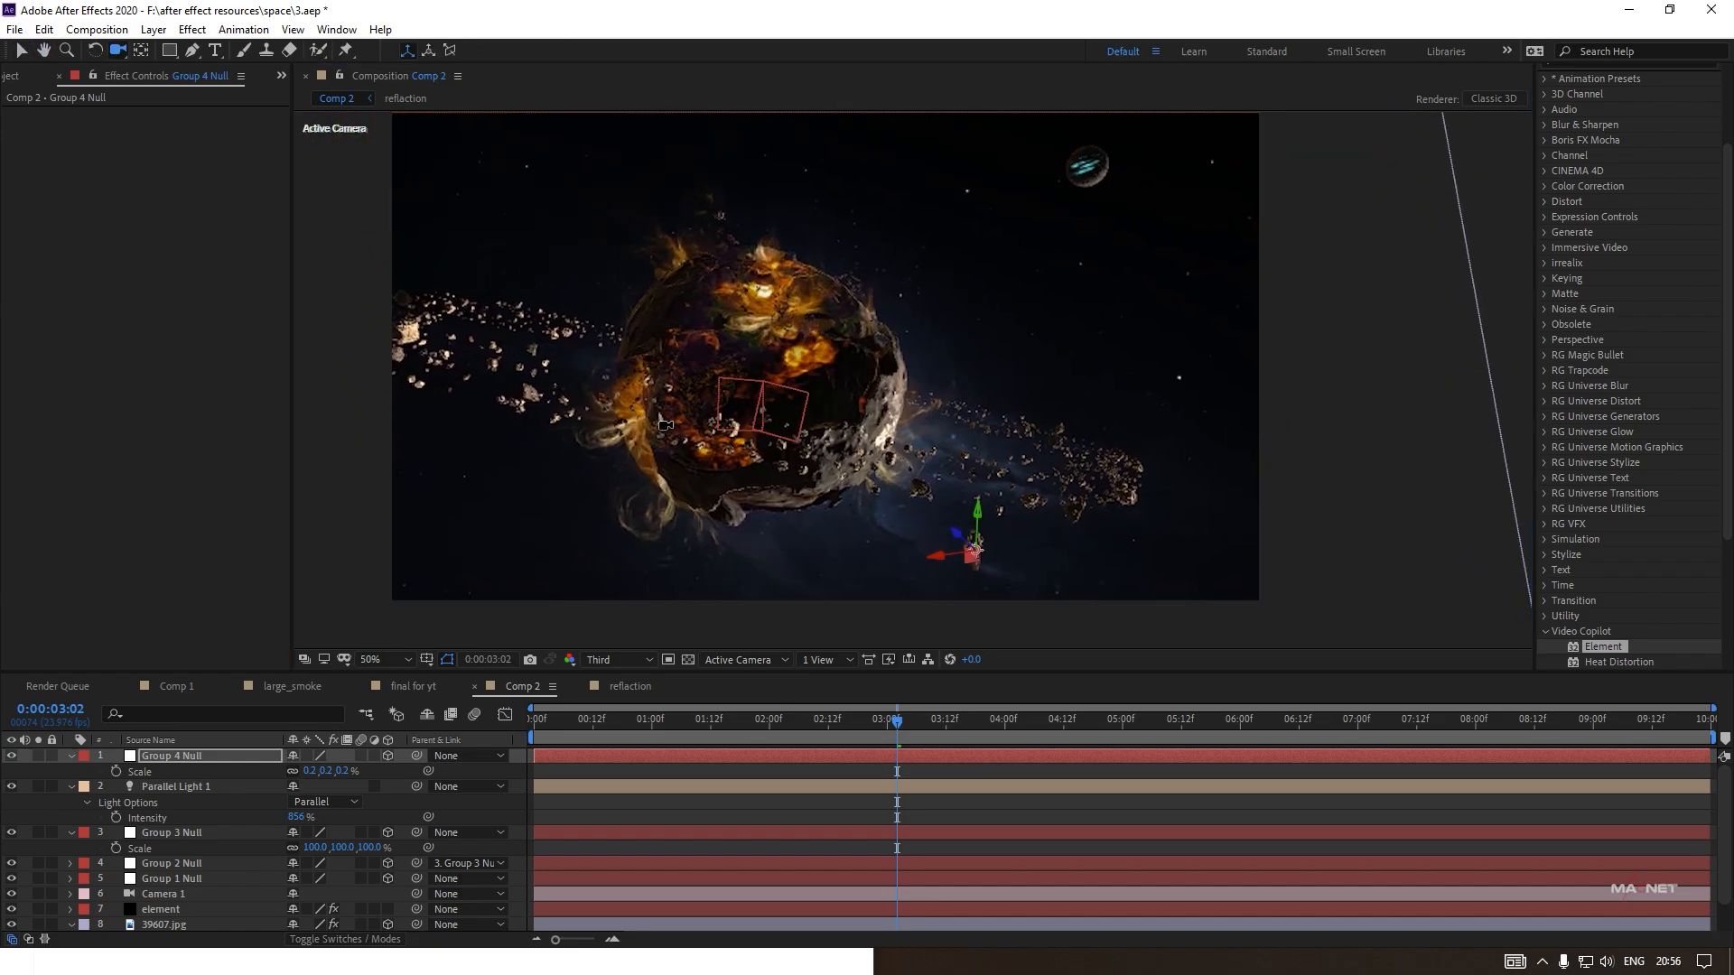
pyautogui.moveTo(672, 441); pyautogui.dragTo(671, 438)
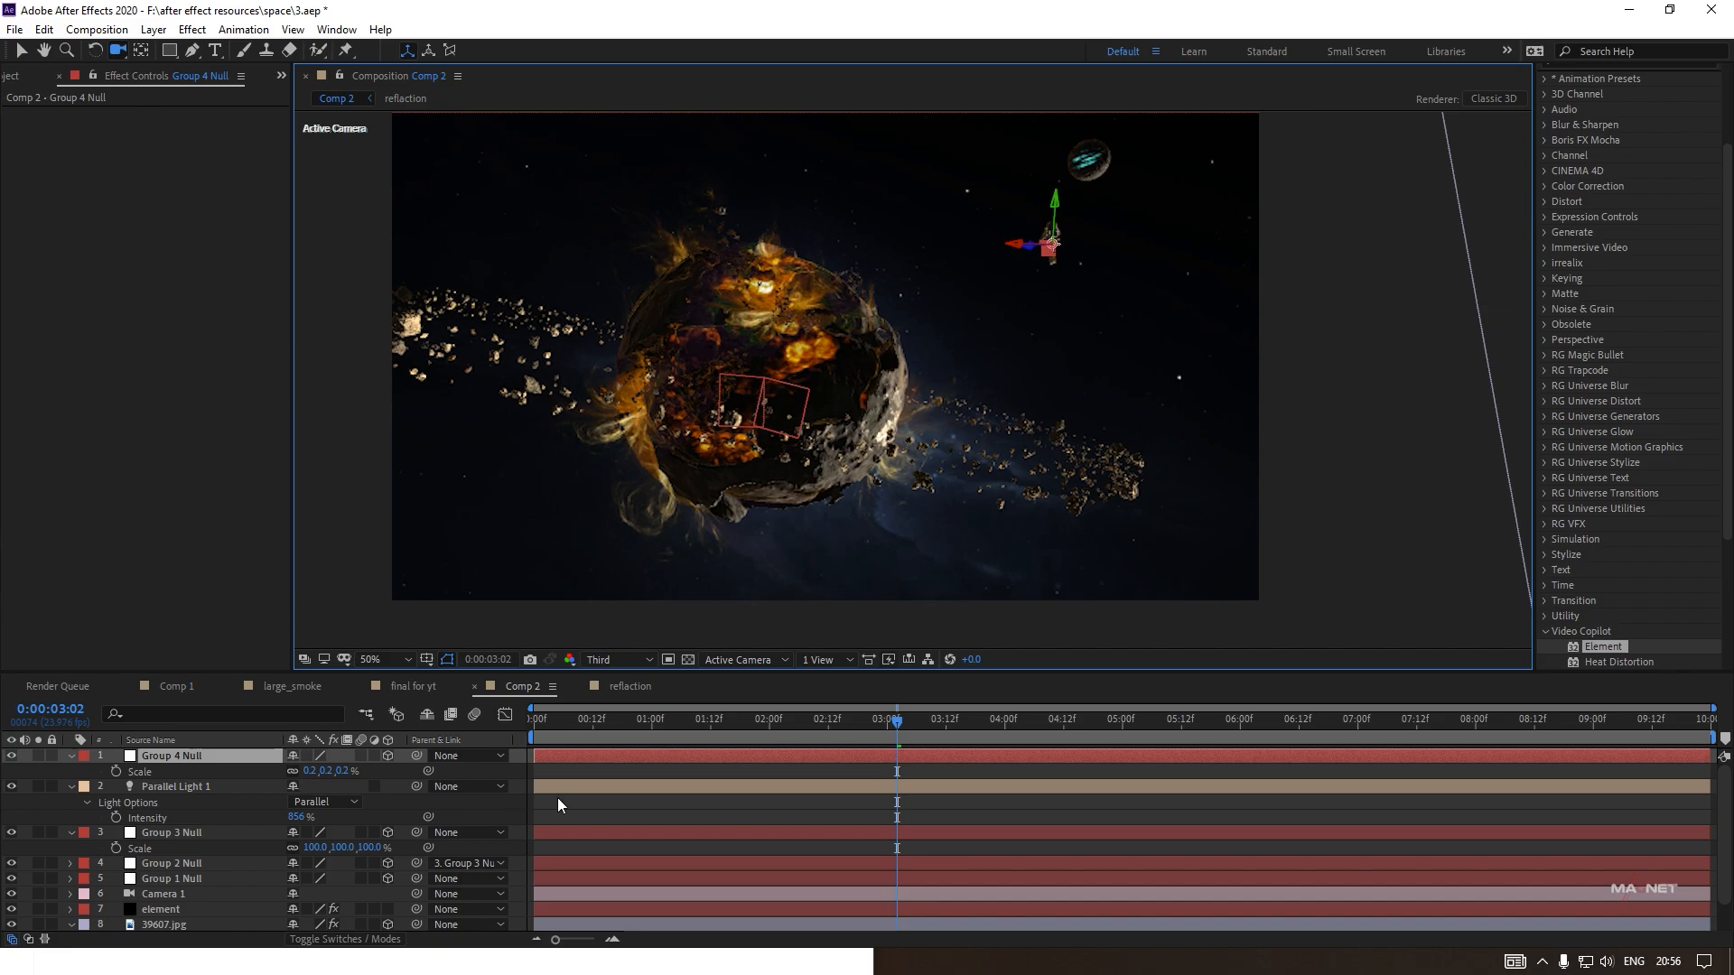
pyautogui.click(603, 660)
pyautogui.click(619, 712)
pyautogui.click(22, 51)
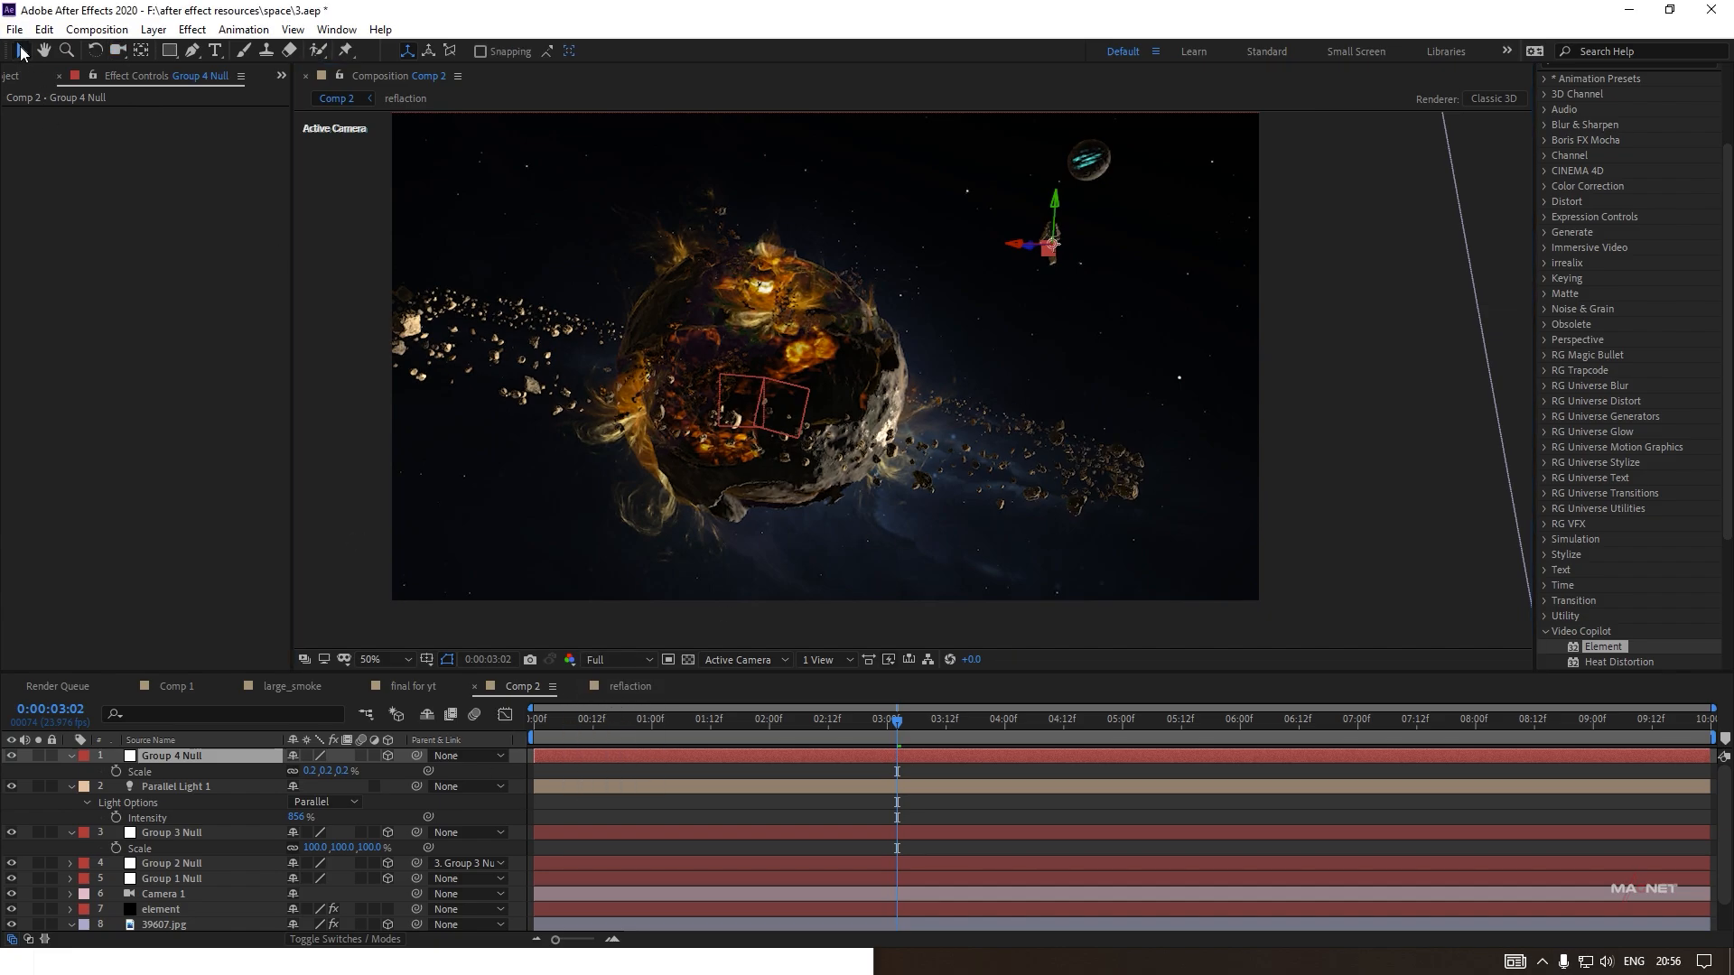
pyautogui.click(1420, 220)
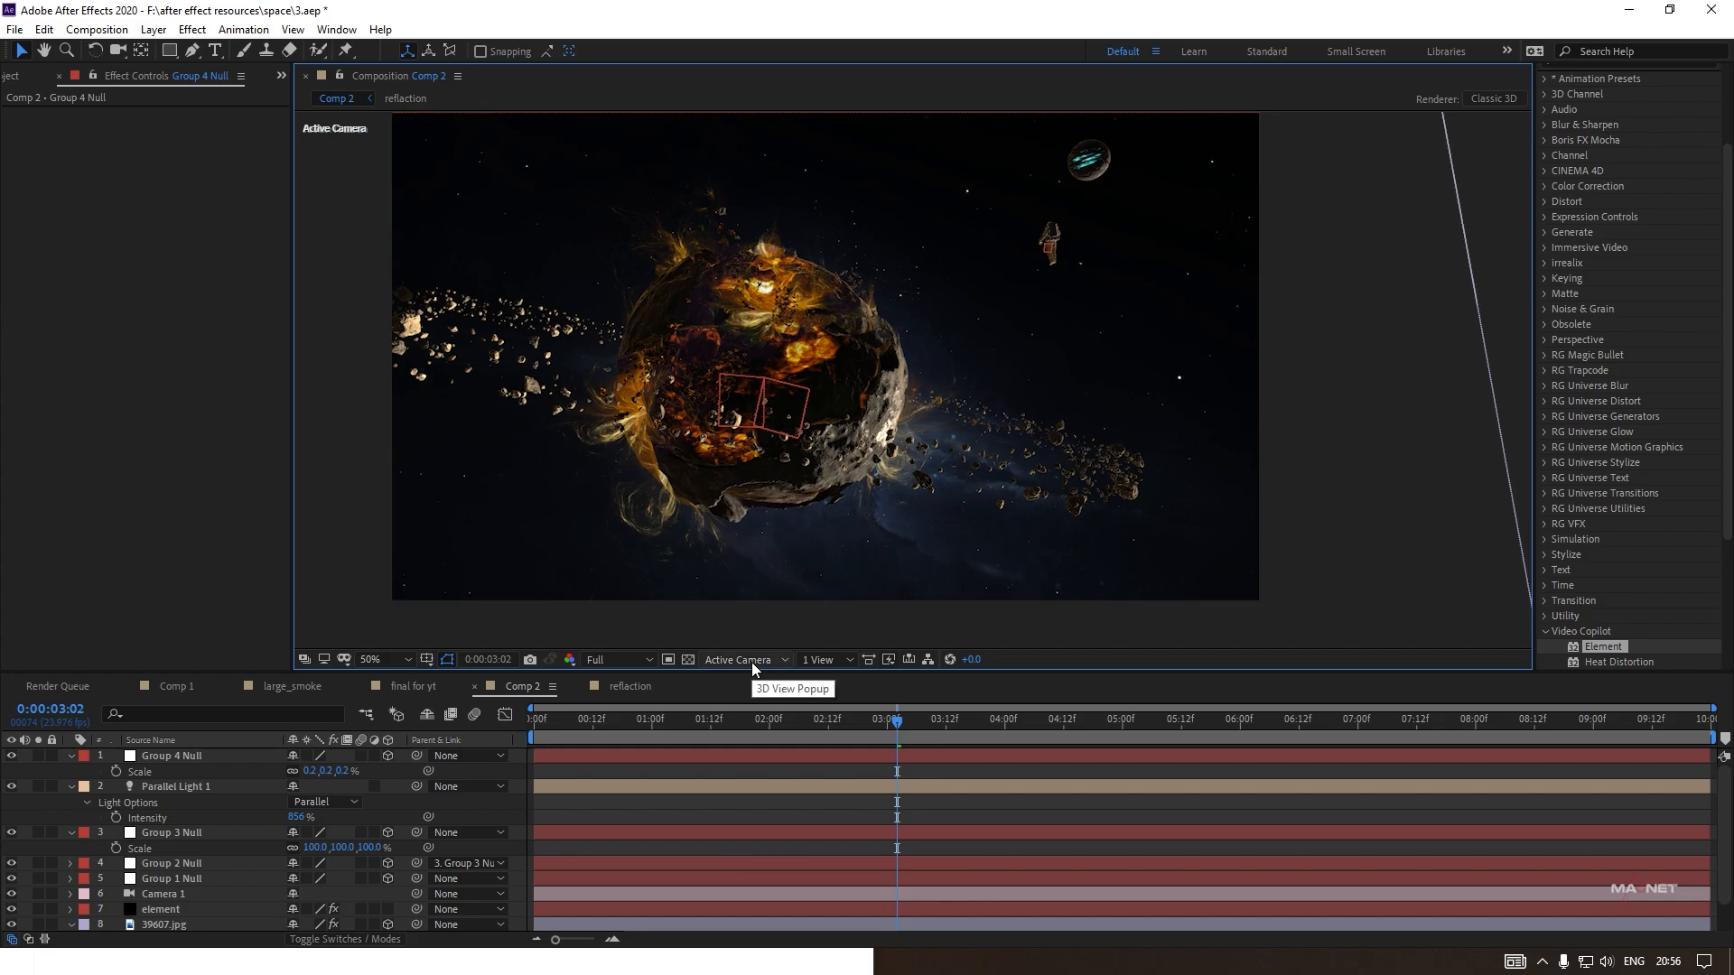
# Collapse the properties of Group 4 Null and Parallel Light 1, and duplicate the element layer.
pyautogui.click(71, 756)
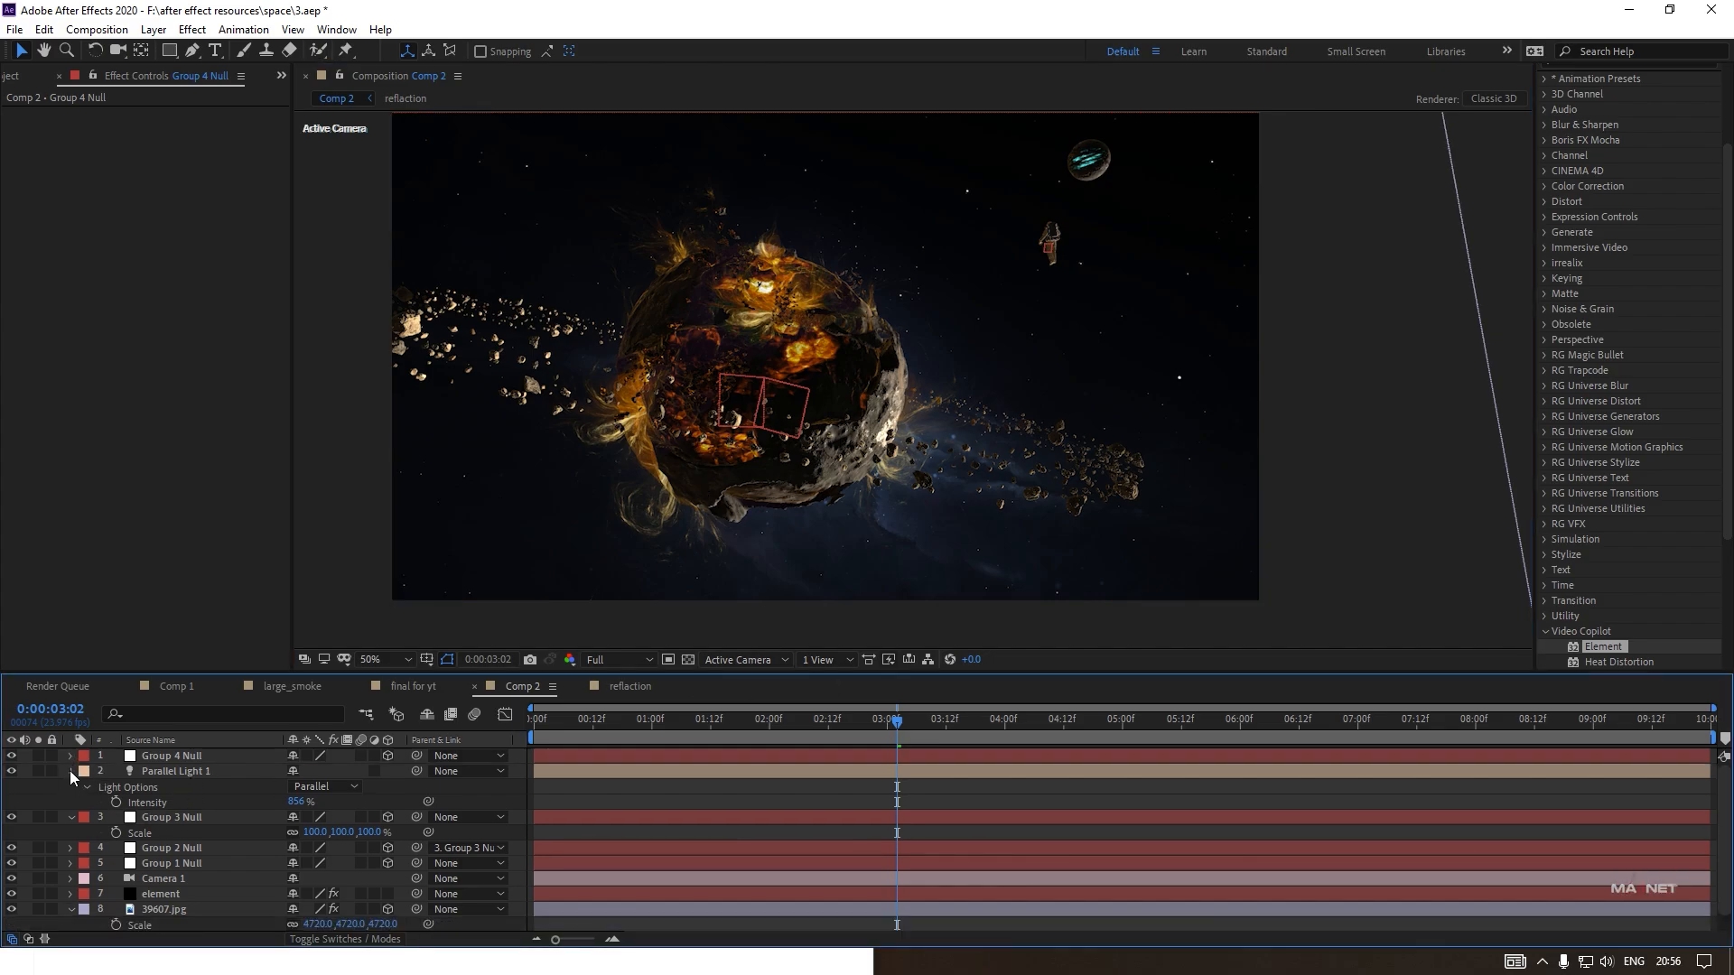
pyautogui.click(72, 773)
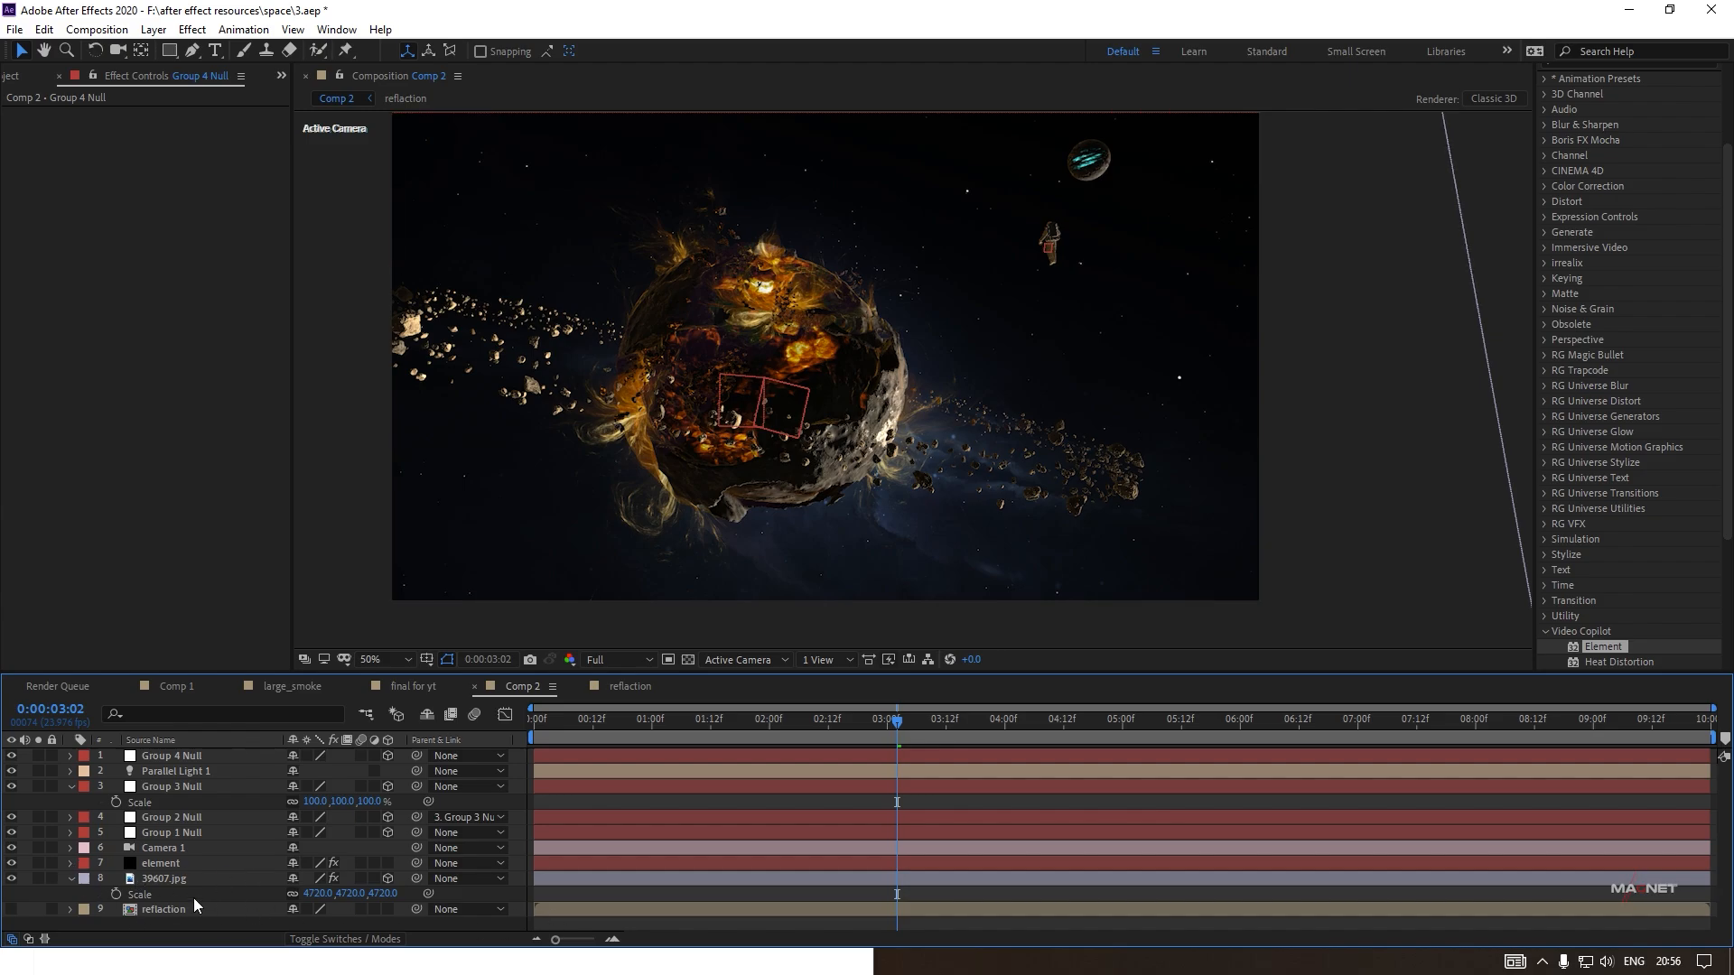
pyautogui.click(163, 865)
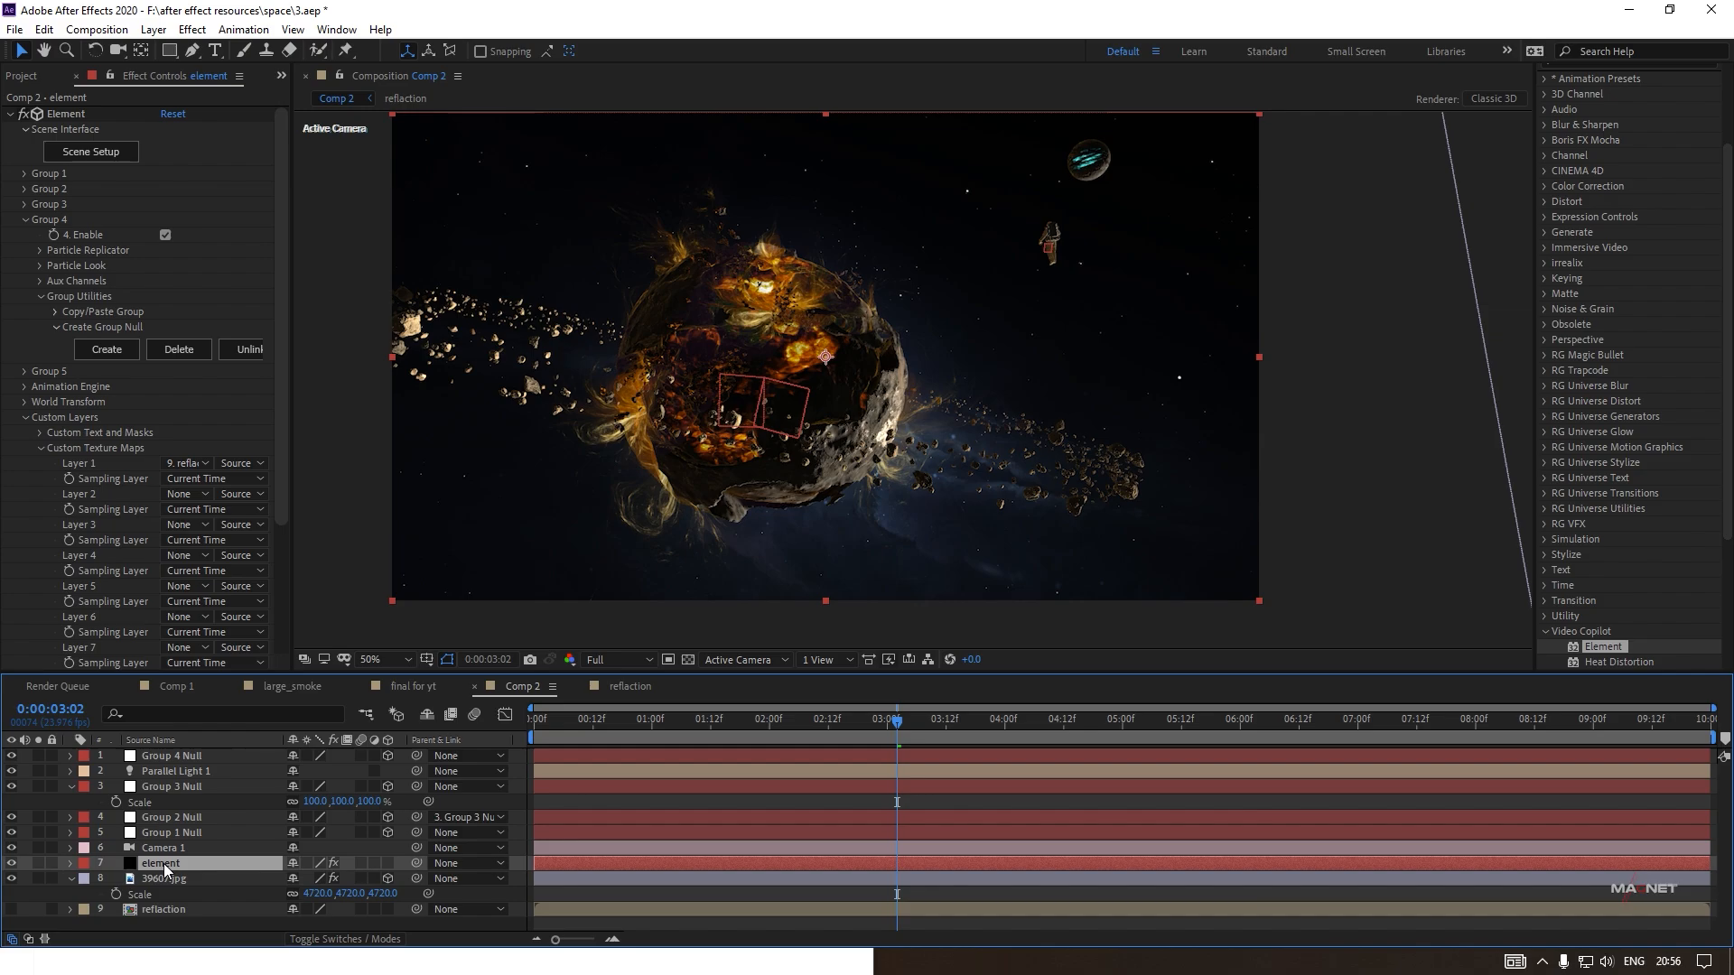
pyautogui.hotkey('ctrl', 'd')
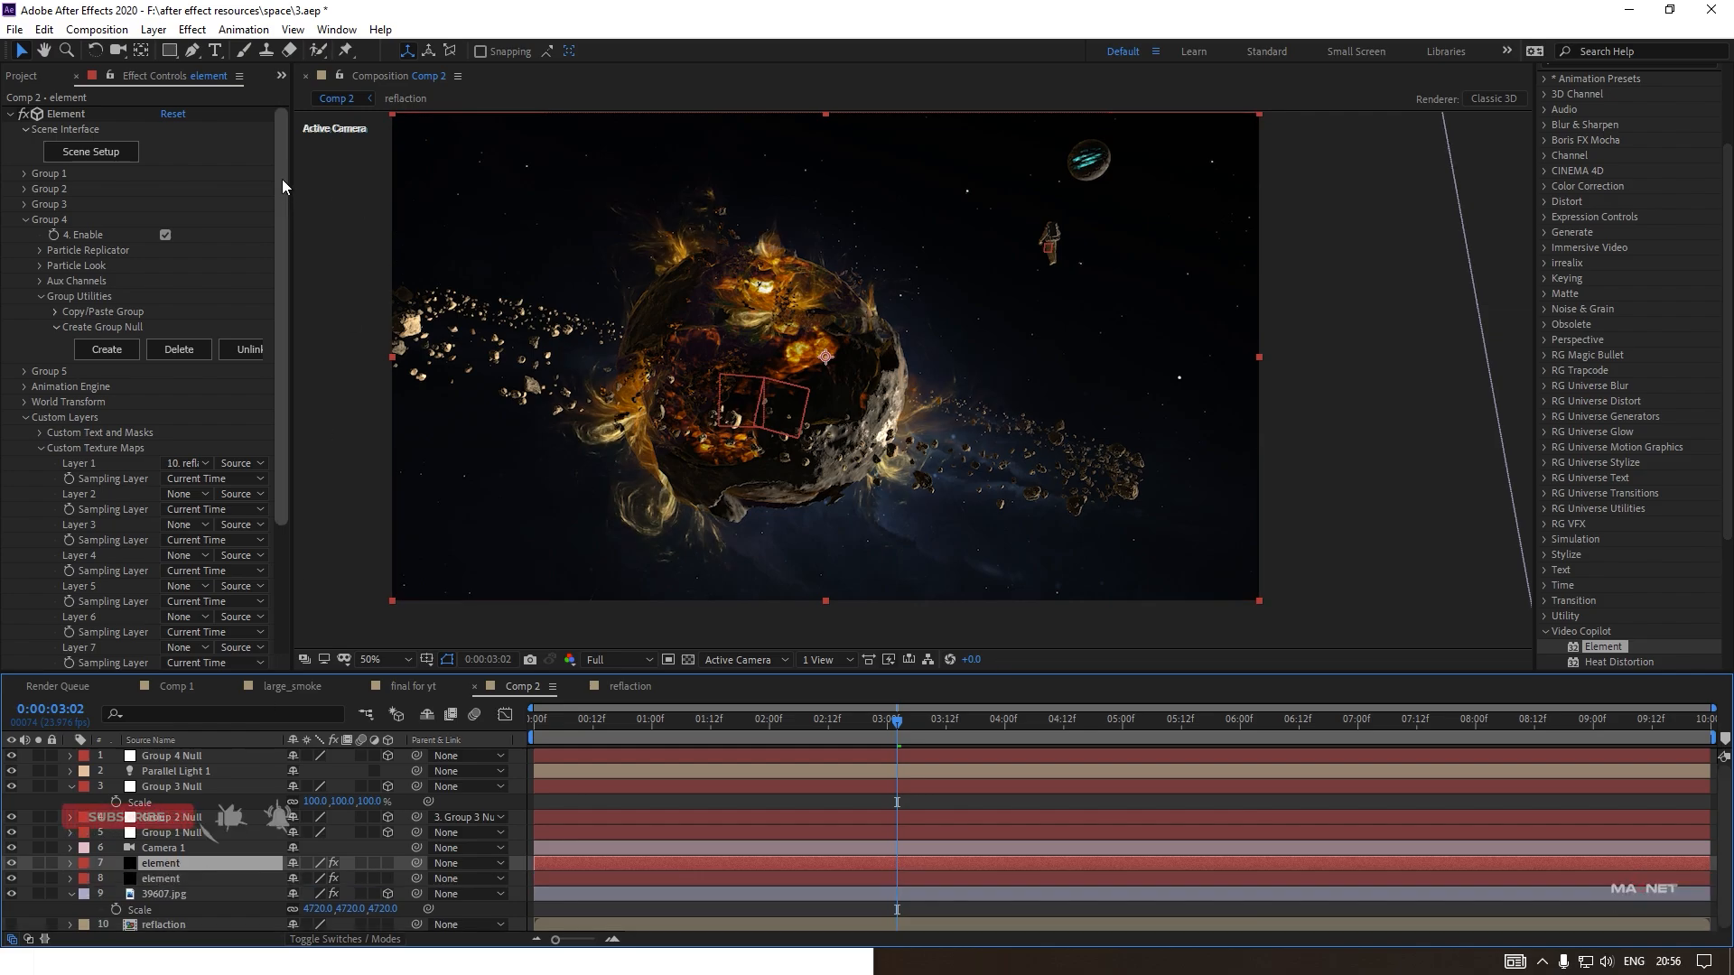
# Set the upper element layer's Element output to show only the Illumination pass.
pyautogui.moveTo(282, 178); pyautogui.dragTo(275, 441)
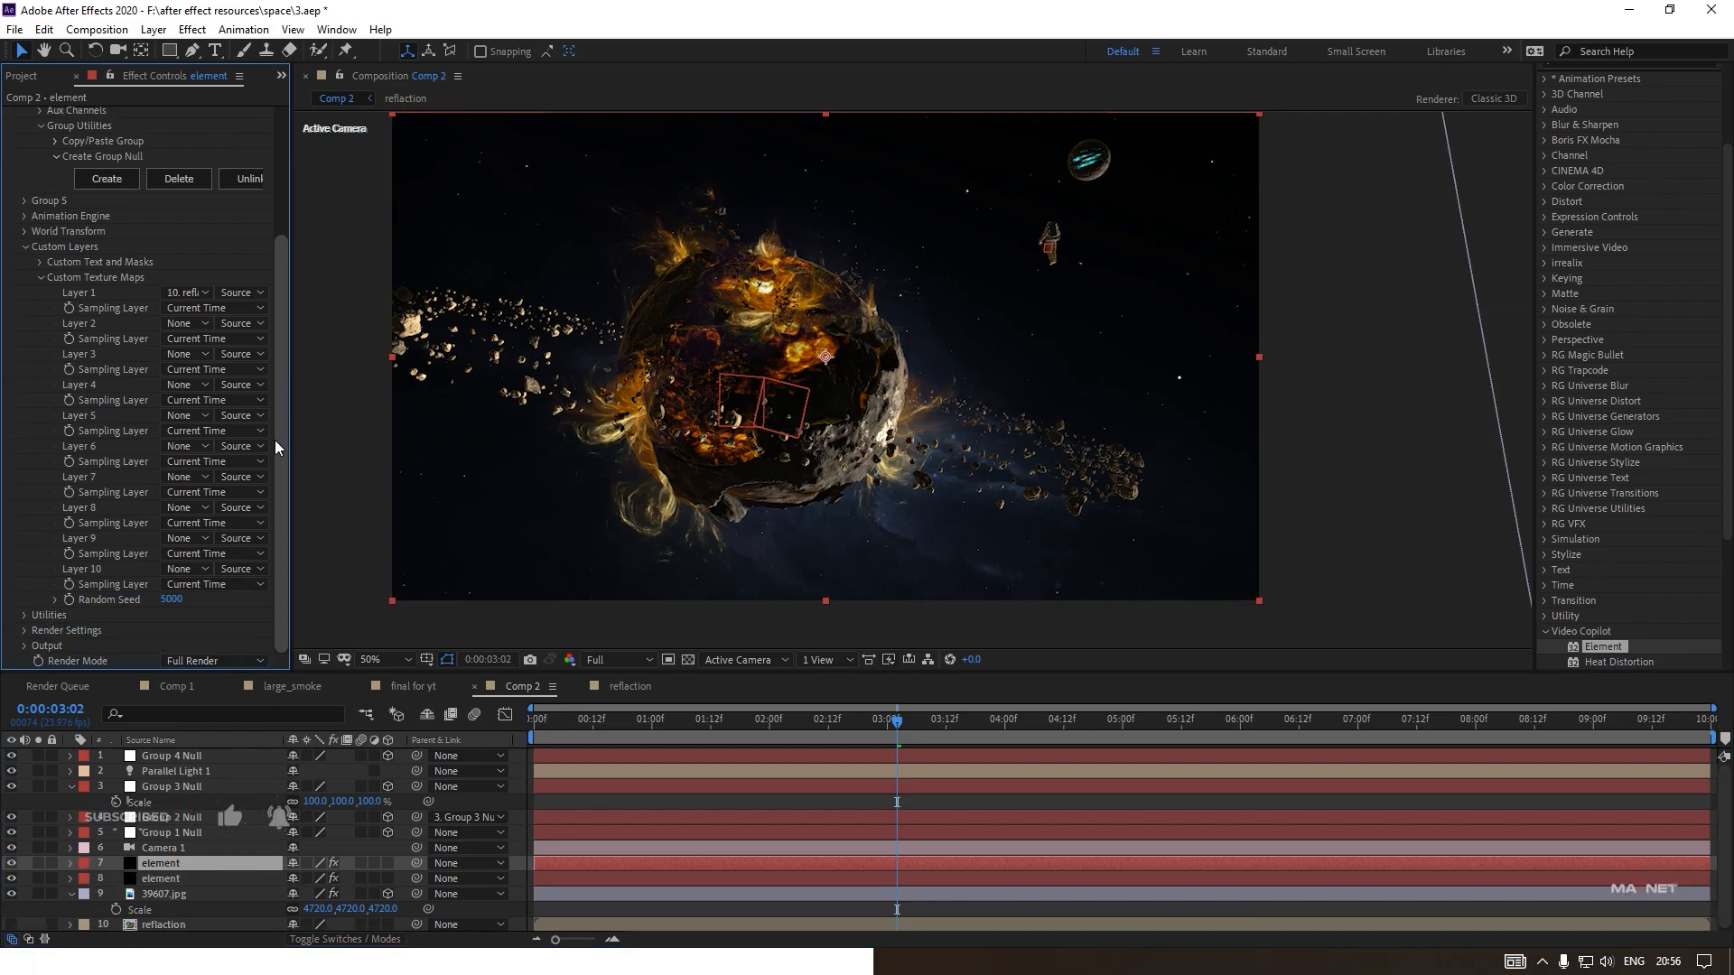
pyautogui.click(26, 646)
pyautogui.scroll(-3, 136, 541)
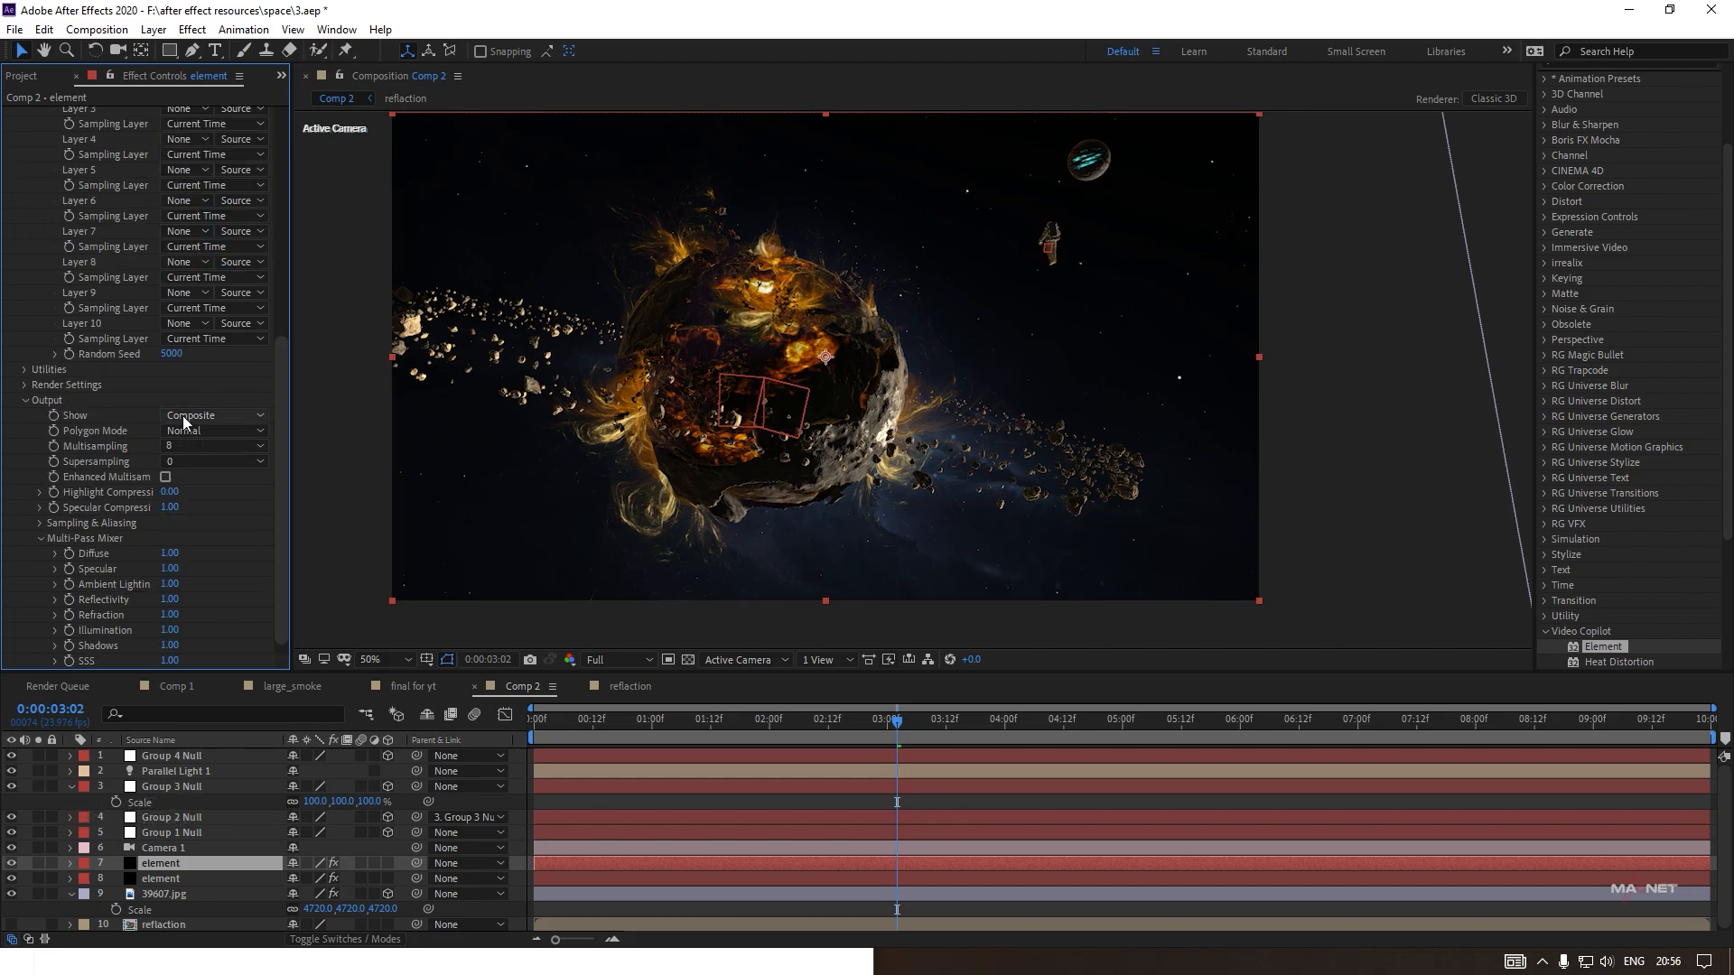
pyautogui.click(190, 416)
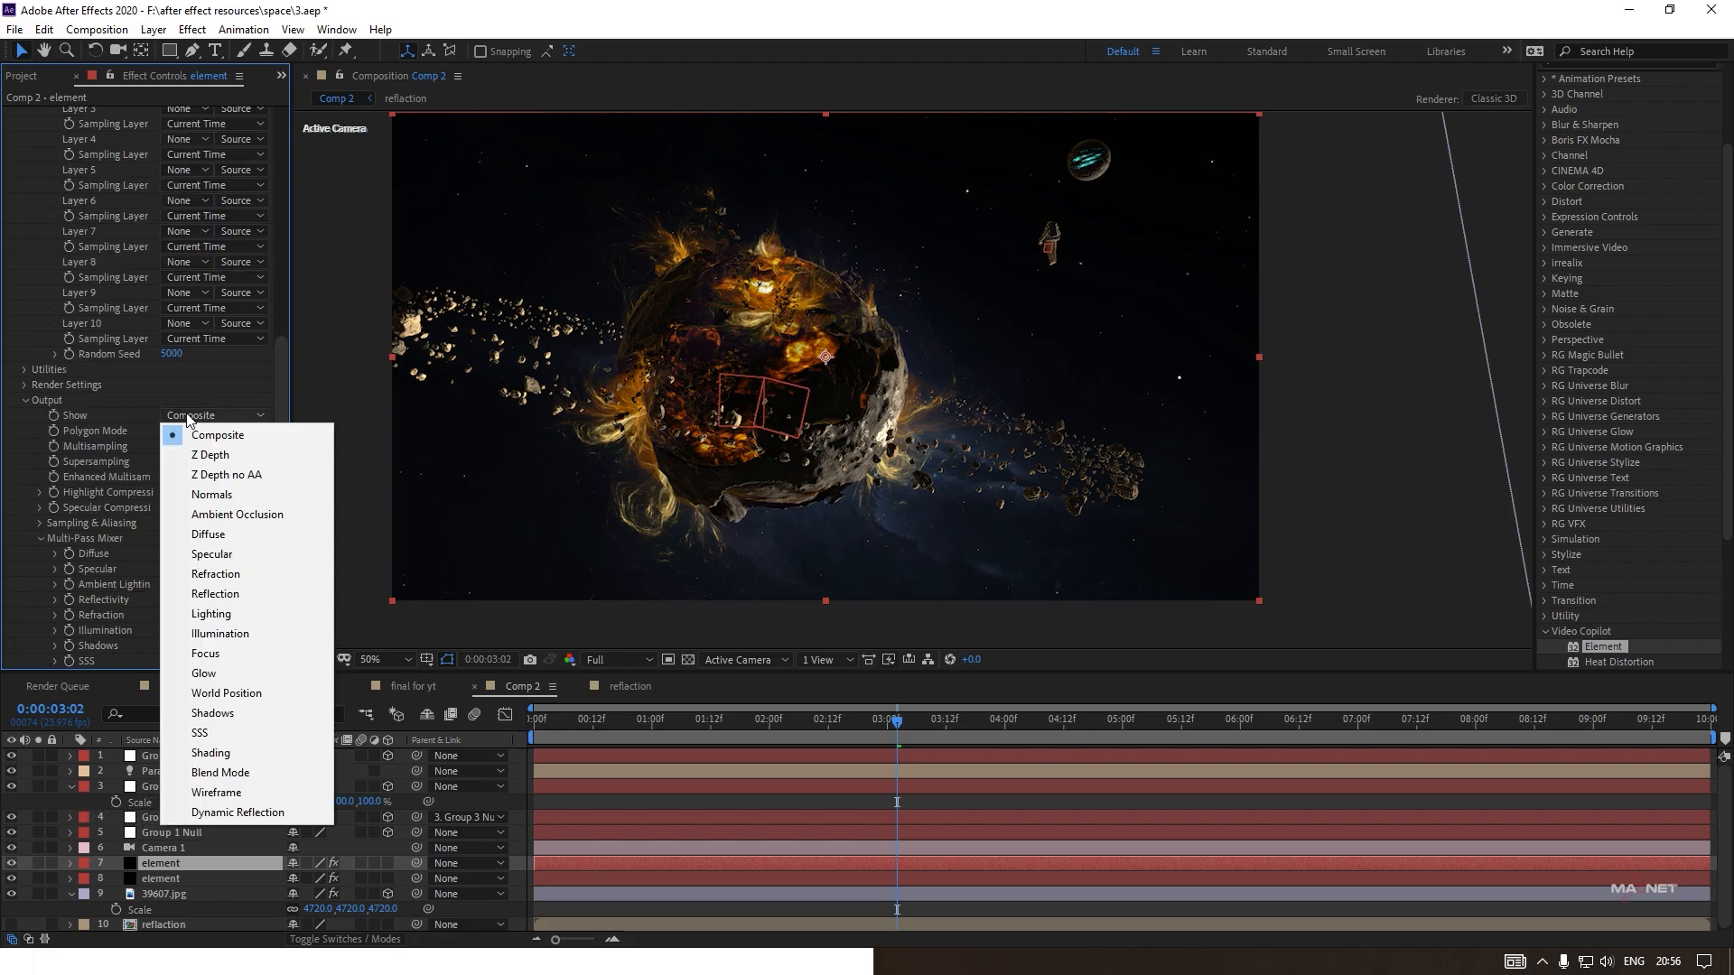
pyautogui.click(239, 634)
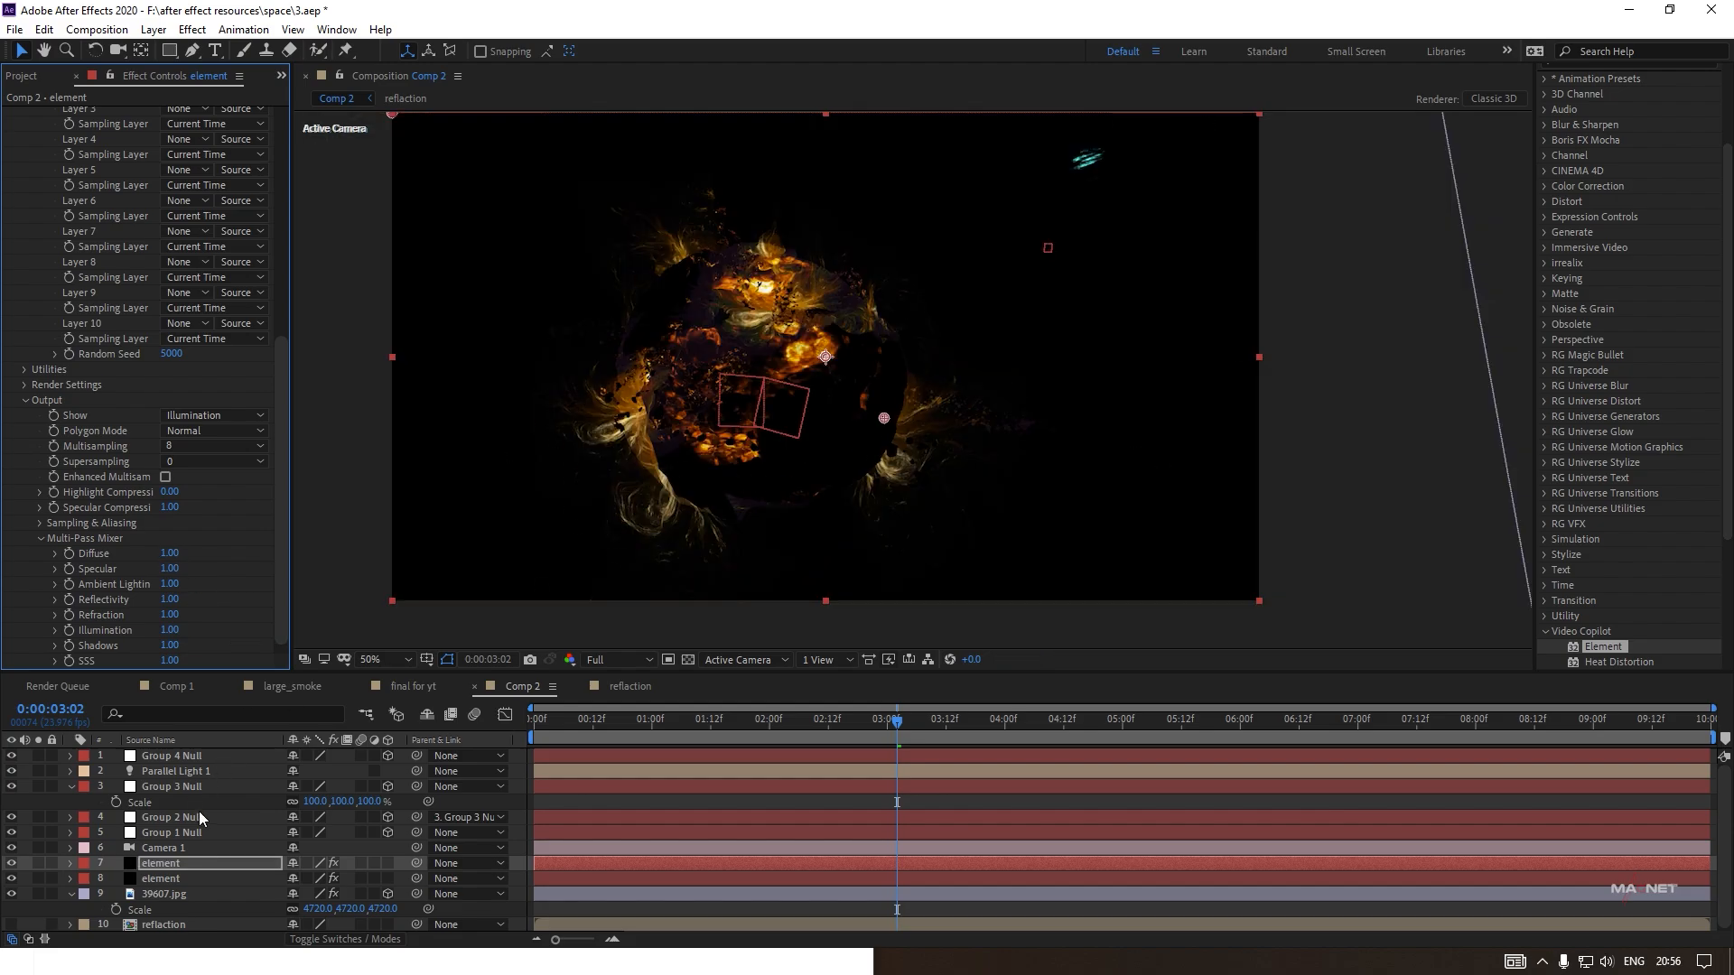
# Apply the RG VFX Optical Glow effect to the upper element layer.
pyautogui.click(193, 29)
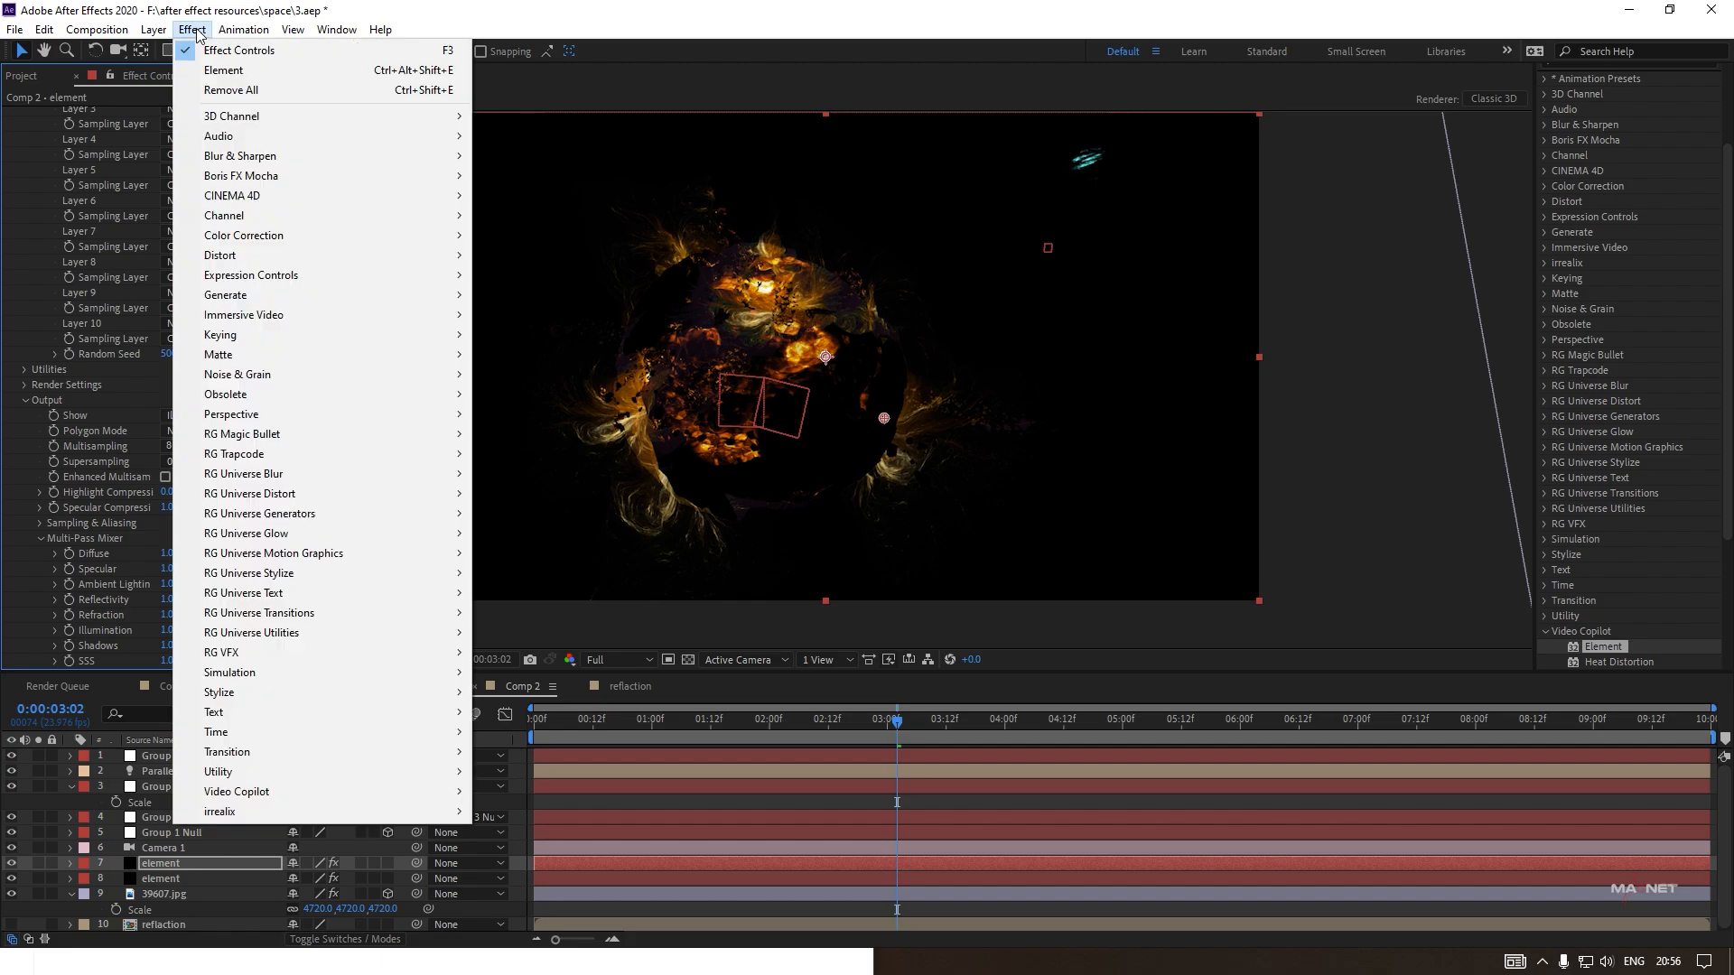
pyautogui.moveTo(247, 656)
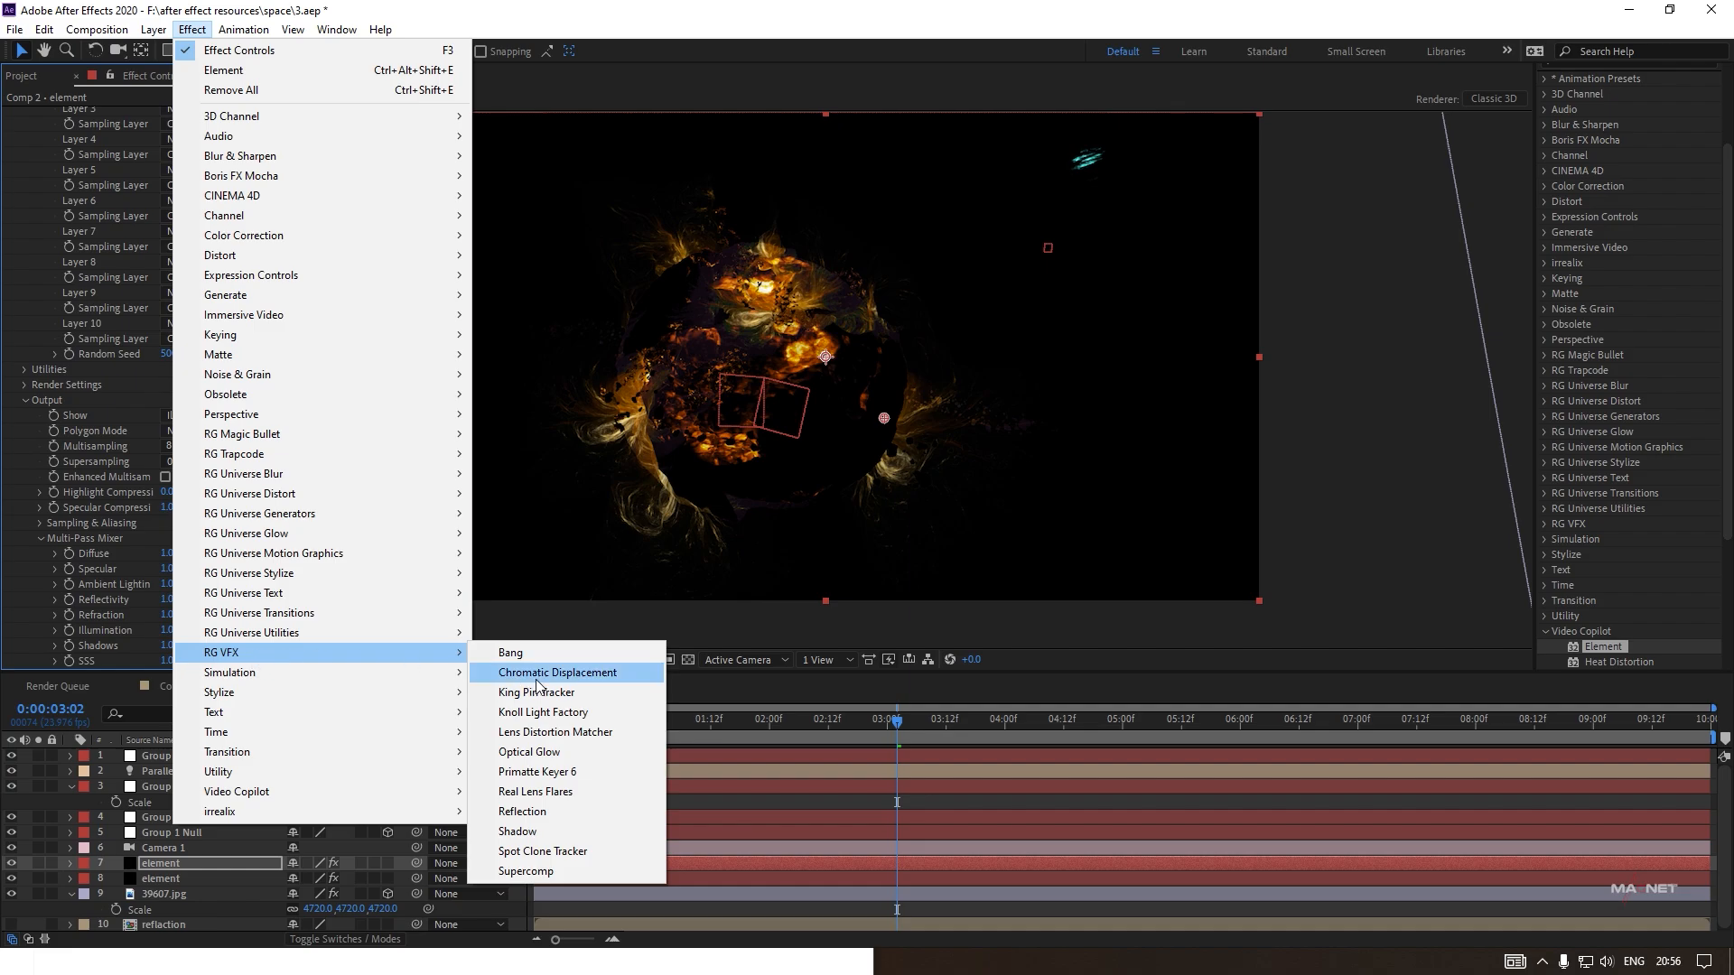
pyautogui.click(573, 753)
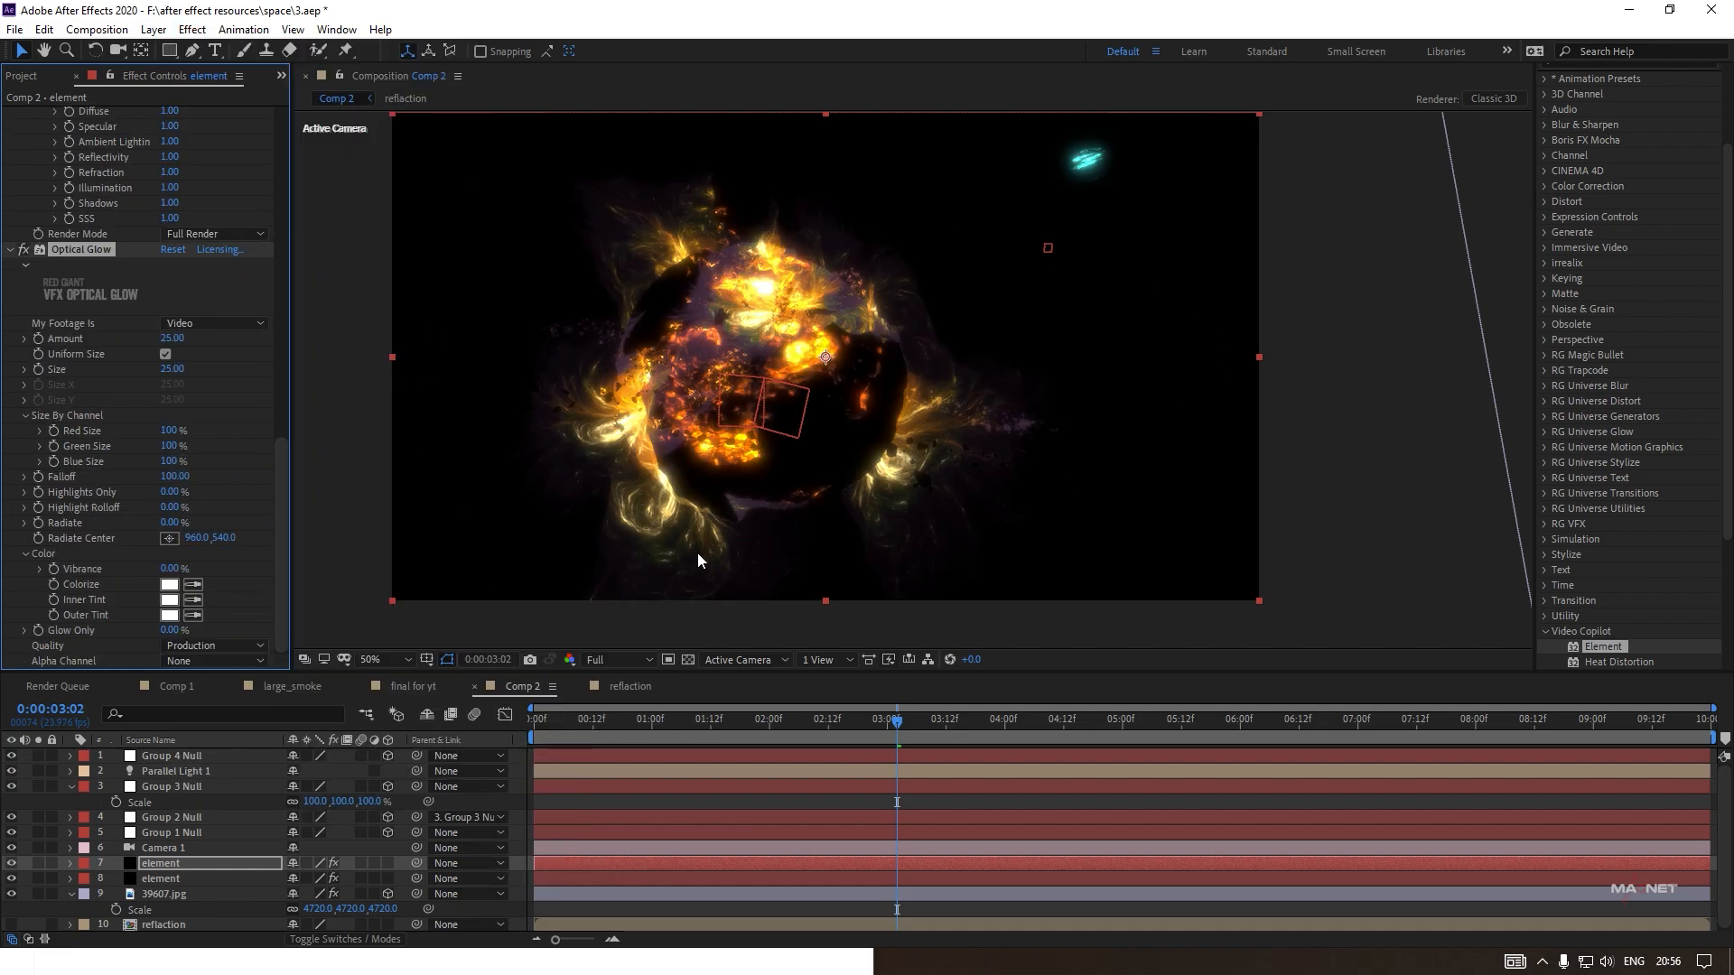
# Set the Optical Glow amount to 5, size to 238 and radiate to 100%.
pyautogui.click(172, 339)
pyautogui.write('2')
pyautogui.press('Return')
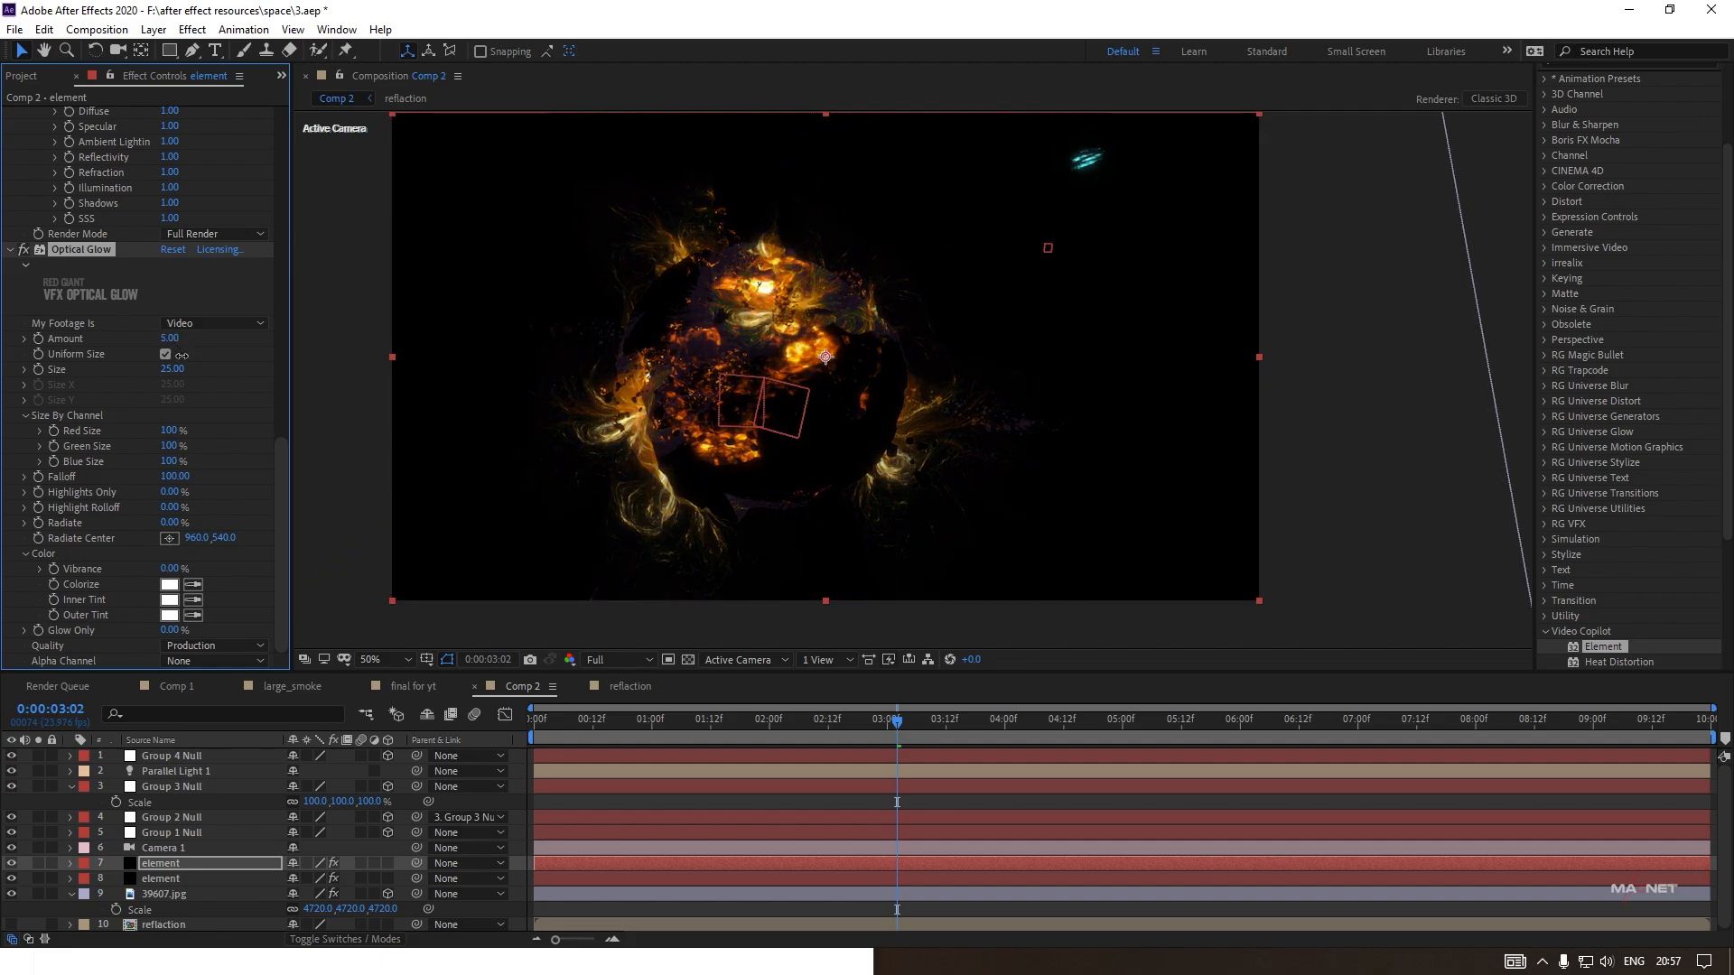
pyautogui.moveTo(172, 369); pyautogui.dragTo(672, 366)
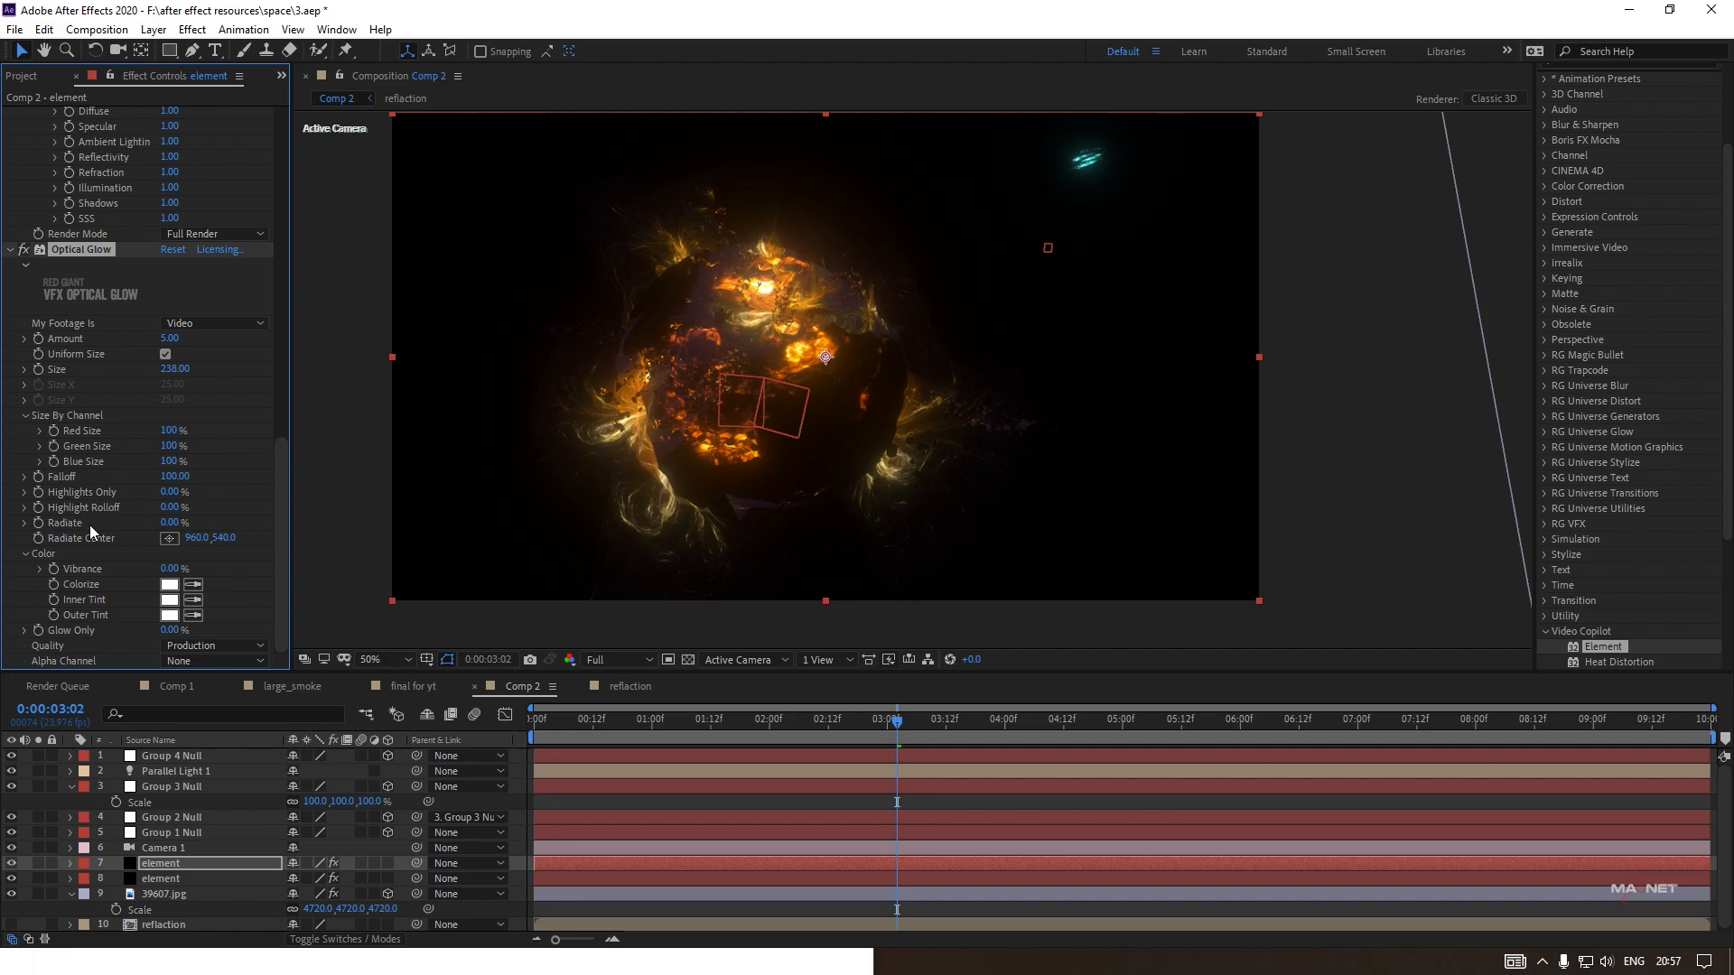
pyautogui.moveTo(171, 523); pyautogui.dragTo(265, 511)
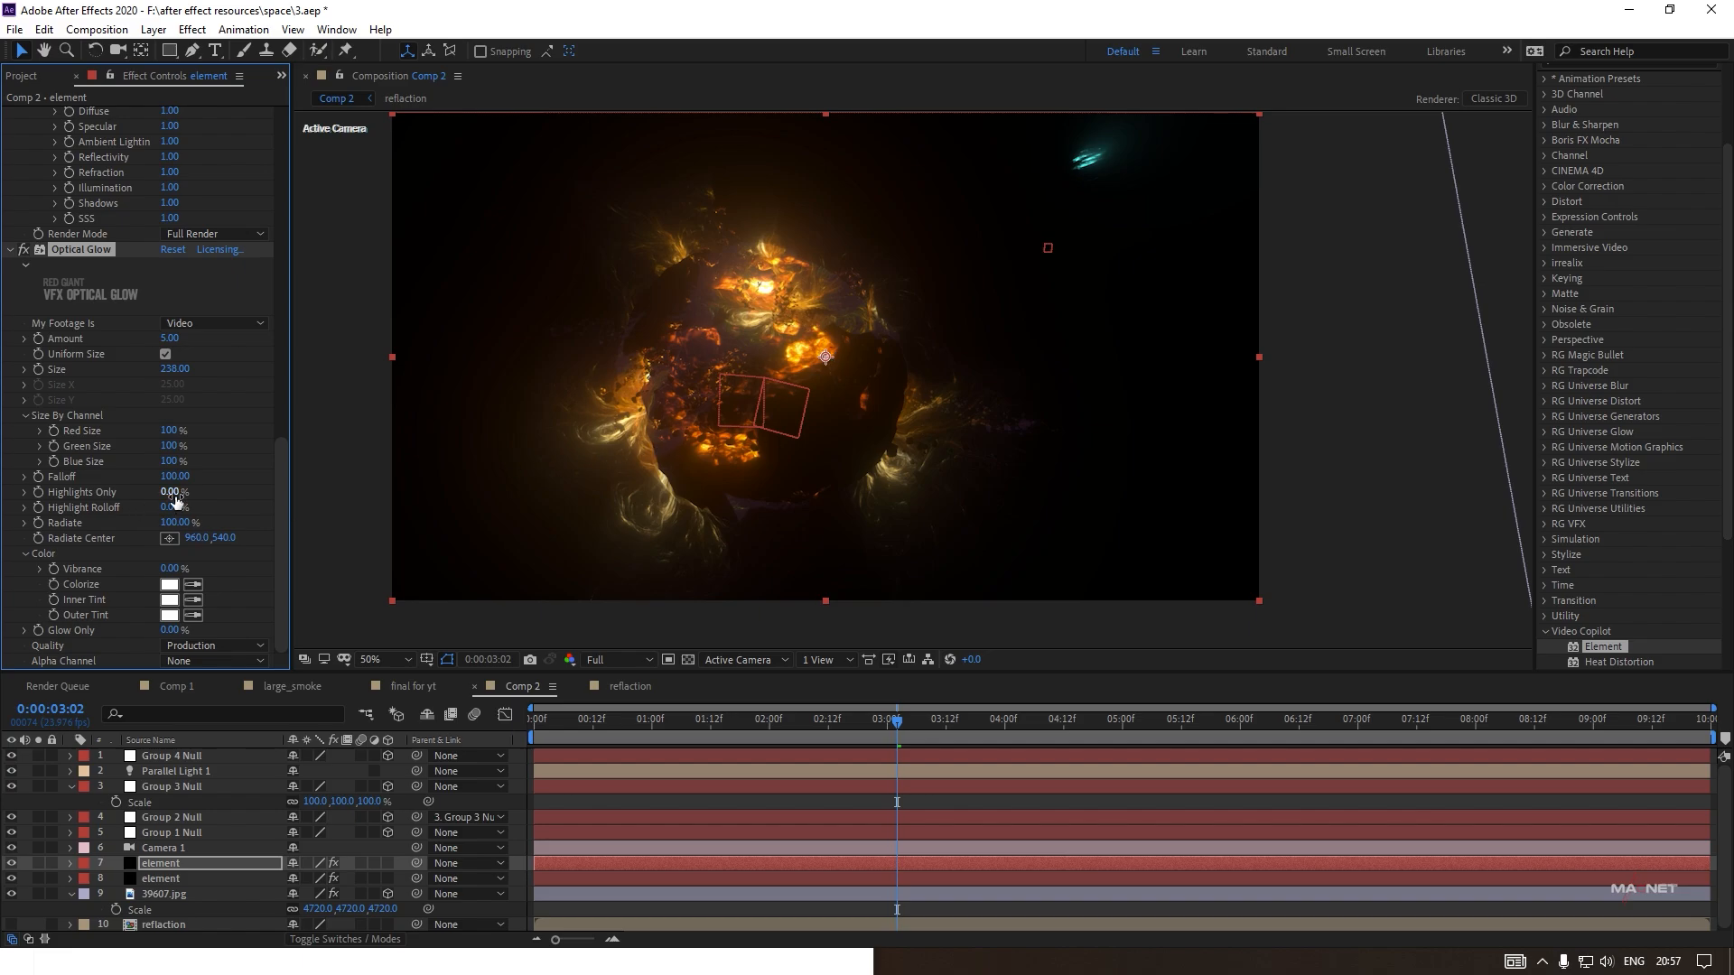
# Colorize the Optical Glow with light orange FFB879 and raise its vibrance to 37%.
pyautogui.click(168, 585)
pyautogui.moveTo(274, 267); pyautogui.dragTo(285, 257)
pyautogui.moveTo(142, 56); pyautogui.dragTo(144, 5)
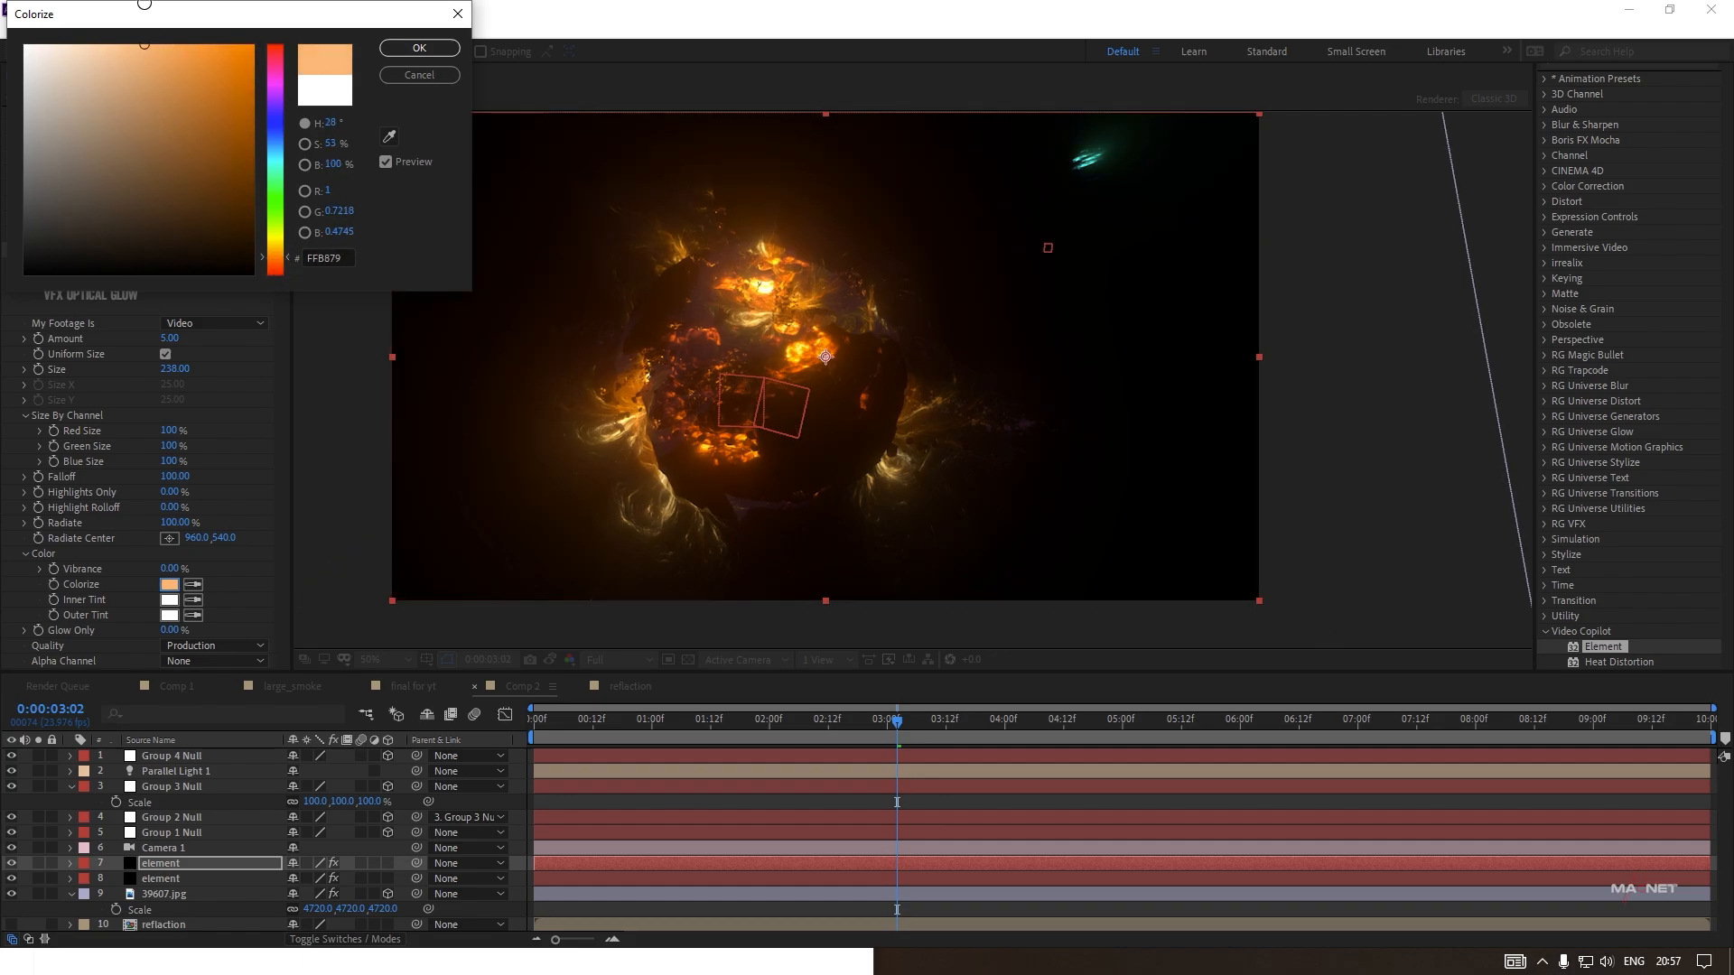
pyautogui.click(428, 47)
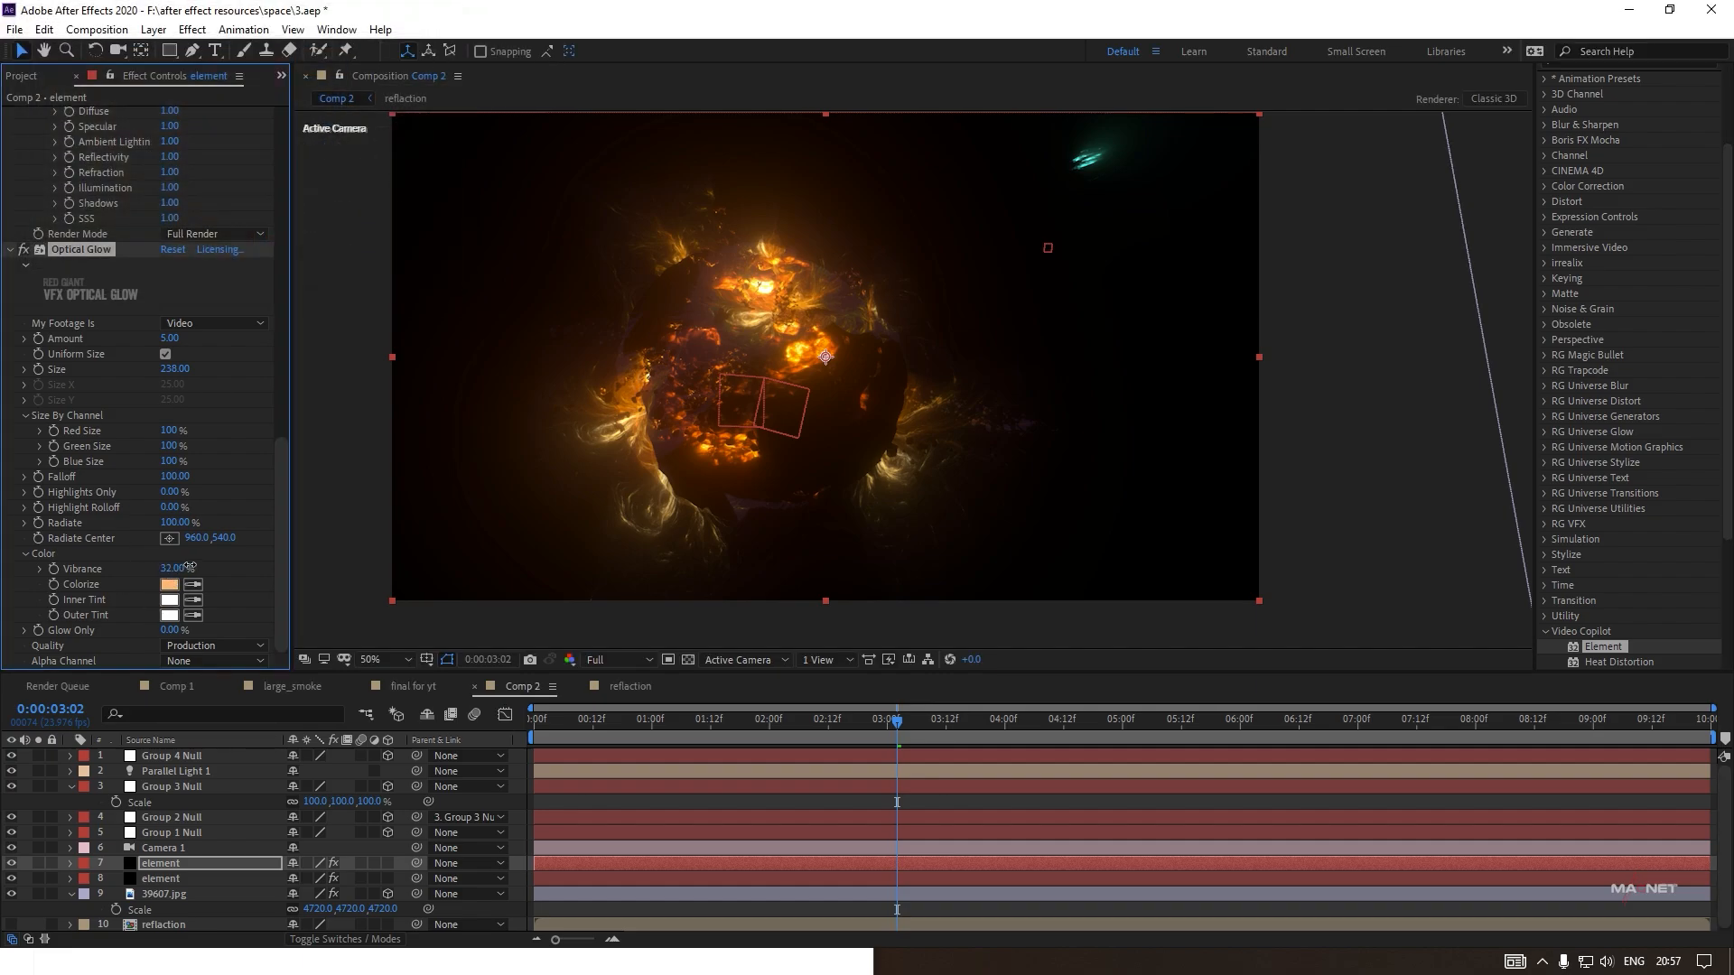
pyautogui.moveTo(191, 566); pyautogui.dragTo(190, 566)
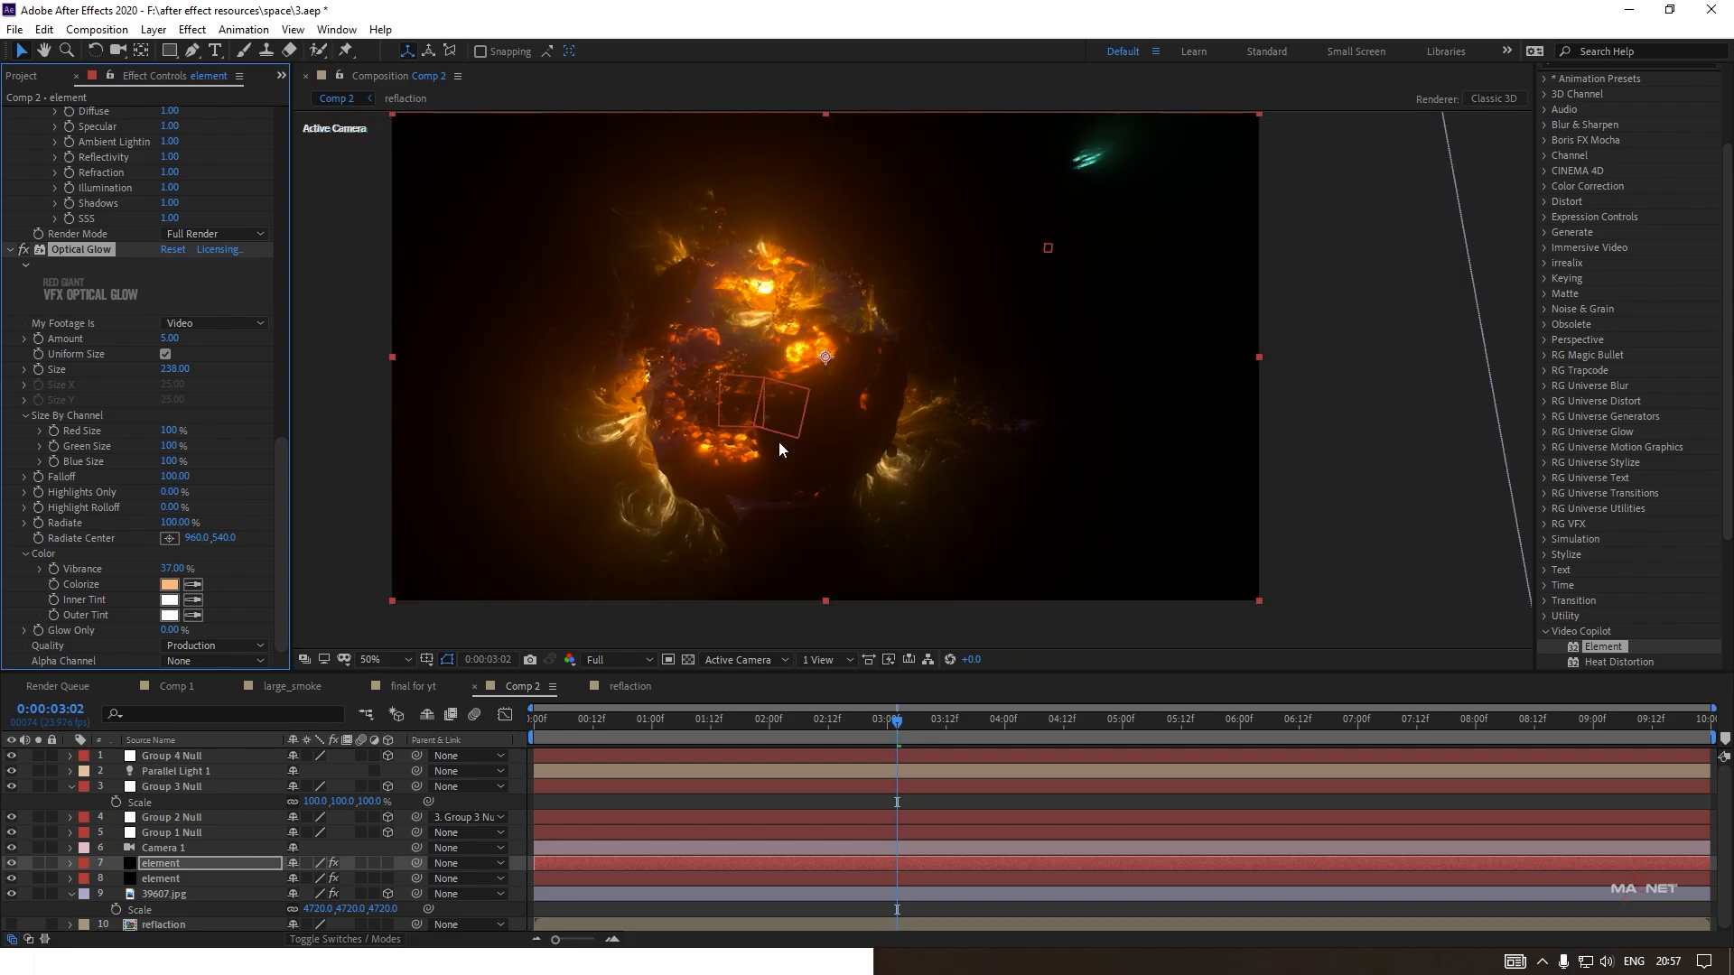
# Show the blending mode column and set the upper element layer's blending mode to Add.
pyautogui.moveTo(727, 420); pyautogui.dragTo(797, 389)
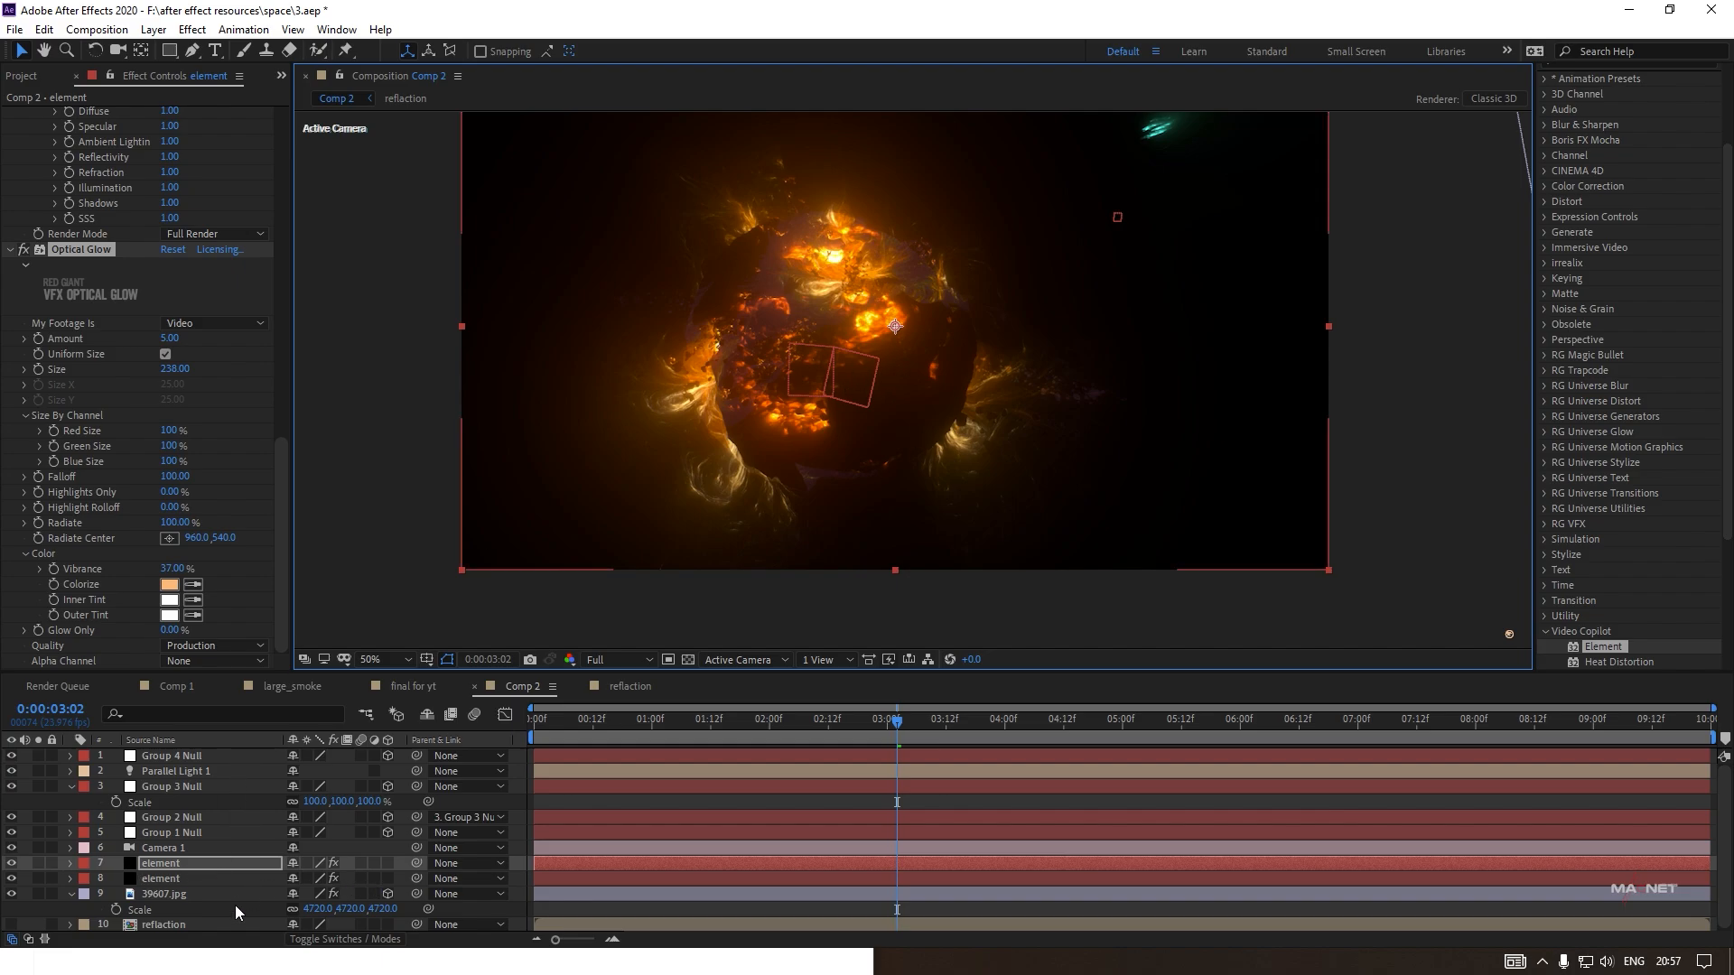
pyautogui.click(341, 942)
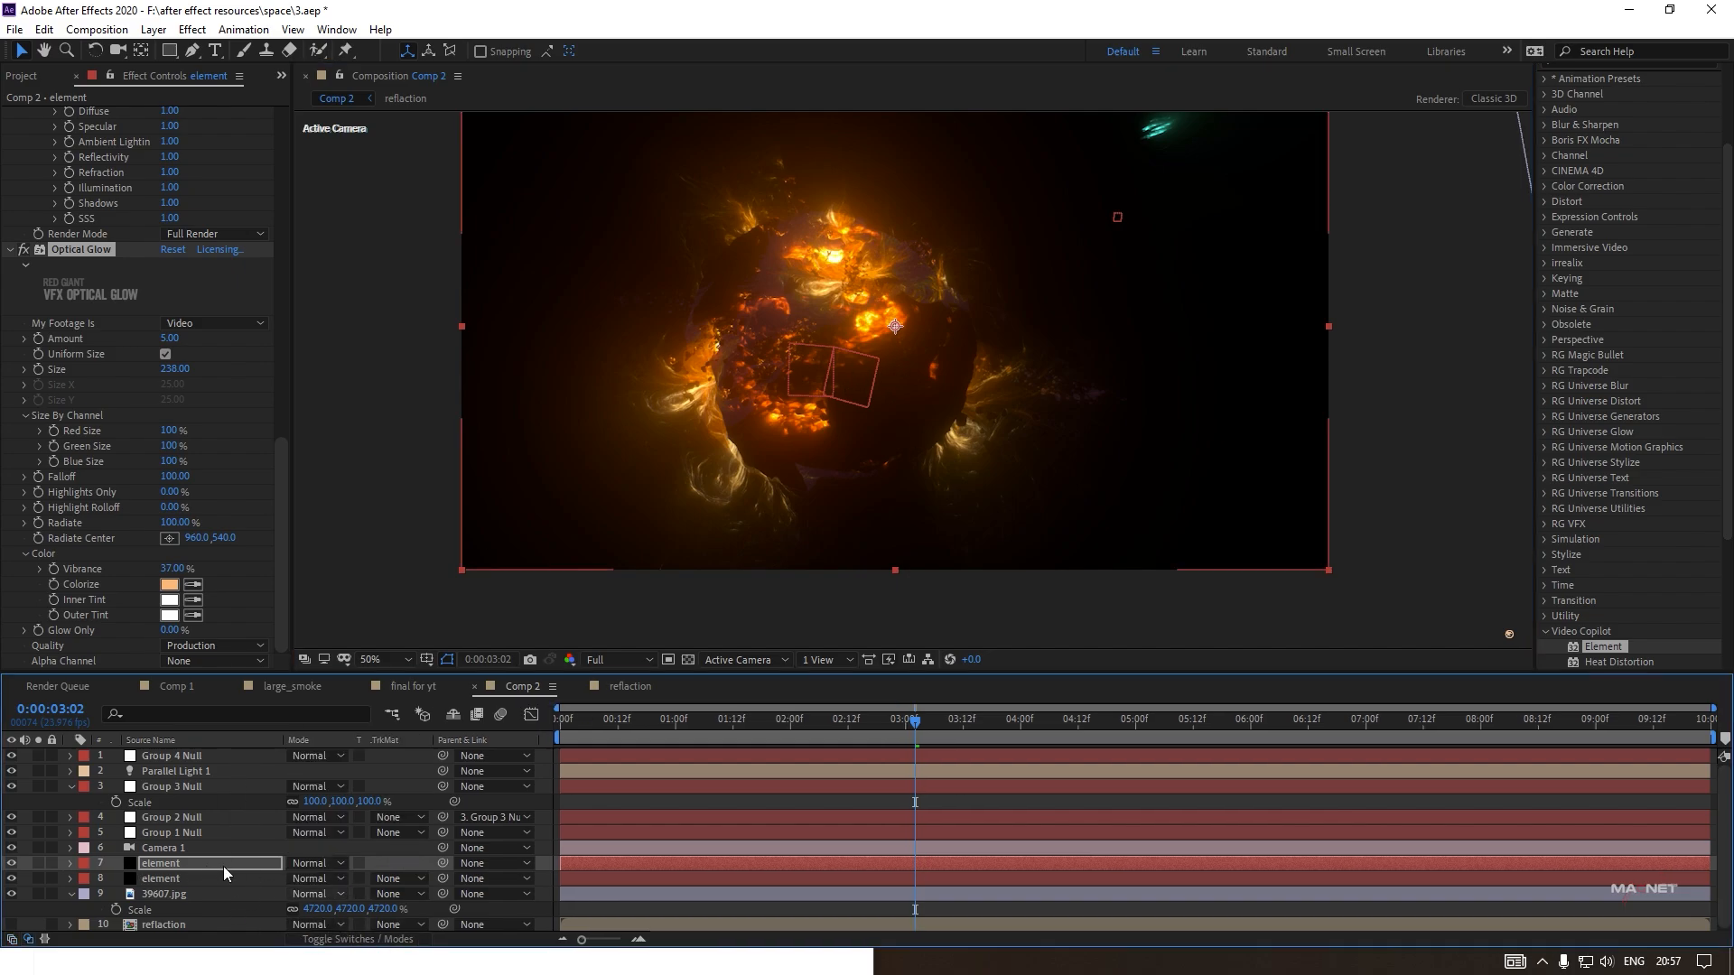
pyautogui.click(147, 860)
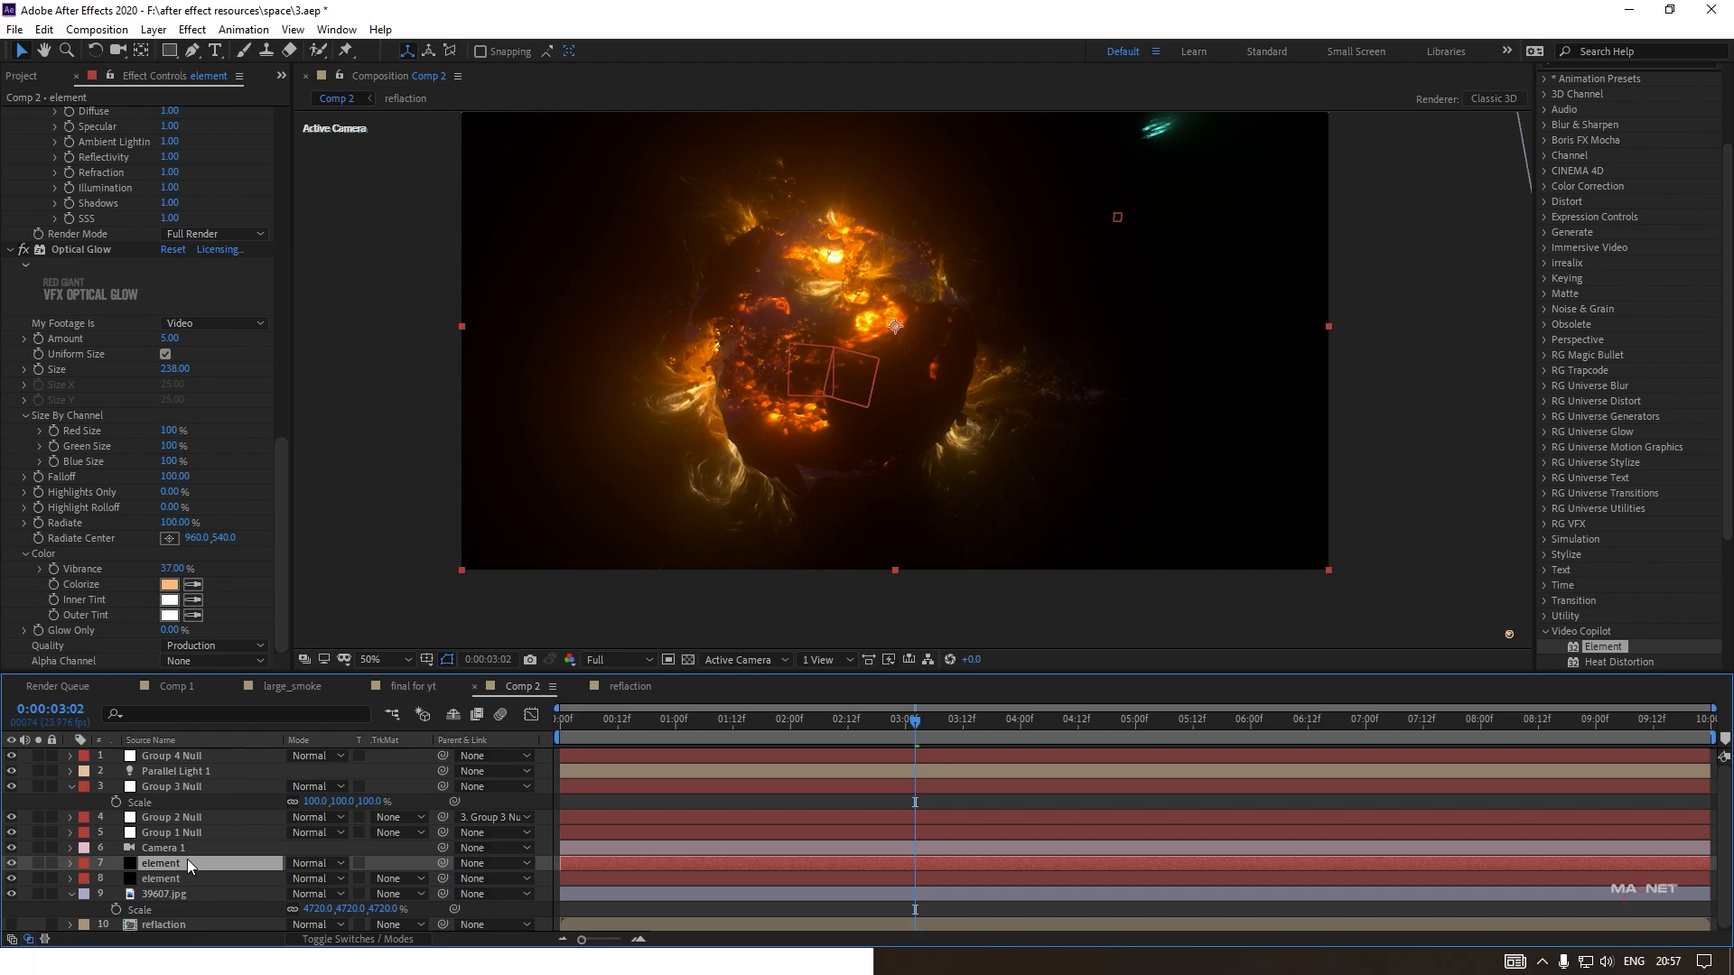
pyautogui.click(334, 864)
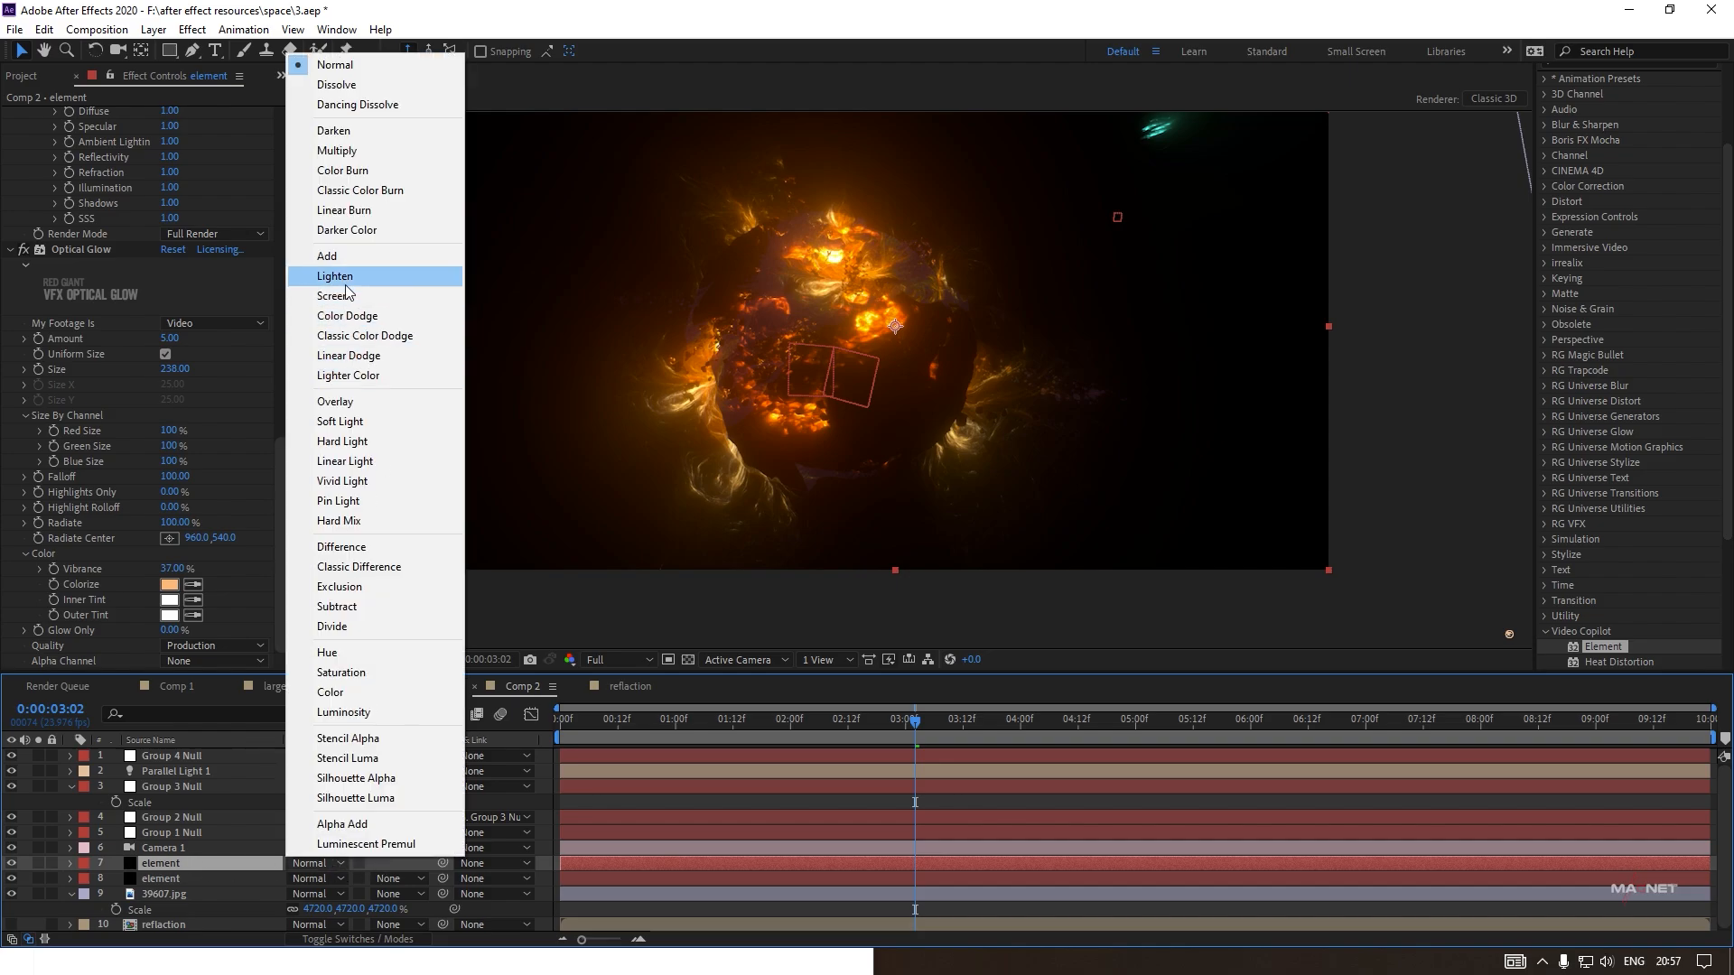
pyautogui.click(346, 256)
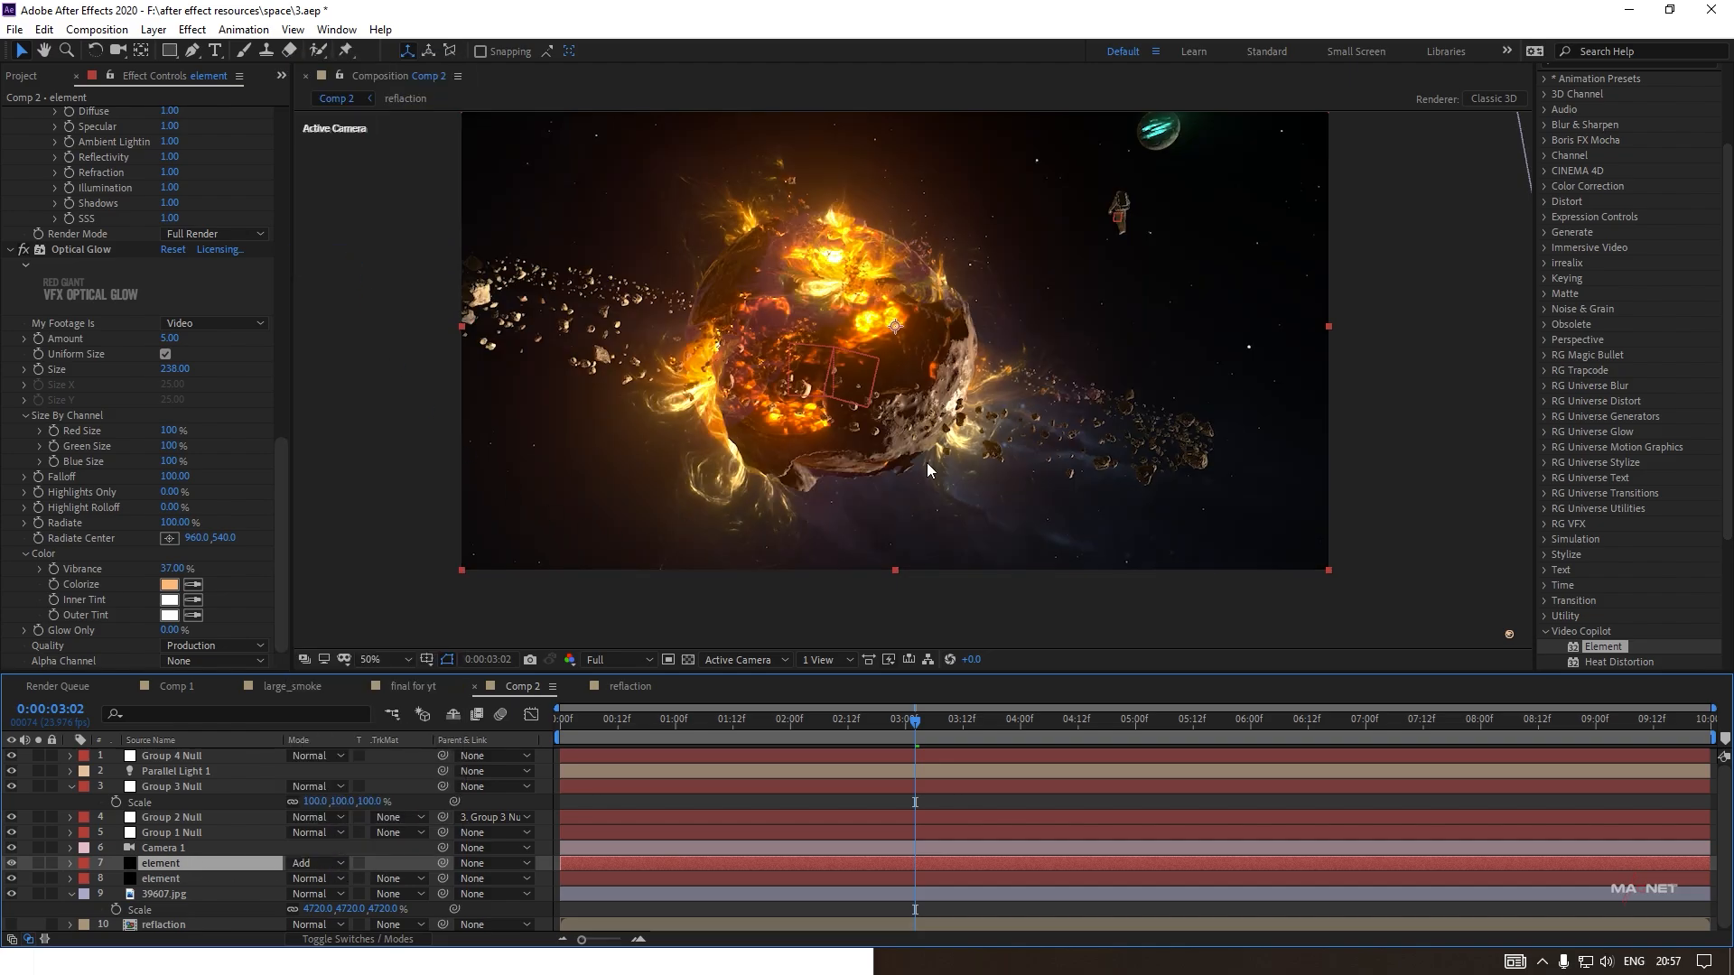
# Raise the intensity of Parallel Light 1 to 974% and check the lit planet surface up close.
pyautogui.scroll(-2, 849, 440)
pyautogui.click(179, 771)
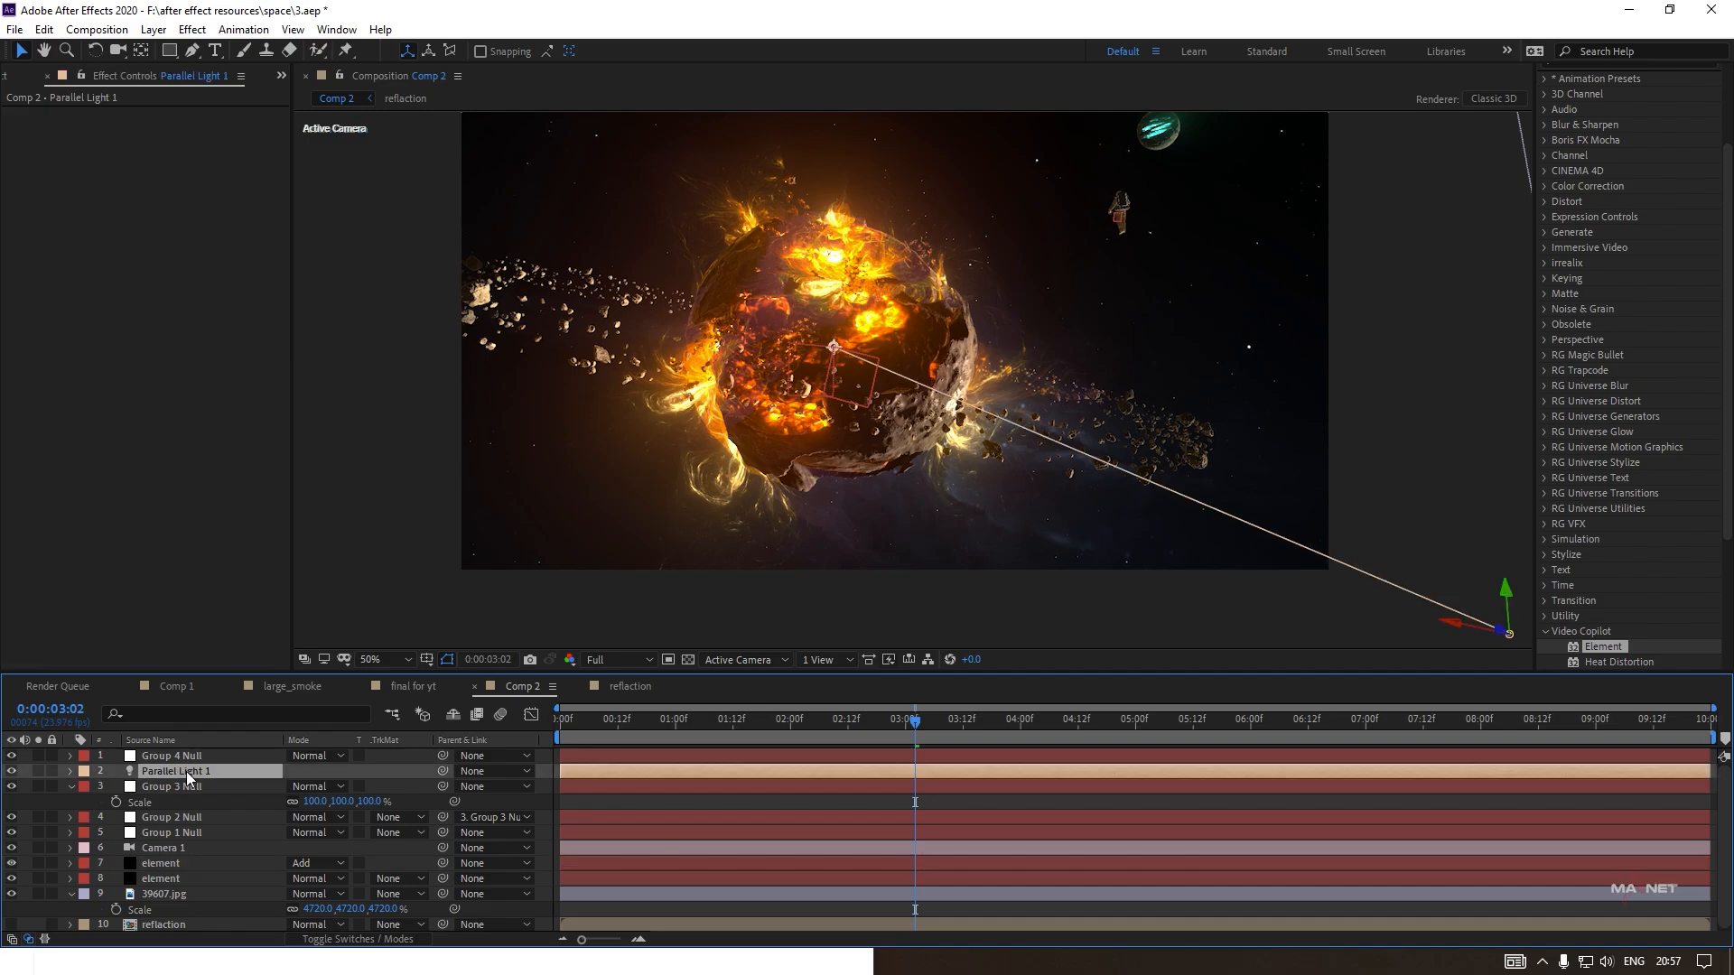
pyautogui.press('t')
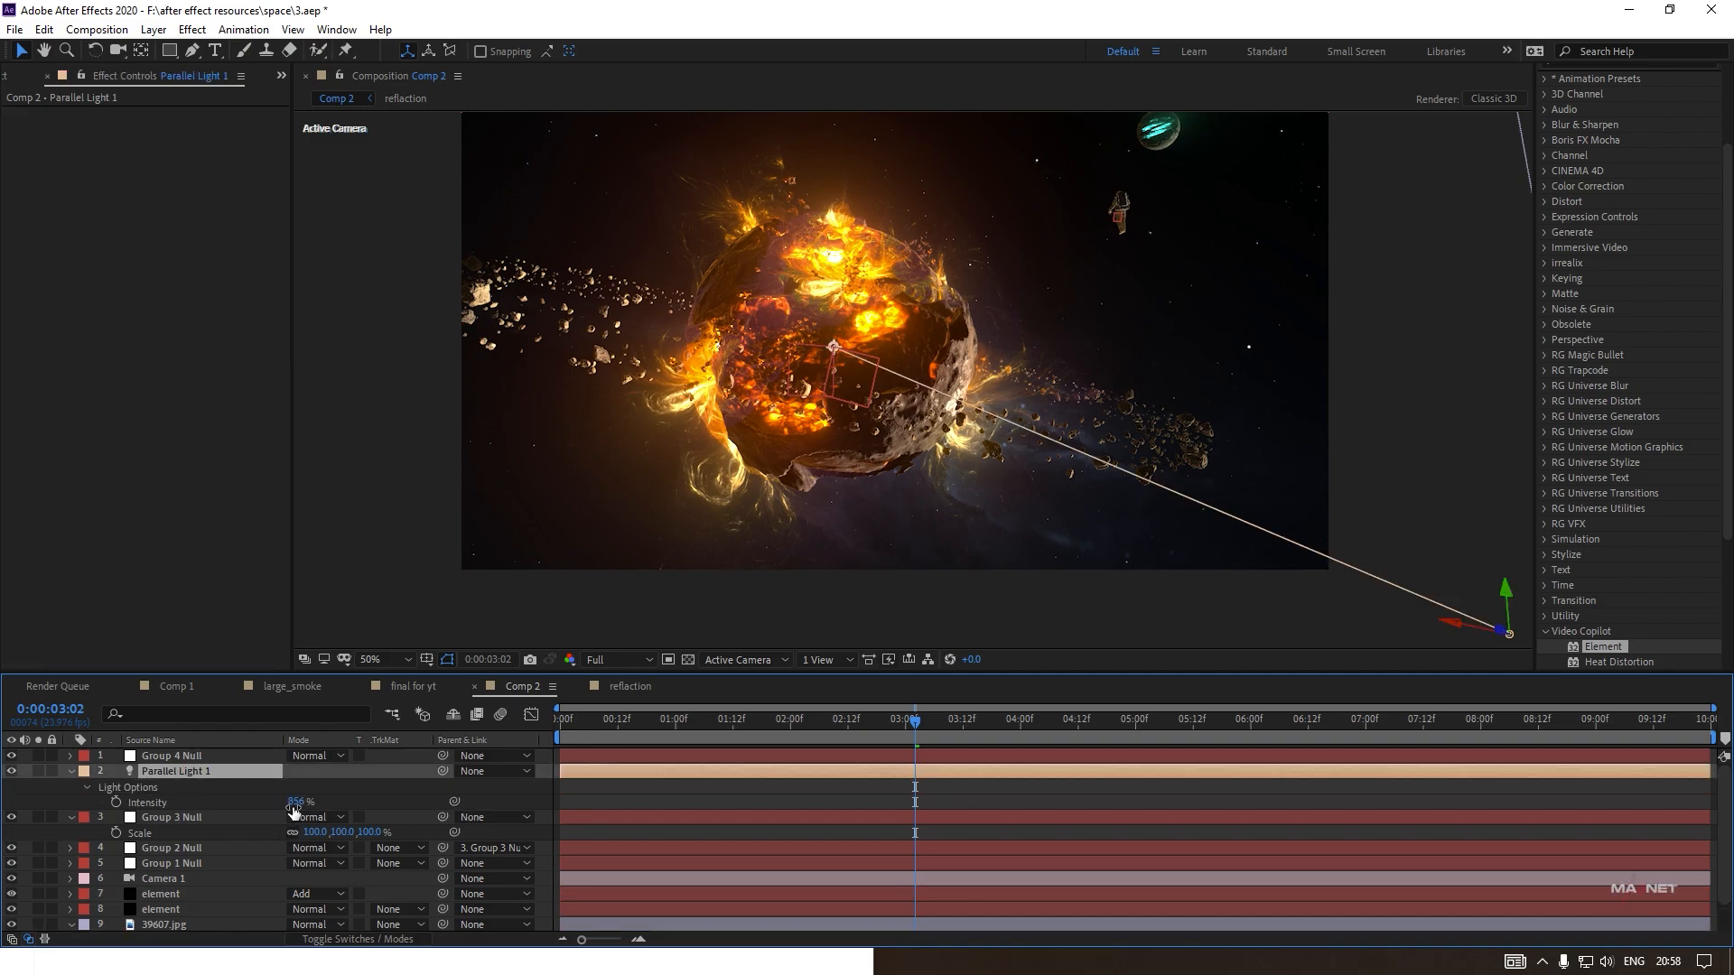
pyautogui.moveTo(296, 801); pyautogui.dragTo(404, 810)
pyautogui.scroll(1, 854, 494)
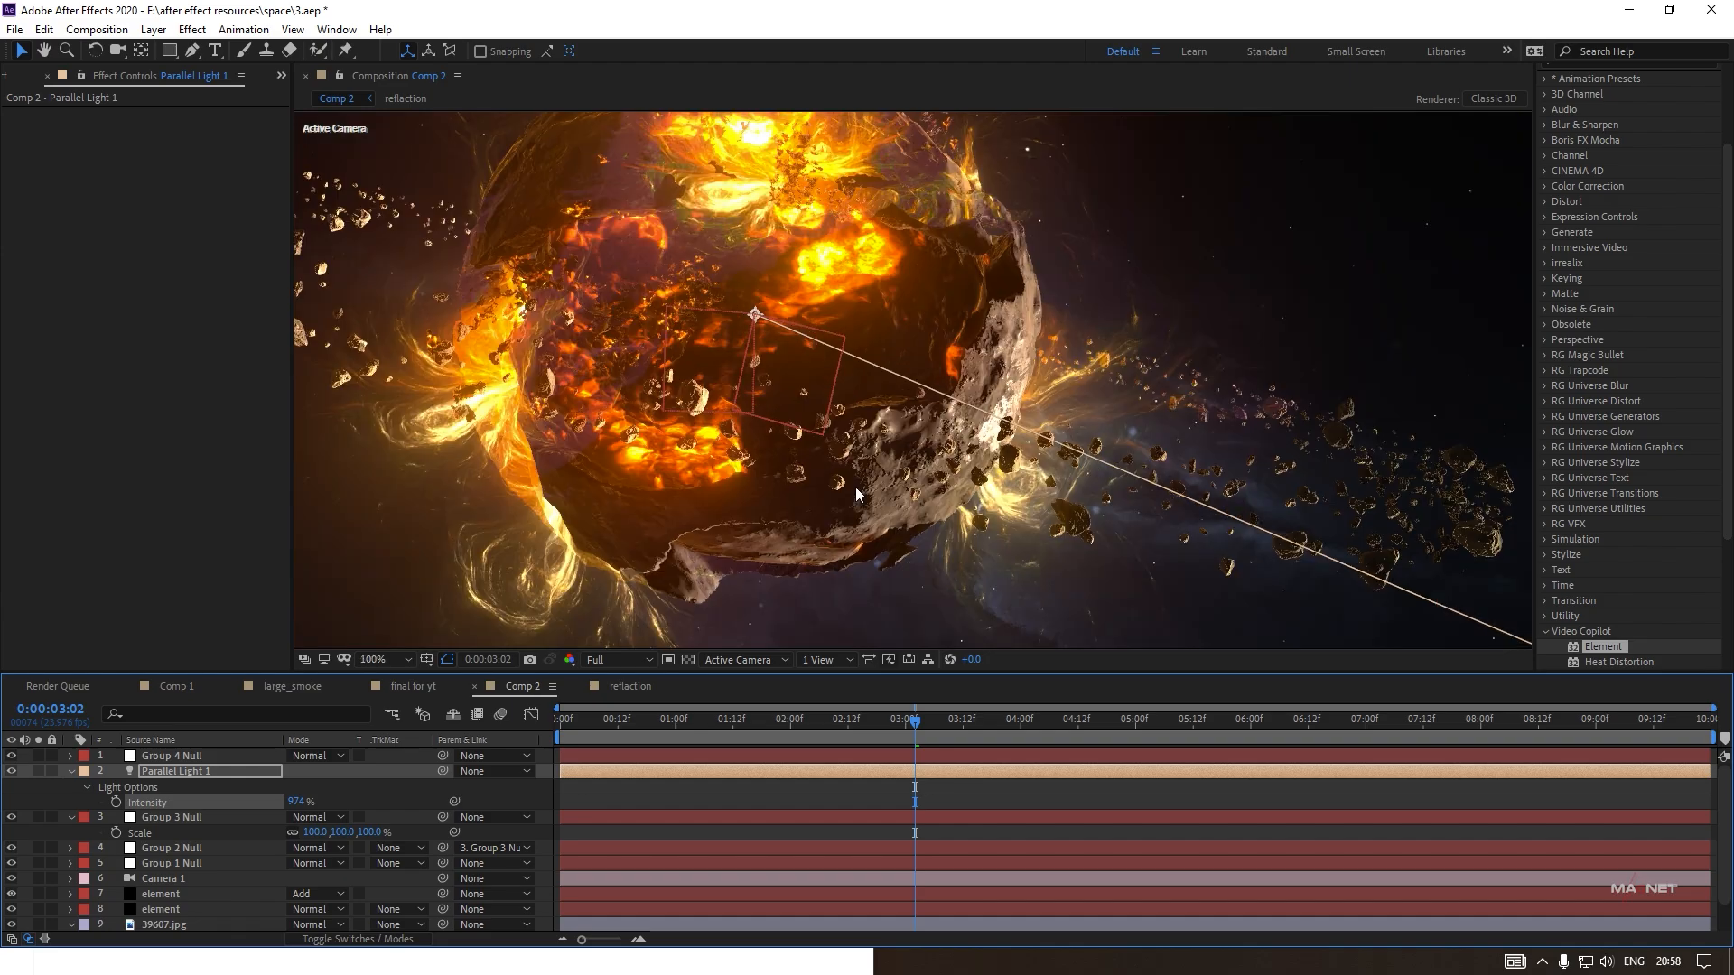
pyautogui.scroll(-1, 860, 488)
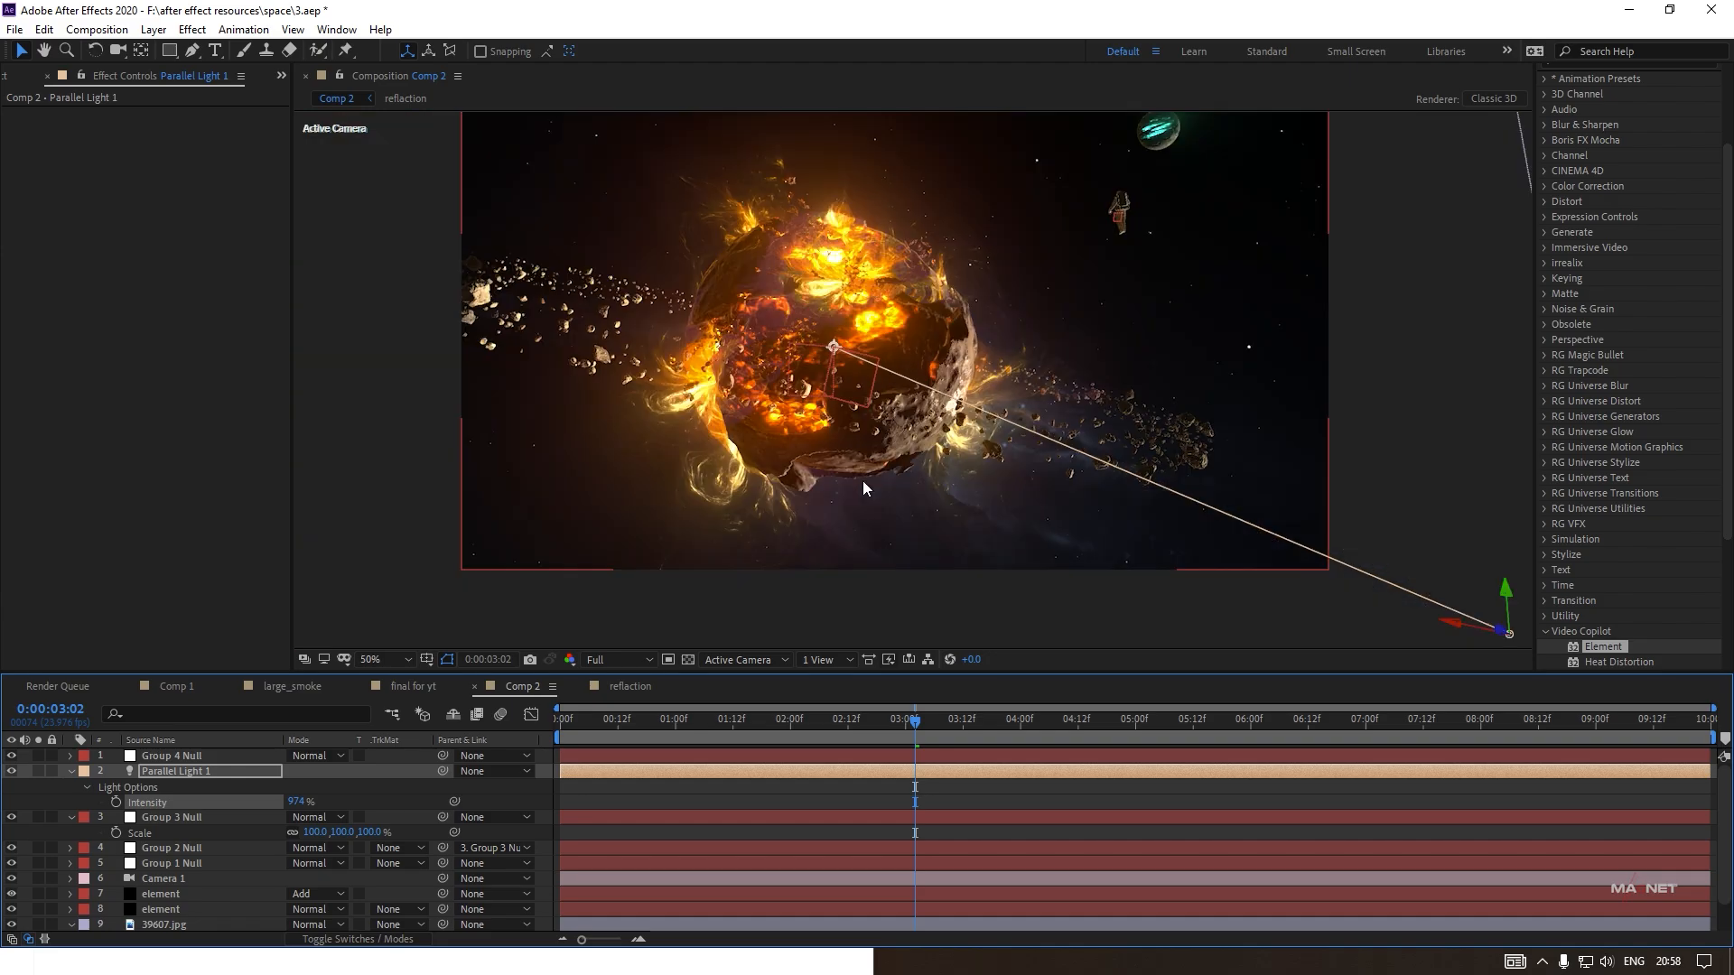
# Move the current time to 0:00:00:19 and examine the glowing scene at that frame.
pyautogui.click(651, 719)
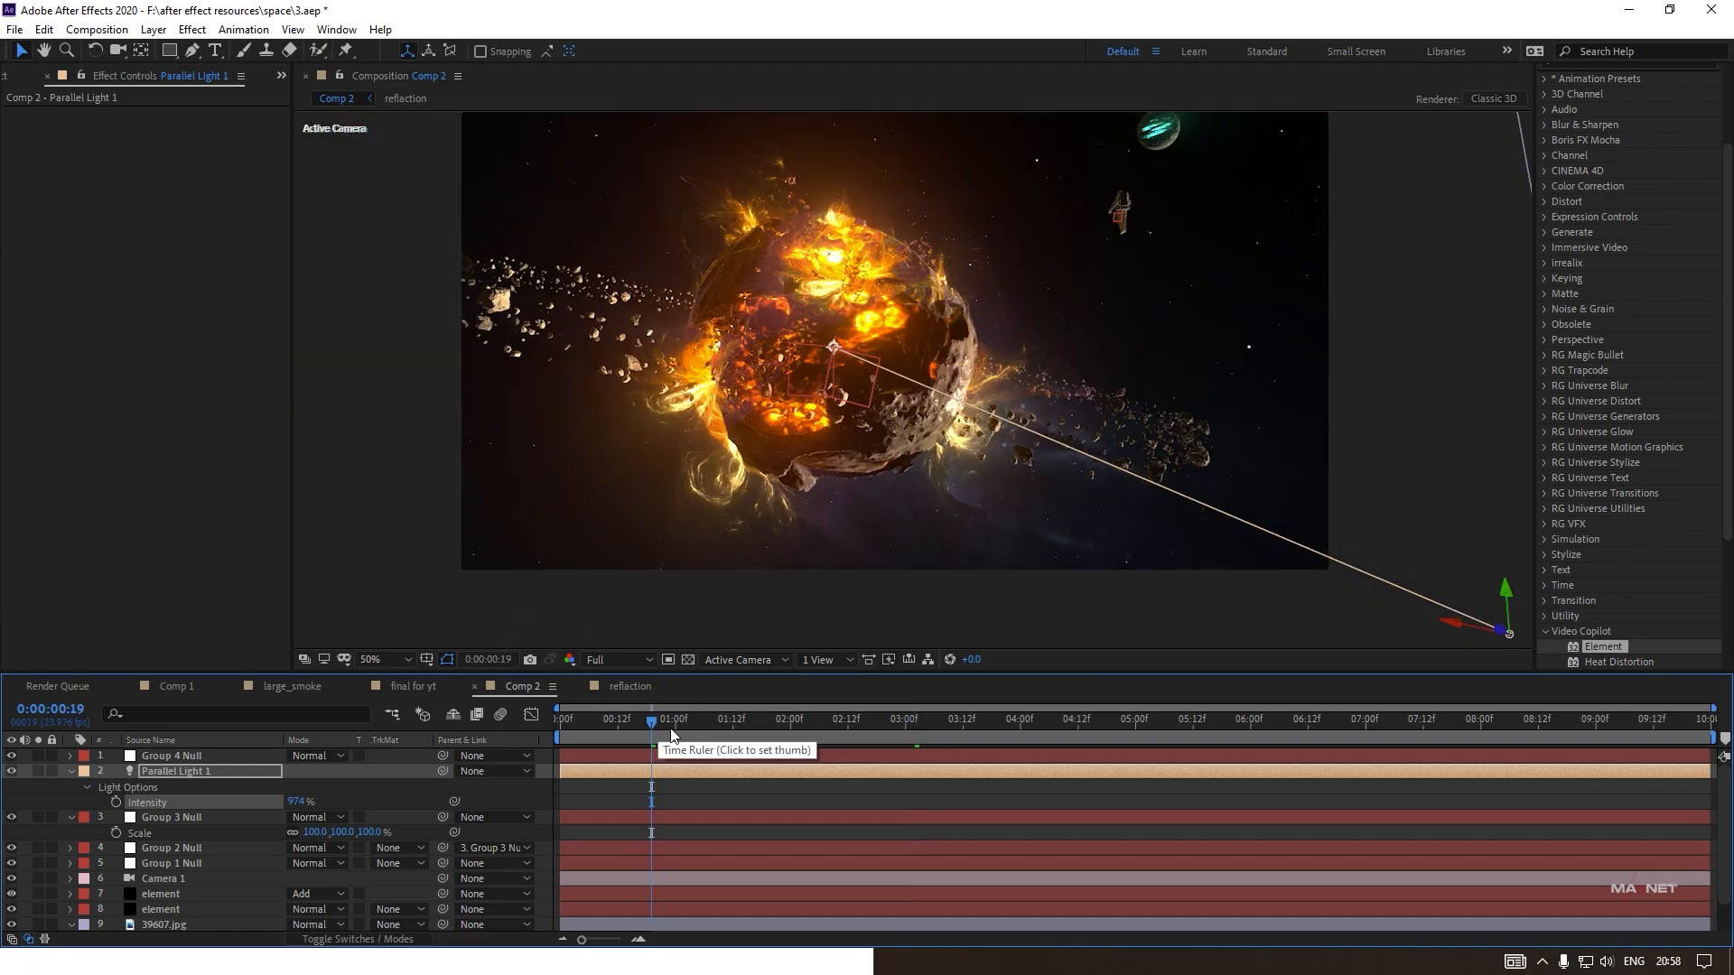
pyautogui.scroll(-2, 908, 441)
pyautogui.scroll(2, 908, 441)
pyautogui.moveTo(908, 442); pyautogui.dragTo(887, 464)
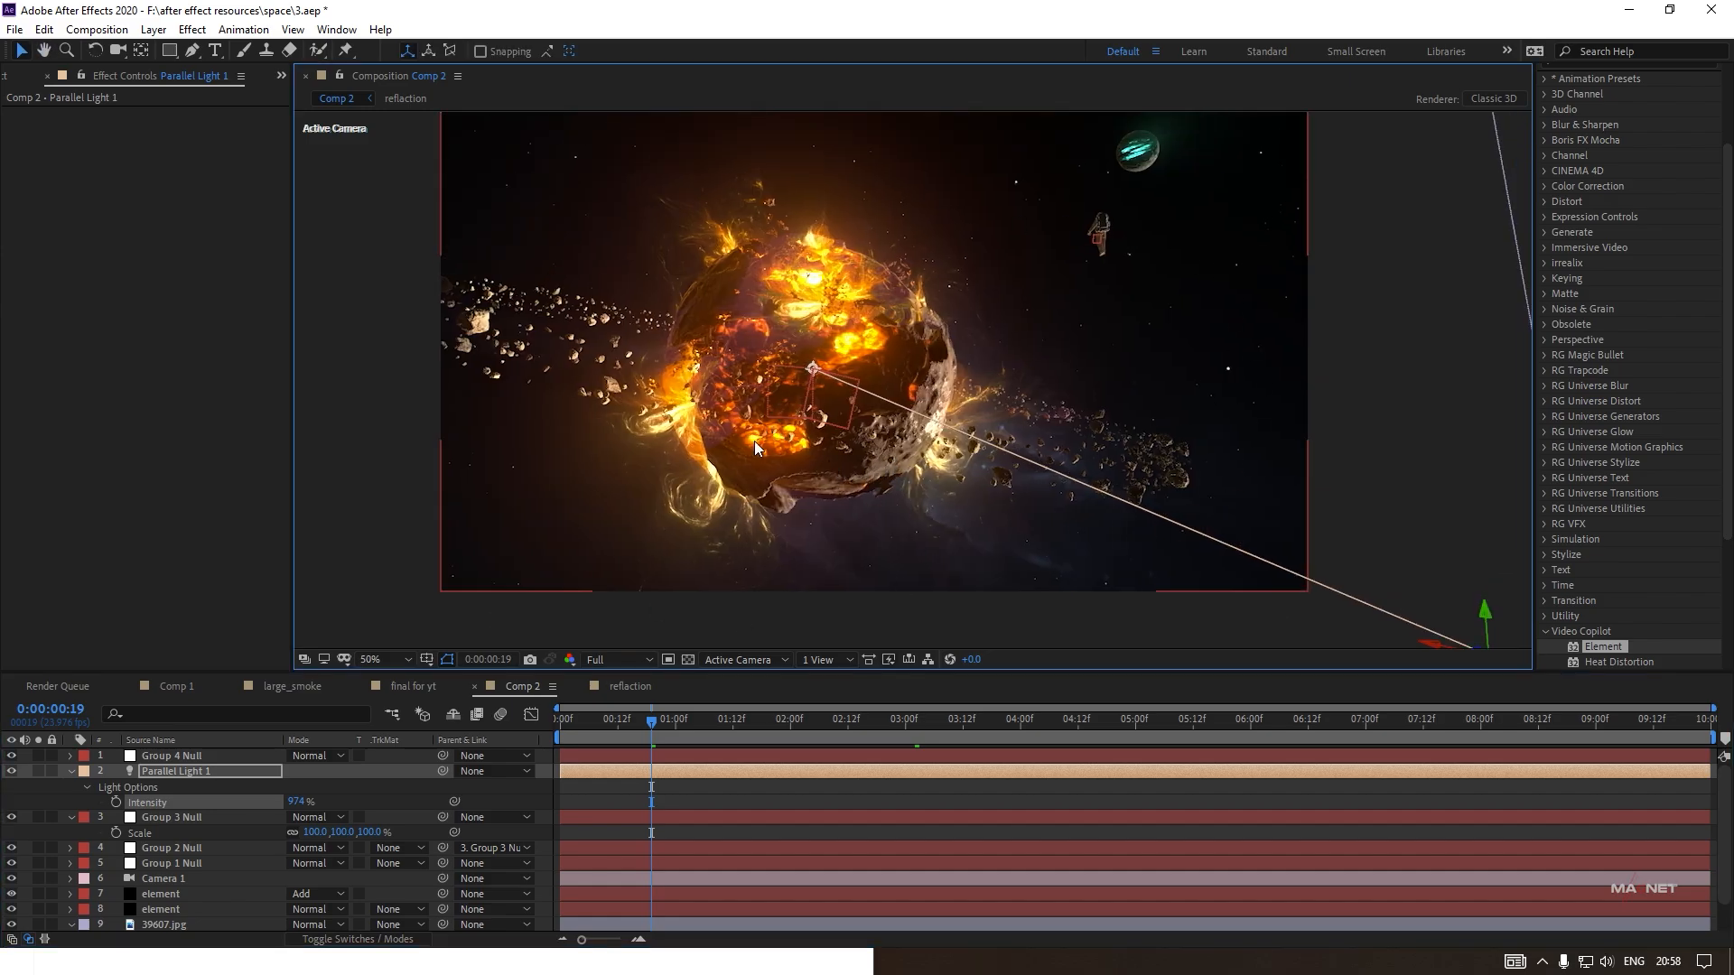
# Add a new adjustment layer above Parallel Light 1 and save the project.
pyautogui.click(153, 29)
pyautogui.moveTo(180, 59)
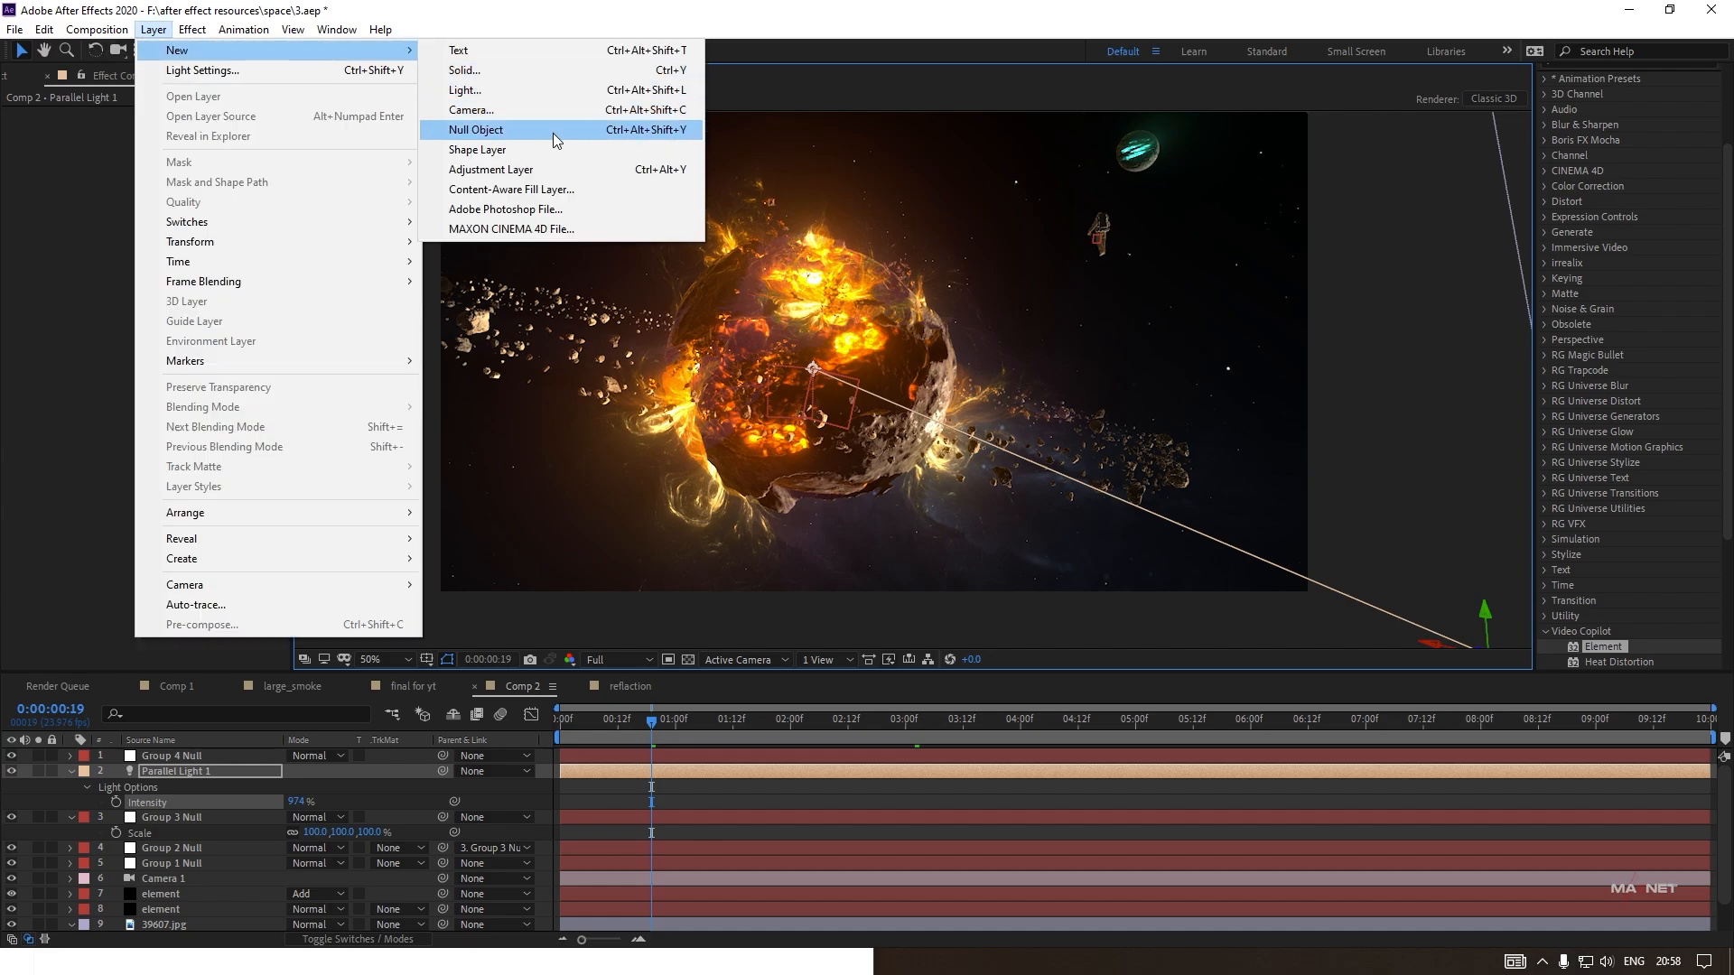
pyautogui.click(518, 170)
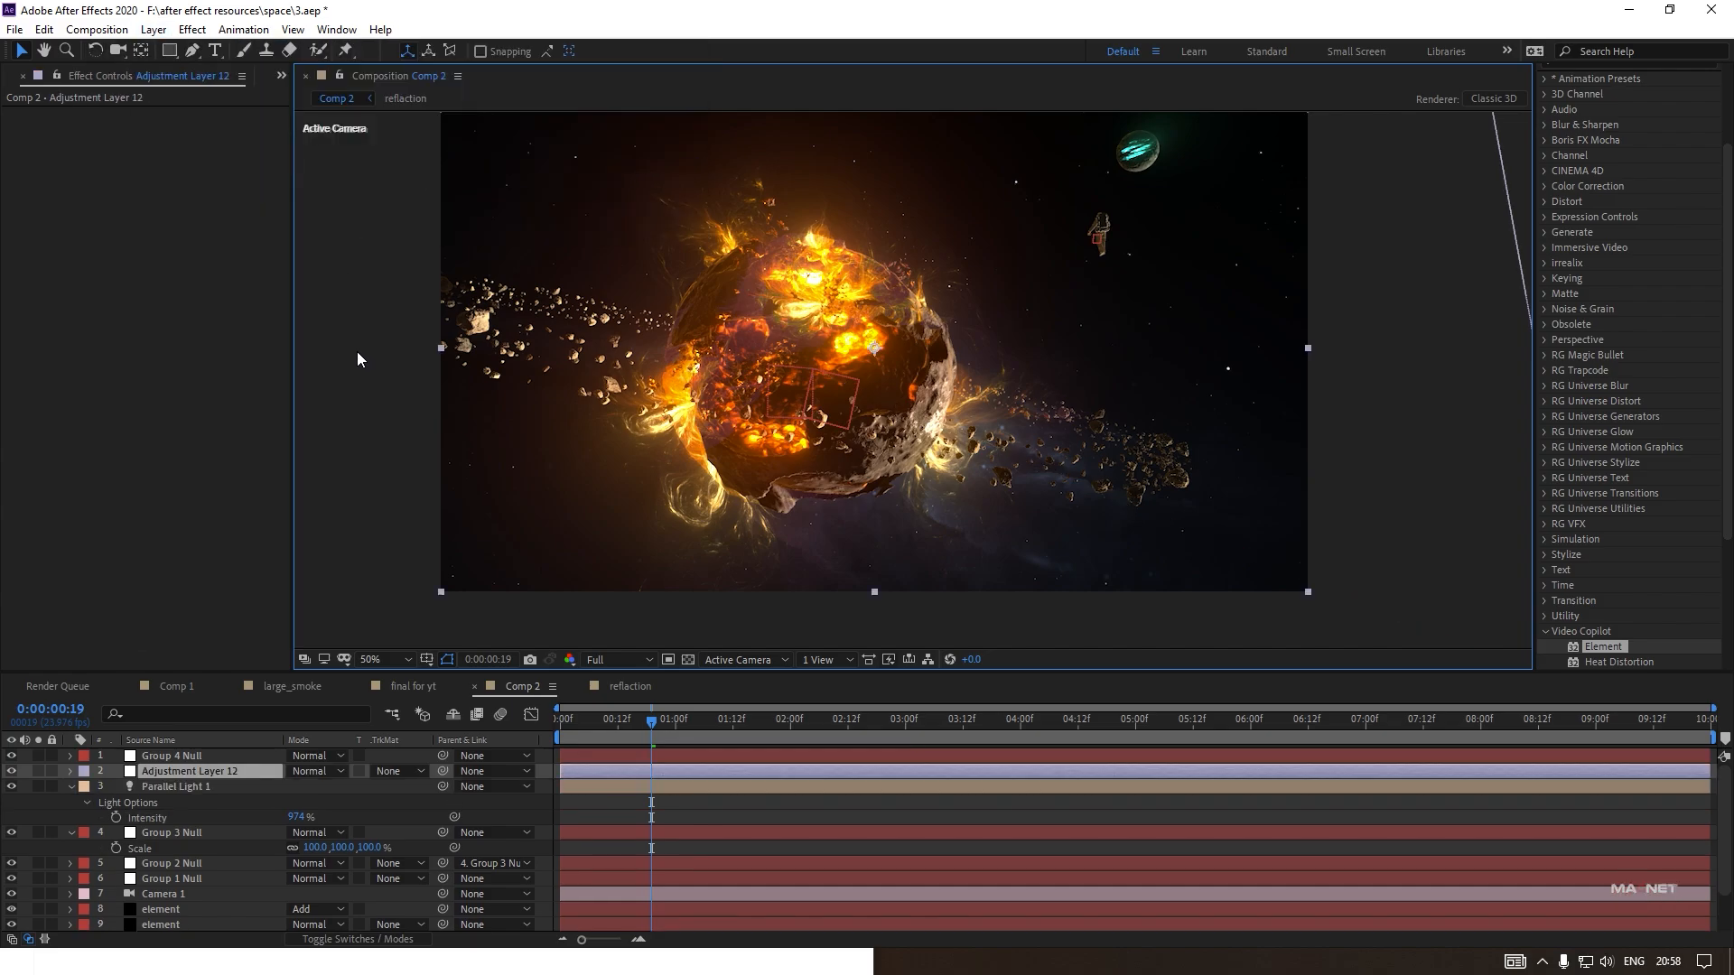
pyautogui.hotkey('ctrl', 's')
# Apply the Magic Bullet Looks effect to the new adjustment layer and open its look editor.
pyautogui.click(189, 32)
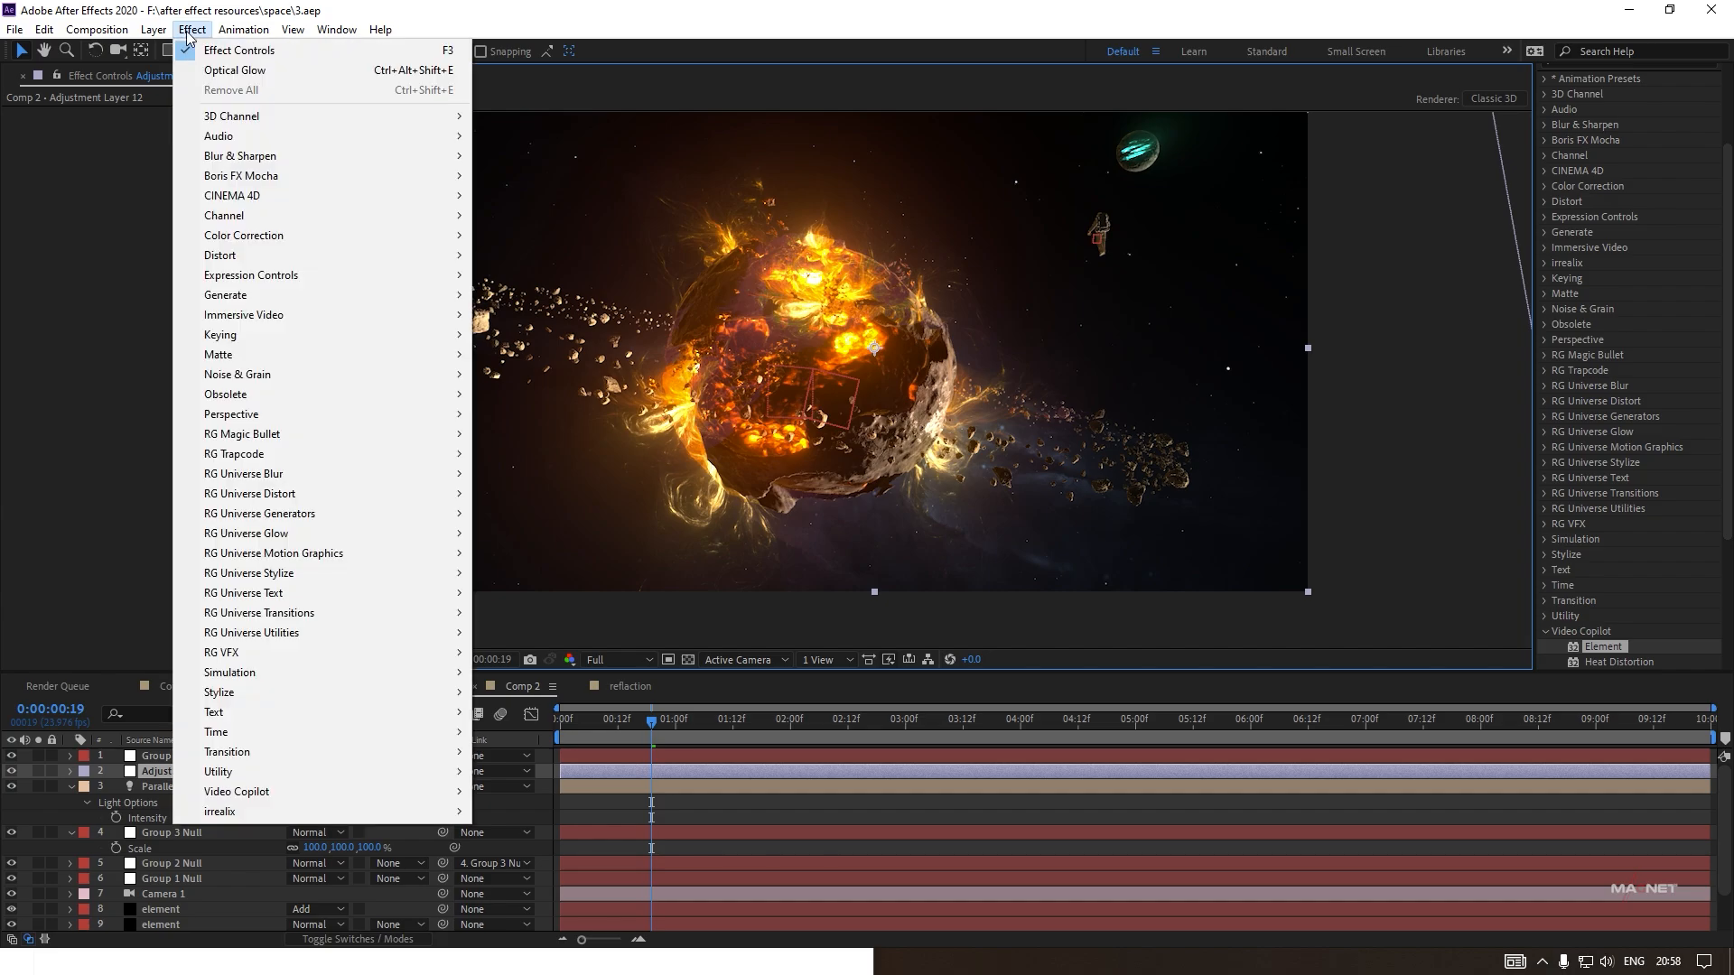
pyautogui.moveTo(284, 431)
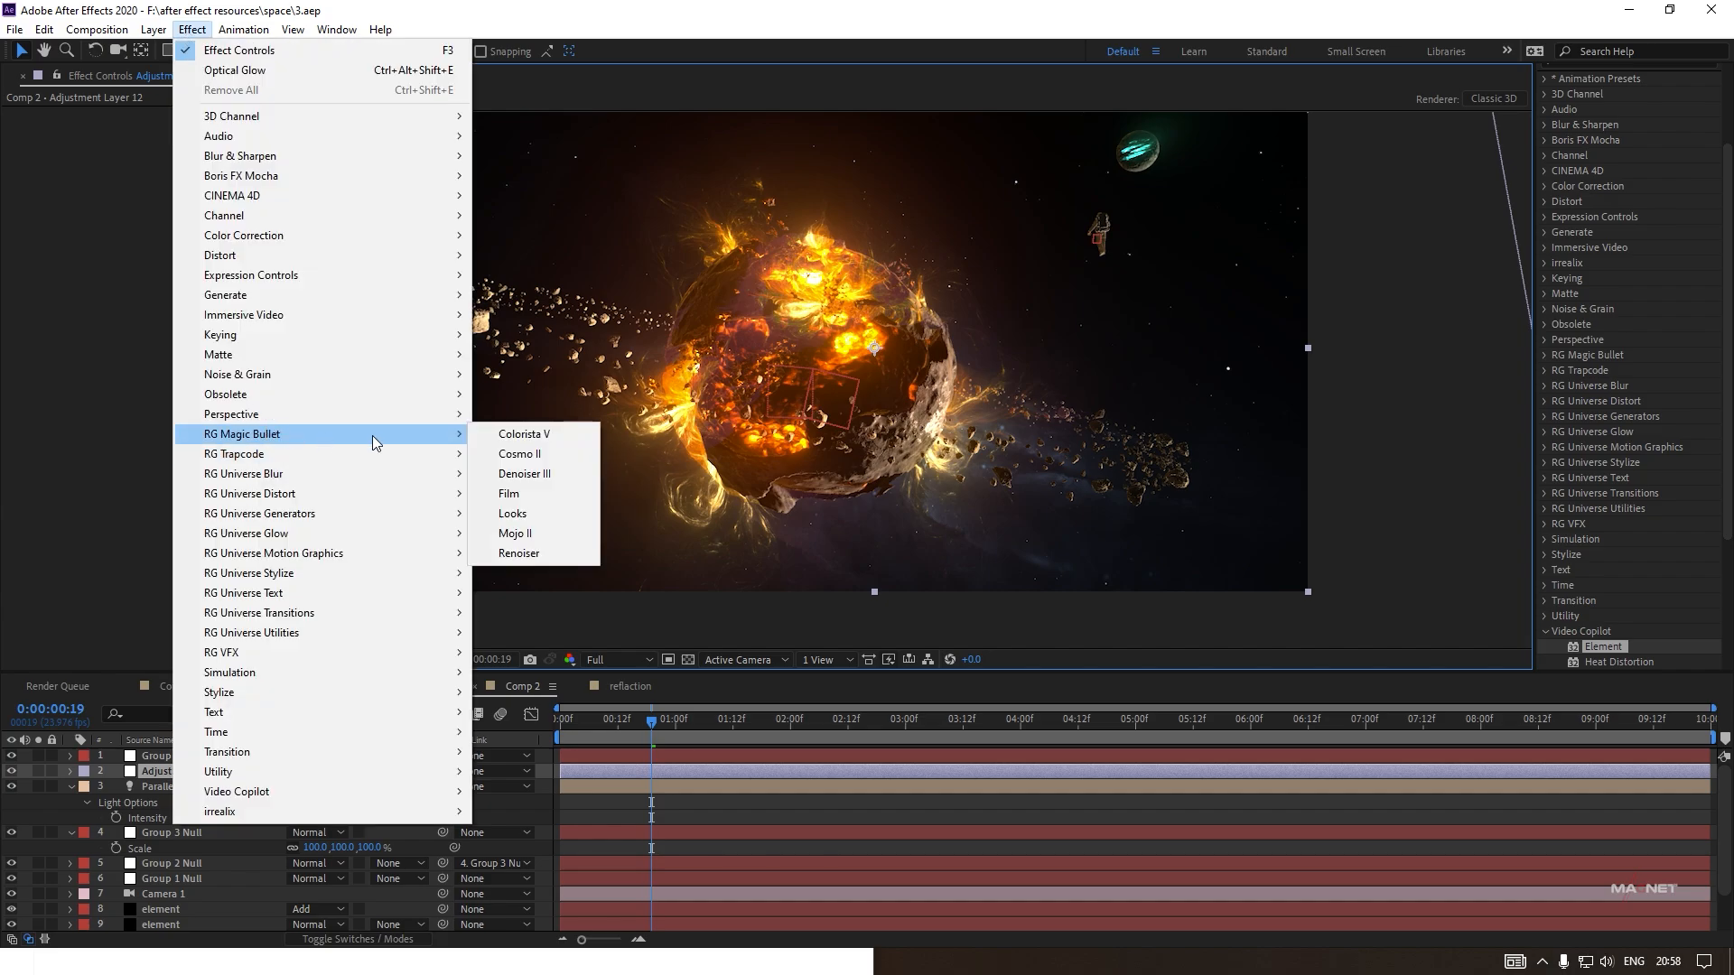
pyautogui.click(531, 516)
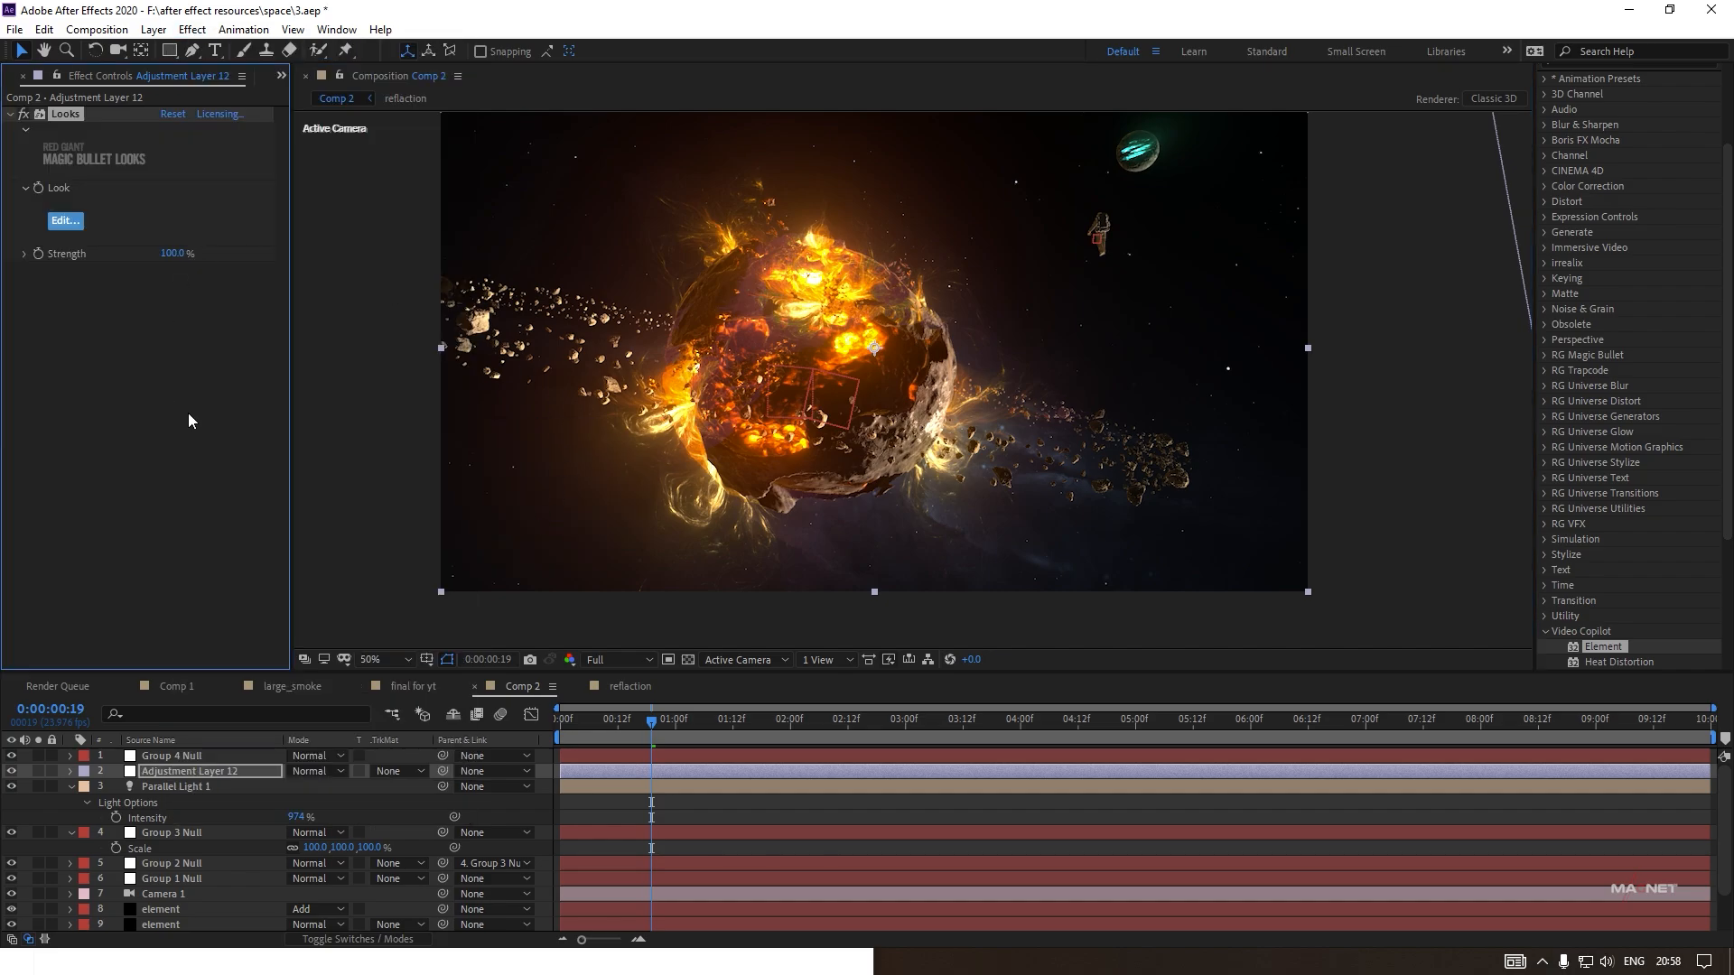
pyautogui.click(65, 222)
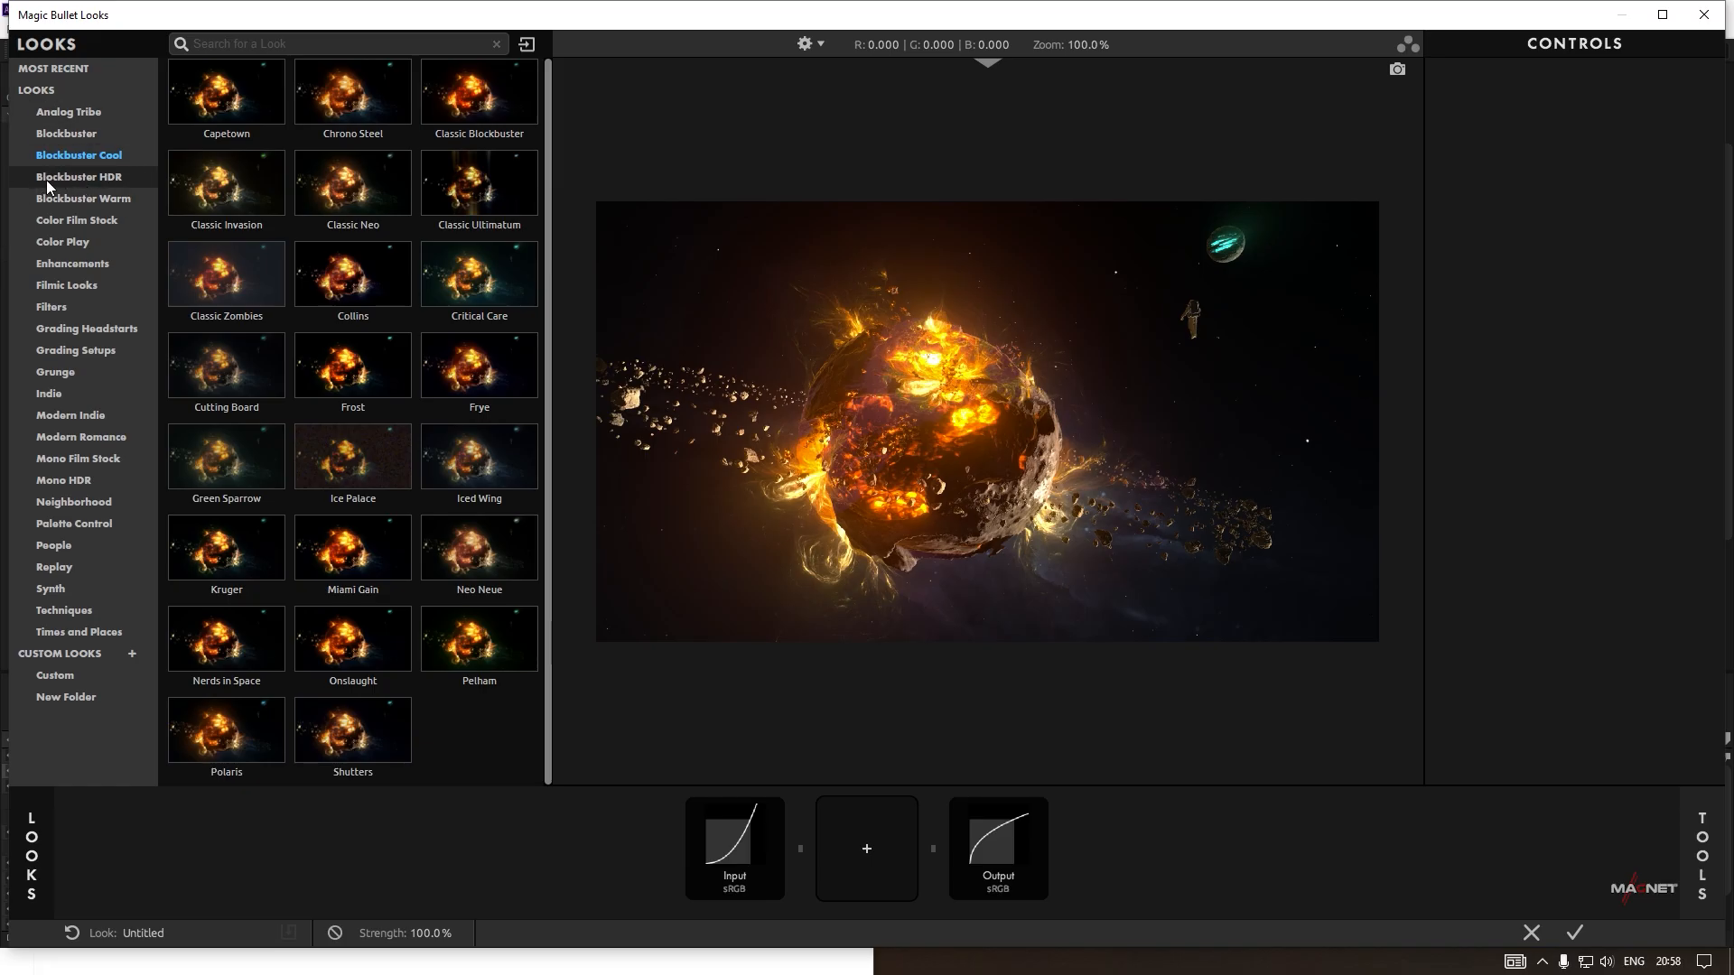
# Load the SPF look from the Blockbuster HDR category and show the settings of its Color Remap tool.
pyautogui.click(81, 177)
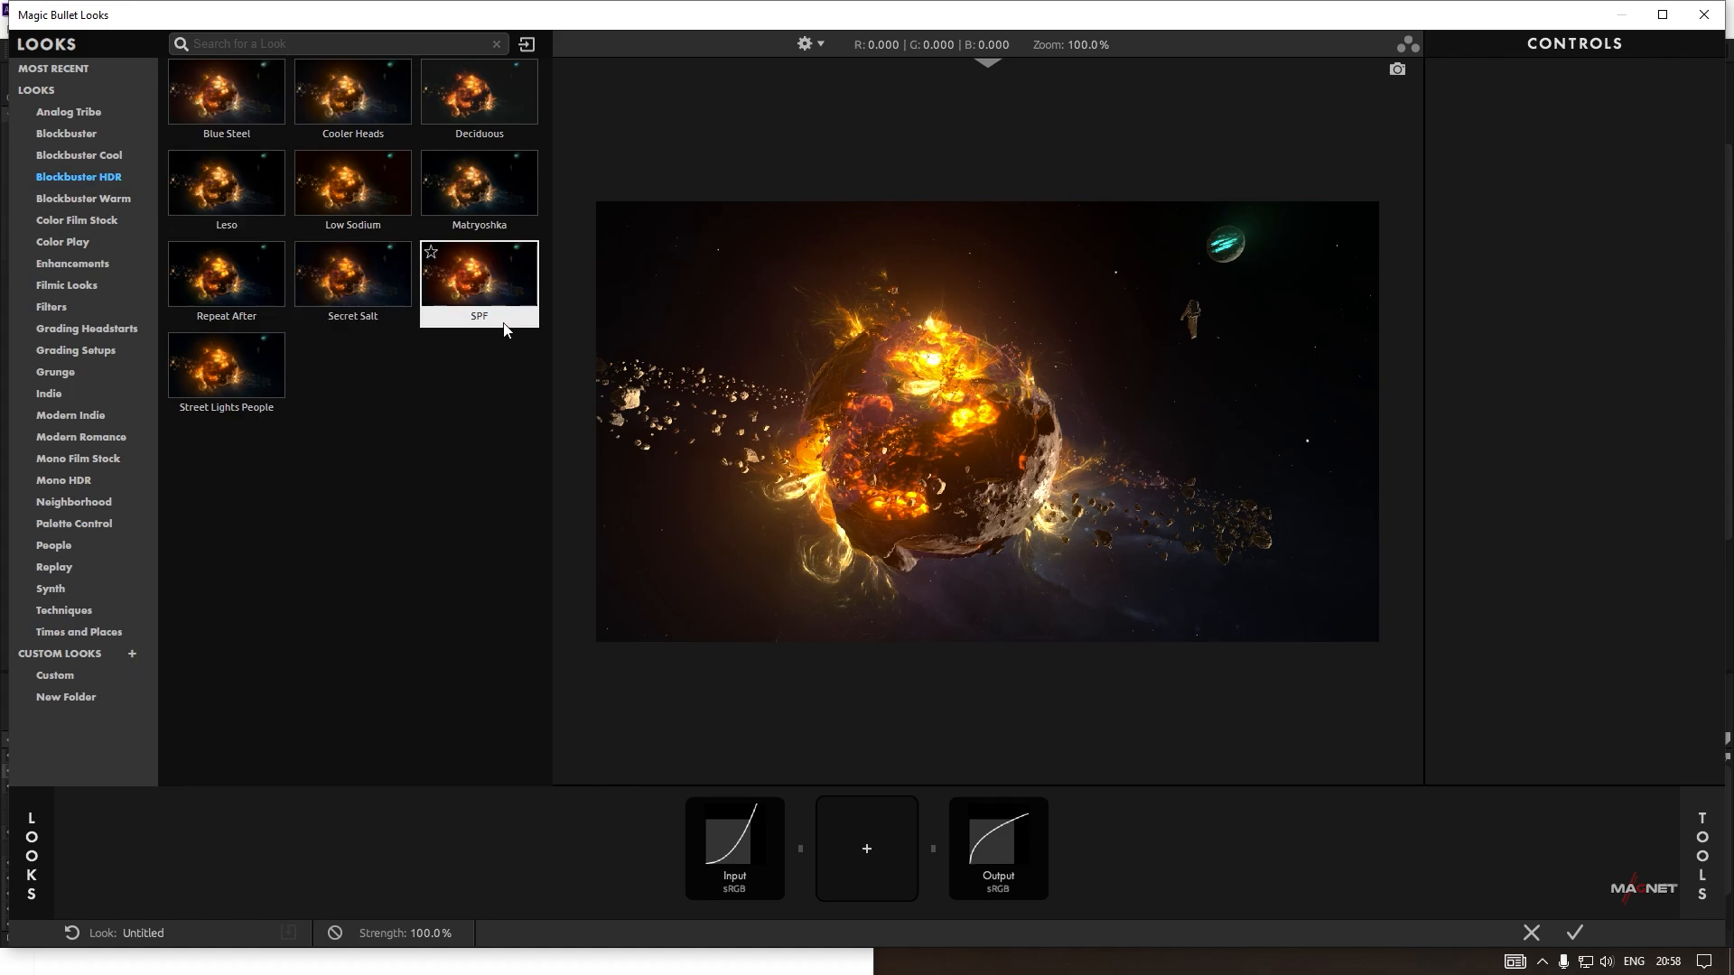
pyautogui.click(476, 289)
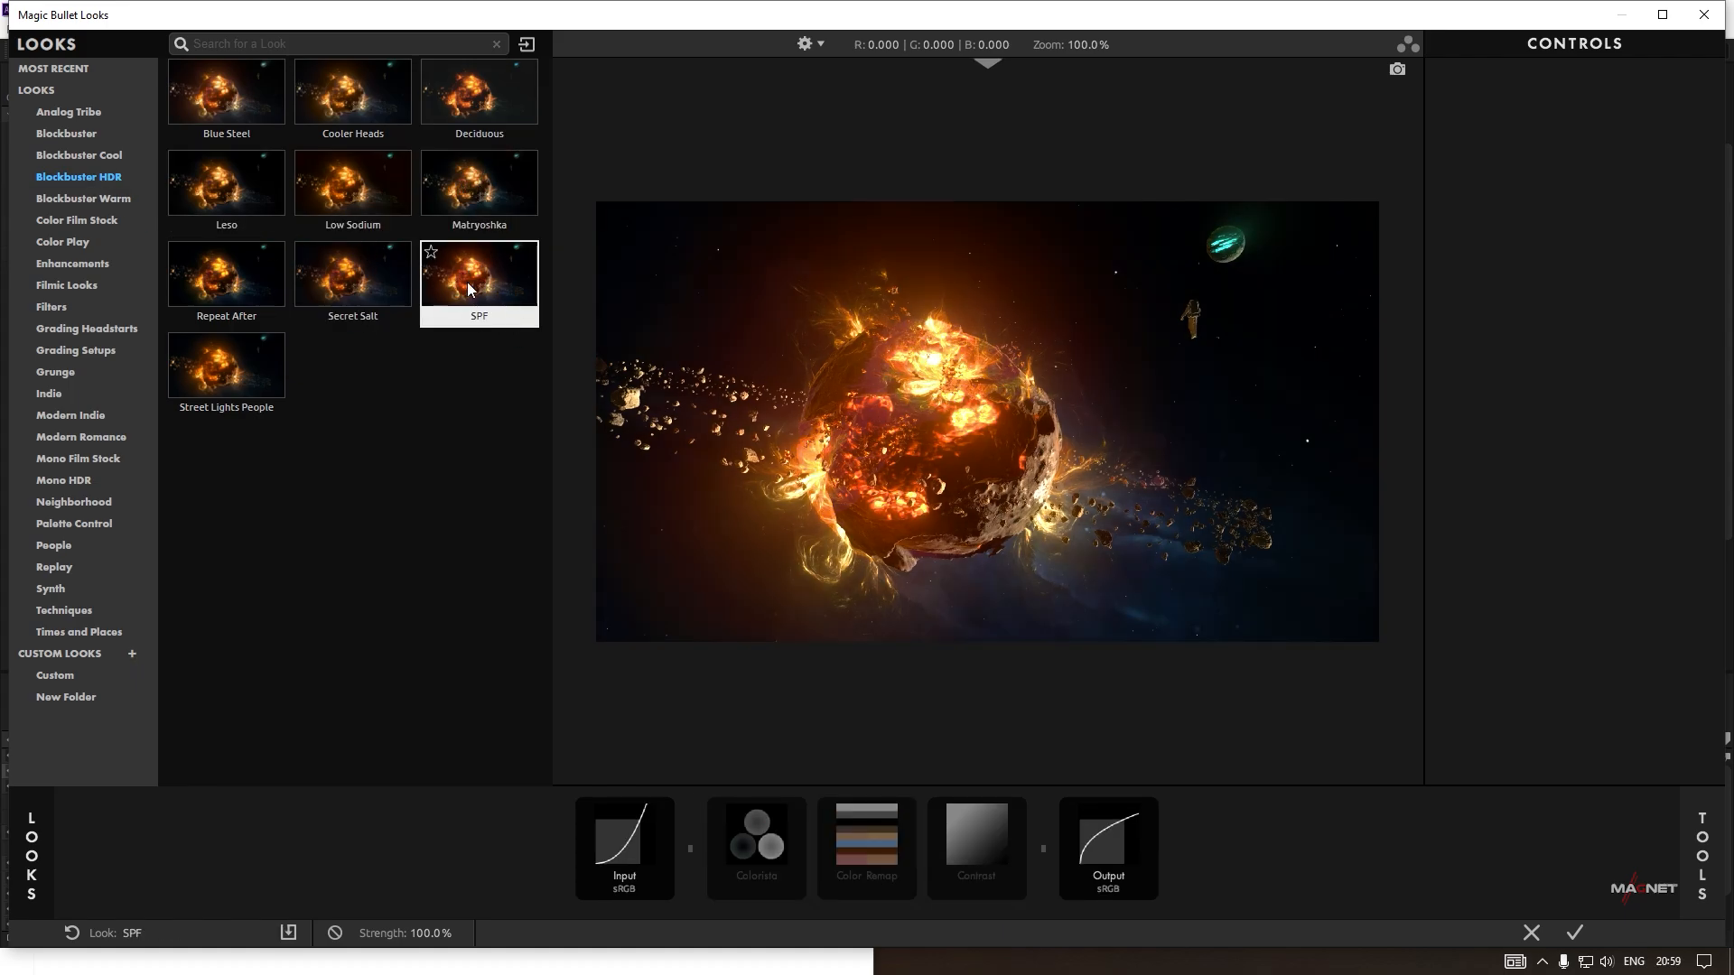
pyautogui.click(866, 844)
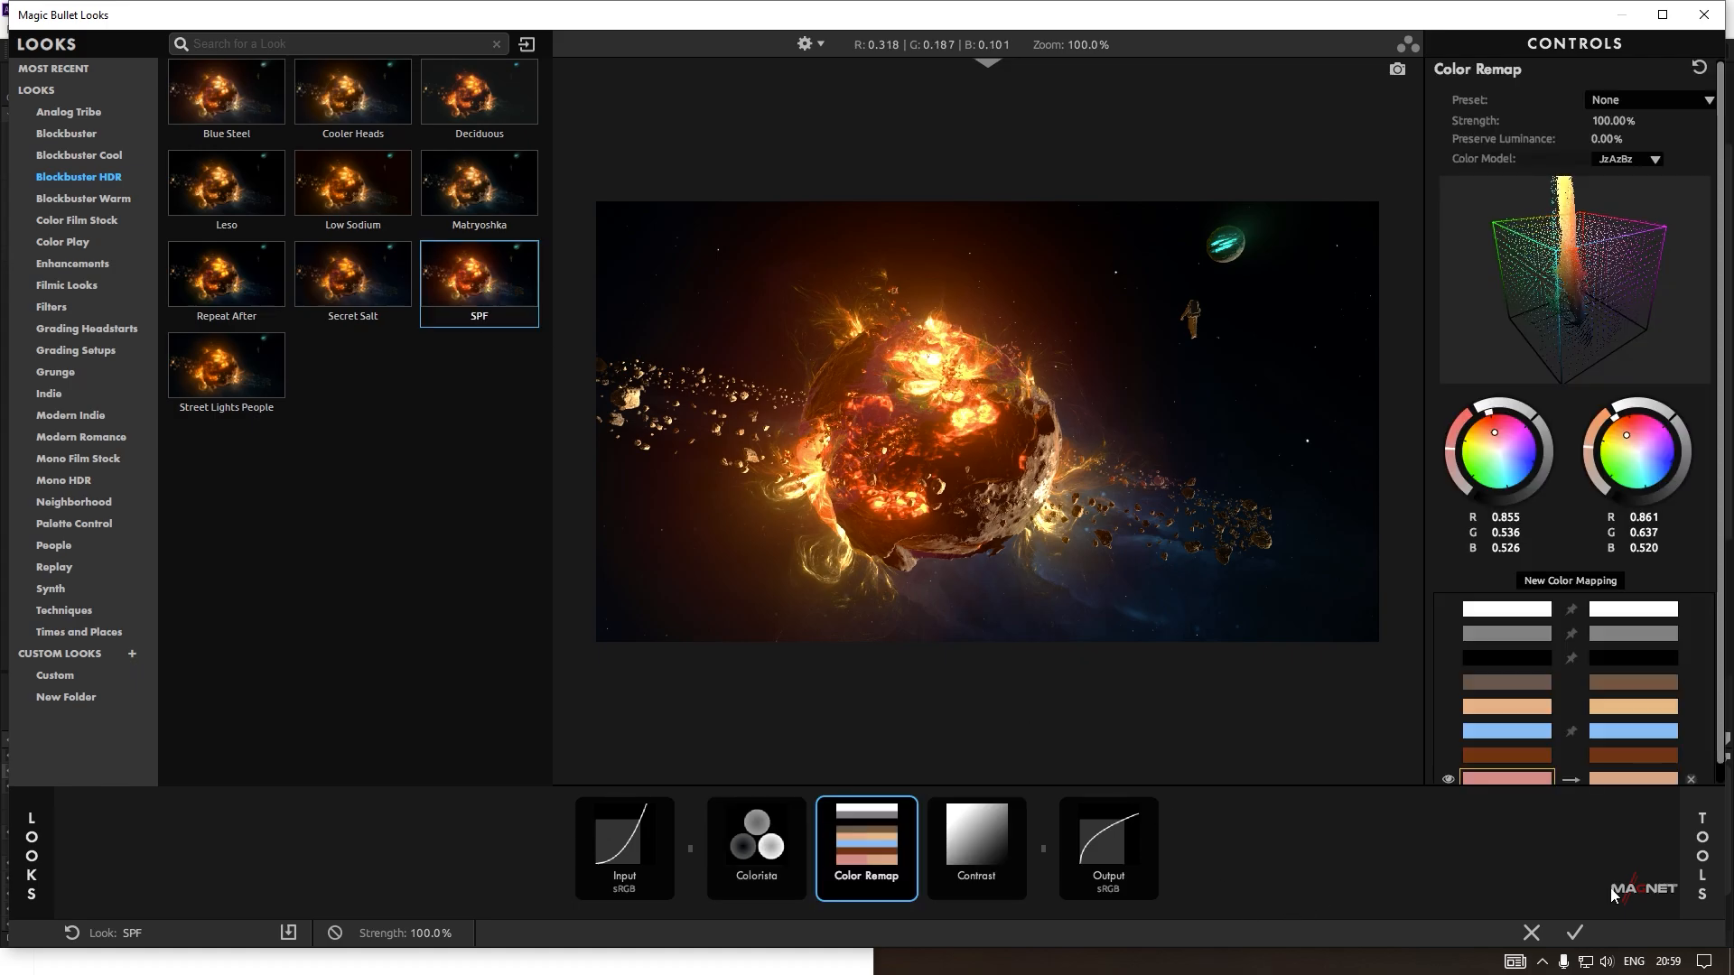
# Add a Chromatic Aberration tool ahead of Colorista in the look chain and give it the Orange to Blue preset.
pyautogui.click(1702, 844)
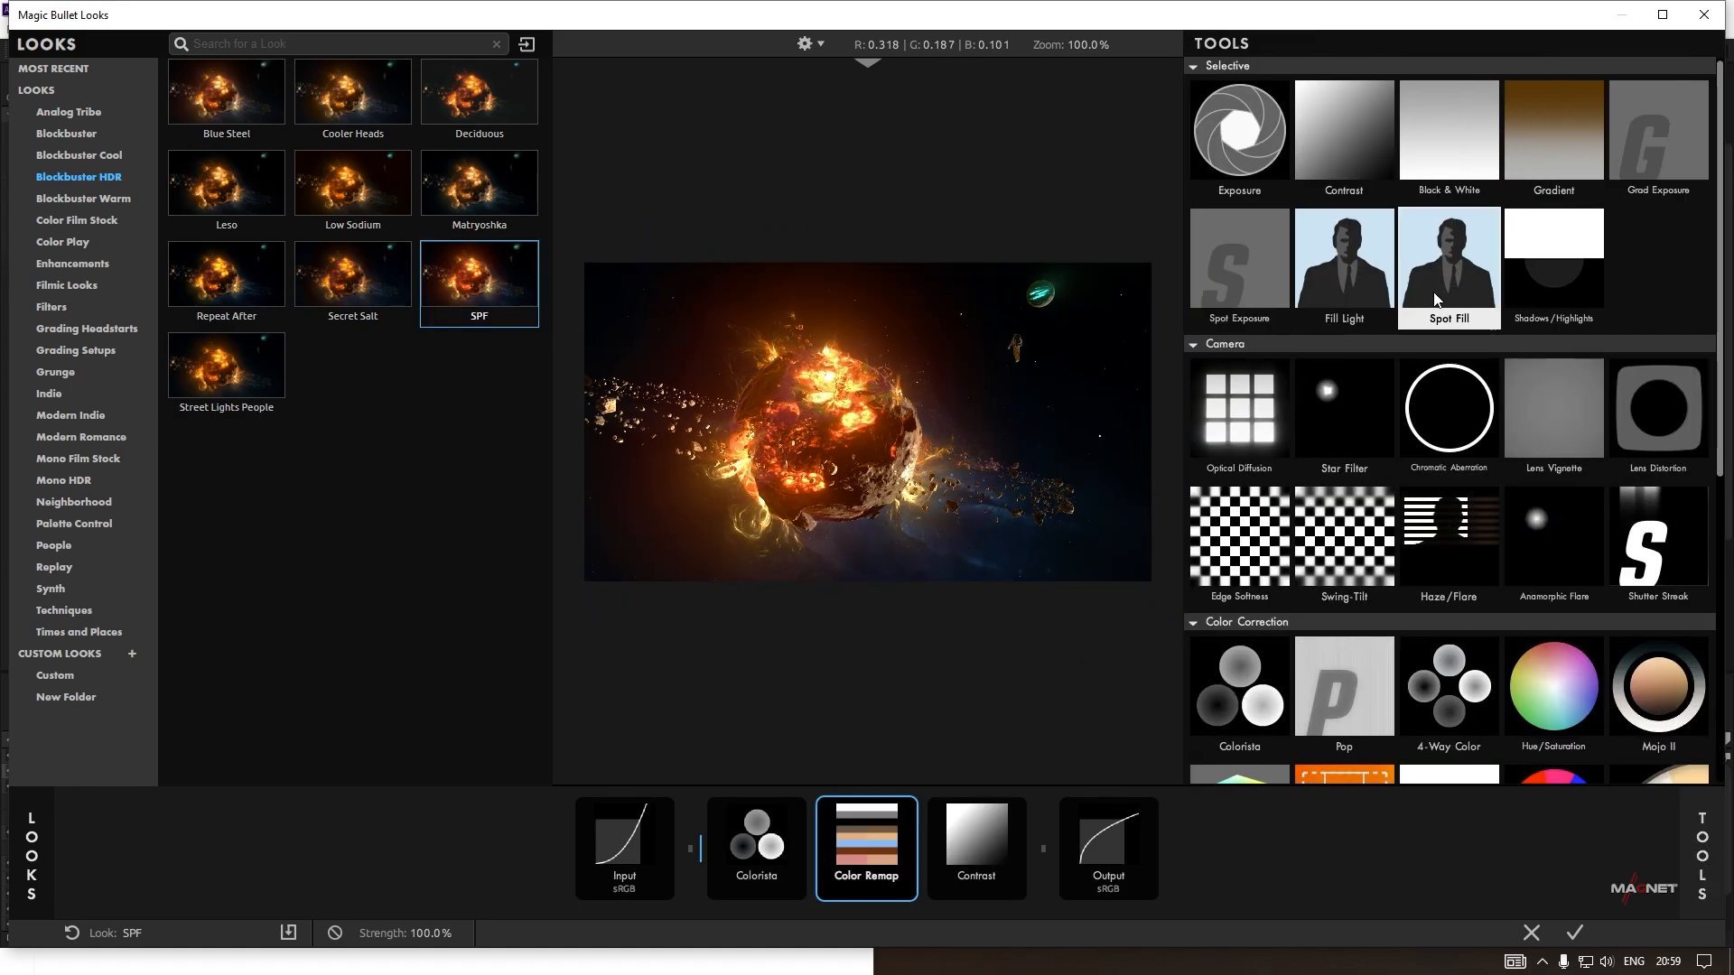
pyautogui.click(1453, 418)
pyautogui.moveTo(1454, 418); pyautogui.dragTo(699, 844)
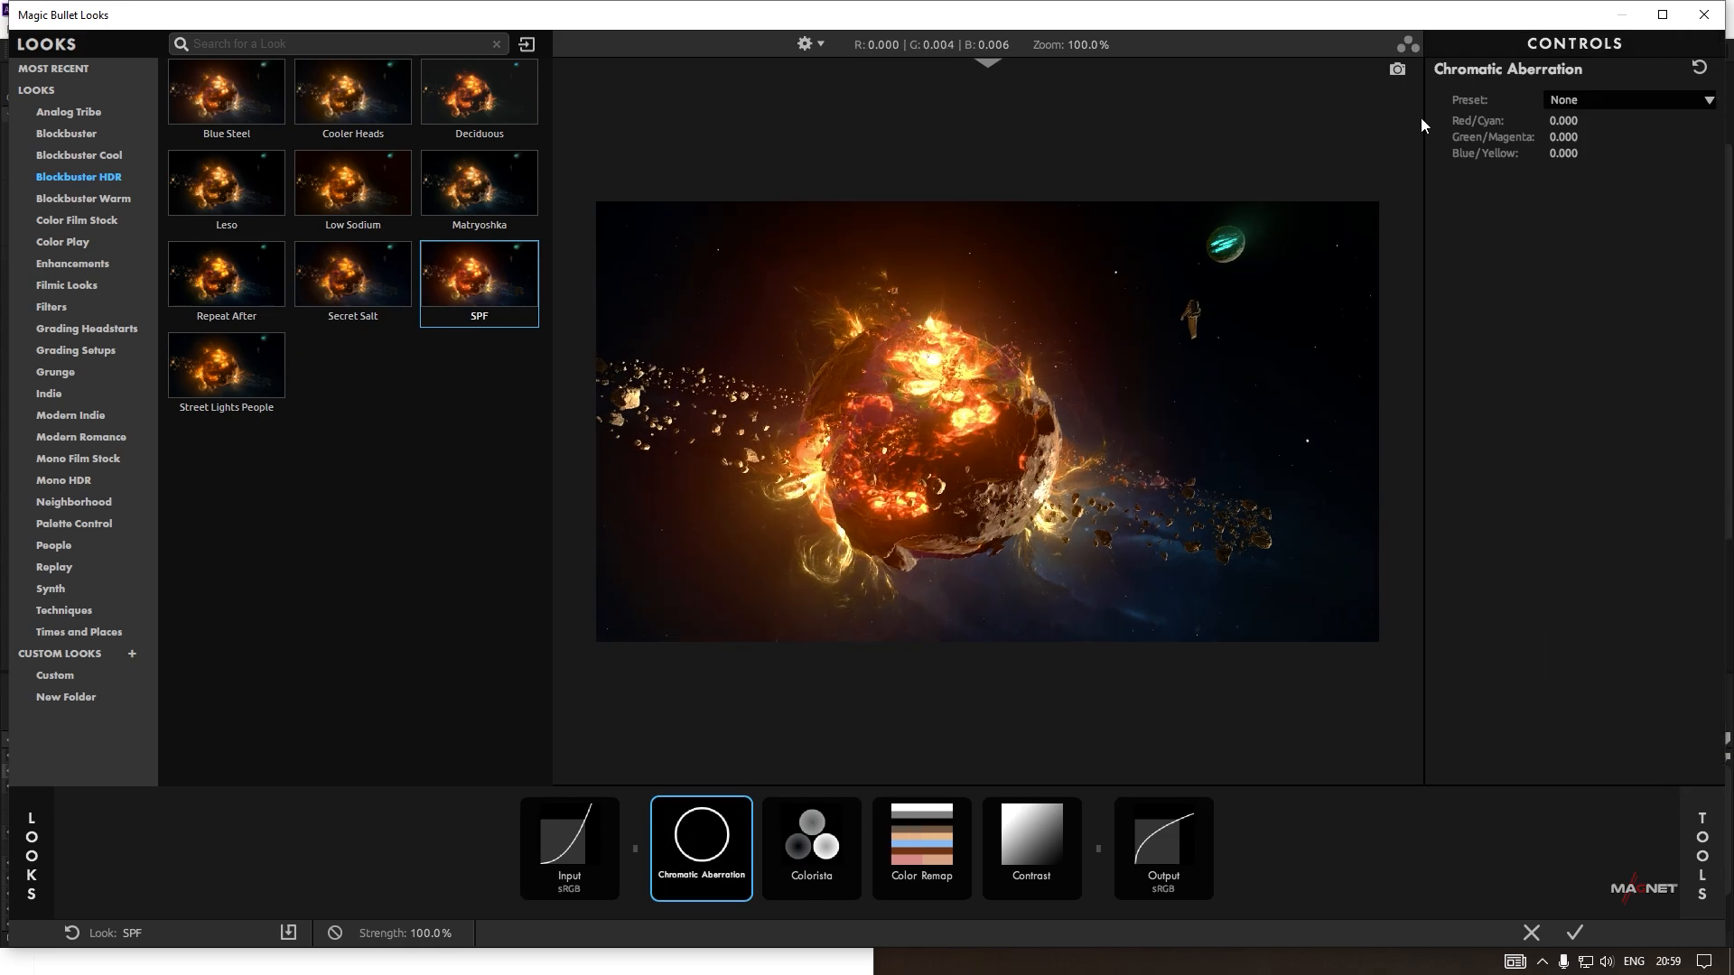
pyautogui.click(1580, 101)
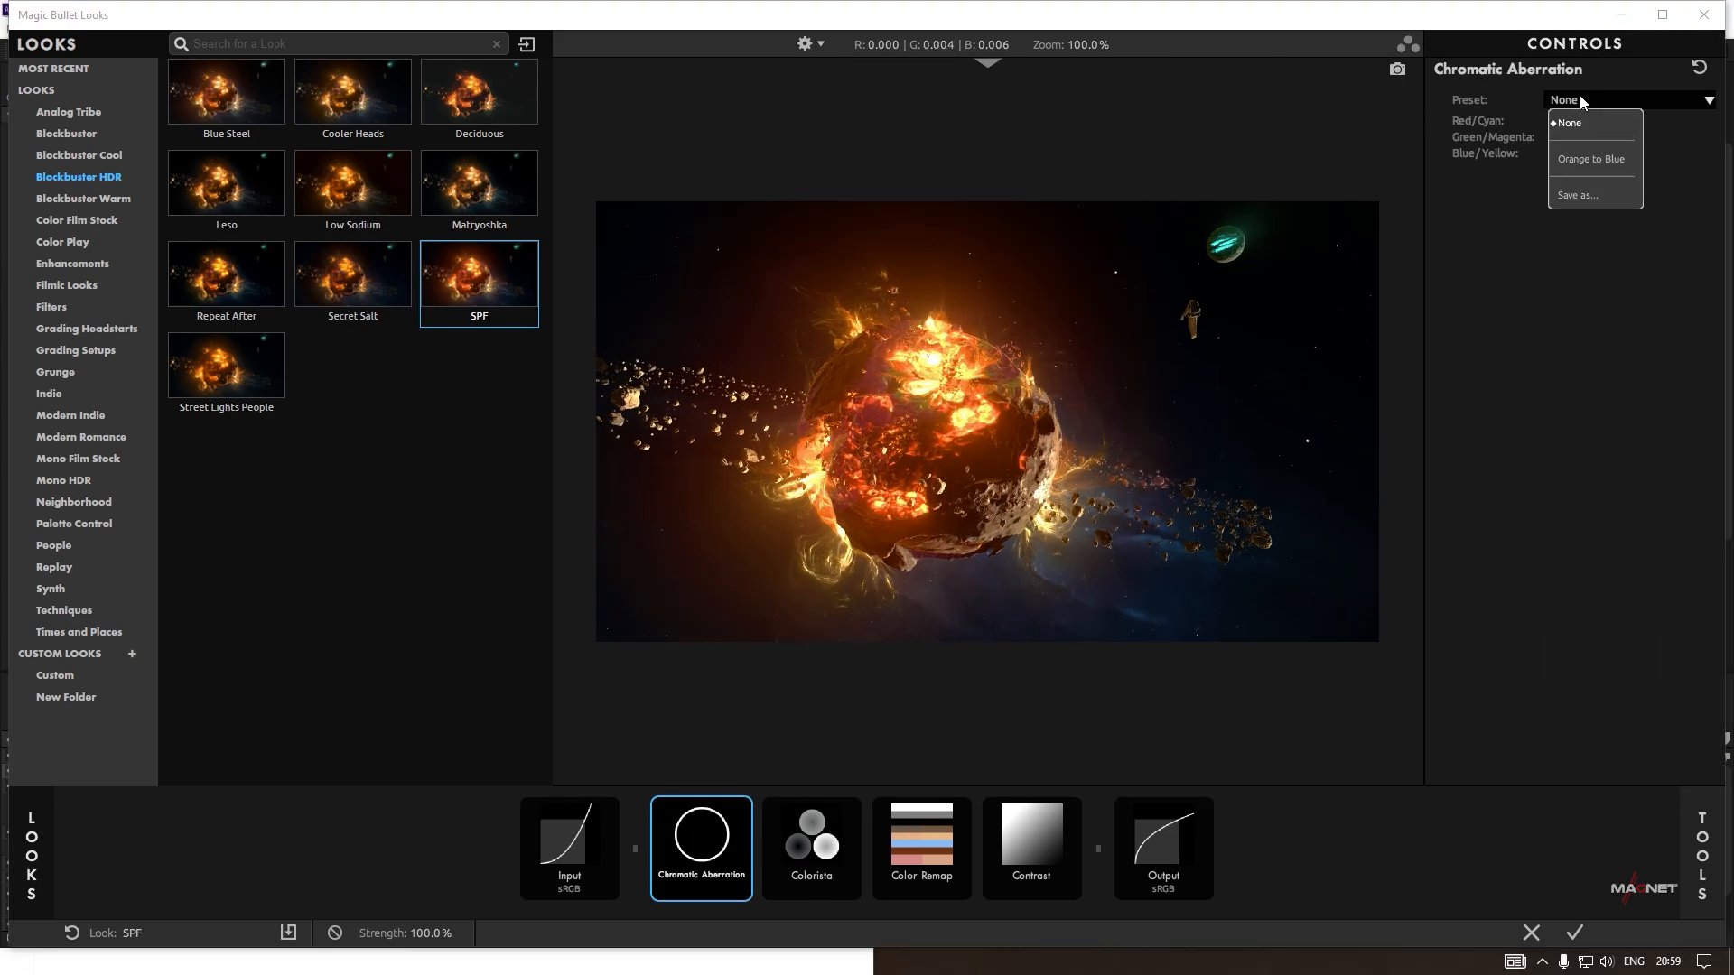
pyautogui.click(1596, 160)
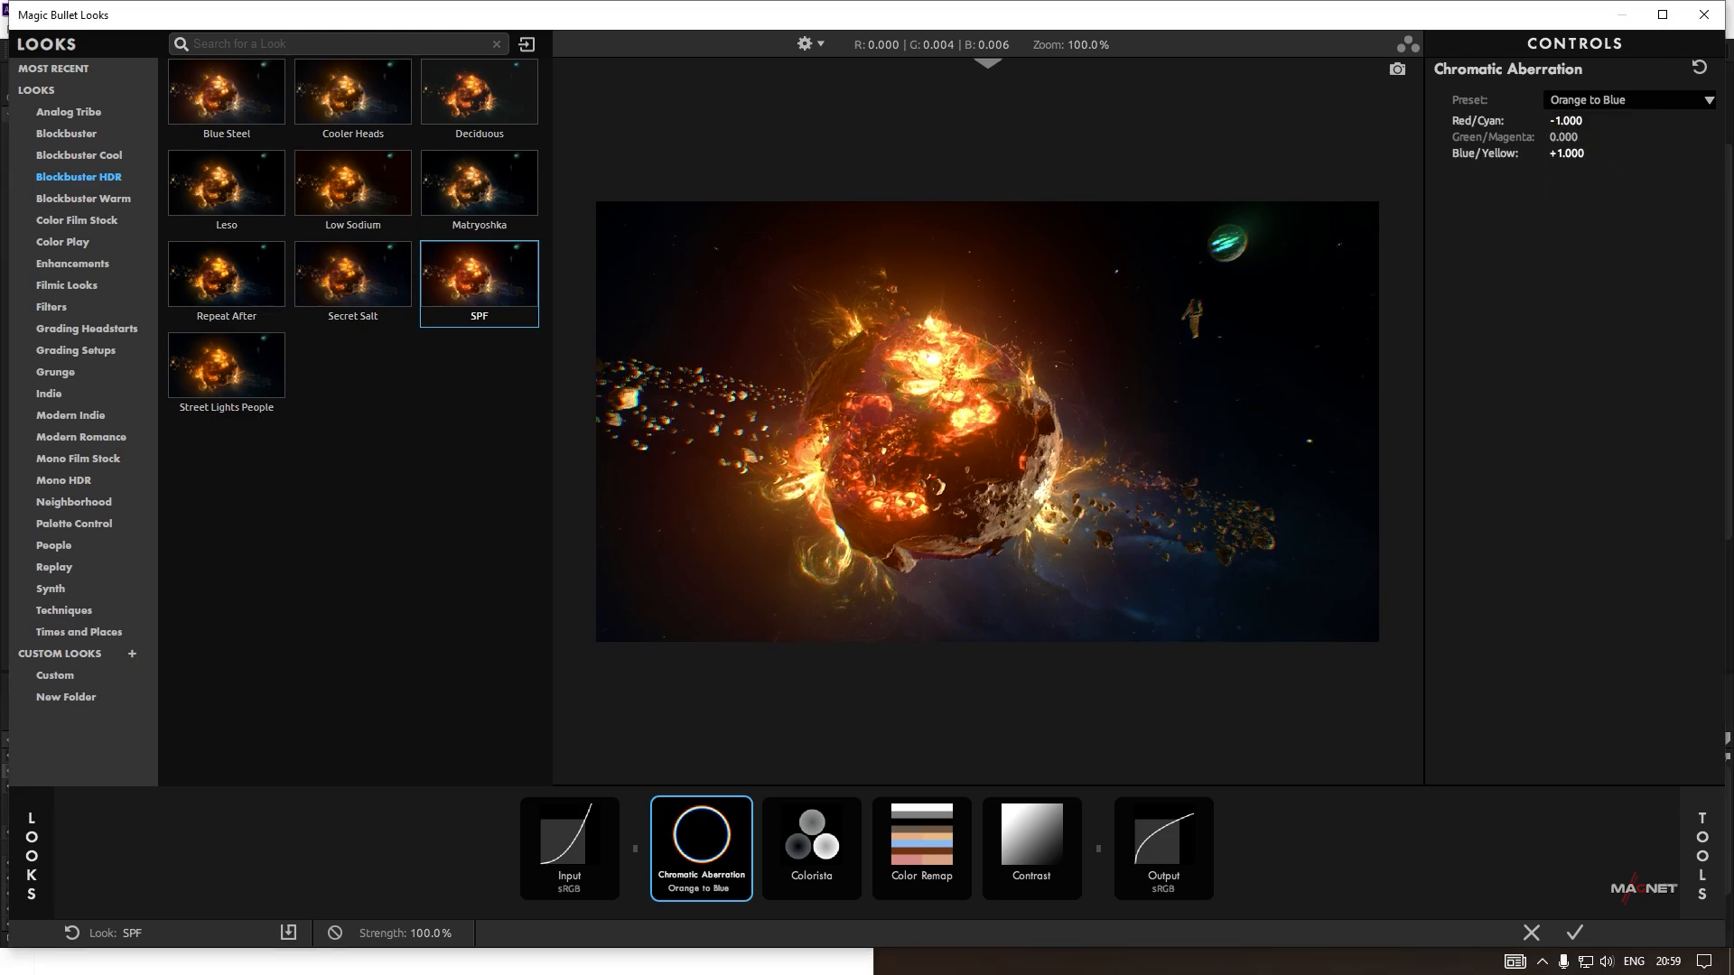
# Set the Chromatic Aberration's Red/Cyan to -0.250 and Blue/Yellow to +0.250, and check the preview up close.
pyautogui.click(1571, 120)
pyautogui.click(1571, 120)
pyautogui.moveTo(1571, 120); pyautogui.dragTo(1600, 120)
pyautogui.write('.25')
pyautogui.press('Return')
pyautogui.click(1576, 153)
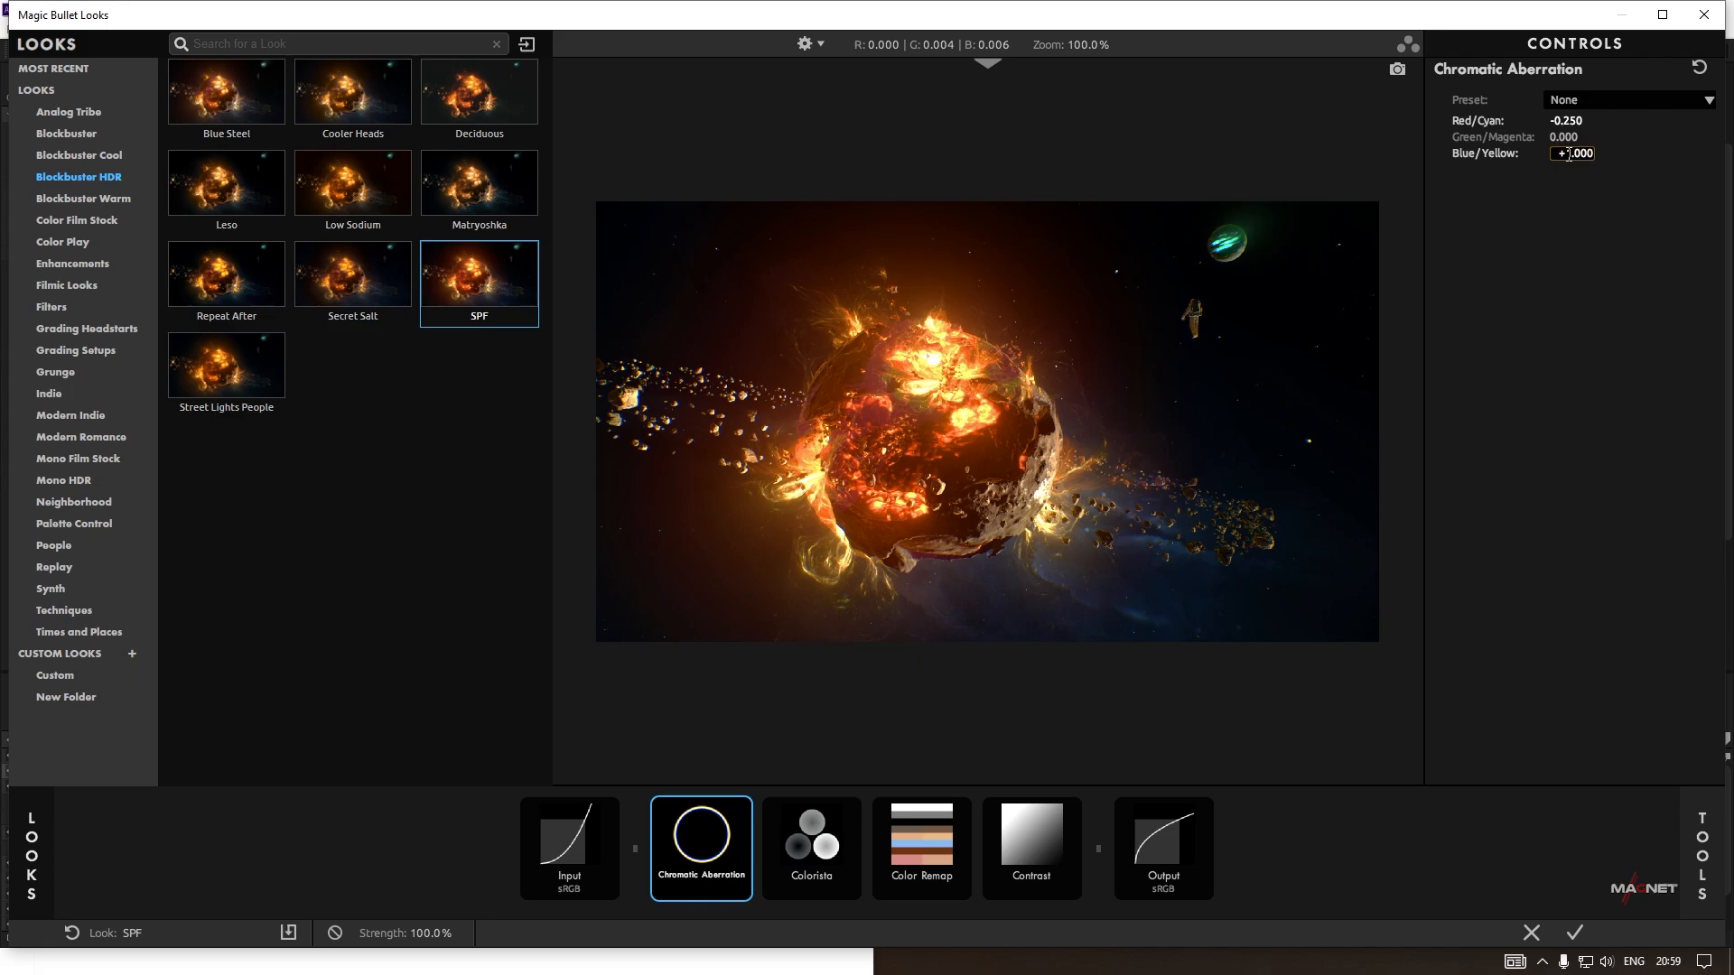
pyautogui.write('.25')
pyautogui.press('Return')
pyautogui.scroll(2, 970, 462)
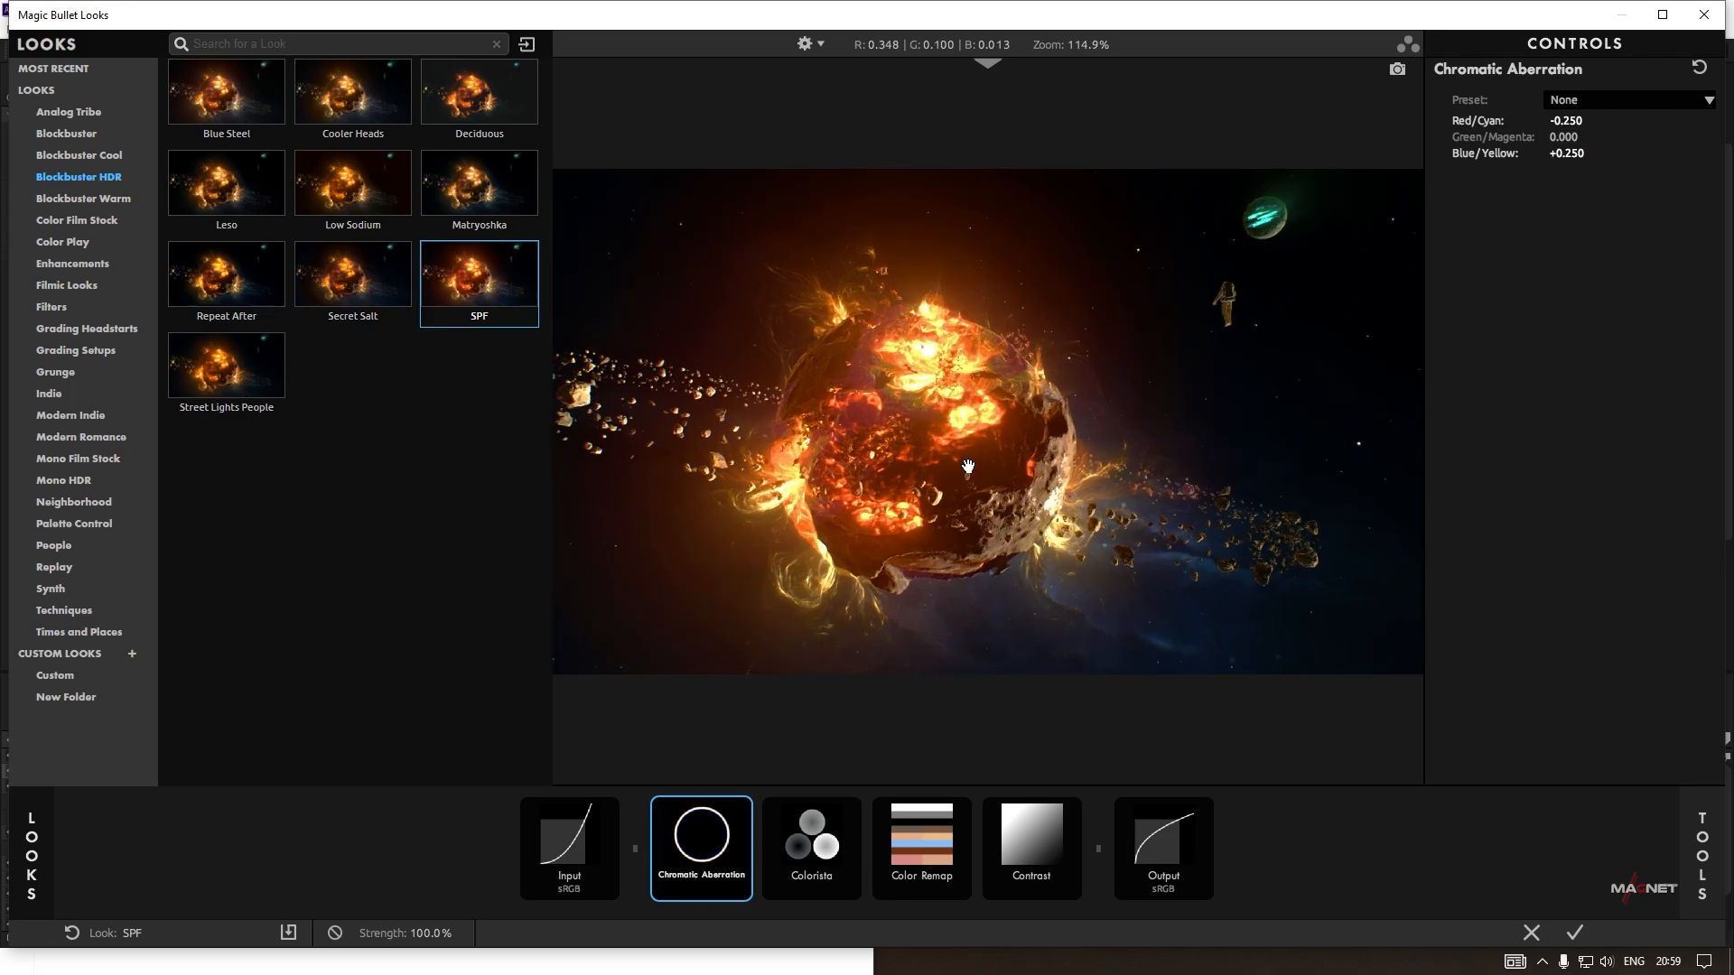
# Add an Optical Diffusion tool ahead of Chromatic Aberration and apply the Chromatic Bloom Warm preset to it.
pyautogui.click(1701, 853)
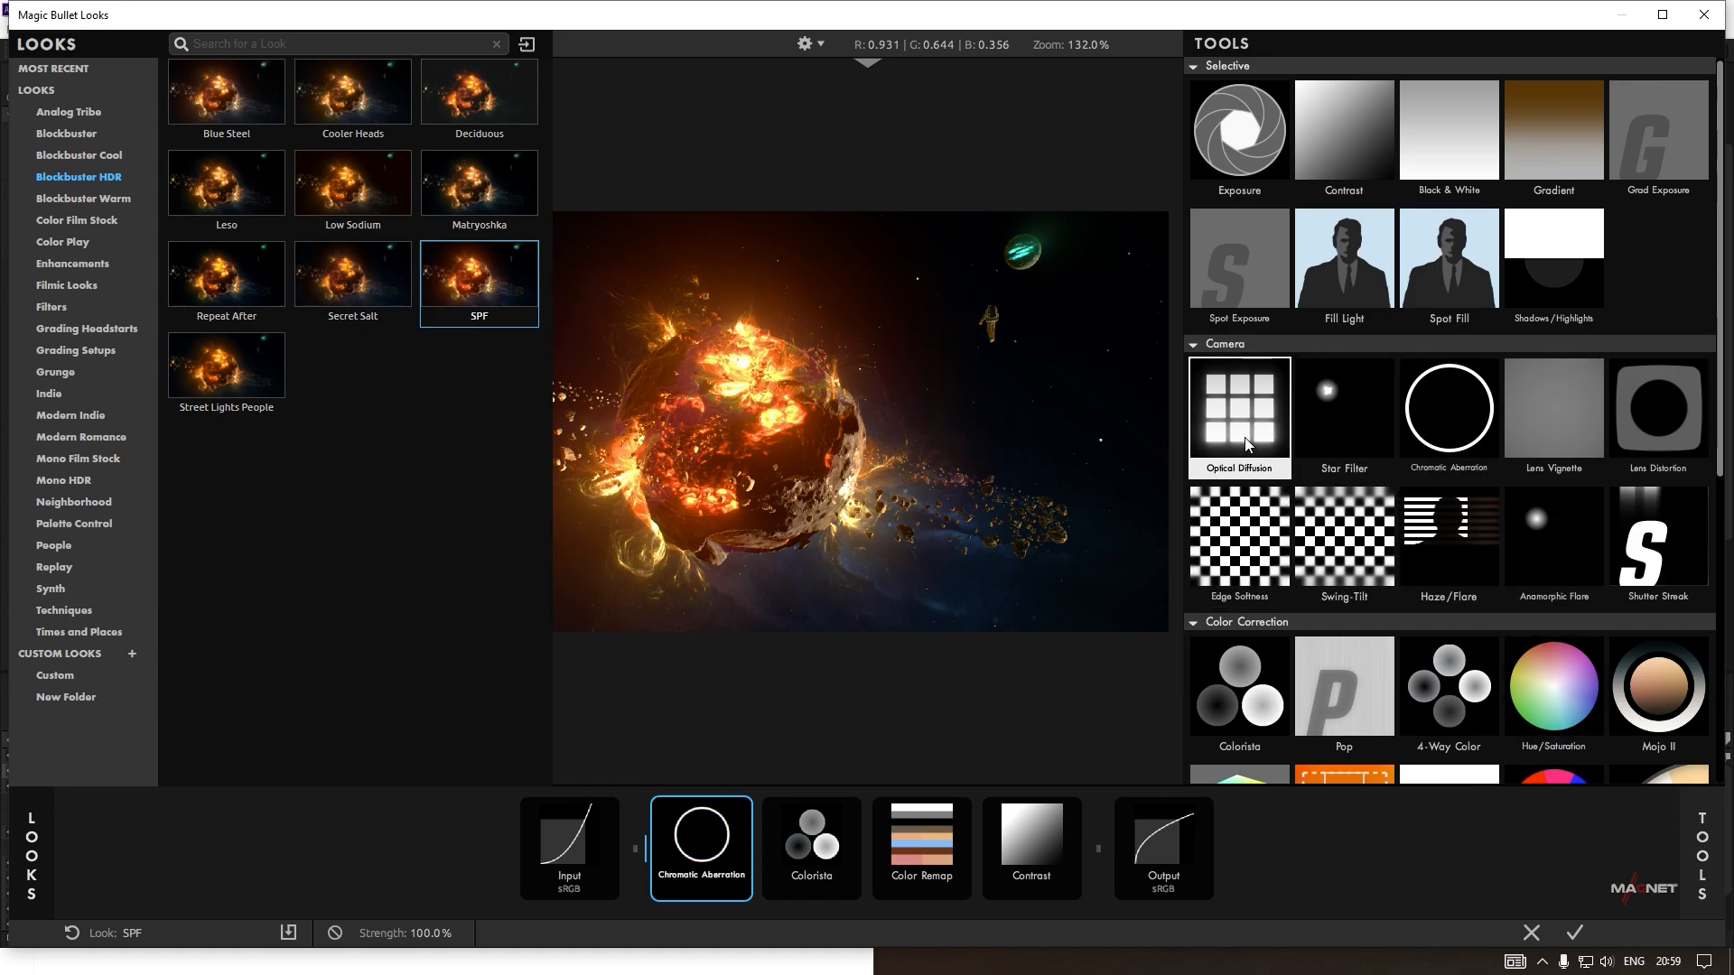
pyautogui.moveTo(1246, 462); pyautogui.dragTo(643, 849)
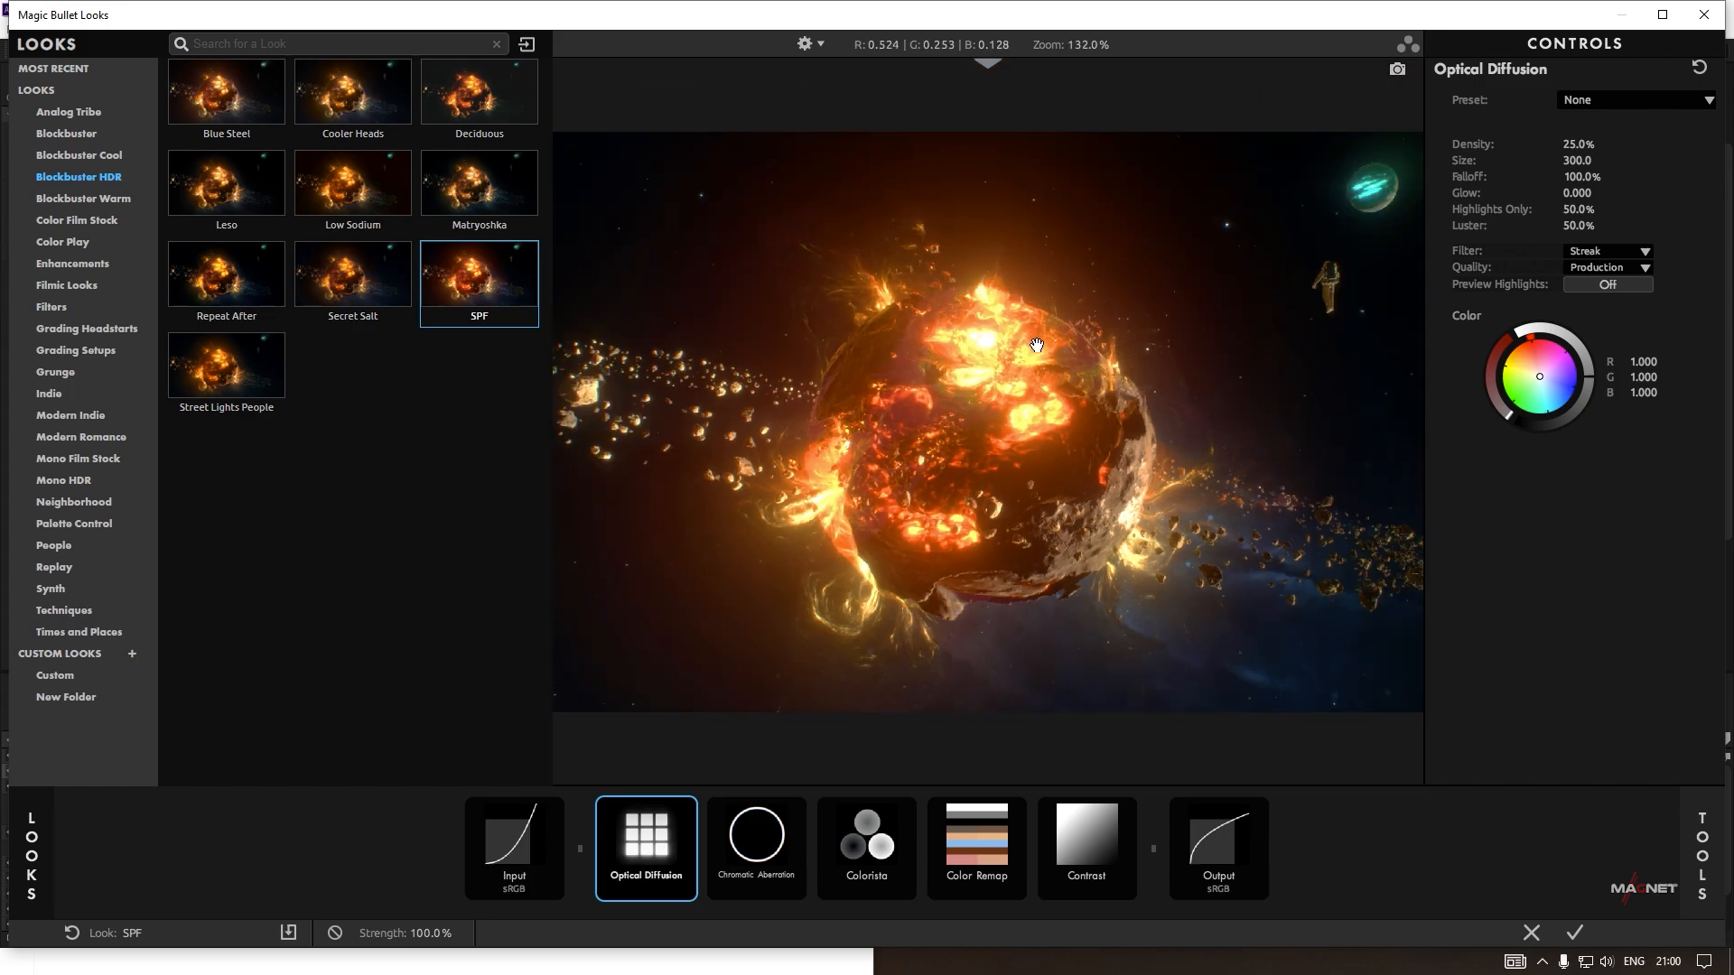
pyautogui.click(1607, 101)
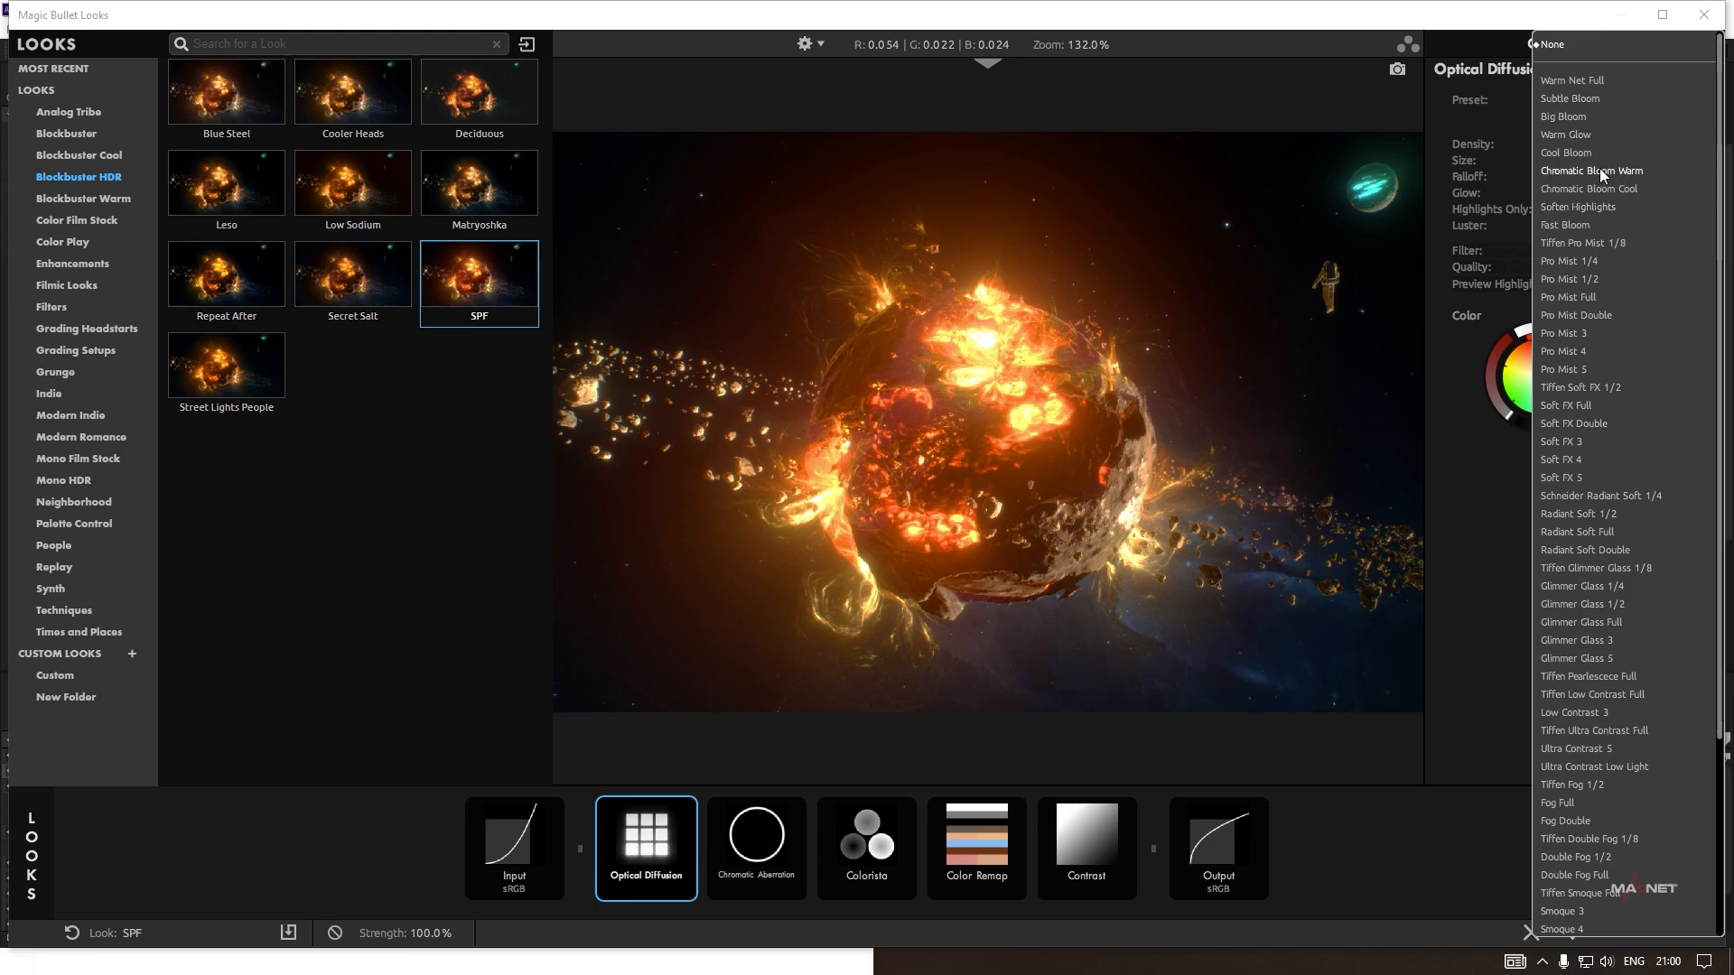
pyautogui.click(1631, 168)
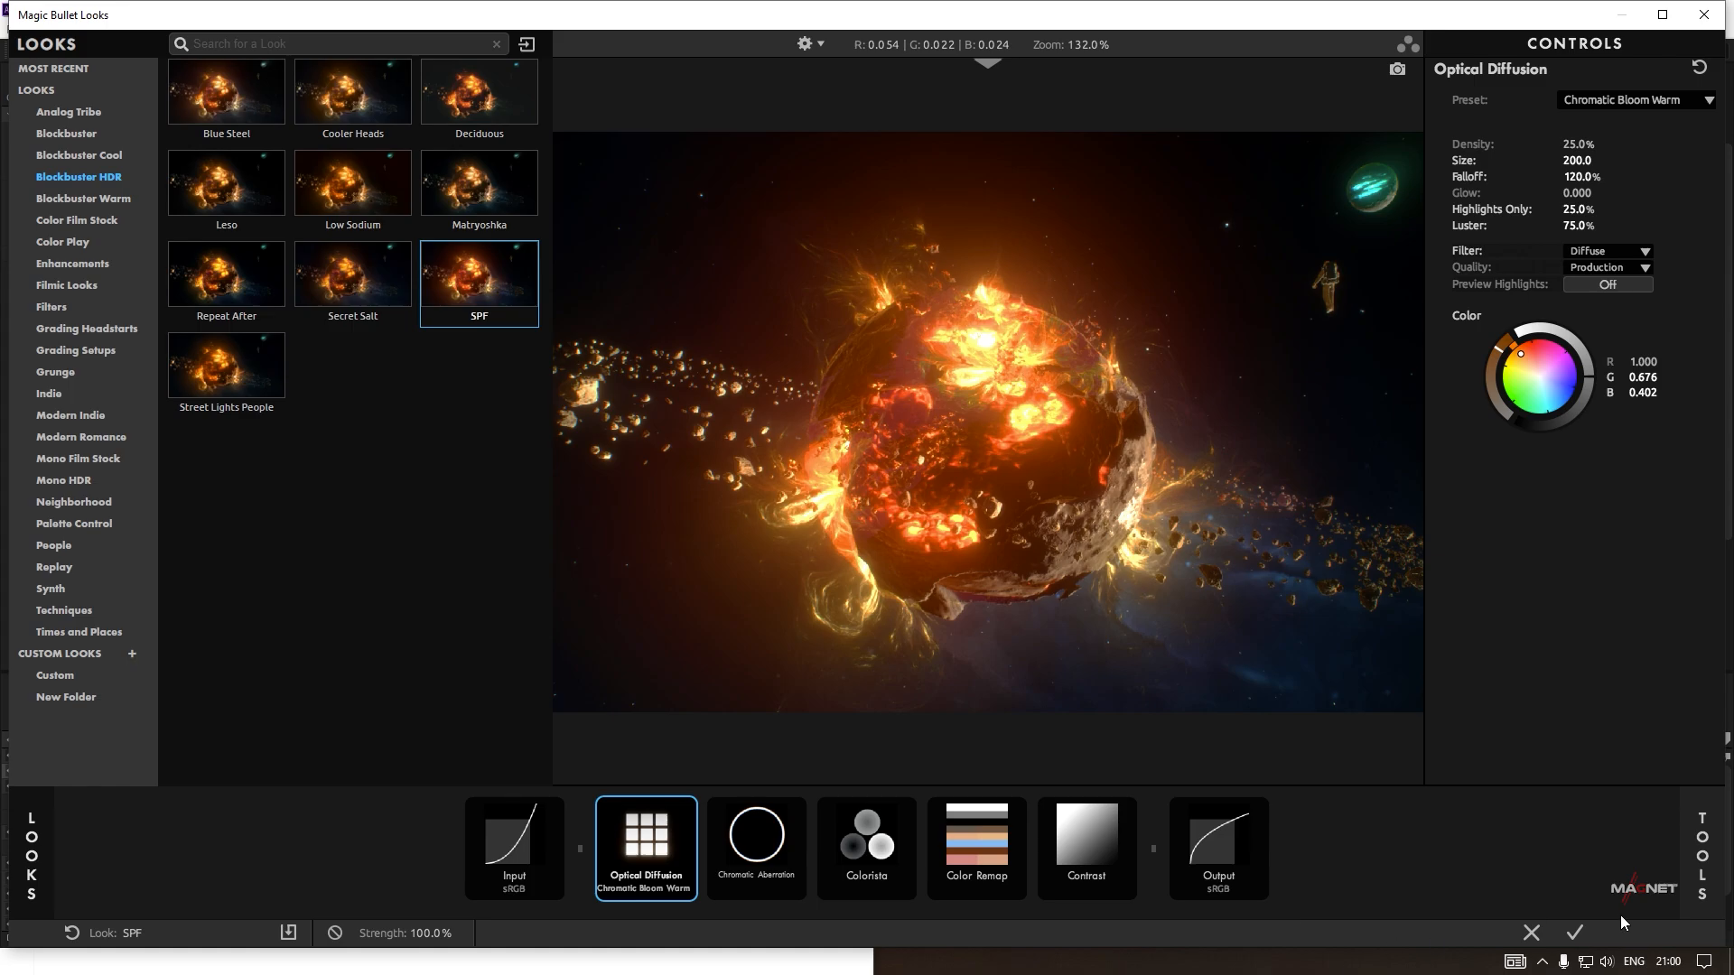
# Add a Halation tool between Optical Diffusion and Chromatic Aberration and apply the Anamorphic Highlights preset to it.
pyautogui.click(1701, 856)
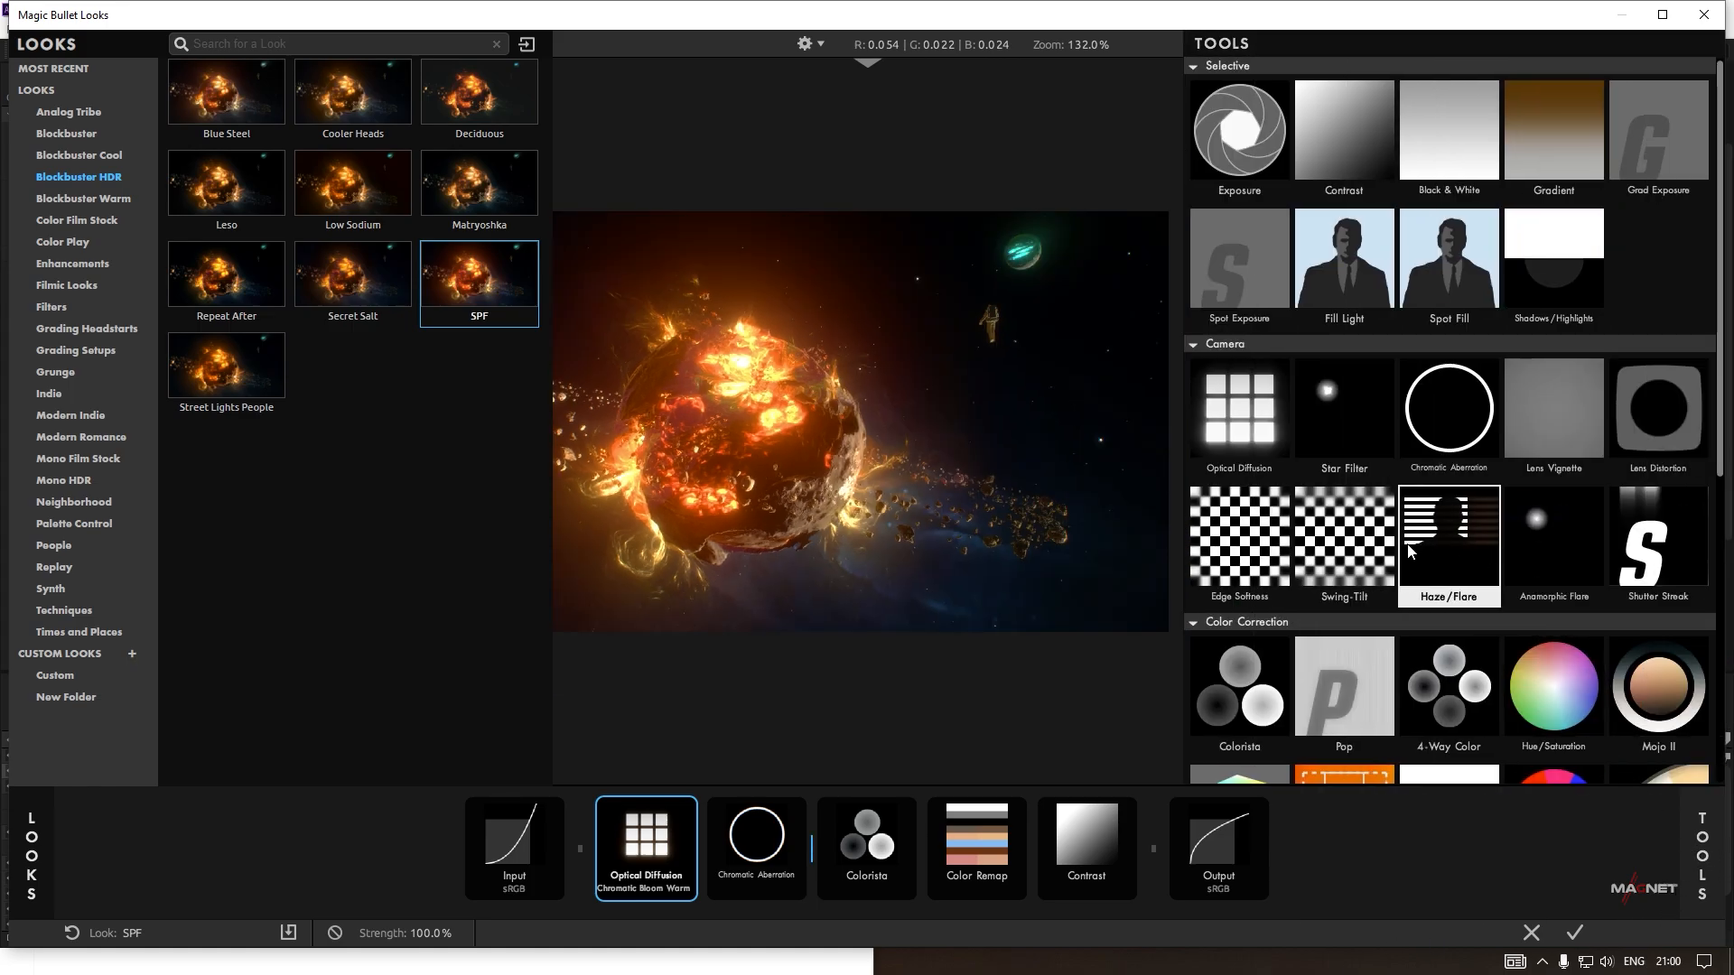
pyautogui.scroll(-3, 1410, 550)
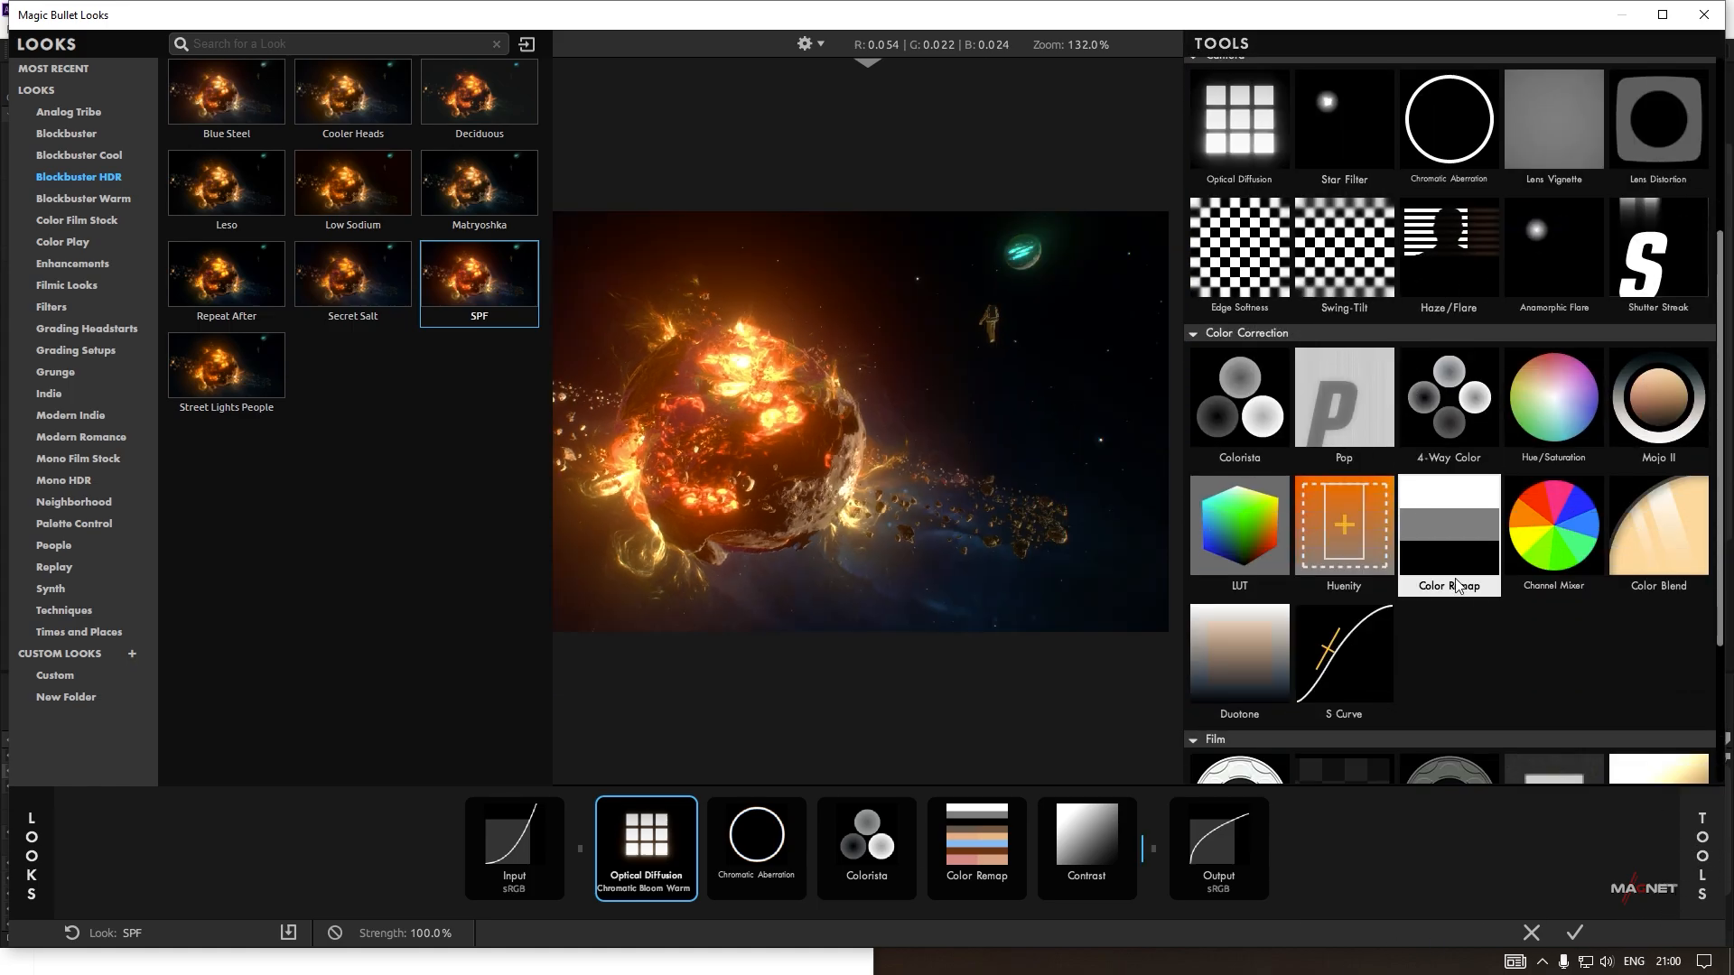
pyautogui.scroll(-2, 1487, 614)
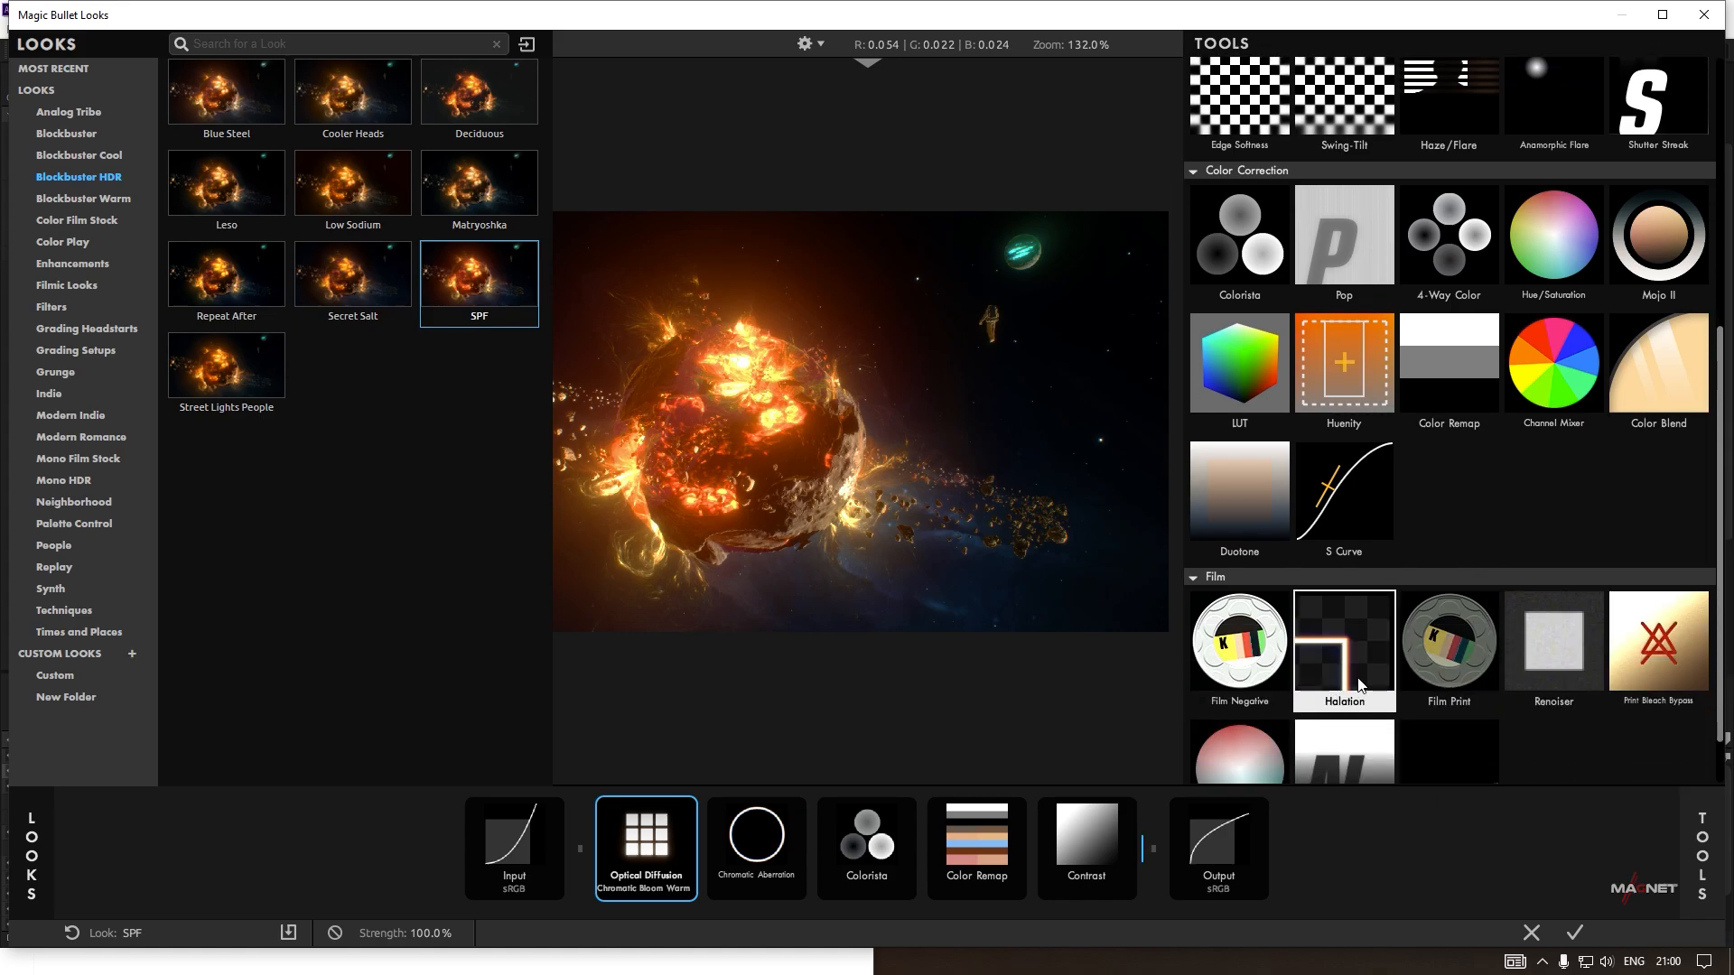
pyautogui.moveTo(1358, 663); pyautogui.dragTo(728, 854)
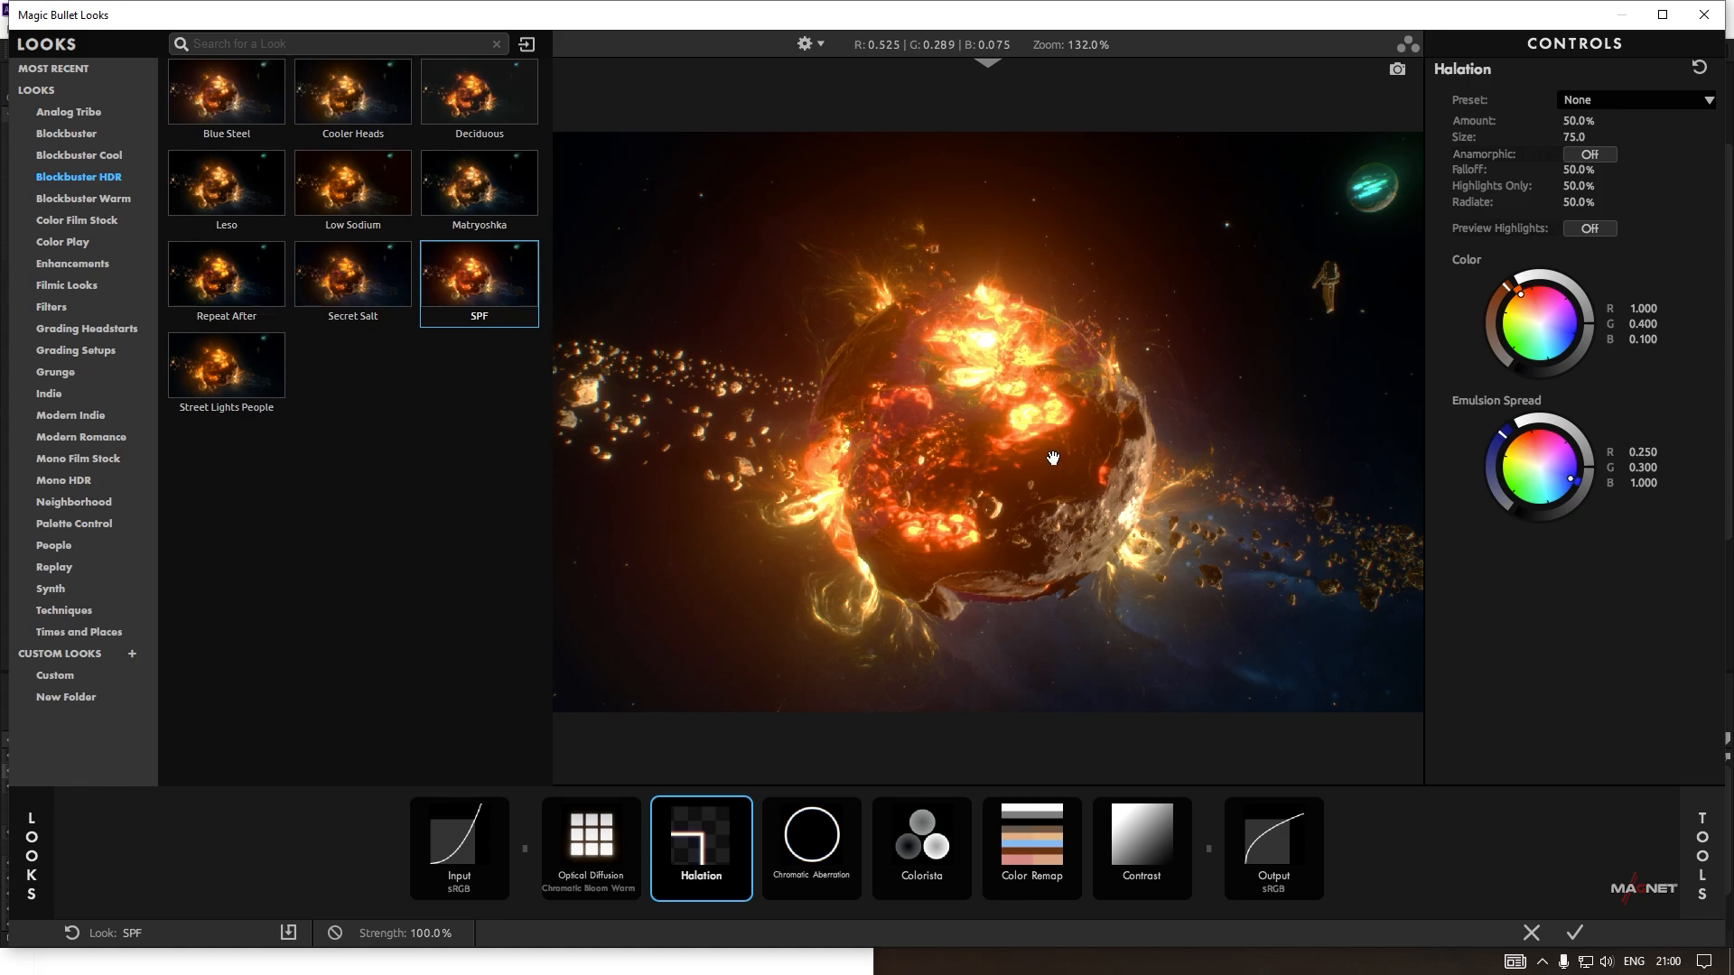
pyautogui.click(1621, 104)
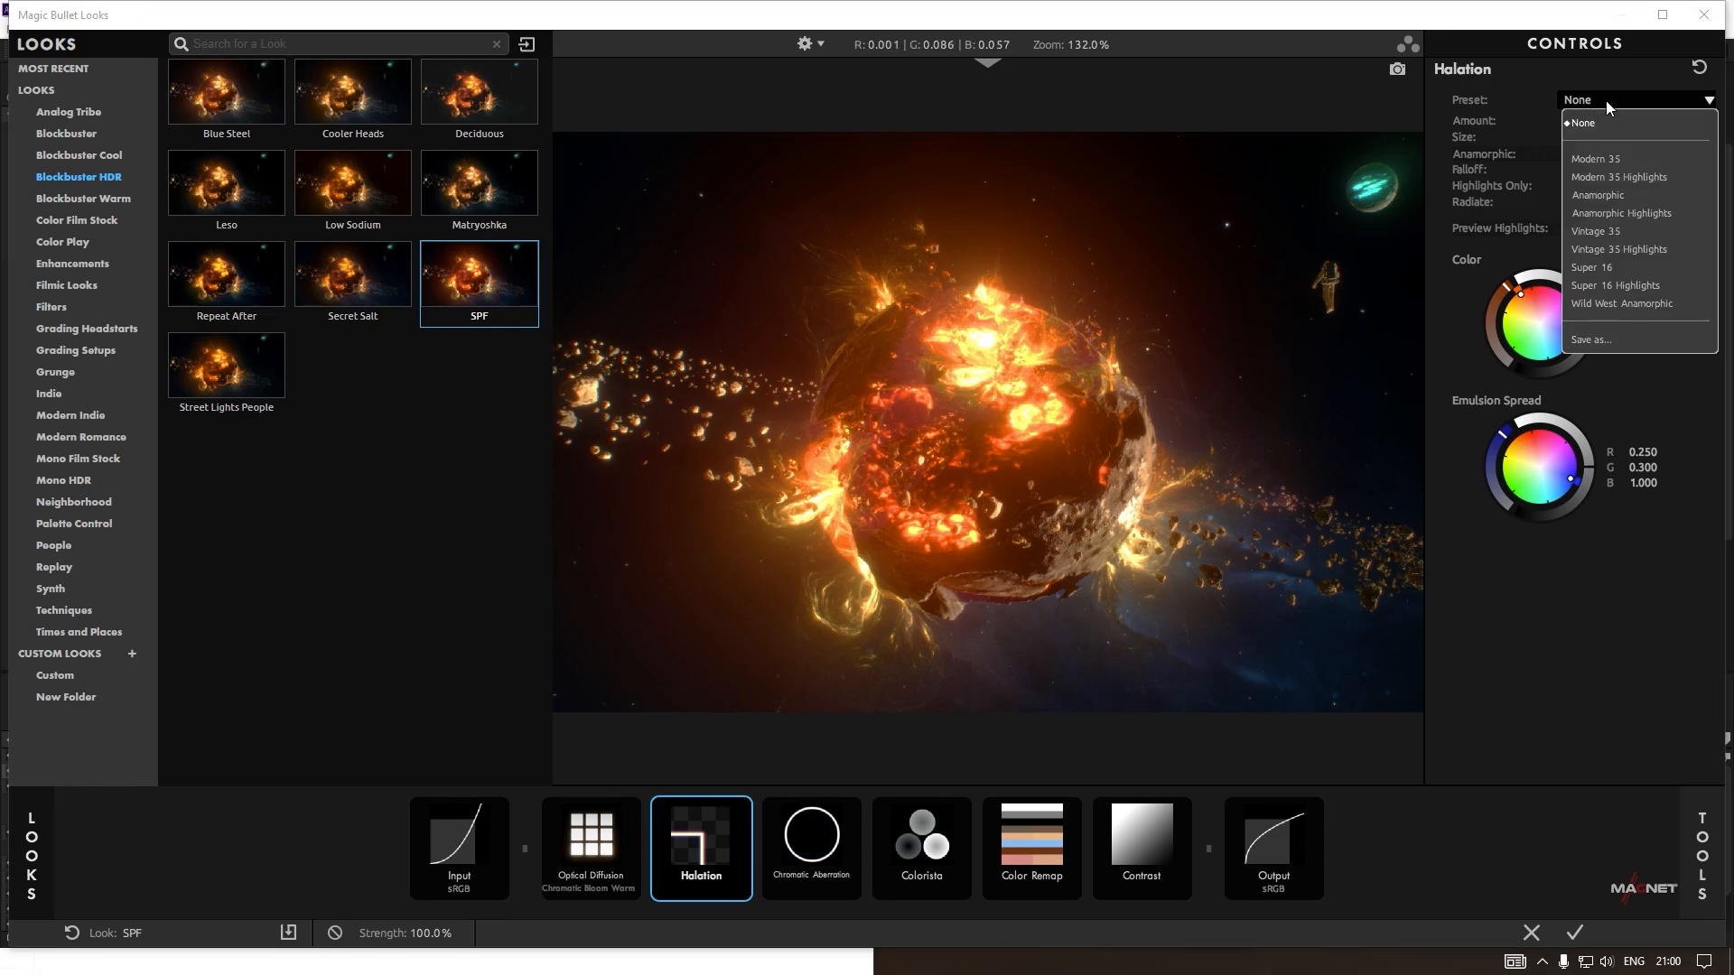
pyautogui.click(1658, 220)
# Add a Renoiser tool after Contrast with the Image Vitamins preset, and lower its Grain Amount to 7.10%.
pyautogui.click(1702, 862)
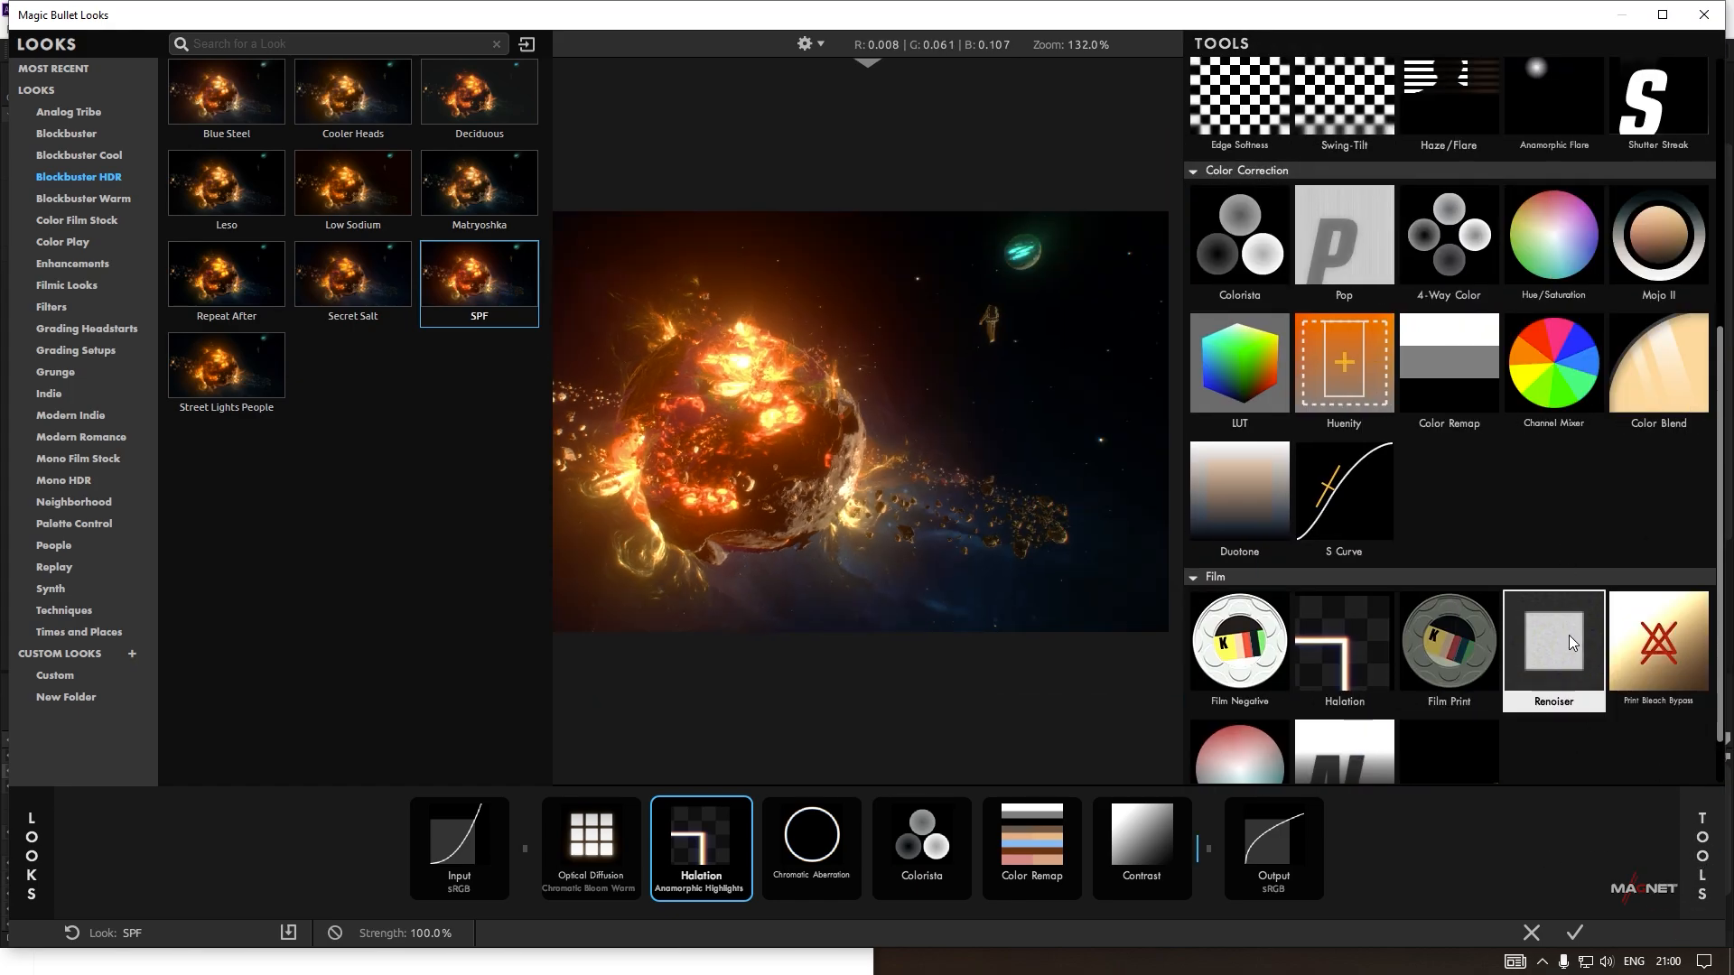
pyautogui.moveTo(1569, 636); pyautogui.dragTo(757, 671)
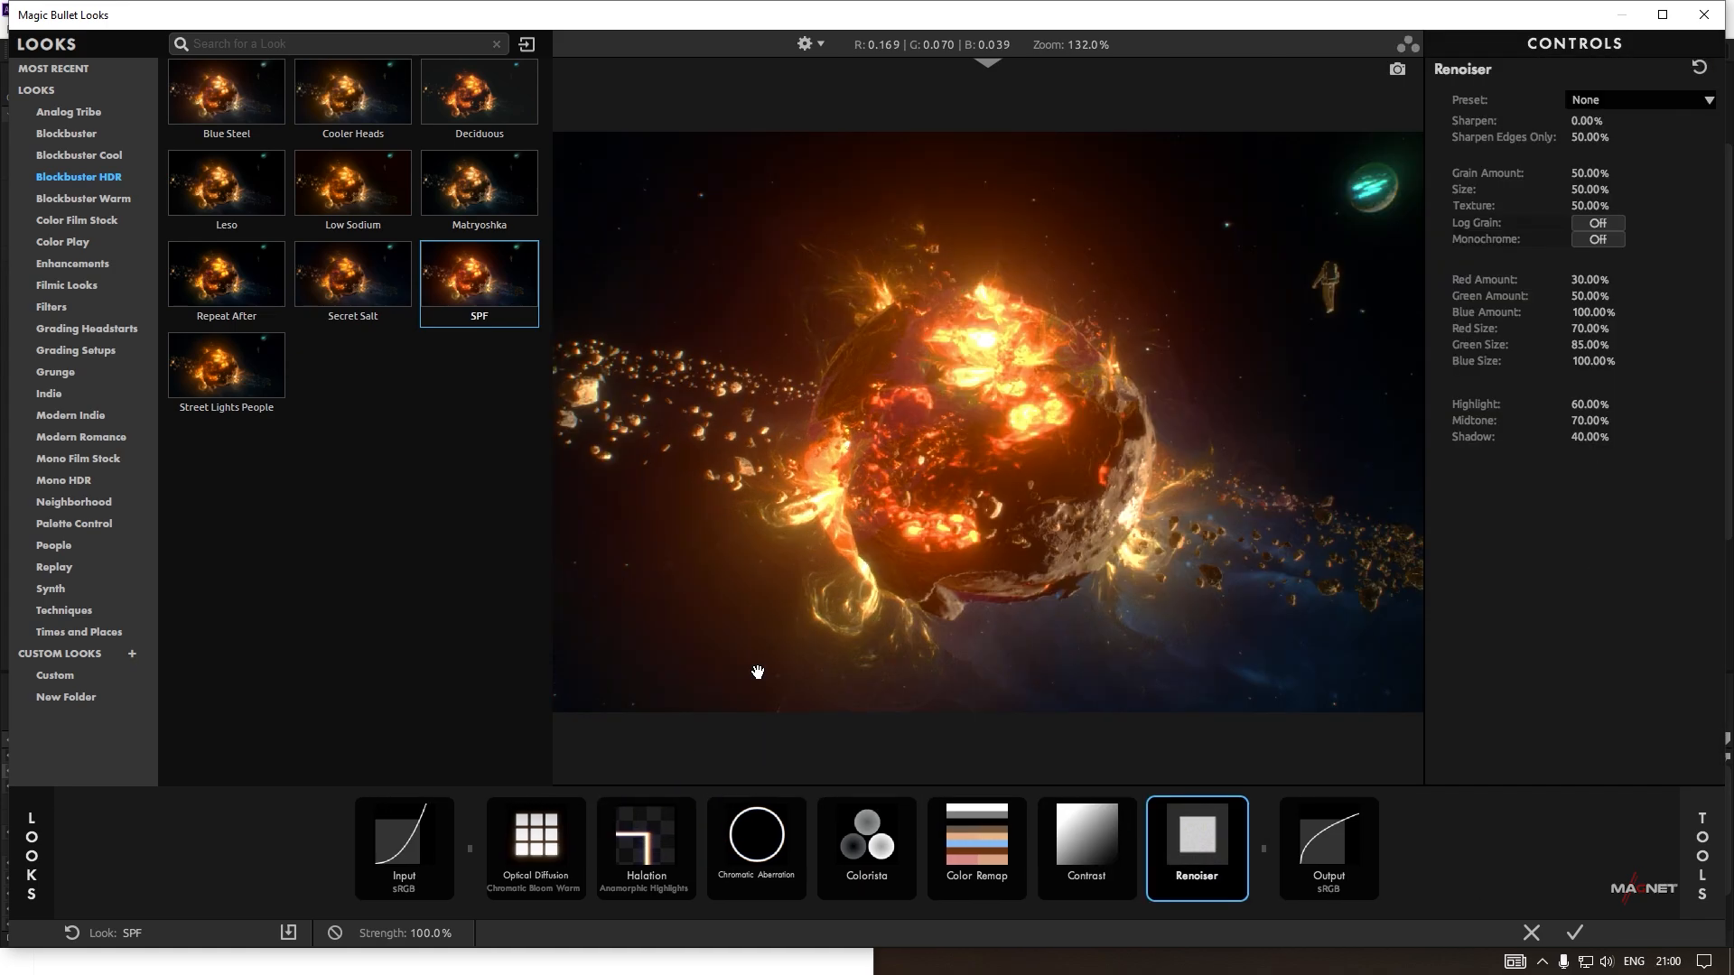
pyautogui.click(1613, 101)
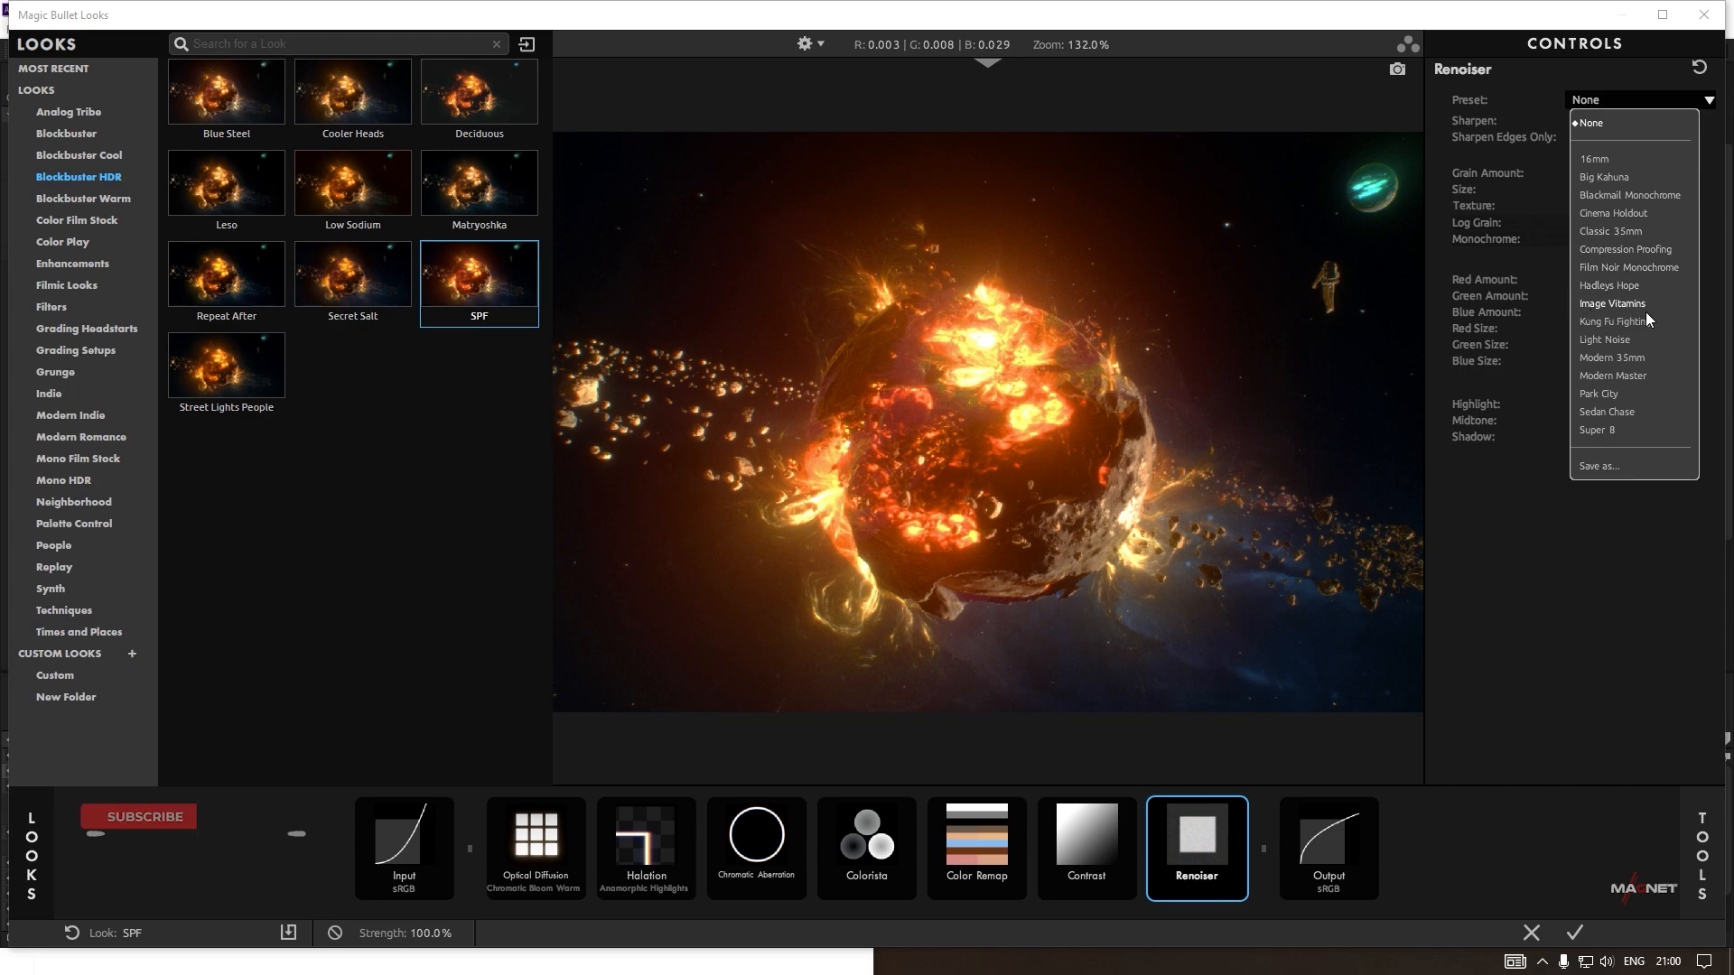
pyautogui.click(1616, 303)
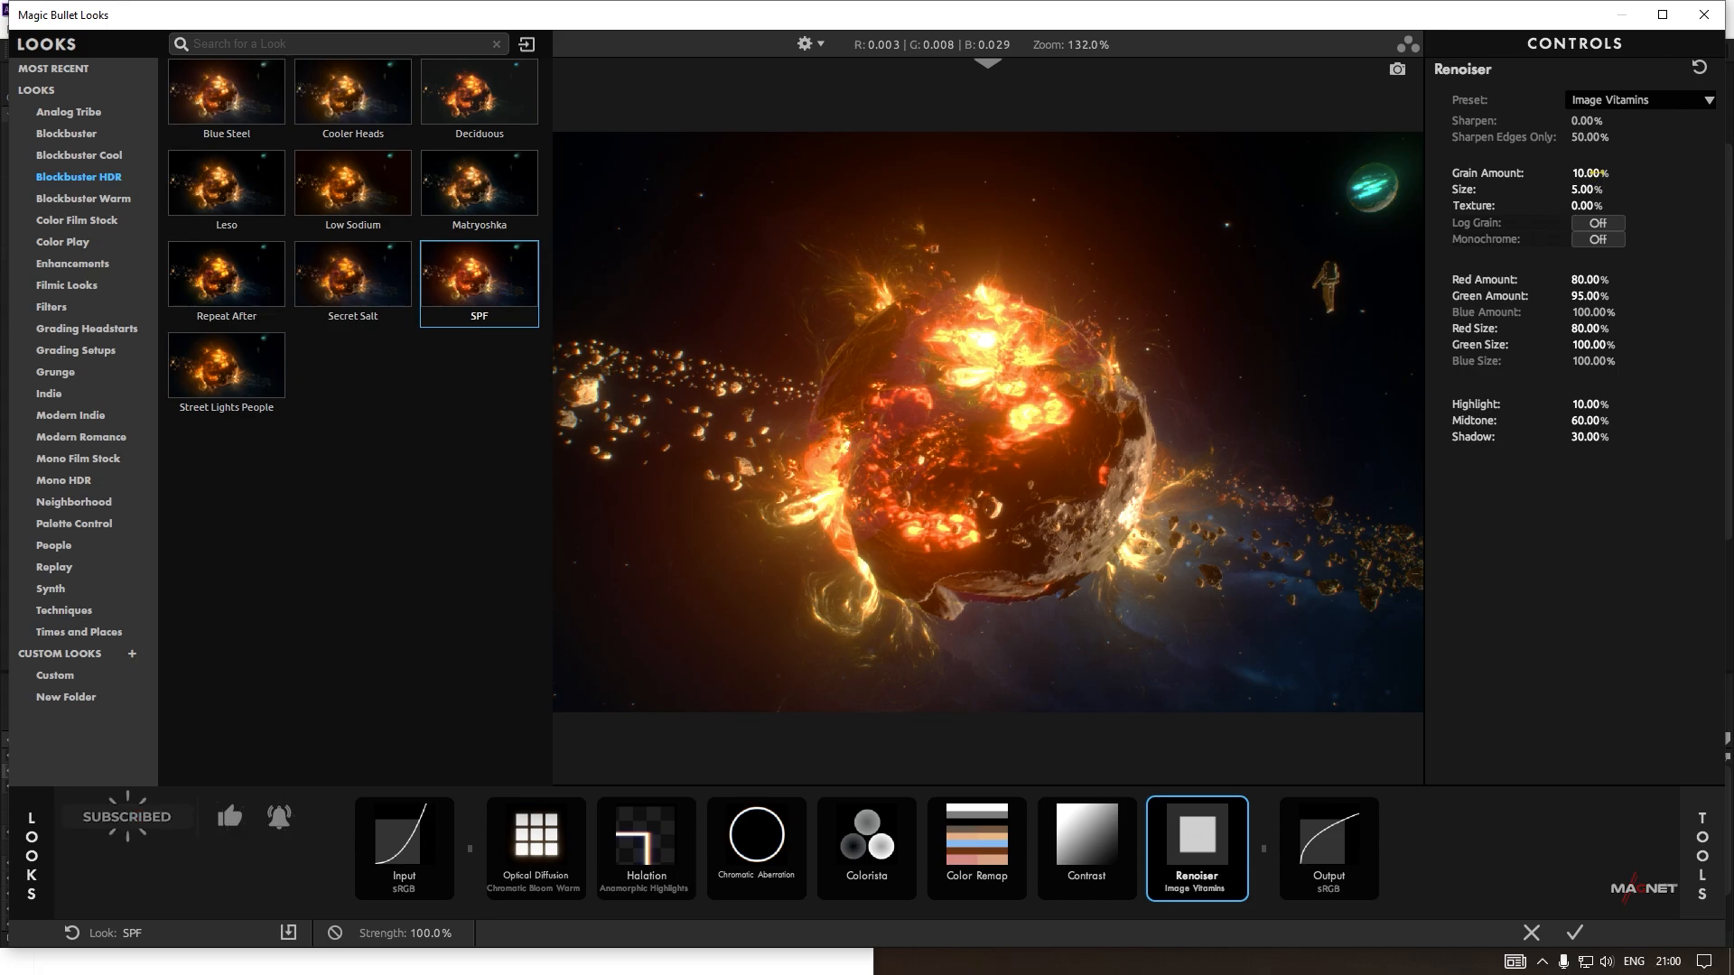
pyautogui.moveTo(1590, 173); pyautogui.dragTo(1576, 173)
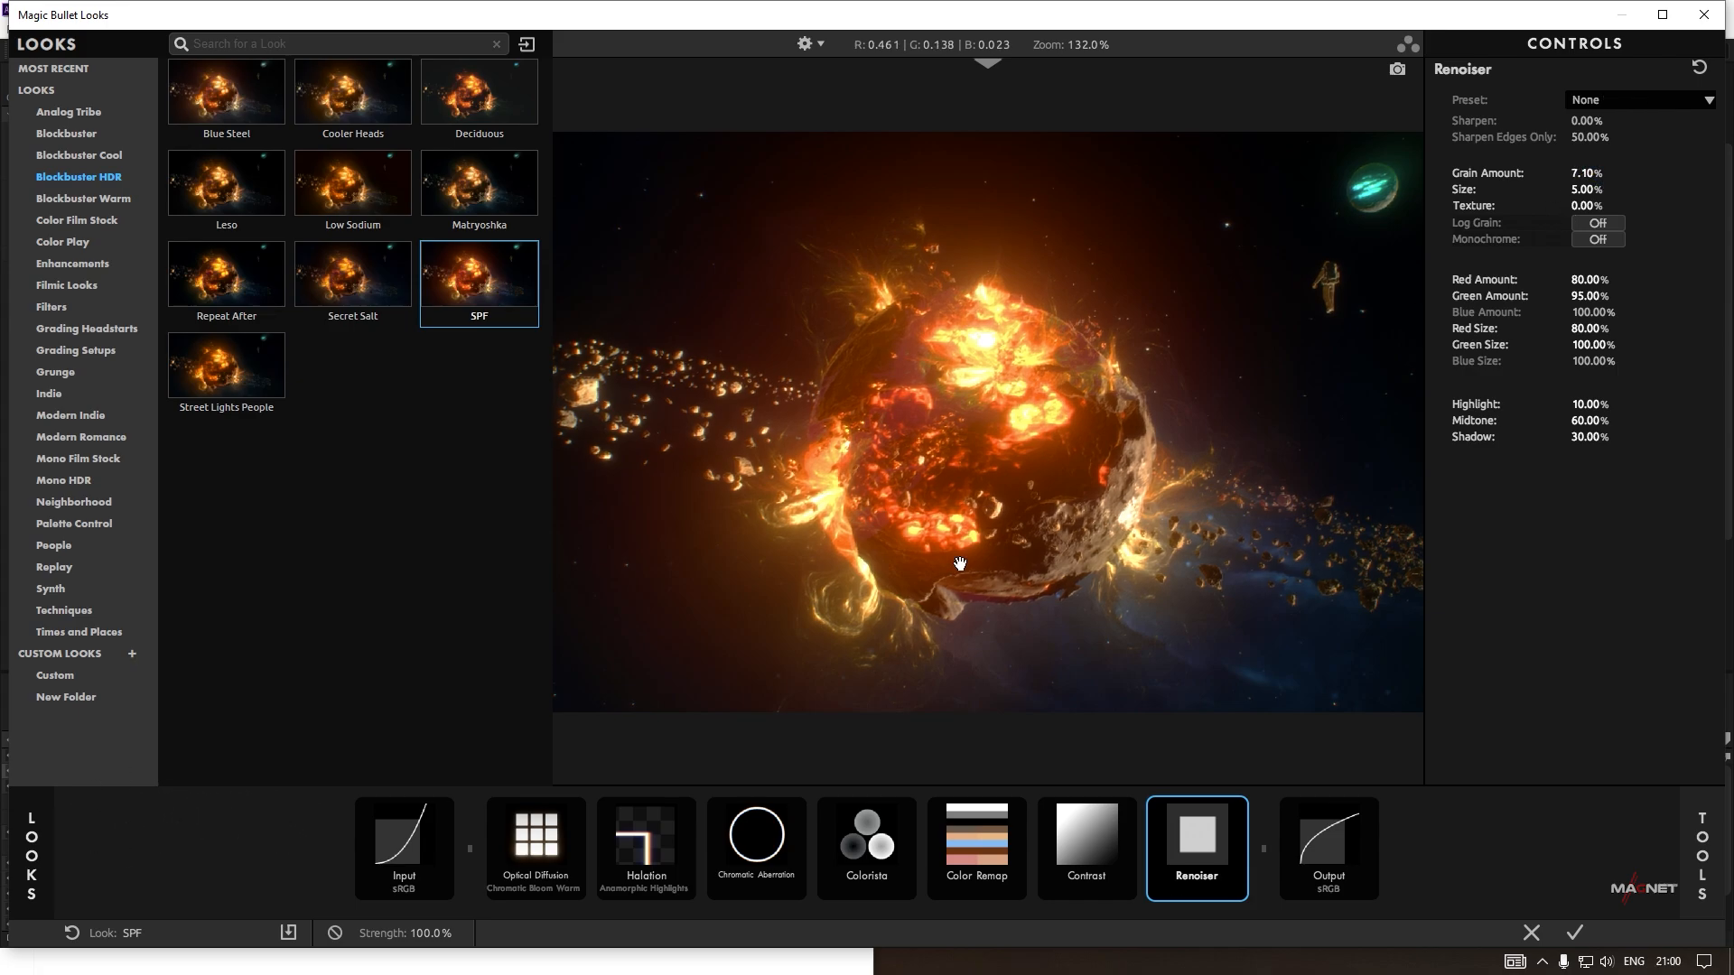
pyautogui.scroll(4, 1005, 540)
pyautogui.scroll(-5, 1007, 538)
pyautogui.scroll(2, 1009, 533)
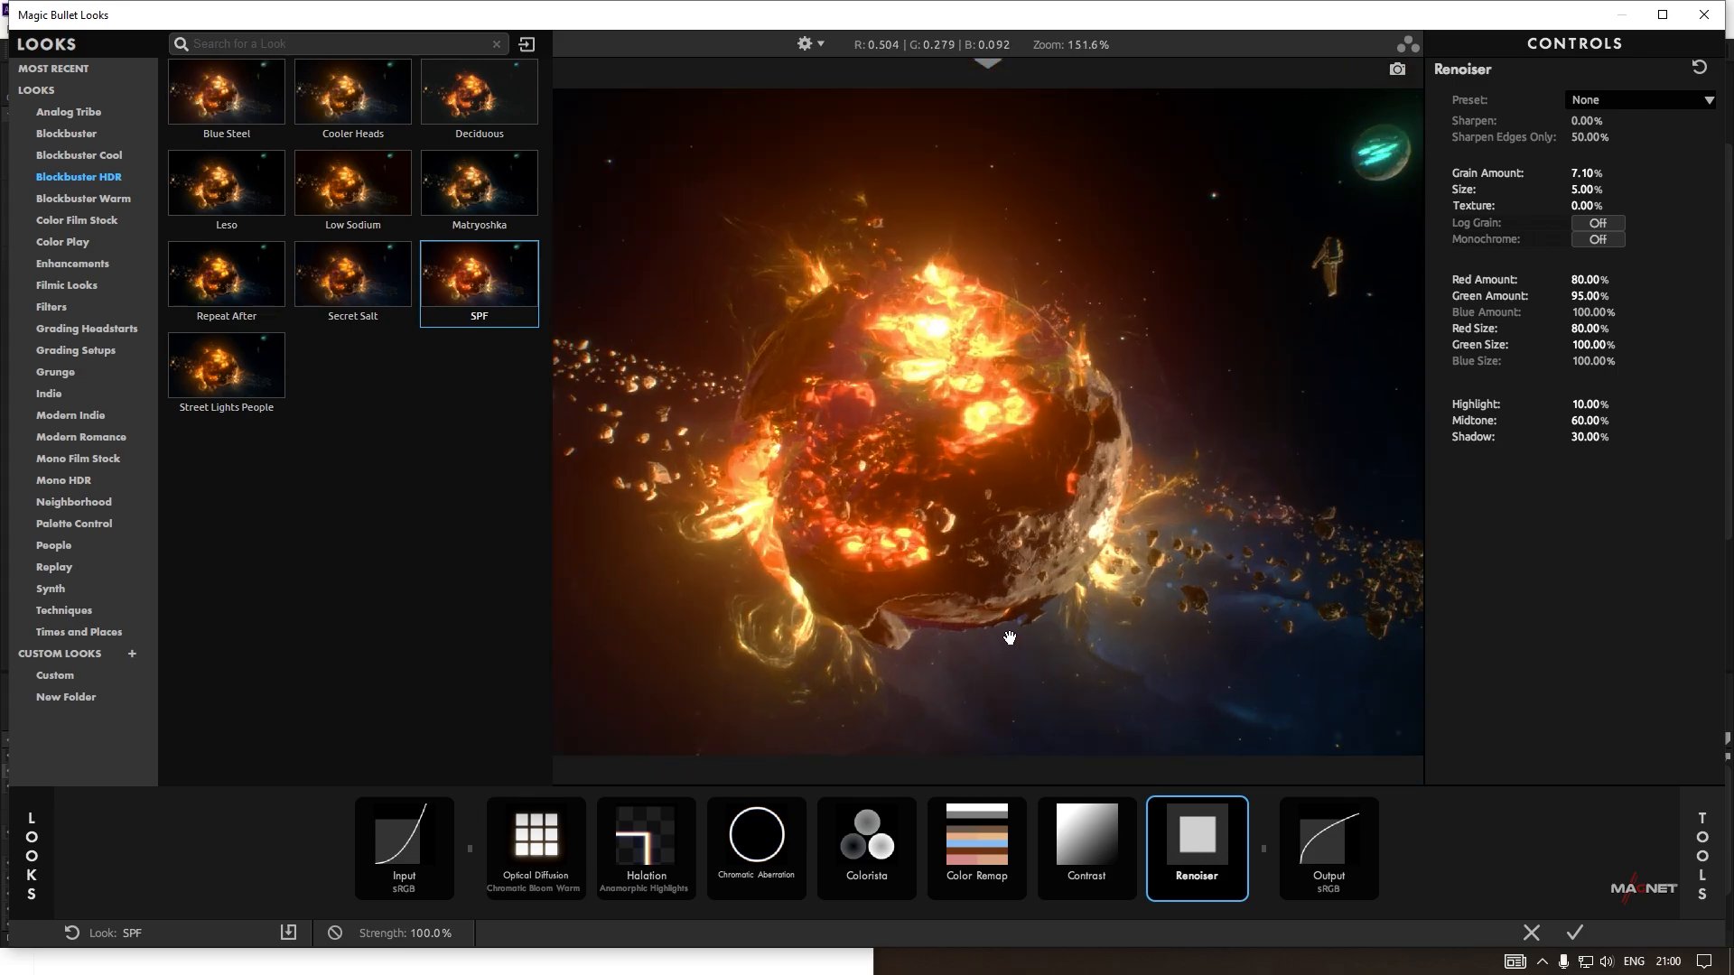
# Accept the finished look and reduce the Looks effect's Strength on the adjustment layer to 42%.
pyautogui.click(1575, 933)
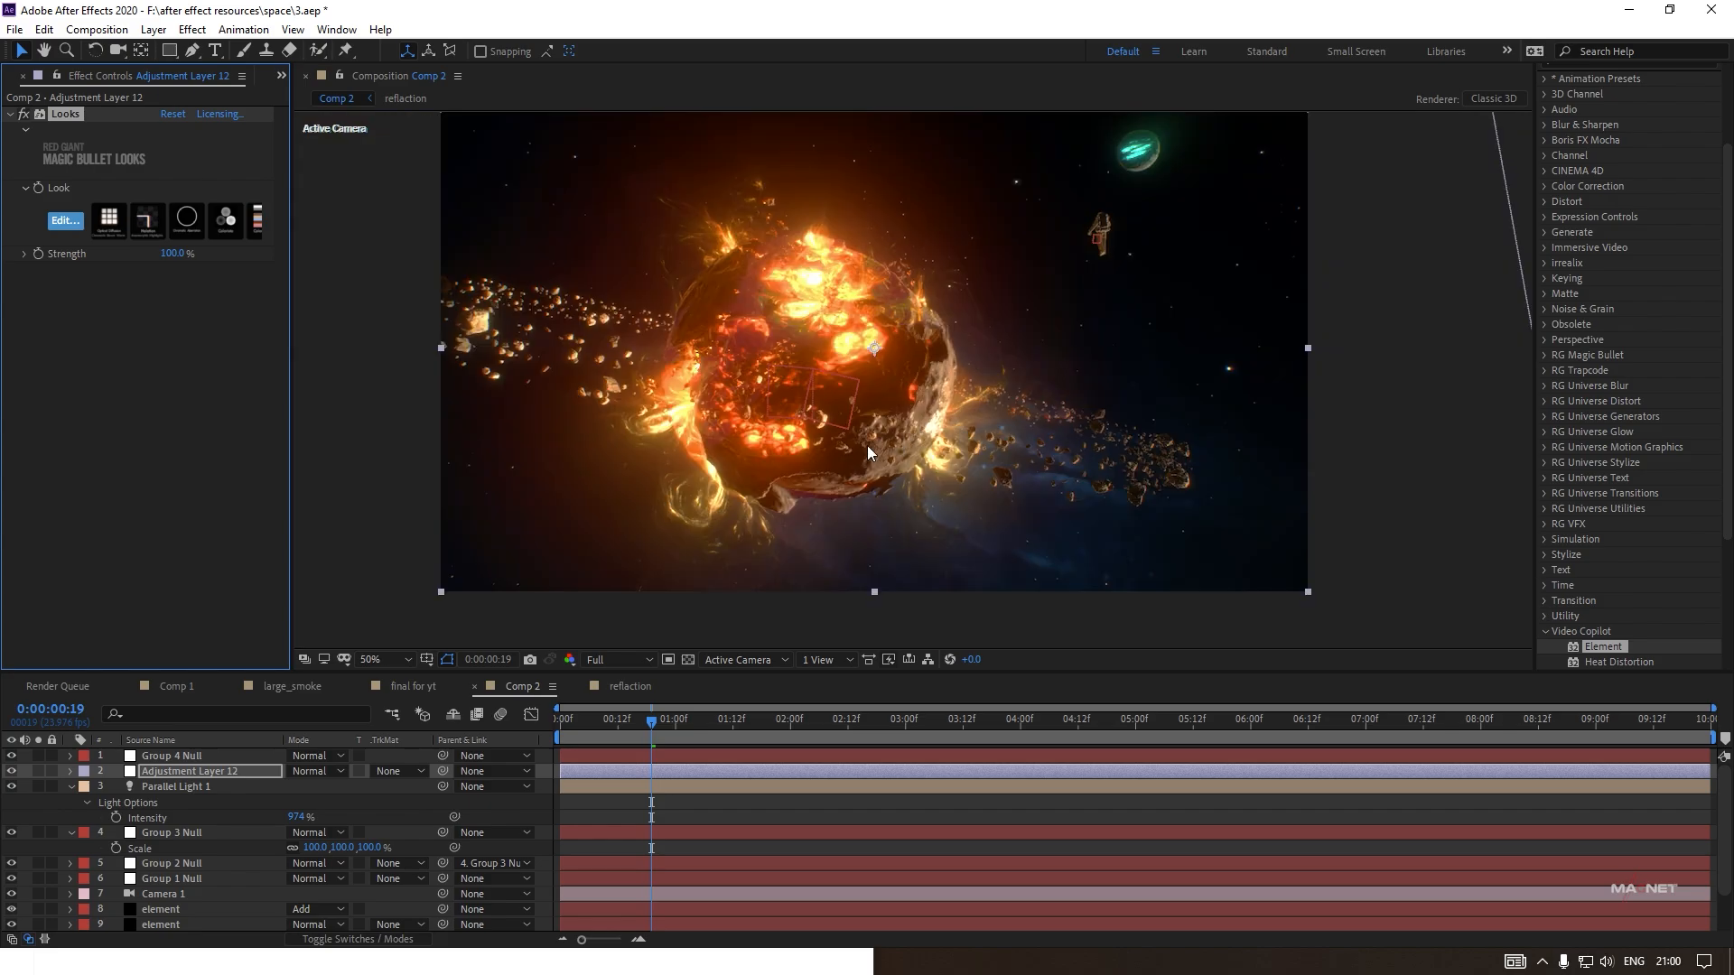
pyautogui.moveTo(867, 446); pyautogui.dragTo(930, 464)
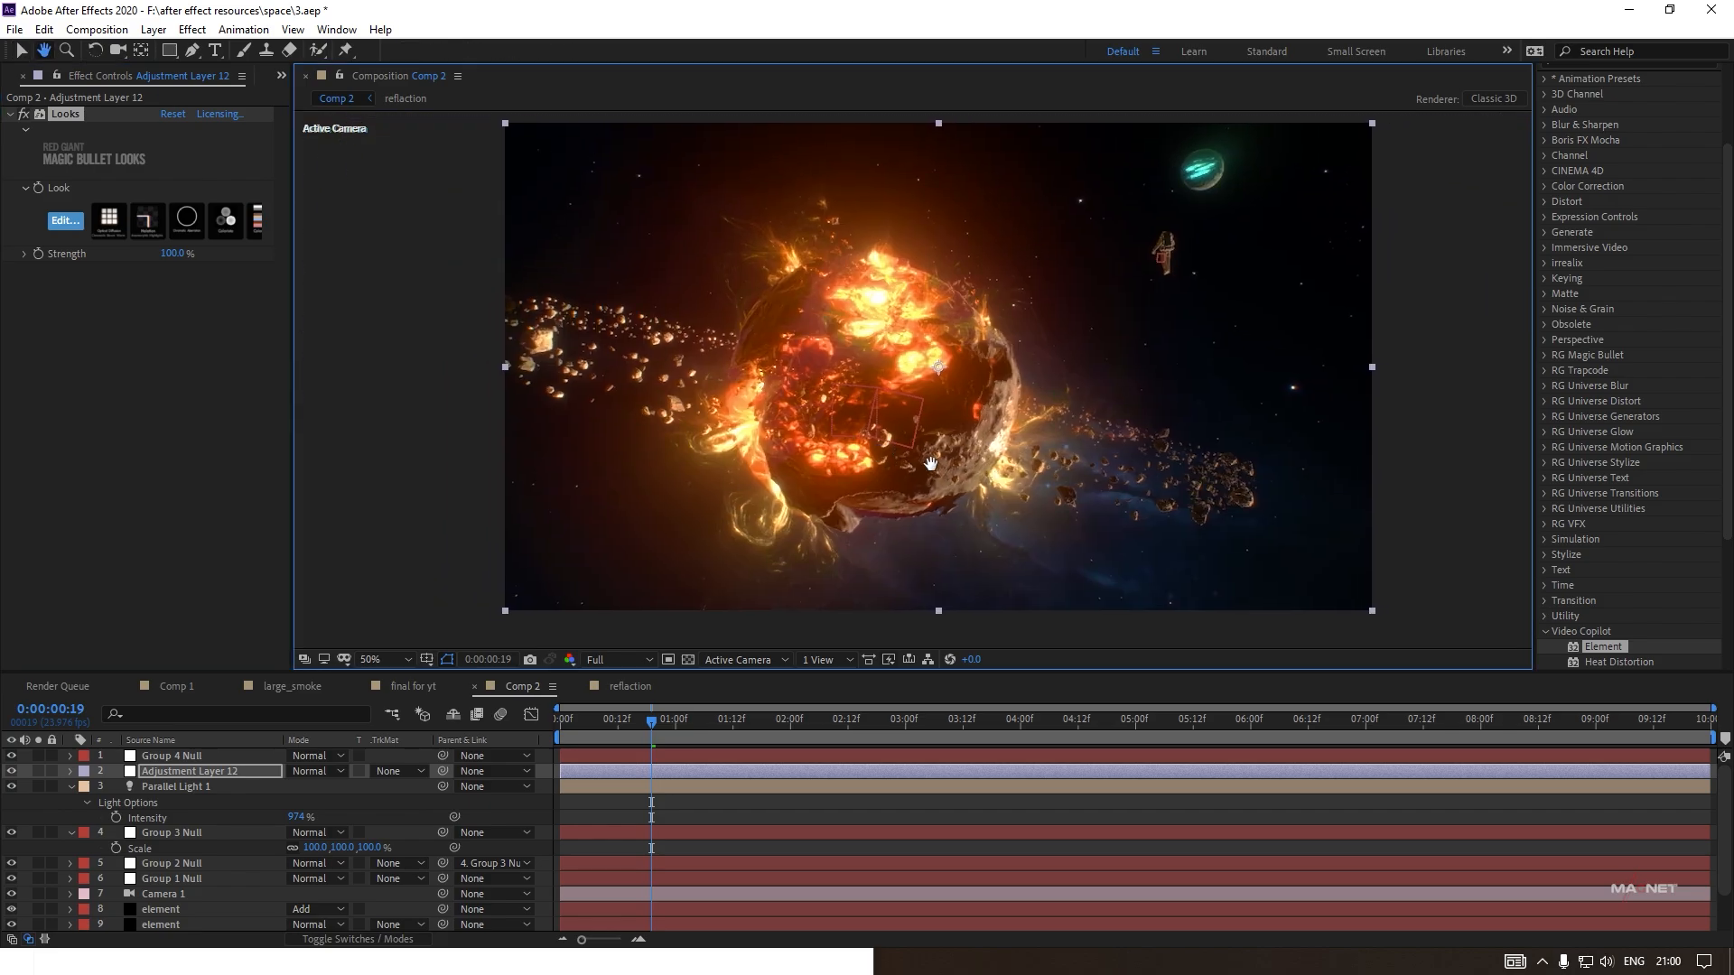
pyautogui.press('v')
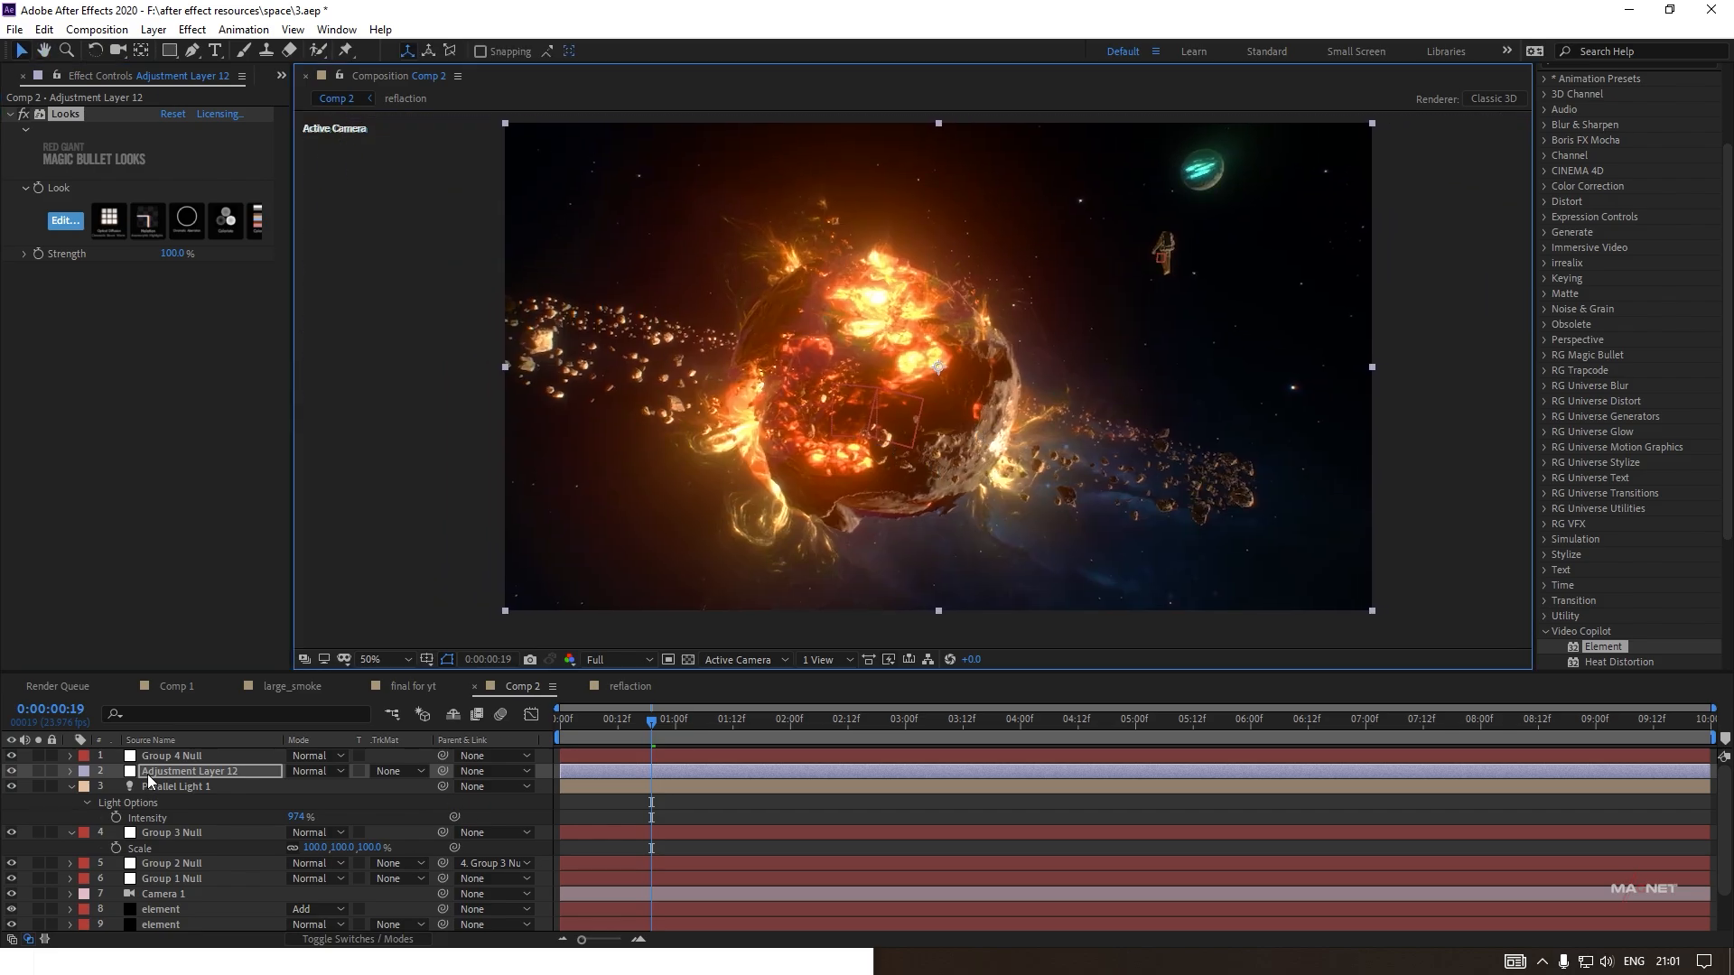
pyautogui.click(196, 773)
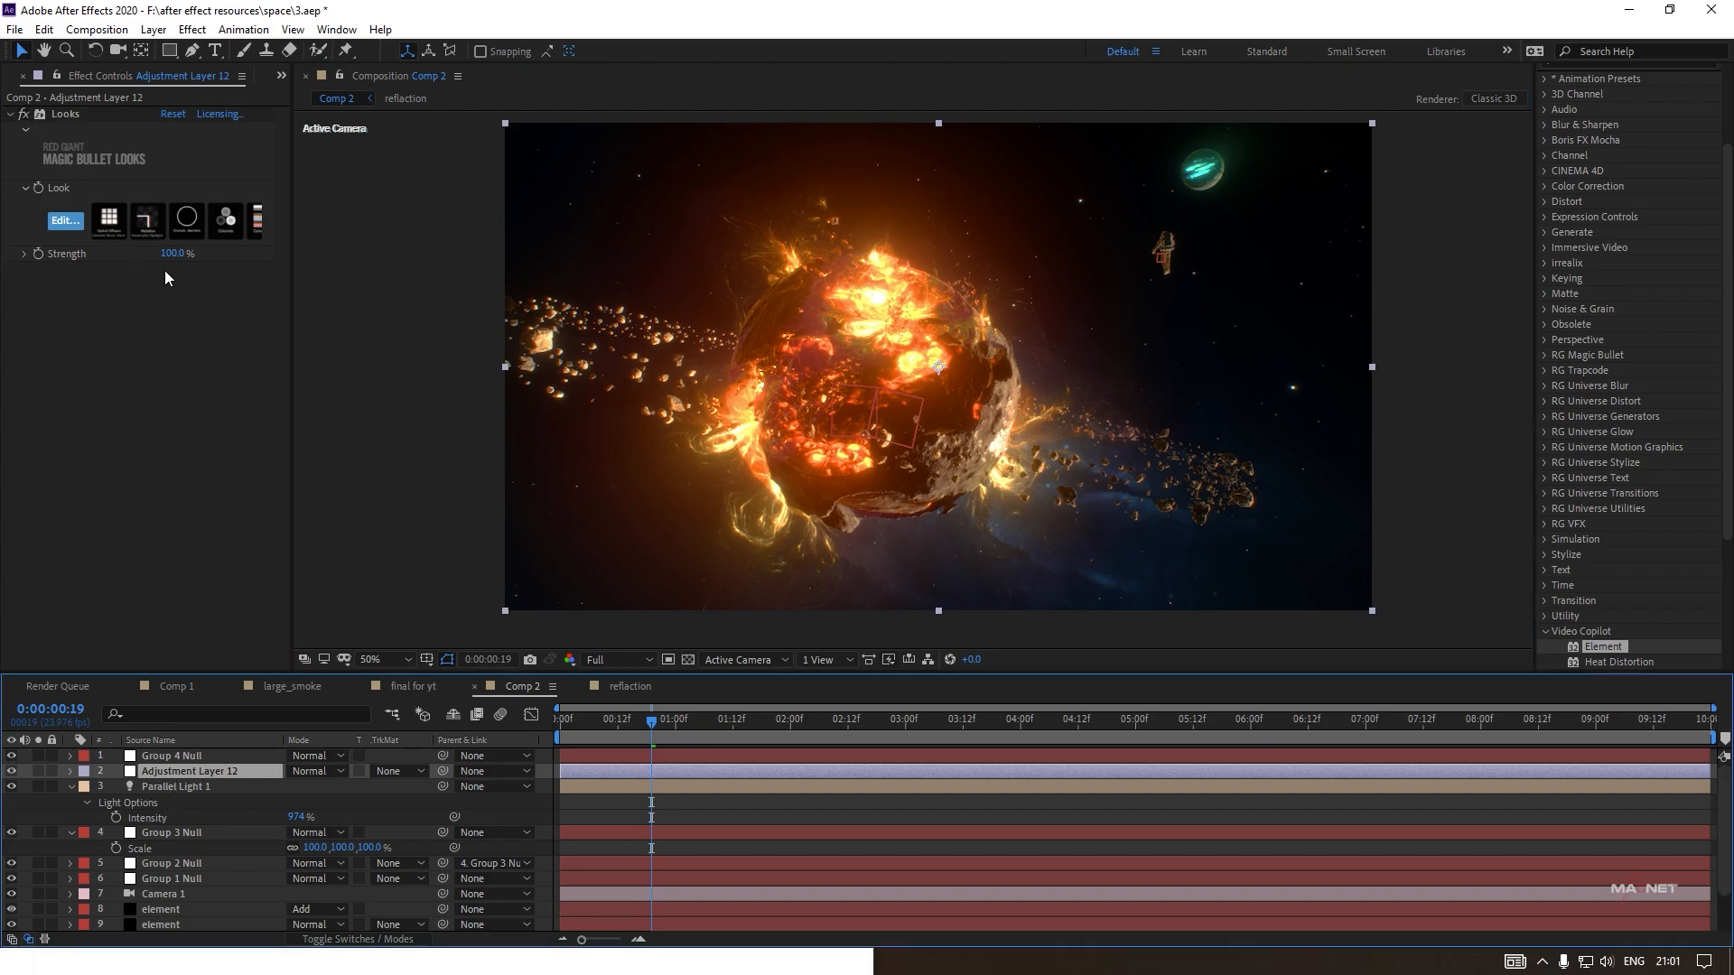
pyautogui.moveTo(172, 256); pyautogui.dragTo(165, 294)
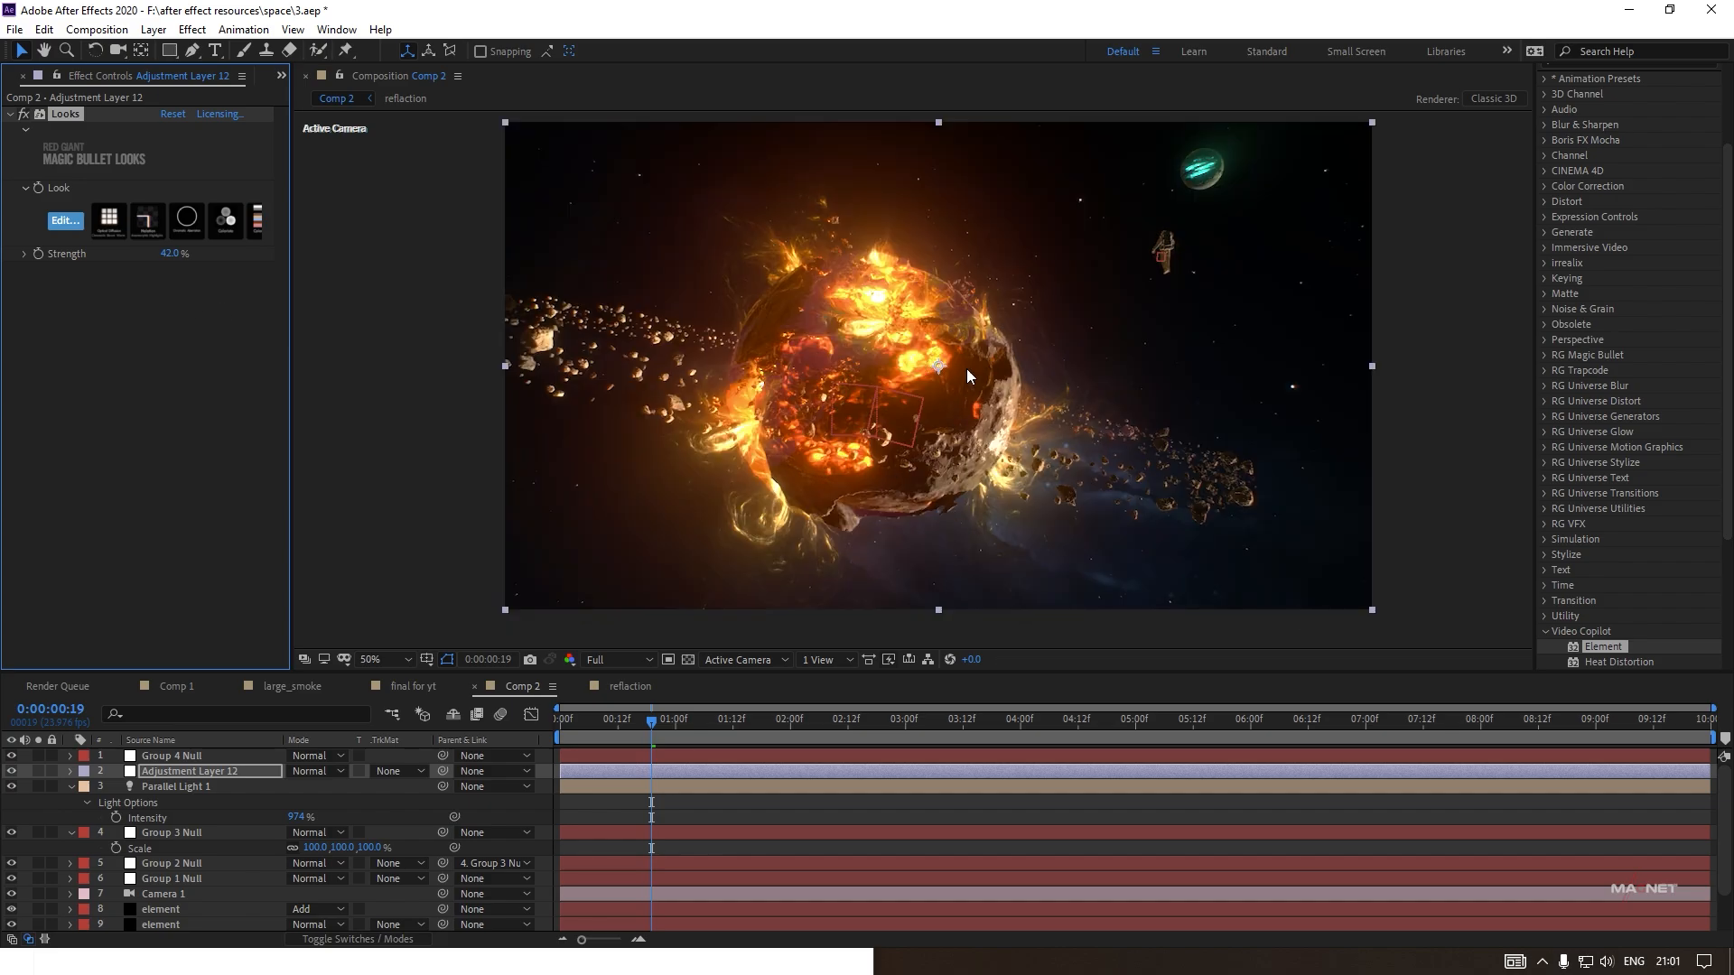
# At the first frame, reposition the Group 4 null over the planet's lower half, at about 1083.9, 680.9, -1153.3.
pyautogui.moveTo(635, 721); pyautogui.dragTo(560, 718)
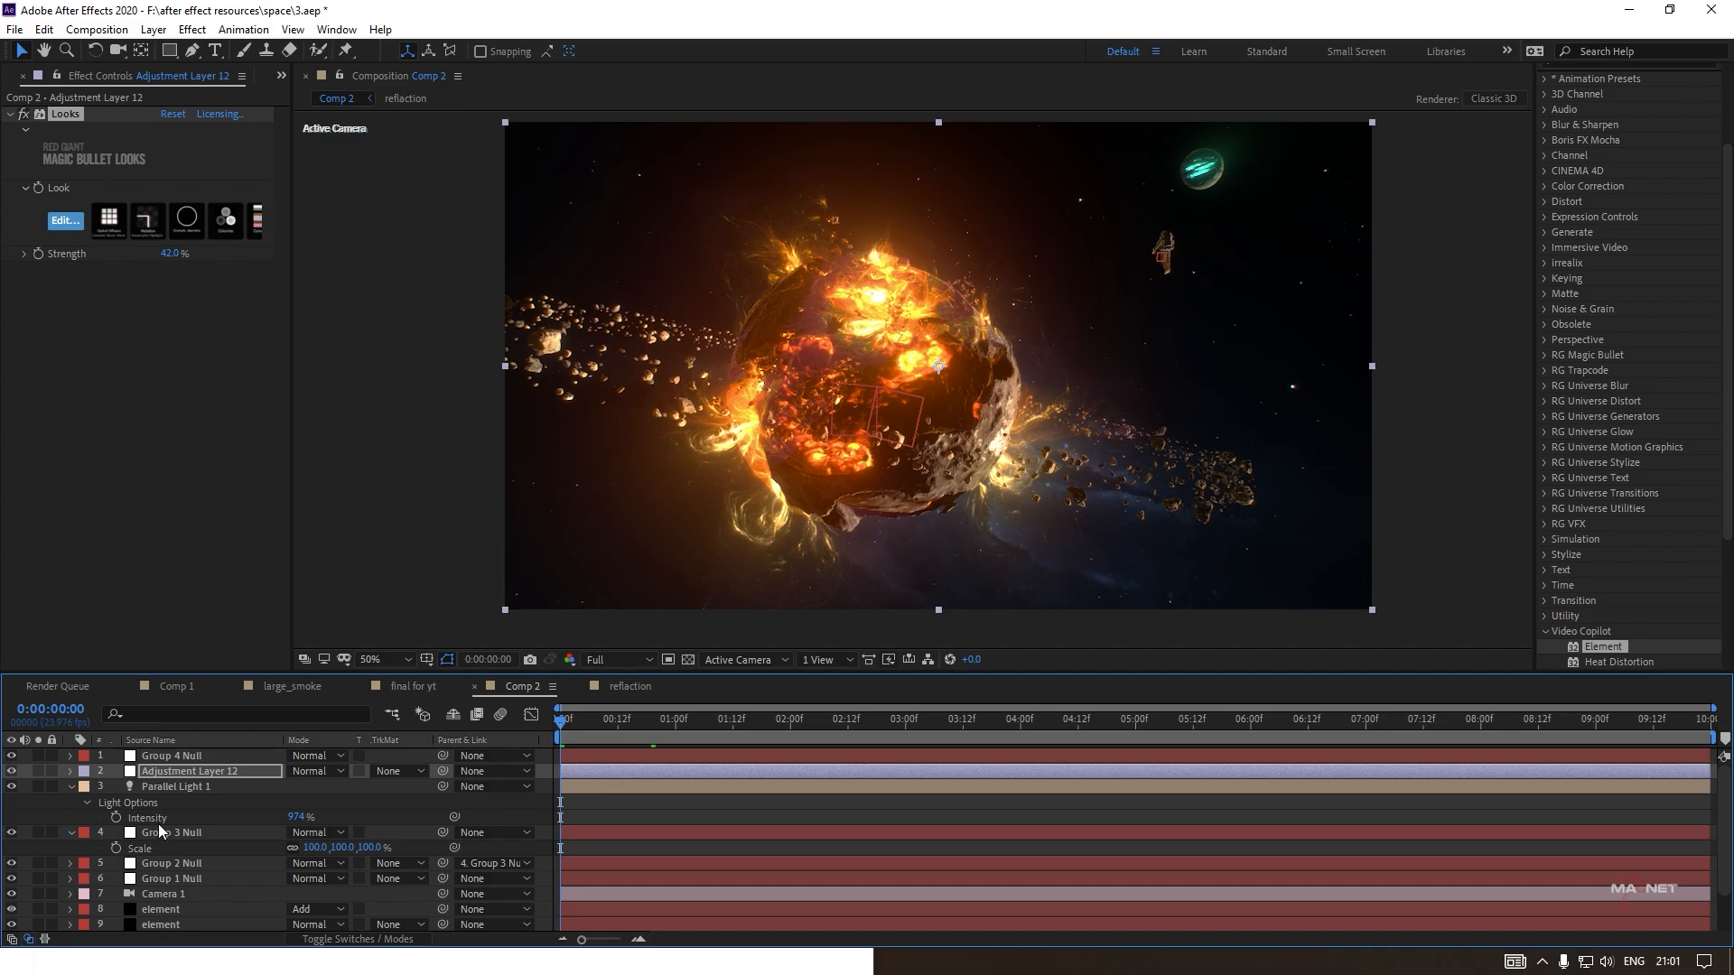
pyautogui.click(159, 756)
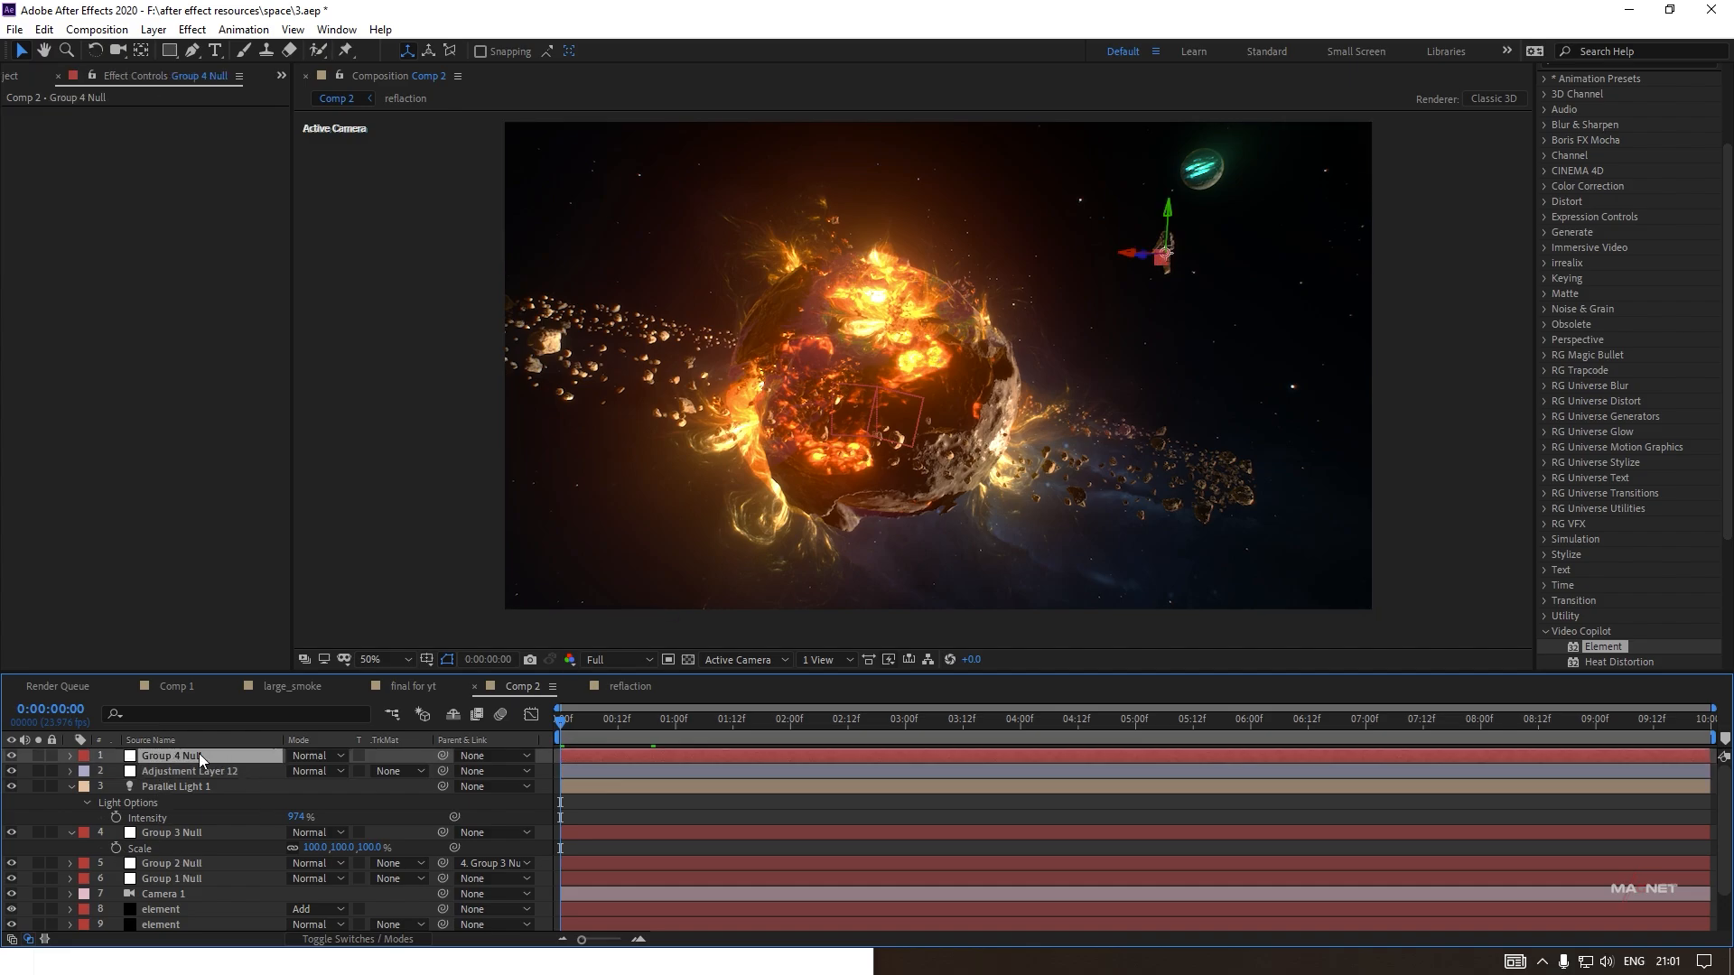
pyautogui.press('p')
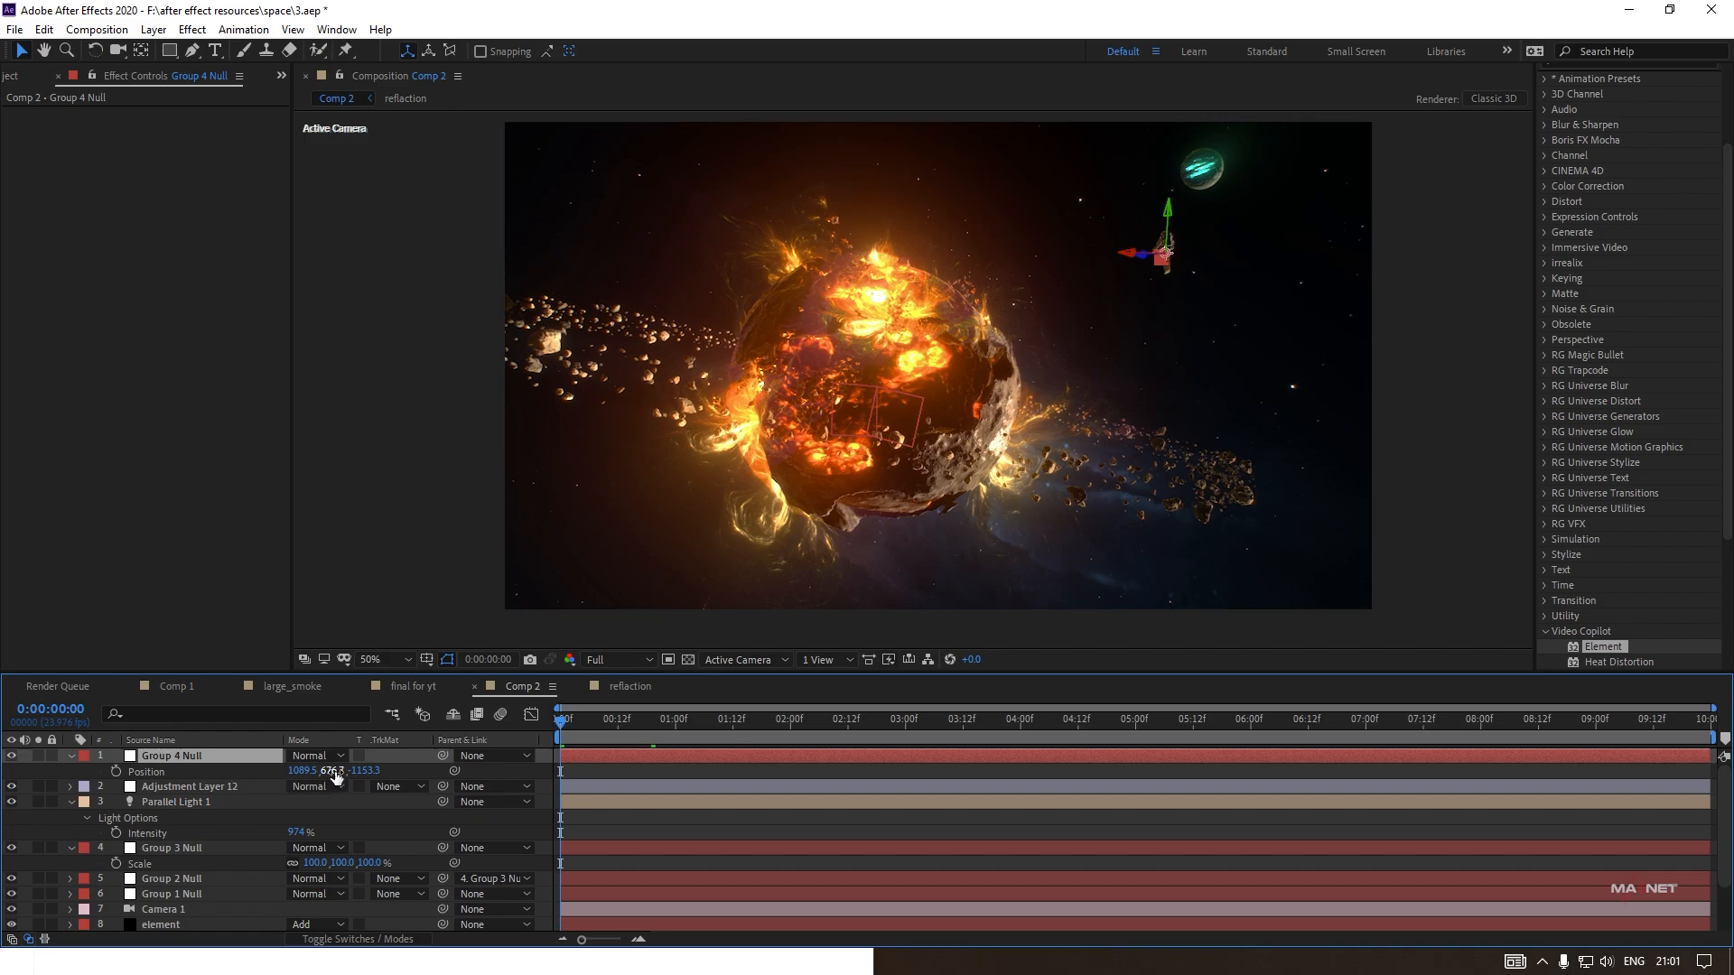
pyautogui.moveTo(334, 775); pyautogui.dragTo(257, 770)
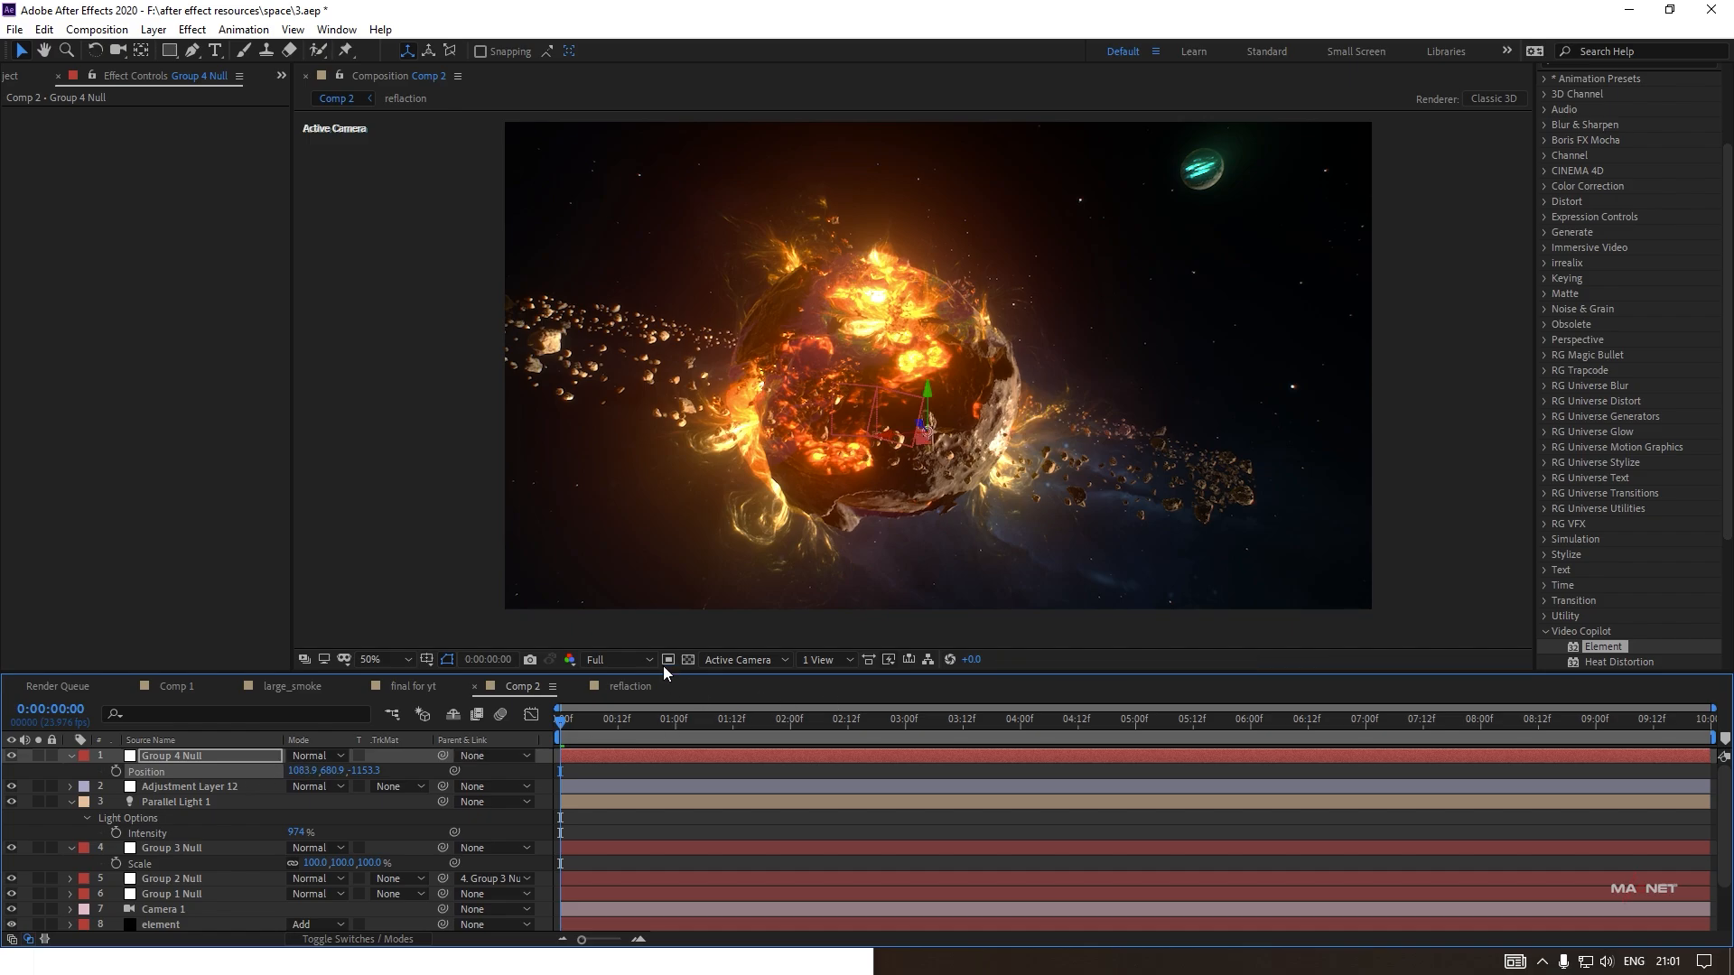
# Lower the preview resolution to Third and bring the Group 4 null closer to the camera, to Z position -1156.0.
pyautogui.click(621, 660)
pyautogui.click(609, 742)
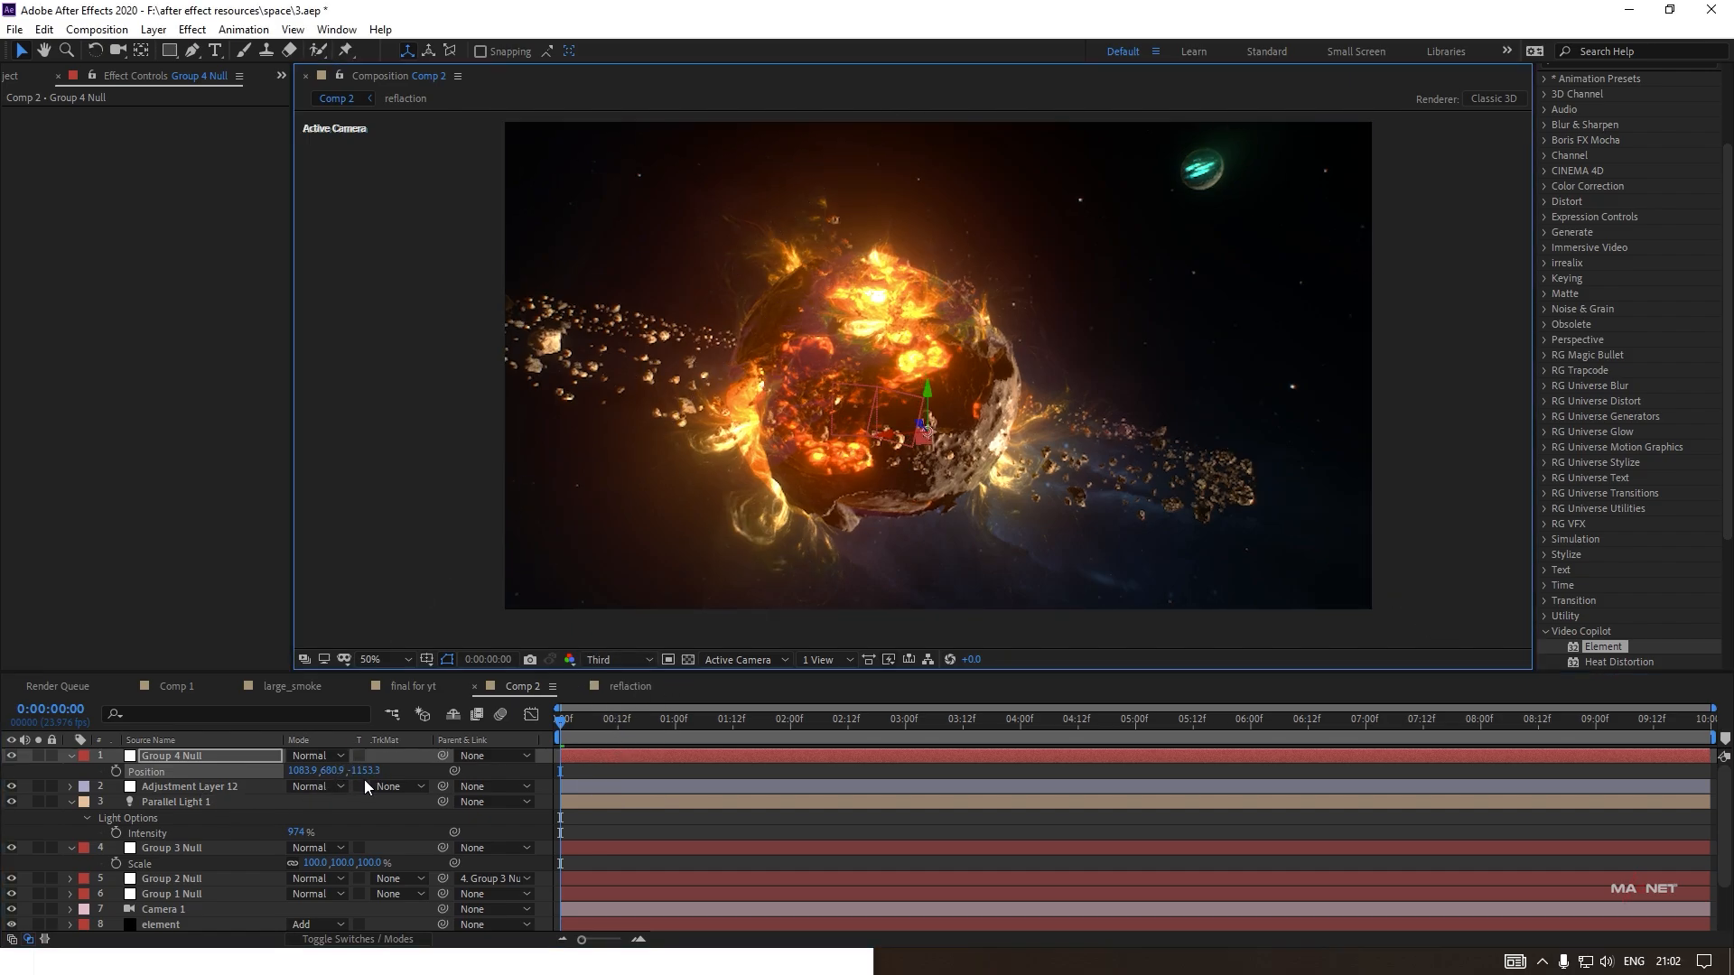
pyautogui.moveTo(369, 772)
pyautogui.mouseDown()
pyautogui.moveTo(331, 786)
pyautogui.moveTo(352, 778)
pyautogui.mouseUp()
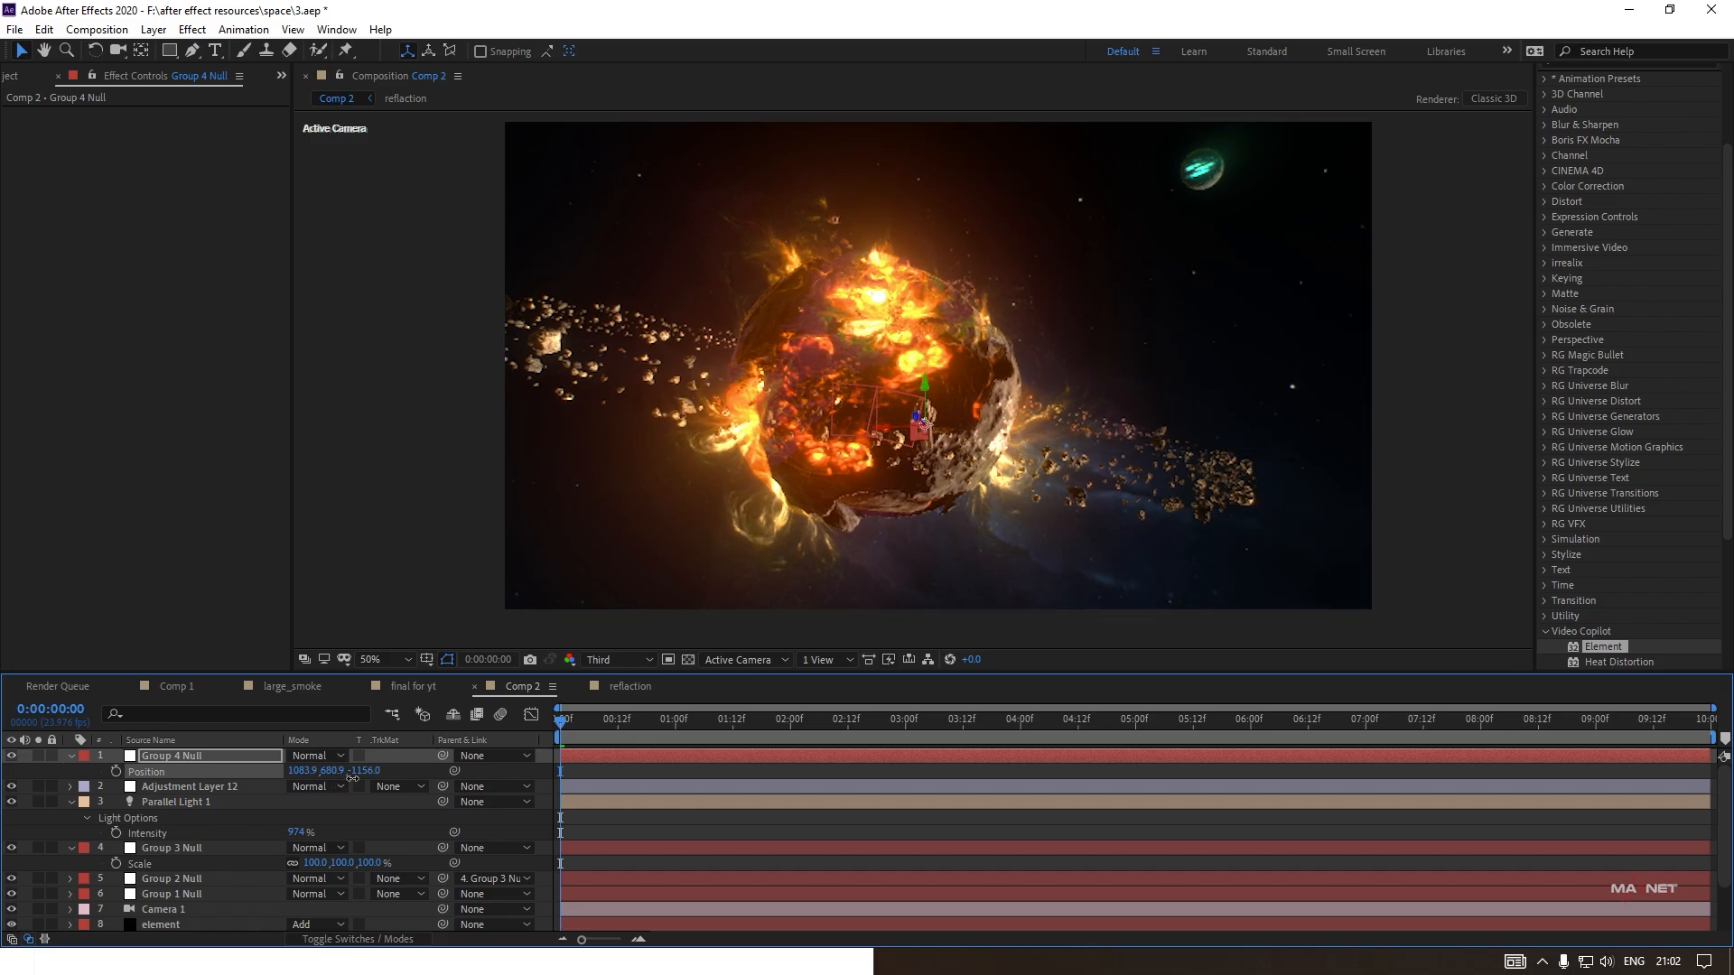
pyautogui.scroll(1, 957, 454)
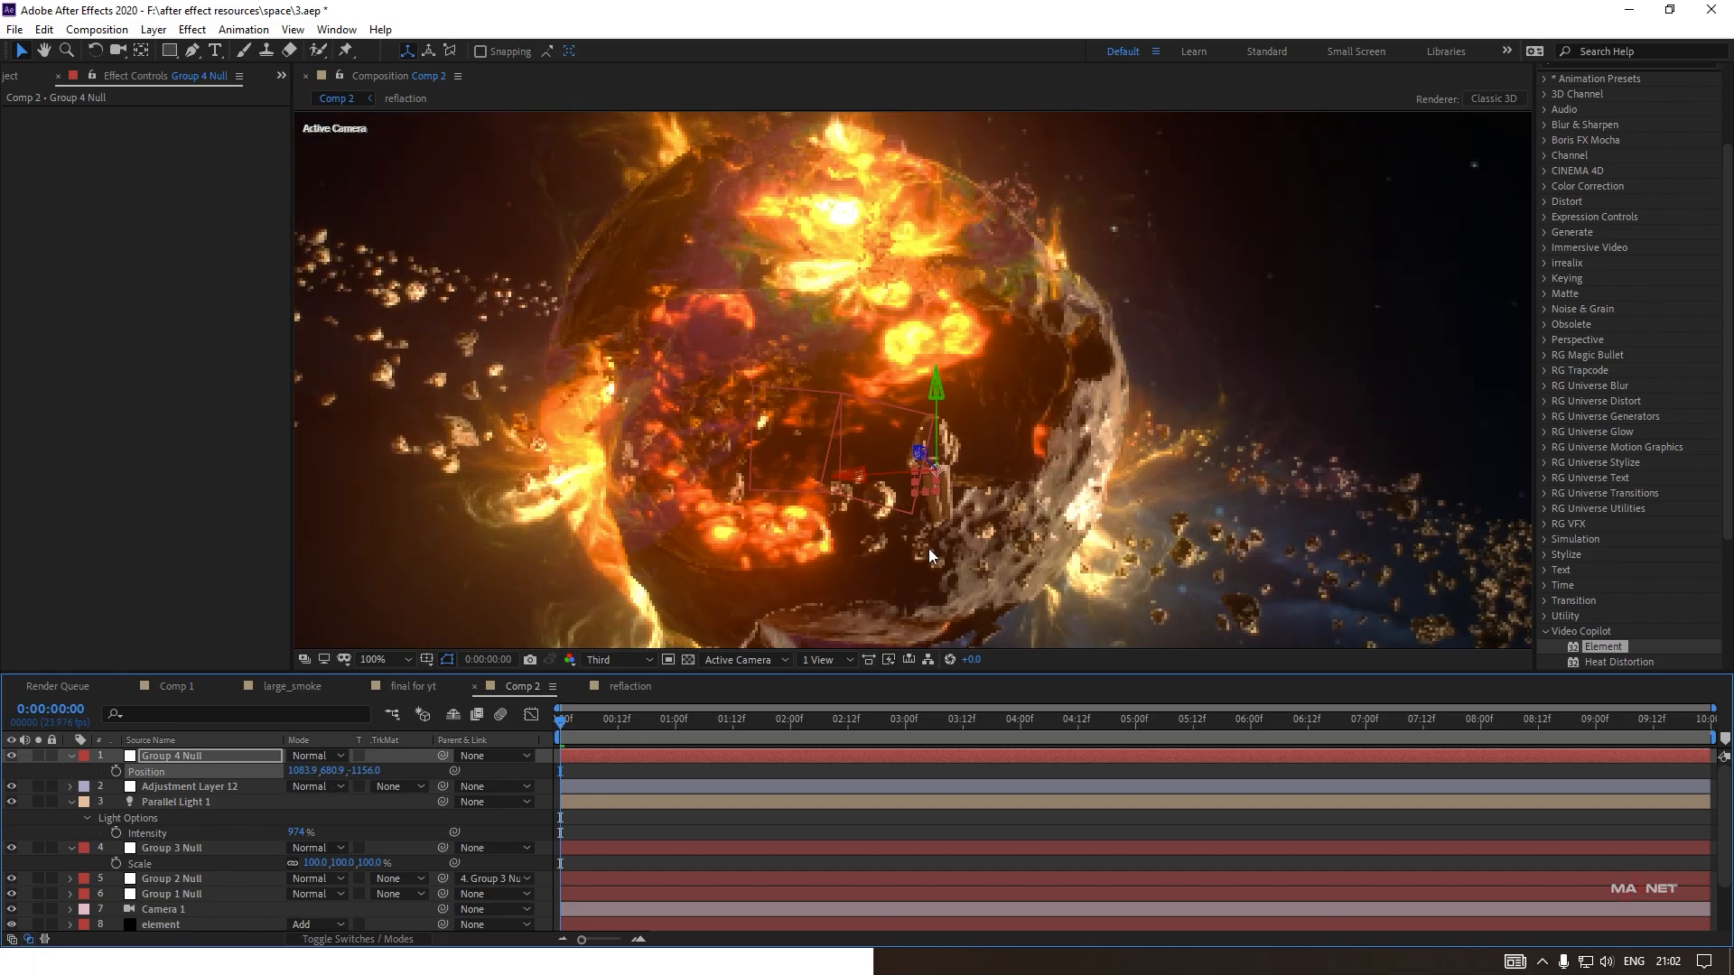
# Lower the Camera Near Plane to 1.0 in the render settings of the Normal-mode element layer's Element effect.
pyautogui.scroll(-2, 188, 922)
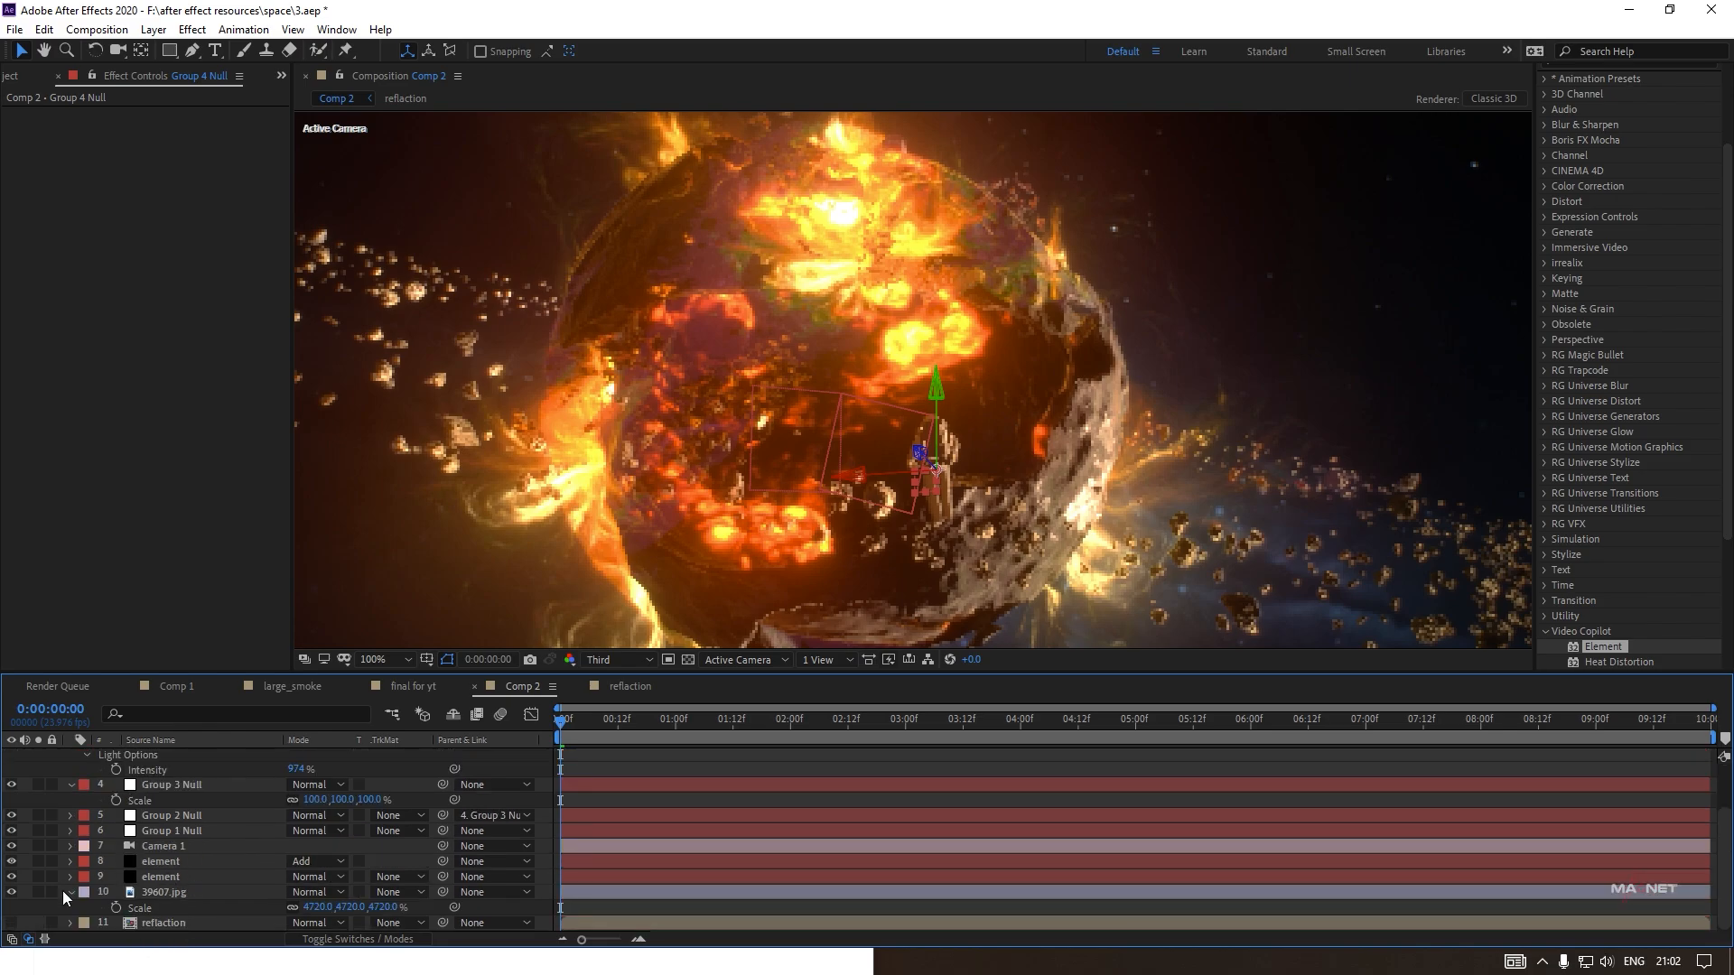
pyautogui.click(150, 878)
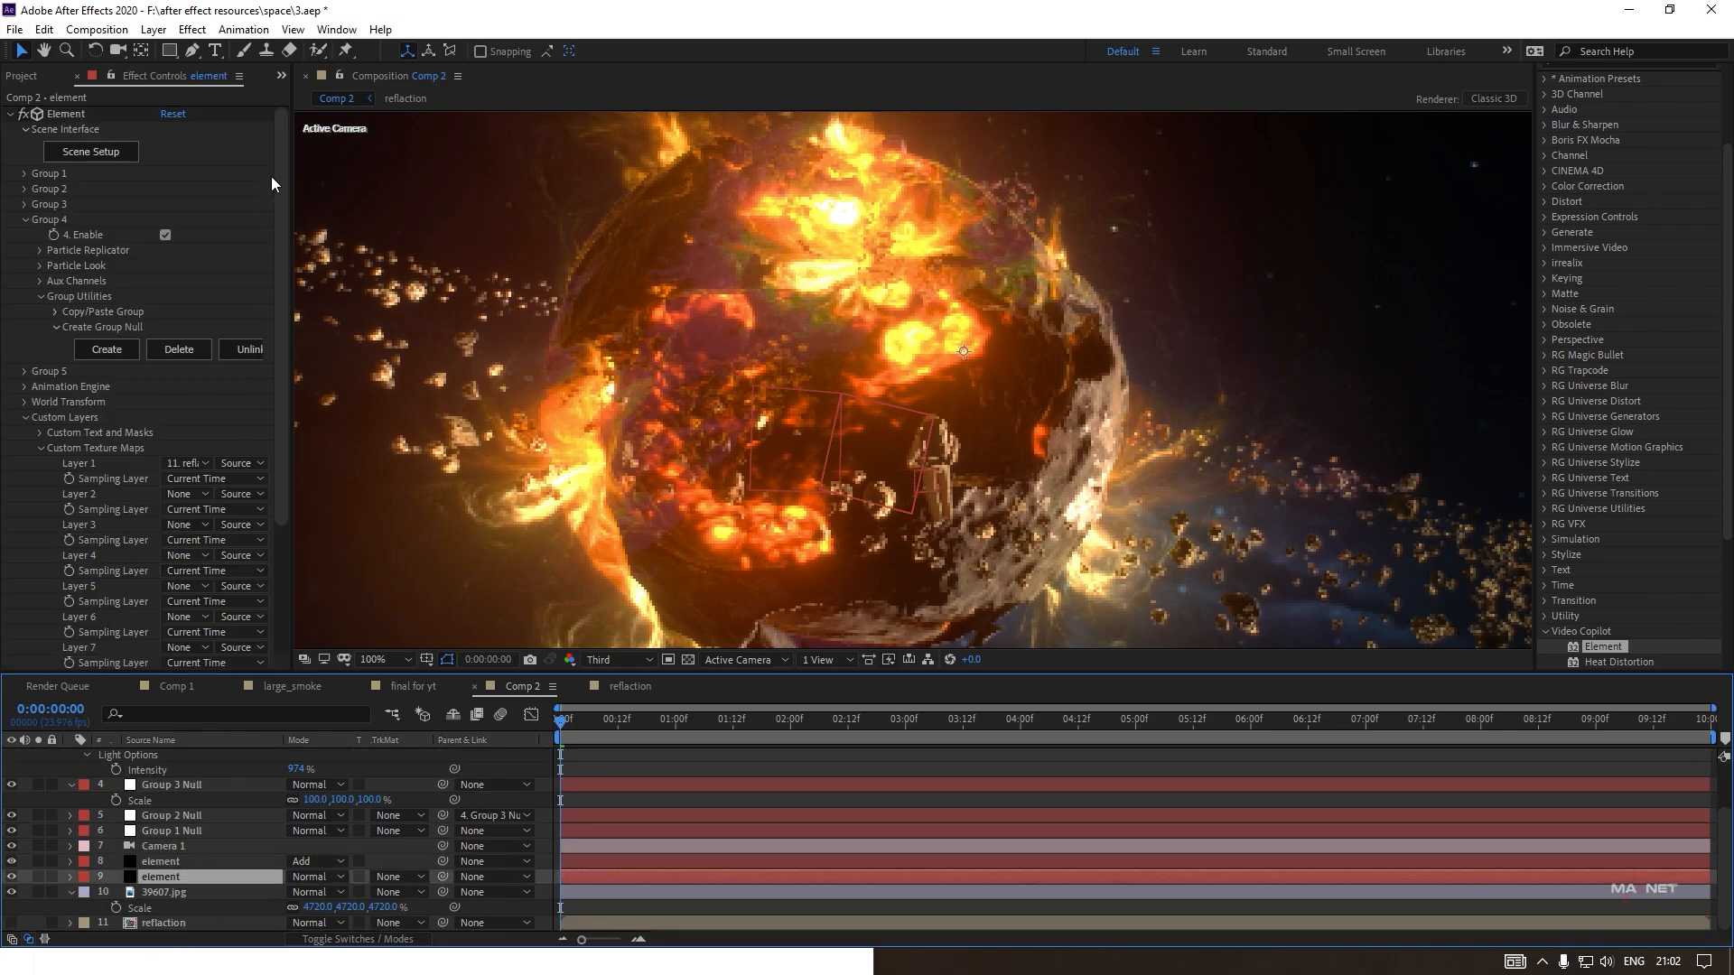
pyautogui.click(21, 418)
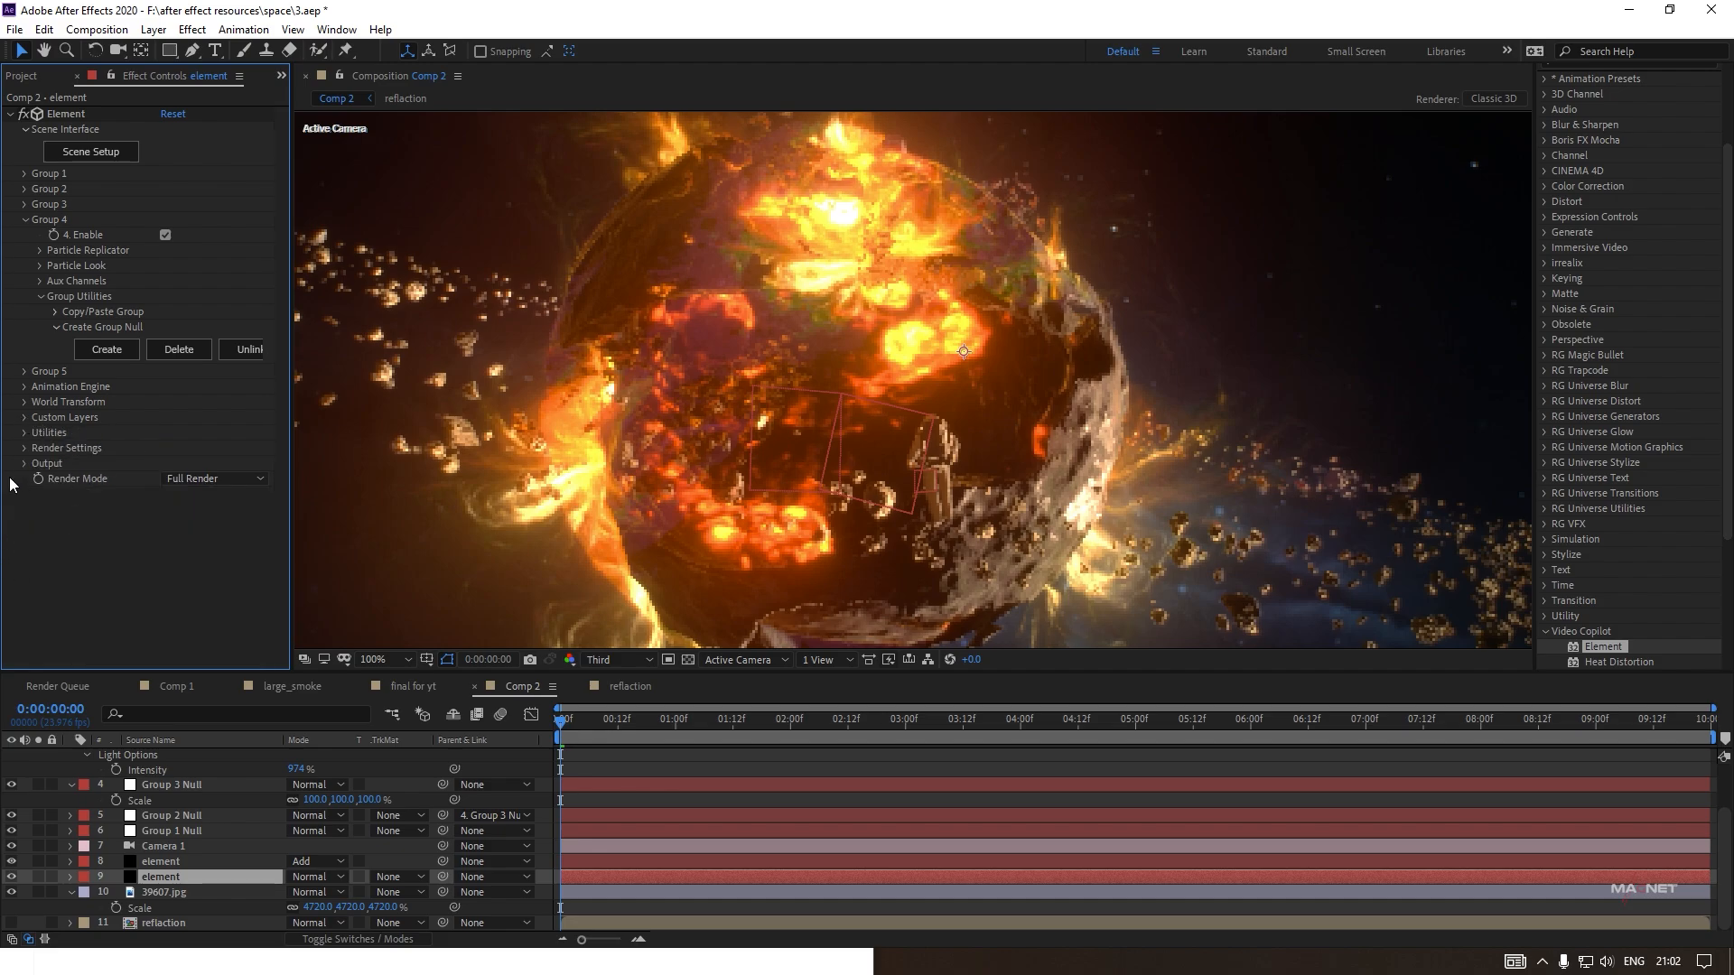
pyautogui.click(23, 449)
pyautogui.scroll(-5, 90, 596)
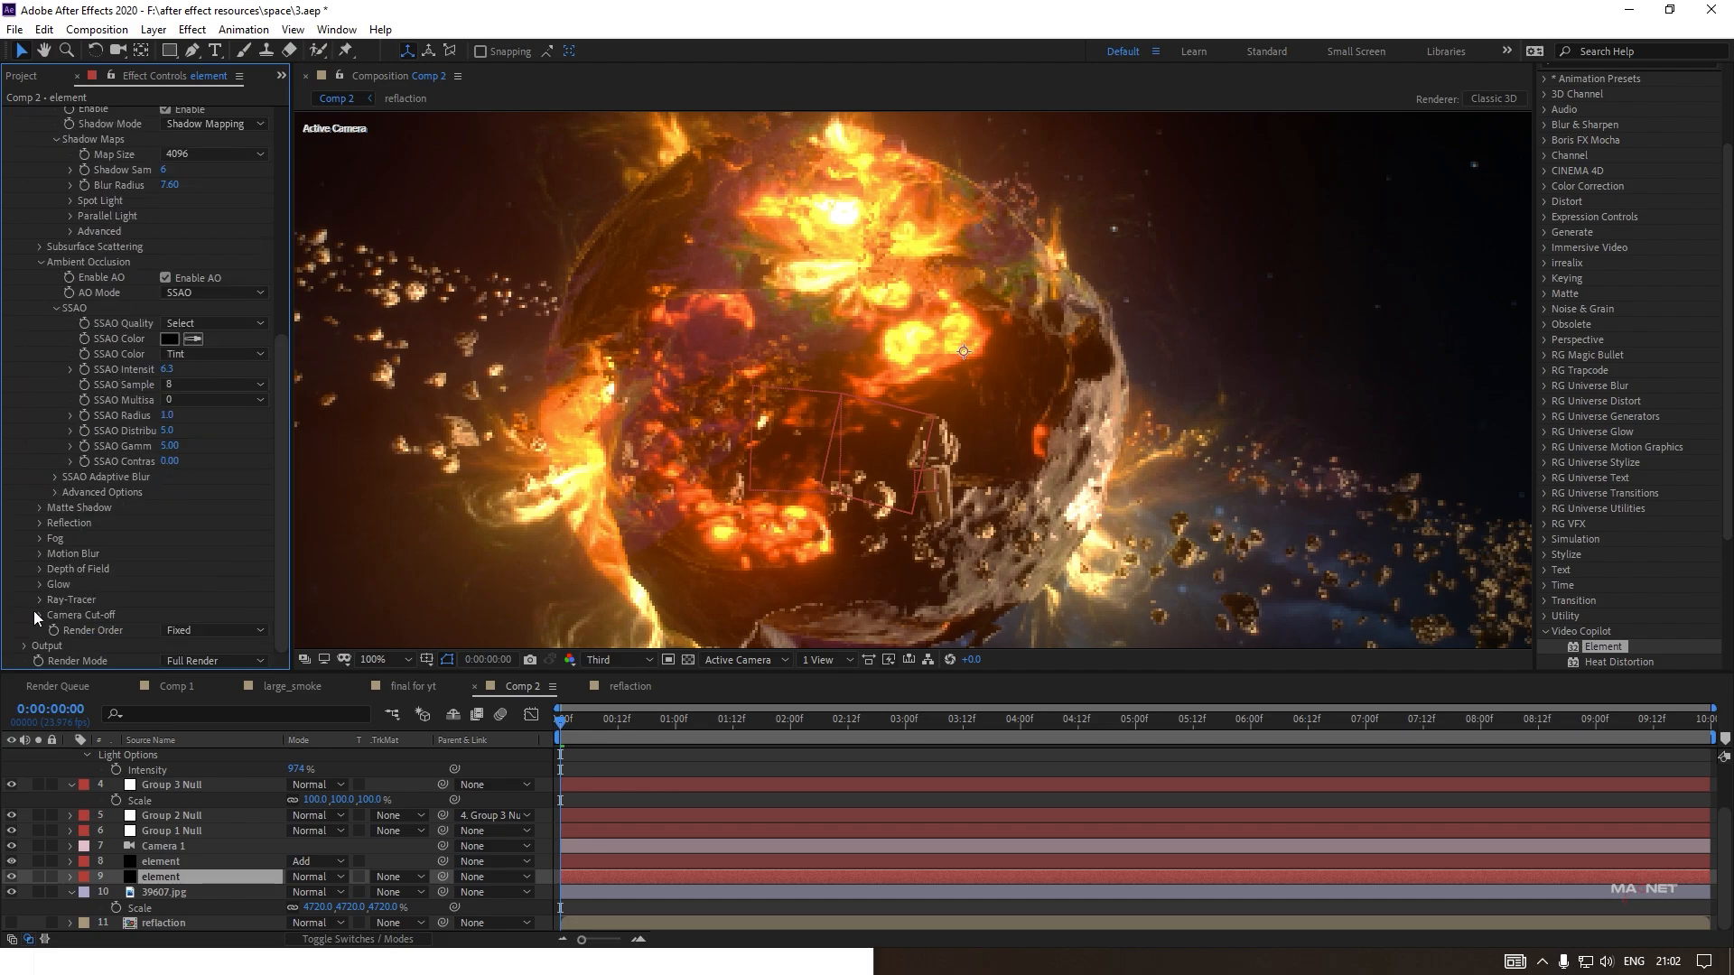
pyautogui.click(40, 614)
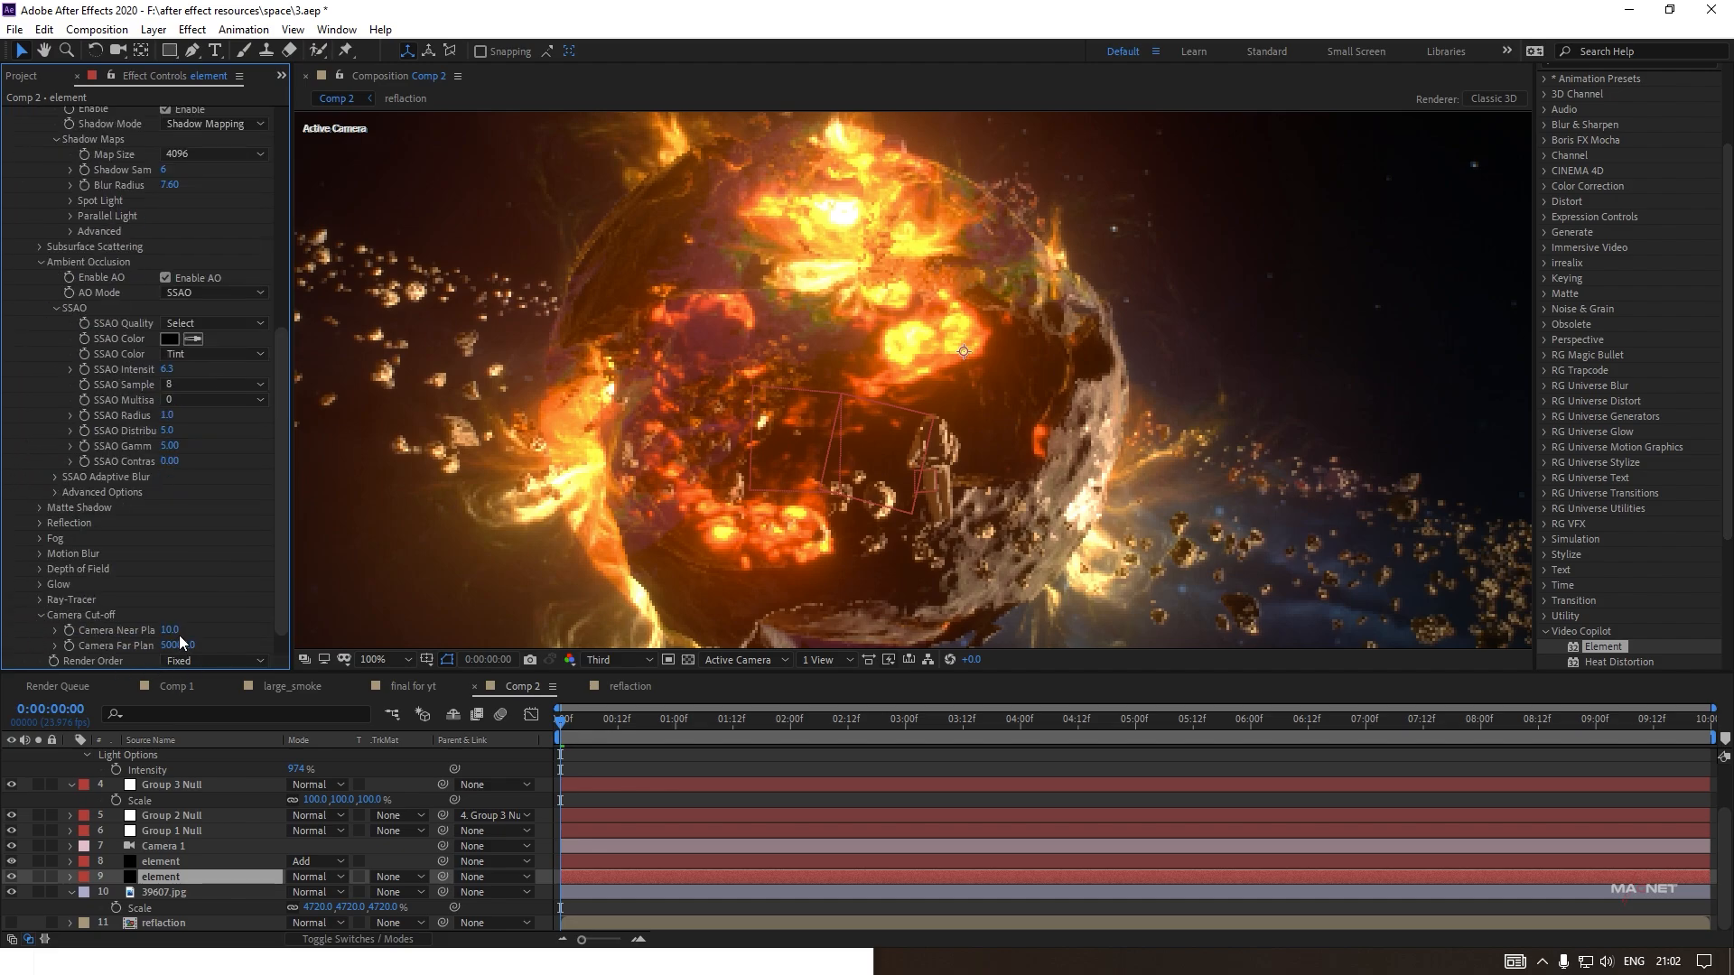
pyautogui.moveTo(162, 629); pyautogui.dragTo(38, 630)
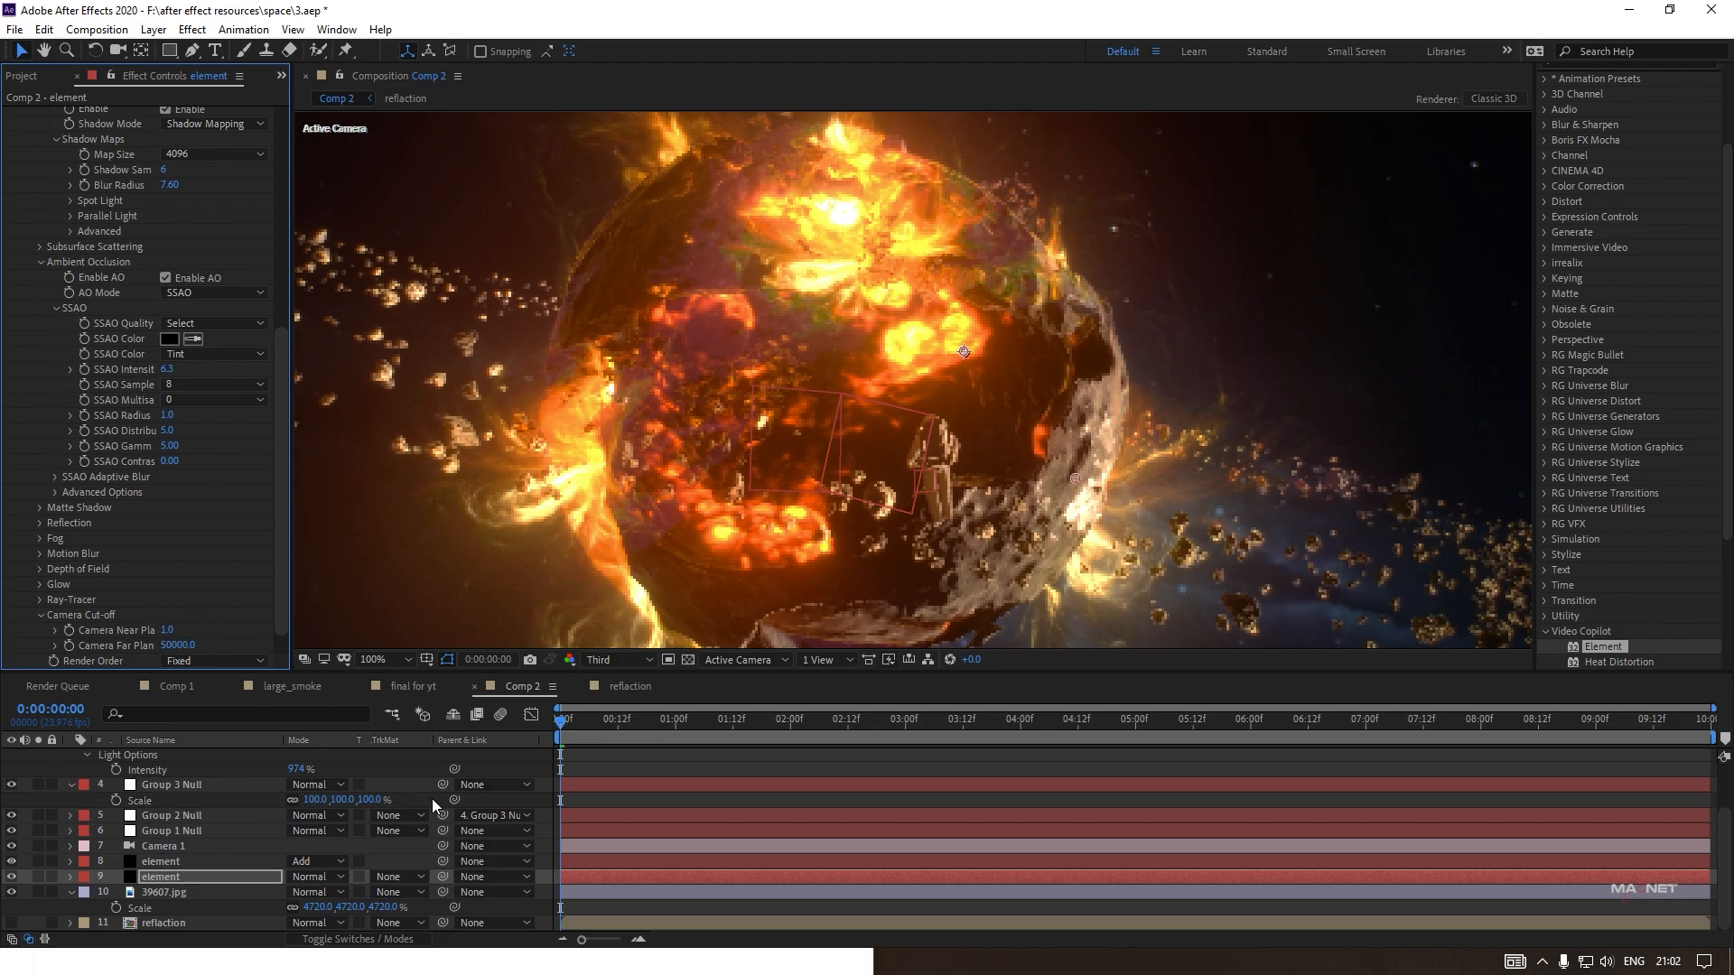
# Move the Group 4 null further toward the camera, to Z position -1163.7, and check the astronaut up close.
pyautogui.scroll(2, 185, 772)
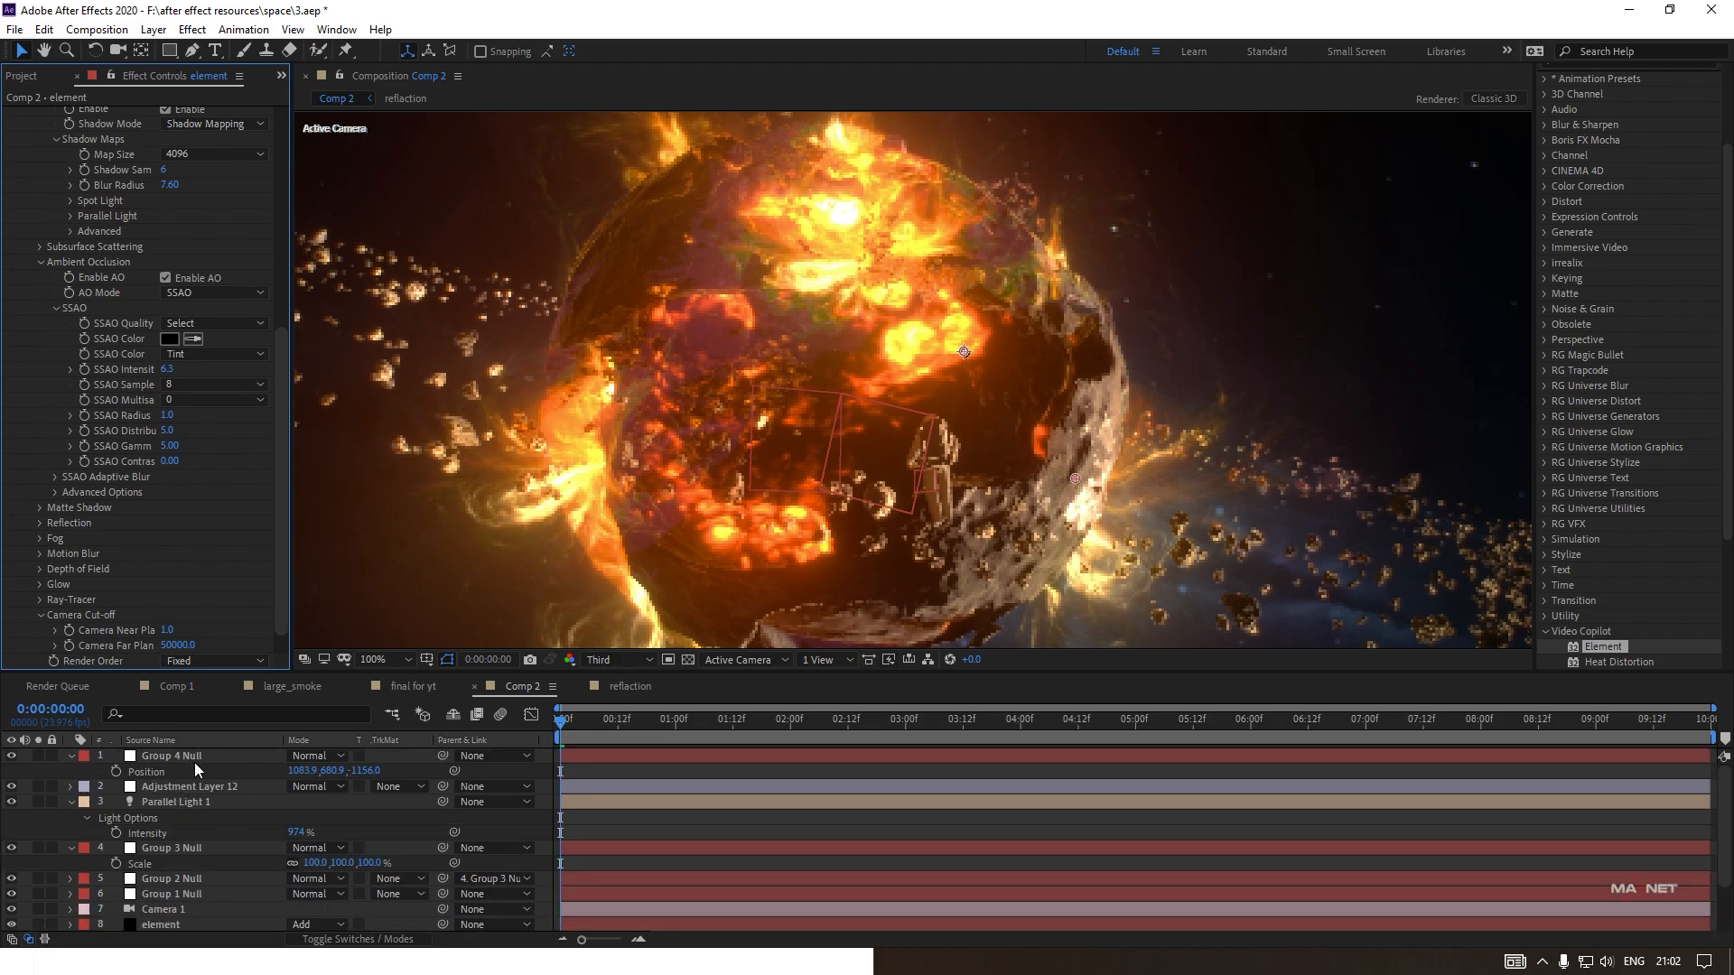
pyautogui.click(196, 756)
pyautogui.press('p')
pyautogui.moveTo(370, 771); pyautogui.dragTo(315, 784)
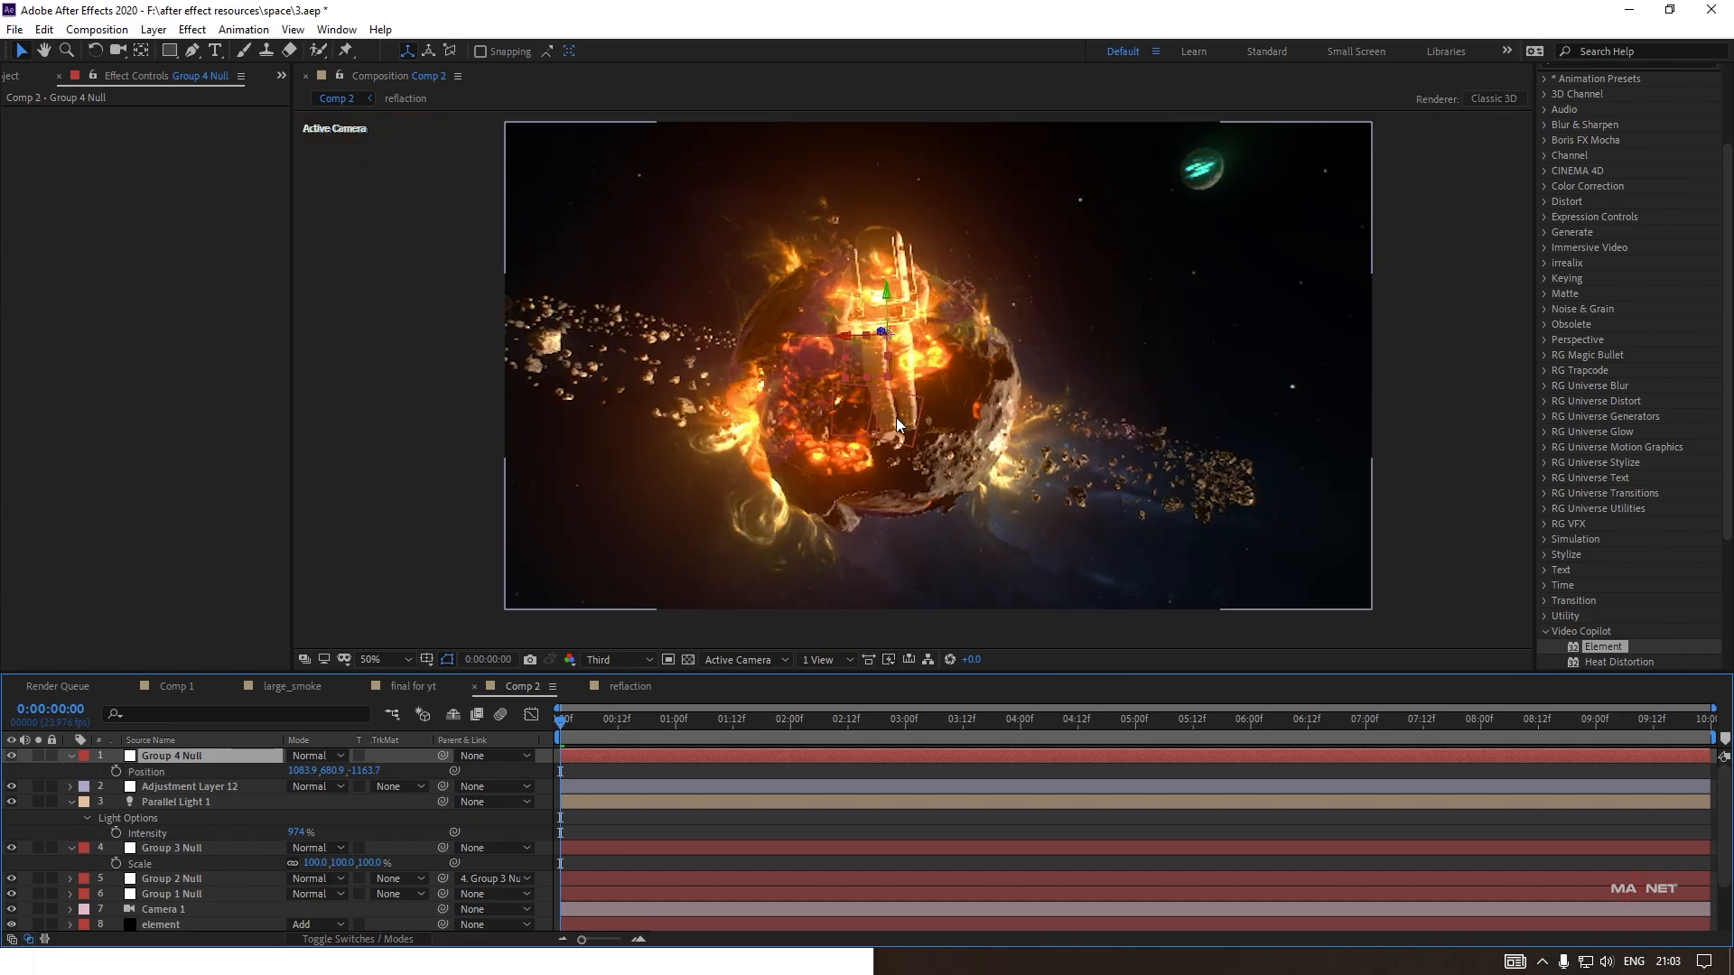
pyautogui.press('.')
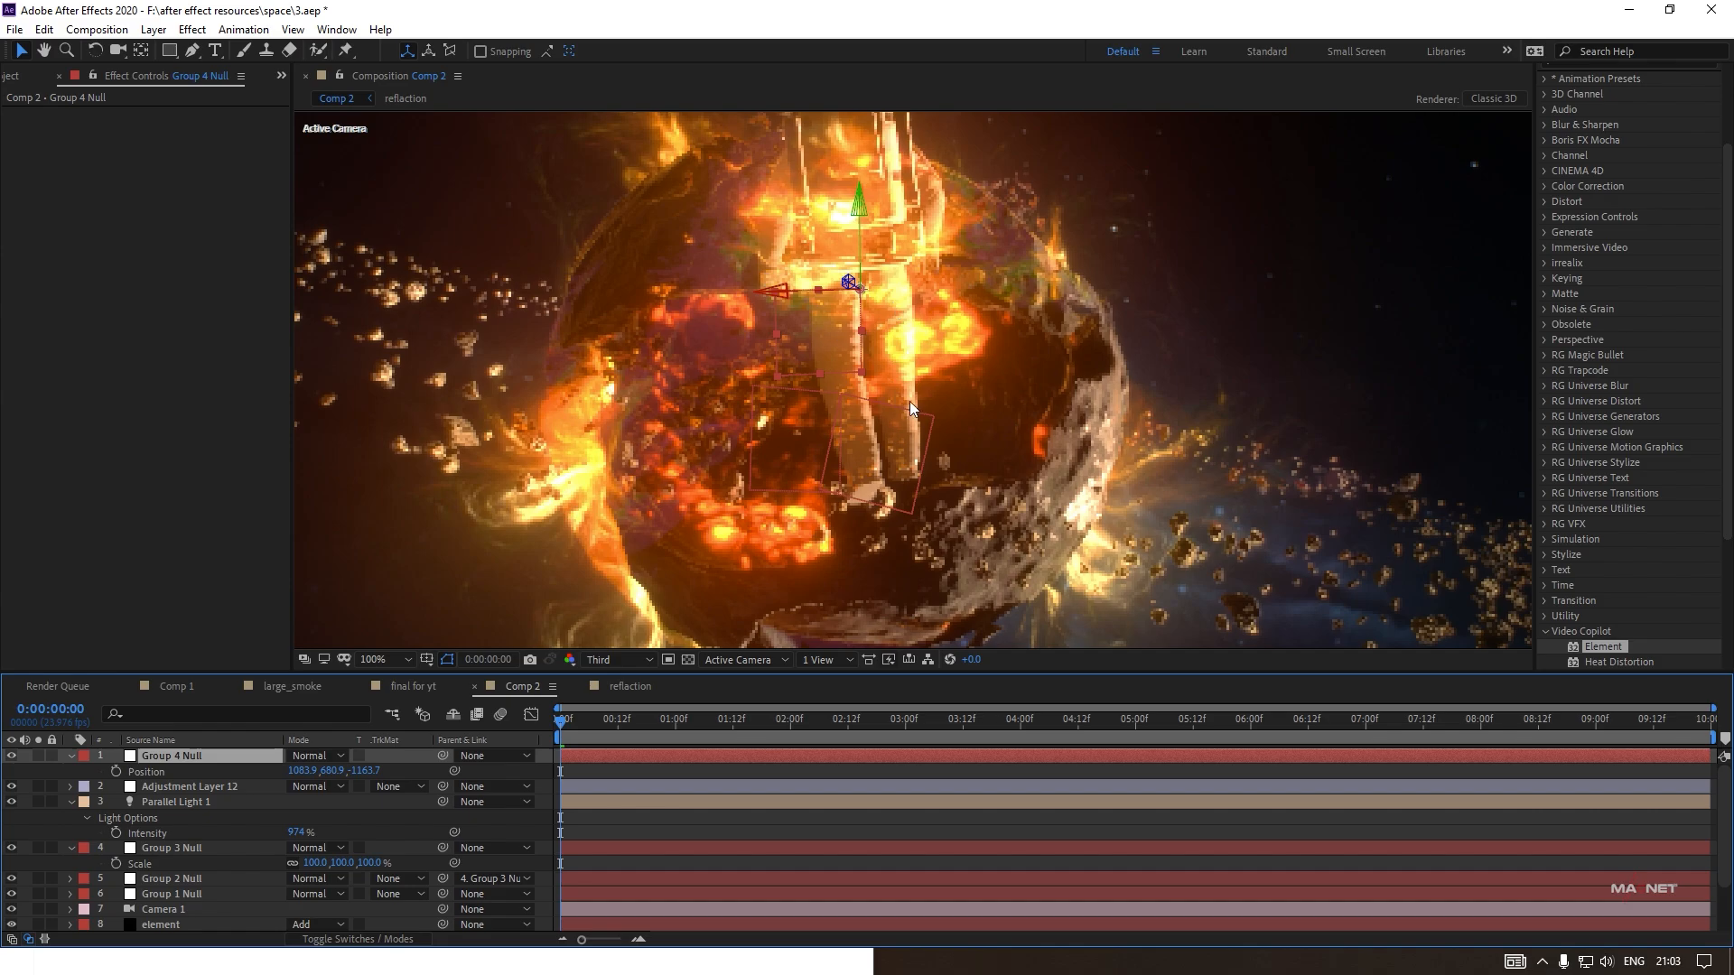
pyautogui.press(',')
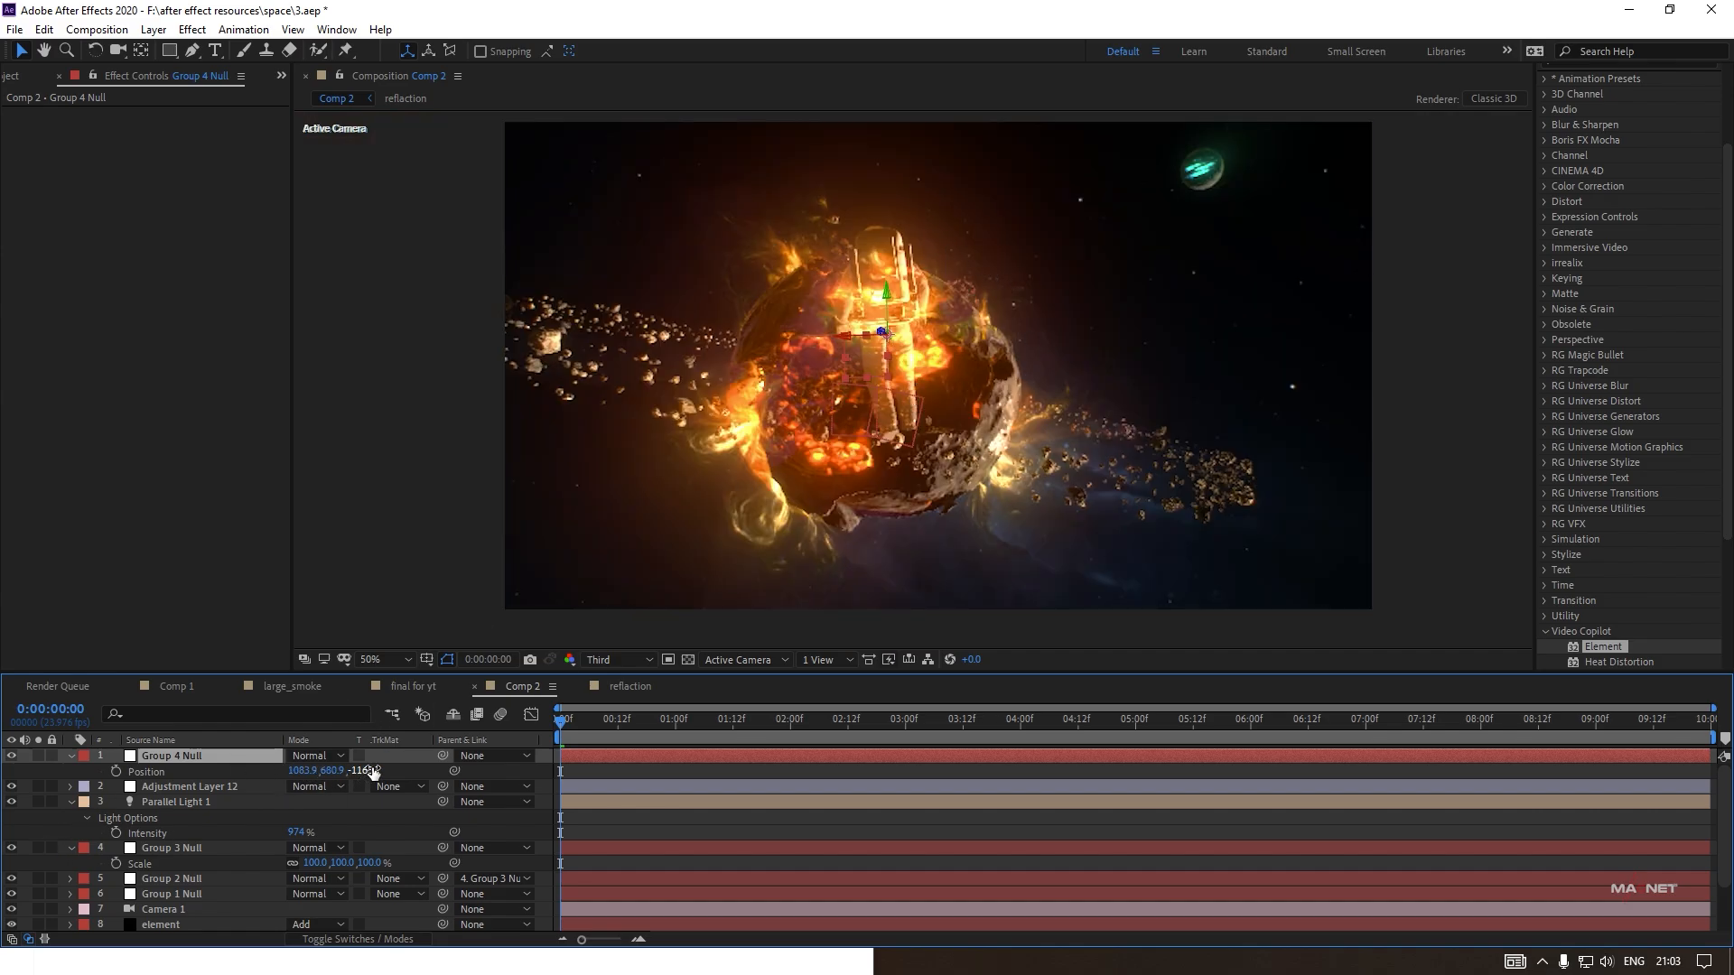
# Place the astronaut beside the planet over the asteroid belt by setting the Group 4 null's position to 1085.1, 681.6, -1163.8.
pyautogui.moveTo(371, 772); pyautogui.dragTo(345, 771)
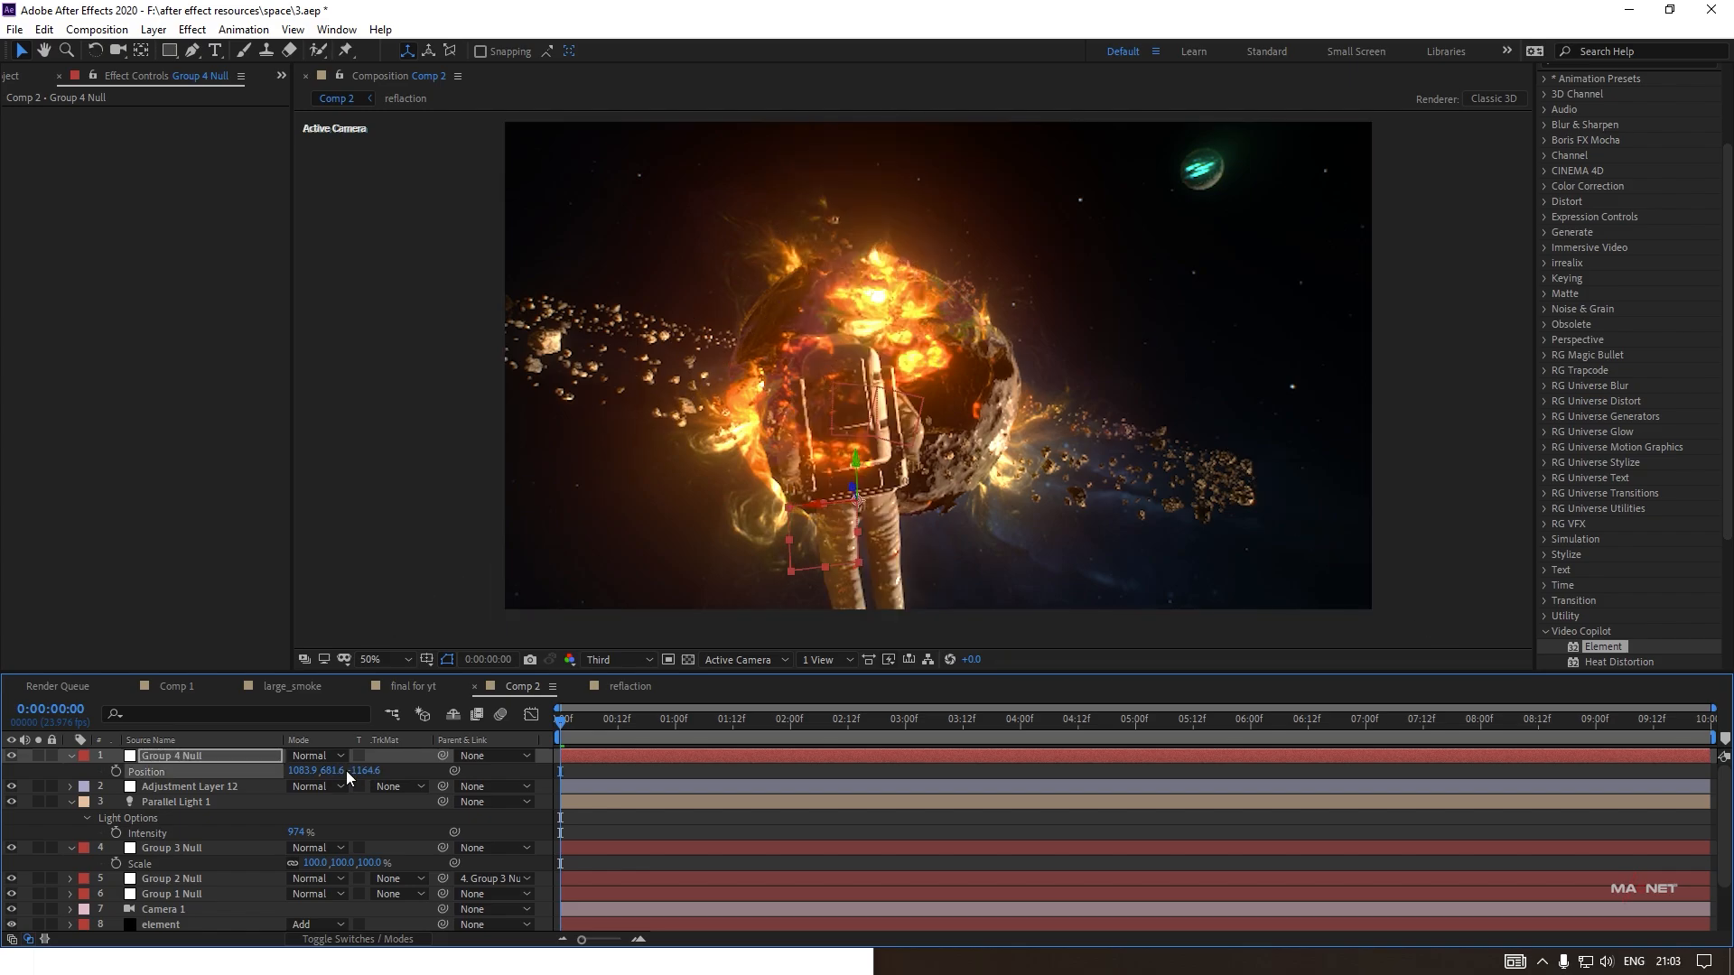
pyautogui.moveTo(300, 770); pyautogui.dragTo(307, 770)
pyautogui.scroll(-2, 930, 486)
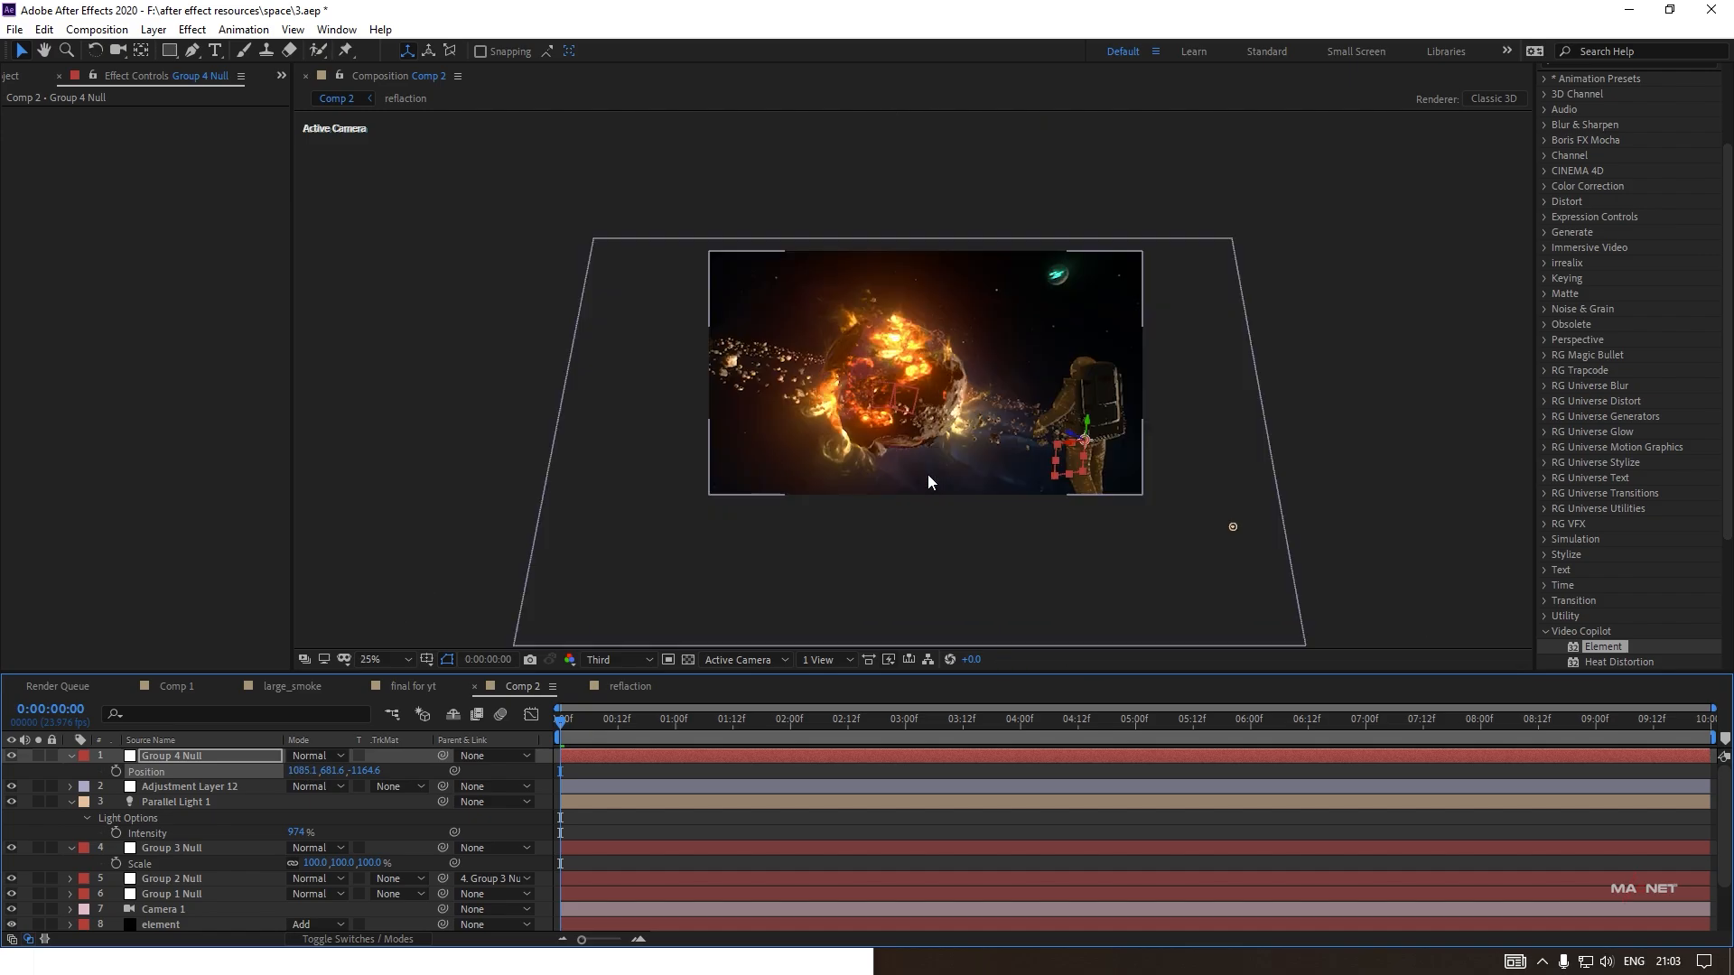
pyautogui.scroll(2, 929, 484)
pyautogui.moveTo(369, 770); pyautogui.dragTo(373, 772)
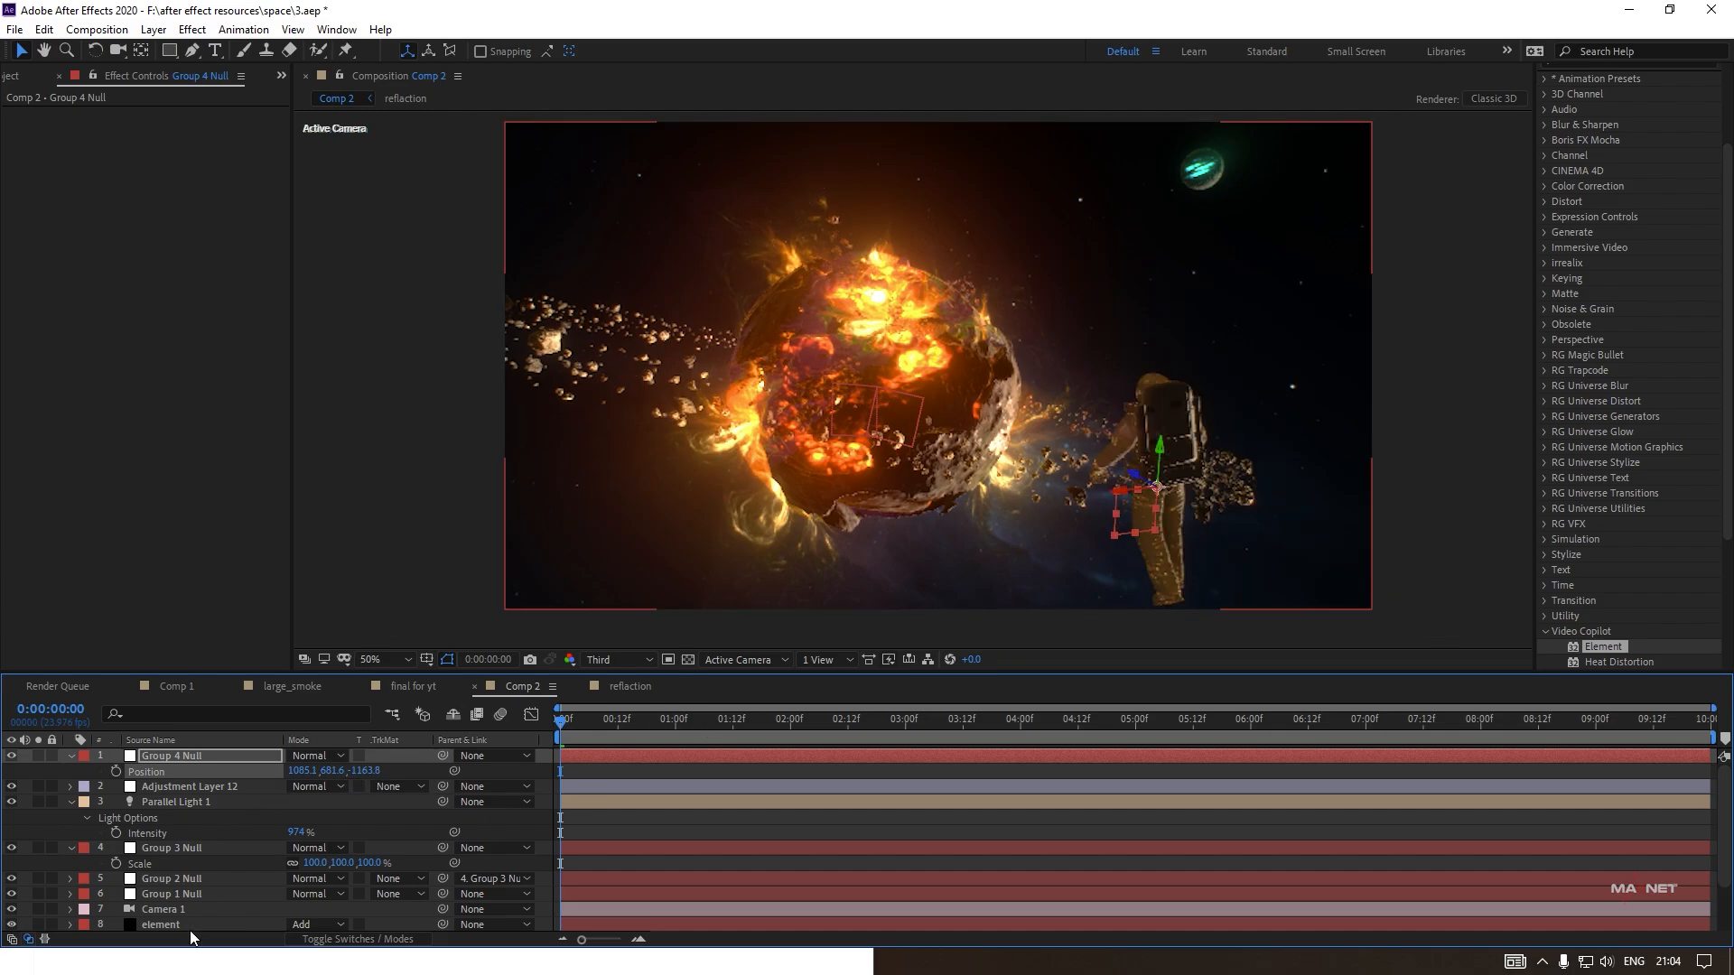
# Copy the Element effect from the Normal-mode element layer.
pyautogui.scroll(-2, 163, 883)
pyautogui.click(170, 864)
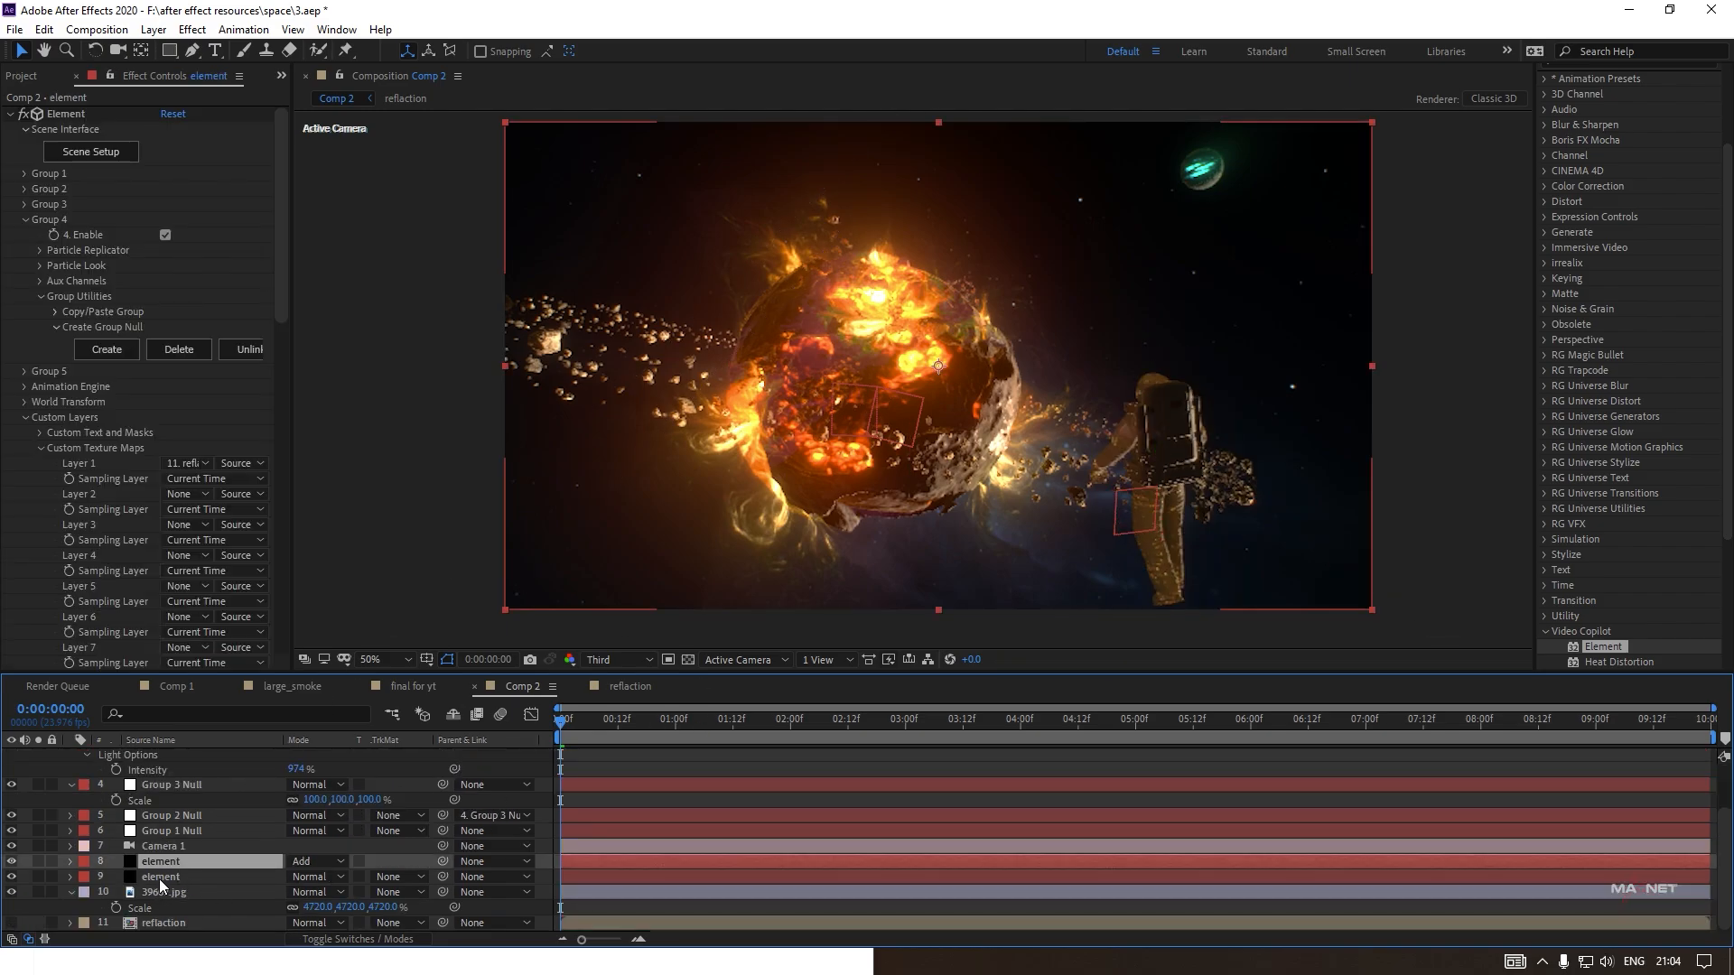
pyautogui.click(153, 877)
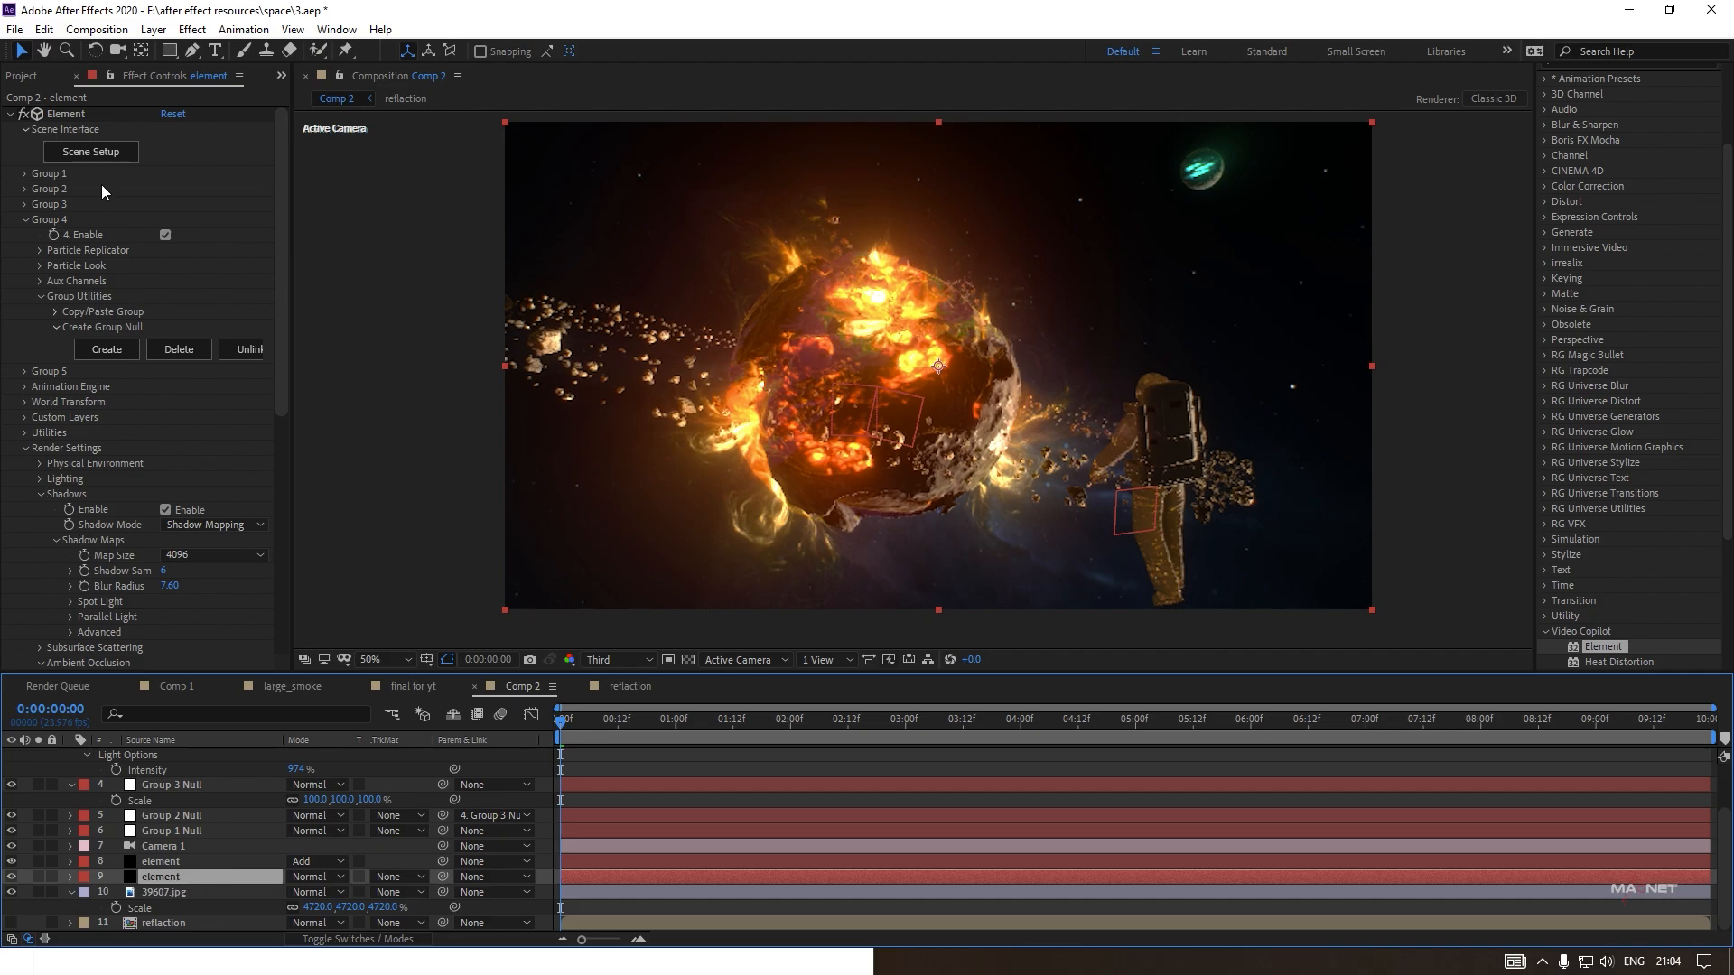
pyautogui.click(61, 115)
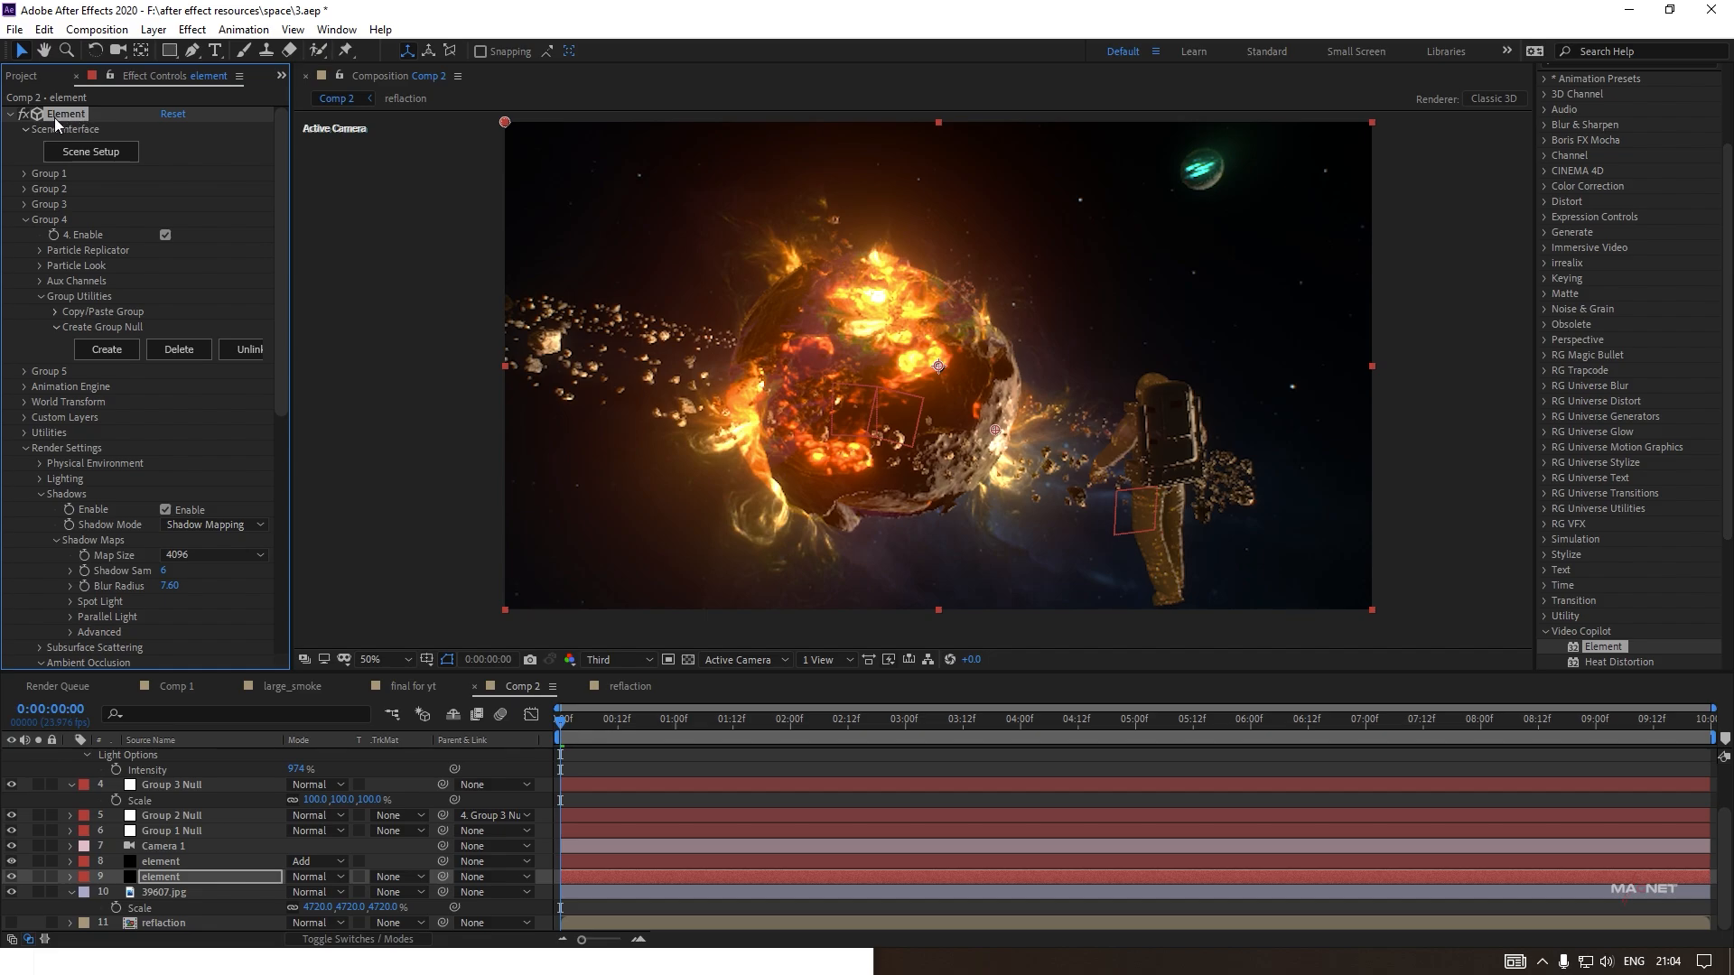
# Rename the Add-mode element layer as "element glow".
pyautogui.click(155, 861)
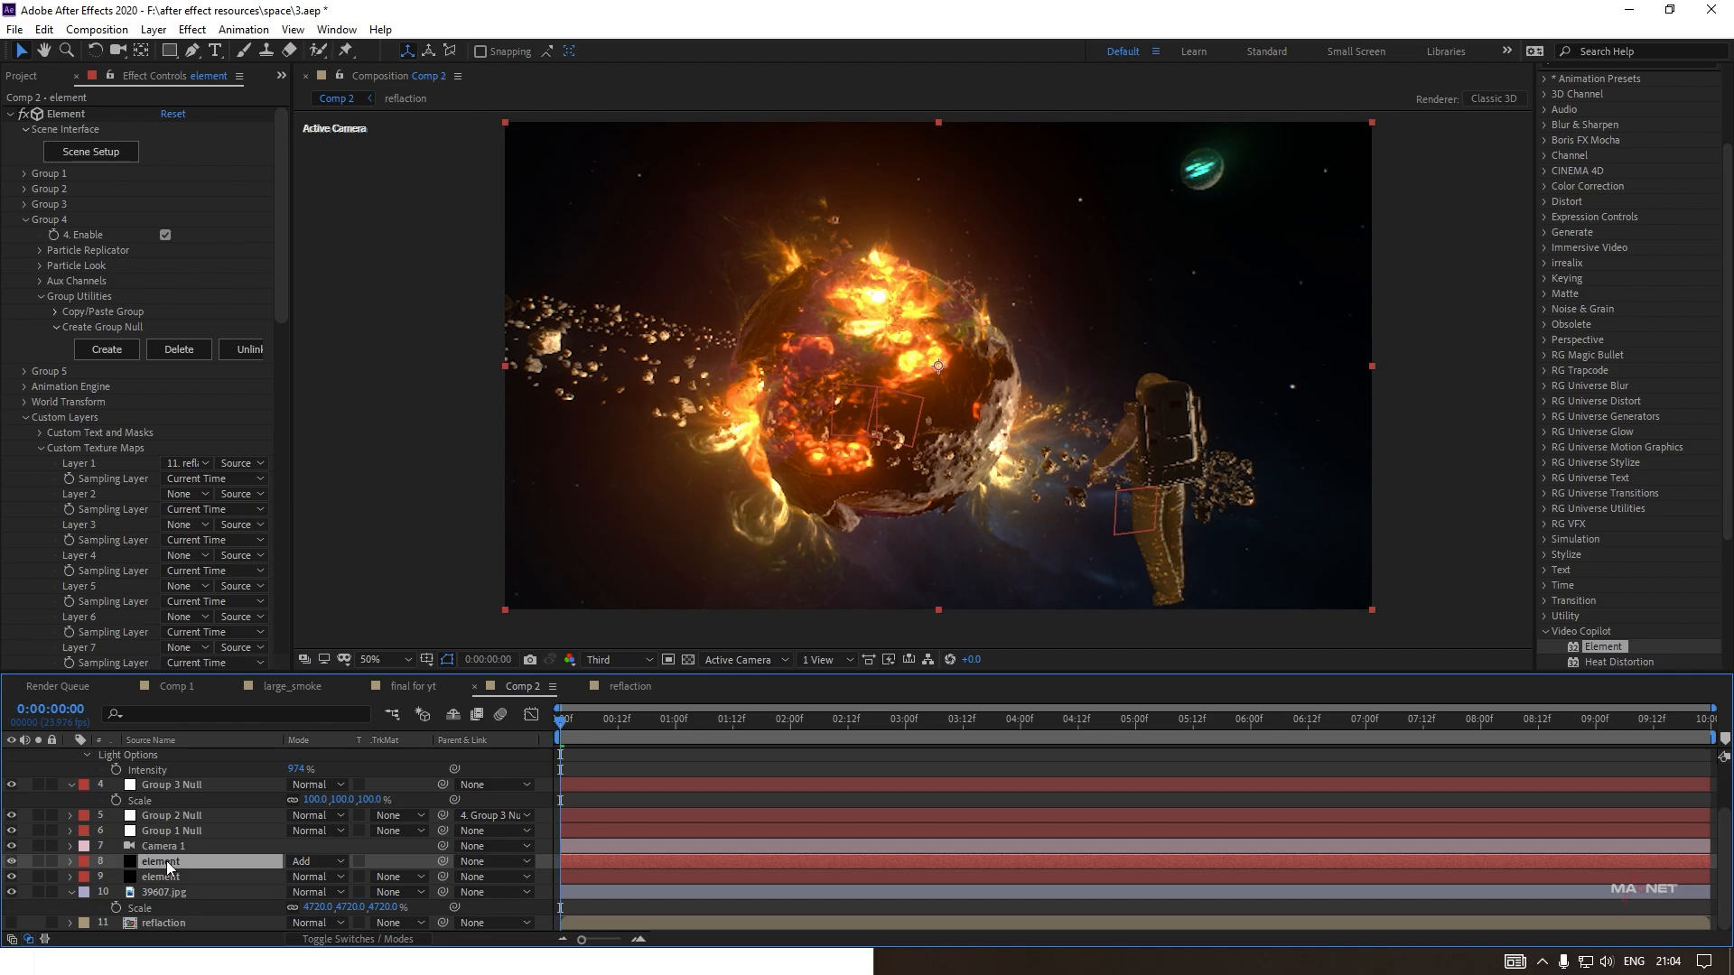
pyautogui.press('Return')
pyautogui.press('Right')
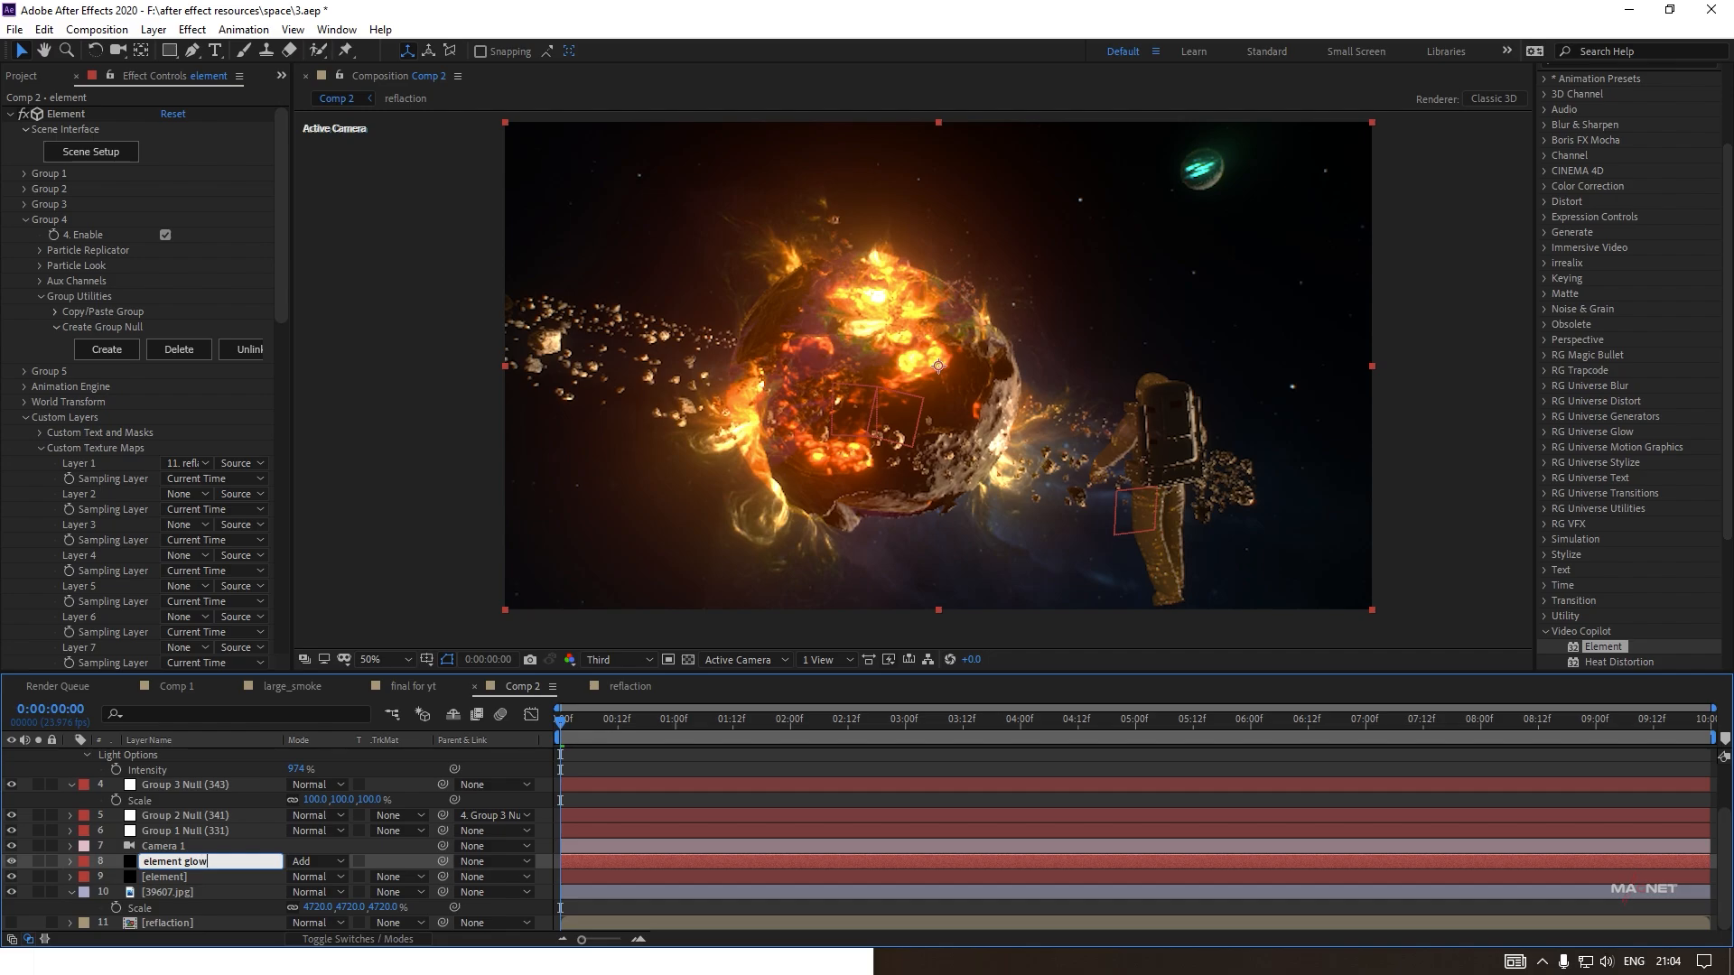
pyautogui.press('Return')
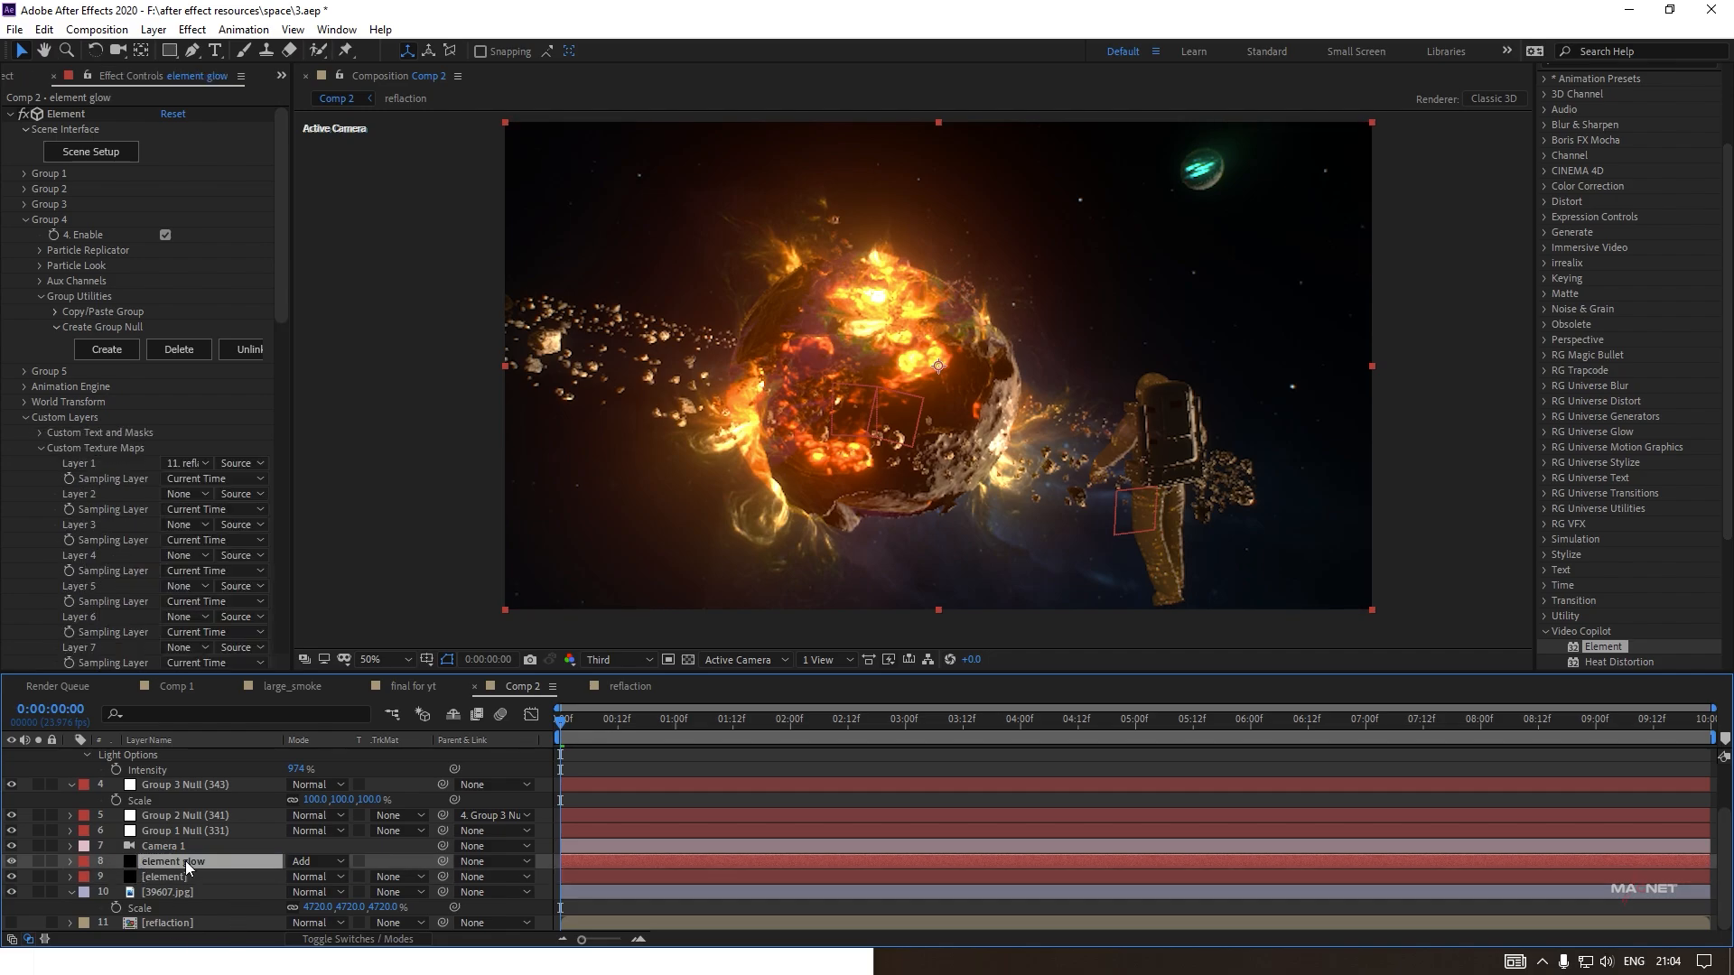
# Replace the Element effect on the element glow layer with the copied one and set its output to show Illumination.
pyautogui.click(78, 115)
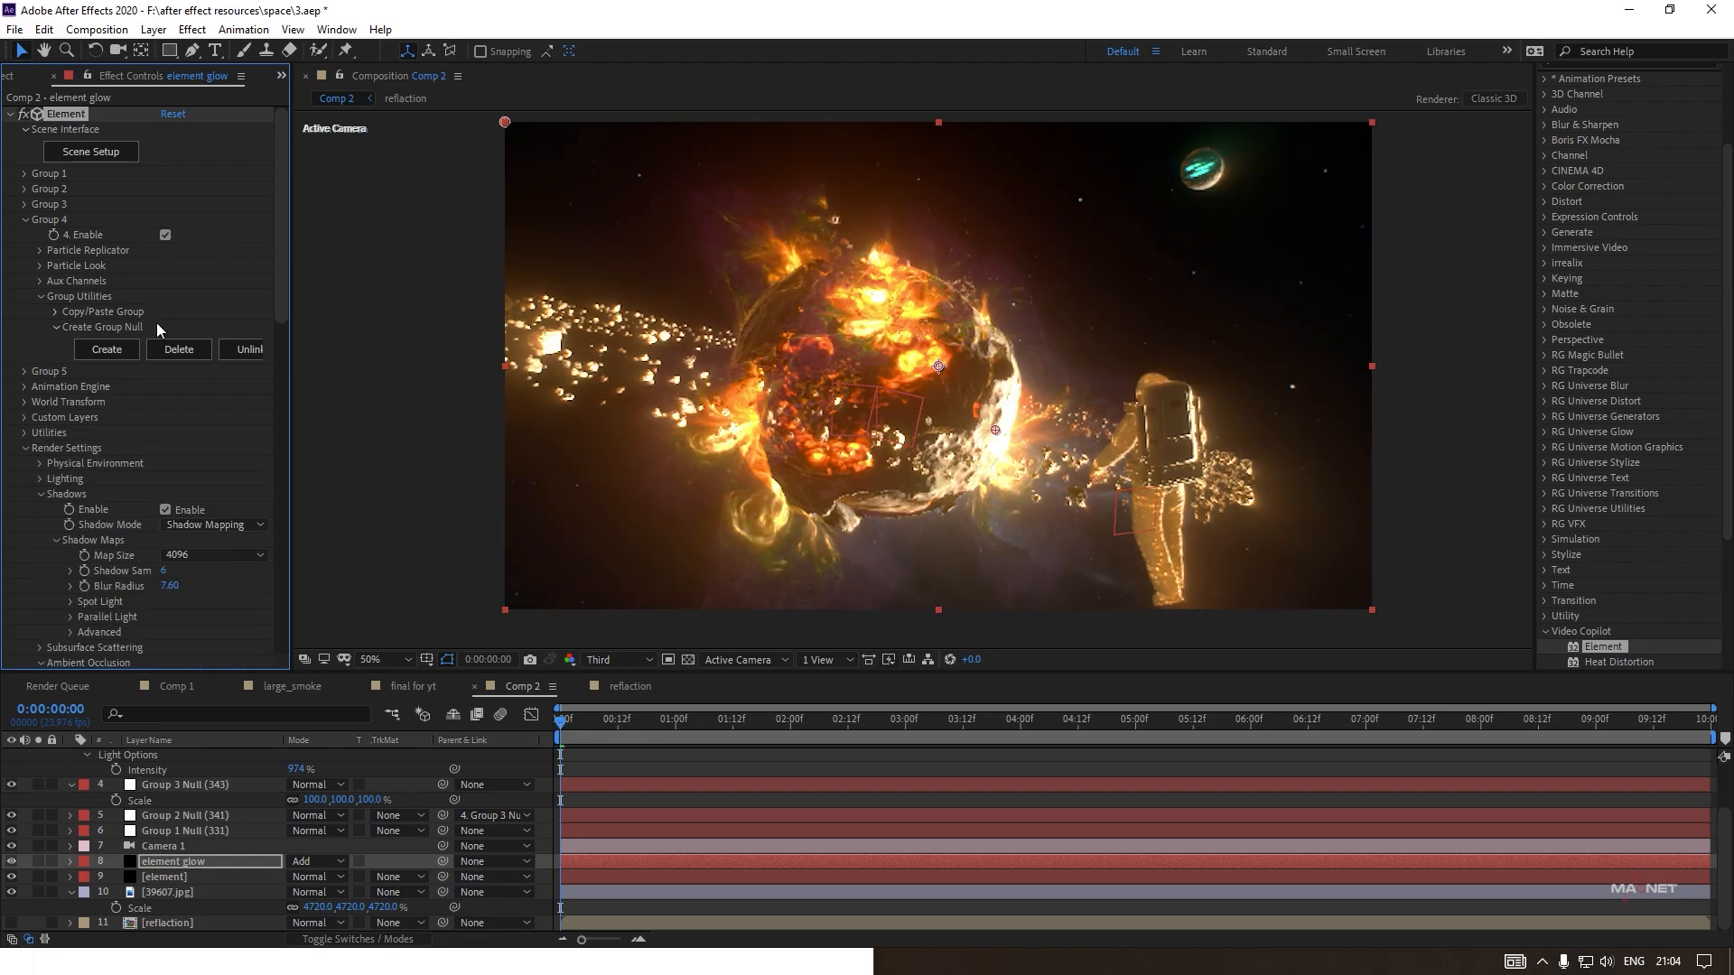
pyautogui.scroll(-10, 275, 311)
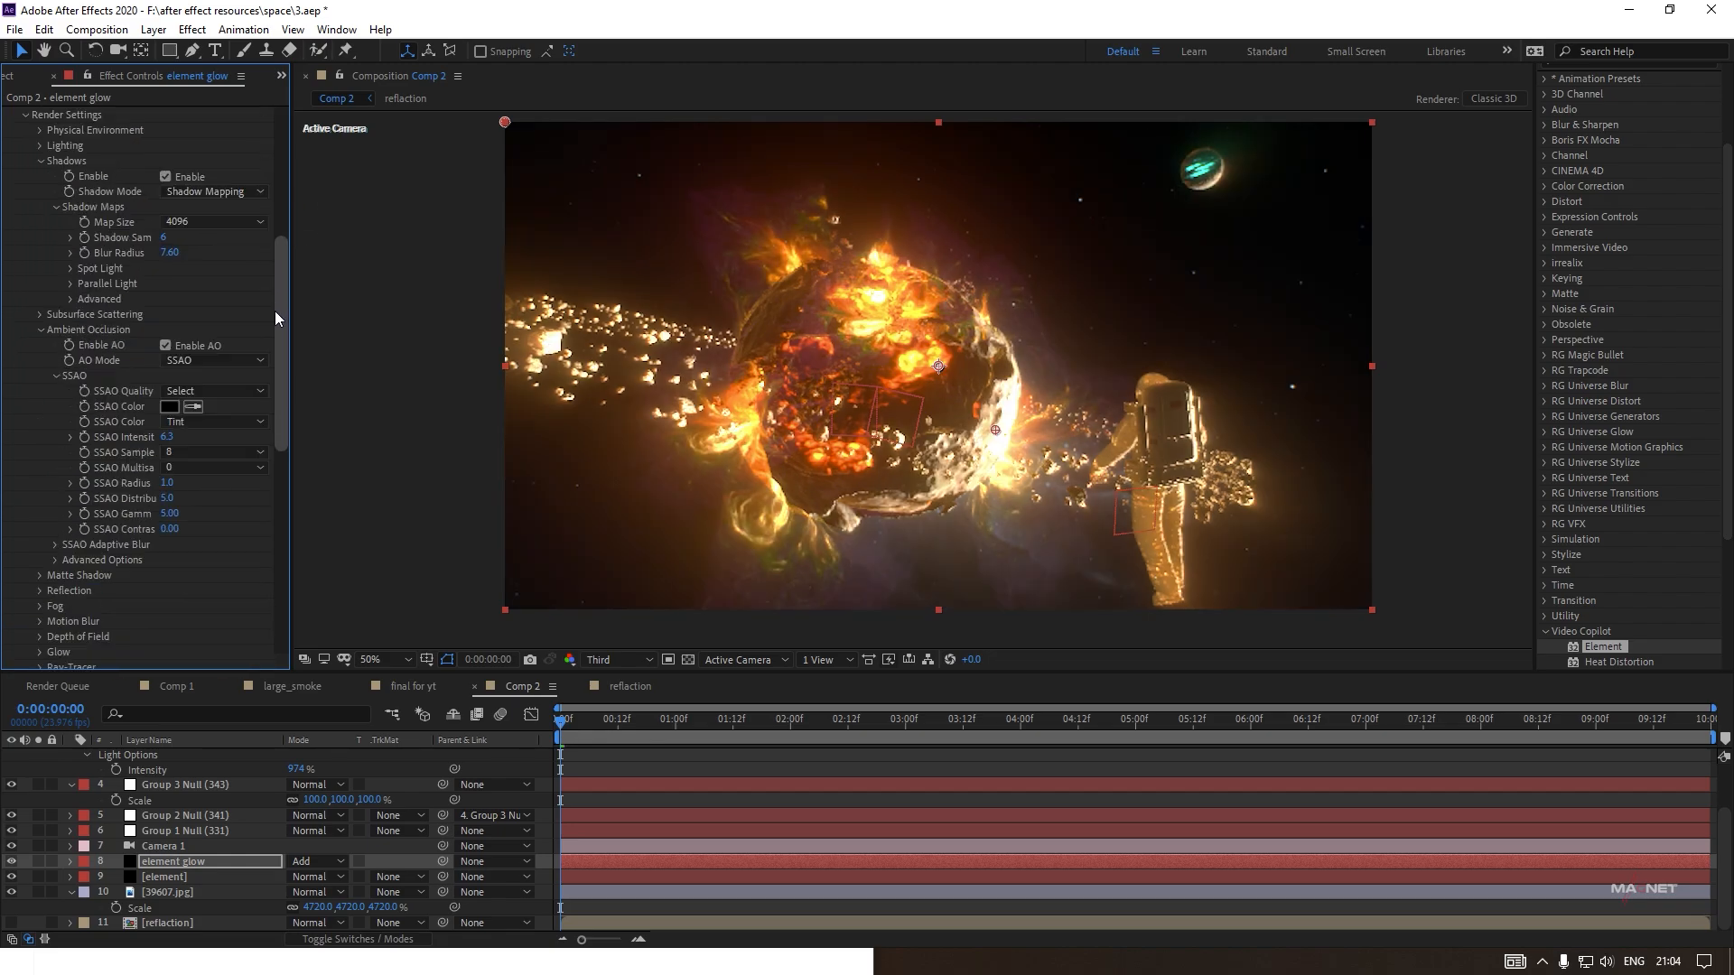
pyautogui.scroll(-5, 143, 427)
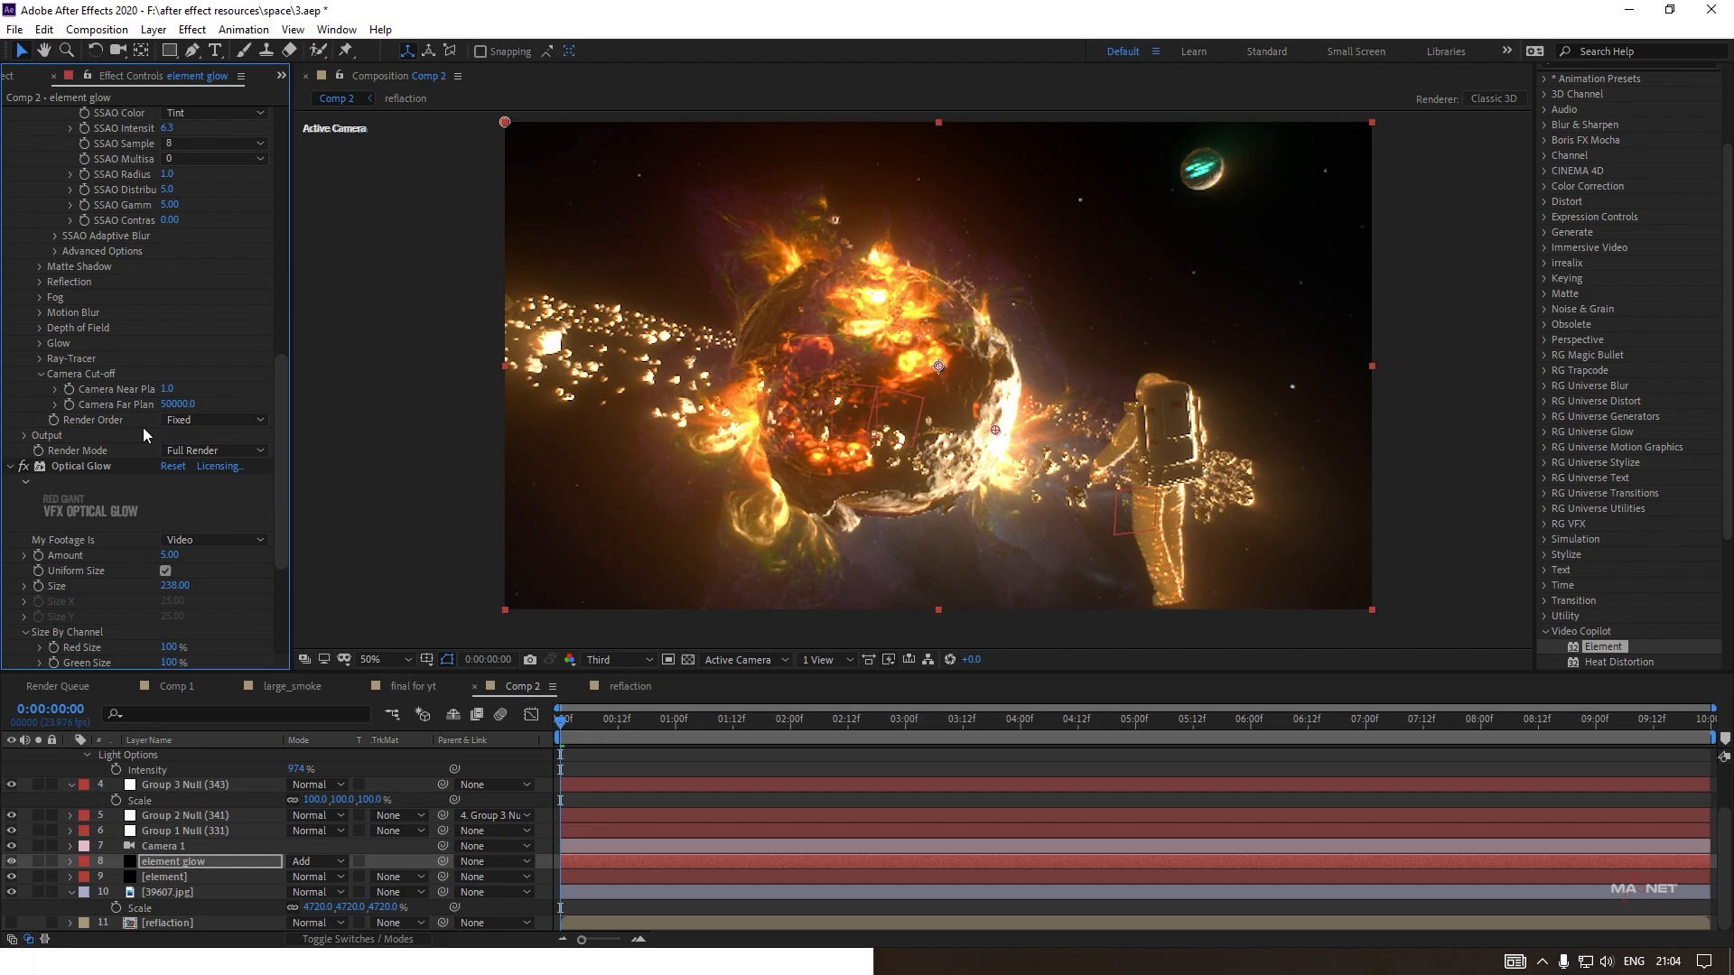
pyautogui.click(25, 439)
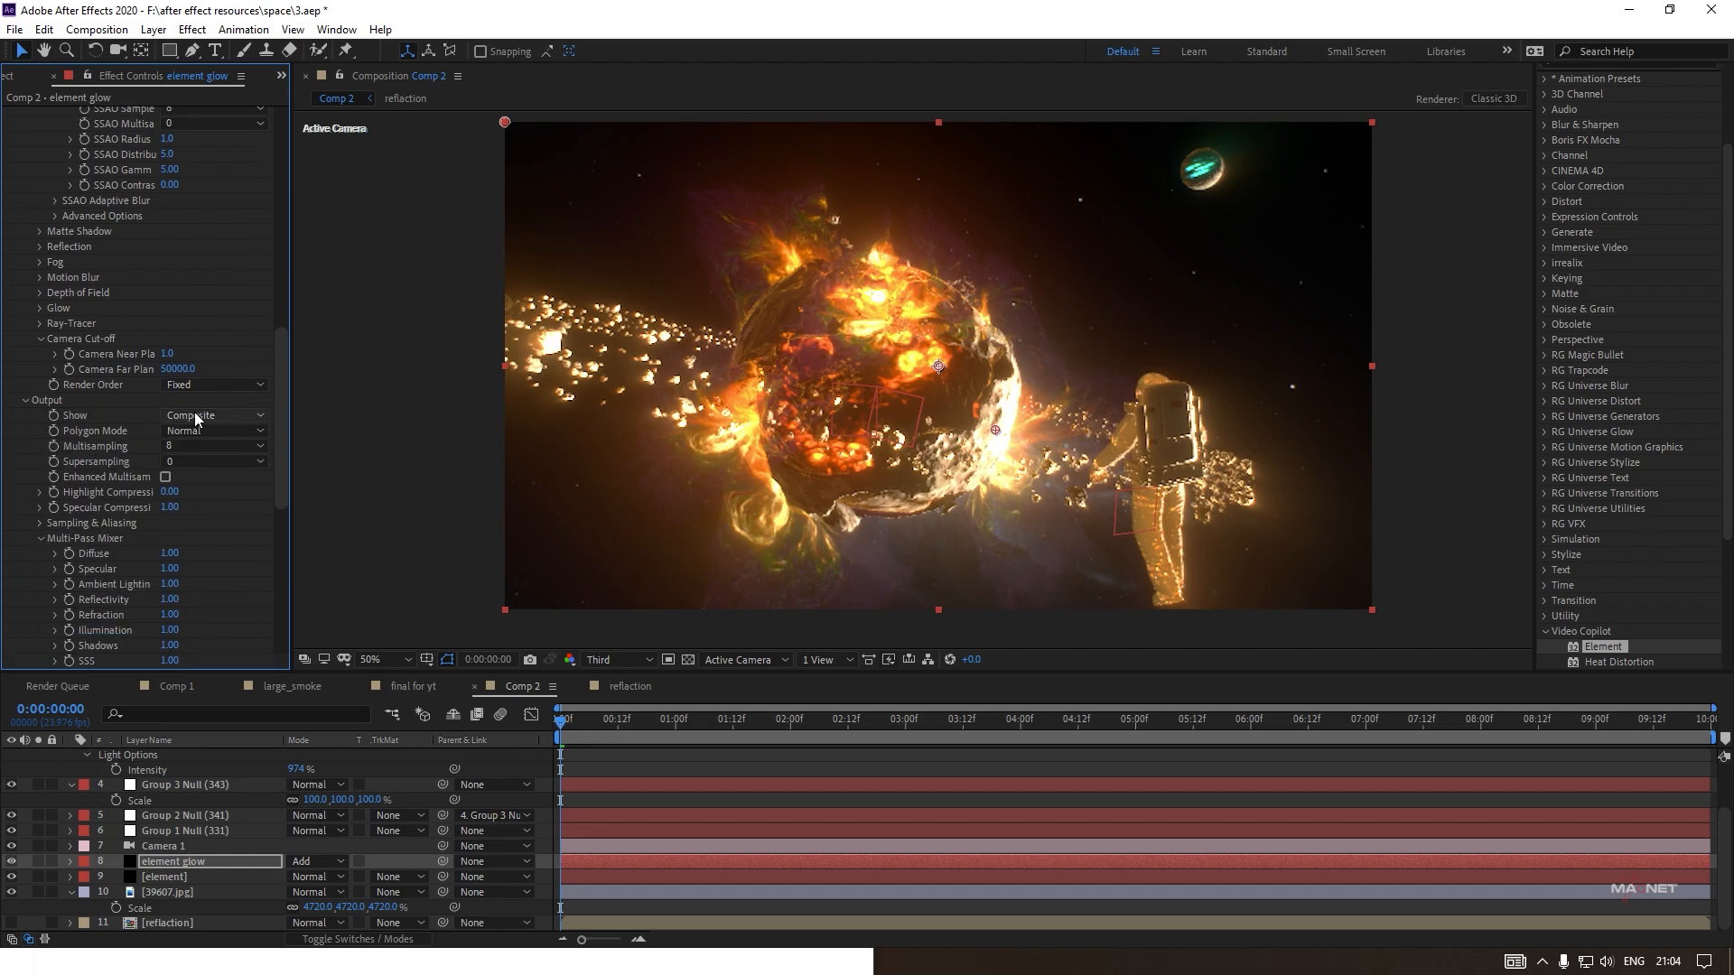
pyautogui.click(194, 414)
pyautogui.click(246, 632)
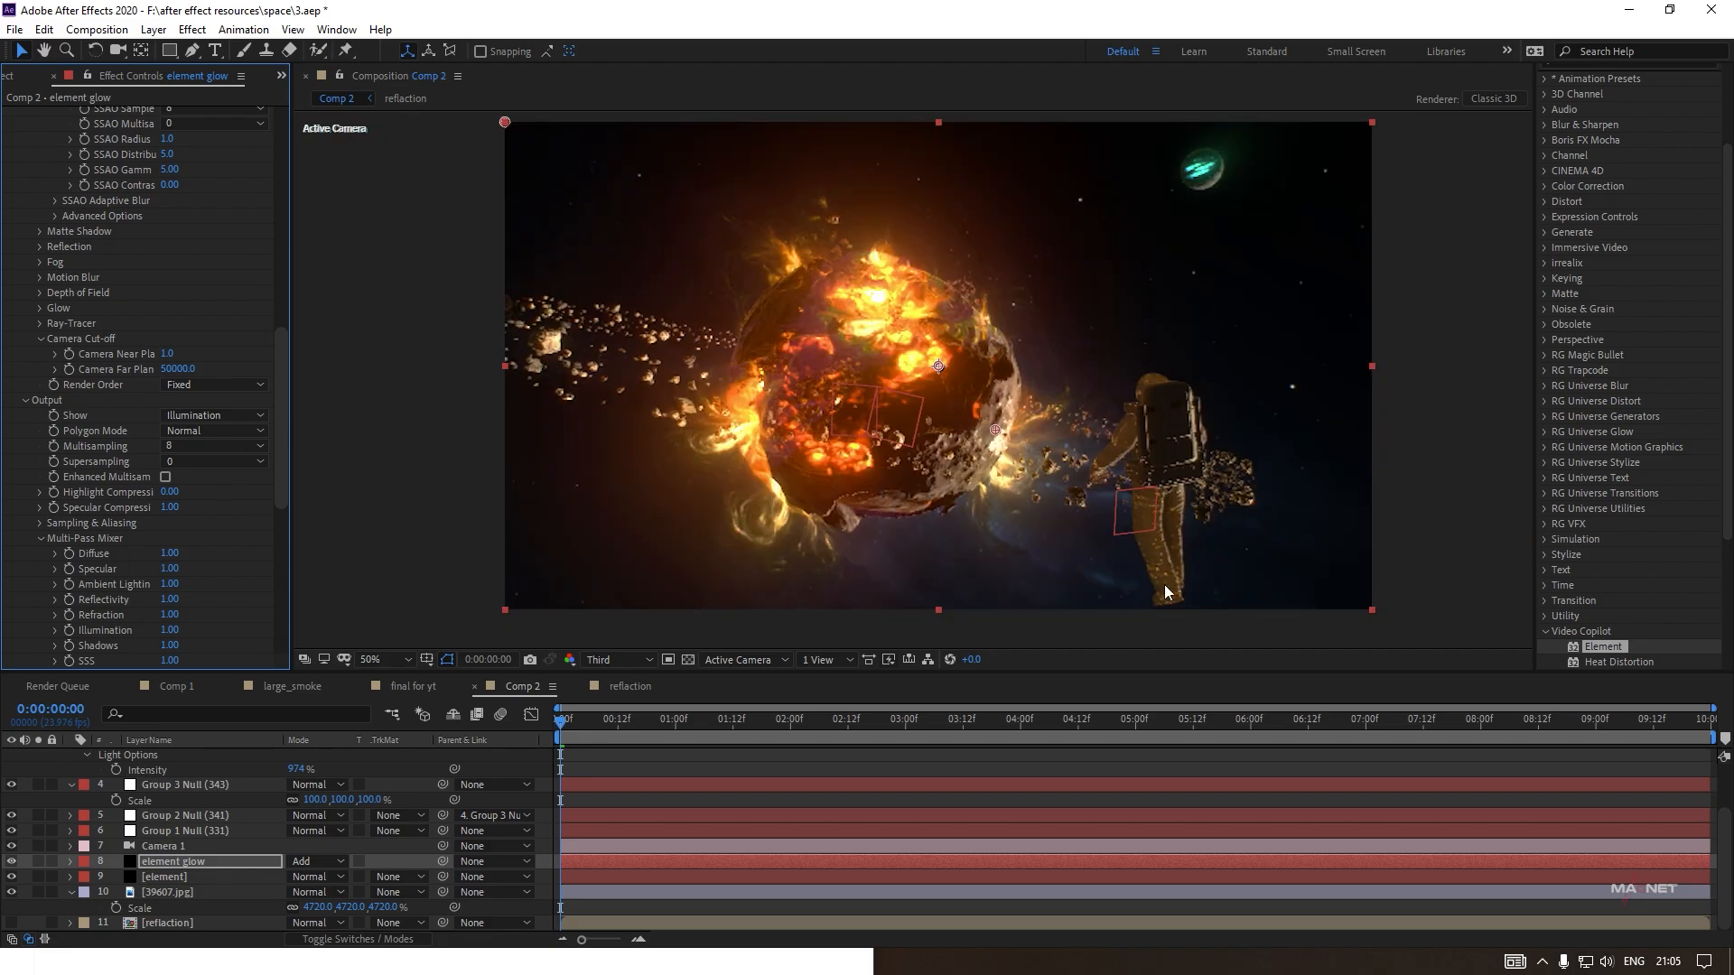
# Open the element glow layer's Element scene, clear its custom-layer environment map, and accept the texture change.
pyautogui.click(163, 877)
pyautogui.click(189, 863)
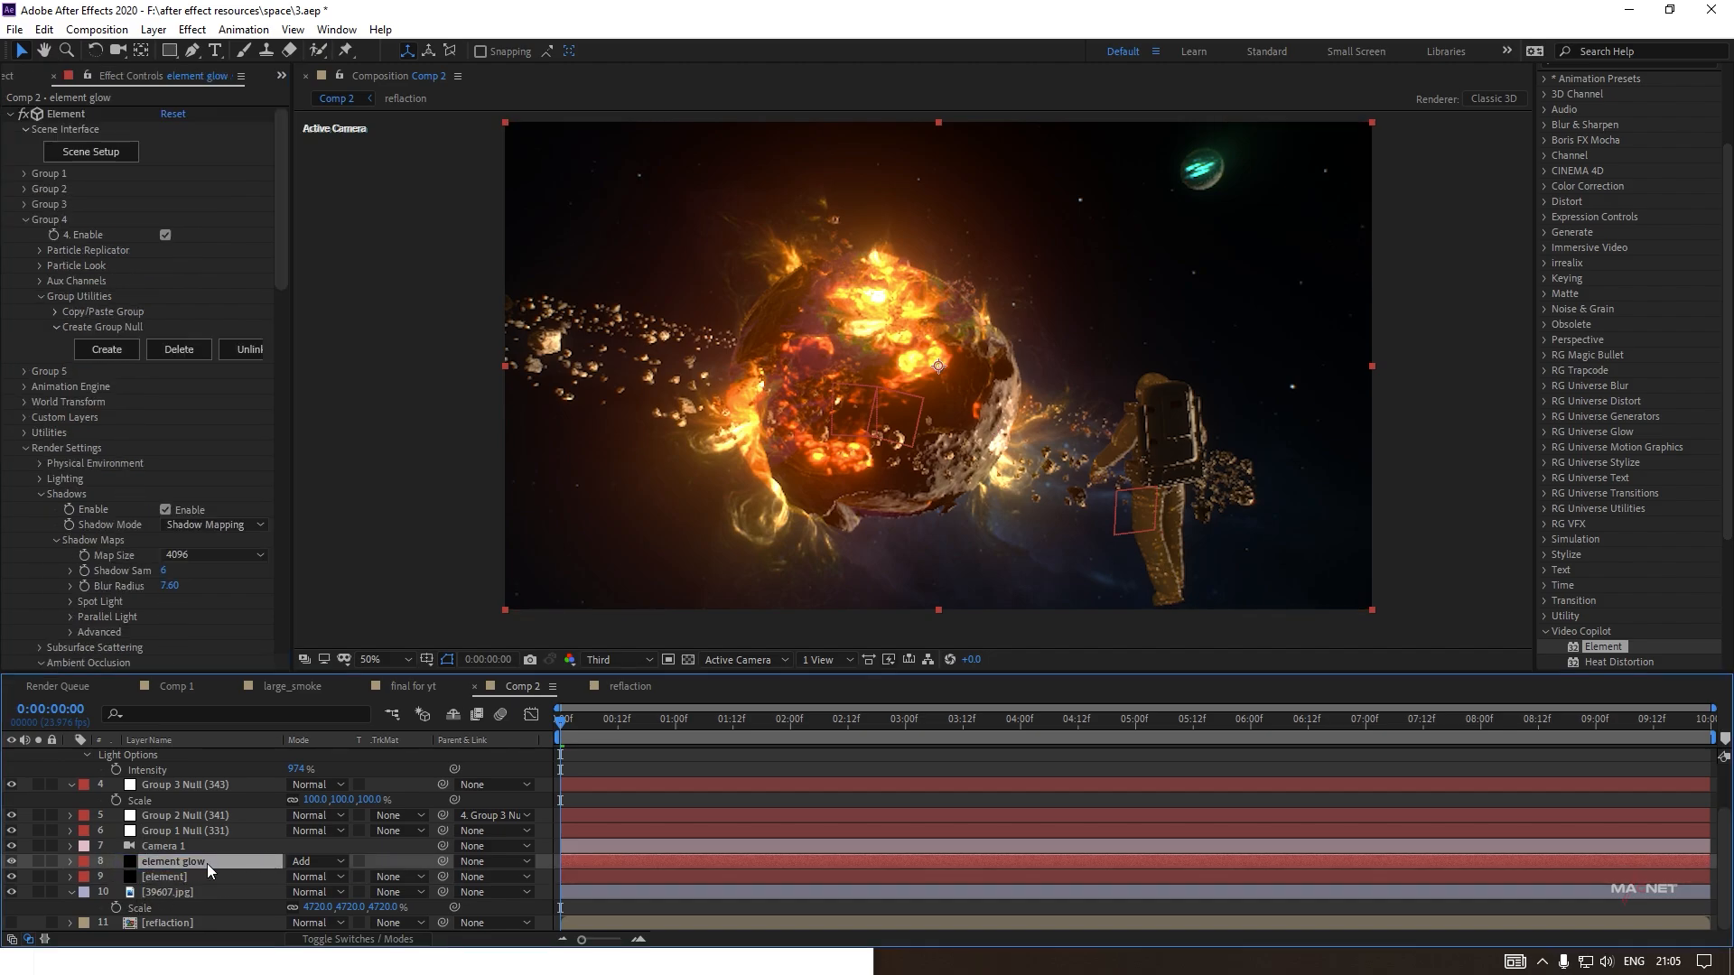
pyautogui.click(91, 150)
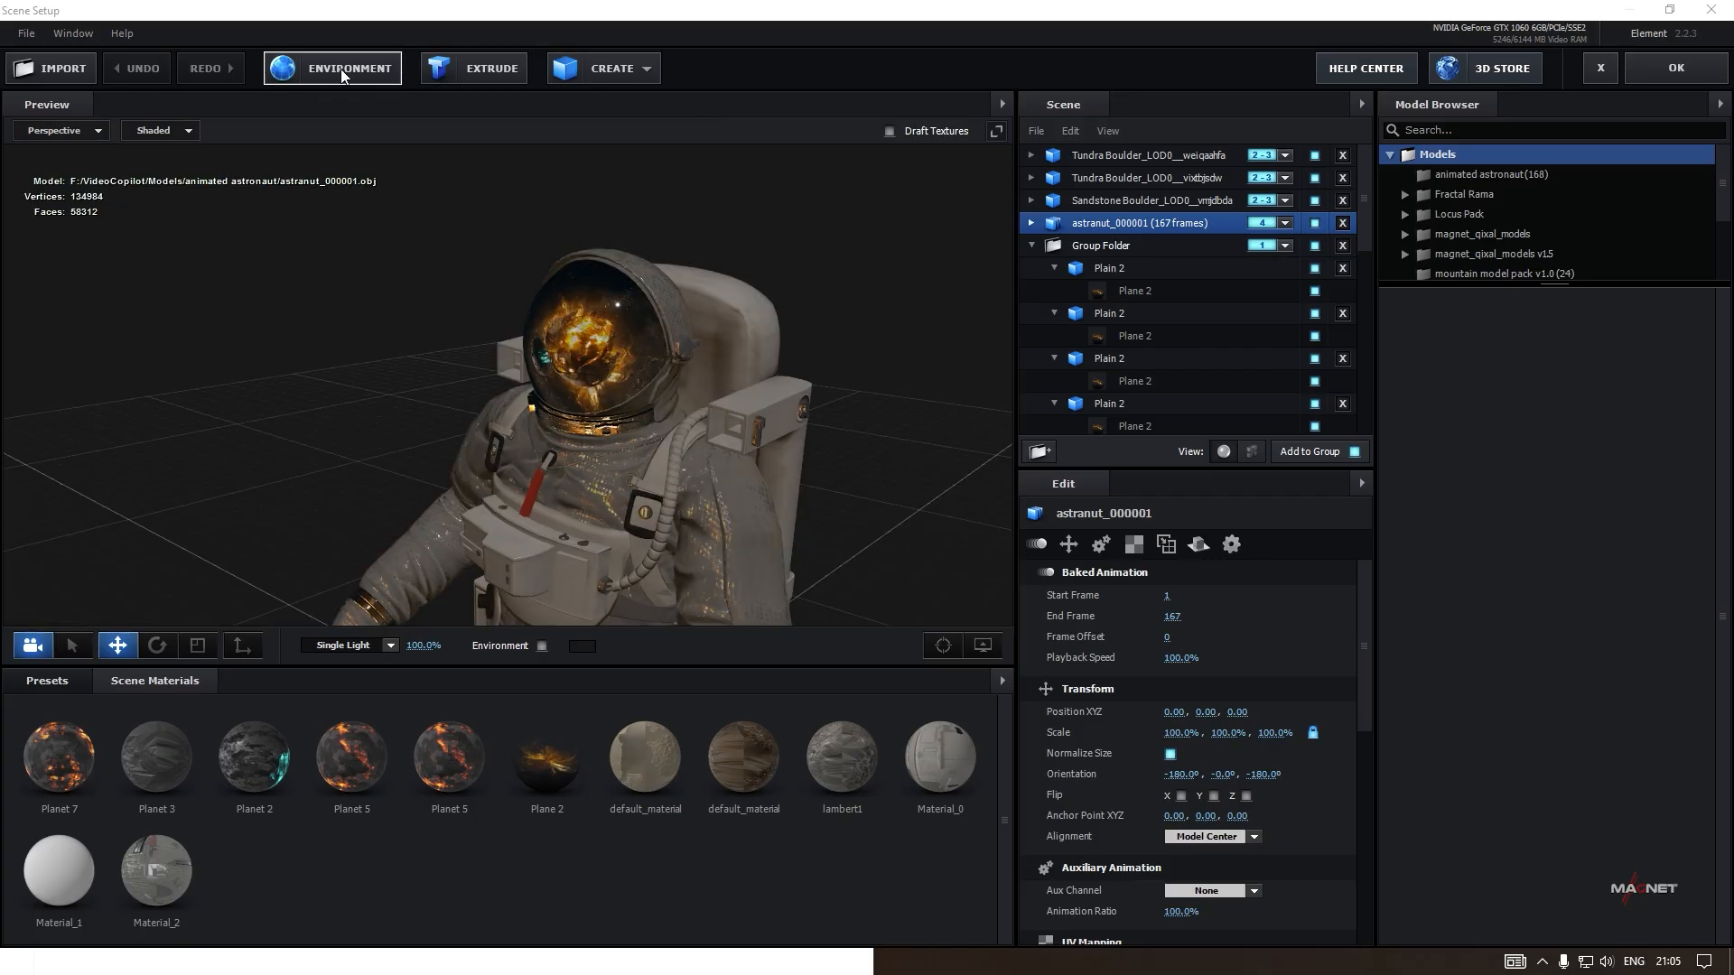
pyautogui.click(340, 69)
pyautogui.click(906, 360)
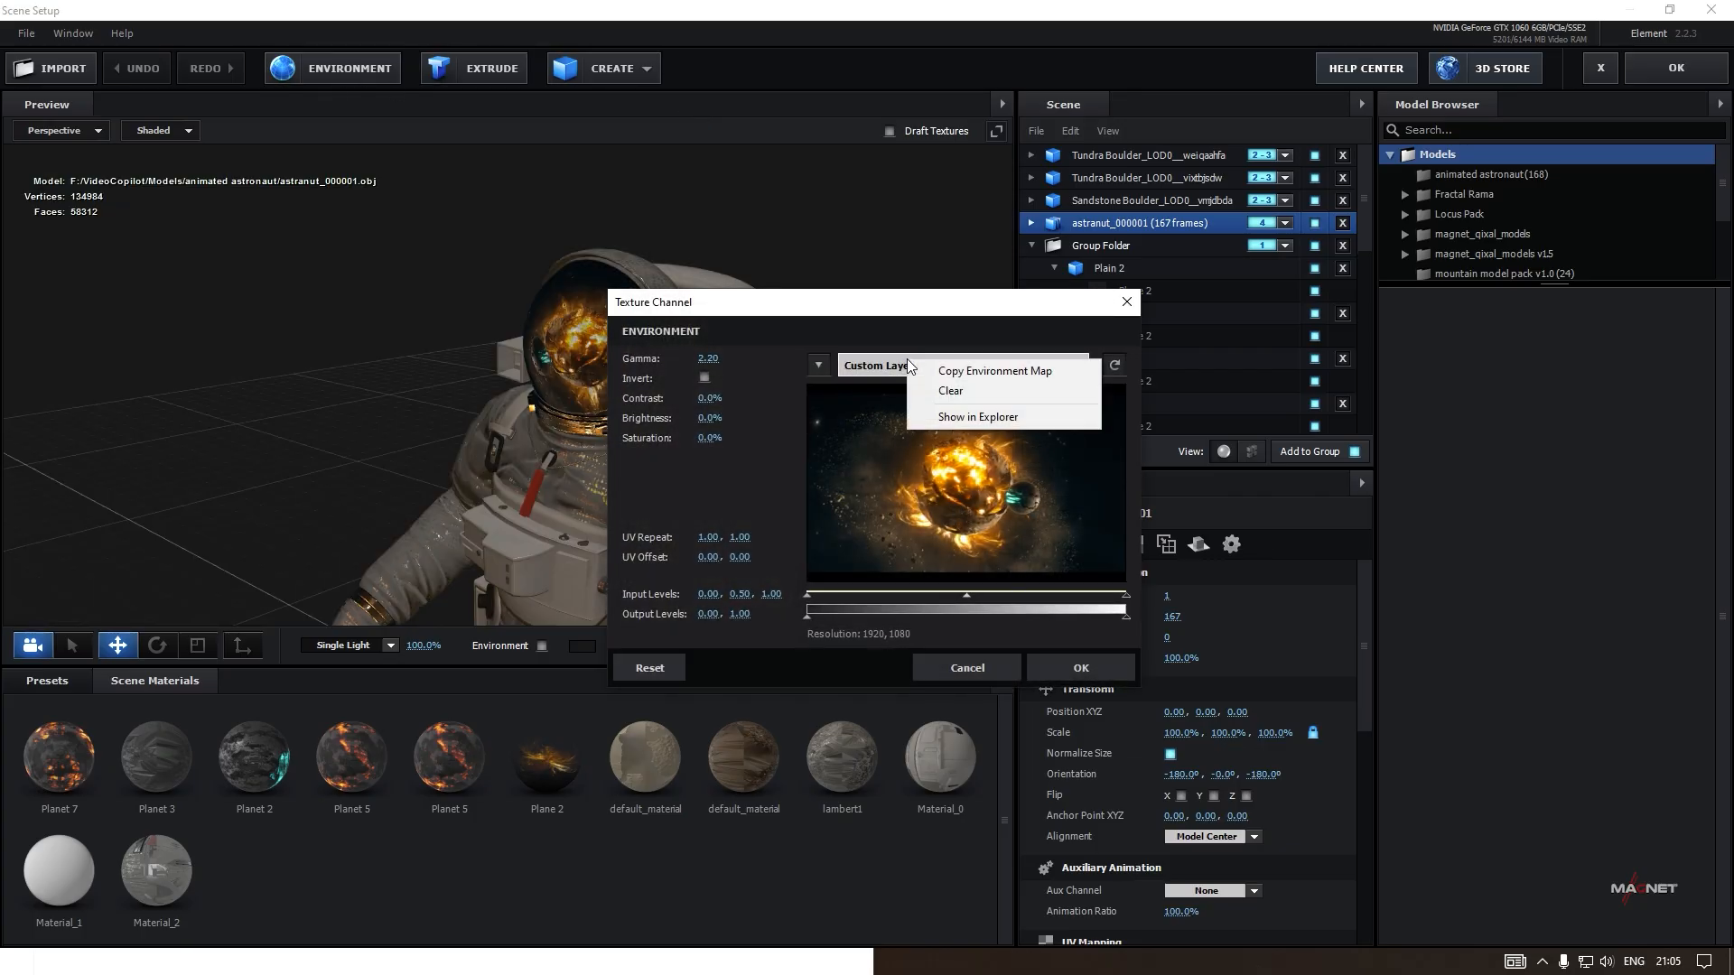
pyautogui.click(1006, 390)
pyautogui.click(1111, 667)
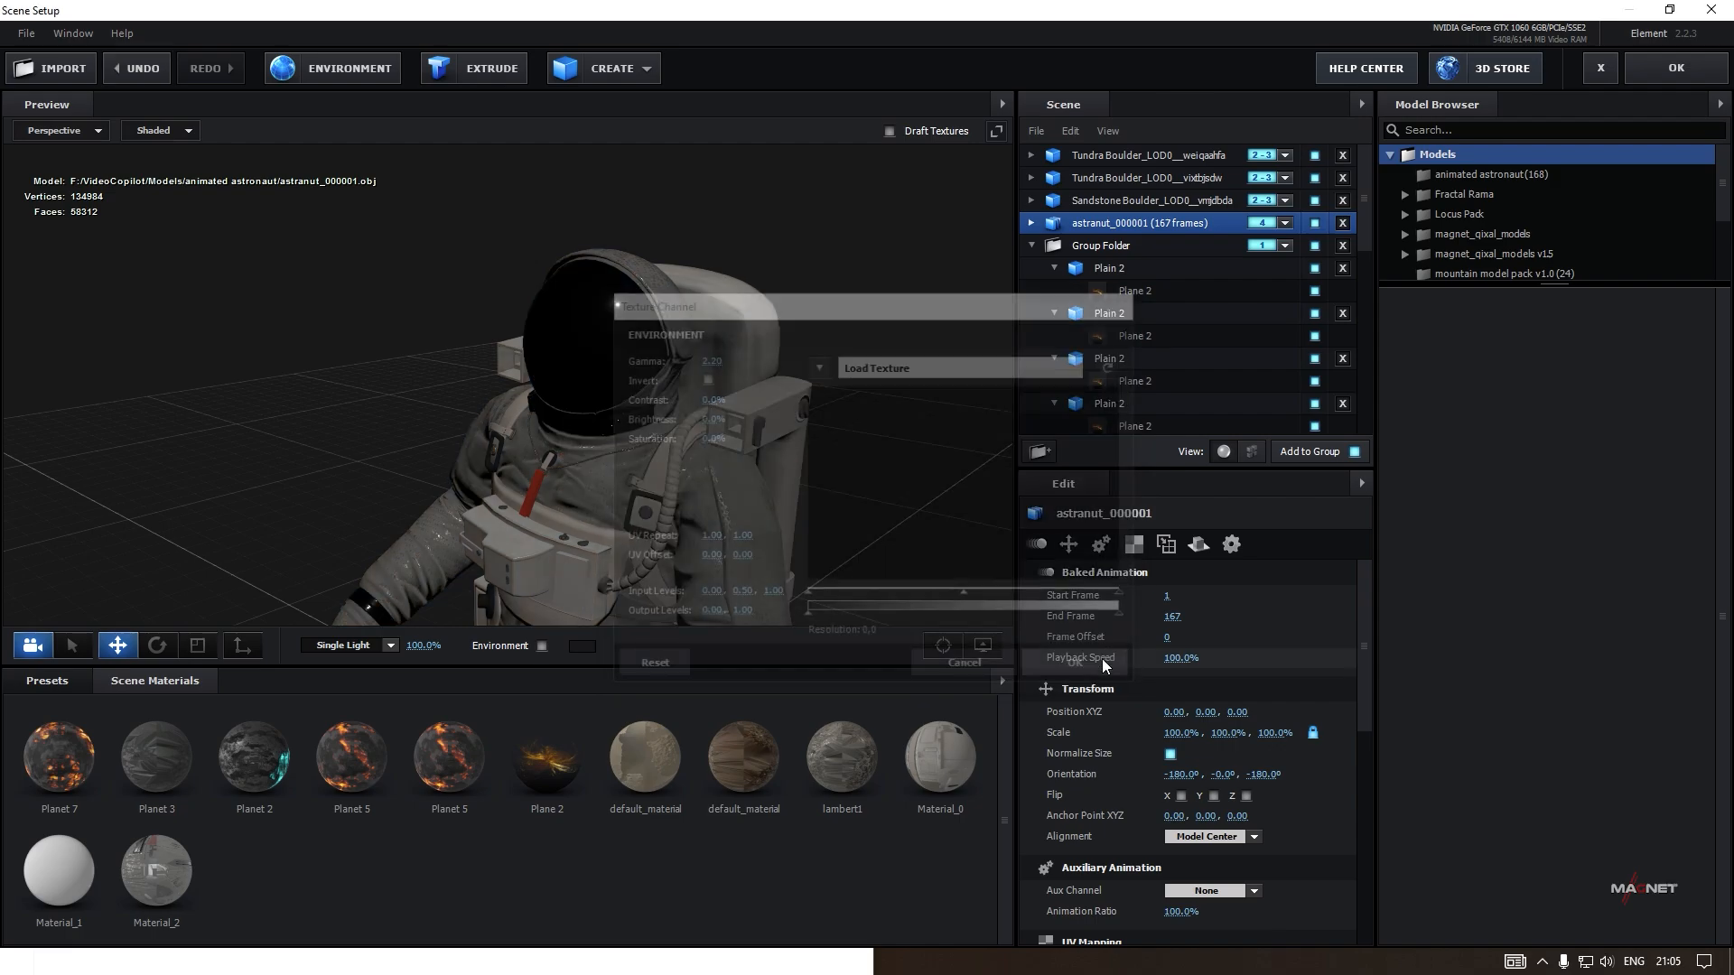
# Accept the element glow scene, and clear the custom-layer environment map in the Normal-mode element layer's scene.
pyautogui.click(1666, 72)
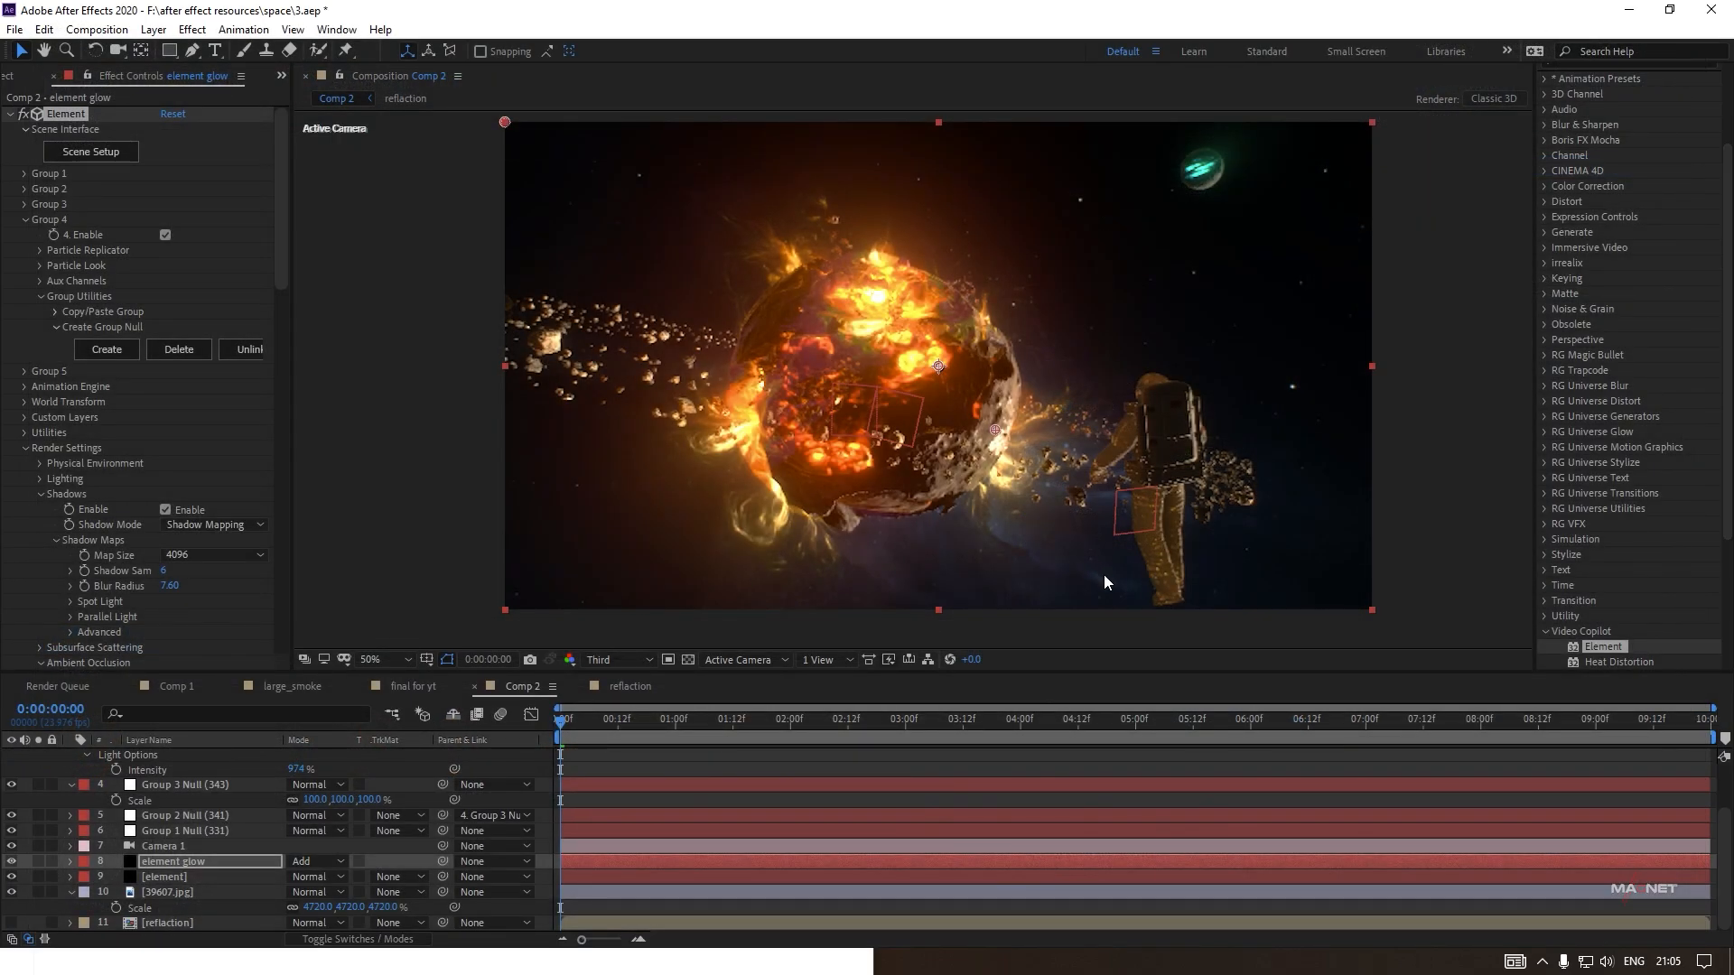
pyautogui.click(166, 877)
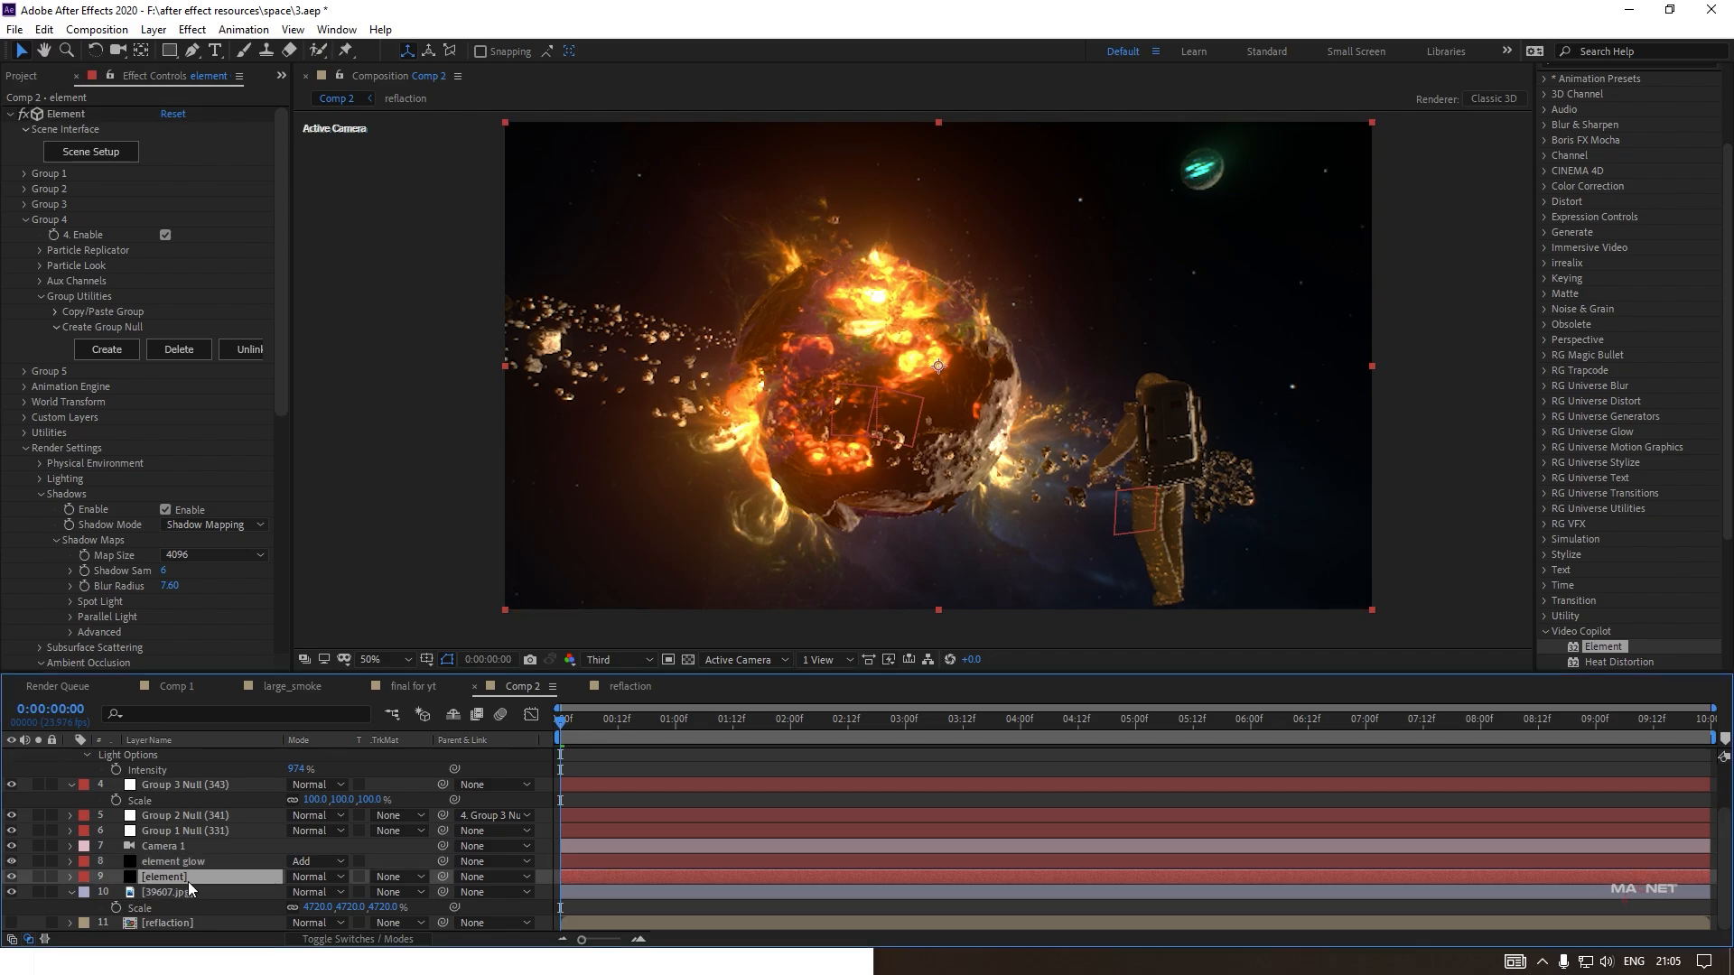
pyautogui.click(80, 155)
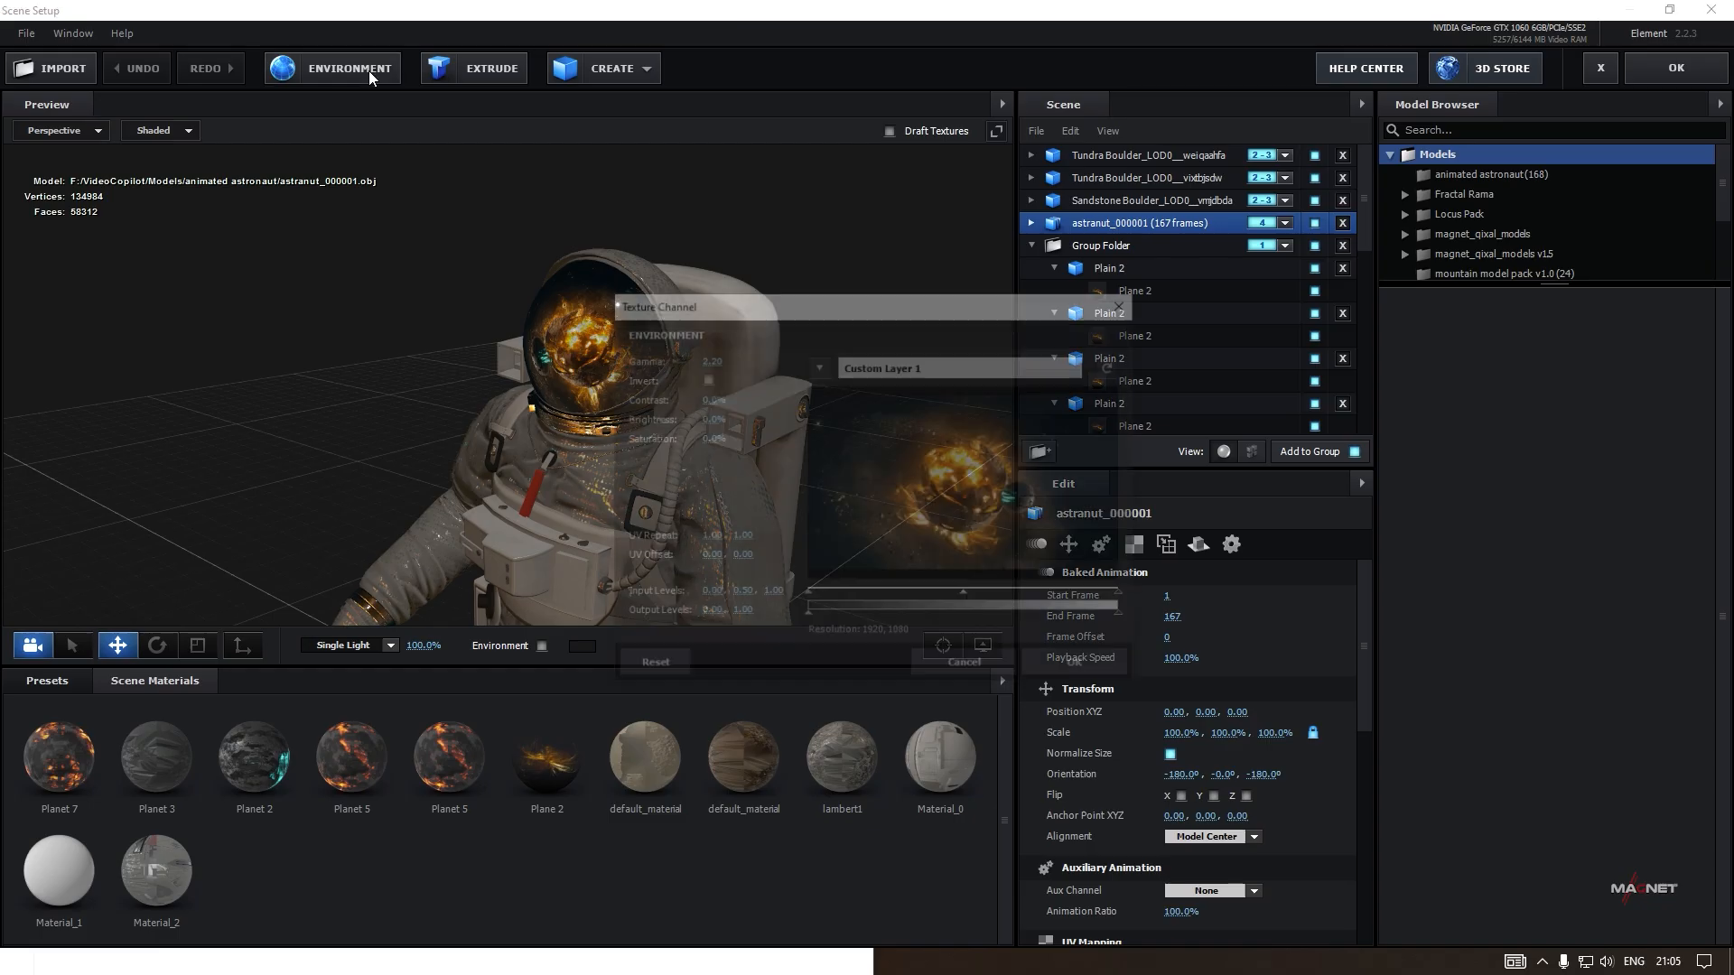
pyautogui.click(368, 71)
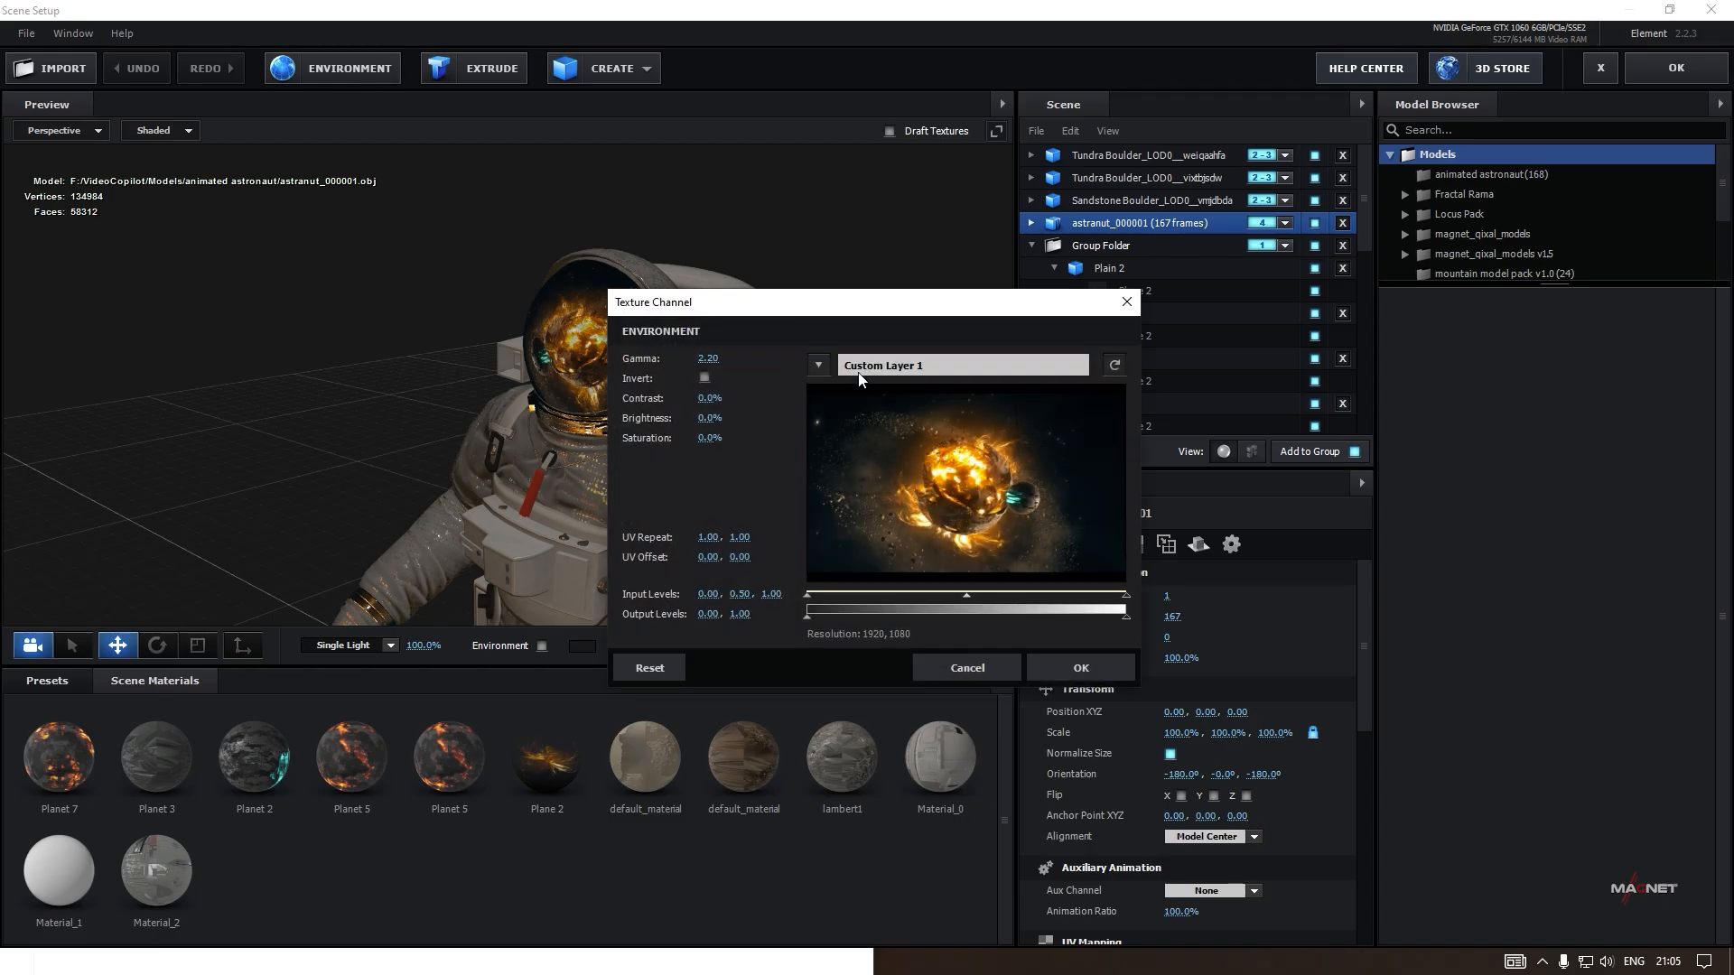
pyautogui.moveTo(882, 312); pyautogui.dragTo(1050, 247)
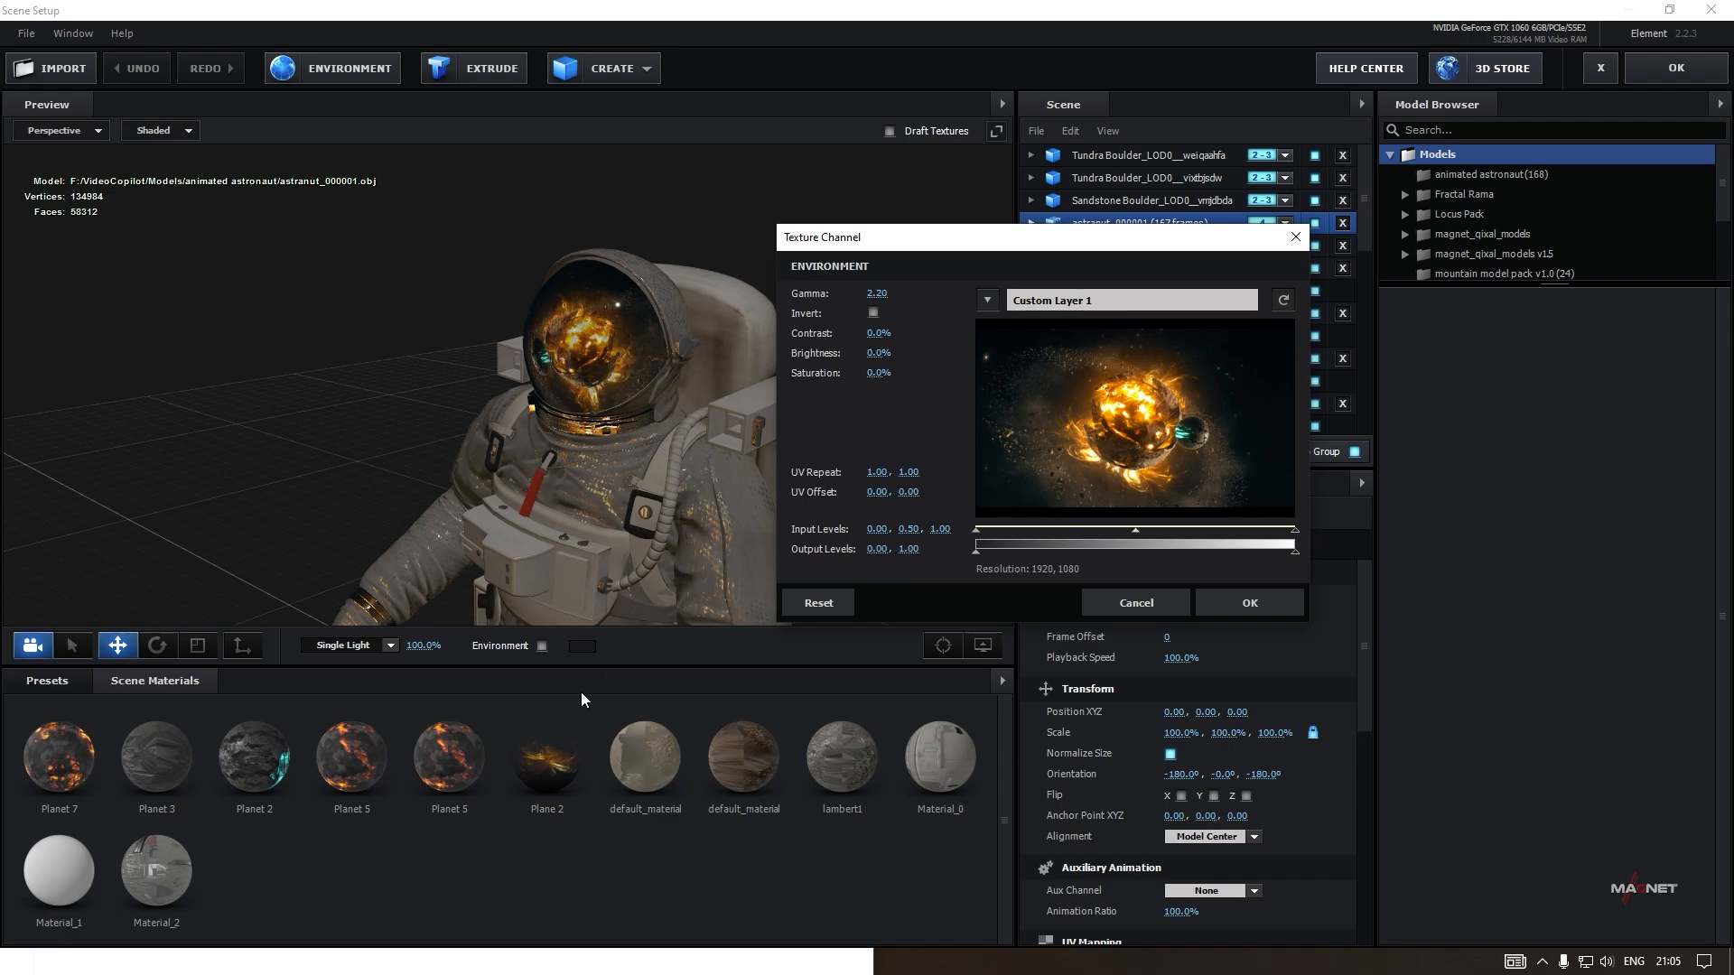
pyautogui.rightClick(1053, 307)
pyautogui.click(1116, 336)
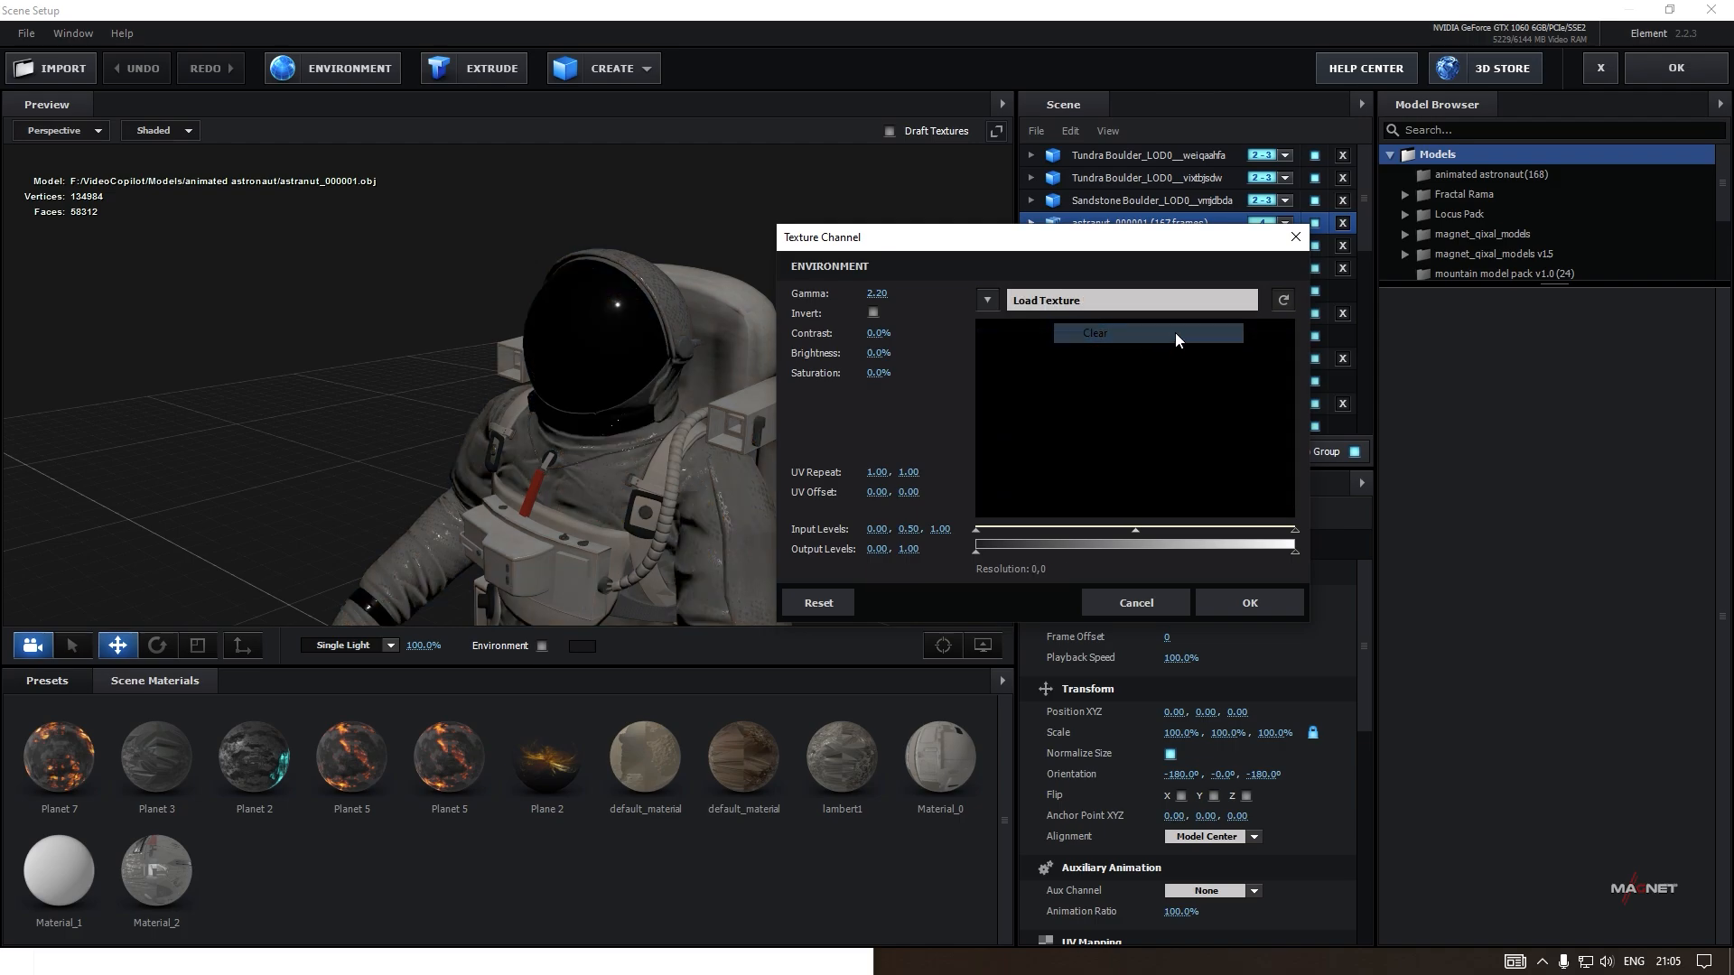
pyautogui.click(1257, 604)
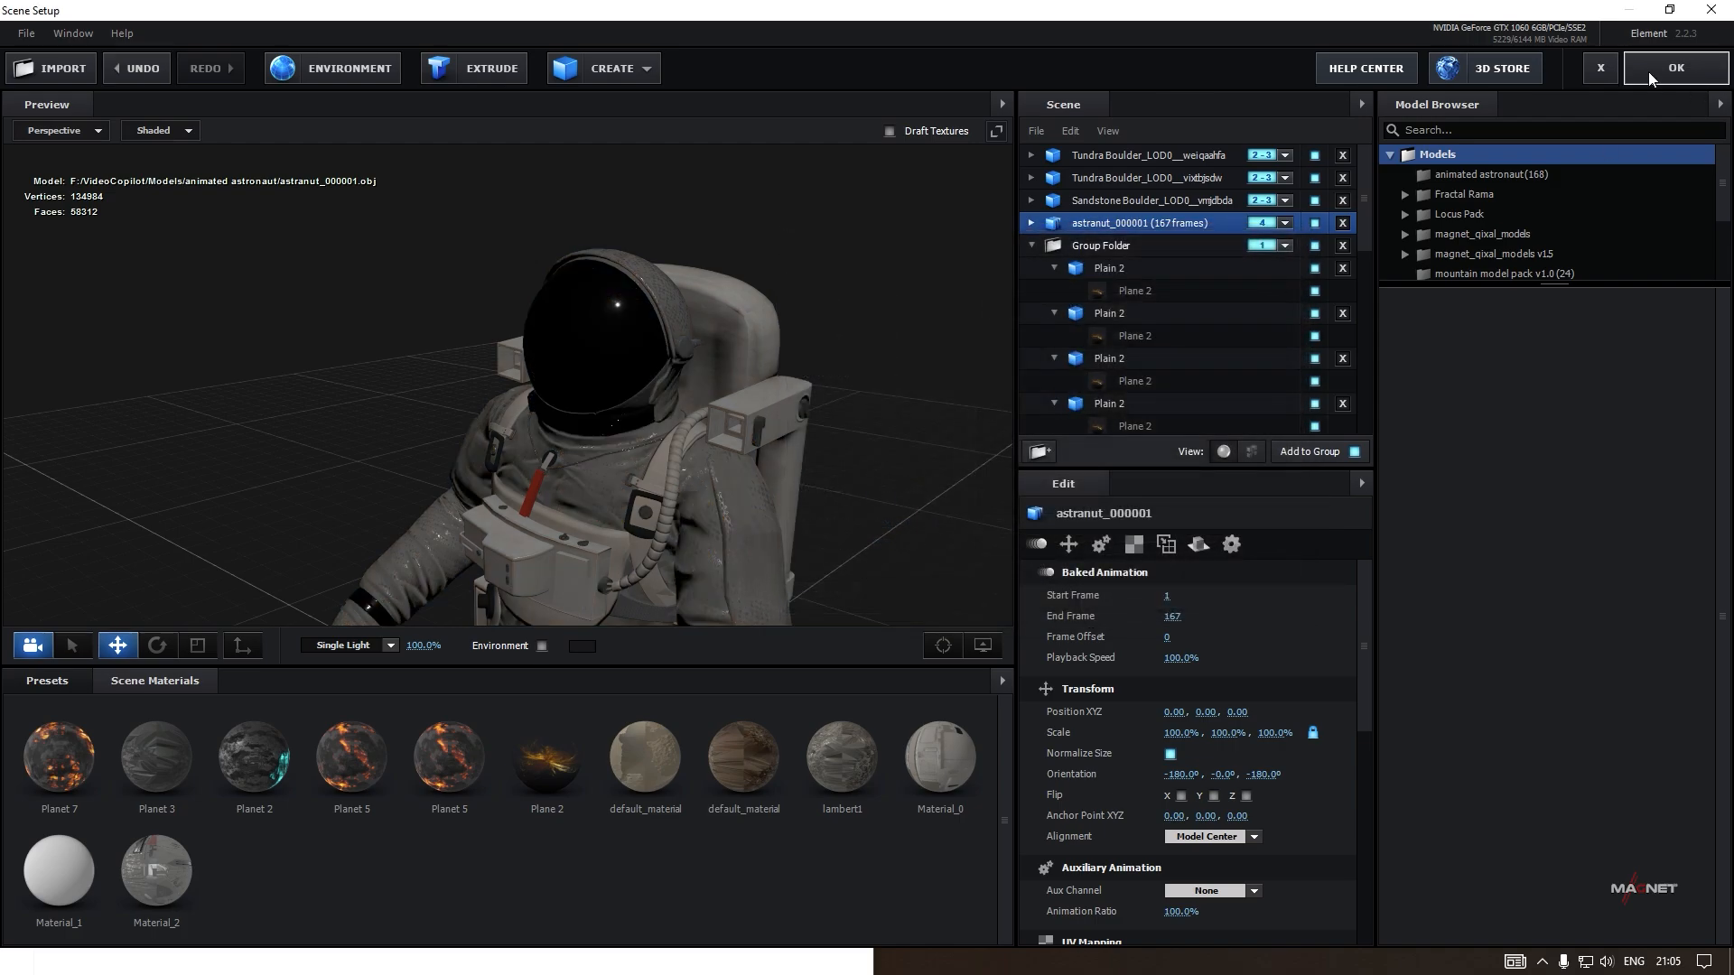
pyautogui.click(1677, 67)
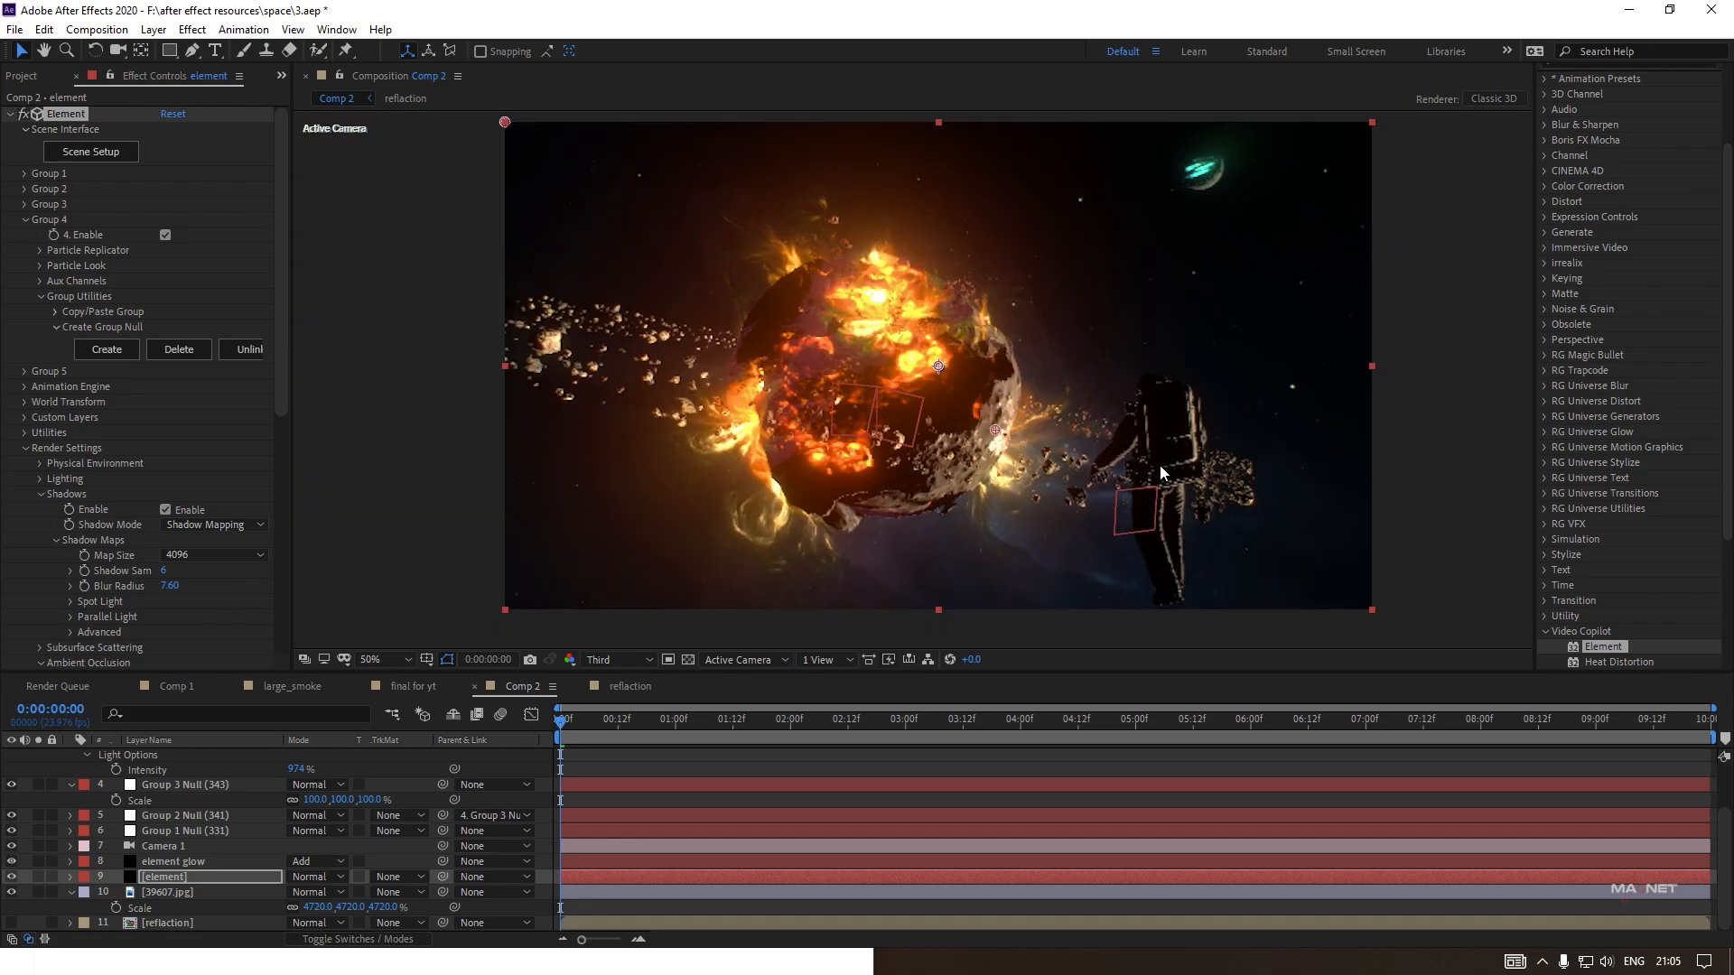
# Apply the Basic_2K_03 environment preset to the element layer's scene and view the astronaut from behind.
pyautogui.click(86, 153)
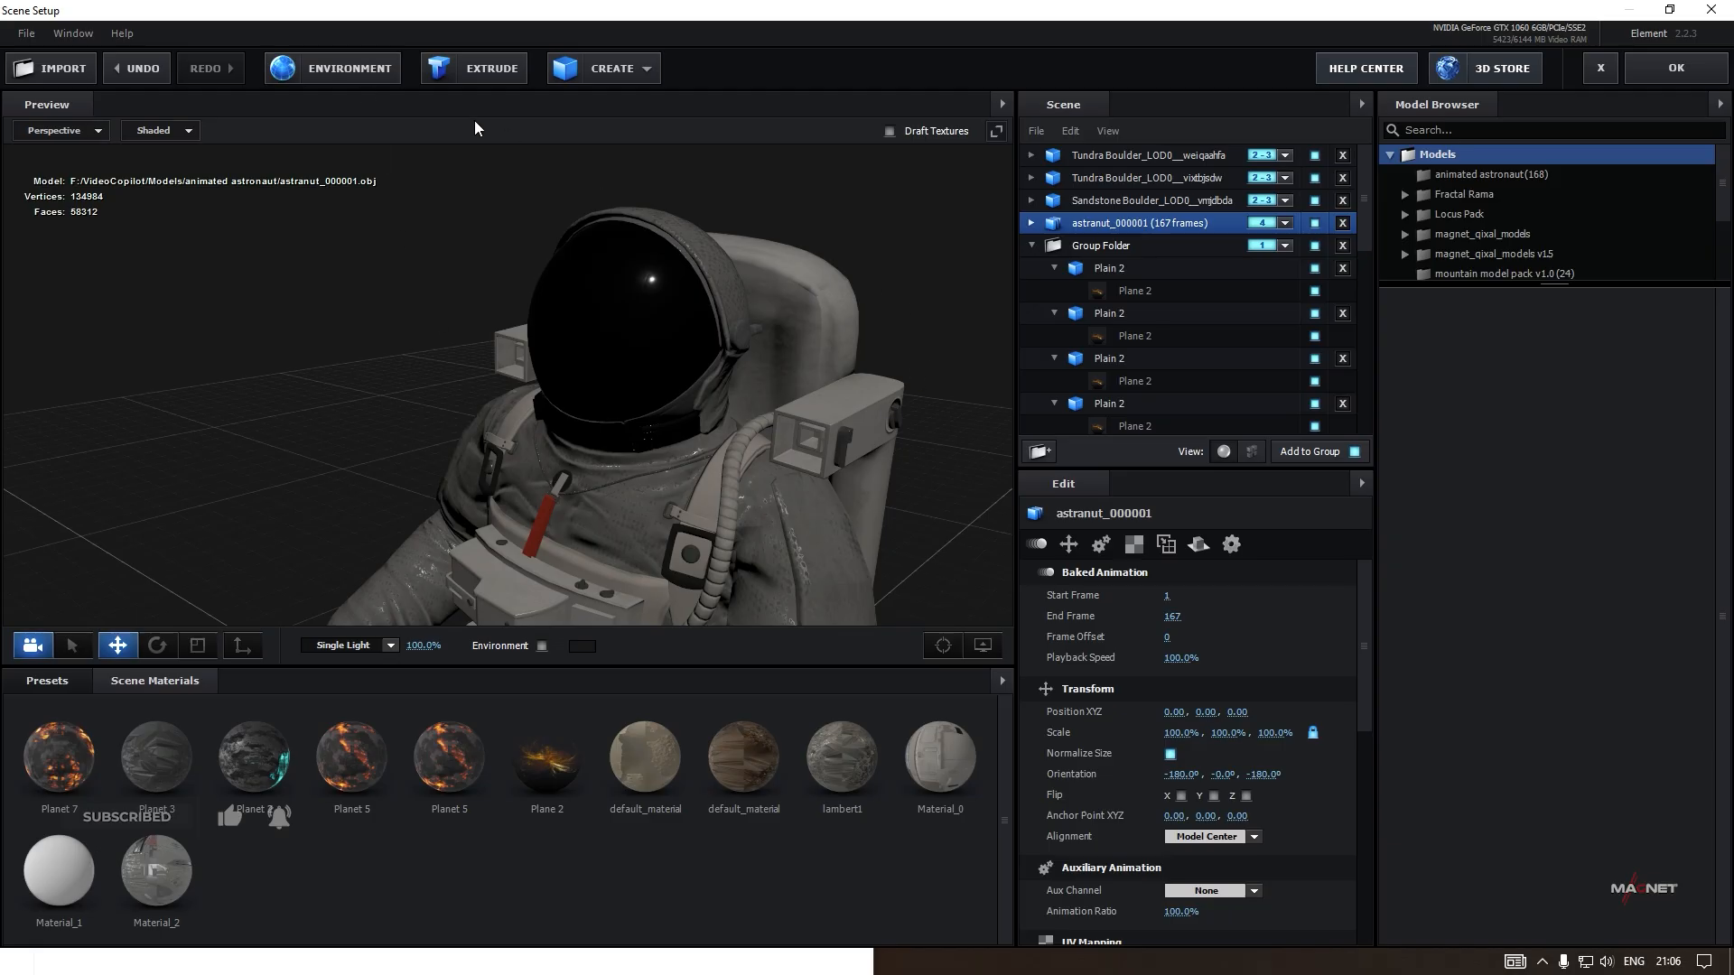
pyautogui.click(45, 683)
pyautogui.click(62, 725)
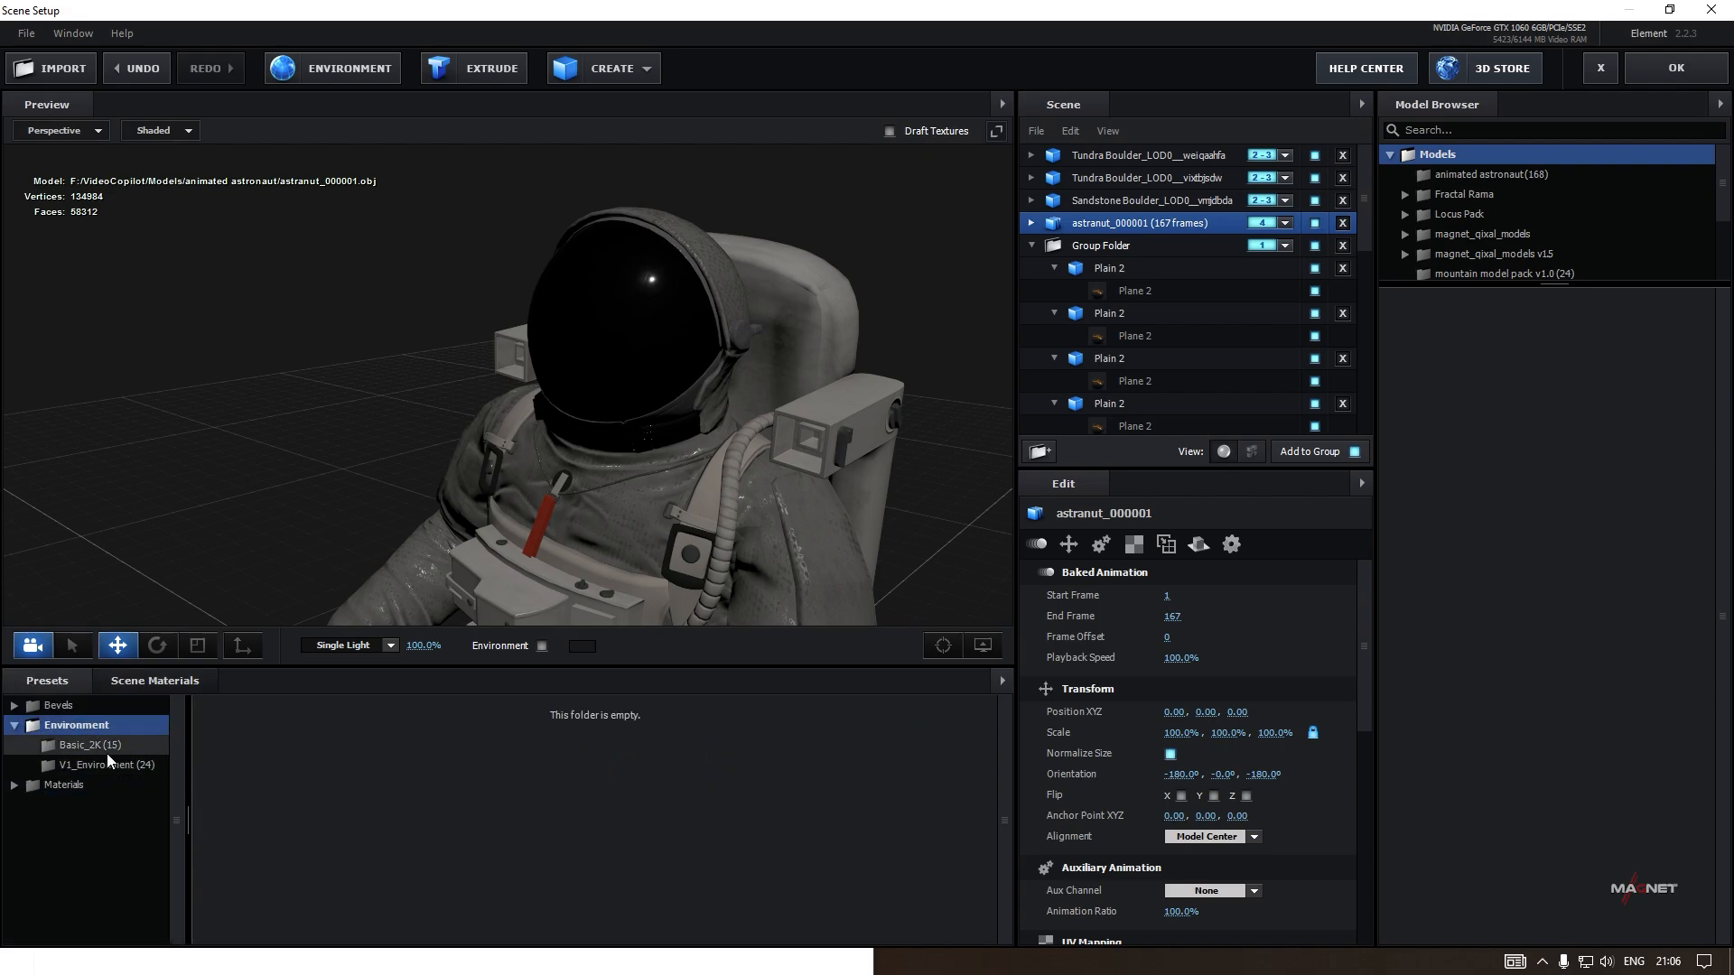
pyautogui.click(86, 746)
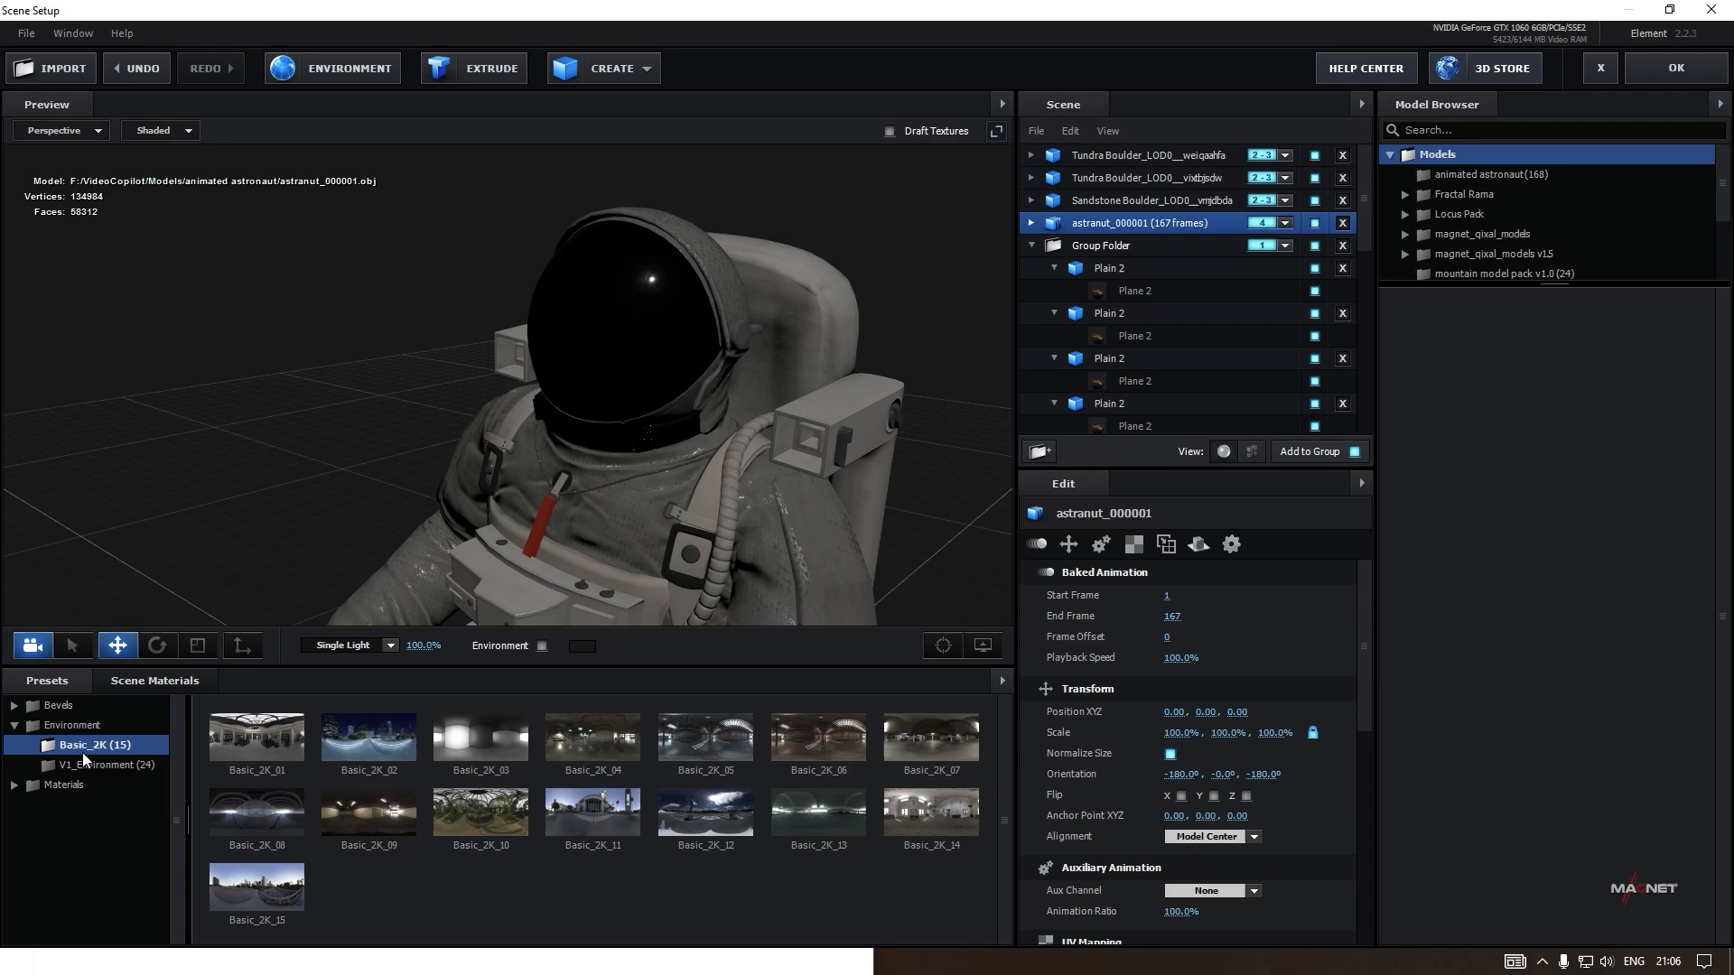
pyautogui.click(473, 729)
pyautogui.moveTo(615, 453); pyautogui.dragTo(557, 469)
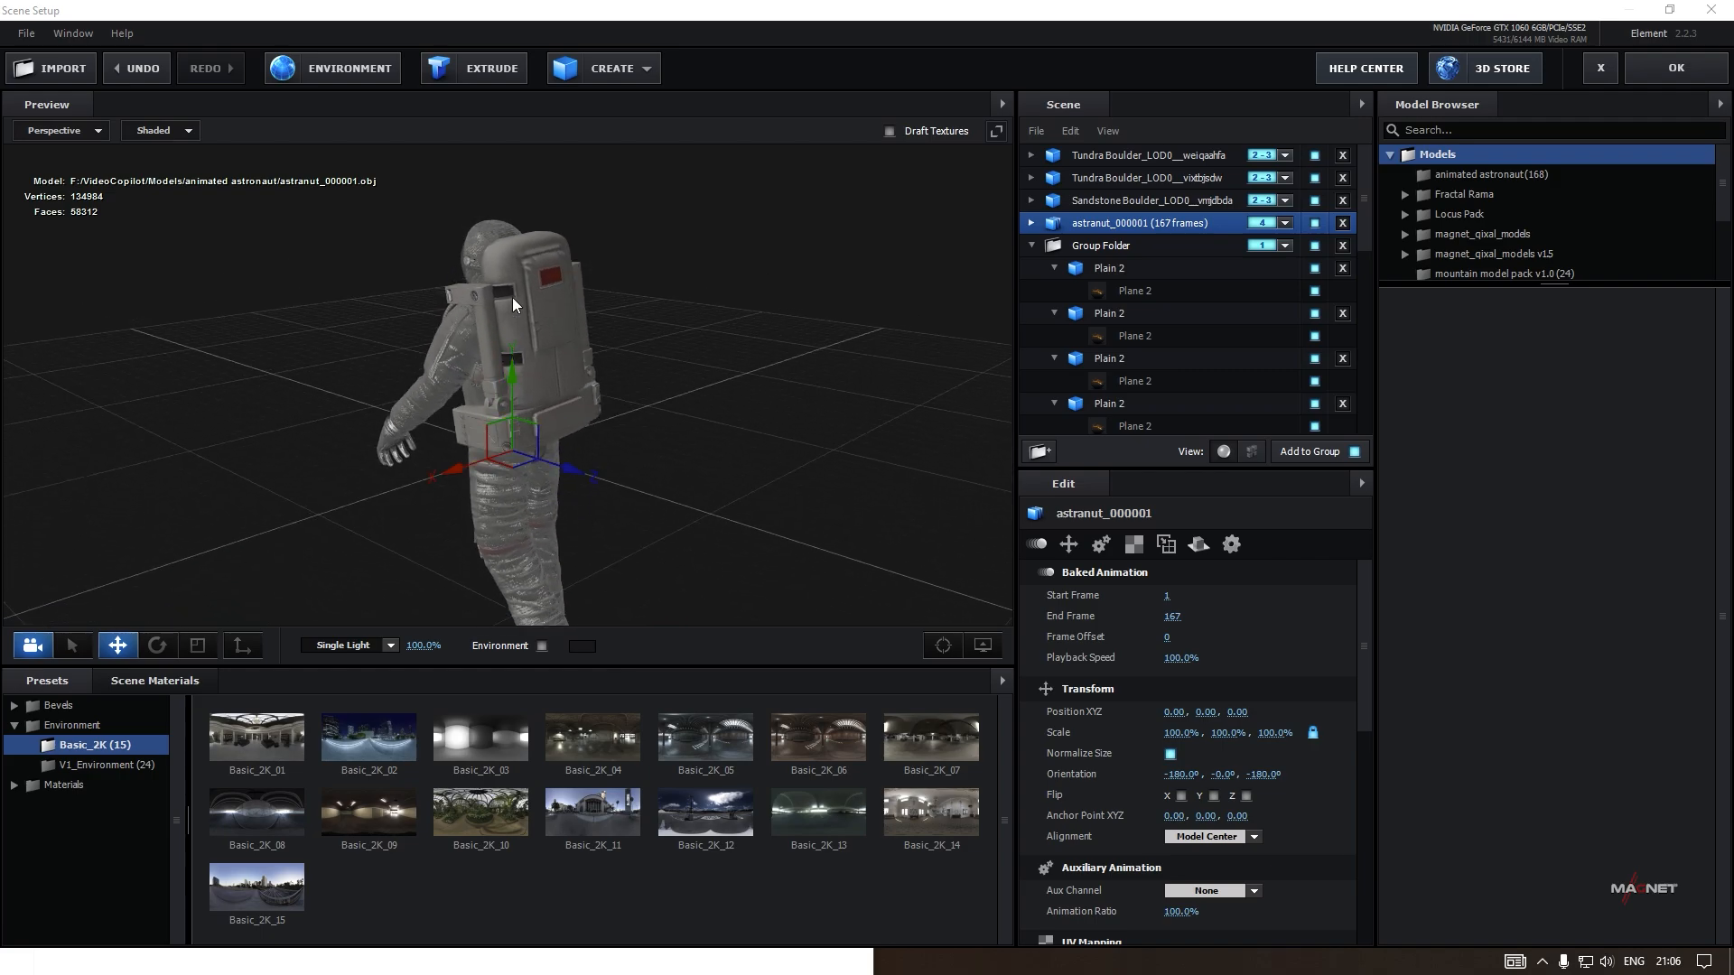
pyautogui.moveTo(523, 572); pyautogui.dragTo(519, 515)
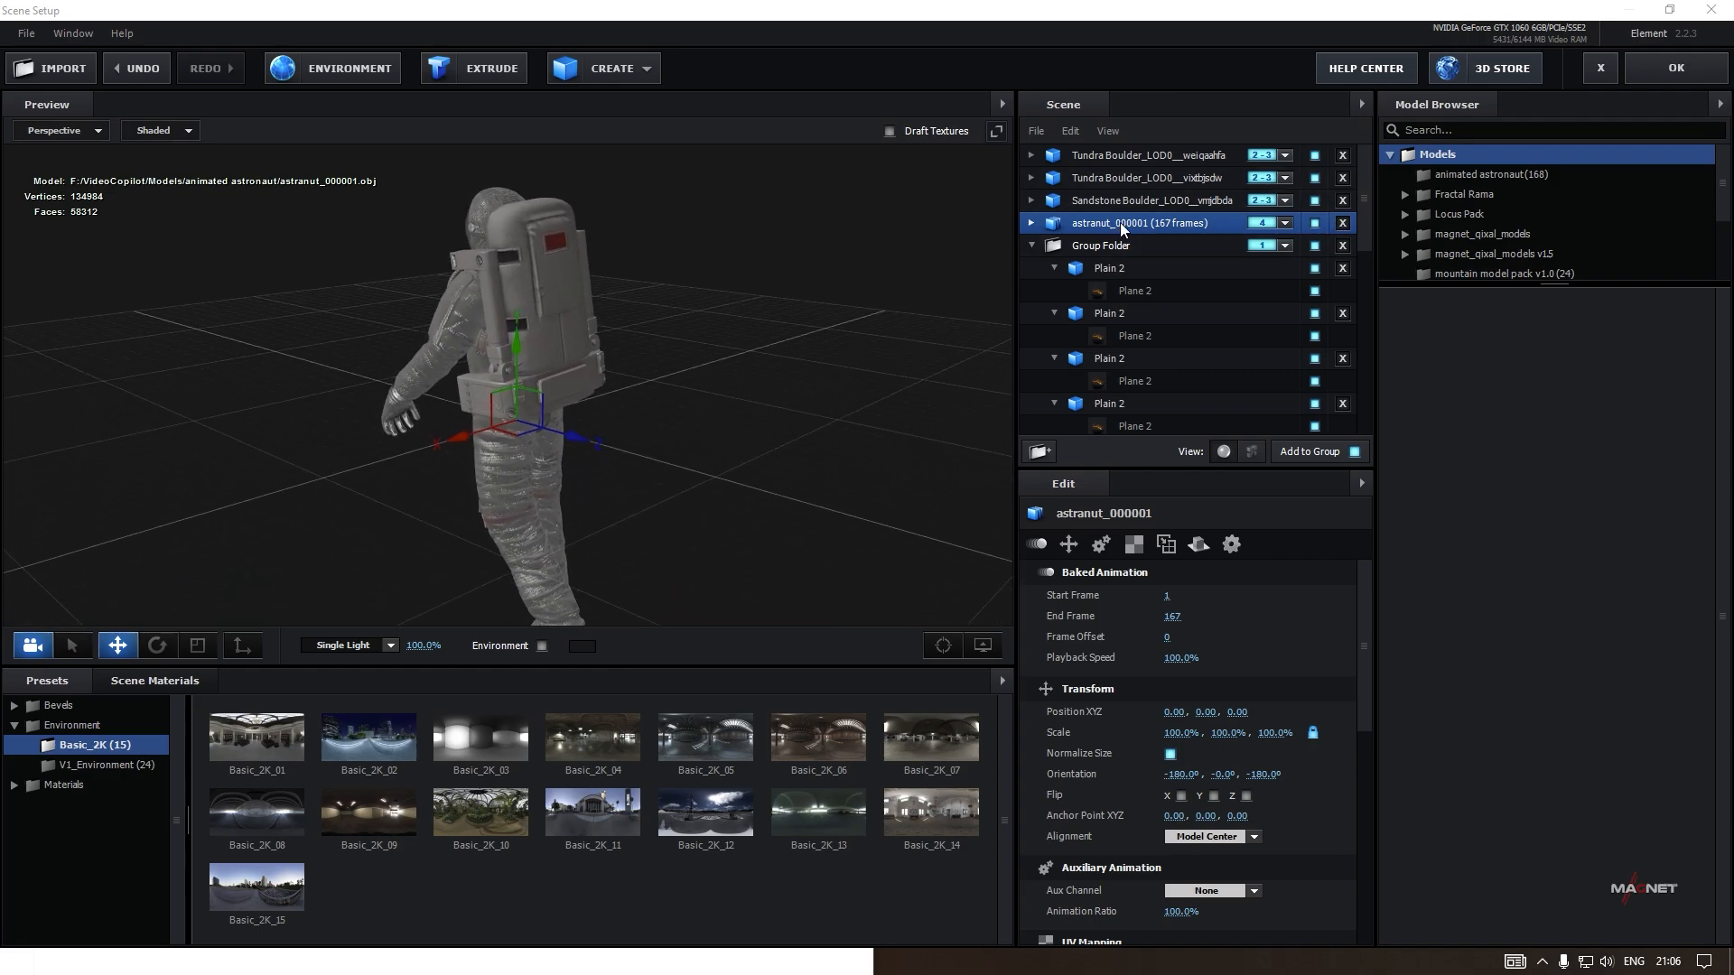
# Set the reflectivity intensity of the astronaut's Material_2 to 35%.
pyautogui.click(1118, 225)
pyautogui.click(1031, 223)
pyautogui.click(1120, 291)
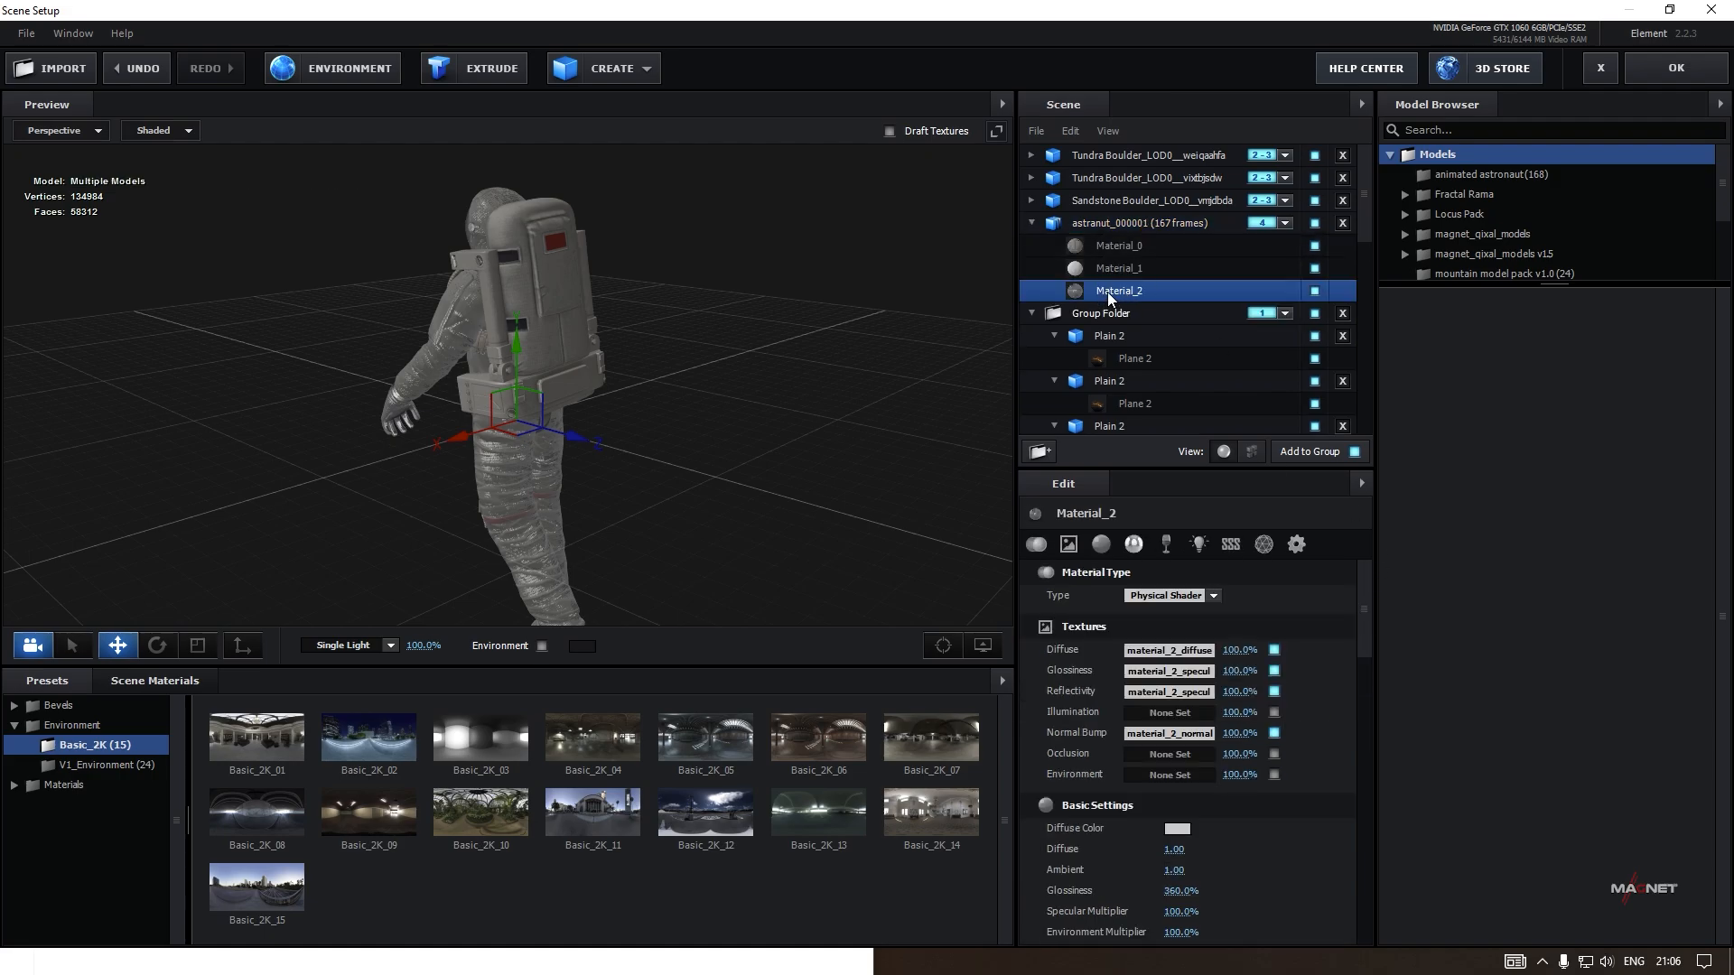
pyautogui.scroll(-5, 1354, 632)
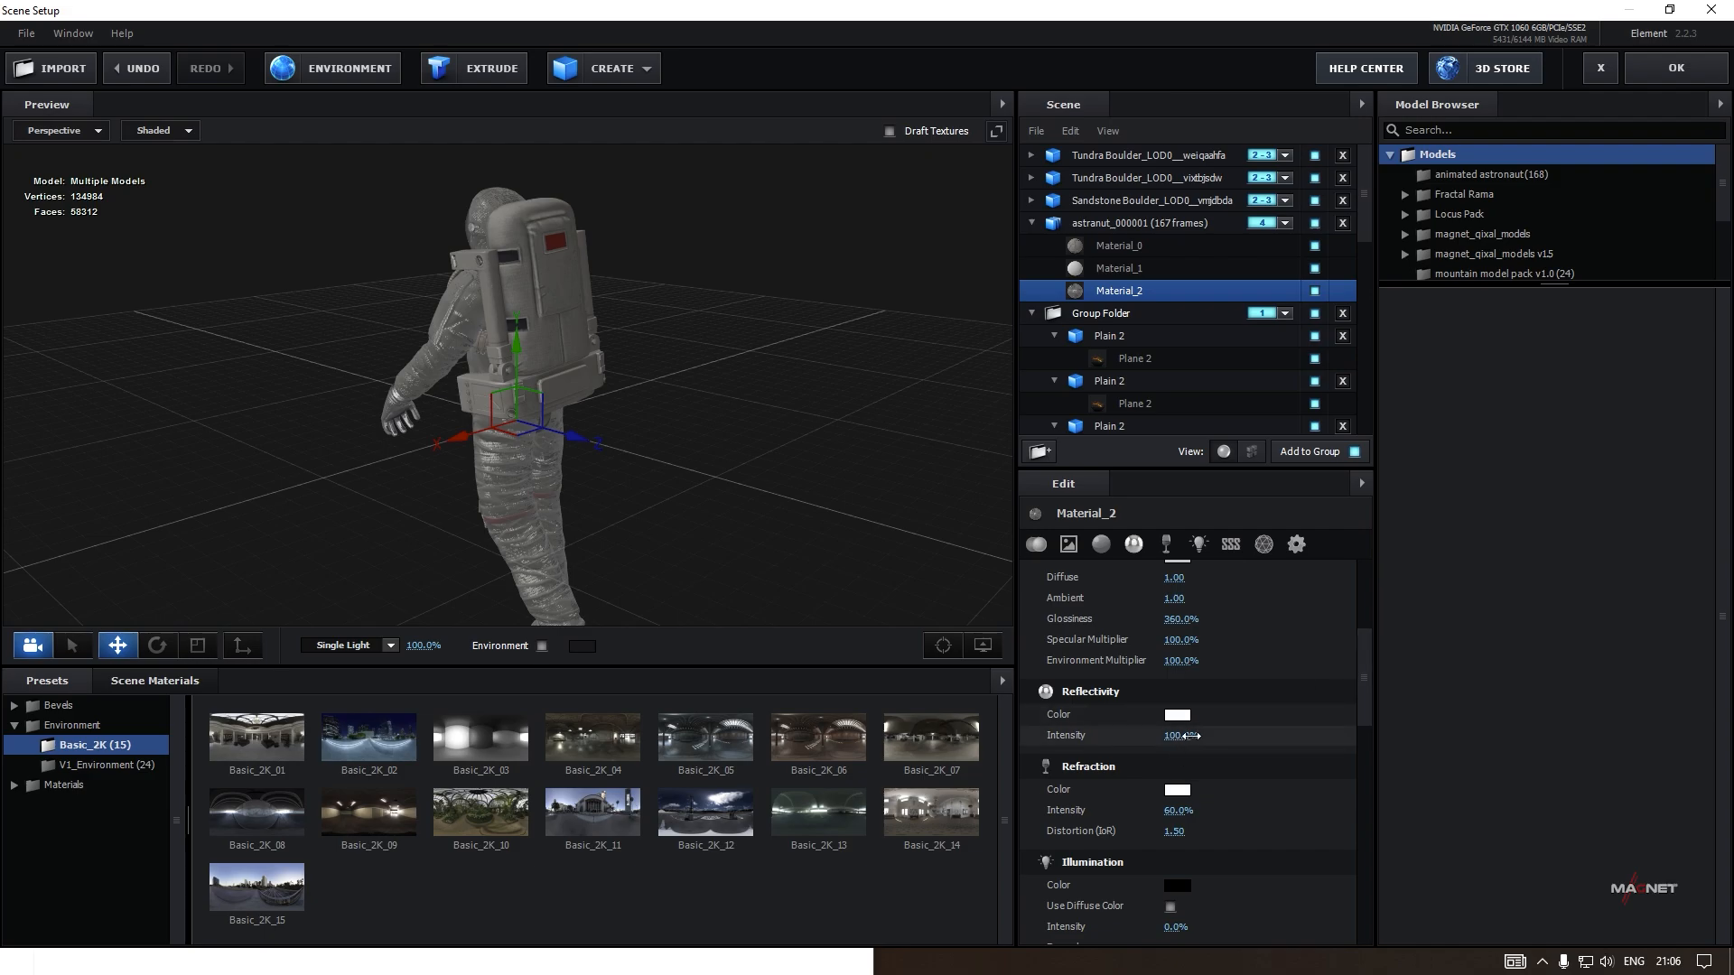
pyautogui.moveTo(1189, 735); pyautogui.dragTo(1115, 763)
pyautogui.scroll(3, 1242, 727)
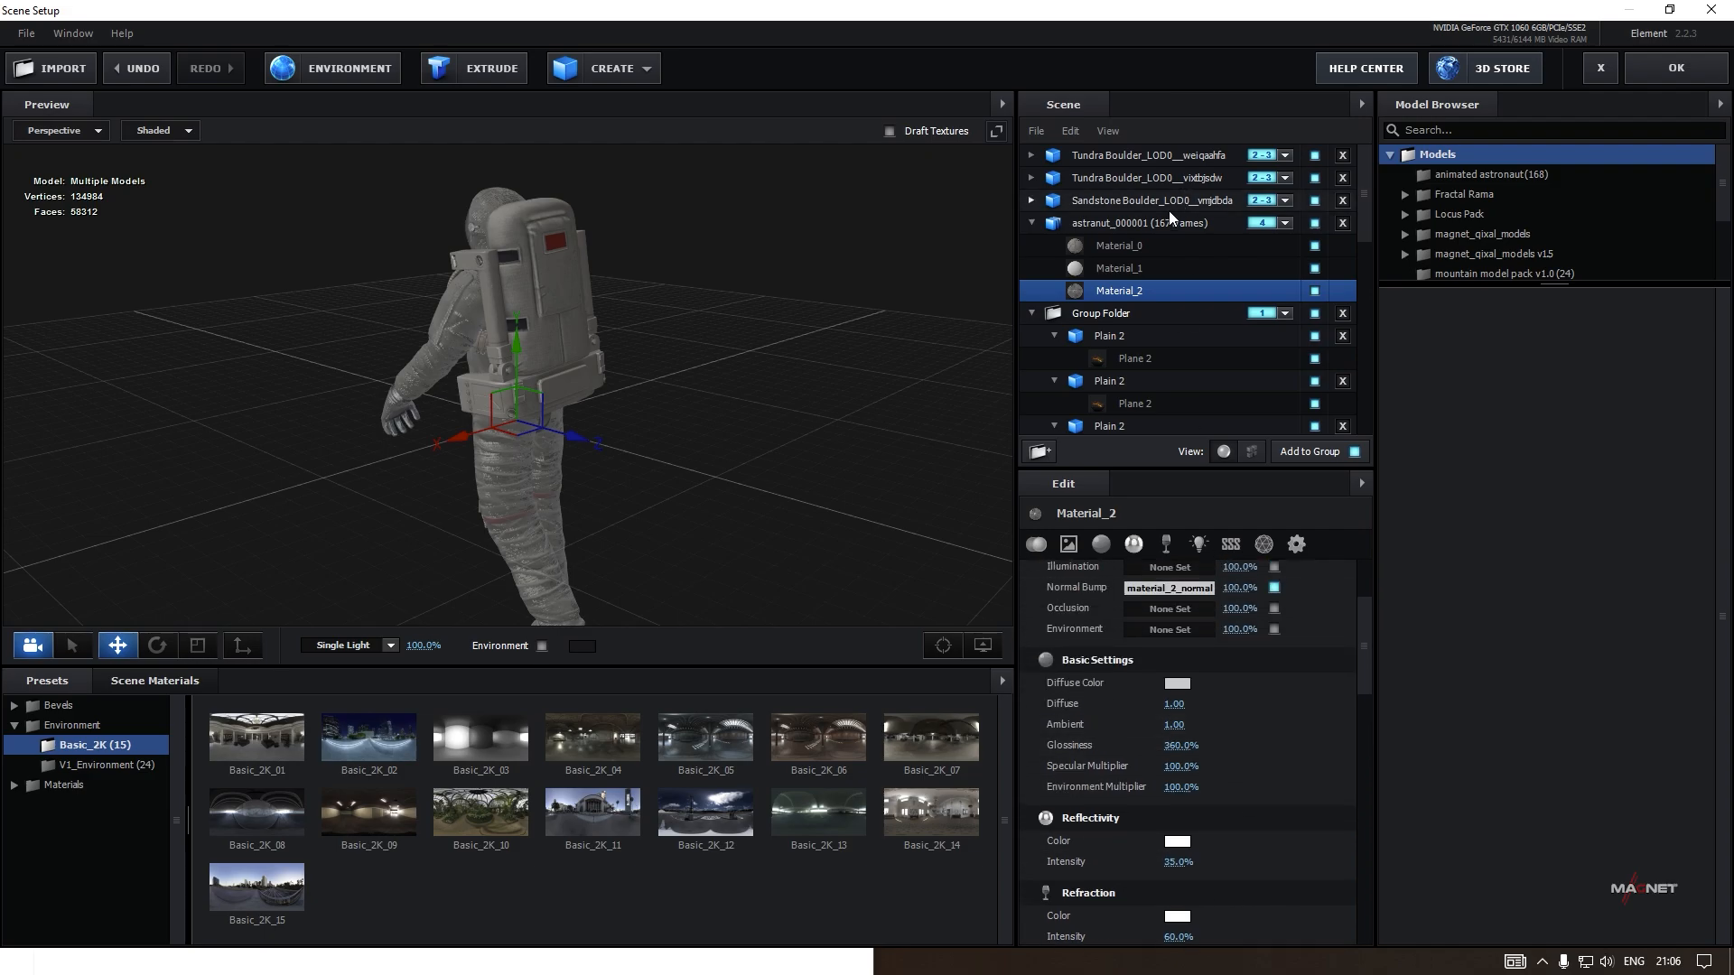
# Set the reflectivity intensity of the astronaut's Material_0 to 10% and accept the scene.
pyautogui.click(1123, 247)
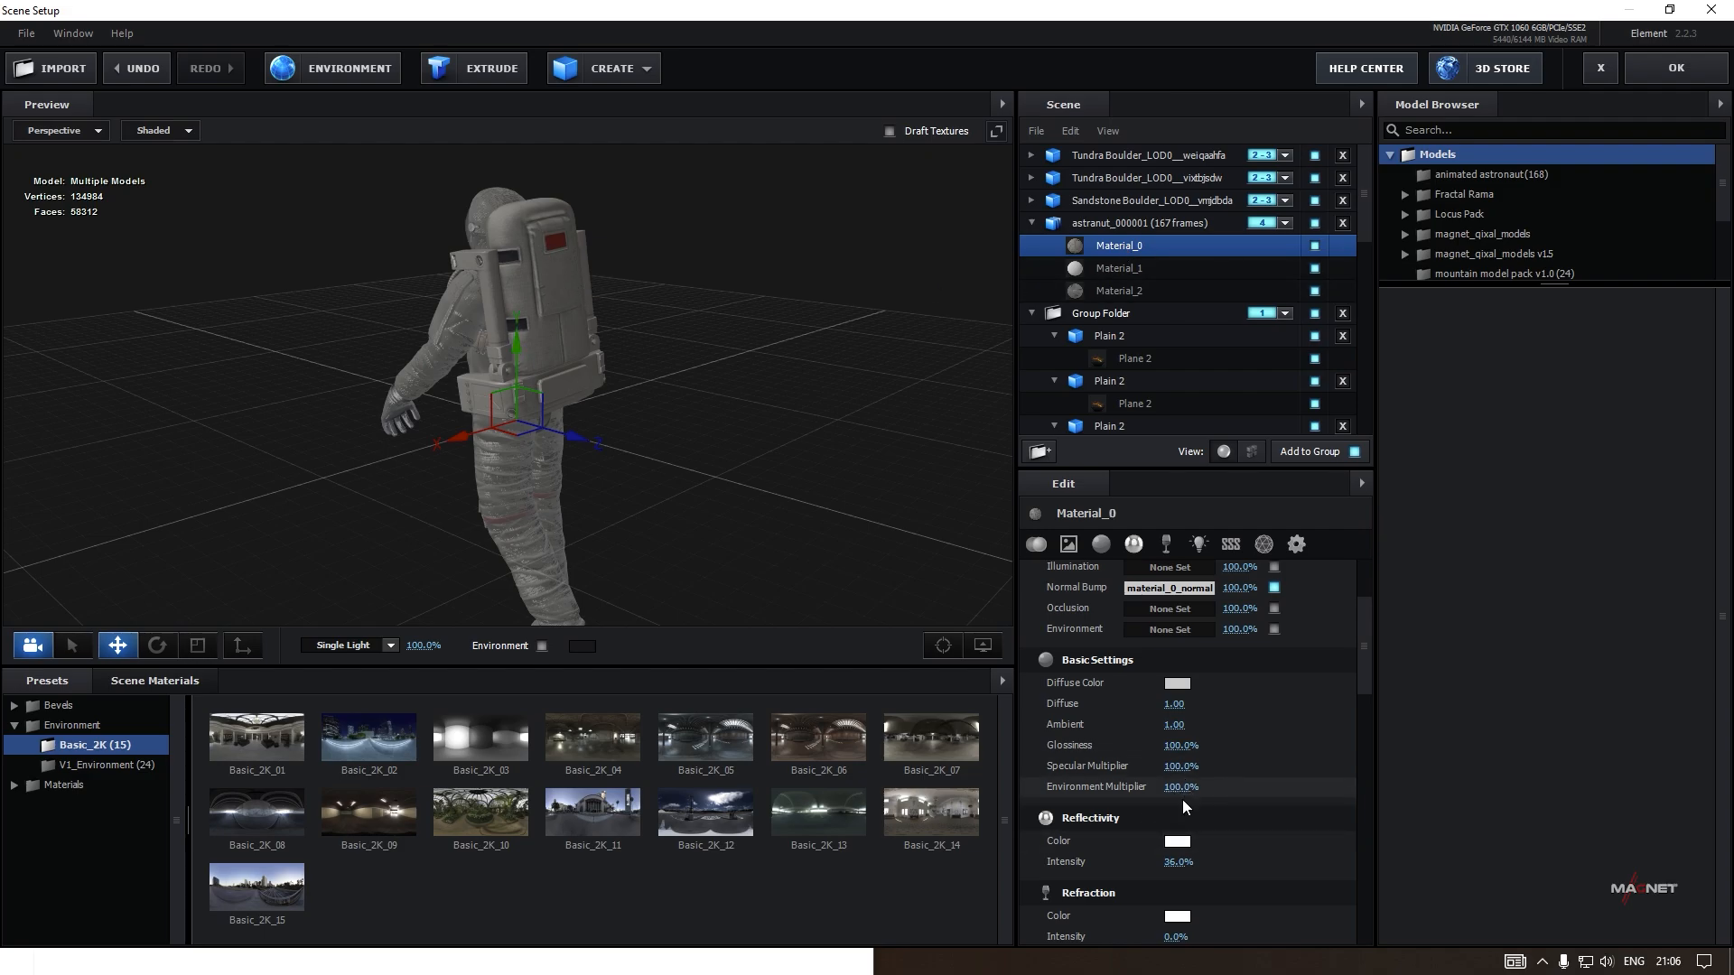
pyautogui.moveTo(1173, 862); pyautogui.dragTo(1139, 880)
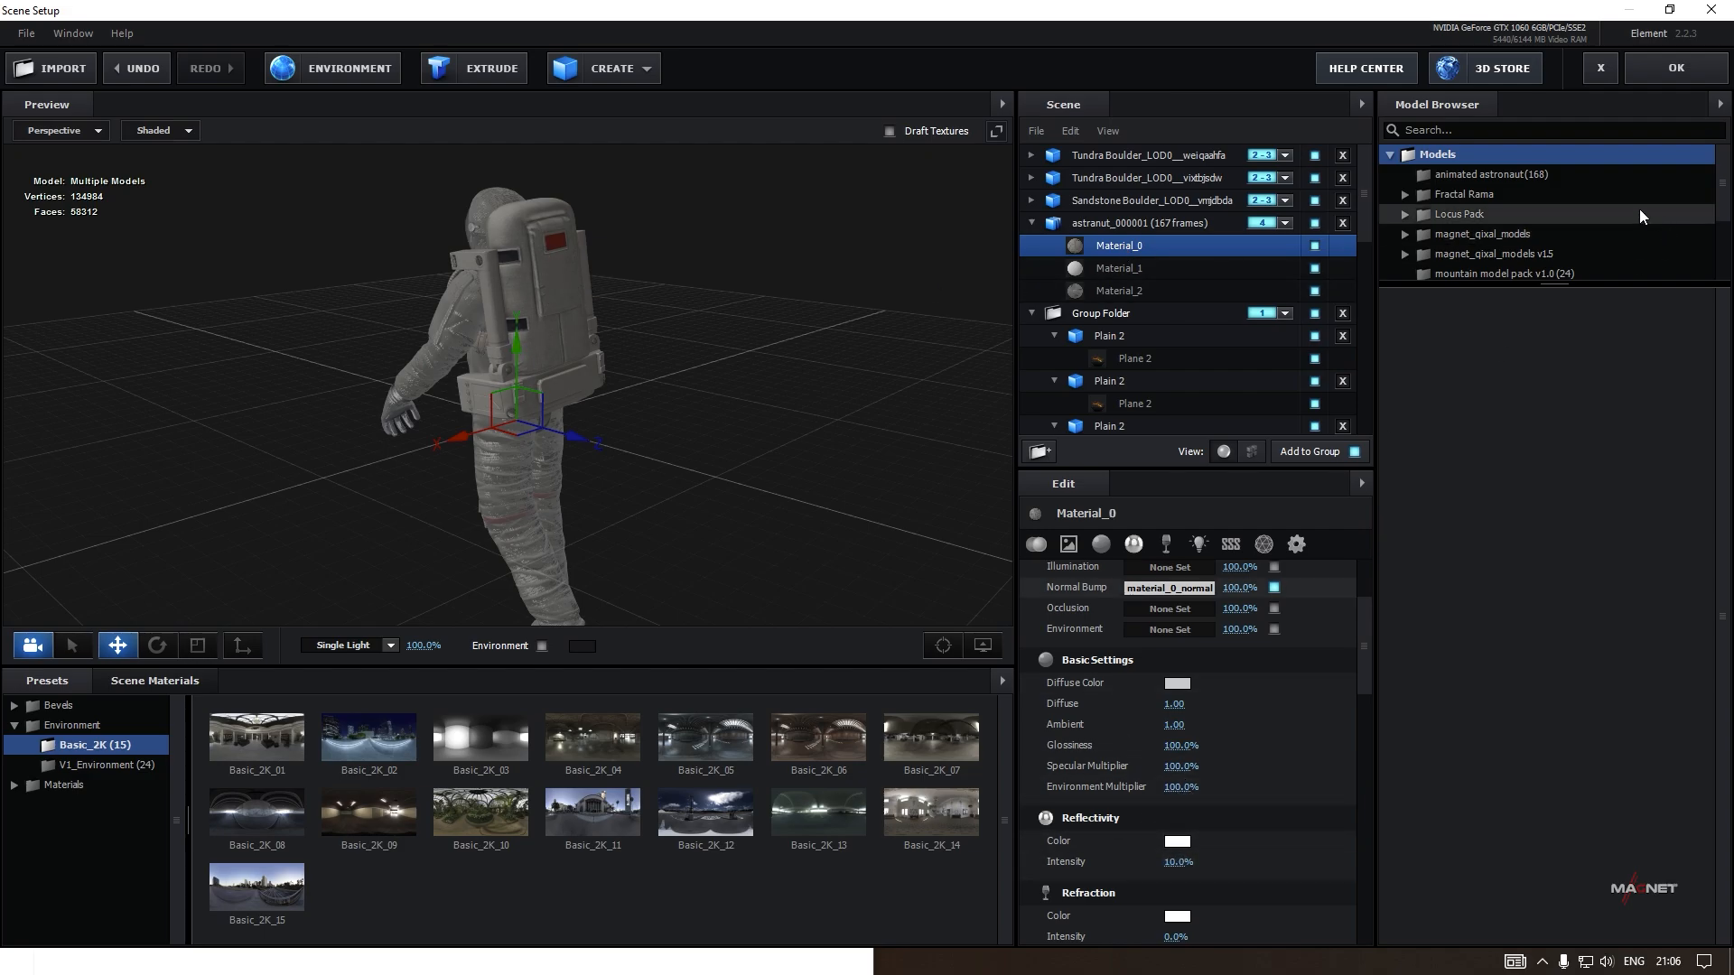
pyautogui.click(1676, 70)
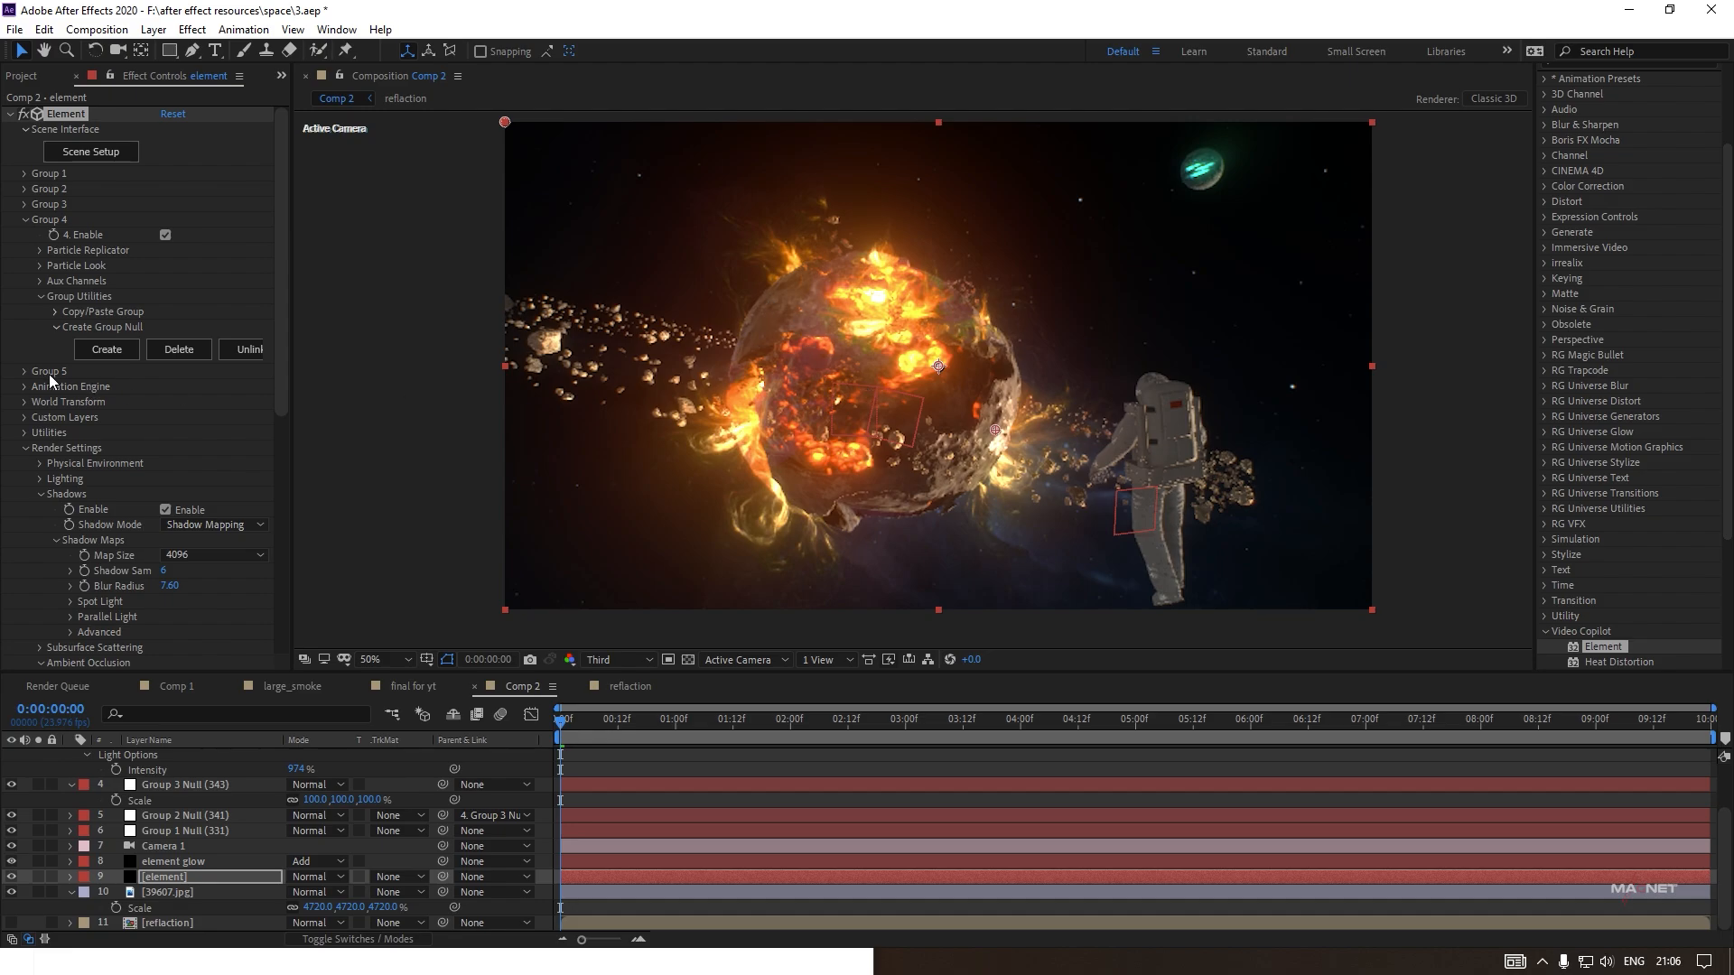
# Set the element layer's Physical Environment exposure to 0.33.
pyautogui.click(38, 463)
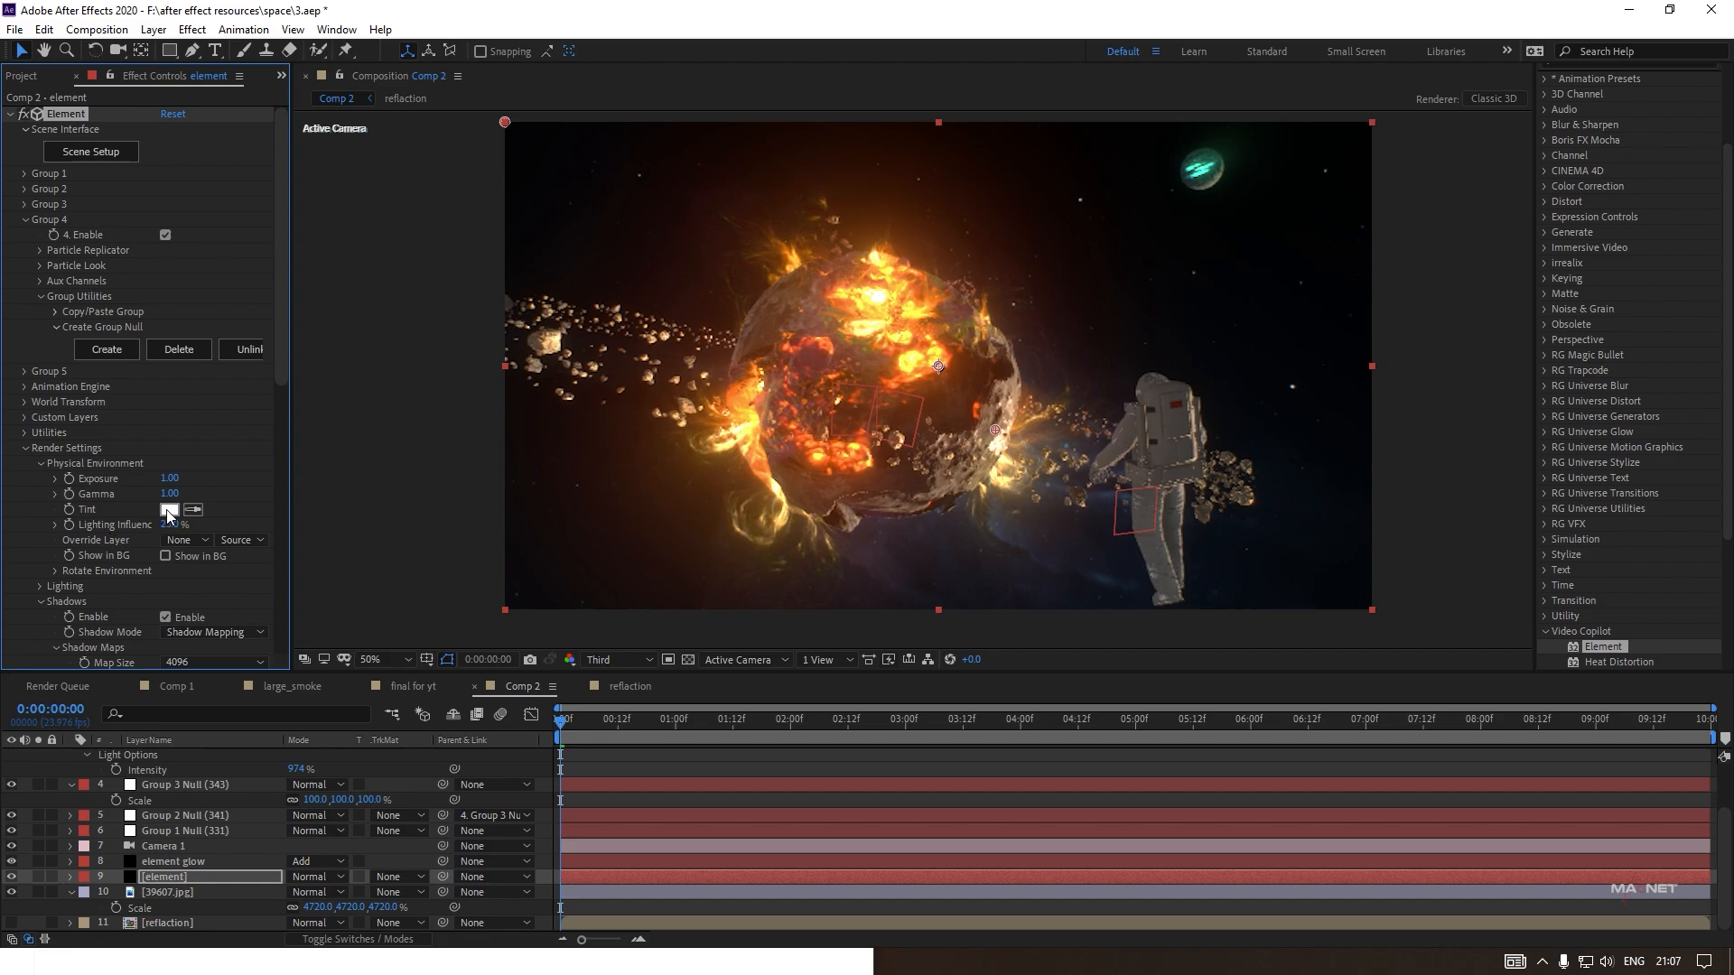
pyautogui.moveTo(173, 479); pyautogui.dragTo(152, 524)
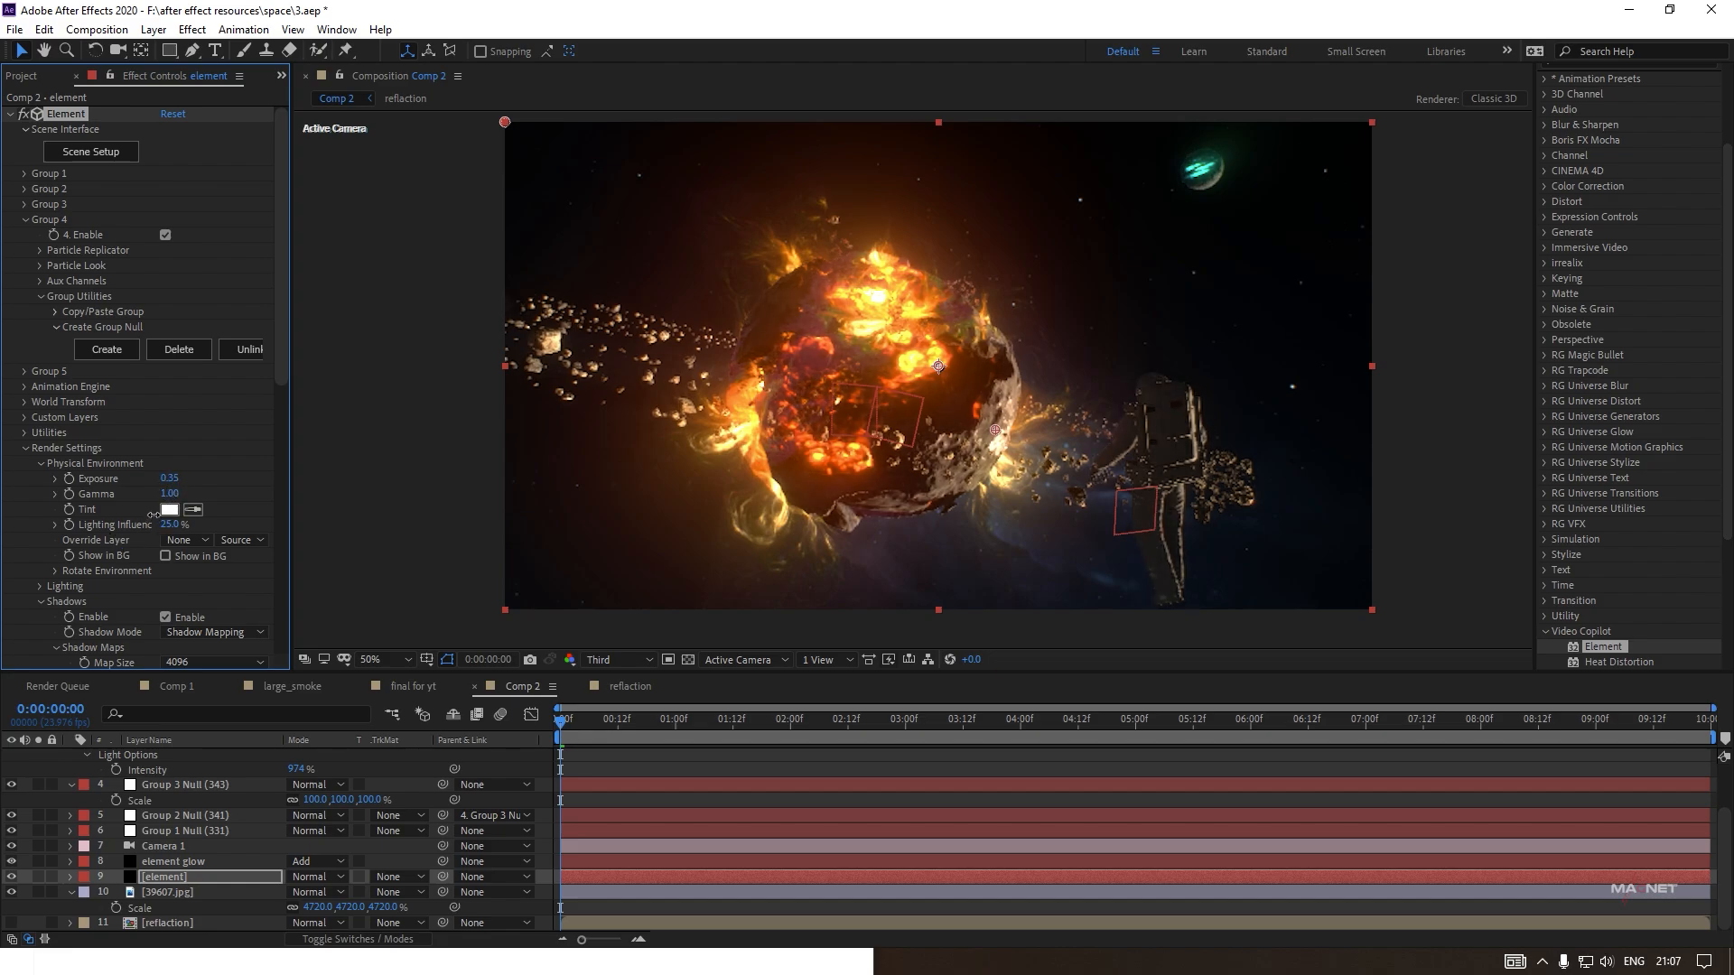
pyautogui.scroll(-2, 939, 416)
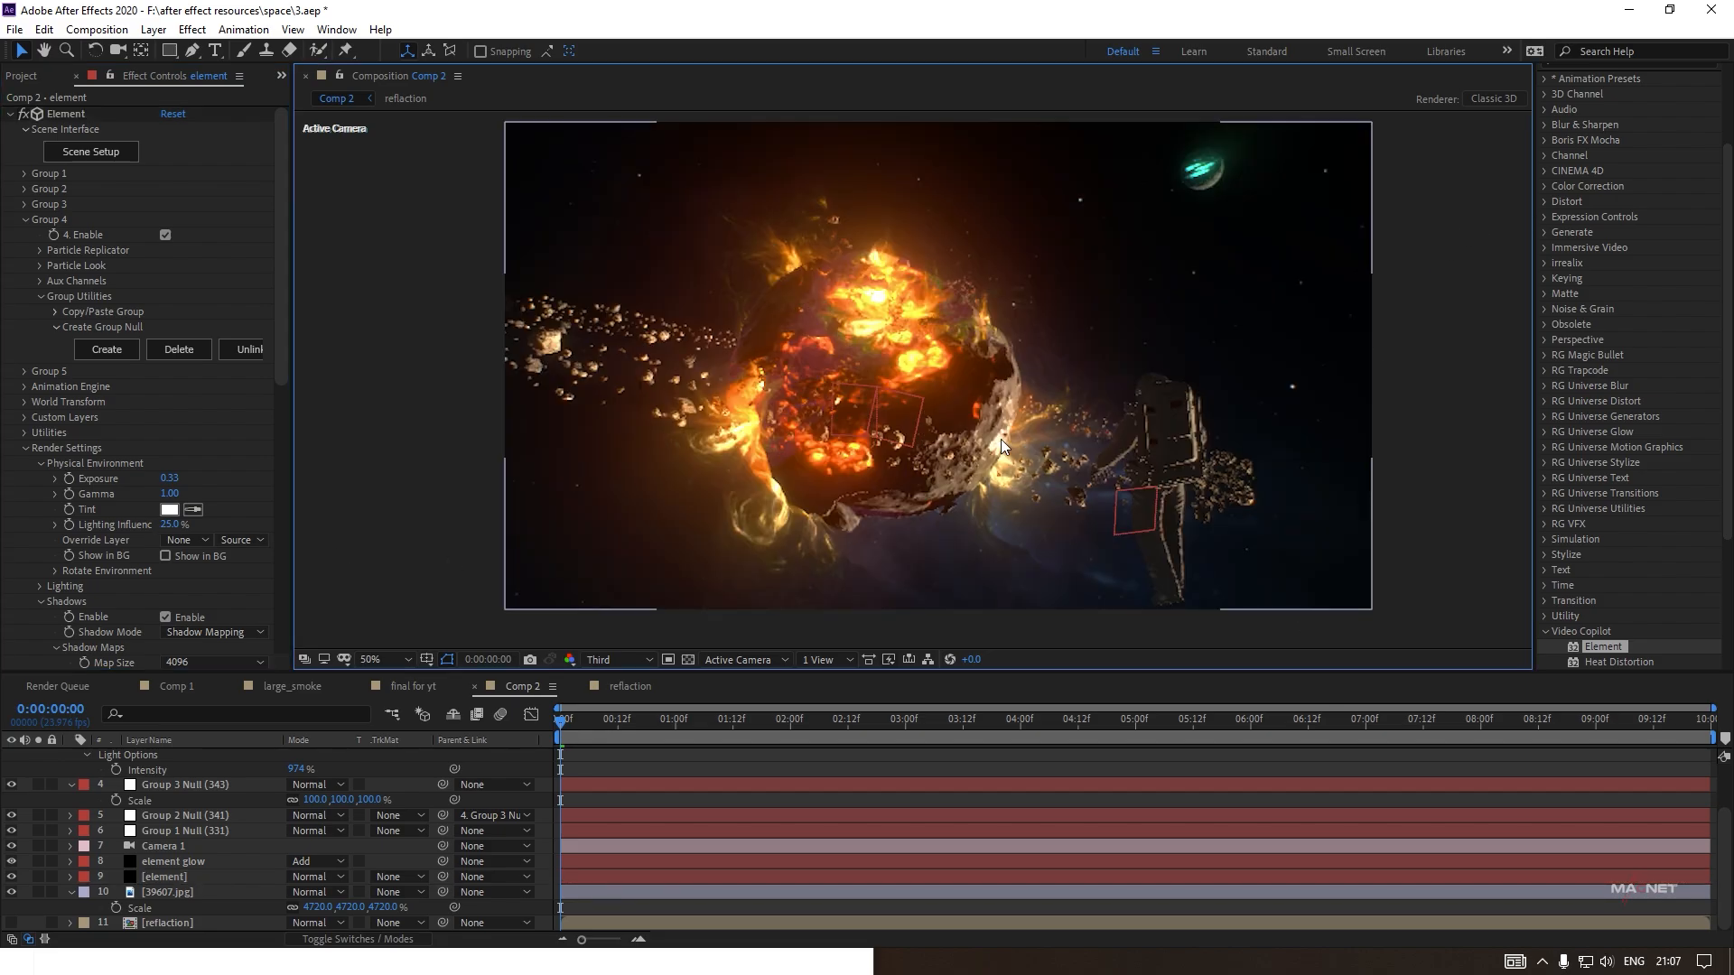
pyautogui.scroll(2, 1001, 439)
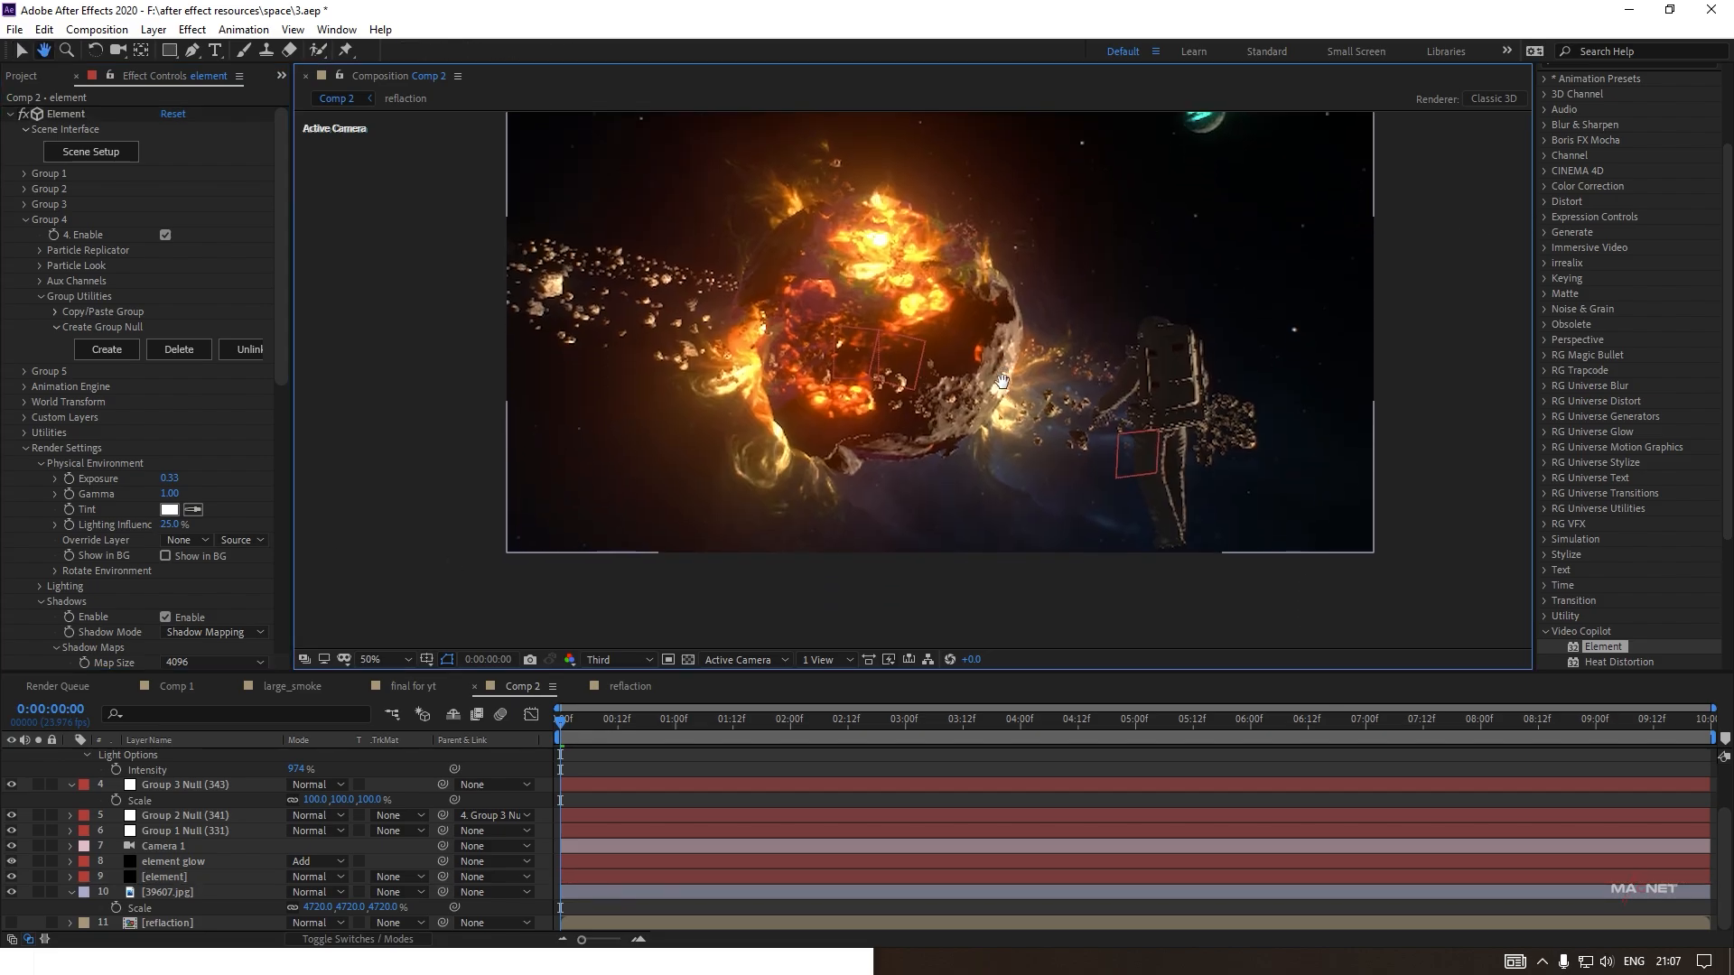
# Set the Comp 2 preview resolution to Full and check the whole composition.
pyautogui.click(630, 667)
pyautogui.click(613, 706)
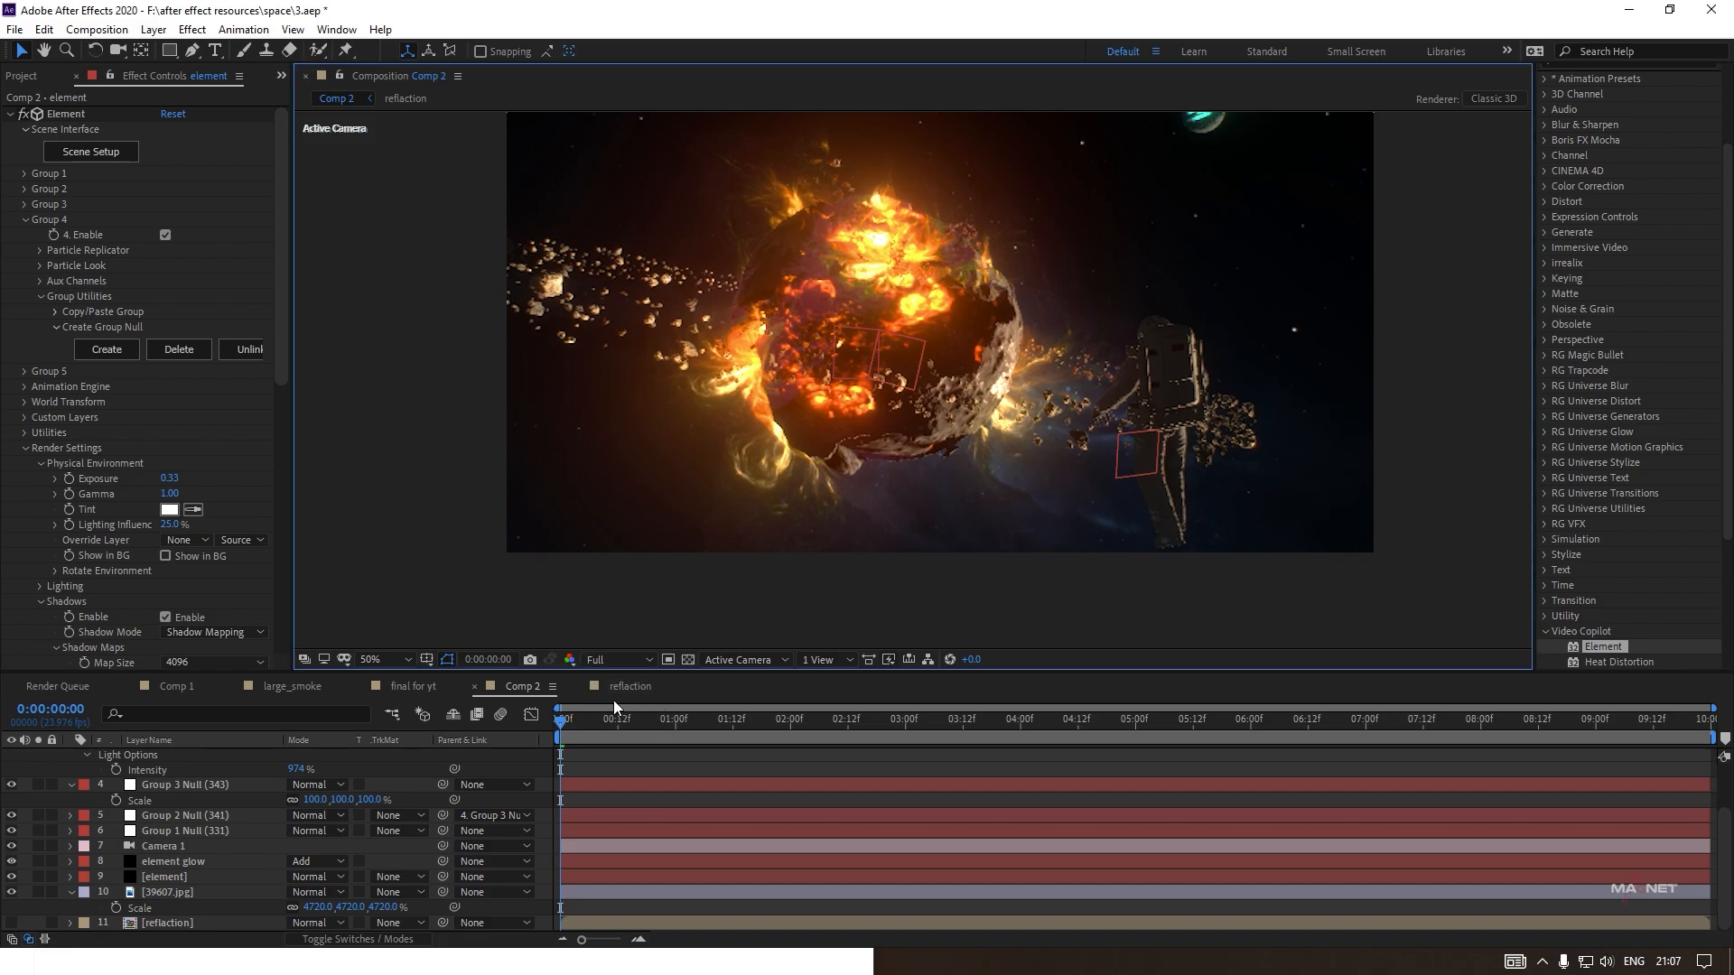
pyautogui.scroll(-2, 957, 383)
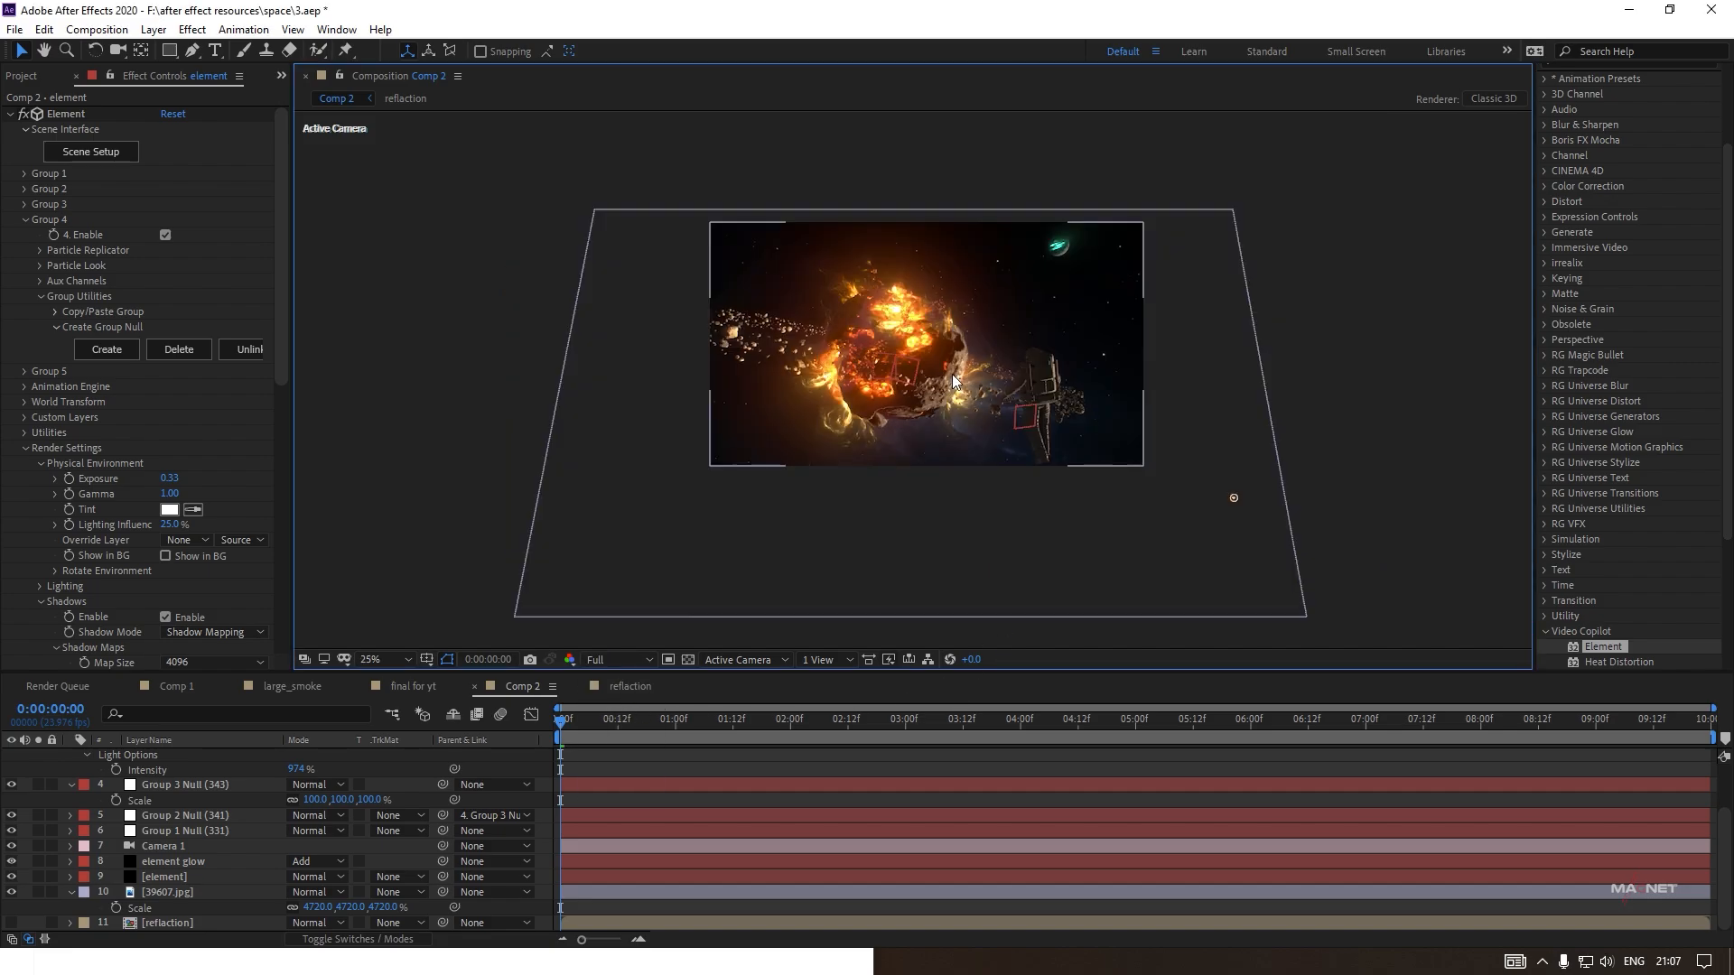
pyautogui.scroll(2, 949, 397)
# Create a null object directly above Camera 1 in Comp 2 and make it a 3D layer.
pyautogui.click(117, 51)
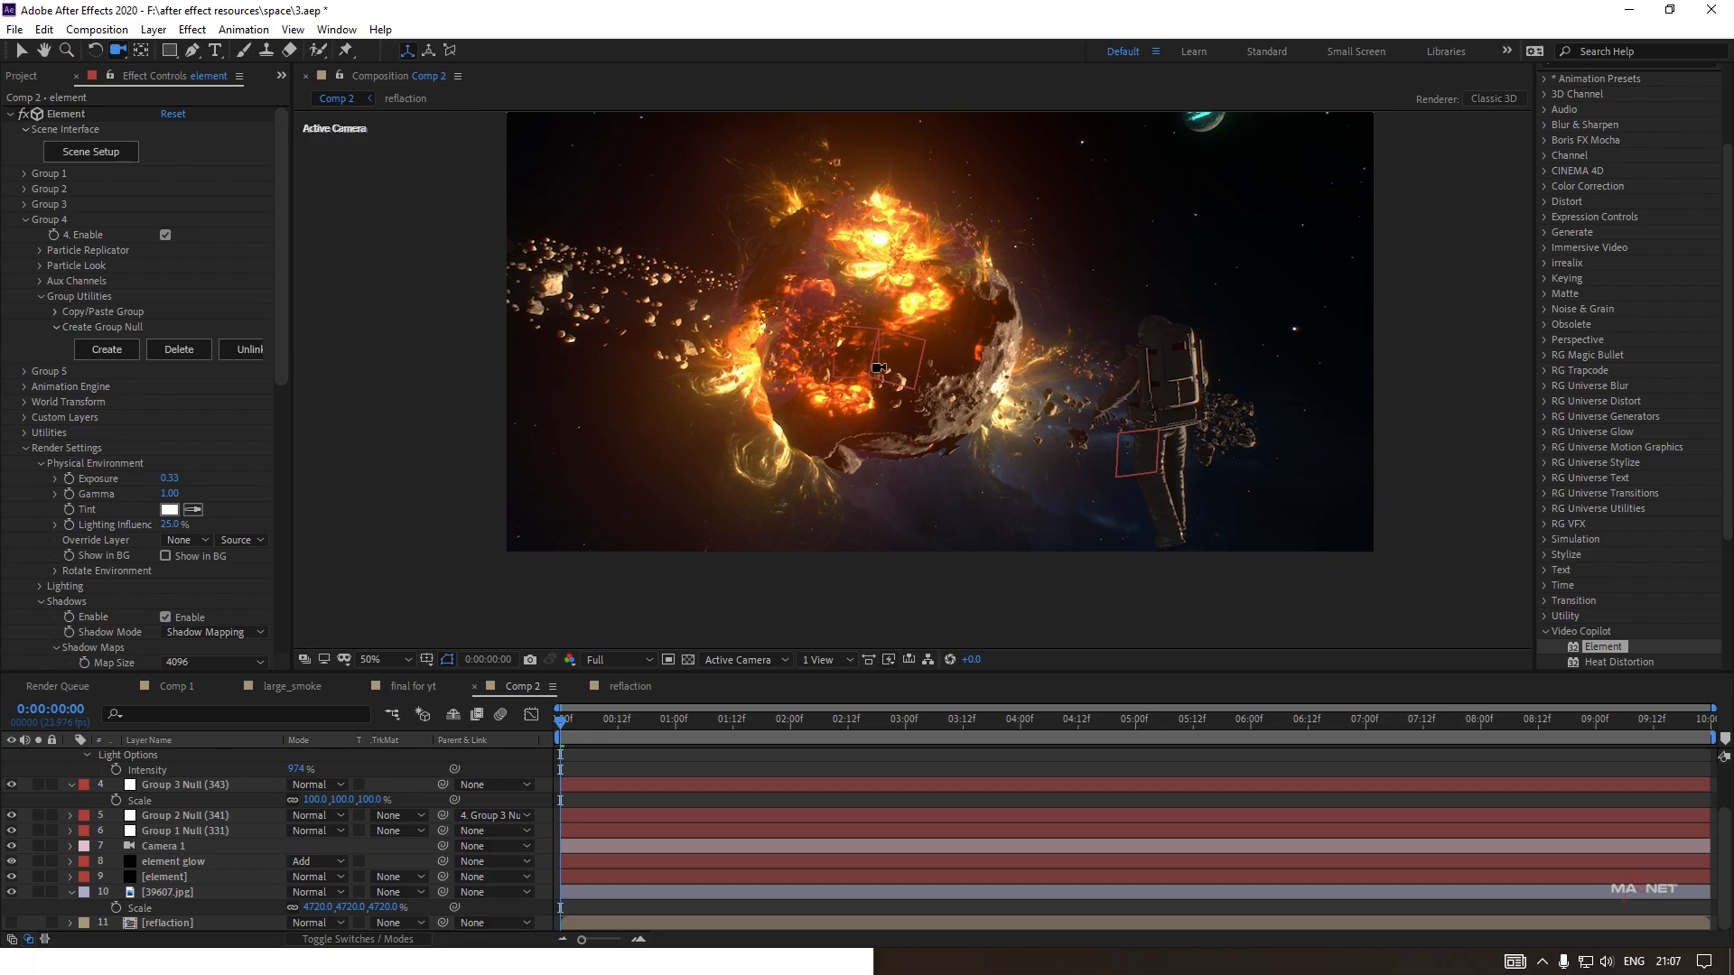
pyautogui.scroll(2, 197, 825)
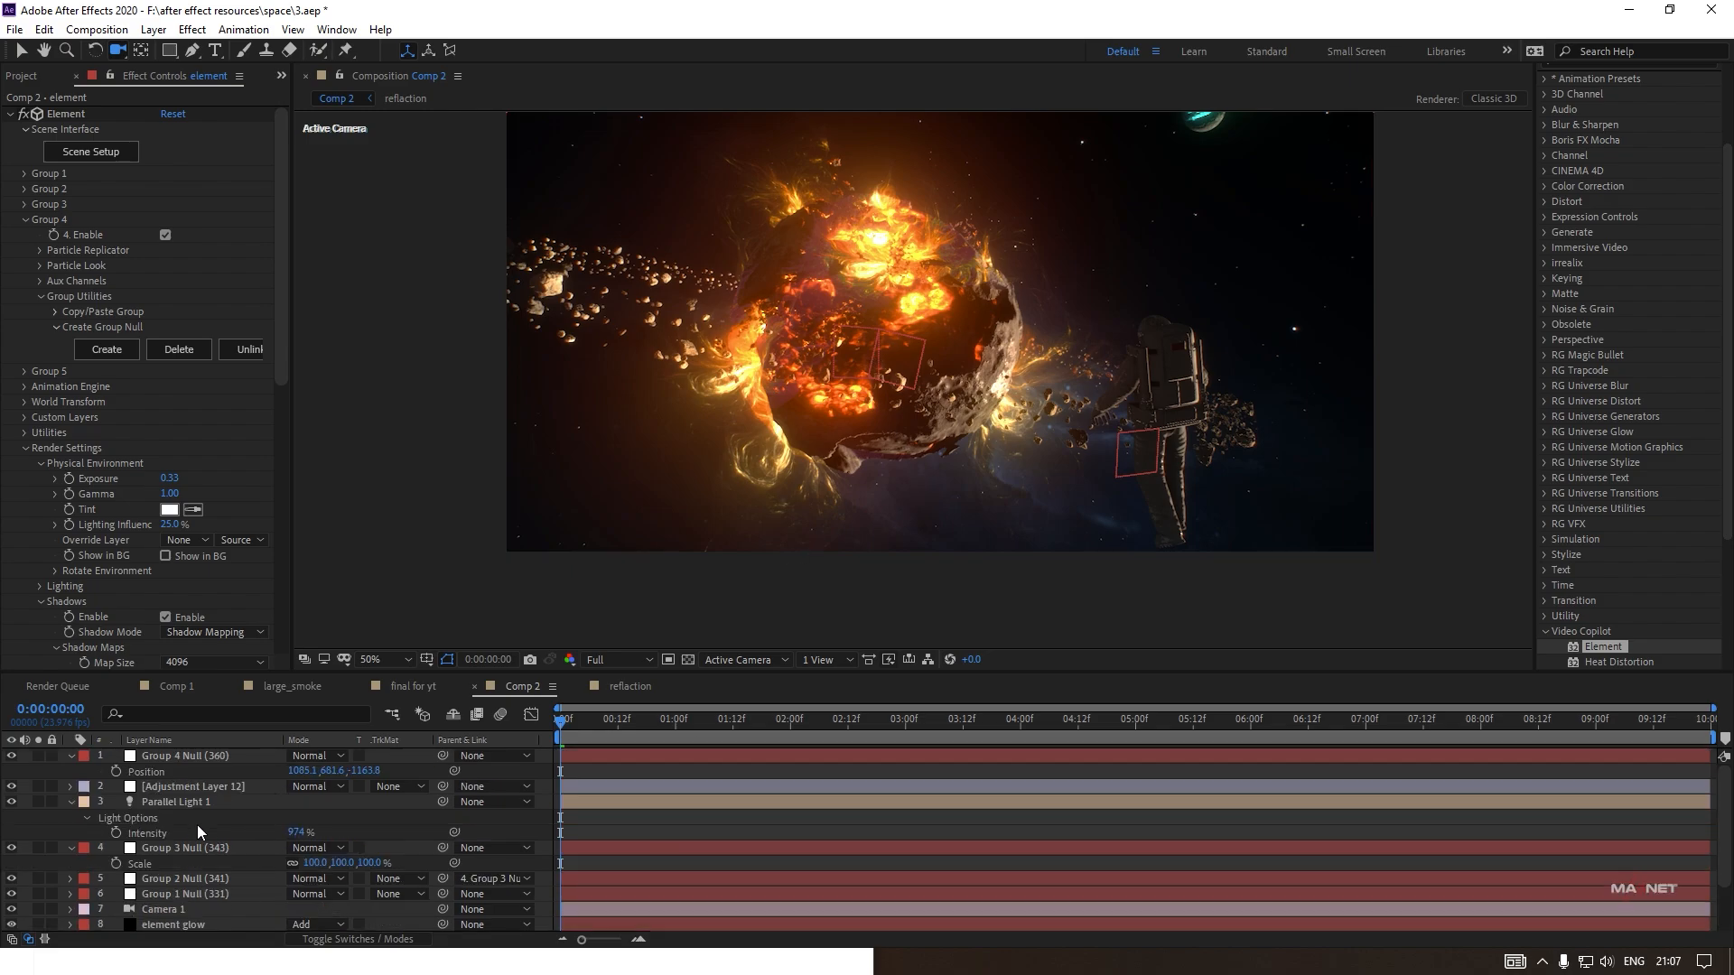
pyautogui.click(70, 802)
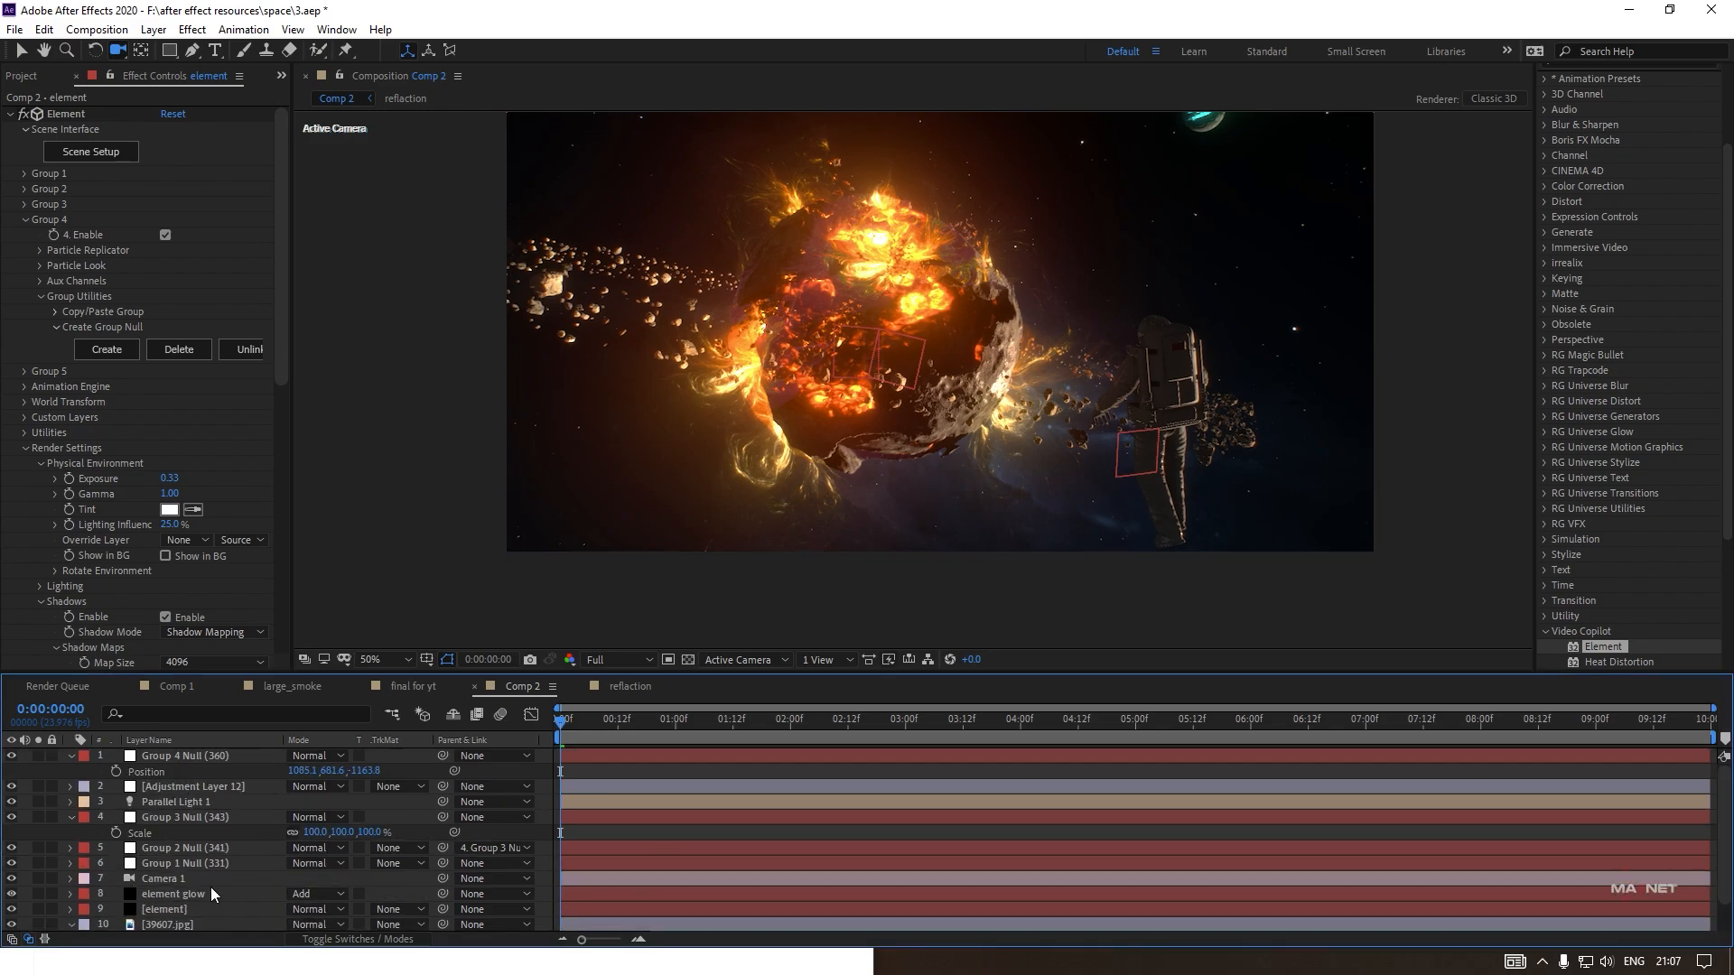
pyautogui.click(138, 877)
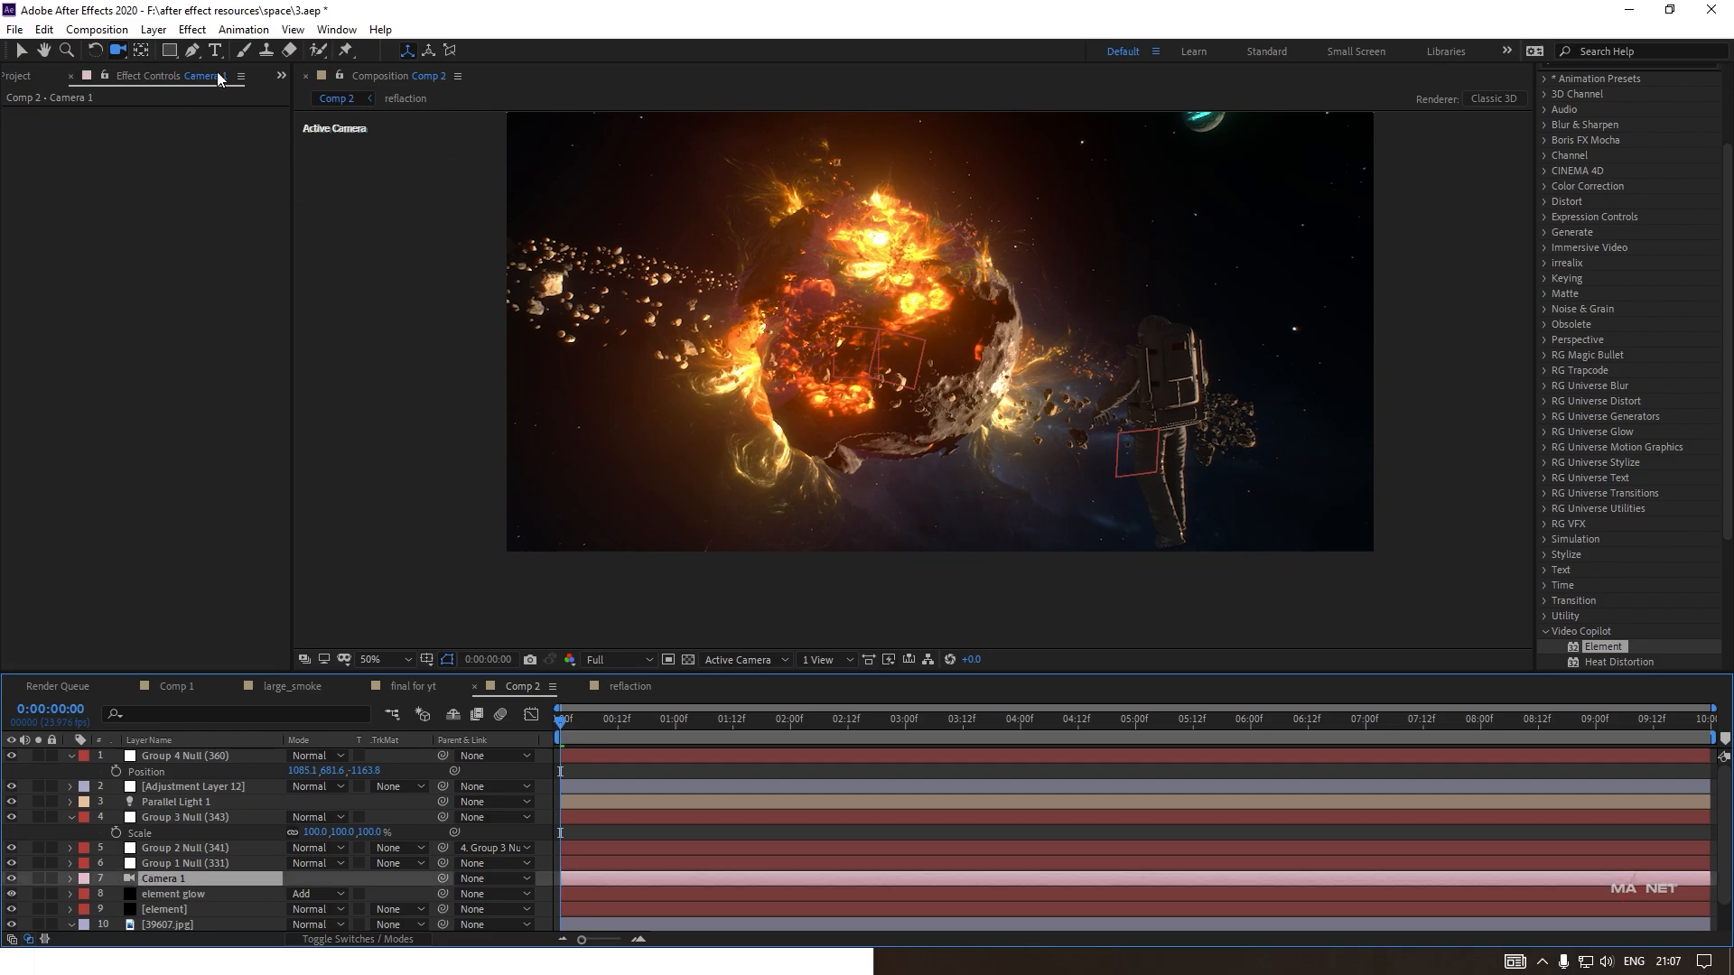
pyautogui.click(154, 29)
pyautogui.moveTo(194, 51)
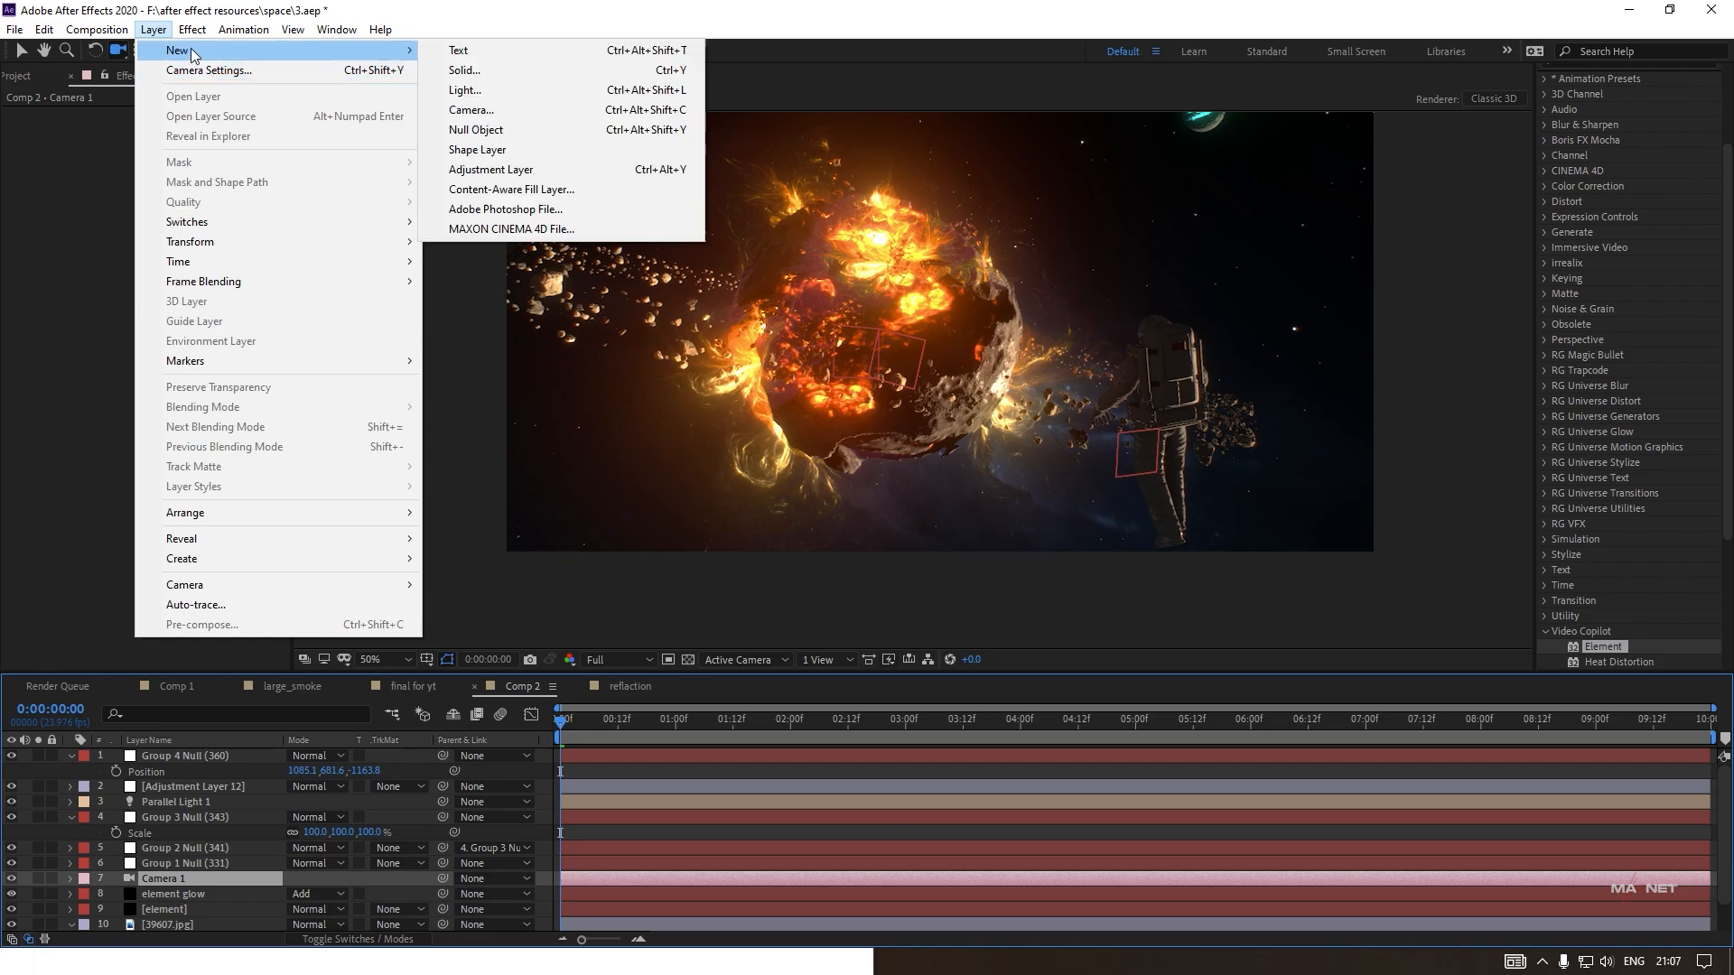
pyautogui.click(510, 130)
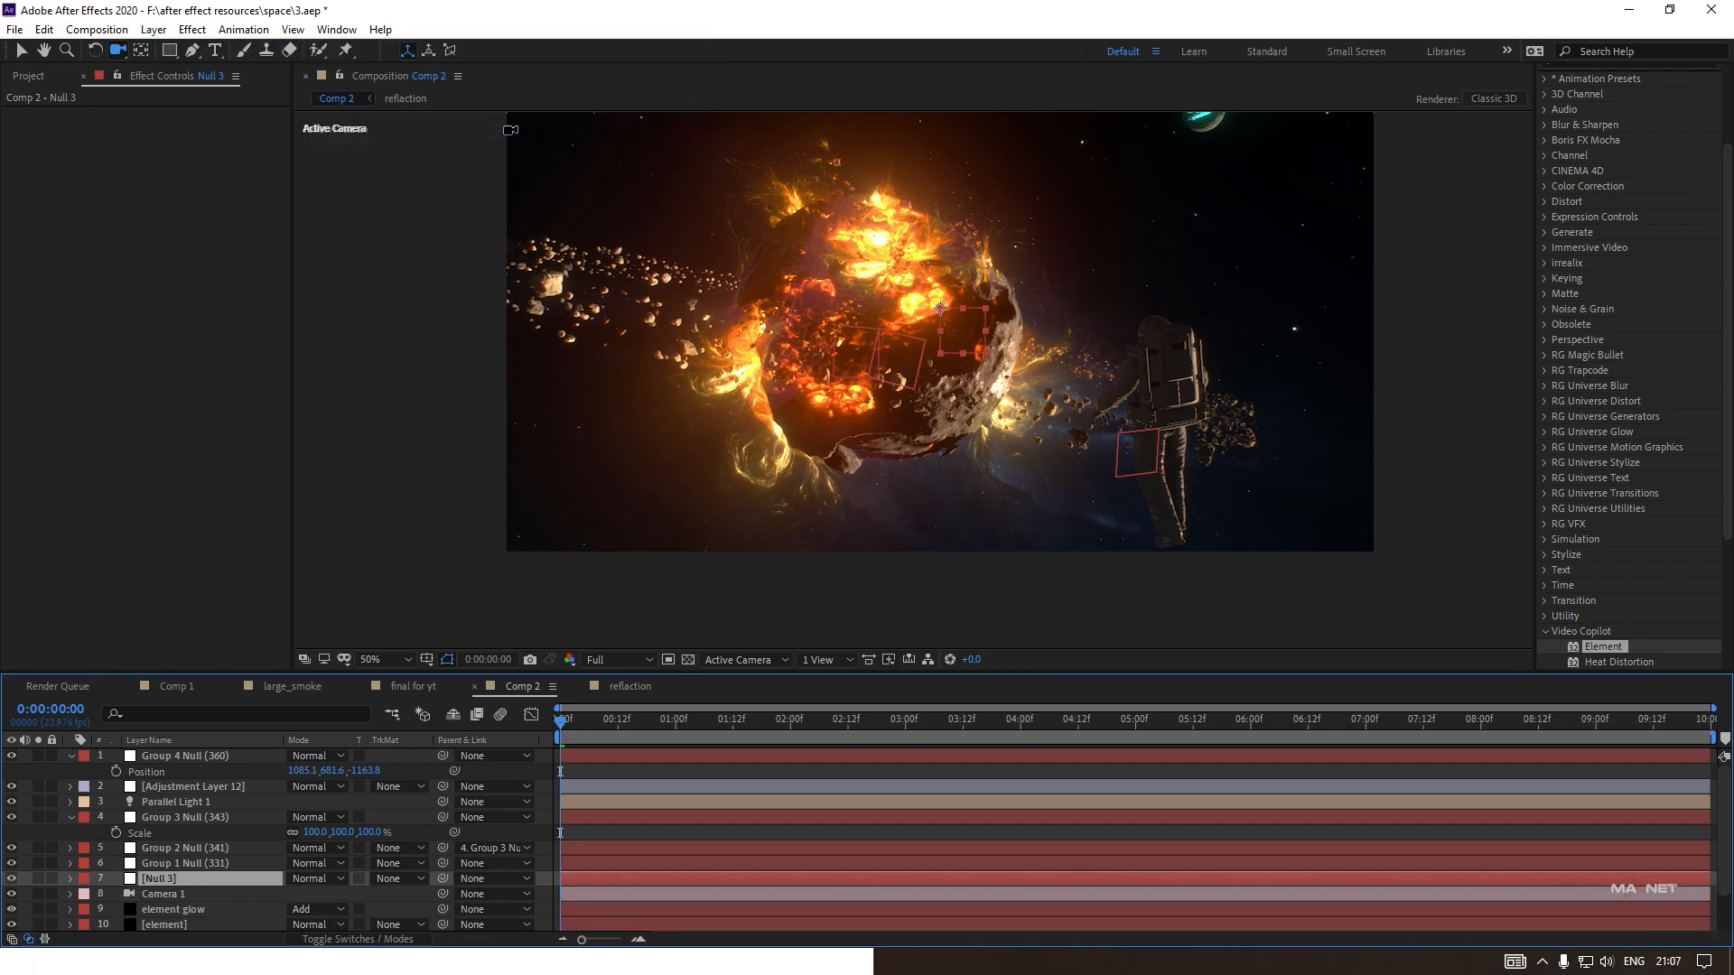
pyautogui.click(357, 939)
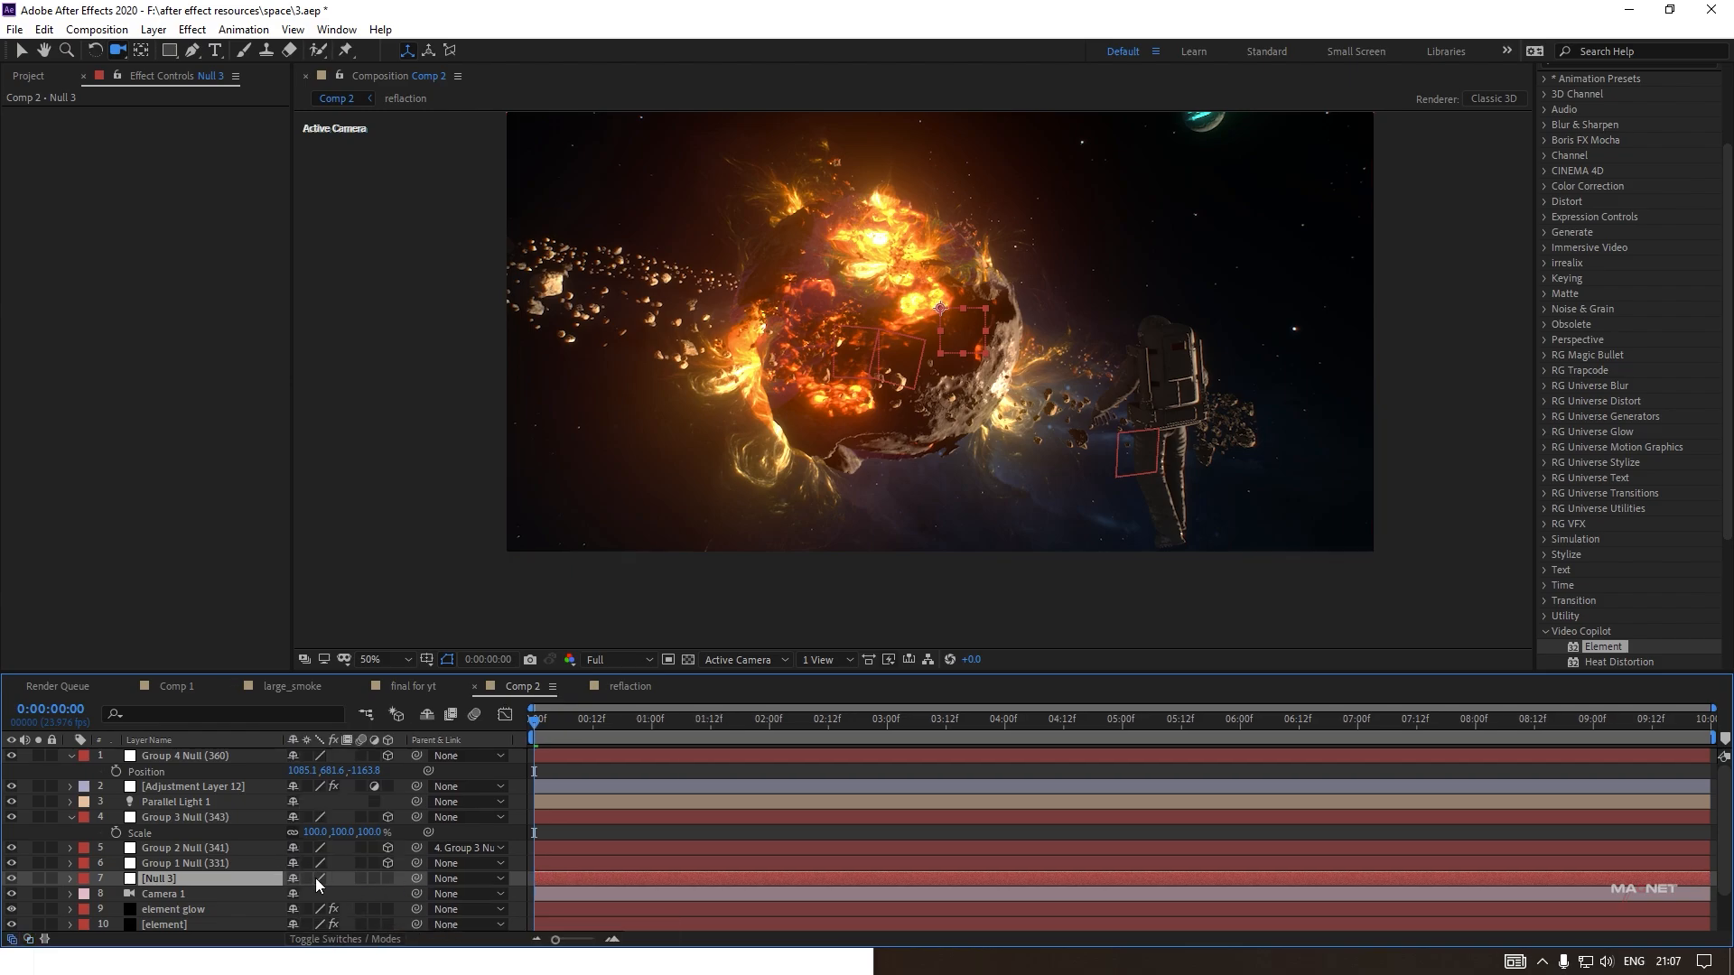
pyautogui.click(387, 878)
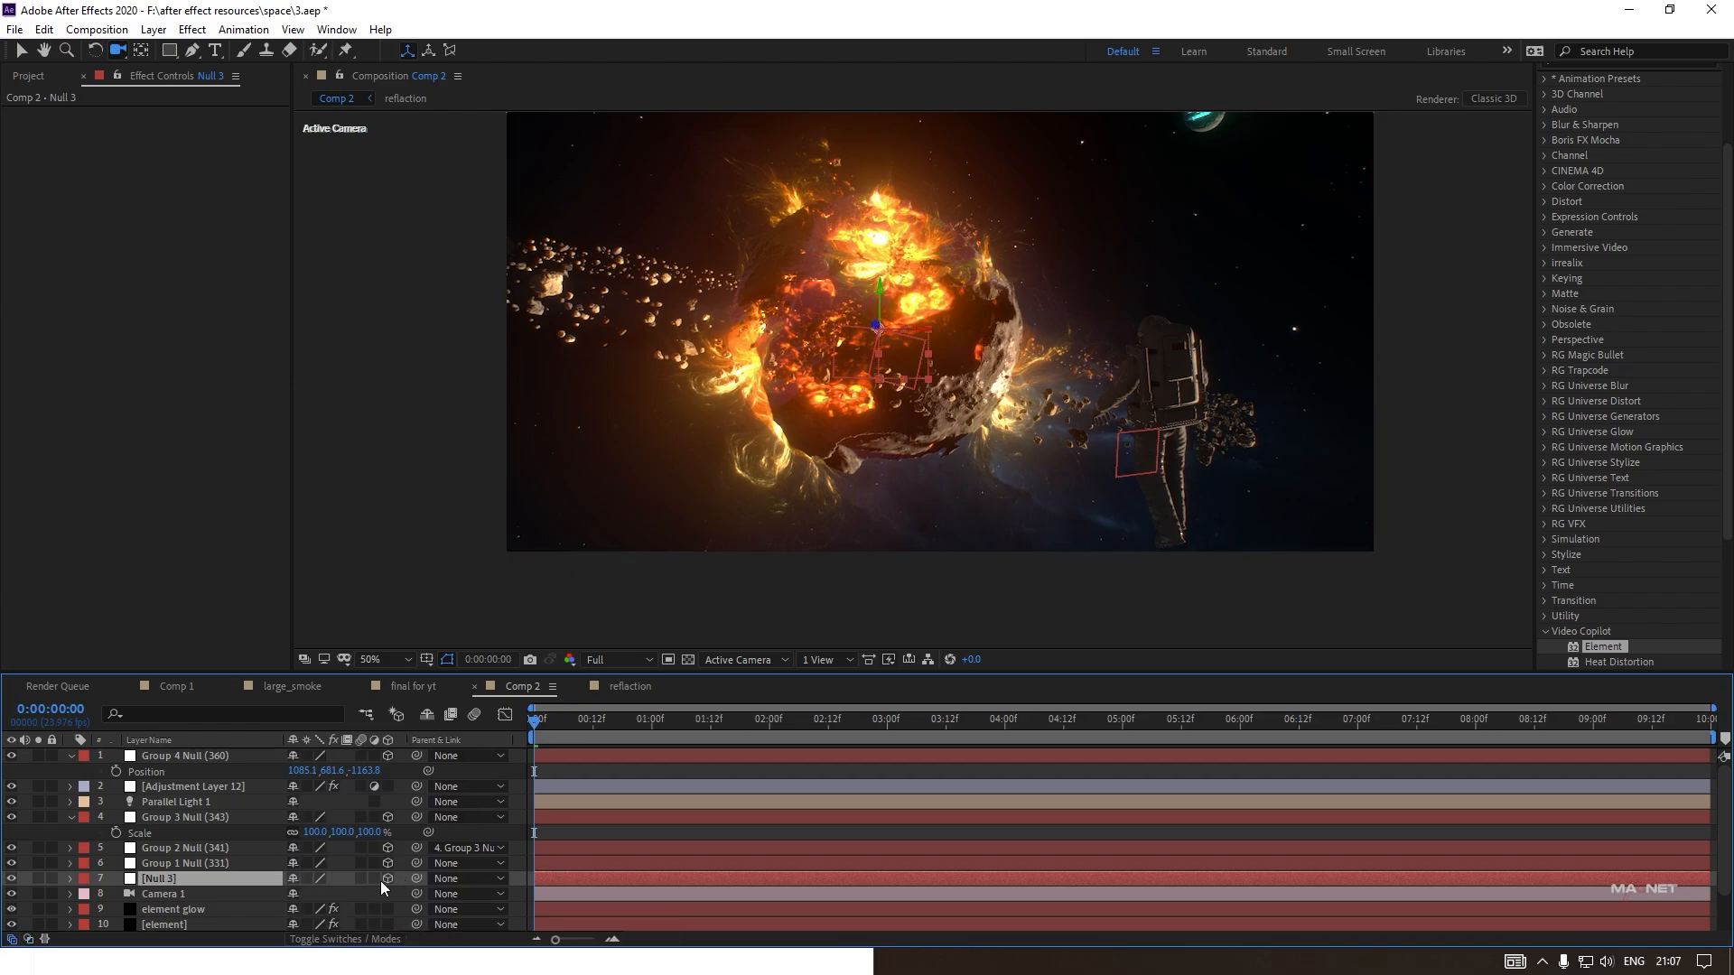
# Parent Camera 1 to the new null and set a Position keyframe on the null at 0:00:00:00.
pyautogui.click(171, 895)
pyautogui.moveTo(415, 893); pyautogui.dragTo(160, 880)
pyautogui.click(158, 876)
pyautogui.press('p')
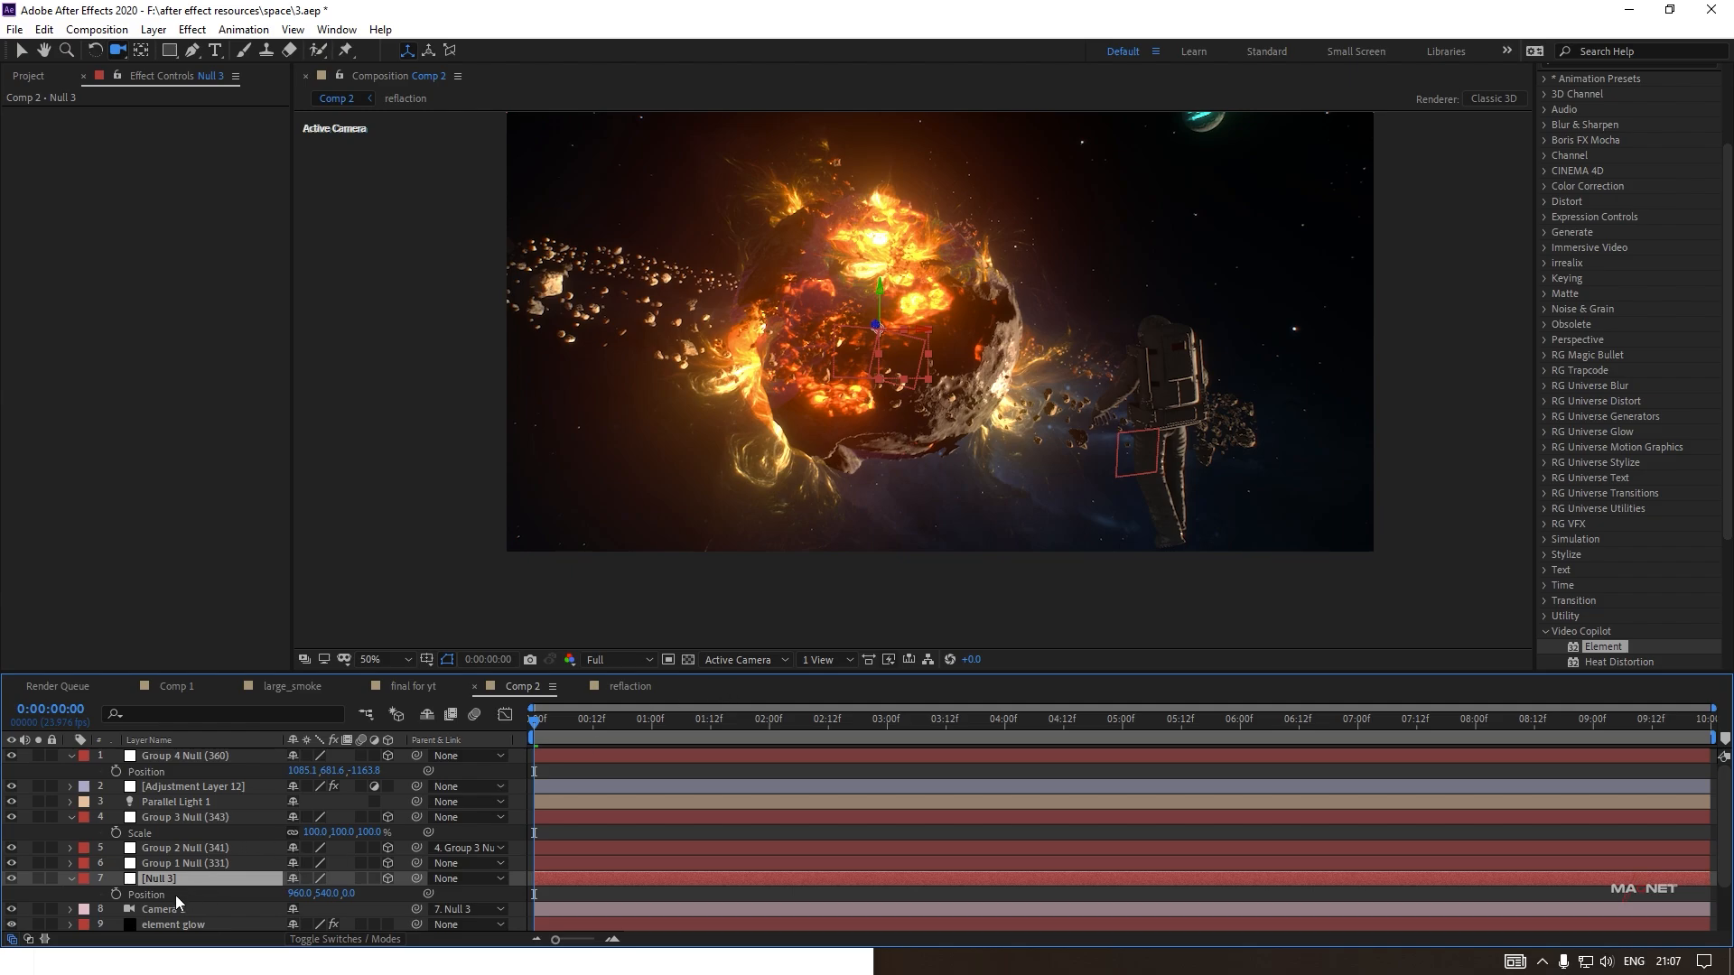
pyautogui.click(116, 895)
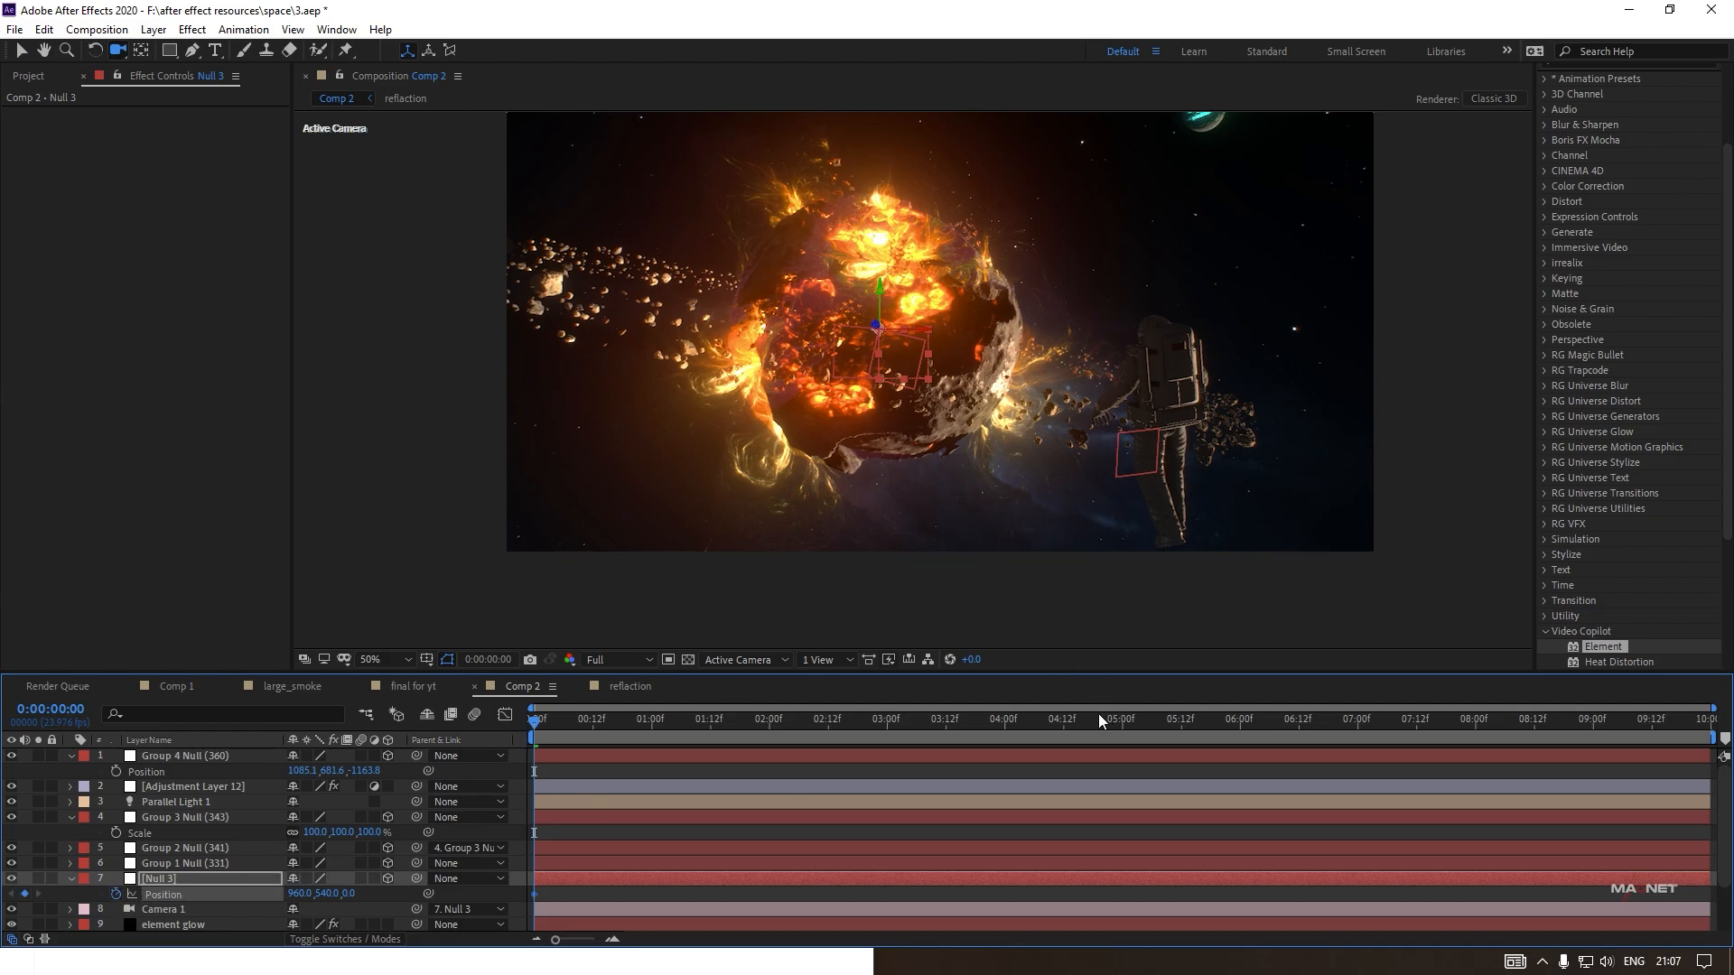
# At 0:00:09:23, keyframe the camera's parent null Position at 962.0, 540.0, -2.2.
pyautogui.click(1142, 719)
pyautogui.moveTo(1208, 728); pyautogui.dragTo(1727, 732)
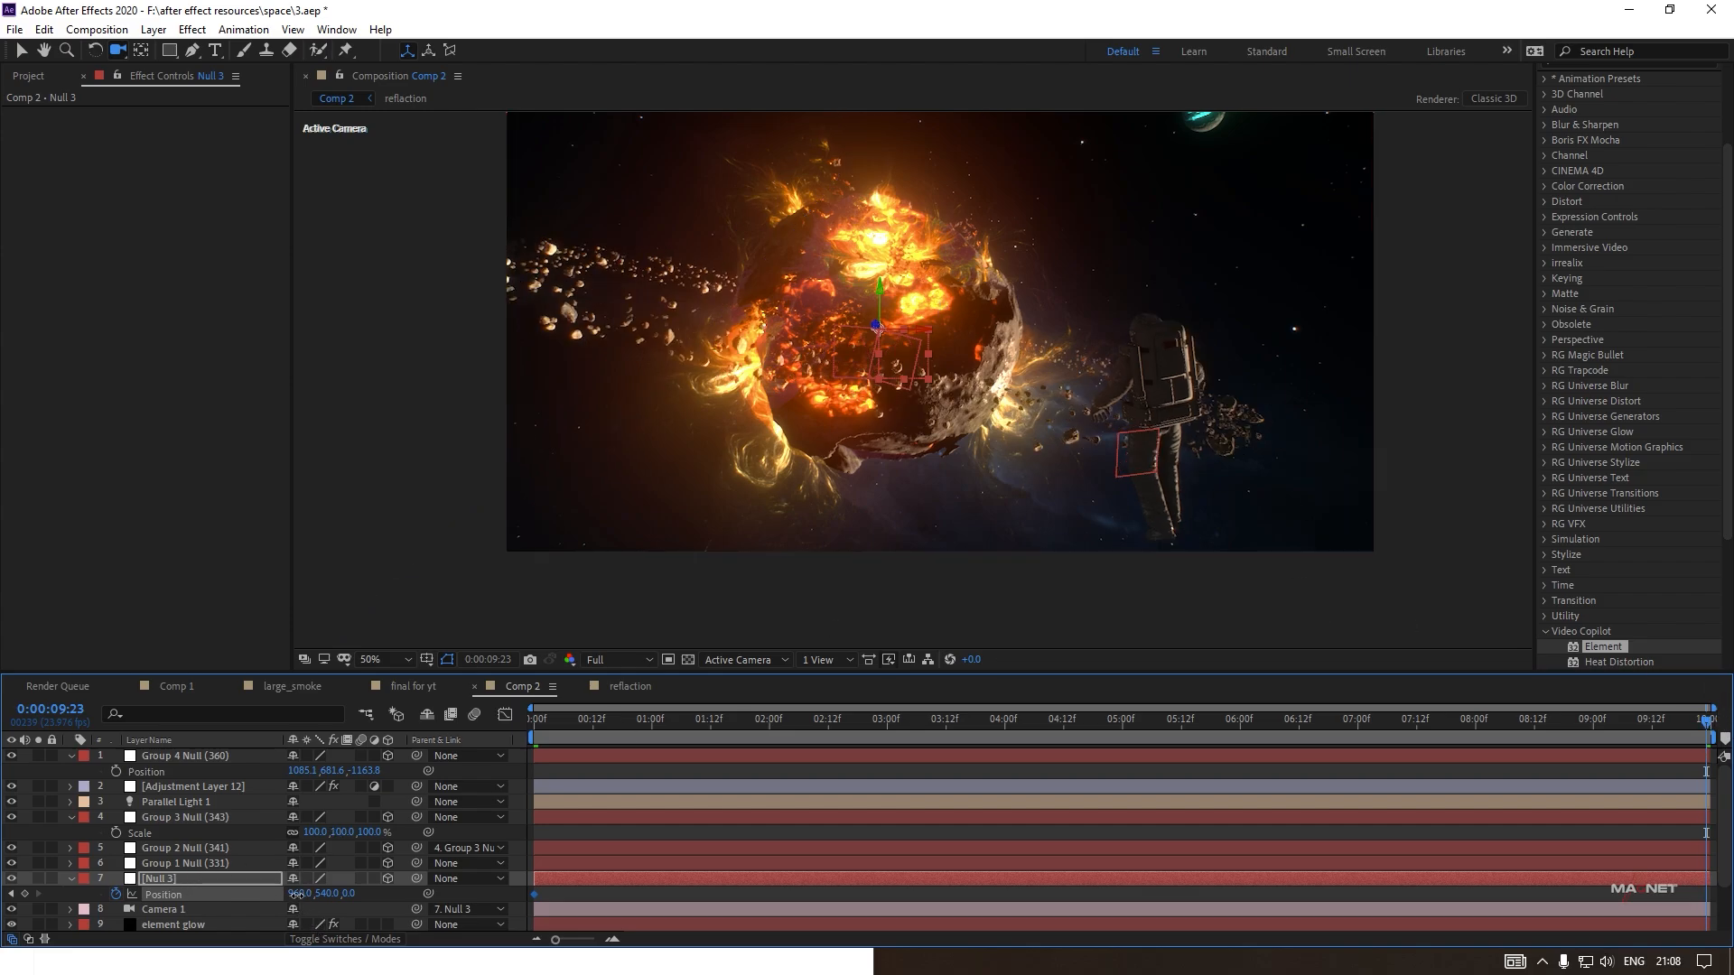
pyautogui.moveTo(300, 893); pyautogui.dragTo(276, 906)
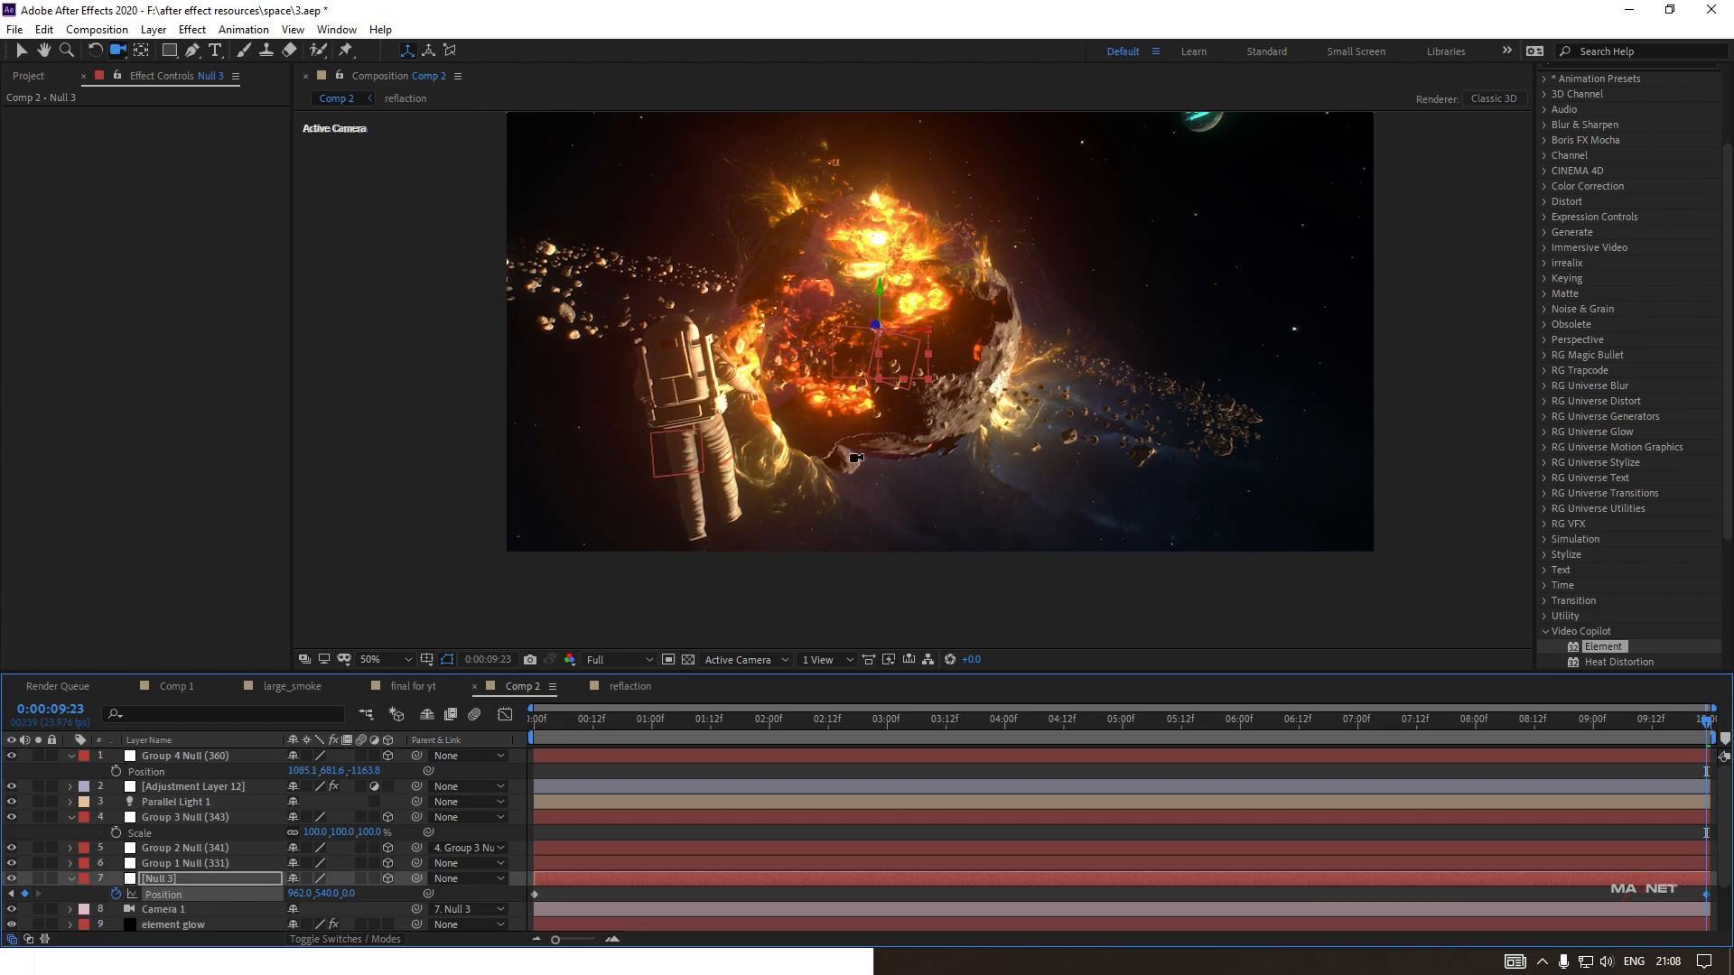
pyautogui.scroll(1, 856, 457)
pyautogui.scroll(-1, 858, 456)
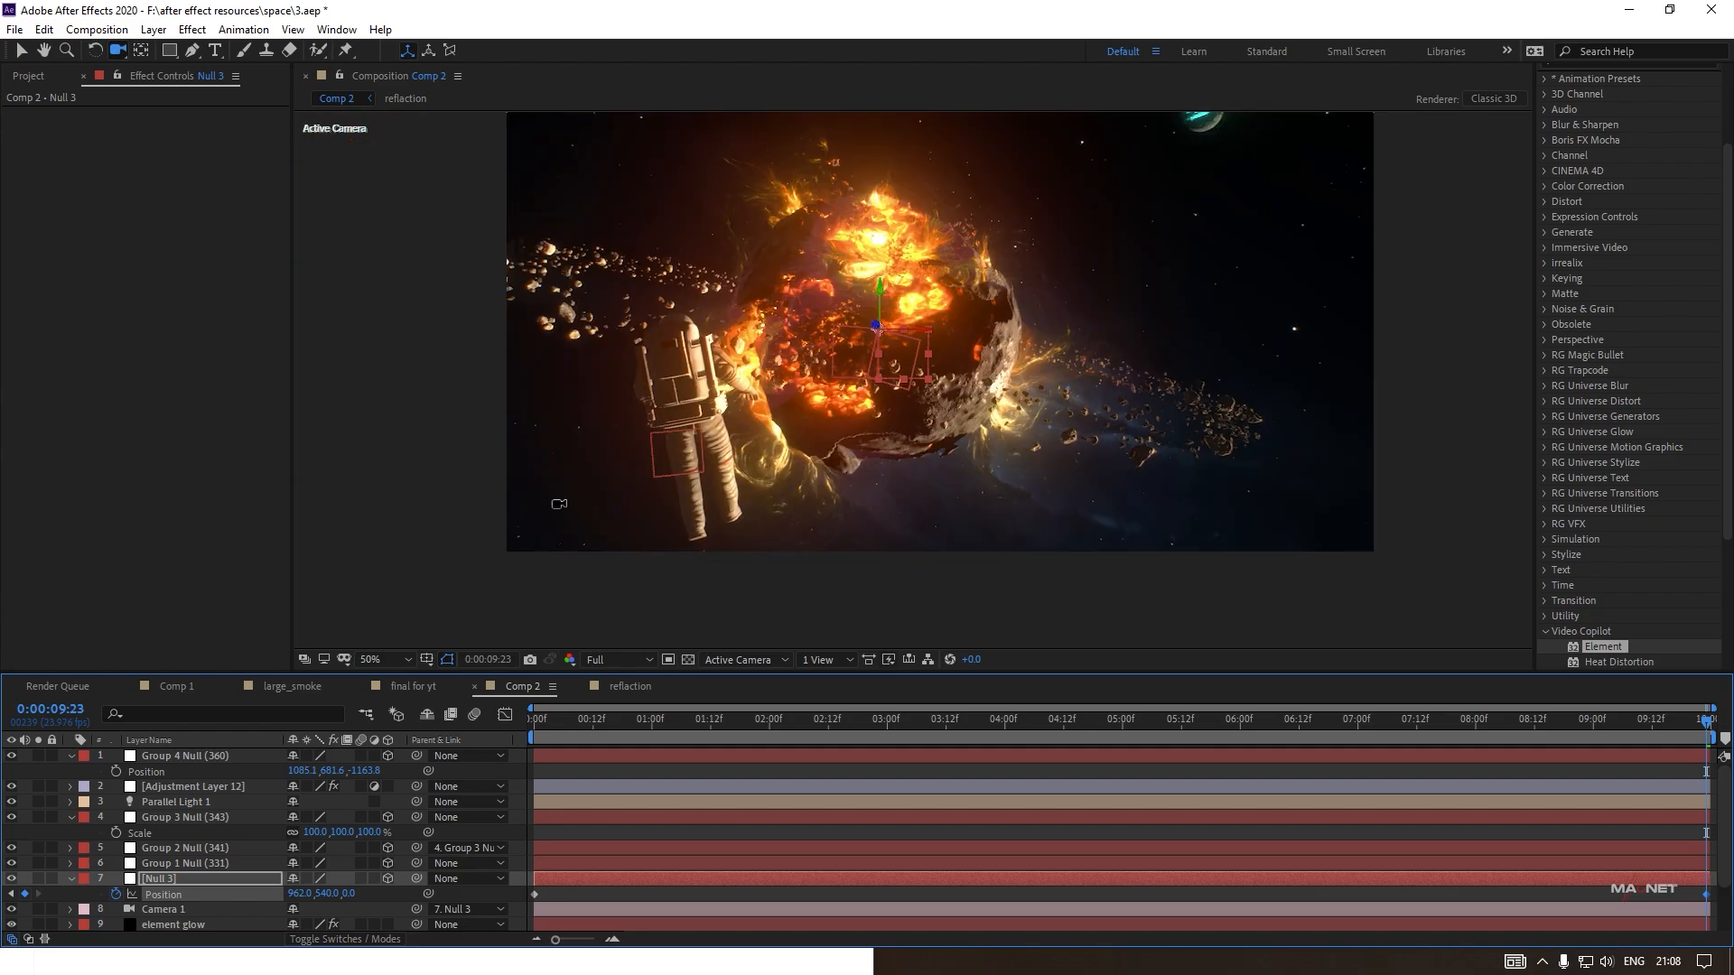
pyautogui.click(296, 893)
pyautogui.click(392, 896)
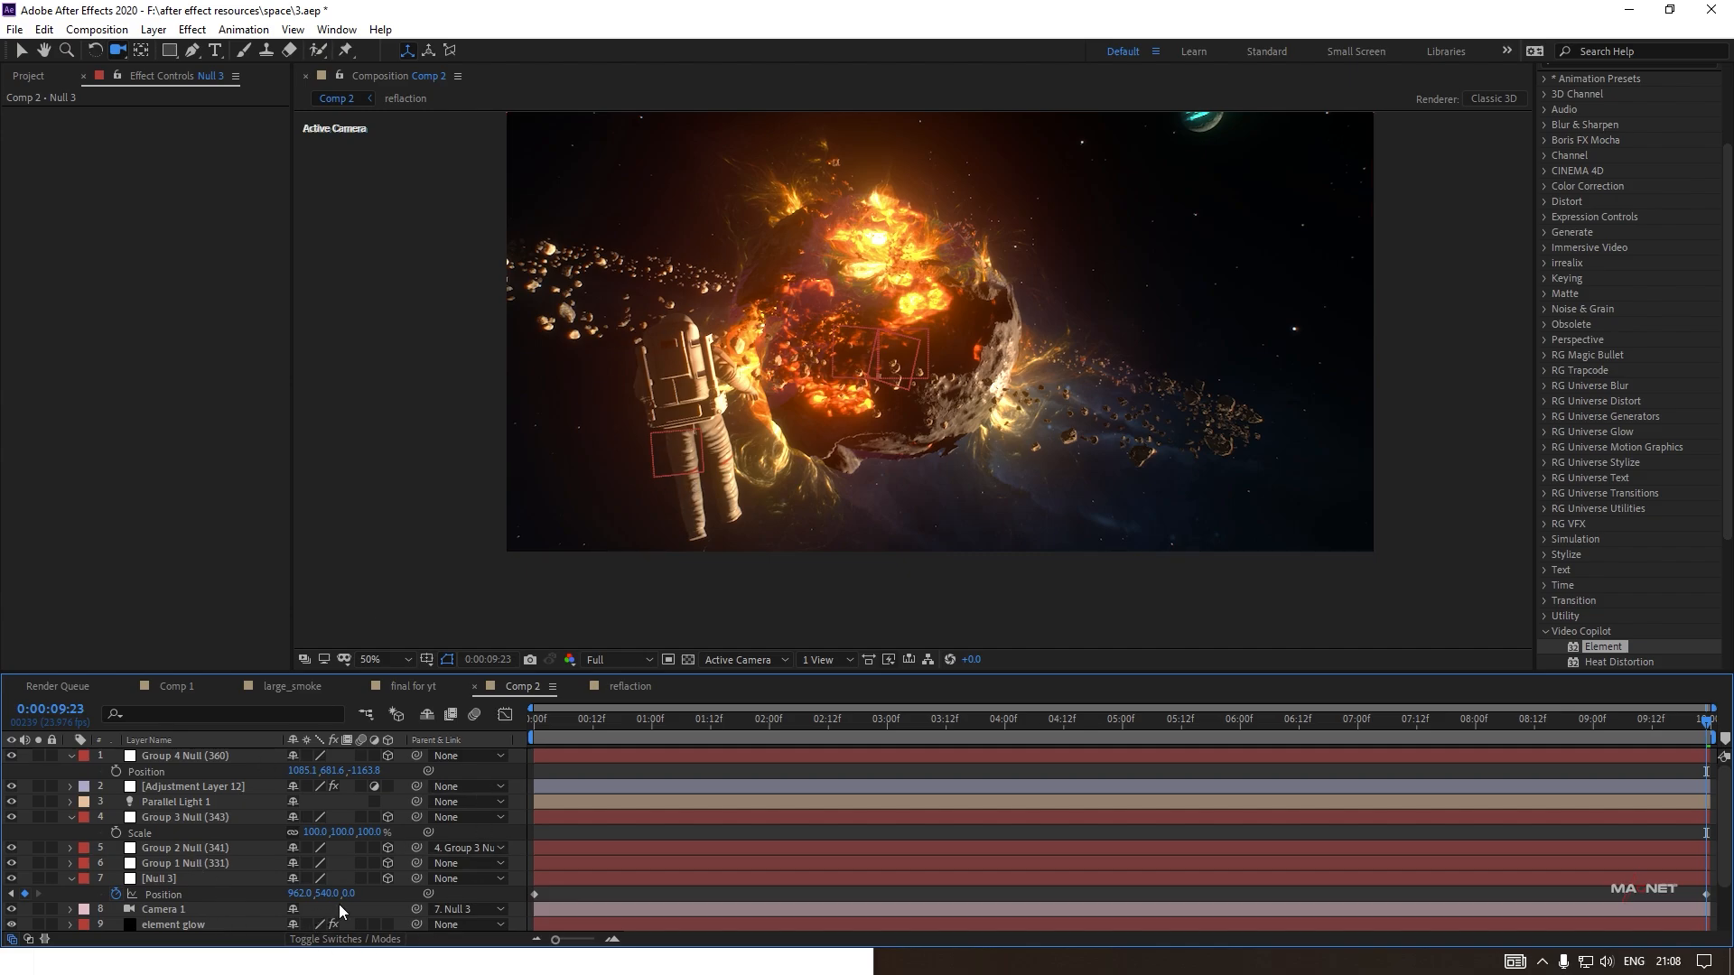
pyautogui.moveTo(348, 900); pyautogui.dragTo(340, 897)
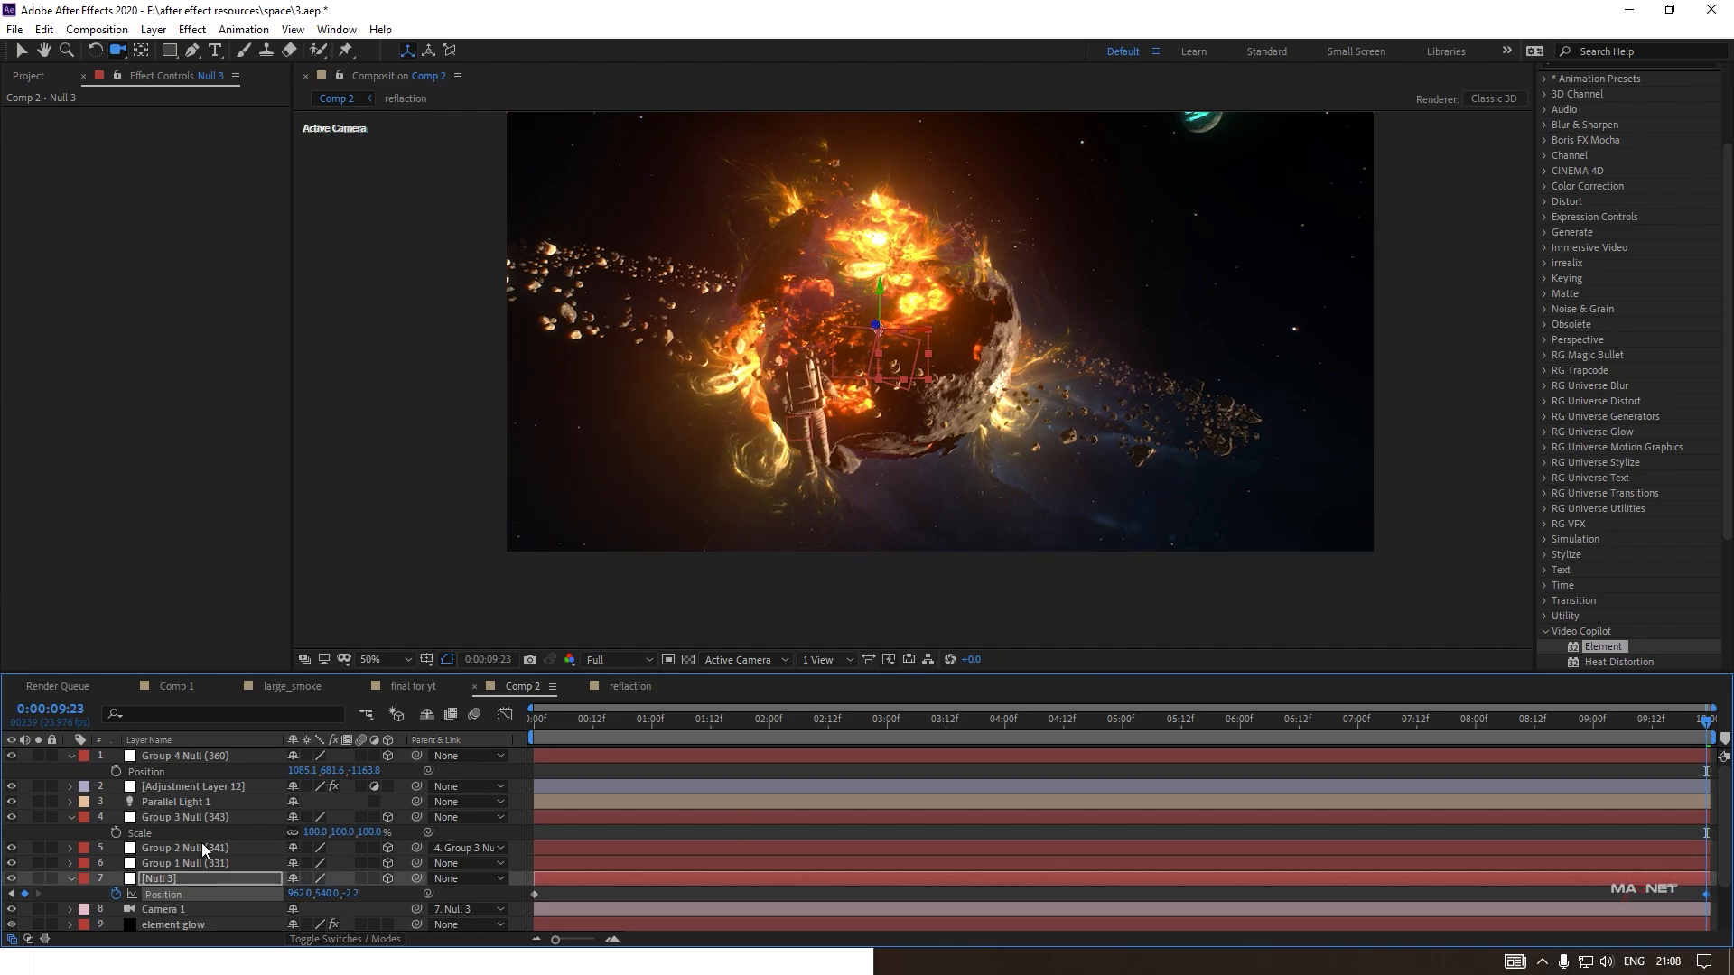
# Reveal Parallel Light 1's Position and set its Z value to about 5473.3.
pyautogui.click(171, 802)
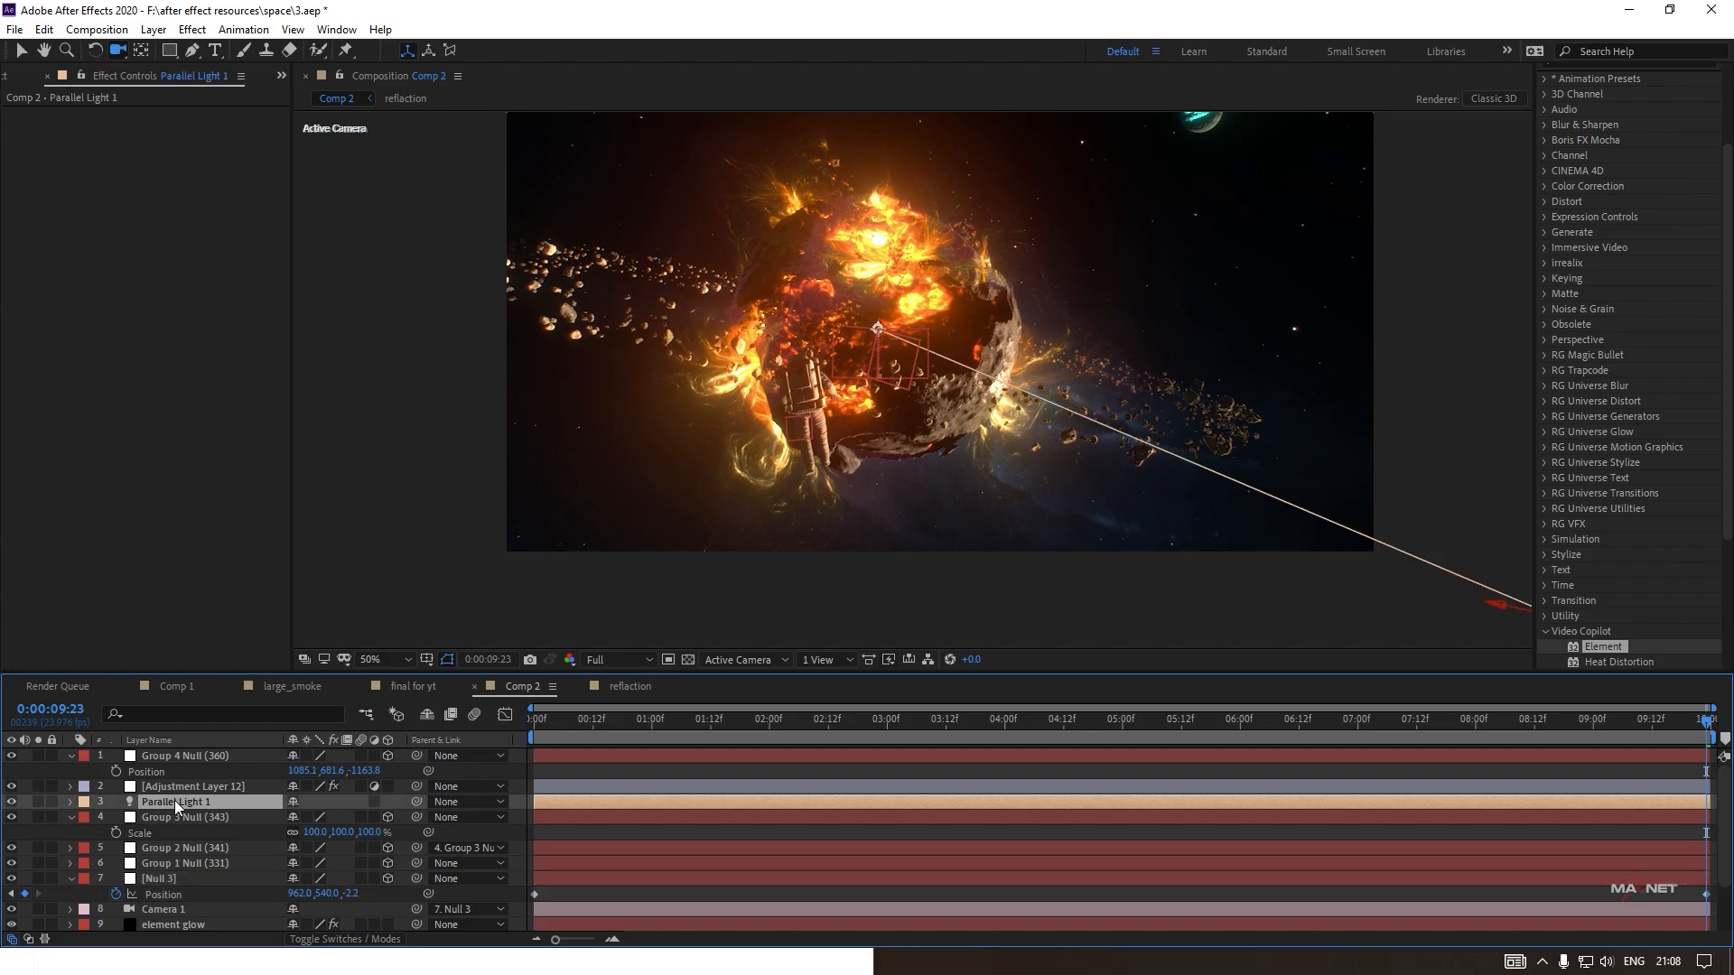
pyautogui.press('p')
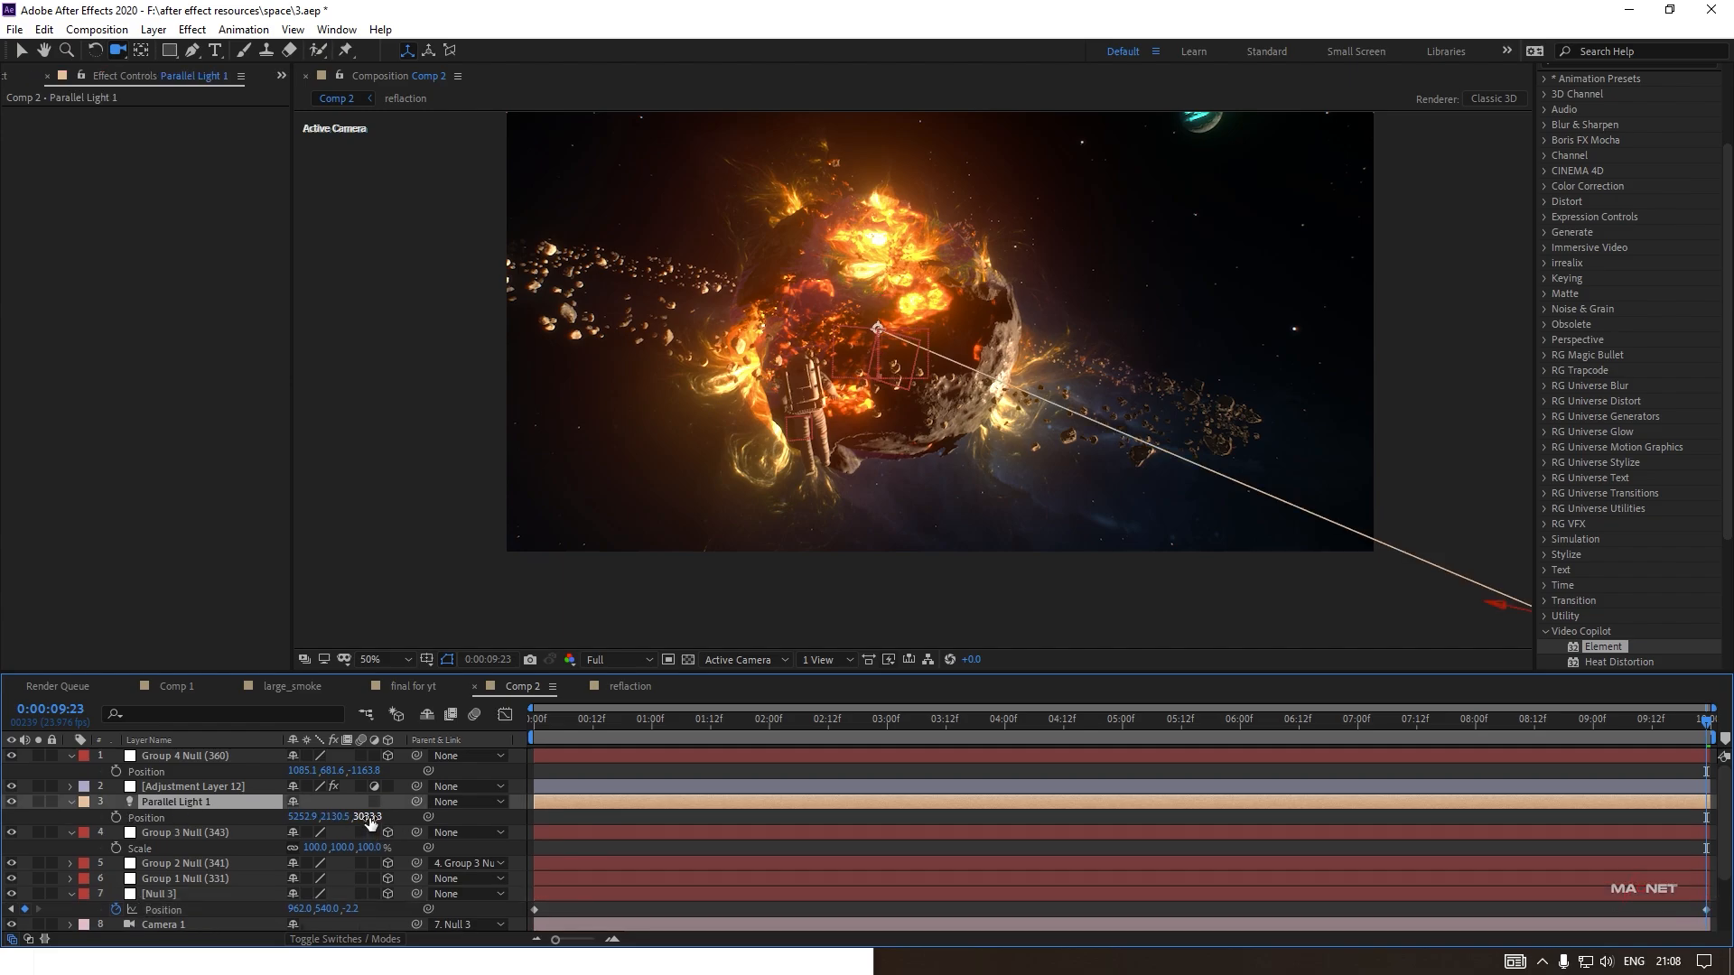
pyautogui.moveTo(370, 823); pyautogui.dragTo(565, 817)
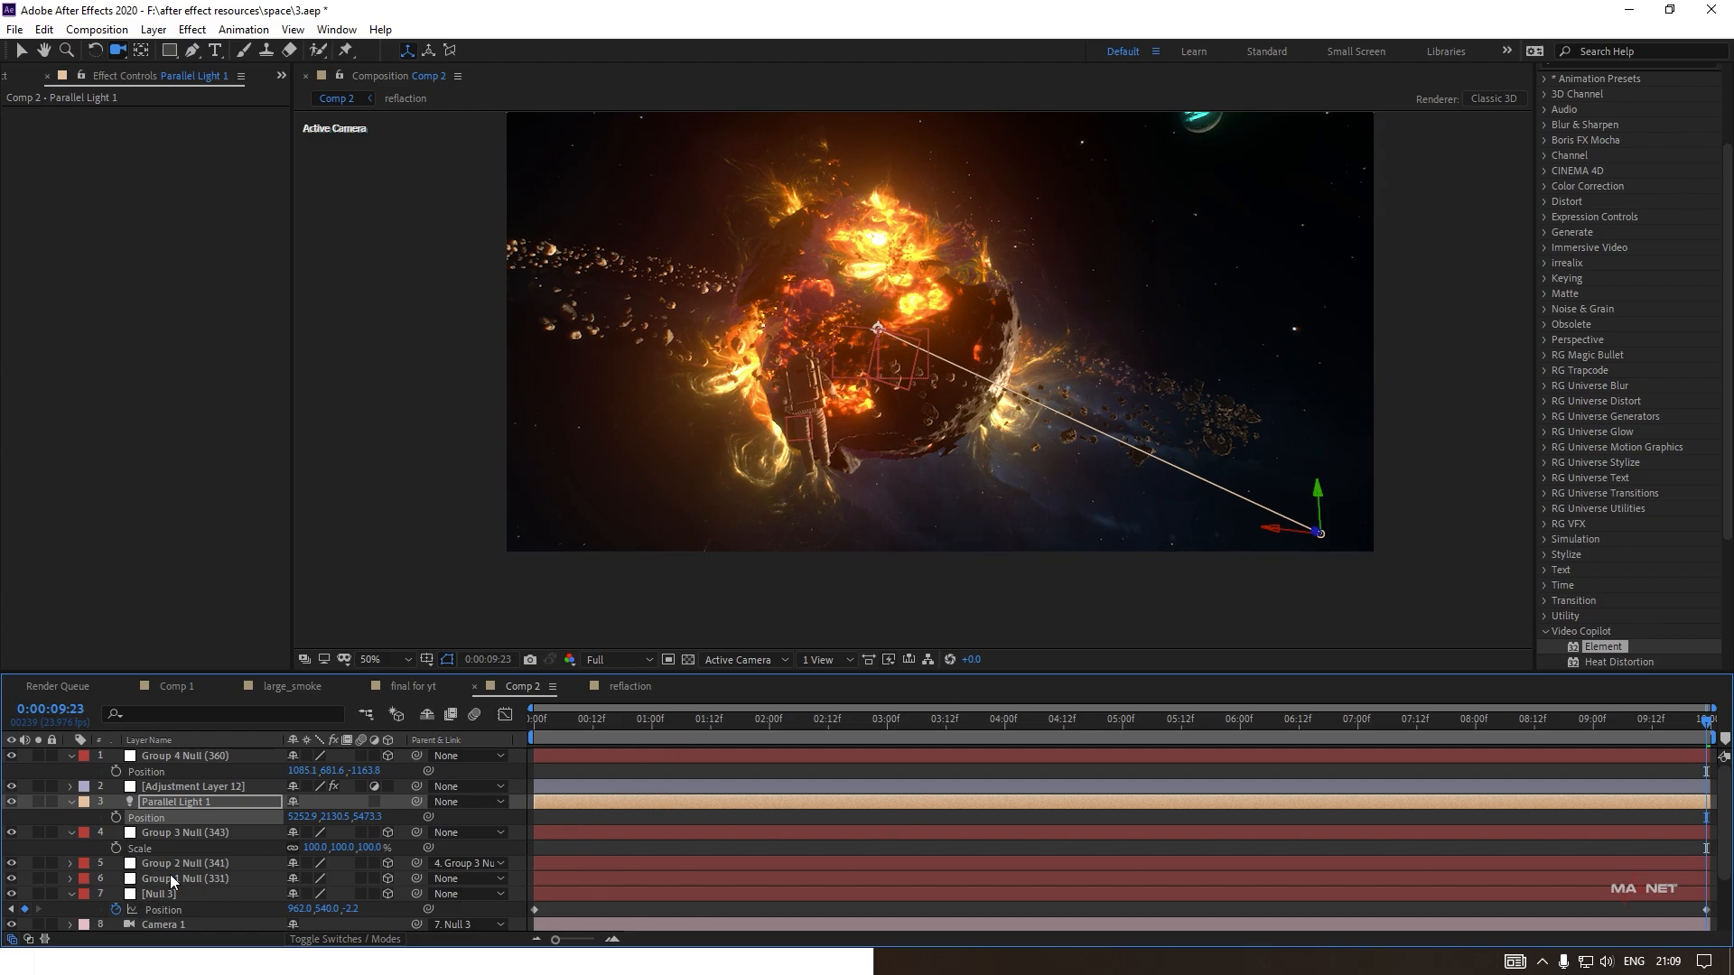
# Add the expression wiggle(2,10) to Camera 1's Point of Interest and check the camera motion at several times along the timeline.
pyautogui.scroll(-3, 170, 874)
pyautogui.click(166, 847)
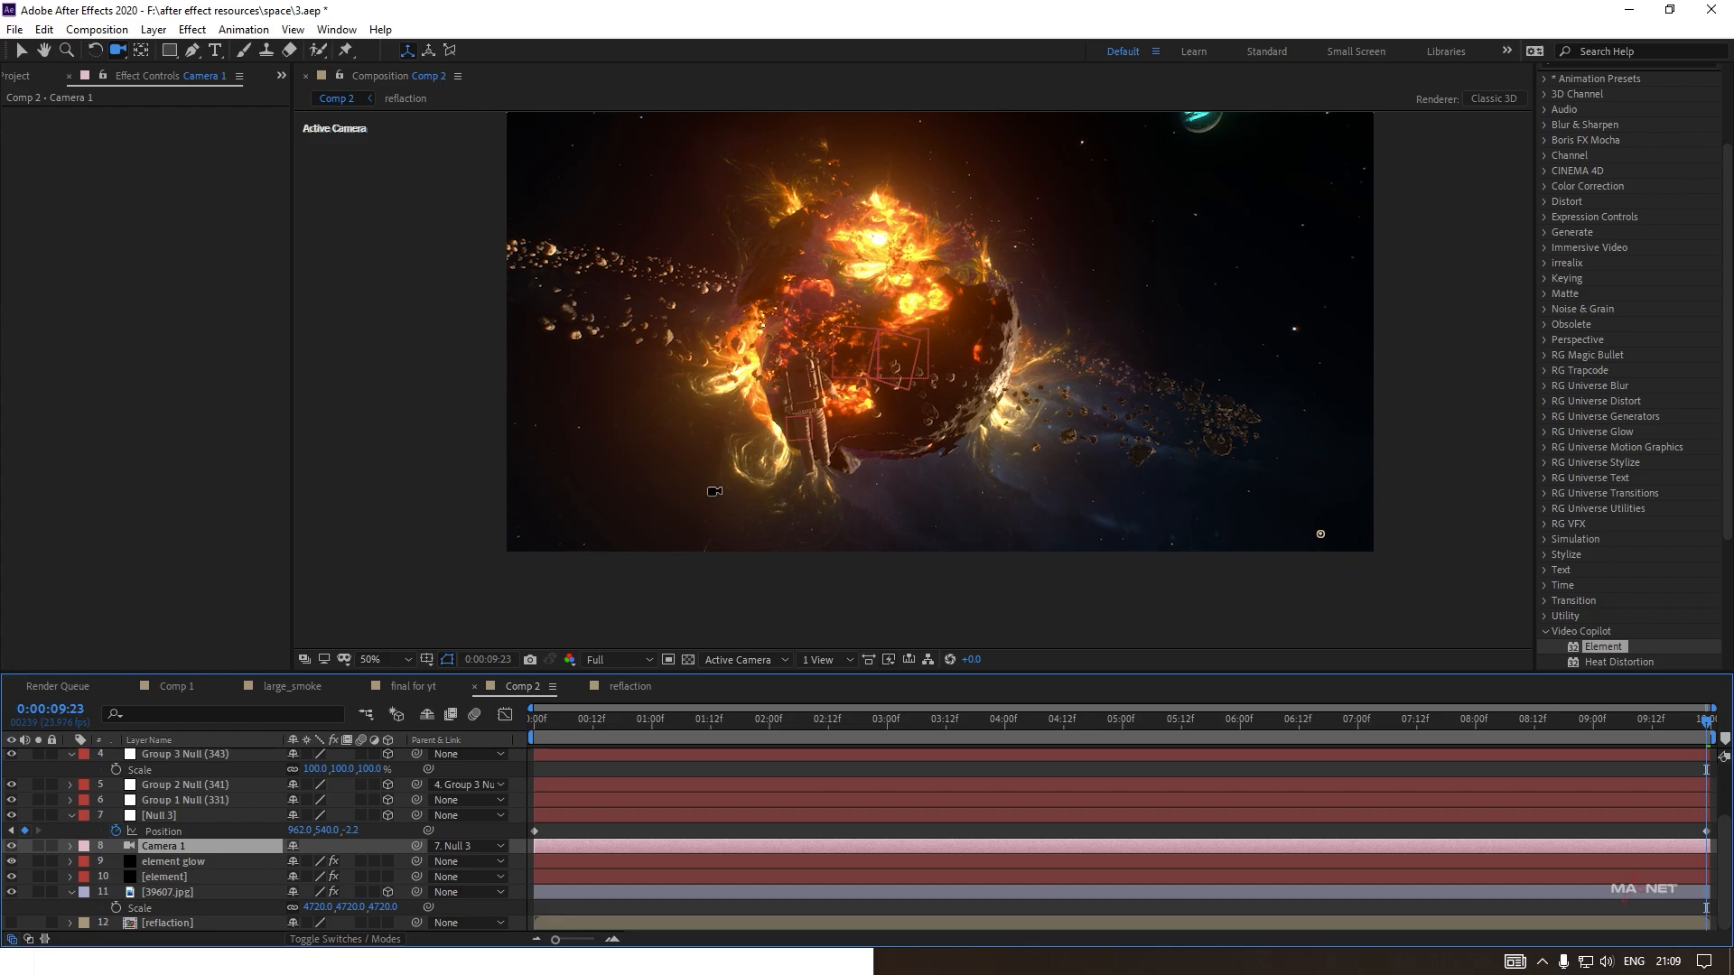
pyautogui.press('a')
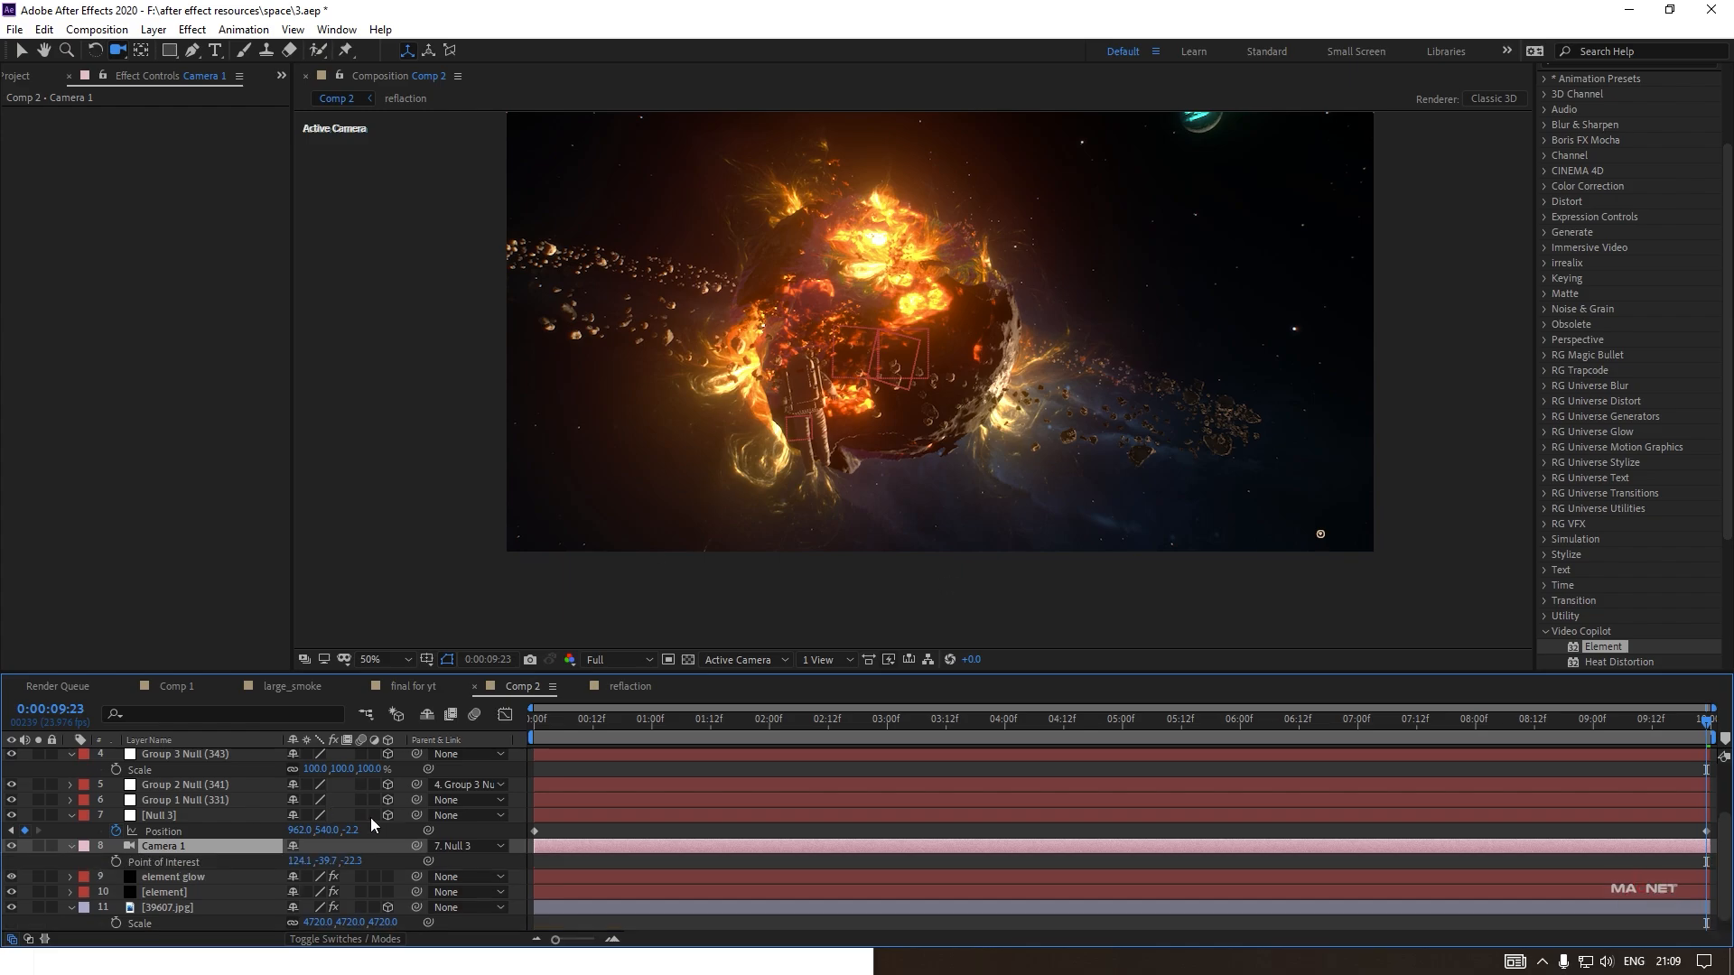
pyautogui.keyDown('alt'); pyautogui.click(114, 862); pyautogui.keyUp('alt')
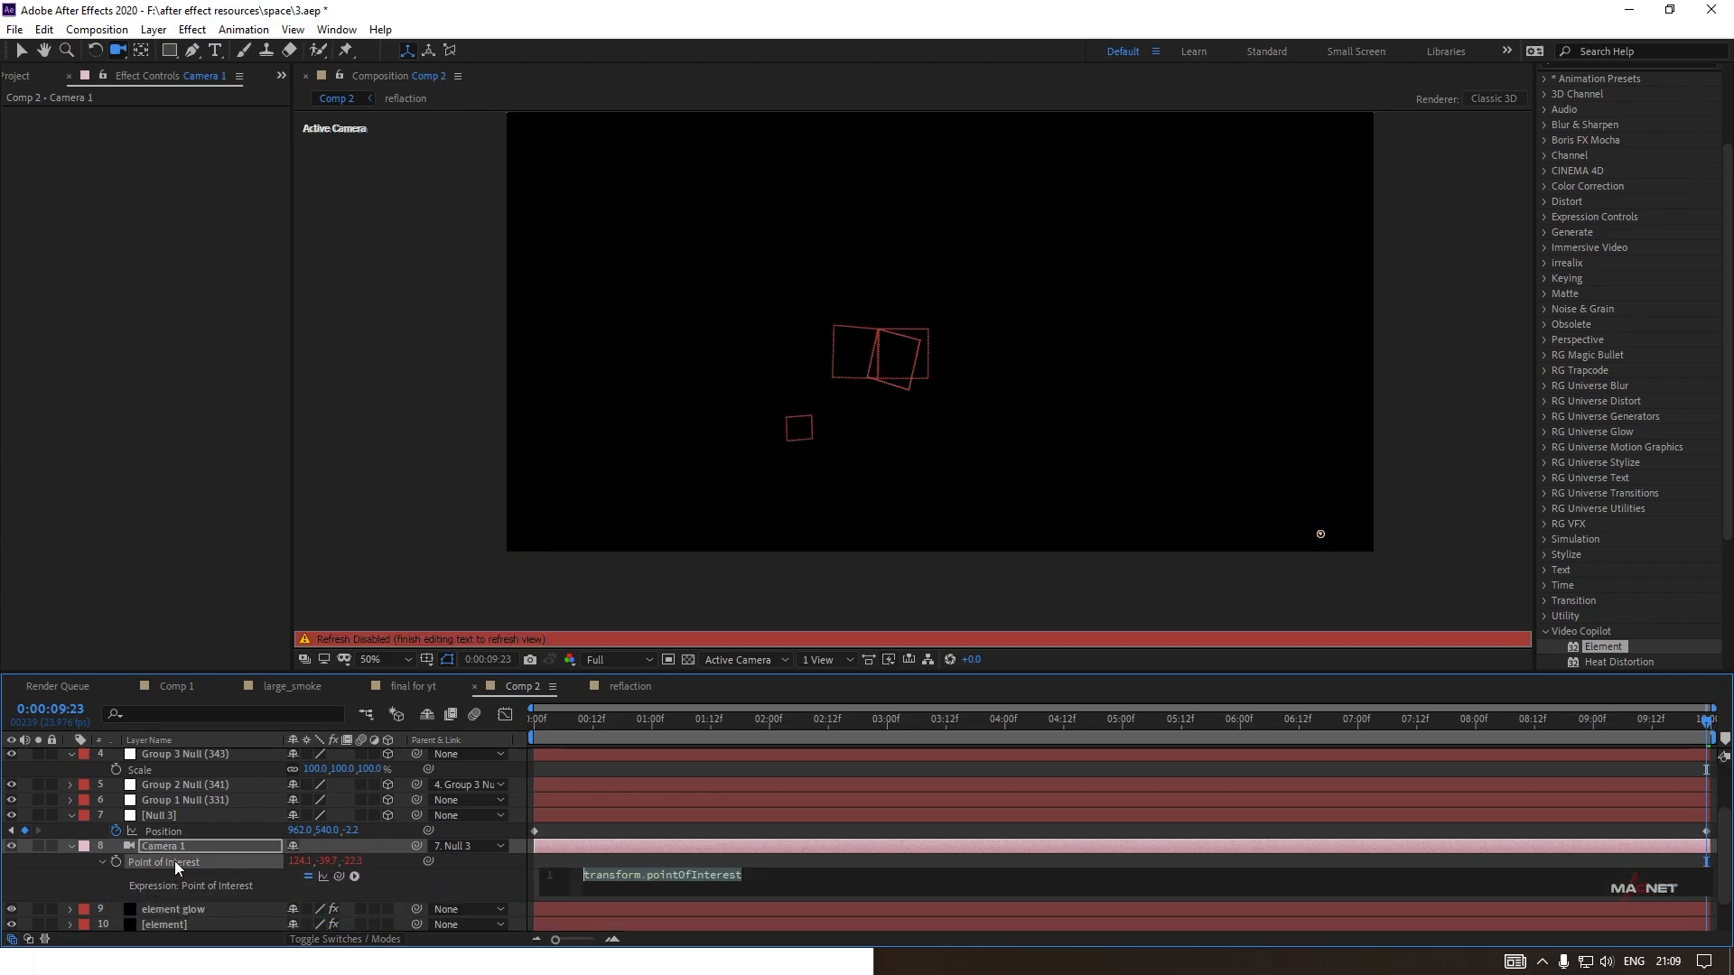
pyautogui.write('wiggle')
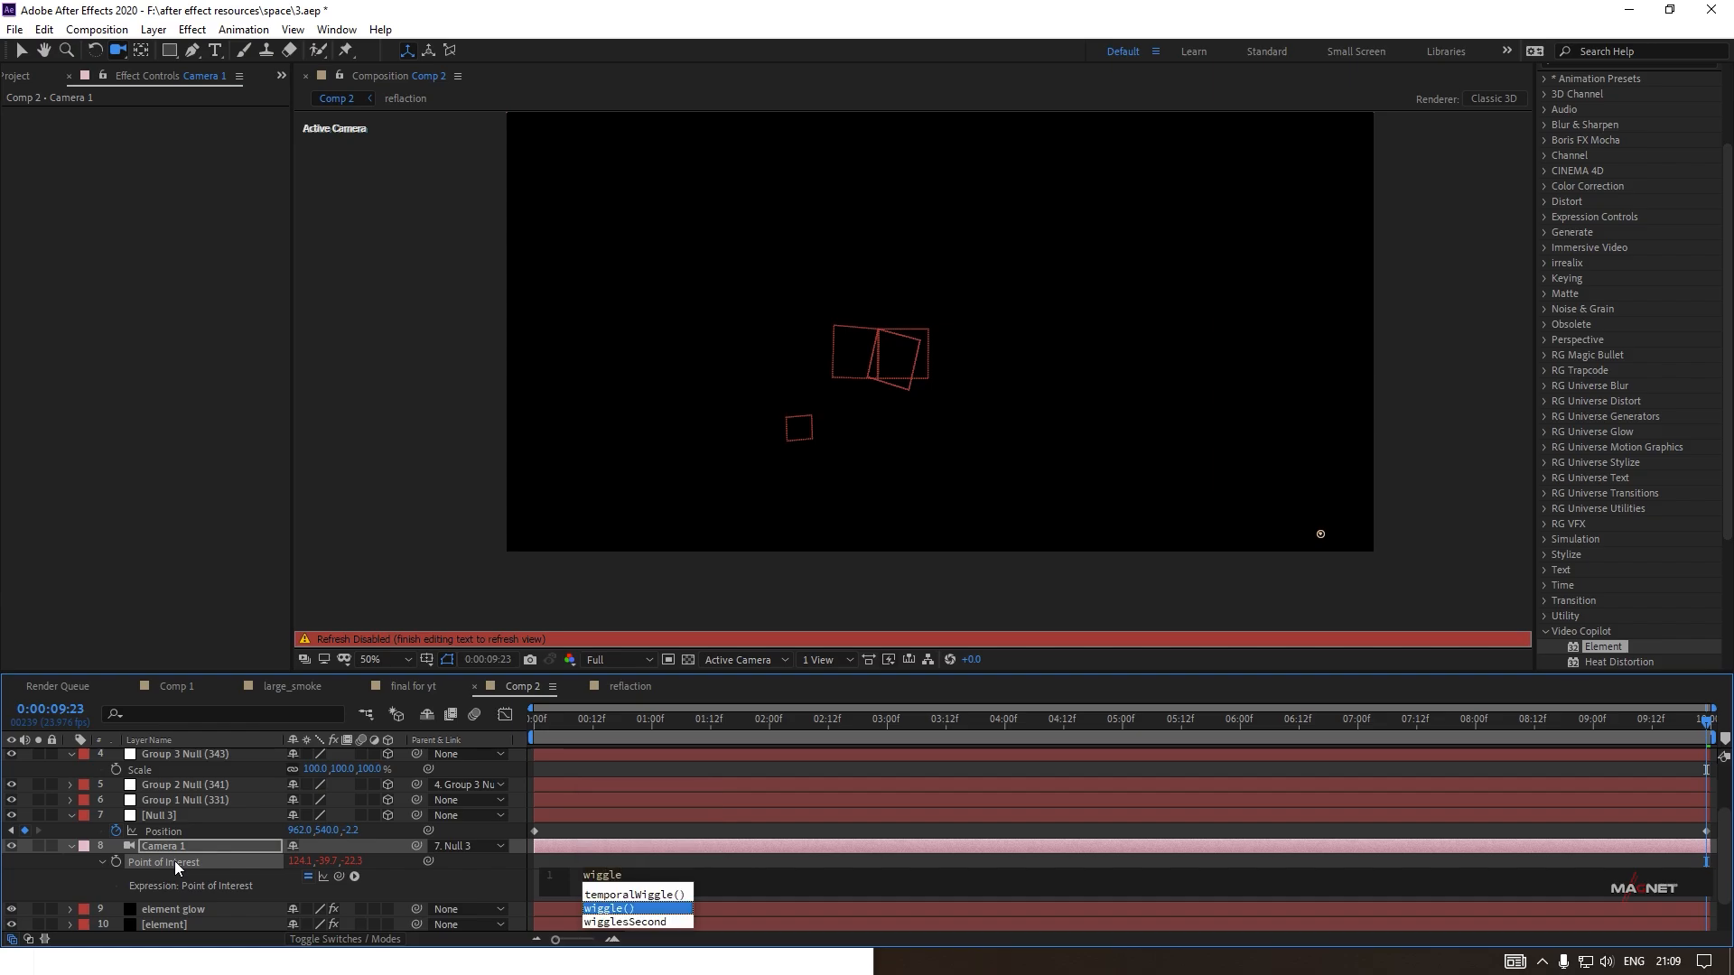
pyautogui.press('Return')
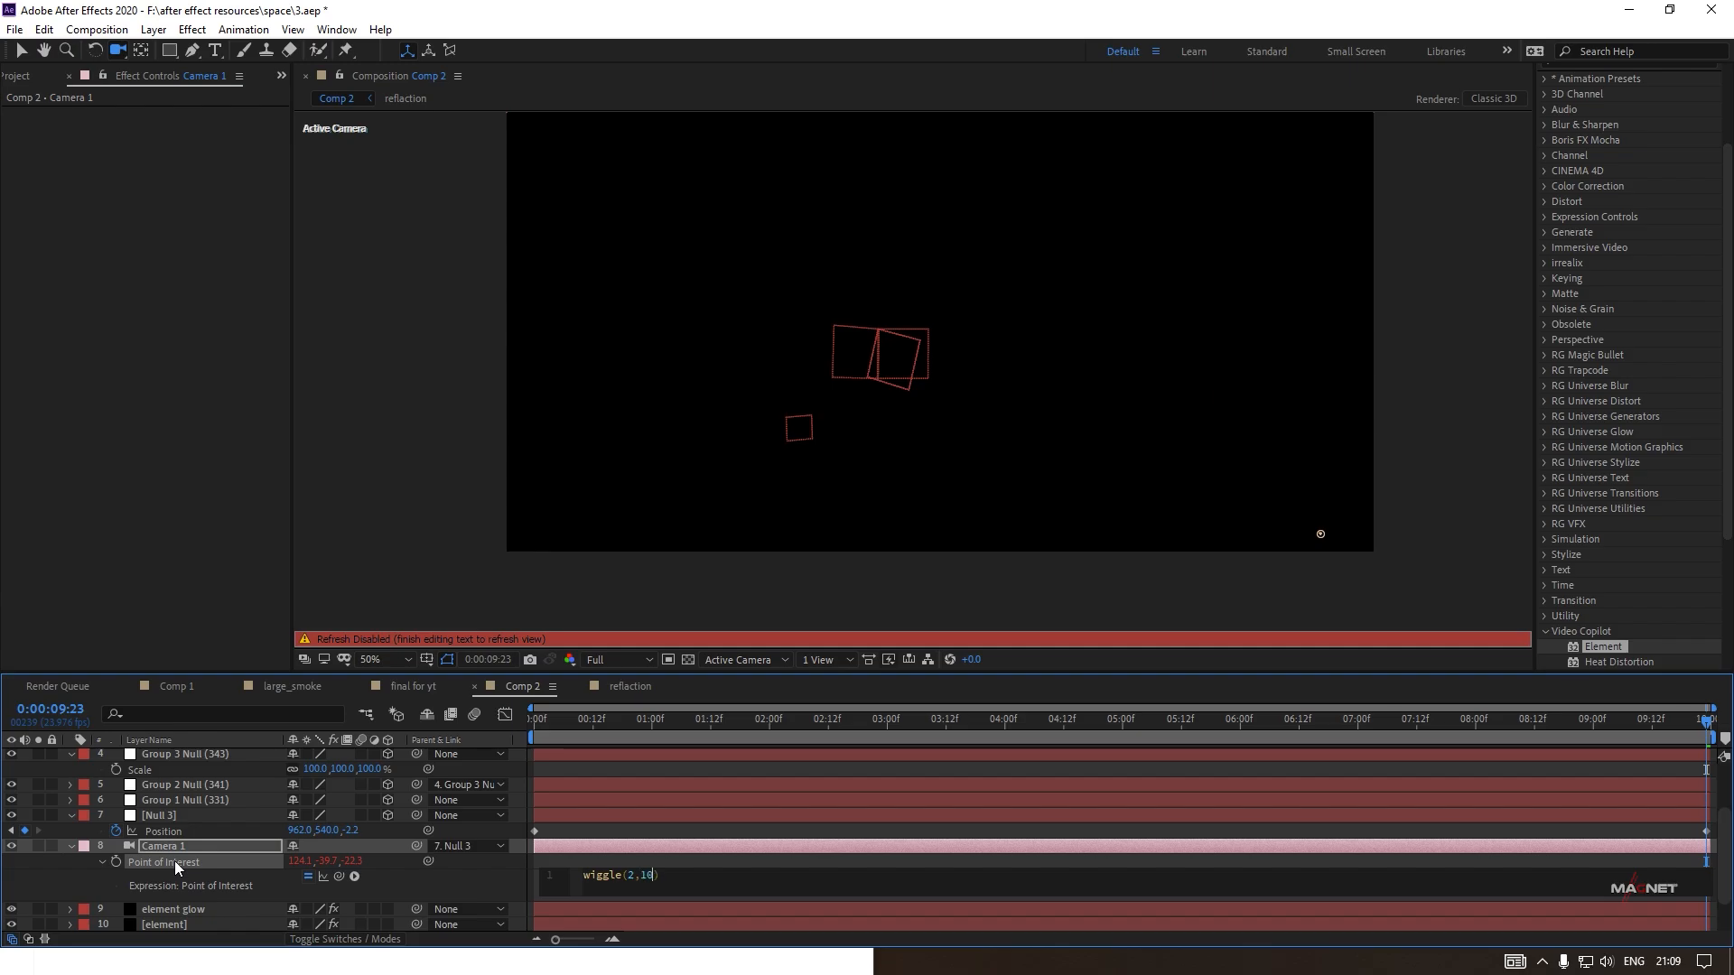
pyautogui.click(601, 737)
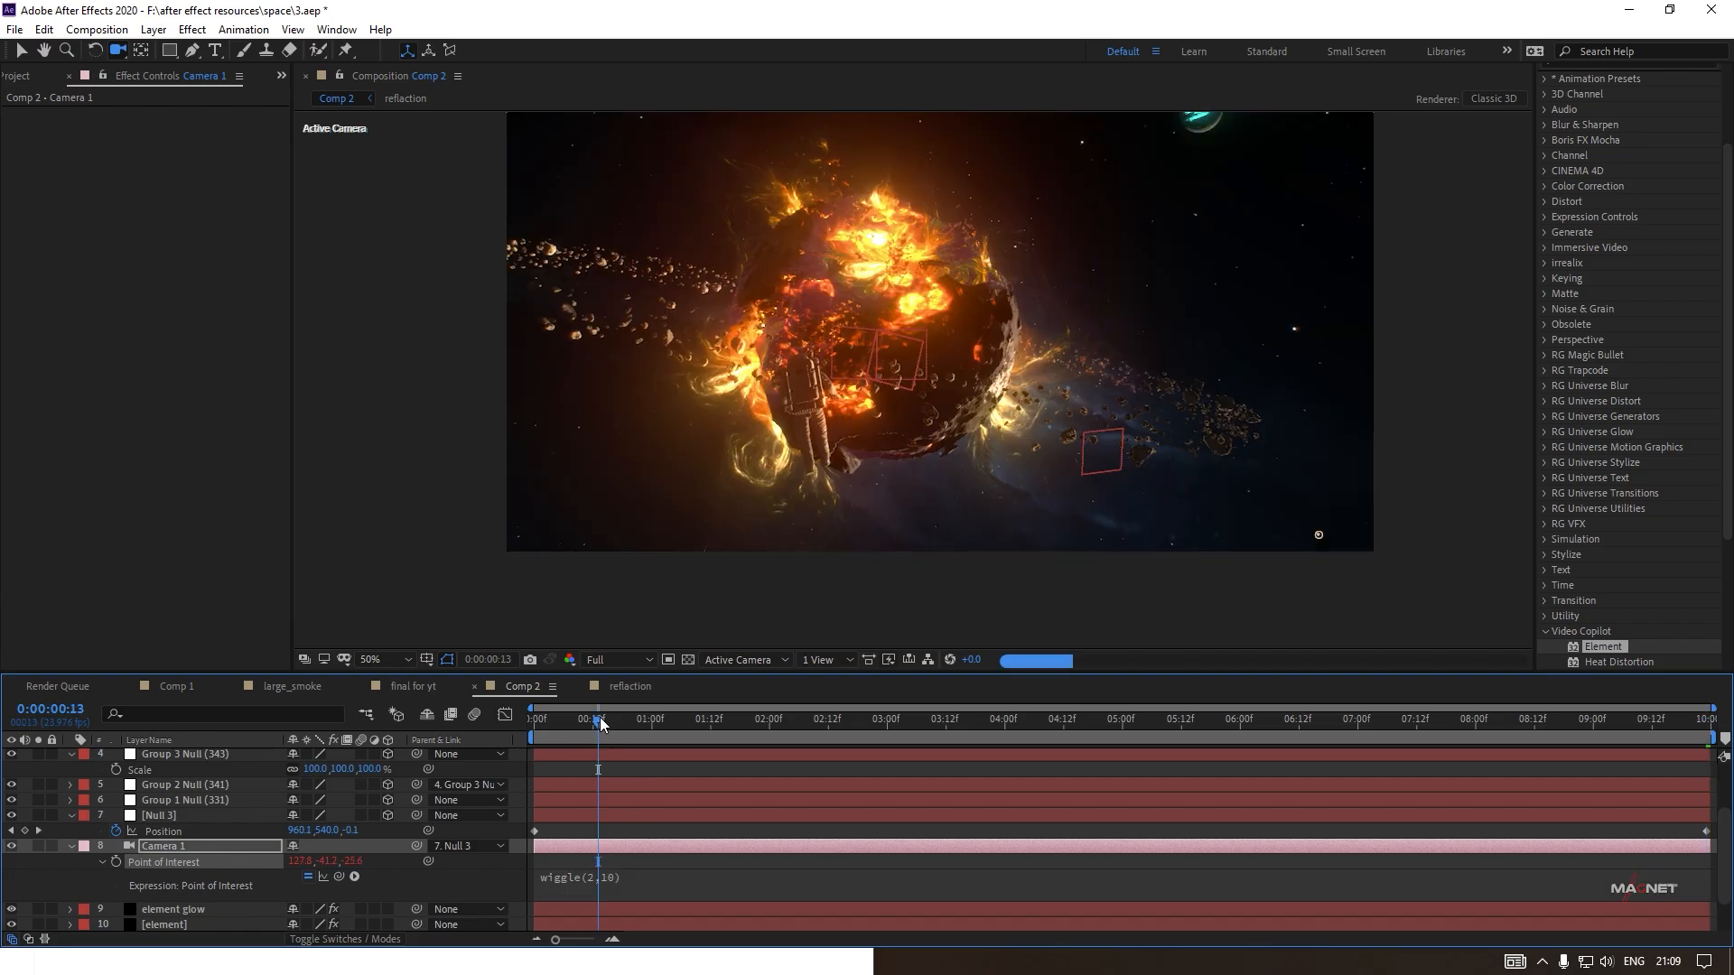
pyautogui.moveTo(596, 742); pyautogui.dragTo(950, 723)
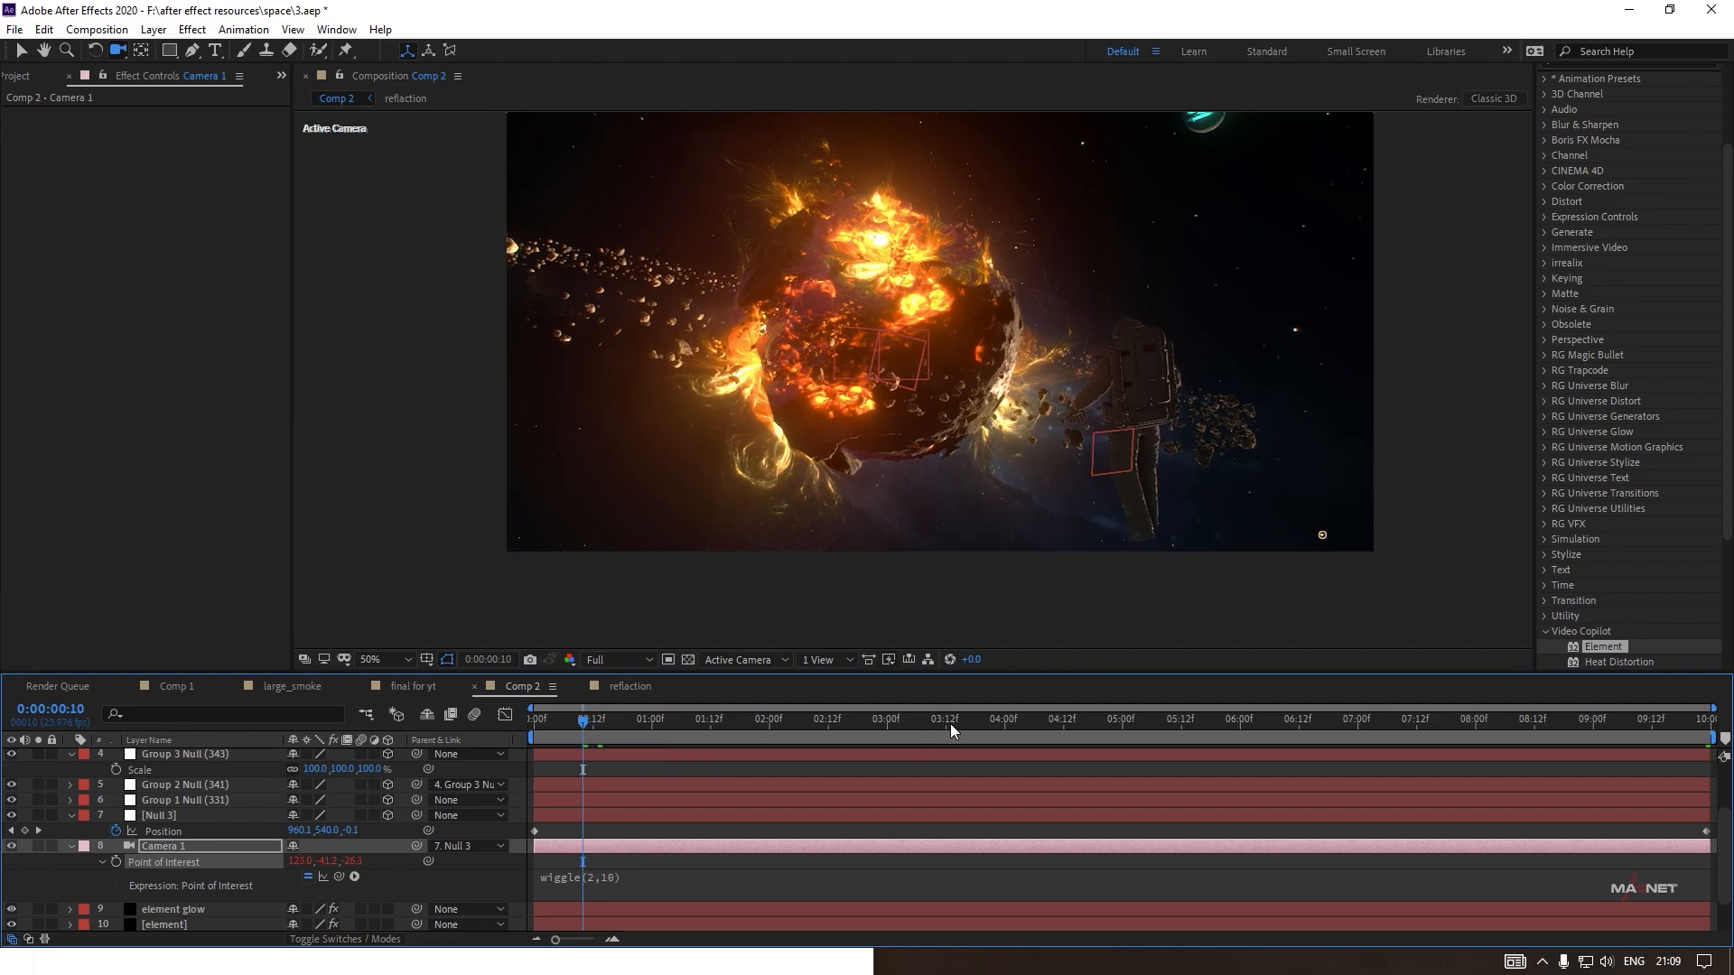
pyautogui.click(1219, 720)
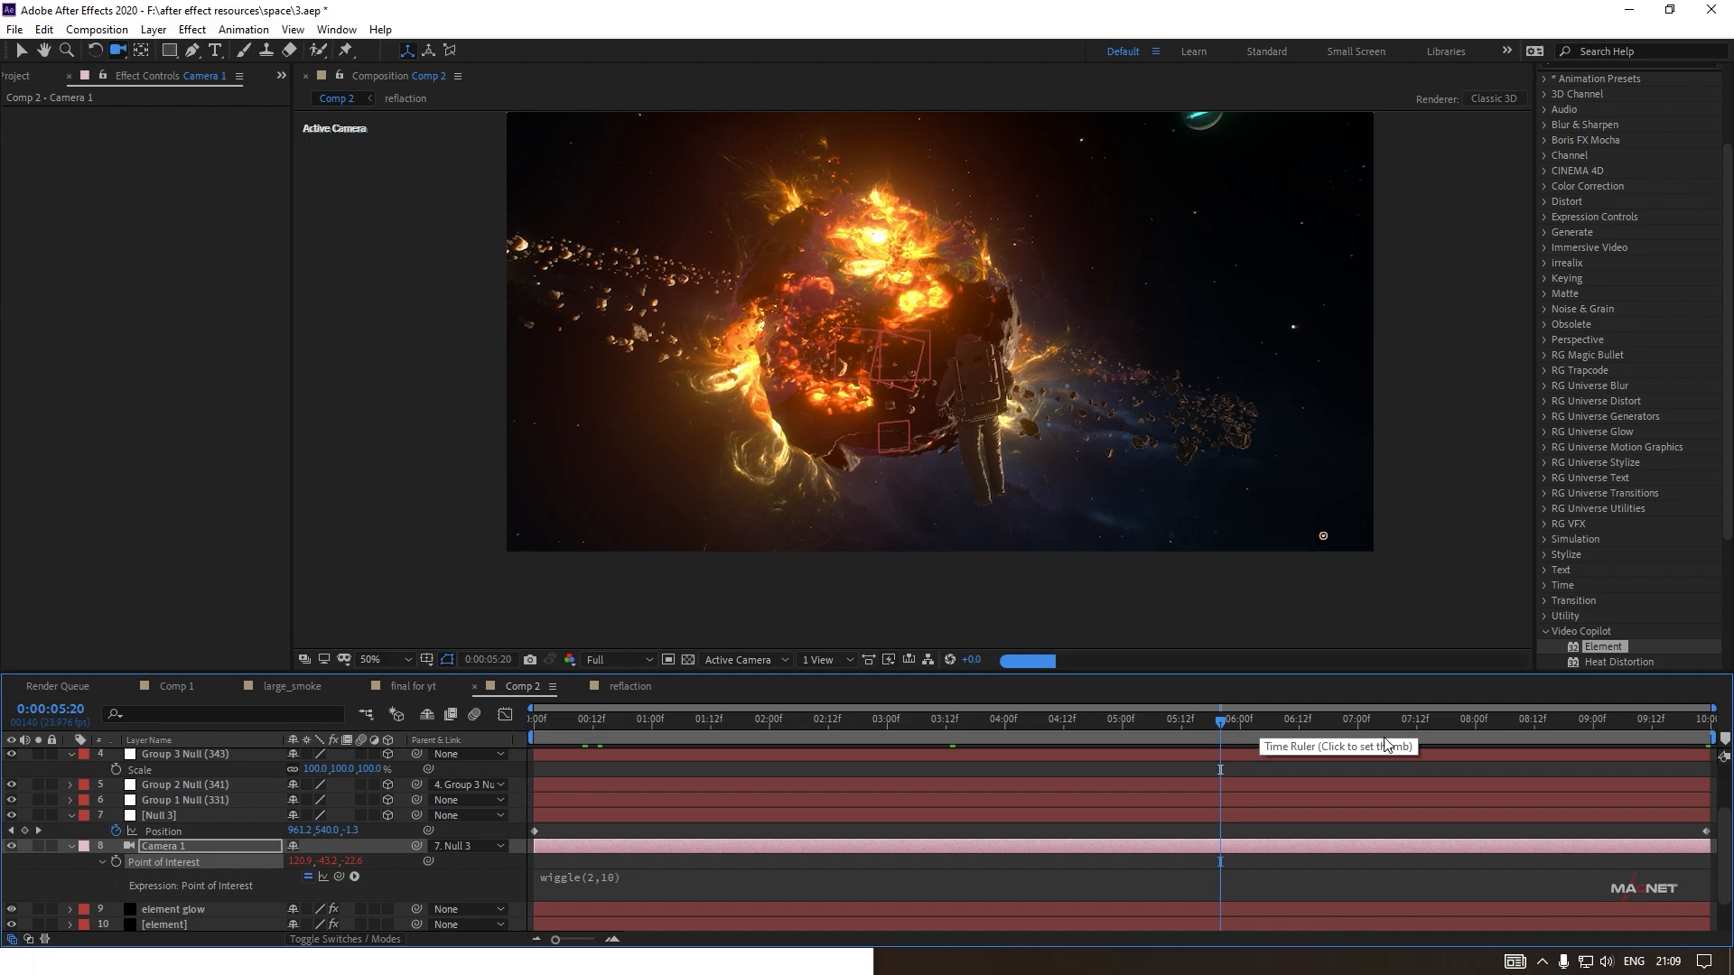
pyautogui.click(1470, 721)
pyautogui.click(1530, 719)
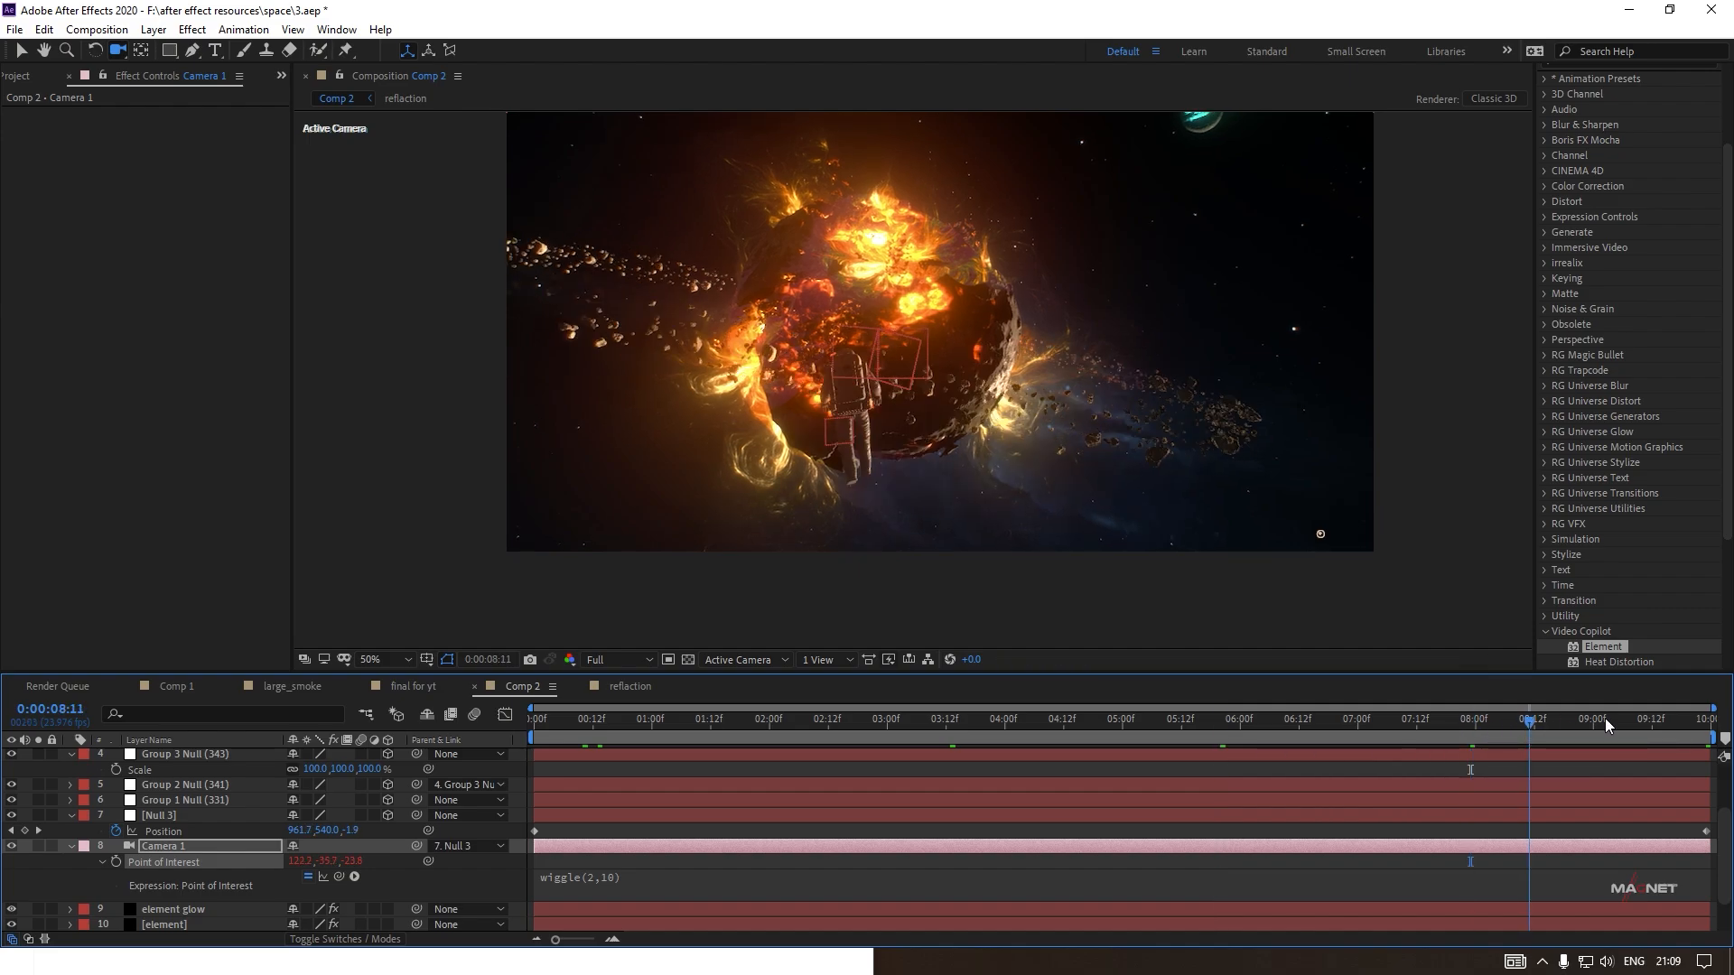
pyautogui.click(1676, 720)
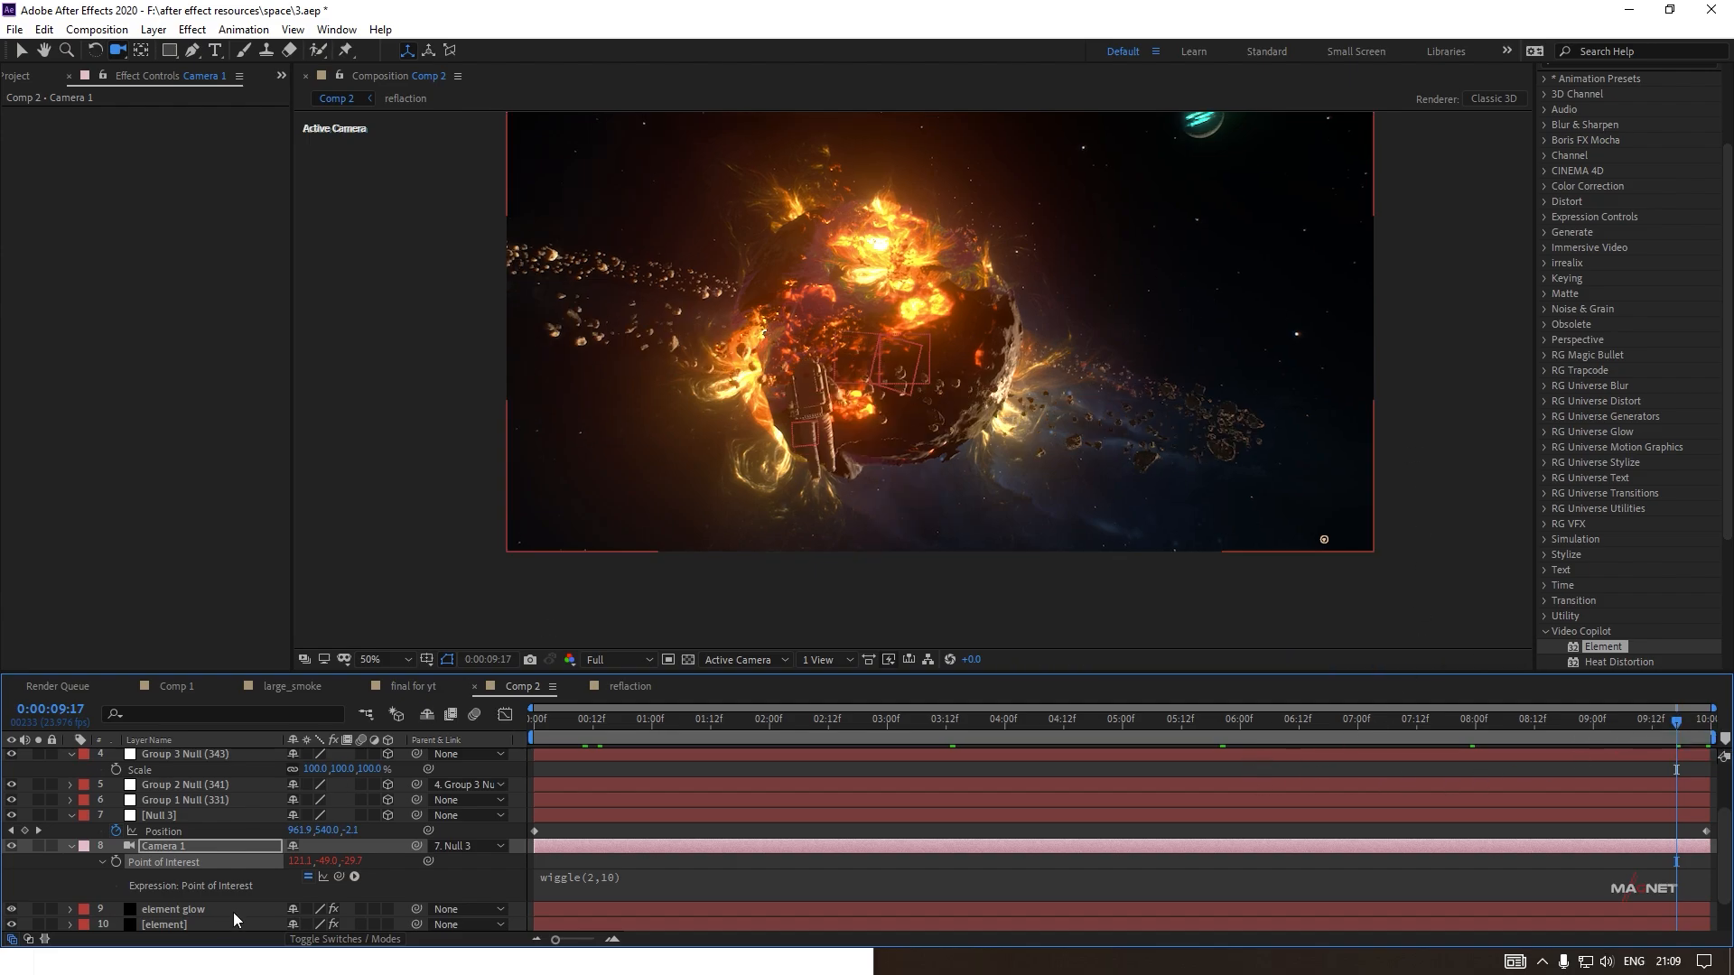
# Reveal Camera 1's rotation properties and keyframe its Z Rotation at -24° at 0:00:09:23.
pyautogui.click(172, 848)
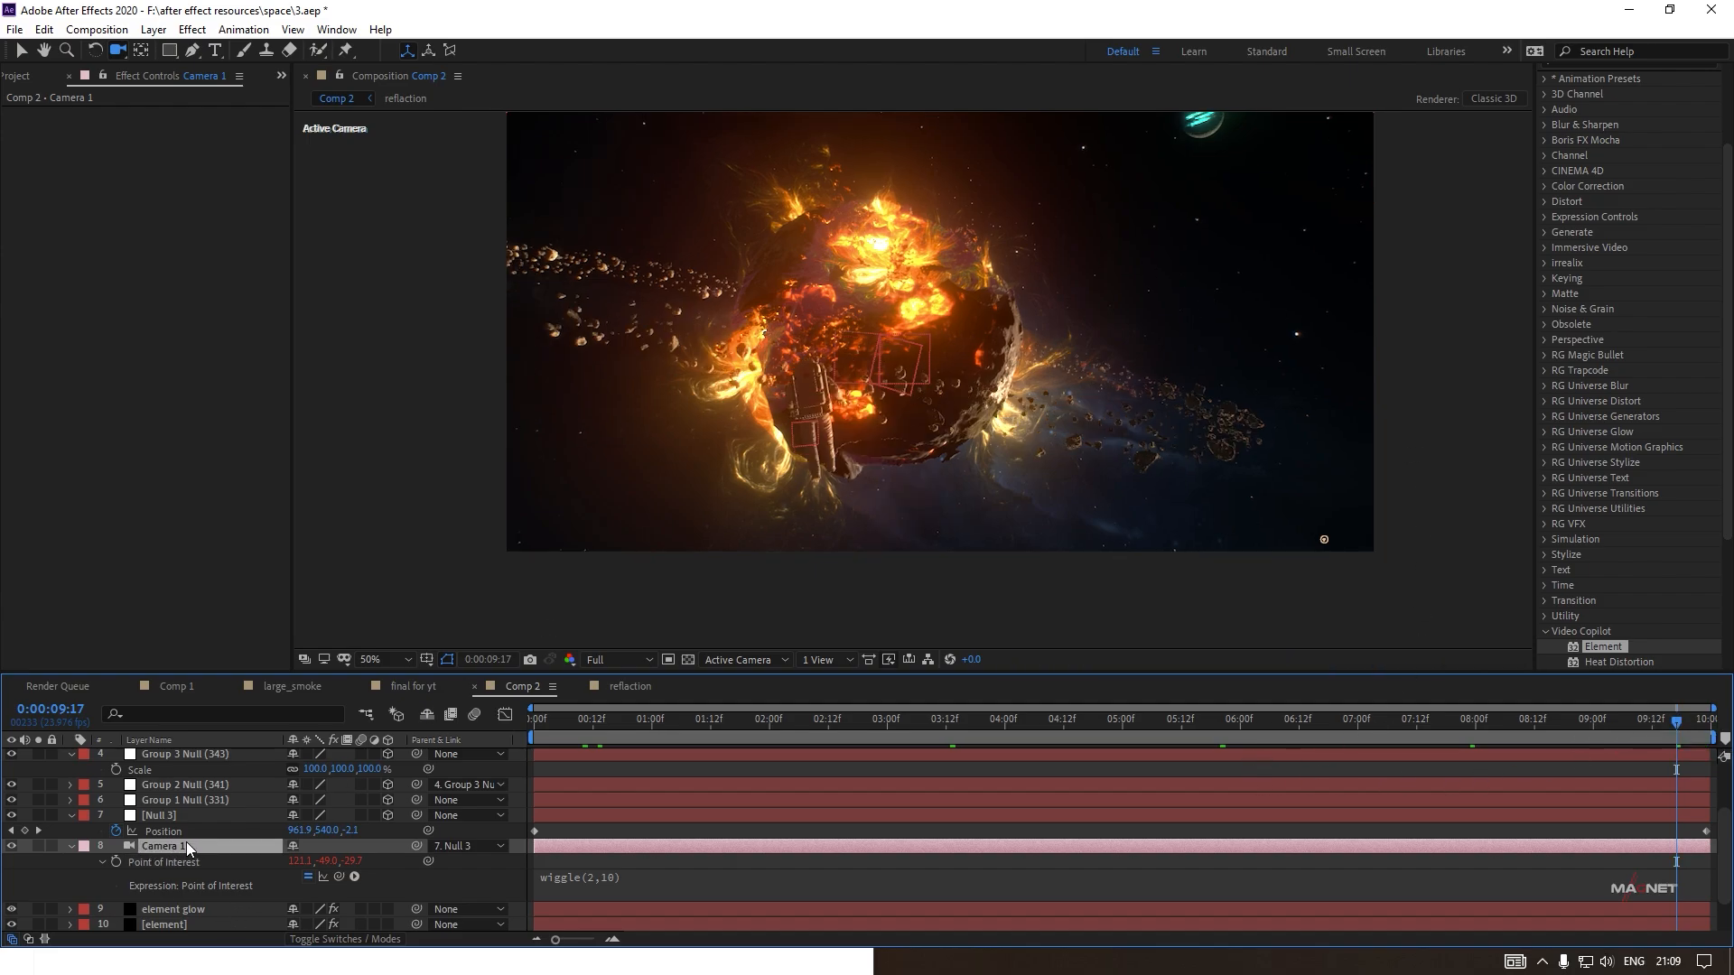
pyautogui.press('r')
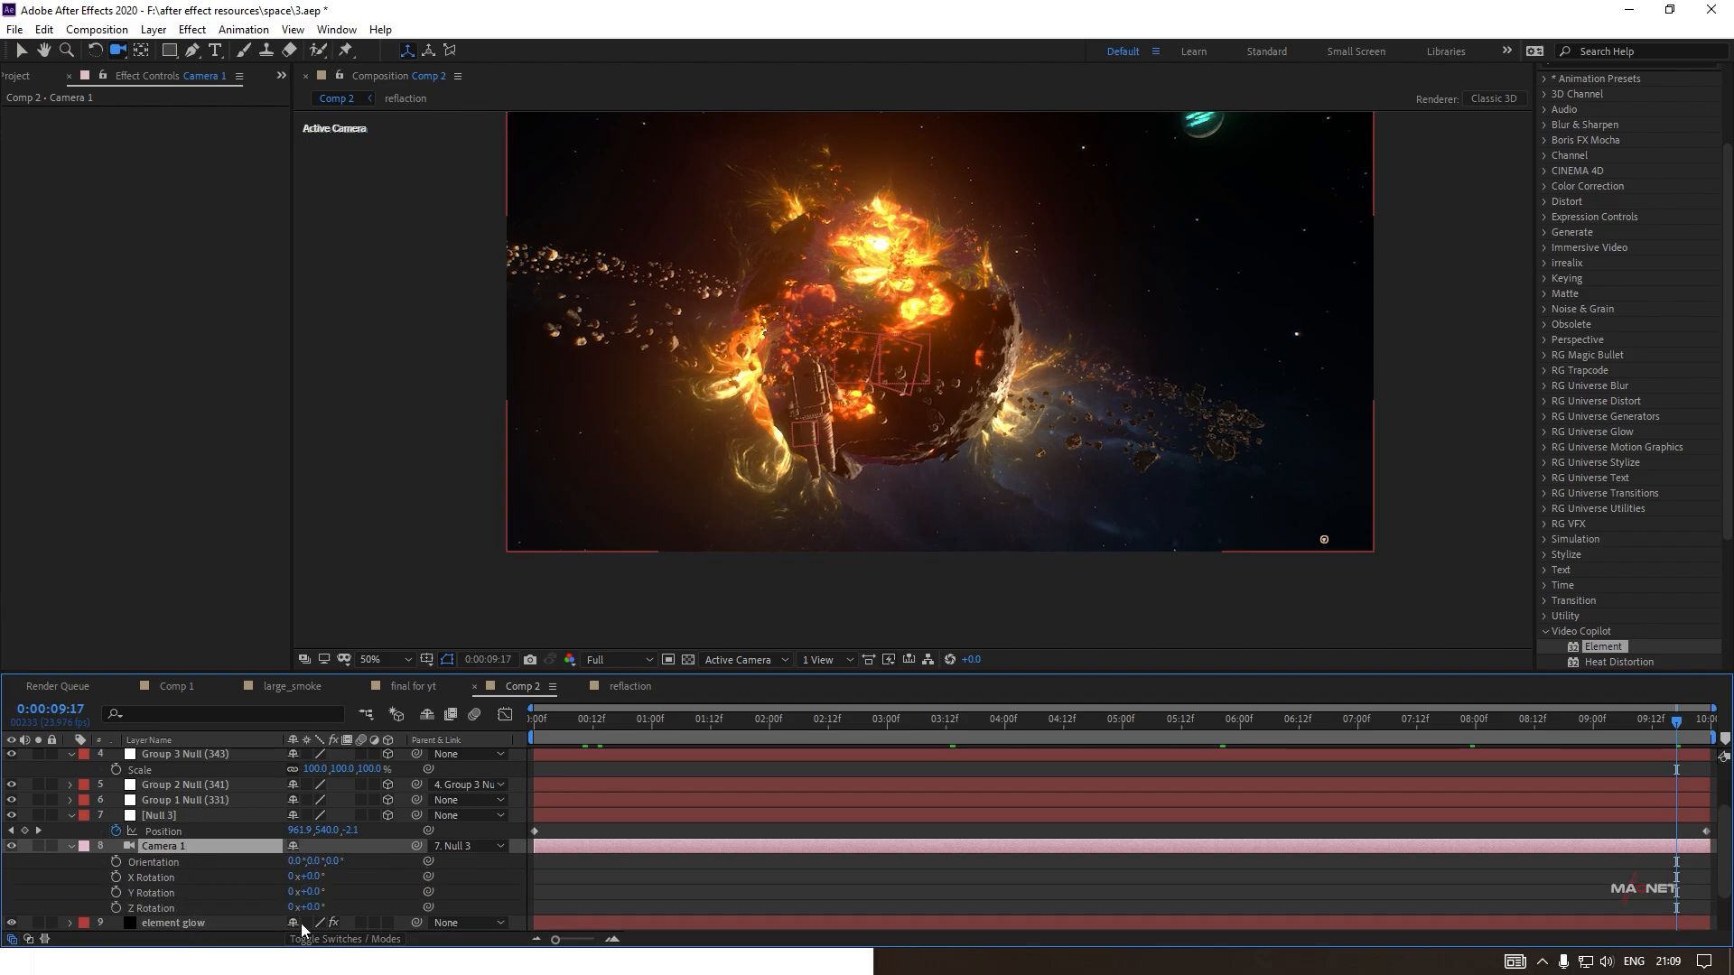
pyautogui.moveTo(318, 914); pyautogui.dragTo(330, 908)
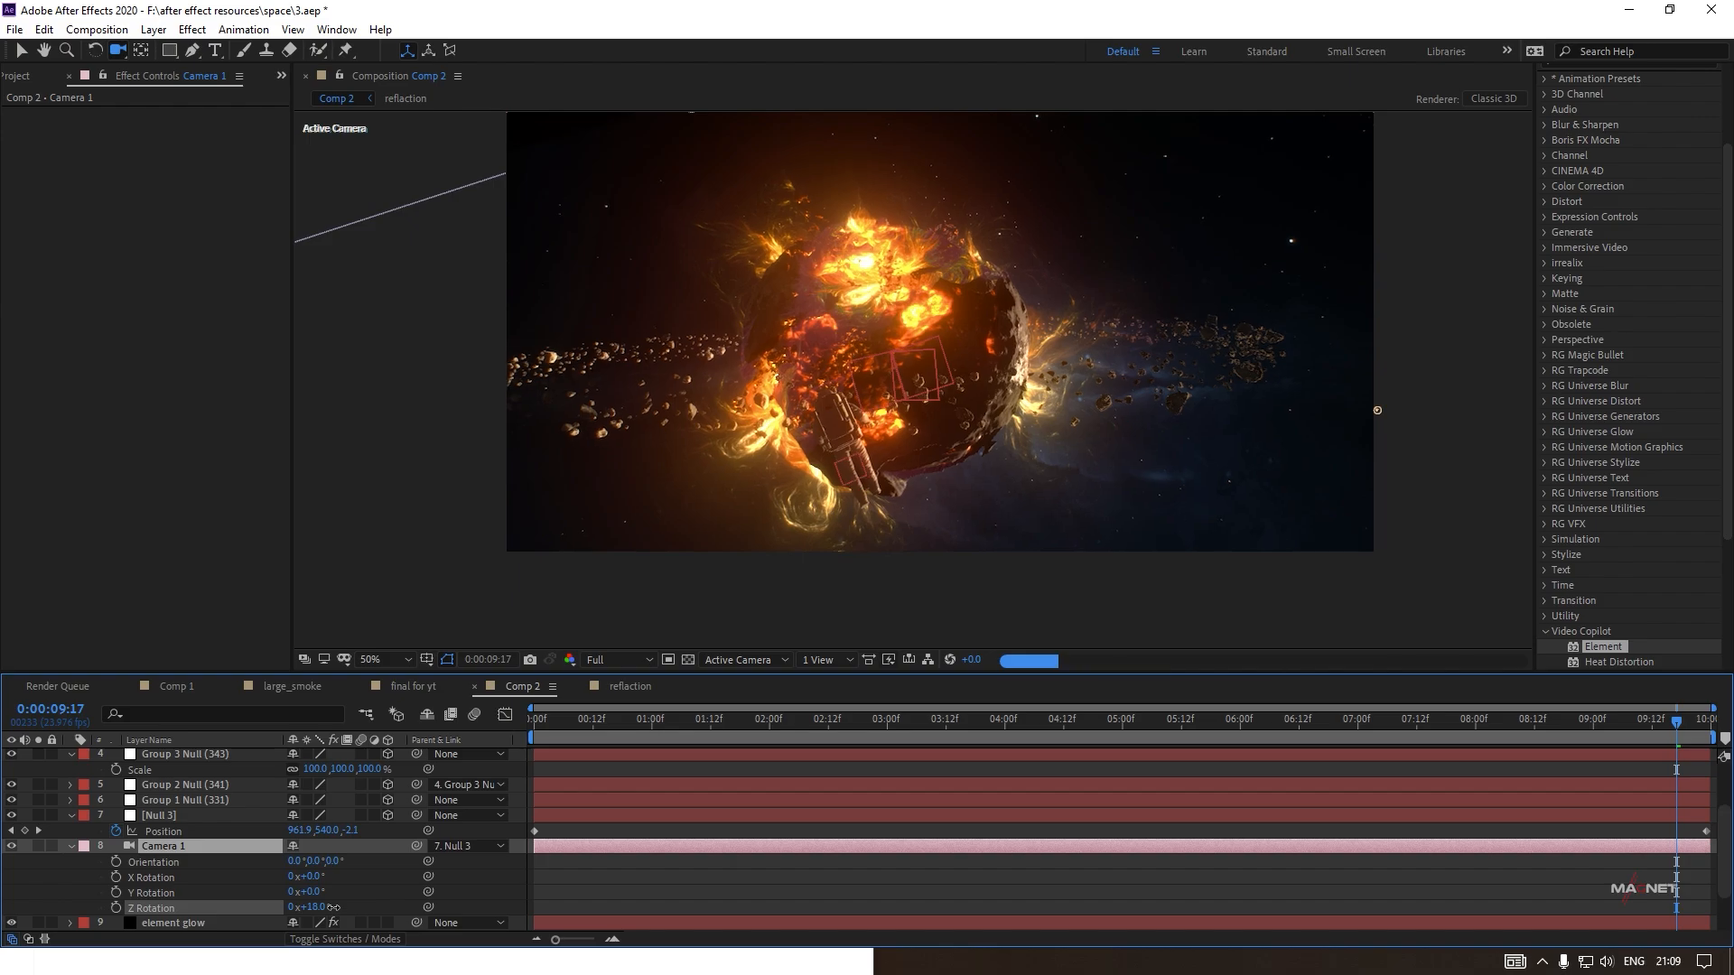
pyautogui.moveTo(332, 906); pyautogui.dragTo(301, 912)
pyautogui.moveTo(1678, 724); pyautogui.dragTo(1708, 713)
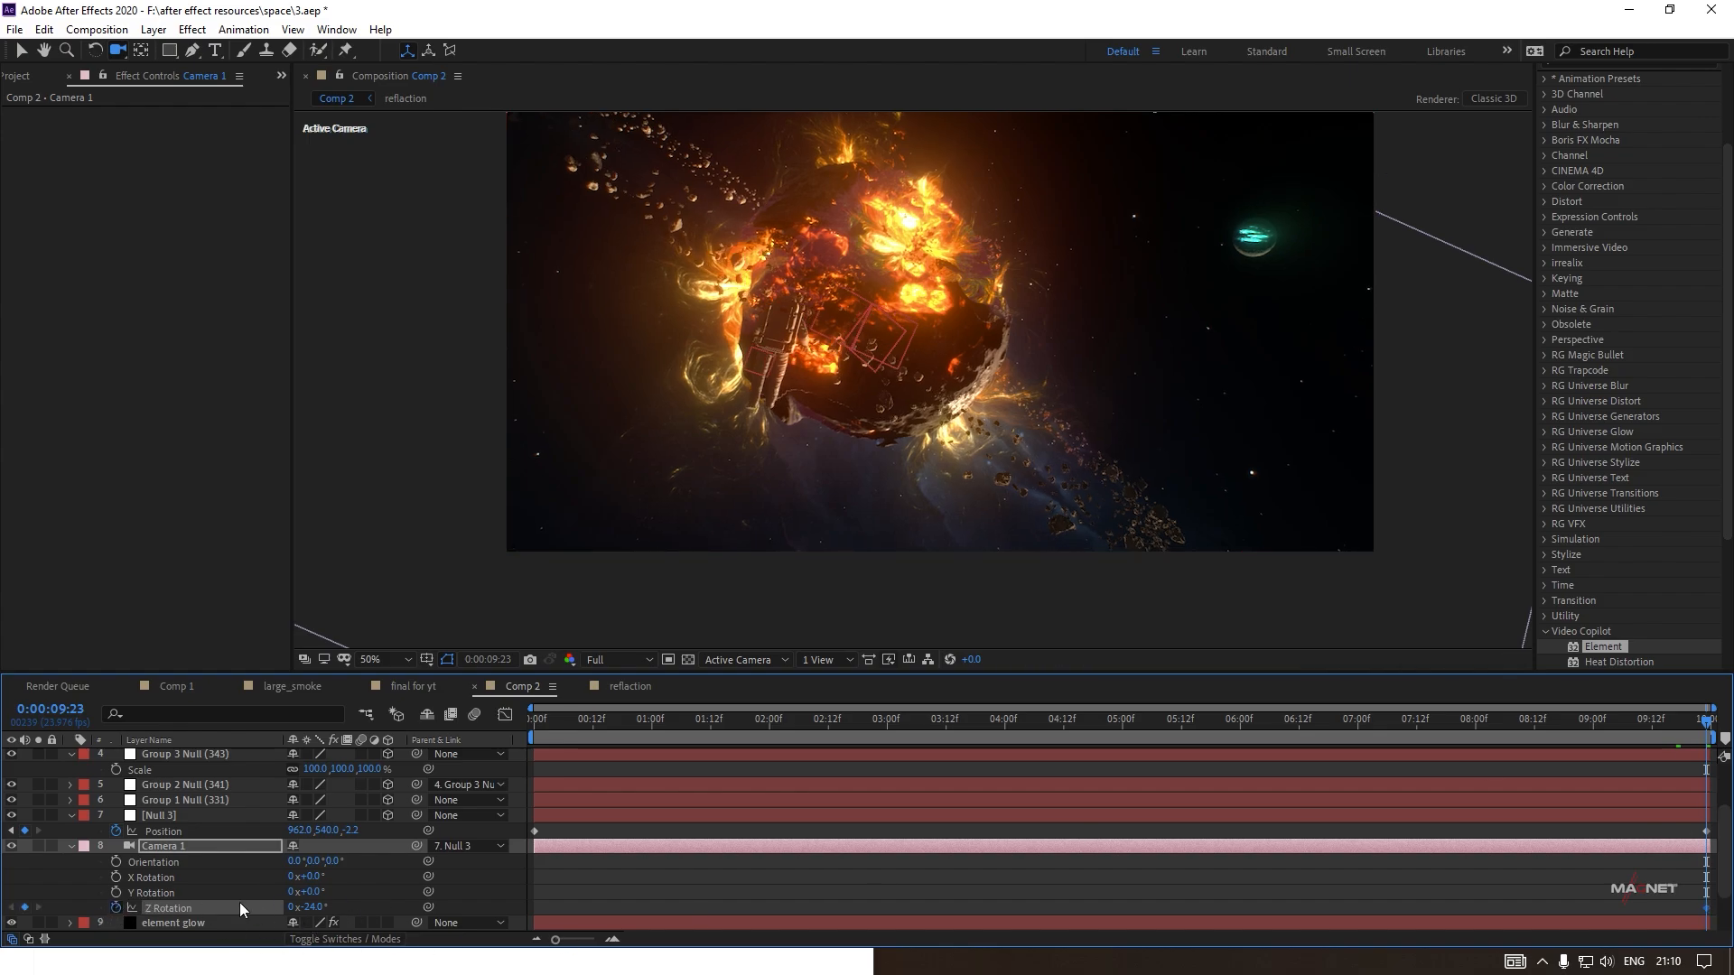
# Set Camera 1's Z Rotation to -15° at 0:00:00:00 as the starting keyframe.
pyautogui.moveTo(567, 718); pyautogui.dragTo(432, 718)
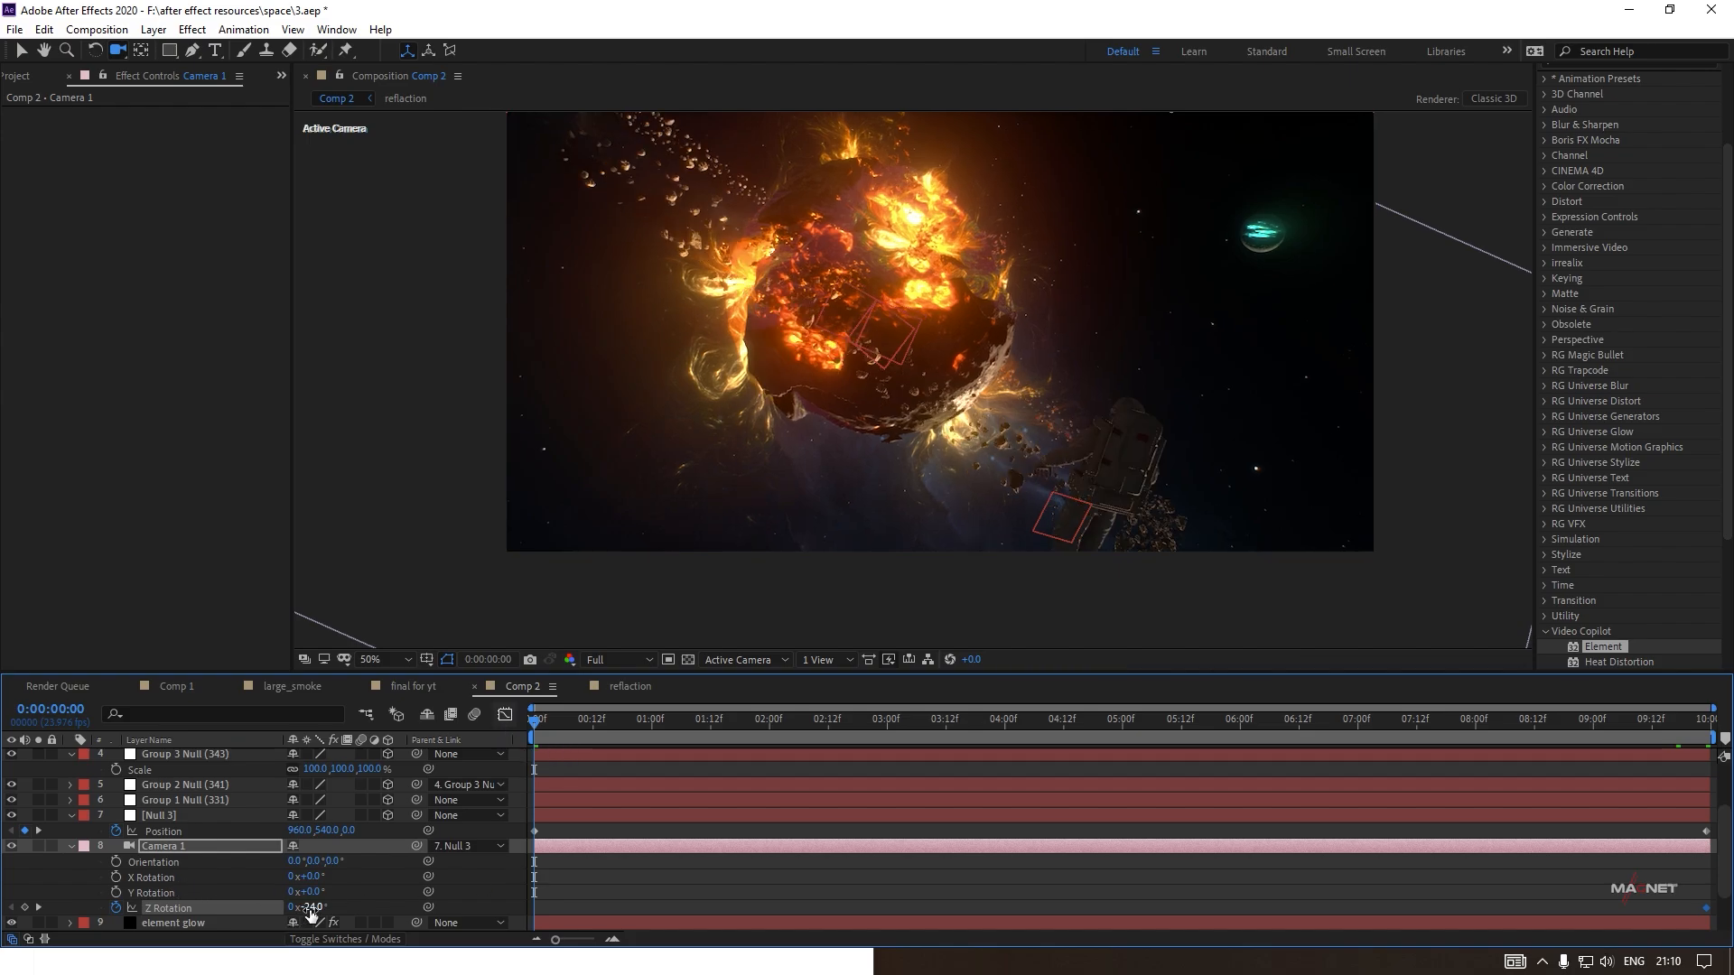
pyautogui.moveTo(312, 913); pyautogui.dragTo(330, 908)
pyautogui.press('F2')
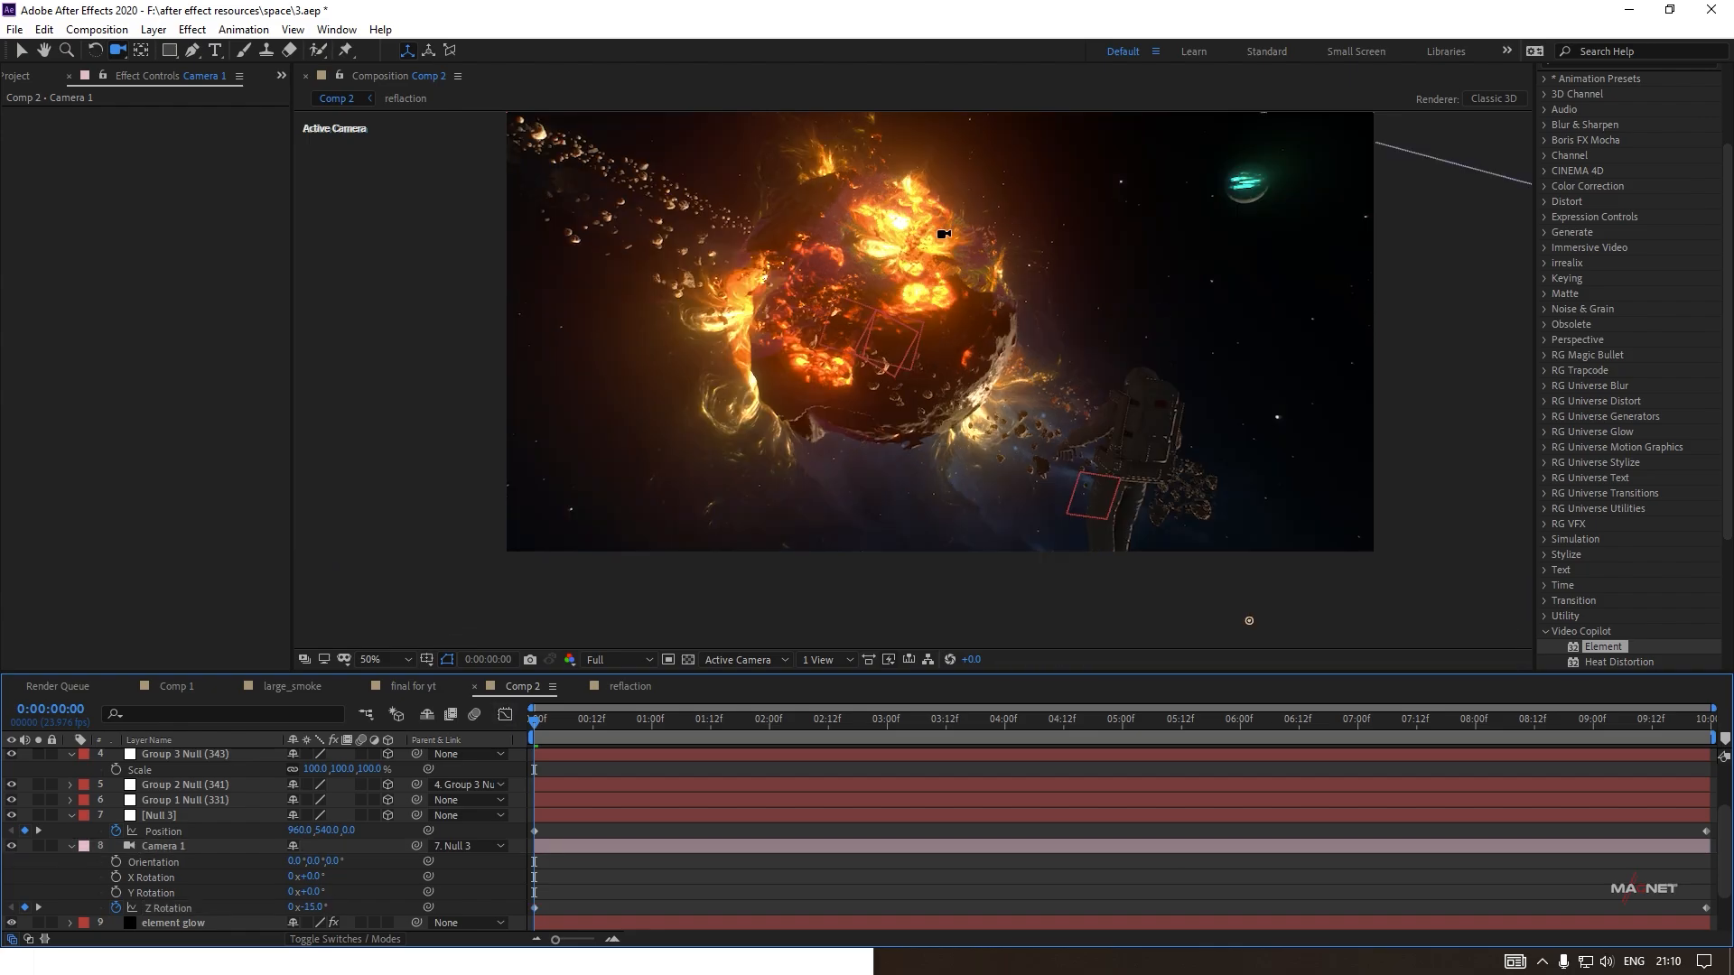
pyautogui.scroll(1, 955, 381)
pyautogui.scroll(-1, 955, 381)
pyautogui.scroll(-1, 996, 382)
pyautogui.scroll(1, 996, 382)
# Reposition Parallel Light 1 in the composition view to about 5605, 1347, 5353.
pyautogui.click(22, 52)
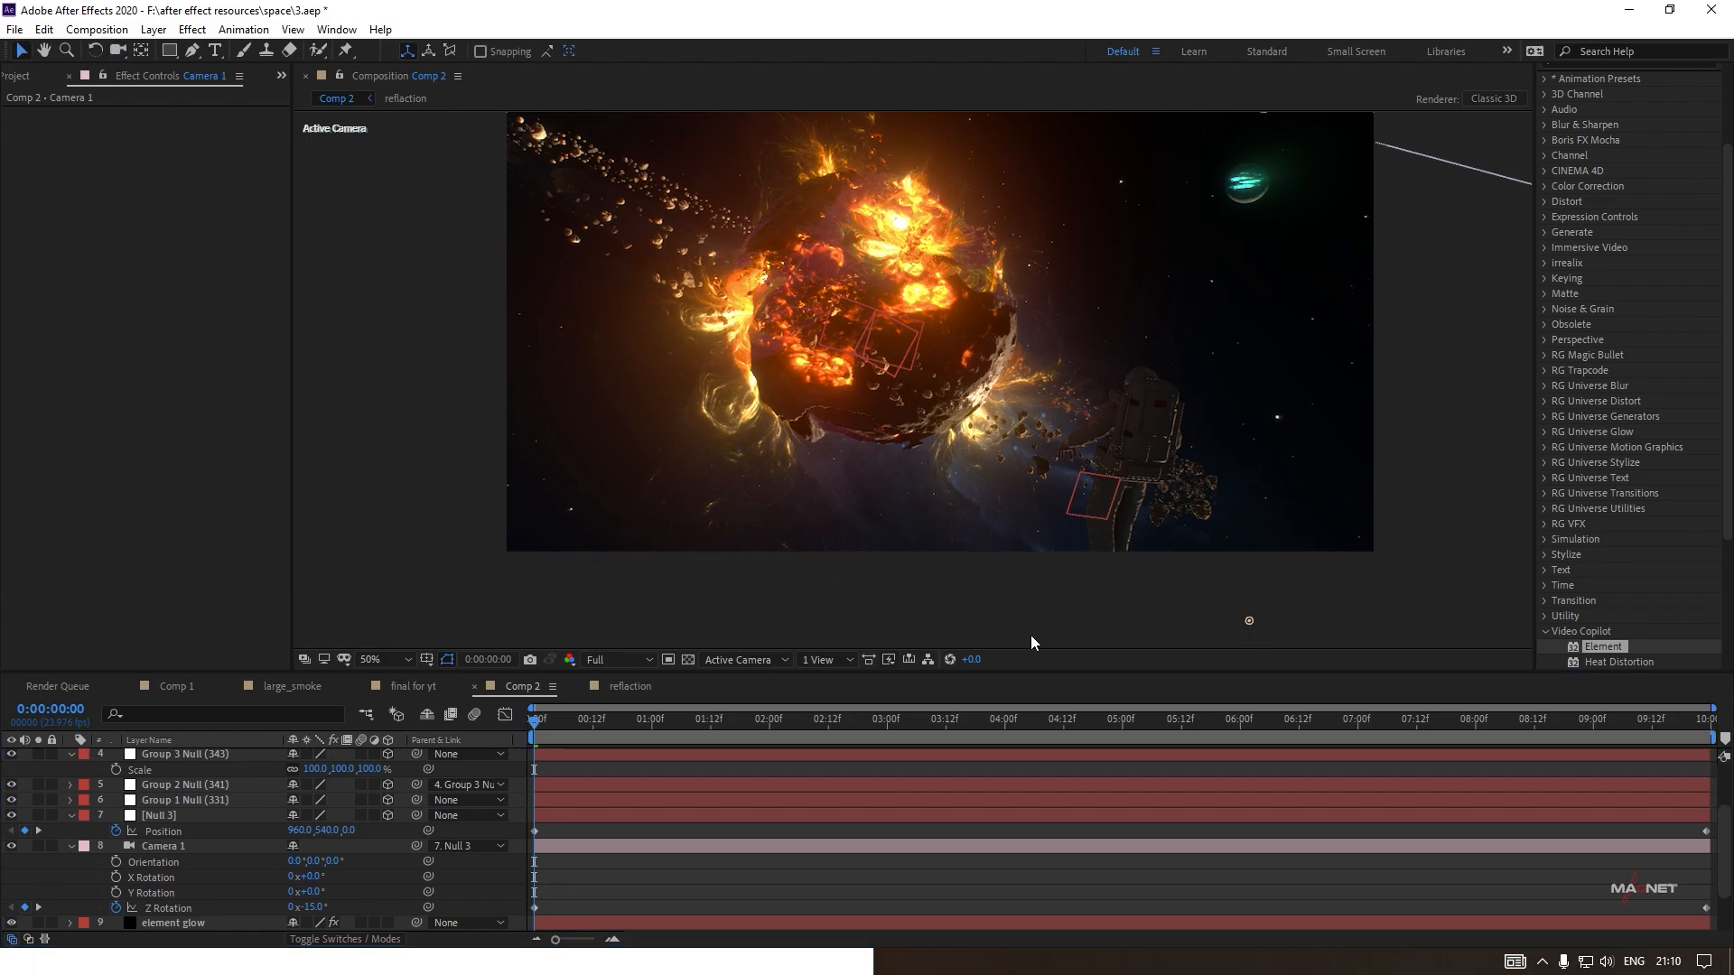
pyautogui.click(1249, 623)
pyautogui.moveTo(1262, 625); pyautogui.dragTo(1311, 565)
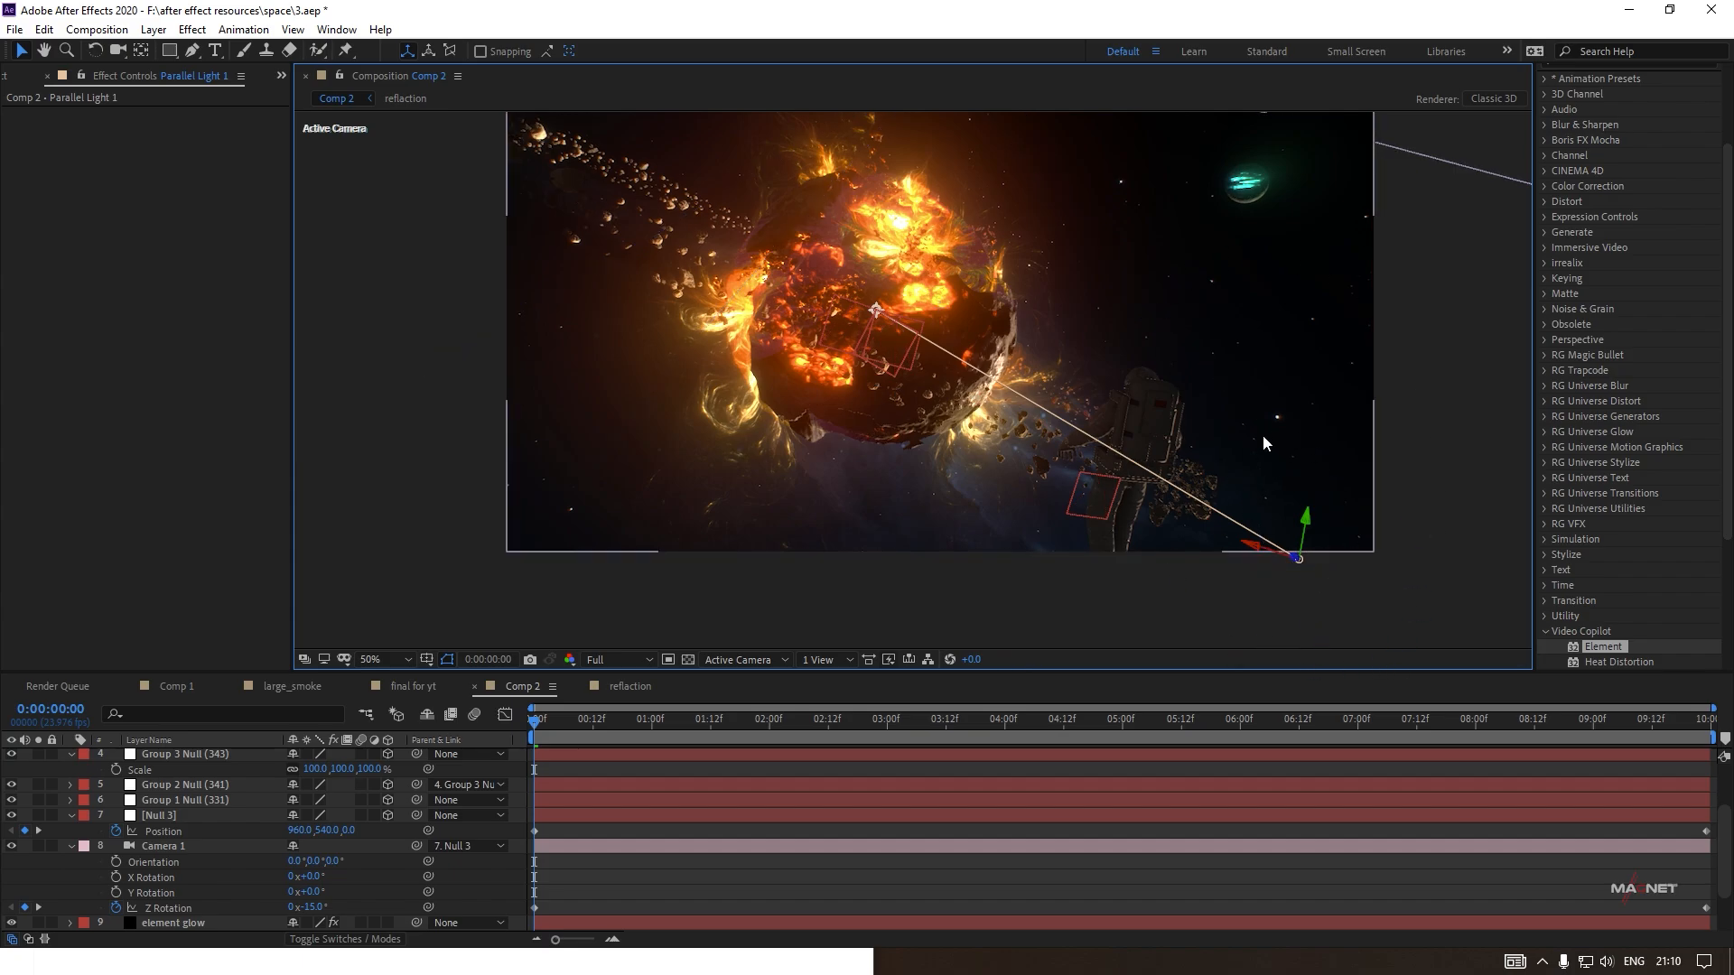
# Create a black 1920 × 1080 solid named "of" and apply the Optical Flares effect to it.
pyautogui.click(152, 32)
pyautogui.moveTo(188, 52)
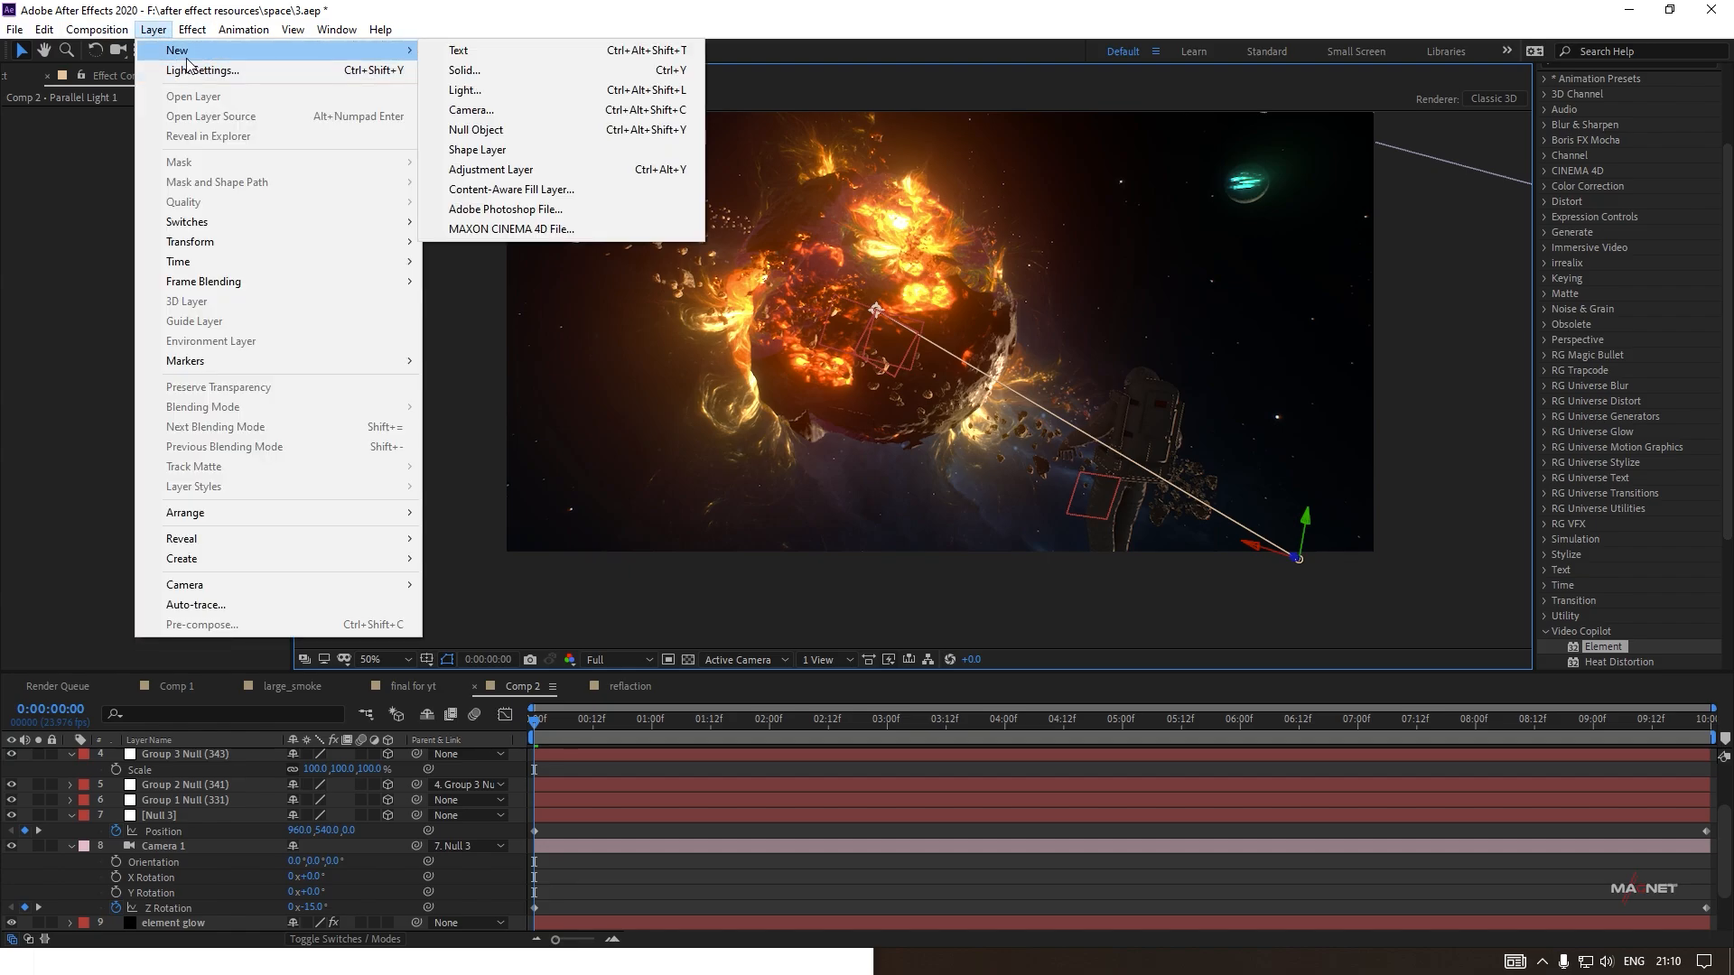
pyautogui.click(484, 71)
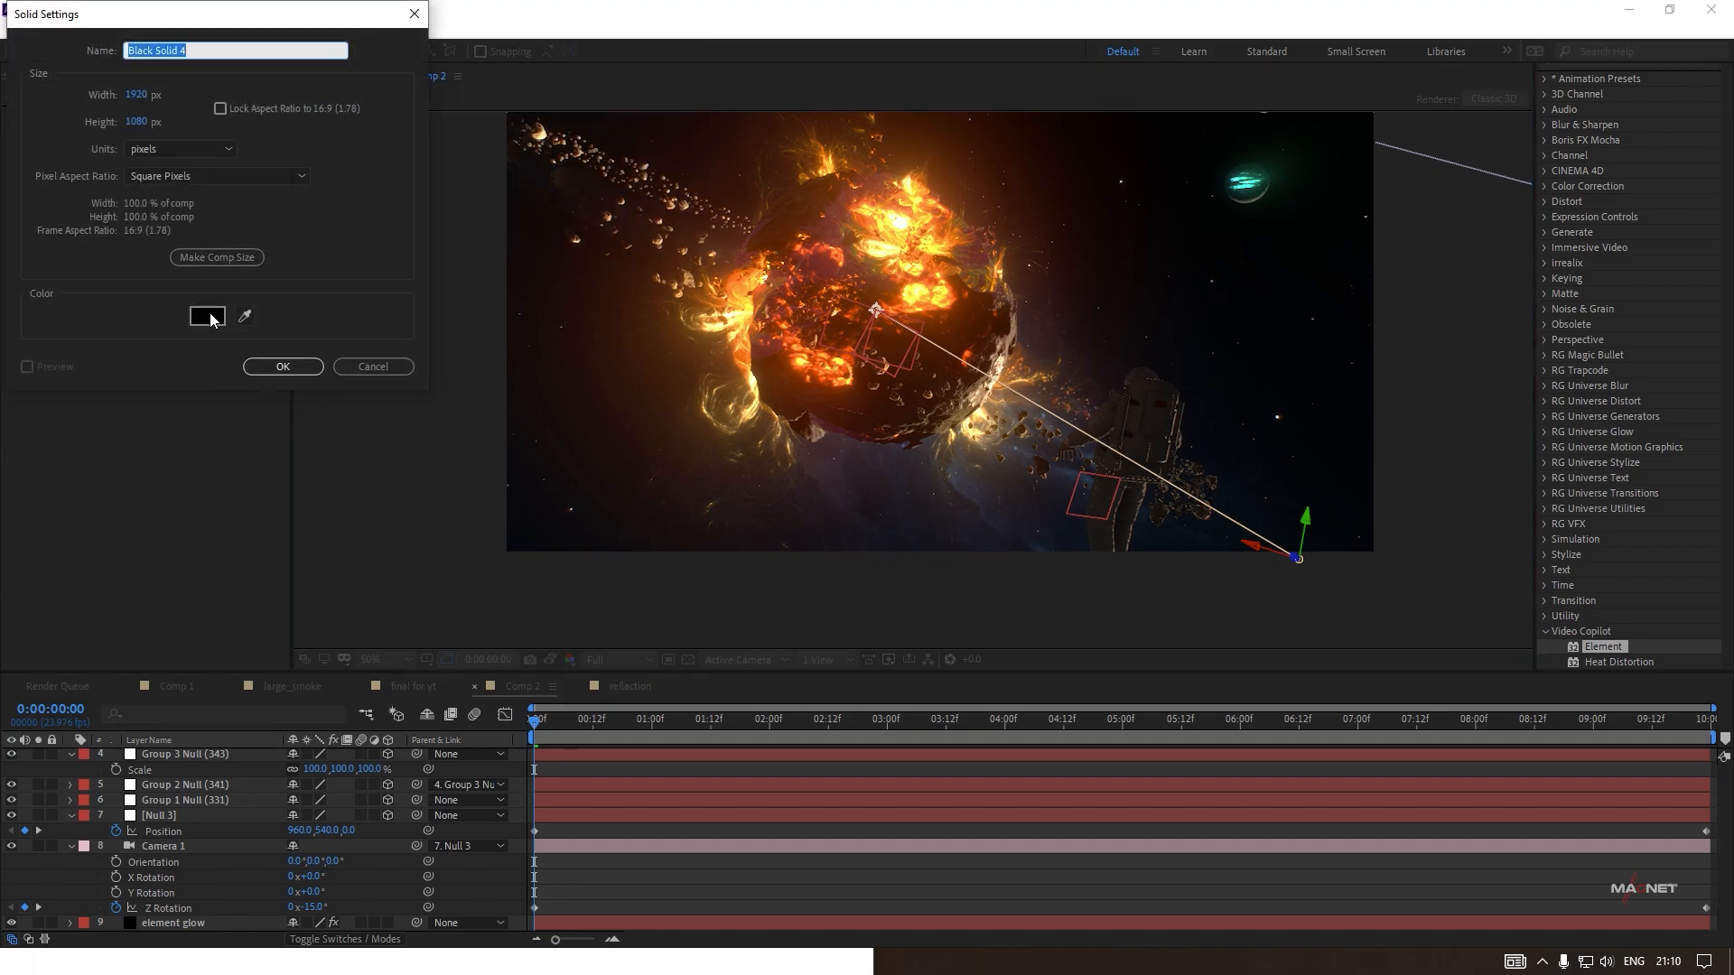
pyautogui.write('c')
pyautogui.write('f')
pyautogui.click(300, 367)
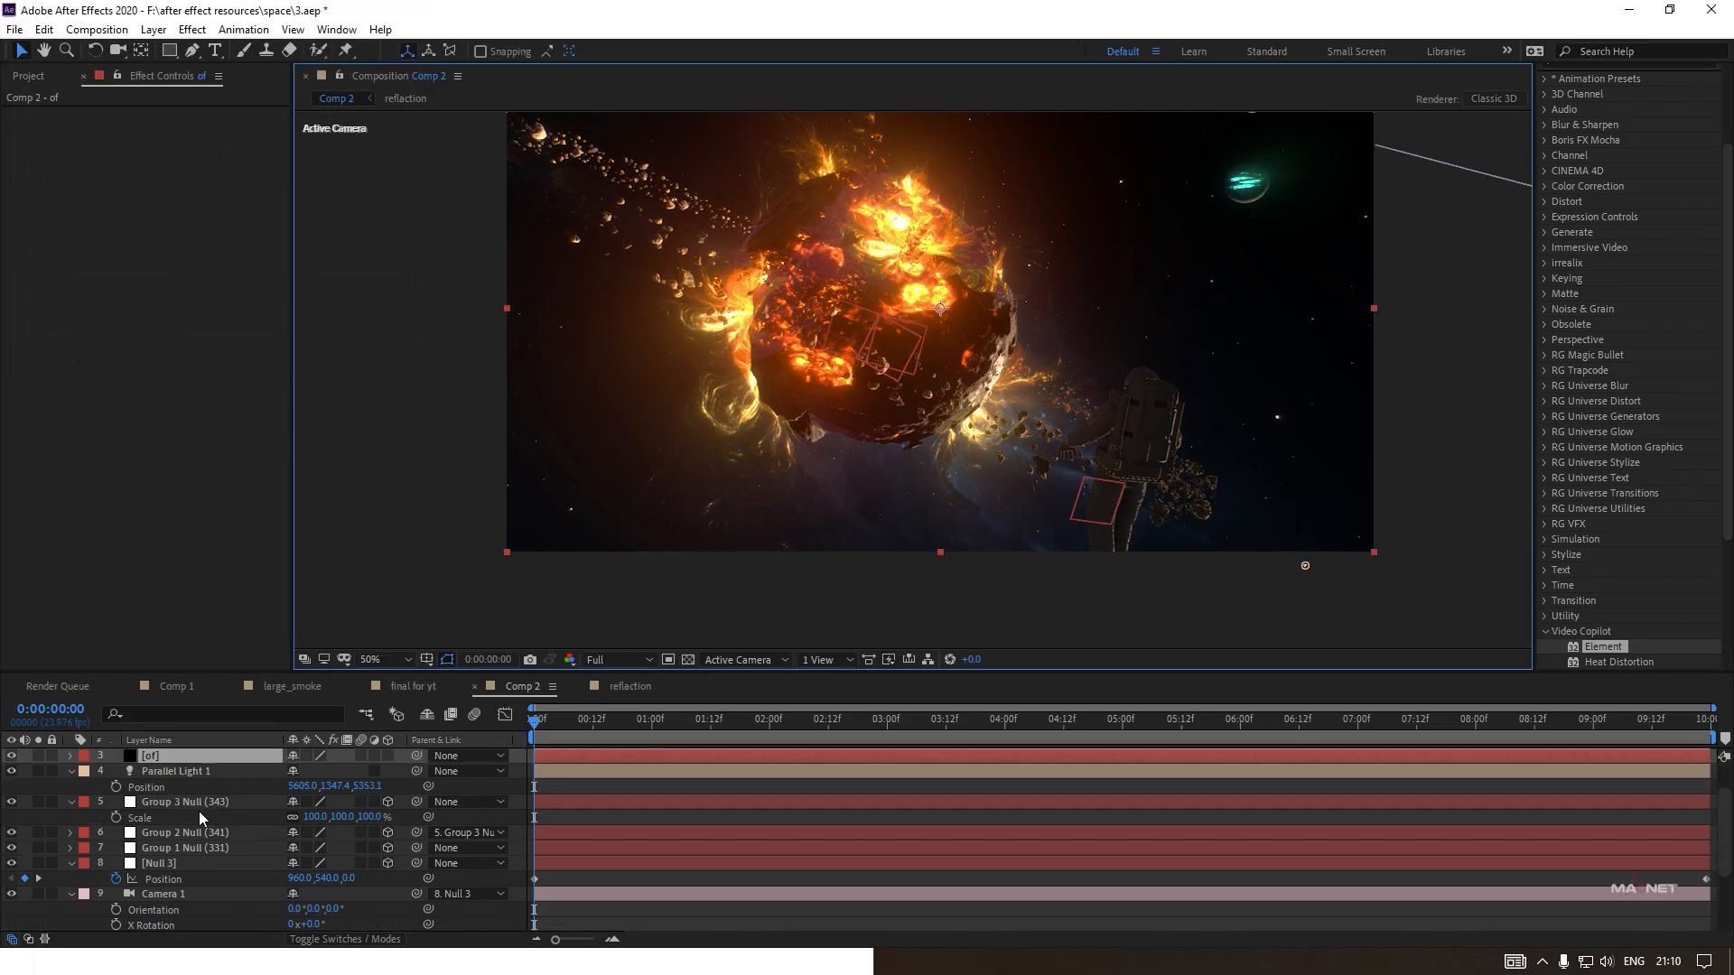
pyautogui.scroll(-3, 1587, 474)
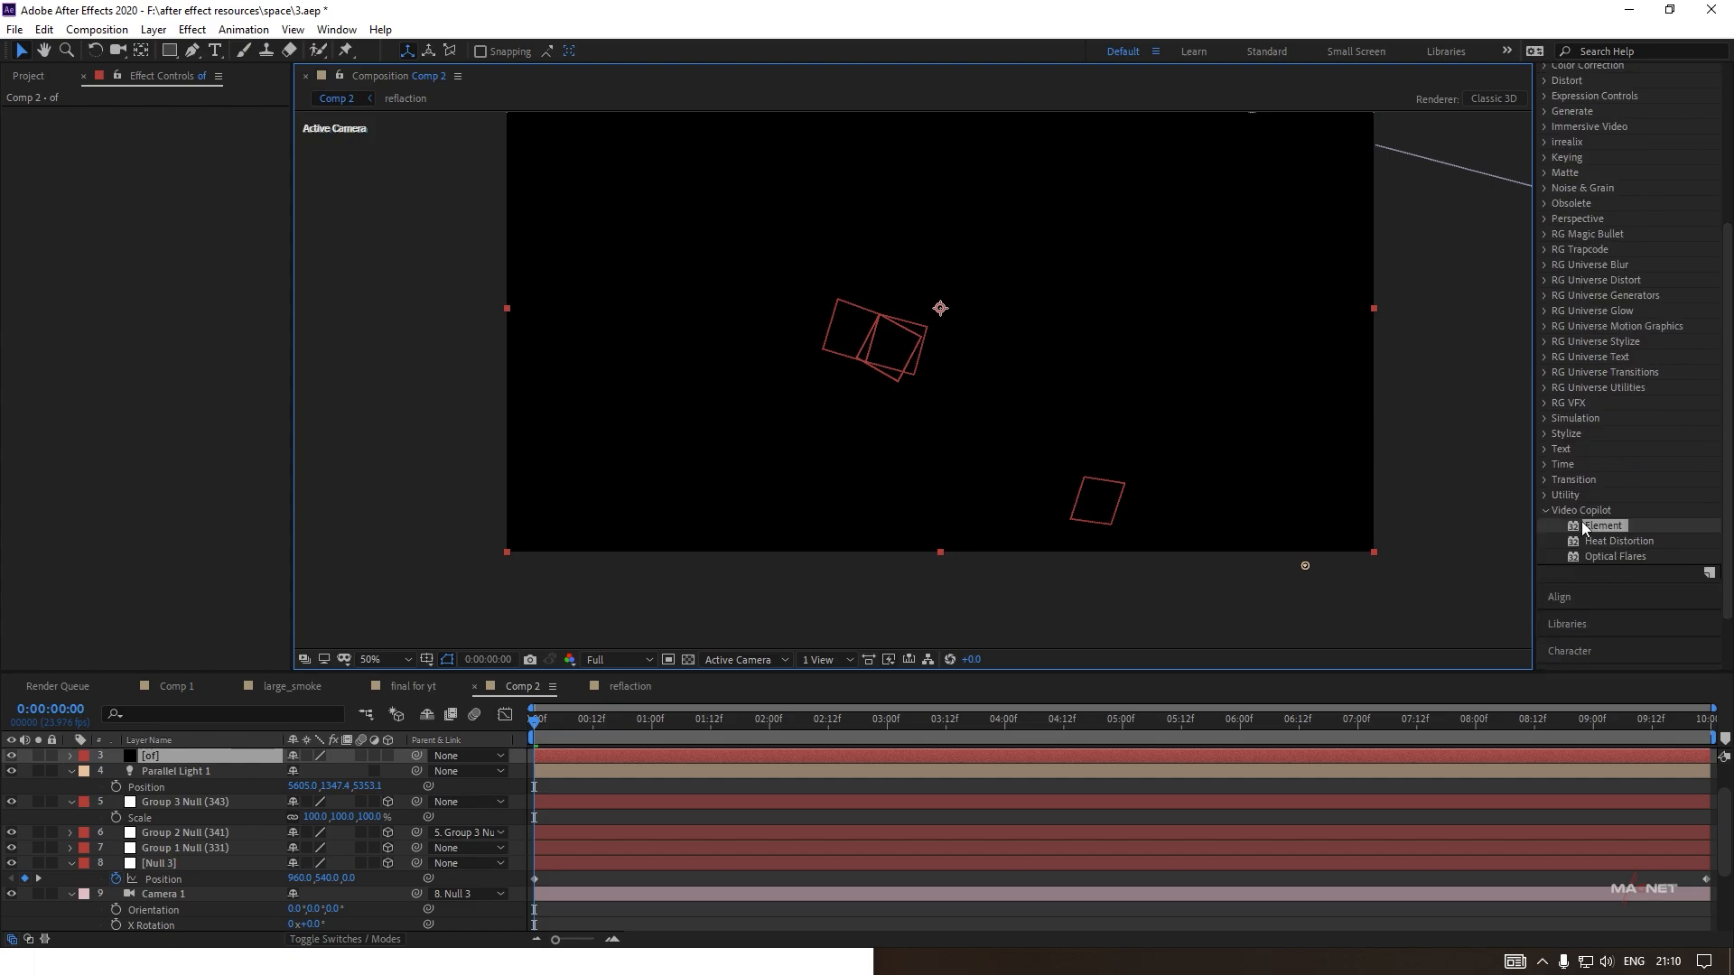
pyautogui.doubleClick(1614, 556)
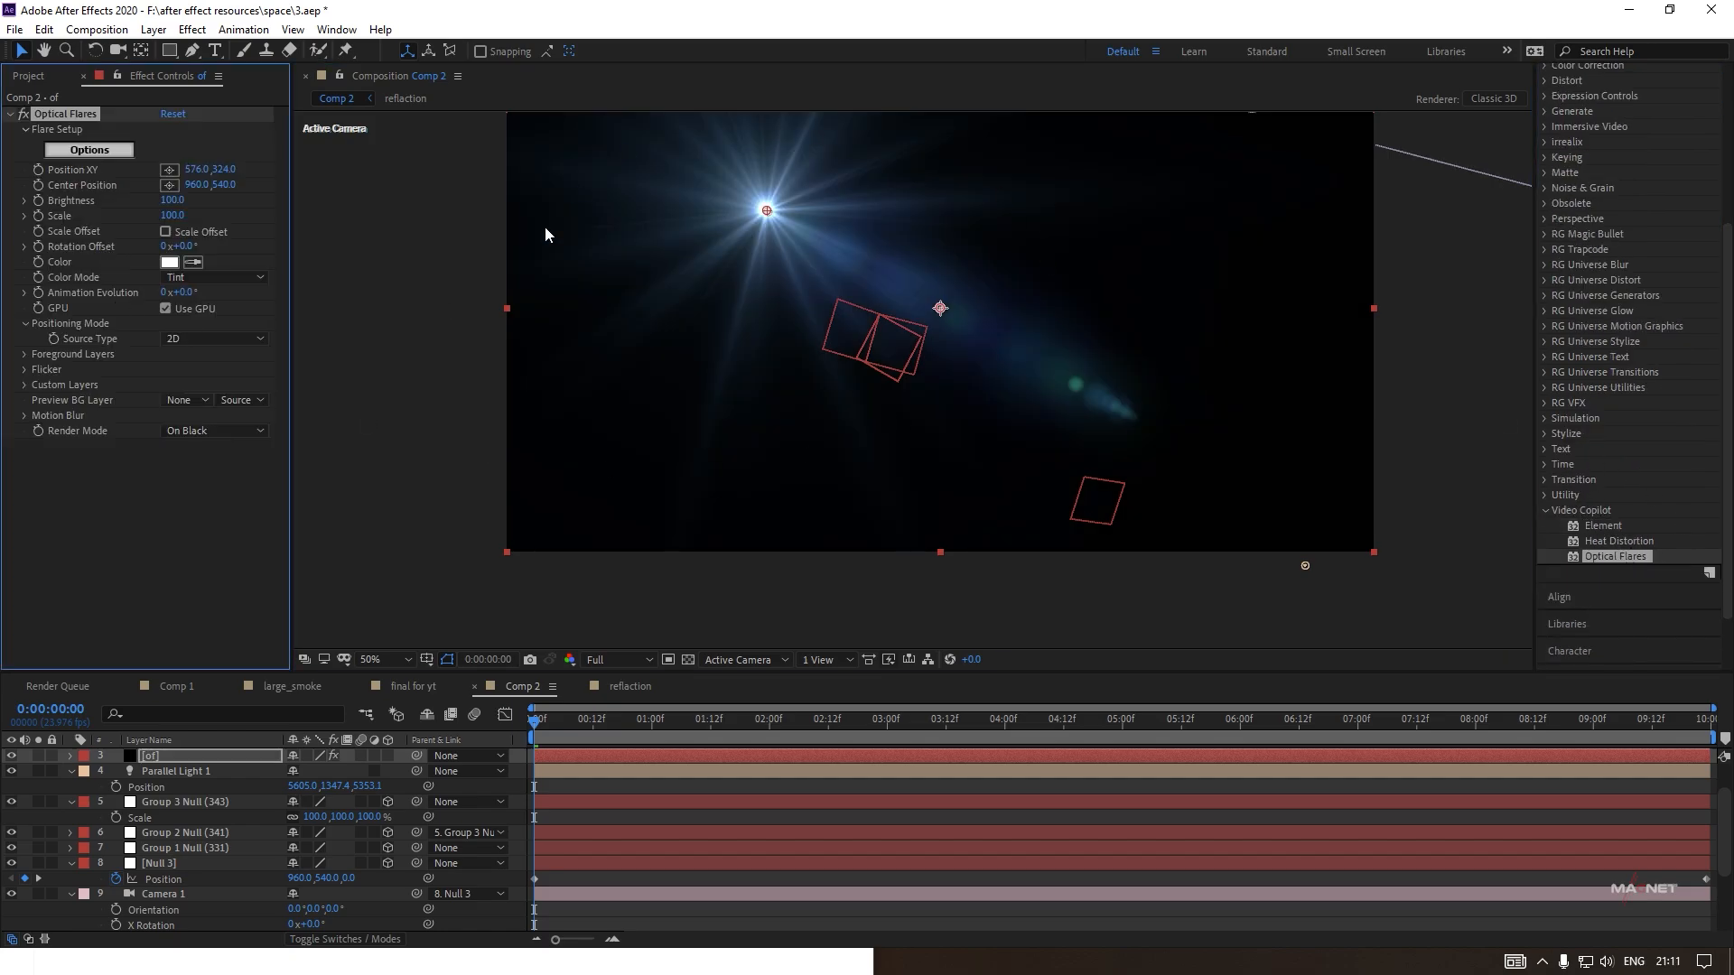
# Clear all default lens objects from the optical flare and build it from a single Glow object.
pyautogui.click(92, 151)
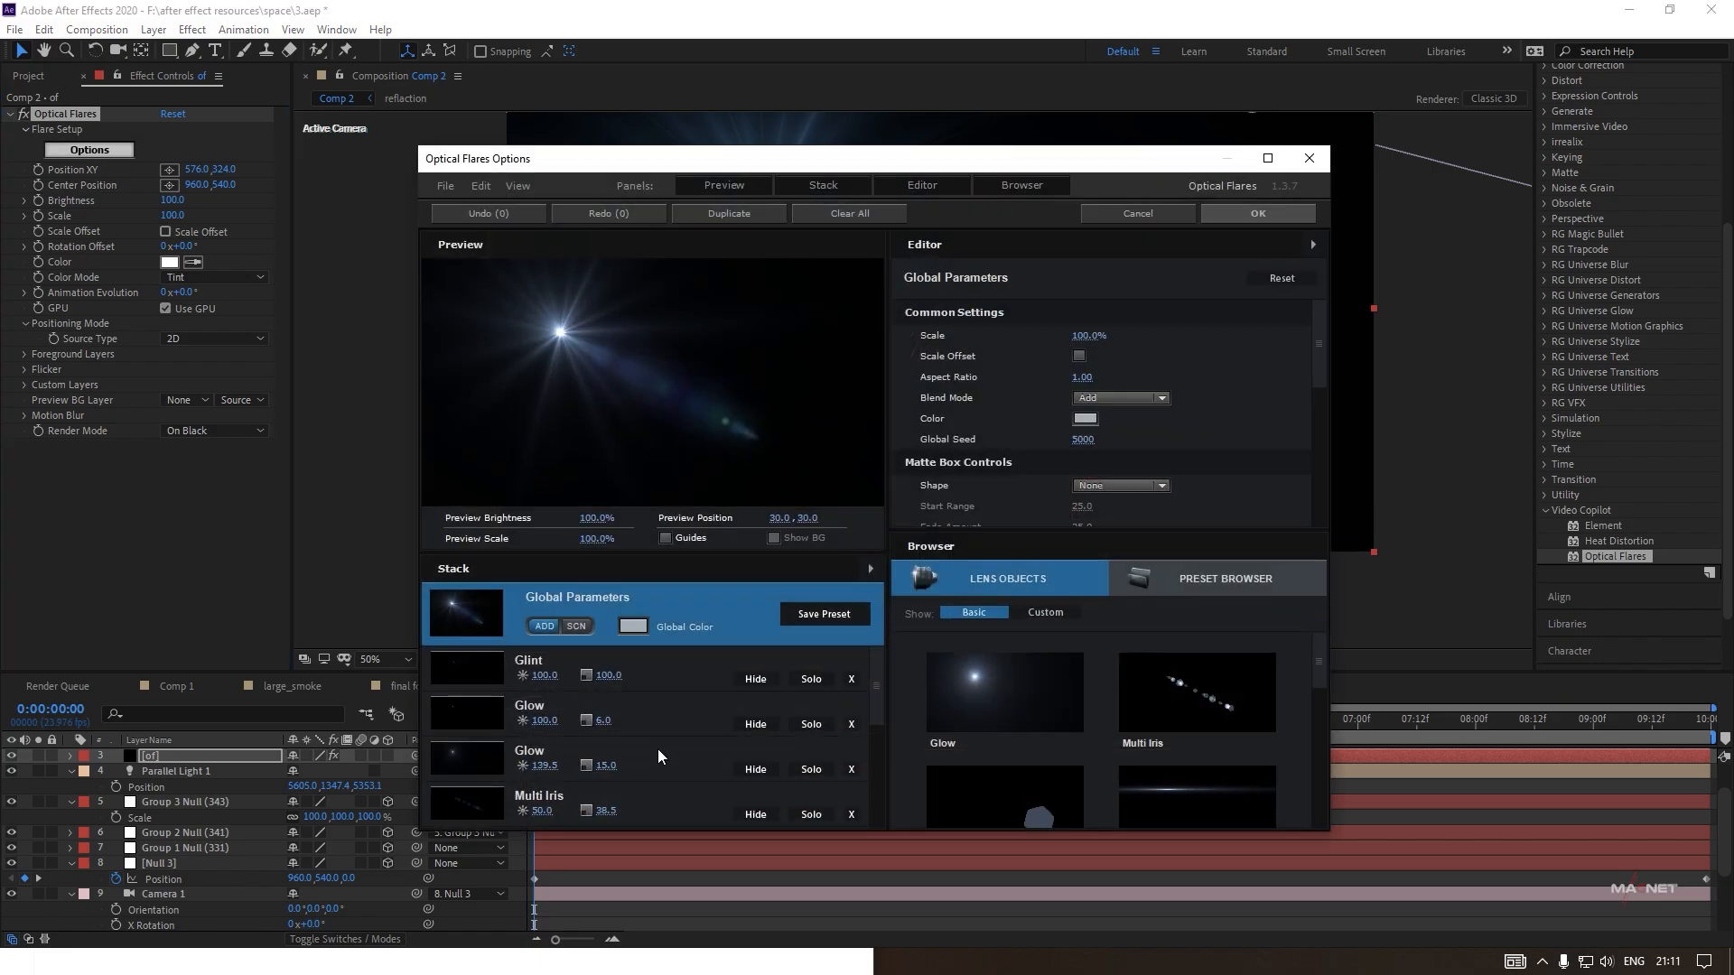
pyautogui.click(848, 214)
pyautogui.click(831, 532)
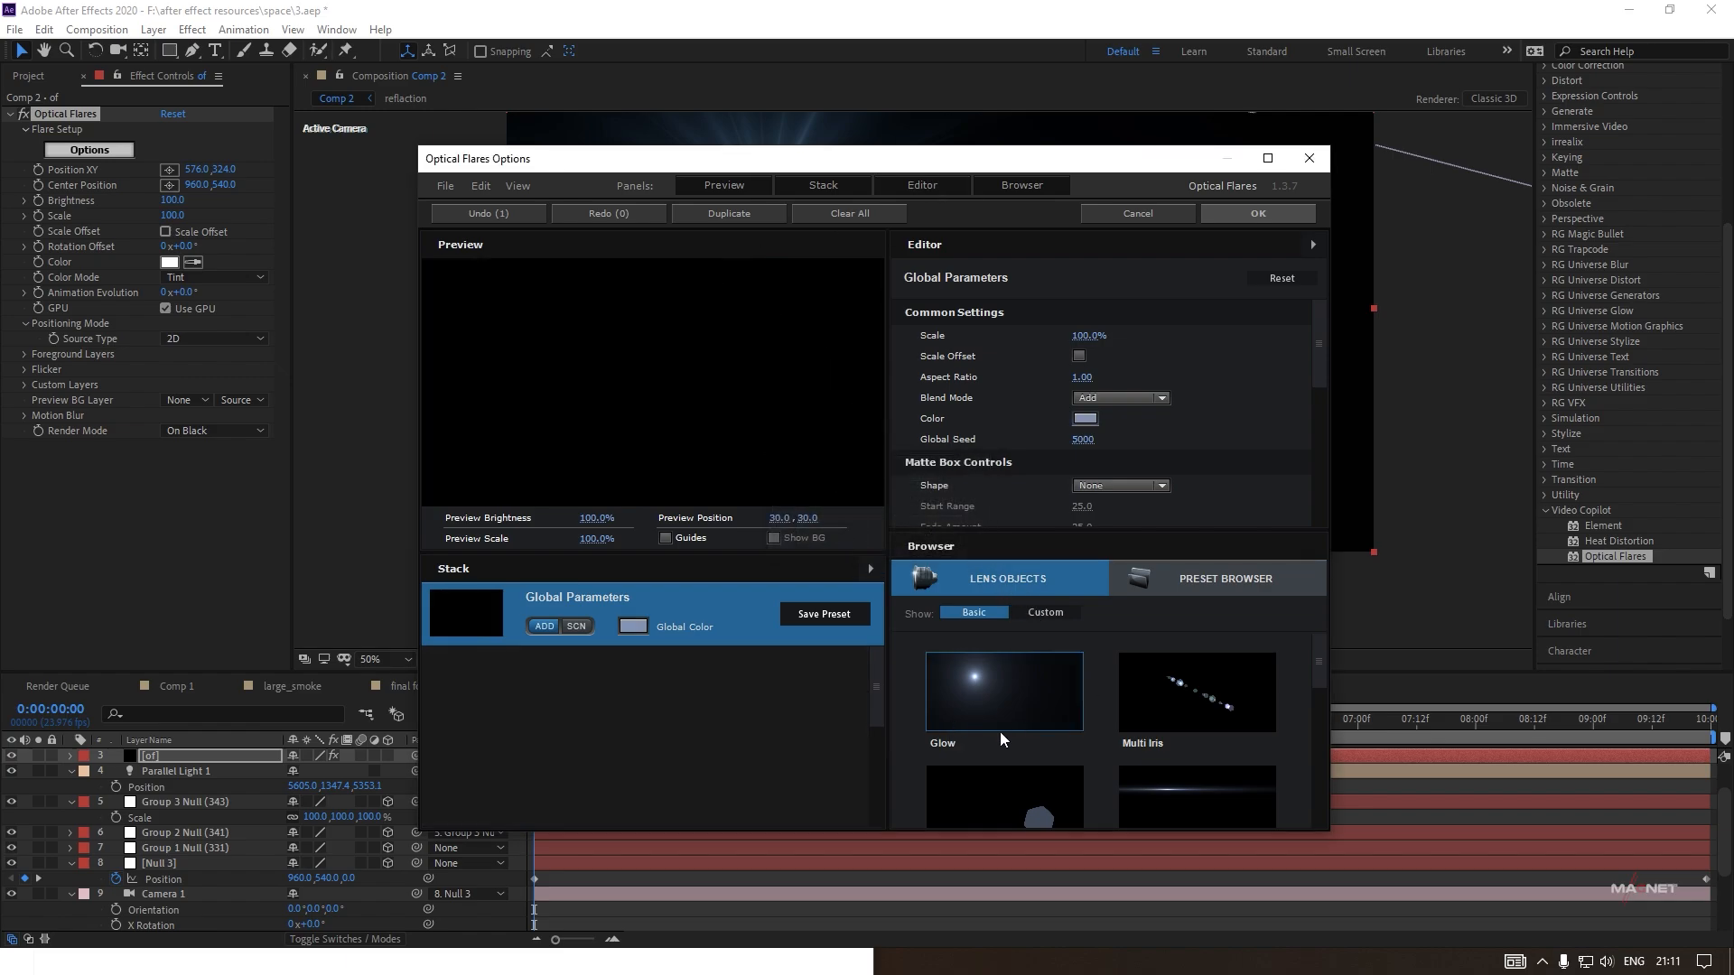
pyautogui.click(994, 686)
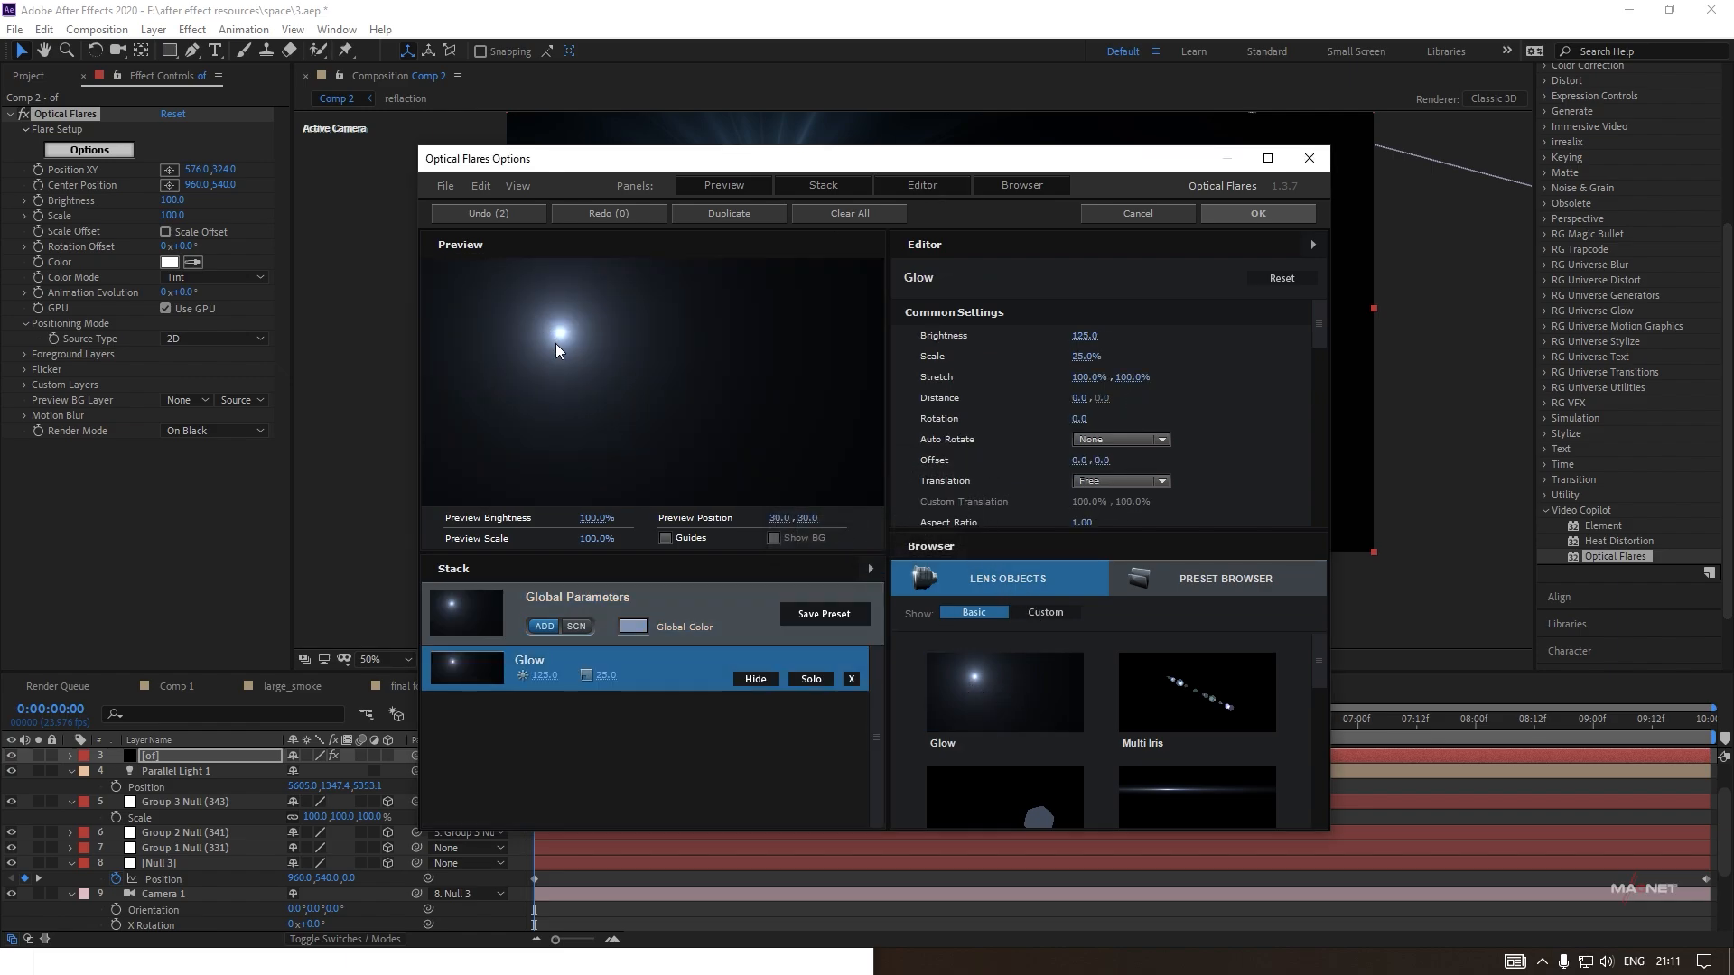
pyautogui.click(1264, 219)
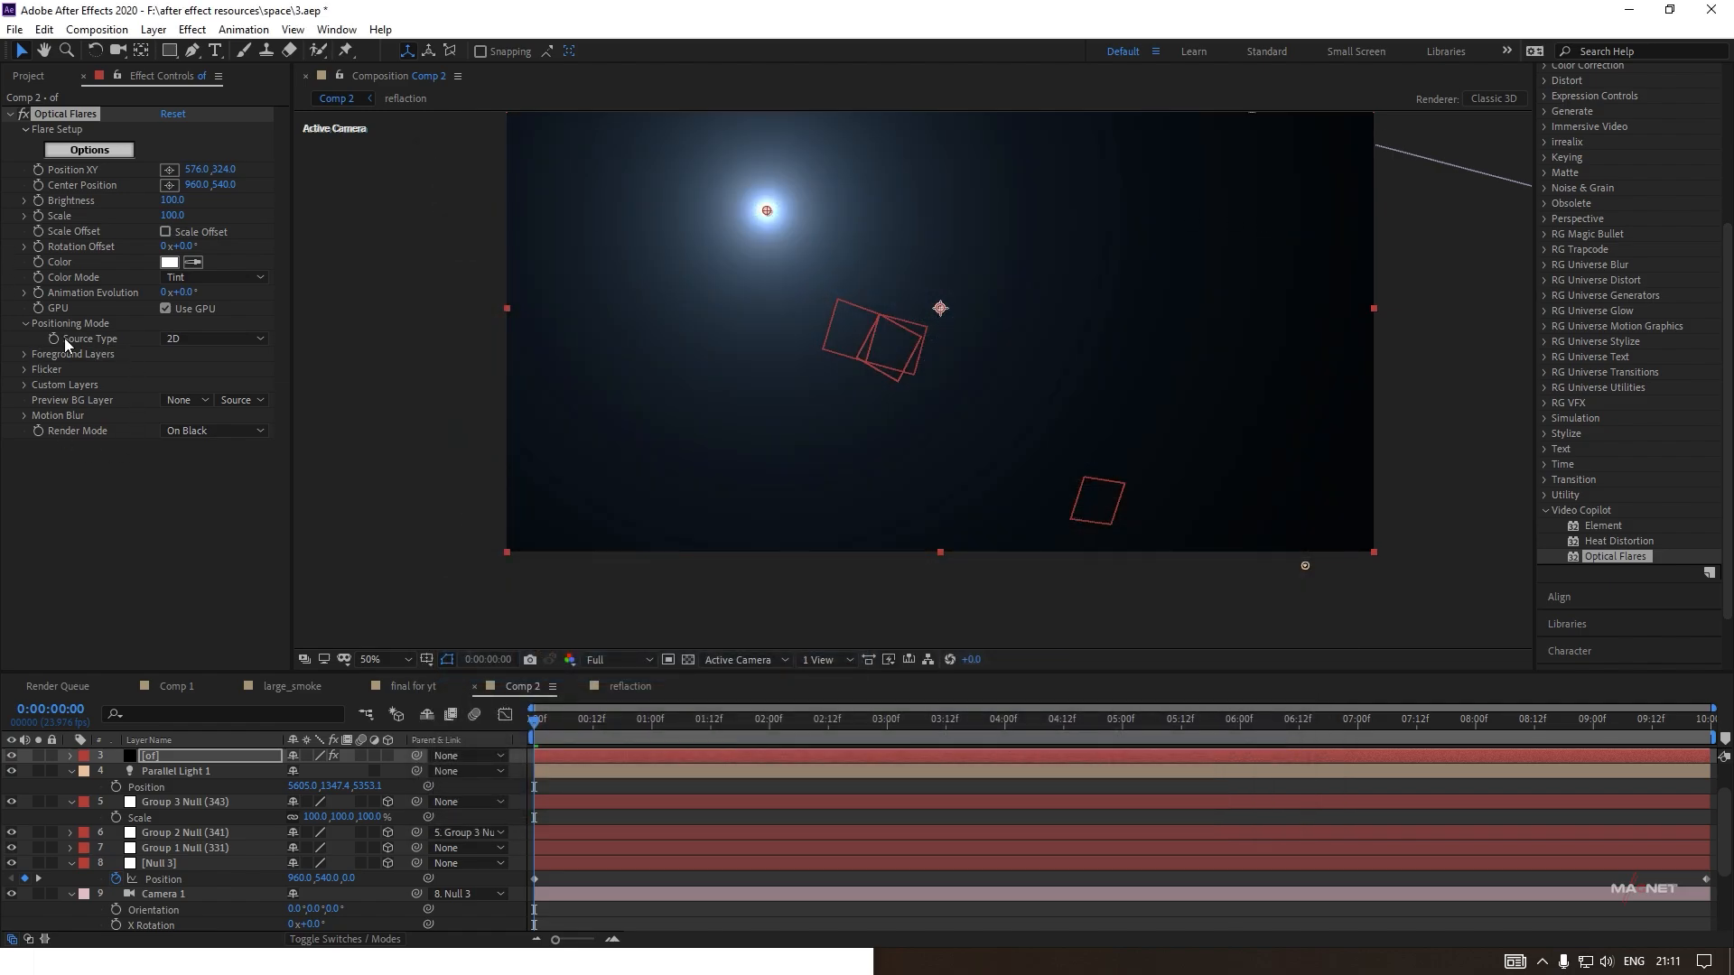
# Make the optical flare track the scene lights, with light intensity and light color influence turned off.
pyautogui.click(206, 341)
pyautogui.click(235, 402)
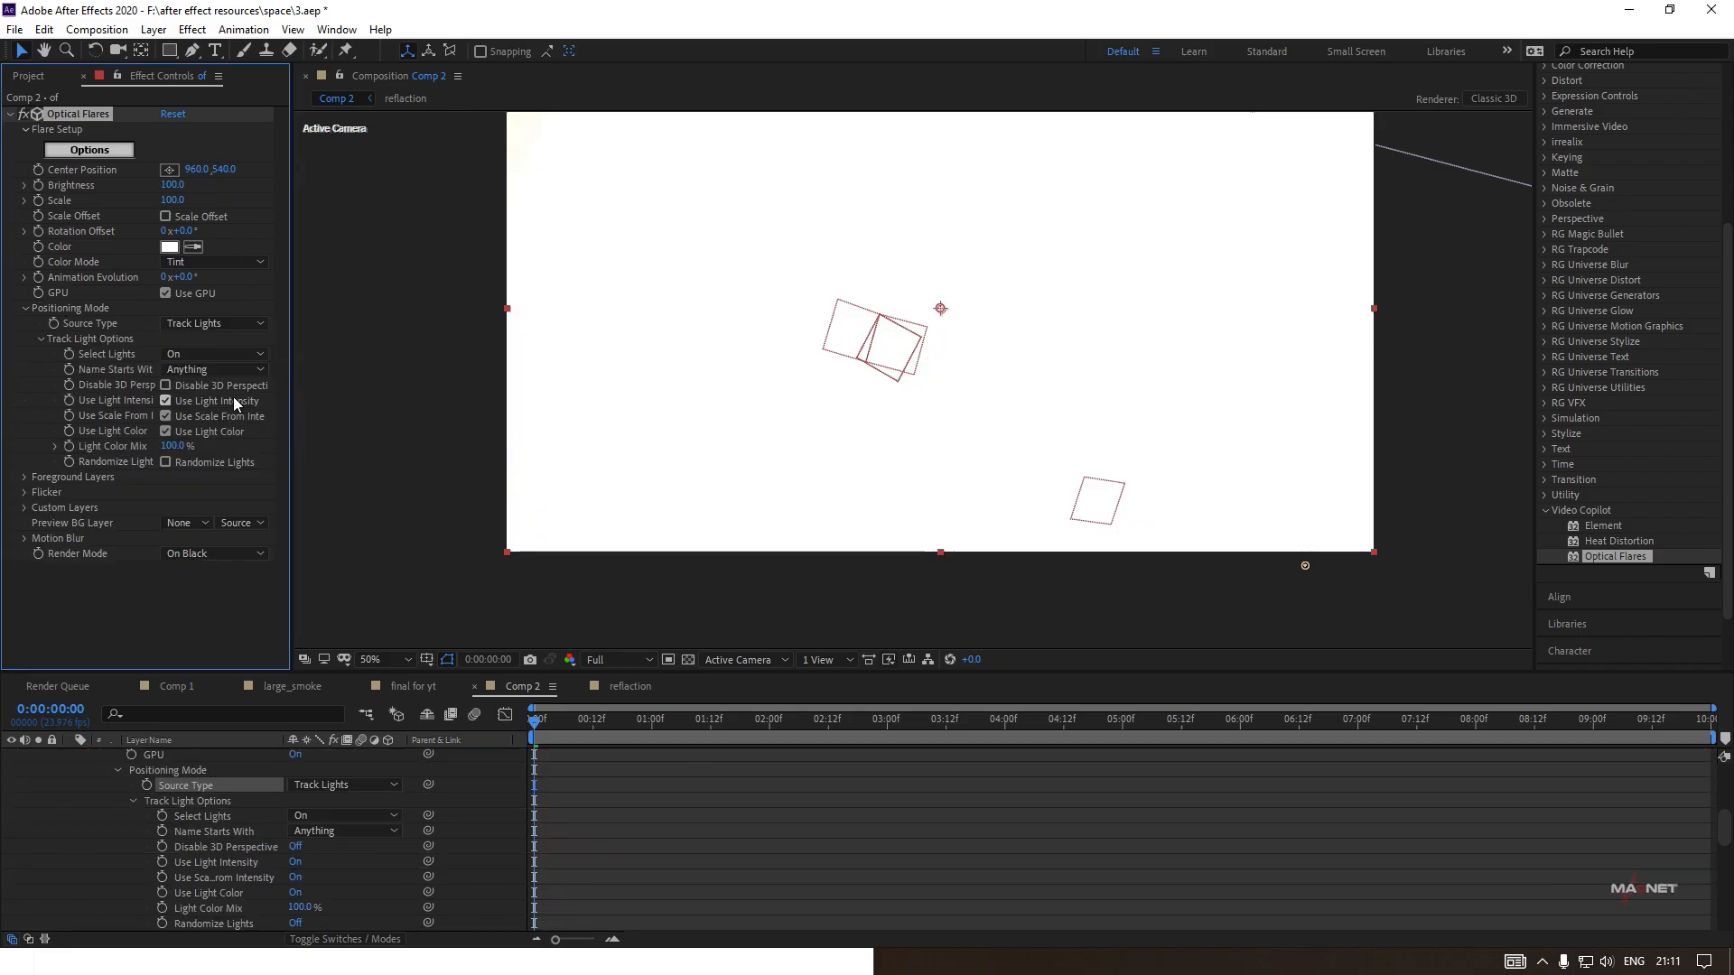
pyautogui.click(166, 401)
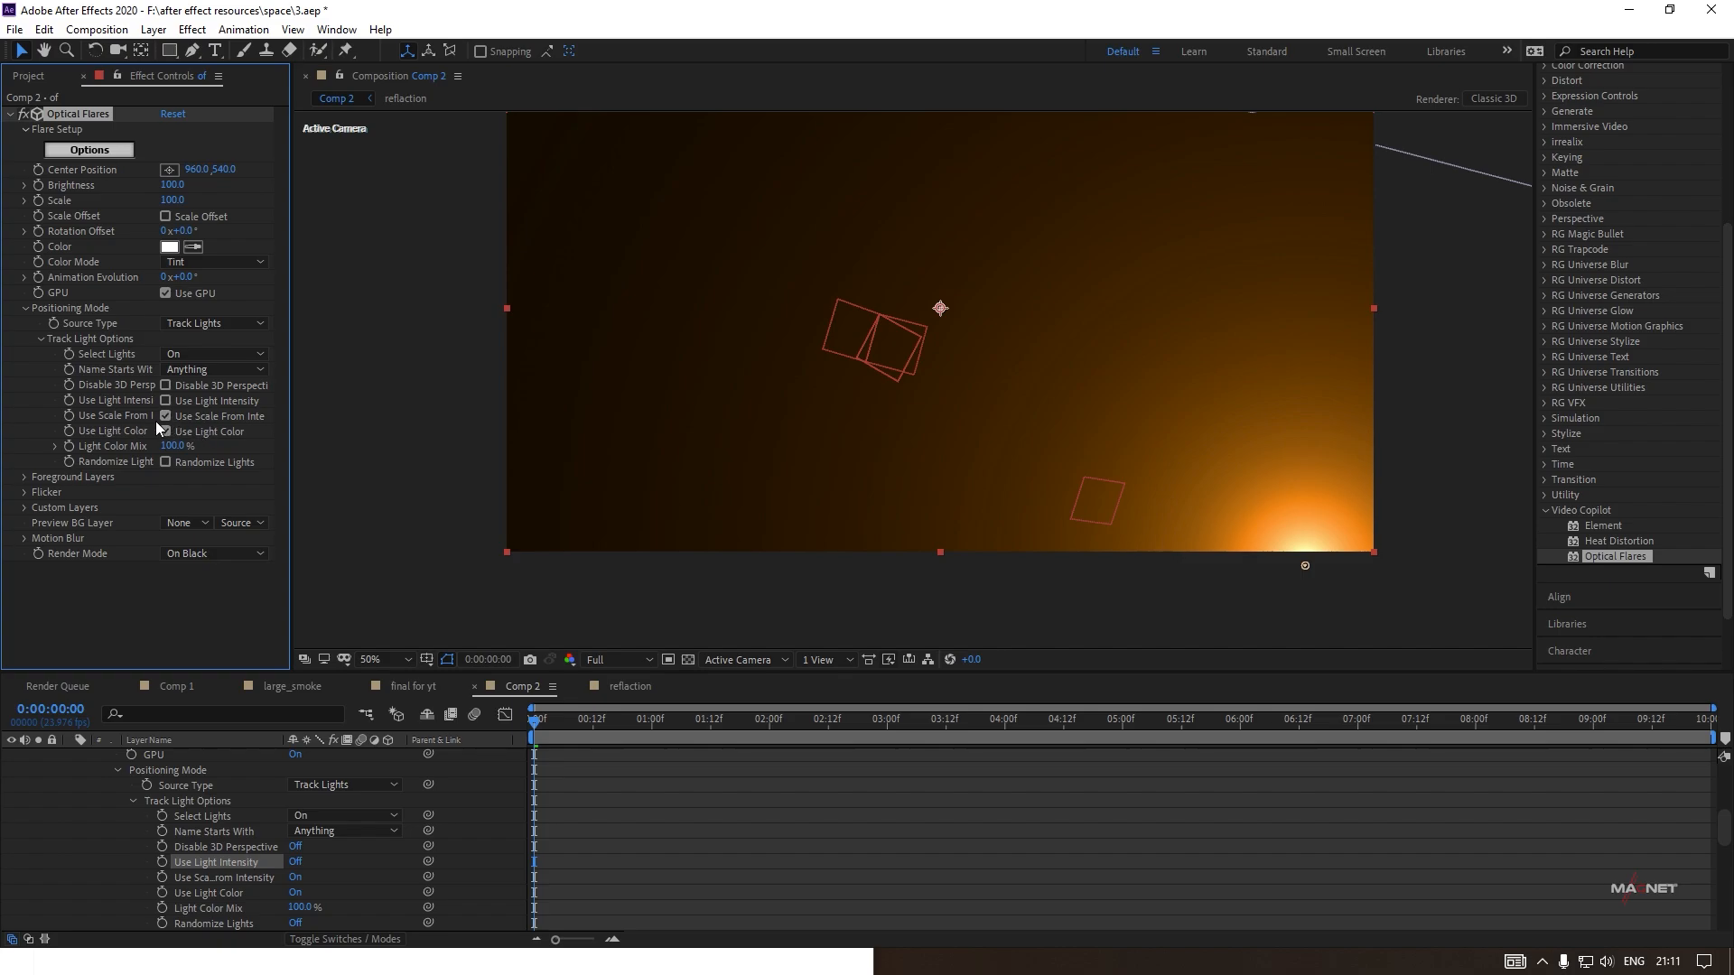
pyautogui.click(165, 431)
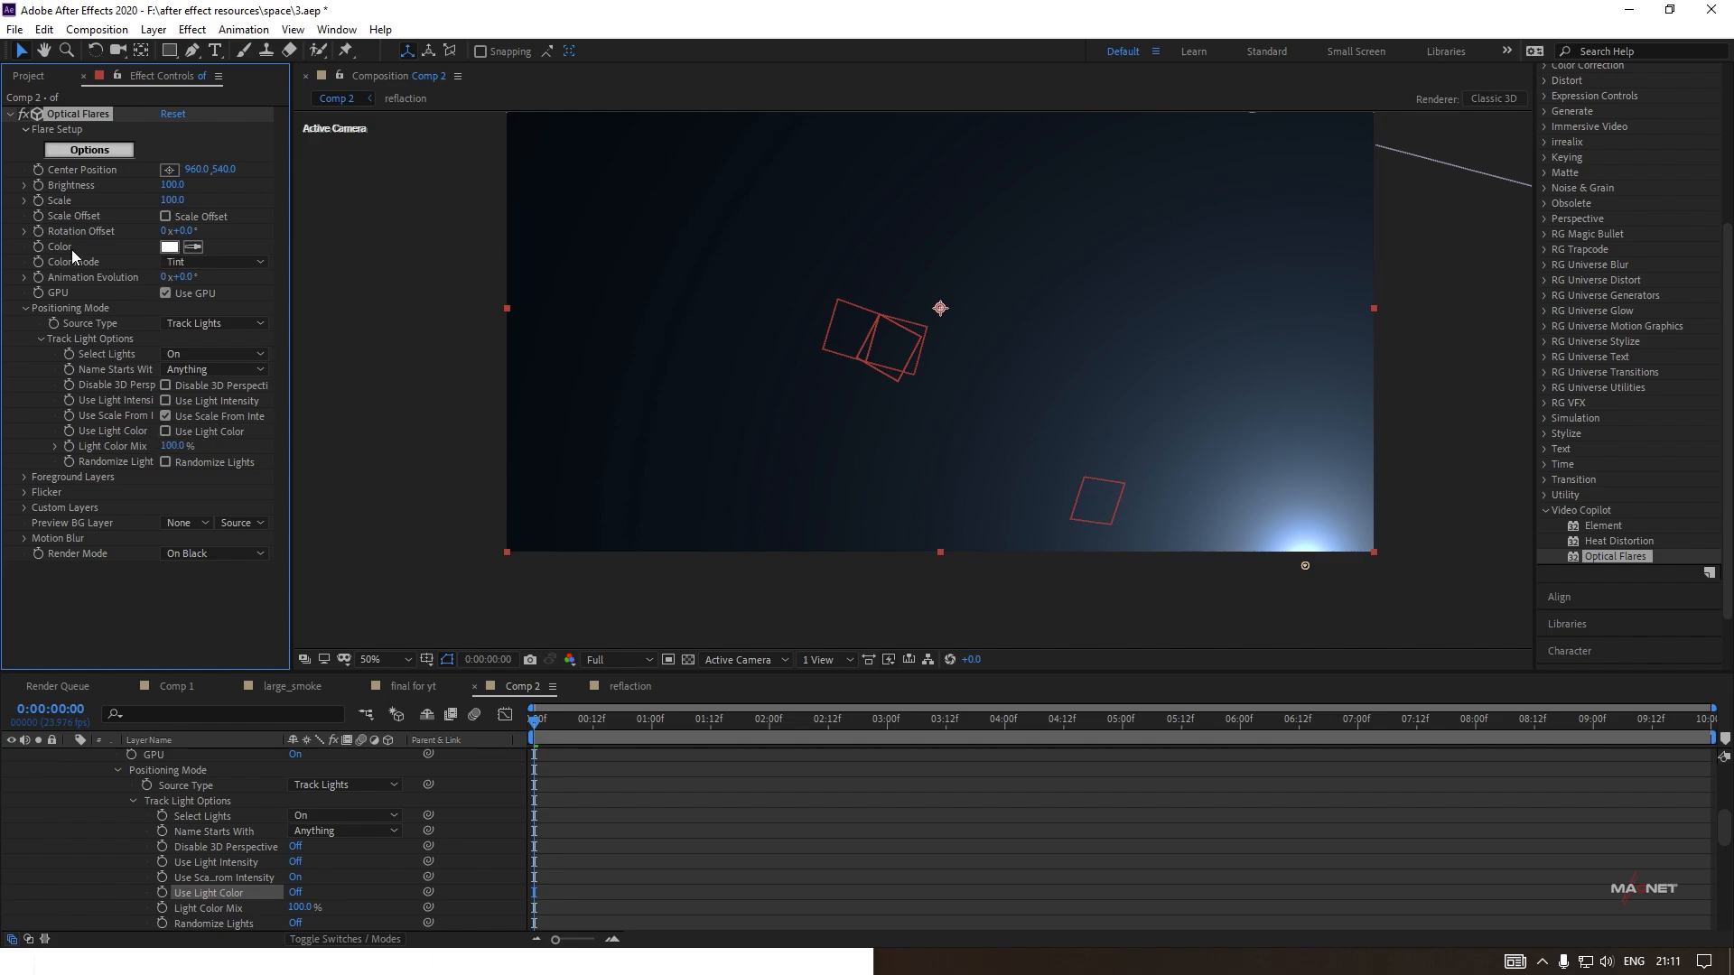
# Give the optical flare a light orange color, a scale of 30 and a brightness of 129.
pyautogui.click(171, 247)
pyautogui.moveTo(276, 275); pyautogui.dragTo(283, 259)
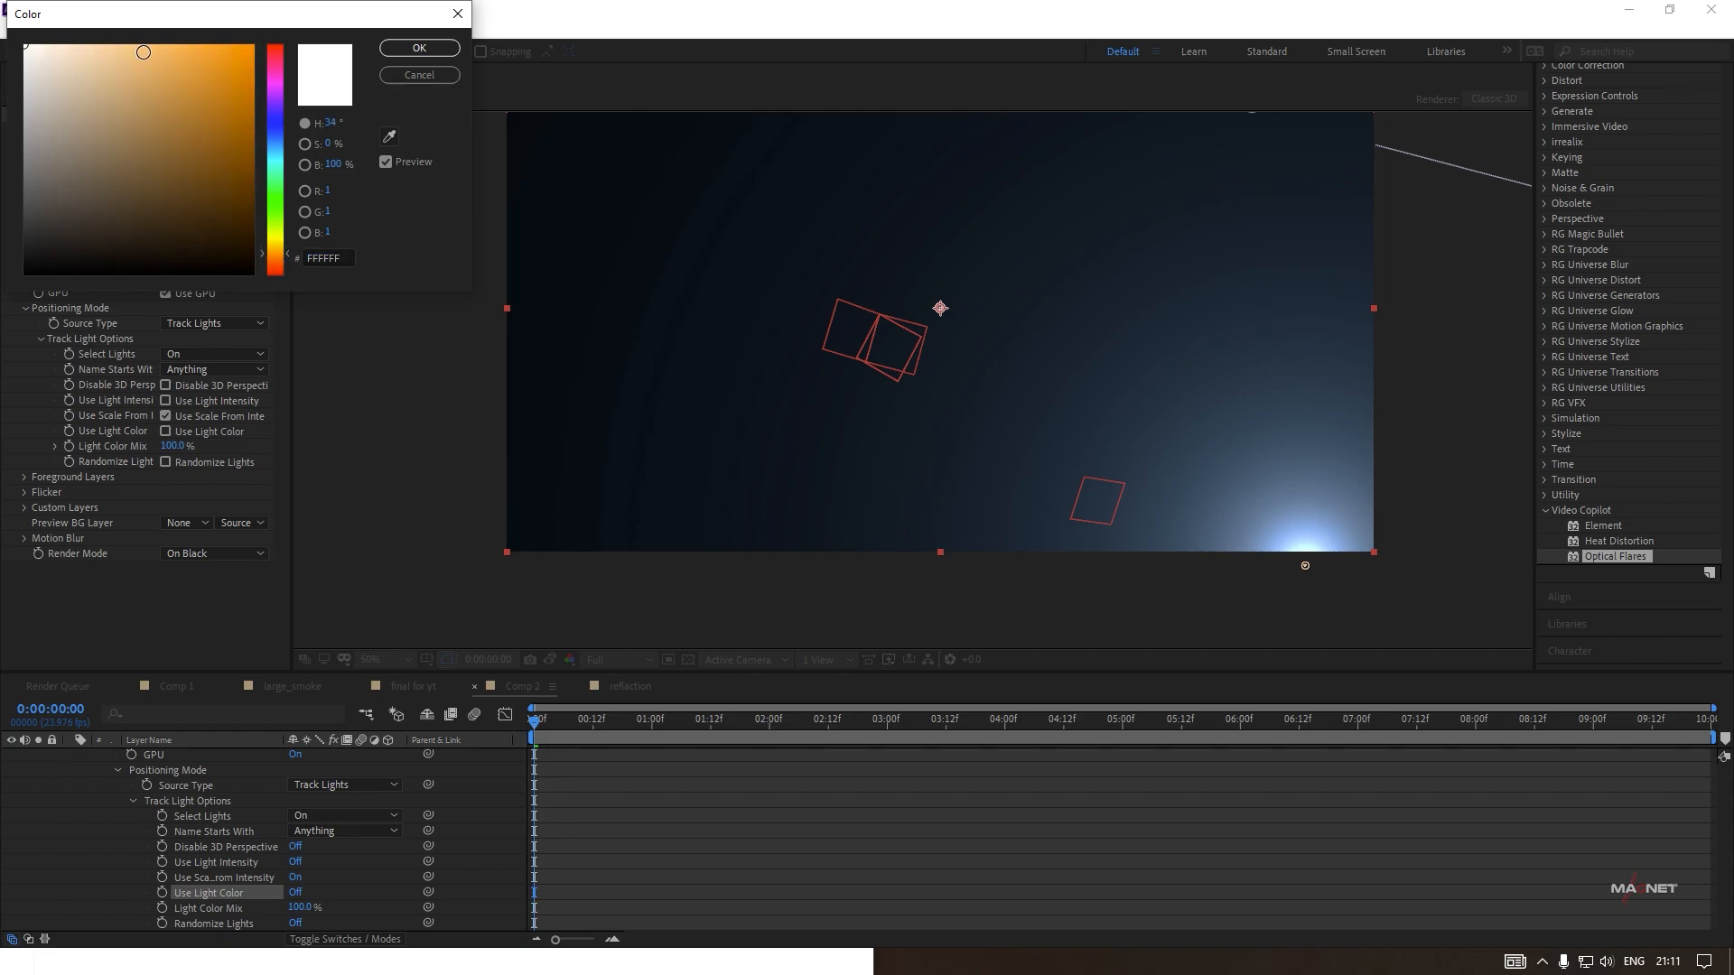
pyautogui.moveTo(144, 53)
pyautogui.mouseDown()
pyautogui.moveTo(154, 19)
pyautogui.moveTo(161, 39)
pyautogui.moveTo(119, 45)
pyautogui.mouseUp()
pyautogui.click(419, 48)
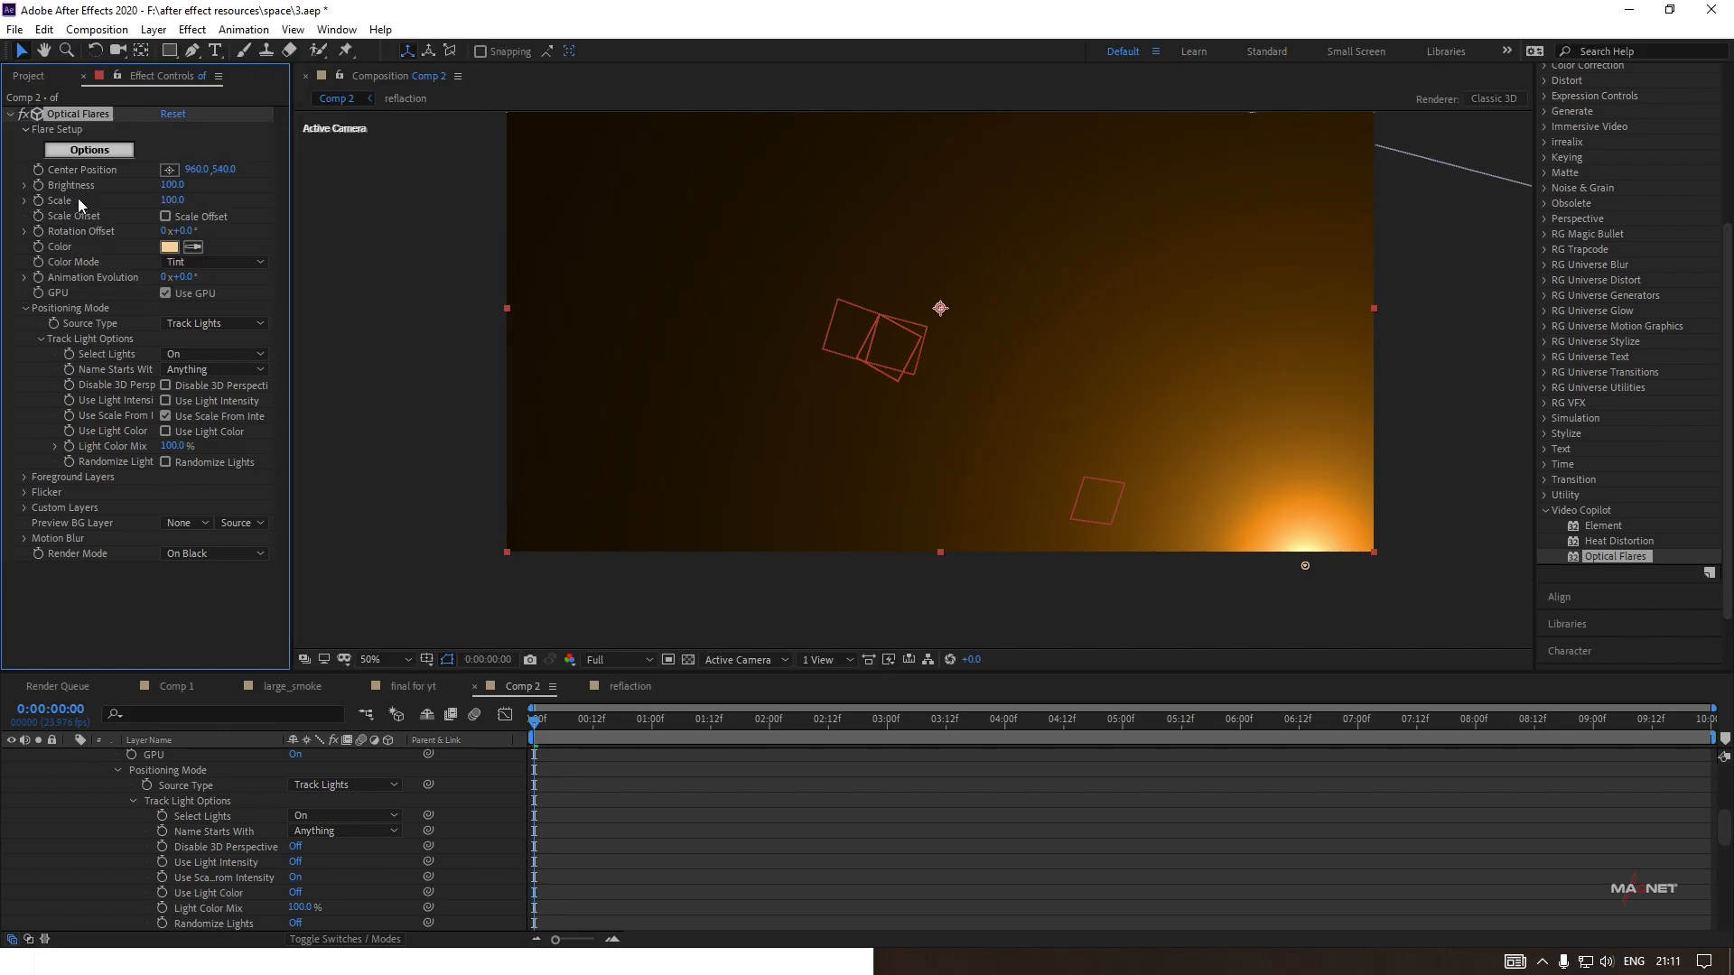
pyautogui.moveTo(178, 210); pyautogui.dragTo(178, 215)
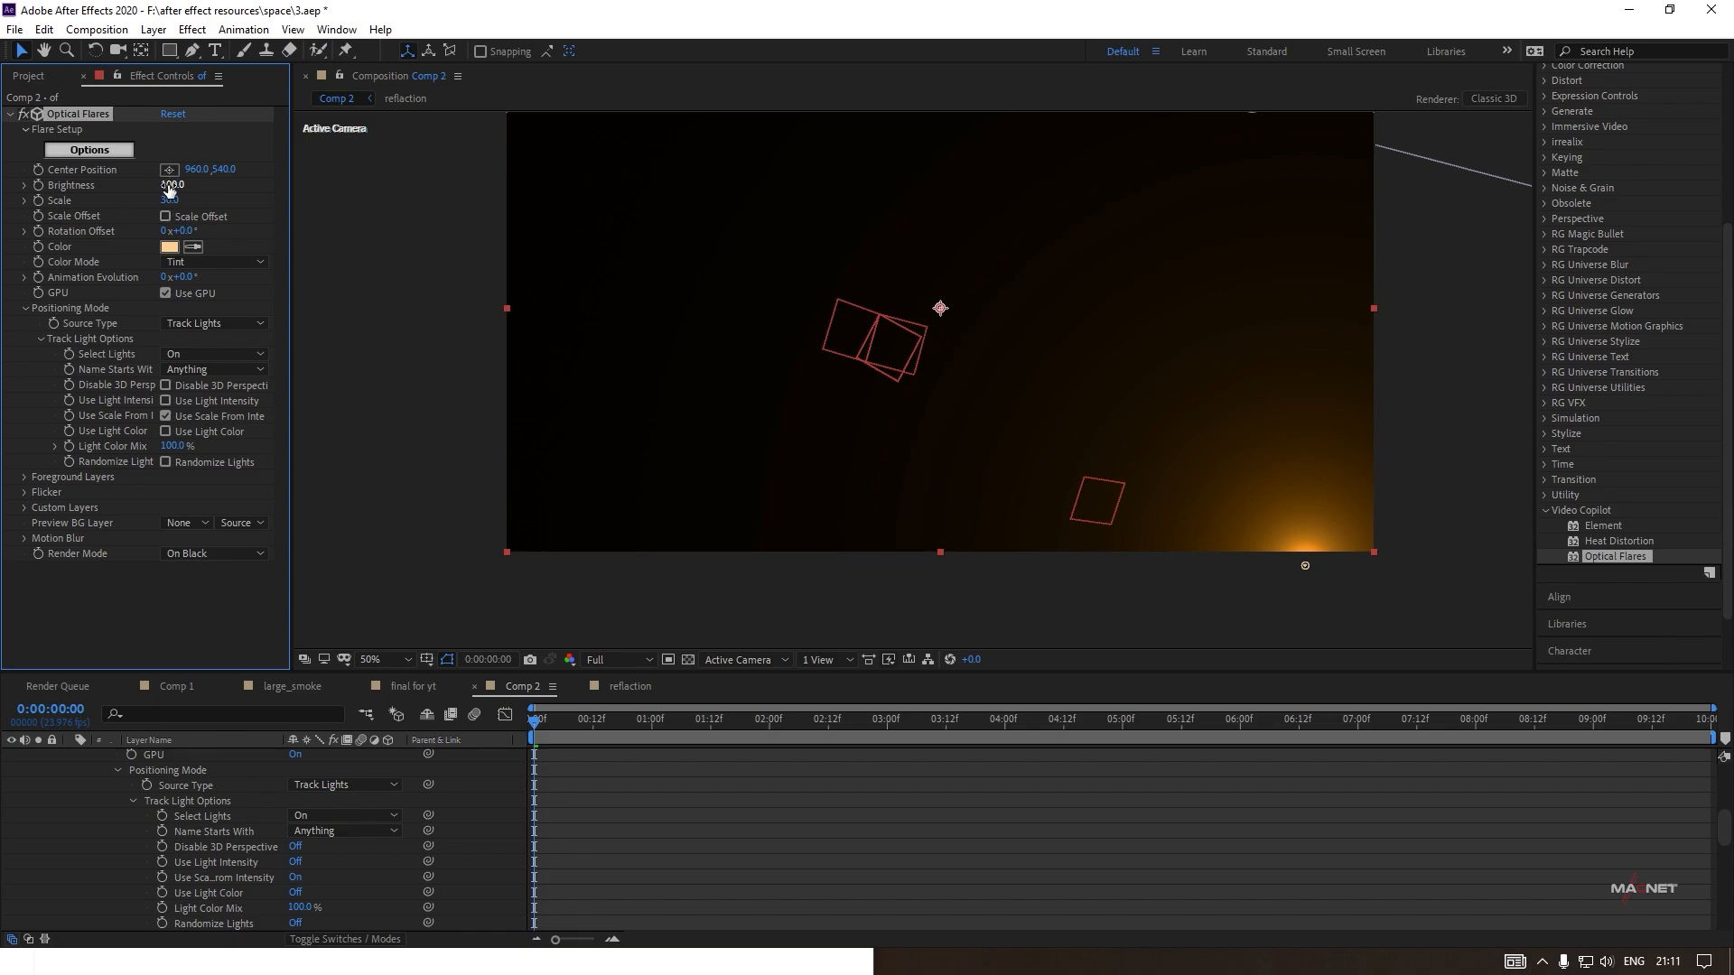
pyautogui.moveTo(193, 183); pyautogui.dragTo(209, 184)
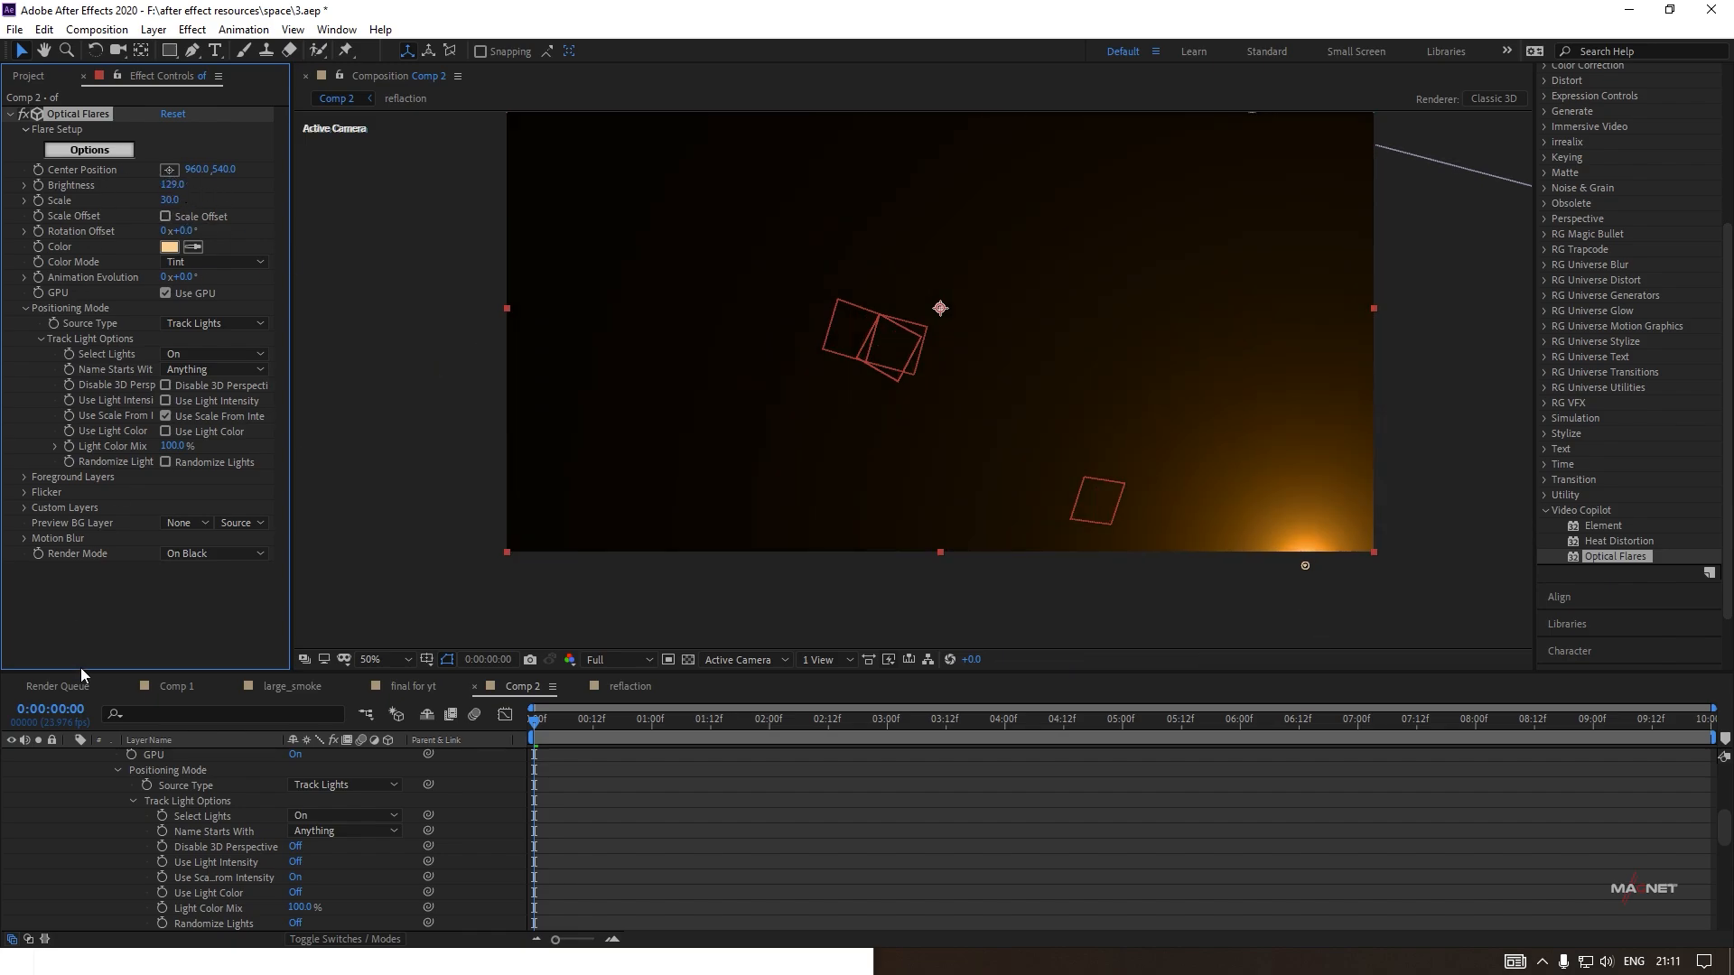
# Set the blending mode of the "of" flare layer to Add.
pyautogui.scroll(5, 176, 856)
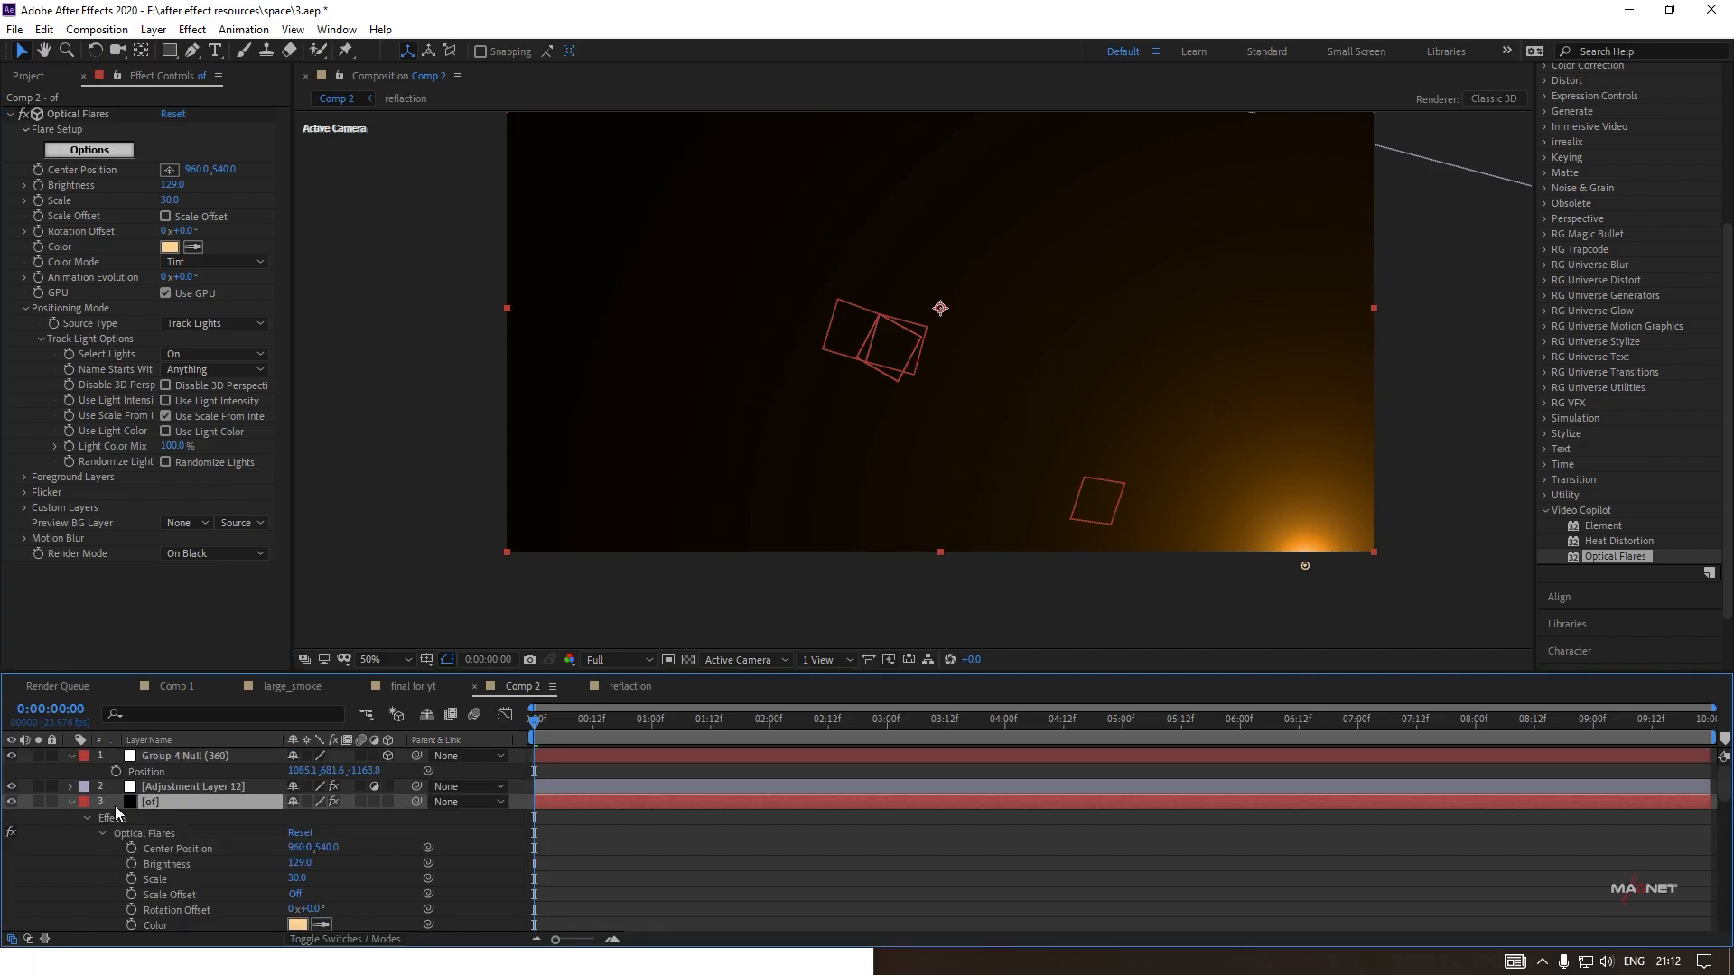
pyautogui.click(71, 802)
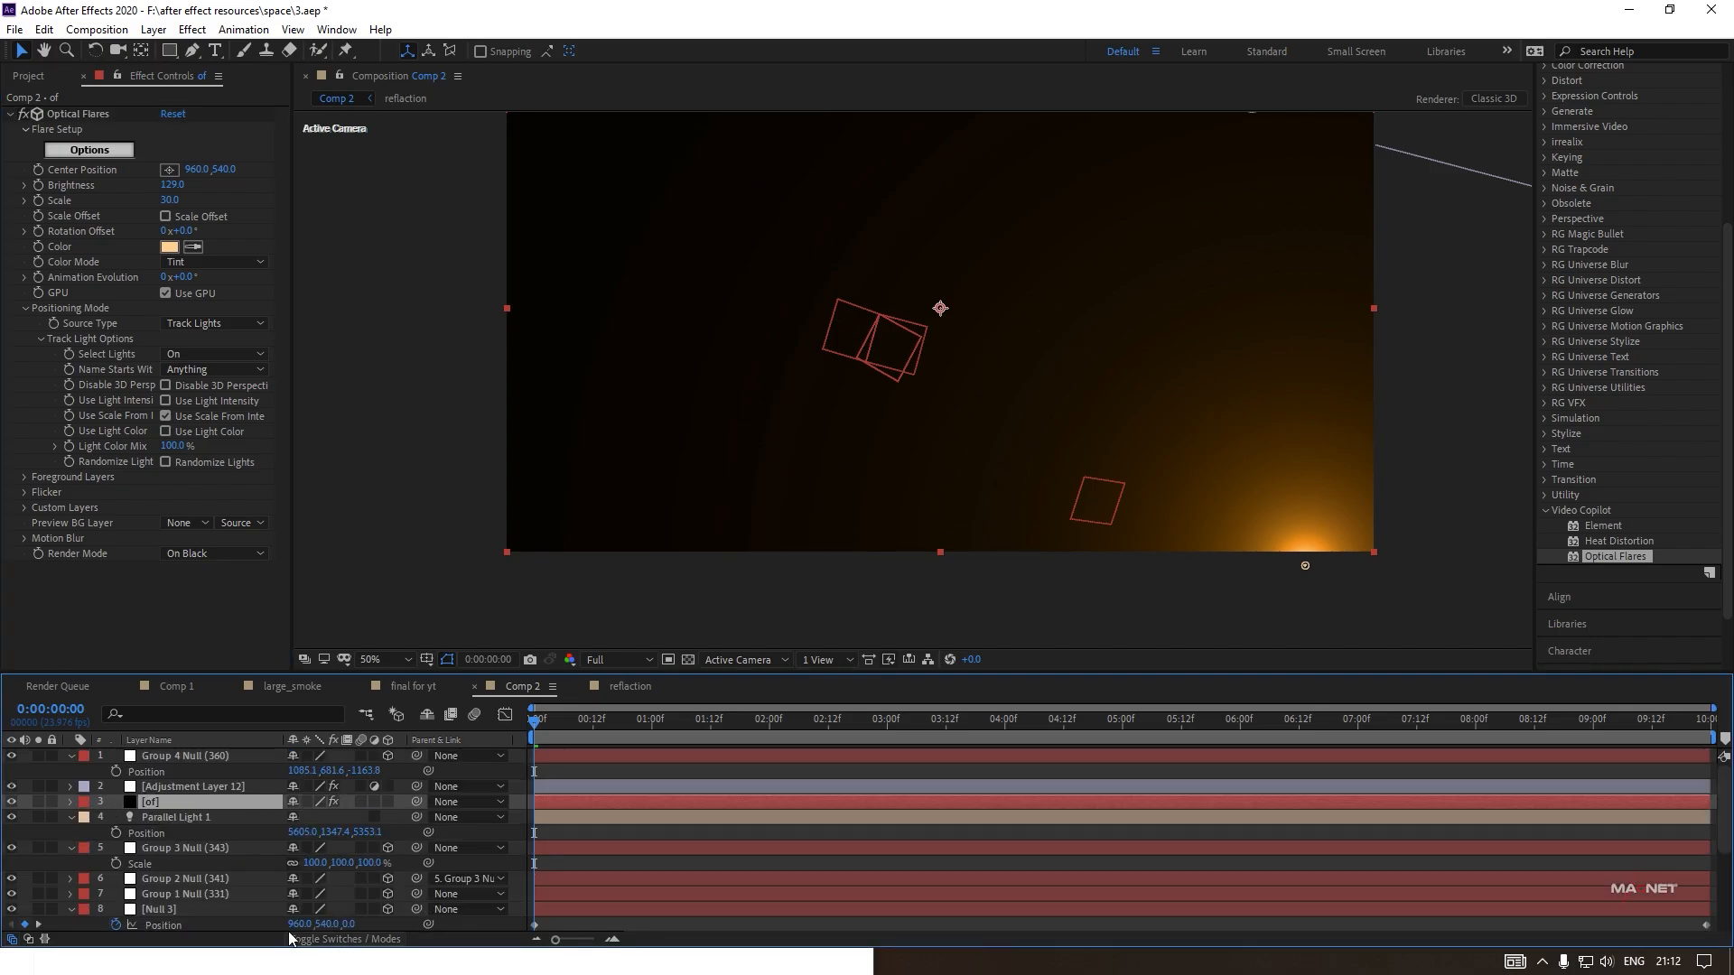
pyautogui.click(331, 939)
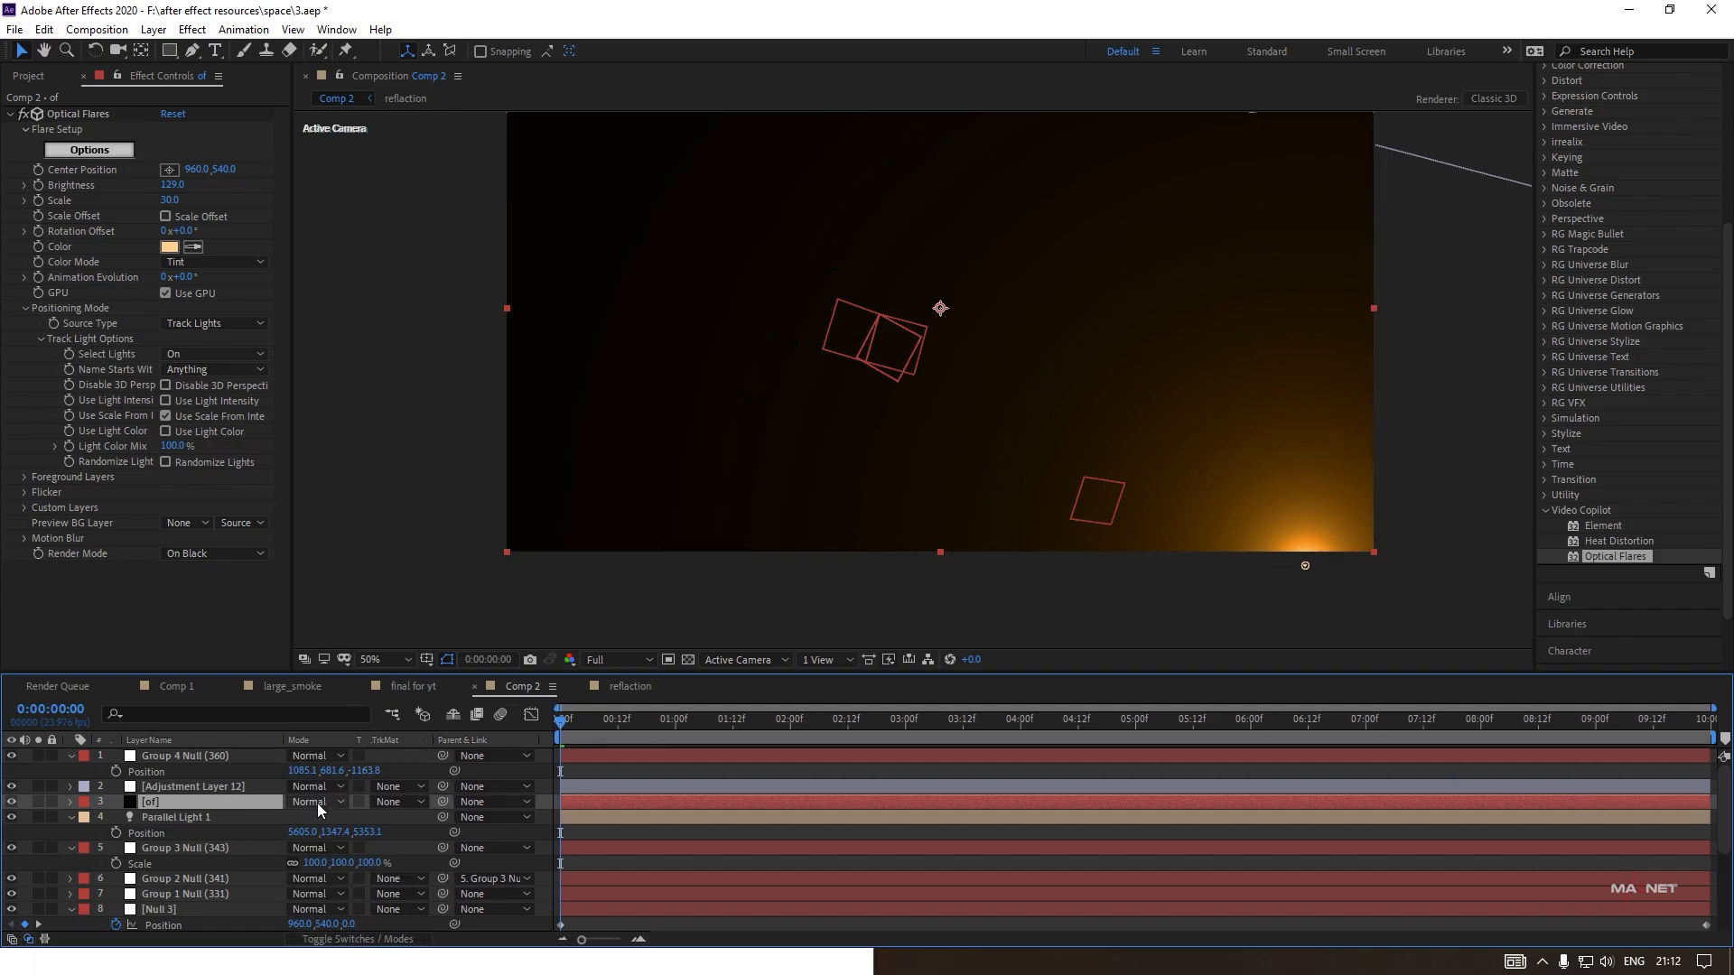
pyautogui.click(317, 803)
pyautogui.click(394, 209)
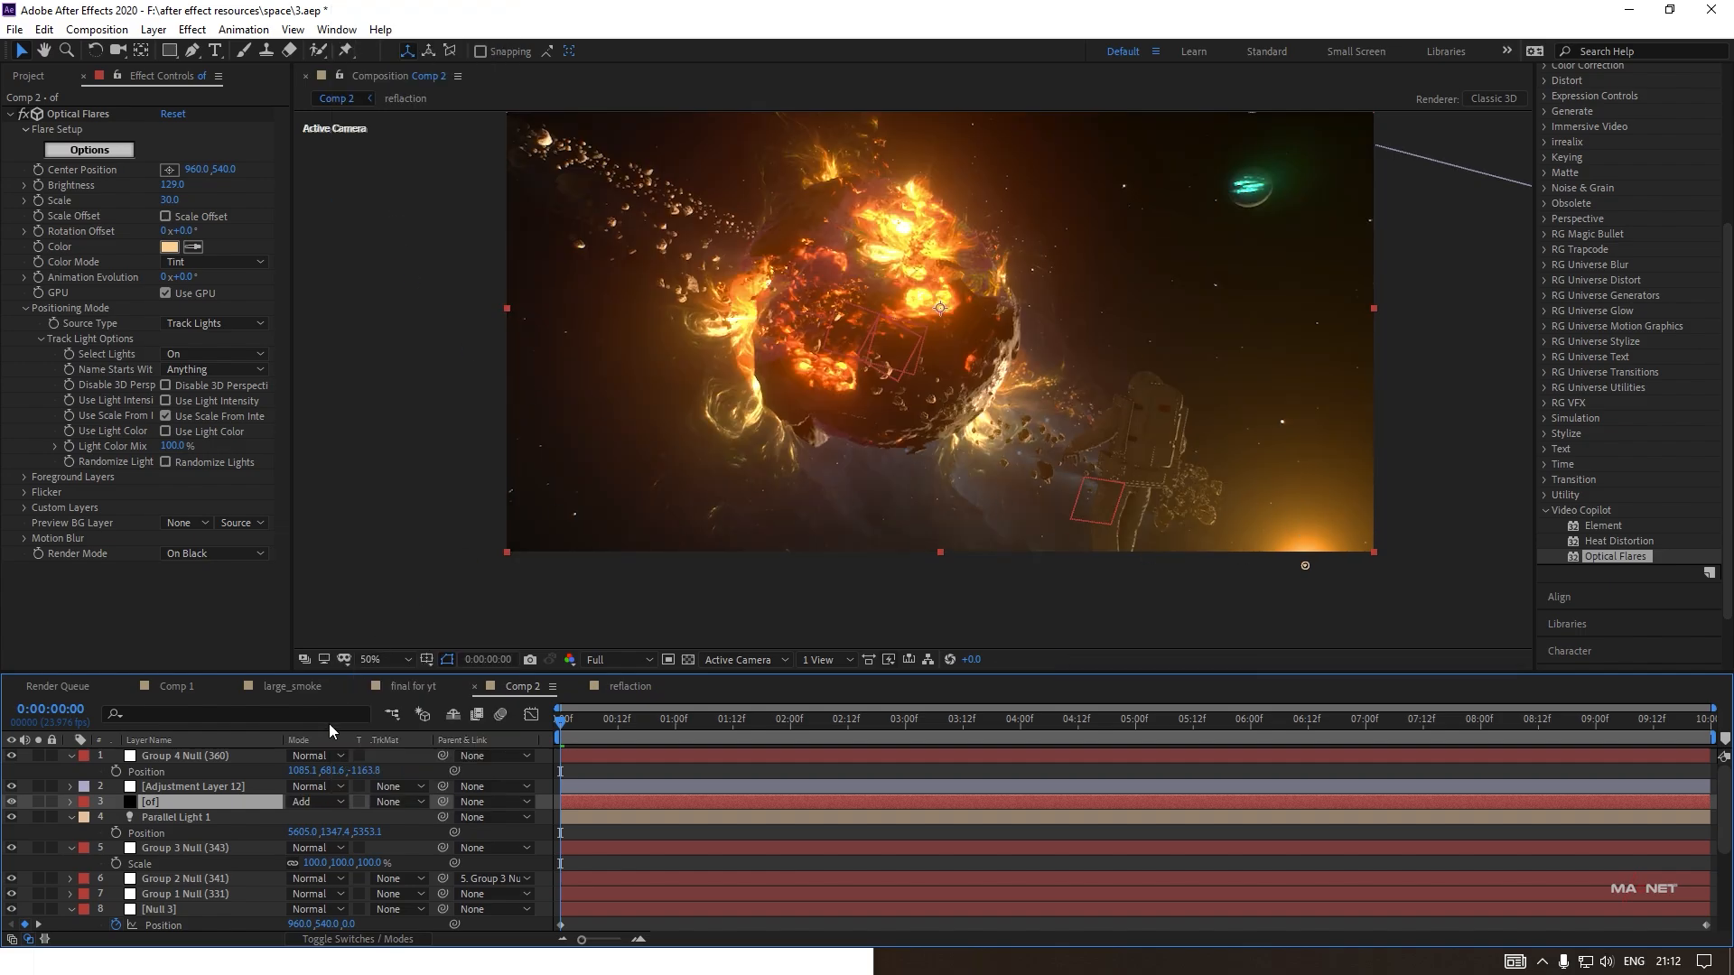
# Collapse the expanded layer properties and move the "of" layer between the element layer and 39607.jpg.
pyautogui.click(71, 824)
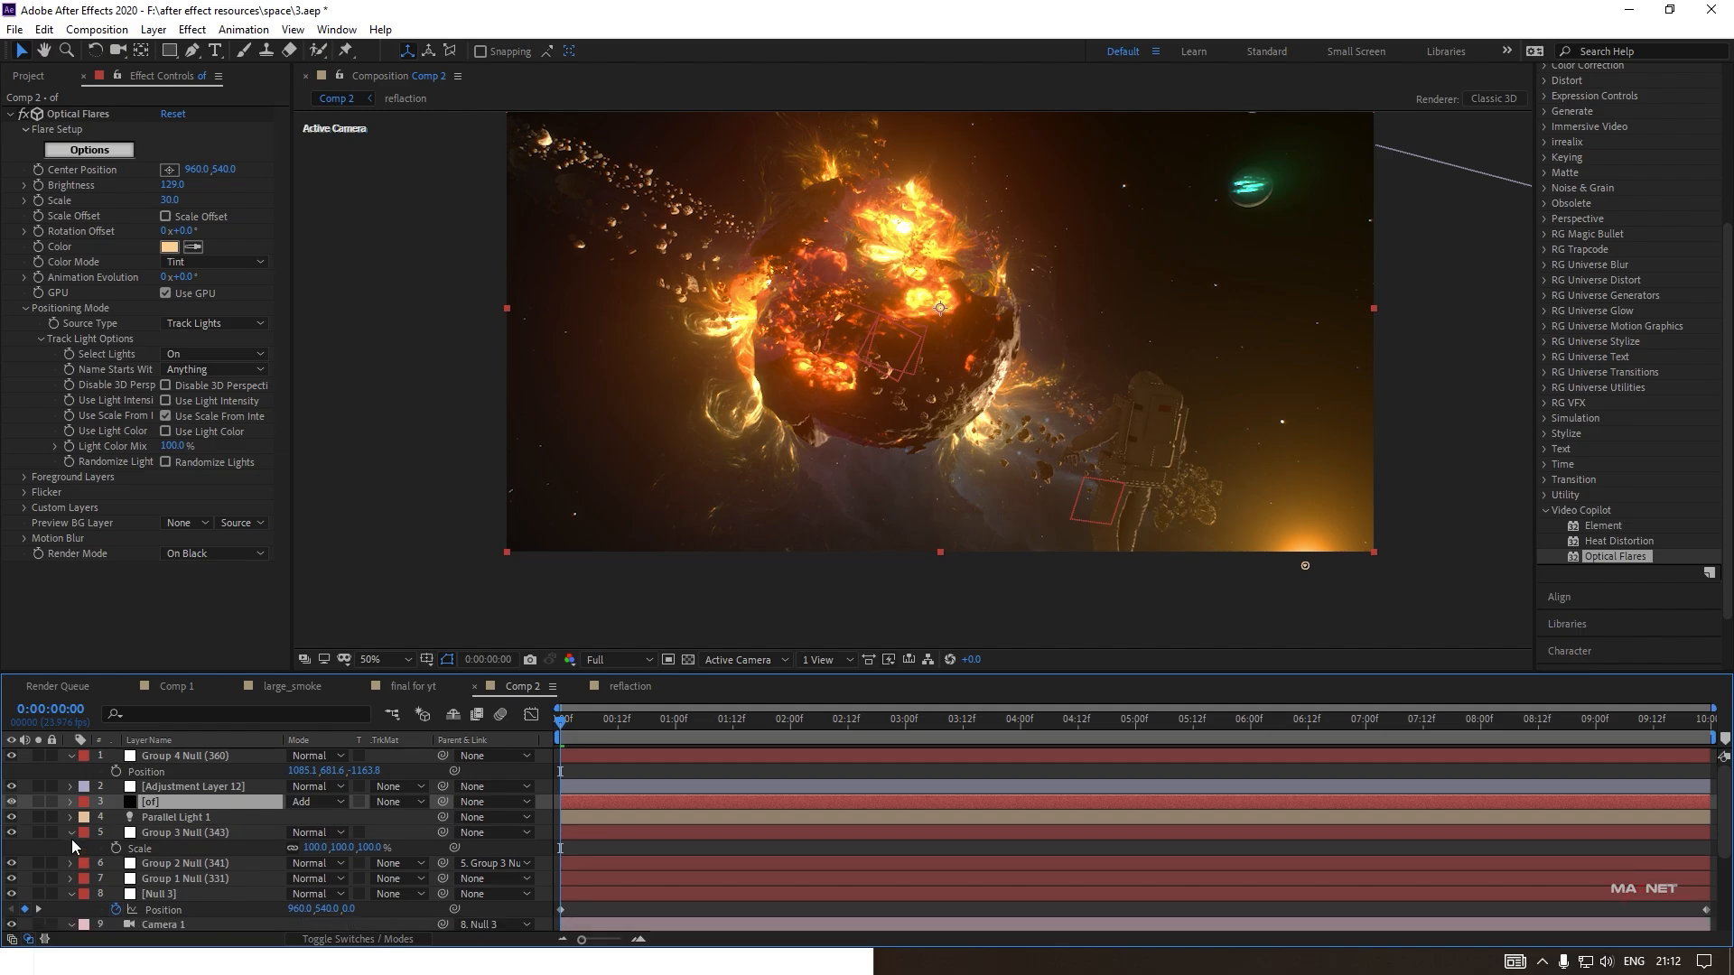
pyautogui.click(72, 835)
pyautogui.click(70, 879)
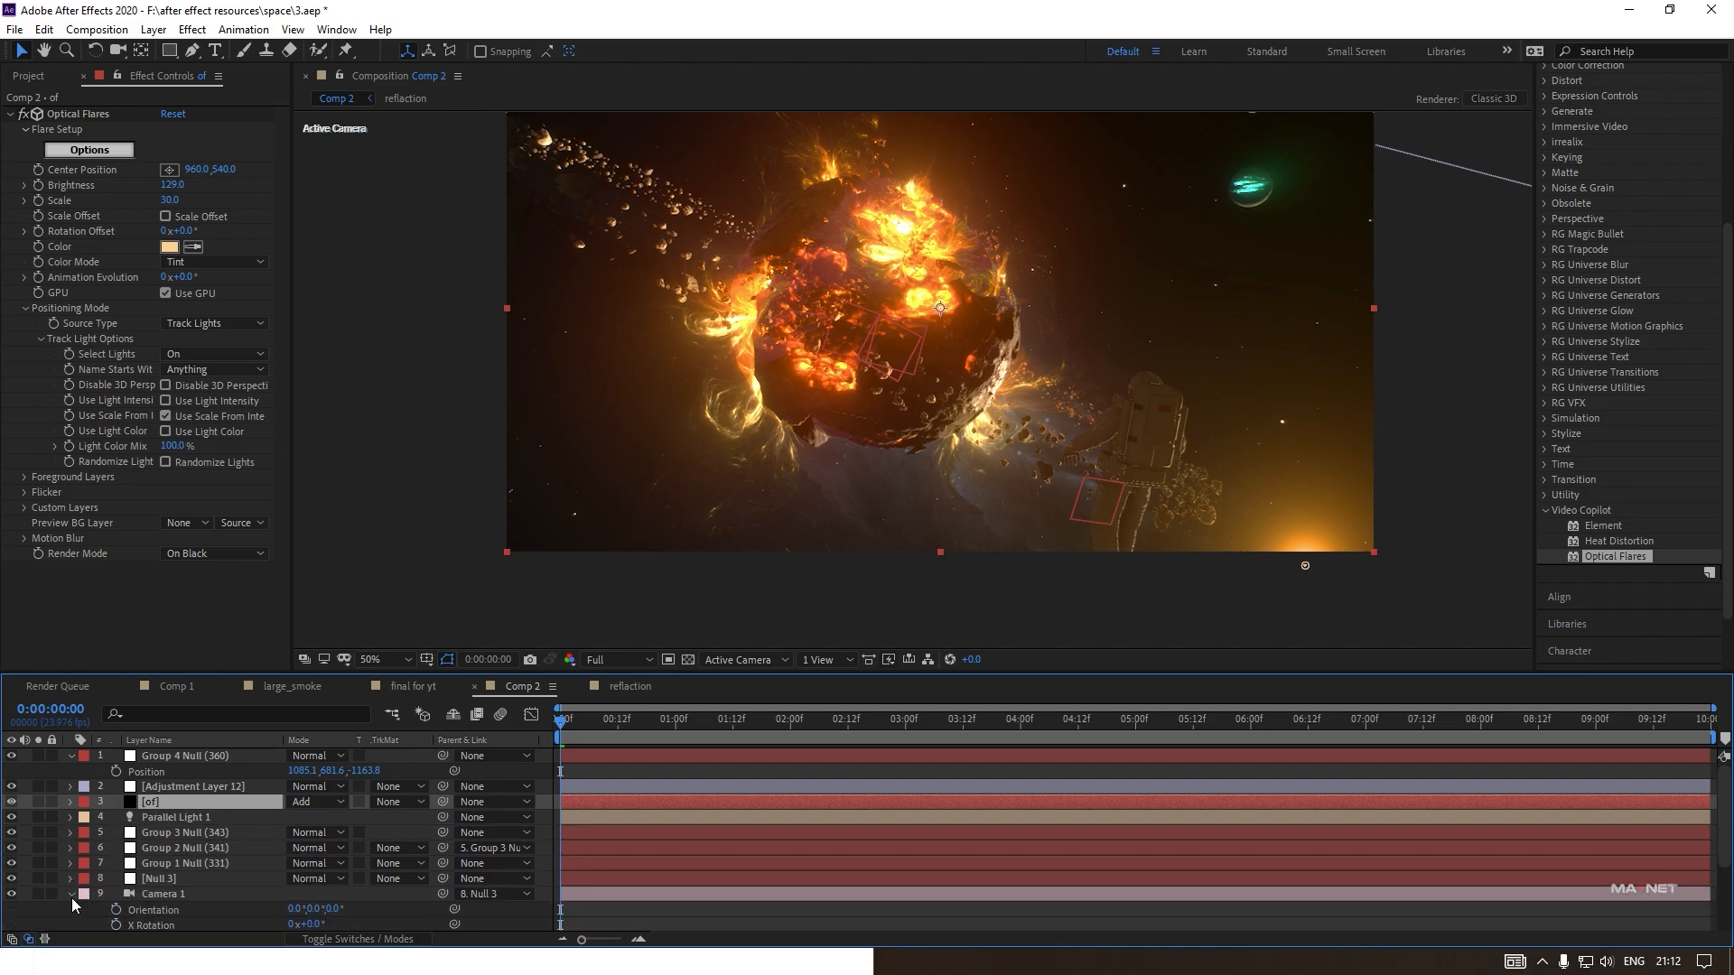
pyautogui.click(72, 894)
pyautogui.scroll(-1, 181, 878)
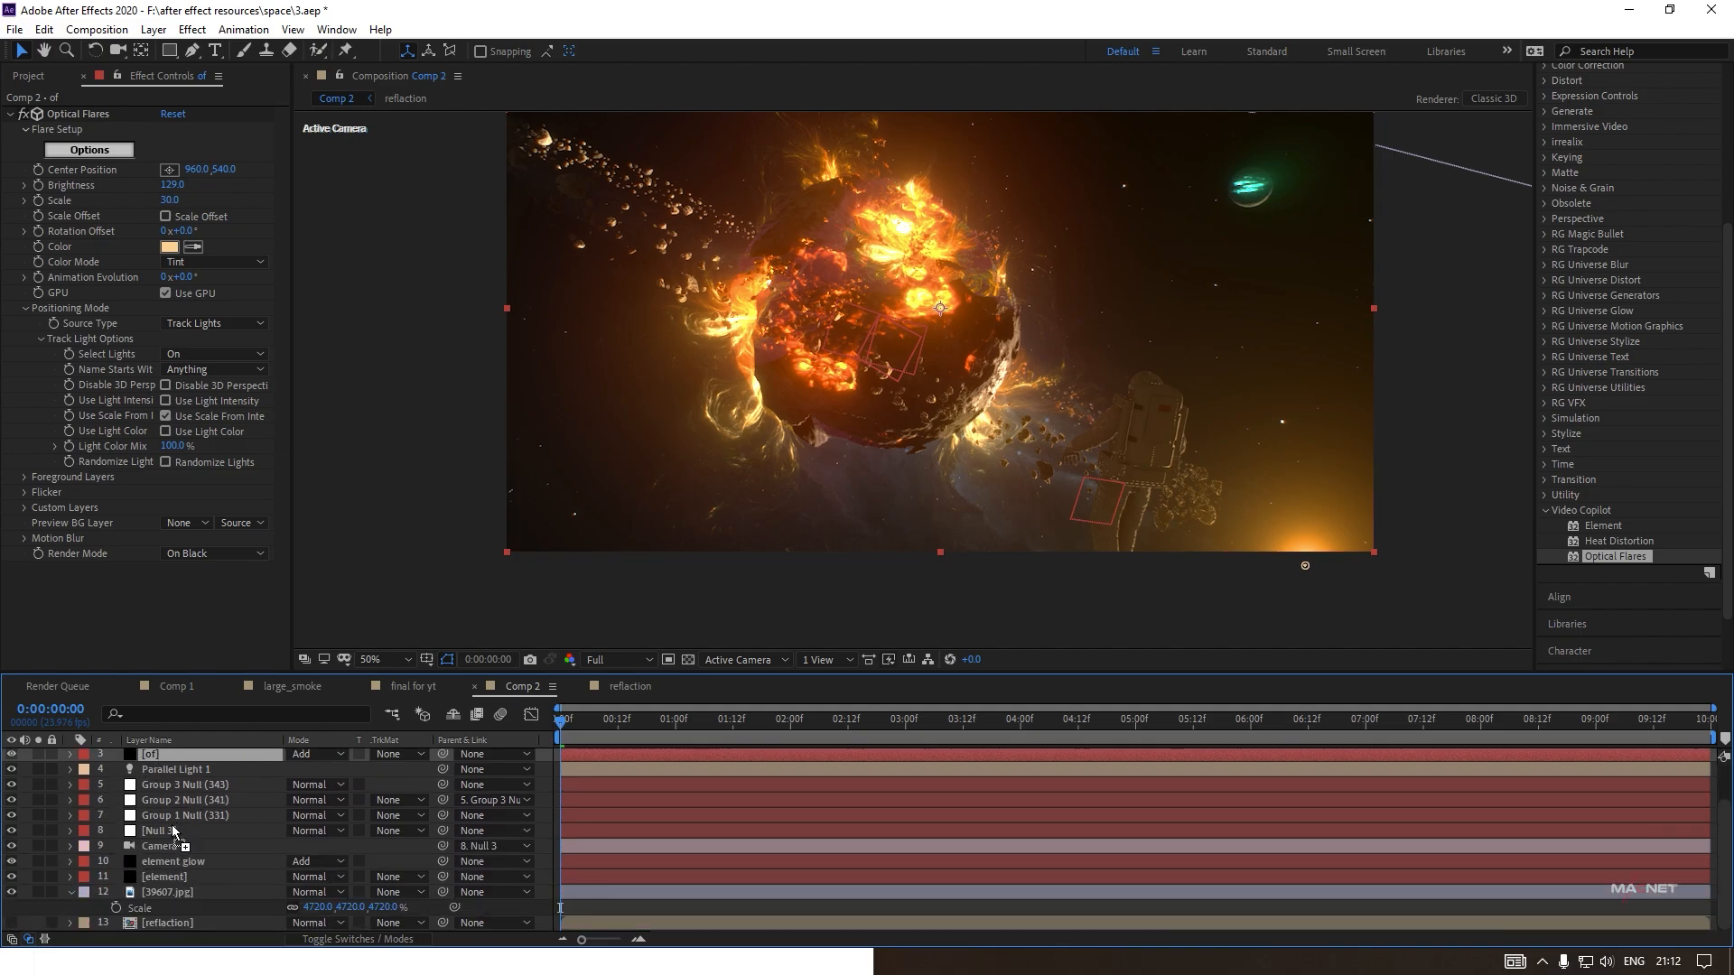
pyautogui.moveTo(174, 831); pyautogui.dragTo(220, 878)
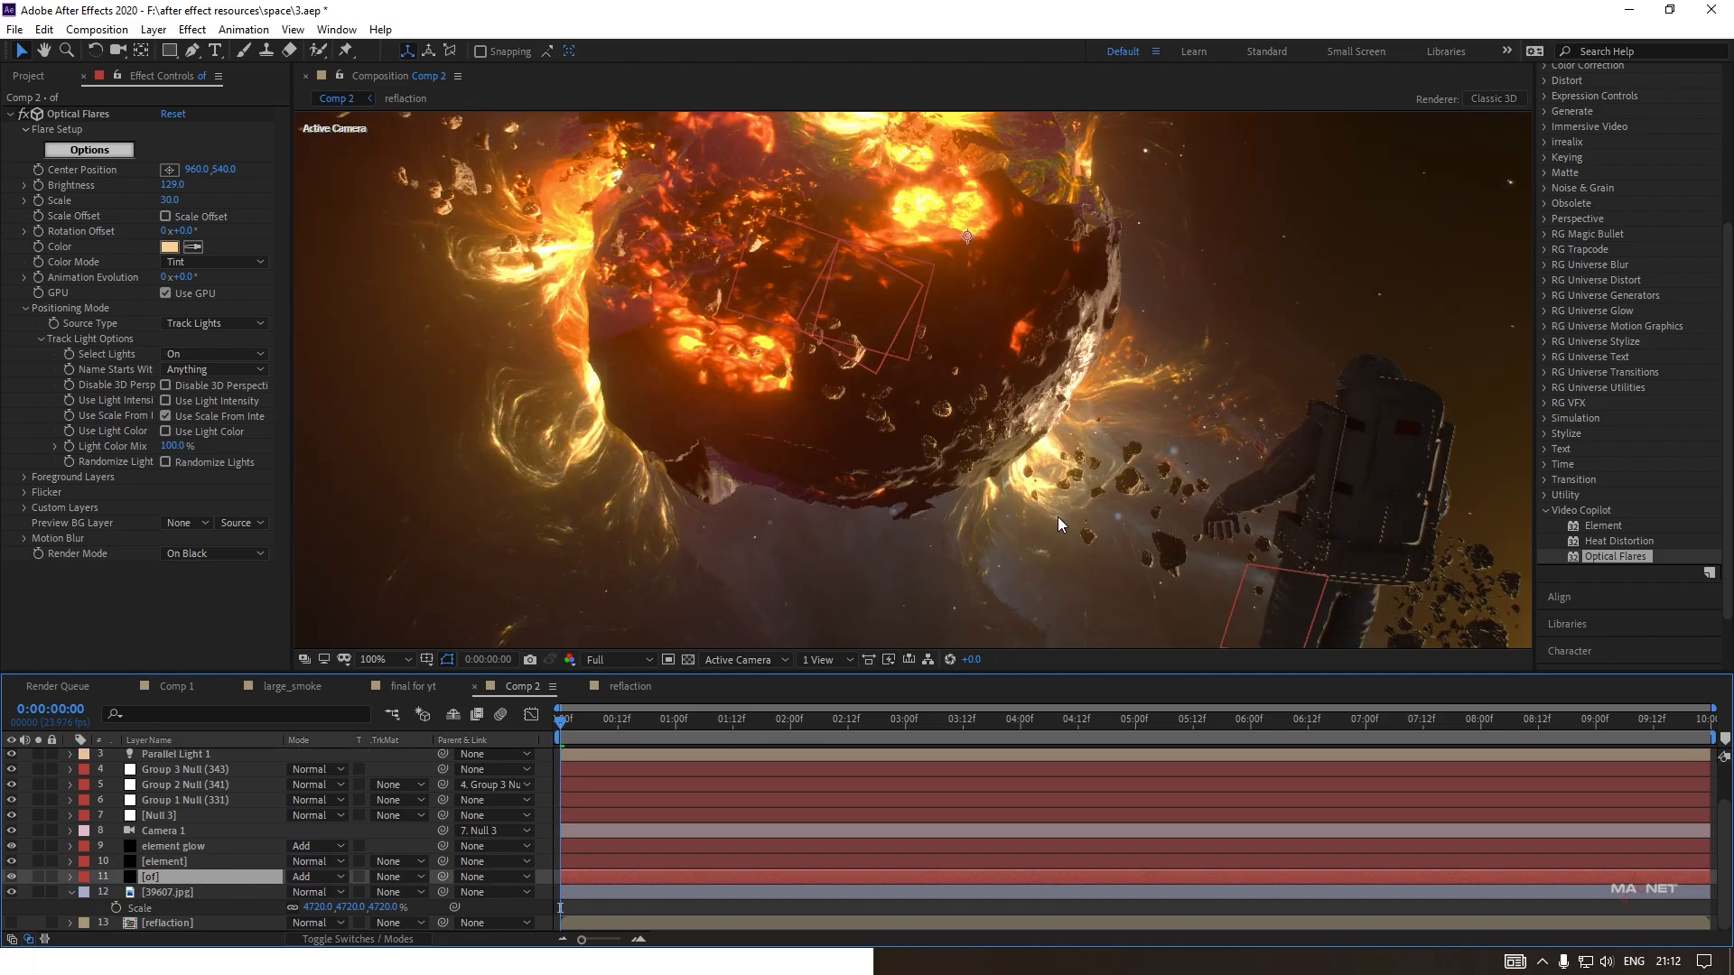
# Reposition Parallel Light 1 farther outside the frame, slightly above its lower-right corner.
pyautogui.moveTo(1301, 563); pyautogui.dragTo(1415, 522)
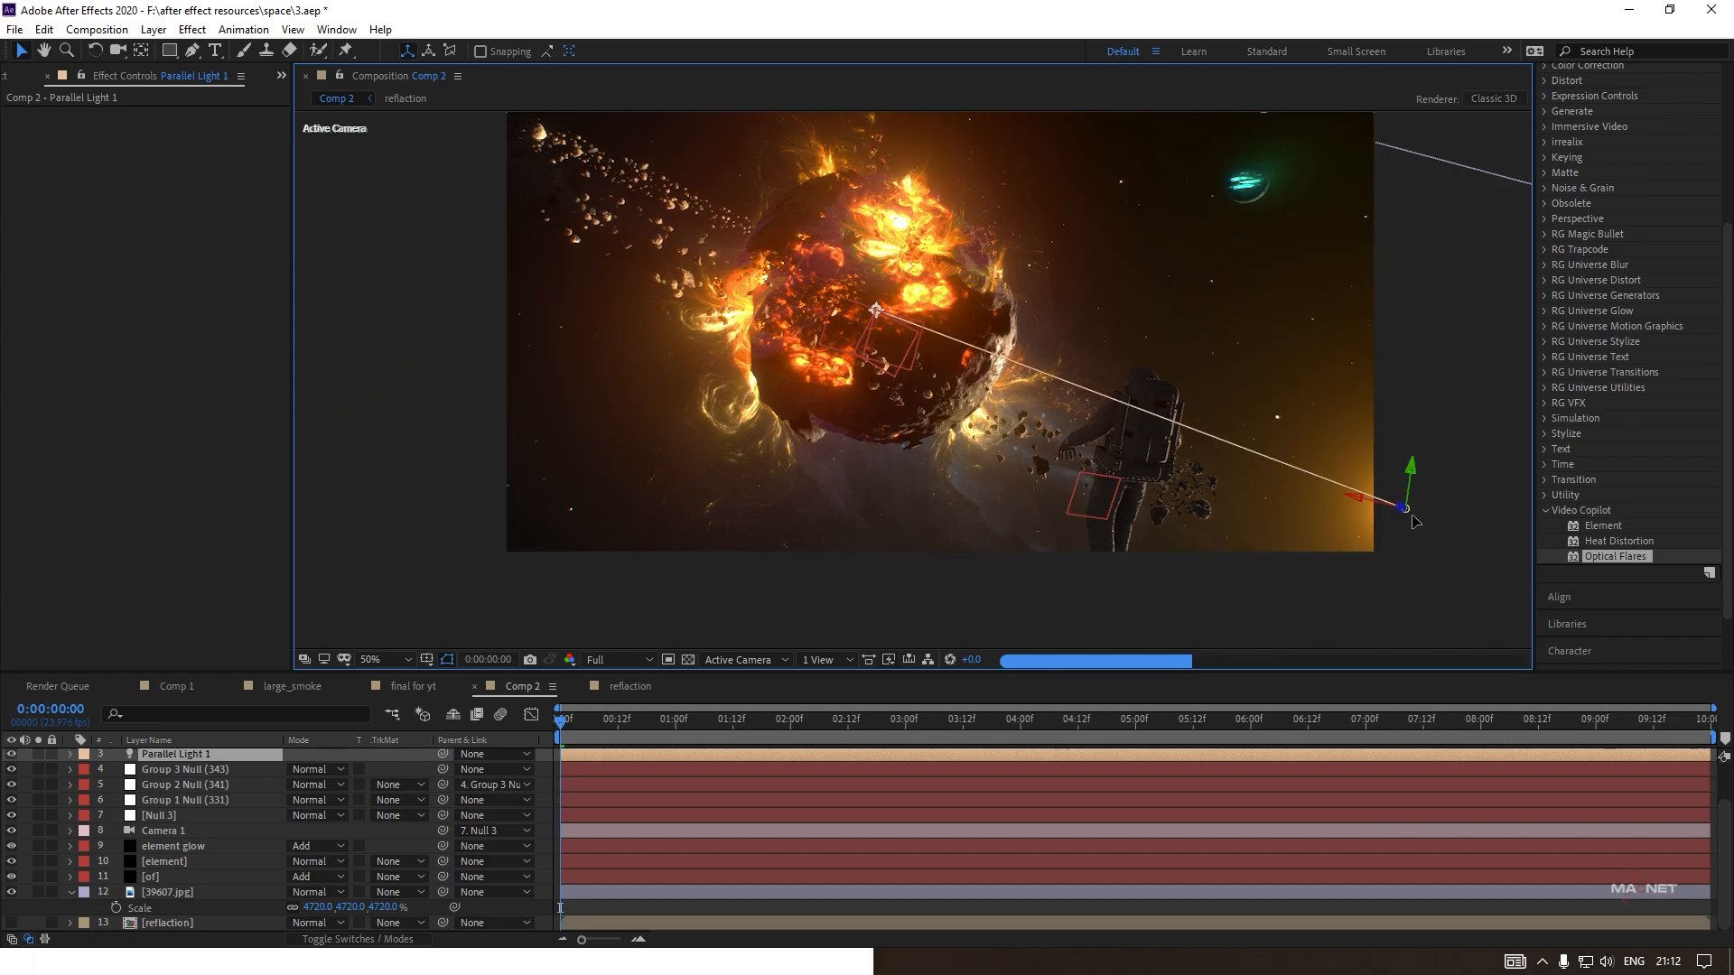
pyautogui.moveTo(1414, 521); pyautogui.dragTo(1423, 524)
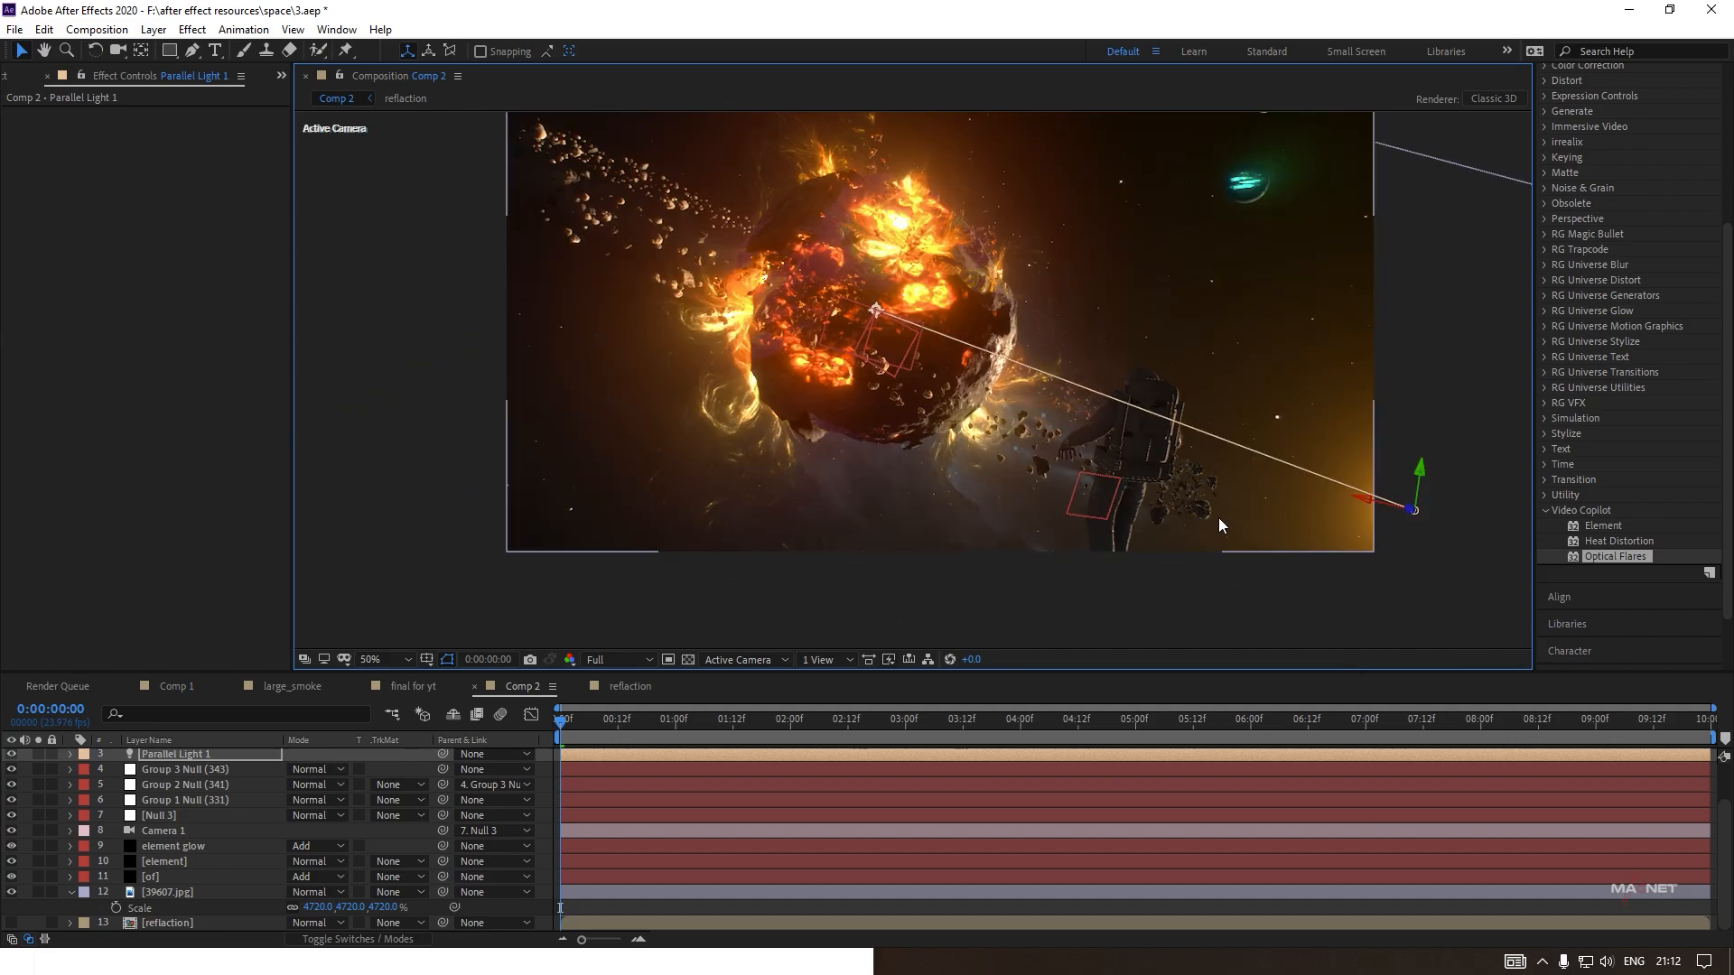
# Shift the 39607.jpg background image upward and slightly left behind the planet in the composition view.
pyautogui.click(811, 540)
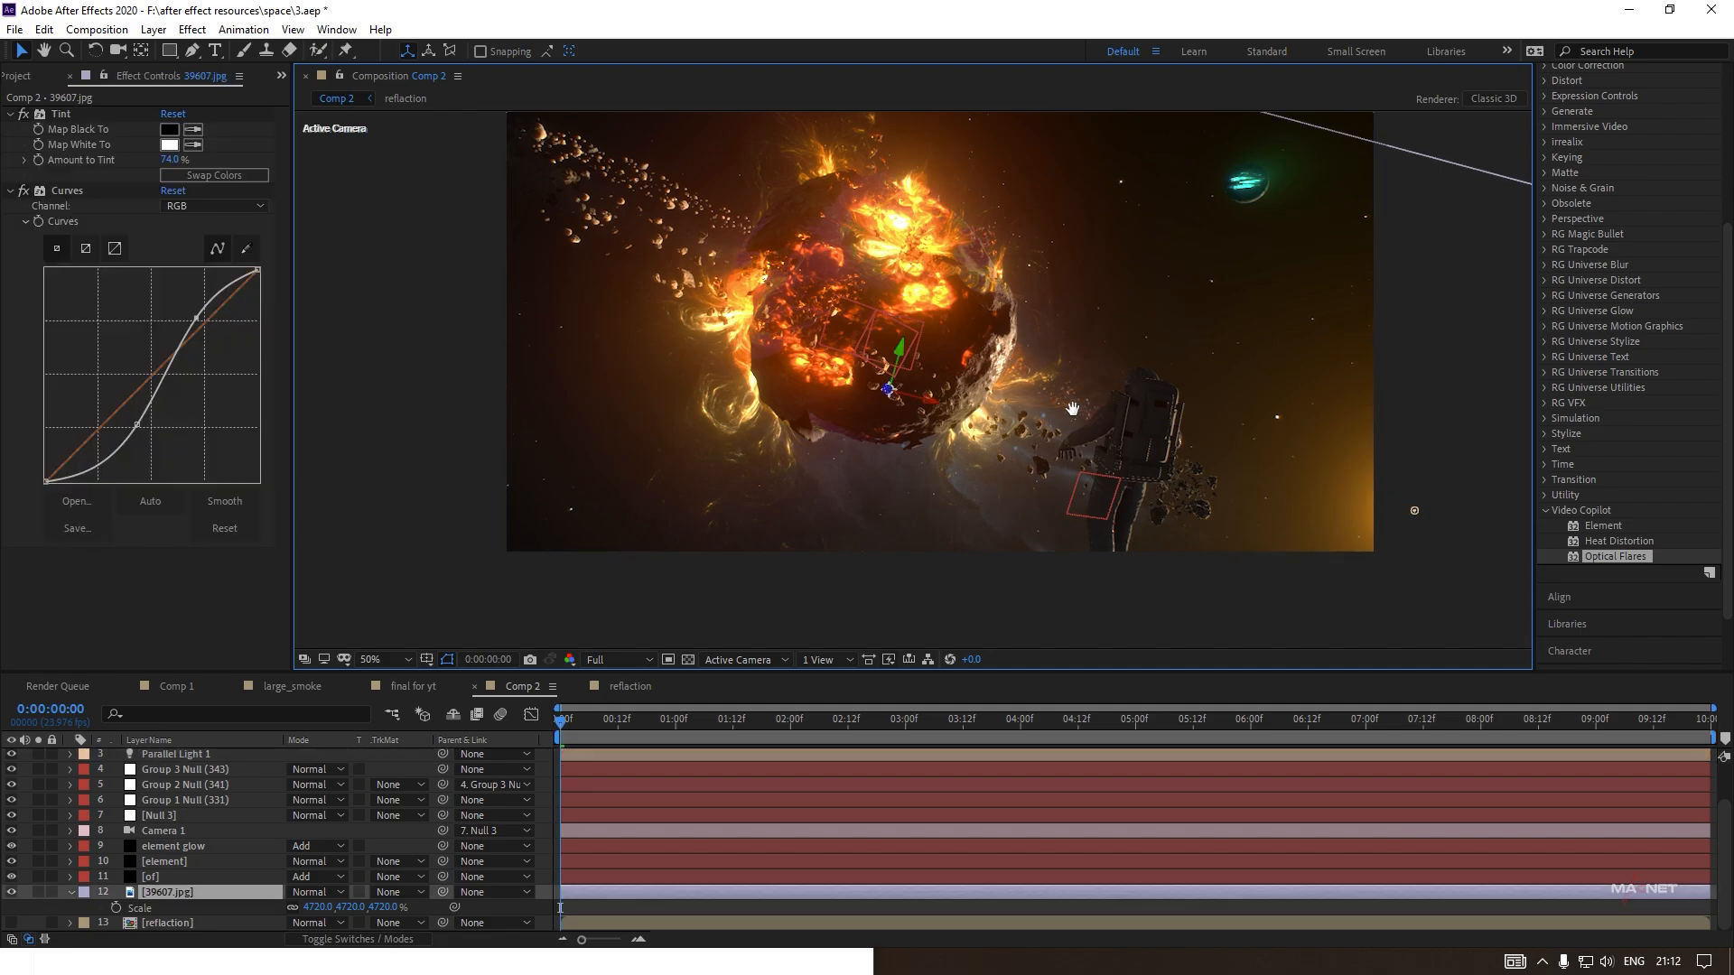
pyautogui.moveTo(1072, 409); pyautogui.dragTo(1019, 479)
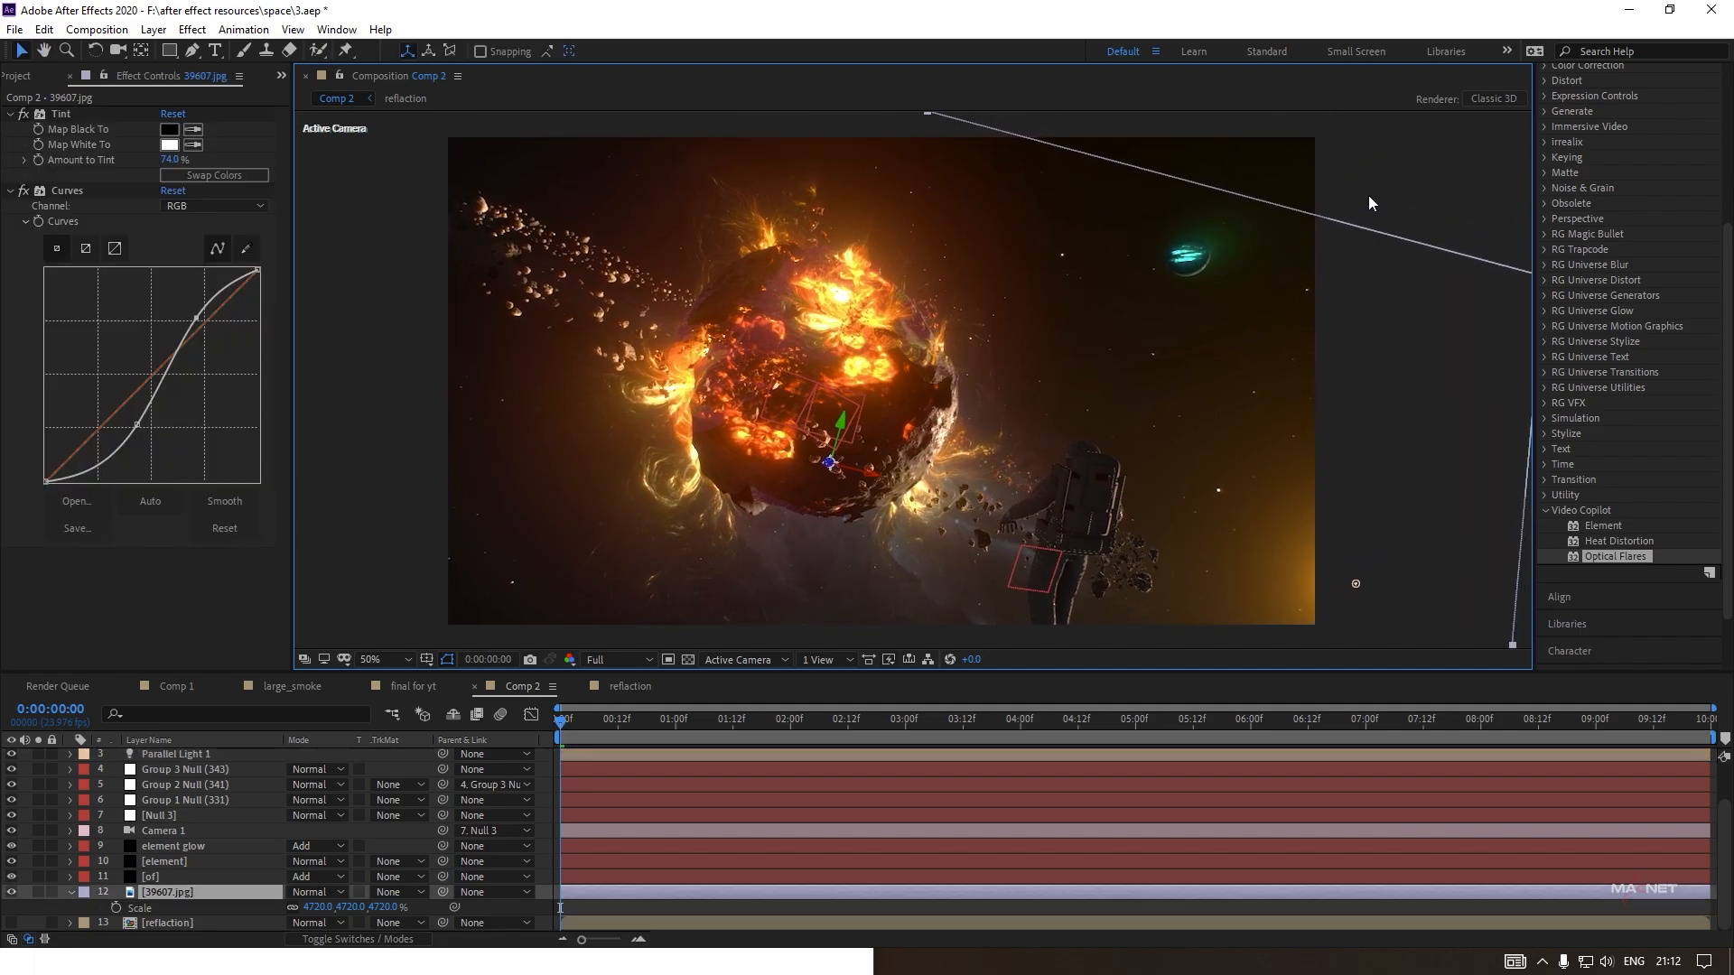
pyautogui.press(',')
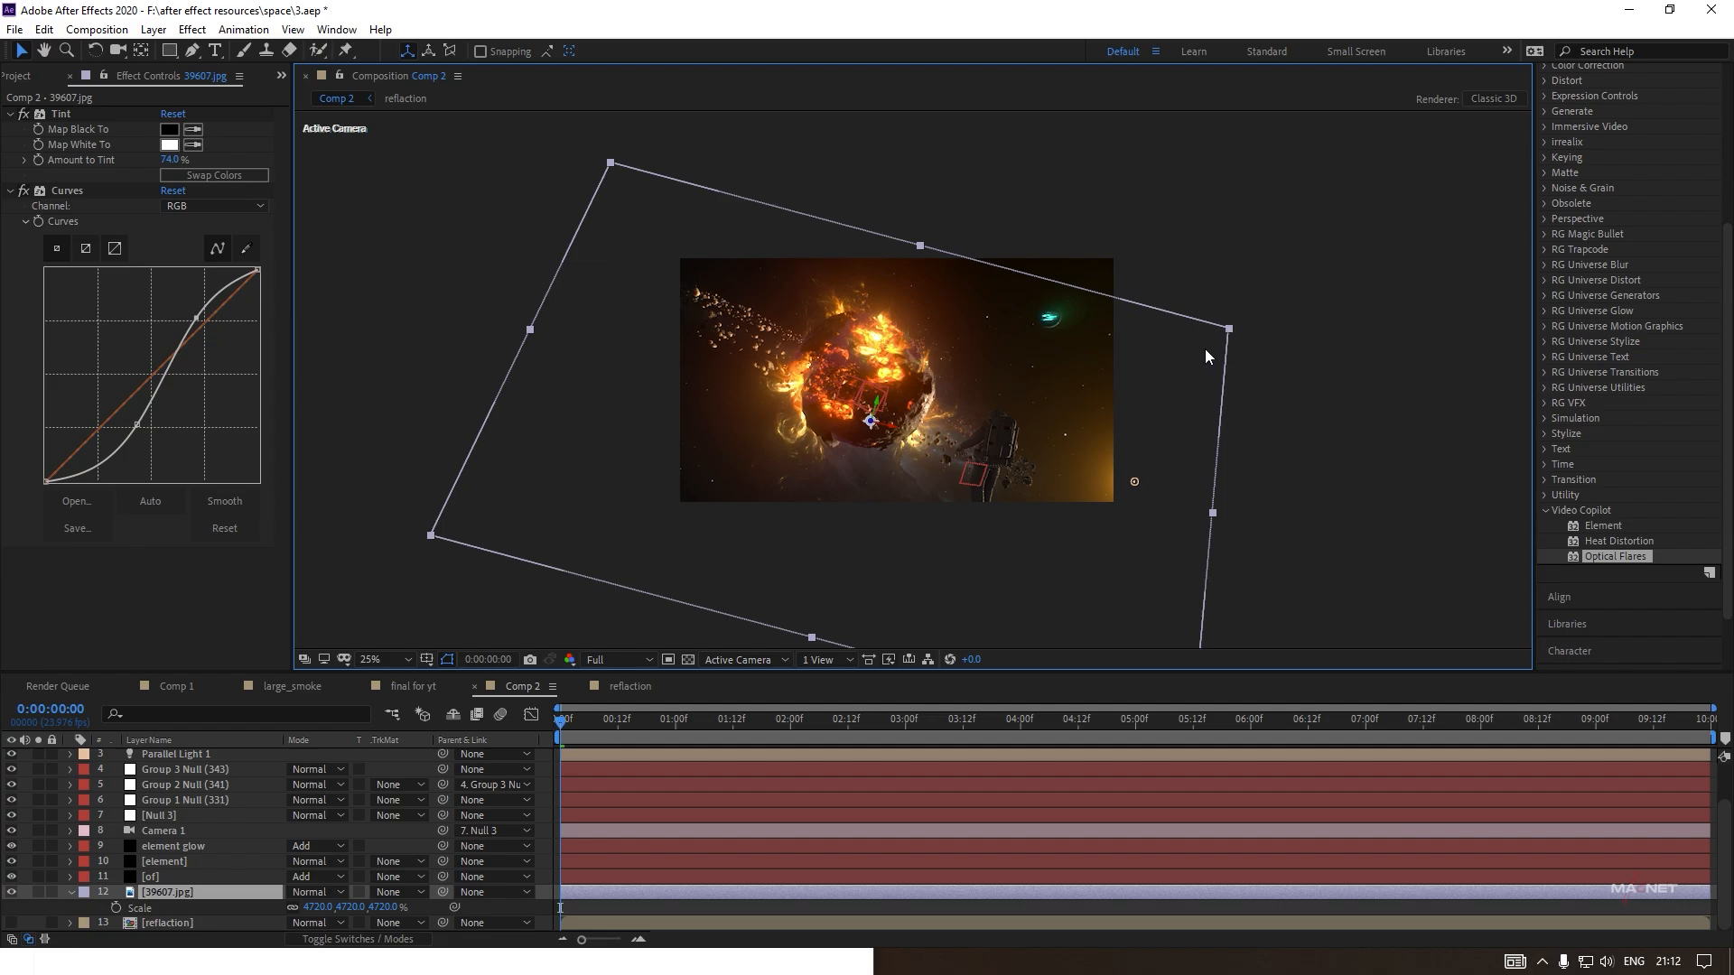
pyautogui.moveTo(1206, 353); pyautogui.dragTo(1201, 304)
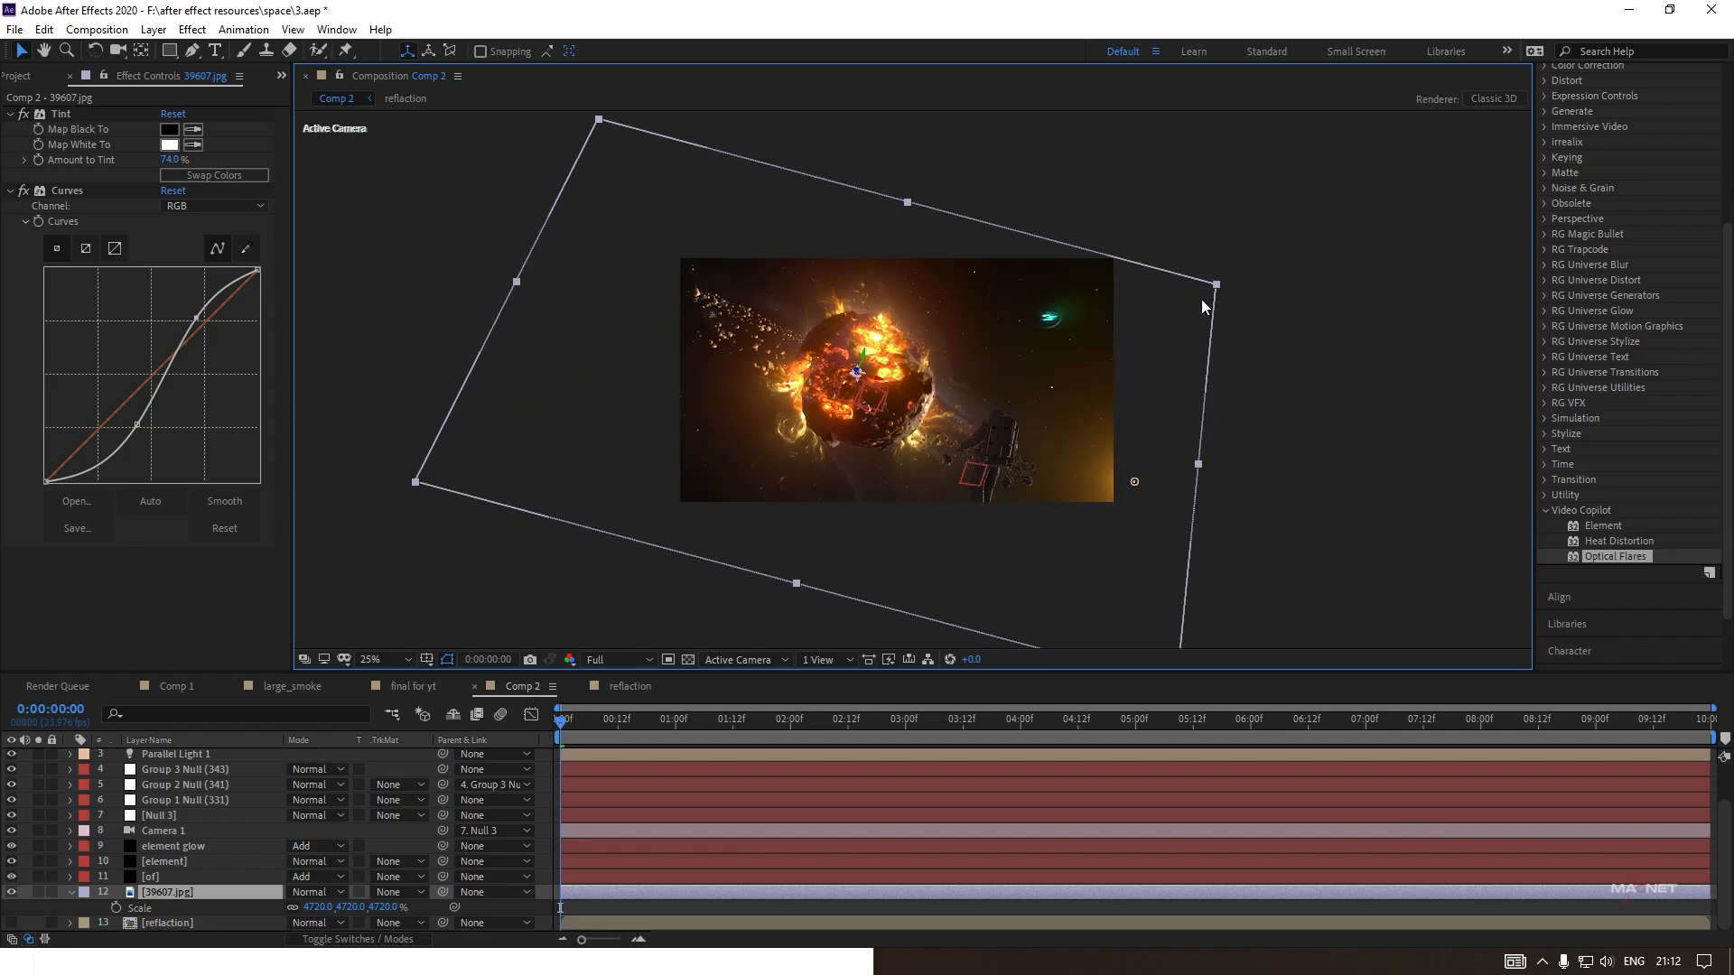
pyautogui.scroll(1, 964, 457)
pyautogui.scroll(-1, 924, 422)
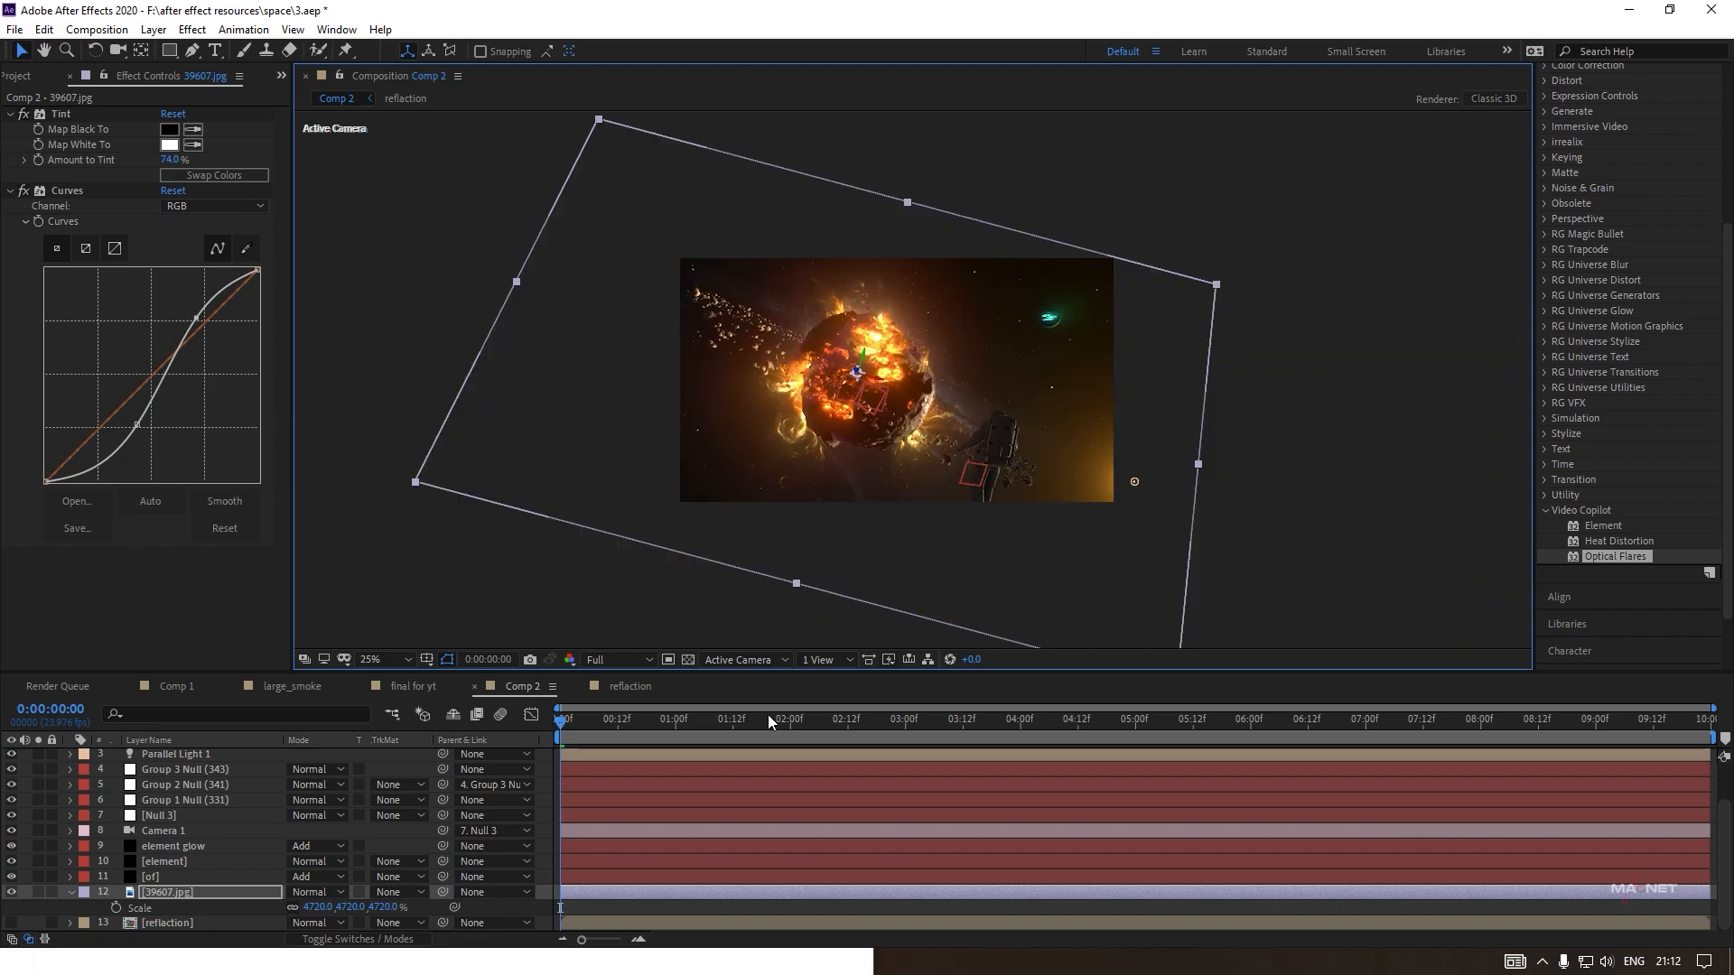
# Set the composition preview resolution to Half and deselect the background layer.
pyautogui.click(605, 659)
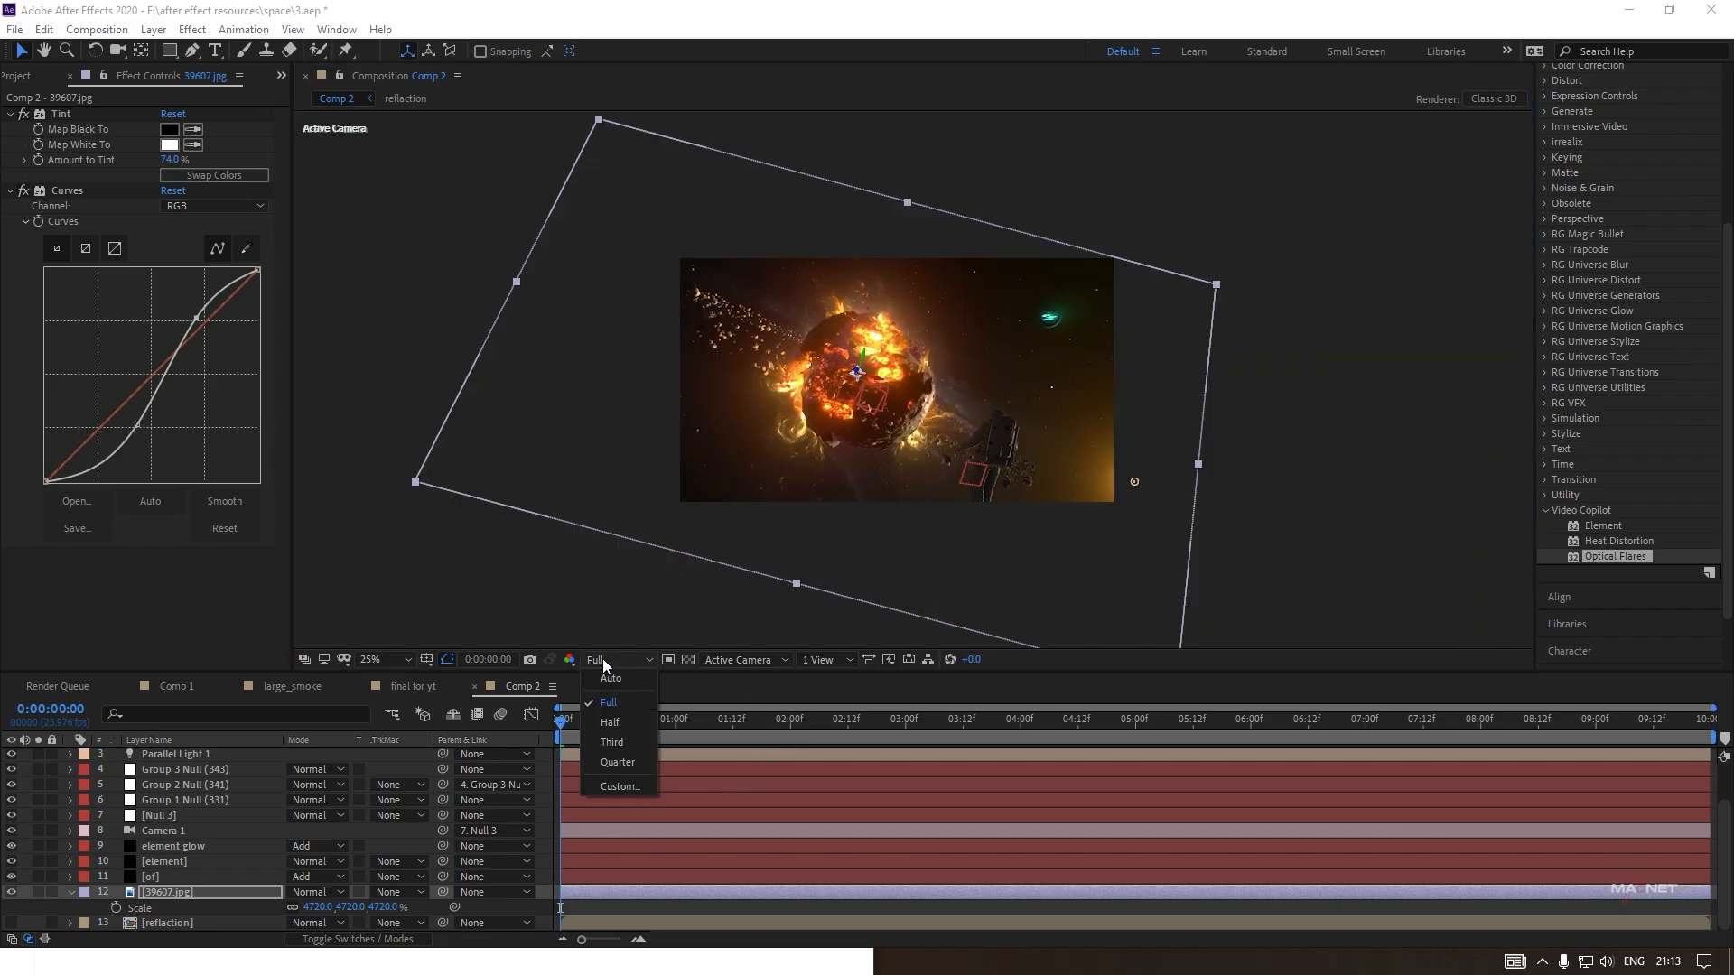
pyautogui.click(607, 722)
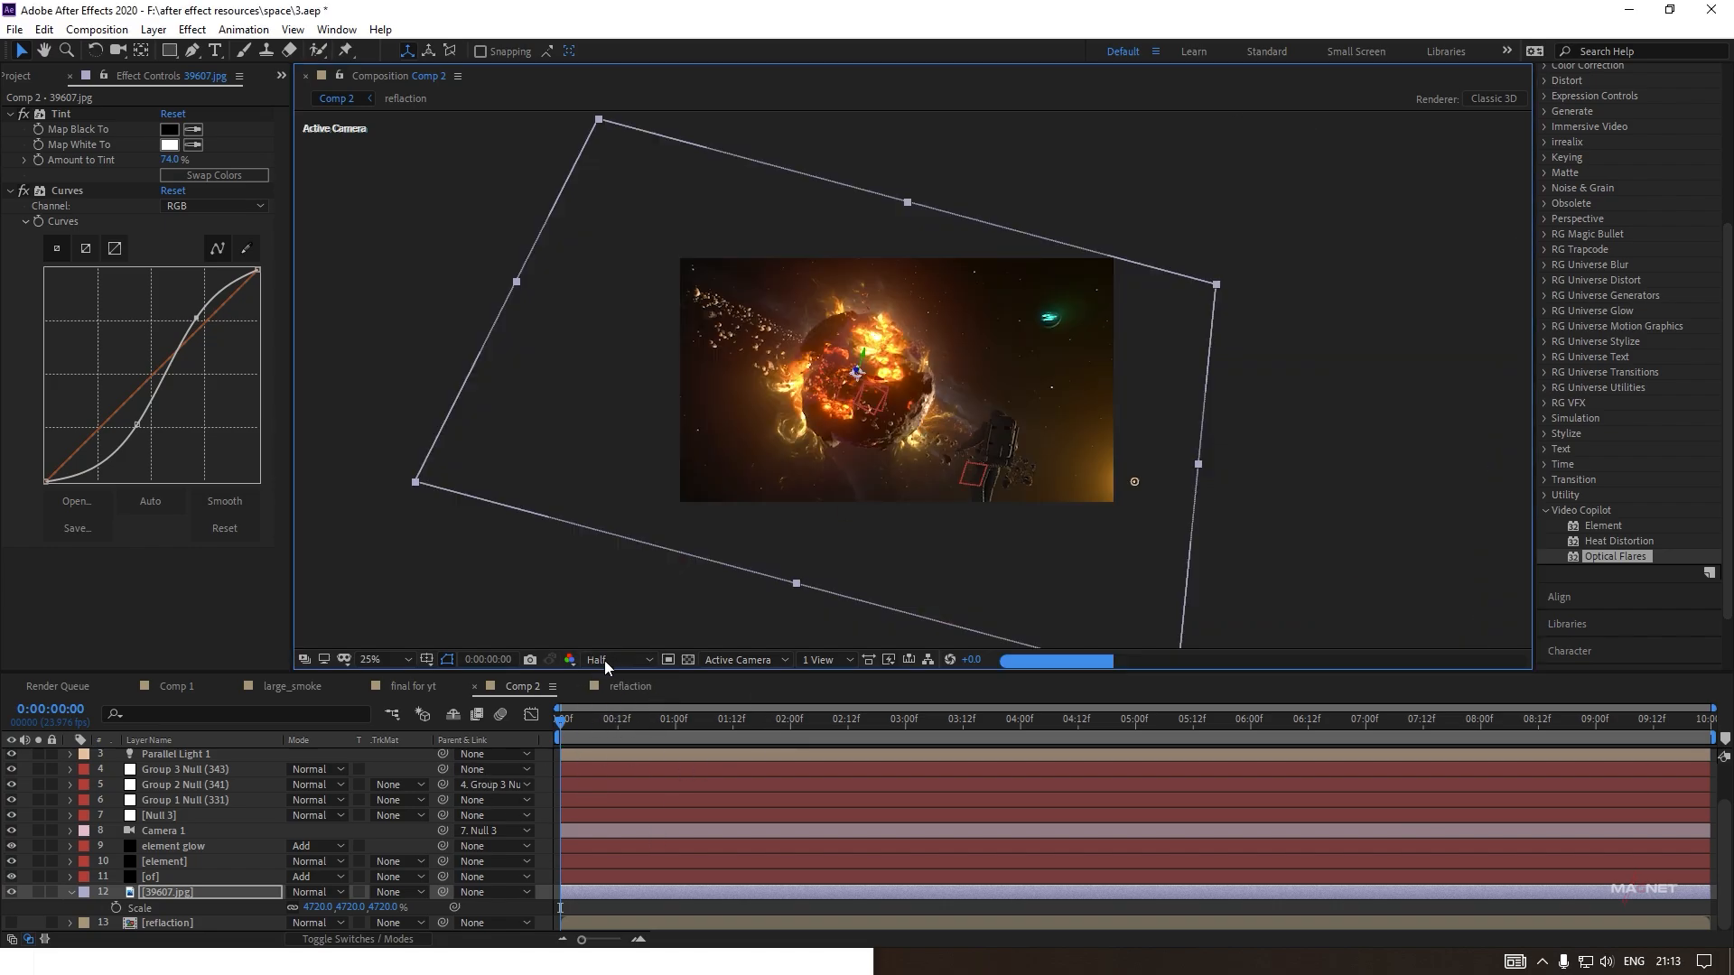
pyautogui.click(562, 618)
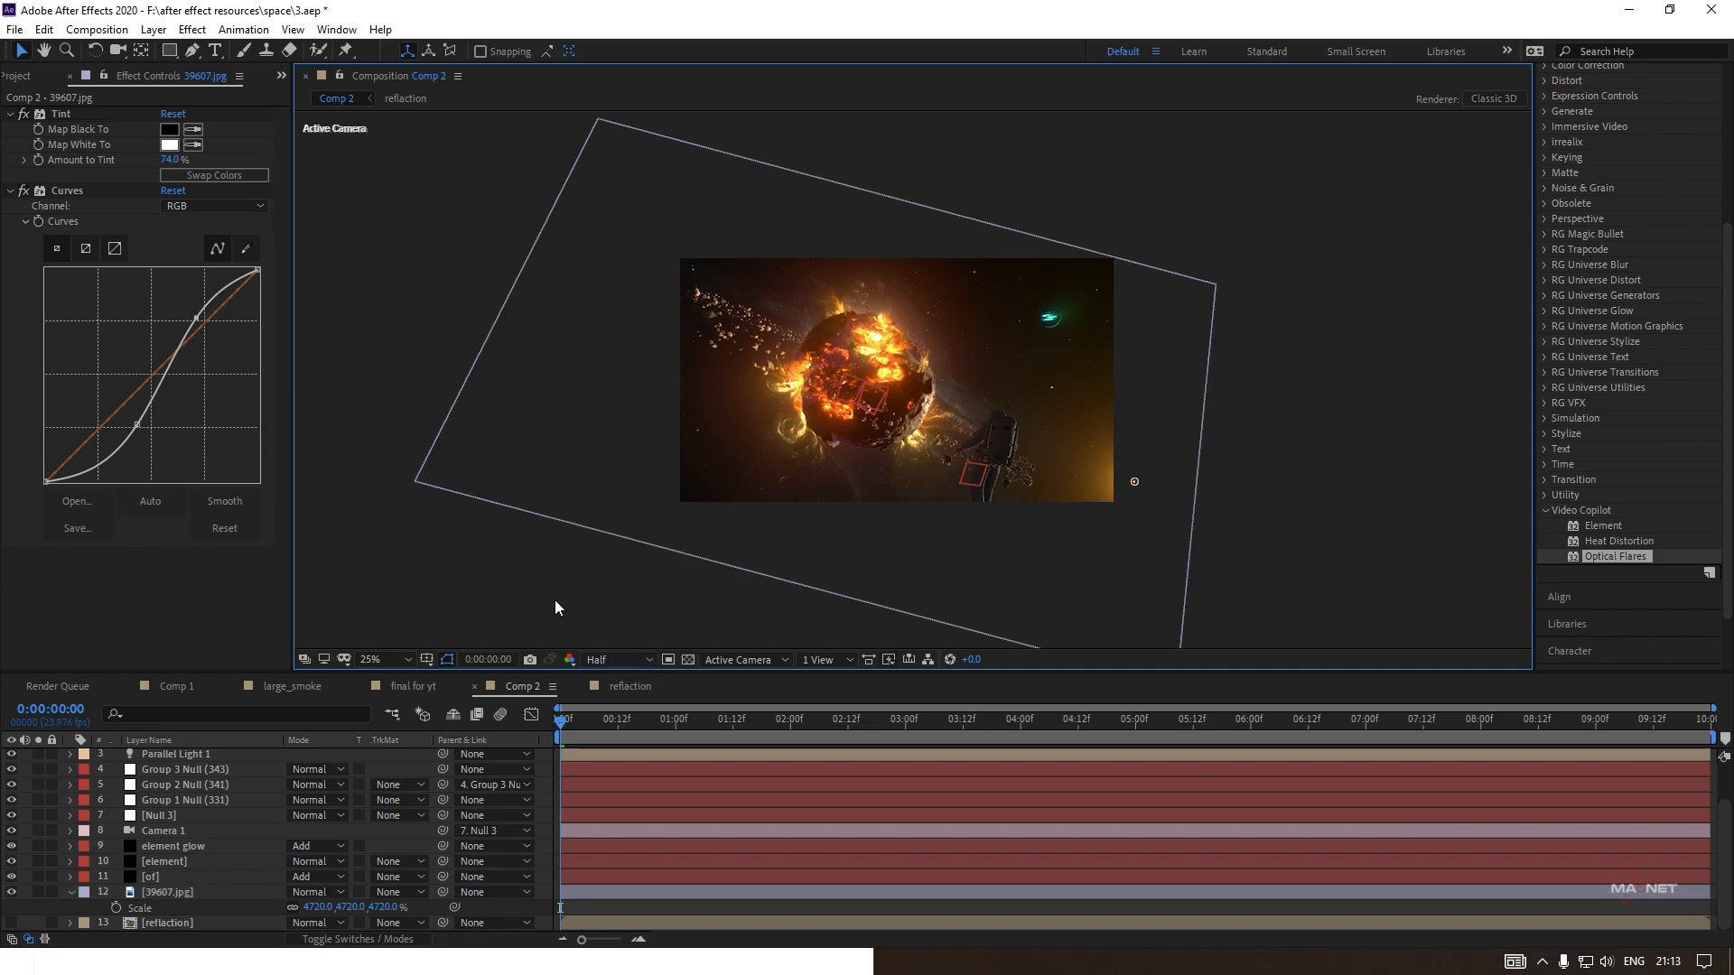
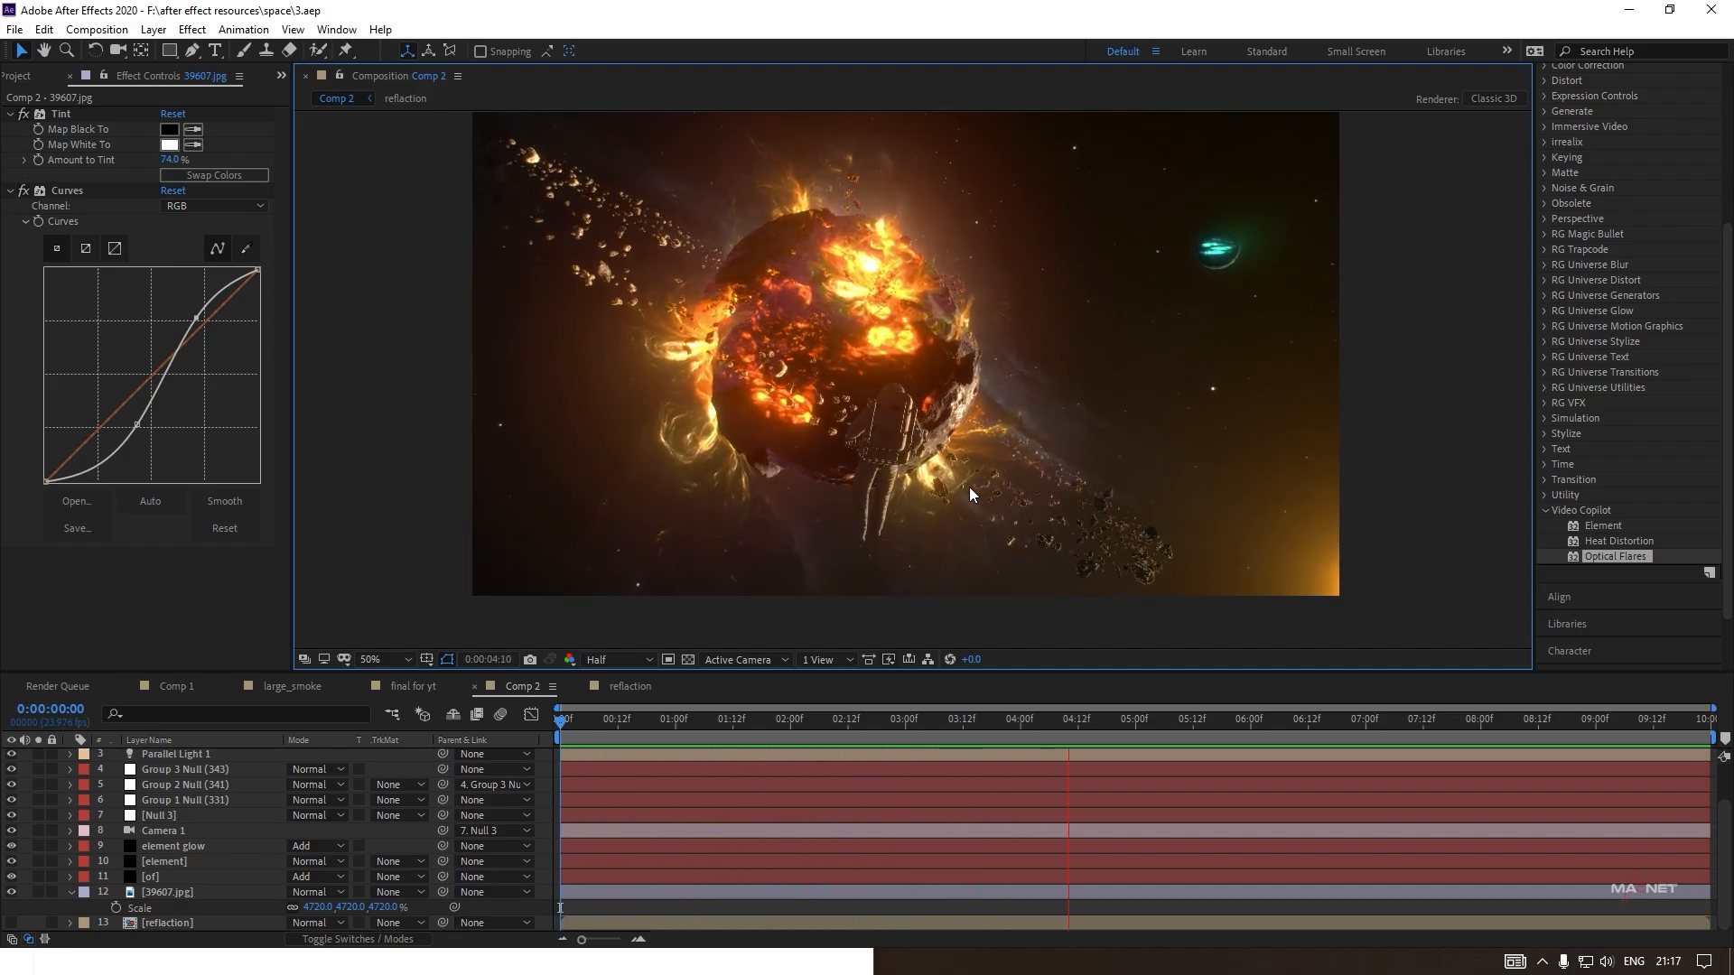
# Try a Y Rotation of 141° on Group 1 Null (331) while viewing the frame at 0:00:06:22.
pyautogui.moveTo(1171, 716); pyautogui.dragTo(1355, 720)
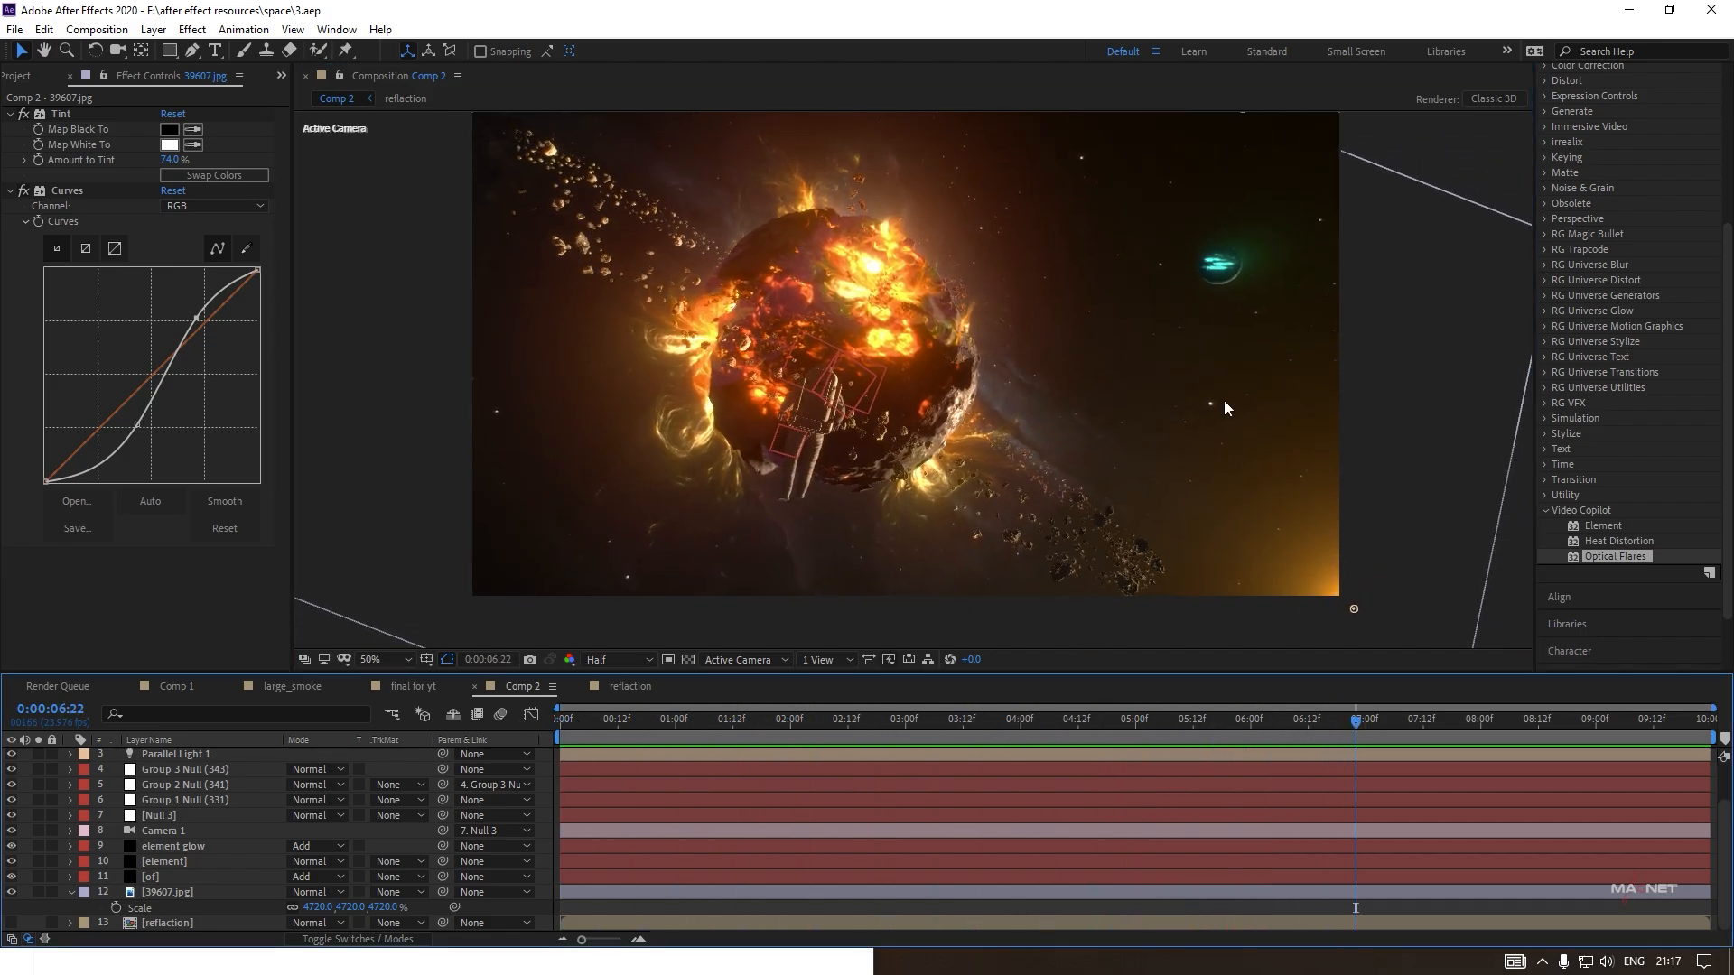
pyautogui.click(180, 799)
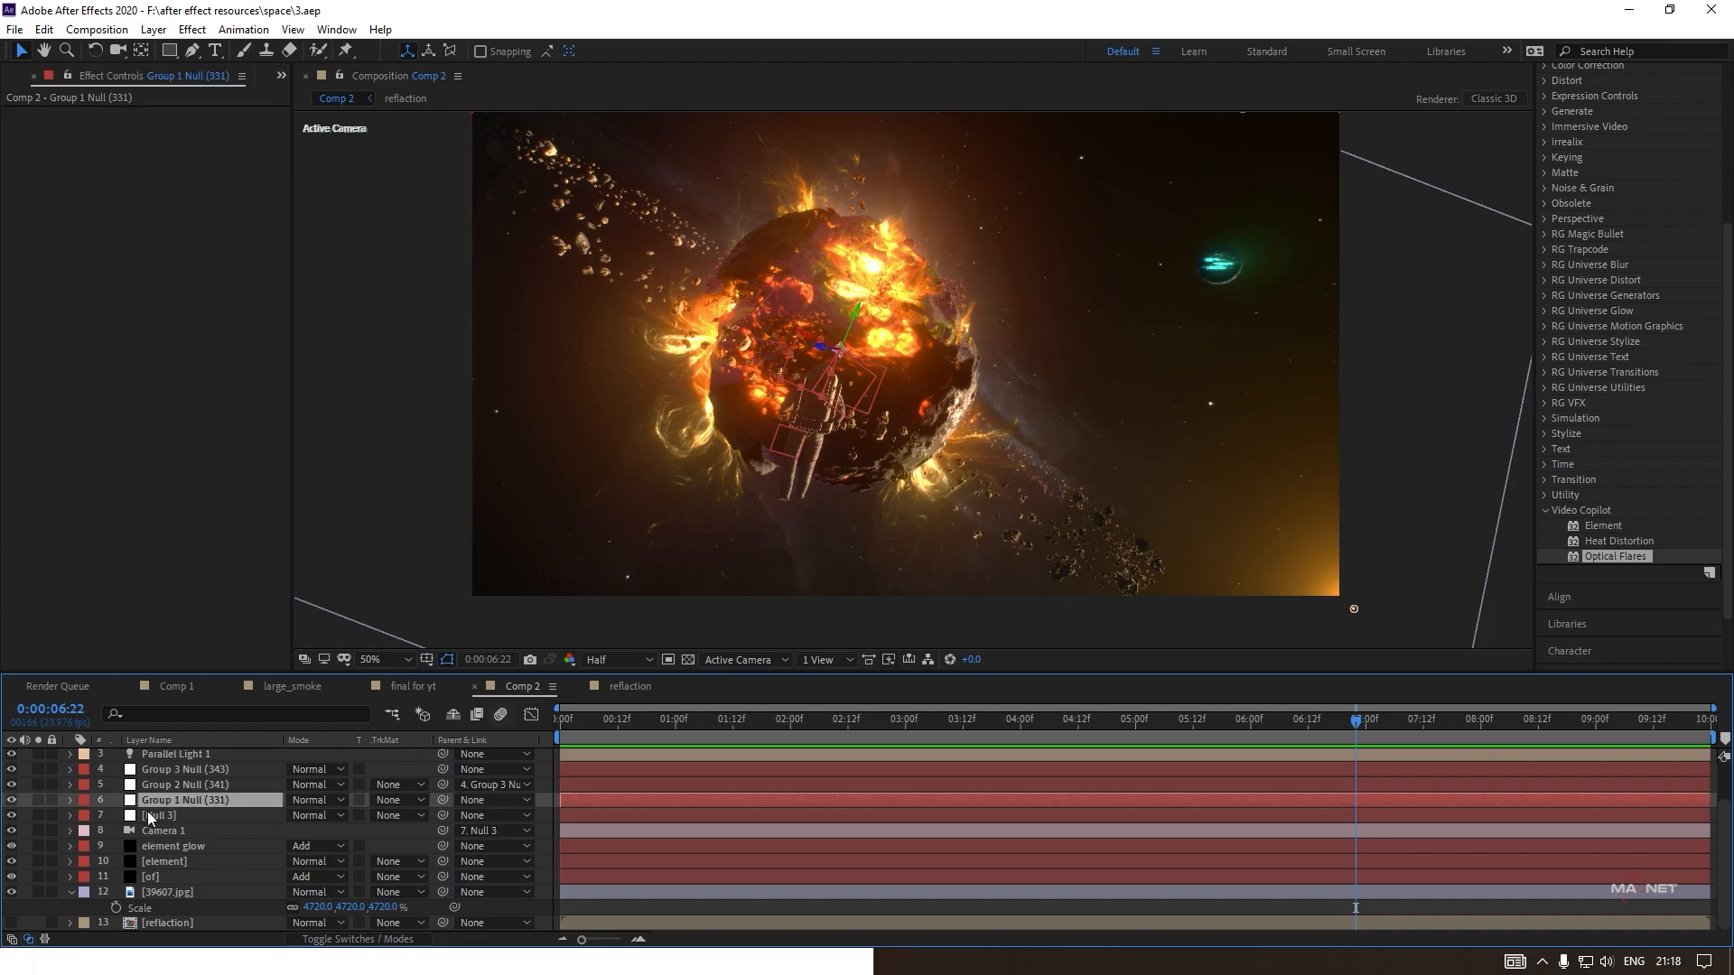
pyautogui.press('r')
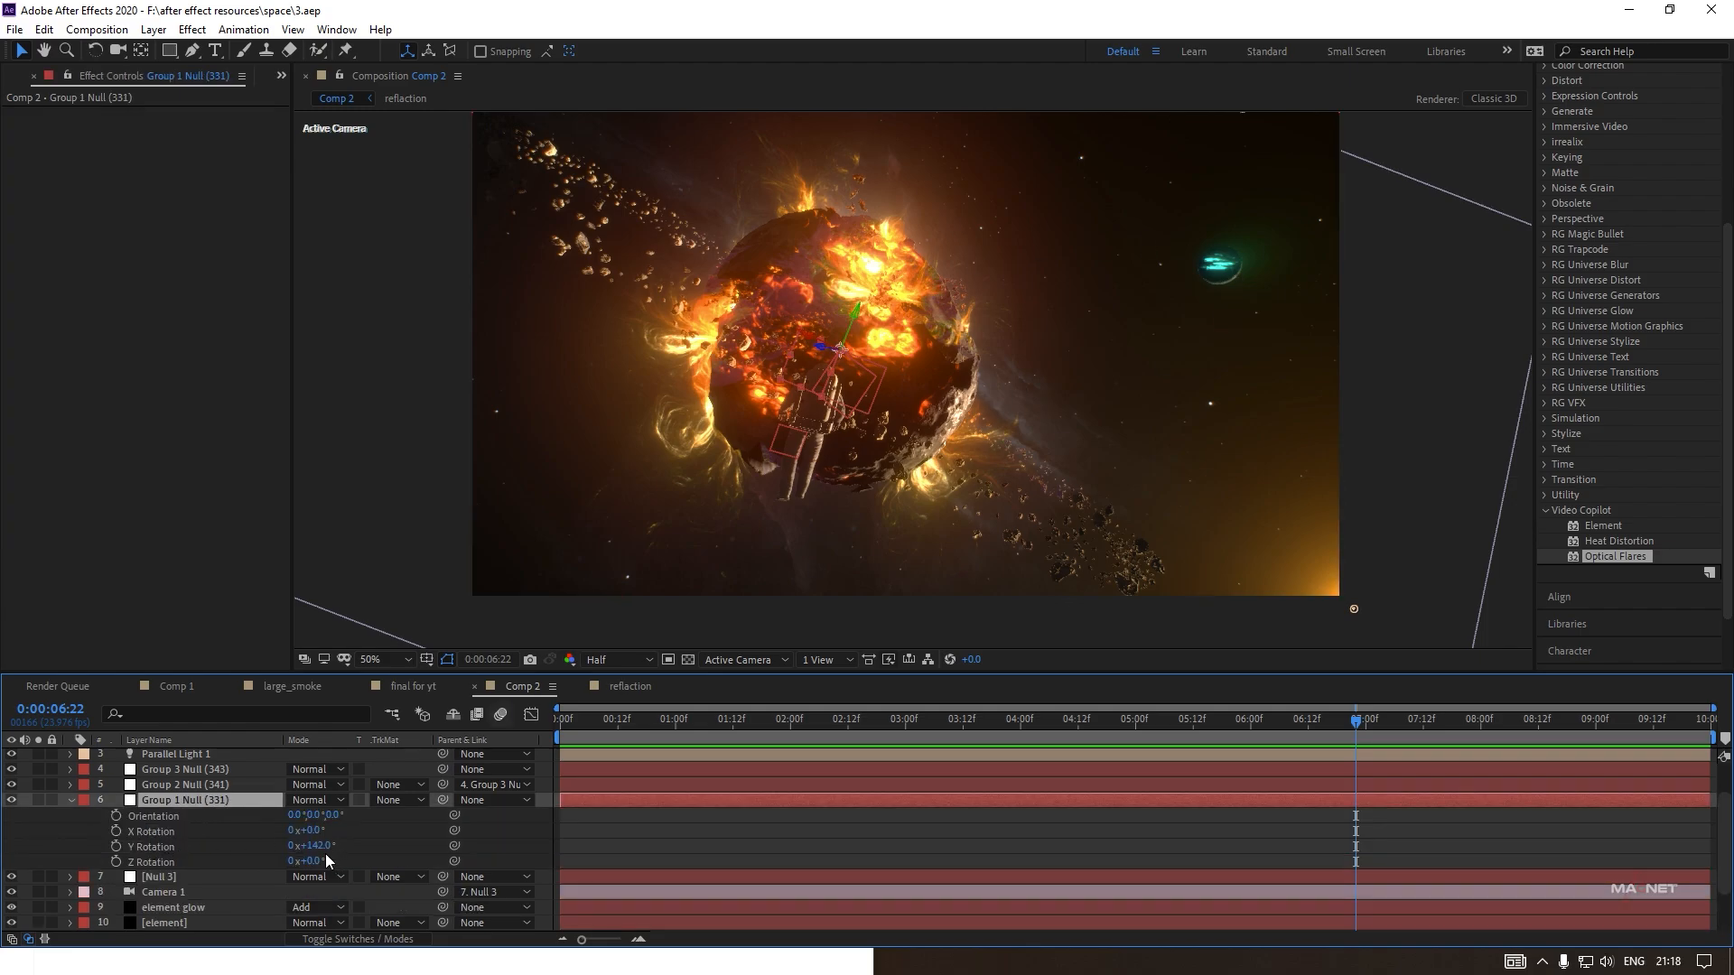
pyautogui.moveTo(326, 848); pyautogui.dragTo(327, 846)
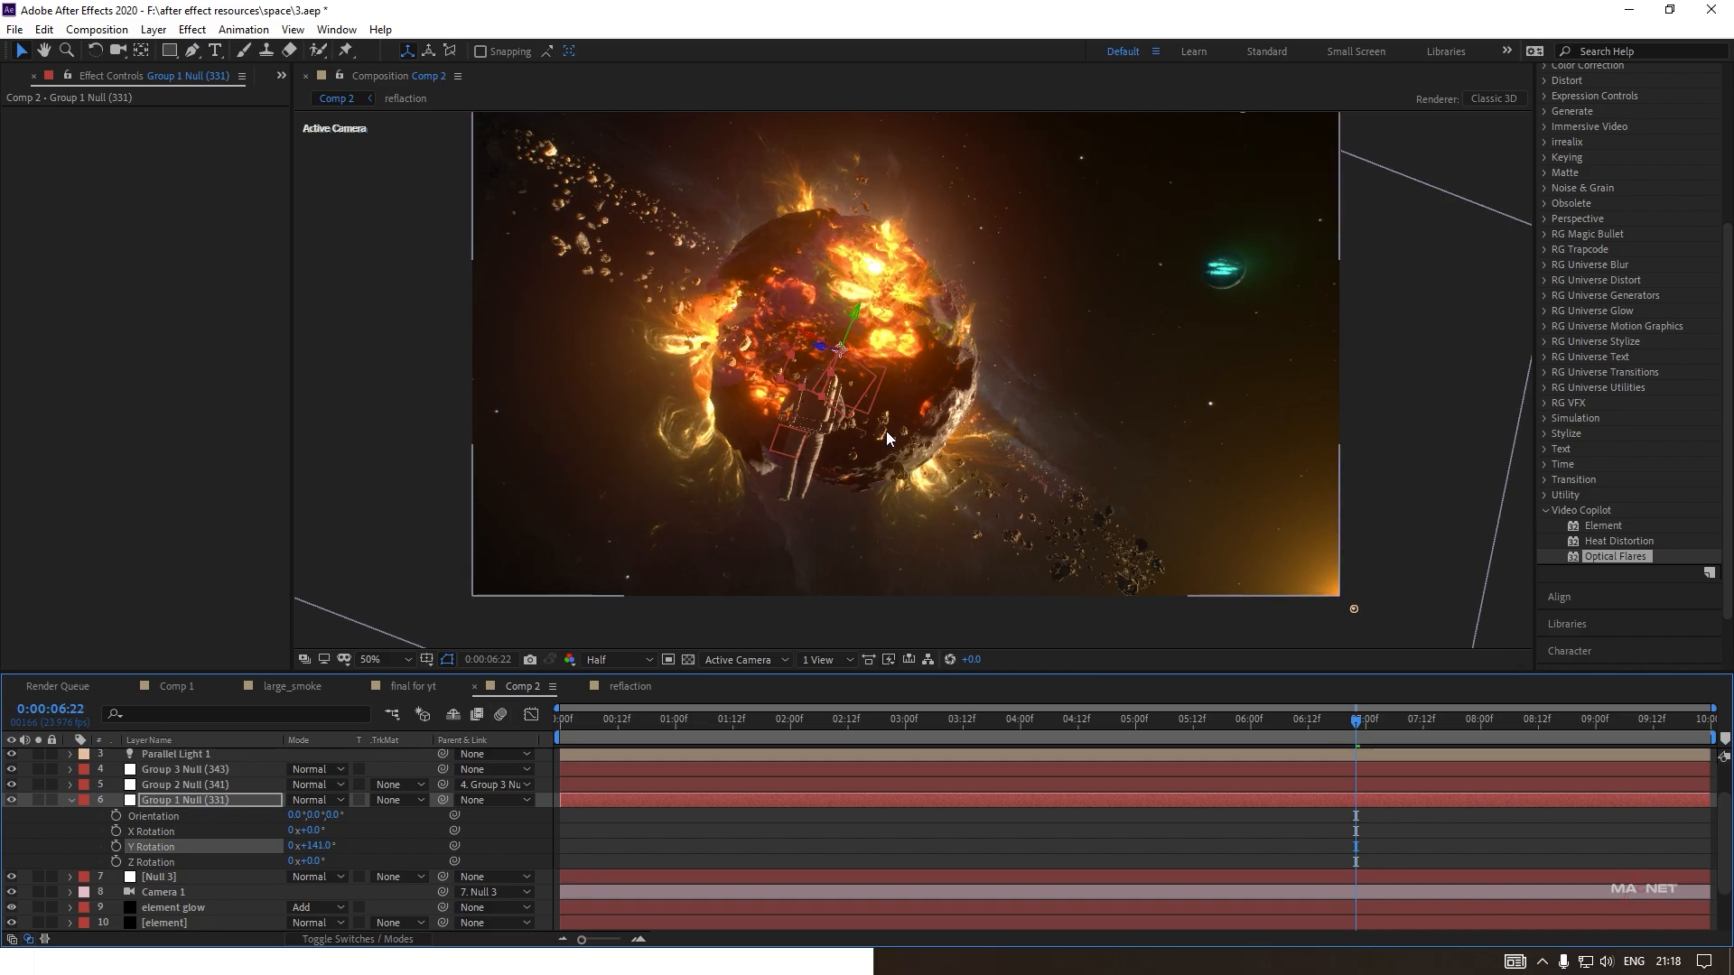
pyautogui.click(1132, 724)
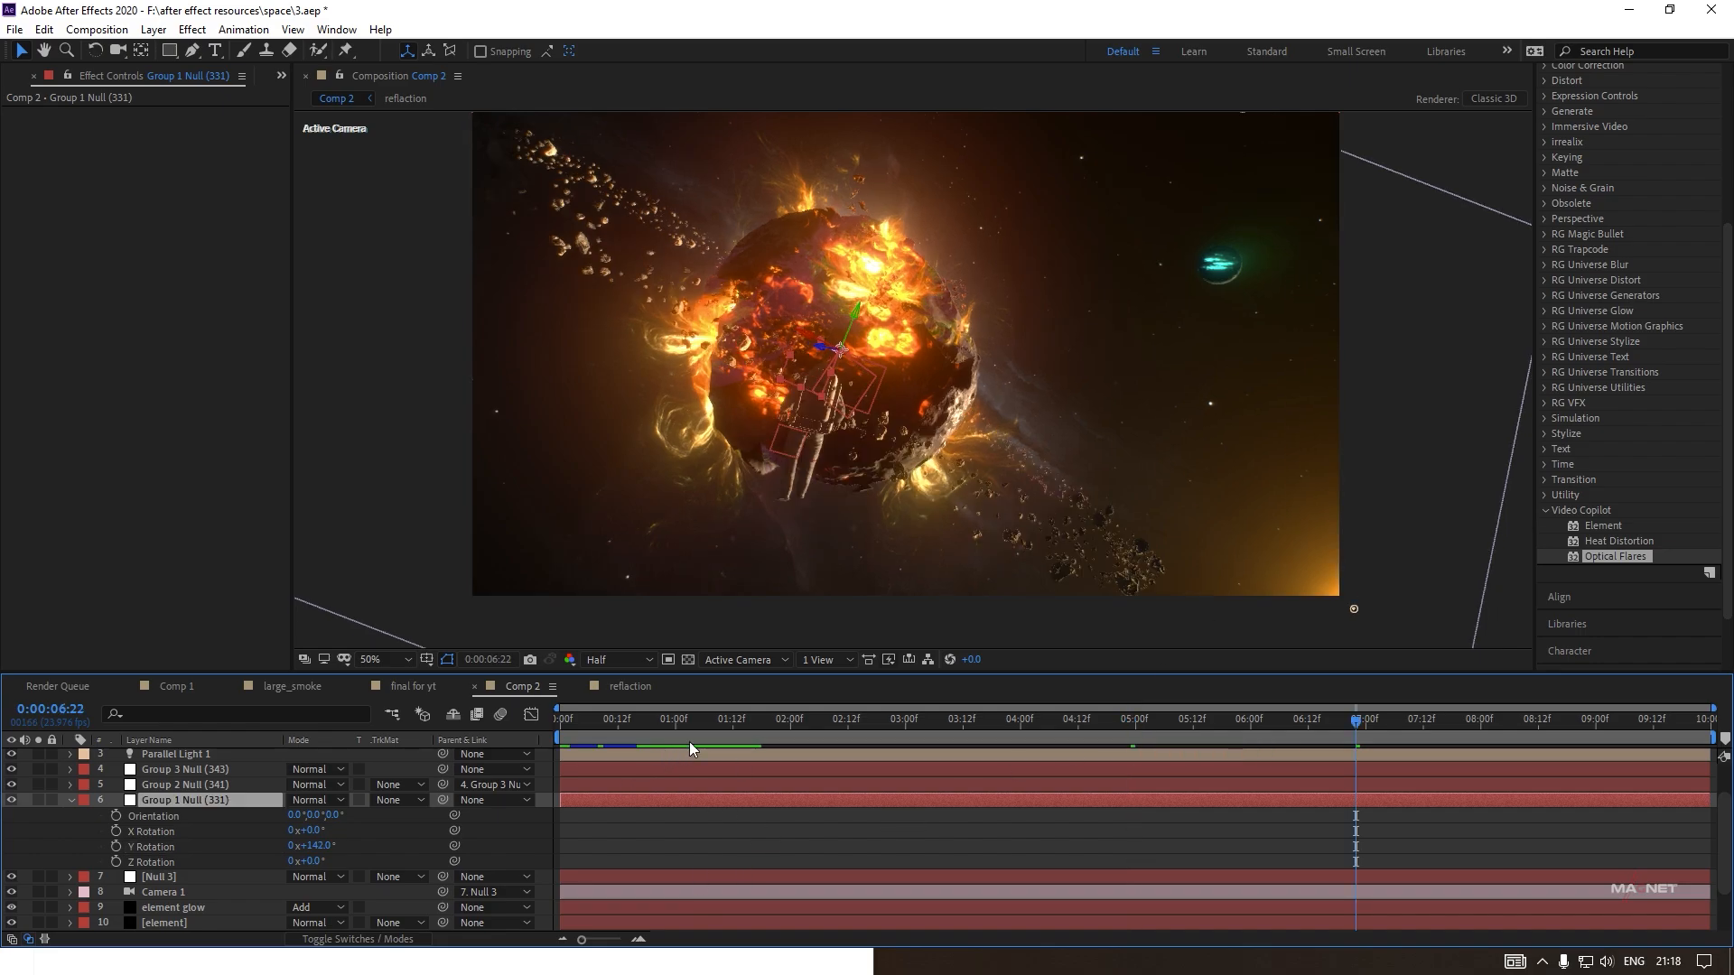
# Play and scrub through the Comp 2 animation, checking the planet, the astronaut and the asteroids up close and in full frame.
pyautogui.moveTo(729, 718); pyautogui.dragTo(822, 750)
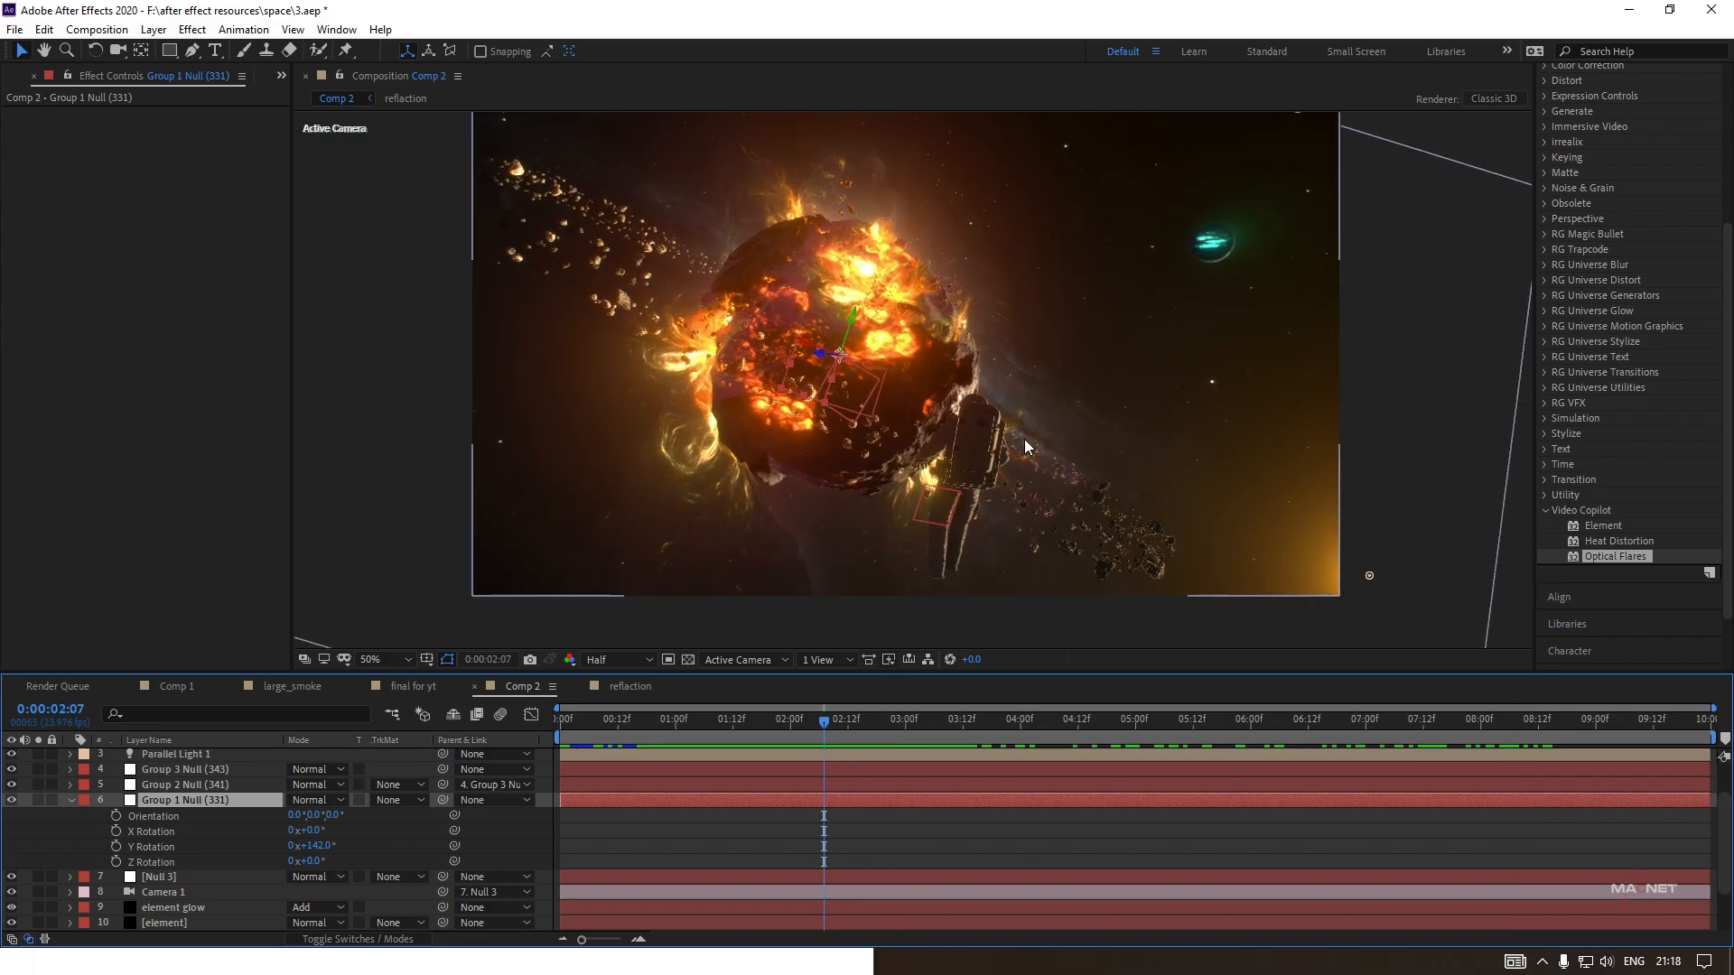
pyautogui.press('space')
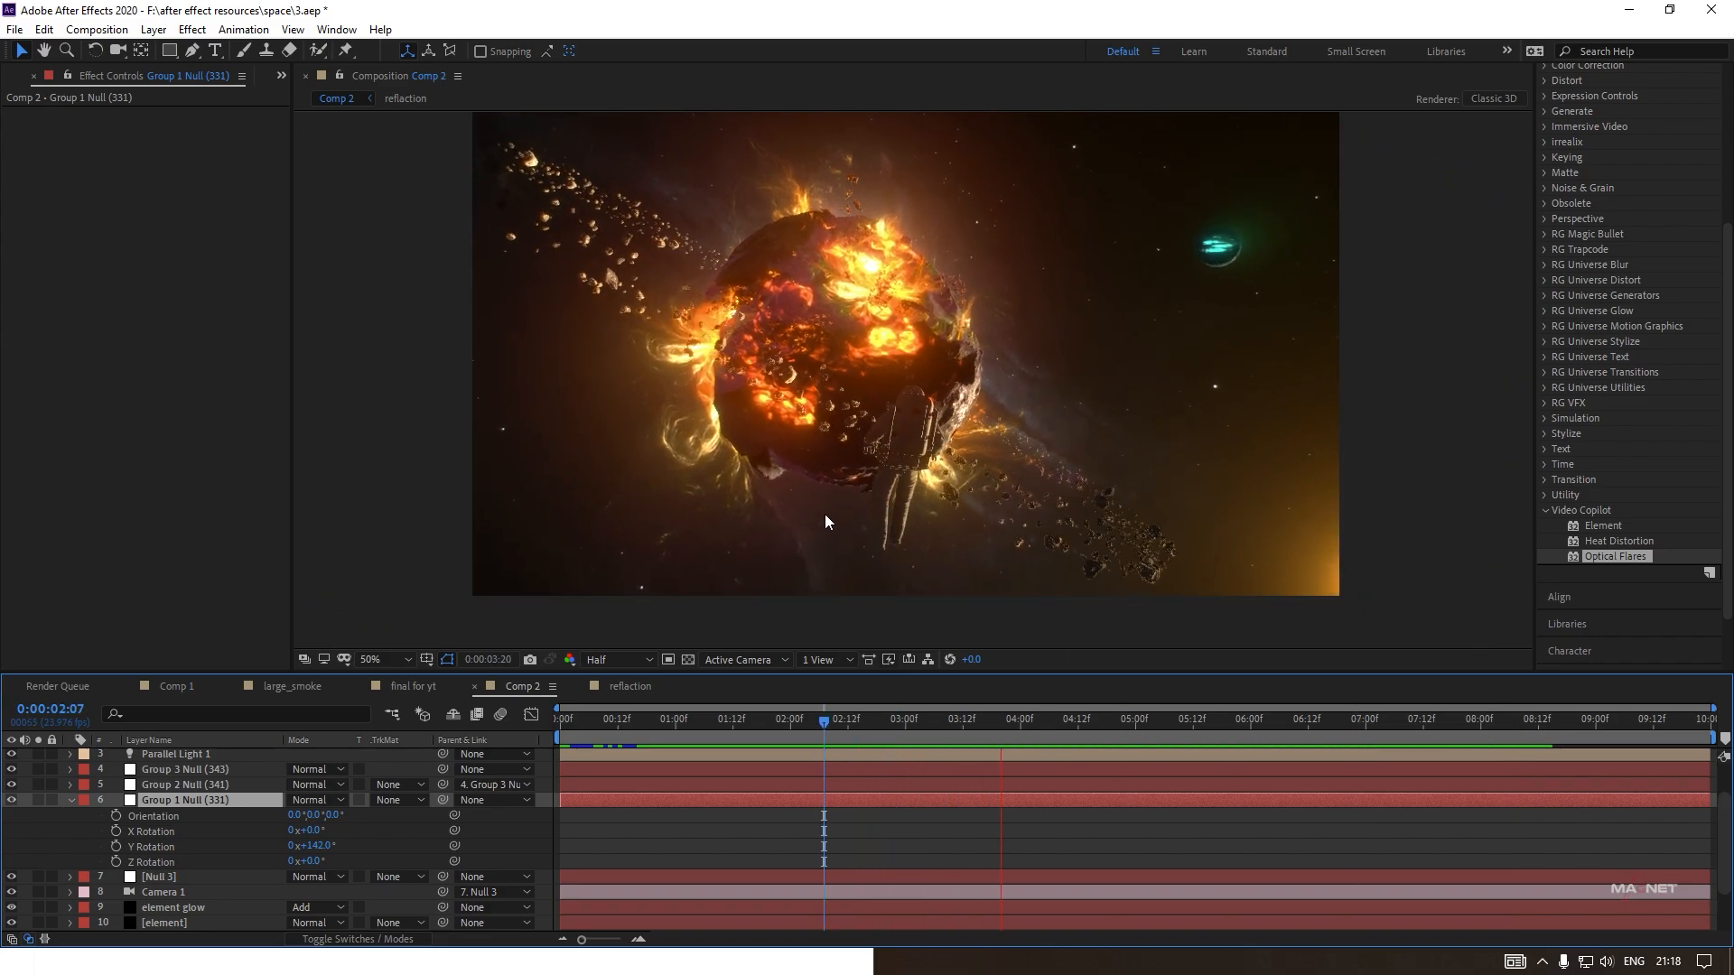
pyautogui.press('space')
pyautogui.scroll(2, 900, 546)
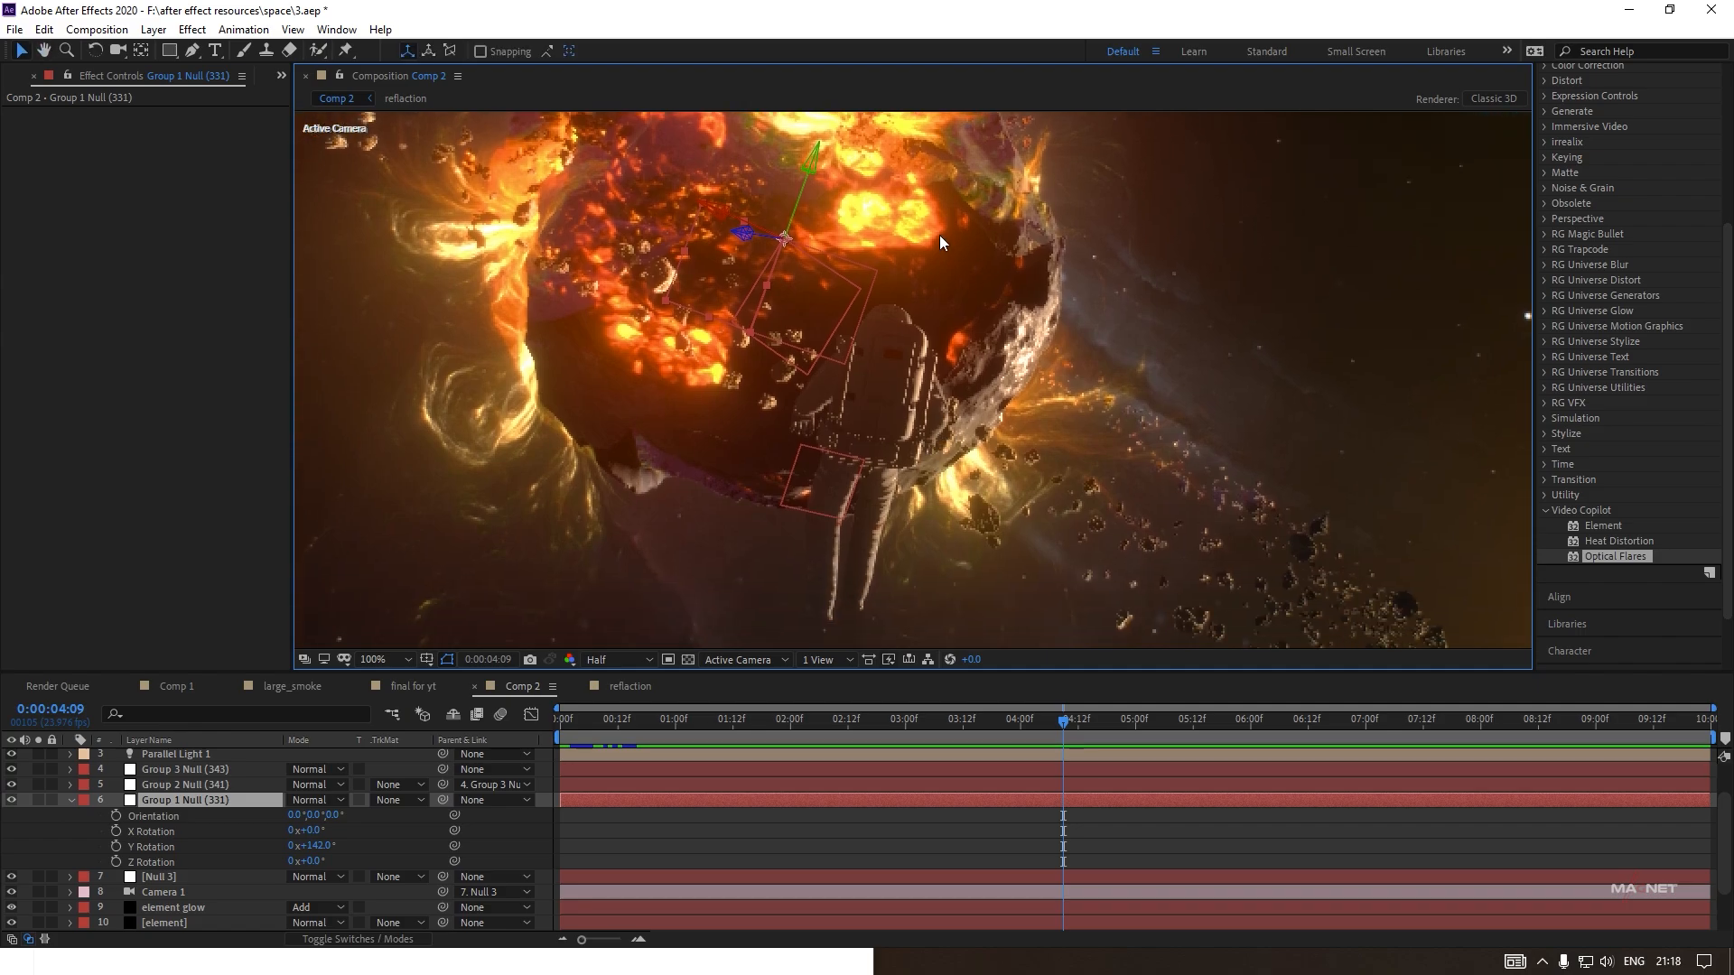
pyautogui.moveTo(1058, 728); pyautogui.dragTo(964, 740)
pyautogui.scroll(-2, 1065, 441)
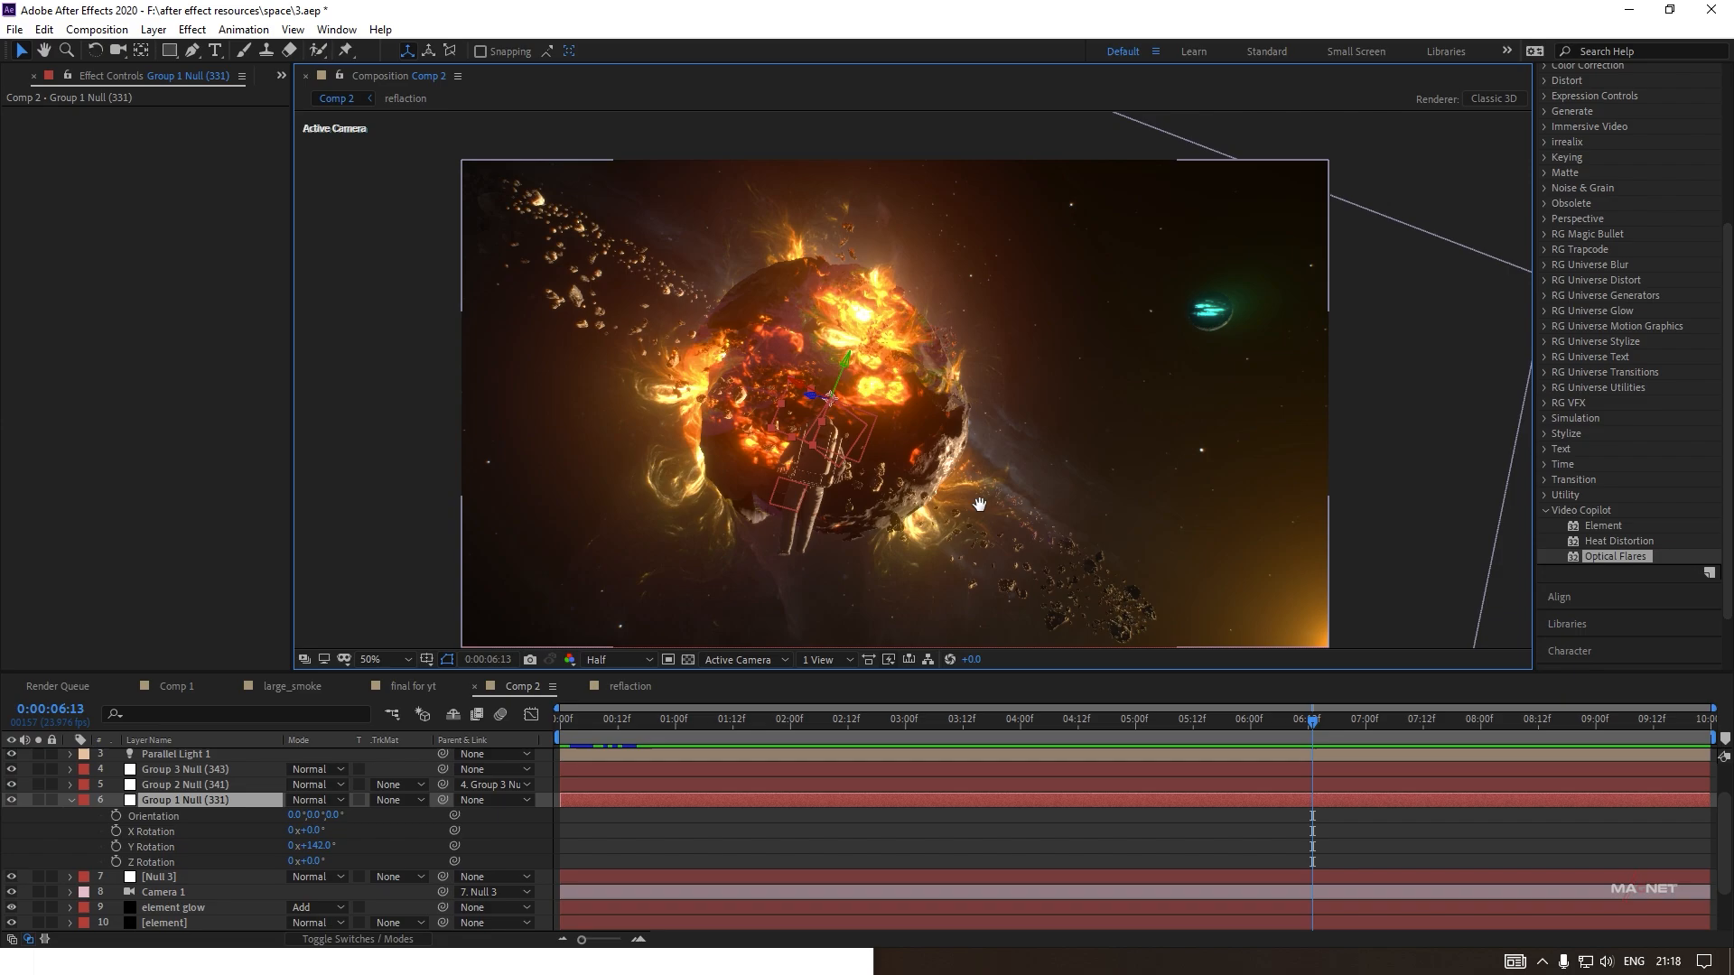
pyautogui.moveTo(978, 504); pyautogui.dragTo(993, 482)
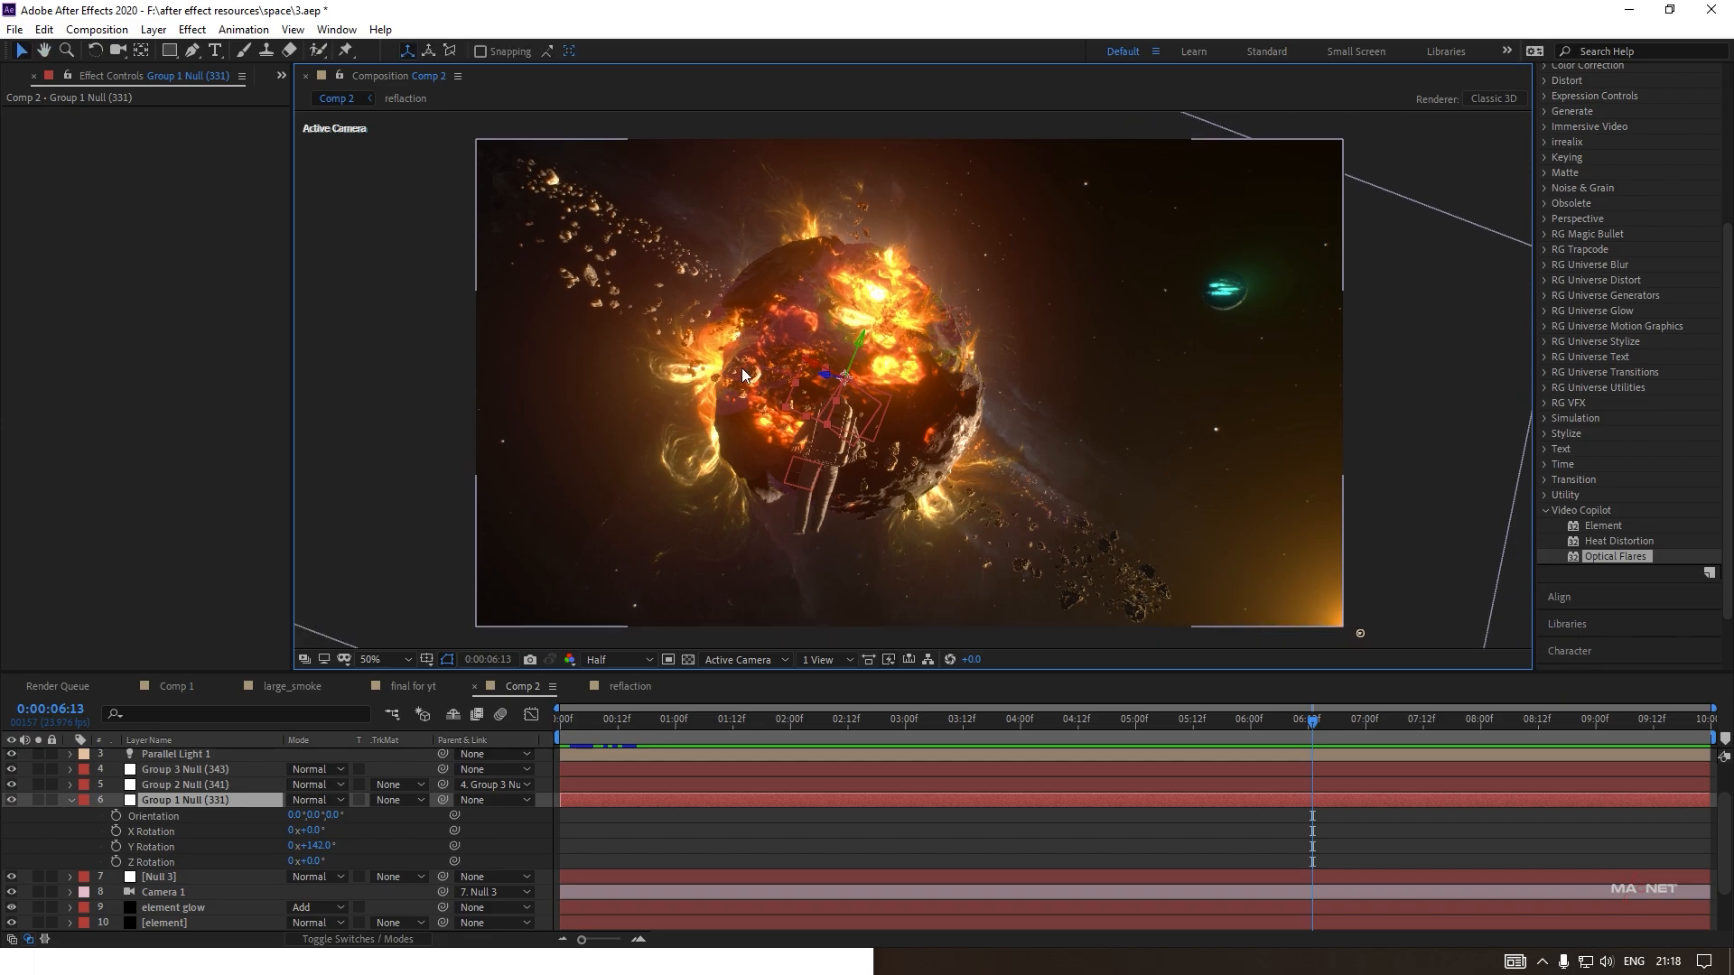
pyautogui.moveTo(1250, 719); pyautogui.dragTo(726, 727)
pyautogui.press('space')
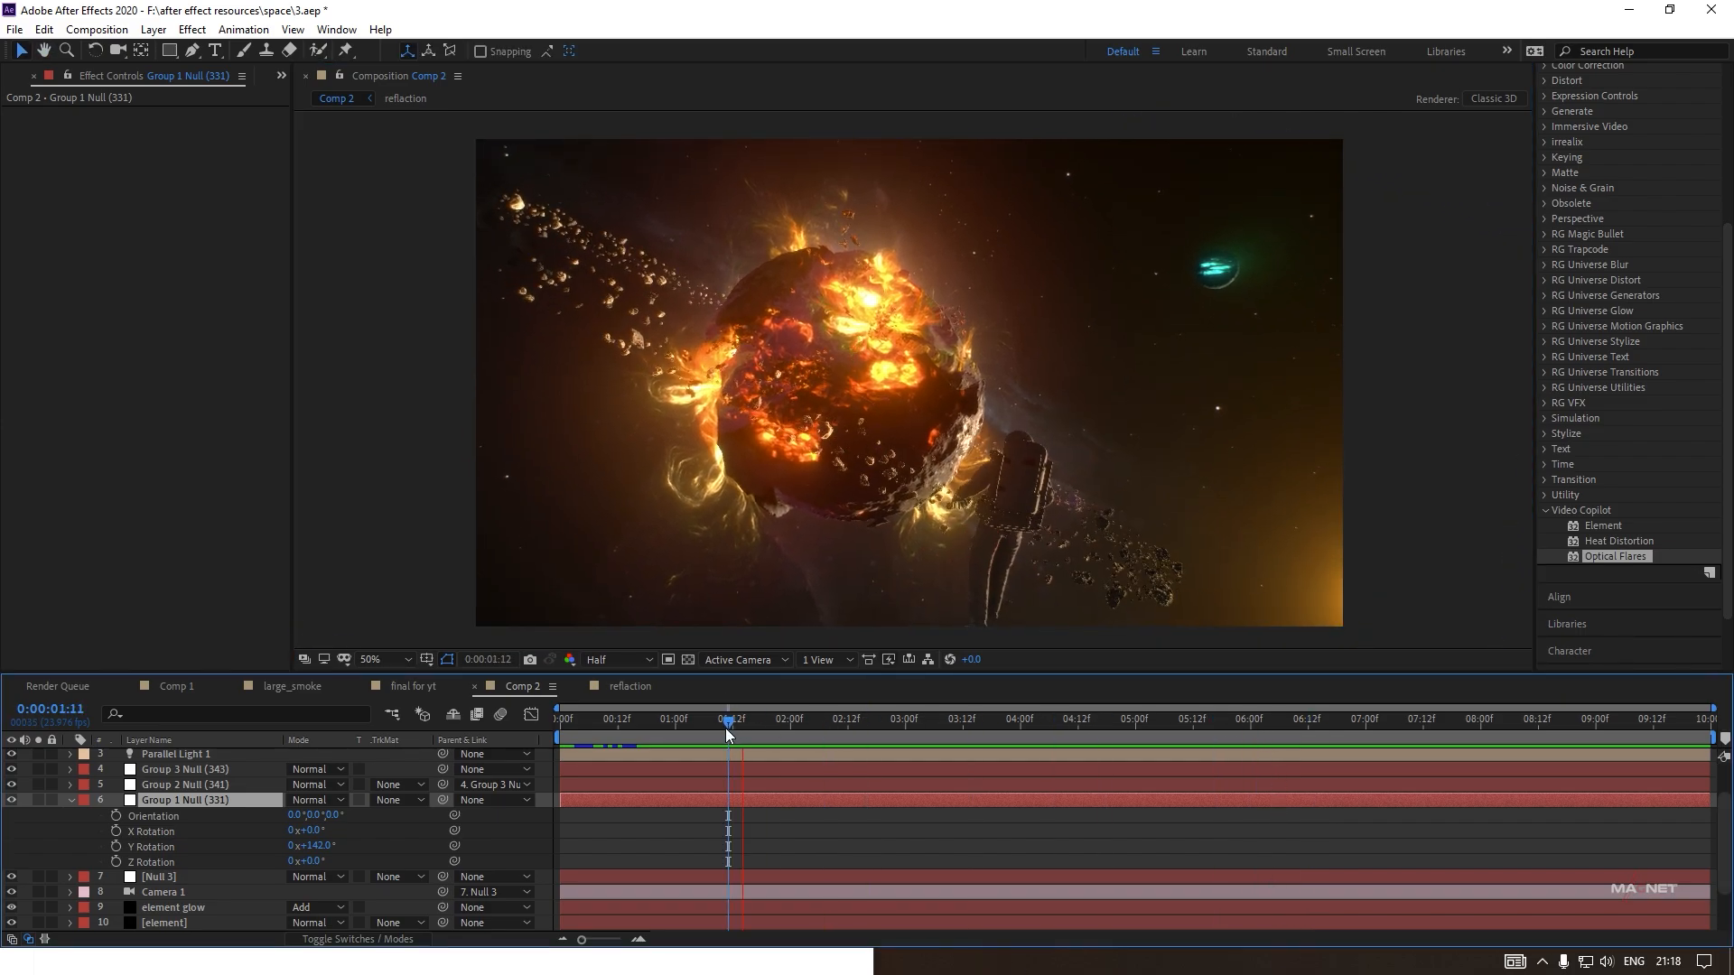